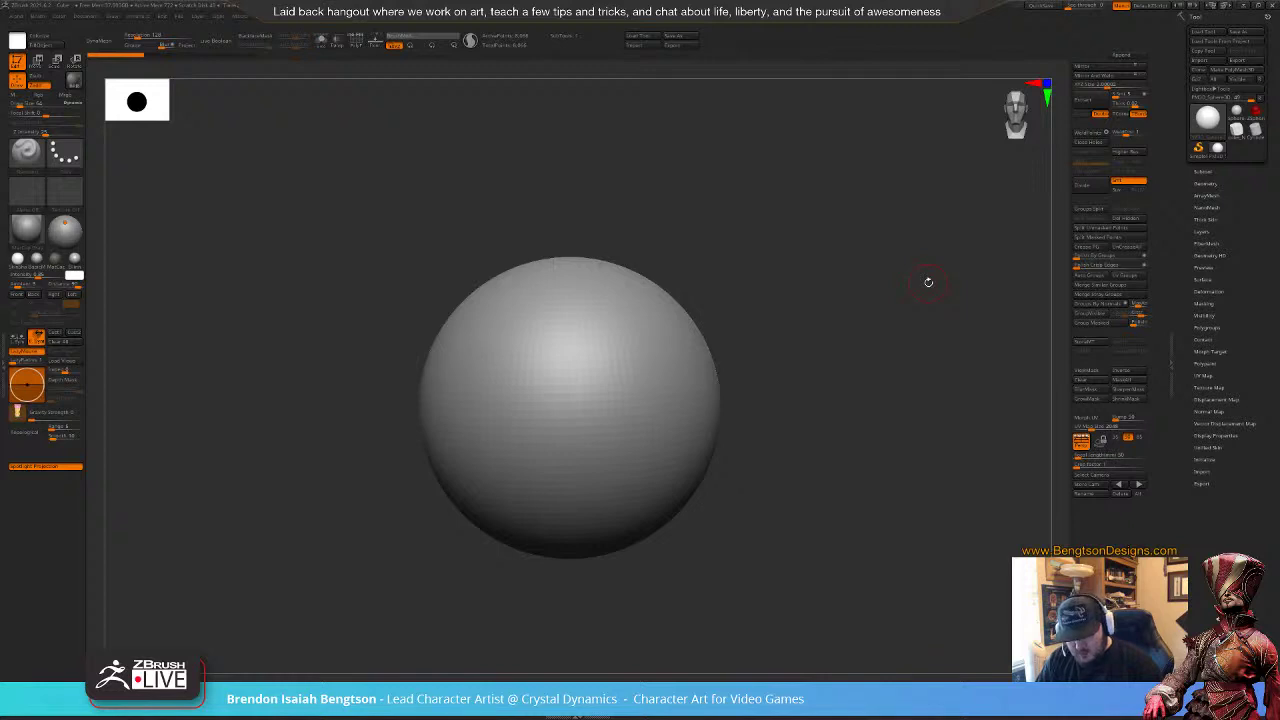
Step: Clear the sphere's pivot point with the Transform options
{"action": "left_click_drag", "start_coordinate": [928, 284], "coordinate": [826, 298]}
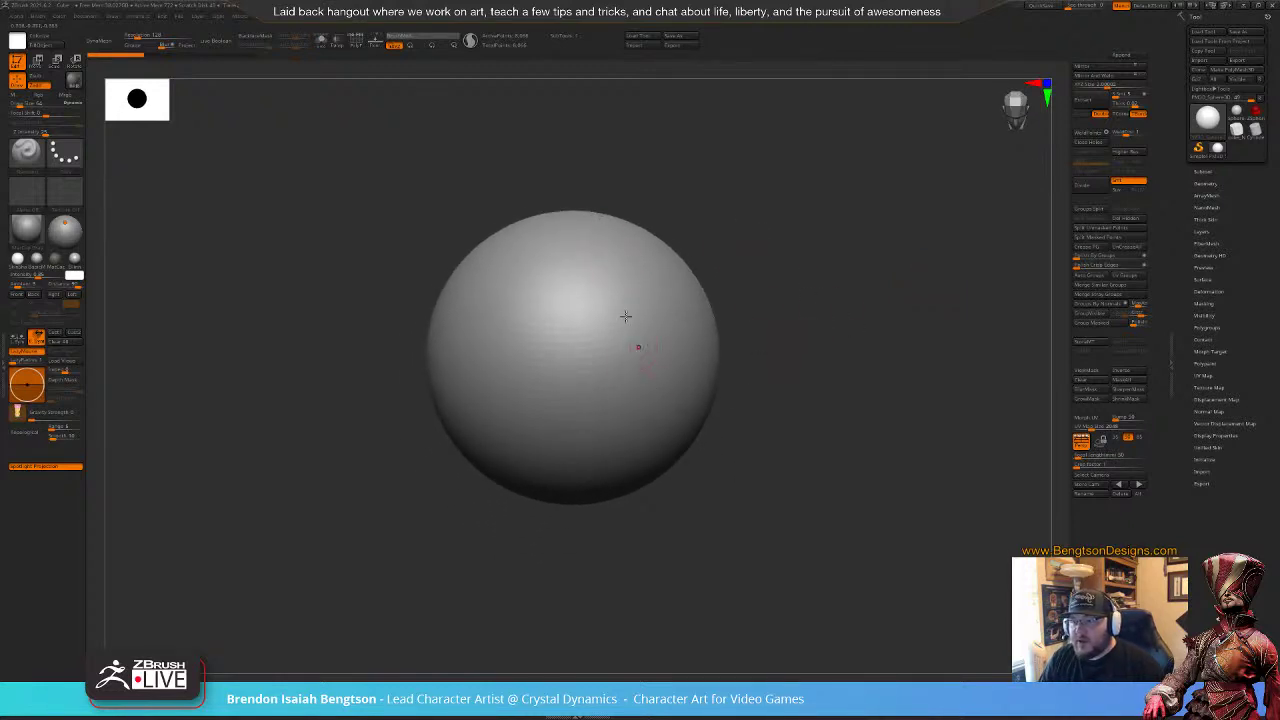
{"action": "mouse_move", "coordinate": [641, 327]}
{"action": "right_mouse_down", "text": "alt"}
{"action": "mouse_move", "coordinate": [658, 359]}
{"action": "mouse_move", "coordinate": [622, 316]}
{"action": "mouse_move", "coordinate": [646, 374]}
{"action": "mouse_move", "coordinate": [627, 341]}
{"action": "mouse_move", "coordinate": [629, 377]}
{"action": "right_mouse_up", "text": "alt"}
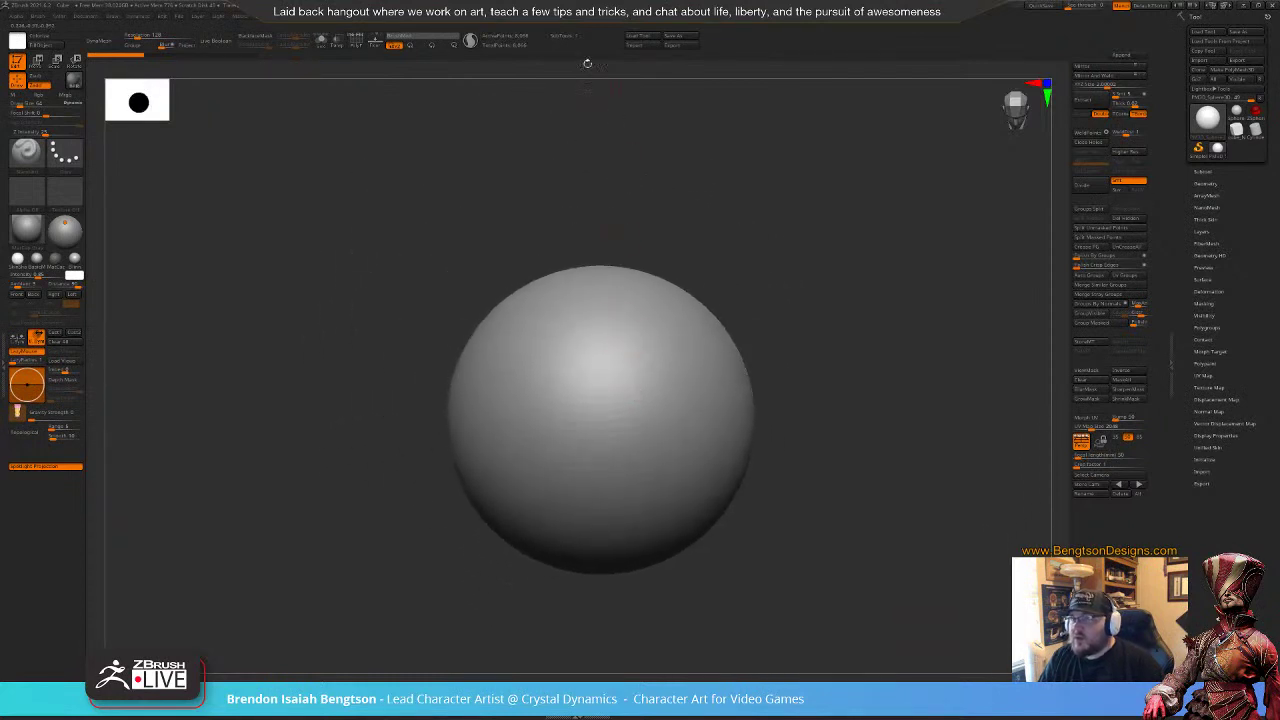
{"action": "key", "text": "space"}
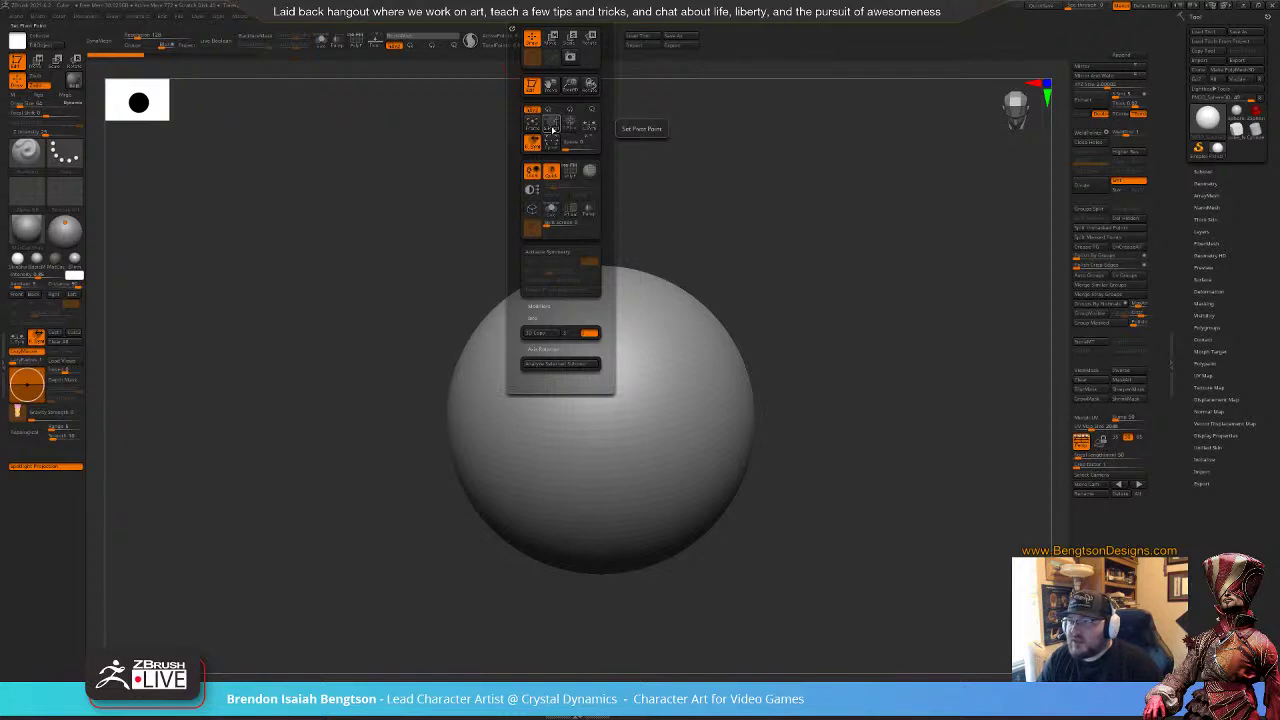
{"action": "left_click", "coordinate": [571, 125]}
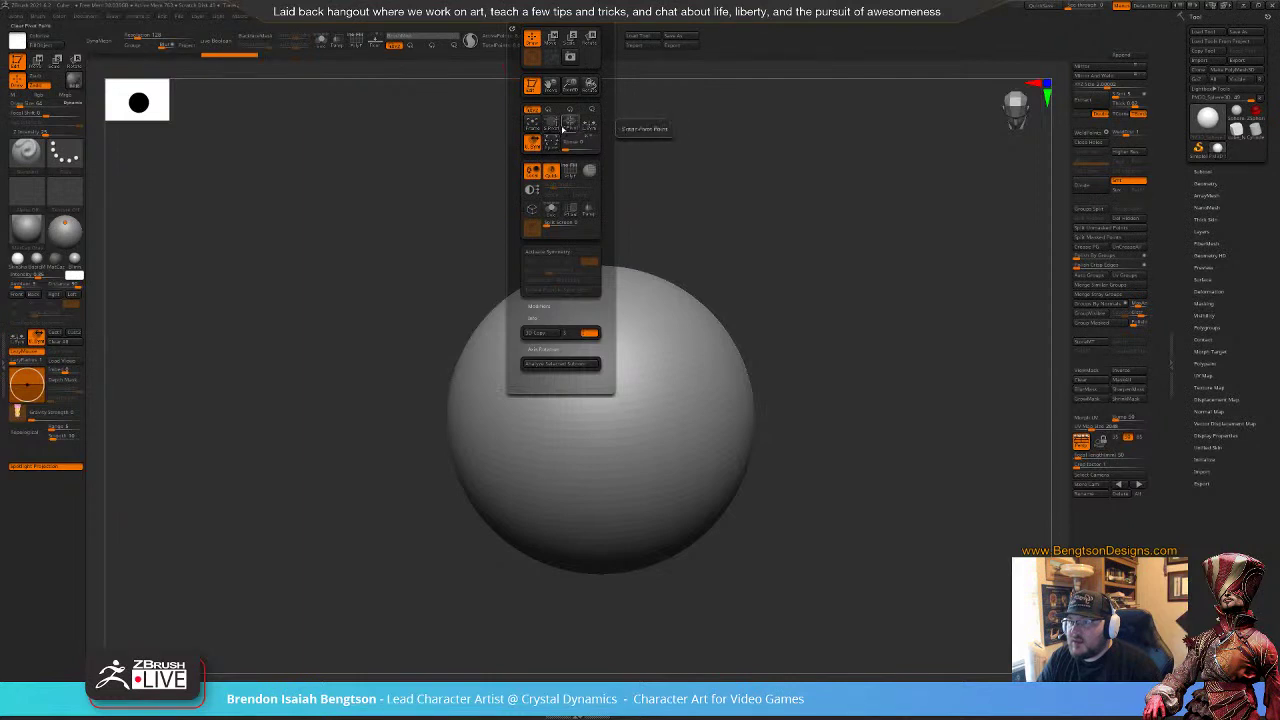
{"action": "mouse_move", "coordinate": [621, 421]}
{"action": "right_mouse_down"}
{"action": "mouse_move", "coordinate": [608, 438]}
{"action": "mouse_move", "coordinate": [632, 400]}
{"action": "mouse_move", "coordinate": [580, 337]}
{"action": "mouse_move", "coordinate": [717, 317]}
{"action": "mouse_move", "coordinate": [617, 380]}
{"action": "right_mouse_up"}
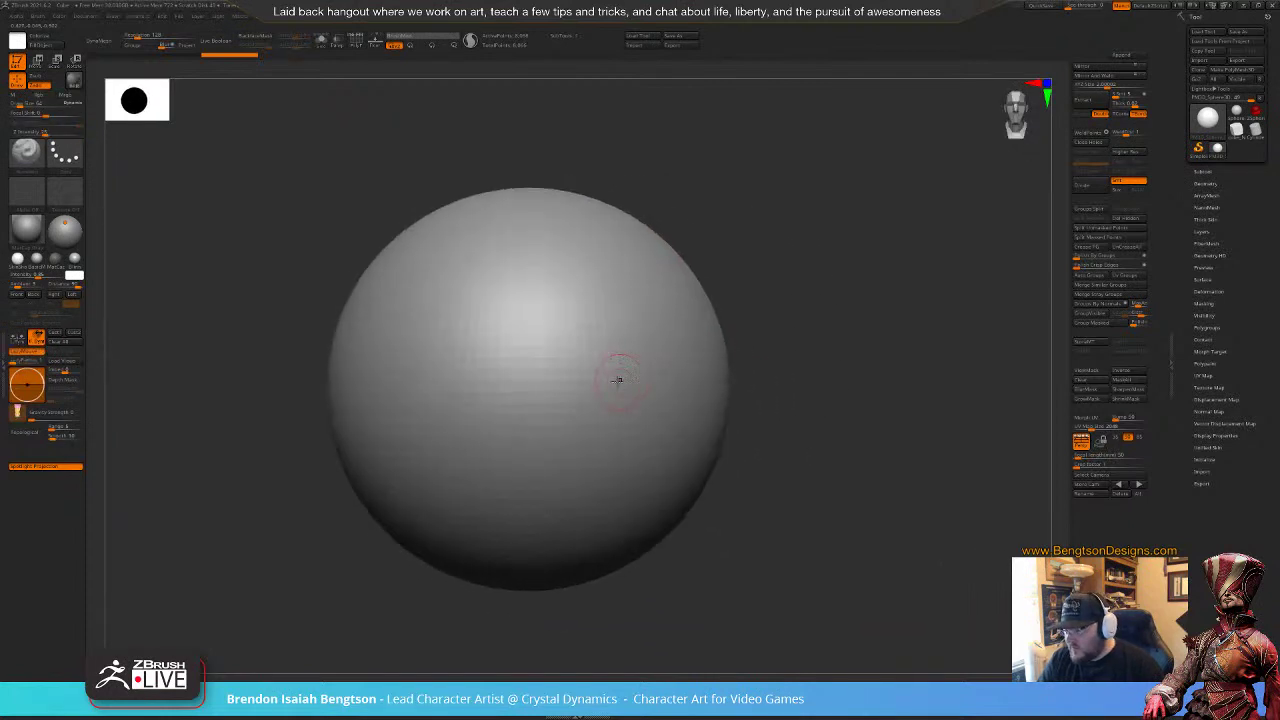
Step: Enlarge the brush's draw size until it spans well over half of the sphere
{"action": "key", "text": "space"}
{"action": "mouse_move", "coordinate": [651, 322]}
{"action": "left_mouse_down"}
{"action": "mouse_move", "coordinate": [692, 322]}
{"action": "mouse_move", "coordinate": [664, 323]}
{"action": "left_mouse_up"}
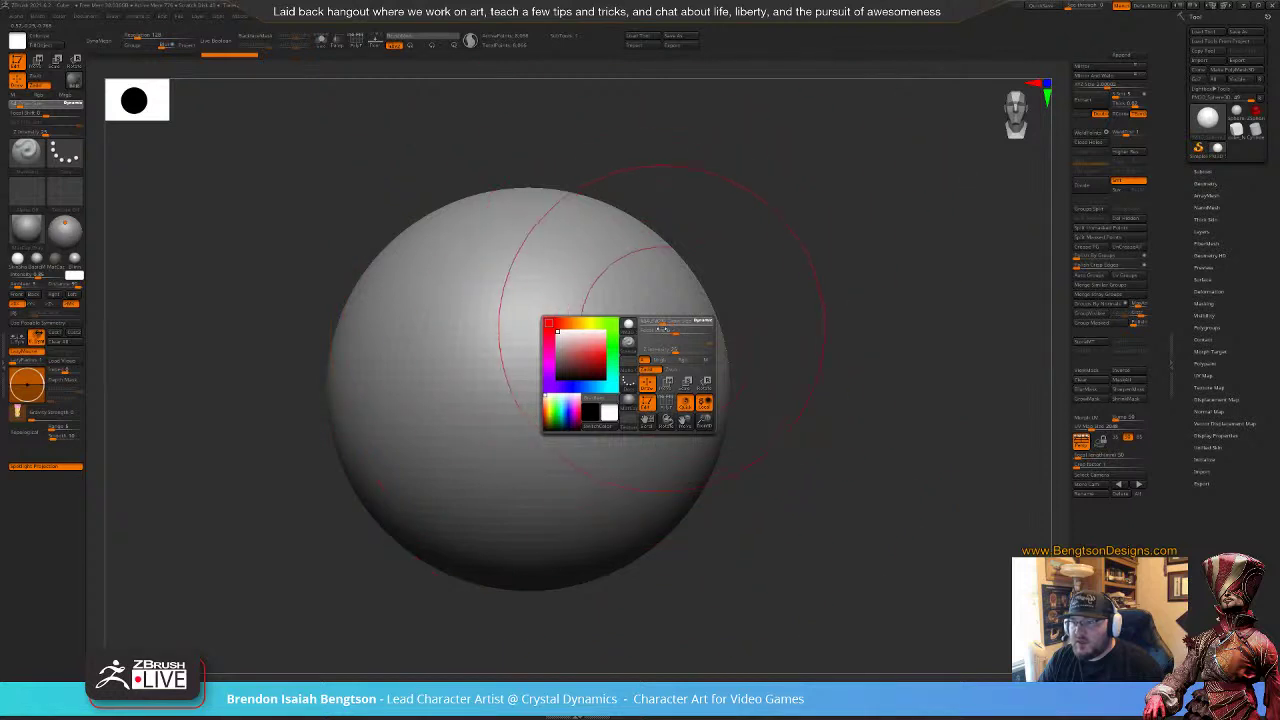
{"action": "mouse_move", "coordinate": [763, 331]}
{"action": "right_mouse_down", "text": "ctrl"}
{"action": "mouse_move", "coordinate": [800, 342]}
{"action": "mouse_move", "coordinate": [827, 305]}
{"action": "right_mouse_up", "text": "ctrl"}
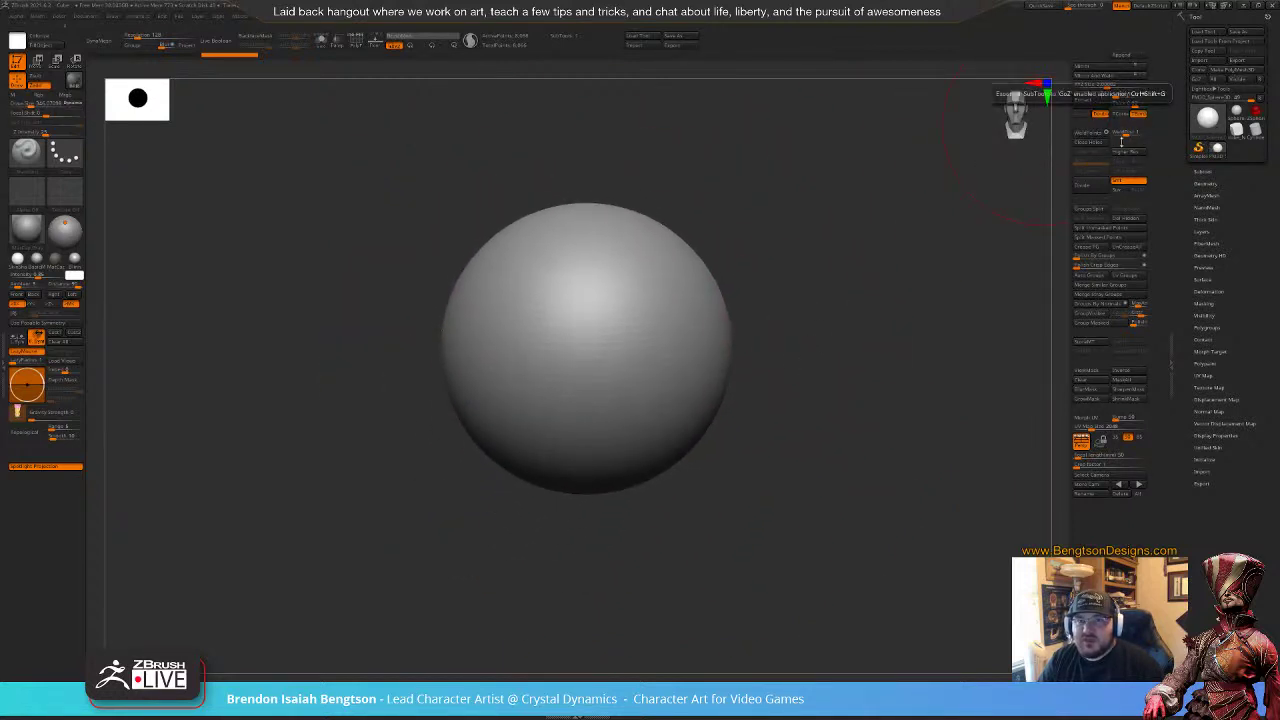
{"action": "key", "text": "space"}
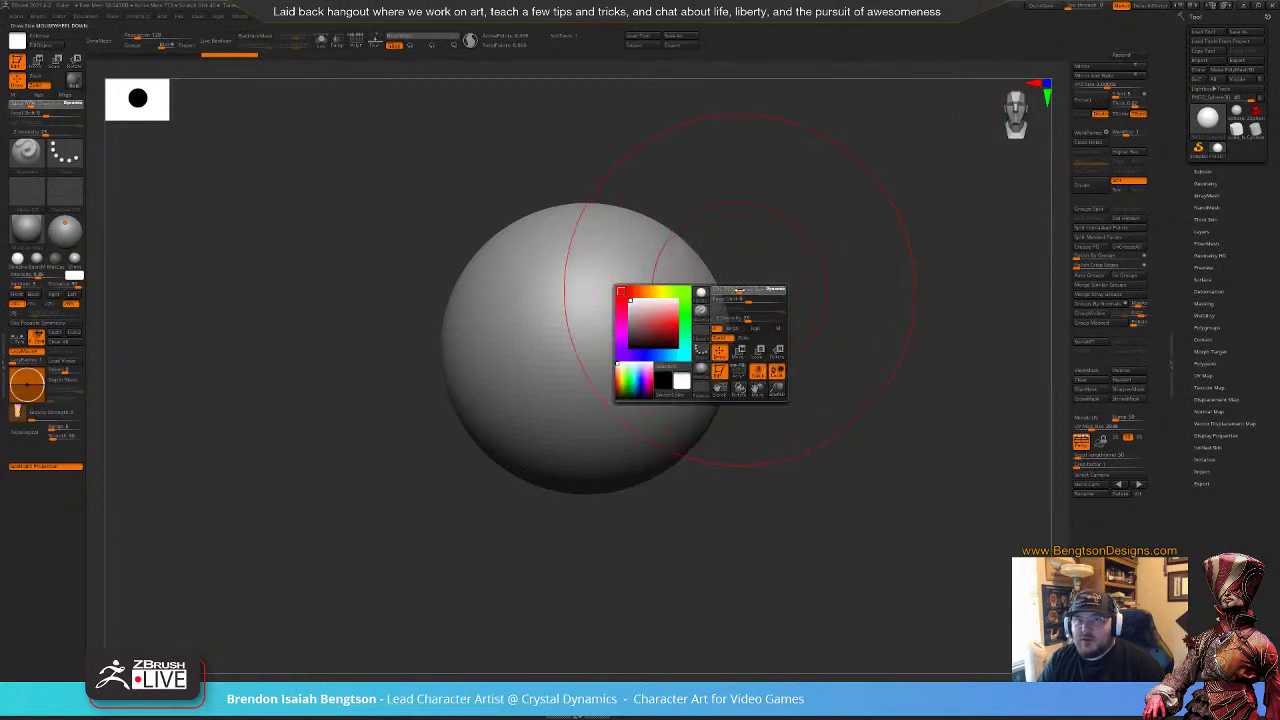
{"action": "left_click_drag", "start_coordinate": [739, 289], "coordinate": [745, 289]}
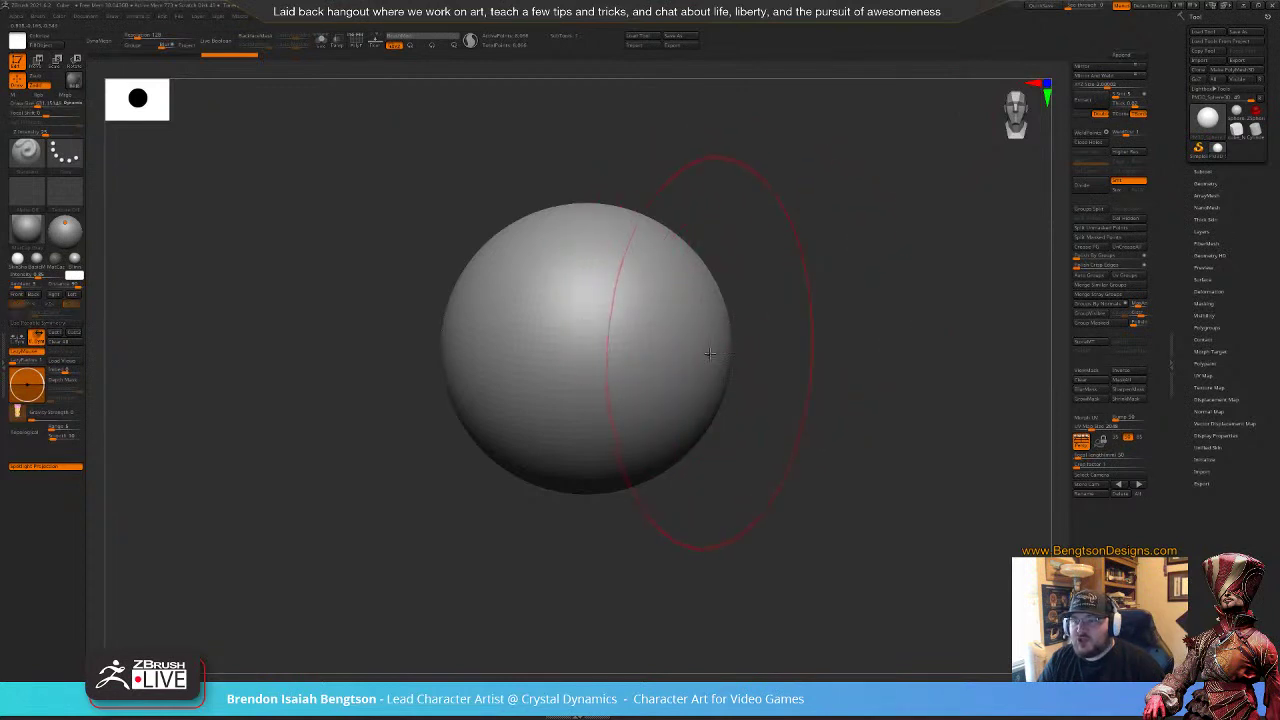
Step: With the Move Topological brush and X symmetry on, push both sides of the sphere inward to narrow it
{"action": "key", "text": "b"}
{"action": "key", "text": "m"}
{"action": "key", "text": "t"}
{"action": "left_click_drag", "start_coordinate": [718, 355], "coordinate": [645, 357]}
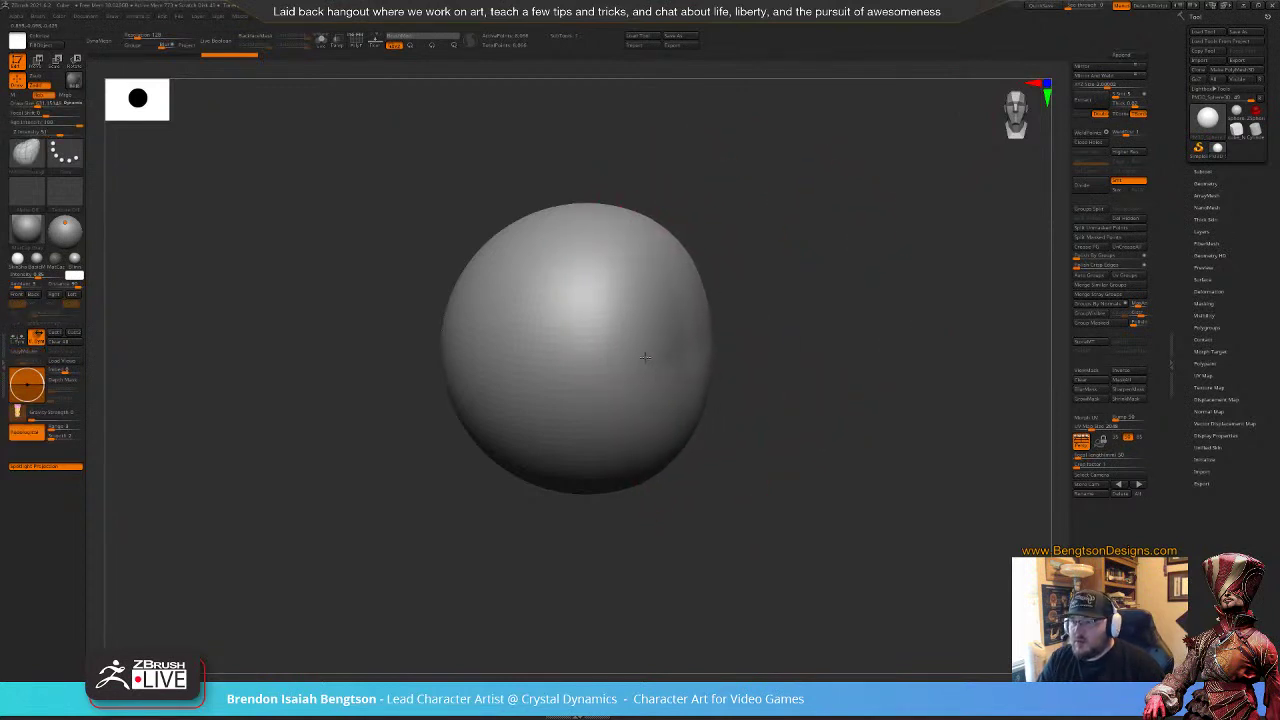
{"action": "key", "text": "ctrl+z"}
{"action": "key", "text": "x"}
{"action": "left_click_drag", "start_coordinate": [714, 322], "coordinate": [644, 320]}
{"action": "left_click_drag", "start_coordinate": [688, 413], "coordinate": [646, 420]}
Step: Shape the head's profile by pushing the lower back up and inward, leaving a rounded cranium, and smooth the front
{"action": "right_click_drag", "start_coordinate": [647, 420], "coordinate": [791, 369]}
{"action": "left_click_drag", "start_coordinate": [820, 402], "coordinate": [778, 396]}
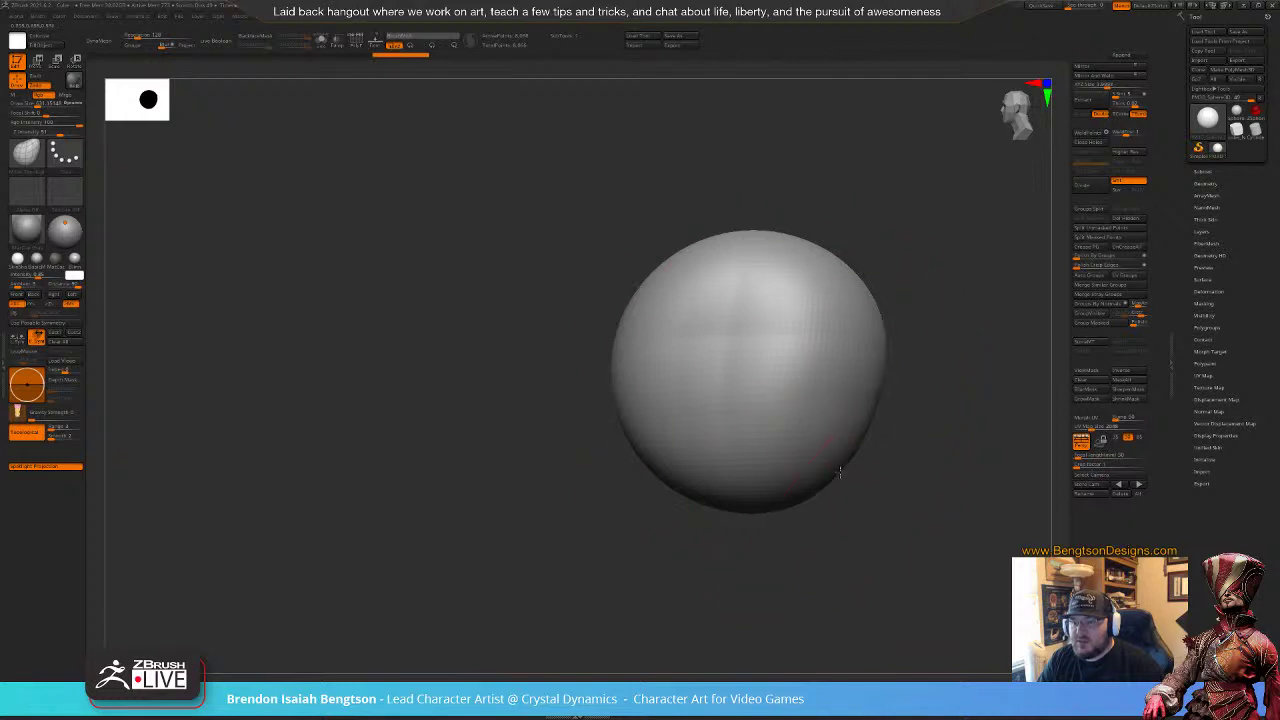
{"action": "mouse_move", "coordinate": [843, 463]}
{"action": "left_mouse_down"}
{"action": "mouse_move", "coordinate": [800, 420]}
{"action": "mouse_move", "coordinate": [829, 393]}
{"action": "left_mouse_up"}
{"action": "right_click_drag", "start_coordinate": [856, 407], "coordinate": [655, 370], "text": "alt"}
{"action": "left_click_drag", "start_coordinate": [557, 271], "coordinate": [535, 306], "text": "shift"}
{"action": "mouse_move", "coordinate": [717, 534]}
{"action": "right_mouse_down", "text": "ctrl"}
{"action": "mouse_move", "coordinate": [768, 546]}
{"action": "mouse_move", "coordinate": [728, 534]}
{"action": "right_mouse_up", "text": "ctrl"}
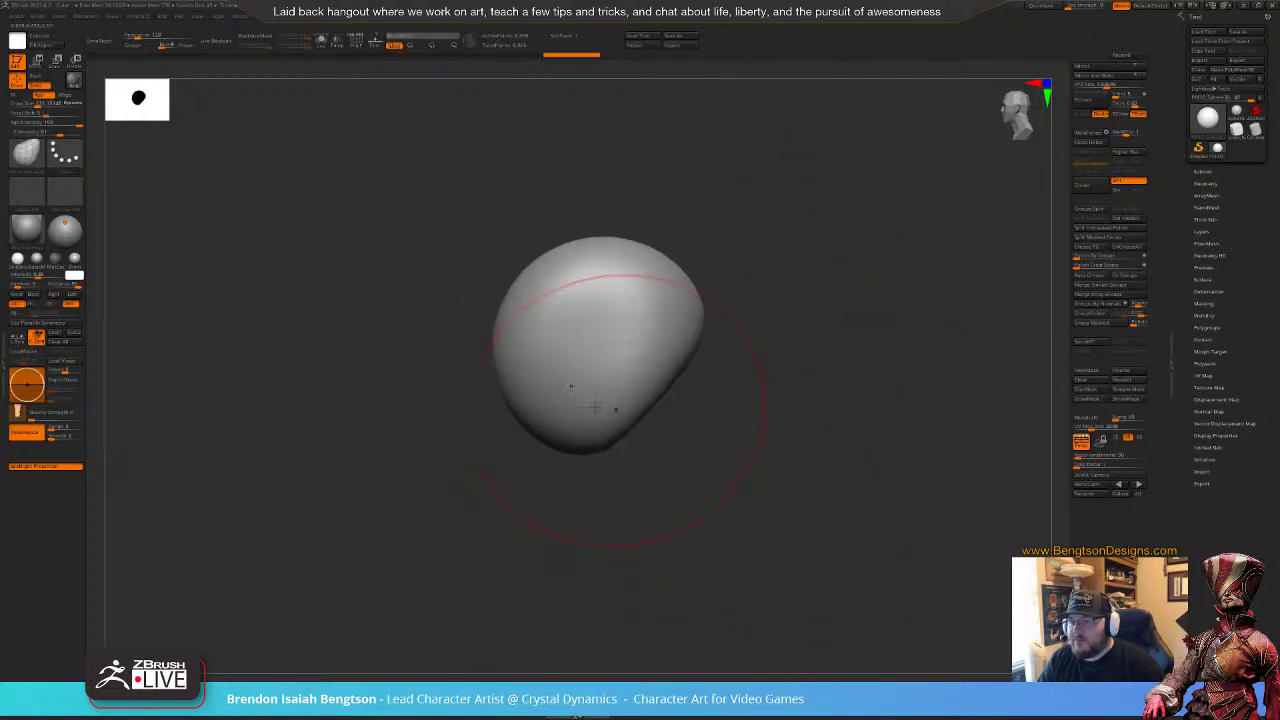
{"action": "mouse_move", "coordinate": [463, 337]}
{"action": "left_mouse_down", "text": "ctrl"}
{"action": "mouse_move", "coordinate": [552, 348]}
{"action": "mouse_move", "coordinate": [580, 564]}
{"action": "left_mouse_up", "text": "ctrl"}
{"action": "left_click", "coordinate": [579, 520], "text": "ctrl"}
{"action": "right_click_drag", "start_coordinate": [680, 452], "coordinate": [691, 451]}
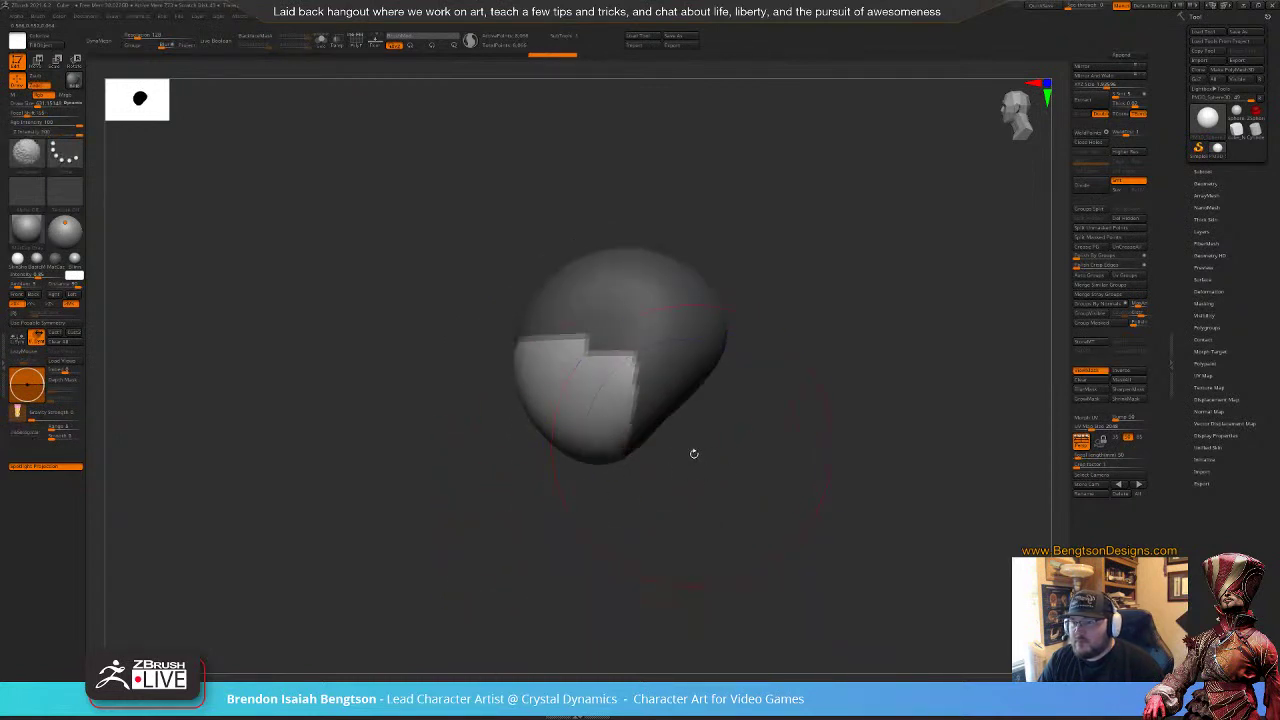
{"action": "left_click_drag", "start_coordinate": [715, 460], "coordinate": [700, 509], "text": "ctrl"}
Step: Mask all but the lower front of the form, stretch that part down into a jaw, and clear the mask
{"action": "left_click_drag", "start_coordinate": [469, 355], "coordinate": [617, 568], "text": "ctrl"}
{"action": "key", "text": "w"}
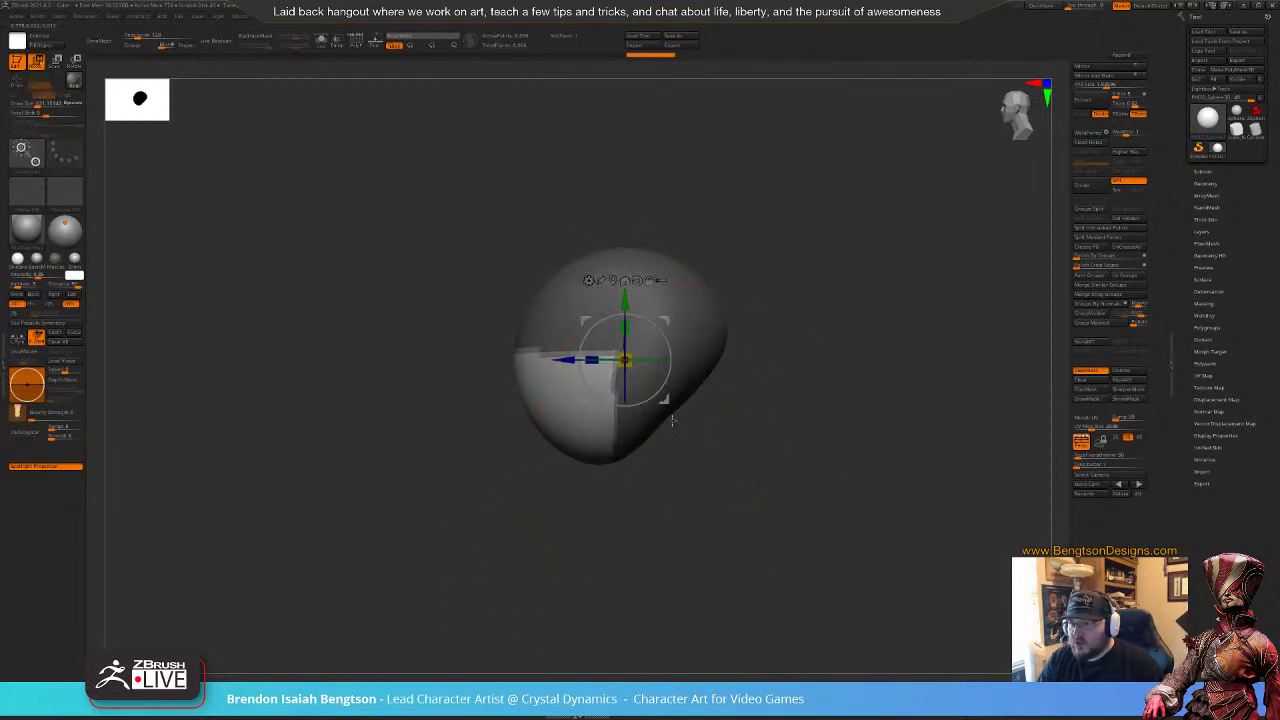
{"action": "left_click_drag", "start_coordinate": [667, 318], "coordinate": [656, 379]}
{"action": "key", "text": "q"}
{"action": "left_click_drag", "start_coordinate": [804, 440], "coordinate": [788, 449], "text": "ctrl"}
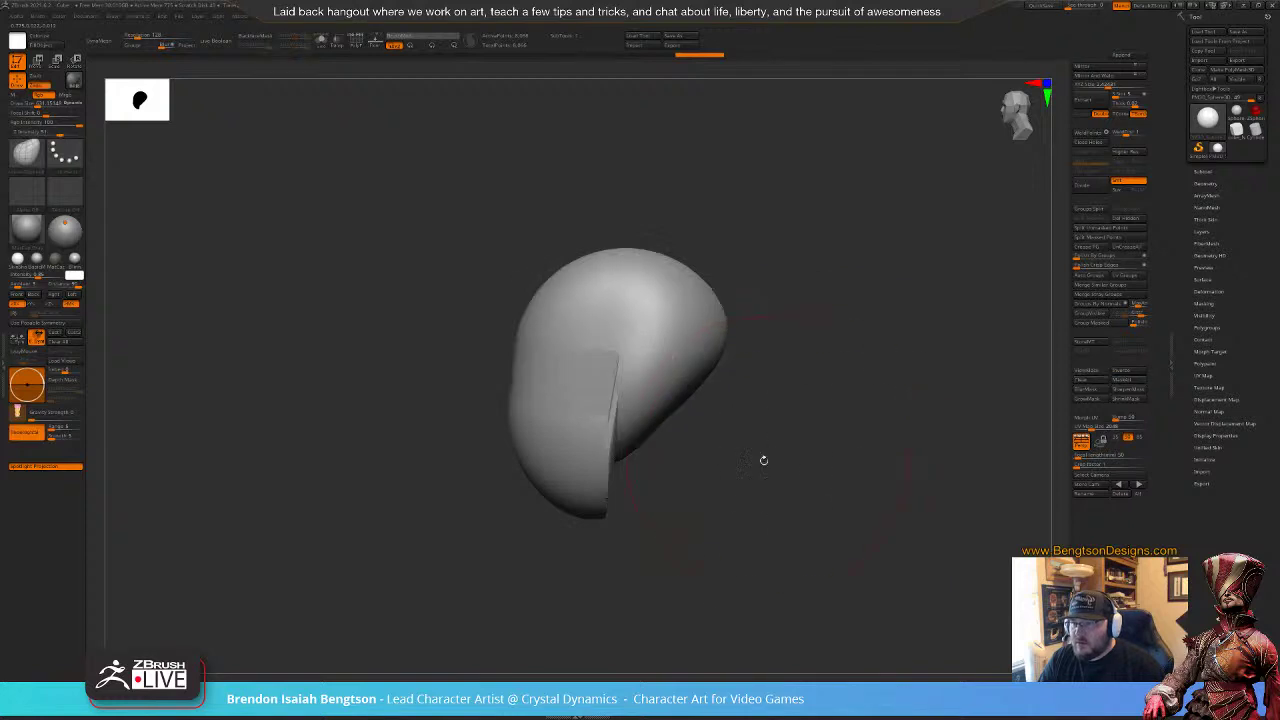
Step: Remesh the head with DynaMesh at a lower resolution, with the wireframe shown and the step behind the jaw smoothed
{"action": "left_click", "coordinate": [108, 41]}
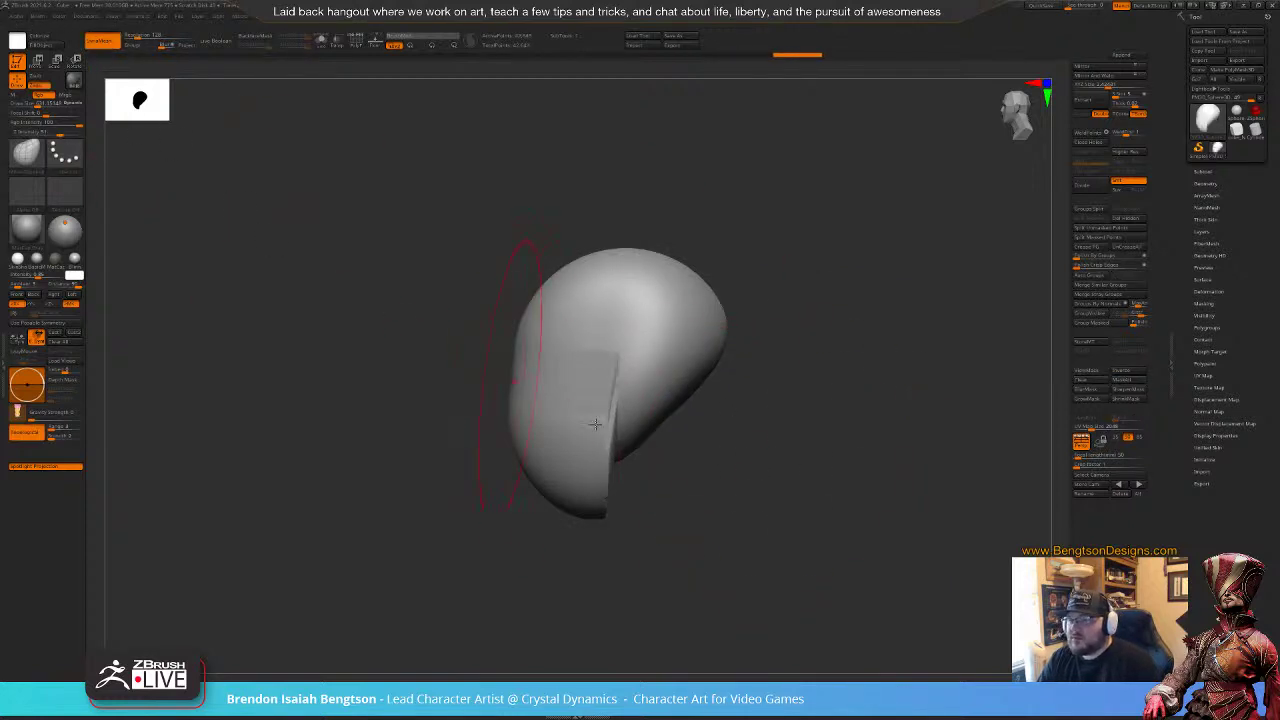
{"action": "key", "text": "shift"}
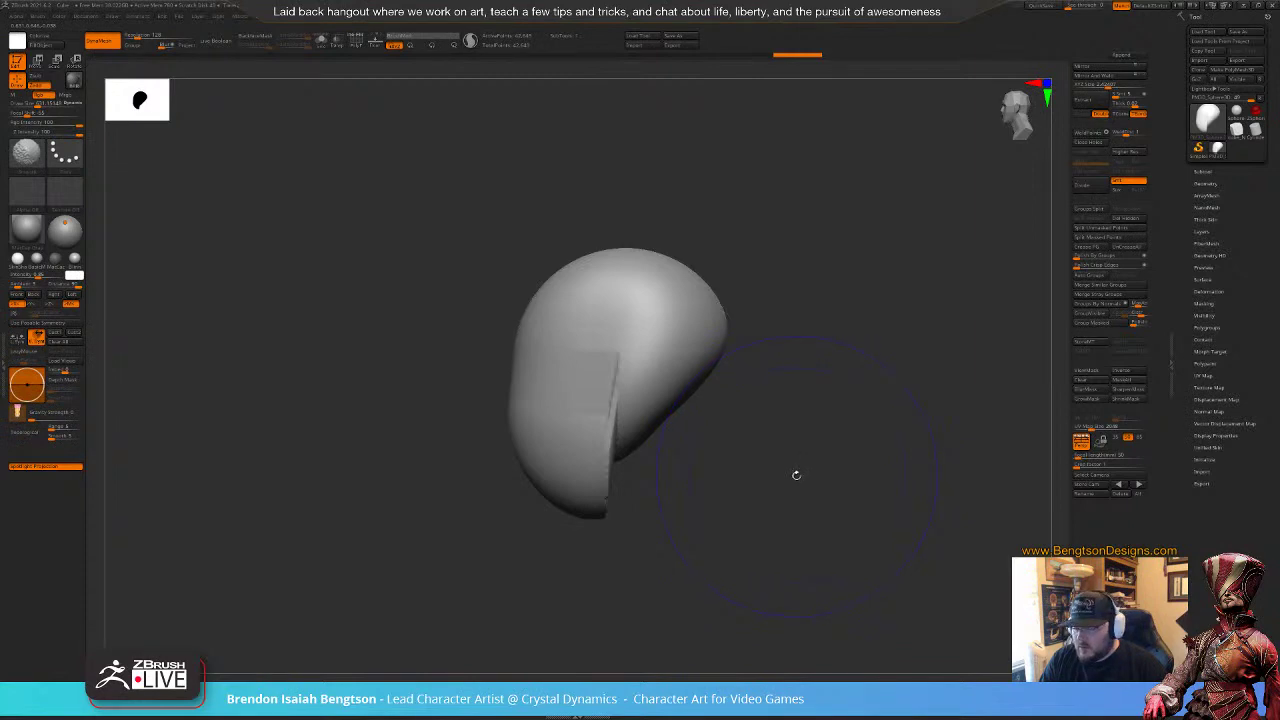
{"action": "key", "text": "shift+f"}
{"action": "mouse_move", "coordinate": [796, 475]}
{"action": "left_mouse_down"}
{"action": "mouse_move", "coordinate": [874, 503]}
{"action": "mouse_move", "coordinate": [804, 500]}
{"action": "left_mouse_up"}
{"action": "key", "text": "ctrl+z"}
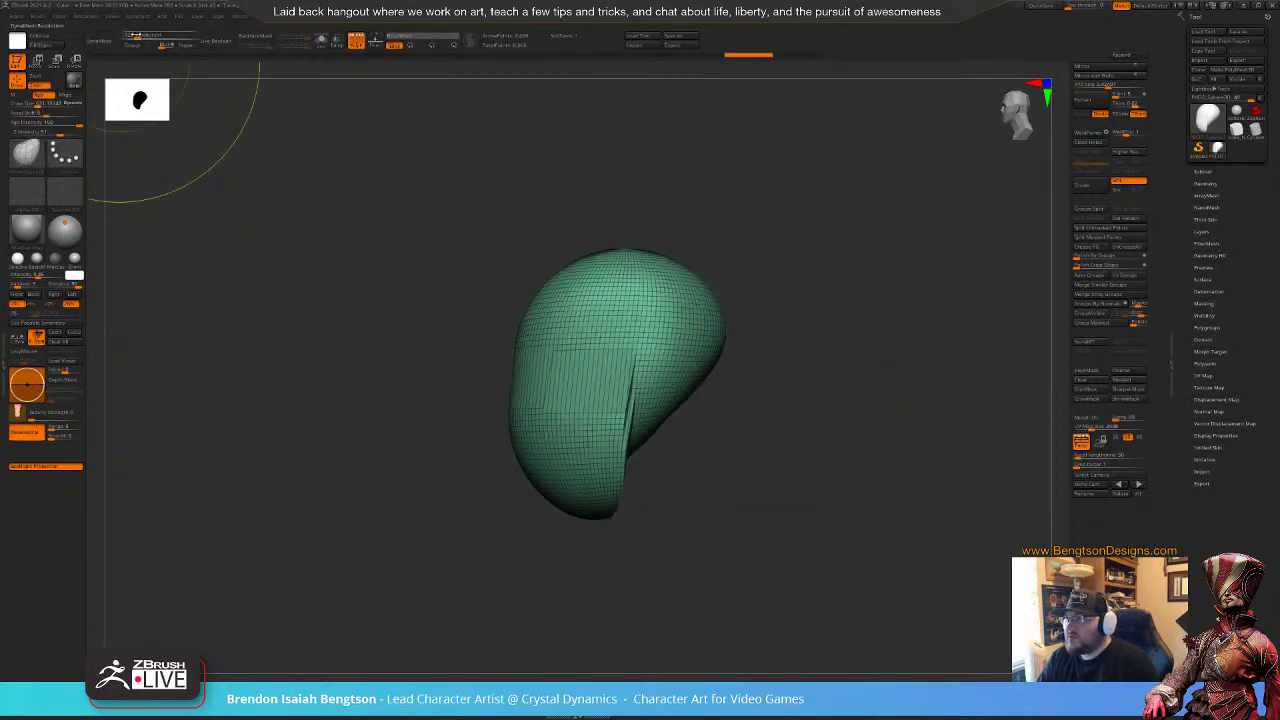
{"action": "left_click", "coordinate": [143, 38]}
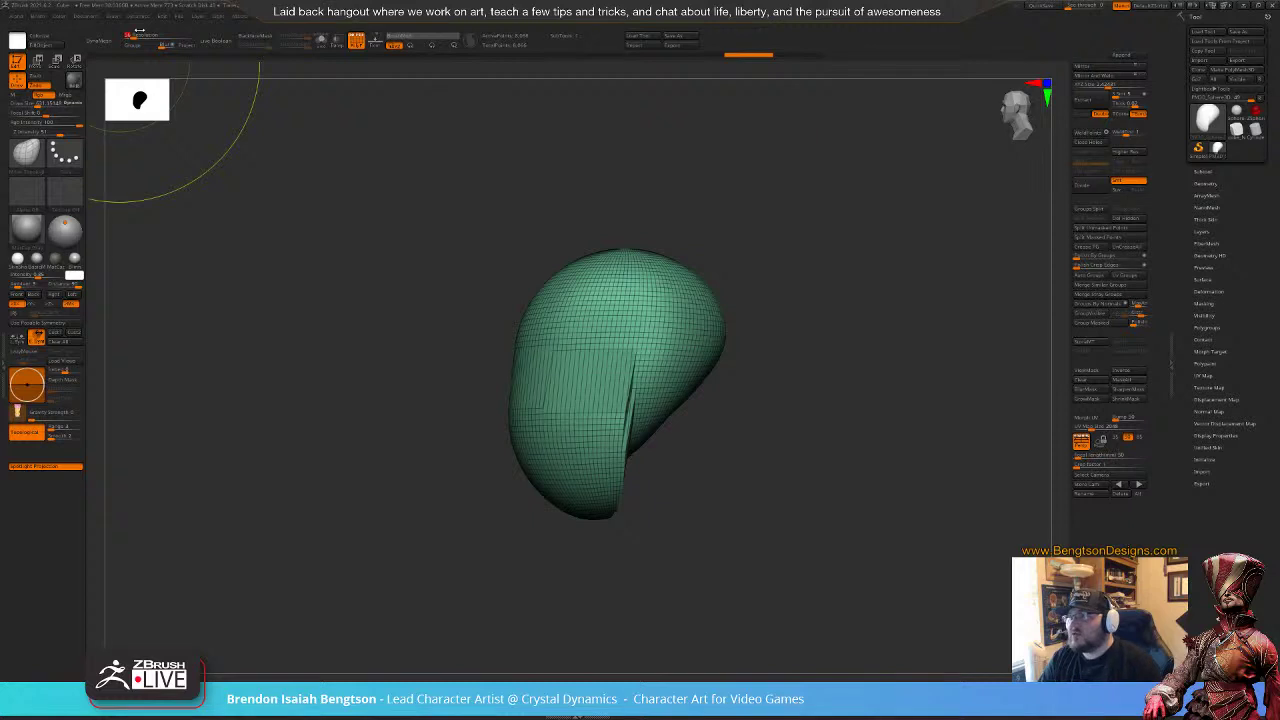
{"action": "left_click_drag", "start_coordinate": [637, 352], "coordinate": [580, 390], "text": "shift"}
{"action": "left_click", "coordinate": [103, 41]}
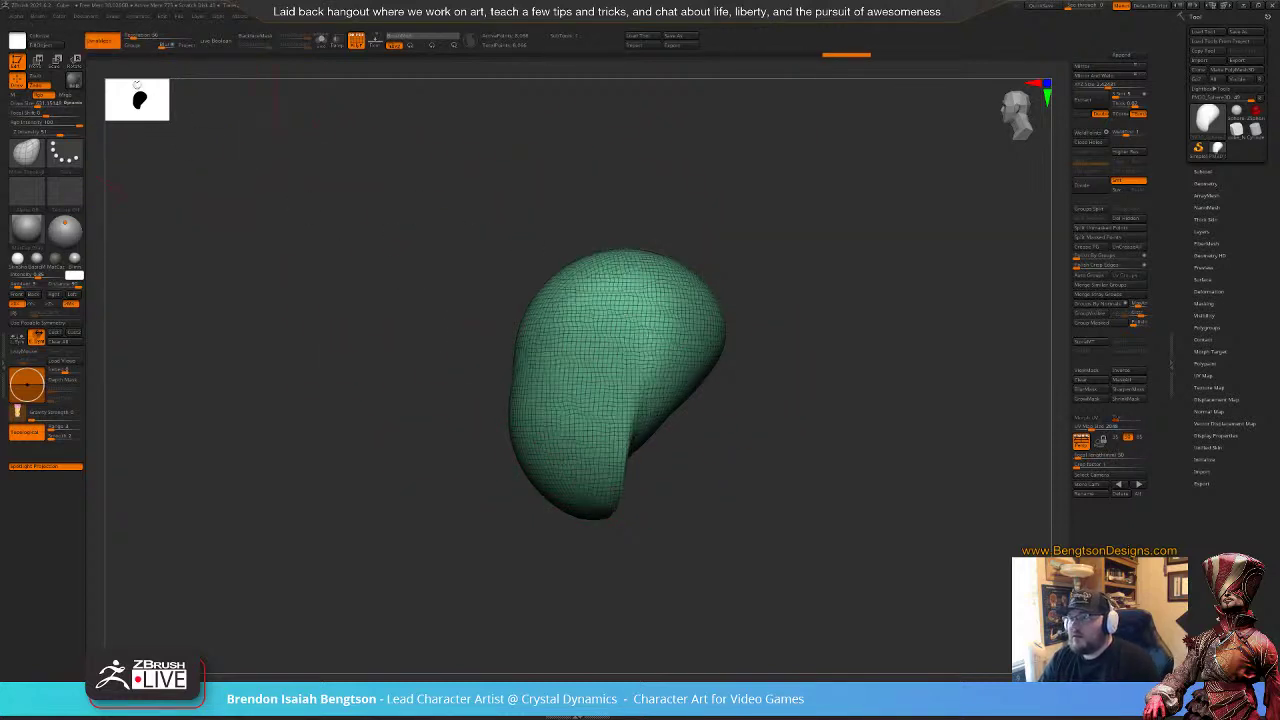
Step: Push in the sides of the jaw and smooth the area behind it
{"action": "left_click_drag", "start_coordinate": [820, 480], "coordinate": [766, 425]}
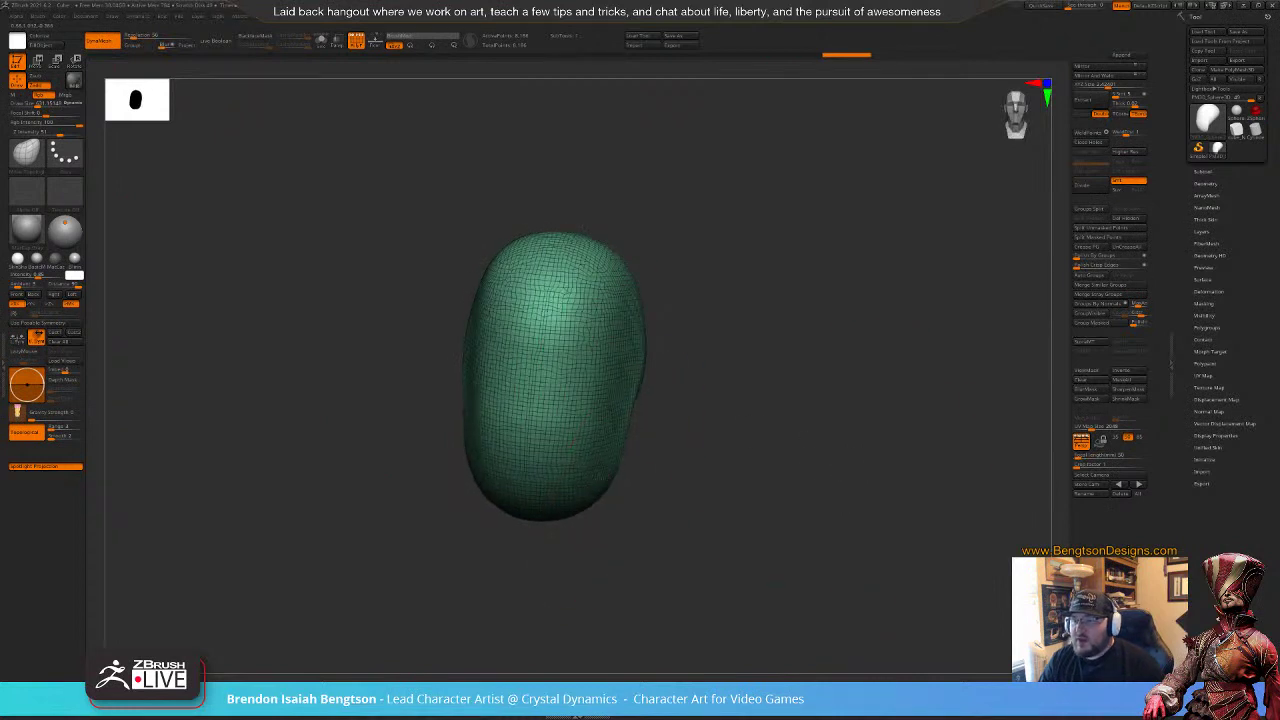
{"action": "left_click_drag", "start_coordinate": [626, 458], "coordinate": [606, 443]}
{"action": "left_click_drag", "start_coordinate": [714, 440], "coordinate": [826, 478], "text": "shift"}
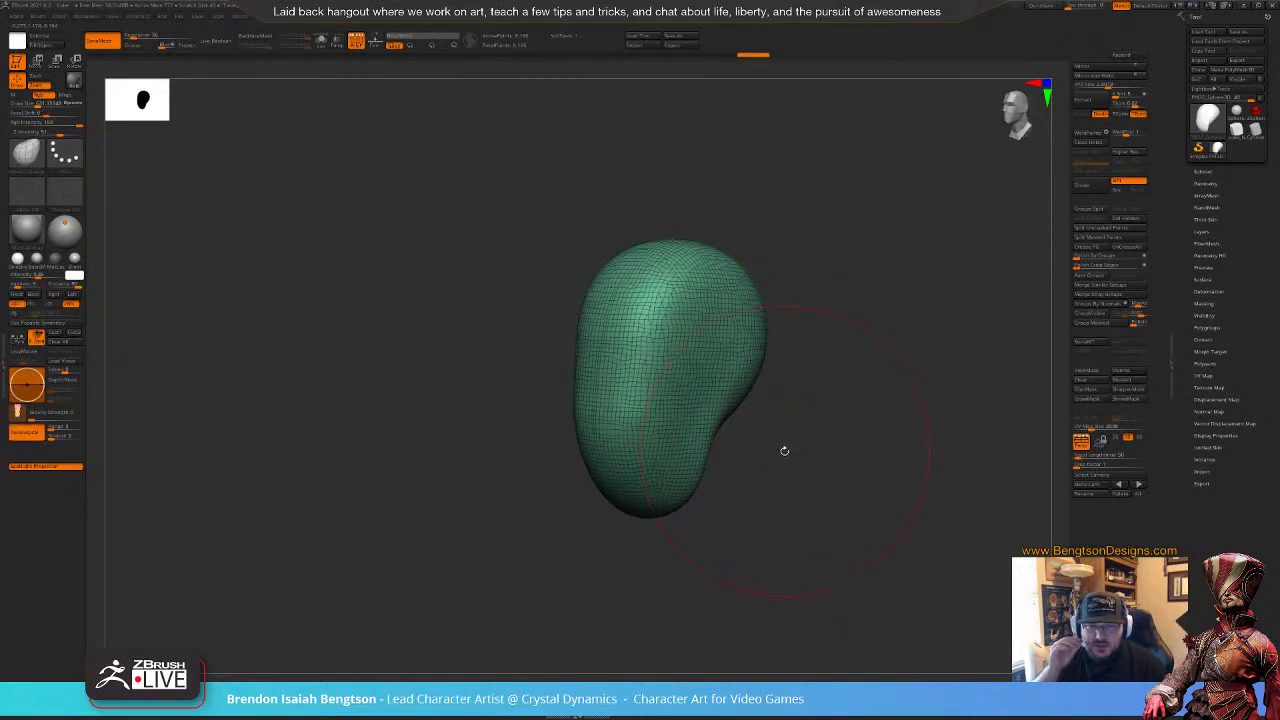
{"action": "left_click_drag", "start_coordinate": [802, 518], "coordinate": [818, 521]}
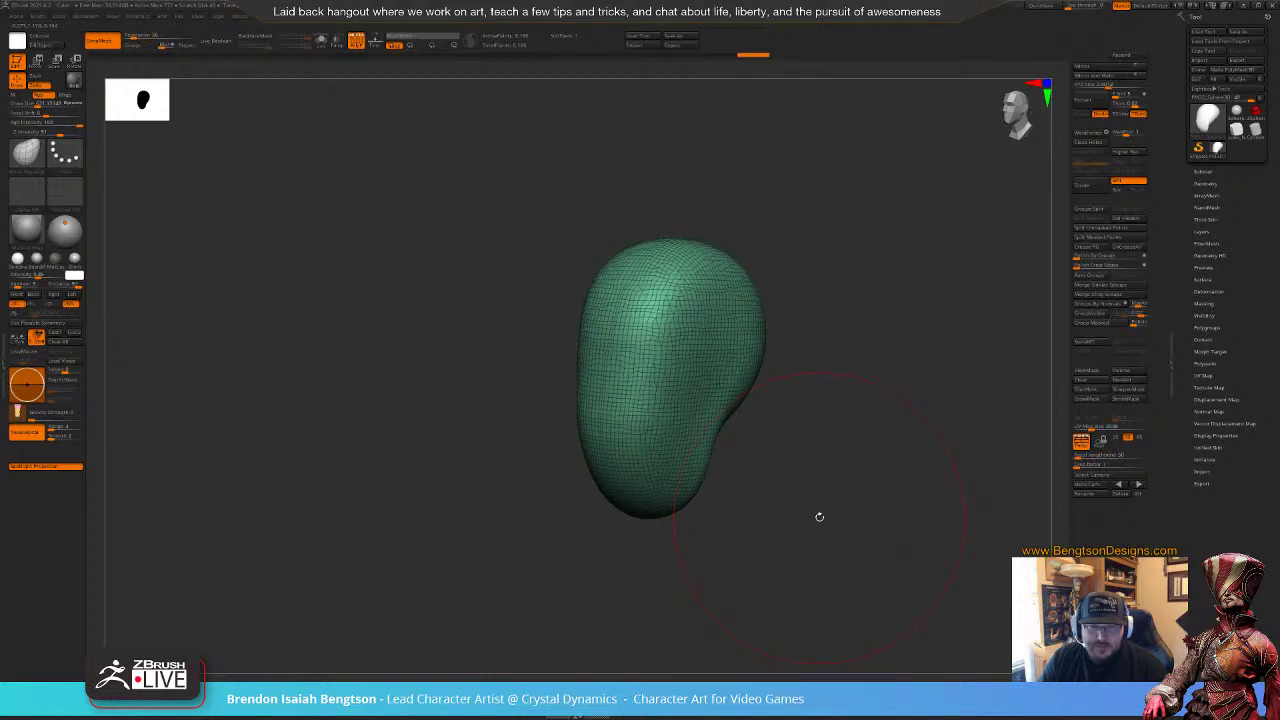
{"action": "left_click_drag", "start_coordinate": [831, 493], "coordinate": [814, 471]}
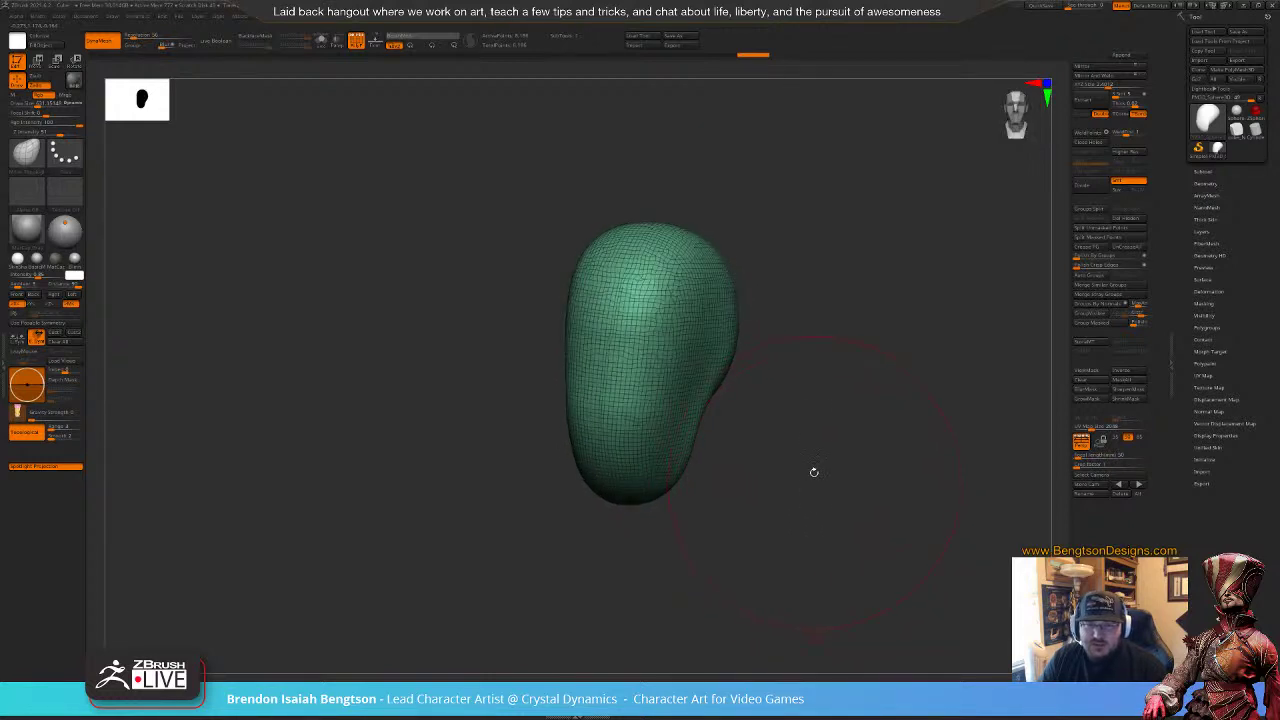
Step: Resize the brush, taper the lower face symmetrically toward the chin, and smooth the jaw into the skull
{"action": "key", "text": "space"}
{"action": "left_click_drag", "start_coordinate": [793, 391], "coordinate": [814, 439]}
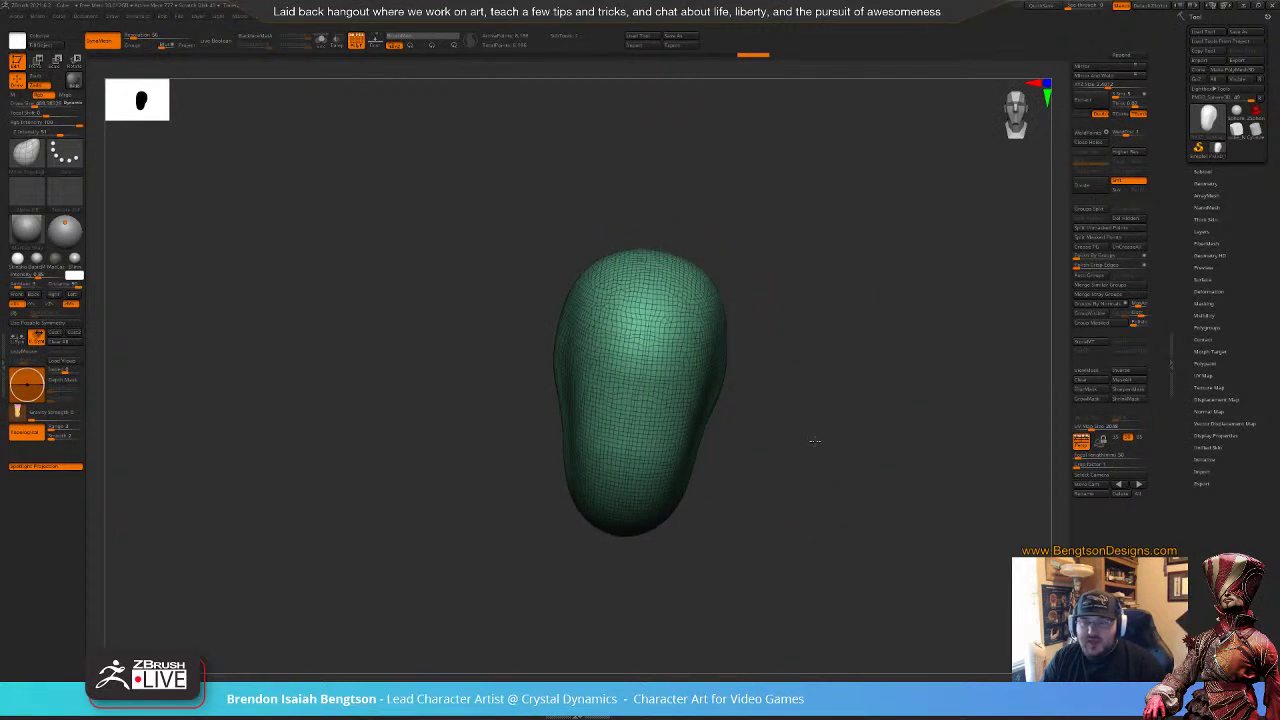
{"action": "left_click_drag", "start_coordinate": [647, 398], "coordinate": [690, 430], "text": "shift"}
{"action": "mouse_move", "coordinate": [766, 451]}
{"action": "left_mouse_down", "text": "shift"}
{"action": "mouse_move", "coordinate": [760, 437]}
{"action": "mouse_move", "coordinate": [735, 468]}
{"action": "mouse_move", "coordinate": [750, 480]}
{"action": "left_mouse_up", "text": "shift"}
{"action": "mouse_move", "coordinate": [768, 481]}
{"action": "left_mouse_down"}
{"action": "mouse_move", "coordinate": [797, 483]}
{"action": "mouse_move", "coordinate": [721, 471]}
{"action": "left_mouse_up"}
{"action": "left_click_drag", "start_coordinate": [628, 540], "coordinate": [600, 490], "text": "alt"}
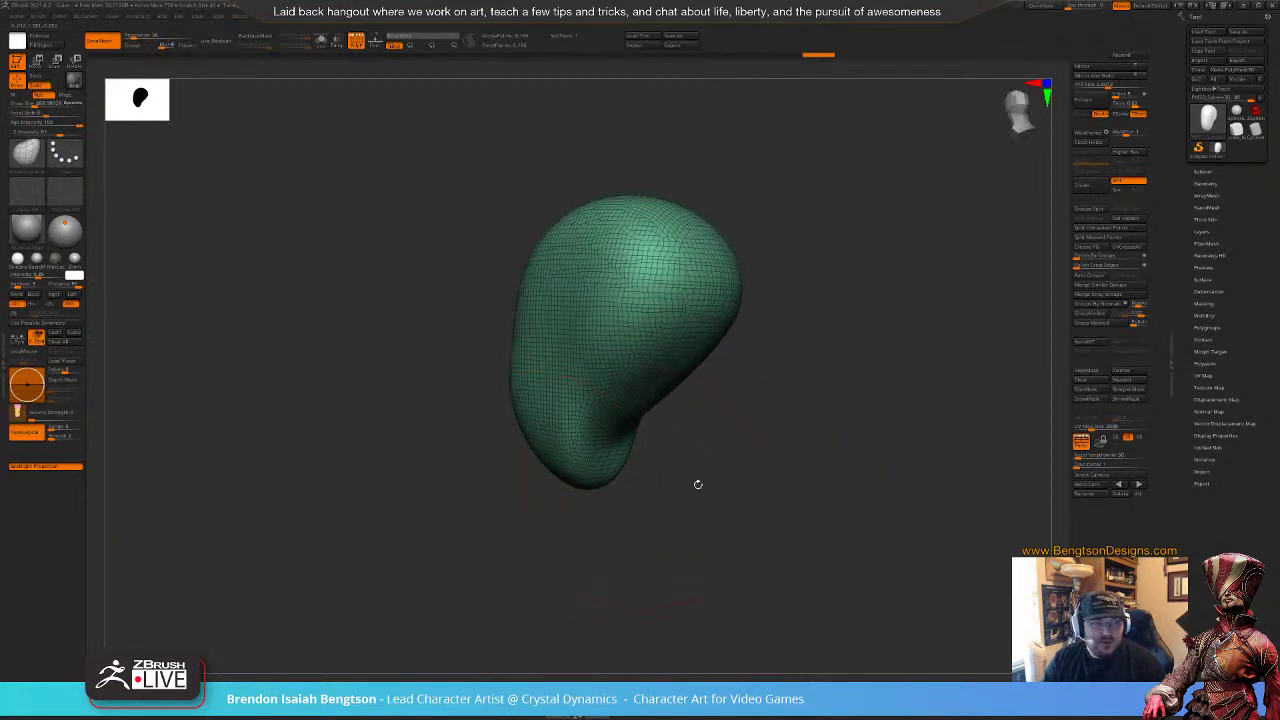
{"action": "mouse_move", "coordinate": [809, 501]}
{"action": "left_mouse_down"}
{"action": "mouse_move", "coordinate": [814, 514]}
{"action": "mouse_move", "coordinate": [834, 489]}
{"action": "mouse_move", "coordinate": [786, 500]}
{"action": "mouse_move", "coordinate": [814, 494]}
{"action": "mouse_move", "coordinate": [799, 460]}
{"action": "mouse_move", "coordinate": [840, 490]}
{"action": "left_mouse_up"}
{"action": "left_click_drag", "start_coordinate": [786, 401], "coordinate": [727, 406]}
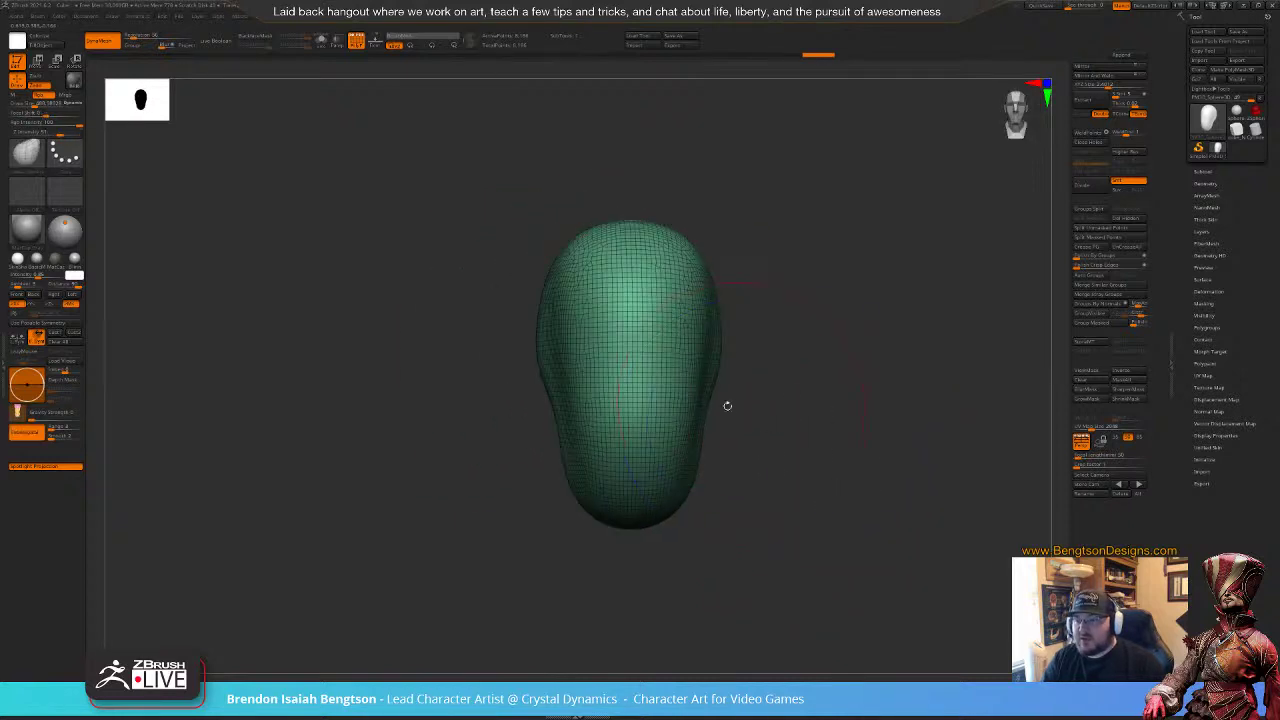
Step: Hide the wireframe and carve two eye sockets into the face using a smaller ClayBuildup brush
{"action": "key", "text": "shift+f"}
{"action": "key", "text": "space"}
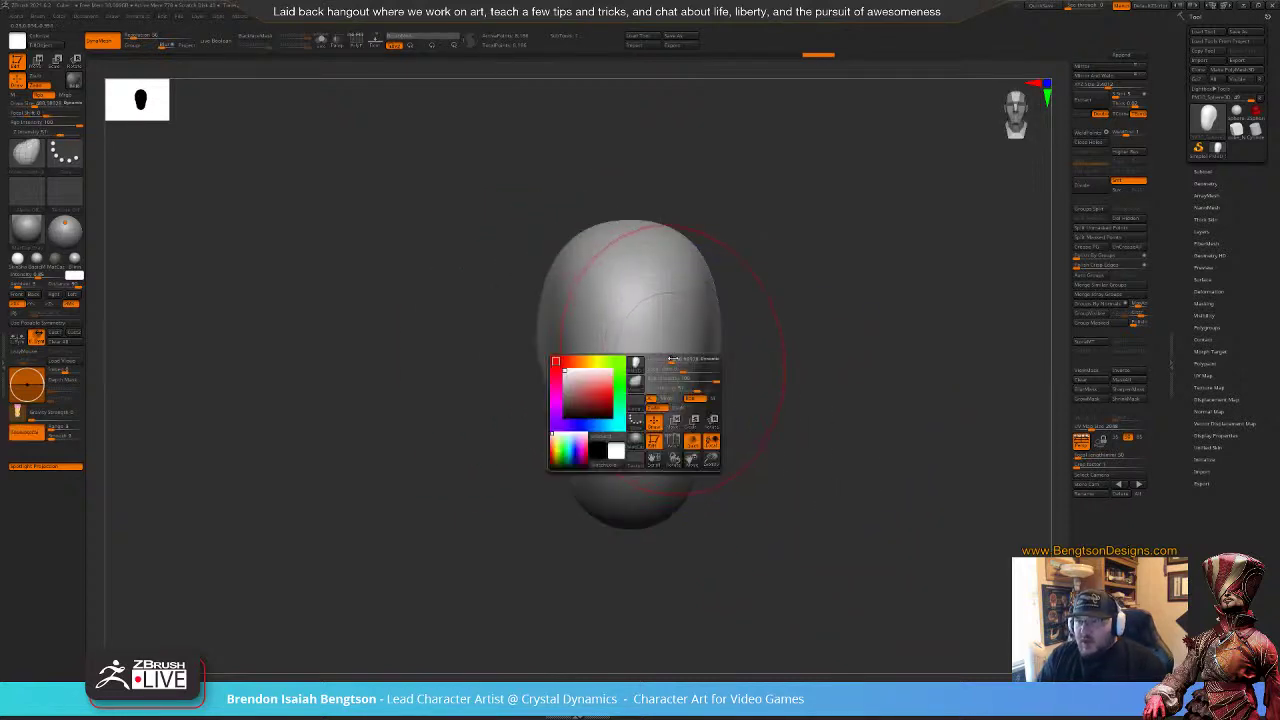
{"action": "left_click_drag", "start_coordinate": [667, 360], "coordinate": [665, 359]}
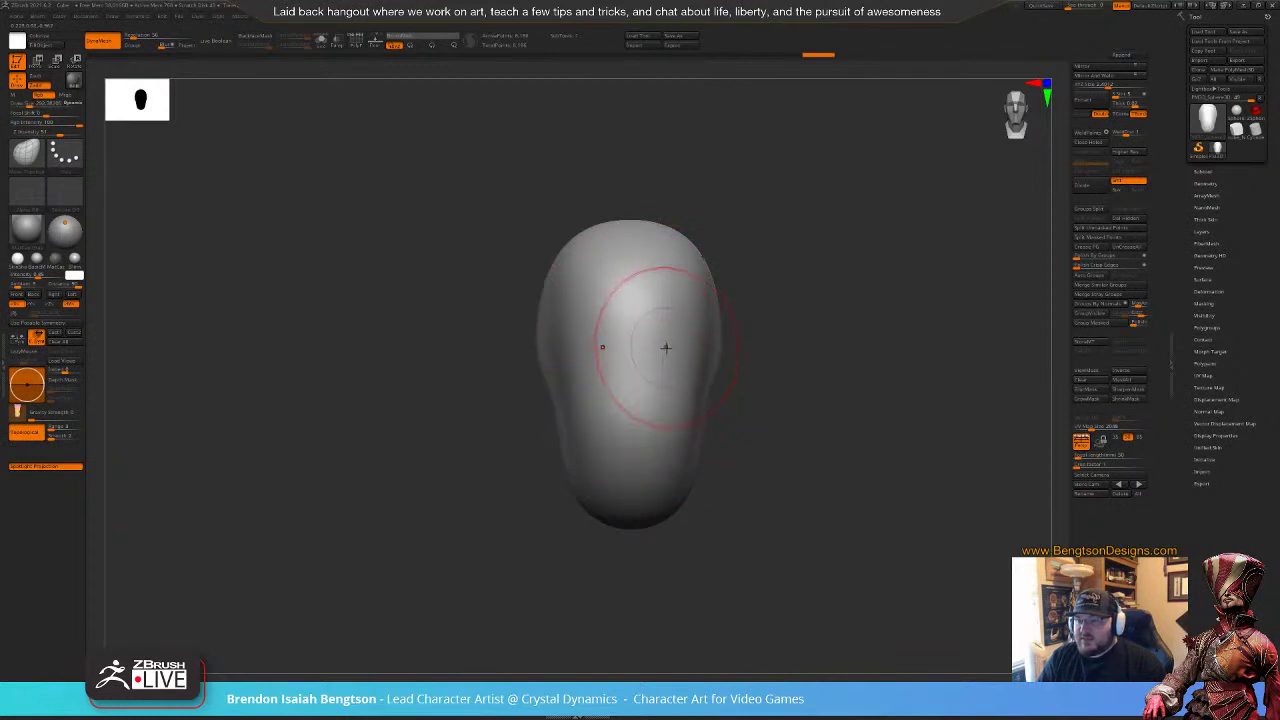
{"action": "key", "text": "b"}
{"action": "key", "text": "c"}
{"action": "key", "text": "b"}
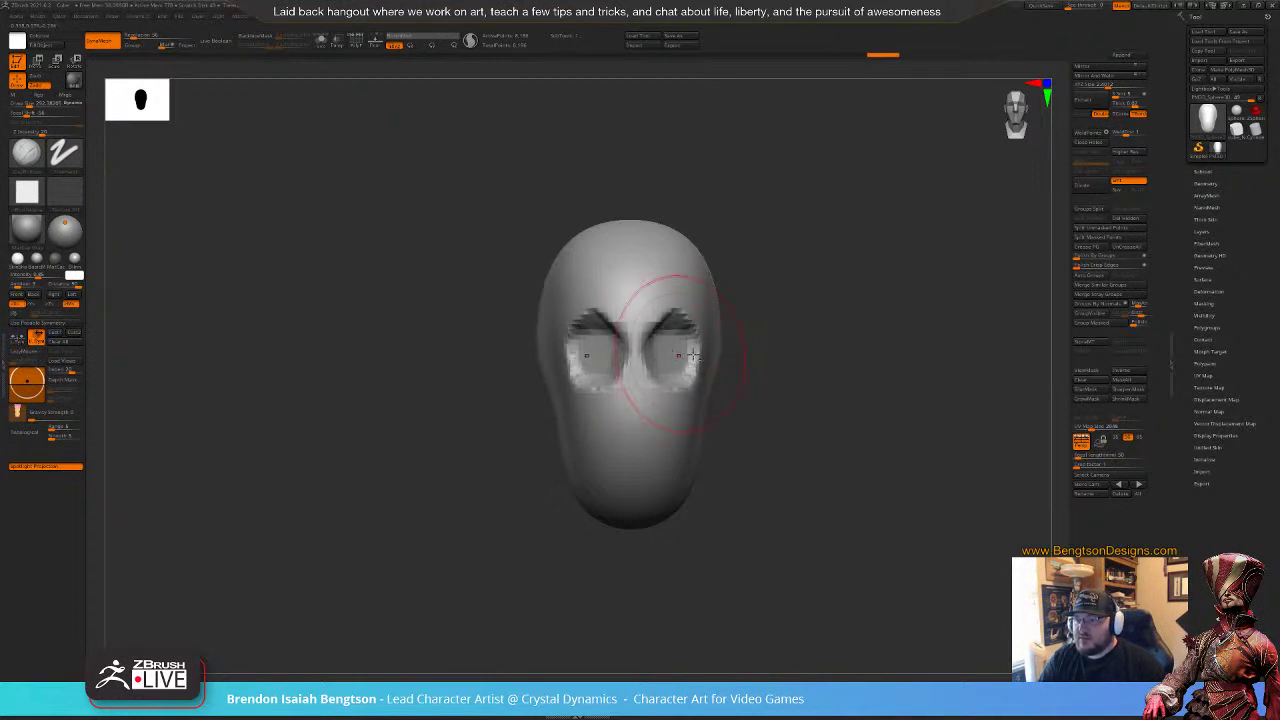
{"action": "left_click_drag", "start_coordinate": [850, 392], "coordinate": [722, 392]}
{"action": "mouse_move", "coordinate": [673, 346]}
{"action": "left_mouse_down"}
{"action": "mouse_move", "coordinate": [690, 318]}
{"action": "mouse_move", "coordinate": [686, 377]}
{"action": "left_mouse_up"}
Step: Build up clay around the mouth and along the lower jaw
{"action": "left_click_drag", "start_coordinate": [855, 507], "coordinate": [831, 490]}
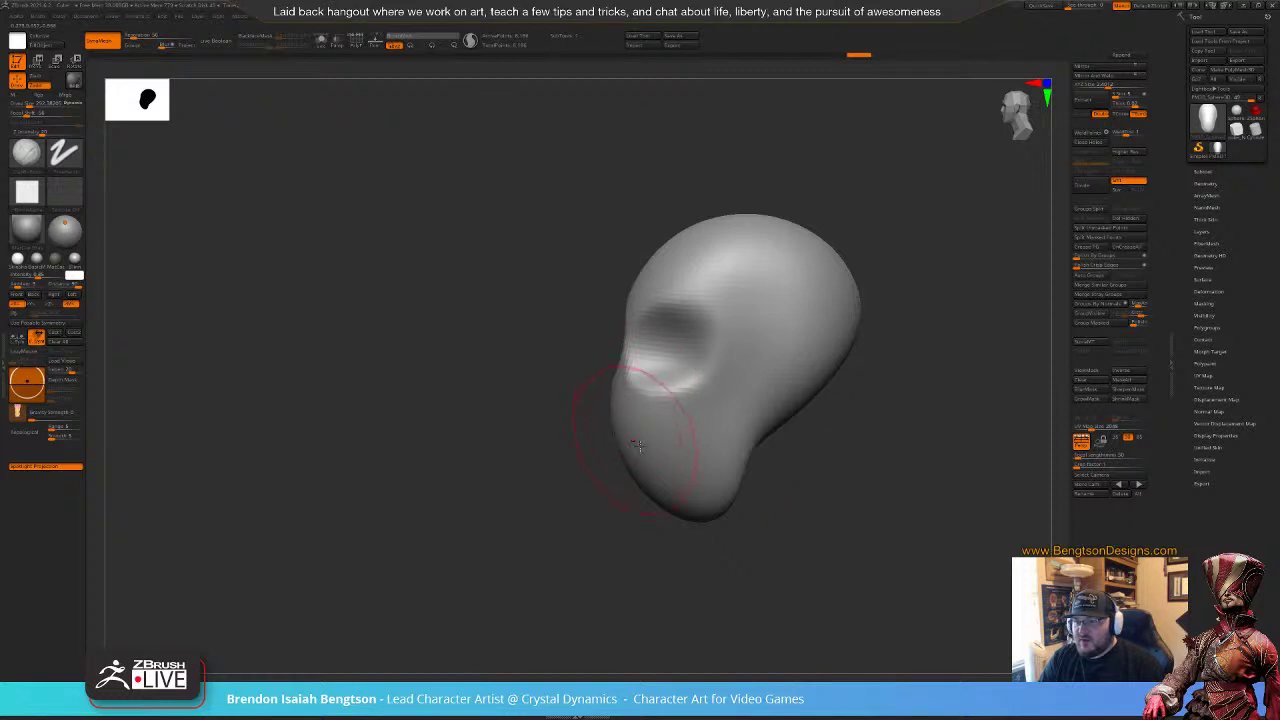
{"action": "mouse_move", "coordinate": [658, 478]}
{"action": "left_mouse_down"}
{"action": "mouse_move", "coordinate": [638, 466]}
{"action": "mouse_move", "coordinate": [677, 495]}
{"action": "mouse_move", "coordinate": [703, 438]}
{"action": "left_mouse_up"}
{"action": "left_click_drag", "start_coordinate": [823, 463], "coordinate": [755, 464]}
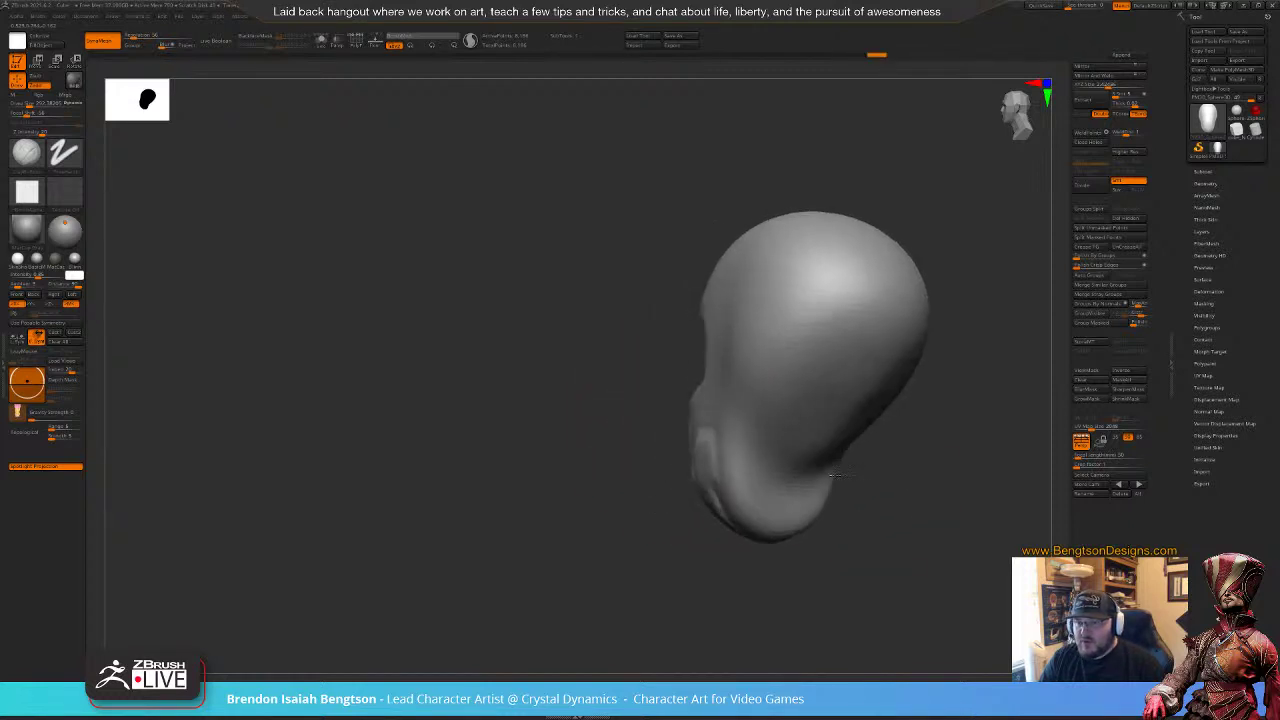
{"action": "mouse_move", "coordinate": [900, 545]}
{"action": "left_mouse_down", "text": "alt"}
{"action": "mouse_move", "coordinate": [769, 443]}
{"action": "mouse_move", "coordinate": [808, 437]}
{"action": "left_mouse_up", "text": "alt"}
Step: Mask the neck attachment area under the back of the skull and invert the mask
{"action": "mouse_move", "coordinate": [703, 308]}
{"action": "left_mouse_down", "text": "ctrl"}
{"action": "mouse_move", "coordinate": [677, 317]}
{"action": "mouse_move", "coordinate": [689, 302]}
{"action": "mouse_move", "coordinate": [647, 353]}
{"action": "mouse_move", "coordinate": [676, 330]}
{"action": "left_mouse_up", "text": "ctrl"}
{"action": "key", "text": "ctrl+h"}
{"action": "key", "text": "ctrl+shift+z"}
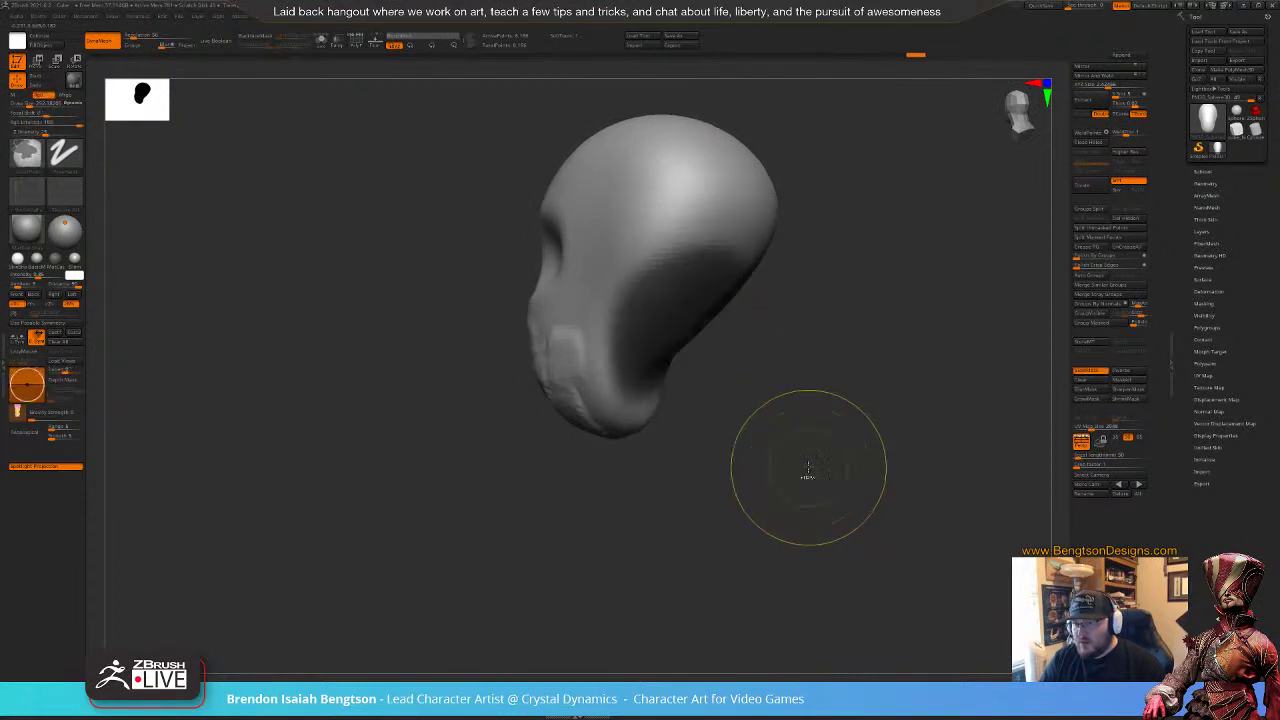
{"action": "left_click_drag", "start_coordinate": [808, 470], "coordinate": [830, 466]}
{"action": "left_click", "coordinate": [829, 466], "text": "ctrl"}
Step: Pull the unmasked area under the skull downward to form a long neck, and clear the mask
{"action": "key", "text": "w"}
{"action": "left_click_drag", "start_coordinate": [762, 424], "coordinate": [748, 409], "text": "shift"}
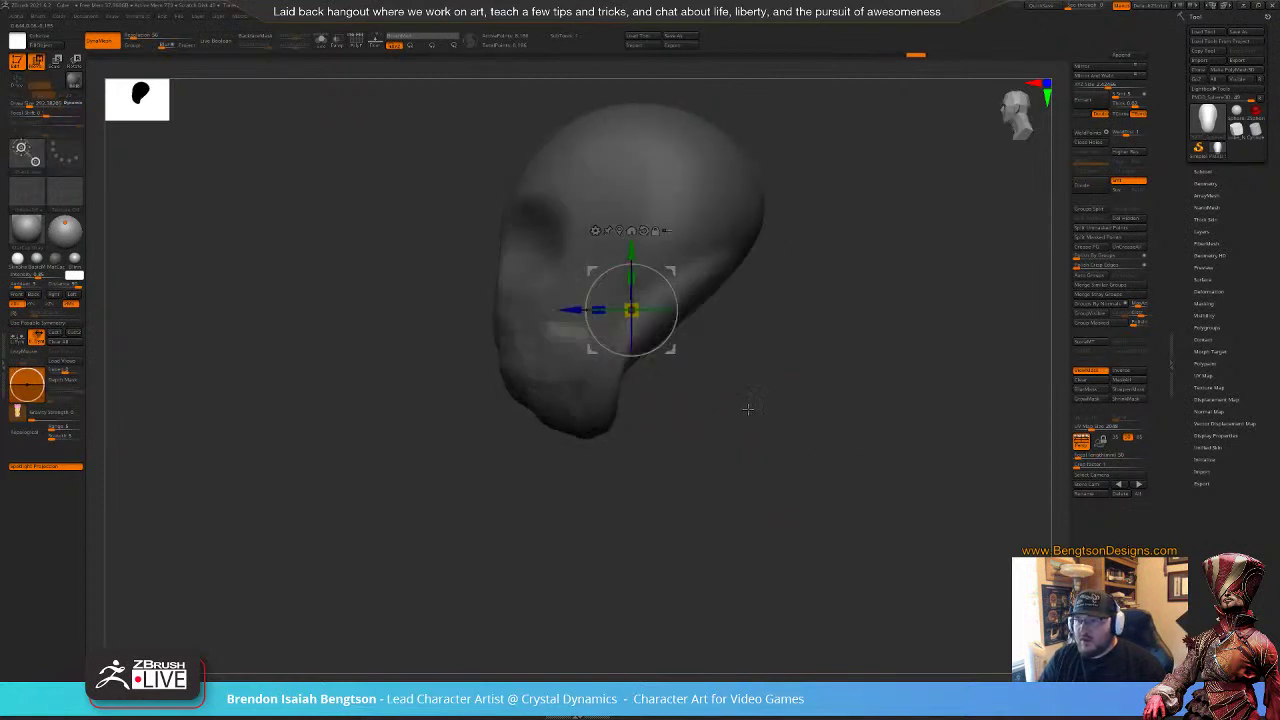
{"action": "left_click_drag", "start_coordinate": [668, 270], "coordinate": [711, 481]}
{"action": "mouse_move", "coordinate": [857, 435]}
{"action": "left_mouse_down", "text": "shift"}
{"action": "mouse_move", "coordinate": [901, 437]}
{"action": "mouse_move", "coordinate": [872, 435]}
{"action": "left_mouse_up", "text": "shift"}
{"action": "key", "text": "q"}
{"action": "left_click_drag", "start_coordinate": [888, 335], "coordinate": [866, 380], "text": "ctrl"}
Step: Smooth the sides and back of the neck where it joins the skull and jaw
{"action": "mouse_move", "coordinate": [852, 364]}
{"action": "left_mouse_down"}
{"action": "mouse_move", "coordinate": [846, 388]}
{"action": "mouse_move", "coordinate": [872, 390]}
{"action": "left_mouse_up"}
{"action": "left_click_drag", "start_coordinate": [640, 425], "coordinate": [690, 455], "text": "shift"}
{"action": "mouse_move", "coordinate": [783, 392]}
{"action": "left_mouse_down"}
{"action": "mouse_move", "coordinate": [799, 363]}
{"action": "mouse_move", "coordinate": [757, 386]}
{"action": "left_mouse_up"}
{"action": "mouse_move", "coordinate": [764, 486]}
{"action": "left_mouse_down", "text": "shift"}
{"action": "mouse_move", "coordinate": [760, 446]}
{"action": "mouse_move", "coordinate": [777, 471]}
{"action": "left_mouse_up", "text": "shift"}
{"action": "mouse_move", "coordinate": [965, 340]}
{"action": "left_mouse_down"}
{"action": "mouse_move", "coordinate": [880, 340]}
{"action": "mouse_move", "coordinate": [843, 406]}
{"action": "mouse_move", "coordinate": [810, 407]}
{"action": "left_mouse_up"}
{"action": "left_click_drag", "start_coordinate": [634, 408], "coordinate": [774, 446], "text": "shift"}
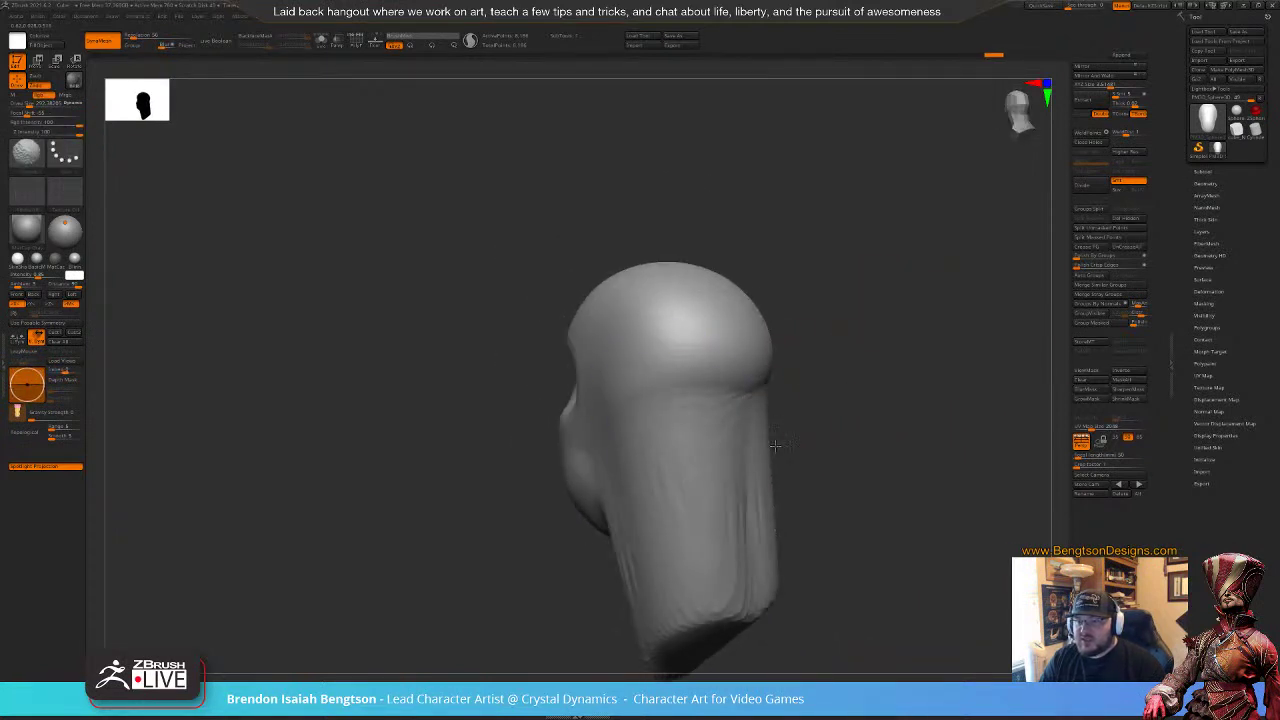
Step: Build up the brow ridge, nose bridge and jaw line on the face with a smaller clay brush
{"action": "mouse_move", "coordinate": [898, 456]}
{"action": "left_mouse_down", "text": "alt"}
{"action": "mouse_move", "coordinate": [843, 403]}
{"action": "mouse_move", "coordinate": [924, 406]}
{"action": "left_mouse_up", "text": "alt"}
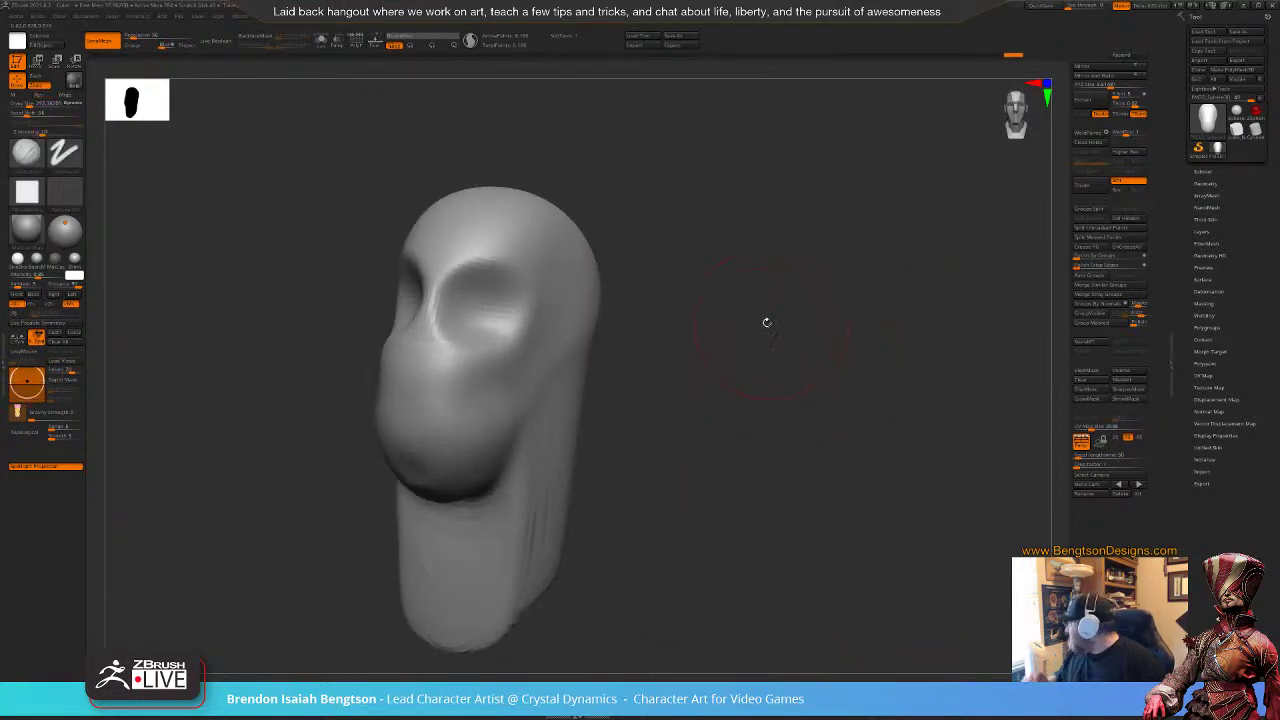
{"action": "left_click_drag", "start_coordinate": [766, 448], "coordinate": [790, 434]}
{"action": "left_click_drag", "start_coordinate": [790, 434], "coordinate": [810, 418], "text": "alt"}
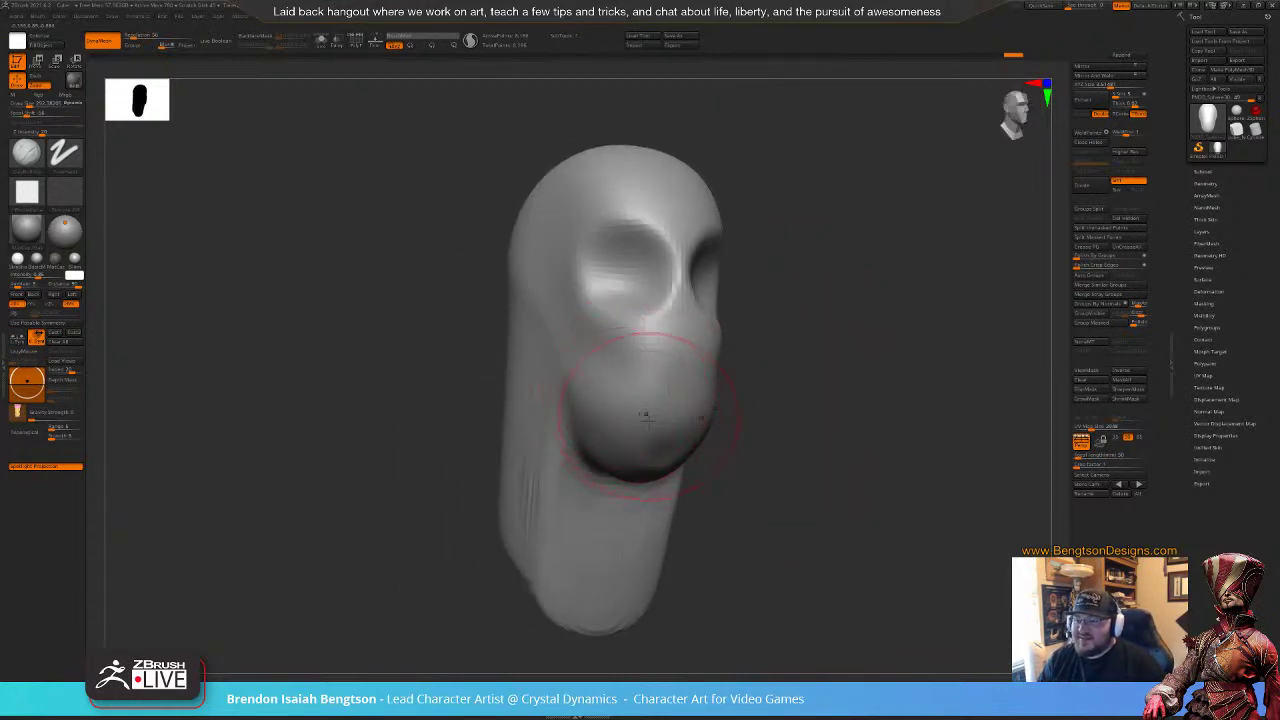
{"action": "mouse_move", "coordinate": [602, 370]}
{"action": "left_mouse_down"}
{"action": "mouse_move", "coordinate": [638, 410]}
{"action": "mouse_move", "coordinate": [668, 396]}
{"action": "left_mouse_up"}
{"action": "key", "text": "space"}
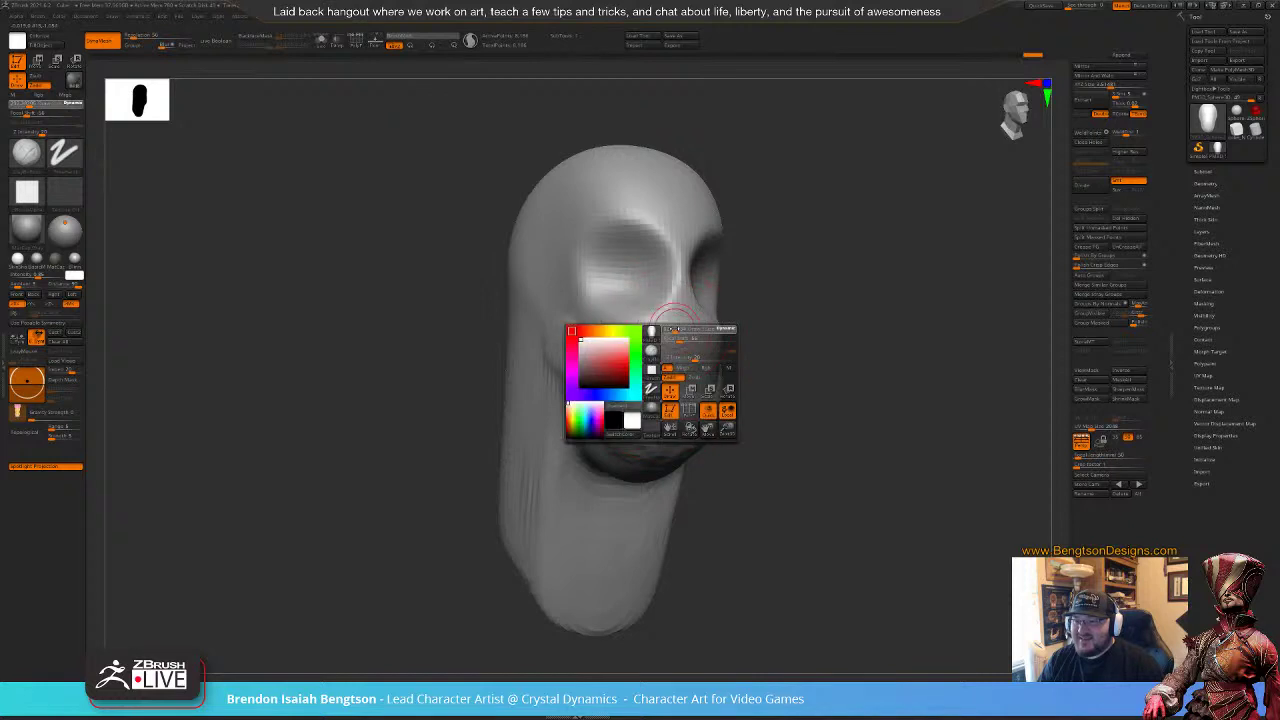
{"action": "mouse_move", "coordinate": [680, 339]}
{"action": "left_mouse_down"}
{"action": "mouse_move", "coordinate": [697, 339]}
{"action": "mouse_move", "coordinate": [672, 330]}
{"action": "mouse_move", "coordinate": [679, 250]}
{"action": "mouse_move", "coordinate": [677, 321]}
{"action": "mouse_move", "coordinate": [673, 280]}
{"action": "mouse_move", "coordinate": [677, 290]}
{"action": "left_mouse_up"}
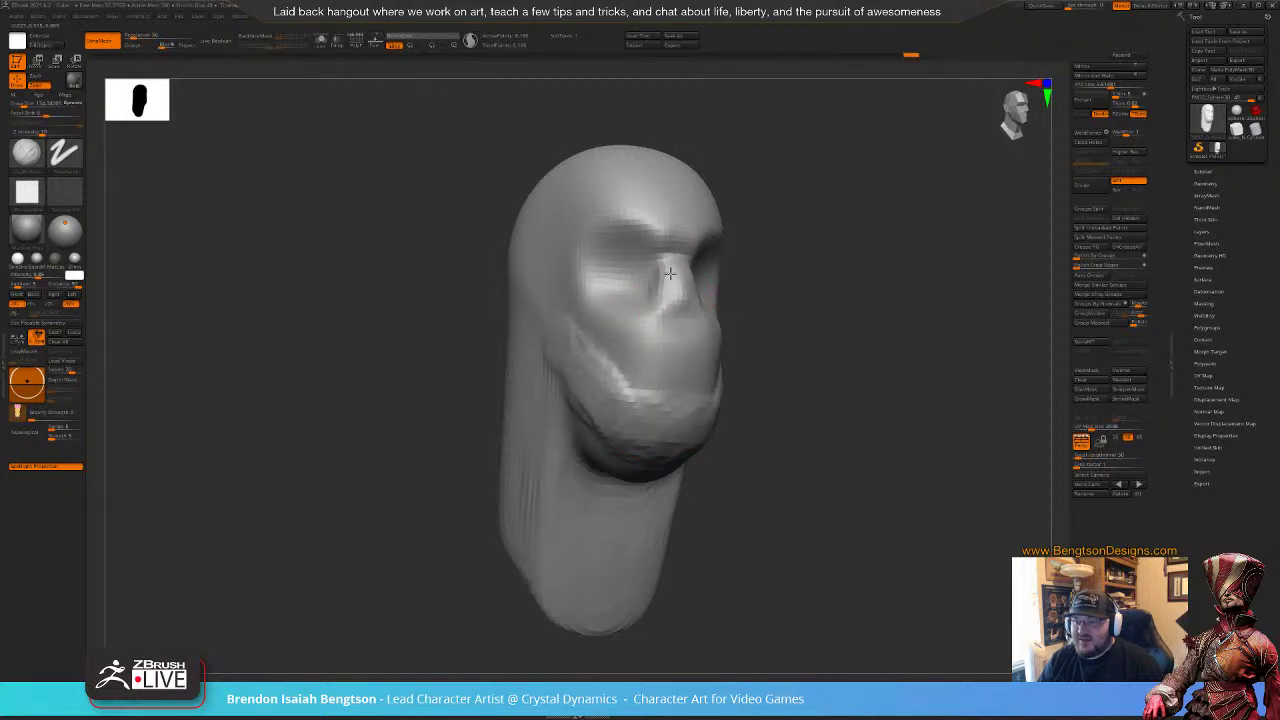
{"action": "mouse_move", "coordinate": [830, 282]}
{"action": "left_mouse_down"}
{"action": "mouse_move", "coordinate": [775, 272]}
{"action": "mouse_move", "coordinate": [787, 267]}
{"action": "mouse_move", "coordinate": [718, 272]}
{"action": "mouse_move", "coordinate": [729, 261]}
{"action": "left_mouse_up"}
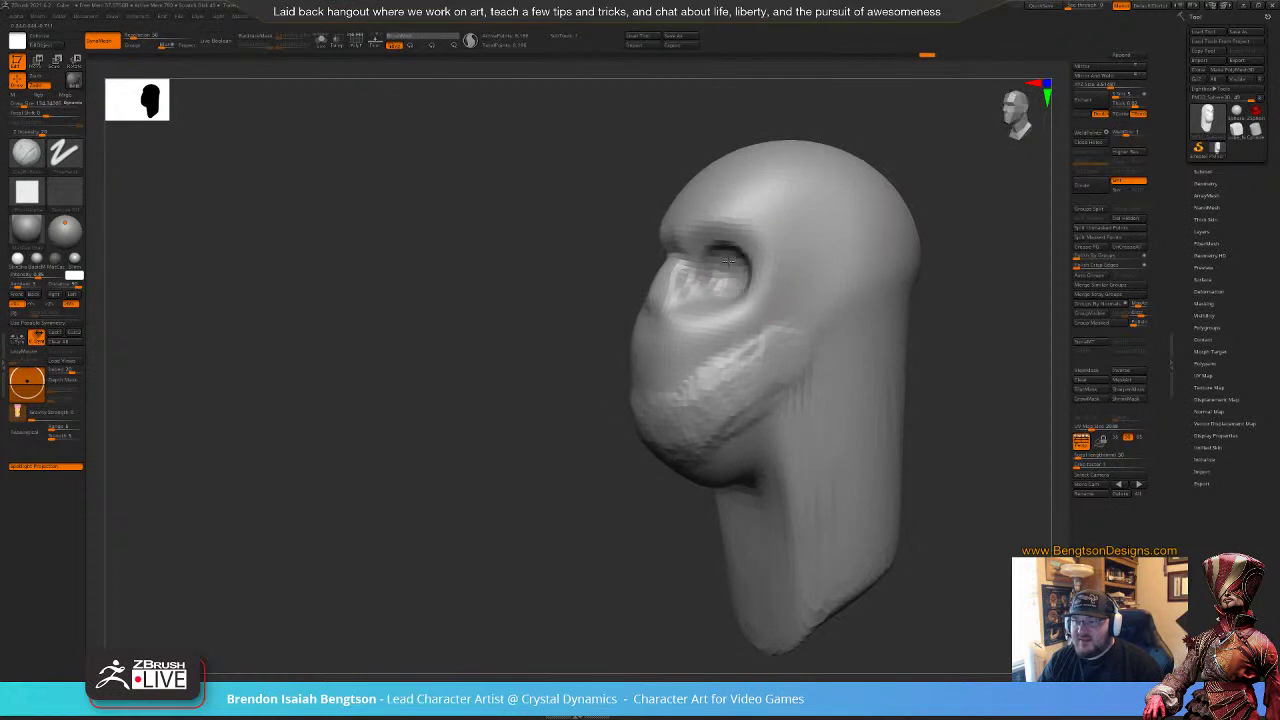
Step: Deepen the eye sockets, build up the cheekbones, and smooth the cheeks and jaw
{"action": "mouse_move", "coordinate": [536, 490]}
{"action": "left_mouse_down"}
{"action": "mouse_move", "coordinate": [710, 470]}
{"action": "mouse_move", "coordinate": [752, 430]}
{"action": "left_mouse_up"}
{"action": "mouse_move", "coordinate": [613, 300]}
{"action": "left_mouse_down"}
{"action": "mouse_move", "coordinate": [580, 306]}
{"action": "mouse_move", "coordinate": [554, 282]}
{"action": "left_mouse_up"}
{"action": "mouse_move", "coordinate": [582, 330]}
{"action": "left_mouse_down"}
{"action": "mouse_move", "coordinate": [603, 320]}
{"action": "mouse_move", "coordinate": [634, 342]}
{"action": "mouse_move", "coordinate": [626, 316]}
{"action": "mouse_move", "coordinate": [636, 330]}
{"action": "left_mouse_up"}
{"action": "left_click_drag", "start_coordinate": [648, 373], "coordinate": [622, 372], "text": "shift"}
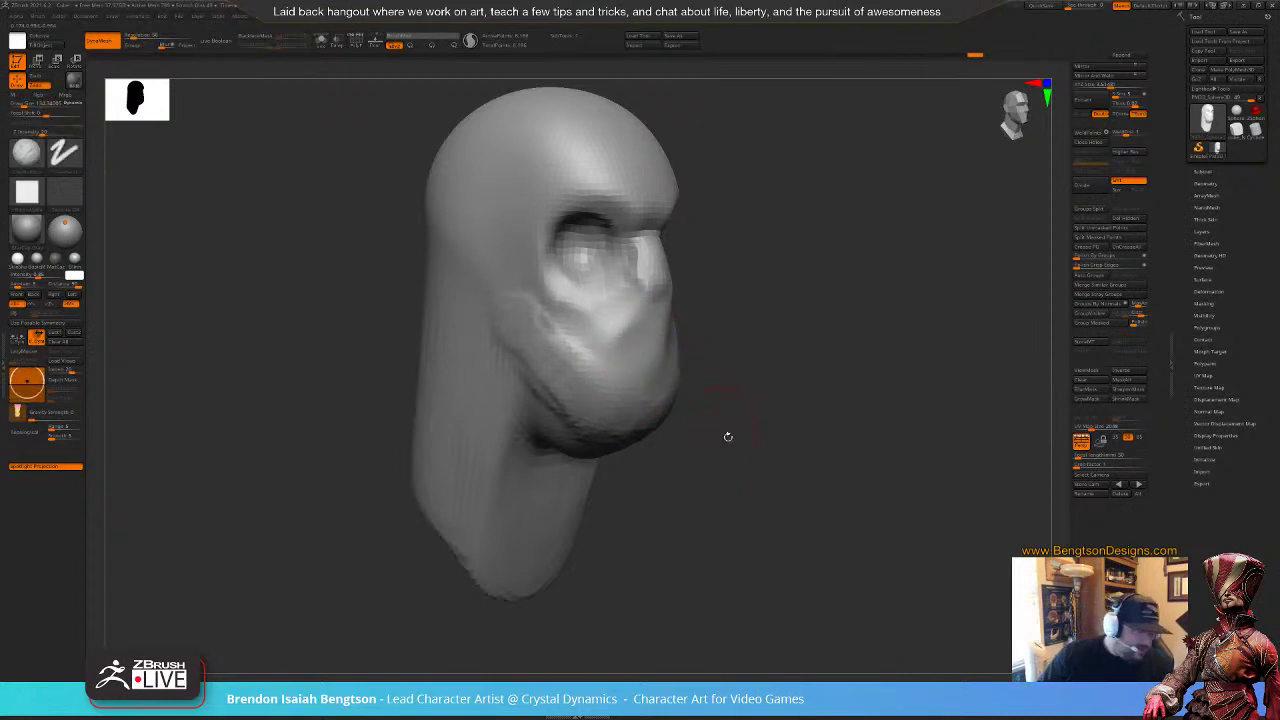
{"action": "mouse_move", "coordinate": [817, 432]}
{"action": "left_mouse_down"}
{"action": "mouse_move", "coordinate": [798, 424]}
{"action": "mouse_move", "coordinate": [797, 471]}
{"action": "left_mouse_up"}
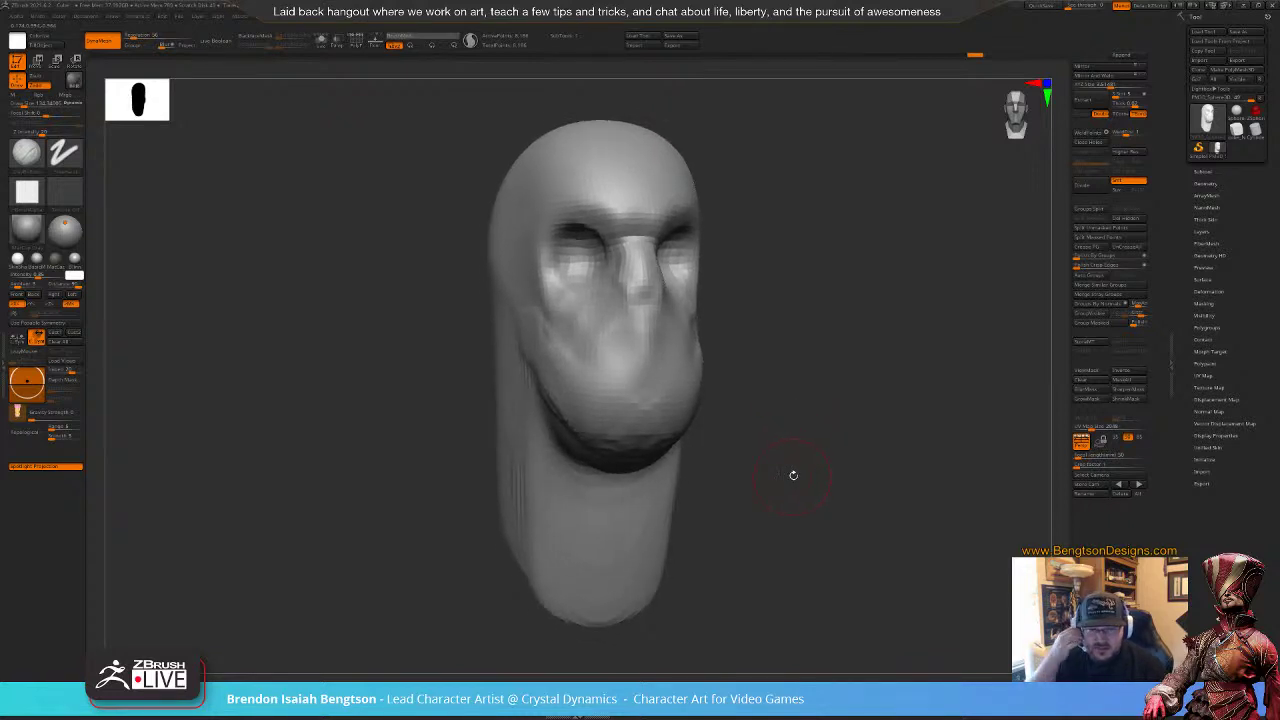
{"action": "left_click_drag", "start_coordinate": [795, 494], "coordinate": [766, 438]}
Step: Reshape the jaw and the sides of the face with an enlarged Move Topological brush
{"action": "key", "text": "b"}
{"action": "key", "text": "m"}
{"action": "key", "text": "t"}
{"action": "key", "text": "space"}
{"action": "left_click_drag", "start_coordinate": [608, 405], "coordinate": [616, 405]}
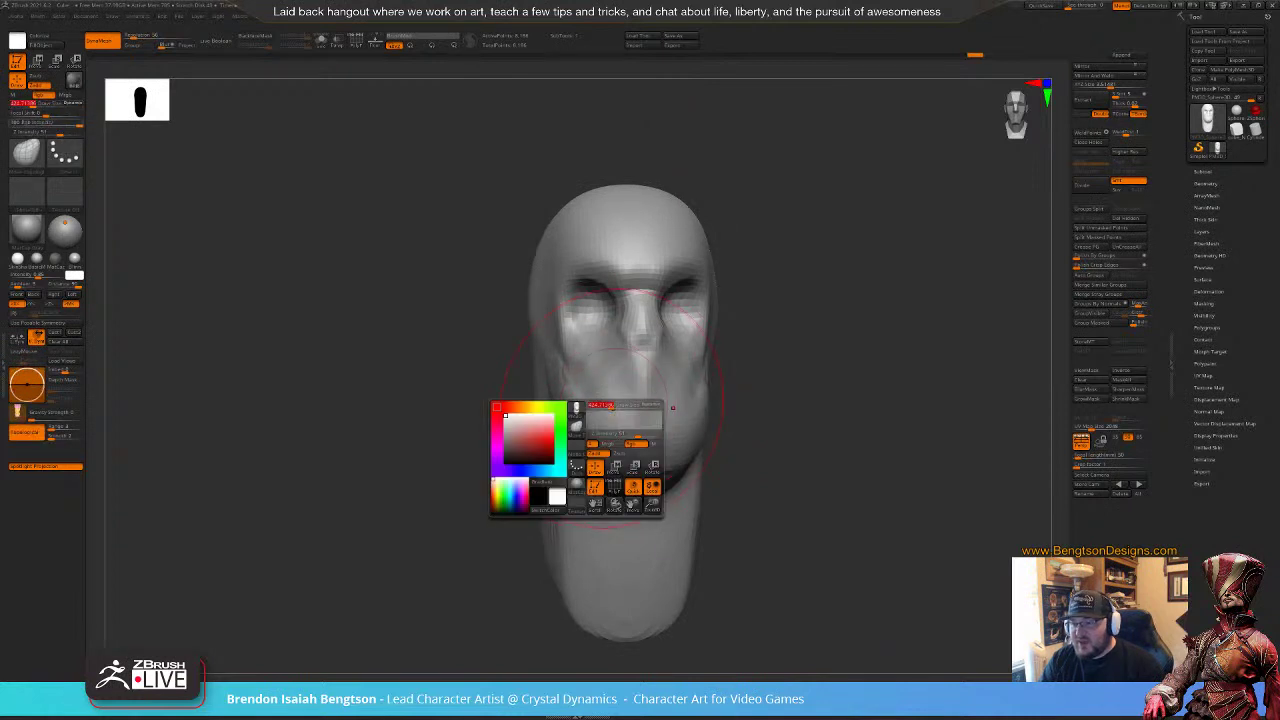
{"action": "left_click_drag", "start_coordinate": [572, 462], "coordinate": [612, 433]}
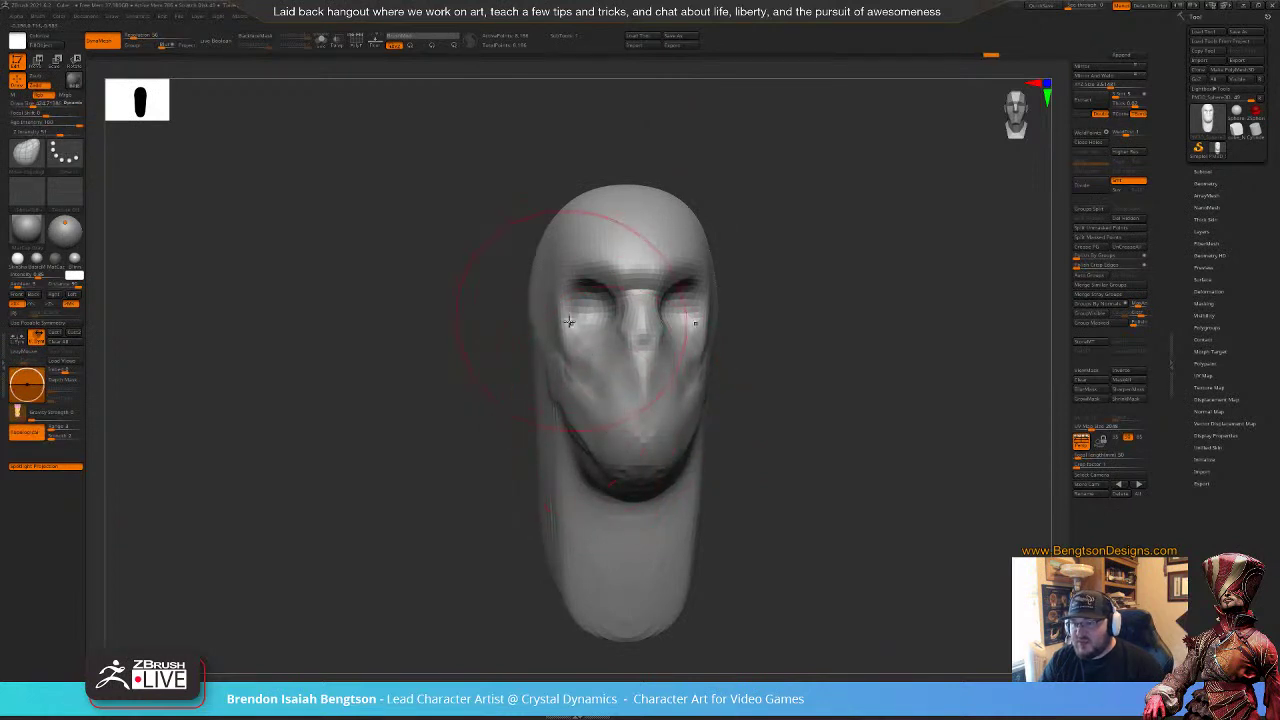
{"action": "mouse_move", "coordinate": [537, 293]}
{"action": "left_mouse_down"}
{"action": "mouse_move", "coordinate": [529, 283]}
{"action": "mouse_move", "coordinate": [540, 285]}
{"action": "left_mouse_up"}
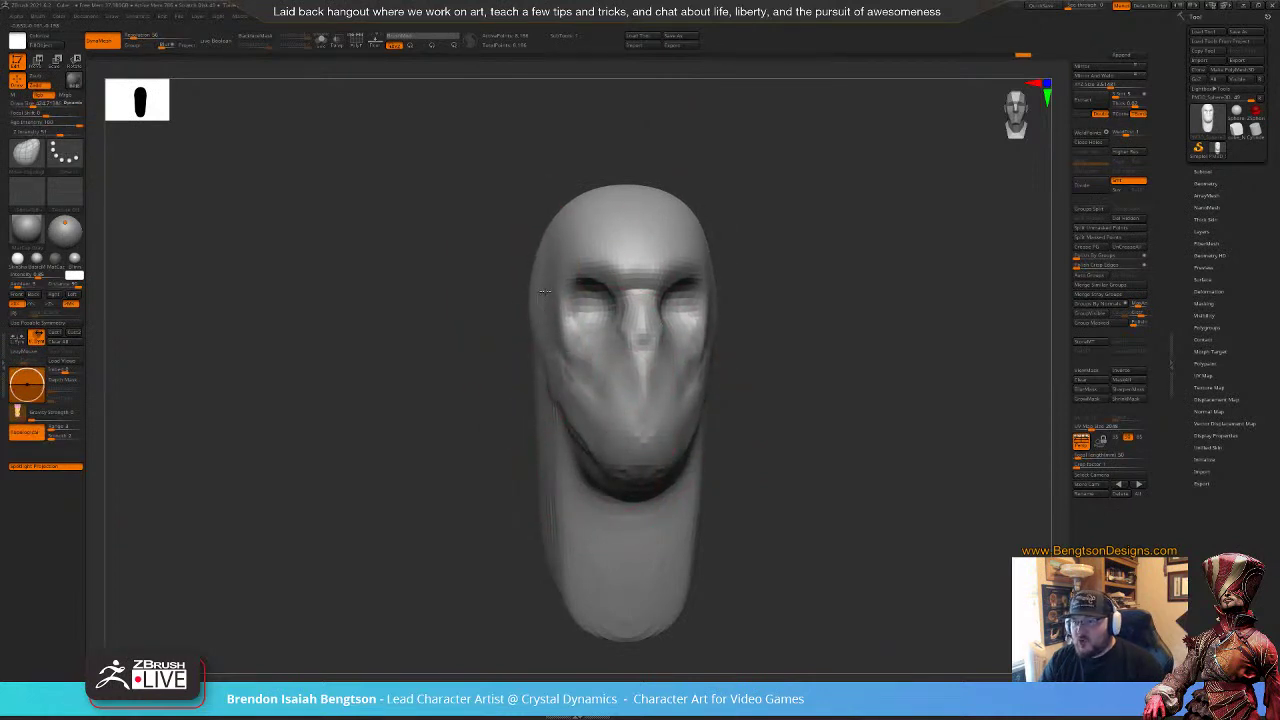
Step: Push in the sides of the lower skull and upper neck from behind
{"action": "mouse_move", "coordinate": [430, 364]}
{"action": "left_mouse_down"}
{"action": "mouse_move", "coordinate": [519, 368]}
{"action": "mouse_move", "coordinate": [509, 278]}
{"action": "left_mouse_up"}
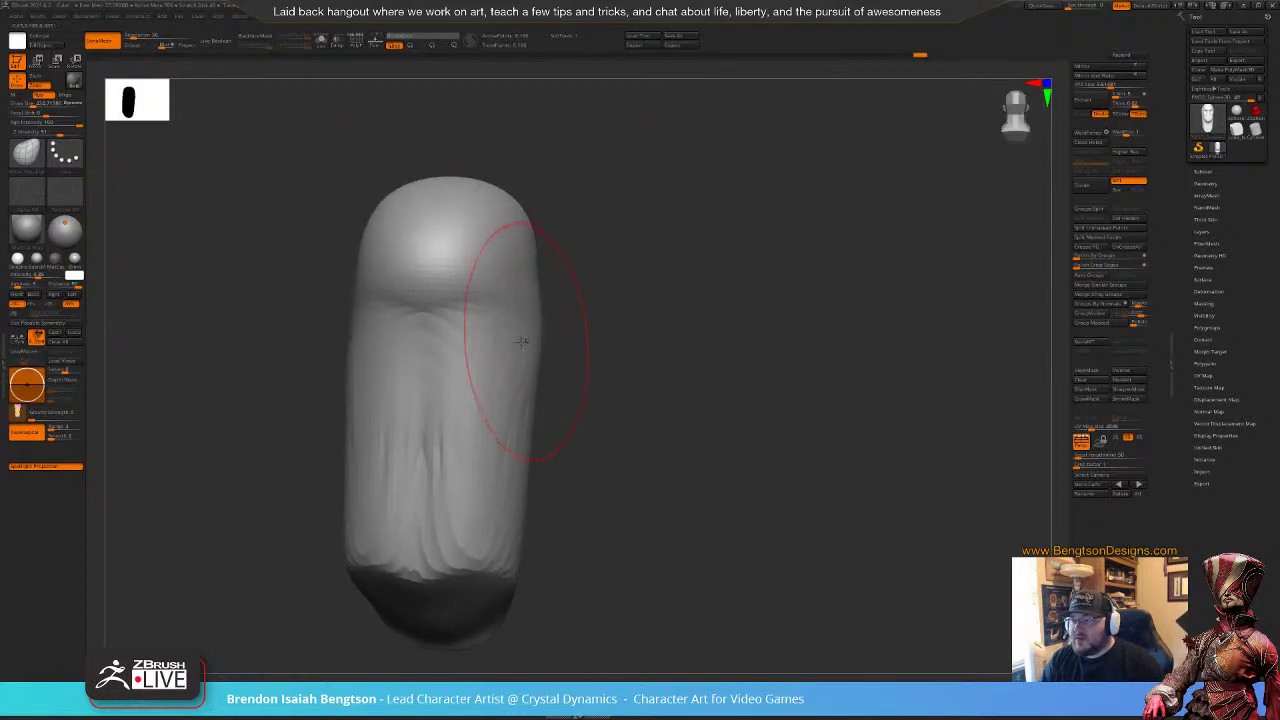
{"action": "mouse_move", "coordinate": [522, 342]}
{"action": "left_mouse_down"}
{"action": "mouse_move", "coordinate": [507, 343]}
{"action": "mouse_move", "coordinate": [506, 382]}
{"action": "left_mouse_up"}
{"action": "left_click_drag", "start_coordinate": [527, 434], "coordinate": [506, 425]}
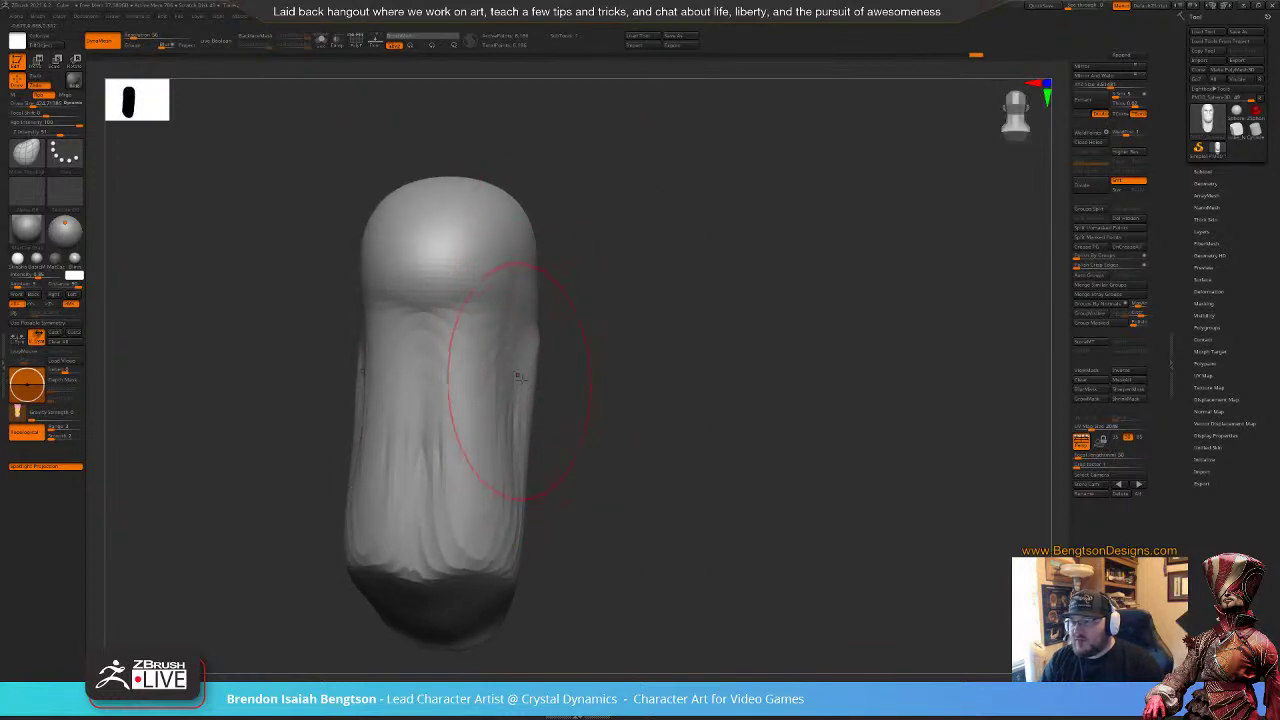
{"action": "left_click_drag", "start_coordinate": [520, 376], "coordinate": [508, 374]}
Step: Pull the sides of the lower neck outward to start the shoulders
{"action": "mouse_move", "coordinate": [648, 465]}
{"action": "left_mouse_down"}
{"action": "mouse_move", "coordinate": [614, 466]}
{"action": "mouse_move", "coordinate": [668, 434]}
{"action": "mouse_move", "coordinate": [701, 360]}
{"action": "left_mouse_up"}
{"action": "left_click_drag", "start_coordinate": [632, 518], "coordinate": [645, 486], "text": "shift"}
{"action": "left_click_drag", "start_coordinate": [427, 502], "coordinate": [460, 488]}
{"action": "left_click_drag", "start_coordinate": [461, 428], "coordinate": [152, 540]}
{"action": "left_click_drag", "start_coordinate": [421, 405], "coordinate": [448, 414]}
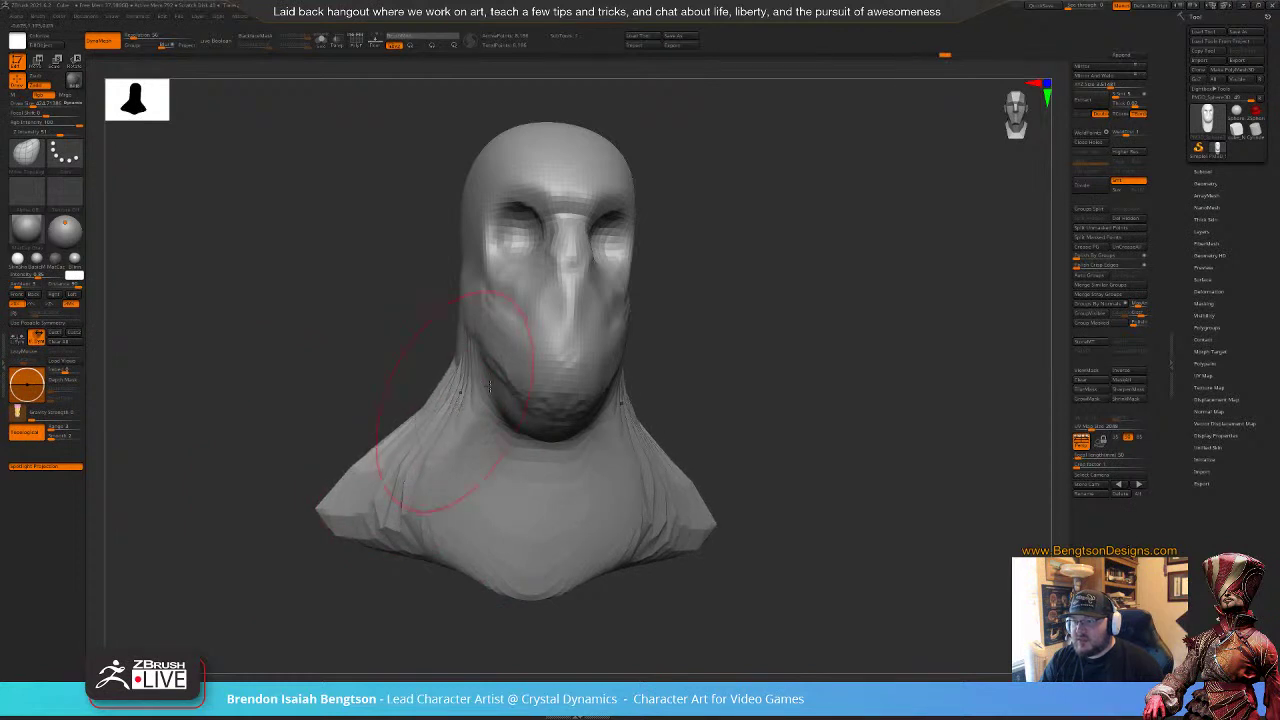
Step: Pull the base of the neck downward and backward to form the upper chest and upper back
{"action": "left_click_drag", "start_coordinate": [648, 420], "coordinate": [731, 410]}
{"action": "left_click_drag", "start_coordinate": [731, 410], "coordinate": [718, 357], "text": "alt"}
{"action": "left_click_drag", "start_coordinate": [493, 456], "coordinate": [578, 518]}
{"action": "mouse_move", "coordinate": [374, 446]}
{"action": "left_mouse_down"}
{"action": "mouse_move", "coordinate": [370, 480]}
{"action": "mouse_move", "coordinate": [382, 478]}
{"action": "left_mouse_up"}
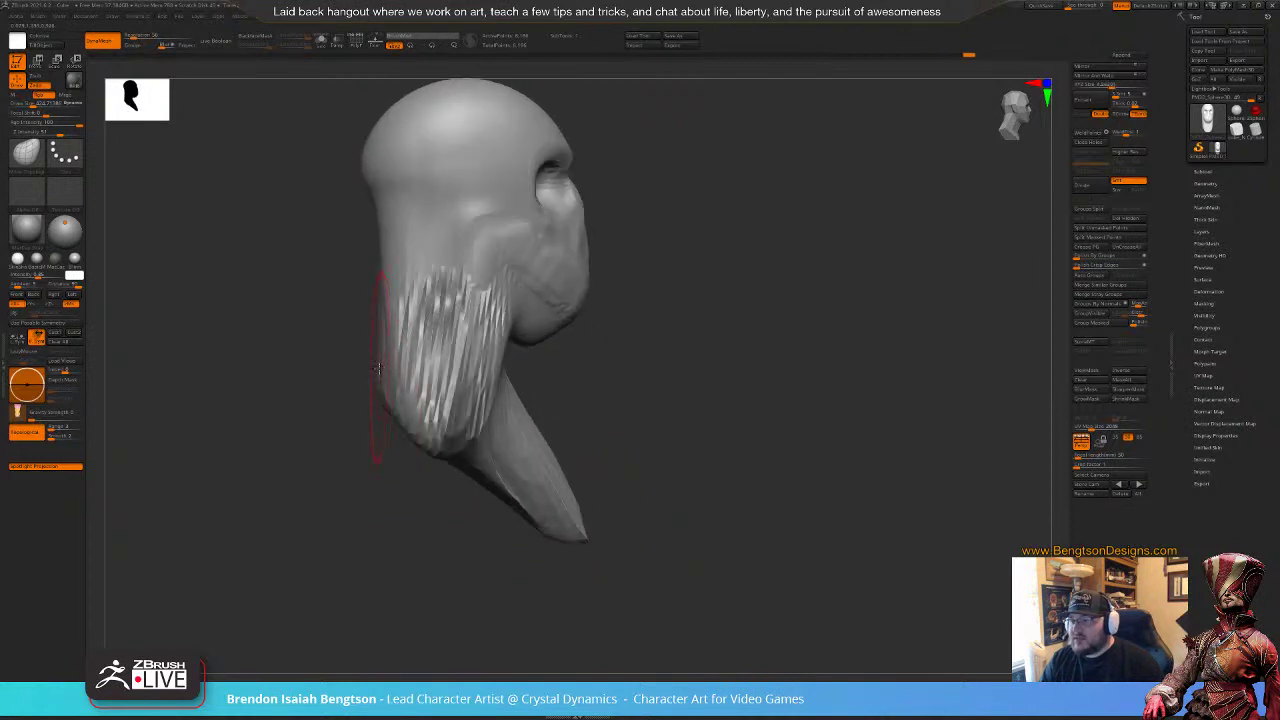
{"action": "left_click_drag", "start_coordinate": [383, 370], "coordinate": [342, 390]}
{"action": "left_click_drag", "start_coordinate": [389, 515], "coordinate": [386, 636]}
{"action": "mouse_move", "coordinate": [380, 431]}
{"action": "left_mouse_down"}
{"action": "mouse_move", "coordinate": [290, 450]}
{"action": "mouse_move", "coordinate": [392, 432]}
{"action": "mouse_move", "coordinate": [314, 472]}
{"action": "left_mouse_up"}
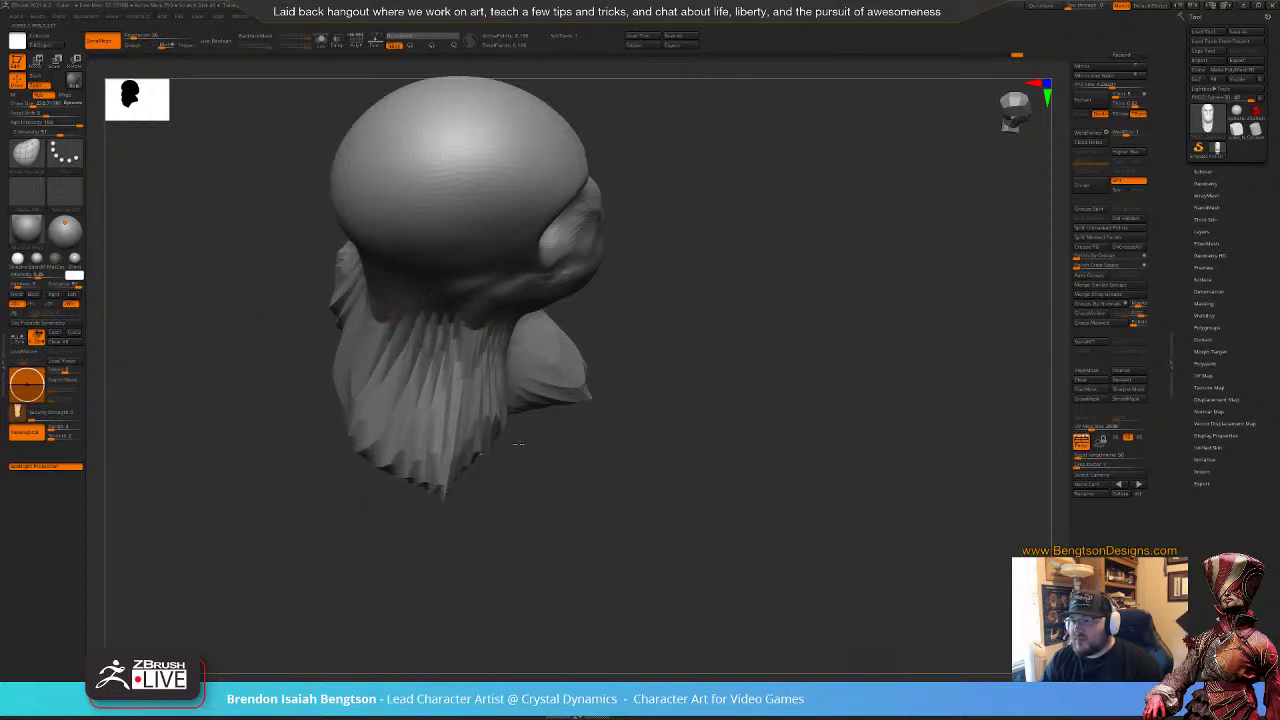
Step: Fill out the chest and the slope of the shoulders by pulling the lower rim of the bust outward
{"action": "mouse_move", "coordinate": [660, 528]}
{"action": "left_mouse_down"}
{"action": "mouse_move", "coordinate": [623, 494]}
{"action": "mouse_move", "coordinate": [594, 430]}
{"action": "left_mouse_up"}
{"action": "left_click_drag", "start_coordinate": [535, 480], "coordinate": [566, 450]}
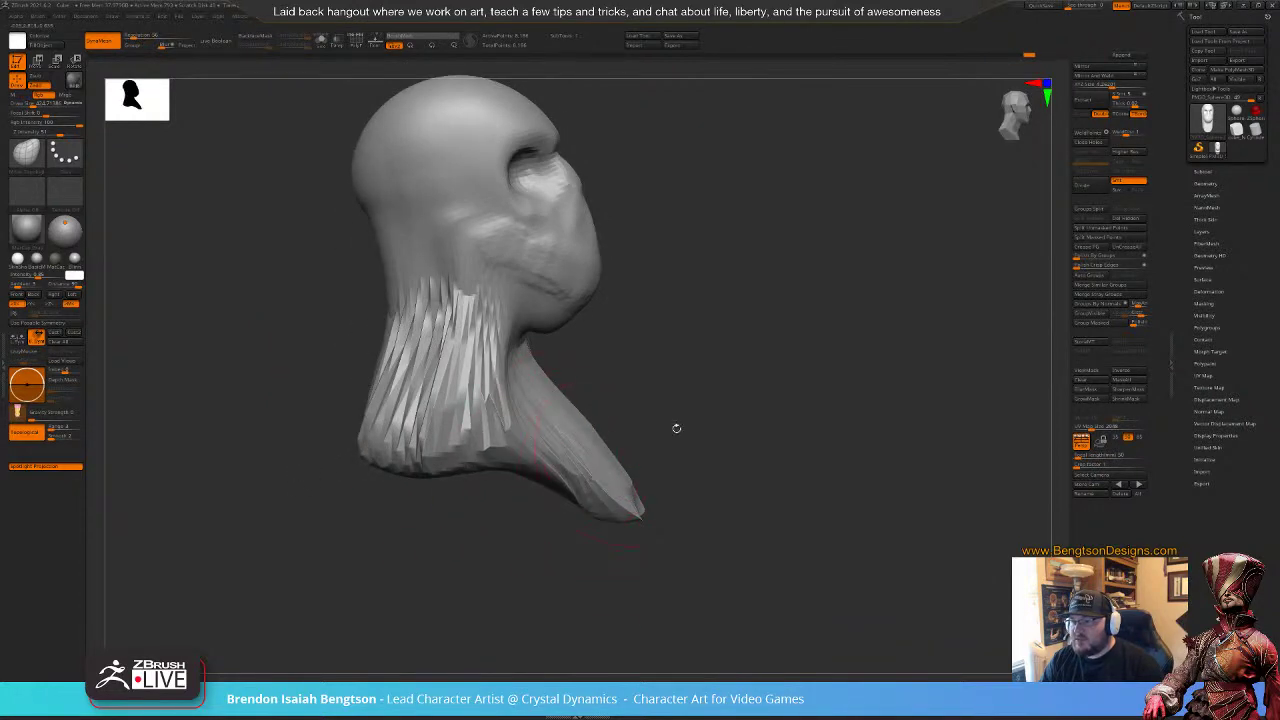
{"action": "mouse_move", "coordinate": [676, 428]}
{"action": "left_mouse_down"}
{"action": "mouse_move", "coordinate": [700, 450]}
{"action": "mouse_move", "coordinate": [683, 388]}
{"action": "mouse_move", "coordinate": [788, 400]}
{"action": "mouse_move", "coordinate": [770, 386]}
{"action": "left_mouse_up"}
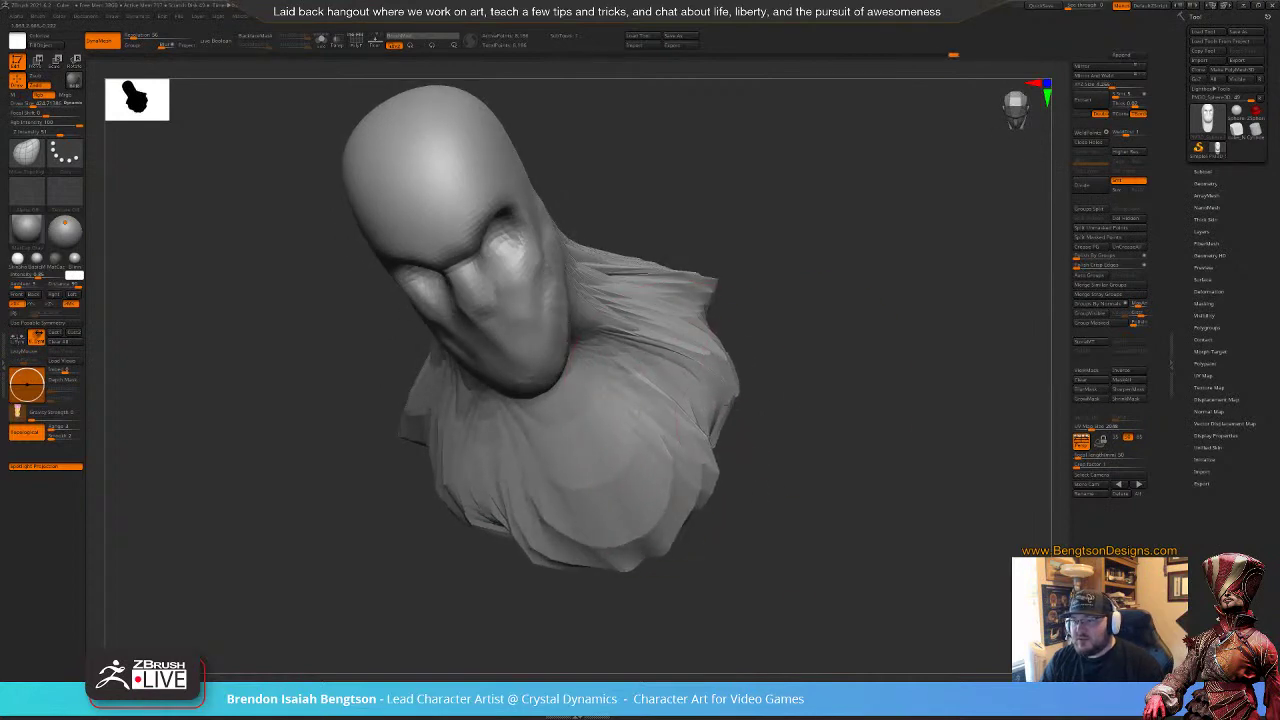
{"action": "mouse_move", "coordinate": [769, 376]}
{"action": "left_mouse_down"}
{"action": "mouse_move", "coordinate": [821, 369]}
{"action": "mouse_move", "coordinate": [829, 418]}
{"action": "mouse_move", "coordinate": [753, 422]}
{"action": "left_mouse_up"}
{"action": "mouse_move", "coordinate": [612, 388]}
{"action": "left_mouse_down"}
{"action": "mouse_move", "coordinate": [583, 403]}
{"action": "mouse_move", "coordinate": [626, 357]}
{"action": "left_mouse_up"}
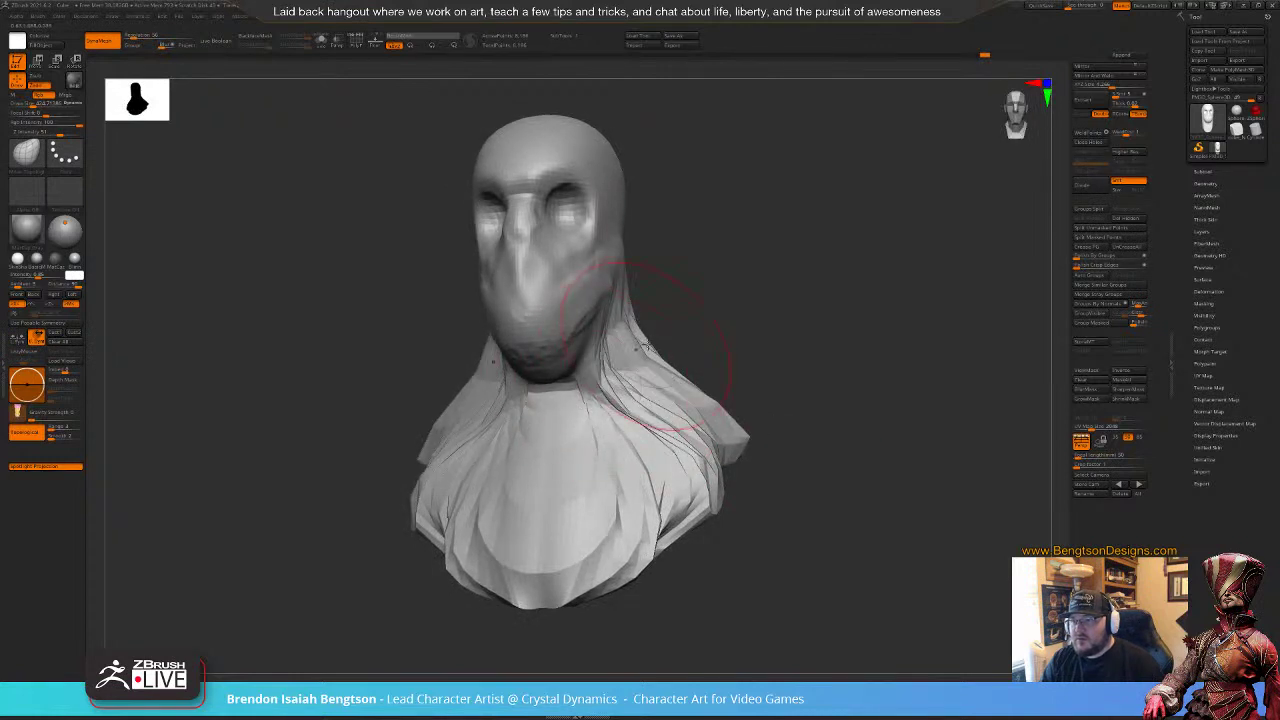
Step: Remesh the stretched bust with DynaMesh and smooth the neck, shoulders and chest
{"action": "left_click_drag", "start_coordinate": [796, 312], "coordinate": [797, 367], "text": "ctrl"}
{"action": "mouse_move", "coordinate": [801, 398]}
{"action": "left_mouse_down", "text": "alt"}
{"action": "mouse_move", "coordinate": [803, 343]}
{"action": "mouse_move", "coordinate": [690, 343]}
{"action": "left_mouse_up", "text": "alt"}
{"action": "left_click_drag", "start_coordinate": [608, 306], "coordinate": [553, 456], "text": "shift"}
Step: Refine the silhouette of the skull and neck from the side and front
{"action": "left_click_drag", "start_coordinate": [737, 254], "coordinate": [782, 376], "text": "alt"}
{"action": "mouse_move", "coordinate": [782, 376]}
{"action": "left_mouse_down"}
{"action": "mouse_move", "coordinate": [868, 348]}
{"action": "mouse_move", "coordinate": [817, 374]}
{"action": "mouse_move", "coordinate": [826, 383]}
{"action": "left_mouse_up"}
{"action": "left_click_drag", "start_coordinate": [738, 390], "coordinate": [808, 393]}
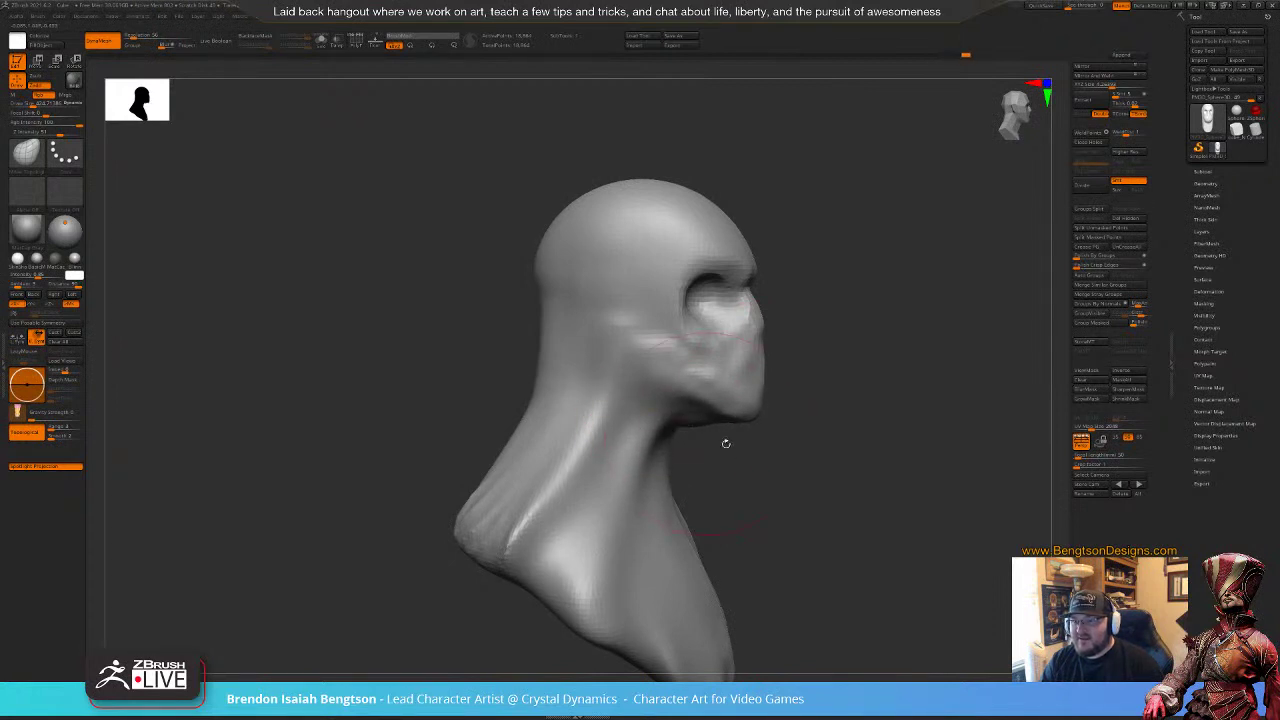
{"action": "left_click_drag", "start_coordinate": [726, 443], "coordinate": [692, 463]}
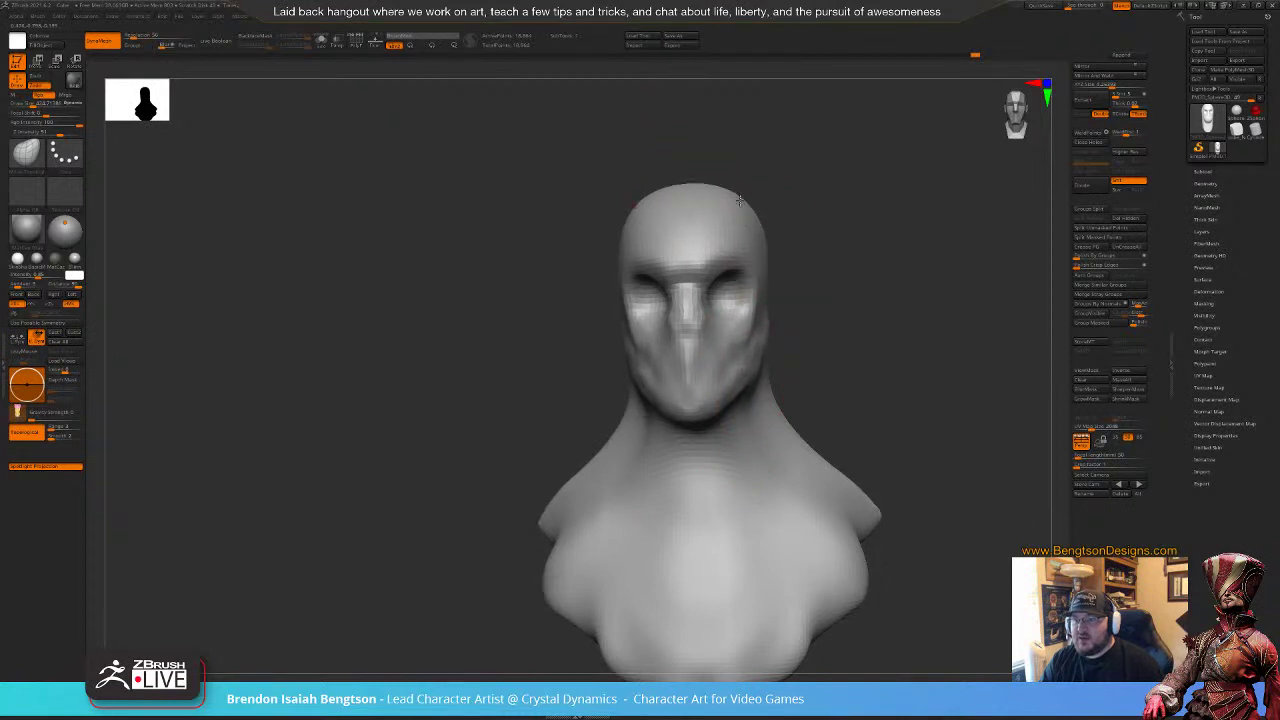
{"action": "mouse_move", "coordinate": [800, 260]}
{"action": "left_mouse_down"}
{"action": "mouse_move", "coordinate": [797, 291]}
{"action": "mouse_move", "coordinate": [707, 360]}
{"action": "left_mouse_up"}
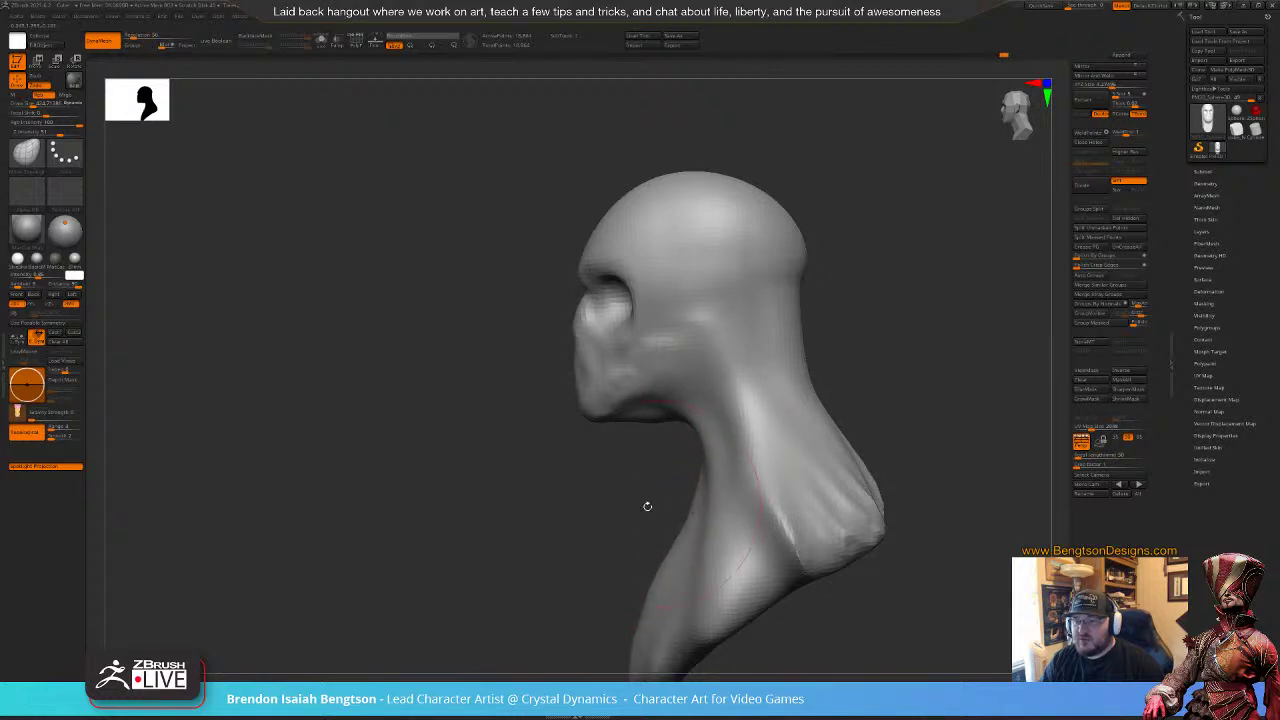
Step: Pull the shoulders and lower chest into rounder, broader forms
{"action": "mouse_move", "coordinate": [647, 506]}
{"action": "left_mouse_down", "text": "alt"}
{"action": "mouse_move", "coordinate": [623, 486]}
{"action": "mouse_move", "coordinate": [672, 483]}
{"action": "left_mouse_up", "text": "alt"}
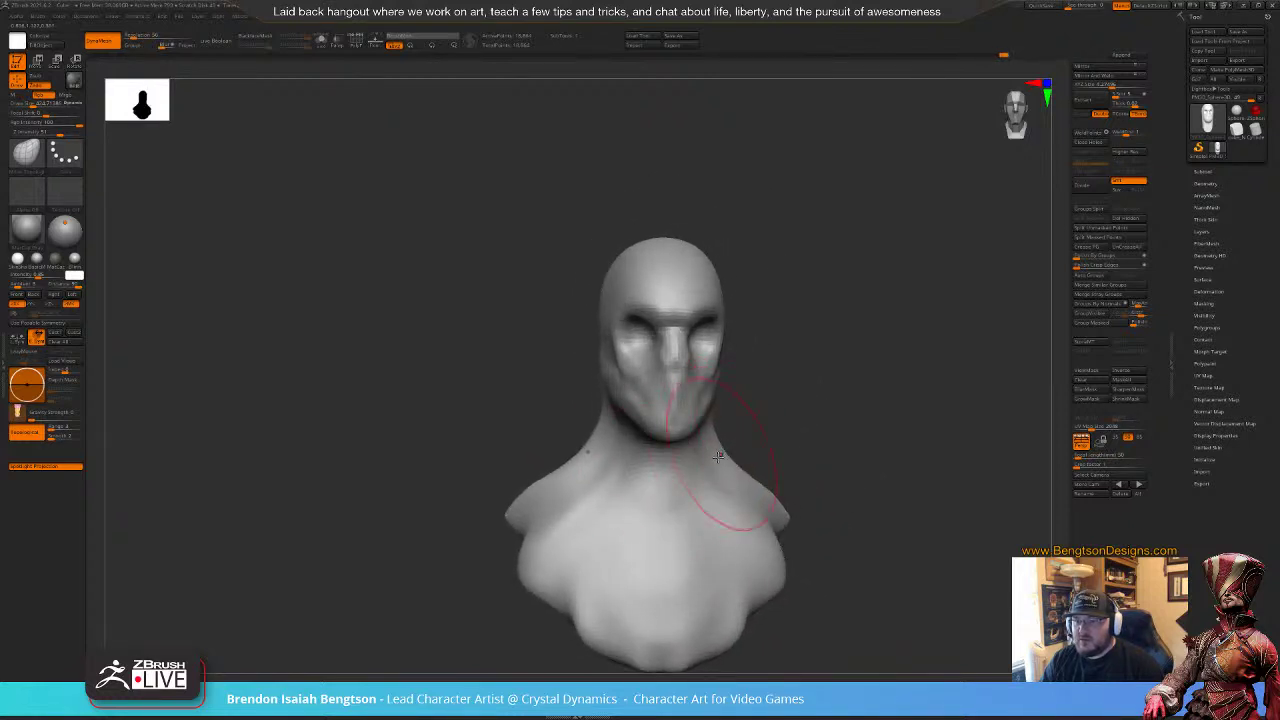
{"action": "left_click_drag", "start_coordinate": [791, 522], "coordinate": [785, 568]}
{"action": "mouse_move", "coordinate": [816, 502]}
{"action": "left_mouse_down"}
{"action": "mouse_move", "coordinate": [873, 506]}
{"action": "mouse_move", "coordinate": [853, 465]}
{"action": "mouse_move", "coordinate": [811, 454]}
{"action": "left_mouse_up"}
{"action": "mouse_move", "coordinate": [725, 486]}
{"action": "left_mouse_down"}
{"action": "mouse_move", "coordinate": [708, 482]}
{"action": "mouse_move", "coordinate": [777, 534]}
{"action": "mouse_move", "coordinate": [688, 464]}
{"action": "left_mouse_up"}
{"action": "mouse_move", "coordinate": [787, 531]}
{"action": "left_mouse_down"}
{"action": "mouse_move", "coordinate": [767, 502]}
{"action": "mouse_move", "coordinate": [771, 428]}
{"action": "mouse_move", "coordinate": [800, 385]}
{"action": "left_mouse_up"}
{"action": "mouse_move", "coordinate": [886, 345]}
{"action": "left_mouse_down"}
{"action": "mouse_move", "coordinate": [850, 302]}
{"action": "mouse_move", "coordinate": [835, 308]}
{"action": "left_mouse_up"}
Step: Smooth the upper back, shoulders and lower chest of the bust
{"action": "left_click_drag", "start_coordinate": [750, 382], "coordinate": [667, 391], "text": "shift"}
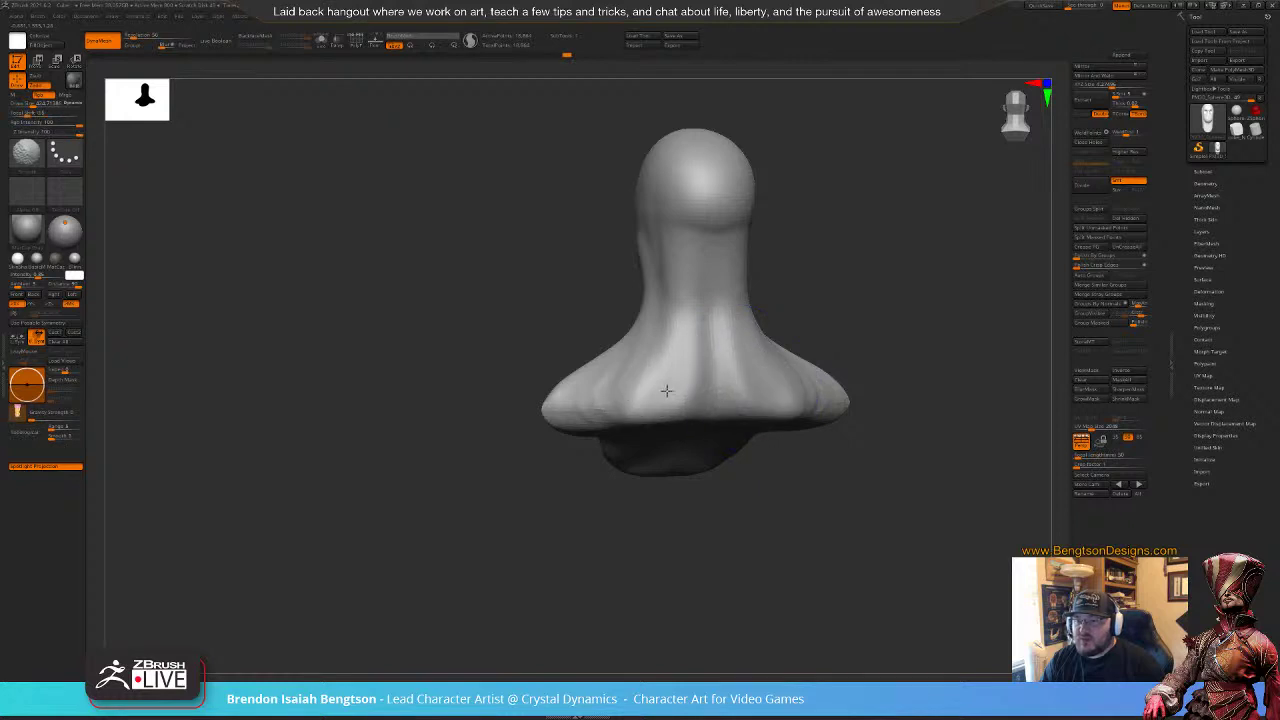
{"action": "mouse_move", "coordinate": [594, 529]}
{"action": "left_mouse_down"}
{"action": "mouse_move", "coordinate": [573, 540]}
{"action": "mouse_move", "coordinate": [683, 526]}
{"action": "left_mouse_up"}
{"action": "mouse_move", "coordinate": [783, 510]}
{"action": "left_mouse_down", "text": "alt"}
{"action": "mouse_move", "coordinate": [686, 514]}
{"action": "mouse_move", "coordinate": [647, 535]}
{"action": "left_mouse_up", "text": "alt"}
{"action": "mouse_move", "coordinate": [576, 556]}
{"action": "left_mouse_down", "text": "shift"}
{"action": "mouse_move", "coordinate": [583, 547]}
{"action": "mouse_move", "coordinate": [680, 583]}
{"action": "mouse_move", "coordinate": [703, 474]}
{"action": "mouse_move", "coordinate": [729, 472]}
{"action": "mouse_move", "coordinate": [753, 399]}
{"action": "left_mouse_up", "text": "shift"}
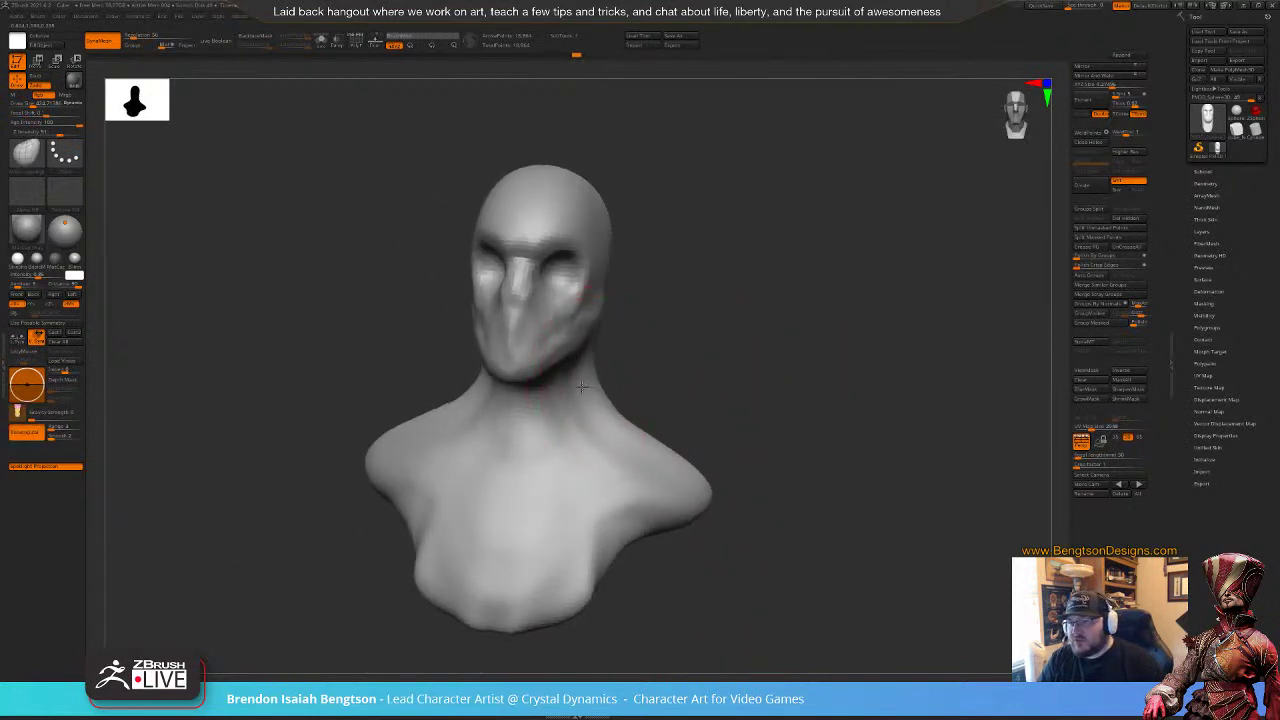
Step: Adjust the thickness of the neck and its transition into the shoulders with the Move Topological brush
{"action": "mouse_move", "coordinate": [683, 306]}
{"action": "left_mouse_down"}
{"action": "mouse_move", "coordinate": [648, 325]}
{"action": "mouse_move", "coordinate": [610, 320]}
{"action": "mouse_move", "coordinate": [646, 321]}
{"action": "left_mouse_up"}
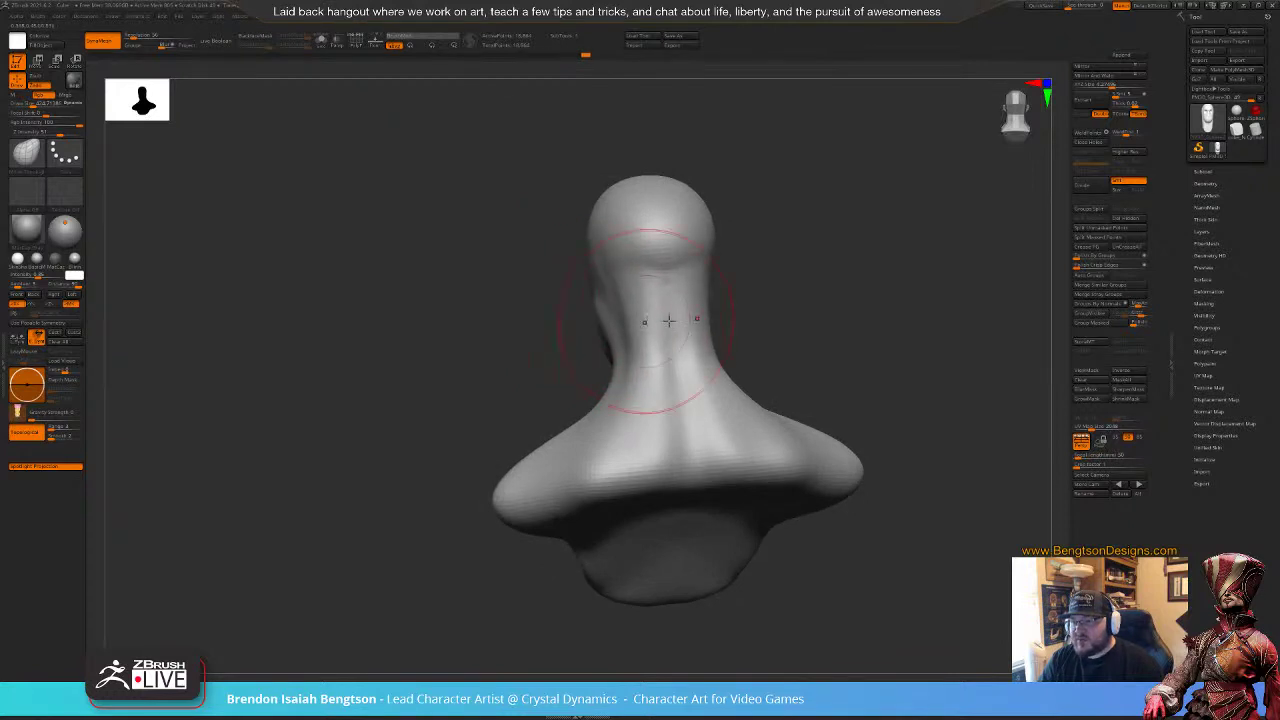
{"action": "mouse_move", "coordinate": [770, 314]}
{"action": "left_mouse_down"}
{"action": "mouse_move", "coordinate": [854, 306]}
{"action": "mouse_move", "coordinate": [790, 288]}
{"action": "mouse_move", "coordinate": [730, 343]}
{"action": "left_mouse_up"}
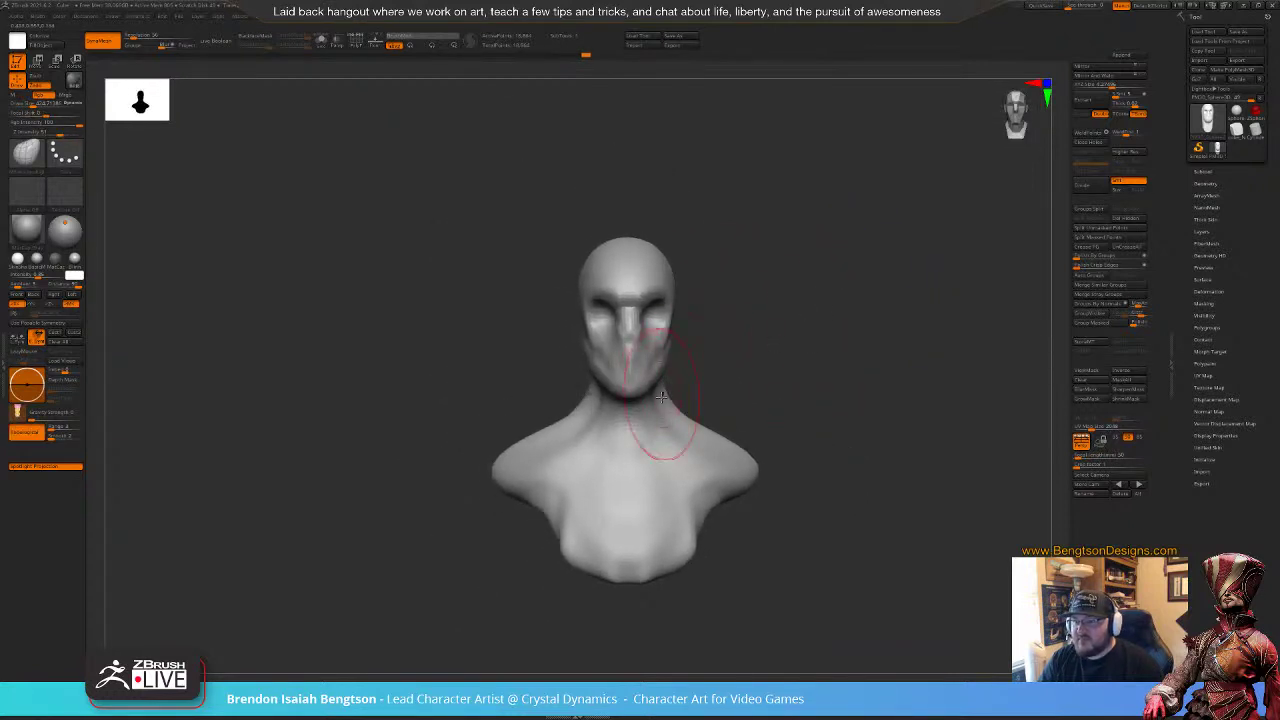
{"action": "mouse_move", "coordinate": [662, 397]}
{"action": "left_mouse_down"}
{"action": "mouse_move", "coordinate": [708, 394]}
{"action": "mouse_move", "coordinate": [712, 412]}
{"action": "left_mouse_up"}
{"action": "left_click_drag", "start_coordinate": [668, 297], "coordinate": [790, 325]}
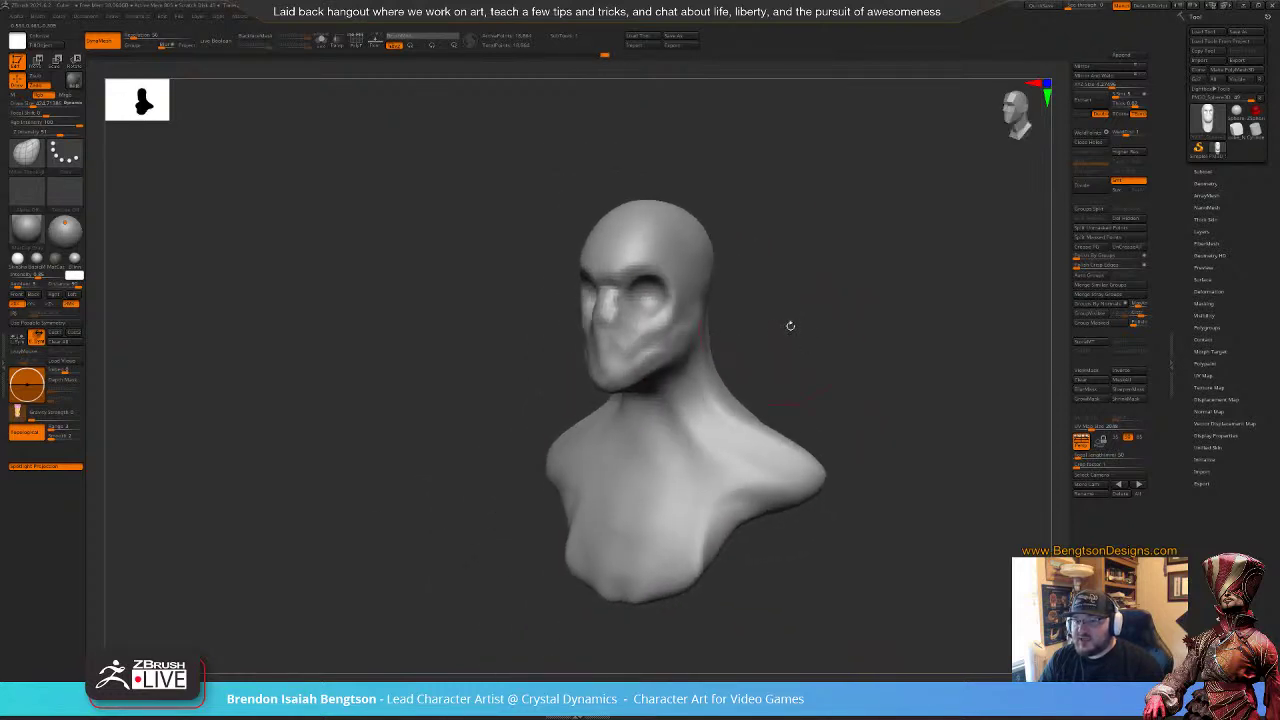
Step: Switch the camera to a longer focal-length preset and reduce the brush size
{"action": "left_click", "coordinate": [1141, 437]}
{"action": "mouse_move", "coordinate": [851, 396]}
{"action": "left_mouse_down", "text": "alt"}
{"action": "mouse_move", "coordinate": [893, 390]}
{"action": "mouse_move", "coordinate": [832, 409]}
{"action": "mouse_move", "coordinate": [815, 391]}
{"action": "mouse_move", "coordinate": [771, 405]}
{"action": "mouse_move", "coordinate": [834, 402]}
{"action": "left_mouse_up", "text": "alt"}
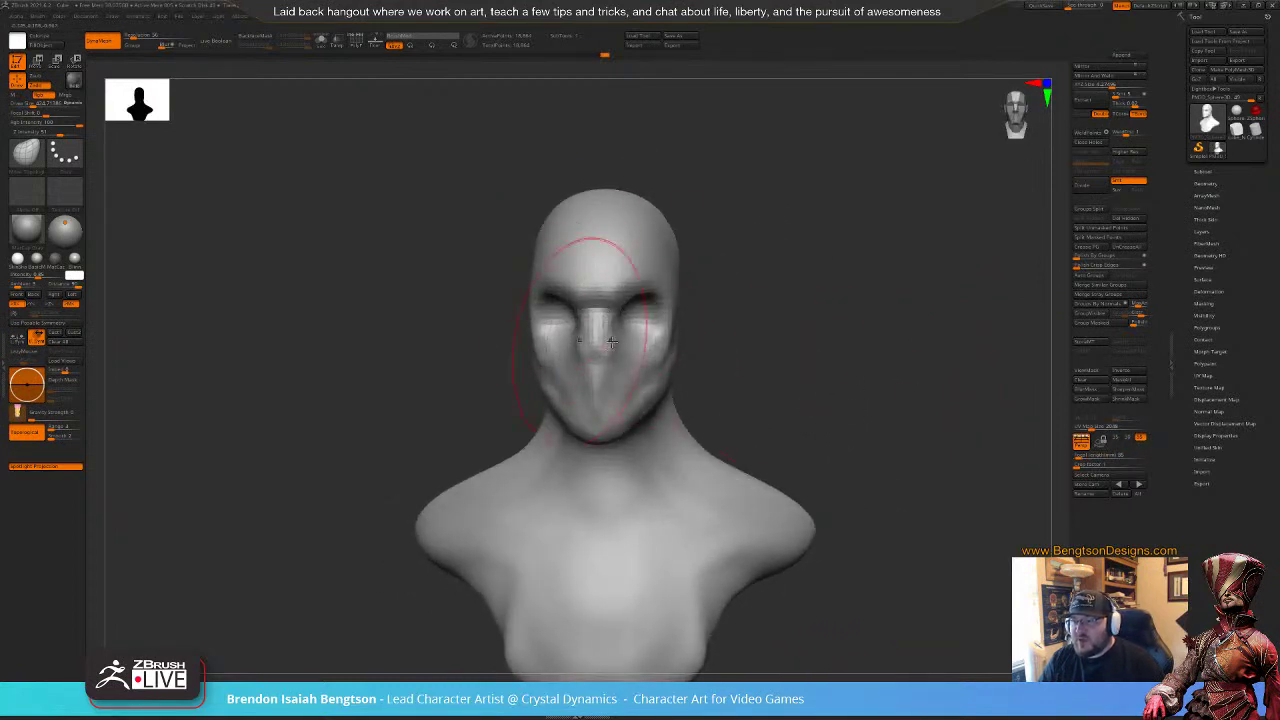
{"action": "key", "text": "space"}
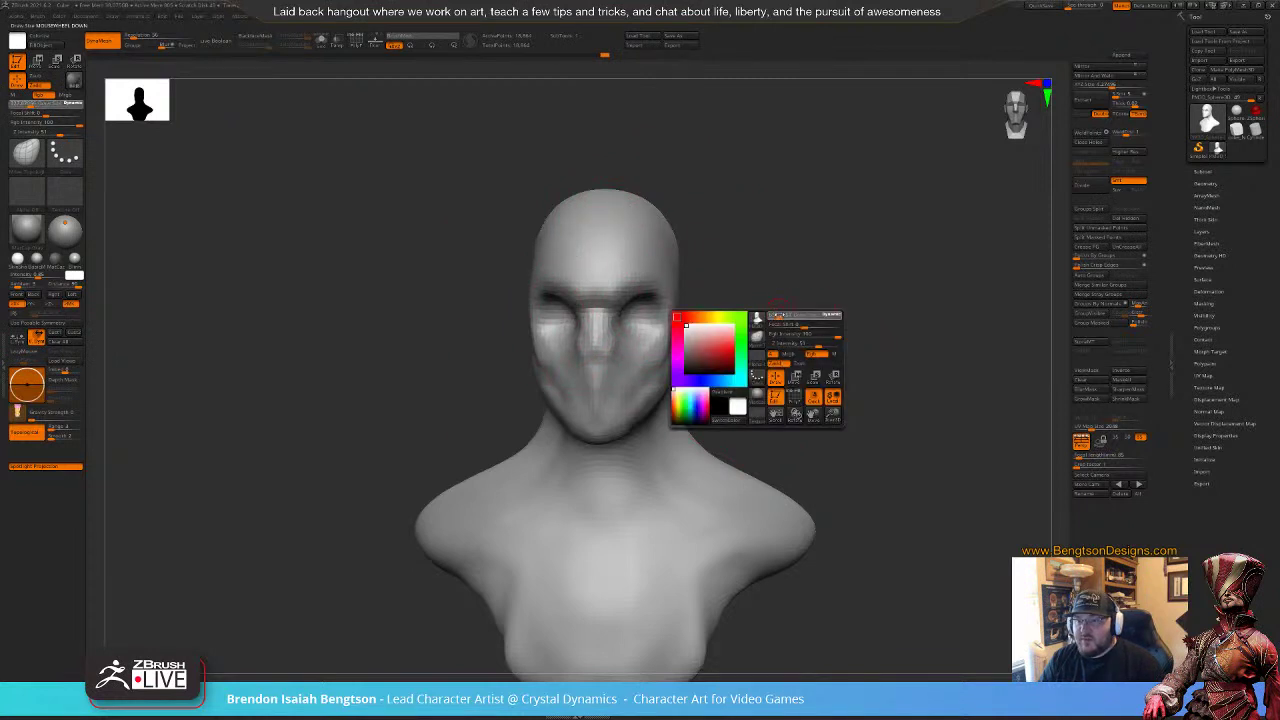
{"action": "left_click_drag", "start_coordinate": [782, 315], "coordinate": [775, 315]}
{"action": "mouse_move", "coordinate": [830, 313]}
{"action": "left_mouse_down"}
{"action": "mouse_move", "coordinate": [771, 317]}
{"action": "mouse_move", "coordinate": [828, 315]}
{"action": "left_mouse_up"}
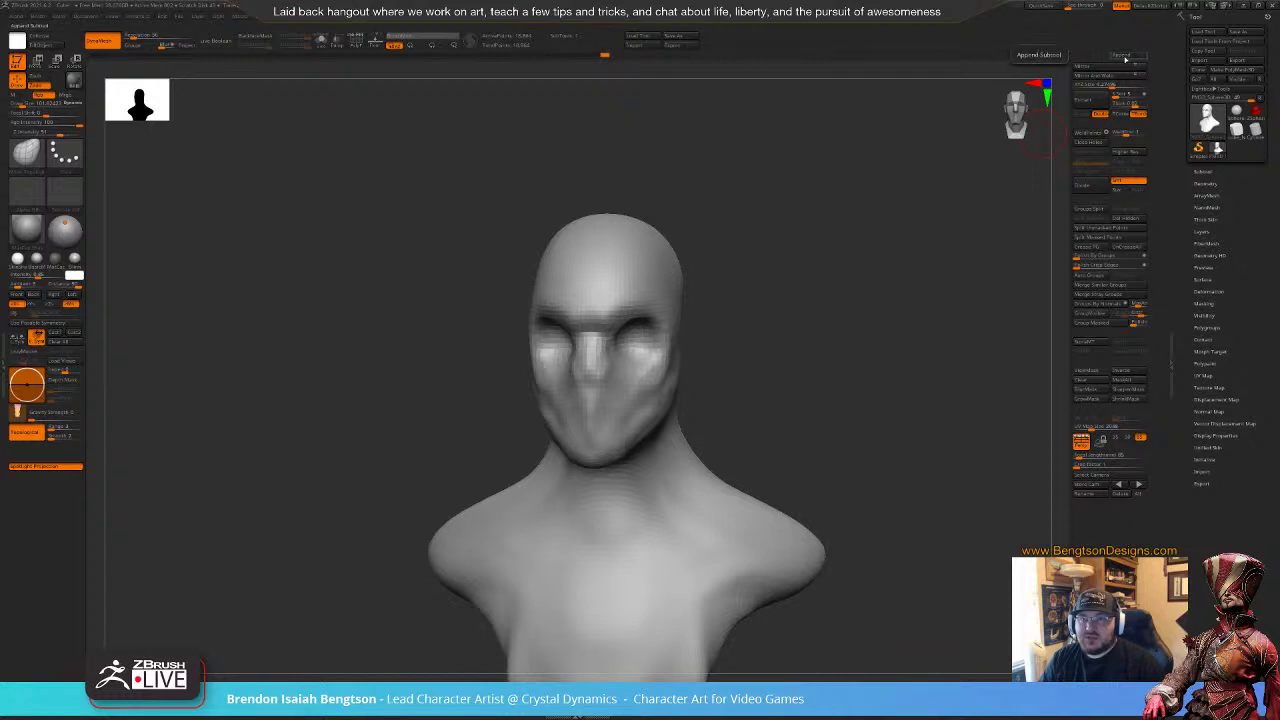
Step: Append a sphere as a new subtool, select it and scale it down to eyeball size
{"action": "left_click", "coordinate": [1121, 57]}
{"action": "left_click", "coordinate": [810, 80]}
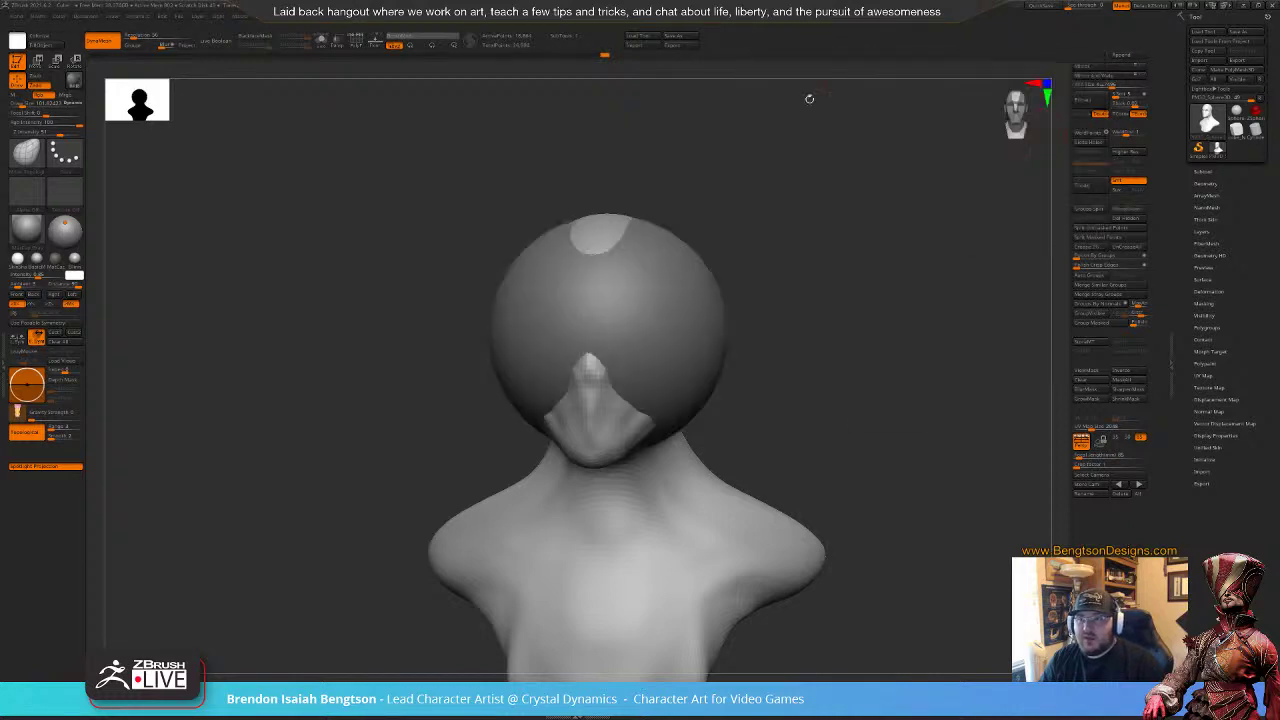
{"action": "left_click_drag", "start_coordinate": [815, 283], "coordinate": [767, 281]}
{"action": "left_click", "coordinate": [683, 327], "text": "alt"}
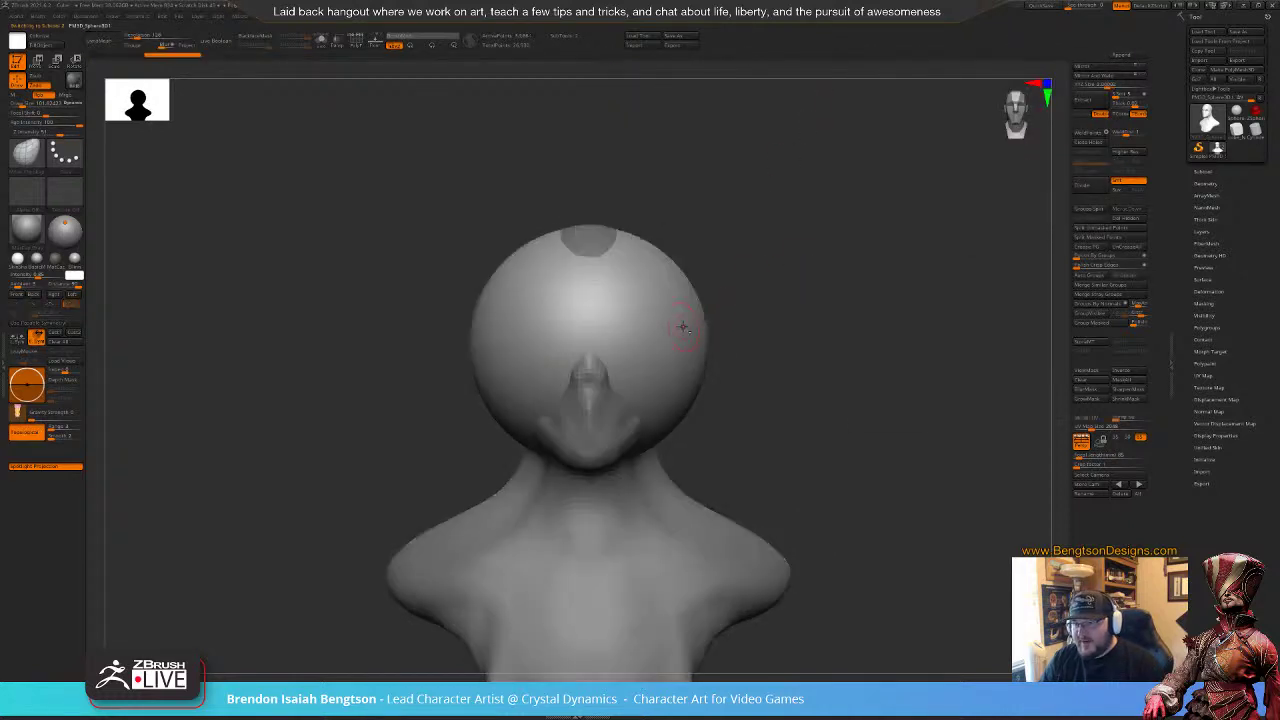
{"action": "key", "text": "w"}
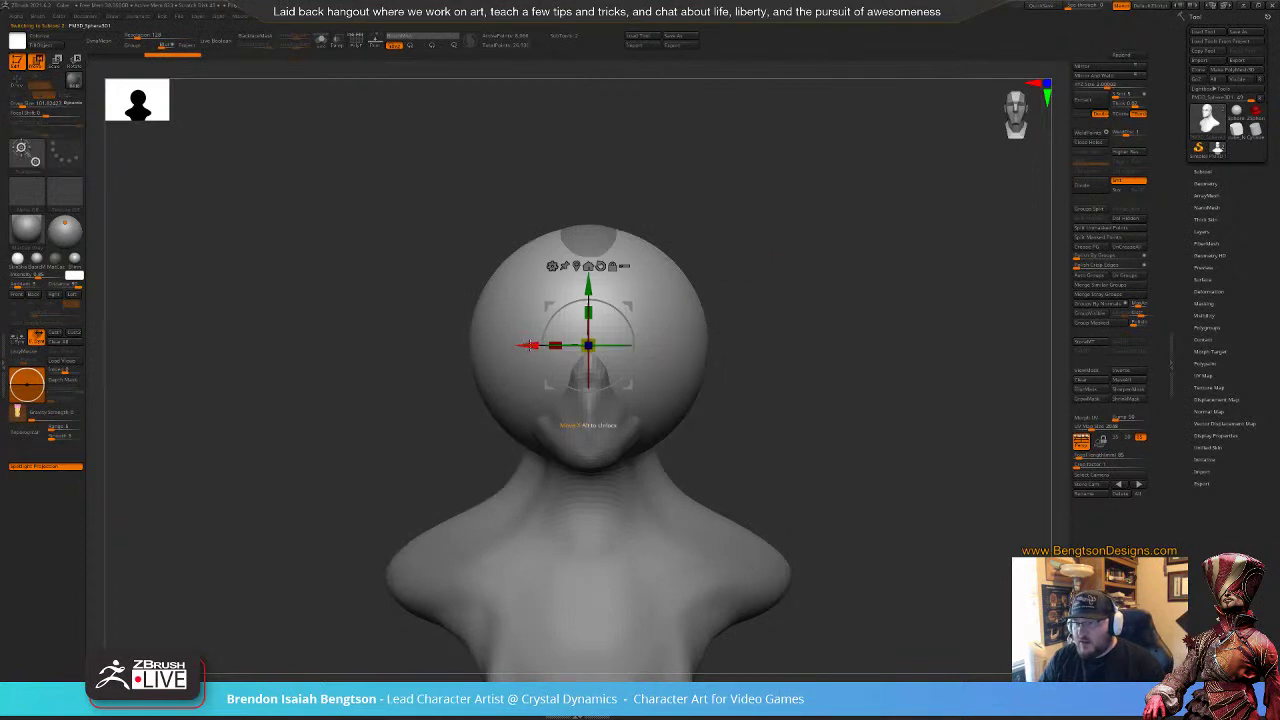
{"action": "left_click_drag", "start_coordinate": [528, 345], "coordinate": [386, 452]}
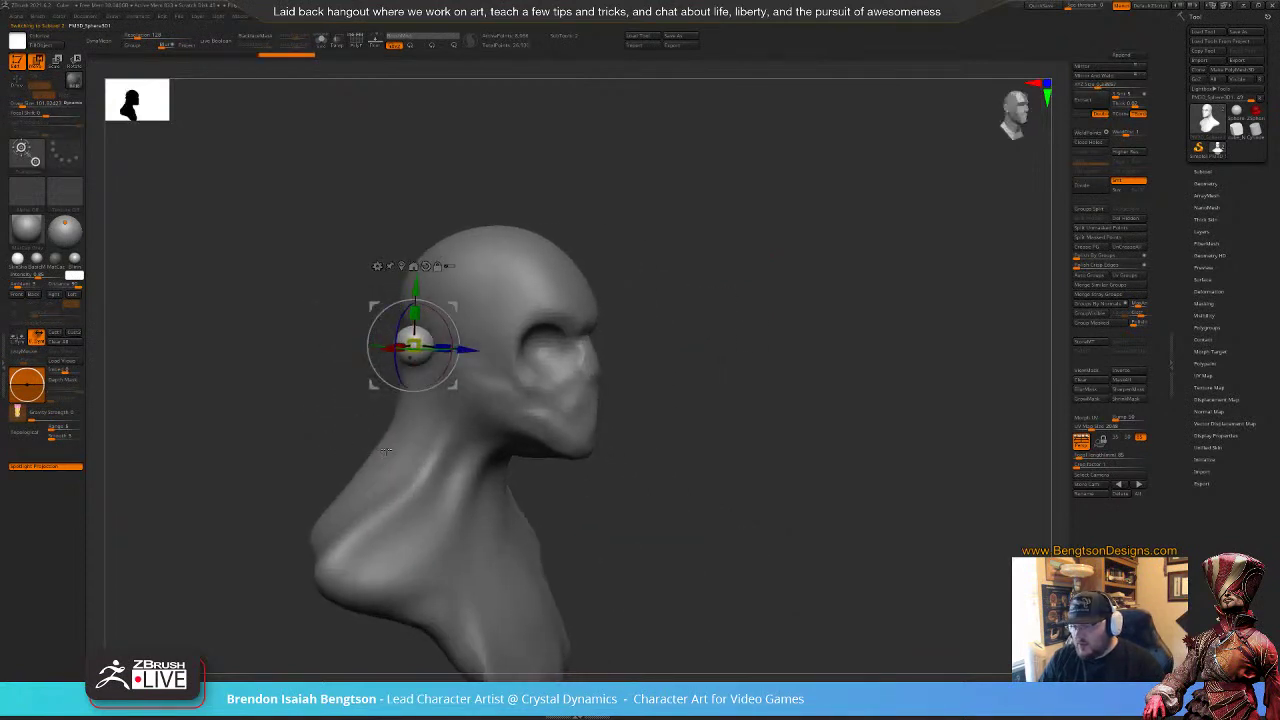
Step: Move the small eyeball sphere from the back of the head to the eye socket on one side of the face
{"action": "key", "text": "shift+f"}
{"action": "left_click_drag", "start_coordinate": [720, 280], "coordinate": [530, 485], "text": "shift"}
{"action": "left_click_drag", "start_coordinate": [530, 485], "coordinate": [622, 488]}
{"action": "left_click_drag", "start_coordinate": [442, 313], "coordinate": [445, 375]}
{"action": "left_click_drag", "start_coordinate": [900, 450], "coordinate": [540, 415], "text": "alt"}
{"action": "left_click_drag", "start_coordinate": [1000, 450], "coordinate": [978, 428], "text": "alt"}
{"action": "left_click_drag", "start_coordinate": [415, 343], "coordinate": [576, 345]}
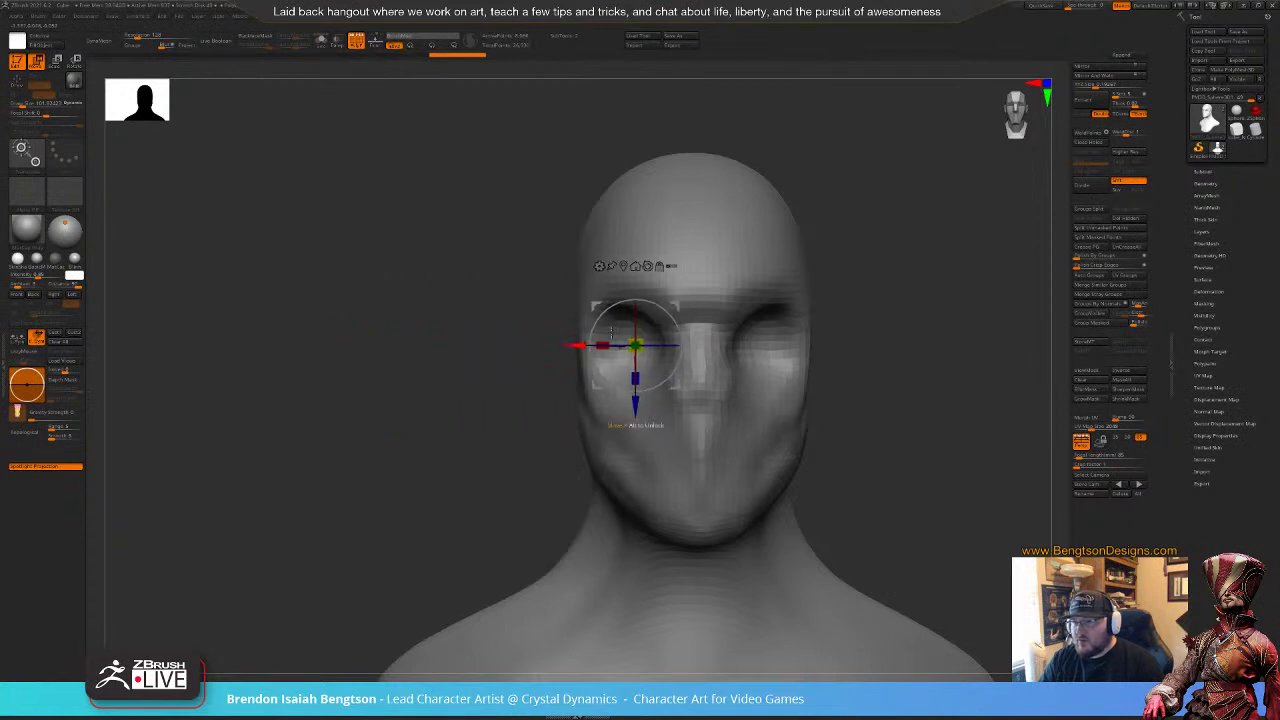
Step: Adjust the eyeball's depth, height and sideways position so that it sits inside the eye socket
{"action": "left_click_drag", "start_coordinate": [870, 330], "coordinate": [1000, 336]}
{"action": "left_click_drag", "start_coordinate": [690, 346], "coordinate": [797, 346]}
{"action": "mouse_move", "coordinate": [983, 386]}
{"action": "left_mouse_down"}
{"action": "mouse_move", "coordinate": [908, 395]}
{"action": "mouse_move", "coordinate": [966, 389]}
{"action": "left_mouse_up"}
{"action": "left_click_drag", "start_coordinate": [846, 276], "coordinate": [853, 274]}
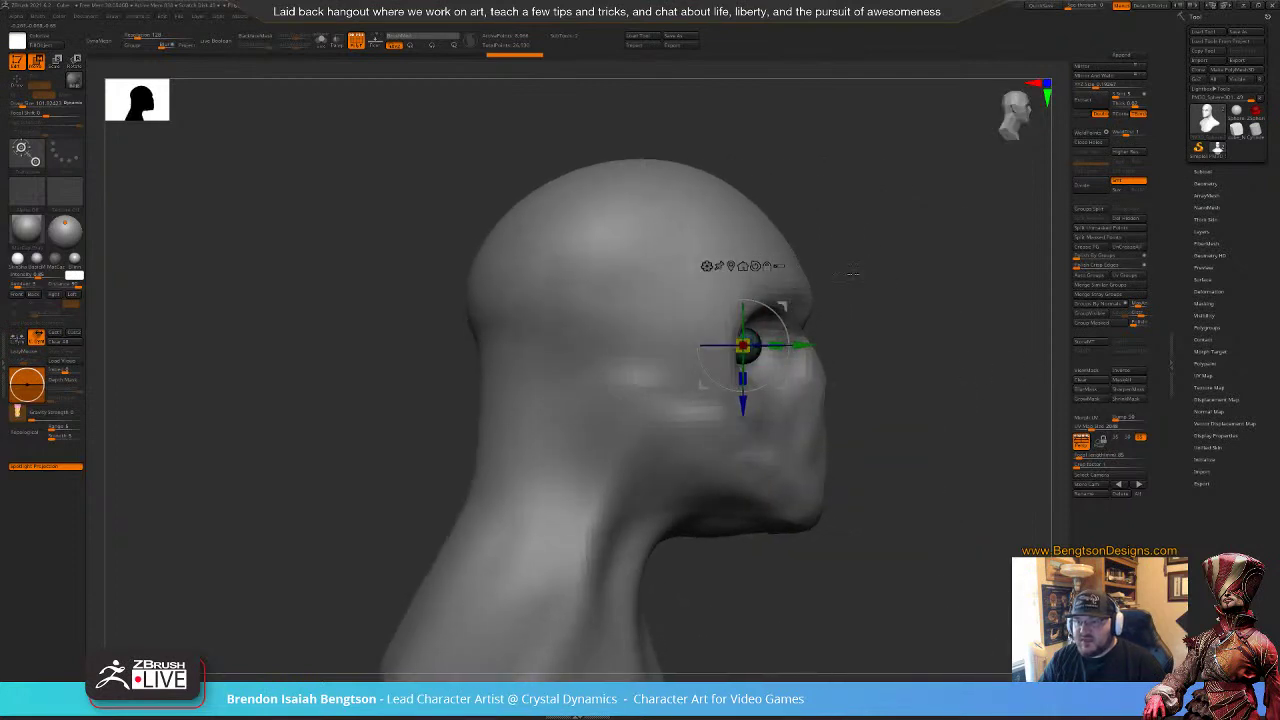
{"action": "left_click_drag", "start_coordinate": [780, 302], "coordinate": [784, 292]}
{"action": "left_click_drag", "start_coordinate": [990, 364], "coordinate": [950, 363]}
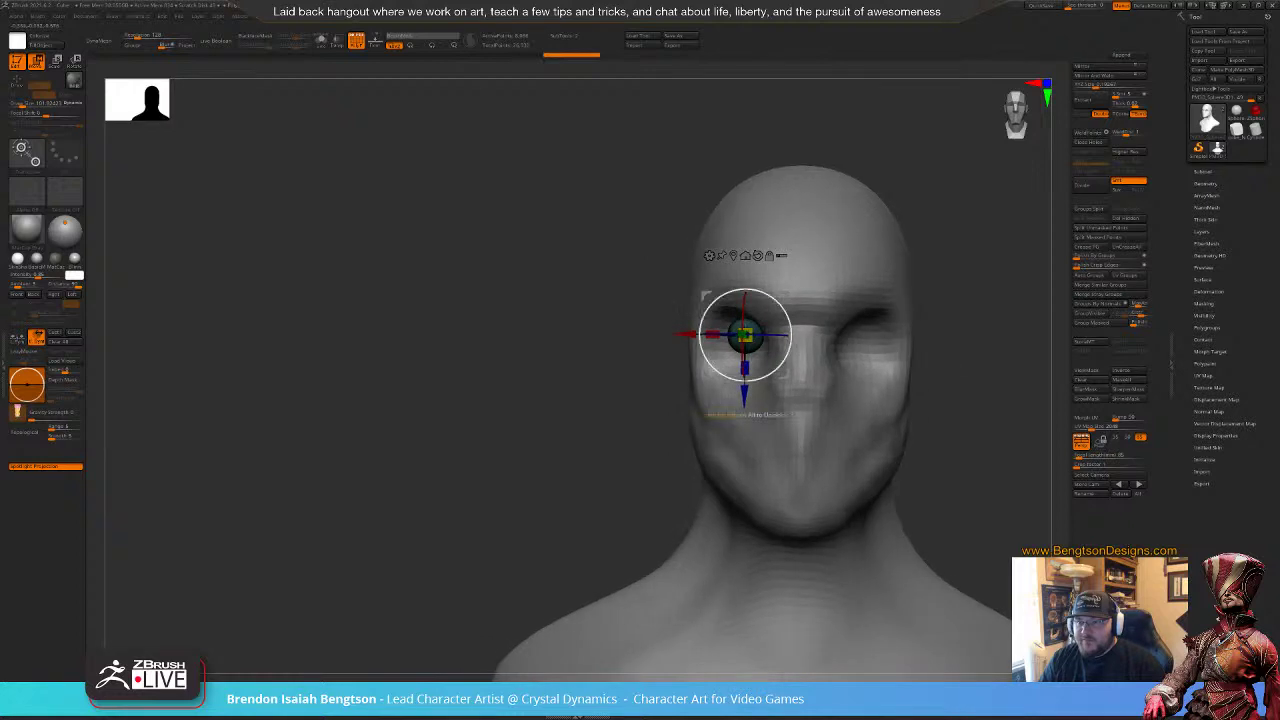
{"action": "left_click_drag", "start_coordinate": [682, 330], "coordinate": [668, 327]}
{"action": "left_click_drag", "start_coordinate": [990, 285], "coordinate": [830, 302], "text": "alt"}
{"action": "left_click_drag", "start_coordinate": [830, 302], "coordinate": [846, 363]}
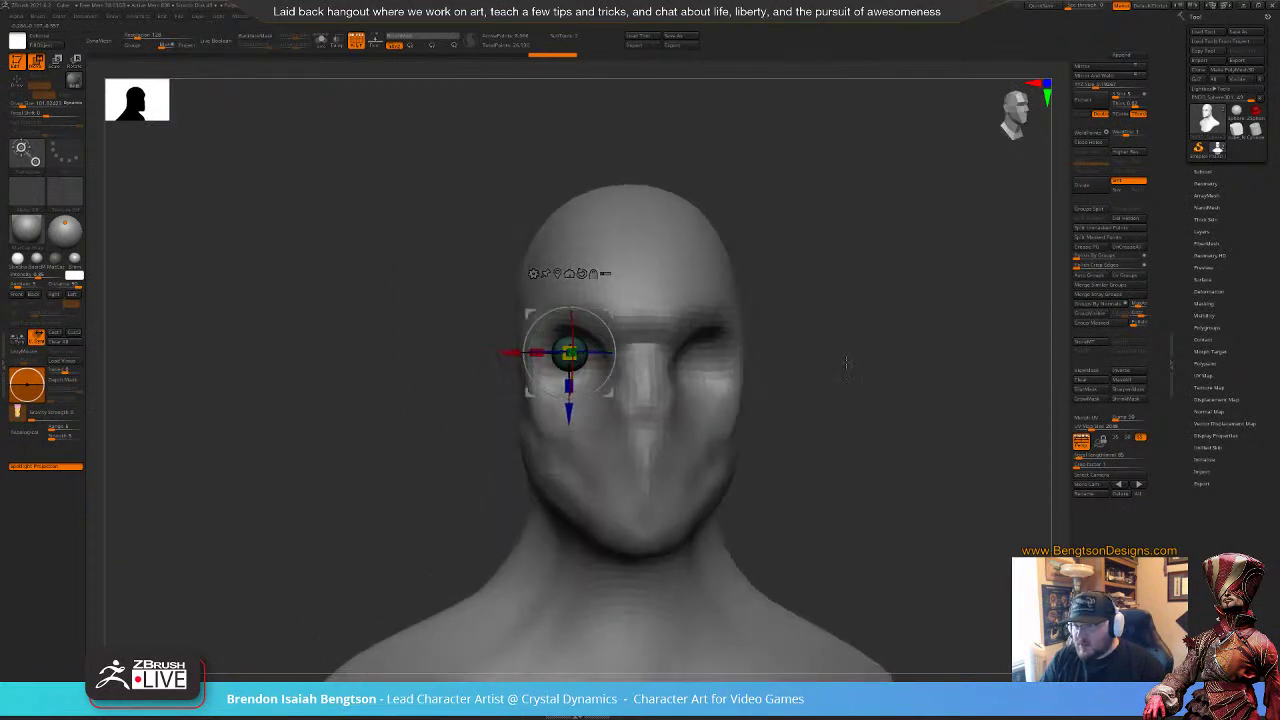
Step: Mirror the eyeball into the opposite eye socket and return to sculpting mode
{"action": "key", "text": "shift+f"}
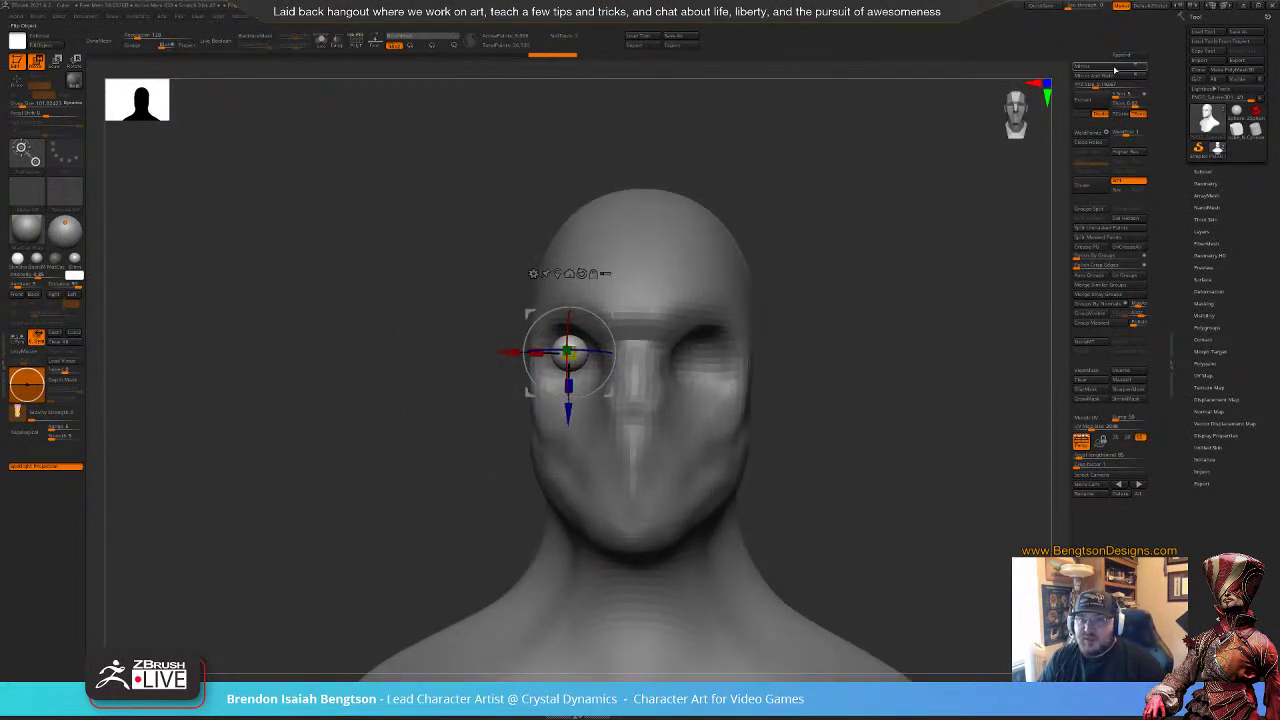
{"action": "left_click", "coordinate": [1114, 69]}
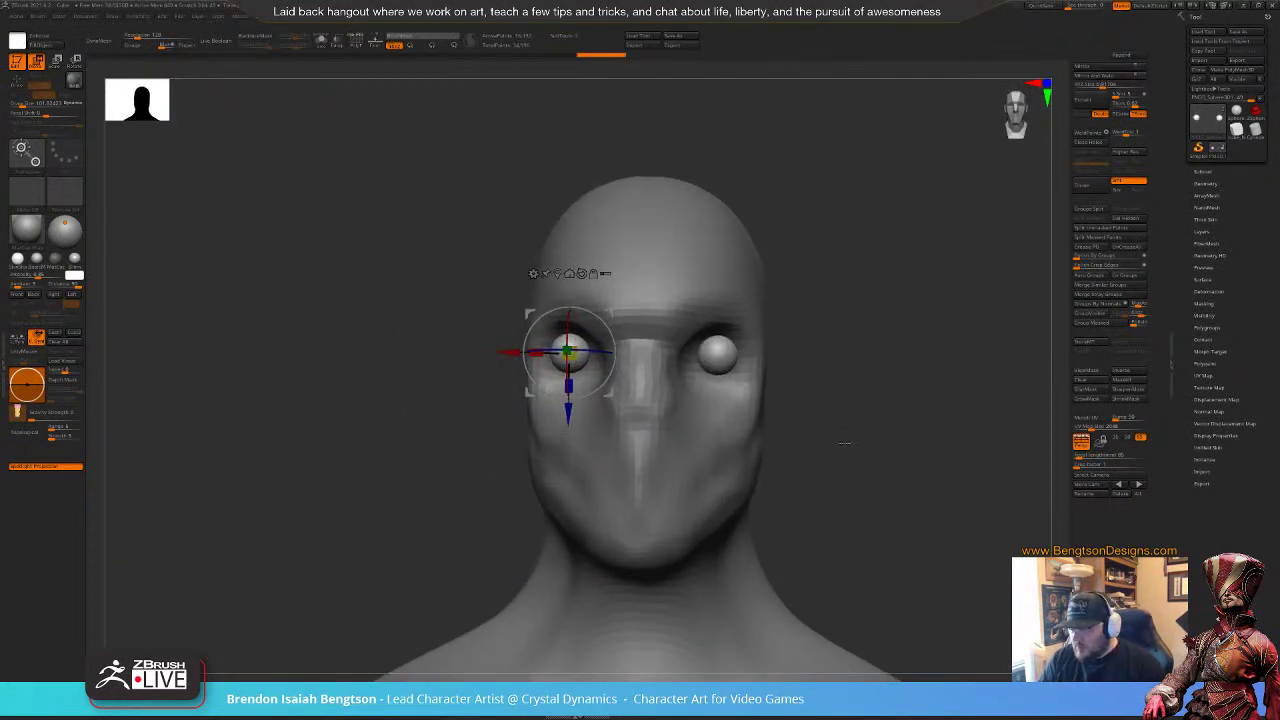
{"action": "key", "text": "q"}
{"action": "mouse_move", "coordinate": [848, 444]}
{"action": "left_mouse_down"}
{"action": "mouse_move", "coordinate": [833, 431]}
{"action": "mouse_move", "coordinate": [894, 412]}
{"action": "left_mouse_up"}
Step: Select the head subtool and build up the lower eyelids beneath the eyeballs with a smaller Clay Buildup brush
{"action": "key", "text": "b"}
{"action": "key", "text": "c"}
{"action": "key", "text": "b"}
{"action": "key", "text": "space"}
{"action": "left_click", "coordinate": [597, 378], "text": "alt"}
{"action": "key", "text": "space"}
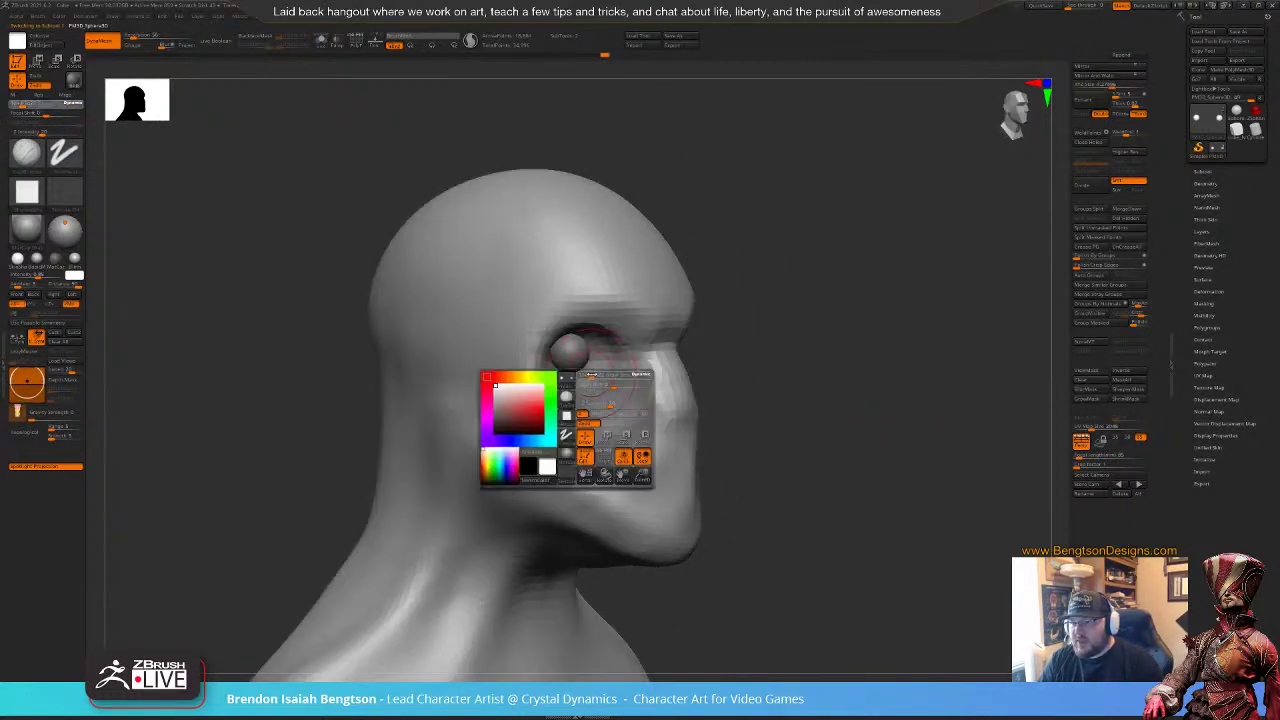
{"action": "left_click_drag", "start_coordinate": [592, 376], "coordinate": [590, 375]}
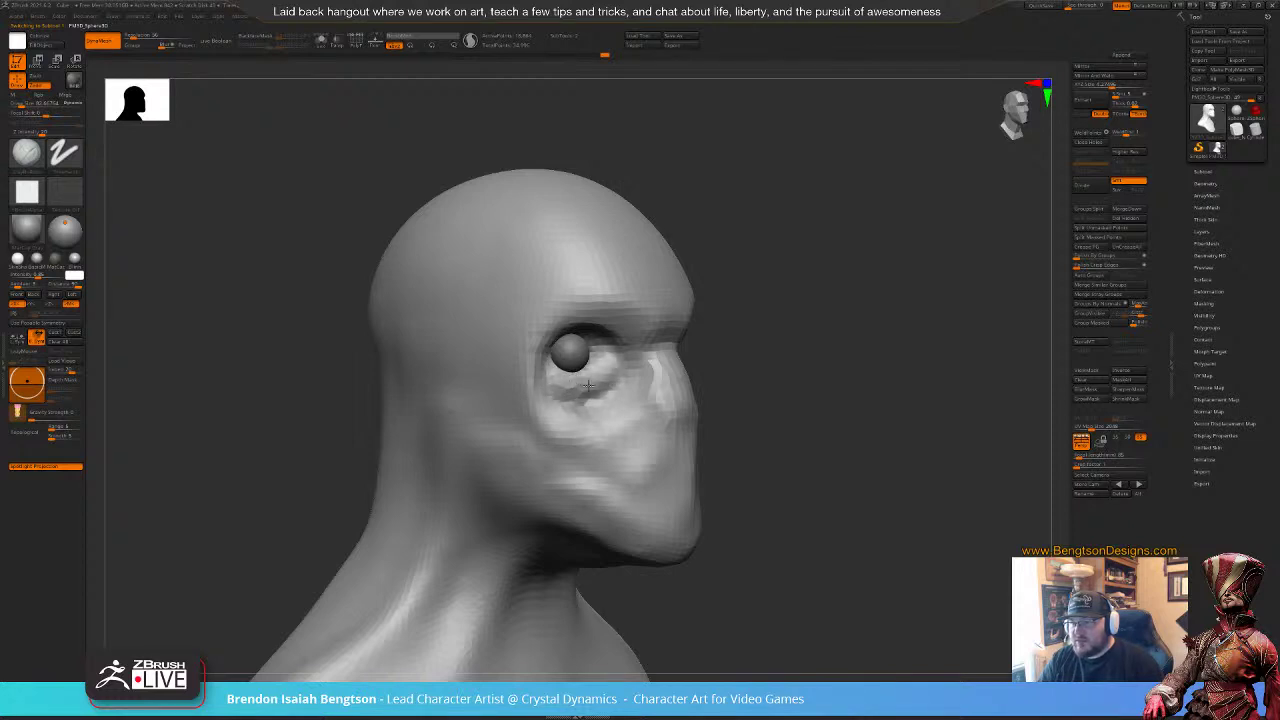
{"action": "left_click_drag", "start_coordinate": [780, 382], "coordinate": [738, 392]}
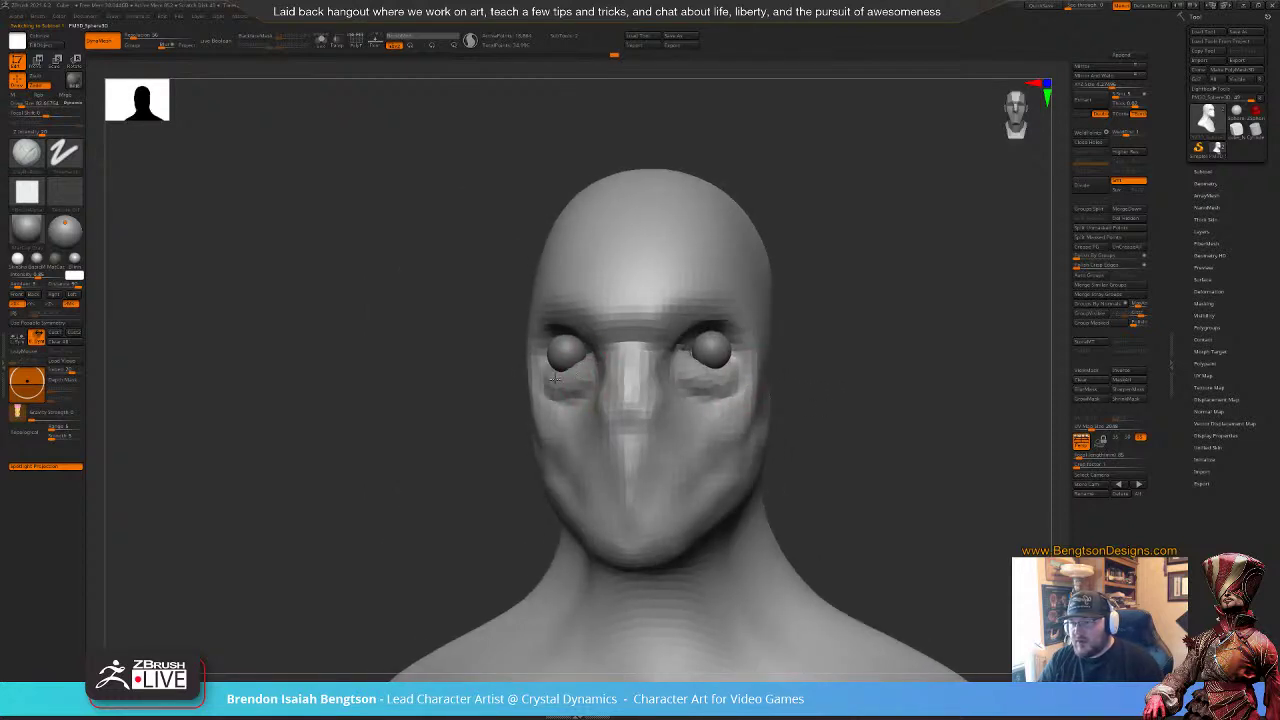
{"action": "left_click_drag", "start_coordinate": [555, 379], "coordinate": [550, 372]}
{"action": "left_click_drag", "start_coordinate": [463, 378], "coordinate": [540, 378]}
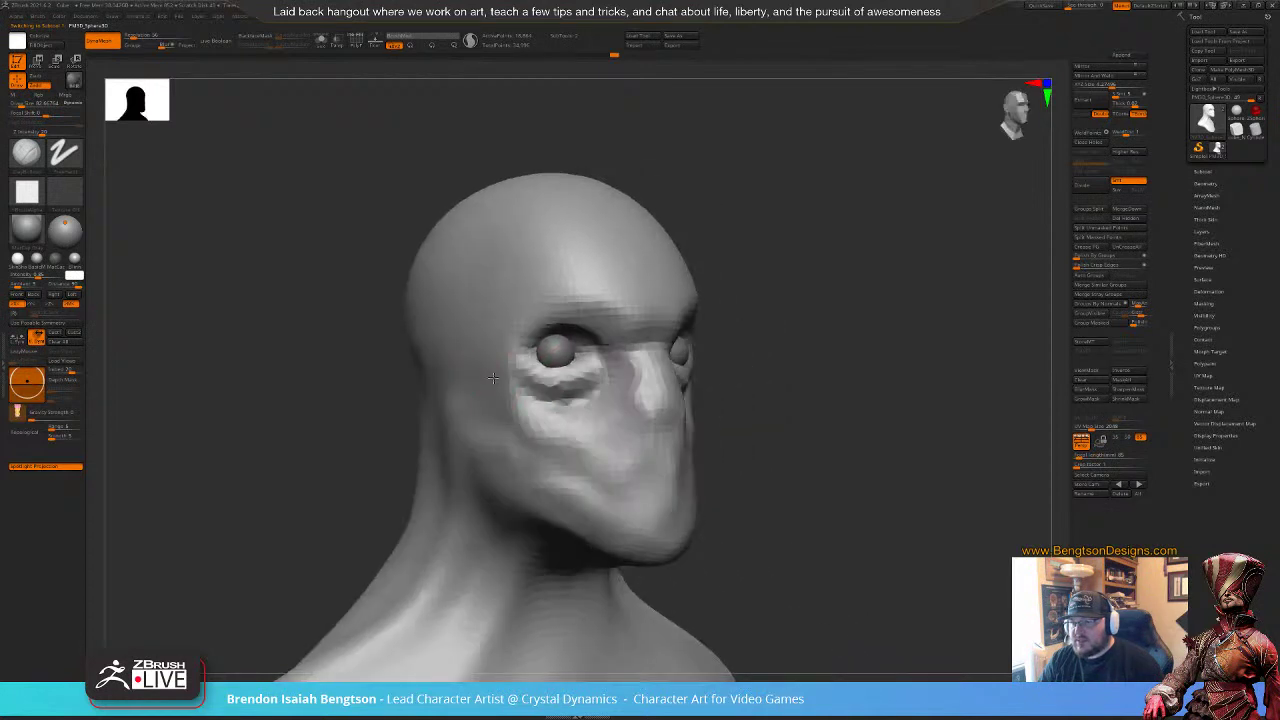
Step: Turn on transparency and check how the eyeballs sit within the sockets from the side and the front
{"action": "key", "text": "shift+t"}
{"action": "left_click_drag", "start_coordinate": [814, 354], "coordinate": [853, 346]}
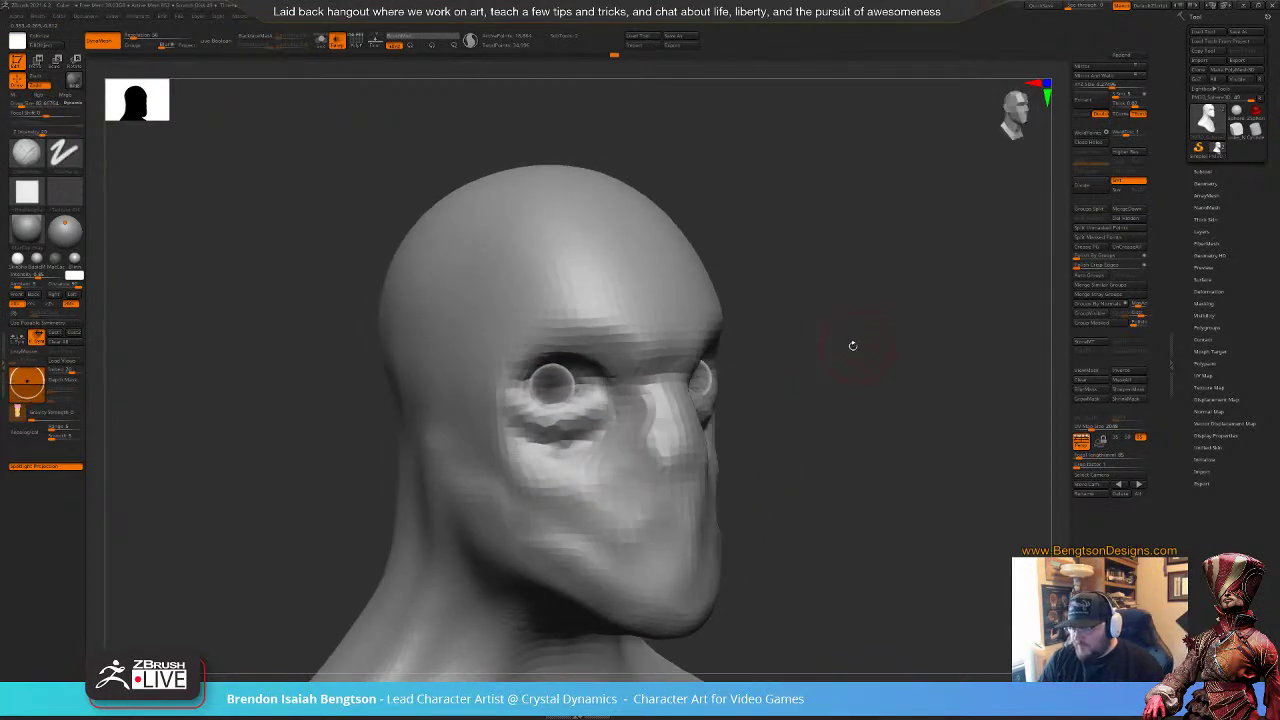
{"action": "mouse_move", "coordinate": [530, 23]}
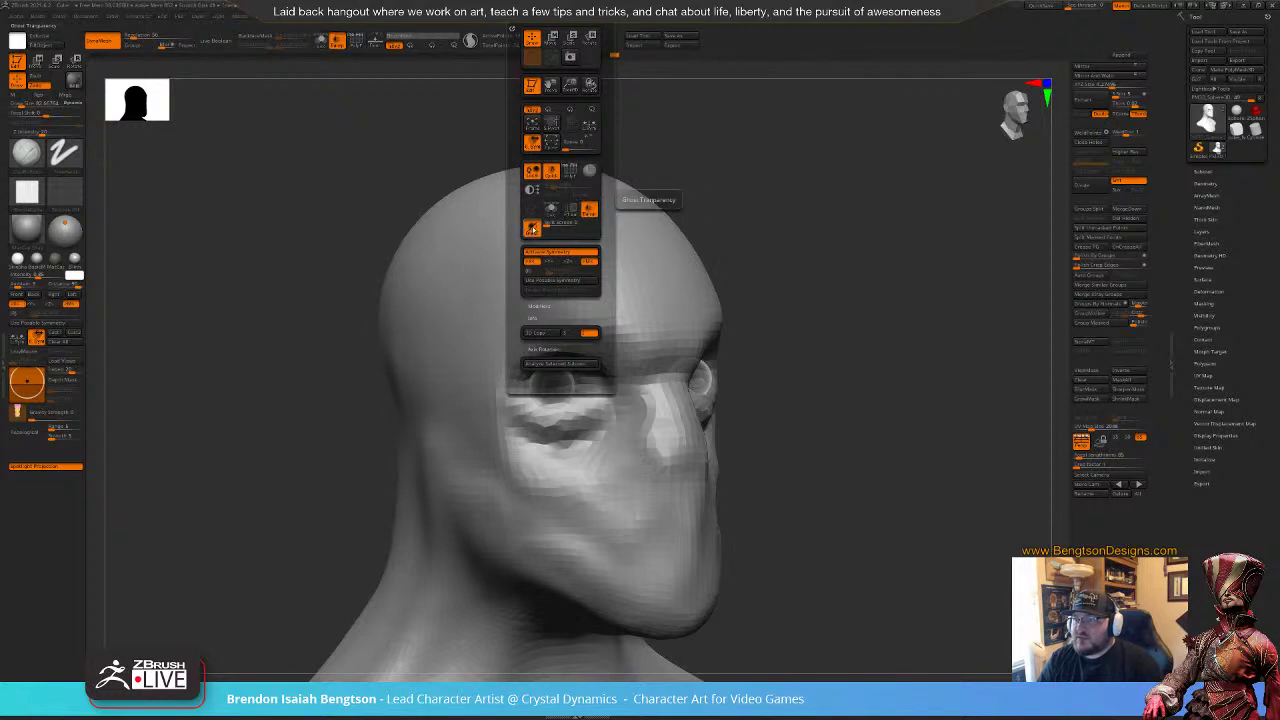
{"action": "left_click_drag", "start_coordinate": [890, 392], "coordinate": [918, 342]}
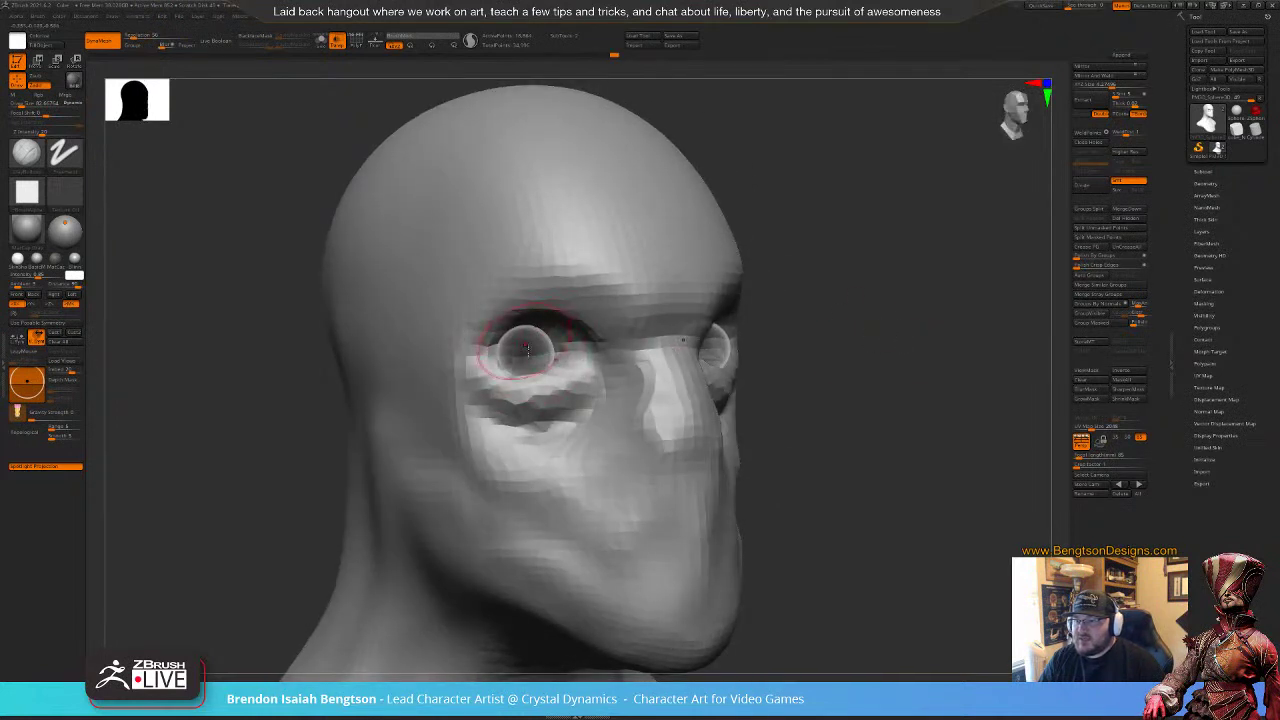
{"action": "left_click_drag", "start_coordinate": [858, 300], "coordinate": [822, 303]}
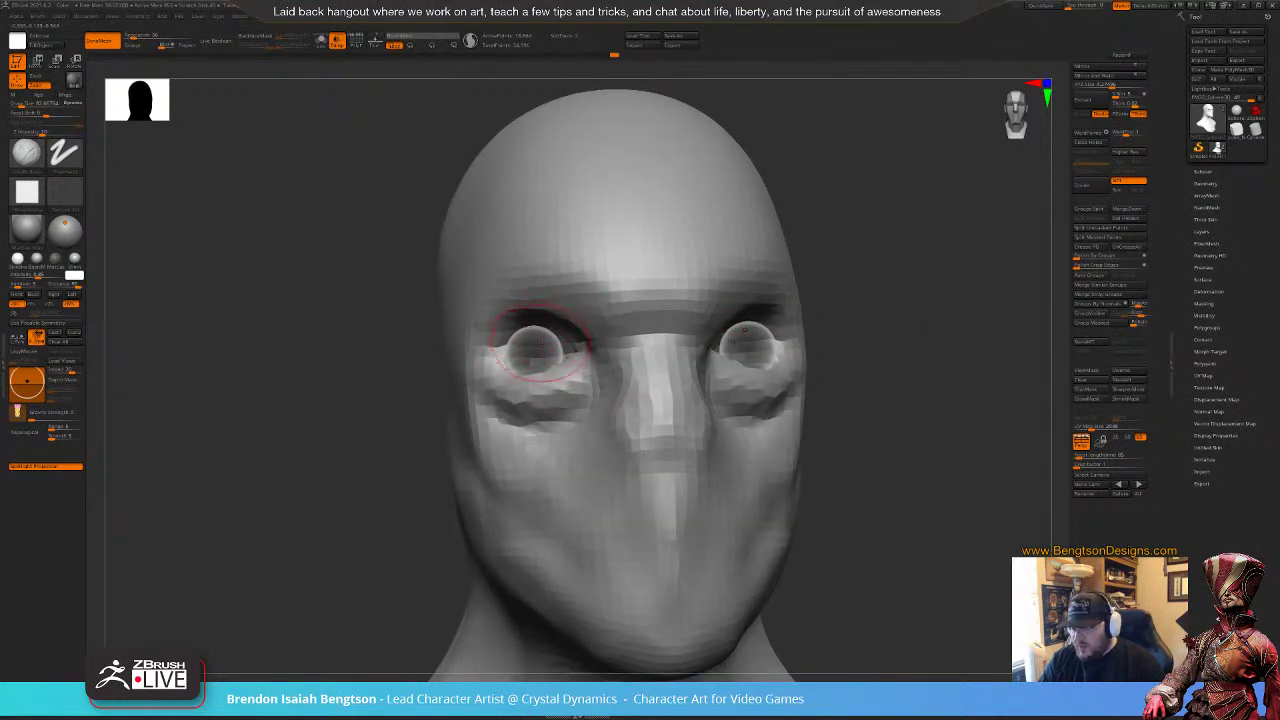
Step: Try to build up the upper eyelids over the eyeballs with transparency turned off
{"action": "key", "text": "shift+t"}
{"action": "left_click_drag", "start_coordinate": [322, 430], "coordinate": [375, 425]}
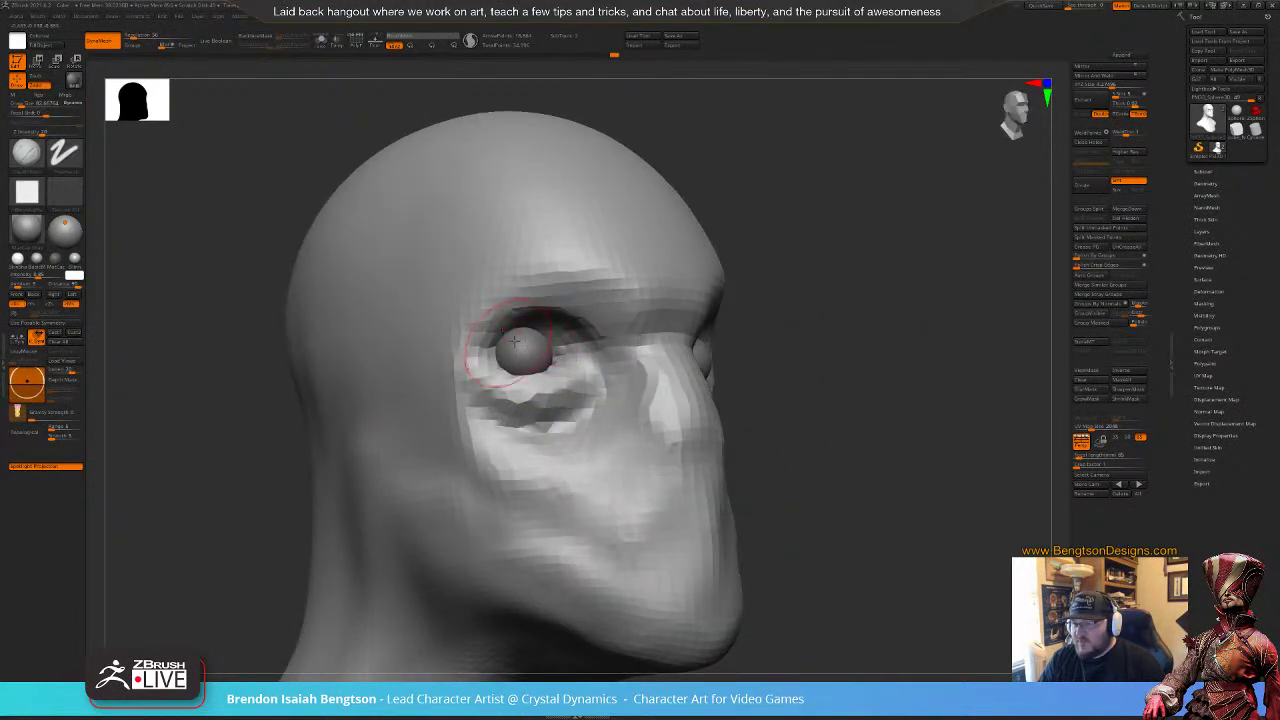
{"action": "mouse_move", "coordinate": [530, 340]}
{"action": "left_mouse_down"}
{"action": "mouse_move", "coordinate": [502, 335]}
{"action": "mouse_move", "coordinate": [537, 335]}
{"action": "left_mouse_up"}
{"action": "mouse_move", "coordinate": [918, 338]}
{"action": "left_mouse_down"}
{"action": "mouse_move", "coordinate": [864, 338]}
{"action": "mouse_move", "coordinate": [882, 337]}
{"action": "left_mouse_up"}
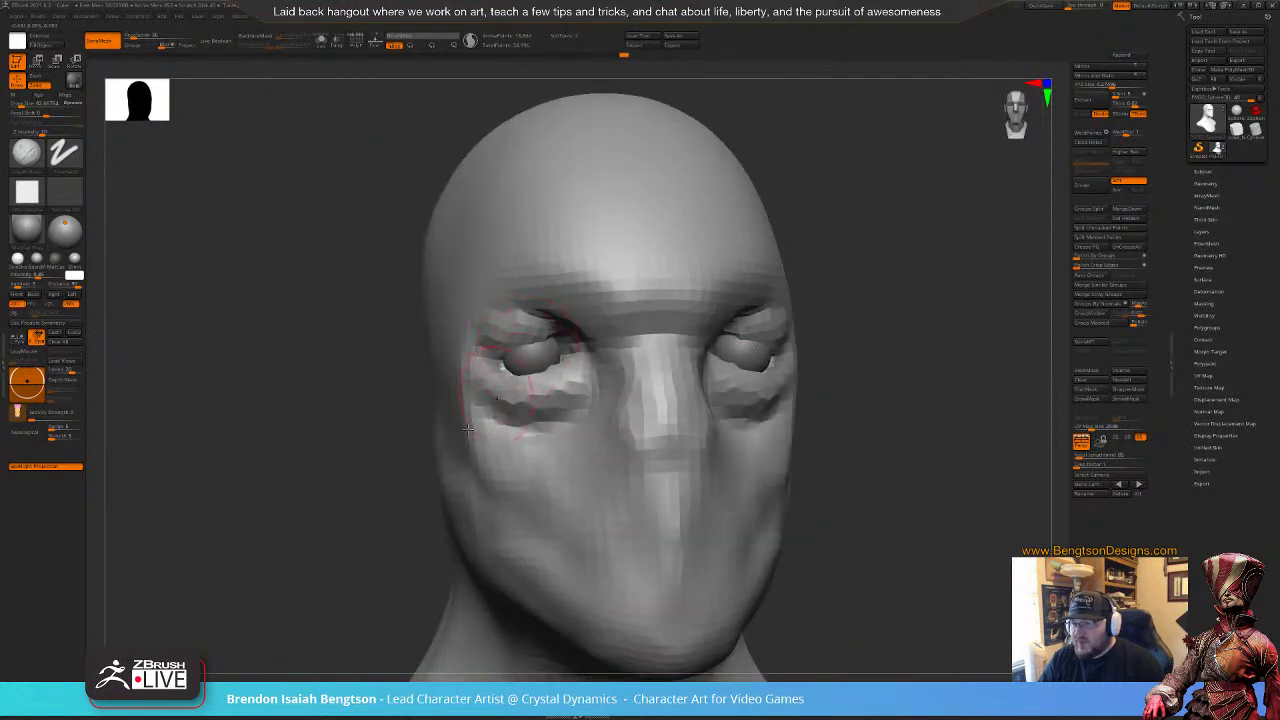
{"action": "key", "text": "ctrl+z"}
Step: Build up the upper eyelids over the eyeballs with transparency turned on as a guide, and turn it off when done
{"action": "left_click_drag", "start_coordinate": [370, 427], "coordinate": [408, 447]}
{"action": "key", "text": "shift+t"}
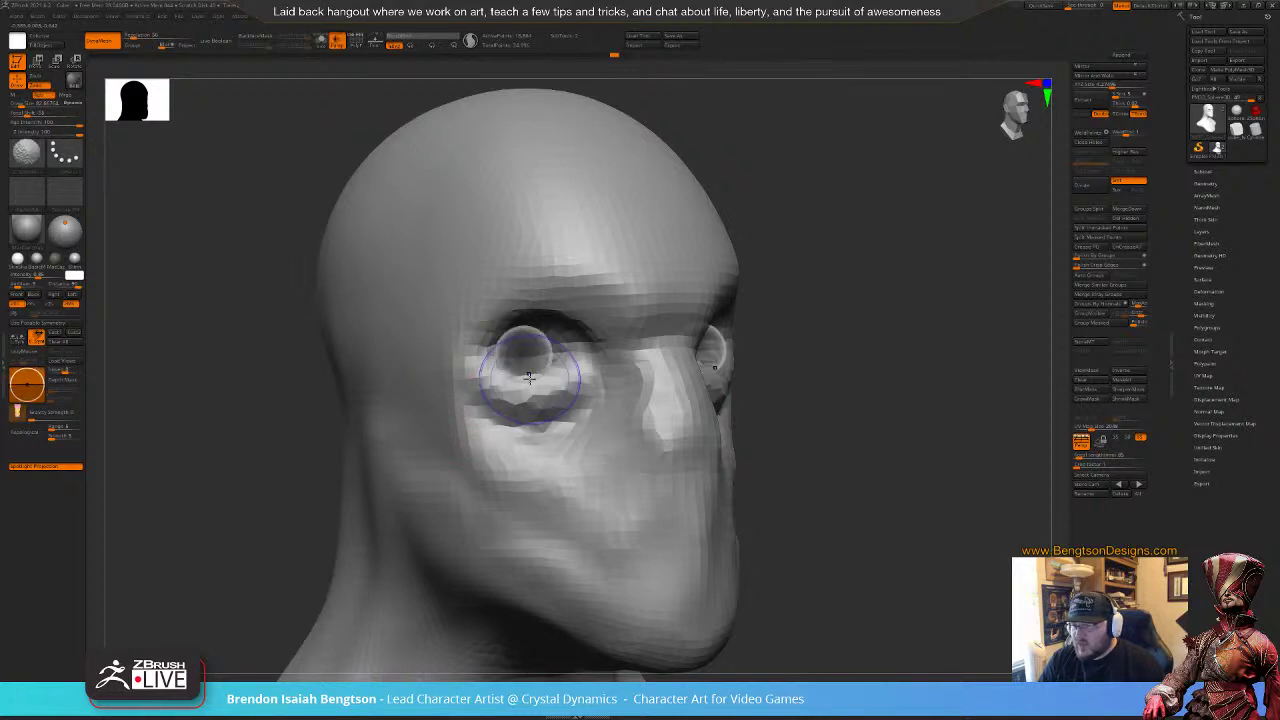
{"action": "left_click_drag", "start_coordinate": [945, 304], "coordinate": [922, 311]}
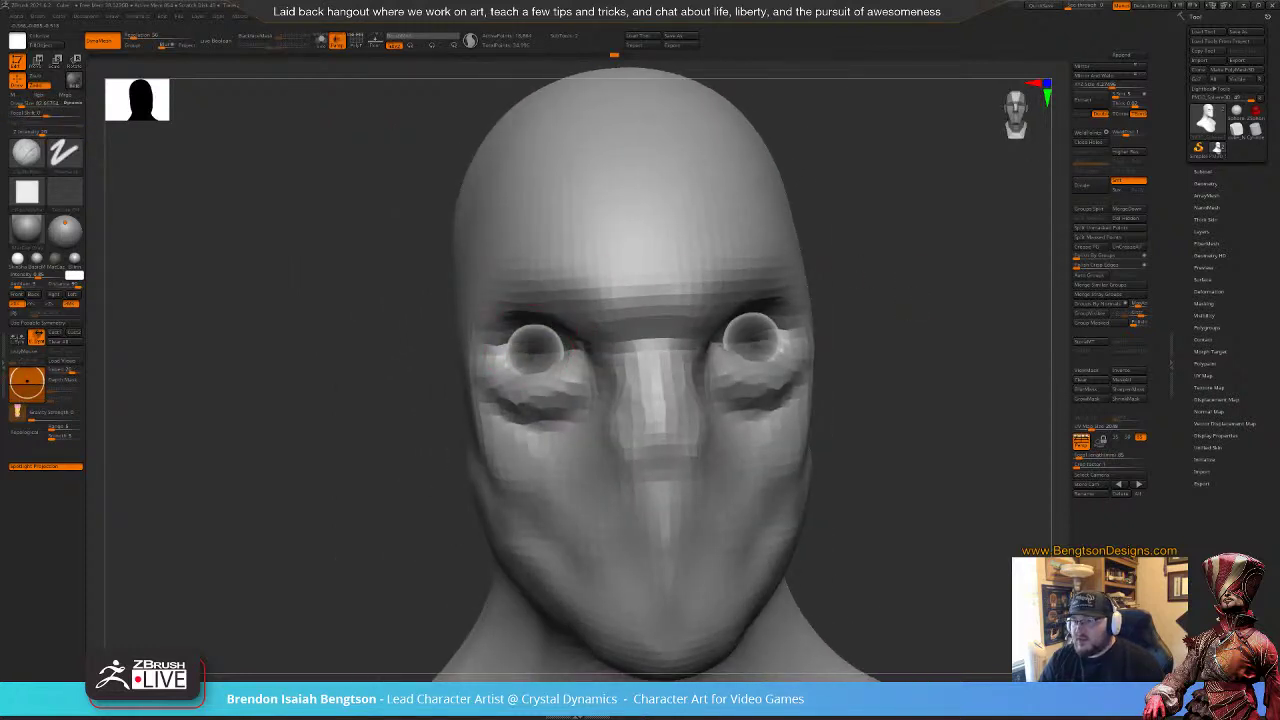
{"action": "mouse_move", "coordinate": [512, 345]}
{"action": "left_mouse_down"}
{"action": "mouse_move", "coordinate": [548, 343]}
{"action": "mouse_move", "coordinate": [514, 337]}
{"action": "mouse_move", "coordinate": [524, 331]}
{"action": "left_mouse_up"}
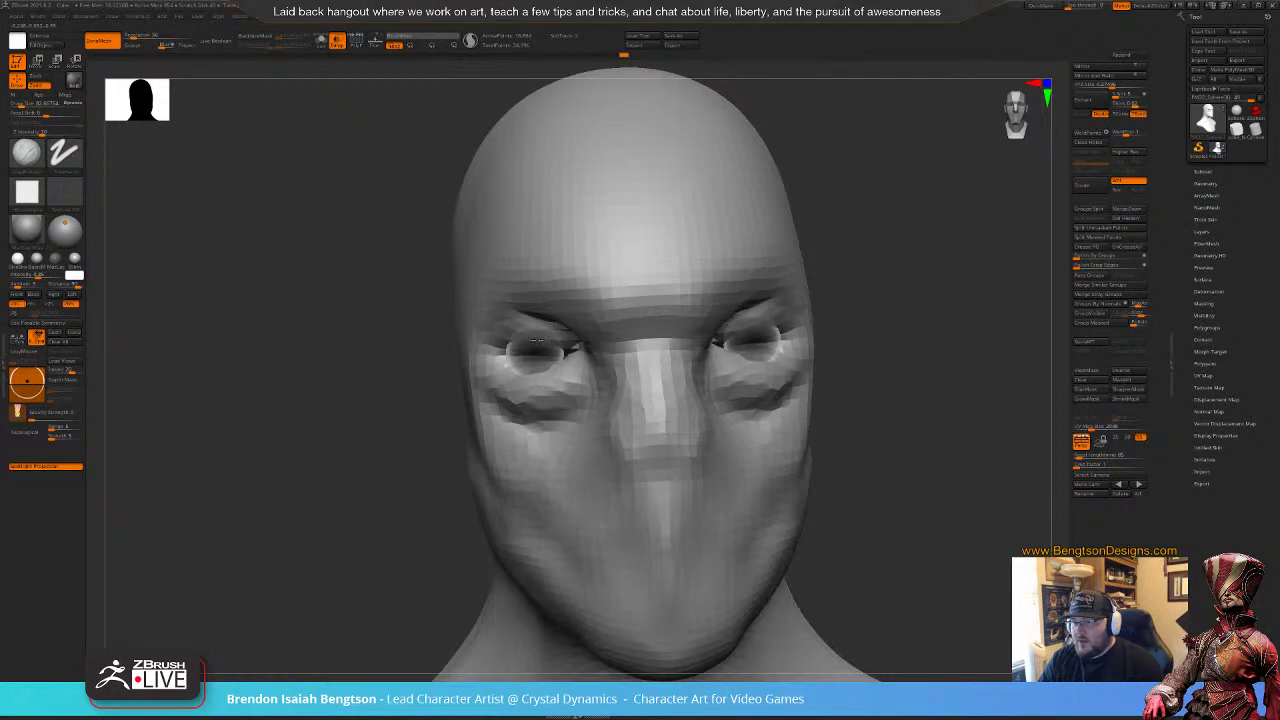
{"action": "mouse_move", "coordinate": [929, 291]}
{"action": "left_mouse_down"}
{"action": "mouse_move", "coordinate": [934, 309]}
{"action": "mouse_move", "coordinate": [880, 343]}
{"action": "mouse_move", "coordinate": [765, 338]}
{"action": "mouse_move", "coordinate": [752, 322]}
{"action": "mouse_move", "coordinate": [745, 371]}
{"action": "left_mouse_up"}
{"action": "key", "text": "shift+t"}
Step: Shape the upper eyelids around the eyeballs with the Move Topological and Clay Buildup brushes
{"action": "key", "text": "b"}
{"action": "key", "text": "m"}
{"action": "key", "text": "t"}
{"action": "mouse_move", "coordinate": [869, 300]}
{"action": "left_mouse_down"}
{"action": "mouse_move", "coordinate": [794, 318]}
{"action": "mouse_move", "coordinate": [763, 344]}
{"action": "mouse_move", "coordinate": [763, 372]}
{"action": "left_mouse_up"}
{"action": "key", "text": "b"}
{"action": "key", "text": "c"}
{"action": "key", "text": "b"}
Step: Adjust the eyelid contours and eye openings with the Move Topological brush
{"action": "key", "text": "b"}
{"action": "key", "text": "m"}
{"action": "key", "text": "t"}
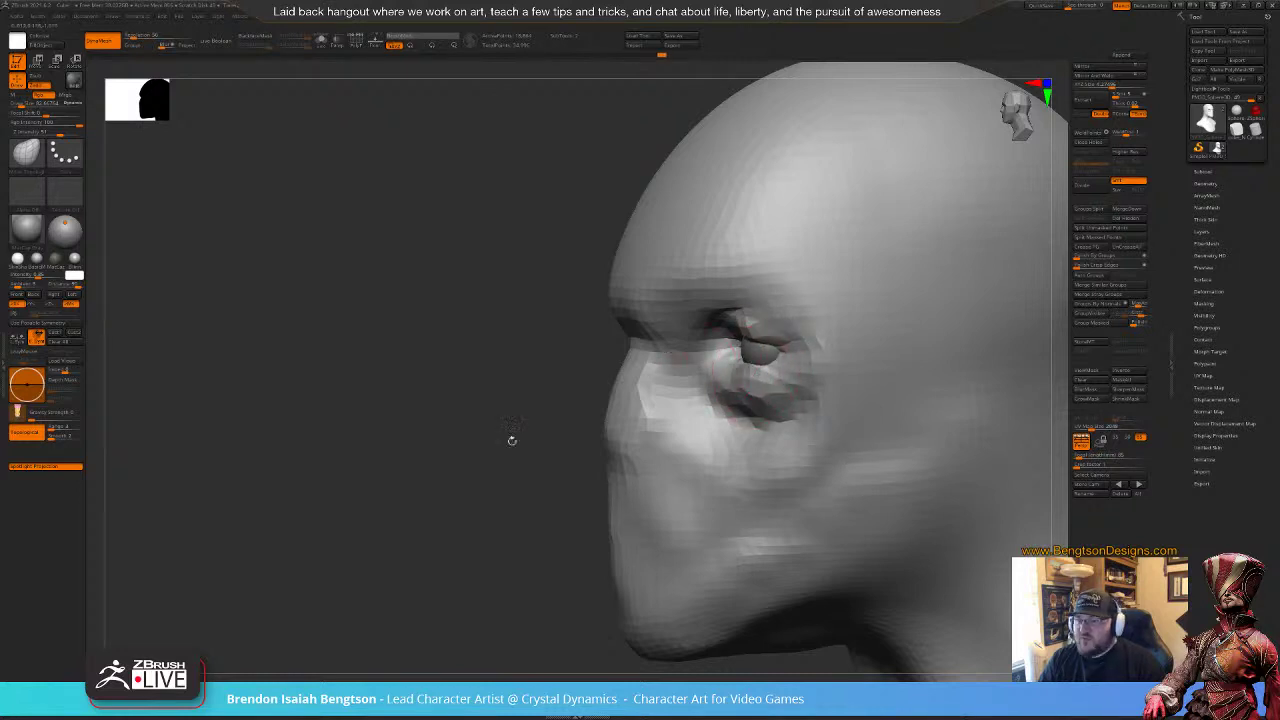
{"action": "left_click_drag", "start_coordinate": [512, 440], "coordinate": [194, 374]}
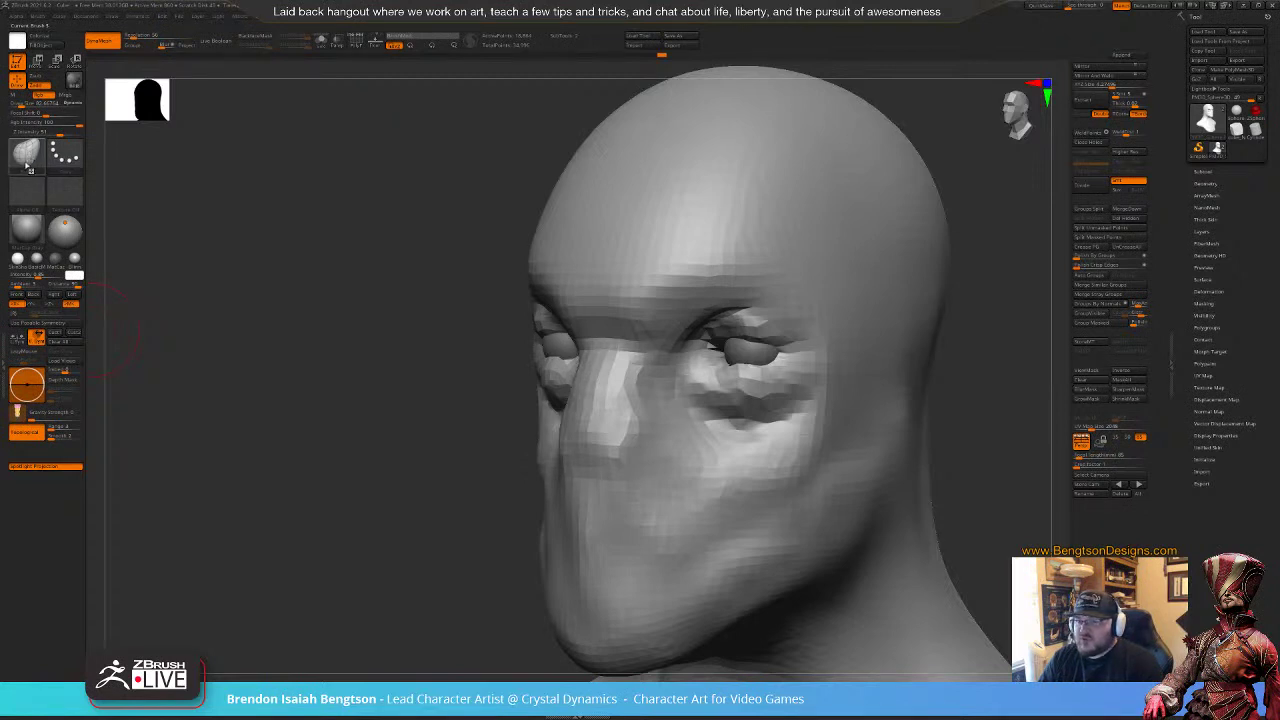
{"action": "left_click_drag", "start_coordinate": [422, 434], "coordinate": [480, 491]}
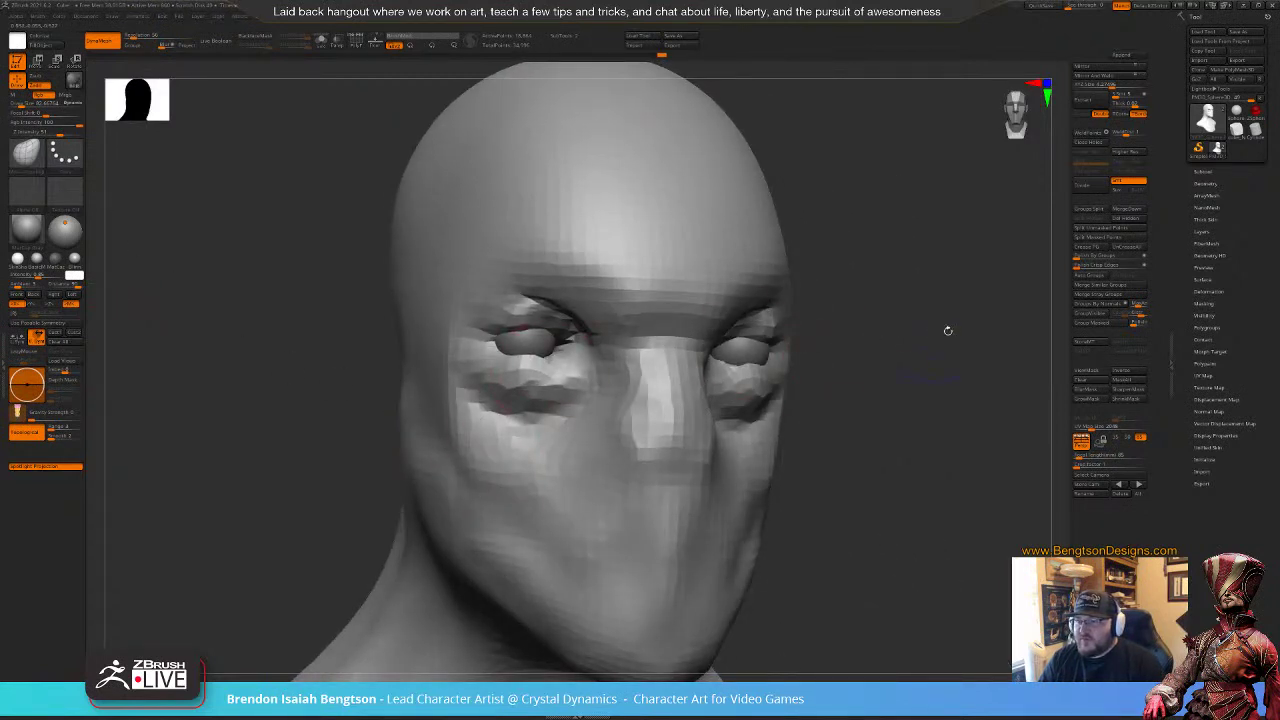
{"action": "left_click_drag", "start_coordinate": [948, 330], "coordinate": [770, 340]}
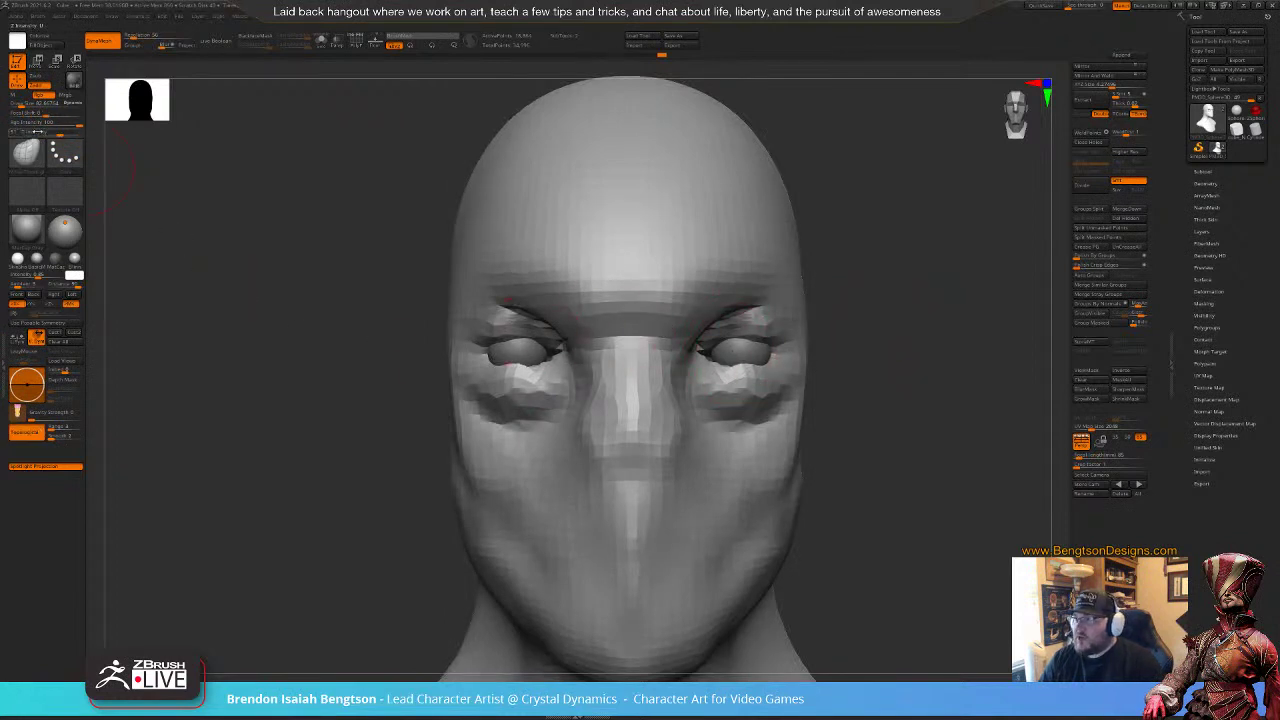
Step: Enlarge the Move Topological brush, widen the face at the temples and cheekbones, and adjust the lower face
{"action": "left_click_drag", "start_coordinate": [888, 460], "coordinate": [911, 371], "text": "alt"}
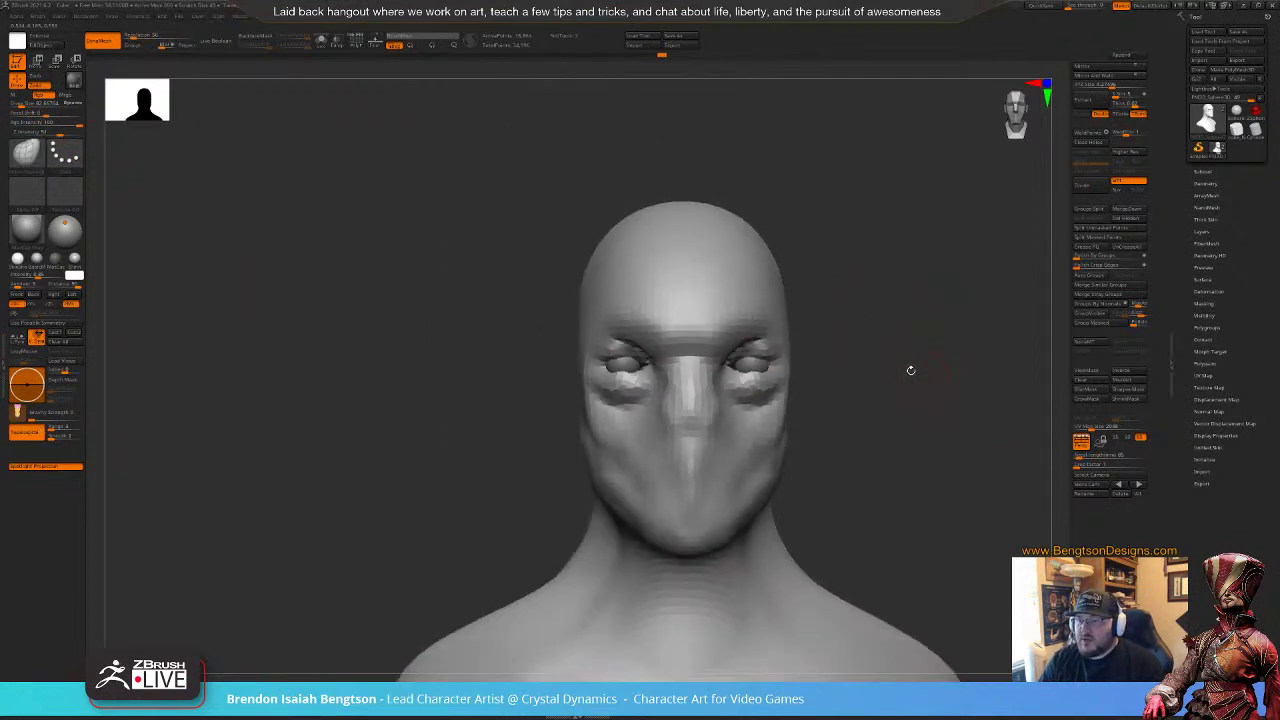
{"action": "key", "text": "1"}
{"action": "key", "text": "space"}
{"action": "left_click_drag", "start_coordinate": [758, 355], "coordinate": [785, 363]}
{"action": "key", "text": "2"}
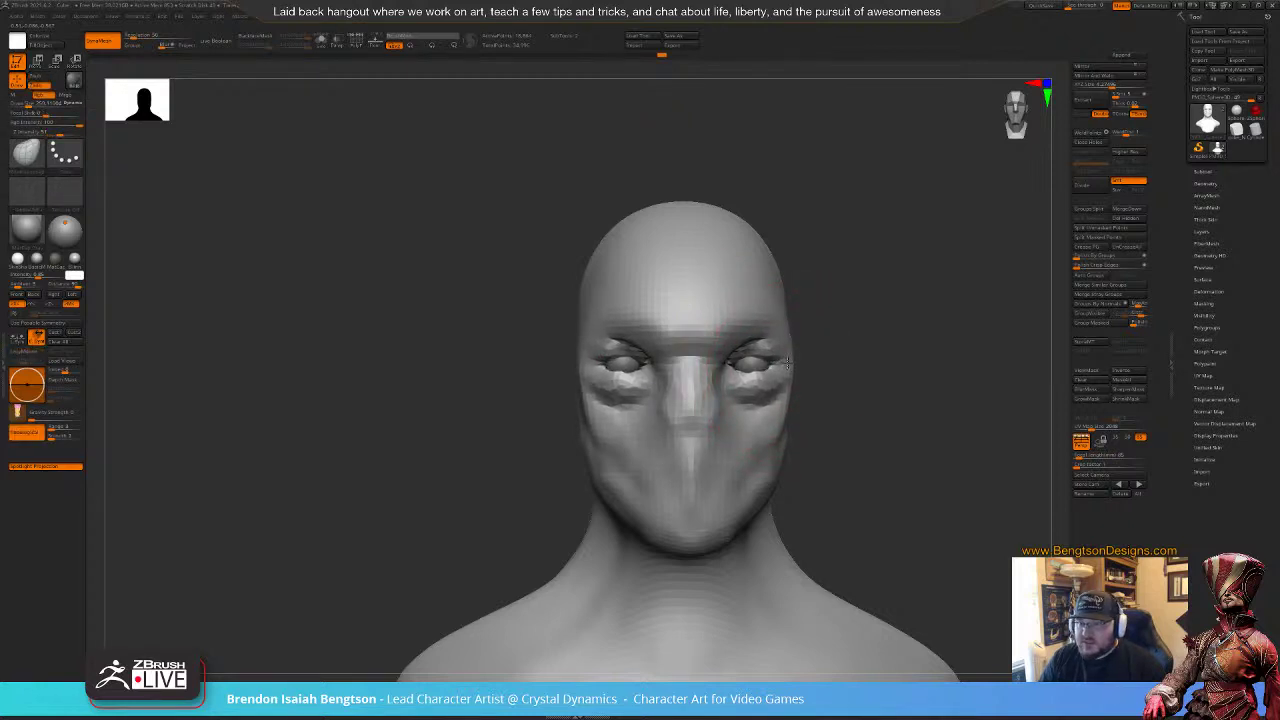
{"action": "left_click_drag", "start_coordinate": [773, 432], "coordinate": [800, 417]}
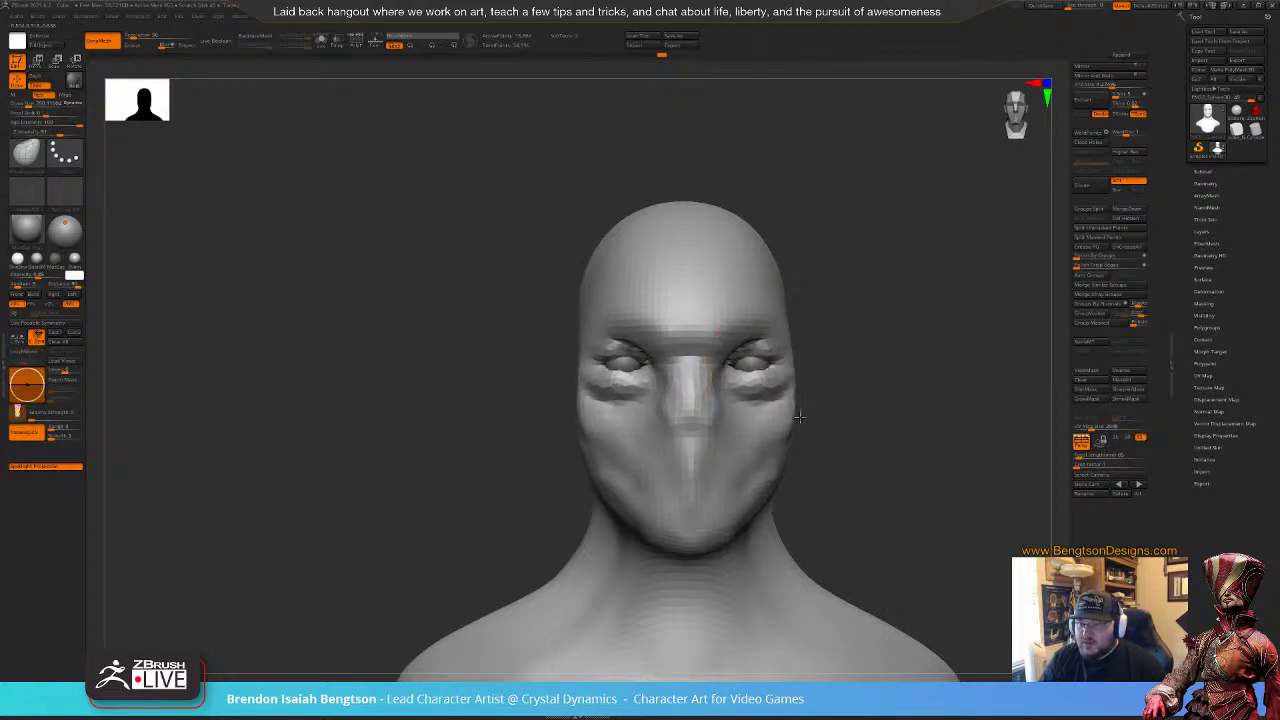
{"action": "left_click_drag", "start_coordinate": [753, 473], "coordinate": [718, 447]}
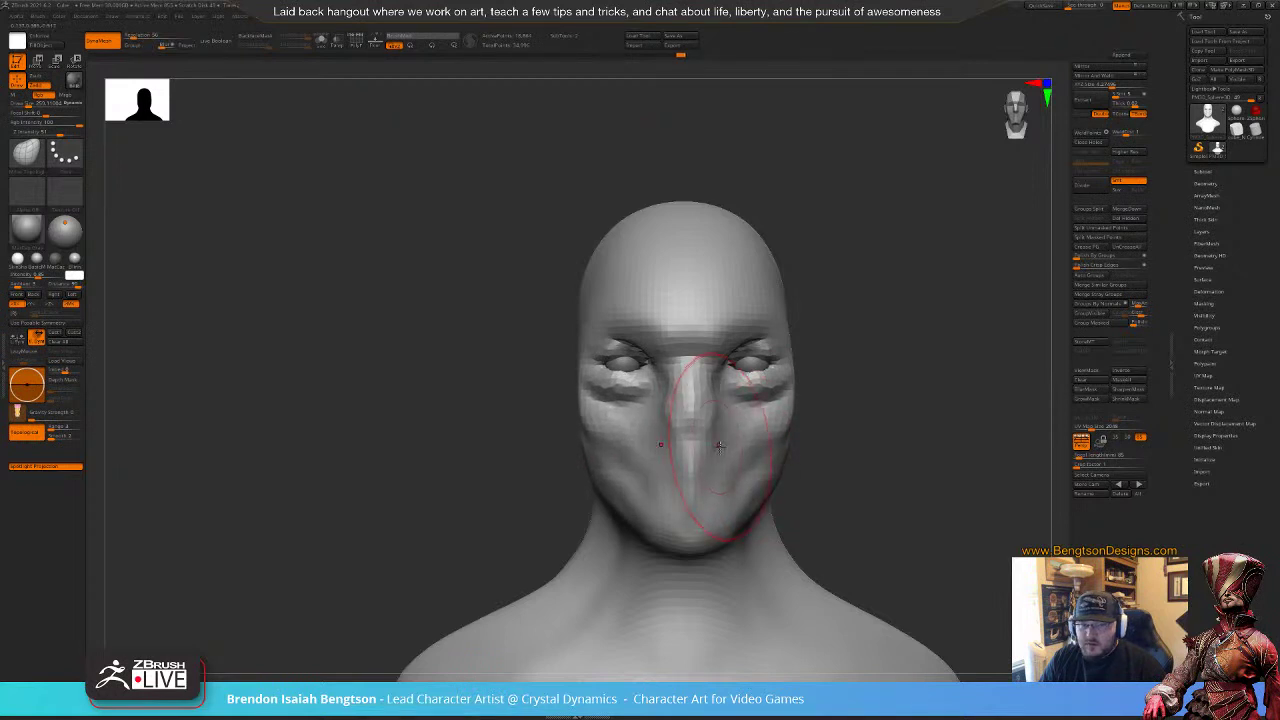
{"action": "left_click_drag", "start_coordinate": [914, 411], "coordinate": [893, 394], "text": "alt"}
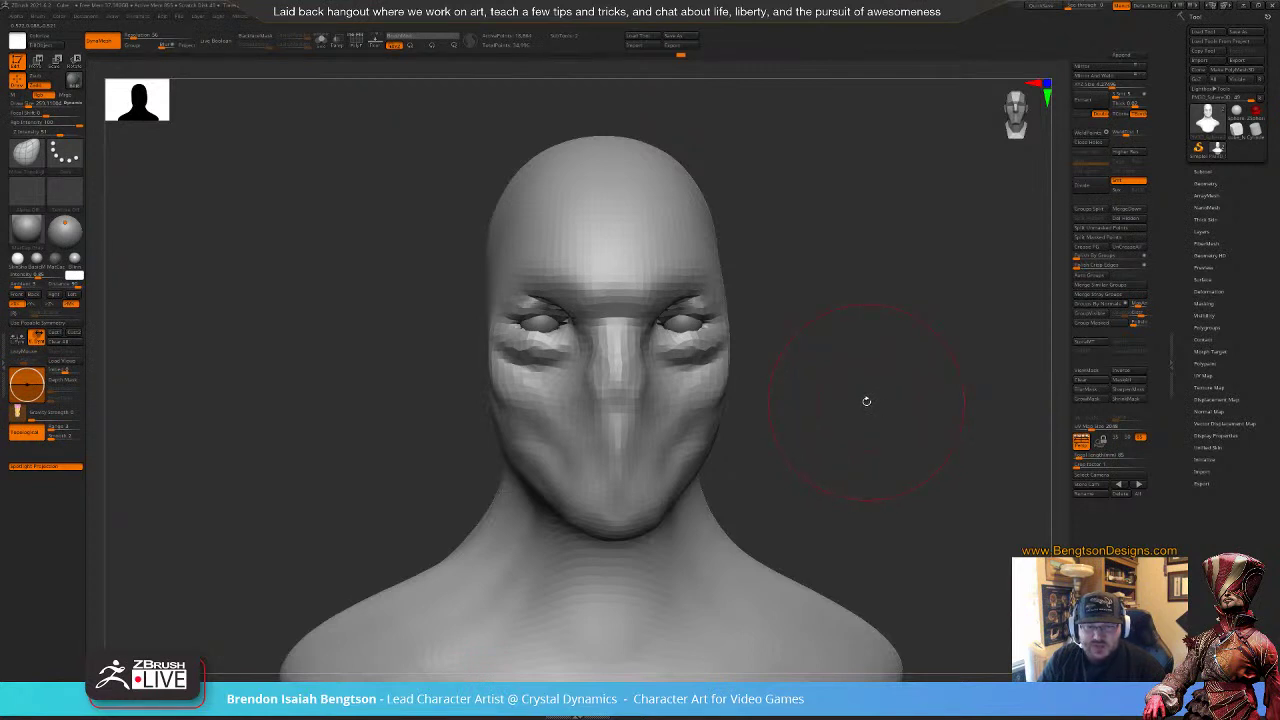
{"action": "mouse_move", "coordinate": [867, 399]}
{"action": "left_mouse_down"}
{"action": "mouse_move", "coordinate": [870, 387]}
{"action": "mouse_move", "coordinate": [871, 398]}
{"action": "left_mouse_up"}
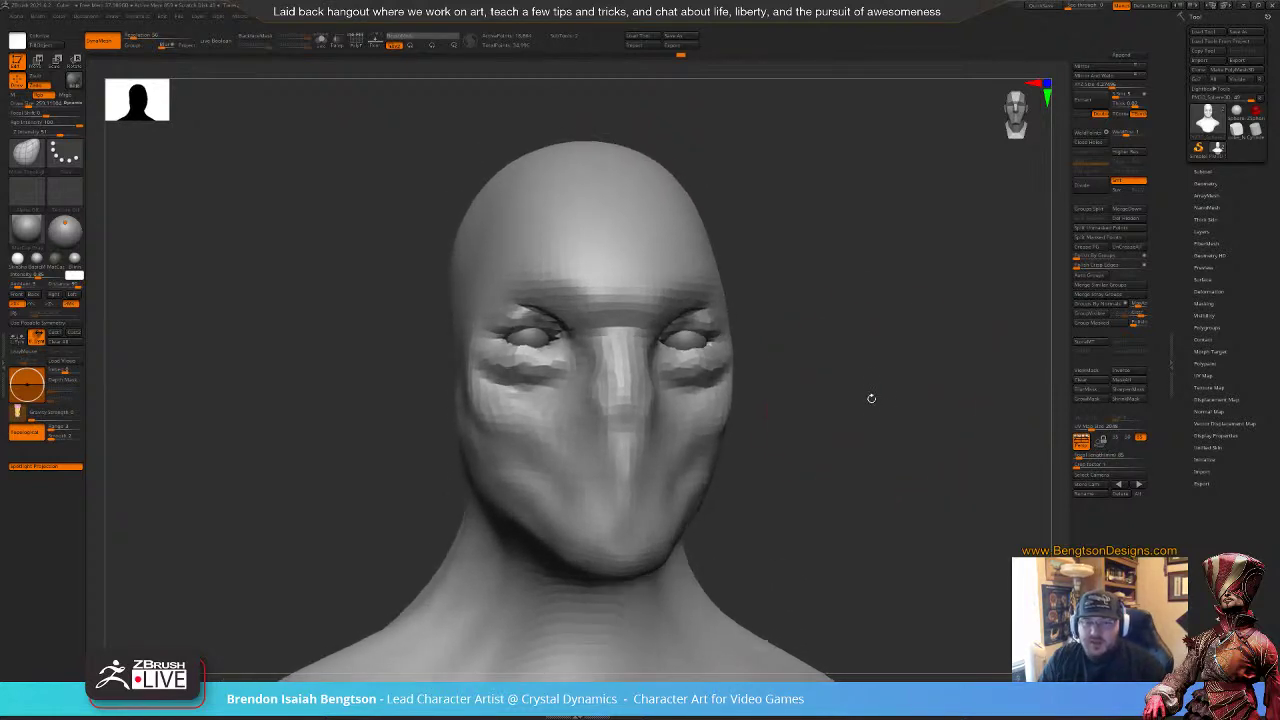
Step: Reduce the brush size and reshape the nose bridge and middle of the face with the Move Topological brush
{"action": "key", "text": "b"}
{"action": "key", "text": "c"}
{"action": "key", "text": "b"}
{"action": "key", "text": "space"}
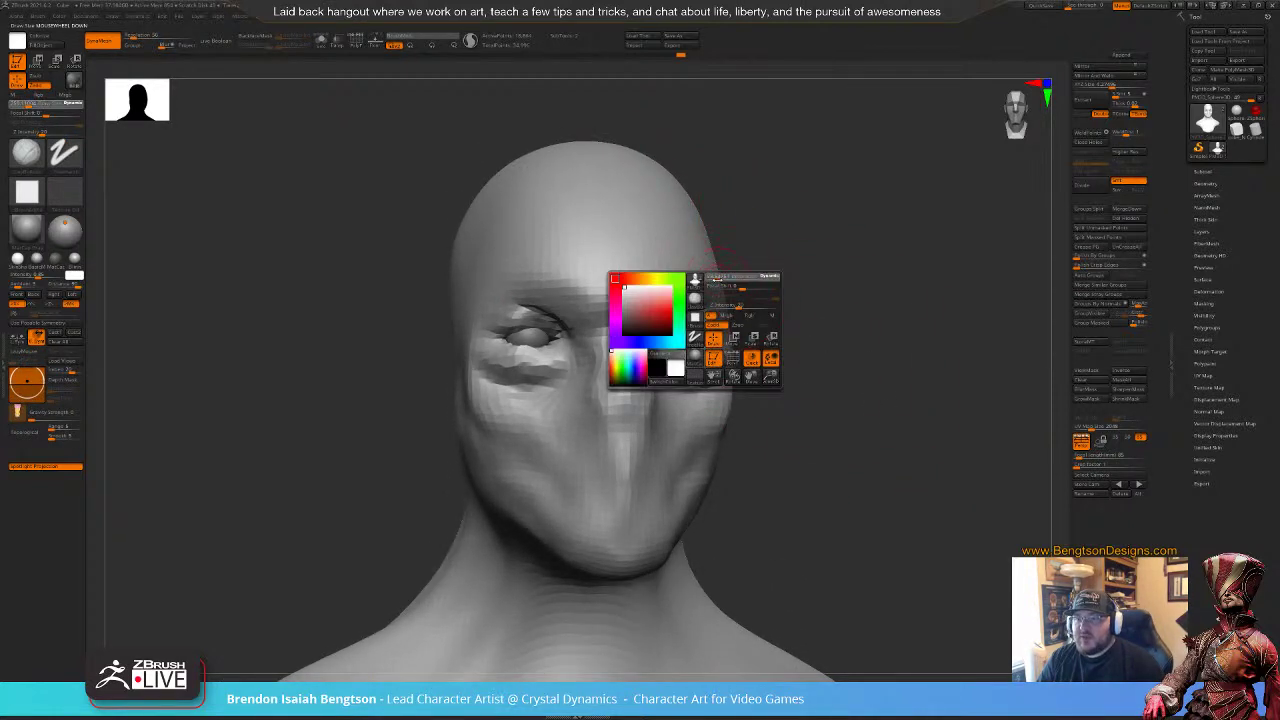
{"action": "left_click_drag", "start_coordinate": [717, 278], "coordinate": [712, 278]}
{"action": "left_click_drag", "start_coordinate": [835, 326], "coordinate": [776, 337]}
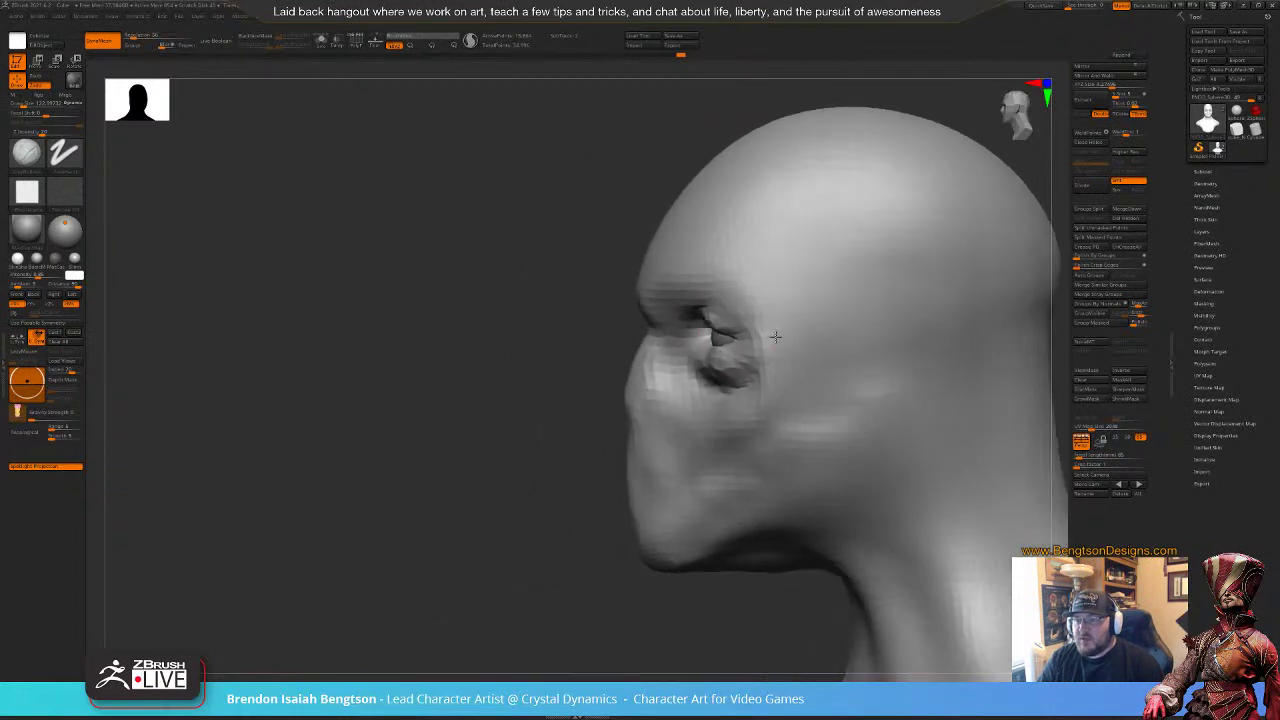
{"action": "key", "text": "b"}
{"action": "key", "text": "m"}
{"action": "key", "text": "t"}
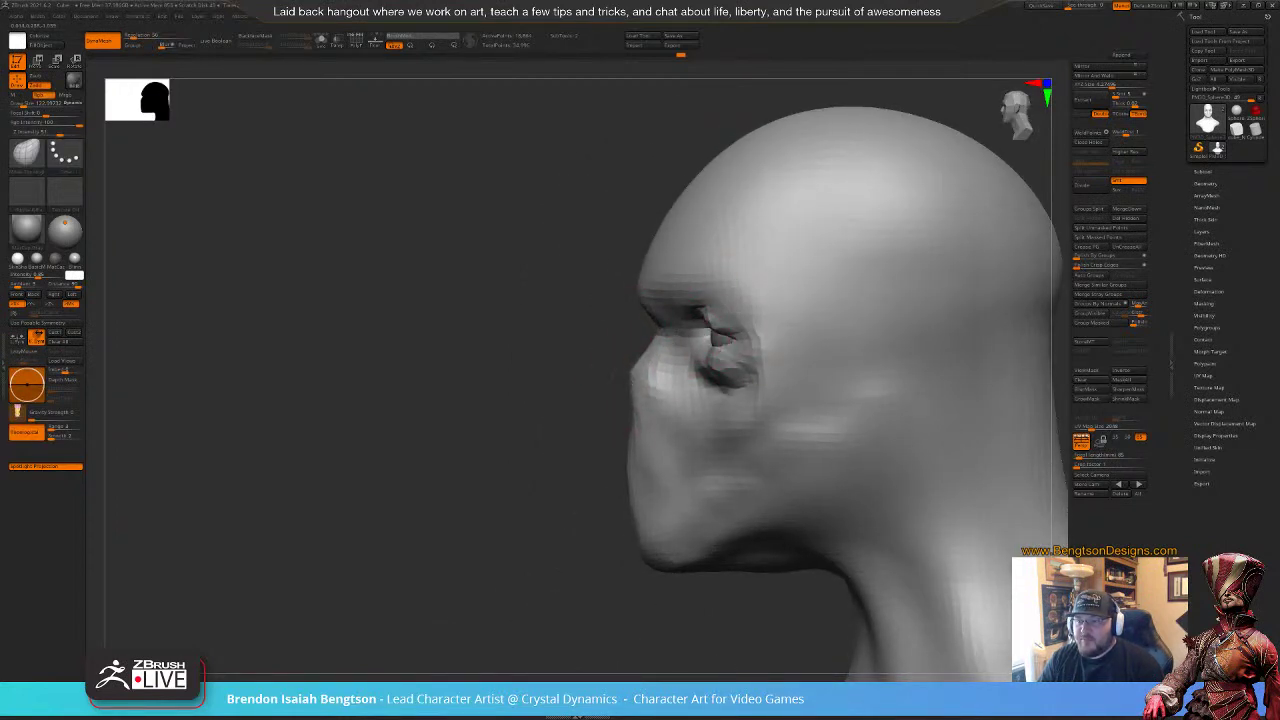
{"action": "left_click_drag", "start_coordinate": [606, 394], "coordinate": [668, 390]}
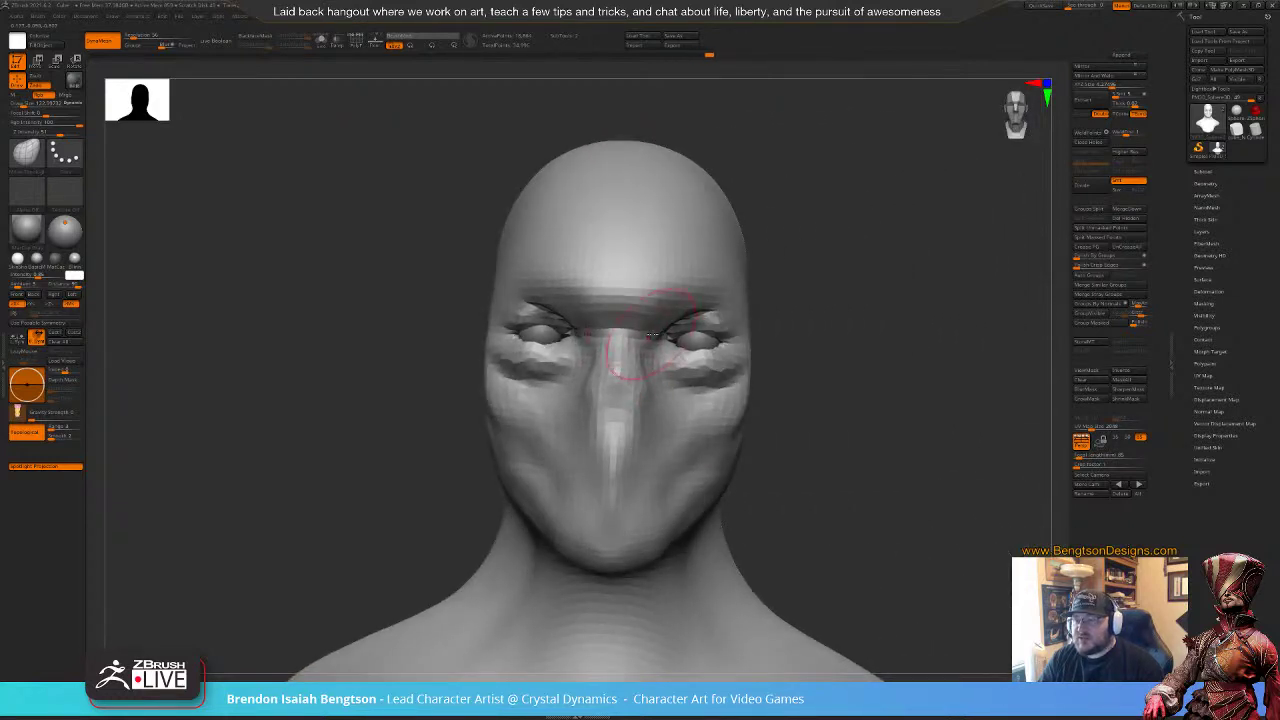
{"action": "left_click_drag", "start_coordinate": [821, 310], "coordinate": [762, 315]}
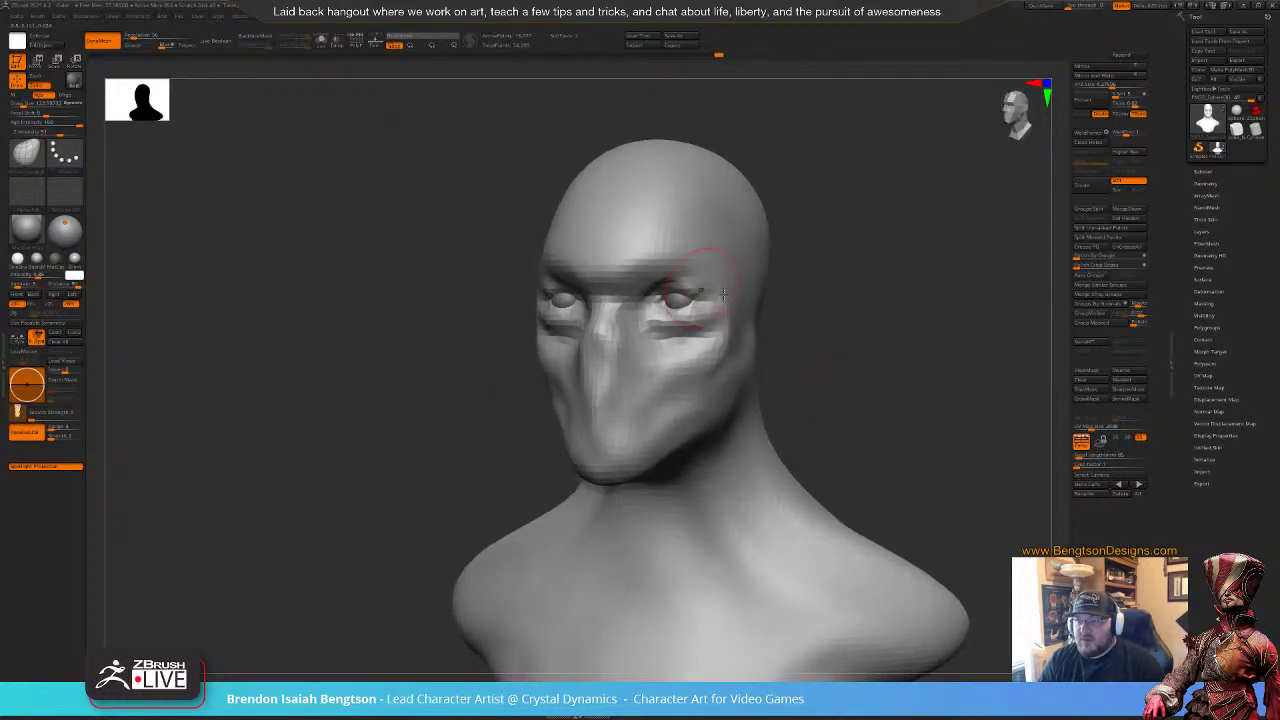
Step: Carve the eyelid creases and outer eye corners with a small Dam Standard brush
{"action": "left_click_drag", "start_coordinate": [848, 310], "coordinate": [810, 308]}
{"action": "key", "text": "space"}
{"action": "left_click_drag", "start_coordinate": [672, 294], "coordinate": [668, 294]}
{"action": "mouse_move", "coordinate": [838, 271]}
{"action": "left_mouse_down"}
{"action": "mouse_move", "coordinate": [874, 269]}
{"action": "mouse_move", "coordinate": [865, 303]}
{"action": "left_mouse_up"}
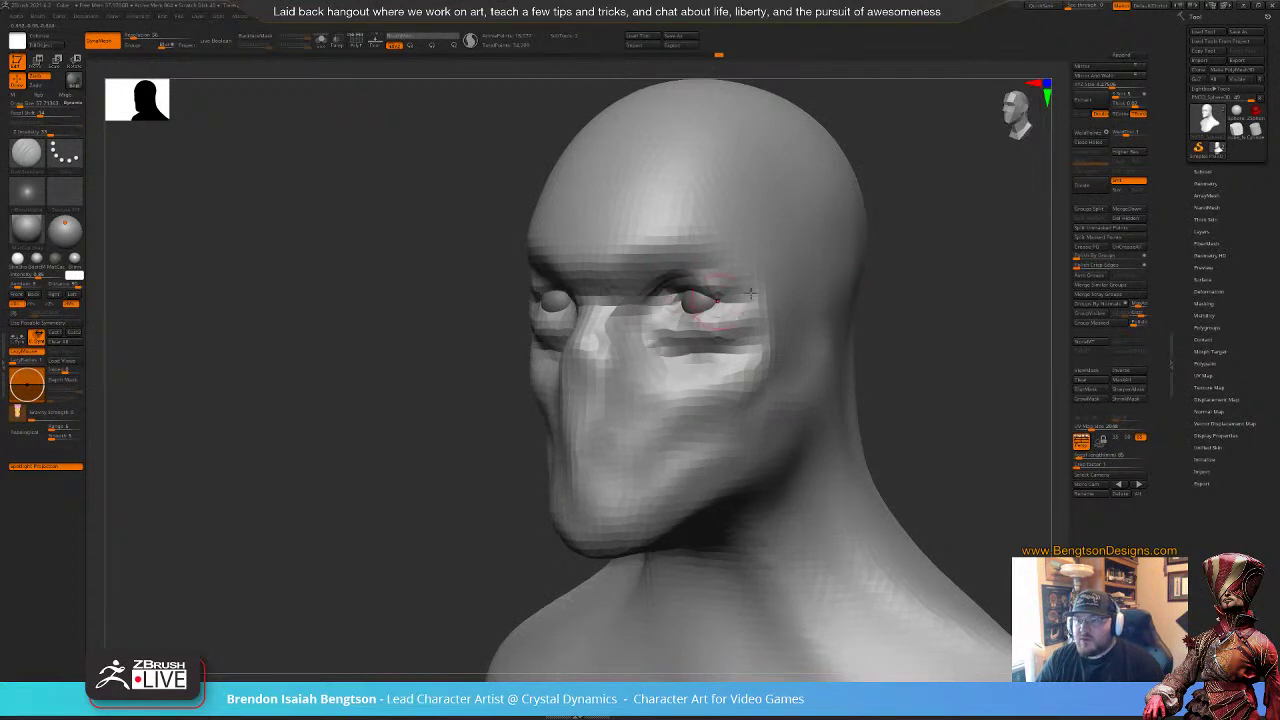
{"action": "left_click_drag", "start_coordinate": [941, 270], "coordinate": [978, 282]}
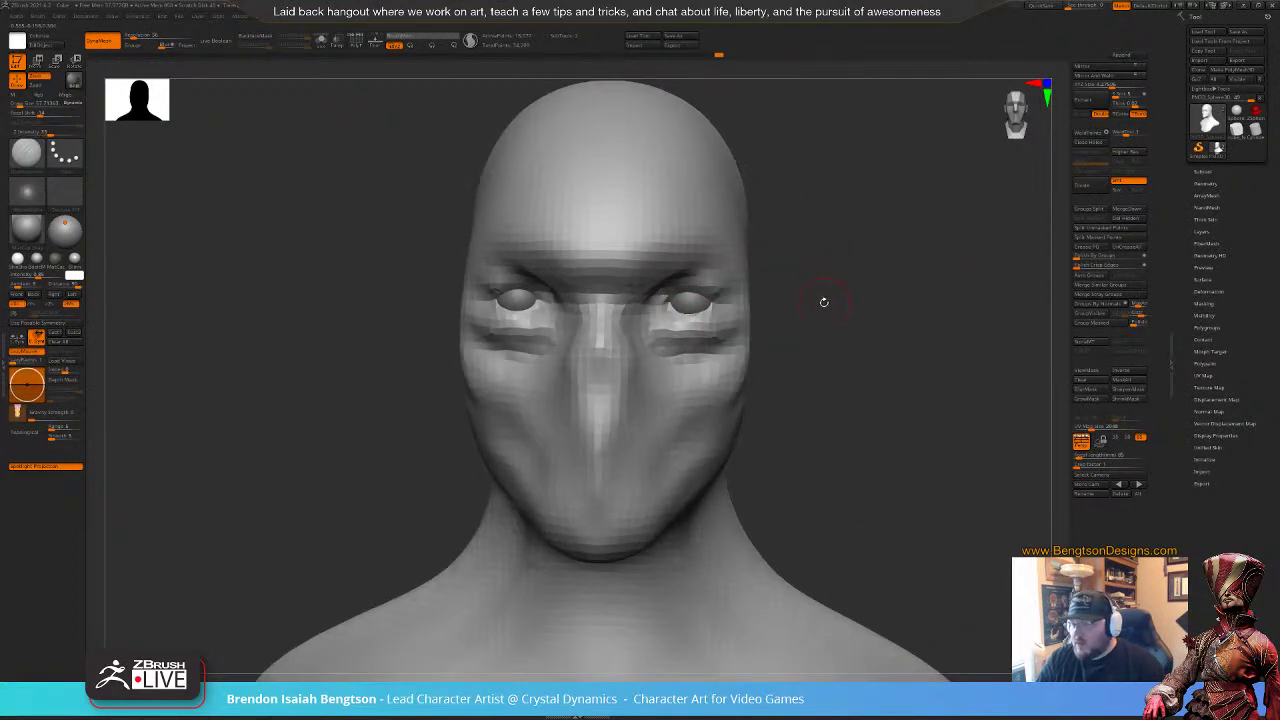
Step: Build up the upper eyelids over the eyeballs with the Clay Buildup brush
{"action": "key", "text": "b"}
{"action": "key", "text": "c"}
{"action": "key", "text": "b"}
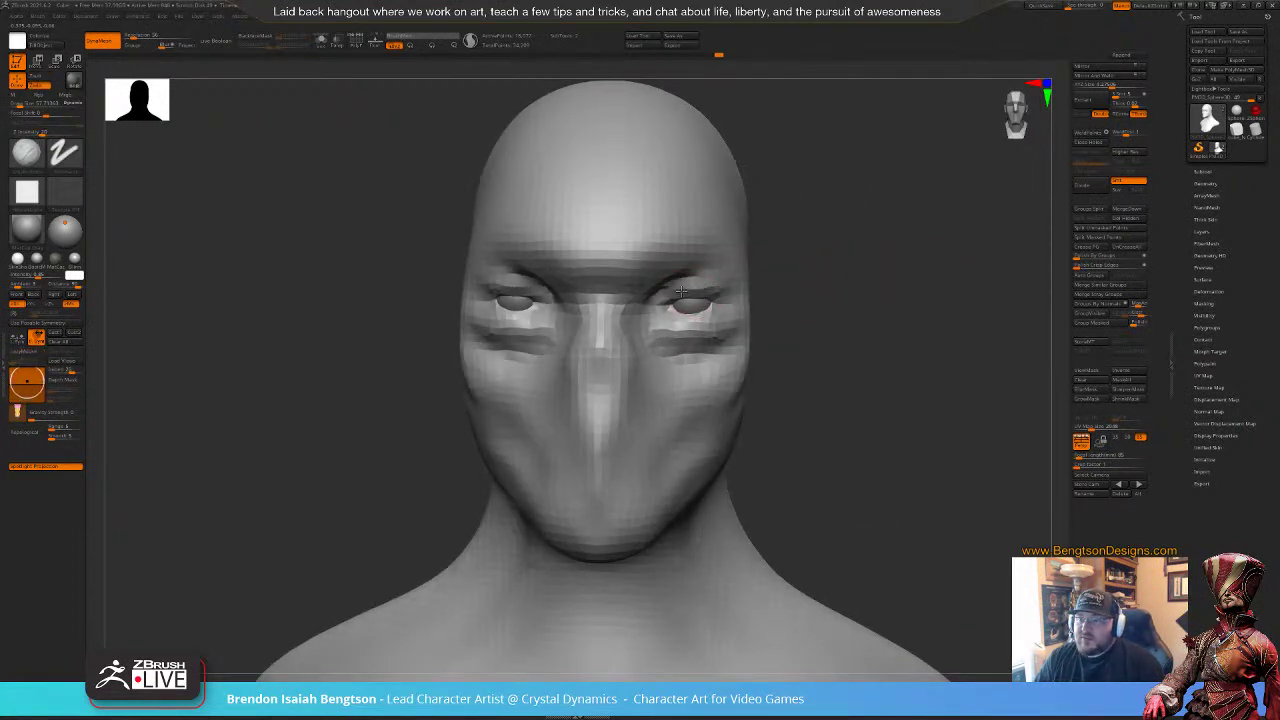
{"action": "left_click_drag", "start_coordinate": [871, 293], "coordinate": [842, 293]}
Step: Resize the Move Topological brush and refine the outer corners and contours of the eyelids
{"action": "key", "text": "b"}
{"action": "key", "text": "m"}
{"action": "key", "text": "t"}
{"action": "key", "text": "space"}
{"action": "left_click_drag", "start_coordinate": [709, 301], "coordinate": [713, 306]}
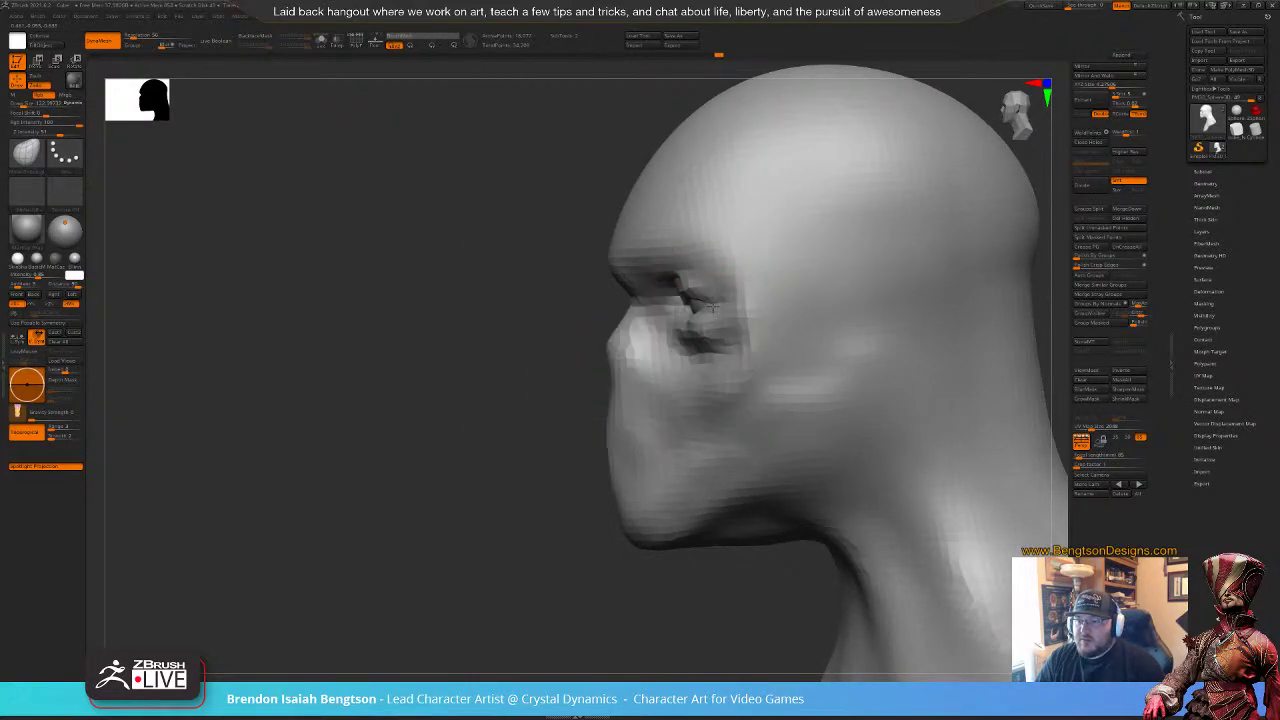
{"action": "left_click_drag", "start_coordinate": [462, 371], "coordinate": [527, 370]}
{"action": "right_click_drag", "start_coordinate": [749, 277], "coordinate": [637, 271]}
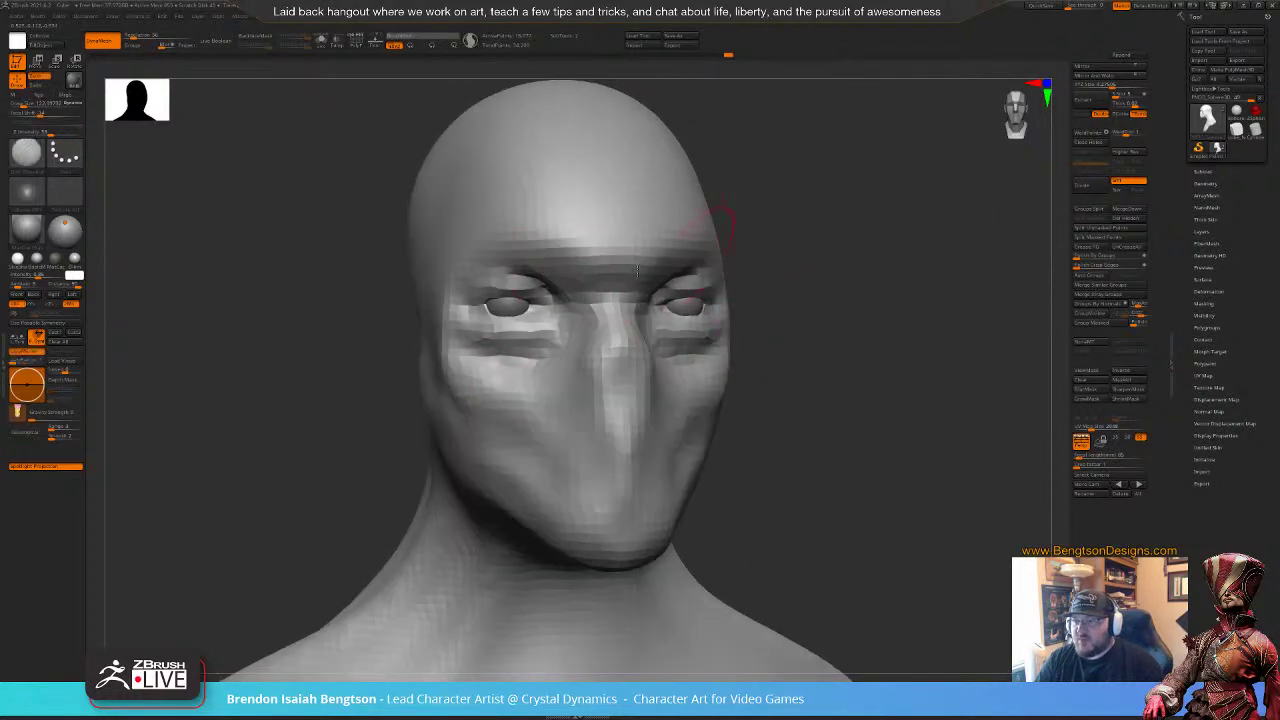
Step: Fill the hollows beneath the eyes with the Clay Buildup brush
{"action": "key", "text": "b"}
{"action": "key", "text": "c"}
{"action": "key", "text": "b"}
{"action": "mouse_move", "coordinate": [562, 312]}
{"action": "left_mouse_down", "text": "alt"}
{"action": "mouse_move", "coordinate": [551, 331]}
{"action": "mouse_move", "coordinate": [552, 308]}
{"action": "mouse_move", "coordinate": [551, 343]}
{"action": "mouse_move", "coordinate": [492, 353]}
{"action": "mouse_move", "coordinate": [518, 357]}
{"action": "left_mouse_up", "text": "alt"}
{"action": "left_click_drag", "start_coordinate": [880, 354], "coordinate": [692, 400]}
{"action": "mouse_move", "coordinate": [392, 486]}
{"action": "left_mouse_down"}
{"action": "mouse_move", "coordinate": [370, 480]}
{"action": "mouse_move", "coordinate": [389, 400]}
{"action": "left_mouse_up"}
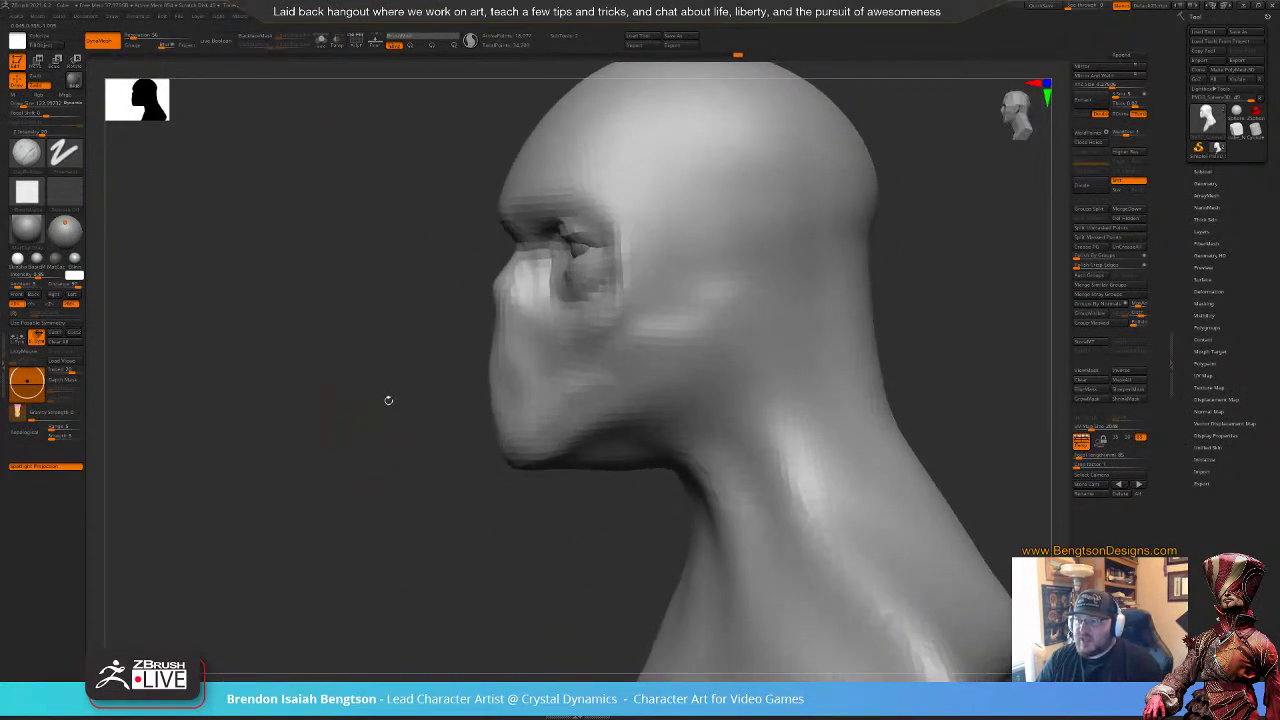
Step: Build up the temples and cheekbones with Clay Buildup and smooth the transition beside the eyes
{"action": "mouse_move", "coordinate": [668, 213]}
{"action": "left_mouse_down"}
{"action": "mouse_move", "coordinate": [649, 251]}
{"action": "mouse_move", "coordinate": [716, 241]}
{"action": "left_mouse_up"}
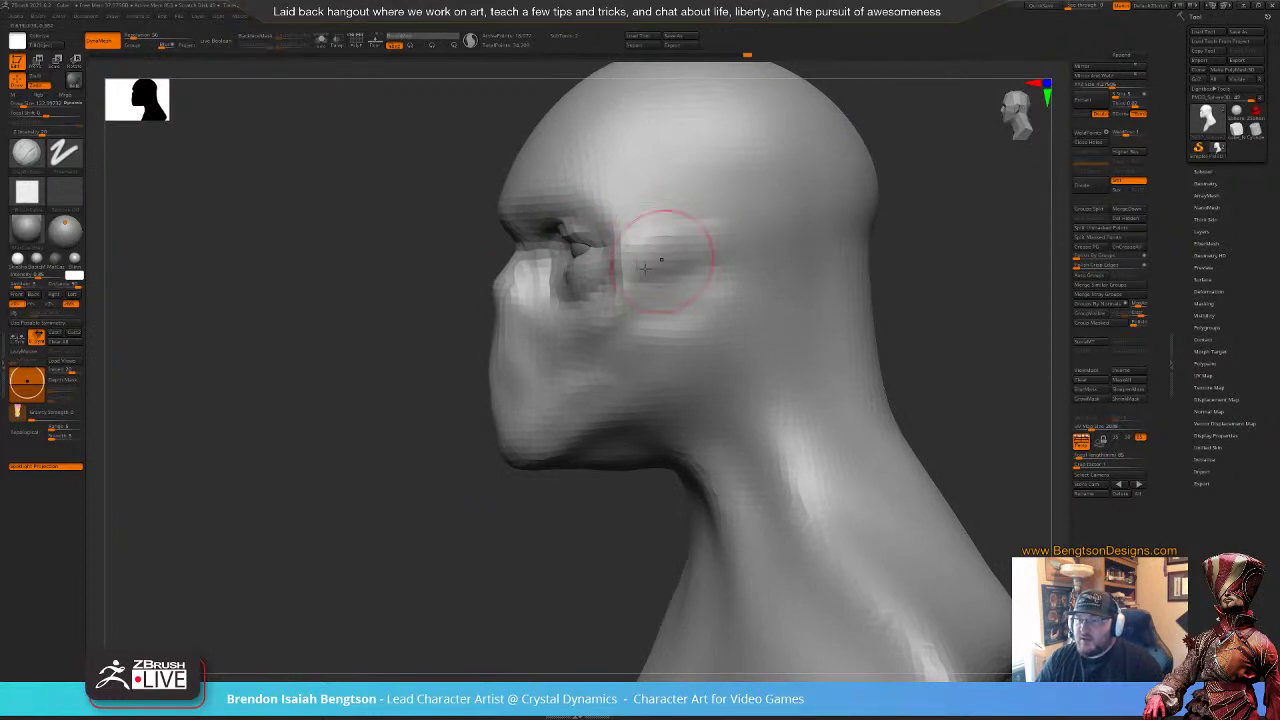
{"action": "mouse_move", "coordinate": [645, 267]}
{"action": "left_mouse_down", "text": "shift"}
{"action": "mouse_move", "coordinate": [619, 241]}
{"action": "mouse_move", "coordinate": [651, 234]}
{"action": "mouse_move", "coordinate": [664, 264]}
{"action": "mouse_move", "coordinate": [642, 275]}
{"action": "left_mouse_up", "text": "shift"}
{"action": "left_click_drag", "start_coordinate": [460, 282], "coordinate": [885, 280]}
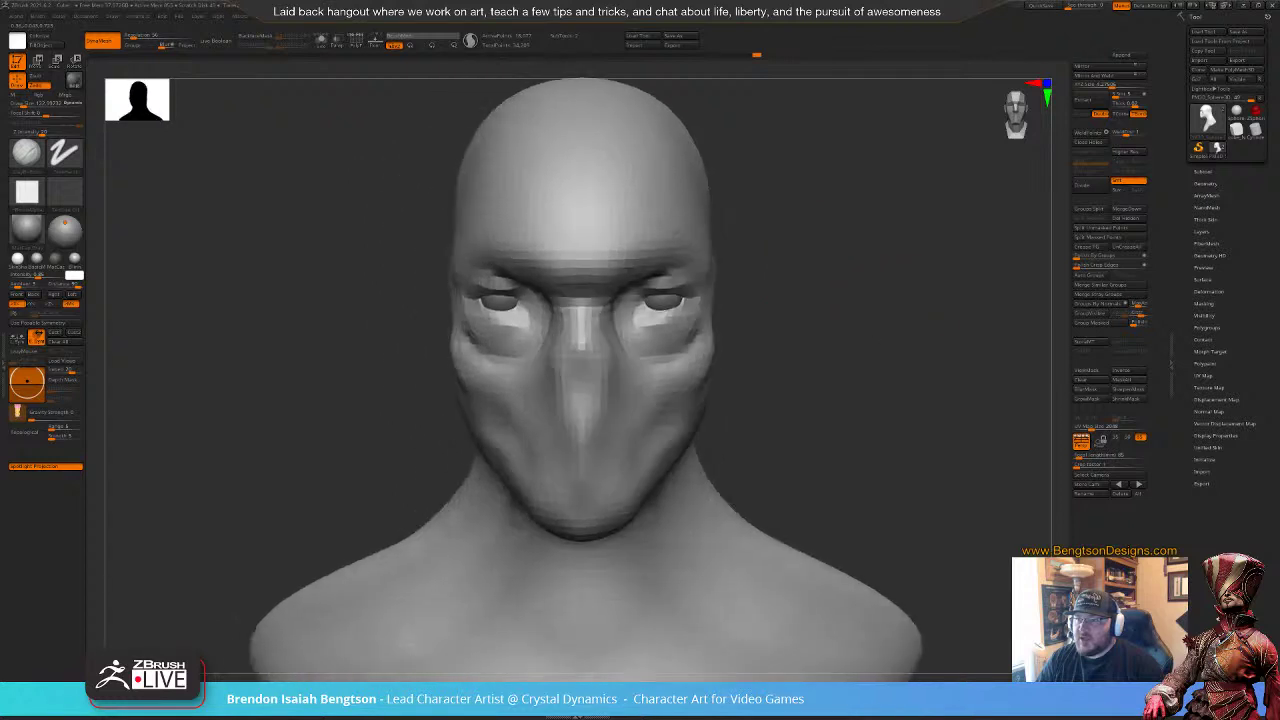
{"action": "mouse_move", "coordinate": [792, 298]}
{"action": "left_mouse_down"}
{"action": "mouse_move", "coordinate": [729, 297]}
{"action": "mouse_move", "coordinate": [707, 371]}
{"action": "mouse_move", "coordinate": [716, 353]}
{"action": "left_mouse_up"}
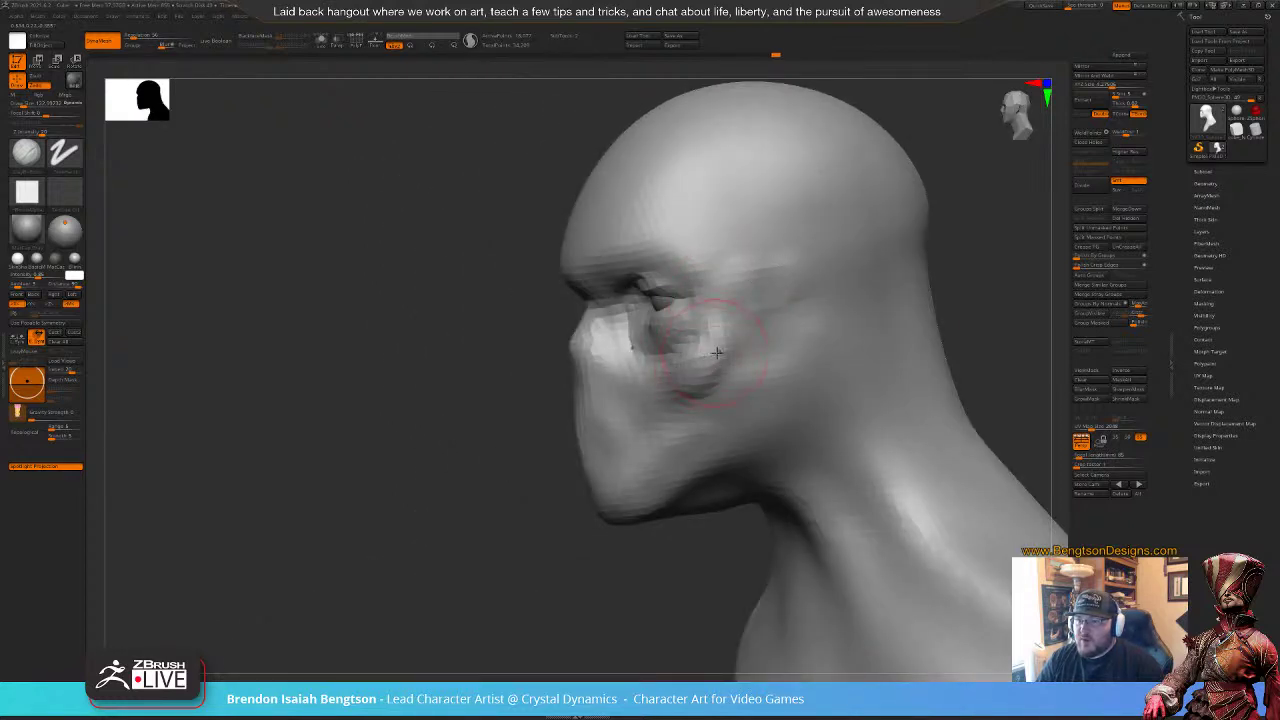
{"action": "mouse_move", "coordinate": [517, 544]}
{"action": "left_mouse_down"}
{"action": "mouse_move", "coordinate": [552, 546]}
{"action": "mouse_move", "coordinate": [572, 517]}
{"action": "left_mouse_up"}
Step: Enlarge the Move Topological brush and pull the cheekbones and sides of the face into shape
{"action": "key", "text": "b"}
{"action": "key", "text": "m"}
{"action": "key", "text": "t"}
{"action": "key", "text": "space"}
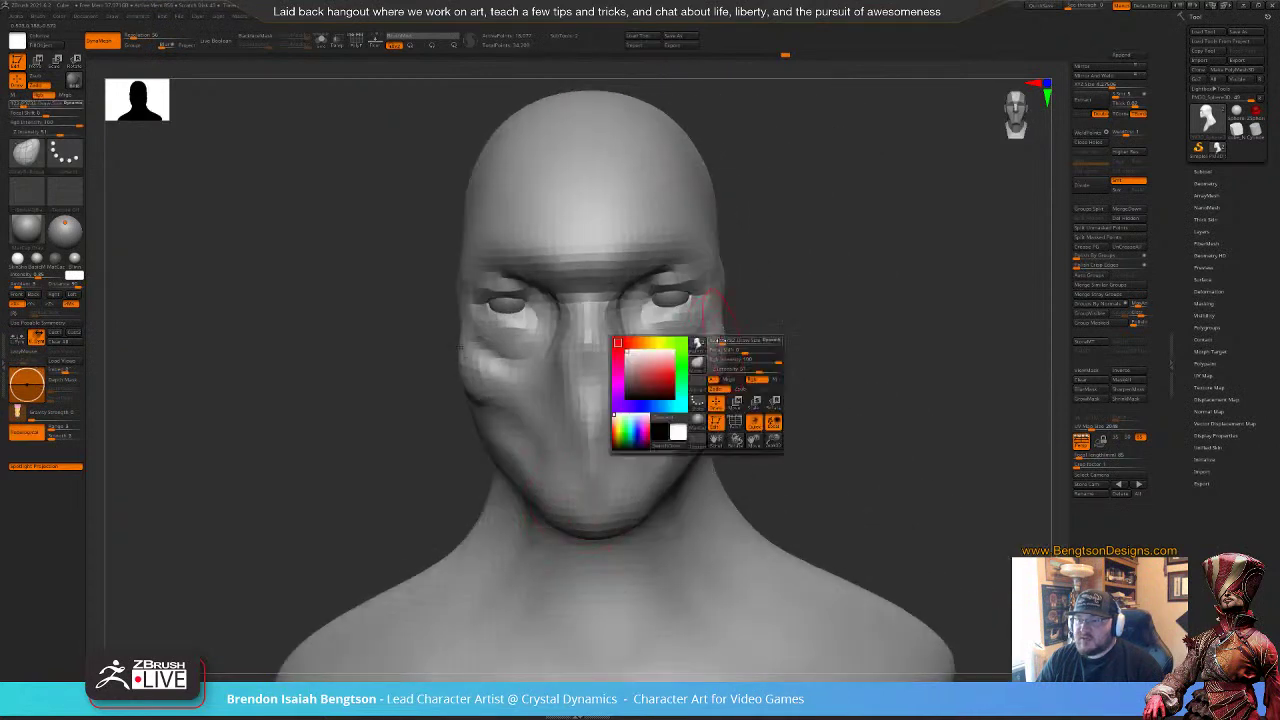
{"action": "left_click_drag", "start_coordinate": [728, 345], "coordinate": [738, 345]}
{"action": "left_click_drag", "start_coordinate": [706, 386], "coordinate": [689, 378]}
Step: Smooth the back of the neck and adjust the sides of the head and neck
{"action": "mouse_move", "coordinate": [806, 329]}
{"action": "left_mouse_down", "text": "alt"}
{"action": "mouse_move", "coordinate": [817, 283]}
{"action": "mouse_move", "coordinate": [793, 293]}
{"action": "mouse_move", "coordinate": [808, 345]}
{"action": "mouse_move", "coordinate": [706, 354]}
{"action": "left_mouse_up", "text": "alt"}
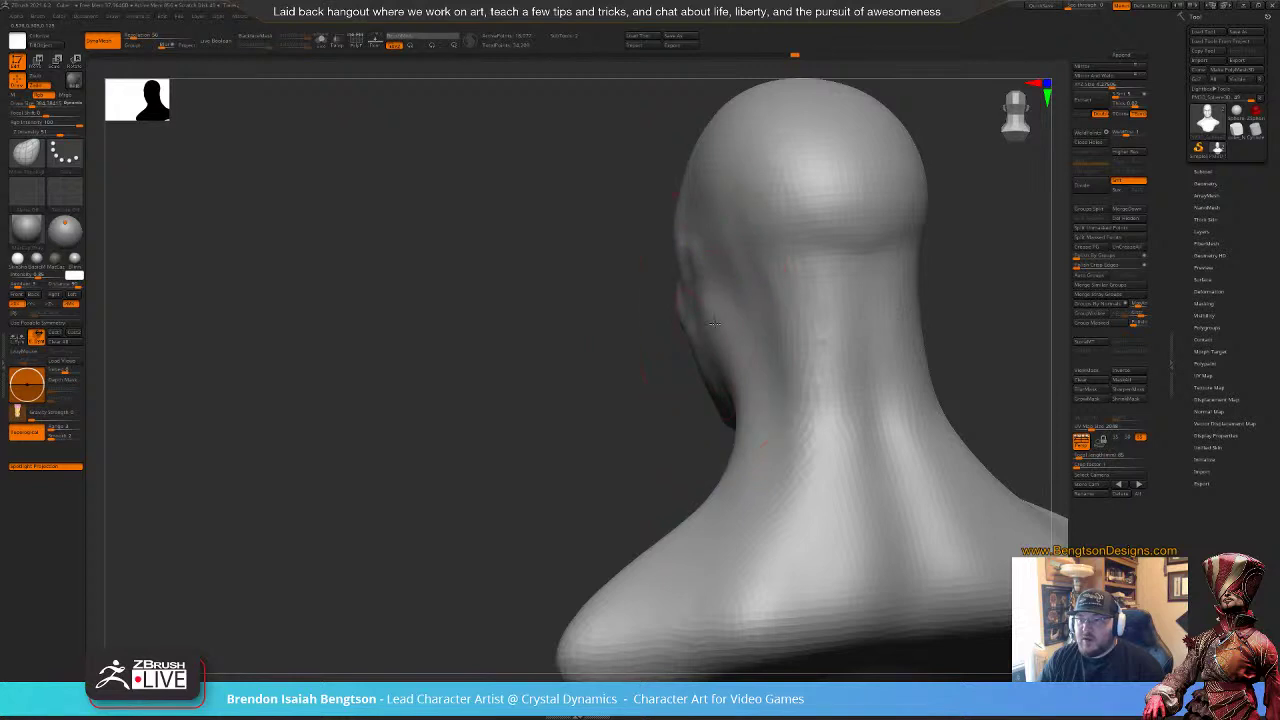
{"action": "left_click_drag", "start_coordinate": [830, 400], "coordinate": [834, 369], "text": "shift"}
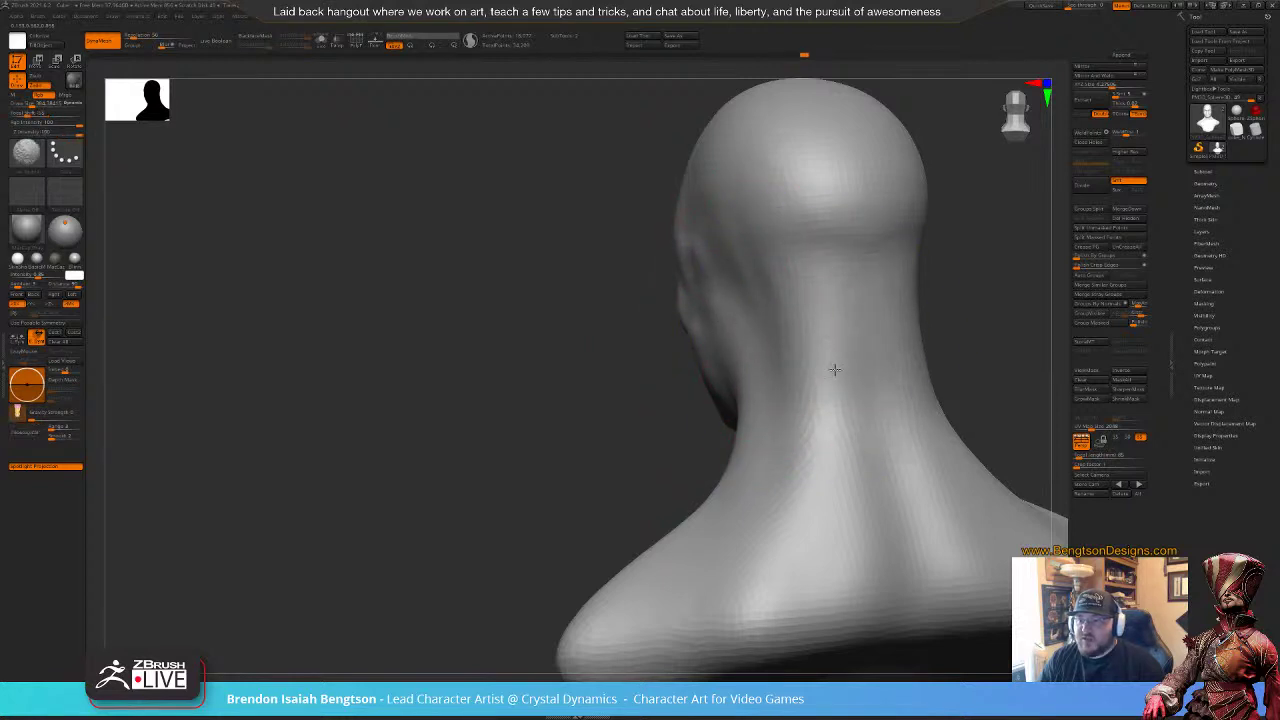
{"action": "left_click_drag", "start_coordinate": [603, 394], "coordinate": [703, 384]}
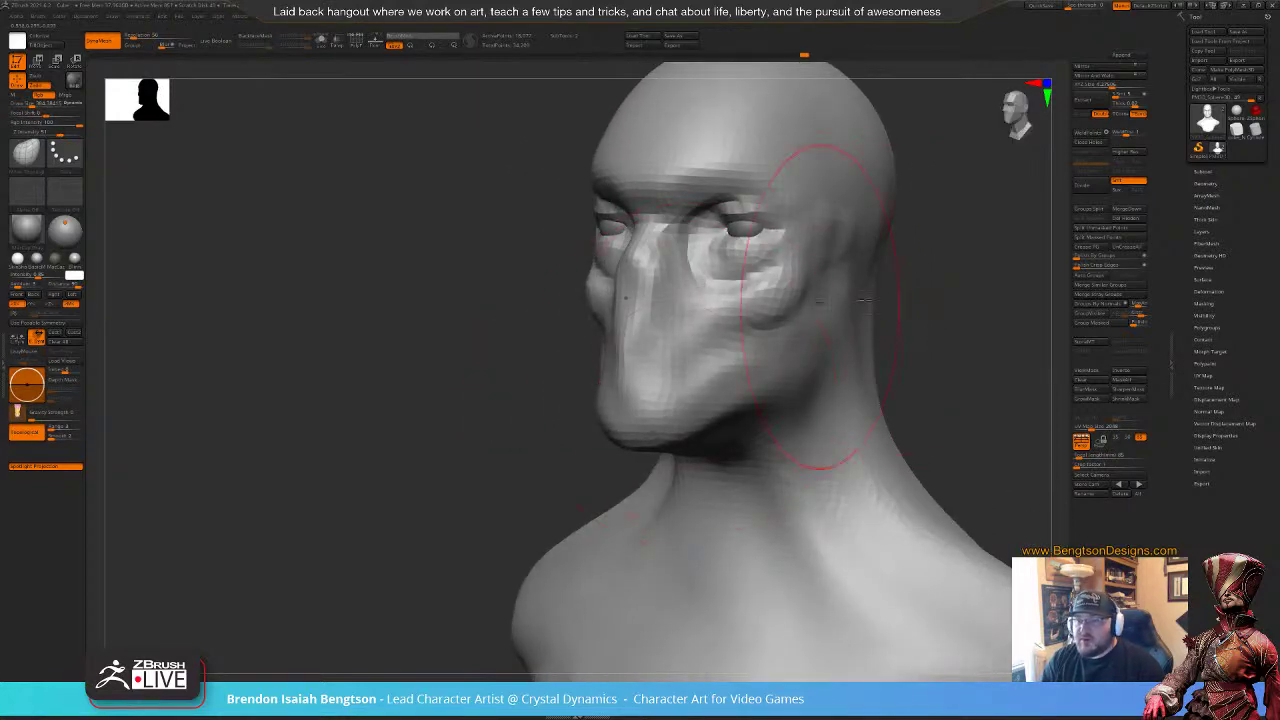
{"action": "left_click_drag", "start_coordinate": [922, 320], "coordinate": [832, 282], "text": "alt"}
{"action": "mouse_move", "coordinate": [849, 337]}
{"action": "left_mouse_down", "text": "shift"}
{"action": "mouse_move", "coordinate": [706, 289]}
{"action": "mouse_move", "coordinate": [692, 360]}
{"action": "left_mouse_up", "text": "shift"}
Step: Reduce the Clay Buildup brush size and build up the forehead around the brow ridges
{"action": "key", "text": "b"}
{"action": "key", "text": "c"}
{"action": "key", "text": "b"}
{"action": "key", "text": "space"}
{"action": "left_click_drag", "start_coordinate": [613, 201], "coordinate": [607, 201]}
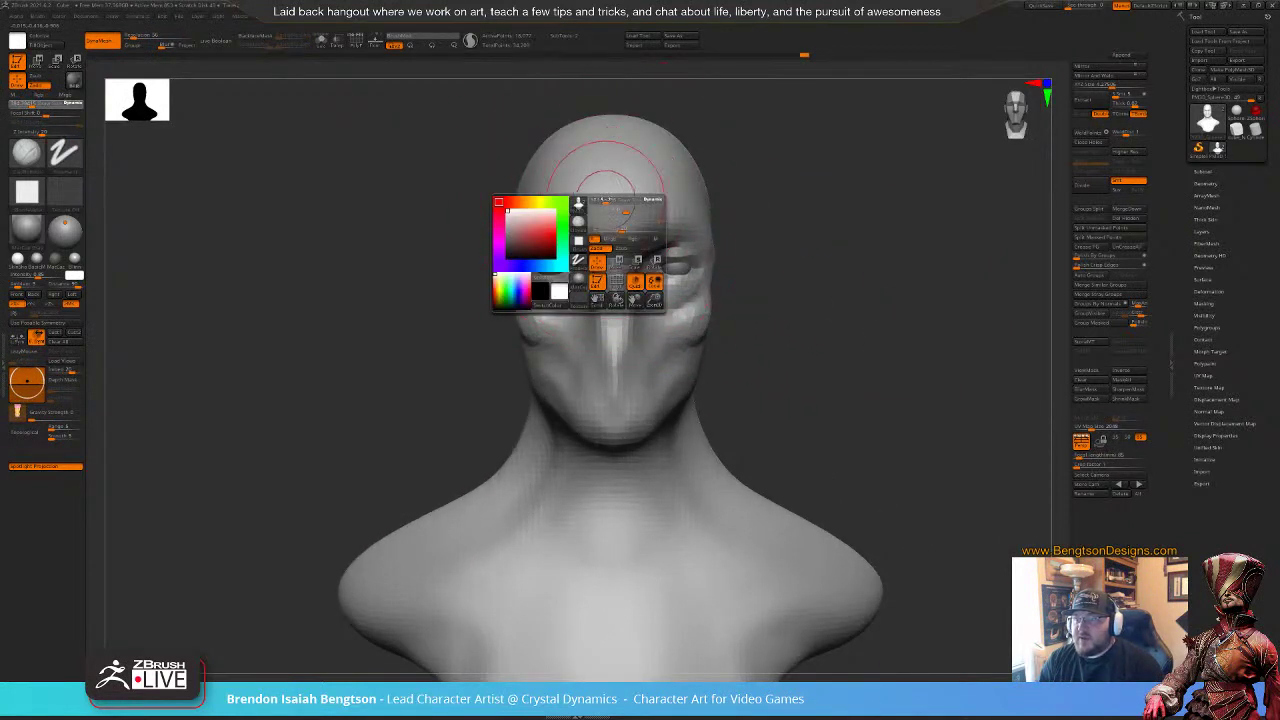
{"action": "left_click_drag", "start_coordinate": [798, 217], "coordinate": [780, 342], "text": "alt"}
Step: Carve angled brow creases above the eyes with the Dam Standard brush and smooth the forehead
{"action": "key", "text": "b"}
{"action": "key", "text": "d"}
{"action": "key", "text": "s"}
{"action": "left_click_drag", "start_coordinate": [567, 397], "coordinate": [622, 355]}
{"action": "left_click_drag", "start_coordinate": [768, 349], "coordinate": [690, 345]}
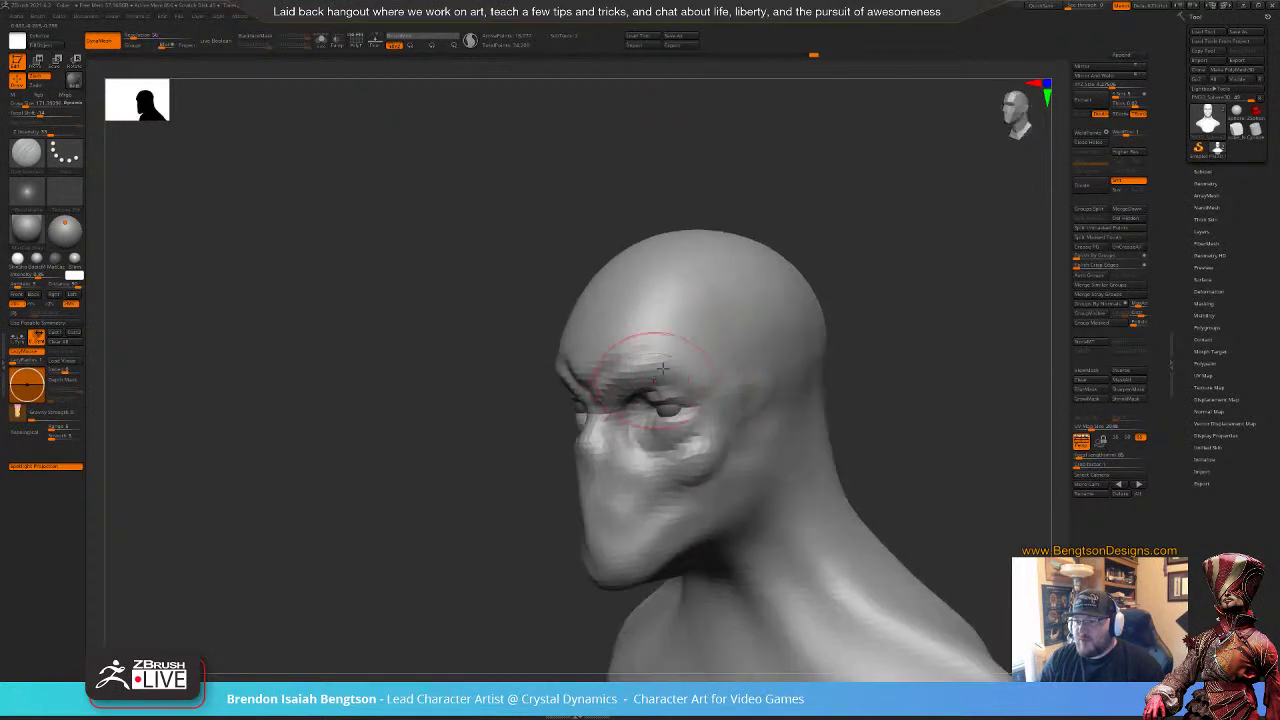
{"action": "mouse_move", "coordinate": [630, 390]}
{"action": "left_mouse_down"}
{"action": "mouse_move", "coordinate": [676, 347]}
{"action": "mouse_move", "coordinate": [670, 358]}
{"action": "left_mouse_up"}
{"action": "left_click_drag", "start_coordinate": [881, 272], "coordinate": [889, 260]}
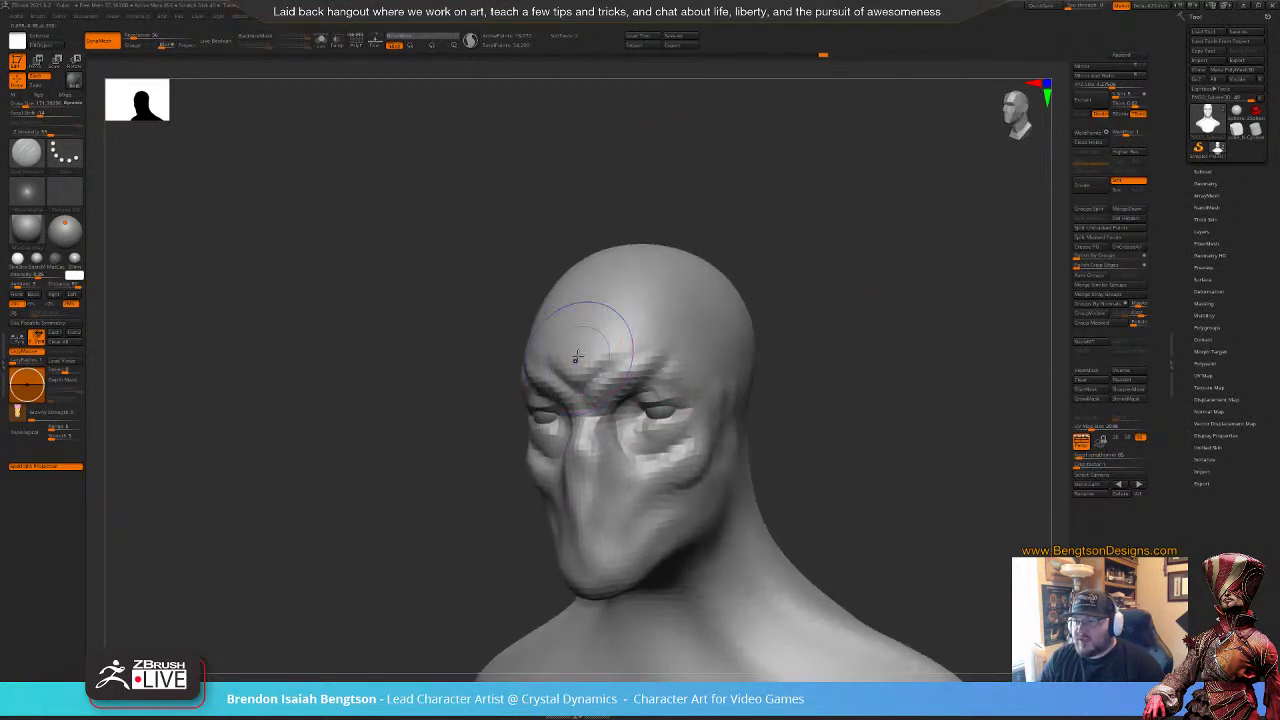
{"action": "left_click_drag", "start_coordinate": [582, 345], "coordinate": [597, 335], "text": "shift"}
Step: Reshape the forehead and skull profile with an enlarged Move Topological brush
{"action": "left_click_drag", "start_coordinate": [870, 304], "coordinate": [788, 301]}
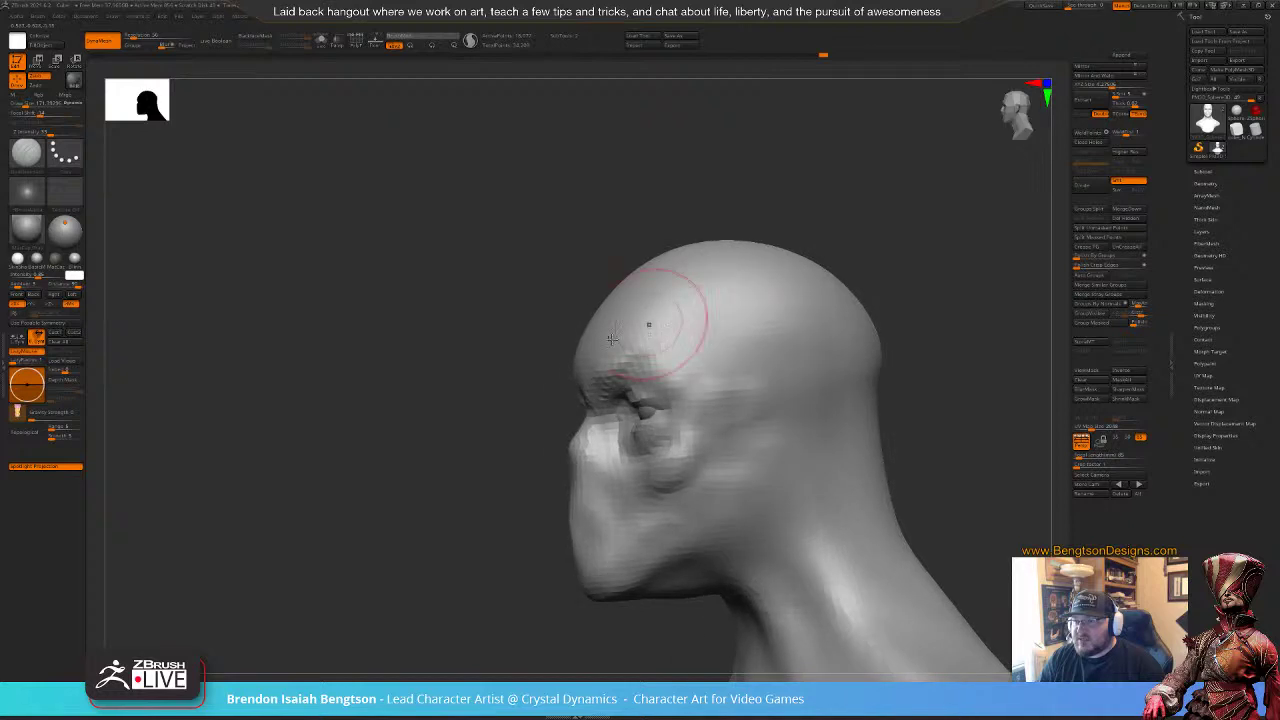
{"action": "key", "text": "space"}
{"action": "left_click_drag", "start_coordinate": [554, 364], "coordinate": [562, 364]}
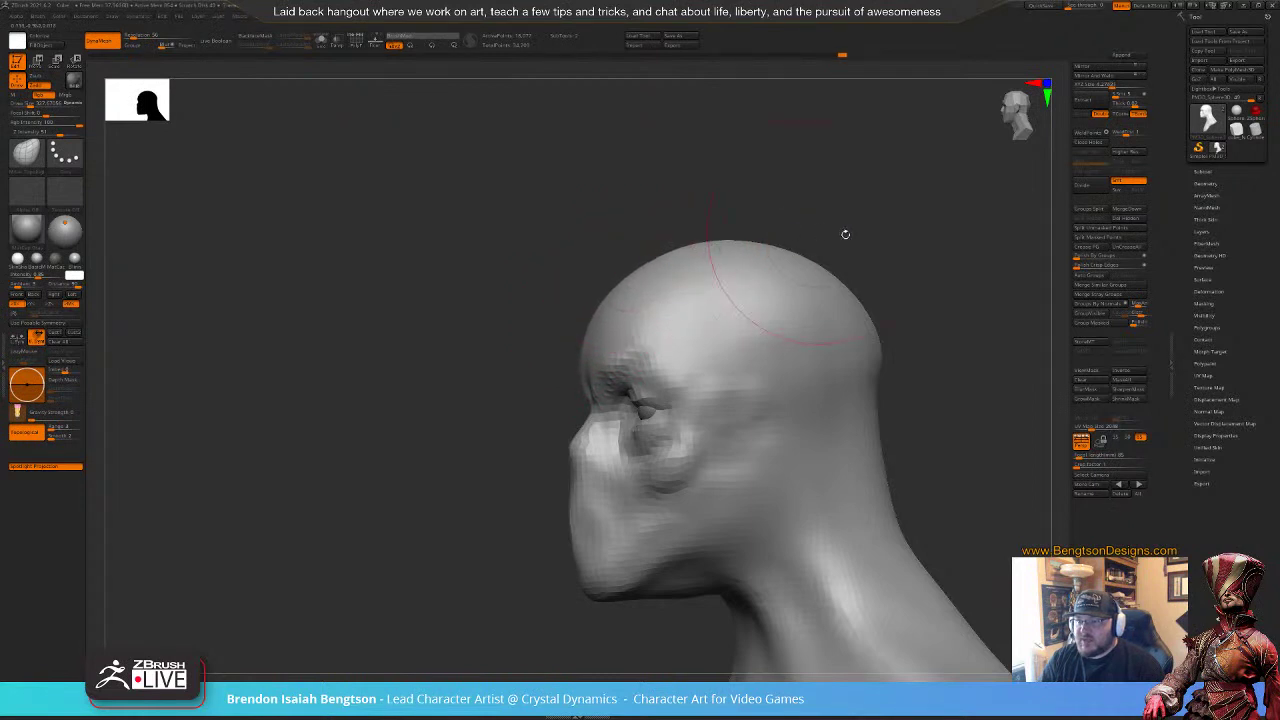
{"action": "mouse_move", "coordinate": [843, 234]}
{"action": "left_mouse_down"}
{"action": "mouse_move", "coordinate": [880, 217]}
{"action": "mouse_move", "coordinate": [826, 226]}
{"action": "left_mouse_up"}
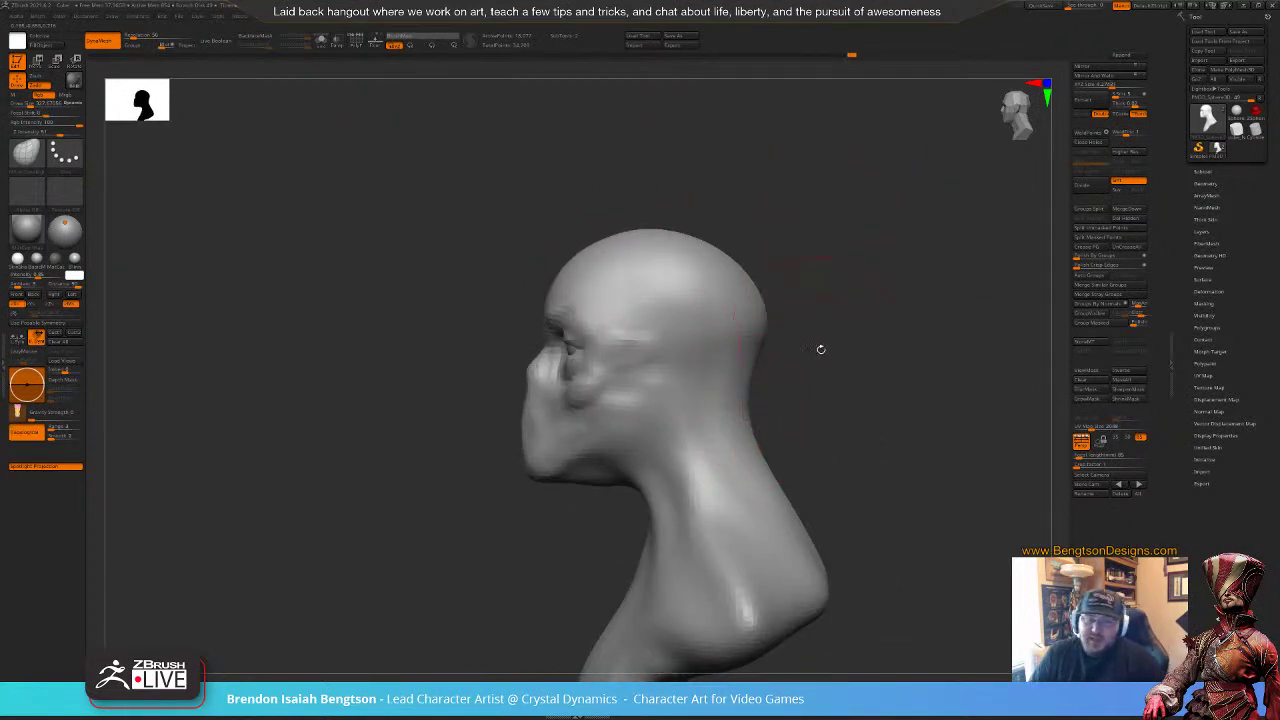
{"action": "left_click_drag", "start_coordinate": [868, 390], "coordinate": [809, 320]}
{"action": "left_click_drag", "start_coordinate": [832, 374], "coordinate": [829, 373]}
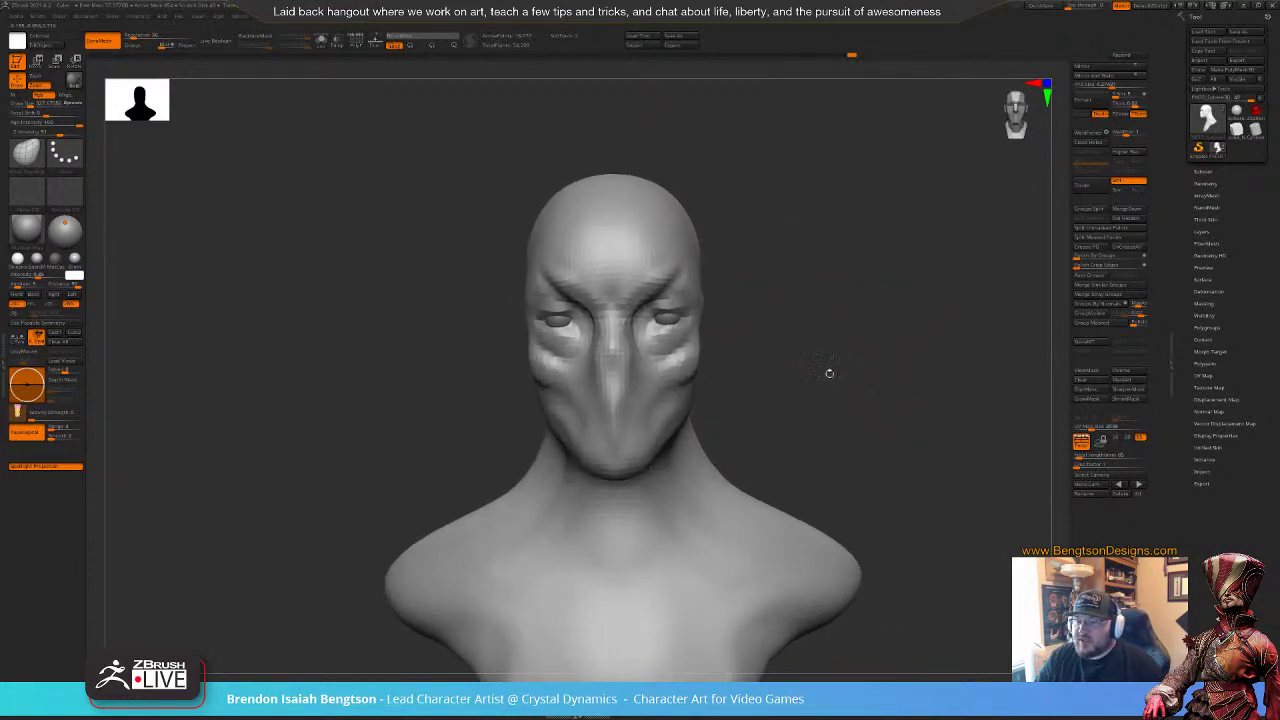
Step: Reduce the brush size, adjust the lower face, and carve the mouth line with the Dam Standard brush
{"action": "key", "text": "1"}
{"action": "key", "text": "space"}
{"action": "left_click_drag", "start_coordinate": [651, 389], "coordinate": [642, 389]}
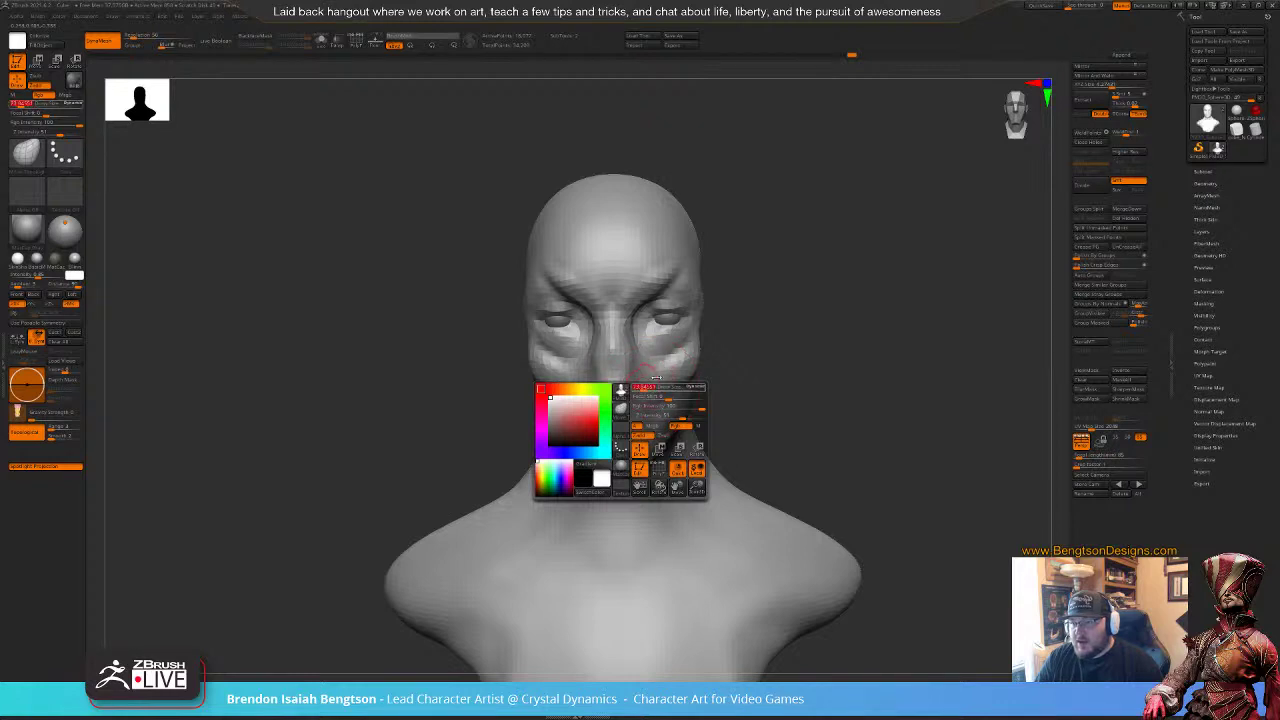
{"action": "left_click_drag", "start_coordinate": [748, 352], "coordinate": [711, 367]}
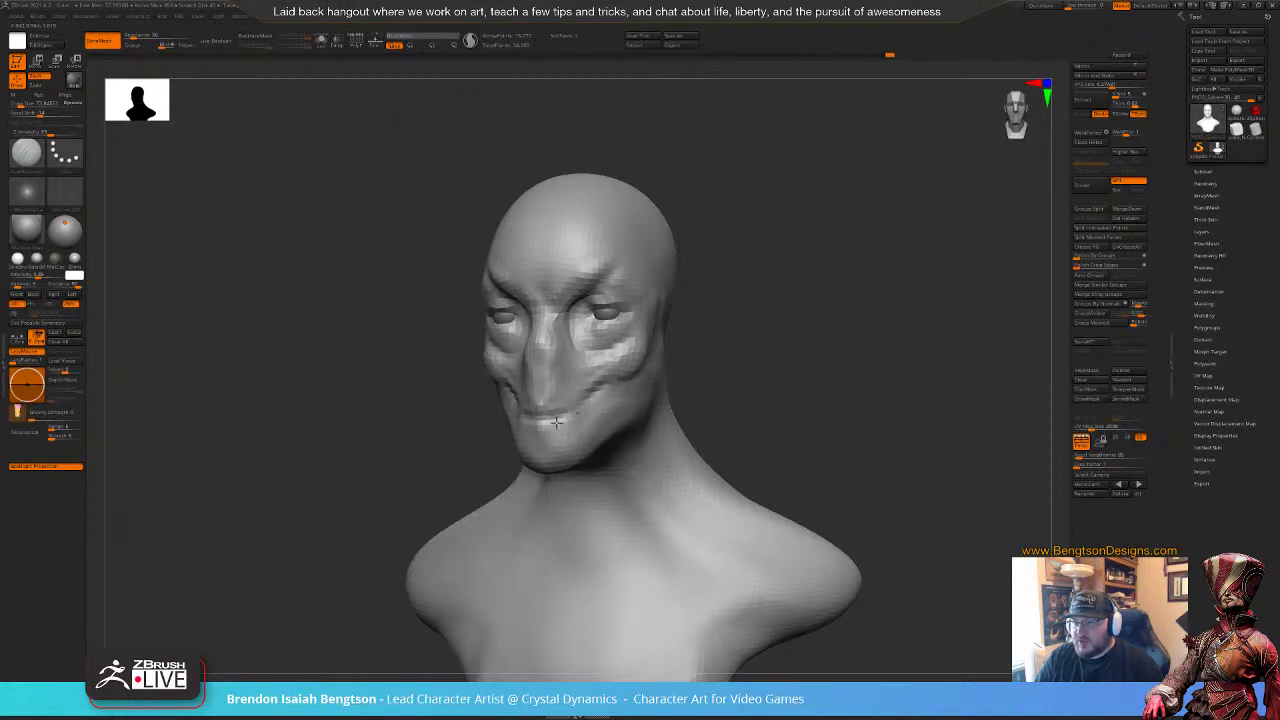
{"action": "left_click_drag", "start_coordinate": [765, 330], "coordinate": [615, 352]}
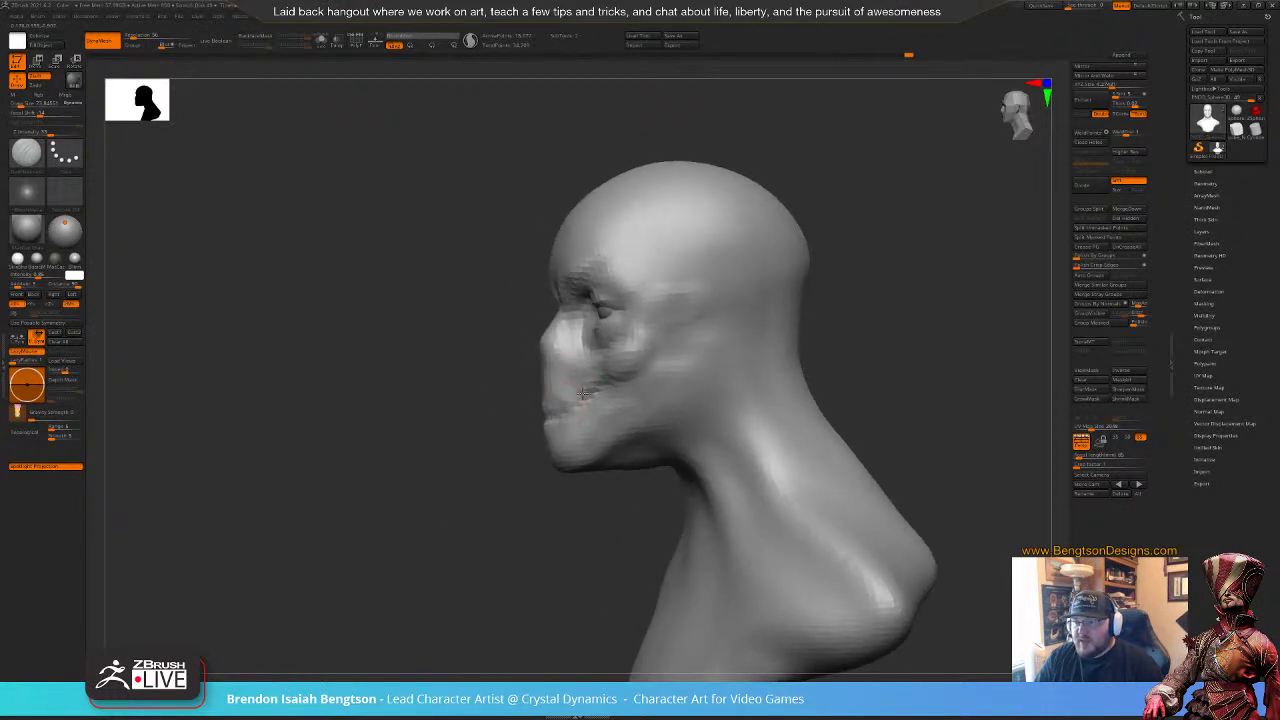
Step: Shape the nose, lips and chin in profile with the Move Topological brush
{"action": "key", "text": "b"}
{"action": "key", "text": "m"}
{"action": "key", "text": "t"}
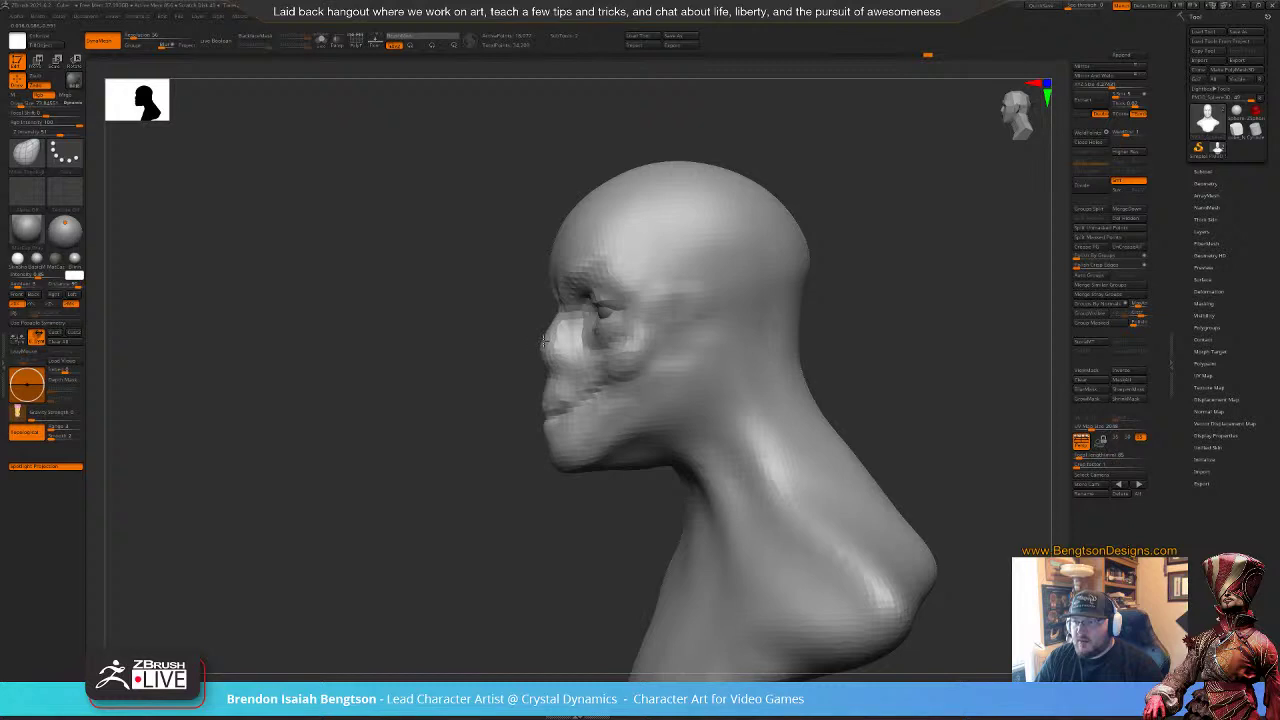
{"action": "mouse_move", "coordinate": [499, 421]}
{"action": "left_mouse_down"}
{"action": "mouse_move", "coordinate": [516, 464]}
{"action": "mouse_move", "coordinate": [583, 452]}
{"action": "mouse_move", "coordinate": [438, 443]}
{"action": "left_mouse_up"}
{"action": "key", "text": "space"}
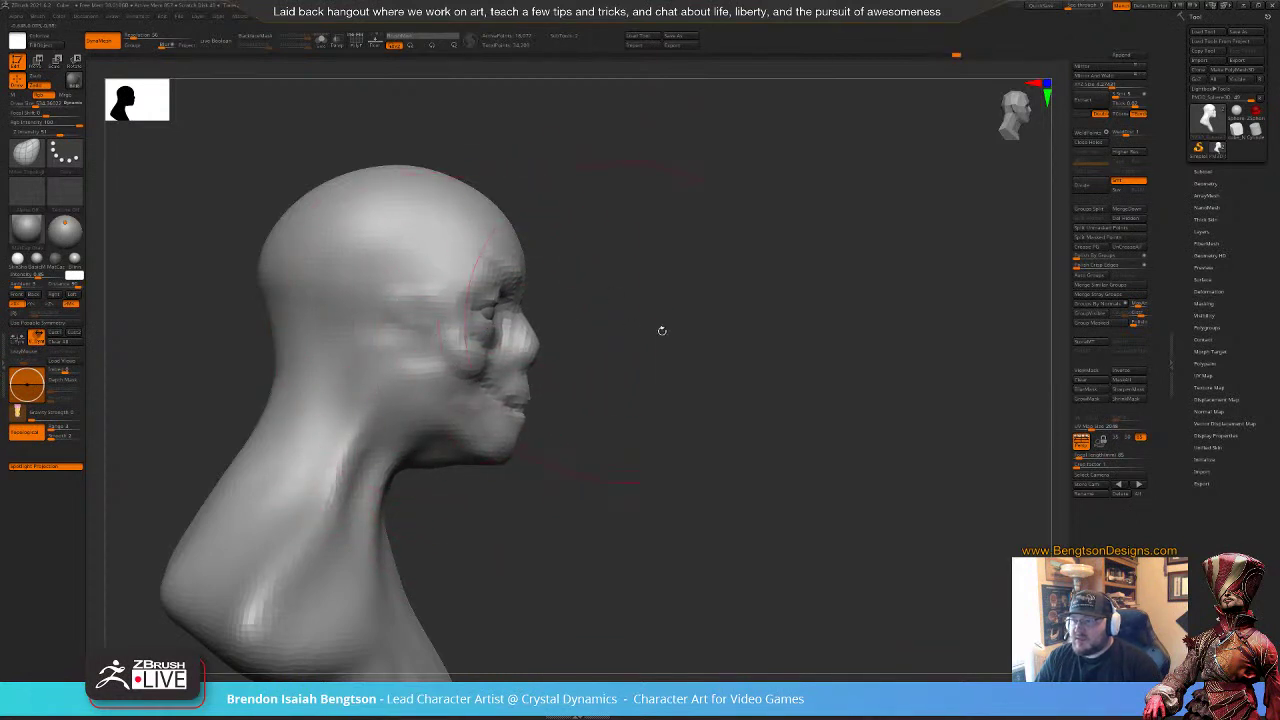
Step: Move the mirrored eyeballs slightly closer together and reselect the head mesh
{"action": "mouse_move", "coordinate": [662, 331]}
{"action": "left_mouse_down"}
{"action": "mouse_move", "coordinate": [530, 328]}
{"action": "mouse_move", "coordinate": [578, 311]}
{"action": "left_mouse_up"}
{"action": "key", "text": "space"}
{"action": "left_click", "coordinate": [594, 311], "text": "alt"}
{"action": "key", "text": "w"}
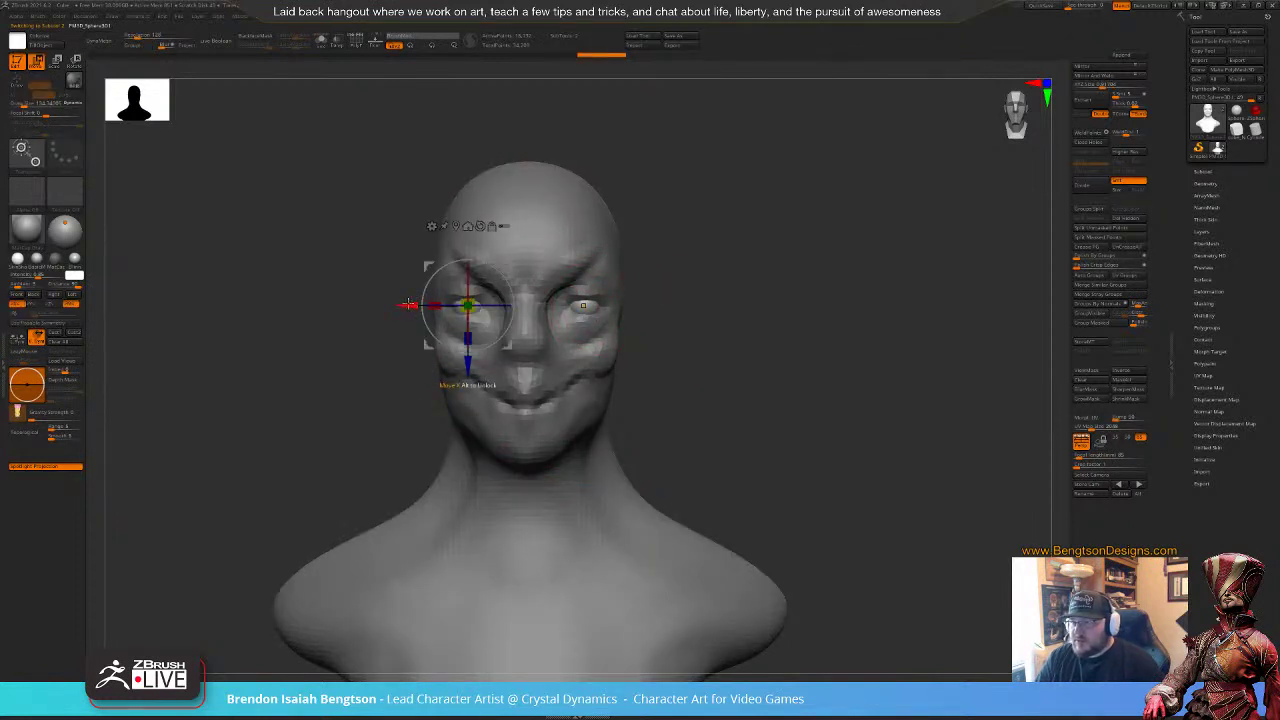
{"action": "left_click_drag", "start_coordinate": [409, 304], "coordinate": [414, 304]}
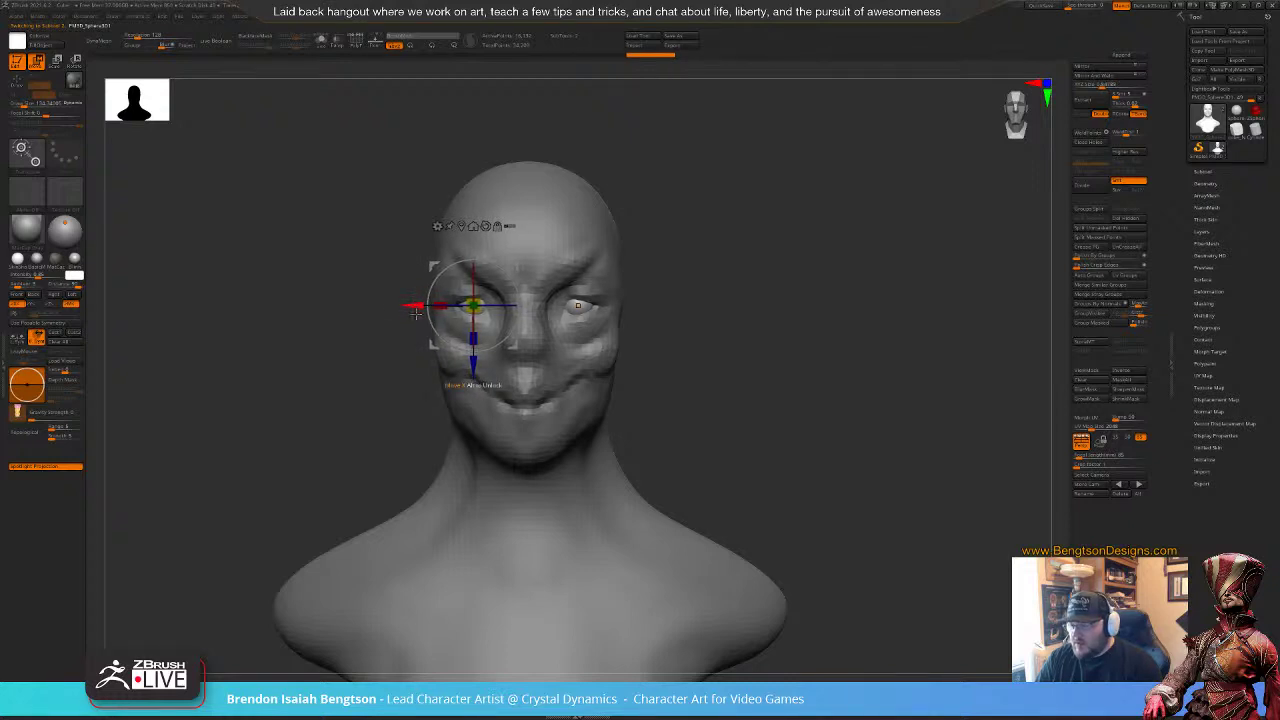
{"action": "key", "text": "q"}
{"action": "left_click", "coordinate": [602, 345], "text": "alt"}
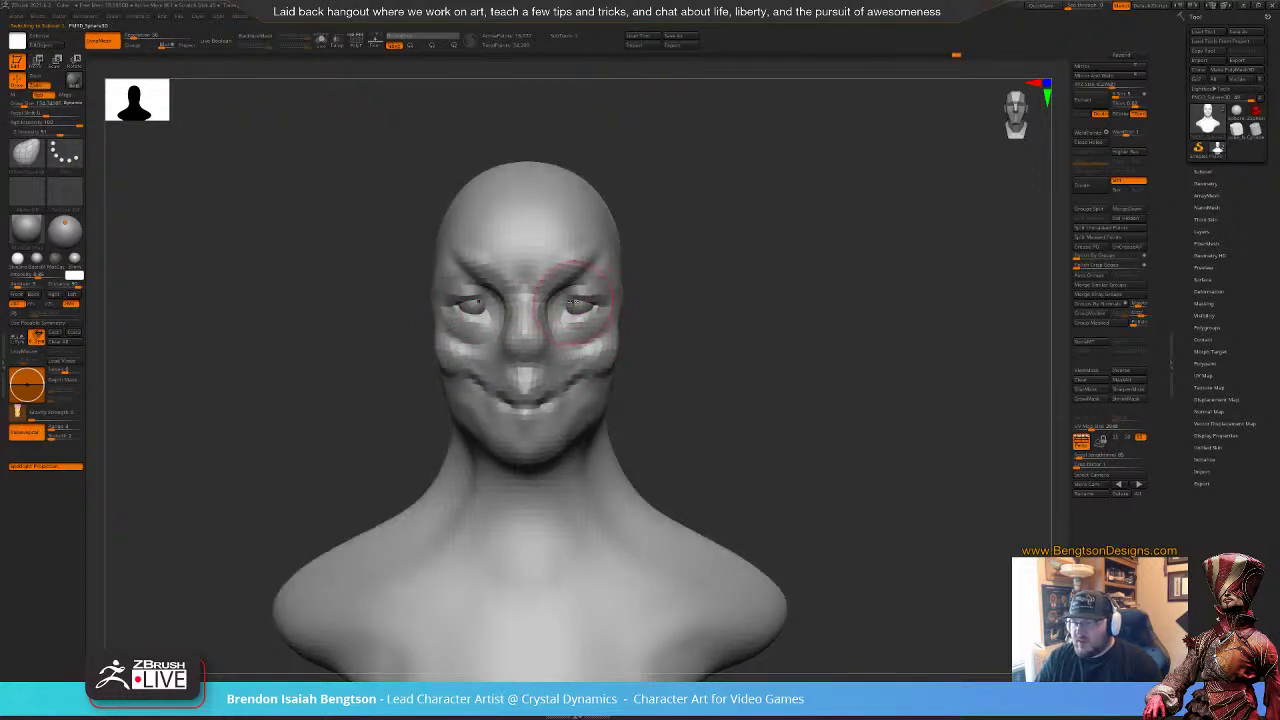
Step: Resize the Move Topological brush and refit the eye sockets and face around the repositioned eyeballs
{"action": "key", "text": "space"}
{"action": "mouse_move", "coordinate": [575, 301]}
{"action": "left_mouse_down"}
{"action": "mouse_move", "coordinate": [592, 301]}
{"action": "mouse_move", "coordinate": [575, 323]}
{"action": "left_mouse_up"}
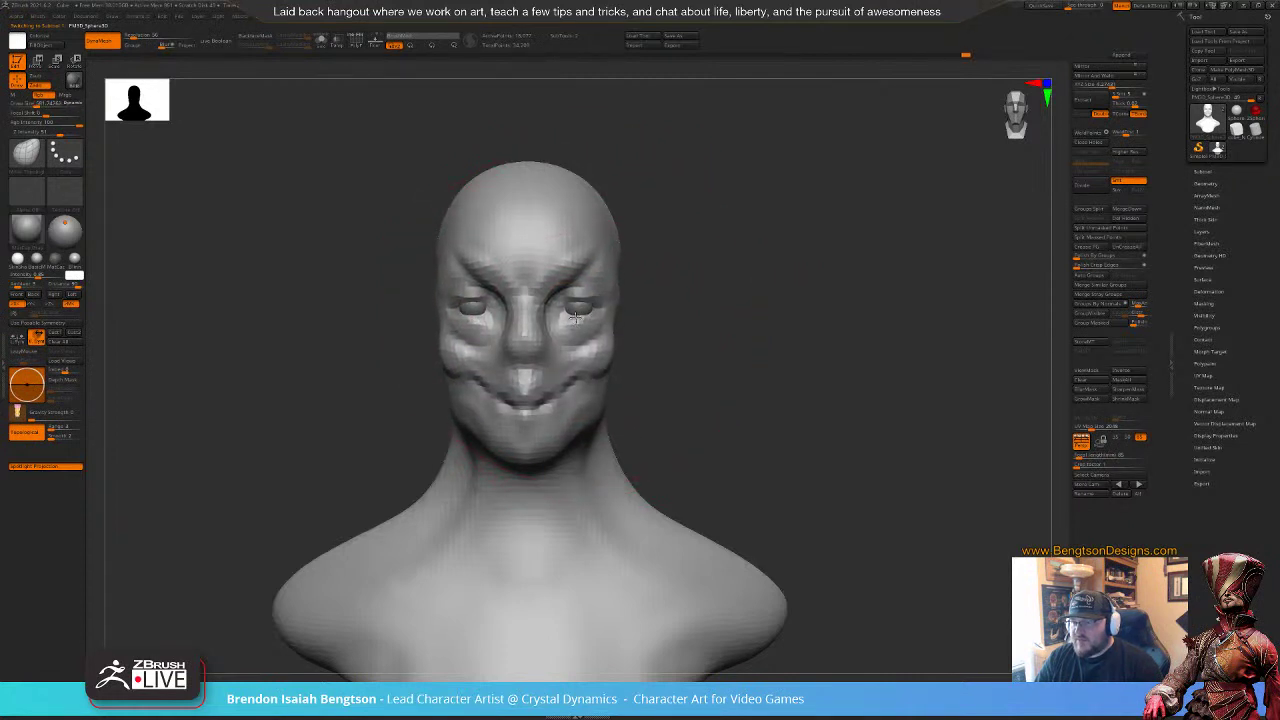
{"action": "mouse_move", "coordinate": [732, 349]}
{"action": "left_mouse_down", "text": "alt"}
{"action": "mouse_move", "coordinate": [692, 284]}
{"action": "mouse_move", "coordinate": [577, 330]}
{"action": "left_mouse_up", "text": "alt"}
{"action": "key", "text": "space"}
{"action": "left_click_drag", "start_coordinate": [780, 271], "coordinate": [768, 338], "text": "alt"}
{"action": "mouse_move", "coordinate": [768, 338]}
{"action": "left_mouse_down"}
{"action": "mouse_move", "coordinate": [833, 331]}
{"action": "mouse_move", "coordinate": [777, 321]}
{"action": "mouse_move", "coordinate": [786, 360]}
{"action": "mouse_move", "coordinate": [788, 319]}
{"action": "left_mouse_up"}
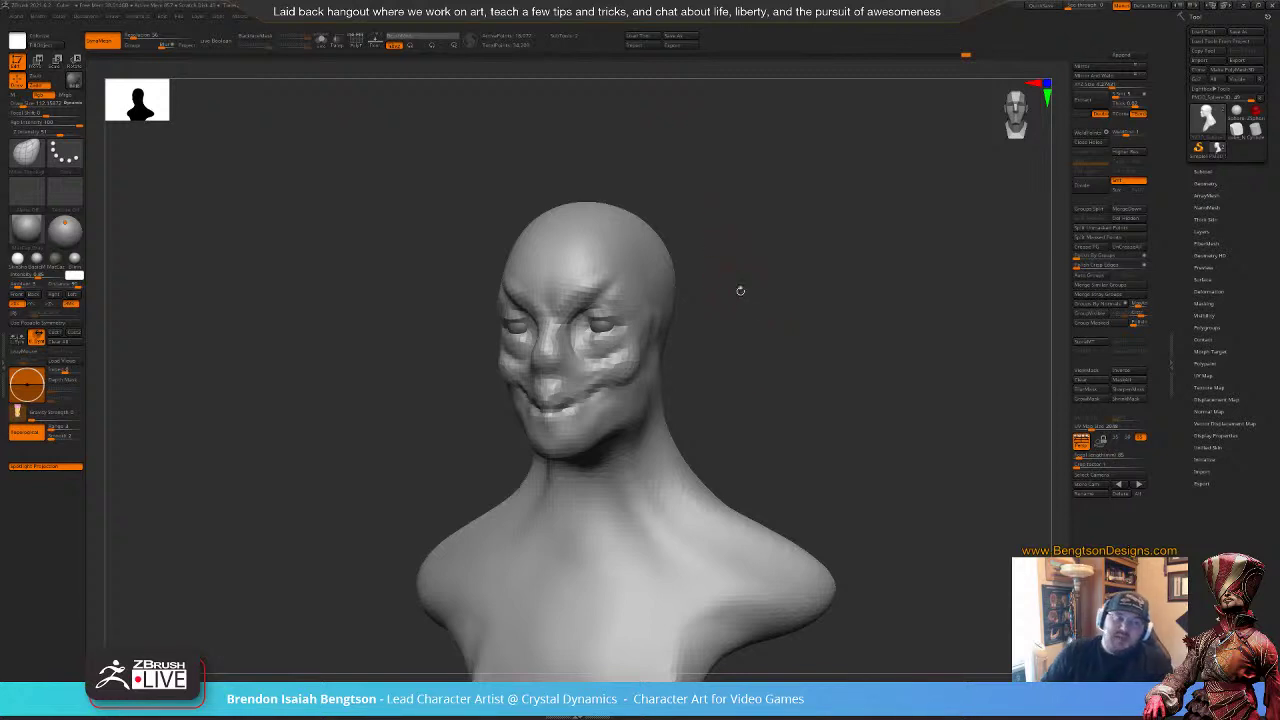
{"action": "left_click_drag", "start_coordinate": [784, 385], "coordinate": [779, 416], "text": "alt"}
{"action": "left_click_drag", "start_coordinate": [795, 384], "coordinate": [818, 328]}
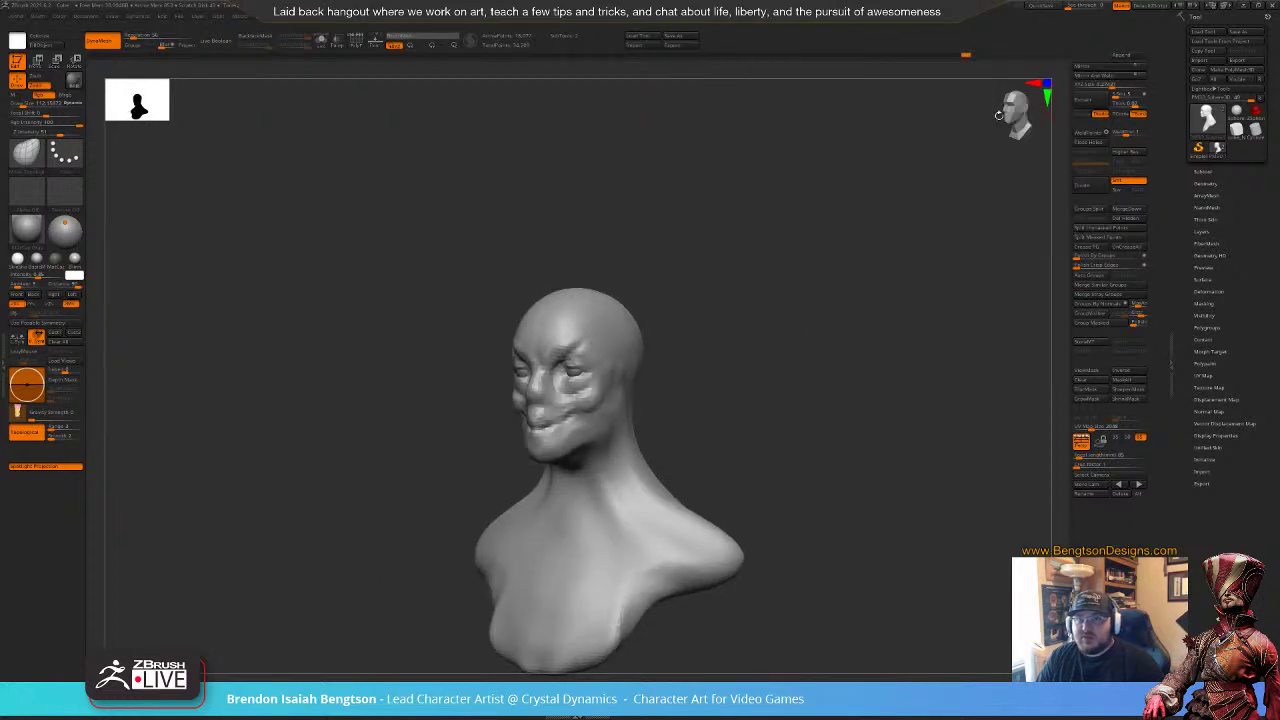
Step: Append a cylinder as a new subtool of the bust
{"action": "left_click", "coordinate": [1121, 56]}
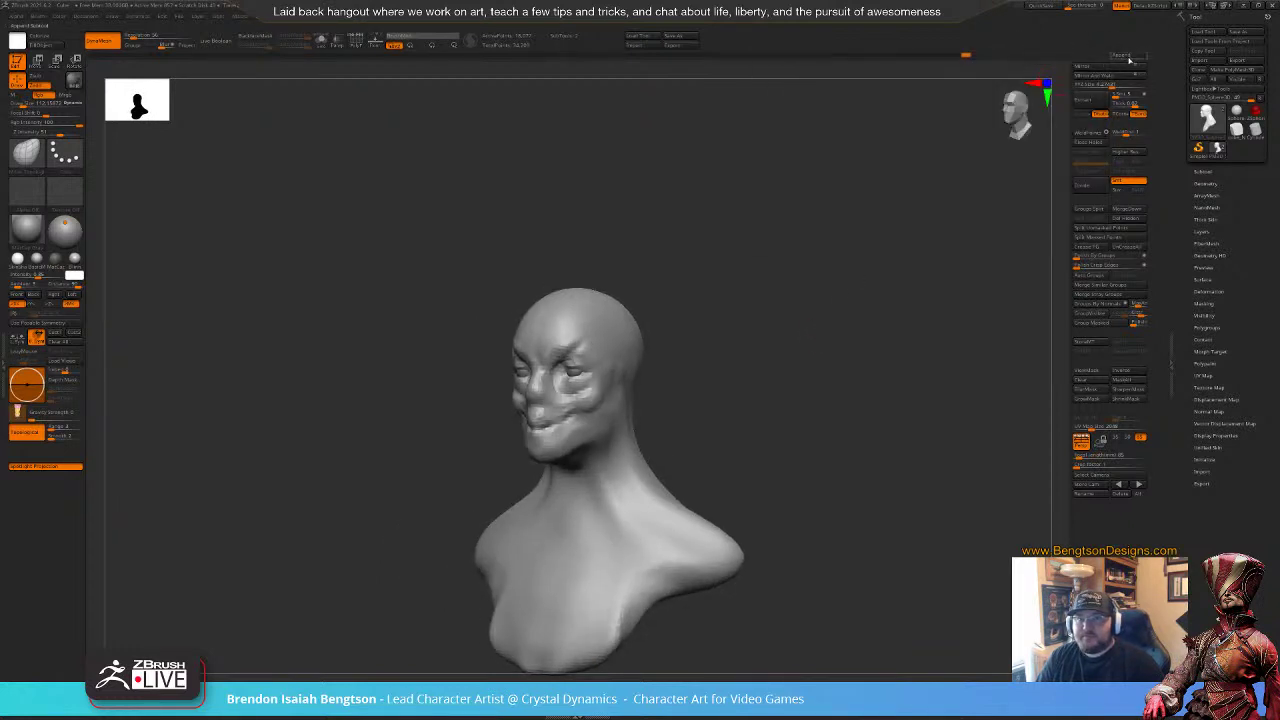
{"action": "left_click", "coordinate": [1121, 56]}
{"action": "left_click", "coordinate": [850, 82]}
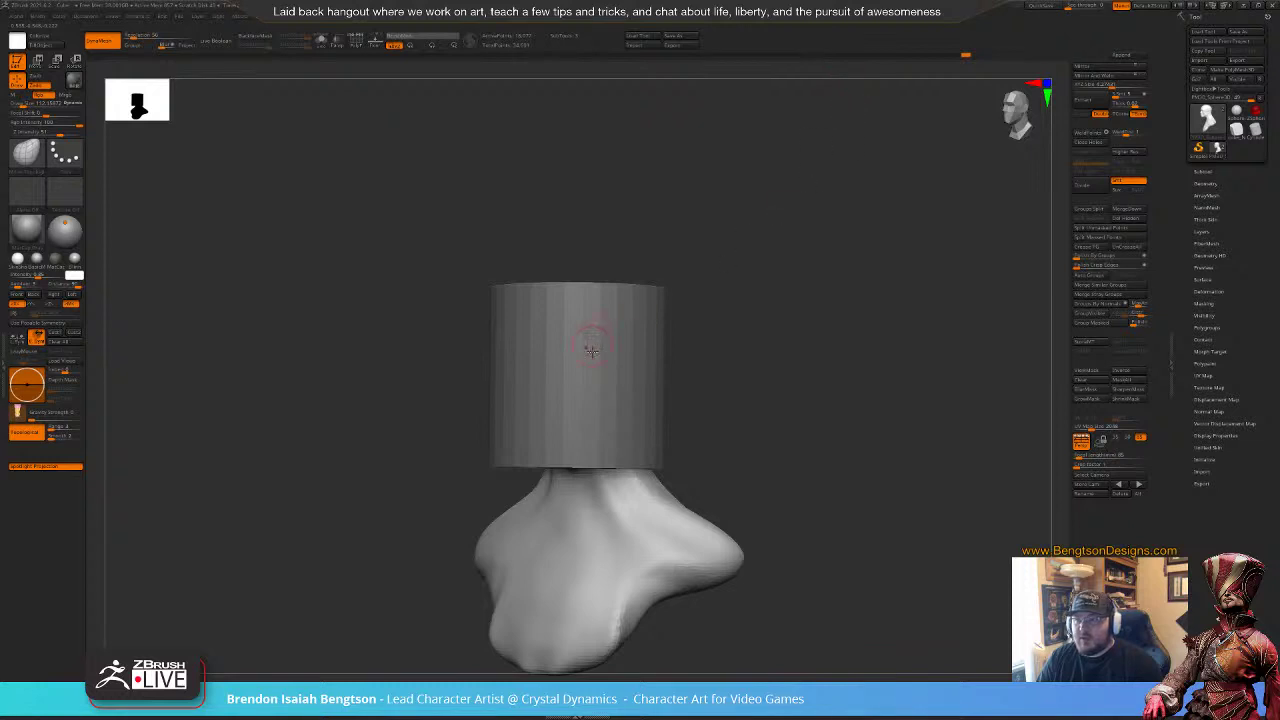
Step: Select the cylinder, move it above the head, and scale it uniformly to about 0.72
{"action": "left_click", "coordinate": [590, 377], "text": "alt"}
{"action": "key", "text": "w"}
{"action": "left_click_drag", "start_coordinate": [578, 316], "coordinate": [579, 190]}
{"action": "left_click_drag", "start_coordinate": [743, 278], "coordinate": [748, 285], "text": "shift"}
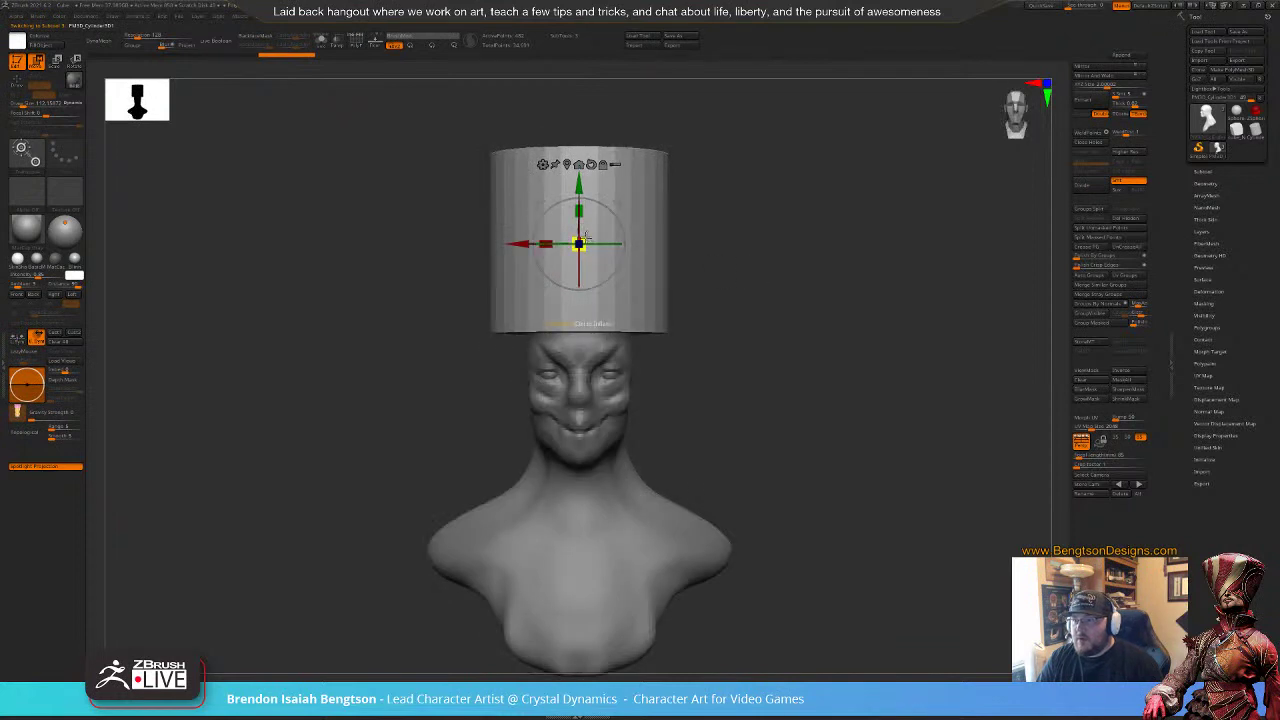
{"action": "left_click_drag", "start_coordinate": [582, 240], "coordinate": [567, 259]}
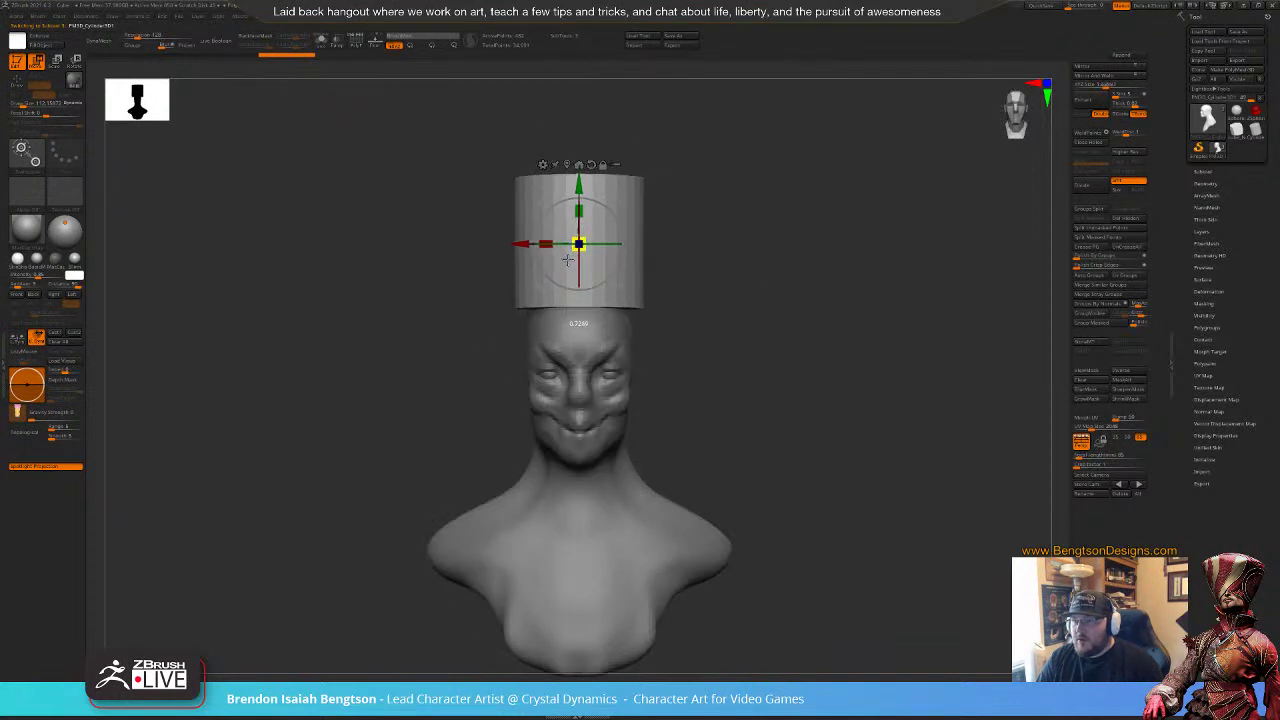
Step: Lower the cylinder onto the top of the head and duplicate it as a second subtool
{"action": "left_click_drag", "start_coordinate": [579, 185], "coordinate": [579, 208]}
{"action": "left_click_drag", "start_coordinate": [749, 357], "coordinate": [674, 361]}
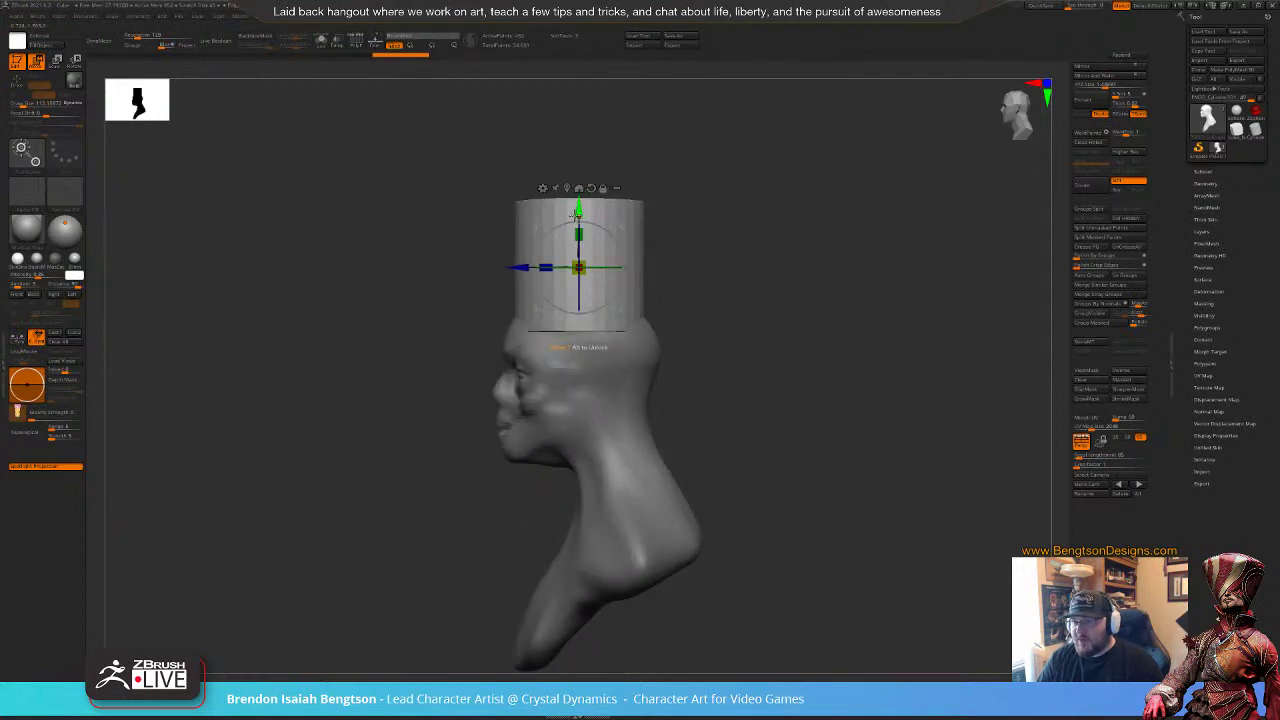
{"action": "left_click", "coordinate": [1203, 171]}
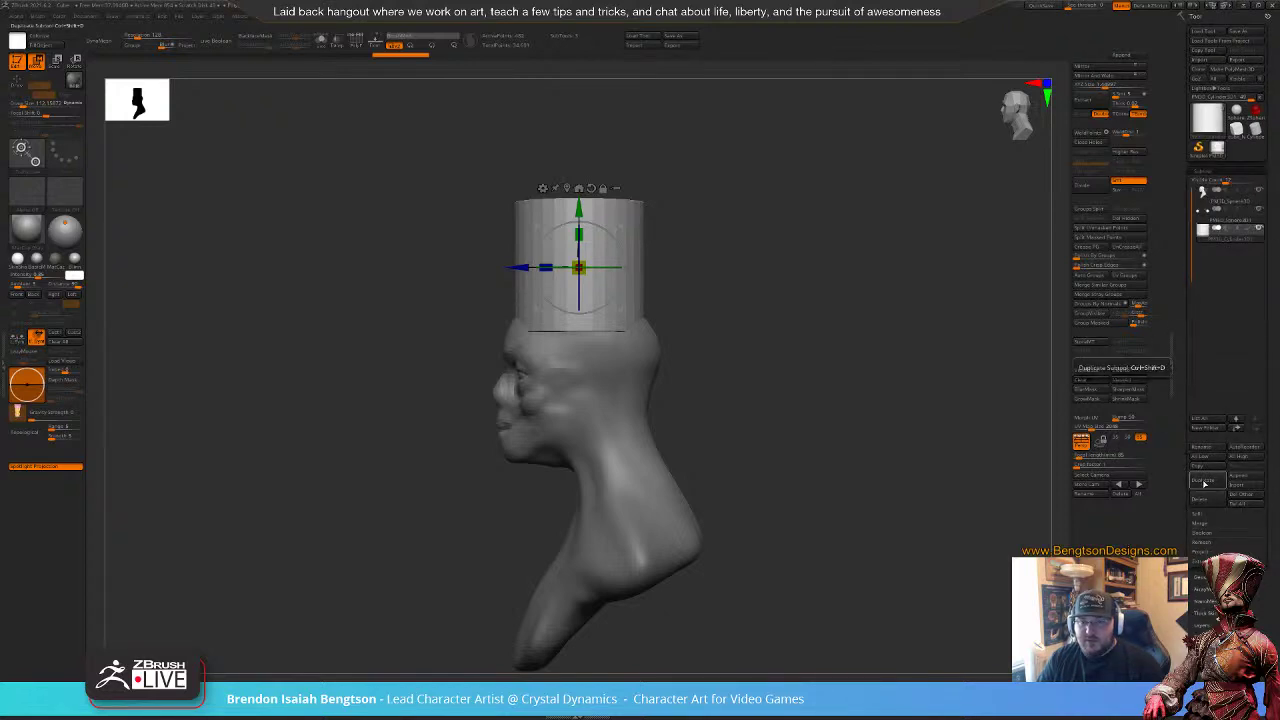
{"action": "left_click", "coordinate": [1203, 482]}
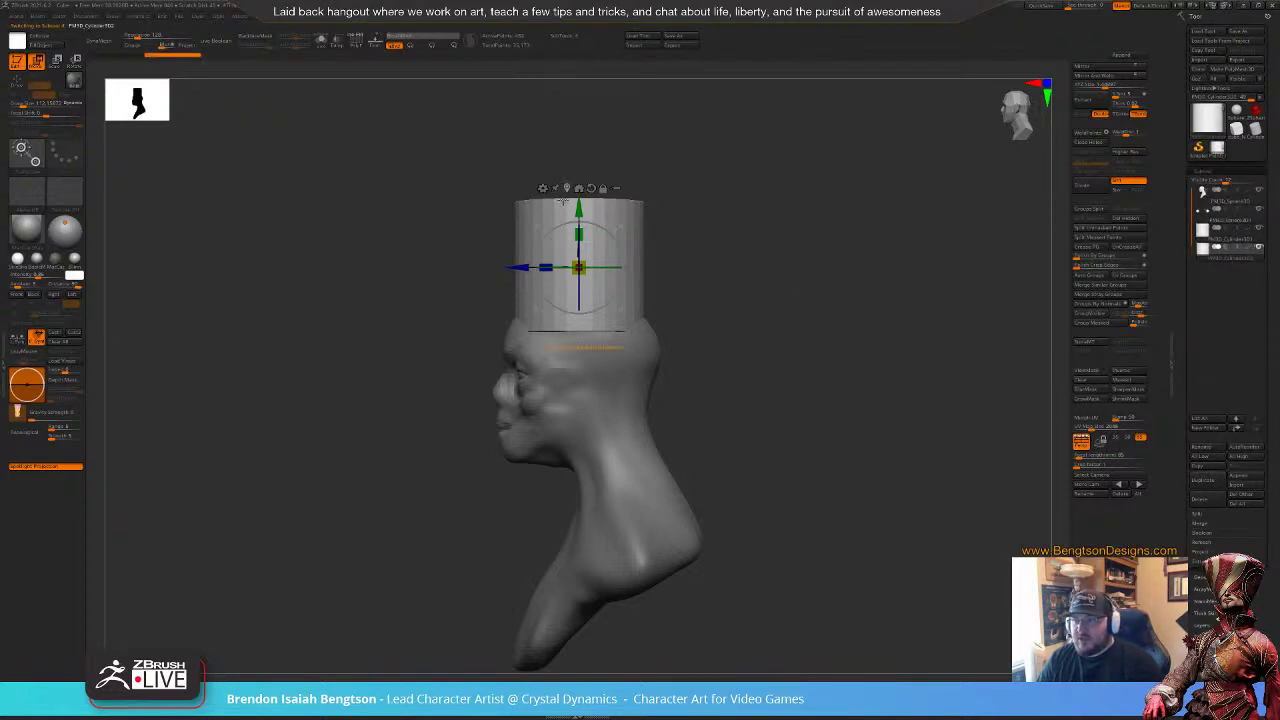
Step: Flatten the duplicate cylinder, lower it to the crown's base, and widen it into a thin hat brim
{"action": "left_click_drag", "start_coordinate": [580, 243], "coordinate": [582, 275]}
{"action": "key", "text": "ctrl+z"}
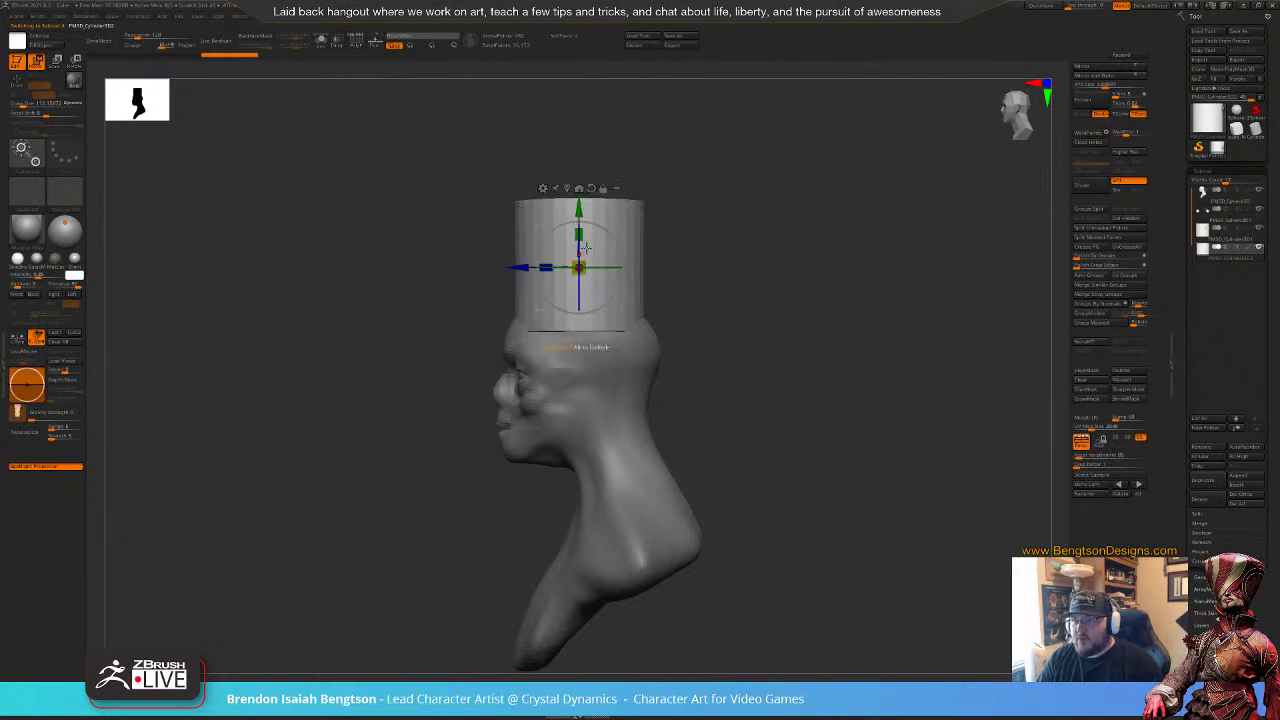
{"action": "left_click_drag", "start_coordinate": [748, 180], "coordinate": [770, 232]}
{"action": "left_click_drag", "start_coordinate": [580, 235], "coordinate": [569, 330]}
{"action": "left_click_drag", "start_coordinate": [580, 210], "coordinate": [578, 280]}
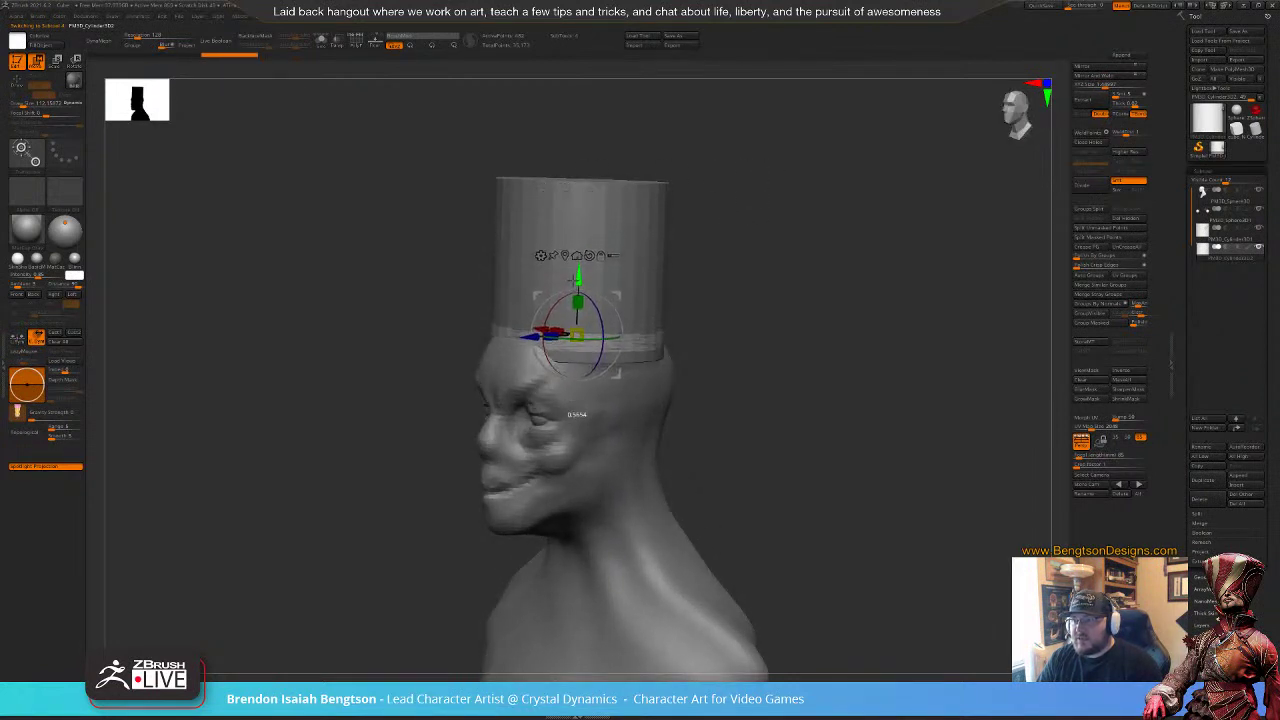
{"action": "left_click_drag", "start_coordinate": [577, 338], "coordinate": [566, 403]}
{"action": "left_click_drag", "start_coordinate": [578, 281], "coordinate": [578, 299]}
{"action": "mouse_move", "coordinate": [757, 382]}
{"action": "left_mouse_down"}
{"action": "mouse_move", "coordinate": [843, 380]}
{"action": "mouse_move", "coordinate": [851, 340]}
{"action": "mouse_move", "coordinate": [786, 375]}
{"action": "mouse_move", "coordinate": [831, 366]}
{"action": "mouse_move", "coordinate": [831, 380]}
{"action": "left_mouse_up"}
{"action": "key", "text": "q"}
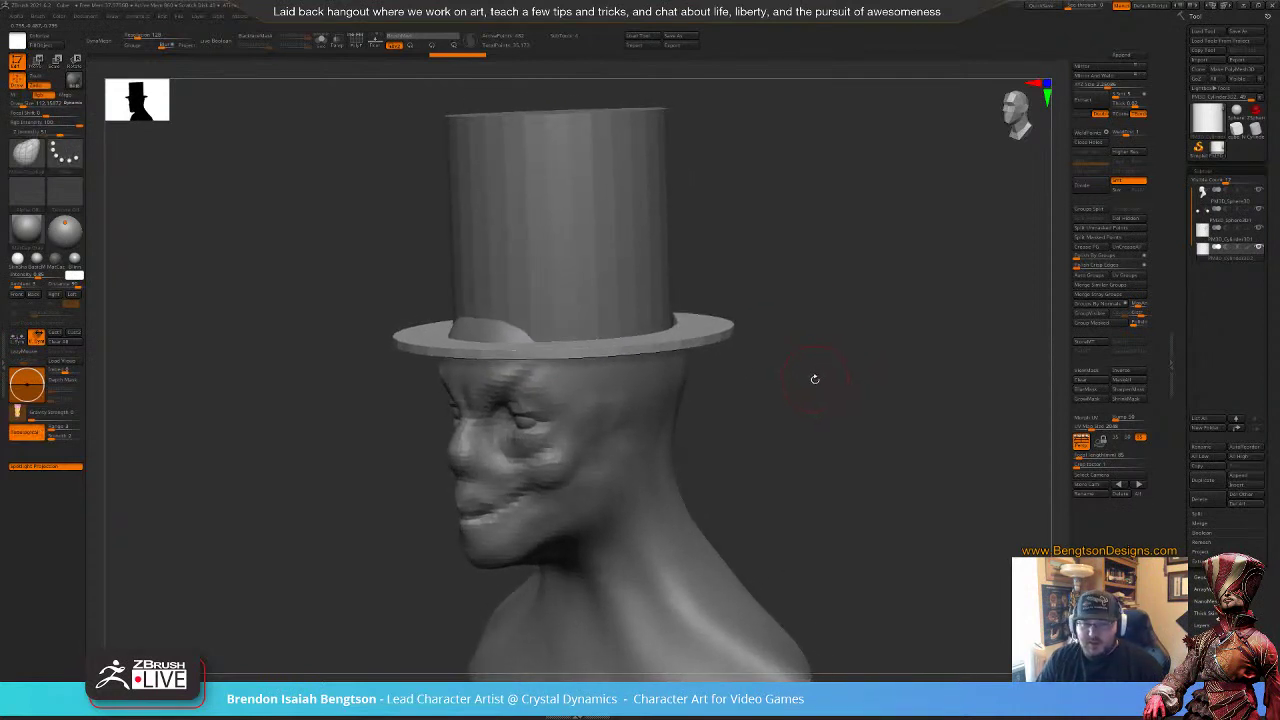
Step: Show the polygon wireframe, adjust the DynaMesh resolution, and convert the brim to a DynaMesh
{"action": "left_click_drag", "start_coordinate": [812, 383], "coordinate": [813, 389]}
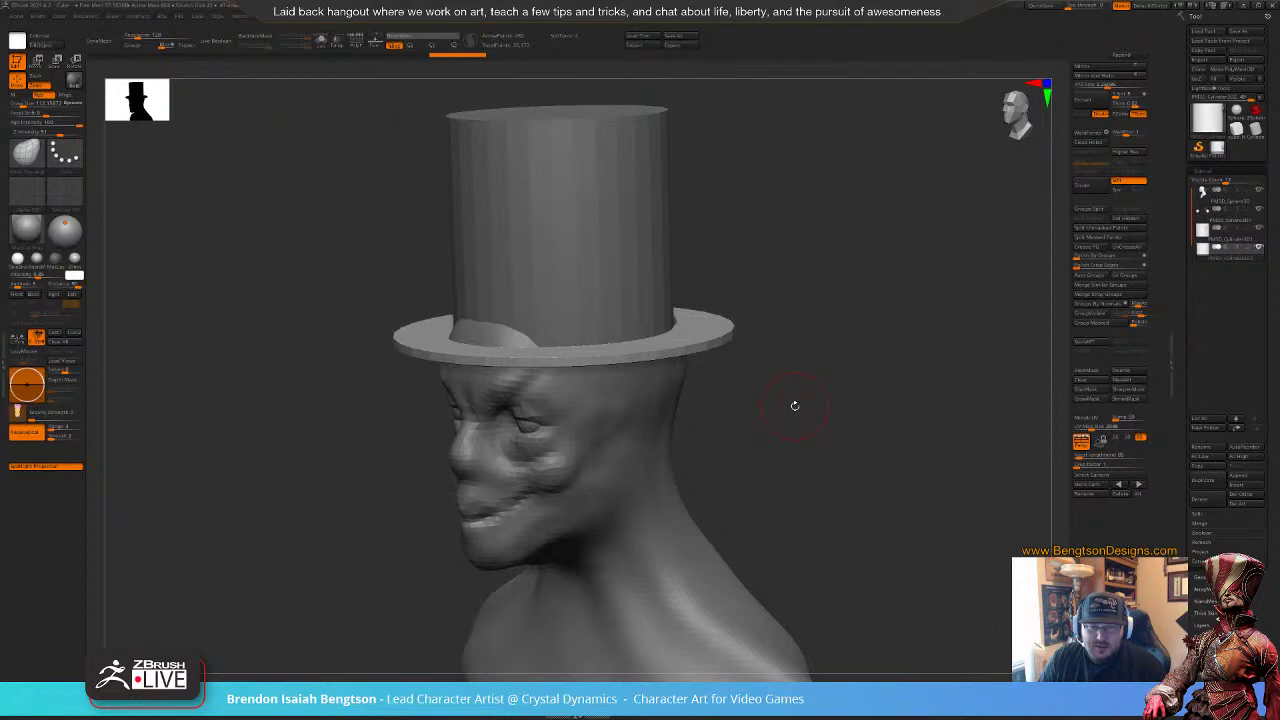
{"action": "mouse_move", "coordinate": [803, 384]}
{"action": "left_mouse_down", "text": "alt"}
{"action": "mouse_move", "coordinate": [808, 352]}
{"action": "mouse_move", "coordinate": [777, 383]}
{"action": "mouse_move", "coordinate": [783, 354]}
{"action": "left_mouse_up", "text": "alt"}
{"action": "key", "text": "shift+f"}
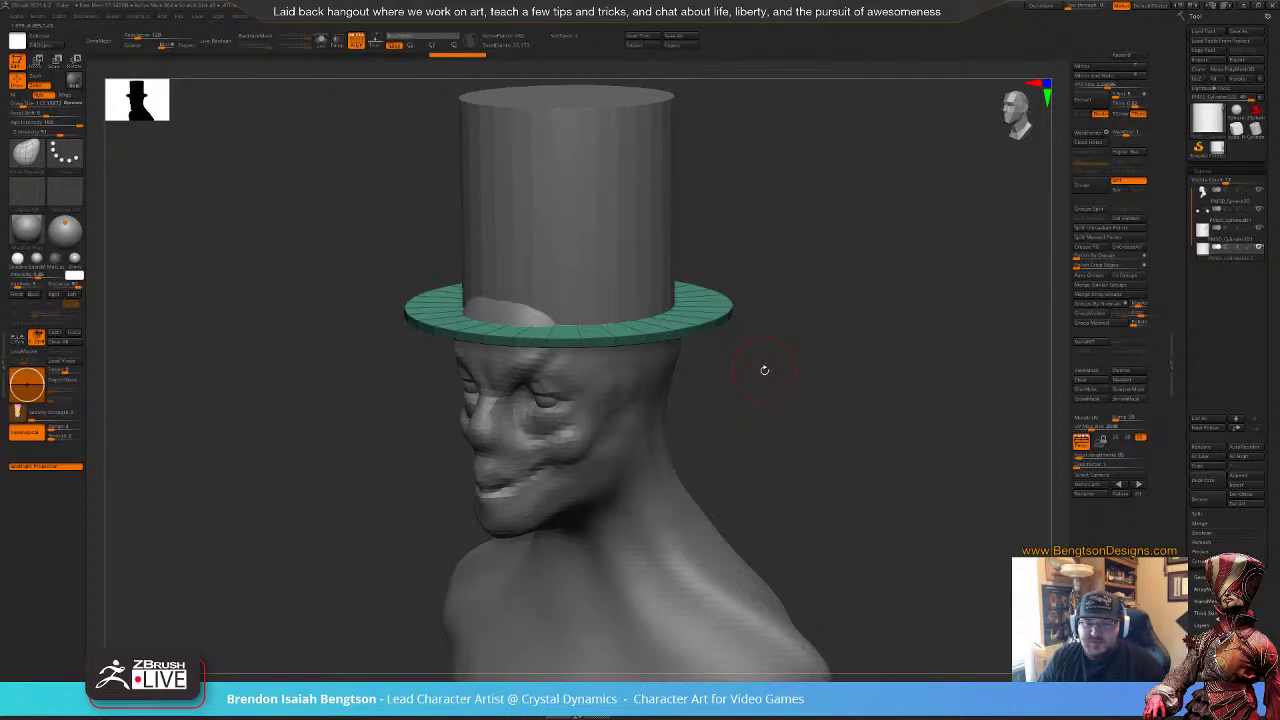
{"action": "mouse_move", "coordinate": [780, 413]}
{"action": "left_mouse_down"}
{"action": "mouse_move", "coordinate": [775, 398]}
{"action": "mouse_move", "coordinate": [765, 409]}
{"action": "mouse_move", "coordinate": [785, 402]}
{"action": "left_mouse_up"}
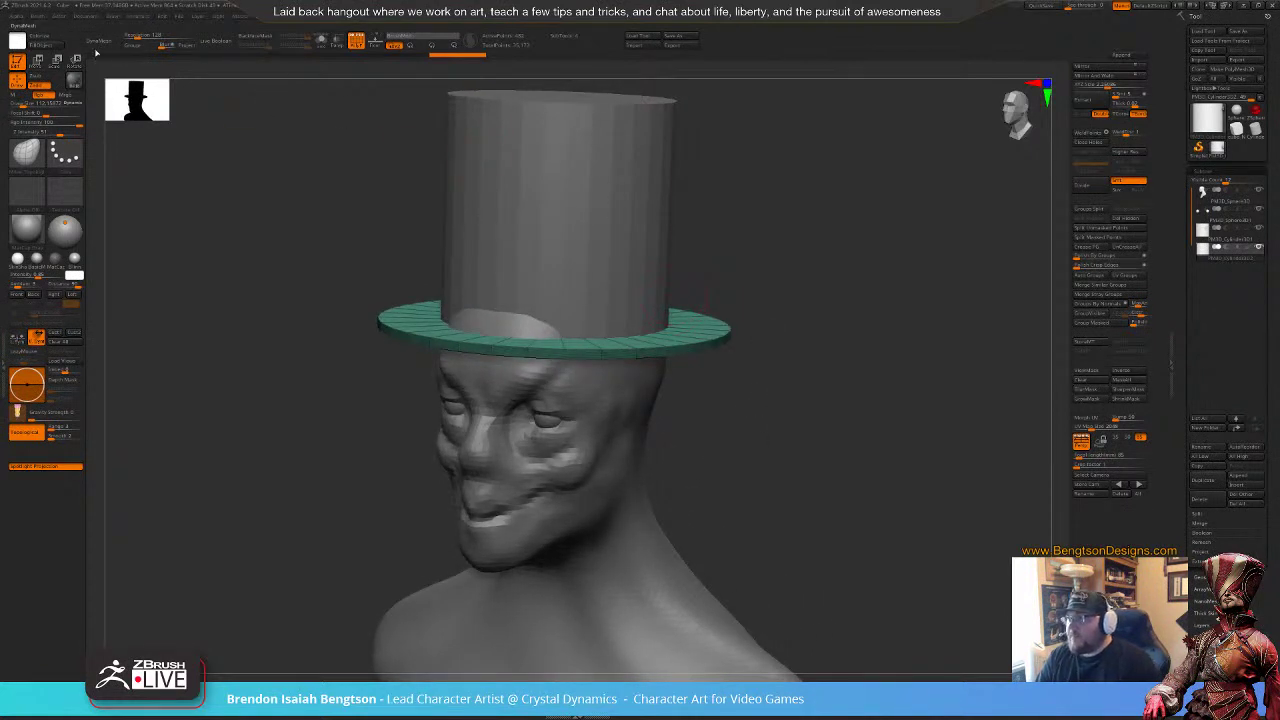
{"action": "left_click", "coordinate": [138, 34]}
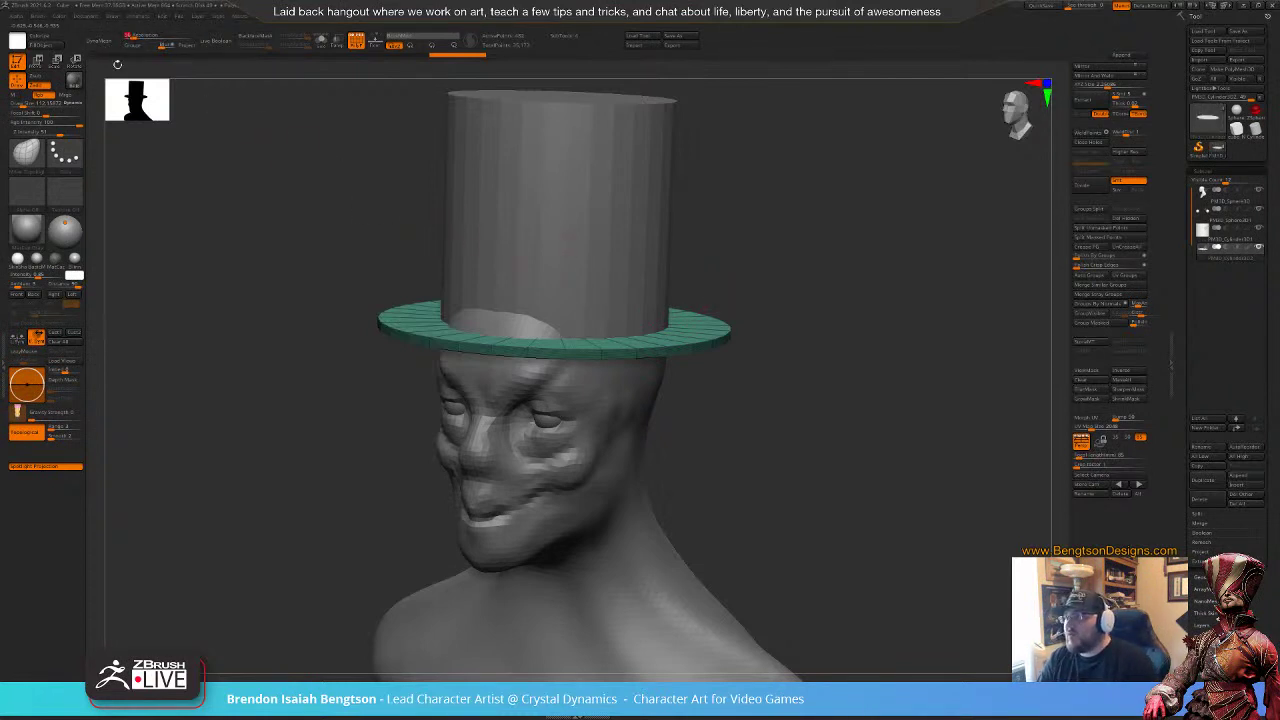
{"action": "left_click", "coordinate": [111, 40]}
{"action": "left_click_drag", "start_coordinate": [858, 370], "coordinate": [830, 285]}
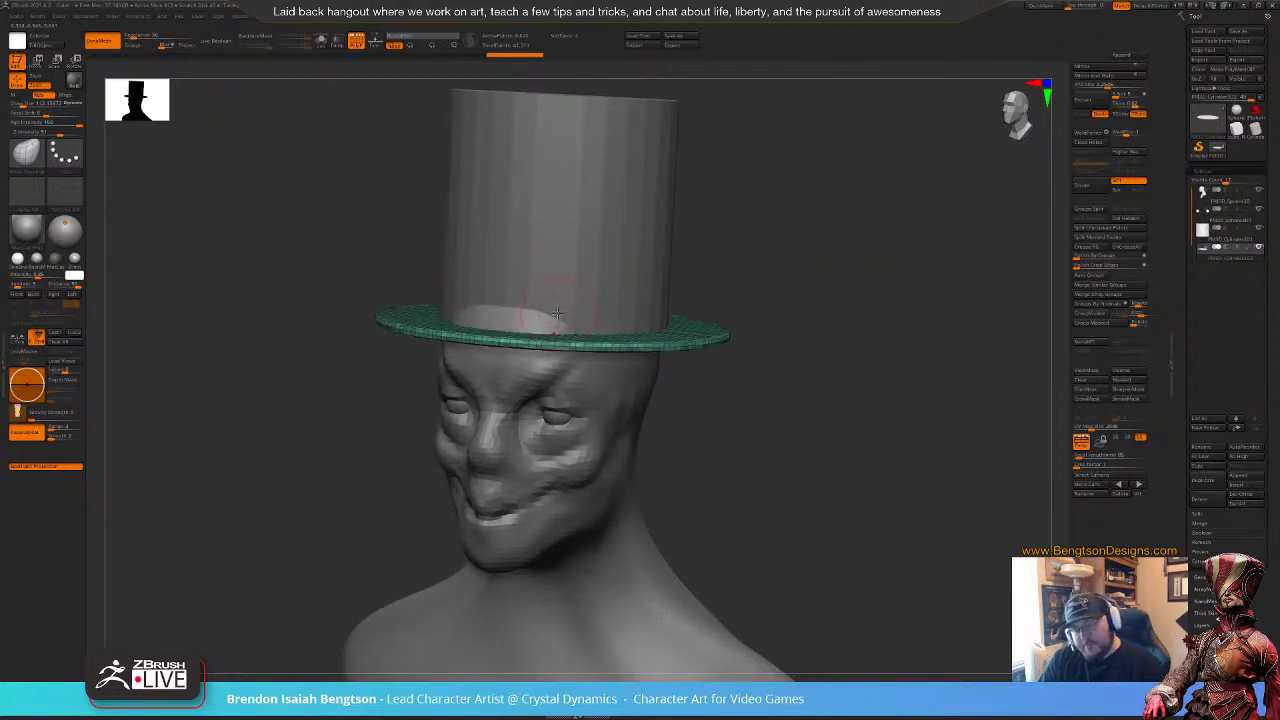
Step: Return to the Move Topological brush, greatly enlarge it, and turn on X symmetry for the brim
{"action": "key", "text": "w"}
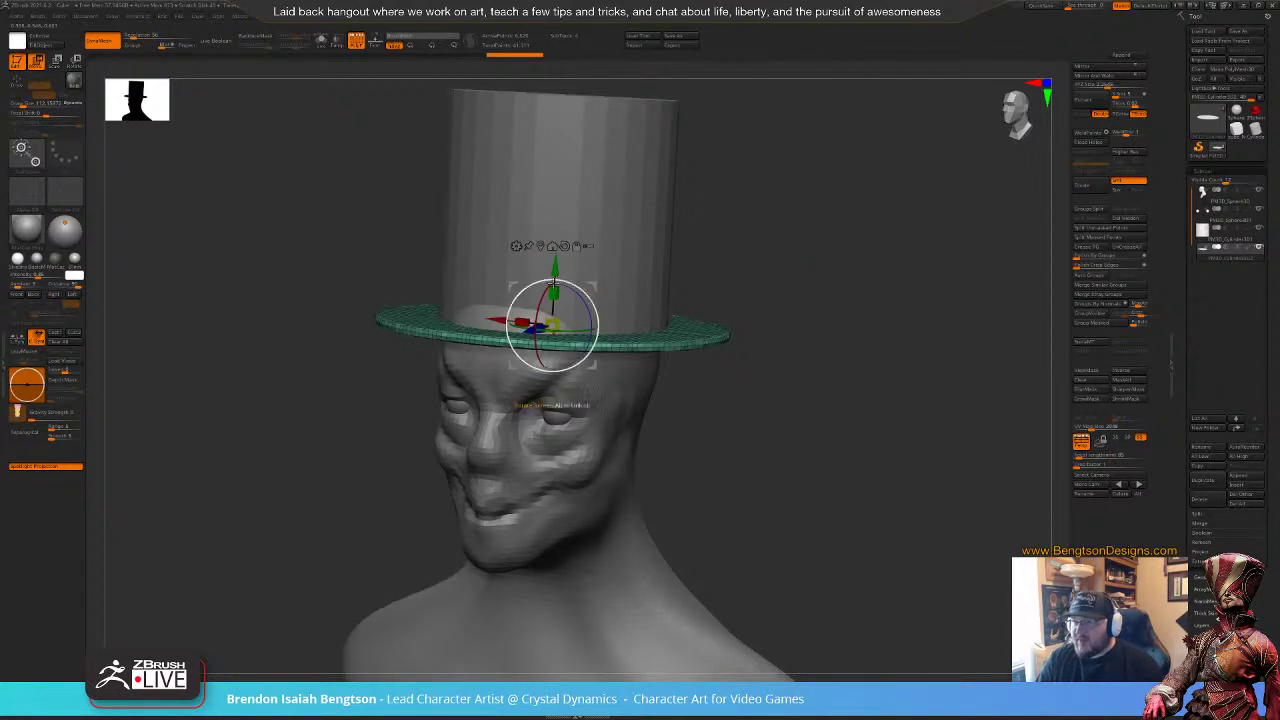
{"action": "left_click_drag", "start_coordinate": [555, 281], "coordinate": [557, 279]}
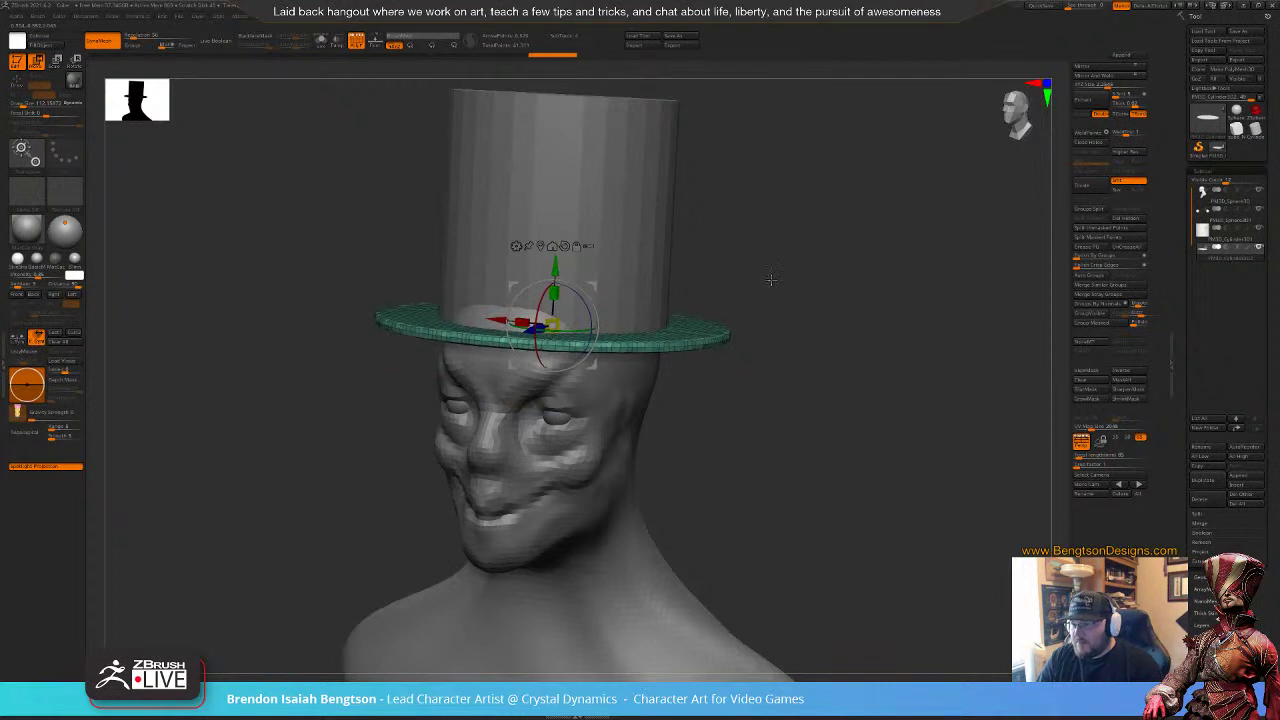
{"action": "left_click_drag", "start_coordinate": [771, 280], "coordinate": [741, 254], "text": "shift"}
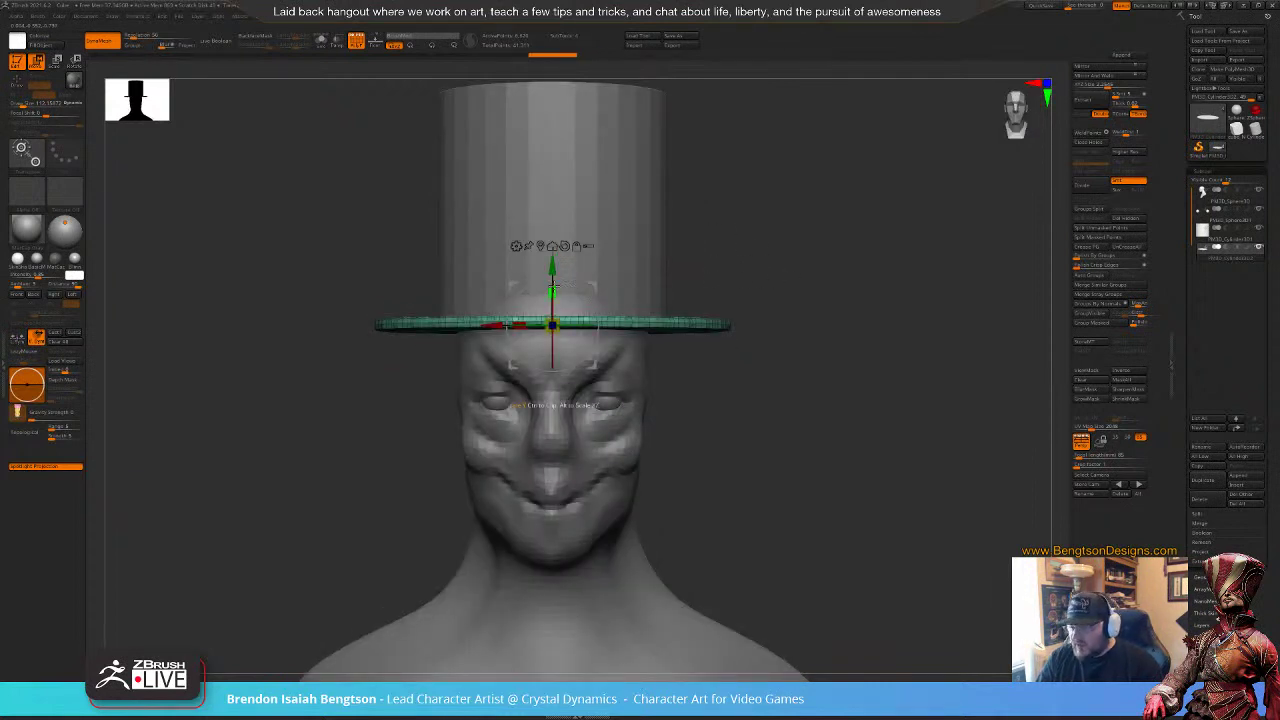
{"action": "key", "text": "q"}
{"action": "key", "text": "space"}
{"action": "mouse_move", "coordinate": [554, 294]}
{"action": "left_mouse_down"}
{"action": "mouse_move", "coordinate": [575, 295]}
{"action": "mouse_move", "coordinate": [565, 351]}
{"action": "left_mouse_up"}
{"action": "key", "text": "x"}
Step: Bend the brim so its front and back dip down while its sides arch upward
{"action": "left_click_drag", "start_coordinate": [843, 389], "coordinate": [750, 374]}
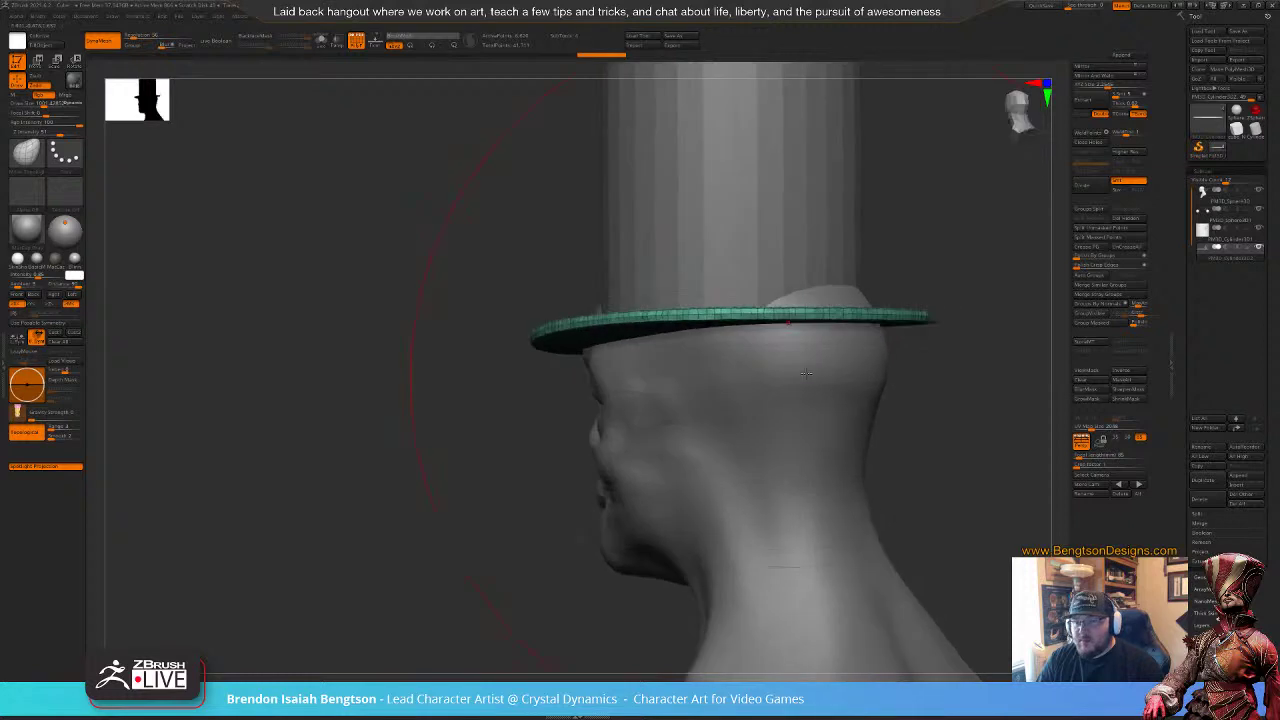
{"action": "left_click_drag", "start_coordinate": [892, 318], "coordinate": [892, 355]}
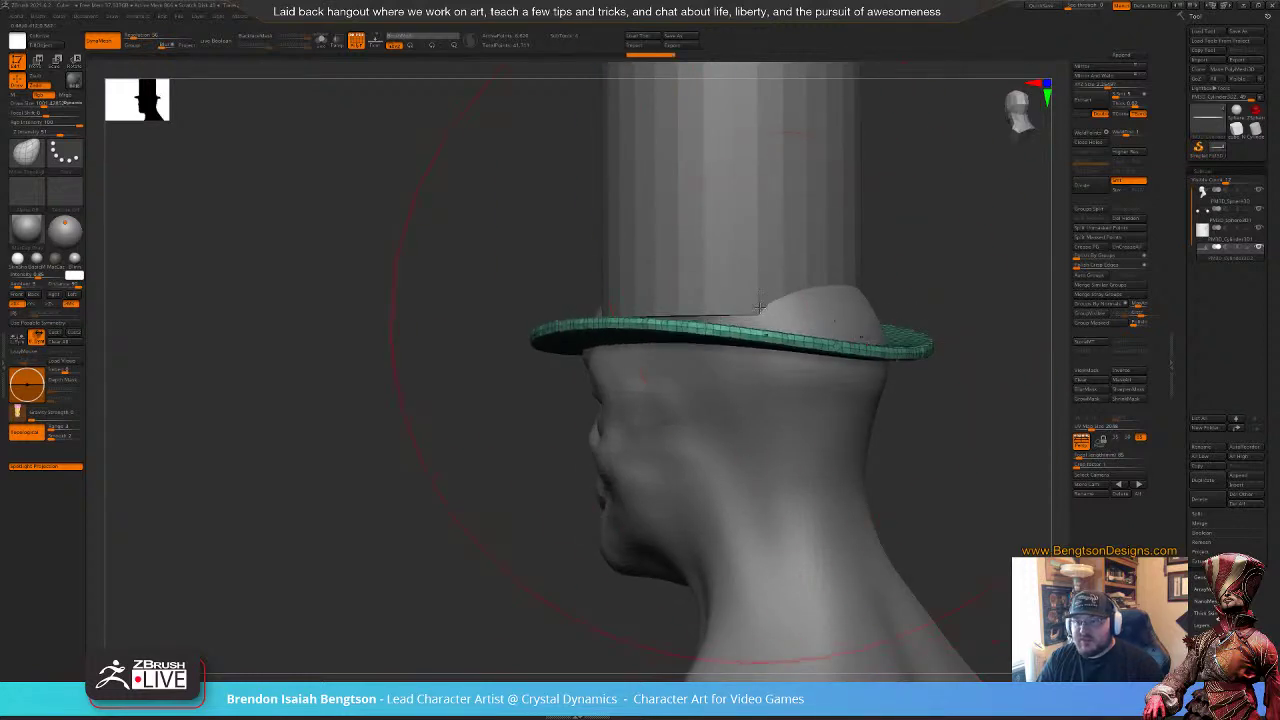
{"action": "left_click_drag", "start_coordinate": [760, 307], "coordinate": [692, 303]}
{"action": "left_click_drag", "start_coordinate": [850, 287], "coordinate": [850, 263]}
{"action": "left_click_drag", "start_coordinate": [663, 366], "coordinate": [733, 369]}
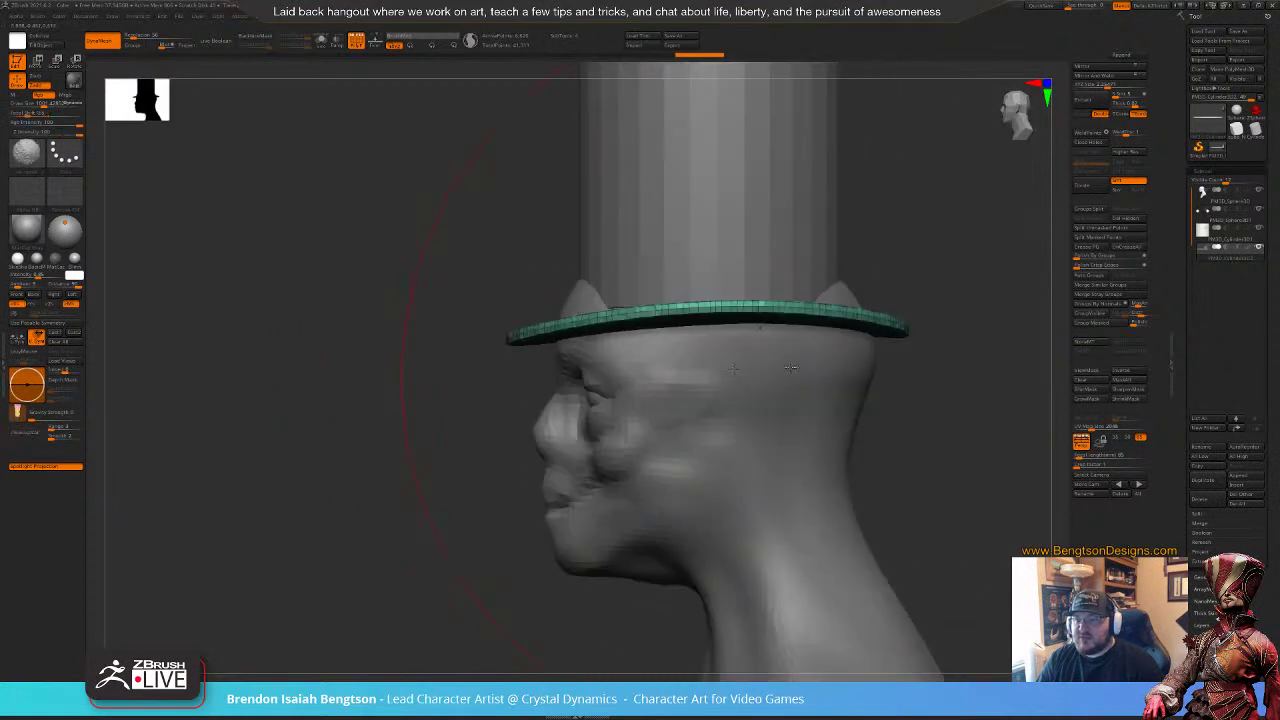
{"action": "mouse_move", "coordinate": [913, 420]}
{"action": "left_mouse_down", "text": "alt"}
{"action": "mouse_move", "coordinate": [911, 343]}
{"action": "mouse_move", "coordinate": [858, 402]}
{"action": "mouse_move", "coordinate": [920, 377]}
{"action": "mouse_move", "coordinate": [930, 386]}
{"action": "mouse_move", "coordinate": [885, 374]}
{"action": "left_mouse_up", "text": "alt"}
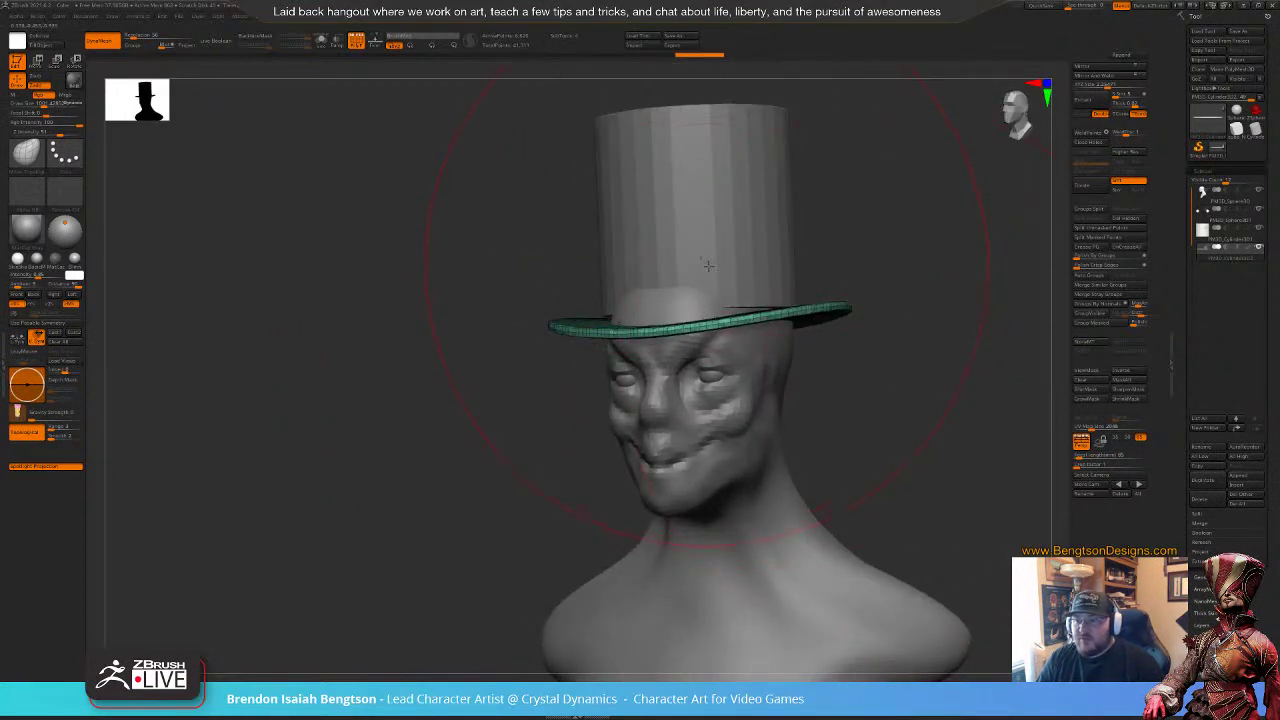
Step: Select the hat's crown cylinder for shaping in profile
{"action": "left_click", "coordinate": [725, 243], "text": "alt"}
{"action": "left_click_drag", "start_coordinate": [813, 162], "coordinate": [781, 250], "text": "alt"}
{"action": "left_click_drag", "start_coordinate": [500, 388], "coordinate": [455, 388]}
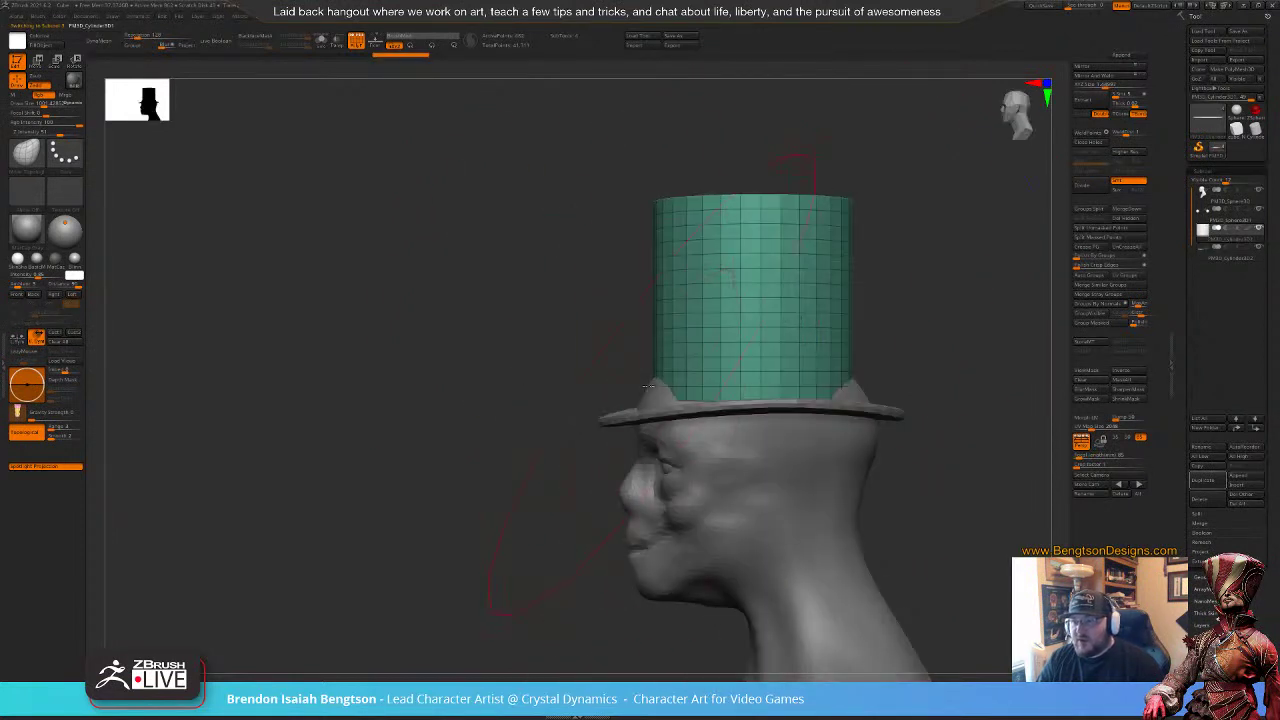
{"action": "left_click_drag", "start_coordinate": [649, 390], "coordinate": [613, 405]}
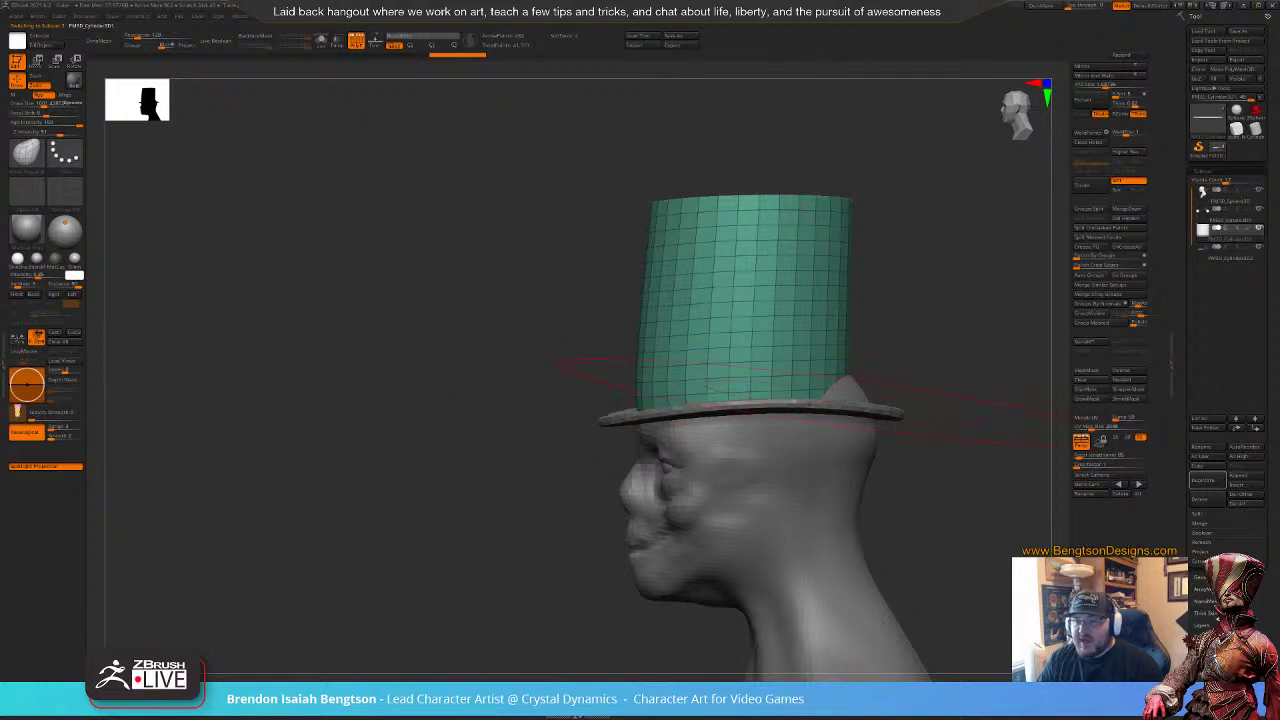
{"action": "left_click_drag", "start_coordinate": [838, 397], "coordinate": [872, 406]}
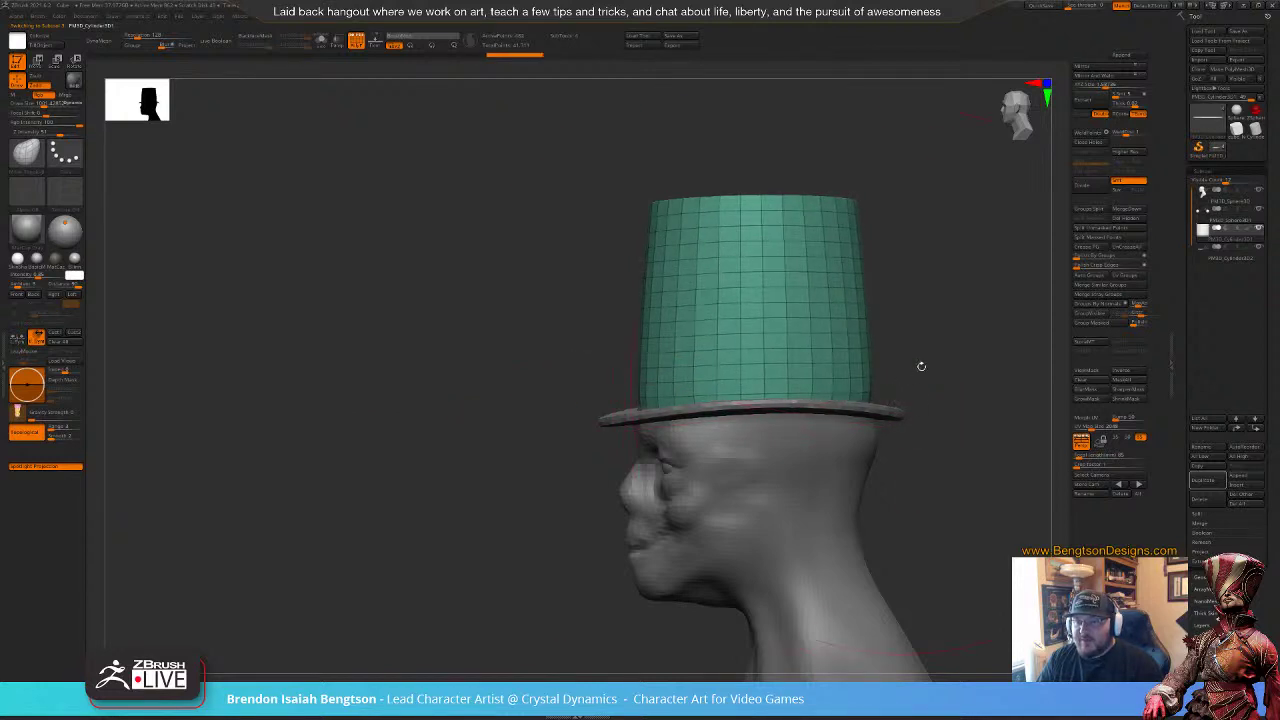
{"action": "mouse_move", "coordinate": [921, 366]}
{"action": "left_mouse_down"}
{"action": "mouse_move", "coordinate": [845, 364]}
{"action": "mouse_move", "coordinate": [884, 371]}
{"action": "mouse_move", "coordinate": [893, 391]}
{"action": "mouse_move", "coordinate": [917, 337]}
{"action": "mouse_move", "coordinate": [776, 329]}
{"action": "left_mouse_up"}
{"action": "key", "text": "ctrl+z"}
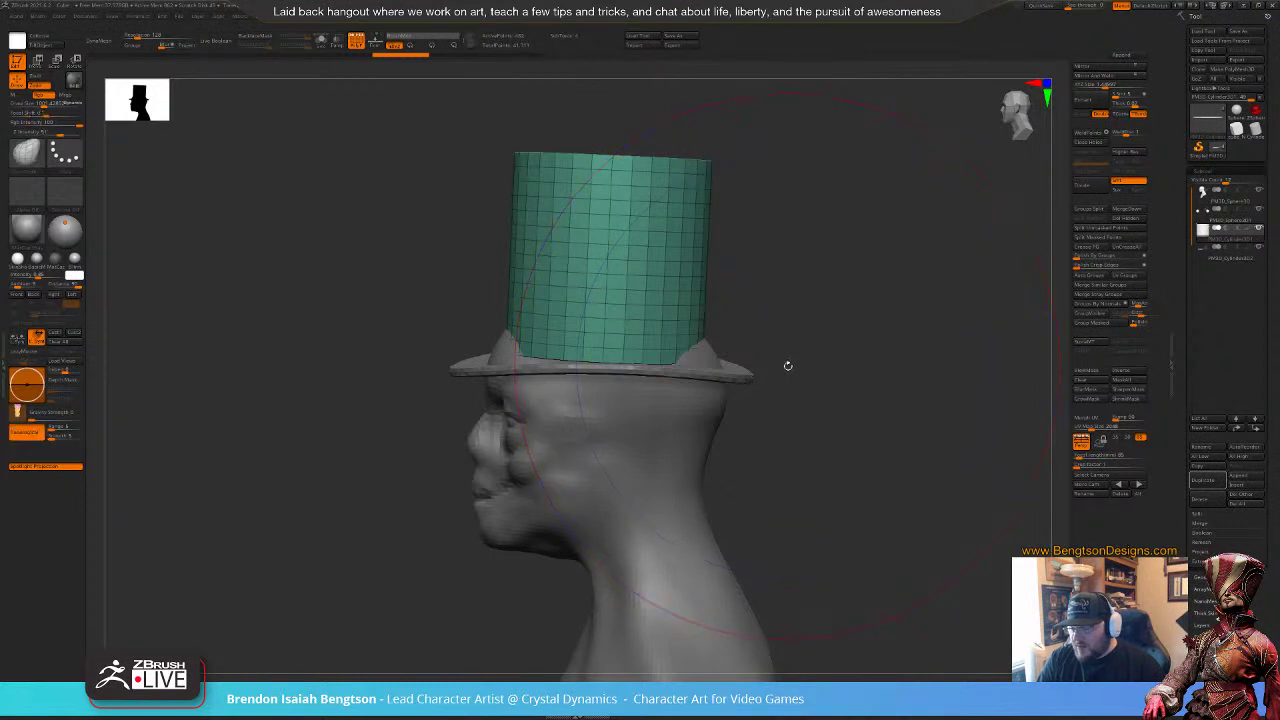
Step: Pull the crown's base outward at the front and back so it covers the skull above the brim
{"action": "mouse_move", "coordinate": [788, 366]}
{"action": "left_mouse_down"}
{"action": "mouse_move", "coordinate": [826, 408]}
{"action": "mouse_move", "coordinate": [890, 415]}
{"action": "left_mouse_up"}
{"action": "left_click_drag", "start_coordinate": [862, 350], "coordinate": [820, 354], "text": "shift"}
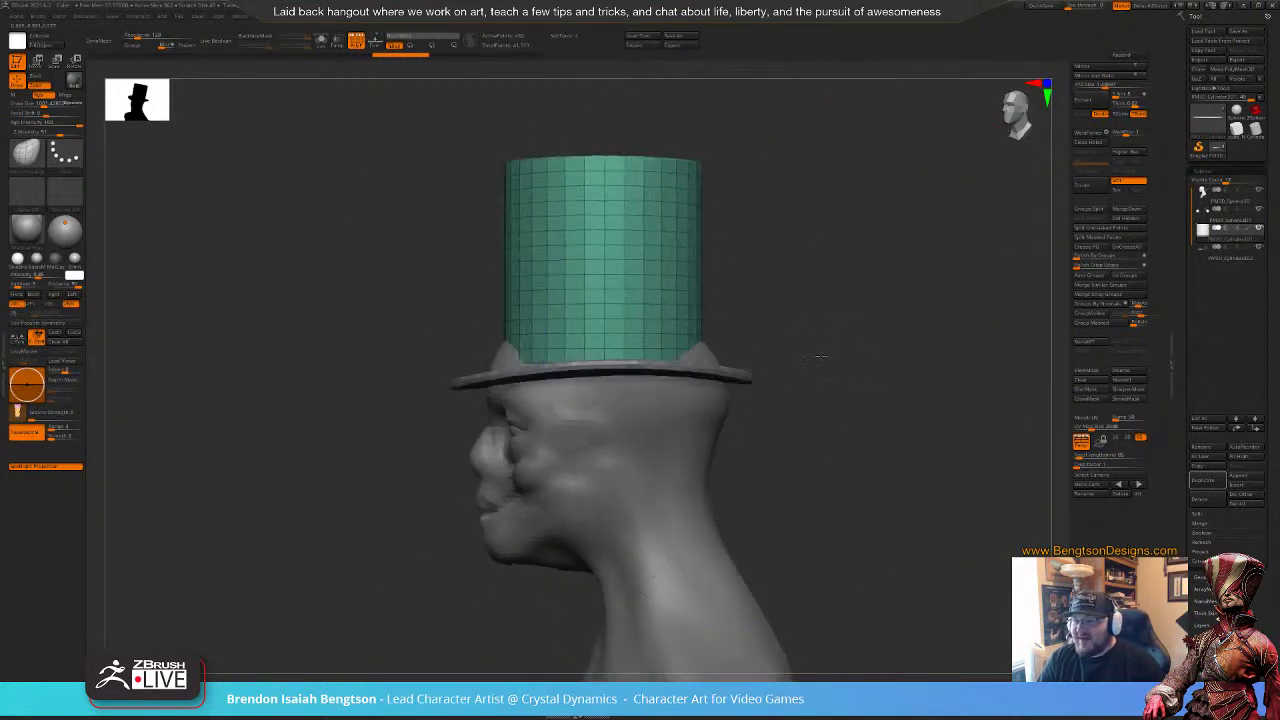
{"action": "left_click_drag", "start_coordinate": [706, 360], "coordinate": [727, 354]}
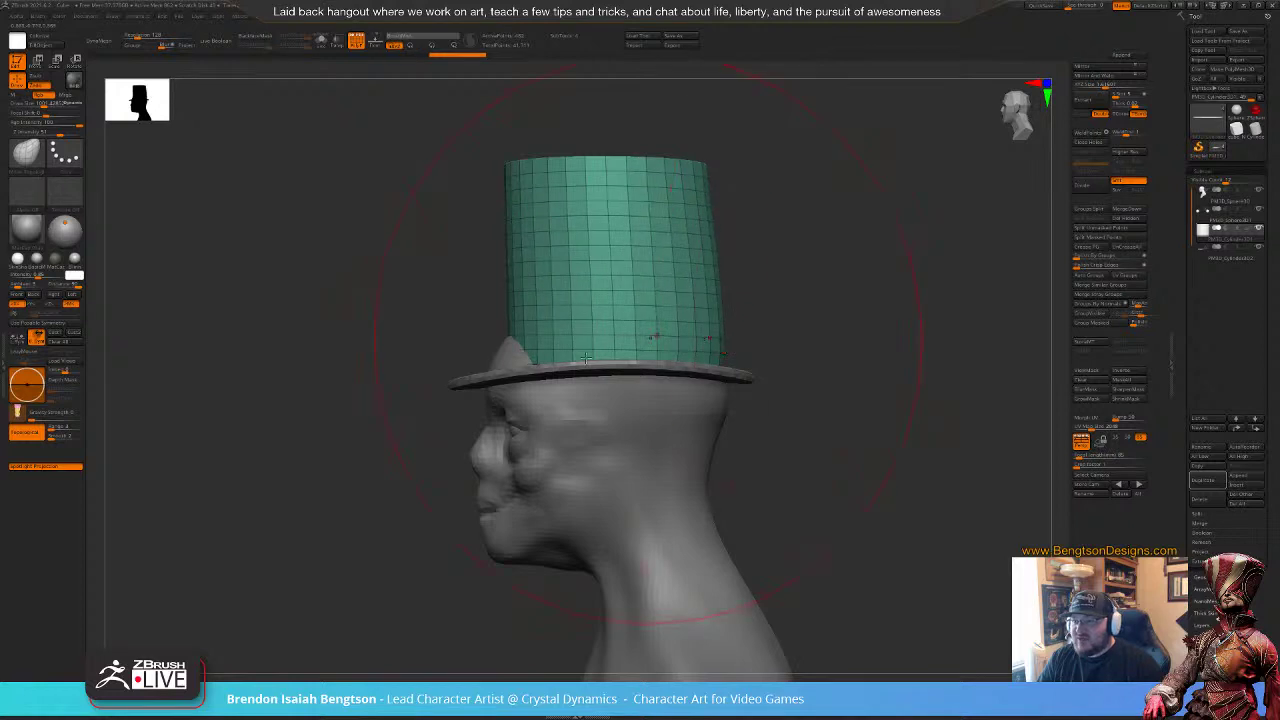
{"action": "left_click_drag", "start_coordinate": [533, 363], "coordinate": [504, 364]}
{"action": "mouse_move", "coordinate": [778, 338]}
{"action": "left_mouse_down"}
{"action": "mouse_move", "coordinate": [786, 360]}
{"action": "mouse_move", "coordinate": [772, 394]}
{"action": "mouse_move", "coordinate": [784, 374]}
{"action": "mouse_move", "coordinate": [716, 361]}
{"action": "mouse_move", "coordinate": [732, 368]}
{"action": "left_mouse_up"}
Step: Resize the Move Topological brush and flare the upper sides of the crown outward
{"action": "key", "text": "s"}
{"action": "mouse_move", "coordinate": [845, 307]}
{"action": "left_mouse_down"}
{"action": "mouse_move", "coordinate": [800, 330]}
{"action": "mouse_move", "coordinate": [766, 320]}
{"action": "mouse_move", "coordinate": [777, 321]}
{"action": "left_mouse_up"}
{"action": "key", "text": "s"}
{"action": "mouse_move", "coordinate": [880, 219]}
{"action": "left_mouse_down"}
{"action": "mouse_move", "coordinate": [642, 374]}
{"action": "mouse_move", "coordinate": [642, 358]}
{"action": "mouse_move", "coordinate": [624, 368]}
{"action": "left_mouse_up"}
{"action": "left_click_drag", "start_coordinate": [620, 272], "coordinate": [659, 262]}
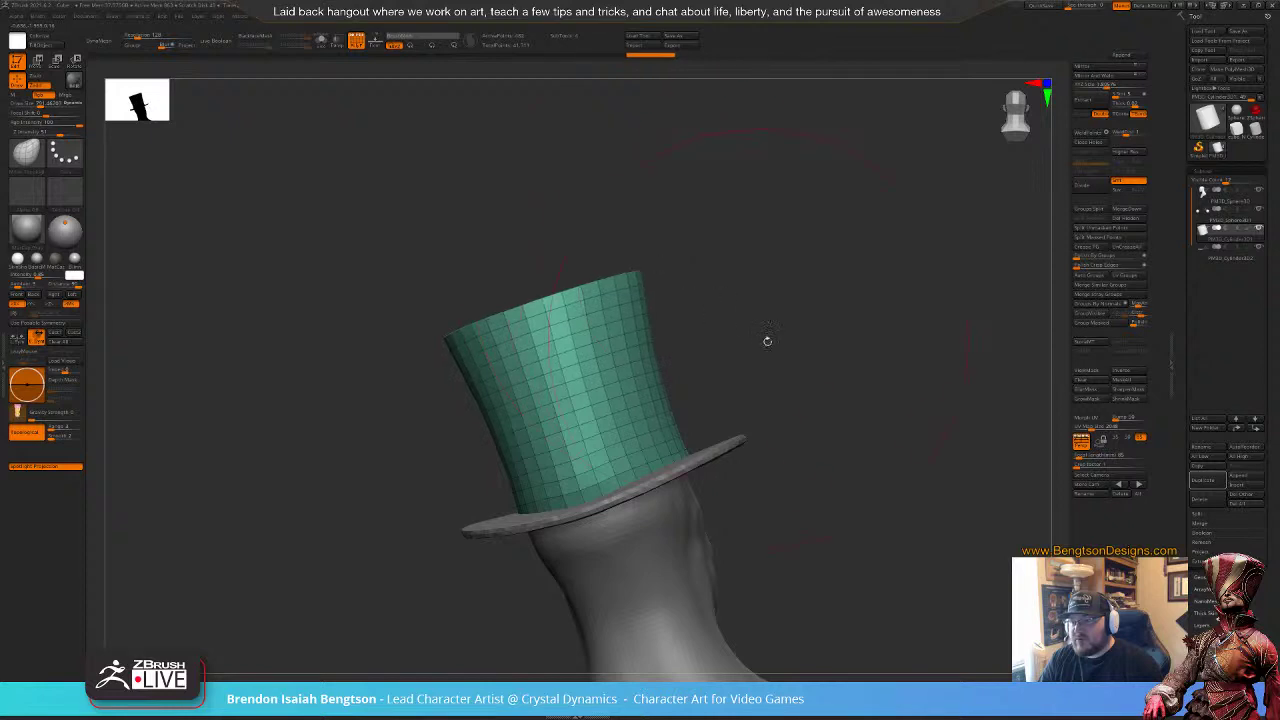
{"action": "left_click_drag", "start_coordinate": [767, 341], "coordinate": [838, 300]}
{"action": "left_click_drag", "start_coordinate": [677, 277], "coordinate": [704, 270]}
Step: Resize the brush again and pull the edge of the crown's top outward to refine its flare
{"action": "mouse_move", "coordinate": [721, 359]}
{"action": "left_mouse_down"}
{"action": "mouse_move", "coordinate": [695, 374]}
{"action": "mouse_move", "coordinate": [777, 331]}
{"action": "left_mouse_up"}
{"action": "key", "text": "space"}
{"action": "mouse_move", "coordinate": [484, 301]}
{"action": "left_mouse_down"}
{"action": "mouse_move", "coordinate": [456, 306]}
{"action": "mouse_move", "coordinate": [468, 306]}
{"action": "left_mouse_up"}
{"action": "mouse_move", "coordinate": [430, 240]}
{"action": "left_mouse_down"}
{"action": "mouse_move", "coordinate": [508, 301]}
{"action": "mouse_move", "coordinate": [516, 410]}
{"action": "left_mouse_up"}
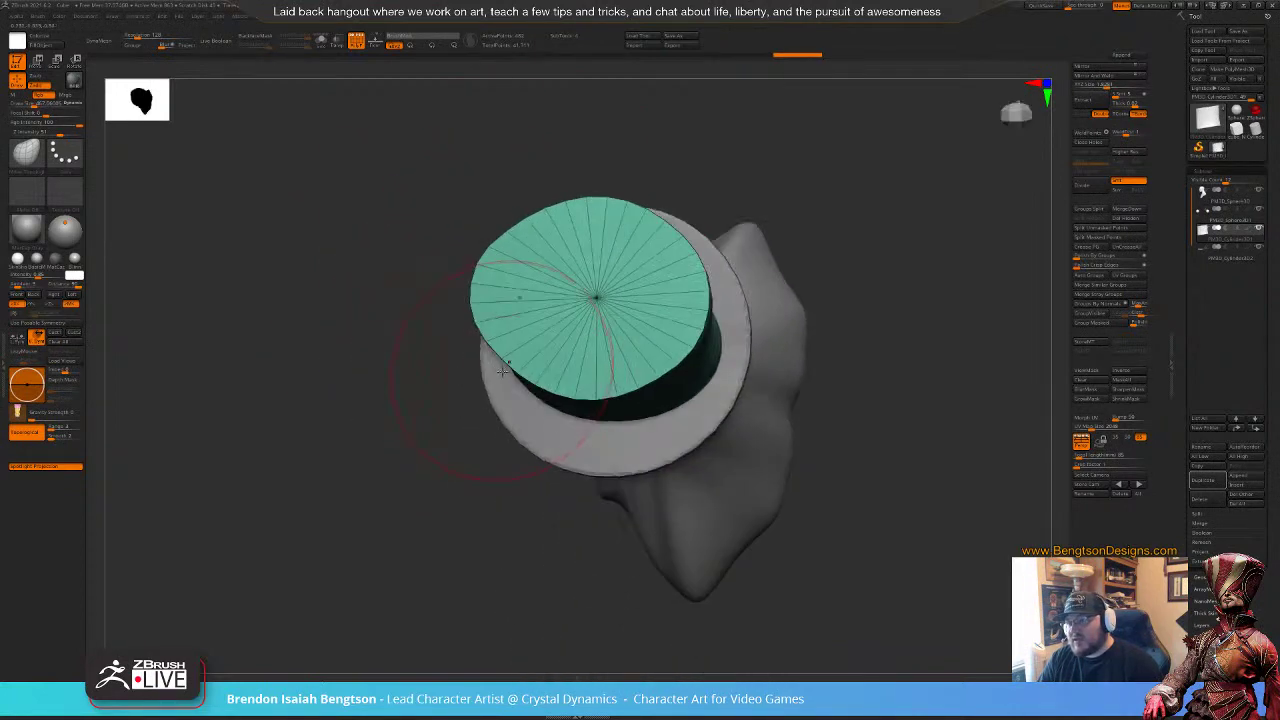
{"action": "left_click_drag", "start_coordinate": [512, 364], "coordinate": [484, 372]}
{"action": "left_click_drag", "start_coordinate": [430, 560], "coordinate": [446, 385]}
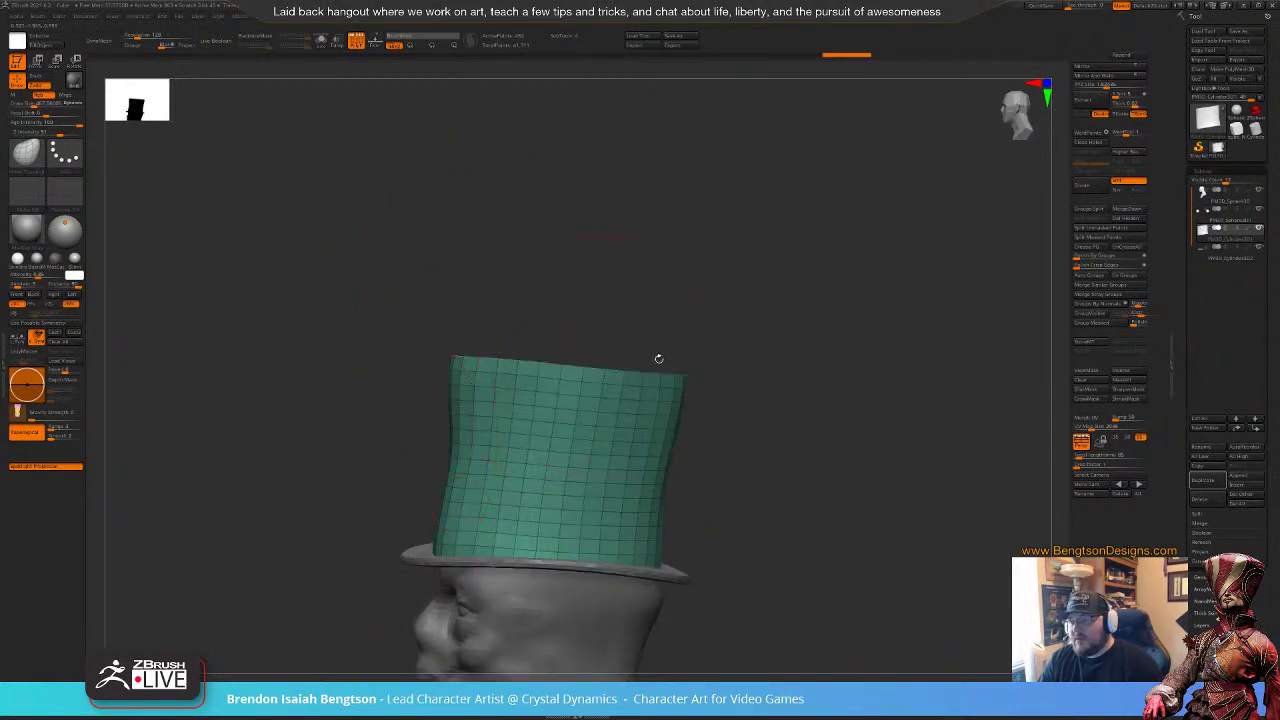
Step: Resize the Move Topological brush and lower the Smooth brush's Z Intensity
{"action": "left_click_drag", "start_coordinate": [806, 400], "coordinate": [858, 377]}
{"action": "right_click_drag", "start_coordinate": [858, 376], "coordinate": [791, 393]}
{"action": "key", "text": "space"}
{"action": "left_click", "coordinate": [496, 347]}
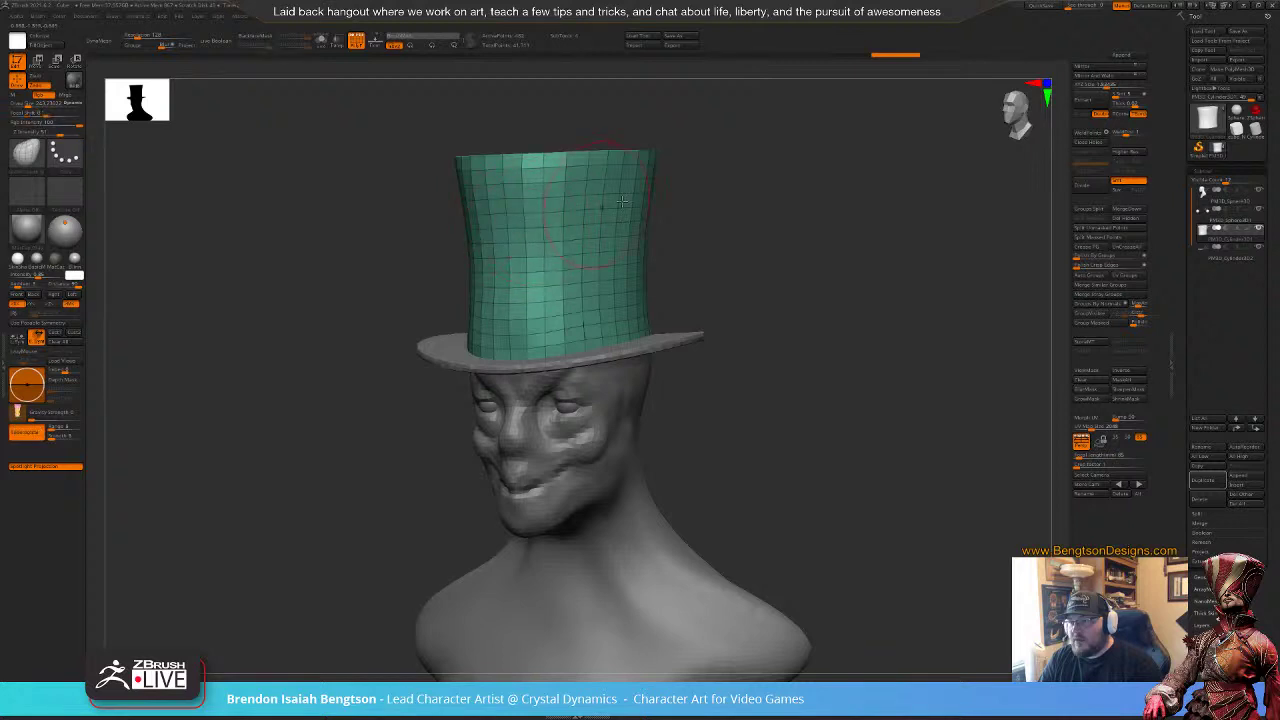
{"action": "key", "text": "space"}
{"action": "left_click", "coordinate": [726, 278]}
{"action": "left_click", "coordinate": [716, 267]}
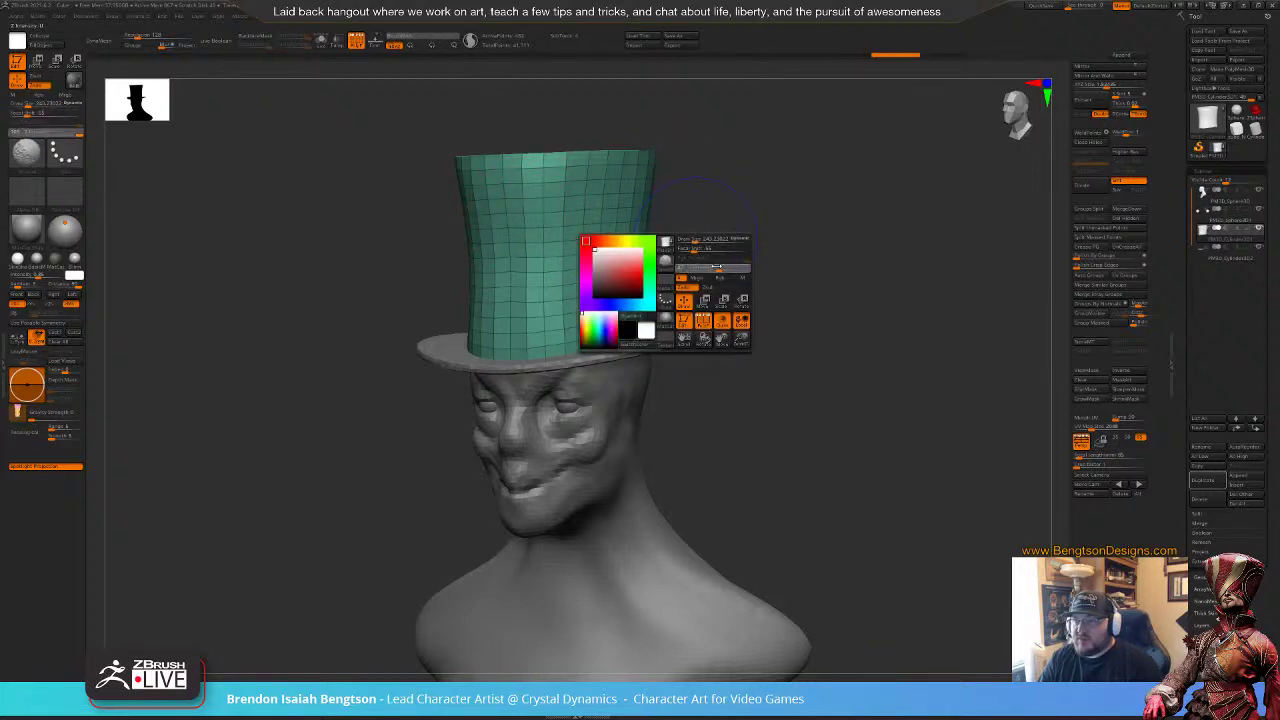
{"action": "left_click", "coordinate": [703, 268]}
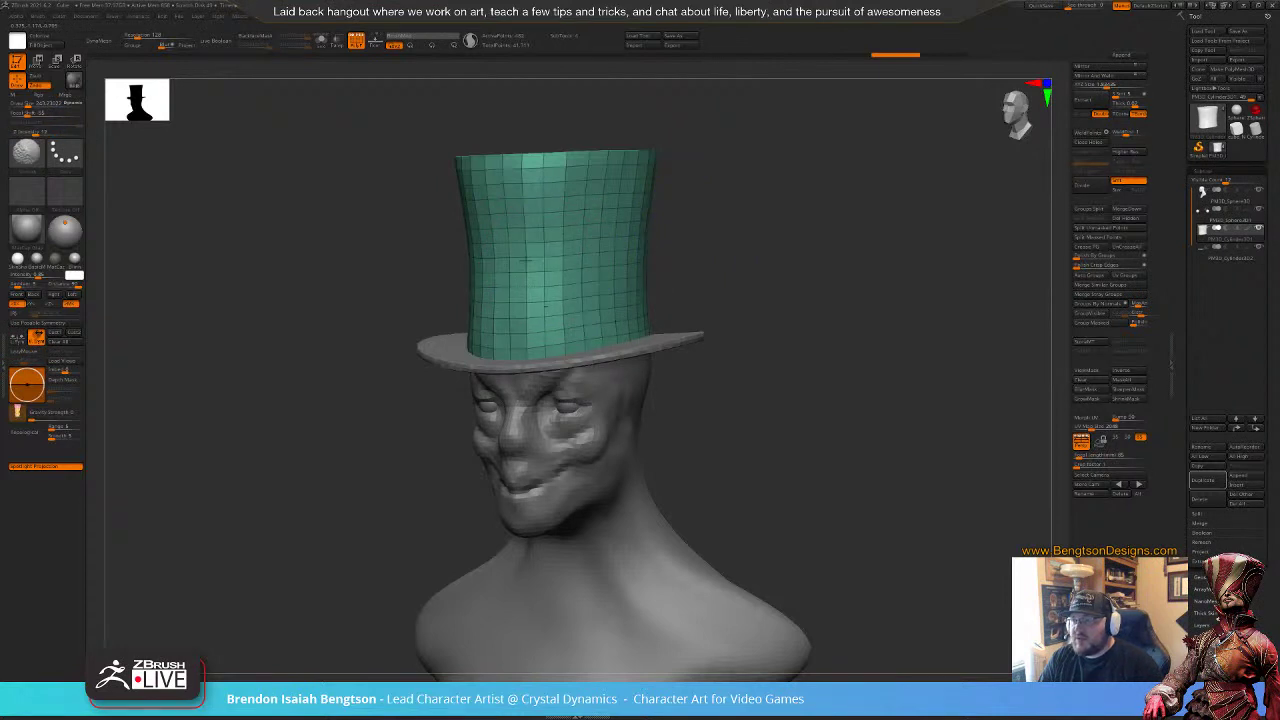
Step: Smooth the crown's front and sides into an even curve between the brim and the flared top
{"action": "mouse_move", "coordinate": [800, 271]}
{"action": "left_mouse_down"}
{"action": "mouse_move", "coordinate": [788, 254]}
{"action": "mouse_move", "coordinate": [814, 237]}
{"action": "left_mouse_up"}
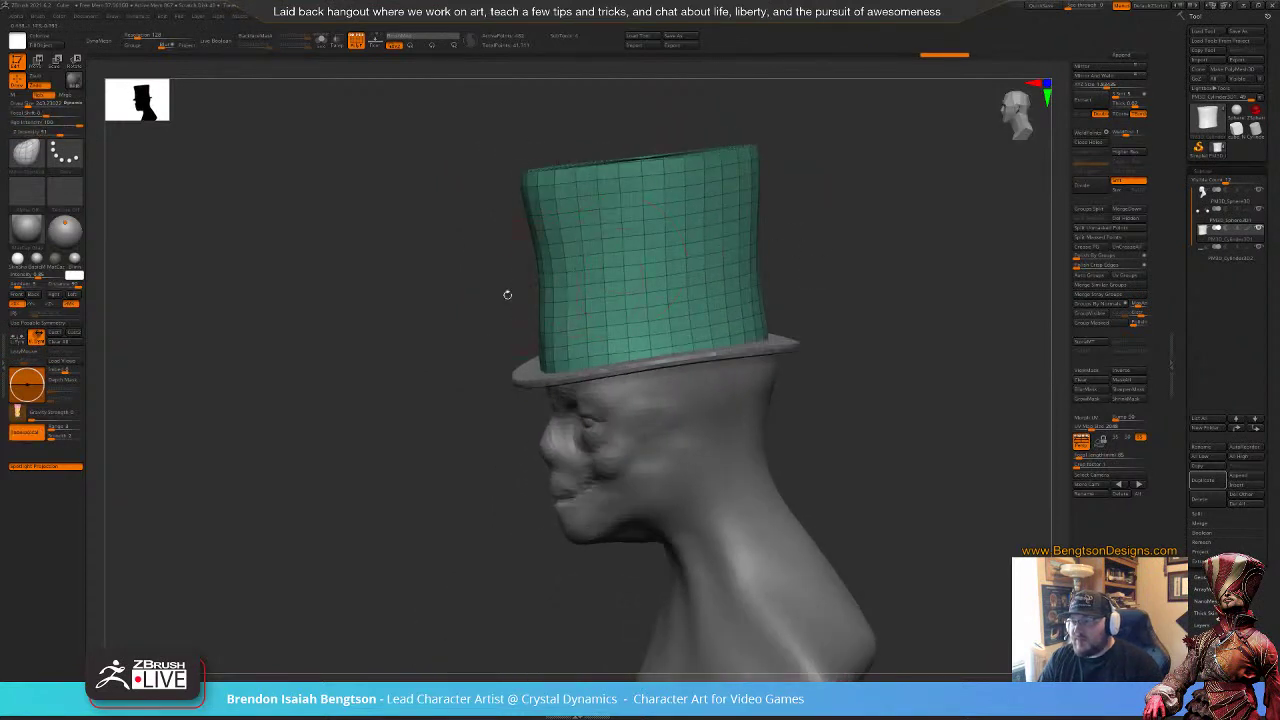
{"action": "left_click_drag", "start_coordinate": [507, 294], "coordinate": [454, 331]}
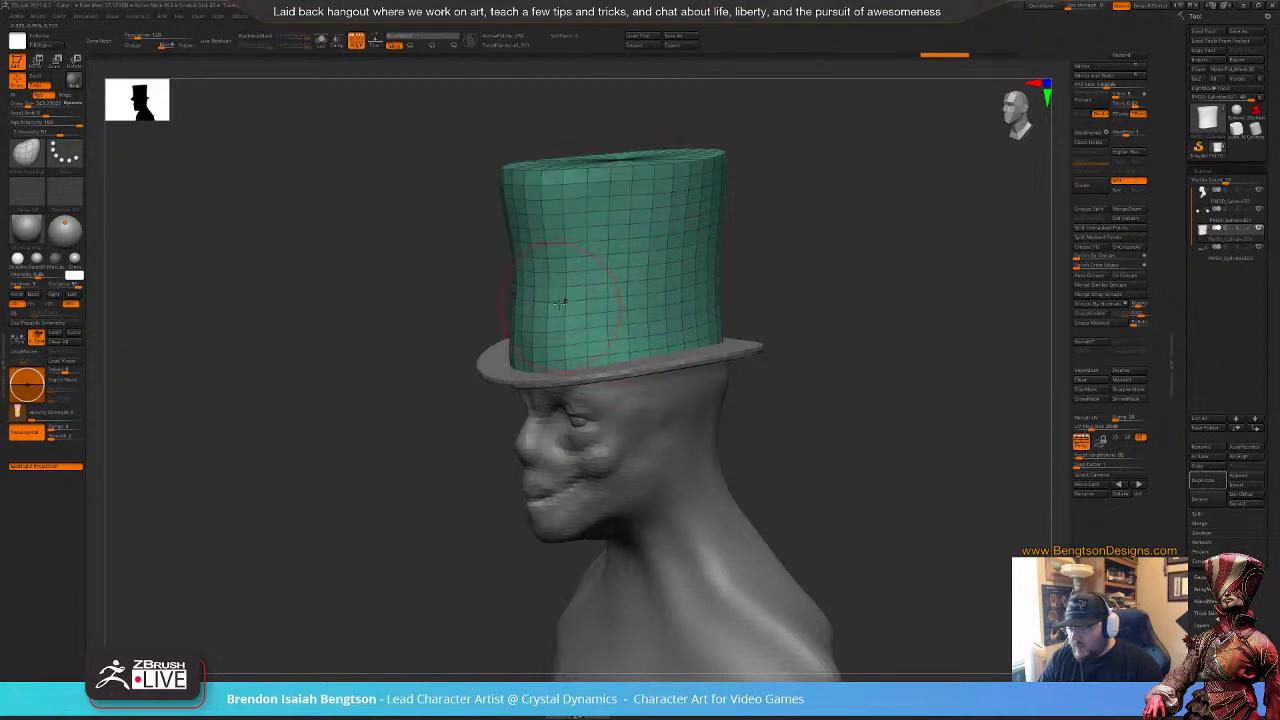
{"action": "left_click_drag", "start_coordinate": [588, 283], "coordinate": [560, 278], "text": "shift"}
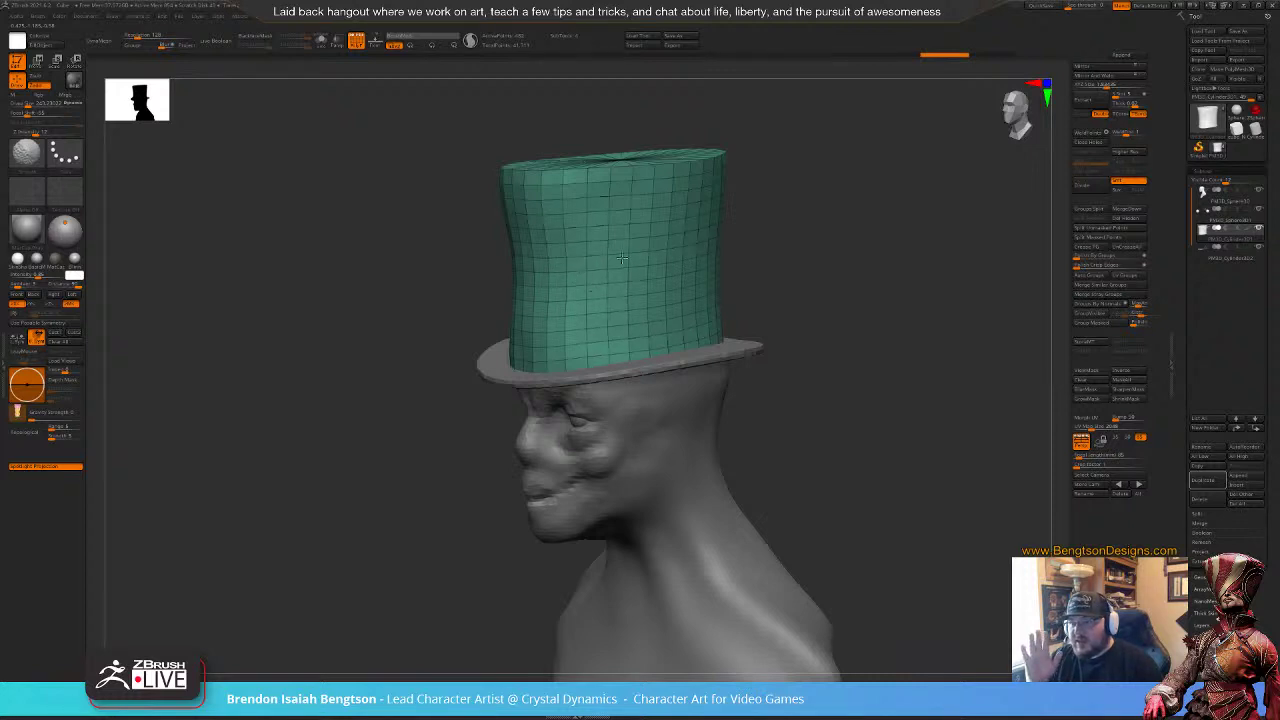
{"action": "mouse_move", "coordinate": [752, 200]}
{"action": "left_mouse_down"}
{"action": "mouse_move", "coordinate": [791, 251]}
{"action": "mouse_move", "coordinate": [776, 288]}
{"action": "mouse_move", "coordinate": [735, 242]}
{"action": "mouse_move", "coordinate": [788, 203]}
{"action": "mouse_move", "coordinate": [744, 256]}
{"action": "left_mouse_up"}
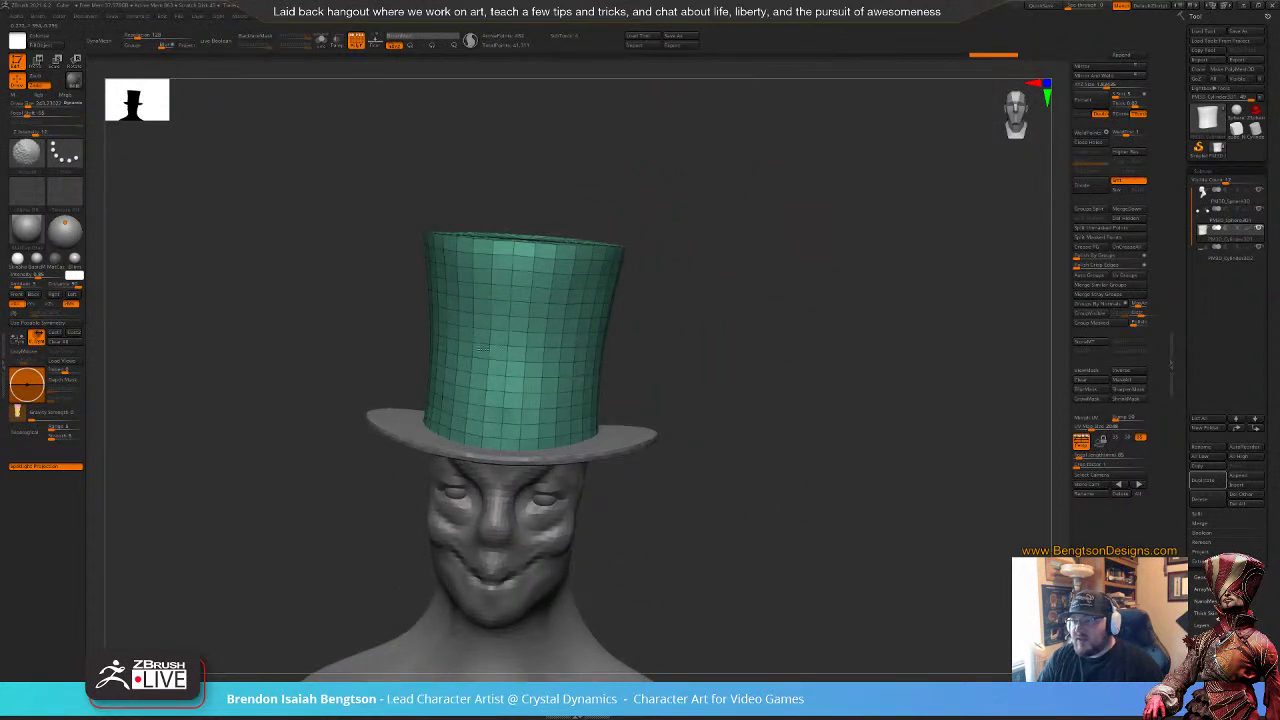
{"action": "left_click_drag", "start_coordinate": [708, 302], "coordinate": [635, 318]}
{"action": "left_click_drag", "start_coordinate": [450, 364], "coordinate": [496, 375]}
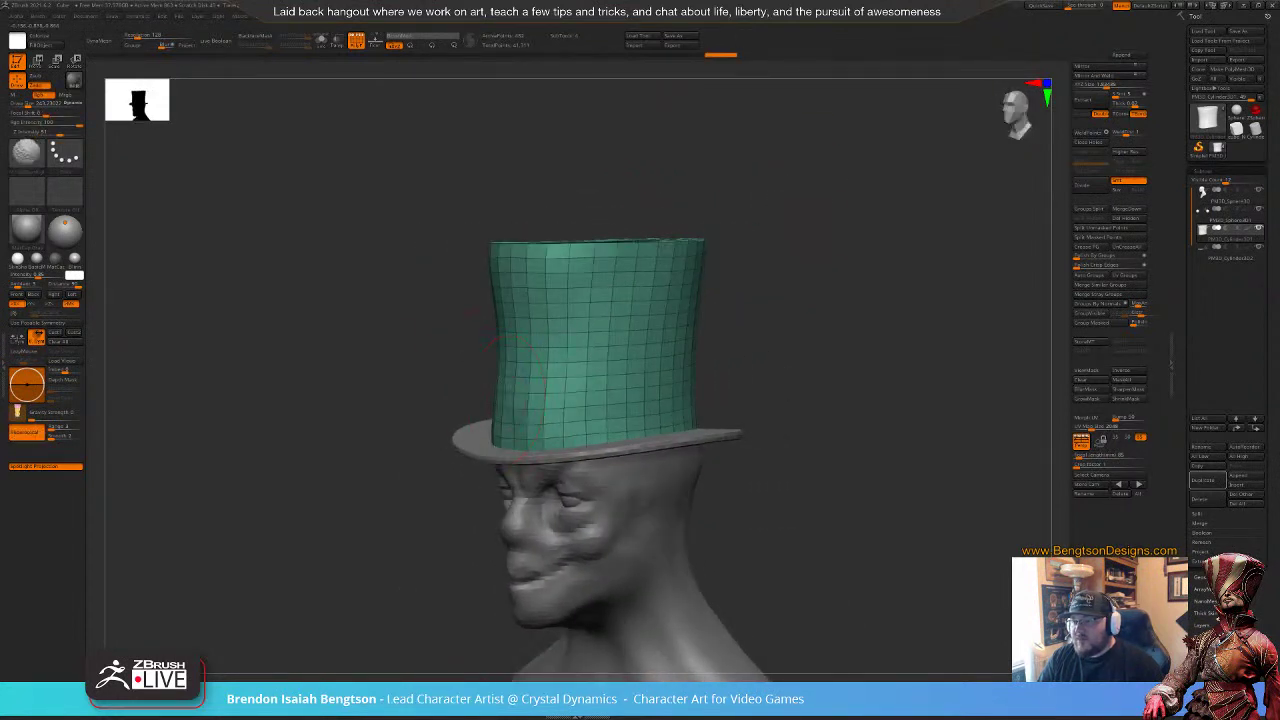
Step: Smooth the lower front and the upper edge of the hat's crown to even out remaining bumps
{"action": "key", "text": "shift"}
{"action": "mouse_move", "coordinate": [766, 330]}
{"action": "left_mouse_down"}
{"action": "mouse_move", "coordinate": [747, 331]}
{"action": "mouse_move", "coordinate": [776, 331]}
{"action": "left_mouse_up"}
{"action": "left_click_drag", "start_coordinate": [528, 392], "coordinate": [526, 418], "text": "shift"}
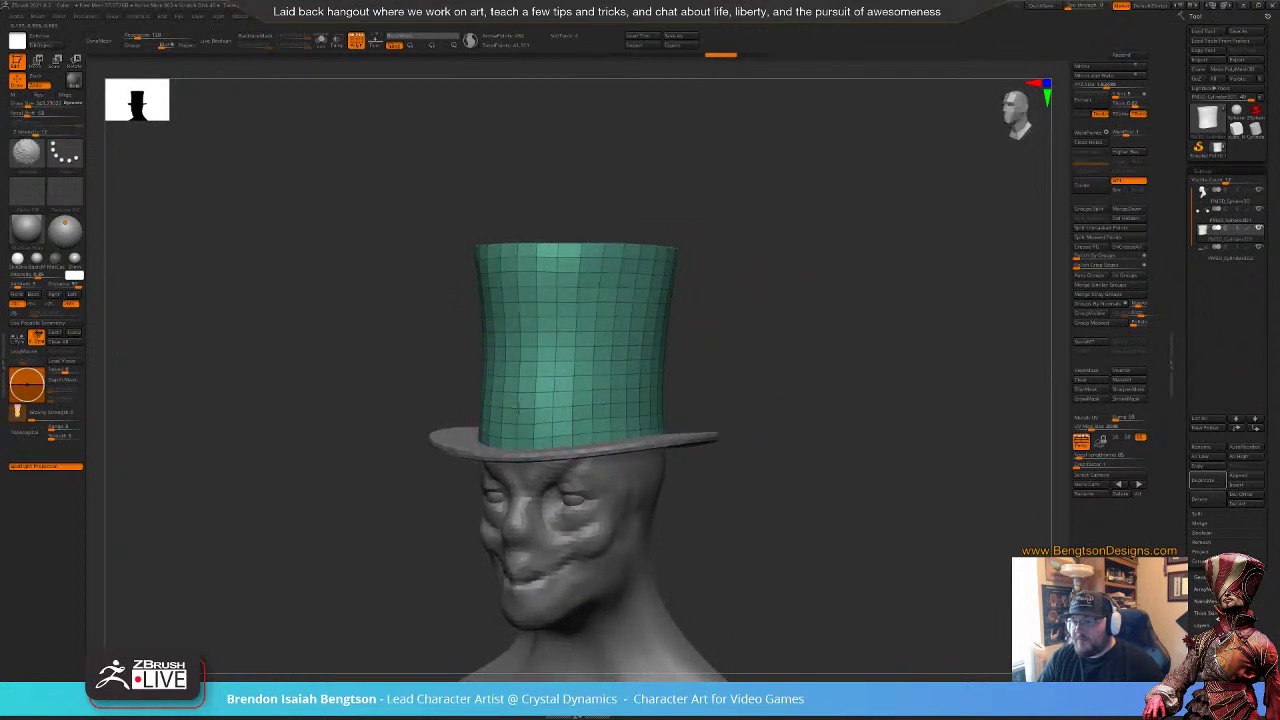
{"action": "left_click_drag", "start_coordinate": [781, 340], "coordinate": [763, 346]}
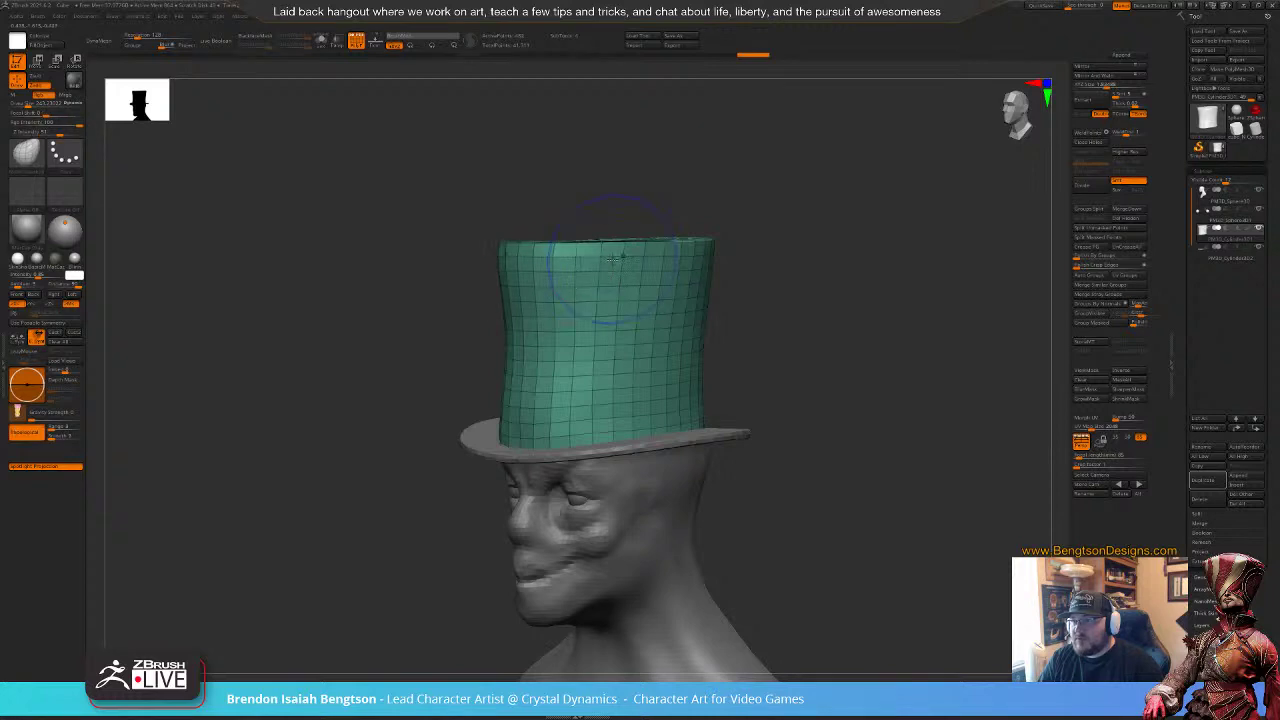
{"action": "mouse_move", "coordinate": [564, 252]}
{"action": "left_mouse_down", "text": "shift"}
{"action": "mouse_move", "coordinate": [709, 252]}
{"action": "mouse_move", "coordinate": [518, 254]}
{"action": "mouse_move", "coordinate": [598, 256]}
{"action": "left_mouse_up", "text": "shift"}
{"action": "left_click_drag", "start_coordinate": [872, 273], "coordinate": [842, 281]}
{"action": "mouse_move", "coordinate": [825, 226]}
{"action": "left_mouse_down", "text": "shift"}
{"action": "mouse_move", "coordinate": [843, 214]}
{"action": "mouse_move", "coordinate": [863, 237]}
{"action": "mouse_move", "coordinate": [800, 265]}
{"action": "mouse_move", "coordinate": [790, 315]}
{"action": "left_mouse_up", "text": "shift"}
{"action": "mouse_move", "coordinate": [845, 196]}
{"action": "left_mouse_down", "text": "shift"}
{"action": "mouse_move", "coordinate": [878, 220]}
{"action": "mouse_move", "coordinate": [929, 133]}
{"action": "left_mouse_up", "text": "shift"}
{"action": "left_click_drag", "start_coordinate": [940, 208], "coordinate": [879, 269], "text": "alt"}
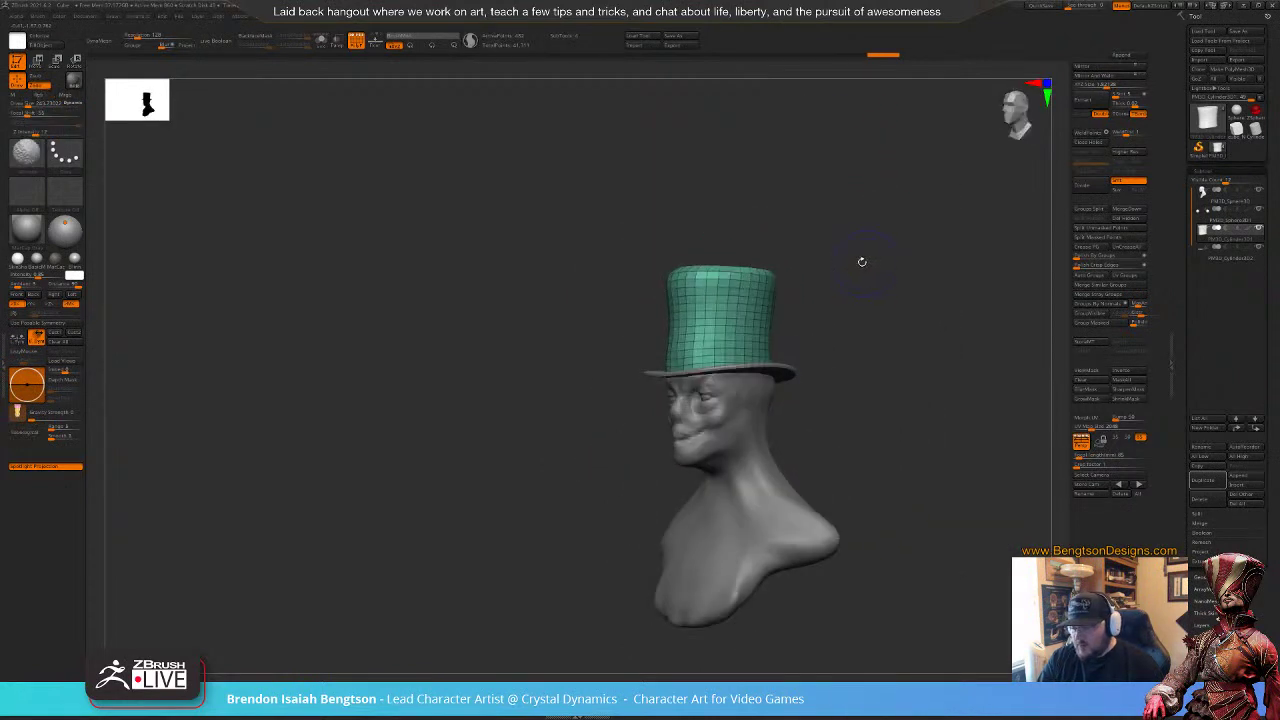
Step: Turn off the polygon wireframe display and make the bust the active subtool
{"action": "key", "text": "shift+f"}
{"action": "left_click_drag", "start_coordinate": [853, 312], "coordinate": [879, 300], "text": "alt"}
{"action": "left_click_drag", "start_coordinate": [806, 396], "coordinate": [741, 408]}
{"action": "left_click", "coordinate": [735, 425], "text": "alt"}
Step: Carve the neck muscle line and throat furrows from the jaw to the collarbone with a resized Dam Standard brush
{"action": "key", "text": "b"}
{"action": "key", "text": "d"}
{"action": "key", "text": "s"}
{"action": "key", "text": "space"}
{"action": "mouse_move", "coordinate": [809, 367]}
{"action": "left_mouse_down", "text": "alt"}
{"action": "mouse_move", "coordinate": [706, 317]}
{"action": "mouse_move", "coordinate": [755, 334]}
{"action": "left_mouse_up", "text": "alt"}
{"action": "left_click_drag", "start_coordinate": [755, 334], "coordinate": [740, 339]}
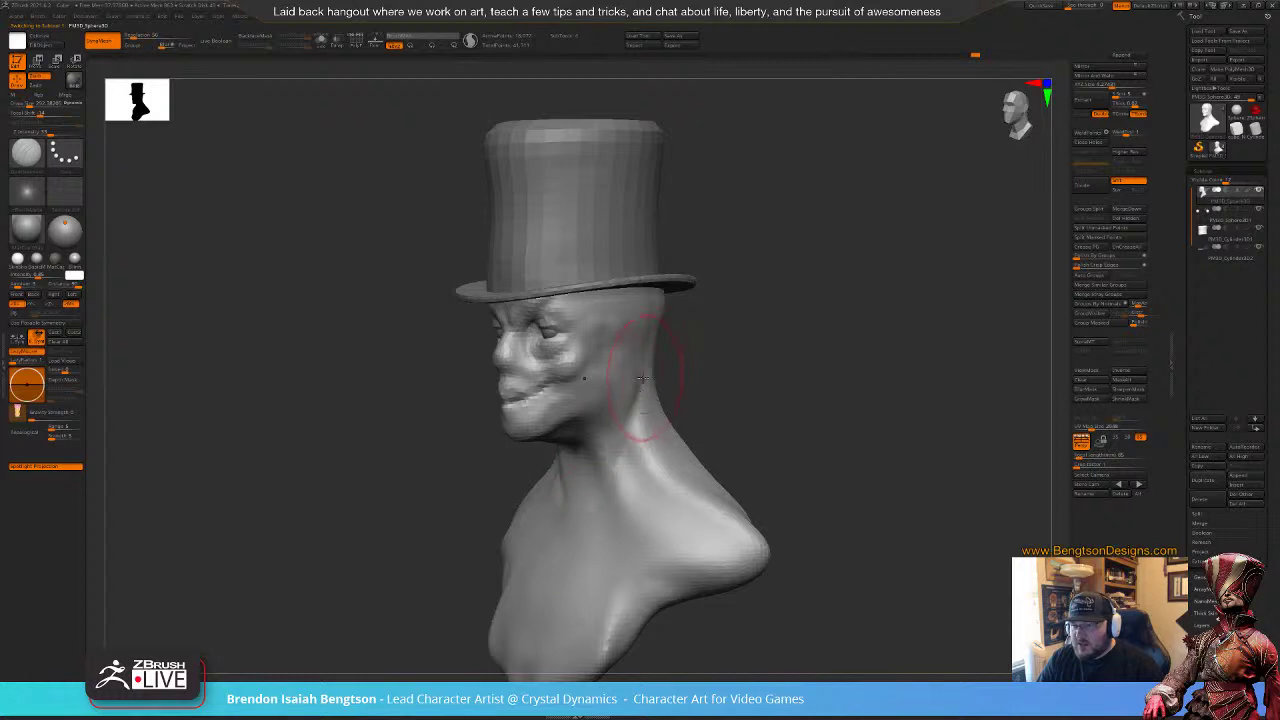
{"action": "left_click_drag", "start_coordinate": [645, 379], "coordinate": [559, 549]}
{"action": "left_click_drag", "start_coordinate": [617, 446], "coordinate": [576, 532]}
{"action": "left_click_drag", "start_coordinate": [594, 474], "coordinate": [589, 525]}
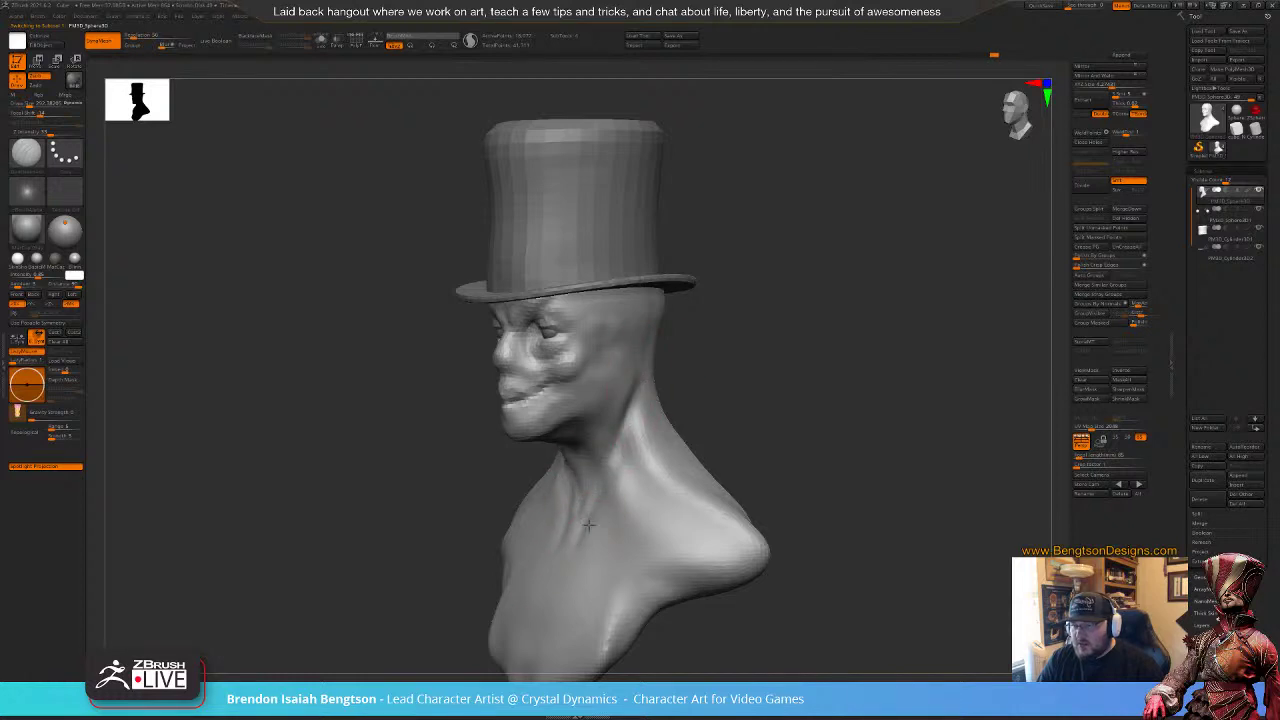
Step: Build up the neck muscle running from below the ear area to the collarbone with a resized Clay Buildup brush
{"action": "key", "text": "1"}
{"action": "mouse_move", "coordinate": [634, 421]}
{"action": "left_mouse_down", "text": "alt"}
{"action": "mouse_move", "coordinate": [631, 483]}
{"action": "mouse_move", "coordinate": [612, 477]}
{"action": "left_mouse_up", "text": "alt"}
{"action": "key", "text": "2"}
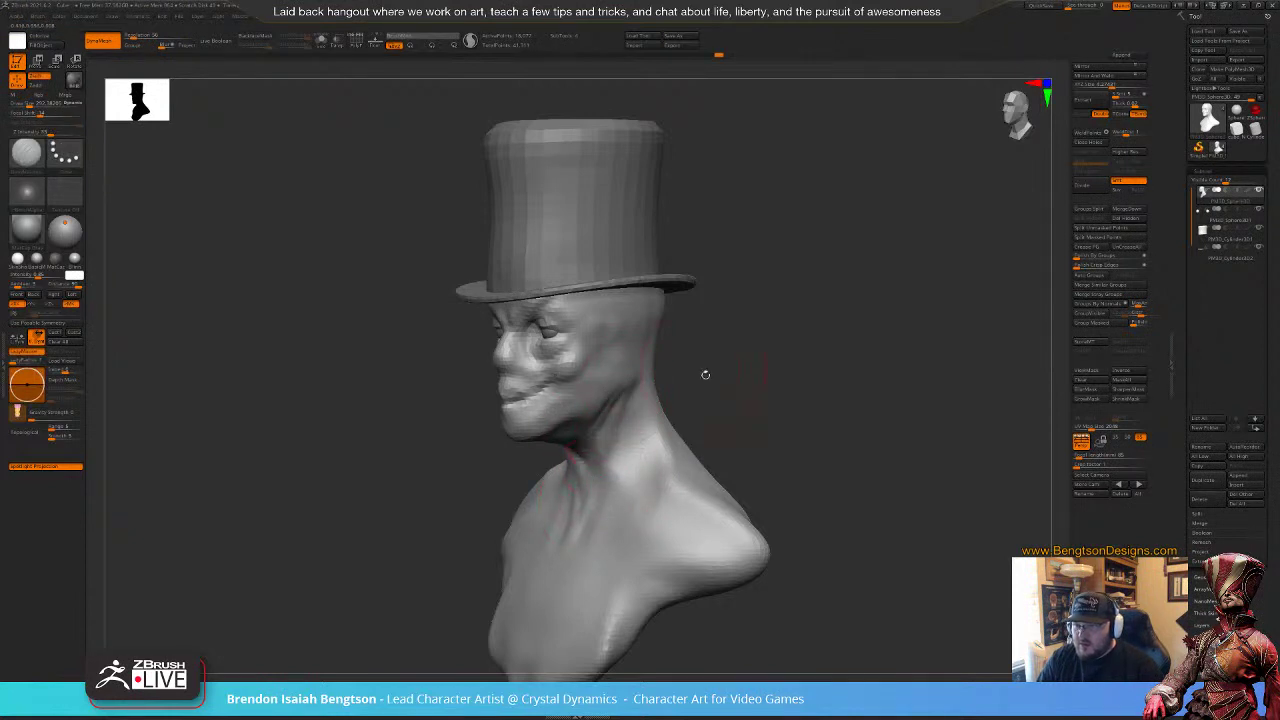
{"action": "left_click_drag", "start_coordinate": [705, 375], "coordinate": [772, 381]}
{"action": "key", "text": "1"}
{"action": "key", "text": "space"}
{"action": "left_click_drag", "start_coordinate": [599, 452], "coordinate": [594, 452]}
{"action": "mouse_move", "coordinate": [700, 408]}
{"action": "left_mouse_down"}
{"action": "mouse_move", "coordinate": [655, 406]}
{"action": "mouse_move", "coordinate": [608, 442]}
{"action": "mouse_move", "coordinate": [574, 500]}
{"action": "left_mouse_up"}
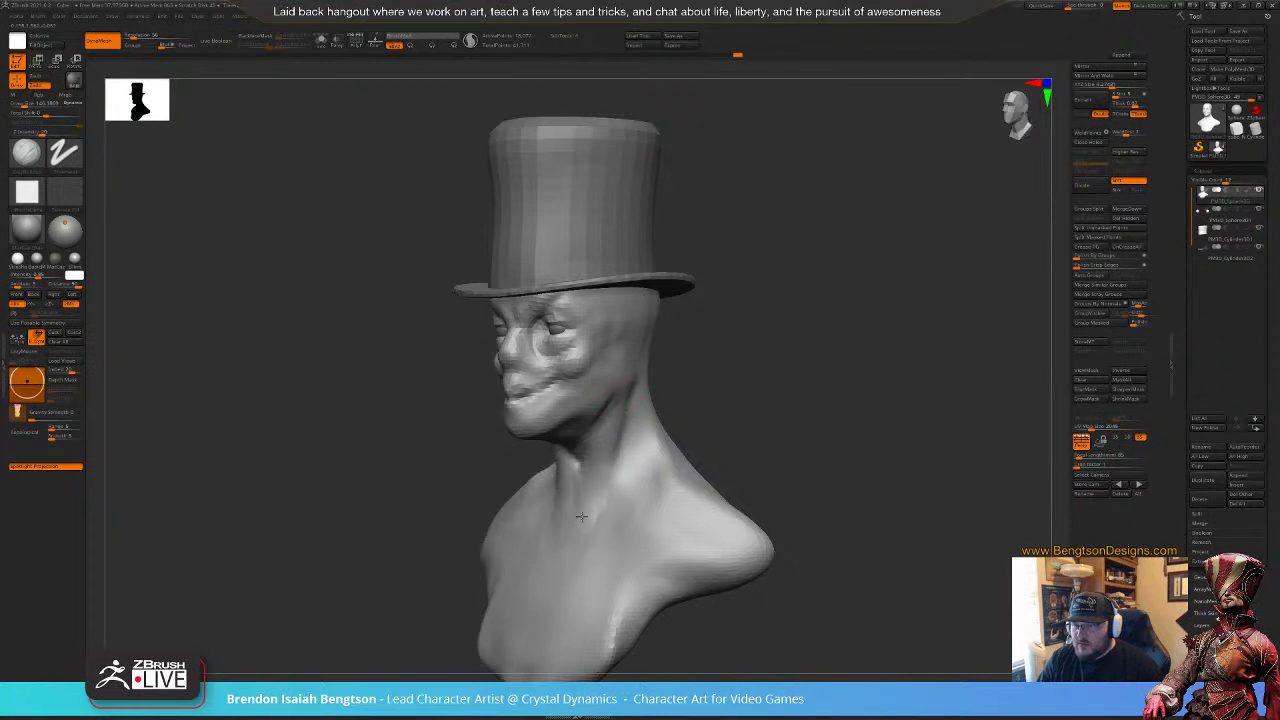
{"action": "left_click_drag", "start_coordinate": [621, 415], "coordinate": [590, 495]}
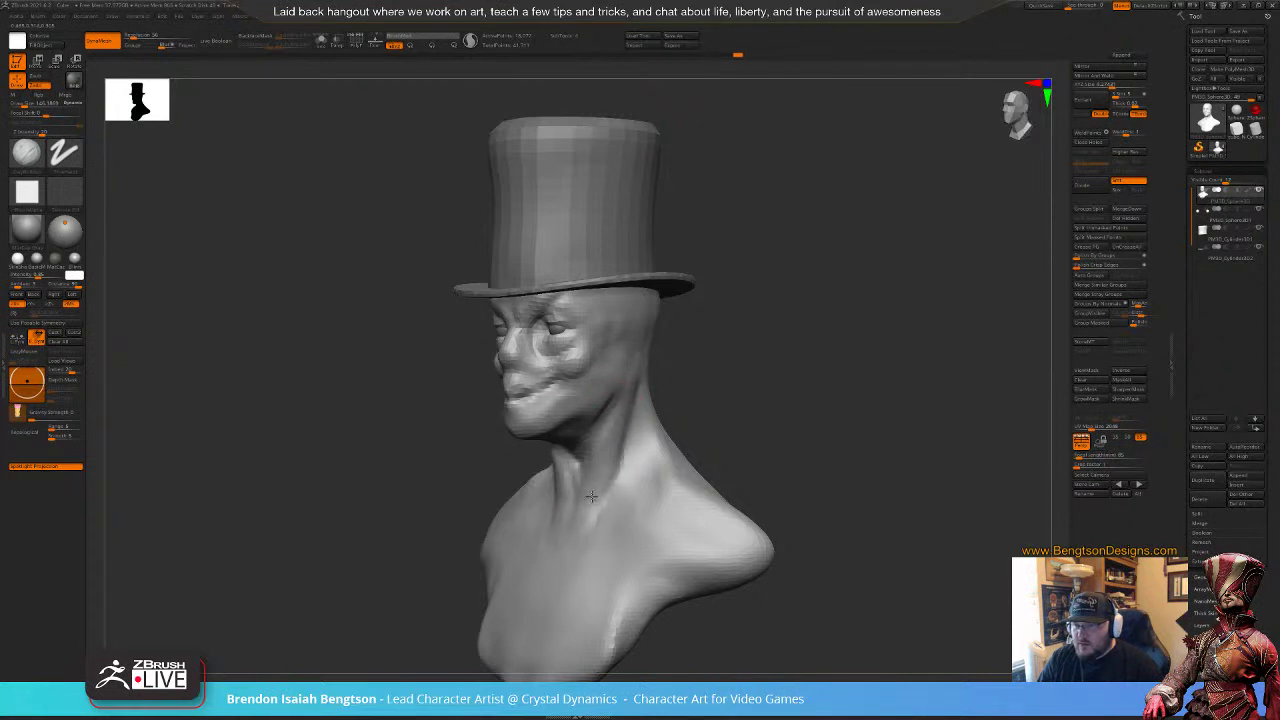
Step: Resize the Clay Buildup brush and work the muscle forms at the back of the neck and shoulders
{"action": "mouse_move", "coordinate": [776, 385]}
{"action": "left_mouse_down"}
{"action": "mouse_move", "coordinate": [674, 427]}
{"action": "mouse_move", "coordinate": [720, 443]}
{"action": "mouse_move", "coordinate": [742, 472]}
{"action": "left_mouse_up"}
{"action": "key", "text": "space"}
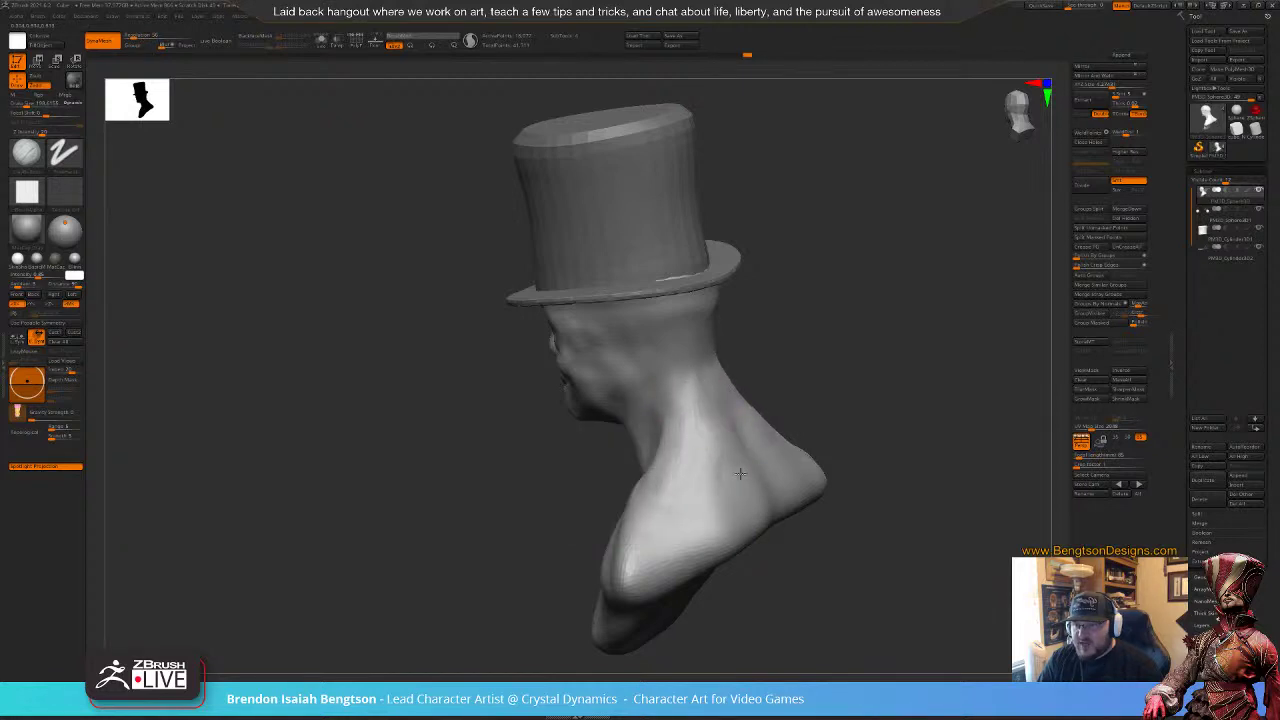
{"action": "left_click_drag", "start_coordinate": [872, 336], "coordinate": [824, 344], "text": "alt"}
{"action": "right_click_drag", "start_coordinate": [824, 344], "coordinate": [824, 354]}
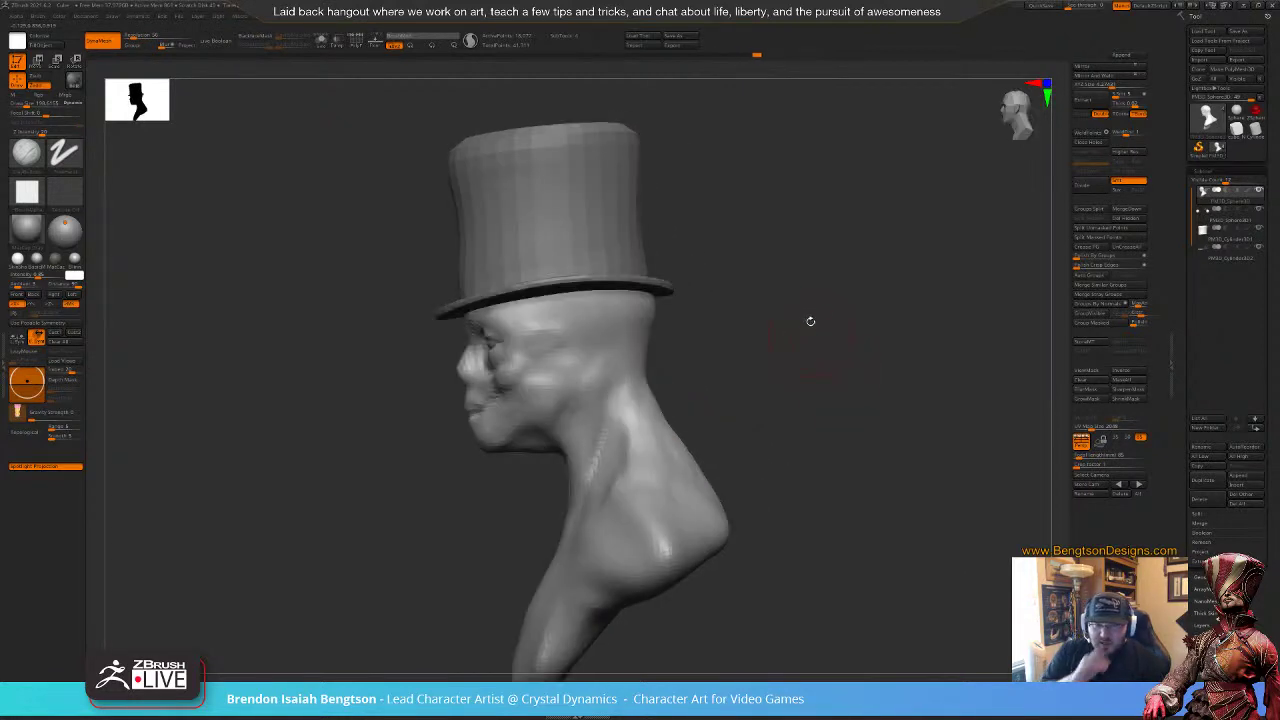
{"action": "mouse_move", "coordinate": [860, 393]}
{"action": "left_mouse_down"}
{"action": "mouse_move", "coordinate": [877, 420]}
{"action": "mouse_move", "coordinate": [855, 403]}
{"action": "left_mouse_up"}
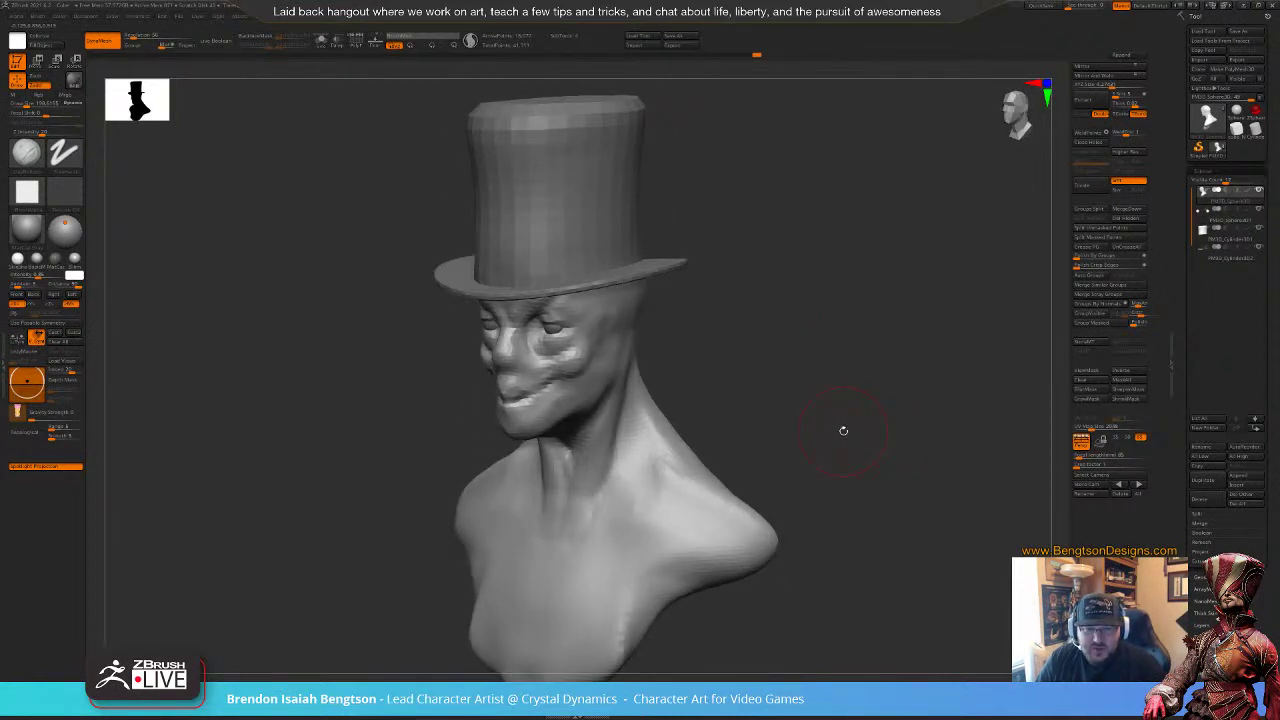
{"action": "mouse_move", "coordinate": [844, 431]}
{"action": "left_mouse_down"}
{"action": "mouse_move", "coordinate": [872, 381]}
{"action": "mouse_move", "coordinate": [870, 402]}
{"action": "mouse_move", "coordinate": [860, 391]}
{"action": "left_mouse_up"}
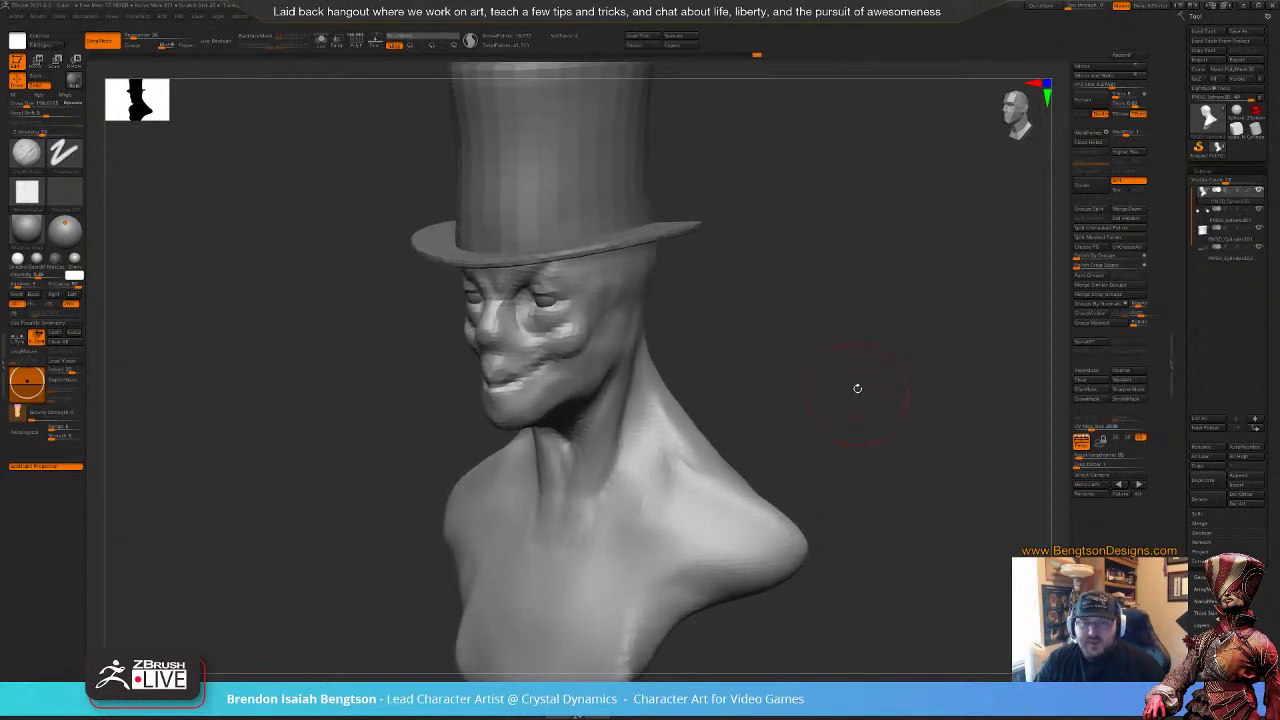
Step: Define the hollow between the neck muscle and the trapezius on the neck's side with Dam Standard and Clay Buildup
{"action": "key", "text": "b"}
{"action": "key", "text": "d"}
{"action": "key", "text": "s"}
{"action": "right_click_drag", "start_coordinate": [806, 318], "coordinate": [805, 333]}
{"action": "left_click_drag", "start_coordinate": [701, 334], "coordinate": [640, 344]}
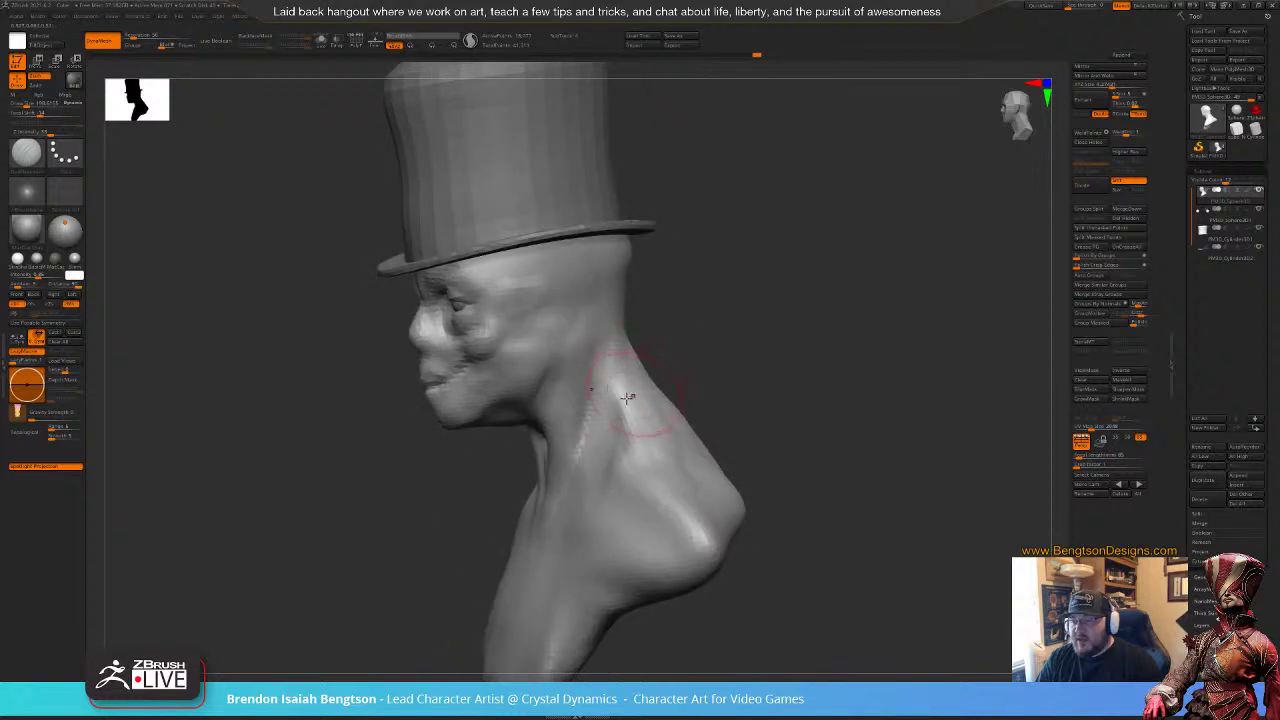
{"action": "key", "text": "b"}
{"action": "key", "text": "c"}
{"action": "key", "text": "b"}
{"action": "left_click_drag", "start_coordinate": [606, 396], "coordinate": [629, 456], "text": "alt"}
{"action": "key", "text": "space"}
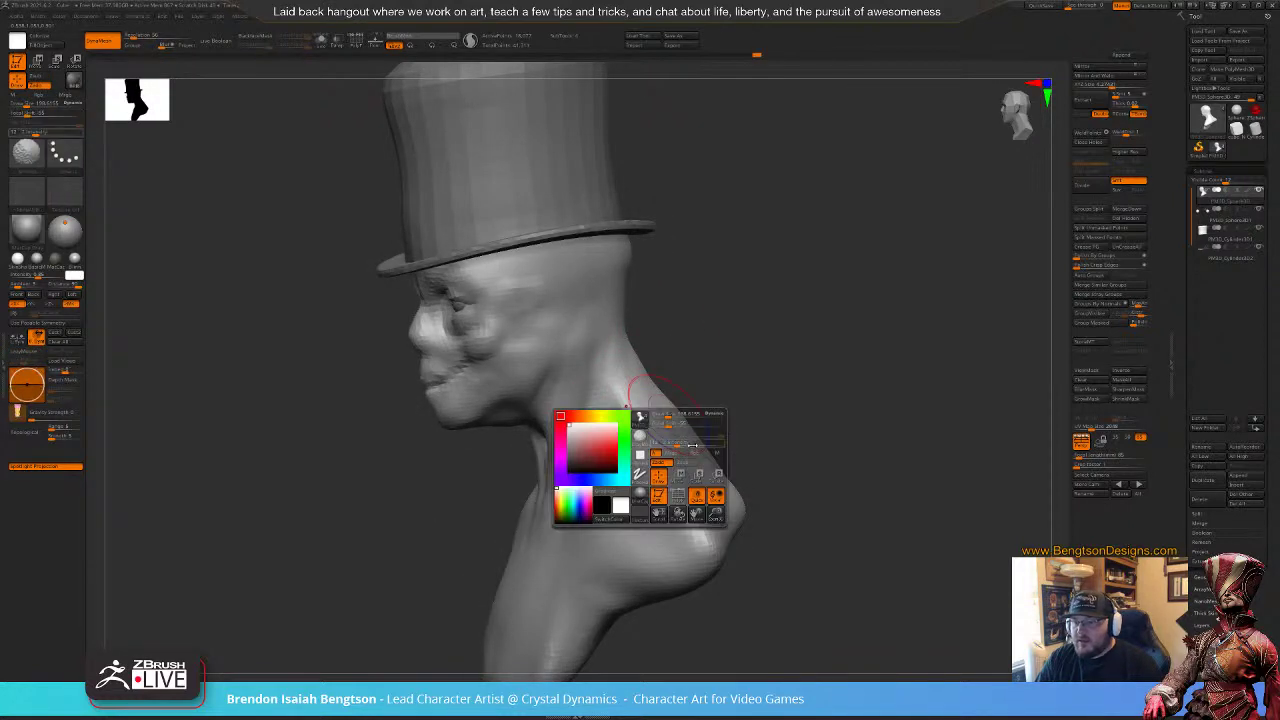
{"action": "mouse_move", "coordinate": [715, 376]}
{"action": "left_mouse_down"}
{"action": "mouse_move", "coordinate": [749, 371]}
{"action": "mouse_move", "coordinate": [751, 358]}
{"action": "mouse_move", "coordinate": [738, 403]}
{"action": "mouse_move", "coordinate": [766, 357]}
{"action": "left_mouse_up"}
{"action": "key", "text": "2"}
{"action": "left_click_drag", "start_coordinate": [678, 350], "coordinate": [614, 352]}
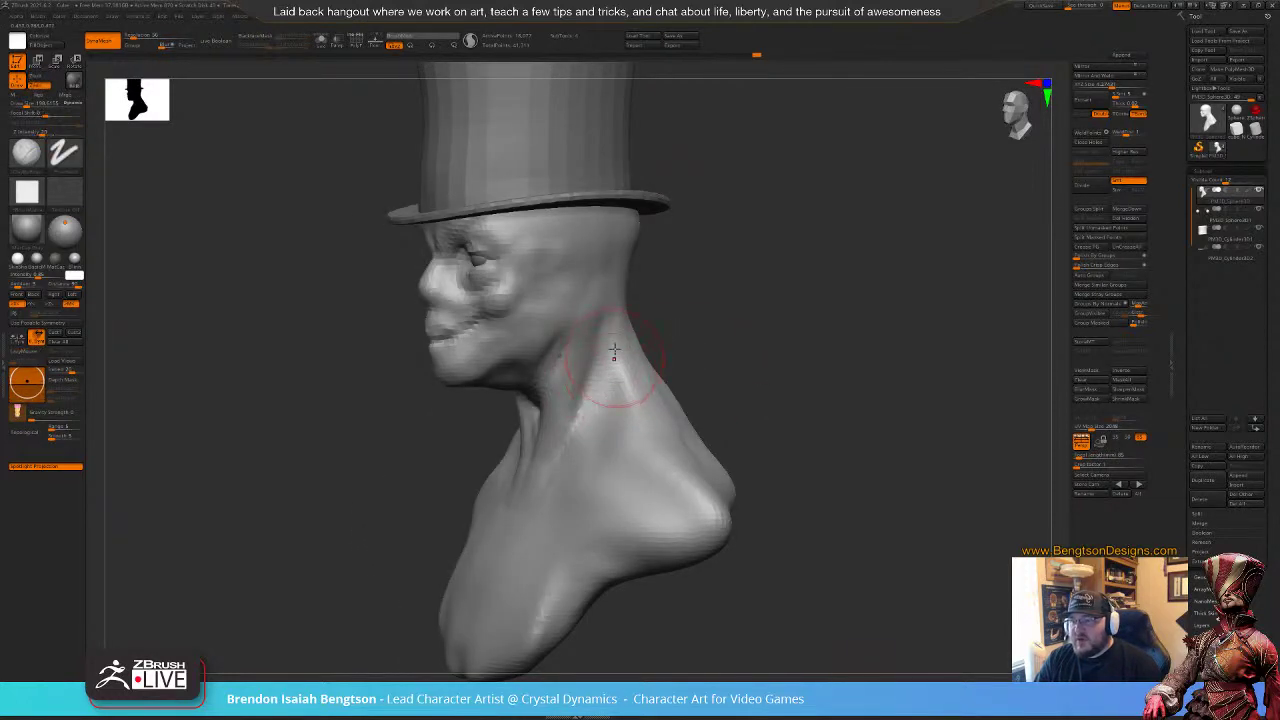
Step: Build up the base of the neck and the collarbone area, smoothing the hollow above the shoulder
{"action": "mouse_move", "coordinate": [807, 378]}
{"action": "left_mouse_down"}
{"action": "mouse_move", "coordinate": [712, 383]}
{"action": "mouse_move", "coordinate": [694, 407]}
{"action": "mouse_move", "coordinate": [717, 408]}
{"action": "left_mouse_up"}
{"action": "left_click_drag", "start_coordinate": [812, 318], "coordinate": [918, 292]}
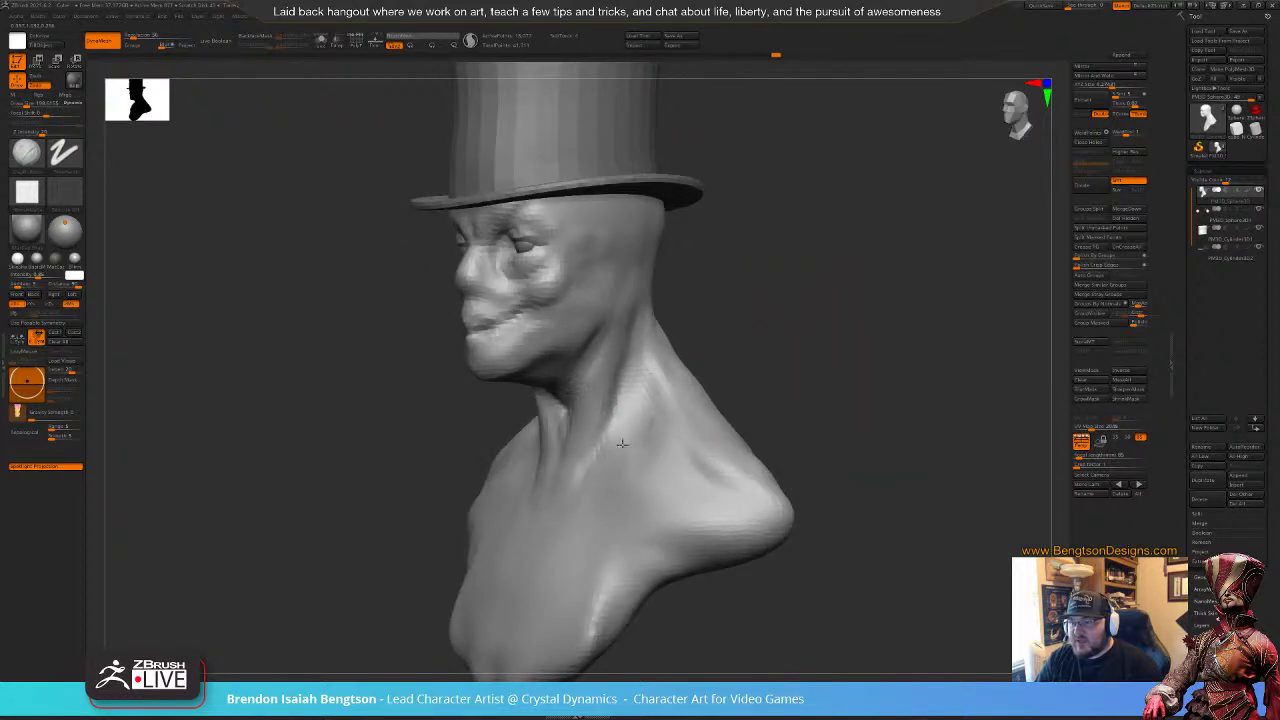
{"action": "mouse_move", "coordinate": [622, 444]}
{"action": "left_mouse_down"}
{"action": "mouse_move", "coordinate": [578, 498]}
{"action": "mouse_move", "coordinate": [677, 474]}
{"action": "mouse_move", "coordinate": [640, 444]}
{"action": "mouse_move", "coordinate": [626, 463]}
{"action": "mouse_move", "coordinate": [658, 456]}
{"action": "mouse_move", "coordinate": [640, 400]}
{"action": "mouse_move", "coordinate": [646, 455]}
{"action": "mouse_move", "coordinate": [650, 390]}
{"action": "mouse_move", "coordinate": [672, 425]}
{"action": "left_mouse_up"}
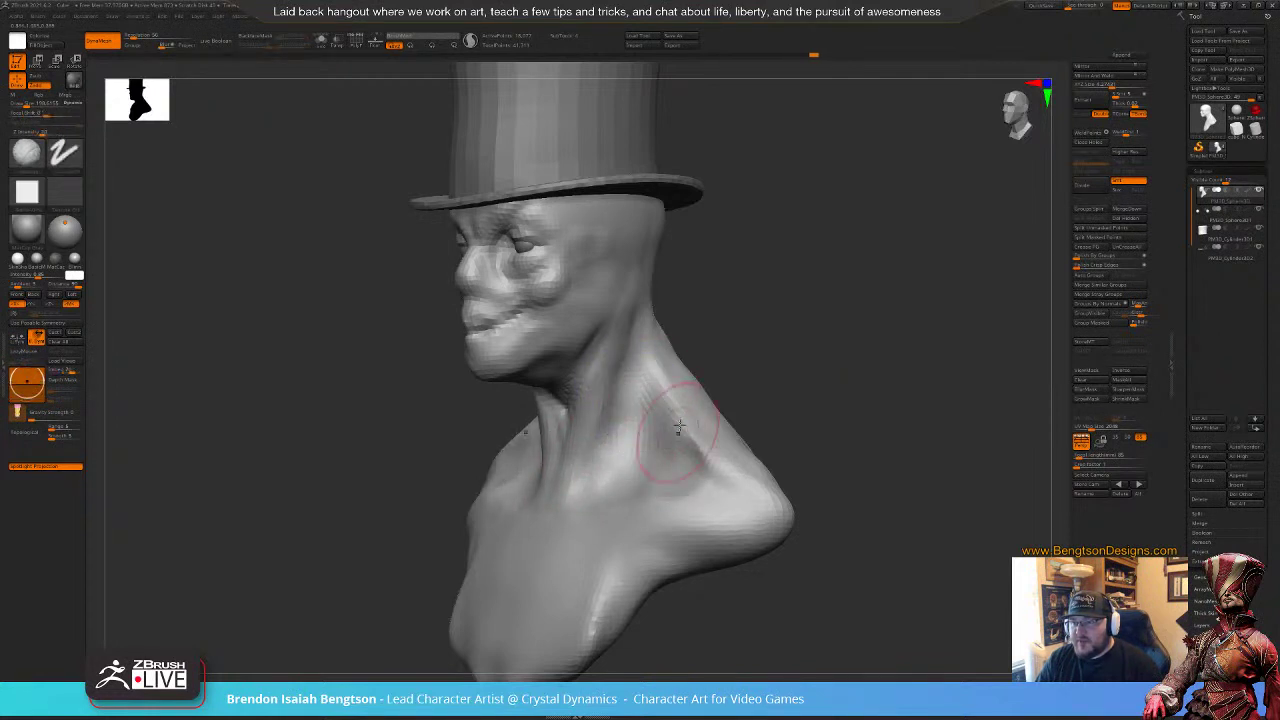
{"action": "mouse_move", "coordinate": [766, 373]}
{"action": "left_mouse_down"}
{"action": "mouse_move", "coordinate": [809, 374]}
{"action": "mouse_move", "coordinate": [764, 371]}
{"action": "left_mouse_up"}
{"action": "left_click_drag", "start_coordinate": [700, 440], "coordinate": [711, 466], "text": "shift"}
{"action": "left_click_drag", "start_coordinate": [752, 368], "coordinate": [795, 368]}
{"action": "left_click_drag", "start_coordinate": [614, 372], "coordinate": [605, 401]}
{"action": "mouse_move", "coordinate": [621, 348]}
{"action": "left_mouse_down"}
{"action": "mouse_move", "coordinate": [594, 486]}
{"action": "mouse_move", "coordinate": [582, 485]}
{"action": "left_mouse_up"}
{"action": "mouse_move", "coordinate": [771, 361]}
{"action": "left_mouse_down"}
{"action": "mouse_move", "coordinate": [730, 365]}
{"action": "mouse_move", "coordinate": [746, 366]}
{"action": "left_mouse_up"}
{"action": "left_click_drag", "start_coordinate": [640, 376], "coordinate": [618, 380]}
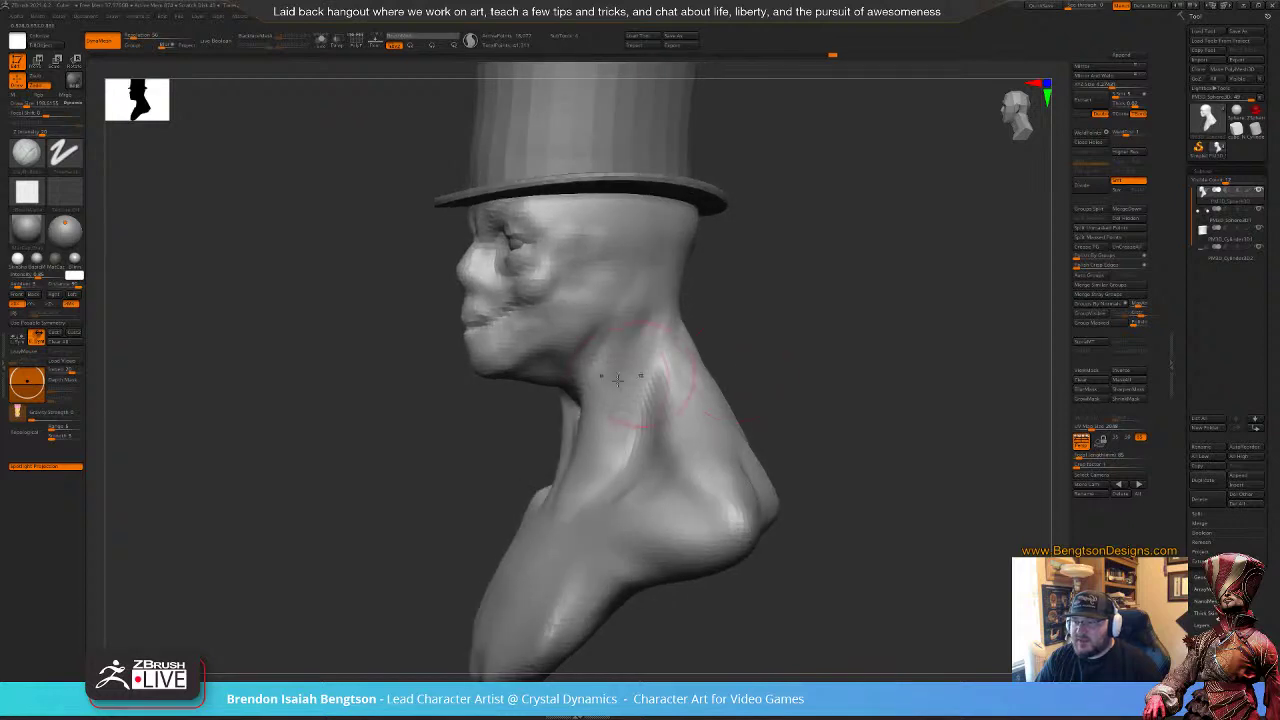
Step: Switch to the Move Topological brush and refine the outline of the cheeks at the sides of the face
{"action": "mouse_move", "coordinate": [787, 336]}
{"action": "left_mouse_down", "text": "alt"}
{"action": "mouse_move", "coordinate": [831, 317]}
{"action": "mouse_move", "coordinate": [849, 343]}
{"action": "mouse_move", "coordinate": [792, 372]}
{"action": "mouse_move", "coordinate": [774, 347]}
{"action": "mouse_move", "coordinate": [789, 327]}
{"action": "left_mouse_up", "text": "alt"}
{"action": "key", "text": "b"}
{"action": "key", "text": "d"}
{"action": "key", "text": "s"}
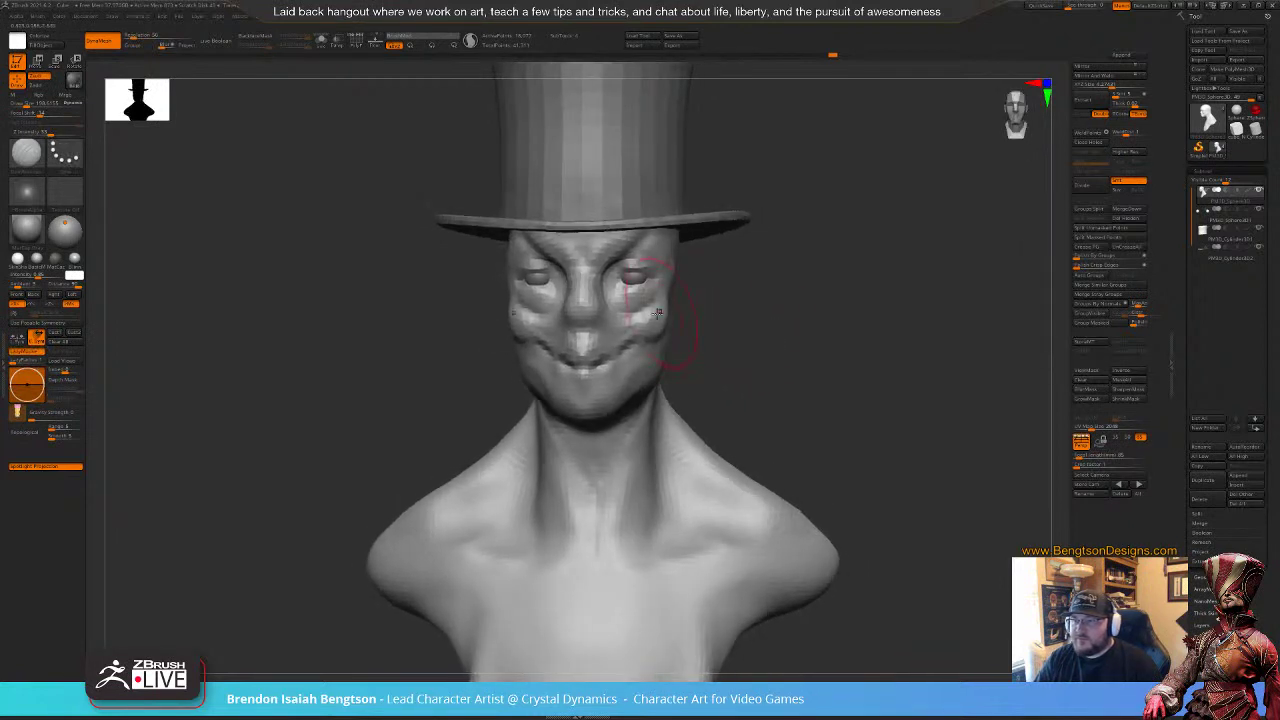
{"action": "key", "text": "space"}
{"action": "left_click_drag", "start_coordinate": [663, 297], "coordinate": [636, 315]}
{"action": "key", "text": "b"}
{"action": "key", "text": "m"}
{"action": "key", "text": "t"}
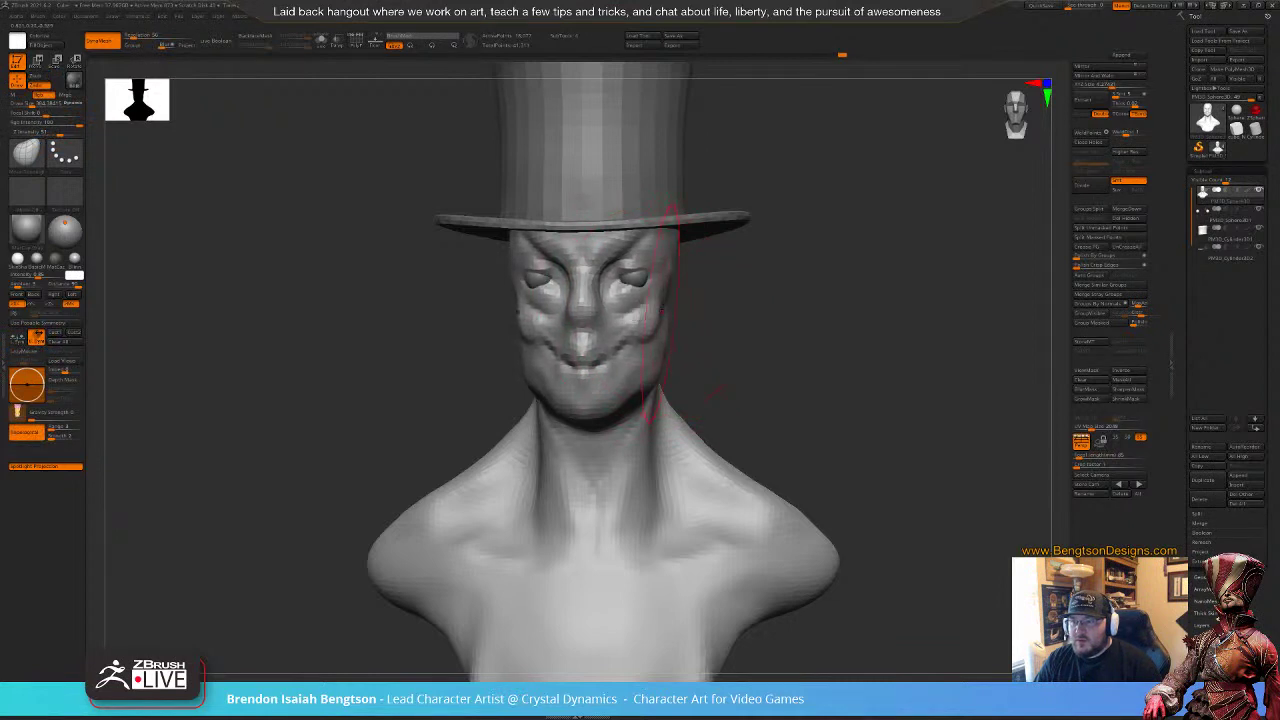
{"action": "left_click_drag", "start_coordinate": [745, 304], "coordinate": [682, 307]}
Step: Isolate the bust and reshape the sides of the skull from above with a resized Move Topological brush
{"action": "key", "text": "alt+s"}
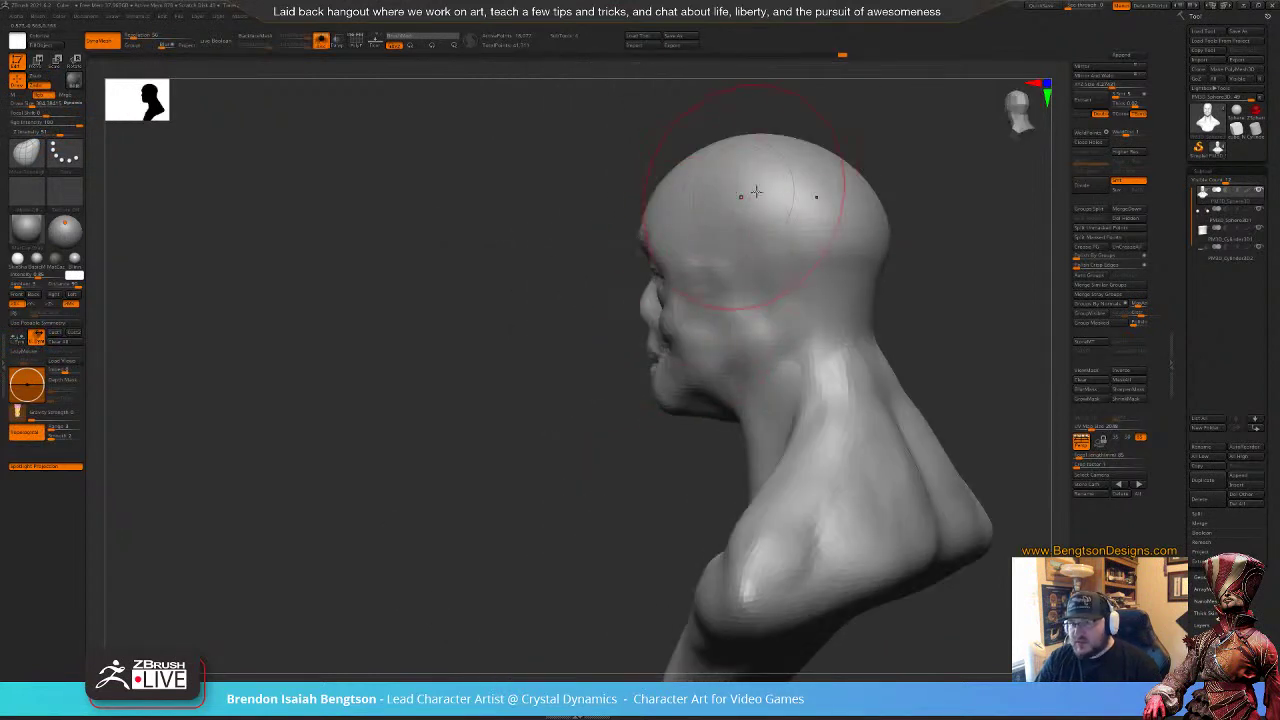
{"action": "mouse_move", "coordinate": [943, 287]}
{"action": "left_mouse_down", "text": "alt"}
{"action": "mouse_move", "coordinate": [823, 264]}
{"action": "mouse_move", "coordinate": [871, 231]}
{"action": "mouse_move", "coordinate": [909, 233]}
{"action": "left_mouse_up", "text": "alt"}
{"action": "mouse_move", "coordinate": [748, 354]}
{"action": "left_mouse_down"}
{"action": "mouse_move", "coordinate": [779, 354]}
{"action": "mouse_move", "coordinate": [726, 345]}
{"action": "mouse_move", "coordinate": [731, 312]}
{"action": "mouse_move", "coordinate": [720, 340]}
{"action": "mouse_move", "coordinate": [731, 322]}
{"action": "mouse_move", "coordinate": [721, 298]}
{"action": "mouse_move", "coordinate": [711, 540]}
{"action": "left_mouse_up"}
{"action": "key", "text": "space"}
{"action": "left_click_drag", "start_coordinate": [519, 348], "coordinate": [513, 348]}
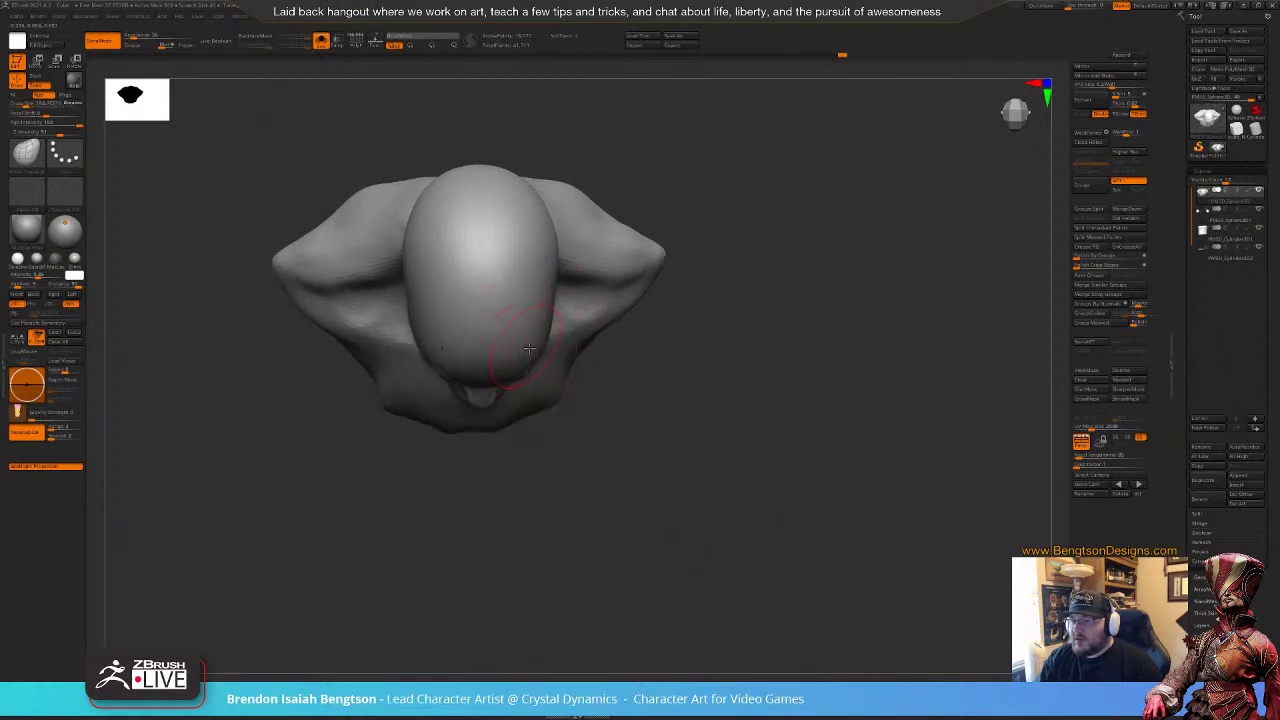
{"action": "key", "text": "space"}
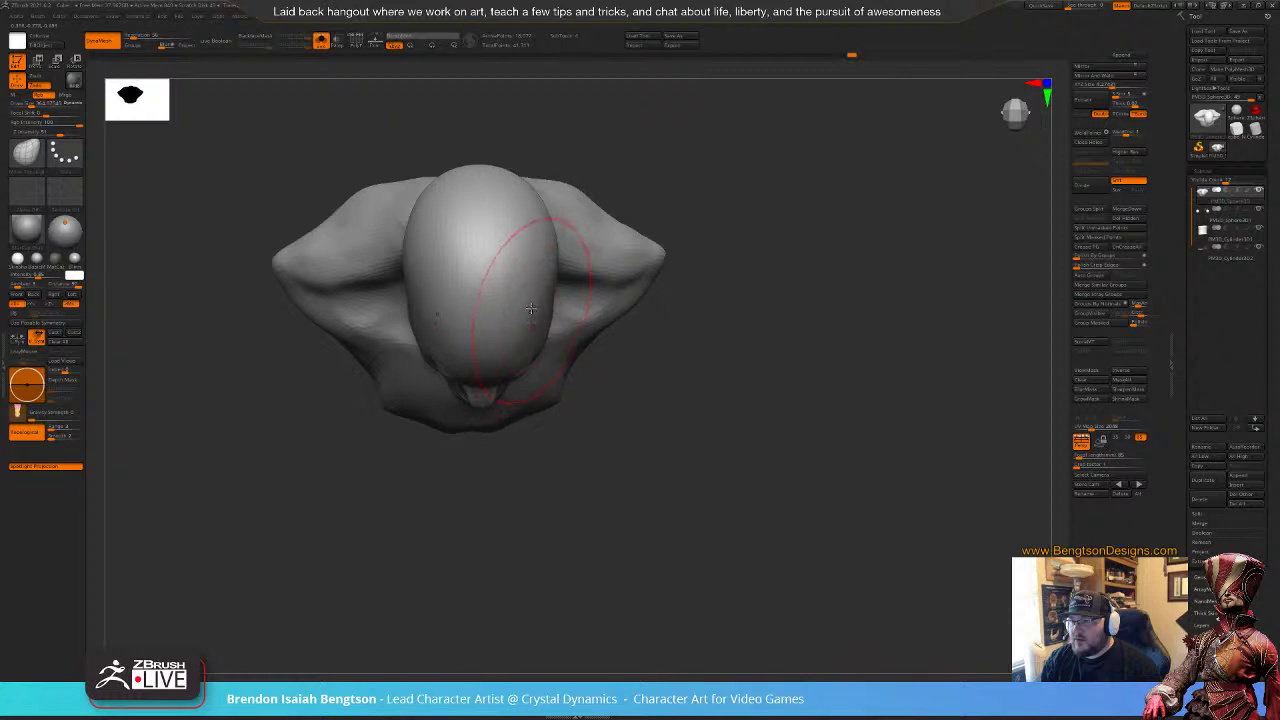
{"action": "left_click_drag", "start_coordinate": [532, 308], "coordinate": [528, 295]}
Step: Reshape the cheeks beside the nose from below and smooth away the grinning mouth into a plain surface
{"action": "left_click_drag", "start_coordinate": [670, 426], "coordinate": [655, 293]}
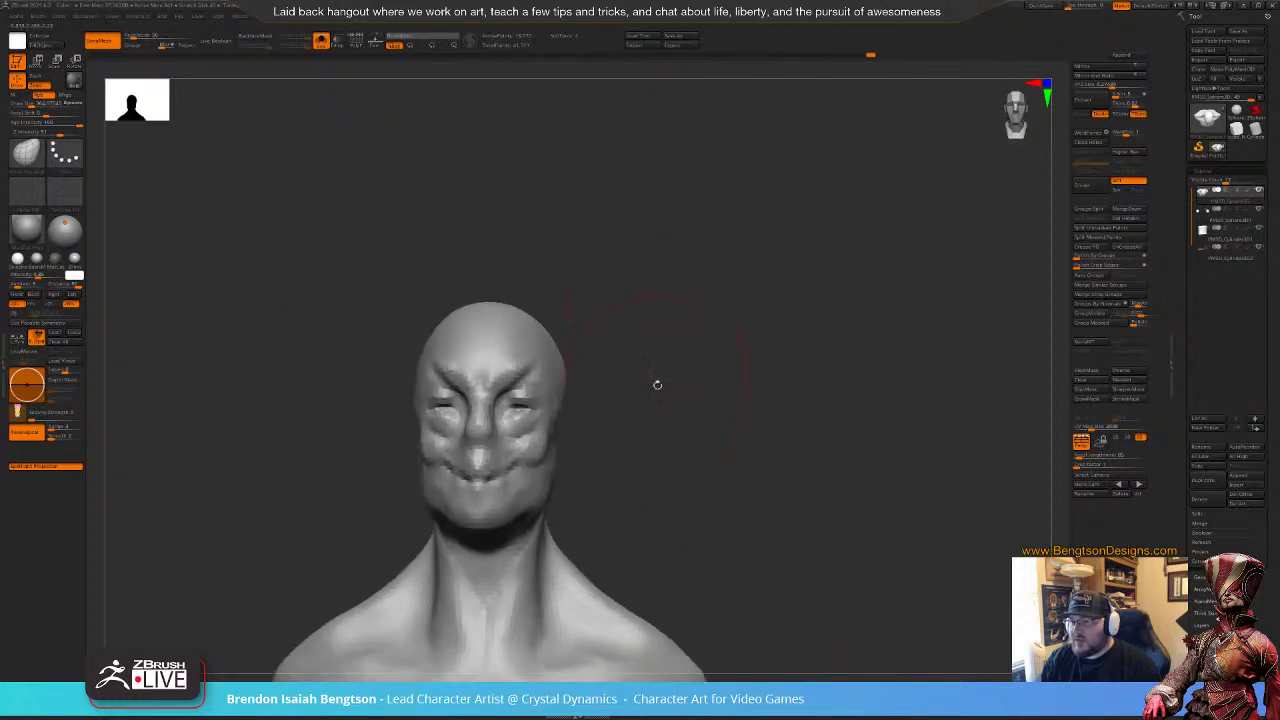
{"action": "mouse_move", "coordinate": [657, 385]}
{"action": "left_mouse_down"}
{"action": "mouse_move", "coordinate": [659, 272]}
{"action": "mouse_move", "coordinate": [712, 345]}
{"action": "left_mouse_up"}
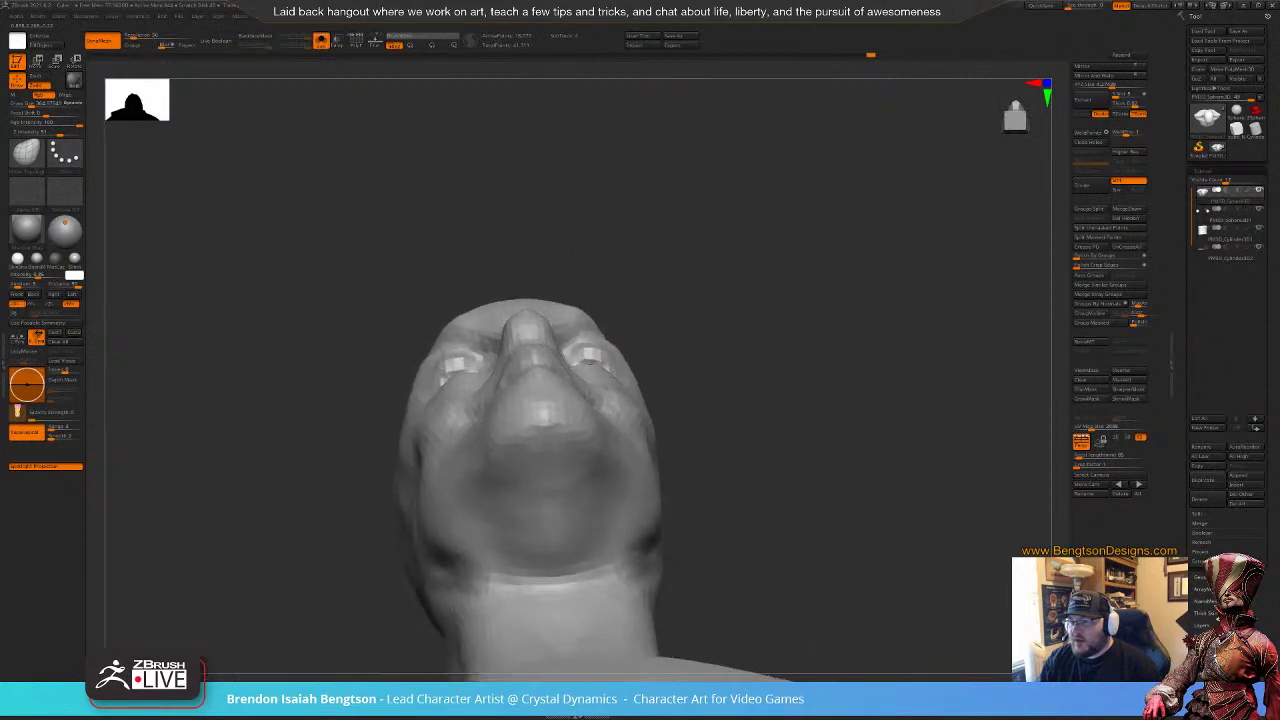
{"action": "key", "text": "space"}
{"action": "mouse_move", "coordinate": [486, 410]}
{"action": "left_mouse_down"}
{"action": "mouse_move", "coordinate": [441, 397]}
{"action": "mouse_move", "coordinate": [482, 394]}
{"action": "left_mouse_up"}
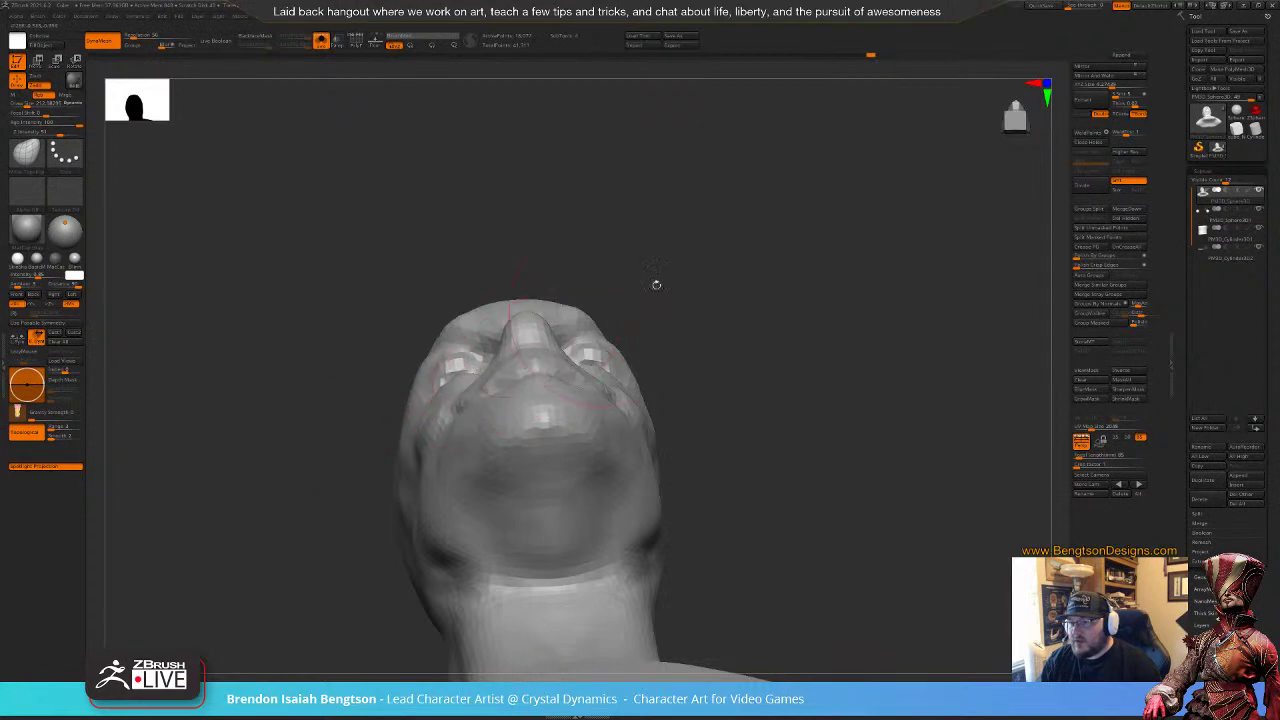
{"action": "mouse_move", "coordinate": [656, 285]}
{"action": "left_mouse_down"}
{"action": "mouse_move", "coordinate": [766, 346]}
{"action": "mouse_move", "coordinate": [805, 291]}
{"action": "mouse_move", "coordinate": [734, 303]}
{"action": "left_mouse_up"}
{"action": "left_click_drag", "start_coordinate": [606, 320], "coordinate": [544, 388], "text": "shift"}
{"action": "mouse_move", "coordinate": [524, 438]}
{"action": "left_mouse_down", "text": "alt"}
{"action": "mouse_move", "coordinate": [494, 468]}
{"action": "mouse_move", "coordinate": [606, 465]}
{"action": "mouse_move", "coordinate": [532, 463]}
{"action": "left_mouse_up", "text": "alt"}
Step: Resize the Move Topological brush and pull the side of the cheekbone outward
{"action": "left_click_drag", "start_coordinate": [668, 216], "coordinate": [662, 291], "text": "alt"}
{"action": "left_click_drag", "start_coordinate": [662, 291], "coordinate": [634, 291]}
{"action": "key", "text": "space"}
{"action": "left_click_drag", "start_coordinate": [584, 330], "coordinate": [612, 328]}
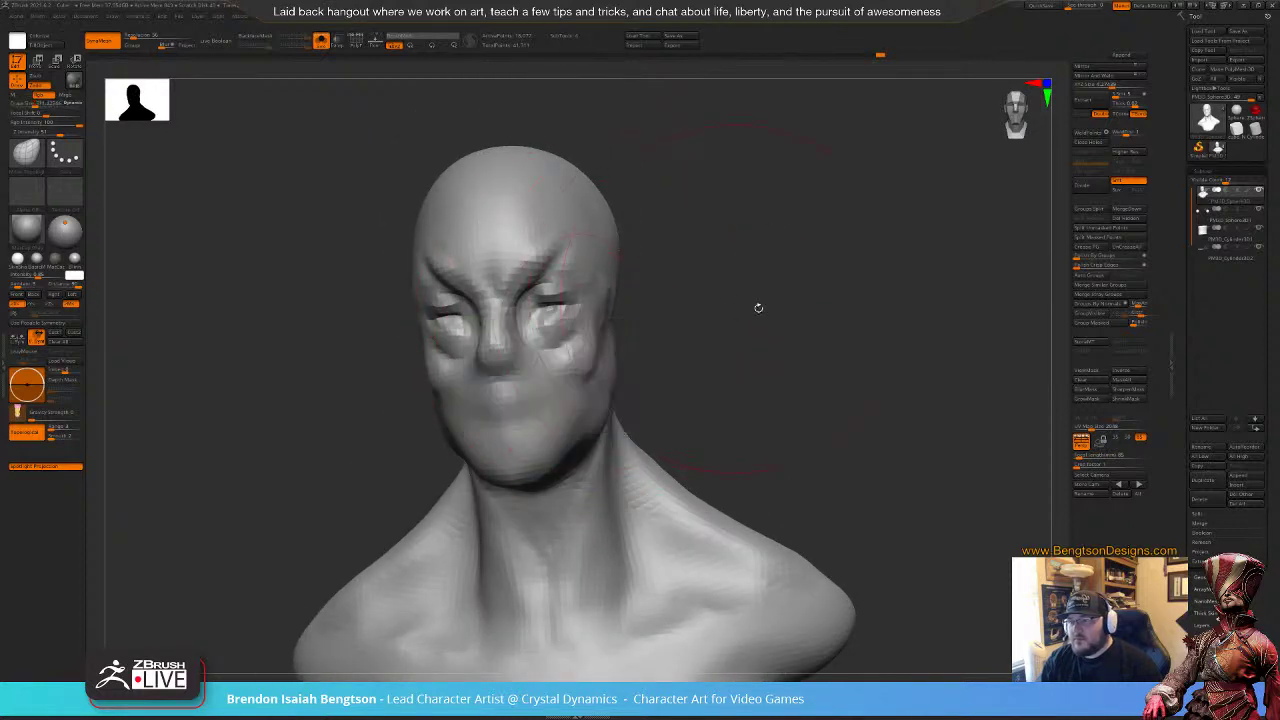
Step: Narrow the upper sides of the skull from behind and show the hat and eyes again
{"action": "left_click_drag", "start_coordinate": [758, 307], "coordinate": [520, 327]}
{"action": "key", "text": "space"}
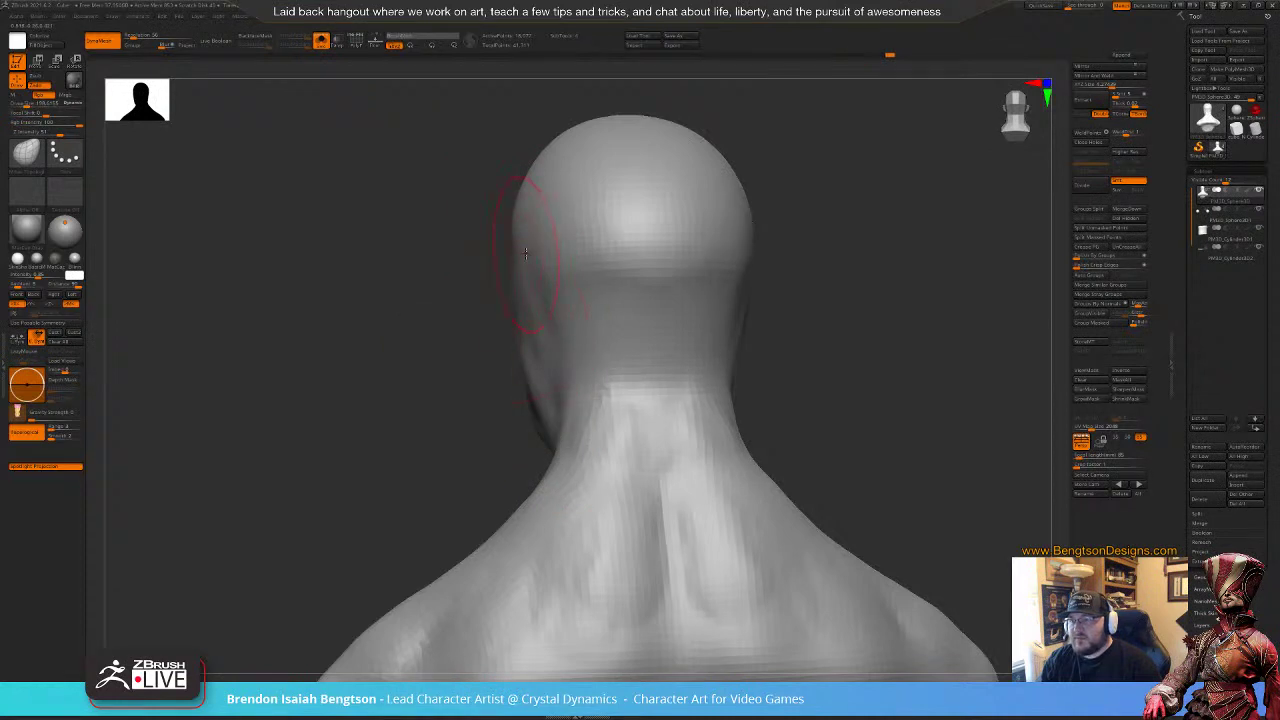
{"action": "key", "text": "space"}
{"action": "mouse_move", "coordinate": [525, 255]}
{"action": "left_mouse_down"}
{"action": "mouse_move", "coordinate": [530, 222]}
{"action": "mouse_move", "coordinate": [542, 226]}
{"action": "left_mouse_up"}
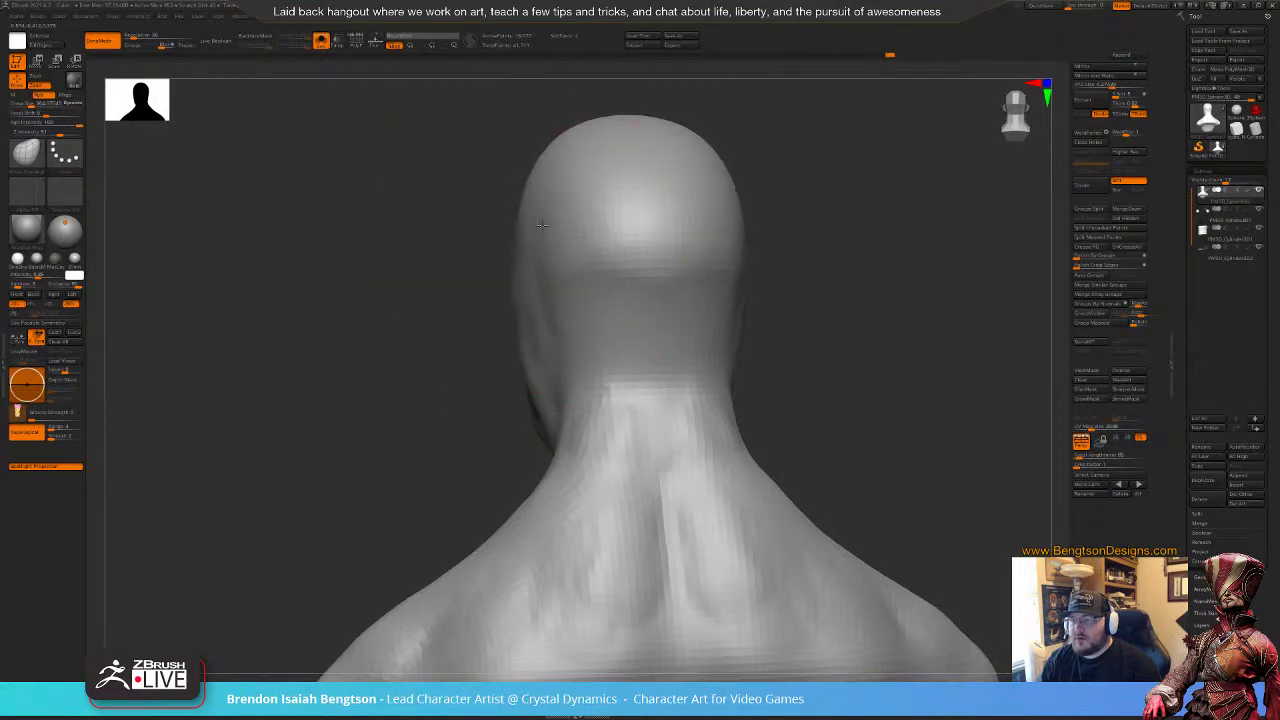
{"action": "left_click_drag", "start_coordinate": [412, 358], "coordinate": [528, 366]}
{"action": "mouse_move", "coordinate": [692, 326]}
{"action": "left_mouse_down", "text": "alt"}
{"action": "mouse_move", "coordinate": [806, 312]}
{"action": "mouse_move", "coordinate": [777, 310]}
{"action": "left_mouse_up", "text": "alt"}
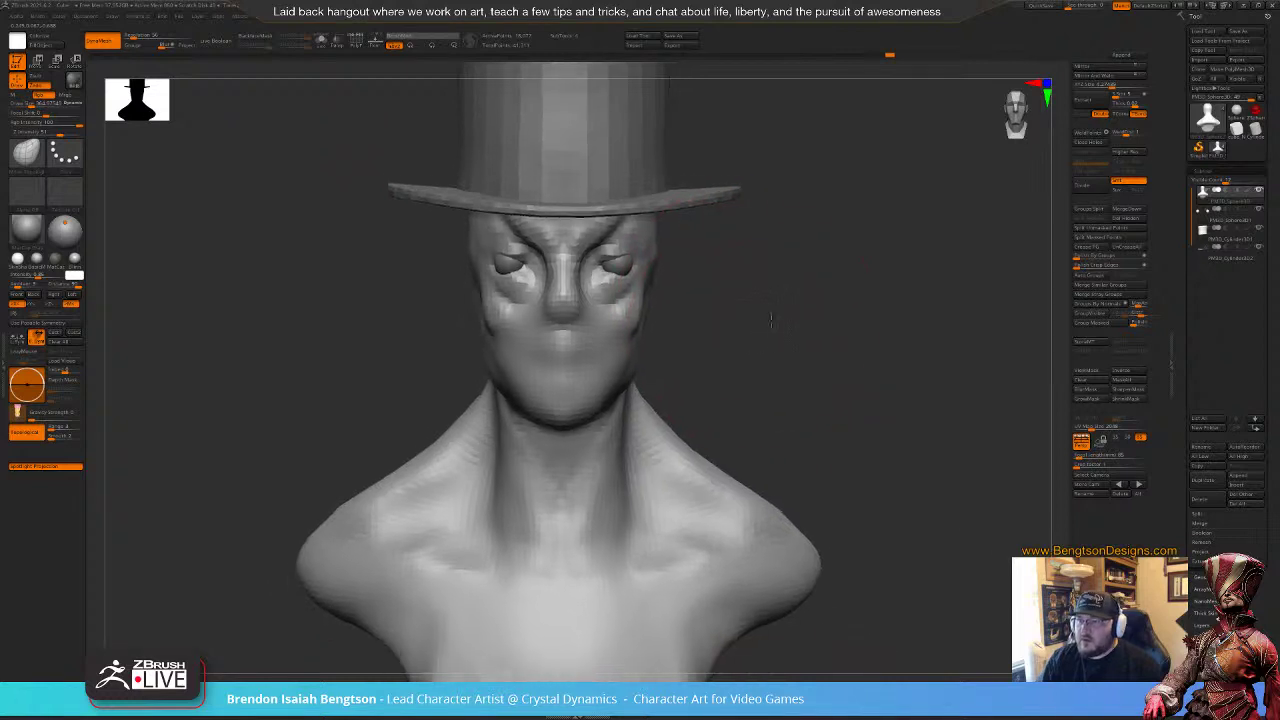
Step: Select the eyeballs and nudge them slightly back into the sockets, checking the placement in profile
{"action": "left_click", "coordinate": [614, 268], "text": "alt"}
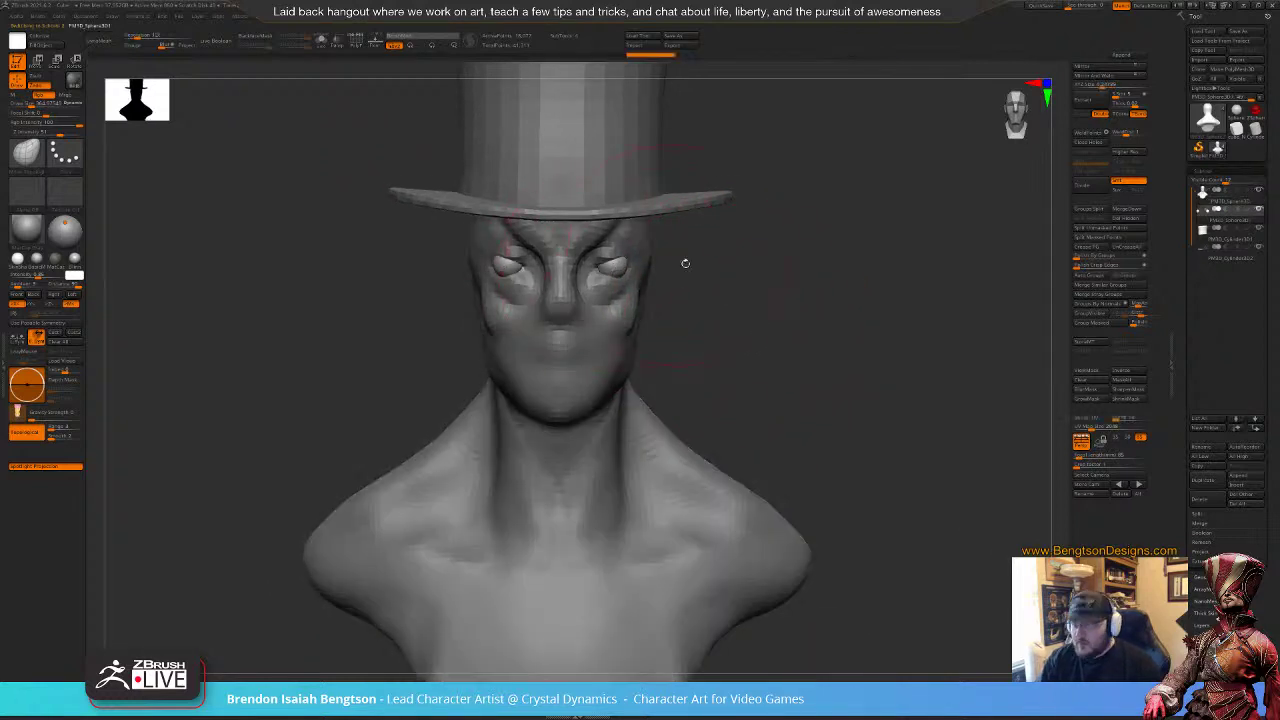
{"action": "key", "text": "w"}
{"action": "left_click_drag", "start_coordinate": [449, 262], "coordinate": [454, 262]}
{"action": "key", "text": "q"}
{"action": "left_click_drag", "start_coordinate": [766, 309], "coordinate": [715, 308]}
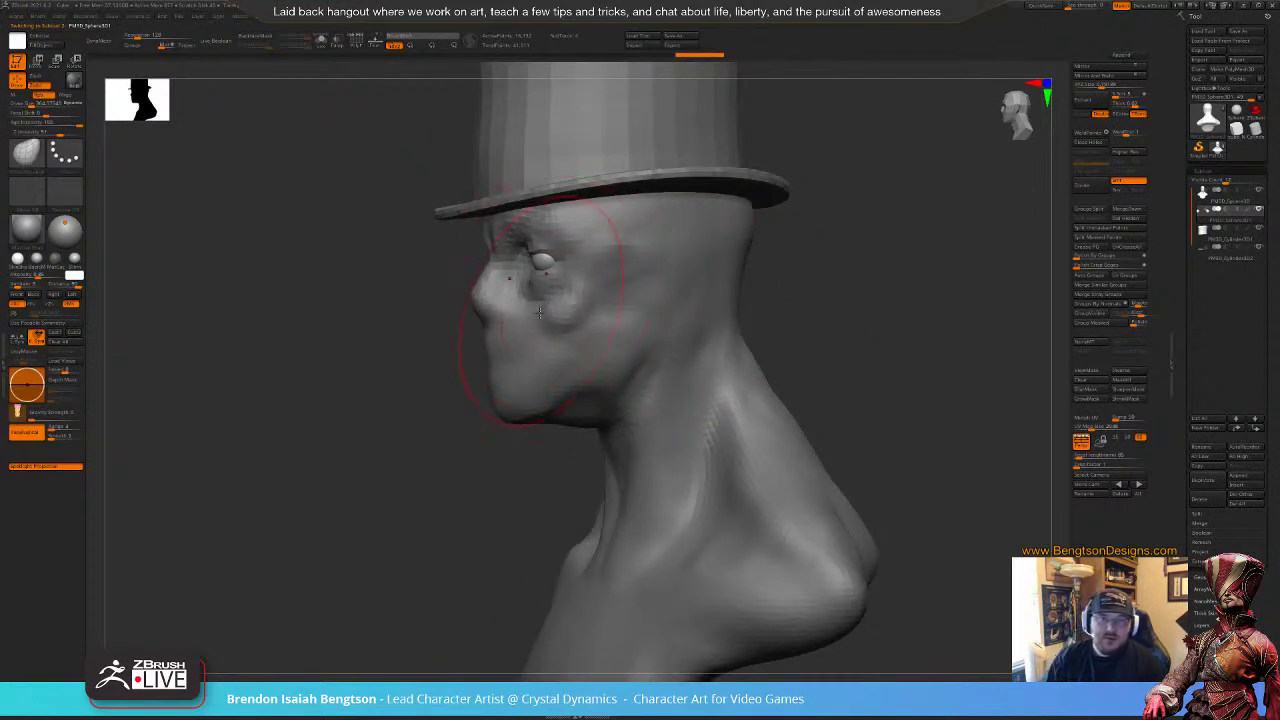
{"action": "mouse_move", "coordinate": [851, 311]}
{"action": "left_mouse_down"}
{"action": "mouse_move", "coordinate": [880, 311]}
{"action": "mouse_move", "coordinate": [832, 306]}
{"action": "left_mouse_up"}
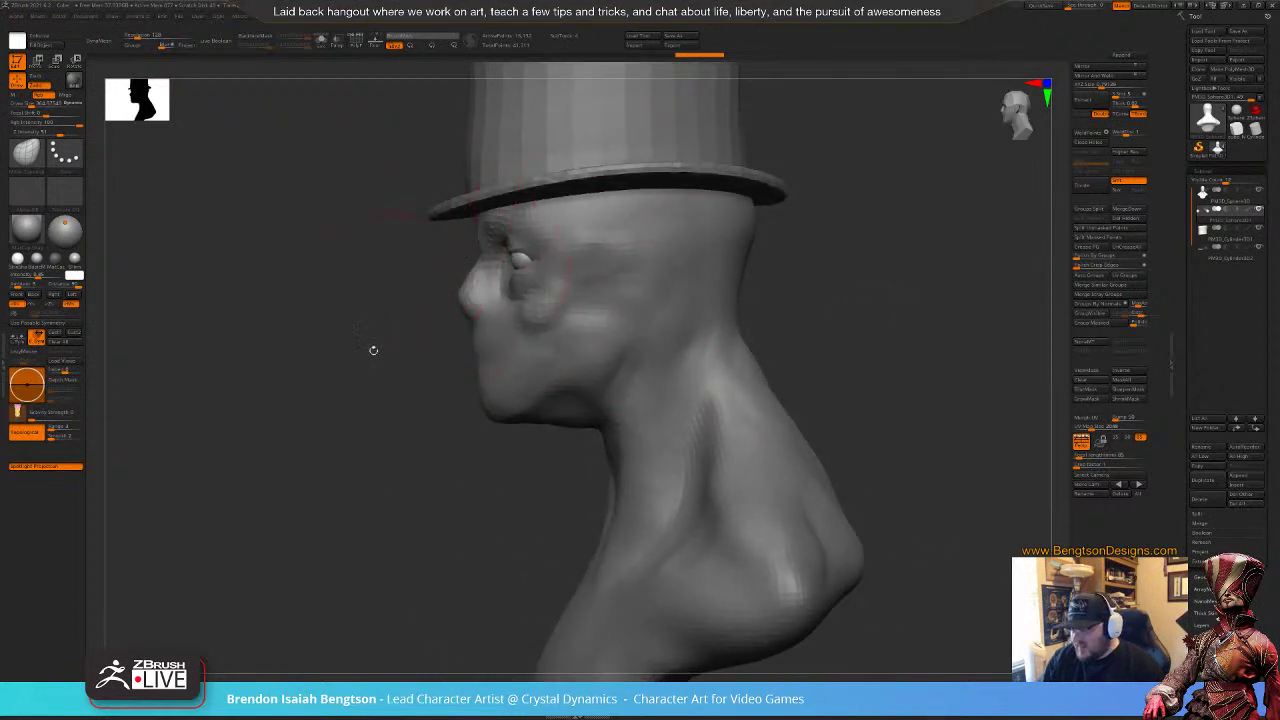
{"action": "left_click_drag", "start_coordinate": [359, 360], "coordinate": [357, 350]}
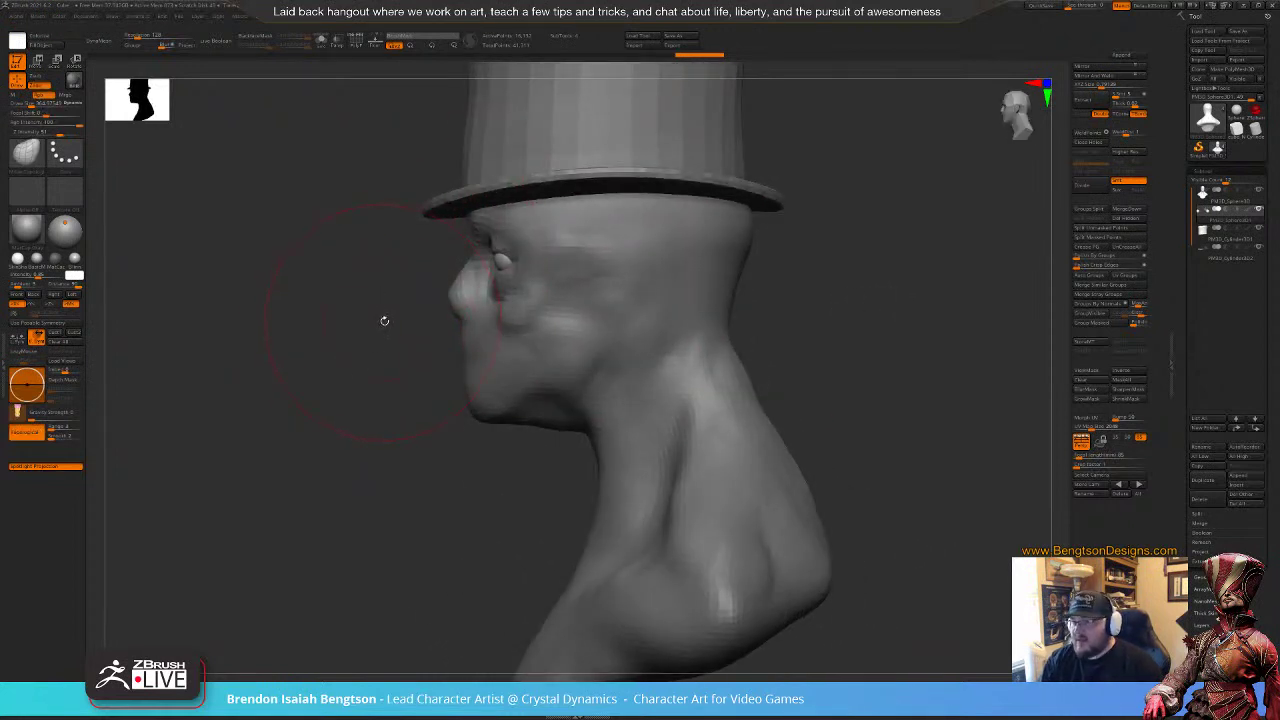
{"action": "key", "text": "w"}
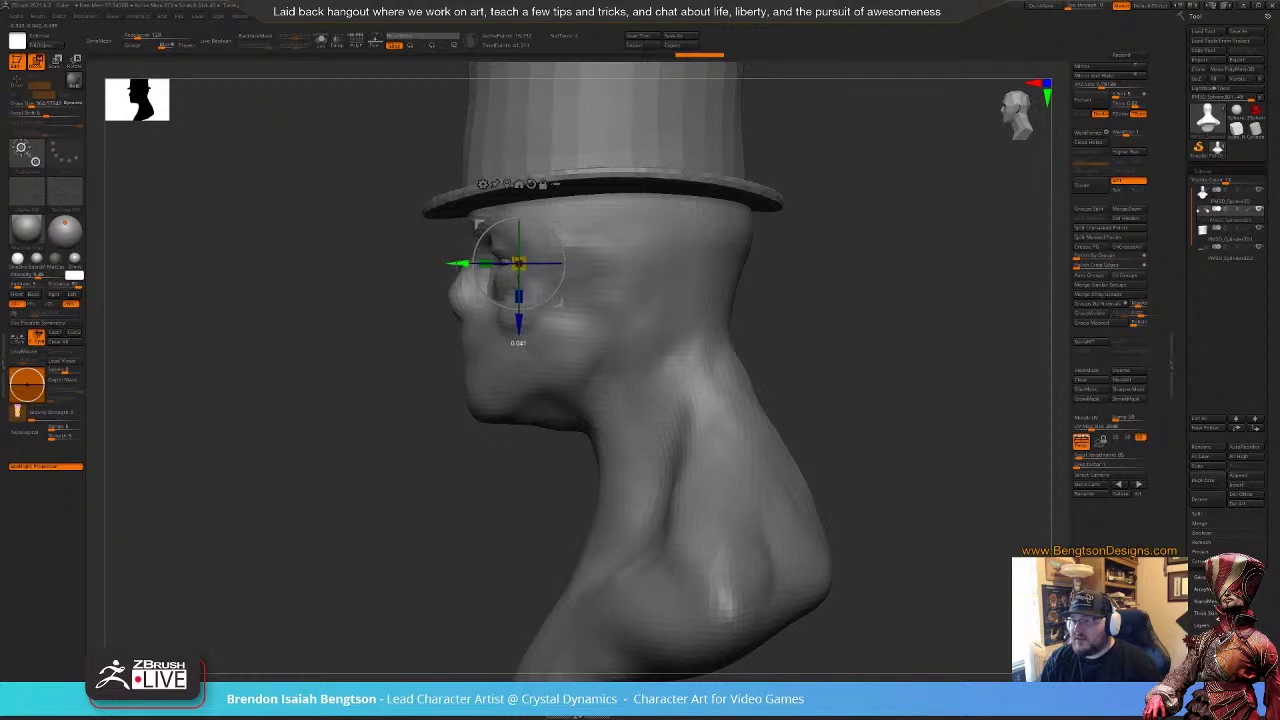
{"action": "left_click_drag", "start_coordinate": [455, 266], "coordinate": [457, 266]}
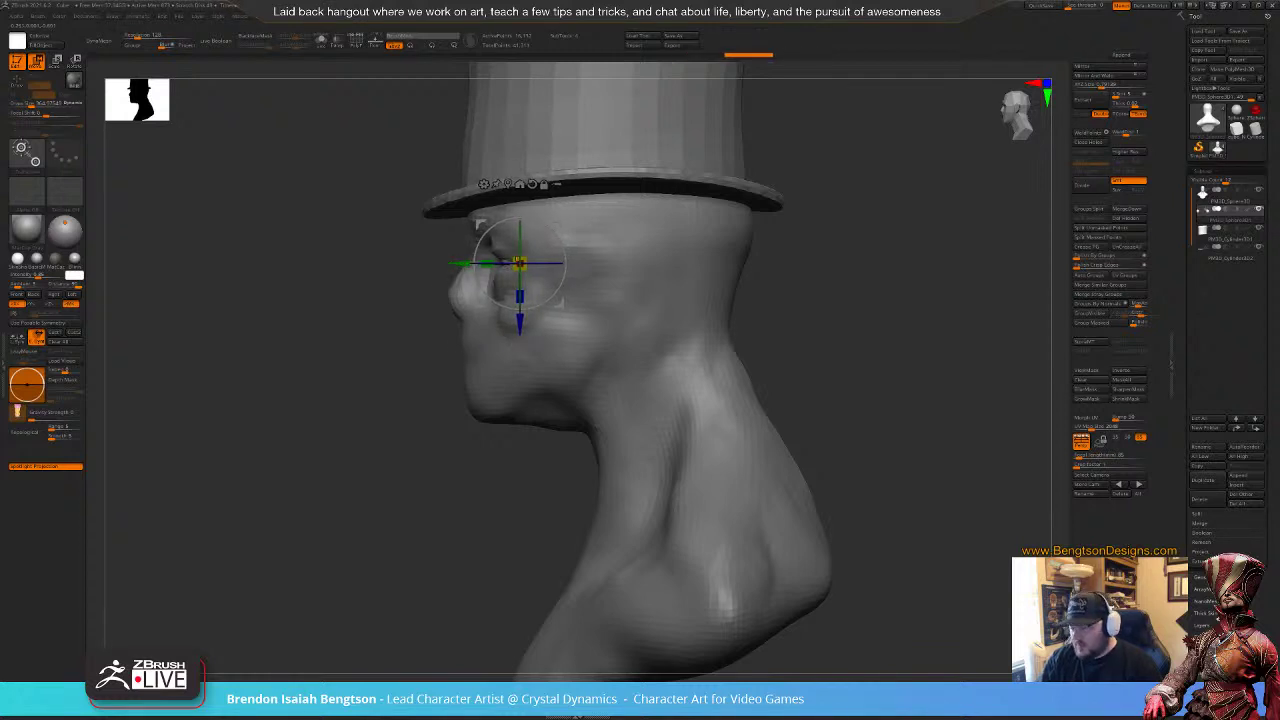
{"action": "key", "text": "q"}
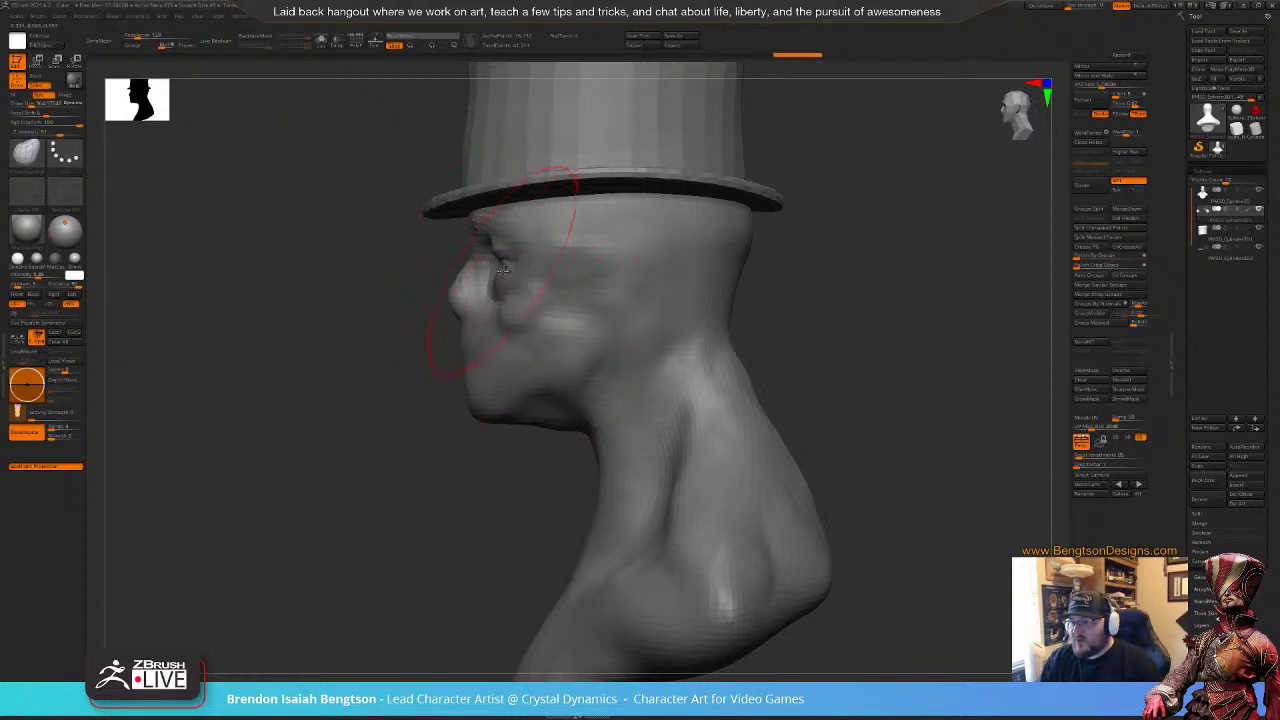
{"action": "key", "text": "ctrl+z"}
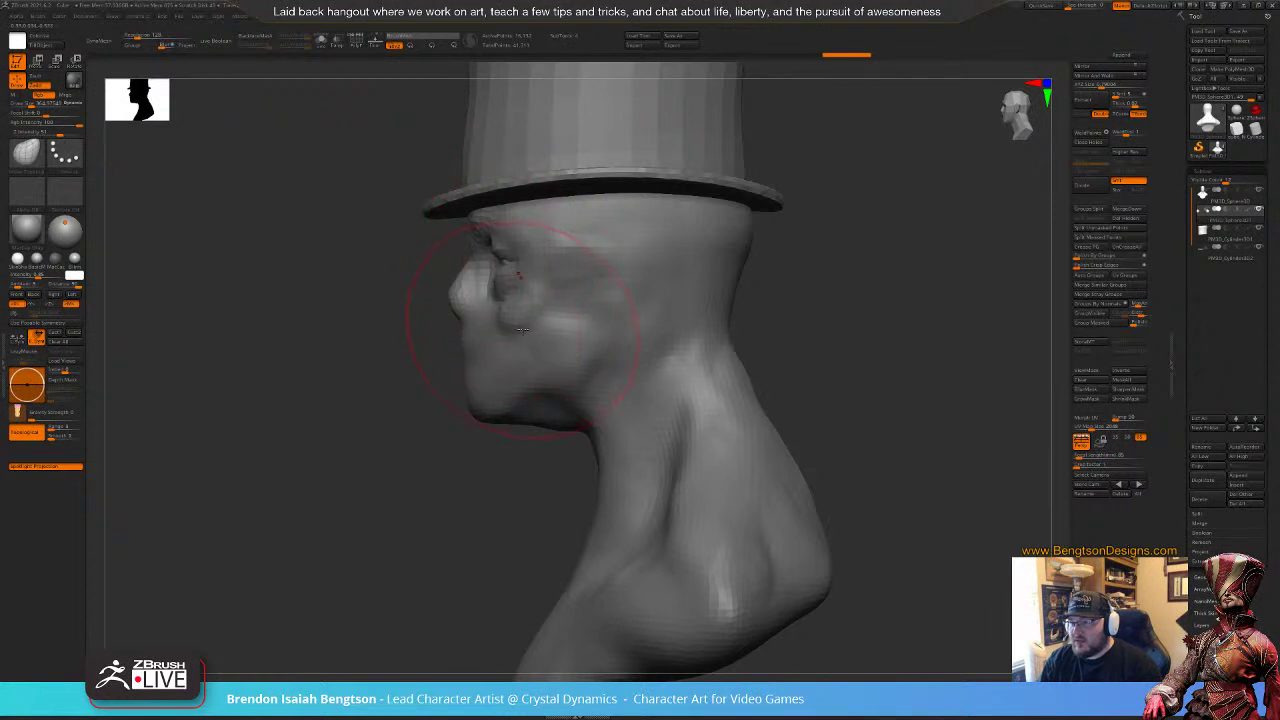
Step: Make the bust active again and reshape the outer eye socket and brow in profile with Move Topological
{"action": "left_click", "coordinate": [509, 304], "text": "alt"}
{"action": "left_click_drag", "start_coordinate": [513, 263], "coordinate": [520, 262]}
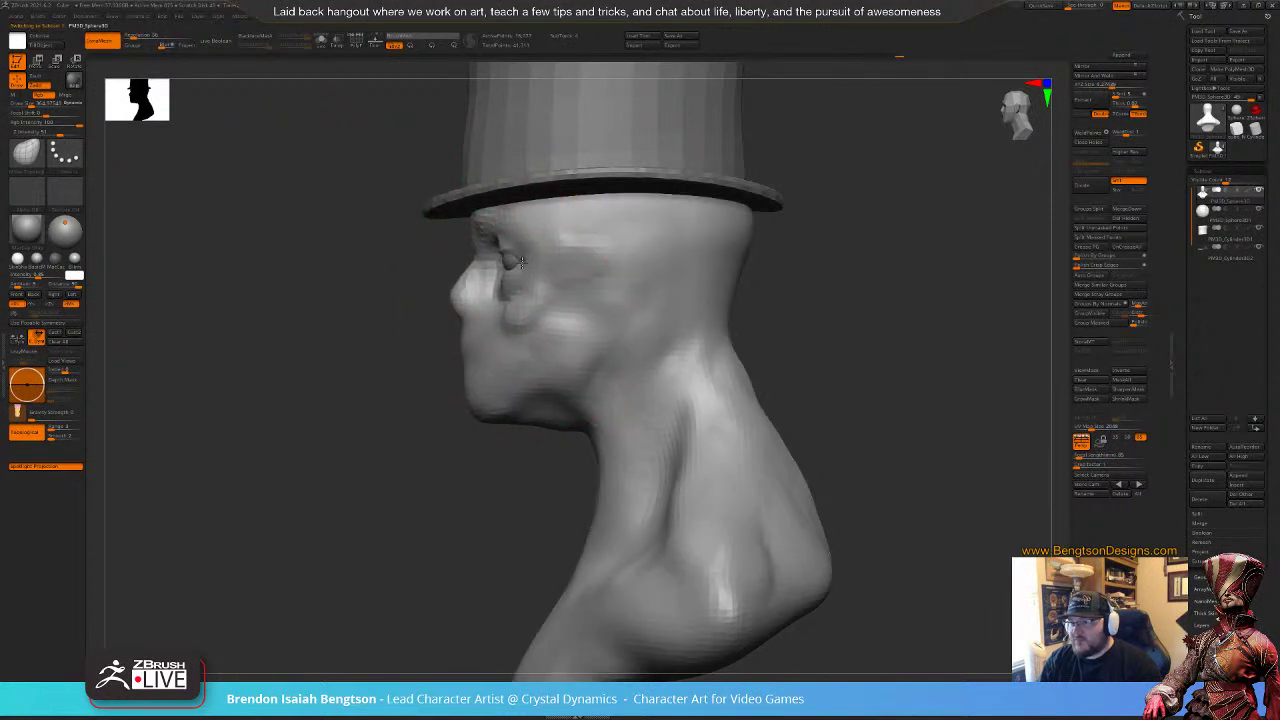
{"action": "left_click_drag", "start_coordinate": [401, 410], "coordinate": [785, 408]}
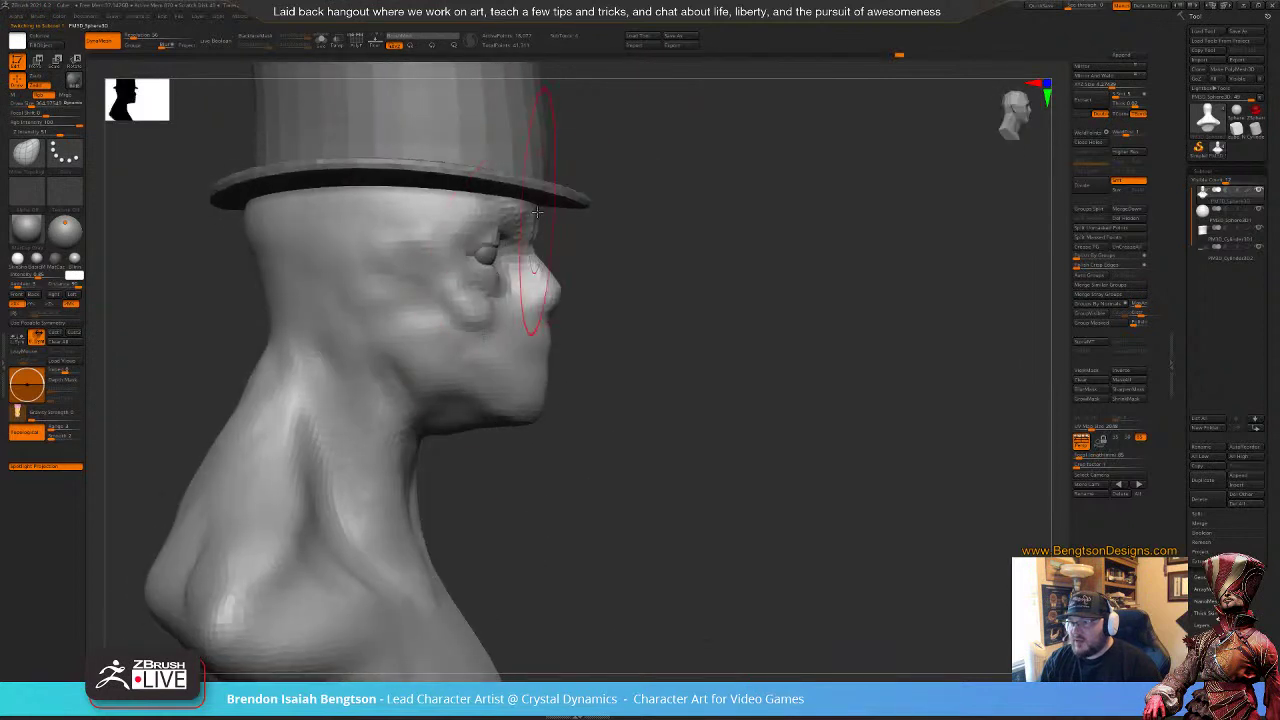
{"action": "left_click_drag", "start_coordinate": [536, 209], "coordinate": [551, 204]}
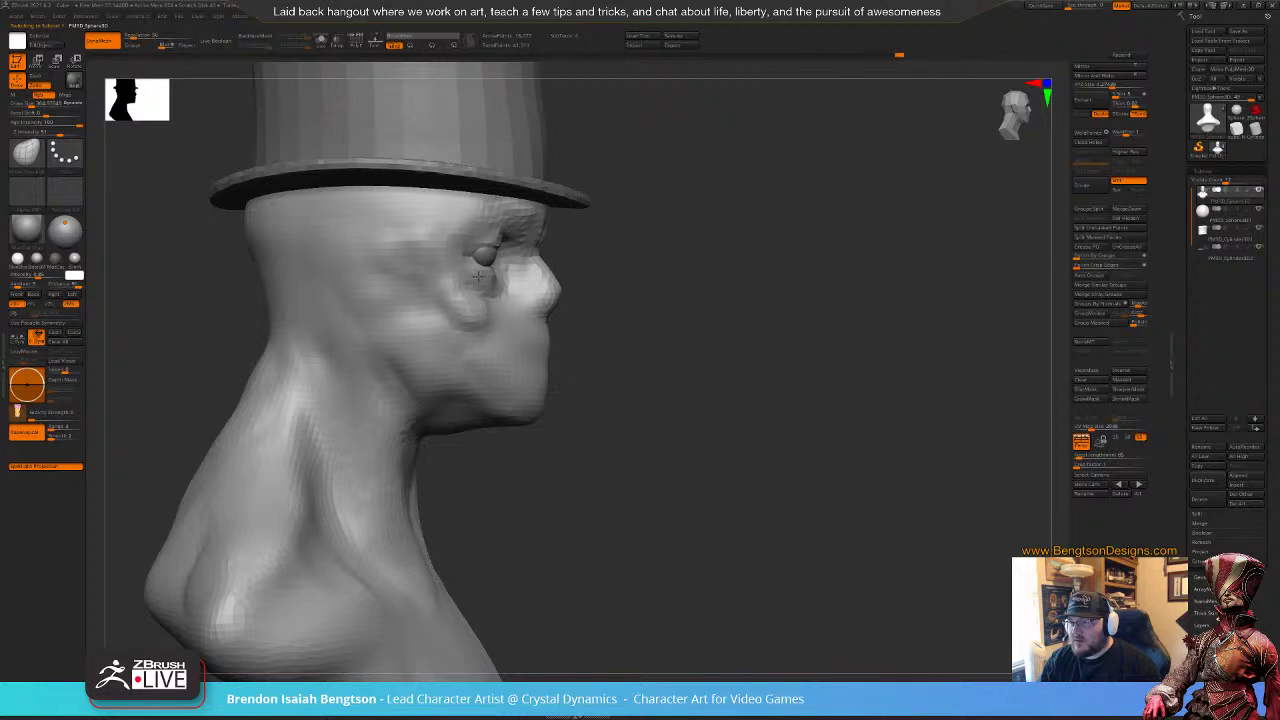
Step: Resize the brush, pull the chin forward and down, and adjust the mouth profile
{"action": "key", "text": "space"}
{"action": "left_click_drag", "start_coordinate": [531, 407], "coordinate": [545, 424]}
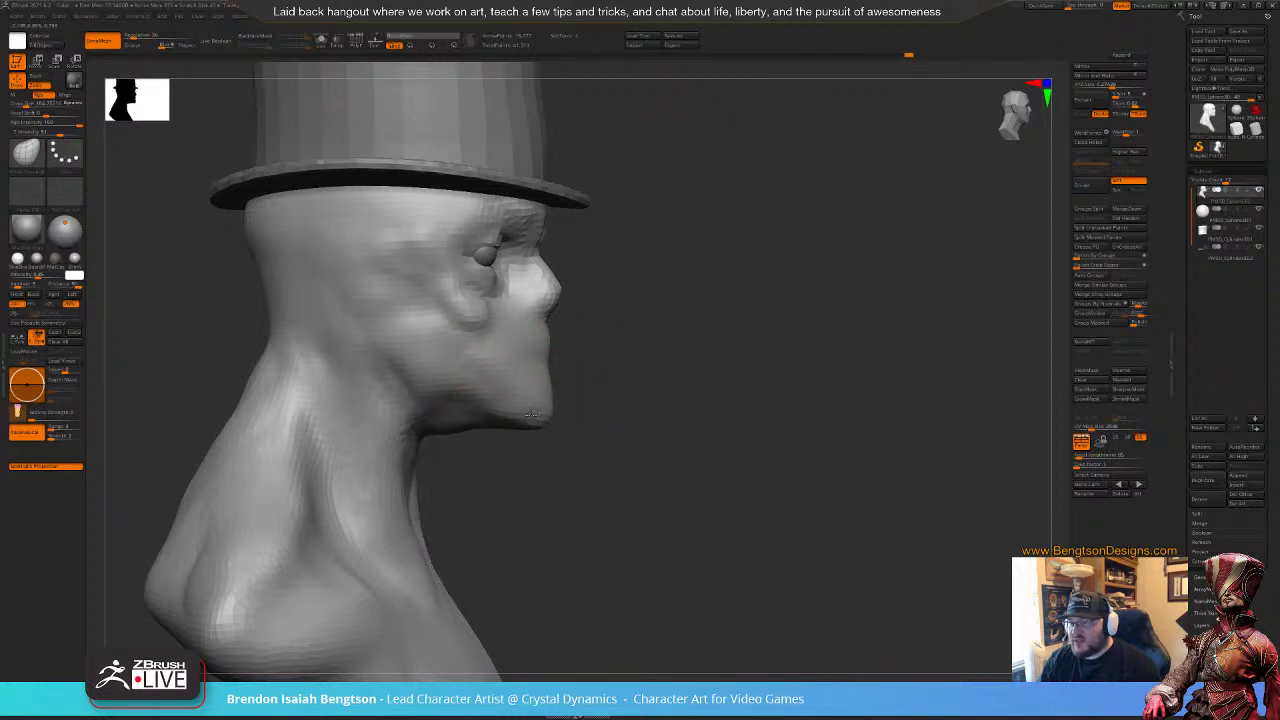
{"action": "left_click_drag", "start_coordinate": [546, 371], "coordinate": [541, 367]}
{"action": "mouse_move", "coordinate": [745, 419]}
{"action": "left_mouse_down"}
{"action": "mouse_move", "coordinate": [680, 425]}
{"action": "mouse_move", "coordinate": [704, 420]}
{"action": "left_mouse_up"}
{"action": "key", "text": "b"}
{"action": "key", "text": "d"}
{"action": "key", "text": "s"}
{"action": "key", "text": "space"}
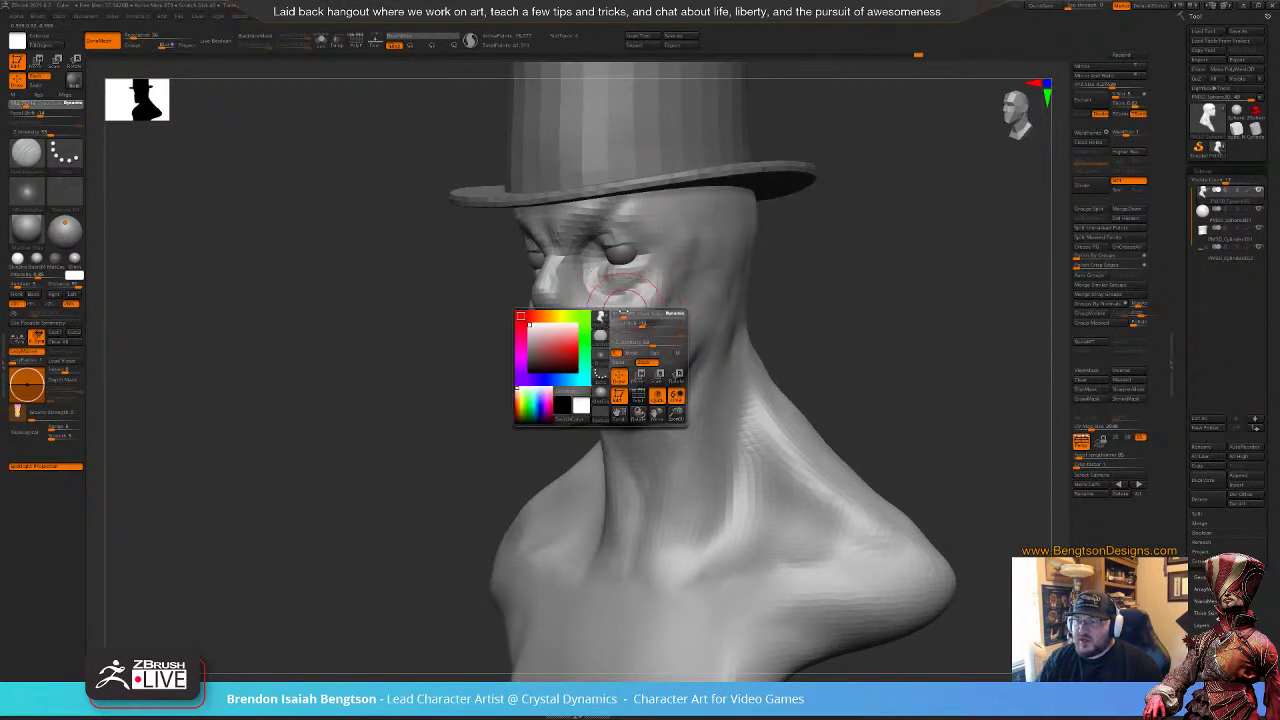
{"action": "left_click_drag", "start_coordinate": [625, 317], "coordinate": [613, 366]}
{"action": "key", "text": "ctrl+z"}
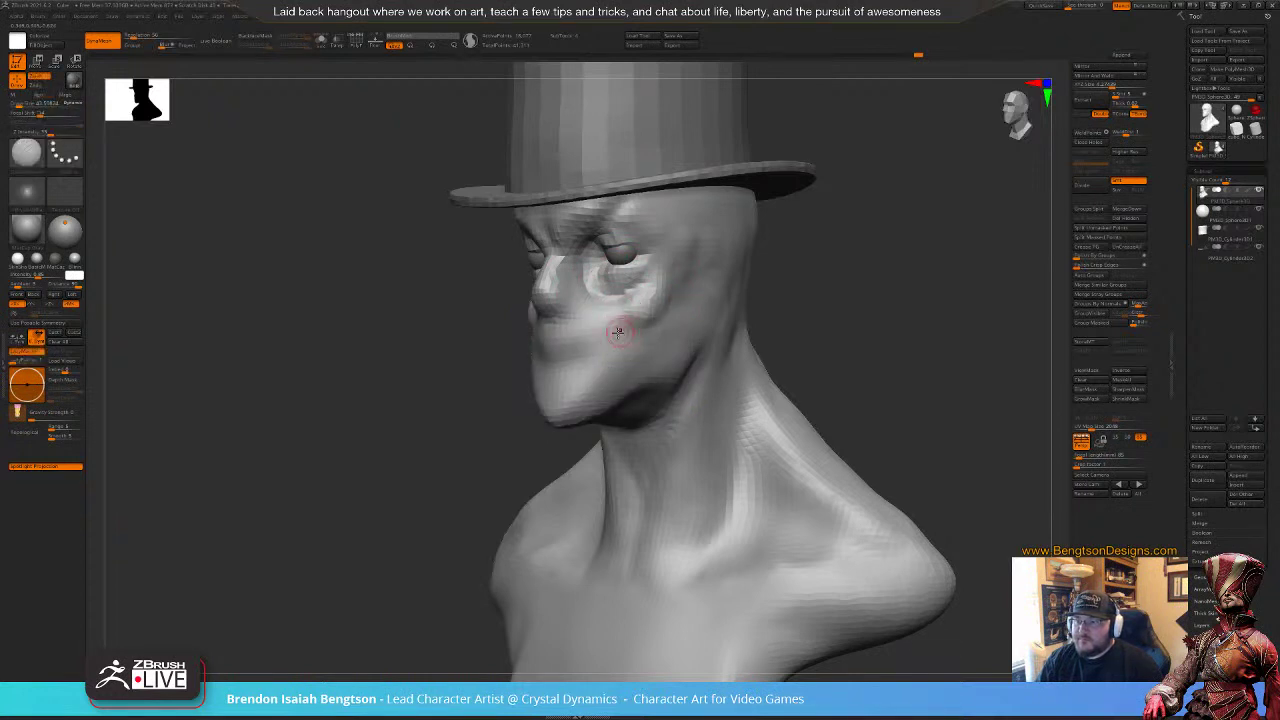
Step: Enlarge the Clay Buildup brush and sculpt the cheek, jaw and side of the cheekbone
{"action": "key", "text": "b"}
{"action": "key", "text": "c"}
{"action": "key", "text": "b"}
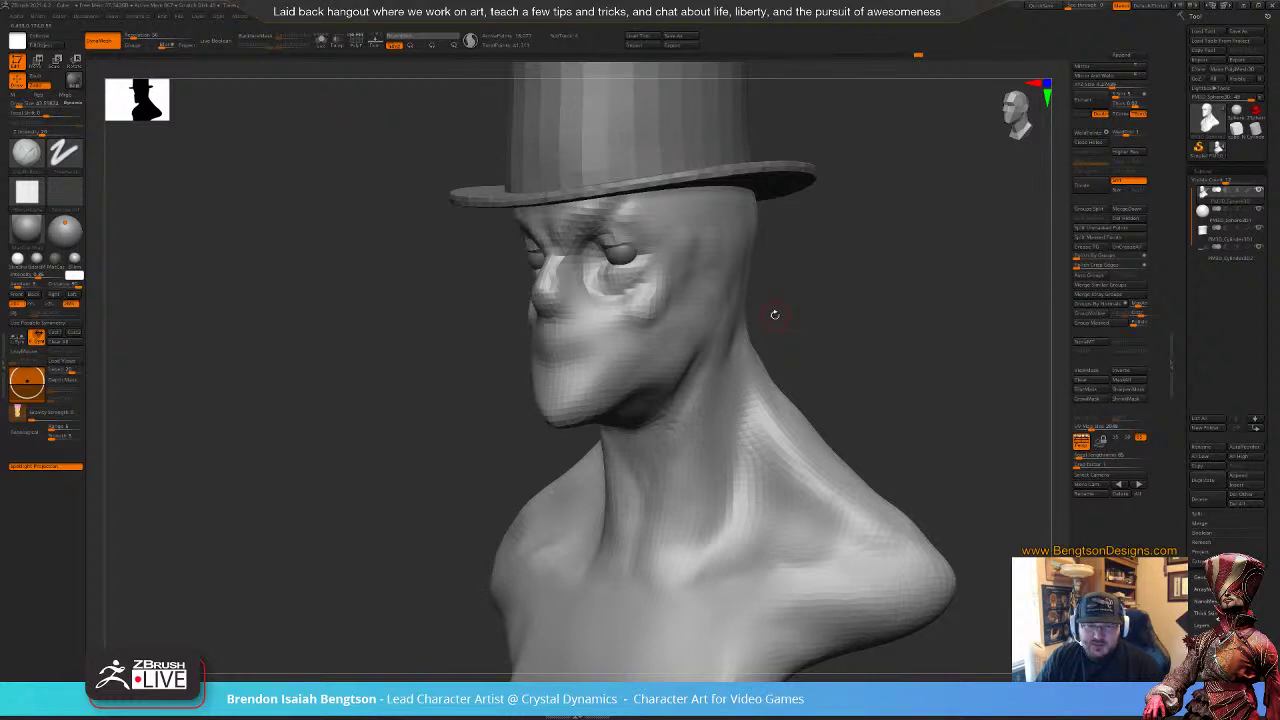
{"action": "key", "text": "space"}
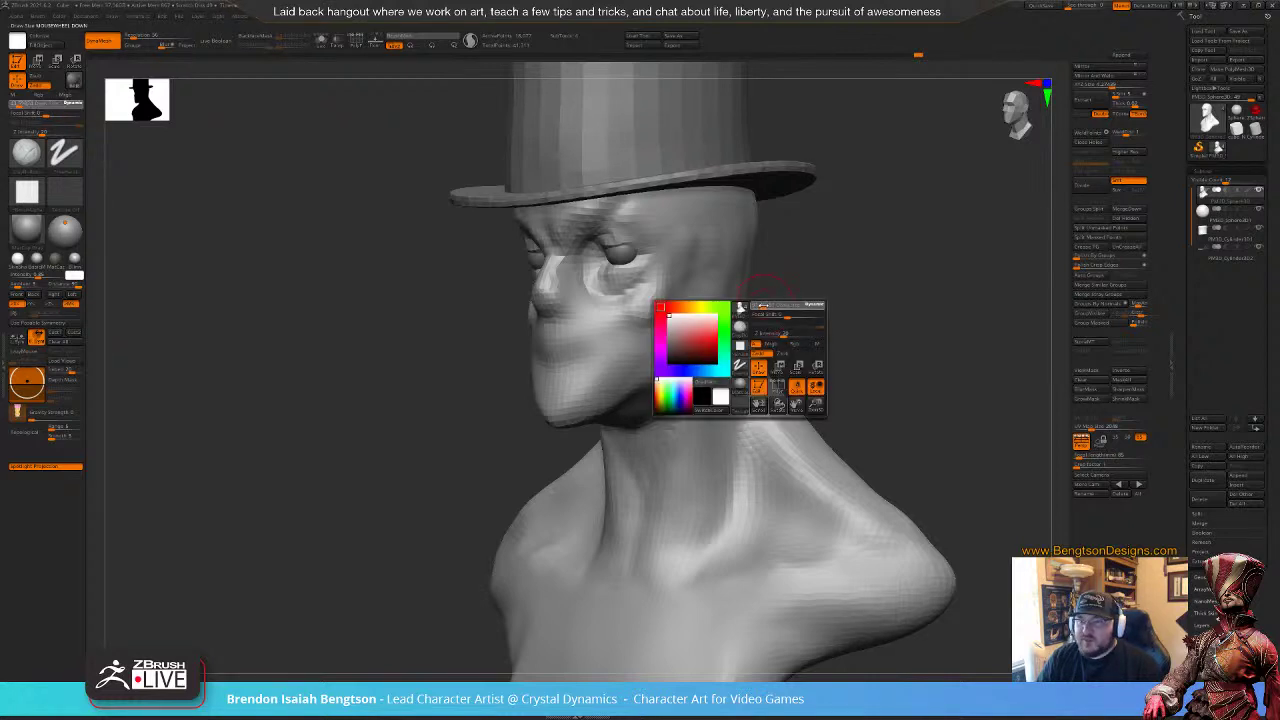
{"action": "left_click_drag", "start_coordinate": [763, 305], "coordinate": [767, 305]}
{"action": "left_click_drag", "start_coordinate": [800, 310], "coordinate": [750, 312]}
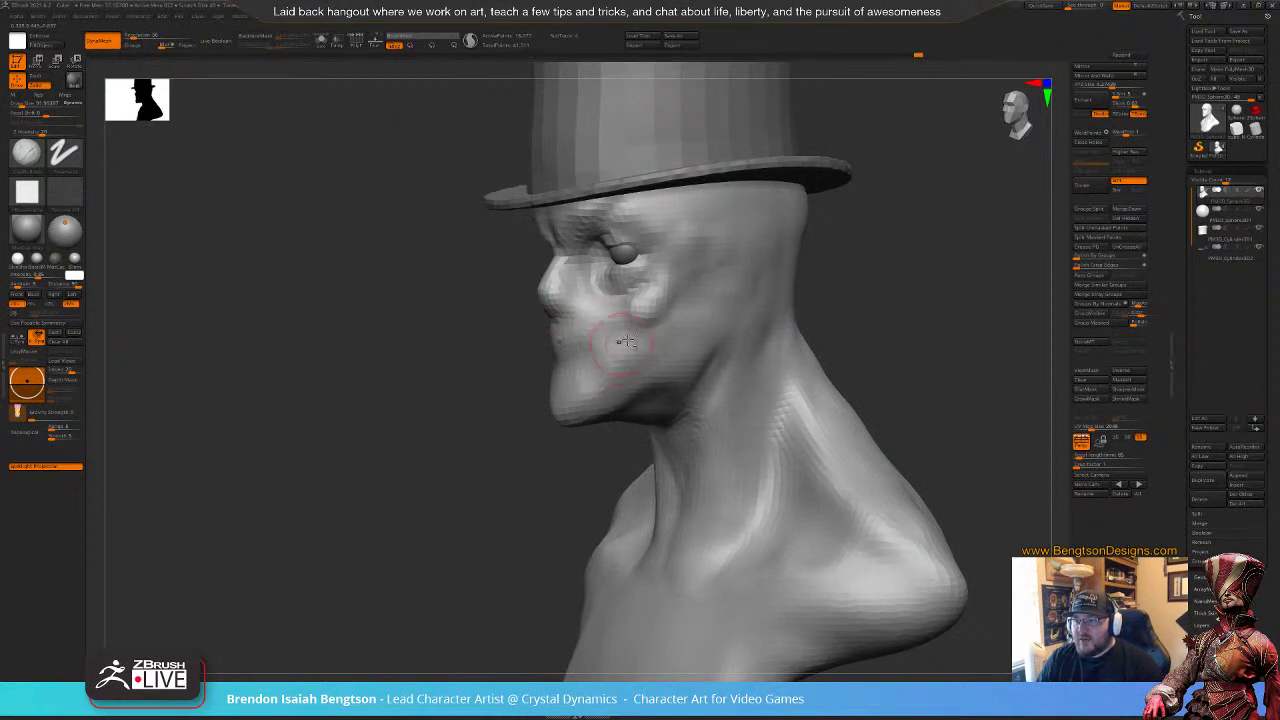
{"action": "mouse_move", "coordinate": [627, 342]}
{"action": "left_mouse_down"}
{"action": "mouse_move", "coordinate": [612, 374]}
{"action": "mouse_move", "coordinate": [634, 362]}
{"action": "left_mouse_up"}
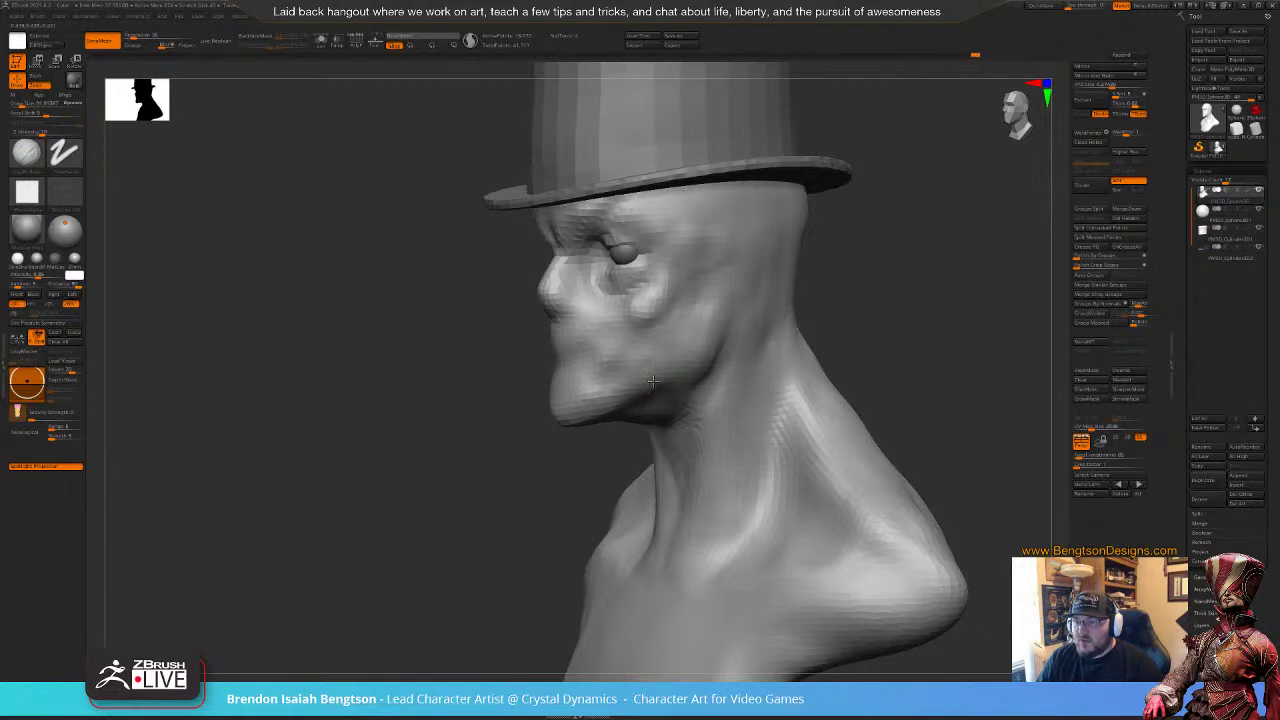
{"action": "left_click_drag", "start_coordinate": [881, 256], "coordinate": [742, 290], "text": "alt"}
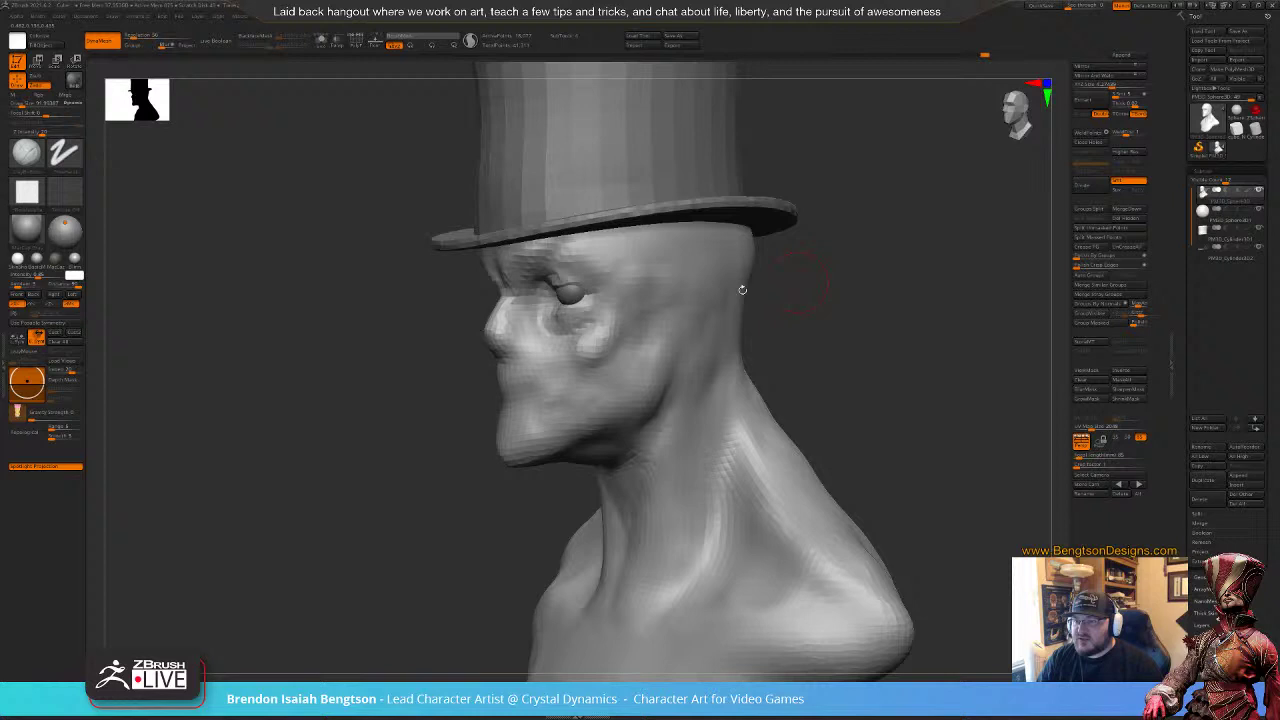
{"action": "right_click", "coordinate": [628, 324]}
{"action": "left_click_drag", "start_coordinate": [628, 322], "coordinate": [650, 311]}
Step: Shrink the Move Topological brush and adjust the upper eyelid and brow around the eyeball
{"action": "key", "text": "b"}
{"action": "key", "text": "m"}
{"action": "key", "text": "t"}
{"action": "left_click_drag", "start_coordinate": [775, 291], "coordinate": [836, 292]}
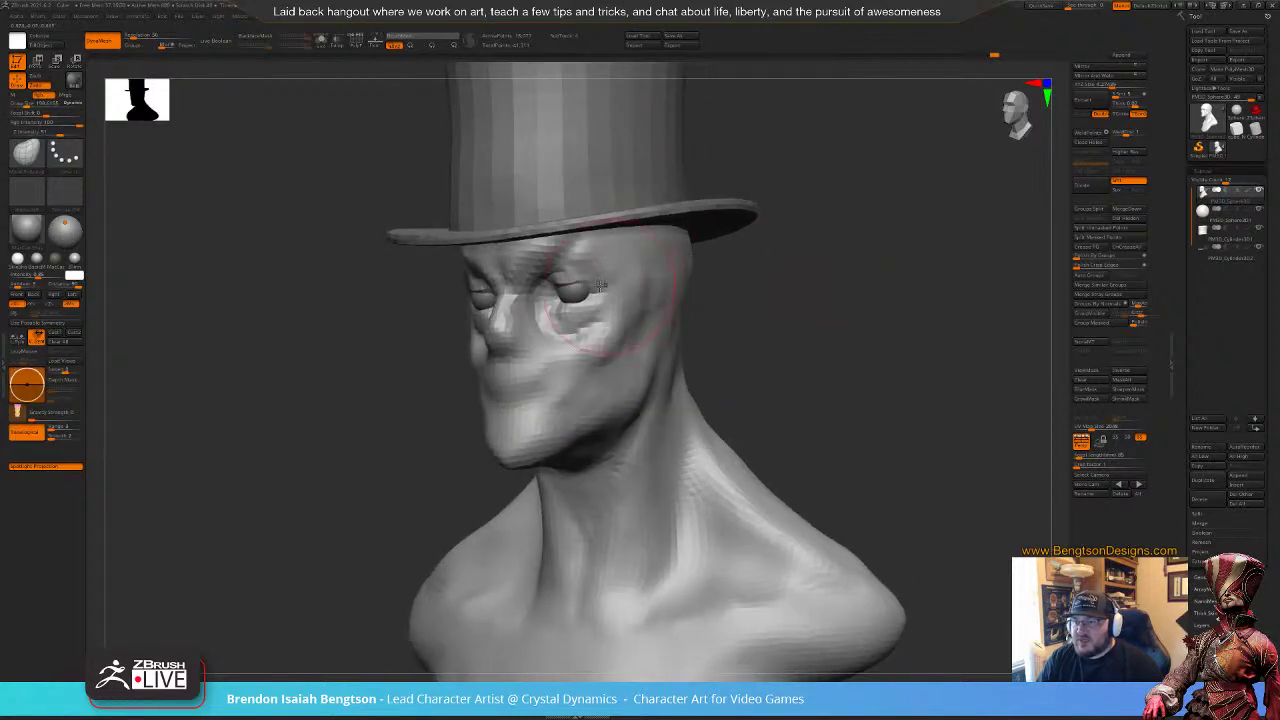
{"action": "key", "text": "b"}
{"action": "key", "text": "d"}
{"action": "key", "text": "s"}
{"action": "right_click", "coordinate": [576, 293]}
{"action": "left_click_drag", "start_coordinate": [576, 293], "coordinate": [564, 290]}
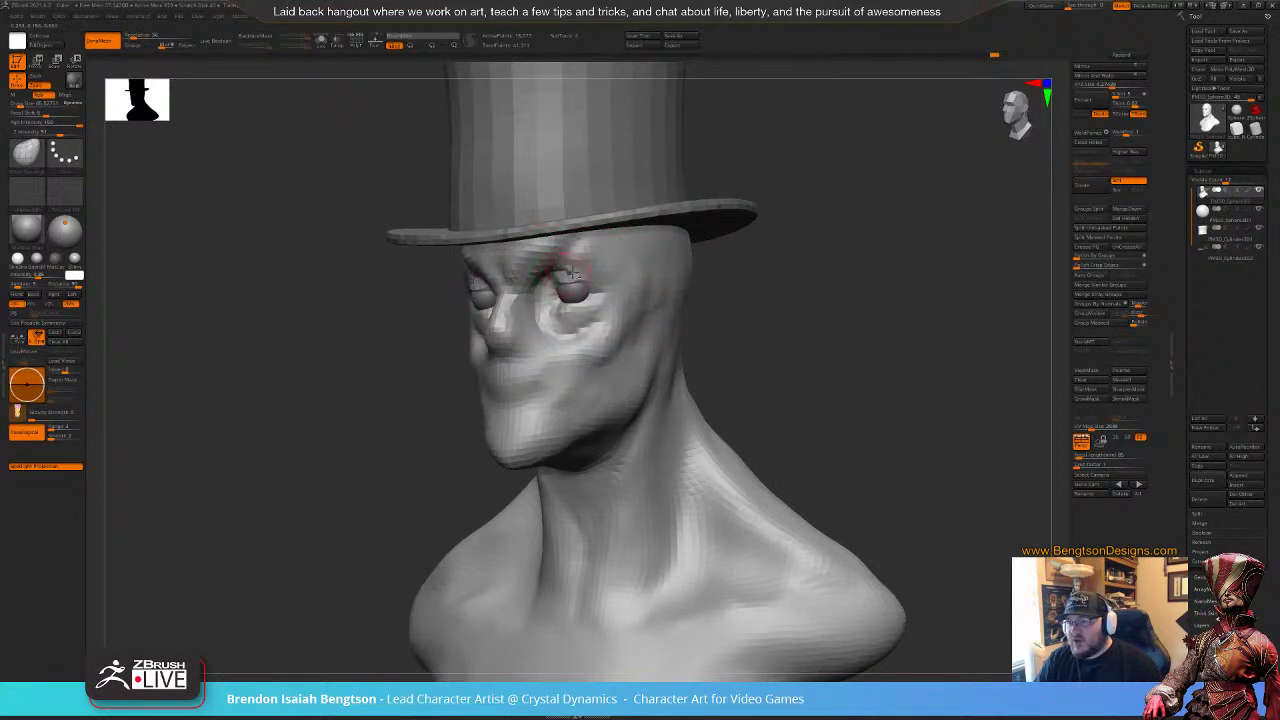
{"action": "left_click_drag", "start_coordinate": [738, 304], "coordinate": [742, 312]}
{"action": "key", "text": "b"}
{"action": "key", "text": "d"}
{"action": "key", "text": "s"}
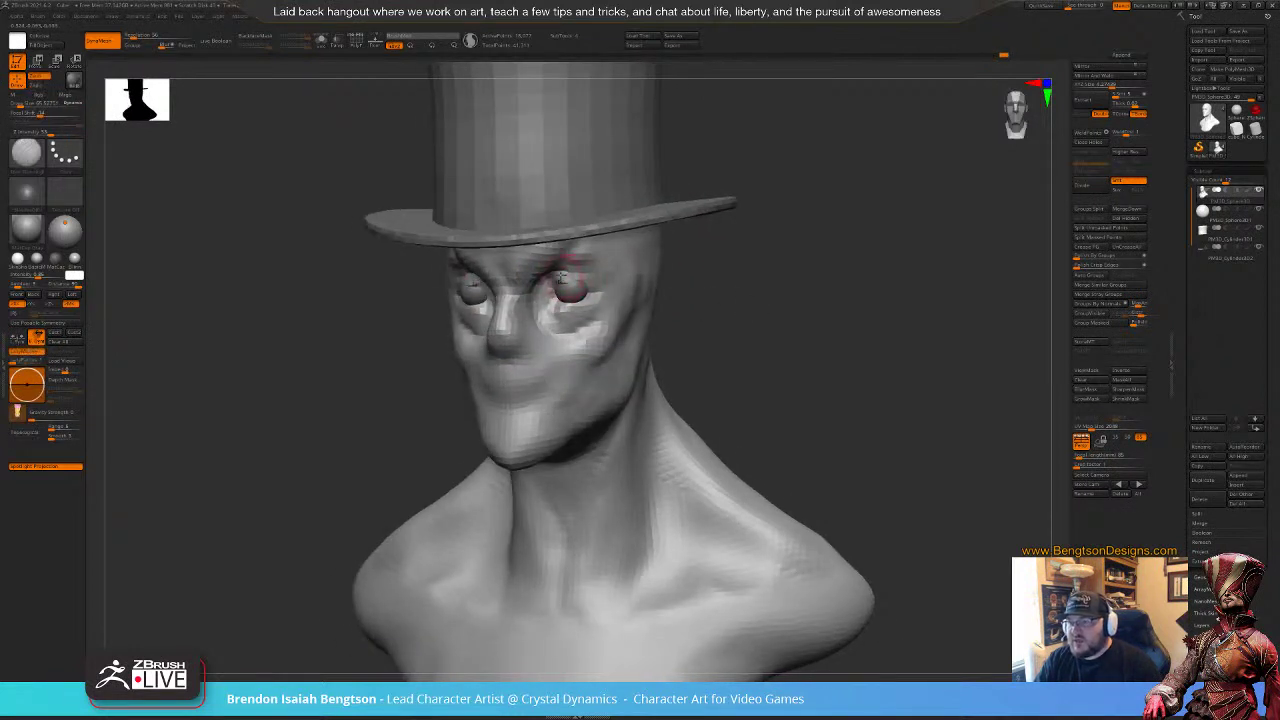
{"action": "key", "text": "ctrl+z"}
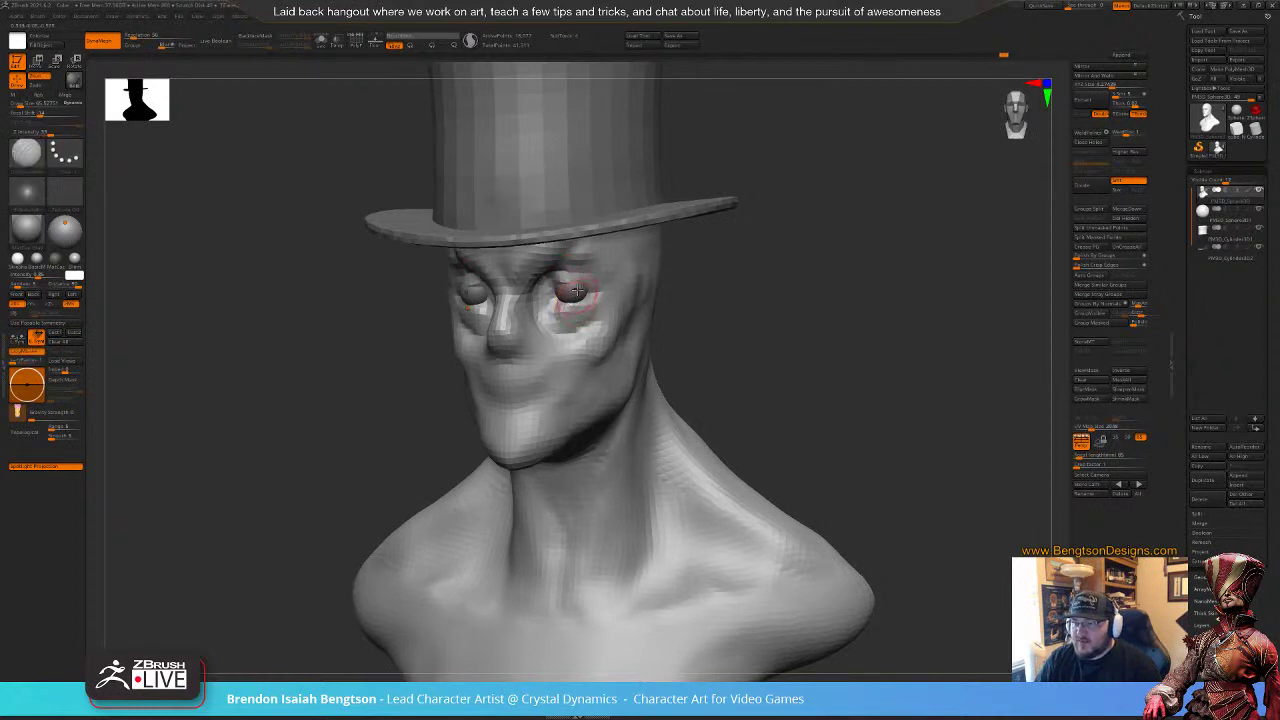
Step: Build up the upper eyelids over the eyeballs with the Clay Buildup brush
{"action": "key", "text": "b"}
{"action": "key", "text": "c"}
{"action": "key", "text": "b"}
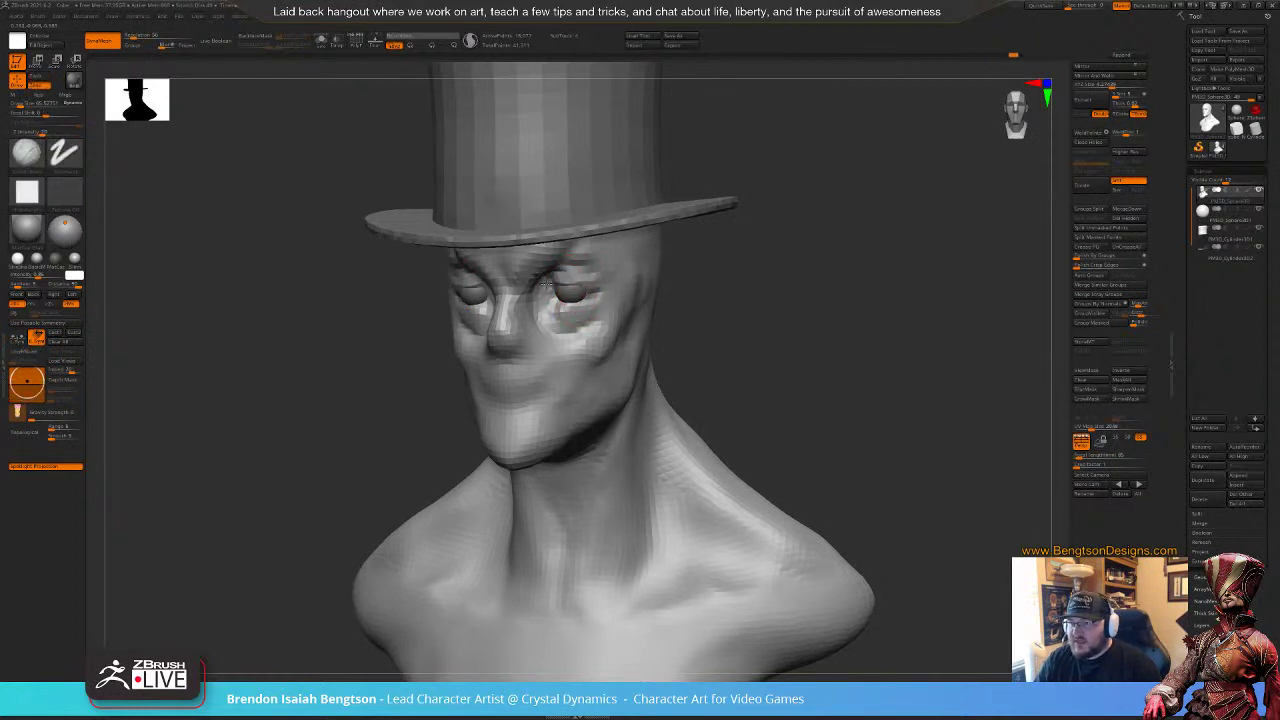
{"action": "left_click_drag", "start_coordinate": [749, 305], "coordinate": [731, 341], "text": "ctrl"}
{"action": "left_click_drag", "start_coordinate": [752, 325], "coordinate": [712, 315]}
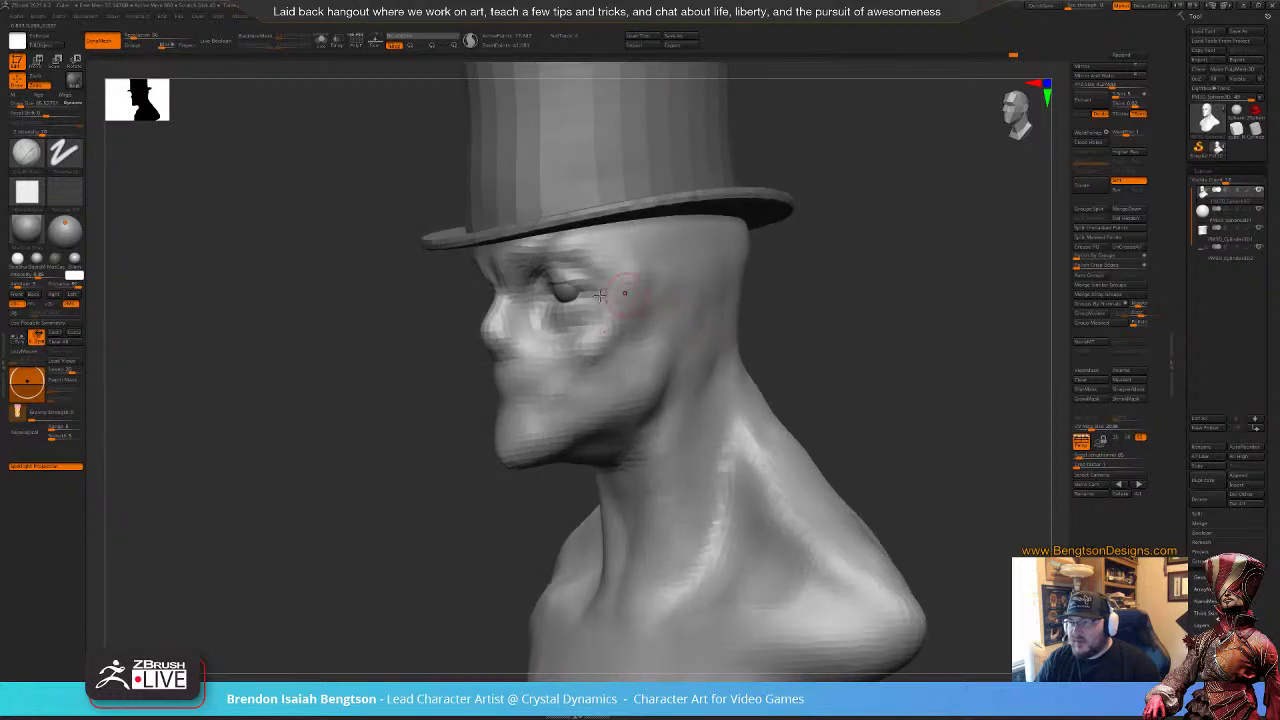
Step: Fit the eyelids around the eyeballs with Move Topological, working in profile
{"action": "key", "text": "b"}
{"action": "key", "text": "m"}
{"action": "key", "text": "t"}
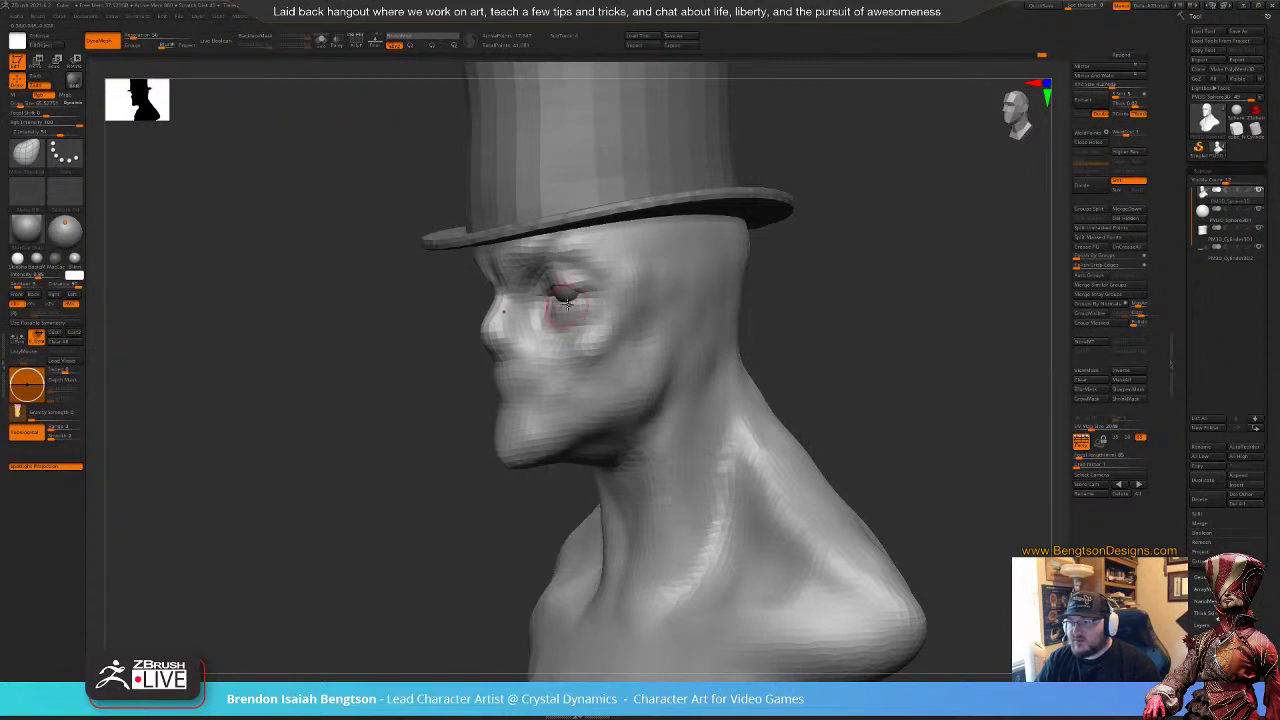
{"action": "left_click_drag", "start_coordinate": [828, 308], "coordinate": [833, 292]}
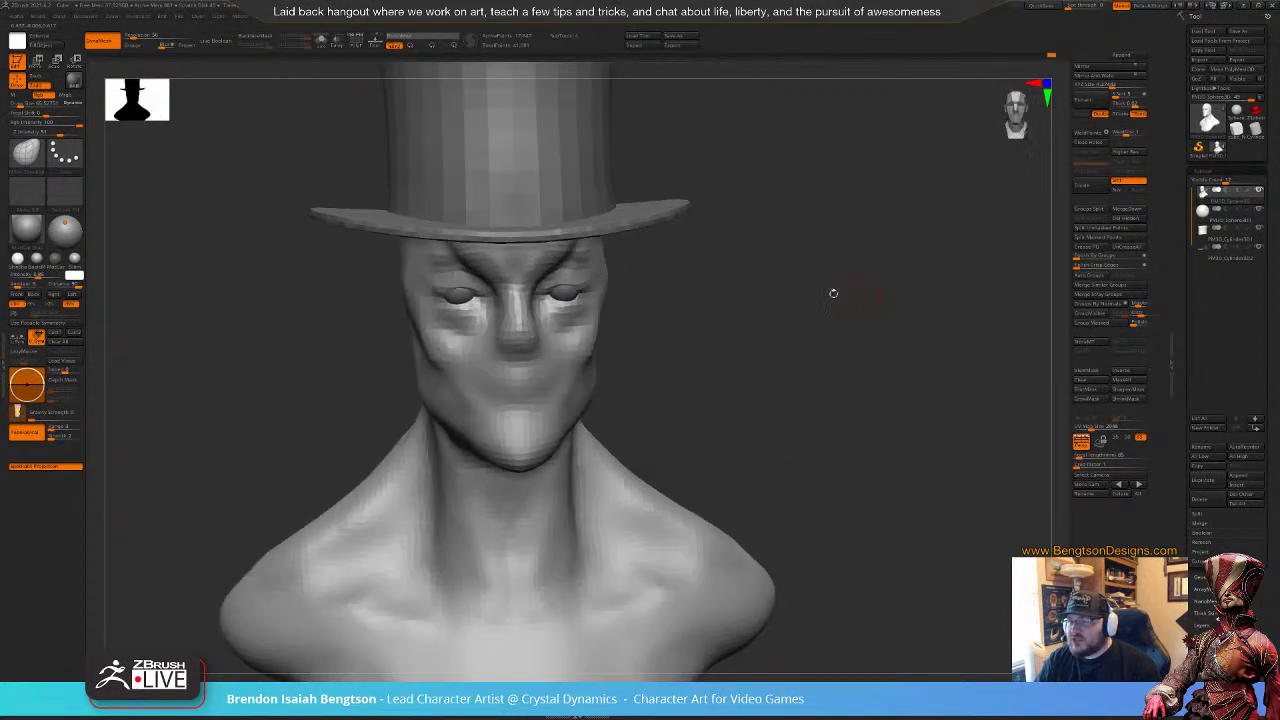
Step: Define the creases at the outer eye corners and around the eyelids with the Dam Standard brush
{"action": "left_click_drag", "start_coordinate": [751, 325], "coordinate": [738, 325], "text": "alt"}
{"action": "key", "text": "b"}
{"action": "key", "text": "d"}
{"action": "key", "text": "s"}
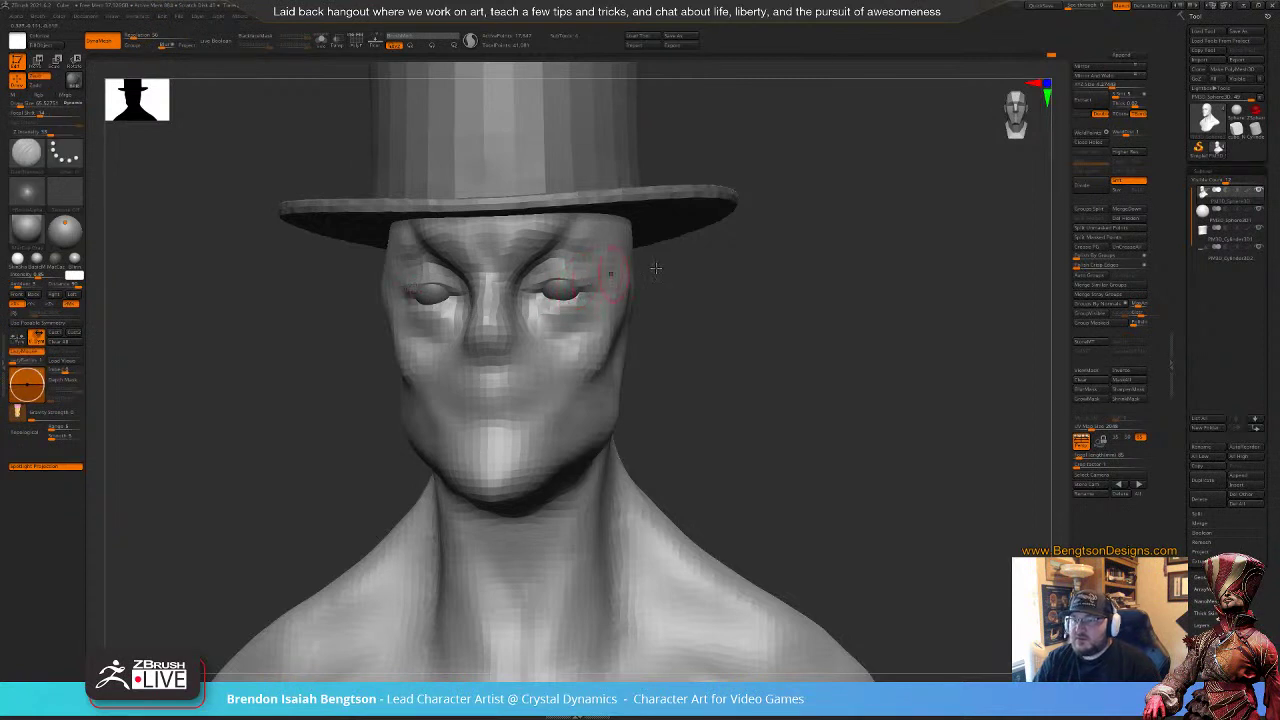
{"action": "left_click_drag", "start_coordinate": [656, 268], "coordinate": [602, 306]}
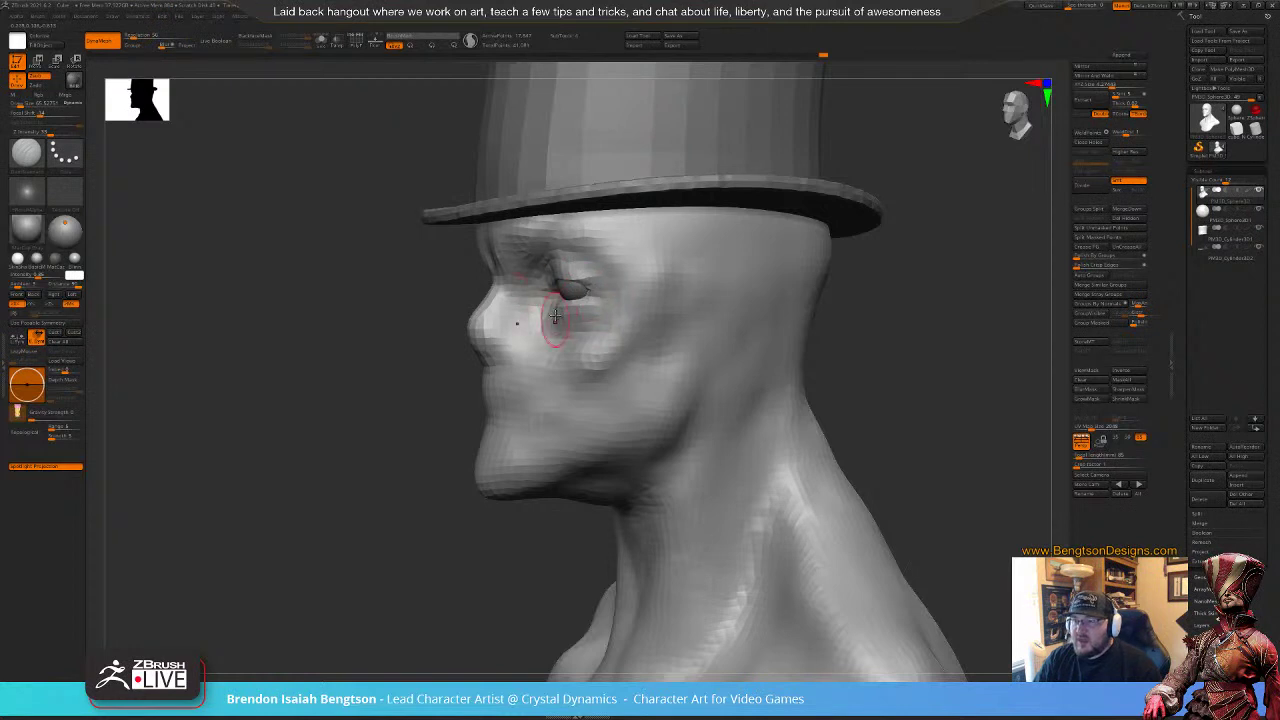
{"action": "left_click_drag", "start_coordinate": [383, 384], "coordinate": [432, 382]}
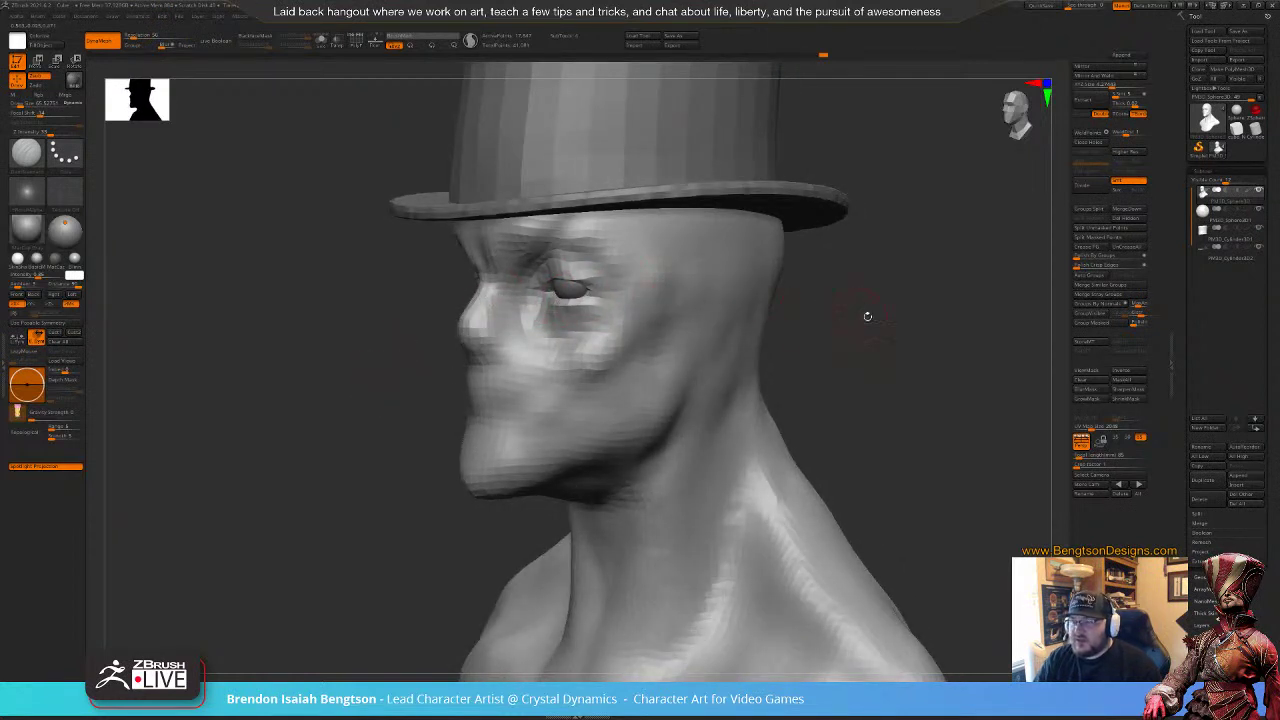
Step: Enlarge the Move Topological brush and pull the outer brow and temple outward, working from below
{"action": "left_click_drag", "start_coordinate": [868, 316], "coordinate": [771, 202]}
{"action": "key", "text": "space"}
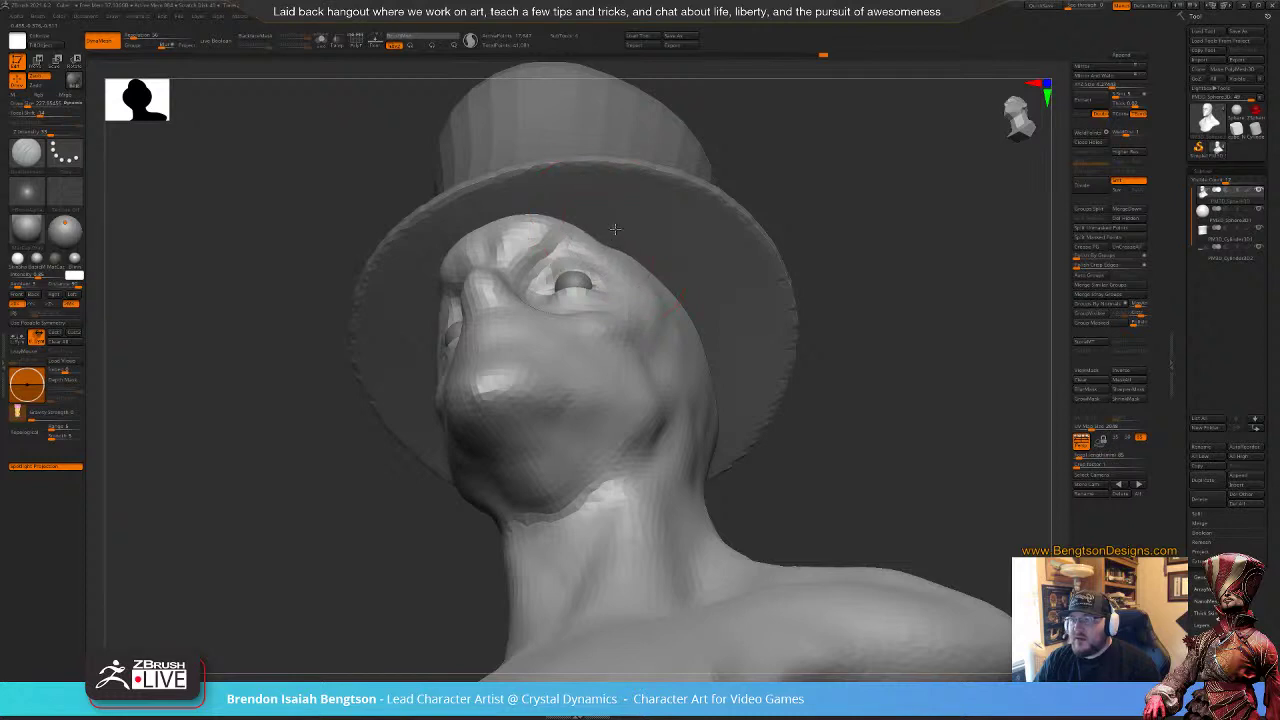
{"action": "key", "text": "ctrl+z"}
{"action": "key", "text": "b"}
{"action": "key", "text": "m"}
{"action": "key", "text": "t"}
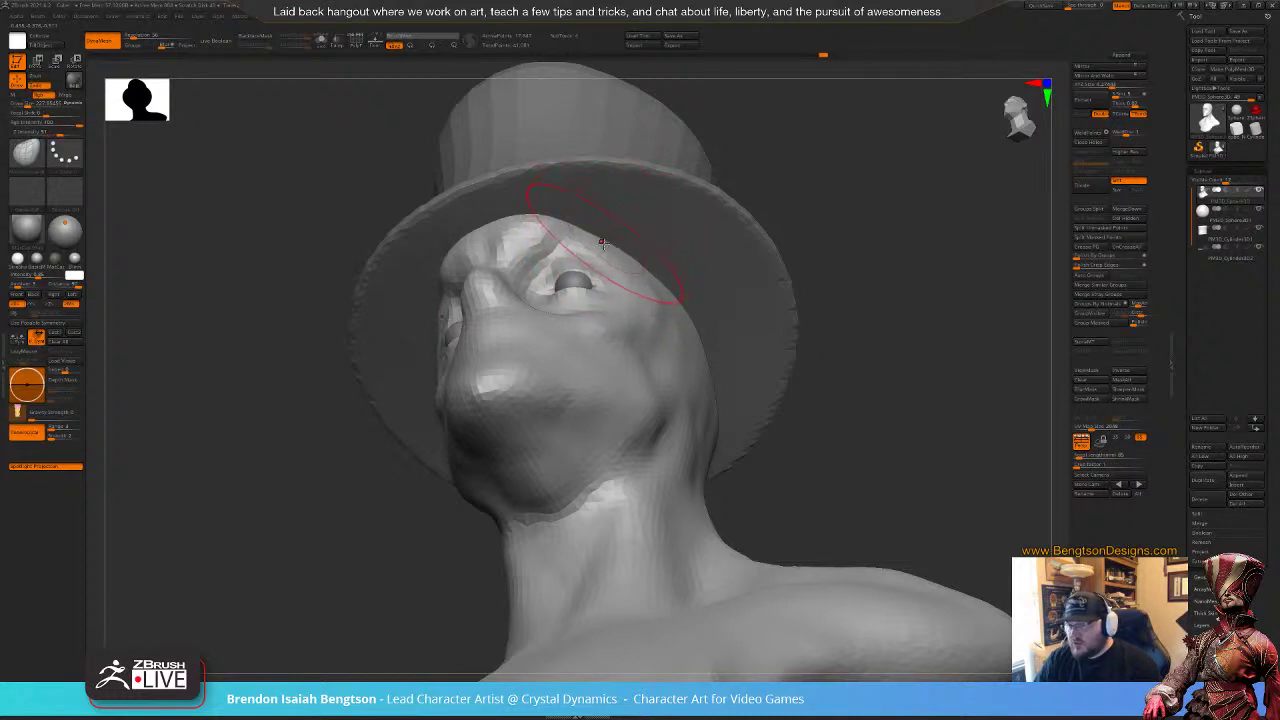
{"action": "left_click_drag", "start_coordinate": [608, 241], "coordinate": [622, 231]}
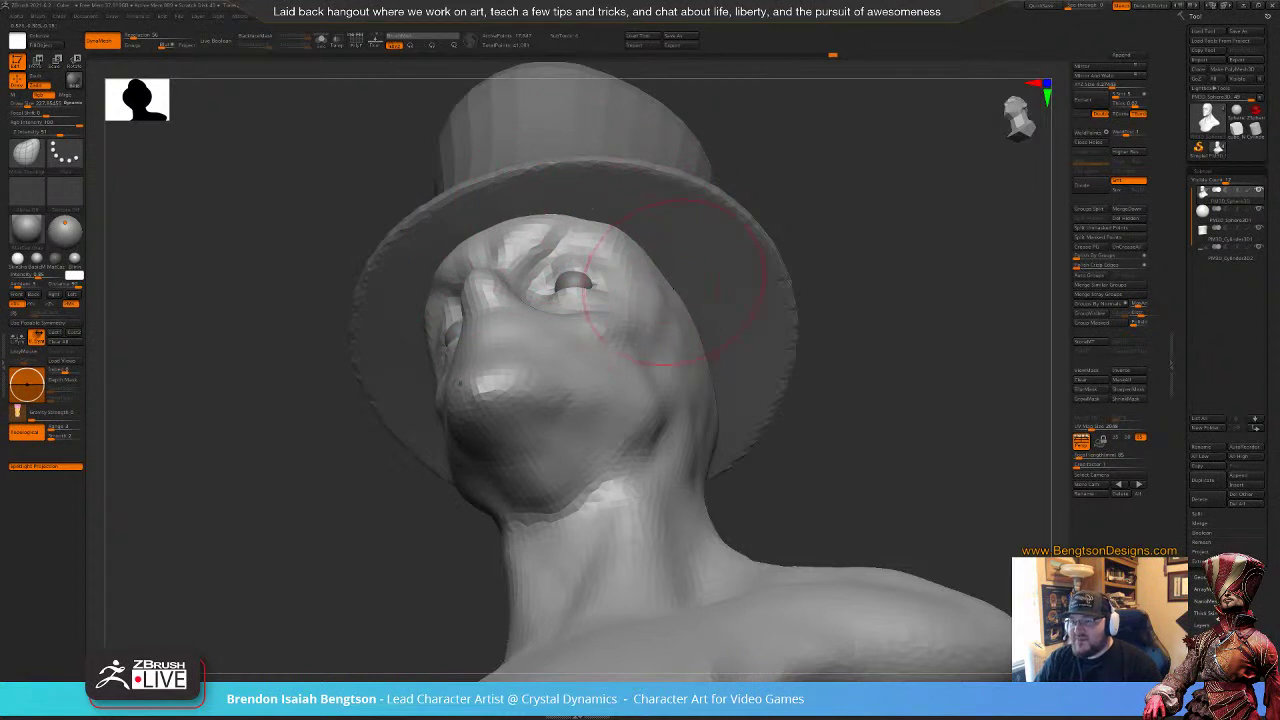
{"action": "left_click_drag", "start_coordinate": [897, 277], "coordinate": [897, 318]}
{"action": "left_click_drag", "start_coordinate": [897, 318], "coordinate": [865, 325], "text": "alt"}
{"action": "left_click_drag", "start_coordinate": [814, 291], "coordinate": [826, 308]}
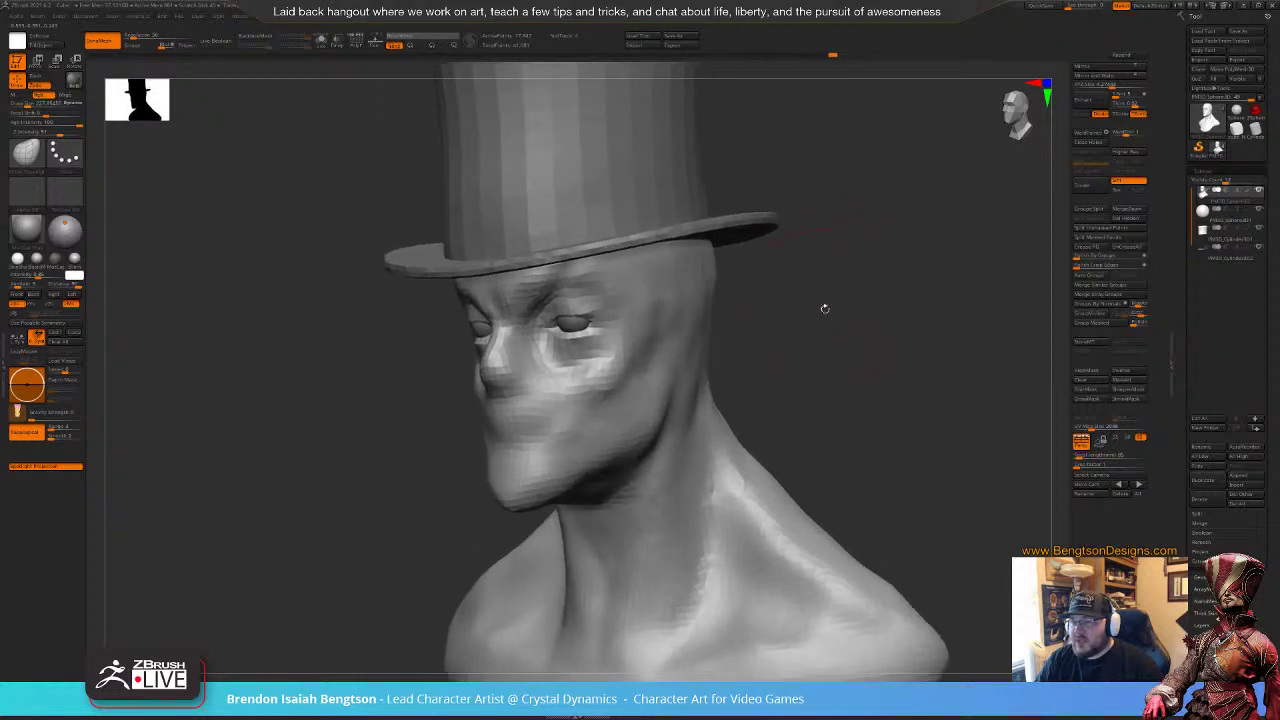
{"action": "key", "text": "b"}
{"action": "key", "text": "c"}
{"action": "key", "text": "b"}
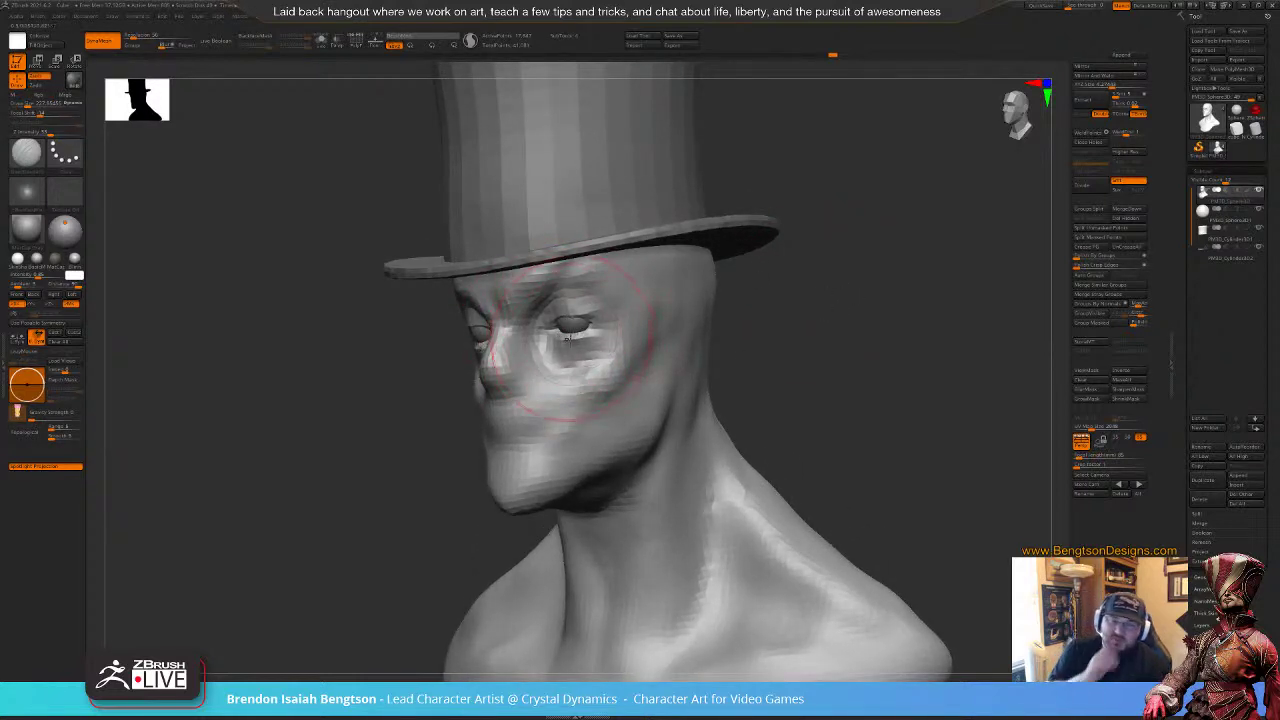
{"action": "left_click_drag", "start_coordinate": [814, 355], "coordinate": [781, 357]}
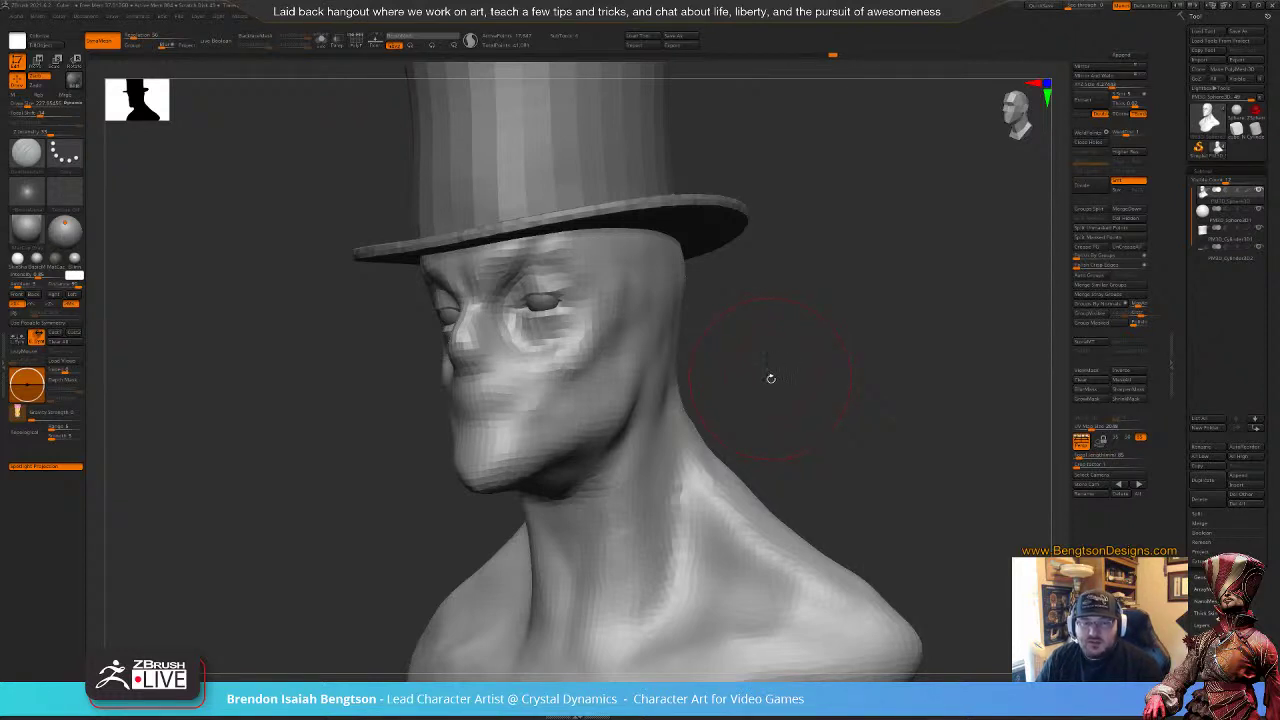
{"action": "left_click_drag", "start_coordinate": [770, 382], "coordinate": [803, 360]}
{"action": "key", "text": "space"}
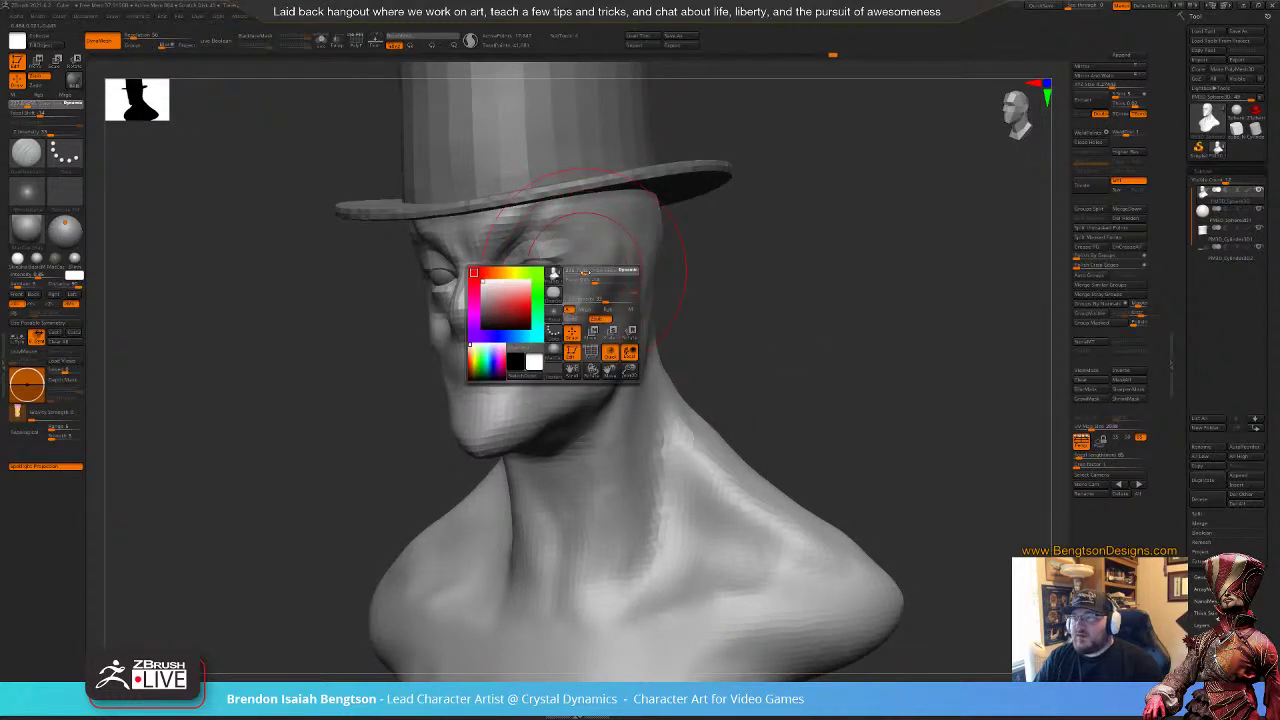
{"action": "left_click_drag", "start_coordinate": [715, 288], "coordinate": [790, 245]}
Step: Adjust the upper temple just under the hat brim with the Move Topological brush
{"action": "key", "text": "b"}
{"action": "key", "text": "m"}
{"action": "key", "text": "t"}
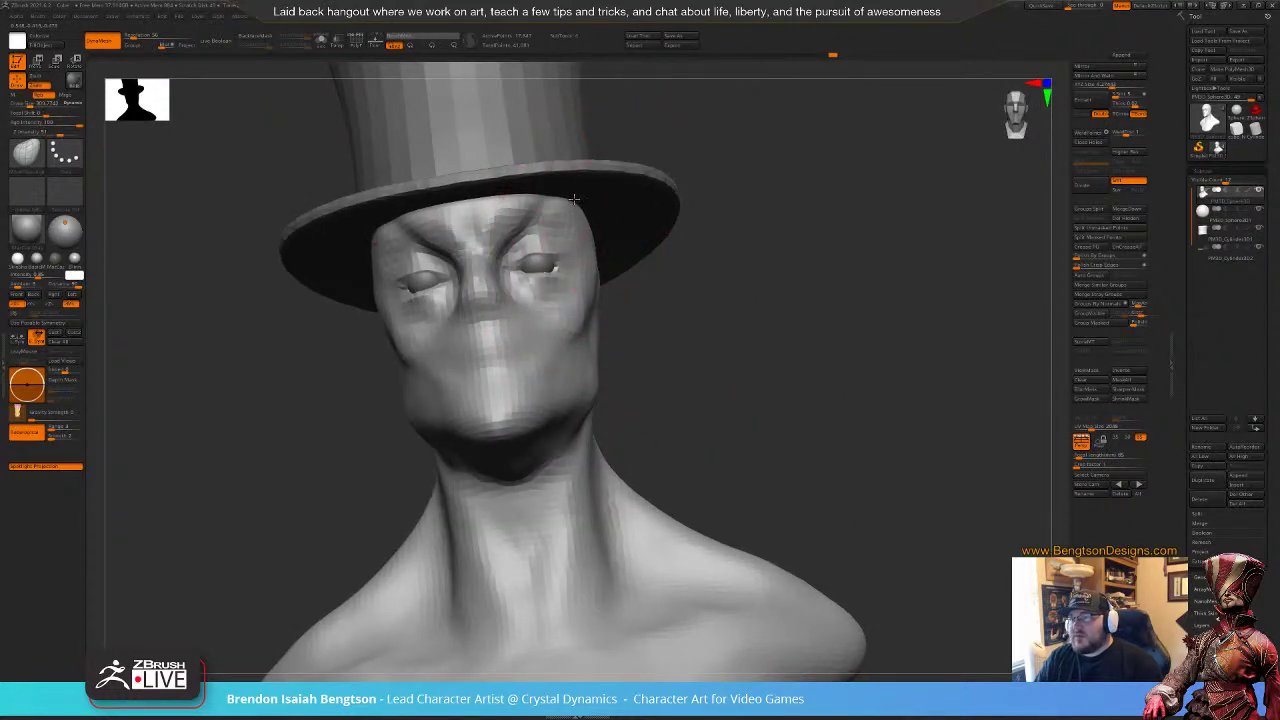
{"action": "left_click_drag", "start_coordinate": [574, 199], "coordinate": [566, 213]}
{"action": "left_click_drag", "start_coordinate": [650, 350], "coordinate": [580, 272]}
{"action": "mouse_move", "coordinate": [732, 317]}
{"action": "left_mouse_down"}
{"action": "mouse_move", "coordinate": [695, 362]}
{"action": "mouse_move", "coordinate": [719, 346]}
{"action": "left_mouse_up"}
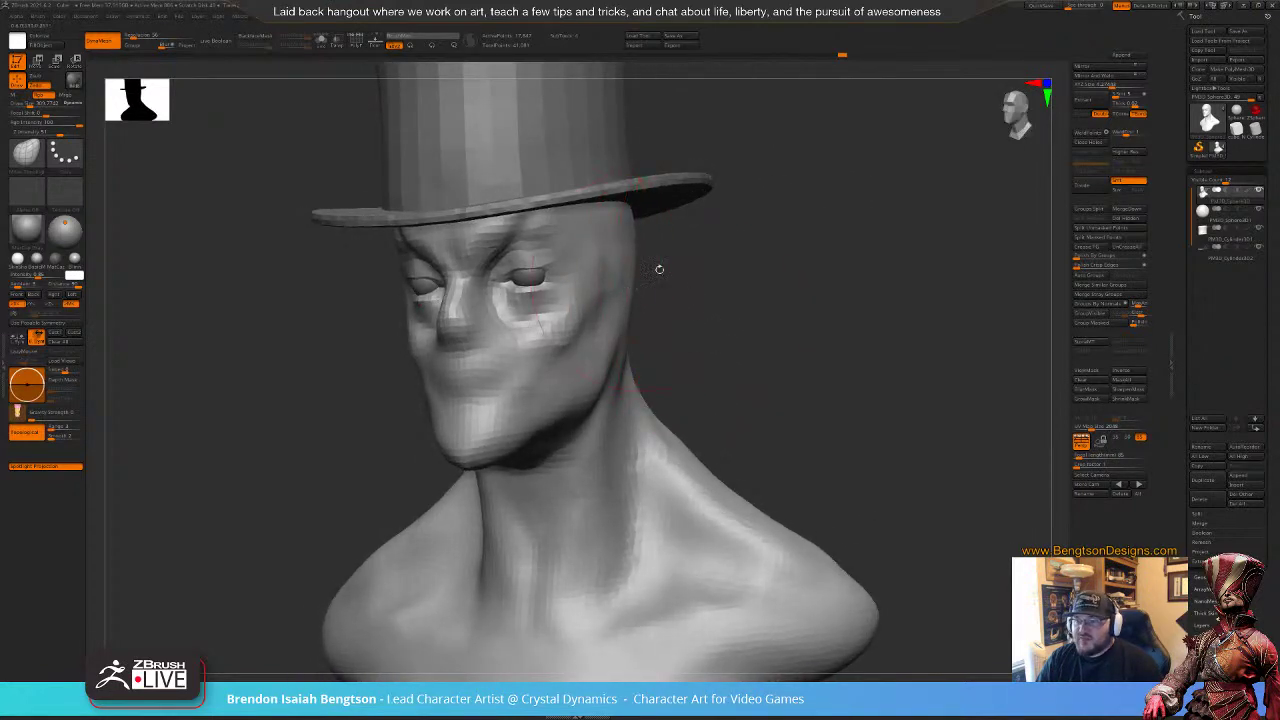
{"action": "mouse_move", "coordinate": [659, 269]}
{"action": "left_mouse_down"}
{"action": "mouse_move", "coordinate": [786, 294]}
{"action": "mouse_move", "coordinate": [768, 317]}
{"action": "mouse_move", "coordinate": [769, 351]}
{"action": "mouse_move", "coordinate": [750, 360]}
{"action": "mouse_move", "coordinate": [766, 352]}
{"action": "mouse_move", "coordinate": [763, 335]}
{"action": "mouse_move", "coordinate": [787, 365]}
{"action": "left_mouse_up"}
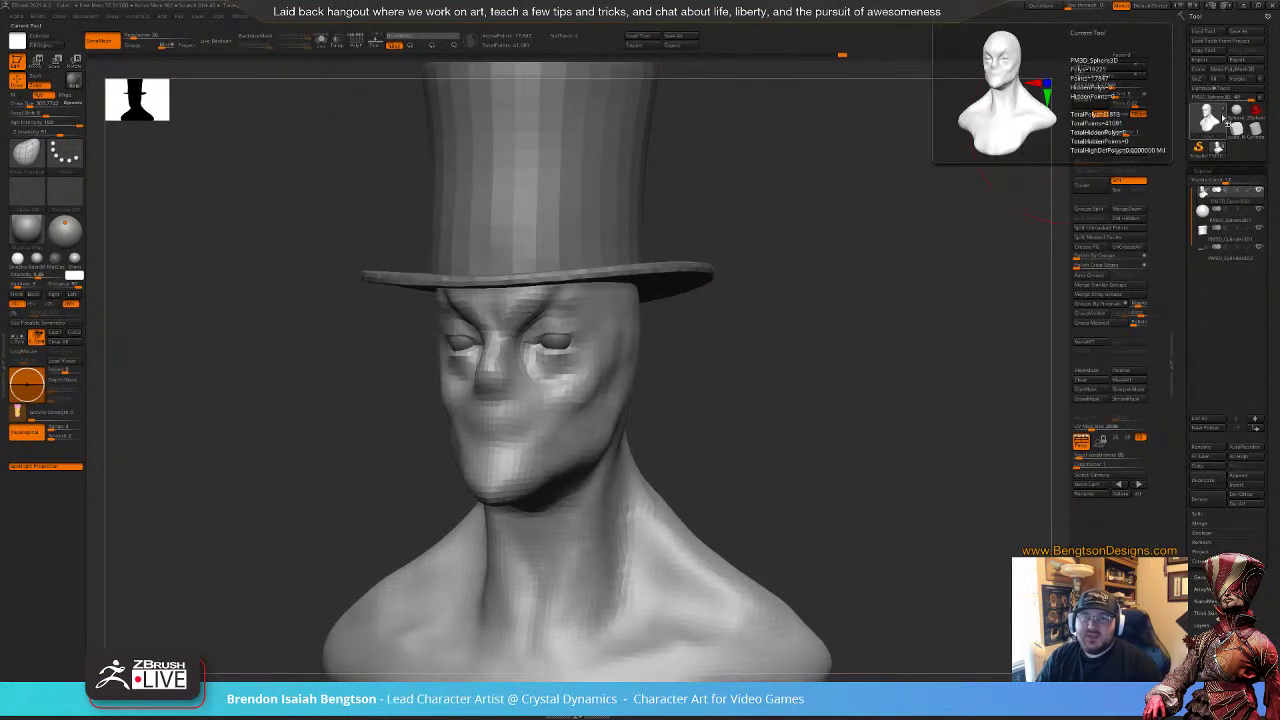
Step: Append a cylinder as a new subtool and make it the active subtool with the transform gizmo
{"action": "left_click", "coordinate": [1120, 56]}
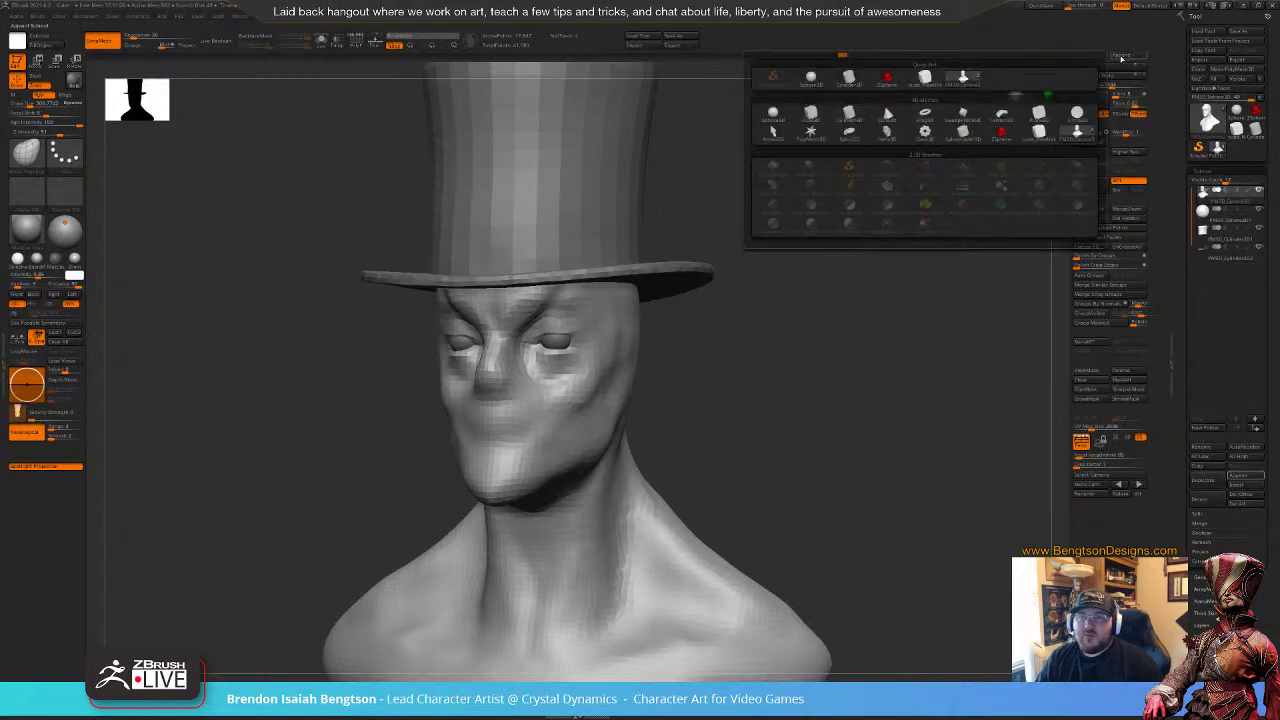
{"action": "left_click", "coordinate": [850, 80]}
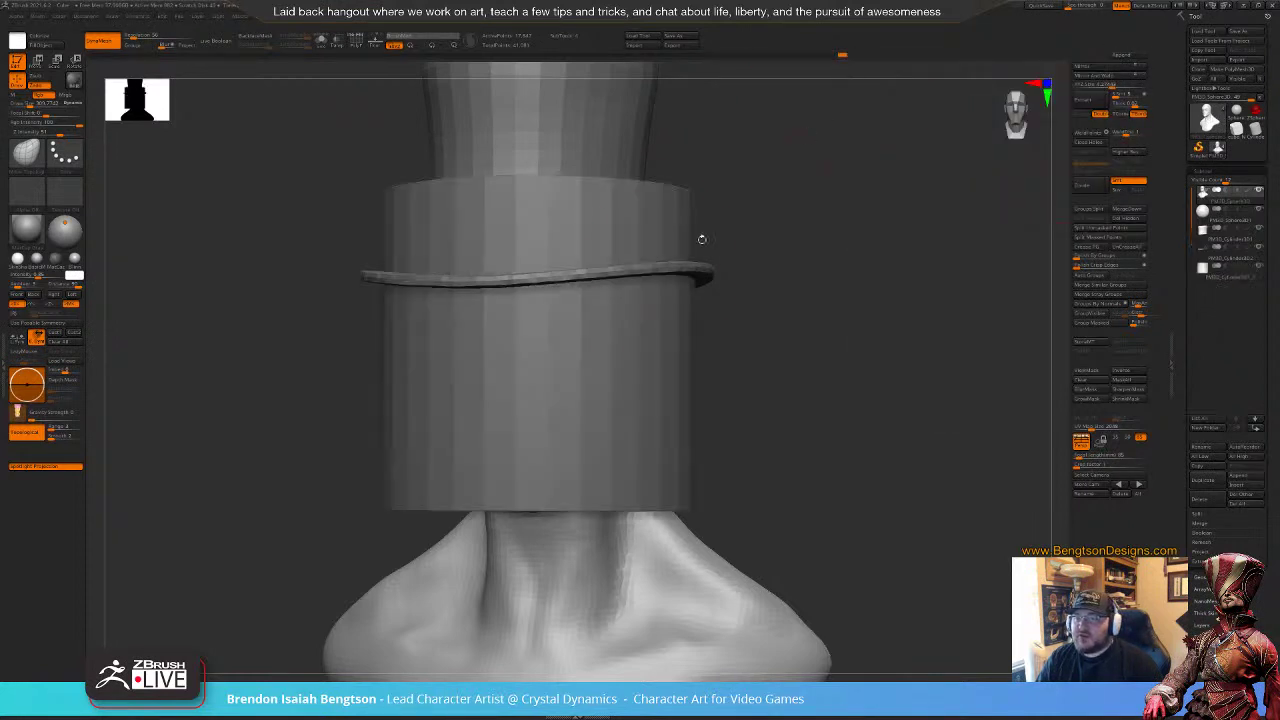
{"action": "left_click_drag", "start_coordinate": [748, 316], "coordinate": [771, 312], "text": "shift"}
{"action": "key", "text": "w"}
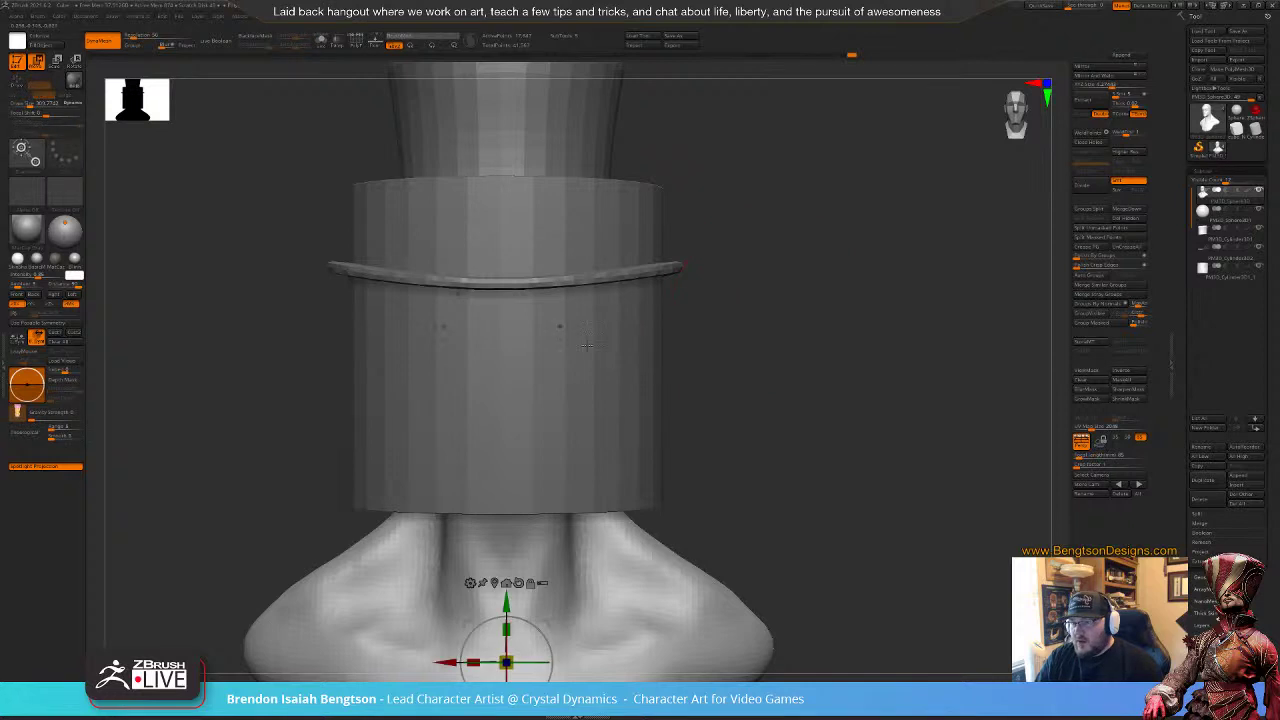
{"action": "left_click", "coordinate": [595, 386], "text": "alt"}
Step: Turn the cylinder on its side, scale it down to a thin disc, and place it beside the head at ear height
{"action": "left_click_drag", "start_coordinate": [531, 309], "coordinate": [438, 303], "text": "shift"}
{"action": "left_click_drag", "start_coordinate": [472, 348], "coordinate": [619, 368]}
{"action": "left_click_drag", "start_coordinate": [721, 346], "coordinate": [775, 342]}
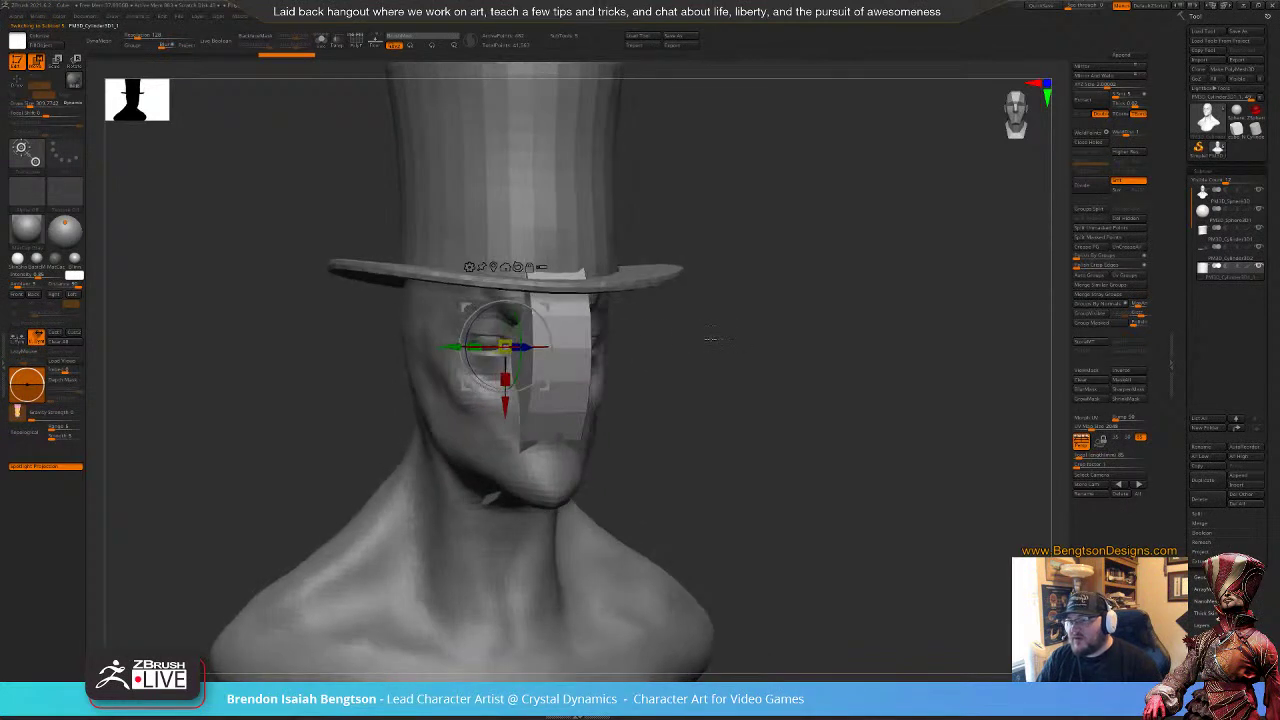
{"action": "left_click_drag", "start_coordinate": [449, 346], "coordinate": [294, 458]}
{"action": "left_click_drag", "start_coordinate": [660, 380], "coordinate": [757, 370], "text": "shift"}
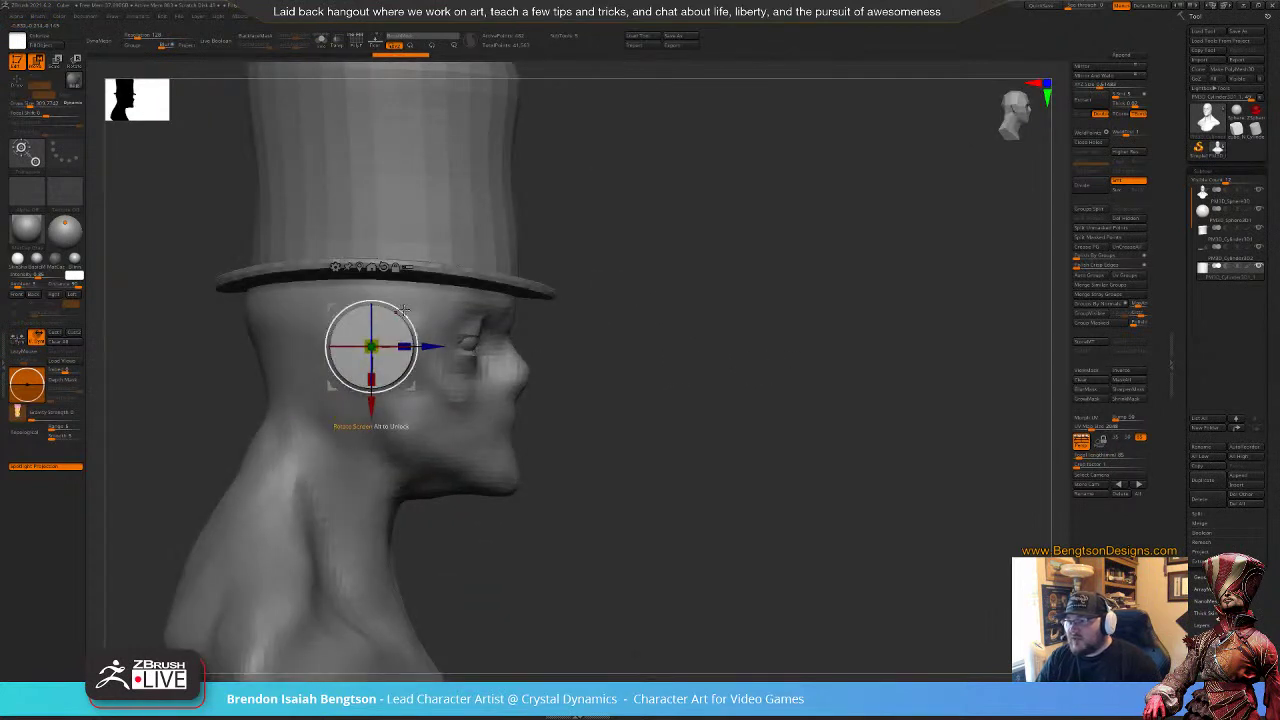
{"action": "left_click_drag", "start_coordinate": [370, 380], "coordinate": [369, 396]}
{"action": "left_click_drag", "start_coordinate": [700, 312], "coordinate": [585, 318], "text": "shift"}
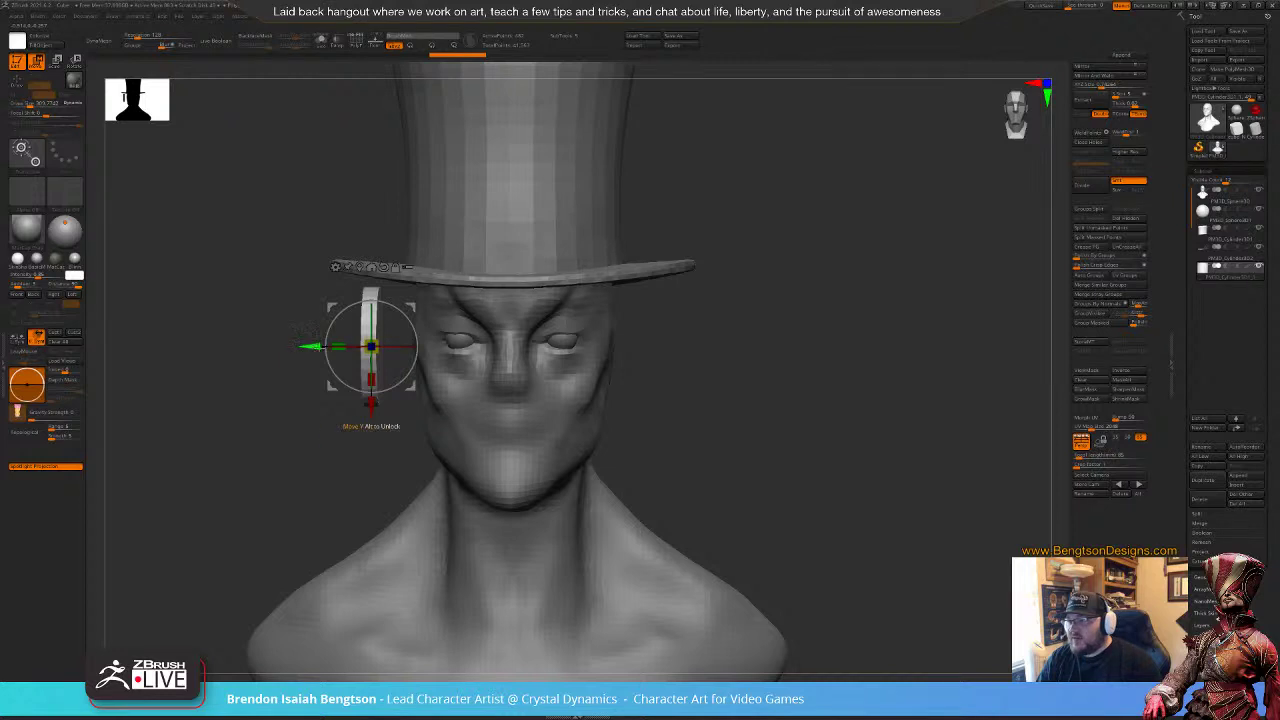
{"action": "left_click_drag", "start_coordinate": [338, 346], "coordinate": [345, 347]}
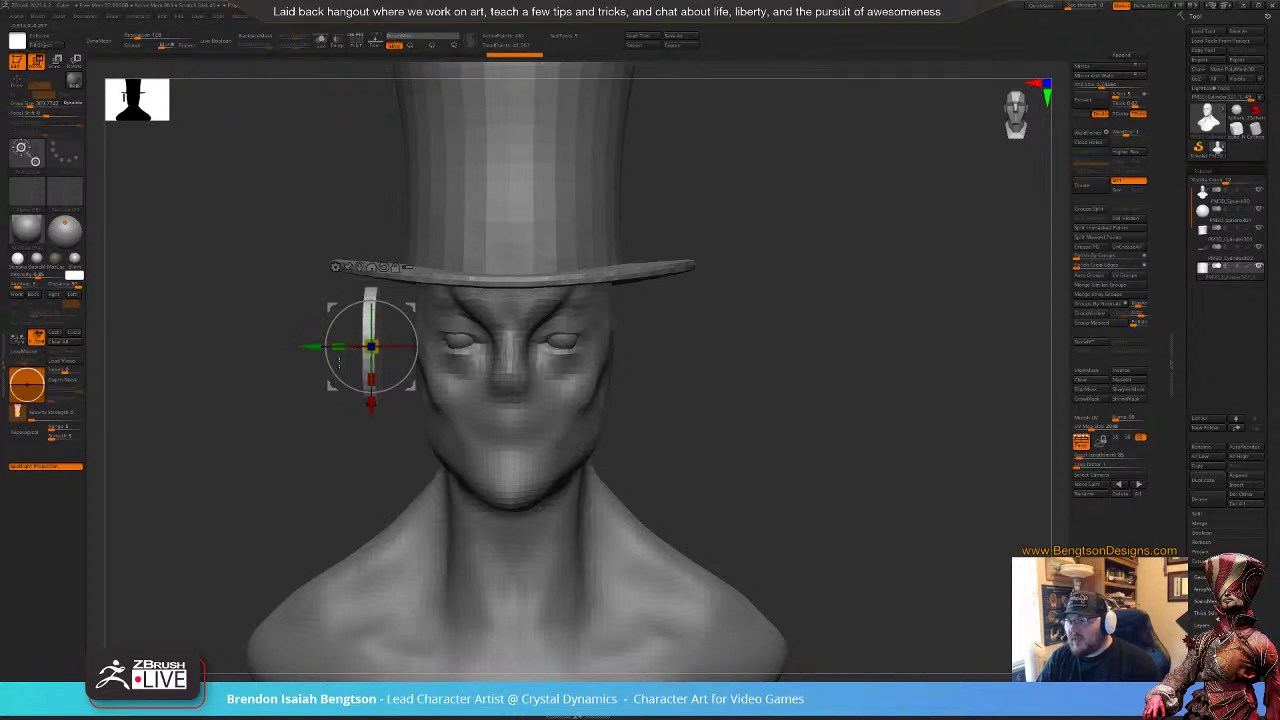
{"action": "left_click_drag", "start_coordinate": [243, 432], "coordinate": [294, 471]}
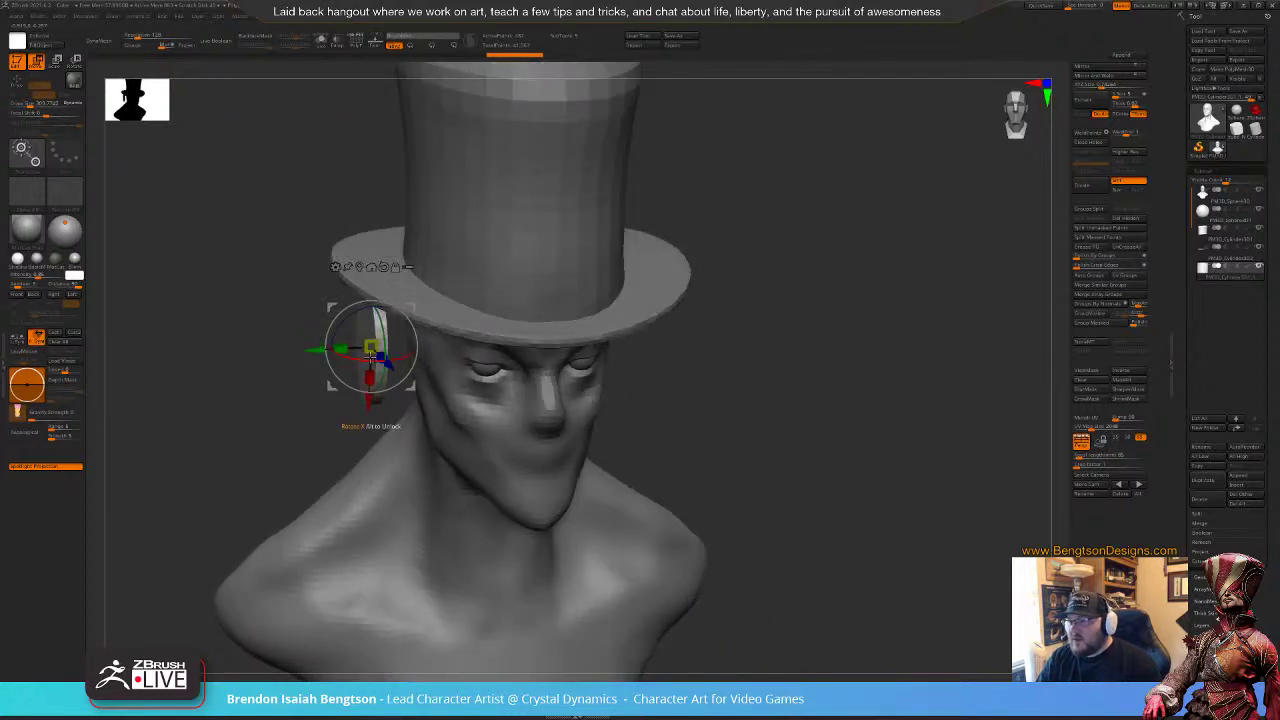
{"action": "left_click_drag", "start_coordinate": [371, 361], "coordinate": [375, 361]}
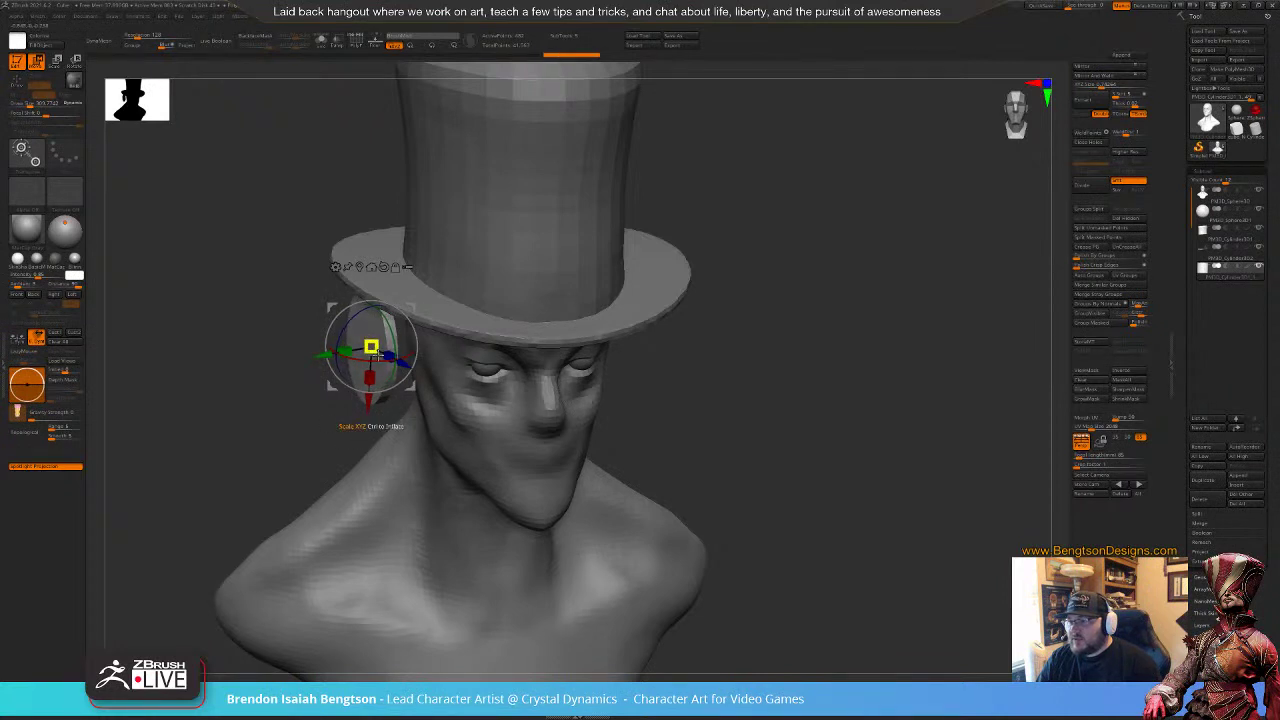
{"action": "key", "text": "ctrl+z"}
{"action": "left_click", "coordinate": [1114, 77]}
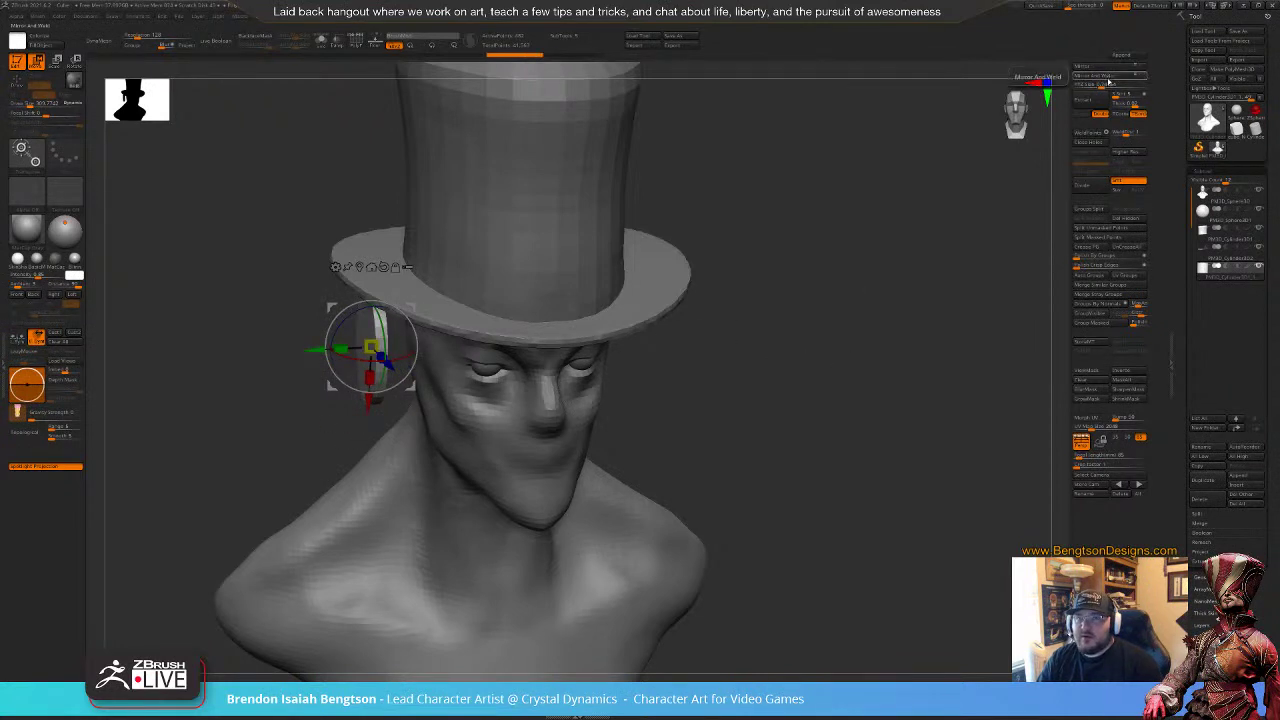
{"action": "left_click_drag", "start_coordinate": [810, 396], "coordinate": [718, 332]}
{"action": "key", "text": "ctrl+z"}
Step: Mirror the disc to the other side of the head, center the gizmo on it, and move it closer to the head
{"action": "left_click", "coordinate": [1096, 67]}
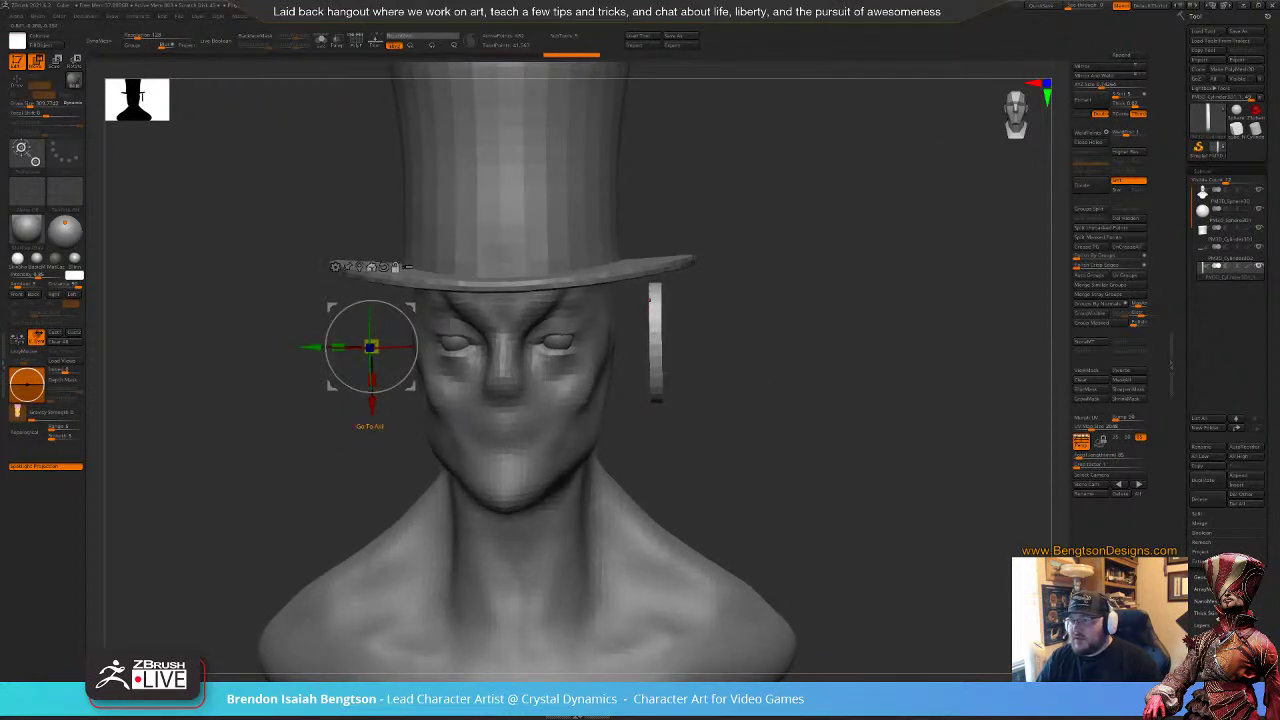
{"action": "left_click", "coordinate": [359, 267]}
{"action": "left_click_drag", "start_coordinate": [868, 426], "coordinate": [770, 500], "text": "alt"}
{"action": "left_click_drag", "start_coordinate": [645, 398], "coordinate": [608, 398]}
{"action": "left_click_drag", "start_coordinate": [800, 408], "coordinate": [742, 394]}
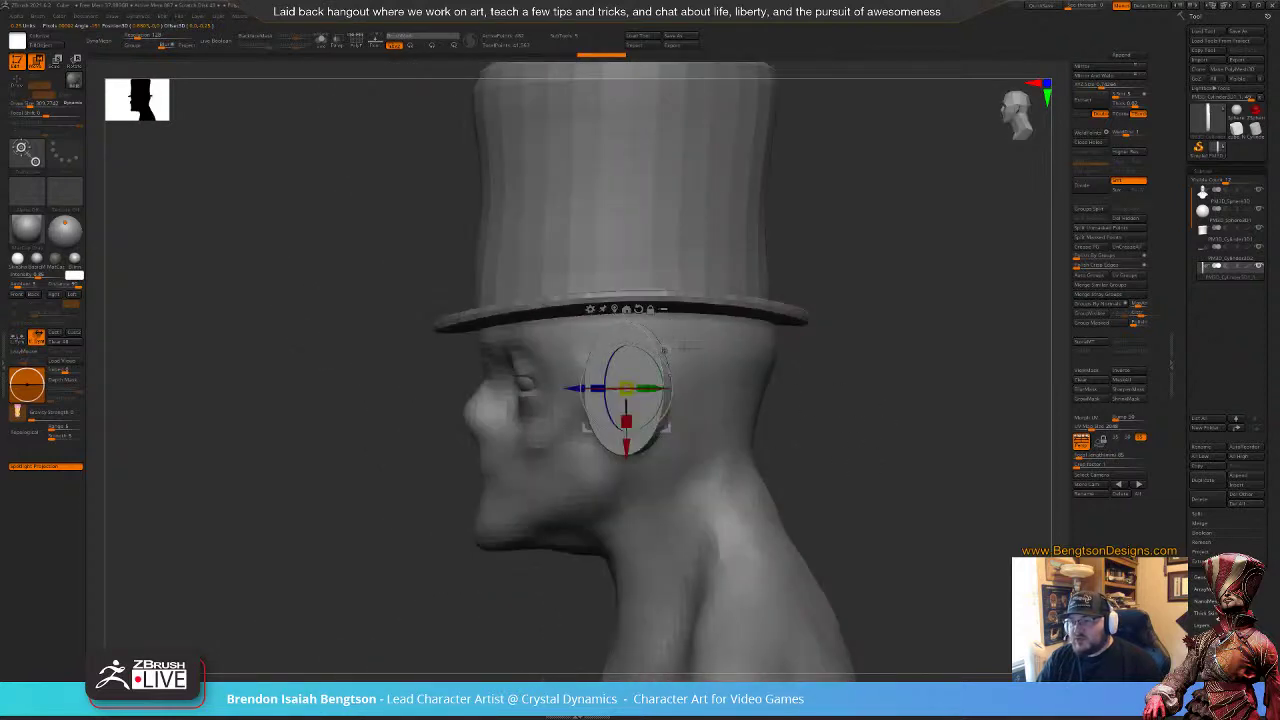
Step: Tilt the disc backward and angle it outward from the head, scaling it slightly to form the ear's base plane
{"action": "left_click_drag", "start_coordinate": [665, 355], "coordinate": [670, 366]}
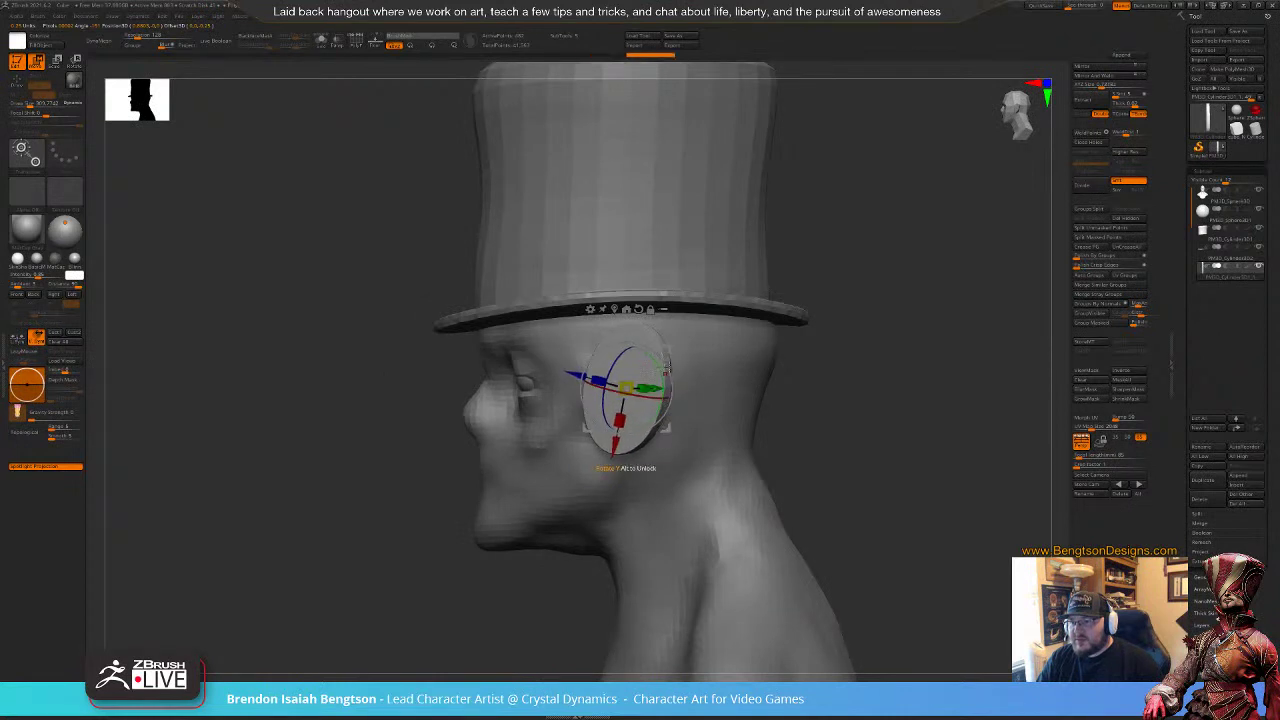
{"action": "left_click_drag", "start_coordinate": [836, 401], "coordinate": [815, 375]}
{"action": "left_click_drag", "start_coordinate": [625, 390], "coordinate": [595, 390]}
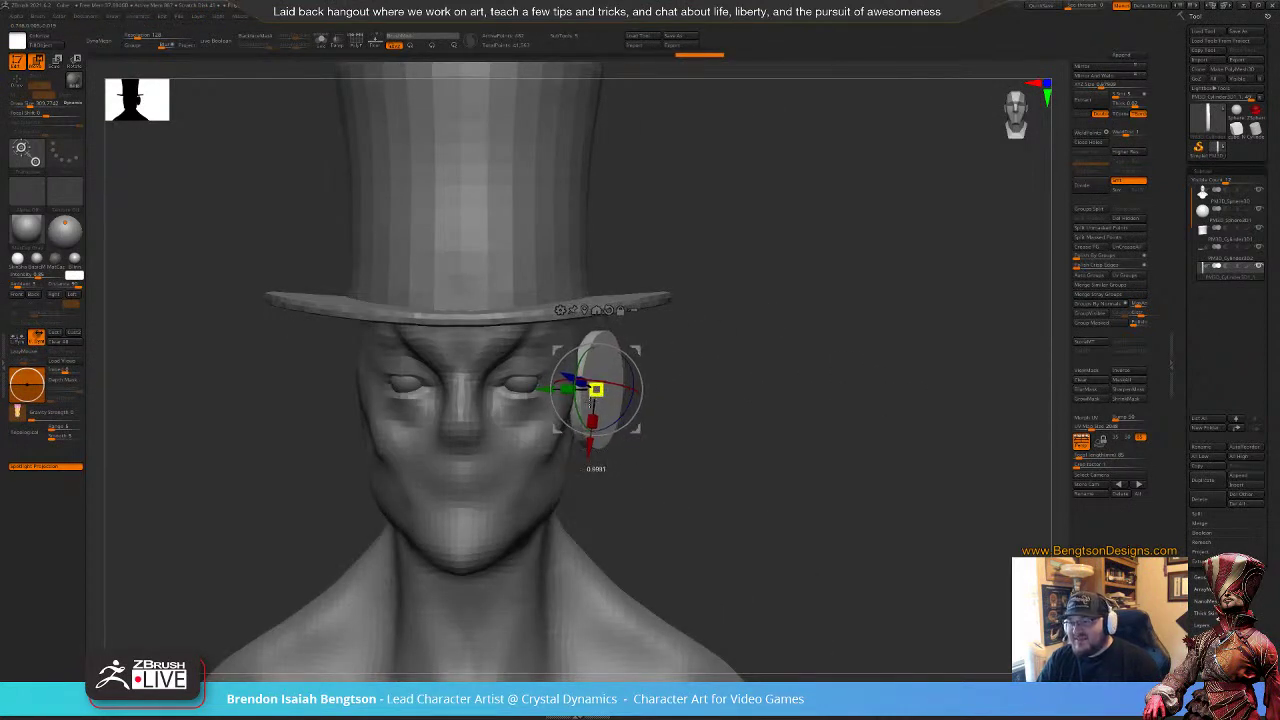
{"action": "left_click_drag", "start_coordinate": [583, 406], "coordinate": [583, 408]}
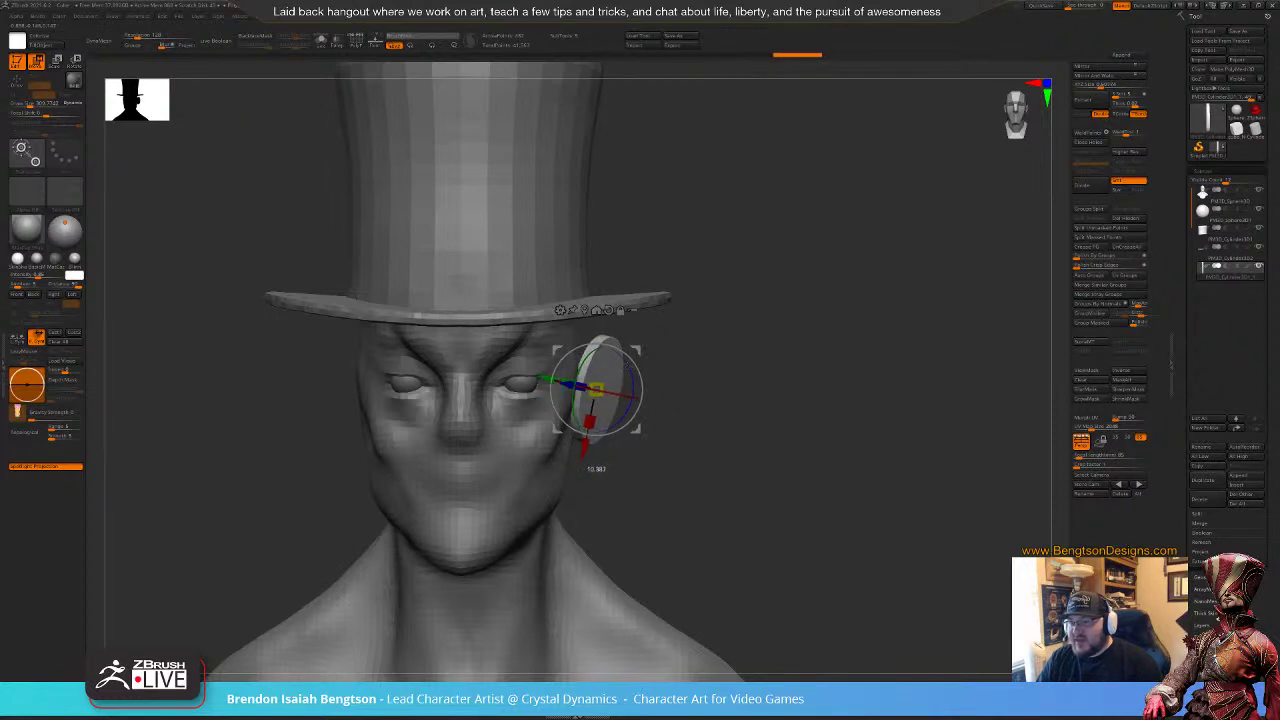
{"action": "left_click_drag", "start_coordinate": [630, 362], "coordinate": [632, 367]}
Step: Reshape the disc into a rough ear outline with Move Topological, narrowing its lower back edge and adjusting the front edge
{"action": "key", "text": "q"}
{"action": "mouse_move", "coordinate": [740, 386]}
{"action": "left_mouse_down"}
{"action": "mouse_move", "coordinate": [632, 372]}
{"action": "mouse_move", "coordinate": [668, 336]}
{"action": "left_mouse_up"}
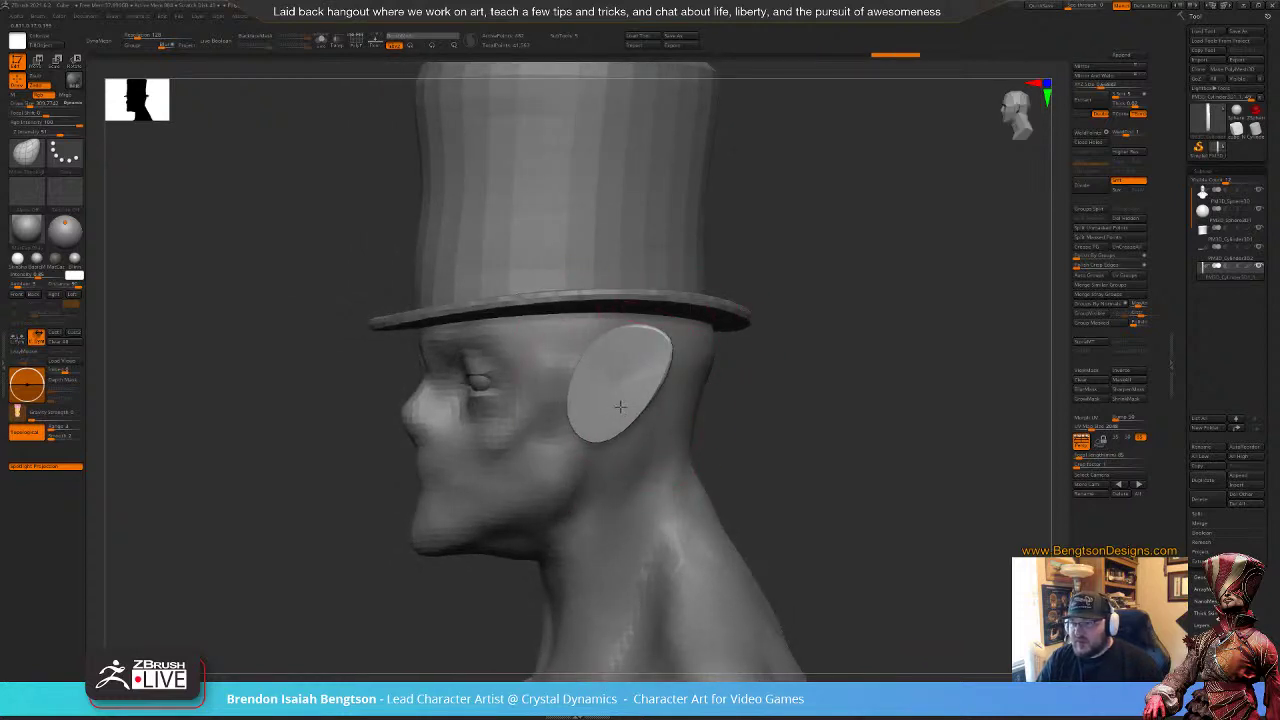
{"action": "mouse_move", "coordinate": [580, 387]}
{"action": "left_mouse_down"}
{"action": "mouse_move", "coordinate": [598, 419]}
{"action": "mouse_move", "coordinate": [588, 440]}
{"action": "left_mouse_up"}
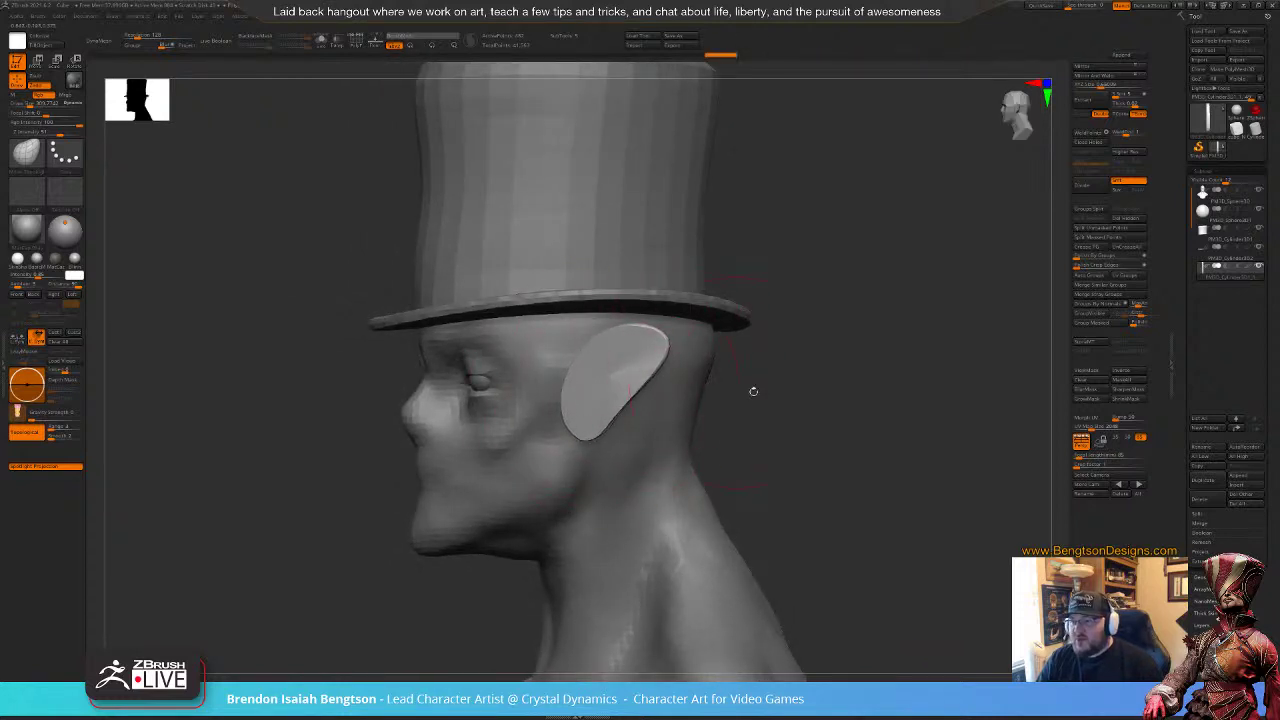
{"action": "left_click_drag", "start_coordinate": [752, 391], "coordinate": [778, 388]}
{"action": "mouse_move", "coordinate": [575, 373]}
{"action": "left_mouse_down"}
{"action": "mouse_move", "coordinate": [588, 373]}
{"action": "mouse_move", "coordinate": [569, 367]}
{"action": "left_mouse_up"}
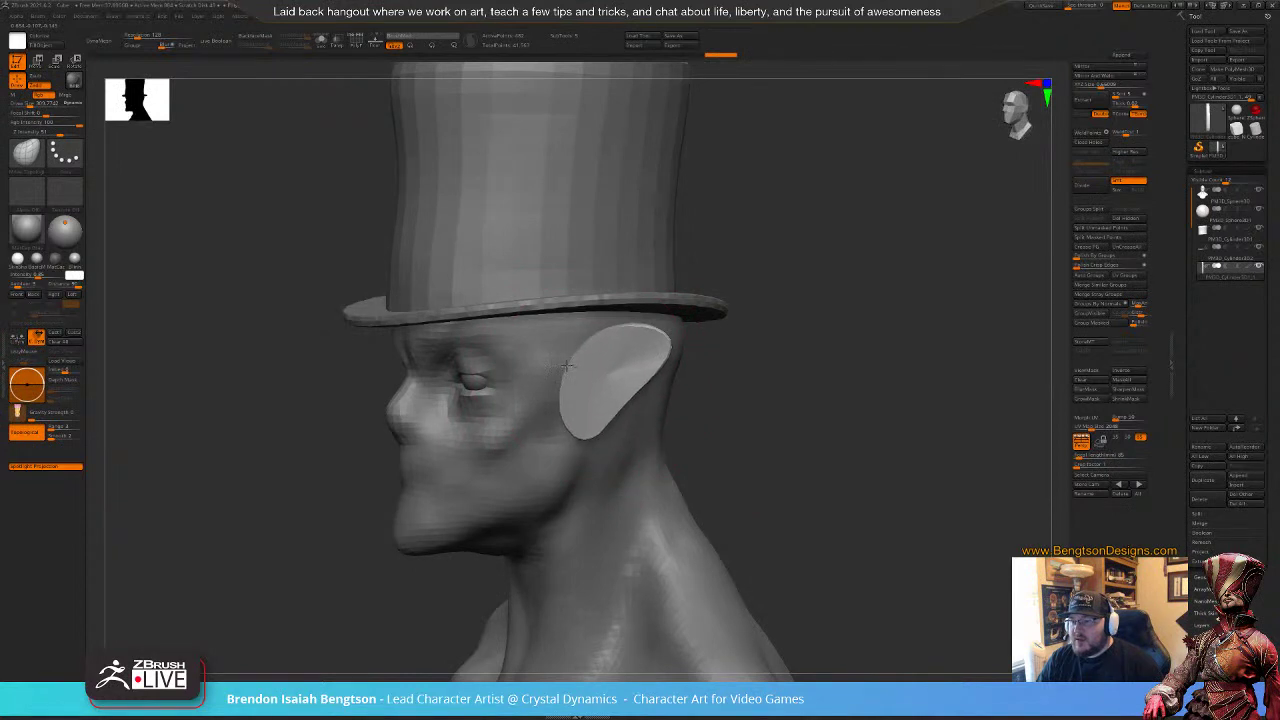
{"action": "left_click_drag", "start_coordinate": [621, 404], "coordinate": [606, 378]}
{"action": "mouse_move", "coordinate": [784, 393]}
{"action": "left_mouse_down"}
{"action": "mouse_move", "coordinate": [615, 386]}
{"action": "mouse_move", "coordinate": [629, 366]}
{"action": "left_mouse_up"}
Step: Resize the Move Topological brush, set the ear's inner edge against the head, and pull its upper end into a long pointed tip
{"action": "key", "text": "space"}
{"action": "key", "text": "space"}
{"action": "left_click", "coordinate": [680, 422]}
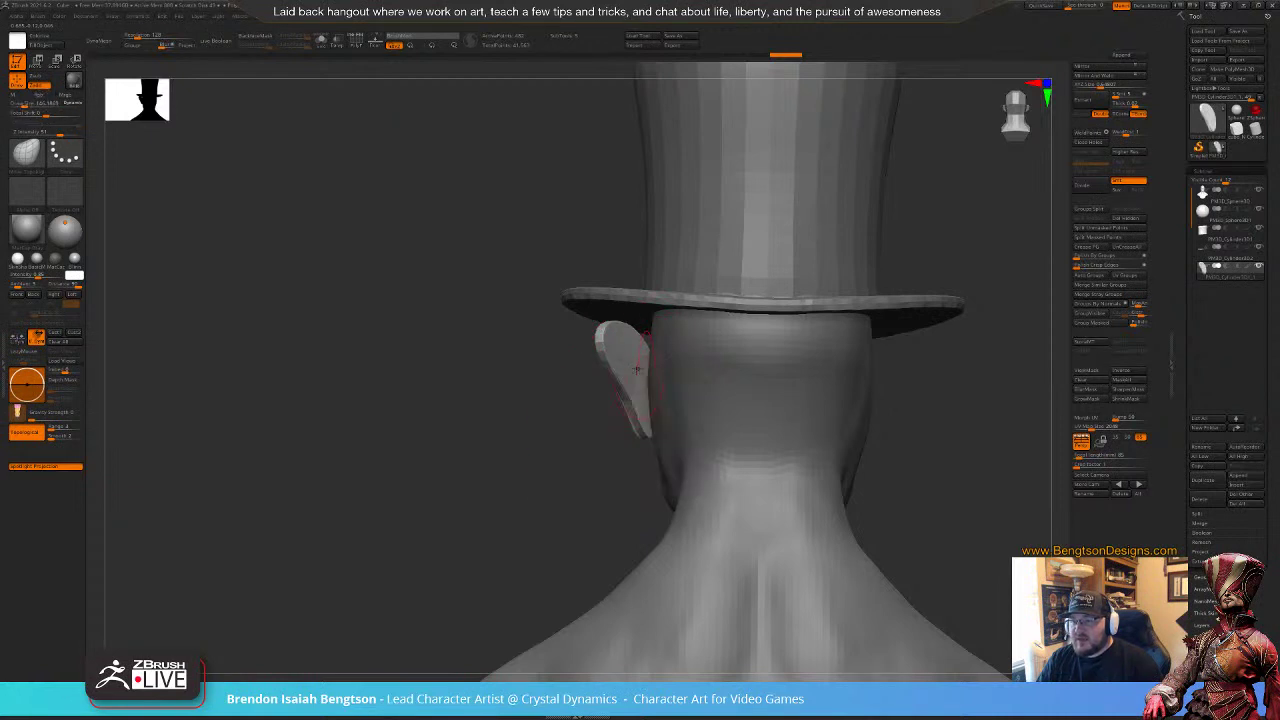
{"action": "left_click_drag", "start_coordinate": [645, 391], "coordinate": [672, 396]}
{"action": "mouse_move", "coordinate": [400, 405]}
{"action": "left_mouse_down"}
{"action": "mouse_move", "coordinate": [669, 397]}
{"action": "mouse_move", "coordinate": [629, 389]}
{"action": "mouse_move", "coordinate": [634, 408]}
{"action": "left_mouse_up"}
{"action": "mouse_move", "coordinate": [754, 400]}
{"action": "left_mouse_down"}
{"action": "mouse_move", "coordinate": [710, 374]}
{"action": "mouse_move", "coordinate": [774, 306]}
{"action": "mouse_move", "coordinate": [768, 292]}
{"action": "left_mouse_up"}
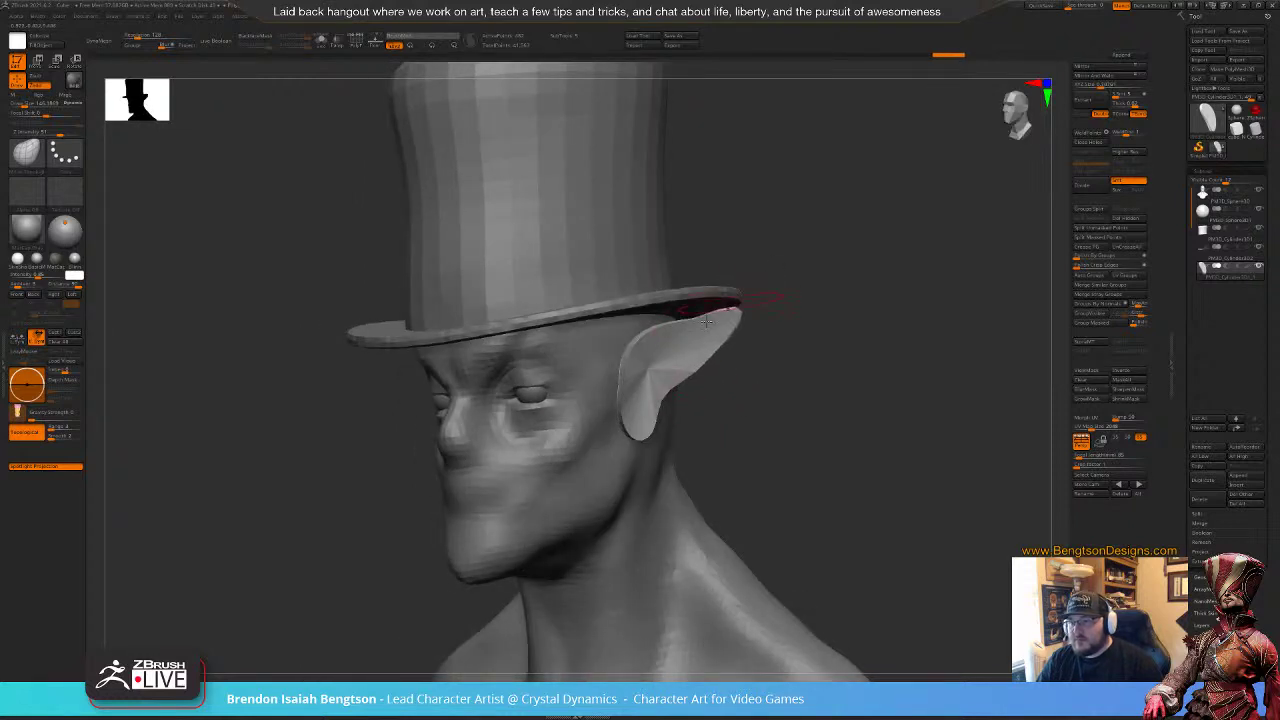
{"action": "mouse_move", "coordinate": [687, 325]}
{"action": "left_mouse_down"}
{"action": "mouse_move", "coordinate": [800, 403]}
{"action": "mouse_move", "coordinate": [748, 417]}
{"action": "mouse_move", "coordinate": [754, 403]}
{"action": "left_mouse_up"}
Step: Mirror the pointed ear with Mirror and Mirror And Weld to produce a matching pair, and check the bust from several angles
{"action": "left_click", "coordinate": [1094, 67]}
{"action": "left_click", "coordinate": [1097, 75]}
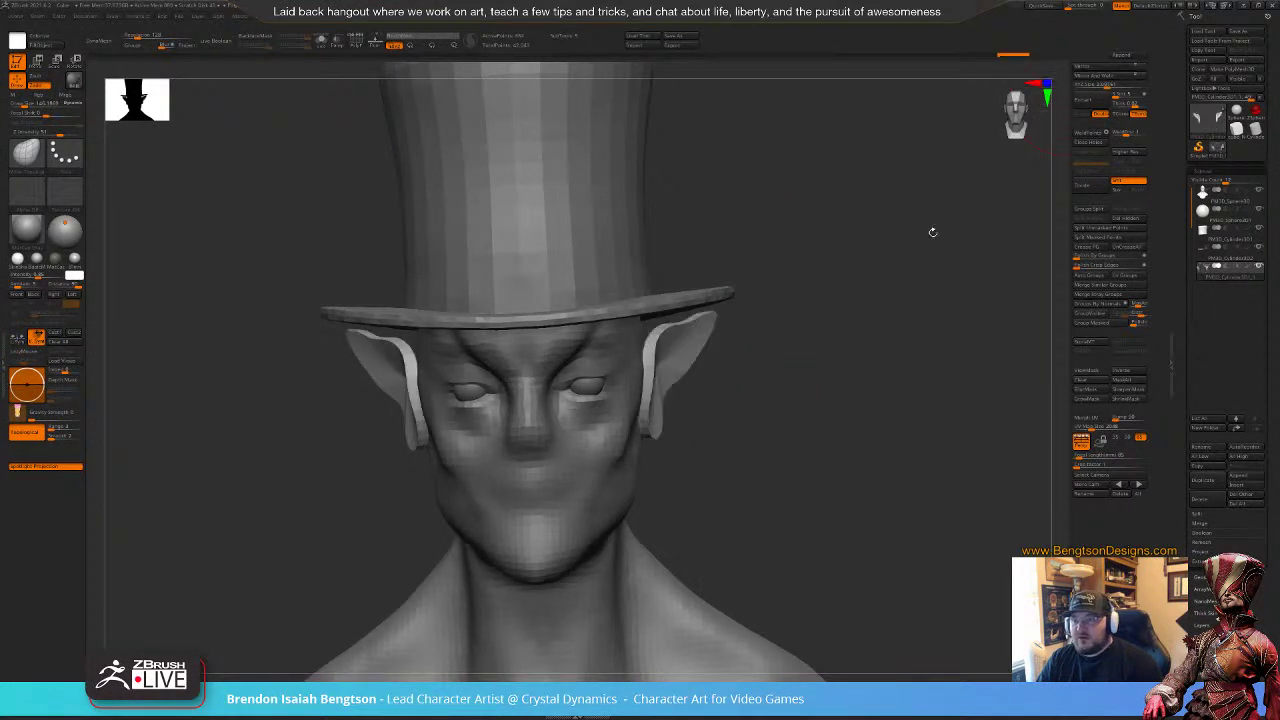
{"action": "left_click_drag", "start_coordinate": [749, 473], "coordinate": [752, 400], "text": "alt"}
{"action": "mouse_move", "coordinate": [800, 408]}
{"action": "left_mouse_down"}
{"action": "mouse_move", "coordinate": [555, 422]}
{"action": "mouse_move", "coordinate": [783, 431]}
{"action": "mouse_move", "coordinate": [774, 373]}
{"action": "mouse_move", "coordinate": [789, 343]}
{"action": "left_mouse_up"}
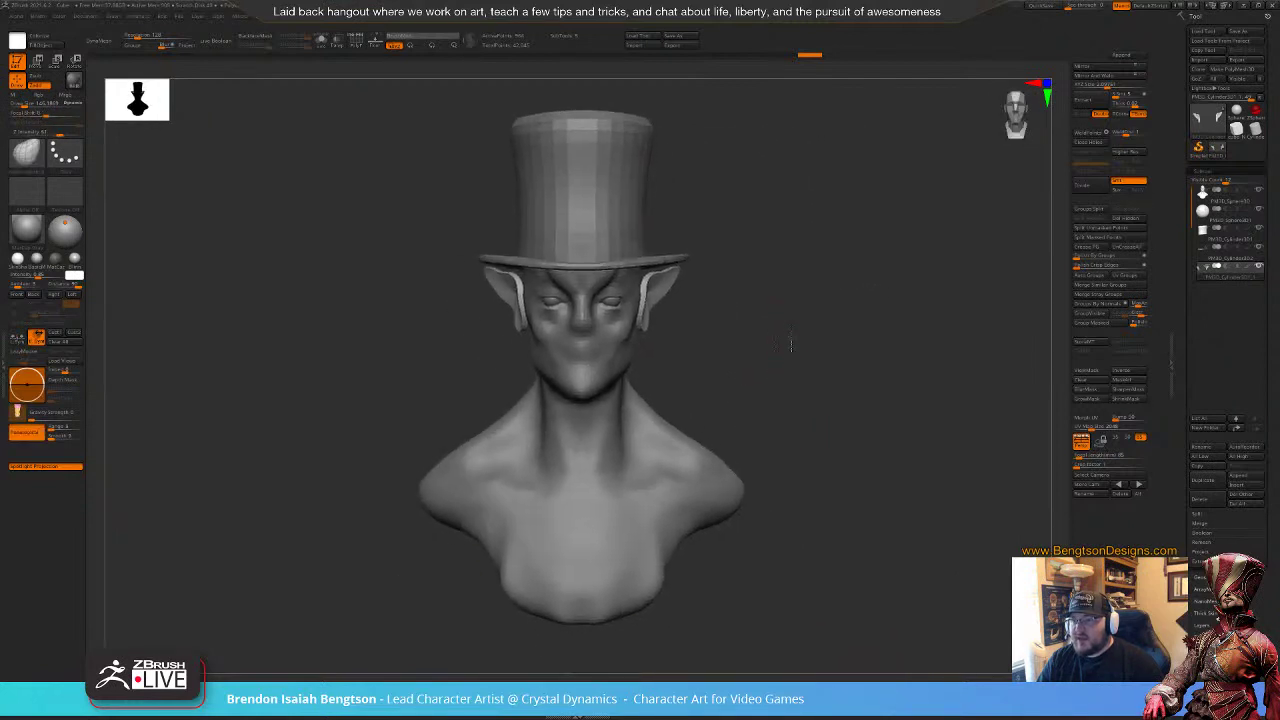
{"action": "mouse_move", "coordinate": [790, 242]}
{"action": "left_mouse_down", "text": "alt"}
{"action": "mouse_move", "coordinate": [810, 436]}
{"action": "mouse_move", "coordinate": [840, 397]}
{"action": "mouse_move", "coordinate": [804, 405]}
{"action": "left_mouse_up", "text": "alt"}
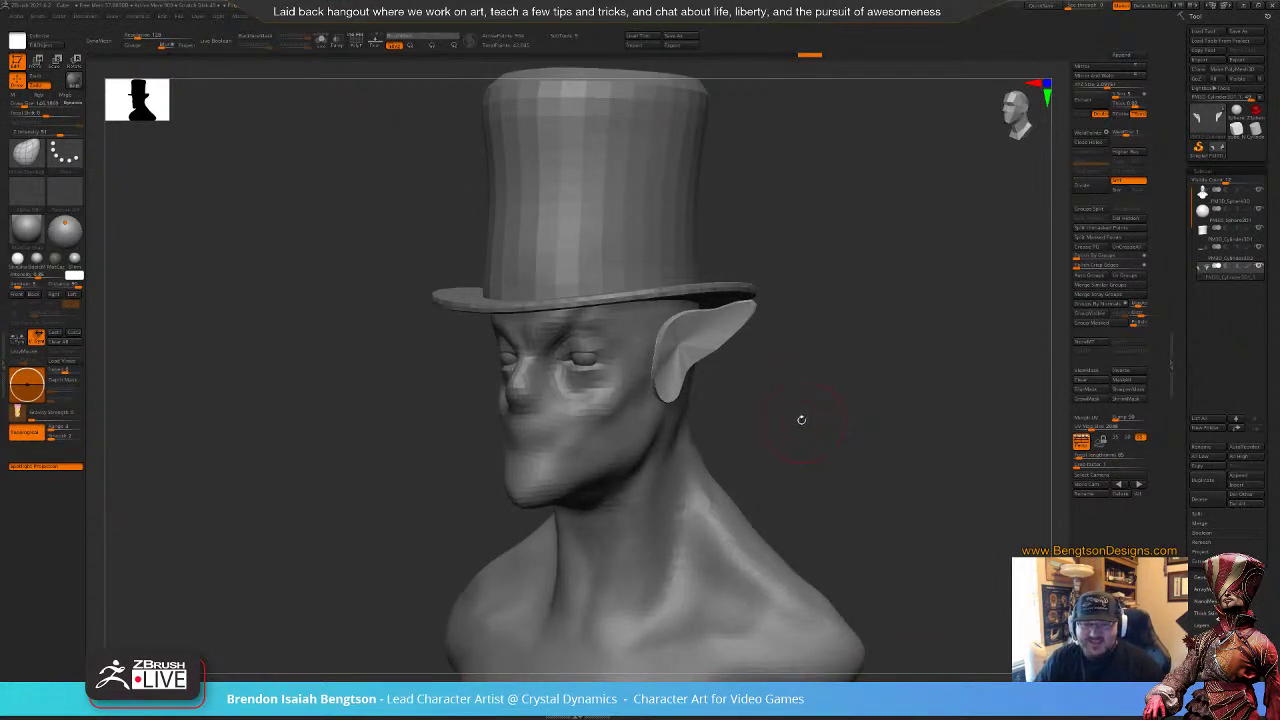
{"action": "left_click_drag", "start_coordinate": [807, 437], "coordinate": [807, 433]}
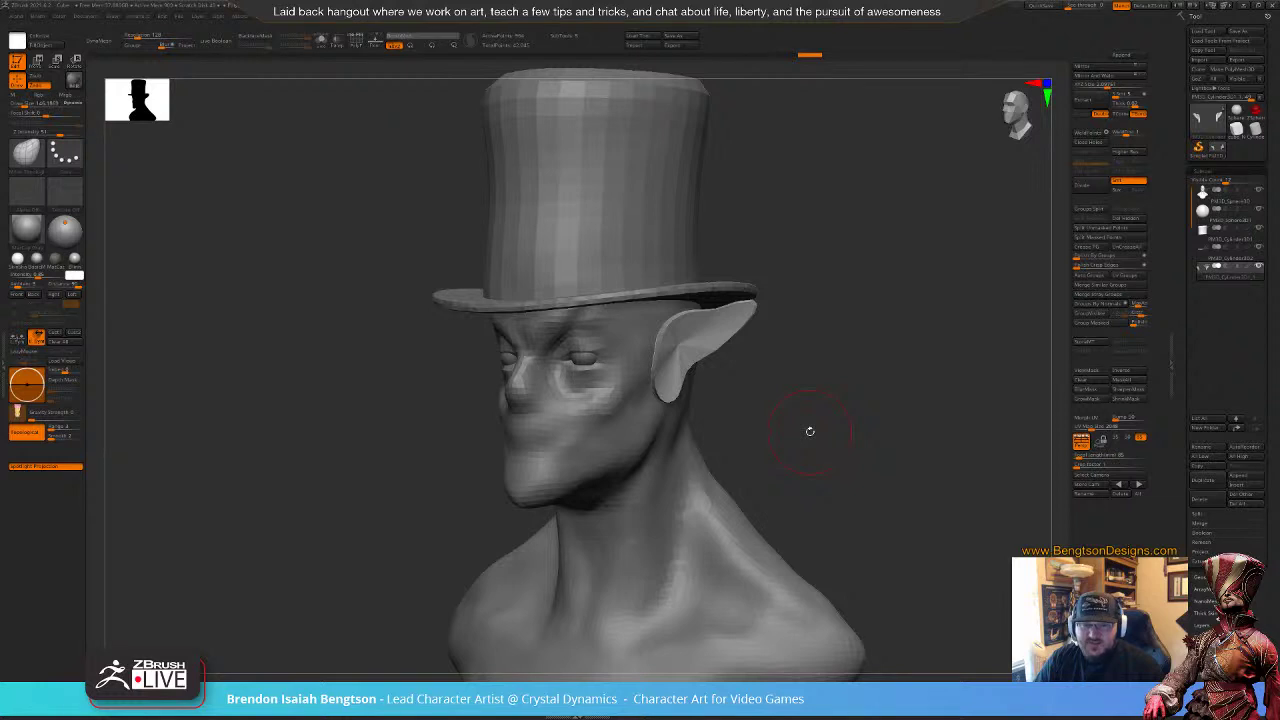
{"action": "left_click_drag", "start_coordinate": [827, 427], "coordinate": [722, 370]}
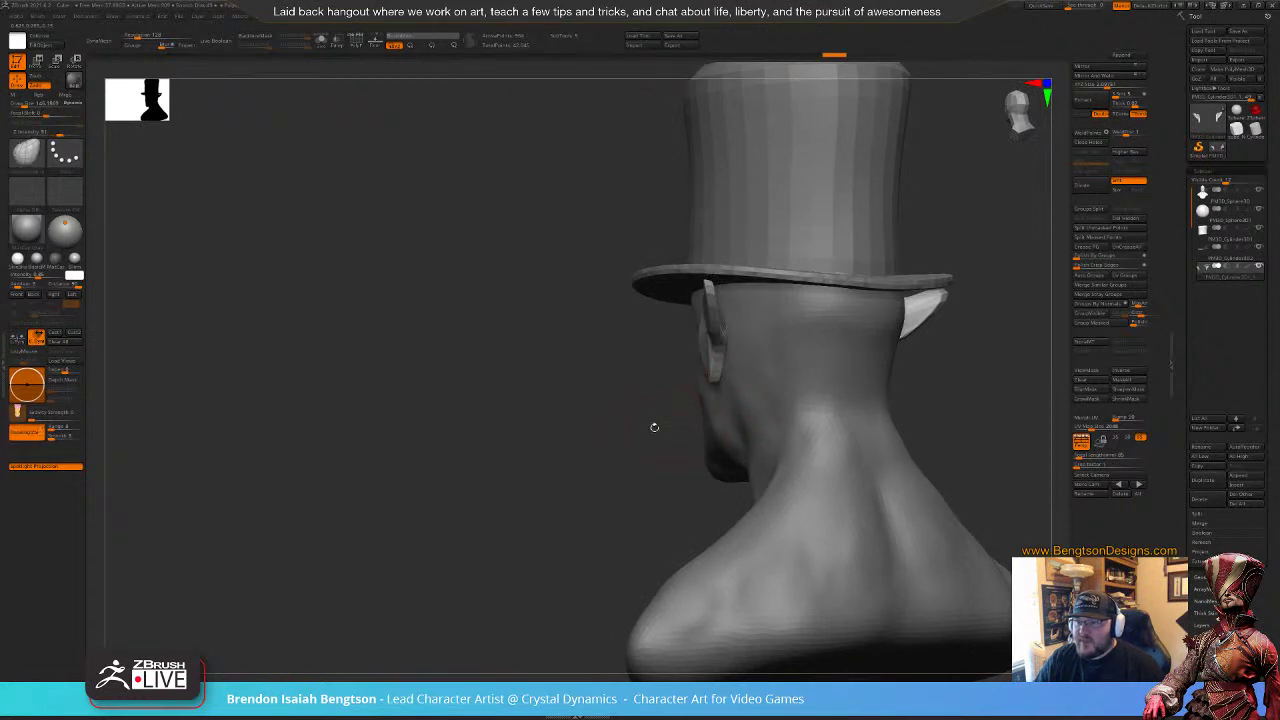
Step: Smooth the front of the ears and push their upper front edge into the head with Move Topological
{"action": "left_click_drag", "start_coordinate": [655, 428], "coordinate": [722, 420]}
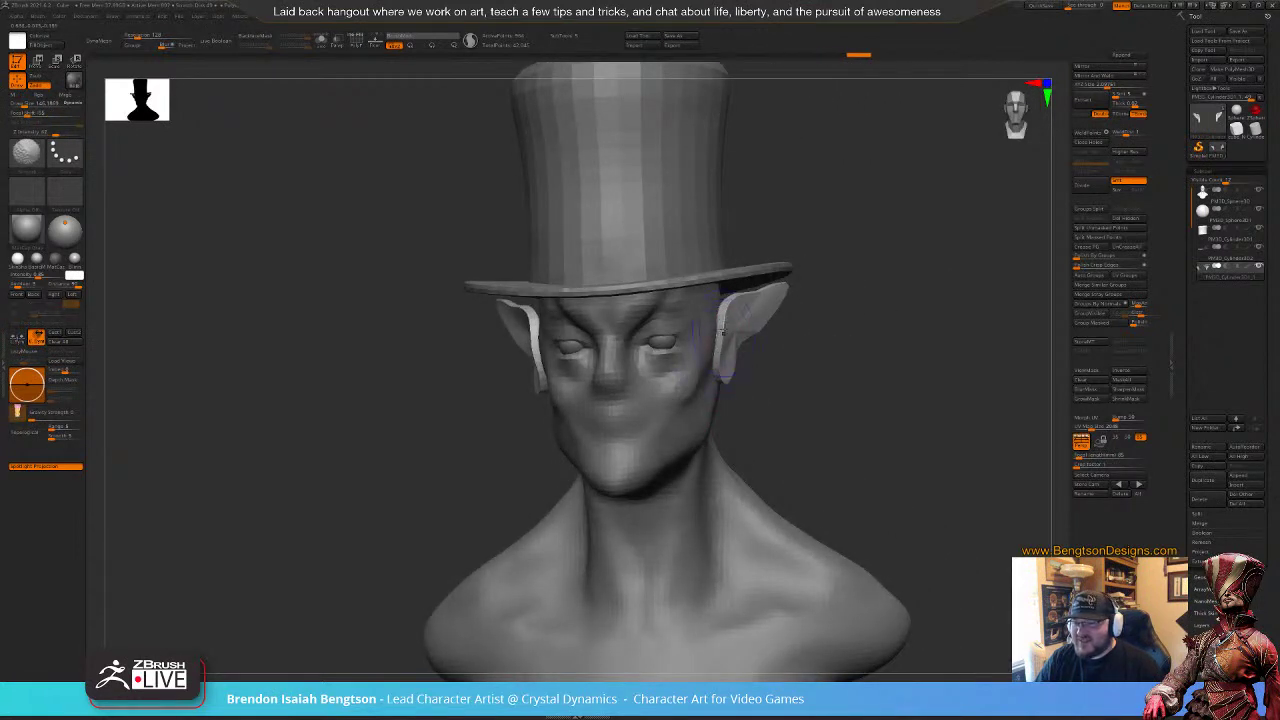
{"action": "left_click_drag", "start_coordinate": [724, 338], "coordinate": [732, 344]}
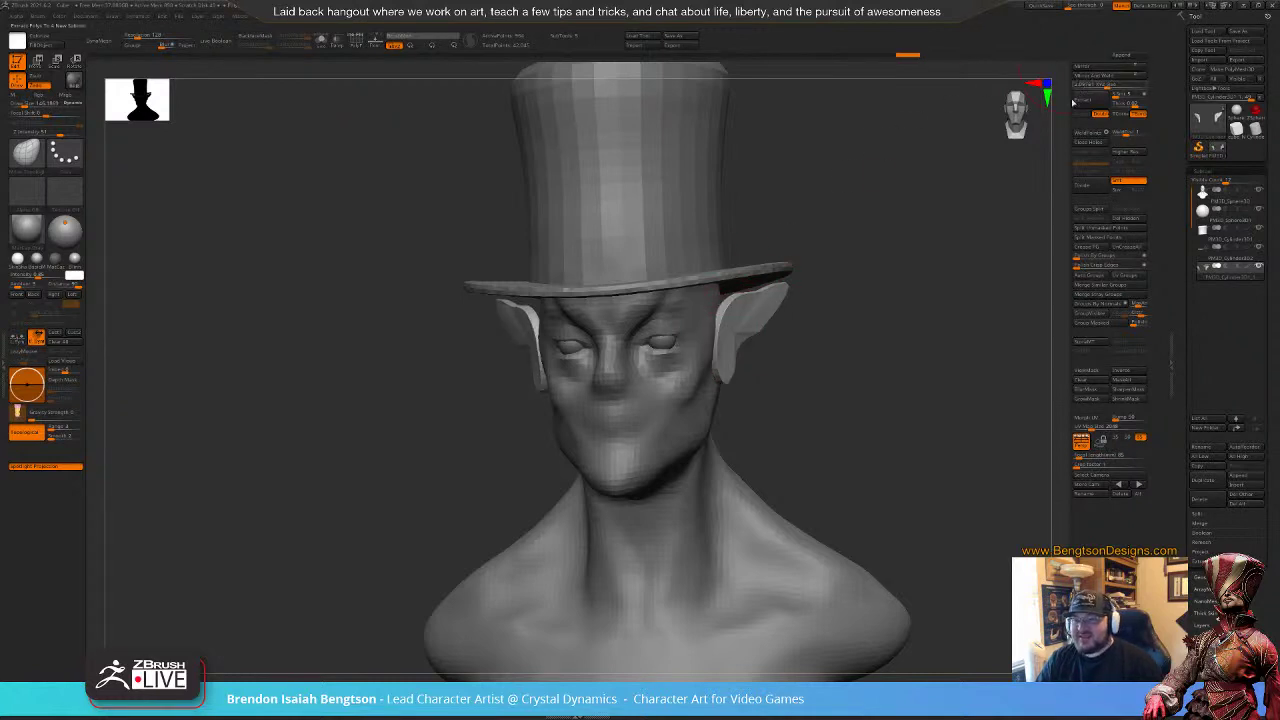
{"action": "left_click_drag", "start_coordinate": [848, 415], "coordinate": [776, 428]}
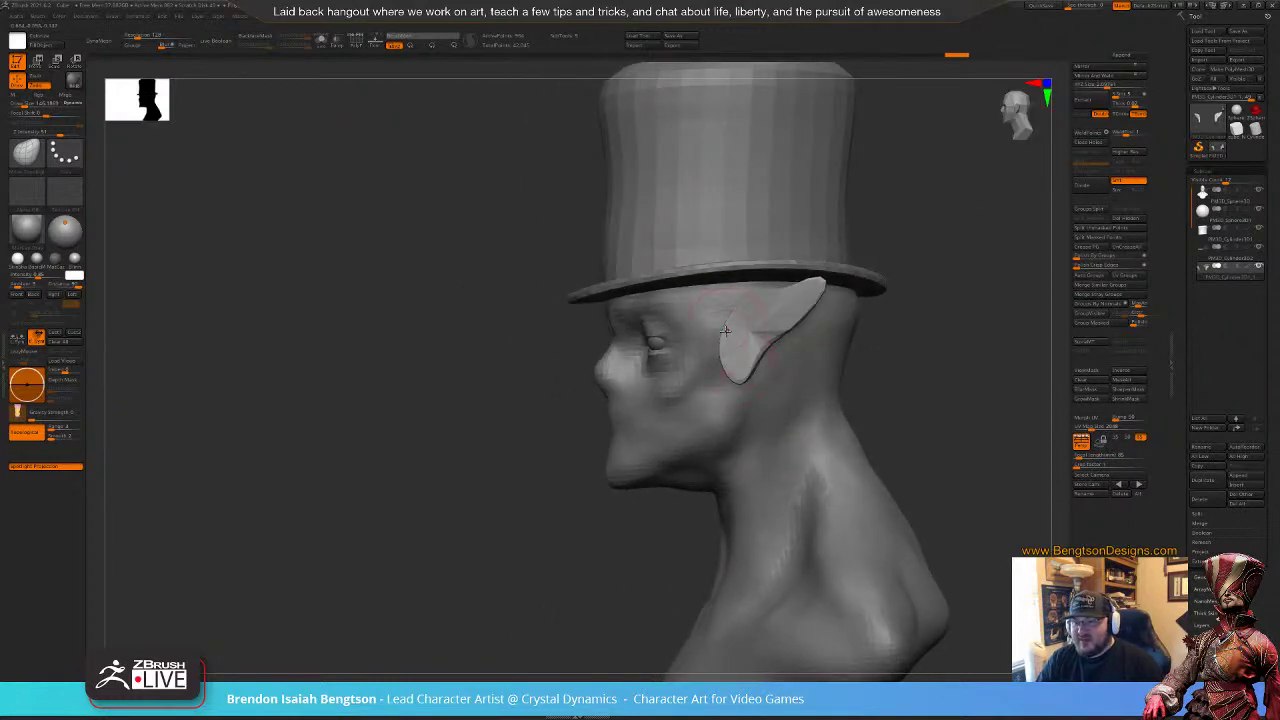
{"action": "left_click_drag", "start_coordinate": [736, 335], "coordinate": [730, 386]}
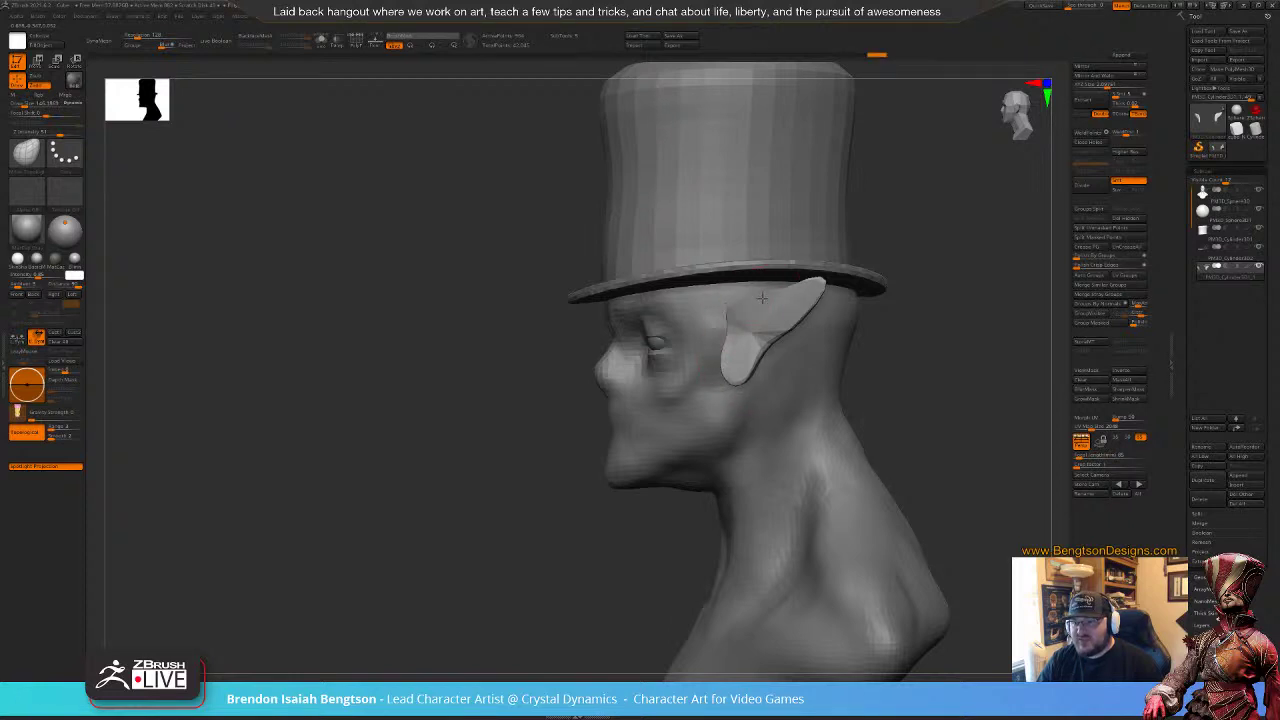
Step: Adjust the ear's lower front edge with Move Topological, mirror the change to the other ear, and refine its outline from the side
{"action": "left_click_drag", "start_coordinate": [880, 326], "coordinate": [960, 327]}
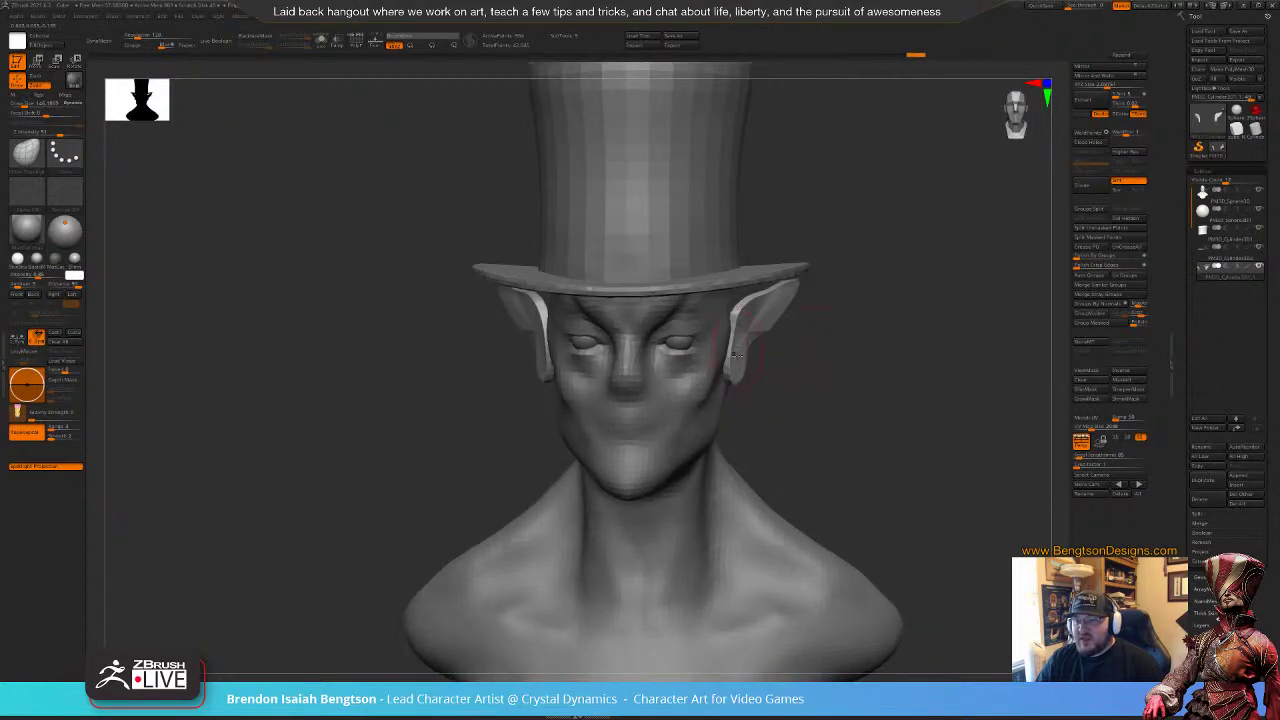
{"action": "left_click_drag", "start_coordinate": [730, 393], "coordinate": [734, 382]}
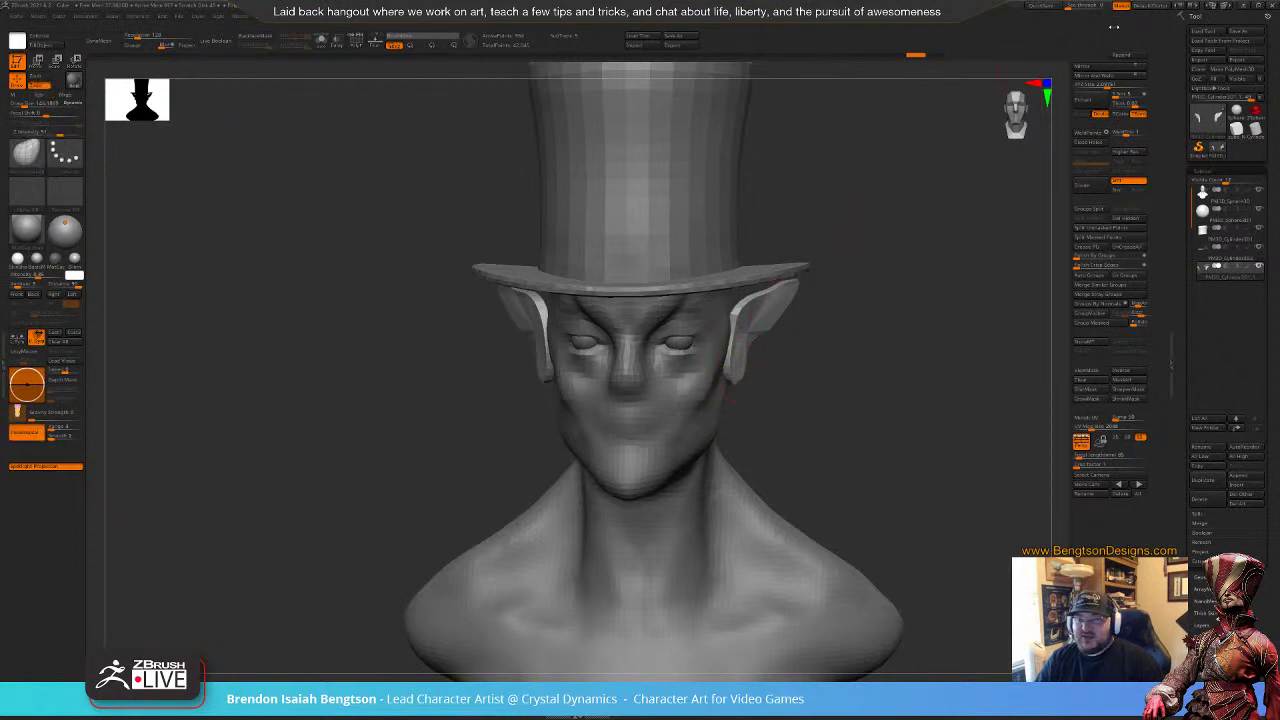
{"action": "left_click", "coordinate": [1093, 69]}
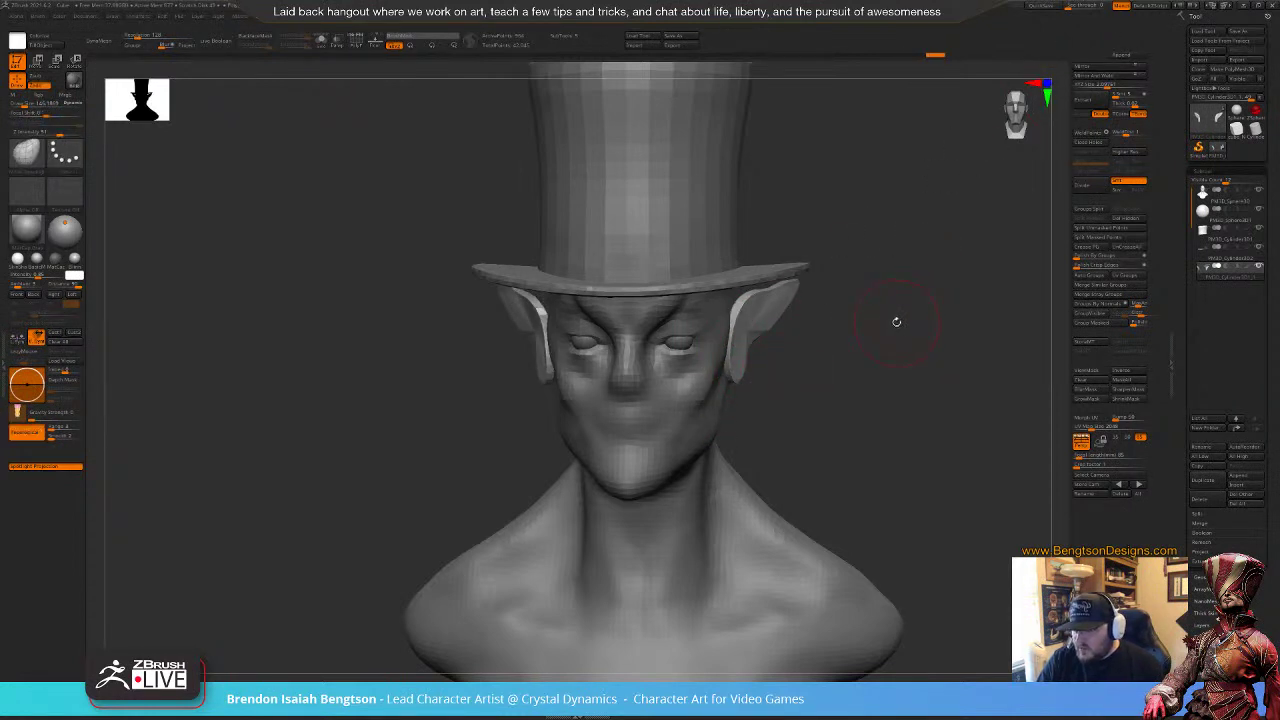
{"action": "right_click_drag", "start_coordinate": [899, 320], "coordinate": [779, 355]}
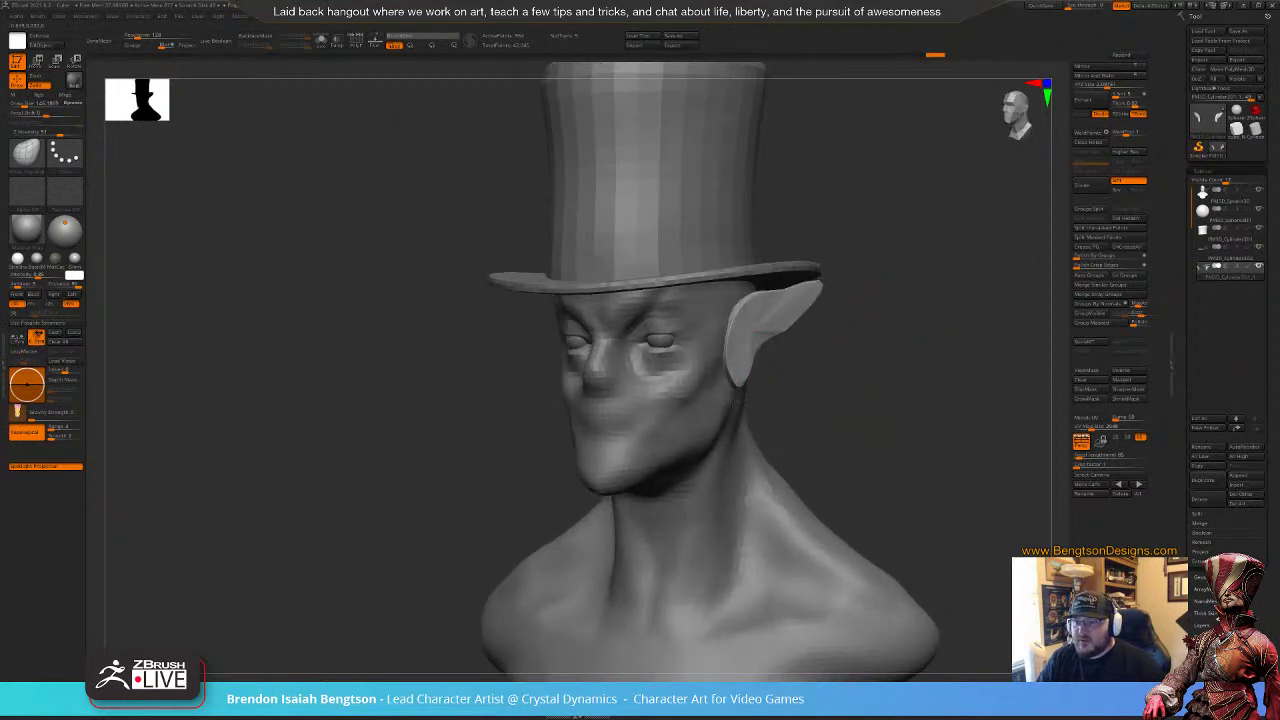
{"action": "right_click_drag", "start_coordinate": [800, 367], "coordinate": [745, 345]}
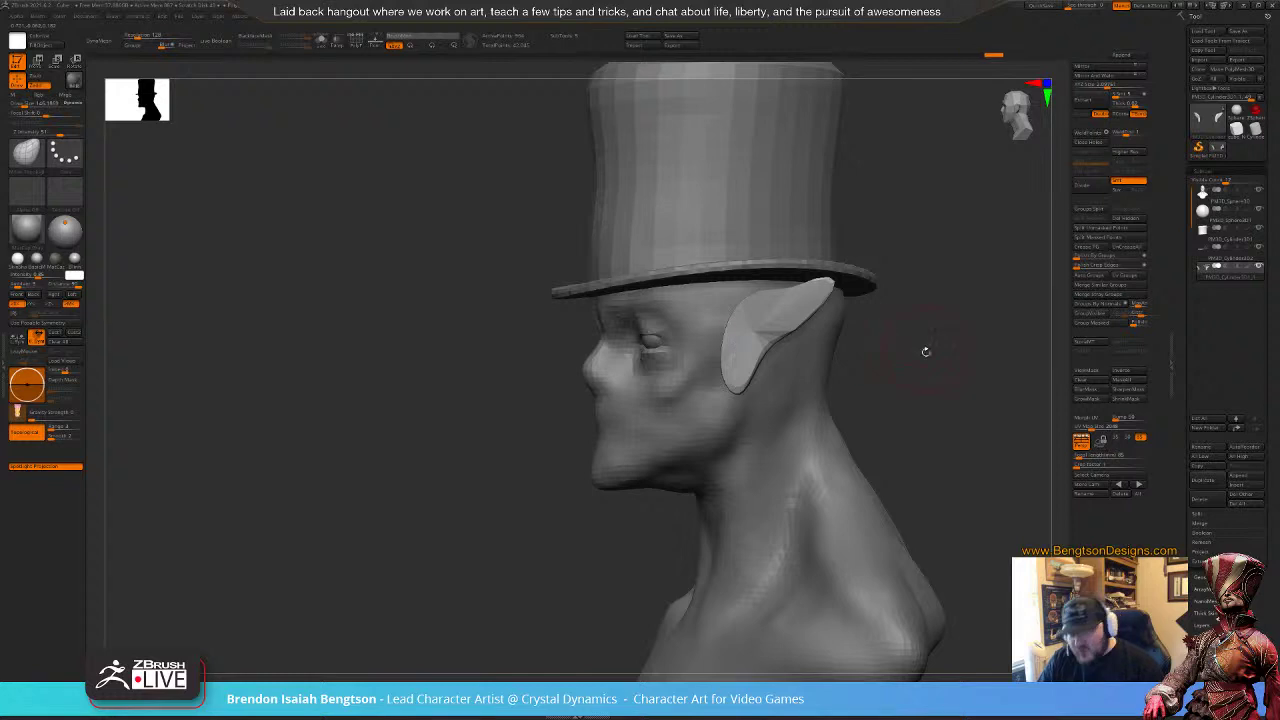
{"action": "left_click_drag", "start_coordinate": [925, 351], "coordinate": [947, 337]}
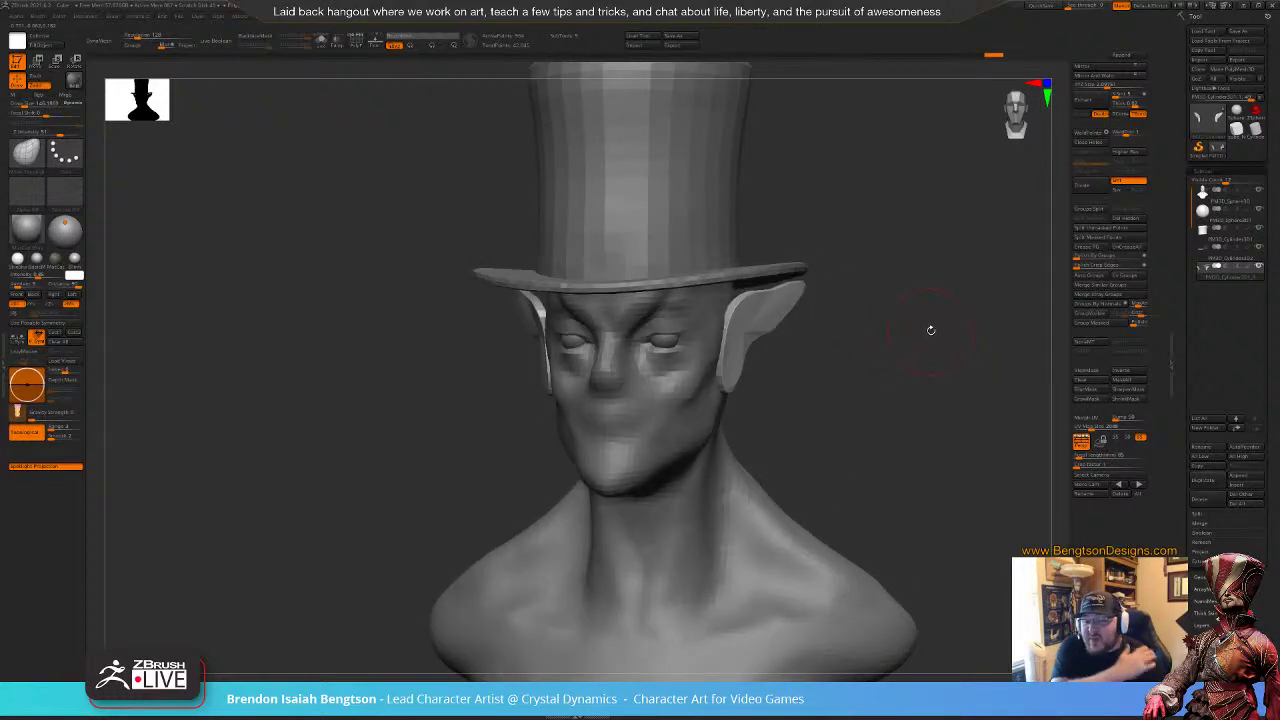
{"action": "left_click_drag", "start_coordinate": [911, 381], "coordinate": [842, 326]}
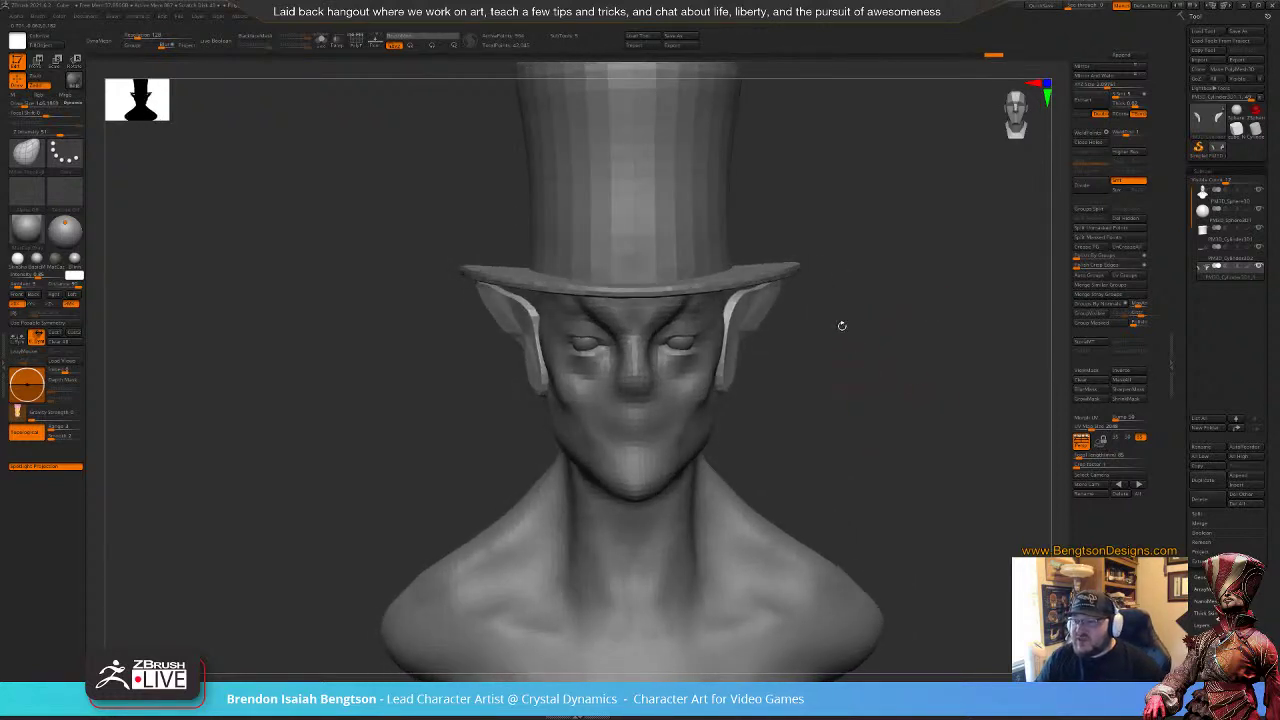
Step: DynaMesh the ears and sculpt the inner bowl, folds and rim on their outer face
{"action": "left_click", "coordinate": [104, 41]}
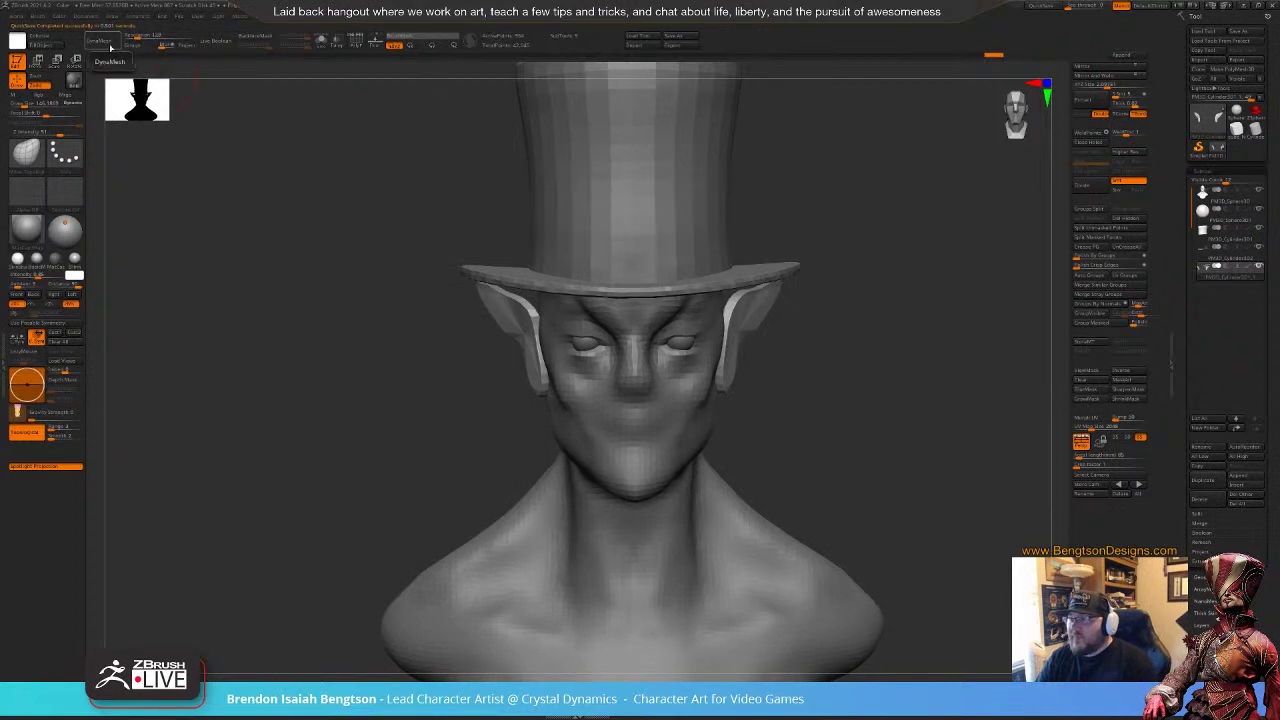
{"action": "mouse_move", "coordinate": [843, 365]}
{"action": "left_mouse_down"}
{"action": "mouse_move", "coordinate": [769, 337]}
{"action": "mouse_move", "coordinate": [720, 380]}
{"action": "left_mouse_up"}
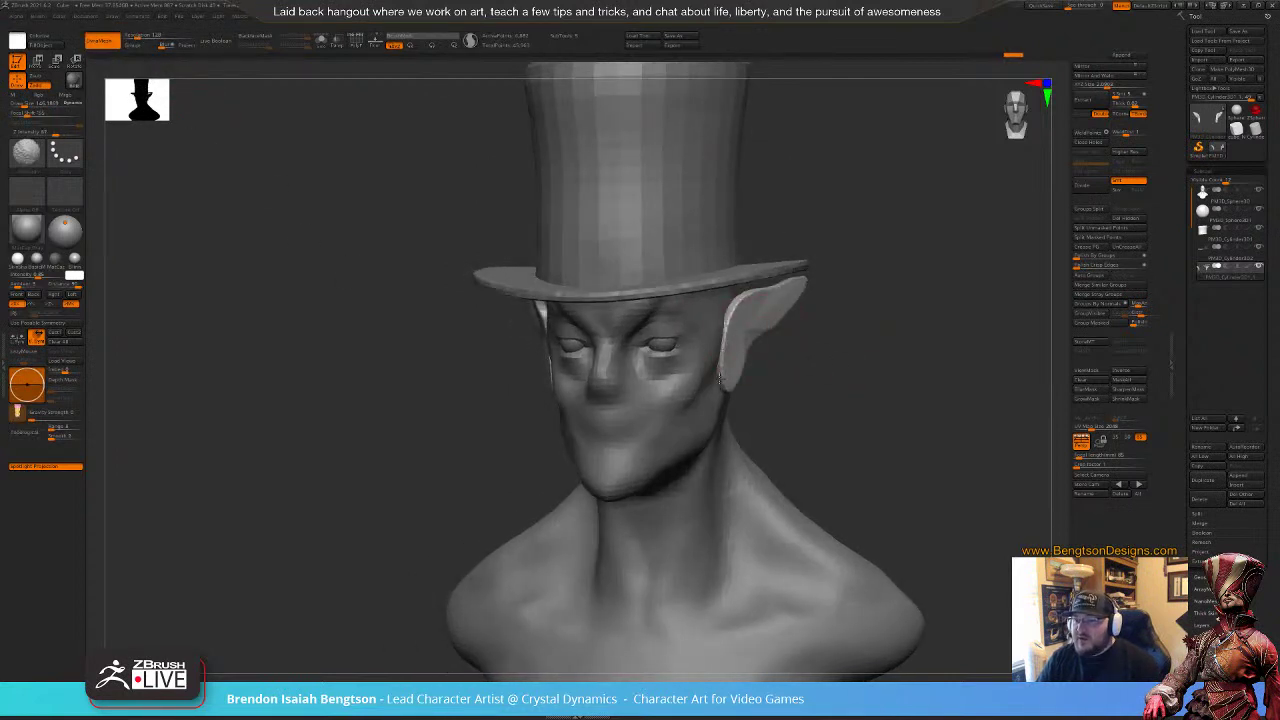
{"action": "mouse_move", "coordinate": [843, 371]}
{"action": "left_mouse_down"}
{"action": "mouse_move", "coordinate": [810, 368]}
{"action": "mouse_move", "coordinate": [895, 374]}
{"action": "left_mouse_up"}
{"action": "key", "text": "b"}
{"action": "key", "text": "t"}
{"action": "key", "text": "d"}
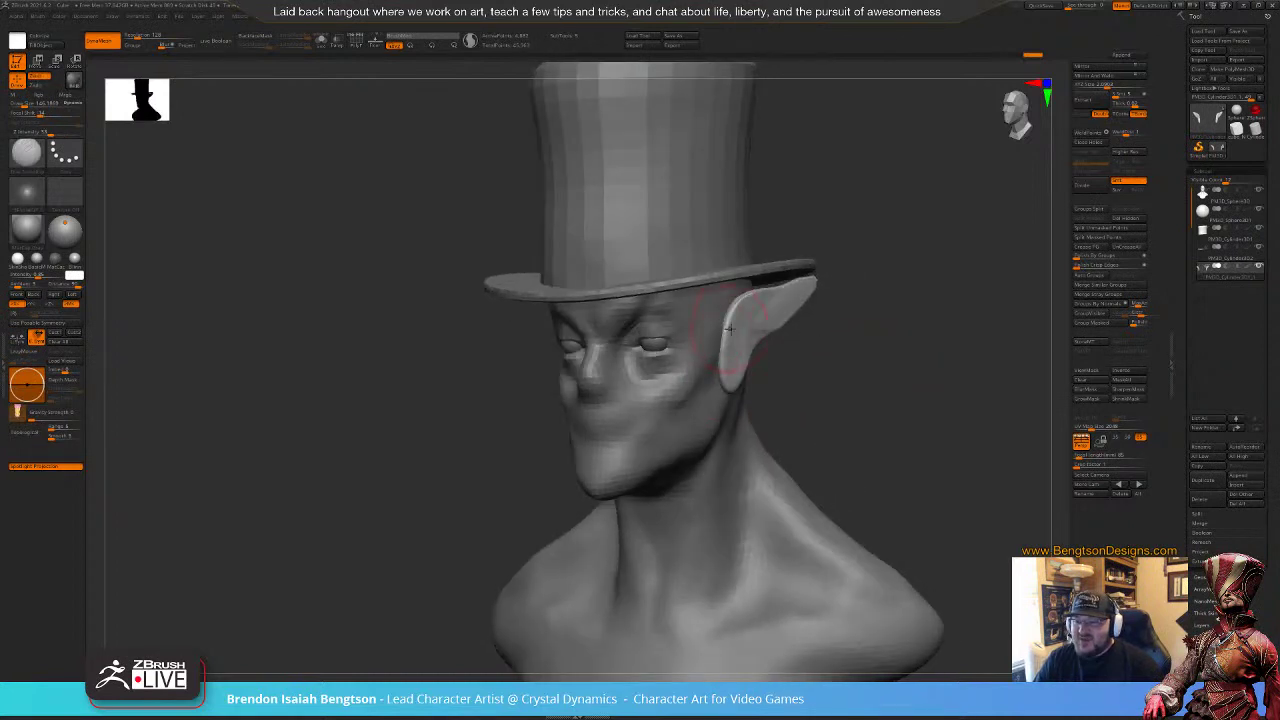
{"action": "left_click_drag", "start_coordinate": [752, 298], "coordinate": [772, 292], "text": "shift"}
{"action": "left_click_drag", "start_coordinate": [860, 337], "coordinate": [828, 337]}
{"action": "mouse_move", "coordinate": [727, 325]}
{"action": "left_mouse_down"}
{"action": "mouse_move", "coordinate": [778, 295]}
{"action": "mouse_move", "coordinate": [737, 369]}
{"action": "left_mouse_up"}
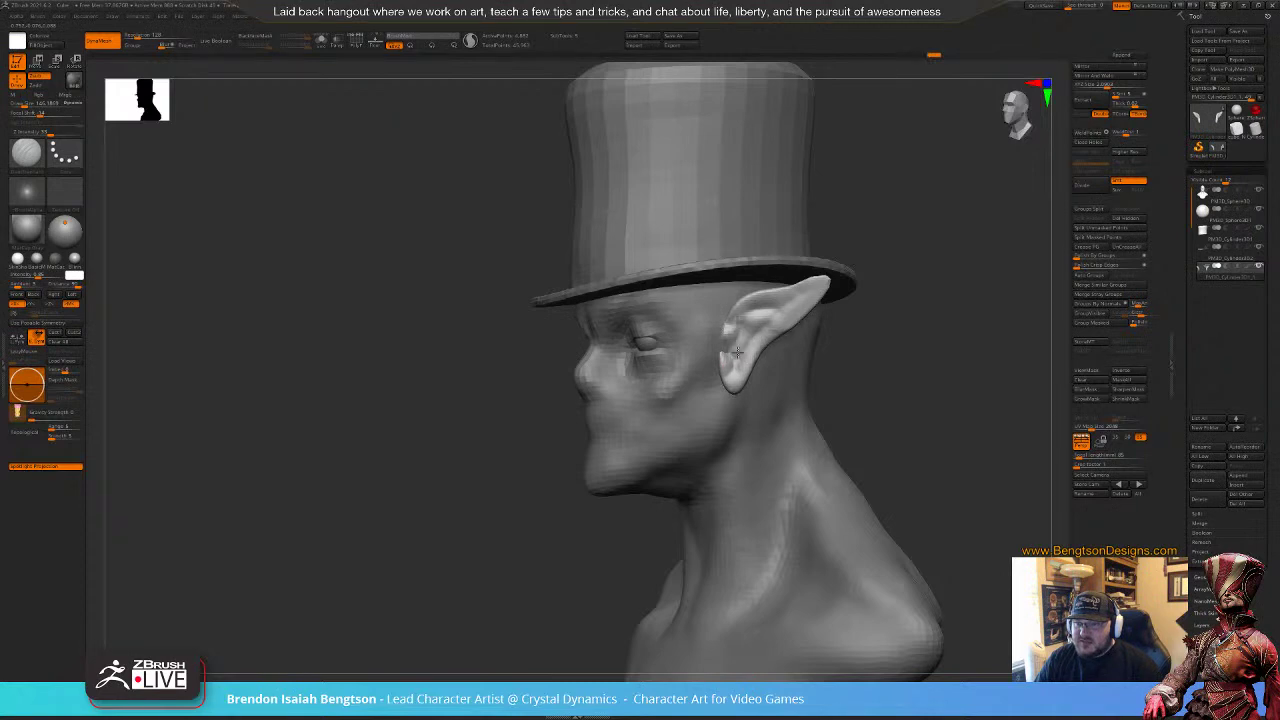
Step: Smooth the pointed tips of the ears and isolate the ears to work on their back side
{"action": "mouse_move", "coordinate": [868, 350]}
{"action": "left_mouse_down"}
{"action": "mouse_move", "coordinate": [909, 349]}
{"action": "mouse_move", "coordinate": [893, 328]}
{"action": "left_mouse_up"}
{"action": "left_click_drag", "start_coordinate": [808, 282], "coordinate": [820, 290], "text": "shift"}
{"action": "left_click_drag", "start_coordinate": [882, 338], "coordinate": [780, 338]}
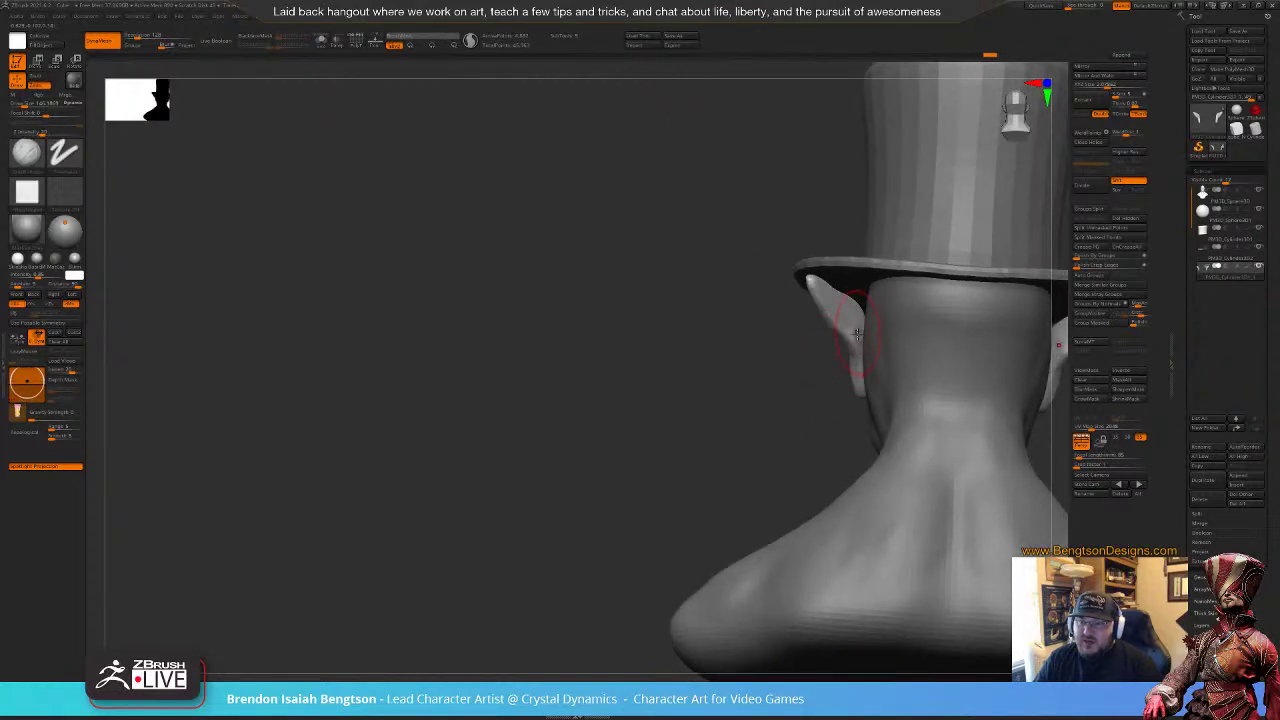
{"action": "left_click_drag", "start_coordinate": [786, 405], "coordinate": [766, 429], "text": "alt"}
{"action": "left_click", "coordinate": [766, 429]}
{"action": "mouse_move", "coordinate": [761, 375]}
{"action": "left_mouse_down"}
{"action": "mouse_move", "coordinate": [660, 399]}
{"action": "mouse_move", "coordinate": [748, 523]}
{"action": "mouse_move", "coordinate": [762, 500]}
{"action": "left_mouse_up"}
{"action": "left_click_drag", "start_coordinate": [756, 346], "coordinate": [726, 356], "text": "shift"}
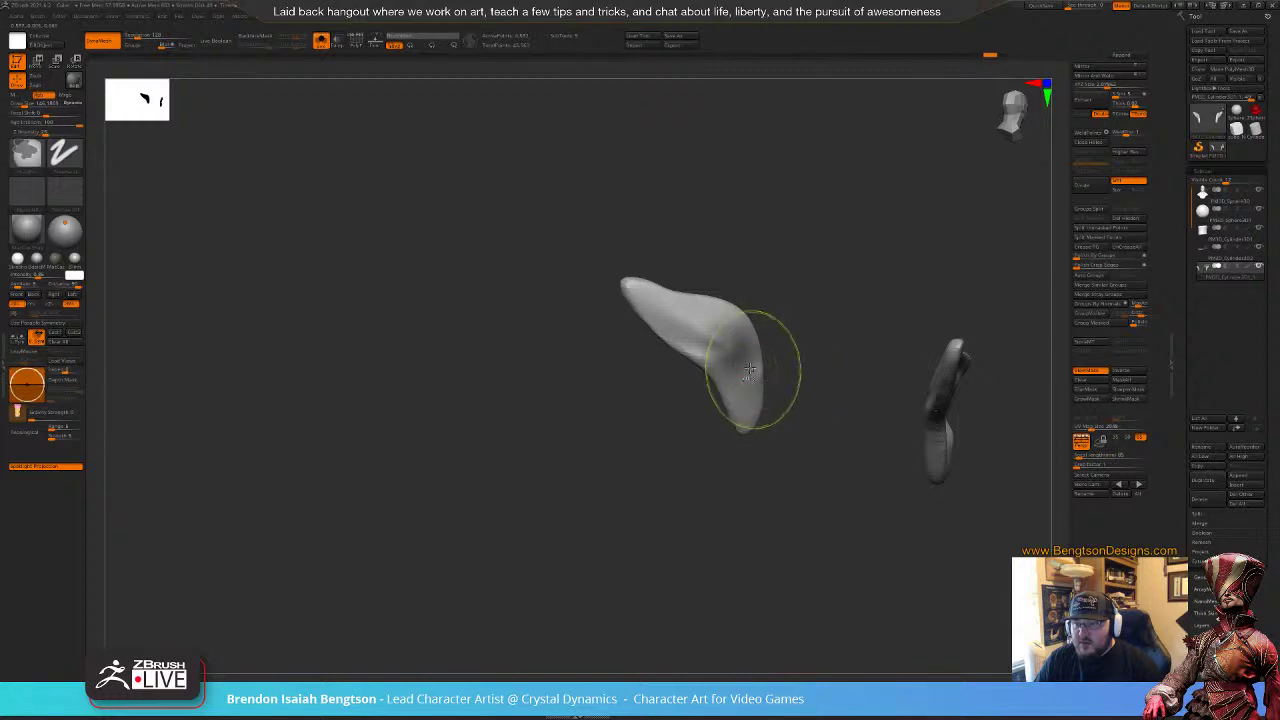
Step: Examine the backs of the ears, both against the head and with the ears isolated
{"action": "left_click_drag", "start_coordinate": [466, 359], "coordinate": [549, 491]}
{"action": "key", "text": "ctrl+h"}
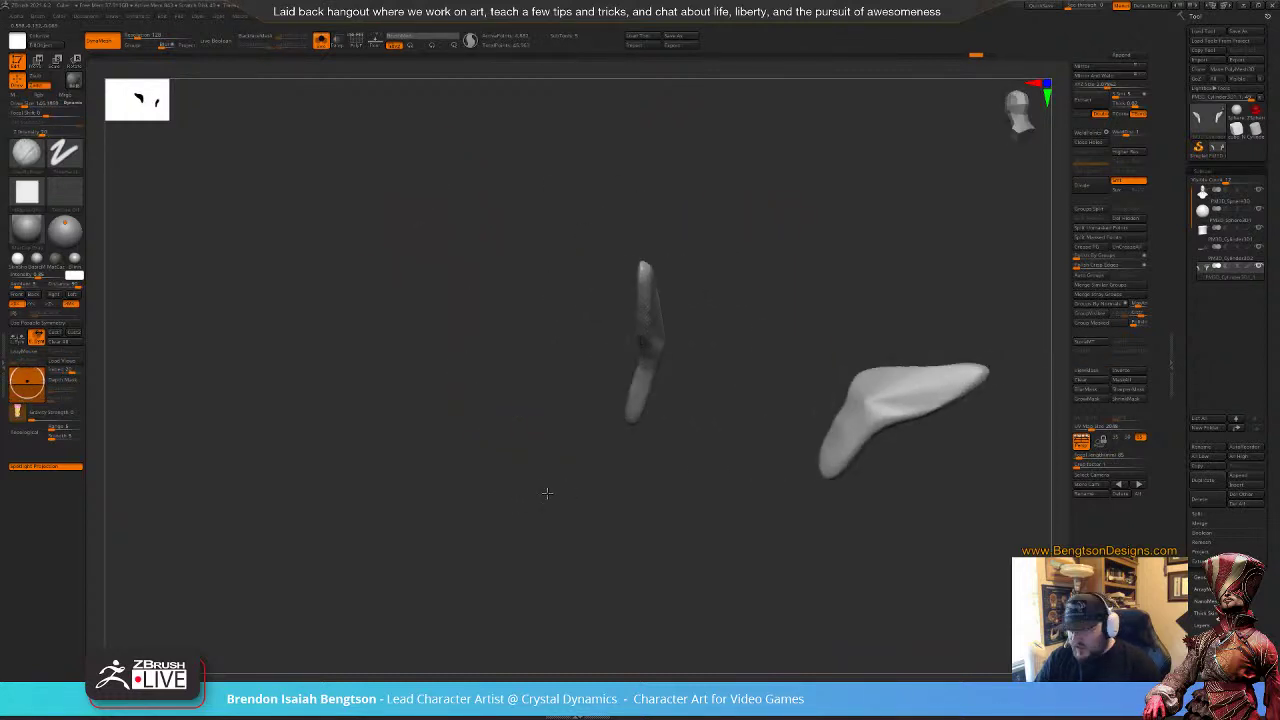
{"action": "key", "text": "alt+s"}
{"action": "left_click_drag", "start_coordinate": [511, 448], "coordinate": [474, 459]}
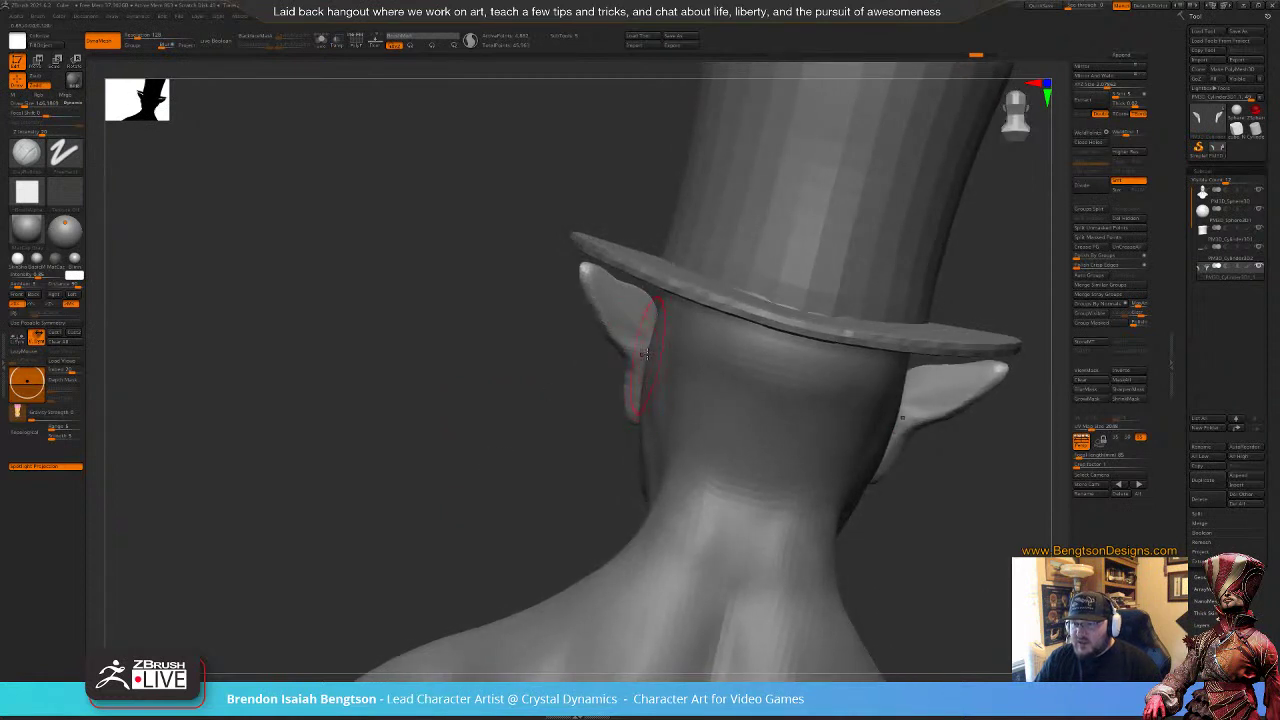
{"action": "left_click_drag", "start_coordinate": [530, 405], "coordinate": [602, 402]}
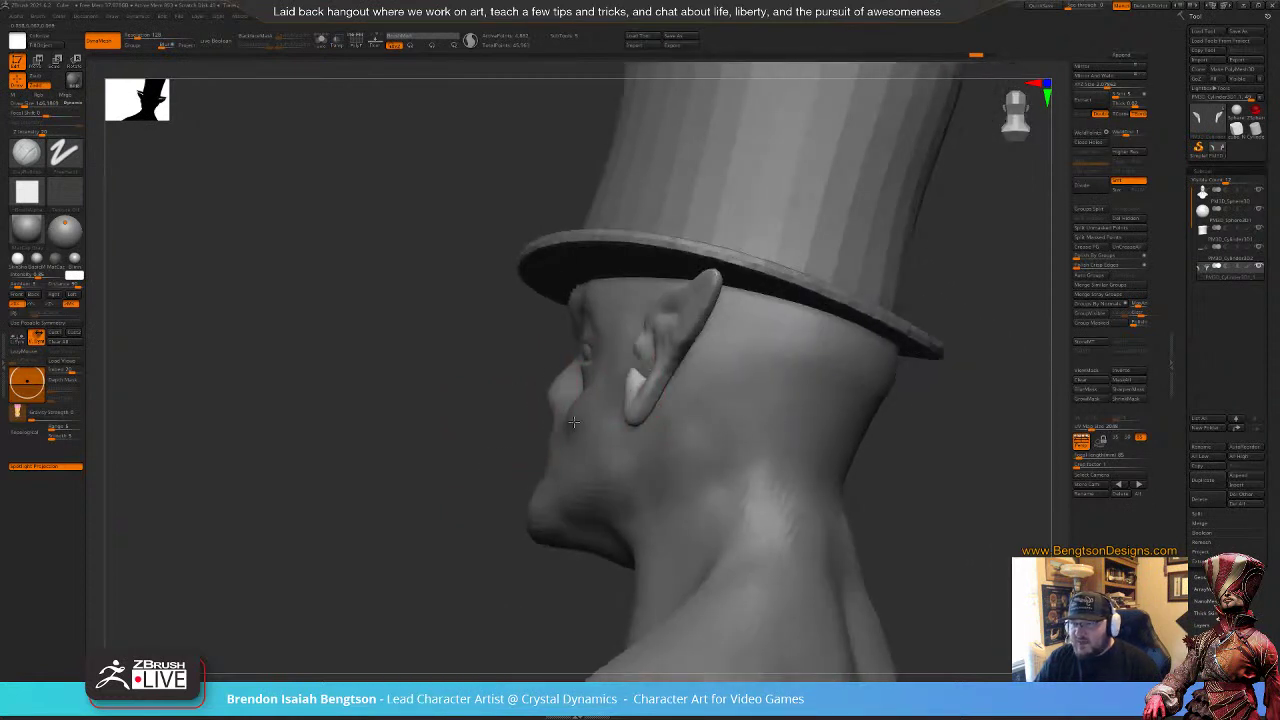
{"action": "left_click", "coordinate": [648, 352], "text": "ctrl+shift"}
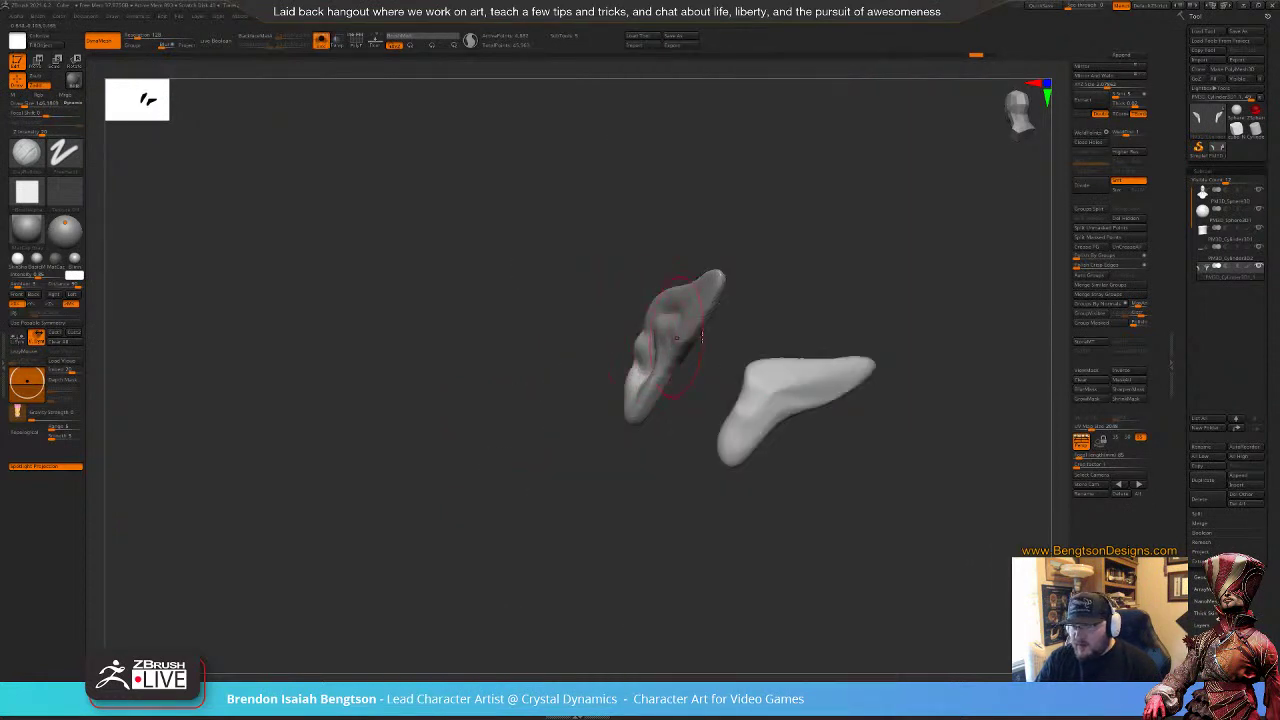
{"action": "left_click_drag", "start_coordinate": [667, 486], "coordinate": [520, 220]}
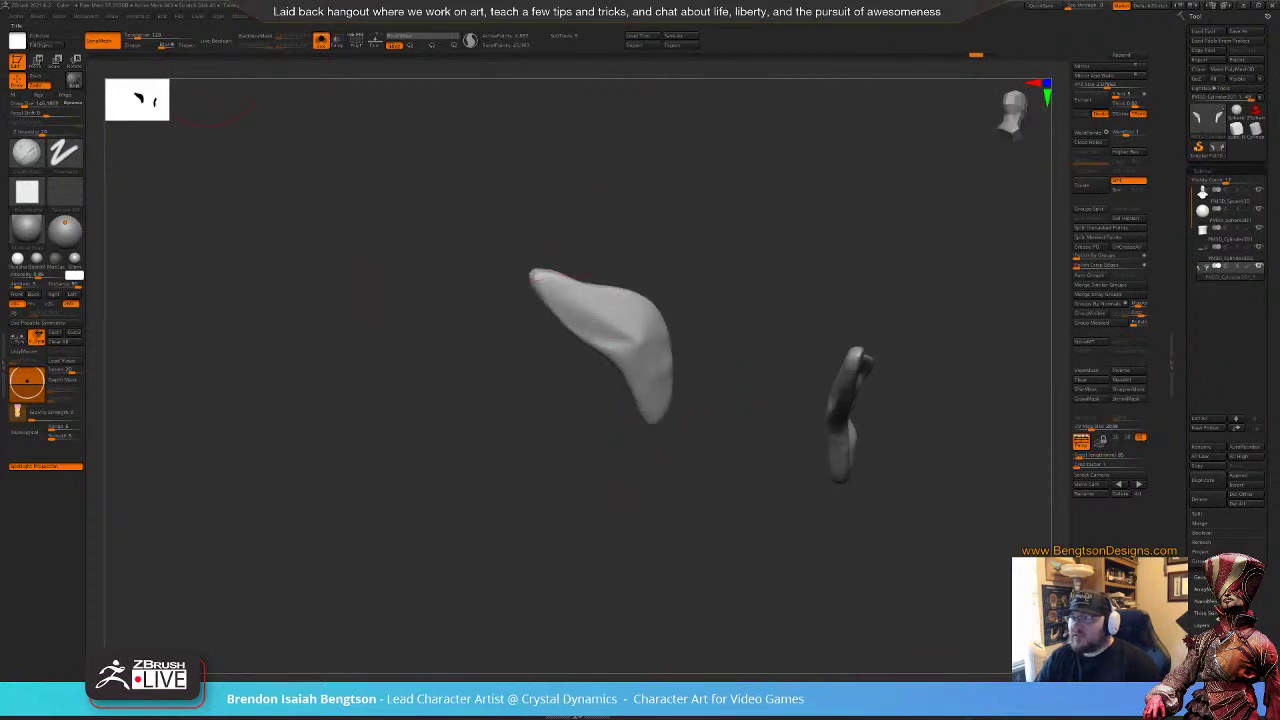
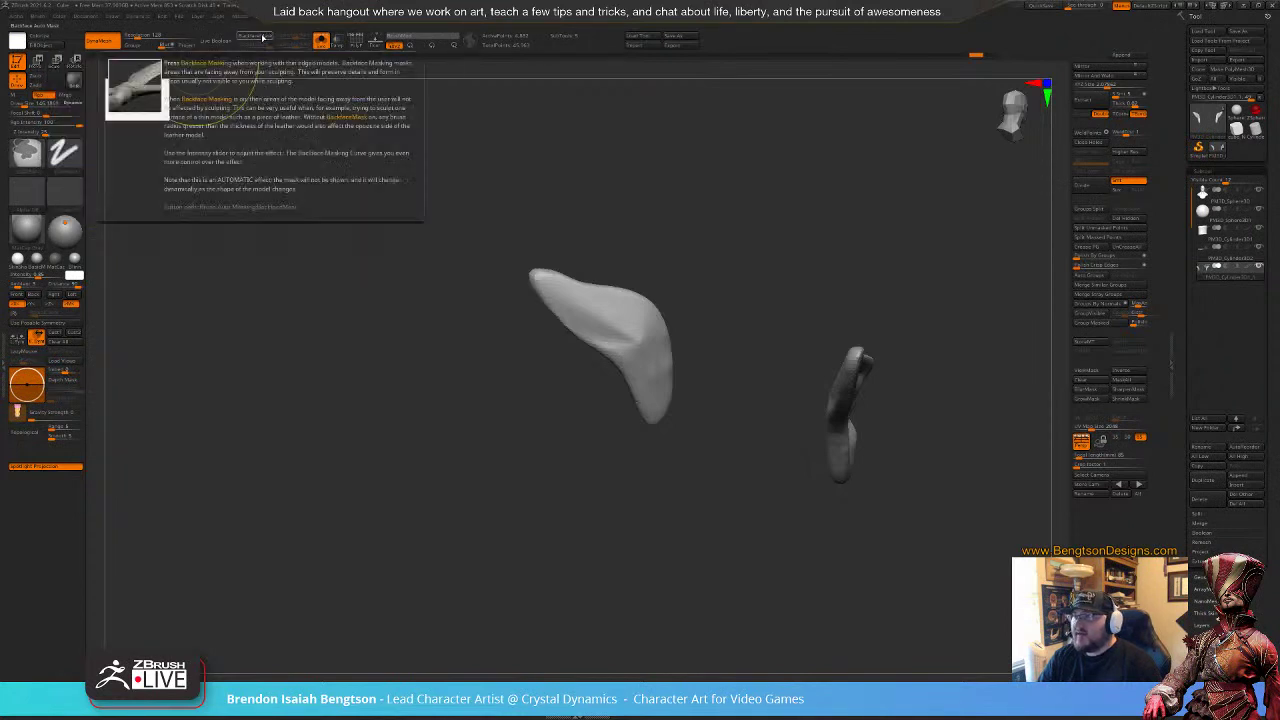
Step: Turn on BackfaceMask for the masking brush and check the brush's Auto Masking settings
{"action": "left_click", "coordinate": [262, 37]}
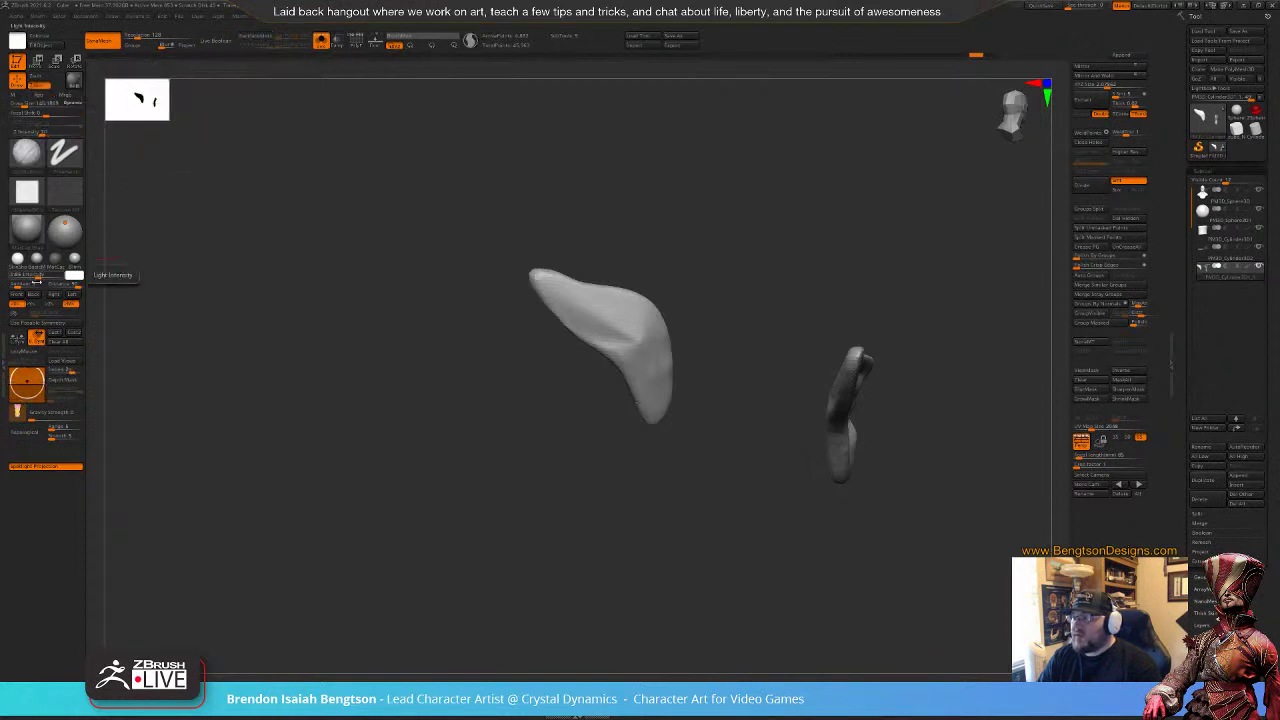
{"action": "left_click", "coordinate": [5, 366]}
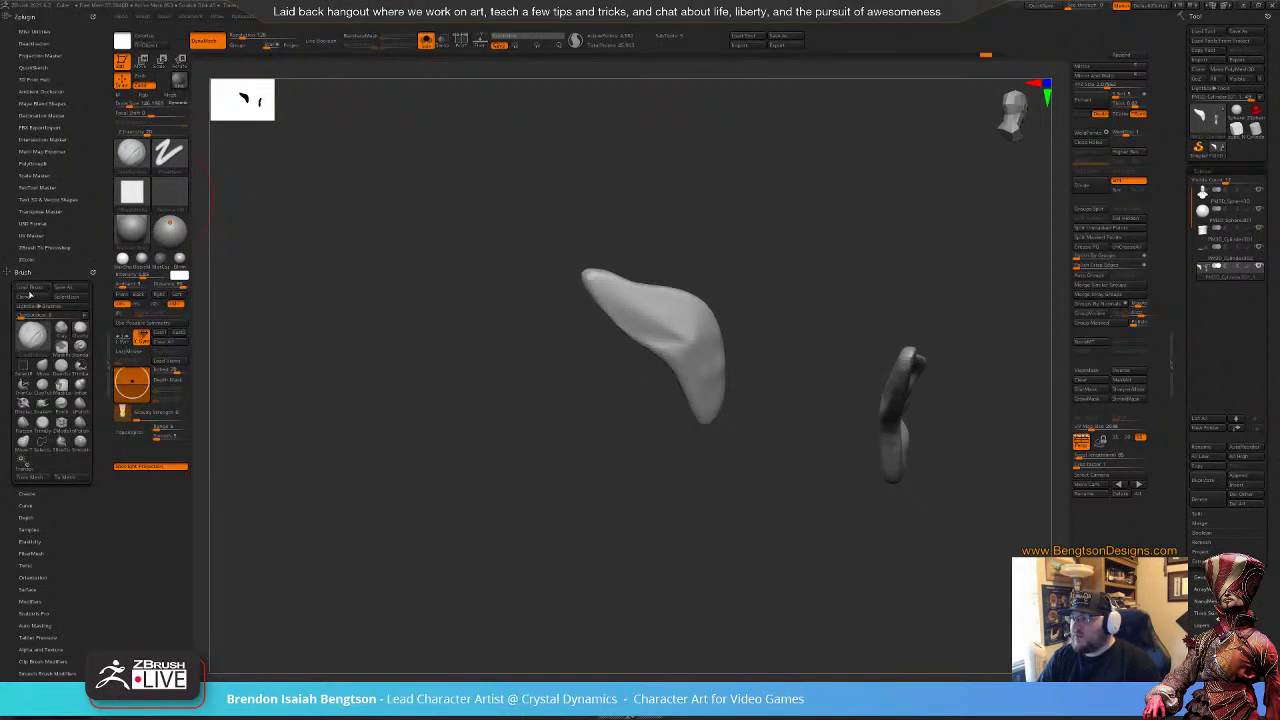
{"action": "left_click_drag", "start_coordinate": [46, 557], "coordinate": [50, 390]}
{"action": "left_click_drag", "start_coordinate": [52, 154], "coordinate": [53, 203]}
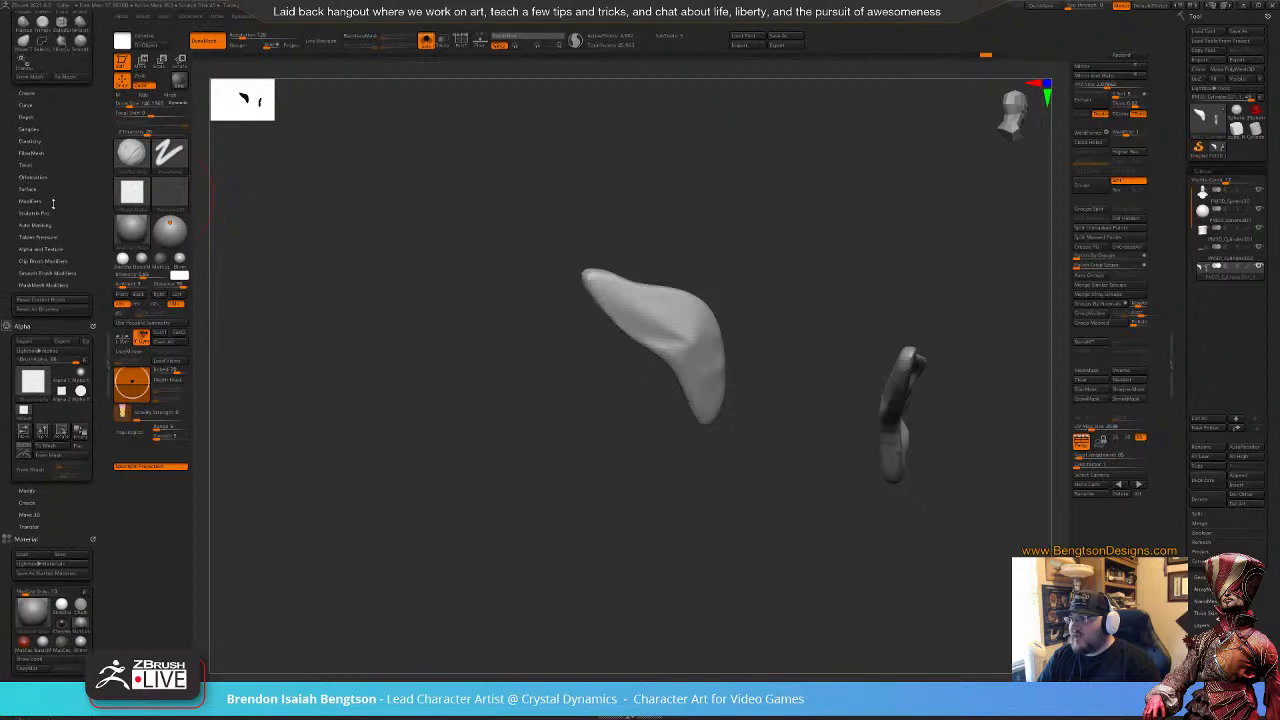
{"action": "left_click", "coordinate": [38, 226]}
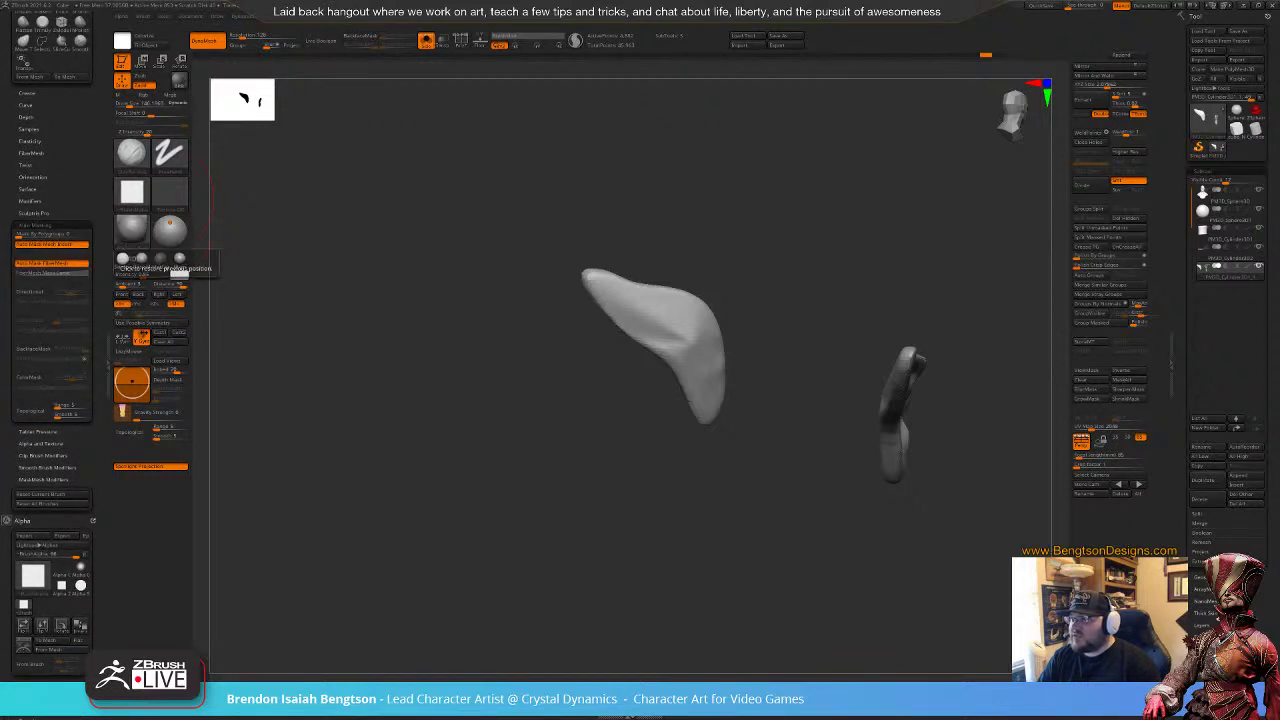
{"action": "left_click", "coordinate": [108, 368]}
Step: Mask the bend on the back of the ears and invert the mask
{"action": "left_click_drag", "start_coordinate": [676, 397], "coordinate": [718, 366]}
{"action": "left_click_drag", "start_coordinate": [636, 342], "coordinate": [645, 360], "text": "ctrl"}
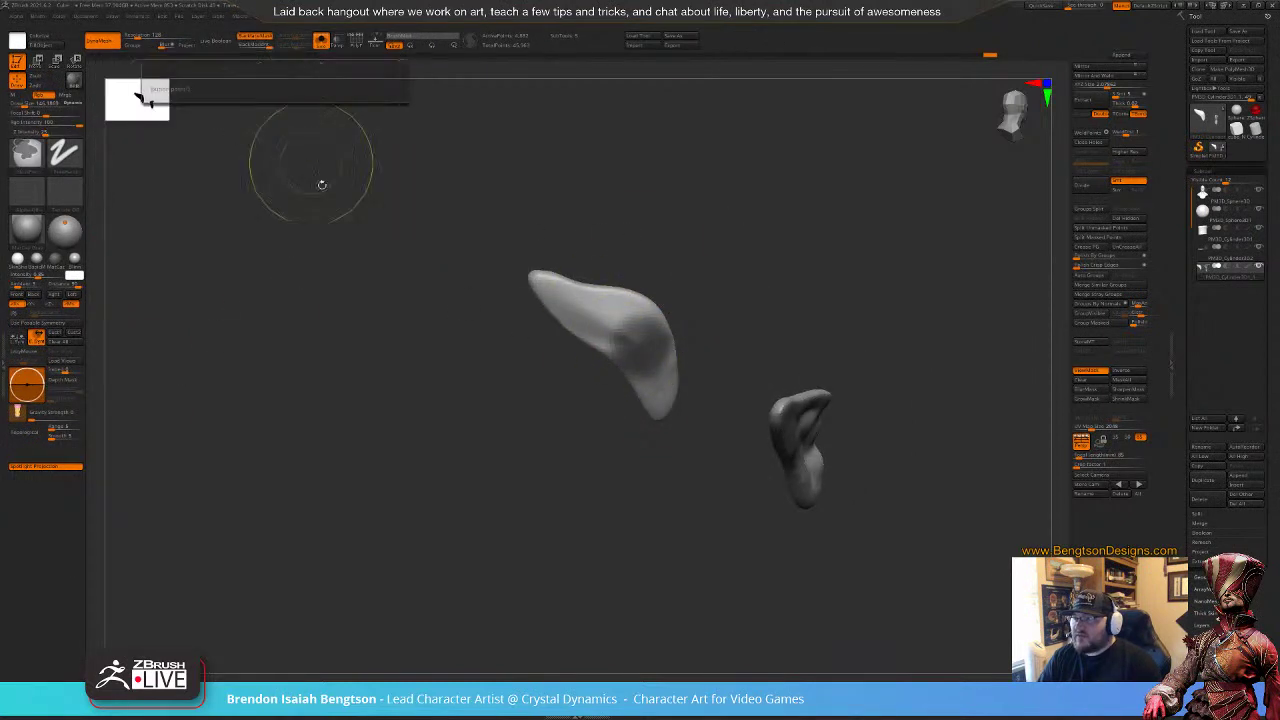
{"action": "left_click_drag", "start_coordinate": [430, 445], "coordinate": [610, 430]}
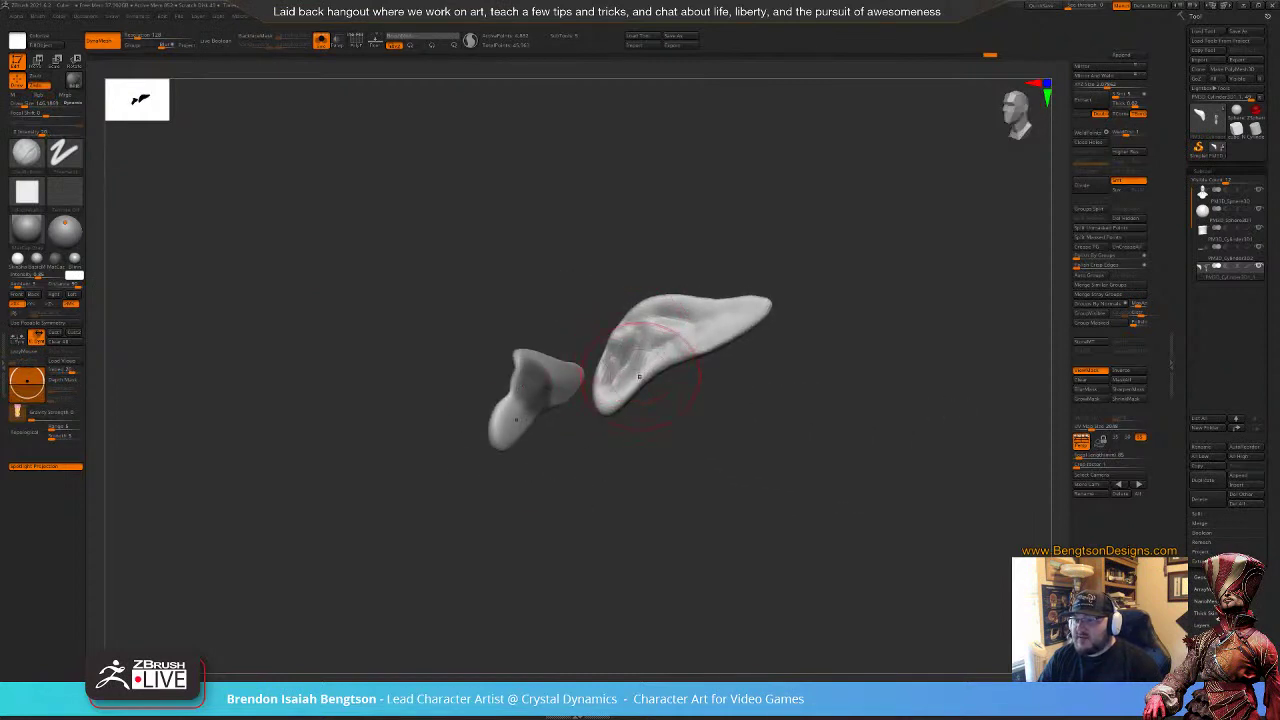
{"action": "left_click_drag", "start_coordinate": [738, 501], "coordinate": [673, 520]}
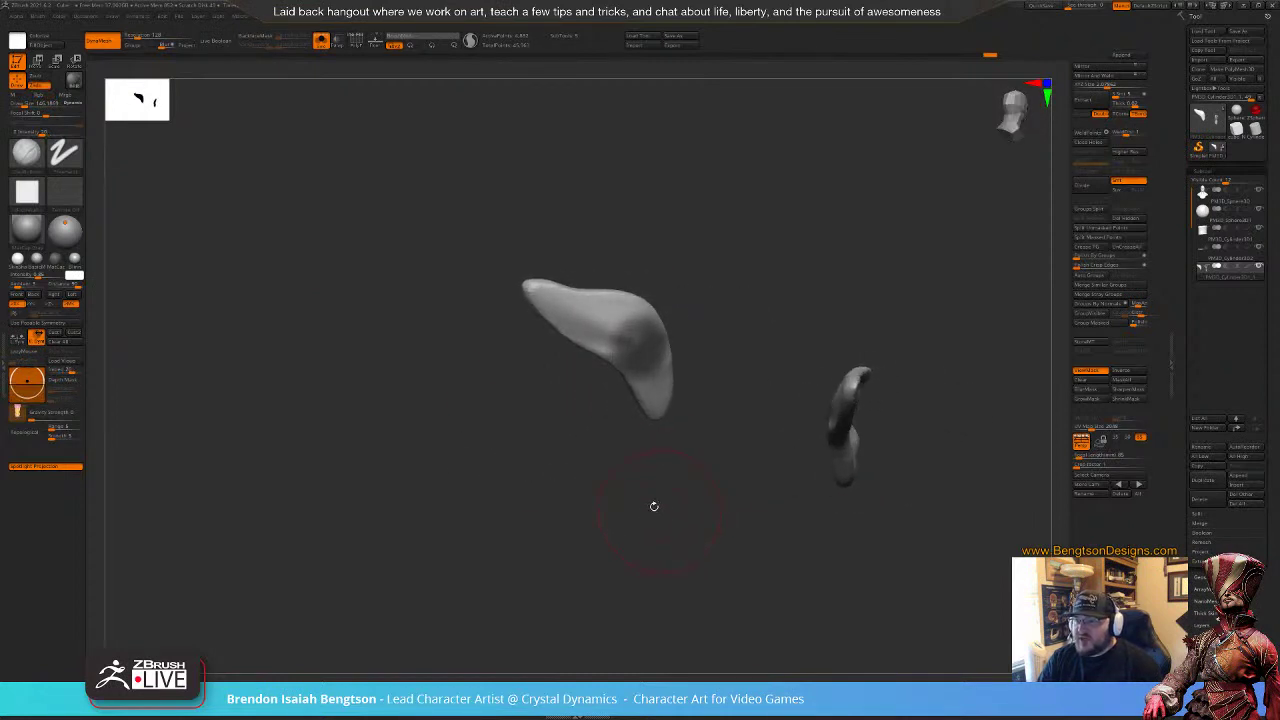
{"action": "left_click", "coordinate": [614, 486], "text": "ctrl"}
{"action": "left_click_drag", "start_coordinate": [614, 486], "coordinate": [606, 486]}
Step: Pull the unmasked area on the back of the ears outward into a rounded bulge with the transform gizmo and clear the mask
{"action": "key", "text": "w"}
{"action": "left_click_drag", "start_coordinate": [904, 457], "coordinate": [889, 467]}
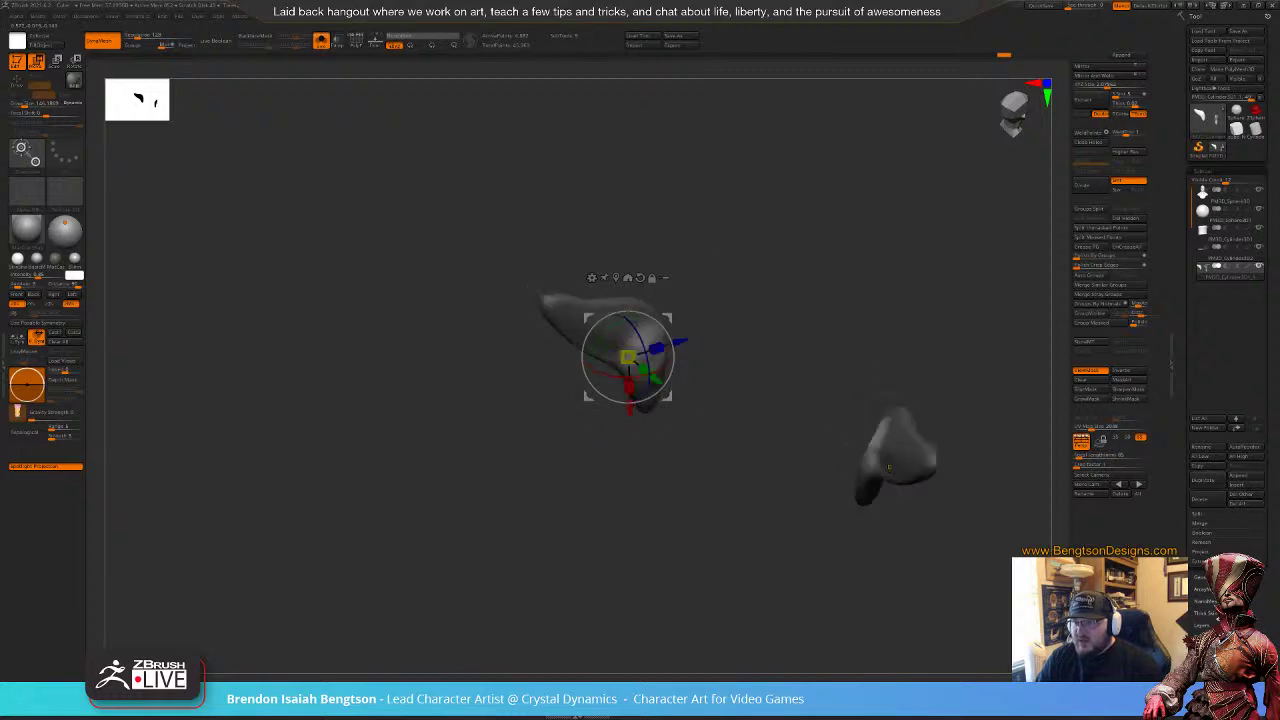
{"action": "left_click_drag", "start_coordinate": [618, 486], "coordinate": [620, 508]}
{"action": "left_click_drag", "start_coordinate": [646, 389], "coordinate": [656, 409]}
{"action": "left_click_drag", "start_coordinate": [650, 508], "coordinate": [570, 482]}
{"action": "mouse_move", "coordinate": [810, 421]}
{"action": "left_mouse_down", "text": "ctrl"}
{"action": "mouse_move", "coordinate": [812, 478]}
{"action": "mouse_move", "coordinate": [813, 451]}
{"action": "mouse_move", "coordinate": [735, 487]}
{"action": "mouse_move", "coordinate": [660, 417]}
{"action": "left_mouse_up", "text": "ctrl"}
{"action": "key", "text": "q"}
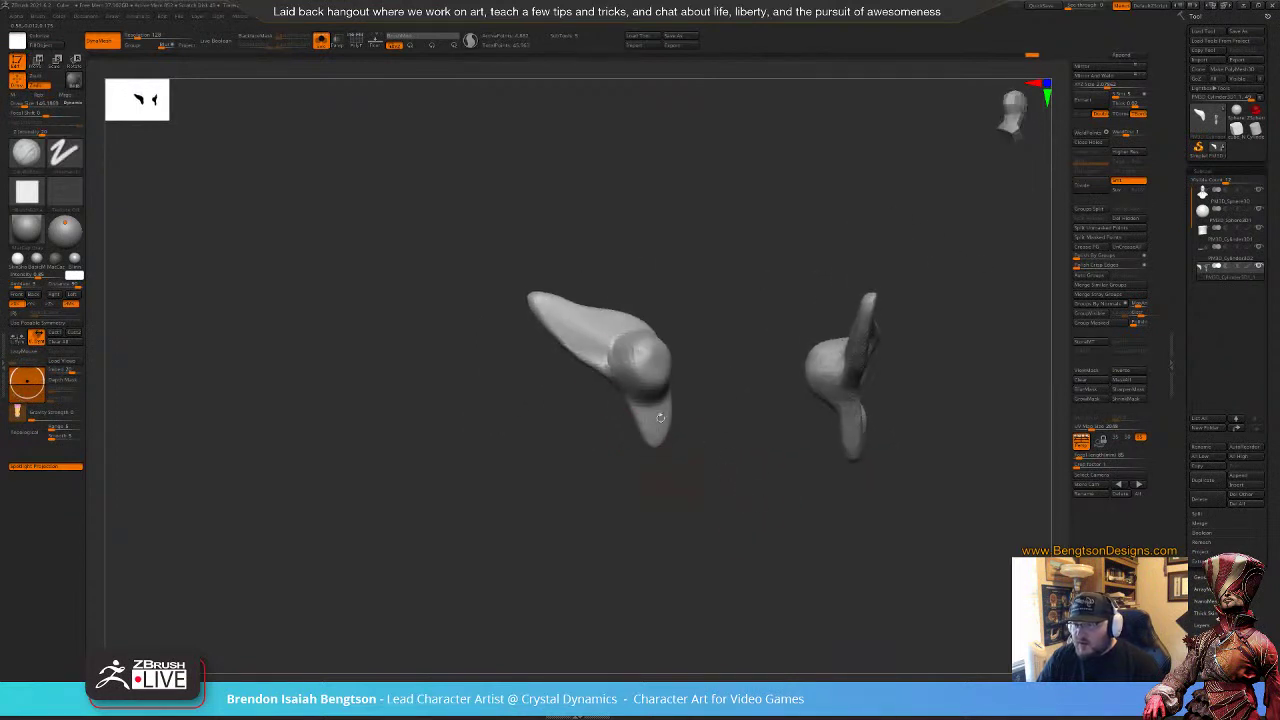
Step: Resize the clay brush, build up the back of the ears from the bulge toward the tip, smooth it, and show the whole bust
{"action": "left_click_drag", "start_coordinate": [632, 261], "coordinate": [634, 282]}
{"action": "key", "text": "space"}
{"action": "mouse_move", "coordinate": [609, 343]}
{"action": "left_mouse_down"}
{"action": "mouse_move", "coordinate": [580, 326]}
{"action": "mouse_move", "coordinate": [628, 346]}
{"action": "mouse_move", "coordinate": [624, 360]}
{"action": "left_mouse_up"}
{"action": "left_click_drag", "start_coordinate": [810, 262], "coordinate": [615, 275]}
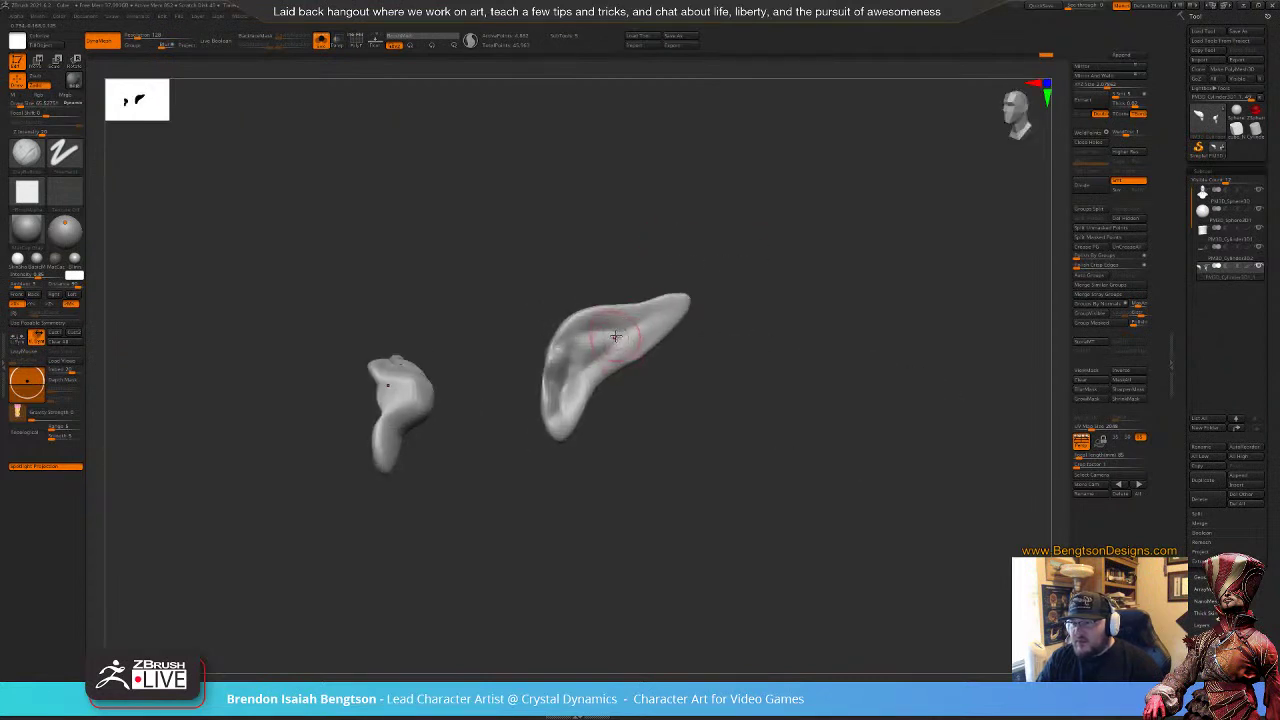
{"action": "mouse_move", "coordinate": [719, 360]}
{"action": "left_mouse_down"}
{"action": "mouse_move", "coordinate": [734, 494]}
{"action": "mouse_move", "coordinate": [724, 508]}
{"action": "mouse_move", "coordinate": [694, 440]}
{"action": "mouse_move", "coordinate": [733, 468]}
{"action": "mouse_move", "coordinate": [666, 443]}
{"action": "mouse_move", "coordinate": [656, 363]}
{"action": "mouse_move", "coordinate": [592, 376]}
{"action": "mouse_move", "coordinate": [622, 398]}
{"action": "left_mouse_up"}
{"action": "left_click_drag", "start_coordinate": [740, 388], "coordinate": [684, 410]}
{"action": "left_click_drag", "start_coordinate": [604, 374], "coordinate": [589, 362], "text": "shift"}
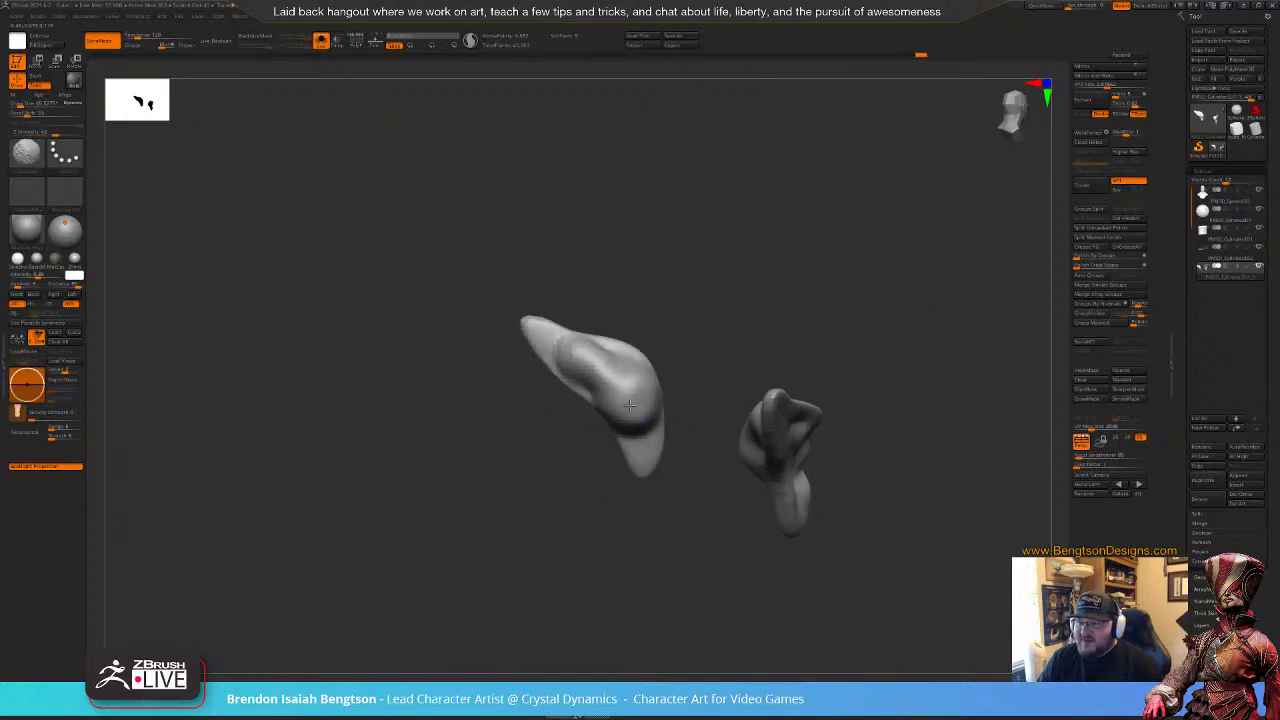
{"action": "left_click_drag", "start_coordinate": [656, 568], "coordinate": [589, 481]}
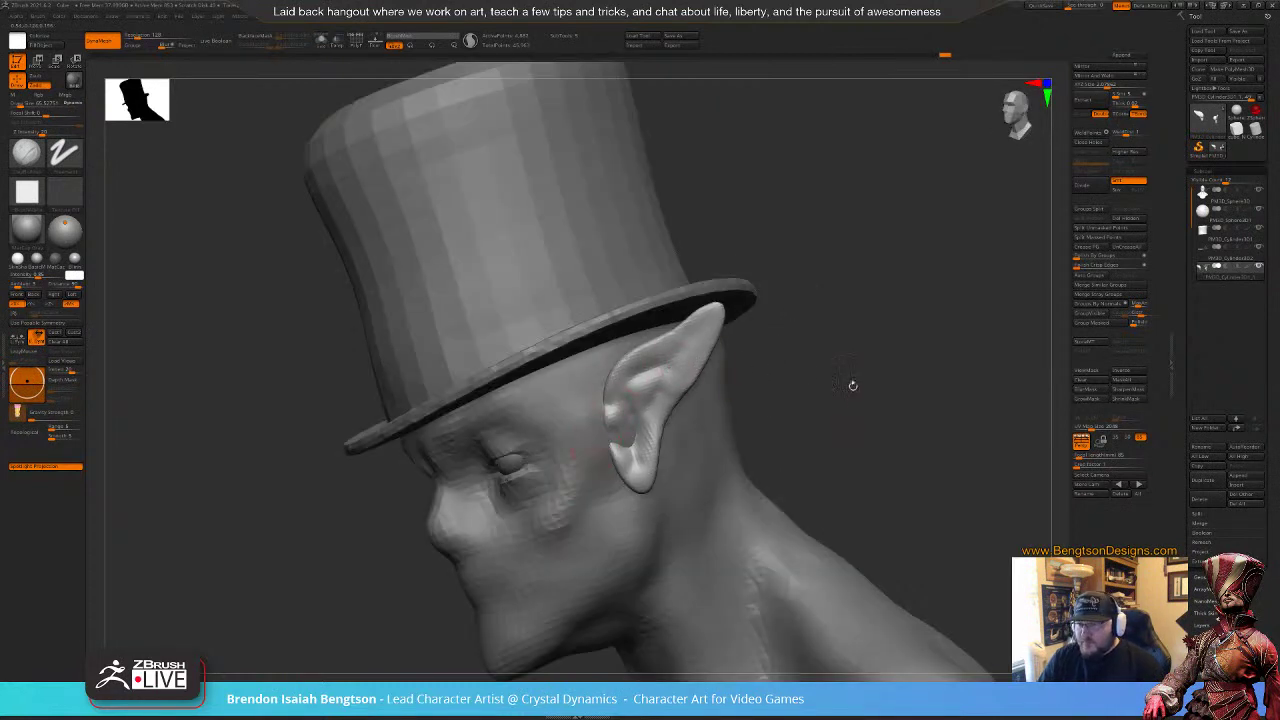
Step: Push the head surface that pokes through the ear back inward with Move Topological
{"action": "left_click_drag", "start_coordinate": [851, 380], "coordinate": [851, 420], "text": "shift"}
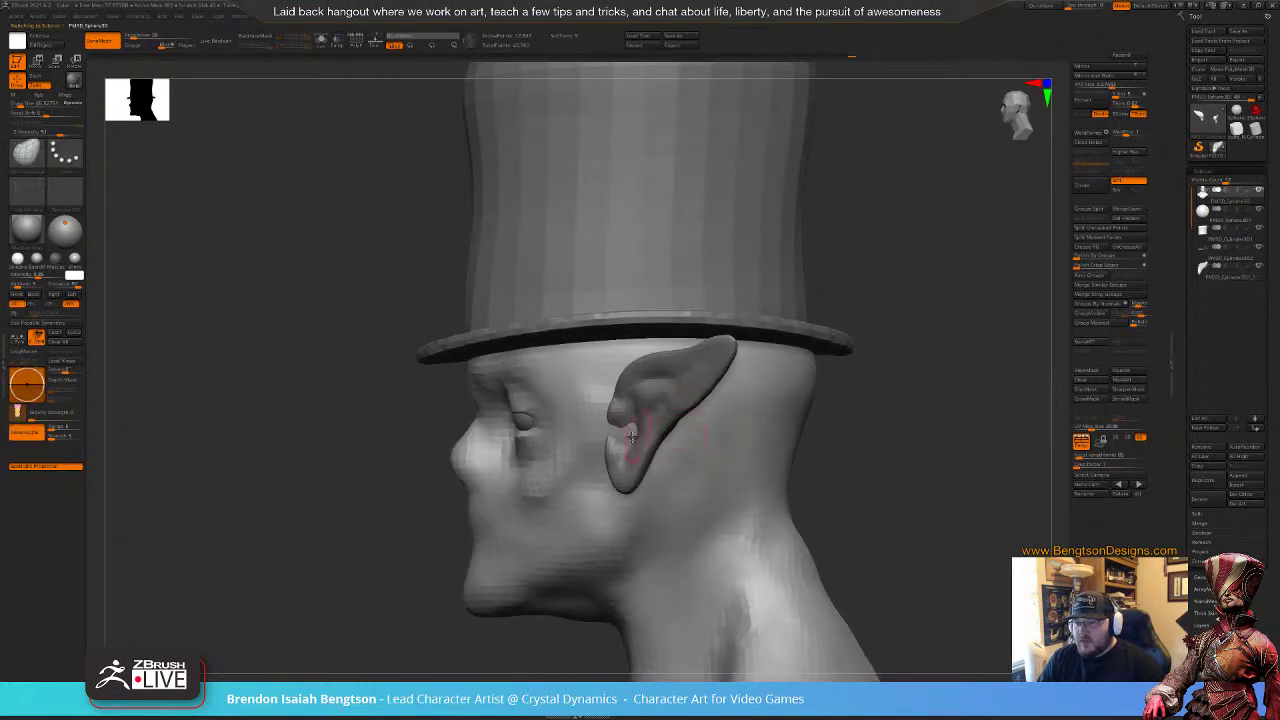
{"action": "key", "text": "space"}
{"action": "left_click_drag", "start_coordinate": [631, 437], "coordinate": [634, 434]}
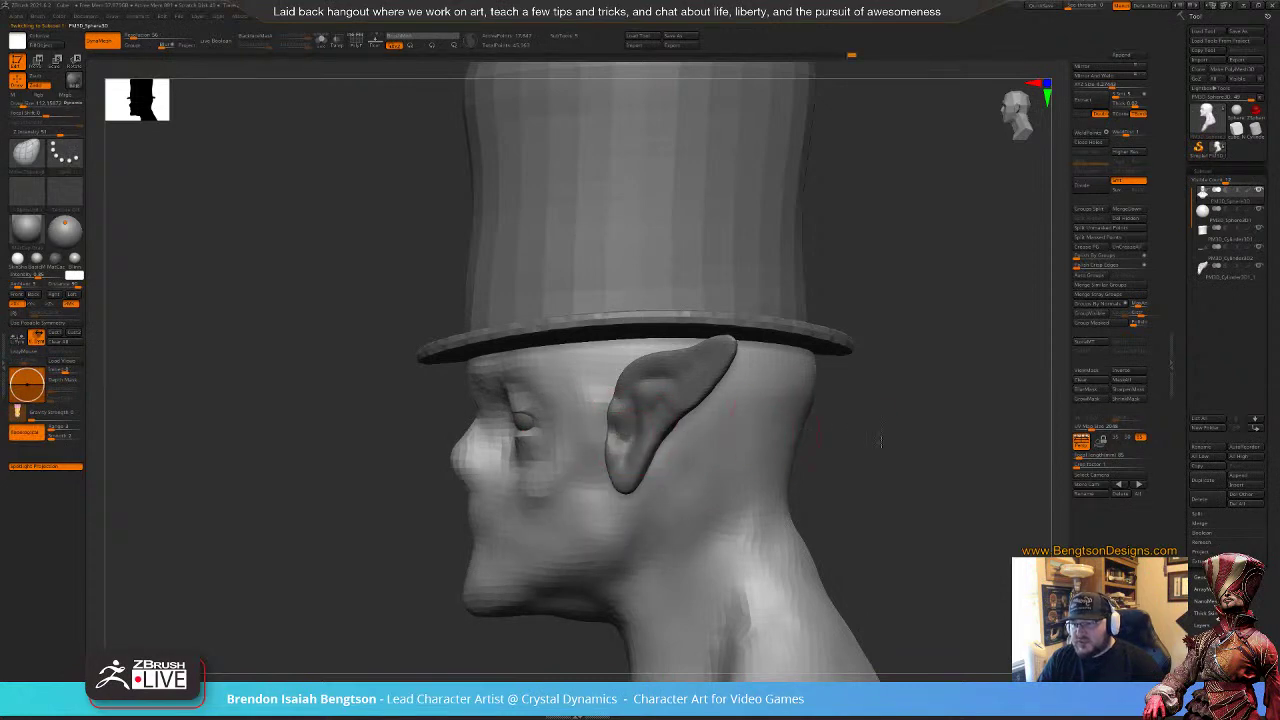
Step: Select the hat brim and pull its back edge outward and downward with Move Topological
{"action": "left_click_drag", "start_coordinate": [881, 441], "coordinate": [773, 379]}
{"action": "mouse_move", "coordinate": [785, 427]}
{"action": "left_mouse_down"}
{"action": "mouse_move", "coordinate": [765, 430]}
{"action": "mouse_move", "coordinate": [802, 376]}
{"action": "mouse_move", "coordinate": [766, 388]}
{"action": "mouse_move", "coordinate": [756, 358]}
{"action": "left_mouse_up"}
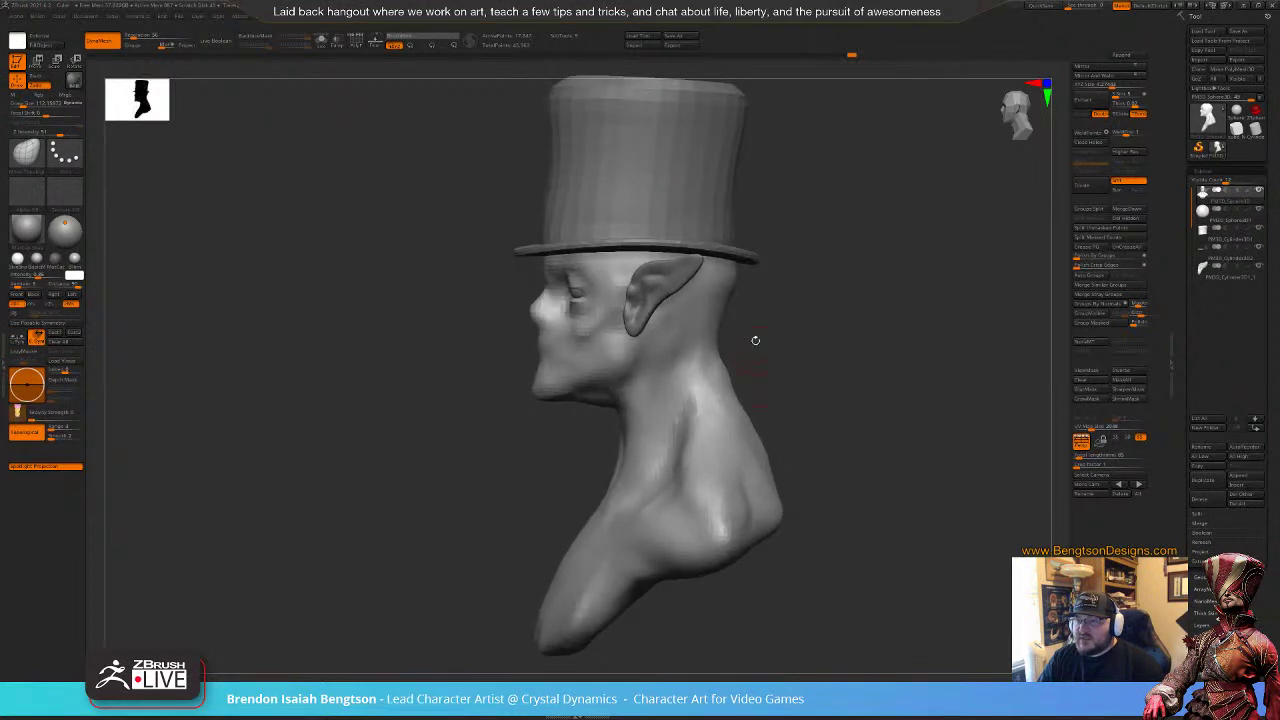
{"action": "key", "text": "space"}
{"action": "left_click", "coordinate": [742, 266]}
{"action": "left_click", "coordinate": [754, 259], "text": "alt"}
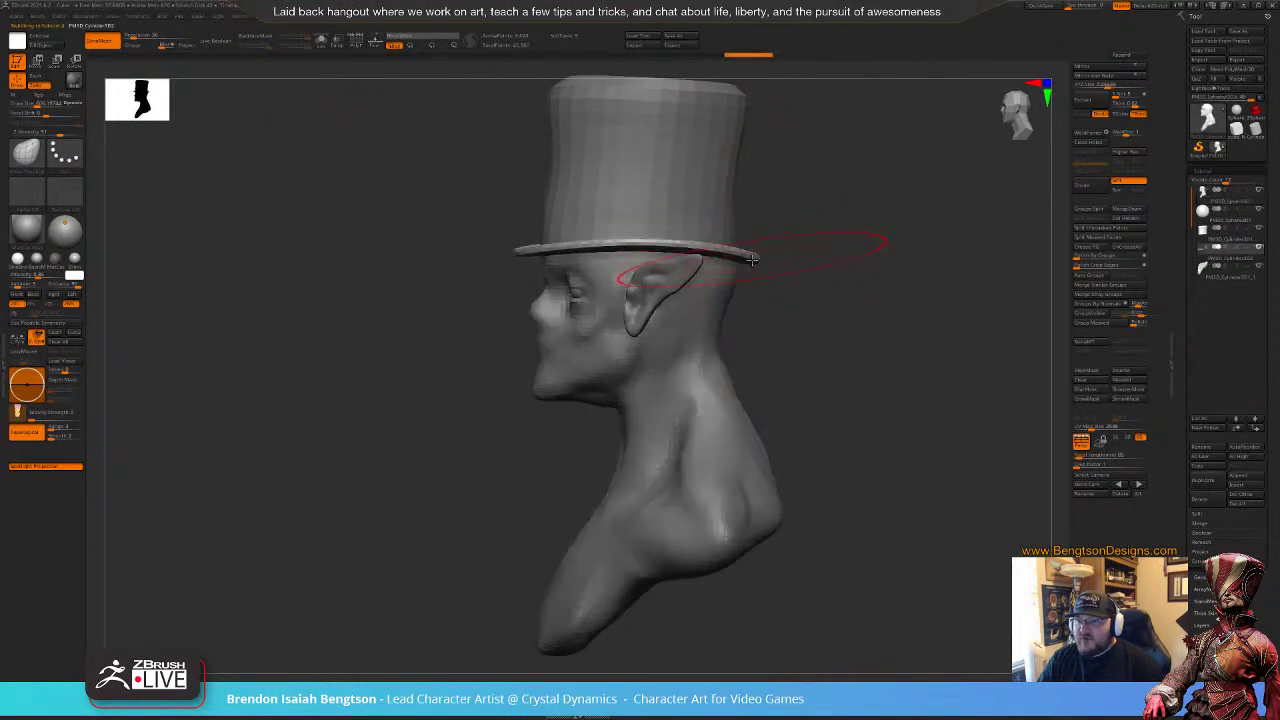
{"action": "left_click_drag", "start_coordinate": [754, 259], "coordinate": [788, 281]}
{"action": "left_click_drag", "start_coordinate": [900, 322], "coordinate": [885, 344]}
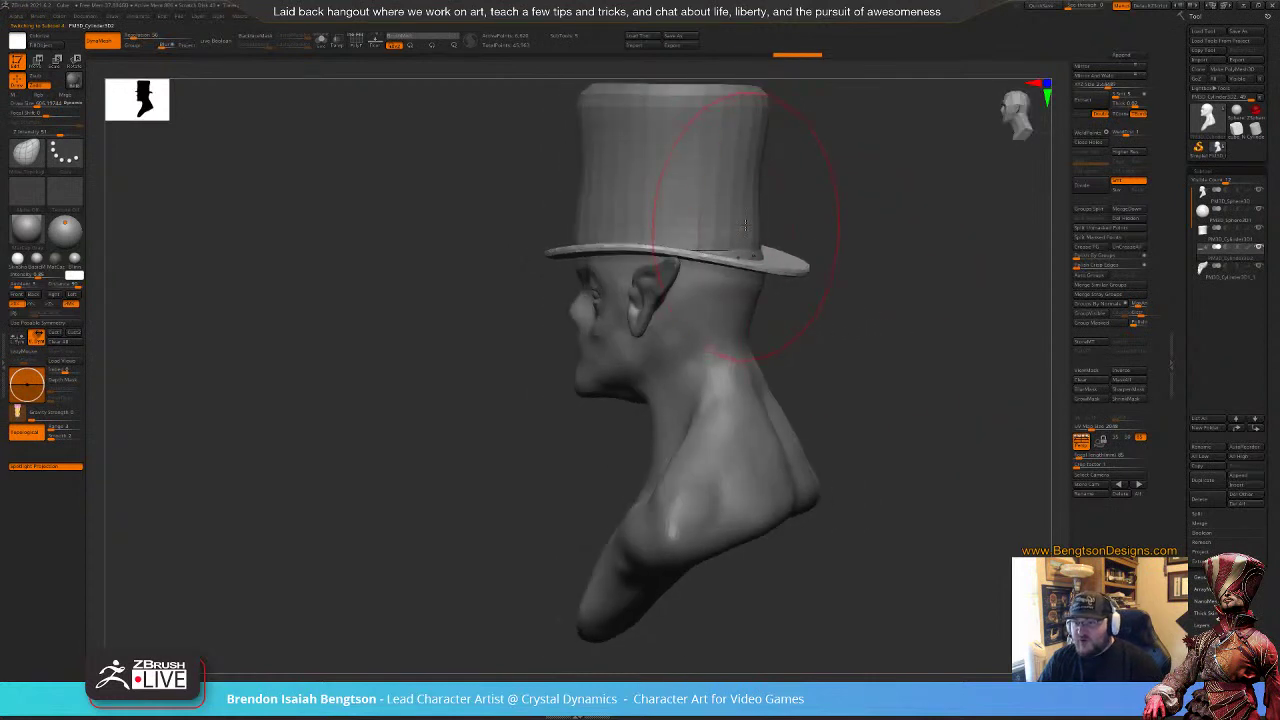
Step: Select the hat's crown and pull its lower back edge toward the reshaped brim
{"action": "left_click", "coordinate": [744, 227], "text": "alt"}
{"action": "left_click_drag", "start_coordinate": [808, 212], "coordinate": [840, 213]}
{"action": "left_click_drag", "start_coordinate": [745, 251], "coordinate": [759, 268]}
{"action": "mouse_move", "coordinate": [820, 362]}
{"action": "left_mouse_down"}
{"action": "mouse_move", "coordinate": [866, 357]}
{"action": "mouse_move", "coordinate": [877, 328]}
{"action": "mouse_move", "coordinate": [789, 338]}
{"action": "mouse_move", "coordinate": [779, 392]}
{"action": "left_mouse_up"}
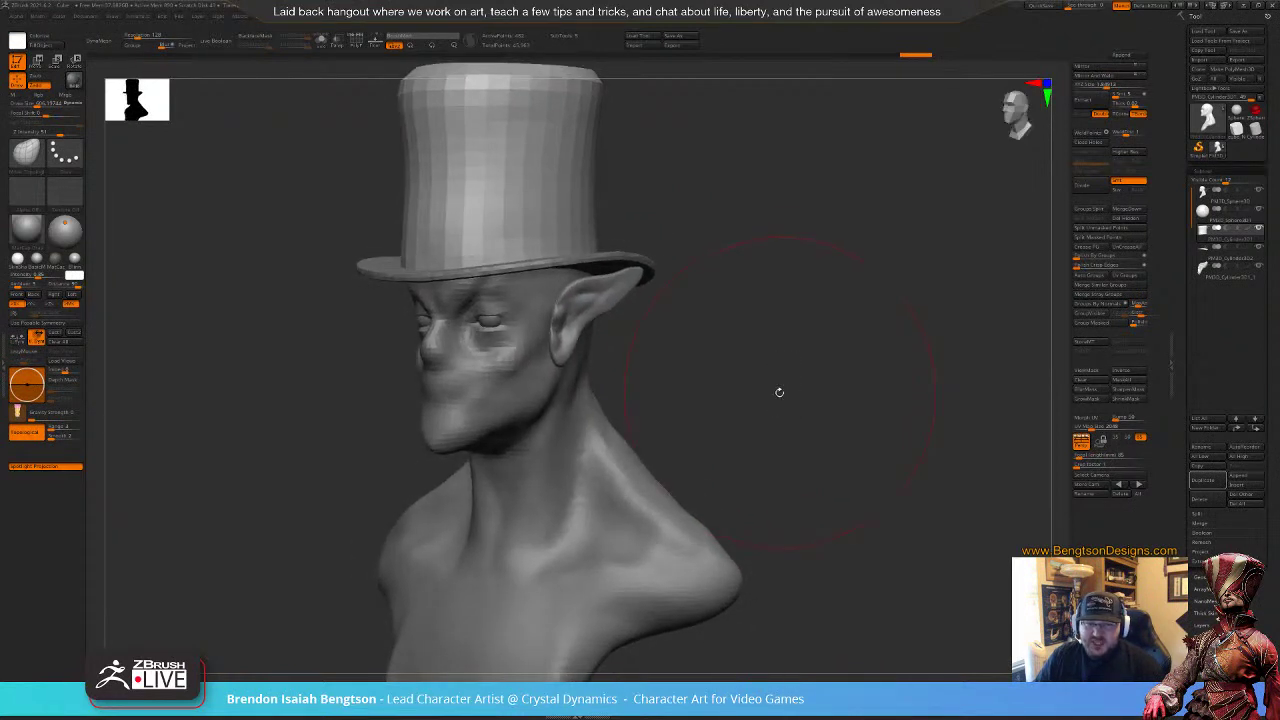
{"action": "left_click", "coordinate": [580, 302], "text": "alt"}
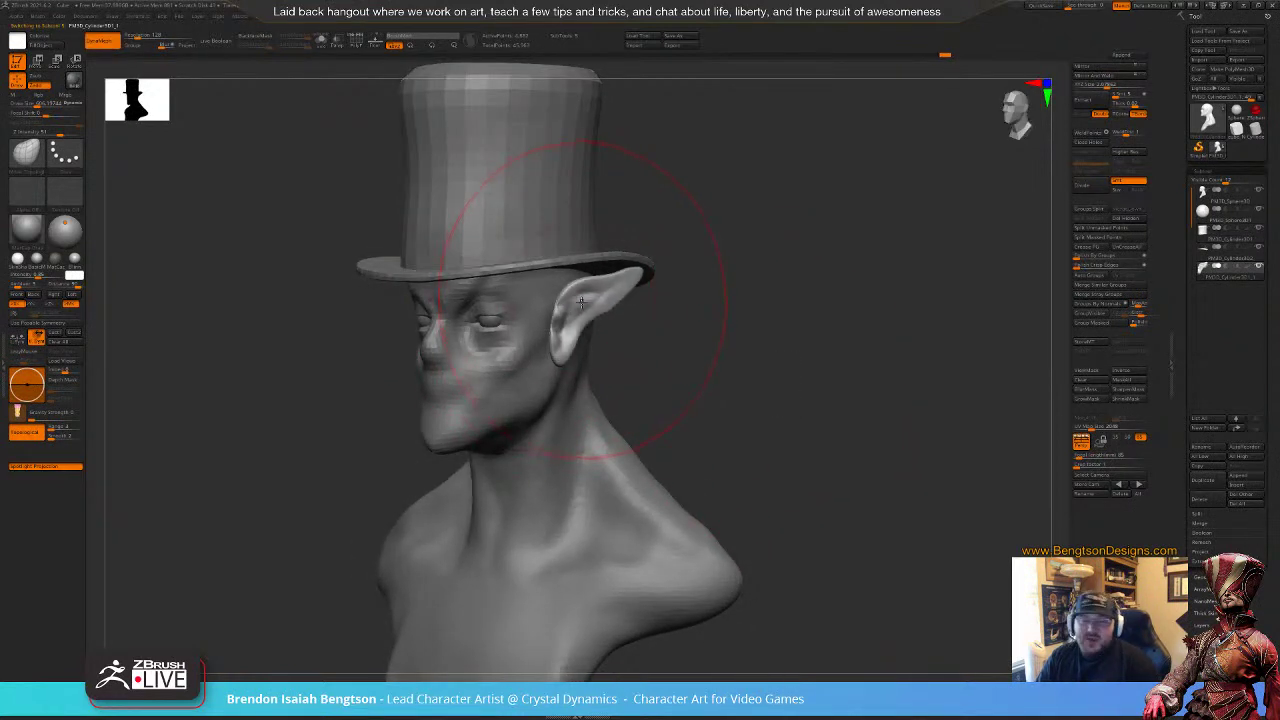
{"action": "key", "text": "space"}
{"action": "left_click_drag", "start_coordinate": [560, 309], "coordinate": [541, 311]}
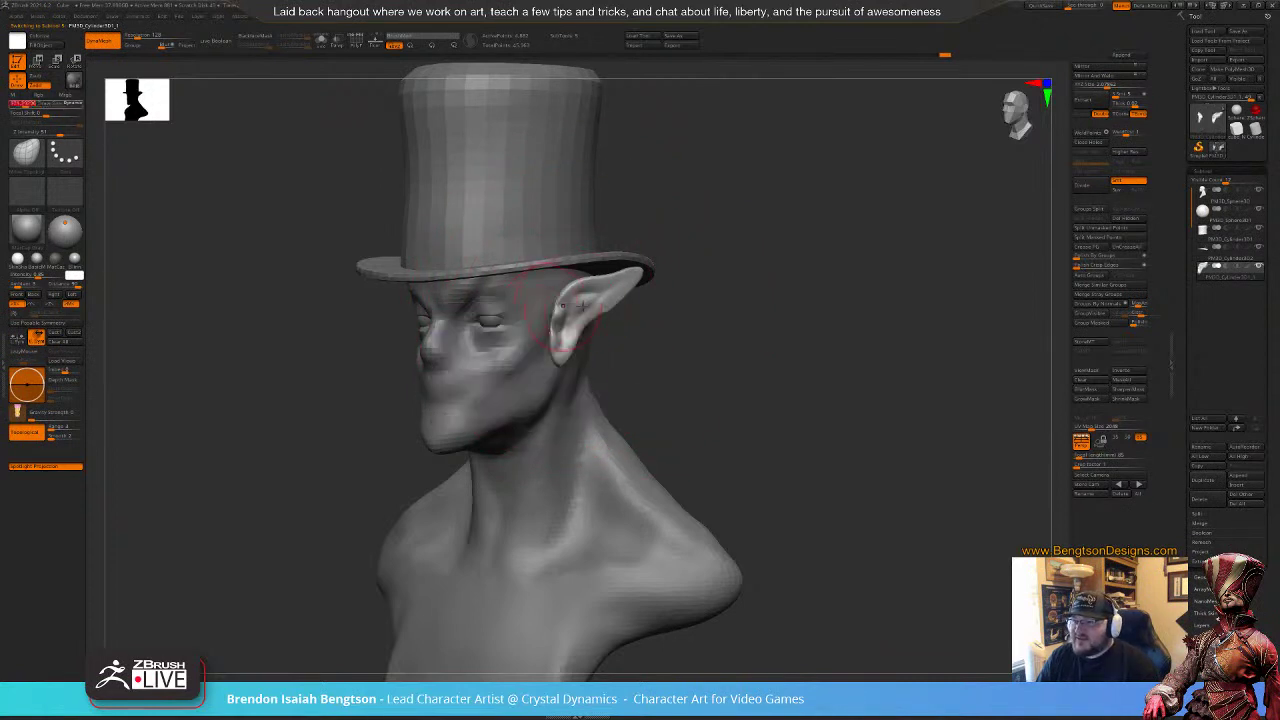
{"action": "mouse_move", "coordinate": [666, 336]}
{"action": "left_mouse_down"}
{"action": "mouse_move", "coordinate": [737, 329]}
{"action": "mouse_move", "coordinate": [726, 354]}
{"action": "mouse_move", "coordinate": [703, 304]}
{"action": "left_mouse_up"}
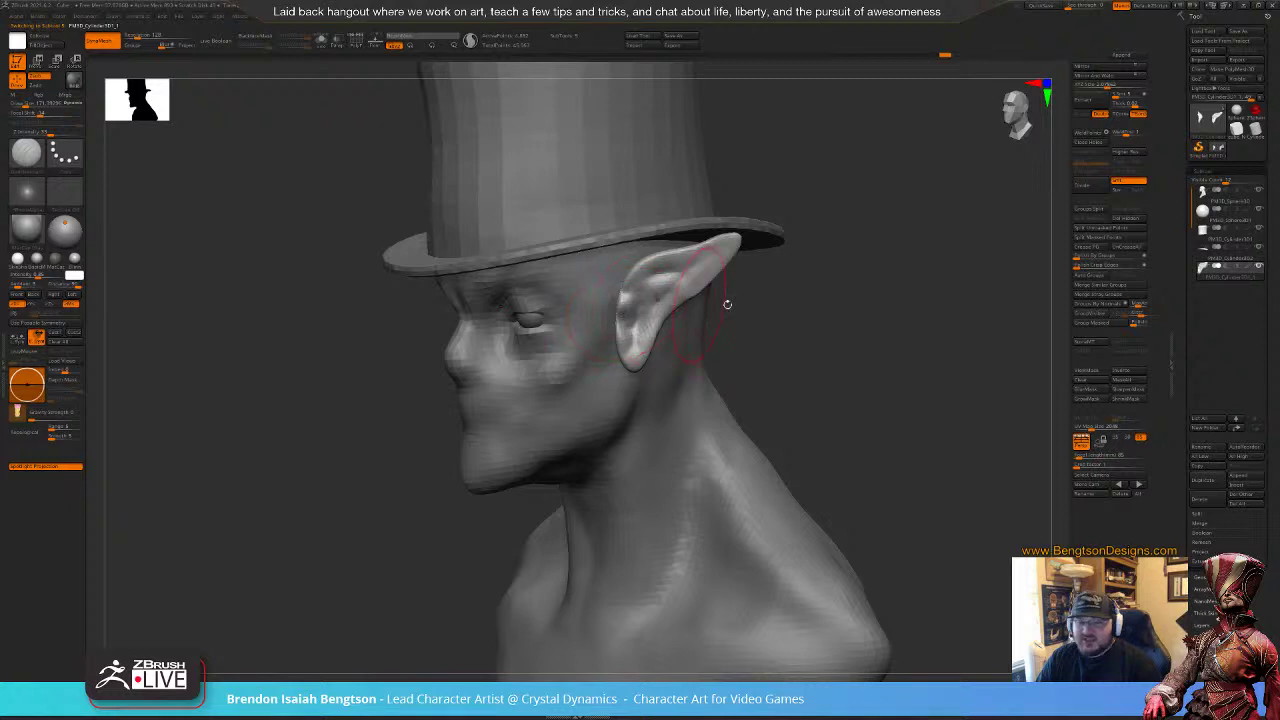
{"action": "mouse_move", "coordinate": [791, 359]}
{"action": "left_mouse_down"}
{"action": "mouse_move", "coordinate": [749, 323]}
{"action": "mouse_move", "coordinate": [768, 325]}
{"action": "mouse_move", "coordinate": [755, 313]}
{"action": "left_mouse_up"}
{"action": "key", "text": "2"}
{"action": "key", "text": "space"}
{"action": "left_click", "coordinate": [597, 320]}
{"action": "key", "text": "1"}
Step: Select the head, resize the brush, and pull the sides of the upper neck below the ears outward, smoothing the transition
{"action": "key", "text": "space"}
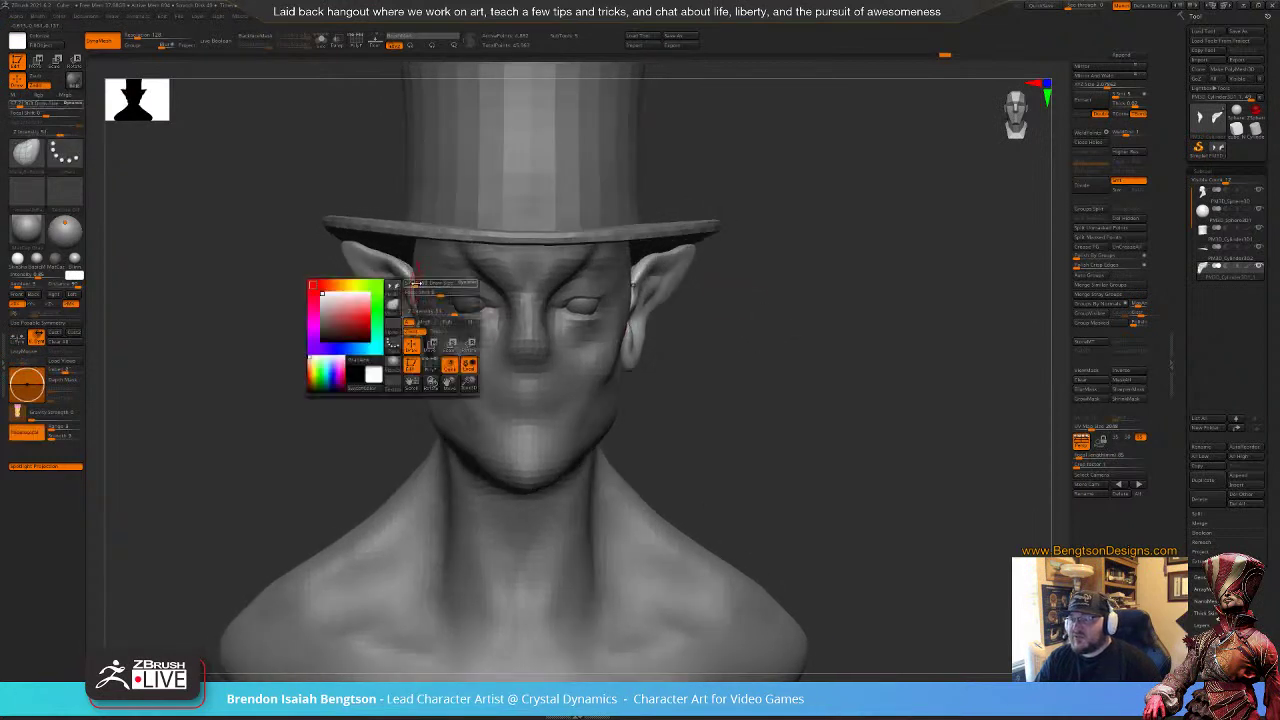
{"action": "left_click_drag", "start_coordinate": [416, 286], "coordinate": [424, 286]}
{"action": "left_click", "coordinate": [427, 298], "text": "alt"}
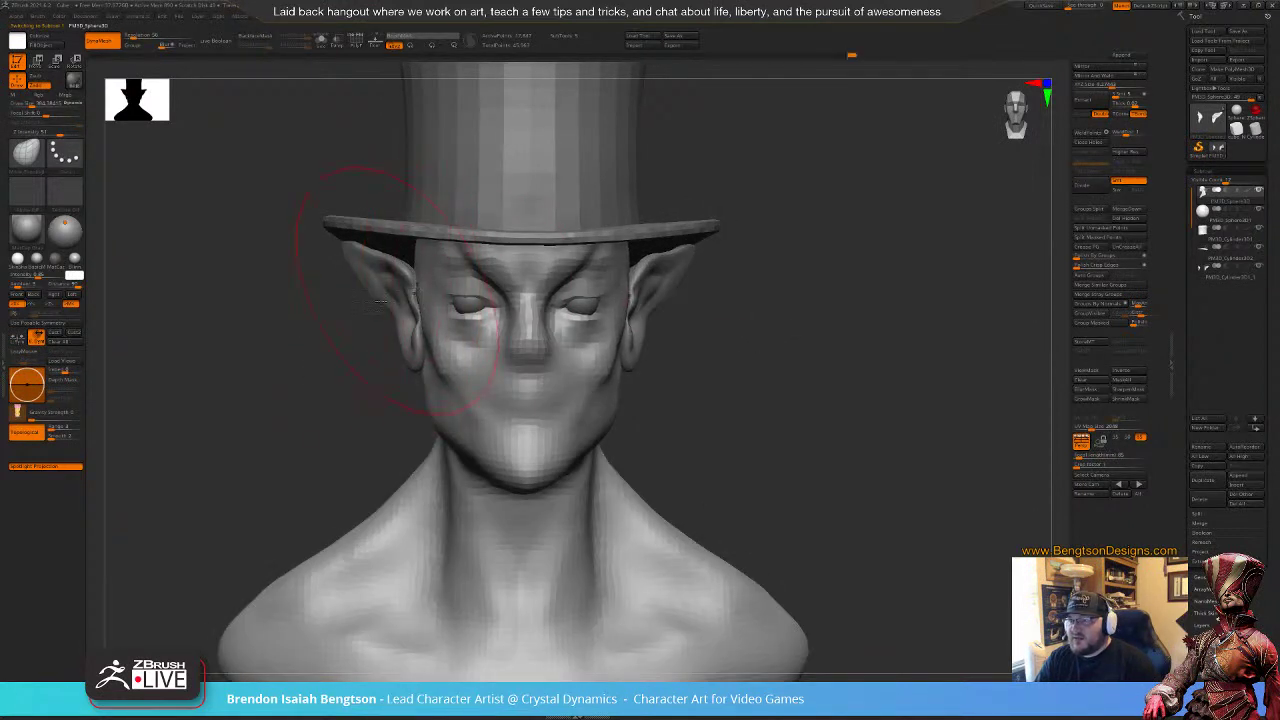
{"action": "left_click_drag", "start_coordinate": [379, 298], "coordinate": [402, 257]}
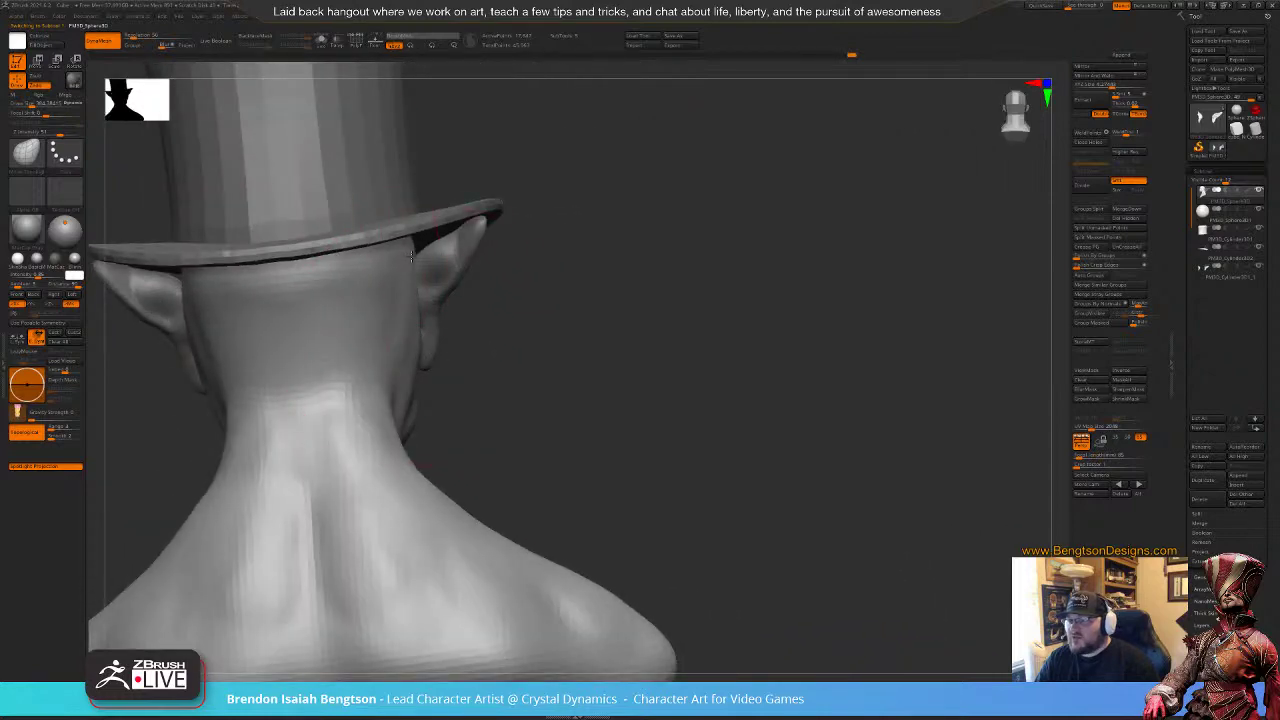
{"action": "key", "text": "space"}
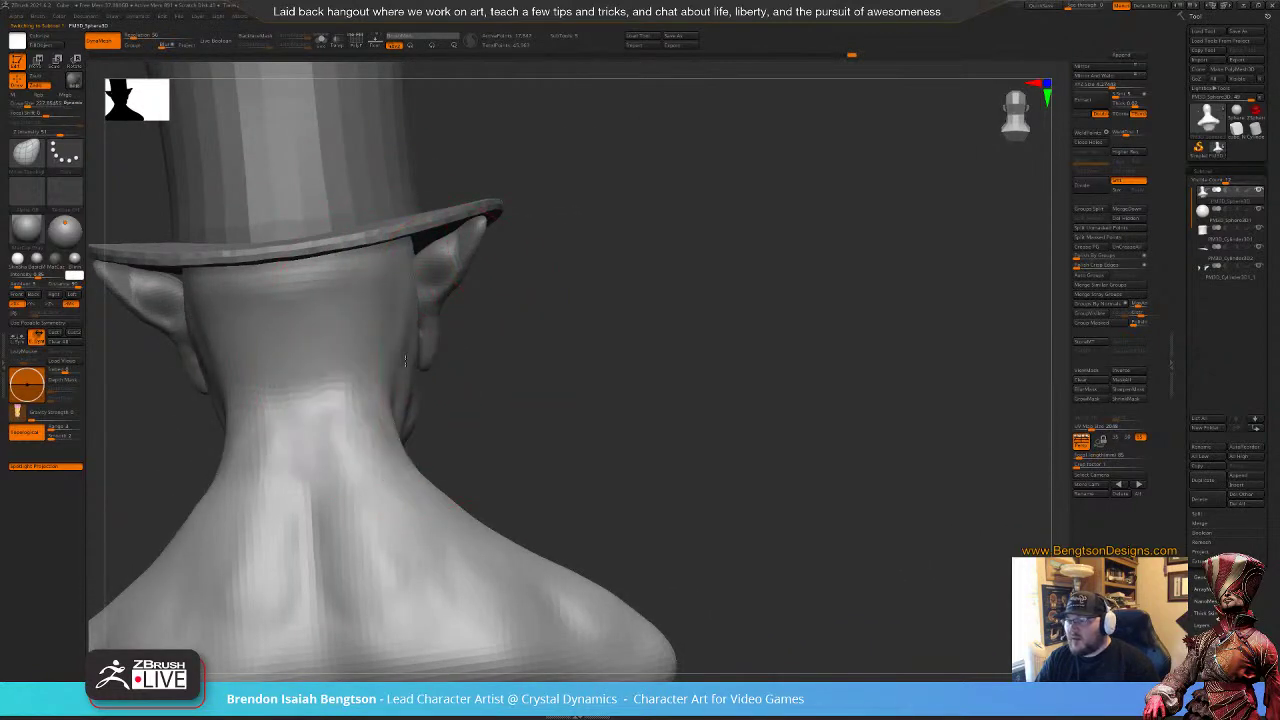
{"action": "left_click_drag", "start_coordinate": [386, 393], "coordinate": [398, 391]}
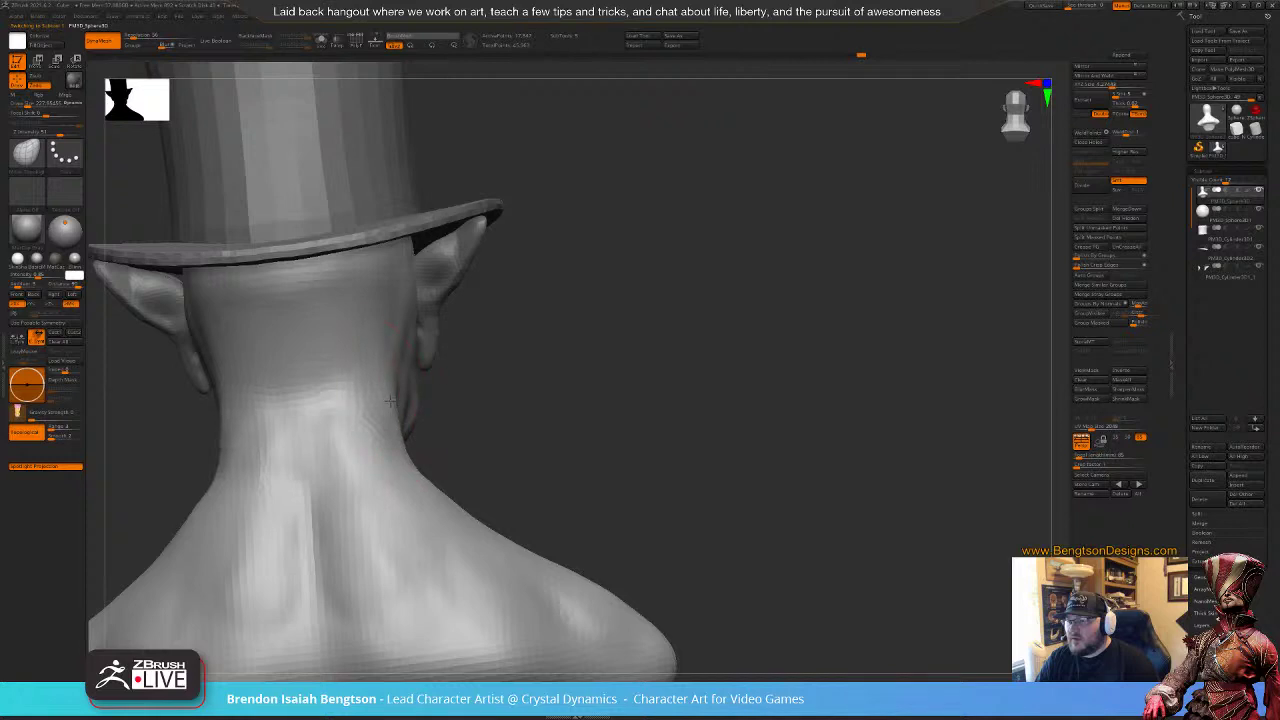
{"action": "left_click_drag", "start_coordinate": [630, 425], "coordinate": [463, 418]}
{"action": "left_click_drag", "start_coordinate": [391, 453], "coordinate": [373, 433], "text": "shift"}
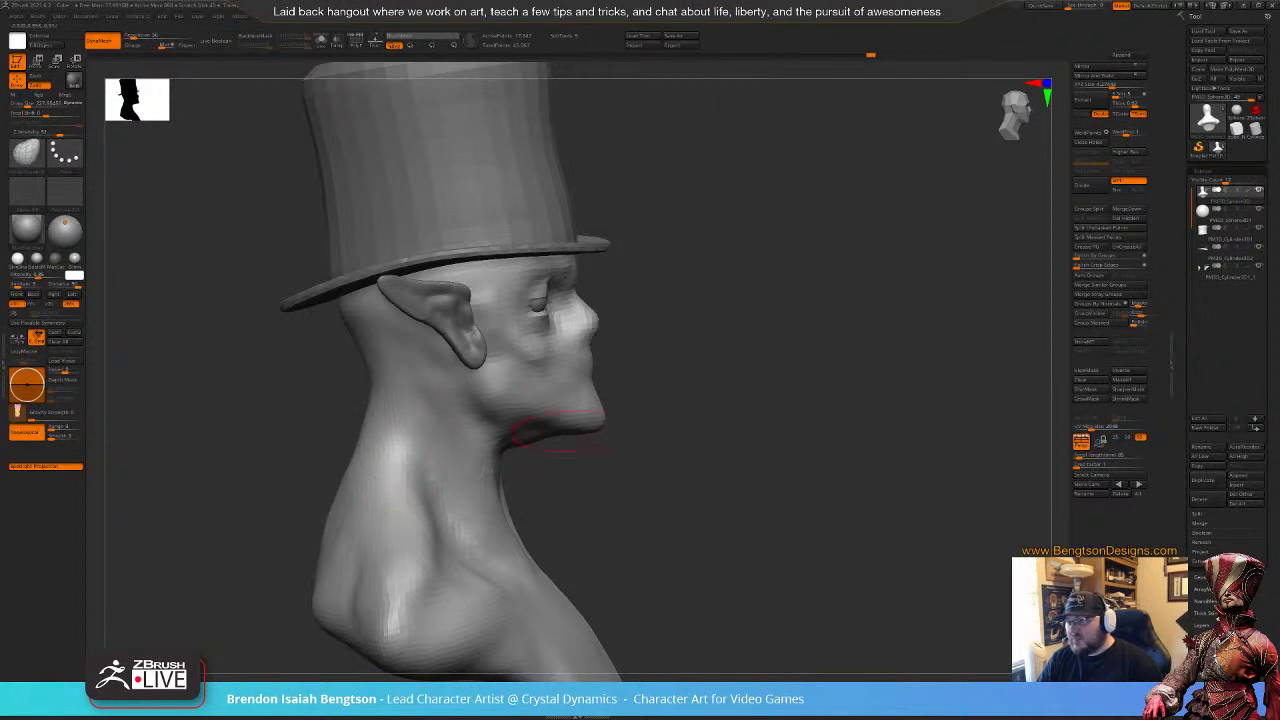
Step: Examine the bust and the hat's silhouette from the front, above and below
{"action": "mouse_move", "coordinate": [713, 475]}
{"action": "left_mouse_down"}
{"action": "mouse_move", "coordinate": [671, 480]}
{"action": "mouse_move", "coordinate": [687, 381]}
{"action": "mouse_move", "coordinate": [670, 358]}
{"action": "left_mouse_up"}
{"action": "mouse_move", "coordinate": [670, 358]}
{"action": "left_mouse_down", "text": "alt"}
{"action": "mouse_move", "coordinate": [742, 351]}
{"action": "mouse_move", "coordinate": [698, 397]}
{"action": "left_mouse_up", "text": "alt"}
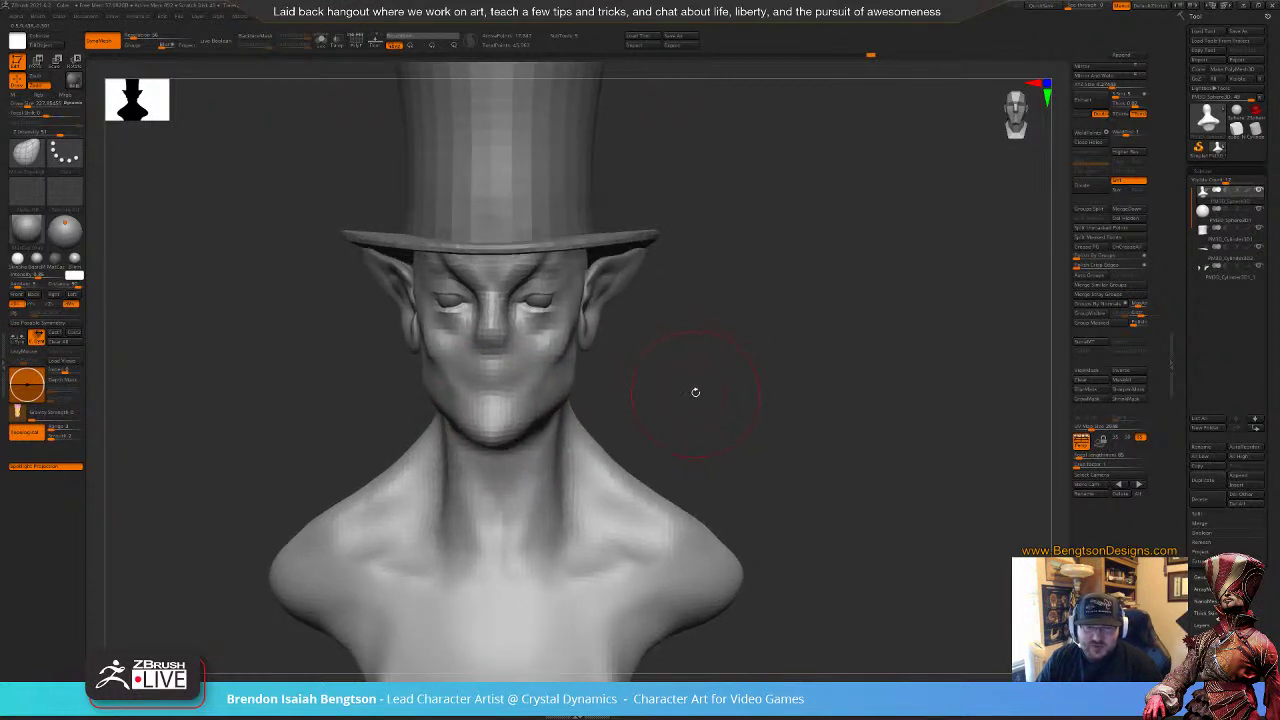
{"action": "left_click_drag", "start_coordinate": [695, 392], "coordinate": [702, 345]}
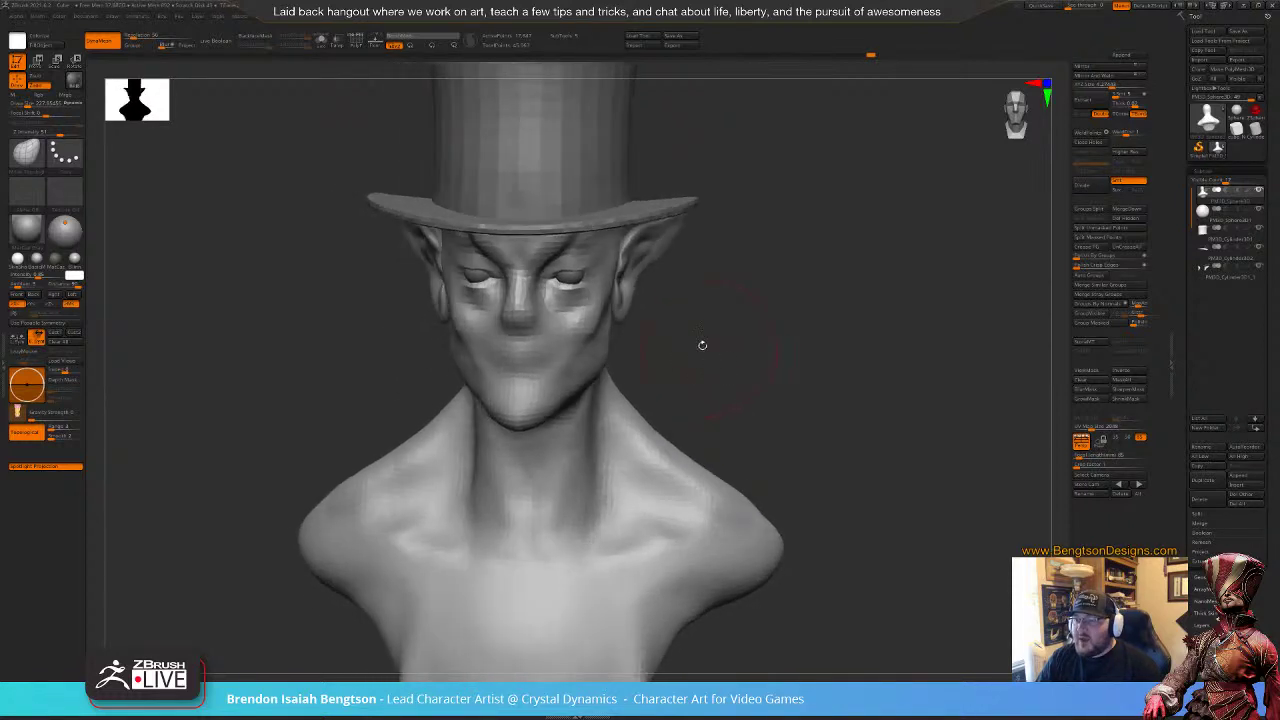
{"action": "right_click_drag", "start_coordinate": [512, 350], "coordinate": [491, 354]}
{"action": "right_click_drag", "start_coordinate": [570, 337], "coordinate": [578, 368]}
{"action": "right_click_drag", "start_coordinate": [556, 445], "coordinate": [570, 435]}
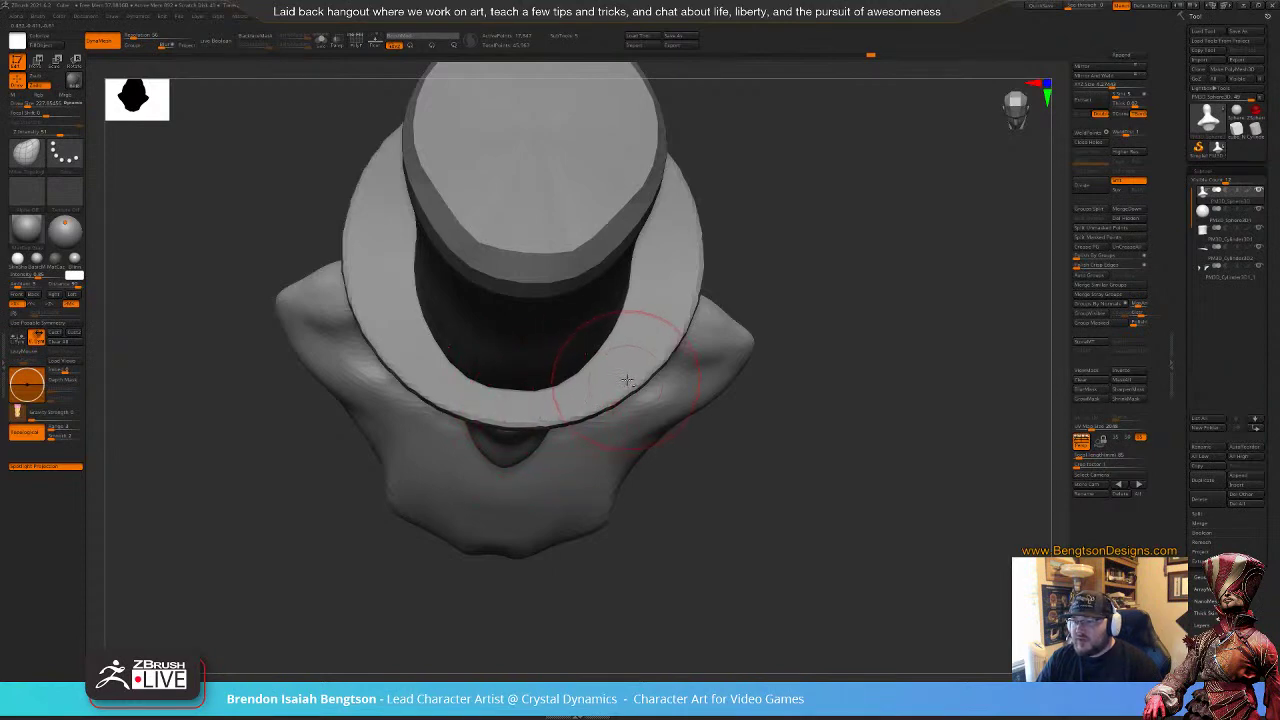
{"action": "right_click_drag", "start_coordinate": [626, 380], "coordinate": [740, 187]}
Step: Select the hat brim, enlarge the brush, and pull the brim's front edge forward and downward
{"action": "left_click", "coordinate": [682, 342], "text": "alt"}
{"action": "key", "text": "space"}
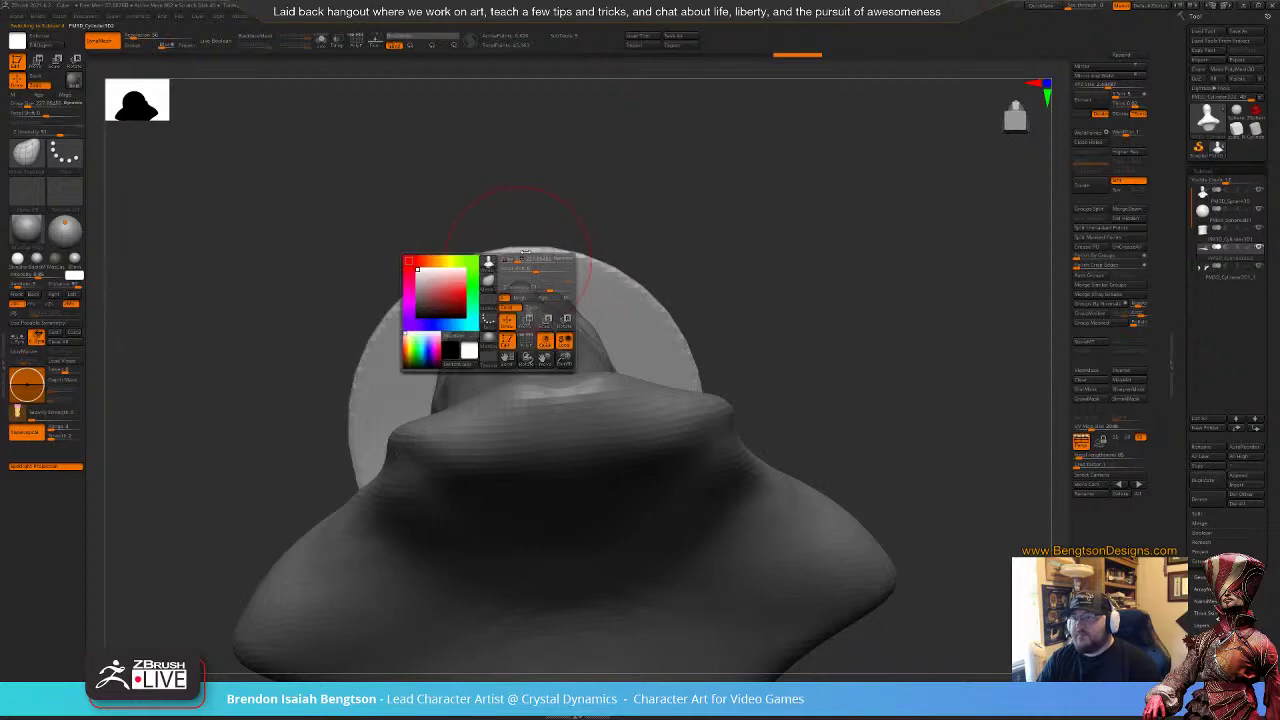
{"action": "left_click_drag", "start_coordinate": [525, 259], "coordinate": [540, 259]}
{"action": "mouse_move", "coordinate": [705, 242]}
{"action": "right_mouse_down"}
{"action": "mouse_move", "coordinate": [720, 286]}
{"action": "mouse_move", "coordinate": [749, 256]}
{"action": "mouse_move", "coordinate": [697, 266]}
{"action": "mouse_move", "coordinate": [697, 234]}
{"action": "mouse_move", "coordinate": [626, 210]}
{"action": "right_mouse_up"}
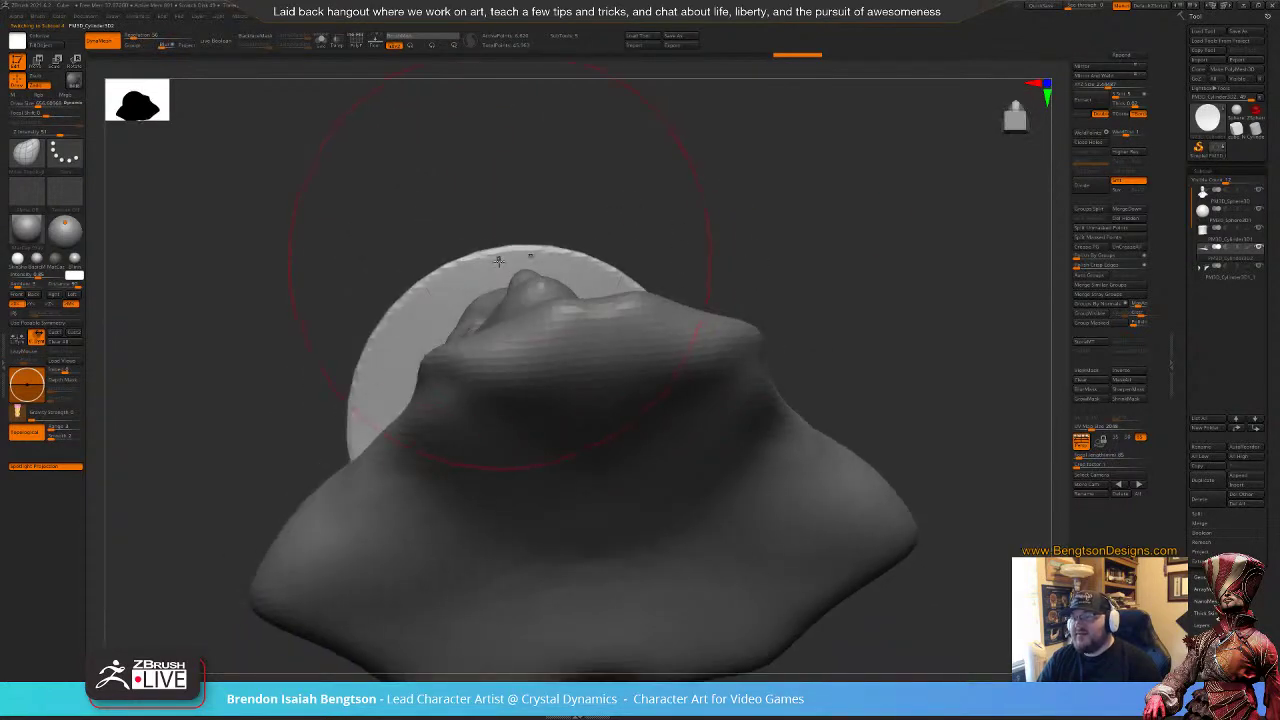
{"action": "key", "text": "space"}
{"action": "left_click_drag", "start_coordinate": [517, 261], "coordinate": [514, 232]}
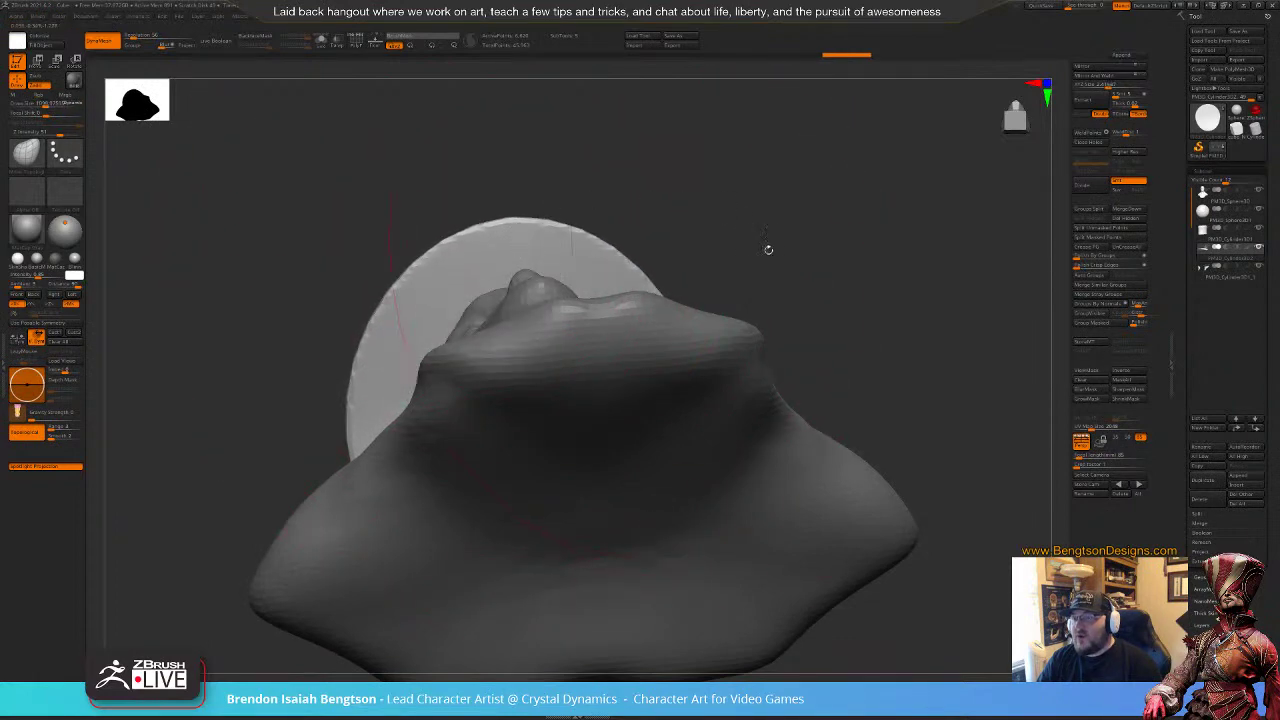
{"action": "left_click_drag", "start_coordinate": [766, 249], "coordinate": [660, 279]}
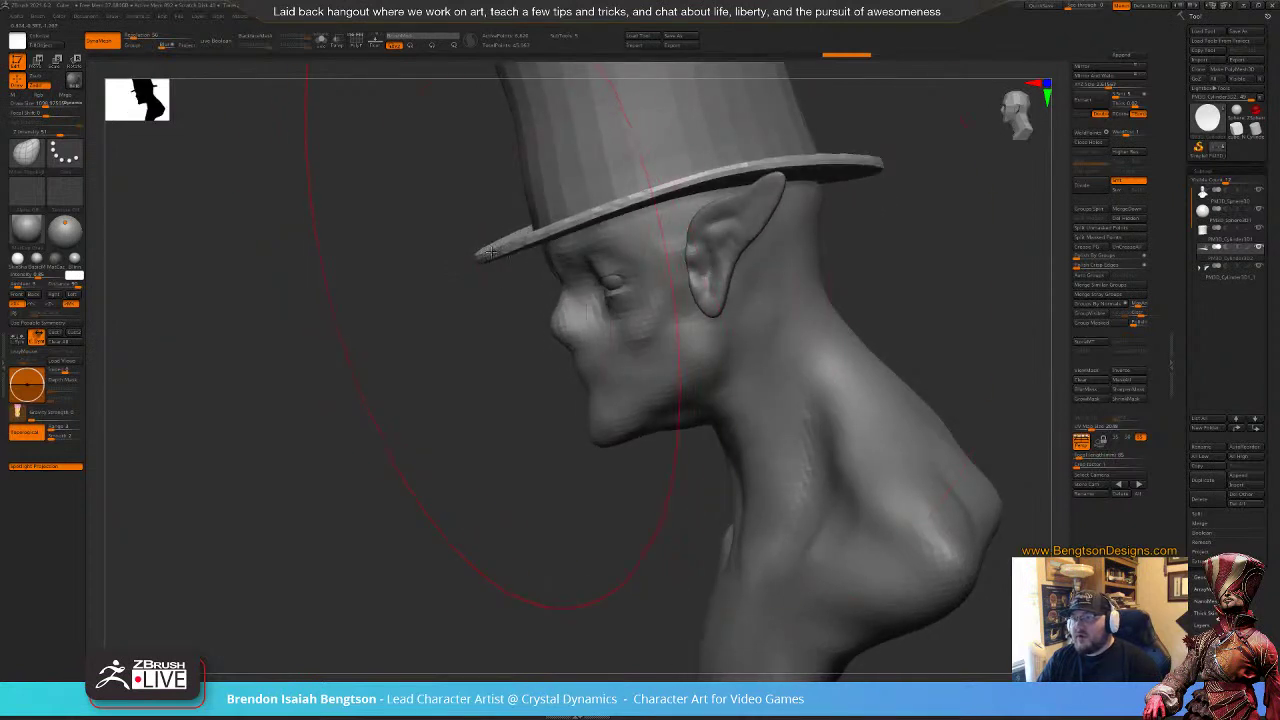
{"action": "left_click_drag", "start_coordinate": [492, 252], "coordinate": [470, 265]}
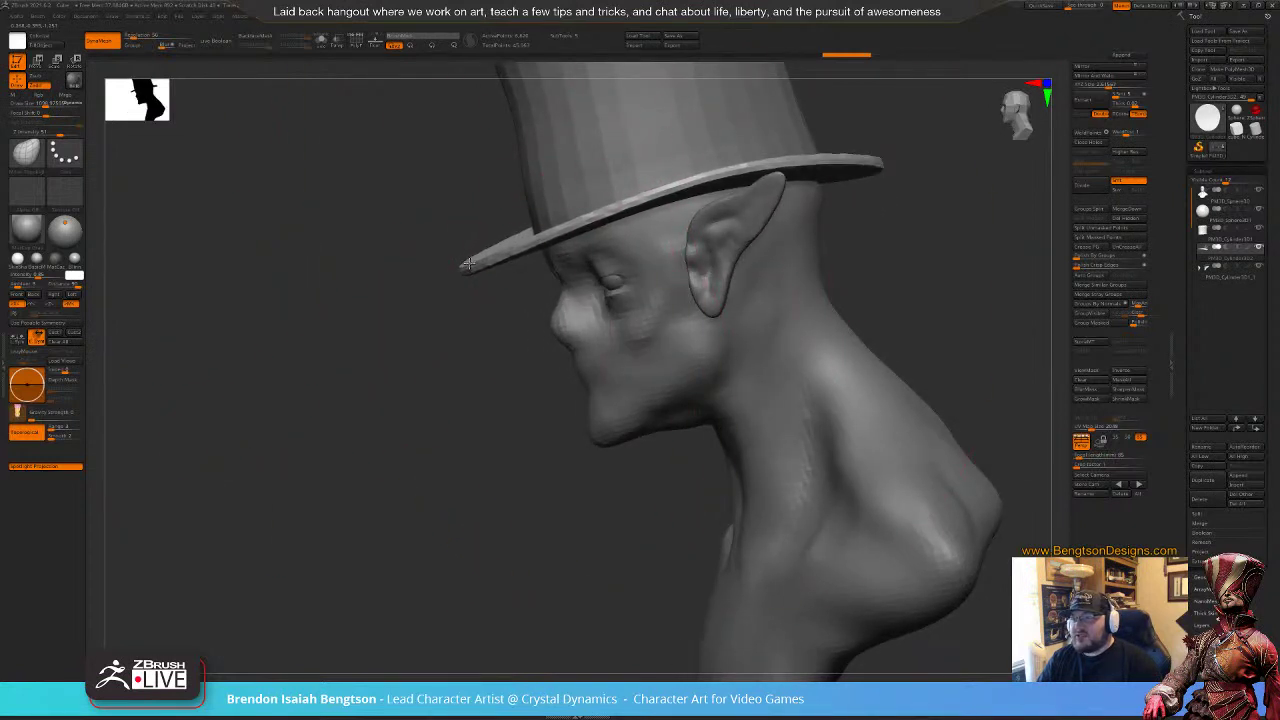
Step: Resize the brush and refine the curve of the hat brim from the front
{"action": "left_click_drag", "start_coordinate": [468, 321], "coordinate": [600, 318]}
{"action": "key", "text": "space"}
{"action": "mouse_move", "coordinate": [504, 283]}
{"action": "left_mouse_down"}
{"action": "mouse_move", "coordinate": [463, 274]}
{"action": "mouse_move", "coordinate": [445, 221]}
{"action": "left_mouse_up"}
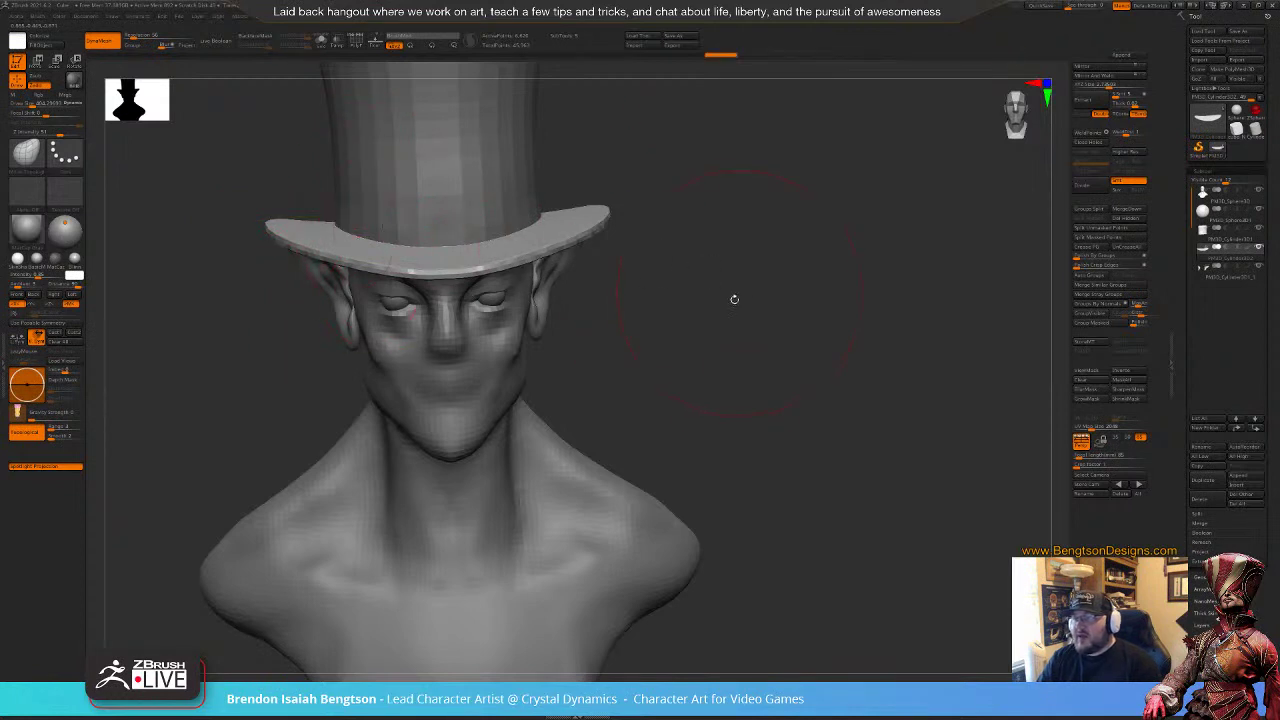
Step: Examine the proportions of the hat, face and shoulders from the front, side and three-quarter angles
{"action": "left_click_drag", "start_coordinate": [734, 300], "coordinate": [787, 251], "text": "shift"}
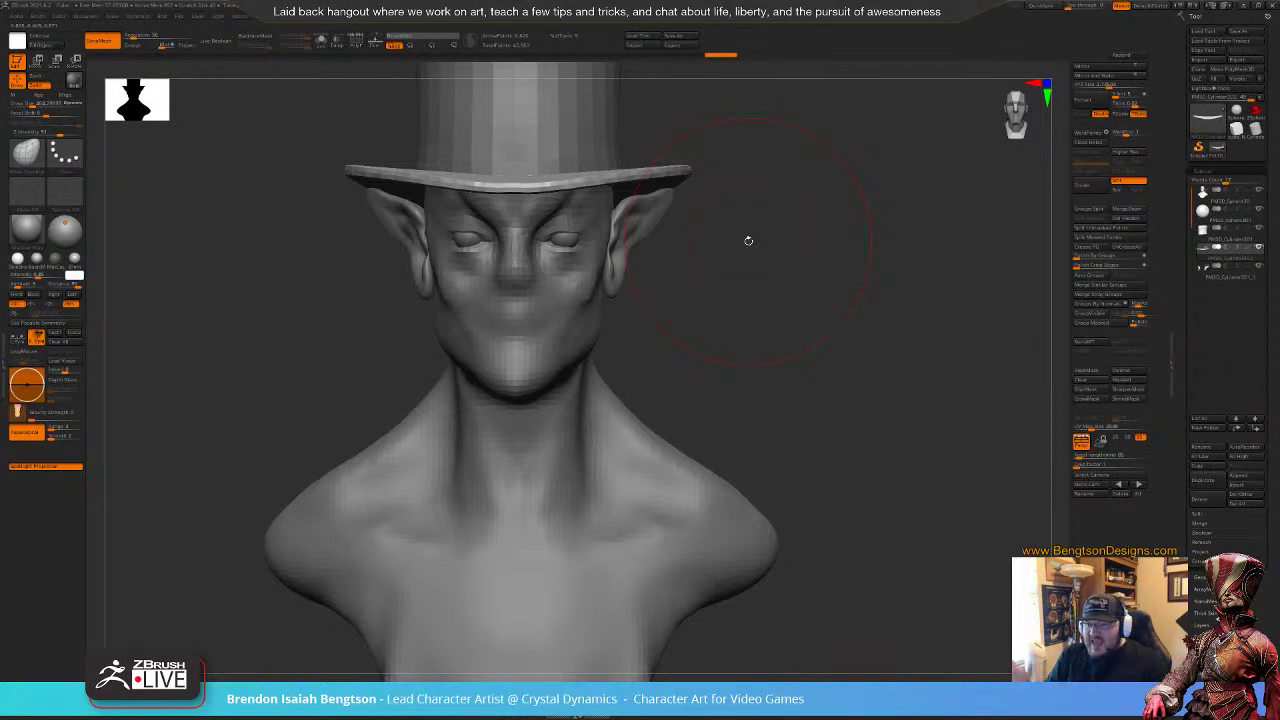
{"action": "left_click_drag", "start_coordinate": [800, 486], "coordinate": [801, 446]}
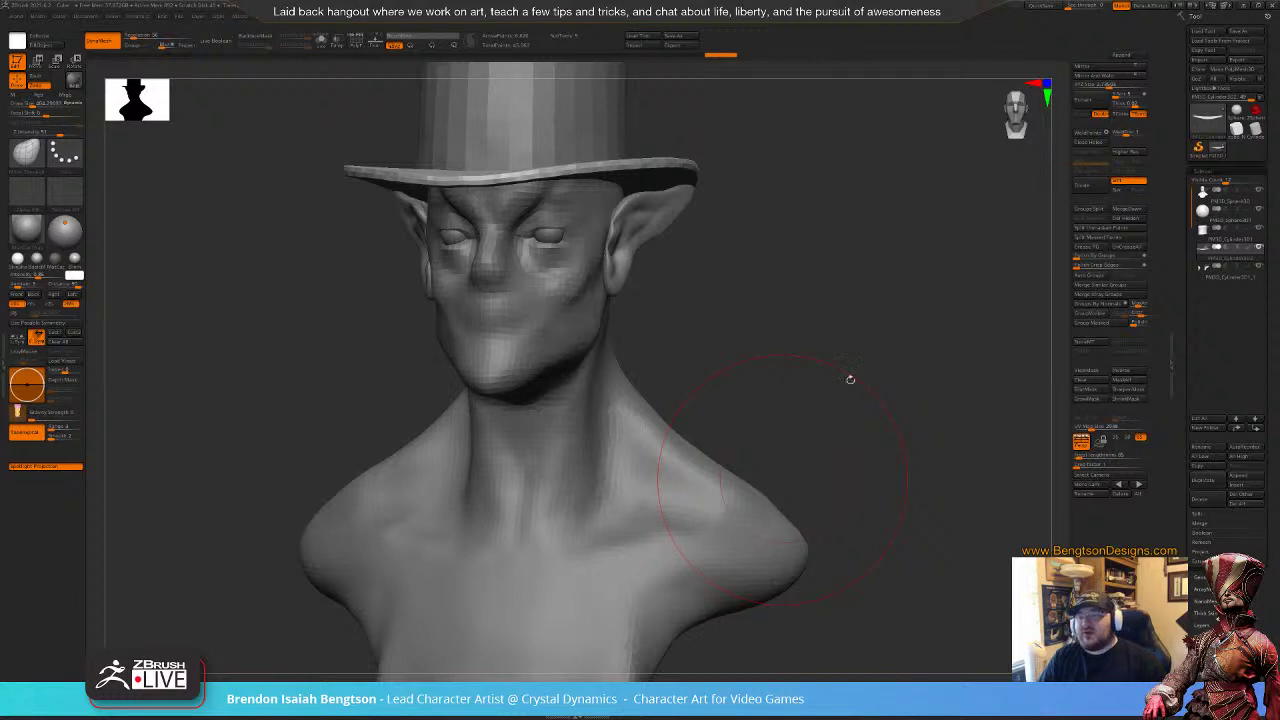
{"action": "left_click_drag", "start_coordinate": [850, 379], "coordinate": [594, 452]}
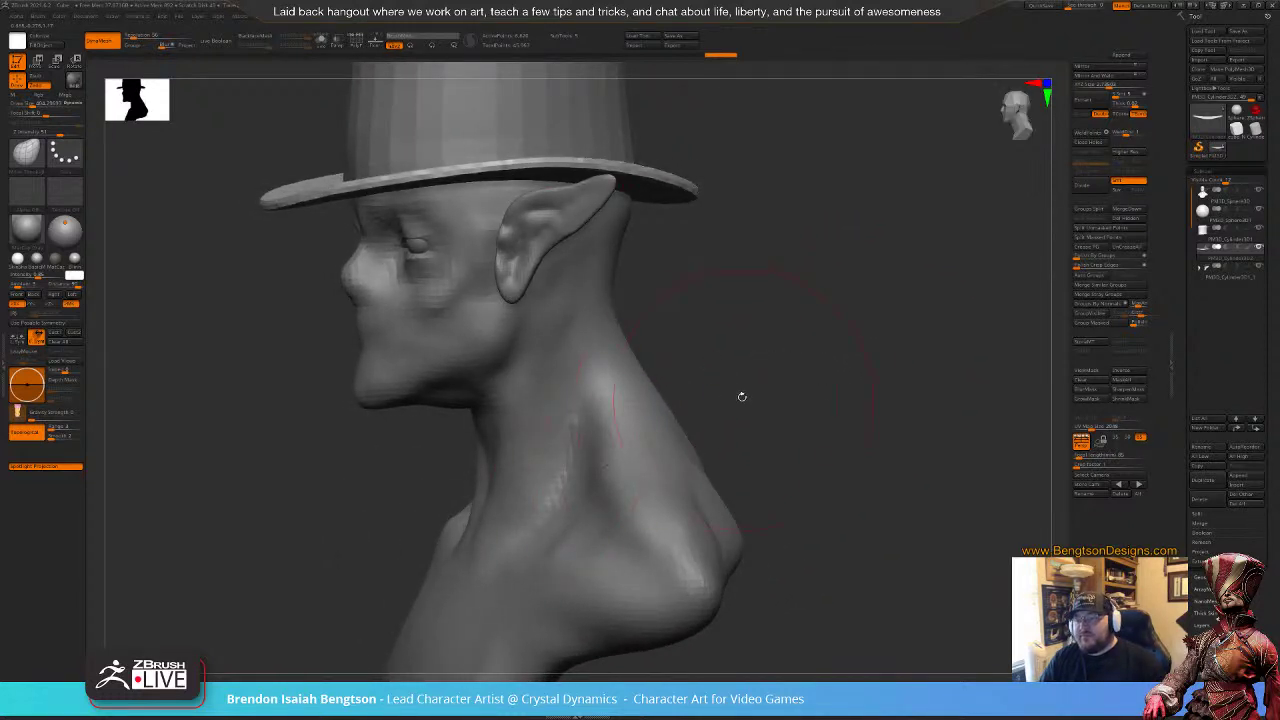
{"action": "mouse_move", "coordinate": [742, 397]}
{"action": "left_mouse_down", "text": "alt"}
{"action": "mouse_move", "coordinate": [720, 354]}
{"action": "mouse_move", "coordinate": [763, 353]}
{"action": "mouse_move", "coordinate": [700, 362]}
{"action": "left_mouse_up", "text": "alt"}
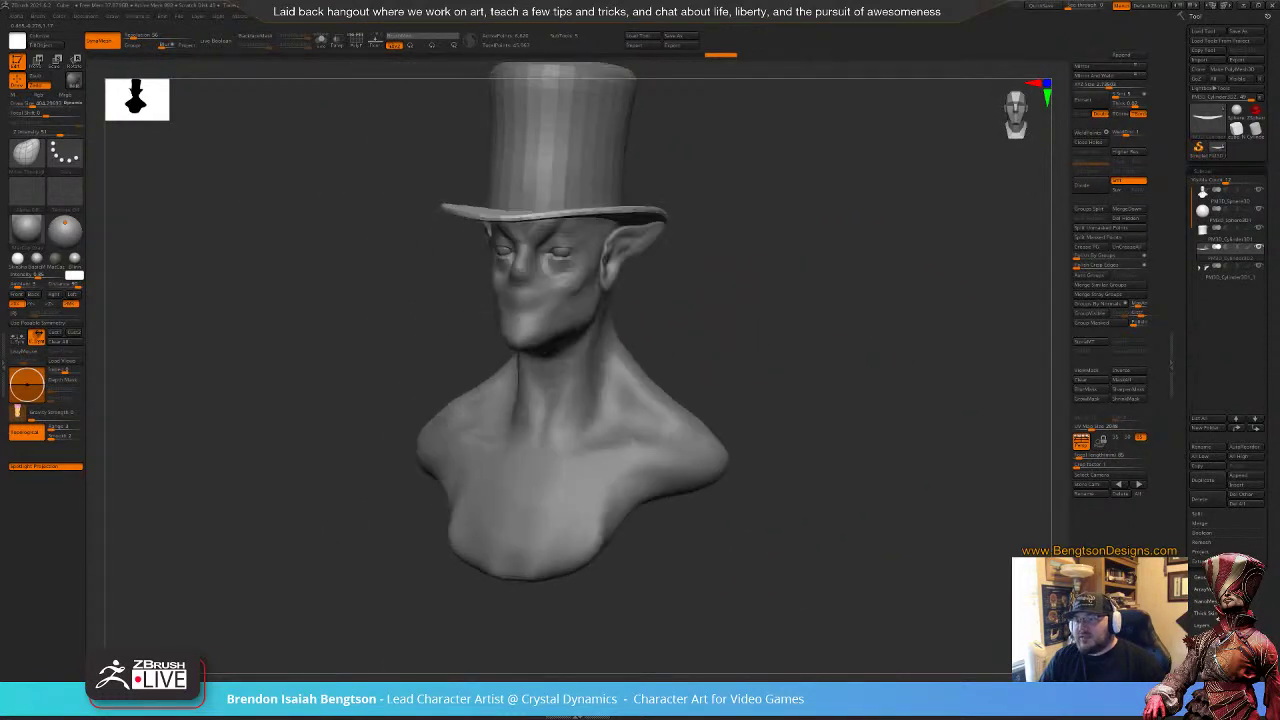
{"action": "mouse_move", "coordinate": [760, 292]}
{"action": "left_mouse_down"}
{"action": "mouse_move", "coordinate": [743, 343]}
{"action": "mouse_move", "coordinate": [788, 345]}
{"action": "left_mouse_up"}
{"action": "mouse_move", "coordinate": [788, 345]}
{"action": "left_mouse_down"}
{"action": "mouse_move", "coordinate": [791, 326]}
{"action": "mouse_move", "coordinate": [695, 308]}
{"action": "mouse_move", "coordinate": [770, 297]}
{"action": "left_mouse_up"}
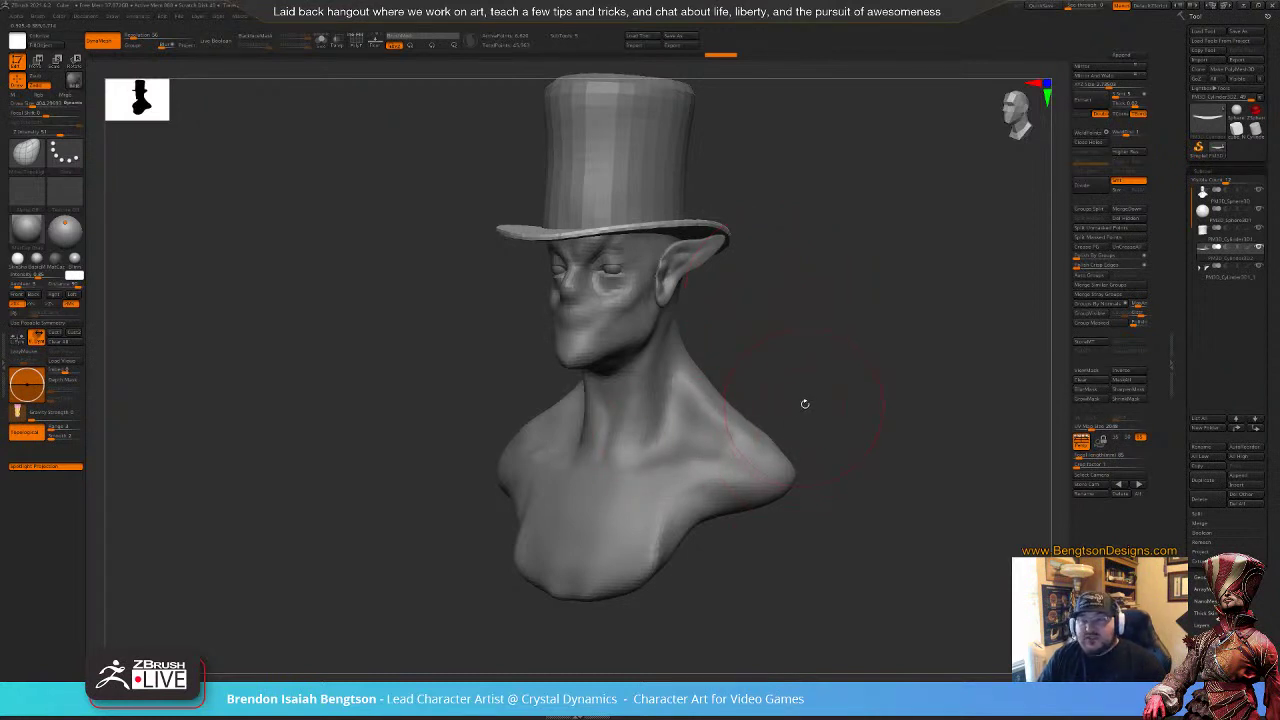
{"action": "left_click_drag", "start_coordinate": [825, 369], "coordinate": [740, 368], "text": "alt"}
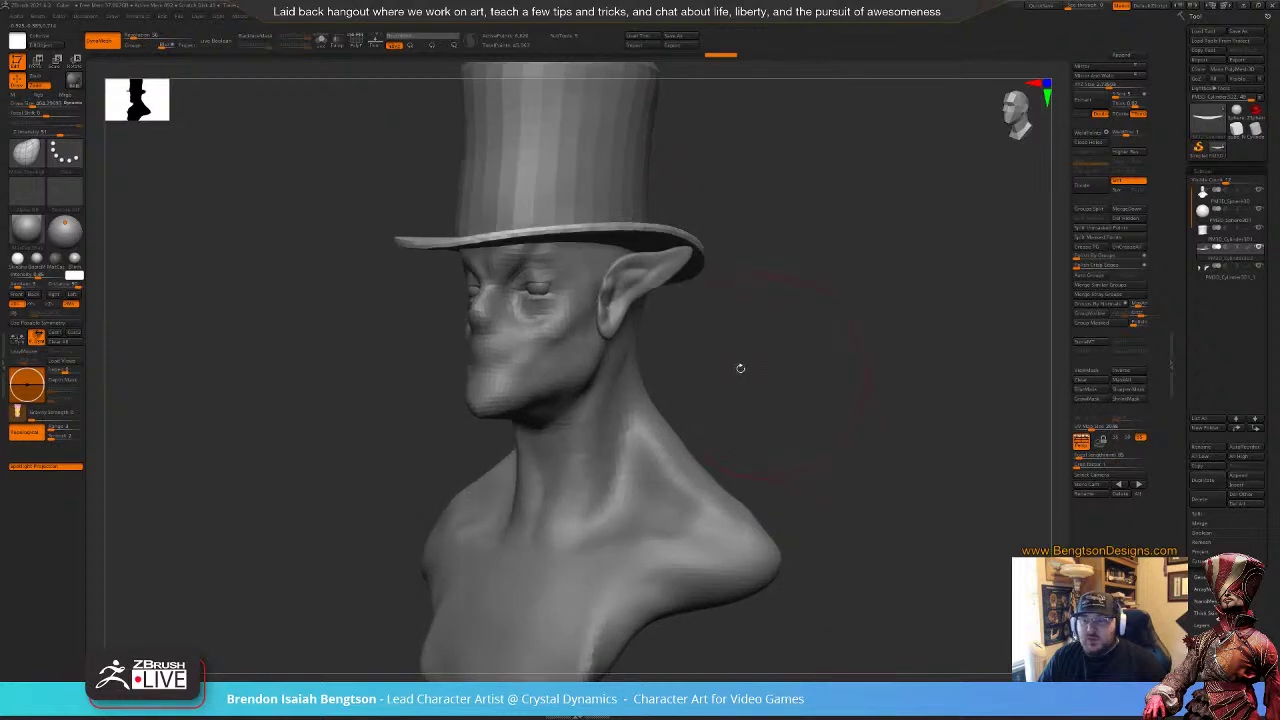
{"action": "key", "text": "space"}
{"action": "left_click_drag", "start_coordinate": [610, 375], "coordinate": [608, 375]}
{"action": "mouse_move", "coordinate": [790, 385]}
{"action": "left_mouse_down"}
{"action": "mouse_move", "coordinate": [706, 400]}
{"action": "mouse_move", "coordinate": [718, 440]}
{"action": "mouse_move", "coordinate": [754, 377]}
{"action": "mouse_move", "coordinate": [729, 354]}
{"action": "left_mouse_up"}
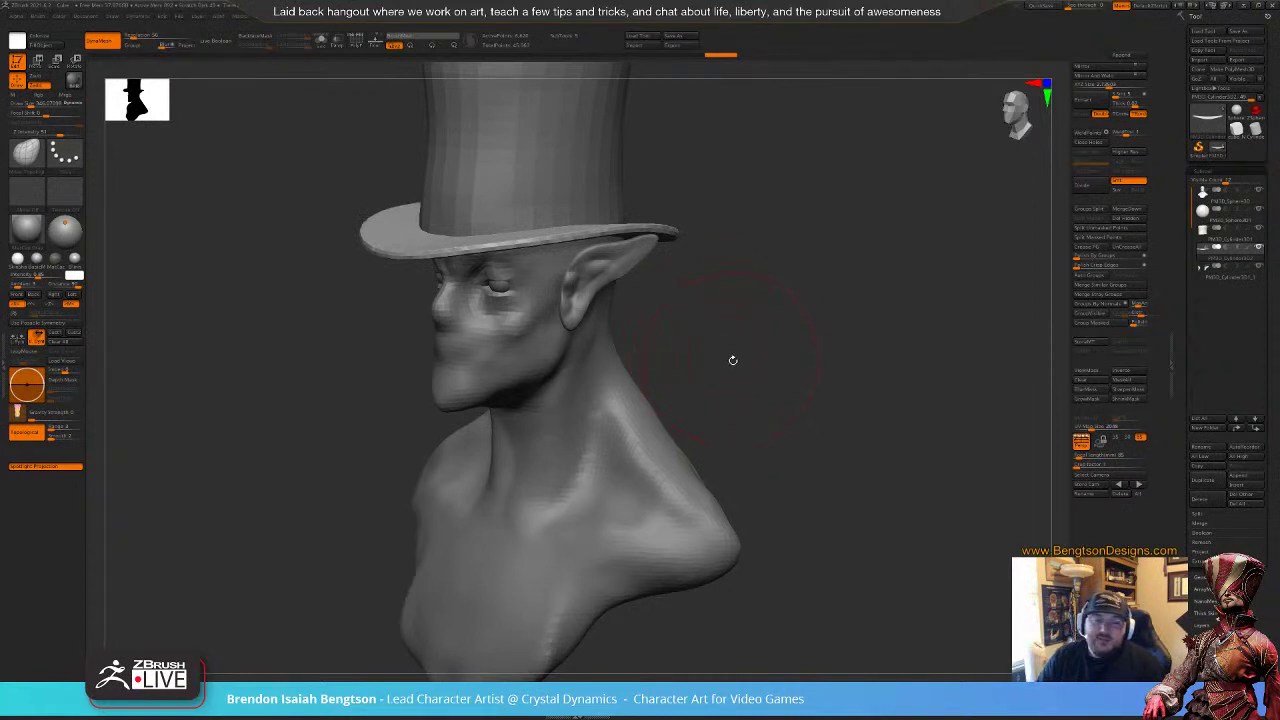
{"action": "mouse_move", "coordinate": [758, 361]}
{"action": "left_mouse_down"}
{"action": "mouse_move", "coordinate": [715, 408]}
{"action": "mouse_move", "coordinate": [704, 371]}
{"action": "mouse_move", "coordinate": [714, 506]}
{"action": "left_mouse_up"}
{"action": "key", "text": "b"}
{"action": "key", "text": "c"}
{"action": "key", "text": "b"}
{"action": "left_click", "coordinate": [602, 456], "text": "alt"}
{"action": "mouse_move", "coordinate": [816, 236]}
{"action": "left_mouse_down", "text": "alt"}
{"action": "mouse_move", "coordinate": [820, 466]}
{"action": "mouse_move", "coordinate": [800, 462]}
{"action": "left_mouse_up", "text": "alt"}
{"action": "key", "text": "b"}
{"action": "key", "text": "m"}
{"action": "key", "text": "t"}
Step: Enlarge the brush, select the hat brim, and pull its back edge outward as seen from above
{"action": "key", "text": "space"}
{"action": "left_click_drag", "start_coordinate": [676, 386], "coordinate": [687, 384]}
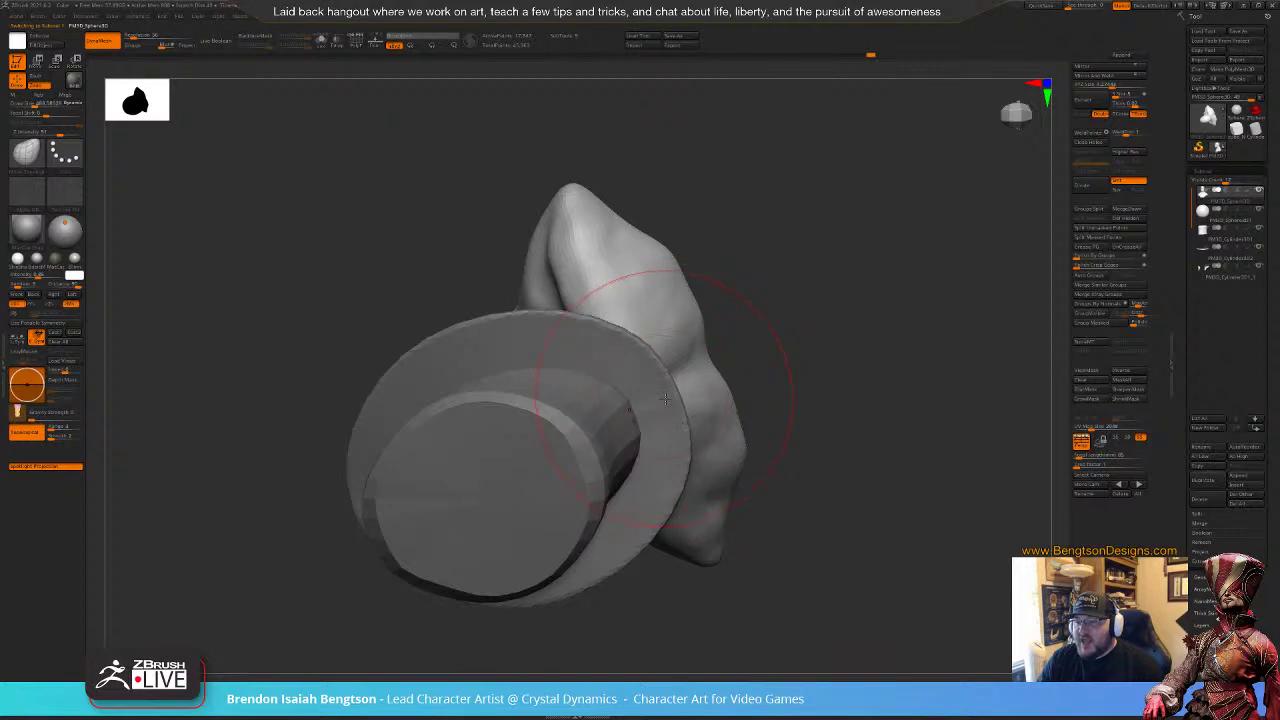
{"action": "mouse_move", "coordinate": [750, 320]}
{"action": "left_mouse_down"}
{"action": "mouse_move", "coordinate": [747, 290]}
{"action": "mouse_move", "coordinate": [745, 345]}
{"action": "left_mouse_up"}
{"action": "left_click", "coordinate": [666, 453], "text": "alt"}
{"action": "left_click_drag", "start_coordinate": [666, 406], "coordinate": [685, 404]}
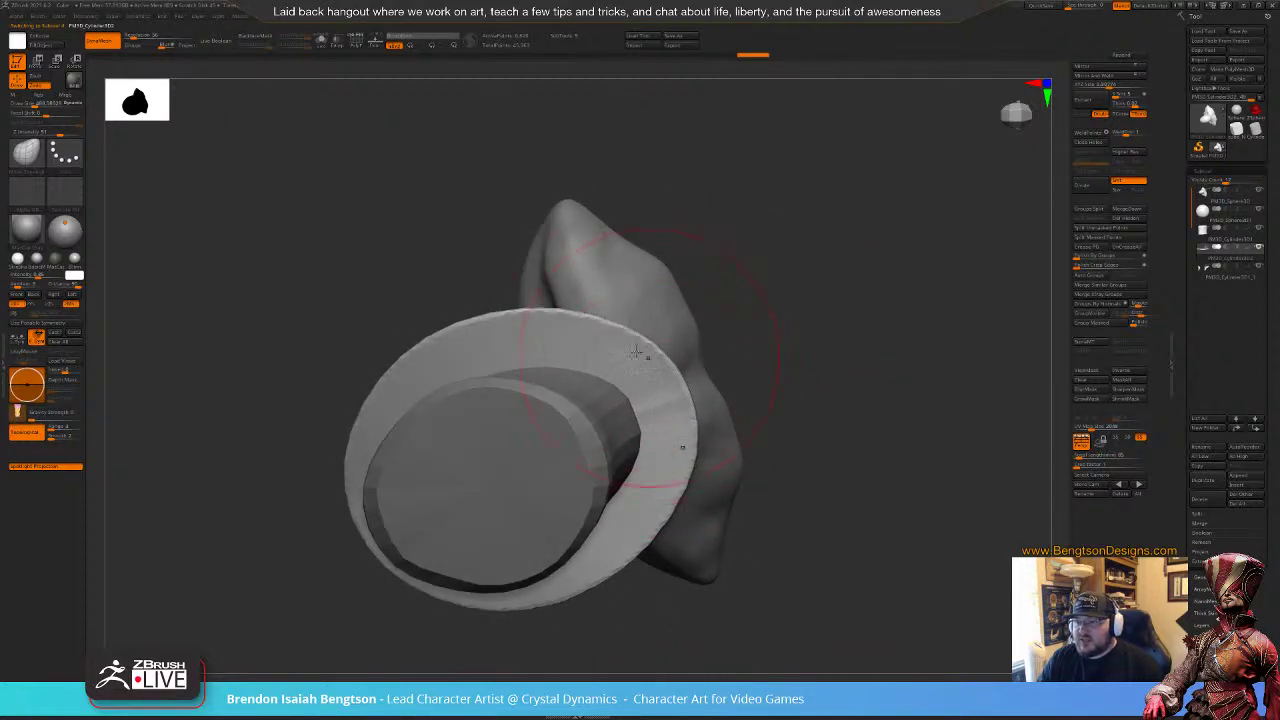
{"action": "left_click_drag", "start_coordinate": [616, 329], "coordinate": [631, 319]}
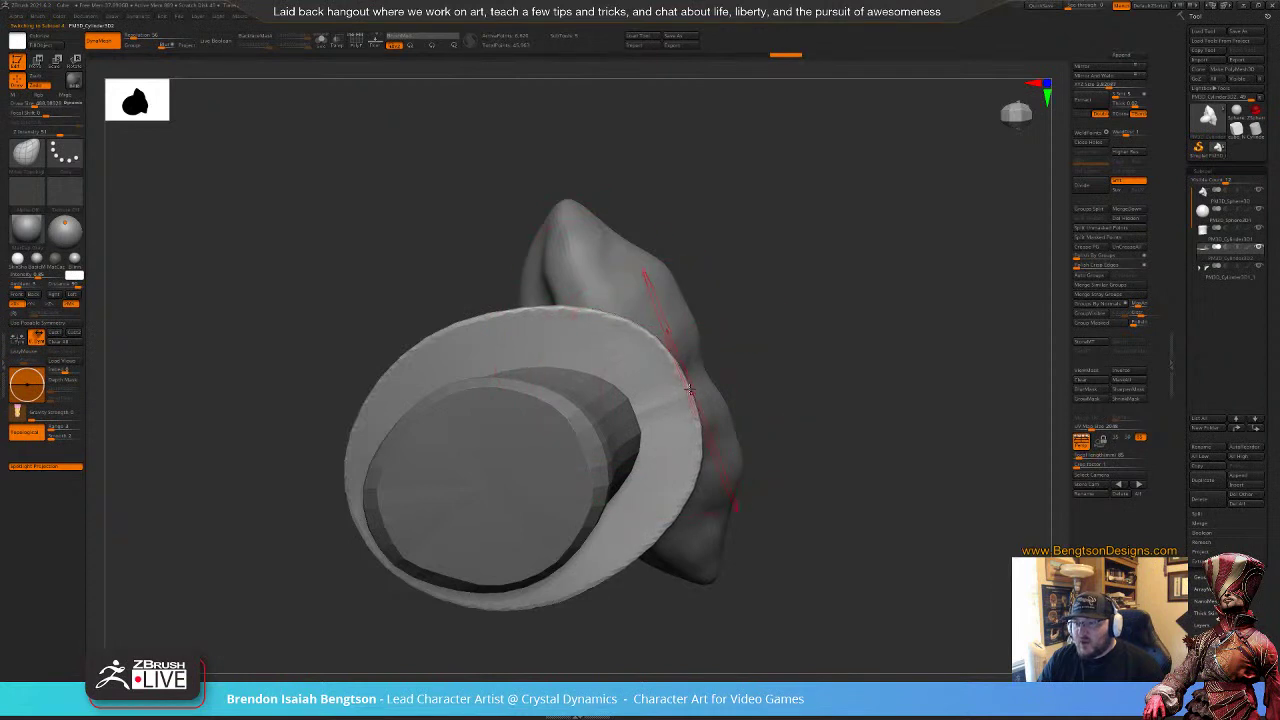
Step: Adjust the brush size, round out the back and side edges of the brim, and check the hat from the side and back
{"action": "key", "text": "space"}
{"action": "left_click_drag", "start_coordinate": [686, 386], "coordinate": [695, 388]}
{"action": "key", "text": "space"}
{"action": "left_click_drag", "start_coordinate": [588, 322], "coordinate": [587, 313]}
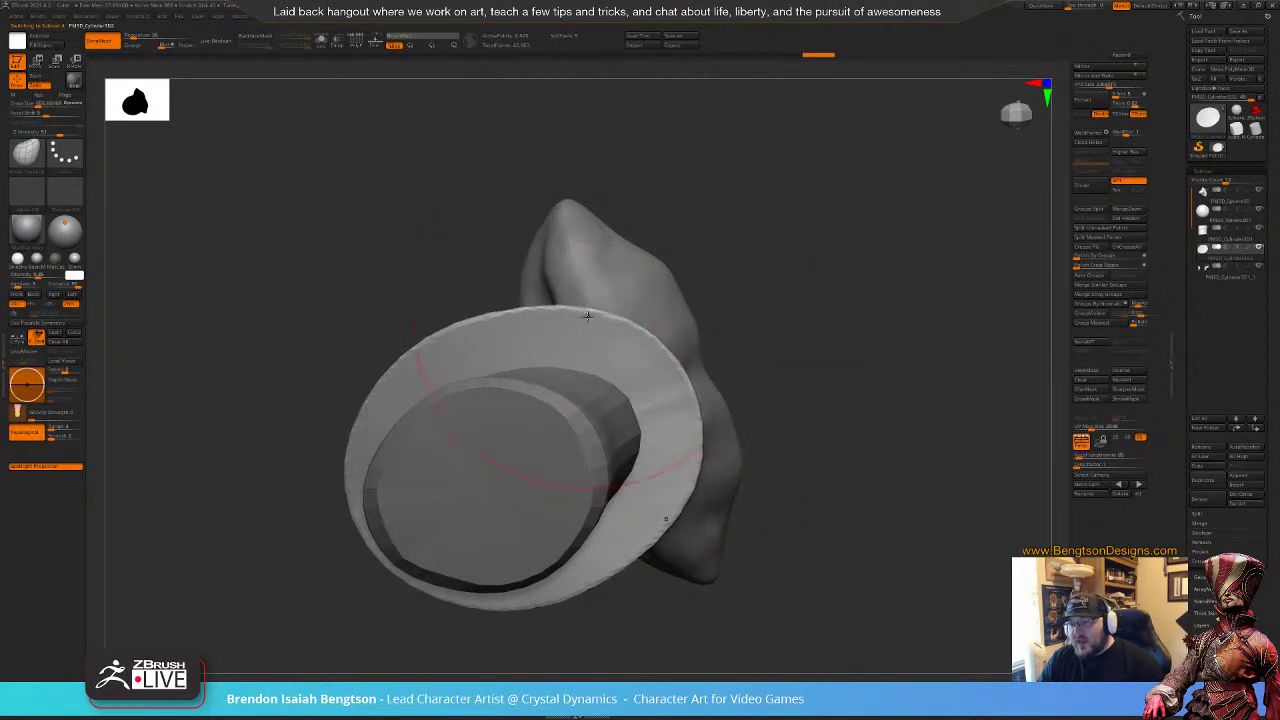
{"action": "mouse_move", "coordinate": [761, 334]}
{"action": "left_mouse_down"}
{"action": "mouse_move", "coordinate": [850, 375]}
{"action": "mouse_move", "coordinate": [835, 250]}
{"action": "mouse_move", "coordinate": [792, 243]}
{"action": "left_mouse_up"}
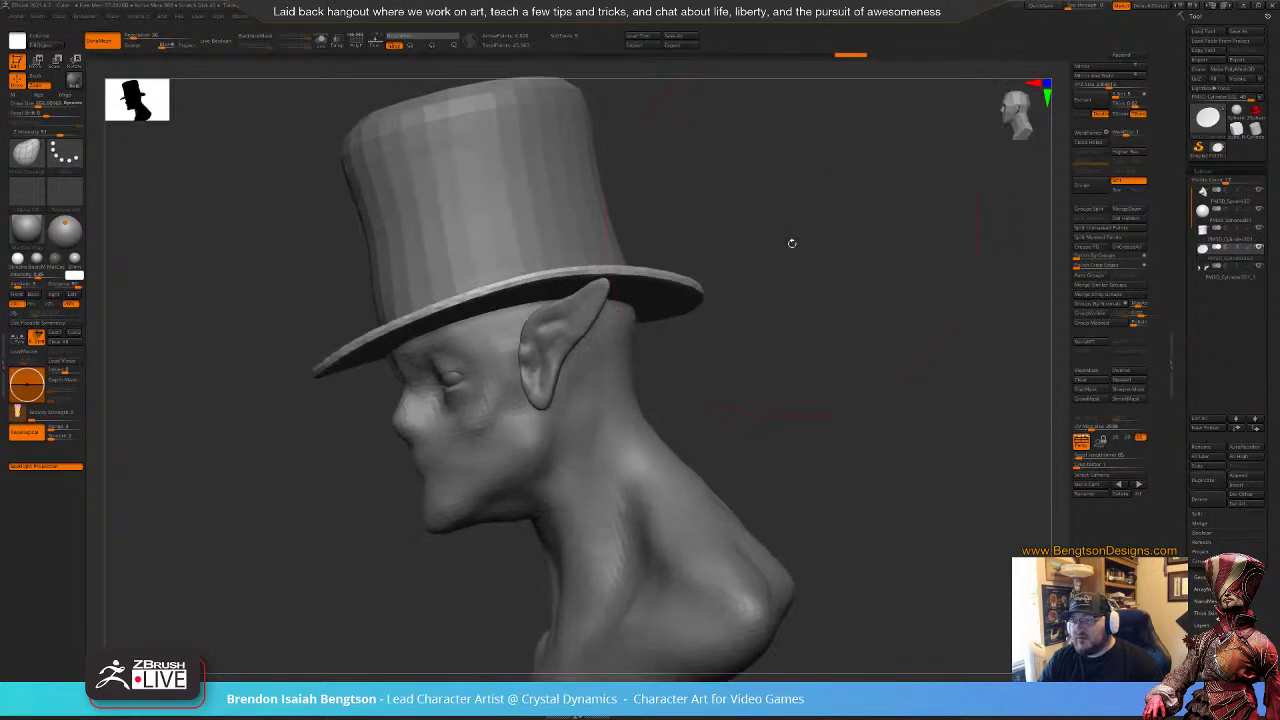
{"action": "mouse_move", "coordinate": [793, 315]}
{"action": "left_mouse_down"}
{"action": "mouse_move", "coordinate": [766, 326]}
{"action": "mouse_move", "coordinate": [726, 311]}
{"action": "mouse_move", "coordinate": [728, 342]}
{"action": "left_mouse_up"}
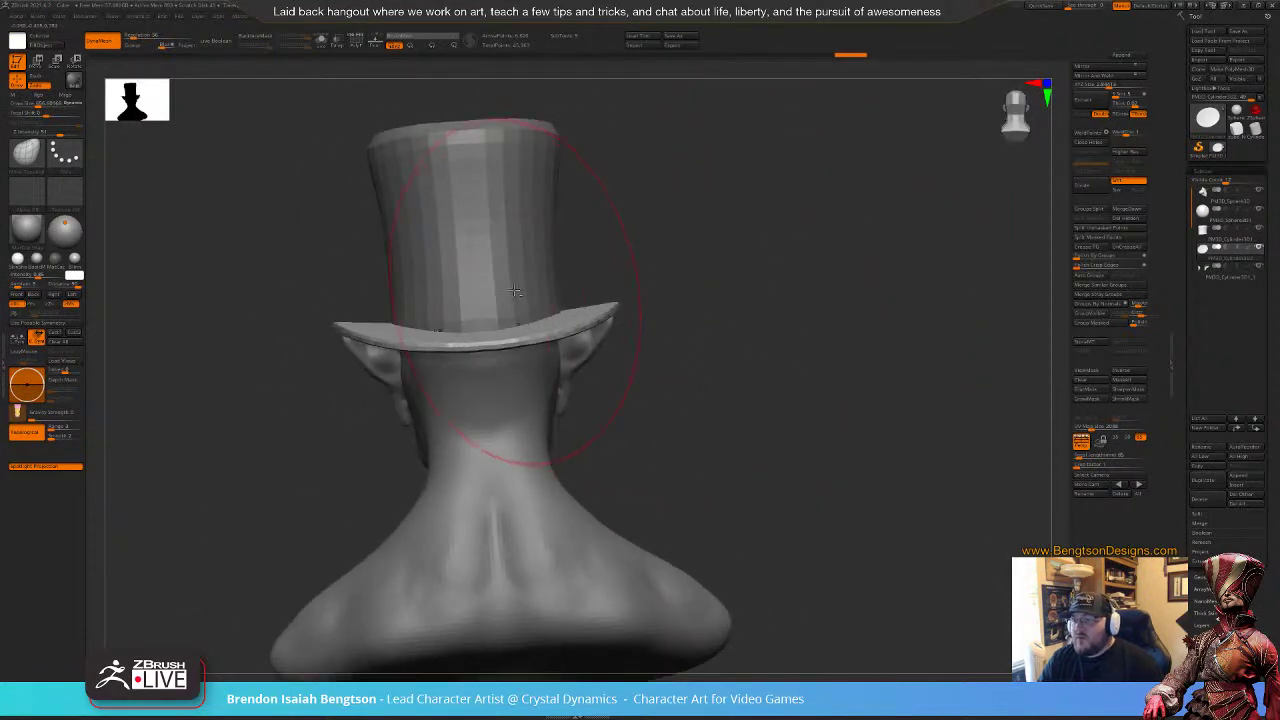
Step: Select the hat's crown, nudge its lower side edge toward the brim, and check the fit from the front three-quarter angle
{"action": "left_click", "coordinate": [530, 292], "text": "alt"}
{"action": "left_click_drag", "start_coordinate": [563, 306], "coordinate": [566, 307]}
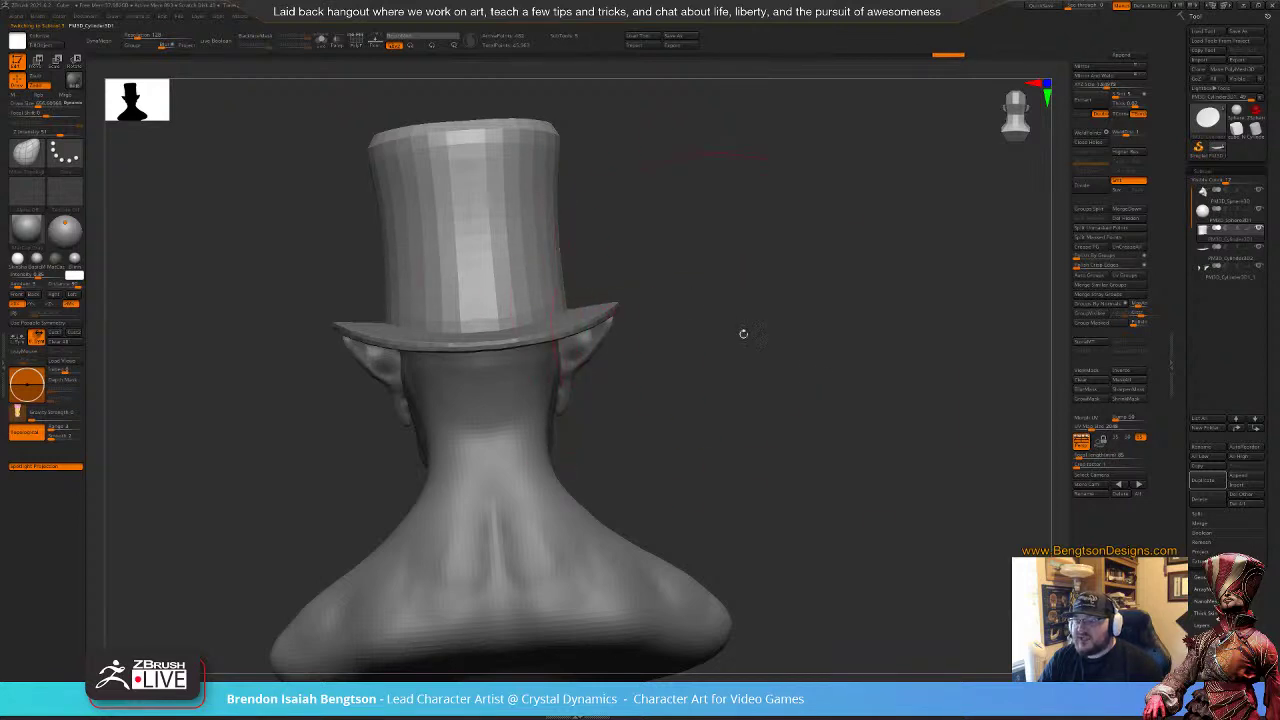
{"action": "left_click_drag", "start_coordinate": [809, 381], "coordinate": [781, 310]}
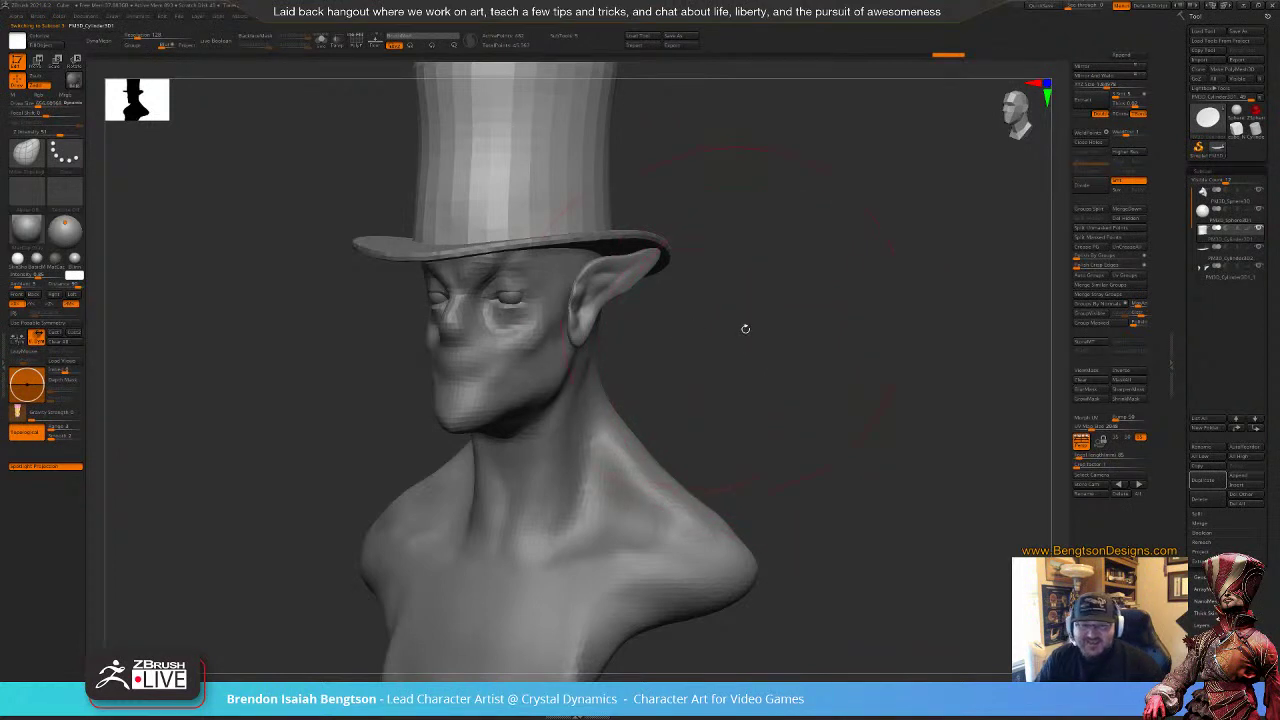
{"action": "mouse_move", "coordinate": [809, 399]}
{"action": "left_mouse_down"}
{"action": "mouse_move", "coordinate": [791, 395]}
{"action": "mouse_move", "coordinate": [798, 356]}
{"action": "mouse_move", "coordinate": [771, 376]}
{"action": "mouse_move", "coordinate": [782, 374]}
{"action": "mouse_move", "coordinate": [773, 318]}
{"action": "mouse_move", "coordinate": [791, 352]}
{"action": "left_mouse_up"}
Step: Select the head-and-shoulders bust, adjust the brush size, and switch to the Clay Buildup brush
{"action": "key", "text": "space"}
{"action": "mouse_move", "coordinate": [829, 392]}
{"action": "left_mouse_down", "text": "alt"}
{"action": "mouse_move", "coordinate": [869, 291]}
{"action": "mouse_move", "coordinate": [846, 294]}
{"action": "left_mouse_up", "text": "alt"}
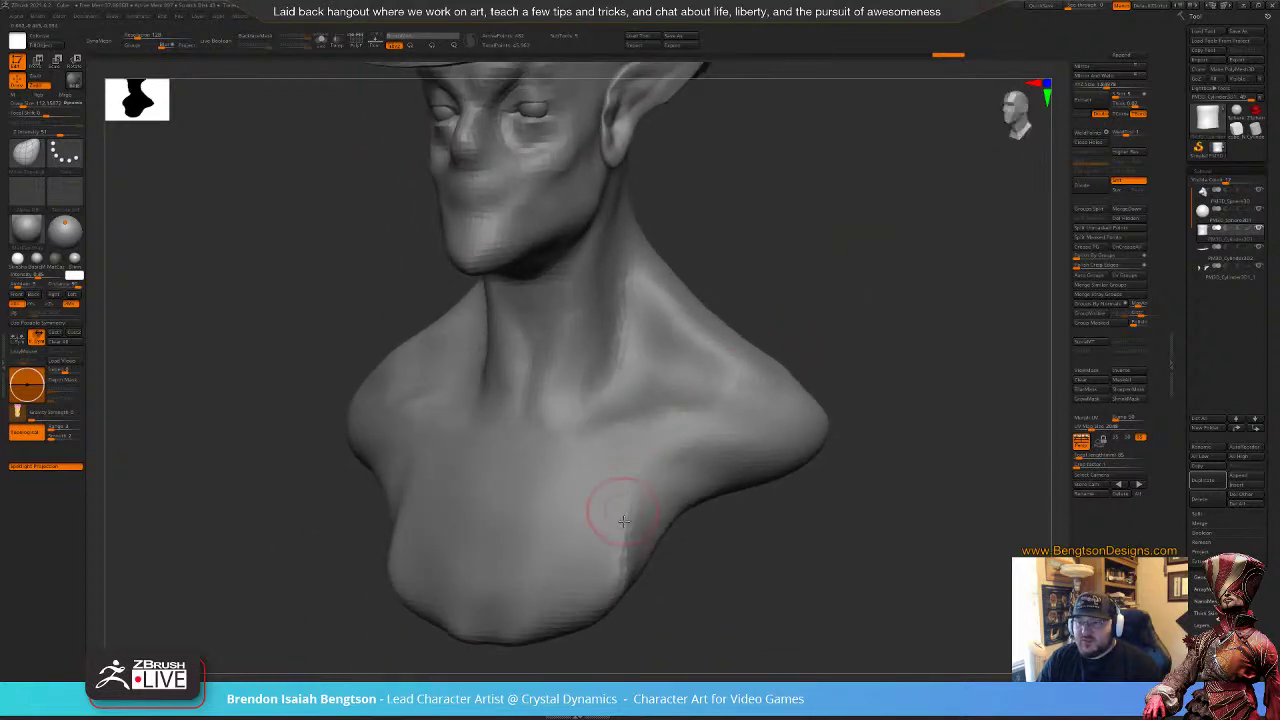
{"action": "left_click_drag", "start_coordinate": [627, 495], "coordinate": [623, 533], "text": "shift"}
{"action": "left_click", "coordinate": [612, 524], "text": "alt"}
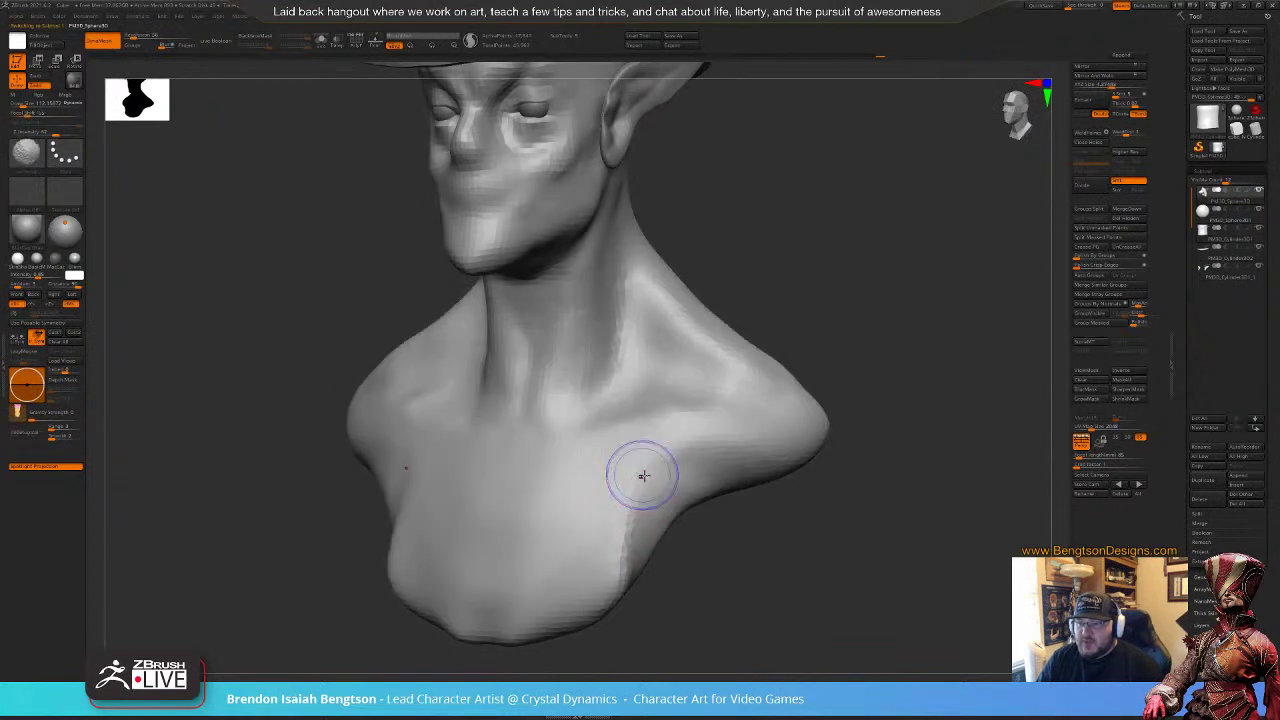
{"action": "mouse_move", "coordinate": [755, 525]}
{"action": "left_mouse_down", "text": "alt"}
{"action": "mouse_move", "coordinate": [726, 560]}
{"action": "mouse_move", "coordinate": [782, 562]}
{"action": "mouse_move", "coordinate": [747, 564]}
{"action": "left_mouse_up", "text": "alt"}
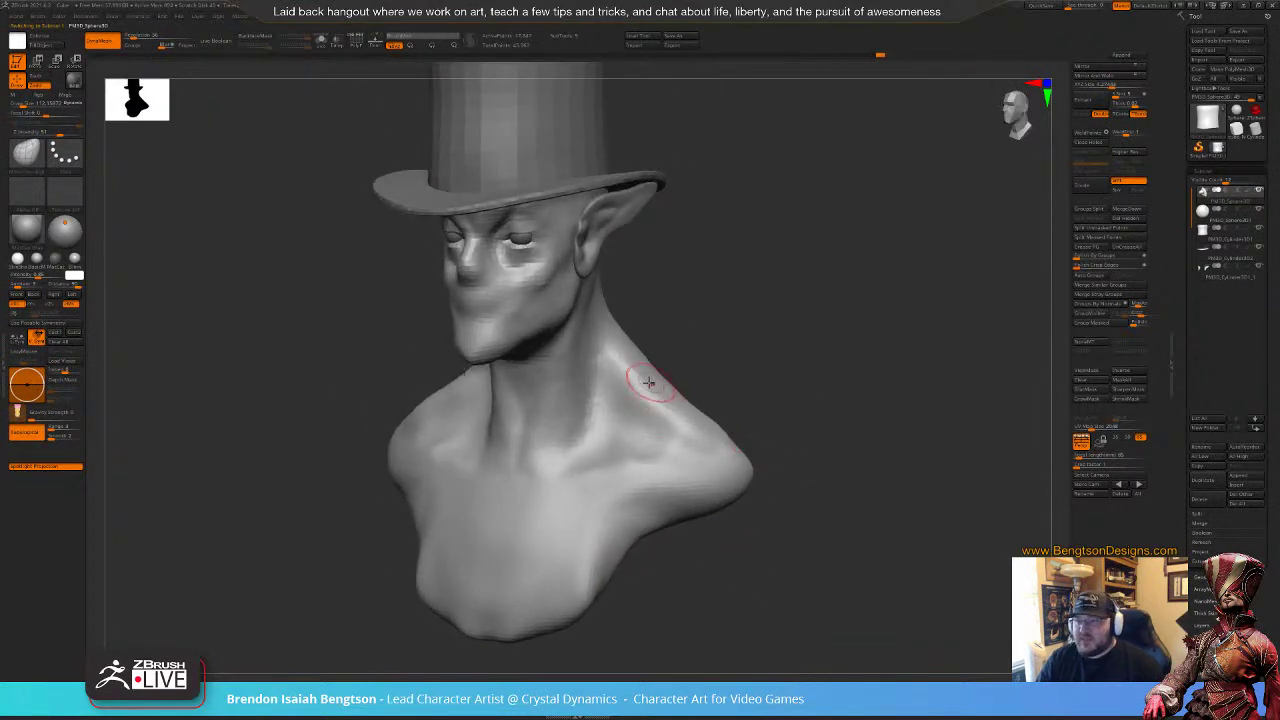
{"action": "key", "text": "space"}
{"action": "left_click_drag", "start_coordinate": [648, 383], "coordinate": [660, 380]}
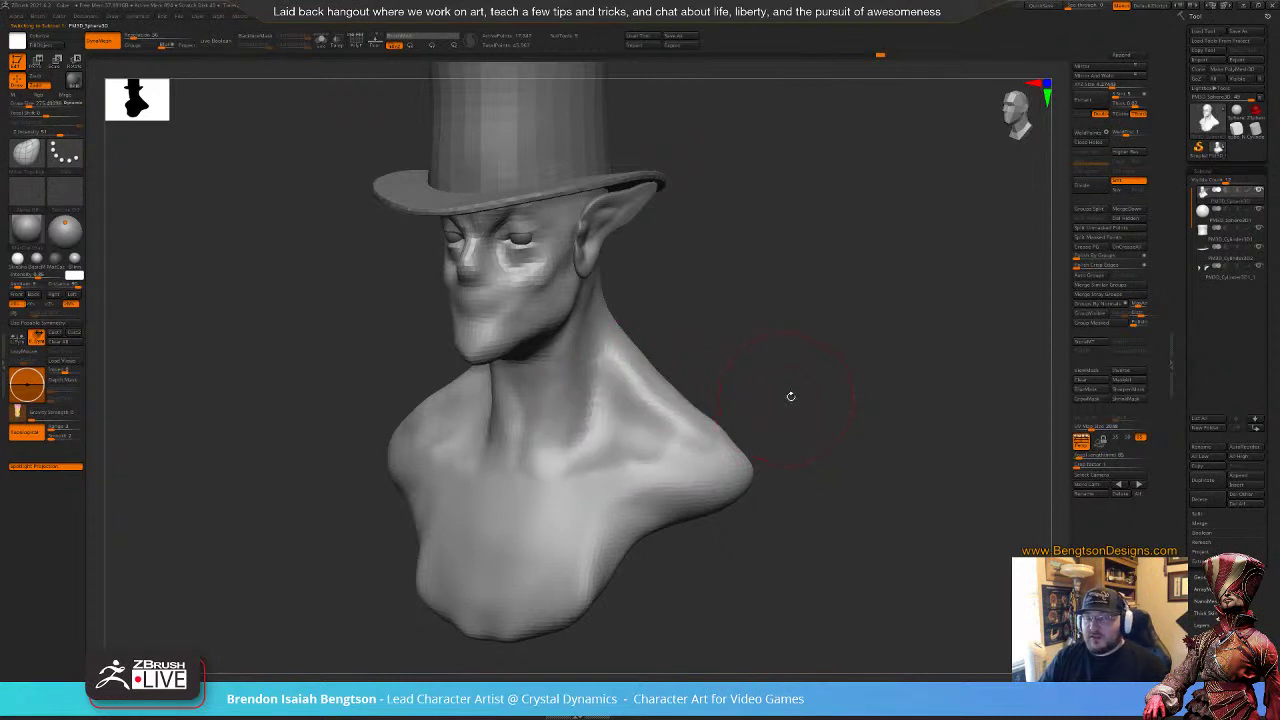
{"action": "left_click_drag", "start_coordinate": [791, 396], "coordinate": [630, 380]}
{"action": "mouse_move", "coordinate": [803, 334]}
{"action": "left_mouse_down"}
{"action": "mouse_move", "coordinate": [606, 412]}
{"action": "mouse_move", "coordinate": [657, 321]}
{"action": "mouse_move", "coordinate": [656, 401]}
{"action": "left_mouse_up"}
{"action": "key", "text": "b"}
{"action": "key", "text": "c"}
{"action": "key", "text": "b"}
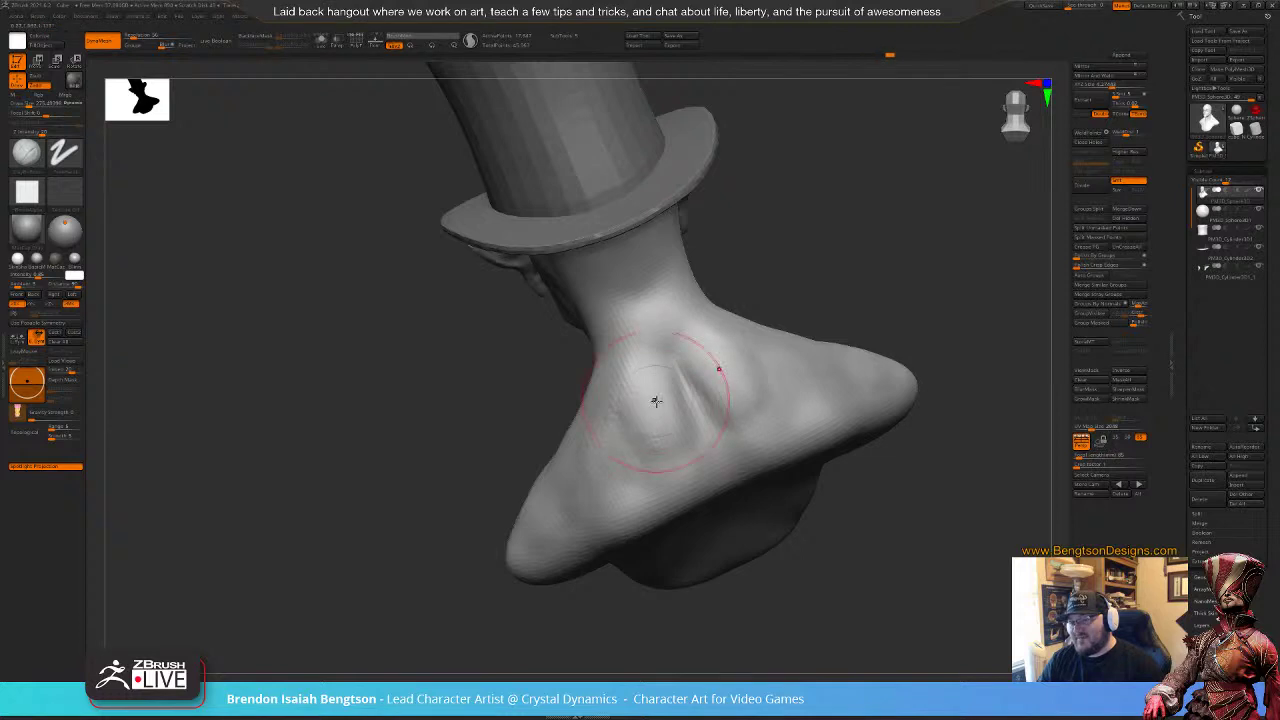
Step: Reduce the brush size and examine how the hat sits on the face from the front and three-quarter angles
{"action": "left_click_drag", "start_coordinate": [778, 299], "coordinate": [952, 236]}
{"action": "mouse_move", "coordinate": [720, 338]}
{"action": "left_mouse_down"}
{"action": "mouse_move", "coordinate": [777, 343]}
{"action": "mouse_move", "coordinate": [836, 285]}
{"action": "mouse_move", "coordinate": [829, 323]}
{"action": "mouse_move", "coordinate": [915, 322]}
{"action": "mouse_move", "coordinate": [895, 318]}
{"action": "left_mouse_up"}
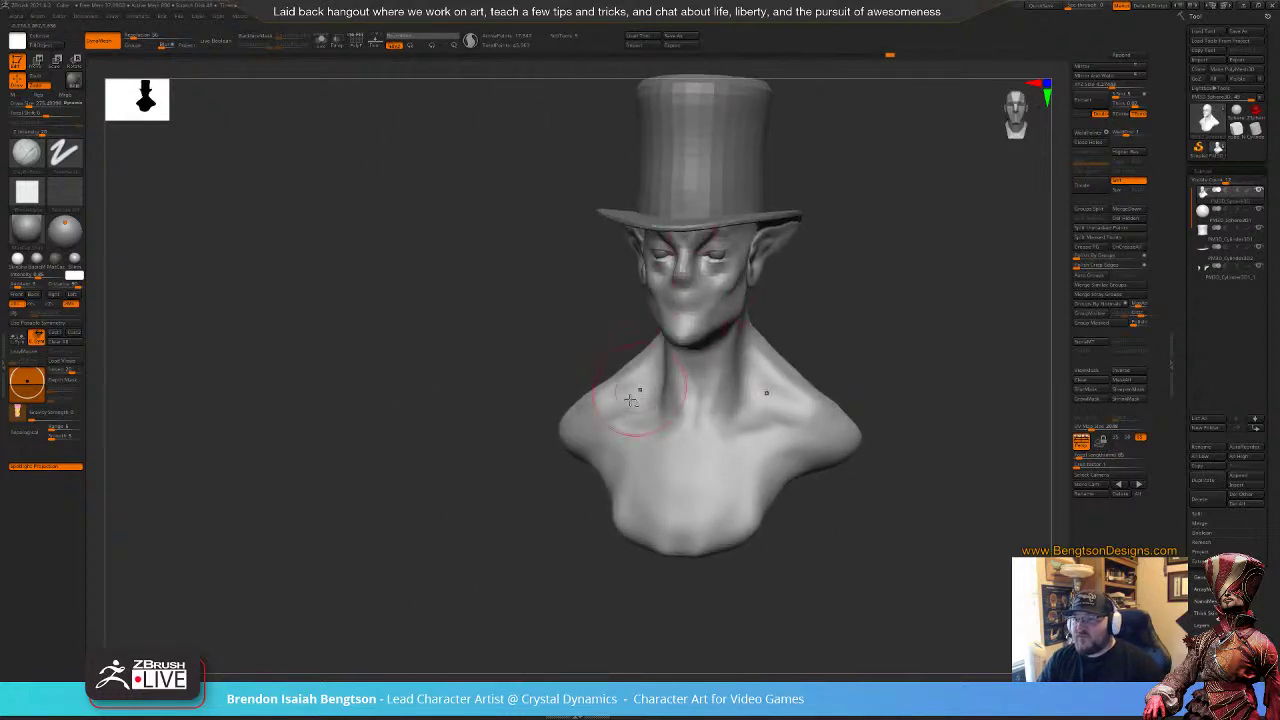
{"action": "mouse_move", "coordinate": [688, 243]}
{"action": "right_mouse_down", "text": "alt"}
{"action": "mouse_move", "coordinate": [656, 328]}
{"action": "mouse_move", "coordinate": [623, 333]}
{"action": "mouse_move", "coordinate": [641, 345]}
{"action": "mouse_move", "coordinate": [709, 327]}
{"action": "mouse_move", "coordinate": [662, 343]}
{"action": "mouse_move", "coordinate": [703, 242]}
{"action": "right_mouse_up", "text": "alt"}
{"action": "right_click_drag", "start_coordinate": [703, 242], "coordinate": [655, 335], "text": "alt"}
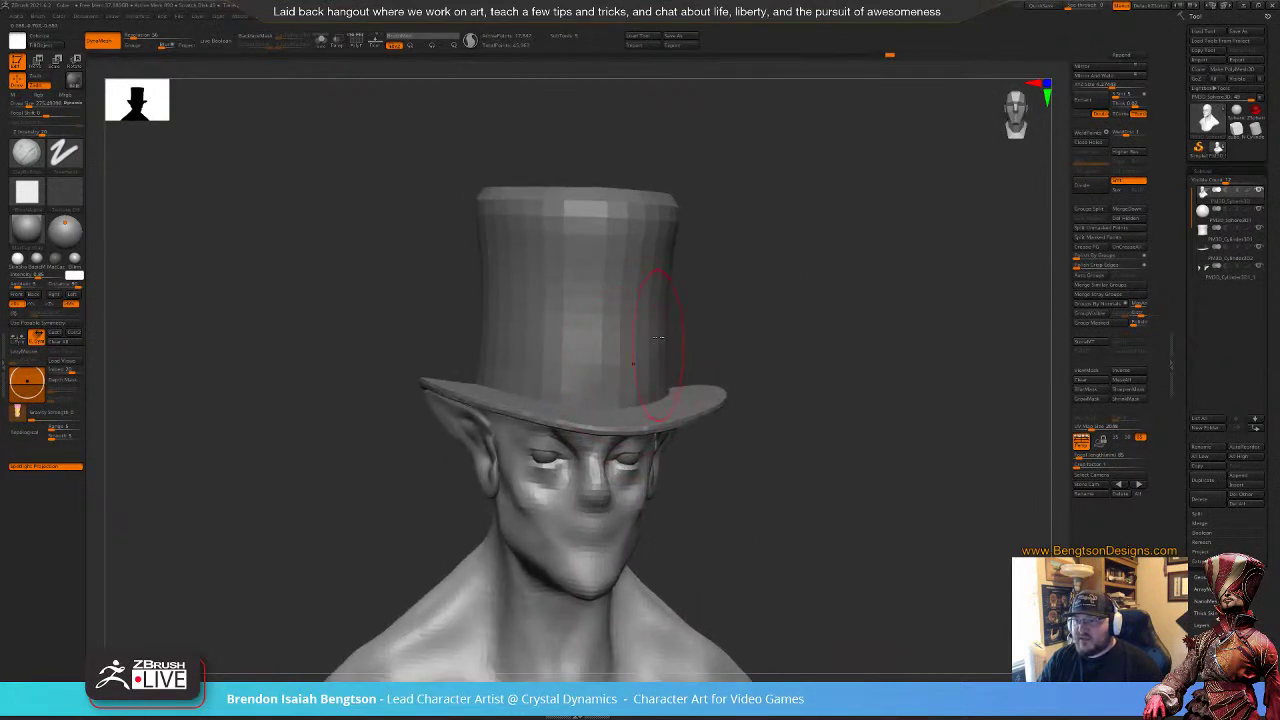
{"action": "key", "text": "space"}
{"action": "left_click_drag", "start_coordinate": [657, 337], "coordinate": [650, 337]}
{"action": "mouse_move", "coordinate": [773, 280]}
{"action": "right_mouse_down", "text": "alt"}
{"action": "mouse_move", "coordinate": [757, 300]}
{"action": "mouse_move", "coordinate": [783, 326]}
{"action": "mouse_move", "coordinate": [774, 297]}
{"action": "mouse_move", "coordinate": [795, 302]}
{"action": "mouse_move", "coordinate": [786, 351]}
{"action": "mouse_move", "coordinate": [698, 366]}
{"action": "right_mouse_up", "text": "alt"}
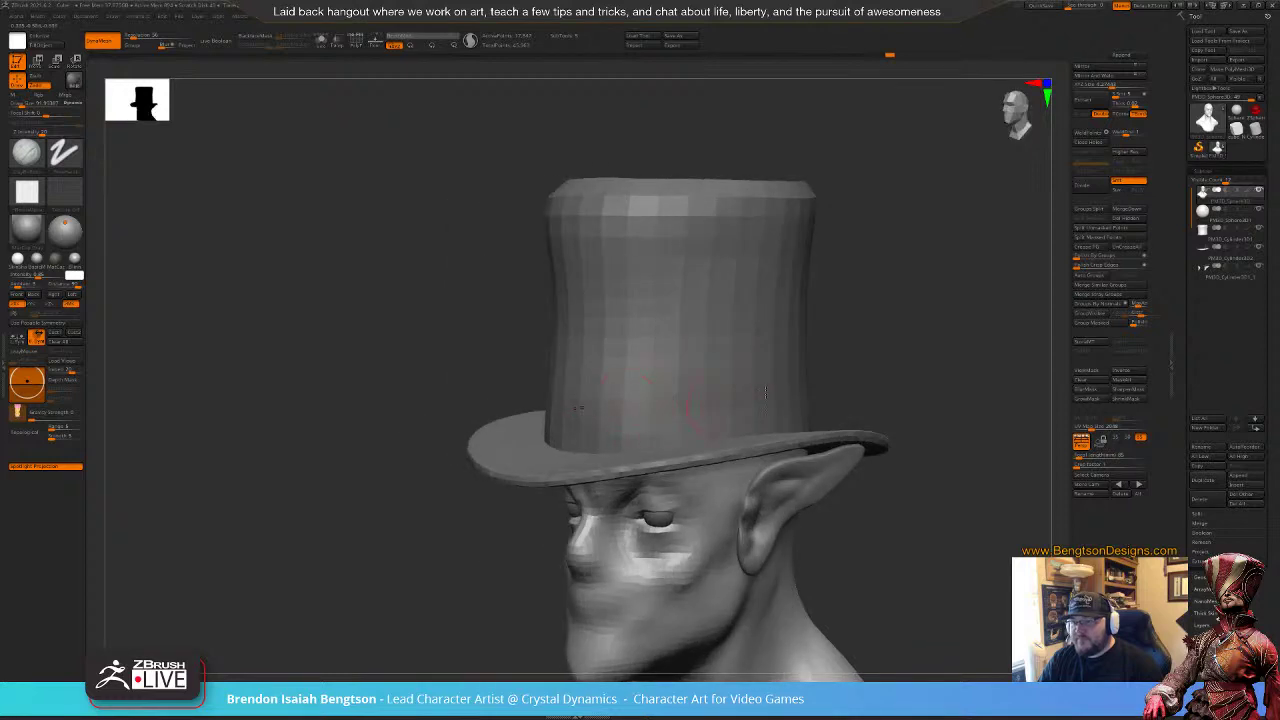
{"action": "left_click_drag", "start_coordinate": [874, 334], "coordinate": [694, 294]}
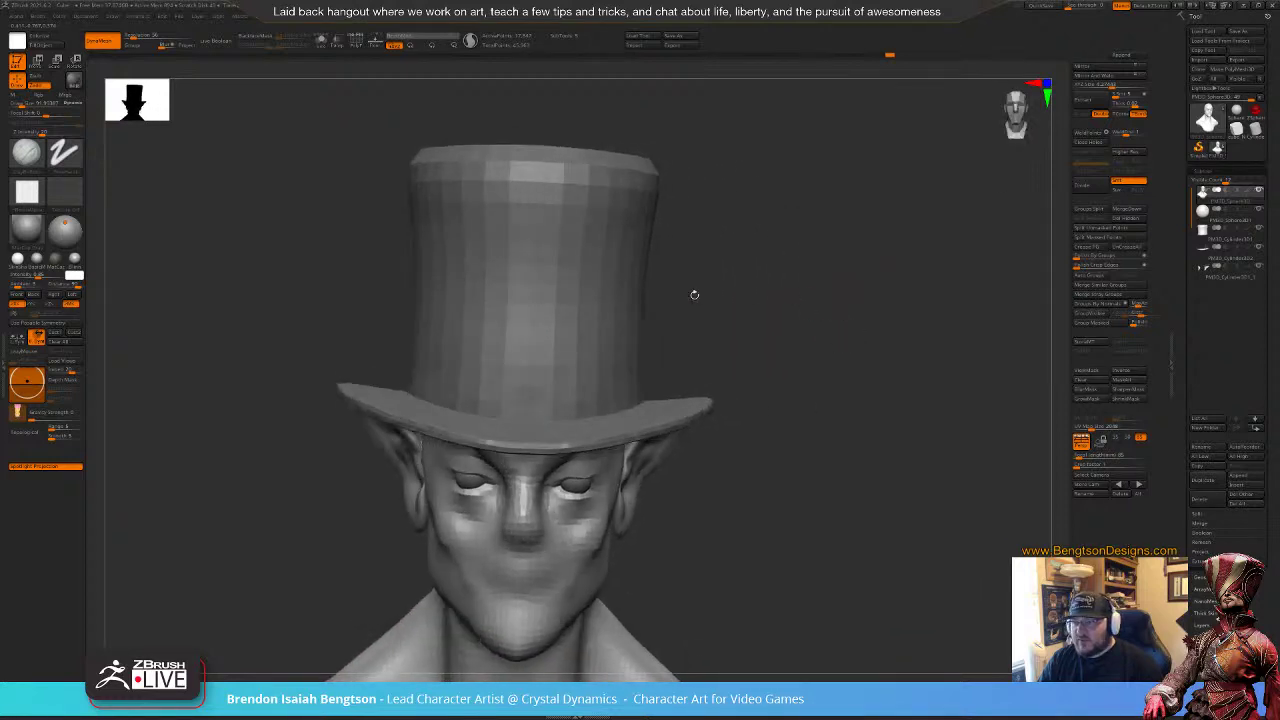
Step: Select the hat's crown and display its polygon wireframe with the other parts ghosted
{"action": "left_click", "coordinate": [529, 393], "text": "alt"}
{"action": "right_click_drag", "start_coordinate": [779, 346], "coordinate": [801, 312], "text": "ctrl"}
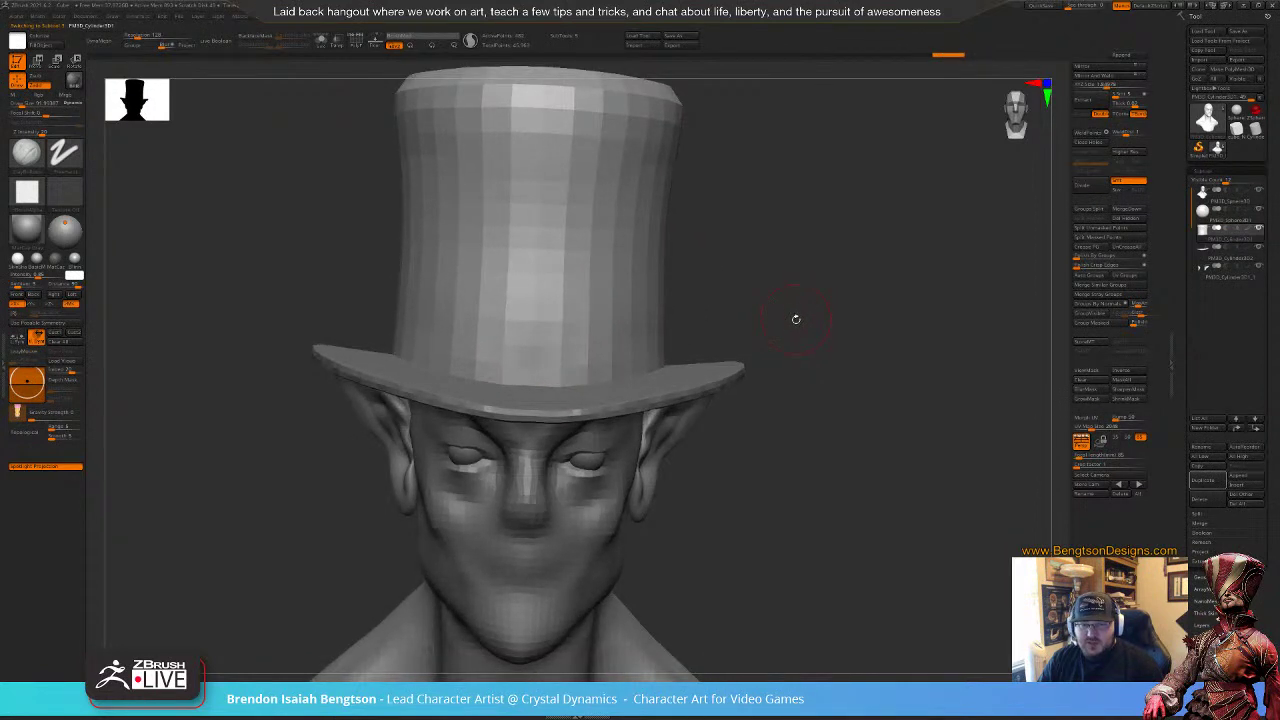
{"action": "left_click_drag", "start_coordinate": [801, 312], "coordinate": [697, 303]}
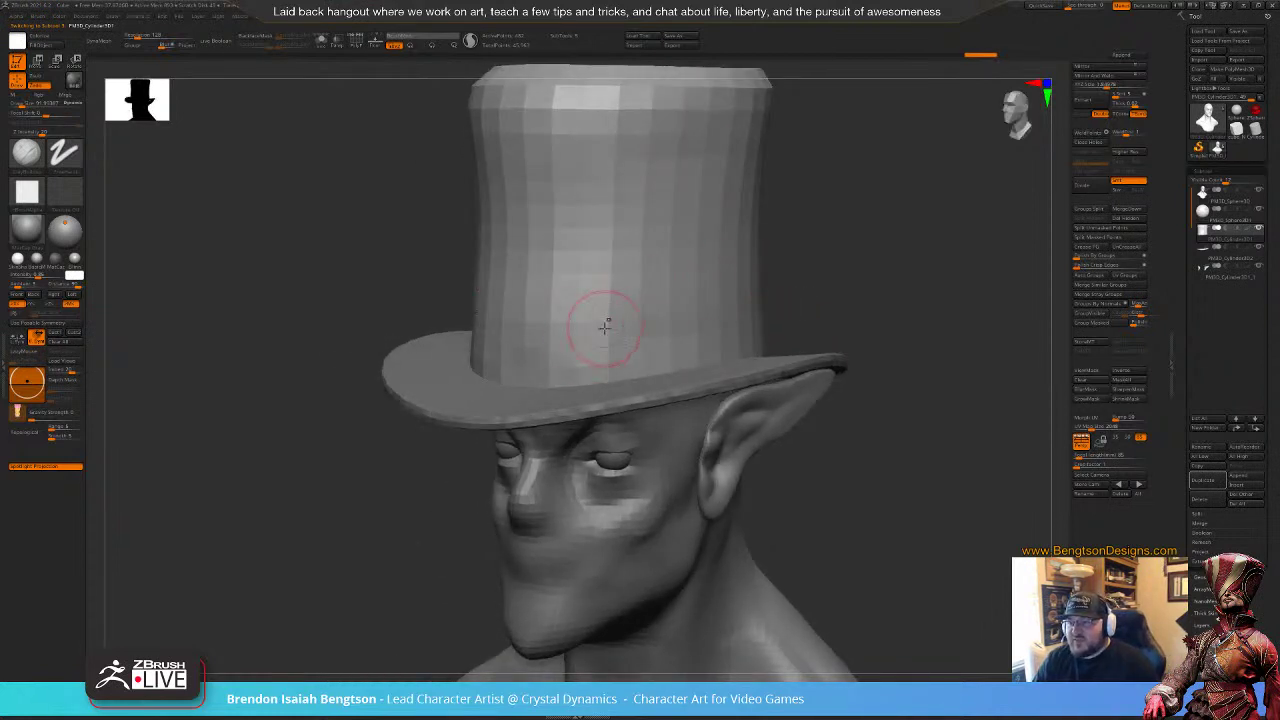
{"action": "key", "text": "shift+f"}
{"action": "left_click_drag", "start_coordinate": [850, 280], "coordinate": [814, 194]}
{"action": "key", "text": "shift+f"}
{"action": "key", "text": "shift+f"}
{"action": "key", "text": "shift+t"}
{"action": "left_click_drag", "start_coordinate": [636, 420], "coordinate": [656, 356], "text": "alt"}
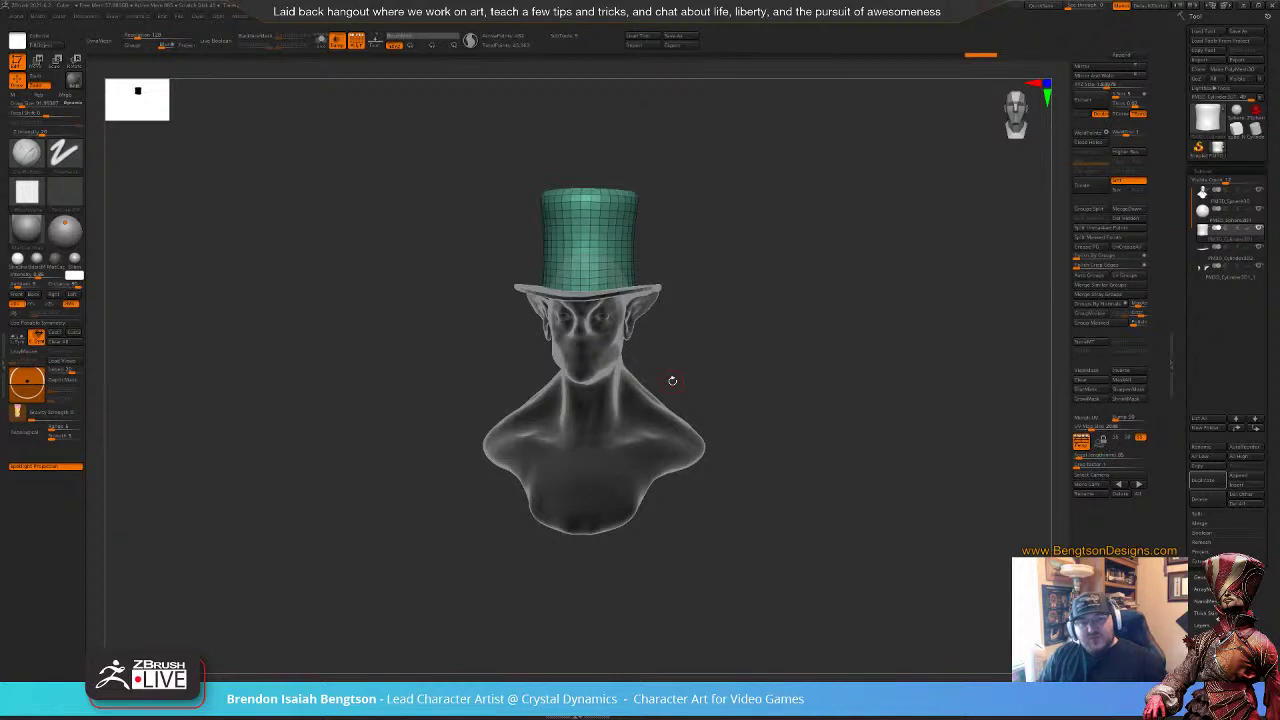
Step: Examine the crown's polygon layout and how its base meets the brim from the front and side
{"action": "left_click_drag", "start_coordinate": [823, 355], "coordinate": [815, 304], "text": "alt"}
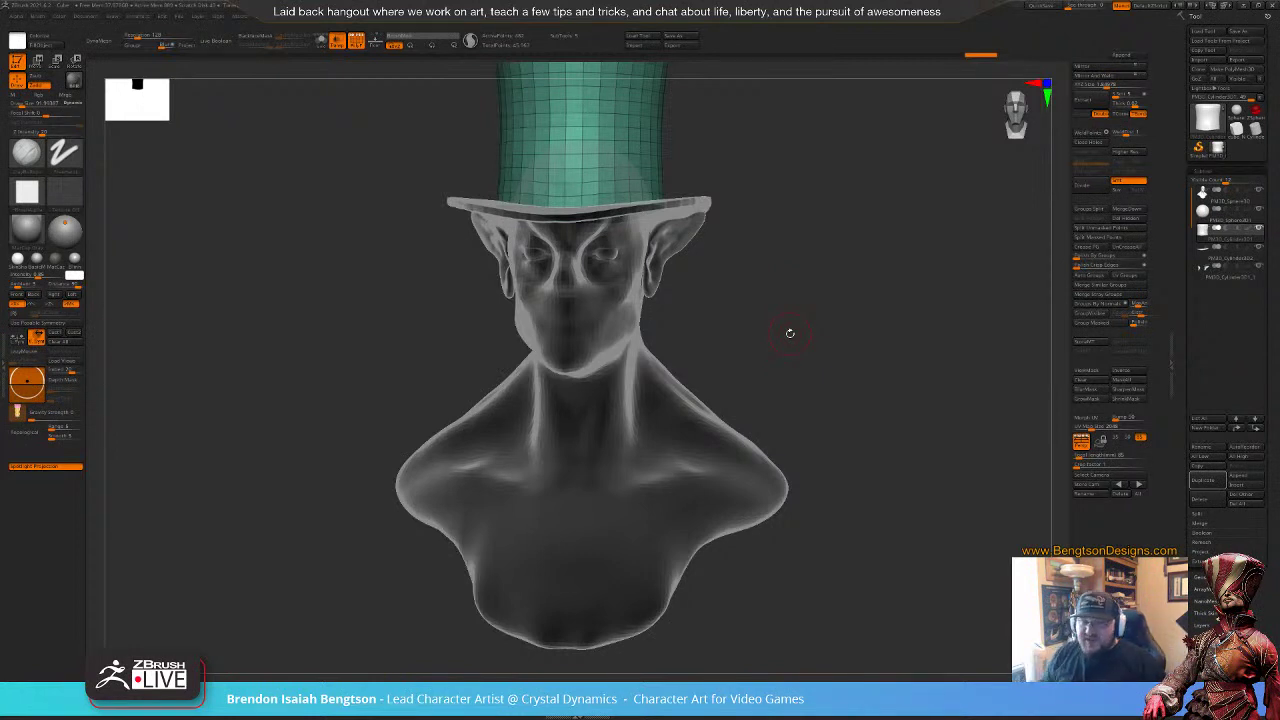
{"action": "left_click_drag", "start_coordinate": [821, 279], "coordinate": [880, 373]}
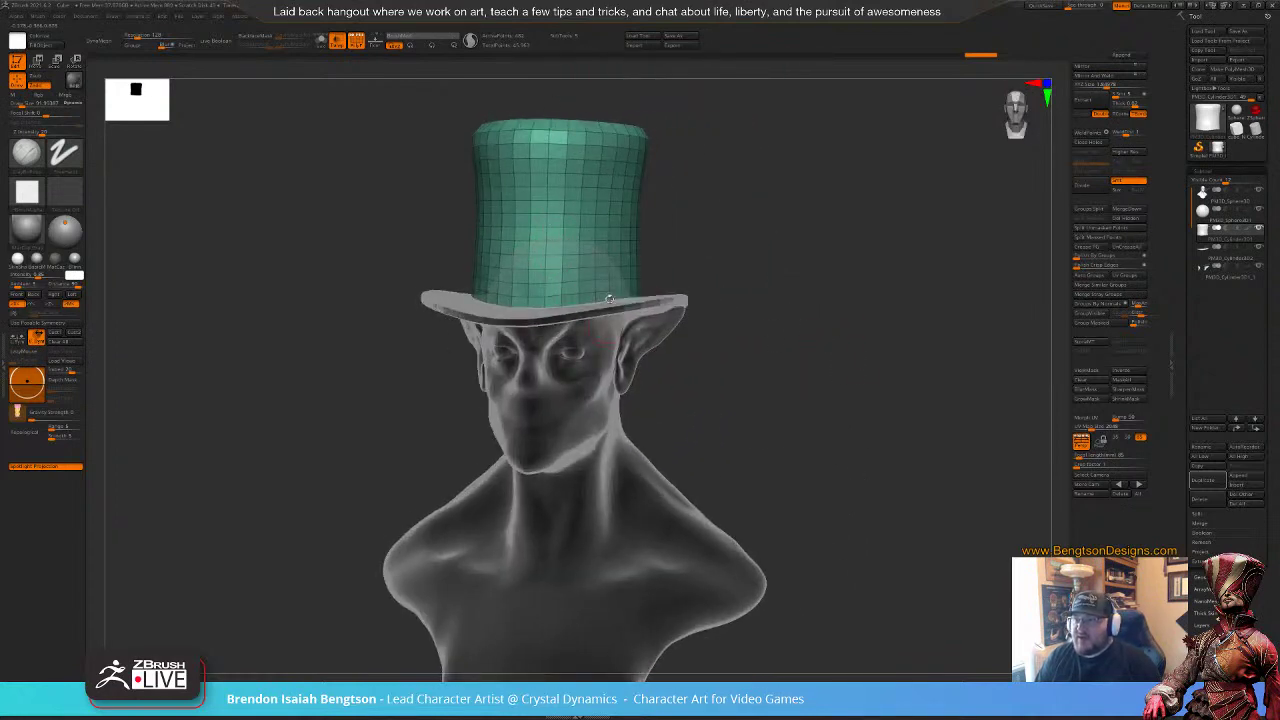
{"action": "right_click_drag", "start_coordinate": [595, 256], "coordinate": [611, 299], "text": "ctrl"}
{"action": "mouse_move", "coordinate": [611, 299]}
{"action": "right_mouse_down", "text": "alt"}
{"action": "mouse_move", "coordinate": [655, 367]}
{"action": "mouse_move", "coordinate": [690, 382]}
{"action": "right_mouse_up", "text": "alt"}
{"action": "right_click_drag", "start_coordinate": [690, 382], "coordinate": [634, 366]}
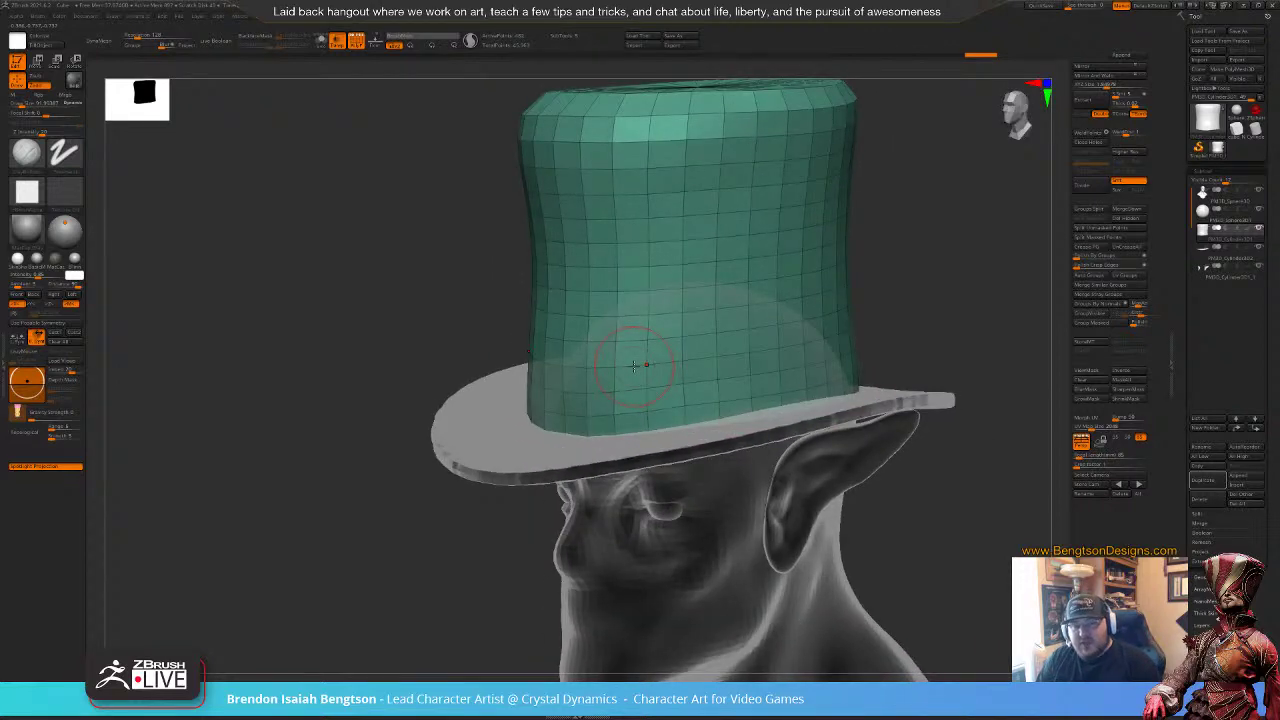
{"action": "left_click_drag", "start_coordinate": [933, 245], "coordinate": [845, 270], "text": "alt"}
{"action": "right_click_drag", "start_coordinate": [840, 270], "coordinate": [835, 282]}
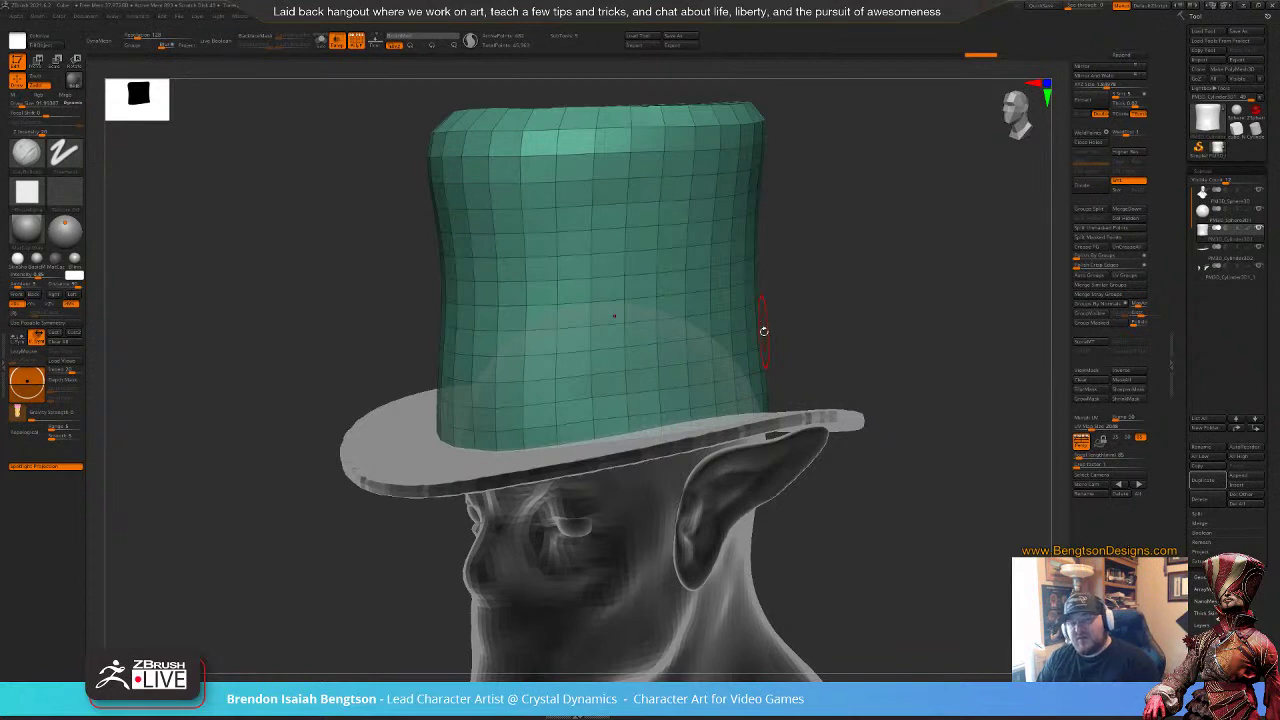
{"action": "left_click_drag", "start_coordinate": [836, 372], "coordinate": [866, 306]}
Step: Switch to the ZModeler brush and target the edges near the base of the crown, just above the brim
{"action": "key", "text": "b"}
{"action": "key", "text": "z"}
{"action": "key", "text": "m"}
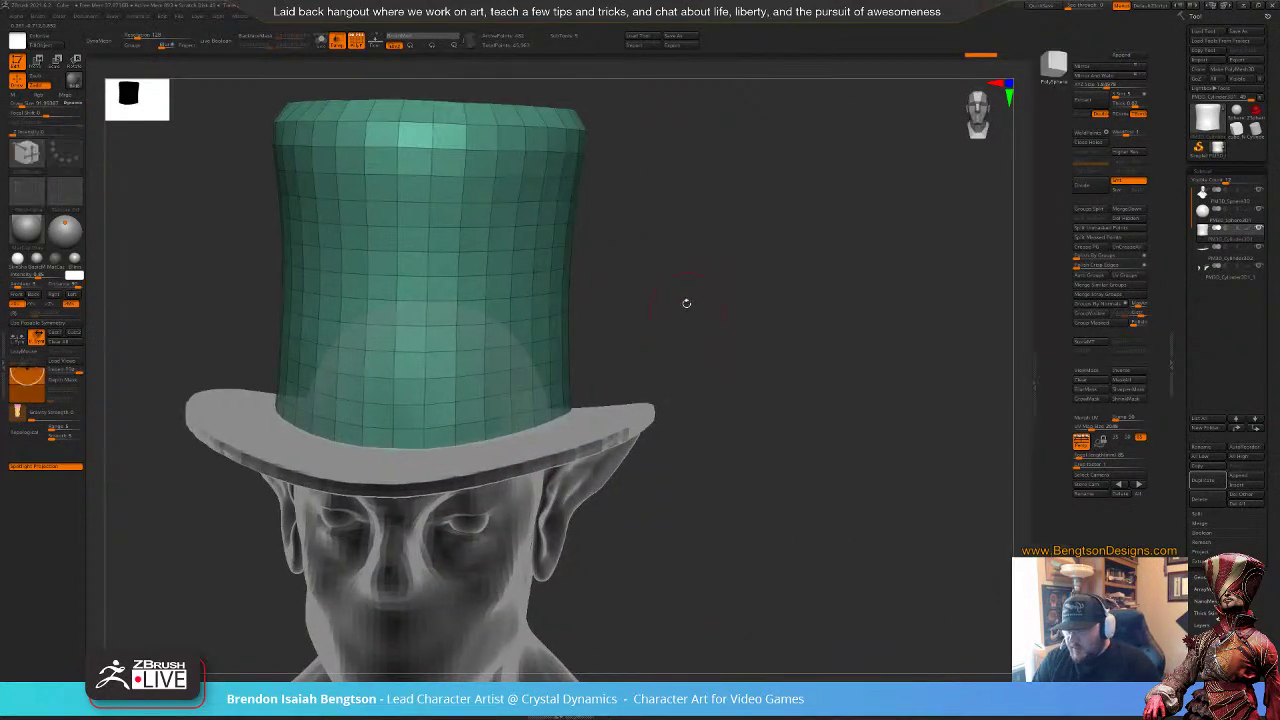
{"action": "left_click_drag", "start_coordinate": [631, 317], "coordinate": [785, 335], "text": "alt"}
{"action": "left_click_drag", "start_coordinate": [888, 288], "coordinate": [795, 335], "text": "alt"}
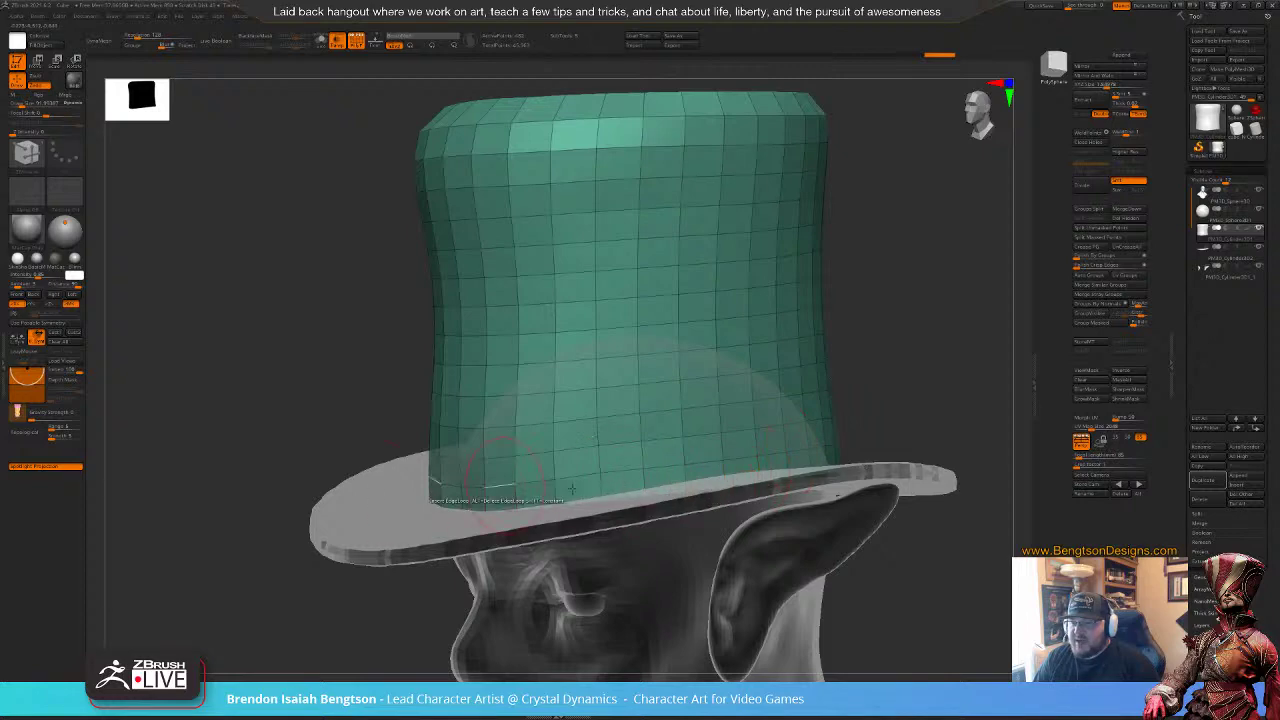
Step: Isolate the hat crown and hide the front polygons of its lowest rows
{"action": "left_click_drag", "start_coordinate": [907, 358], "coordinate": [918, 355]}
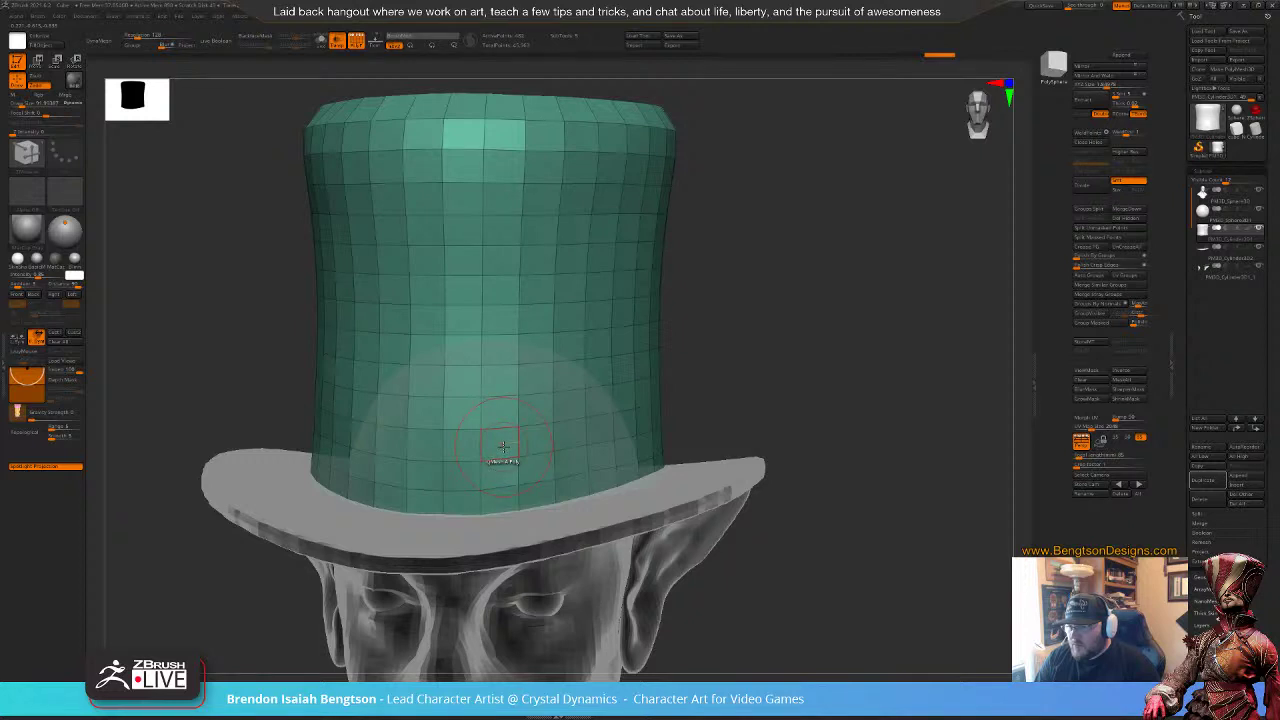
{"action": "left_click_drag", "start_coordinate": [502, 445], "coordinate": [612, 434]}
{"action": "left_click_drag", "start_coordinate": [779, 369], "coordinate": [705, 335], "text": "shift"}
{"action": "key", "text": "ctrl+z"}
{"action": "mouse_move", "coordinate": [846, 317]}
{"action": "left_mouse_down", "text": "alt"}
{"action": "mouse_move", "coordinate": [763, 307]}
{"action": "mouse_move", "coordinate": [808, 343]}
{"action": "mouse_move", "coordinate": [783, 362]}
{"action": "left_mouse_up", "text": "alt"}
{"action": "key", "text": "shift"}
{"action": "key", "text": "alt+s"}
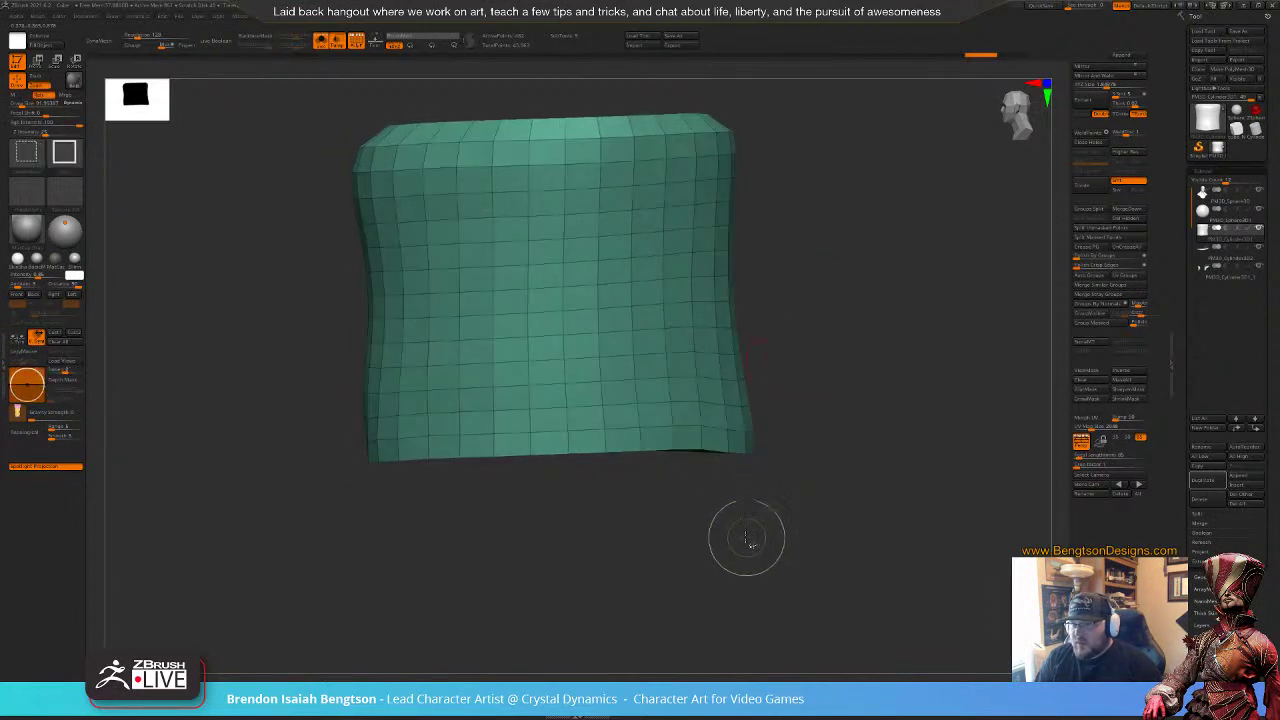
{"action": "mouse_move", "coordinate": [751, 539]}
{"action": "left_mouse_down", "text": "ctrl+alt+shift"}
{"action": "mouse_move", "coordinate": [769, 385]}
{"action": "mouse_move", "coordinate": [556, 409]}
{"action": "mouse_move", "coordinate": [324, 390]}
{"action": "left_mouse_up", "text": "ctrl+alt+shift"}
{"action": "left_click_drag", "start_coordinate": [834, 349], "coordinate": [862, 362]}
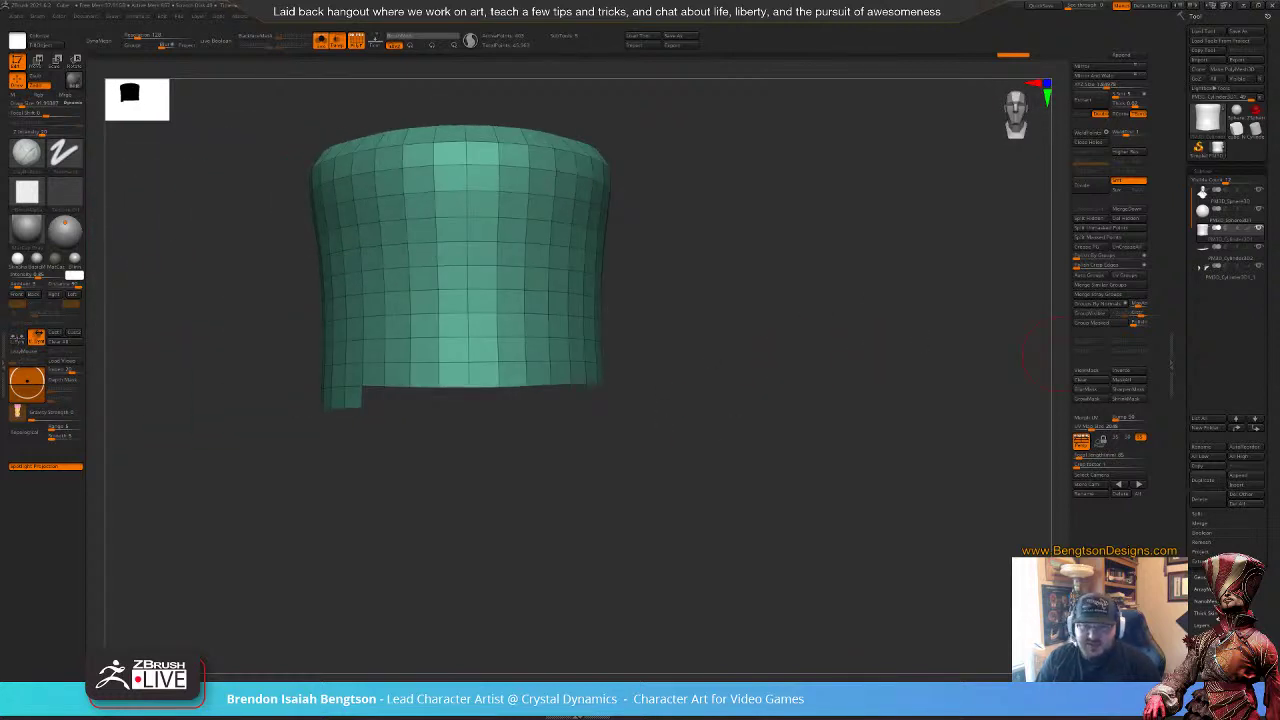
Step: Enable double-sided display for the hat crown in its display properties
{"action": "left_click_drag", "start_coordinate": [1193, 560], "coordinate": [1193, 294]}
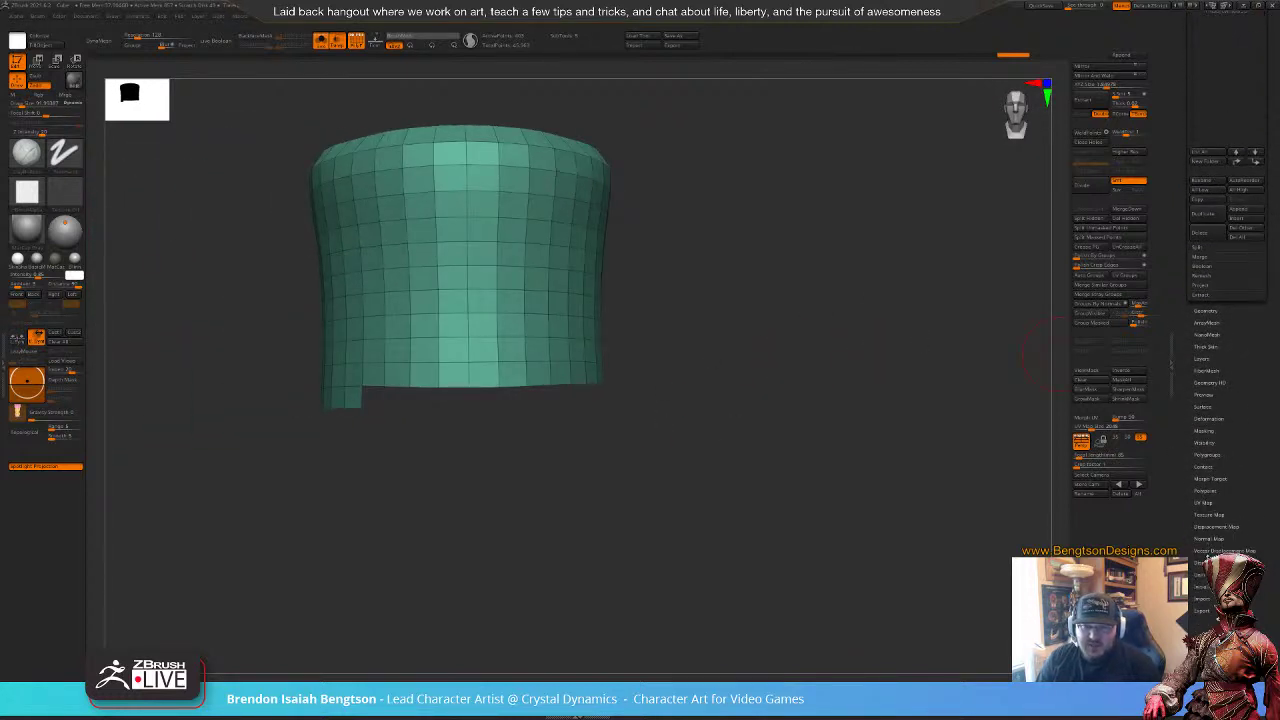
{"action": "left_click", "coordinate": [1208, 562]}
{"action": "left_click_drag", "start_coordinate": [1234, 391], "coordinate": [1234, 660]}
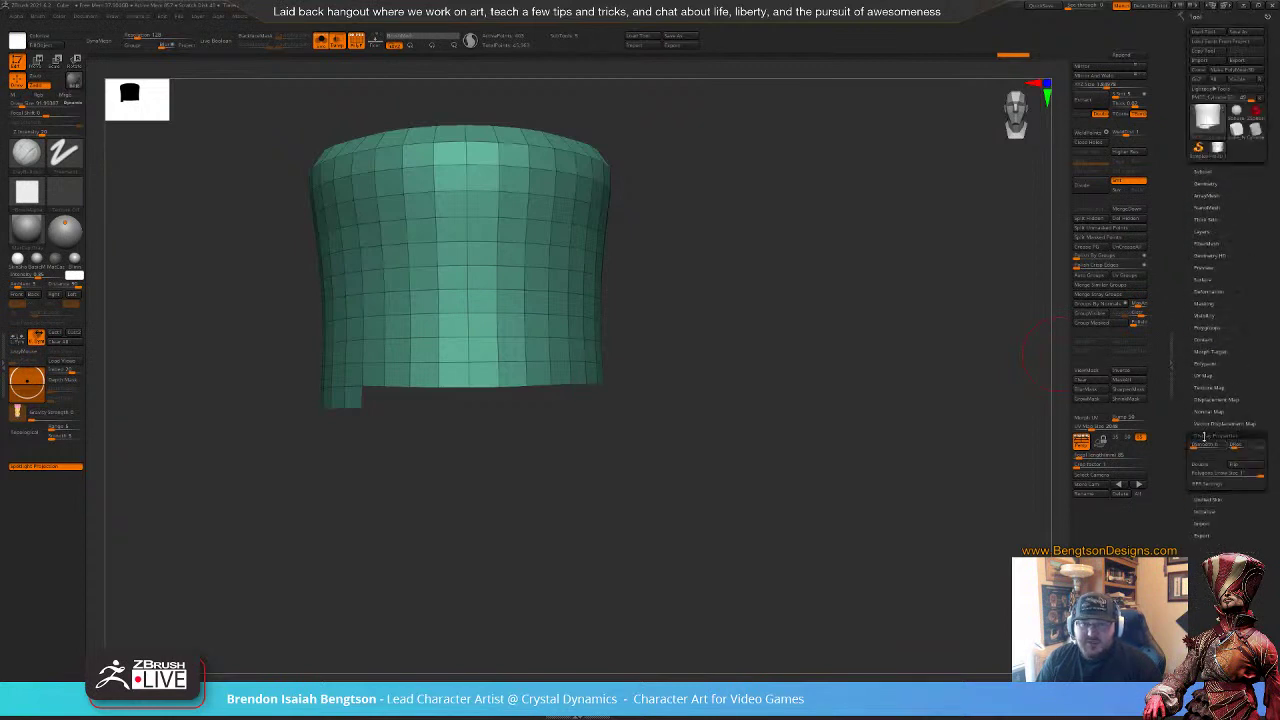
{"action": "left_click", "coordinate": [1207, 468]}
Step: Adjust polygon visibility until only the band of rows around the crown's lower edge remains shown, hiding the stray leftover polygon
{"action": "mouse_move", "coordinate": [860, 424]}
{"action": "left_mouse_down"}
{"action": "mouse_move", "coordinate": [708, 392]}
{"action": "mouse_move", "coordinate": [711, 431]}
{"action": "mouse_move", "coordinate": [770, 365]}
{"action": "mouse_move", "coordinate": [843, 454]}
{"action": "mouse_move", "coordinate": [736, 441]}
{"action": "mouse_move", "coordinate": [728, 365]}
{"action": "mouse_move", "coordinate": [788, 409]}
{"action": "mouse_move", "coordinate": [770, 398]}
{"action": "left_mouse_up"}
{"action": "mouse_move", "coordinate": [764, 380]}
{"action": "left_mouse_down", "text": "ctrl+shift"}
{"action": "mouse_move", "coordinate": [786, 397]}
{"action": "mouse_move", "coordinate": [764, 364]}
{"action": "mouse_move", "coordinate": [735, 370]}
{"action": "left_mouse_up", "text": "ctrl+shift"}
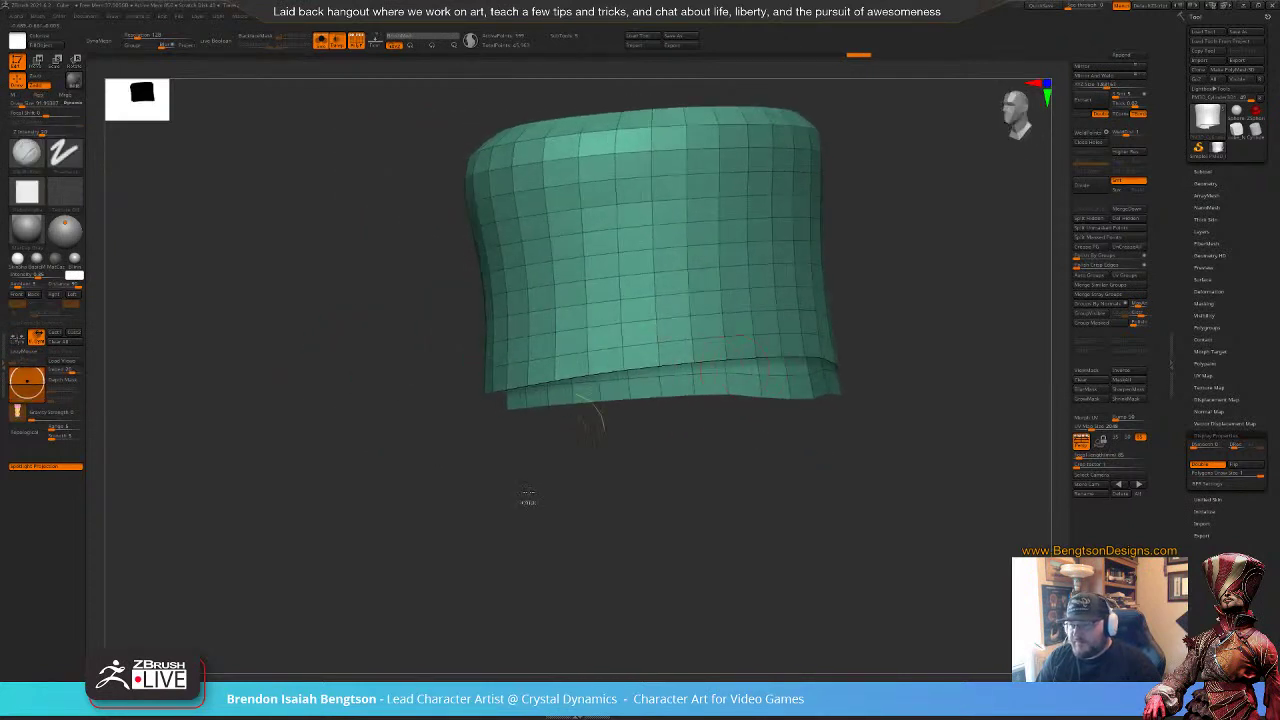
{"action": "mouse_move", "coordinate": [564, 435]}
{"action": "left_mouse_down", "text": "ctrl+shift"}
{"action": "mouse_move", "coordinate": [503, 421]}
{"action": "mouse_move", "coordinate": [510, 402]}
{"action": "mouse_move", "coordinate": [750, 390]}
{"action": "mouse_move", "coordinate": [858, 436]}
{"action": "left_mouse_up", "text": "ctrl+shift"}
{"action": "left_click_drag", "start_coordinate": [804, 398], "coordinate": [828, 414], "text": "ctrl+shift"}
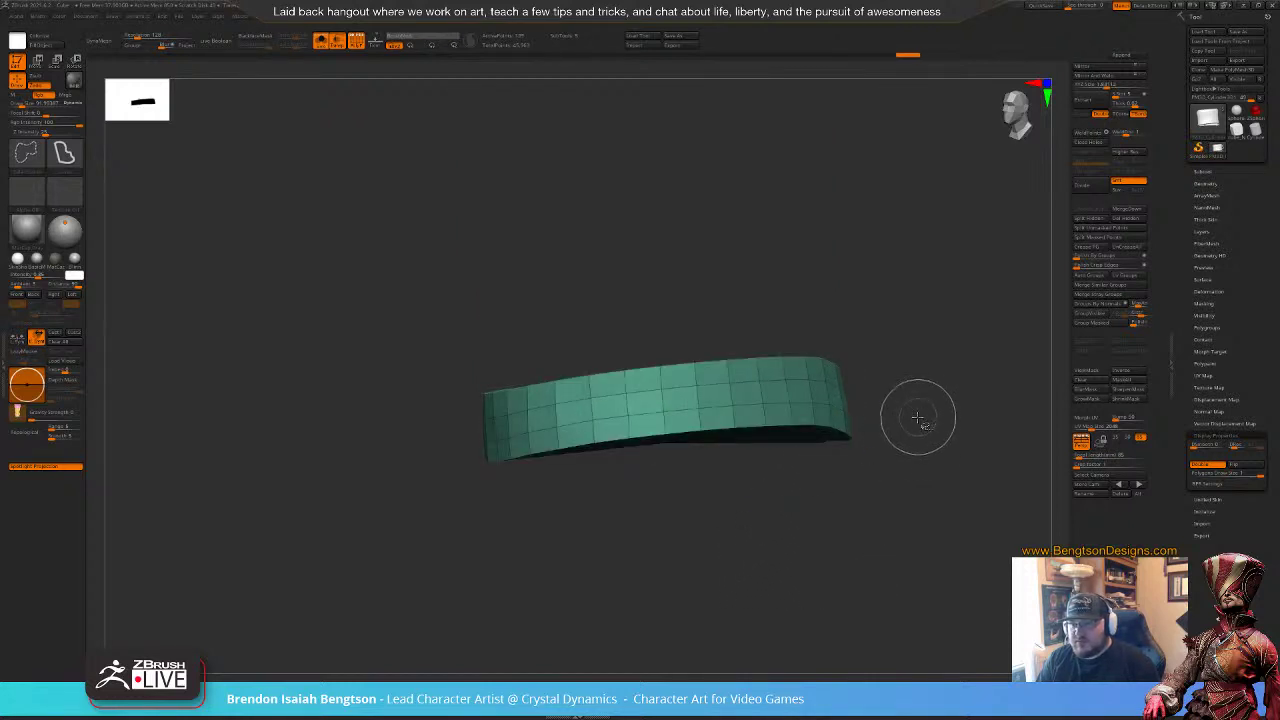
{"action": "left_click_drag", "start_coordinate": [926, 391], "coordinate": [928, 476]}
{"action": "left_click_drag", "start_coordinate": [852, 384], "coordinate": [874, 403], "text": "ctrl+shift"}
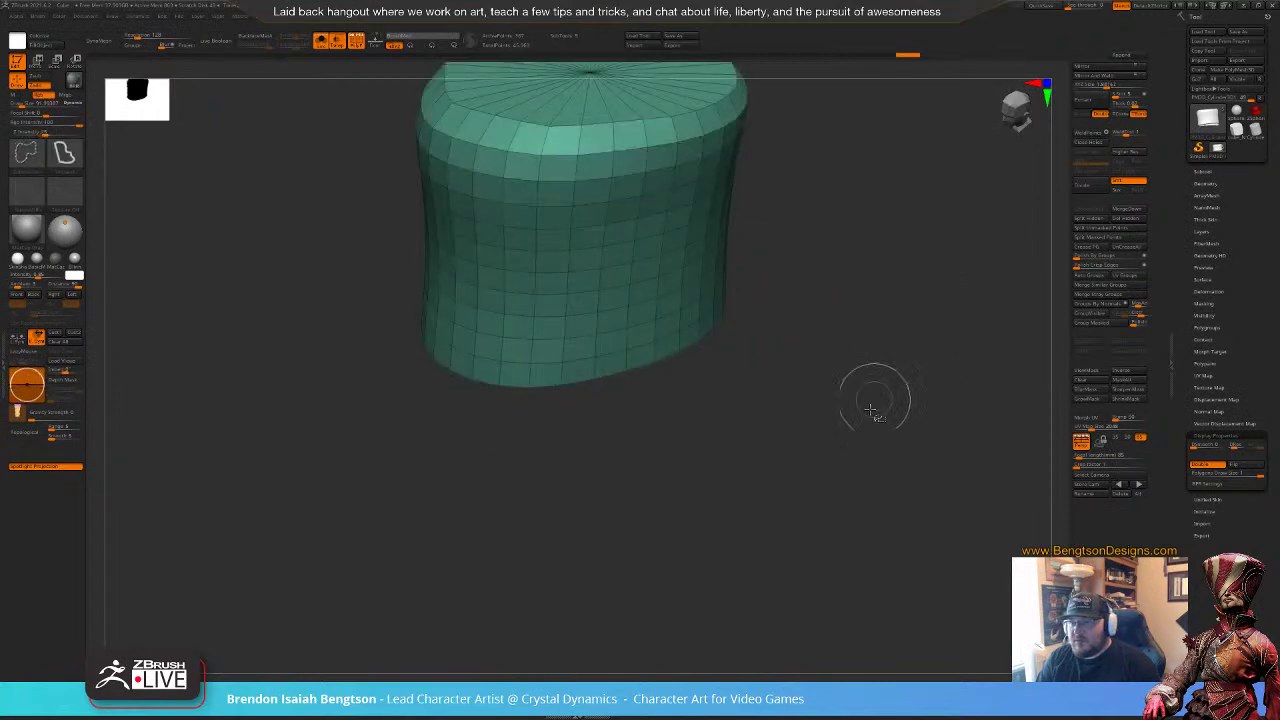
{"action": "mouse_move", "coordinate": [872, 520]}
{"action": "left_mouse_down"}
{"action": "mouse_move", "coordinate": [850, 478]}
{"action": "mouse_move", "coordinate": [812, 453]}
{"action": "mouse_move", "coordinate": [880, 426]}
{"action": "left_mouse_up"}
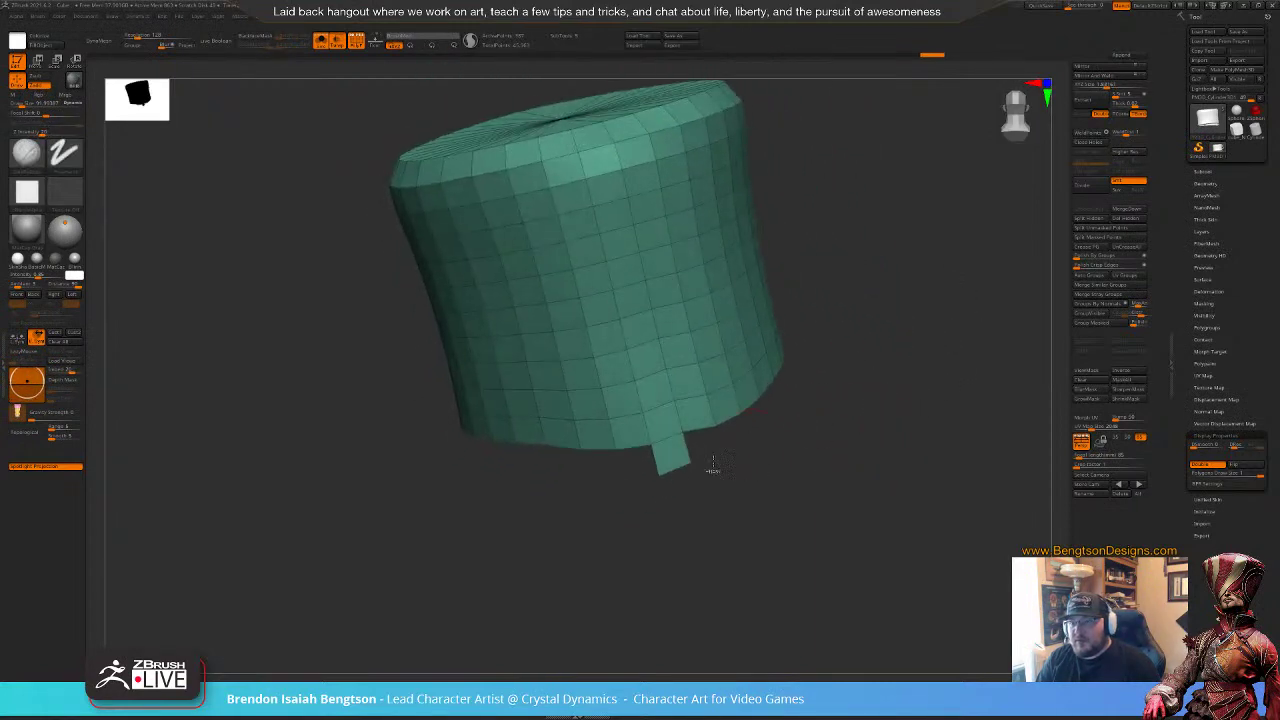
{"action": "left_click_drag", "start_coordinate": [640, 474], "coordinate": [704, 451], "text": "ctrl+alt+shift"}
{"action": "left_click_drag", "start_coordinate": [826, 446], "coordinate": [940, 393], "text": "ctrl+shift"}
Step: Mask the lower band, show the whole crown again, and assign the masked band its own polygroup with Group Masked
{"action": "mouse_move", "coordinate": [932, 336]}
{"action": "left_mouse_down"}
{"action": "mouse_move", "coordinate": [877, 309]}
{"action": "mouse_move", "coordinate": [838, 354]}
{"action": "left_mouse_up"}
{"action": "left_click_drag", "start_coordinate": [903, 265], "coordinate": [340, 590], "text": "ctrl"}
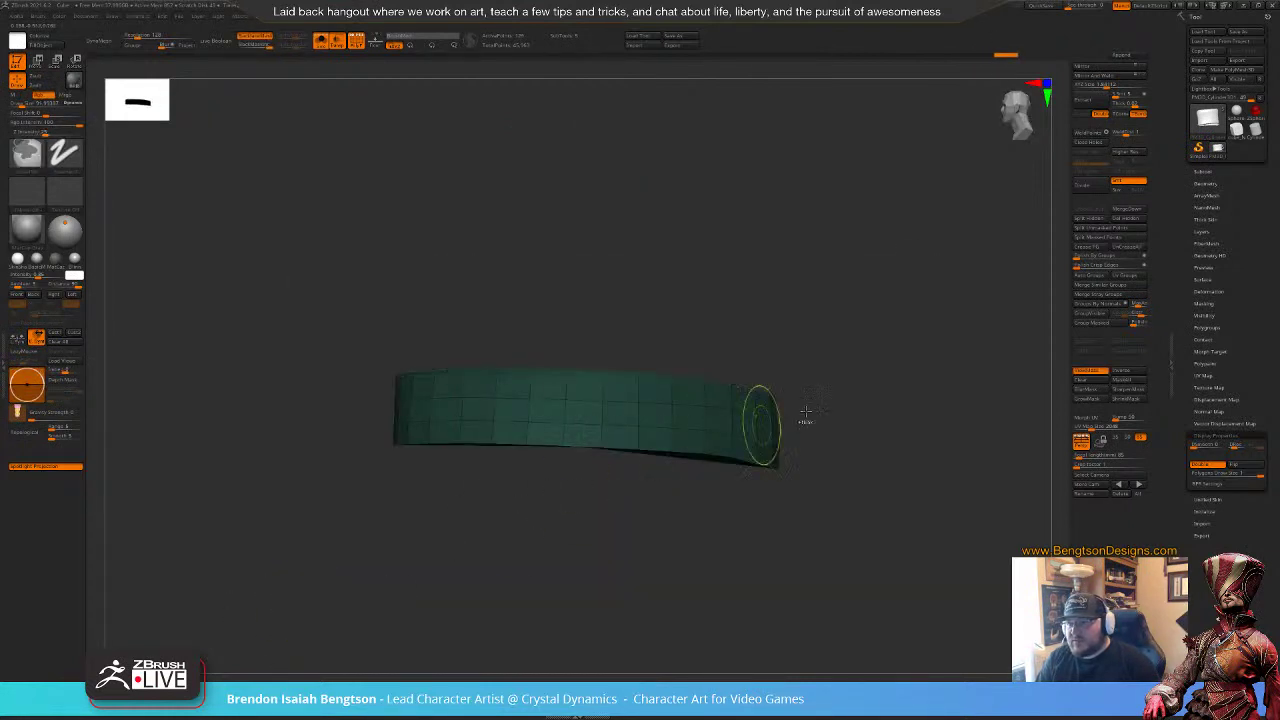
{"action": "left_click", "coordinate": [919, 398], "text": "ctrl+shift"}
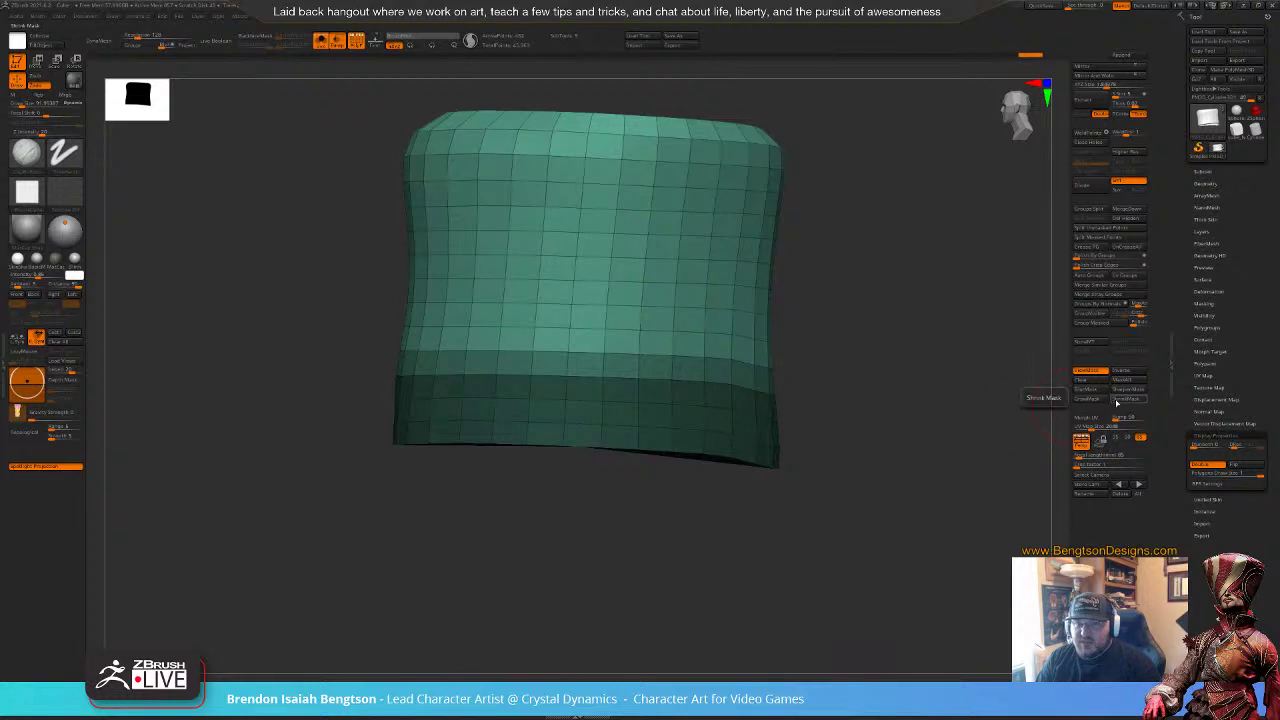
{"action": "left_click", "coordinate": [1094, 324]}
{"action": "left_click", "coordinate": [1042, 334], "text": "ctrl"}
{"action": "mouse_move", "coordinate": [1000, 430]}
{"action": "left_mouse_down"}
{"action": "mouse_move", "coordinate": [904, 472]}
{"action": "mouse_move", "coordinate": [932, 462]}
{"action": "left_mouse_up"}
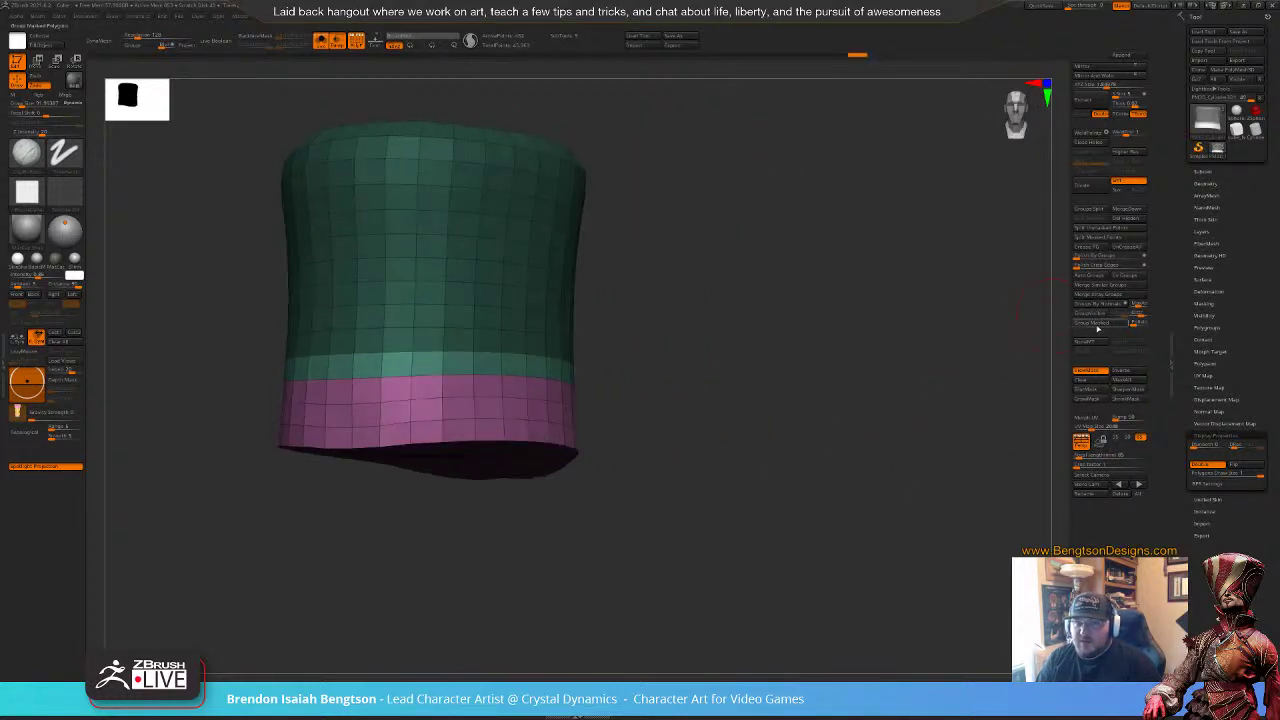
{"action": "key", "text": "ctrl"}
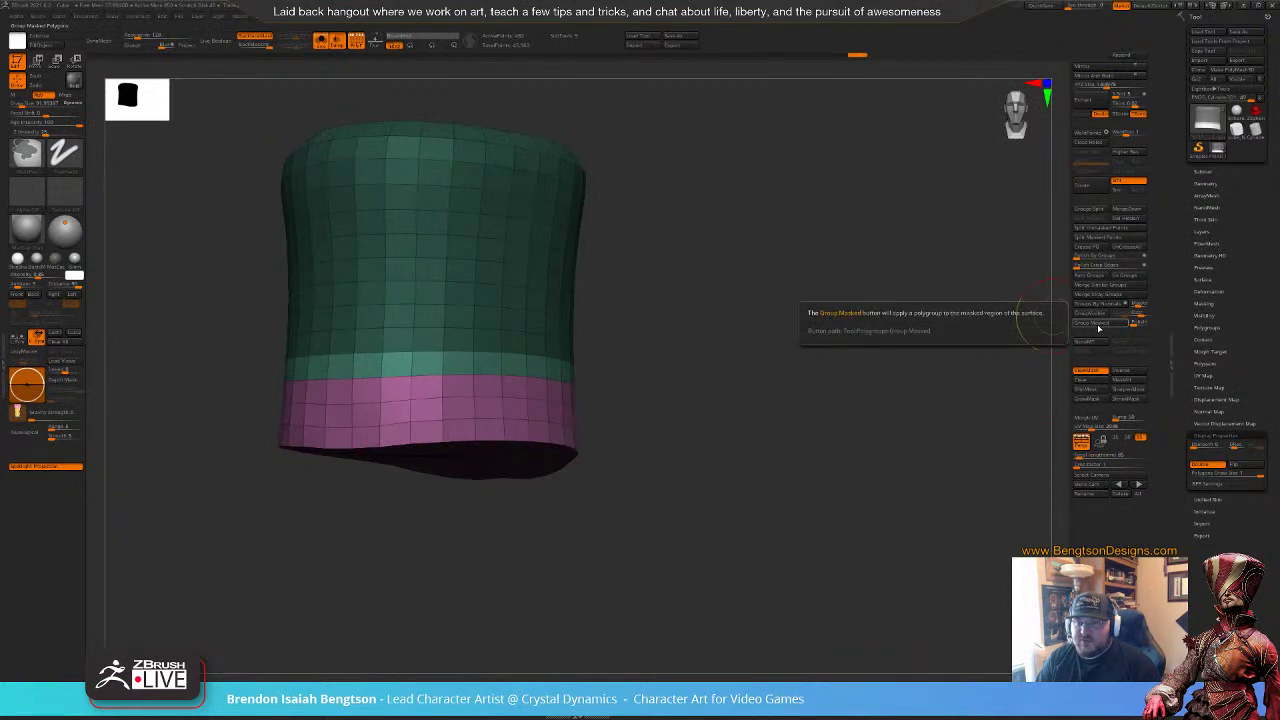
Step: Clear the mask from the crown and bring the brim and head back into view
{"action": "mouse_move", "coordinate": [850, 434]}
{"action": "left_mouse_down", "text": "alt"}
{"action": "mouse_move", "coordinate": [1008, 436]}
{"action": "mouse_move", "coordinate": [846, 422]}
{"action": "left_mouse_up", "text": "alt"}
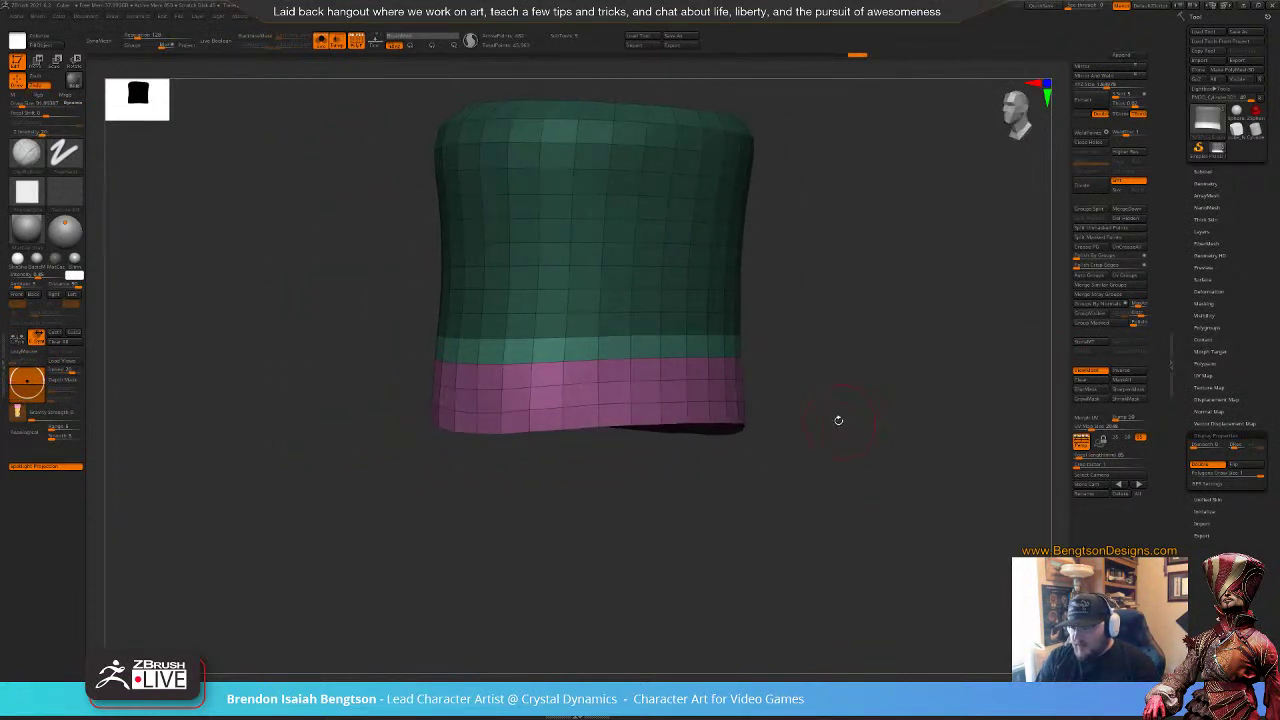
{"action": "key", "text": "shift+f"}
{"action": "left_click_drag", "start_coordinate": [863, 340], "coordinate": [886, 326], "text": "ctrl"}
{"action": "key", "text": "shift+f"}
{"action": "key", "text": "alt+s"}
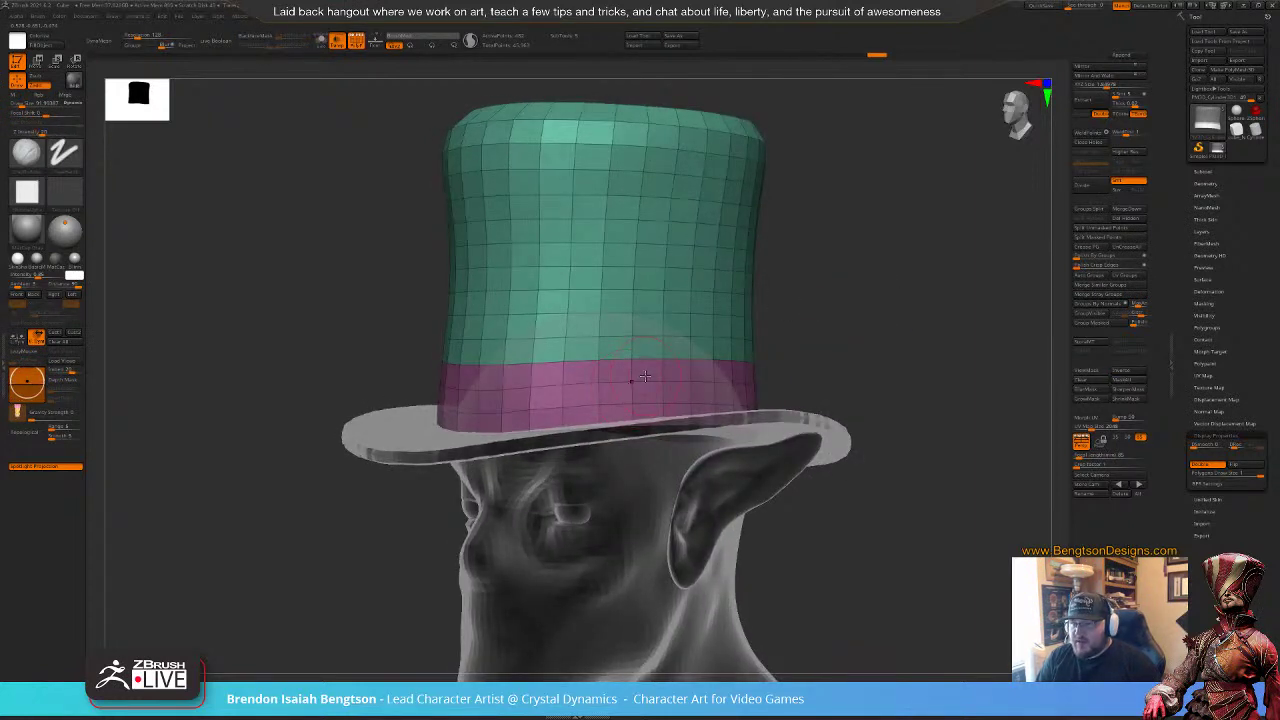
Step: Switch to the ZModeler brush and set its polygon action to QMesh with the Polygroup All target
{"action": "key", "text": "b"}
{"action": "key", "text": "z"}
{"action": "key", "text": "m"}
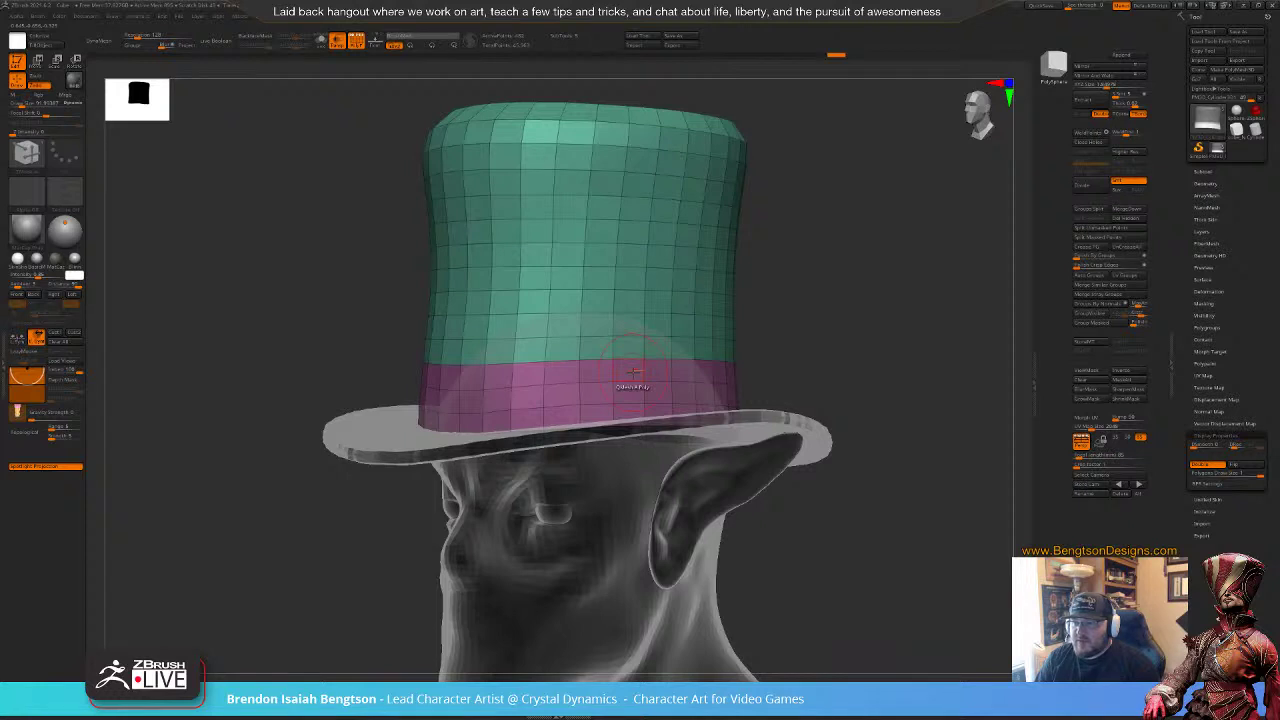
{"action": "key", "text": "space"}
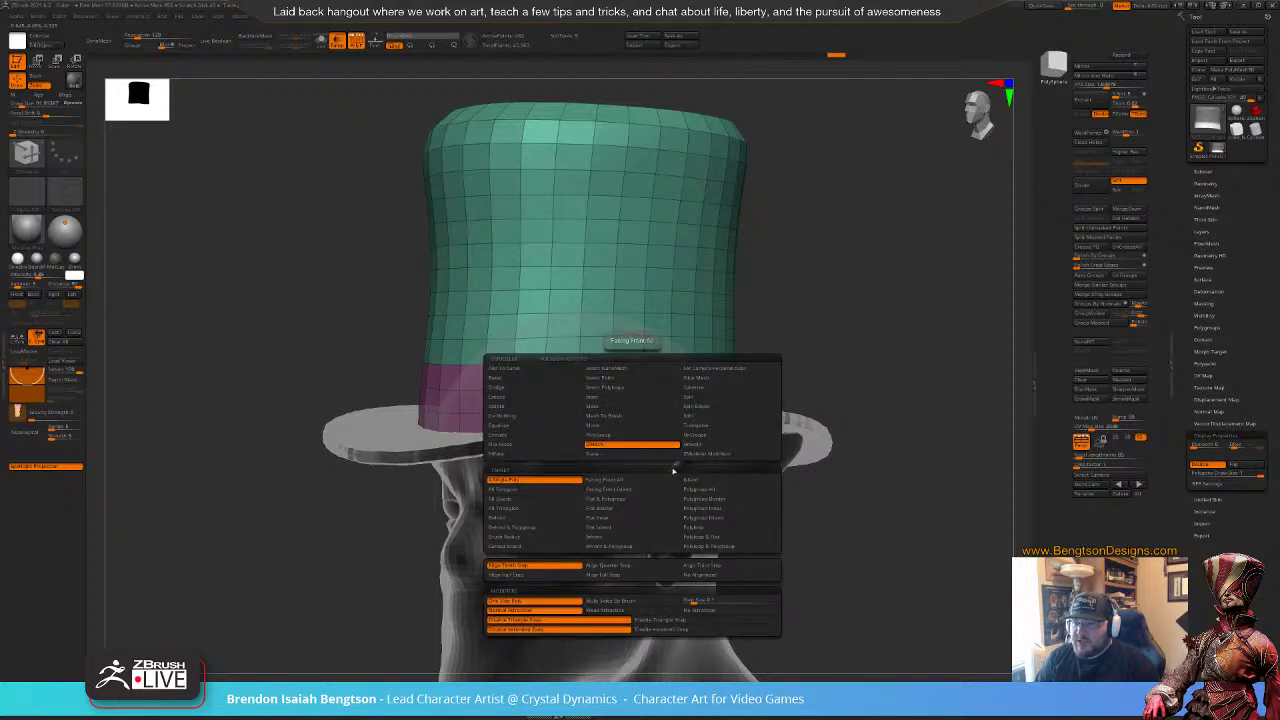
{"action": "left_click", "coordinate": [718, 489]}
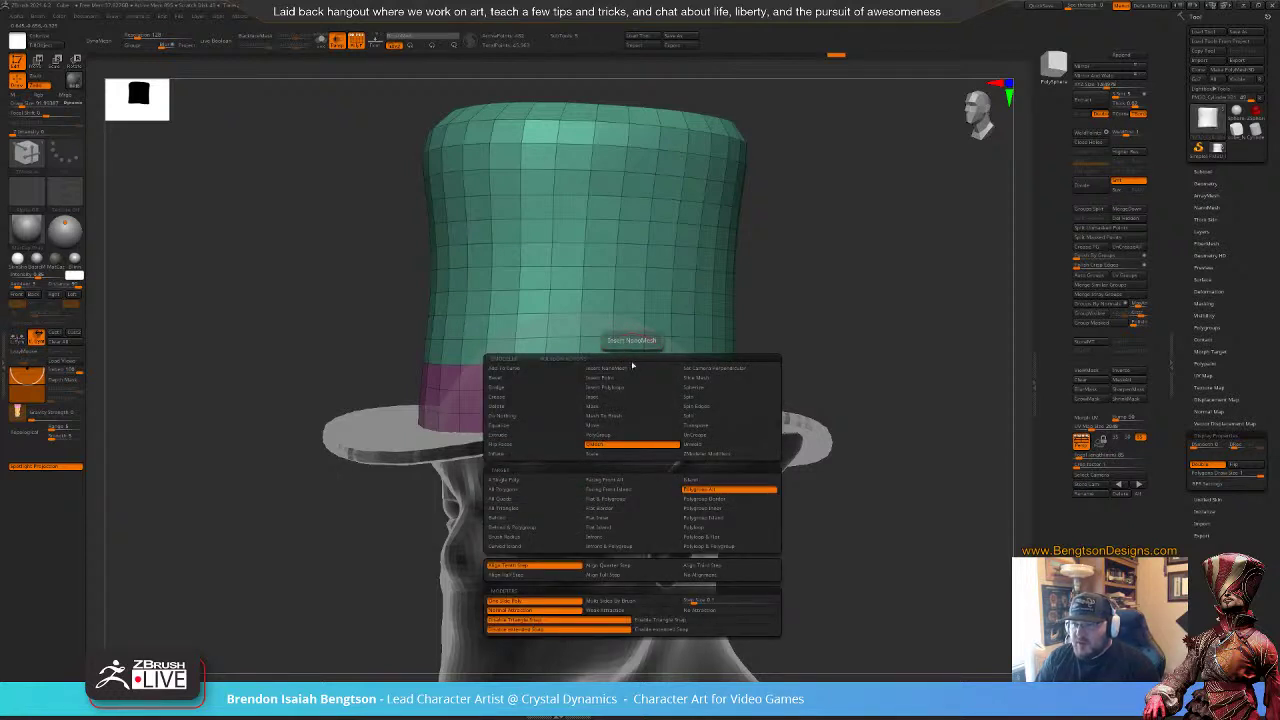
Step: Try extruding the lower band outward from the crown with QMesh, undoing the attempts
{"action": "left_click_drag", "start_coordinate": [634, 374], "coordinate": [642, 375]}
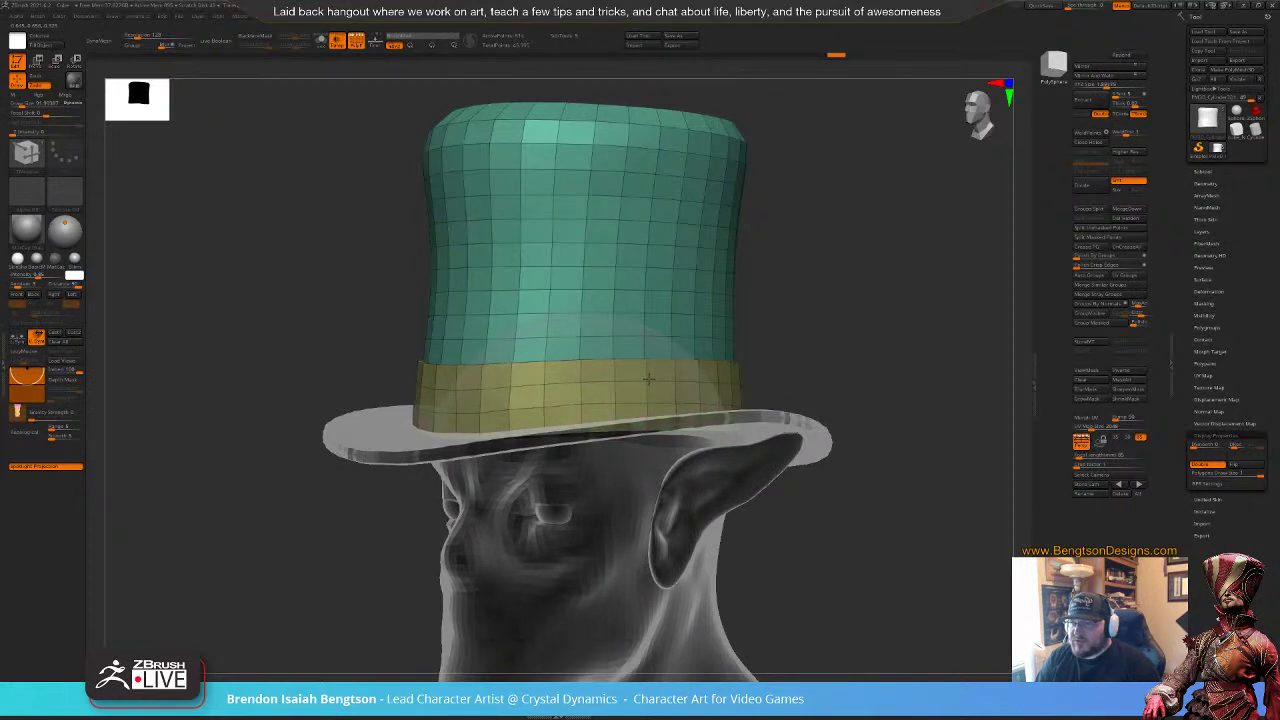
{"action": "left_click_drag", "start_coordinate": [812, 335], "coordinate": [912, 285]}
{"action": "mouse_move", "coordinate": [853, 320]}
{"action": "left_mouse_down"}
{"action": "mouse_move", "coordinate": [841, 361]}
{"action": "mouse_move", "coordinate": [849, 283]}
{"action": "mouse_move", "coordinate": [874, 314]}
{"action": "left_mouse_up"}
{"action": "left_click_drag", "start_coordinate": [870, 232], "coordinate": [828, 311], "text": "alt"}
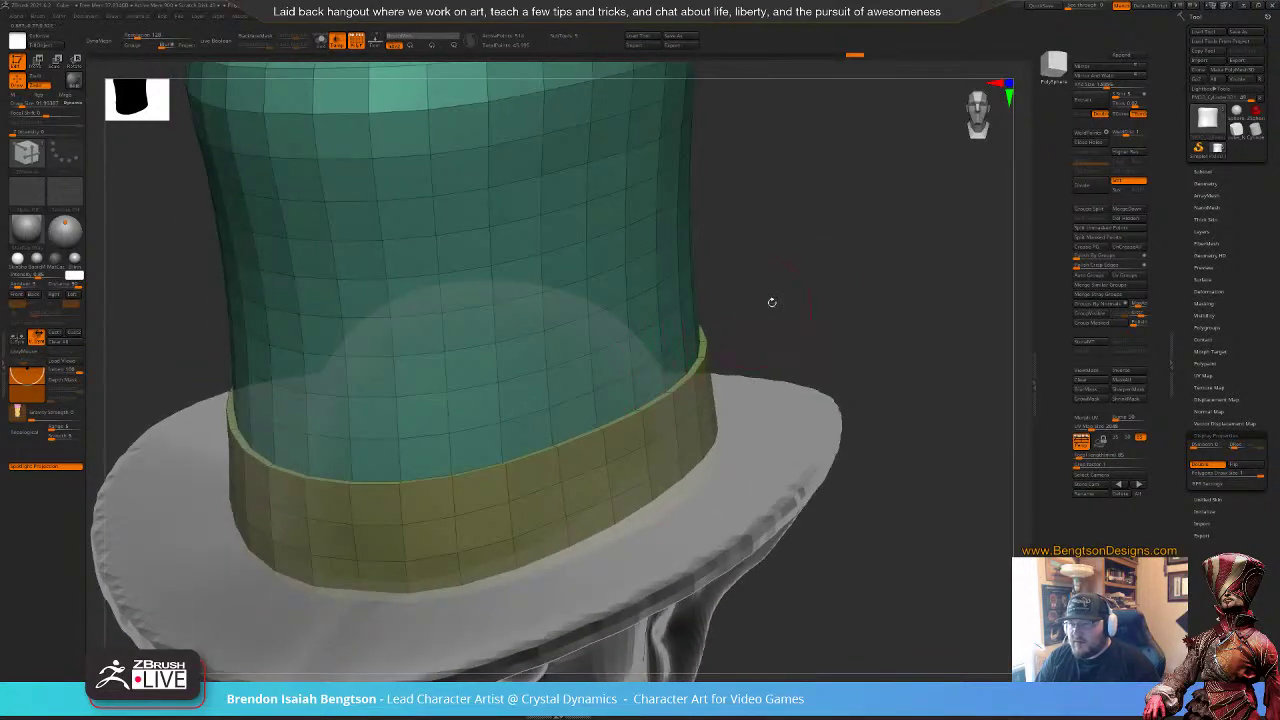
{"action": "key", "text": "ctrl+z"}
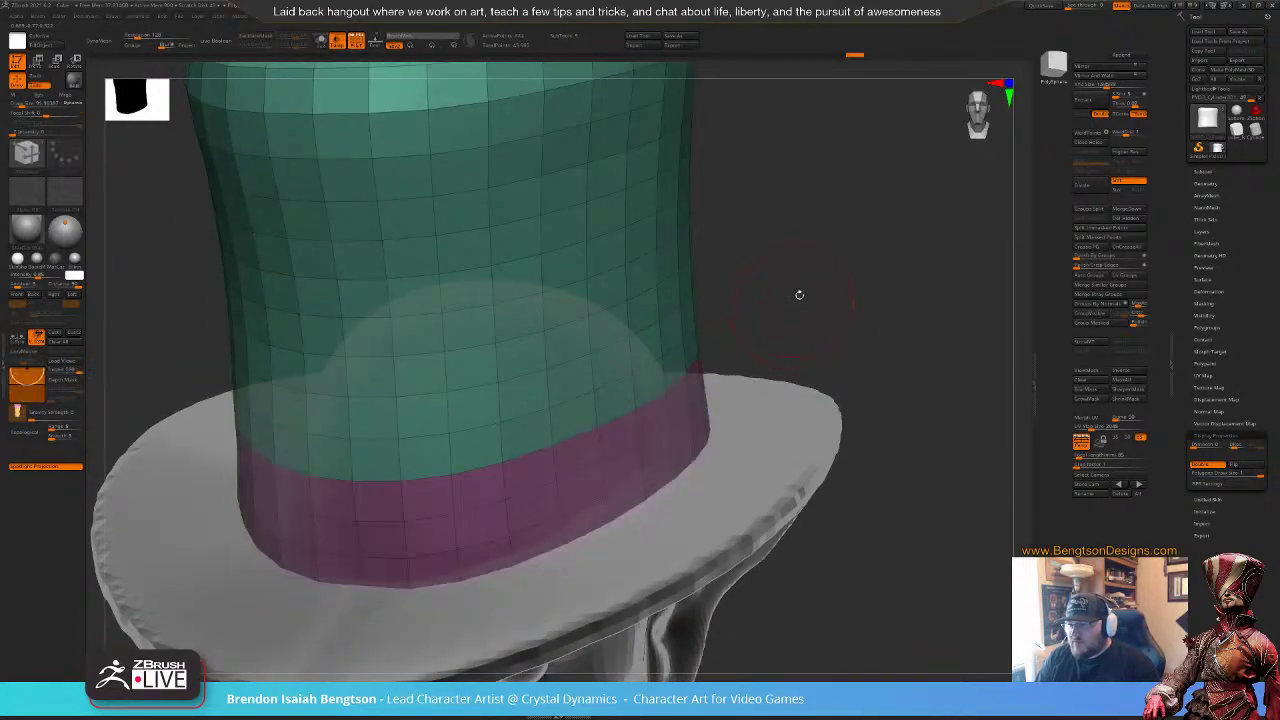
{"action": "left_click_drag", "start_coordinate": [798, 294], "coordinate": [787, 266]}
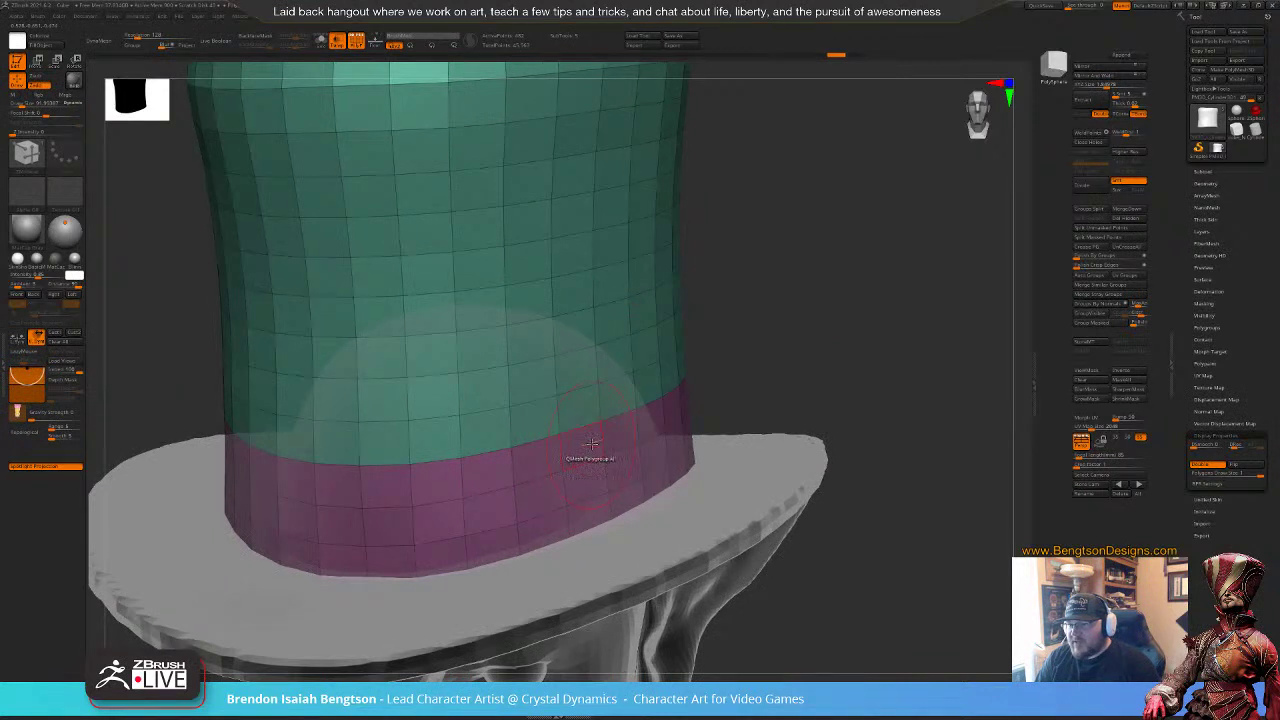
{"action": "left_click_drag", "start_coordinate": [591, 444], "coordinate": [599, 483]}
{"action": "key", "text": "ctrl+z"}
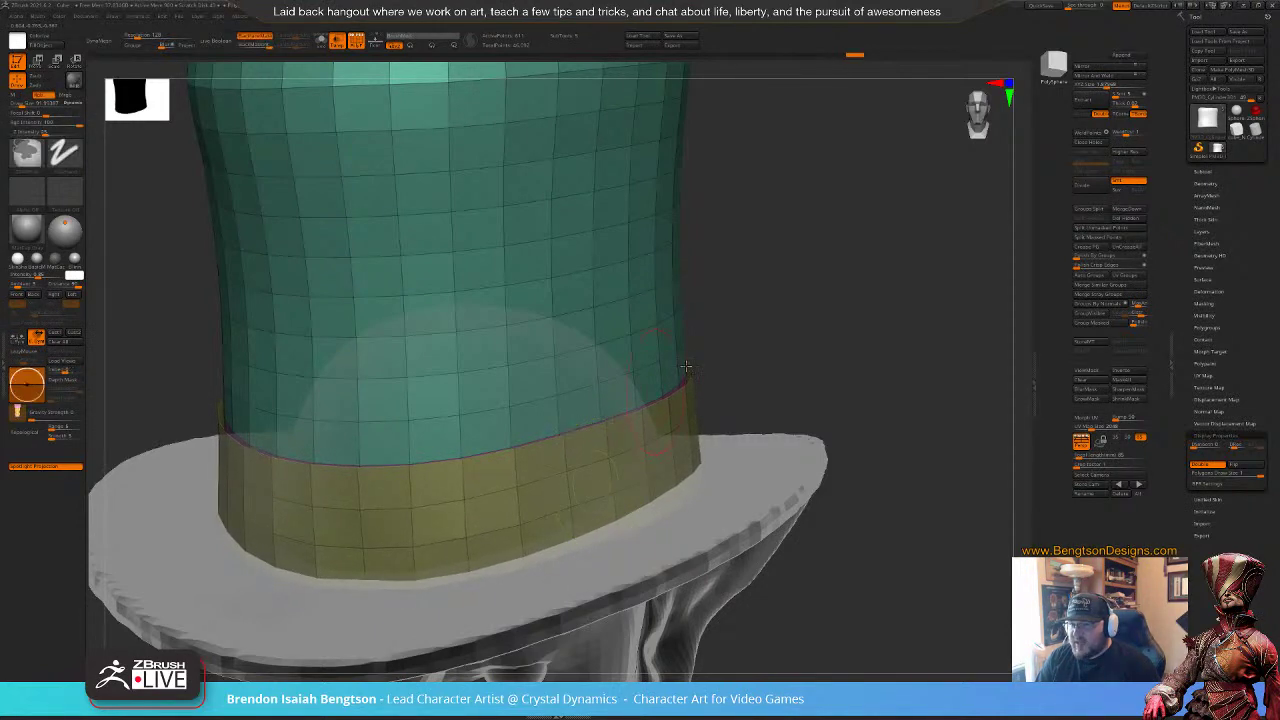
{"action": "left_click_drag", "start_coordinate": [782, 298], "coordinate": [815, 318]}
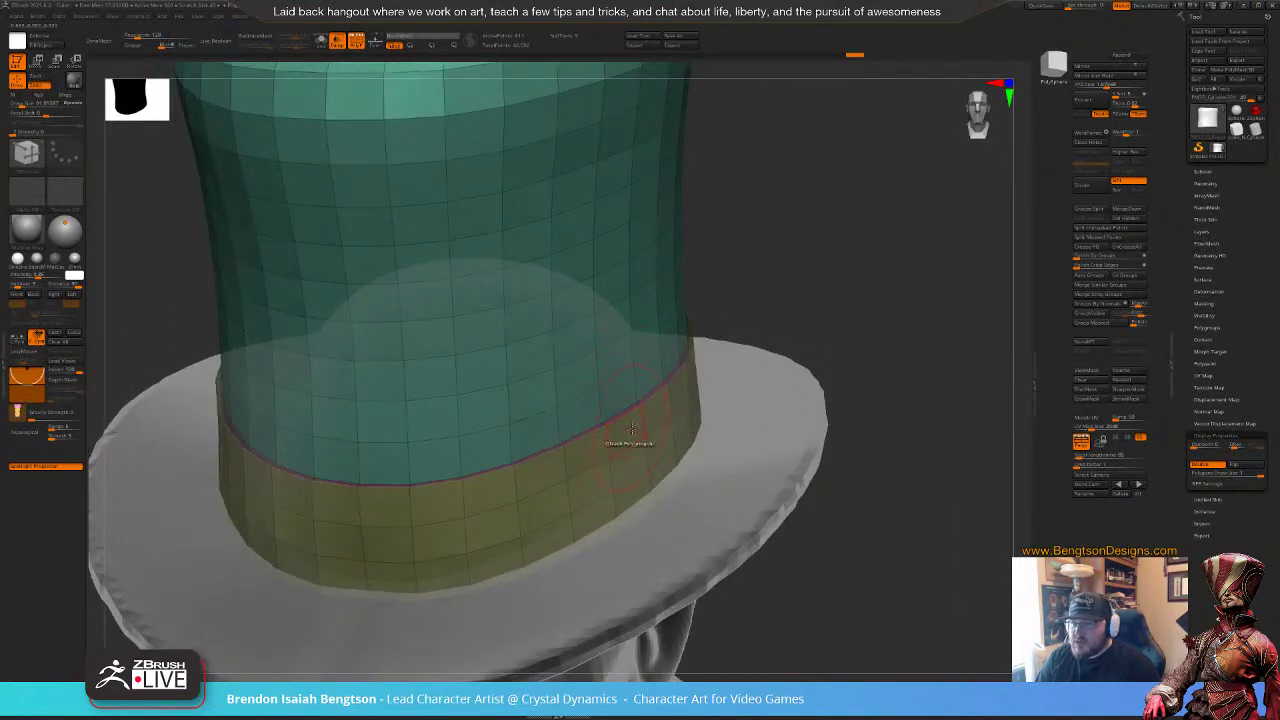
Step: Show only the lower band's polygroup and split the hidden part of the crown off, making the band a separate subtool
{"action": "key", "text": "ctrl+shift"}
{"action": "left_click", "coordinate": [643, 439], "text": "ctrl+shift"}
{"action": "left_click", "coordinate": [643, 440], "text": "ctrl+shift"}
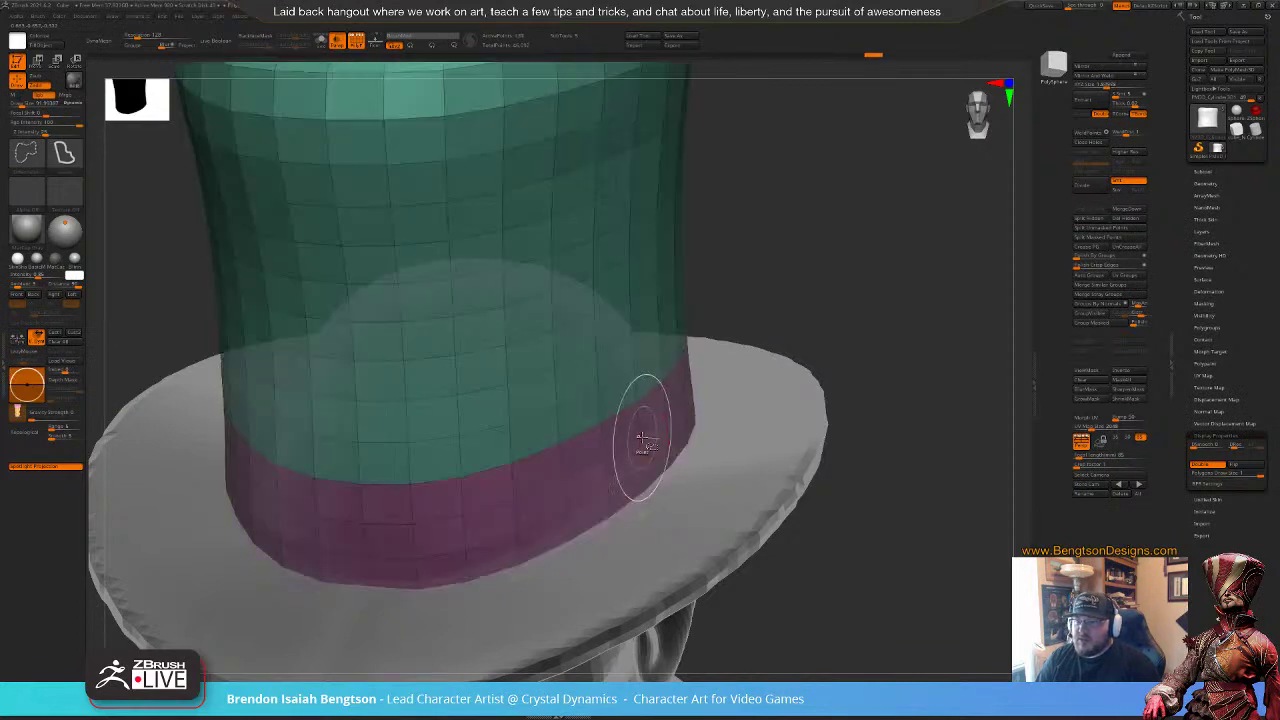
{"action": "left_click", "coordinate": [1087, 216]}
Step: Turn off subtool transparency, select the hatband, and thicken it outward with a QMesh extrusion of the whole polygroup
{"action": "left_click_drag", "start_coordinate": [894, 296], "coordinate": [882, 277]}
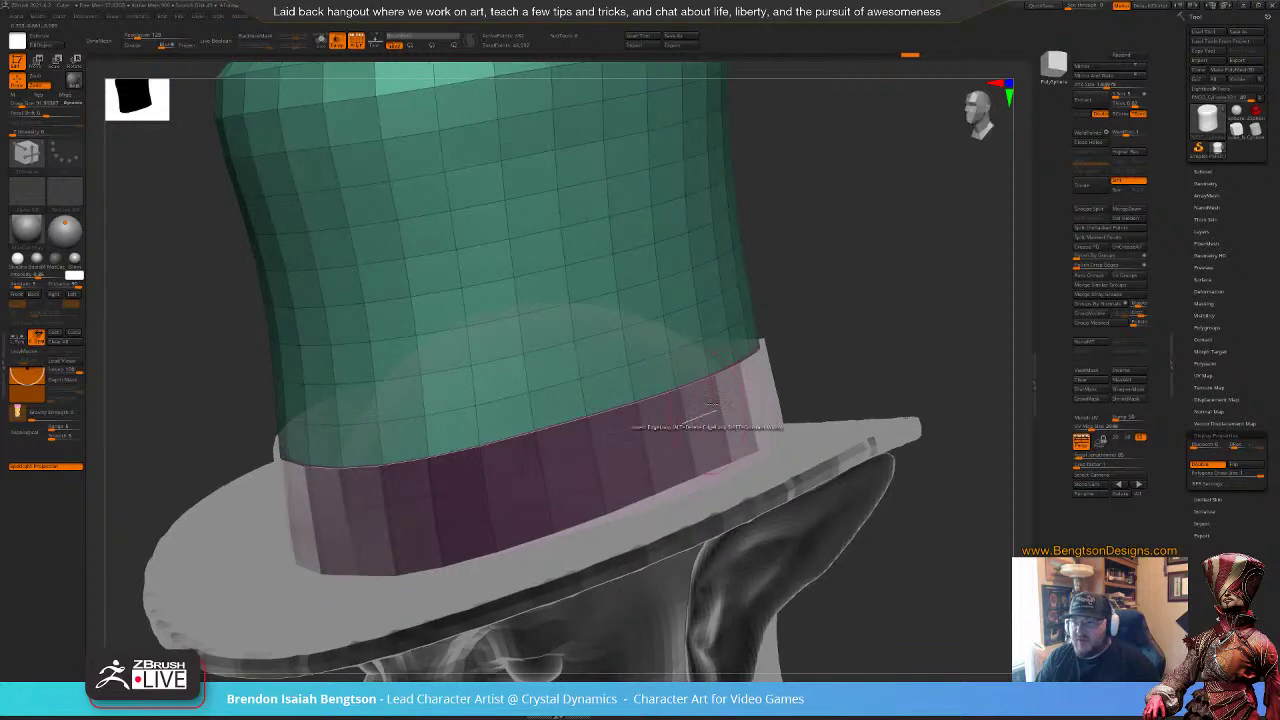
{"action": "mouse_move", "coordinate": [808, 290]}
{"action": "left_mouse_down"}
{"action": "mouse_move", "coordinate": [856, 322]}
{"action": "mouse_move", "coordinate": [823, 306]}
{"action": "left_mouse_up"}
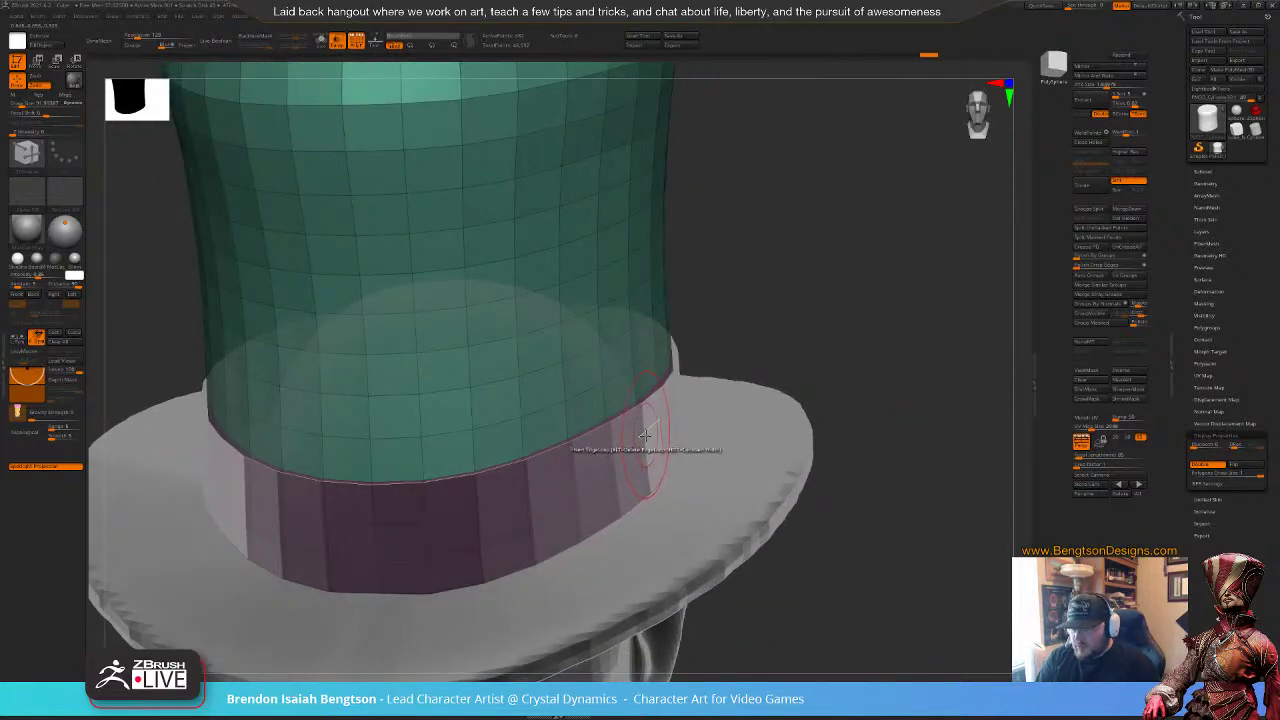
{"action": "key", "text": "shift+t"}
{"action": "left_click", "coordinate": [645, 435]}
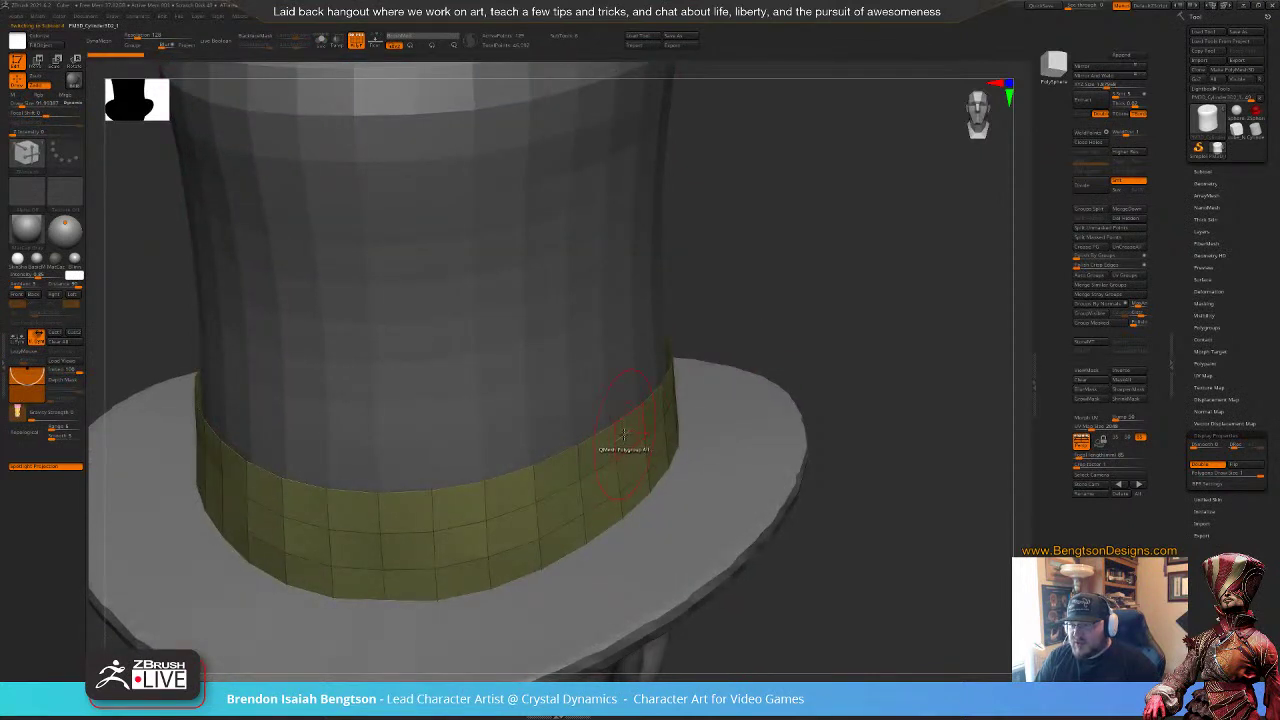
{"action": "left_click_drag", "start_coordinate": [624, 434], "coordinate": [615, 431]}
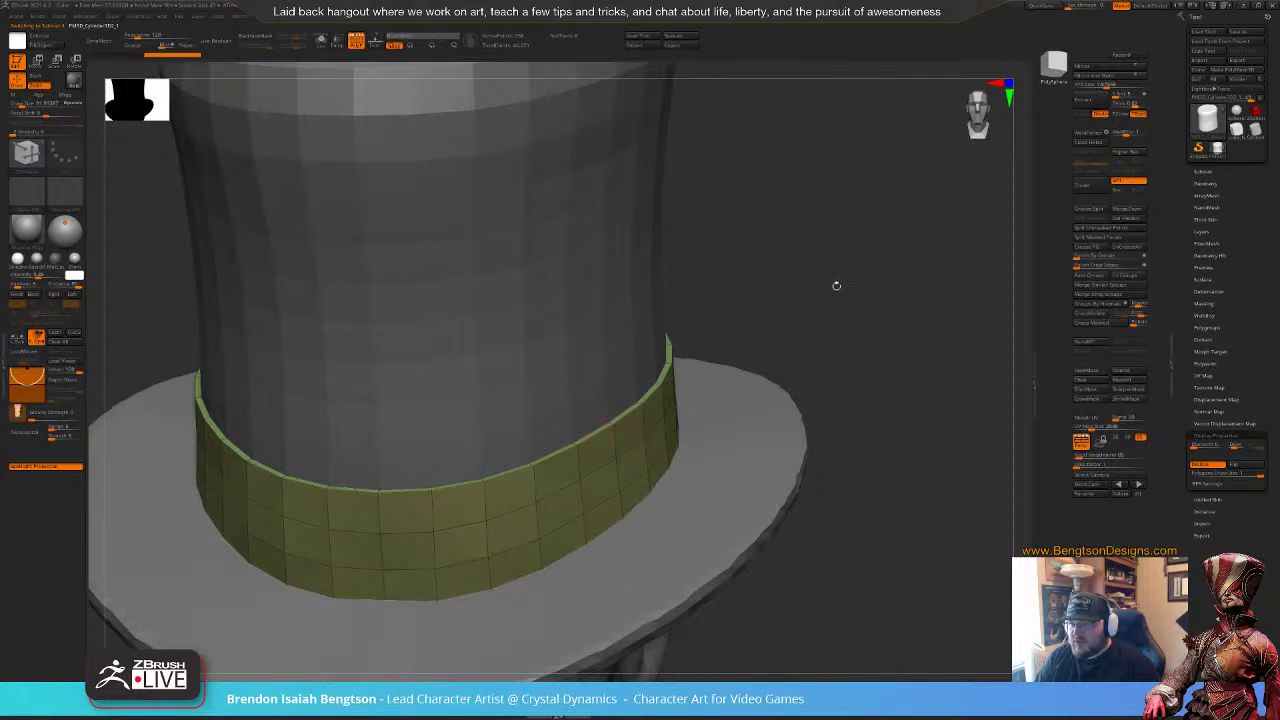
{"action": "left_click_drag", "start_coordinate": [837, 286], "coordinate": [841, 283]}
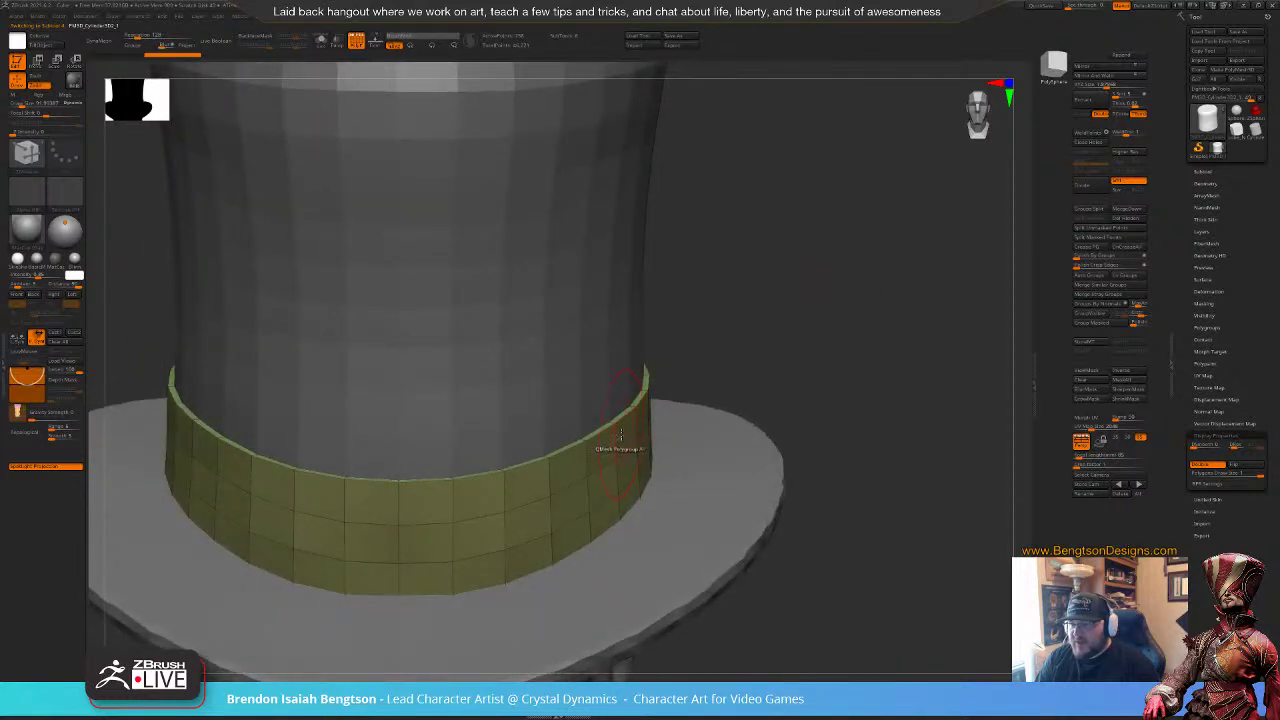
{"action": "mouse_move", "coordinate": [621, 434]}
{"action": "left_mouse_down"}
{"action": "mouse_move", "coordinate": [637, 440]}
{"action": "mouse_move", "coordinate": [625, 440]}
{"action": "left_mouse_up"}
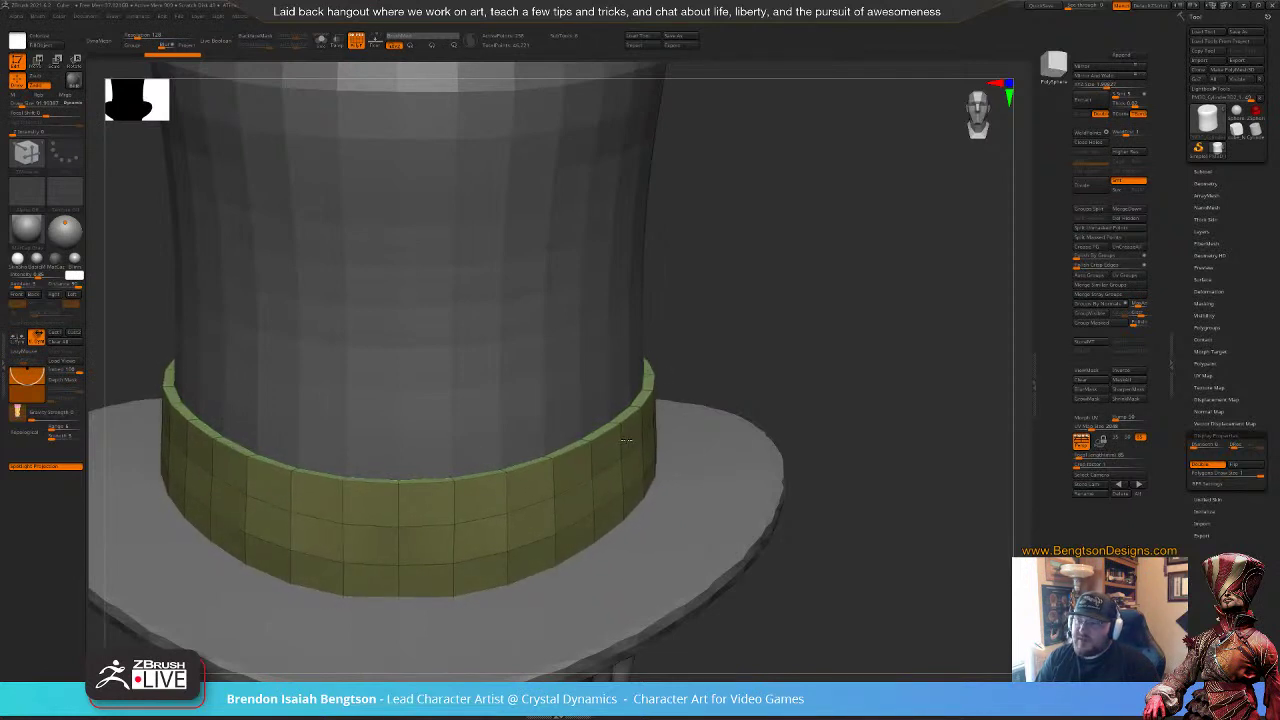
Step: Select the hat crown subtool and assign all its polygons to a single new polygroup
{"action": "left_click_drag", "start_coordinate": [793, 362], "coordinate": [757, 306]}
{"action": "key", "text": "shift+t"}
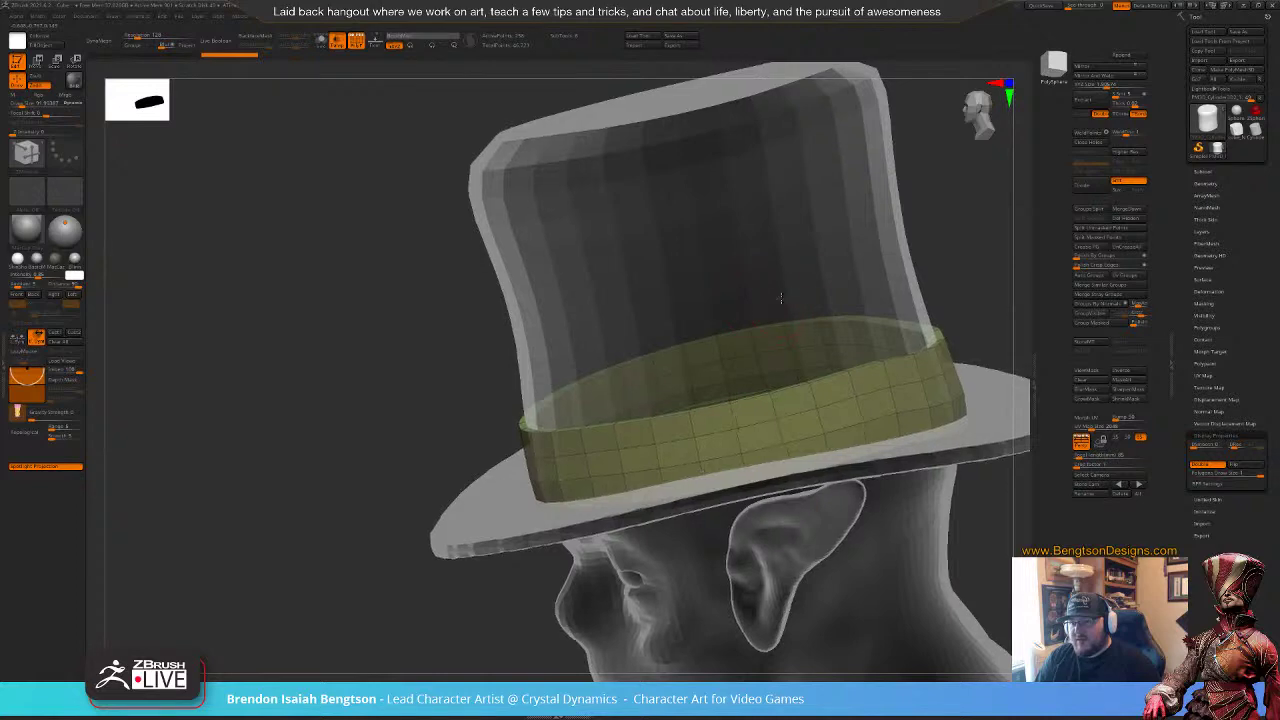
{"action": "left_click", "coordinate": [781, 298], "text": "alt"}
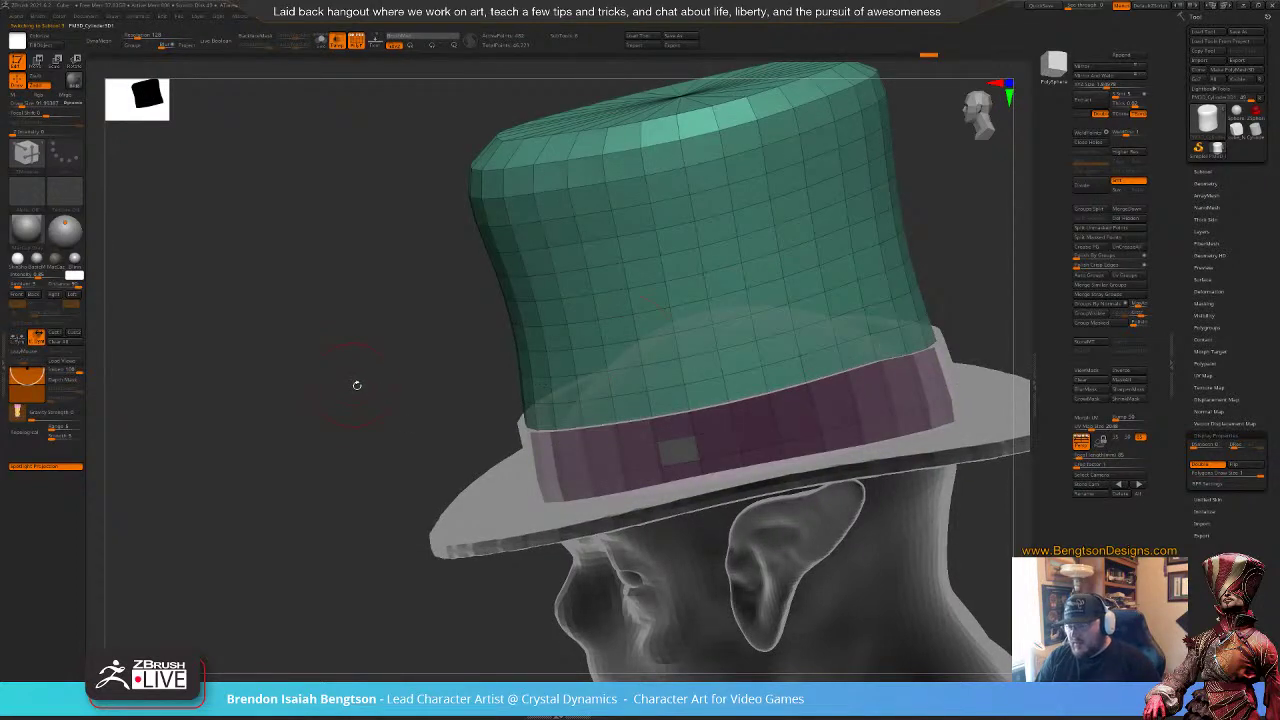
{"action": "key", "text": "ctrl+w"}
{"action": "left_click_drag", "start_coordinate": [341, 376], "coordinate": [730, 369]}
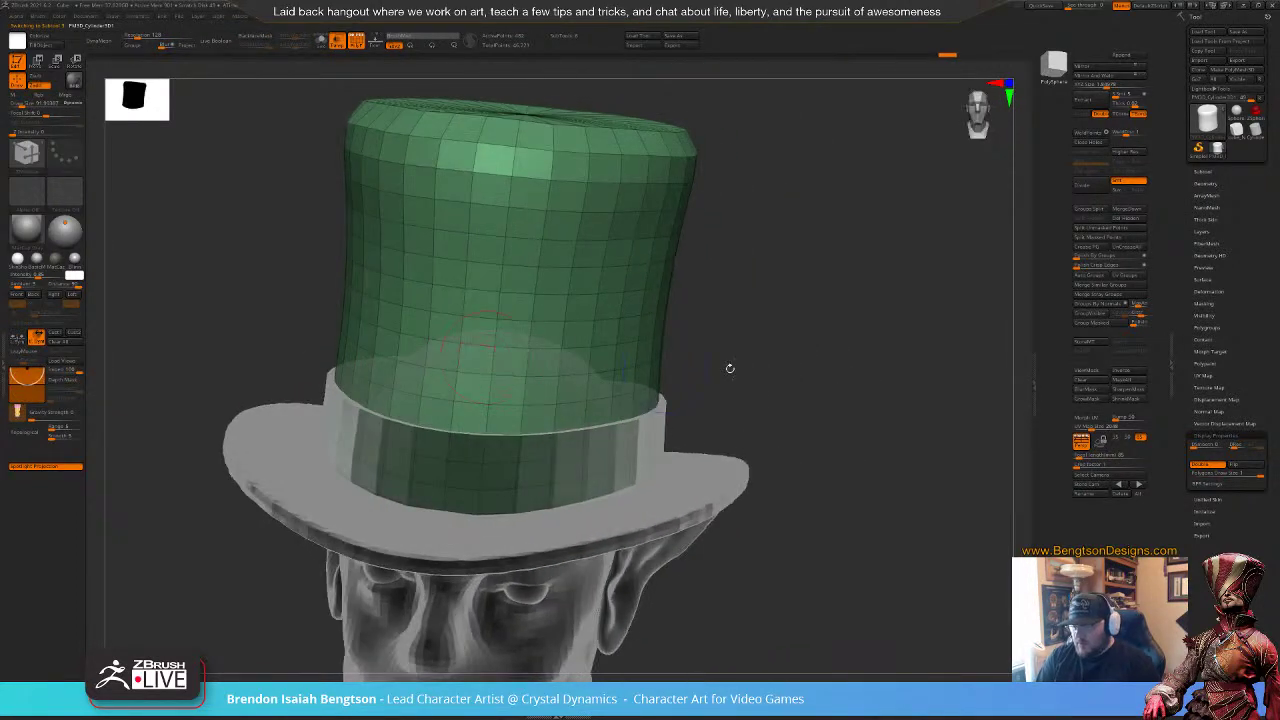
Step: Turn off the polygon wireframe and subtool transparency to show the solid hat on the head
{"action": "key", "text": "shift+f"}
{"action": "left_click_drag", "start_coordinate": [820, 347], "coordinate": [600, 425], "text": "shift"}
{"action": "key", "text": "shift+t"}
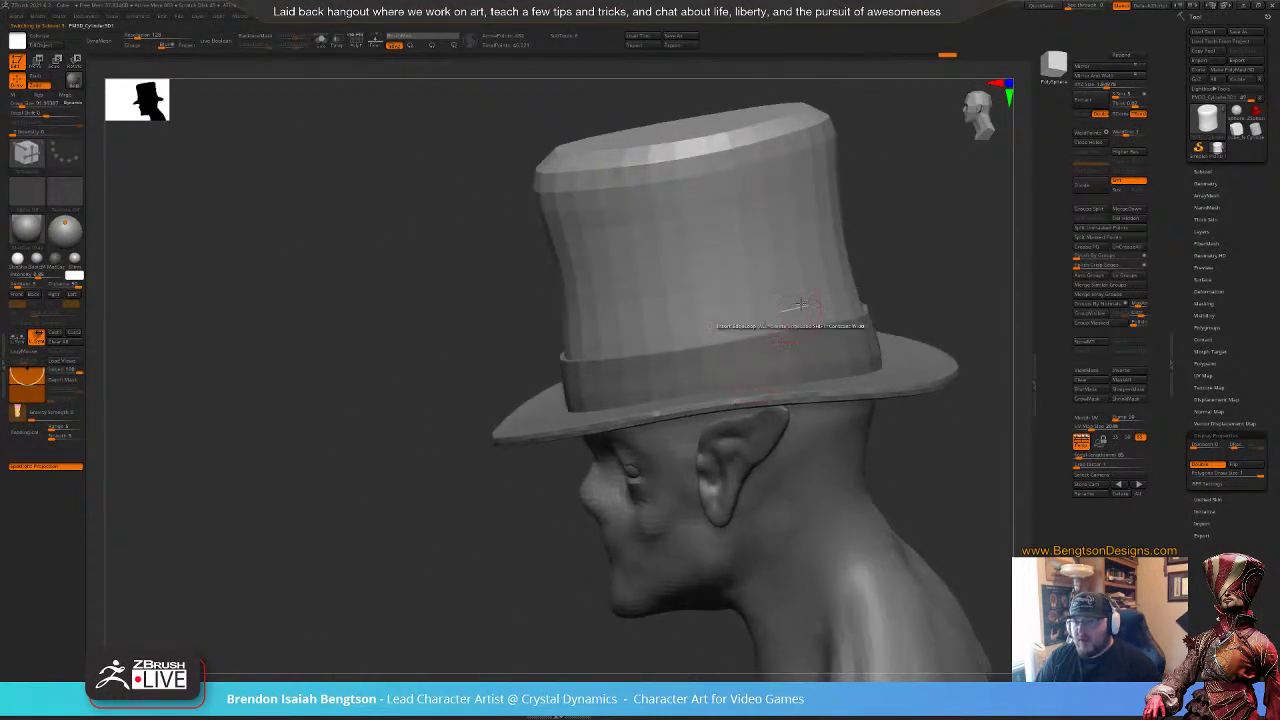
Step: Select the hatband and adjust its fit around the crown with the Move Topological brush
{"action": "left_click_drag", "start_coordinate": [903, 242], "coordinate": [703, 320], "text": "alt"}
{"action": "key", "text": "b"}
{"action": "key", "text": "m"}
{"action": "key", "text": "t"}
{"action": "key", "text": "space"}
{"action": "mouse_move", "coordinate": [612, 402]}
{"action": "left_mouse_down"}
{"action": "mouse_move", "coordinate": [648, 400]}
{"action": "mouse_move", "coordinate": [637, 403]}
{"action": "left_mouse_up"}
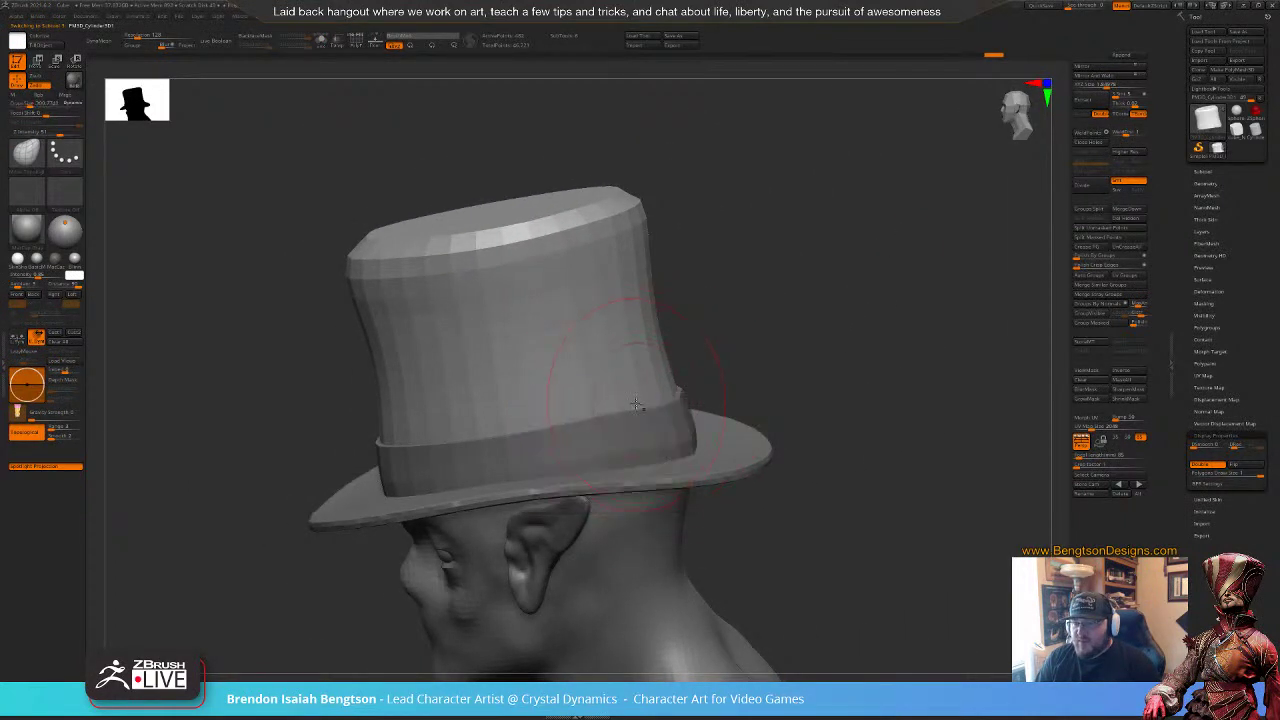
{"action": "left_click", "coordinate": [643, 414], "text": "alt"}
{"action": "mouse_move", "coordinate": [743, 349]}
{"action": "left_mouse_down"}
{"action": "mouse_move", "coordinate": [669, 366]}
{"action": "mouse_move", "coordinate": [655, 391]}
{"action": "mouse_move", "coordinate": [696, 402]}
{"action": "left_mouse_up"}
{"action": "key", "text": "space"}
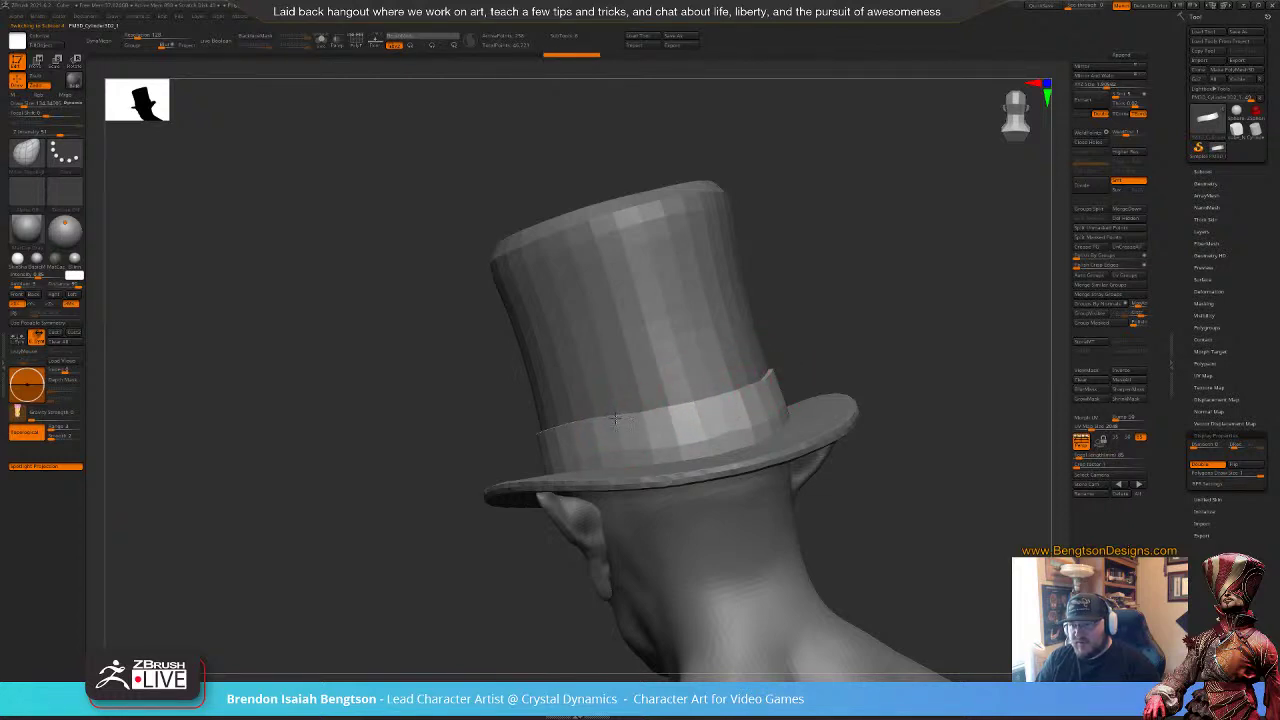
{"action": "left_click_drag", "start_coordinate": [821, 290], "coordinate": [778, 298]}
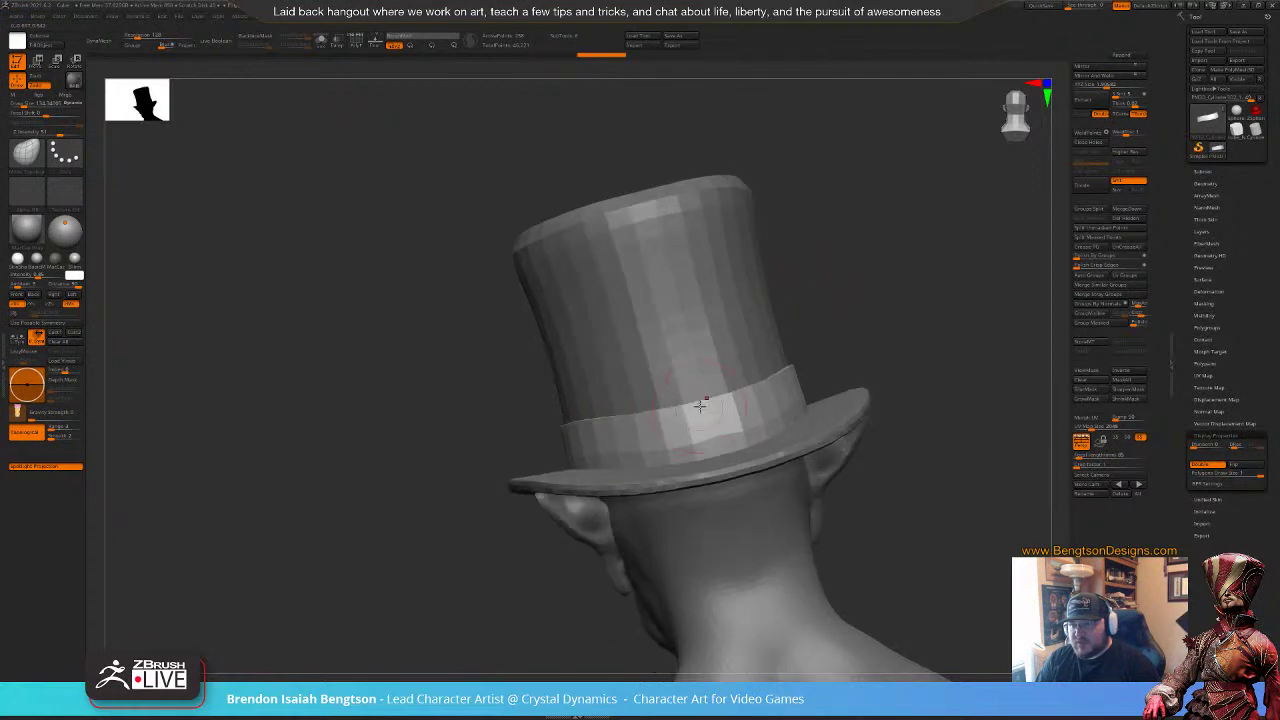
{"action": "left_click_drag", "start_coordinate": [837, 263], "coordinate": [877, 271]}
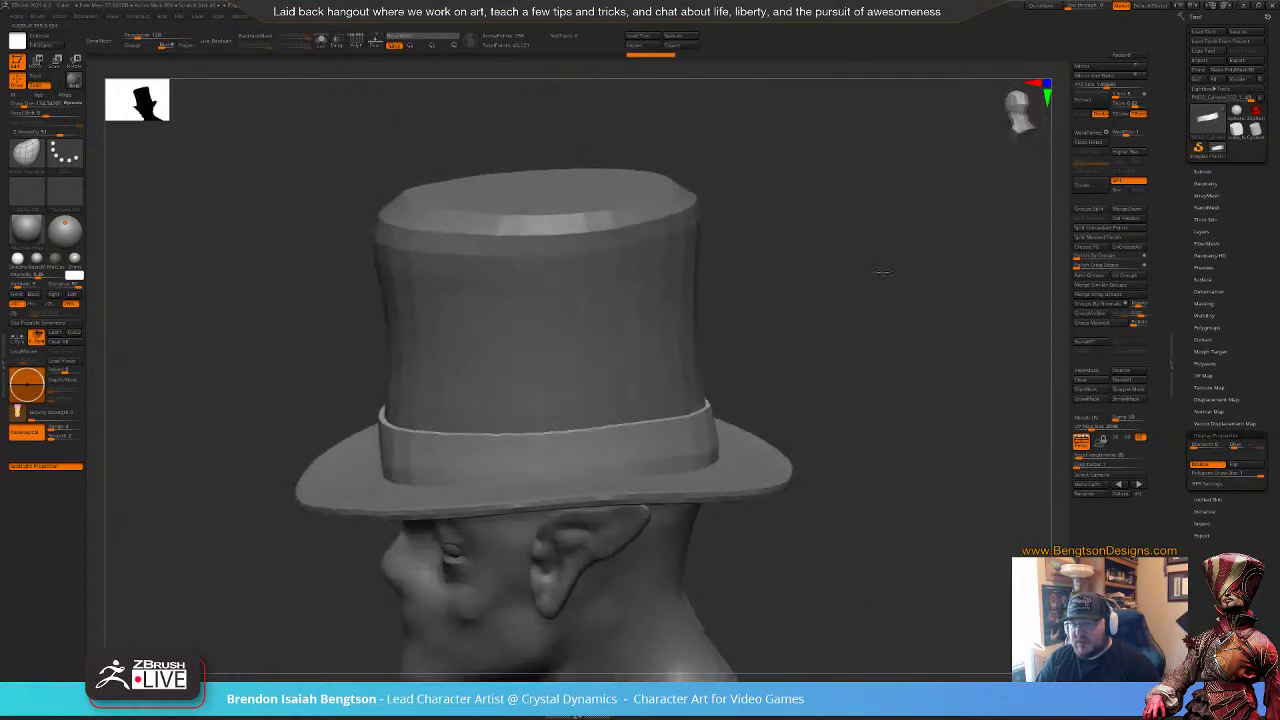
{"action": "left_click_drag", "start_coordinate": [788, 328], "coordinate": [765, 316]}
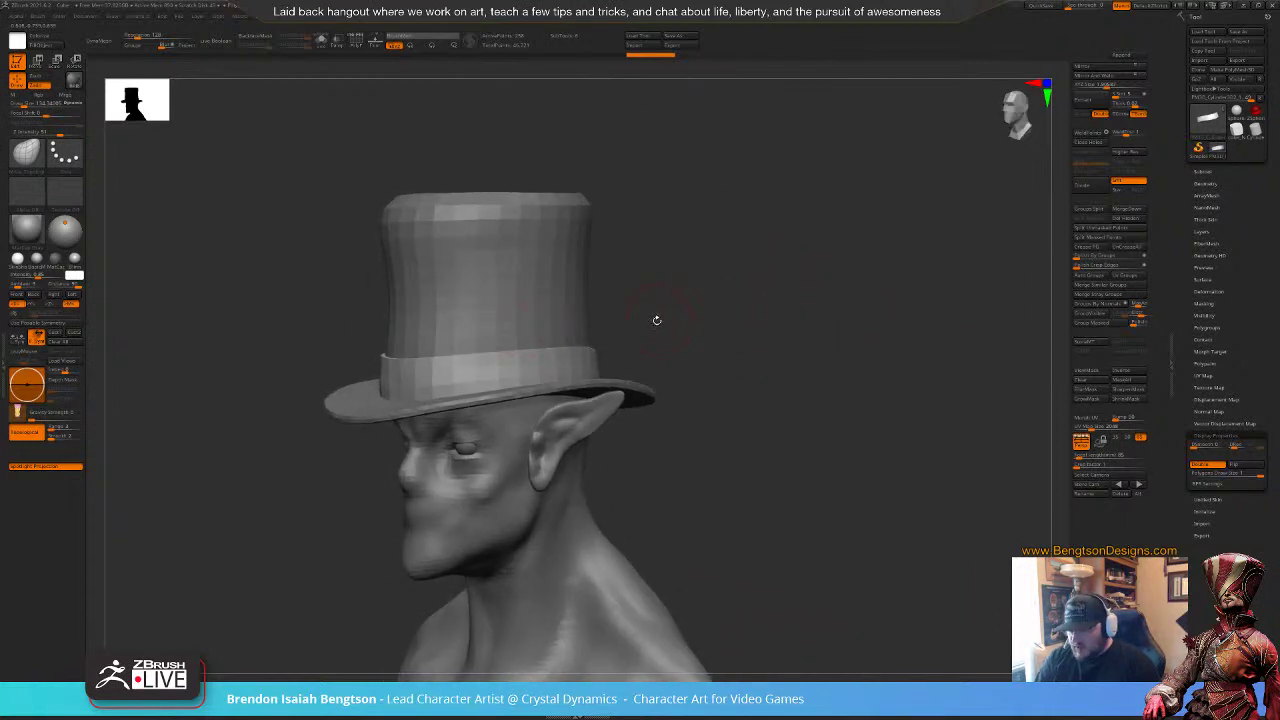
Step: Solo the hatband with its wireframe on and divide its polygroups by face normals
{"action": "key", "text": "alt+s"}
{"action": "key", "text": "shift+f"}
{"action": "left_click_drag", "start_coordinate": [703, 346], "coordinate": [800, 292], "text": "alt"}
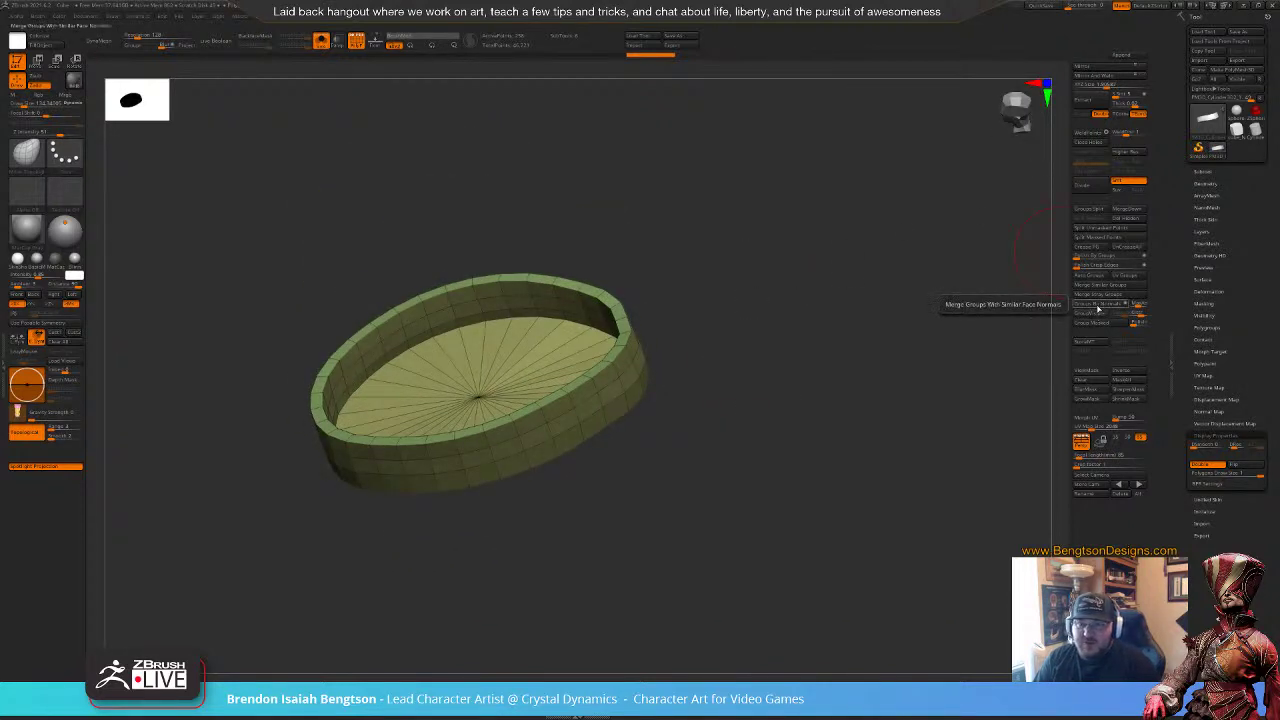
{"action": "left_click", "coordinate": [1098, 305]}
{"action": "left_click_drag", "start_coordinate": [743, 469], "coordinate": [715, 305]}
{"action": "key", "text": "ctrl+shift"}
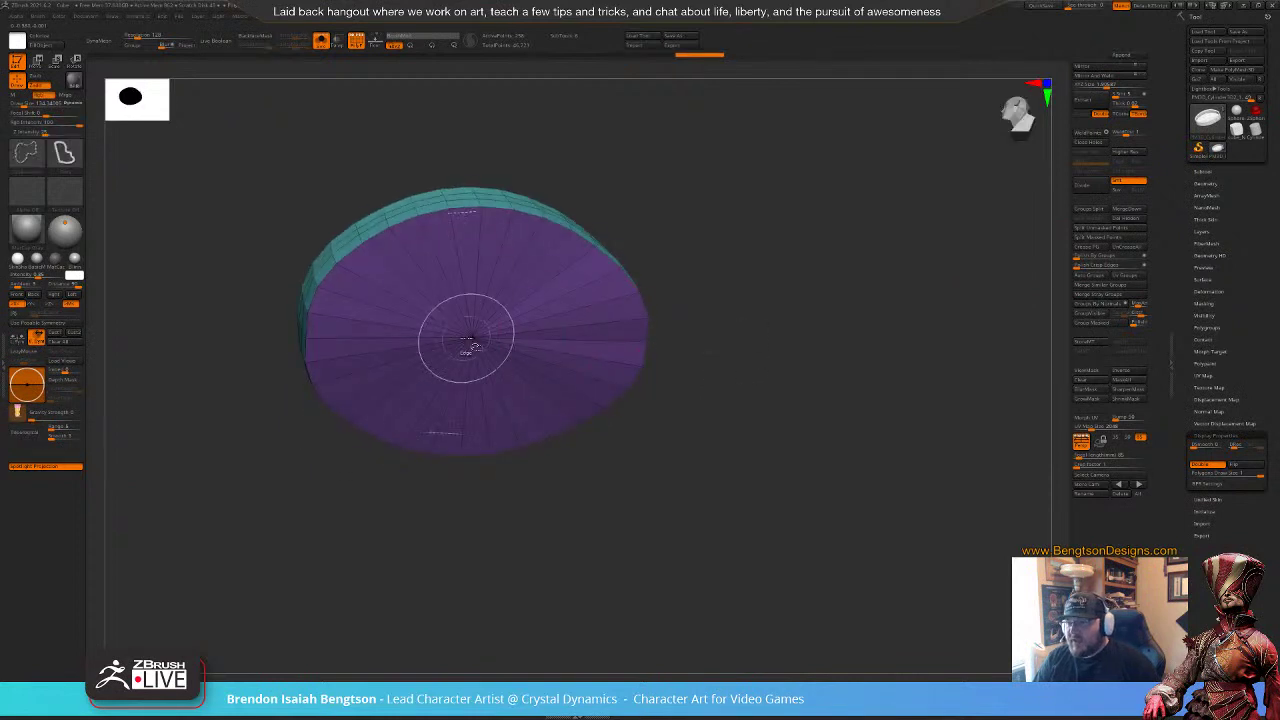
{"action": "left_click", "coordinate": [473, 342], "text": "ctrl+shift"}
{"action": "left_click", "coordinate": [747, 243], "text": "ctrl"}
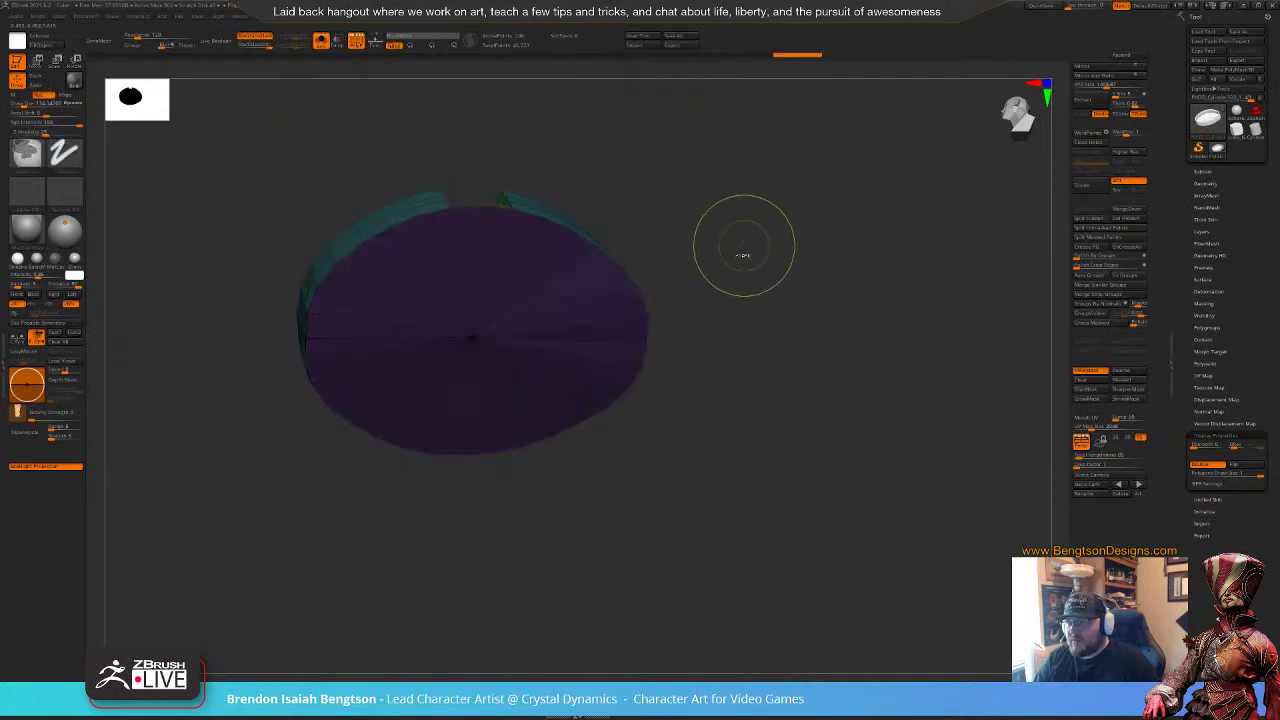
{"action": "left_click", "coordinate": [739, 202], "text": "ctrl+shift"}
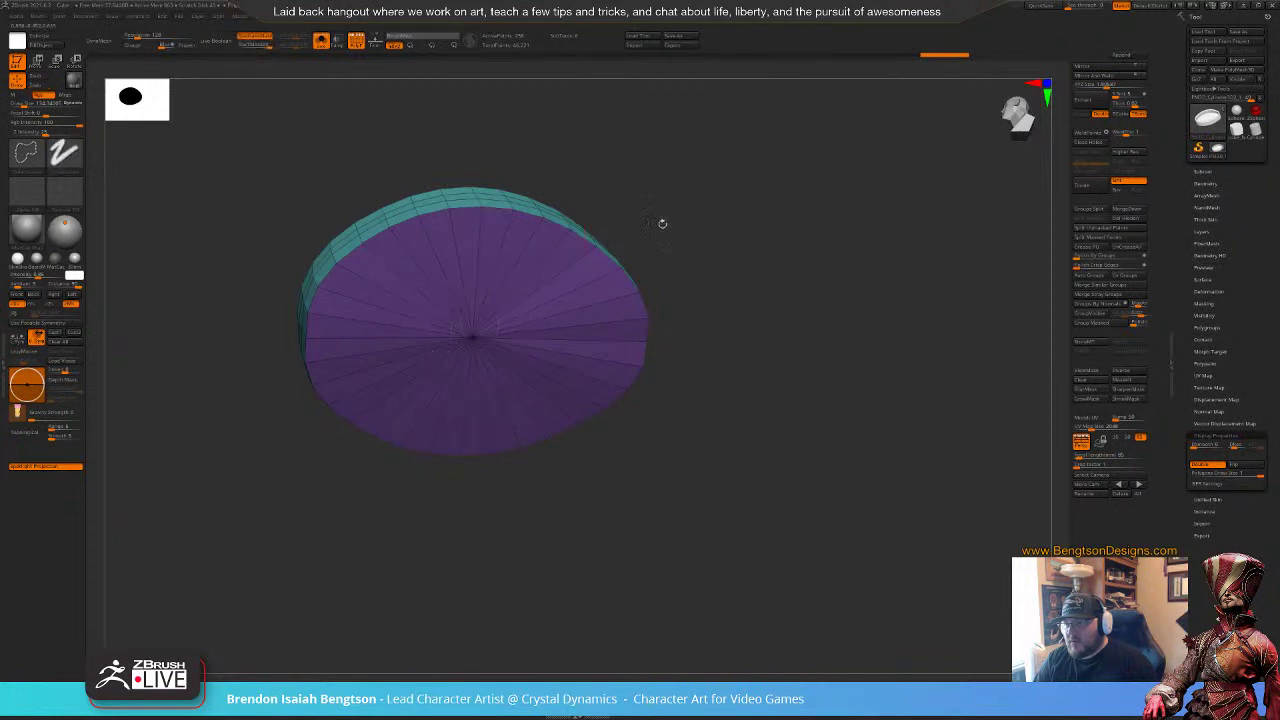
{"action": "left_click_drag", "start_coordinate": [663, 223], "coordinate": [680, 340], "text": "alt"}
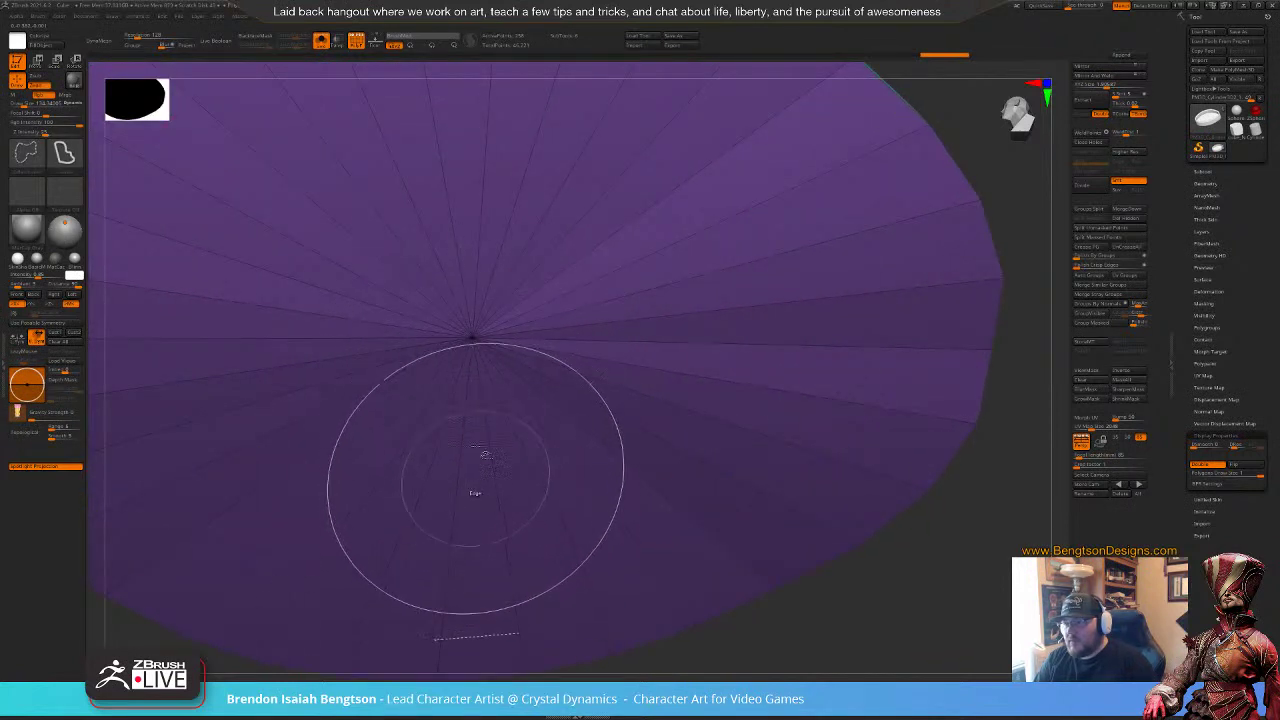
{"action": "left_click_drag", "start_coordinate": [957, 562], "coordinate": [935, 445], "text": "alt"}
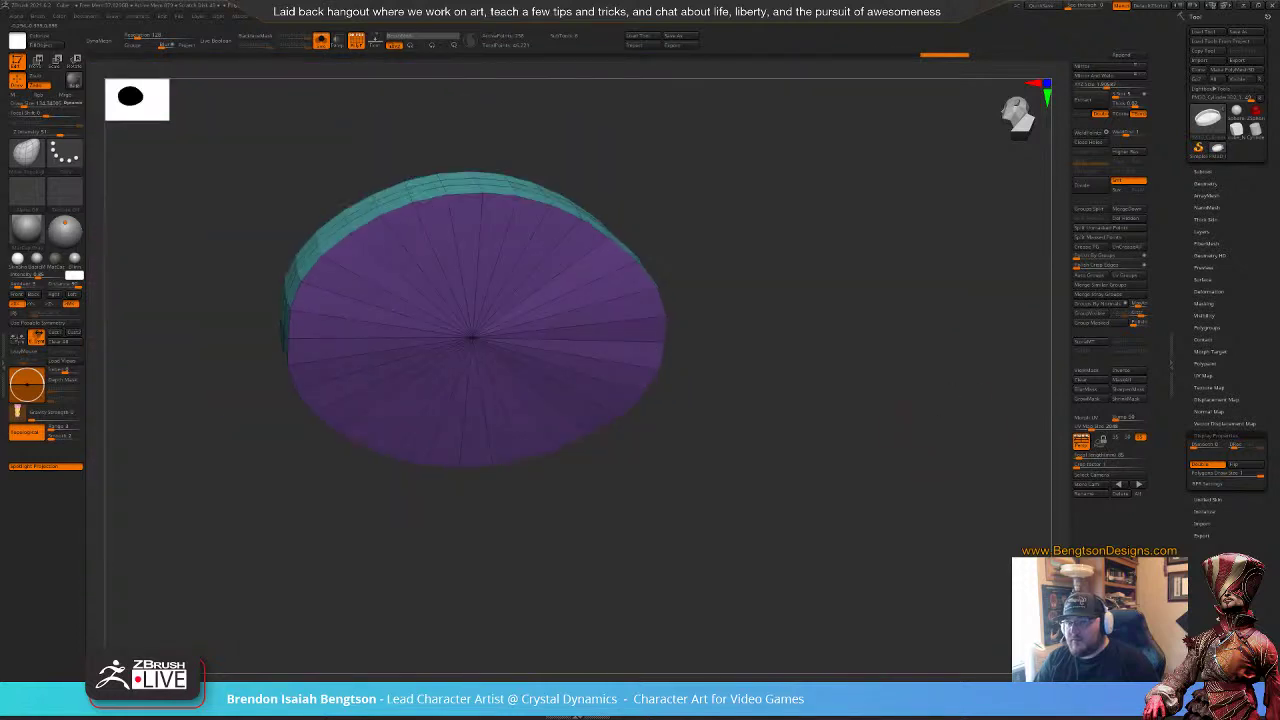
Step: Hide the polygroups capping the hatband's opening and delete the hidden geometry, leaving an open ring
{"action": "left_click_drag", "start_coordinate": [905, 405], "coordinate": [860, 535]}
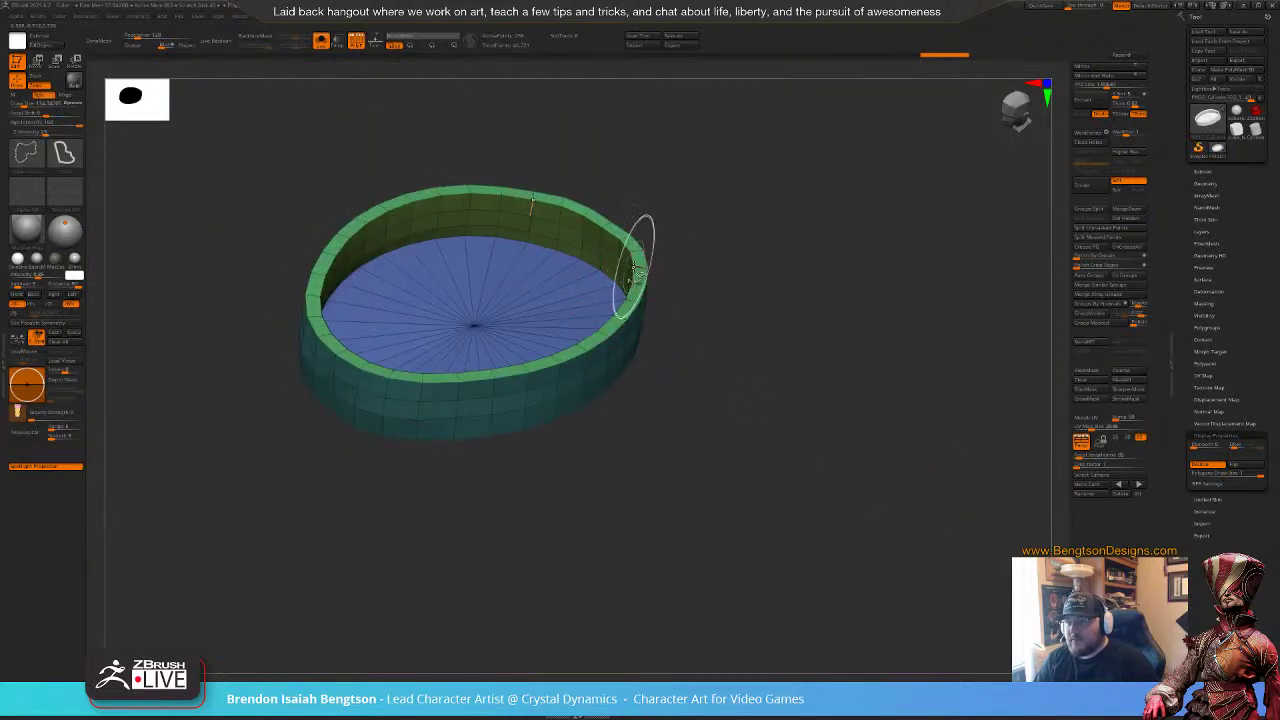
{"action": "left_click", "coordinate": [635, 263], "text": "ctrl+shift"}
{"action": "left_click", "coordinate": [635, 263], "text": "ctrl+shift"}
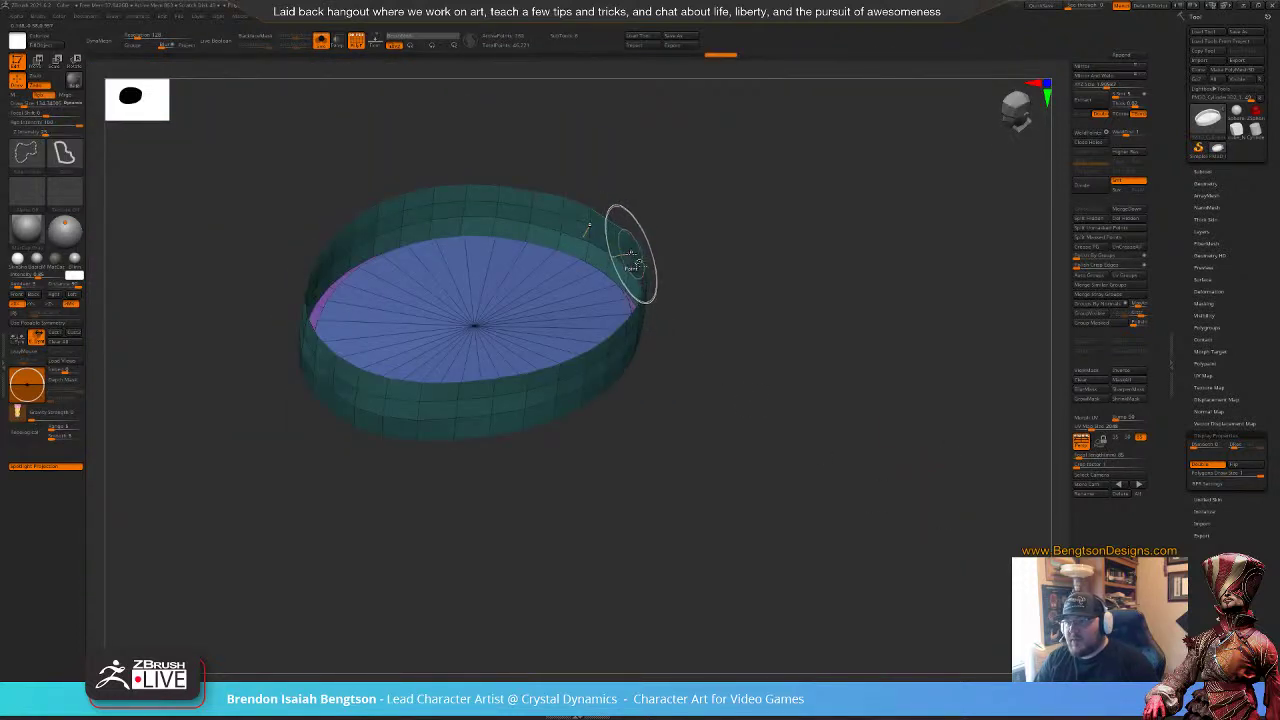
{"action": "left_click", "coordinate": [629, 250], "text": "ctrl+shift"}
{"action": "left_click_drag", "start_coordinate": [768, 303], "coordinate": [877, 371]}
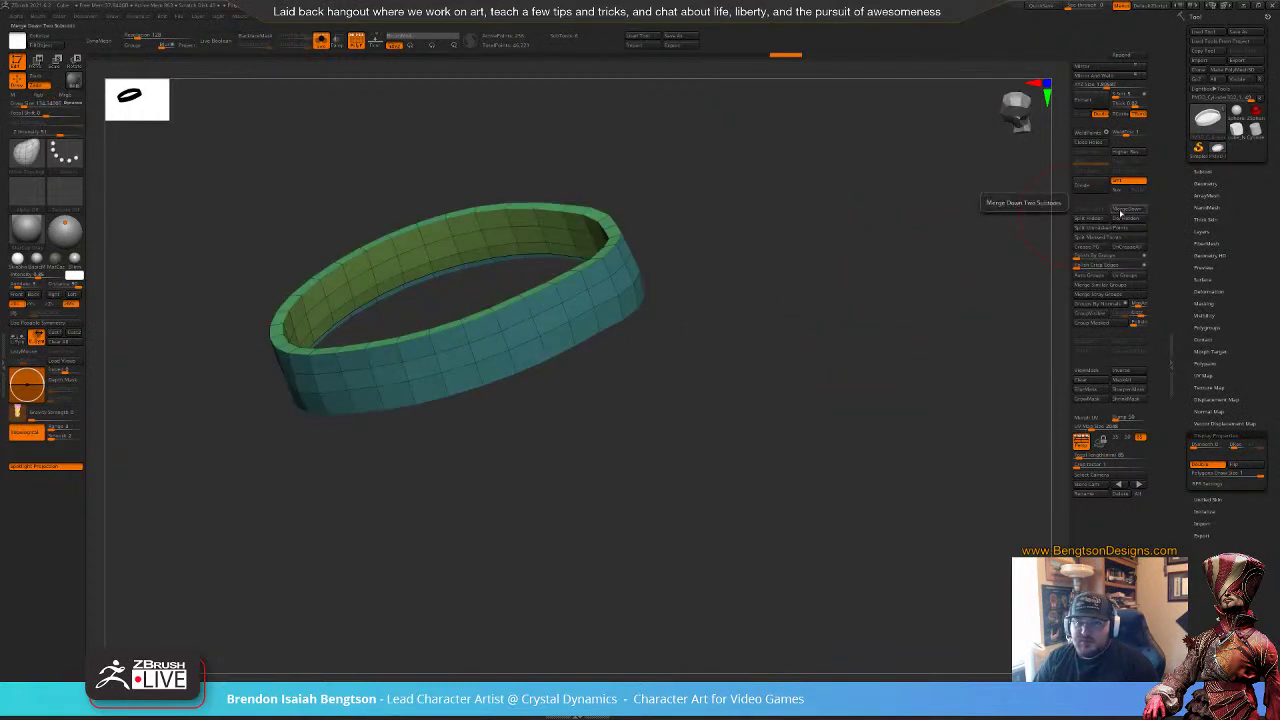
{"action": "left_click", "coordinate": [1114, 219]}
Step: Try remeshing the hatband with ZRemesher and undo the attempt
{"action": "left_click_drag", "start_coordinate": [925, 330], "coordinate": [948, 366]}
{"action": "left_click", "coordinate": [109, 41]}
{"action": "key", "text": "ctrl+z"}
{"action": "key", "text": "ctrl+z"}
Step: Leave solo mode and turn off the polygon wireframe to show the whole hat on the head
{"action": "key", "text": "shift+f"}
{"action": "key", "text": "shift+f"}
{"action": "key", "text": "alt+s"}
{"action": "key", "text": "shift+f"}
{"action": "mouse_move", "coordinate": [557, 437]}
{"action": "right_mouse_down"}
{"action": "mouse_move", "coordinate": [503, 450]}
{"action": "mouse_move", "coordinate": [588, 436]}
{"action": "mouse_move", "coordinate": [554, 450]}
{"action": "right_mouse_up"}
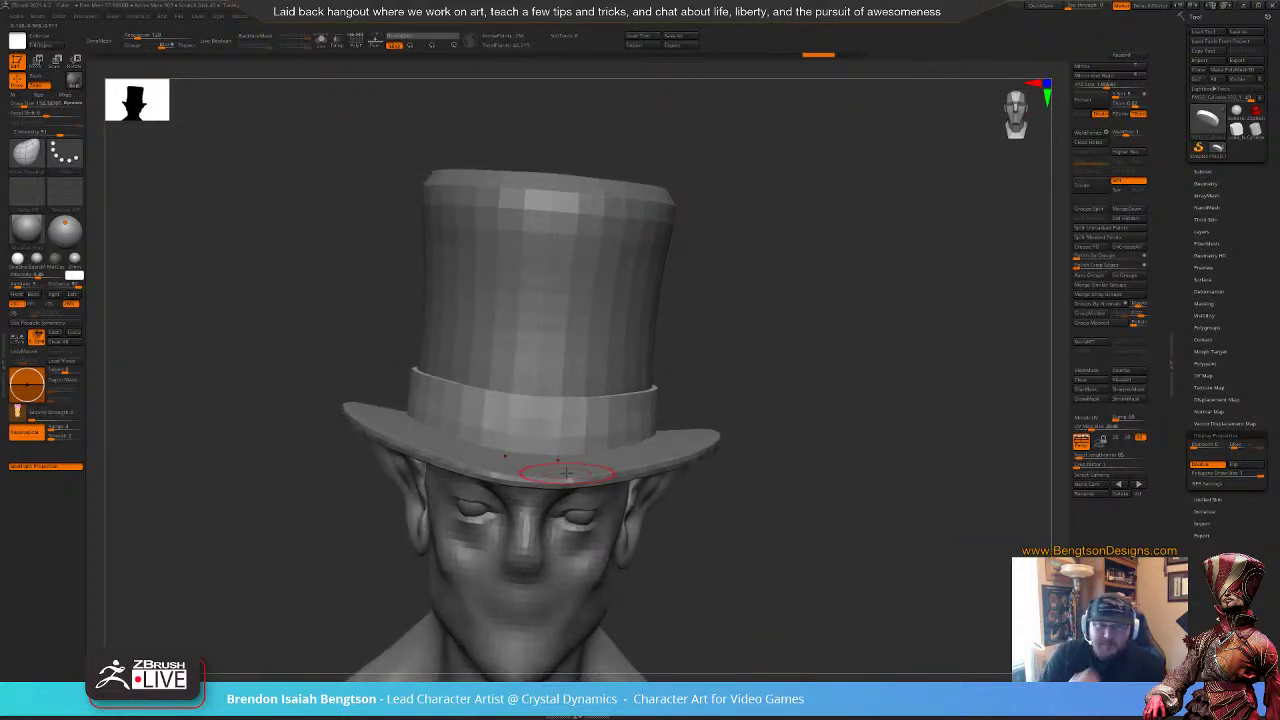
Step: Examine the hat's silhouette, band and brim on the head from several angles
{"action": "left_click_drag", "start_coordinate": [811, 368], "coordinate": [824, 317]}
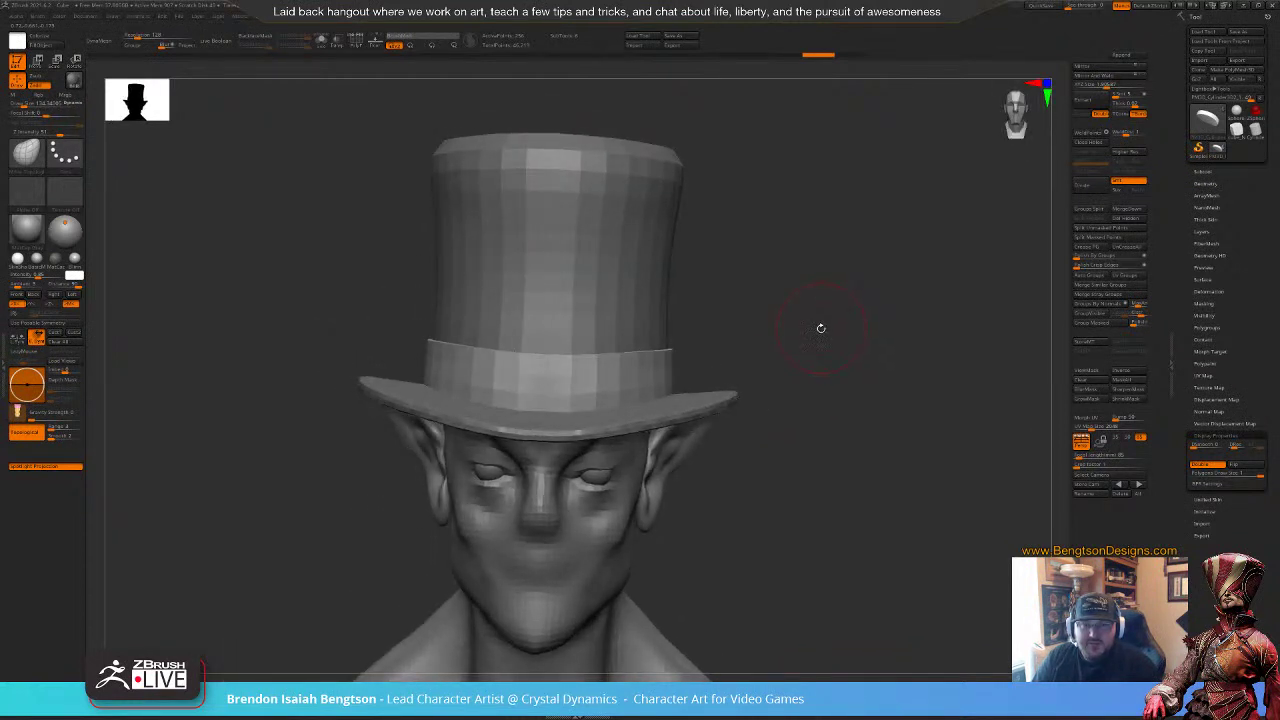
{"action": "left_click_drag", "start_coordinate": [817, 378], "coordinate": [825, 304]}
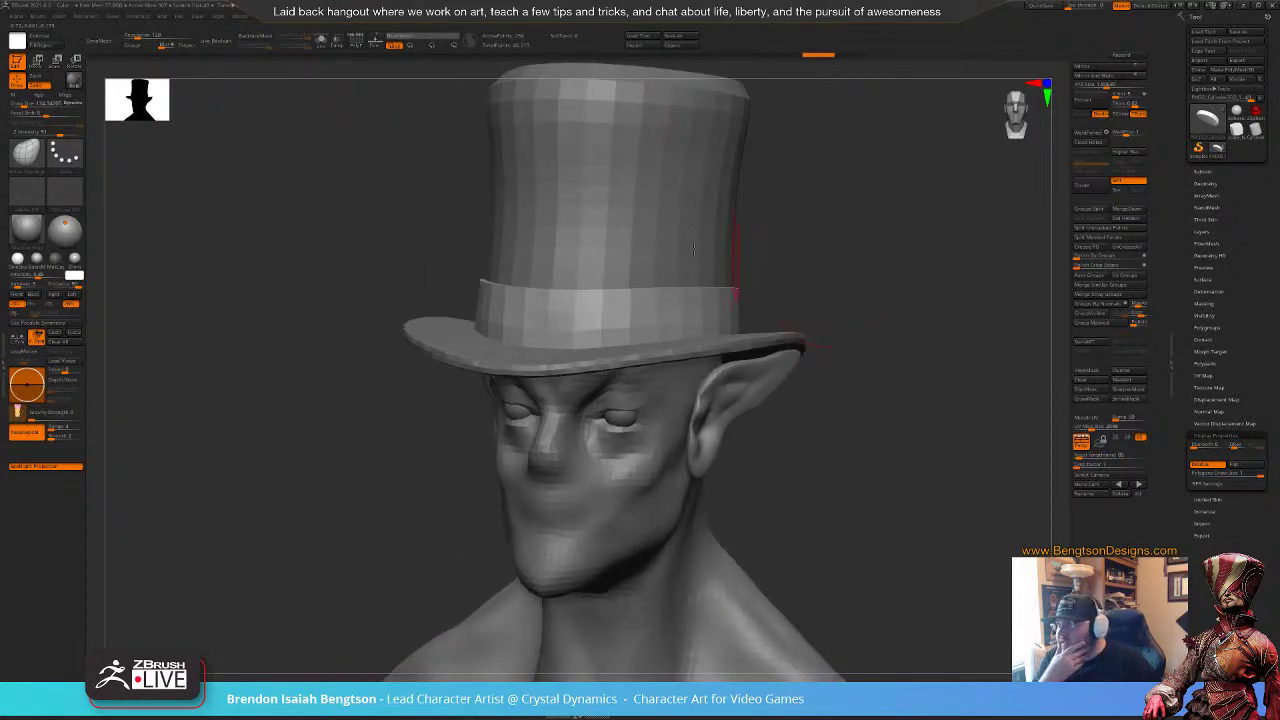
{"action": "left_click", "coordinate": [140, 16]}
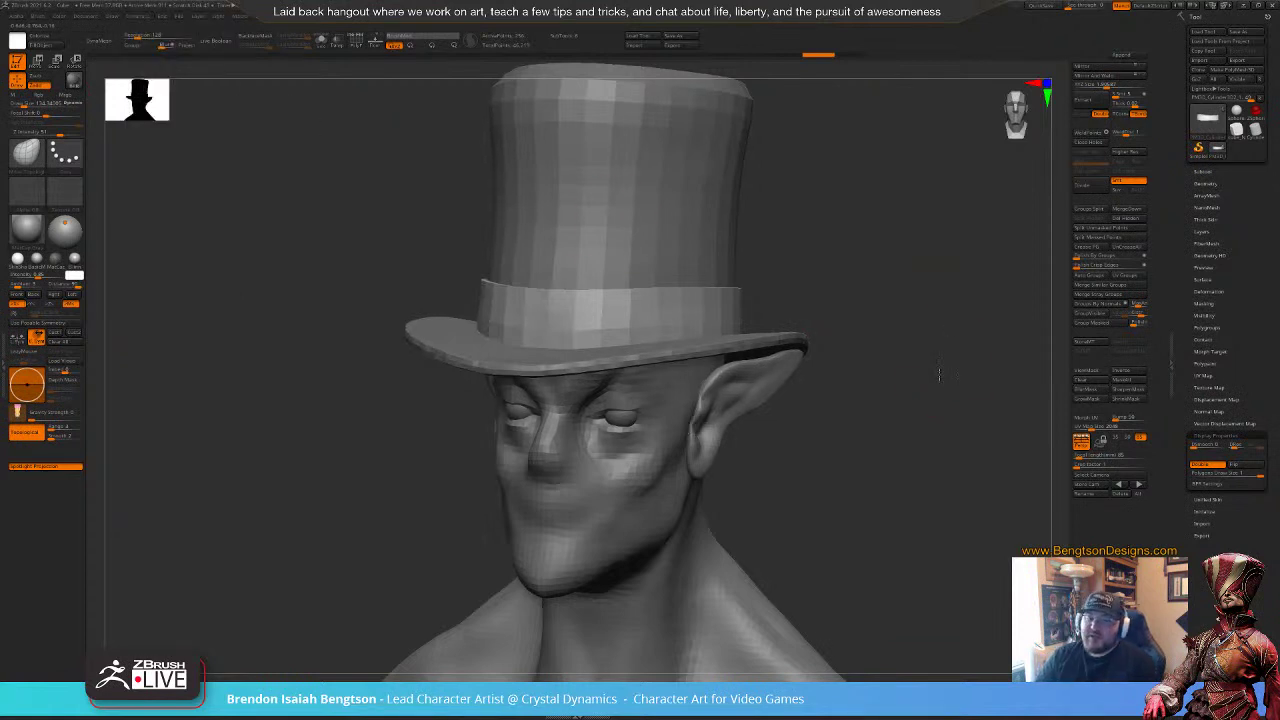
{"action": "mouse_move", "coordinate": [935, 365]}
{"action": "left_mouse_down"}
{"action": "mouse_move", "coordinate": [911, 376]}
{"action": "mouse_move", "coordinate": [915, 361]}
{"action": "mouse_move", "coordinate": [918, 380]}
{"action": "mouse_move", "coordinate": [903, 352]}
{"action": "left_mouse_up"}
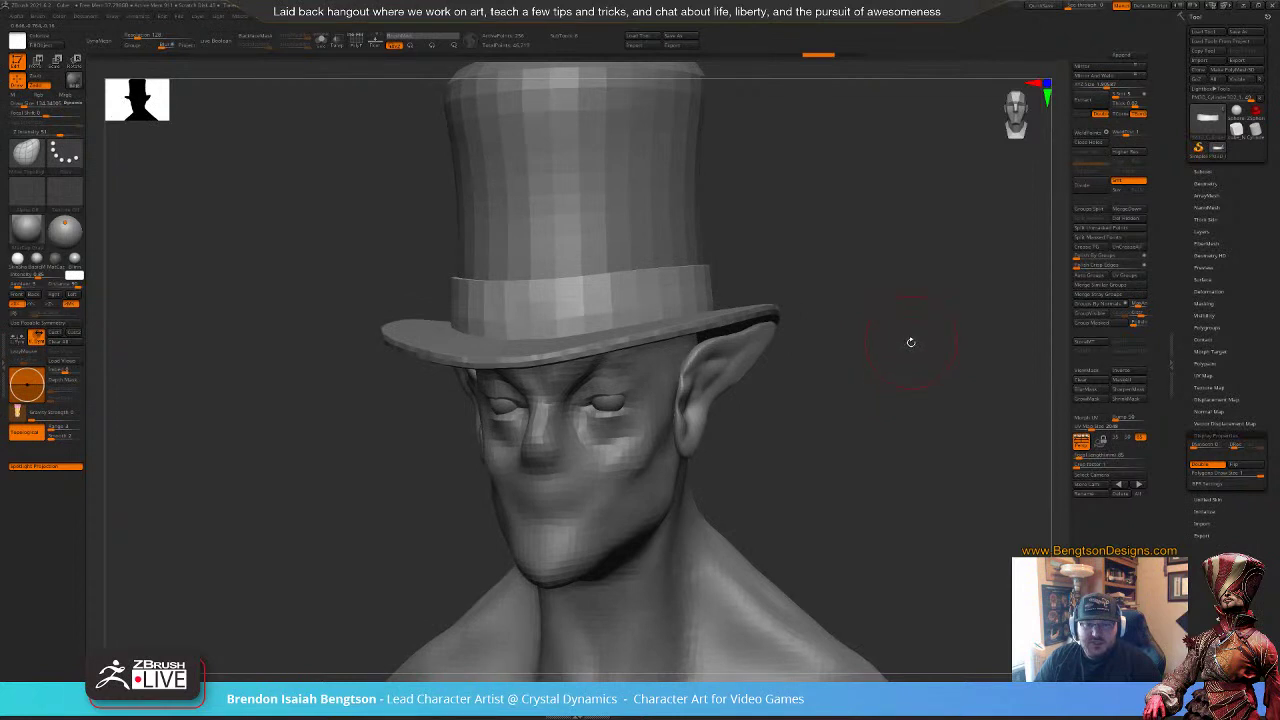
{"action": "left_click_drag", "start_coordinate": [910, 348], "coordinate": [890, 420]}
{"action": "mouse_move", "coordinate": [903, 320]}
{"action": "left_mouse_down"}
{"action": "mouse_move", "coordinate": [882, 425]}
{"action": "mouse_move", "coordinate": [920, 349]}
{"action": "left_mouse_up"}
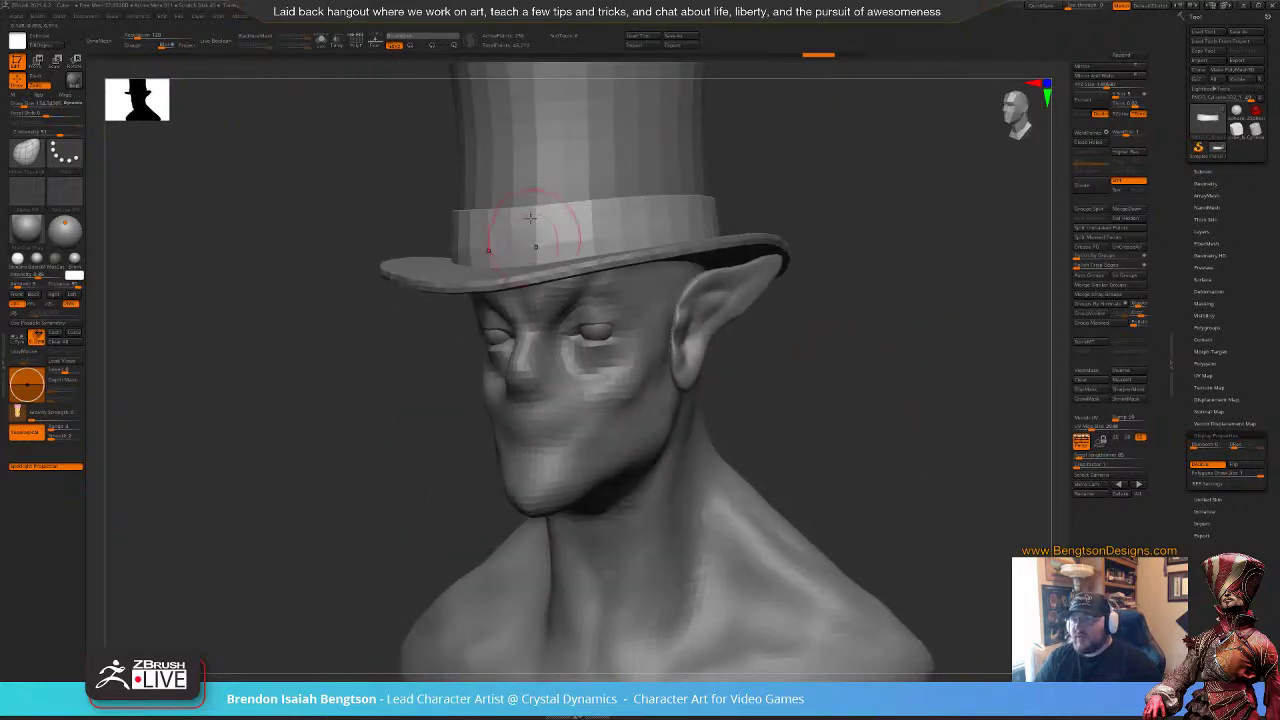
{"action": "left_click_drag", "start_coordinate": [800, 190], "coordinate": [858, 305]}
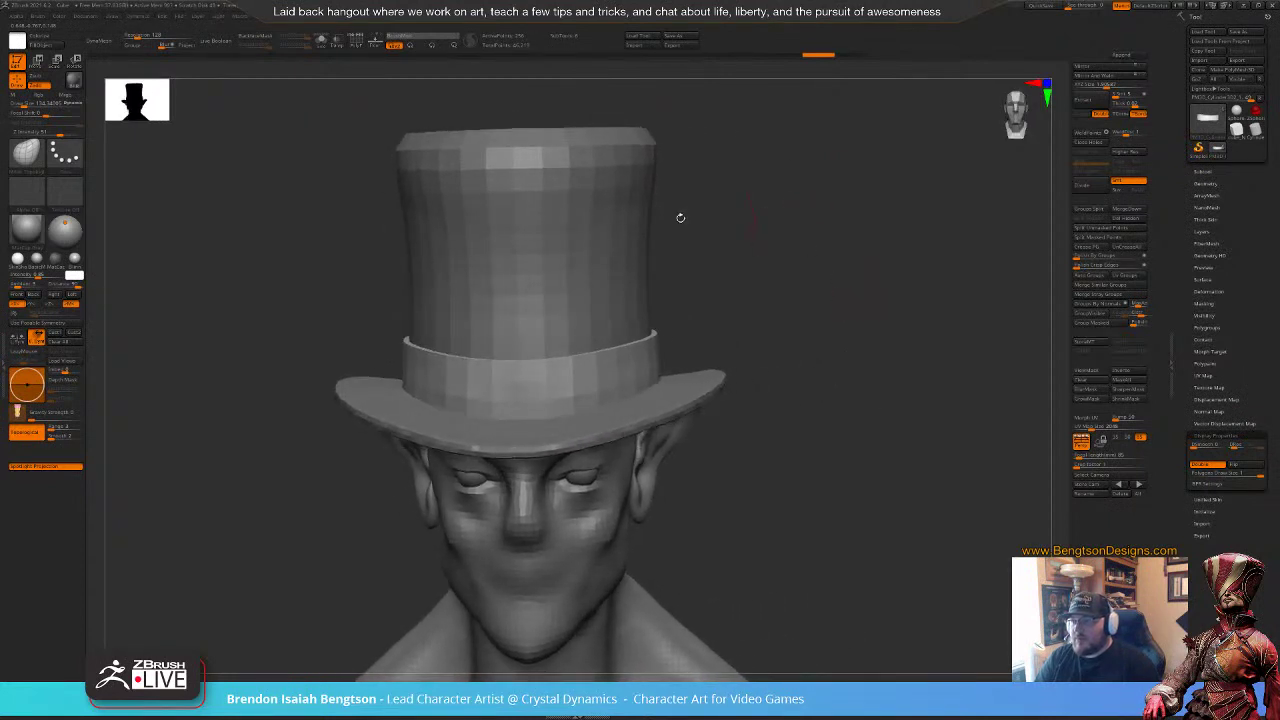
{"action": "mouse_move", "coordinate": [723, 273]}
{"action": "left_mouse_down"}
{"action": "mouse_move", "coordinate": [757, 306]}
{"action": "mouse_move", "coordinate": [797, 303]}
{"action": "mouse_move", "coordinate": [777, 278]}
{"action": "mouse_move", "coordinate": [740, 285]}
{"action": "mouse_move", "coordinate": [725, 262]}
{"action": "left_mouse_up"}
Step: Select the hat crown, show its polygon wireframe, and switch to the ZModeler brush with a smaller brush size
{"action": "left_click", "coordinate": [533, 324], "text": "alt"}
{"action": "key", "text": "shift+f"}
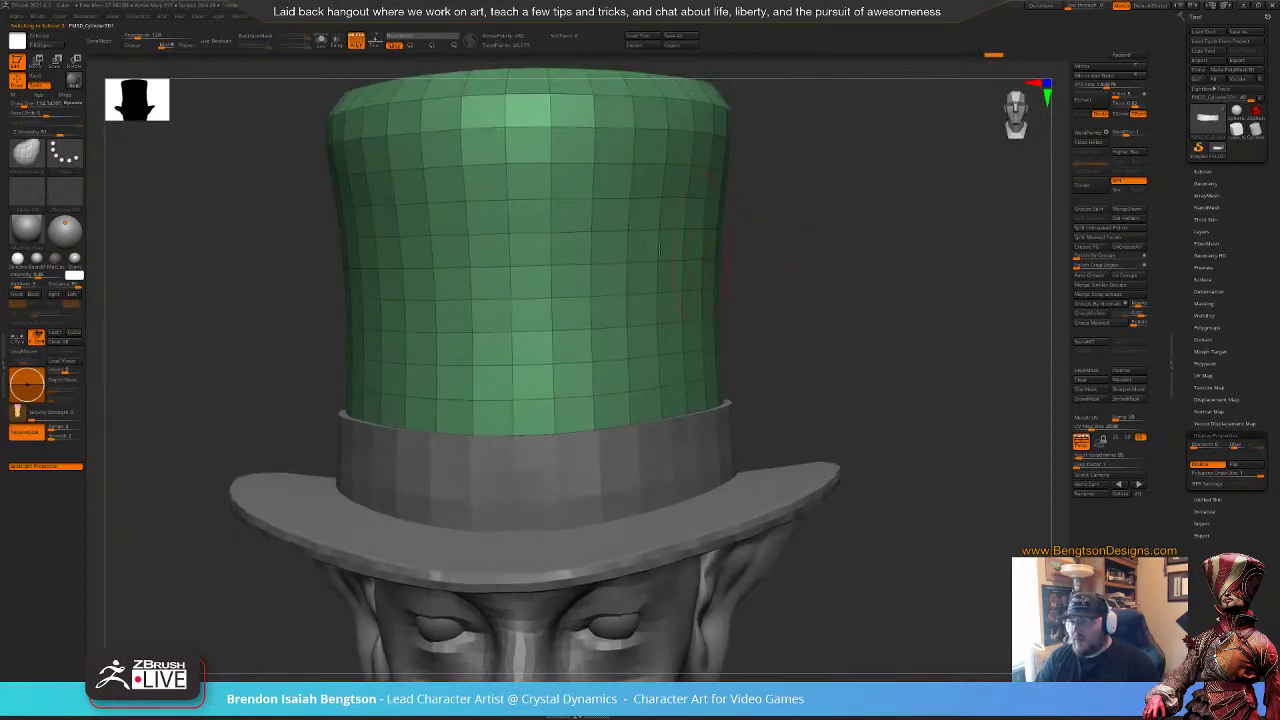
{"action": "key", "text": "space"}
{"action": "left_click_drag", "start_coordinate": [485, 252], "coordinate": [479, 252]}
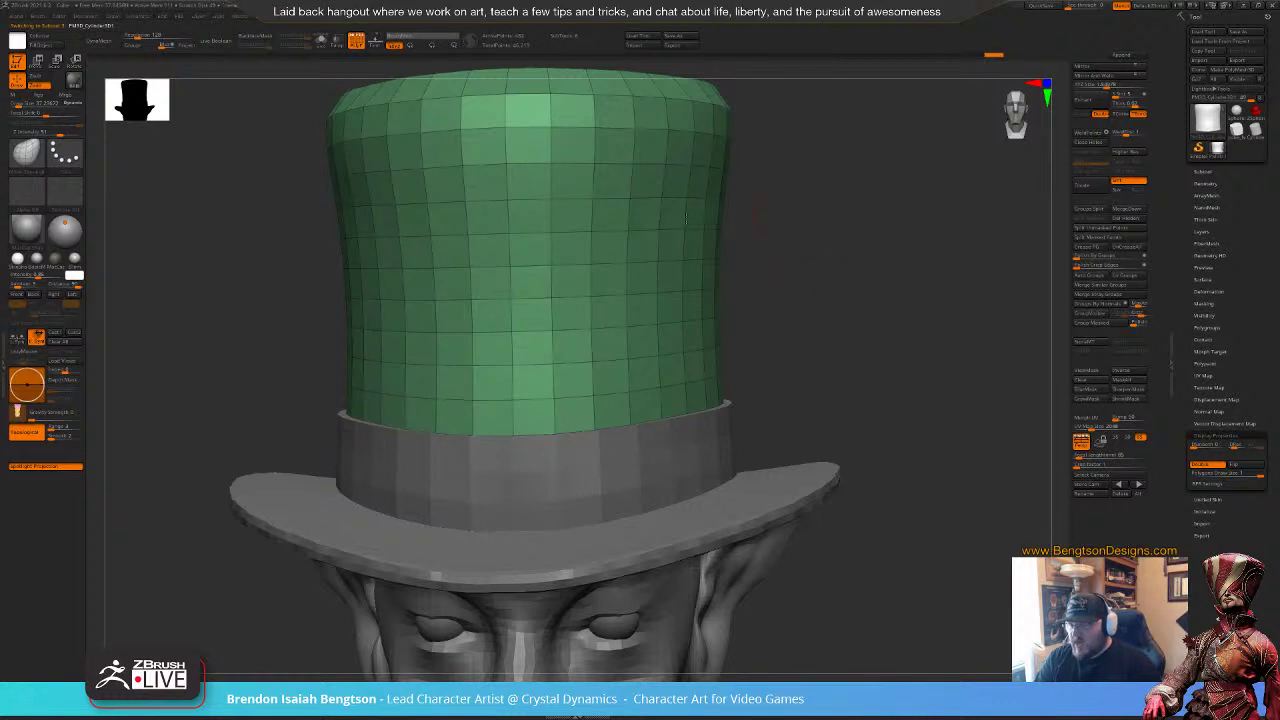
{"action": "key", "text": "b"}
{"action": "key", "text": "z"}
{"action": "key", "text": "m"}
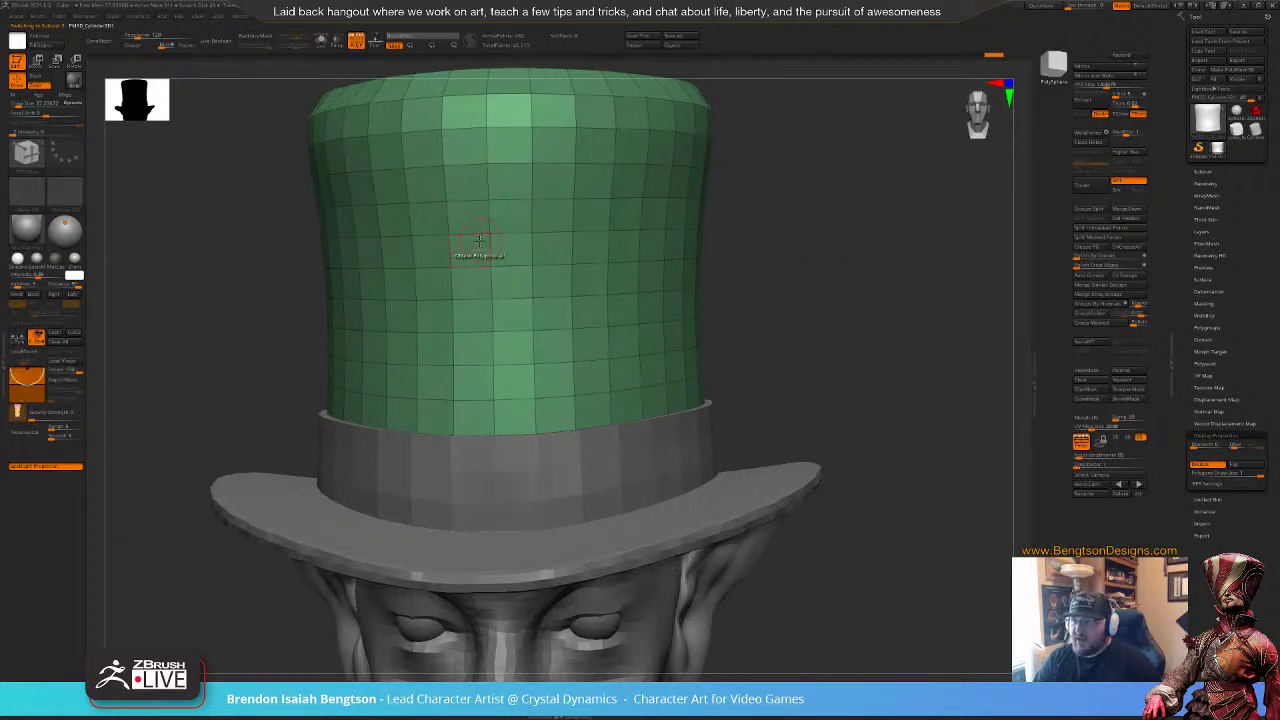
Step: Mark a rectangular buckle frame with a centre bar on the crown's front polygons and assign it a new polygroup
{"action": "left_click_drag", "start_coordinate": [433, 247], "coordinate": [536, 252]}
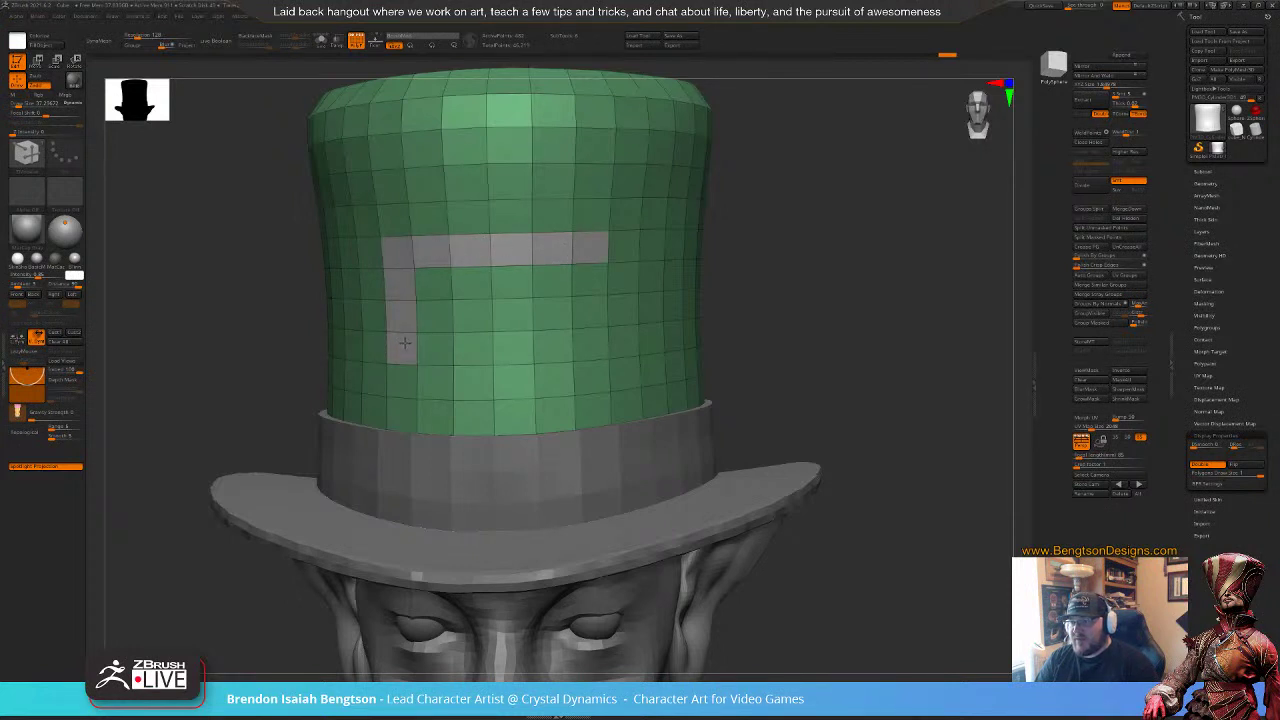
{"action": "mouse_move", "coordinate": [422, 346]}
{"action": "left_mouse_down"}
{"action": "mouse_move", "coordinate": [570, 343]}
{"action": "mouse_move", "coordinate": [591, 269]}
{"action": "left_mouse_up"}
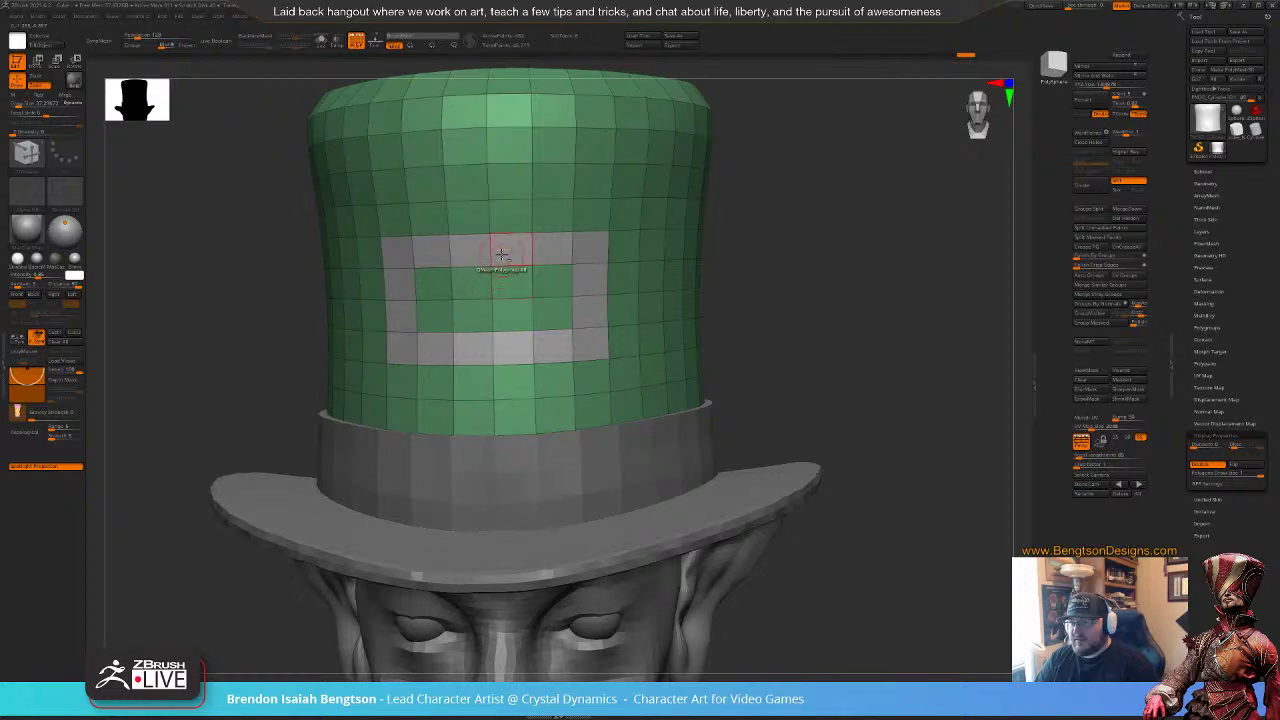
{"action": "mouse_move", "coordinate": [502, 254]}
{"action": "left_mouse_down", "text": "alt"}
{"action": "mouse_move", "coordinate": [502, 300]}
{"action": "mouse_move", "coordinate": [506, 256]}
{"action": "left_mouse_up", "text": "alt"}
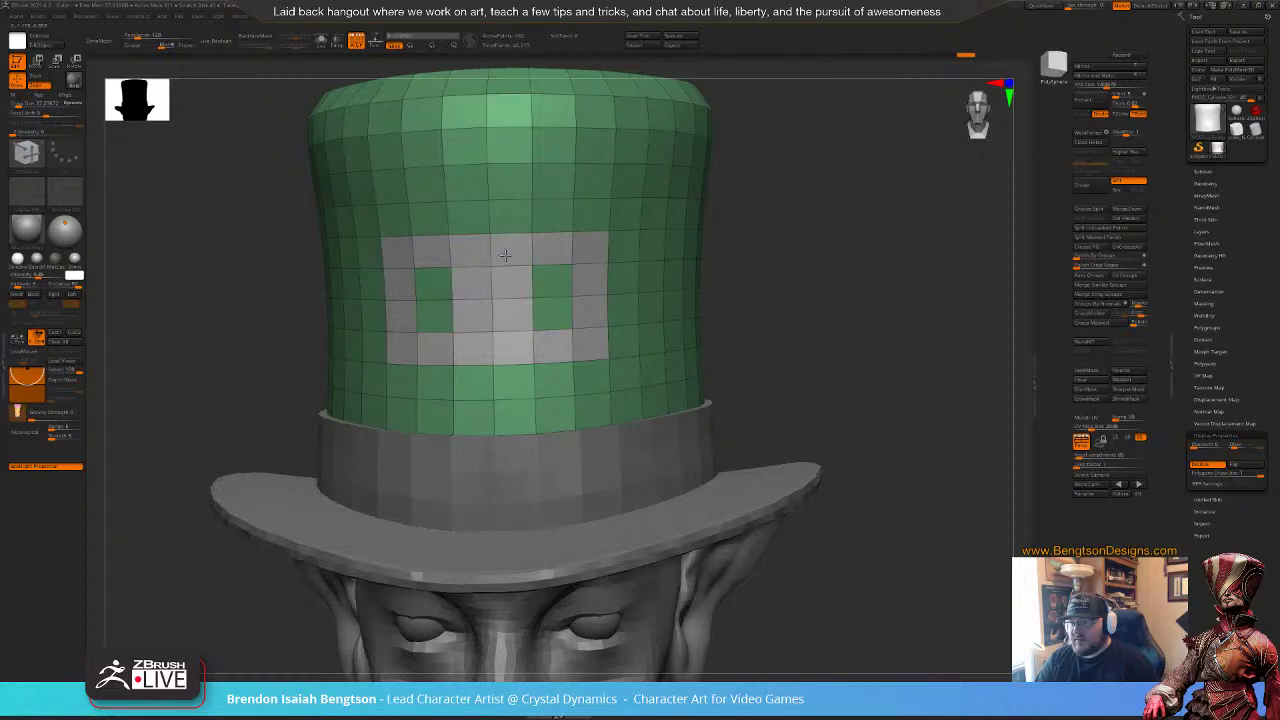
{"action": "mouse_move", "coordinate": [860, 278]}
{"action": "left_mouse_down"}
{"action": "mouse_move", "coordinate": [845, 276]}
{"action": "mouse_move", "coordinate": [871, 270]}
{"action": "mouse_move", "coordinate": [840, 273]}
{"action": "mouse_move", "coordinate": [898, 279]}
{"action": "mouse_move", "coordinate": [862, 285]}
{"action": "left_mouse_up"}
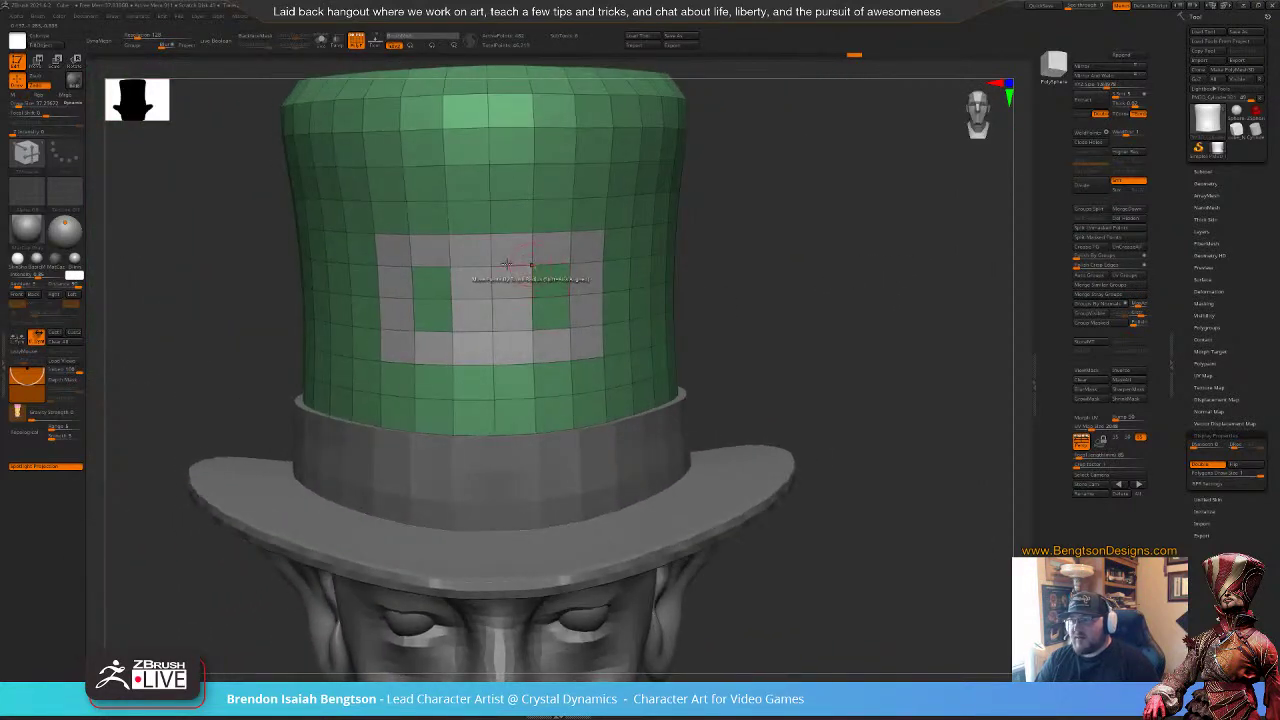
{"action": "mouse_move", "coordinate": [792, 242]}
{"action": "left_mouse_down", "text": "alt"}
{"action": "mouse_move", "coordinate": [802, 254]}
{"action": "mouse_move", "coordinate": [846, 243]}
{"action": "mouse_move", "coordinate": [823, 244]}
{"action": "left_mouse_up", "text": "alt"}
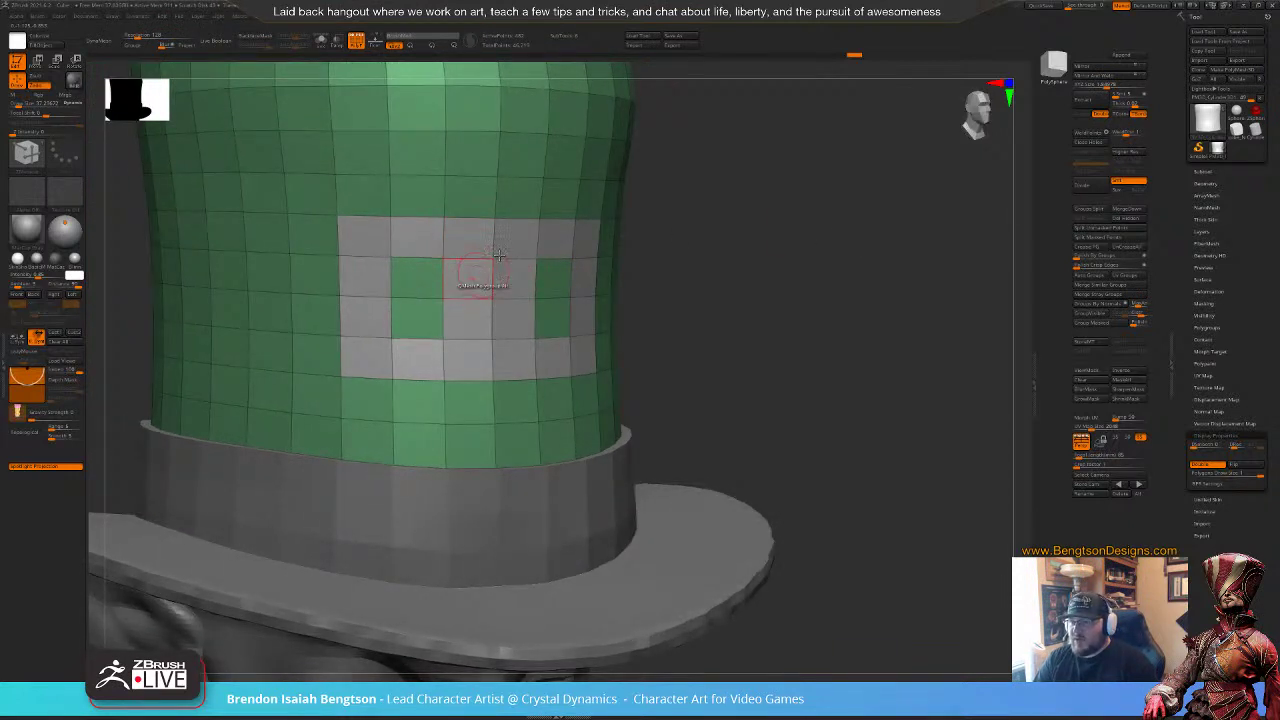
{"action": "left_click_drag", "start_coordinate": [731, 224], "coordinate": [756, 250]}
{"action": "left_click_drag", "start_coordinate": [474, 281], "coordinate": [487, 283]}
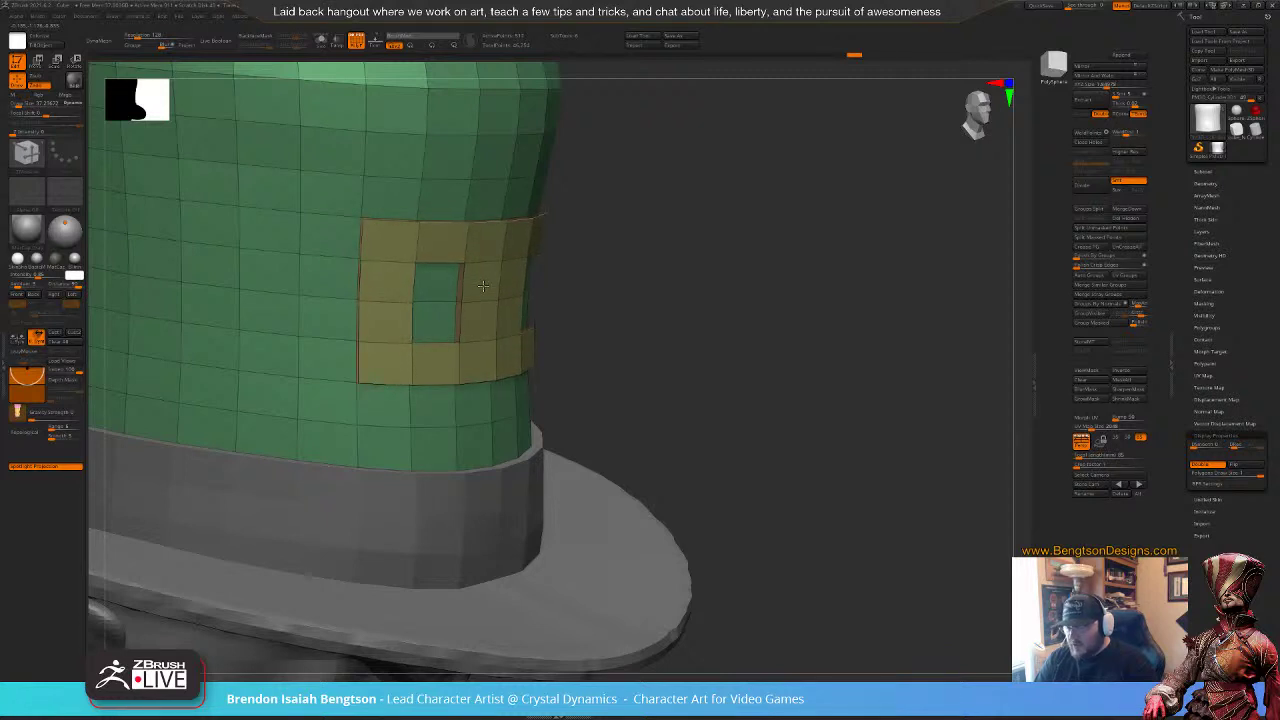
{"action": "left_click_drag", "start_coordinate": [488, 285], "coordinate": [480, 281]}
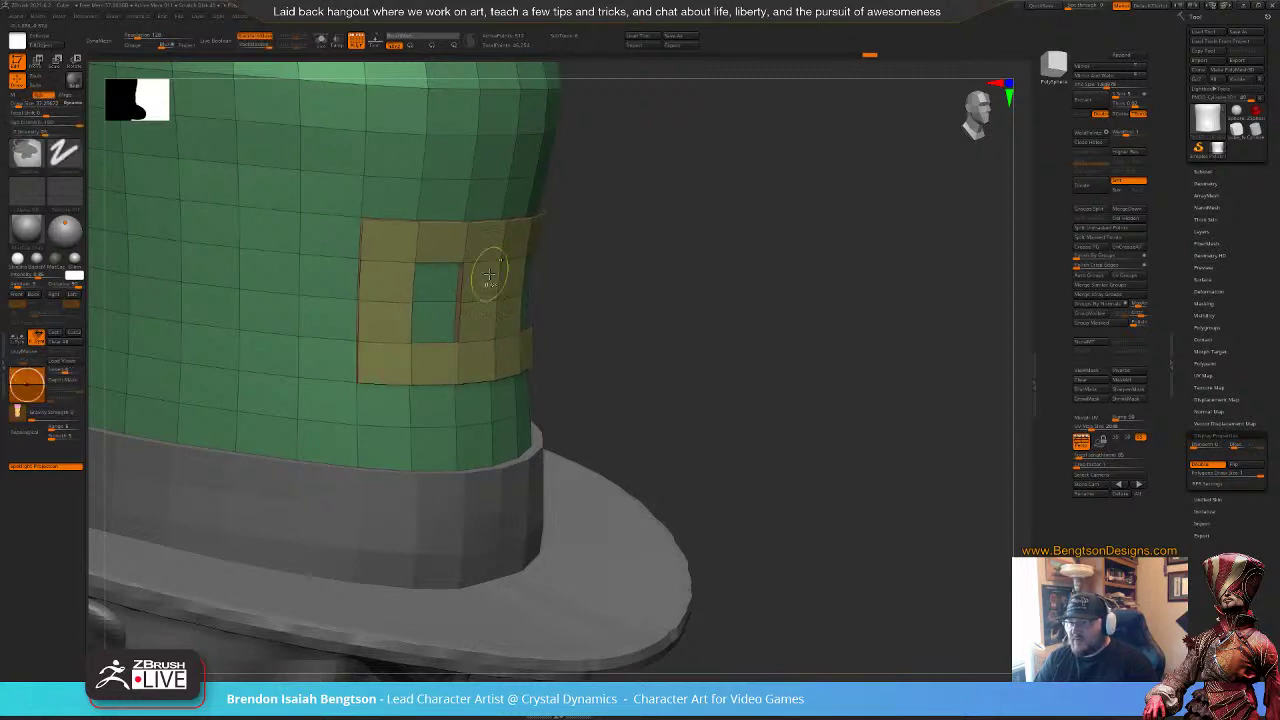
Step: Isolate the buckle polygroup from the crown, split it off as a separate subtool, and select the buckle
{"action": "left_click", "coordinate": [501, 265], "text": "ctrl+shift"}
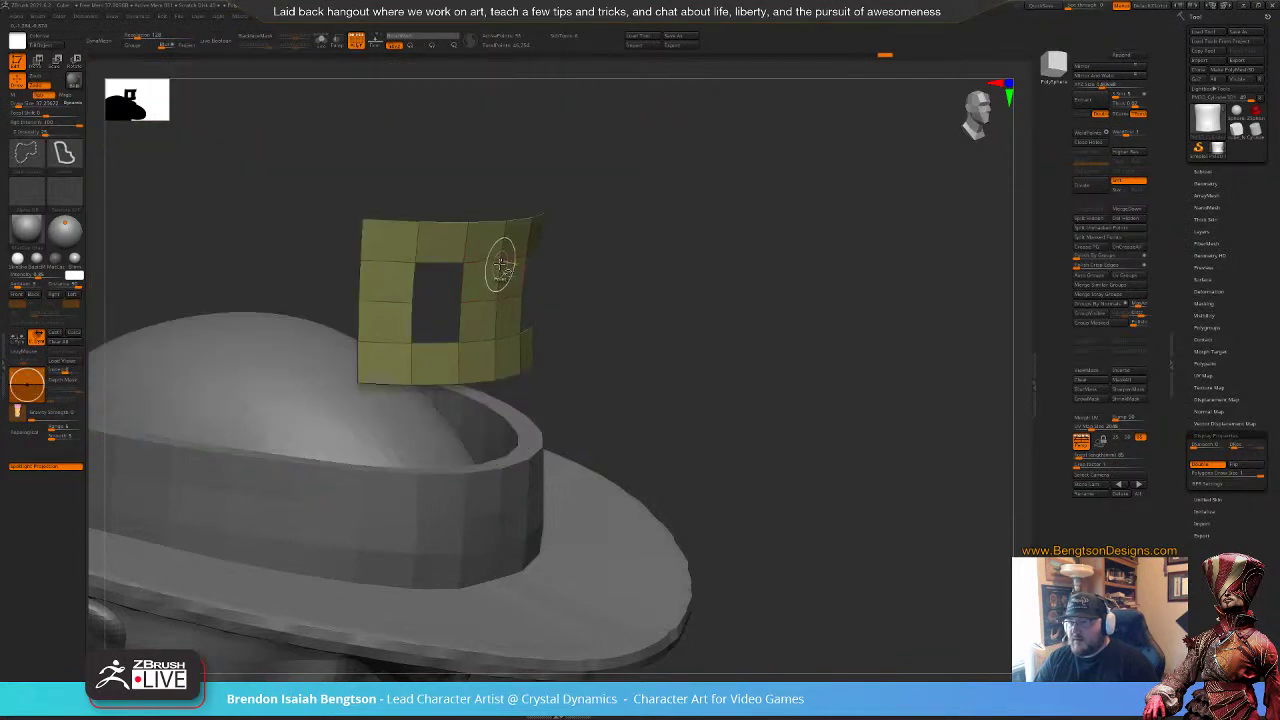
{"action": "left_click", "coordinate": [503, 272], "text": "ctrl+shift"}
{"action": "left_click_drag", "start_coordinate": [752, 347], "coordinate": [789, 239]}
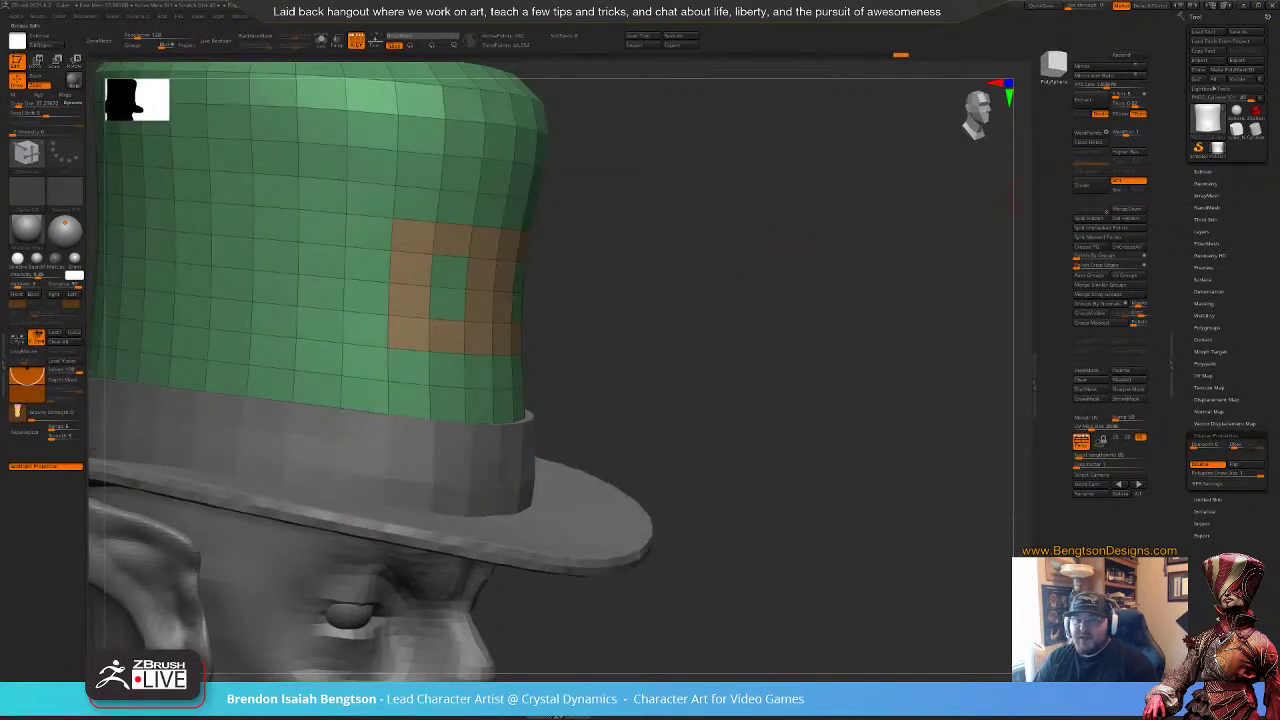
{"action": "left_click", "coordinate": [1099, 218]}
{"action": "left_click_drag", "start_coordinate": [843, 321], "coordinate": [782, 353]}
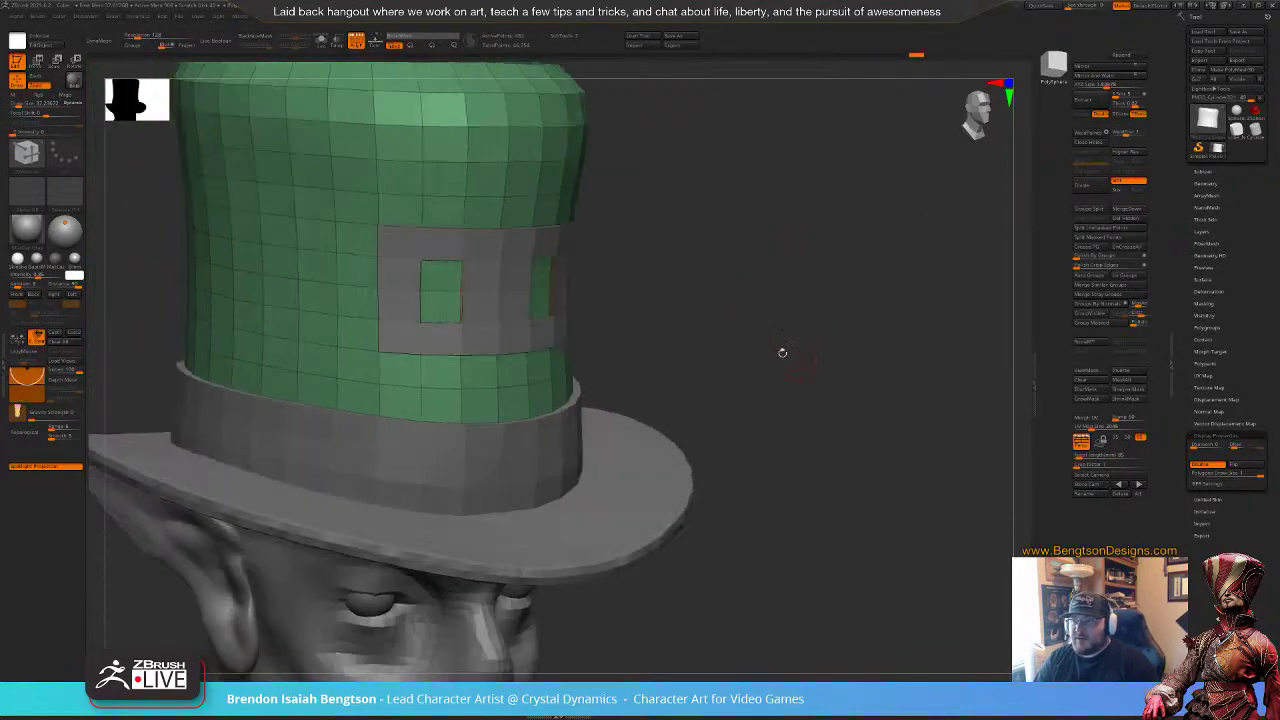
{"action": "left_click", "coordinate": [500, 294], "text": "alt"}
{"action": "left_click_drag", "start_coordinate": [724, 257], "coordinate": [752, 362]}
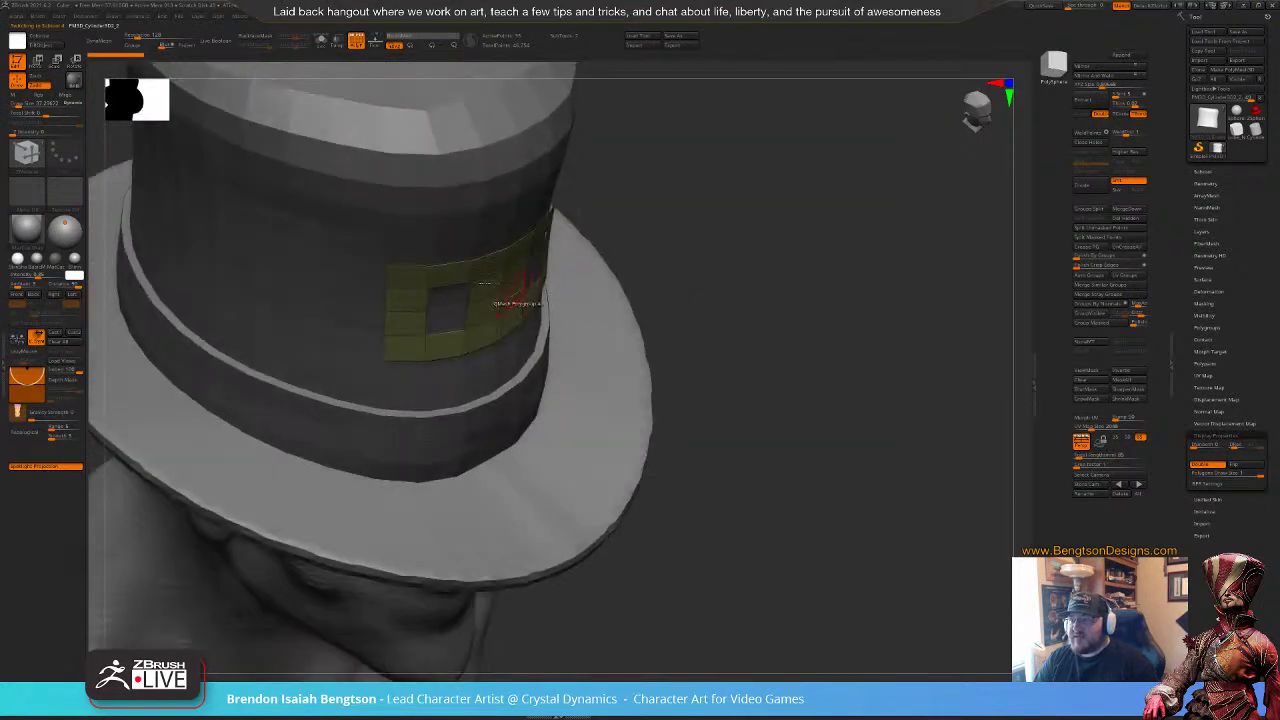
Step: Extrude the buckle's polygons with ZModeler to give the frame and centre bar thickness
{"action": "left_click_drag", "start_coordinate": [738, 232], "coordinate": [700, 297]}
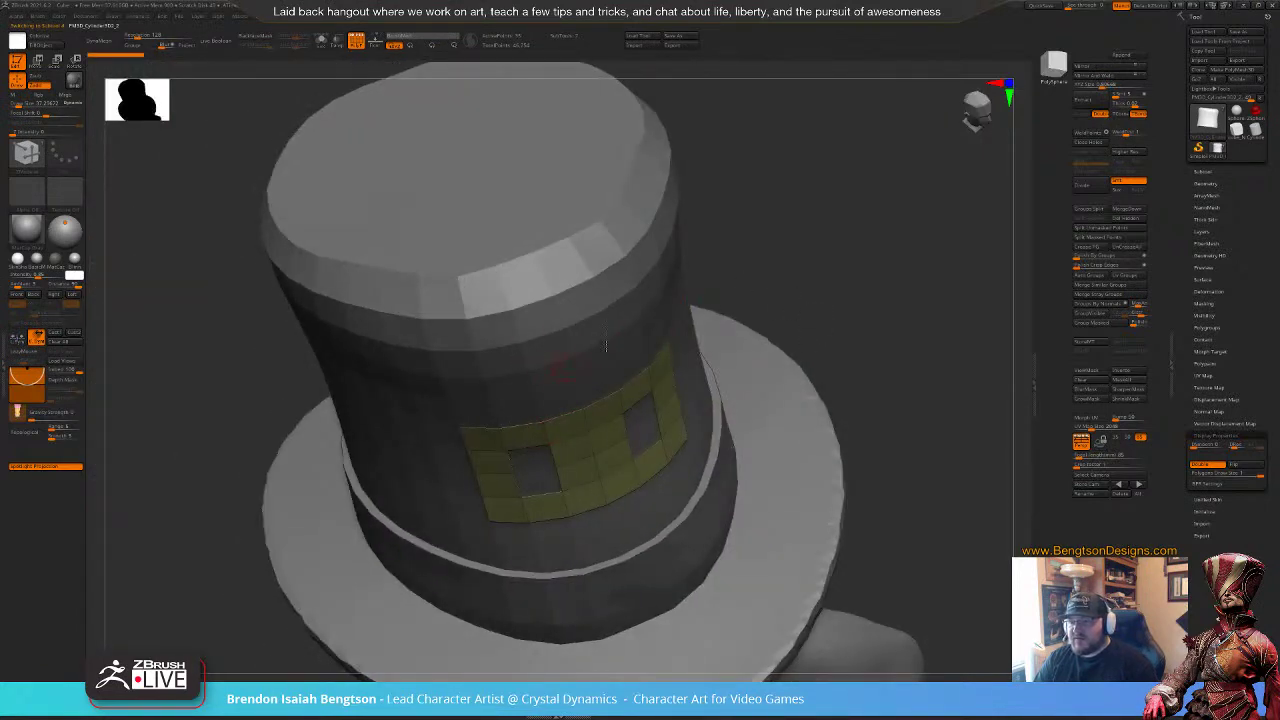
{"action": "left_click_drag", "start_coordinate": [823, 237], "coordinate": [785, 197], "text": "alt"}
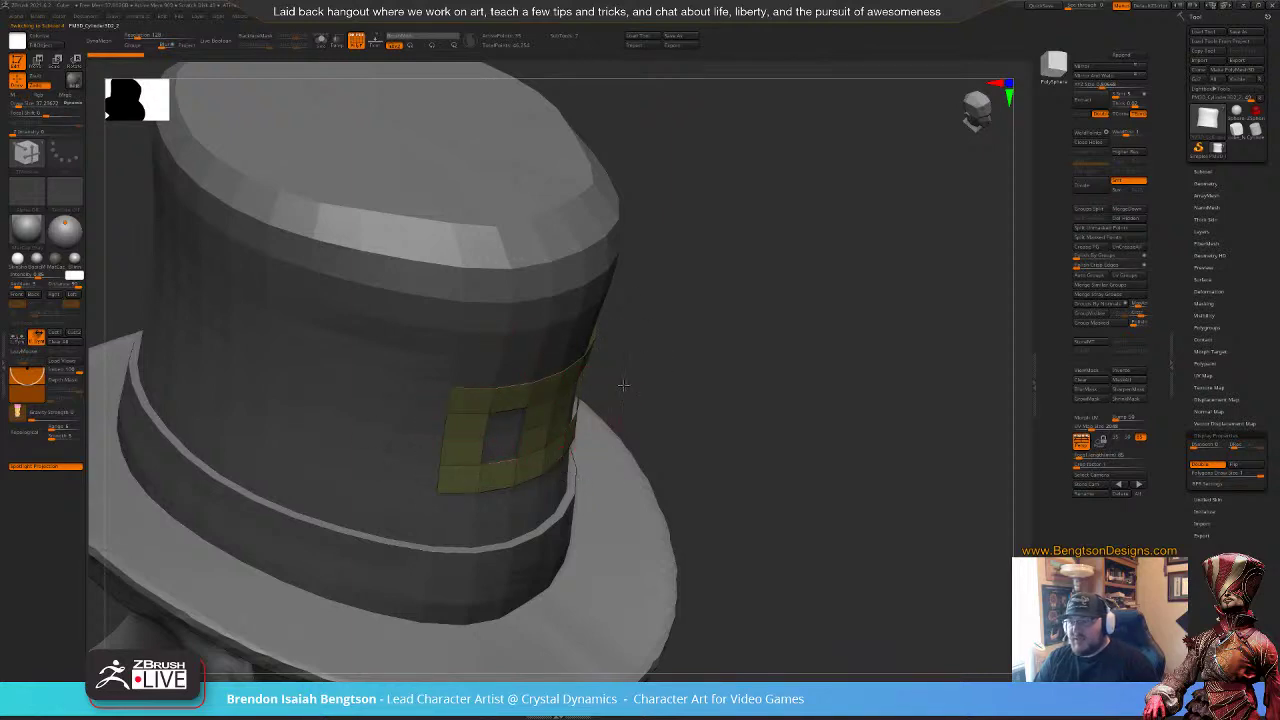
{"action": "left_click_drag", "start_coordinate": [818, 285], "coordinate": [828, 246]}
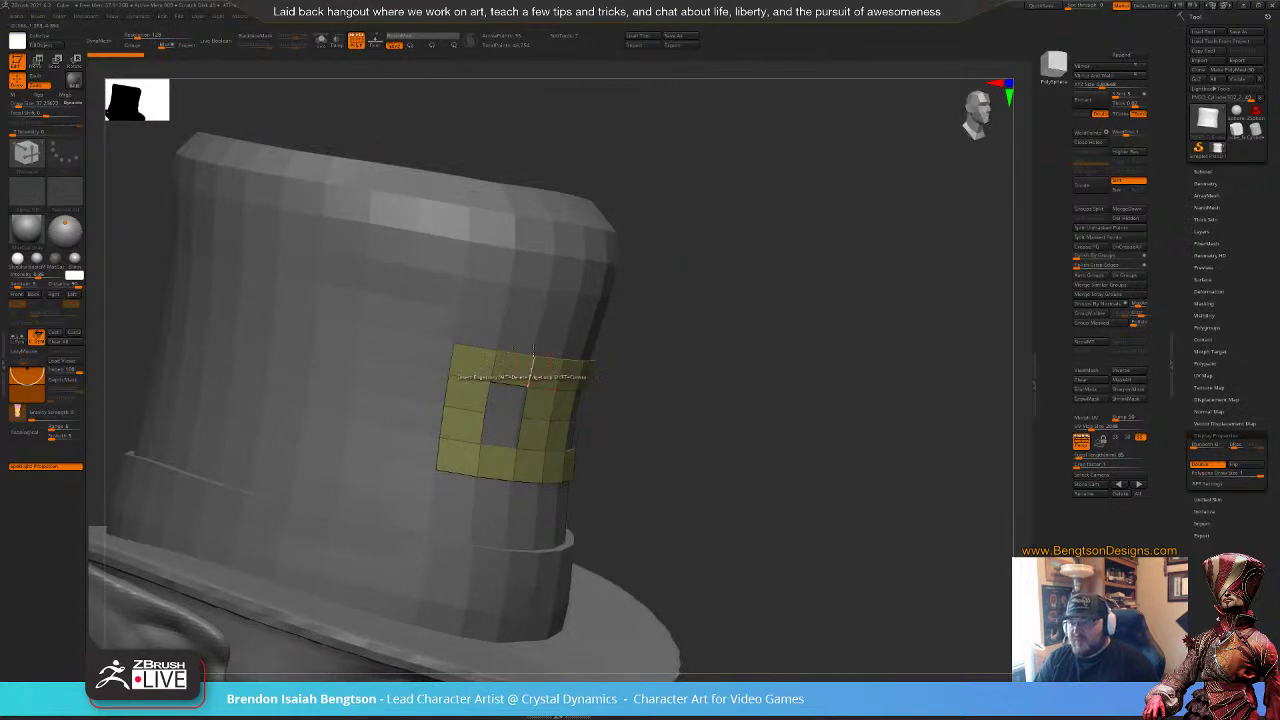
{"action": "left_click_drag", "start_coordinate": [618, 418], "coordinate": [772, 297]}
{"action": "left_click_drag", "start_coordinate": [563, 322], "coordinate": [573, 329]}
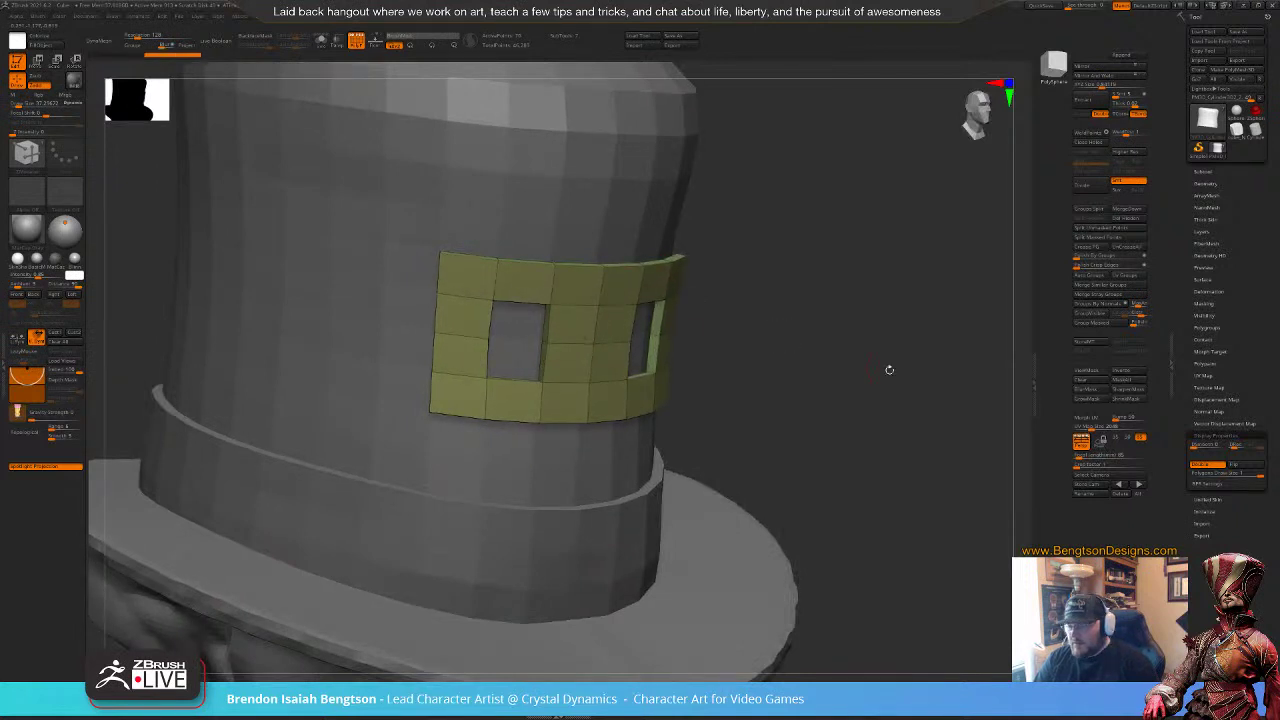
Step: Move the buckle forward out of the crown and down onto the front of the hatband
{"action": "left_click_drag", "start_coordinate": [889, 370], "coordinate": [863, 343]}
{"action": "key", "text": "w"}
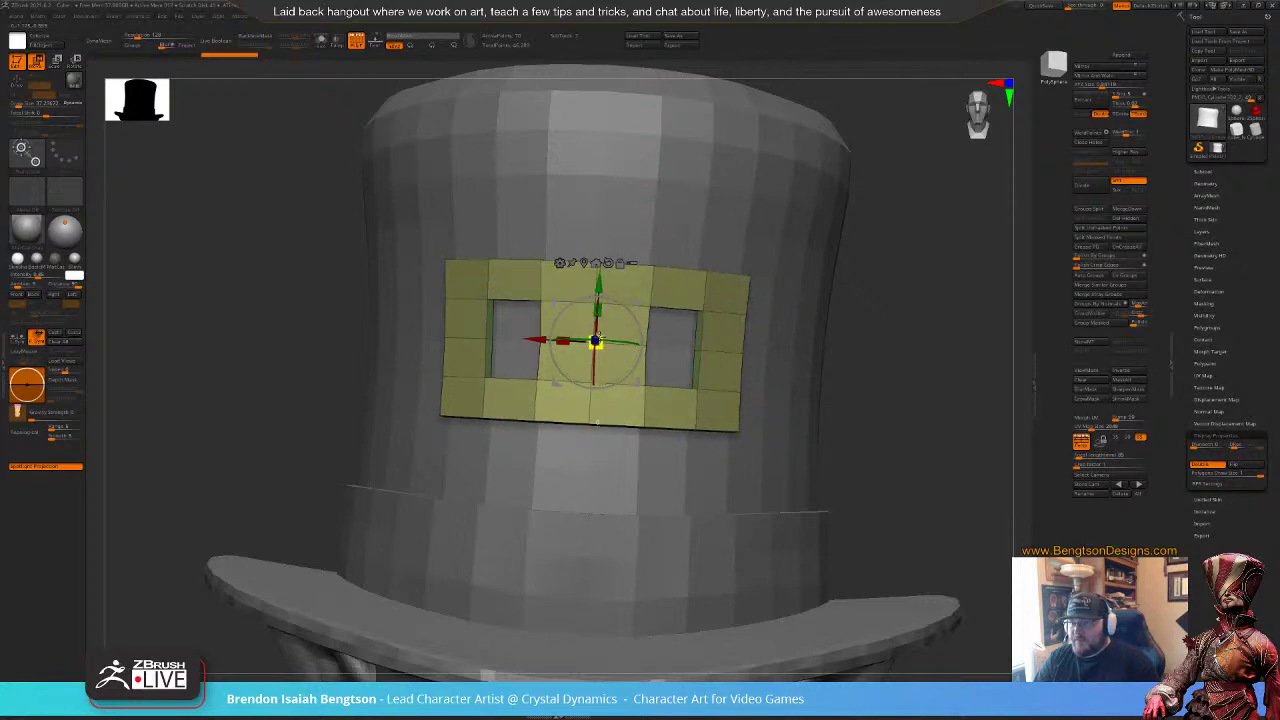
{"action": "left_click_drag", "start_coordinate": [597, 338], "coordinate": [595, 344]}
{"action": "left_click_drag", "start_coordinate": [908, 354], "coordinate": [397, 360], "text": "shift"}
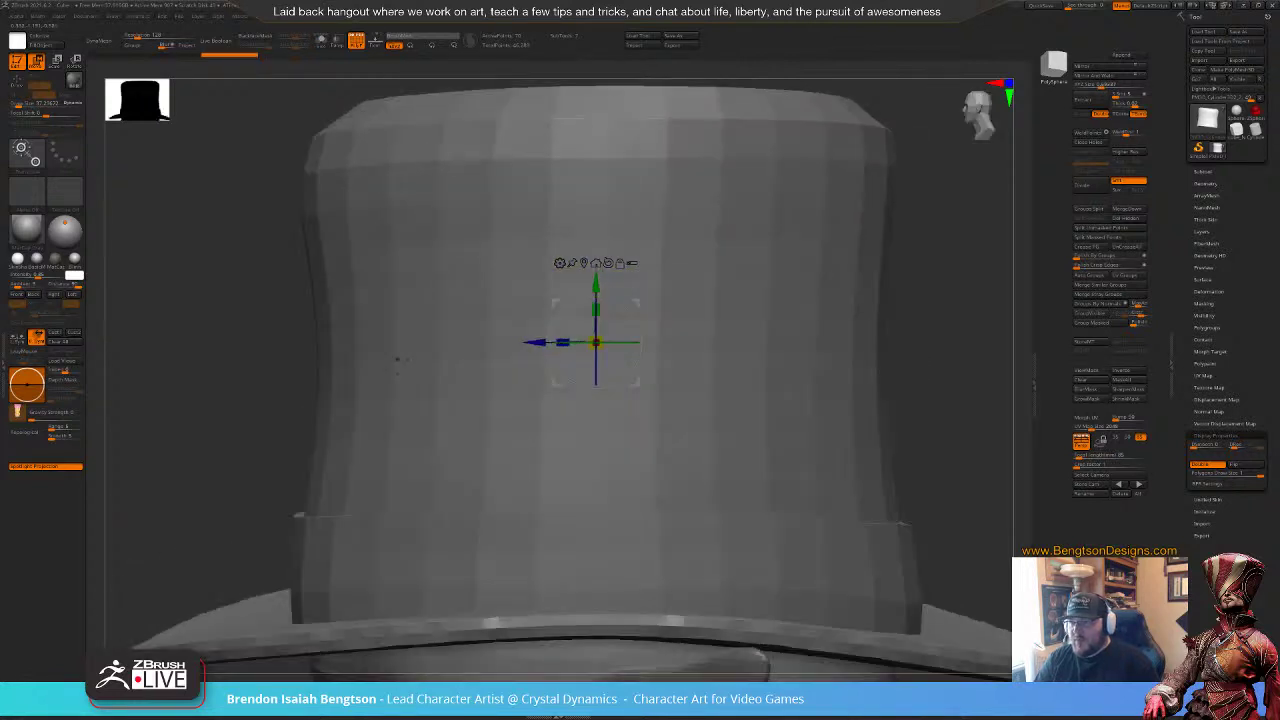
{"action": "left_click_drag", "start_coordinate": [522, 347], "coordinate": [436, 343]}
{"action": "left_click", "coordinate": [499, 263]}
{"action": "left_click_drag", "start_coordinate": [170, 424], "coordinate": [341, 331], "text": "alt"}
{"action": "left_click_drag", "start_coordinate": [382, 266], "coordinate": [381, 440]}
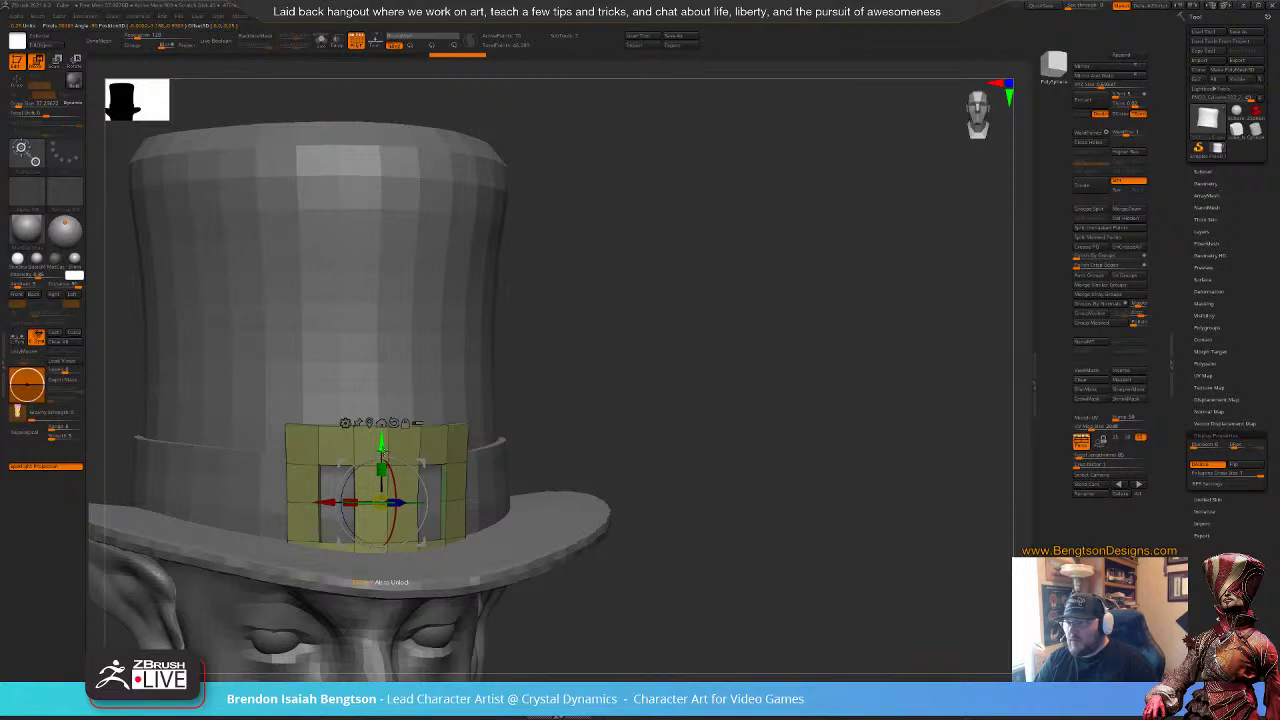
Step: Switch to the Move Topological brush and pull the buckle's upper edge down to match the top of the hatband
{"action": "mouse_move", "coordinate": [755, 352]}
{"action": "left_mouse_down"}
{"action": "mouse_move", "coordinate": [737, 346]}
{"action": "mouse_move", "coordinate": [806, 320]}
{"action": "mouse_move", "coordinate": [796, 304]}
{"action": "left_mouse_up"}
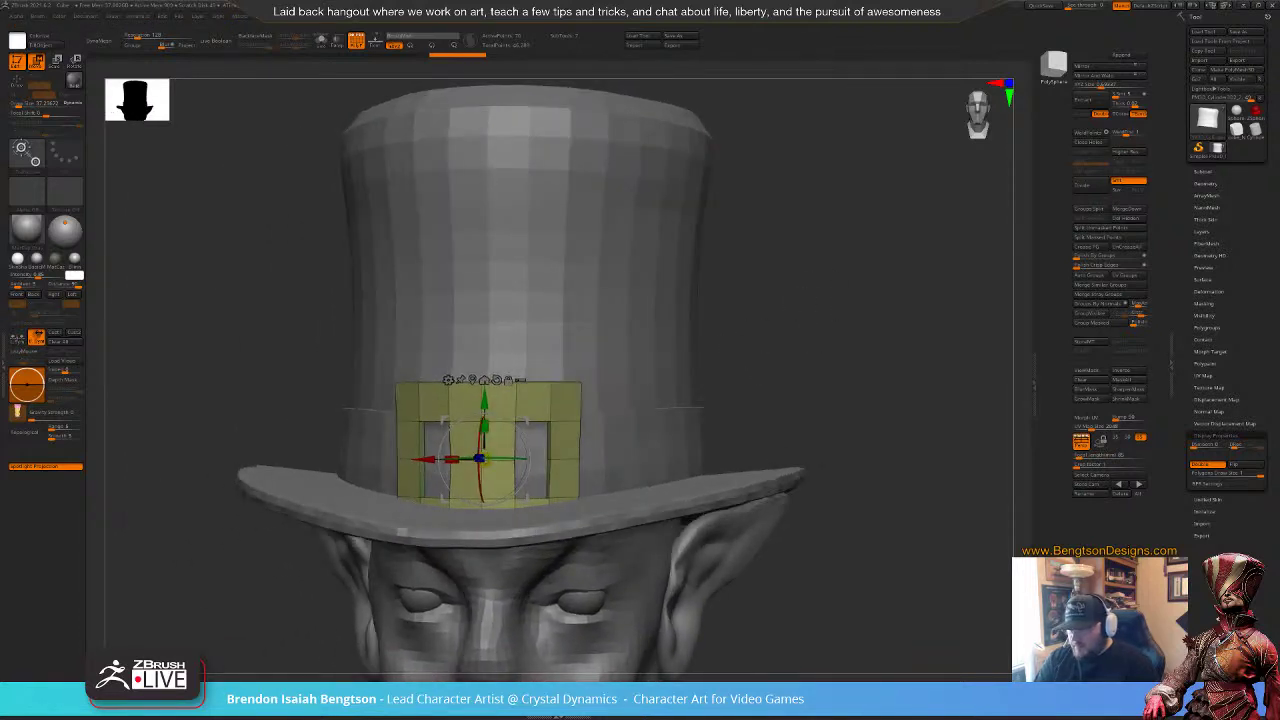
{"action": "key", "text": "q"}
{"action": "key", "text": "b"}
{"action": "key", "text": "m"}
{"action": "key", "text": "t"}
{"action": "key", "text": "space"}
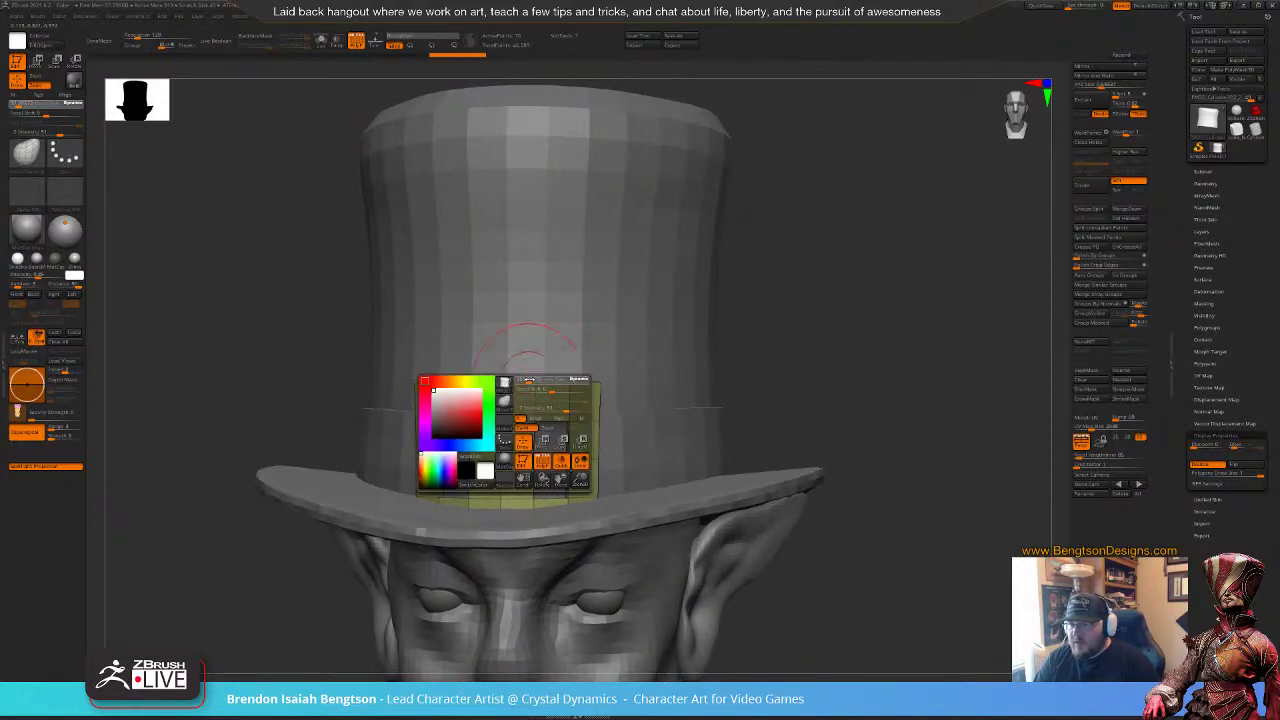
{"action": "left_click_drag", "start_coordinate": [532, 379], "coordinate": [531, 379]}
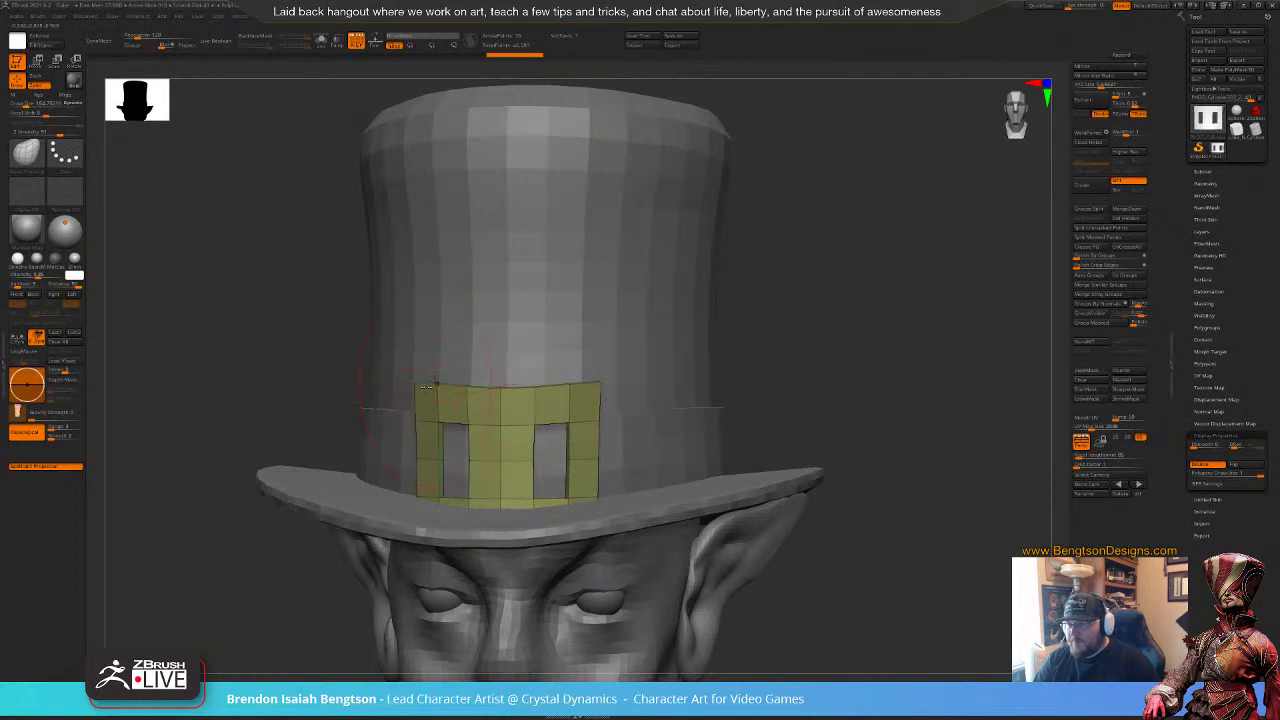
{"action": "left_click_drag", "start_coordinate": [416, 386], "coordinate": [425, 437]}
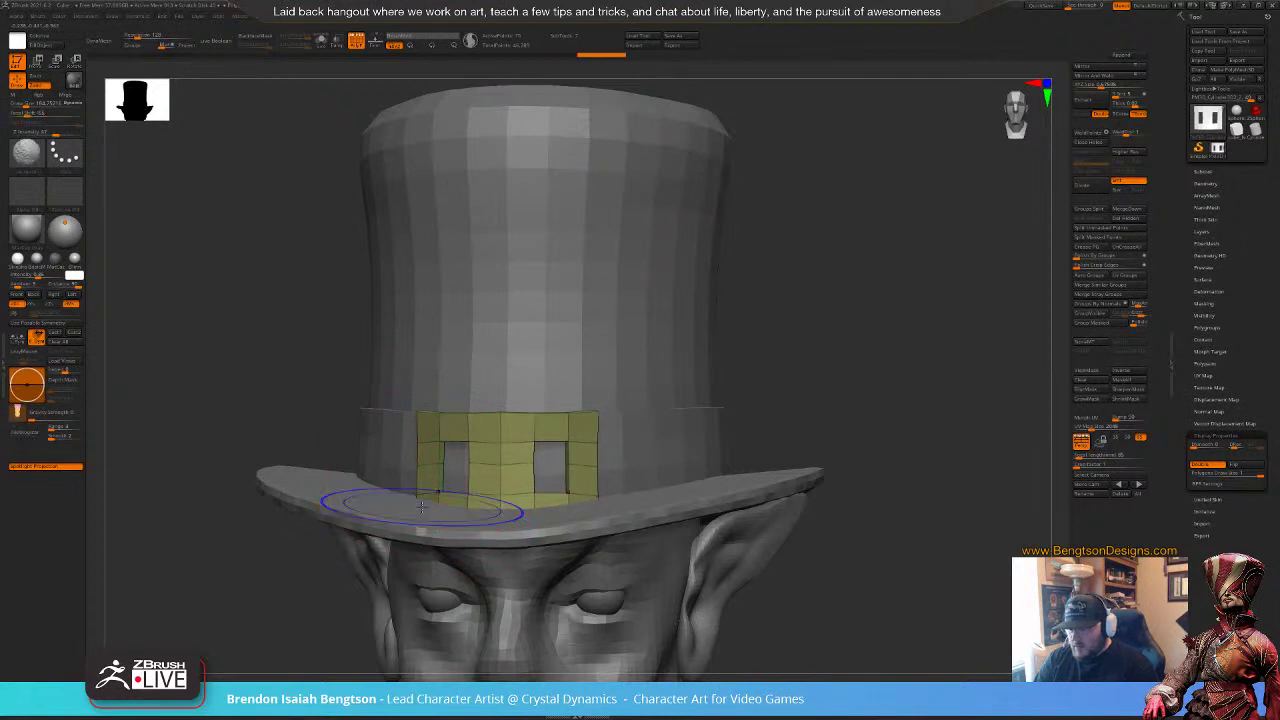
Step: Make the other subtools transparent, undo the last strokes, and reshape the buckle's lower edge and centre bar to sit just above the brim
{"action": "key", "text": "shift+t"}
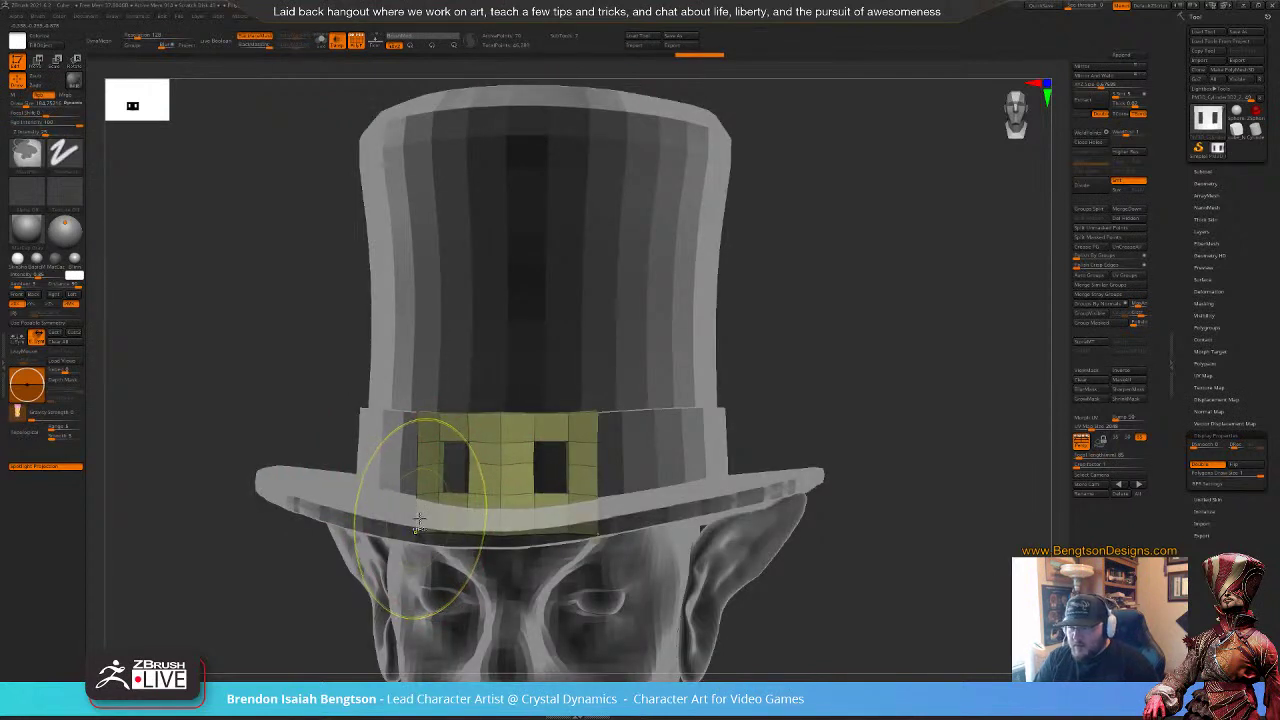
{"action": "key", "text": "ctrl+z"}
{"action": "key", "text": "ctrl+z"}
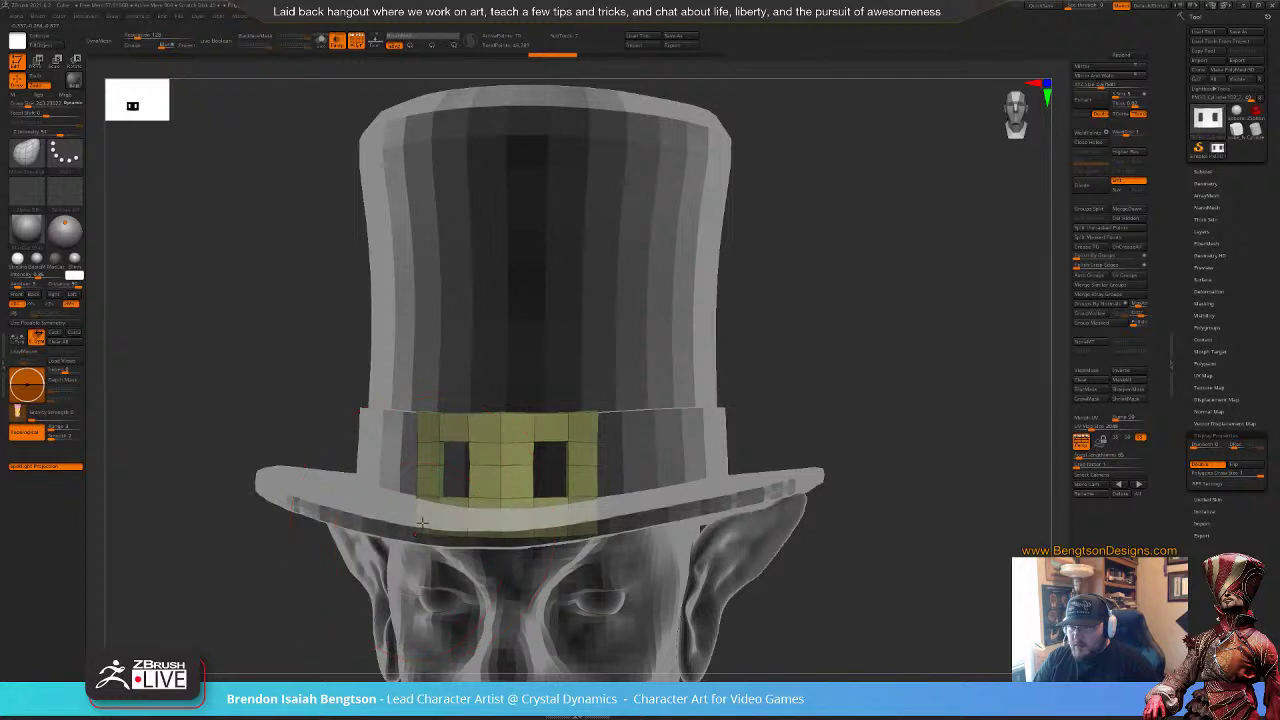
{"action": "left_click_drag", "start_coordinate": [421, 492], "coordinate": [432, 512]}
{"action": "right_click_drag", "start_coordinate": [440, 530], "coordinate": [483, 509]}
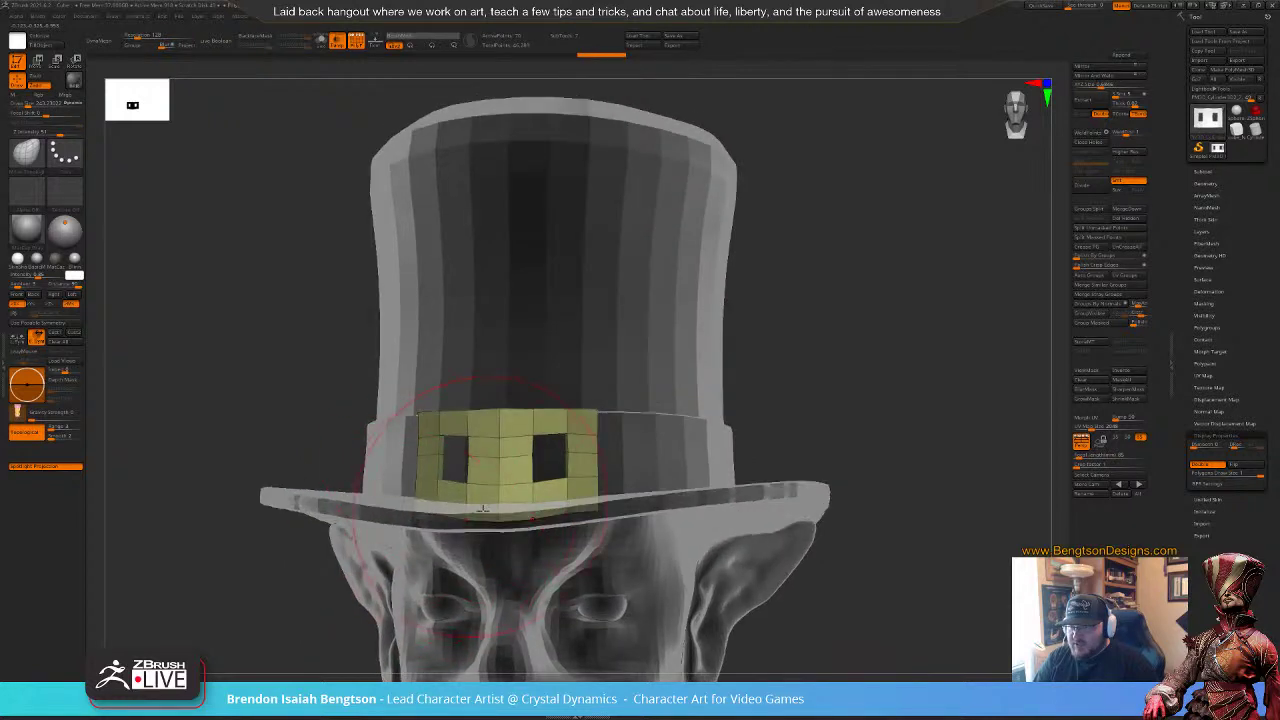
{"action": "key", "text": "space"}
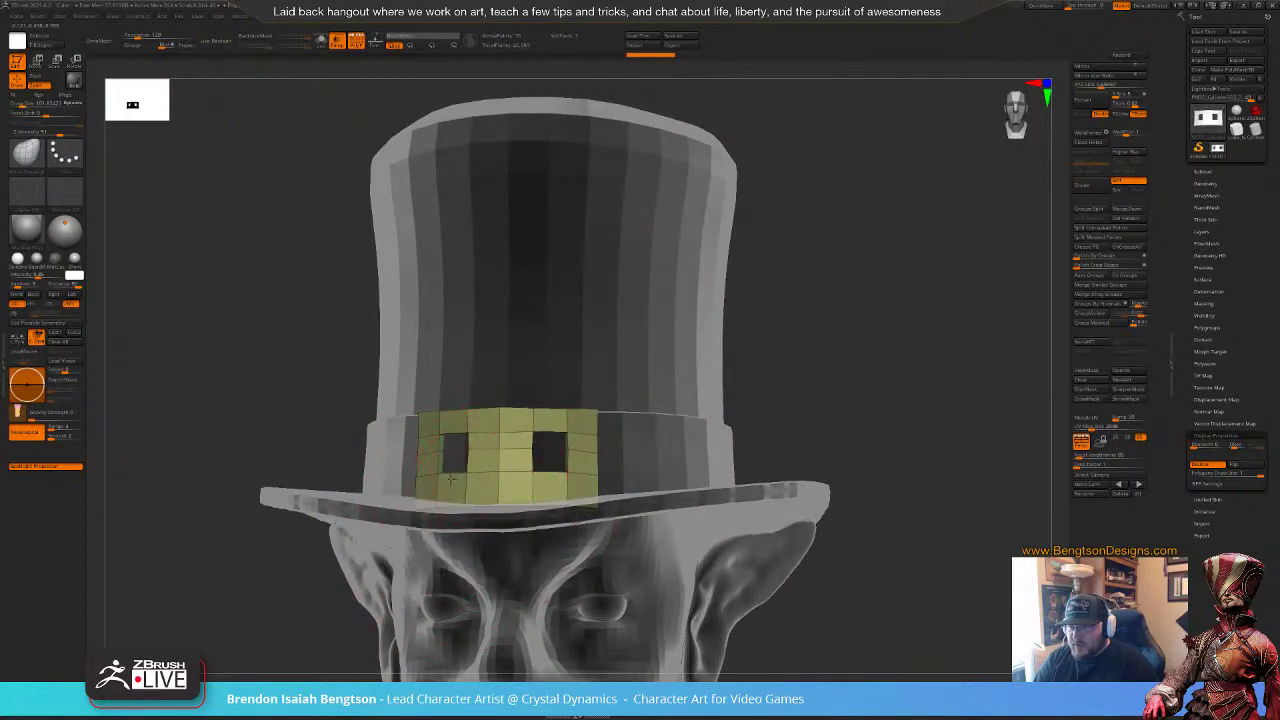
{"action": "left_click_drag", "start_coordinate": [434, 476], "coordinate": [437, 480]}
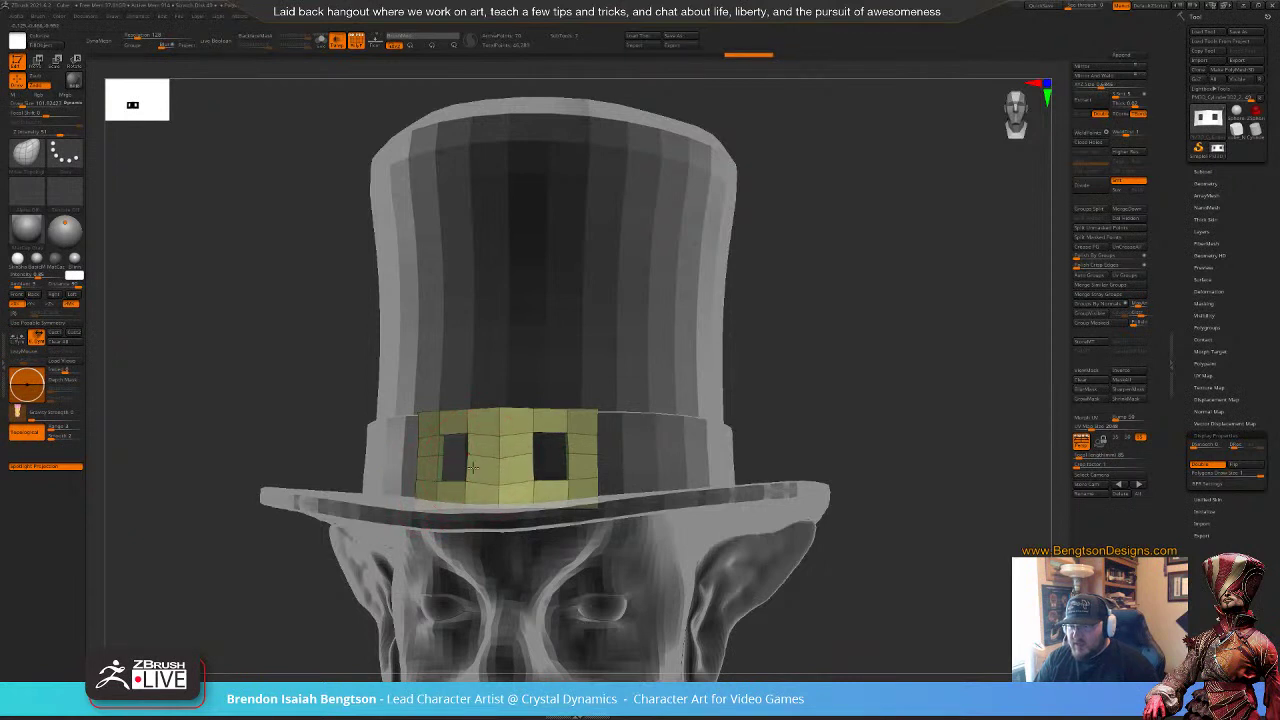
{"action": "left_click_drag", "start_coordinate": [718, 304], "coordinate": [680, 323]}
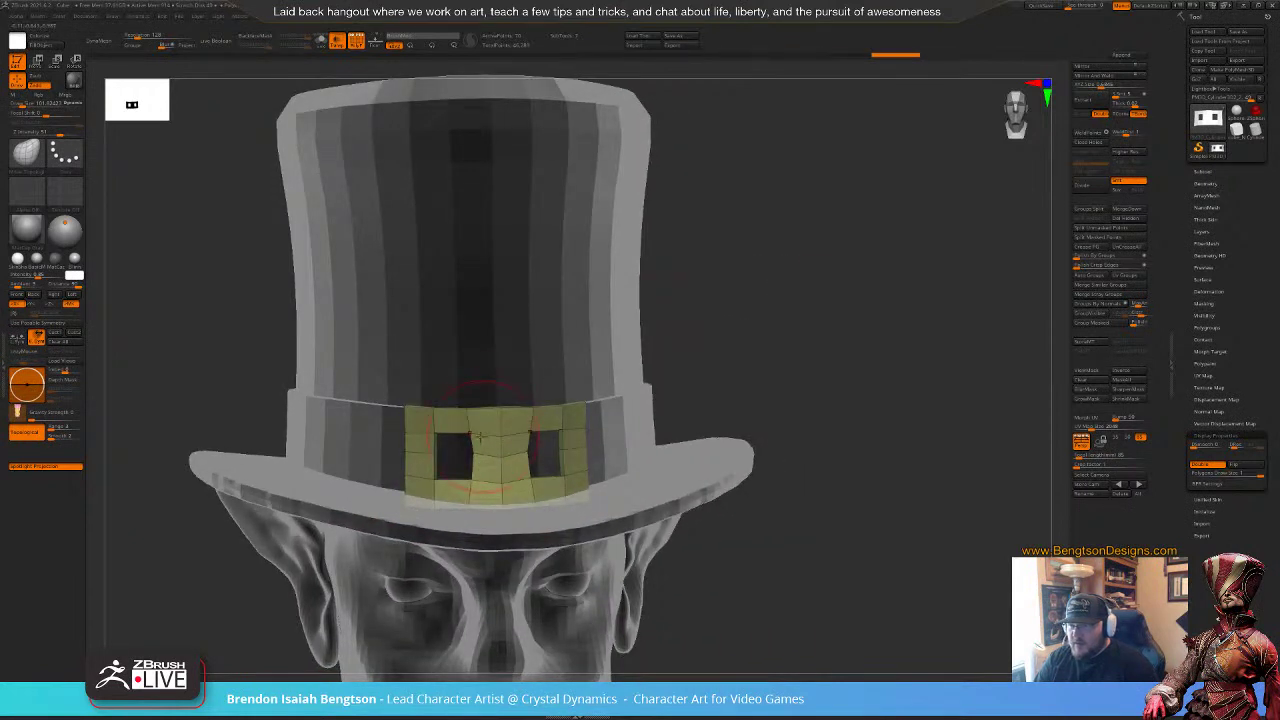
{"action": "left_click_drag", "start_coordinate": [486, 489], "coordinate": [432, 480]}
Step: Move the buckle back so that it sits close against the front of the hatband
{"action": "mouse_move", "coordinate": [679, 312]}
{"action": "left_mouse_down"}
{"action": "mouse_move", "coordinate": [771, 363]}
{"action": "mouse_move", "coordinate": [736, 441]}
{"action": "mouse_move", "coordinate": [657, 329]}
{"action": "left_mouse_up"}
{"action": "key", "text": "w"}
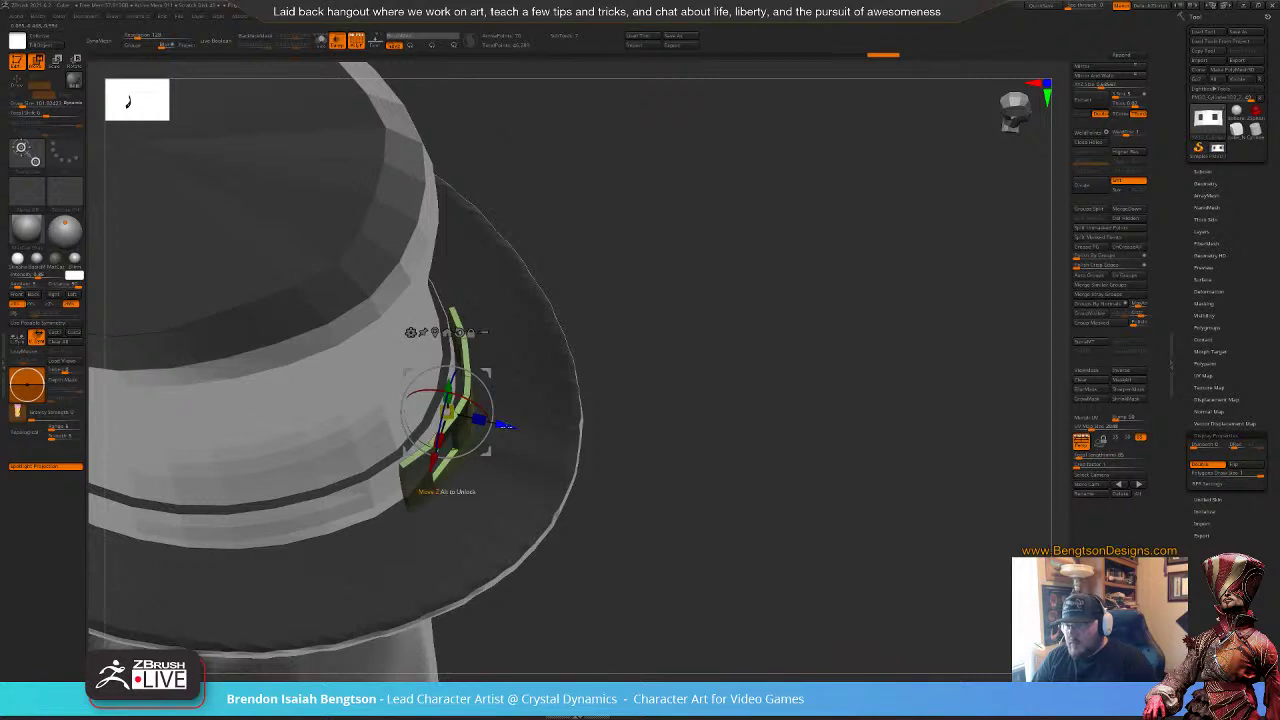
{"action": "left_click_drag", "start_coordinate": [505, 425], "coordinate": [491, 421]}
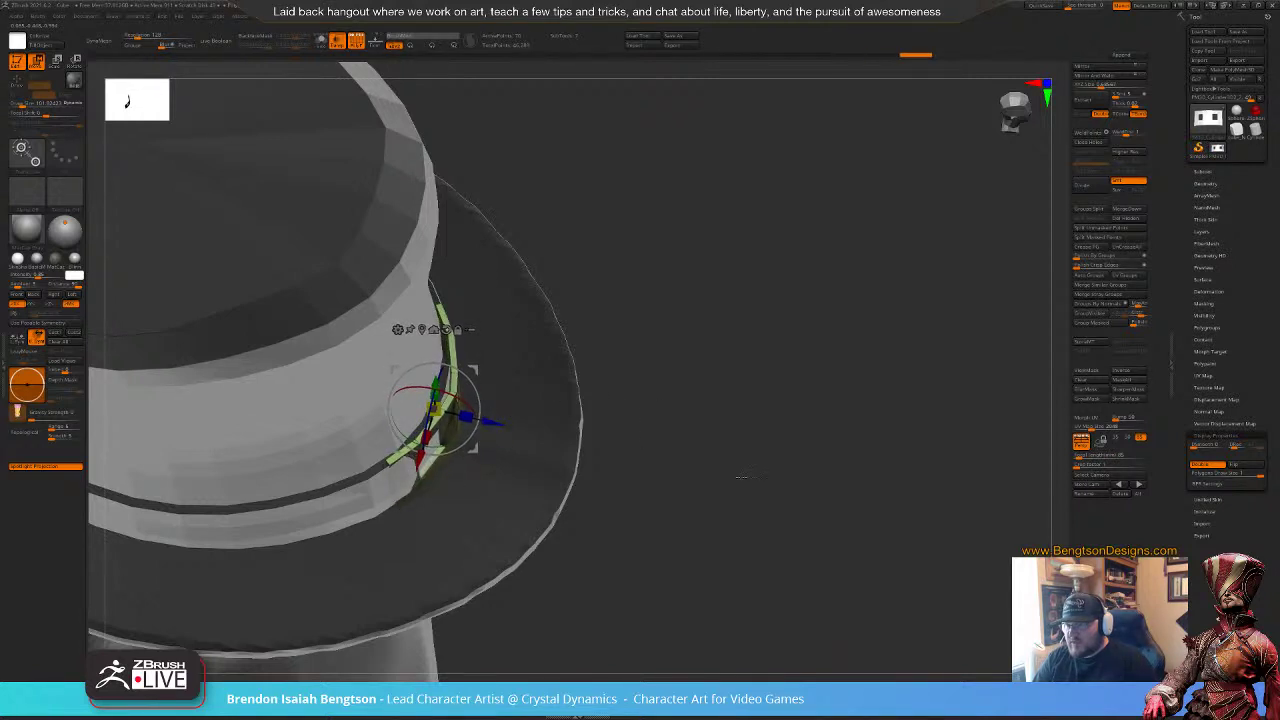
{"action": "mouse_move", "coordinate": [743, 477]}
{"action": "left_mouse_down"}
{"action": "mouse_move", "coordinate": [761, 363]}
{"action": "mouse_move", "coordinate": [766, 401]}
{"action": "left_mouse_up"}
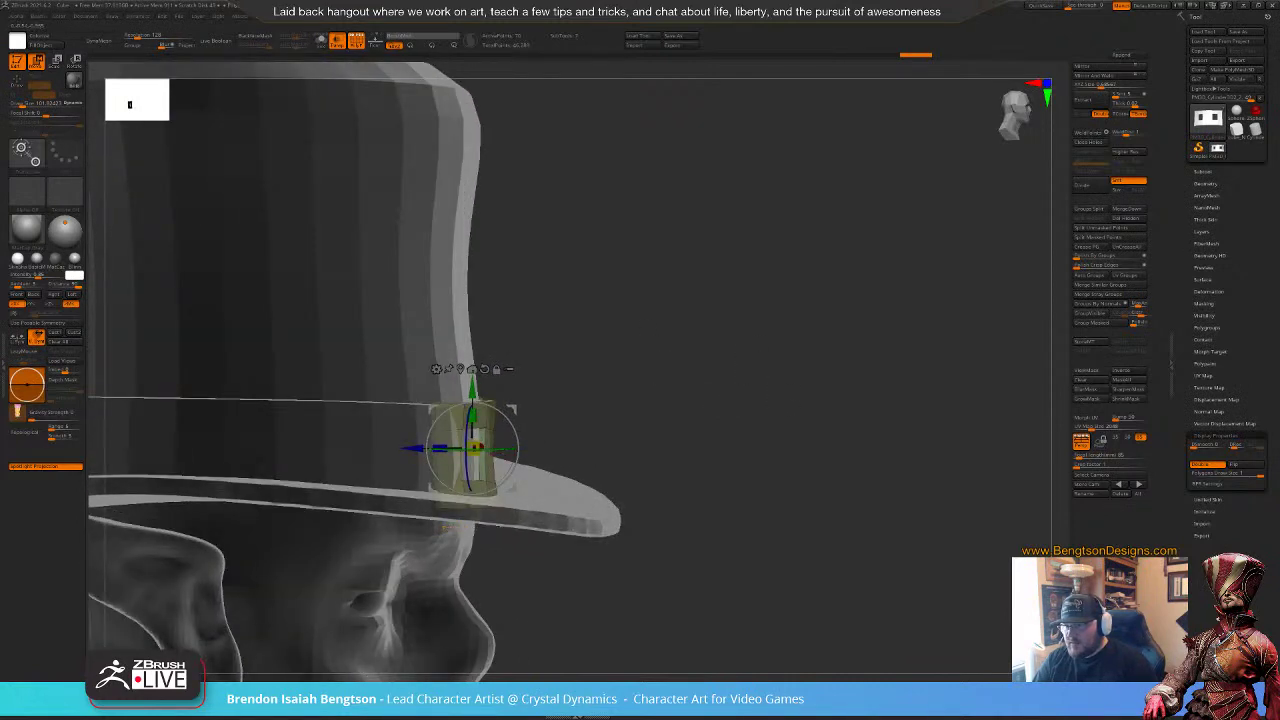
{"action": "left_click_drag", "start_coordinate": [745, 400], "coordinate": [742, 480]}
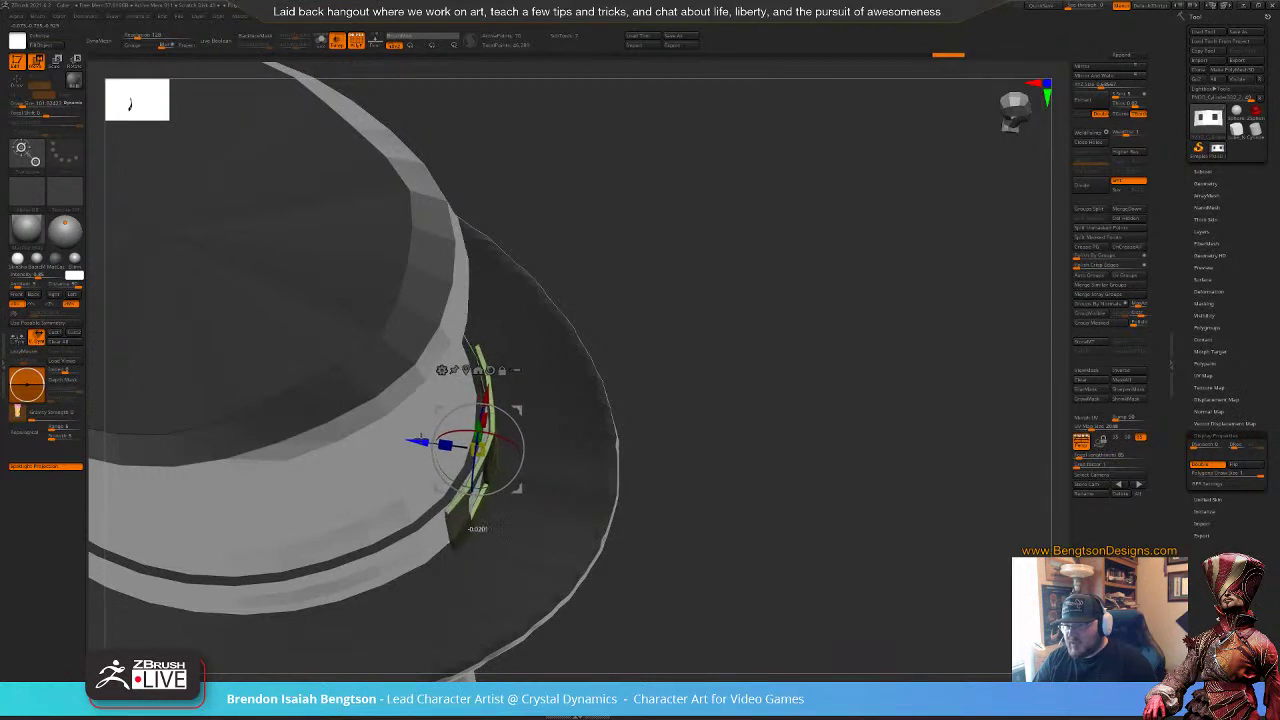
{"action": "key", "text": "q"}
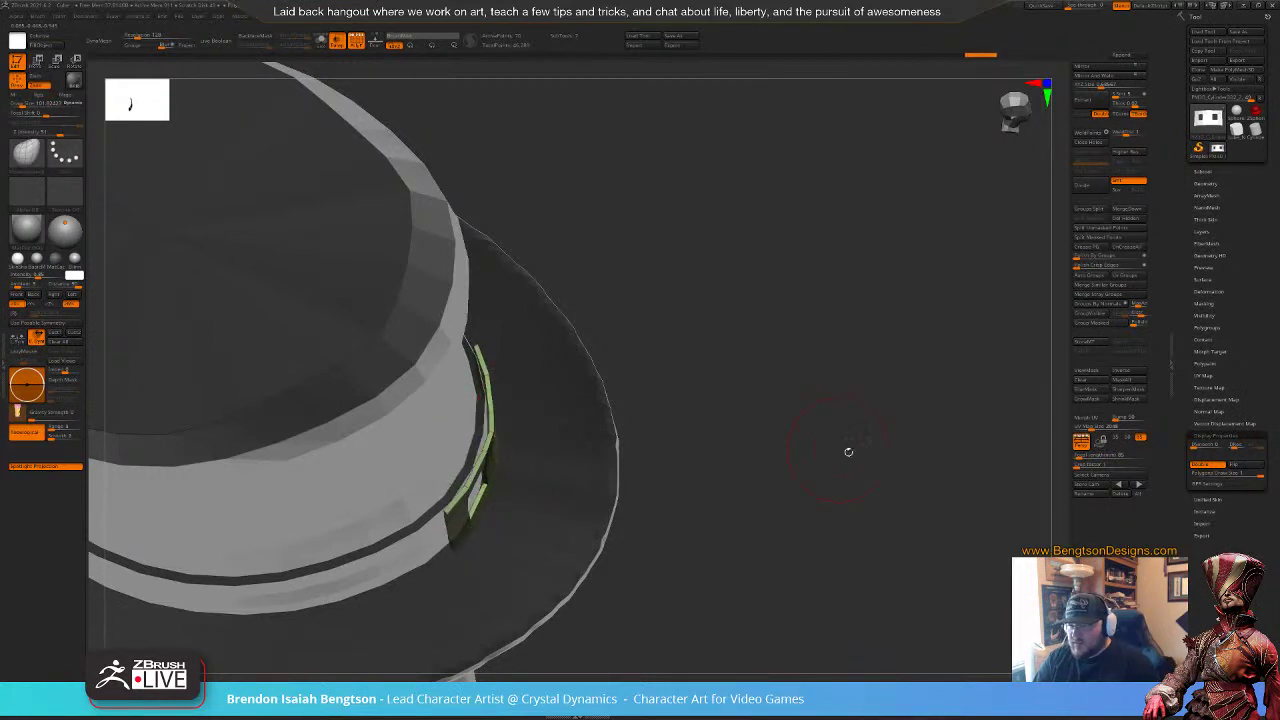
Step: Turn off the polygon wireframe and transparency, select the hatband, and resize the Move Topological brush
{"action": "mouse_move", "coordinate": [848, 451]}
{"action": "left_mouse_down"}
{"action": "mouse_move", "coordinate": [828, 405]}
{"action": "mouse_move", "coordinate": [817, 463]}
{"action": "mouse_move", "coordinate": [834, 389]}
{"action": "mouse_move", "coordinate": [804, 416]}
{"action": "mouse_move", "coordinate": [837, 417]}
{"action": "mouse_move", "coordinate": [814, 366]}
{"action": "mouse_move", "coordinate": [787, 362]}
{"action": "mouse_move", "coordinate": [822, 364]}
{"action": "left_mouse_up"}
{"action": "key", "text": "shift+f"}
{"action": "key", "text": "b"}
{"action": "key", "text": "m"}
{"action": "key", "text": "t"}
{"action": "key", "text": "shift+f"}
{"action": "key", "text": "shift+t"}
{"action": "key", "text": "shift+f"}
{"action": "key", "text": "shift+t"}
{"action": "key", "text": "shift+t"}
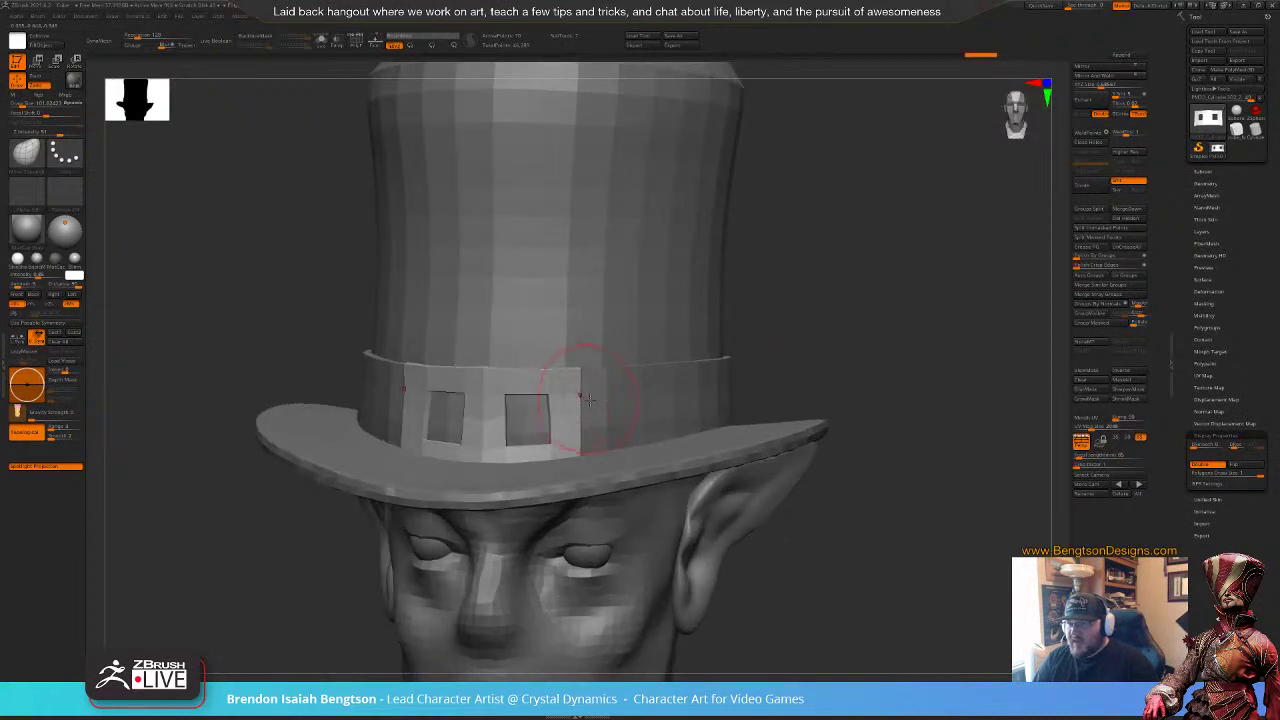
{"action": "left_click", "coordinate": [602, 396], "text": "alt"}
{"action": "key", "text": "space"}
{"action": "left_click_drag", "start_coordinate": [592, 378], "coordinate": [640, 378]}
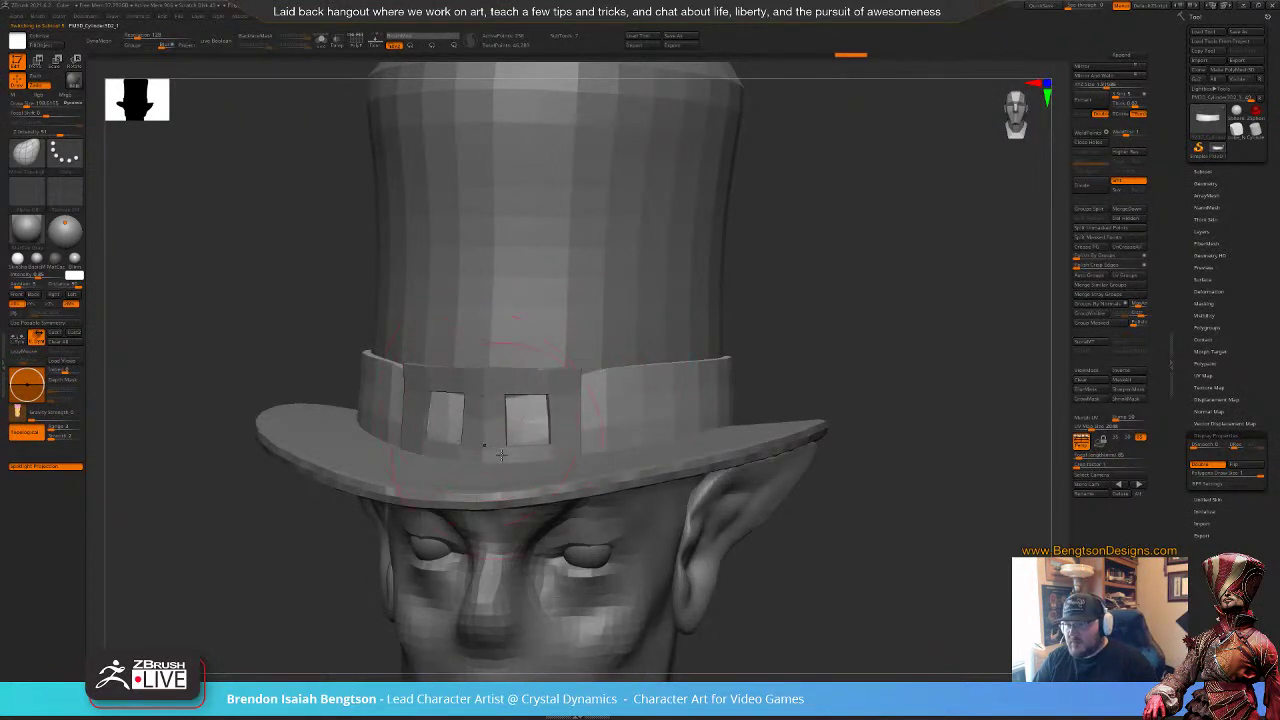
Step: With transparency on and a smaller brush, pull the hatband's front section outward over the buckle's centre bar
{"action": "key", "text": "shift+t"}
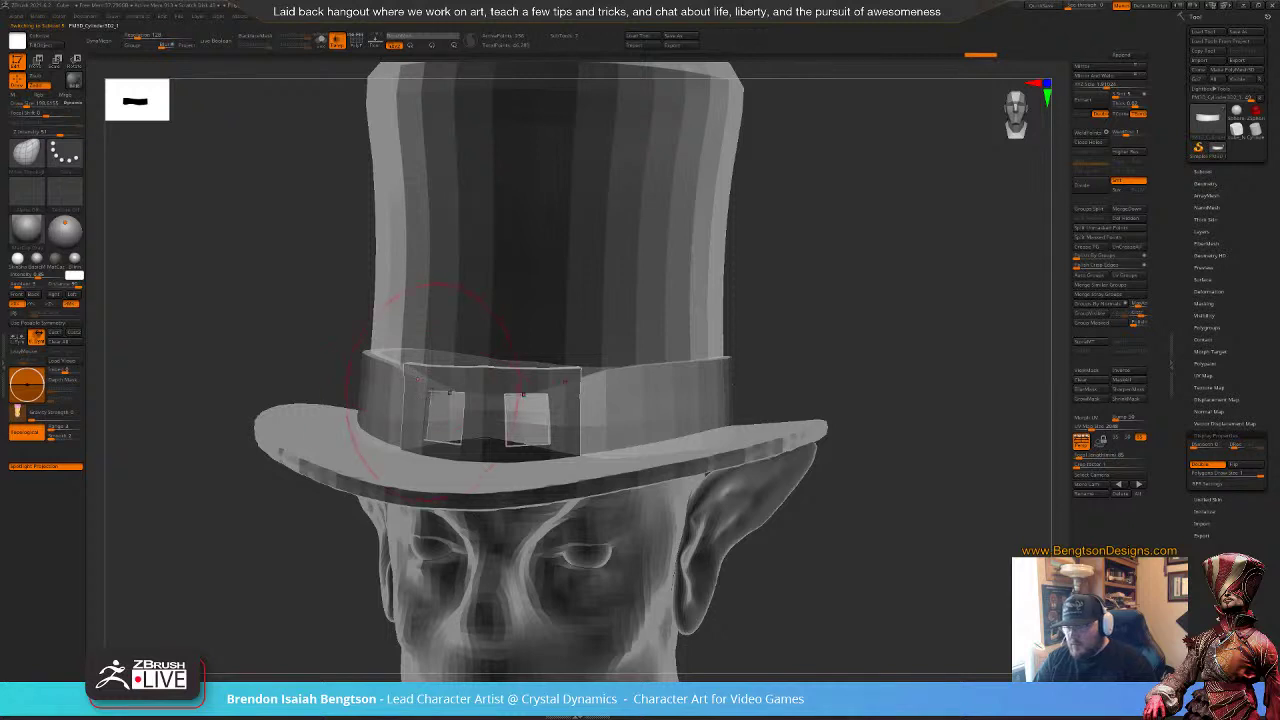
{"action": "key", "text": "space"}
{"action": "left_click_drag", "start_coordinate": [480, 413], "coordinate": [489, 420]}
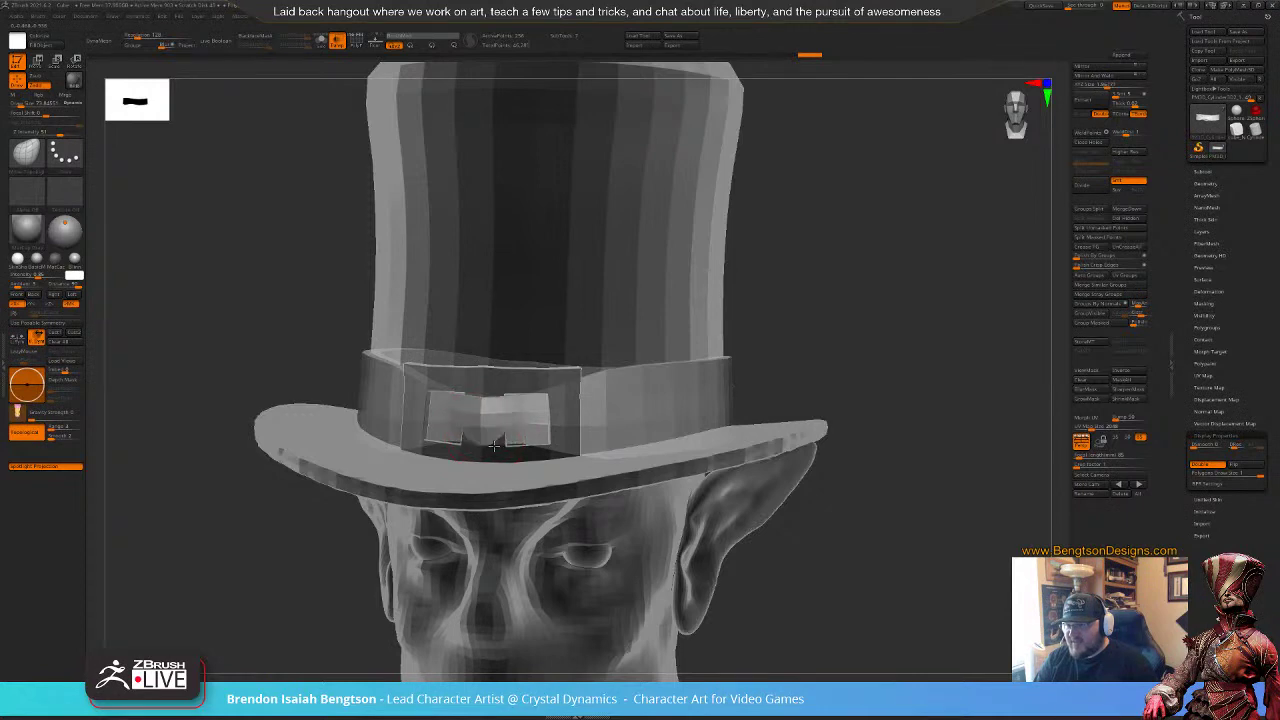
{"action": "left_click_drag", "start_coordinate": [494, 443], "coordinate": [494, 447]}
{"action": "mouse_move", "coordinate": [727, 318]}
{"action": "left_mouse_down"}
{"action": "mouse_move", "coordinate": [500, 340]}
{"action": "mouse_move", "coordinate": [449, 403]}
{"action": "mouse_move", "coordinate": [413, 381]}
{"action": "left_mouse_up"}
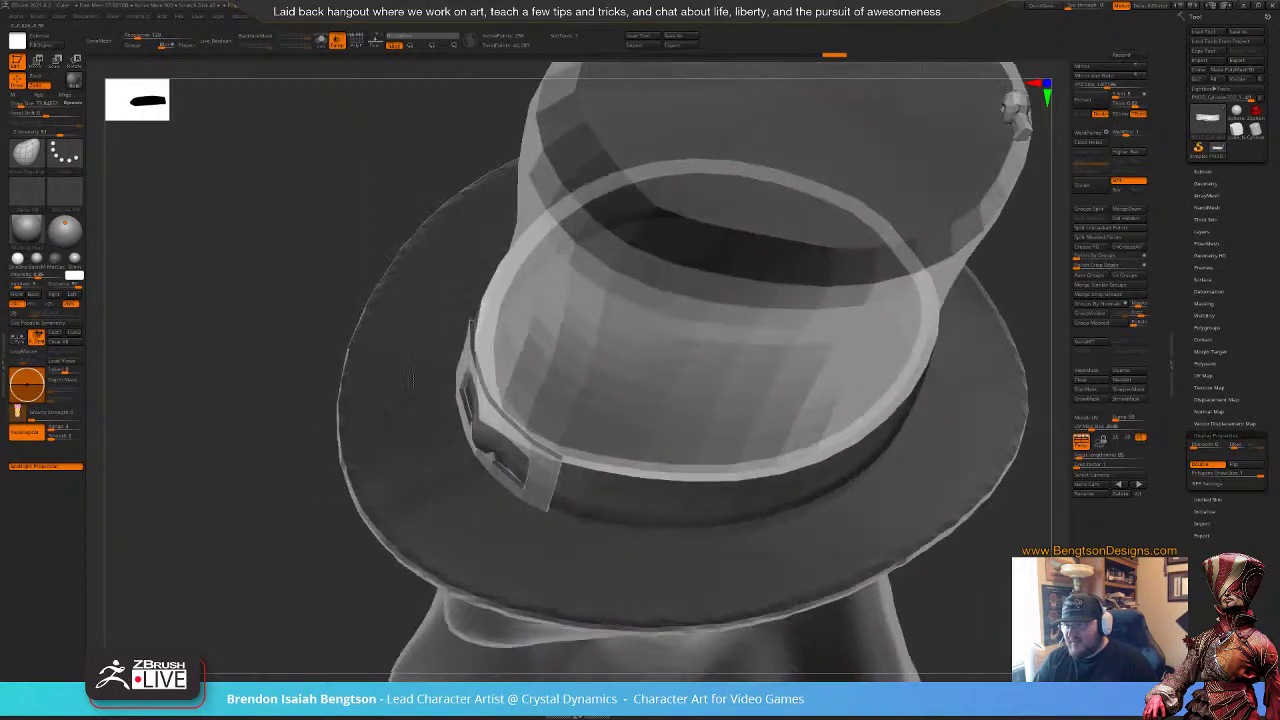
{"action": "right_click_drag", "start_coordinate": [412, 380], "coordinate": [480, 418]}
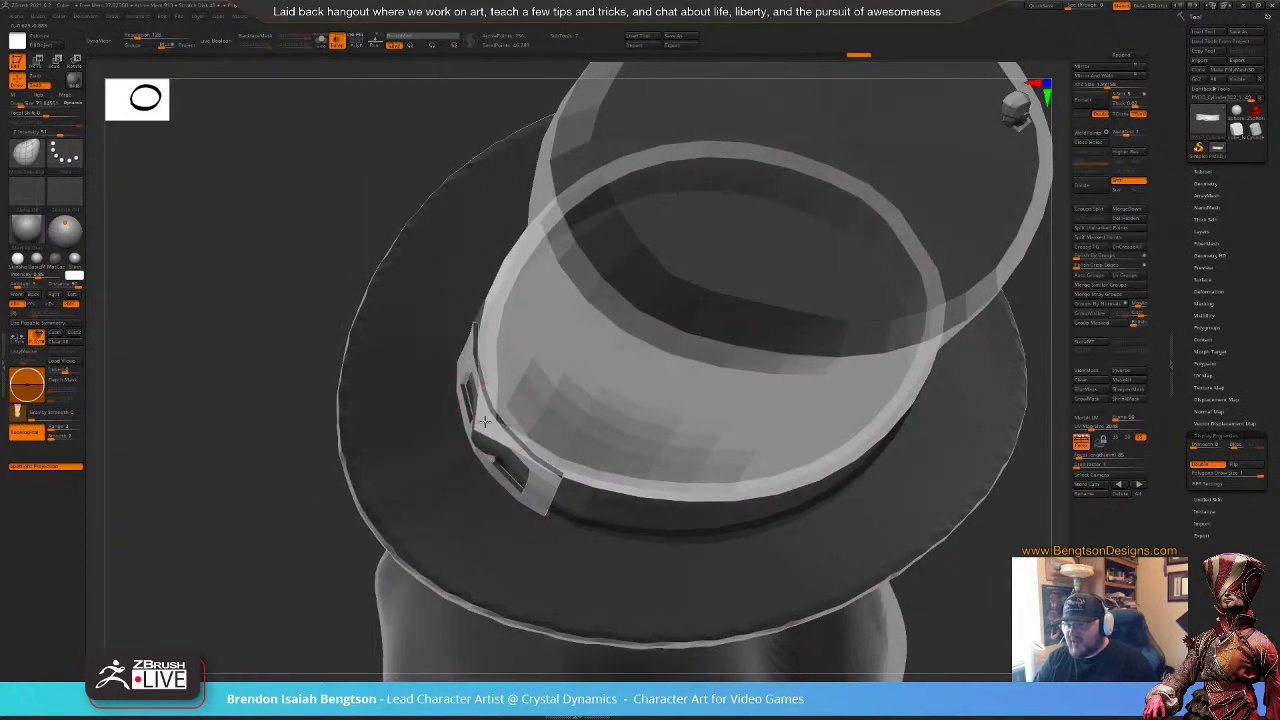
{"action": "left_click_drag", "start_coordinate": [285, 558], "coordinate": [266, 449]}
{"action": "left_click_drag", "start_coordinate": [251, 533], "coordinate": [285, 490]}
{"action": "right_click_drag", "start_coordinate": [285, 489], "coordinate": [338, 418]}
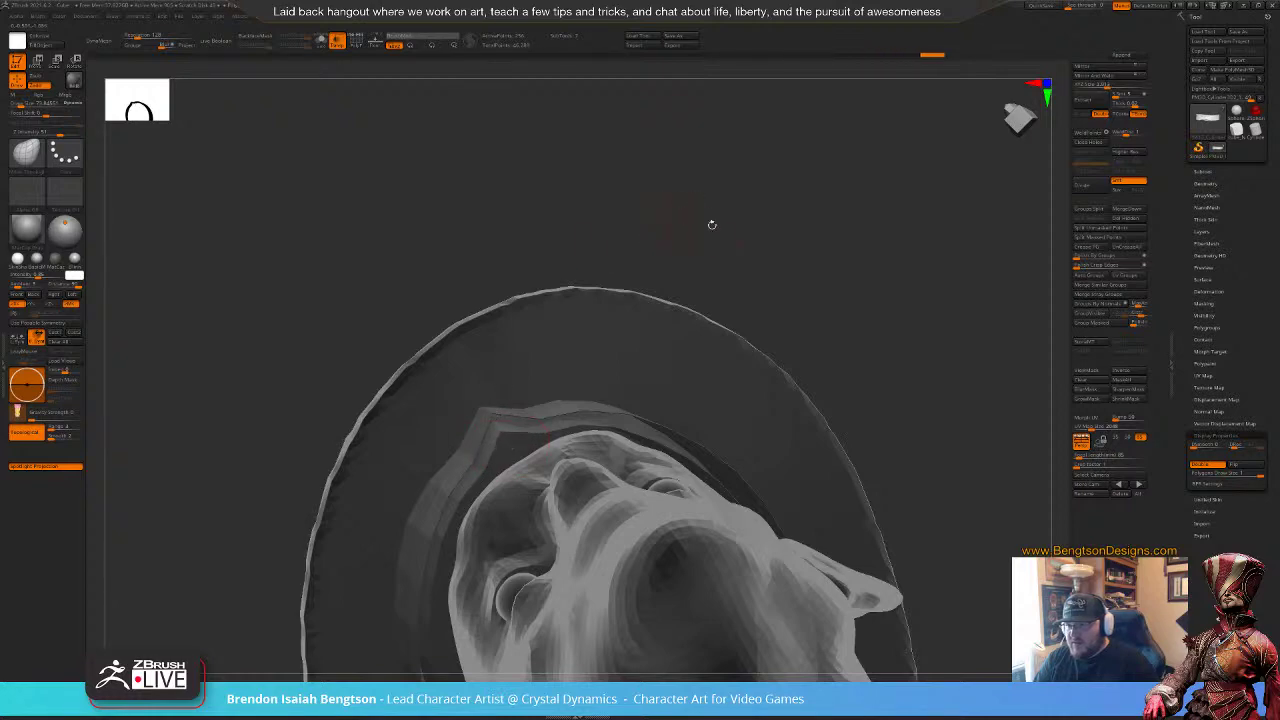
{"action": "left_click_drag", "start_coordinate": [712, 224], "coordinate": [691, 357]}
Step: Restore the opaque view and refine the hatband's front over the buckle's centre bar with a larger Move Topological brush
{"action": "key", "text": "shift+f"}
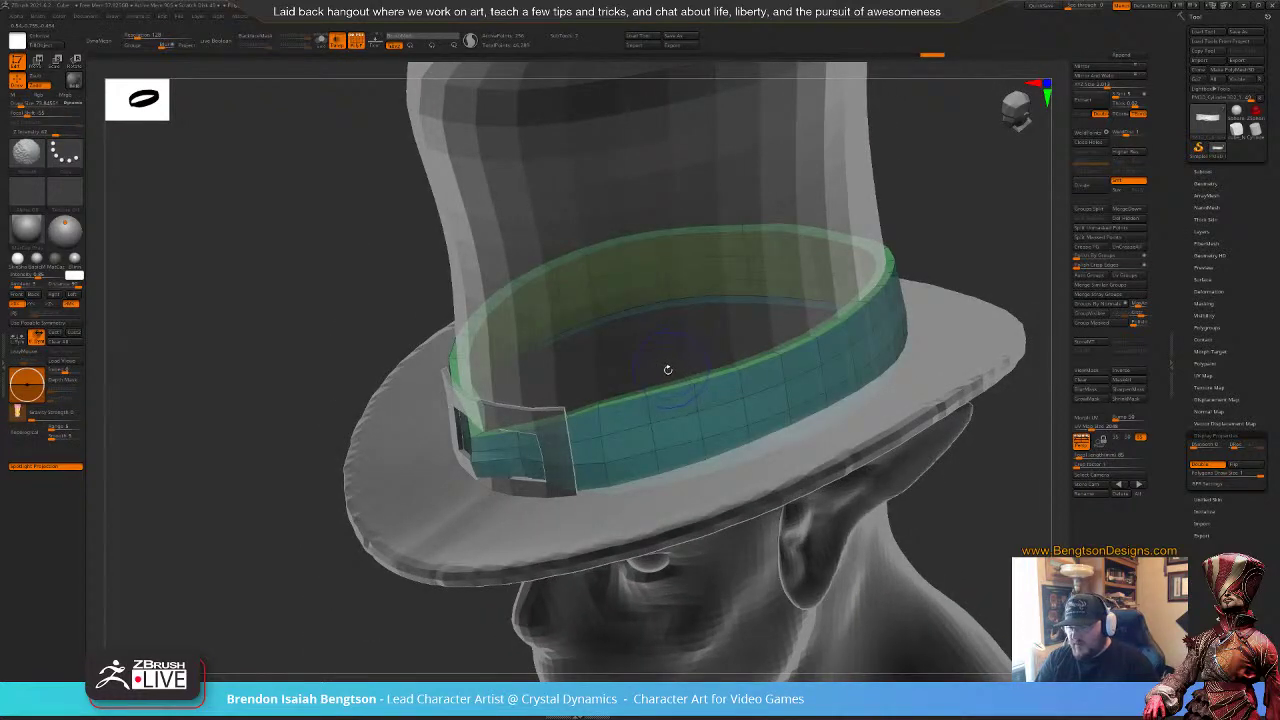
{"action": "key", "text": "shift+f"}
{"action": "key", "text": "shift+t"}
{"action": "key", "text": "b"}
{"action": "key", "text": "m"}
{"action": "key", "text": "t"}
{"action": "mouse_move", "coordinate": [287, 551]}
{"action": "left_mouse_down", "text": "alt"}
{"action": "mouse_move", "coordinate": [270, 538]}
{"action": "mouse_move", "coordinate": [293, 528]}
{"action": "mouse_move", "coordinate": [262, 524]}
{"action": "left_mouse_up", "text": "alt"}
{"action": "key", "text": "space"}
{"action": "left_click_drag", "start_coordinate": [510, 450], "coordinate": [516, 451]}
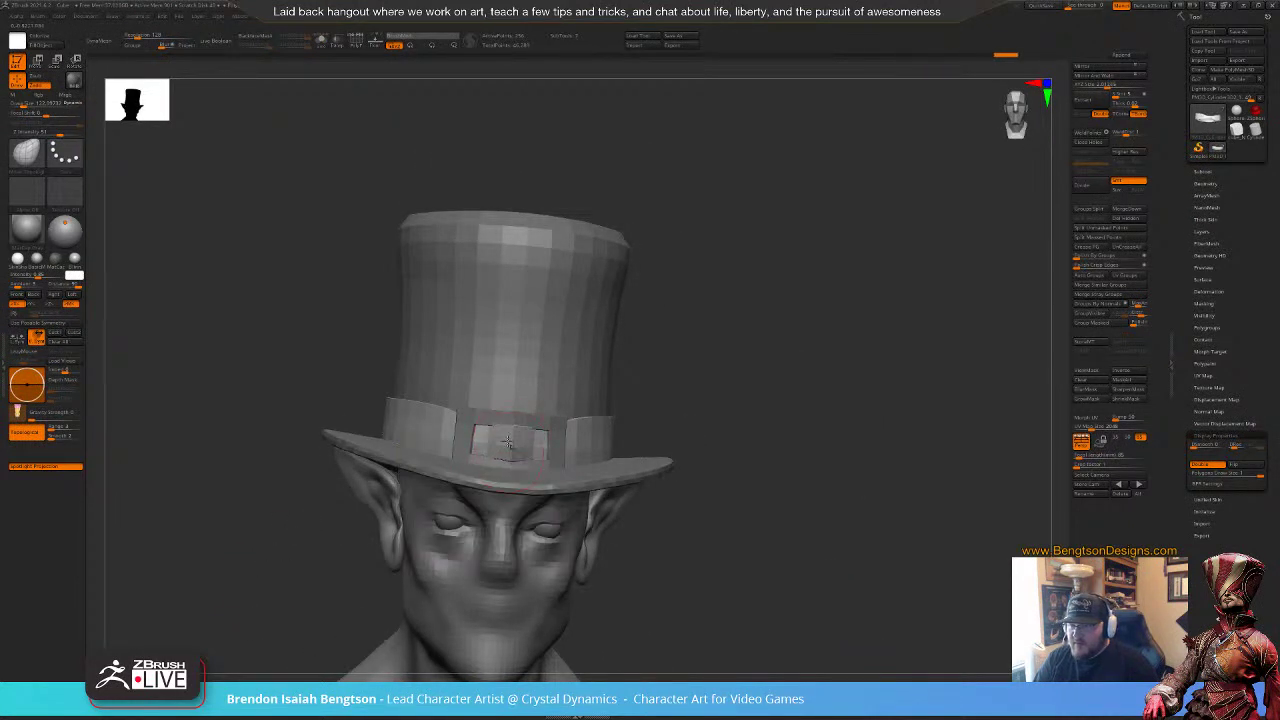
{"action": "left_click_drag", "start_coordinate": [510, 463], "coordinate": [509, 462]}
Step: Select the bust and examine the hat, band and buckle on the character from the front and above
{"action": "left_click_drag", "start_coordinate": [731, 434], "coordinate": [777, 336], "text": "alt"}
{"action": "left_click_drag", "start_coordinate": [757, 368], "coordinate": [711, 375]}
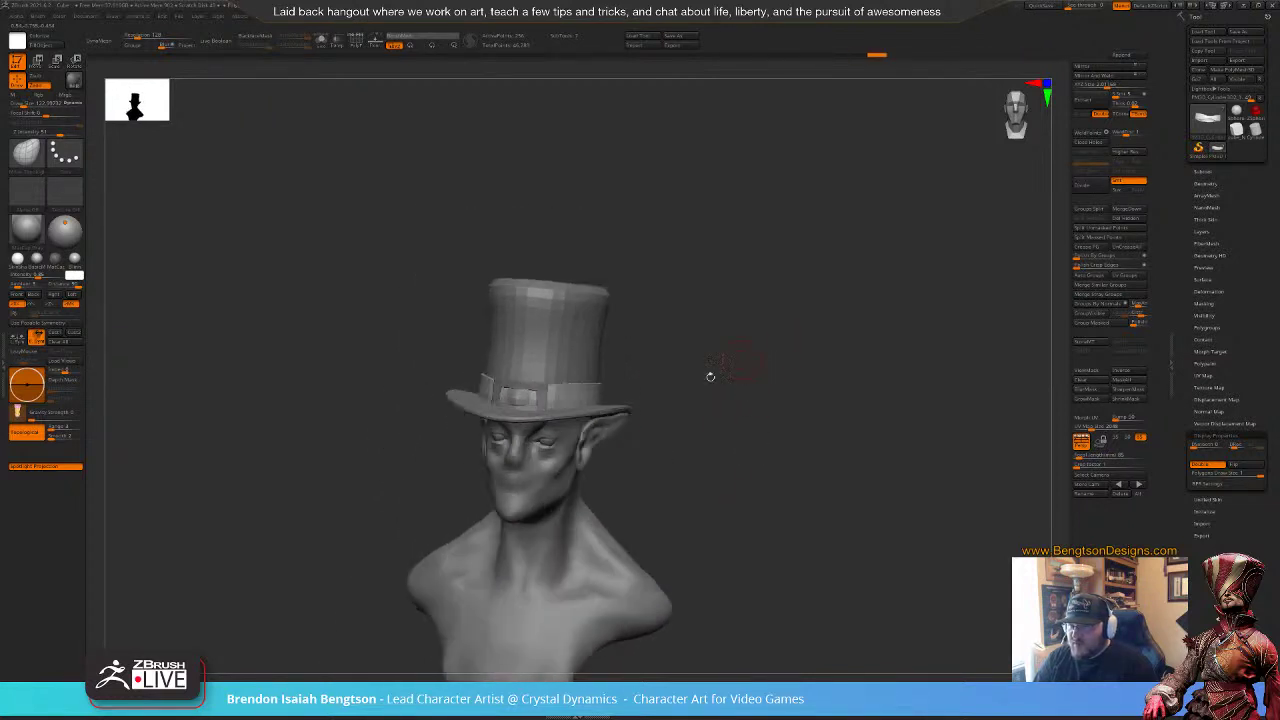
{"action": "left_click", "coordinate": [564, 482], "text": "alt"}
{"action": "left_click_drag", "start_coordinate": [721, 453], "coordinate": [820, 382], "text": "alt"}
{"action": "right_click_drag", "start_coordinate": [757, 381], "coordinate": [724, 388]}
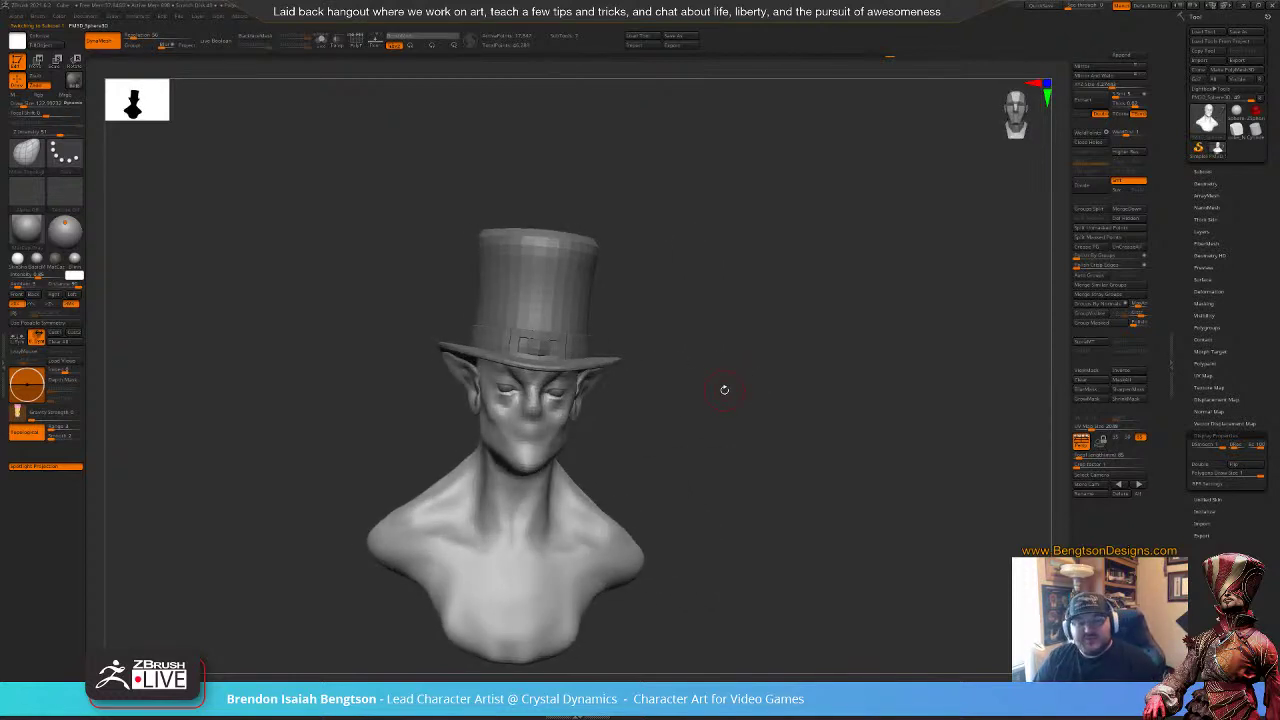
{"action": "mouse_move", "coordinate": [783, 487]}
{"action": "left_mouse_down", "text": "alt"}
{"action": "mouse_move", "coordinate": [763, 538]}
{"action": "mouse_move", "coordinate": [783, 492]}
{"action": "mouse_move", "coordinate": [768, 490]}
{"action": "left_mouse_up", "text": "alt"}
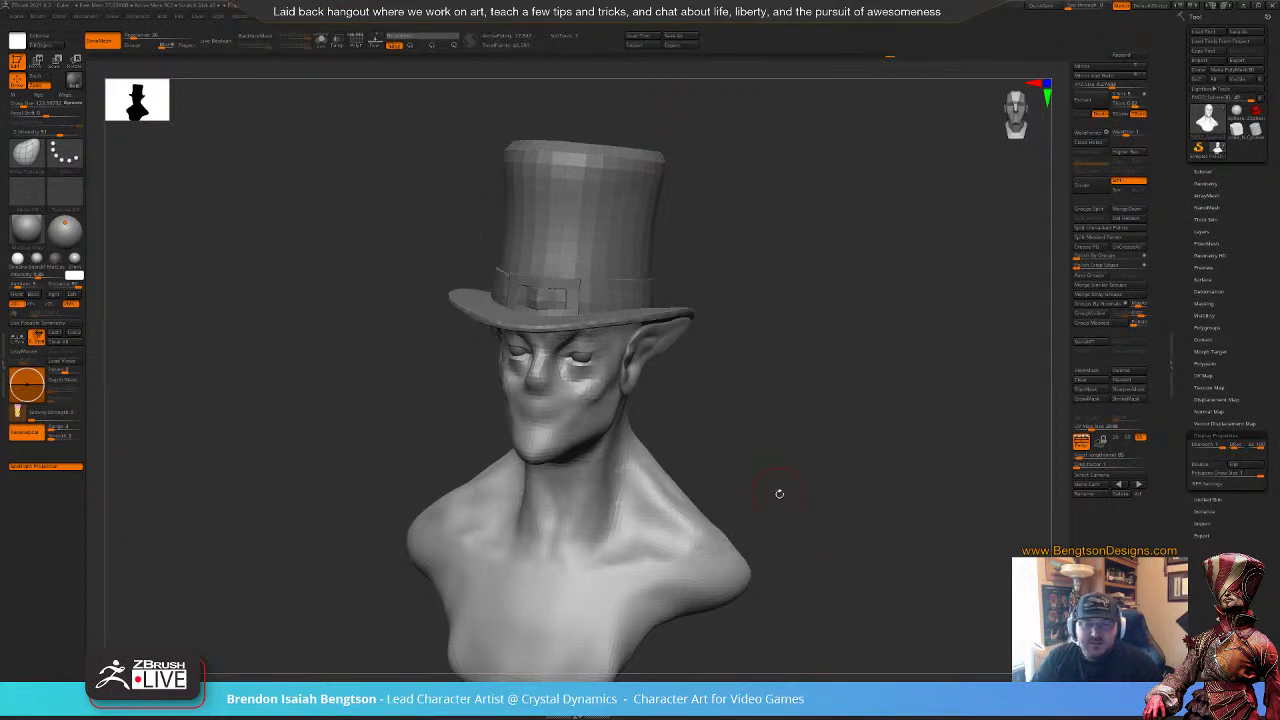
{"action": "right_click_drag", "start_coordinate": [779, 493], "coordinate": [802, 553]}
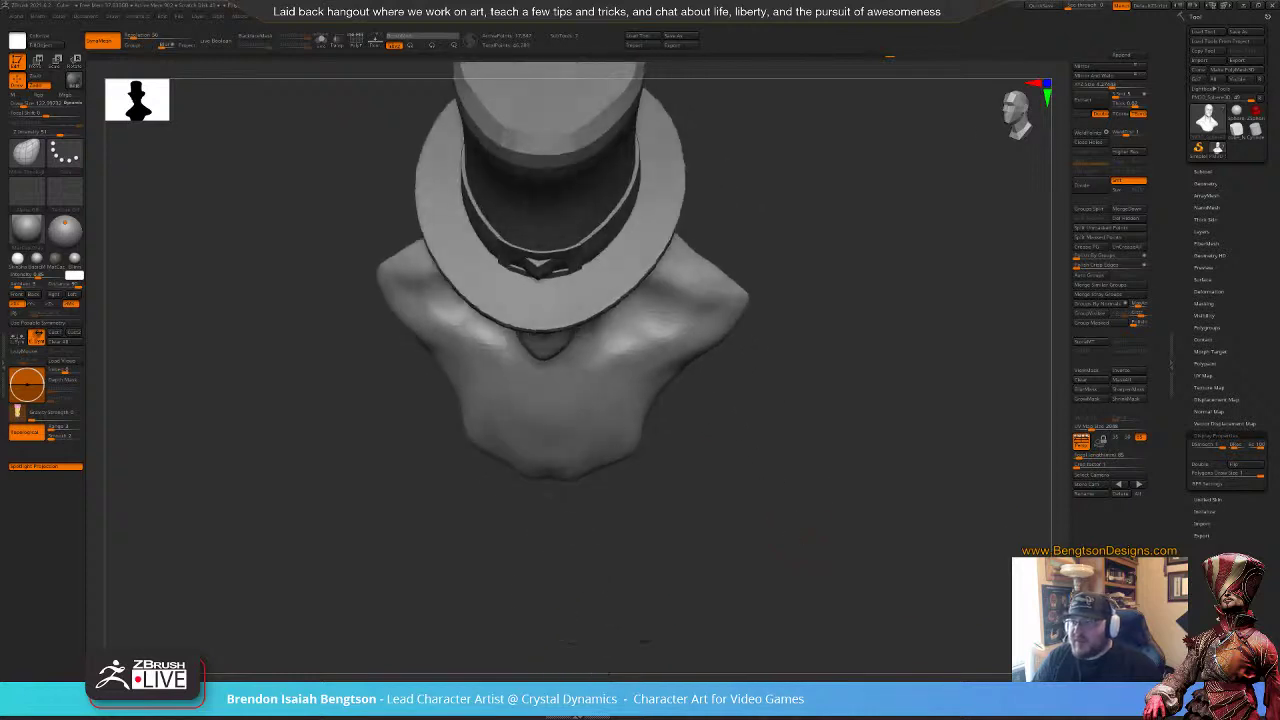
Step: Select the hatband and adjust its front section inside the buckle with a smaller Move Topological brush
{"action": "right_click_drag", "start_coordinate": [763, 241], "coordinate": [781, 303], "text": "ctrl"}
{"action": "right_click_drag", "start_coordinate": [890, 105], "coordinate": [868, 345], "text": "alt"}
{"action": "right_click", "coordinate": [490, 538]}
{"action": "left_click", "coordinate": [494, 539], "text": "alt"}
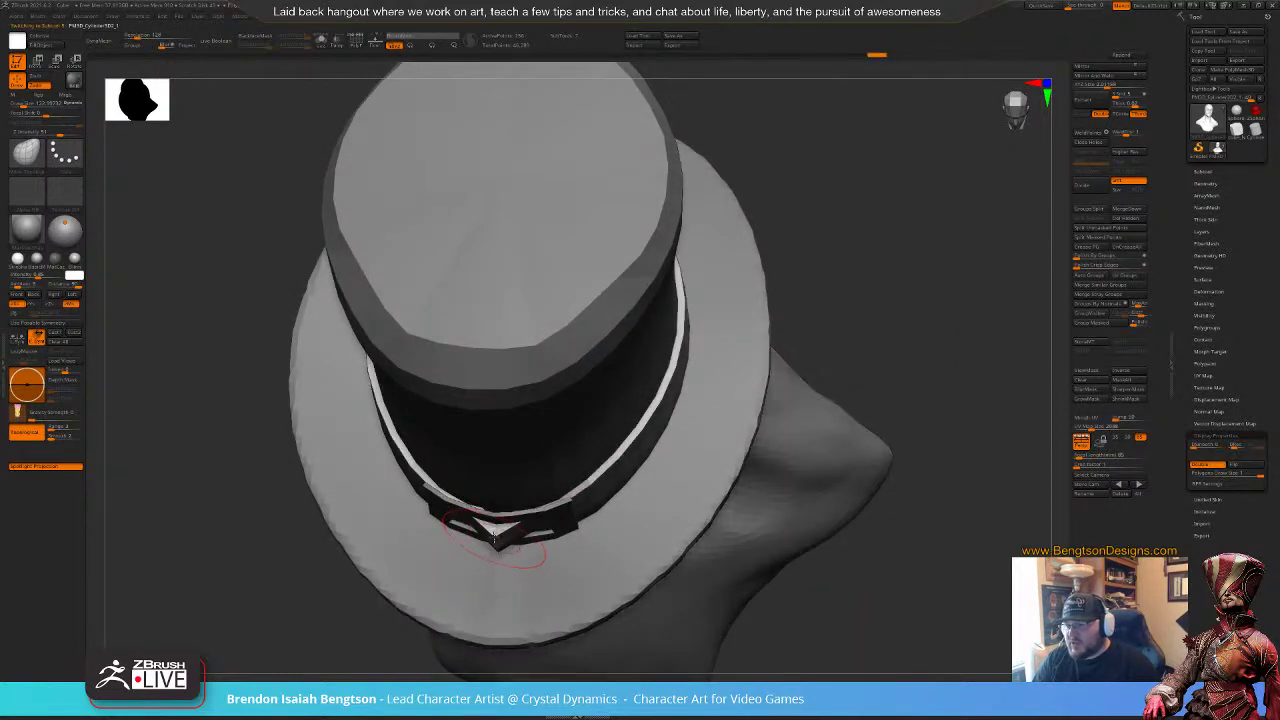
{"action": "key", "text": "space"}
{"action": "left_click", "coordinate": [493, 539]}
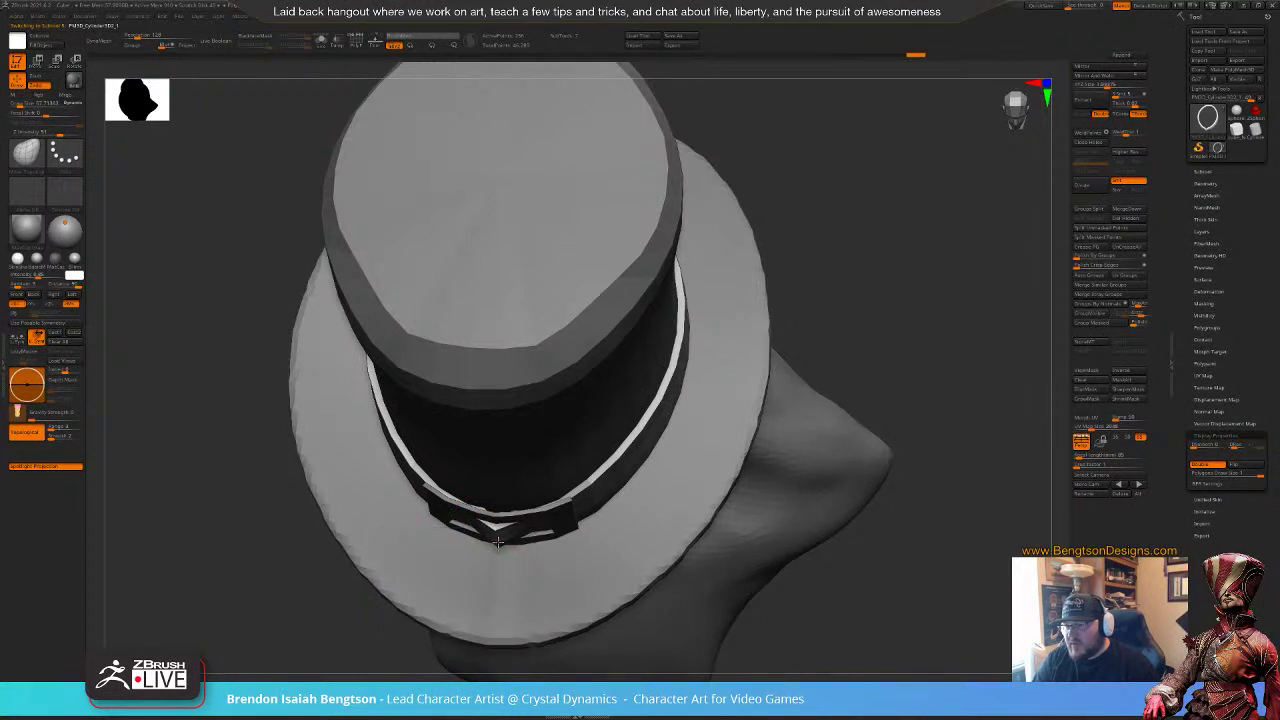
{"action": "right_click_drag", "start_coordinate": [950, 277], "coordinate": [927, 183]}
{"action": "right_click_drag", "start_coordinate": [877, 331], "coordinate": [845, 336]}
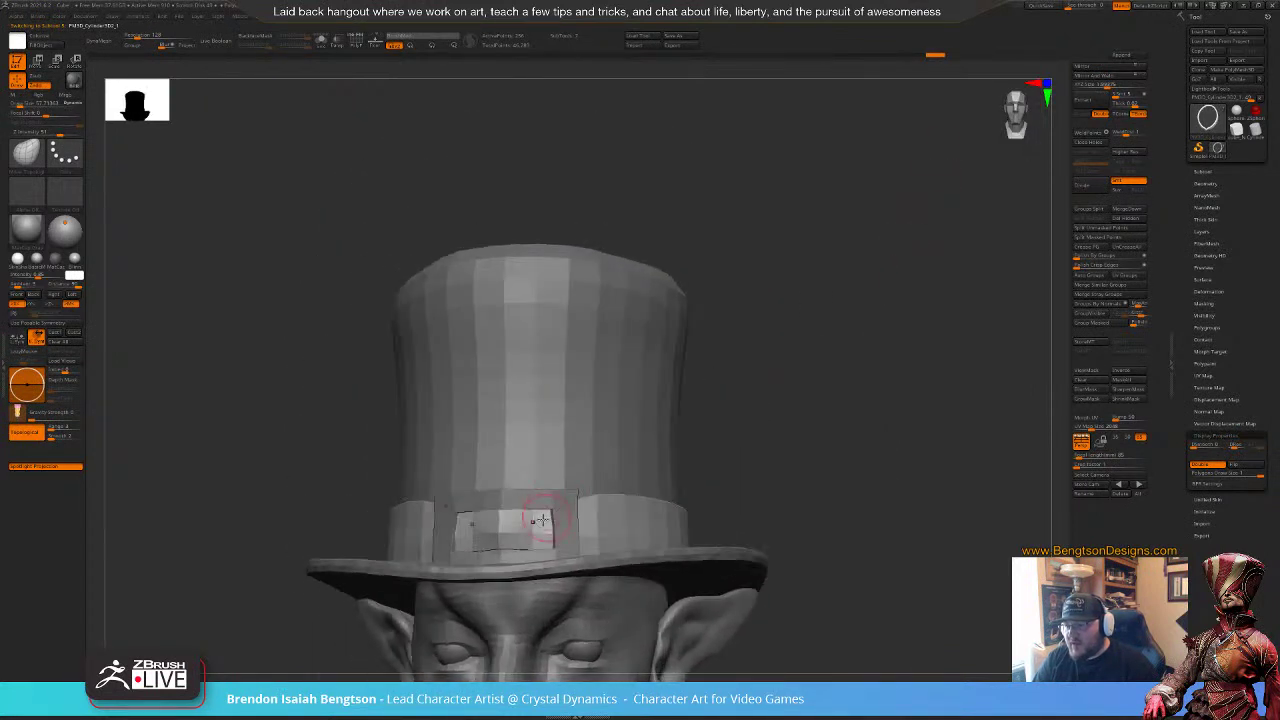
{"action": "mouse_move", "coordinate": [542, 520]}
{"action": "left_mouse_down"}
{"action": "mouse_move", "coordinate": [532, 547]}
{"action": "mouse_move", "coordinate": [477, 550]}
{"action": "mouse_move", "coordinate": [504, 533]}
{"action": "left_mouse_up"}
{"action": "right_click_drag", "start_coordinate": [690, 442], "coordinate": [660, 471]}
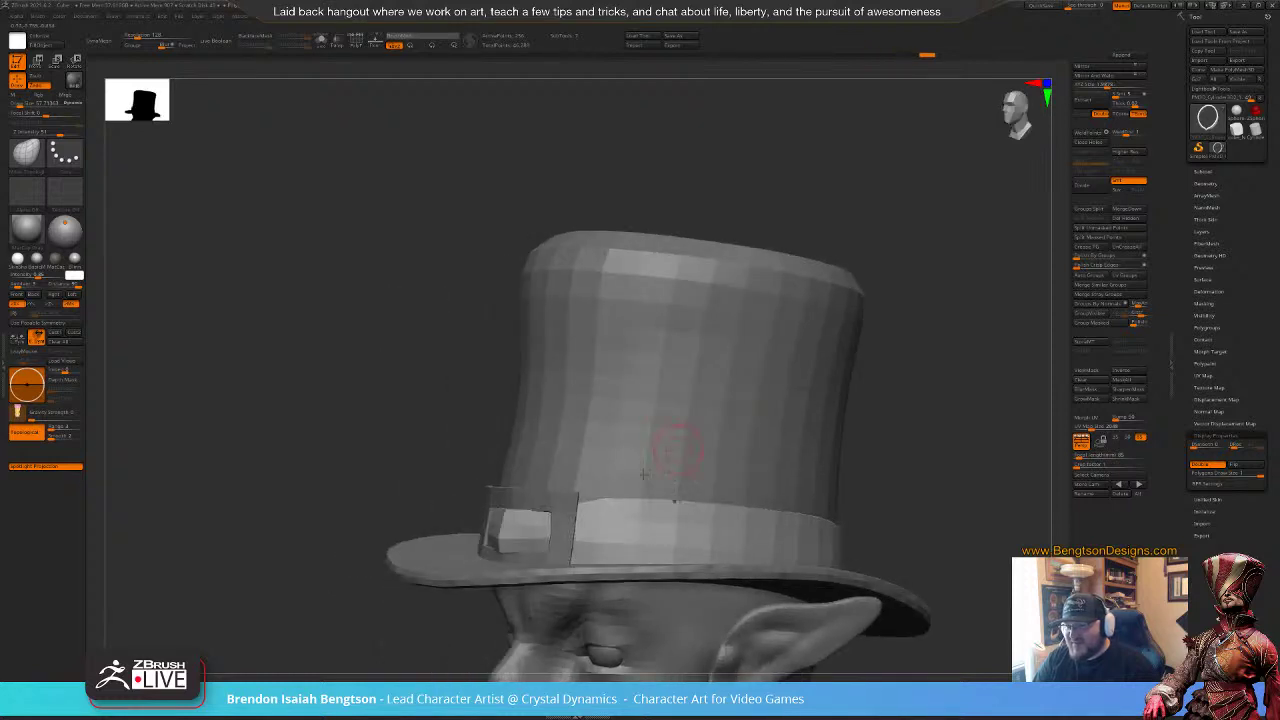
Step: Reshape the side of the hatband beside the buckle with a resized Move Topological brush
{"action": "key", "text": "space"}
{"action": "left_click", "coordinate": [603, 497]}
{"action": "left_click_drag", "start_coordinate": [603, 497], "coordinate": [686, 505]}
{"action": "mouse_move", "coordinate": [840, 417]}
{"action": "right_mouse_down", "text": "ctrl"}
{"action": "mouse_move", "coordinate": [944, 413]}
{"action": "mouse_move", "coordinate": [910, 422]}
{"action": "right_mouse_up", "text": "ctrl"}
{"action": "right_click_drag", "start_coordinate": [910, 422], "coordinate": [914, 361], "text": "alt"}
{"action": "right_click_drag", "start_coordinate": [914, 361], "coordinate": [942, 428]}
Step: Select the buckle and pull its sides inward with a larger Move Topological brush to form a narrower frame
{"action": "left_click", "coordinate": [594, 468], "text": "alt"}
{"action": "left_click_drag", "start_coordinate": [817, 343], "coordinate": [762, 348]}
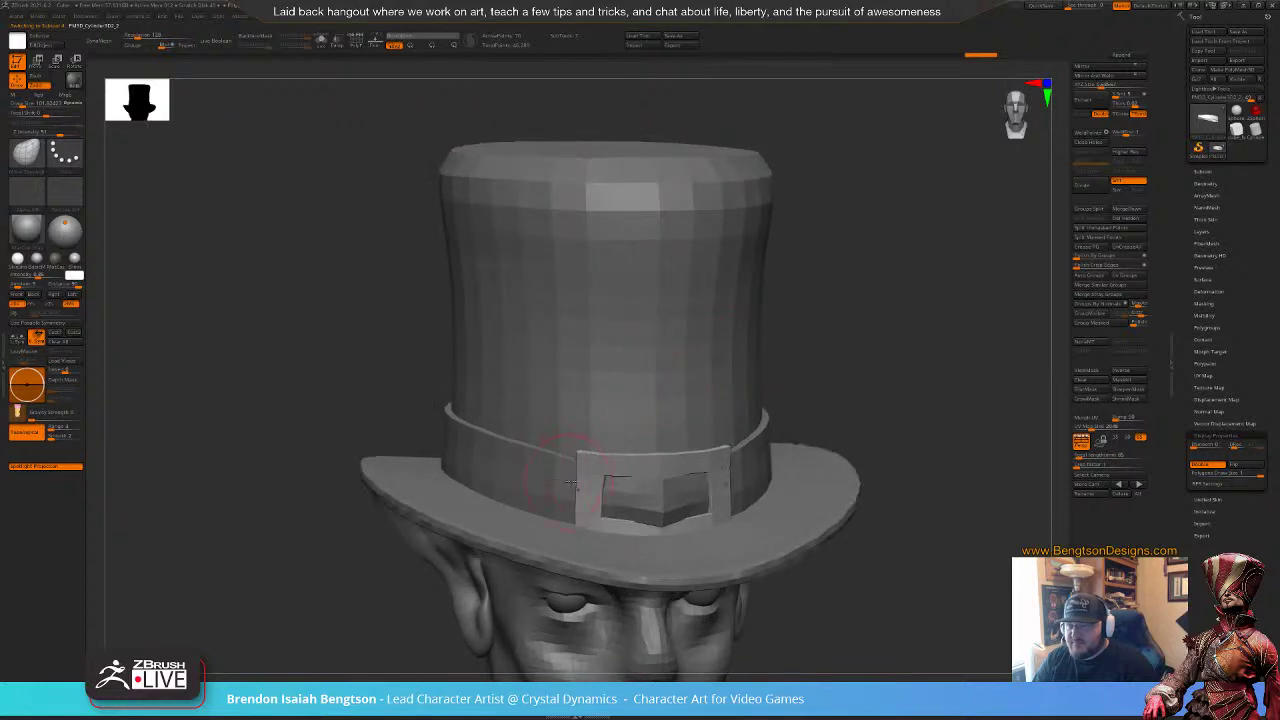
{"action": "key", "text": "space"}
{"action": "left_click_drag", "start_coordinate": [569, 480], "coordinate": [577, 480]}
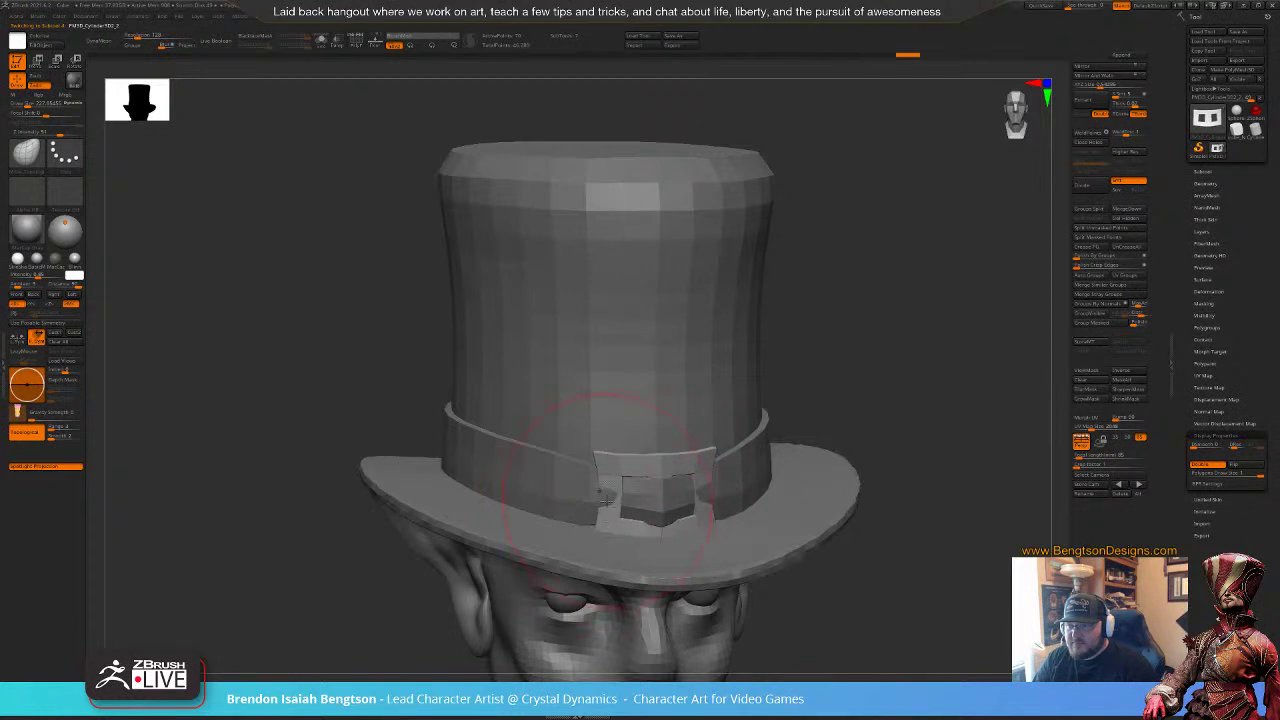
{"action": "right_click", "coordinate": [675, 488]}
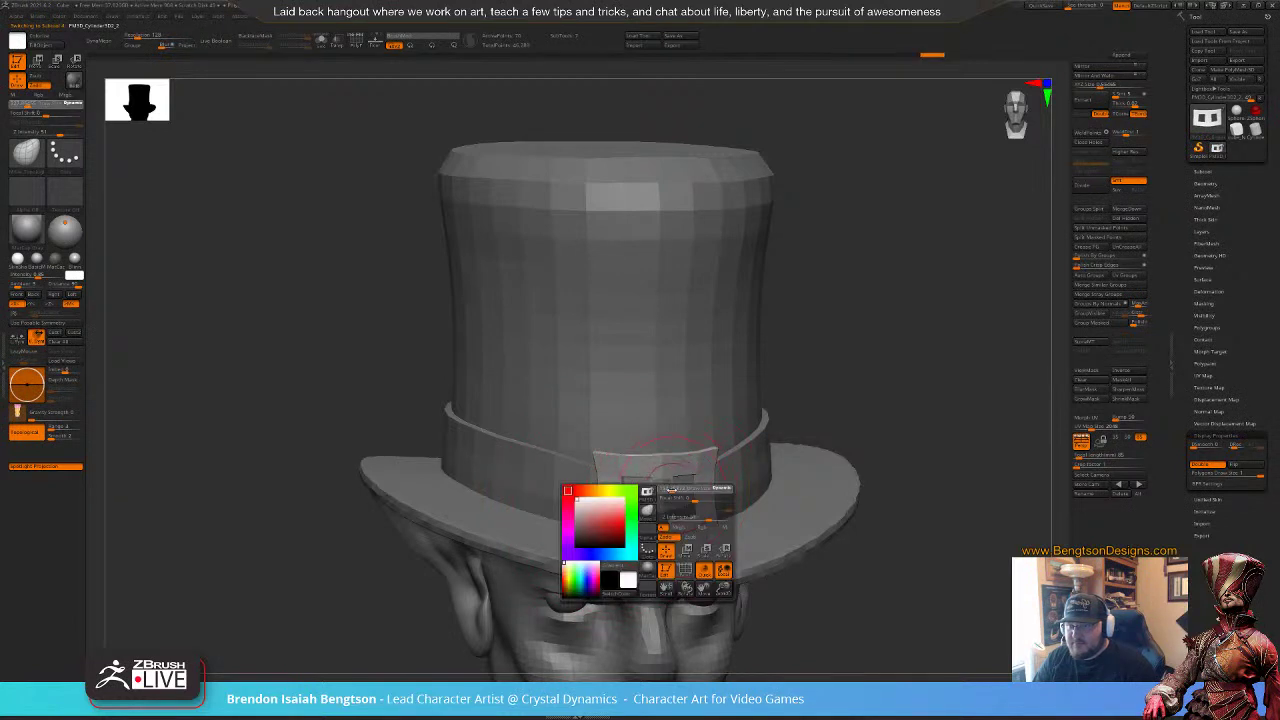
{"action": "mouse_move", "coordinate": [672, 489]}
{"action": "left_mouse_down"}
{"action": "mouse_move", "coordinate": [661, 530]}
{"action": "mouse_move", "coordinate": [653, 508]}
{"action": "left_mouse_up"}
{"action": "mouse_move", "coordinate": [910, 390]}
{"action": "left_mouse_down", "text": "alt"}
{"action": "mouse_move", "coordinate": [889, 378]}
{"action": "mouse_move", "coordinate": [889, 389]}
{"action": "mouse_move", "coordinate": [893, 248]}
{"action": "left_mouse_up", "text": "alt"}
{"action": "left_click_drag", "start_coordinate": [945, 318], "coordinate": [888, 328]}
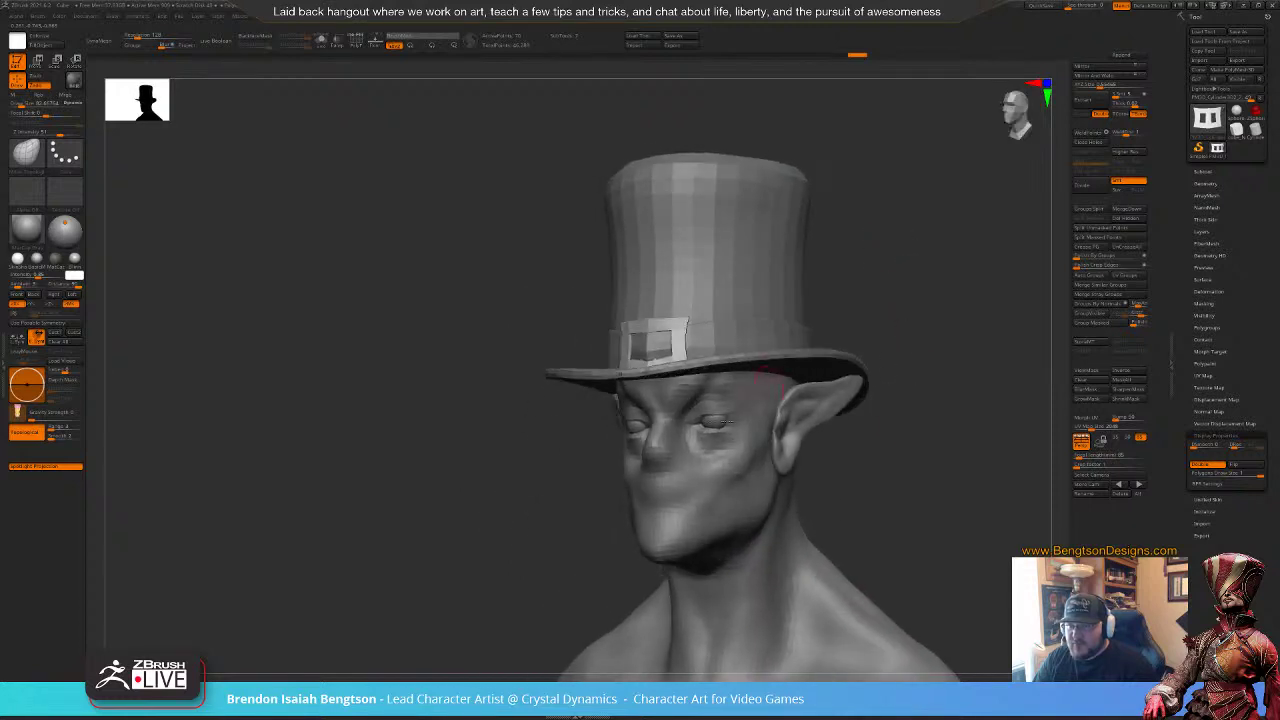
Step: Select the bust and set up a resized Dam Standard brush for sculpting the face
{"action": "left_click", "coordinate": [697, 489], "text": "alt"}
{"action": "mouse_move", "coordinate": [935, 497]}
{"action": "left_mouse_down", "text": "alt"}
{"action": "mouse_move", "coordinate": [857, 374]}
{"action": "mouse_move", "coordinate": [880, 393]}
{"action": "left_mouse_up", "text": "alt"}
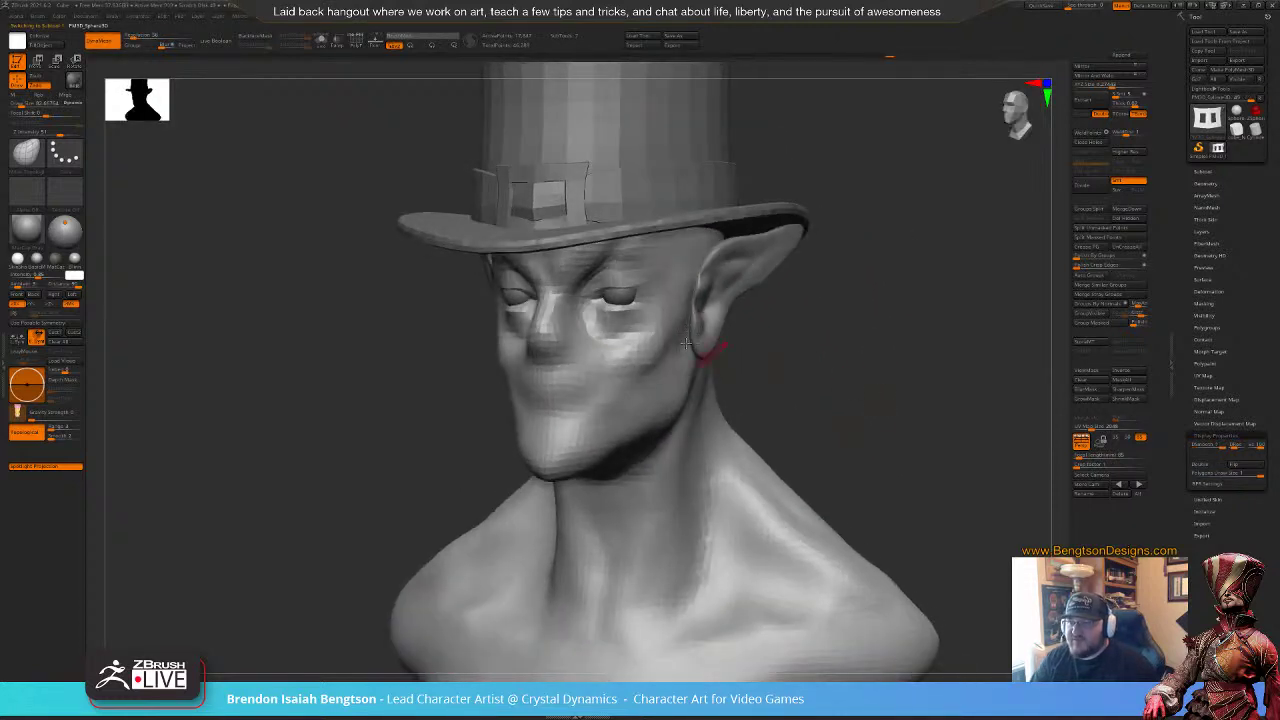
{"action": "key", "text": "b"}
{"action": "key", "text": "d"}
{"action": "key", "text": "s"}
{"action": "key", "text": "space"}
{"action": "left_click_drag", "start_coordinate": [622, 294], "coordinate": [619, 293]}
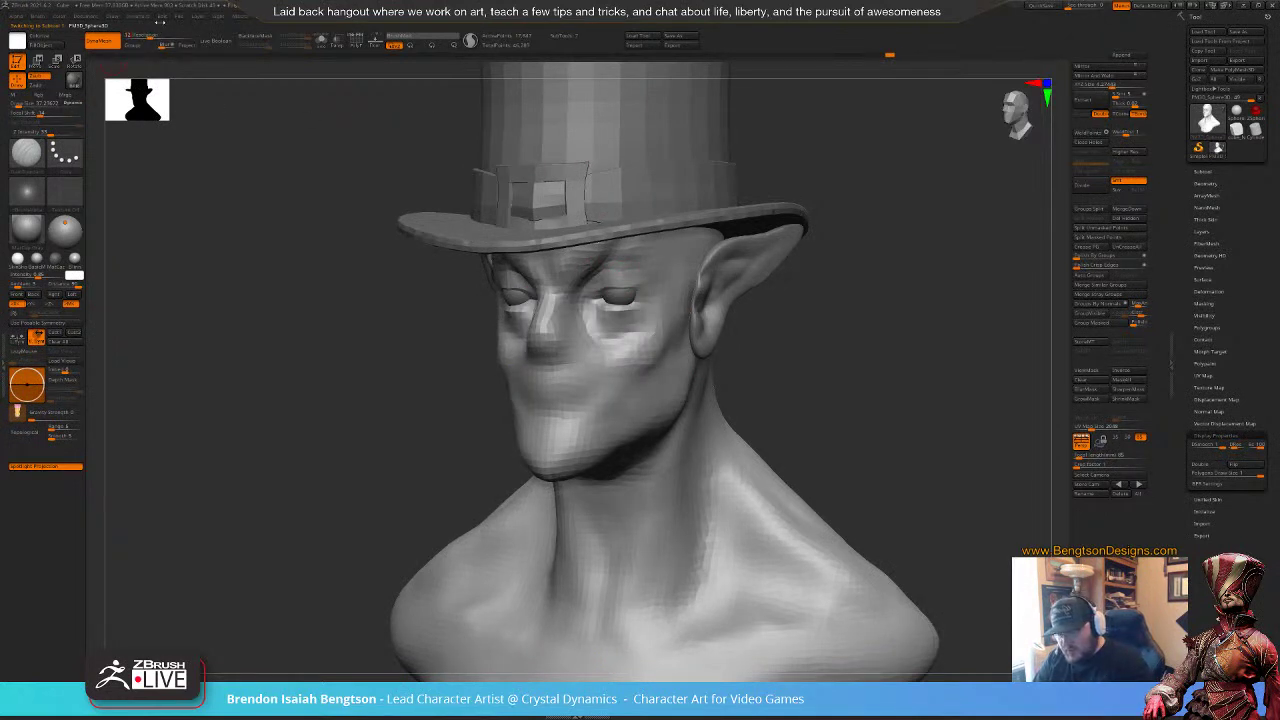
Step: Display the bust's polygon wireframe and remesh it with DynaMesh at a higher resolution
{"action": "key", "text": "shift+f"}
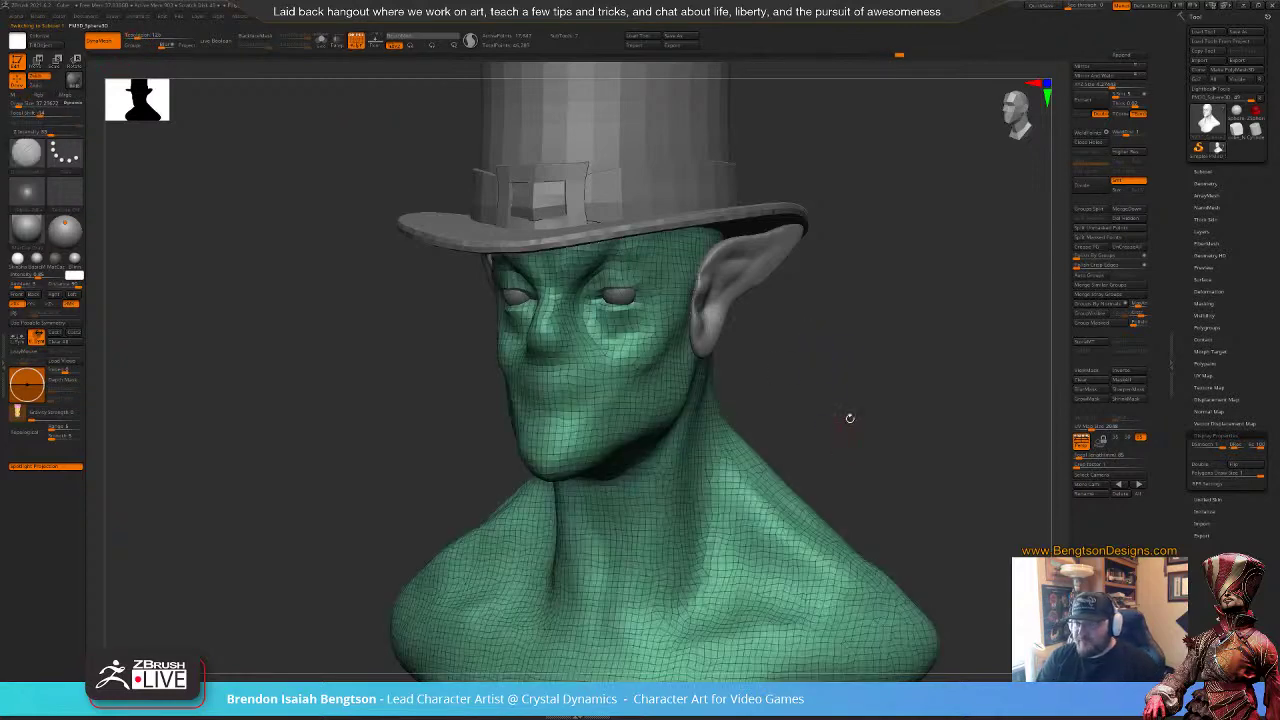
{"action": "left_click_drag", "start_coordinate": [920, 408], "coordinate": [848, 374]}
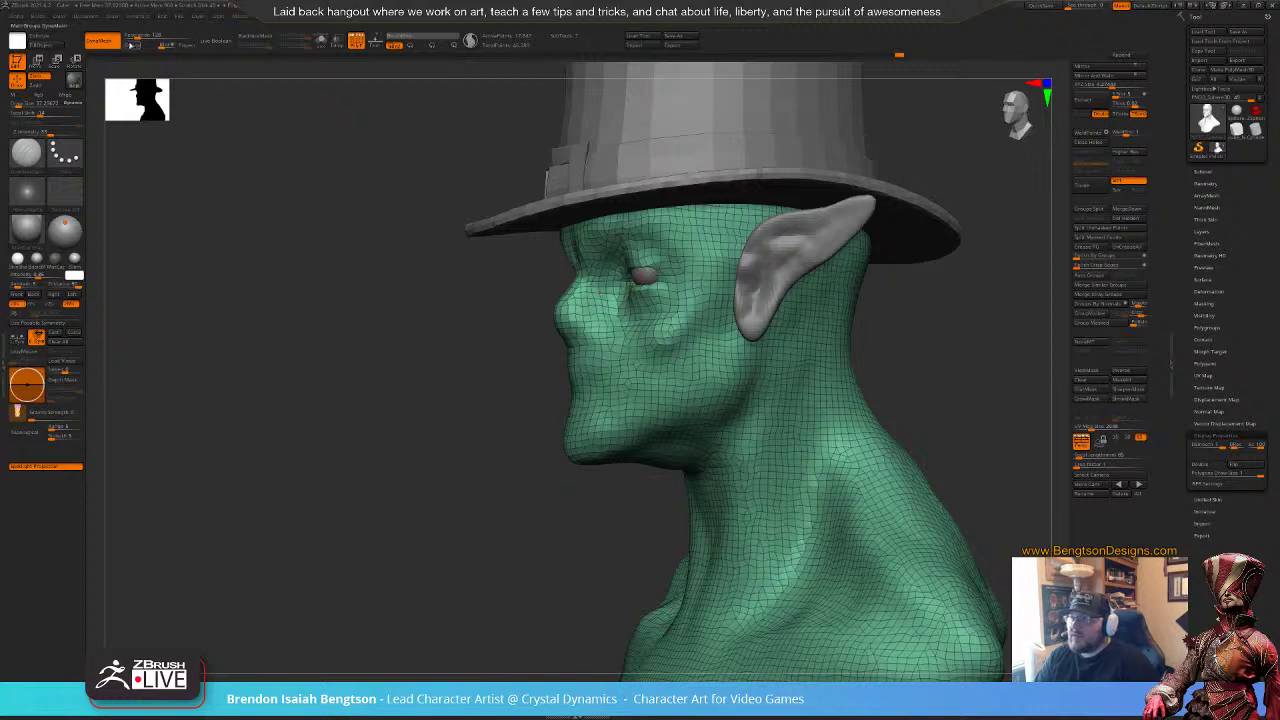
{"action": "key", "text": "ctrl"}
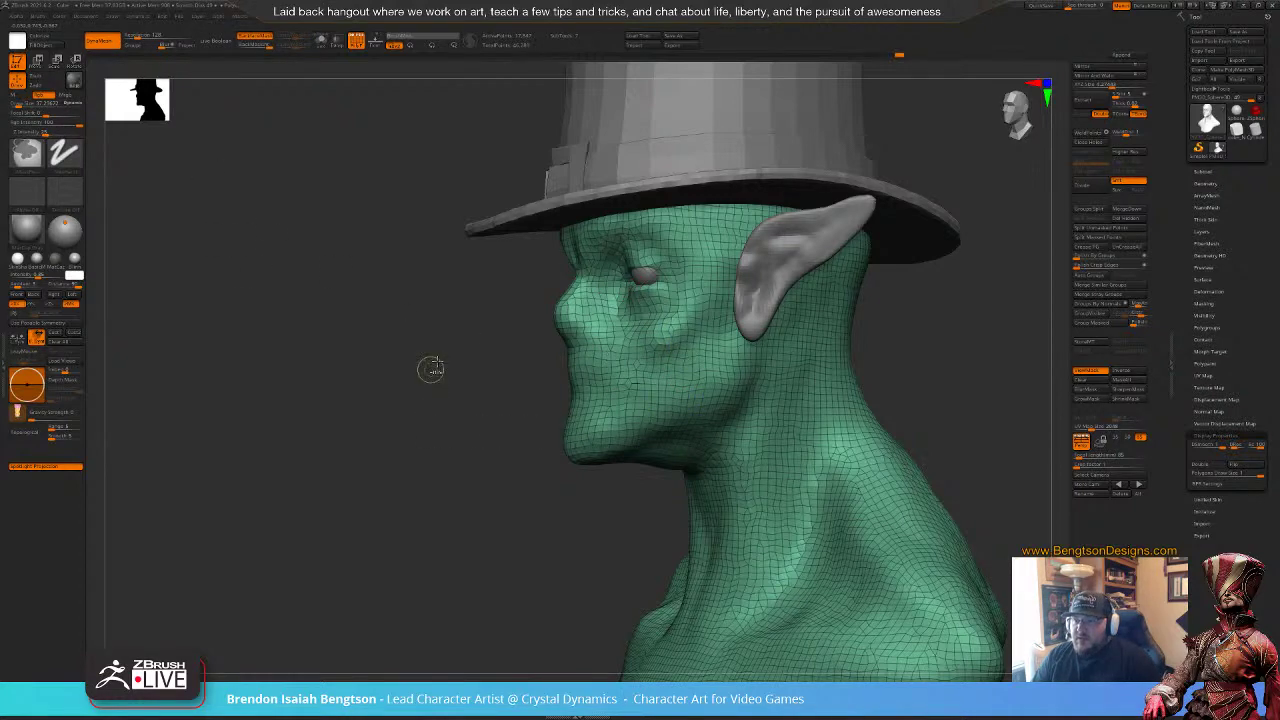
{"action": "mouse_move", "coordinate": [430, 369]}
{"action": "left_mouse_down", "text": "ctrl"}
{"action": "mouse_move", "coordinate": [438, 486]}
{"action": "mouse_move", "coordinate": [443, 446]}
{"action": "mouse_move", "coordinate": [433, 491]}
{"action": "mouse_move", "coordinate": [478, 476]}
{"action": "left_mouse_up", "text": "ctrl"}
Step: Reshape the face around the nose in profile with the Move Topological brush and turn off the wireframe
{"action": "key", "text": "b"}
{"action": "key", "text": "m"}
{"action": "key", "text": "t"}
{"action": "key", "text": "space"}
{"action": "left_click_drag", "start_coordinate": [592, 317], "coordinate": [594, 317]}
{"action": "mouse_move", "coordinate": [836, 375]}
{"action": "left_mouse_down", "text": "alt"}
{"action": "mouse_move", "coordinate": [840, 420]}
{"action": "mouse_move", "coordinate": [811, 384]}
{"action": "mouse_move", "coordinate": [845, 380]}
{"action": "left_mouse_up", "text": "alt"}
{"action": "key", "text": "shift+f"}
Step: Build up the forms around the eye socket and cheek with a resized ClayBuildup brush
{"action": "key", "text": "b"}
{"action": "key", "text": "c"}
{"action": "key", "text": "b"}
{"action": "key", "text": "space"}
{"action": "mouse_move", "coordinate": [652, 359]}
{"action": "left_mouse_down"}
{"action": "mouse_move", "coordinate": [645, 324]}
{"action": "mouse_move", "coordinate": [668, 325]}
{"action": "mouse_move", "coordinate": [655, 303]}
{"action": "mouse_move", "coordinate": [676, 307]}
{"action": "mouse_move", "coordinate": [630, 292]}
{"action": "mouse_move", "coordinate": [617, 312]}
{"action": "mouse_move", "coordinate": [634, 285]}
{"action": "mouse_move", "coordinate": [670, 284]}
{"action": "left_mouse_up"}
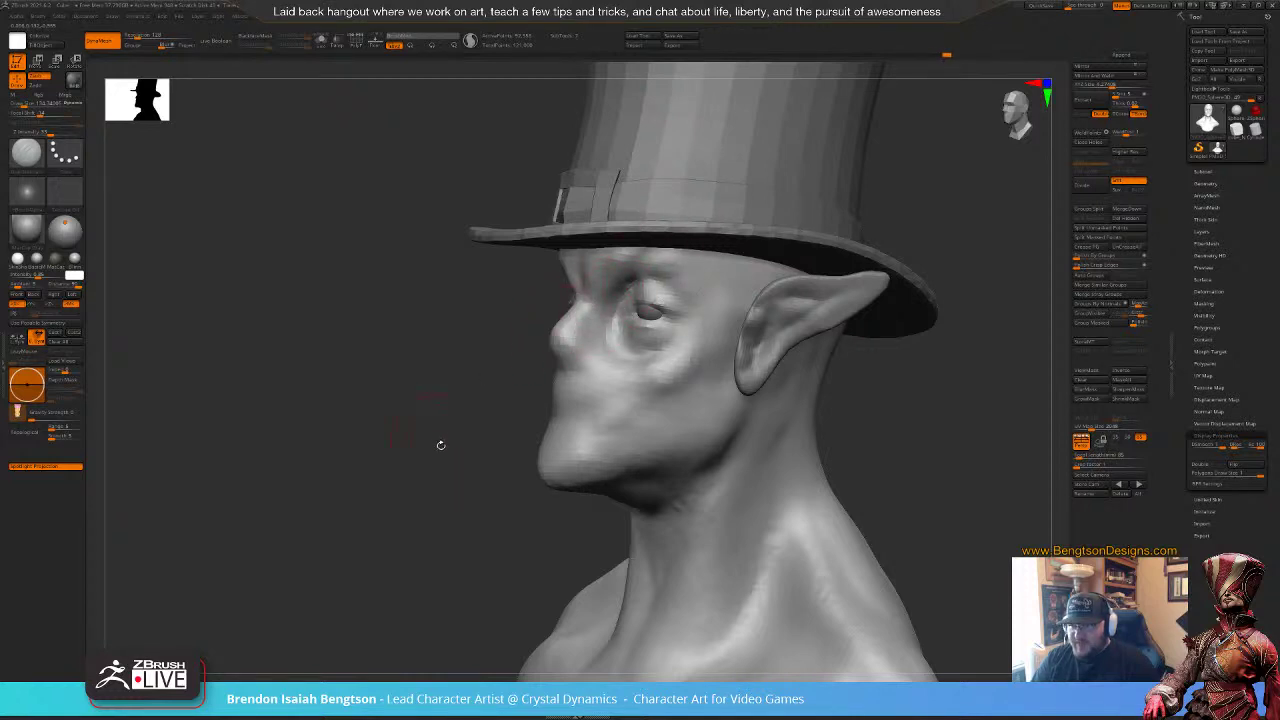
Step: Sculpt the nose and nostril wings with the ClayBuildup brush
{"action": "left_click_drag", "start_coordinate": [440, 446], "coordinate": [500, 444]}
{"action": "mouse_move", "coordinate": [562, 366]}
{"action": "left_mouse_down"}
{"action": "mouse_move", "coordinate": [580, 364]}
{"action": "mouse_move", "coordinate": [578, 345]}
{"action": "mouse_move", "coordinate": [590, 358]}
{"action": "left_mouse_up"}
{"action": "key", "text": "b"}
{"action": "key", "text": "c"}
{"action": "key", "text": "b"}
{"action": "key", "text": "space"}
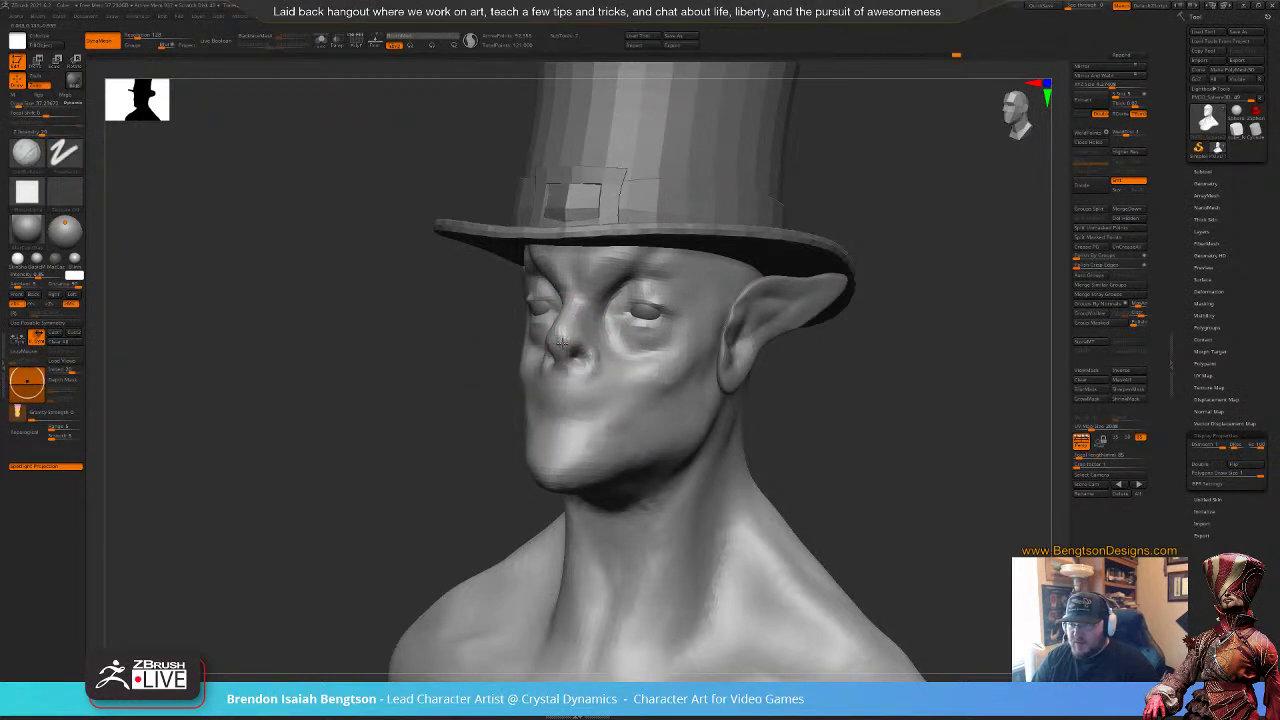
{"action": "left_click_drag", "start_coordinate": [476, 346], "coordinate": [542, 408]}
{"action": "mouse_move", "coordinate": [826, 355]}
{"action": "left_mouse_down"}
{"action": "mouse_move", "coordinate": [822, 367]}
{"action": "mouse_move", "coordinate": [814, 347]}
{"action": "mouse_move", "coordinate": [811, 374]}
{"action": "left_mouse_up"}
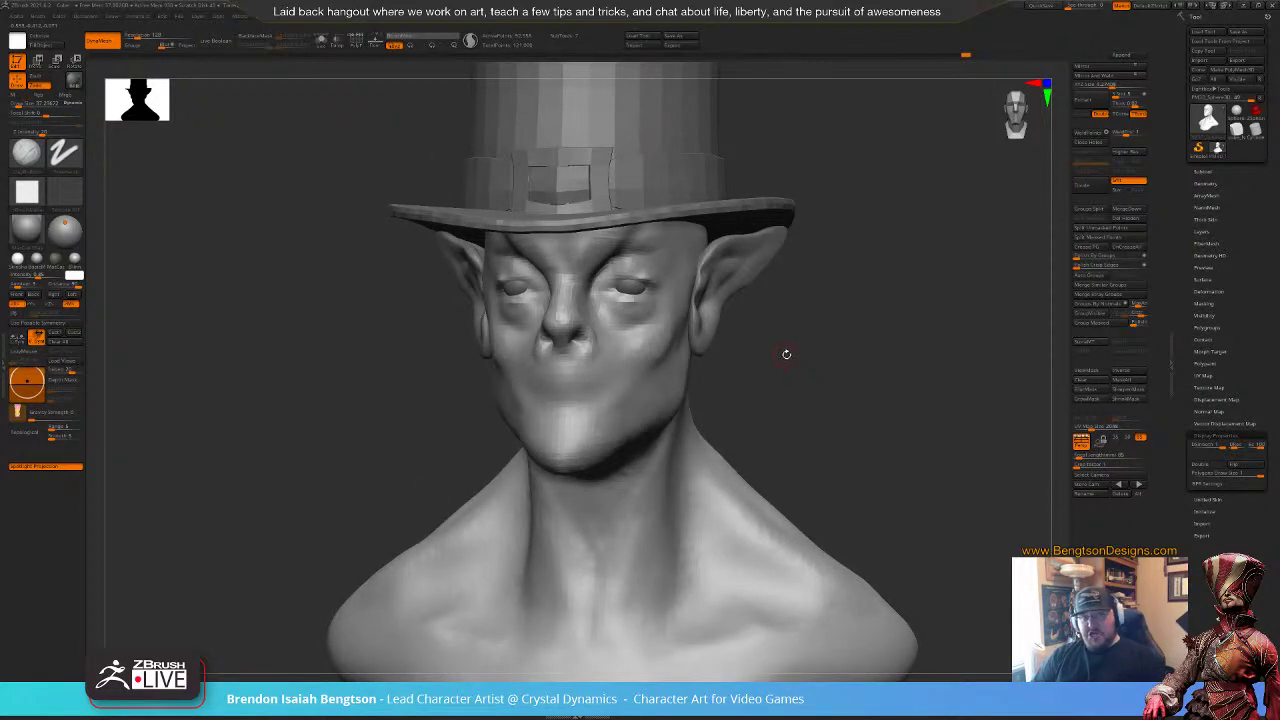
Step: Turn transparency on and reshape the upper face and brow profile with a larger Move Topological brush
{"action": "key", "text": "b"}
{"action": "key", "text": "m"}
{"action": "key", "text": "t"}
{"action": "key", "text": "space"}
{"action": "left_click_drag", "start_coordinate": [651, 270], "coordinate": [669, 270]}
{"action": "key", "text": "space"}
{"action": "left_click_drag", "start_coordinate": [594, 217], "coordinate": [580, 218]}
{"action": "key", "text": "shift+t"}
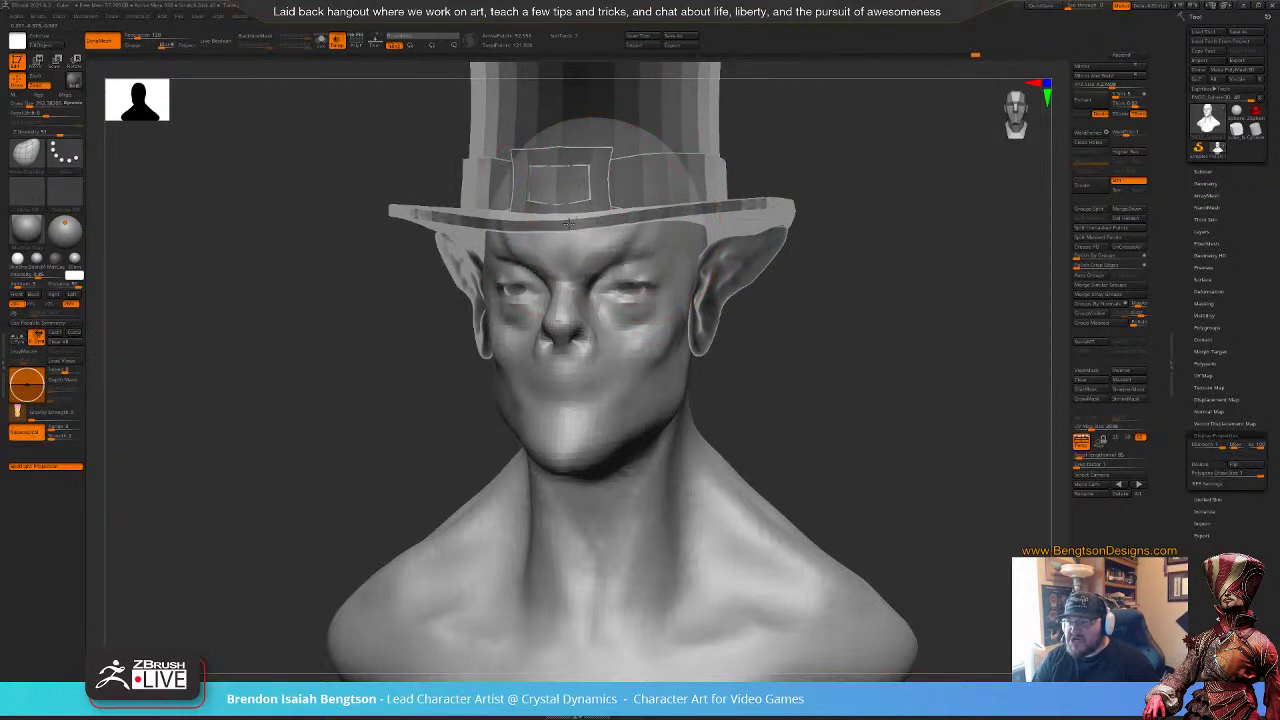
{"action": "mouse_move", "coordinate": [814, 314]}
{"action": "left_mouse_down"}
{"action": "mouse_move", "coordinate": [735, 340]}
{"action": "mouse_move", "coordinate": [700, 315]}
{"action": "left_mouse_up"}
{"action": "left_click_drag", "start_coordinate": [545, 322], "coordinate": [559, 265]}
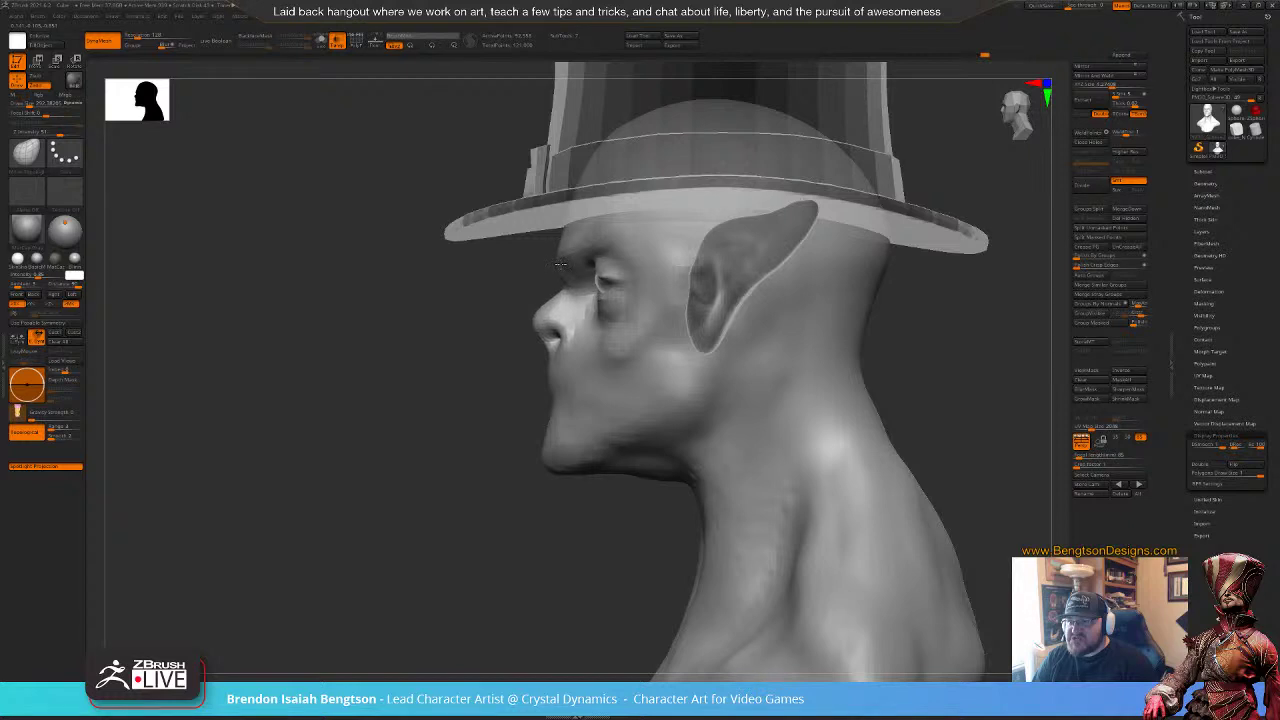
Step: Refine the brow and eye area in profile with a smaller Move Topological brush and restore the opaque view
{"action": "key", "text": "space"}
{"action": "left_click_drag", "start_coordinate": [603, 301], "coordinate": [593, 287]}
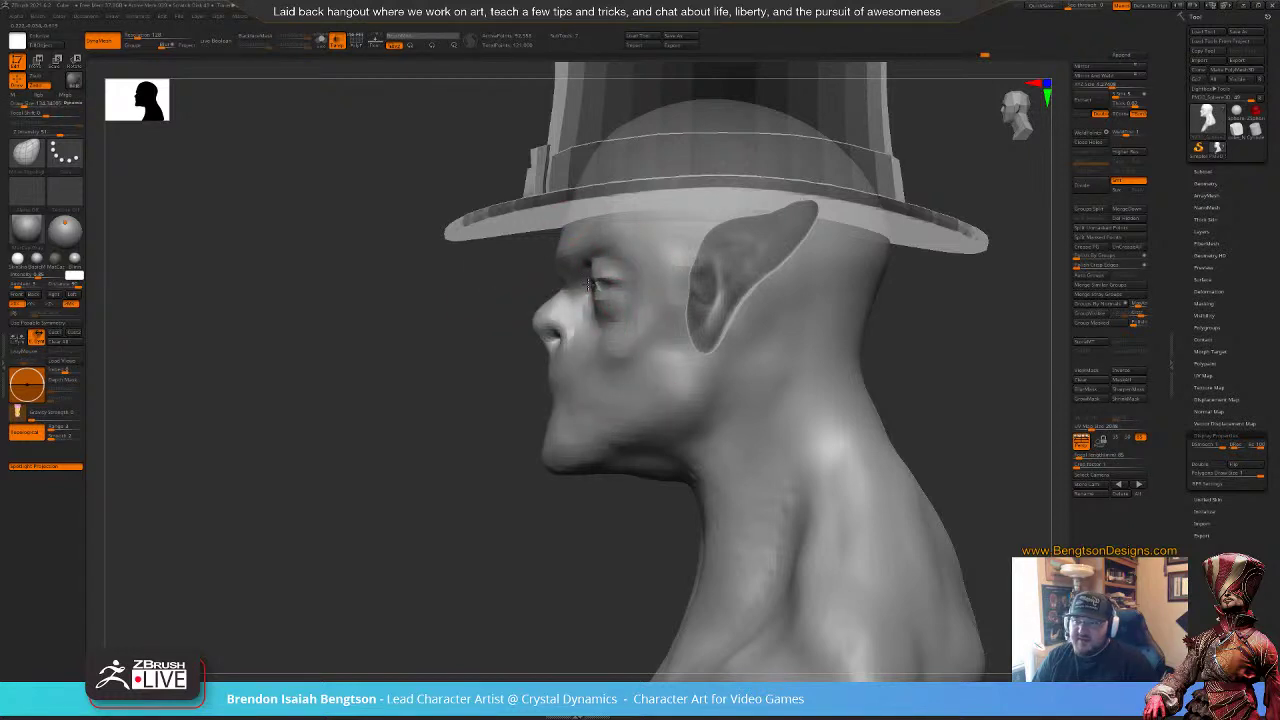
{"action": "left_click_drag", "start_coordinate": [445, 411], "coordinate": [572, 419]}
{"action": "key", "text": "shift+f"}
{"action": "key", "text": "shift+f"}
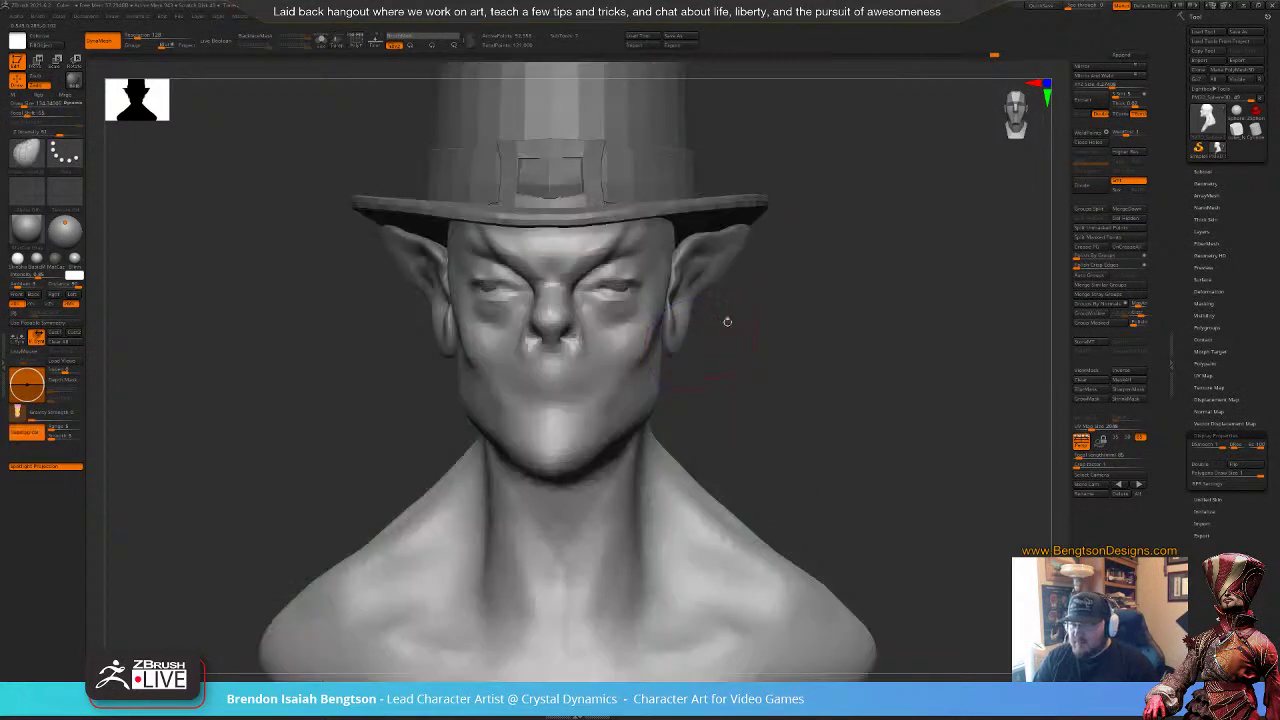
Step: Reposition the eyelids and inner eye corner from the side with an even smaller Move Topological brush
{"action": "left_click_drag", "start_coordinate": [858, 370], "coordinate": [738, 372]}
{"action": "key", "text": "space"}
{"action": "left_click_drag", "start_coordinate": [602, 297], "coordinate": [608, 297]}
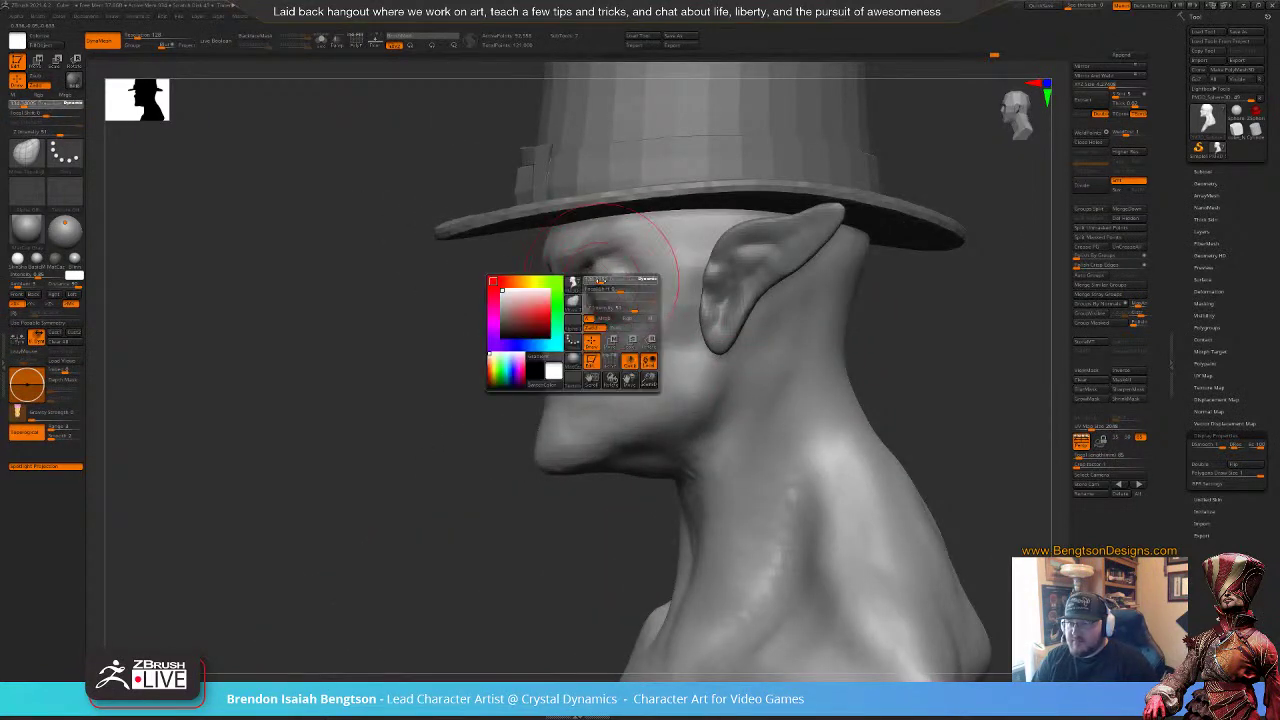
{"action": "key", "text": "space"}
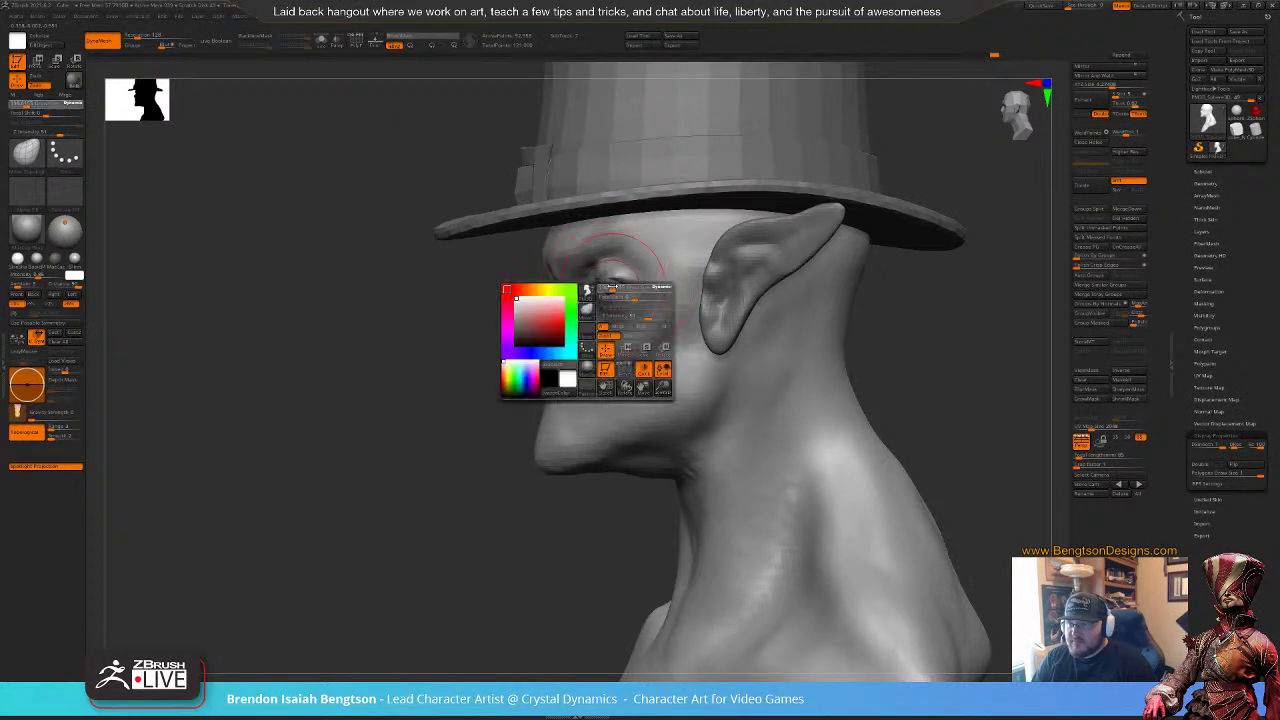
{"action": "left_click_drag", "start_coordinate": [609, 287], "coordinate": [602, 286]}
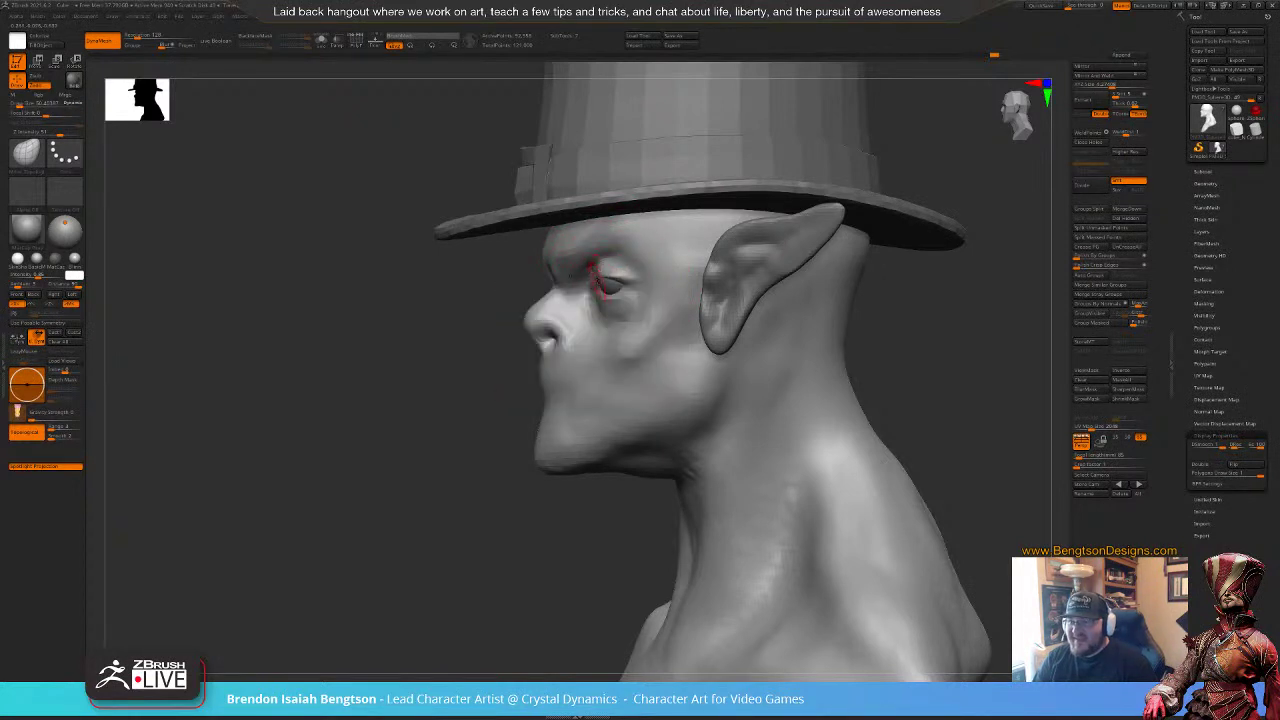
{"action": "left_click_drag", "start_coordinate": [407, 444], "coordinate": [442, 440]}
{"action": "left_click_drag", "start_coordinate": [786, 345], "coordinate": [771, 320]}
Step: Work the brow above the eyes with Dam Standard, and switch back to a larger Move Topological brush
{"action": "key", "text": "b"}
{"action": "key", "text": "d"}
{"action": "key", "text": "s"}
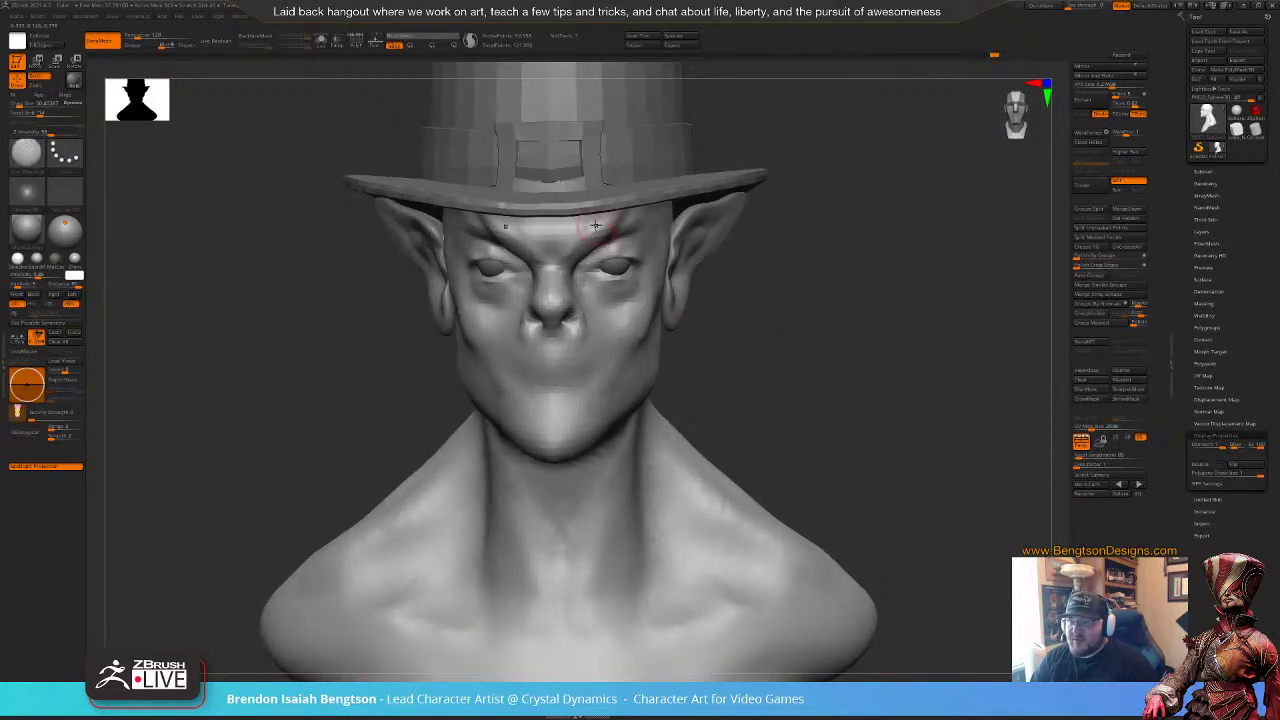
{"action": "key", "text": "space"}
{"action": "left_click_drag", "start_coordinate": [602, 241], "coordinate": [608, 243]}
{"action": "key", "text": "space"}
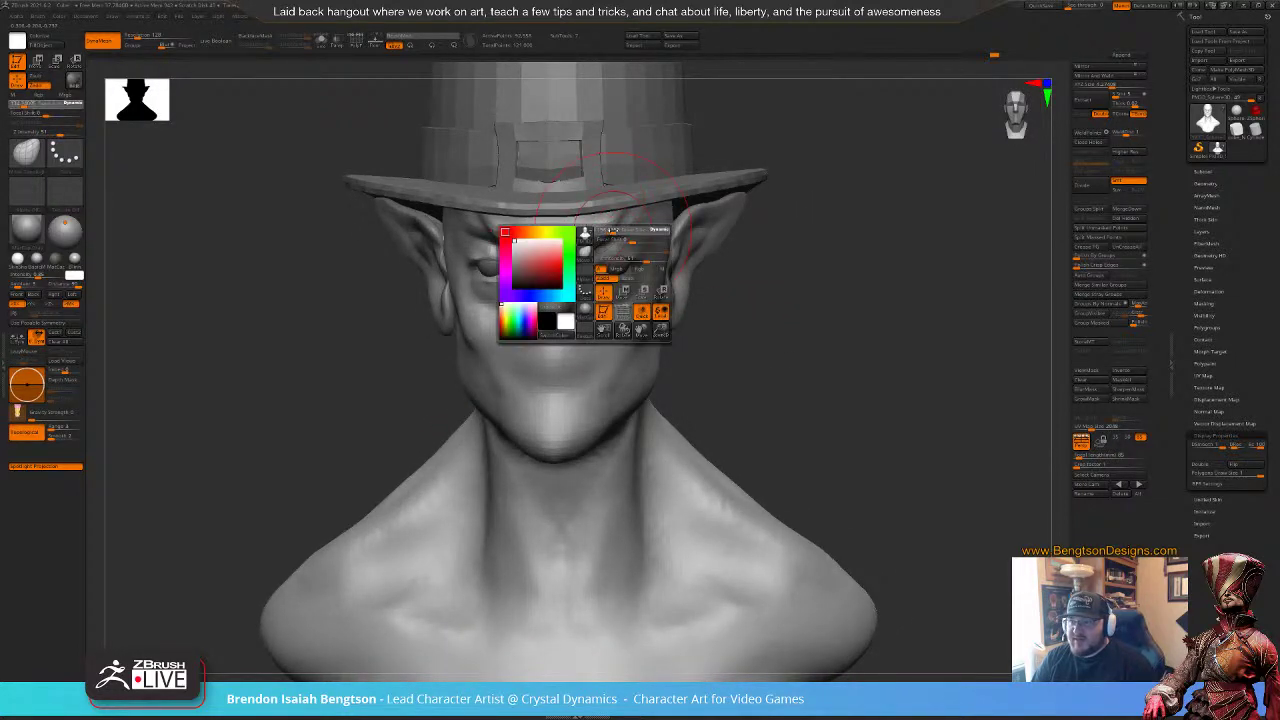
Step: Mask the area below the eyes, pull the brow into a stronger frown with Move Topological, and hide the mask
{"action": "key", "text": "ctrl"}
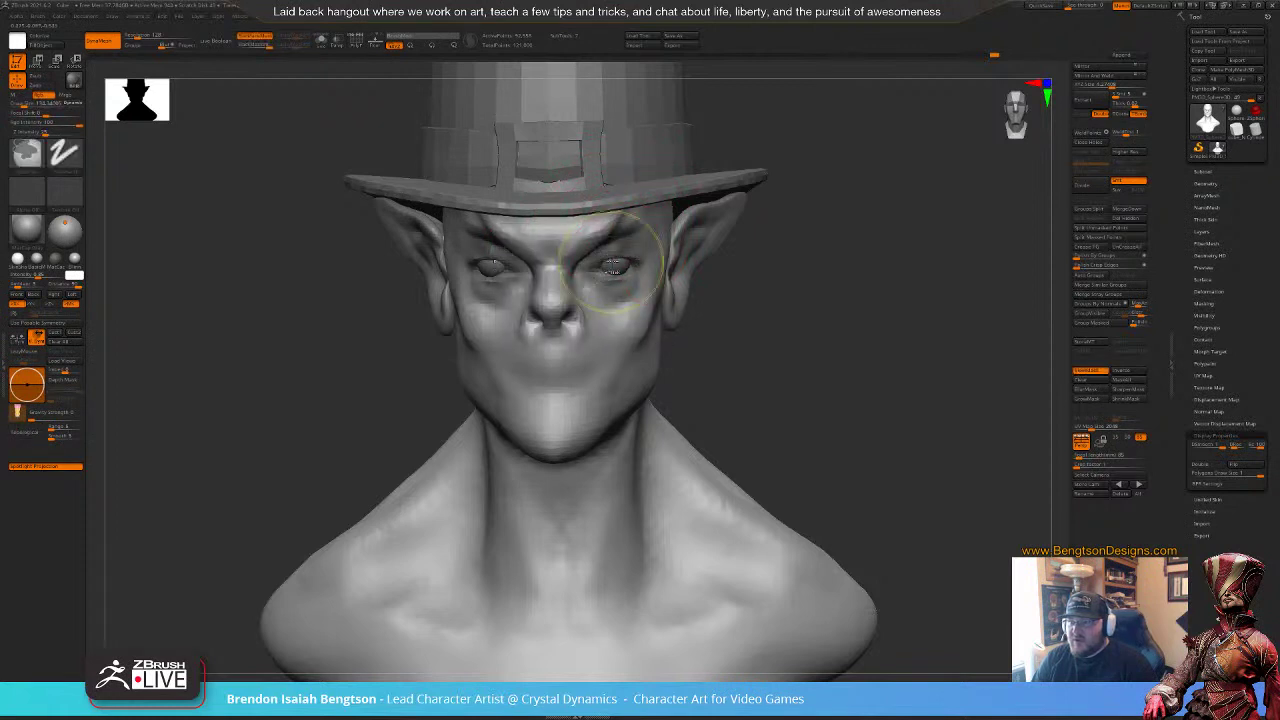
{"action": "key", "text": "ctrl+z"}
{"action": "mouse_move", "coordinate": [624, 277]}
{"action": "left_mouse_down", "text": "ctrl"}
{"action": "mouse_move", "coordinate": [606, 282]}
{"action": "mouse_move", "coordinate": [635, 217]}
{"action": "mouse_move", "coordinate": [585, 255]}
{"action": "left_mouse_up", "text": "ctrl"}
{"action": "key", "text": "space"}
{"action": "key", "text": "space"}
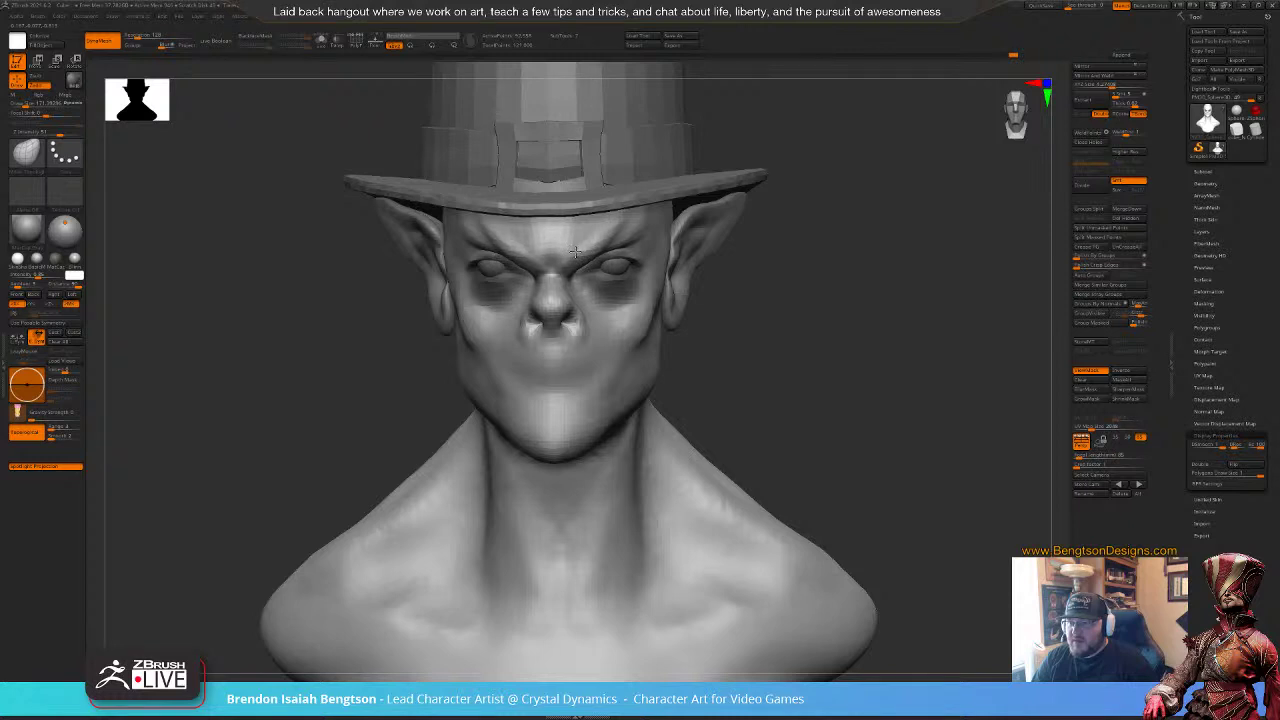
{"action": "mouse_move", "coordinate": [765, 386]}
{"action": "left_mouse_down"}
{"action": "mouse_move", "coordinate": [570, 388]}
{"action": "mouse_move", "coordinate": [808, 390]}
{"action": "mouse_move", "coordinate": [797, 338]}
{"action": "mouse_move", "coordinate": [780, 354]}
{"action": "mouse_move", "coordinate": [811, 331]}
{"action": "mouse_move", "coordinate": [763, 340]}
{"action": "mouse_move", "coordinate": [791, 391]}
{"action": "mouse_move", "coordinate": [774, 380]}
{"action": "left_mouse_up"}
{"action": "key", "text": "ctrl+h"}
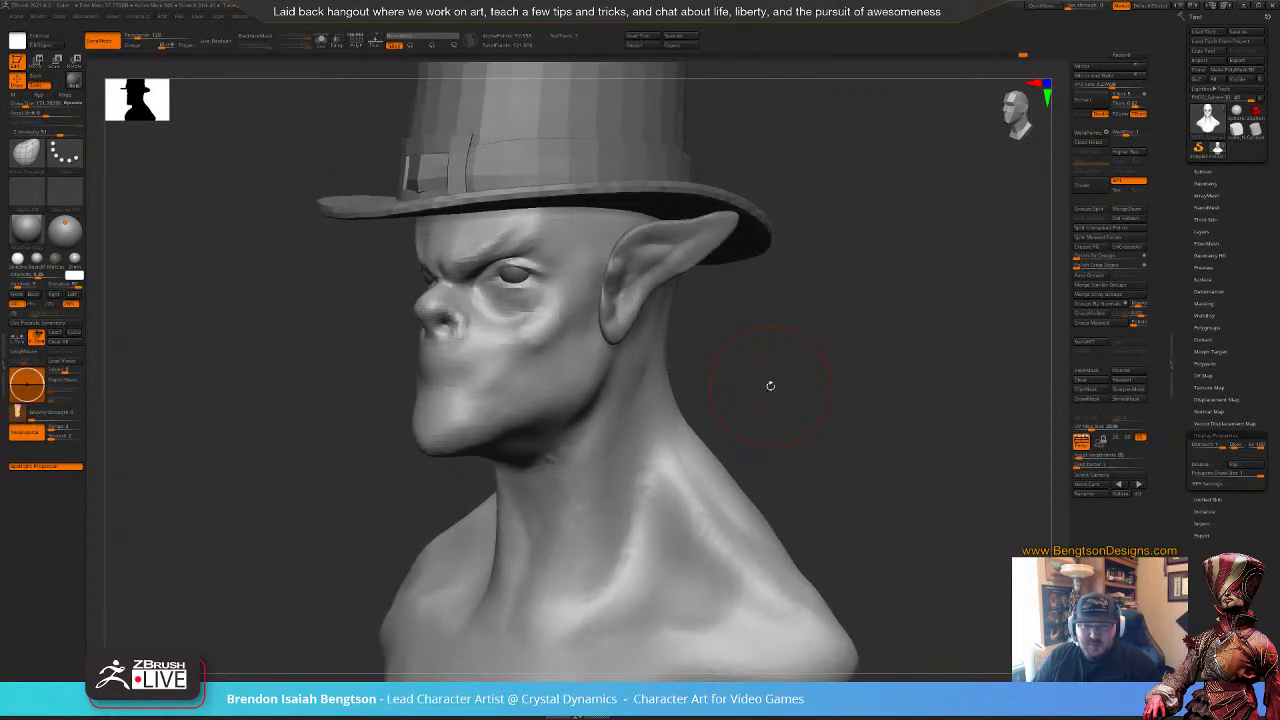
Step: Reshape the nose tip and bridge in profile with the Move Topological brush
{"action": "mouse_move", "coordinate": [770, 386]}
{"action": "left_mouse_down"}
{"action": "mouse_move", "coordinate": [767, 367]}
{"action": "mouse_move", "coordinate": [762, 376]}
{"action": "mouse_move", "coordinate": [849, 331]}
{"action": "mouse_move", "coordinate": [822, 318]}
{"action": "left_mouse_up"}
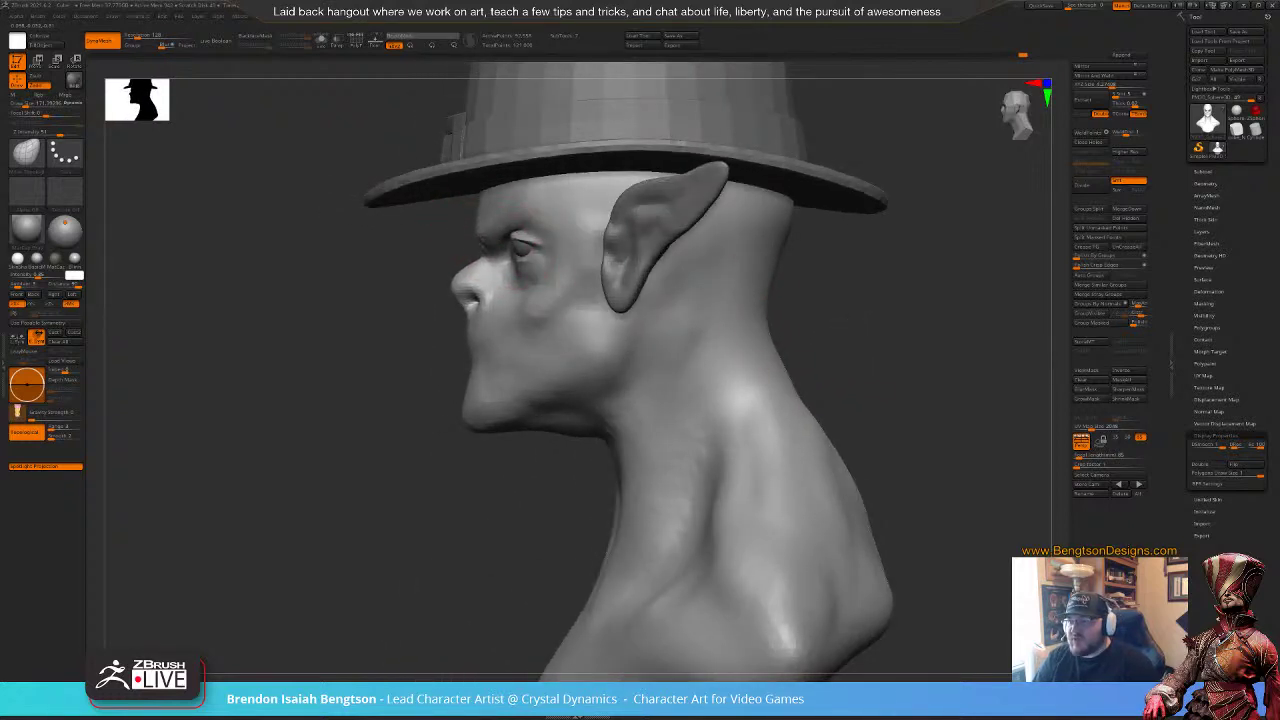
{"action": "left_click_drag", "start_coordinate": [461, 306], "coordinate": [471, 309]}
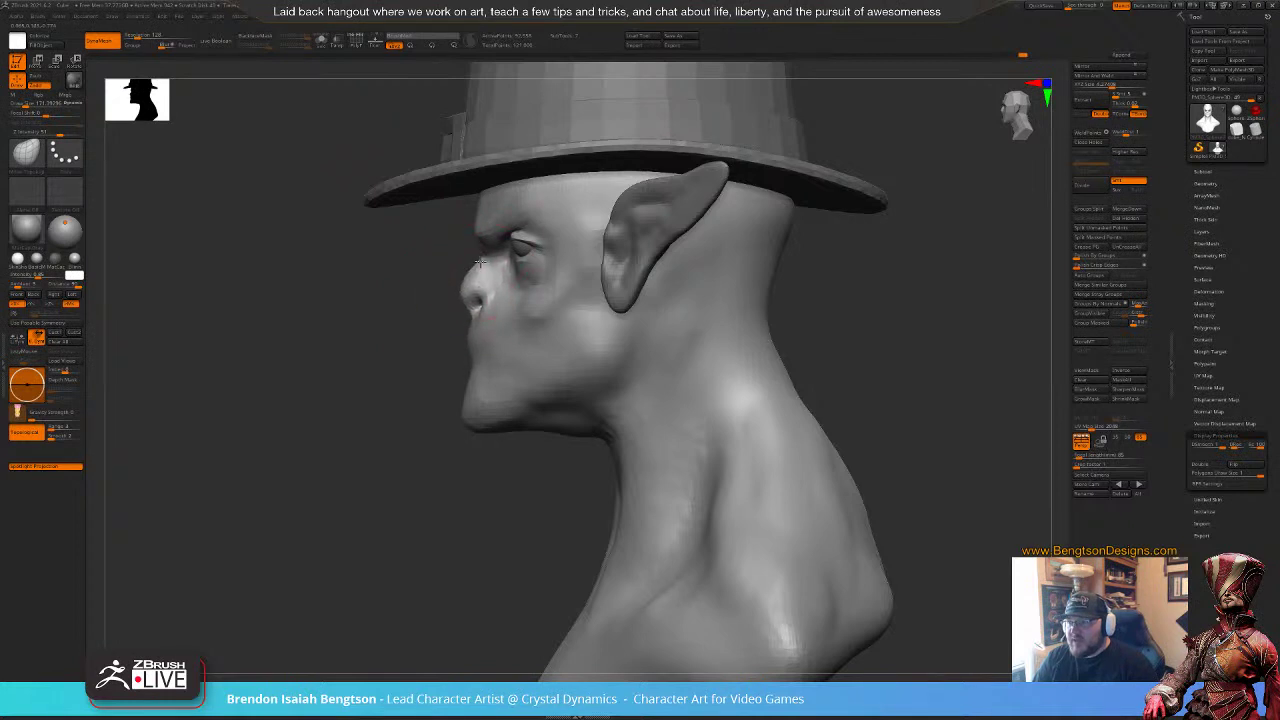
{"action": "left_click_drag", "start_coordinate": [463, 282], "coordinate": [470, 285]}
{"action": "left_click_drag", "start_coordinate": [424, 347], "coordinate": [482, 343]}
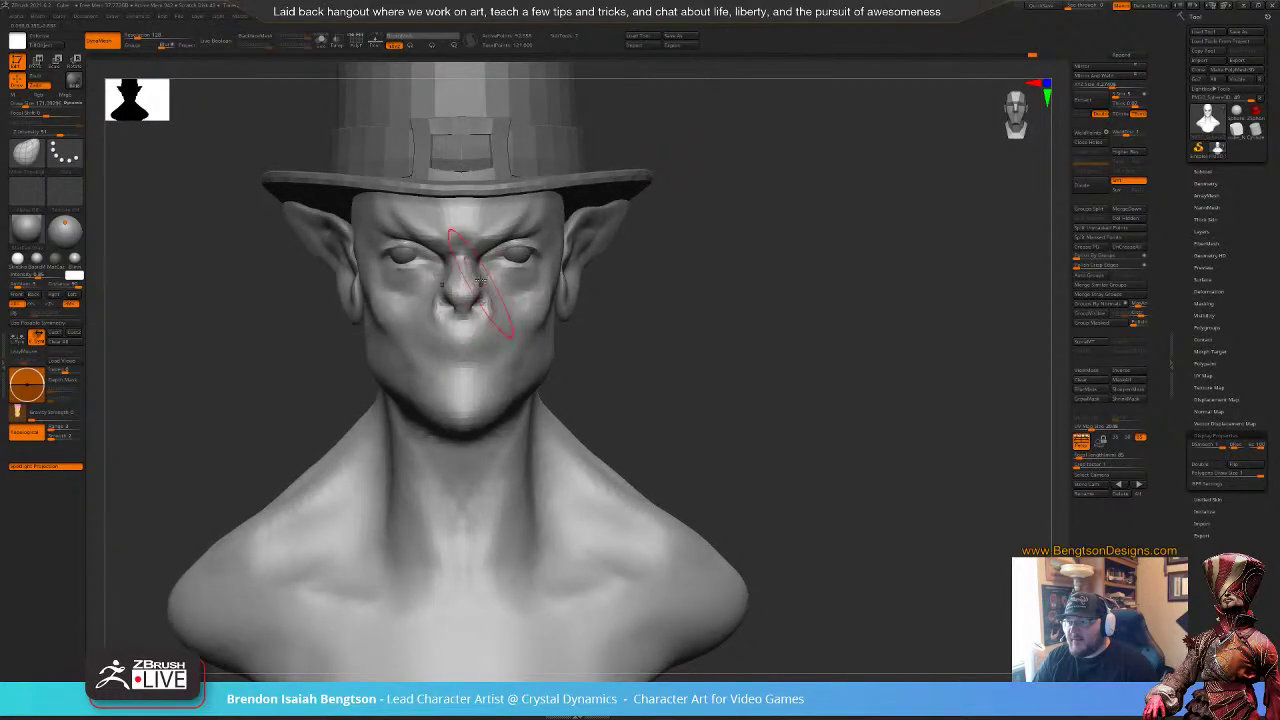
Step: Crease the eyelids with a smaller Dam Standard brush and build up the area beneath the eyes with ClayBuildup
{"action": "key", "text": "3"}
{"action": "left_click_drag", "start_coordinate": [648, 300], "coordinate": [535, 281]}
{"action": "key", "text": "space"}
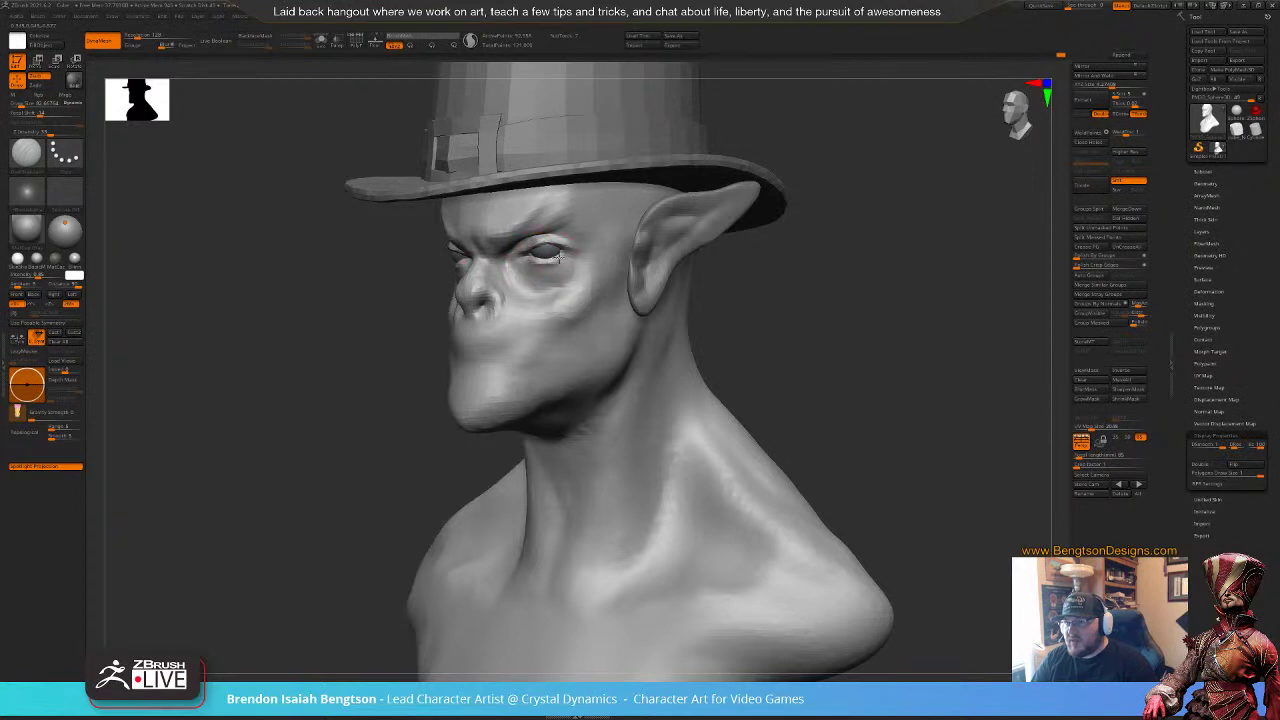
{"action": "key", "text": "2"}
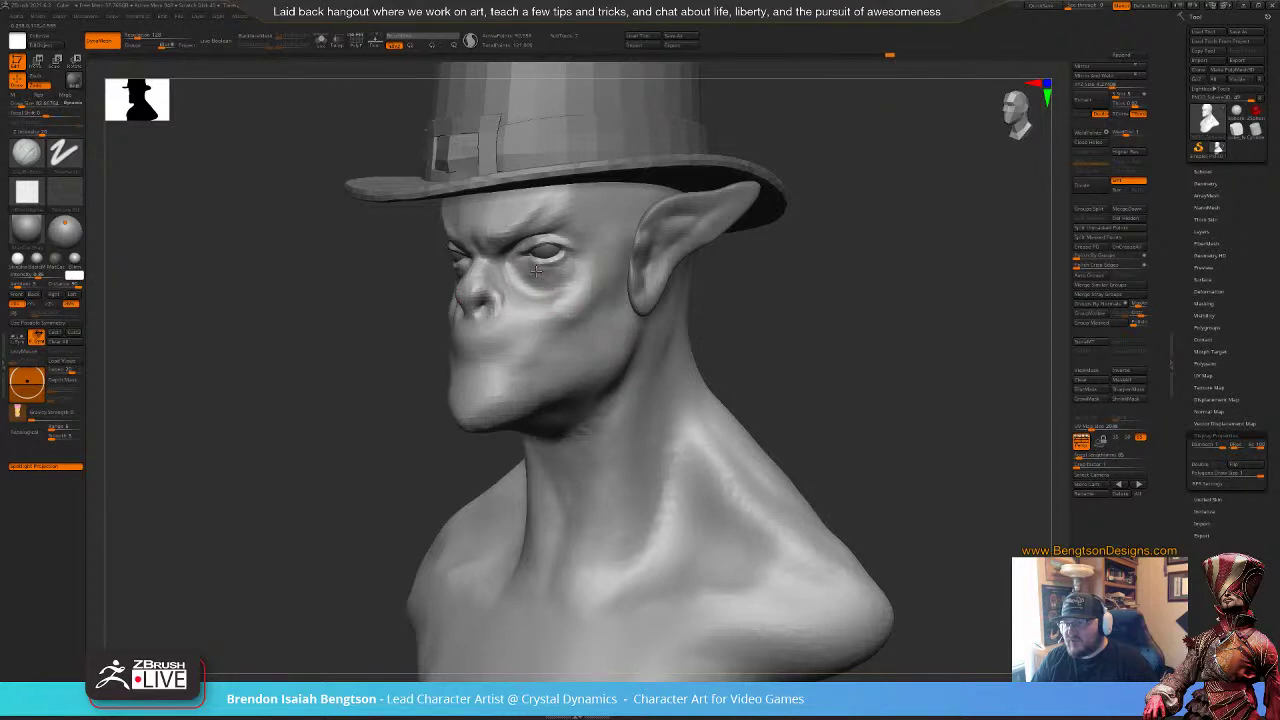
{"action": "mouse_move", "coordinate": [797, 302]}
{"action": "left_mouse_down"}
{"action": "mouse_move", "coordinate": [824, 312]}
{"action": "mouse_move", "coordinate": [697, 338]}
{"action": "left_mouse_up"}
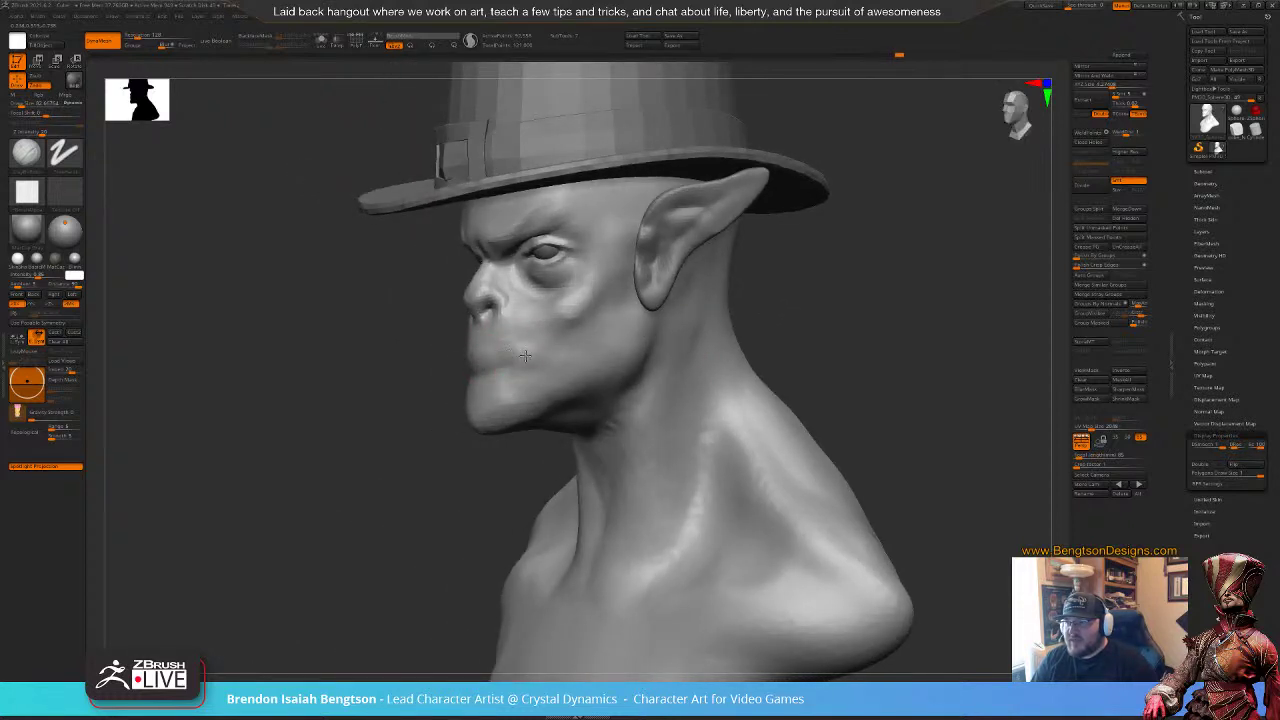
Step: Carve the mouth line between the lips with the Dam Standard brush
{"action": "key", "text": "b"}
{"action": "key", "text": "d"}
{"action": "key", "text": "s"}
{"action": "left_click_drag", "start_coordinate": [523, 354], "coordinate": [480, 364]}
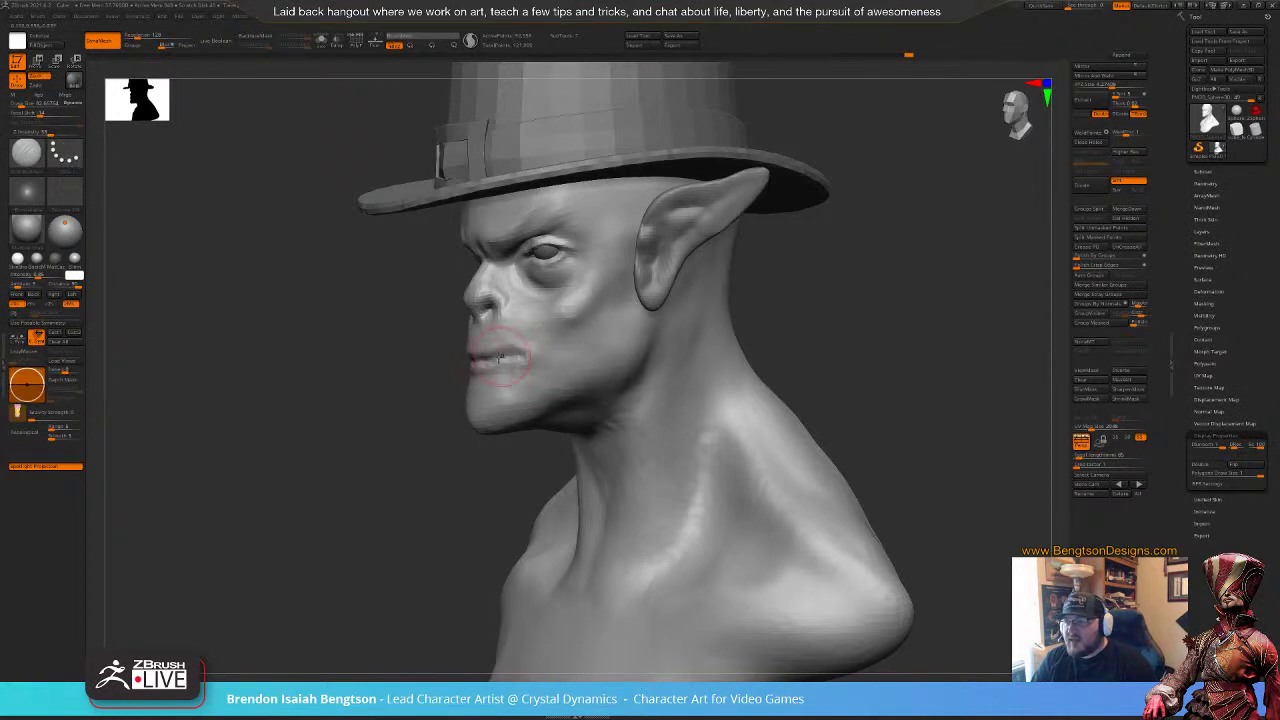
Step: Build up the lips and the cheek area below the eye with the ClayBuildup brush at varying sizes
{"action": "left_click_drag", "start_coordinate": [423, 376], "coordinate": [462, 393]}
{"action": "mouse_move", "coordinate": [699, 340]}
{"action": "left_mouse_down"}
{"action": "mouse_move", "coordinate": [794, 311]}
{"action": "mouse_move", "coordinate": [682, 306]}
{"action": "left_mouse_up"}
{"action": "key", "text": "space"}
{"action": "left_click_drag", "start_coordinate": [510, 380], "coordinate": [486, 377]}
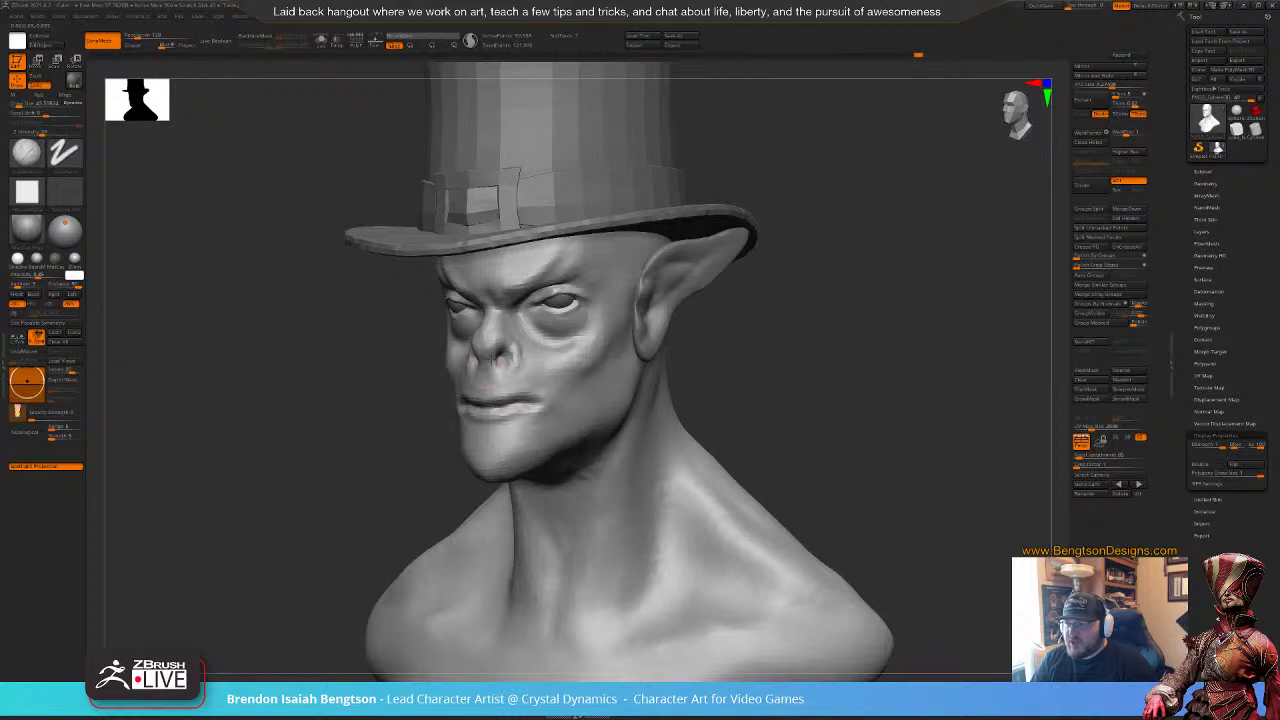
{"action": "mouse_move", "coordinate": [832, 322]}
{"action": "left_mouse_down"}
{"action": "mouse_move", "coordinate": [728, 325]}
{"action": "mouse_move", "coordinate": [806, 326]}
{"action": "left_mouse_up"}
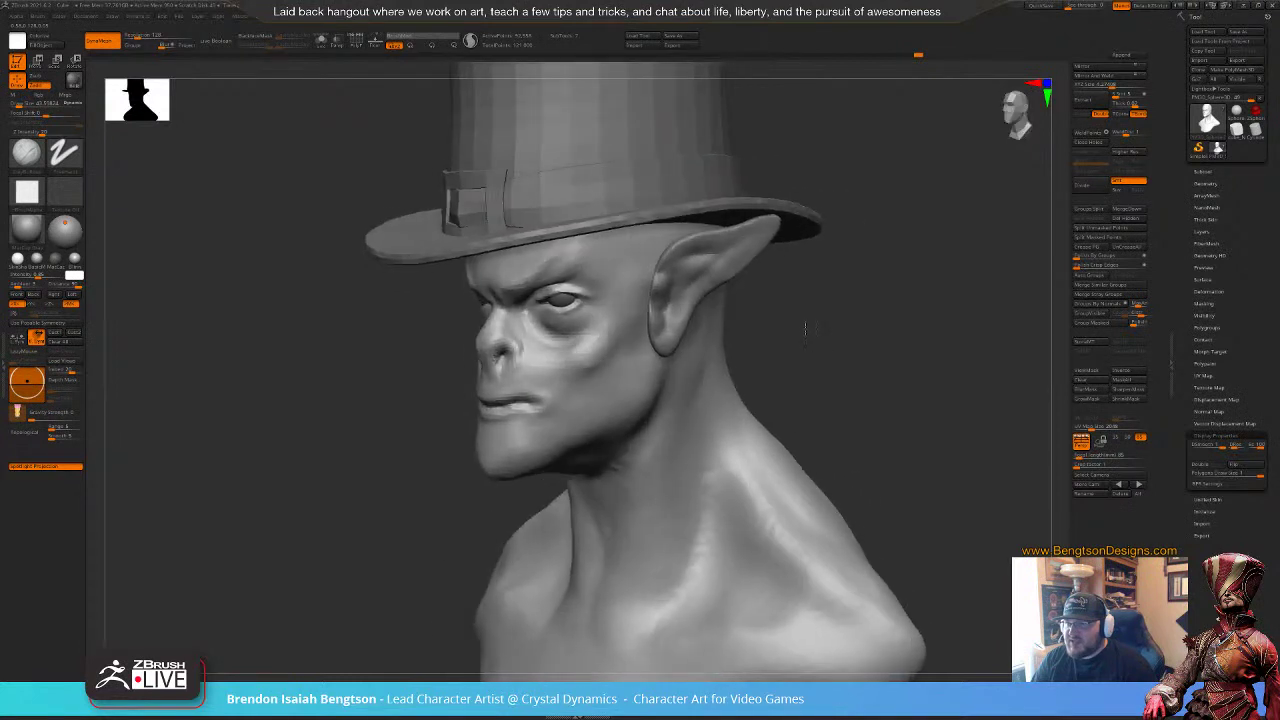
{"action": "key", "text": "space"}
{"action": "left_click_drag", "start_coordinate": [583, 349], "coordinate": [615, 325]}
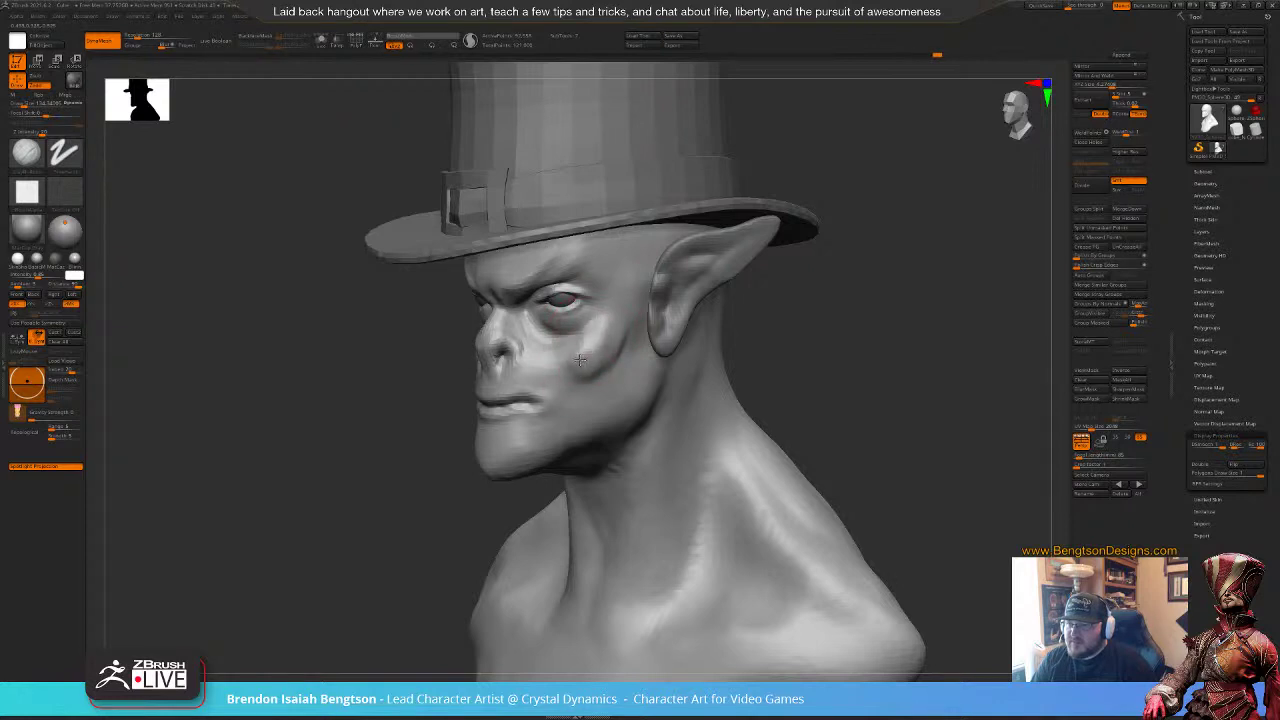
Step: Deepen the hollow beside the mouth and build out a rounder cheekbone above it
{"action": "key", "text": "1"}
{"action": "key", "text": "space"}
{"action": "left_click_drag", "start_coordinate": [588, 349], "coordinate": [582, 349]}
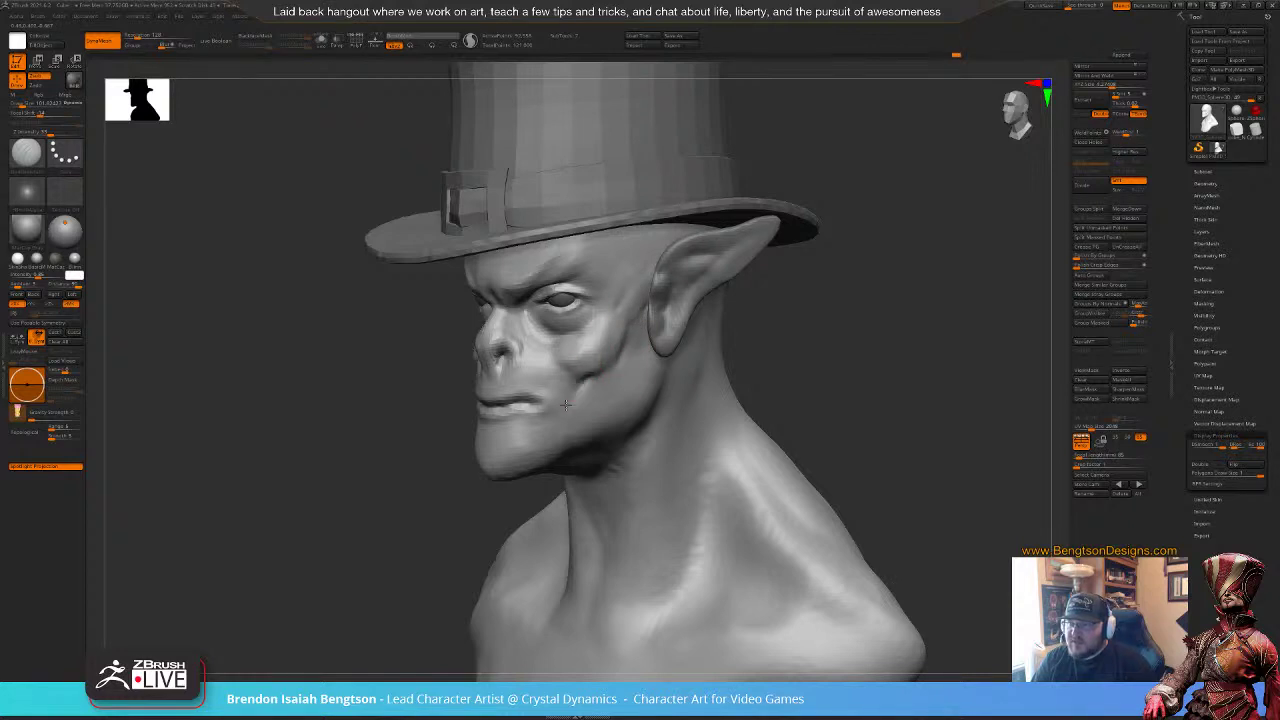
{"action": "mouse_move", "coordinate": [829, 329]}
{"action": "left_mouse_down"}
{"action": "mouse_move", "coordinate": [874, 340]}
{"action": "mouse_move", "coordinate": [832, 345]}
{"action": "mouse_move", "coordinate": [830, 323]}
{"action": "mouse_move", "coordinate": [816, 322]}
{"action": "left_mouse_up"}
{"action": "key", "text": "2"}
{"action": "key", "text": "space"}
{"action": "left_click_drag", "start_coordinate": [586, 327], "coordinate": [582, 327]}
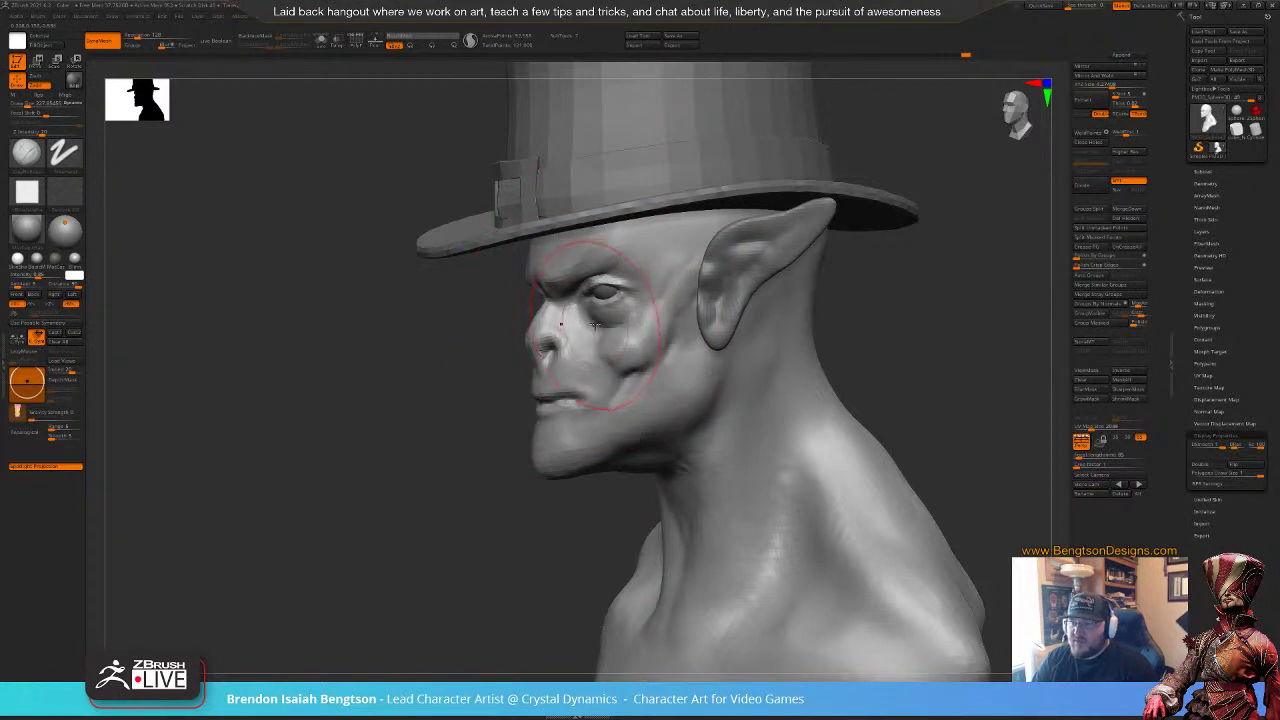
Step: Refine the face profile with the Move Topological brush, isolating the head to nudge the brow ridge before restoring the hat
{"action": "key", "text": "1"}
{"action": "key", "text": "space"}
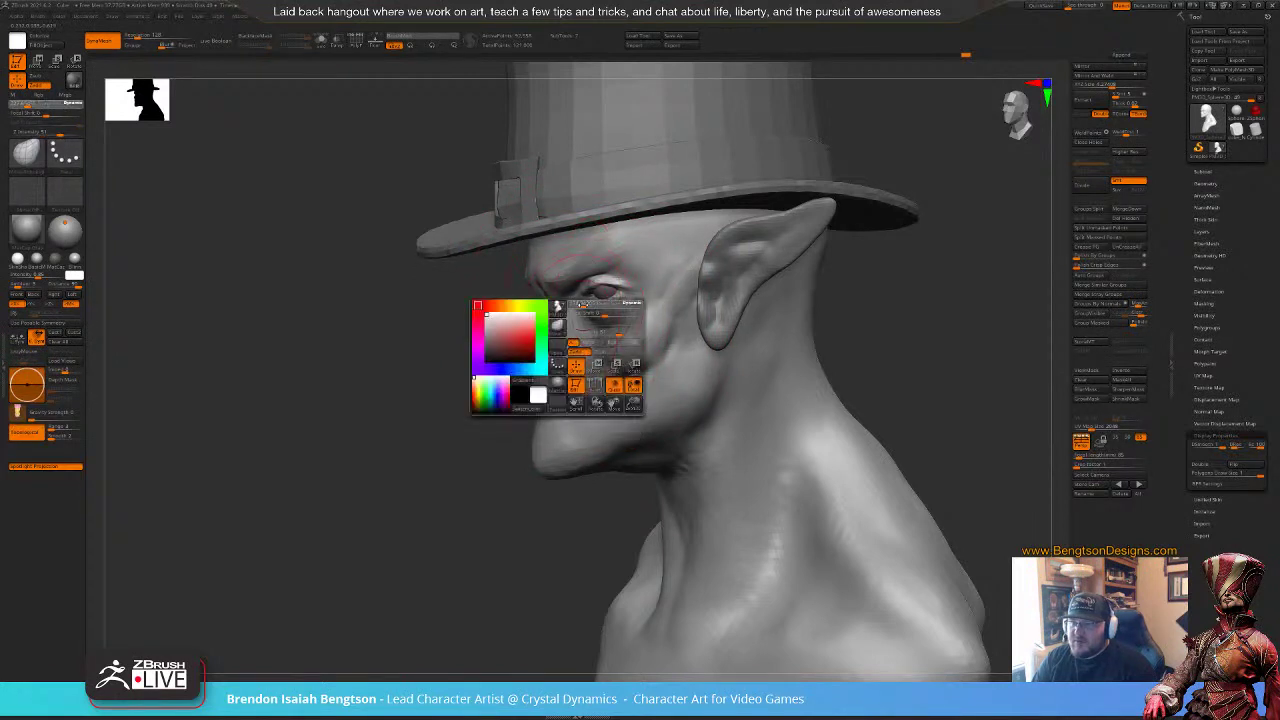
{"action": "left_click_drag", "start_coordinate": [587, 301], "coordinate": [593, 298]}
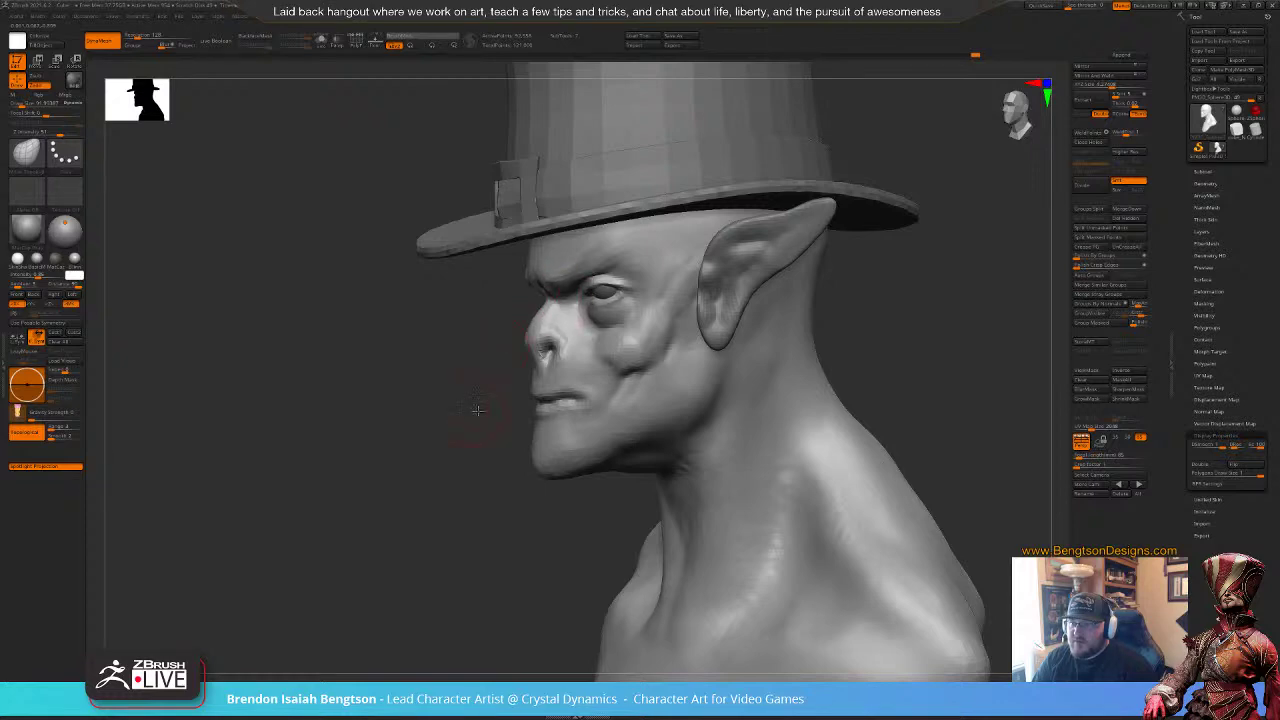
{"action": "mouse_move", "coordinate": [477, 410]}
{"action": "left_mouse_down"}
{"action": "mouse_move", "coordinate": [580, 386]}
{"action": "mouse_move", "coordinate": [627, 358]}
{"action": "mouse_move", "coordinate": [624, 337]}
{"action": "left_mouse_up"}
{"action": "left_click", "coordinate": [636, 332]}
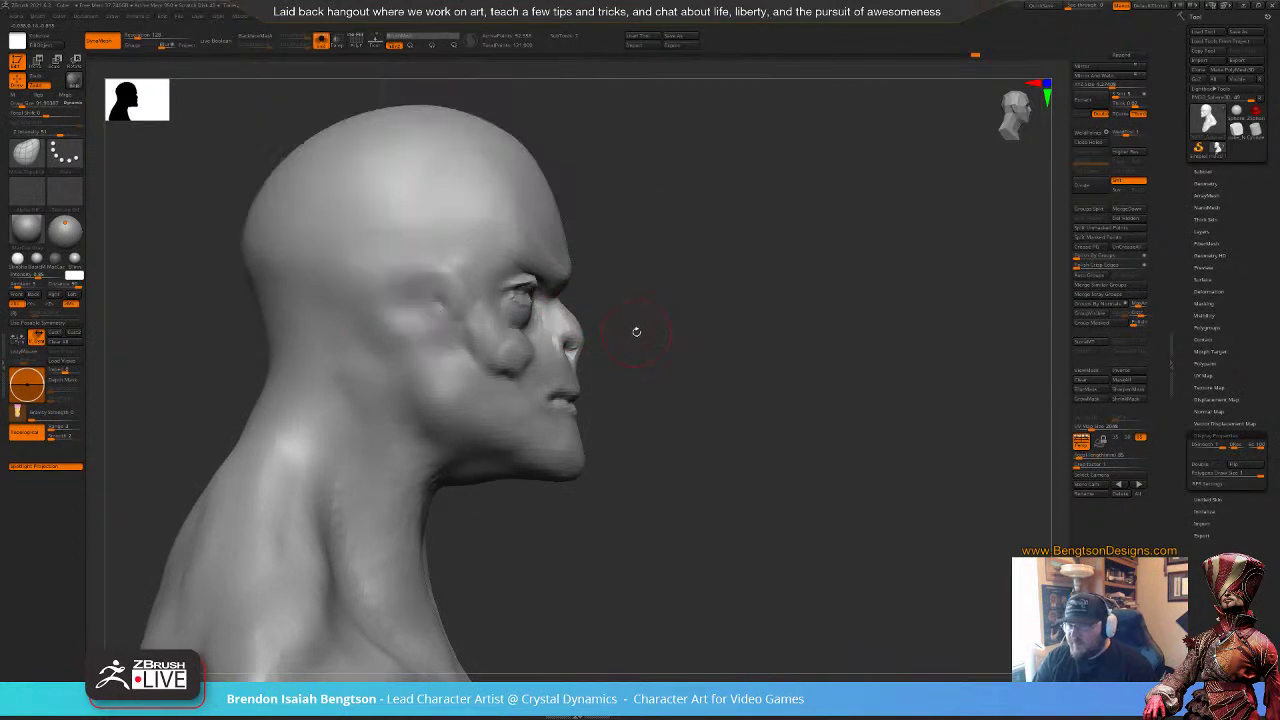
{"action": "key", "text": "space"}
{"action": "left_click", "coordinate": [640, 322]}
{"action": "left_click_drag", "start_coordinate": [563, 272], "coordinate": [569, 259]}
{"action": "key", "text": "alt+s"}
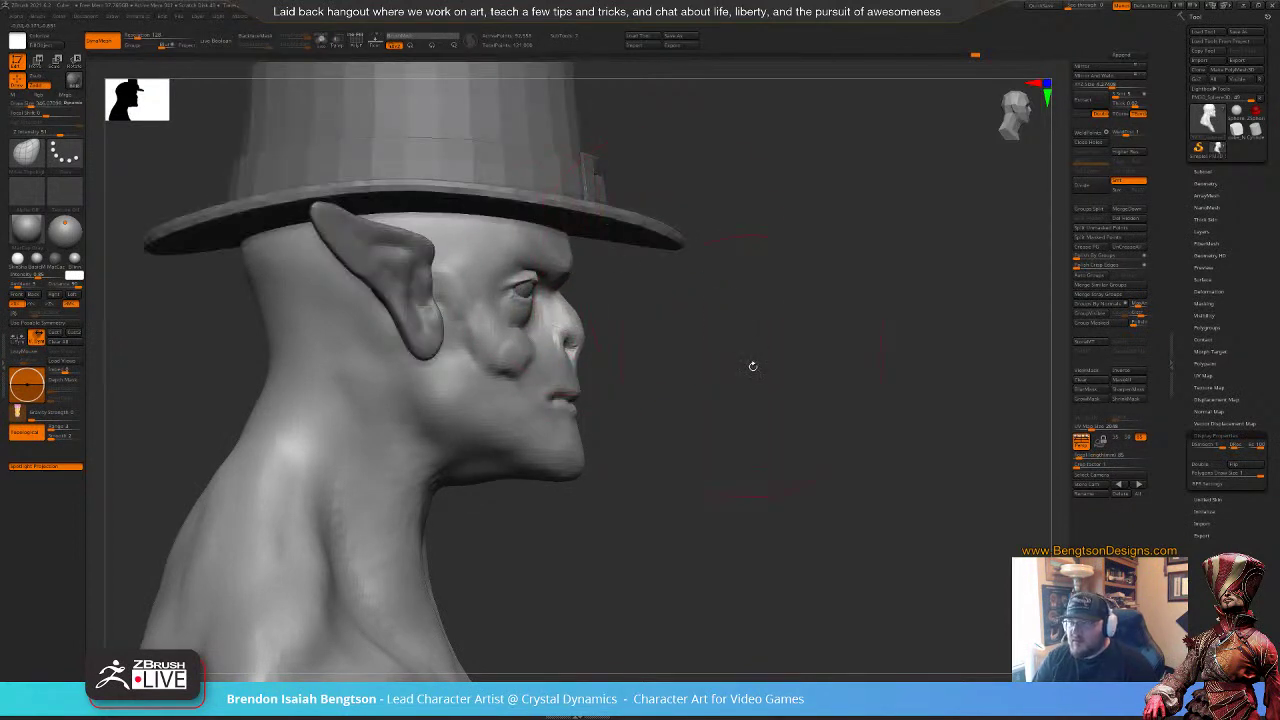
{"action": "mouse_move", "coordinate": [751, 366]}
{"action": "left_mouse_down"}
{"action": "mouse_move", "coordinate": [760, 314]}
{"action": "mouse_move", "coordinate": [784, 309]}
{"action": "mouse_move", "coordinate": [752, 342]}
{"action": "left_mouse_up"}
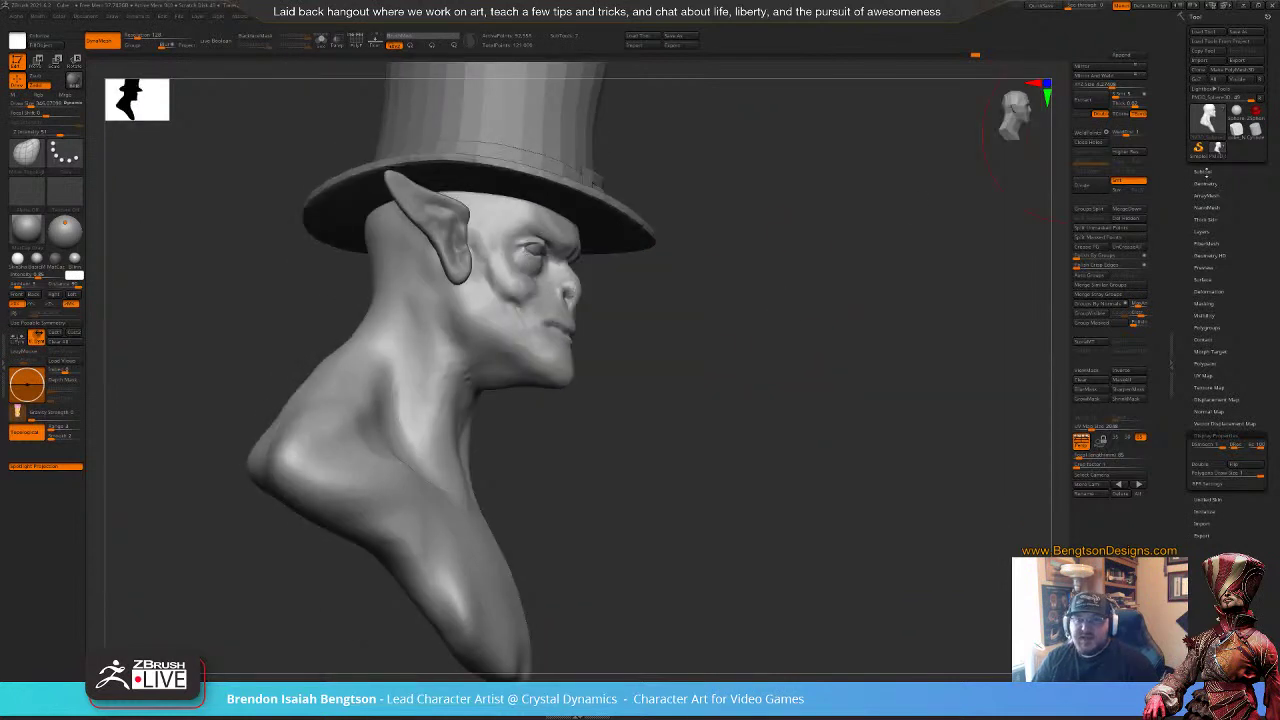
Step: Hide the hat's band and brim subtools
{"action": "left_click", "coordinate": [1205, 172]}
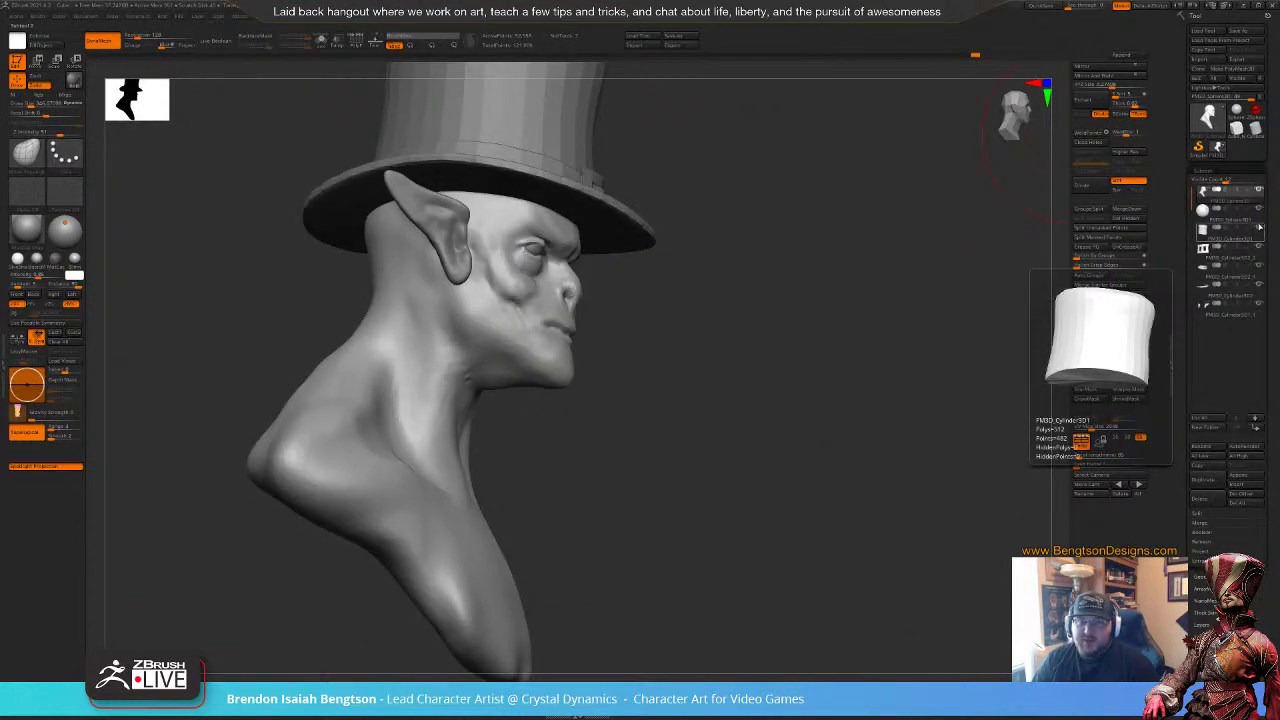
{"action": "left_click", "coordinate": [1254, 216]}
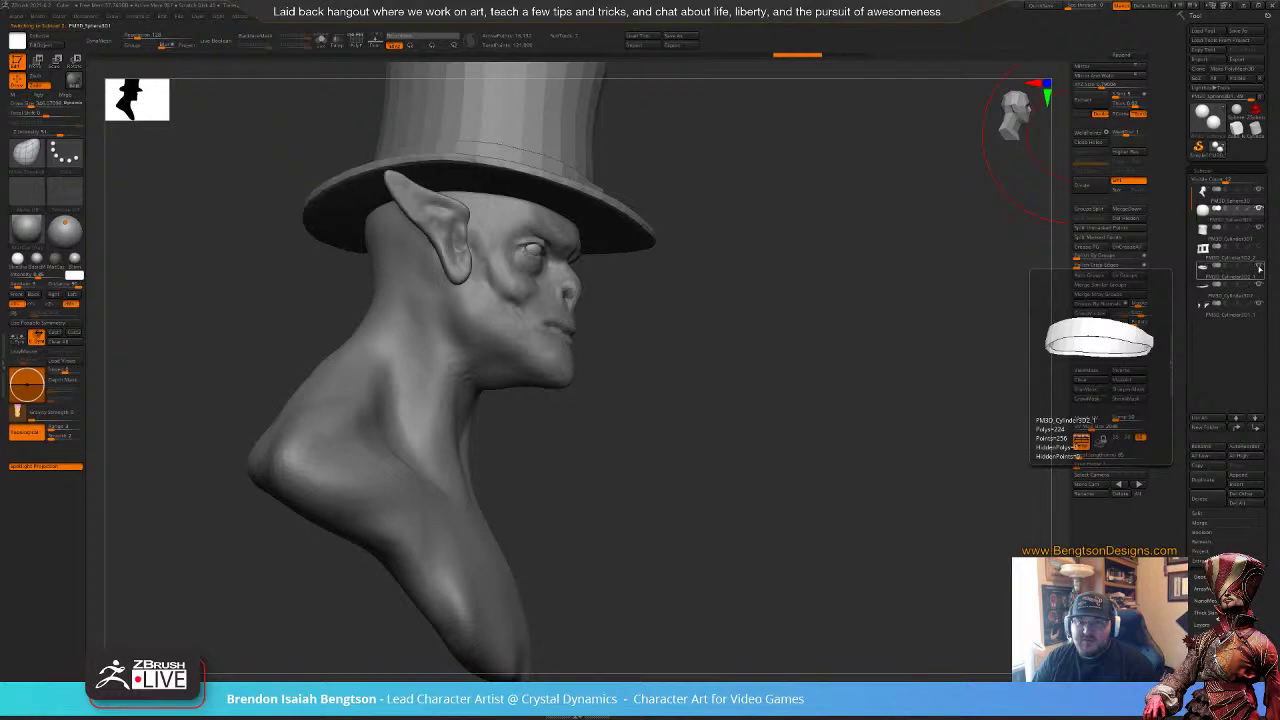
{"action": "left_click", "coordinate": [1259, 267]}
{"action": "left_click", "coordinate": [1260, 288]}
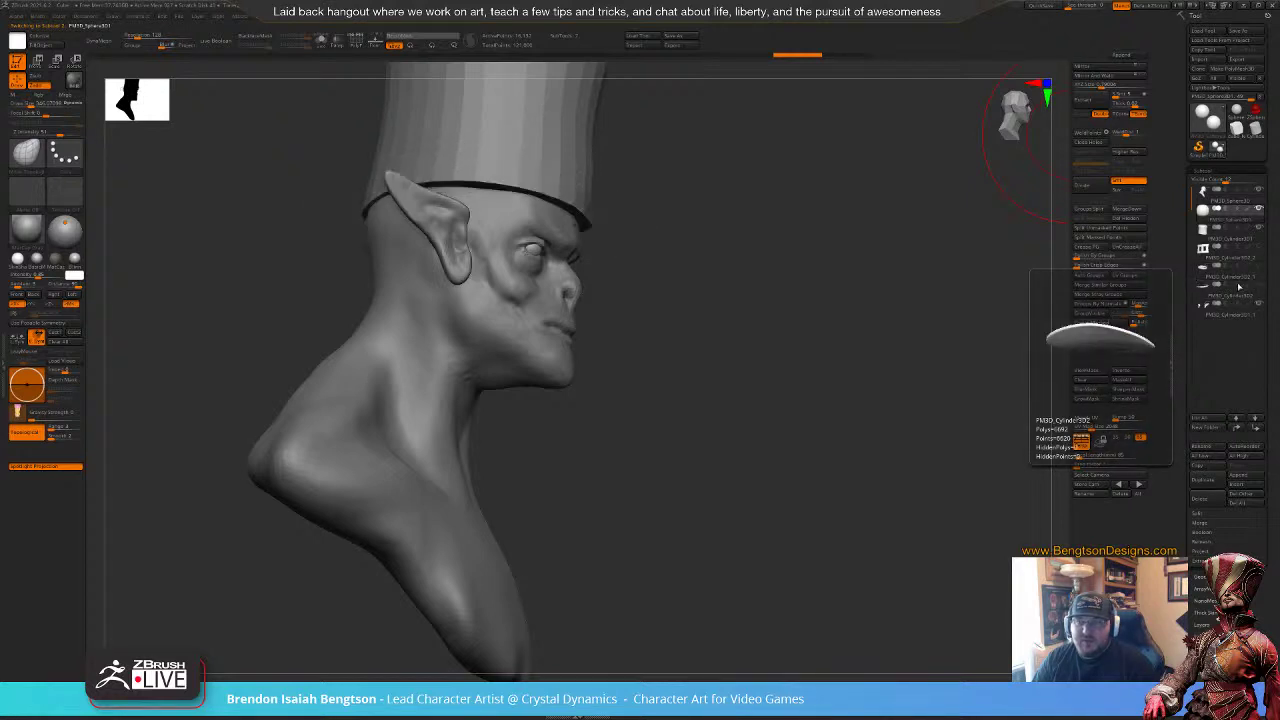
{"action": "left_click_drag", "start_coordinate": [632, 303], "coordinate": [712, 367]}
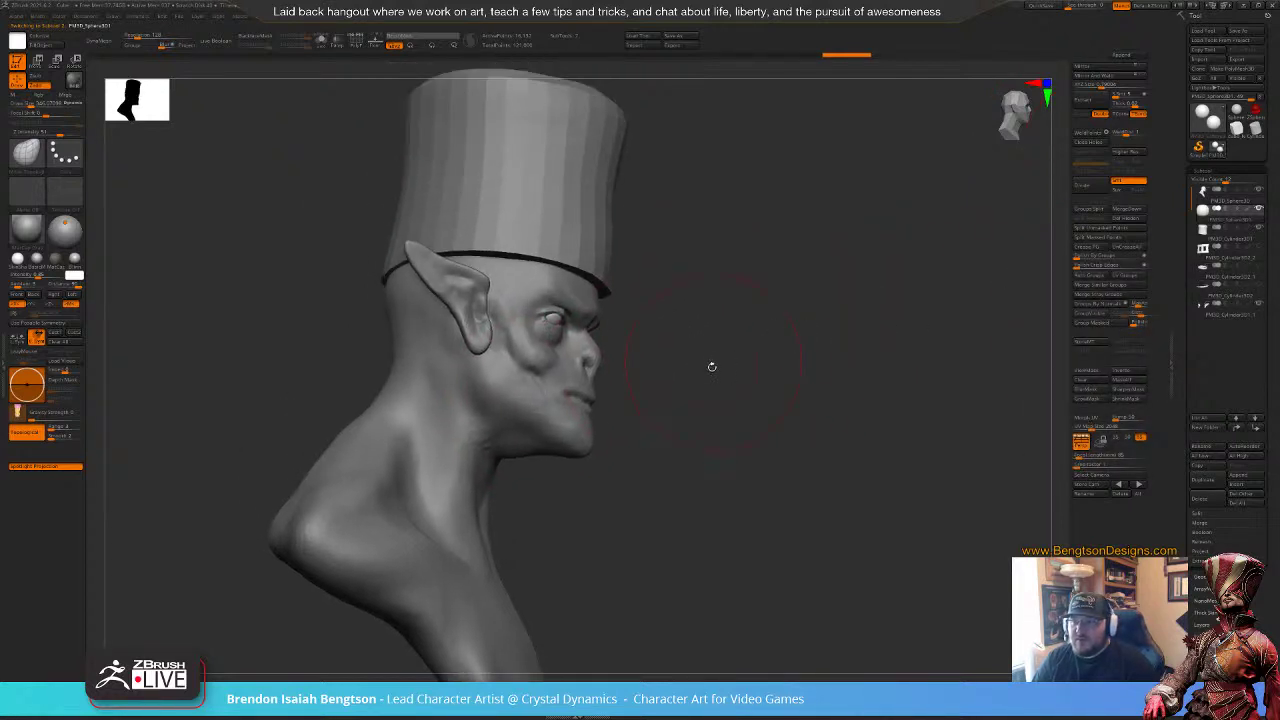
Step: Hide the hat's crown subtool to expose the bald skull, and make the head the active subtool
{"action": "left_click", "coordinate": [442, 511], "text": "alt"}
{"action": "left_click_drag", "start_coordinate": [835, 350], "coordinate": [803, 362]}
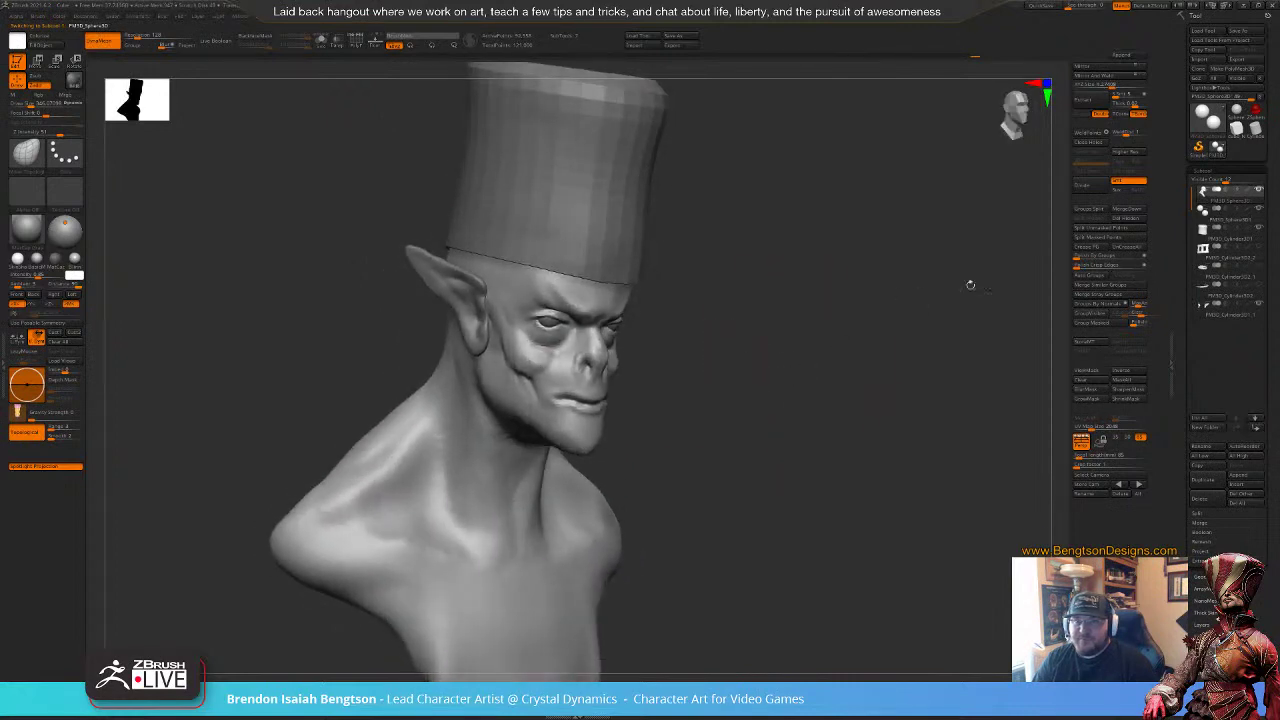
{"action": "mouse_move", "coordinate": [890, 382]}
{"action": "left_mouse_down"}
{"action": "mouse_move", "coordinate": [837, 390]}
{"action": "mouse_move", "coordinate": [880, 400]}
{"action": "mouse_move", "coordinate": [784, 403]}
{"action": "mouse_move", "coordinate": [886, 396]}
{"action": "left_mouse_up"}
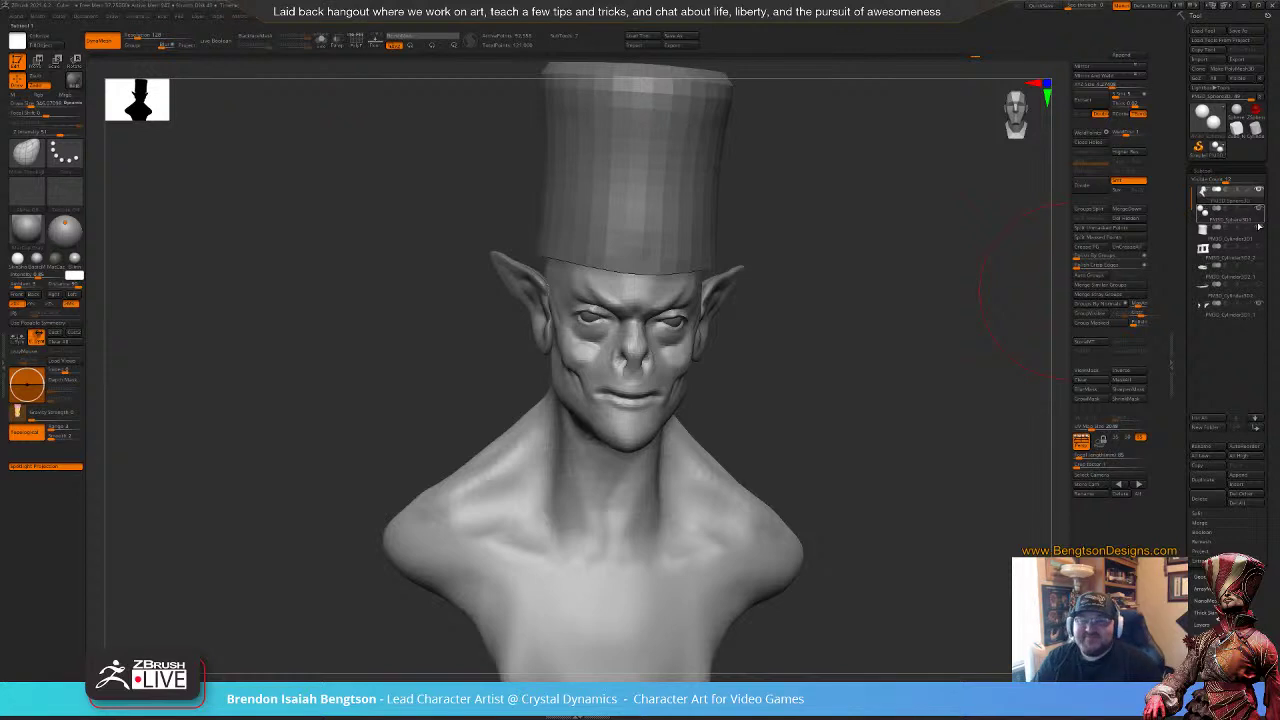
{"action": "left_click", "coordinate": [674, 321], "text": "alt"}
{"action": "left_click_drag", "start_coordinate": [842, 371], "coordinate": [974, 281]}
{"action": "left_click", "coordinate": [1258, 229]}
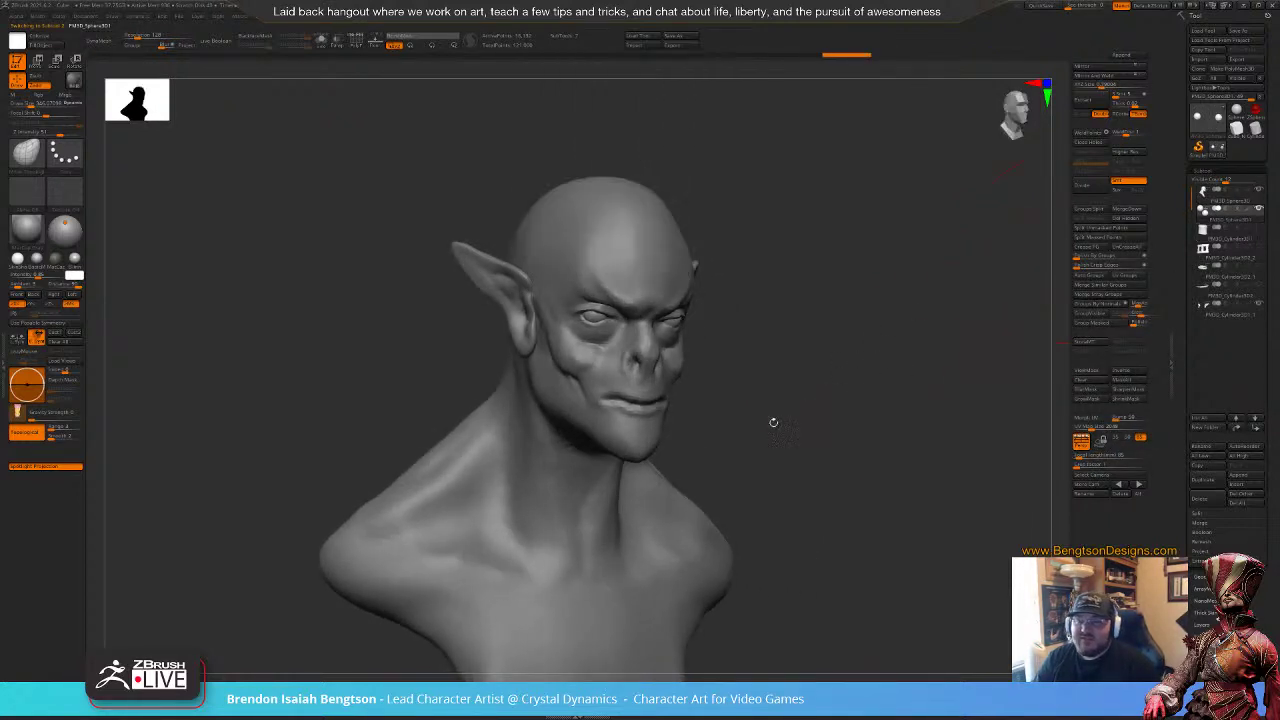
{"action": "left_click", "coordinate": [613, 450], "text": "alt"}
{"action": "mouse_move", "coordinate": [830, 405]}
{"action": "left_mouse_down"}
{"action": "mouse_move", "coordinate": [751, 411]}
{"action": "mouse_move", "coordinate": [804, 402]}
{"action": "left_mouse_up"}
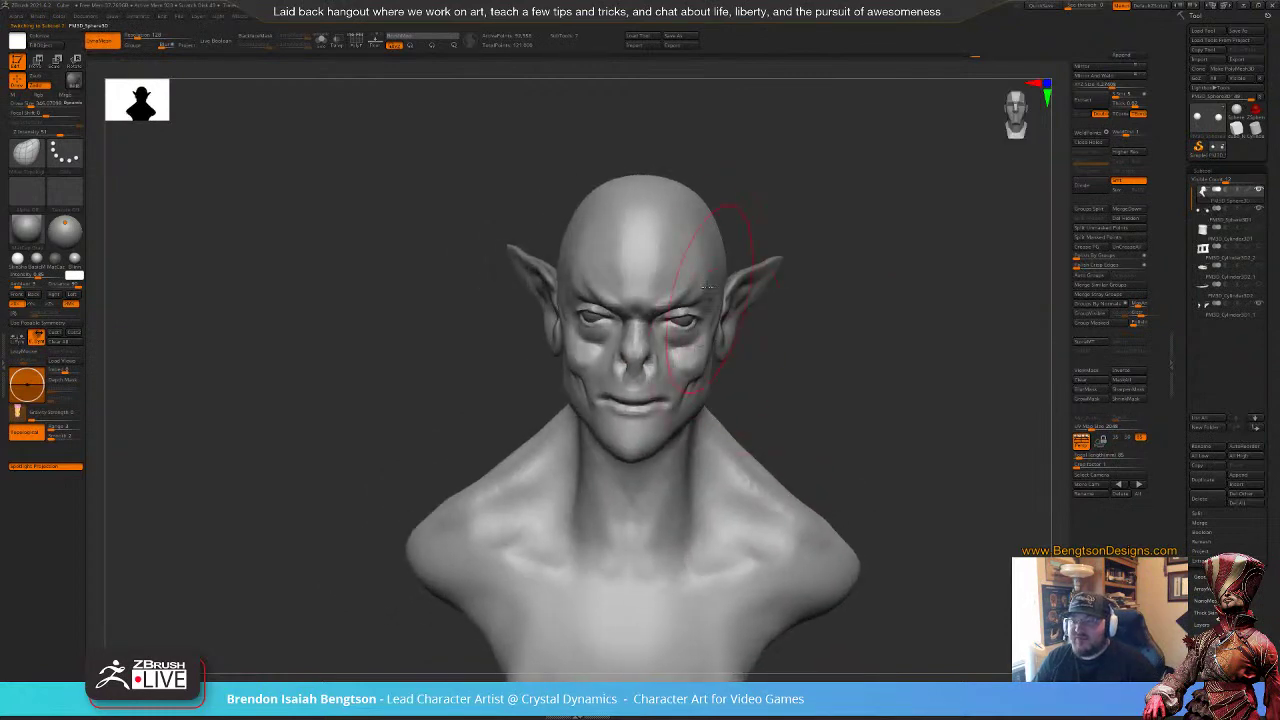
Step: Adjust the head's overall form and profile with the Move Topological brush at several brush sizes
{"action": "left_click_drag", "start_coordinate": [817, 263], "coordinate": [857, 364]}
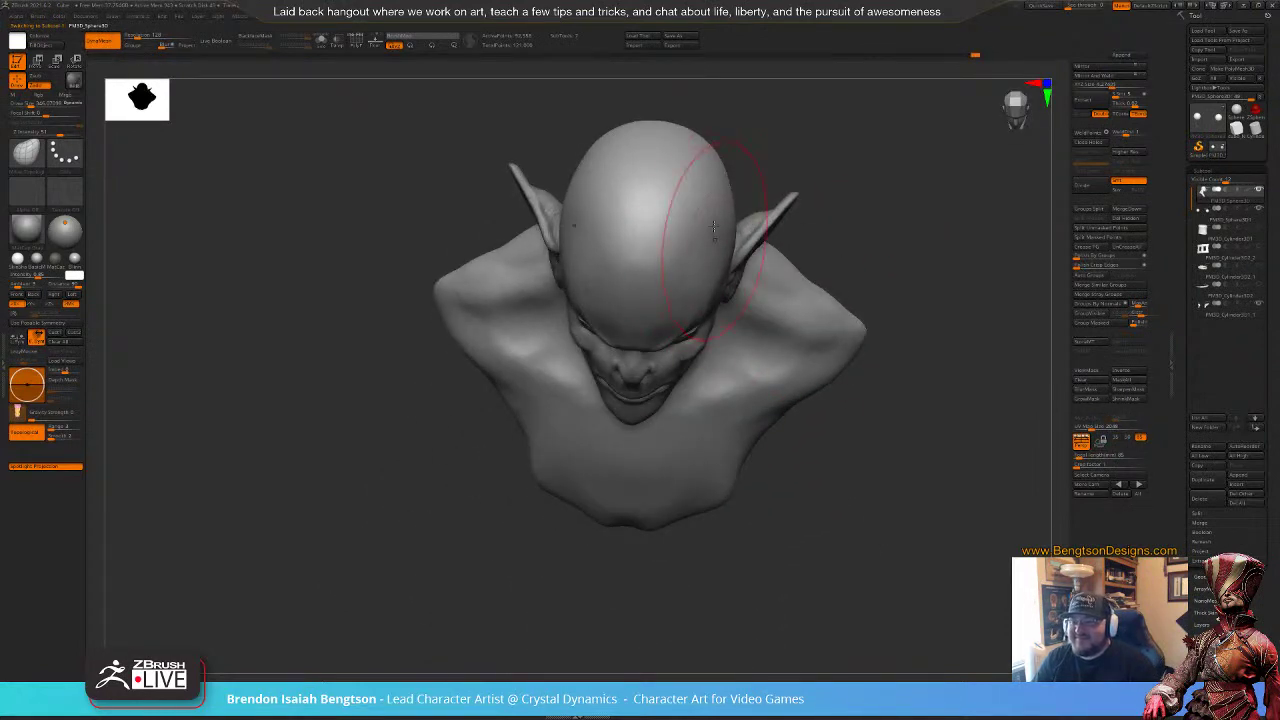
{"action": "mouse_move", "coordinate": [869, 314]}
{"action": "left_mouse_down", "text": "alt"}
{"action": "mouse_move", "coordinate": [826, 348]}
{"action": "mouse_move", "coordinate": [854, 300]}
{"action": "left_mouse_up", "text": "alt"}
{"action": "mouse_move", "coordinate": [876, 384]}
{"action": "left_mouse_down"}
{"action": "mouse_move", "coordinate": [826, 374]}
{"action": "mouse_move", "coordinate": [811, 406]}
{"action": "left_mouse_up"}
{"action": "key", "text": "space"}
{"action": "left_click_drag", "start_coordinate": [607, 434], "coordinate": [584, 430]}
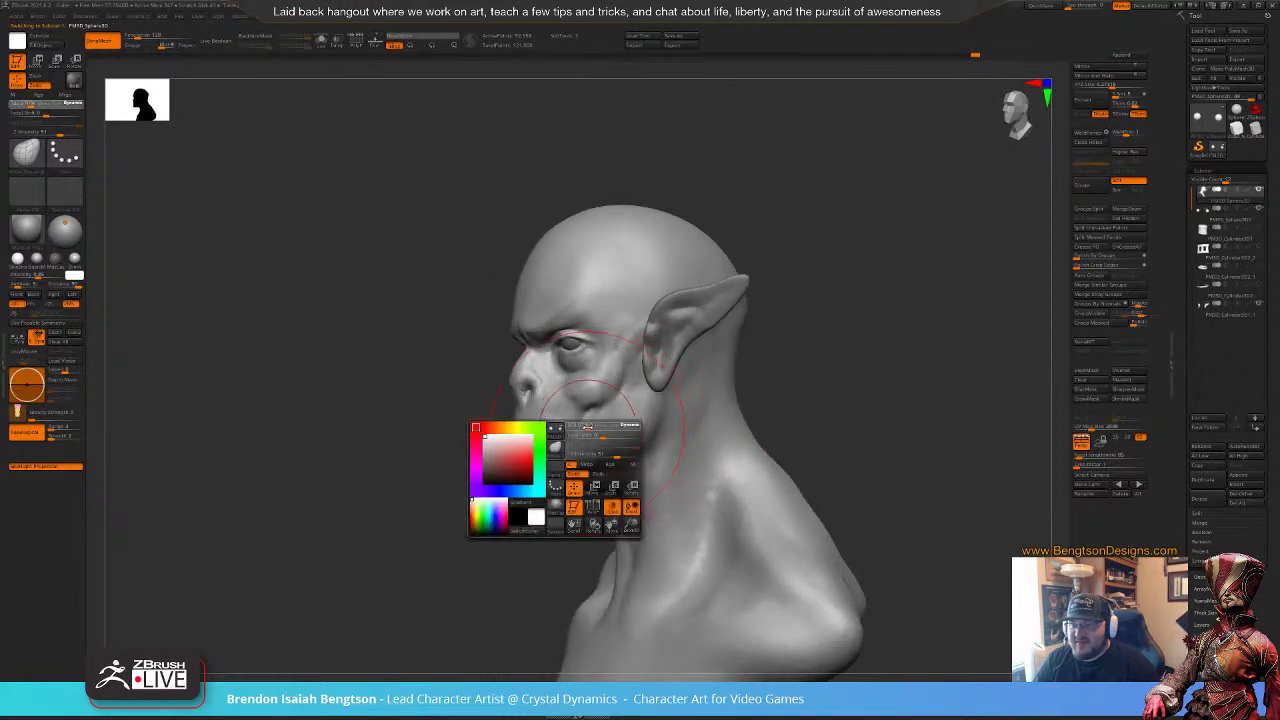
{"action": "mouse_move", "coordinate": [888, 336]}
{"action": "left_mouse_down"}
{"action": "mouse_move", "coordinate": [874, 338]}
{"action": "mouse_move", "coordinate": [888, 369]}
{"action": "mouse_move", "coordinate": [906, 263]}
{"action": "left_mouse_up"}
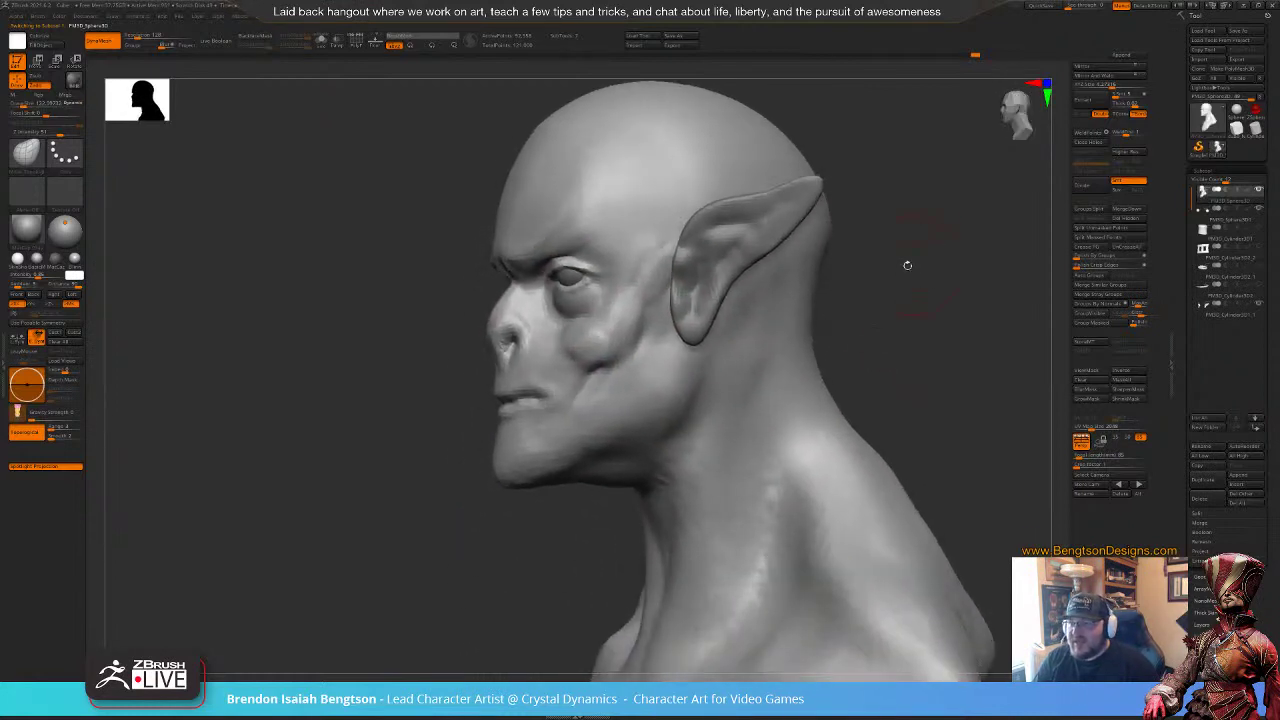
{"action": "key", "text": "space"}
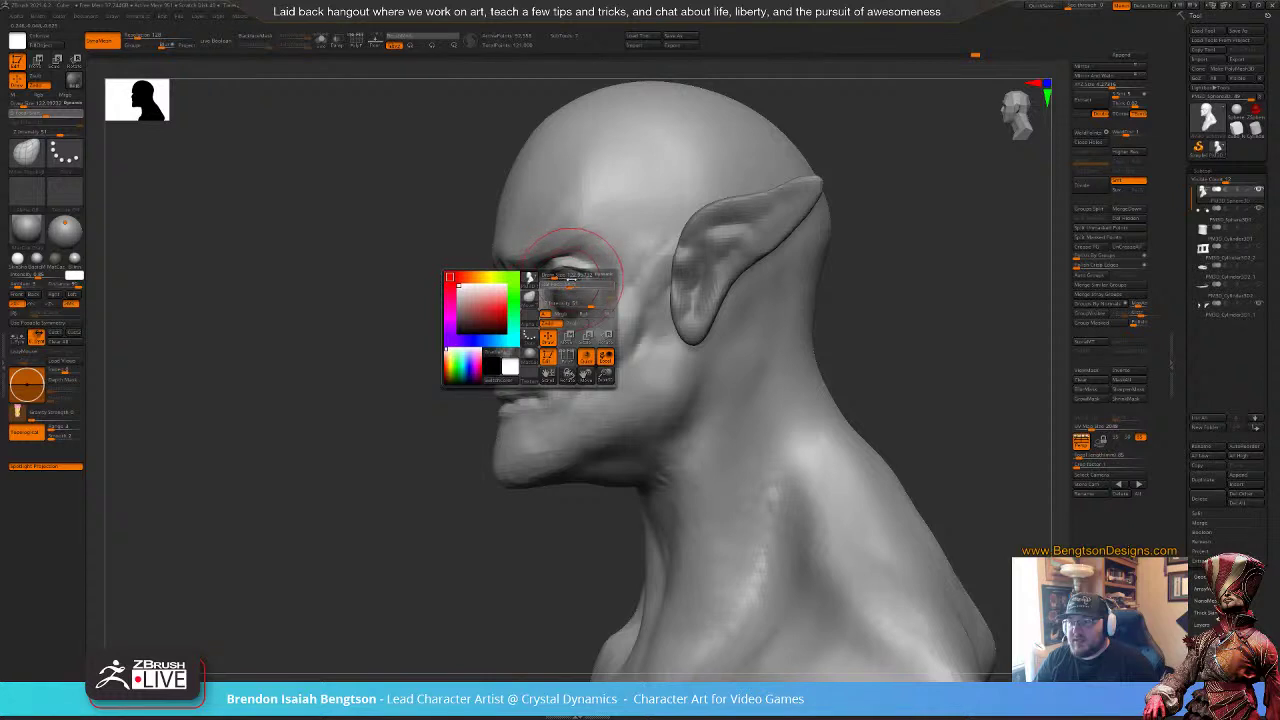
{"action": "left_click_drag", "start_coordinate": [576, 285], "coordinate": [587, 285]}
{"action": "mouse_move", "coordinate": [402, 498]}
{"action": "left_mouse_down", "text": "alt"}
{"action": "mouse_move", "coordinate": [416, 402]}
{"action": "mouse_move", "coordinate": [395, 480]}
{"action": "left_mouse_up", "text": "alt"}
{"action": "key", "text": "space"}
{"action": "left_click_drag", "start_coordinate": [592, 340], "coordinate": [605, 339]}
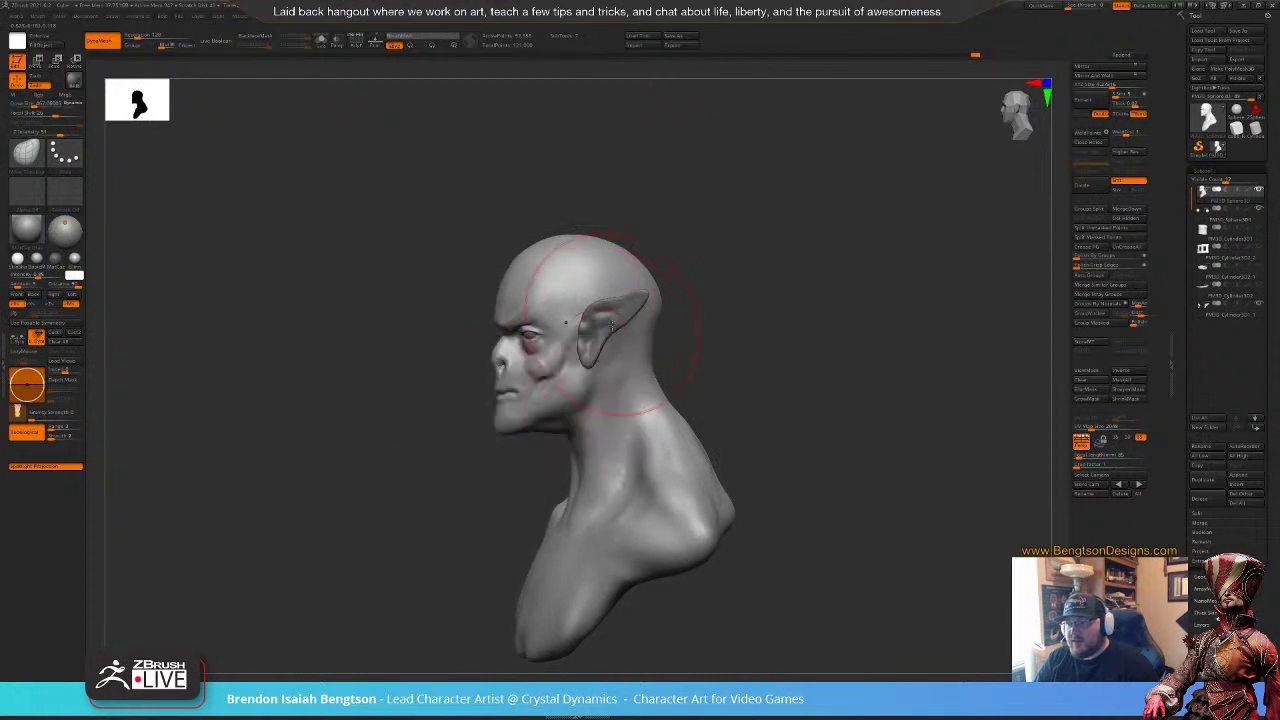
Step: Select the ears and pull their pointed tips farther up and back with the Move Topological brush
{"action": "left_click", "coordinate": [635, 307], "text": "alt"}
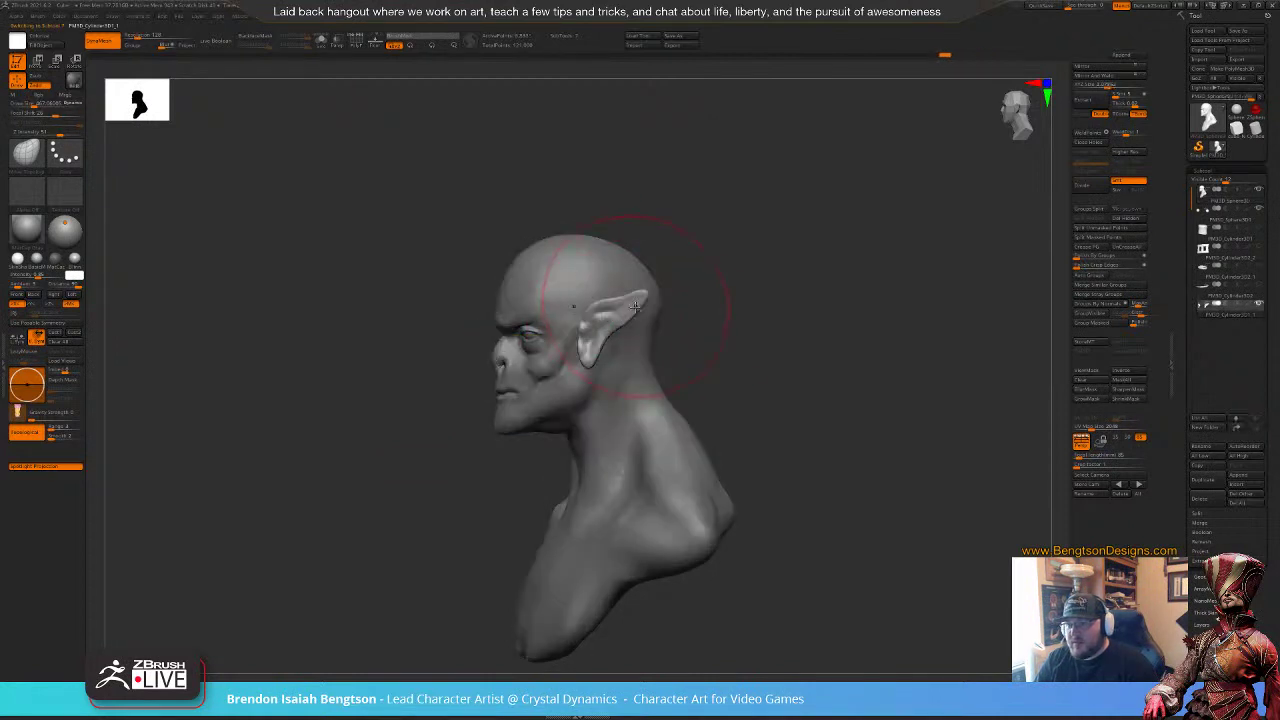
{"action": "left_click_drag", "start_coordinate": [626, 301], "coordinate": [632, 293]}
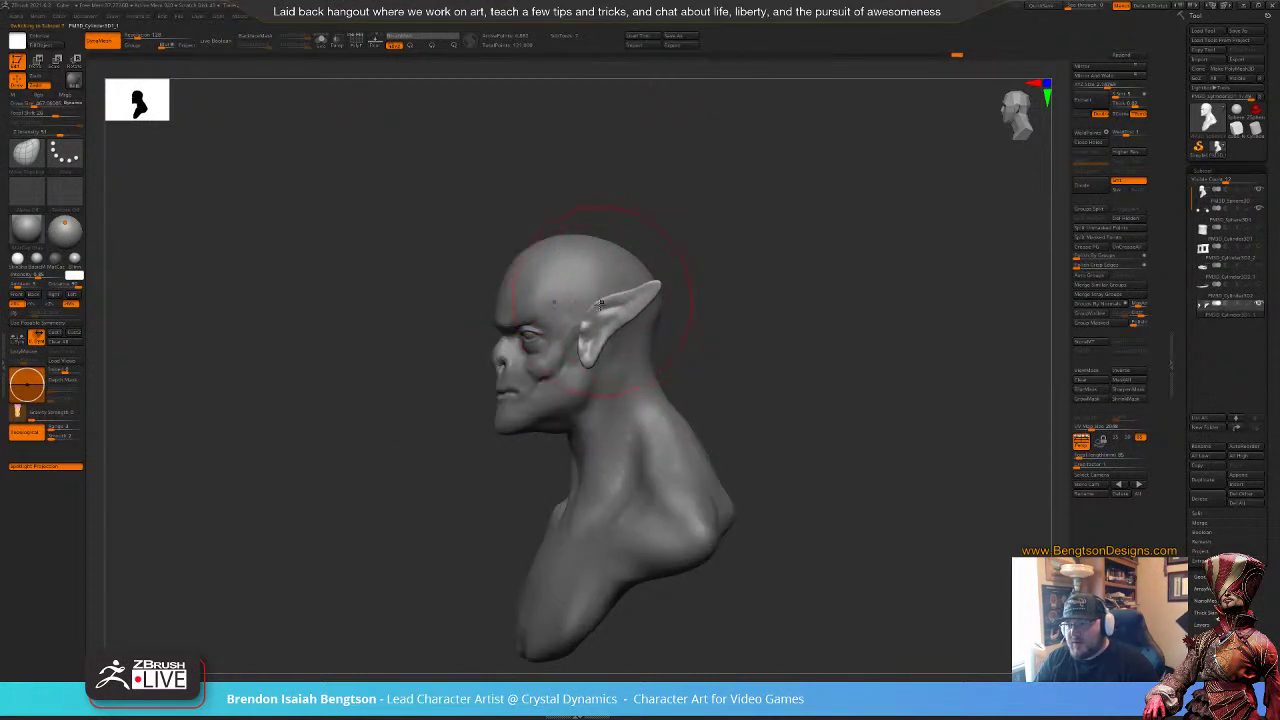
{"action": "left_click_drag", "start_coordinate": [720, 320], "coordinate": [709, 311]}
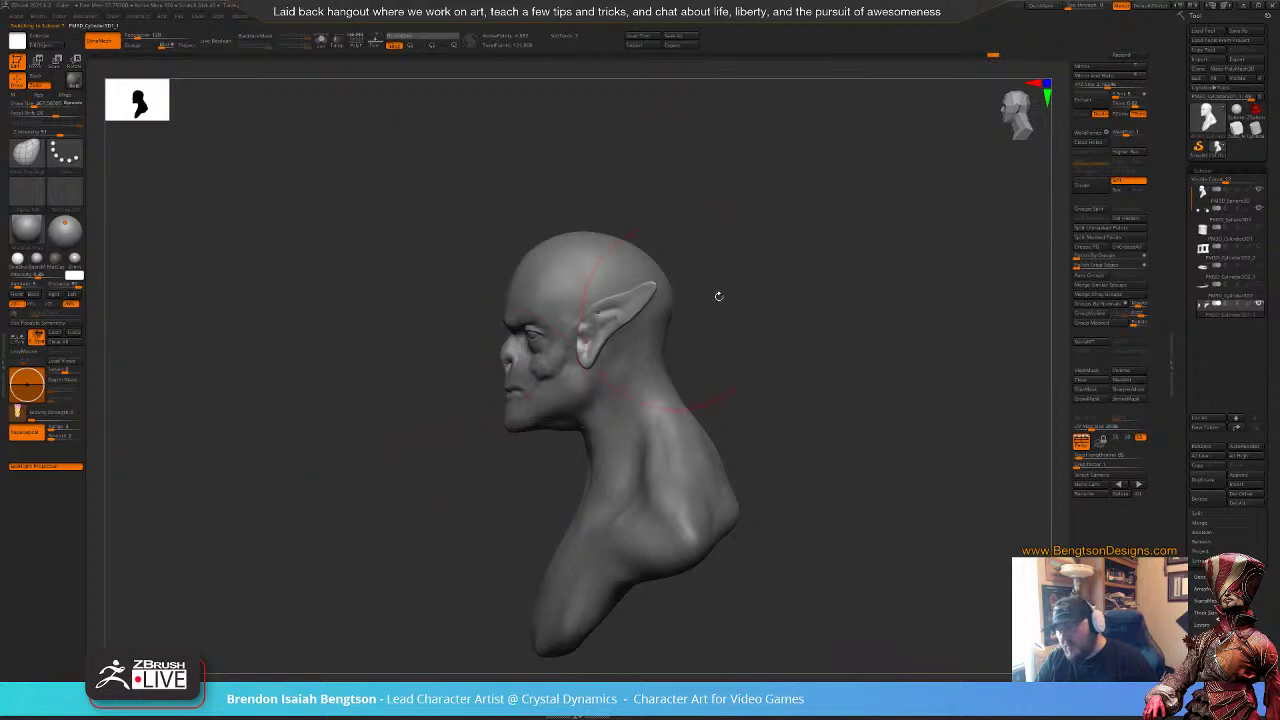
{"action": "mouse_move", "coordinate": [717, 294]}
{"action": "left_mouse_down"}
{"action": "mouse_move", "coordinate": [786, 334]}
{"action": "mouse_move", "coordinate": [823, 328]}
{"action": "left_mouse_up"}
{"action": "key", "text": "space"}
{"action": "left_click_drag", "start_coordinate": [591, 343], "coordinate": [590, 341]}
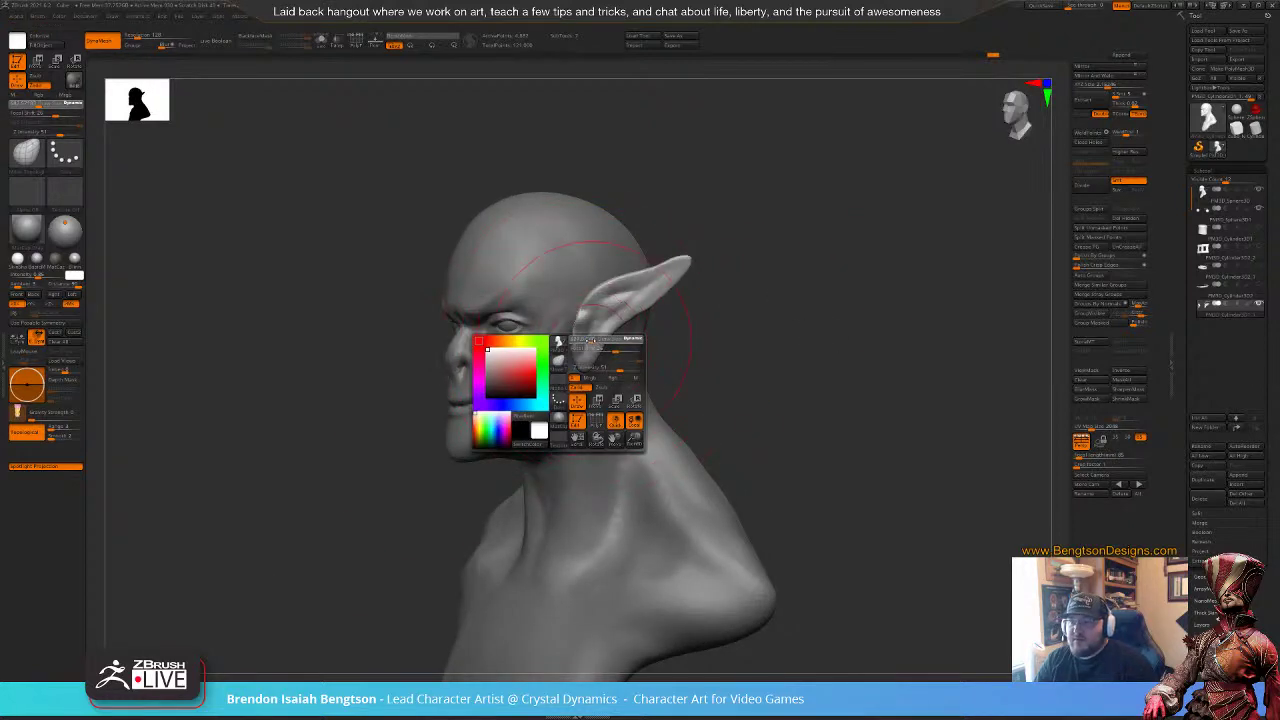
{"action": "left_click_drag", "start_coordinate": [702, 345], "coordinate": [786, 338]}
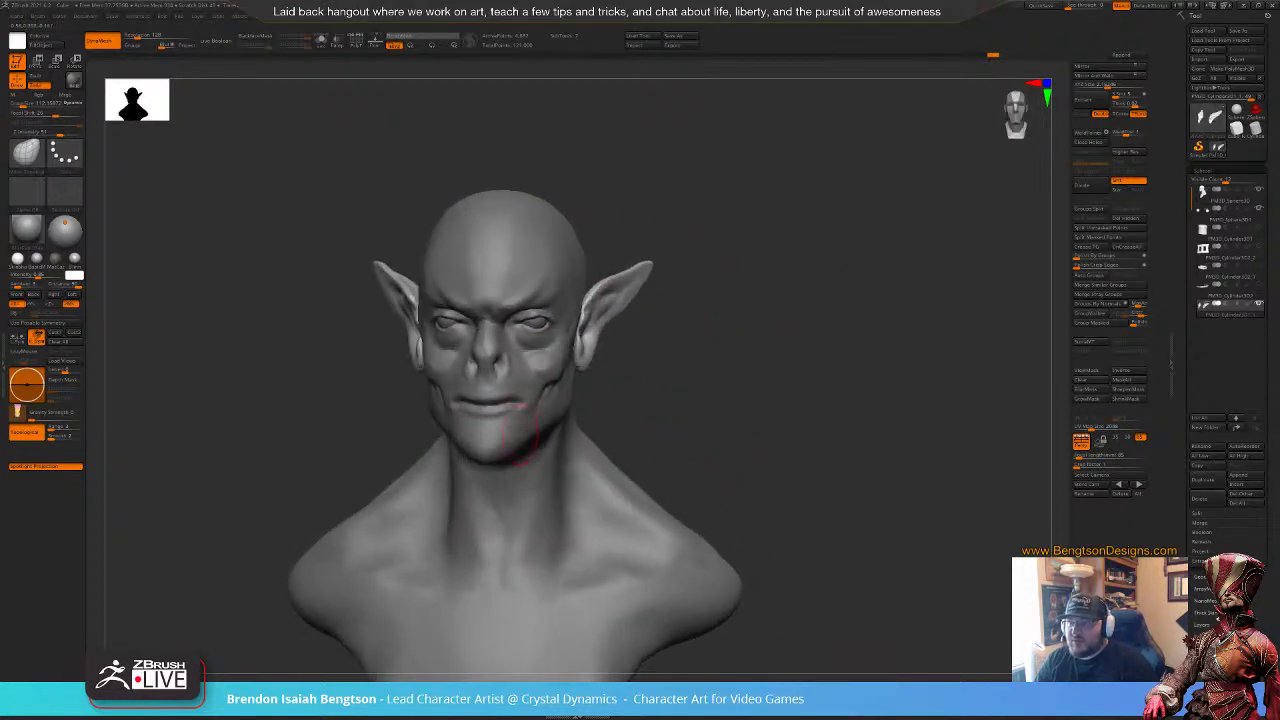
Step: Switch back to the head and reshape the cheekbones and cheek hollows with a smaller Move Topological brush
{"action": "left_click", "coordinate": [537, 406], "text": "alt"}
{"action": "mouse_move", "coordinate": [650, 383]}
{"action": "left_mouse_down"}
{"action": "mouse_move", "coordinate": [676, 404]}
{"action": "mouse_move", "coordinate": [777, 337]}
{"action": "mouse_move", "coordinate": [739, 323]}
{"action": "mouse_move", "coordinate": [732, 350]}
{"action": "left_mouse_up"}
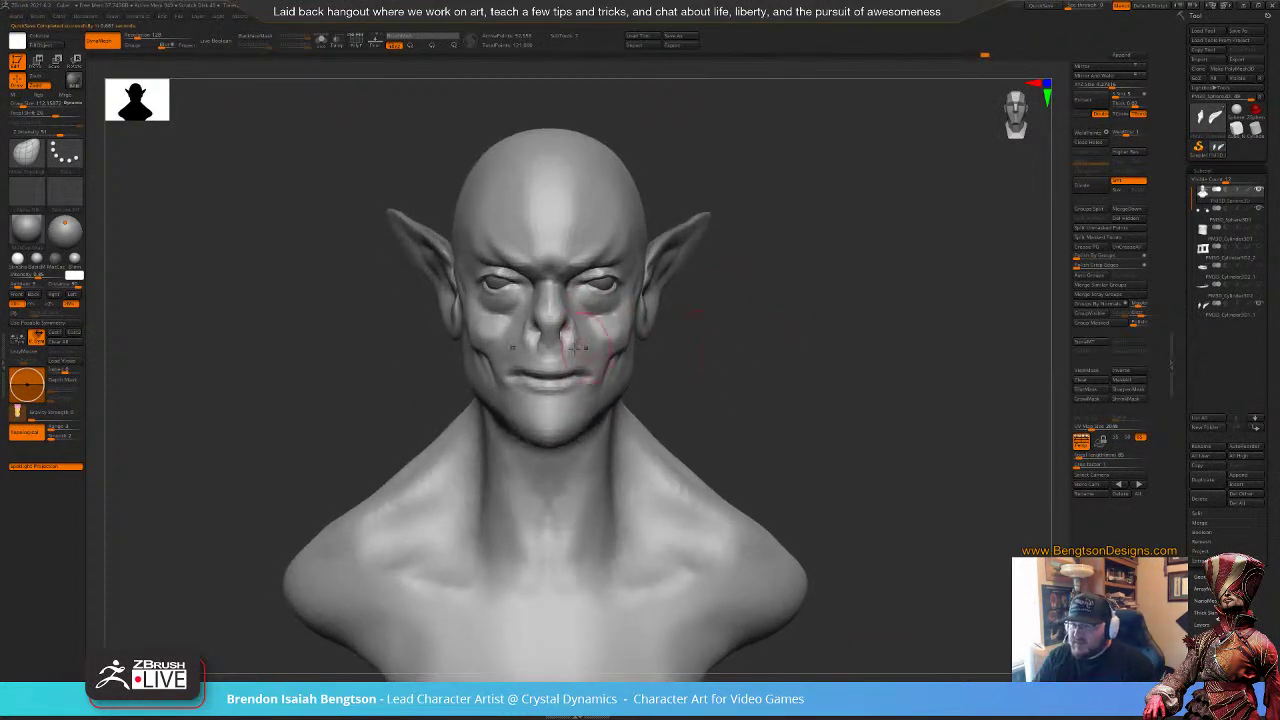
{"action": "key", "text": "space"}
{"action": "left_click_drag", "start_coordinate": [592, 333], "coordinate": [596, 353]}
{"action": "key", "text": "space"}
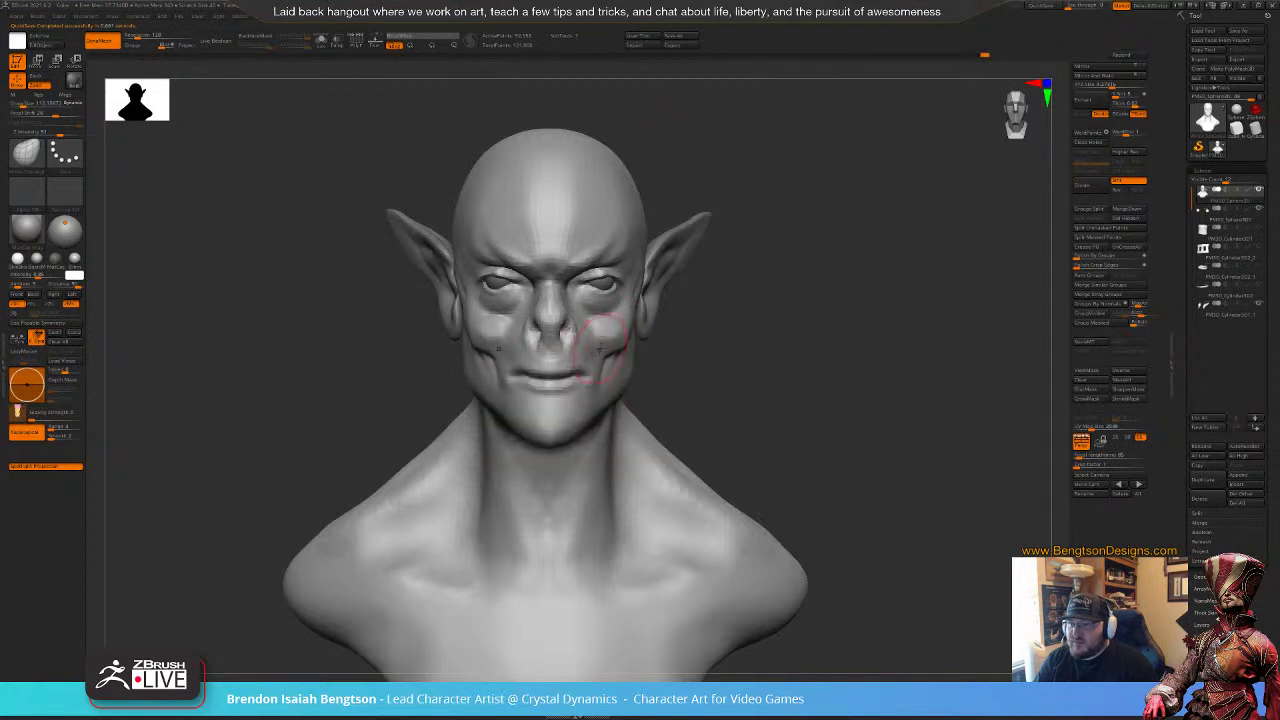
{"action": "left_click_drag", "start_coordinate": [702, 378], "coordinate": [583, 316]}
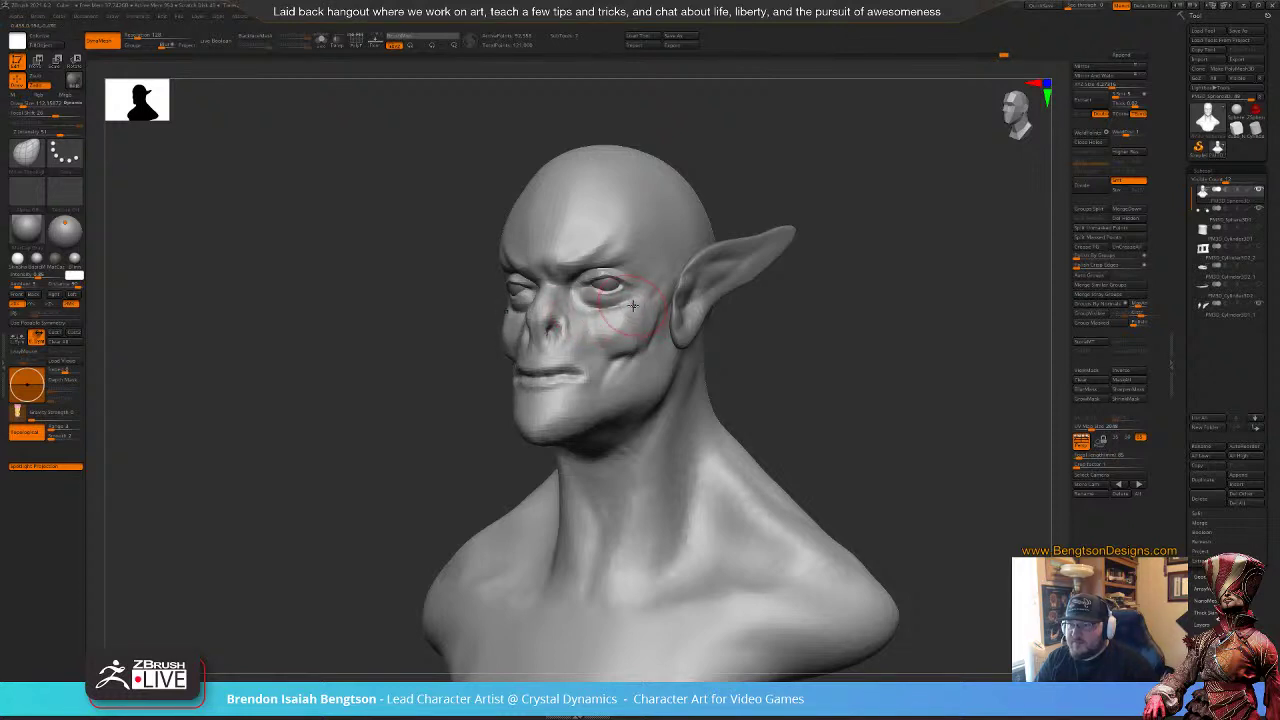
{"action": "left_click_drag", "start_coordinate": [621, 338], "coordinate": [576, 289]}
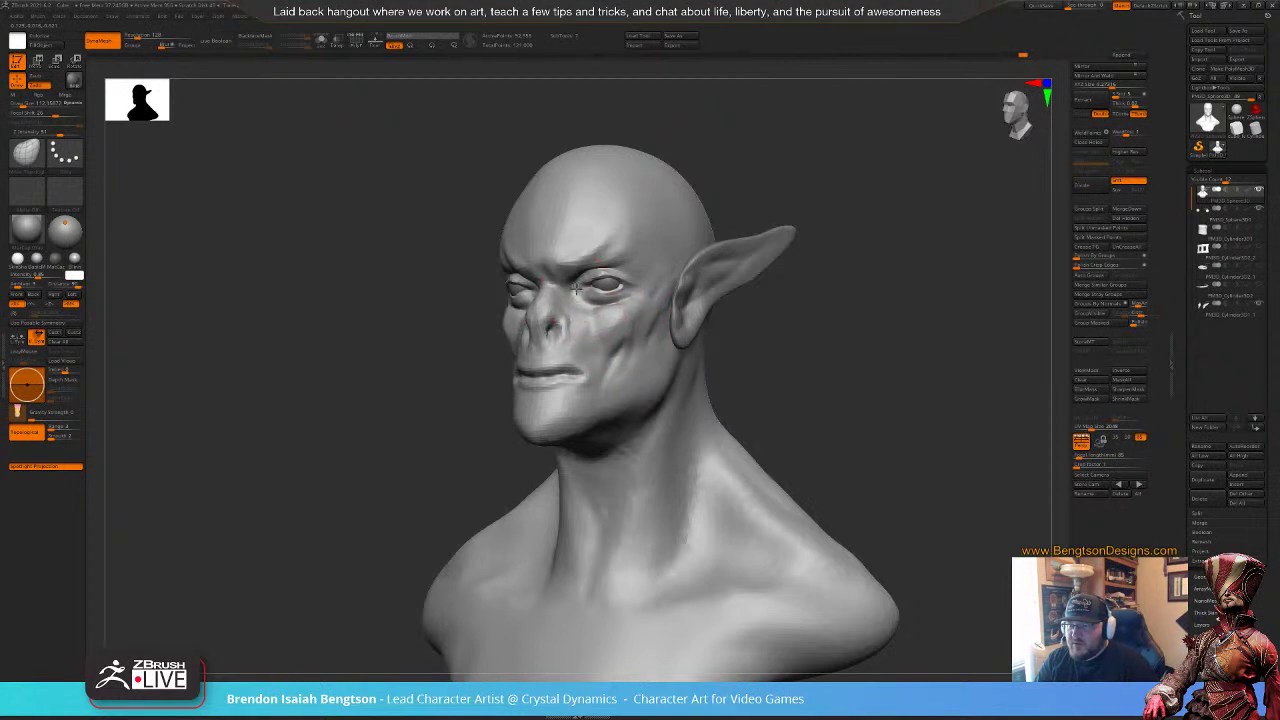
{"action": "left_click_drag", "start_coordinate": [684, 165], "coordinate": [743, 172]}
{"action": "left_click_drag", "start_coordinate": [750, 302], "coordinate": [695, 313]}
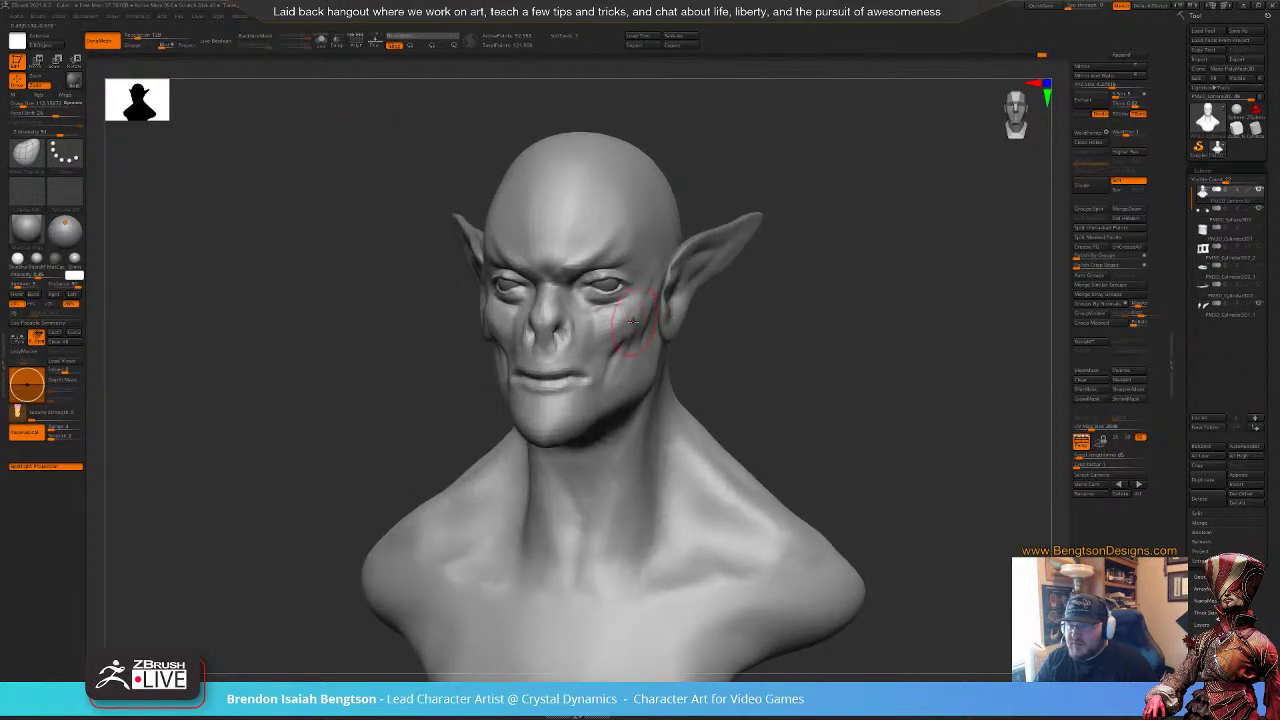
{"action": "right_click_drag", "start_coordinate": [690, 313], "coordinate": [625, 313]}
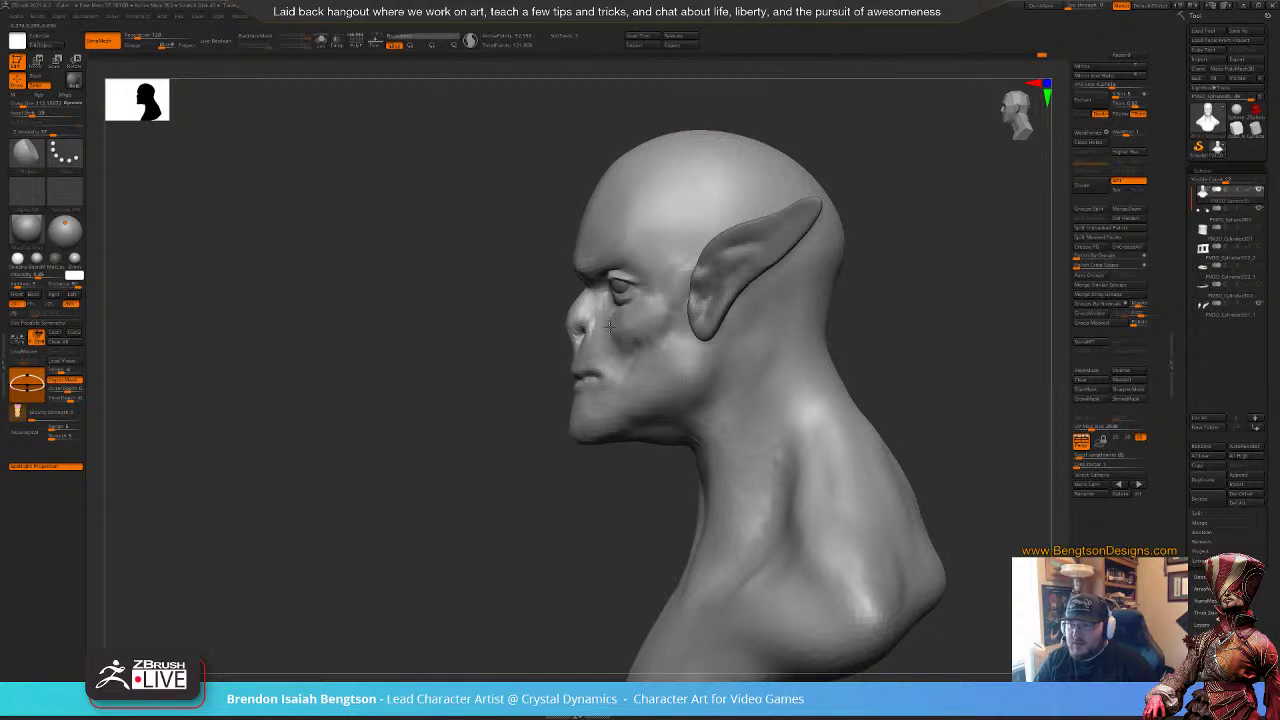
Step: Carve deeper creases around the nostril, the mouth corner and the cheek fold with the DamStandard brush
{"action": "left_click_drag", "start_coordinate": [496, 458], "coordinate": [574, 453]}
{"action": "mouse_move", "coordinate": [747, 345]}
{"action": "left_mouse_down", "text": "alt"}
{"action": "mouse_move", "coordinate": [749, 374]}
{"action": "mouse_move", "coordinate": [714, 342]}
{"action": "mouse_move", "coordinate": [572, 365]}
{"action": "left_mouse_up", "text": "alt"}
{"action": "key", "text": "1"}
{"action": "key", "text": "space"}
{"action": "left_click_drag", "start_coordinate": [800, 351], "coordinate": [744, 346]}
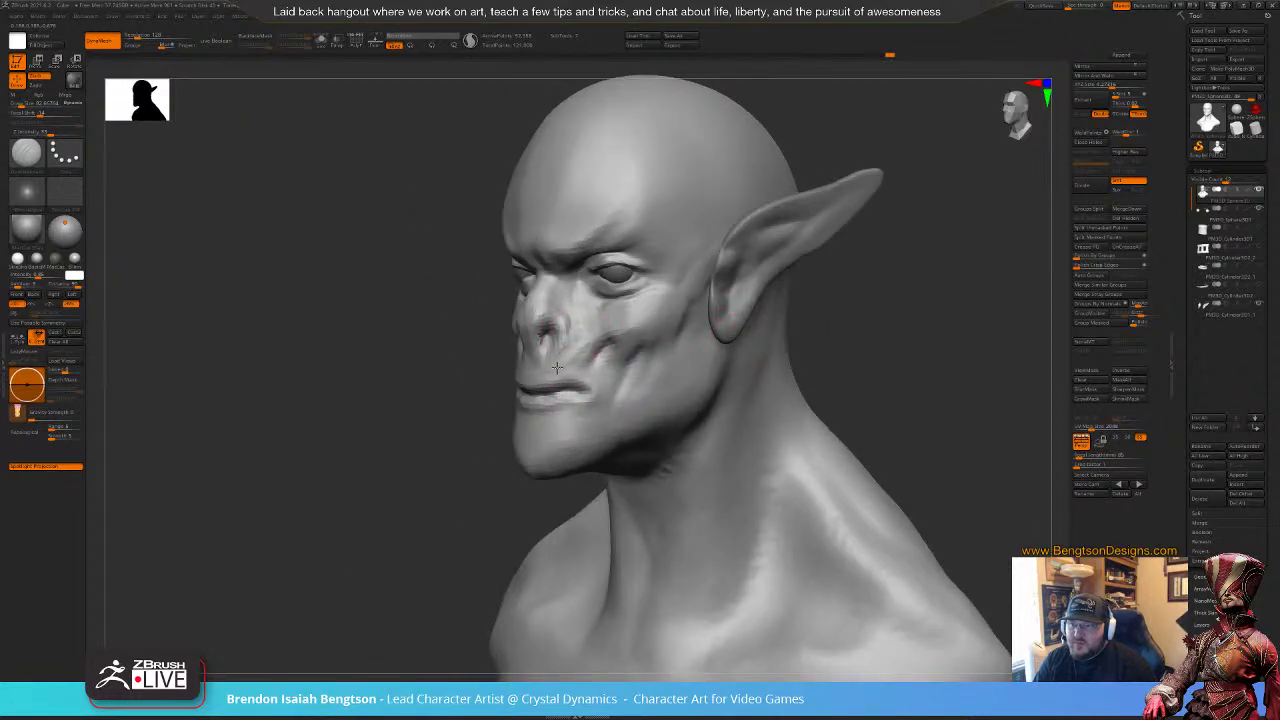
{"action": "left_click_drag", "start_coordinate": [889, 323], "coordinate": [790, 309]}
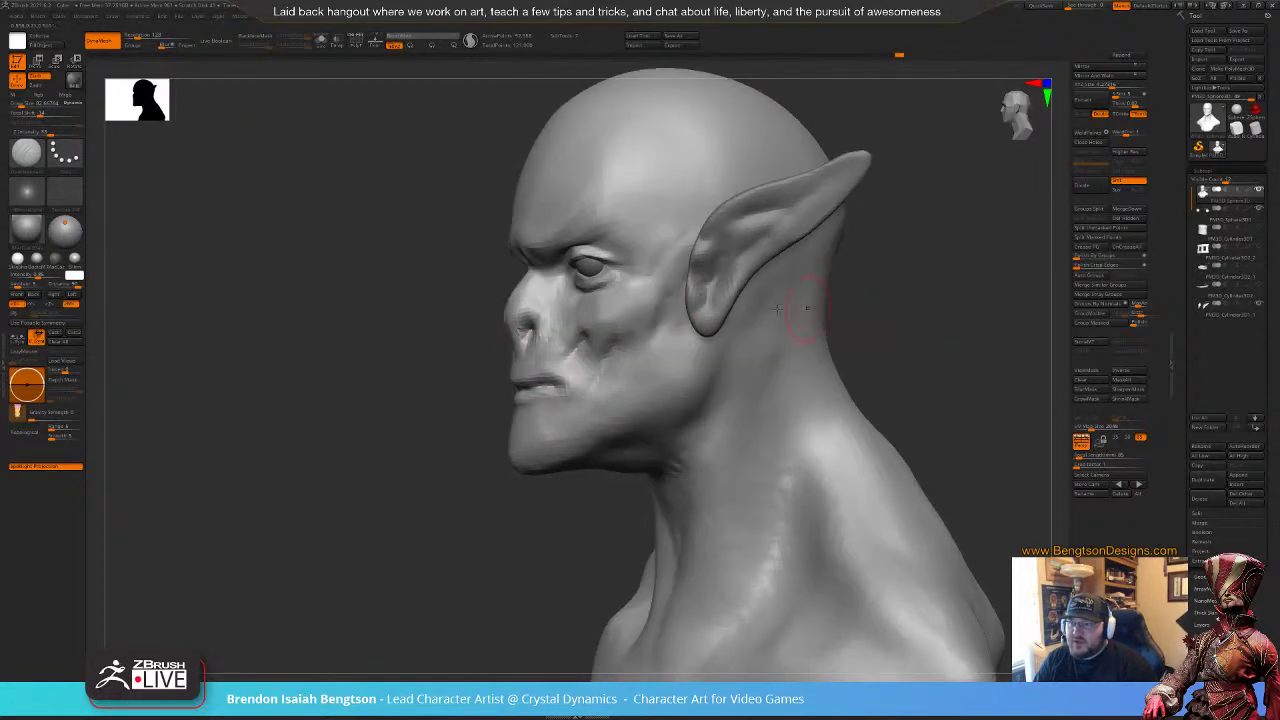
Step: Reshape the lips and their profile with the Move Topological brush, adjusting the brush size for the mouth area
{"action": "left_click_drag", "start_coordinate": [453, 506], "coordinate": [447, 498]}
{"action": "key", "text": "b"}
{"action": "key", "text": "m"}
{"action": "key", "text": "t"}
{"action": "key", "text": "s"}
{"action": "left_click_drag", "start_coordinate": [543, 384], "coordinate": [547, 384]}
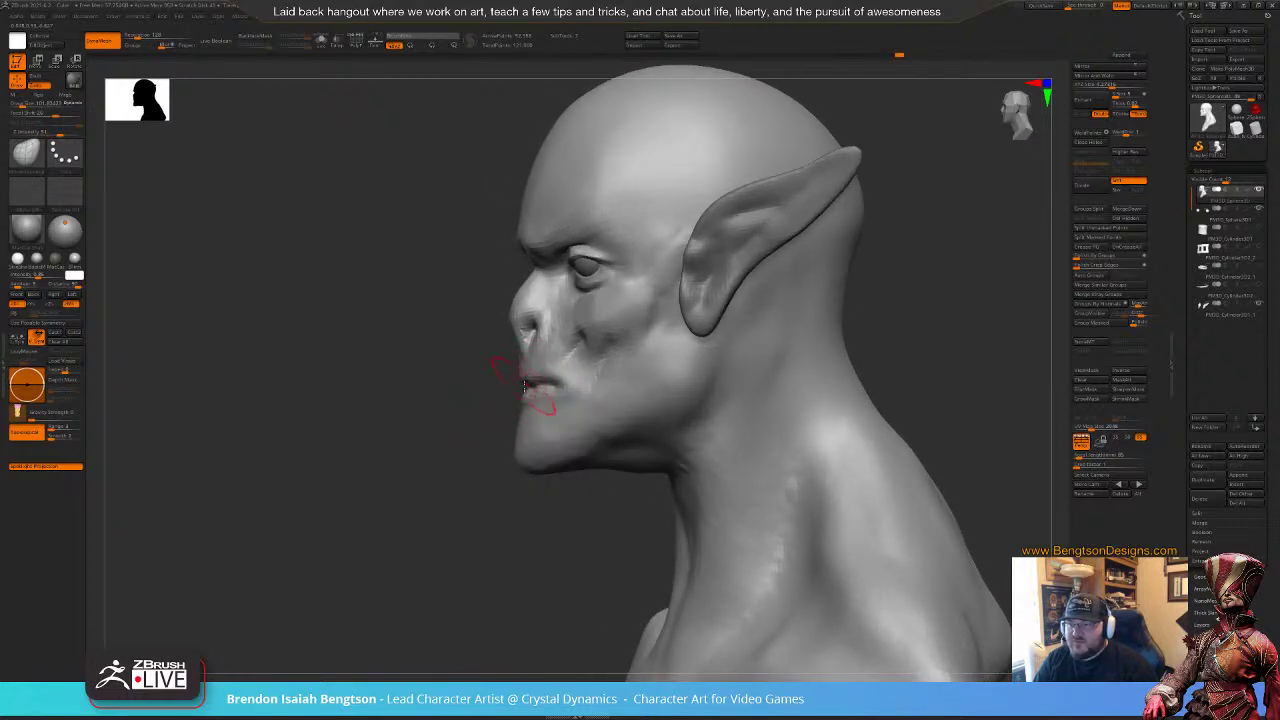
{"action": "mouse_move", "coordinate": [478, 461]}
{"action": "left_mouse_down"}
{"action": "mouse_move", "coordinate": [458, 435]}
{"action": "mouse_move", "coordinate": [620, 438]}
{"action": "left_mouse_up"}
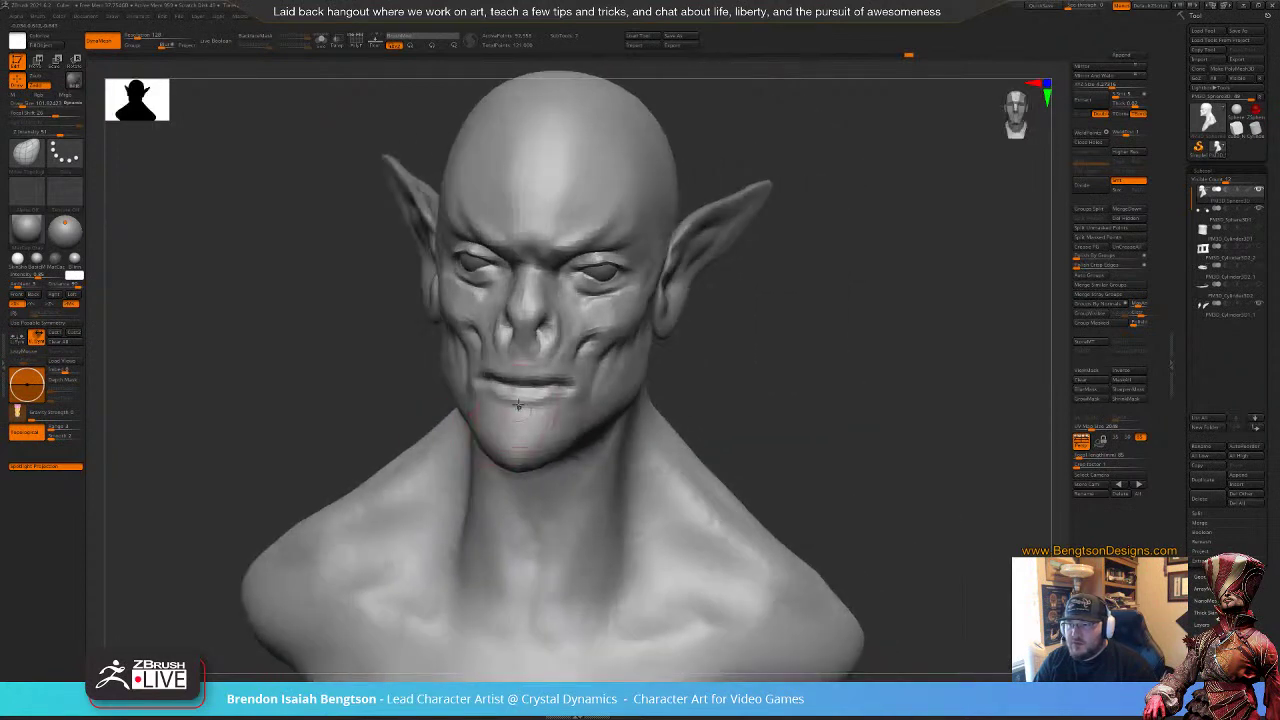
{"action": "key", "text": "s"}
{"action": "mouse_move", "coordinate": [534, 396]}
{"action": "left_mouse_down"}
{"action": "mouse_move", "coordinate": [518, 396]}
{"action": "mouse_move", "coordinate": [552, 396]}
{"action": "left_mouse_up"}
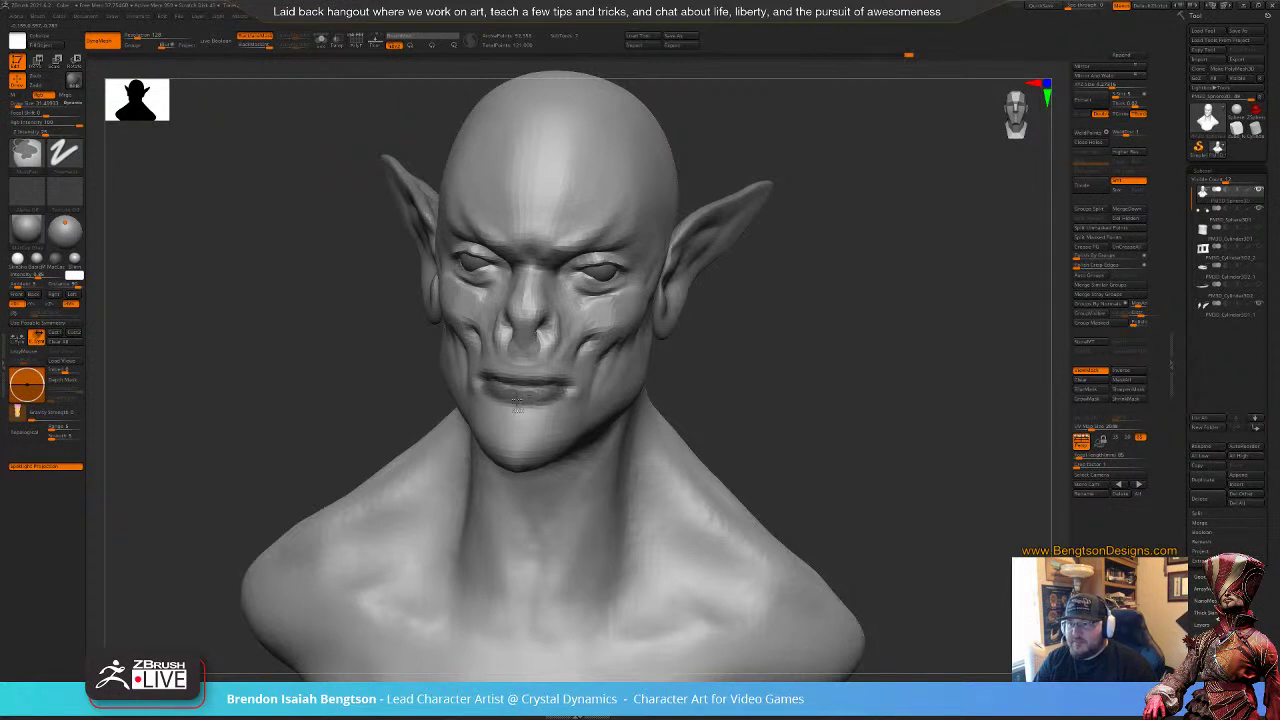
Step: Isolate the lower lip with an inverted mask, adjust it in profile with the Move Topological brush, and clear the mask
{"action": "left_click", "coordinate": [785, 375], "text": "ctrl"}
{"action": "left_click_drag", "start_coordinate": [826, 377], "coordinate": [640, 382]}
{"action": "key", "text": "space"}
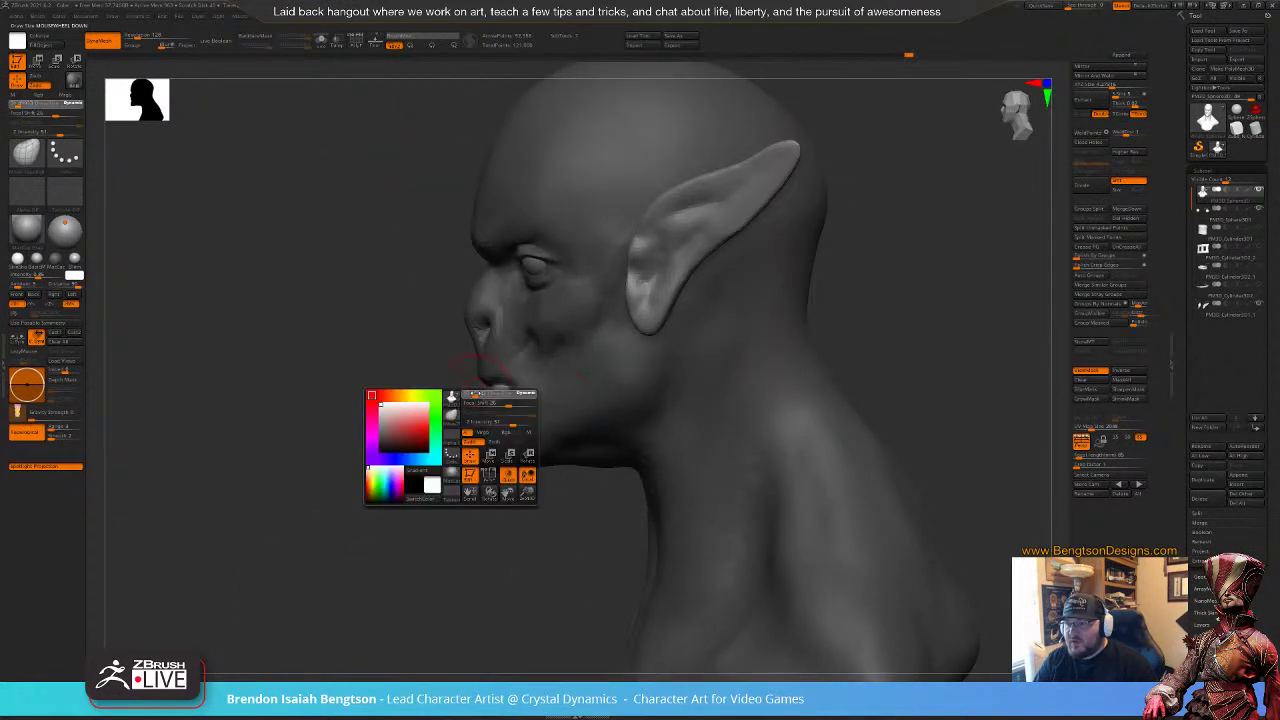
{"action": "left_click_drag", "start_coordinate": [475, 393], "coordinate": [478, 394]}
{"action": "left_click_drag", "start_coordinate": [410, 432], "coordinate": [561, 410]}
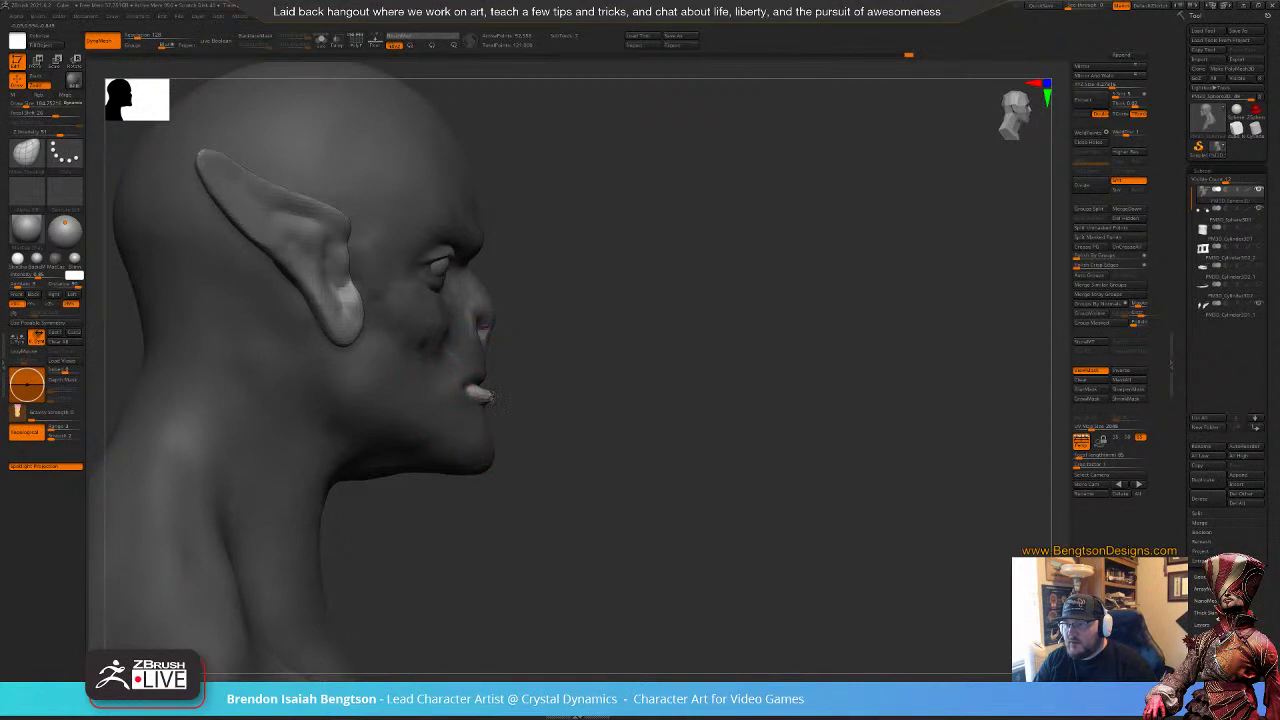
{"action": "left_click_drag", "start_coordinate": [563, 361], "coordinate": [597, 395], "text": "ctrl"}
Step: Build up the area below the lower lip and on the chin with the ClayBuildup brush
{"action": "left_click_drag", "start_coordinate": [610, 403], "coordinate": [508, 422]}
{"action": "key", "text": "space"}
{"action": "key", "text": "b"}
{"action": "key", "text": "c"}
{"action": "key", "text": "b"}
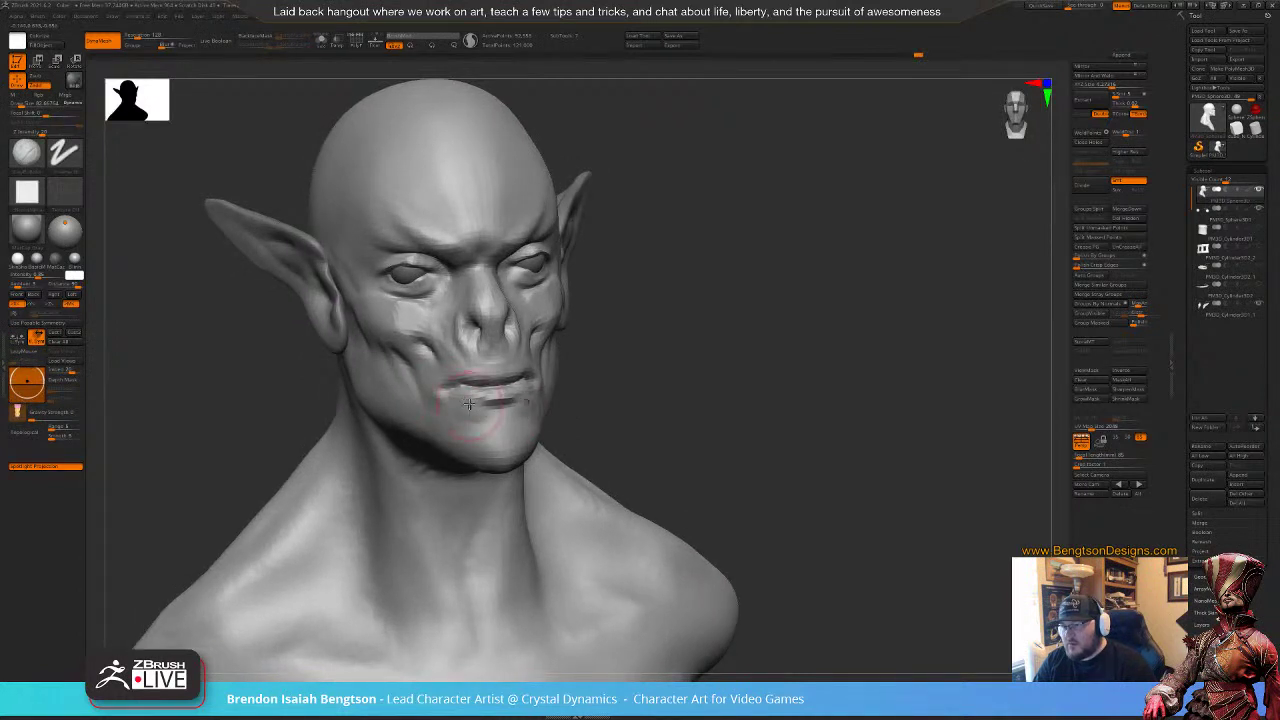
{"action": "left_click_drag", "start_coordinate": [473, 422], "coordinate": [507, 412]}
{"action": "left_click_drag", "start_coordinate": [720, 395], "coordinate": [608, 404]}
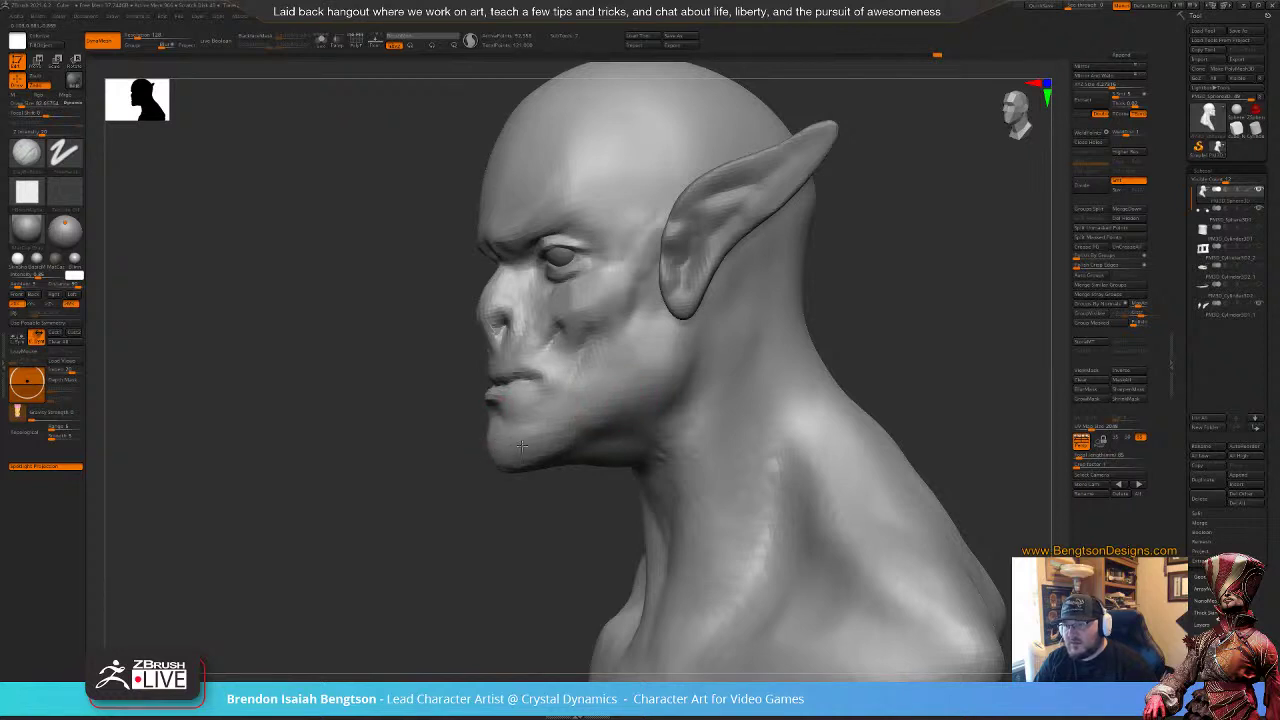
{"action": "left_click_drag", "start_coordinate": [470, 406], "coordinate": [572, 400]}
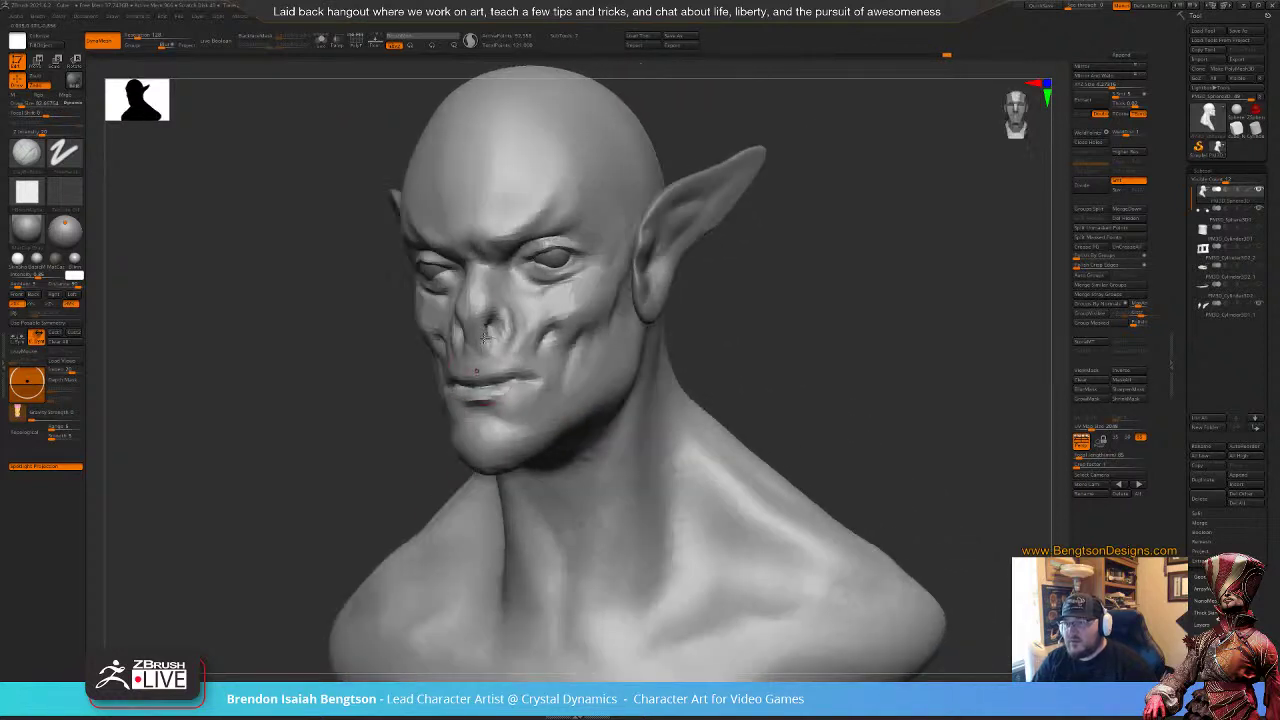
Step: Sharpen the creases around the nose, mouth and cheeks with the DamStandard brush at varying sizes
{"action": "key", "text": "b"}
{"action": "key", "text": "d"}
{"action": "key", "text": "s"}
{"action": "key", "text": "space"}
{"action": "left_click_drag", "start_coordinate": [491, 325], "coordinate": [487, 325]}
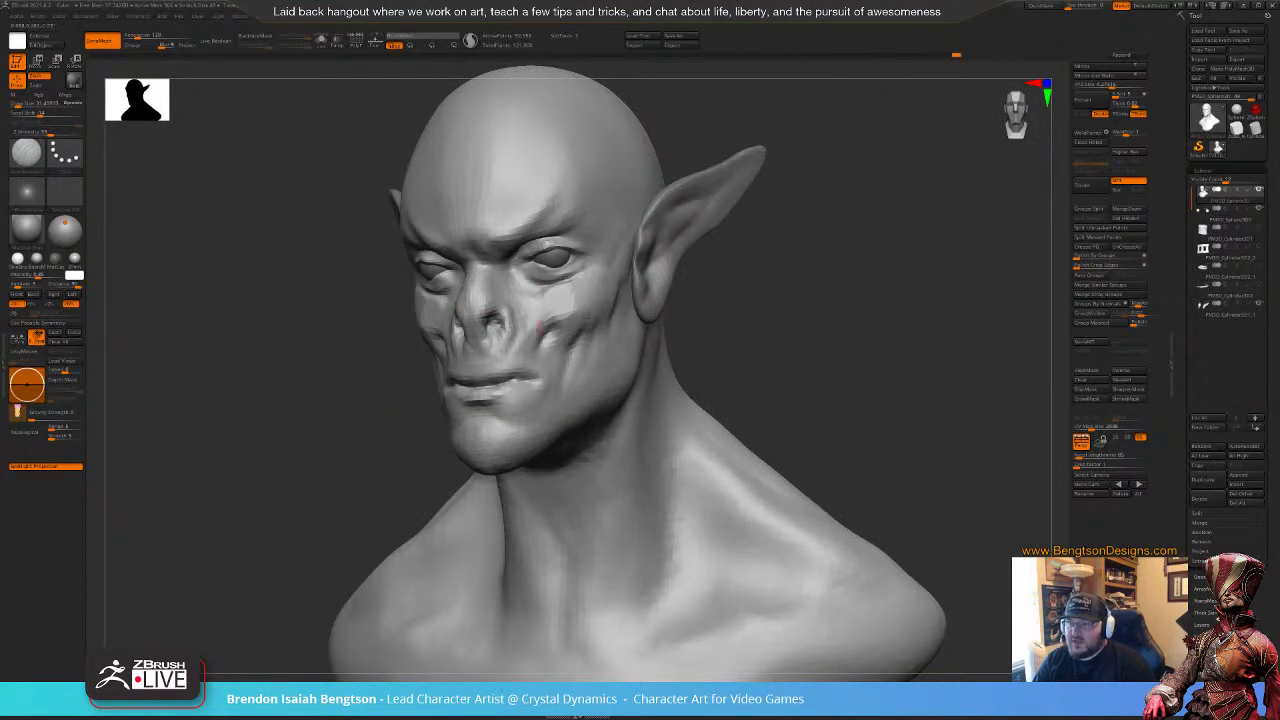
{"action": "mouse_move", "coordinate": [777, 321]}
{"action": "left_mouse_down", "text": "alt"}
{"action": "mouse_move", "coordinate": [805, 337]}
{"action": "mouse_move", "coordinate": [766, 325]}
{"action": "left_mouse_up", "text": "alt"}
{"action": "left_click_drag", "start_coordinate": [350, 365], "coordinate": [410, 362]}
{"action": "key", "text": "space"}
{"action": "left_click_drag", "start_coordinate": [522, 289], "coordinate": [530, 289]}
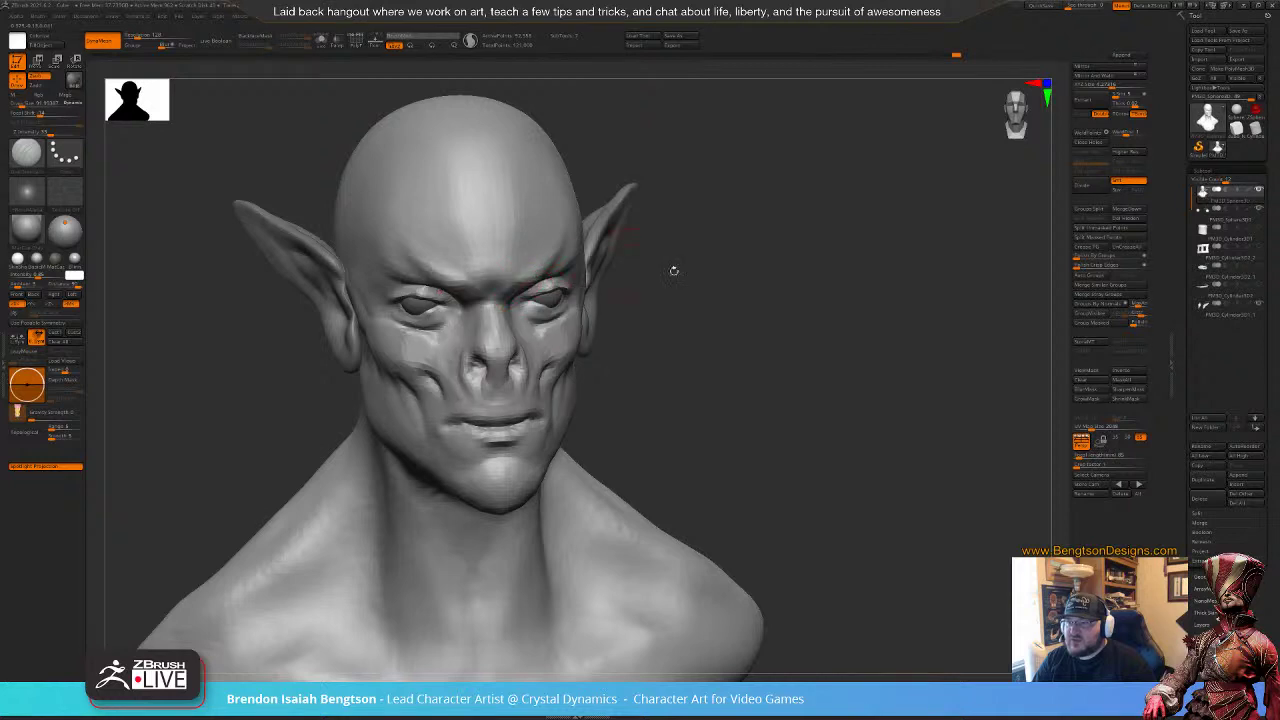
Step: Reshape the eyelids and eye corners from the front and from below with the Move Topological brush
{"action": "left_click_drag", "start_coordinate": [674, 271], "coordinate": [774, 363], "text": "alt"}
{"action": "left_click_drag", "start_coordinate": [830, 374], "coordinate": [791, 380]}
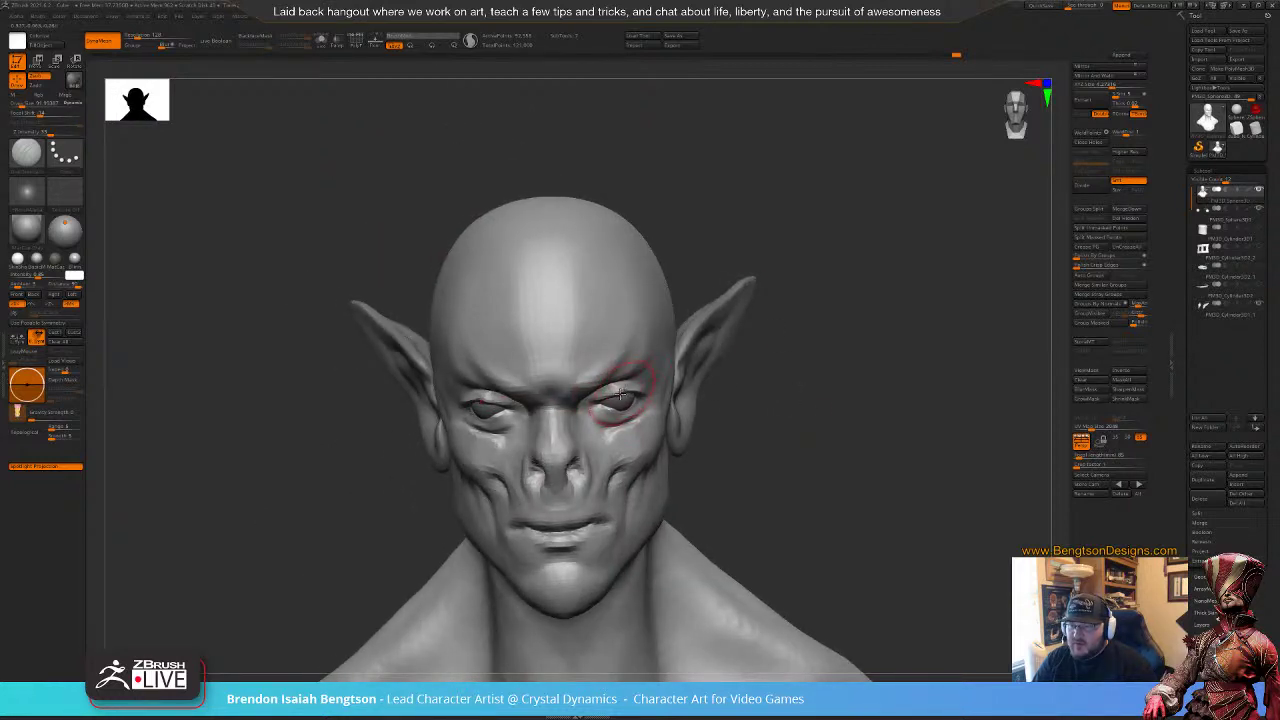
{"action": "key", "text": "b"}
{"action": "key", "text": "m"}
{"action": "key", "text": "t"}
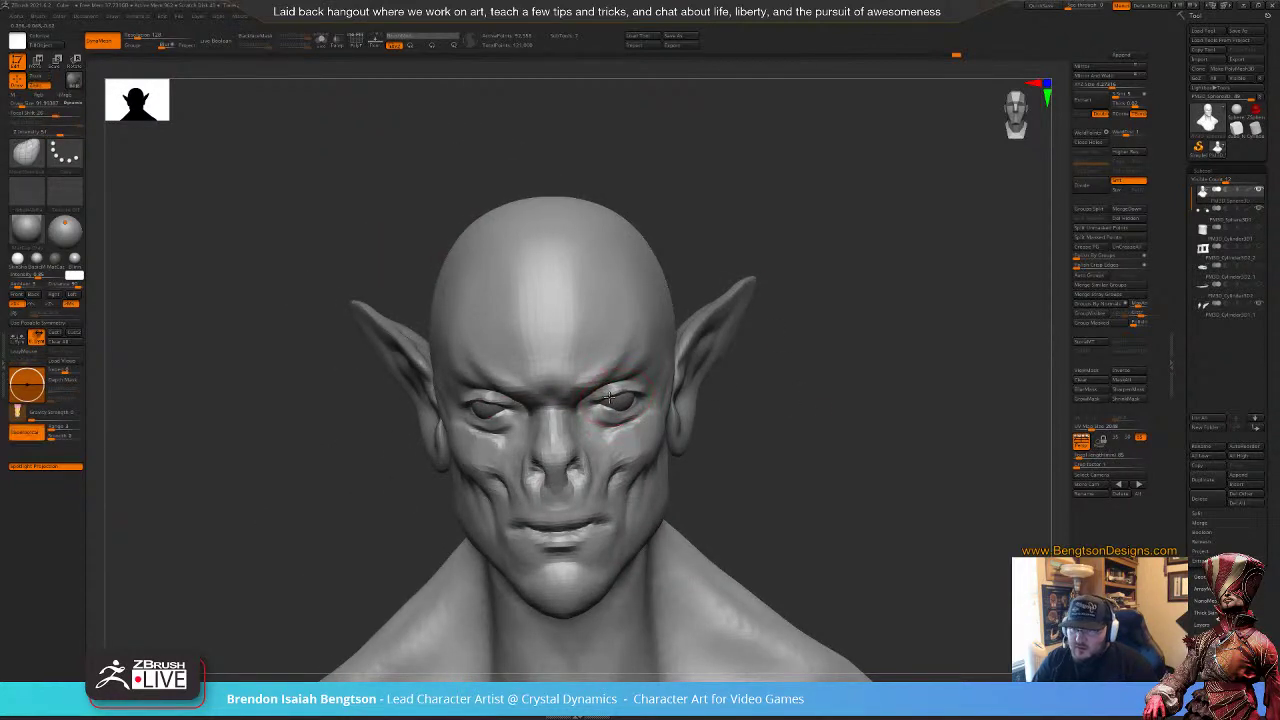
{"action": "left_click_drag", "start_coordinate": [620, 414], "coordinate": [624, 414]}
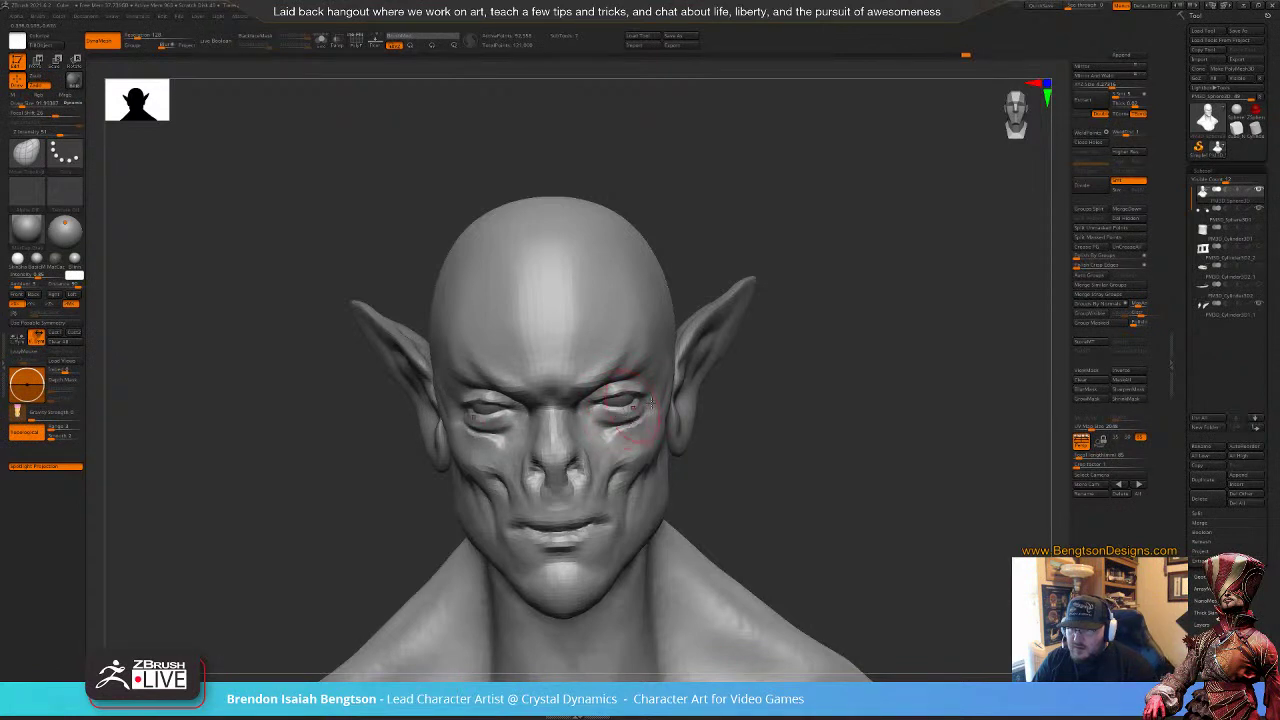
{"action": "left_click_drag", "start_coordinate": [868, 398], "coordinate": [780, 270]}
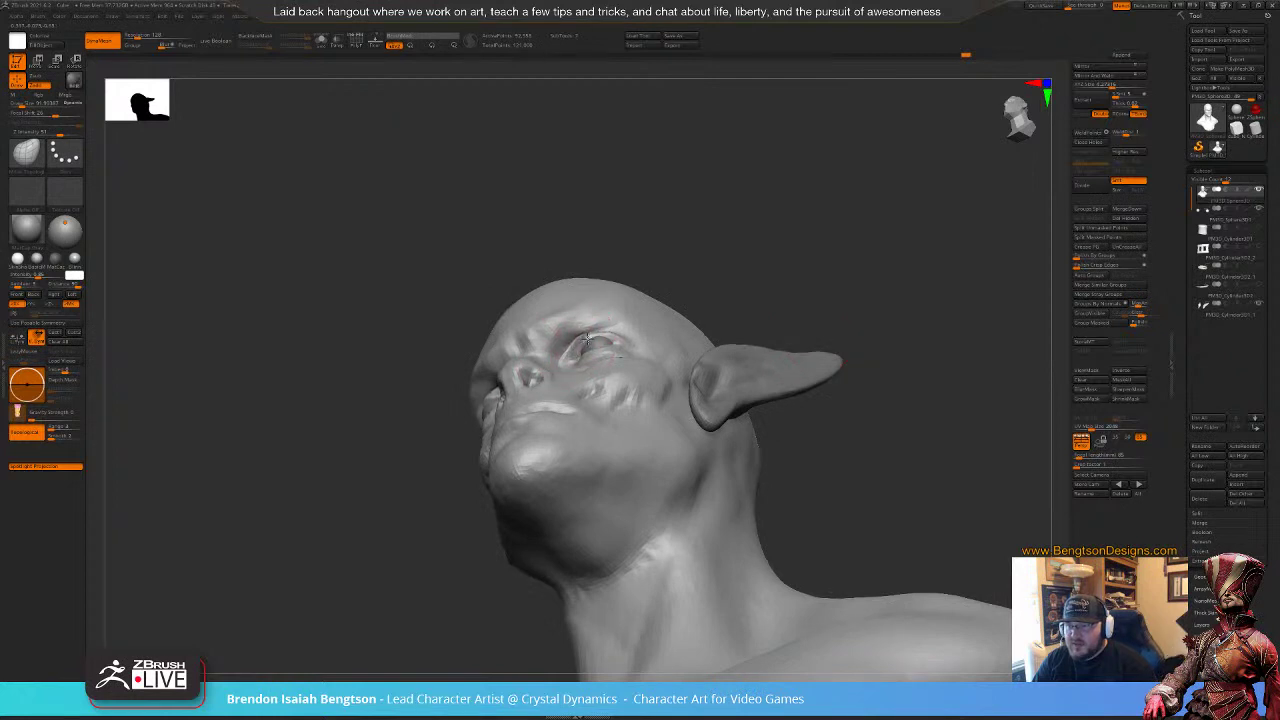
{"action": "key", "text": "space"}
{"action": "left_click_drag", "start_coordinate": [612, 338], "coordinate": [607, 338]}
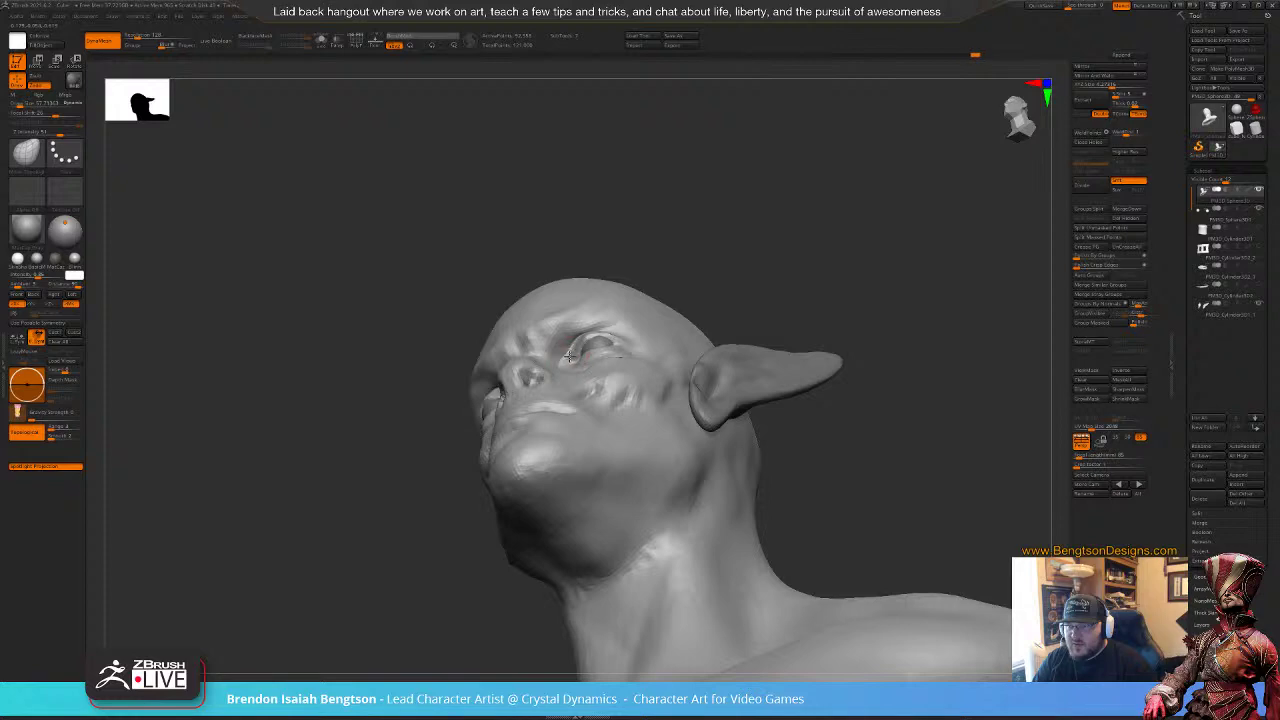
{"action": "left_click_drag", "start_coordinate": [750, 210], "coordinate": [845, 292]}
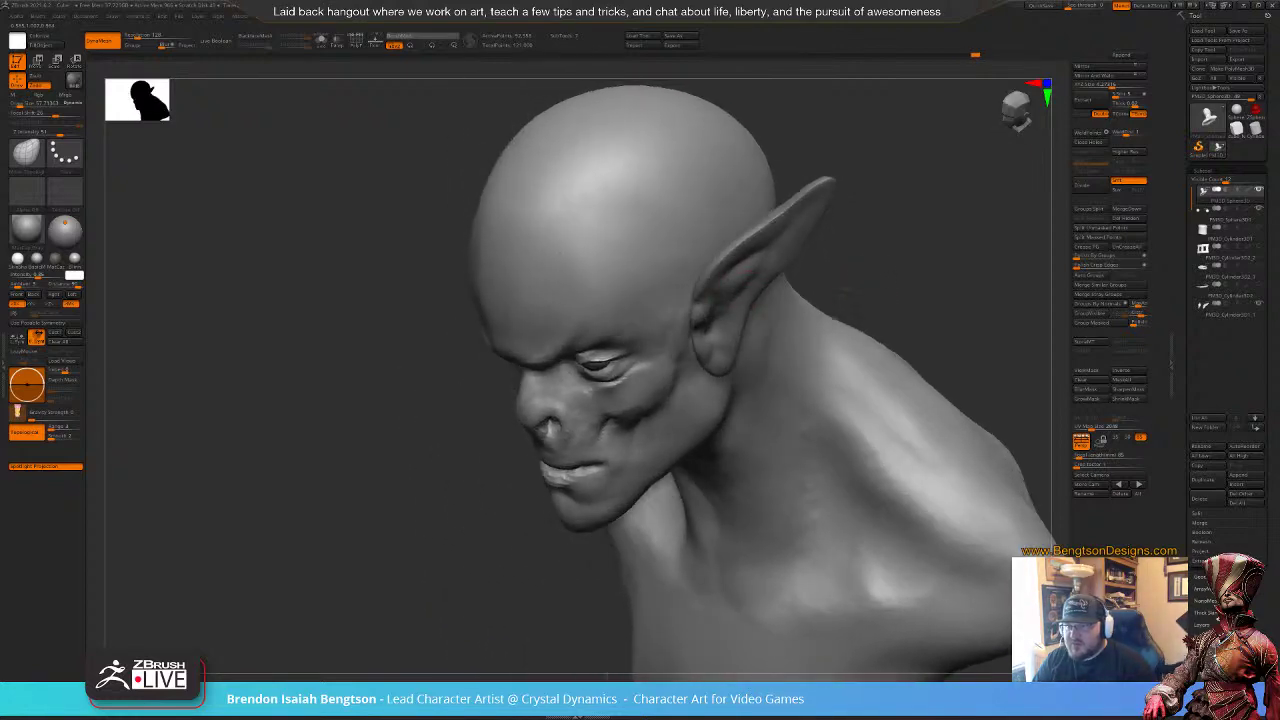
Step: Refine the upper eyelid's curve with Move Topological, using an adjusted brush size and a lower focal shift
{"action": "left_click_drag", "start_coordinate": [427, 526], "coordinate": [452, 407]}
{"action": "right_click_drag", "start_coordinate": [452, 407], "coordinate": [505, 347]}
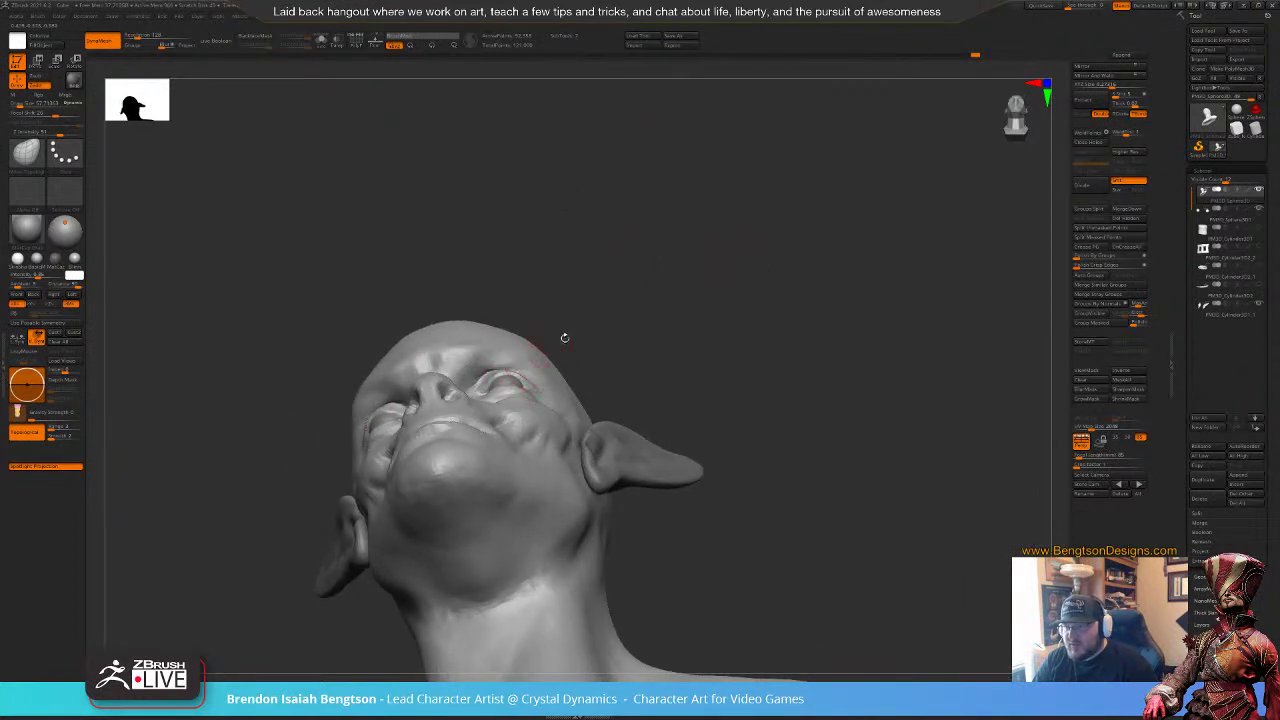
{"action": "left_click_drag", "start_coordinate": [706, 272], "coordinate": [779, 314], "text": "alt"}
{"action": "mouse_move", "coordinate": [786, 191]}
{"action": "left_mouse_down"}
{"action": "mouse_move", "coordinate": [783, 320]}
{"action": "mouse_move", "coordinate": [752, 293]}
{"action": "mouse_move", "coordinate": [780, 308]}
{"action": "mouse_move", "coordinate": [786, 296]}
{"action": "left_mouse_up"}
{"action": "key", "text": "space"}
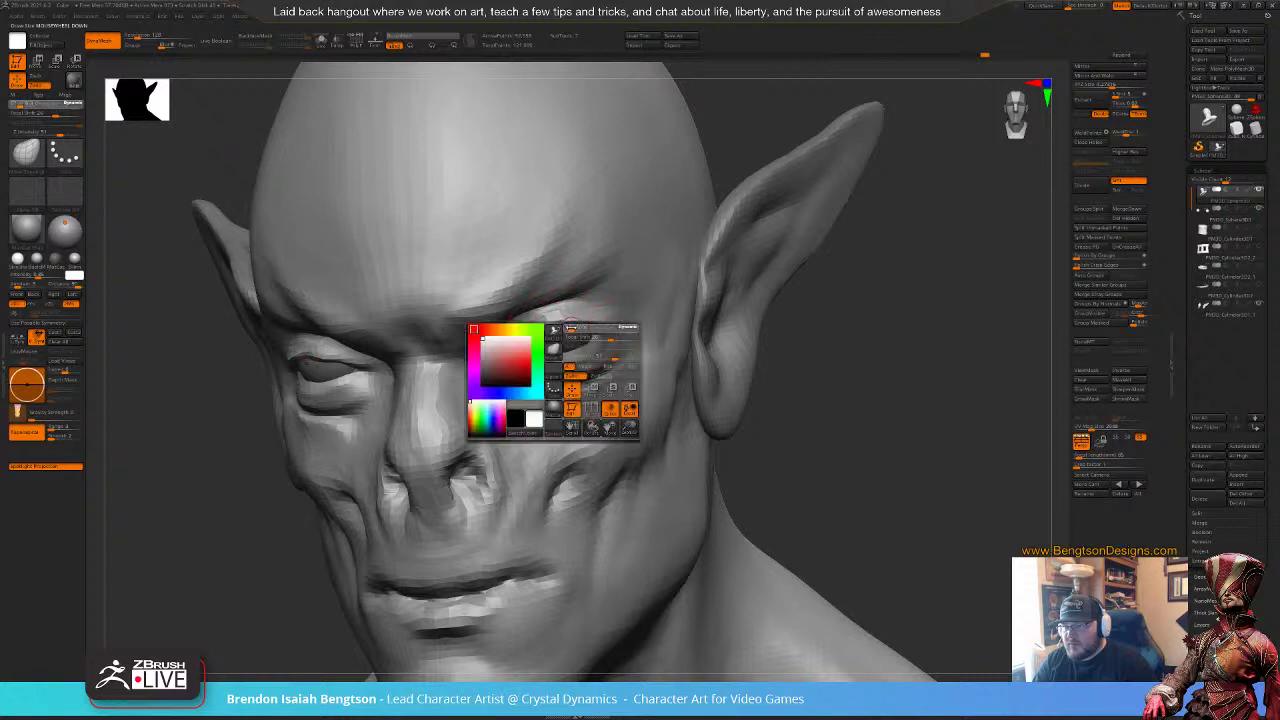
{"action": "left_click_drag", "start_coordinate": [570, 328], "coordinate": [574, 328]}
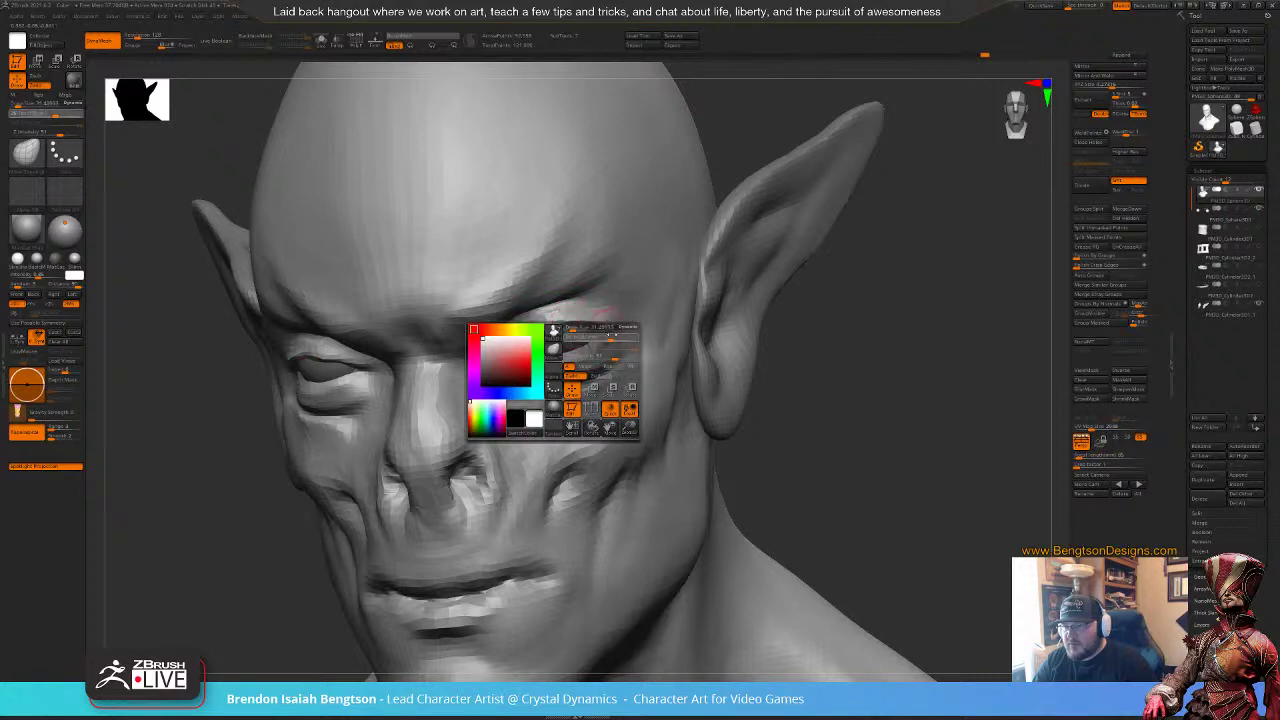
{"action": "left_click", "coordinate": [600, 337]}
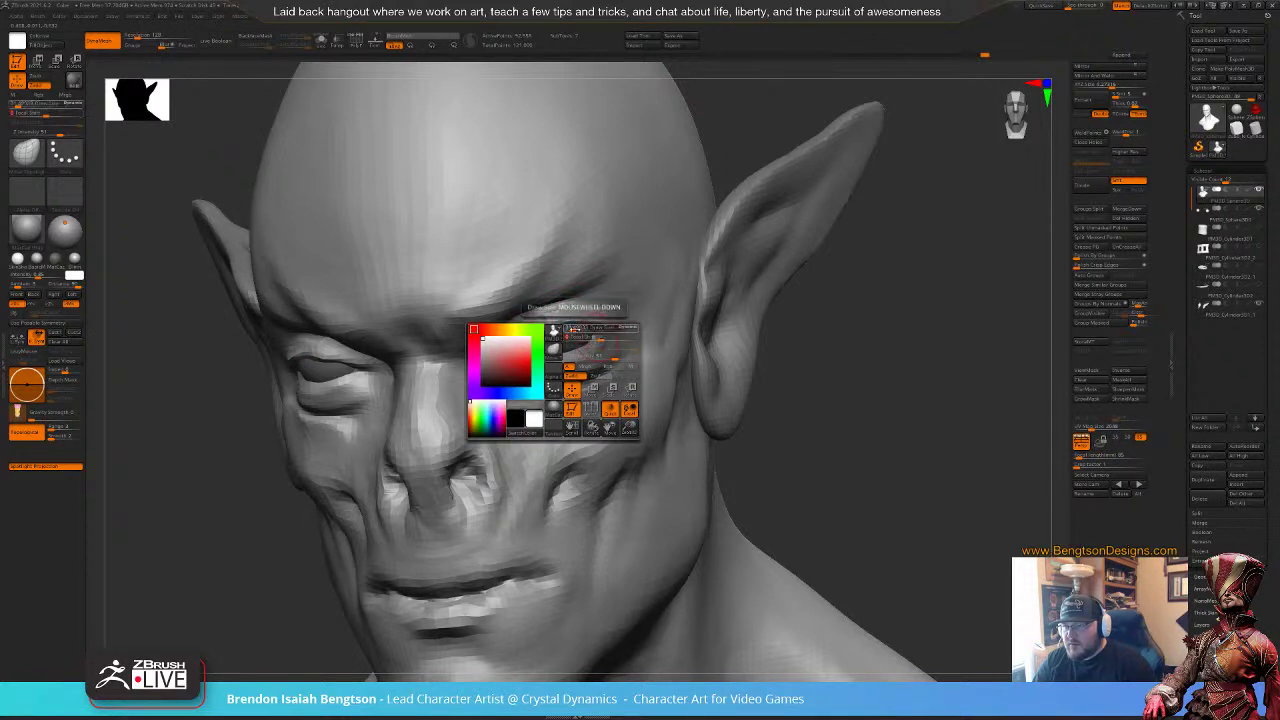
{"action": "left_click_drag", "start_coordinate": [555, 334], "coordinate": [551, 328]}
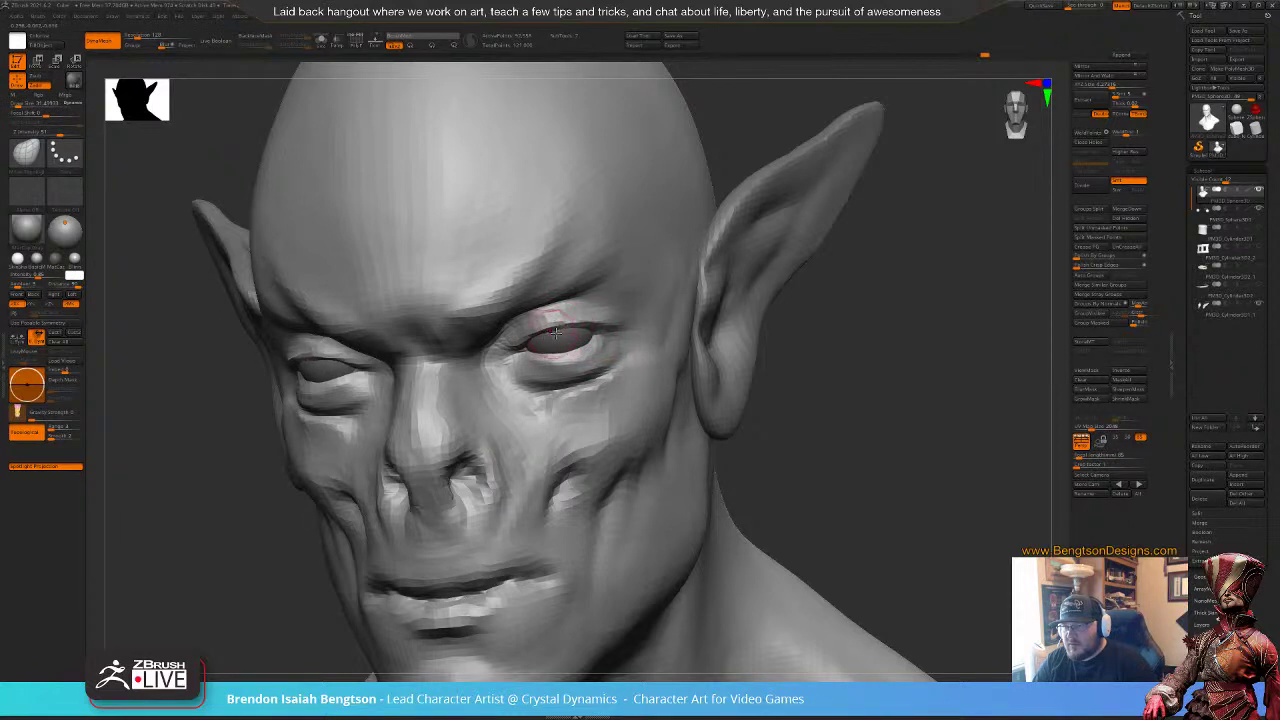
Step: Adjust the brow and the outer eye area from the front with a larger Move Topological brush
{"action": "mouse_move", "coordinate": [806, 398]}
{"action": "left_mouse_down"}
{"action": "mouse_move", "coordinate": [840, 388]}
{"action": "mouse_move", "coordinate": [845, 325]}
{"action": "left_mouse_up"}
{"action": "key", "text": "space"}
{"action": "left_click_drag", "start_coordinate": [599, 335], "coordinate": [603, 334]}
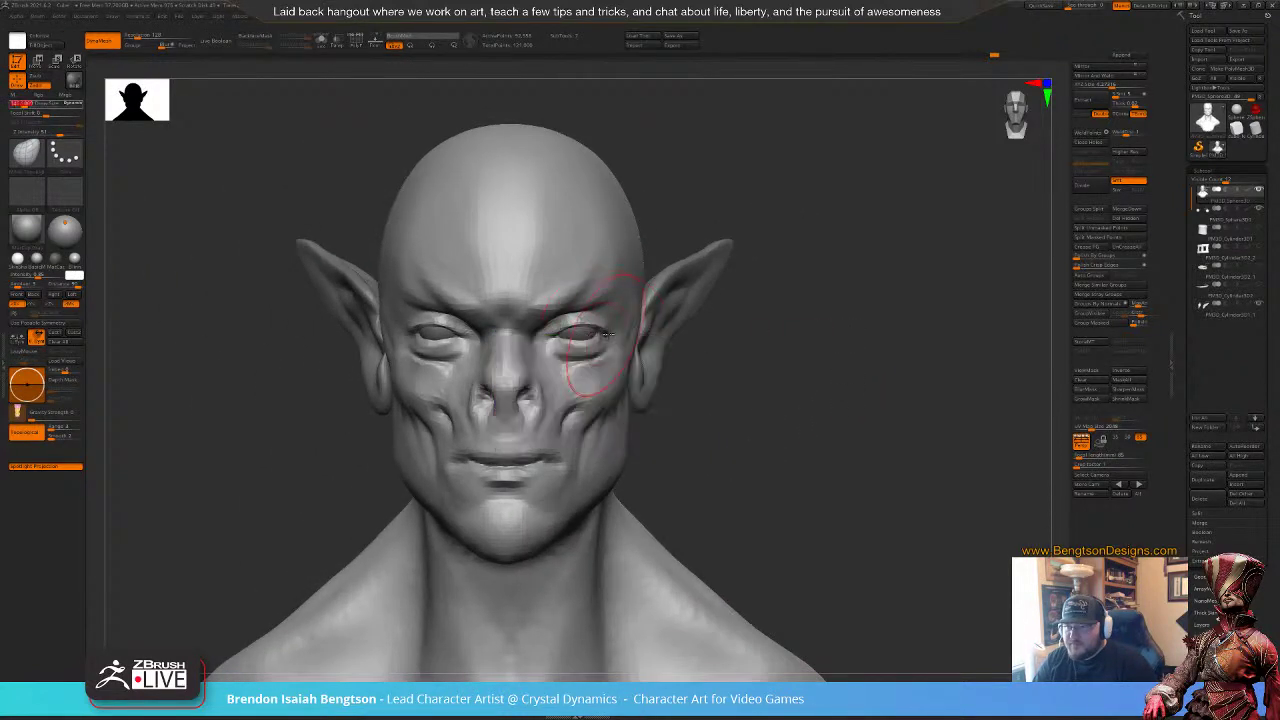
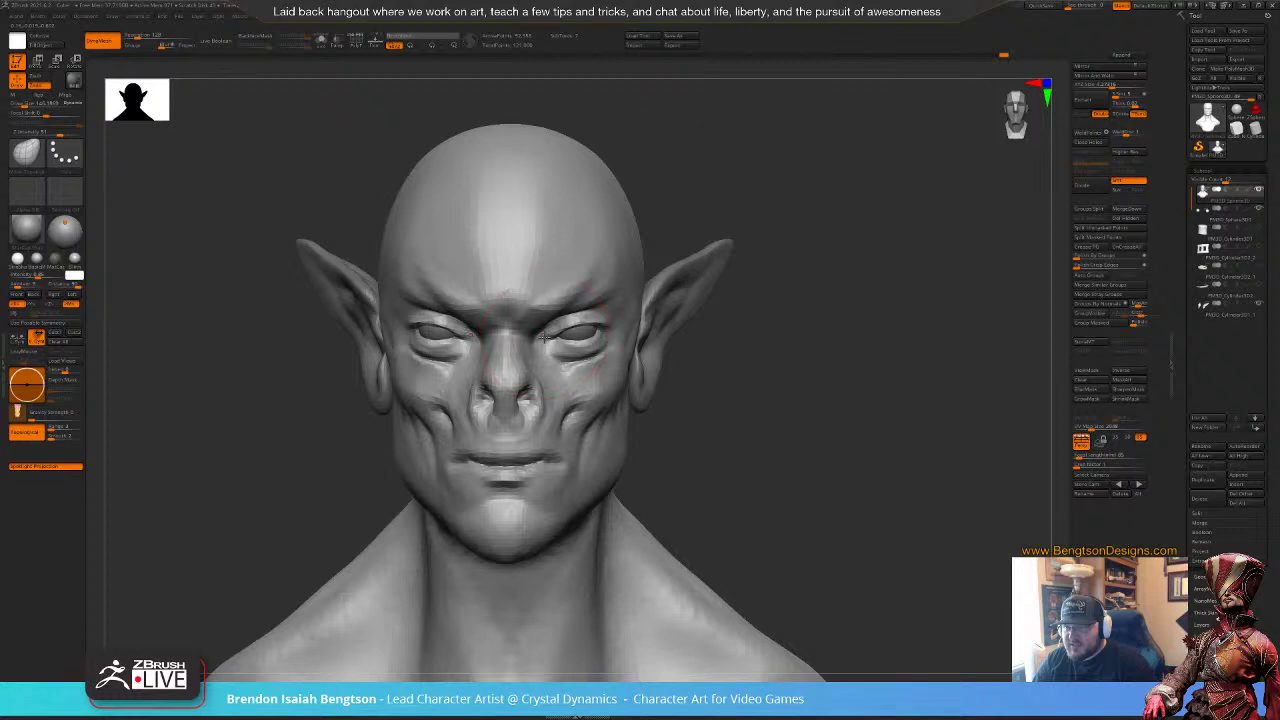
{"action": "key", "text": "space"}
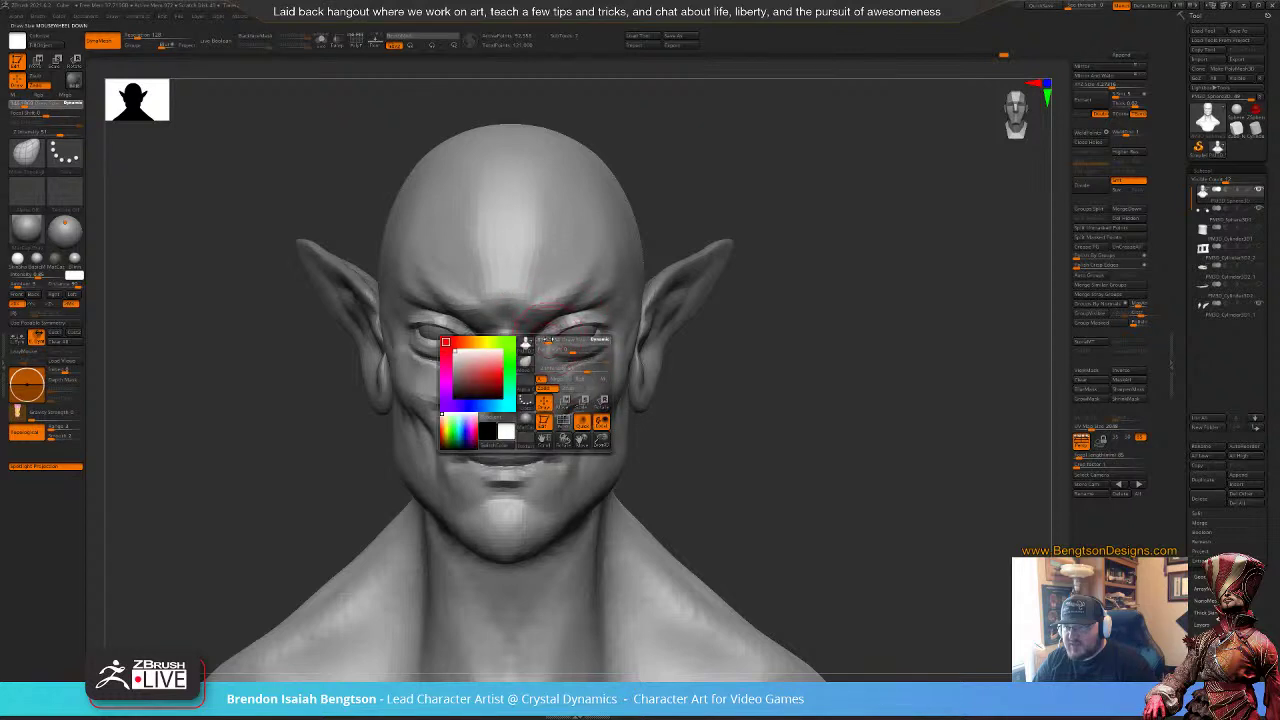
{"action": "left_click_drag", "start_coordinate": [548, 340], "coordinate": [545, 340]}
Step: Check the whole bust from front and profile, and carve the temple beside the eye with the DamStandard brush
{"action": "mouse_move", "coordinate": [767, 398]}
{"action": "left_mouse_down", "text": "alt"}
{"action": "mouse_move", "coordinate": [789, 301]}
{"action": "mouse_move", "coordinate": [729, 311]}
{"action": "left_mouse_up", "text": "alt"}
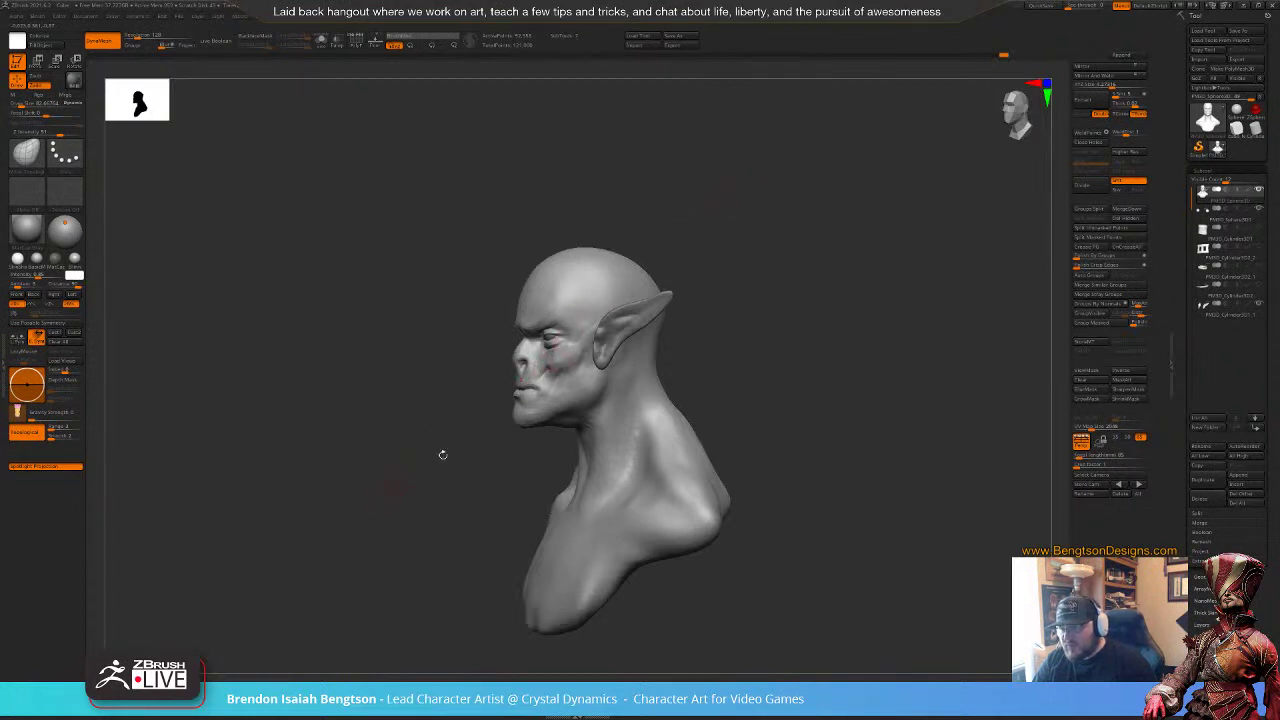
{"action": "left_click_drag", "start_coordinate": [778, 304], "coordinate": [777, 331]}
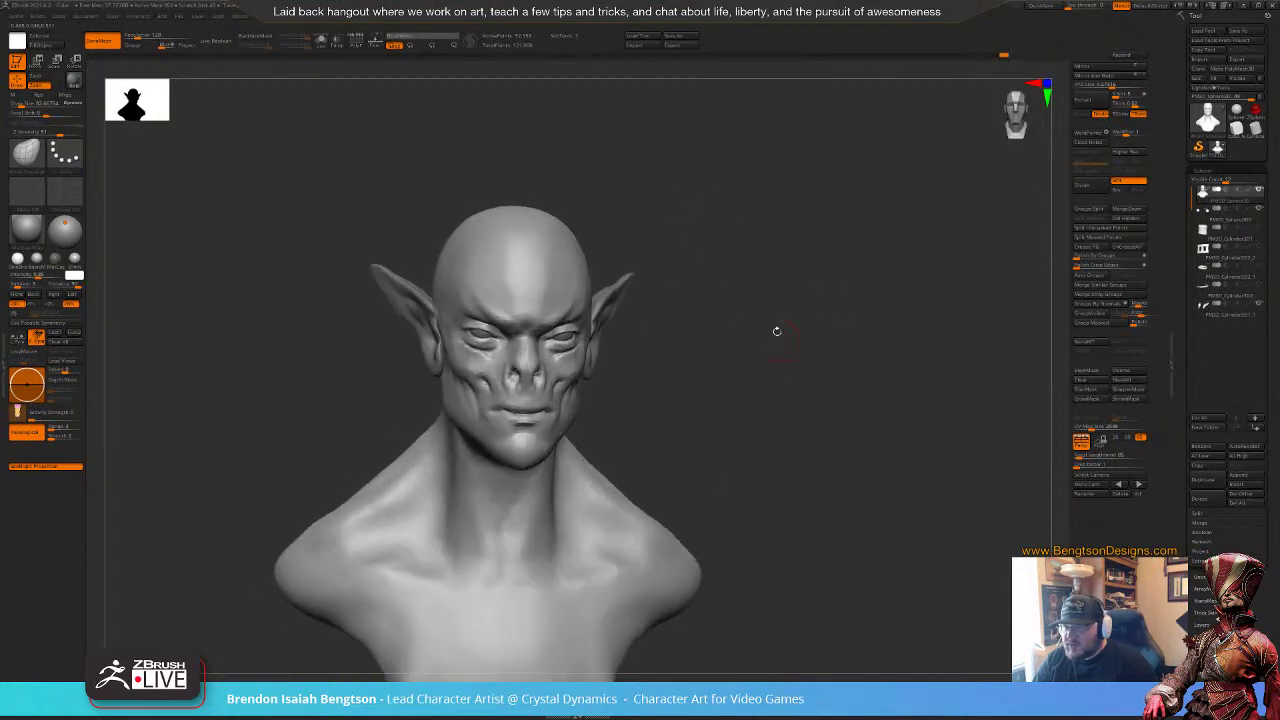
{"action": "left_click_drag", "start_coordinate": [679, 270], "coordinate": [672, 262]}
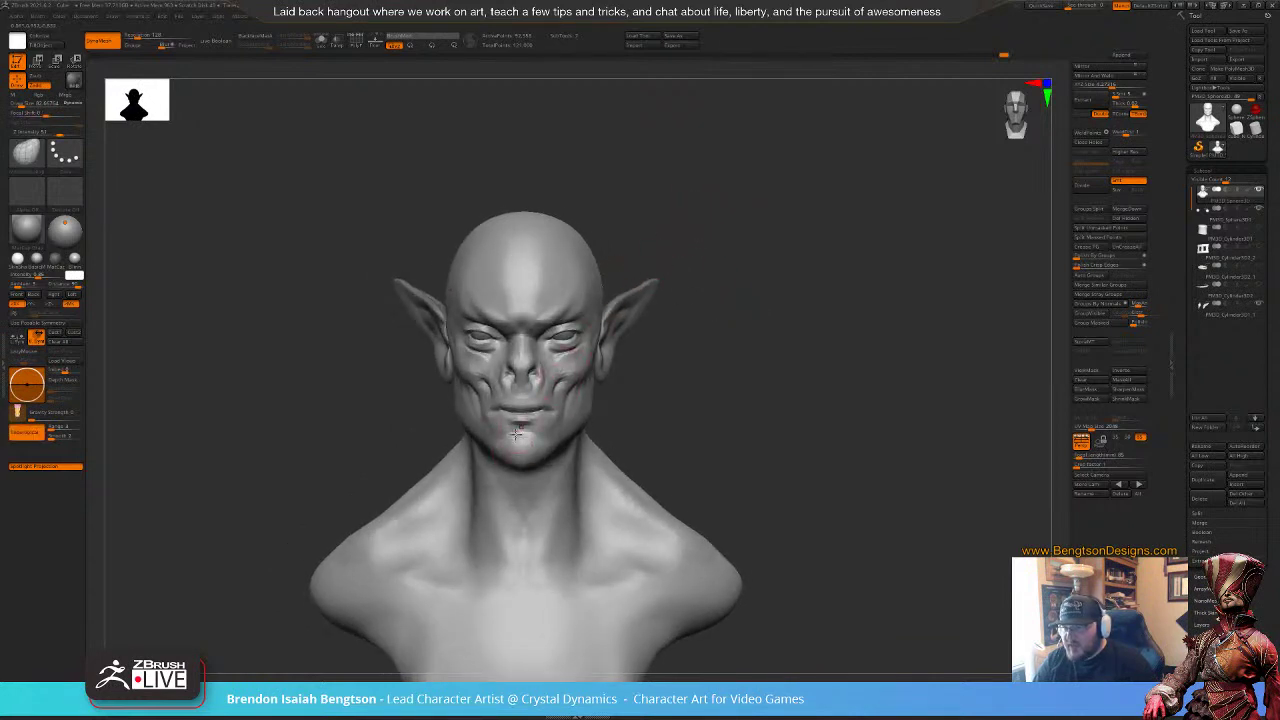
{"action": "left_click_drag", "start_coordinate": [787, 168], "coordinate": [705, 158]}
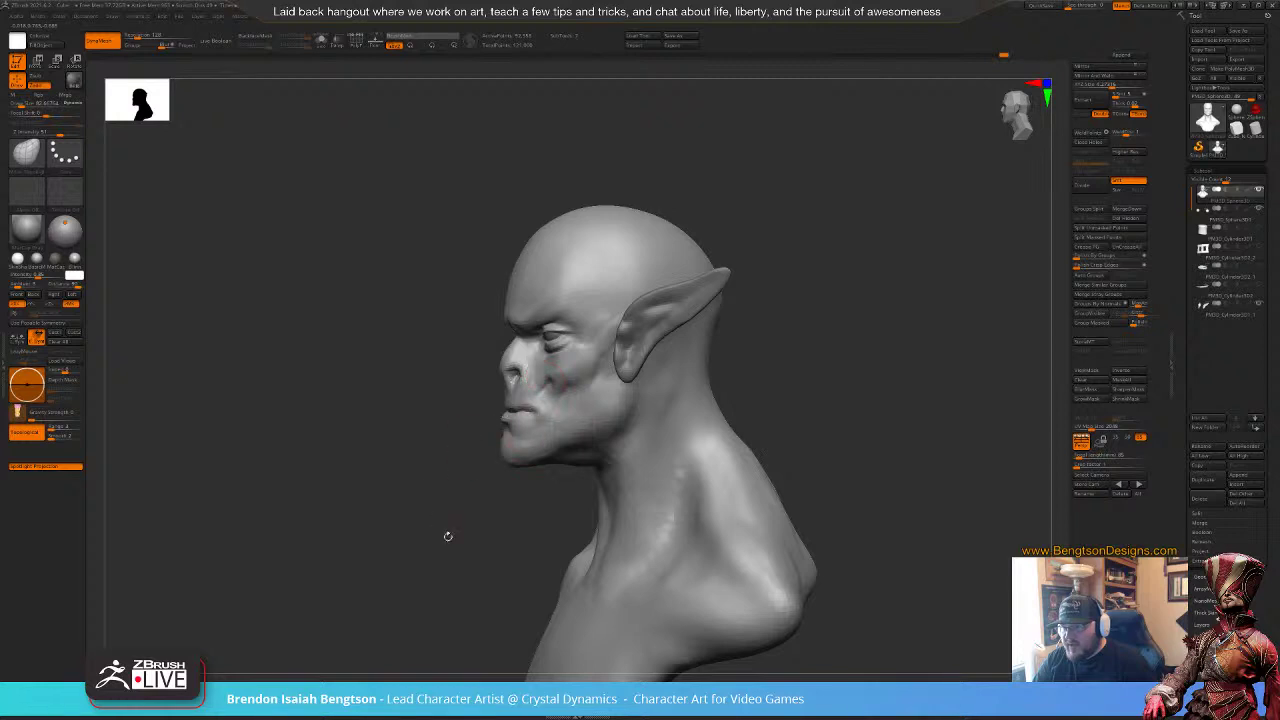
{"action": "left_click_drag", "start_coordinate": [452, 491], "coordinate": [491, 480]}
{"action": "mouse_move", "coordinate": [749, 396]}
{"action": "left_mouse_down", "text": "alt"}
{"action": "mouse_move", "coordinate": [773, 373]}
{"action": "mouse_move", "coordinate": [758, 390]}
{"action": "mouse_move", "coordinate": [727, 391]}
{"action": "mouse_move", "coordinate": [789, 383]}
{"action": "mouse_move", "coordinate": [778, 405]}
{"action": "mouse_move", "coordinate": [731, 404]}
{"action": "left_mouse_up", "text": "alt"}
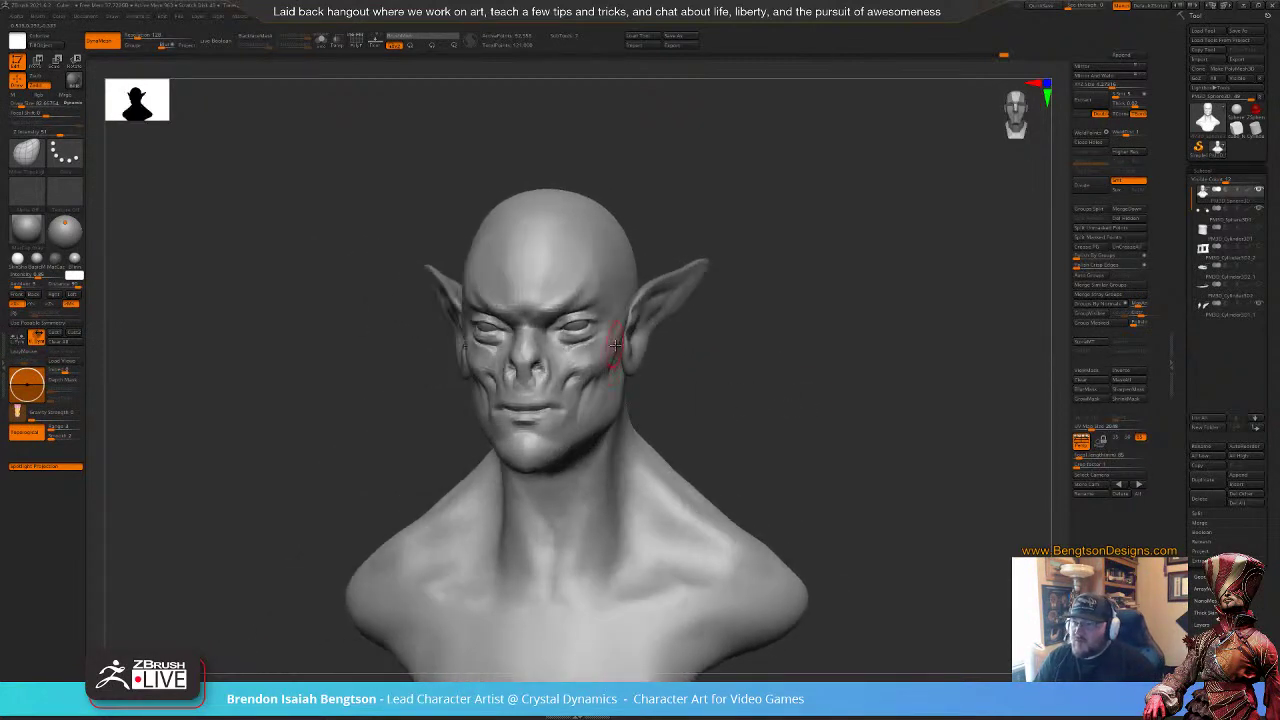
{"action": "key", "text": "space"}
{"action": "key", "text": "1"}
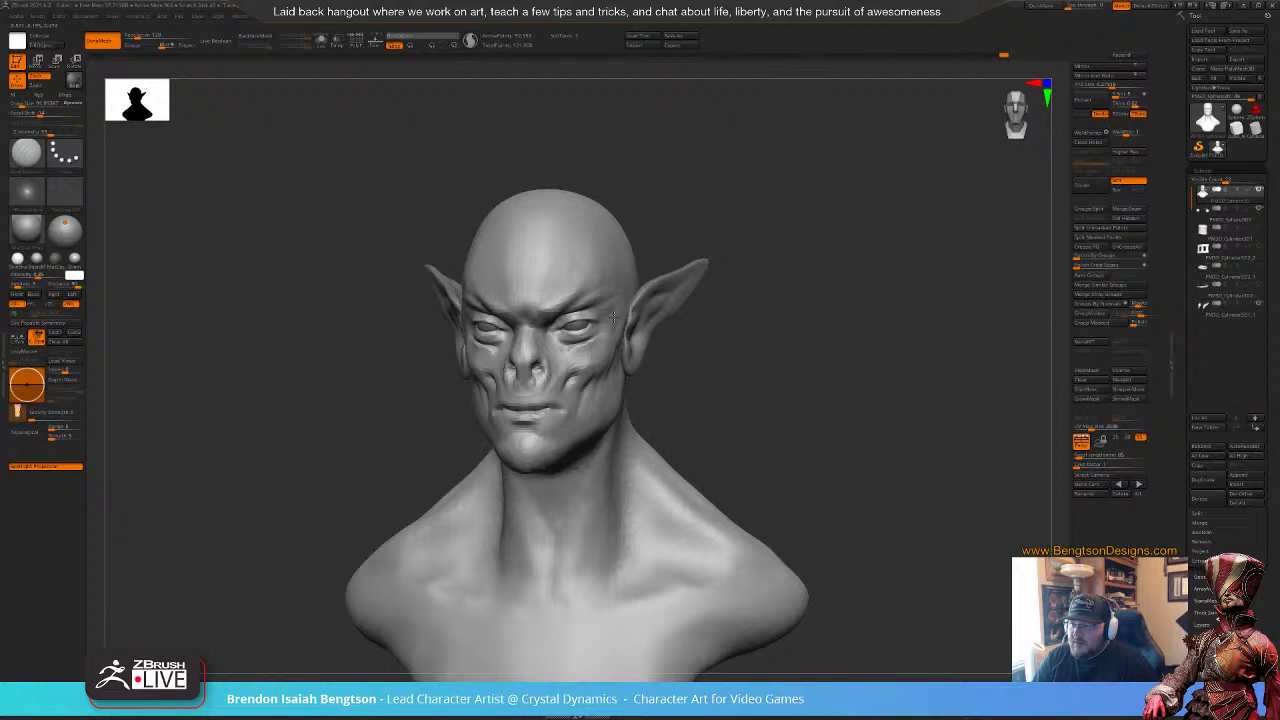
{"action": "left_click_drag", "start_coordinate": [615, 318], "coordinate": [610, 317]}
Step: Deepen the creases between the brows and along the side of the nose with the DamStandard brush
{"action": "key", "text": "2"}
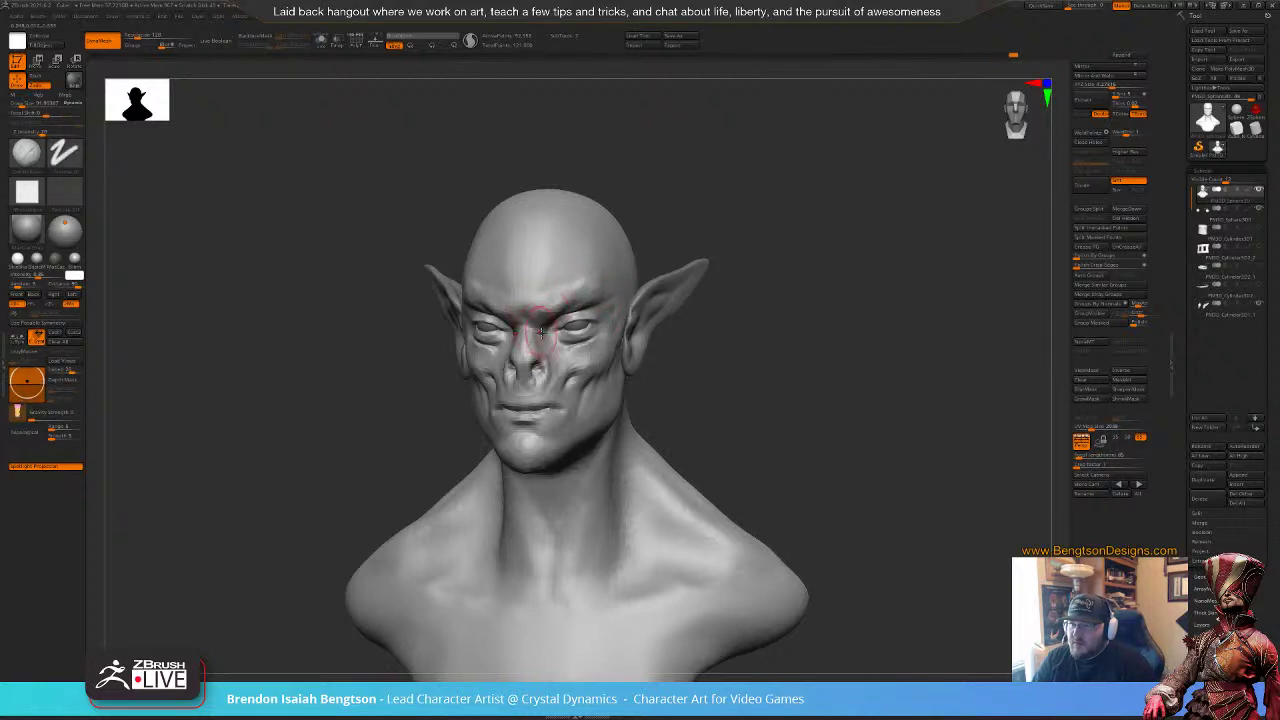
{"action": "key", "text": "1"}
{"action": "left_click_drag", "start_coordinate": [545, 332], "coordinate": [554, 358]}
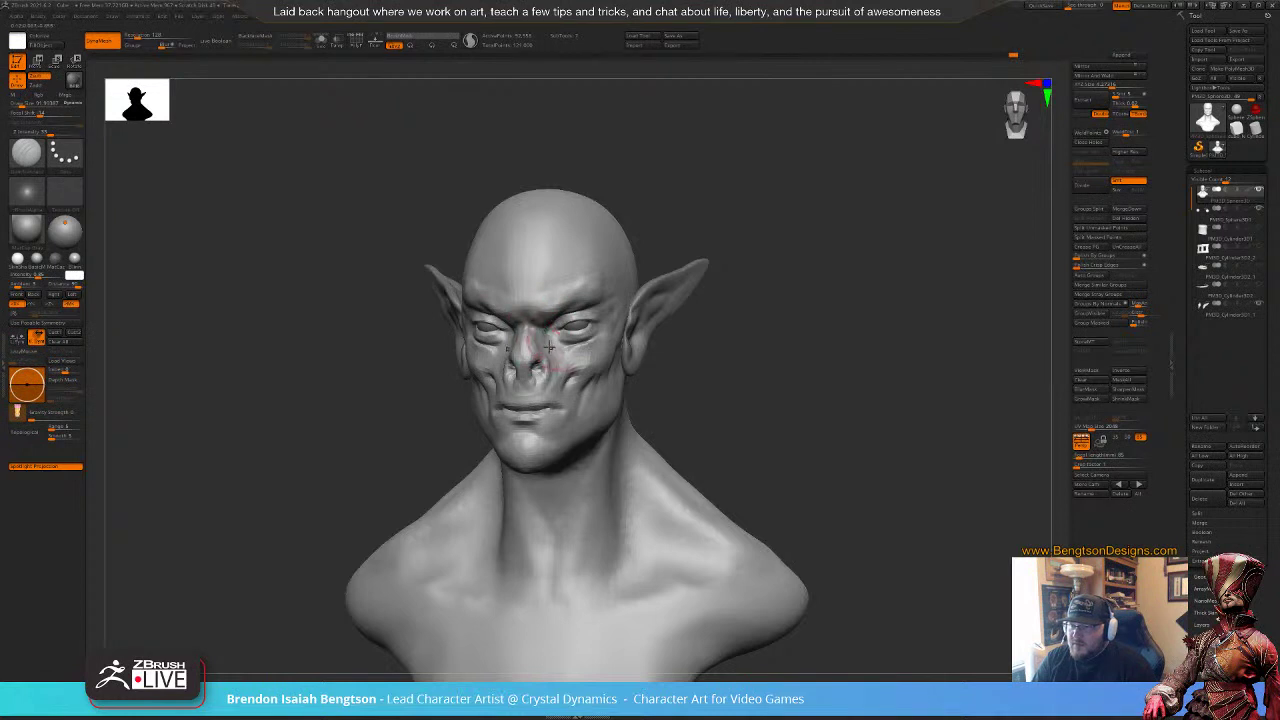
{"action": "mouse_move", "coordinate": [790, 340]}
{"action": "left_mouse_down", "text": "alt"}
{"action": "mouse_move", "coordinate": [806, 386]}
{"action": "mouse_move", "coordinate": [728, 364]}
{"action": "left_mouse_up", "text": "alt"}
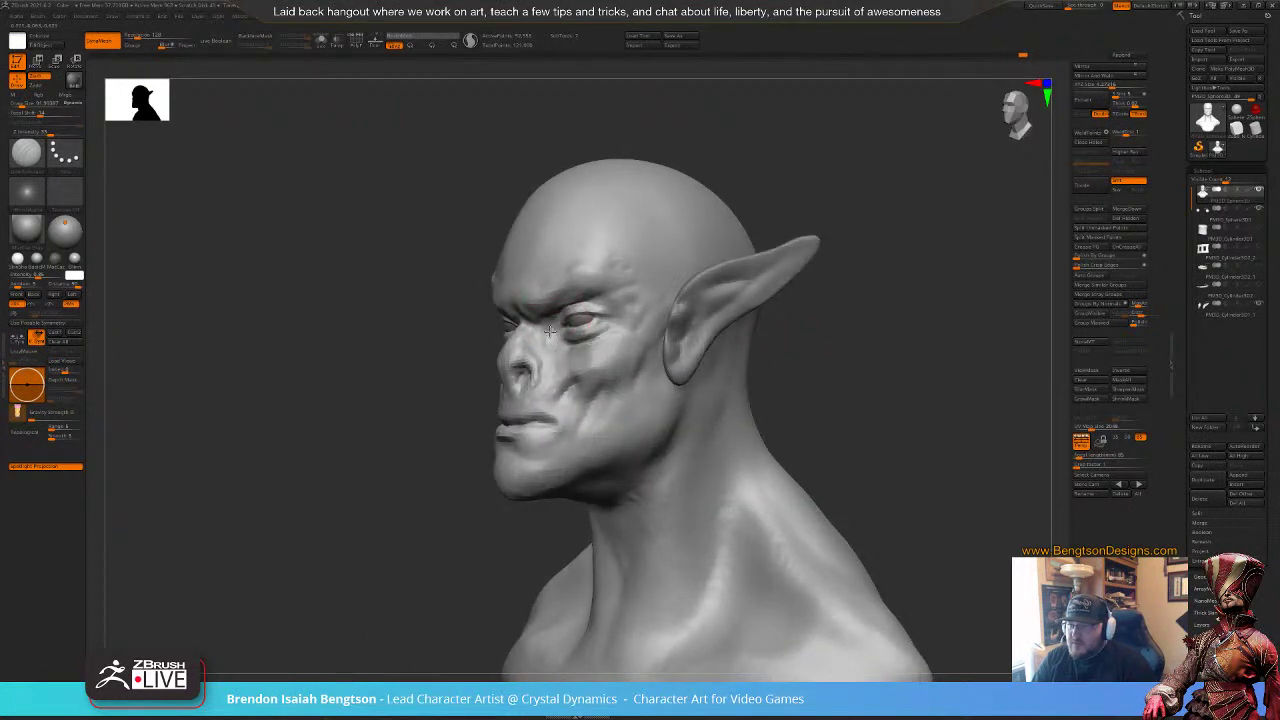
Step: Touch up the crease beside the nose, and reshape the lips in profile with a resized Move Topological brush
{"action": "left_click_drag", "start_coordinate": [550, 322], "coordinate": [556, 346]}
{"action": "left_click_drag", "start_coordinate": [820, 386], "coordinate": [781, 387]}
{"action": "left_click_drag", "start_coordinate": [435, 435], "coordinate": [443, 488]}
{"action": "key", "text": "b"}
{"action": "key", "text": "m"}
{"action": "key", "text": "t"}
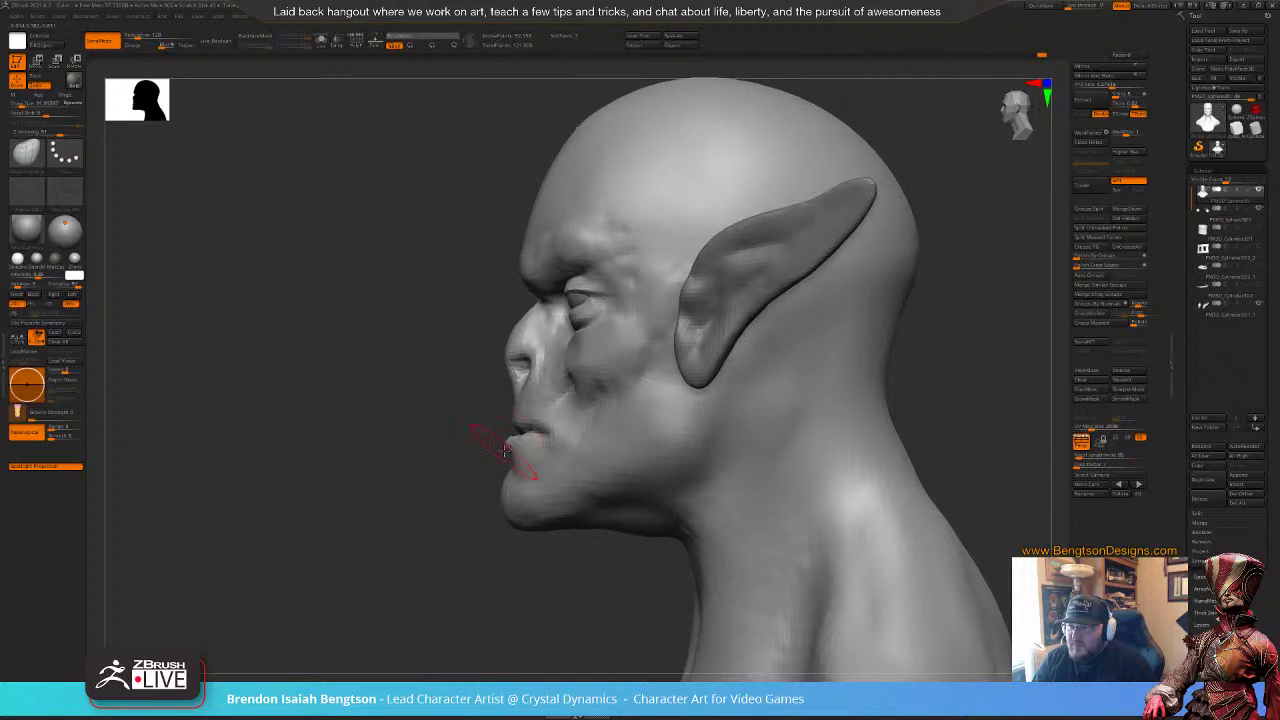
{"action": "key", "text": "space"}
{"action": "left_click_drag", "start_coordinate": [498, 450], "coordinate": [515, 429]}
{"action": "key", "text": "space"}
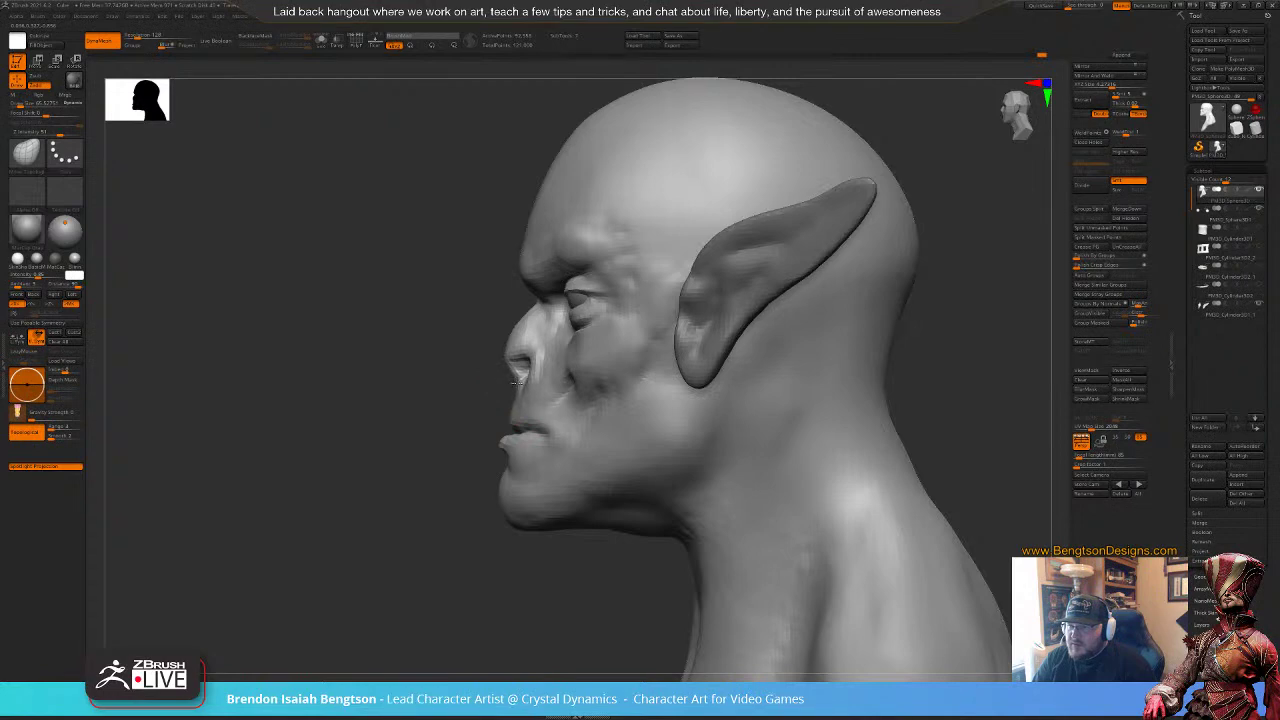
Step: Adjust the area between nose and mouth from the front, and build up the upper lip with the ClayBuildup brush
{"action": "mouse_move", "coordinate": [350, 358]}
{"action": "left_mouse_down"}
{"action": "mouse_move", "coordinate": [545, 403]}
{"action": "mouse_move", "coordinate": [570, 395]}
{"action": "mouse_move", "coordinate": [503, 416]}
{"action": "mouse_move", "coordinate": [499, 378]}
{"action": "left_mouse_up"}
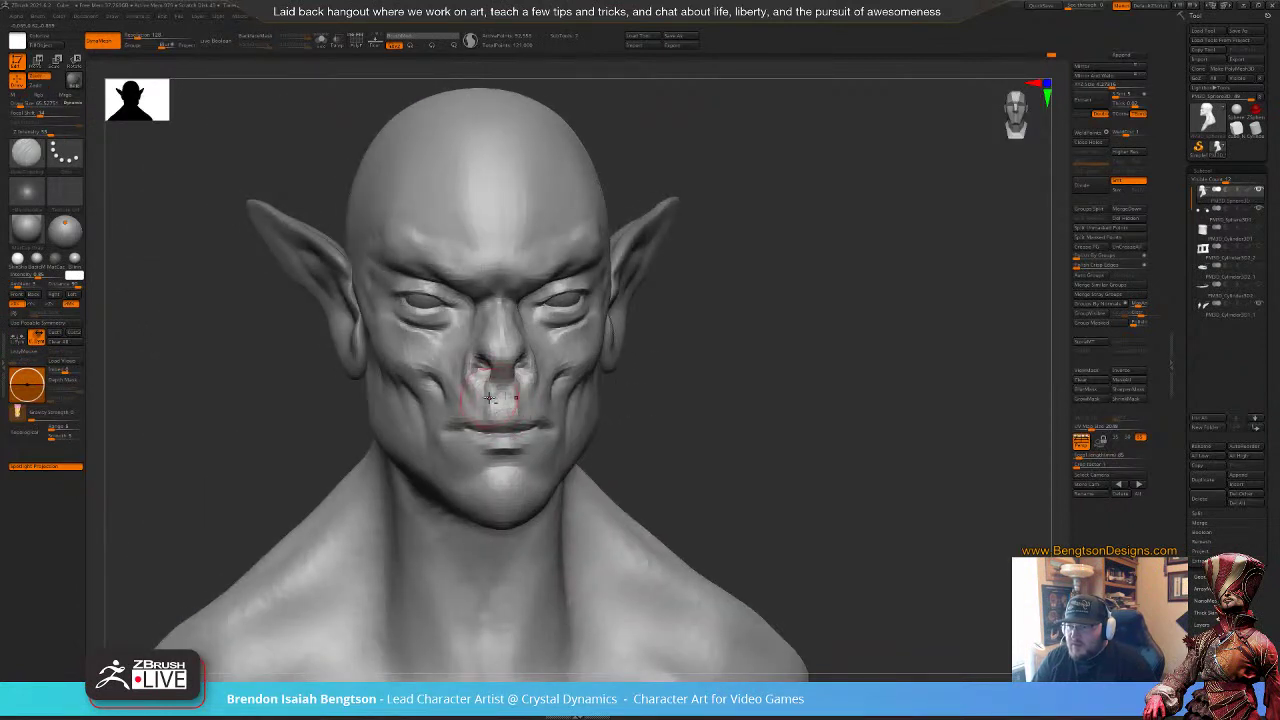
{"action": "key", "text": "space"}
{"action": "left_click_drag", "start_coordinate": [505, 408], "coordinate": [501, 409]}
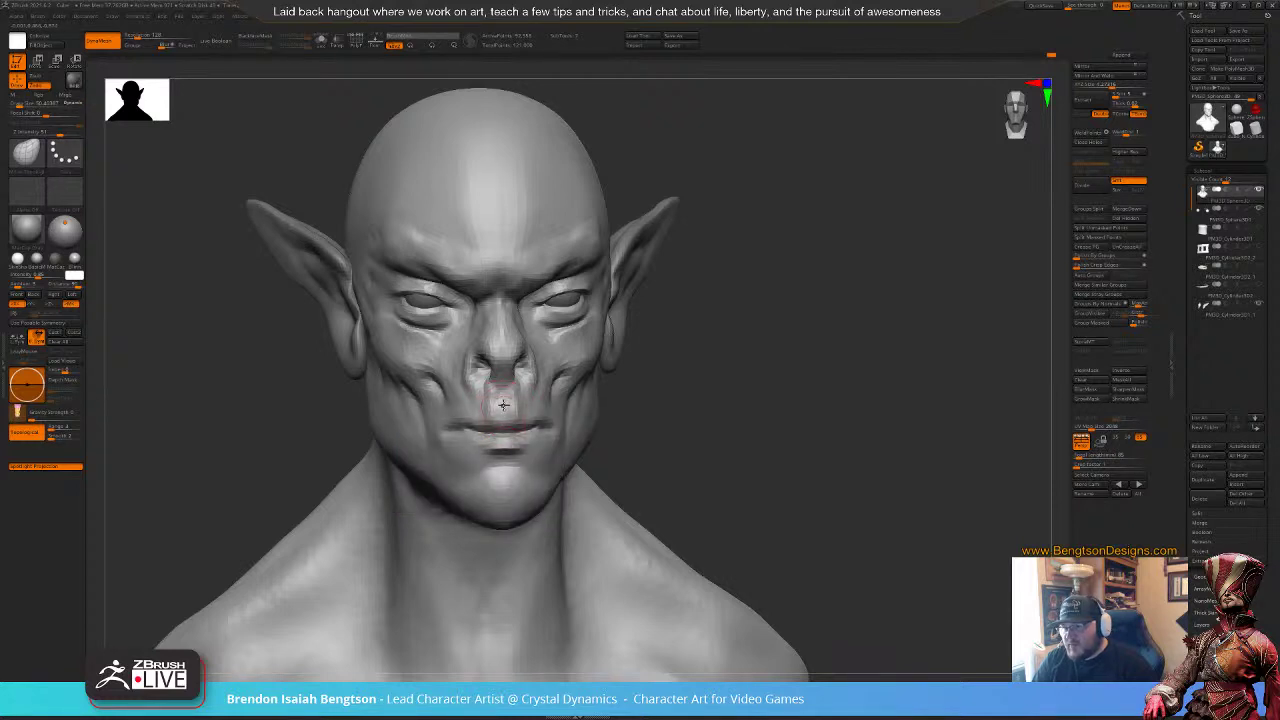
{"action": "key", "text": "b"}
{"action": "key", "text": "c"}
{"action": "key", "text": "b"}
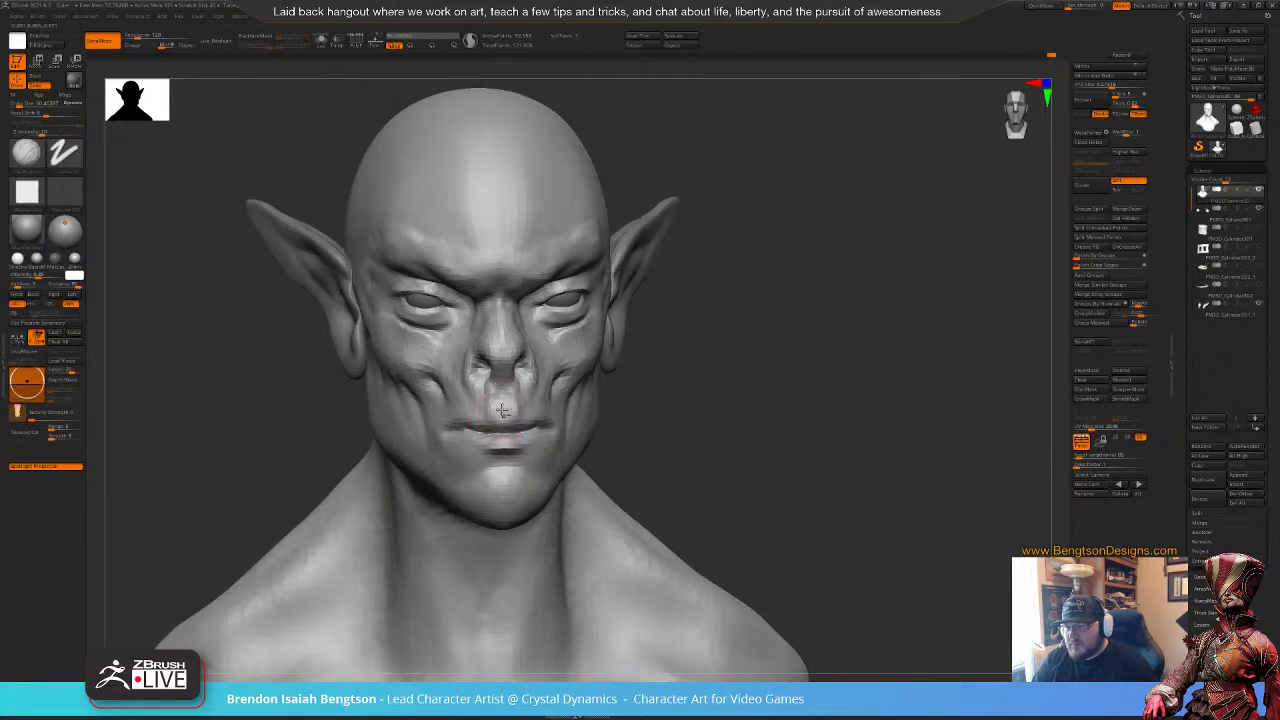
{"action": "left_click_drag", "start_coordinate": [675, 376], "coordinate": [600, 383]}
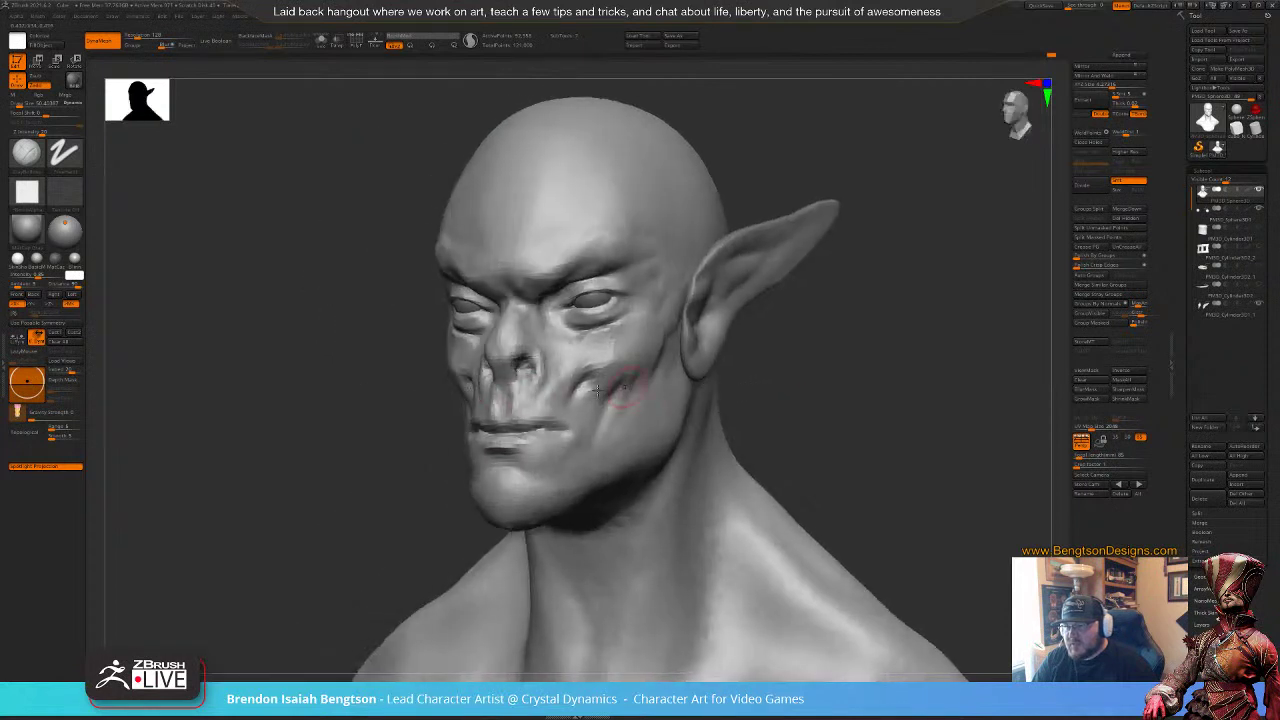
{"action": "left_click_drag", "start_coordinate": [771, 400], "coordinate": [715, 408]}
{"action": "left_click_drag", "start_coordinate": [545, 408], "coordinate": [519, 402]}
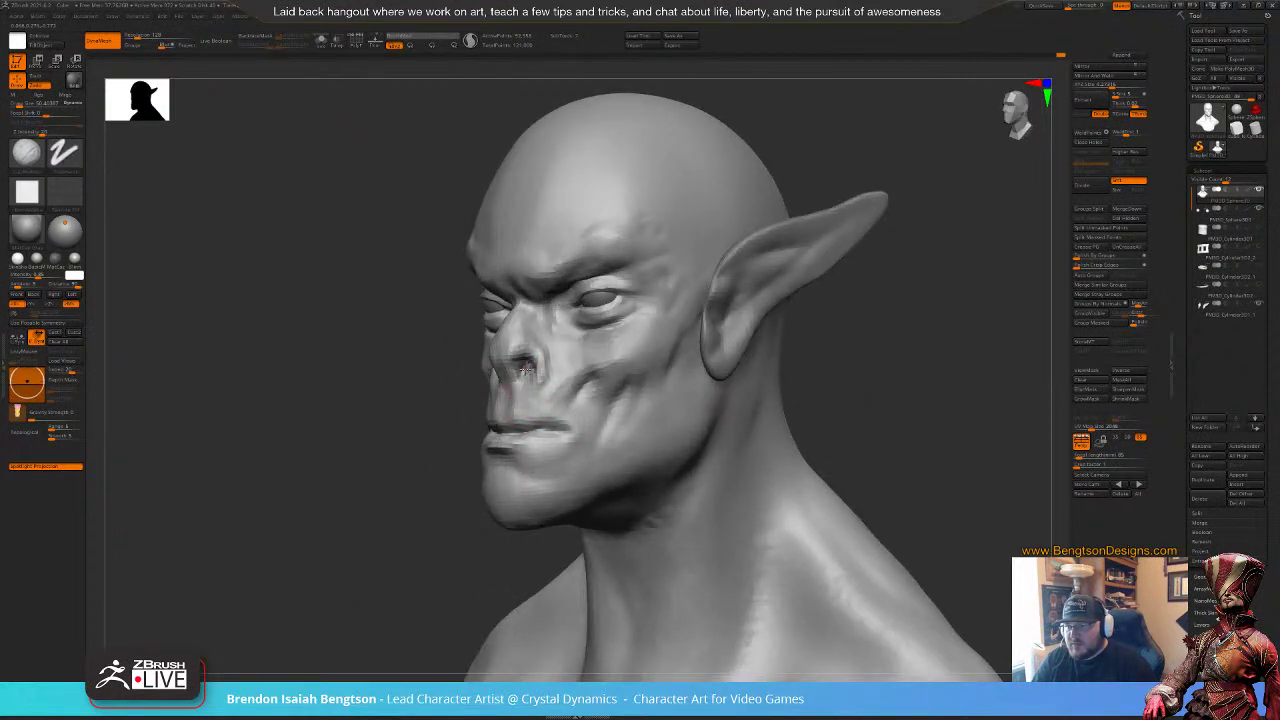
Step: Reshape the forehead and the crown and back of the skull in profile with a much larger Move Topological brush
{"action": "left_click_drag", "start_coordinate": [359, 524], "coordinate": [438, 540]}
{"action": "key", "text": "b"}
{"action": "key", "text": "m"}
{"action": "key", "text": "t"}
{"action": "key", "text": "space"}
{"action": "left_click_drag", "start_coordinate": [526, 350], "coordinate": [552, 350]}
{"action": "mouse_move", "coordinate": [655, 345]}
{"action": "left_mouse_down", "text": "alt"}
{"action": "mouse_move", "coordinate": [657, 283]}
{"action": "mouse_move", "coordinate": [638, 282]}
{"action": "left_mouse_up", "text": "alt"}
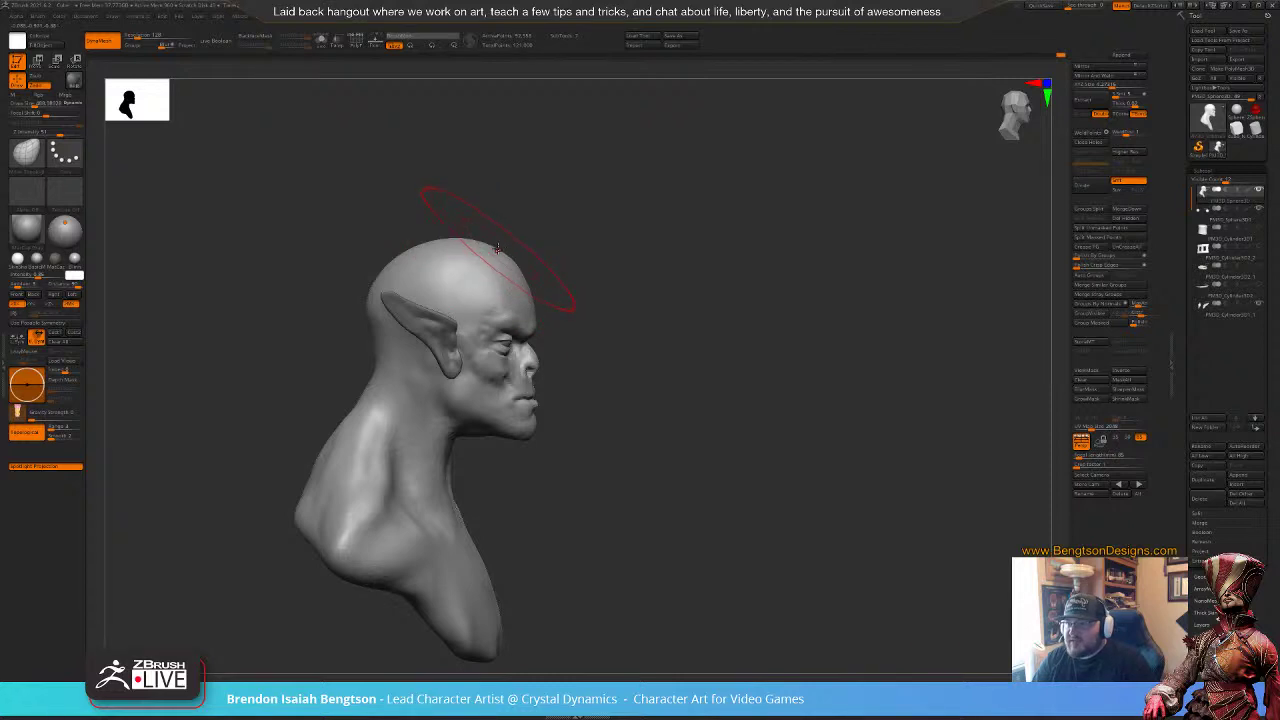
{"action": "mouse_move", "coordinate": [499, 250]}
{"action": "left_mouse_down"}
{"action": "mouse_move", "coordinate": [435, 224]}
{"action": "mouse_move", "coordinate": [456, 225]}
{"action": "left_mouse_up"}
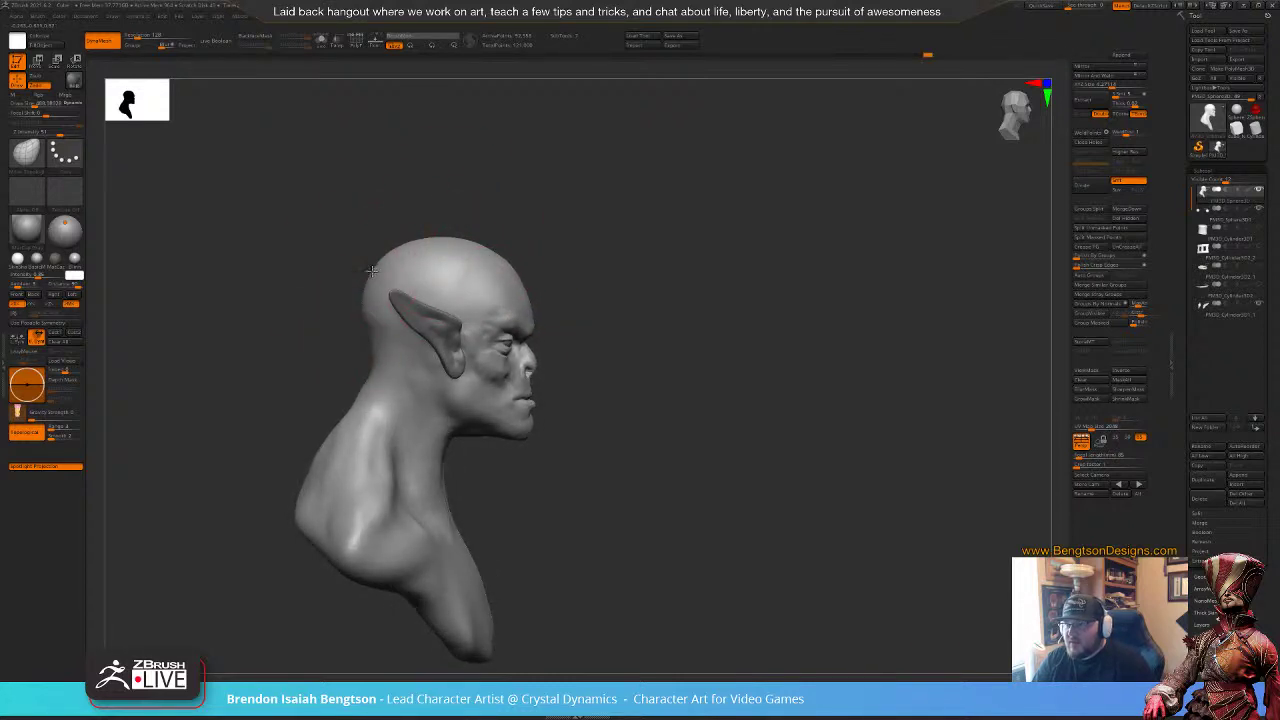
{"action": "left_click_drag", "start_coordinate": [372, 271], "coordinate": [367, 270]}
{"action": "left_click_drag", "start_coordinate": [614, 281], "coordinate": [435, 288]}
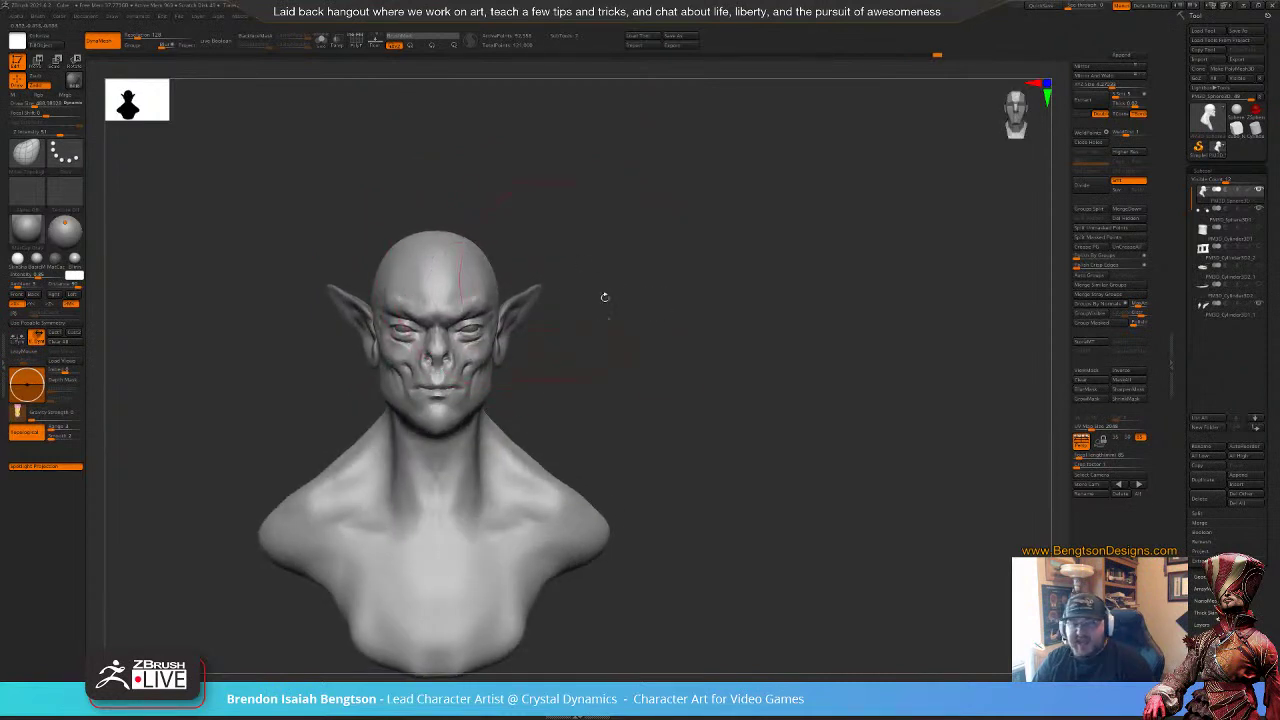
Step: Sharpen the crease under the inner brow with a resized DamStandard brush
{"action": "mouse_move", "coordinate": [690, 322]}
{"action": "left_mouse_down", "text": "alt"}
{"action": "mouse_move", "coordinate": [783, 349]}
{"action": "mouse_move", "coordinate": [803, 394]}
{"action": "mouse_move", "coordinate": [725, 388]}
{"action": "left_mouse_up", "text": "alt"}
{"action": "key", "text": "b"}
{"action": "key", "text": "d"}
{"action": "key", "text": "s"}
{"action": "key", "text": "space"}
{"action": "mouse_move", "coordinate": [528, 335]}
{"action": "left_mouse_down"}
{"action": "mouse_move", "coordinate": [497, 335]}
{"action": "mouse_move", "coordinate": [521, 325]}
{"action": "left_mouse_up"}
{"action": "key", "text": "space"}
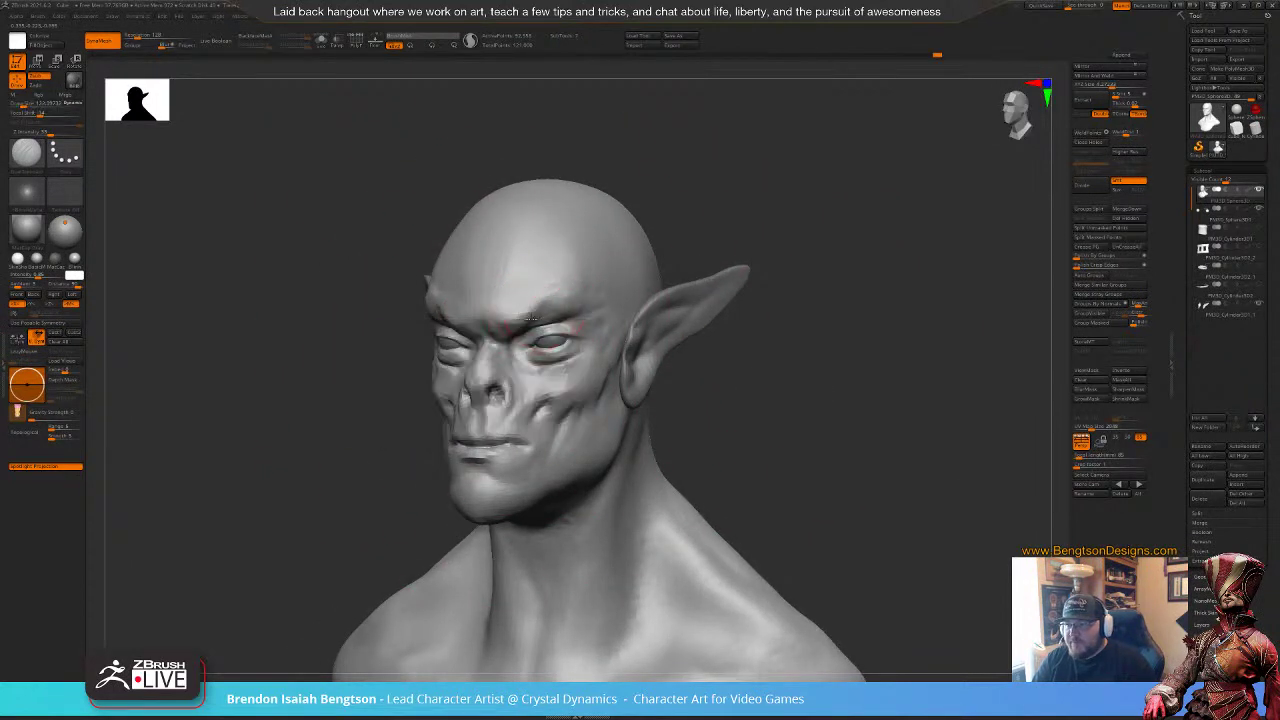
Step: Build up the form between the inner eye corner and the nose bridge with a smaller ClayBuildup brush
{"action": "key", "text": "b"}
{"action": "key", "text": "t"}
{"action": "key", "text": "d"}
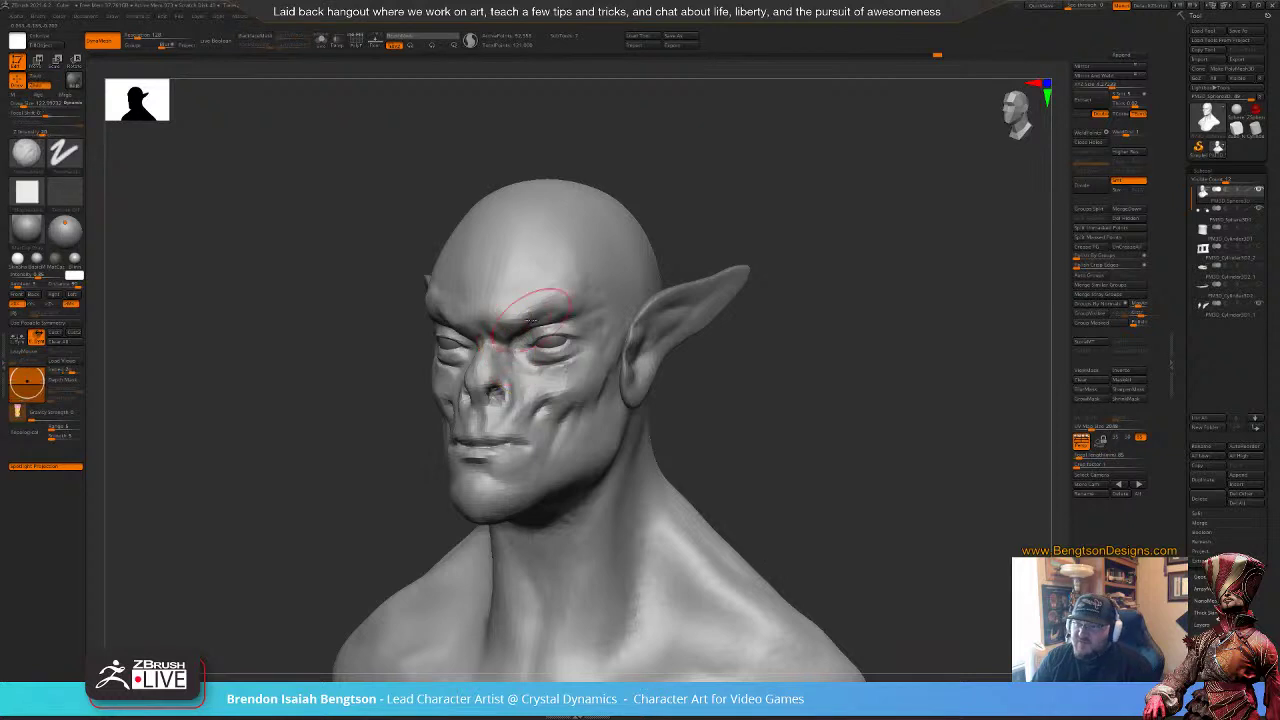
{"action": "key", "text": "space"}
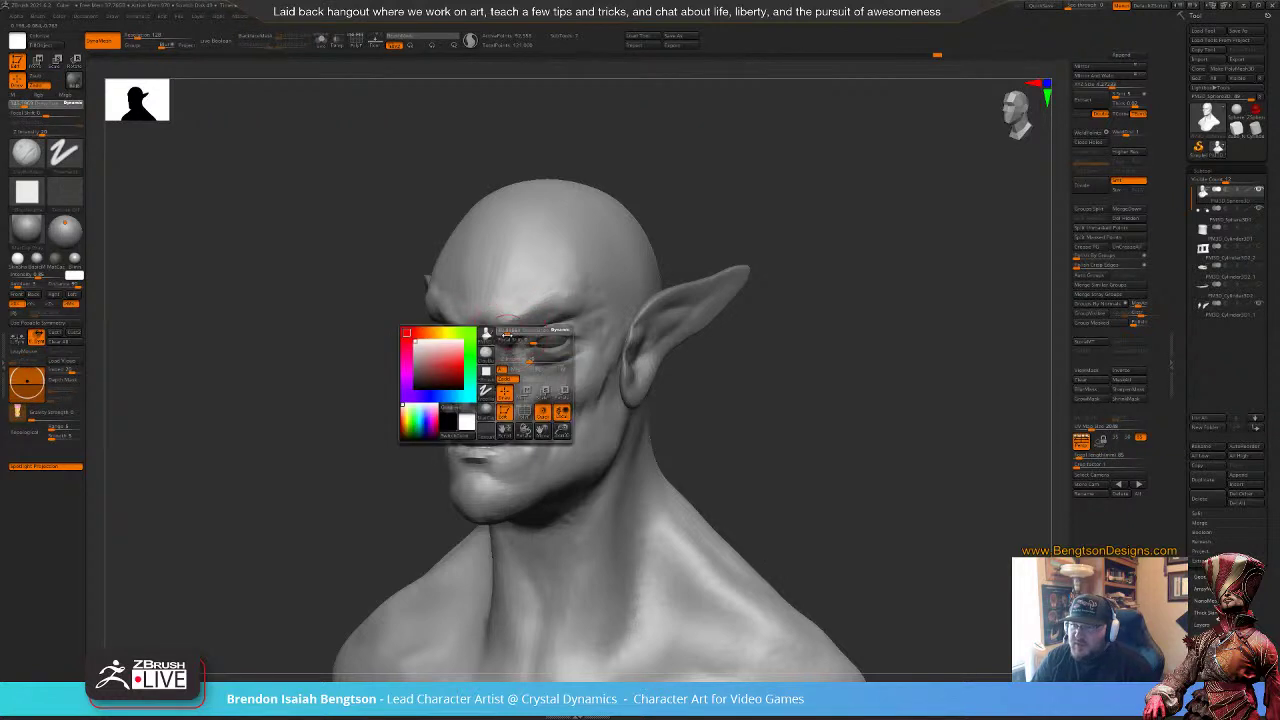
{"action": "left_click_drag", "start_coordinate": [508, 336], "coordinate": [506, 335]}
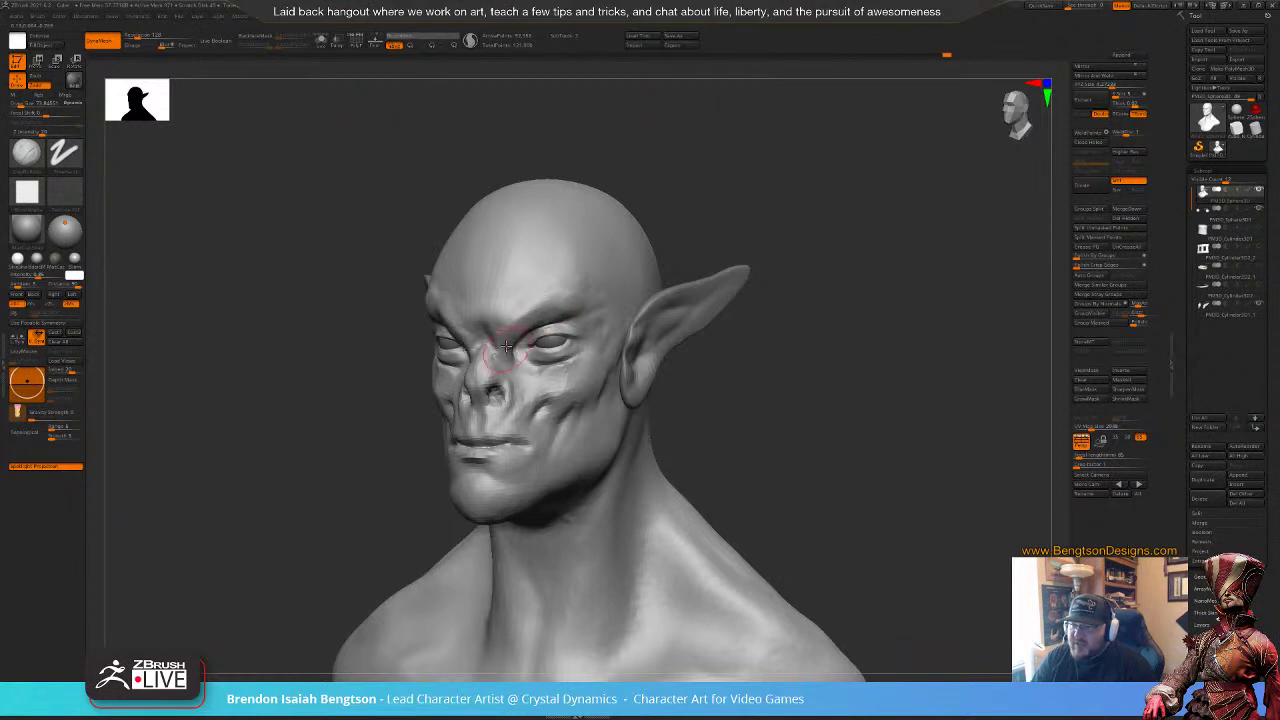
{"action": "mouse_move", "coordinate": [767, 375]}
{"action": "left_mouse_down"}
{"action": "mouse_move", "coordinate": [811, 374]}
{"action": "mouse_move", "coordinate": [787, 380]}
{"action": "mouse_move", "coordinate": [826, 394]}
{"action": "mouse_move", "coordinate": [786, 391]}
{"action": "mouse_move", "coordinate": [798, 390]}
{"action": "mouse_move", "coordinate": [800, 354]}
{"action": "mouse_move", "coordinate": [813, 424]}
{"action": "mouse_move", "coordinate": [844, 412]}
{"action": "mouse_move", "coordinate": [821, 404]}
{"action": "mouse_move", "coordinate": [748, 430]}
{"action": "mouse_move", "coordinate": [826, 382]}
{"action": "mouse_move", "coordinate": [800, 381]}
{"action": "mouse_move", "coordinate": [784, 403]}
{"action": "left_mouse_up"}
{"action": "left_click_drag", "start_coordinate": [806, 381], "coordinate": [788, 377]}
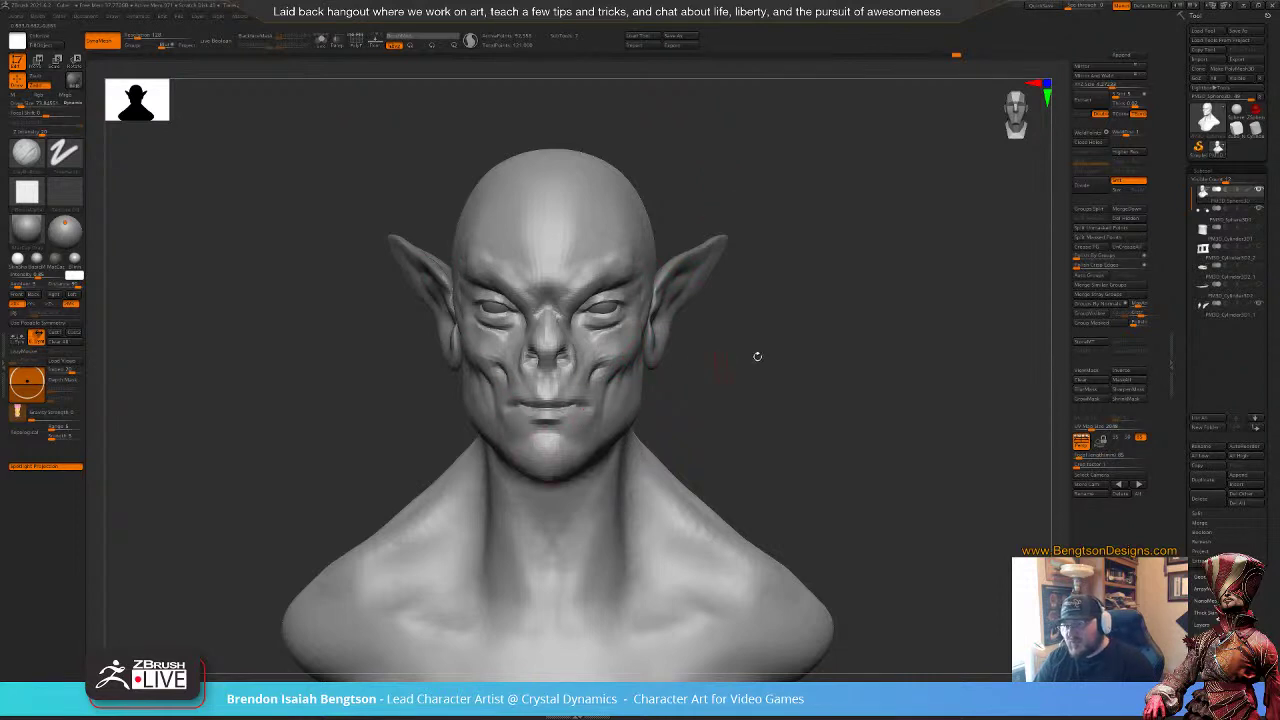
{"action": "left_click_drag", "start_coordinate": [757, 356], "coordinate": [804, 395]}
{"action": "mouse_move", "coordinate": [576, 214]}
{"action": "left_mouse_down"}
{"action": "mouse_move", "coordinate": [642, 285]}
{"action": "mouse_move", "coordinate": [647, 273]}
{"action": "left_mouse_up"}
{"action": "left_click_drag", "start_coordinate": [758, 385], "coordinate": [798, 374]}
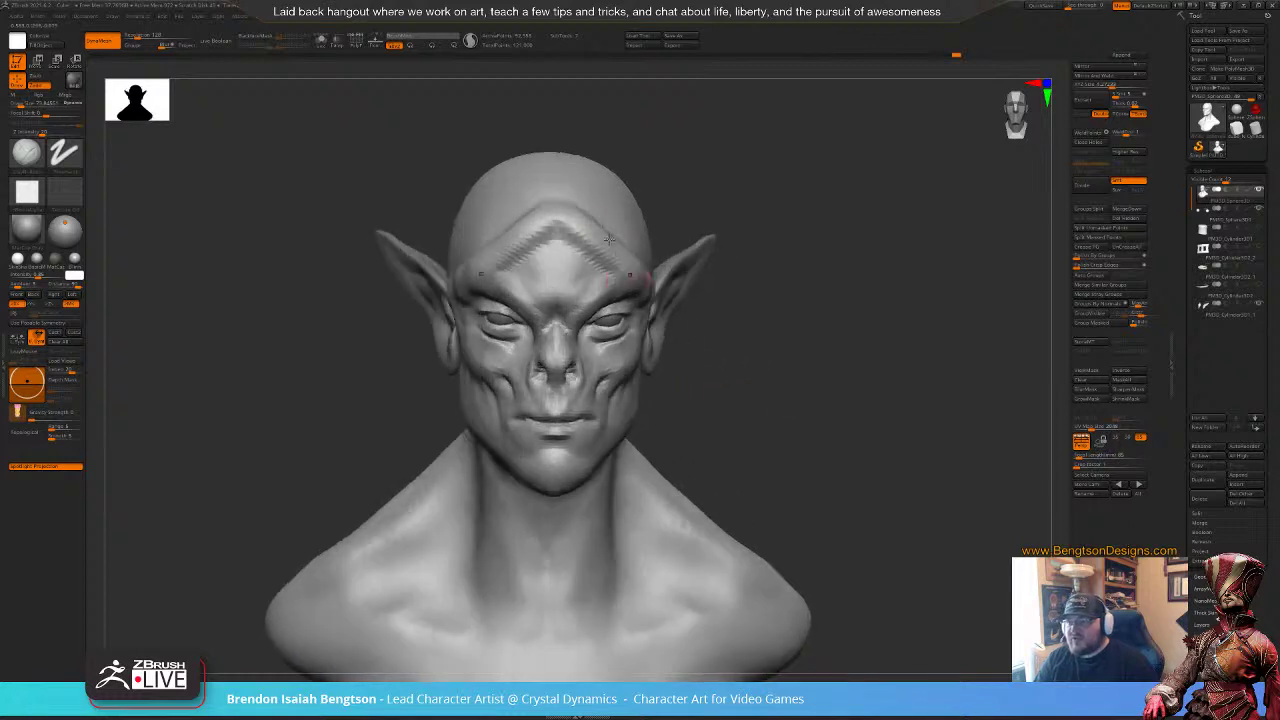
{"action": "left_click_drag", "start_coordinate": [580, 214], "coordinate": [646, 286]}
{"action": "mouse_move", "coordinate": [789, 425]}
{"action": "left_mouse_down", "text": "alt"}
{"action": "mouse_move", "coordinate": [797, 462]}
{"action": "mouse_move", "coordinate": [776, 470]}
{"action": "left_mouse_up", "text": "alt"}
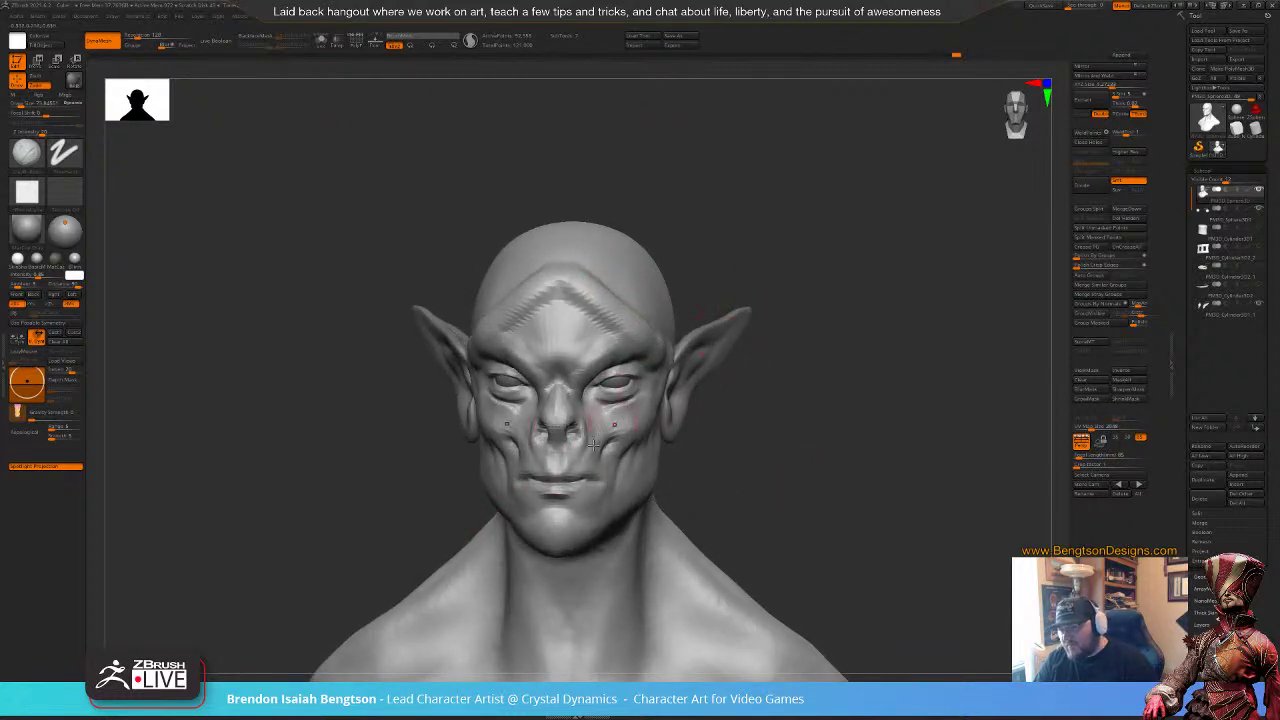
{"action": "key", "text": "ctrl+z"}
{"action": "key", "text": "ctrl+z"}
{"action": "key", "text": "ctrl+z"}
{"action": "key", "text": "ctrl+z"}
Step: Add volume between the brows and, with a larger ClayBuildup brush, build up the muscle forms across the forehead
{"action": "mouse_move", "coordinate": [791, 442]}
{"action": "left_mouse_down"}
{"action": "mouse_move", "coordinate": [816, 442]}
{"action": "mouse_move", "coordinate": [806, 460]}
{"action": "mouse_move", "coordinate": [778, 462]}
{"action": "left_mouse_up"}
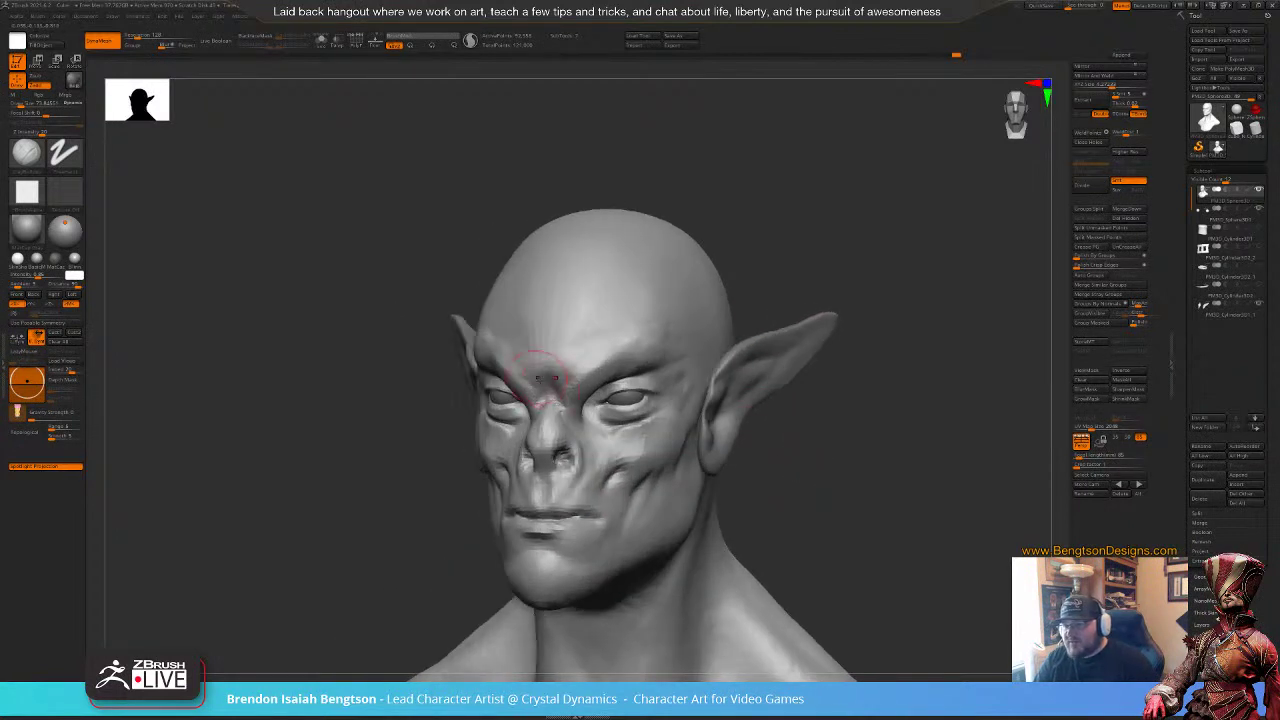
{"action": "key", "text": "space"}
{"action": "left_click_drag", "start_coordinate": [541, 390], "coordinate": [538, 378]}
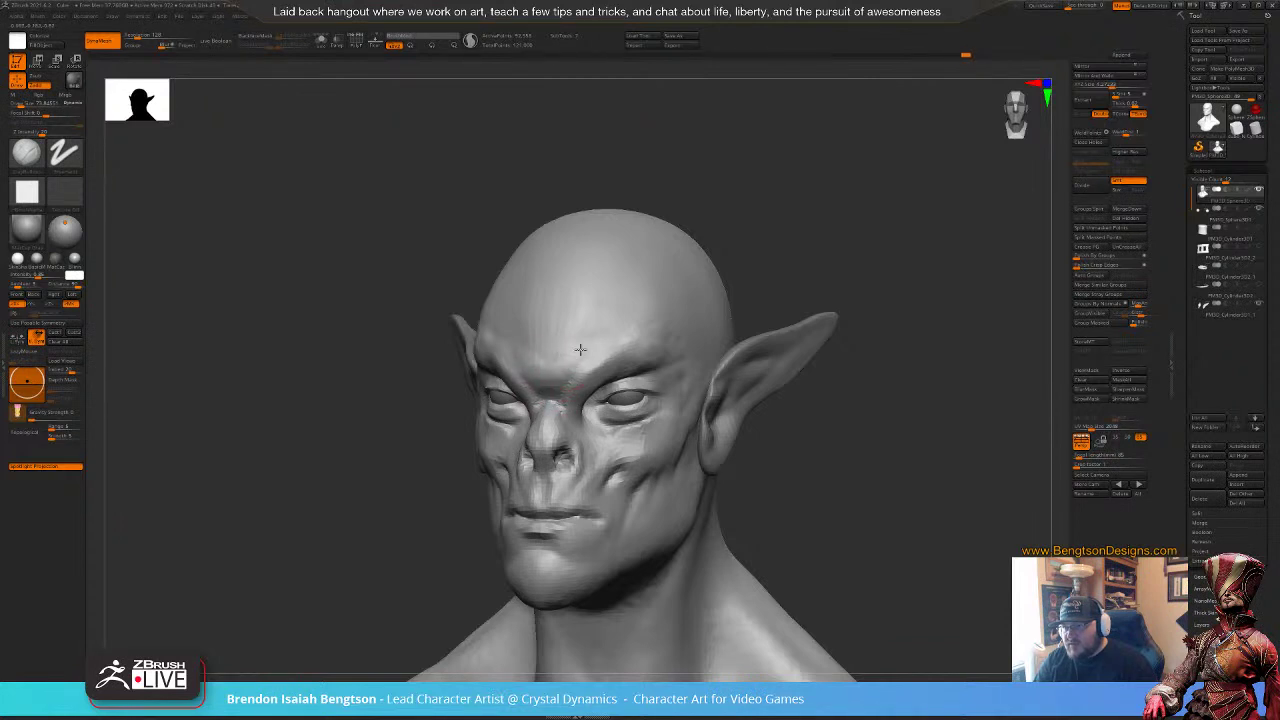
{"action": "key", "text": "space"}
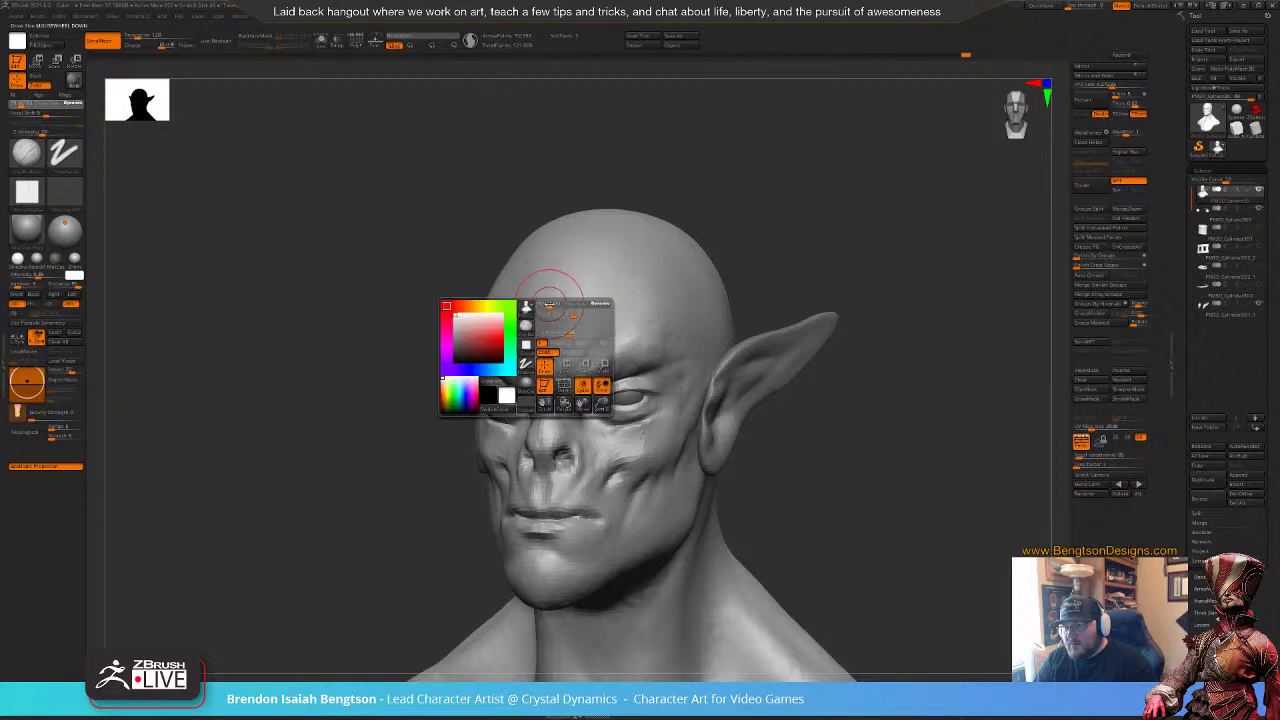
{"action": "mouse_move", "coordinate": [553, 300]}
{"action": "left_mouse_down"}
{"action": "mouse_move", "coordinate": [564, 293]}
{"action": "mouse_move", "coordinate": [560, 326]}
{"action": "mouse_move", "coordinate": [671, 266]}
{"action": "left_mouse_up"}
{"action": "mouse_move", "coordinate": [598, 293]}
{"action": "left_mouse_down"}
{"action": "mouse_move", "coordinate": [662, 292]}
{"action": "mouse_move", "coordinate": [659, 339]}
{"action": "left_mouse_up"}
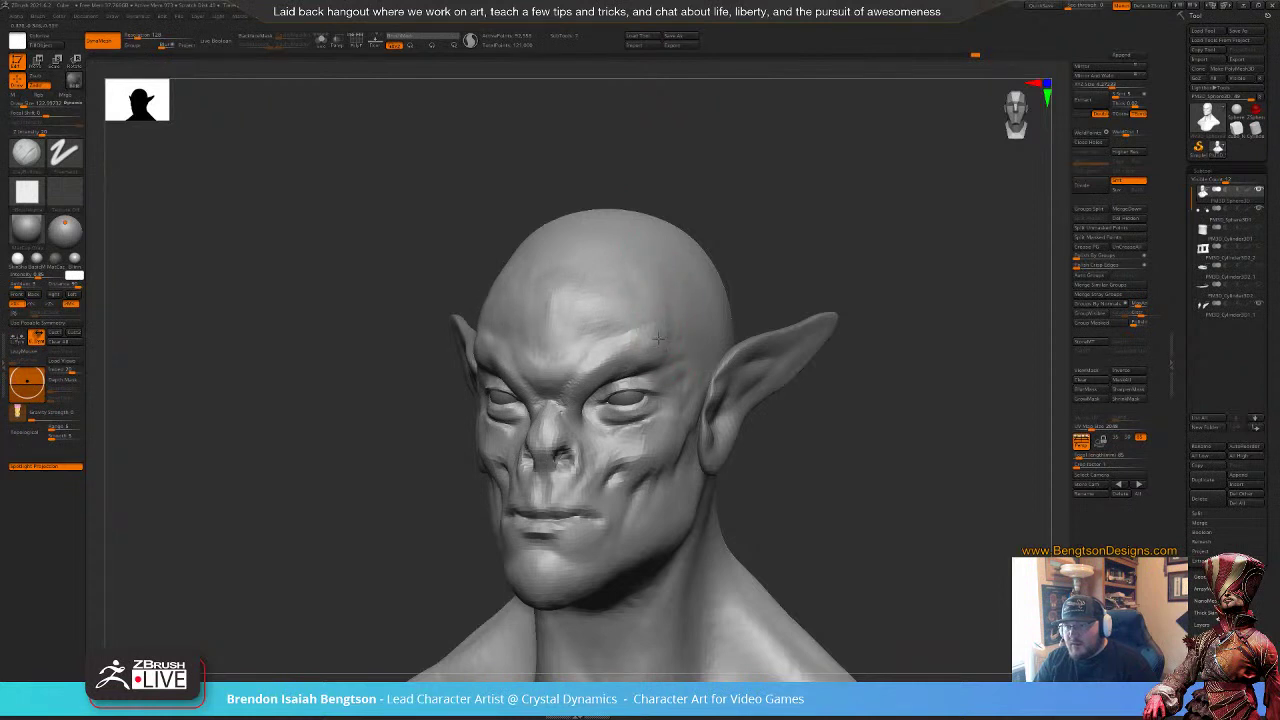
Step: Deepen the cheek hollow and the crease running from the nose toward the mouth with a smaller DamStandard brush
{"action": "left_click_drag", "start_coordinate": [819, 423], "coordinate": [840, 320], "text": "alt"}
{"action": "mouse_move", "coordinate": [875, 385]}
{"action": "left_mouse_down"}
{"action": "mouse_move", "coordinate": [798, 397]}
{"action": "mouse_move", "coordinate": [830, 389]}
{"action": "mouse_move", "coordinate": [818, 391]}
{"action": "left_mouse_up"}
{"action": "key", "text": "b"}
{"action": "key", "text": "d"}
{"action": "key", "text": "s"}
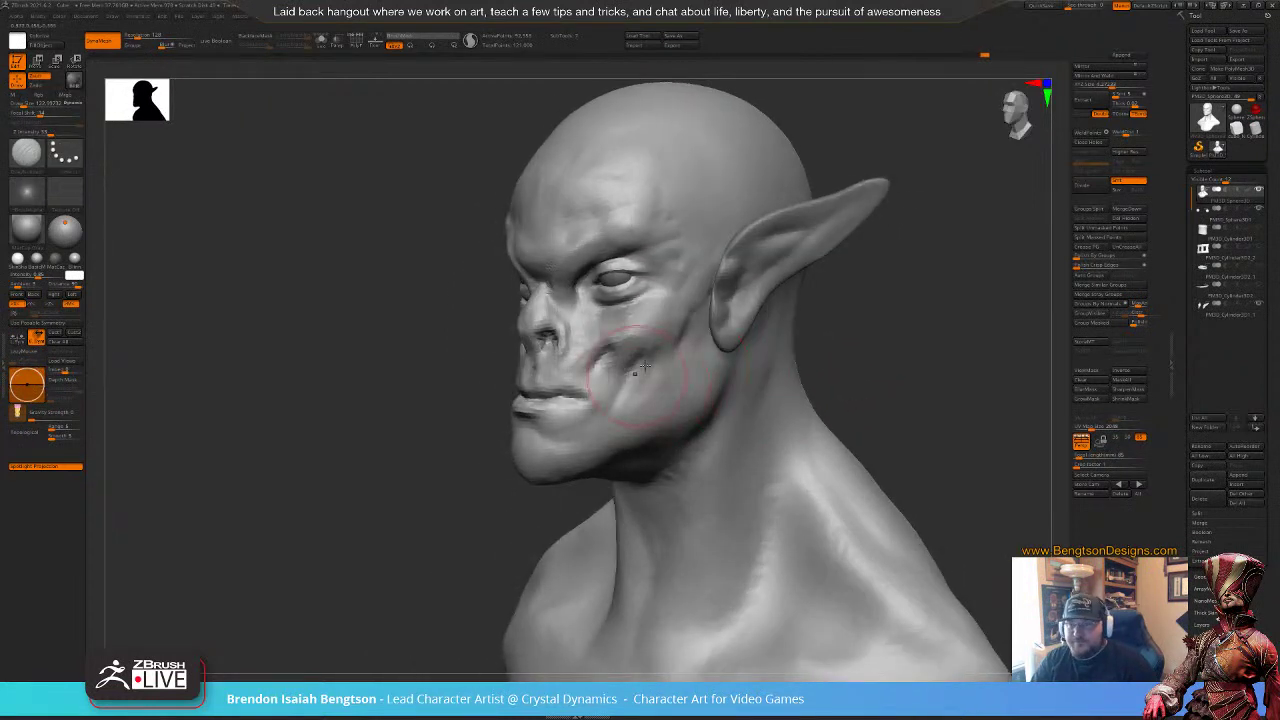
{"action": "key", "text": "space"}
{"action": "left_click_drag", "start_coordinate": [654, 349], "coordinate": [643, 349]}
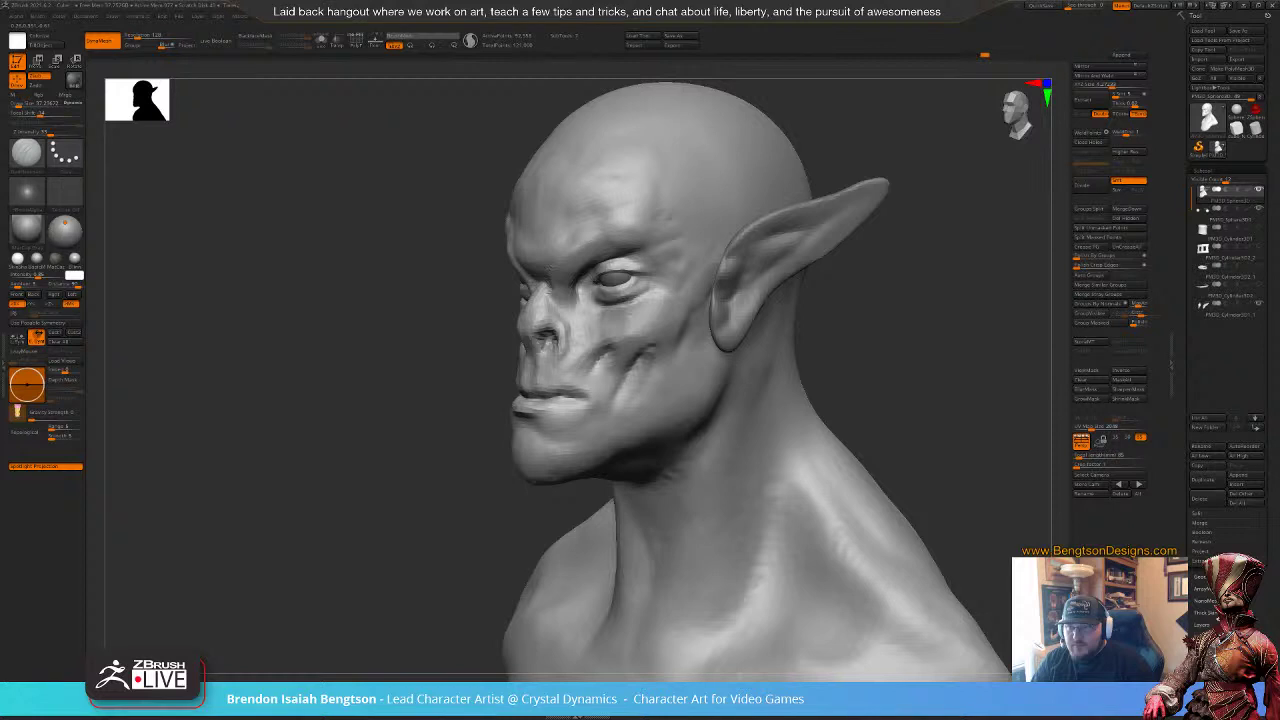
{"action": "left_click_drag", "start_coordinate": [586, 346], "coordinate": [574, 360]}
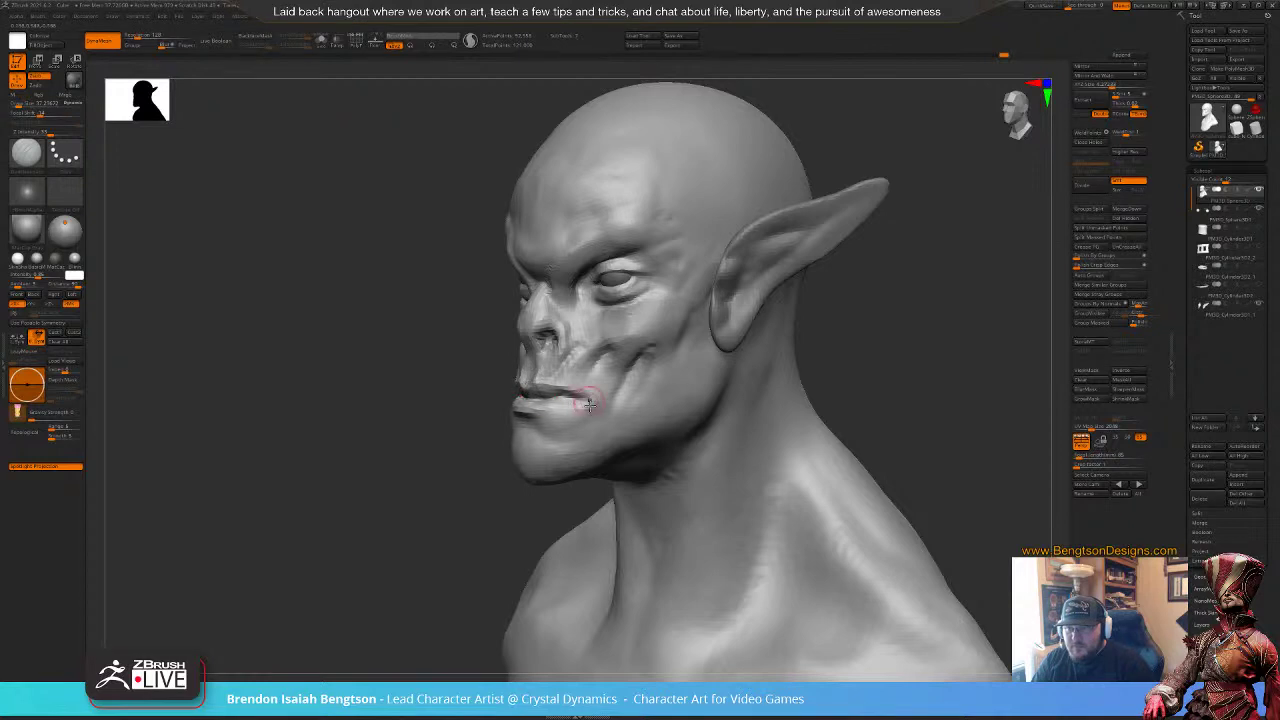
Step: Build up the mouth corner and the area around the lips with the ClayBuildup brush, and check the whole bust from the front
{"action": "key", "text": "1"}
{"action": "key", "text": "space"}
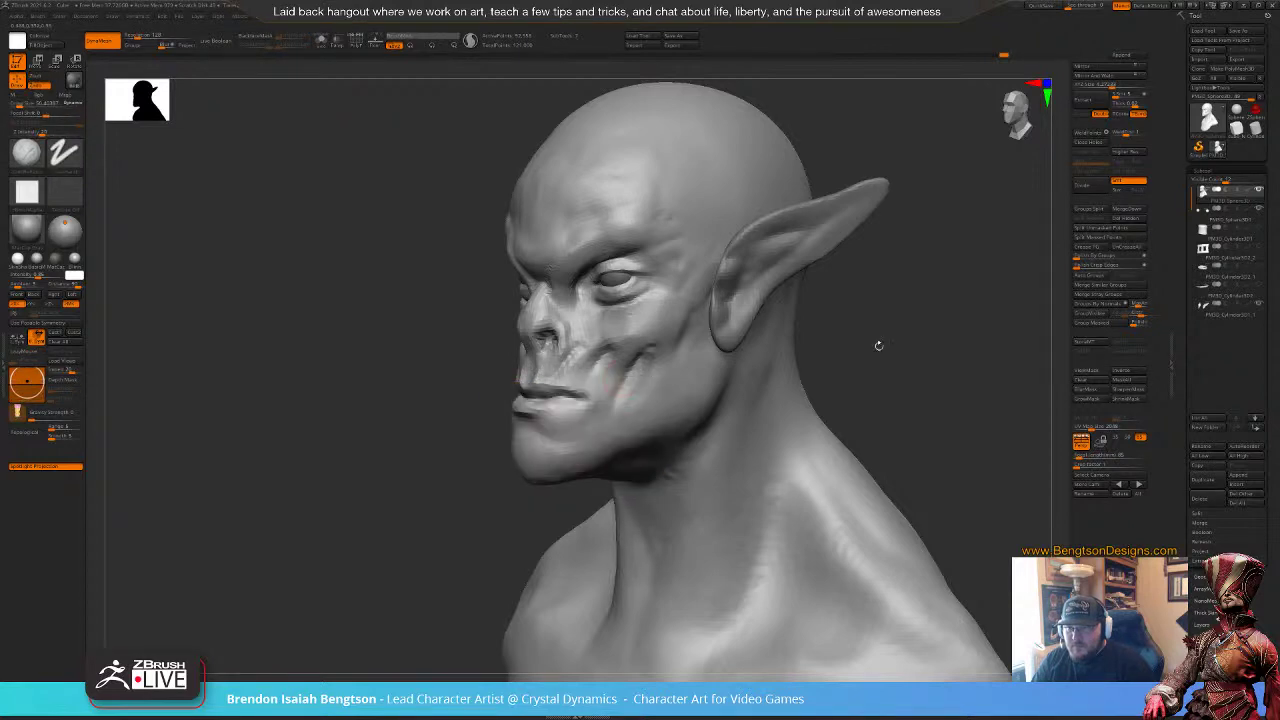
{"action": "left_click_drag", "start_coordinate": [877, 346], "coordinate": [838, 366]}
{"action": "left_click_drag", "start_coordinate": [557, 416], "coordinate": [570, 411]}
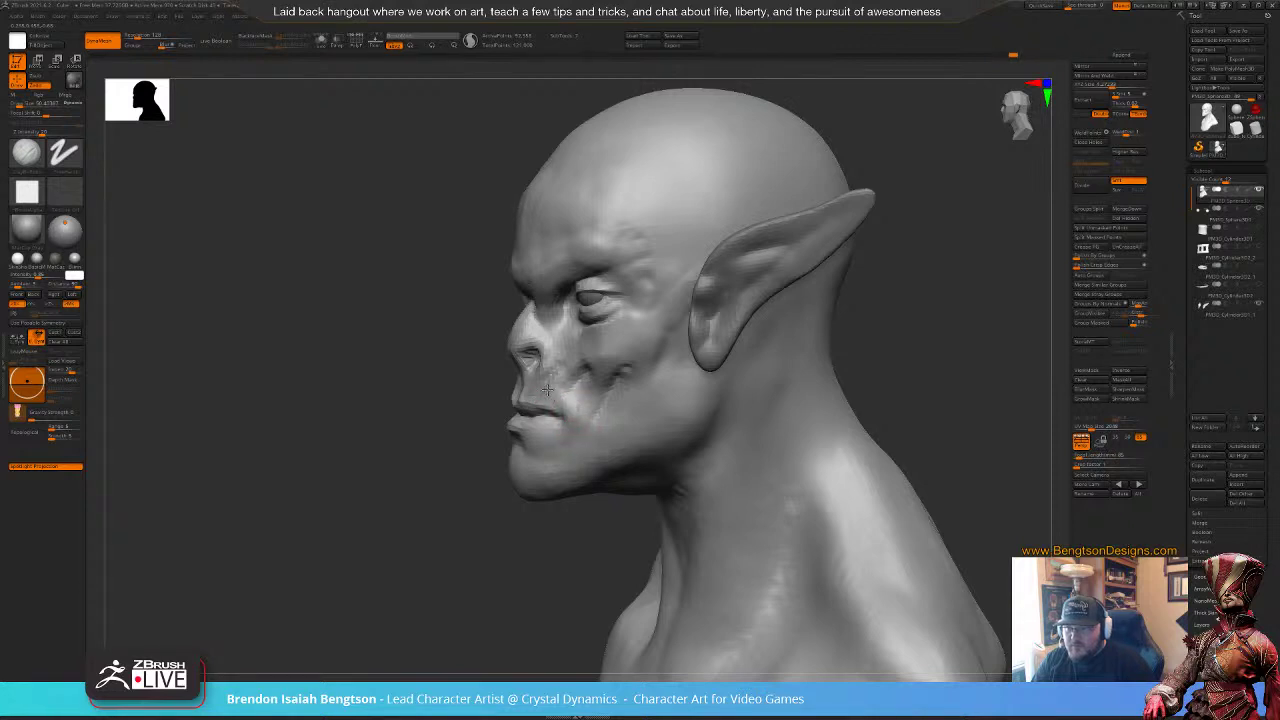
{"action": "mouse_move", "coordinate": [468, 420]}
{"action": "left_mouse_down"}
{"action": "mouse_move", "coordinate": [756, 390]}
{"action": "mouse_move", "coordinate": [737, 320]}
{"action": "left_mouse_up"}
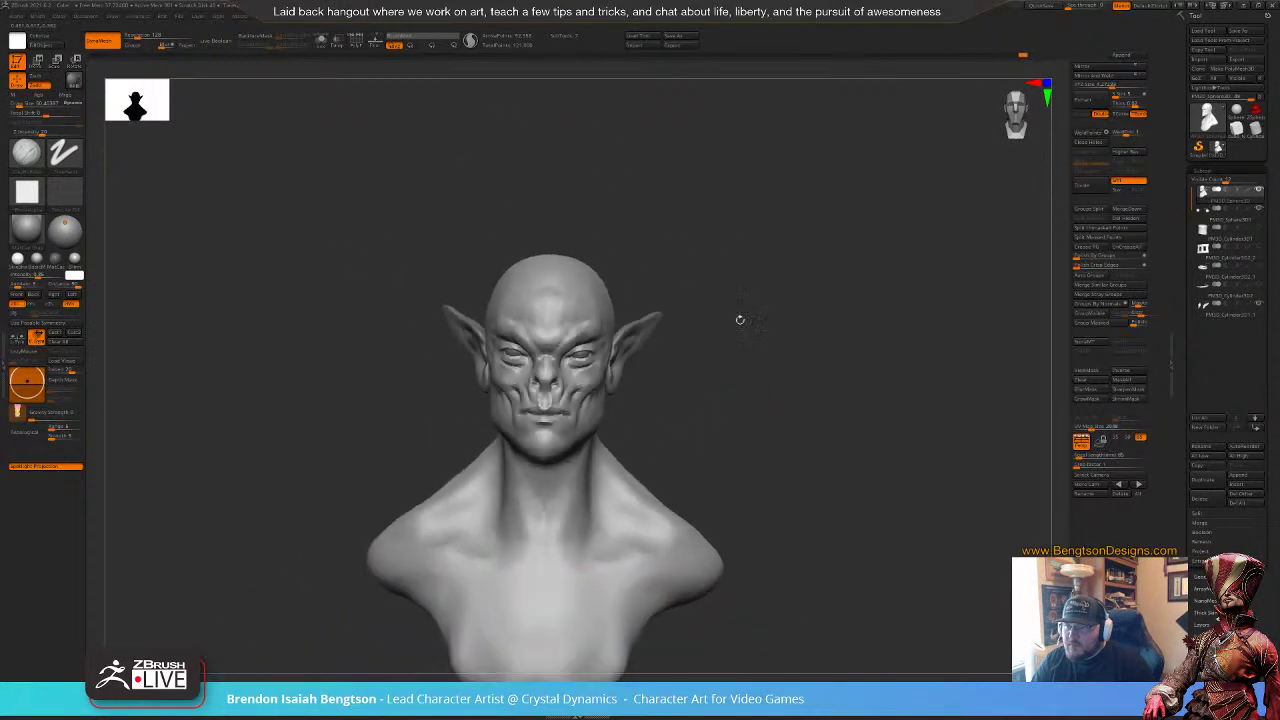
{"action": "left_click_drag", "start_coordinate": [757, 388], "coordinate": [782, 478]}
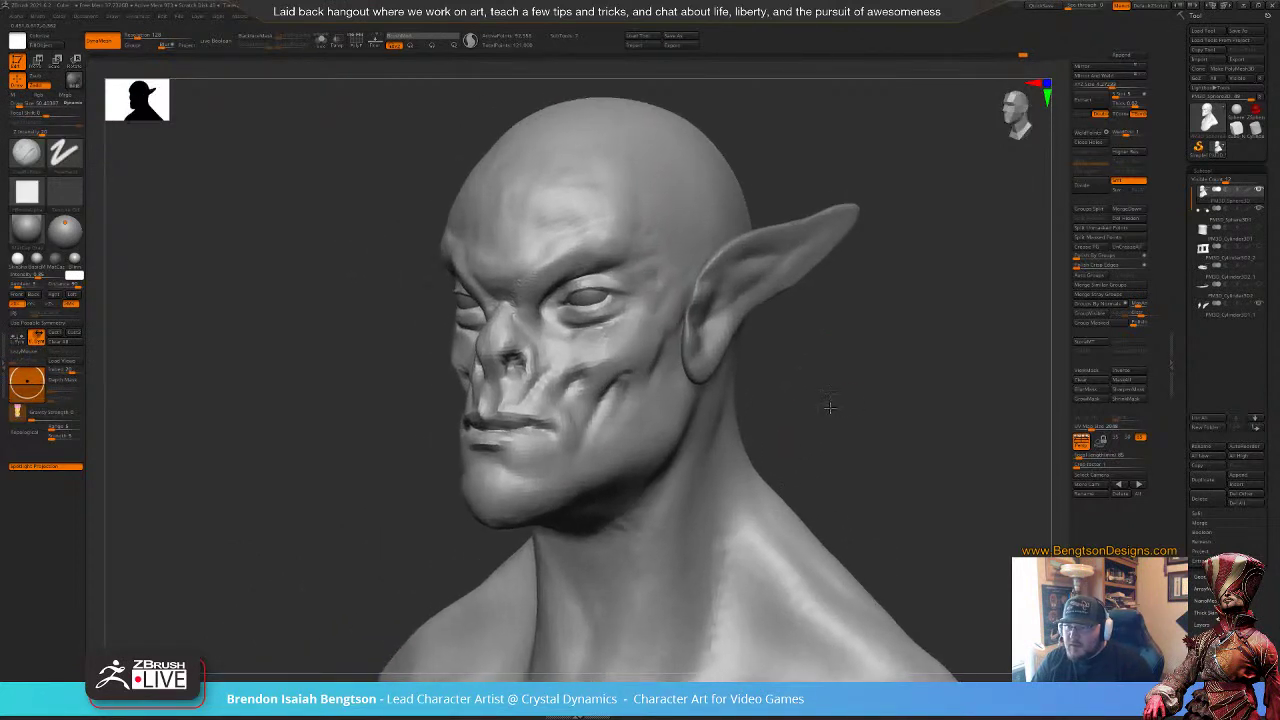
Step: Sculpt the side plane of the forehead above the temple with a larger ClayBuildup brush, and review the bust from the front
{"action": "left_click_drag", "start_coordinate": [829, 406], "coordinate": [802, 411]}
{"action": "key", "text": "space"}
{"action": "left_click_drag", "start_coordinate": [629, 262], "coordinate": [655, 306]}
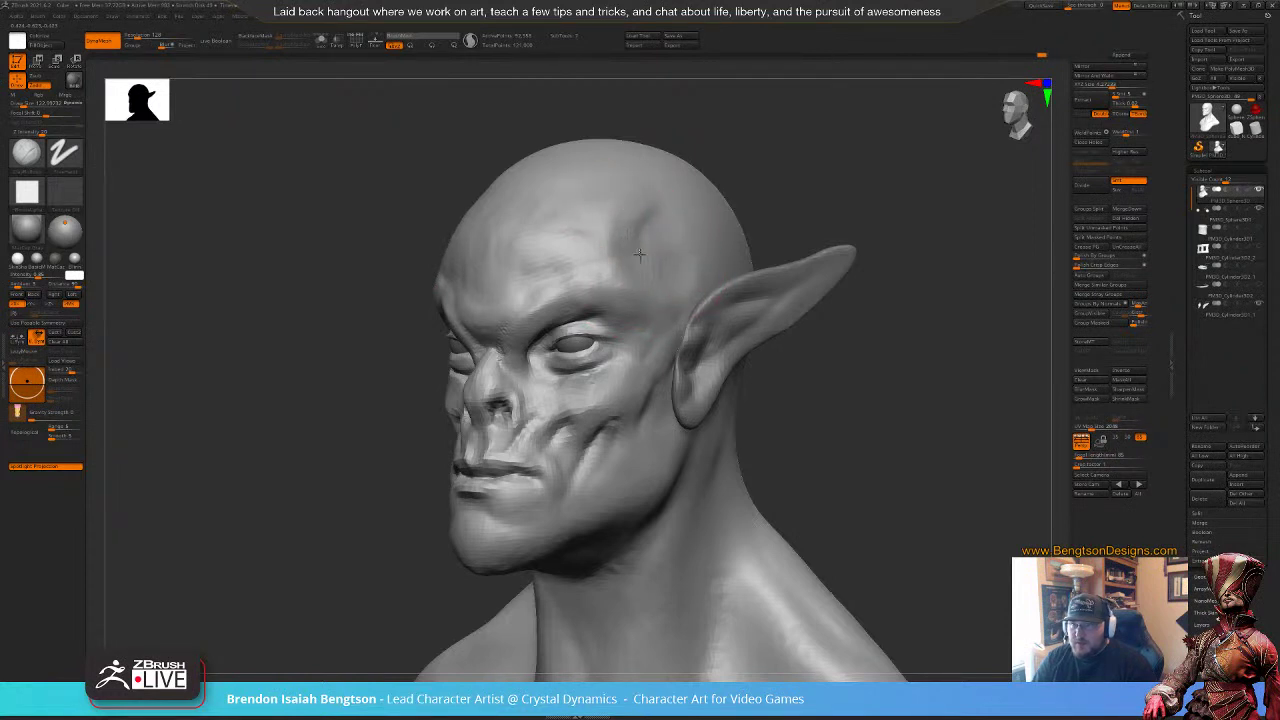
{"action": "left_click_drag", "start_coordinate": [840, 457], "coordinate": [745, 335], "text": "alt"}
{"action": "left_click_drag", "start_coordinate": [745, 335], "coordinate": [673, 233]}
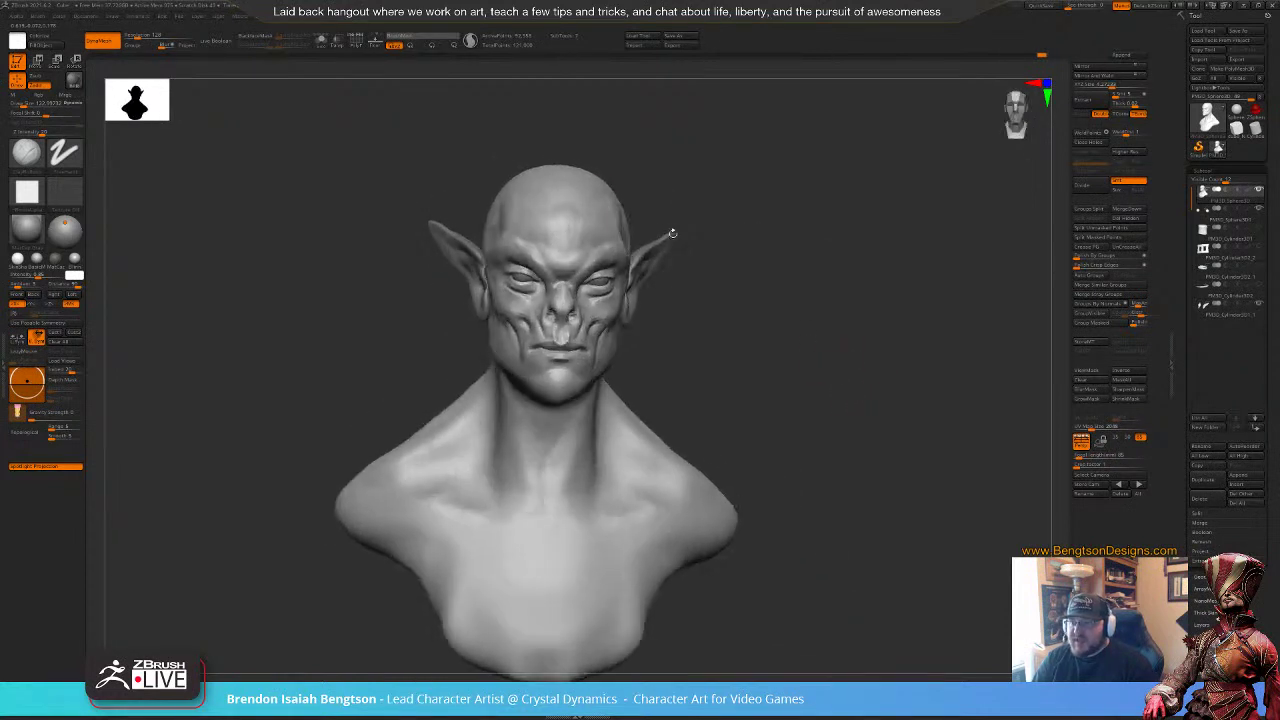
{"action": "mouse_move", "coordinate": [780, 296]}
{"action": "left_mouse_down", "text": "alt"}
{"action": "mouse_move", "coordinate": [876, 334]}
{"action": "mouse_move", "coordinate": [840, 340]}
{"action": "mouse_move", "coordinate": [907, 329]}
{"action": "mouse_move", "coordinate": [940, 367]}
{"action": "mouse_move", "coordinate": [886, 321]}
{"action": "mouse_move", "coordinate": [904, 324]}
{"action": "mouse_move", "coordinate": [825, 314]}
{"action": "mouse_move", "coordinate": [880, 341]}
{"action": "mouse_move", "coordinate": [871, 334]}
{"action": "left_mouse_up", "text": "alt"}
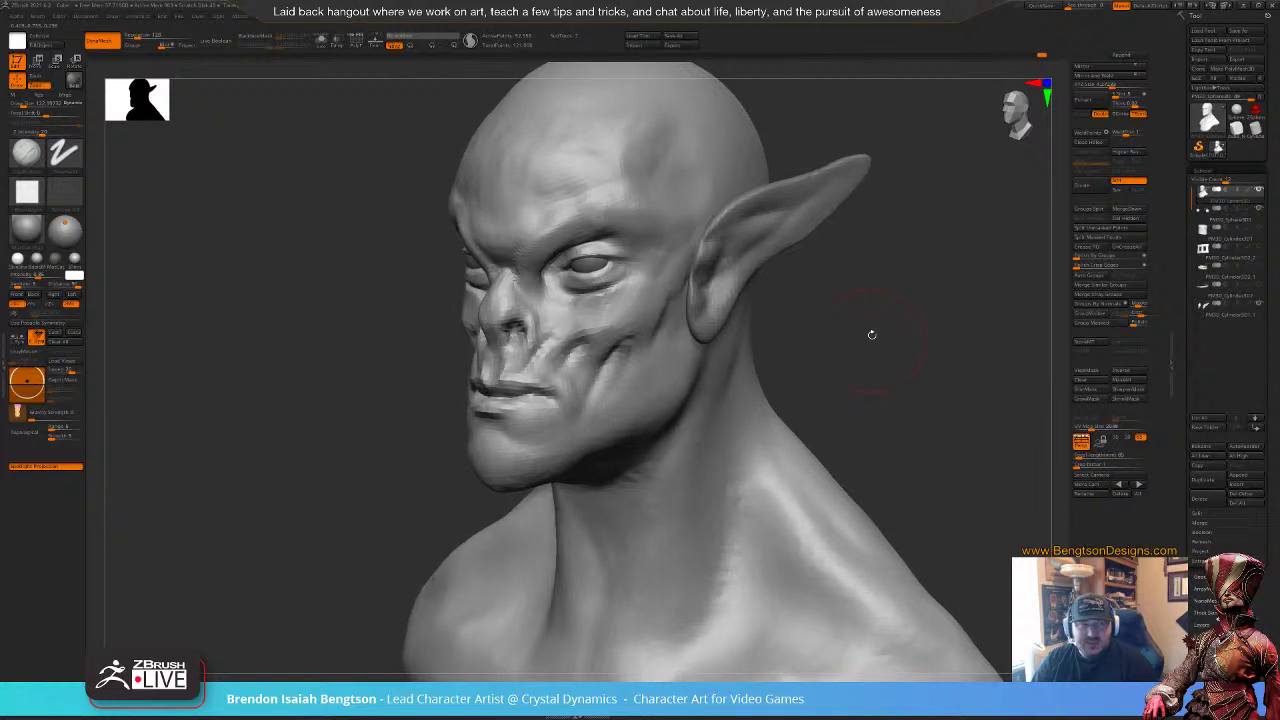
Step: Refine the cheekbone and cheek folds below the eye, alternating between resized ClayBuildup and DamStandard brushes
{"action": "left_click_drag", "start_coordinate": [622, 336], "coordinate": [588, 376]}
{"action": "key", "text": "space"}
{"action": "left_click_drag", "start_coordinate": [606, 312], "coordinate": [604, 312]}
{"action": "mouse_move", "coordinate": [858, 363]}
{"action": "left_mouse_down"}
{"action": "mouse_move", "coordinate": [855, 346]}
{"action": "mouse_move", "coordinate": [846, 371]}
{"action": "left_mouse_up"}
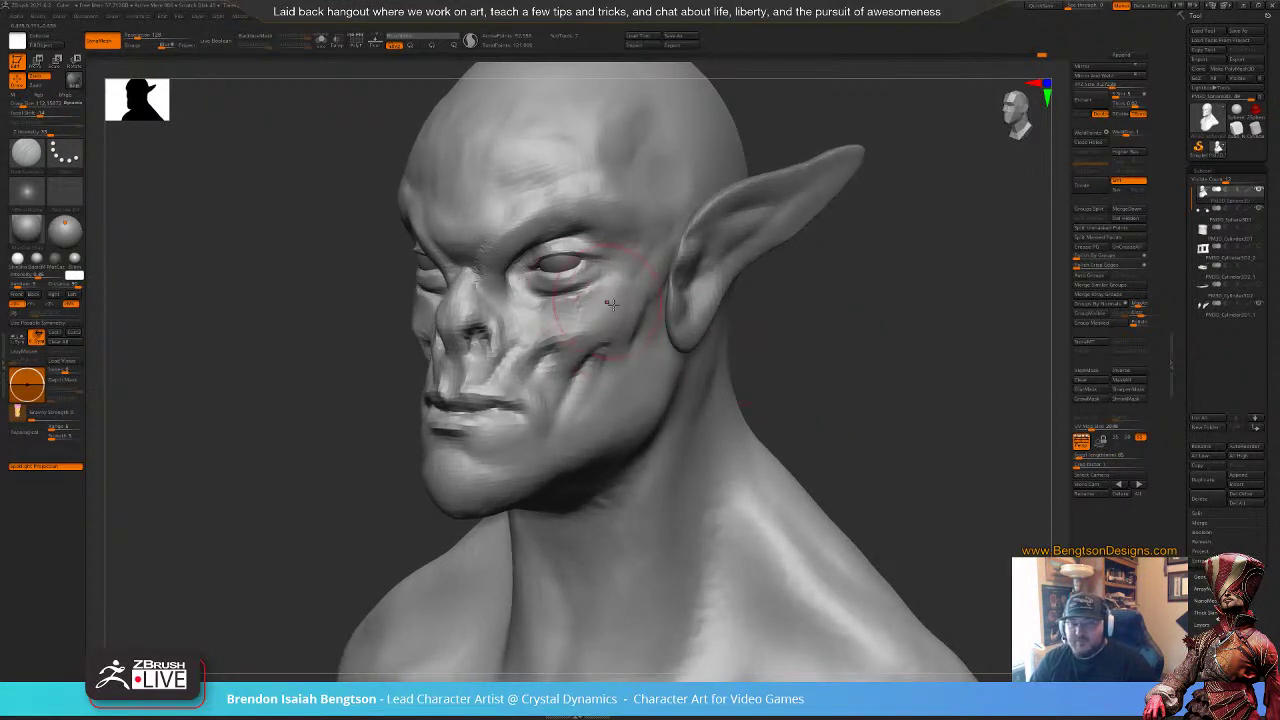
{"action": "key", "text": "2"}
{"action": "key", "text": "space"}
{"action": "left_click", "coordinate": [574, 358]}
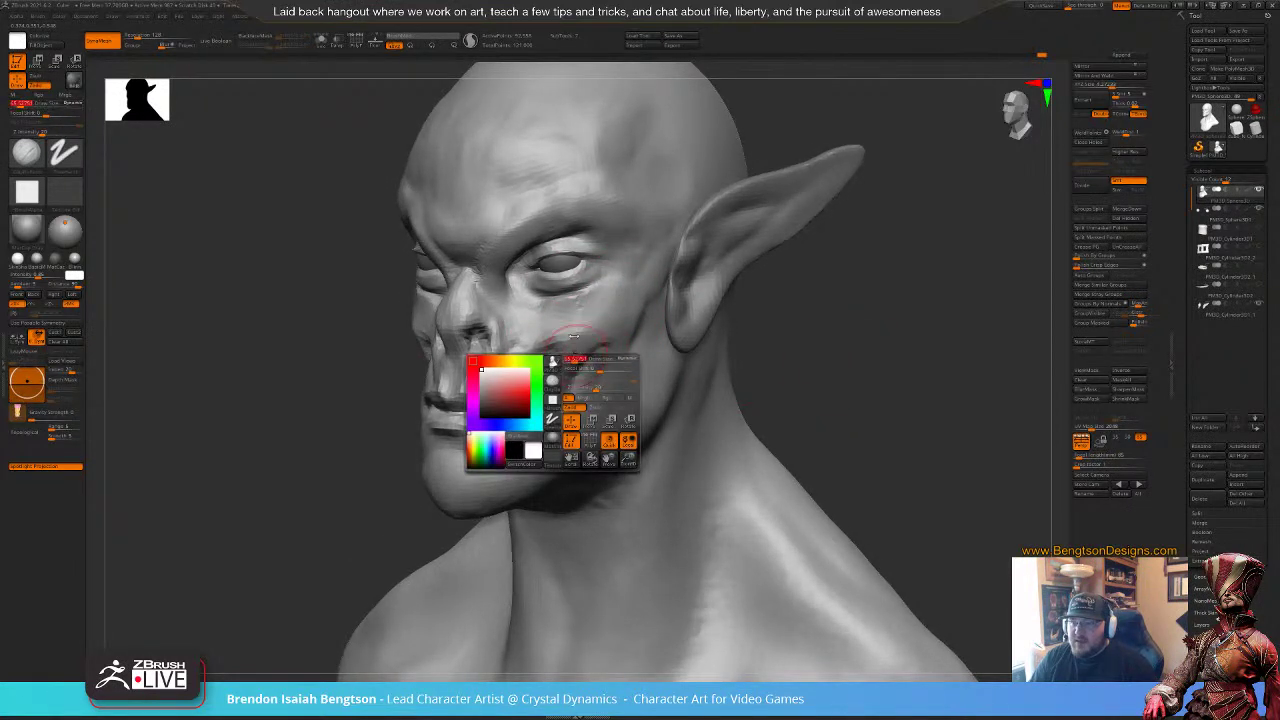
Step: Adjust the outer corner of the eye with the Move Topological brush and check the whole bust from the front
{"action": "key", "text": "b"}
{"action": "key", "text": "m"}
{"action": "key", "text": "t"}
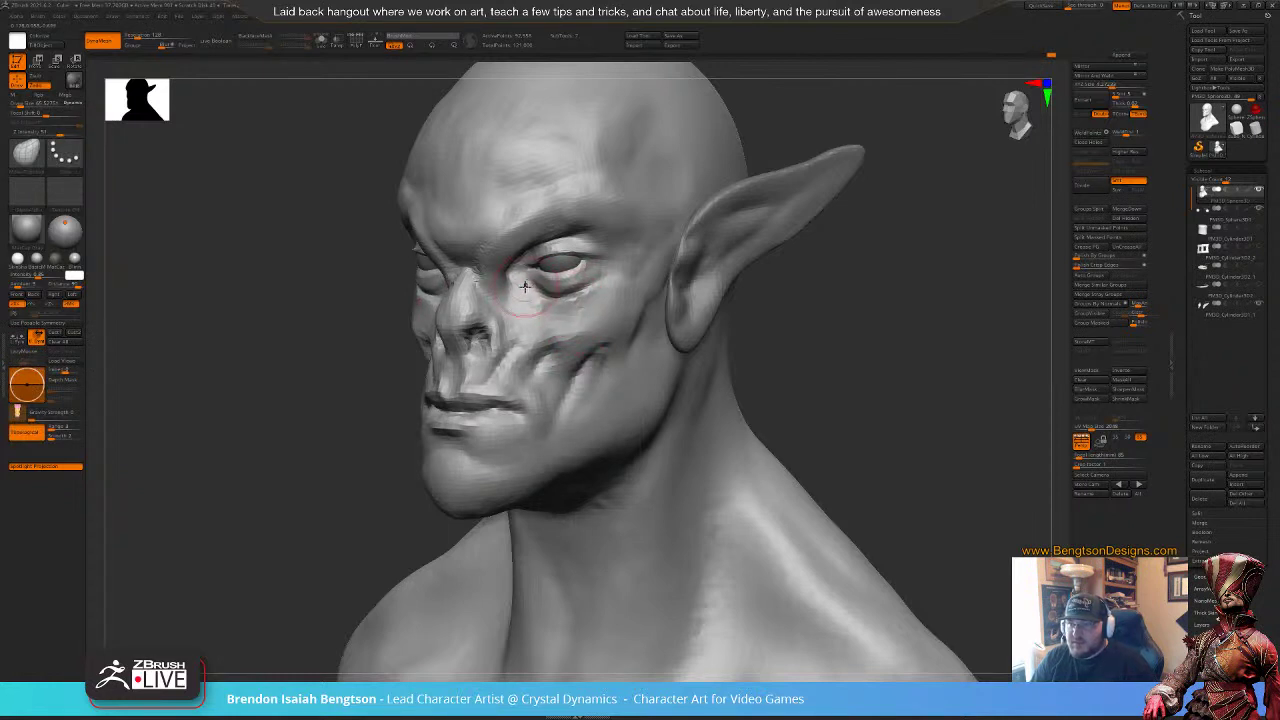
{"action": "mouse_move", "coordinate": [818, 347]}
{"action": "left_mouse_down"}
{"action": "mouse_move", "coordinate": [856, 346]}
{"action": "mouse_move", "coordinate": [828, 341]}
{"action": "left_mouse_up"}
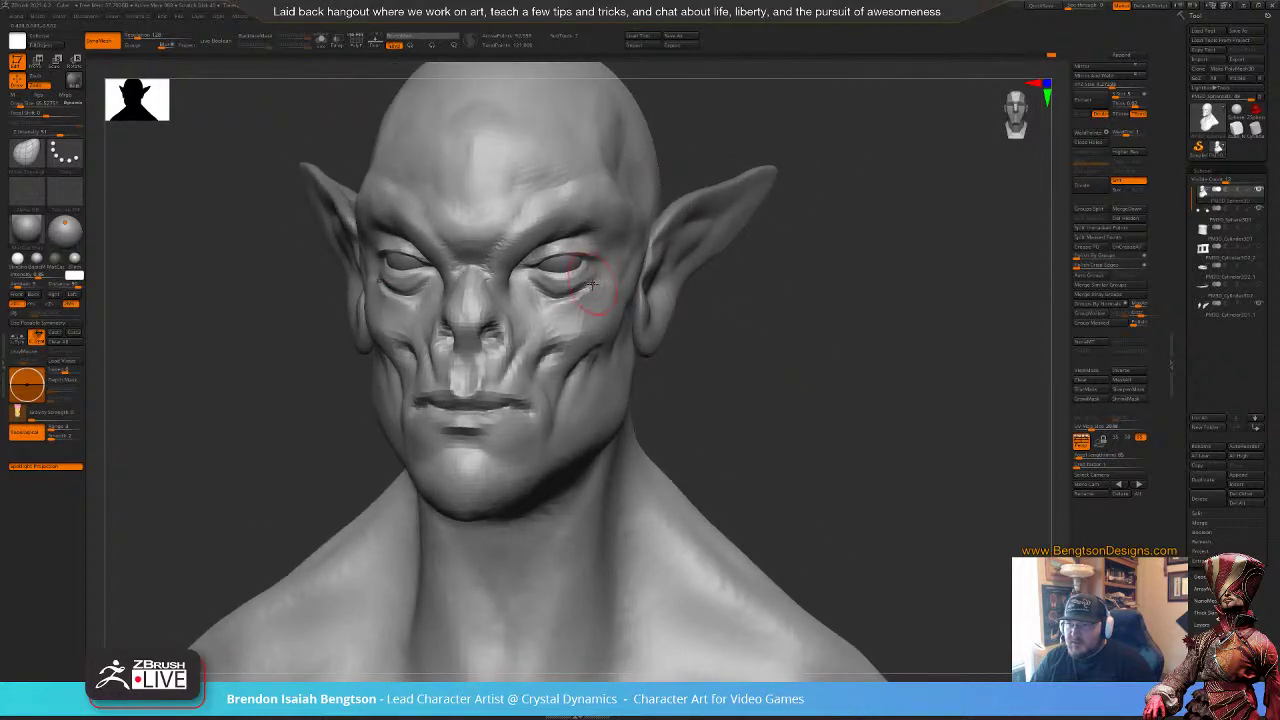
{"action": "left_click_drag", "start_coordinate": [592, 285], "coordinate": [592, 279]}
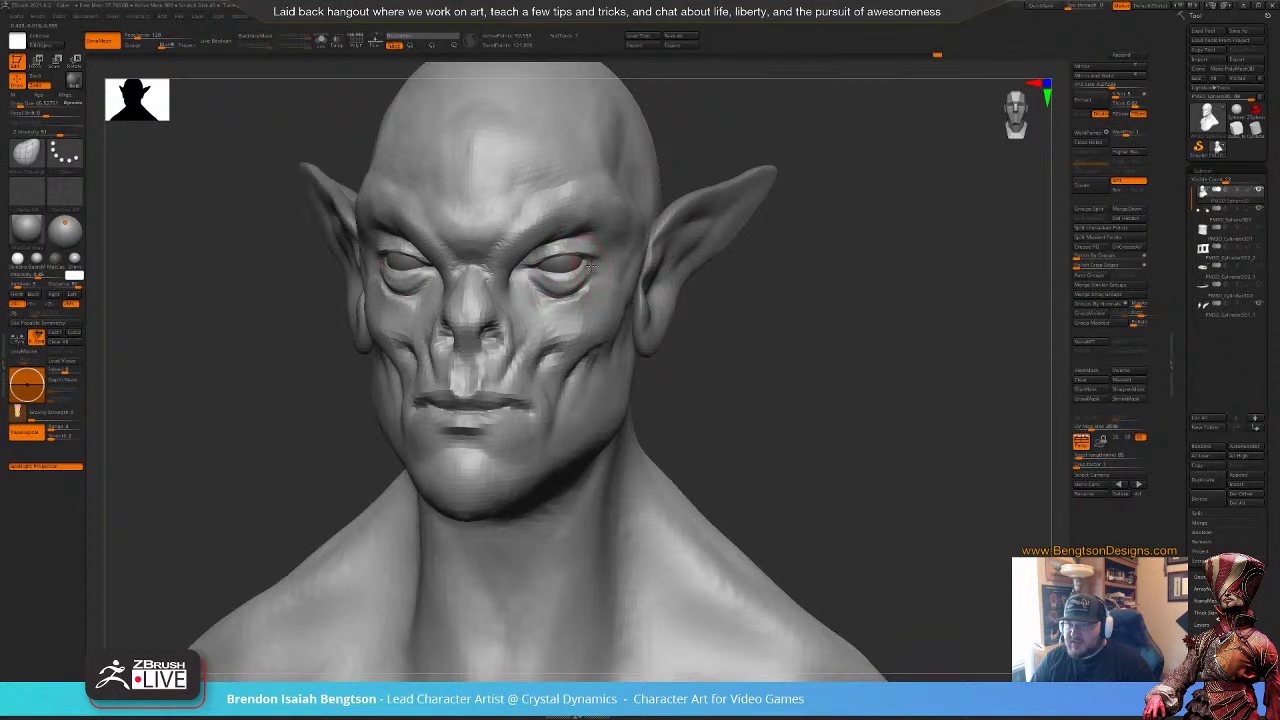
{"action": "left_click_drag", "start_coordinate": [762, 290], "coordinate": [787, 314]}
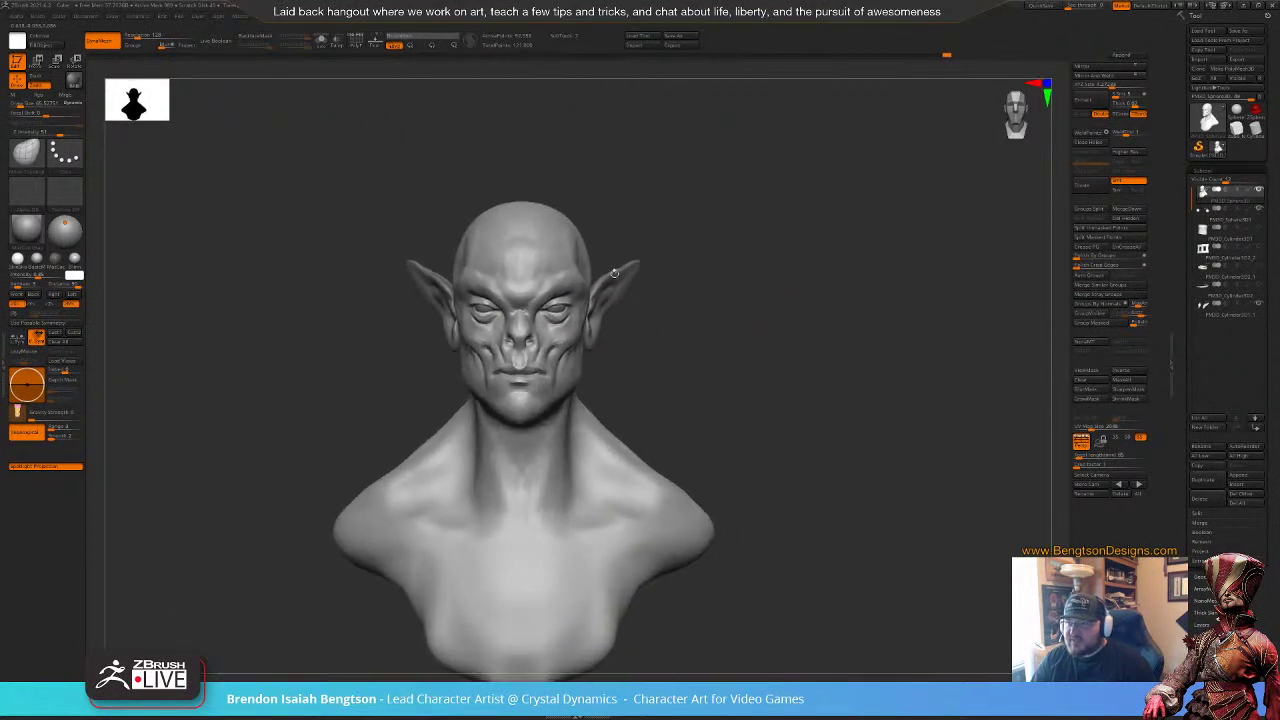
{"action": "left_click_drag", "start_coordinate": [723, 354], "coordinate": [716, 418], "text": "alt"}
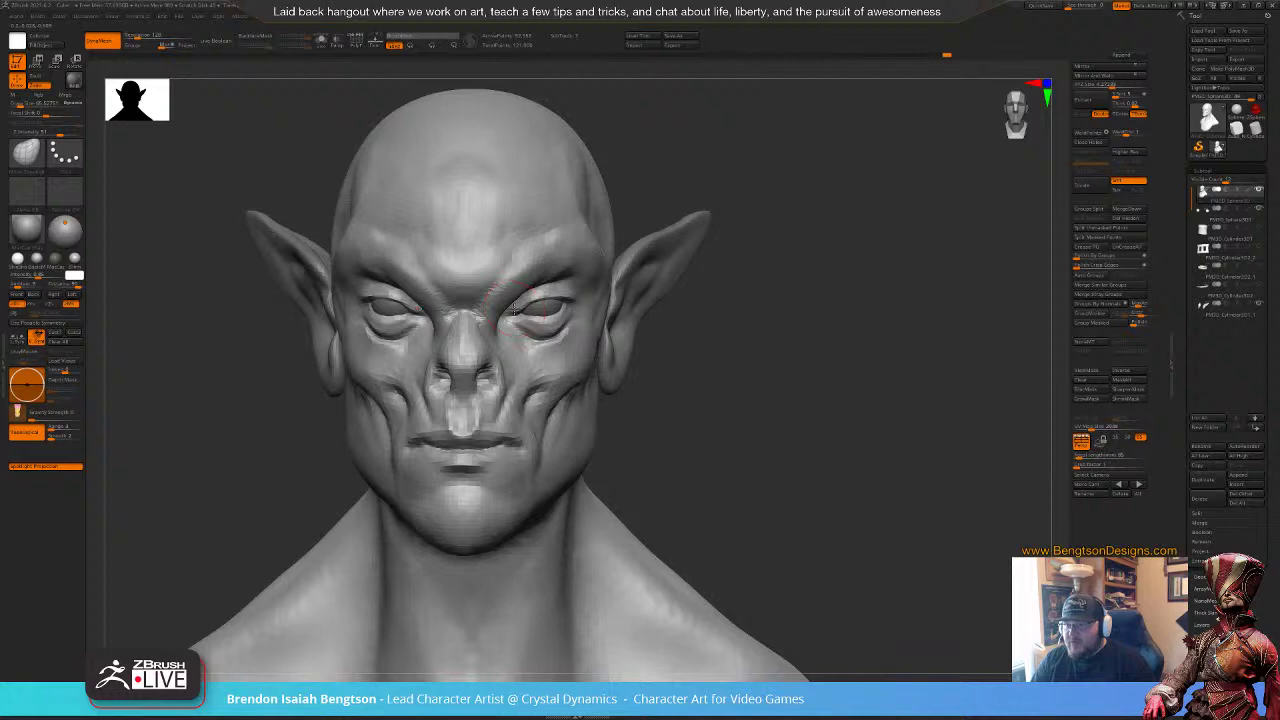
Step: Carve the crease at the outer corner of the eye with a smaller DamStandard brush
{"action": "mouse_move", "coordinate": [661, 430]}
{"action": "left_mouse_down"}
{"action": "mouse_move", "coordinate": [598, 432]}
{"action": "mouse_move", "coordinate": [594, 456]}
{"action": "mouse_move", "coordinate": [666, 450]}
{"action": "mouse_move", "coordinate": [596, 444]}
{"action": "left_mouse_up"}
{"action": "key", "text": "b"}
{"action": "key", "text": "d"}
{"action": "key", "text": "s"}
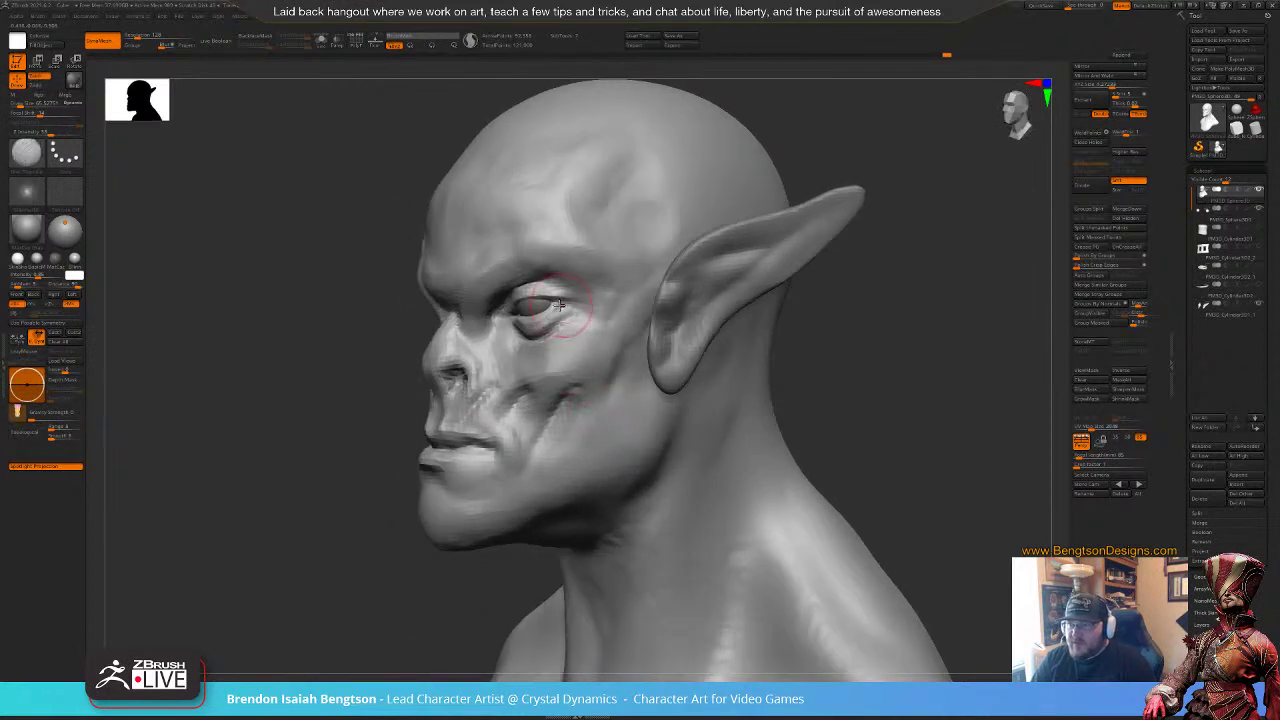
{"action": "key", "text": "space"}
{"action": "left_click_drag", "start_coordinate": [566, 351], "coordinate": [553, 351]}
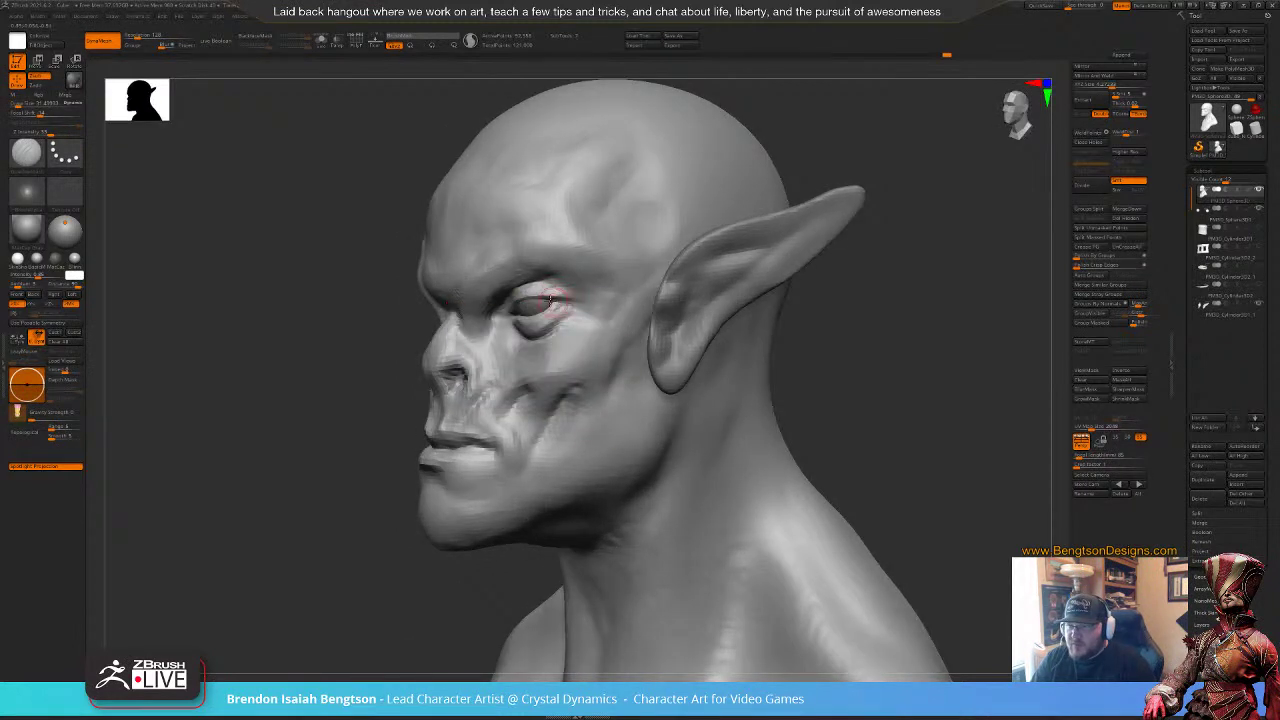
{"action": "left_click_drag", "start_coordinate": [561, 305], "coordinate": [575, 308]}
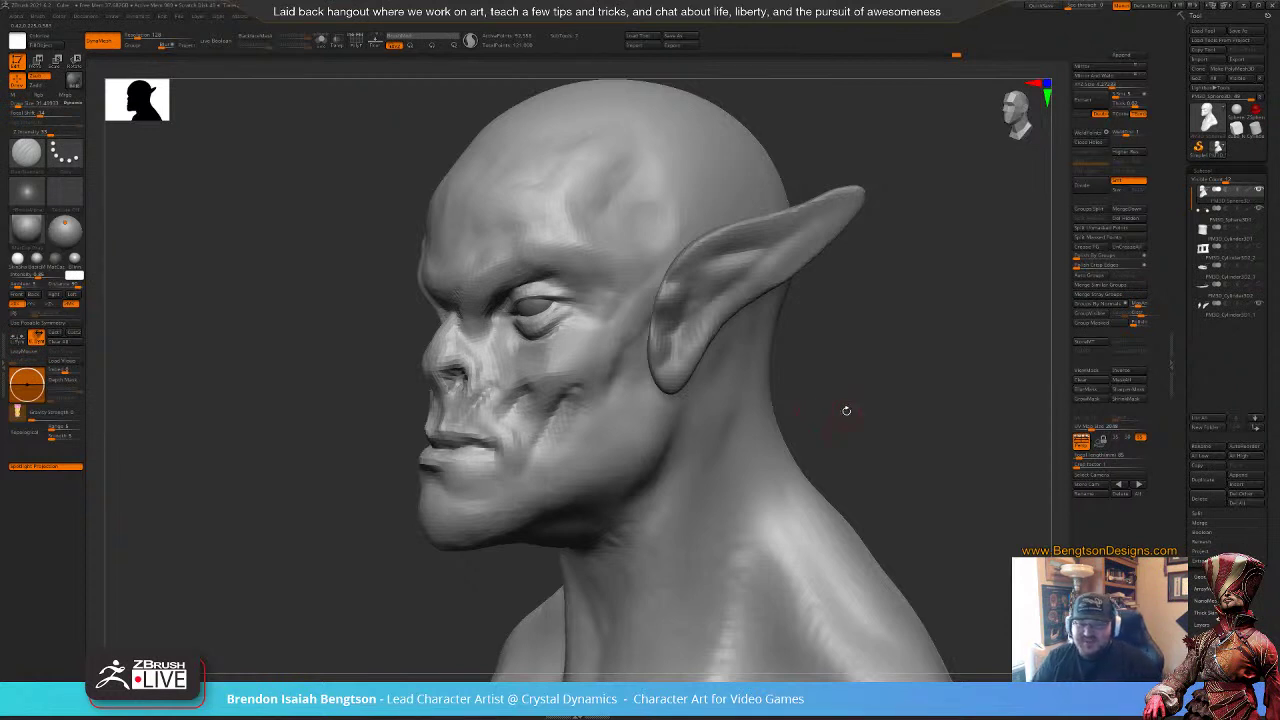
{"action": "mouse_move", "coordinate": [897, 428]}
{"action": "left_mouse_down", "text": "alt"}
{"action": "mouse_move", "coordinate": [857, 423]}
{"action": "mouse_move", "coordinate": [852, 384]}
{"action": "left_mouse_up", "text": "alt"}
{"action": "mouse_move", "coordinate": [852, 385]}
{"action": "left_mouse_down"}
{"action": "mouse_move", "coordinate": [866, 366]}
{"action": "mouse_move", "coordinate": [836, 392]}
{"action": "mouse_move", "coordinate": [847, 391]}
{"action": "left_mouse_up"}
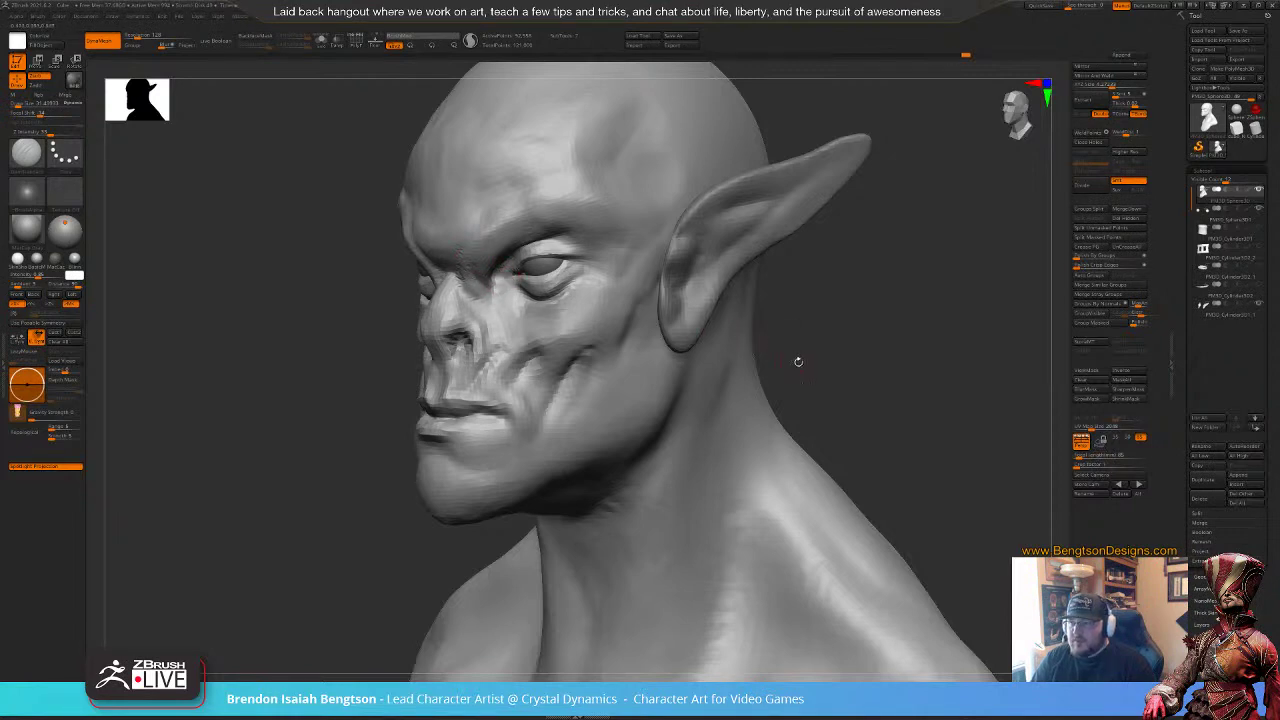
Step: Build up the chin and lower jaw with an enlarged ClayBuildup brush, checking the head from the side and front
{"action": "left_click_drag", "start_coordinate": [798, 362], "coordinate": [750, 370]}
{"action": "key", "text": "f"}
{"action": "mouse_move", "coordinate": [752, 310]}
{"action": "left_mouse_down"}
{"action": "mouse_move", "coordinate": [749, 337]}
{"action": "mouse_move", "coordinate": [768, 361]}
{"action": "left_mouse_up"}
{"action": "key", "text": "b"}
{"action": "key", "text": "d"}
{"action": "key", "text": "s"}
{"action": "key", "text": "space"}
{"action": "left_click_drag", "start_coordinate": [505, 398], "coordinate": [526, 400]}
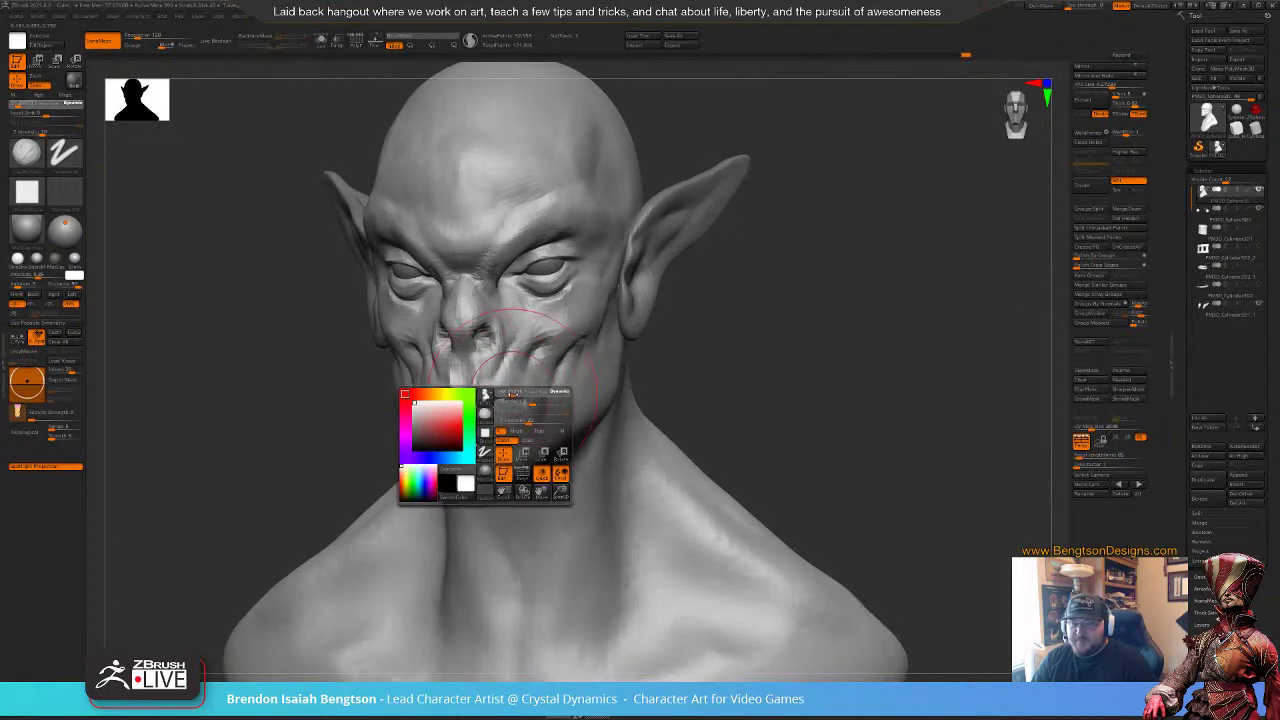
{"action": "left_click_drag", "start_coordinate": [776, 361], "coordinate": [739, 366]}
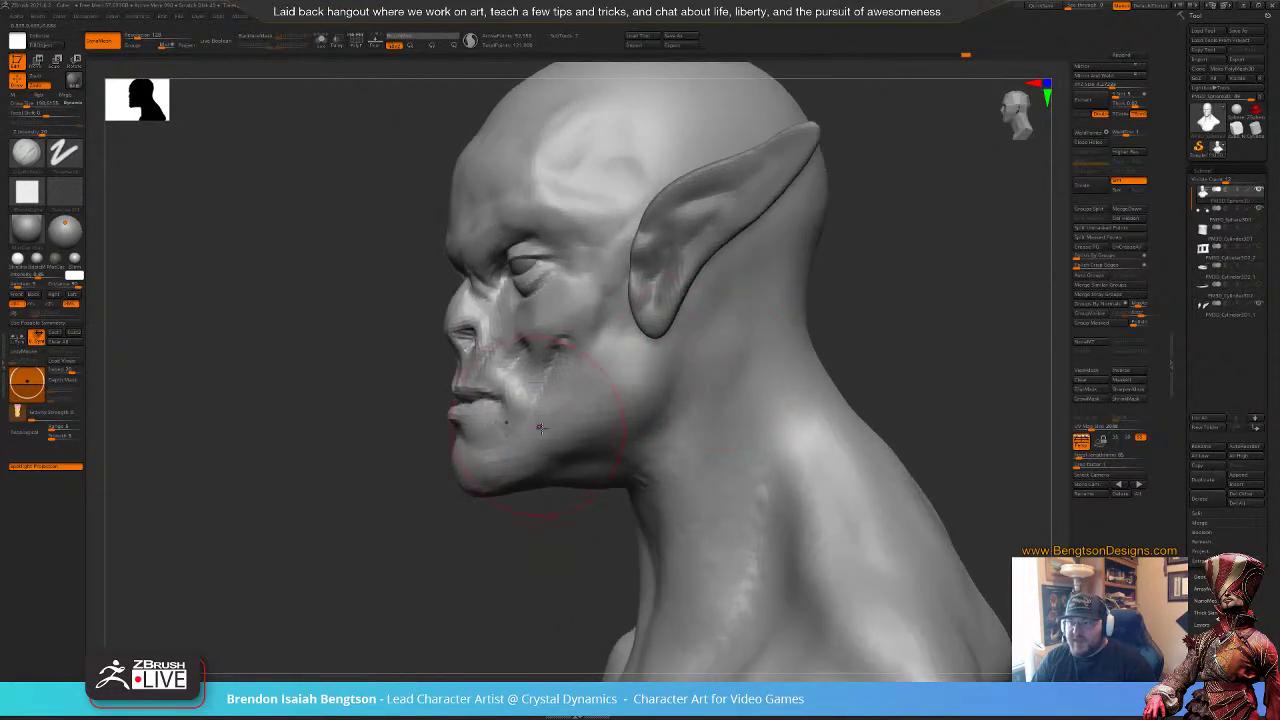
{"action": "right_click", "coordinate": [475, 487]}
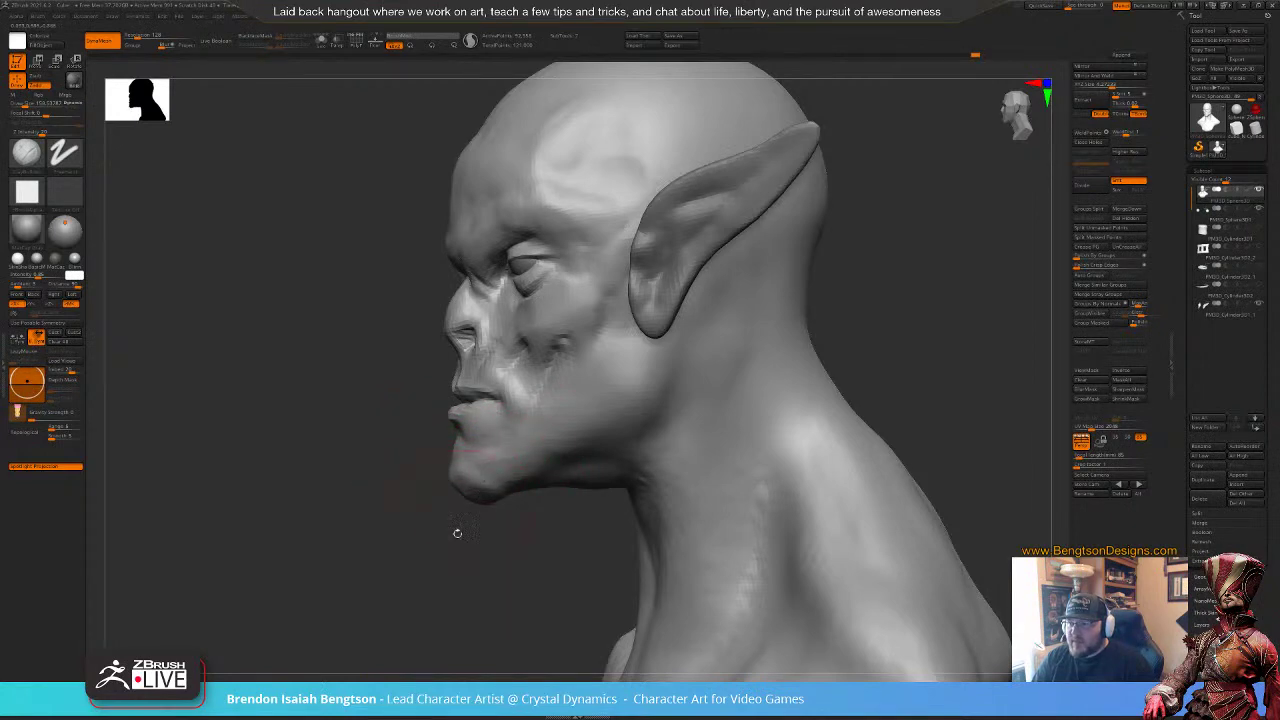
{"action": "left_click_drag", "start_coordinate": [457, 533], "coordinate": [482, 526]}
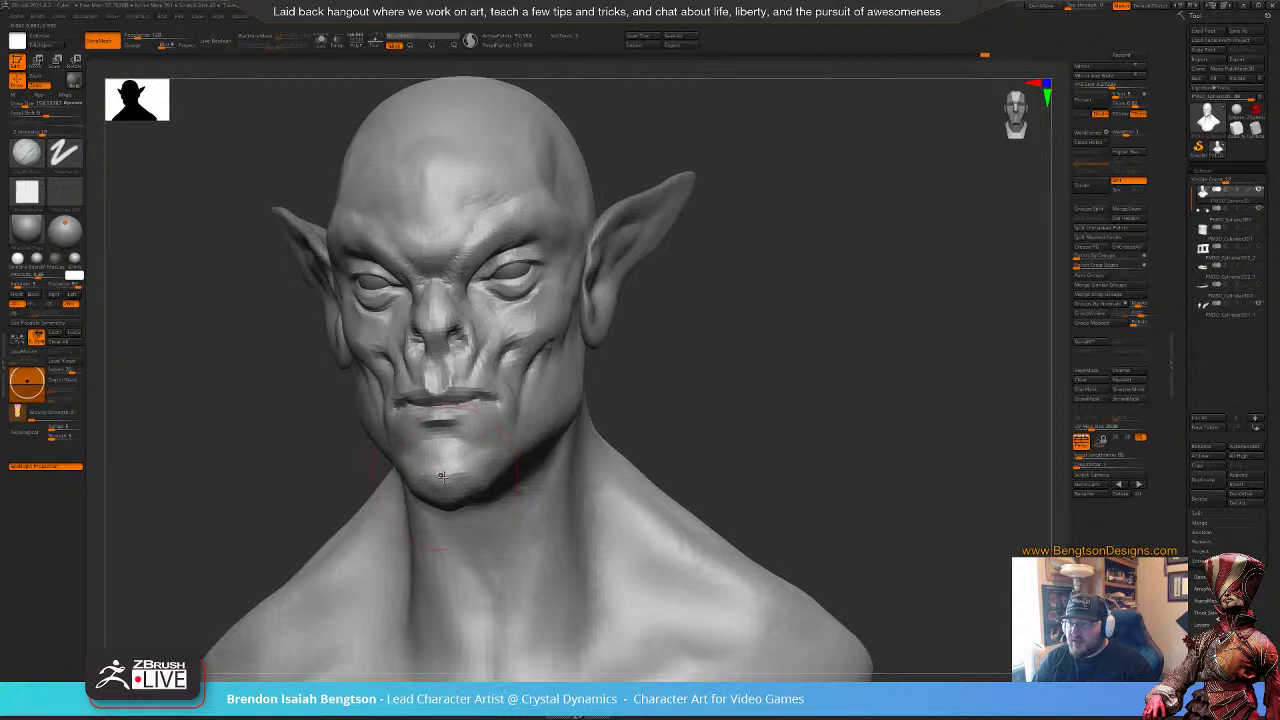
{"action": "mouse_move", "coordinate": [725, 370]}
{"action": "left_mouse_down"}
{"action": "mouse_move", "coordinate": [757, 334]}
{"action": "mouse_move", "coordinate": [742, 332]}
{"action": "left_mouse_up"}
{"action": "right_click", "coordinate": [577, 365]}
{"action": "left_click_drag", "start_coordinate": [577, 366], "coordinate": [572, 366]}
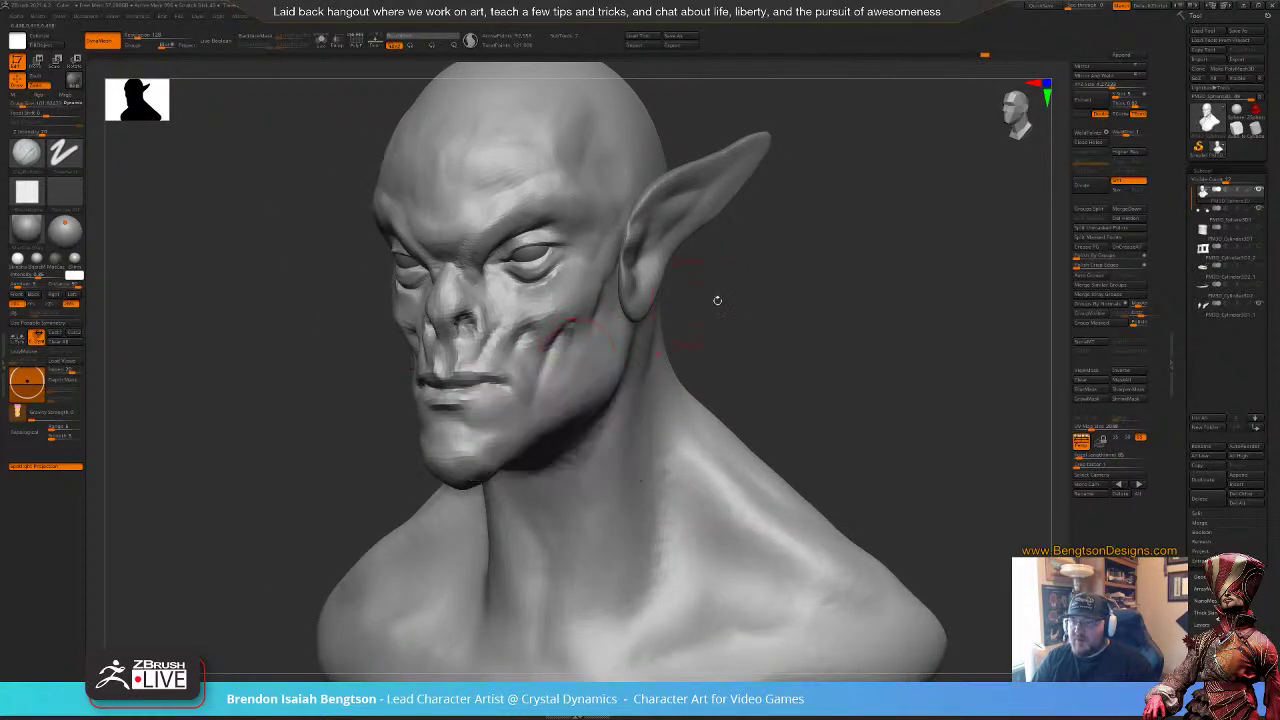
Step: Narrow the jaw below the cheeks with a large Move Topological brush, undoing the trial pull that widens it
{"action": "mouse_move", "coordinate": [717, 297]}
{"action": "left_mouse_down"}
{"action": "mouse_move", "coordinate": [674, 300]}
{"action": "mouse_move", "coordinate": [784, 302]}
{"action": "left_mouse_up"}
{"action": "key", "text": "b"}
{"action": "key", "text": "m"}
{"action": "key", "text": "t"}
{"action": "right_click", "coordinate": [560, 366]}
{"action": "left_click_drag", "start_coordinate": [560, 366], "coordinate": [665, 376]}
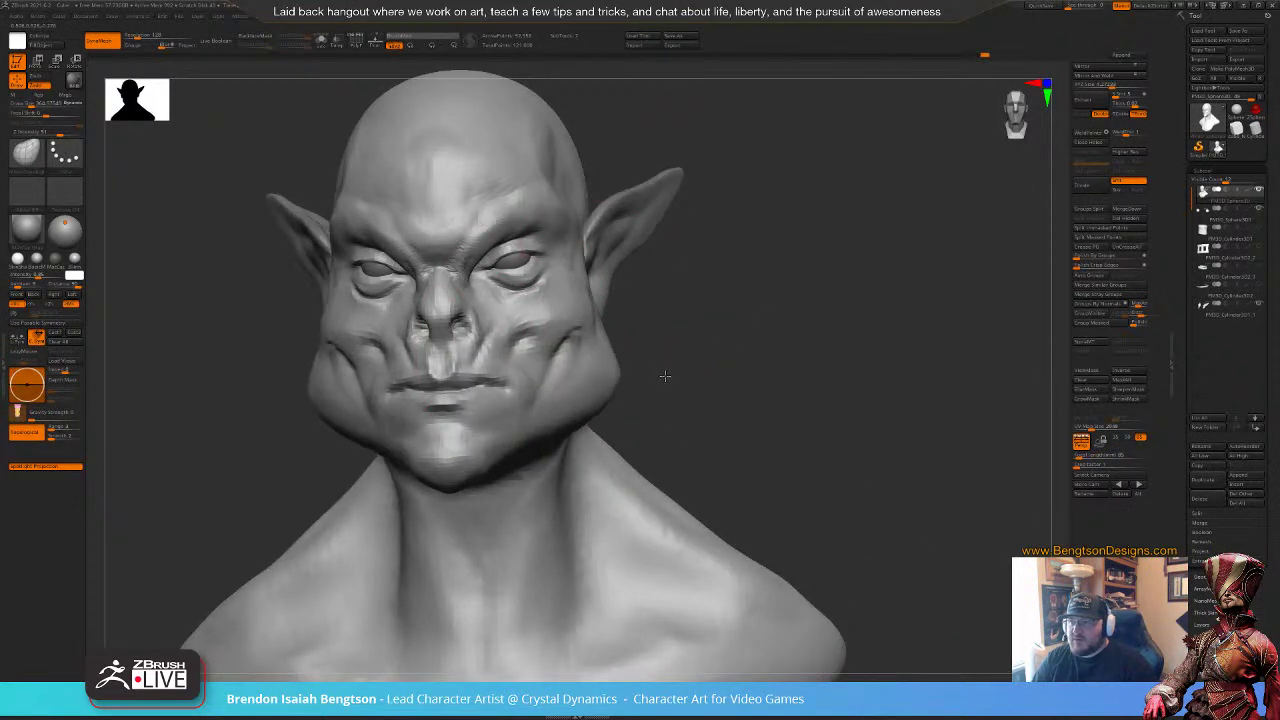
{"action": "key", "text": "ctrl+z"}
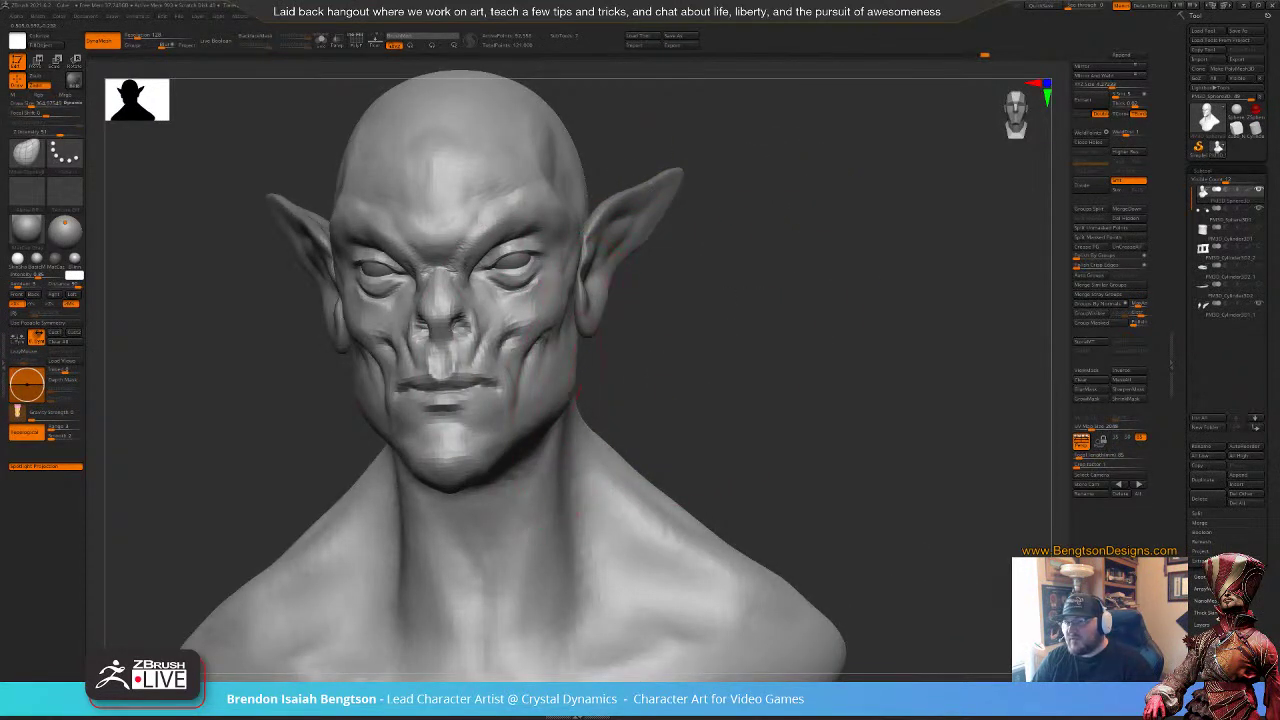
{"action": "left_click_drag", "start_coordinate": [576, 390], "coordinate": [511, 388]}
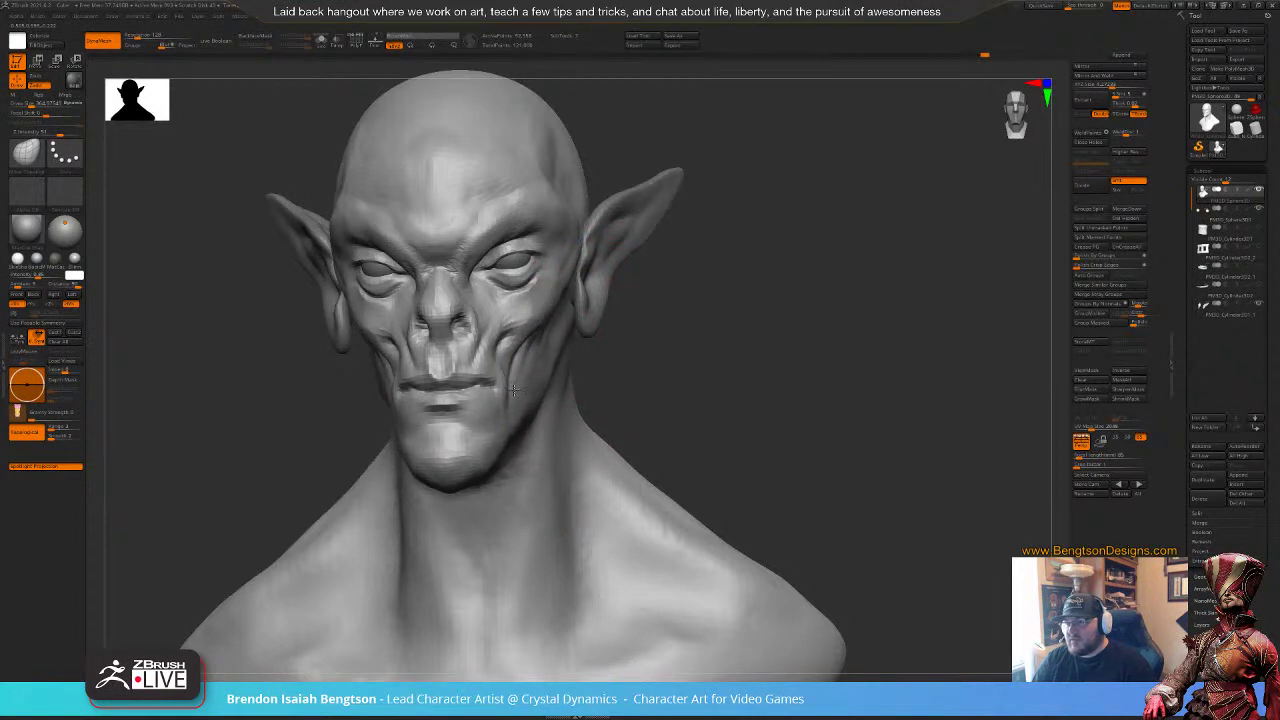
{"action": "left_click_drag", "start_coordinate": [686, 362], "coordinate": [783, 360], "text": "alt"}
{"action": "left_click_drag", "start_coordinate": [622, 361], "coordinate": [563, 390]}
Step: Select the ears and reshape the earlobes where they meet the head with a resized Move Topological brush
{"action": "key", "text": "space"}
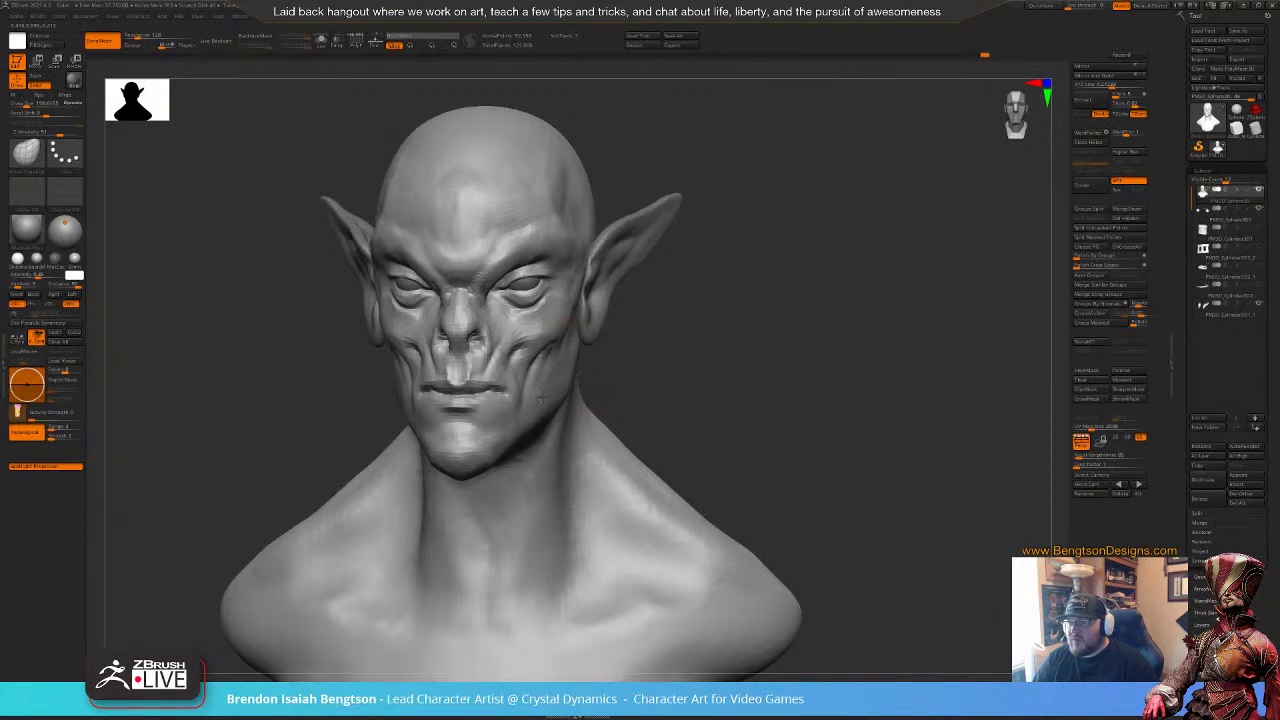
{"action": "key", "text": "space"}
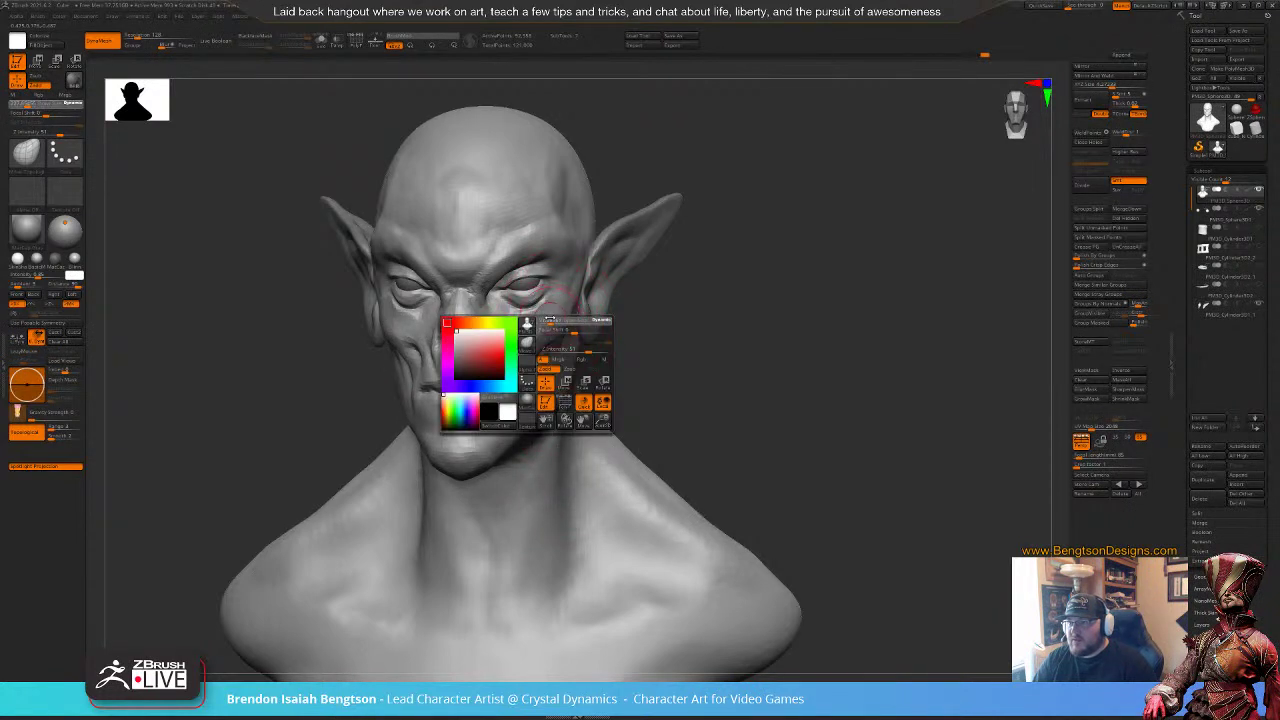
{"action": "left_click_drag", "start_coordinate": [549, 319], "coordinate": [543, 319]}
{"action": "mouse_move", "coordinate": [730, 343]}
{"action": "left_mouse_down"}
{"action": "mouse_move", "coordinate": [683, 329]}
{"action": "mouse_move", "coordinate": [729, 338]}
{"action": "left_mouse_up"}
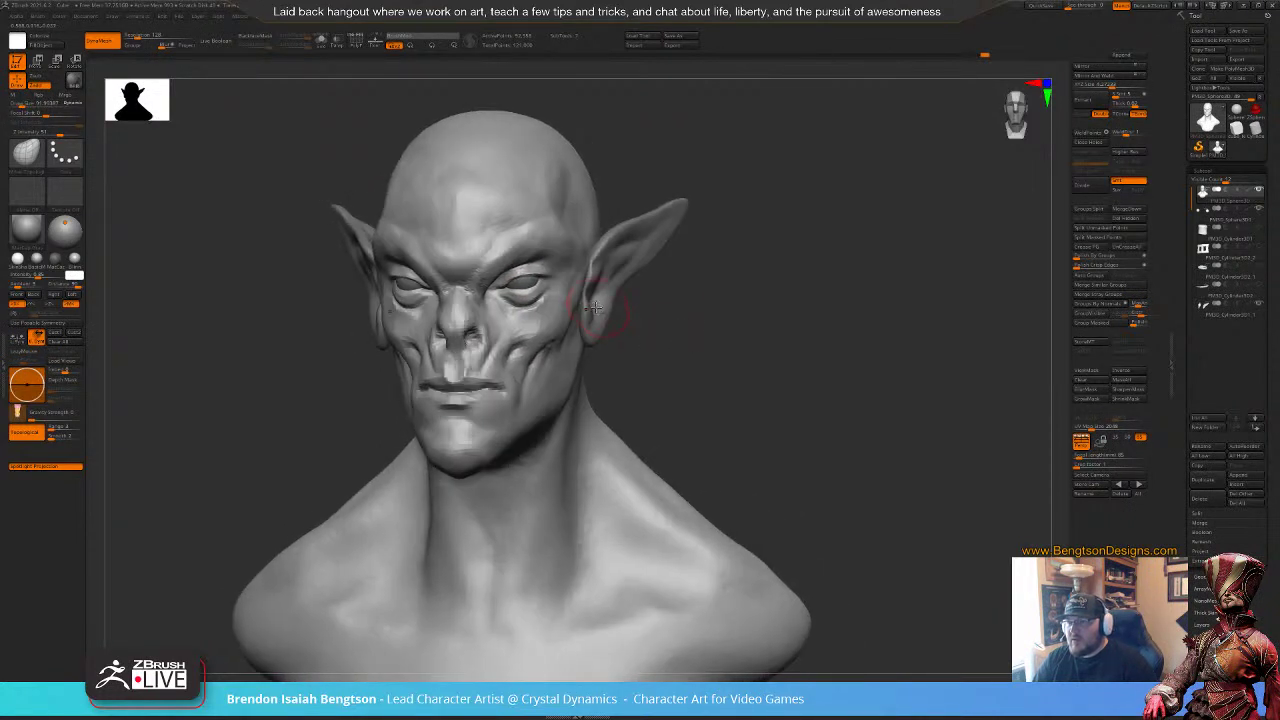
{"action": "left_click", "coordinate": [597, 320], "text": "alt"}
{"action": "key", "text": "space"}
{"action": "left_click_drag", "start_coordinate": [577, 312], "coordinate": [583, 312]}
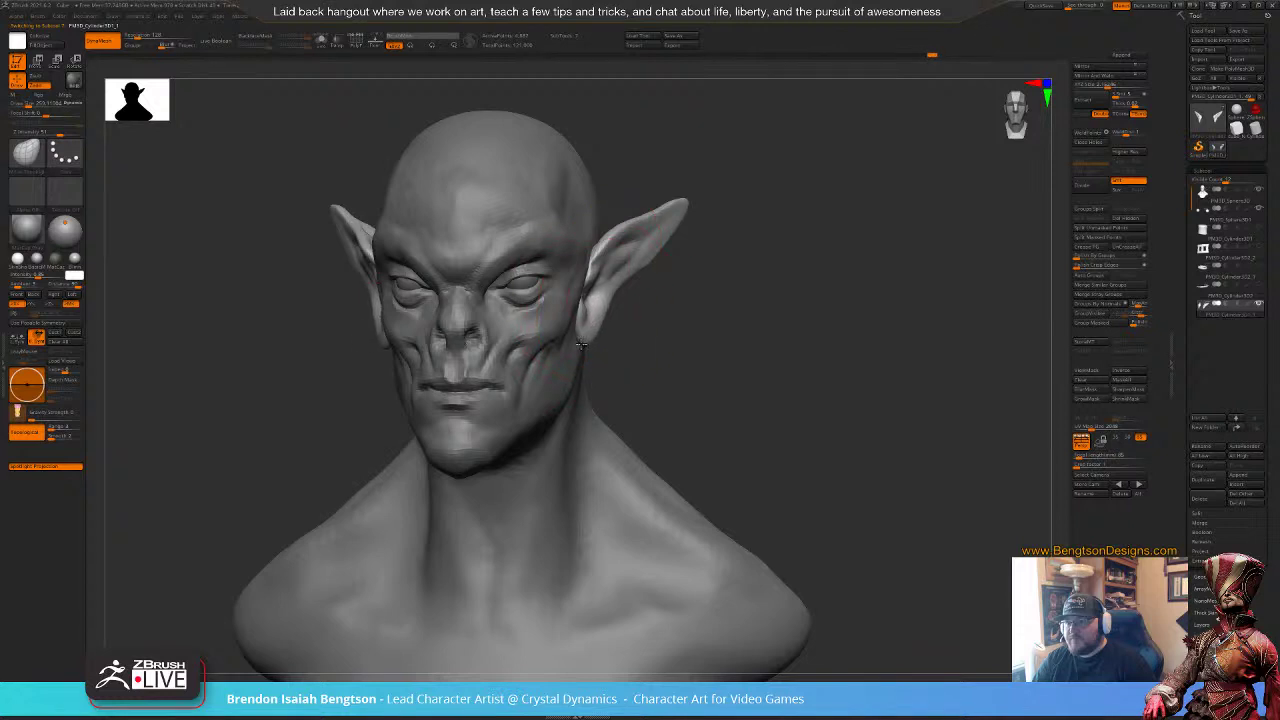
{"action": "key", "text": "space"}
{"action": "left_click_drag", "start_coordinate": [588, 345], "coordinate": [585, 347]}
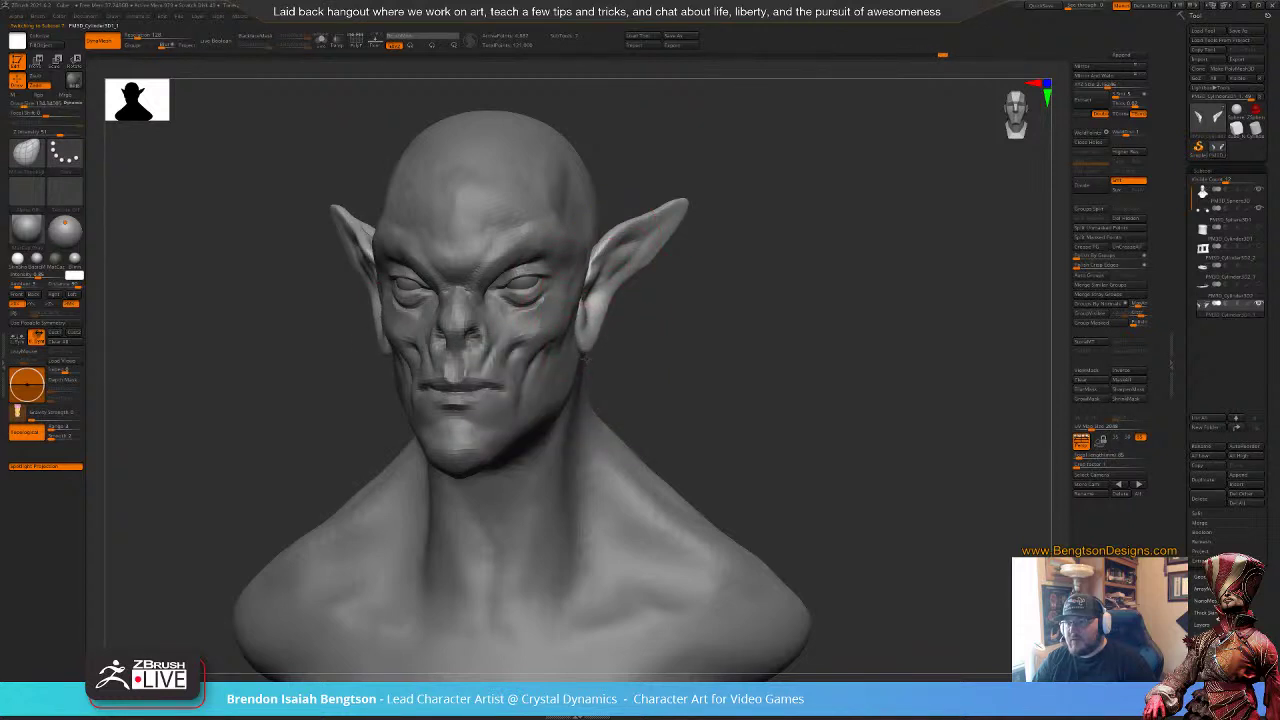
Step: Return to the bust mesh and refine the corner of the mouth with small Move Topological and DamStandard brushes
{"action": "left_click_drag", "start_coordinate": [674, 342], "coordinate": [802, 351]}
{"action": "key", "text": "space"}
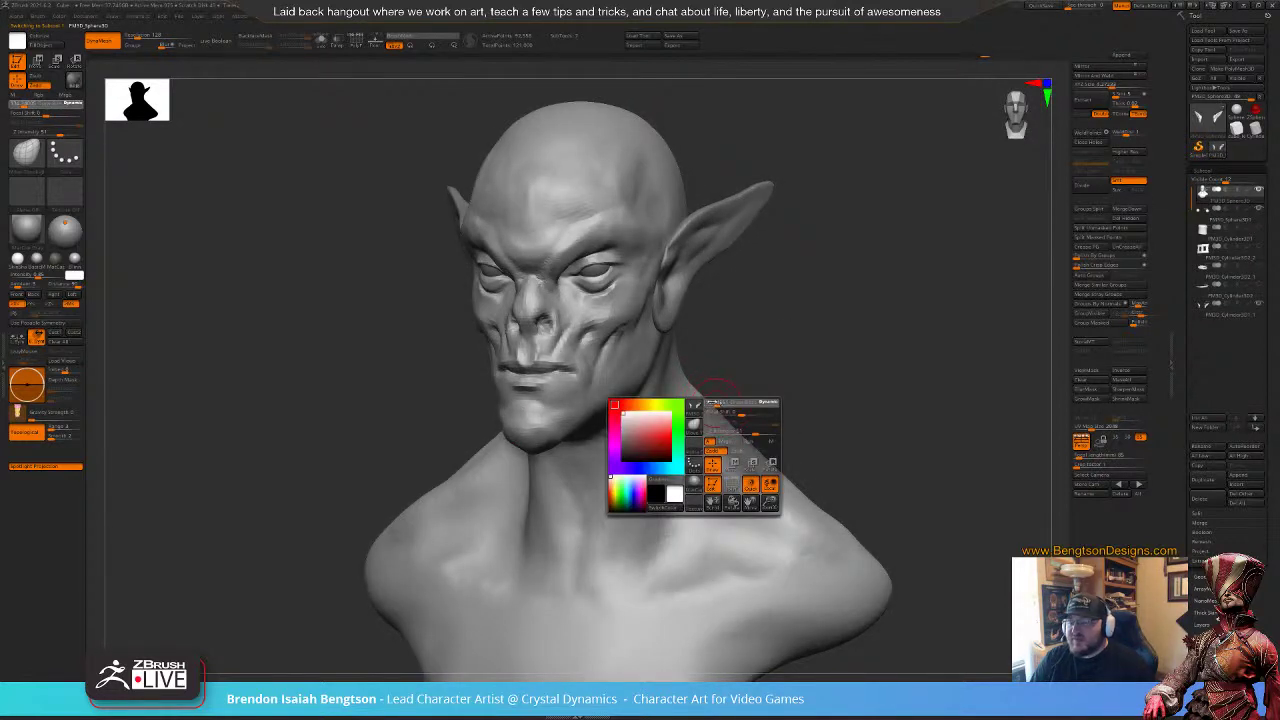
{"action": "left_click_drag", "start_coordinate": [716, 402], "coordinate": [712, 403]}
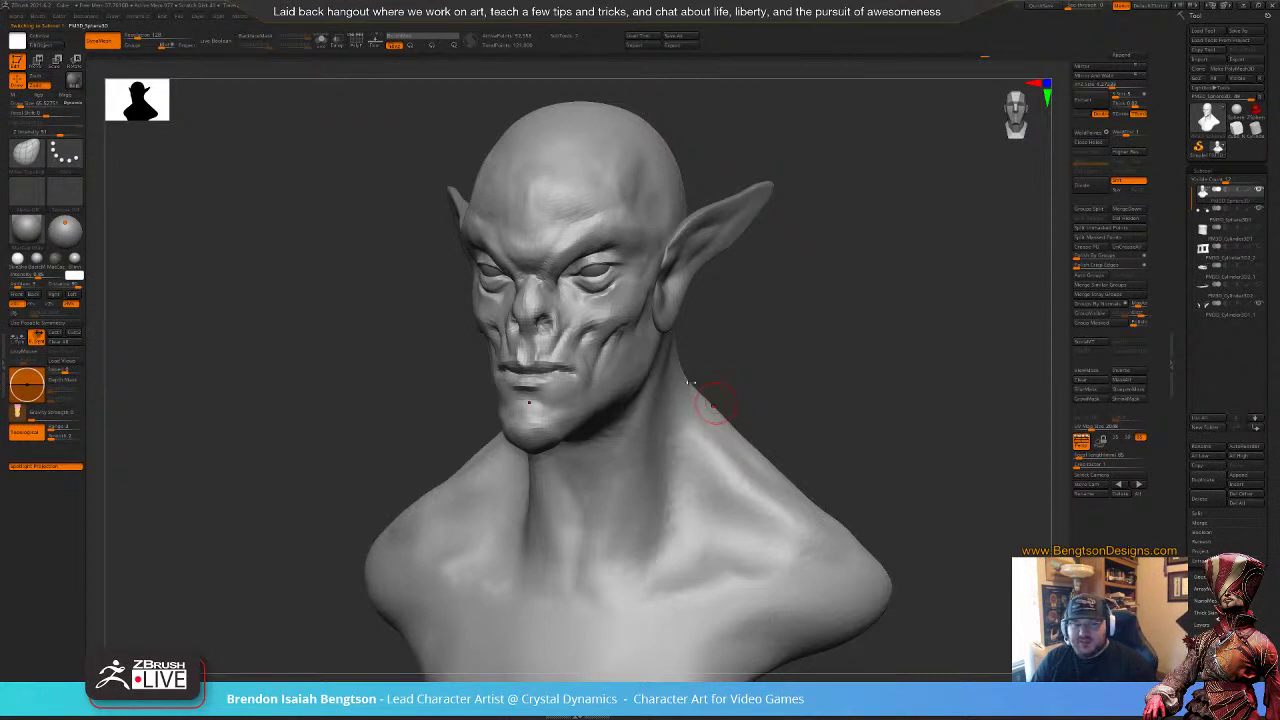
{"action": "left_click_drag", "start_coordinate": [778, 327], "coordinate": [747, 355]}
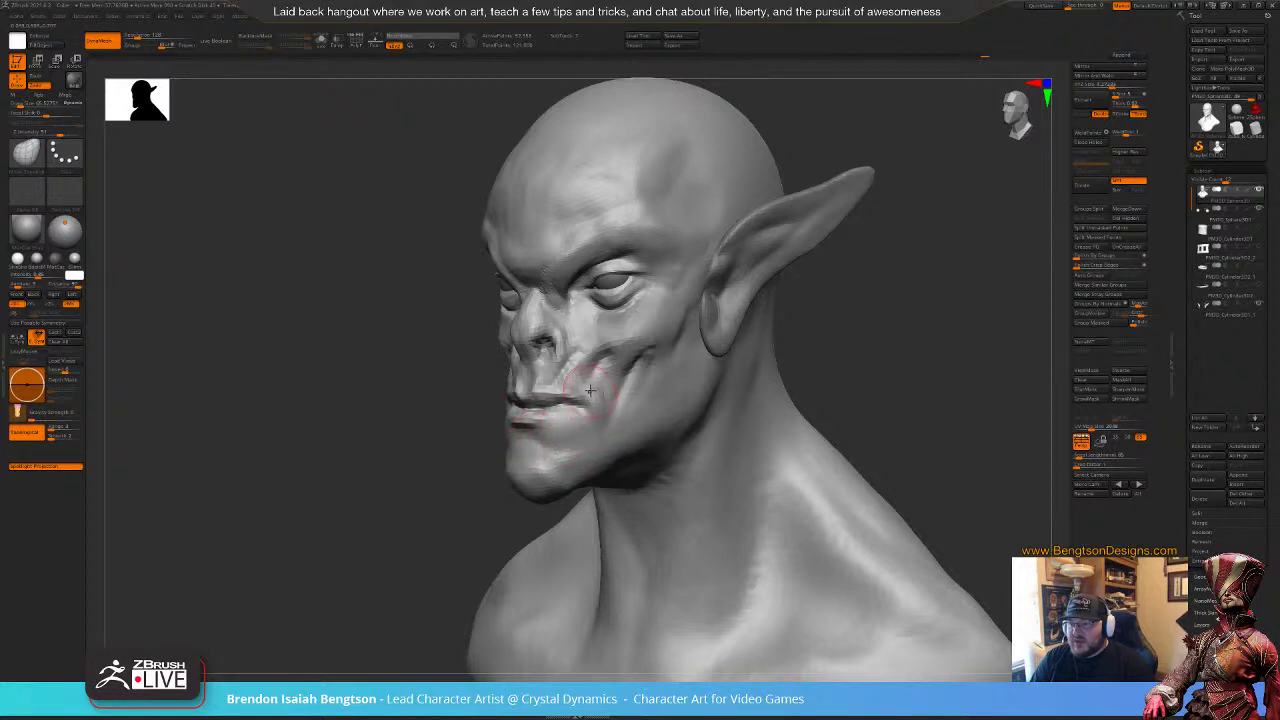
{"action": "key", "text": "1"}
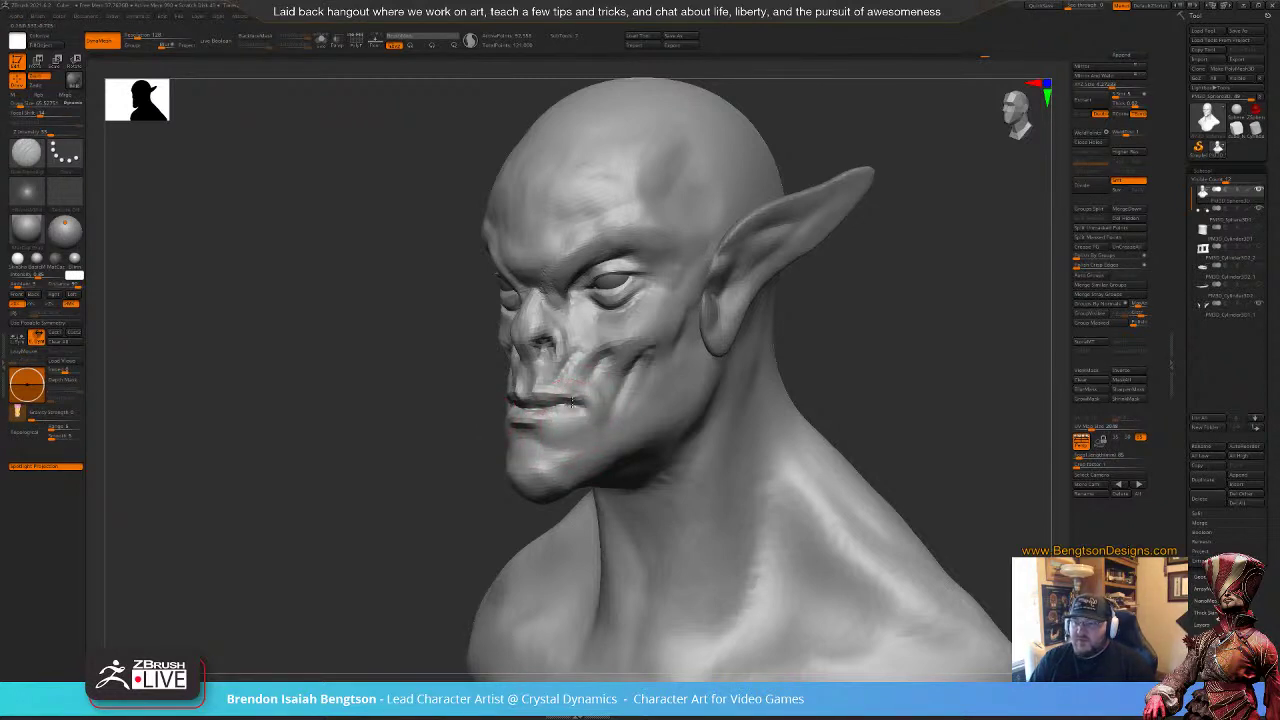
Step: Build up the mouth corner, nose and area below the lower lip with the ClayBuildup brush
{"action": "key", "text": "2"}
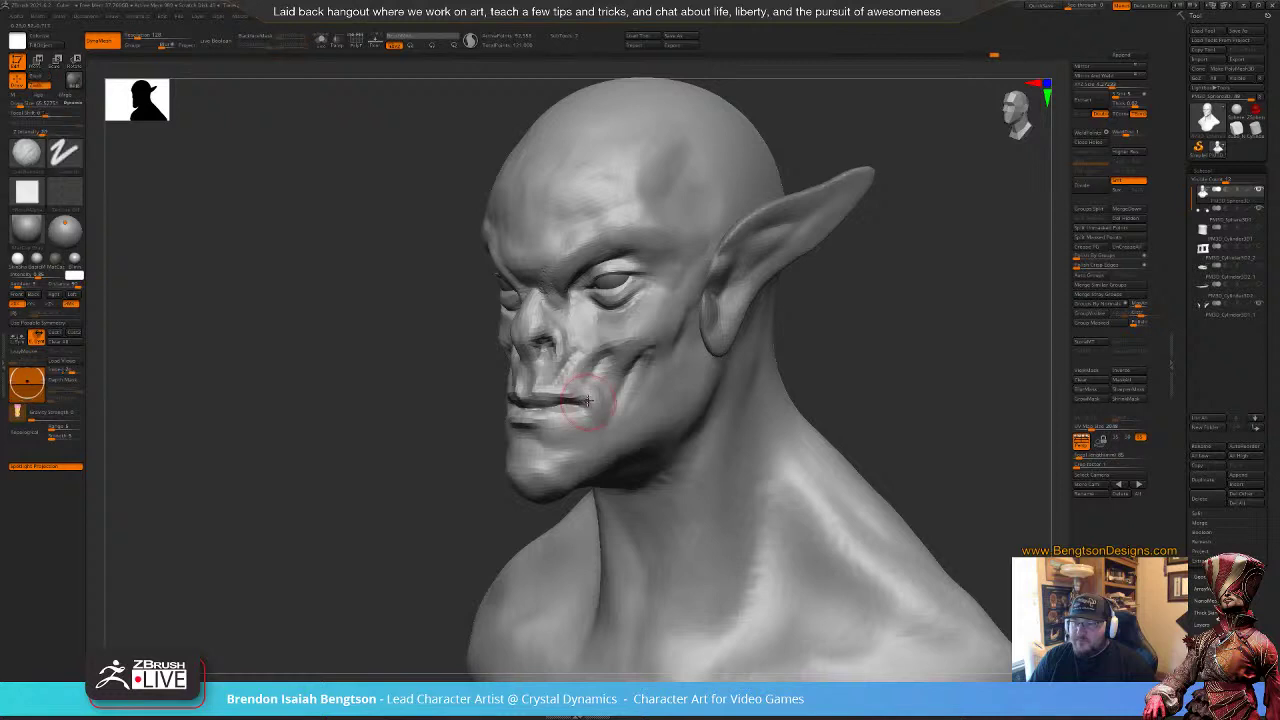
{"action": "mouse_move", "coordinate": [863, 332]}
{"action": "left_mouse_down"}
{"action": "mouse_move", "coordinate": [871, 346]}
{"action": "mouse_move", "coordinate": [871, 330]}
{"action": "mouse_move", "coordinate": [788, 330]}
{"action": "left_mouse_up"}
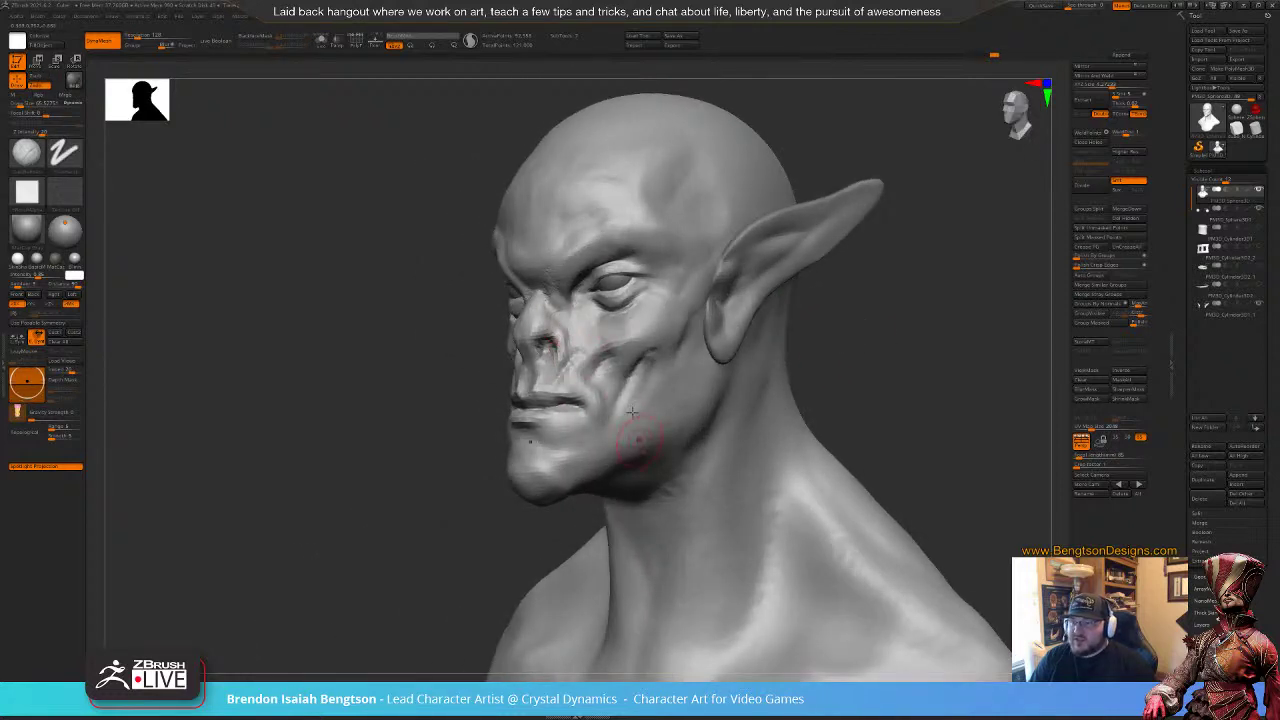
{"action": "mouse_move", "coordinate": [915, 358]}
{"action": "left_mouse_down"}
{"action": "mouse_move", "coordinate": [929, 368]}
{"action": "mouse_move", "coordinate": [907, 366]}
{"action": "mouse_move", "coordinate": [918, 363]}
{"action": "left_mouse_up"}
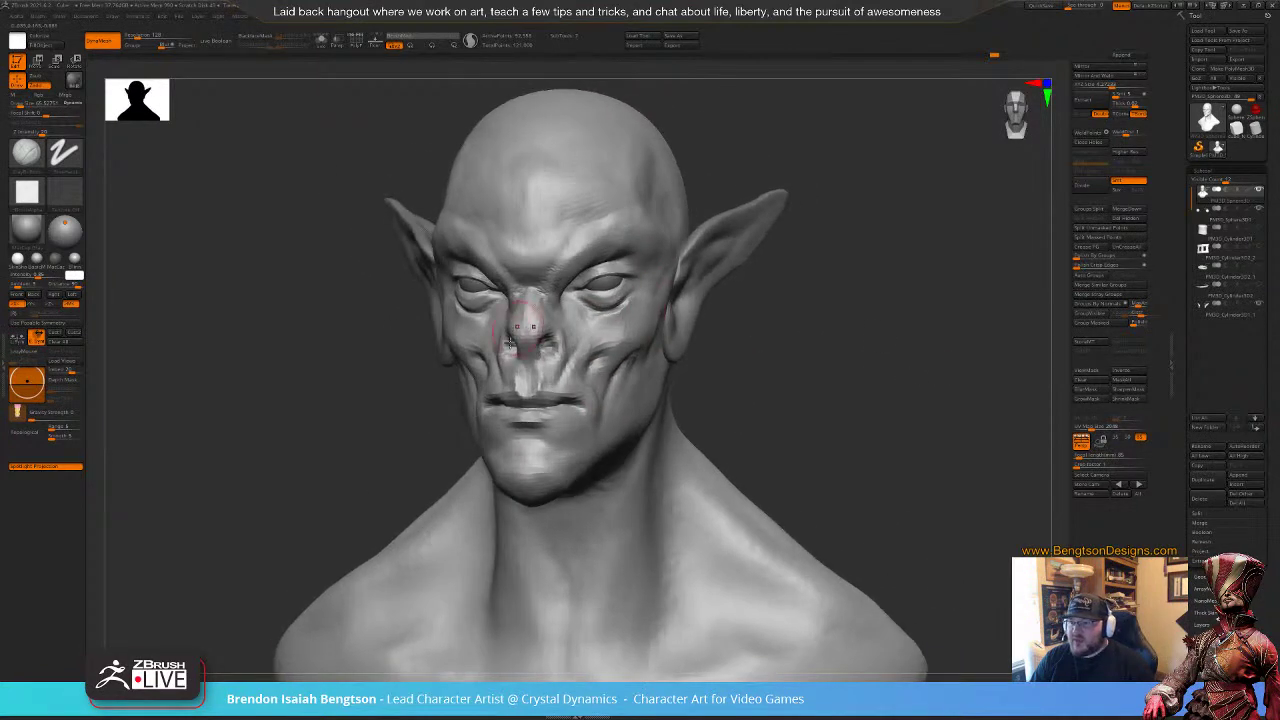
{"action": "left_click_drag", "start_coordinate": [764, 371], "coordinate": [550, 424]}
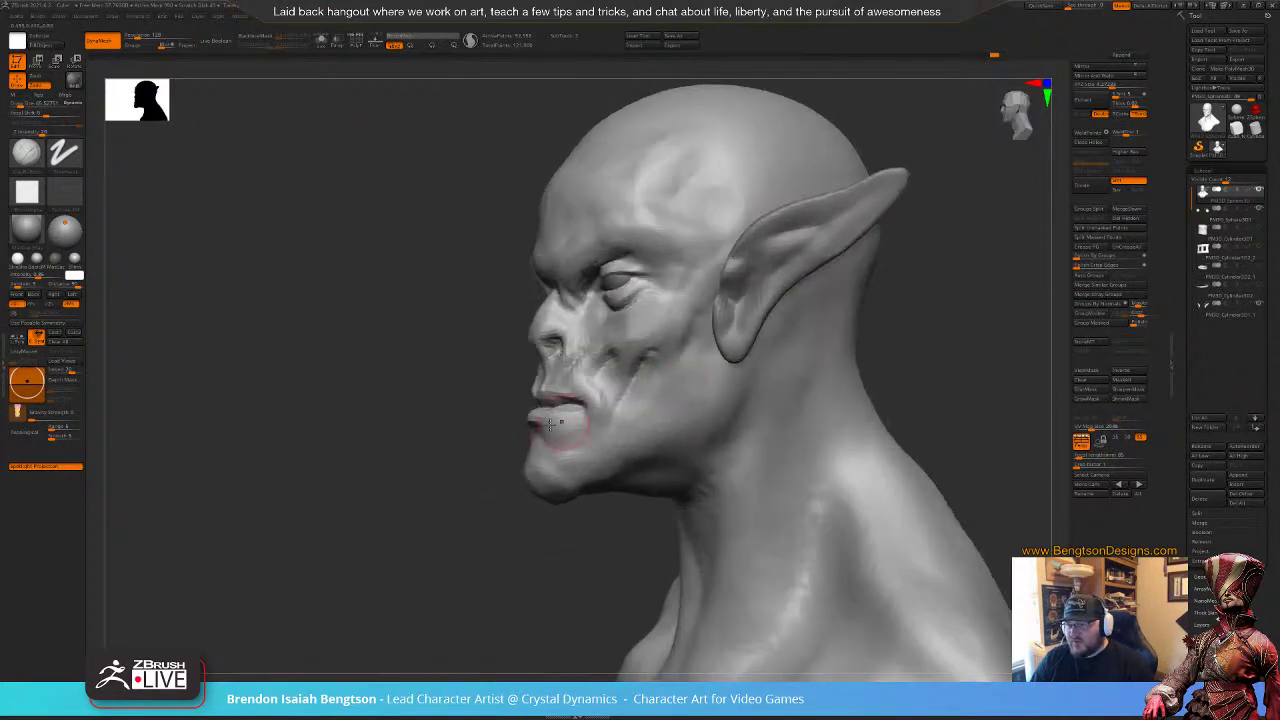
{"action": "left_click_drag", "start_coordinate": [512, 545], "coordinate": [552, 540]}
Step: Reshape the throat and underside of the jaw in side view with a large Move Topological brush
{"action": "key", "text": "b"}
{"action": "key", "text": "m"}
{"action": "key", "text": "t"}
{"action": "key", "text": "space"}
{"action": "left_click_drag", "start_coordinate": [932, 345], "coordinate": [840, 318], "text": "alt"}
{"action": "key", "text": "space"}
{"action": "left_click_drag", "start_coordinate": [667, 414], "coordinate": [660, 414]}
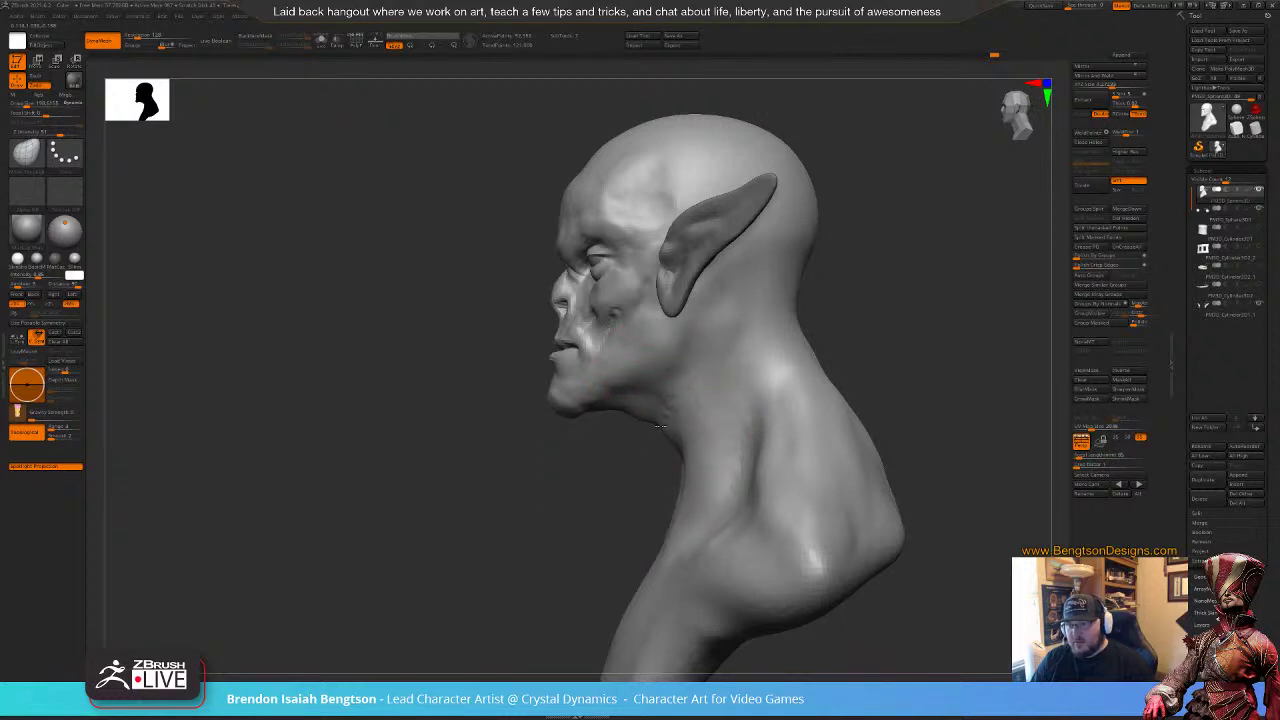
{"action": "left_click_drag", "start_coordinate": [626, 484], "coordinate": [644, 493]}
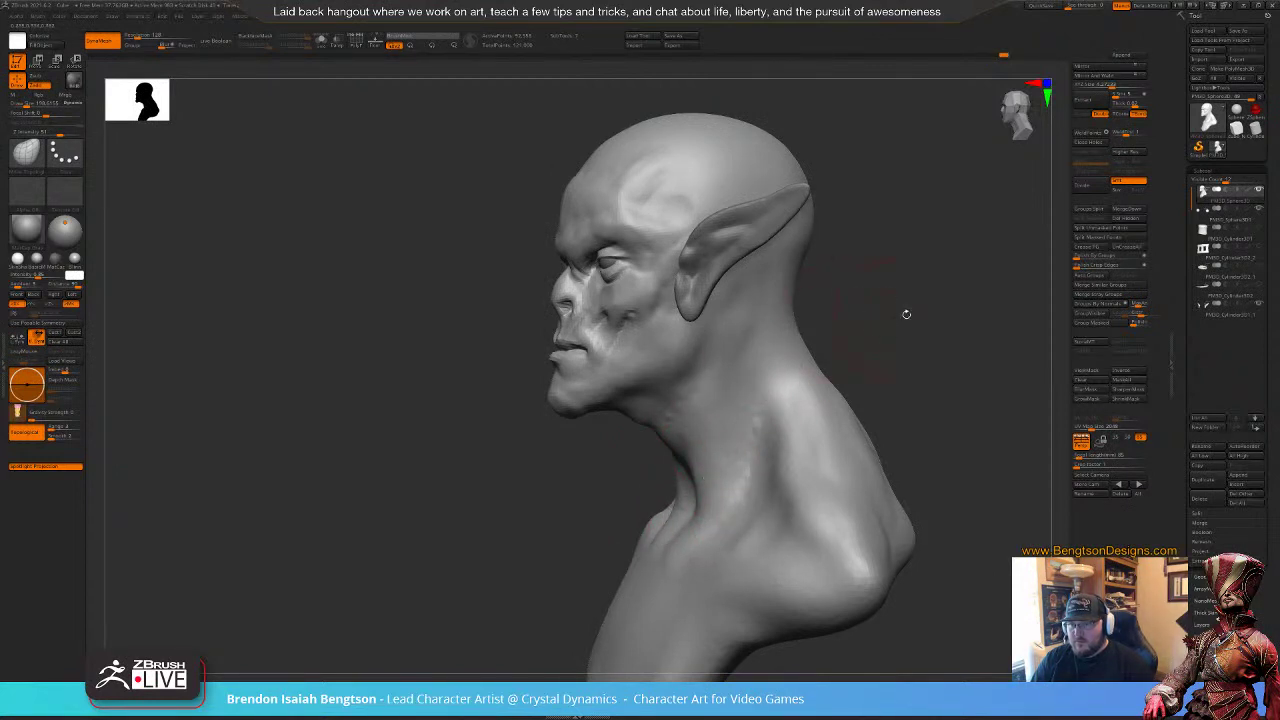
Step: Show the top hat's crown, band, buckle and brim again, and make the bust the active mesh
{"action": "left_click_drag", "start_coordinate": [906, 314], "coordinate": [840, 336]}
{"action": "left_click", "coordinate": [1244, 216]}
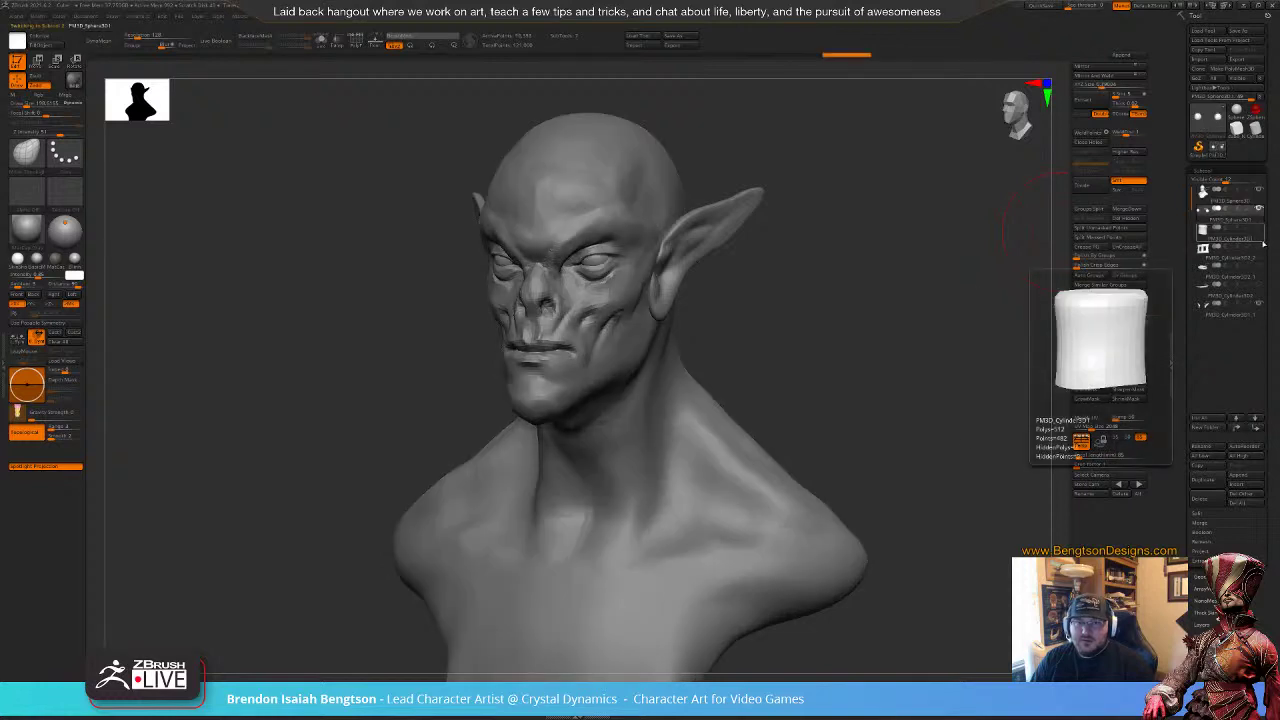
{"action": "left_click", "coordinate": [1259, 231]}
{"action": "left_click", "coordinate": [1259, 249]}
{"action": "left_click", "coordinate": [1260, 268]}
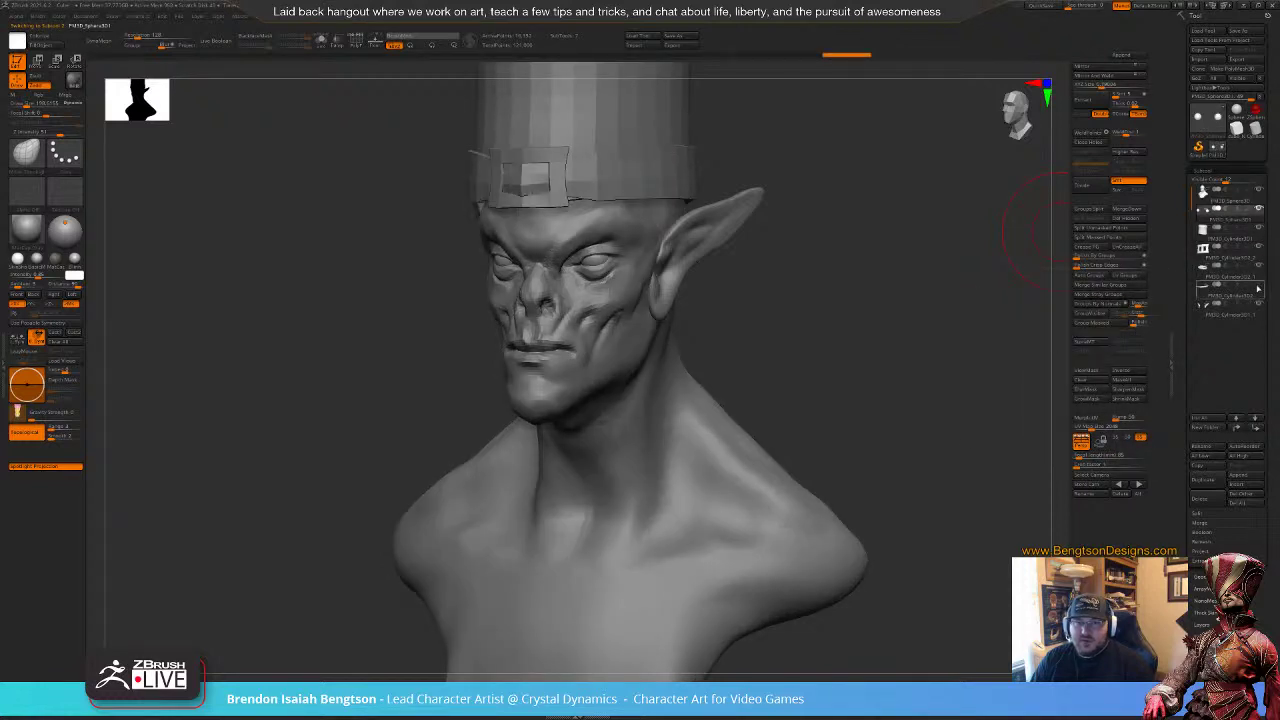
{"action": "left_click", "coordinate": [1260, 287]}
{"action": "left_click", "coordinate": [678, 441], "text": "alt"}
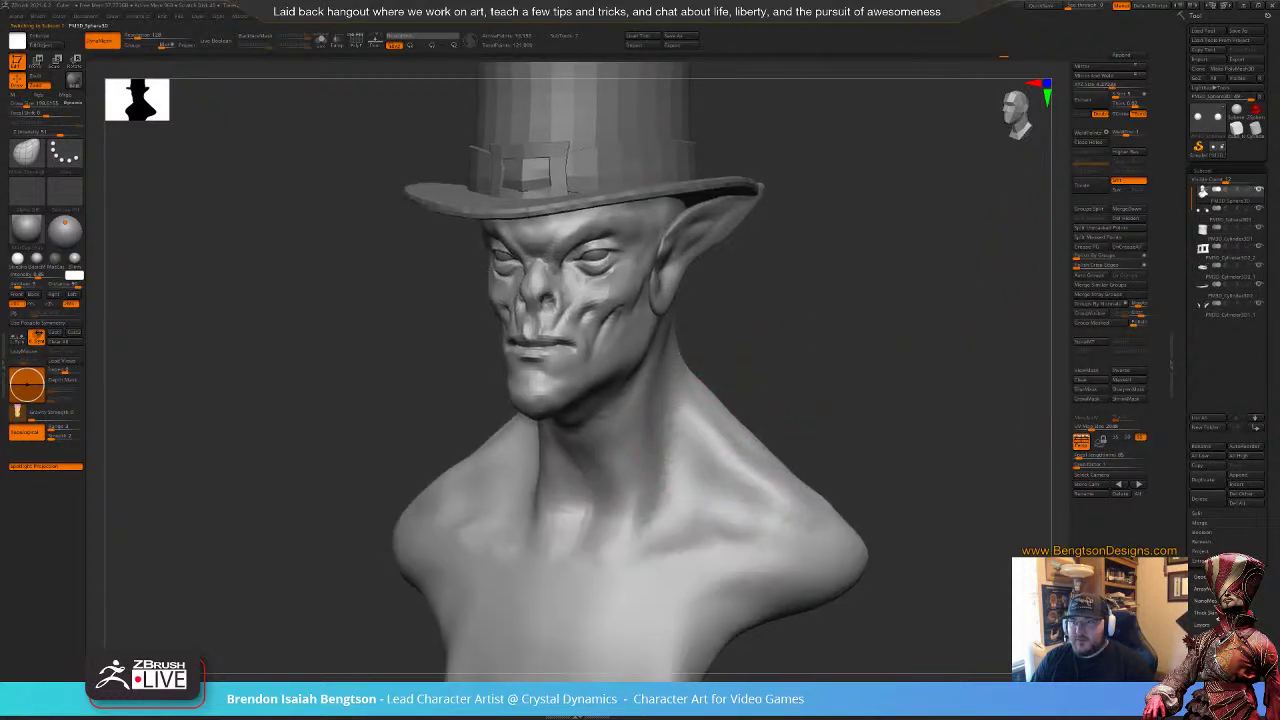
Step: Make the ears active and reshape the ear tip beneath the hat brim with resized Move Topological brushes
{"action": "mouse_move", "coordinate": [848, 345]}
{"action": "left_mouse_down"}
{"action": "mouse_move", "coordinate": [740, 338]}
{"action": "mouse_move", "coordinate": [876, 334]}
{"action": "mouse_move", "coordinate": [858, 334]}
{"action": "left_mouse_up"}
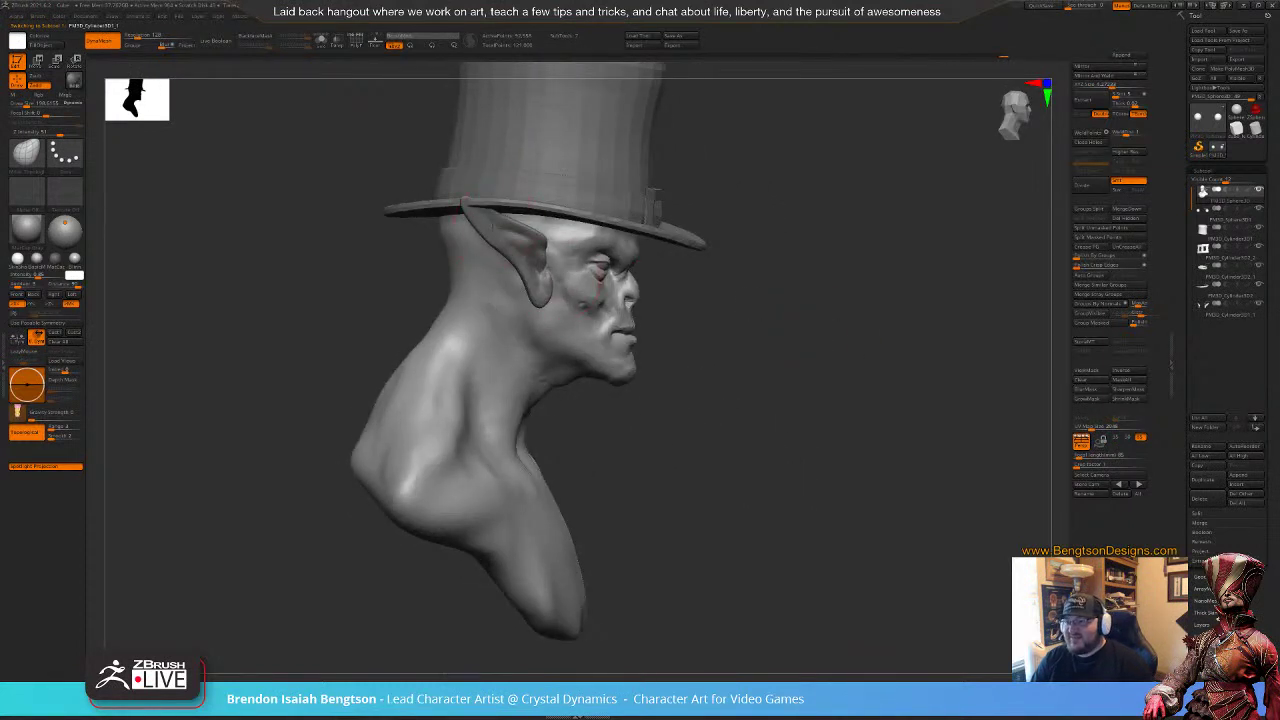
{"action": "left_click", "coordinate": [528, 262], "text": "alt"}
{"action": "key", "text": "space"}
{"action": "left_click_drag", "start_coordinate": [466, 217], "coordinate": [476, 217]}
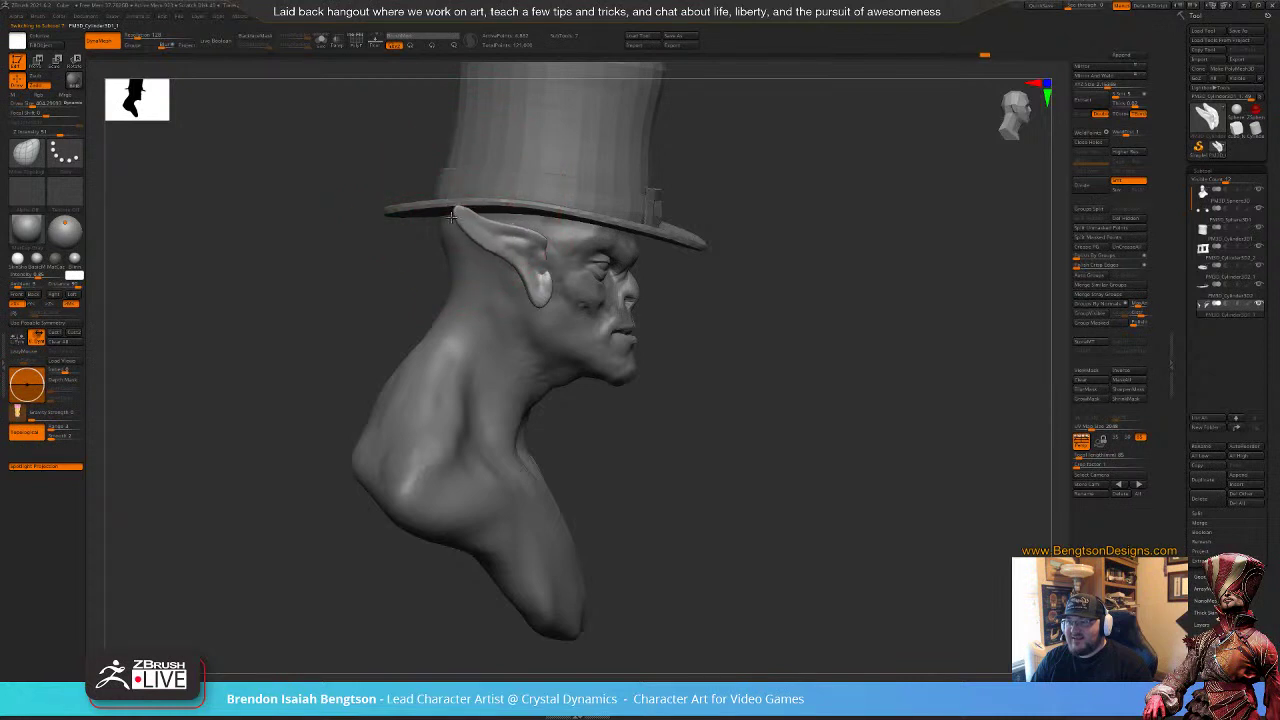
{"action": "key", "text": "space"}
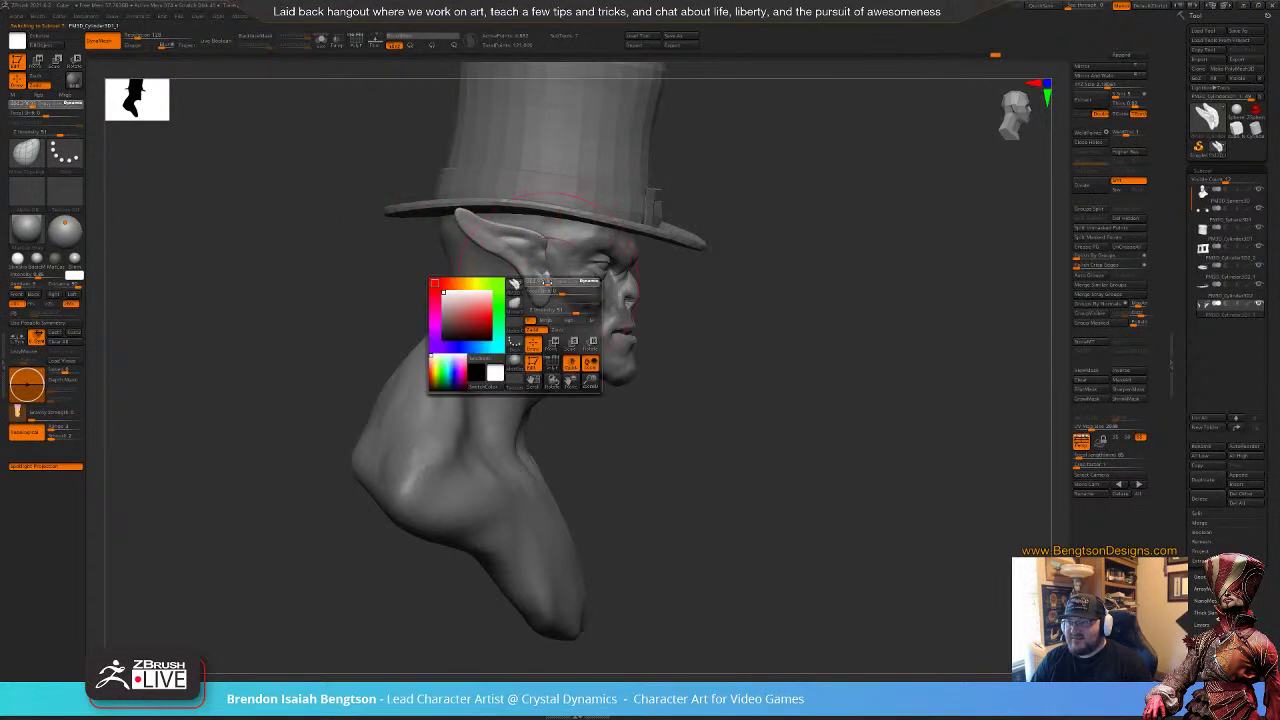
{"action": "left_click_drag", "start_coordinate": [544, 287], "coordinate": [532, 288]}
{"action": "left_click_drag", "start_coordinate": [926, 340], "coordinate": [748, 315]}
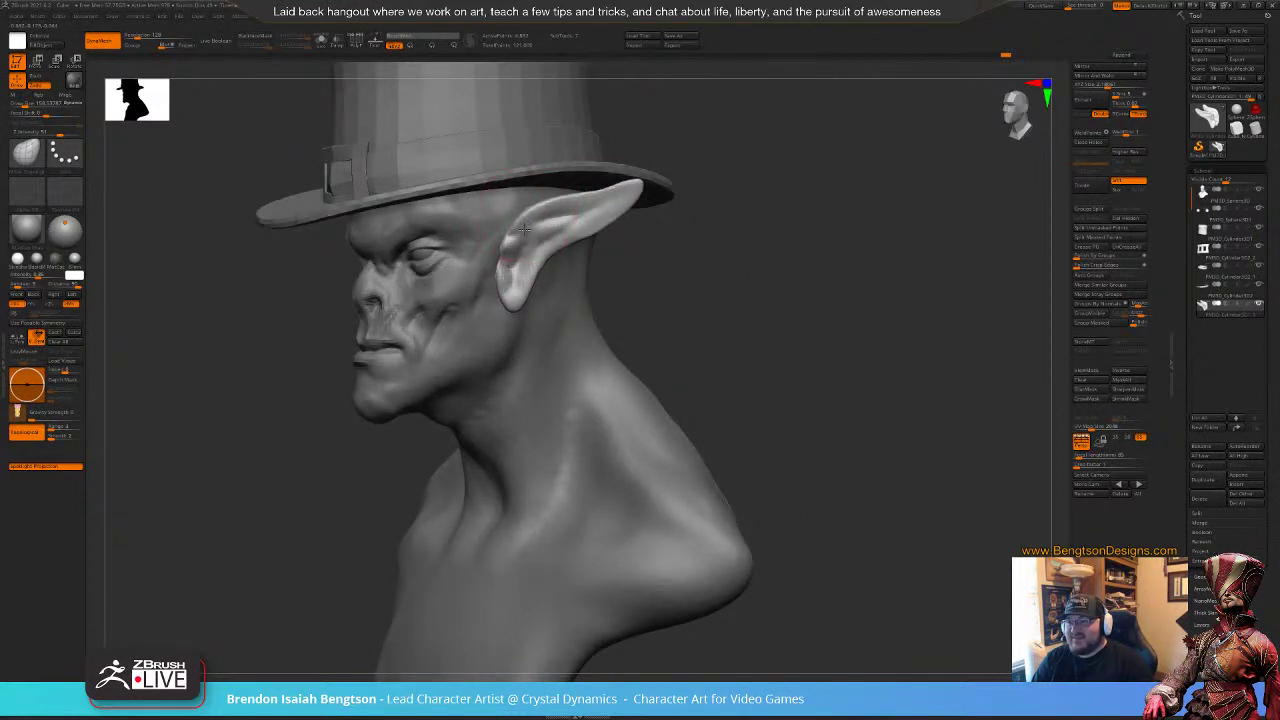
{"action": "left_click_drag", "start_coordinate": [746, 321], "coordinate": [771, 341]}
Step: Return to the bust mesh and build up the collarbones with a resized ClayBuildup brush
{"action": "left_click", "coordinate": [435, 338], "text": "alt"}
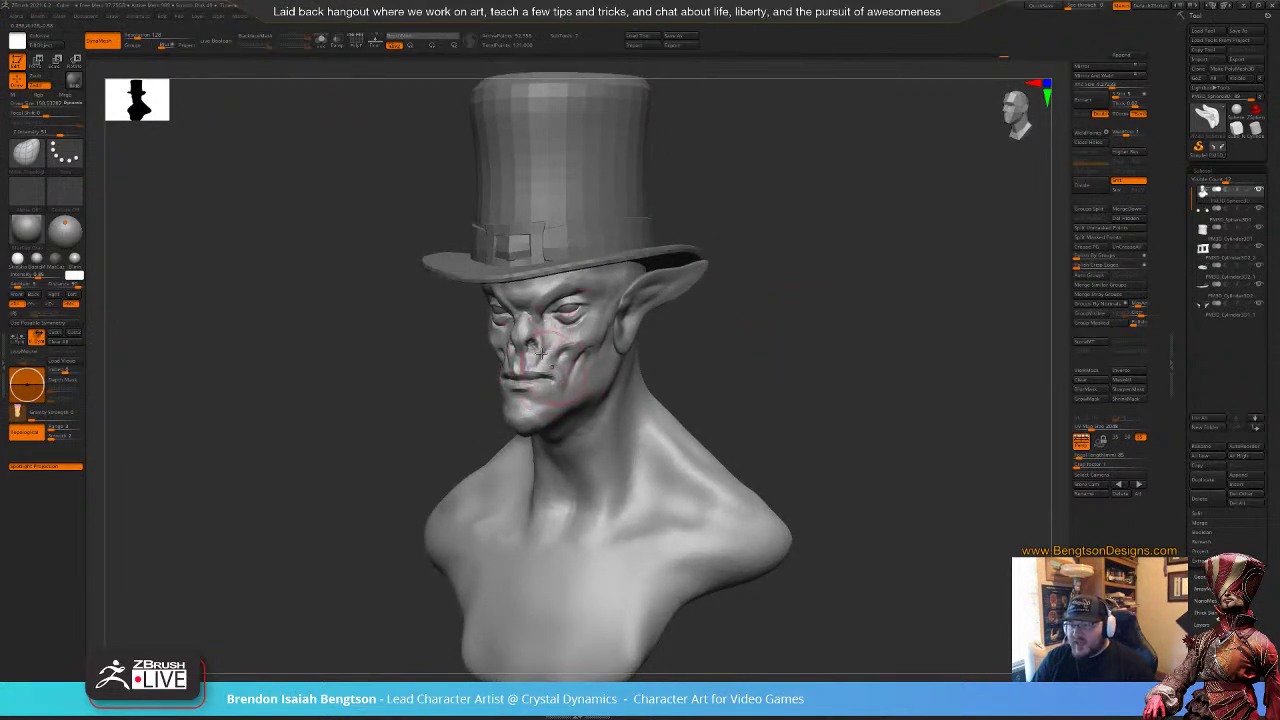
{"action": "mouse_move", "coordinate": [726, 346]}
{"action": "left_mouse_down"}
{"action": "mouse_move", "coordinate": [770, 344]}
{"action": "mouse_move", "coordinate": [726, 371]}
{"action": "mouse_move", "coordinate": [648, 369]}
{"action": "mouse_move", "coordinate": [678, 382]}
{"action": "mouse_move", "coordinate": [650, 387]}
{"action": "mouse_move", "coordinate": [711, 366]}
{"action": "left_mouse_up"}
{"action": "key", "text": "b"}
{"action": "key", "text": "c"}
{"action": "key", "text": "b"}
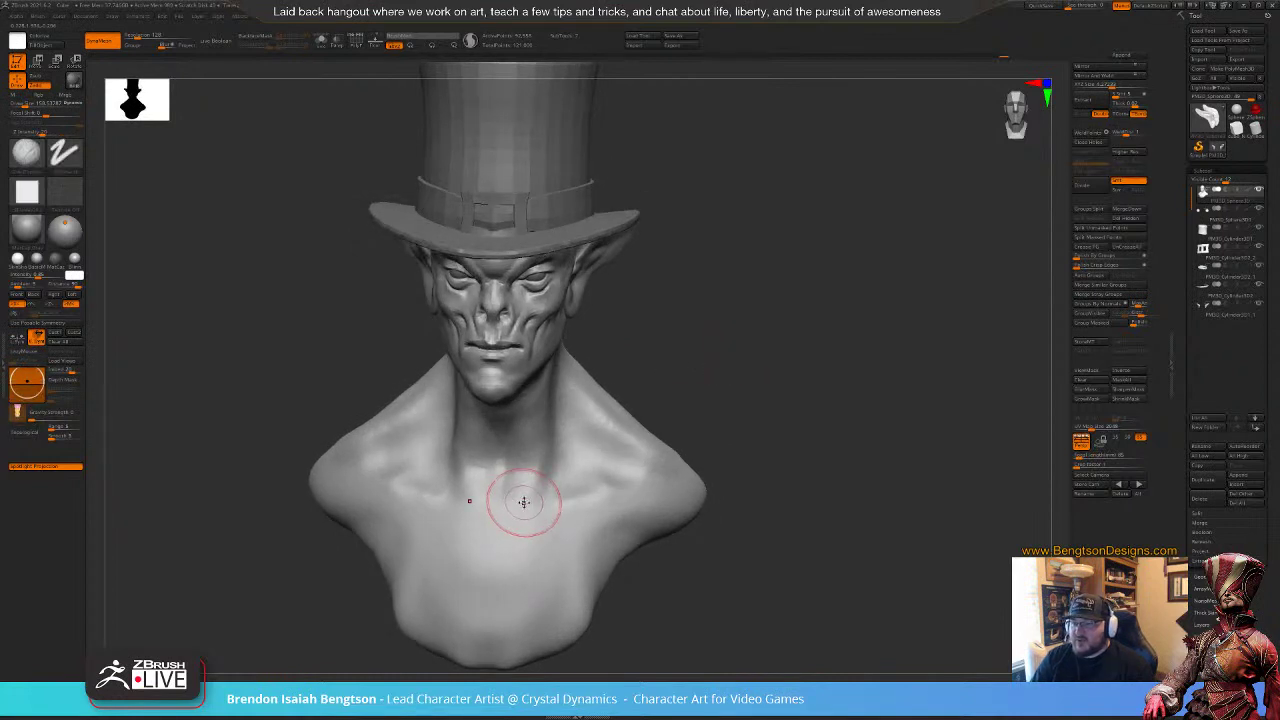
{"action": "key", "text": "space"}
{"action": "left_click_drag", "start_coordinate": [530, 503], "coordinate": [693, 492]}
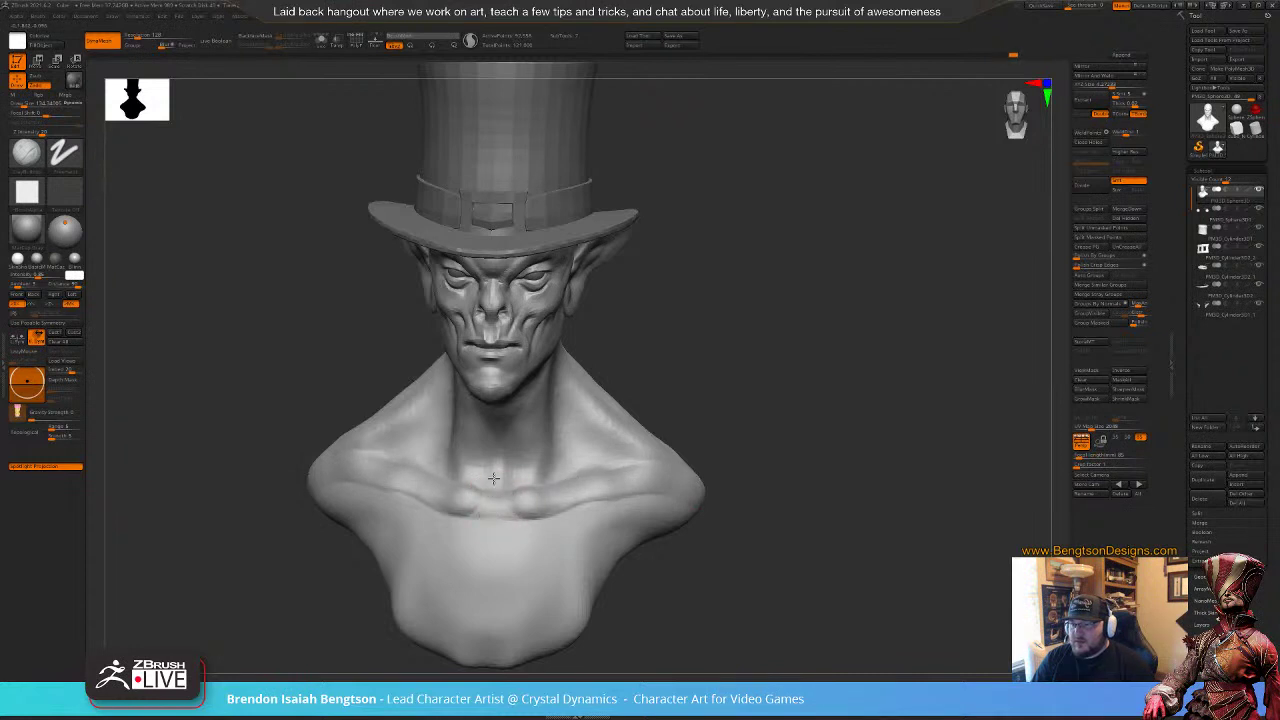
Step: Build up the front neck muscles running down to the inner ends of the collarbones with ClayBuildup
{"action": "left_click_drag", "start_coordinate": [770, 384], "coordinate": [770, 318], "text": "alt"}
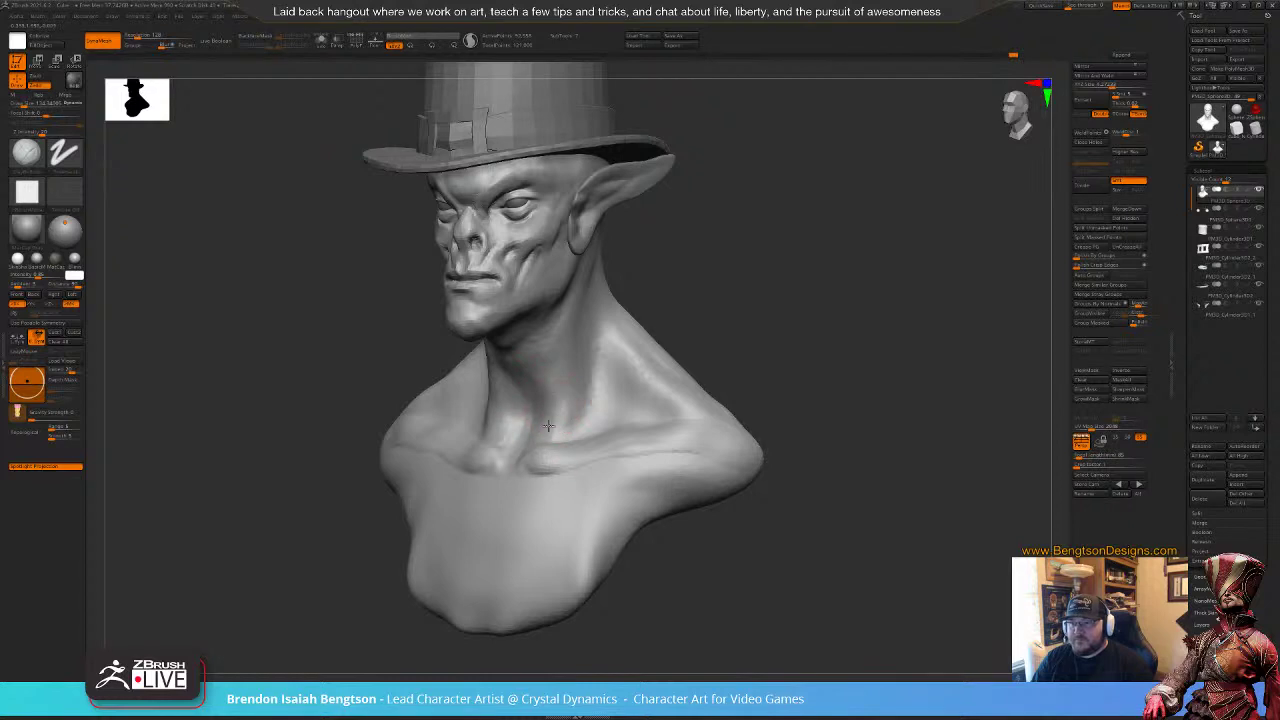
{"action": "left_click_drag", "start_coordinate": [566, 398], "coordinate": [548, 437]}
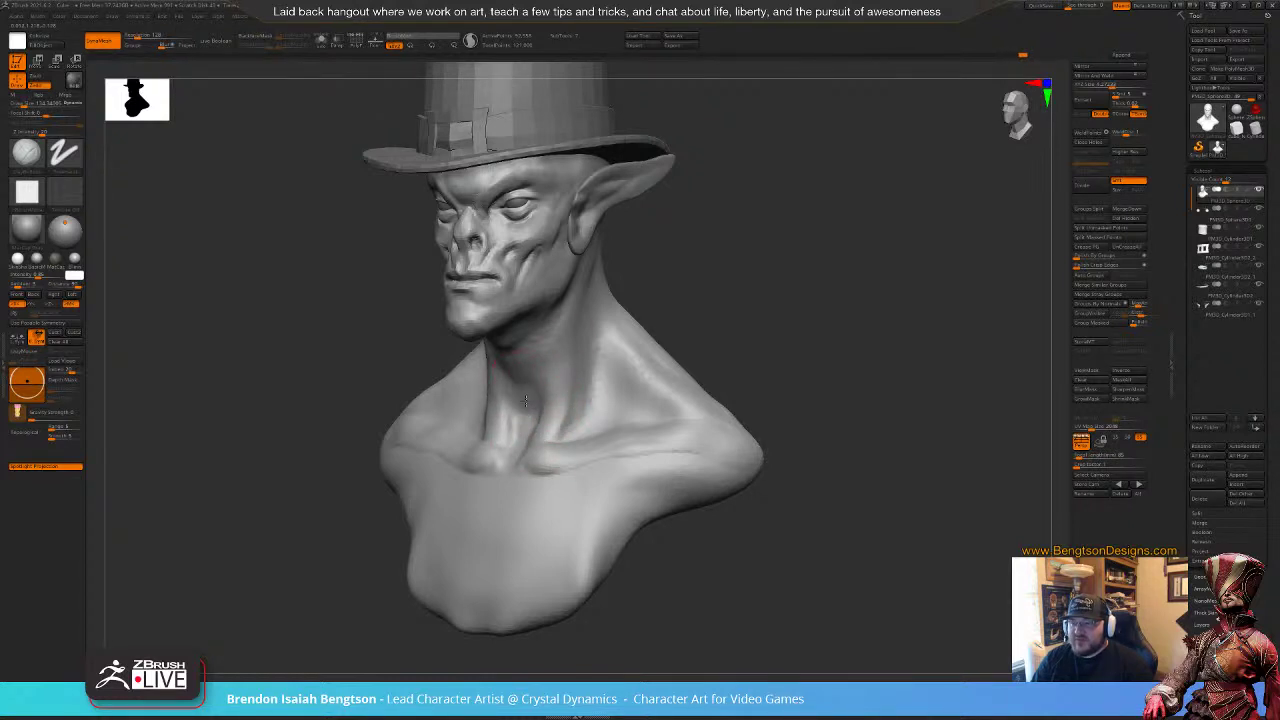
{"action": "left_click_drag", "start_coordinate": [739, 283], "coordinate": [660, 272]}
{"action": "mouse_move", "coordinate": [784, 323]}
{"action": "left_mouse_down"}
{"action": "mouse_move", "coordinate": [790, 289]}
{"action": "mouse_move", "coordinate": [812, 307]}
{"action": "left_mouse_up"}
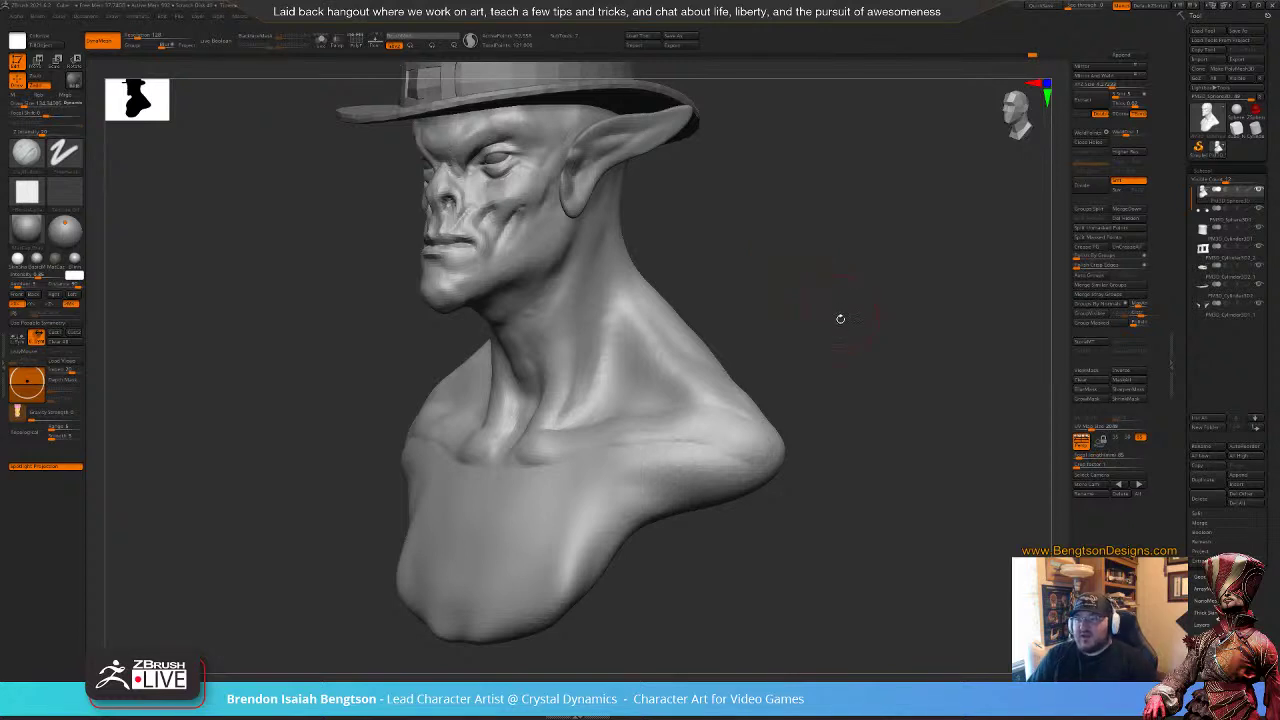
{"action": "left_click_drag", "start_coordinate": [840, 319], "coordinate": [780, 322], "text": "alt"}
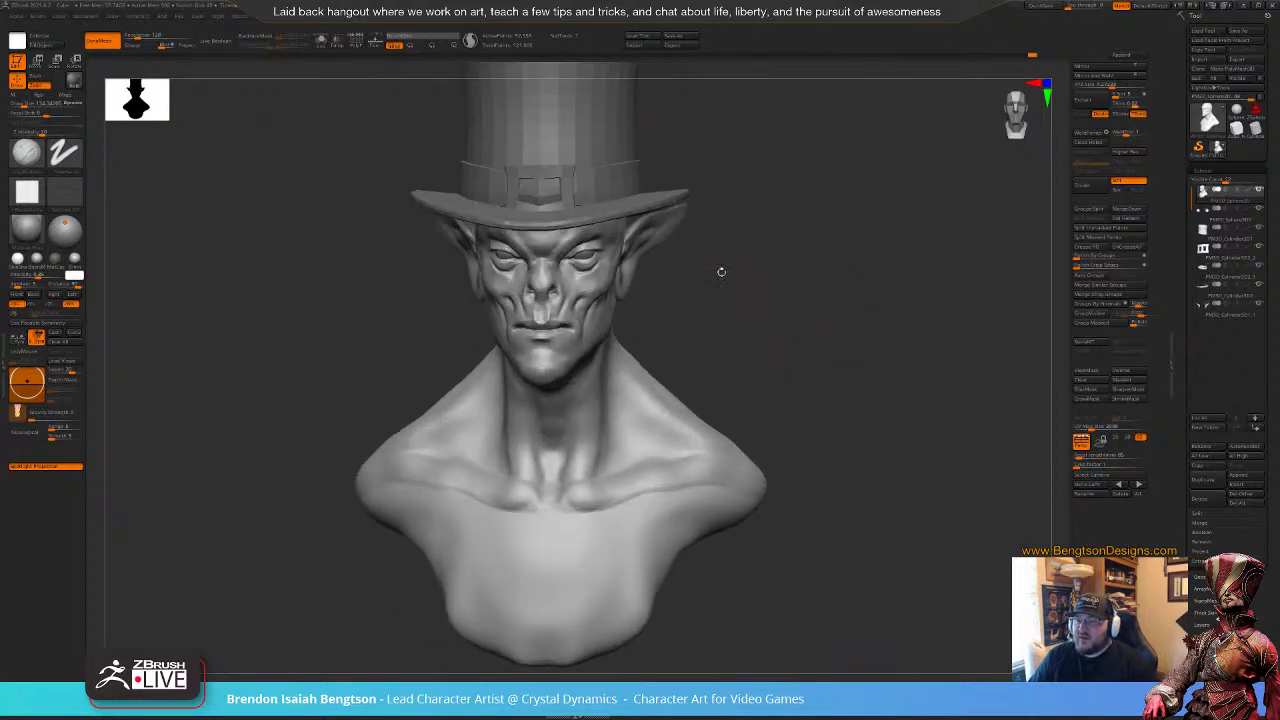
Step: Adjust the ears' shape against the head and hat brim with the Move Topological brush in front view
{"action": "left_click", "coordinate": [639, 248], "text": "alt"}
{"action": "key", "text": "b"}
{"action": "key", "text": "m"}
{"action": "key", "text": "t"}
{"action": "key", "text": "space"}
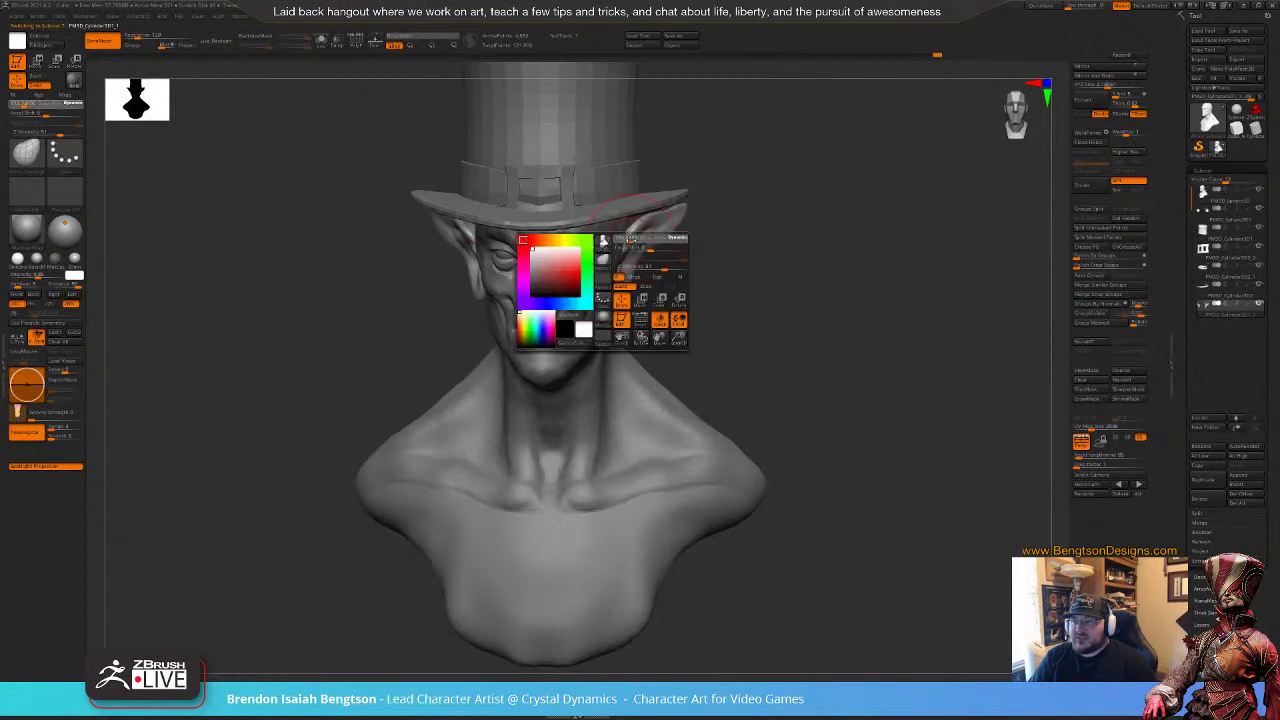
{"action": "left_click_drag", "start_coordinate": [624, 242], "coordinate": [630, 242]}
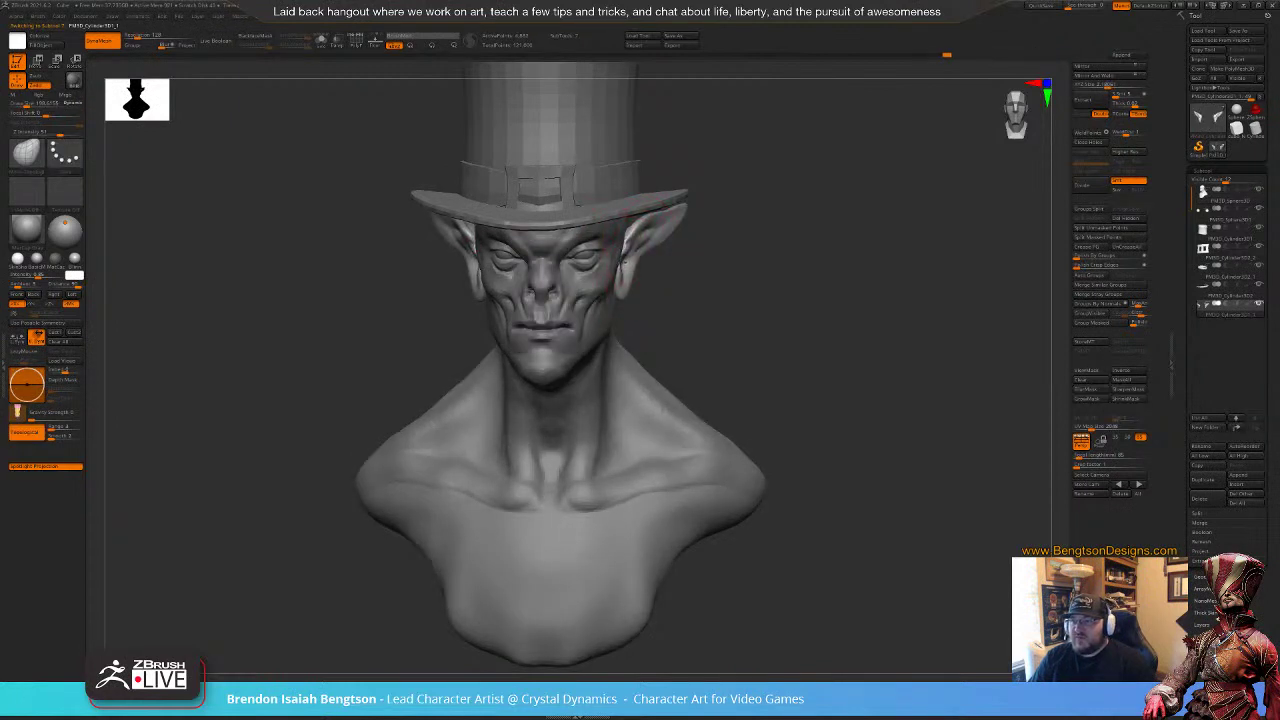
{"action": "mouse_move", "coordinate": [710, 329]}
{"action": "left_mouse_down"}
{"action": "mouse_move", "coordinate": [664, 331]}
{"action": "mouse_move", "coordinate": [711, 334]}
{"action": "mouse_move", "coordinate": [692, 320]}
{"action": "mouse_move", "coordinate": [639, 346]}
{"action": "mouse_move", "coordinate": [708, 326]}
{"action": "mouse_move", "coordinate": [678, 328]}
{"action": "left_mouse_up"}
{"action": "key", "text": "space"}
Step: Return to the bust mesh and build up the muscle at the base of the neck's side with ClayBuildup
{"action": "left_click", "coordinate": [635, 400], "text": "alt"}
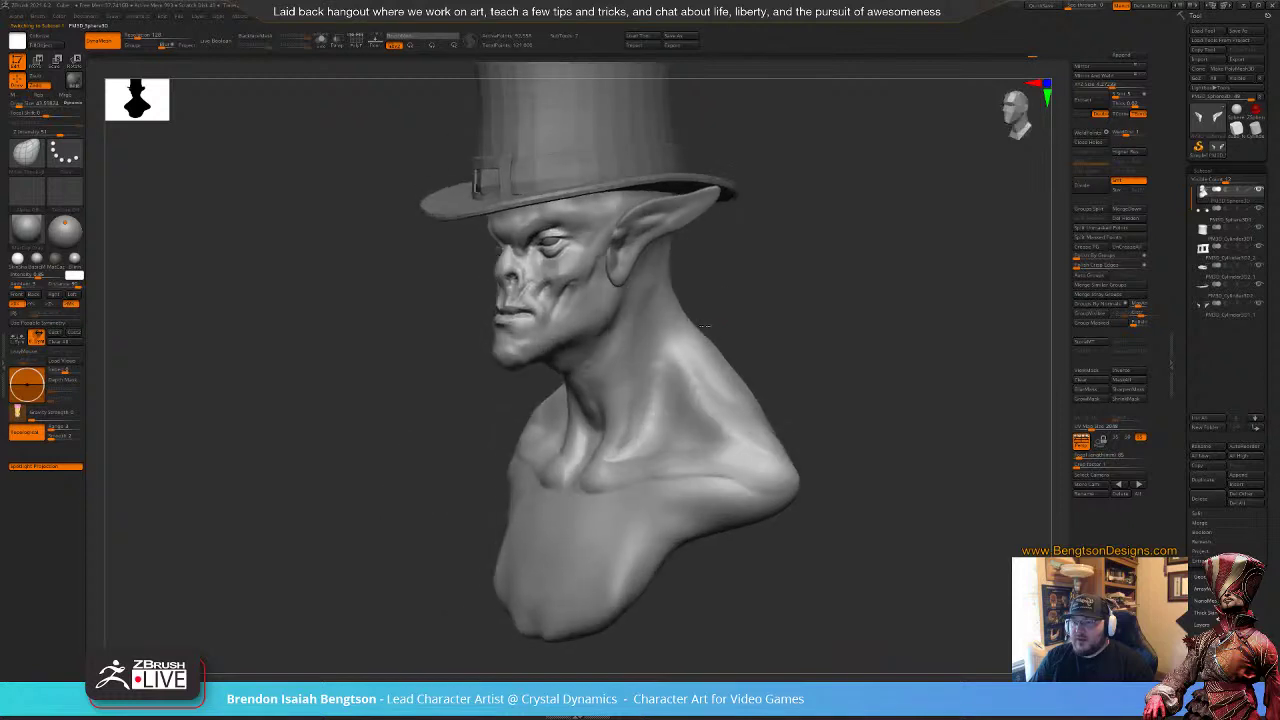
{"action": "key", "text": "b"}
{"action": "key", "text": "c"}
{"action": "key", "text": "b"}
{"action": "key", "text": "space"}
{"action": "left_click_drag", "start_coordinate": [632, 380], "coordinate": [636, 381]}
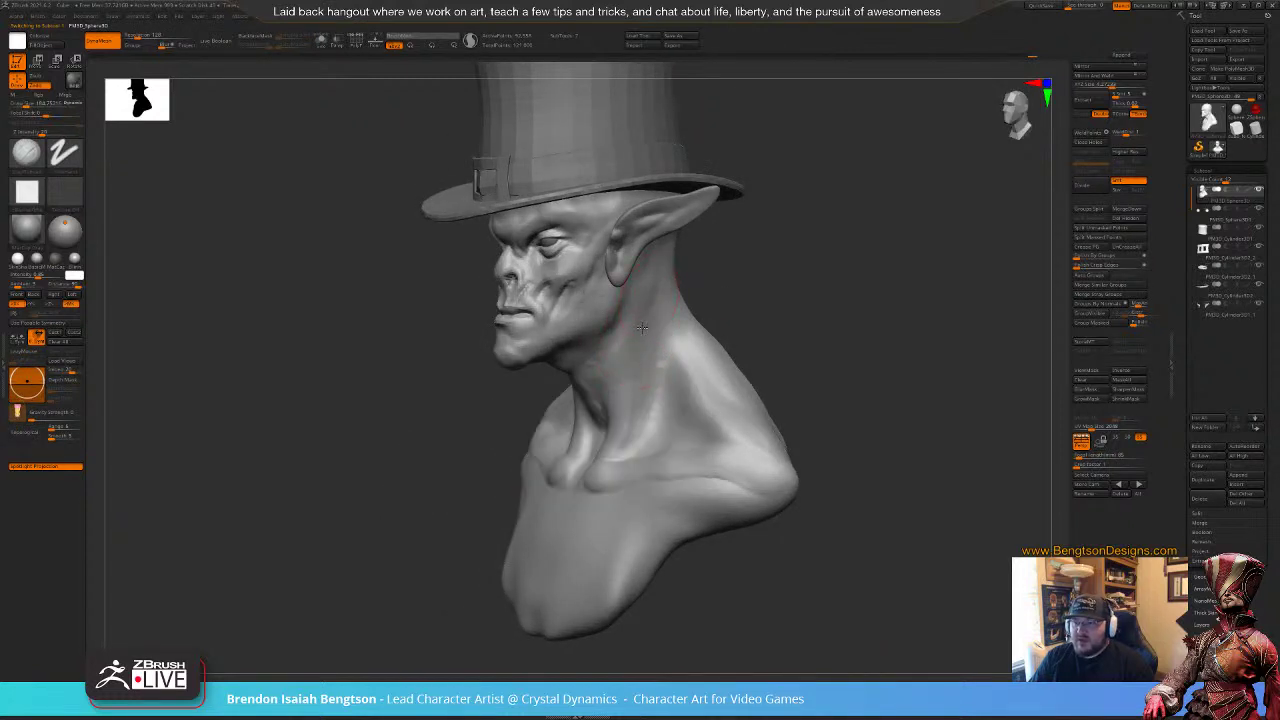
{"action": "left_click_drag", "start_coordinate": [627, 428], "coordinate": [643, 406]}
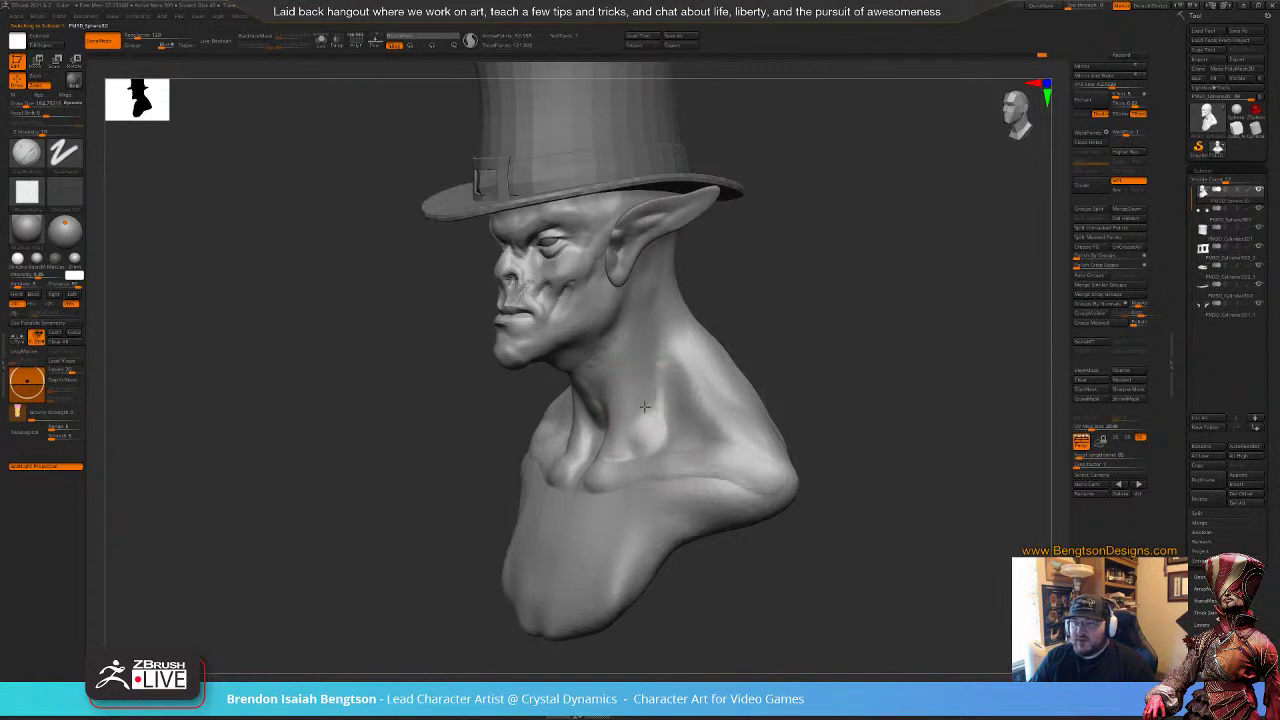
Step: Reshape the back of the neck and the trapezius slope with large Move Topological brushes
{"action": "mouse_move", "coordinate": [779, 317]}
{"action": "left_mouse_down"}
{"action": "mouse_move", "coordinate": [837, 334]}
{"action": "mouse_move", "coordinate": [812, 326]}
{"action": "left_mouse_up"}
{"action": "key", "text": "b"}
{"action": "key", "text": "m"}
{"action": "key", "text": "t"}
{"action": "key", "text": "space"}
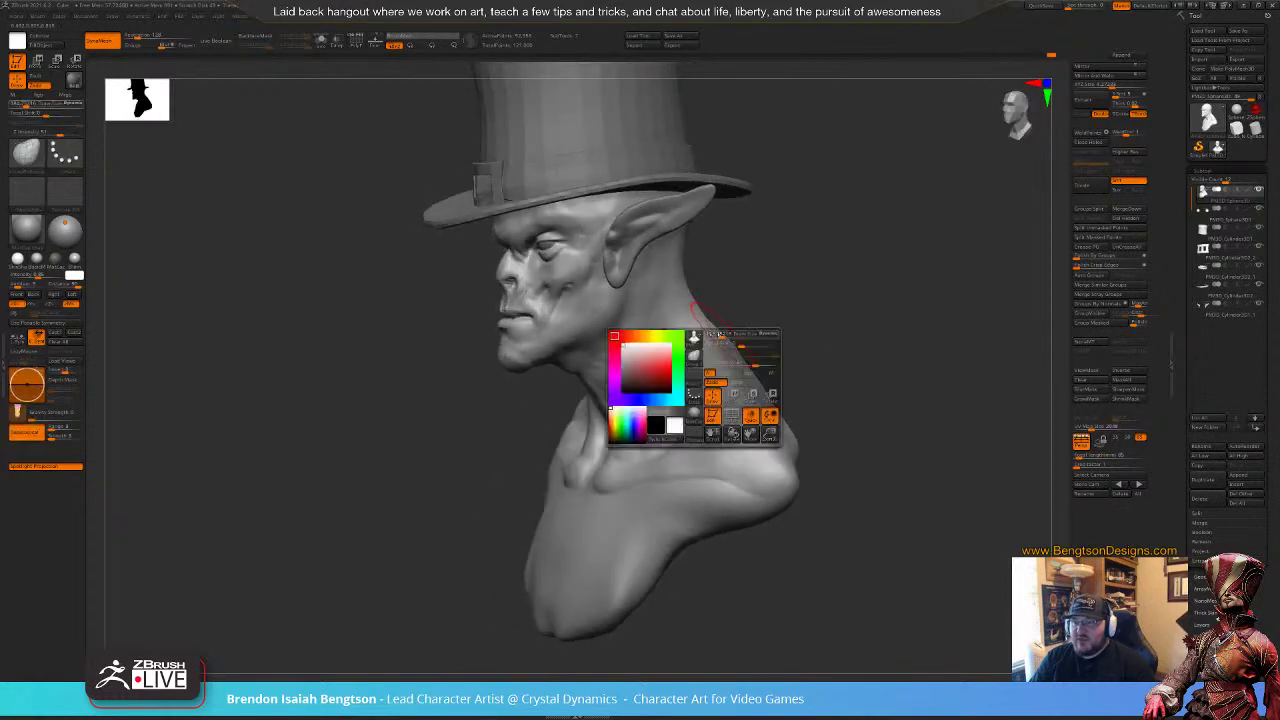
{"action": "left_click_drag", "start_coordinate": [734, 338], "coordinate": [724, 338]}
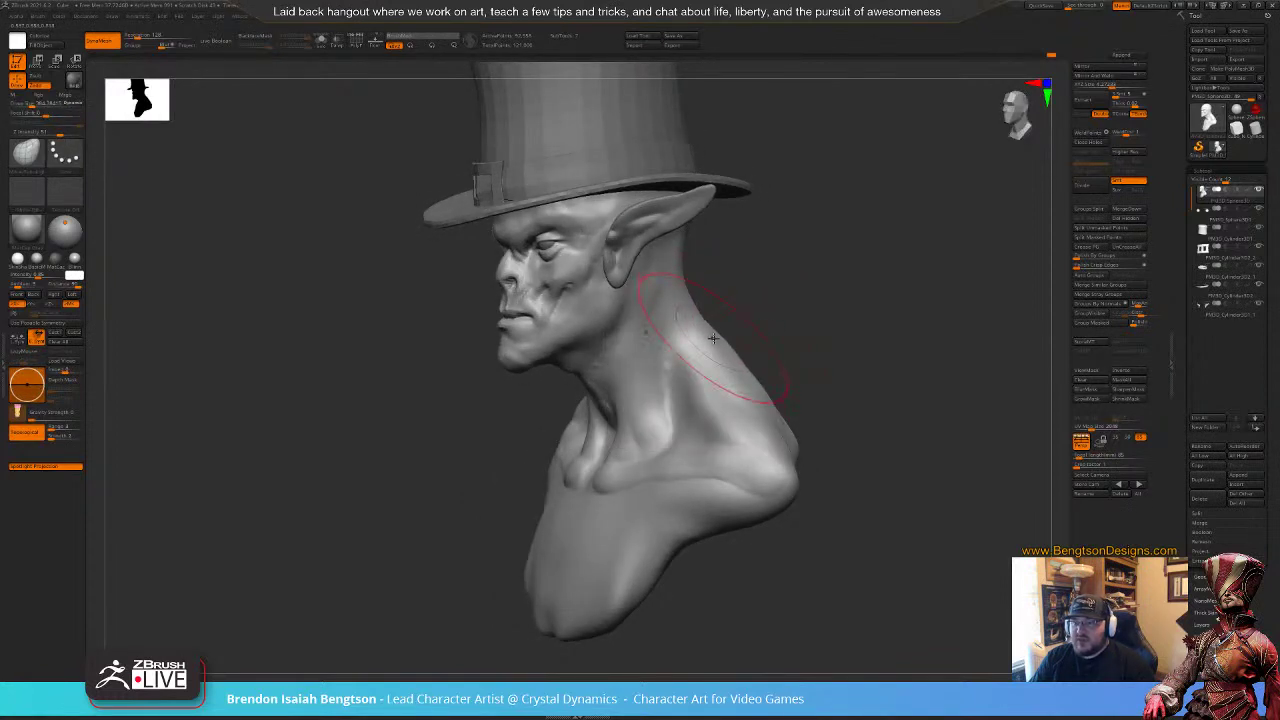
{"action": "left_click_drag", "start_coordinate": [806, 288], "coordinate": [754, 318]}
{"action": "key", "text": "space"}
{"action": "left_click_drag", "start_coordinate": [617, 328], "coordinate": [607, 328]}
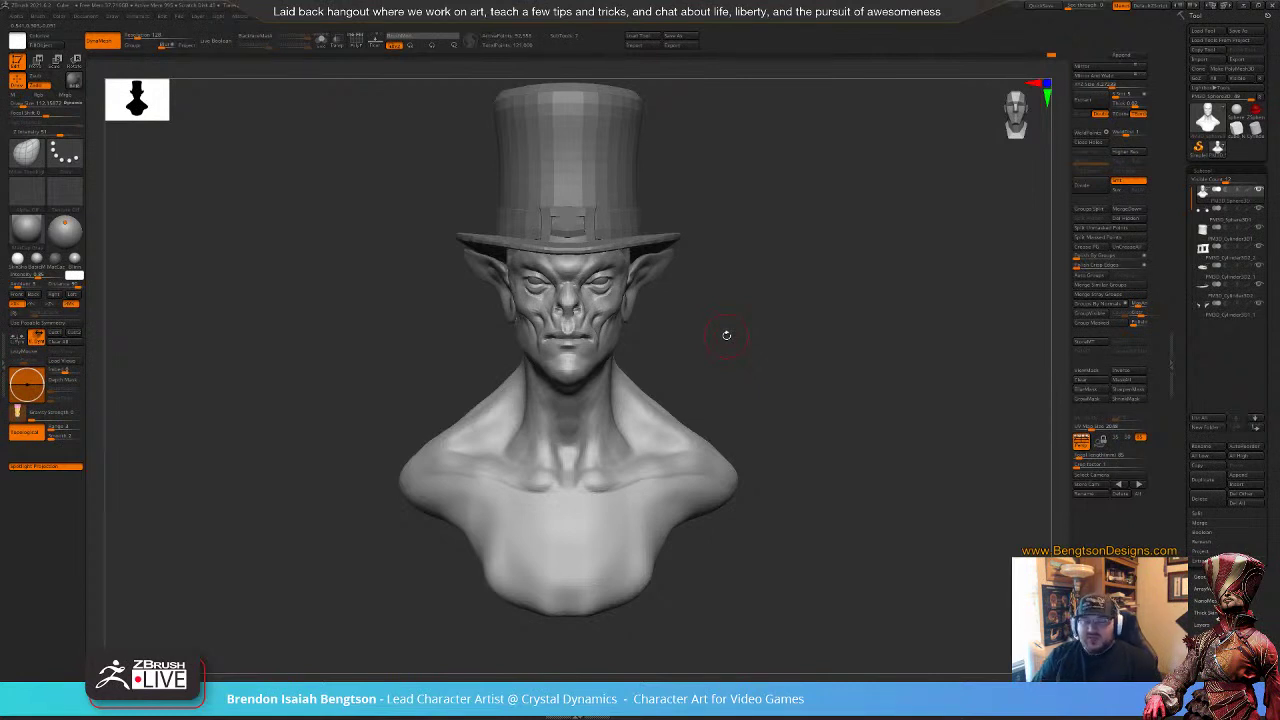
Step: Subdivide the top hat's crown and then its band to smooth their faceted surfaces
{"action": "left_click_drag", "start_coordinate": [733, 346], "coordinate": [731, 374]}
{"action": "left_click", "coordinate": [612, 180], "text": "alt"}
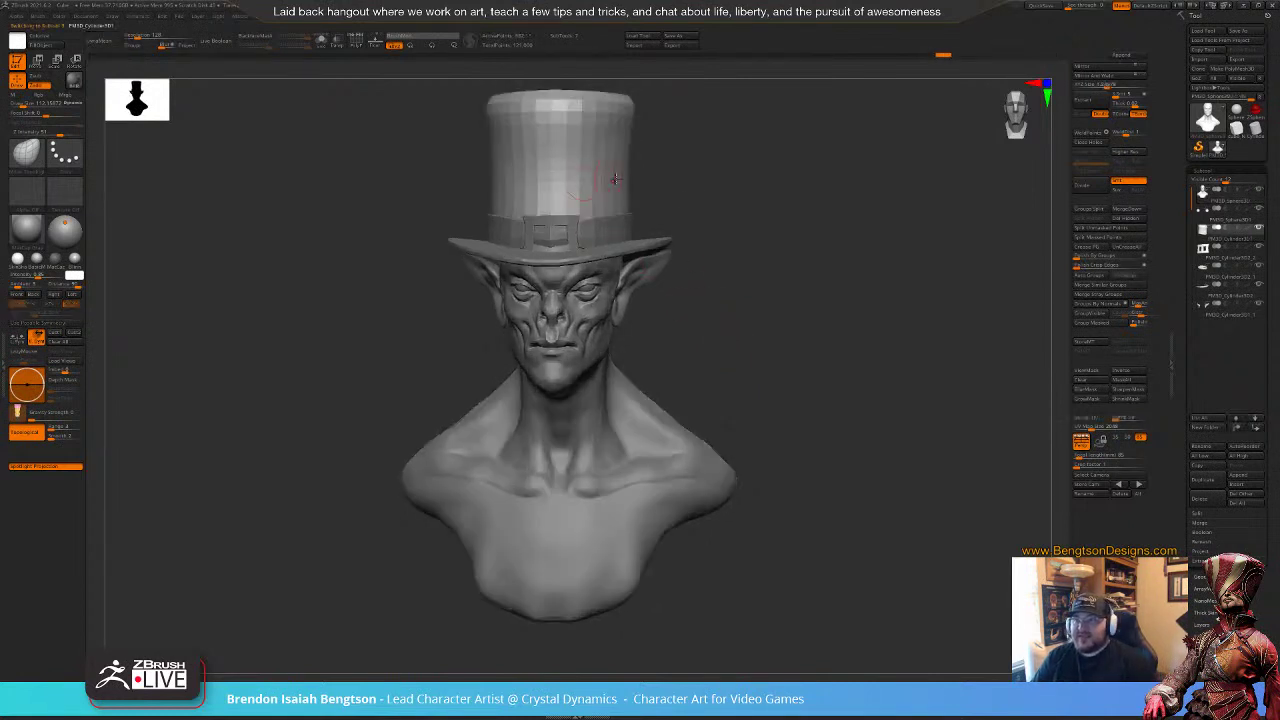
{"action": "left_click_drag", "start_coordinate": [743, 204], "coordinate": [793, 364], "text": "alt"}
{"action": "left_click_drag", "start_coordinate": [824, 482], "coordinate": [858, 402], "text": "alt"}
{"action": "key", "text": "ctrl+d"}
{"action": "left_click", "coordinate": [633, 298], "text": "alt"}
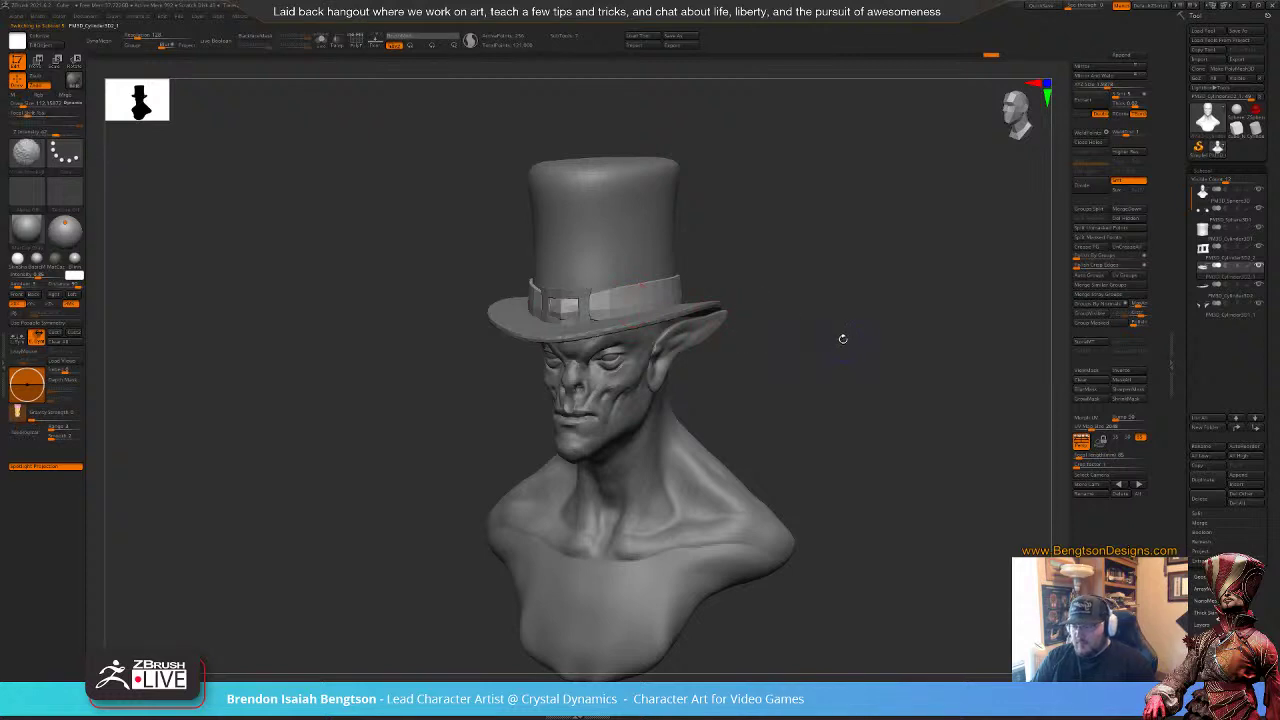
{"action": "key", "text": "ctrl+d"}
{"action": "mouse_move", "coordinate": [834, 350]}
{"action": "left_mouse_down"}
{"action": "mouse_move", "coordinate": [812, 350]}
{"action": "mouse_move", "coordinate": [848, 356]}
{"action": "left_mouse_up"}
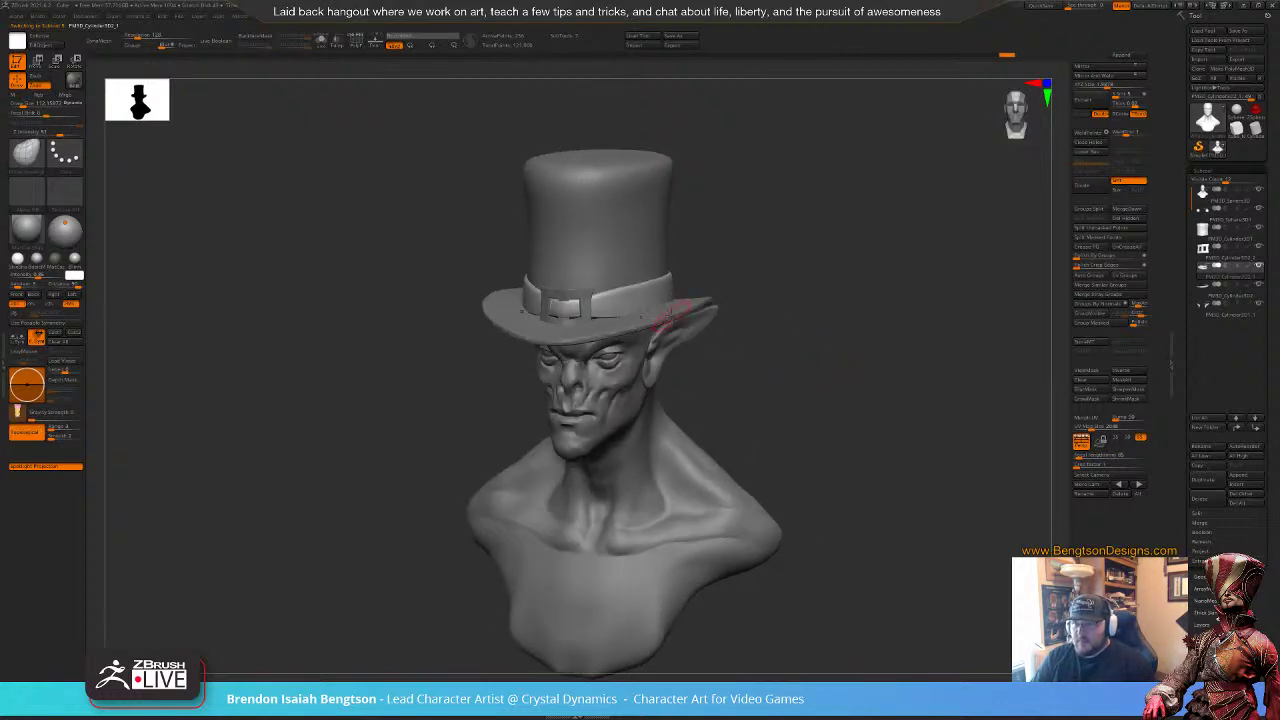
Step: Make the hat brim active and smooth its front part below the buckle
{"action": "left_click", "coordinate": [673, 317], "text": "alt"}
{"action": "mouse_move", "coordinate": [786, 314]}
{"action": "left_mouse_down", "text": "alt"}
{"action": "mouse_move", "coordinate": [826, 360]}
{"action": "mouse_move", "coordinate": [797, 344]}
{"action": "left_mouse_up", "text": "alt"}
{"action": "left_click_drag", "start_coordinate": [656, 319], "coordinate": [506, 344], "text": "shift"}
{"action": "left_click_drag", "start_coordinate": [876, 392], "coordinate": [930, 404], "text": "alt"}
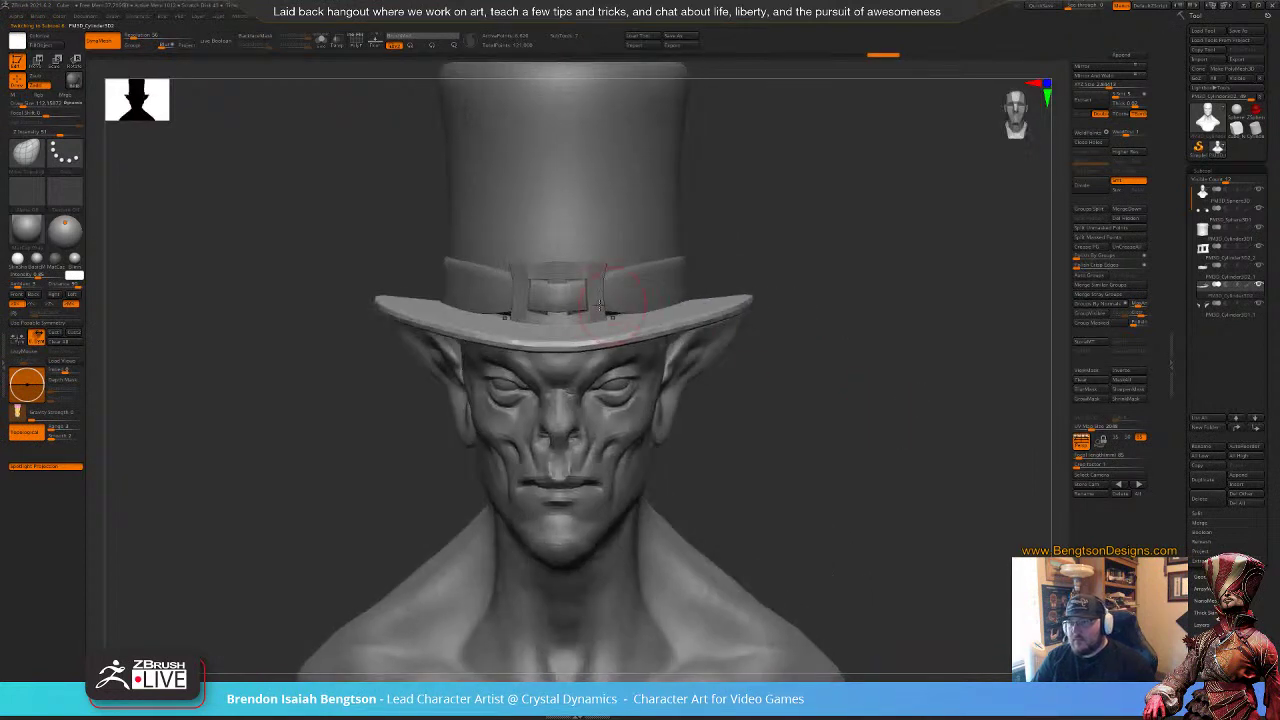
Step: Make the hat band active and reshape its section behind the buckle opening with Move Topological brushes
{"action": "left_click", "coordinate": [563, 300], "text": "alt"}
{"action": "key", "text": "space"}
{"action": "left_click_drag", "start_coordinate": [553, 318], "coordinate": [560, 318]}
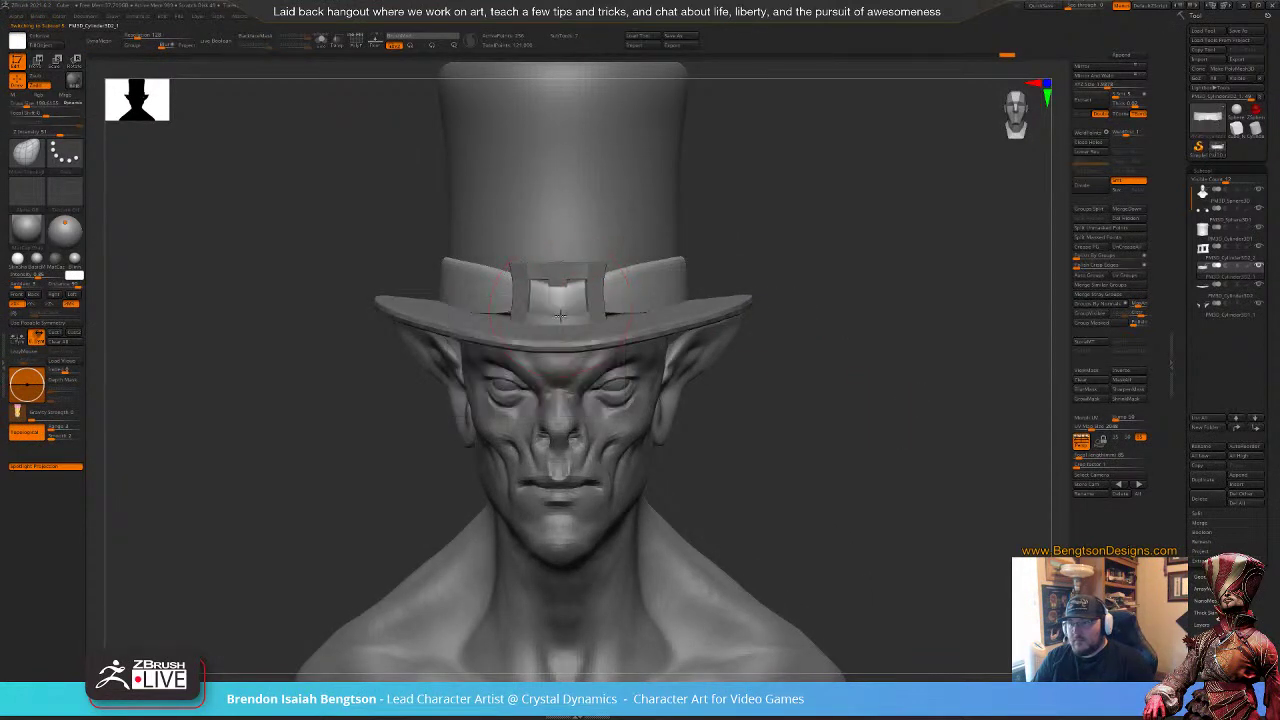
{"action": "key", "text": "space"}
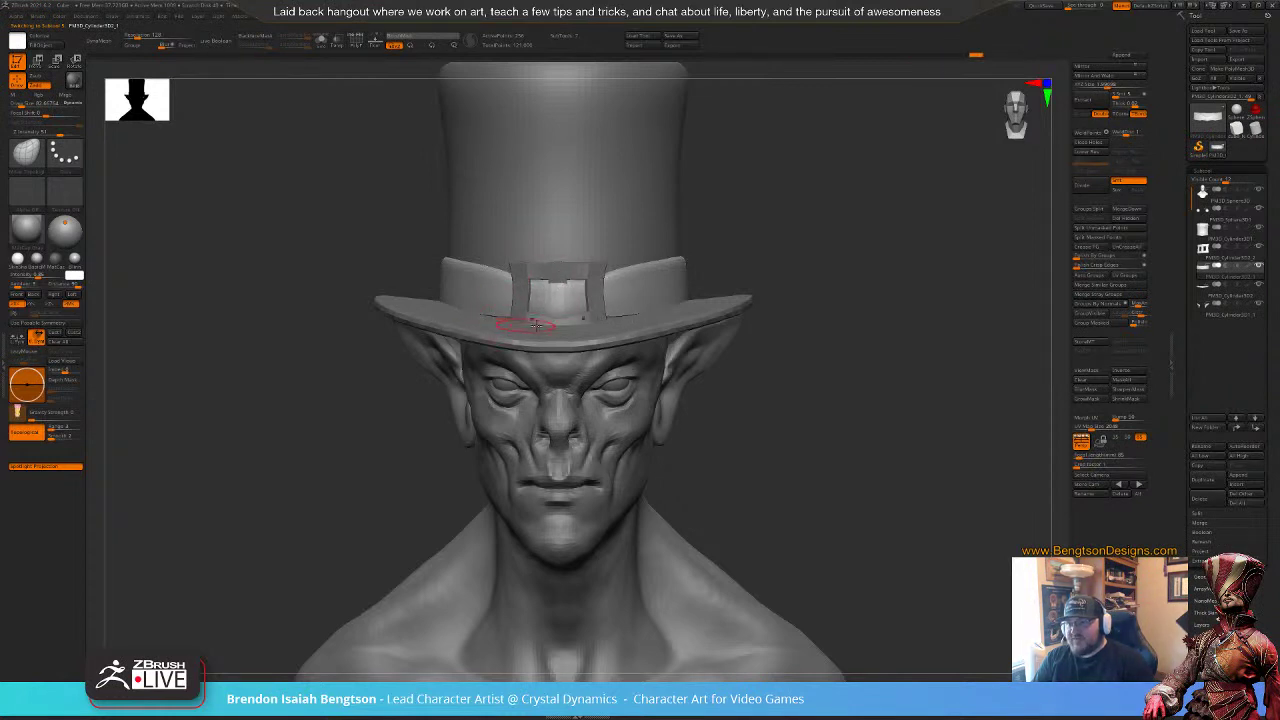
{"action": "left_click_drag", "start_coordinate": [562, 316], "coordinate": [547, 316]}
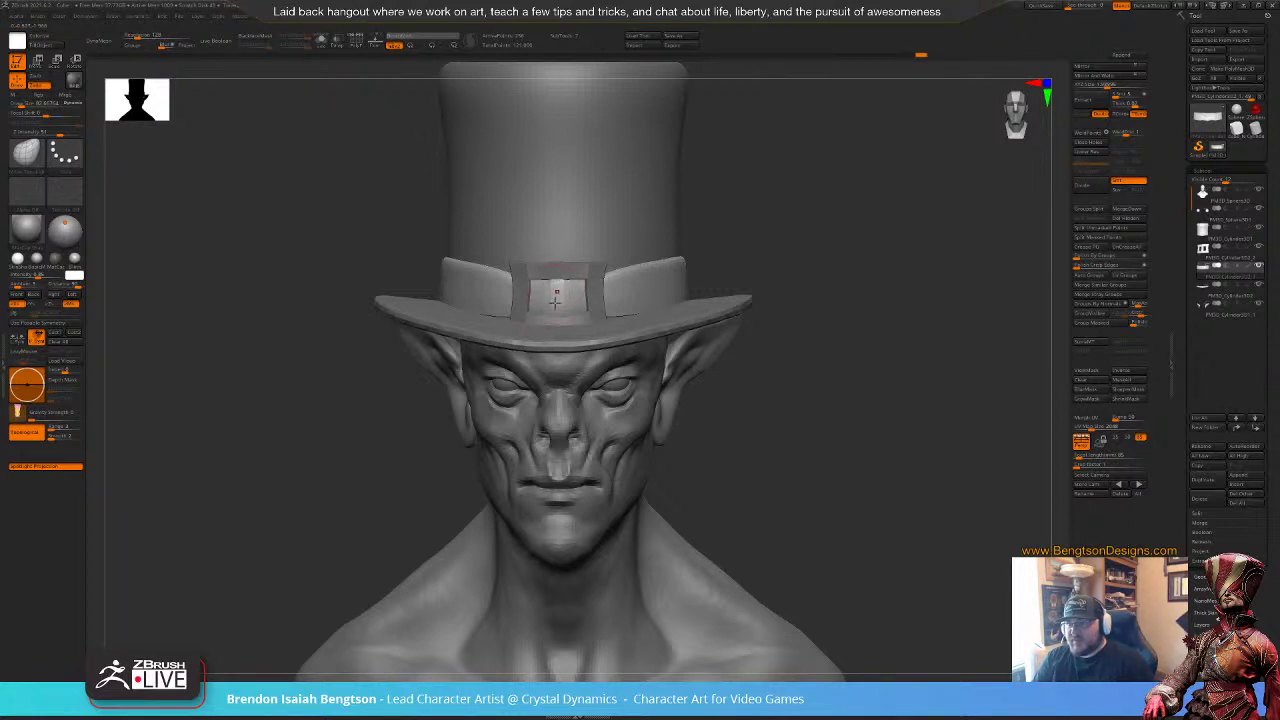
Step: Make the hat buckle the active mesh and remesh it with DynaMesh
{"action": "left_click_drag", "start_coordinate": [780, 240], "coordinate": [818, 294]}
{"action": "left_click_drag", "start_coordinate": [943, 266], "coordinate": [972, 250]}
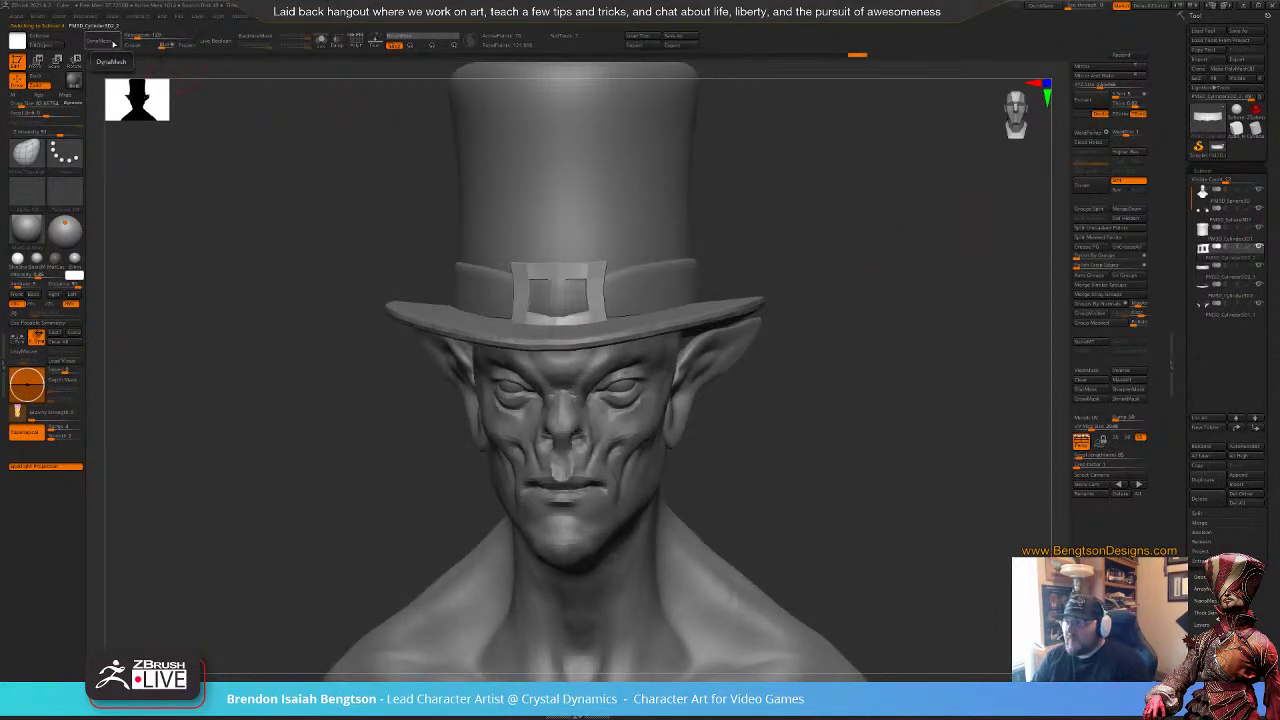
{"action": "left_click", "coordinate": [111, 42]}
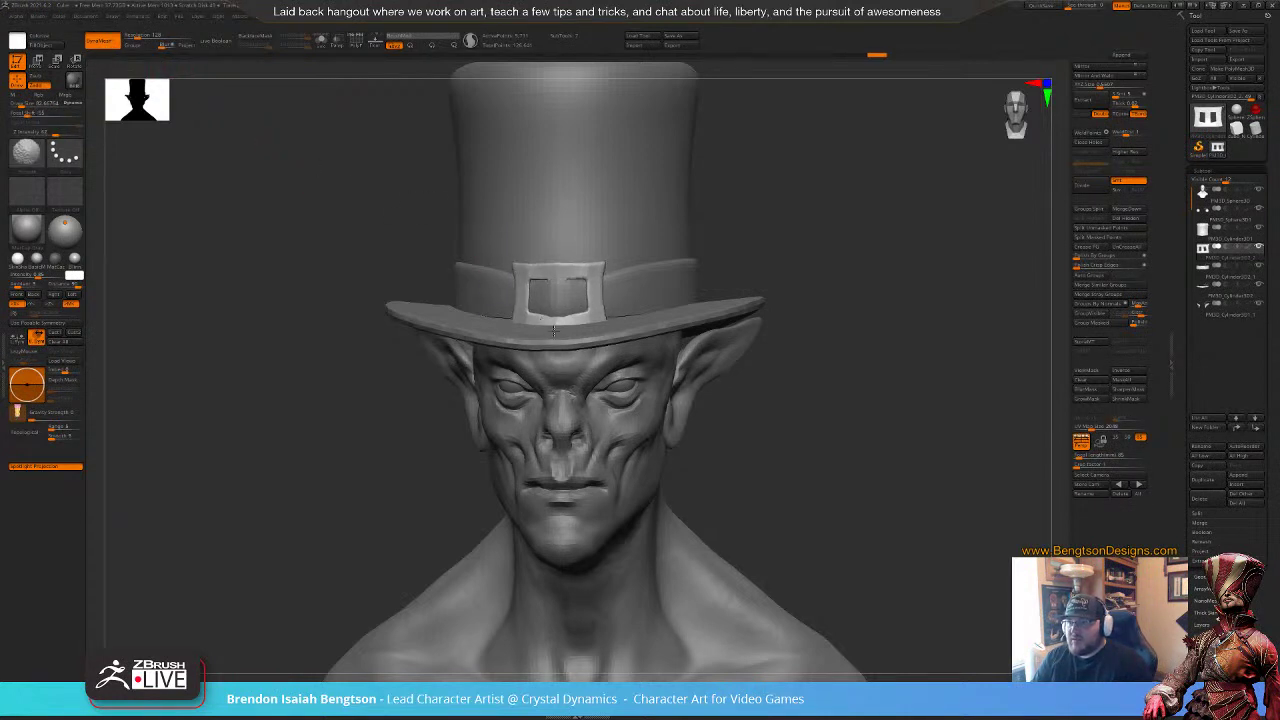
Step: Pull the buckle's corners into points and reshape its upper edge and inner opening with Move Topological
{"action": "key", "text": "space"}
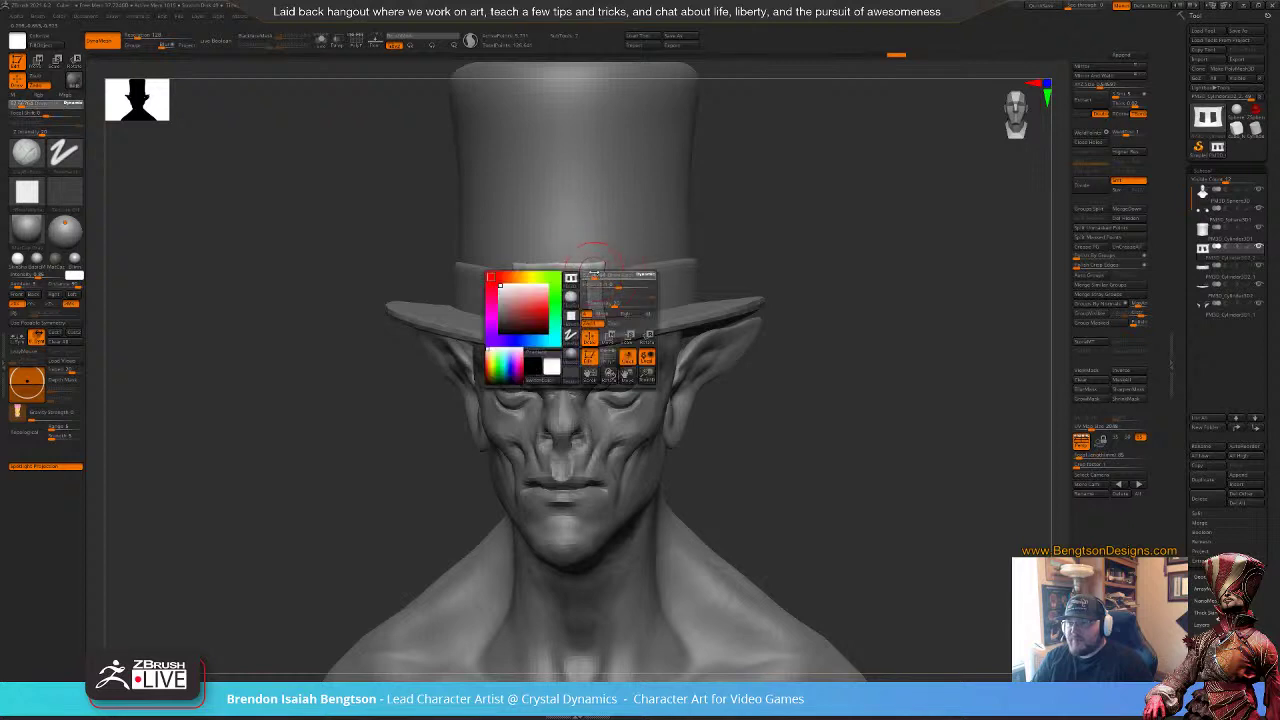
{"action": "key", "text": "b"}
{"action": "key", "text": "m"}
{"action": "key", "text": "t"}
{"action": "left_click_drag", "start_coordinate": [604, 264], "coordinate": [556, 265]}
{"action": "key", "text": "space"}
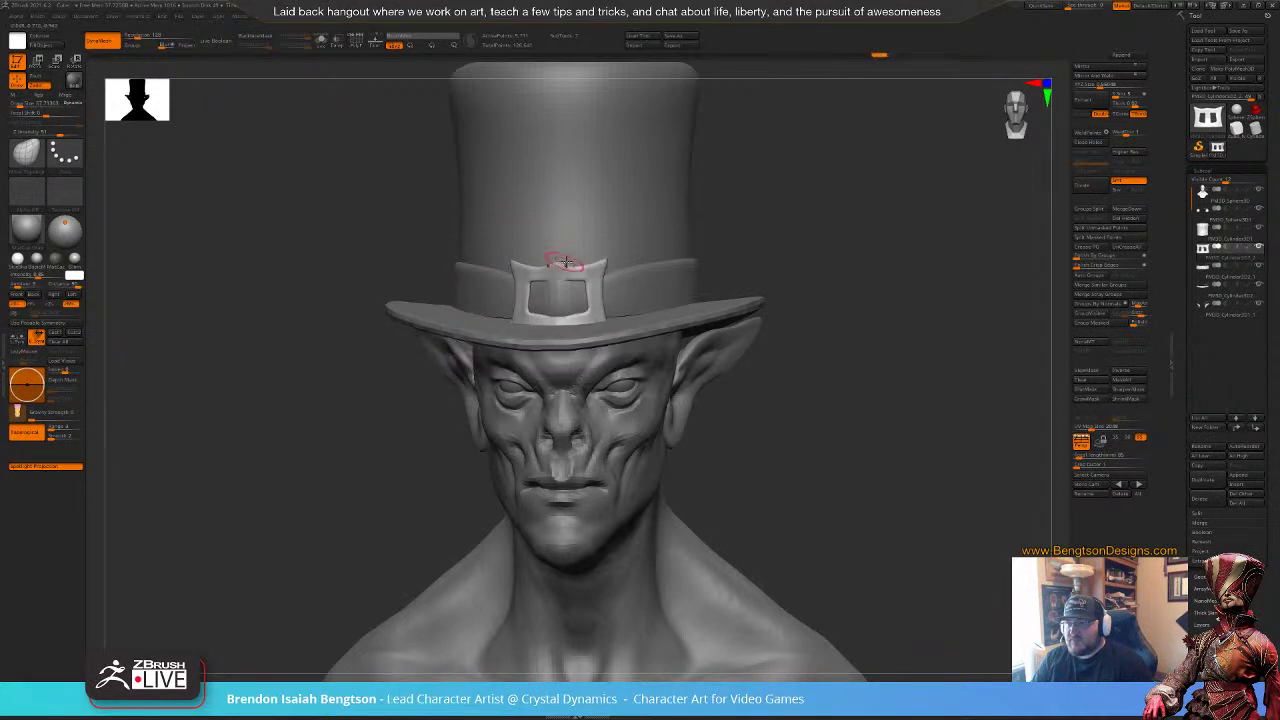
{"action": "left_click_drag", "start_coordinate": [783, 203], "coordinate": [718, 219]}
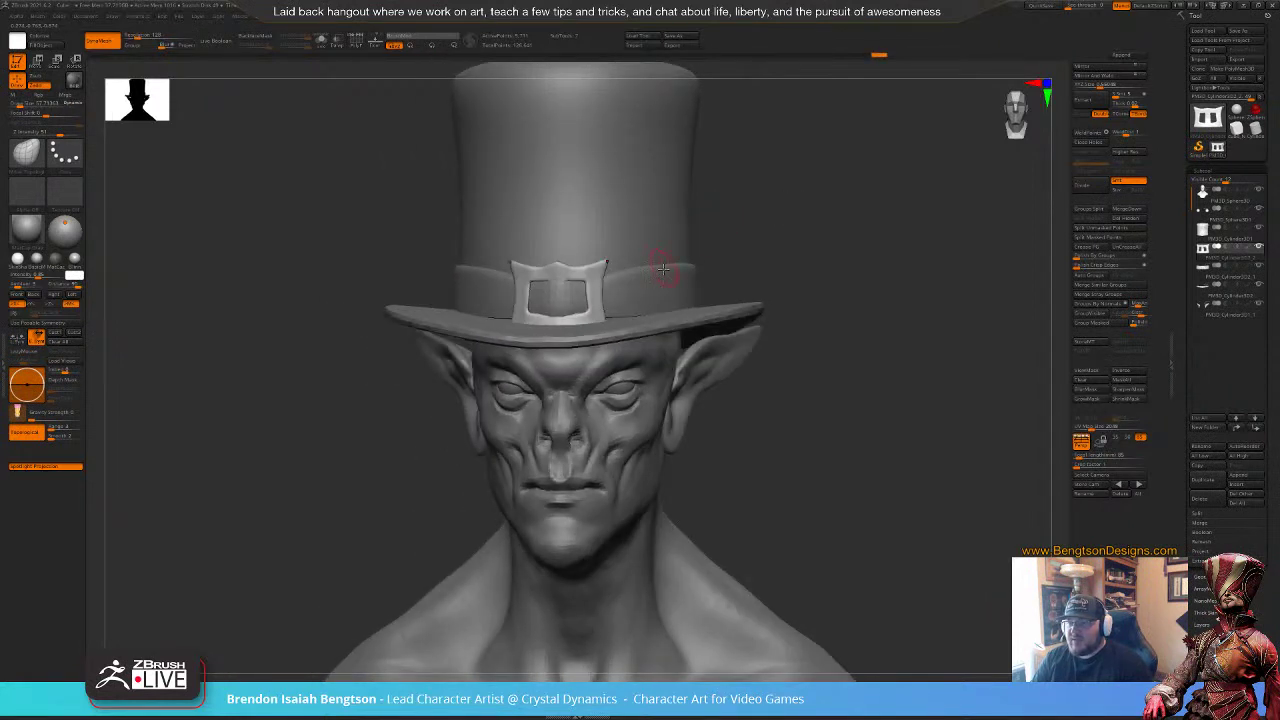
{"action": "key", "text": "space"}
{"action": "mouse_move", "coordinate": [527, 302]}
{"action": "left_mouse_down", "text": "shift"}
{"action": "mouse_move", "coordinate": [522, 314]}
{"action": "mouse_move", "coordinate": [565, 303]}
{"action": "mouse_move", "coordinate": [538, 326]}
{"action": "mouse_move", "coordinate": [508, 318]}
{"action": "mouse_move", "coordinate": [549, 320]}
{"action": "left_mouse_up", "text": "shift"}
{"action": "key", "text": "space"}
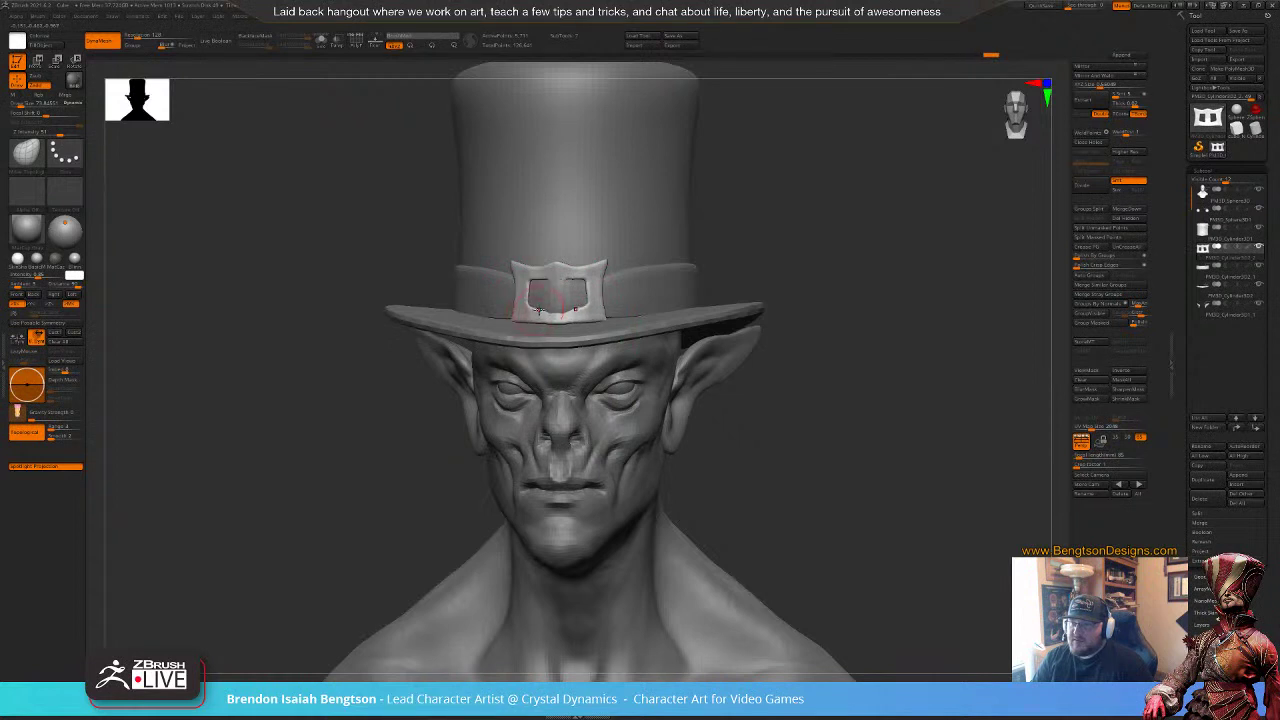
Step: Adjust the hat band beside the buckle with a resized Move Topological brush
{"action": "mouse_move", "coordinate": [798, 427]}
{"action": "left_mouse_down"}
{"action": "mouse_move", "coordinate": [808, 422]}
{"action": "mouse_move", "coordinate": [715, 418]}
{"action": "mouse_move", "coordinate": [741, 430]}
{"action": "left_mouse_up"}
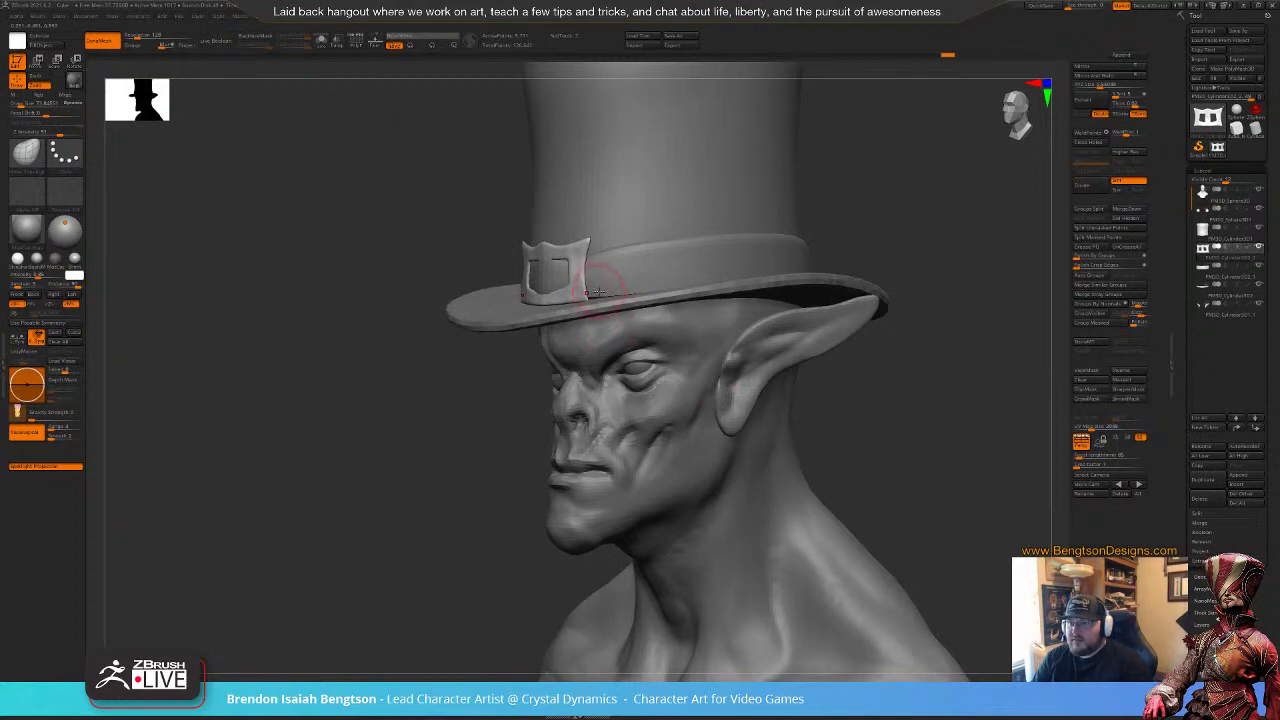
{"action": "left_click", "coordinate": [620, 276], "text": "alt"}
{"action": "key", "text": "space"}
{"action": "left_click", "coordinate": [592, 298]}
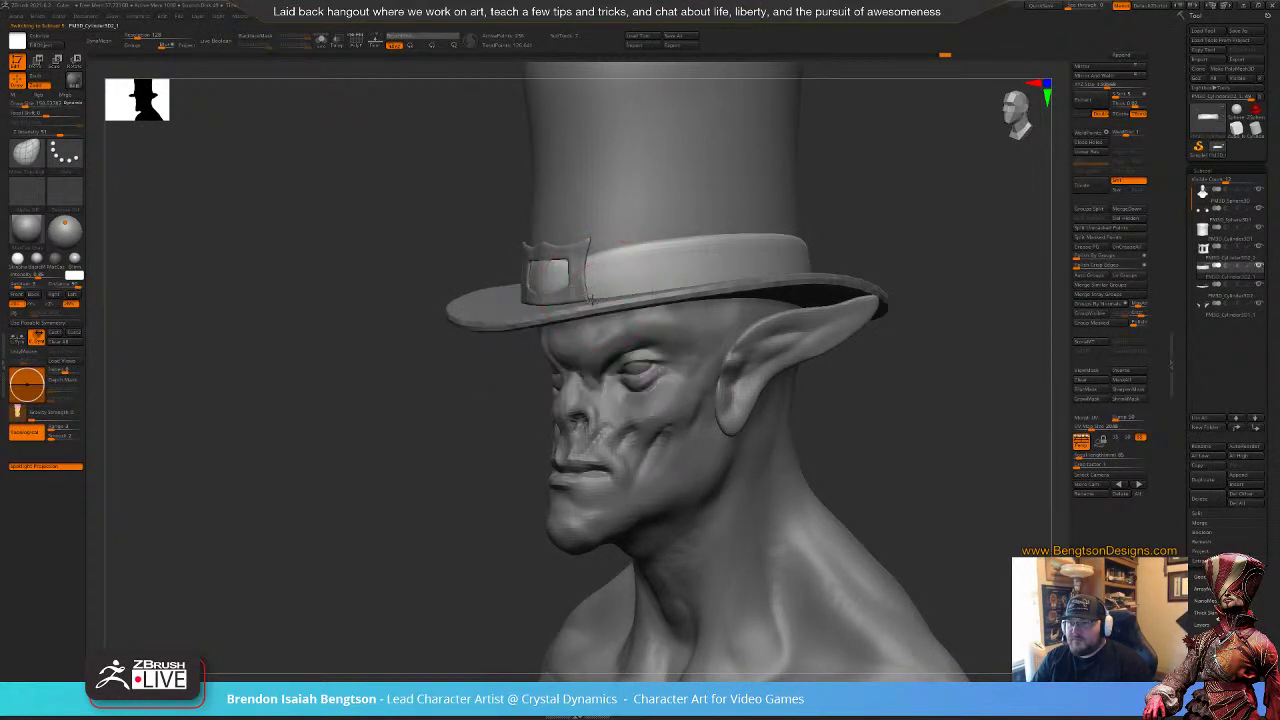
{"action": "left_click_drag", "start_coordinate": [868, 265], "coordinate": [805, 329]}
Step: Return to the bust mesh and adjust the face and profile with resized Move Topological brushes
{"action": "left_click", "coordinate": [597, 424], "text": "alt"}
{"action": "mouse_move", "coordinate": [763, 438]}
{"action": "left_mouse_down", "text": "alt"}
{"action": "mouse_move", "coordinate": [774, 326]}
{"action": "mouse_move", "coordinate": [775, 356]}
{"action": "mouse_move", "coordinate": [645, 349]}
{"action": "mouse_move", "coordinate": [688, 350]}
{"action": "left_mouse_up", "text": "alt"}
{"action": "key", "text": "space"}
{"action": "left_click", "coordinate": [637, 295]}
{"action": "left_click_drag", "start_coordinate": [808, 371], "coordinate": [428, 446], "text": "alt"}
{"action": "key", "text": "space"}
{"action": "left_click_drag", "start_coordinate": [536, 278], "coordinate": [526, 279]}
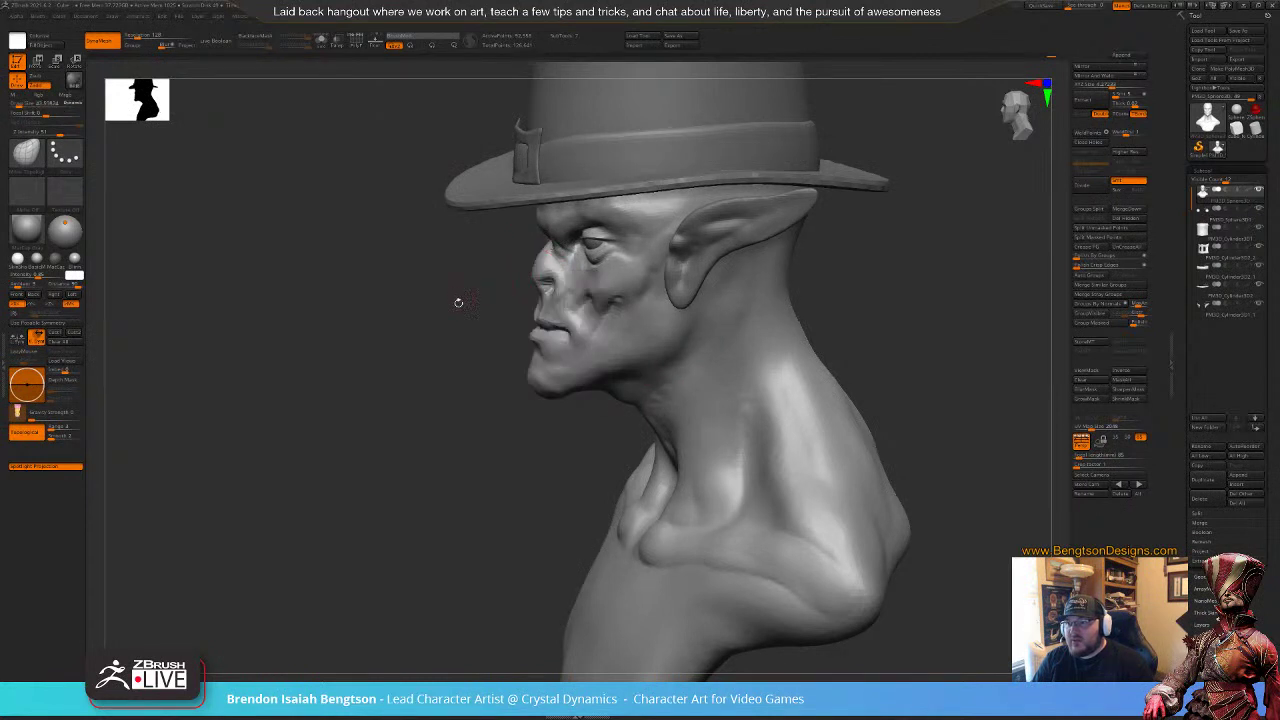
Step: Reshape the nose and the area beneath it in profile with a resized Move Topological brush
{"action": "mouse_move", "coordinate": [457, 303]}
{"action": "left_mouse_down", "text": "alt"}
{"action": "mouse_move", "coordinate": [478, 413]}
{"action": "mouse_move", "coordinate": [450, 443]}
{"action": "mouse_move", "coordinate": [464, 442]}
{"action": "left_mouse_up", "text": "alt"}
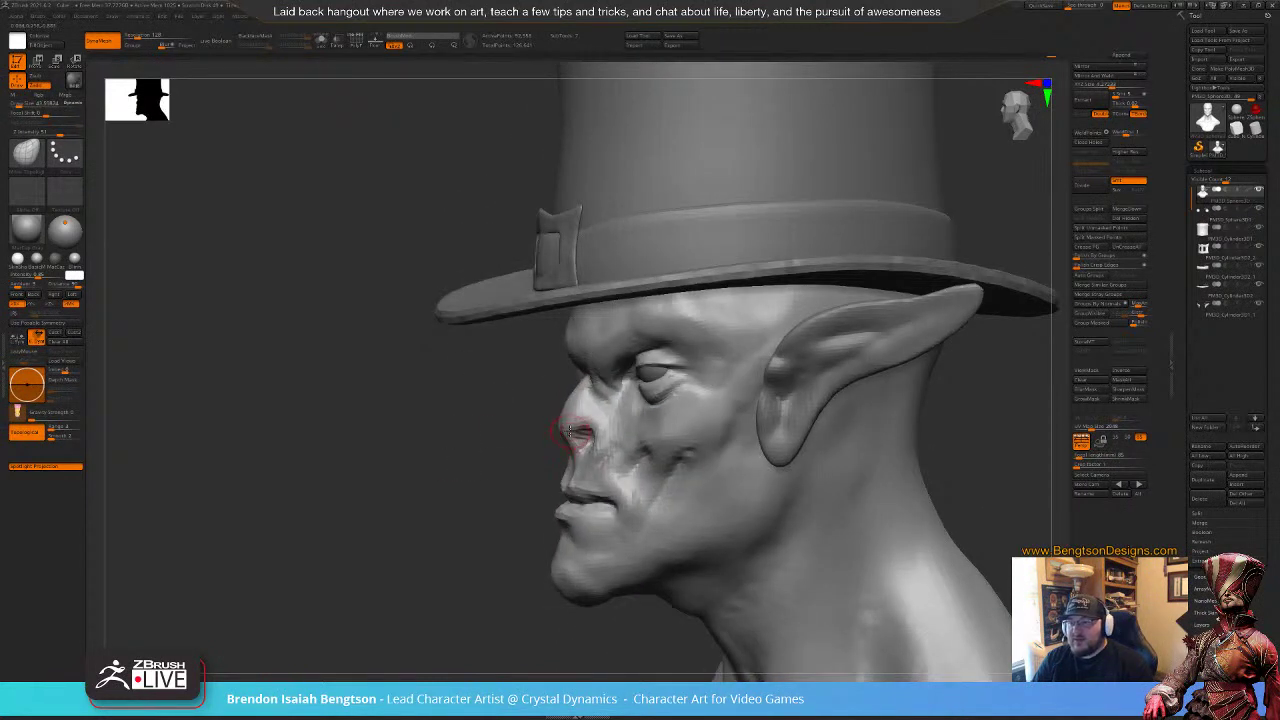
{"action": "key", "text": "space"}
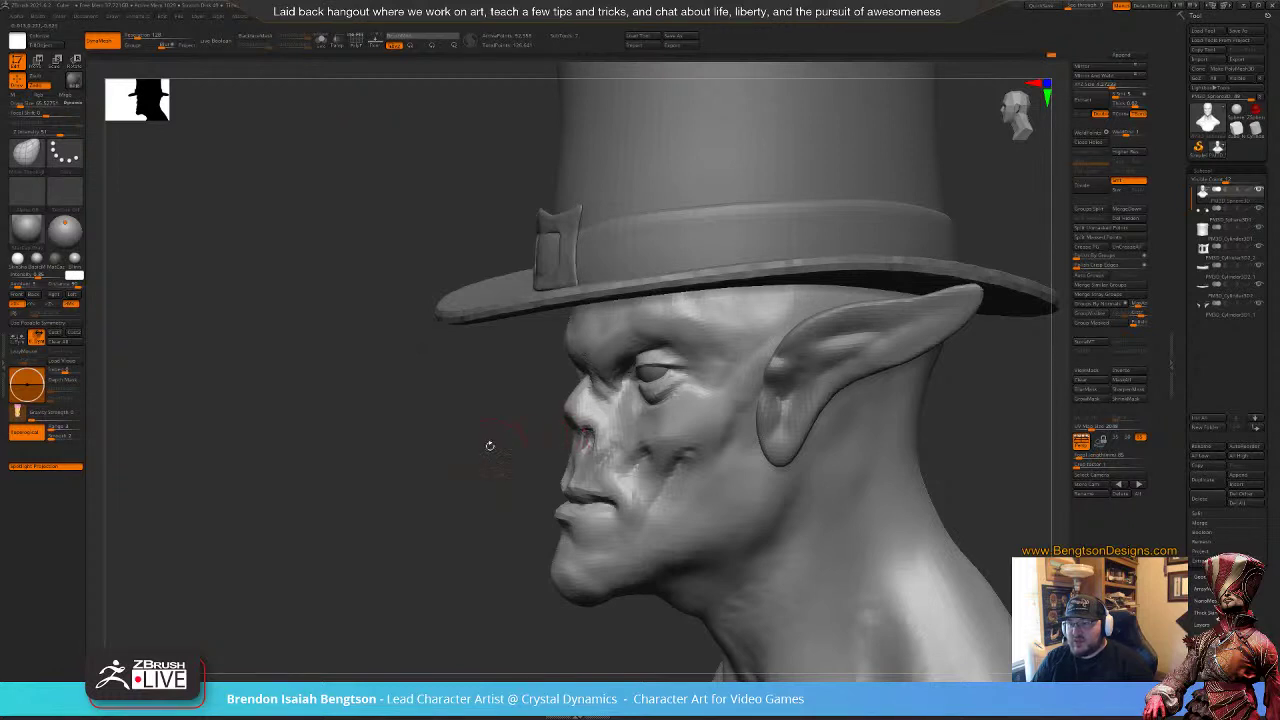
{"action": "left_click_drag", "start_coordinate": [490, 446], "coordinate": [648, 440]}
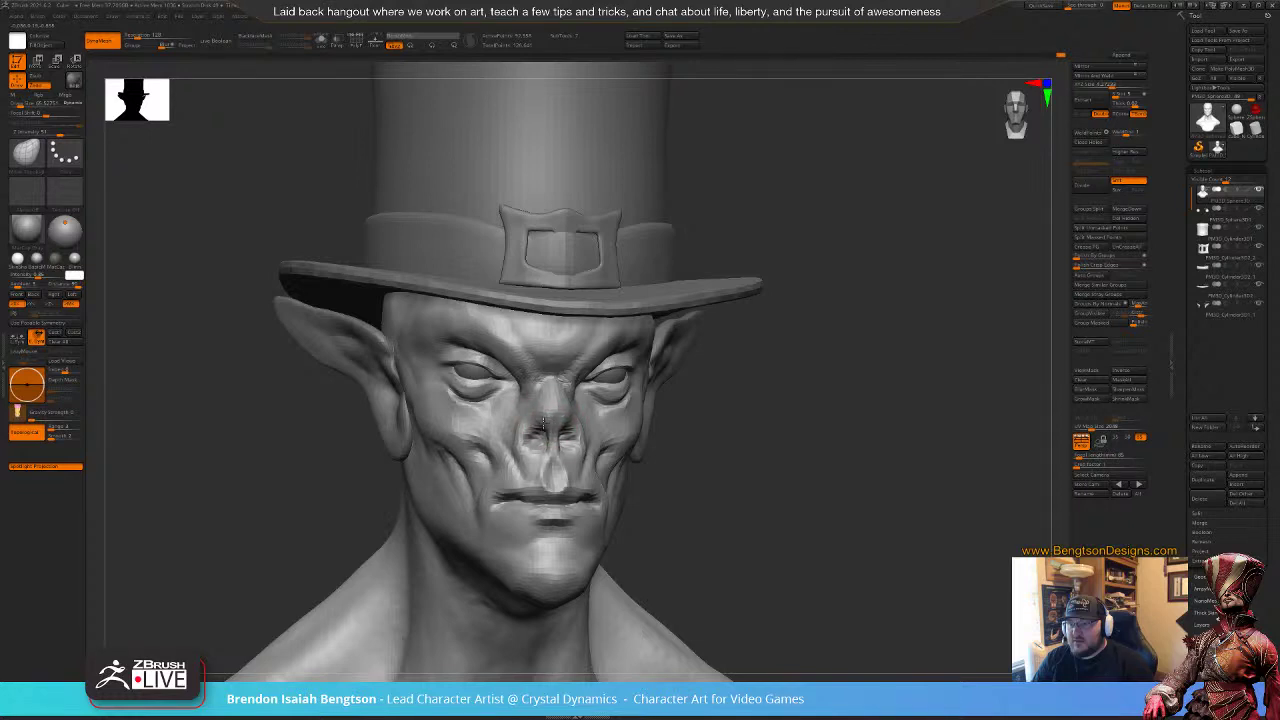
{"action": "left_click_drag", "start_coordinate": [725, 475], "coordinate": [565, 462]}
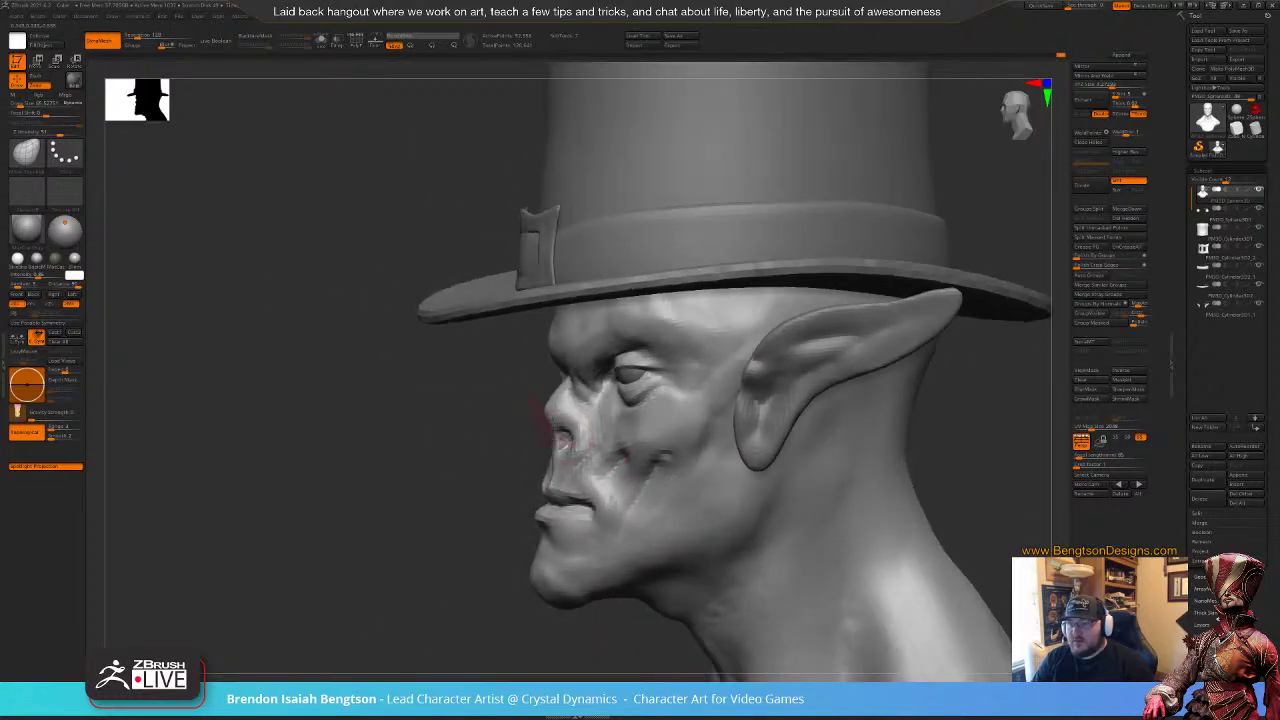
Step: Build up the tip of the nose with a resized ClayBuildup brush
{"action": "key", "text": "b"}
{"action": "key", "text": "c"}
{"action": "key", "text": "b"}
{"action": "key", "text": "space"}
{"action": "left_click_drag", "start_coordinate": [555, 414], "coordinate": [549, 413]}
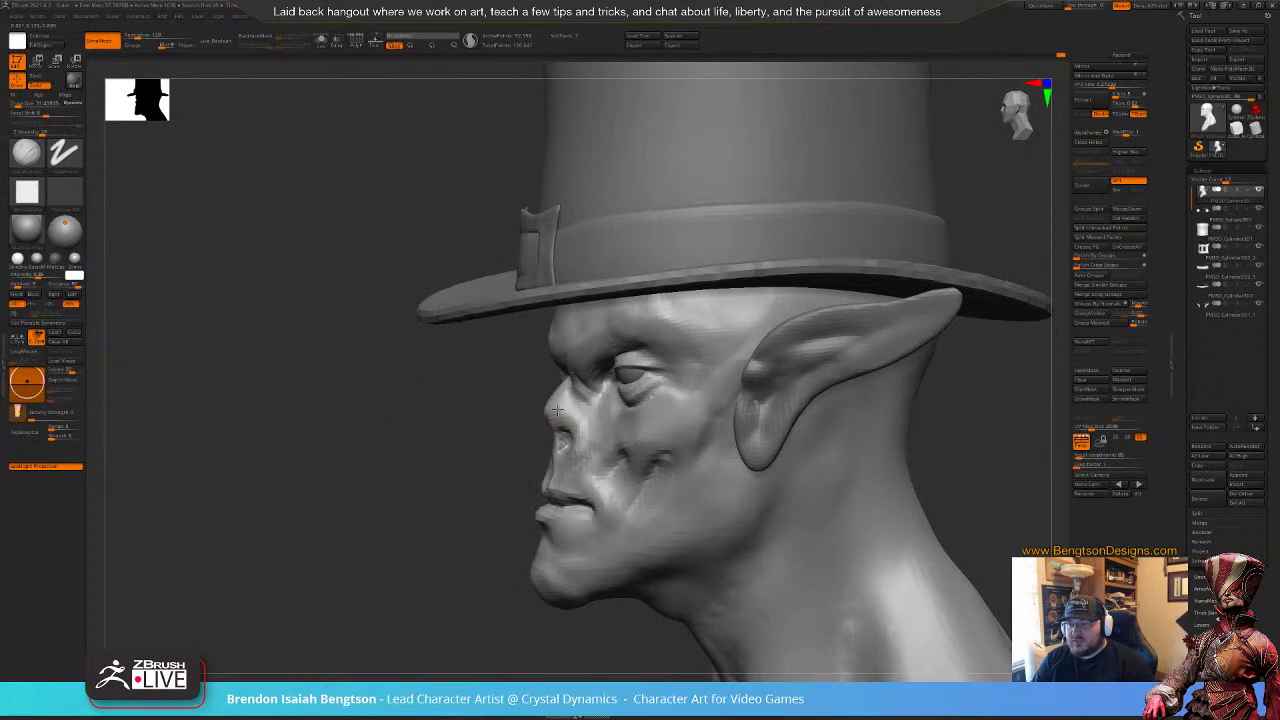
{"action": "mouse_move", "coordinate": [464, 463]}
{"action": "left_mouse_down"}
{"action": "mouse_move", "coordinate": [728, 496]}
{"action": "mouse_move", "coordinate": [748, 445]}
{"action": "mouse_move", "coordinate": [716, 454]}
{"action": "left_mouse_up"}
Step: Smooth the nose bridge and reshape the nostrils and upper lip area with resized Move Topological brushes
{"action": "left_click_drag", "start_coordinate": [568, 355], "coordinate": [569, 351], "text": "shift"}
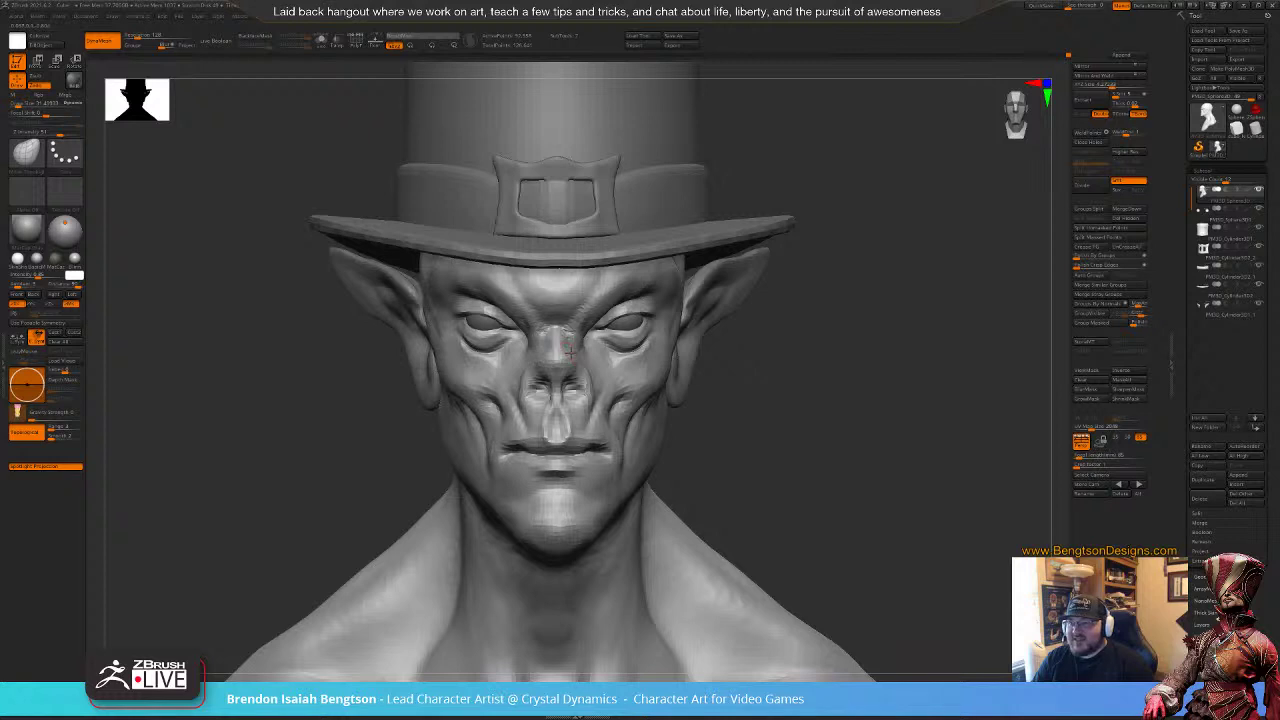
{"action": "key", "text": "space"}
{"action": "left_click_drag", "start_coordinate": [584, 371], "coordinate": [586, 372]}
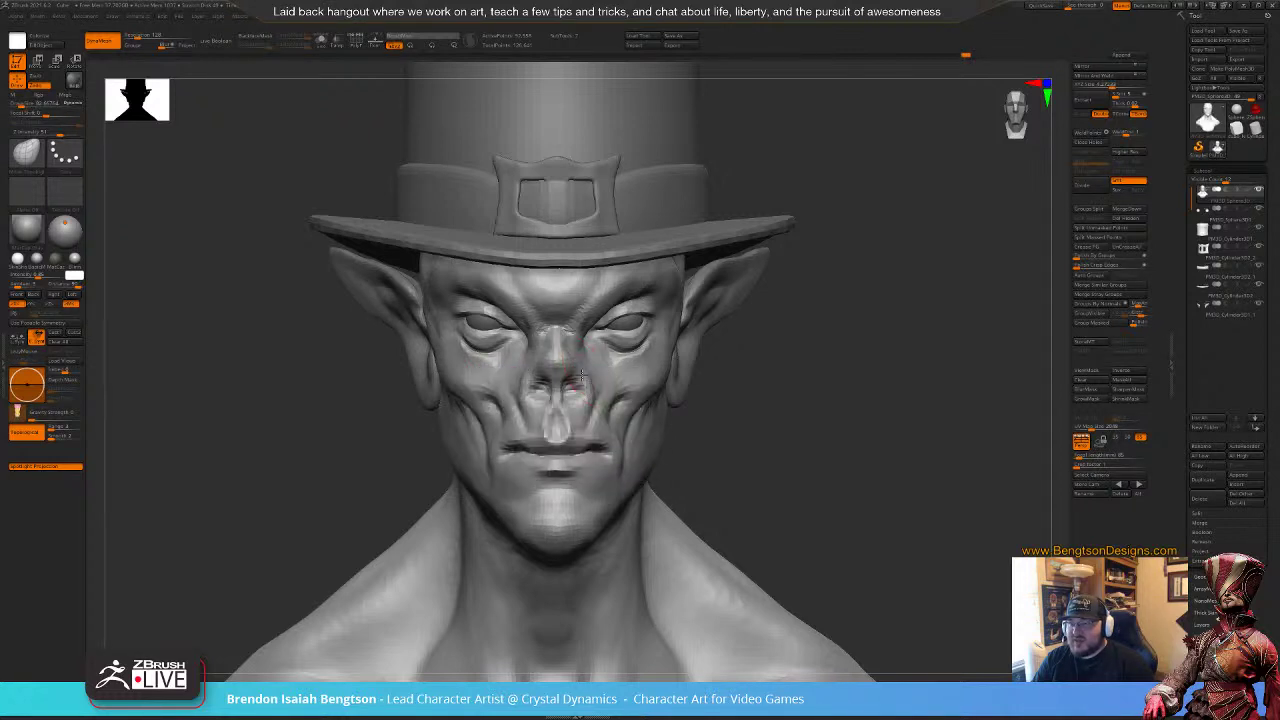
{"action": "mouse_move", "coordinate": [763, 412]}
{"action": "left_mouse_down"}
{"action": "mouse_move", "coordinate": [640, 408]}
{"action": "mouse_move", "coordinate": [755, 413]}
{"action": "left_mouse_up"}
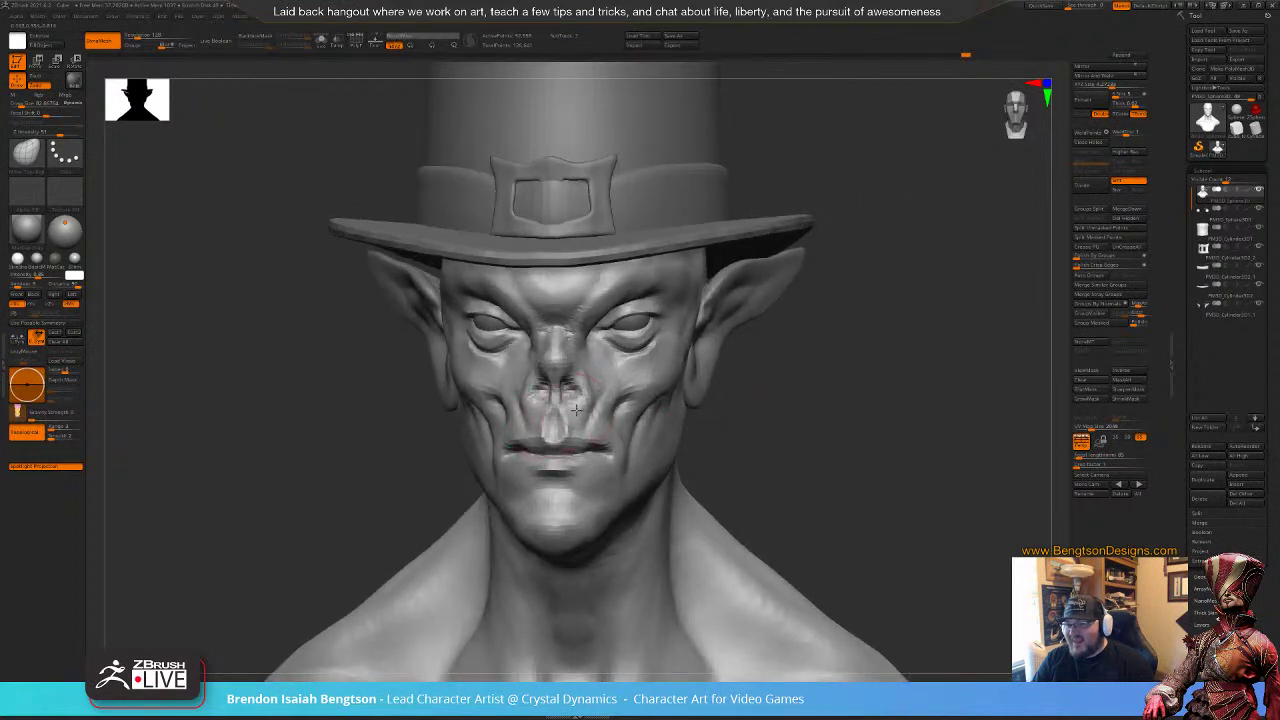
{"action": "key", "text": "space"}
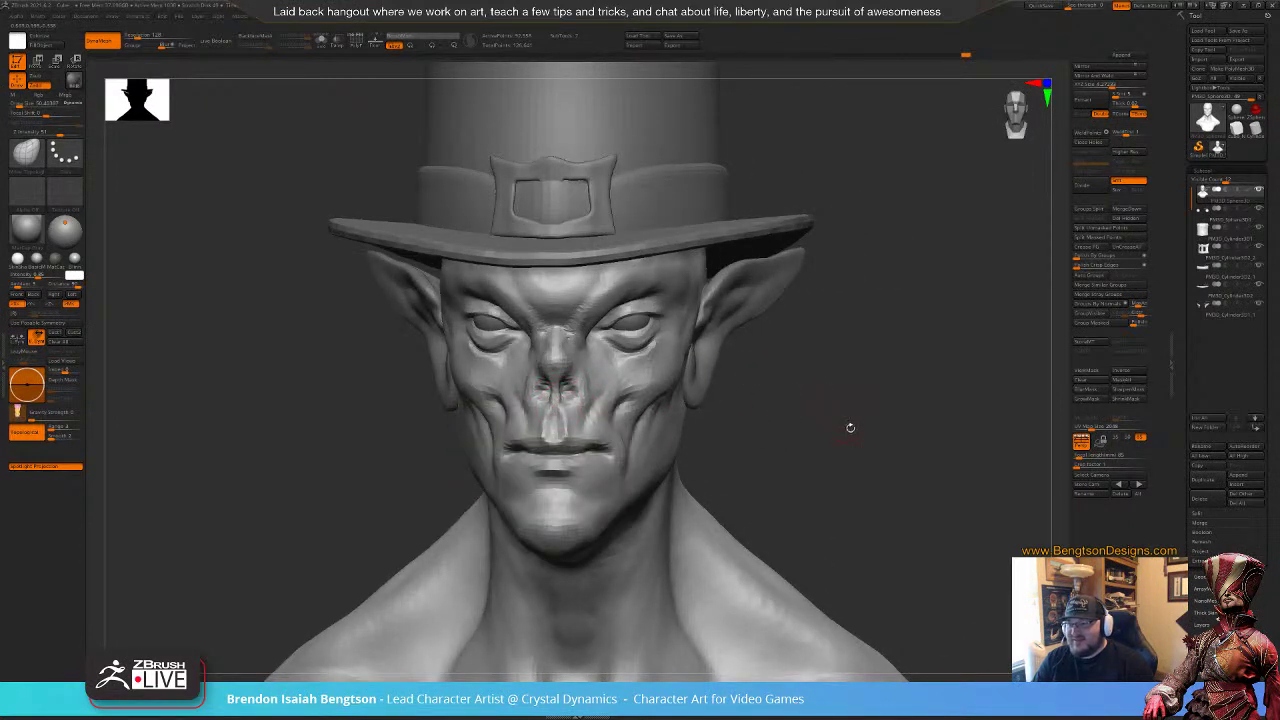
{"action": "mouse_move", "coordinate": [850, 427]}
{"action": "left_mouse_down"}
{"action": "mouse_move", "coordinate": [821, 429]}
{"action": "mouse_move", "coordinate": [848, 428]}
{"action": "mouse_move", "coordinate": [828, 428]}
{"action": "mouse_move", "coordinate": [857, 383]}
{"action": "mouse_move", "coordinate": [849, 394]}
{"action": "mouse_move", "coordinate": [838, 366]}
{"action": "mouse_move", "coordinate": [874, 369]}
{"action": "mouse_move", "coordinate": [850, 383]}
{"action": "mouse_move", "coordinate": [774, 374]}
{"action": "mouse_move", "coordinate": [788, 366]}
{"action": "mouse_move", "coordinate": [770, 430]}
{"action": "left_mouse_up"}
Step: Carve creases around the eyes, inner brows and lower eyelids of the bust
{"action": "key", "text": "f"}
{"action": "key", "text": "f"}
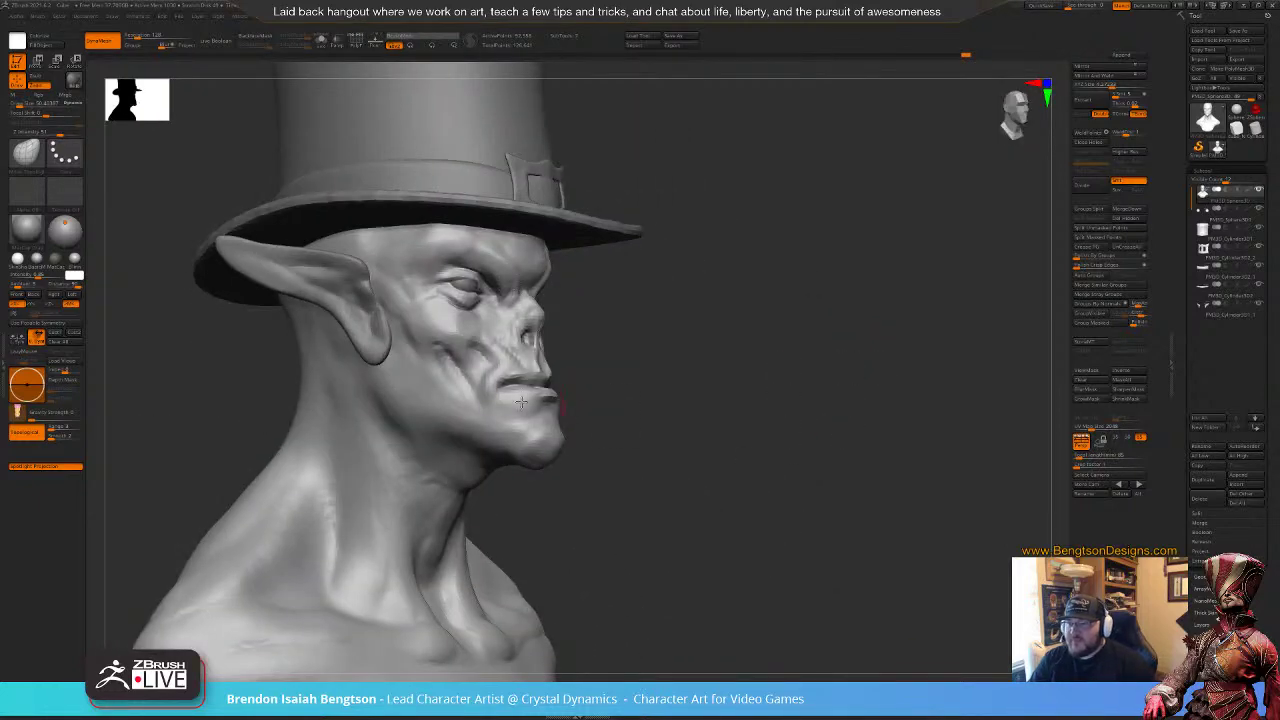
{"action": "key", "text": "1"}
{"action": "mouse_move", "coordinate": [697, 381]}
{"action": "left_mouse_down"}
{"action": "mouse_move", "coordinate": [672, 382]}
{"action": "mouse_move", "coordinate": [680, 389]}
{"action": "left_mouse_up"}
{"action": "left_click_drag", "start_coordinate": [816, 407], "coordinate": [908, 346]}
{"action": "left_click_drag", "start_coordinate": [788, 424], "coordinate": [832, 495], "text": "alt"}
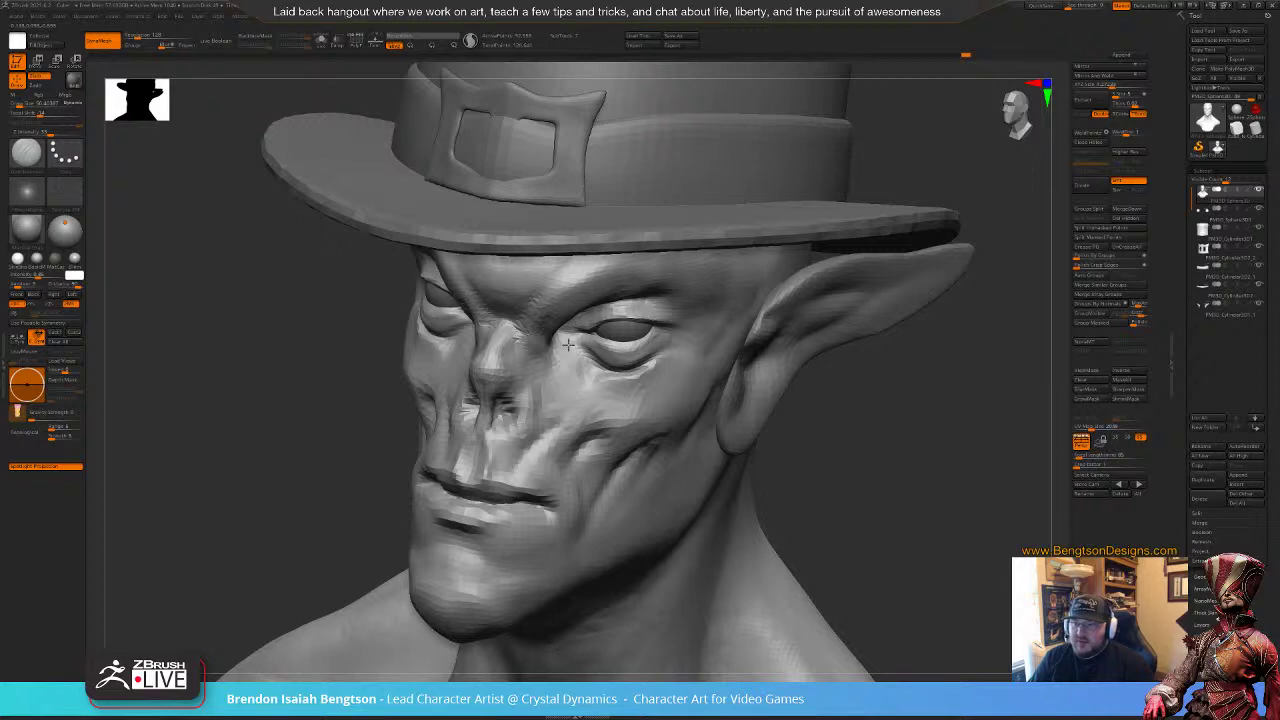
{"action": "left_click_drag", "start_coordinate": [854, 487], "coordinate": [824, 404], "text": "alt"}
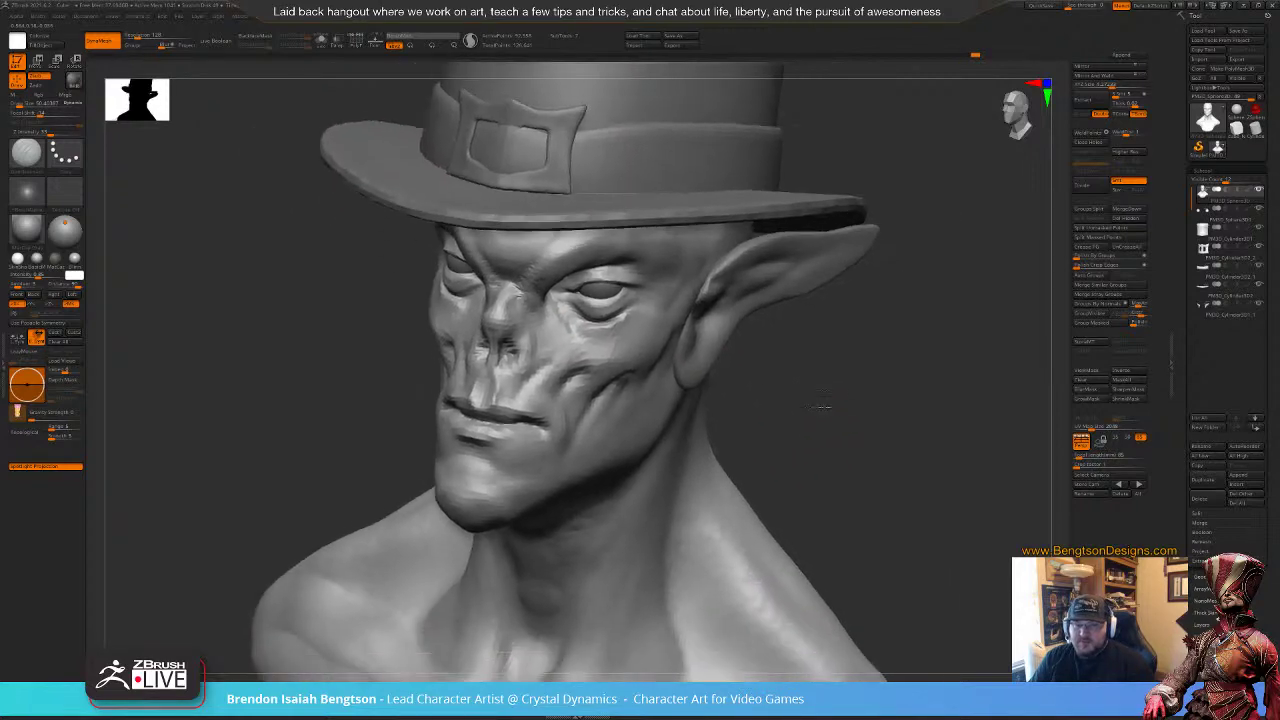
{"action": "left_click_drag", "start_coordinate": [910, 432], "coordinate": [683, 358]}
{"action": "left_click_drag", "start_coordinate": [712, 431], "coordinate": [563, 316]}
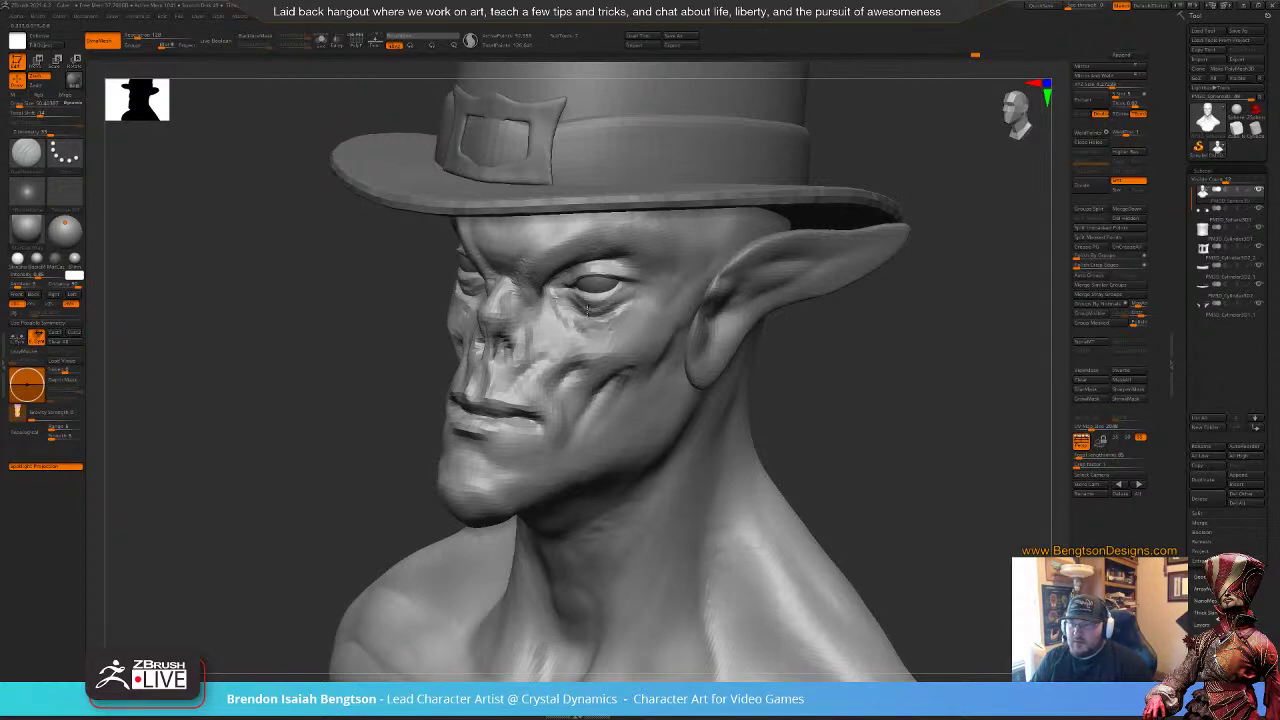
Step: Raise the bust's DynaMesh resolution and remesh it, checking the mesh density with the polyframe display
{"action": "mouse_move", "coordinate": [796, 399]}
{"action": "left_mouse_down"}
{"action": "mouse_move", "coordinate": [851, 375]}
{"action": "mouse_move", "coordinate": [865, 402]}
{"action": "mouse_move", "coordinate": [823, 407]}
{"action": "mouse_move", "coordinate": [852, 380]}
{"action": "mouse_move", "coordinate": [851, 351]}
{"action": "mouse_move", "coordinate": [838, 363]}
{"action": "mouse_move", "coordinate": [922, 368]}
{"action": "left_mouse_up"}
{"action": "key", "text": "shift+f"}
{"action": "left_click_drag", "start_coordinate": [838, 429], "coordinate": [797, 398]}
{"action": "key", "text": "shift+f"}
{"action": "left_click_drag", "start_coordinate": [238, 223], "coordinate": [225, 223]}
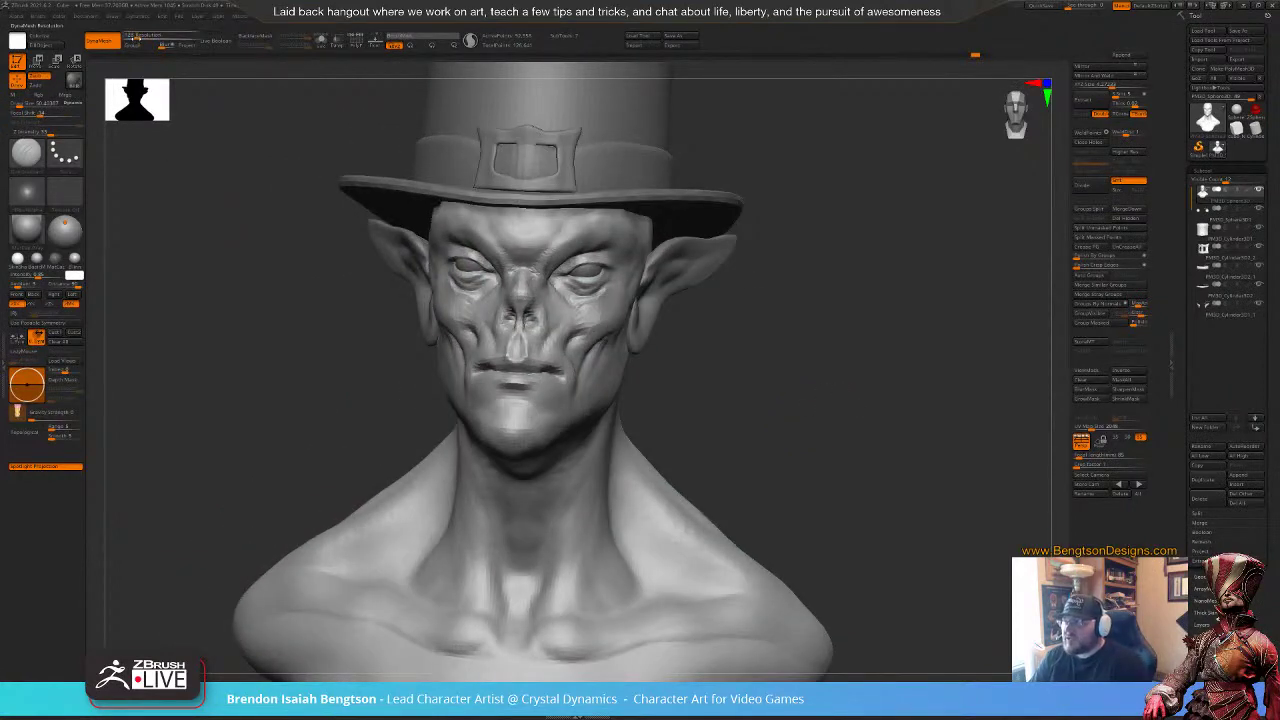
{"action": "left_click", "coordinate": [136, 37]}
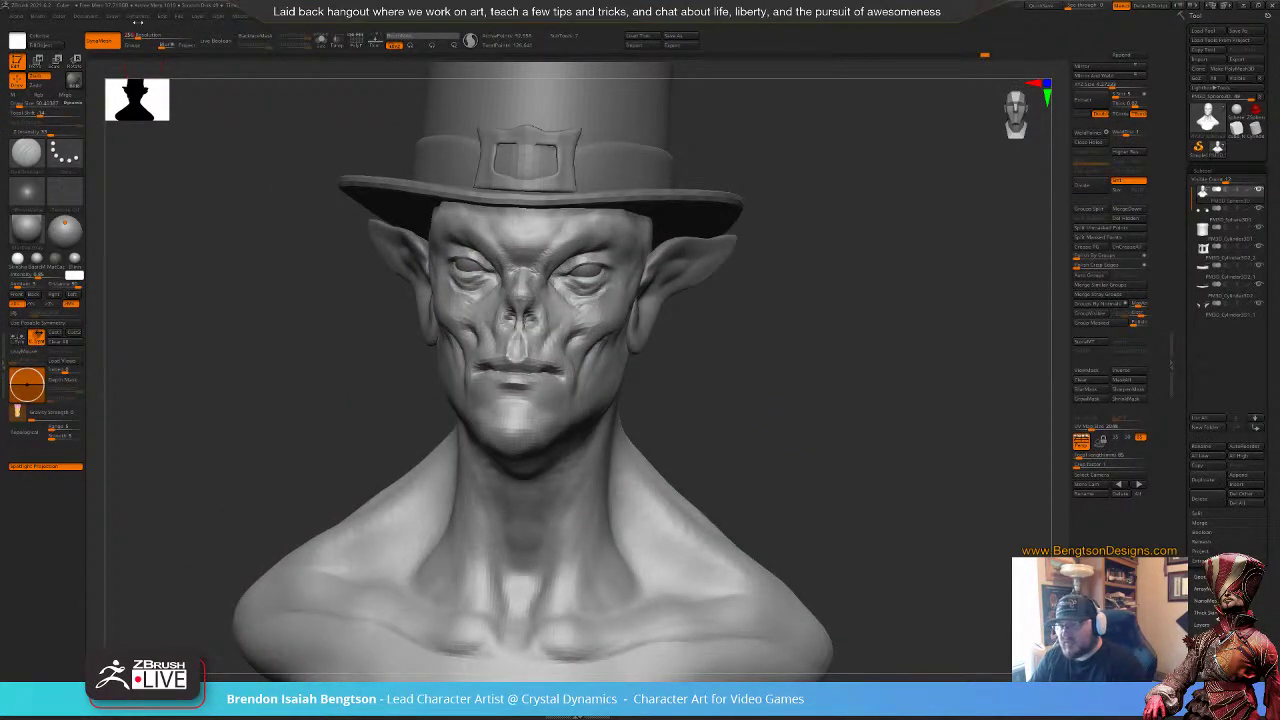
{"action": "key", "text": "shift+f"}
{"action": "left_click_drag", "start_coordinate": [812, 363], "coordinate": [760, 374]}
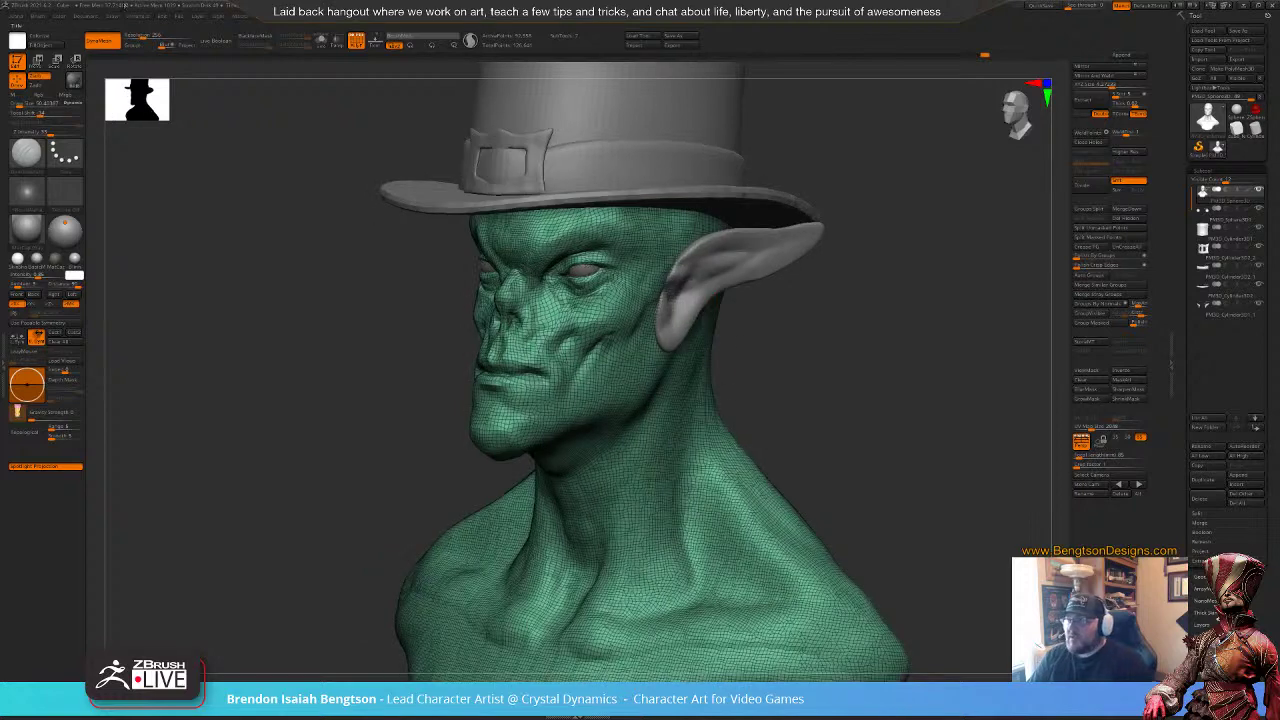
{"action": "left_click_drag", "start_coordinate": [277, 313], "coordinate": [289, 367], "text": "ctrl"}
{"action": "left_click_drag", "start_coordinate": [907, 386], "coordinate": [839, 375]}
{"action": "key", "text": "shift+f"}
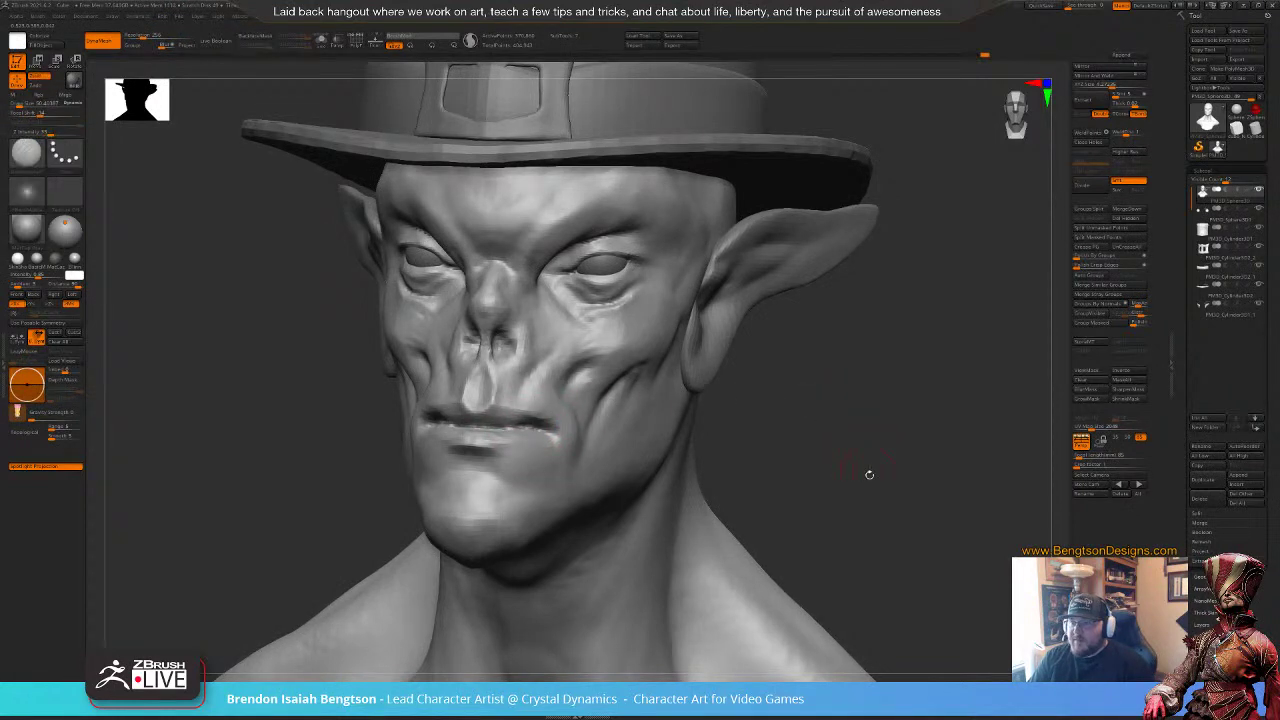
Step: Apply ClayPolish to the bust to sharpen its forms and clear the resulting mask
{"action": "right_click_drag", "start_coordinate": [869, 474], "coordinate": [859, 394], "text": "ctrl"}
{"action": "mouse_move", "coordinate": [859, 393]}
{"action": "left_mouse_down"}
{"action": "mouse_move", "coordinate": [849, 357]}
{"action": "mouse_move", "coordinate": [842, 426]}
{"action": "mouse_move", "coordinate": [824, 405]}
{"action": "mouse_move", "coordinate": [880, 378]}
{"action": "mouse_move", "coordinate": [845, 388]}
{"action": "mouse_move", "coordinate": [883, 378]}
{"action": "mouse_move", "coordinate": [889, 397]}
{"action": "mouse_move", "coordinate": [838, 360]}
{"action": "mouse_move", "coordinate": [913, 367]}
{"action": "mouse_move", "coordinate": [828, 403]}
{"action": "mouse_move", "coordinate": [857, 409]}
{"action": "mouse_move", "coordinate": [869, 358]}
{"action": "left_mouse_up"}
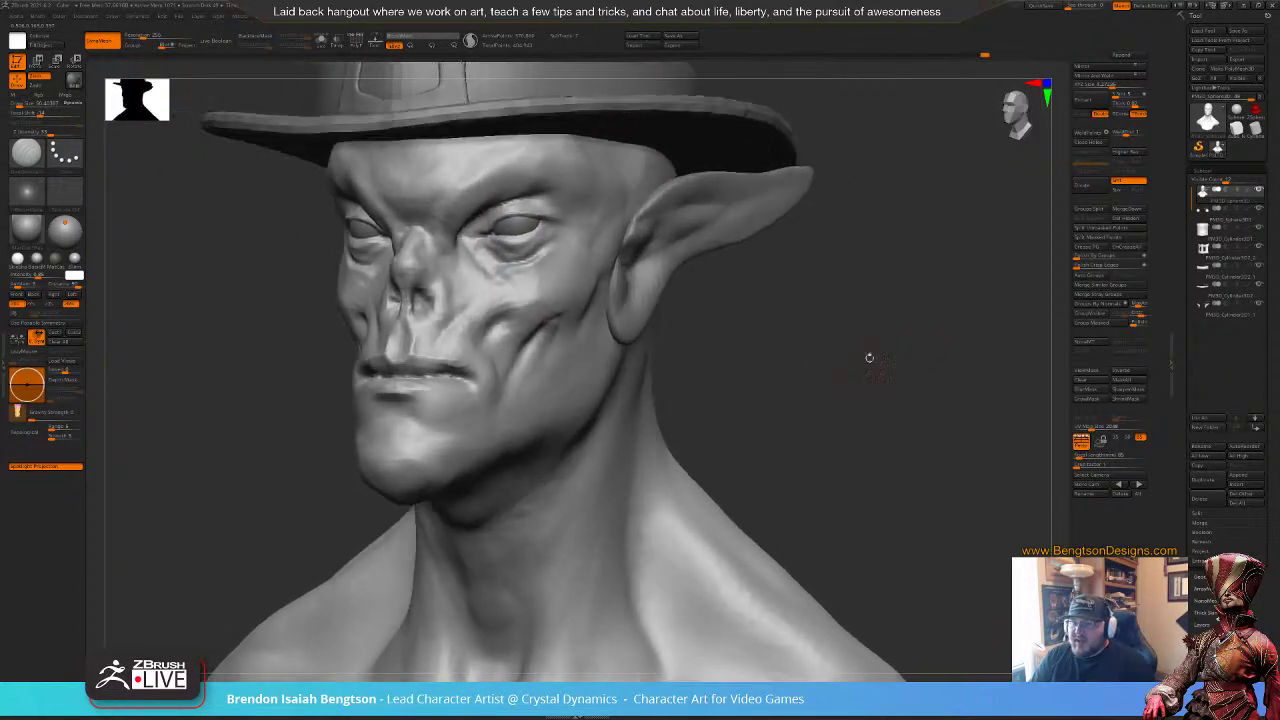
{"action": "left_click", "coordinate": [1201, 579]}
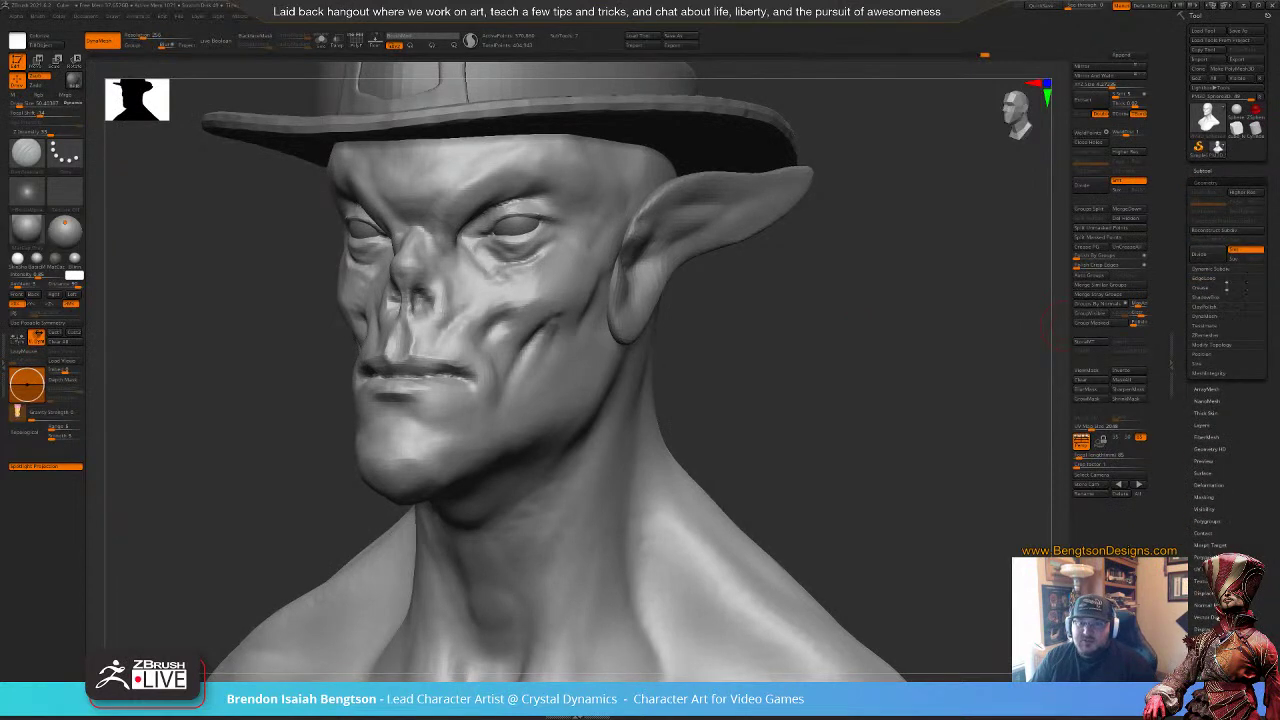
{"action": "left_click", "coordinate": [1209, 307]}
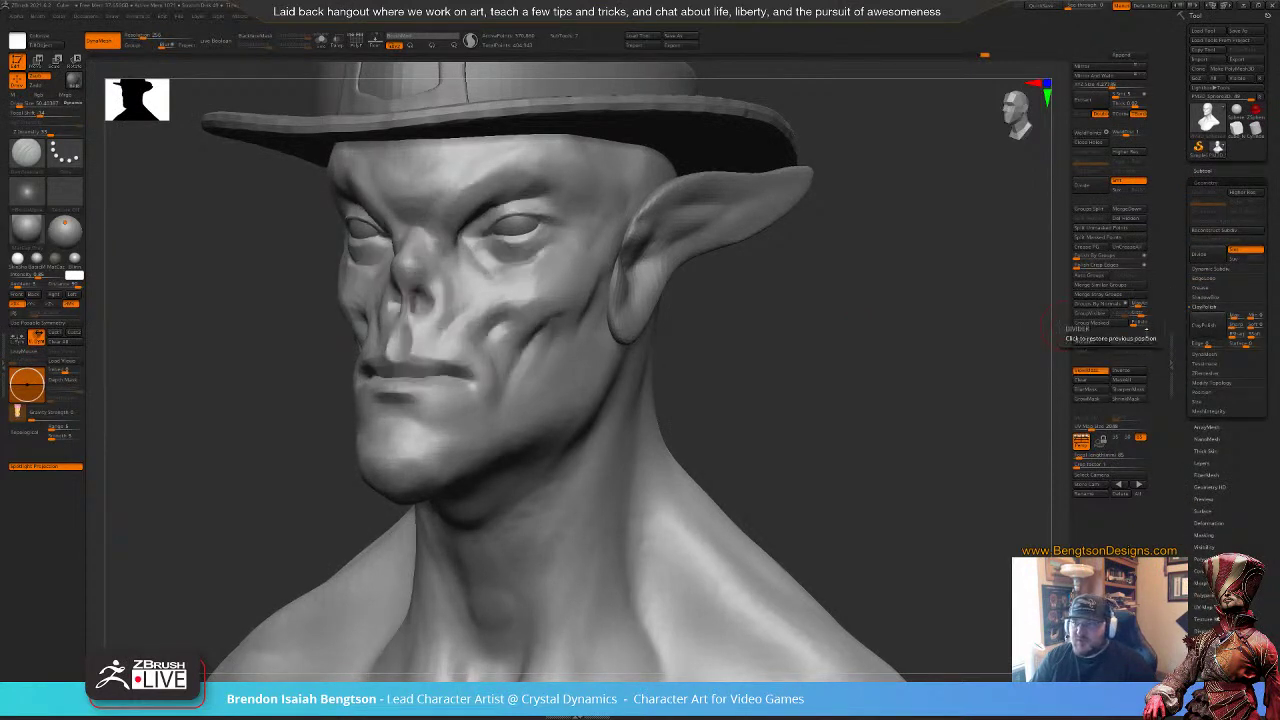
{"action": "mouse_move", "coordinate": [837, 441]}
{"action": "left_mouse_down", "text": "alt"}
{"action": "mouse_move", "coordinate": [820, 380]}
{"action": "mouse_move", "coordinate": [857, 401]}
{"action": "mouse_move", "coordinate": [802, 392]}
{"action": "mouse_move", "coordinate": [817, 400]}
{"action": "mouse_move", "coordinate": [803, 381]}
{"action": "mouse_move", "coordinate": [846, 530]}
{"action": "left_mouse_up", "text": "alt"}
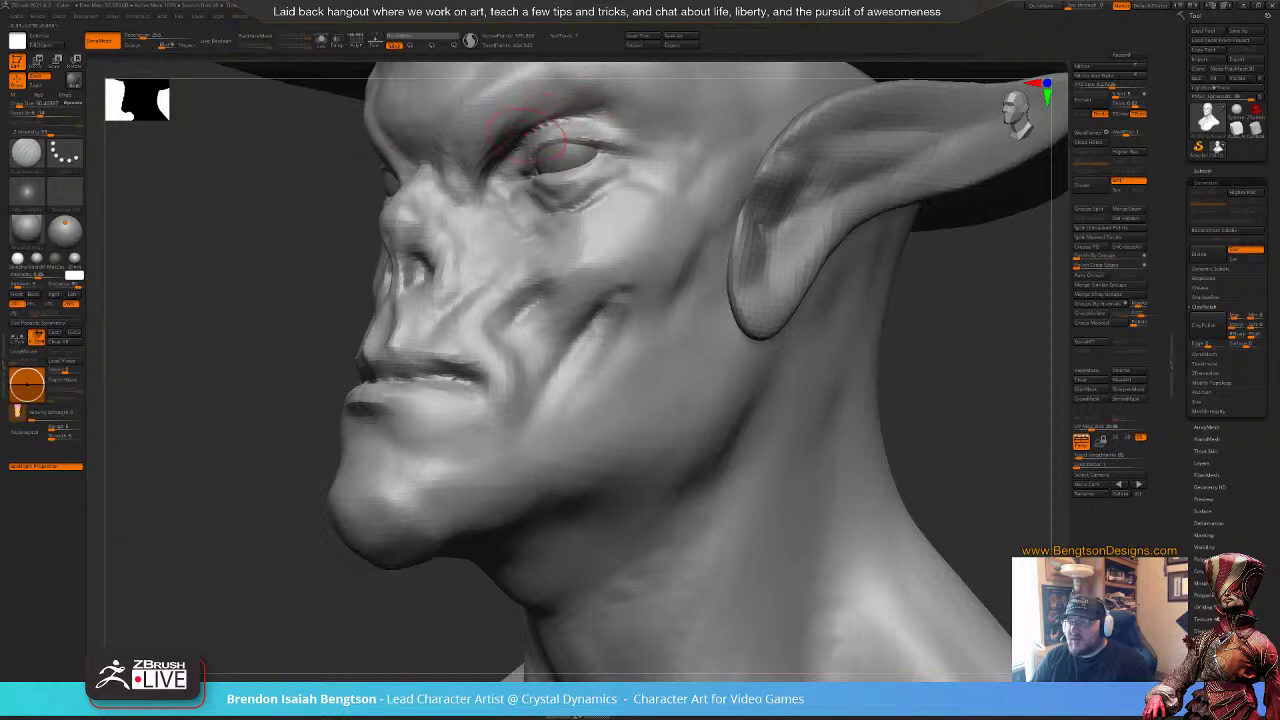
{"action": "left_click_drag", "start_coordinate": [165, 565], "coordinate": [248, 449], "text": "alt"}
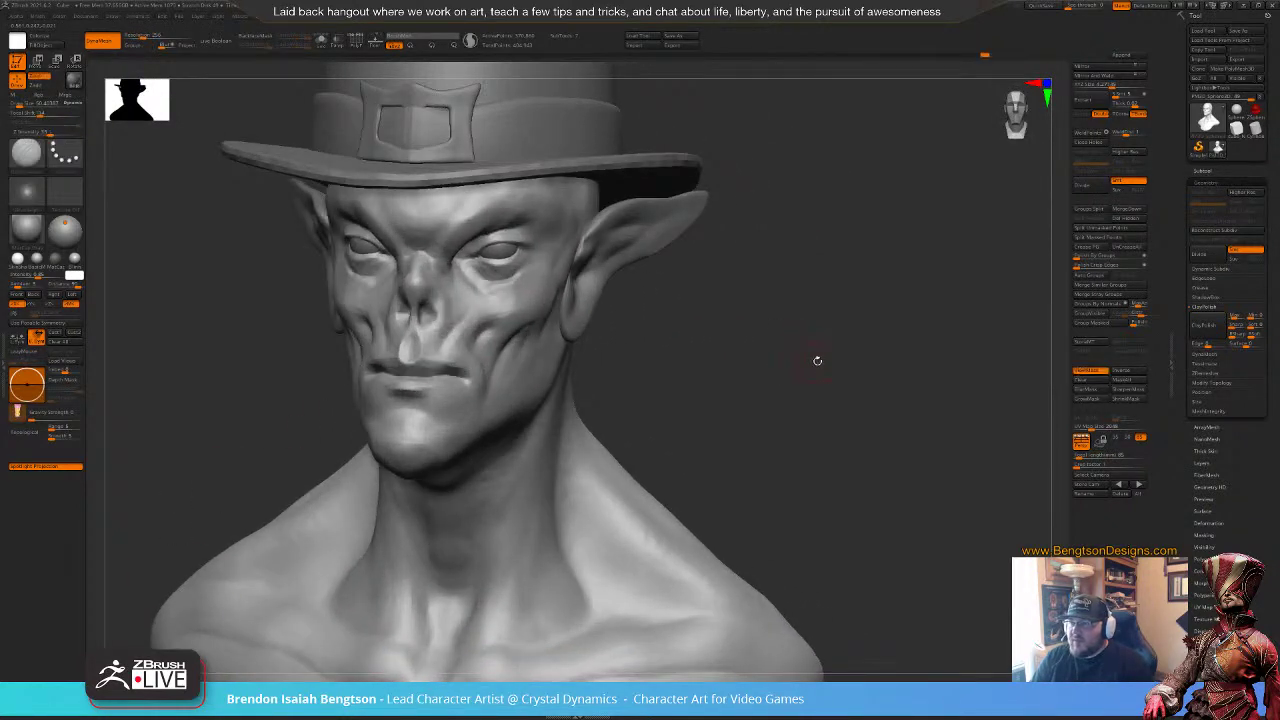
{"action": "left_click_drag", "start_coordinate": [817, 360], "coordinate": [815, 331]}
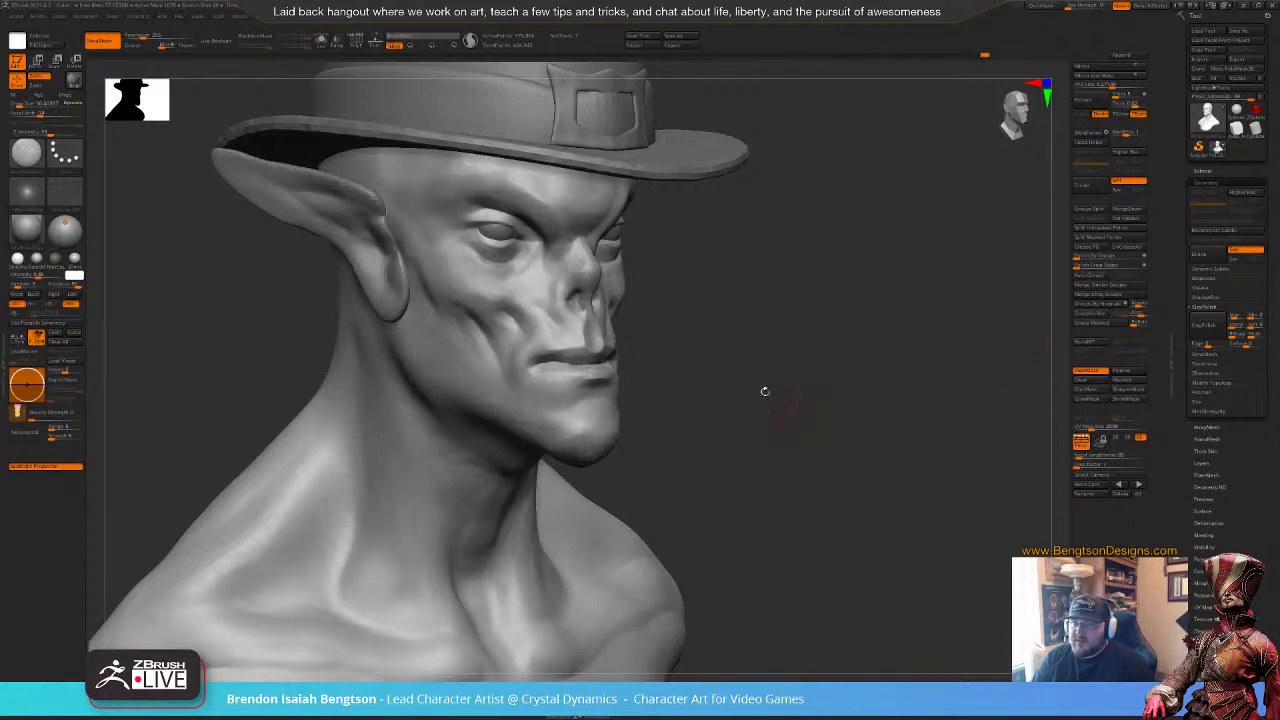
{"action": "mouse_move", "coordinate": [786, 315]}
{"action": "left_mouse_down", "text": "ctrl"}
{"action": "mouse_move", "coordinate": [774, 357]}
{"action": "mouse_move", "coordinate": [700, 350]}
{"action": "left_mouse_up", "text": "ctrl"}
Step: Sculpt wrinkled folds on the cheek between the nose and the mouth corner with ClayBuildup and a resized creasing brush
{"action": "key", "text": "b"}
{"action": "key", "text": "c"}
{"action": "key", "text": "b"}
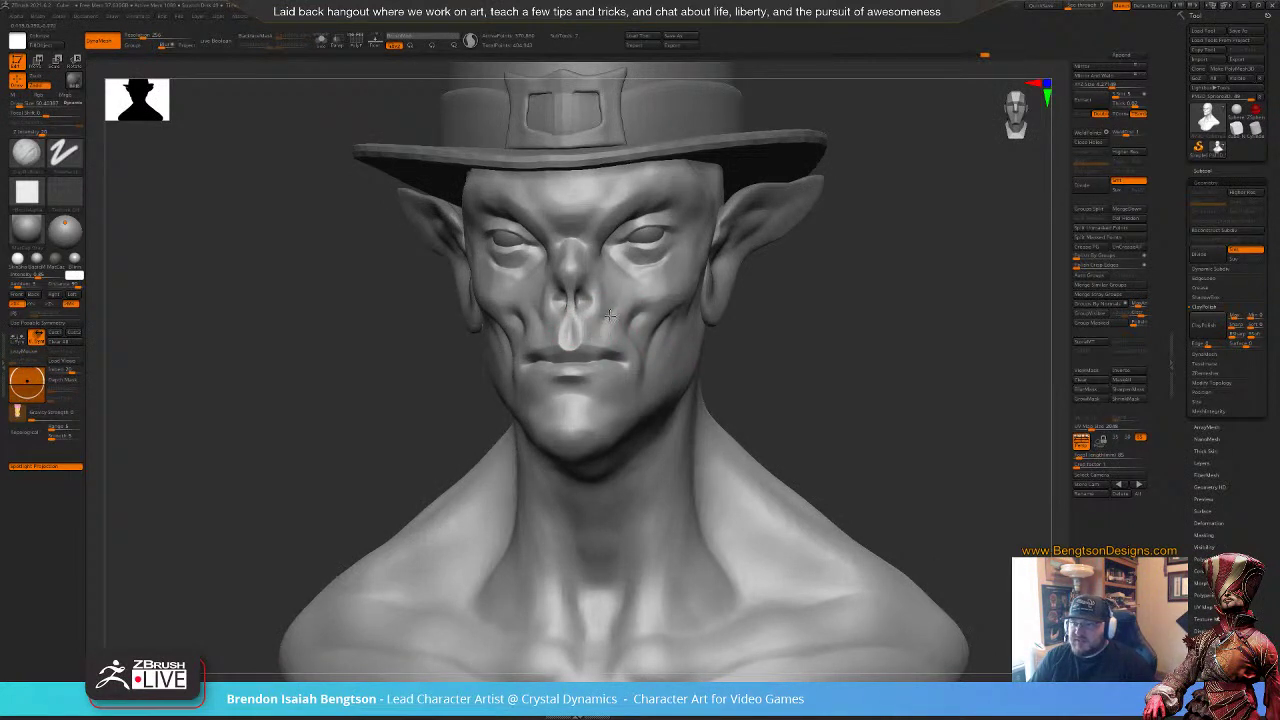
{"action": "left_click_drag", "start_coordinate": [880, 332], "coordinate": [800, 339]}
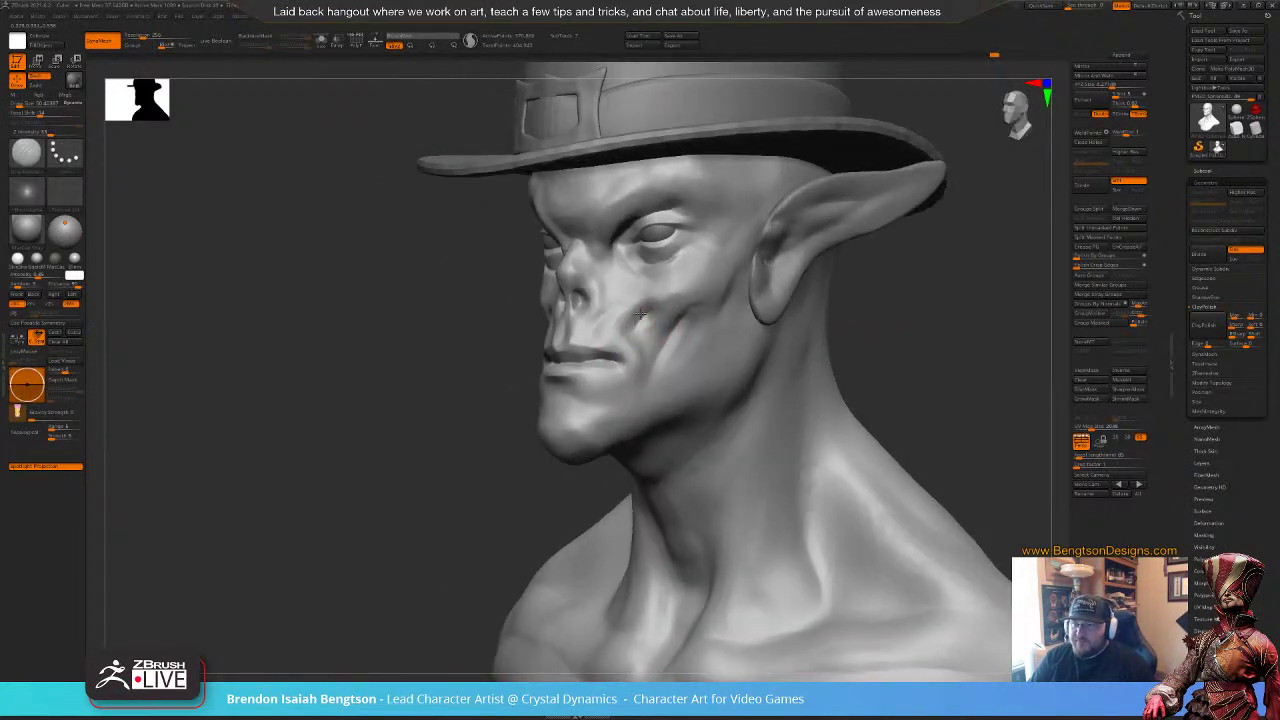
{"action": "mouse_move", "coordinate": [635, 301]}
{"action": "left_mouse_down"}
{"action": "mouse_move", "coordinate": [615, 327]}
{"action": "mouse_move", "coordinate": [684, 318]}
{"action": "mouse_move", "coordinate": [655, 357]}
{"action": "mouse_move", "coordinate": [604, 370]}
{"action": "mouse_move", "coordinate": [593, 355]}
{"action": "left_mouse_up"}
{"action": "key", "text": "space"}
{"action": "key", "text": "1"}
{"action": "key", "text": "space"}
{"action": "key", "text": "2"}
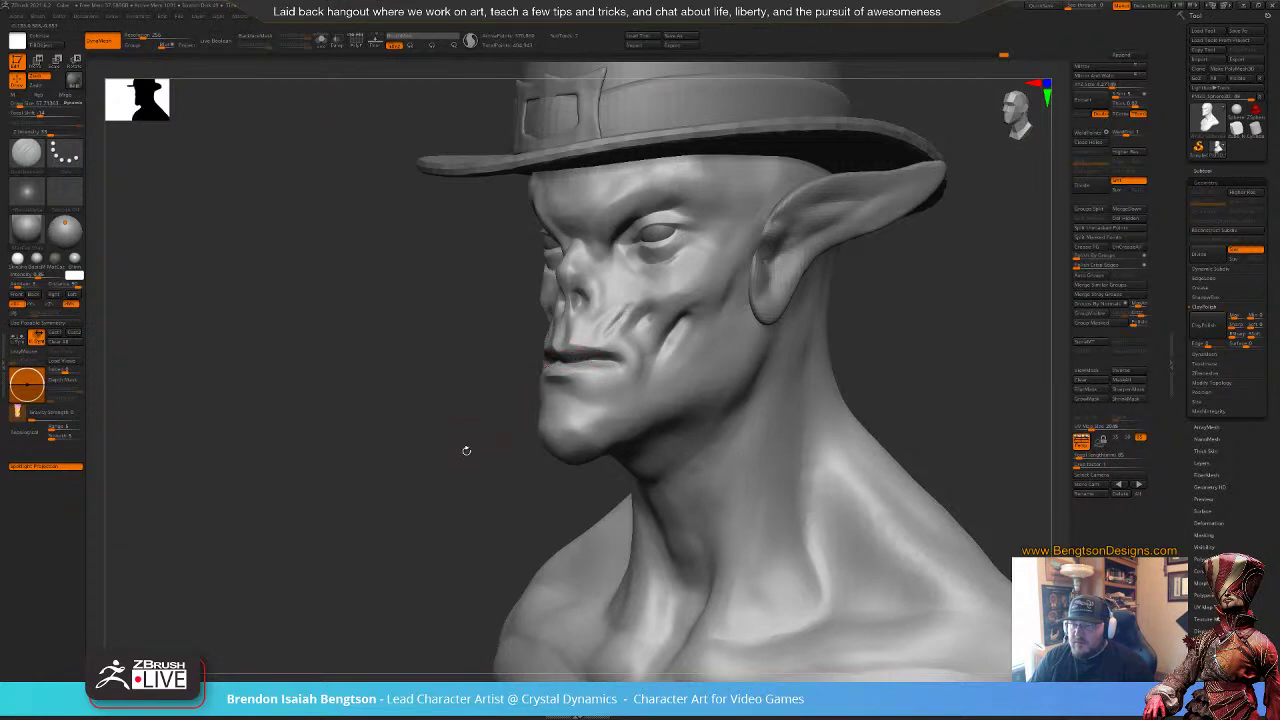
Step: Undo the last sculpting strokes on the face
{"action": "left_click_drag", "start_coordinate": [466, 450], "coordinate": [527, 466]}
{"action": "key", "text": "ctrl+z"}
{"action": "left_click_drag", "start_coordinate": [786, 376], "coordinate": [710, 370]}
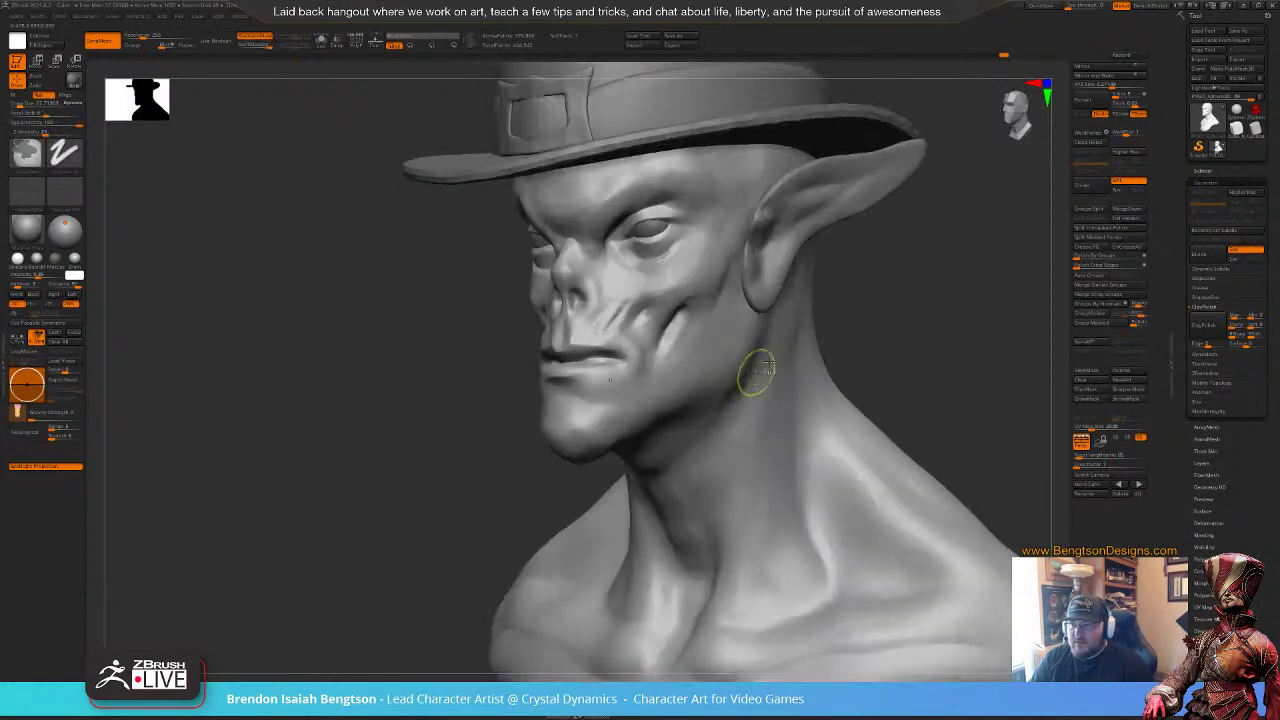
{"action": "key", "text": "ctrl+z"}
{"action": "mouse_move", "coordinate": [906, 306]}
{"action": "left_mouse_down"}
{"action": "mouse_move", "coordinate": [886, 311]}
{"action": "mouse_move", "coordinate": [940, 306]}
{"action": "left_mouse_up"}
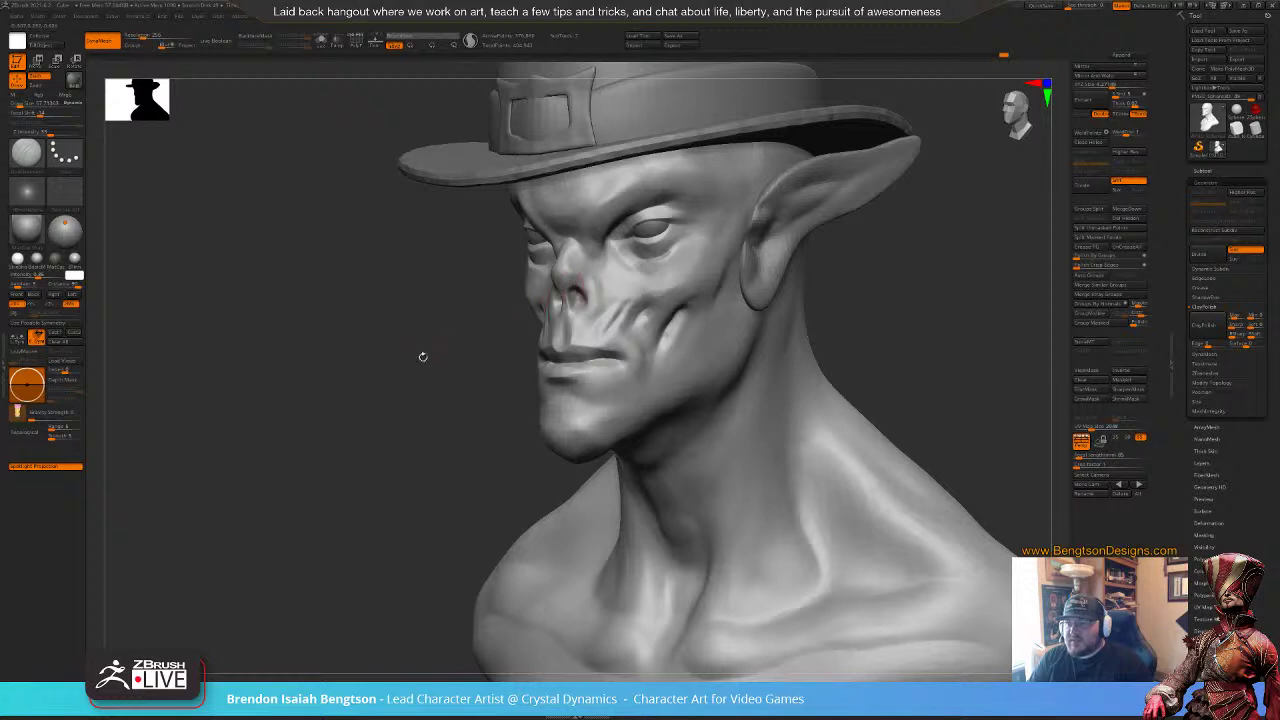
Step: Carve the eye bags and the creases beneath the lower eyelids with a resized brush
{"action": "left_click_drag", "start_coordinate": [423, 357], "coordinate": [468, 352]}
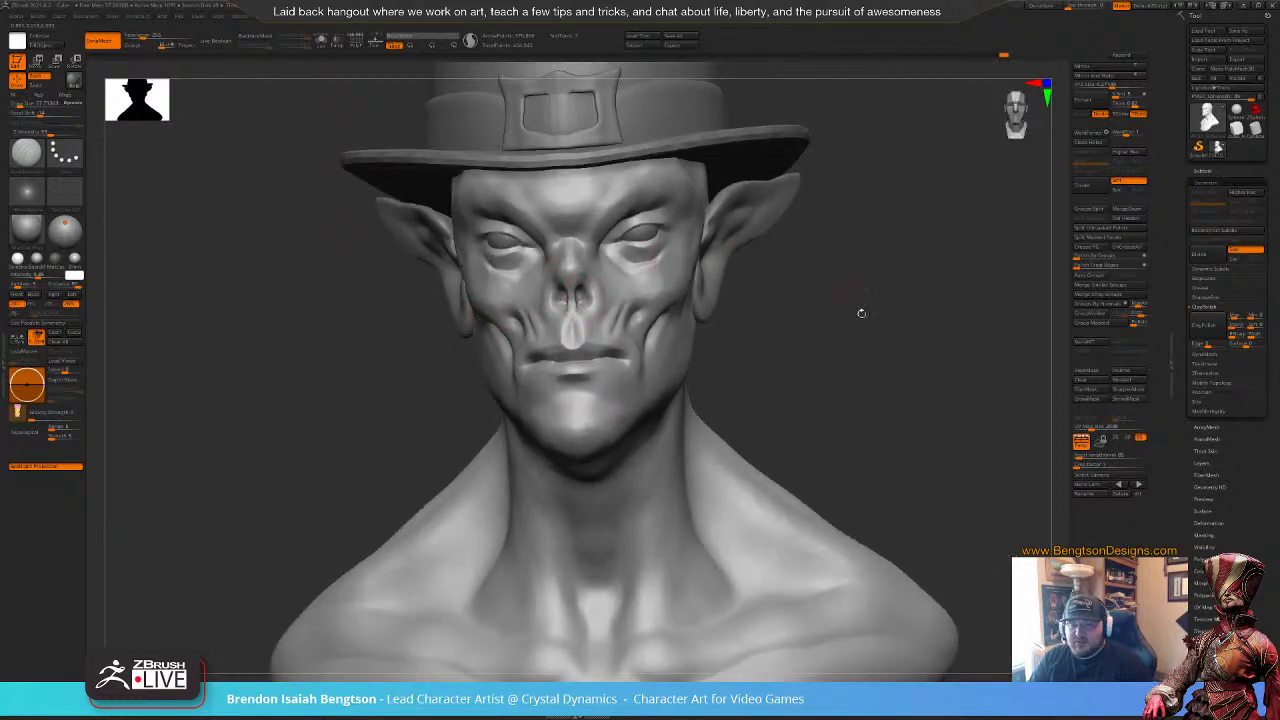
{"action": "mouse_move", "coordinate": [860, 312]}
{"action": "left_mouse_down"}
{"action": "mouse_move", "coordinate": [883, 321]}
{"action": "mouse_move", "coordinate": [880, 334]}
{"action": "mouse_move", "coordinate": [866, 325]}
{"action": "left_mouse_up"}
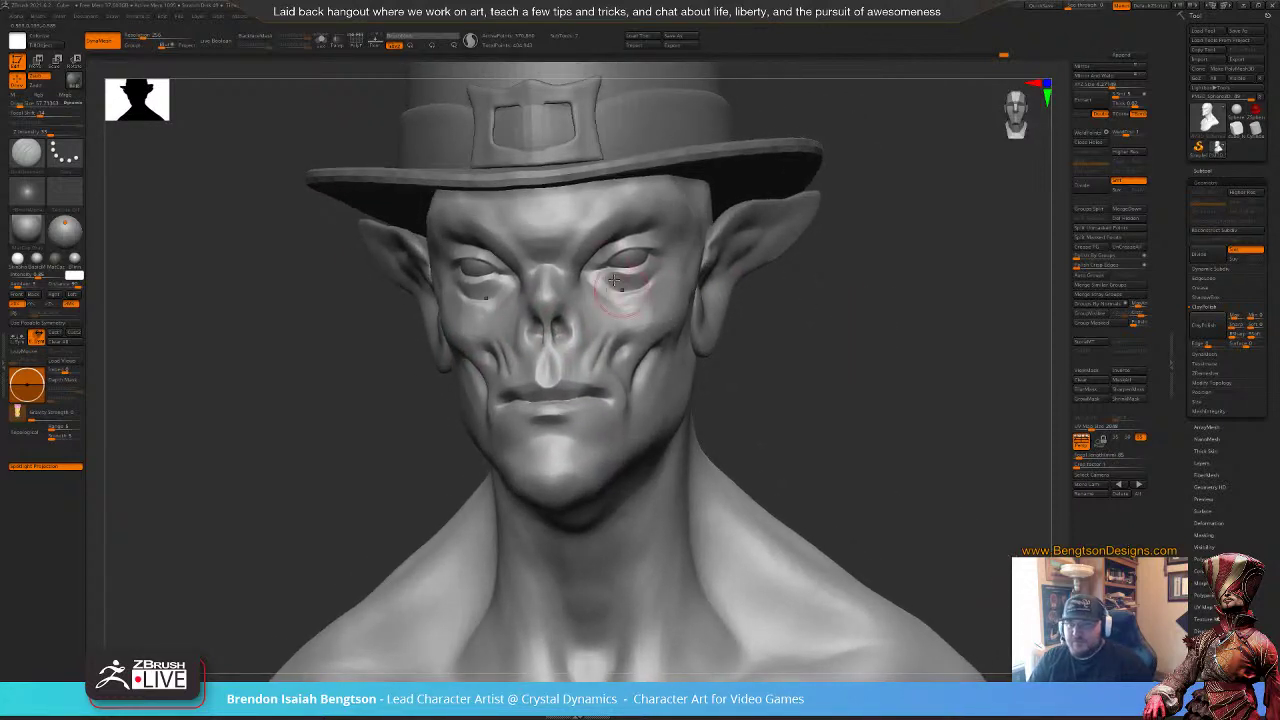
{"action": "key", "text": "space"}
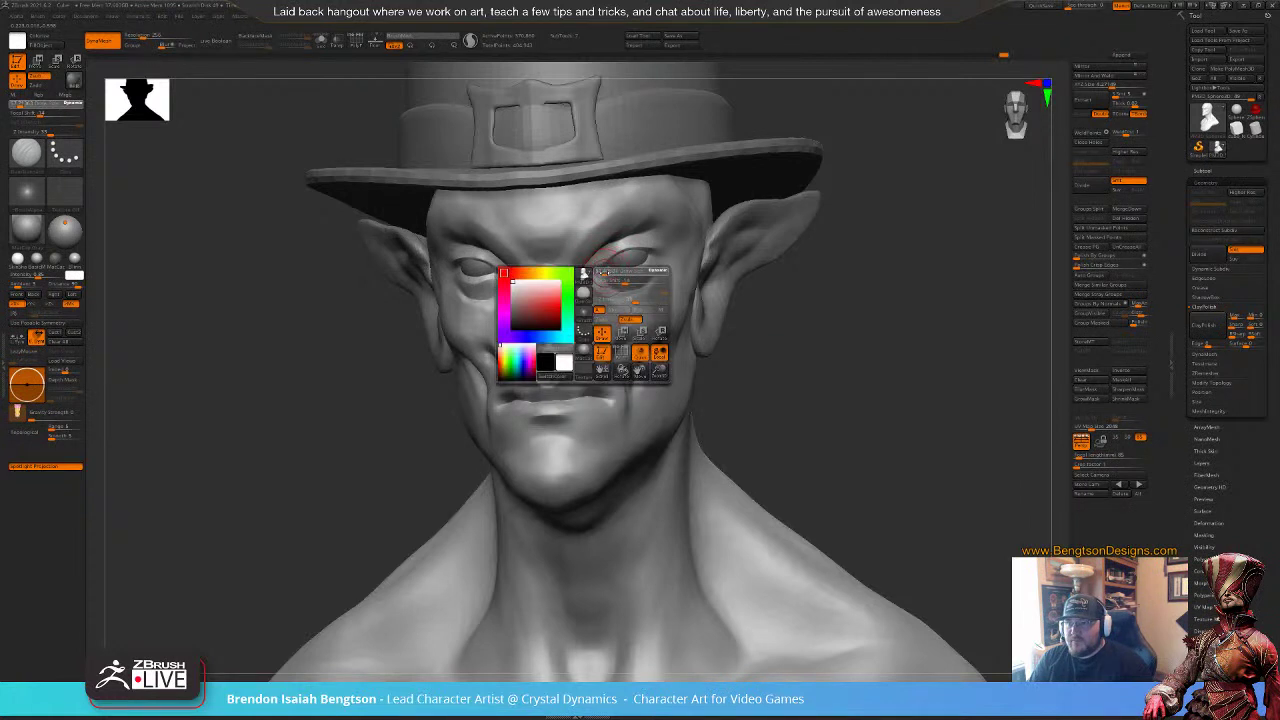
{"action": "left_click_drag", "start_coordinate": [911, 343], "coordinate": [836, 338]}
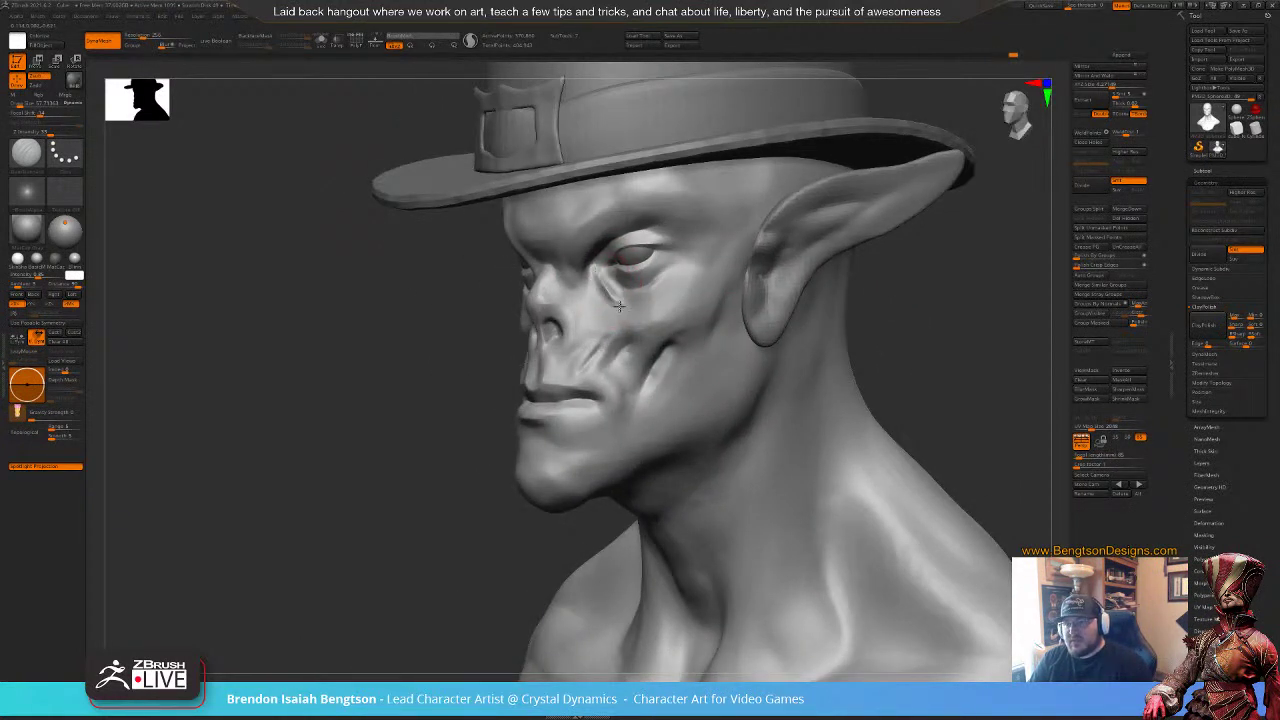
{"action": "mouse_move", "coordinate": [875, 330]}
{"action": "left_mouse_down"}
{"action": "mouse_move", "coordinate": [977, 334]}
{"action": "mouse_move", "coordinate": [871, 363]}
{"action": "mouse_move", "coordinate": [850, 342]}
{"action": "left_mouse_up"}
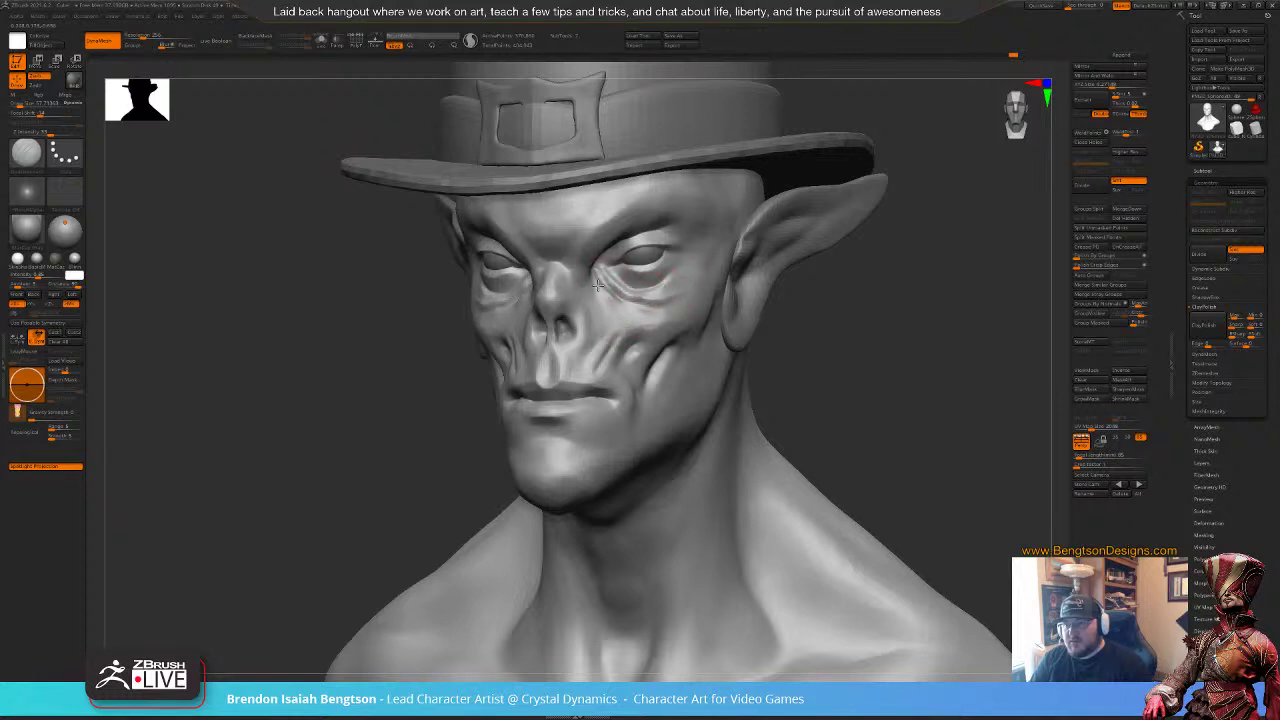
{"action": "left_click_drag", "start_coordinate": [857, 360], "coordinate": [780, 340]}
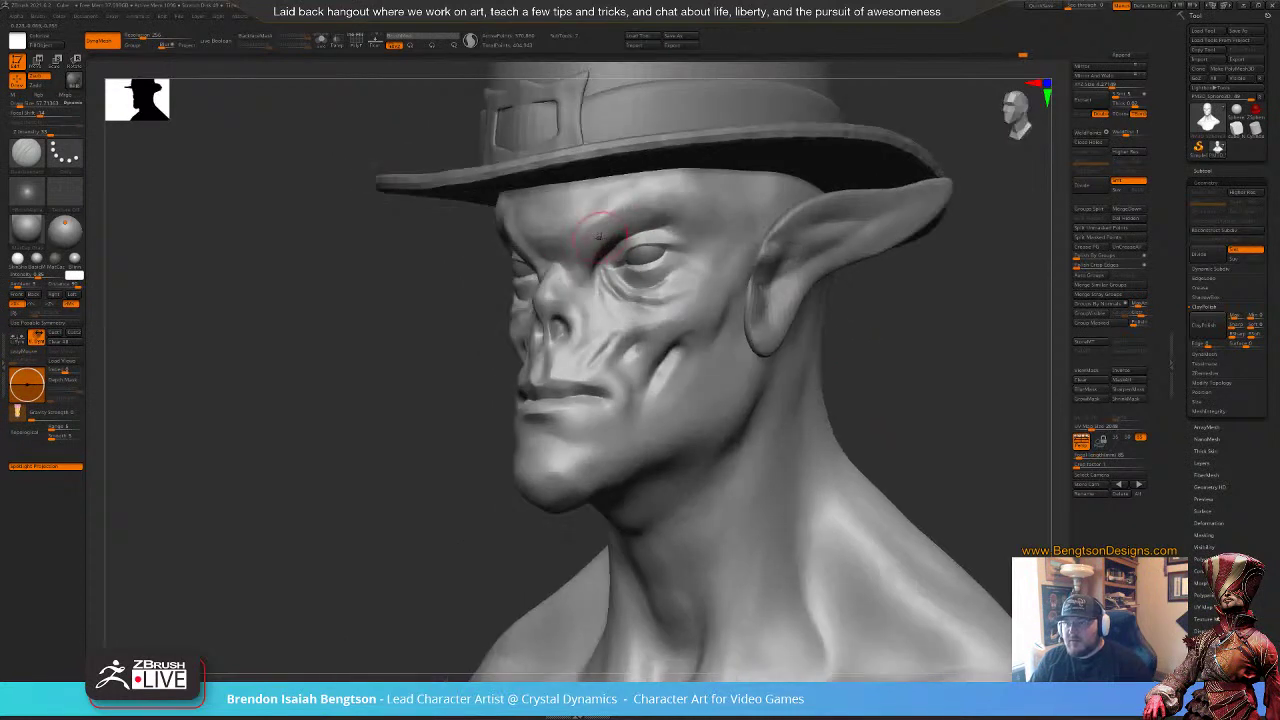
Step: Deepen the creases at the inner eye corner and along the brow
{"action": "left_click_drag", "start_coordinate": [601, 249], "coordinate": [584, 273]}
{"action": "mouse_move", "coordinate": [652, 204]}
{"action": "left_mouse_down"}
{"action": "mouse_move", "coordinate": [588, 265]}
{"action": "mouse_move", "coordinate": [577, 244]}
{"action": "left_mouse_up"}
Step: Build up furrowed wrinkles on the brow above the nose with a resized ClayBuildup brush
{"action": "key", "text": "b"}
{"action": "key", "text": "c"}
{"action": "key", "text": "b"}
{"action": "key", "text": "space"}
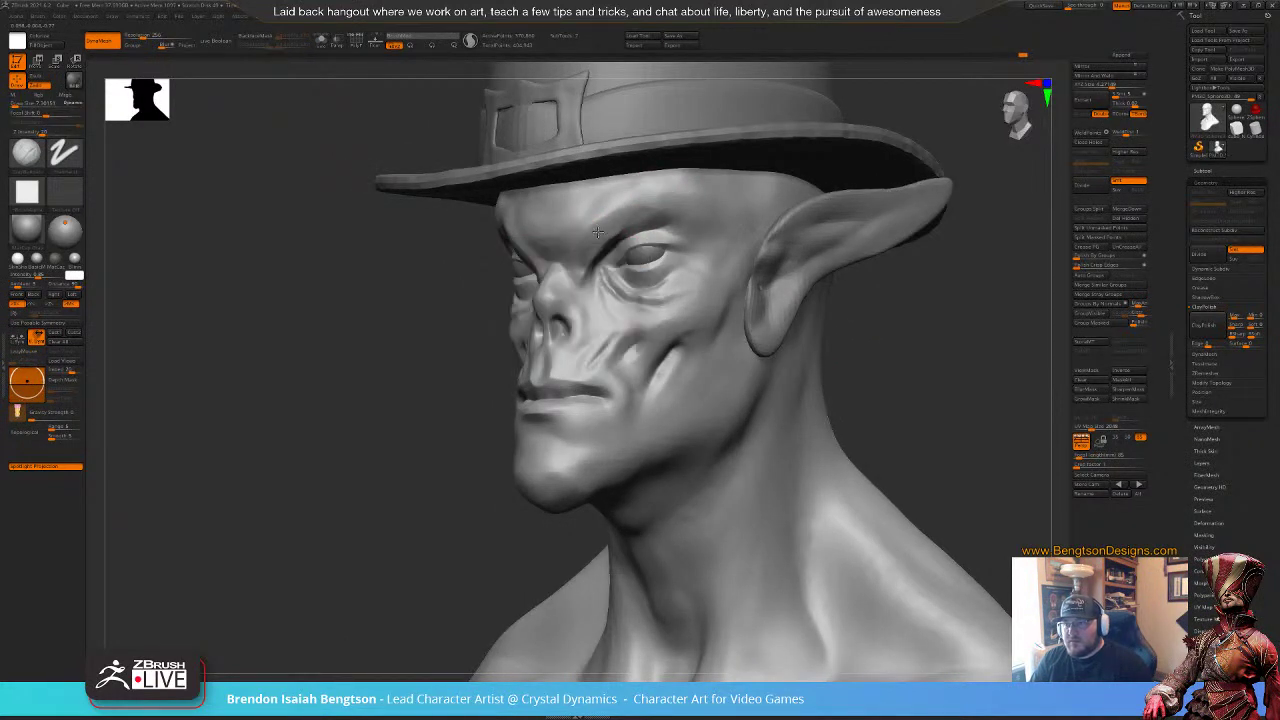
{"action": "key", "text": "space"}
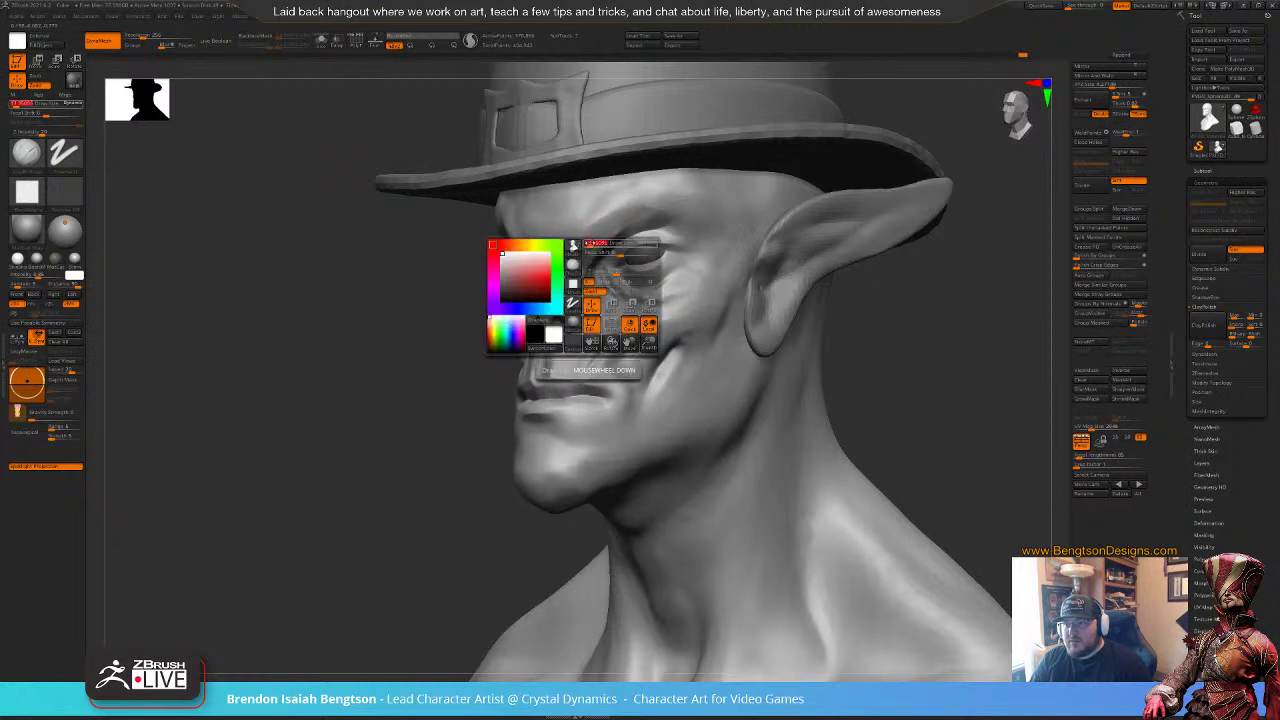
{"action": "left_click_drag", "start_coordinate": [591, 243], "coordinate": [594, 243]}
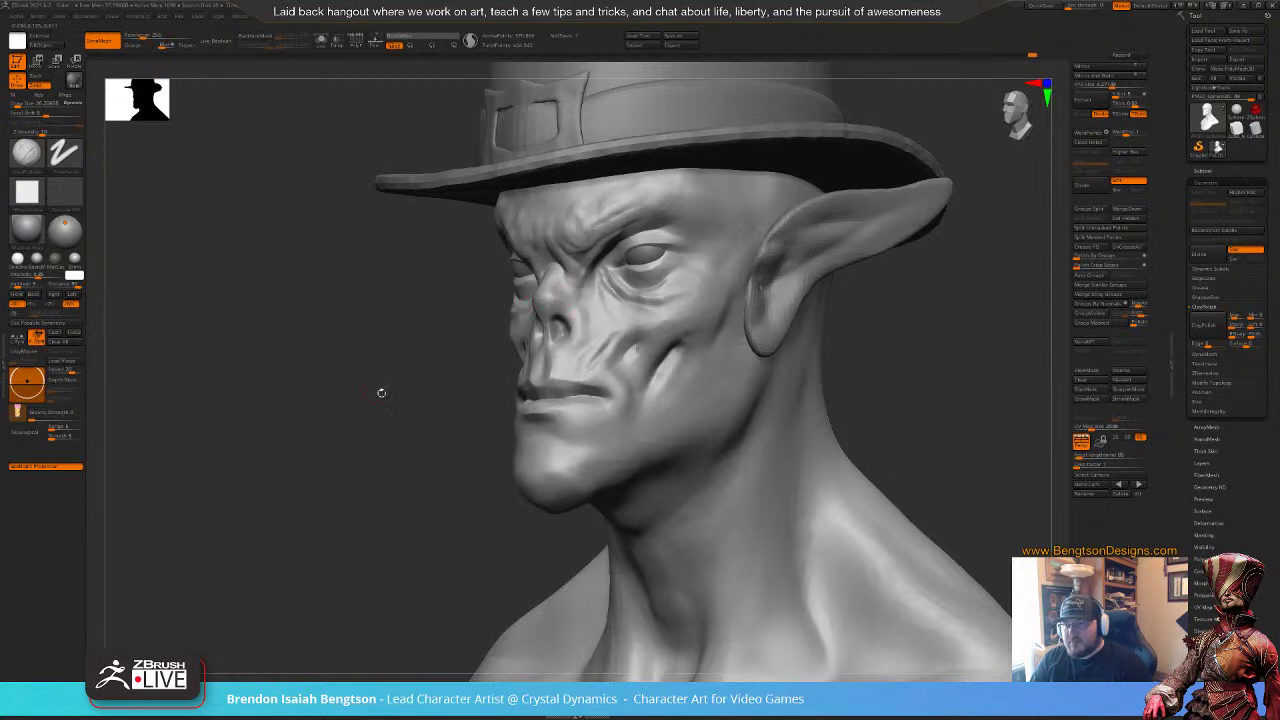
Step: Reshape the face's side profile around the forehead and nose with an enlarged Move Topological brush
{"action": "left_click_drag", "start_coordinate": [381, 393], "coordinate": [440, 395]}
{"action": "left_click_drag", "start_coordinate": [749, 312], "coordinate": [771, 358]}
{"action": "left_click_drag", "start_coordinate": [771, 358], "coordinate": [773, 216], "text": "alt"}
{"action": "key", "text": "b"}
{"action": "key", "text": "m"}
{"action": "key", "text": "t"}
{"action": "key", "text": "space"}
{"action": "left_click_drag", "start_coordinate": [599, 274], "coordinate": [549, 257]}
{"action": "key", "text": "space"}
{"action": "key", "text": "space"}
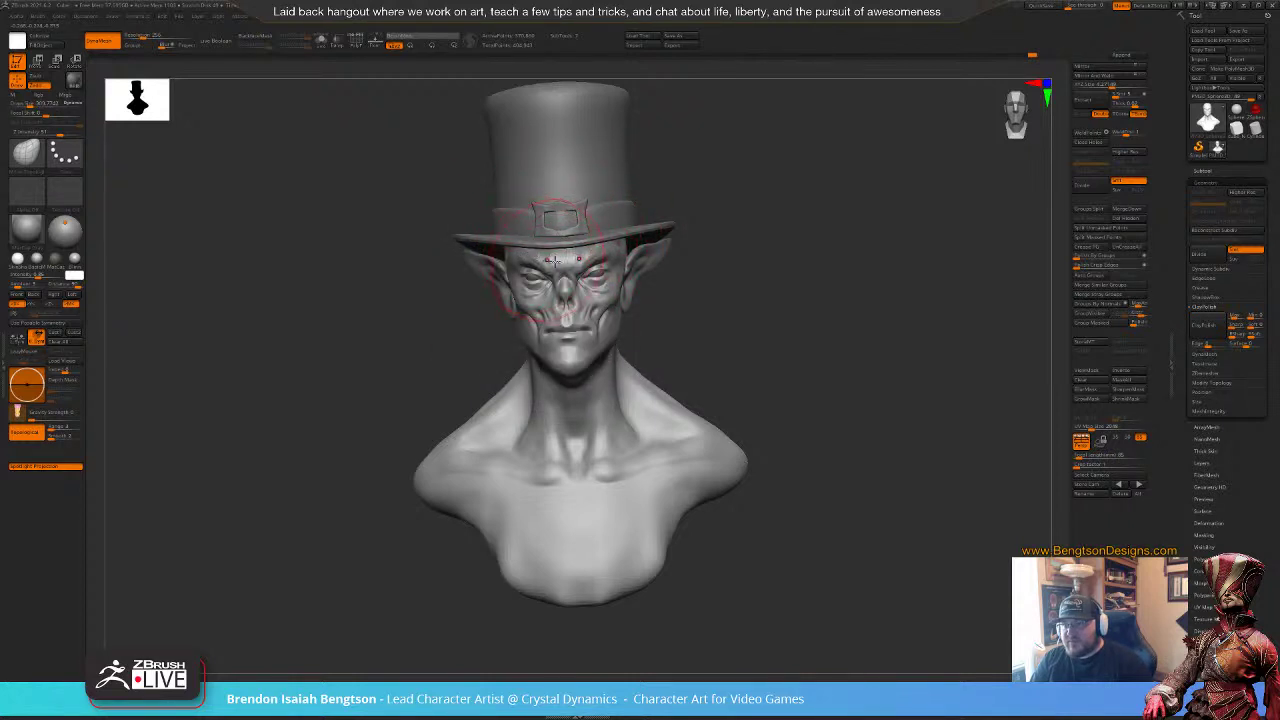
{"action": "left_click_drag", "start_coordinate": [676, 304], "coordinate": [776, 326]}
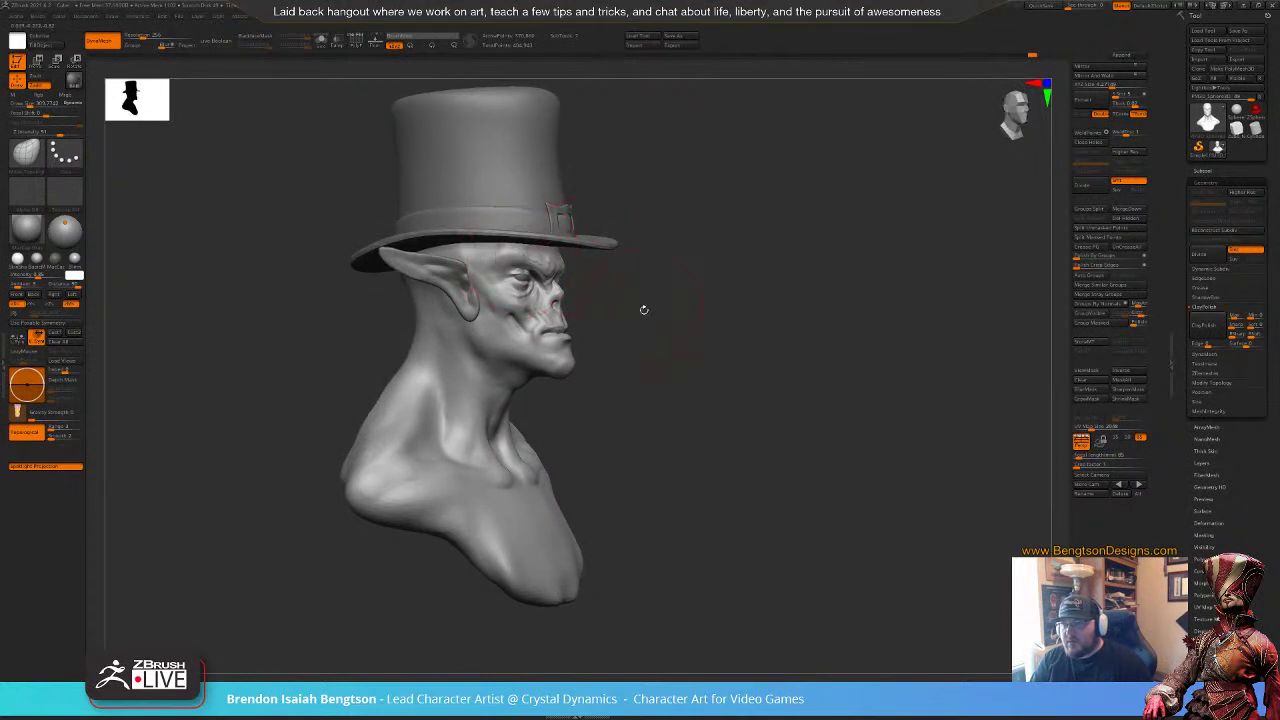
{"action": "mouse_move", "coordinate": [644, 310]}
{"action": "left_mouse_down"}
{"action": "mouse_move", "coordinate": [682, 309]}
{"action": "mouse_move", "coordinate": [708, 365]}
{"action": "mouse_move", "coordinate": [671, 363]}
{"action": "mouse_move", "coordinate": [602, 318]}
{"action": "left_mouse_up"}
{"action": "key", "text": "space"}
{"action": "left_click_drag", "start_coordinate": [714, 295], "coordinate": [638, 286]}
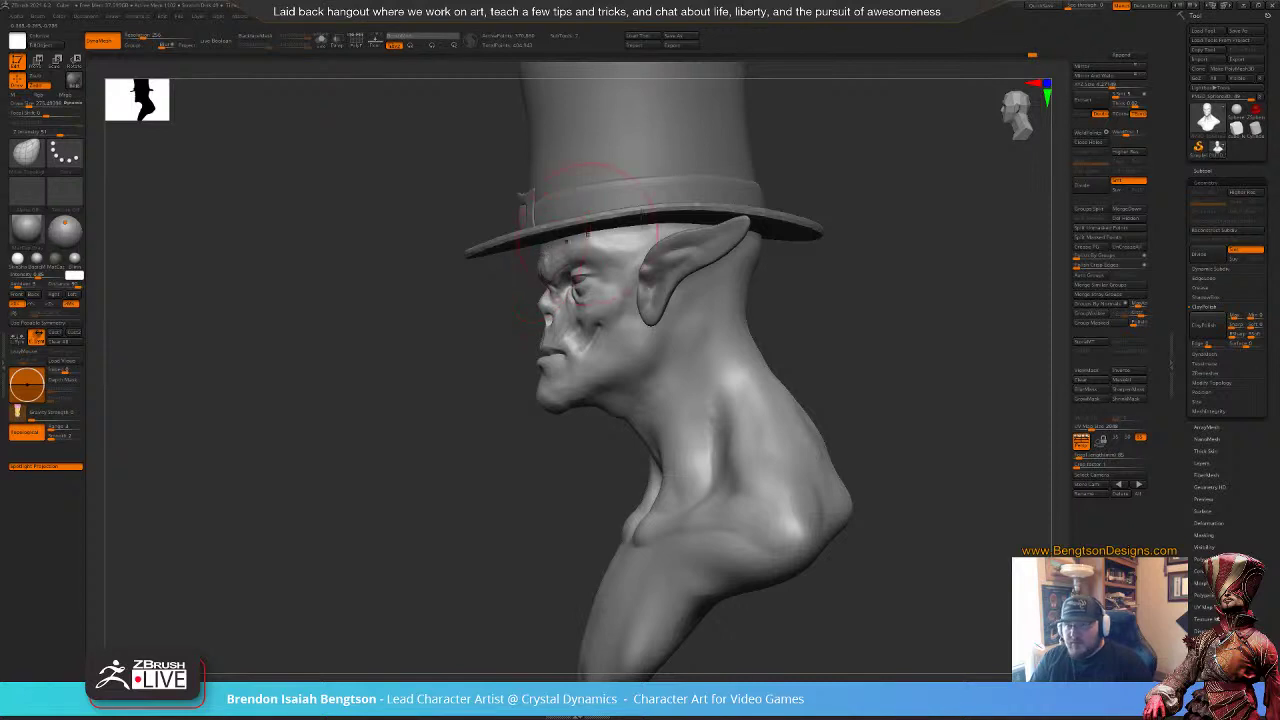
{"action": "left_click_drag", "start_coordinate": [888, 306], "coordinate": [868, 306]}
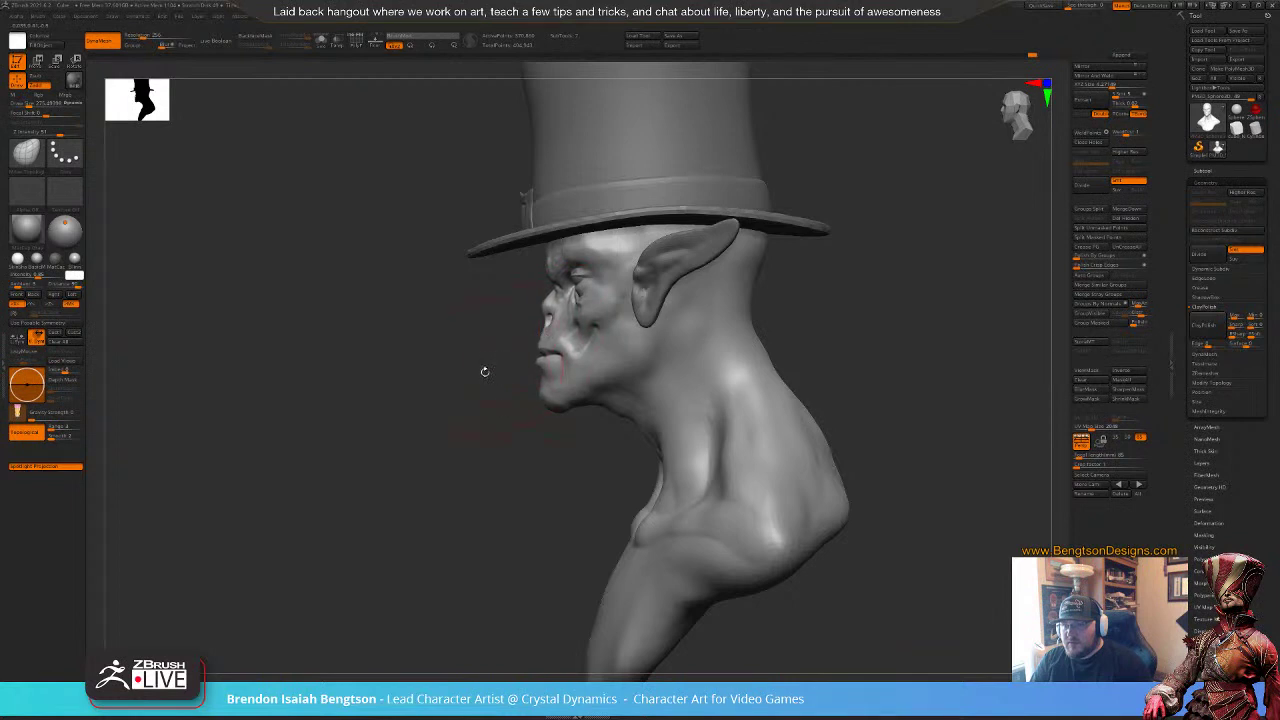
Step: Adjust the brow ridge and inner eye area with a smaller Move Topological brush
{"action": "left_click_drag", "start_coordinate": [485, 371], "coordinate": [575, 372]}
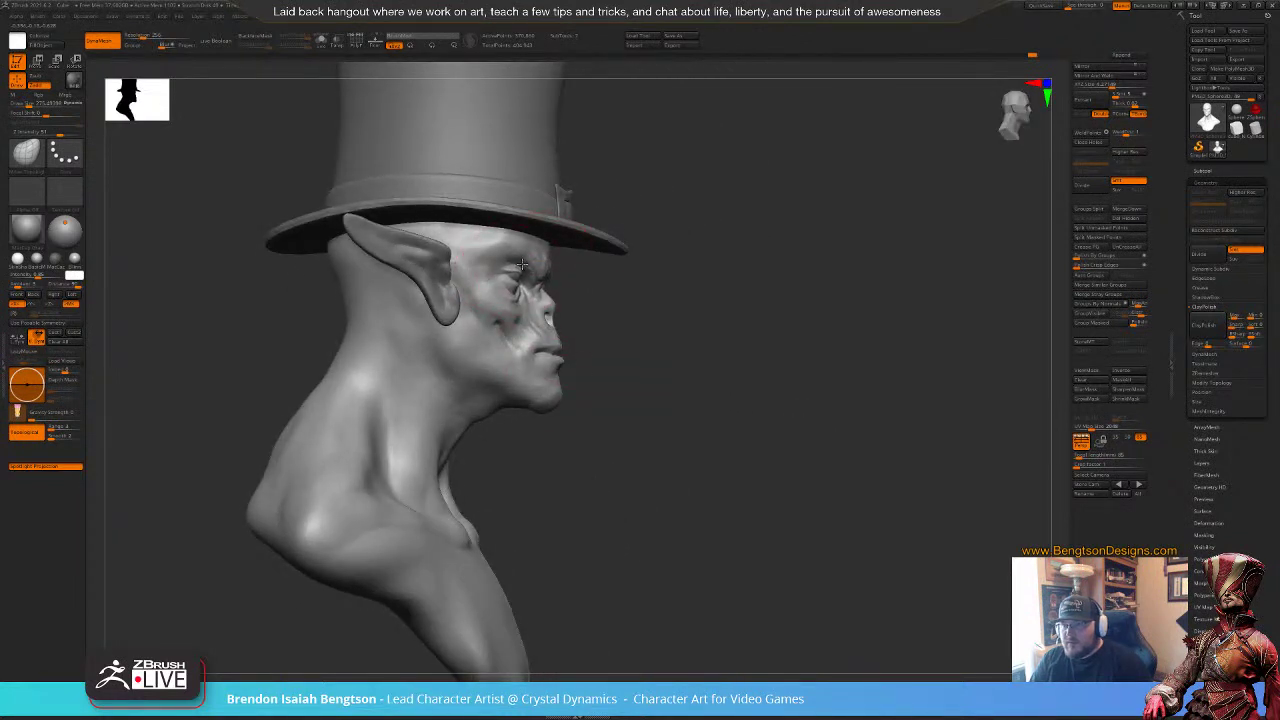
{"action": "key", "text": "space"}
{"action": "left_click_drag", "start_coordinate": [534, 276], "coordinate": [526, 276]}
{"action": "left_click_drag", "start_coordinate": [684, 335], "coordinate": [686, 425], "text": "alt"}
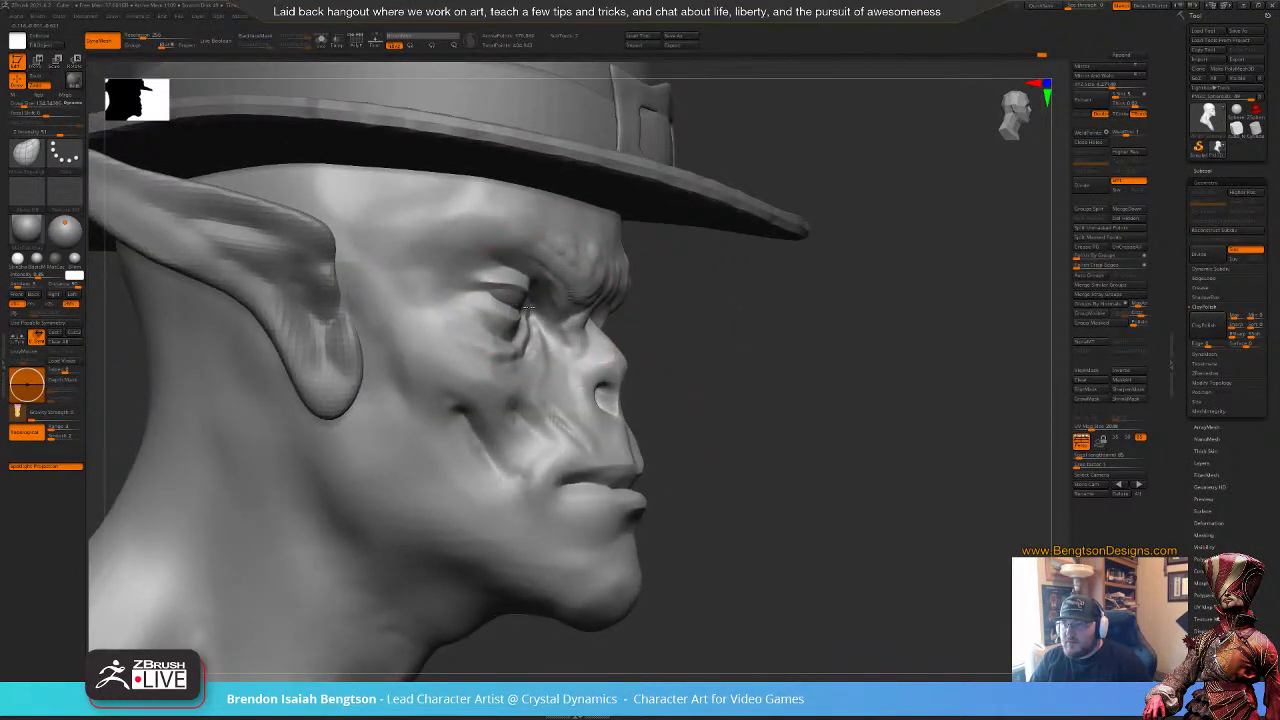
{"action": "left_click_drag", "start_coordinate": [758, 352], "coordinate": [695, 354]}
{"action": "right_click_drag", "start_coordinate": [694, 353], "coordinate": [543, 312]}
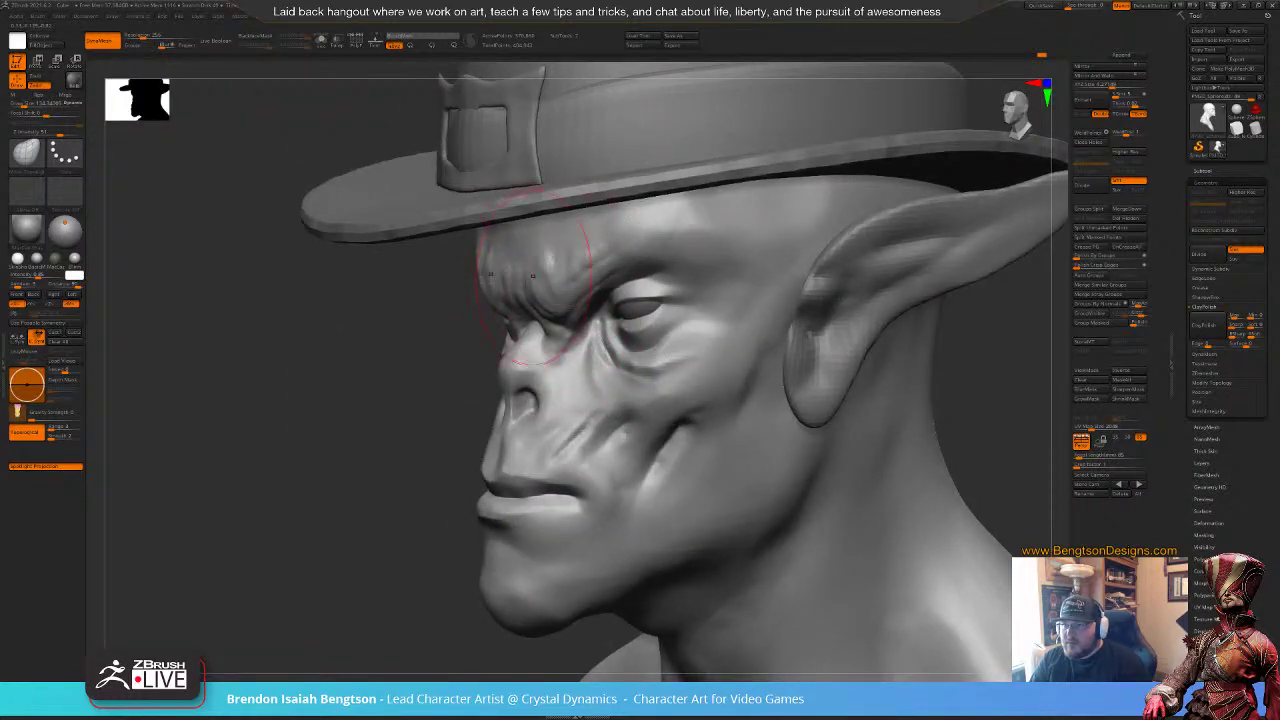
Step: Carve sharper frown creases between the eyebrows and across the lower forehead with a resized DamStandard brush
{"action": "key", "text": "f"}
{"action": "left_click_drag", "start_coordinate": [392, 408], "coordinate": [456, 424]}
{"action": "mouse_move", "coordinate": [427, 429]}
{"action": "right_mouse_down"}
{"action": "mouse_move", "coordinate": [392, 420]}
{"action": "mouse_move", "coordinate": [398, 470]}
{"action": "mouse_move", "coordinate": [350, 444]}
{"action": "mouse_move", "coordinate": [404, 446]}
{"action": "right_mouse_up"}
{"action": "key", "text": "b"}
{"action": "key", "text": "d"}
{"action": "key", "text": "s"}
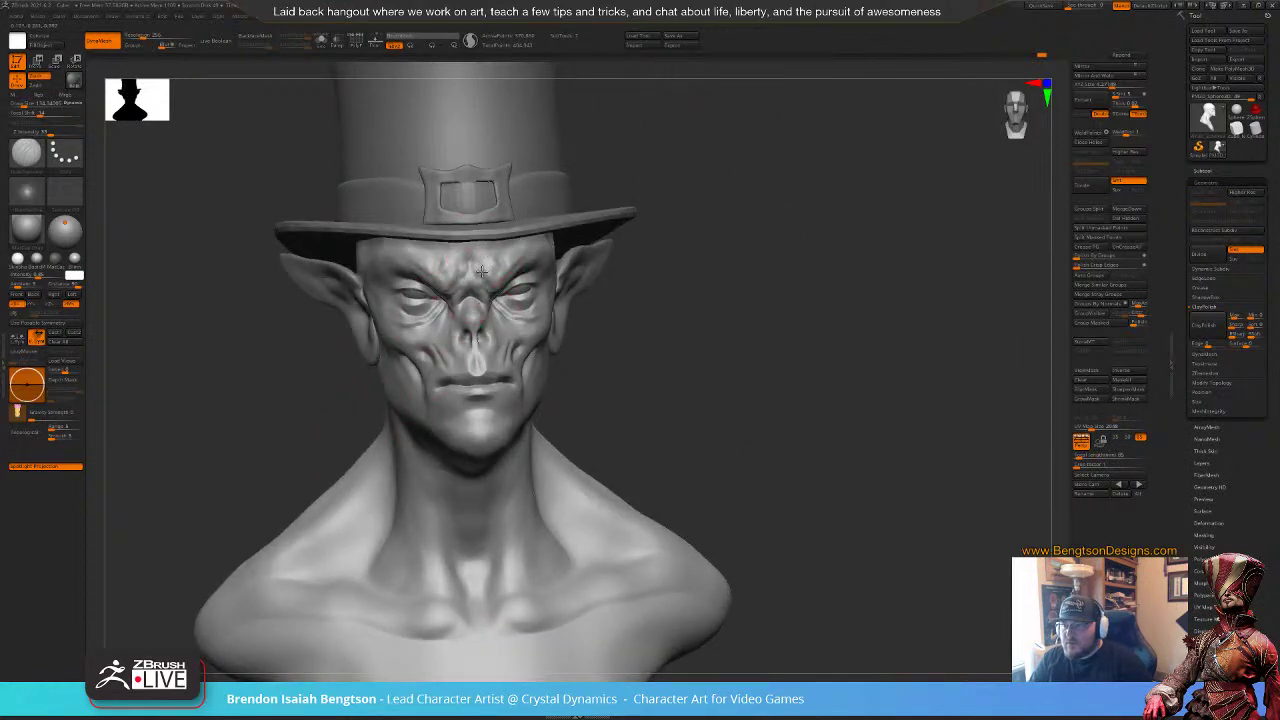
{"action": "right_click_drag", "start_coordinate": [720, 348], "coordinate": [734, 400], "text": "alt"}
{"action": "right_click_drag", "start_coordinate": [795, 385], "coordinate": [750, 380]}
{"action": "key", "text": "s"}
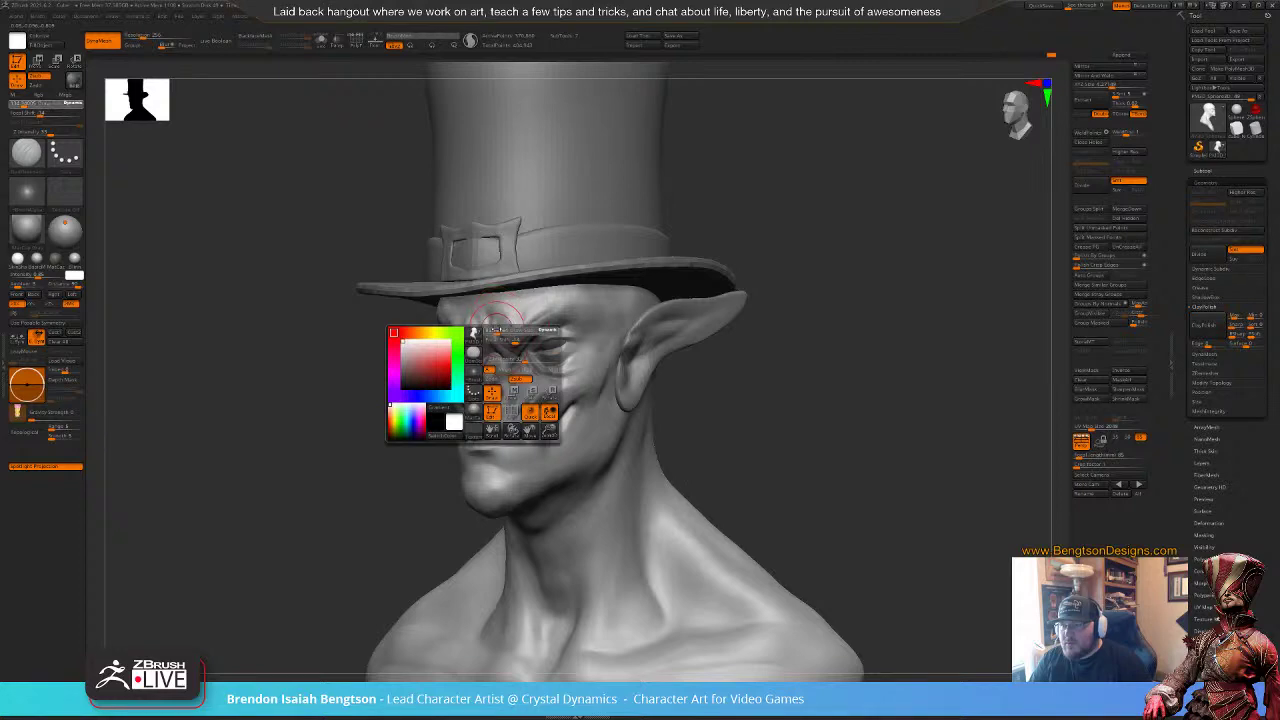
{"action": "left_click_drag", "start_coordinate": [496, 331], "coordinate": [492, 331]}
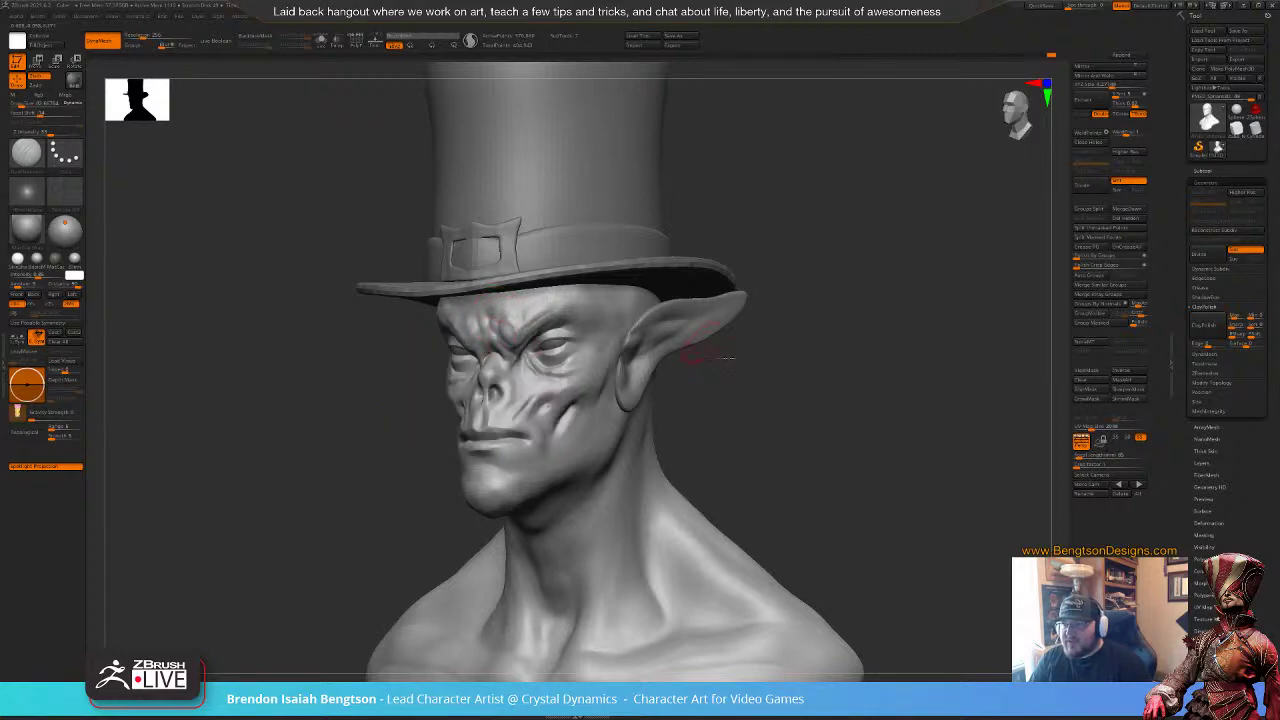
{"action": "right_click_drag", "start_coordinate": [804, 410], "coordinate": [814, 374], "text": "alt"}
{"action": "right_click_drag", "start_coordinate": [814, 374], "coordinate": [795, 374]}
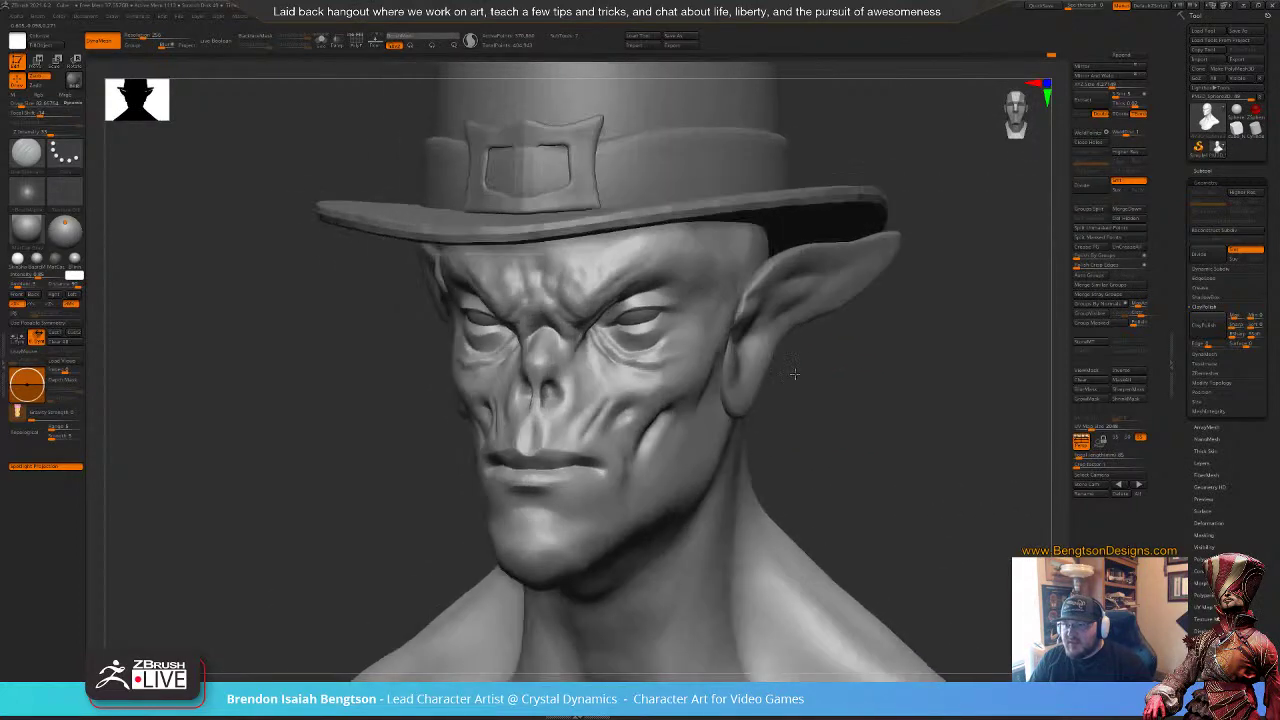
Step: Refine the wrinkles and bags under the eyes using a smaller Dam Standard brush
{"action": "mouse_move", "coordinate": [806, 424]}
{"action": "right_mouse_down"}
{"action": "mouse_move", "coordinate": [787, 435]}
{"action": "mouse_move", "coordinate": [871, 406]}
{"action": "mouse_move", "coordinate": [882, 440]}
{"action": "right_mouse_up"}
{"action": "key", "text": "space"}
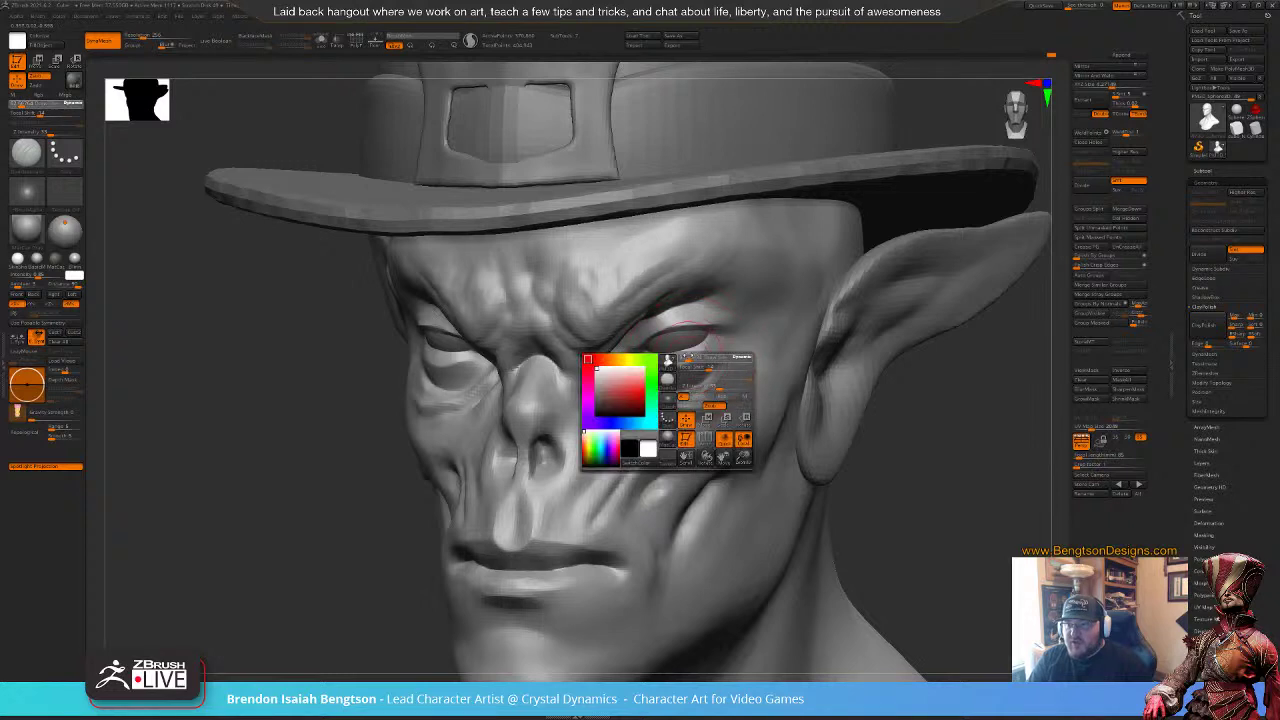
{"action": "left_click_drag", "start_coordinate": [687, 357], "coordinate": [684, 357]}
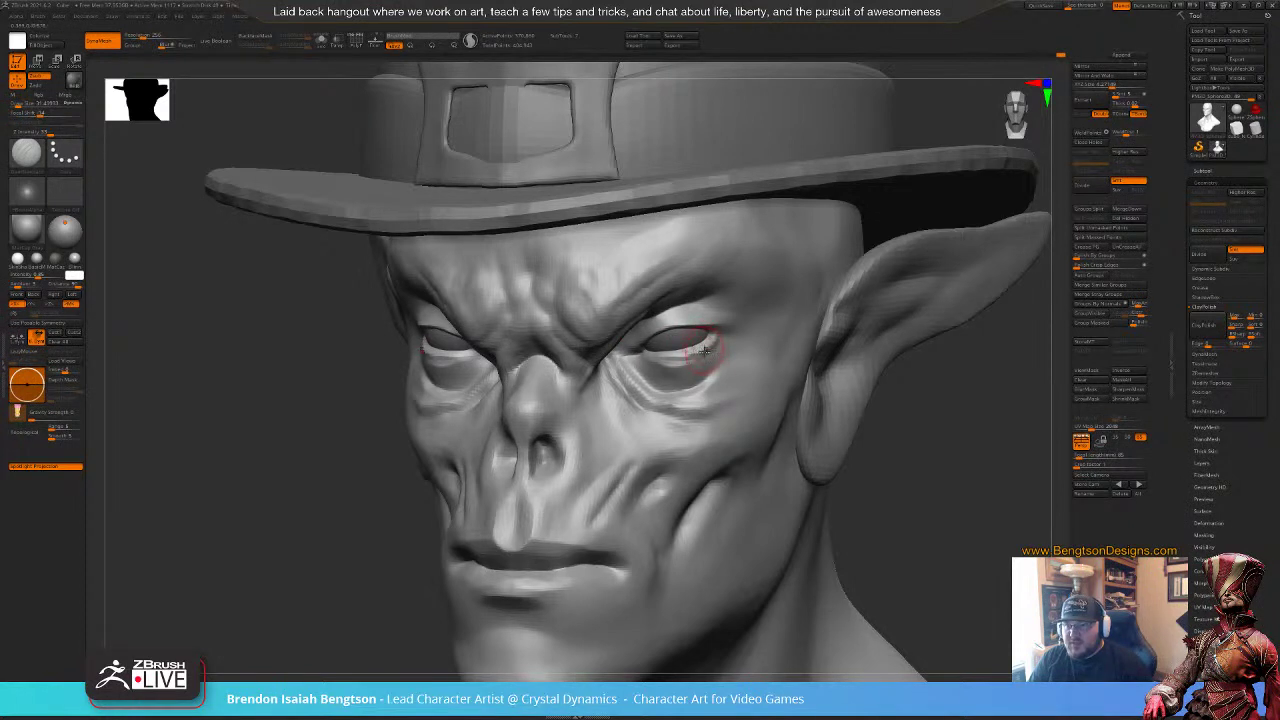
{"action": "left_click_drag", "start_coordinate": [684, 362], "coordinate": [650, 378]}
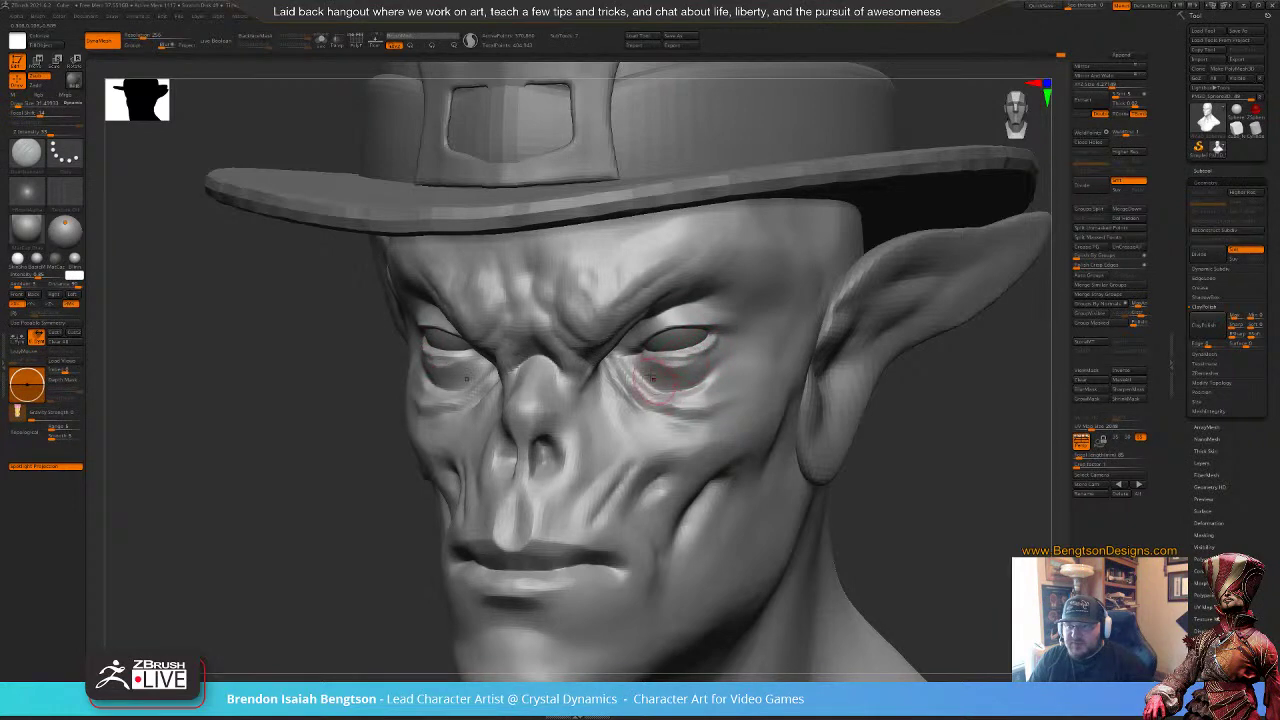
{"action": "left_click_drag", "start_coordinate": [917, 524], "coordinate": [909, 454], "text": "alt"}
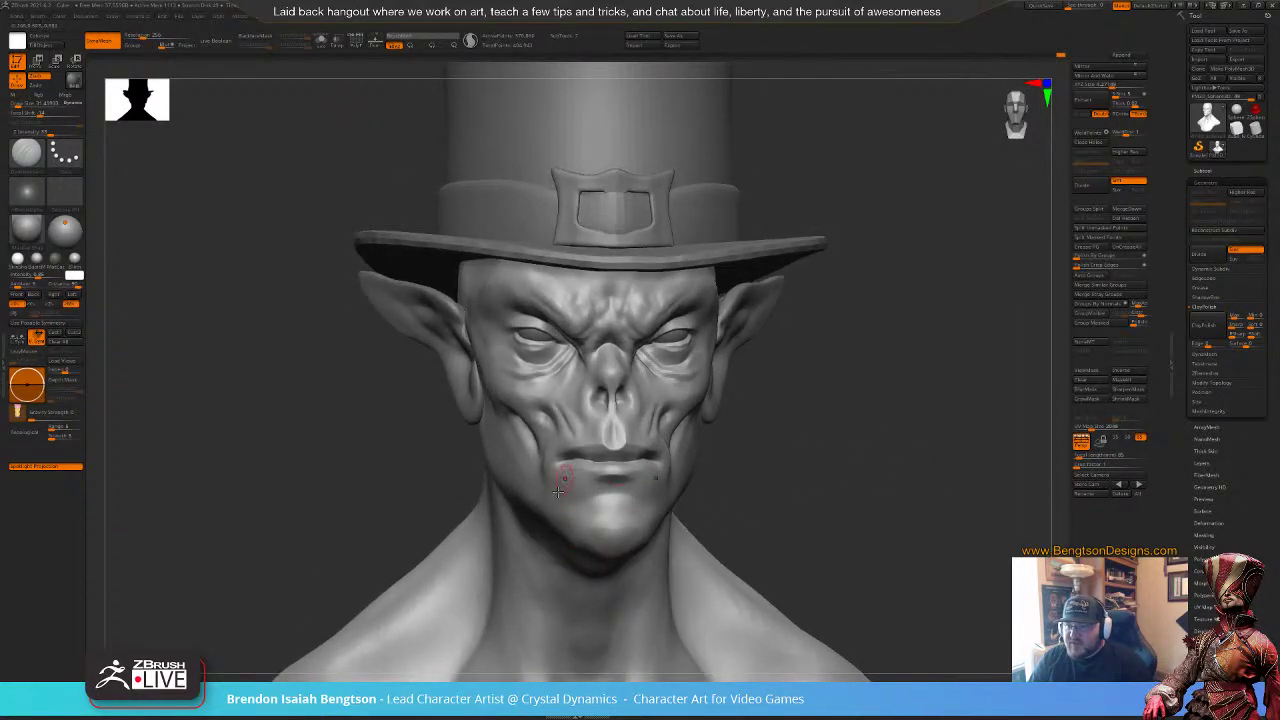
Step: Build up and soften the cheeks below the eyes with the Clay Buildup brush
{"action": "left_click_drag", "start_coordinate": [843, 429], "coordinate": [826, 421]}
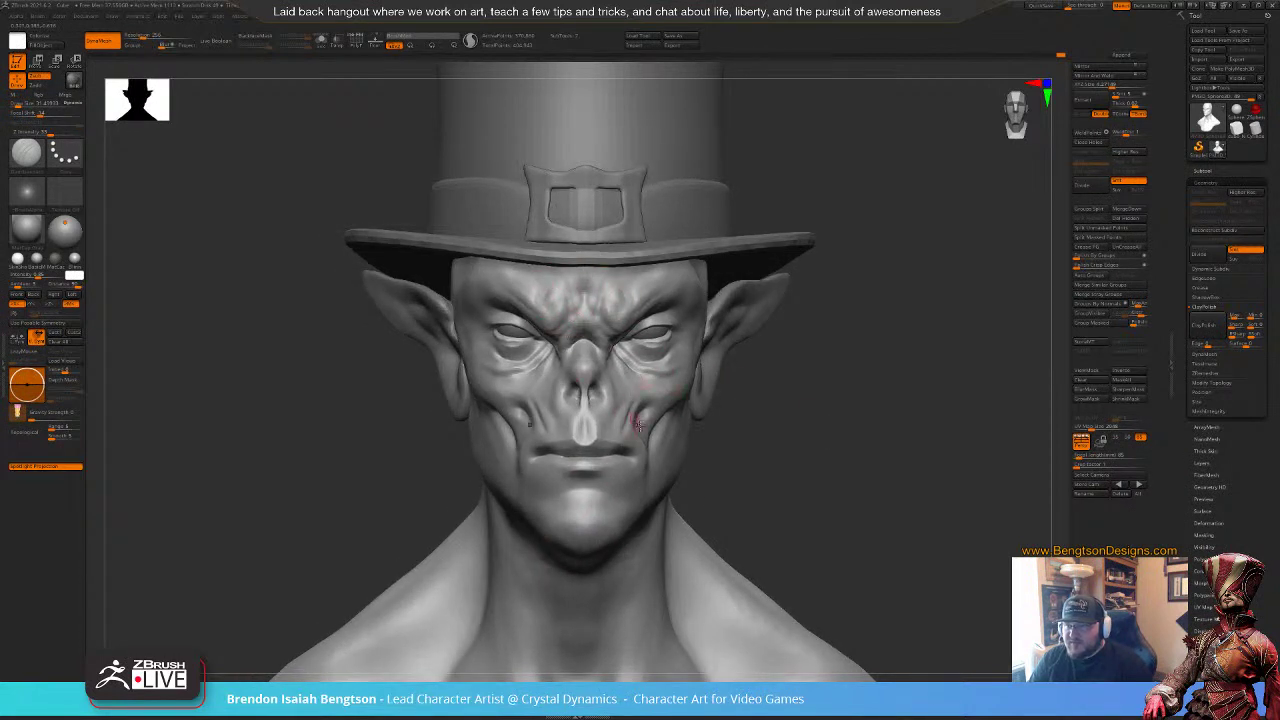
{"action": "mouse_move", "coordinate": [775, 464]}
{"action": "left_mouse_down"}
{"action": "mouse_move", "coordinate": [748, 470]}
{"action": "mouse_move", "coordinate": [680, 448]}
{"action": "left_mouse_up"}
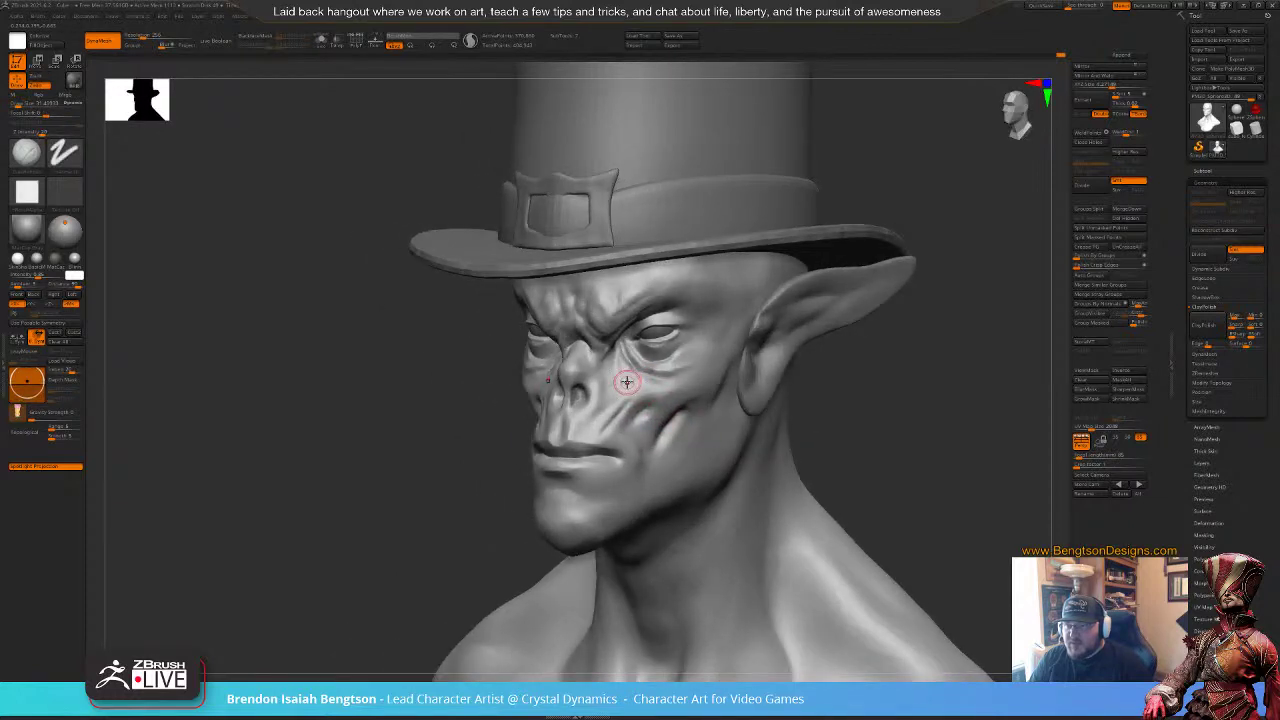
{"action": "key", "text": "space"}
{"action": "mouse_move", "coordinate": [627, 382]}
{"action": "left_mouse_down"}
{"action": "mouse_move", "coordinate": [611, 372]}
{"action": "mouse_move", "coordinate": [624, 383]}
{"action": "mouse_move", "coordinate": [618, 403]}
{"action": "mouse_move", "coordinate": [631, 382]}
{"action": "mouse_move", "coordinate": [662, 384]}
{"action": "mouse_move", "coordinate": [638, 380]}
{"action": "left_mouse_up"}
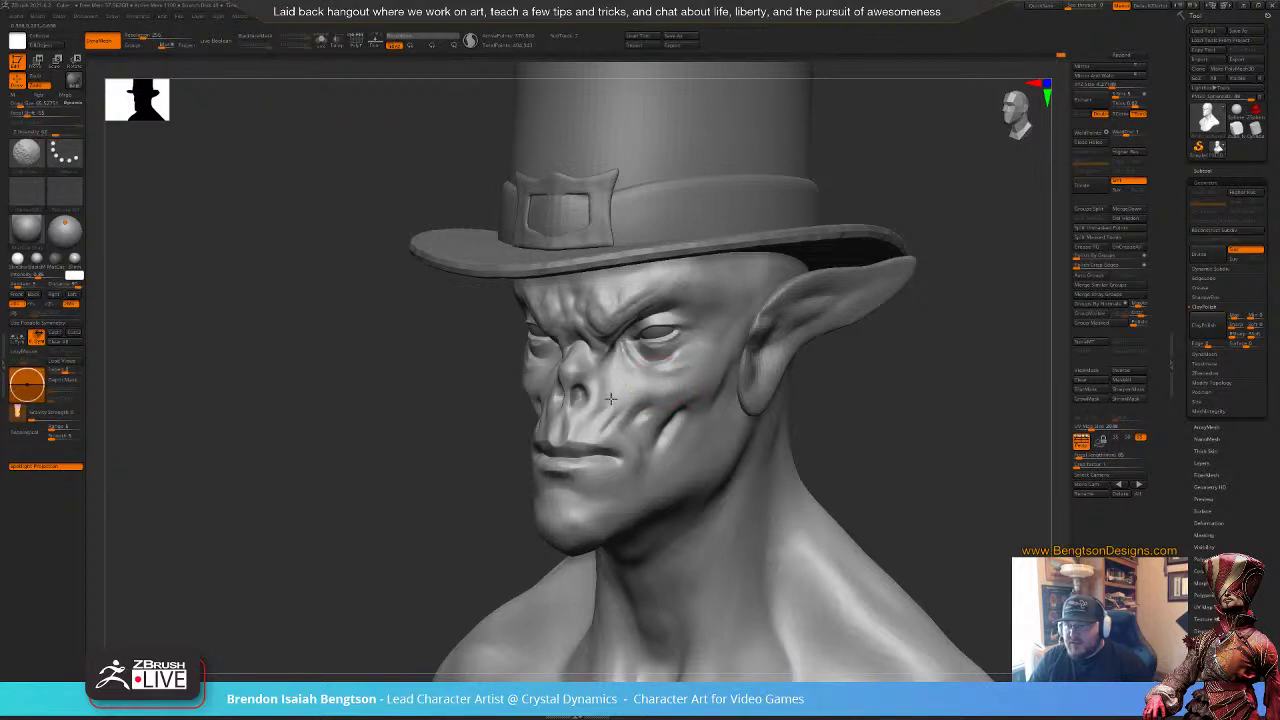
{"action": "key", "text": "b"}
{"action": "key", "text": "c"}
{"action": "key", "text": "b"}
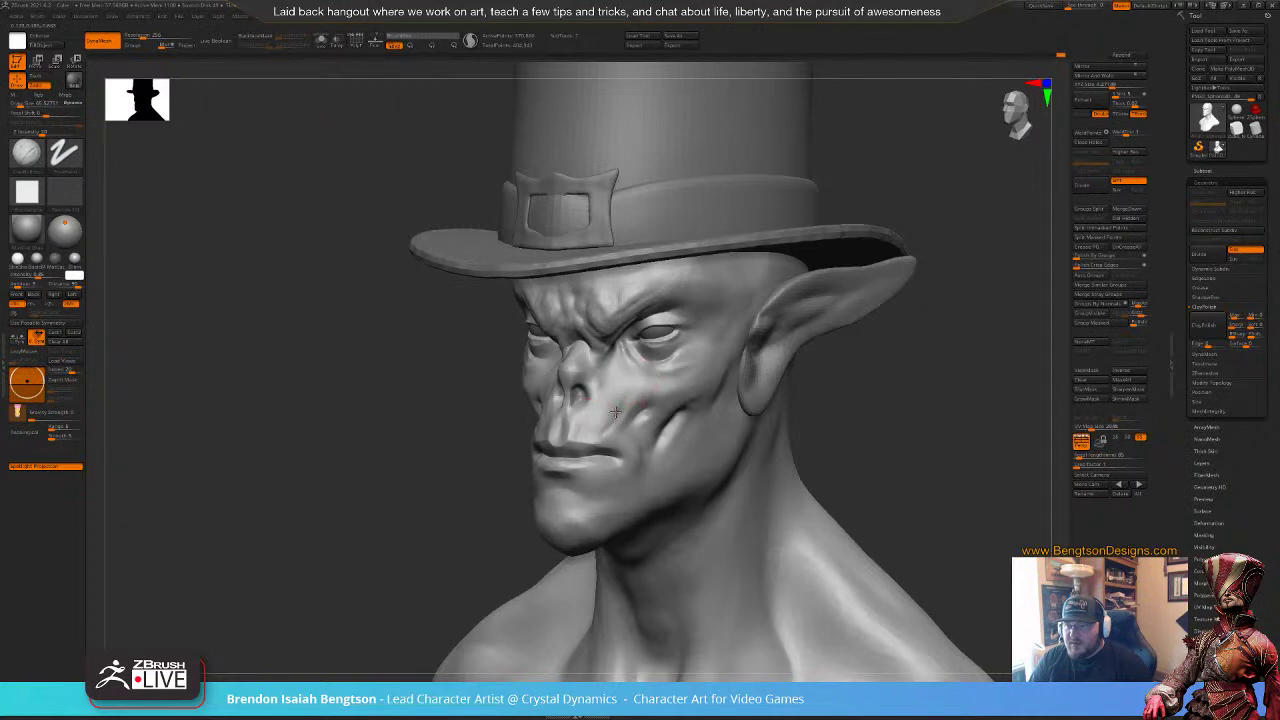
Step: Build up the vertical cheek folds beside the mouth with a resized Clay Buildup brush and sharpen their creases with Dam Standard
{"action": "left_click_drag", "start_coordinate": [826, 430], "coordinate": [728, 440]}
{"action": "key", "text": "space"}
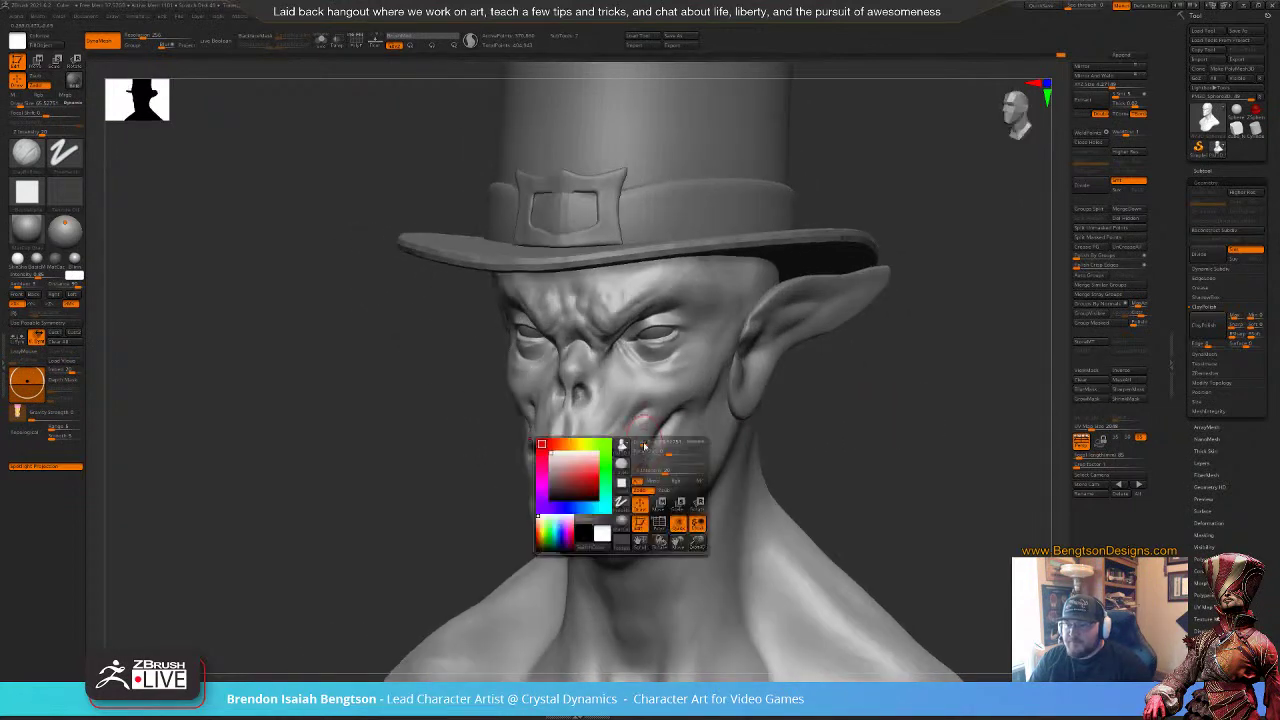
{"action": "mouse_move", "coordinate": [644, 446]}
{"action": "left_mouse_down"}
{"action": "mouse_move", "coordinate": [636, 494]}
{"action": "mouse_move", "coordinate": [643, 470]}
{"action": "left_mouse_up"}
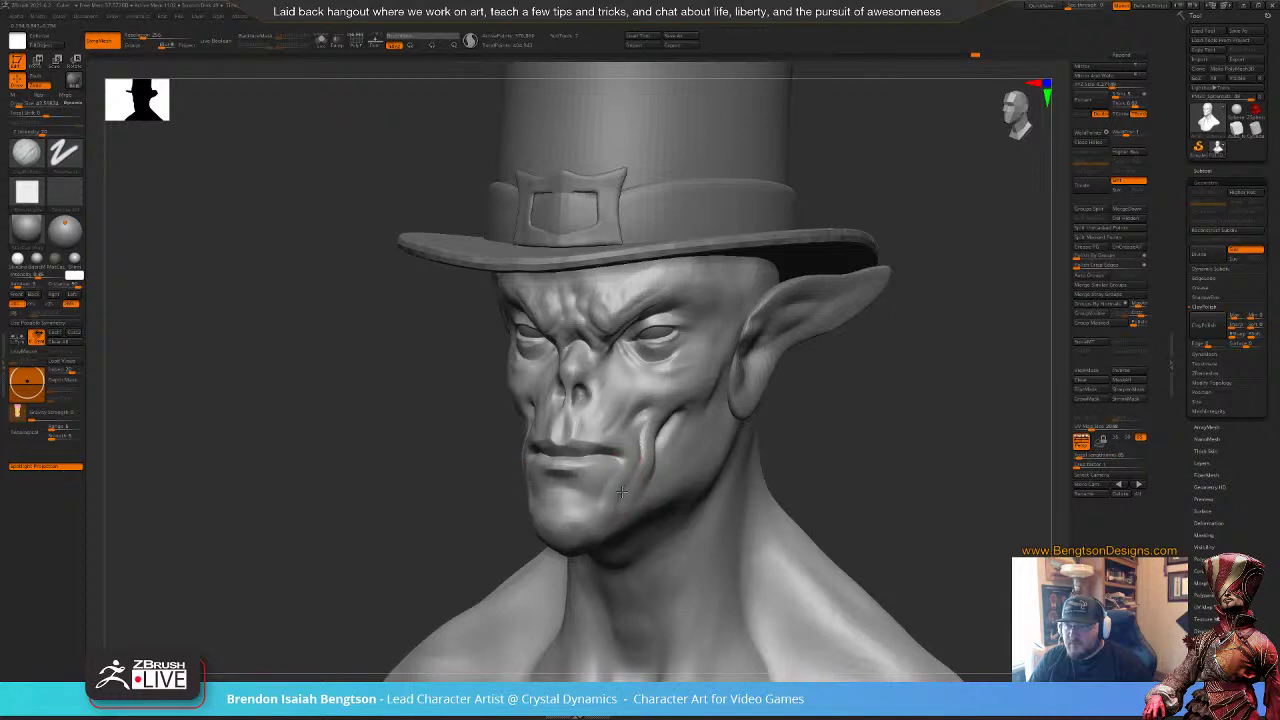
{"action": "left_click_drag", "start_coordinate": [863, 409], "coordinate": [825, 411]}
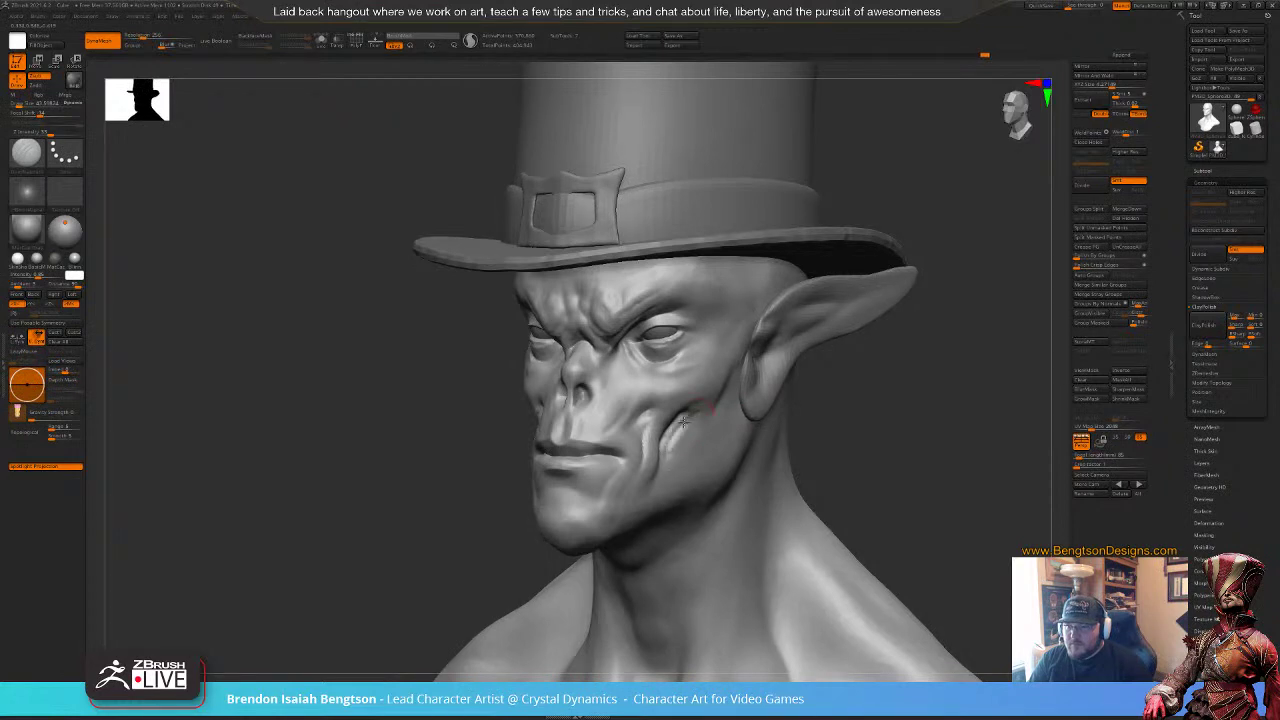
{"action": "left_click_drag", "start_coordinate": [861, 403], "coordinate": [815, 424]}
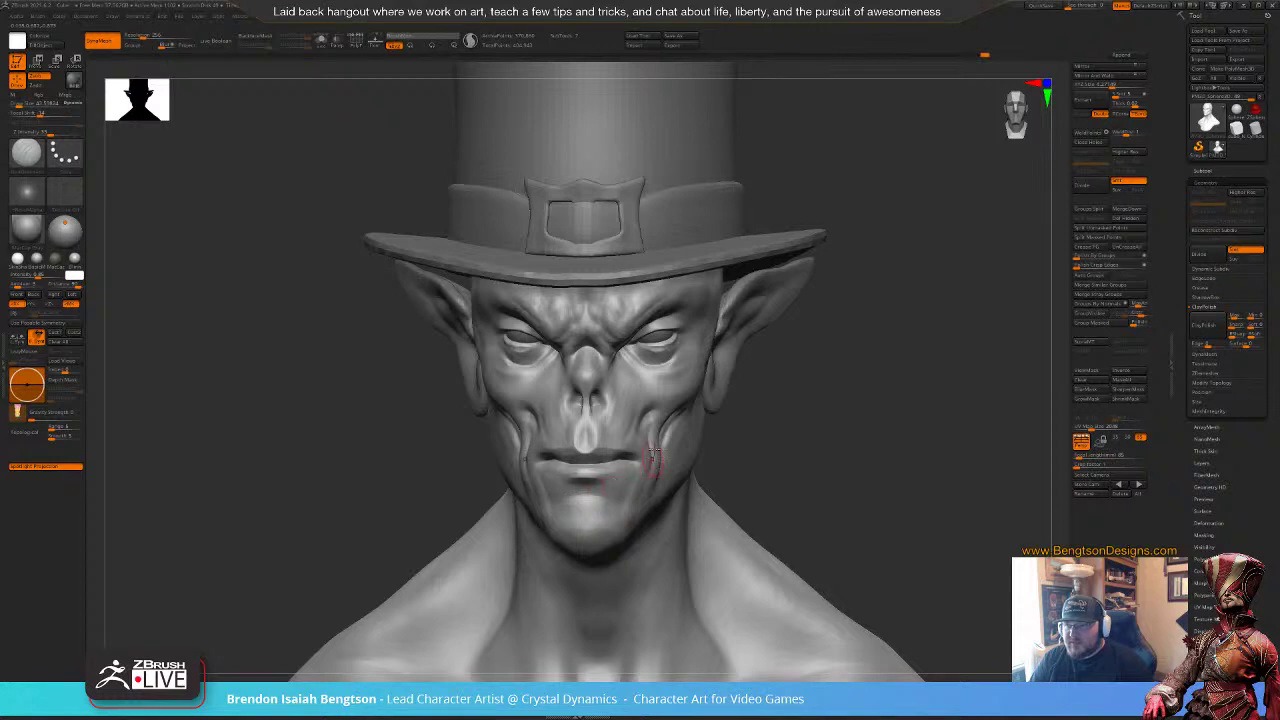
{"action": "left_click_drag", "start_coordinate": [831, 442], "coordinate": [851, 469]}
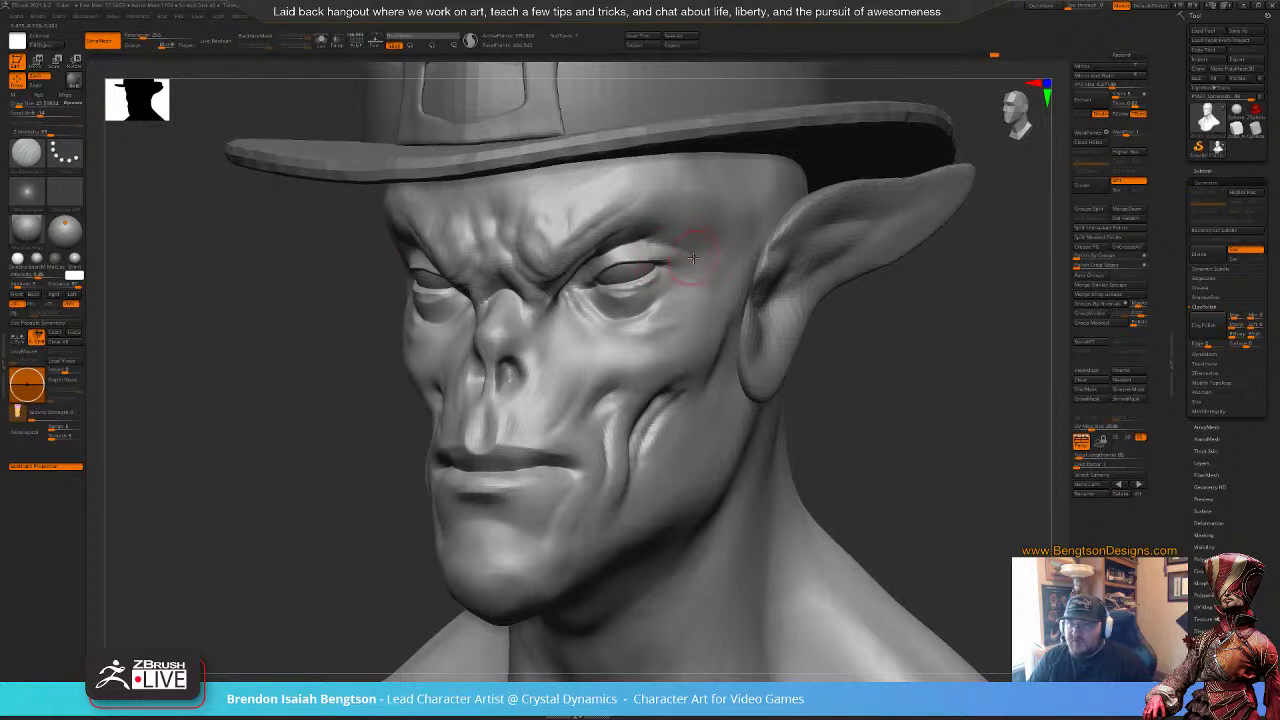
{"action": "left_click_drag", "start_coordinate": [947, 401], "coordinate": [908, 416]}
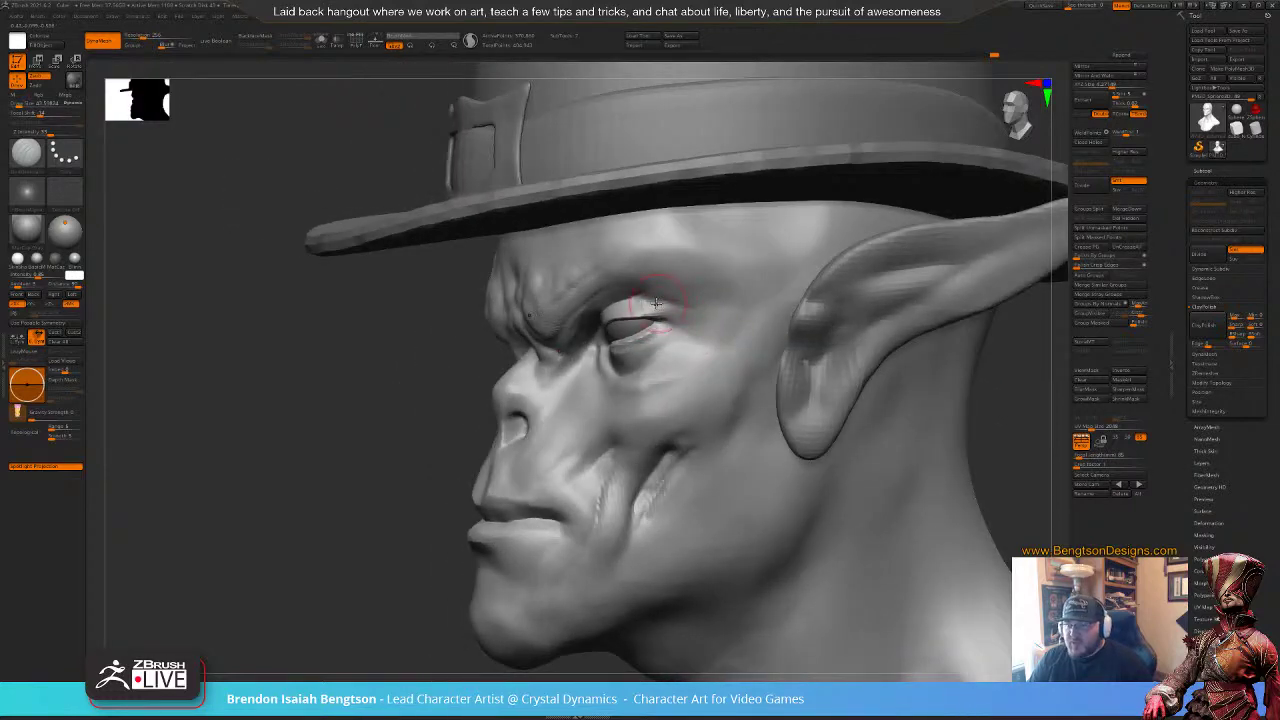
{"action": "left_click_drag", "start_coordinate": [320, 433], "coordinate": [340, 310]}
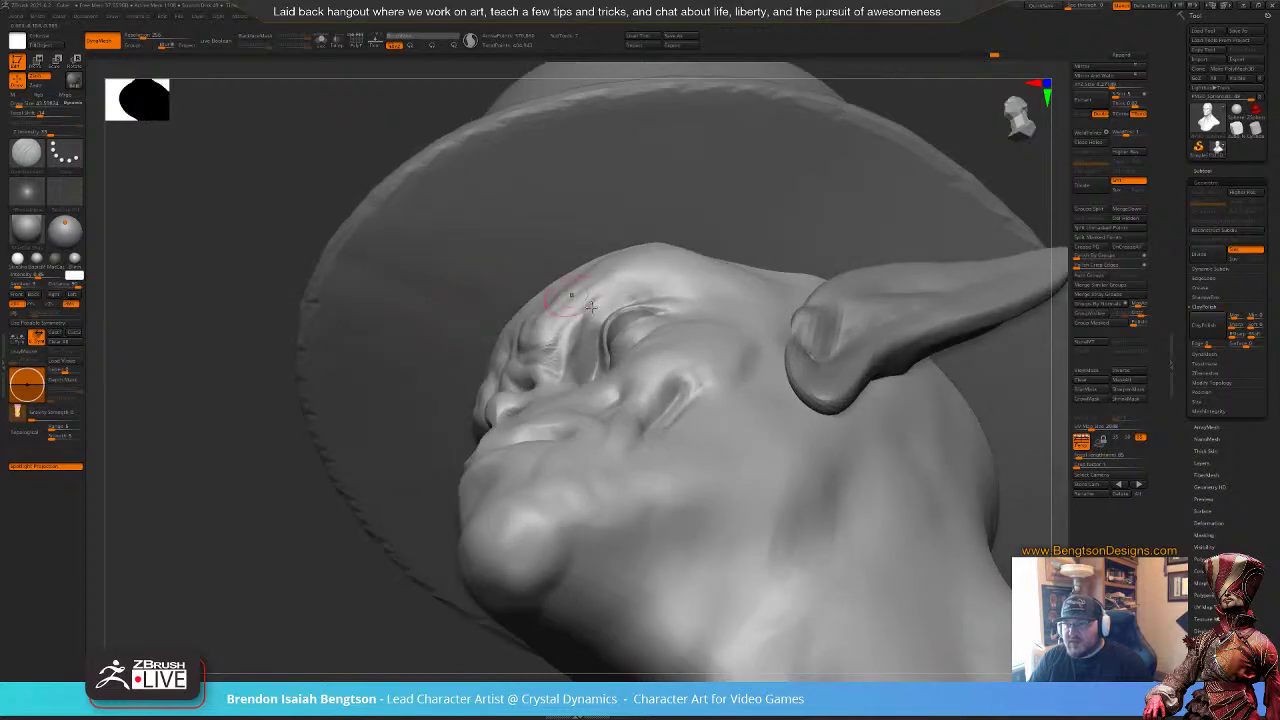
{"action": "key", "text": "space"}
{"action": "mouse_move", "coordinate": [627, 321]}
{"action": "left_mouse_down"}
{"action": "mouse_move", "coordinate": [654, 315]}
{"action": "mouse_move", "coordinate": [632, 308]}
{"action": "mouse_move", "coordinate": [660, 311]}
{"action": "left_mouse_up"}
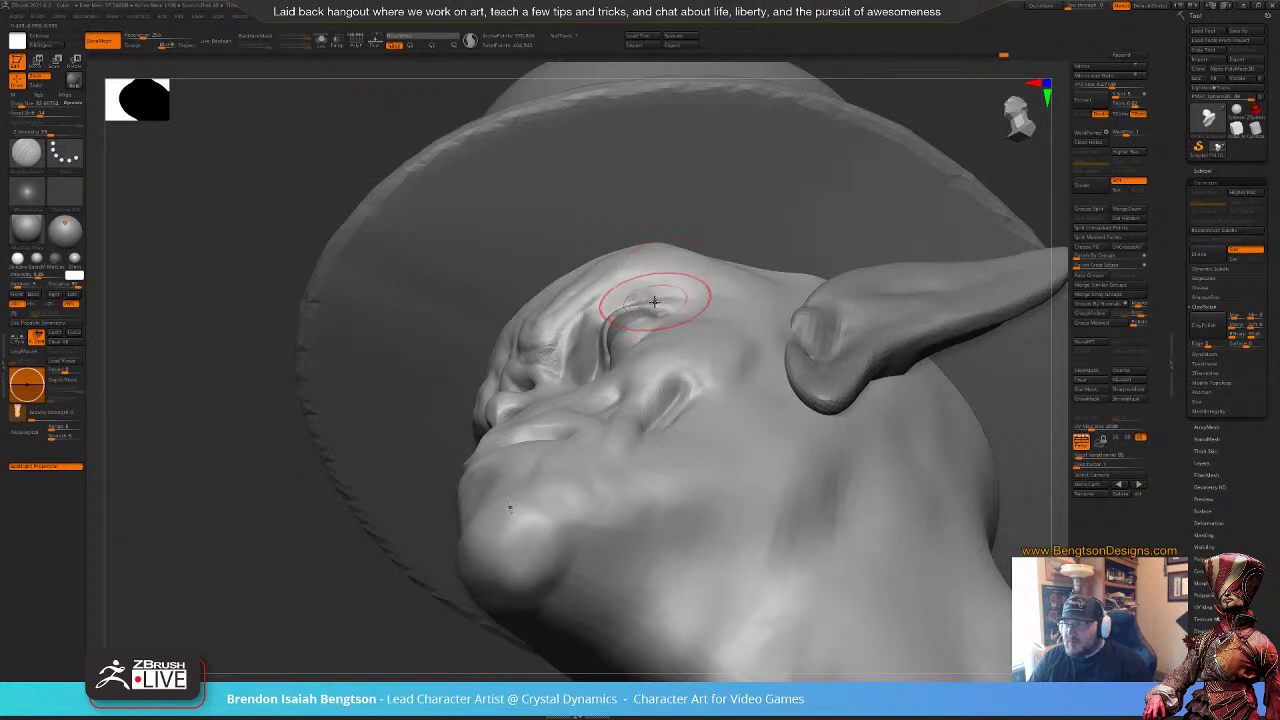
{"action": "key", "text": "ctrl+z"}
Step: Reshape the outer brow and eye socket from below using an enlarged Move Topological brush
{"action": "key", "text": "space"}
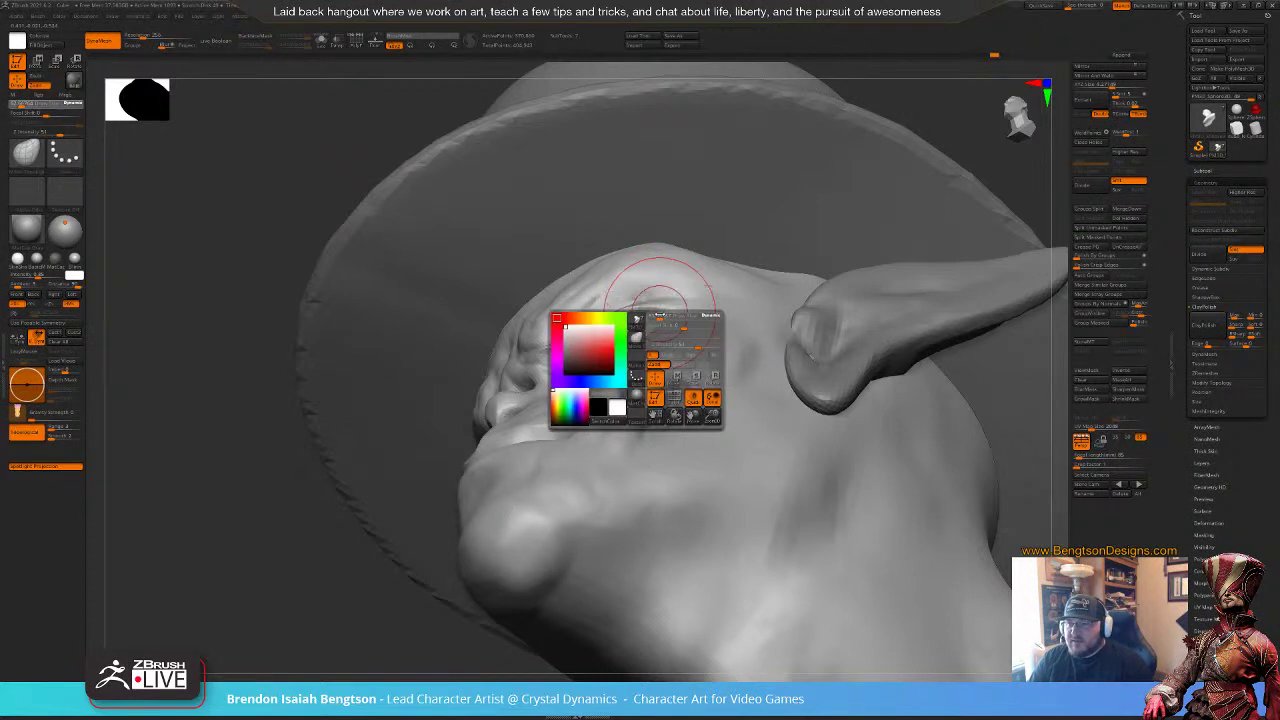
{"action": "left_click_drag", "start_coordinate": [662, 314], "coordinate": [682, 313]}
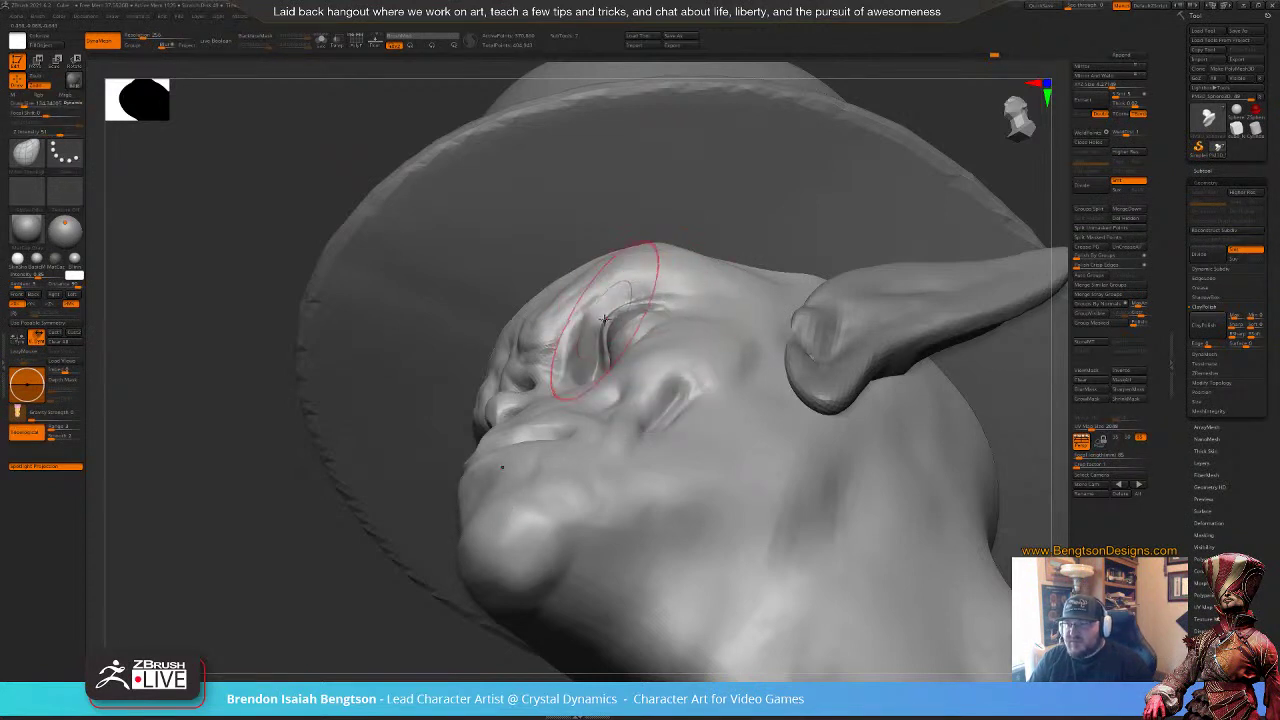
{"action": "left_click_drag", "start_coordinate": [648, 314], "coordinate": [662, 306]}
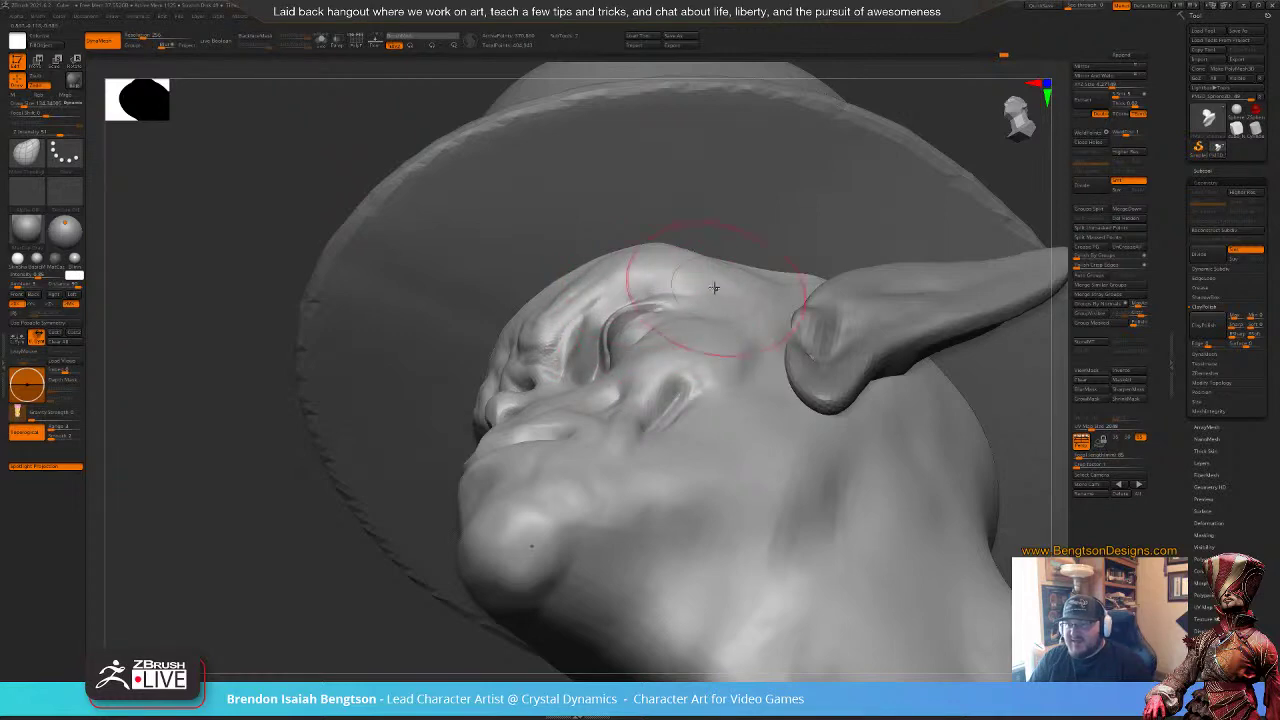
Step: Carve a deep crease beneath the cheekbone from the front of the ear to the cheek fold with the Dam Standard brush
{"action": "mouse_move", "coordinate": [245, 513]}
{"action": "left_mouse_down"}
{"action": "mouse_move", "coordinate": [249, 603]}
{"action": "mouse_move", "coordinate": [271, 523]}
{"action": "mouse_move", "coordinate": [757, 422]}
{"action": "left_mouse_up"}
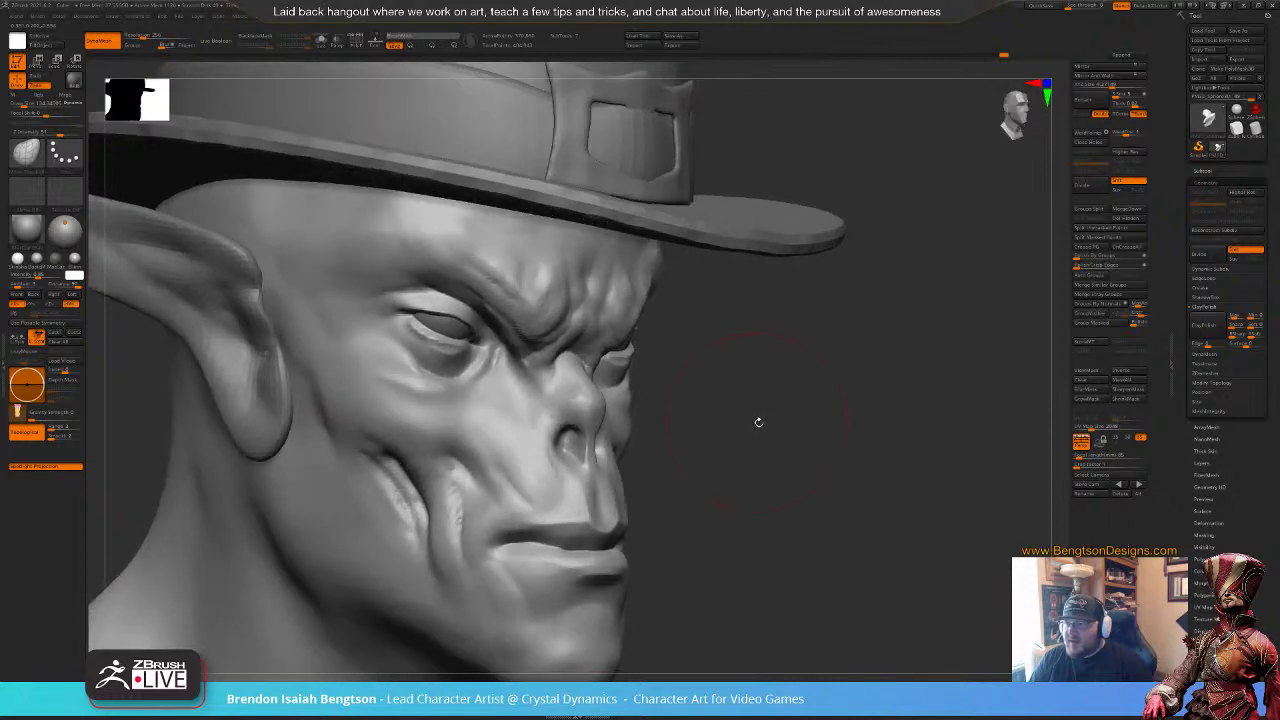
{"action": "key", "text": "b"}
{"action": "key", "text": "d"}
{"action": "key", "text": "s"}
{"action": "key", "text": "space"}
{"action": "left_click_drag", "start_coordinate": [282, 327], "coordinate": [312, 434]}
{"action": "left_click_drag", "start_coordinate": [283, 353], "coordinate": [302, 396]}
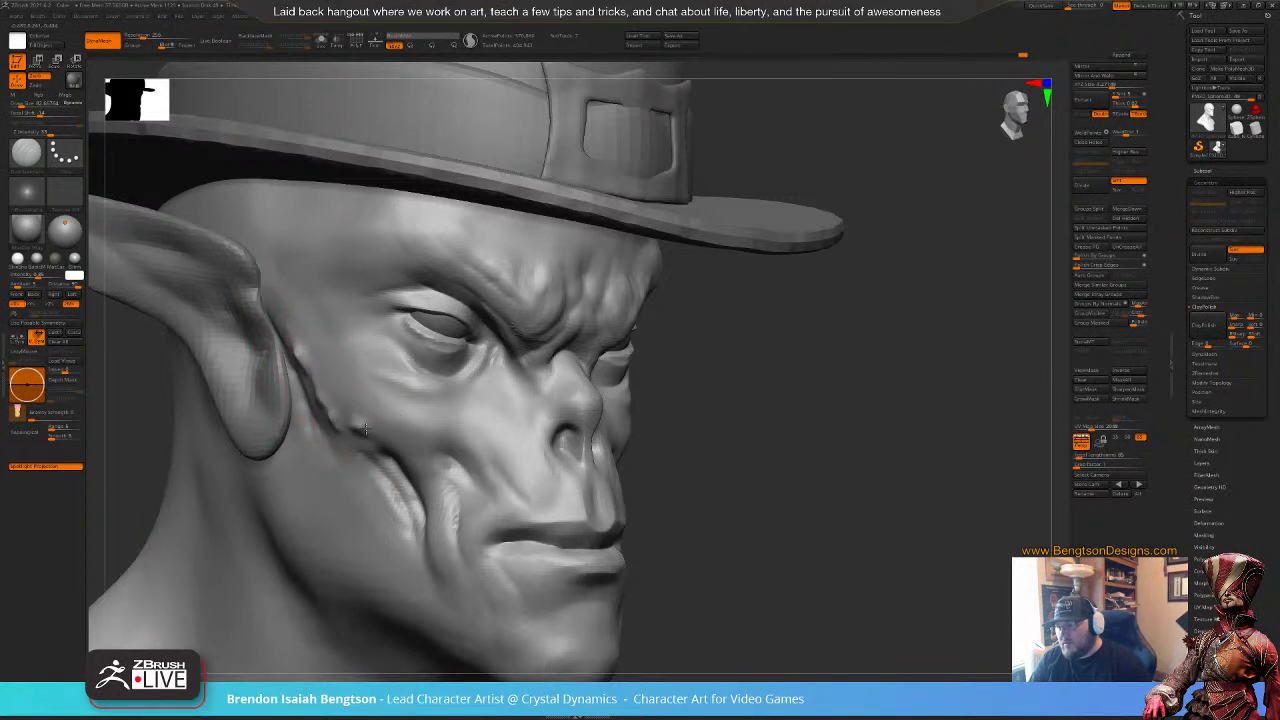
{"action": "left_click_drag", "start_coordinate": [371, 437], "coordinate": [413, 482]}
{"action": "mouse_move", "coordinate": [376, 421]}
{"action": "left_mouse_down"}
{"action": "mouse_move", "coordinate": [334, 391]}
{"action": "mouse_move", "coordinate": [341, 408]}
{"action": "mouse_move", "coordinate": [307, 341]}
{"action": "mouse_move", "coordinate": [330, 406]}
{"action": "left_mouse_up"}
{"action": "left_click_drag", "start_coordinate": [308, 343], "coordinate": [339, 410]}
Step: Build up the upper lip along the mouth line with the Clay Buildup brush
{"action": "mouse_move", "coordinate": [651, 463]}
{"action": "left_mouse_down", "text": "alt"}
{"action": "mouse_move", "coordinate": [731, 440]}
{"action": "mouse_move", "coordinate": [706, 438]}
{"action": "mouse_move", "coordinate": [722, 446]}
{"action": "left_mouse_up", "text": "alt"}
{"action": "mouse_move", "coordinate": [432, 470]}
{"action": "right_mouse_down", "text": "alt"}
{"action": "mouse_move", "coordinate": [554, 350]}
{"action": "mouse_move", "coordinate": [562, 373]}
{"action": "mouse_move", "coordinate": [536, 430]}
{"action": "mouse_move", "coordinate": [508, 412]}
{"action": "right_mouse_up", "text": "alt"}
{"action": "mouse_move", "coordinate": [541, 403]}
{"action": "left_mouse_down"}
{"action": "mouse_move", "coordinate": [542, 438]}
{"action": "mouse_move", "coordinate": [542, 396]}
{"action": "mouse_move", "coordinate": [533, 420]}
{"action": "mouse_move", "coordinate": [461, 440]}
{"action": "left_mouse_up"}
{"action": "key", "text": "space"}
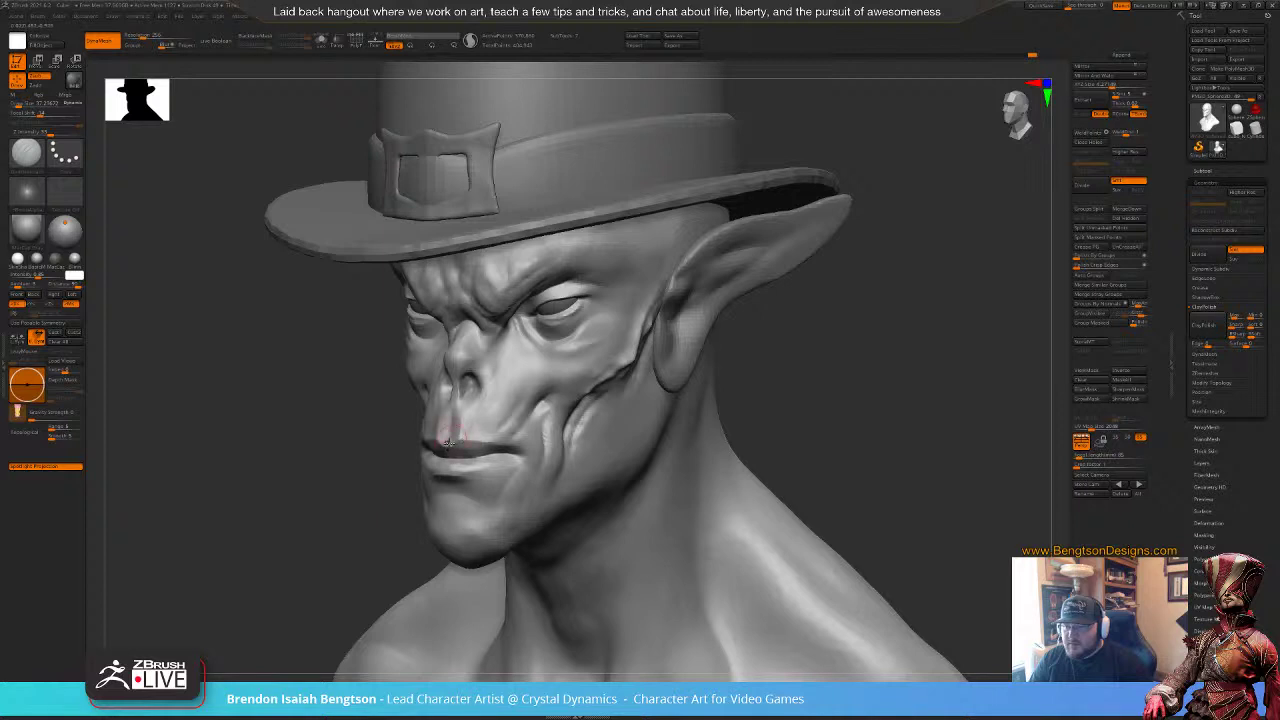
{"action": "key", "text": "b"}
{"action": "key", "text": "c"}
{"action": "key", "text": "b"}
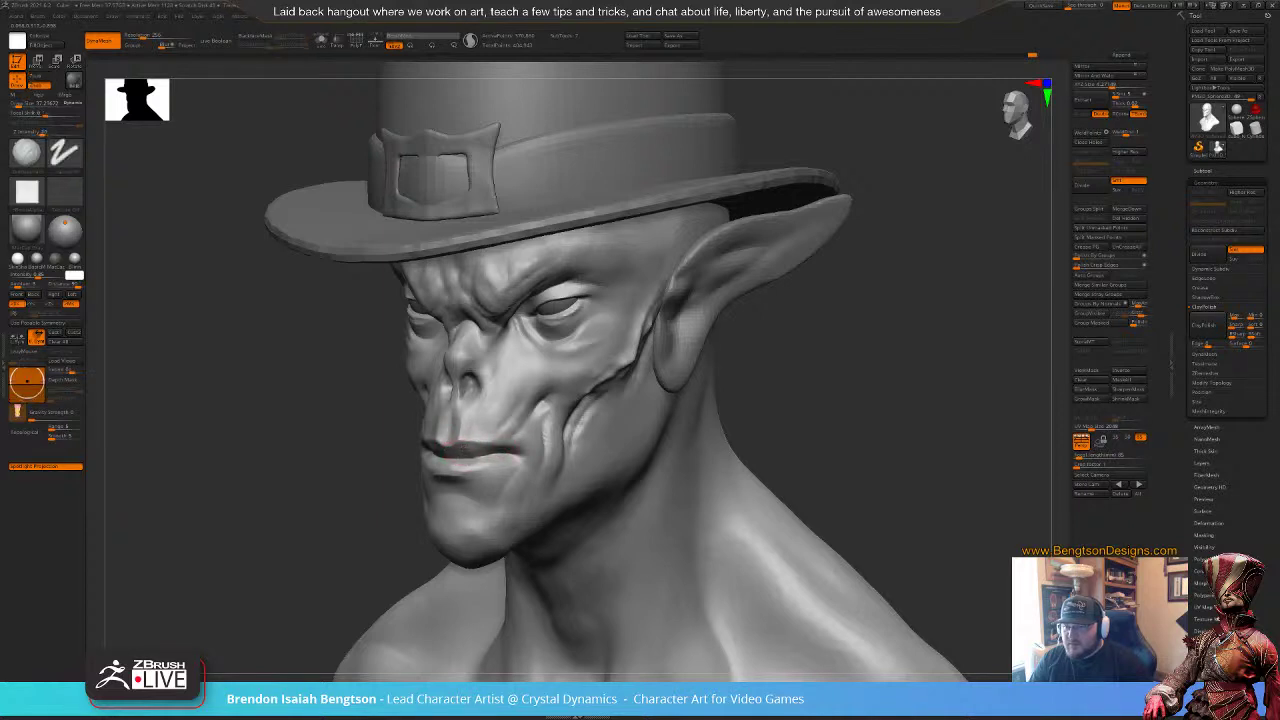
{"action": "left_click_drag", "start_coordinate": [471, 449], "coordinate": [462, 449]}
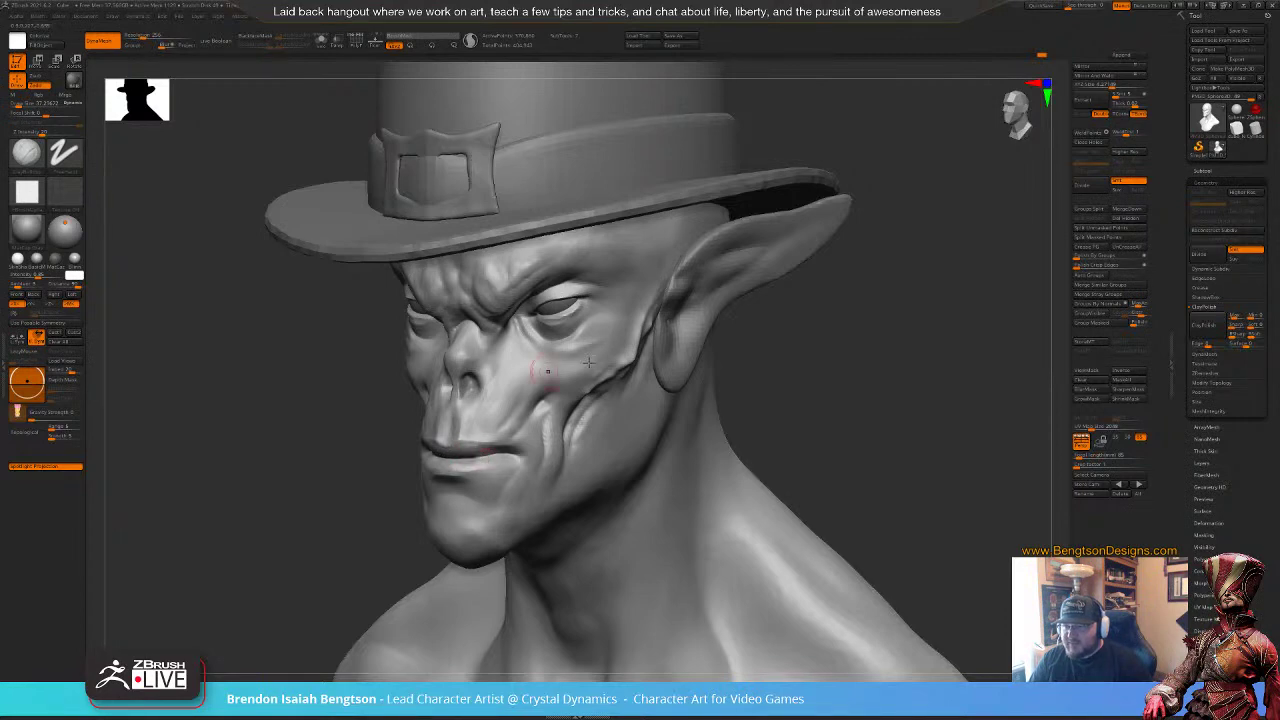
Step: Deepen the nostril openings and the creases around them with the Dam Standard brush
{"action": "left_click_drag", "start_coordinate": [859, 411], "coordinate": [927, 389]}
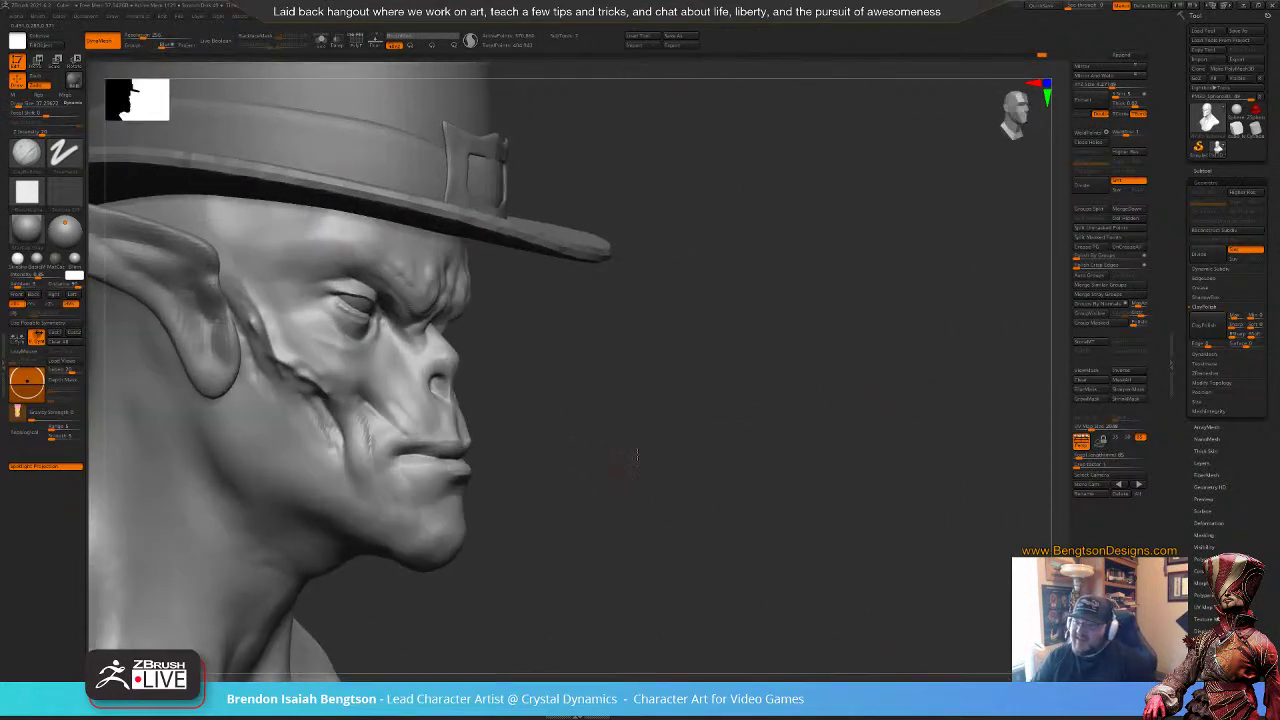
{"action": "left_click_drag", "start_coordinate": [637, 457], "coordinate": [729, 393], "text": "alt"}
{"action": "mouse_move", "coordinate": [455, 383]}
{"action": "left_mouse_down", "text": "alt"}
{"action": "mouse_move", "coordinate": [323, 429]}
{"action": "mouse_move", "coordinate": [326, 463]}
{"action": "mouse_move", "coordinate": [303, 470]}
{"action": "left_mouse_up", "text": "alt"}
{"action": "key", "text": "b"}
{"action": "key", "text": "d"}
{"action": "key", "text": "s"}
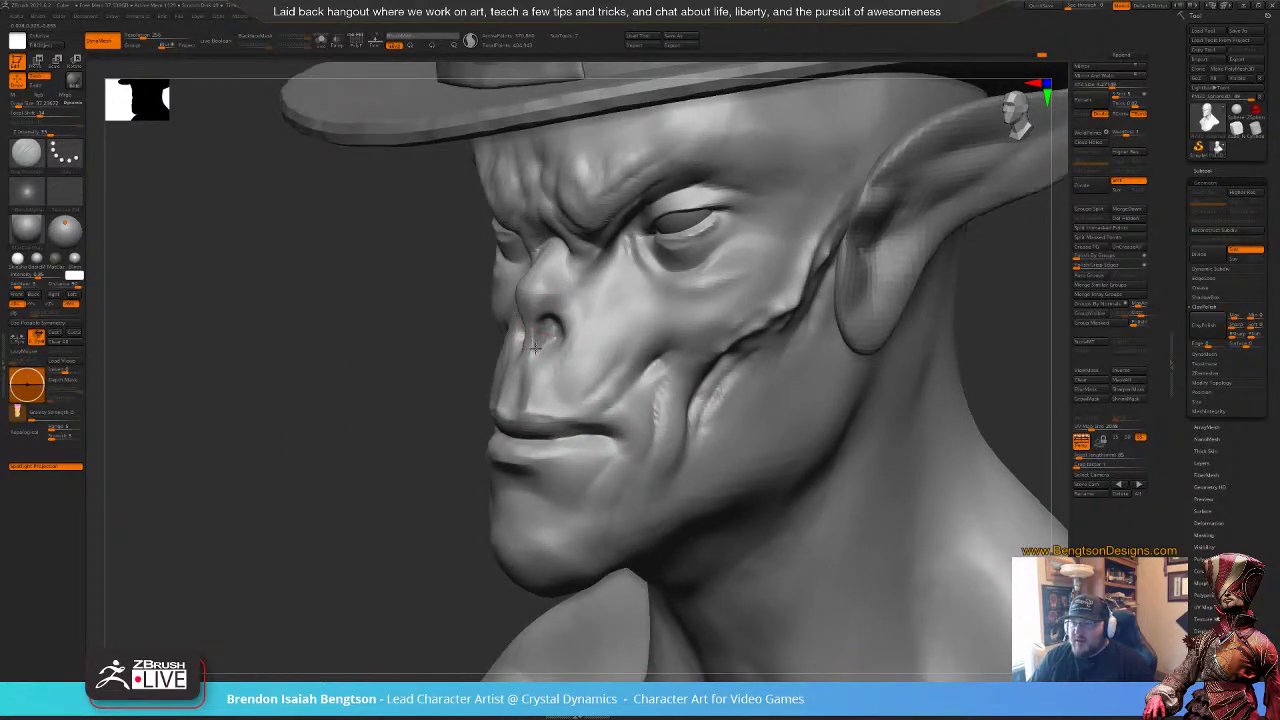
{"action": "left_click_drag", "start_coordinate": [407, 410], "coordinate": [440, 436]}
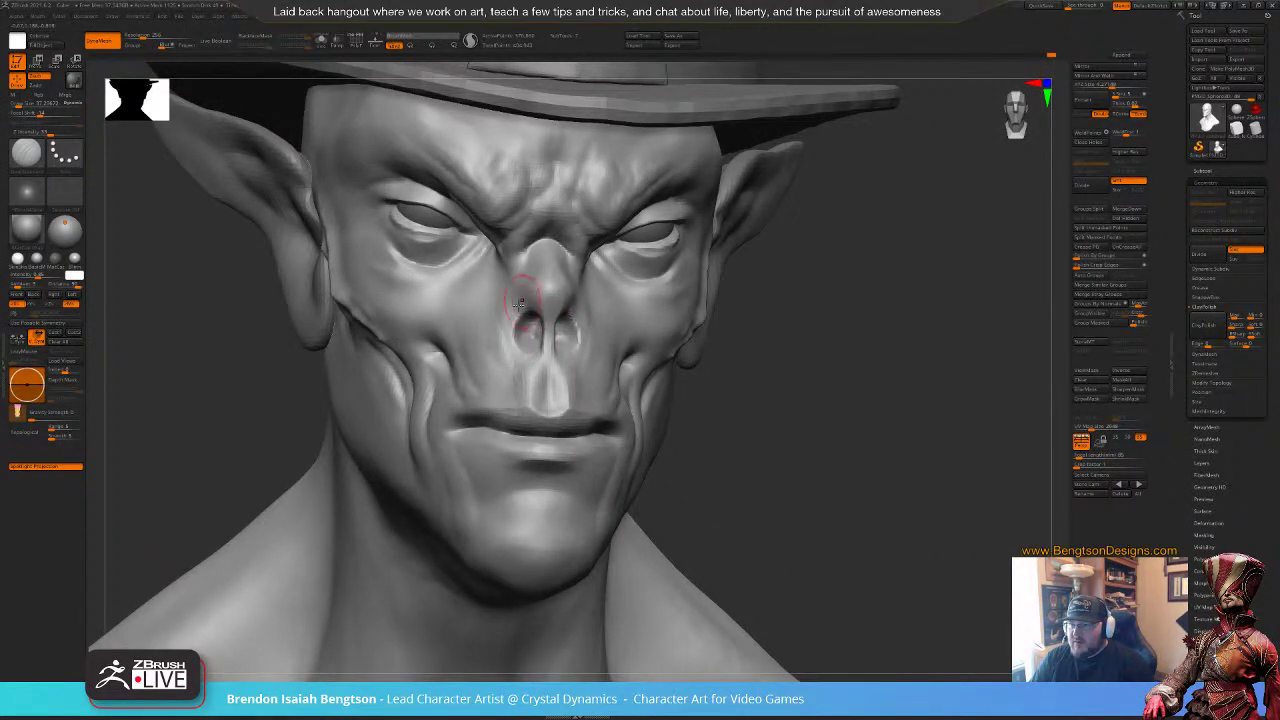
Step: Build up raised rims around the nostrils with a resized Clay Buildup brush
{"action": "key", "text": "b"}
{"action": "key", "text": "c"}
{"action": "key", "text": "b"}
{"action": "key", "text": "space"}
{"action": "left_click_drag", "start_coordinate": [519, 305], "coordinate": [518, 306]}
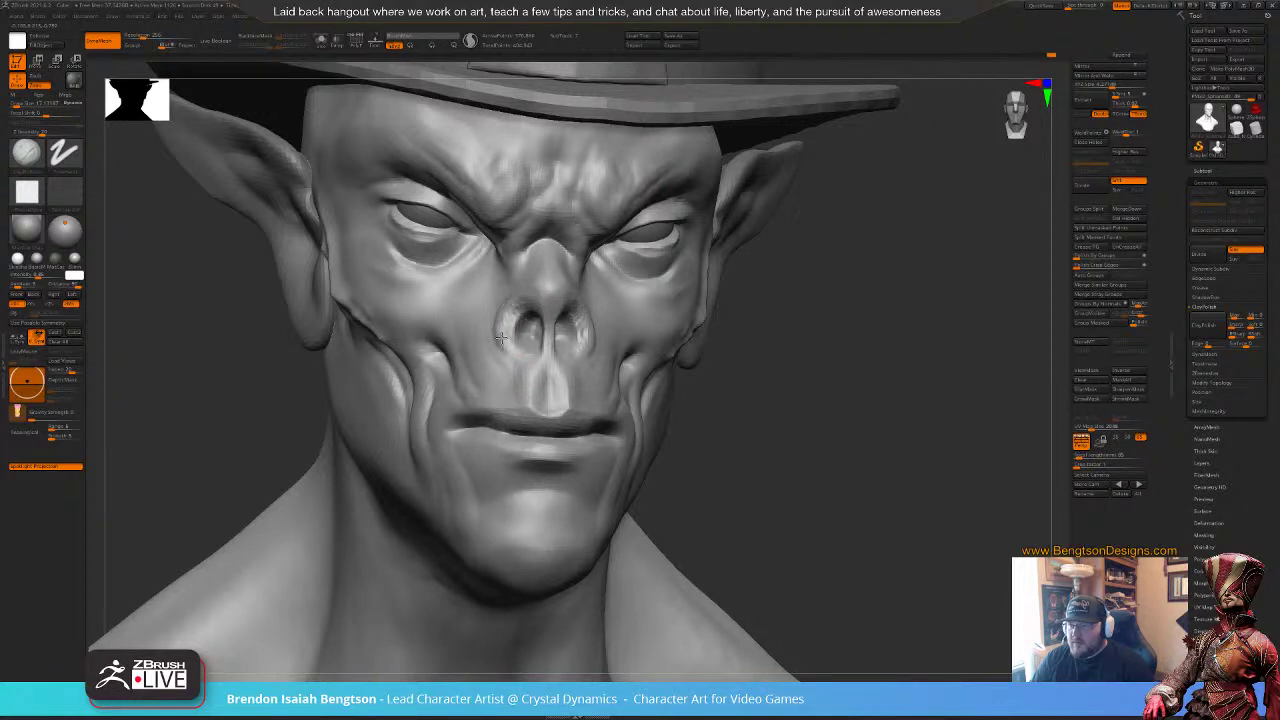
Step: Enlarge the brush and smooth the area beneath the jaw and along the upper neck
{"action": "left_click_drag", "start_coordinate": [880, 460], "coordinate": [744, 427], "text": "alt"}
{"action": "left_click_drag", "start_coordinate": [852, 354], "coordinate": [827, 332]}
{"action": "mouse_move", "coordinate": [830, 347]}
{"action": "left_mouse_down"}
{"action": "mouse_move", "coordinate": [854, 354]}
{"action": "mouse_move", "coordinate": [840, 358]}
{"action": "left_mouse_up"}
{"action": "left_click_drag", "start_coordinate": [730, 350], "coordinate": [768, 347]}
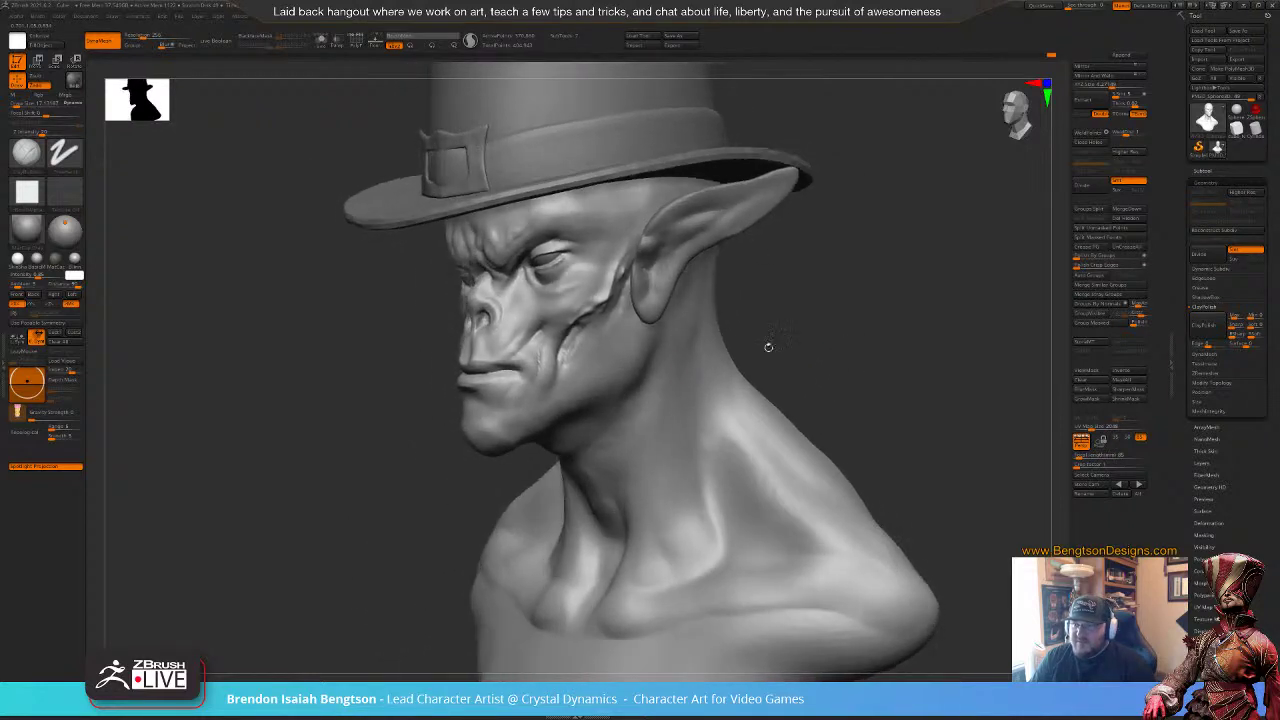
{"action": "left_click", "coordinate": [599, 396]}
{"action": "left_click", "coordinate": [584, 387]}
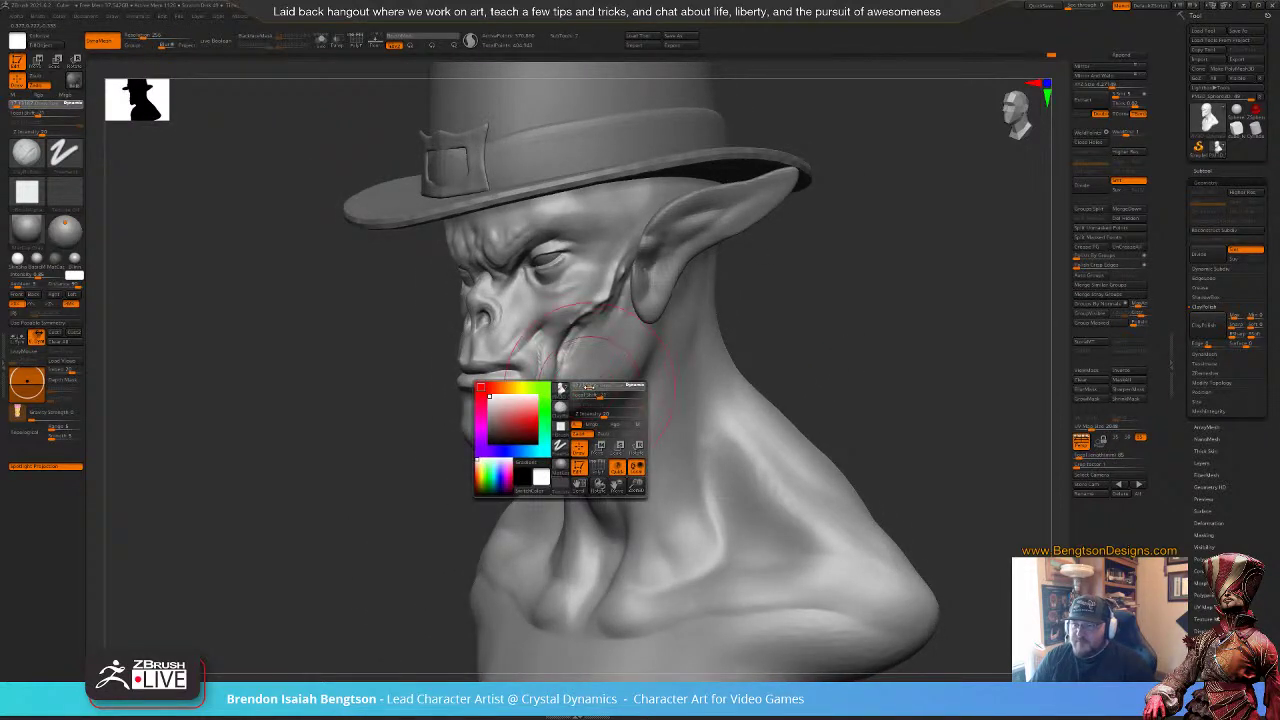
{"action": "key", "text": "shift"}
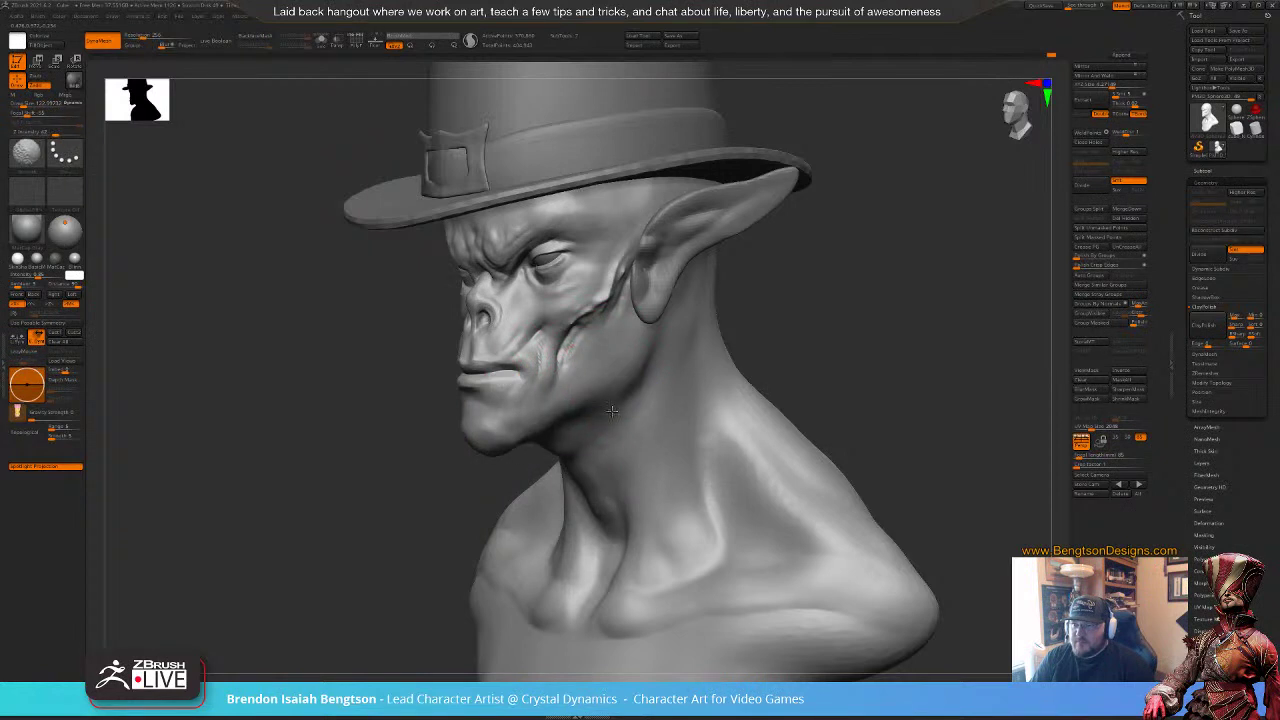
{"action": "mouse_move", "coordinate": [776, 375]}
{"action": "left_mouse_down", "text": "alt"}
{"action": "mouse_move", "coordinate": [790, 345]}
{"action": "mouse_move", "coordinate": [830, 330]}
{"action": "mouse_move", "coordinate": [770, 355]}
{"action": "mouse_move", "coordinate": [792, 338]}
{"action": "left_mouse_up", "text": "alt"}
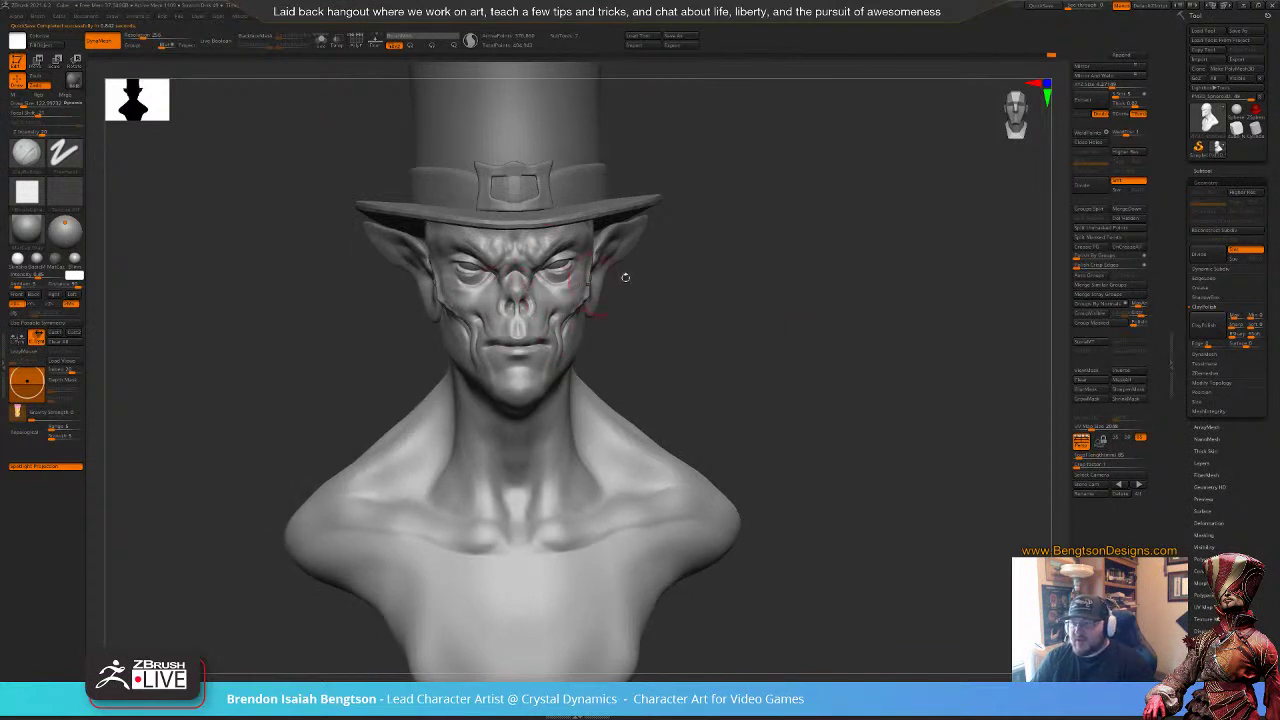
{"action": "left_click_drag", "start_coordinate": [717, 326], "coordinate": [674, 329], "text": "shift"}
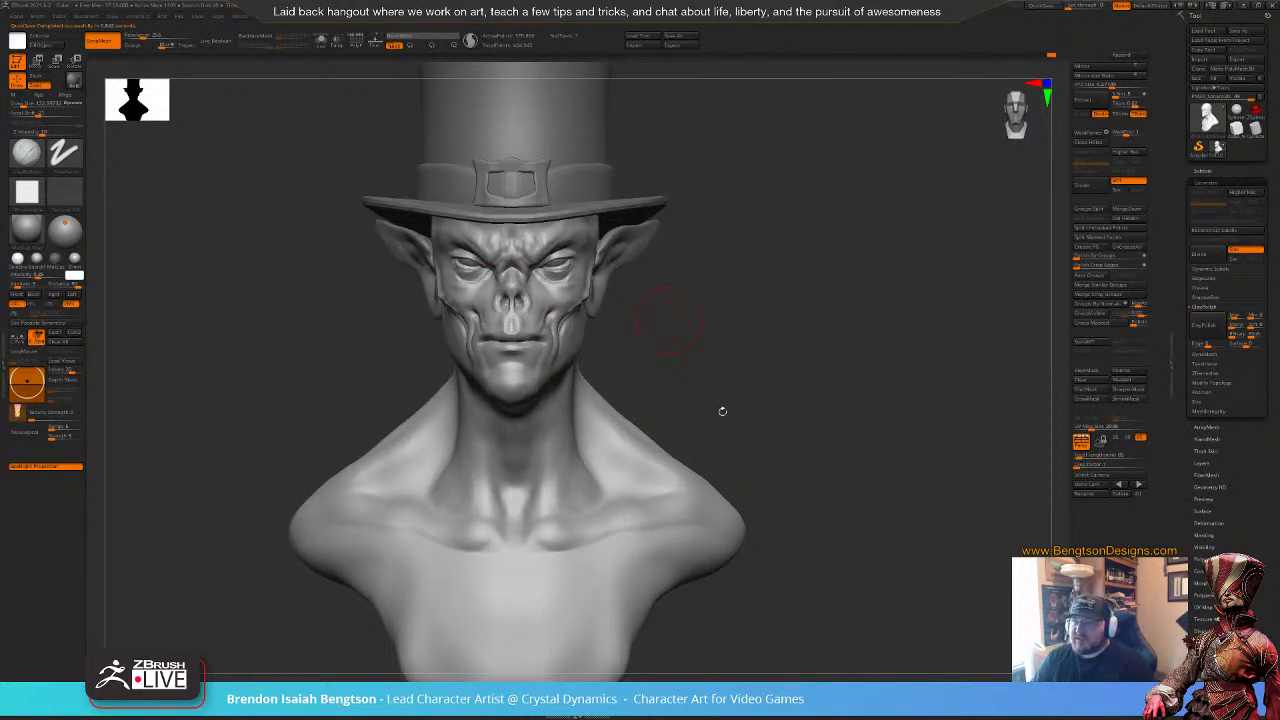
{"action": "left_click_drag", "start_coordinate": [722, 411], "coordinate": [765, 388]}
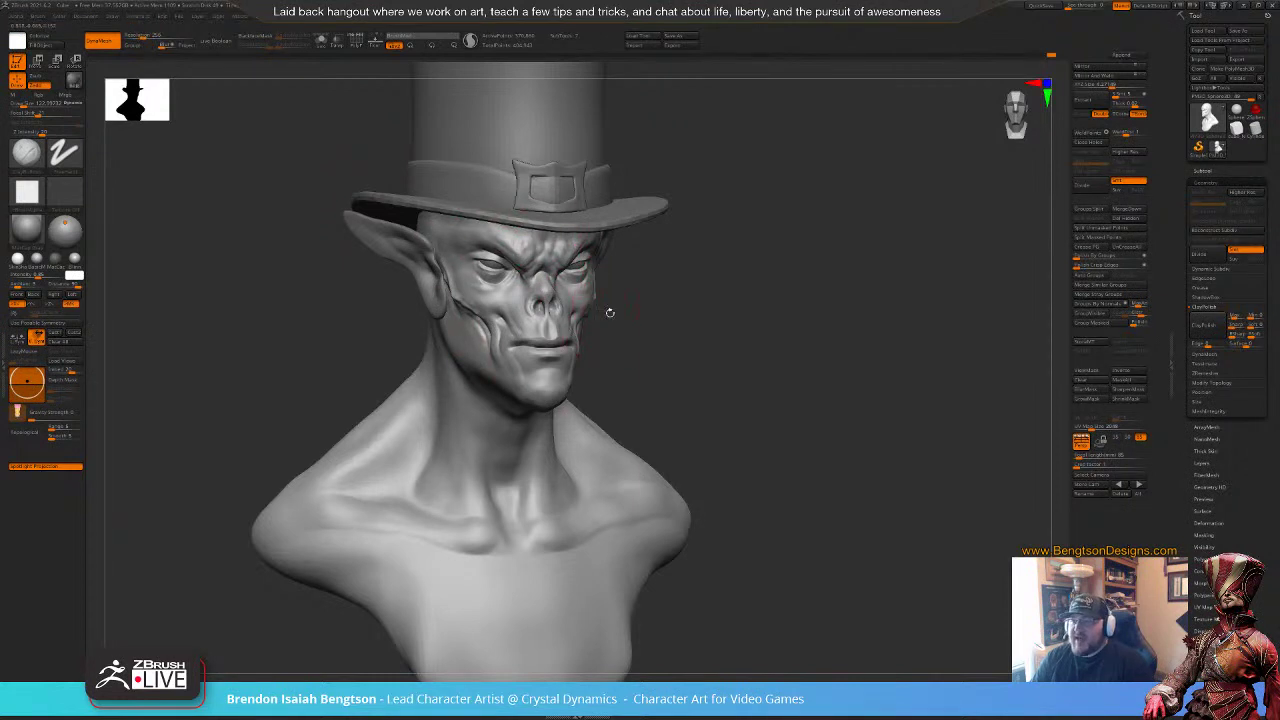
{"action": "left_click_drag", "start_coordinate": [729, 340], "coordinate": [750, 356]}
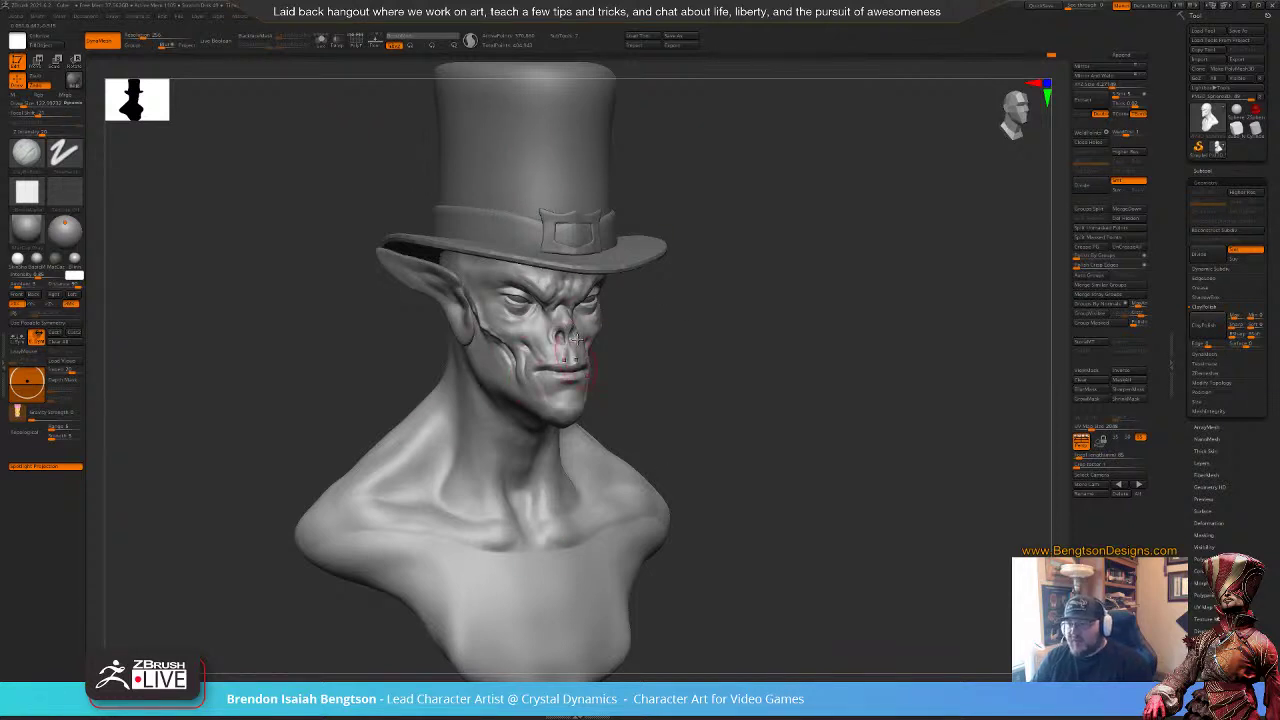
Step: Try a Clay Buildup stroke across the back of the neck, and undo it
{"action": "left_click_drag", "start_coordinate": [750, 340], "coordinate": [736, 301]}
{"action": "left_click_drag", "start_coordinate": [634, 345], "coordinate": [590, 396], "text": "ctrl"}
{"action": "key", "text": "b"}
{"action": "key", "text": "c"}
{"action": "key", "text": "b"}
{"action": "mouse_move", "coordinate": [752, 320]}
{"action": "left_mouse_down"}
{"action": "mouse_move", "coordinate": [815, 311]}
{"action": "mouse_move", "coordinate": [712, 318]}
{"action": "left_mouse_up"}
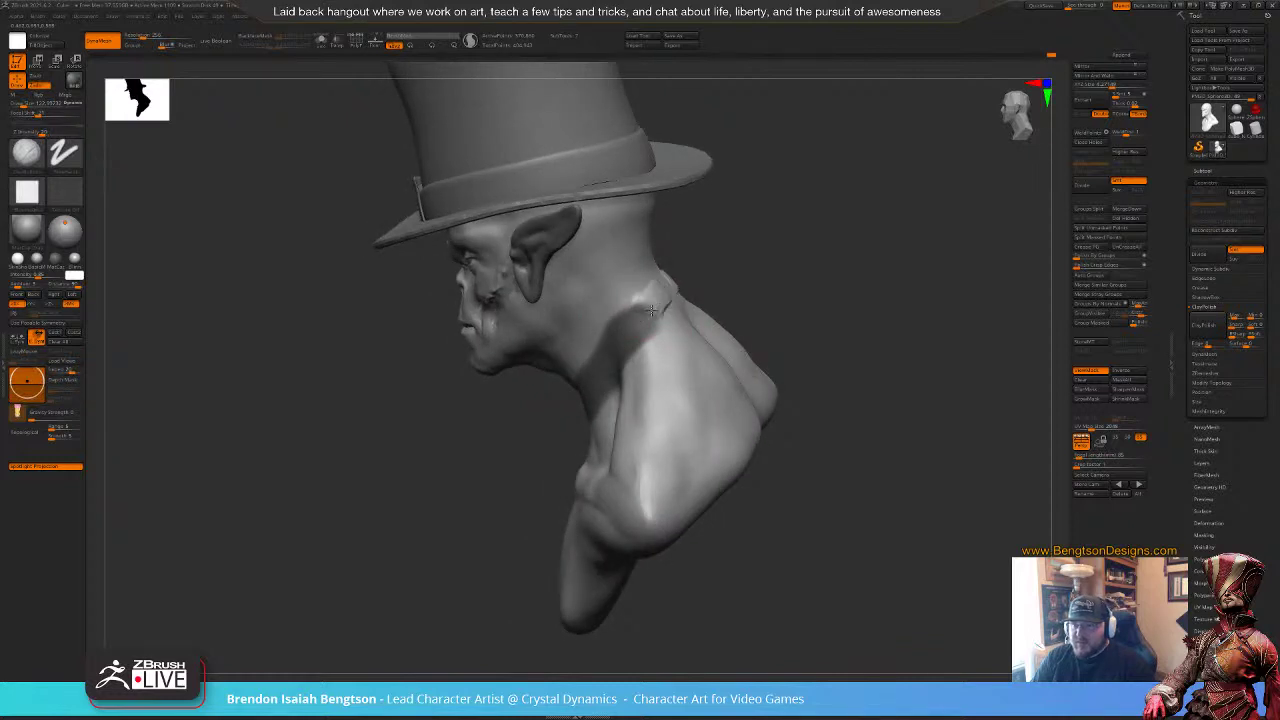
{"action": "key", "text": "ctrl+z"}
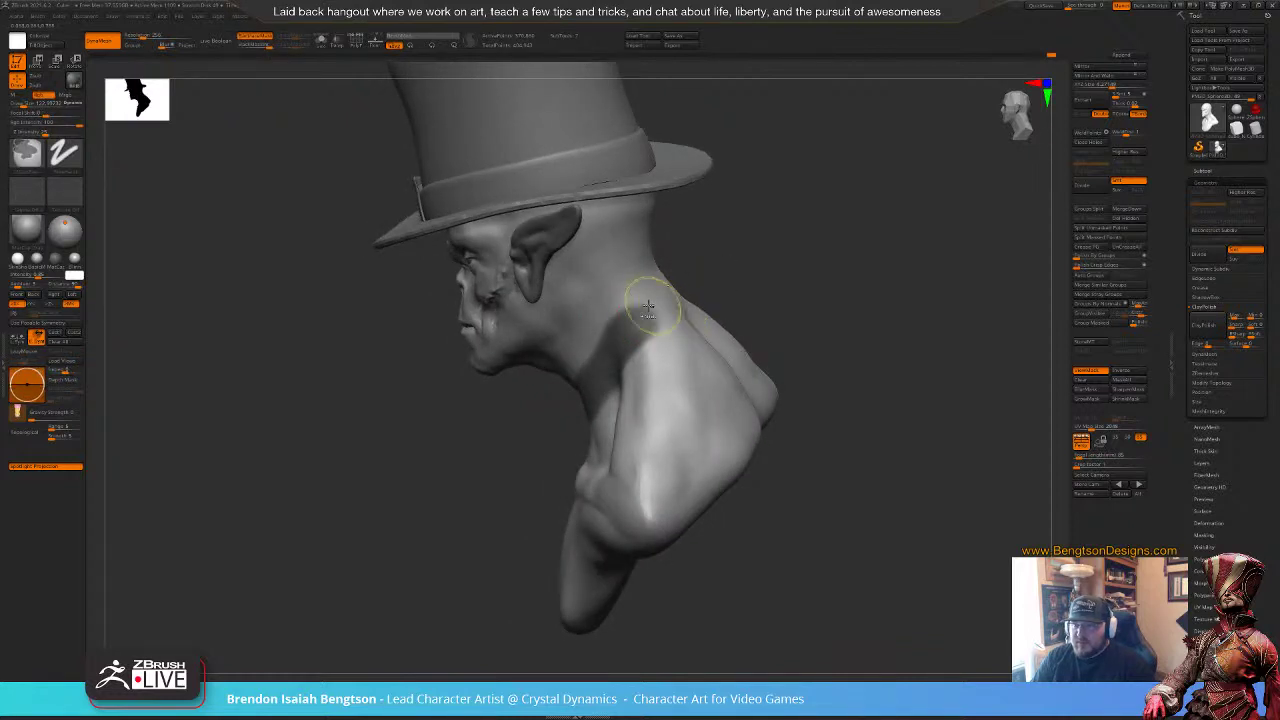
Step: Mask a band around the neck and extend the mask over the upper back and shoulders
{"action": "mouse_move", "coordinate": [646, 305]}
{"action": "left_mouse_down", "text": "ctrl"}
{"action": "mouse_move", "coordinate": [663, 290]}
{"action": "mouse_move", "coordinate": [645, 323]}
{"action": "left_mouse_up", "text": "ctrl"}
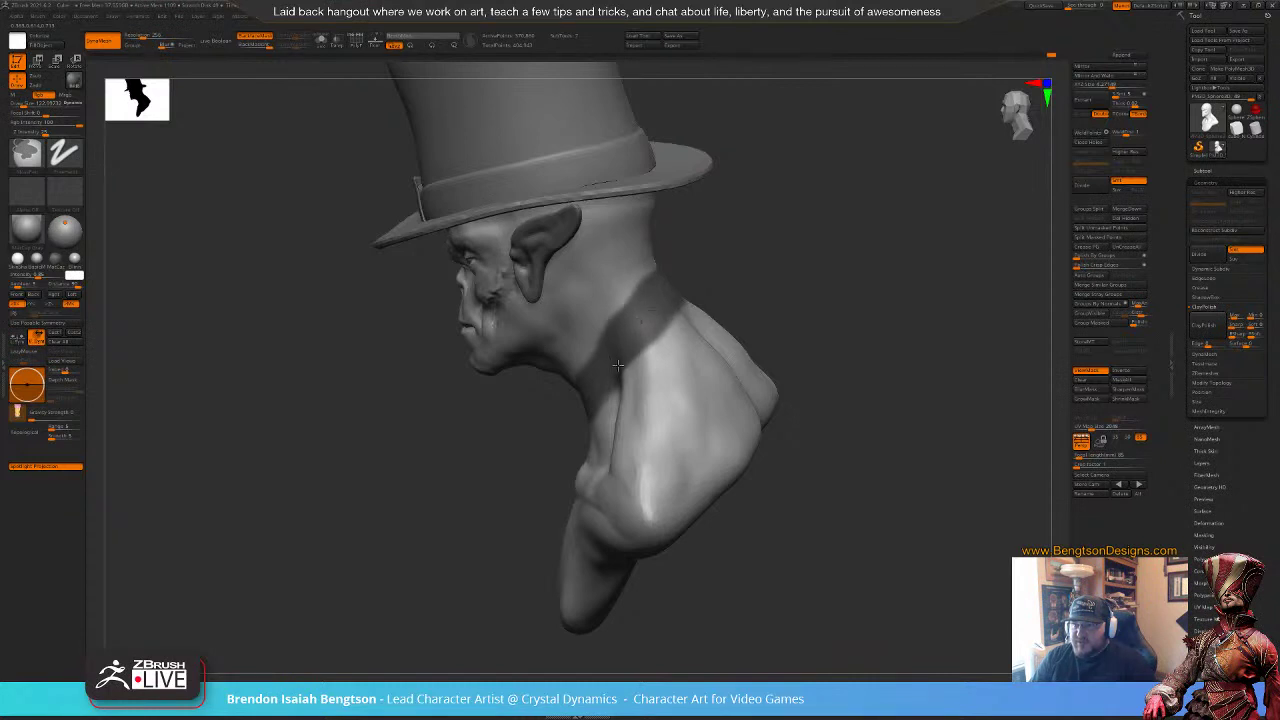
{"action": "mouse_move", "coordinate": [618, 365]}
{"action": "left_mouse_down", "text": "ctrl"}
{"action": "mouse_move", "coordinate": [645, 372]}
{"action": "mouse_move", "coordinate": [662, 408]}
{"action": "mouse_move", "coordinate": [700, 368]}
{"action": "mouse_move", "coordinate": [742, 383]}
{"action": "left_mouse_up", "text": "ctrl"}
{"action": "mouse_move", "coordinate": [854, 334]}
{"action": "left_mouse_down"}
{"action": "mouse_move", "coordinate": [814, 362]}
{"action": "mouse_move", "coordinate": [789, 298]}
{"action": "mouse_move", "coordinate": [778, 358]}
{"action": "mouse_move", "coordinate": [832, 272]}
{"action": "mouse_move", "coordinate": [842, 284]}
{"action": "mouse_move", "coordinate": [805, 326]}
{"action": "left_mouse_up"}
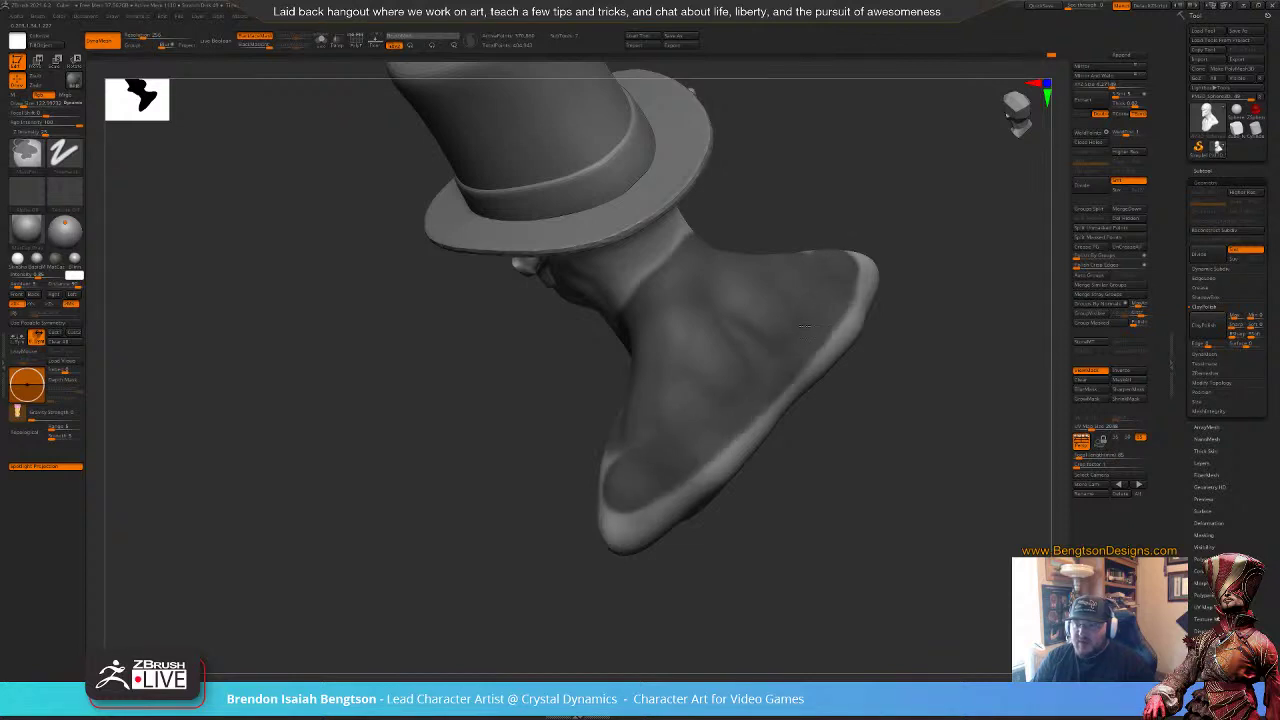
{"action": "mouse_move", "coordinate": [780, 446]}
{"action": "left_mouse_down"}
{"action": "mouse_move", "coordinate": [914, 340]}
{"action": "mouse_move", "coordinate": [849, 262]}
{"action": "mouse_move", "coordinate": [824, 196]}
{"action": "left_mouse_up"}
{"action": "mouse_move", "coordinate": [654, 343]}
{"action": "left_mouse_down", "text": "ctrl"}
{"action": "mouse_move", "coordinate": [648, 332]}
{"action": "mouse_move", "coordinate": [670, 360]}
{"action": "mouse_move", "coordinate": [664, 408]}
{"action": "mouse_move", "coordinate": [690, 396]}
{"action": "mouse_move", "coordinate": [691, 378]}
{"action": "left_mouse_up", "text": "ctrl"}
{"action": "mouse_move", "coordinate": [876, 238]}
{"action": "left_mouse_down"}
{"action": "mouse_move", "coordinate": [880, 206]}
{"action": "mouse_move", "coordinate": [793, 297]}
{"action": "mouse_move", "coordinate": [772, 300]}
{"action": "left_mouse_up"}
Step: Mask the chest and front of the shoulders, leaving a narrow V-shaped strip unmasked below the throat
{"action": "mouse_move", "coordinate": [672, 378]}
{"action": "left_mouse_down", "text": "ctrl"}
{"action": "mouse_move", "coordinate": [804, 438]}
{"action": "mouse_move", "coordinate": [682, 424]}
{"action": "mouse_move", "coordinate": [736, 435]}
{"action": "mouse_move", "coordinate": [568, 537]}
{"action": "mouse_move", "coordinate": [566, 552]}
{"action": "left_mouse_up", "text": "ctrl"}
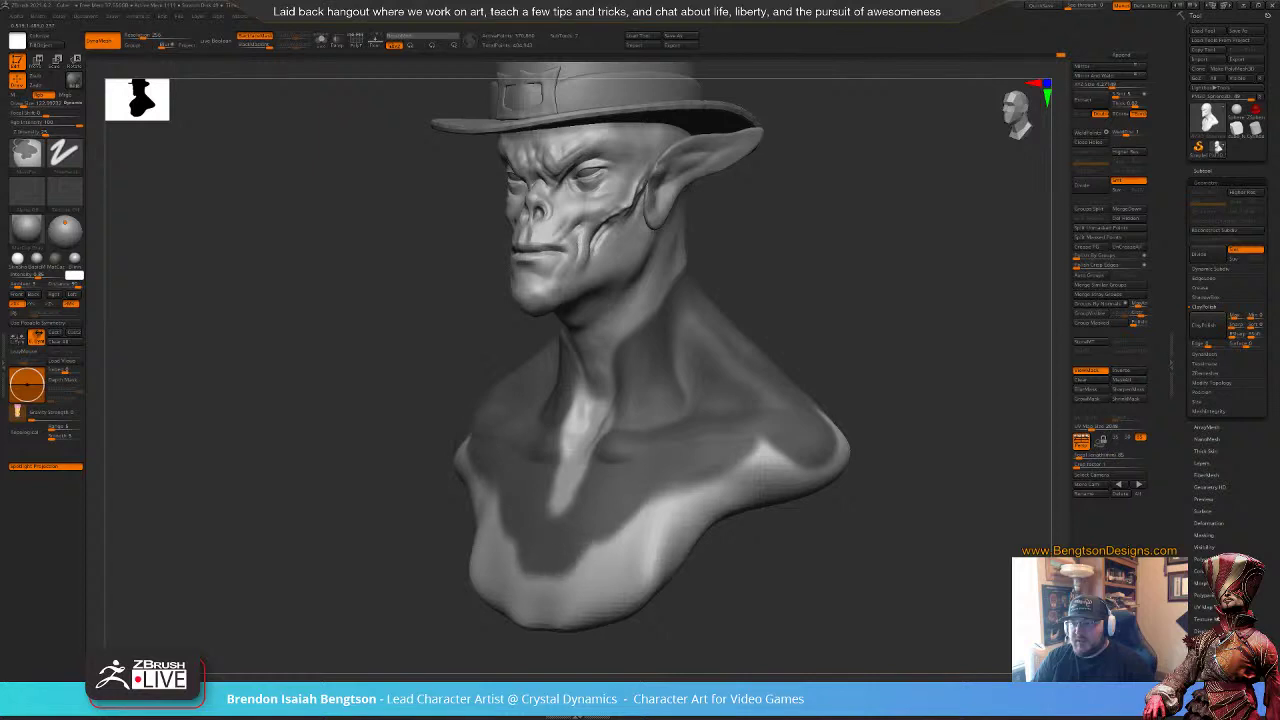
{"action": "mouse_move", "coordinate": [619, 499]}
{"action": "left_mouse_down", "text": "ctrl"}
{"action": "mouse_move", "coordinate": [690, 520]}
{"action": "mouse_move", "coordinate": [610, 585]}
{"action": "mouse_move", "coordinate": [539, 576]}
{"action": "left_mouse_up", "text": "ctrl"}
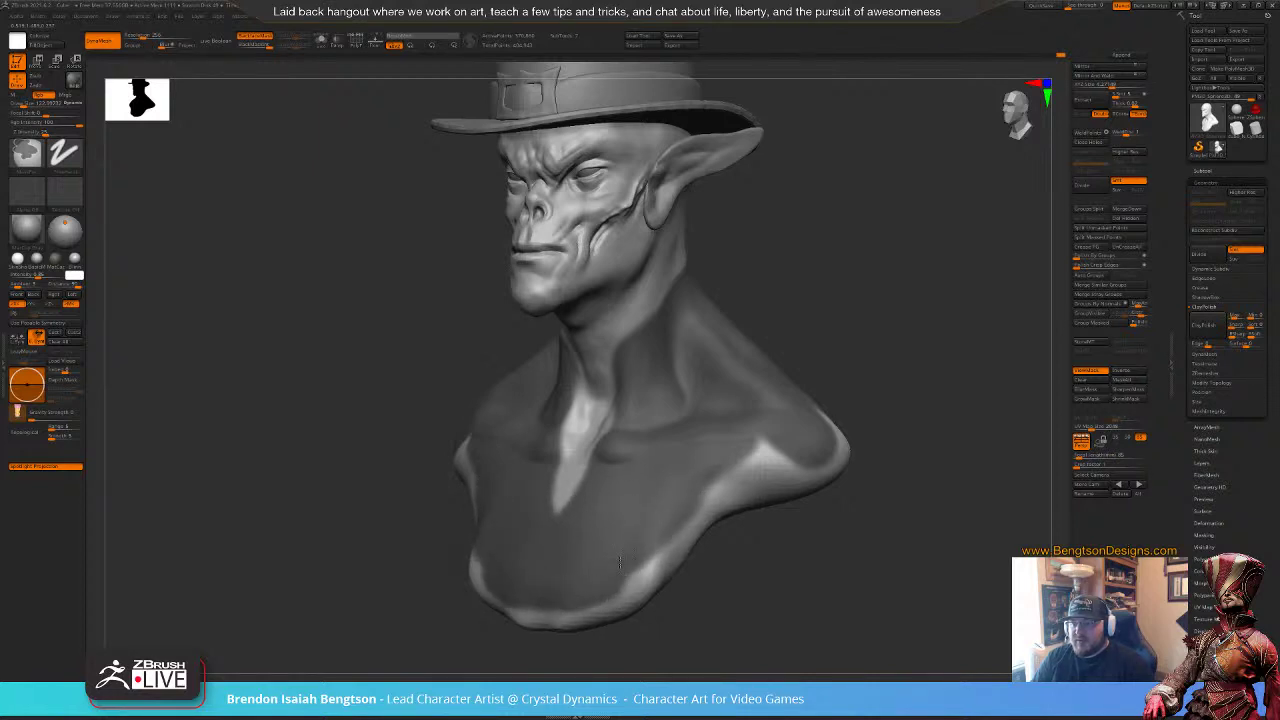
{"action": "left_click_drag", "start_coordinate": [723, 454], "coordinate": [767, 451], "text": "ctrl"}
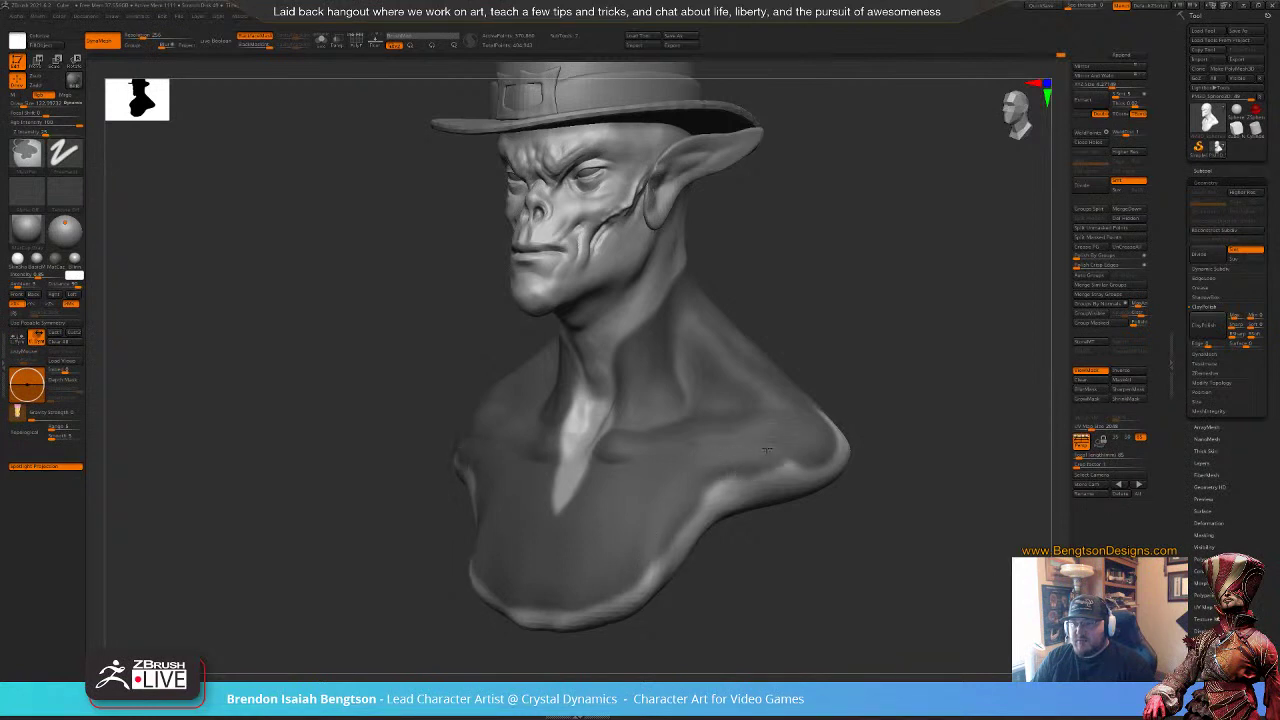
{"action": "mouse_move", "coordinate": [845, 326]}
{"action": "left_mouse_down"}
{"action": "mouse_move", "coordinate": [866, 329]}
{"action": "mouse_move", "coordinate": [872, 348]}
{"action": "mouse_move", "coordinate": [846, 327]}
{"action": "mouse_move", "coordinate": [868, 340]}
{"action": "mouse_move", "coordinate": [861, 331]}
{"action": "left_mouse_up"}
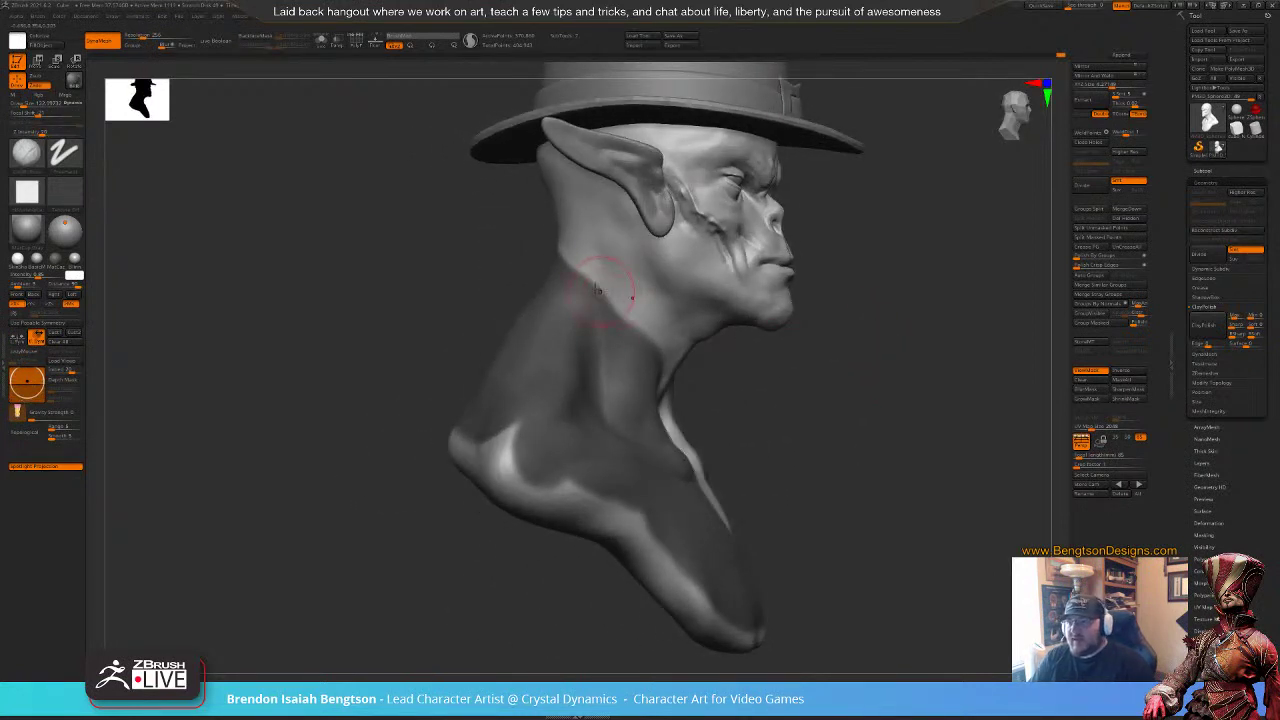
{"action": "key", "text": "ctrl"}
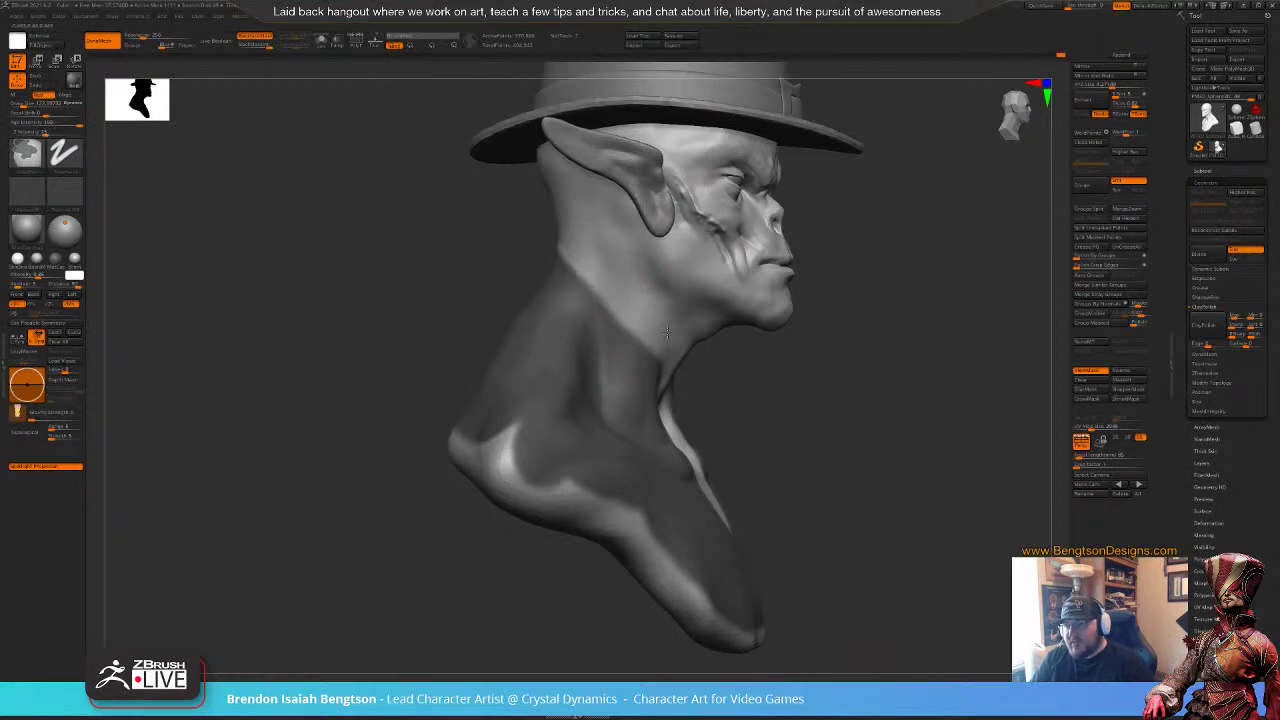
Step: Refine the mask's upper edge at the nape and extend it toward the bust's rim under the shoulders
{"action": "mouse_move", "coordinate": [863, 434]}
{"action": "left_mouse_down"}
{"action": "mouse_move", "coordinate": [806, 443]}
{"action": "mouse_move", "coordinate": [808, 418]}
{"action": "left_mouse_up"}
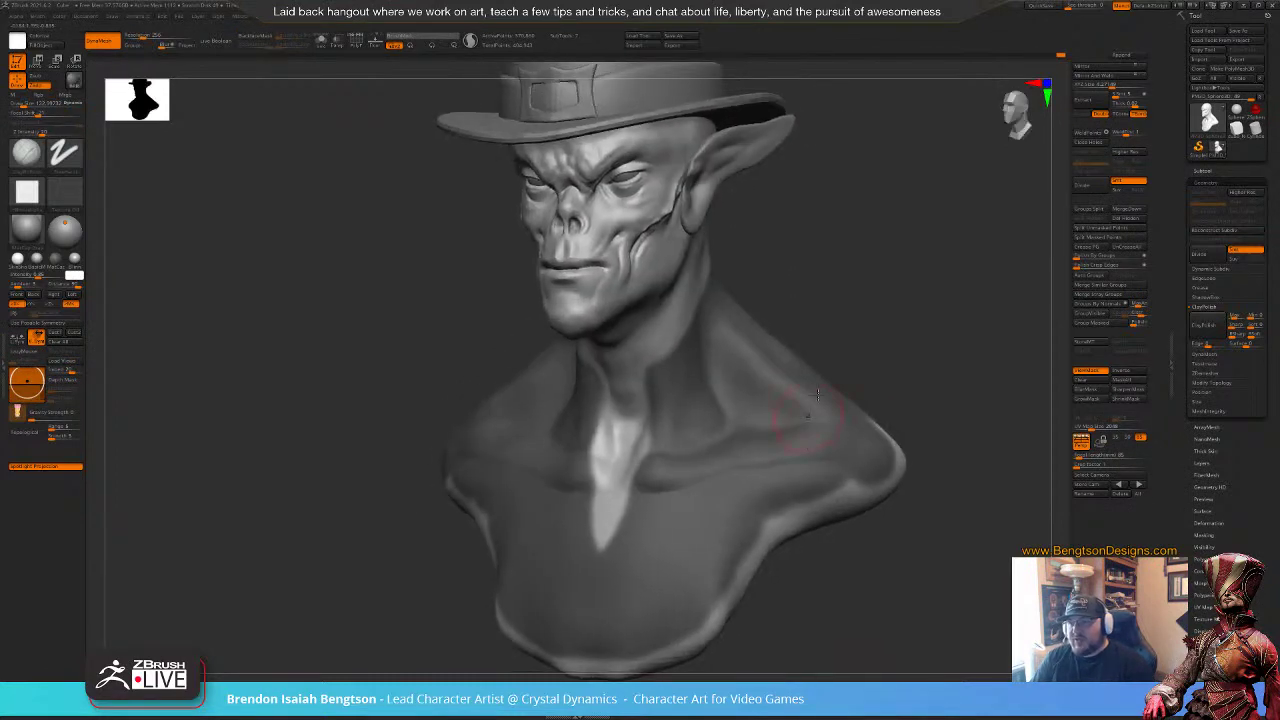
{"action": "left_click_drag", "start_coordinate": [868, 309], "coordinate": [799, 306]}
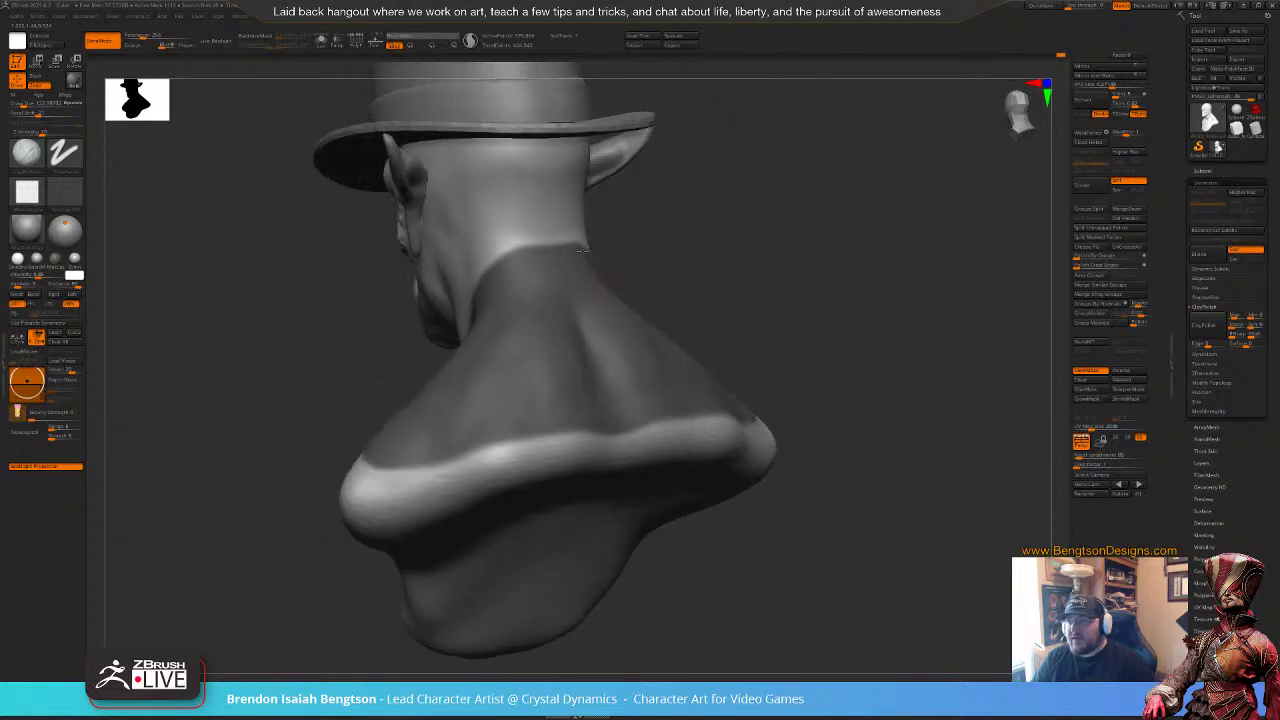
{"action": "key", "text": "shift"}
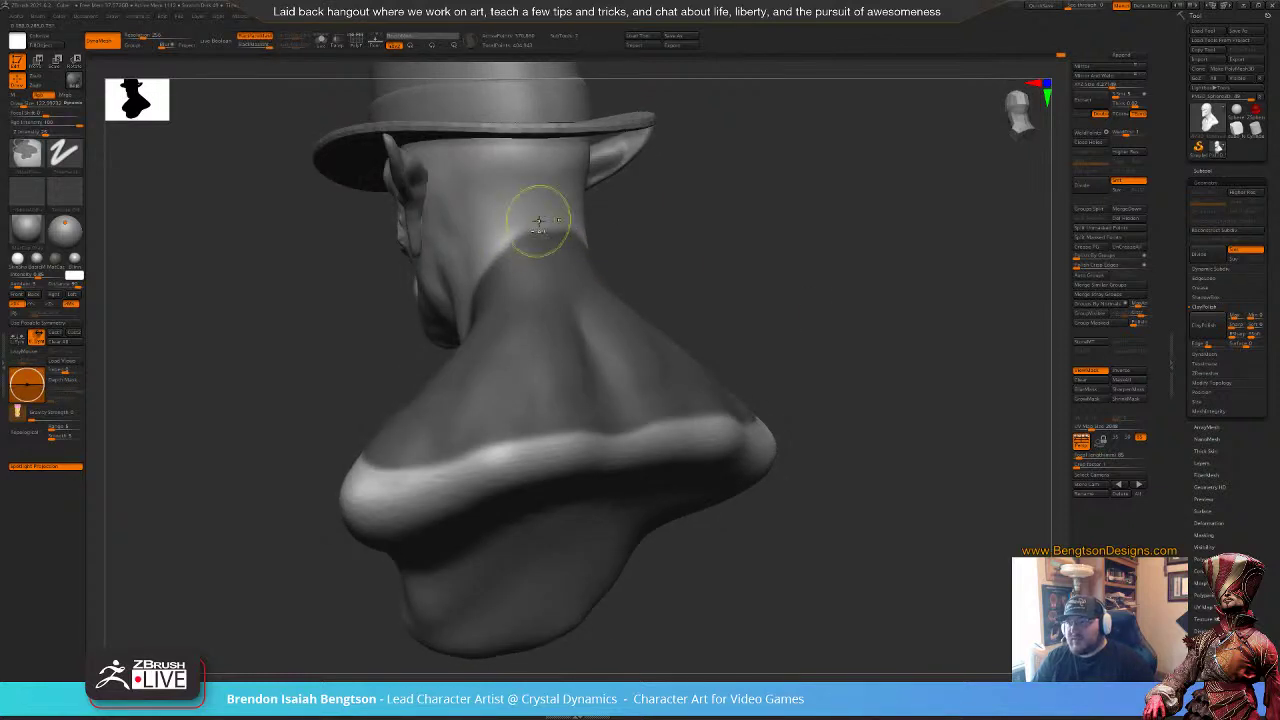
{"action": "mouse_move", "coordinate": [728, 264]}
{"action": "left_mouse_down"}
{"action": "mouse_move", "coordinate": [792, 276]}
{"action": "mouse_move", "coordinate": [757, 291]}
{"action": "mouse_move", "coordinate": [694, 242]}
{"action": "mouse_move", "coordinate": [766, 229]}
{"action": "mouse_move", "coordinate": [784, 266]}
{"action": "left_mouse_up"}
{"action": "left_click_drag", "start_coordinate": [812, 262], "coordinate": [757, 269]}
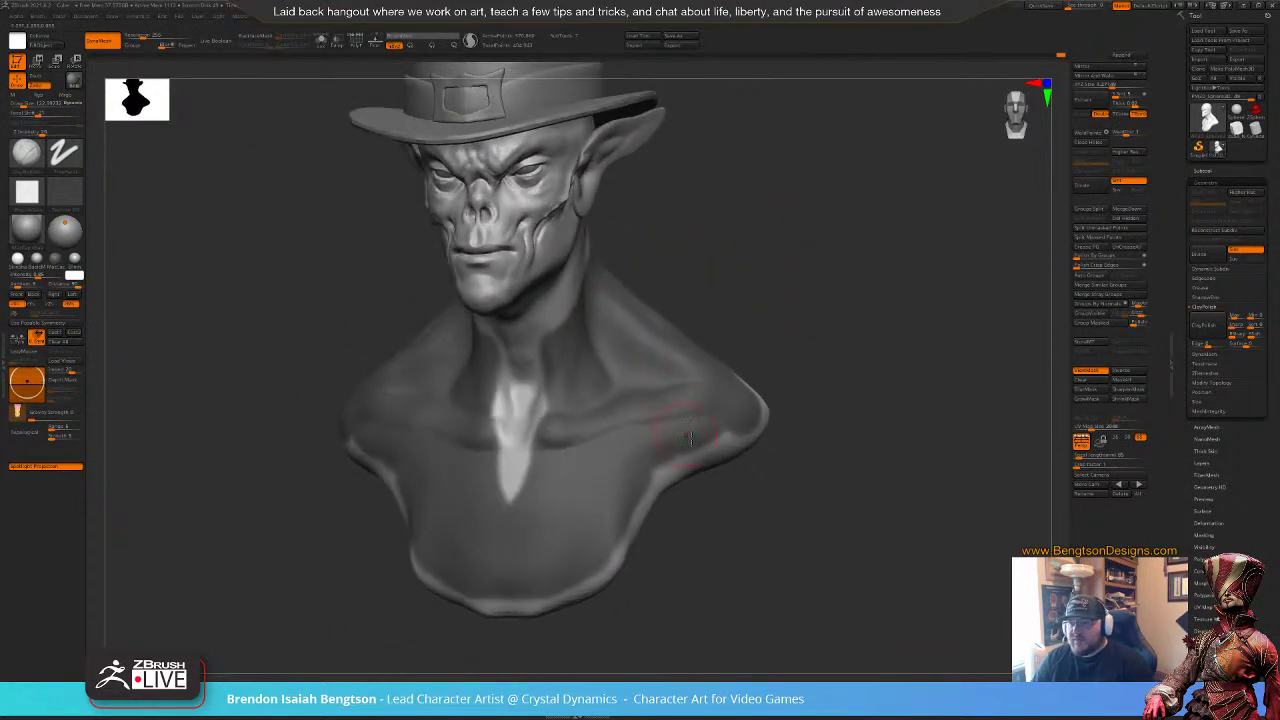
{"action": "left_click_drag", "start_coordinate": [730, 437], "coordinate": [671, 468], "text": "ctrl"}
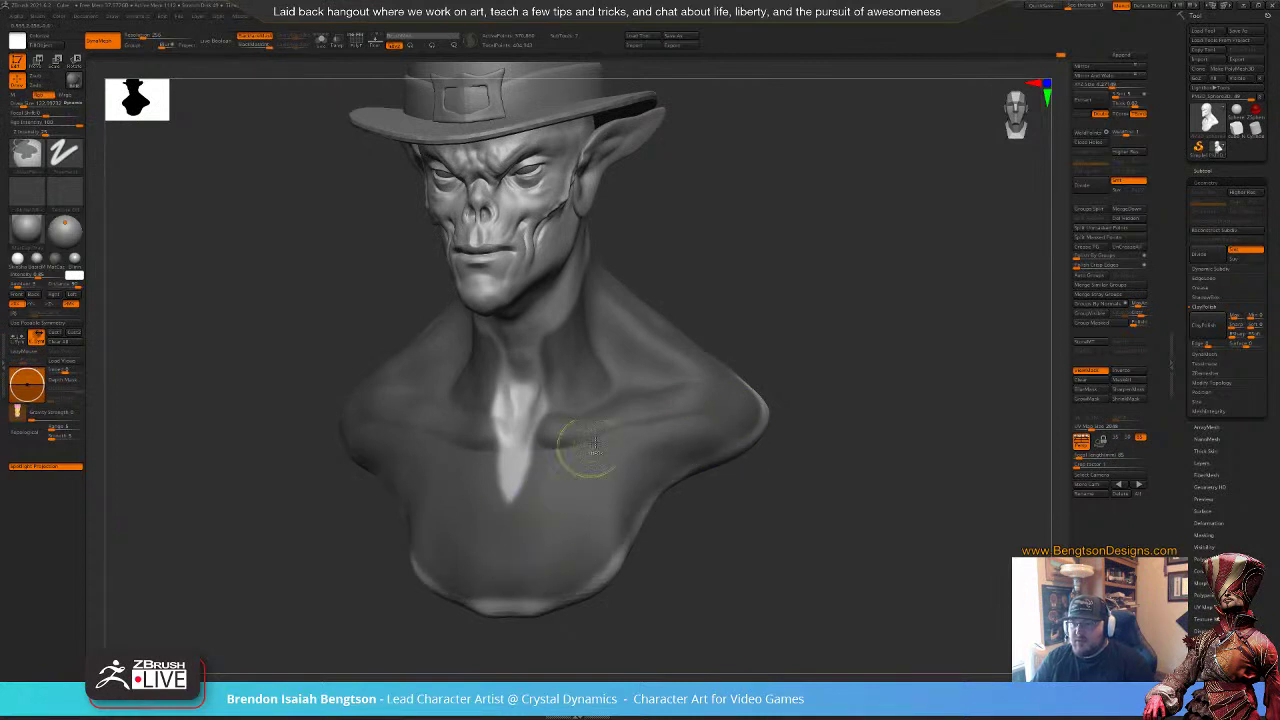
{"action": "mouse_move", "coordinate": [820, 291]}
{"action": "left_mouse_down"}
{"action": "mouse_move", "coordinate": [764, 310]}
{"action": "mouse_move", "coordinate": [840, 309]}
{"action": "mouse_move", "coordinate": [860, 287]}
{"action": "mouse_move", "coordinate": [778, 308]}
{"action": "mouse_move", "coordinate": [822, 304]}
{"action": "mouse_move", "coordinate": [843, 322]}
{"action": "mouse_move", "coordinate": [836, 313]}
{"action": "left_mouse_up"}
{"action": "key", "text": "ctrl"}
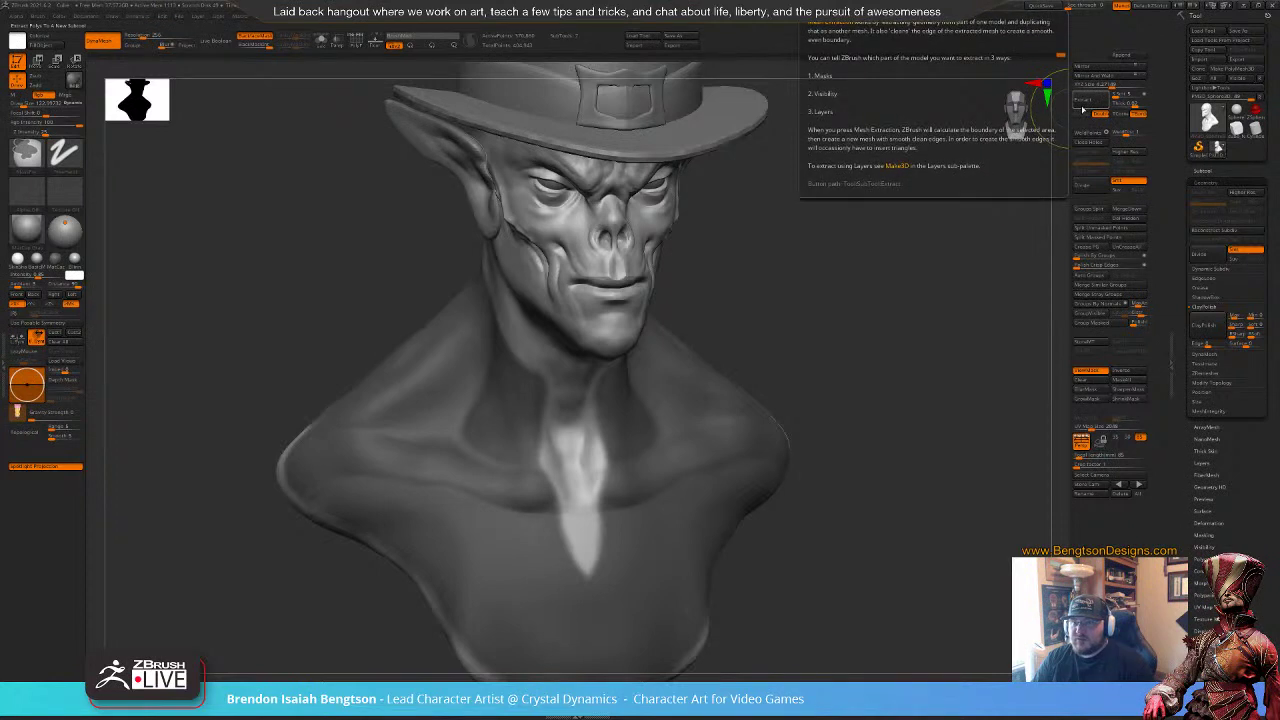
Step: Resize the mask brush and unmask strips along the front of the neck to widen the collar opening
{"action": "mouse_move", "coordinate": [838, 318]}
{"action": "left_mouse_down"}
{"action": "mouse_move", "coordinate": [806, 326]}
{"action": "mouse_move", "coordinate": [817, 330]}
{"action": "left_mouse_up"}
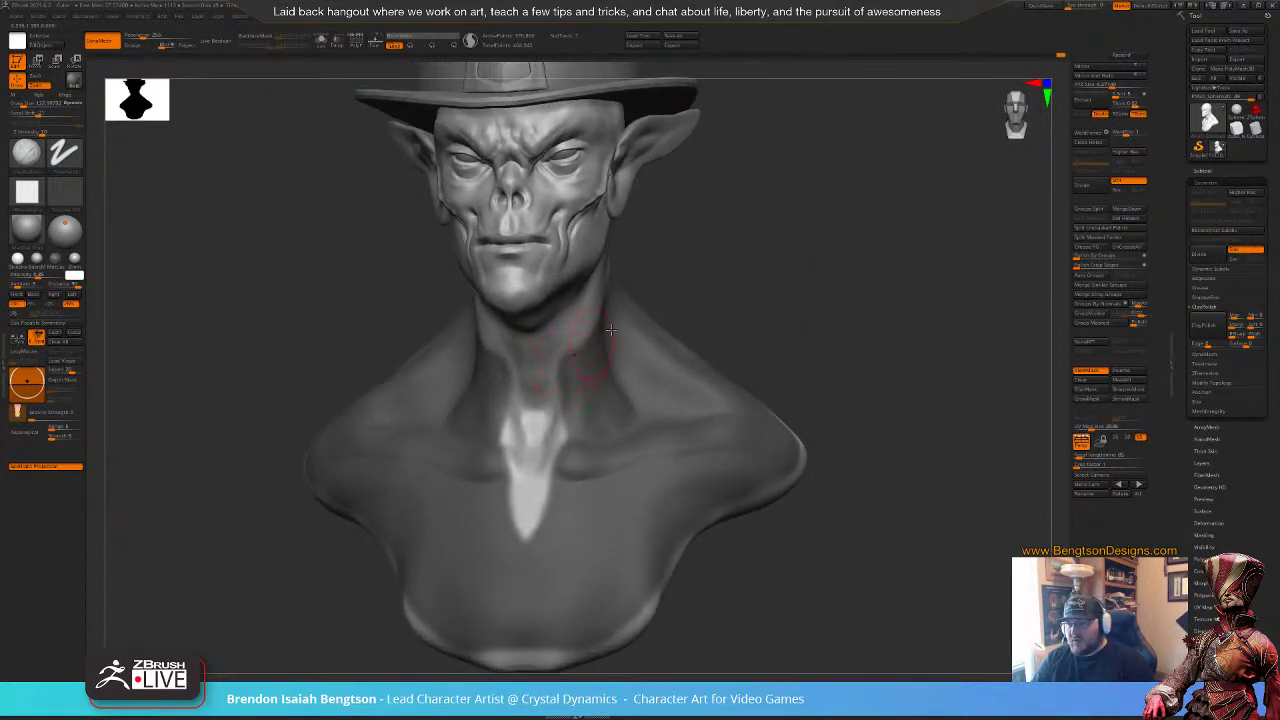
{"action": "right_click_drag", "start_coordinate": [611, 330], "coordinate": [551, 365]}
{"action": "key", "text": "space"}
{"action": "mouse_move", "coordinate": [549, 370]}
{"action": "left_mouse_down"}
{"action": "mouse_move", "coordinate": [569, 346]}
{"action": "mouse_move", "coordinate": [561, 400]}
{"action": "left_mouse_up"}
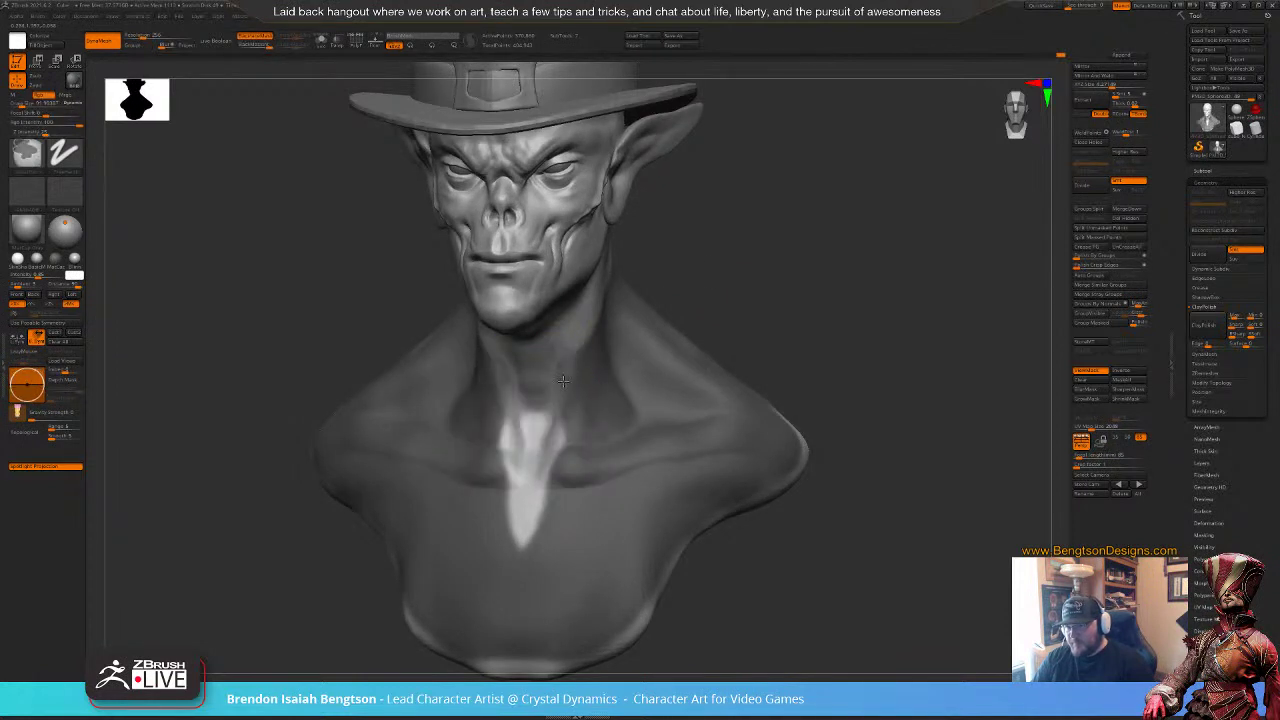
{"action": "left_click_drag", "start_coordinate": [574, 342], "coordinate": [553, 410], "text": "ctrl+alt"}
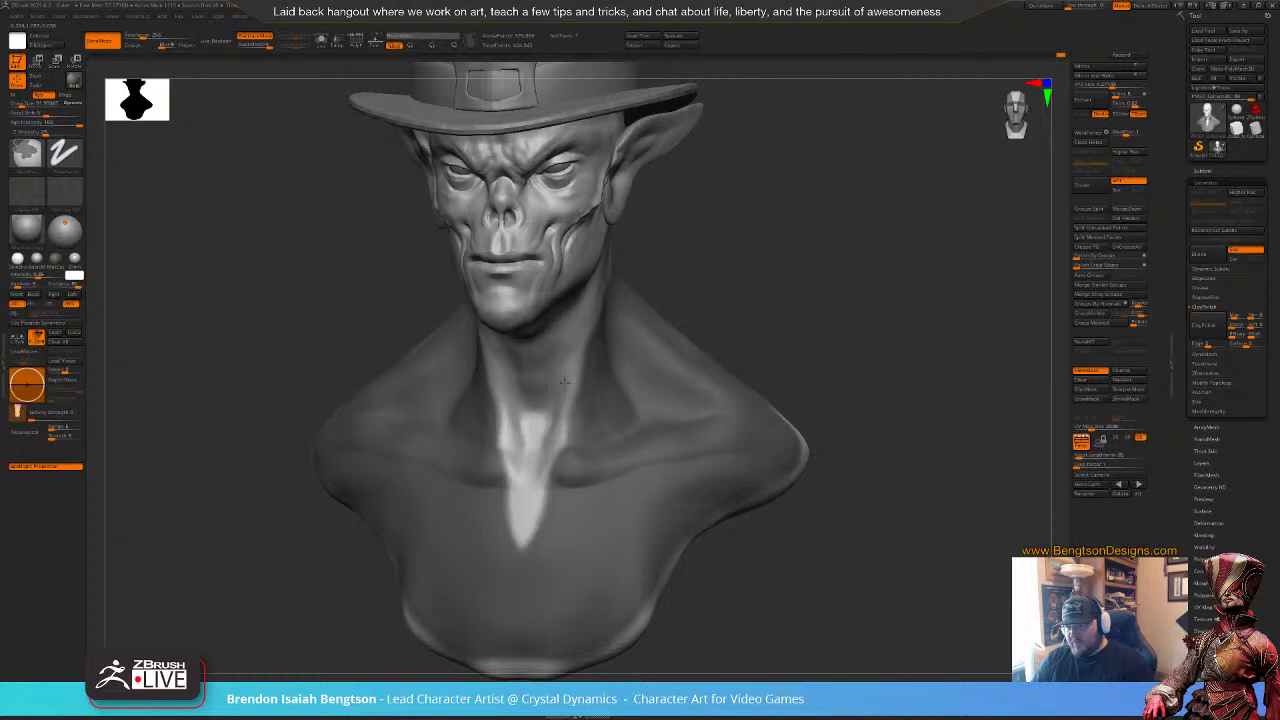
{"action": "mouse_move", "coordinate": [846, 326]}
{"action": "left_mouse_down"}
{"action": "mouse_move", "coordinate": [702, 322]}
{"action": "mouse_move", "coordinate": [810, 330]}
{"action": "mouse_move", "coordinate": [893, 275]}
{"action": "left_mouse_up"}
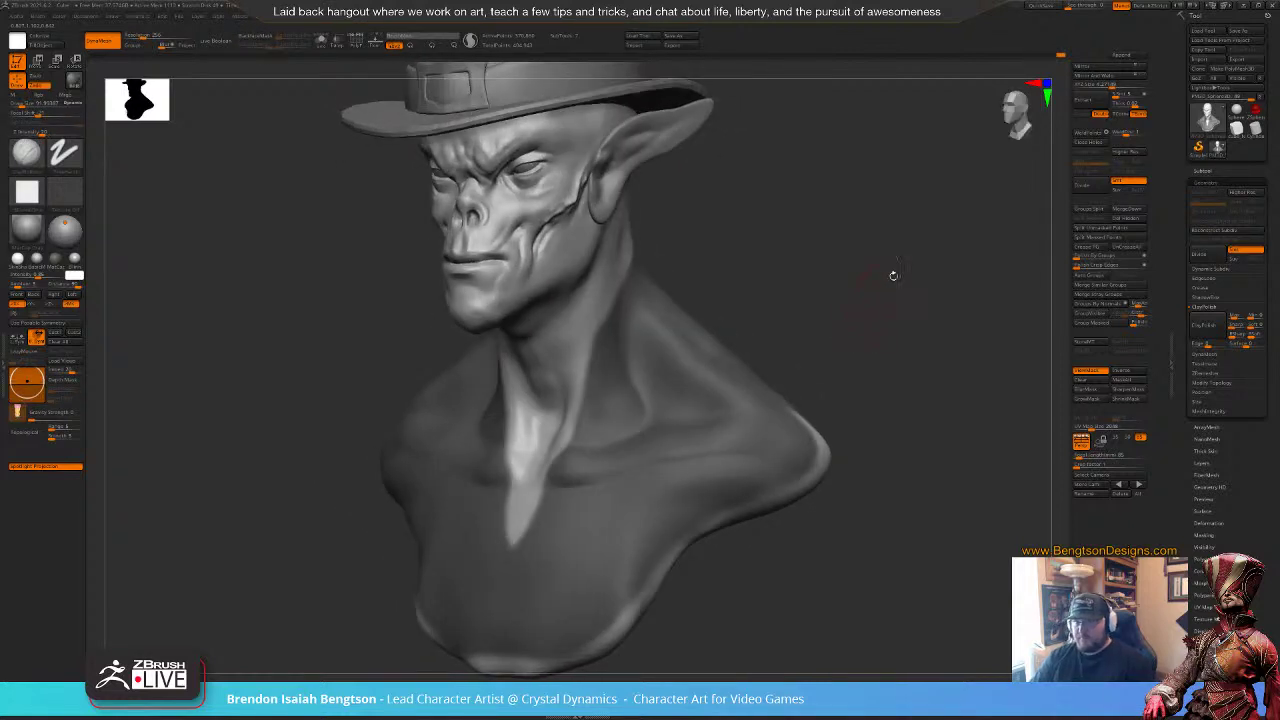
Step: Extract a thickened garment shell from the masked area, adjusting its thickness, and accept it as a new subtool
{"action": "left_click", "coordinate": [1093, 104]}
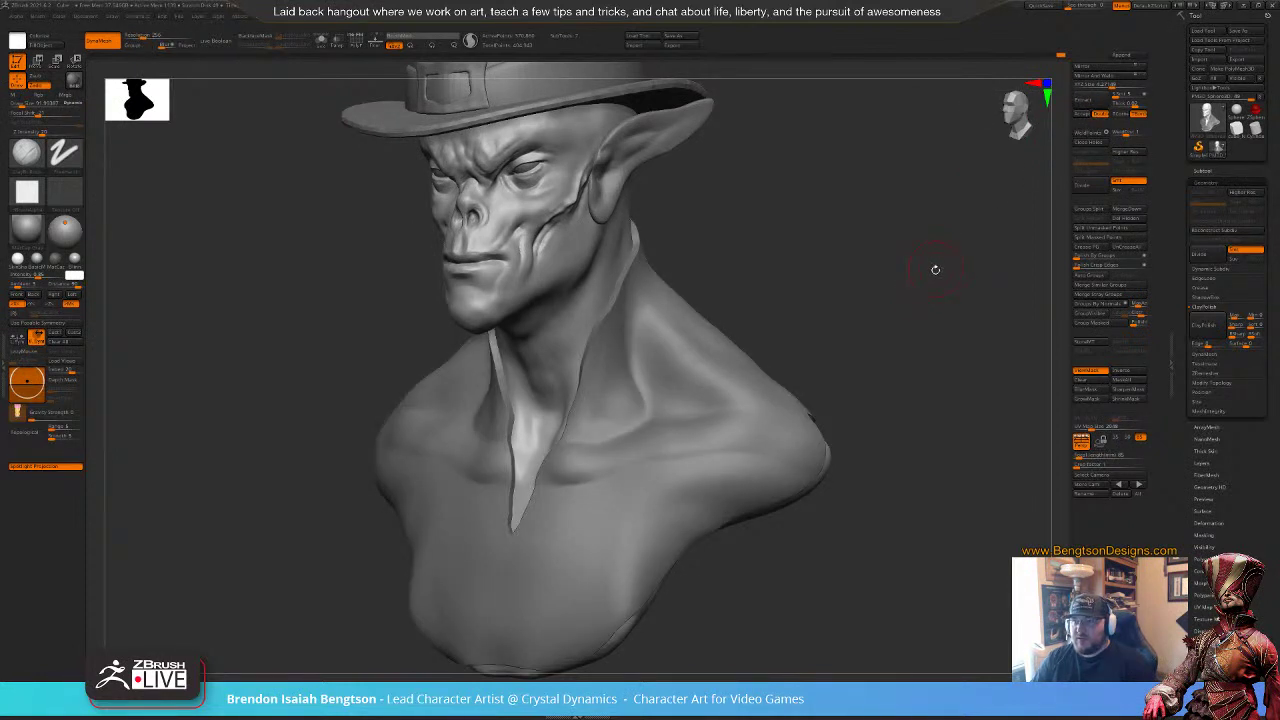
{"action": "left_click_drag", "start_coordinate": [938, 321], "coordinate": [994, 215]}
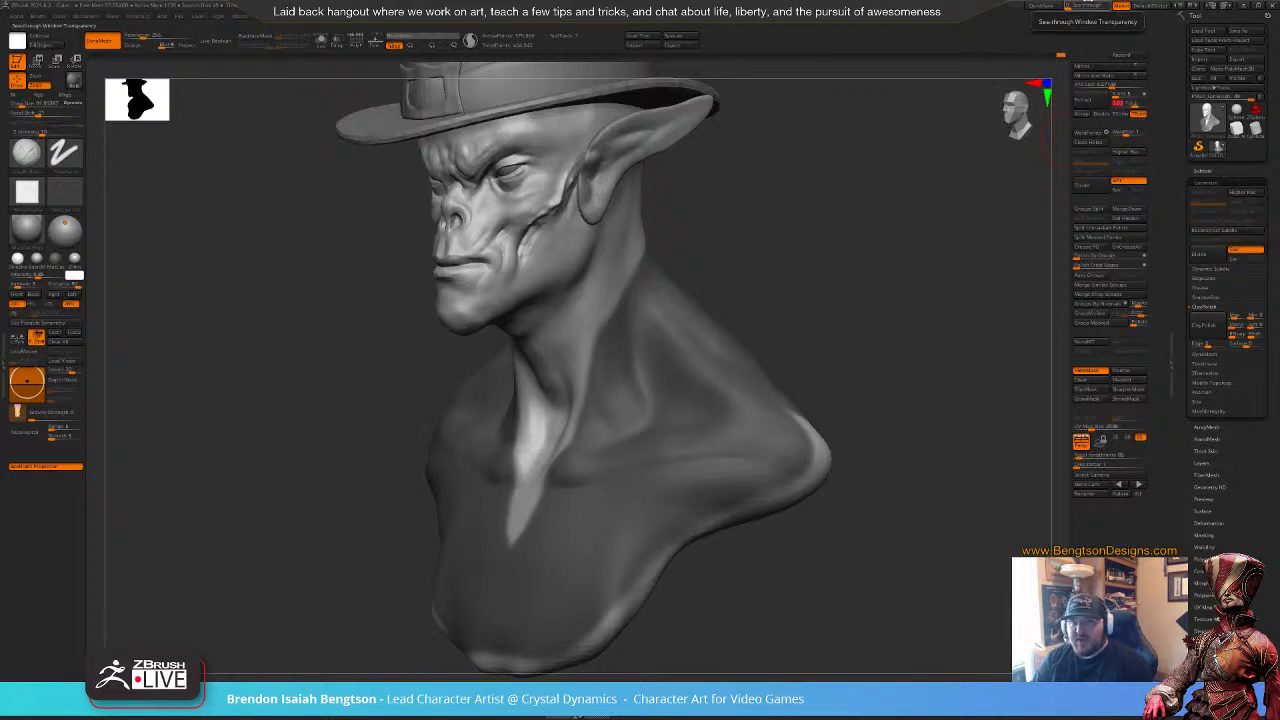
{"action": "key", "text": "Return"}
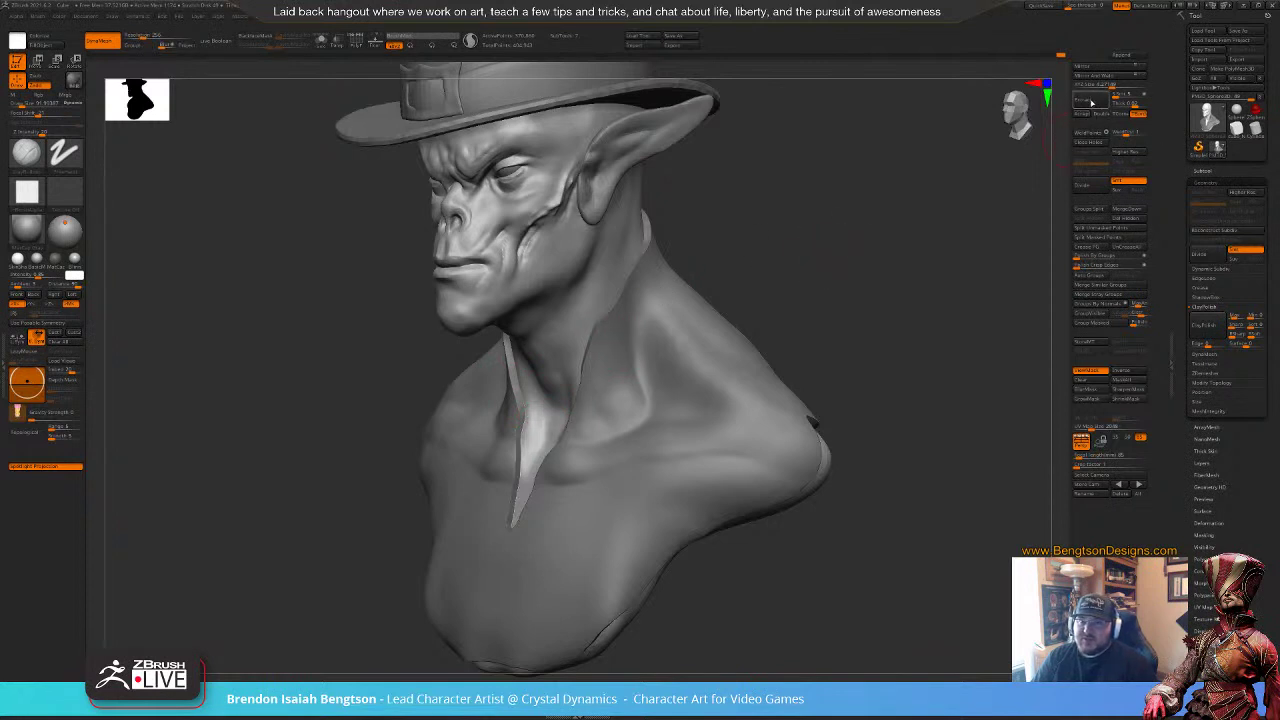
{"action": "left_click", "coordinate": [1083, 113]}
{"action": "left_click", "coordinate": [1204, 171]}
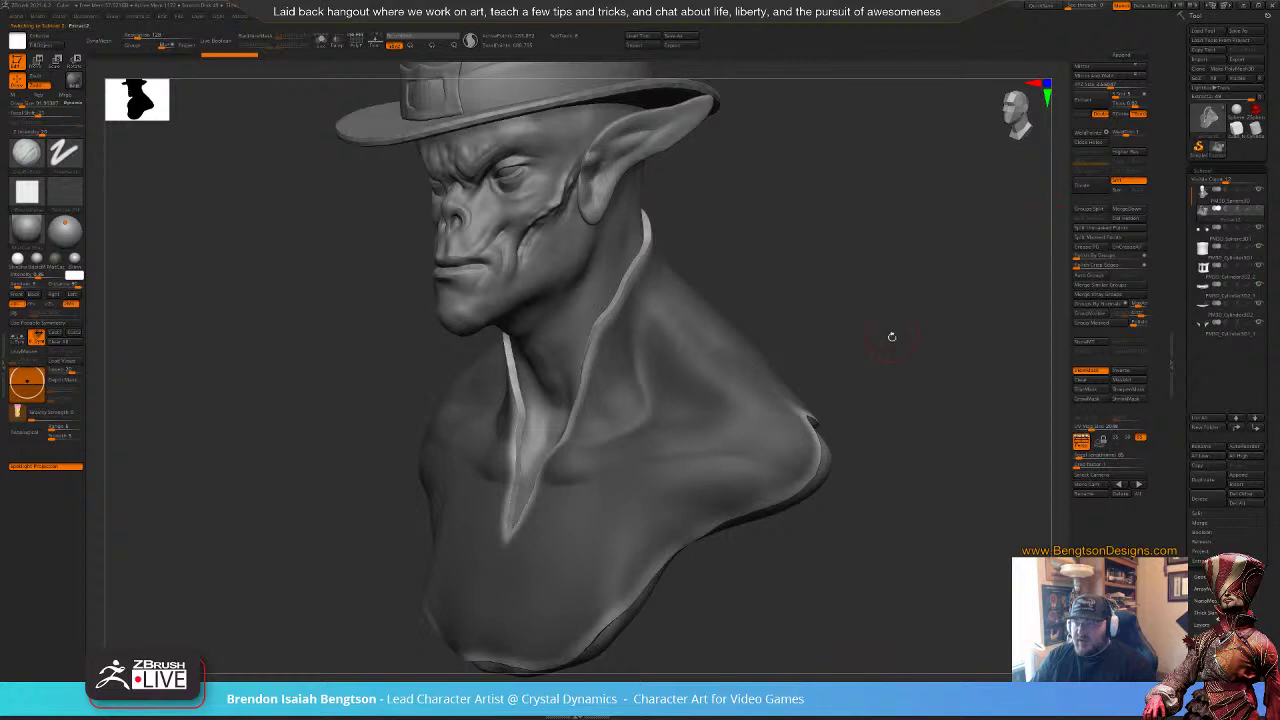
Step: Clear the garment's mask and reshape its collar edge beside the neck with a resized Move Topological brush
{"action": "mouse_move", "coordinate": [892, 337]}
{"action": "left_mouse_down"}
{"action": "mouse_move", "coordinate": [814, 337]}
{"action": "mouse_move", "coordinate": [923, 360]}
{"action": "mouse_move", "coordinate": [902, 327]}
{"action": "mouse_move", "coordinate": [952, 336]}
{"action": "mouse_move", "coordinate": [877, 300]}
{"action": "mouse_move", "coordinate": [885, 309]}
{"action": "mouse_move", "coordinate": [886, 294]}
{"action": "mouse_move", "coordinate": [852, 297]}
{"action": "left_mouse_up"}
{"action": "key", "text": "alt+s"}
{"action": "key", "text": "shift+s"}
{"action": "key", "text": "b"}
{"action": "key", "text": "m"}
{"action": "key", "text": "t"}
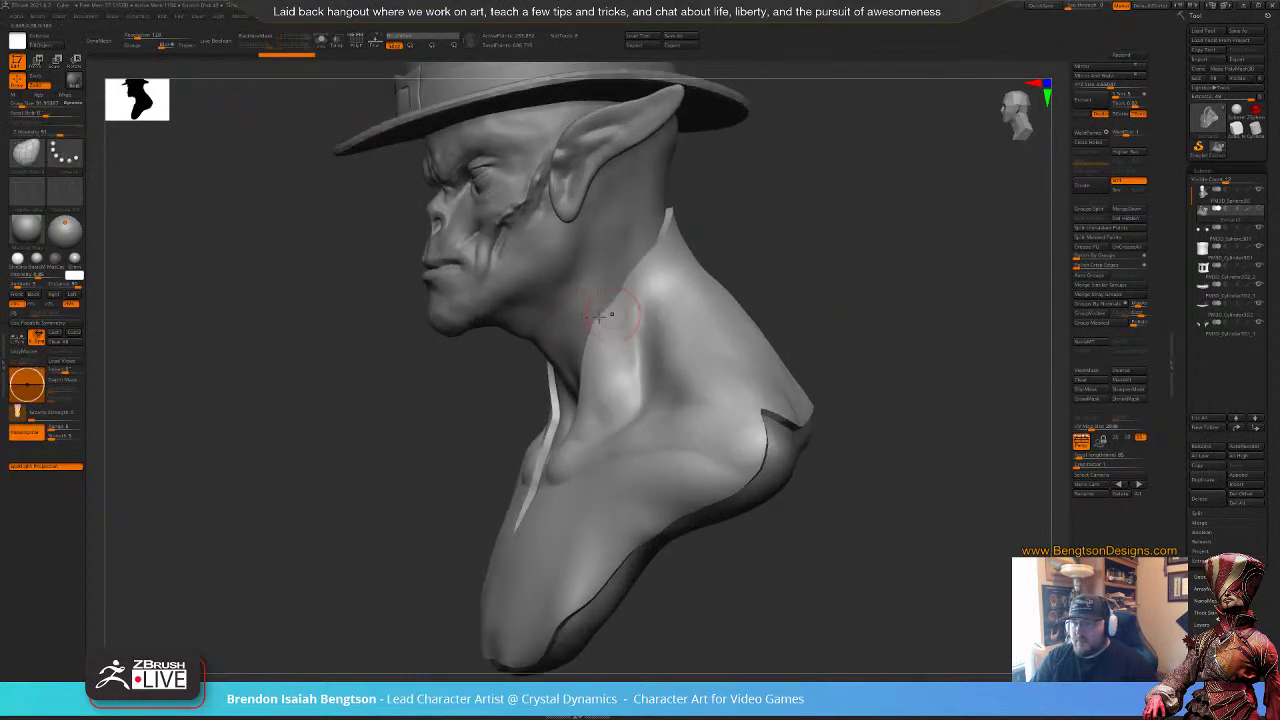
{"action": "key", "text": "space"}
{"action": "left_click_drag", "start_coordinate": [595, 310], "coordinate": [587, 314]}
{"action": "mouse_move", "coordinate": [822, 239]}
{"action": "left_mouse_down"}
{"action": "mouse_move", "coordinate": [851, 246]}
{"action": "mouse_move", "coordinate": [829, 237]}
{"action": "left_mouse_up"}
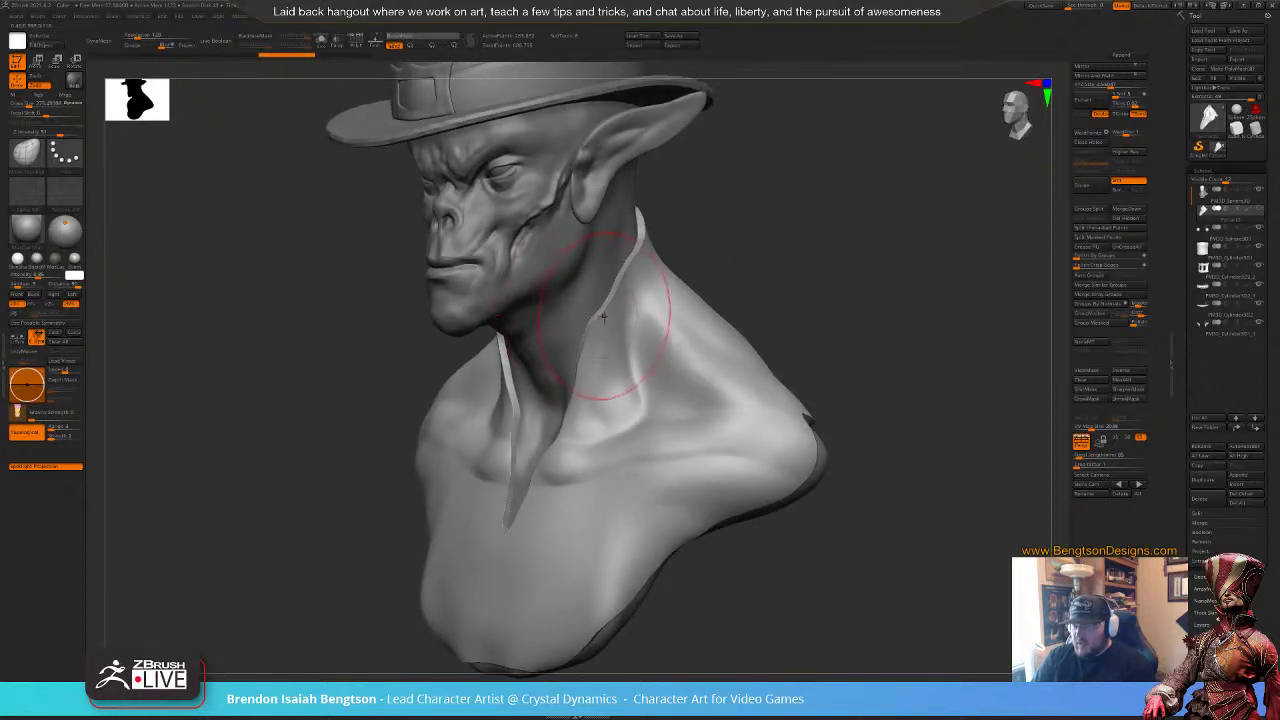
{"action": "left_click_drag", "start_coordinate": [801, 261], "coordinate": [797, 260]}
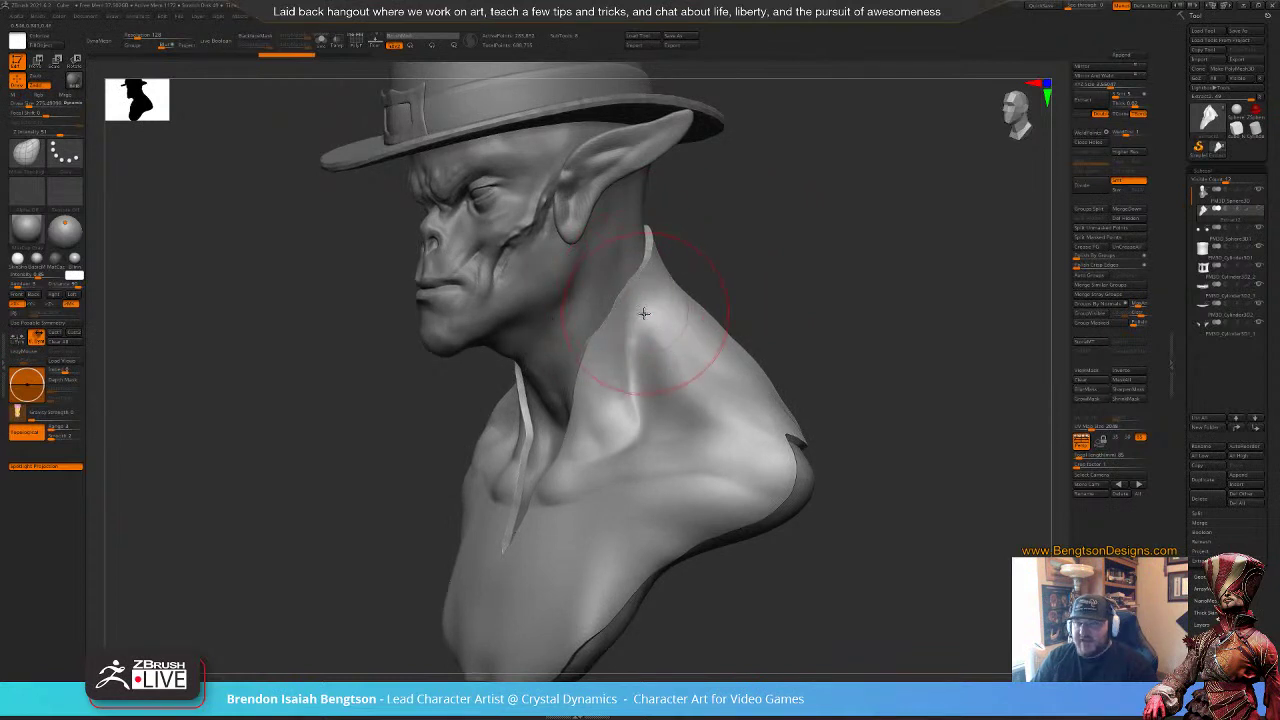
{"action": "mouse_move", "coordinate": [589, 343]}
{"action": "left_mouse_down"}
{"action": "mouse_move", "coordinate": [567, 337]}
{"action": "mouse_move", "coordinate": [602, 328]}
{"action": "left_mouse_up"}
{"action": "mouse_move", "coordinate": [737, 226]}
{"action": "left_mouse_down"}
{"action": "mouse_move", "coordinate": [714, 226]}
{"action": "mouse_move", "coordinate": [680, 260]}
{"action": "mouse_move", "coordinate": [650, 249]}
{"action": "left_mouse_up"}
Step: Resize the Move Topological brush and pull the collar's side and back edges into a standing shape
{"action": "key", "text": "space"}
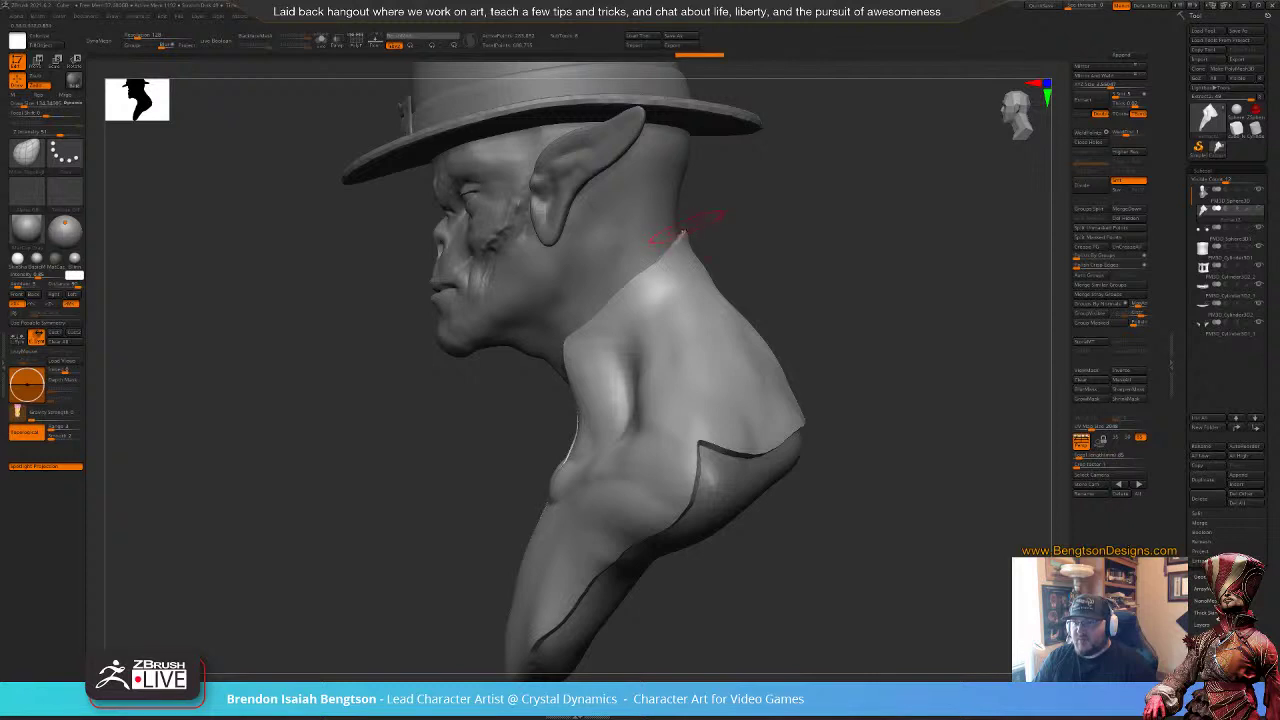
{"action": "left_click_drag", "start_coordinate": [784, 226], "coordinate": [731, 227]}
{"action": "mouse_move", "coordinate": [908, 203]}
{"action": "left_mouse_down", "text": "alt"}
{"action": "mouse_move", "coordinate": [785, 229]}
{"action": "mouse_move", "coordinate": [777, 262]}
{"action": "left_mouse_up", "text": "alt"}
{"action": "key", "text": "space"}
{"action": "left_click_drag", "start_coordinate": [536, 251], "coordinate": [524, 258]}
{"action": "left_click_drag", "start_coordinate": [686, 241], "coordinate": [625, 267]}
{"action": "left_click_drag", "start_coordinate": [730, 220], "coordinate": [765, 235]}
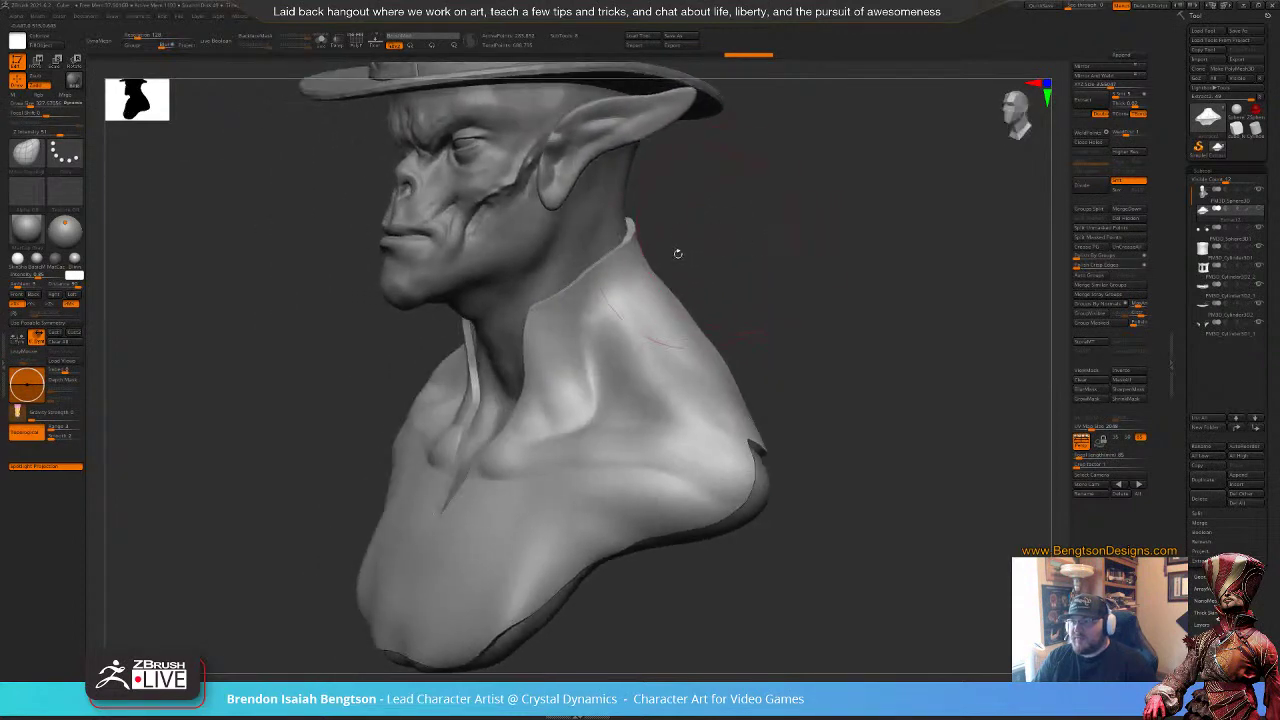
Step: Adjust the collar's upper flare and front opening edges with a resized Move Topological brush
{"action": "left_click_drag", "start_coordinate": [677, 254], "coordinate": [805, 255]}
{"action": "key", "text": "s"}
{"action": "left_click_drag", "start_coordinate": [638, 320], "coordinate": [671, 250]}
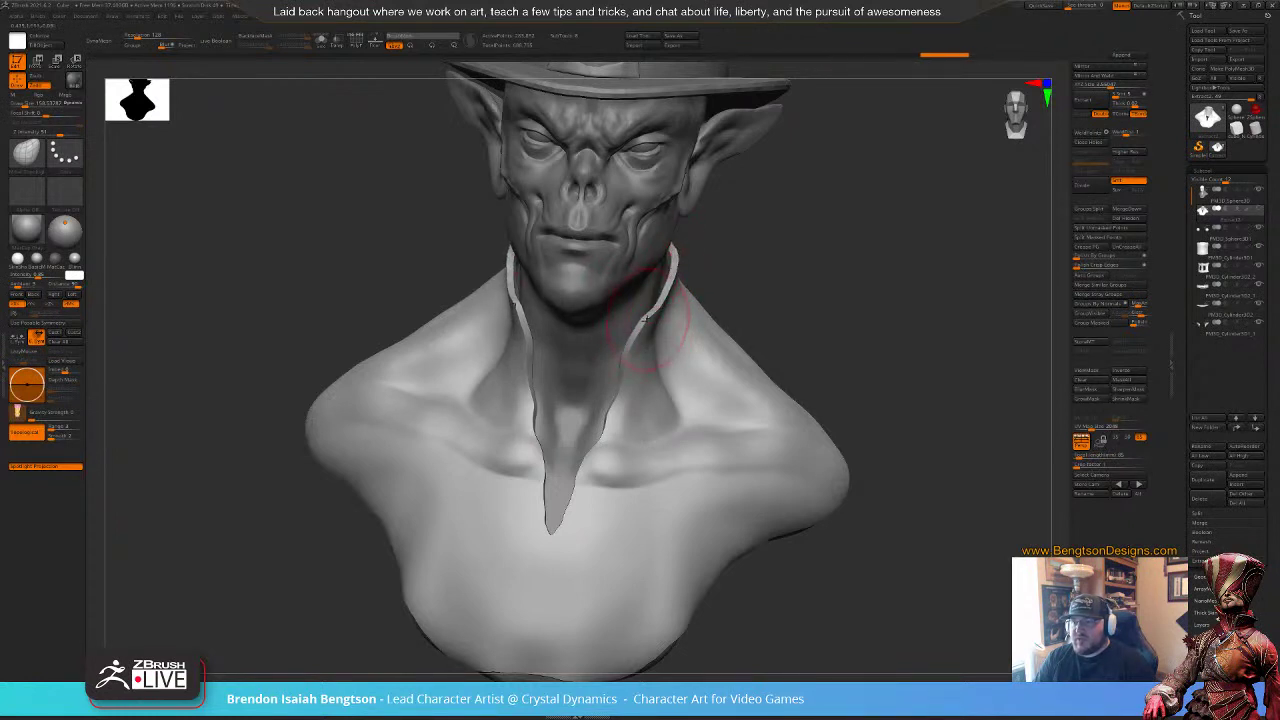
{"action": "left_click_drag", "start_coordinate": [646, 318], "coordinate": [649, 315]}
{"action": "mouse_move", "coordinate": [790, 280]}
{"action": "left_mouse_down"}
{"action": "mouse_move", "coordinate": [728, 263]}
{"action": "mouse_move", "coordinate": [718, 280]}
{"action": "left_mouse_up"}
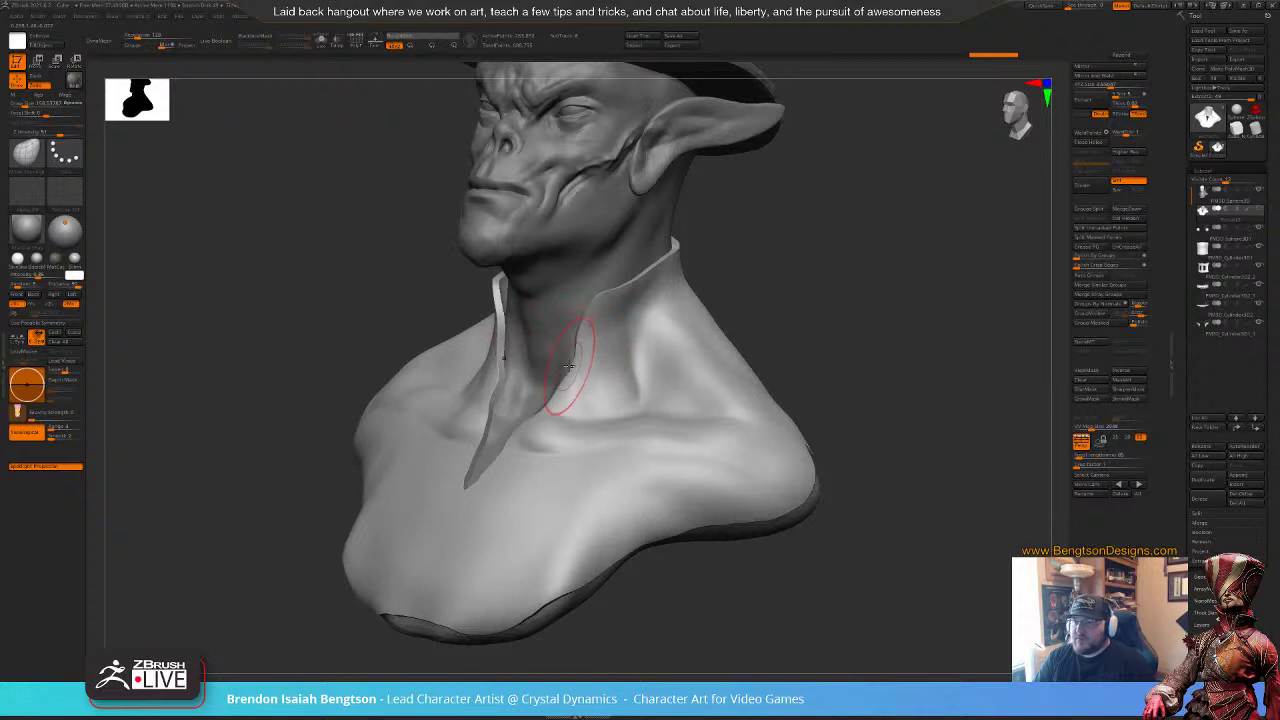
{"action": "left_click_drag", "start_coordinate": [559, 361], "coordinate": [557, 366]}
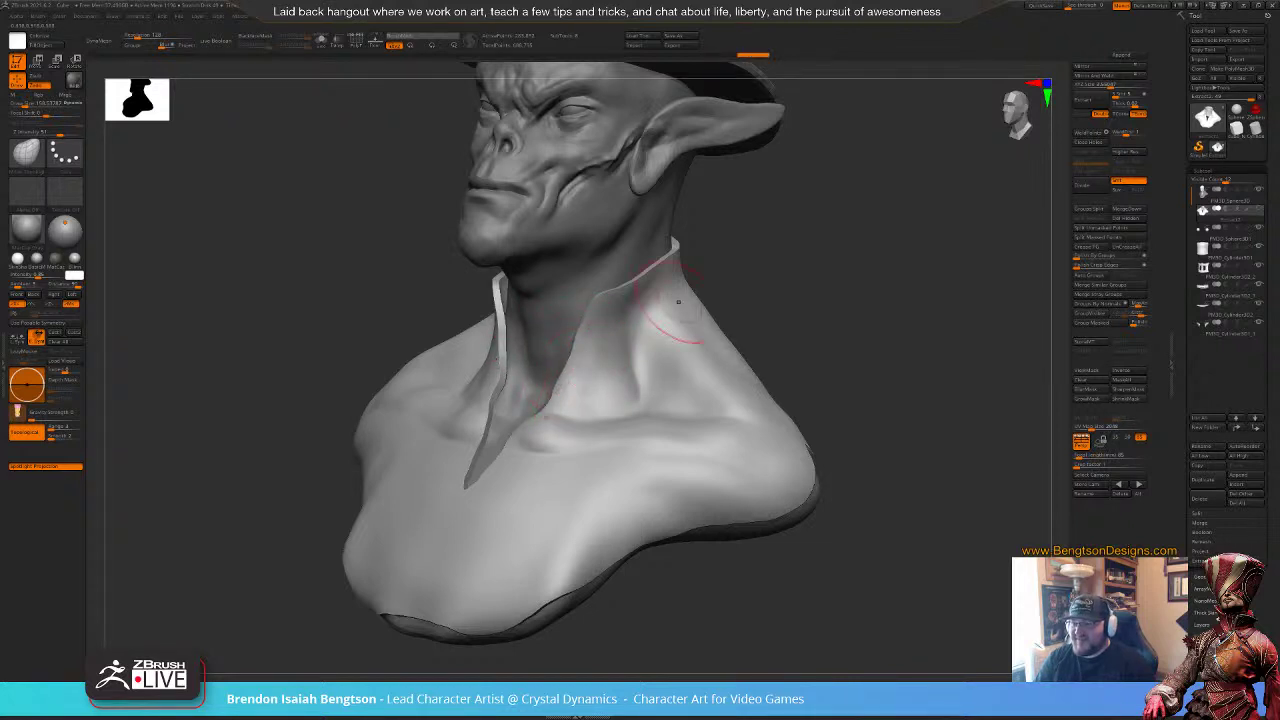
{"action": "left_click_drag", "start_coordinate": [724, 281], "coordinate": [789, 263]}
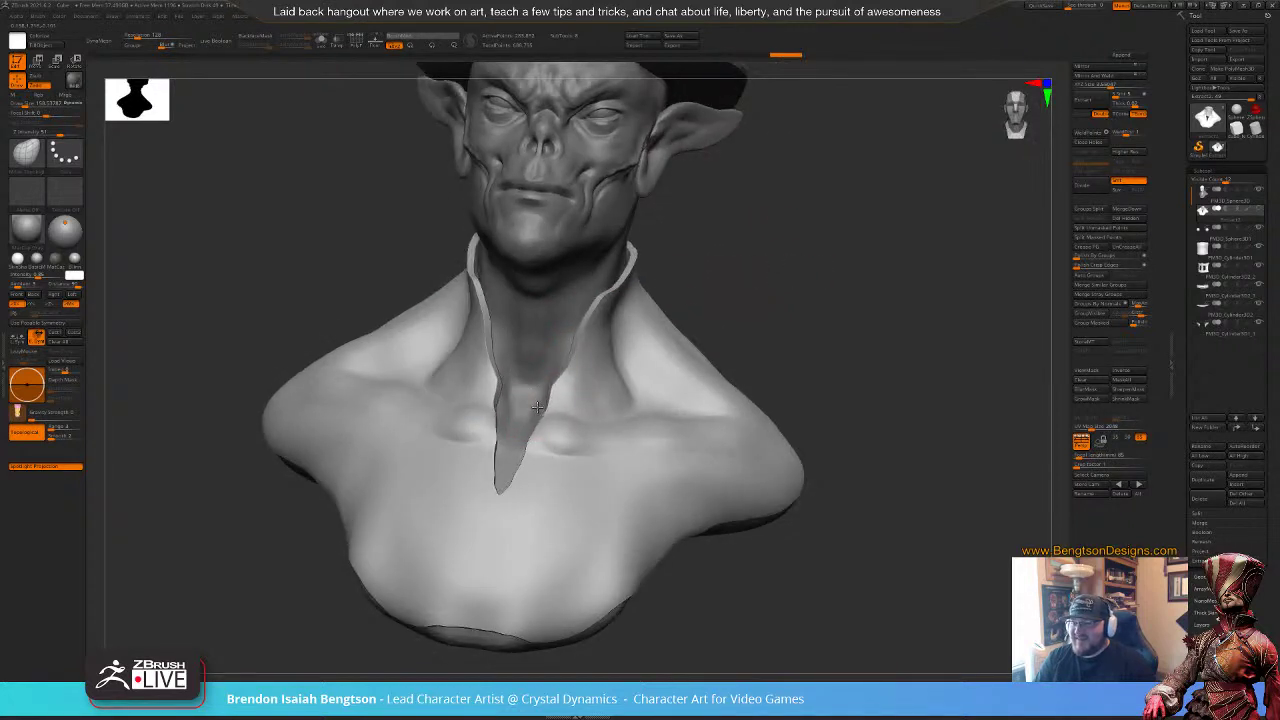
Step: Smooth the collar's edge from the side of the neck down along the V-shaped front opening
{"action": "mouse_move", "coordinate": [813, 310]}
{"action": "left_mouse_down", "text": "alt"}
{"action": "mouse_move", "coordinate": [797, 277]}
{"action": "mouse_move", "coordinate": [791, 312]}
{"action": "mouse_move", "coordinate": [748, 322]}
{"action": "mouse_move", "coordinate": [807, 324]}
{"action": "mouse_move", "coordinate": [749, 326]}
{"action": "left_mouse_up", "text": "alt"}
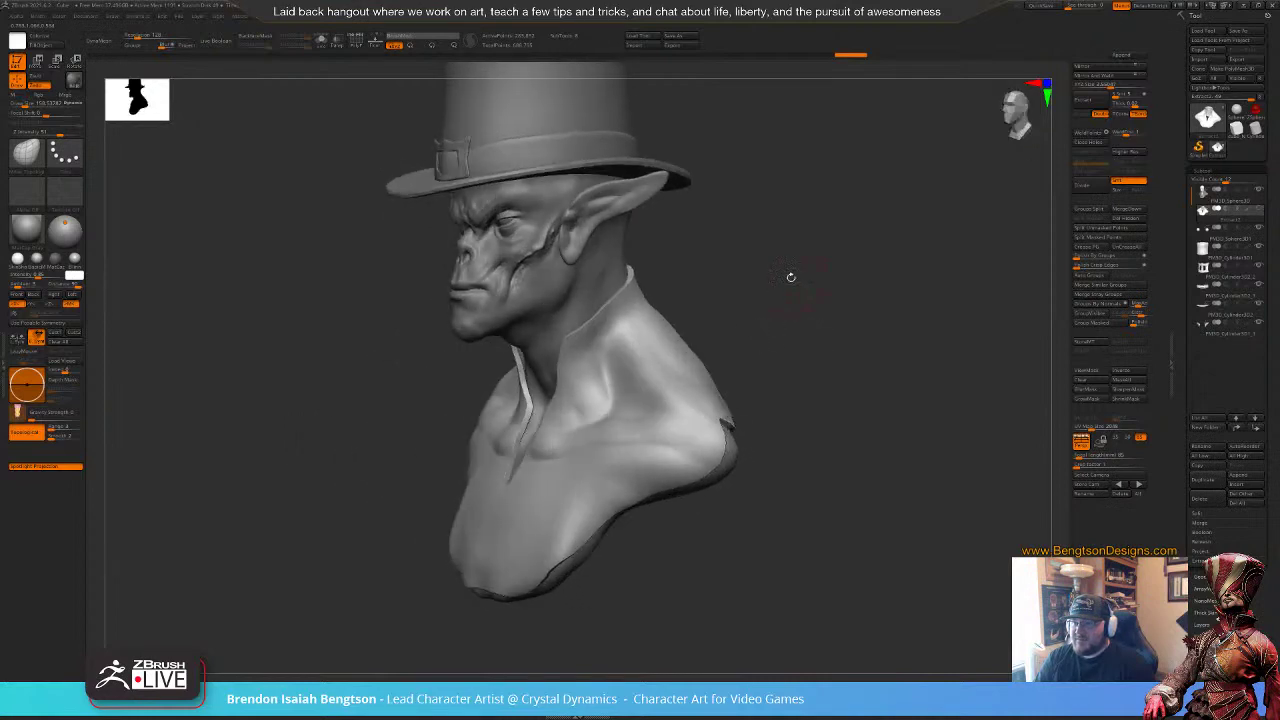
{"action": "left_click_drag", "start_coordinate": [791, 277], "coordinate": [803, 294], "text": "alt"}
{"action": "left_click_drag", "start_coordinate": [836, 225], "coordinate": [864, 220]}
{"action": "mouse_move", "coordinate": [632, 288]}
{"action": "left_mouse_down", "text": "shift"}
{"action": "mouse_move", "coordinate": [638, 254]}
{"action": "mouse_move", "coordinate": [525, 485]}
{"action": "left_mouse_up", "text": "shift"}
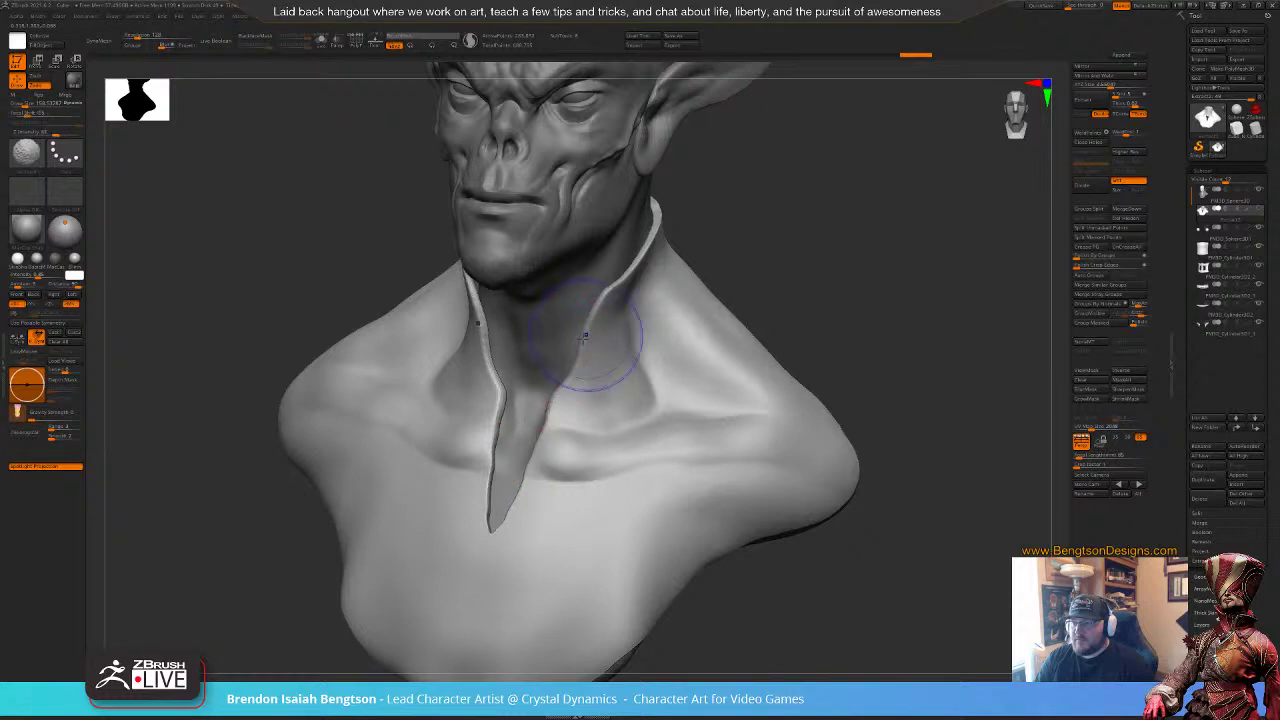
{"action": "left_click_drag", "start_coordinate": [586, 337], "coordinate": [558, 393], "text": "shift"}
{"action": "mouse_move", "coordinate": [761, 268]}
{"action": "left_mouse_down"}
{"action": "mouse_move", "coordinate": [814, 294]}
{"action": "mouse_move", "coordinate": [804, 279]}
{"action": "left_mouse_up"}
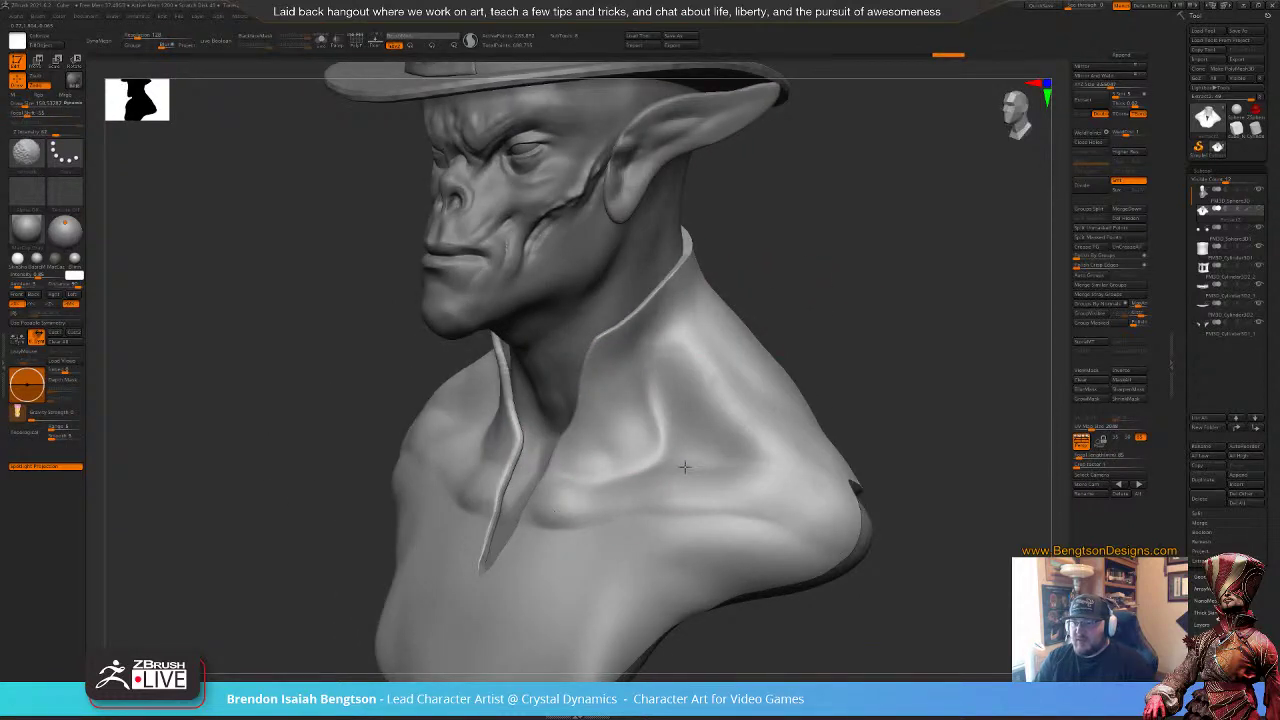
Step: Mask a band beneath the garment's collar edge, from the side of the neck around to the back, with a resized mask brush
{"action": "left_click_drag", "start_coordinate": [651, 432], "coordinate": [690, 345], "text": "shift"}
{"action": "mouse_move", "coordinate": [826, 218]}
{"action": "left_mouse_down"}
{"action": "mouse_move", "coordinate": [806, 217]}
{"action": "mouse_move", "coordinate": [856, 234]}
{"action": "mouse_move", "coordinate": [814, 240]}
{"action": "left_mouse_up"}
{"action": "key", "text": "space"}
{"action": "left_click_drag", "start_coordinate": [696, 311], "coordinate": [678, 311]}
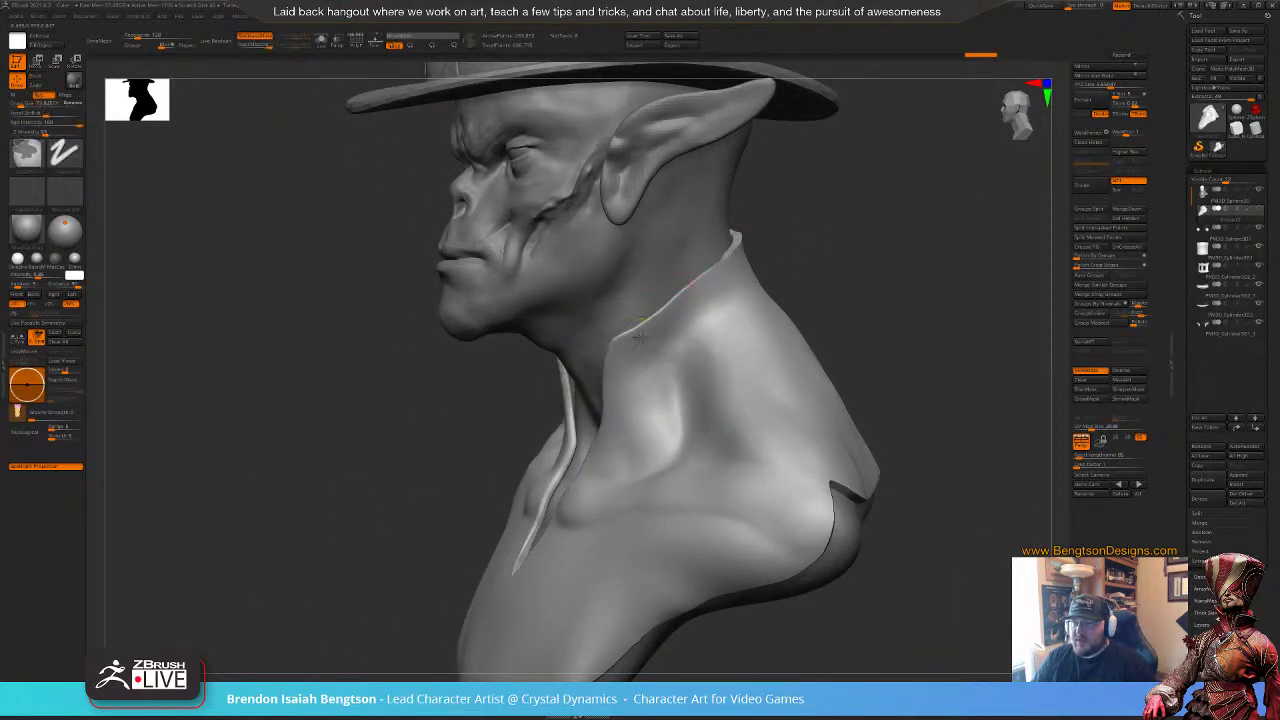
{"action": "mouse_move", "coordinate": [617, 354]}
{"action": "left_mouse_down"}
{"action": "mouse_move", "coordinate": [647, 349]}
{"action": "mouse_move", "coordinate": [731, 268]}
{"action": "mouse_move", "coordinate": [655, 412]}
{"action": "mouse_move", "coordinate": [747, 285]}
{"action": "left_mouse_up"}
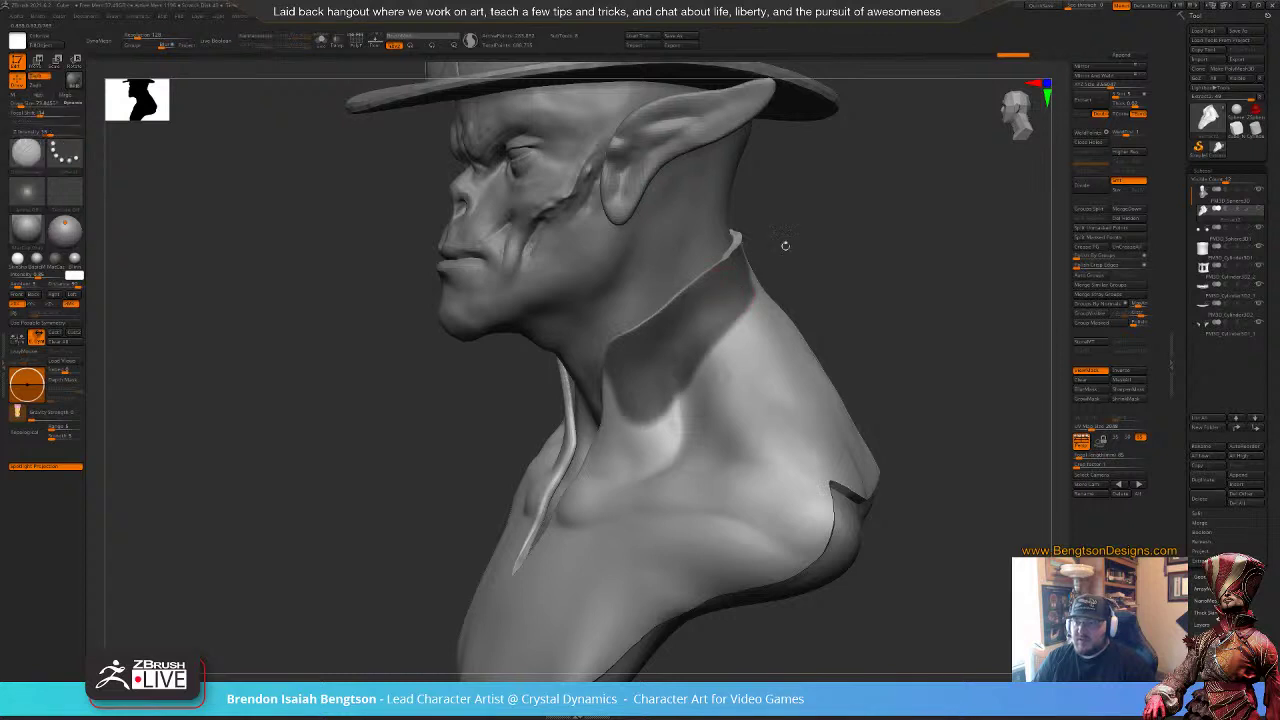
{"action": "mouse_move", "coordinate": [860, 240]}
{"action": "left_mouse_down", "text": "alt"}
{"action": "mouse_move", "coordinate": [820, 294]}
{"action": "mouse_move", "coordinate": [709, 346]}
{"action": "mouse_move", "coordinate": [668, 350]}
{"action": "left_mouse_up", "text": "alt"}
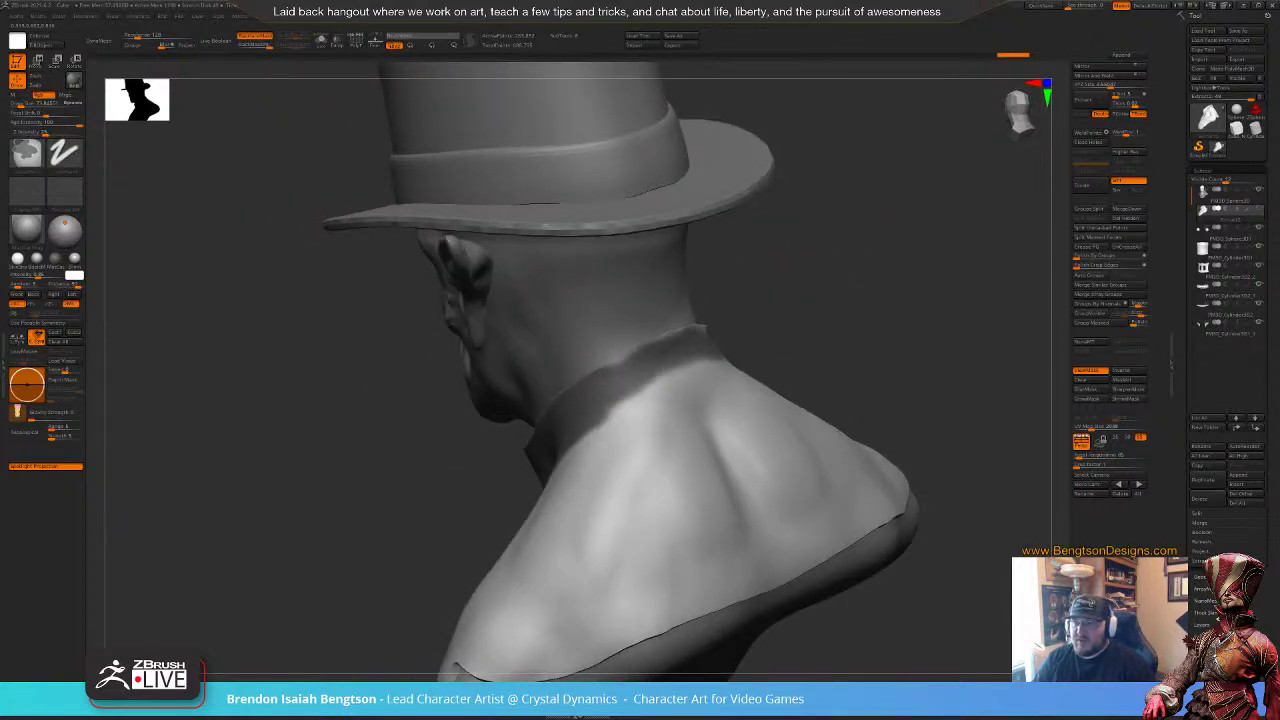
{"action": "mouse_move", "coordinate": [587, 406]}
{"action": "left_mouse_down", "text": "ctrl"}
{"action": "mouse_move", "coordinate": [720, 364]}
{"action": "mouse_move", "coordinate": [736, 374]}
{"action": "mouse_move", "coordinate": [522, 453]}
{"action": "left_mouse_up", "text": "ctrl"}
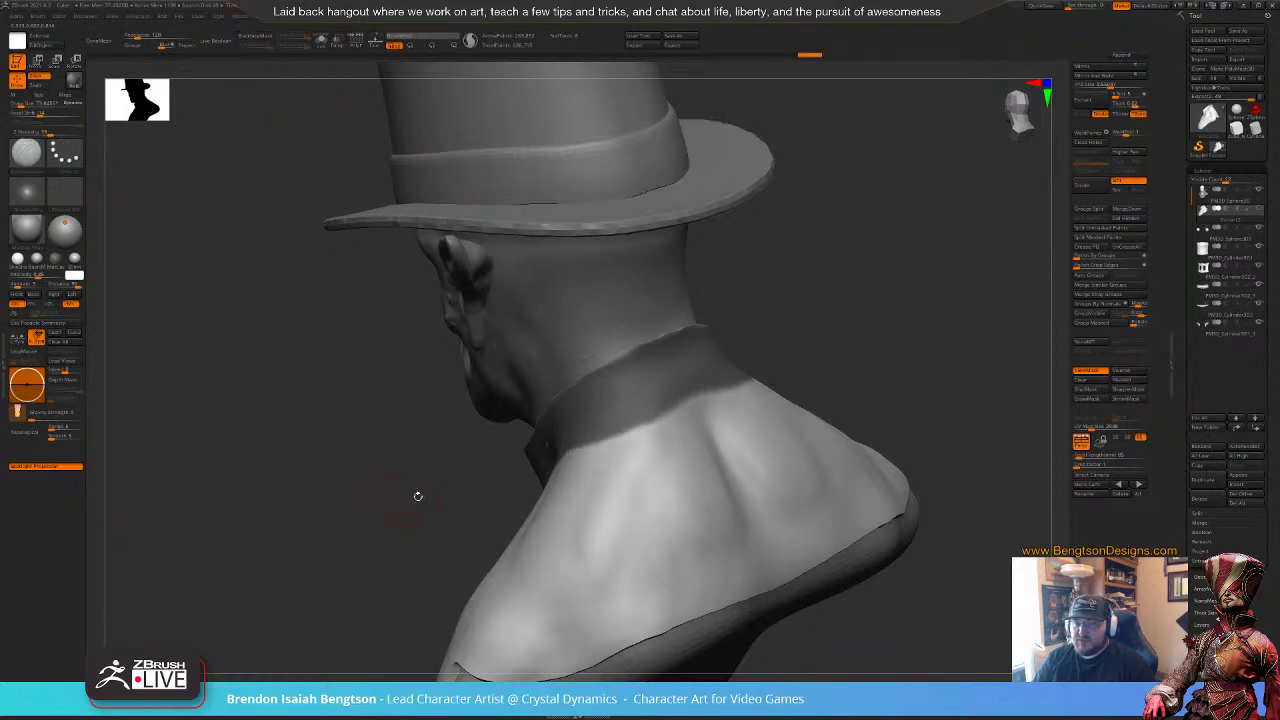
{"action": "left_click_drag", "start_coordinate": [417, 497], "coordinate": [737, 354]}
Step: Trim the lower boundary of the collar mask by unmasking along the side and back of the neck, and isolate the garment
{"action": "mouse_move", "coordinate": [814, 359]}
{"action": "left_mouse_down", "text": "alt"}
{"action": "mouse_move", "coordinate": [804, 291]}
{"action": "mouse_move", "coordinate": [818, 336]}
{"action": "mouse_move", "coordinate": [797, 312]}
{"action": "mouse_move", "coordinate": [809, 281]}
{"action": "mouse_move", "coordinate": [781, 284]}
{"action": "left_mouse_up", "text": "alt"}
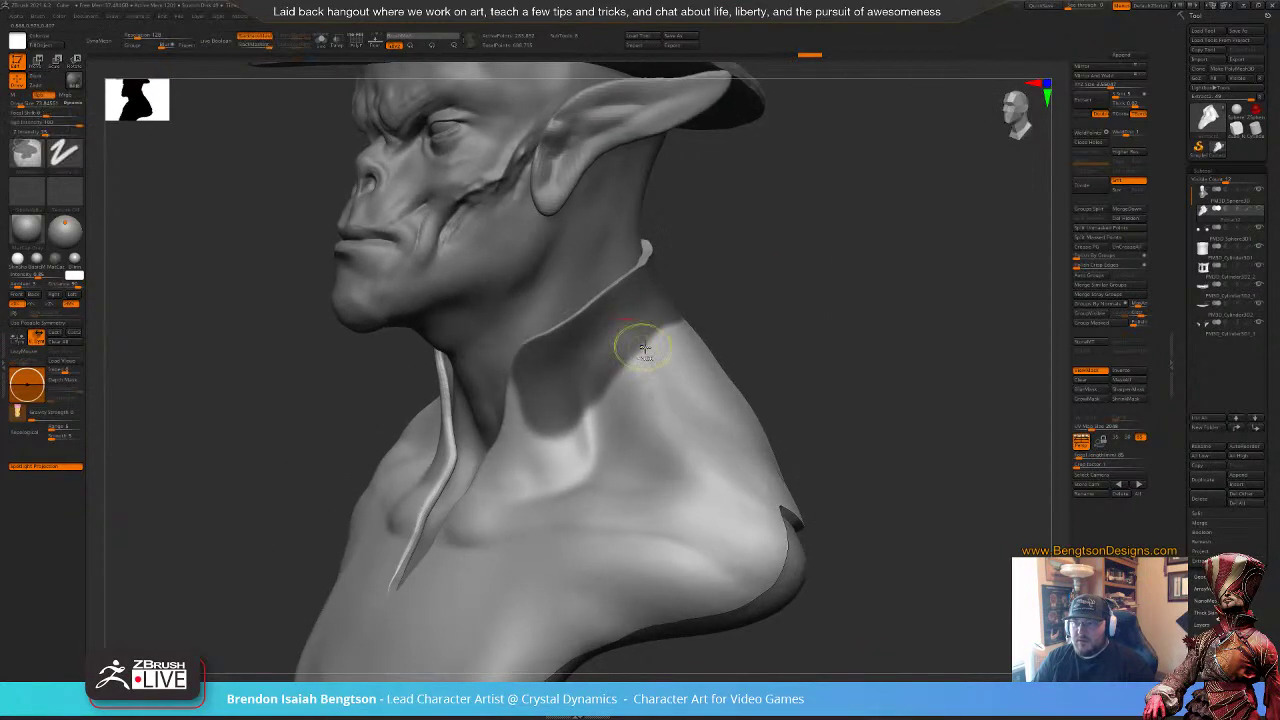
{"action": "left_click_drag", "start_coordinate": [648, 346], "coordinate": [580, 434], "text": "ctrl+alt"}
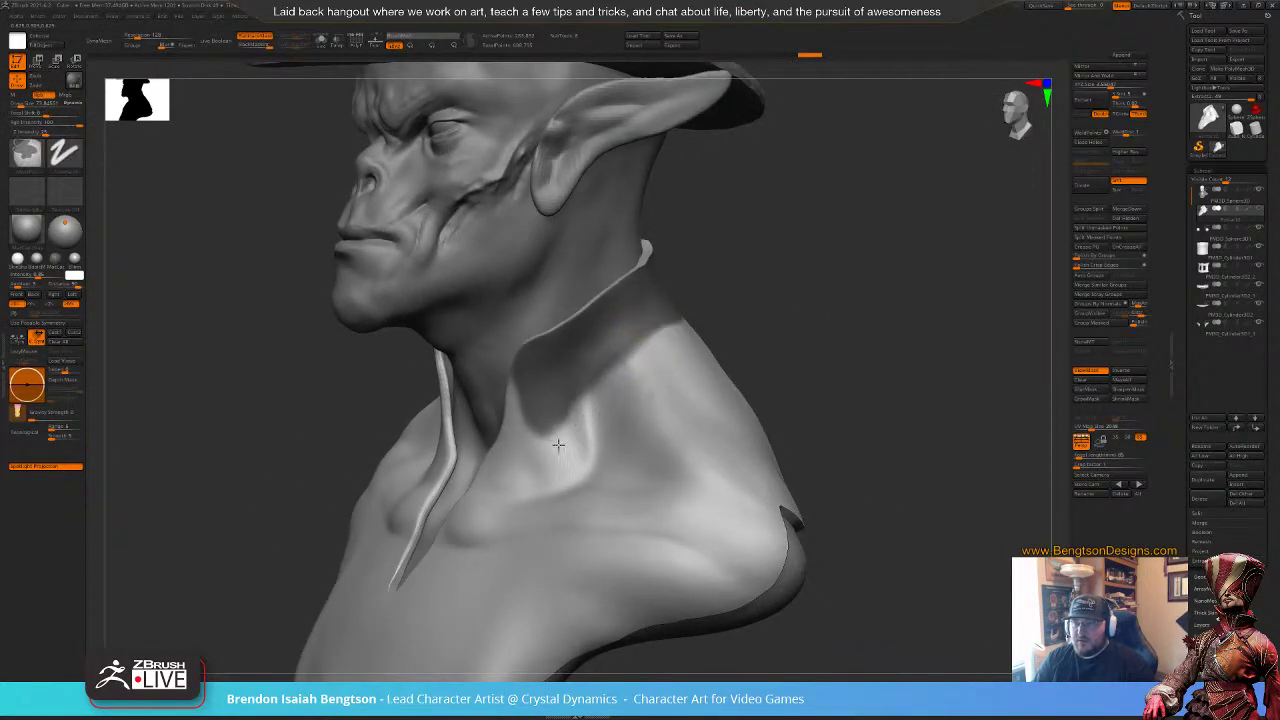
{"action": "left_click_drag", "start_coordinate": [859, 231], "coordinate": [776, 298]}
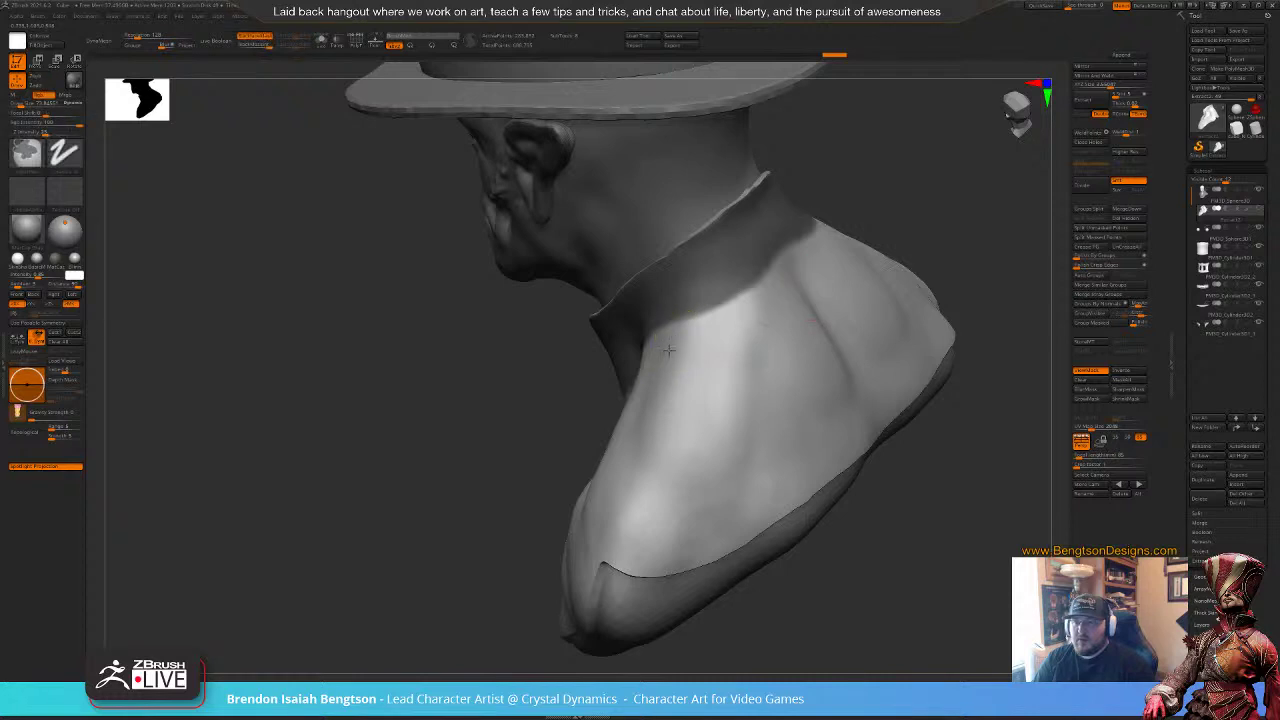
{"action": "mouse_move", "coordinate": [805, 233]}
{"action": "left_mouse_down", "text": "ctrl+alt"}
{"action": "mouse_move", "coordinate": [726, 306]}
{"action": "mouse_move", "coordinate": [684, 322]}
{"action": "left_mouse_up", "text": "ctrl+alt"}
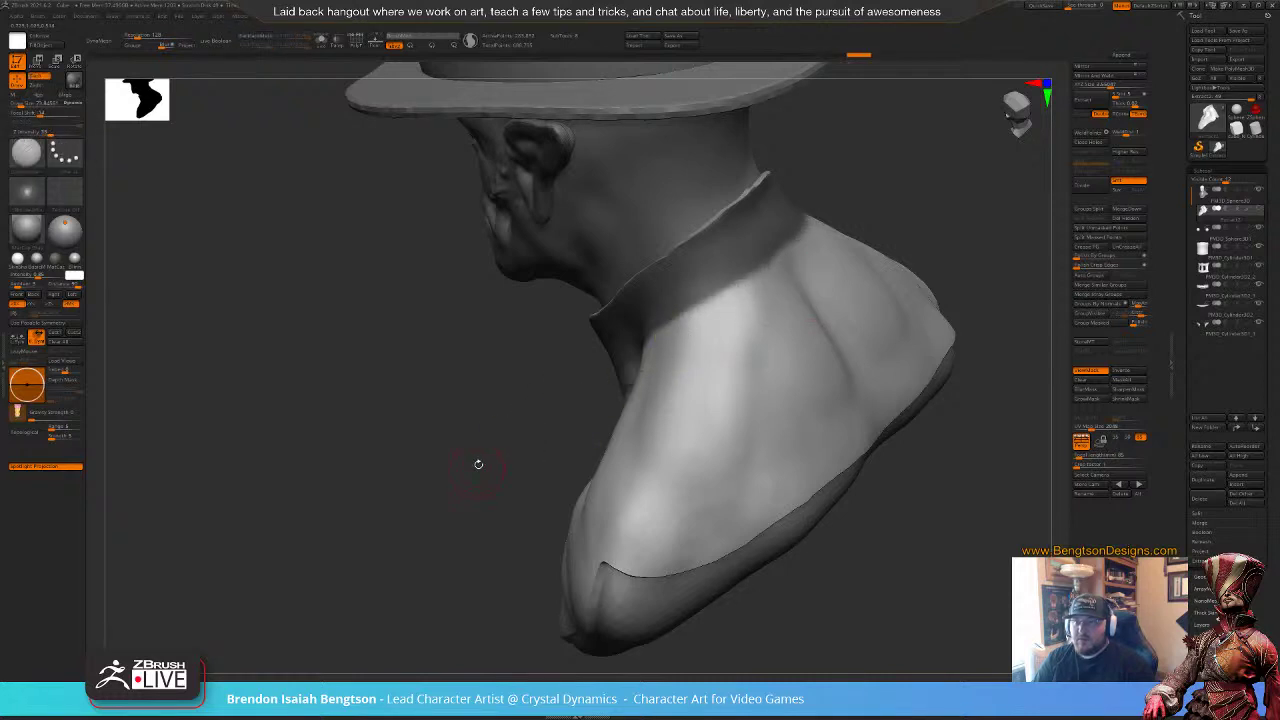
{"action": "left_click_drag", "start_coordinate": [477, 463], "coordinate": [558, 348]}
{"action": "left_click", "coordinate": [801, 255]}
{"action": "left_click_drag", "start_coordinate": [801, 255], "coordinate": [772, 268]}
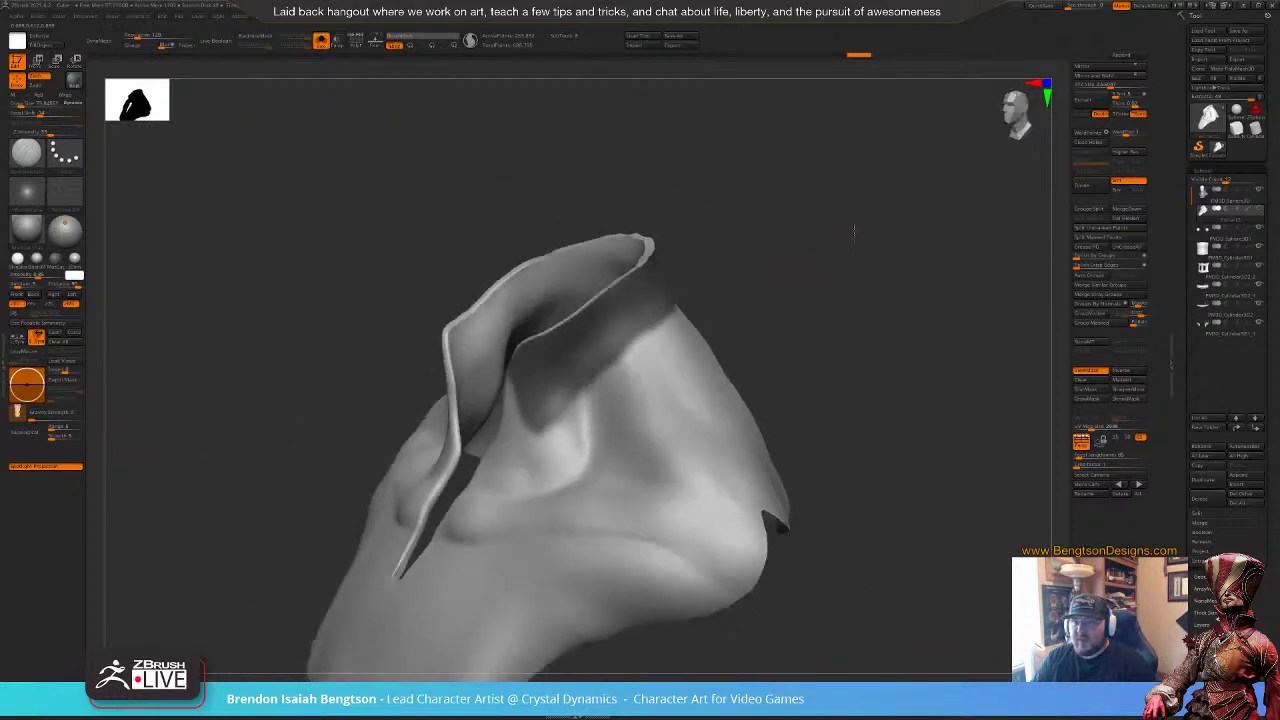
Step: Extract the masked band as a separate collar piece with Double turned off, accept it, and clear its mask
{"action": "left_click", "coordinate": [1086, 100]}
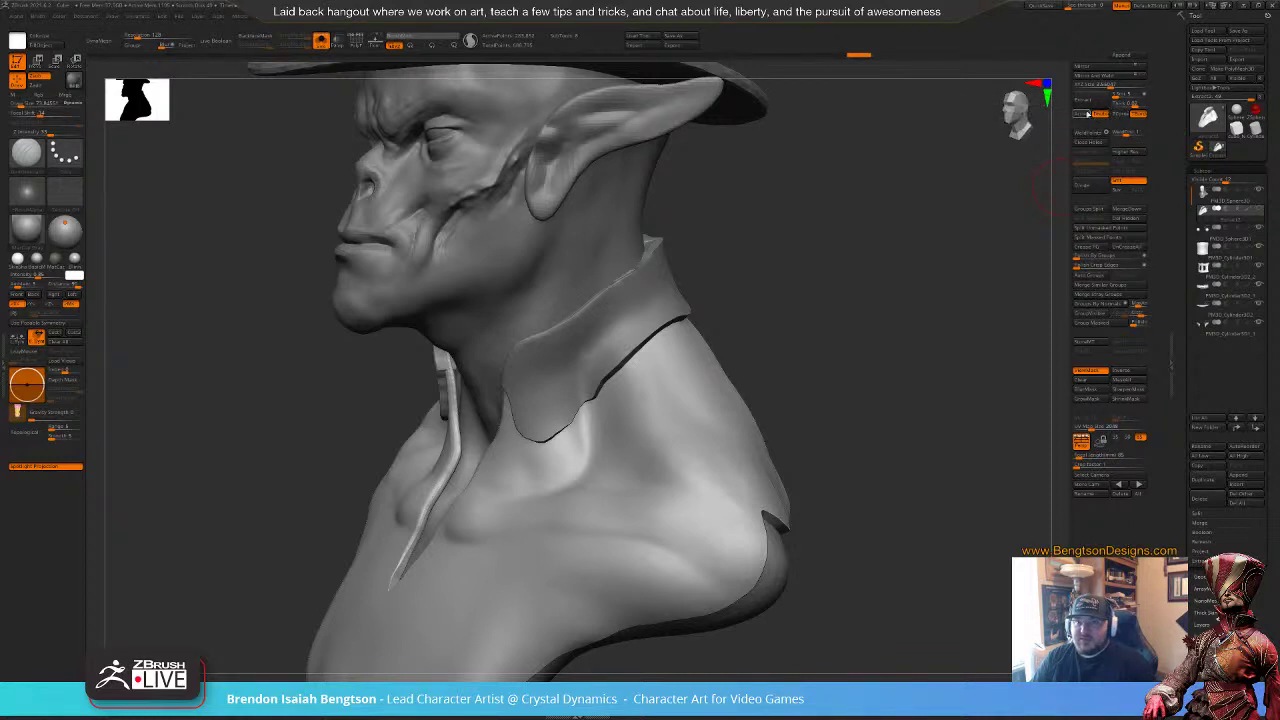
{"action": "left_click", "coordinate": [1106, 114]}
{"action": "left_click", "coordinate": [1086, 101]}
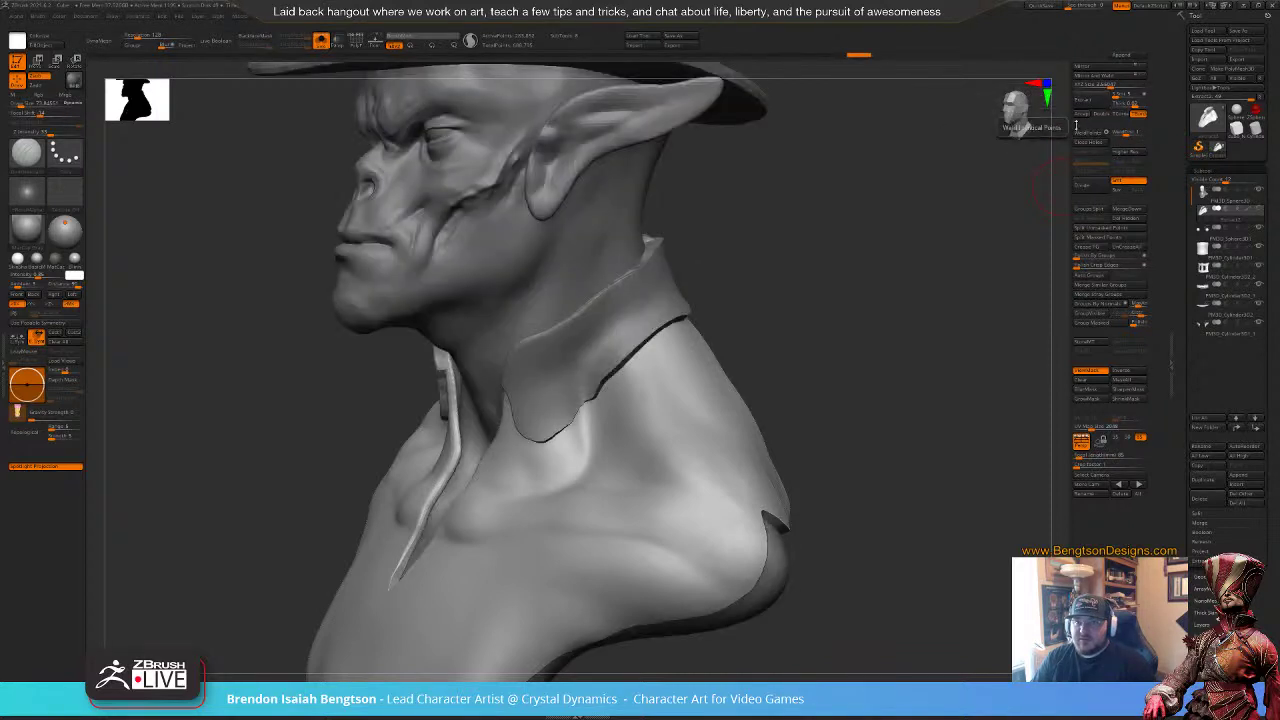
{"action": "left_click", "coordinate": [1083, 114]}
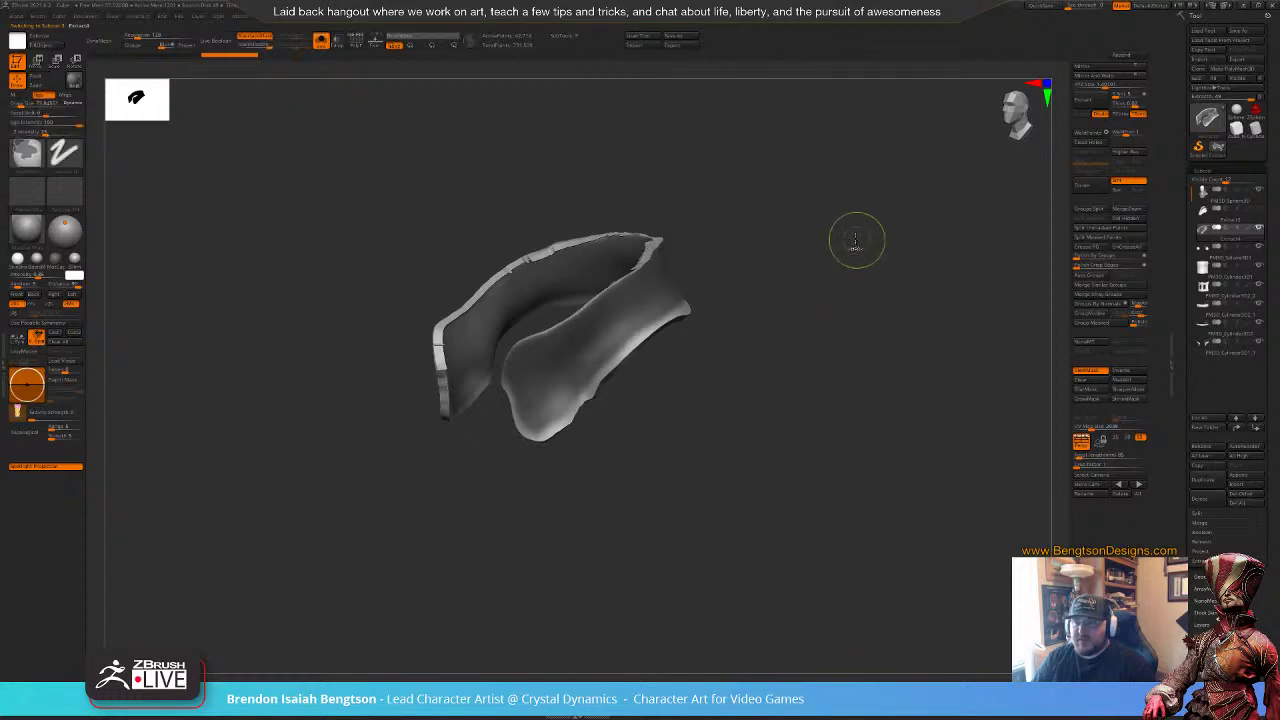
{"action": "mouse_move", "coordinate": [838, 246]}
{"action": "left_mouse_down", "text": "ctrl"}
{"action": "mouse_move", "coordinate": [842, 335]}
{"action": "mouse_move", "coordinate": [857, 338]}
{"action": "mouse_move", "coordinate": [878, 304]}
{"action": "mouse_move", "coordinate": [883, 214]}
{"action": "mouse_move", "coordinate": [860, 183]}
{"action": "mouse_move", "coordinate": [846, 225]}
{"action": "mouse_move", "coordinate": [848, 332]}
{"action": "mouse_move", "coordinate": [837, 275]}
{"action": "mouse_move", "coordinate": [842, 328]}
{"action": "mouse_move", "coordinate": [900, 305]}
{"action": "mouse_move", "coordinate": [844, 303]}
{"action": "left_mouse_up", "text": "ctrl"}
{"action": "key", "text": "alt+s"}
{"action": "left_click", "coordinate": [1257, 210]}
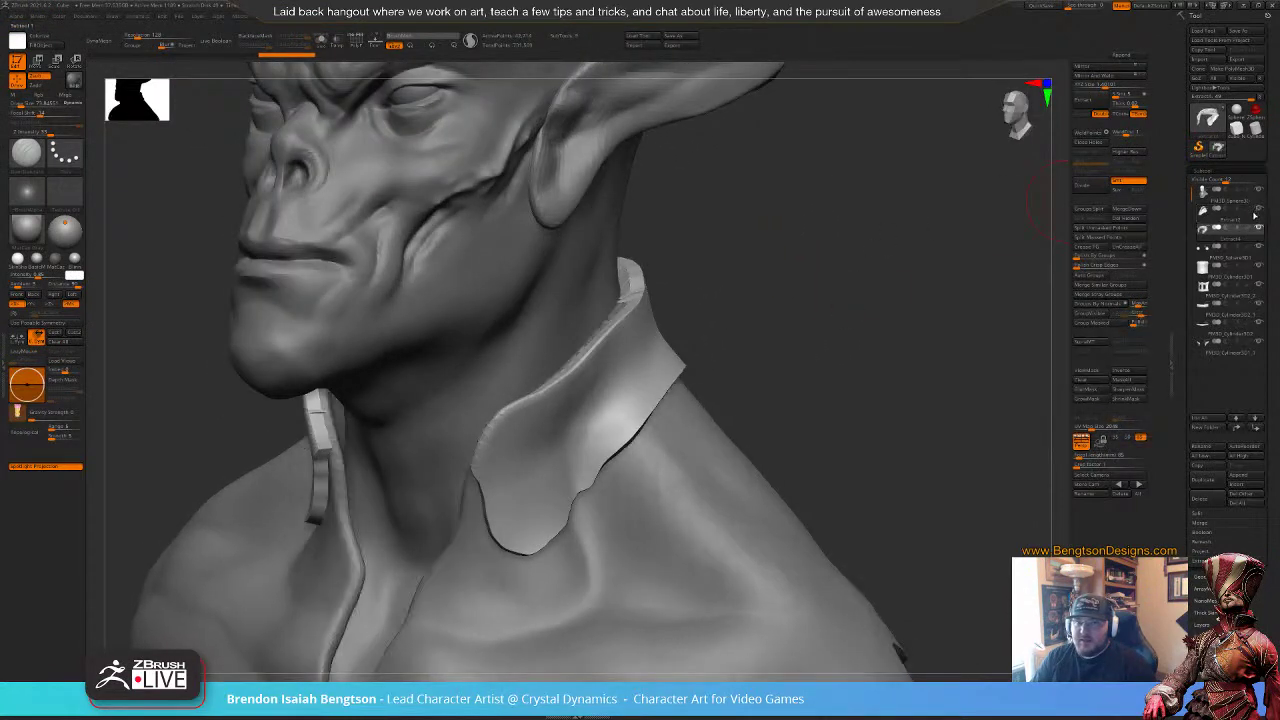
Step: Smooth the rough upper rim, front tip and lower edge of the extracted collar
{"action": "left_click_drag", "start_coordinate": [820, 346], "coordinate": [864, 318]}
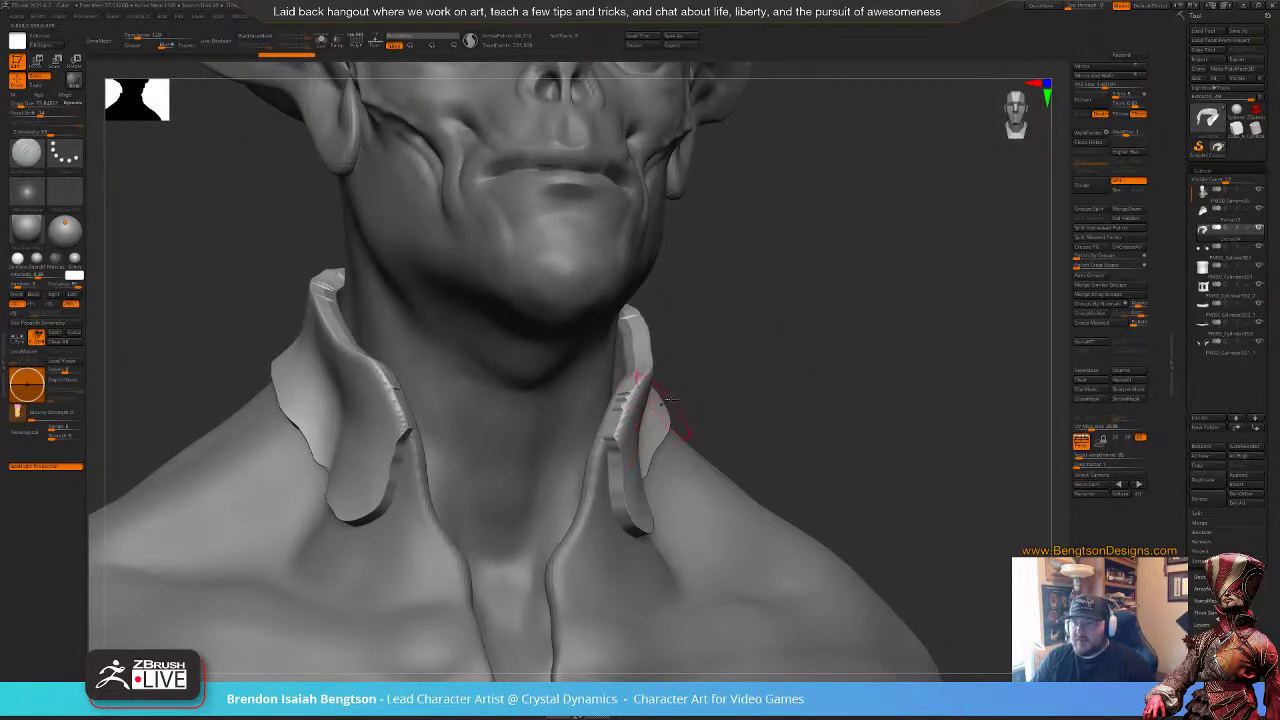
{"action": "mouse_move", "coordinate": [778, 322]}
{"action": "left_mouse_down"}
{"action": "mouse_move", "coordinate": [758, 343]}
{"action": "mouse_move", "coordinate": [791, 295]}
{"action": "mouse_move", "coordinate": [720, 300]}
{"action": "left_mouse_up"}
{"action": "mouse_move", "coordinate": [552, 370]}
{"action": "left_mouse_down", "text": "shift"}
{"action": "mouse_move", "coordinate": [559, 362]}
{"action": "mouse_move", "coordinate": [533, 453]}
{"action": "left_mouse_up", "text": "shift"}
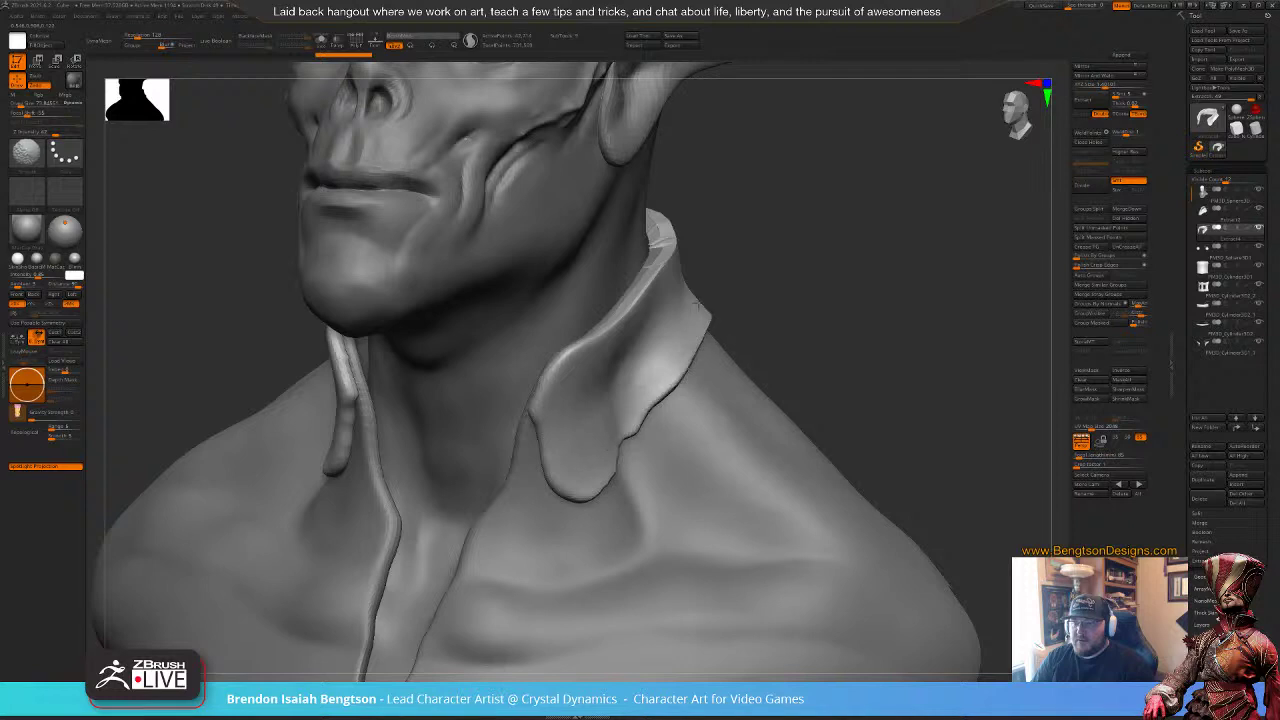
{"action": "left_click_drag", "start_coordinate": [698, 304], "coordinate": [632, 430], "text": "shift"}
{"action": "left_click_drag", "start_coordinate": [854, 276], "coordinate": [796, 278]}
{"action": "left_click_drag", "start_coordinate": [692, 242], "coordinate": [693, 219], "text": "shift"}
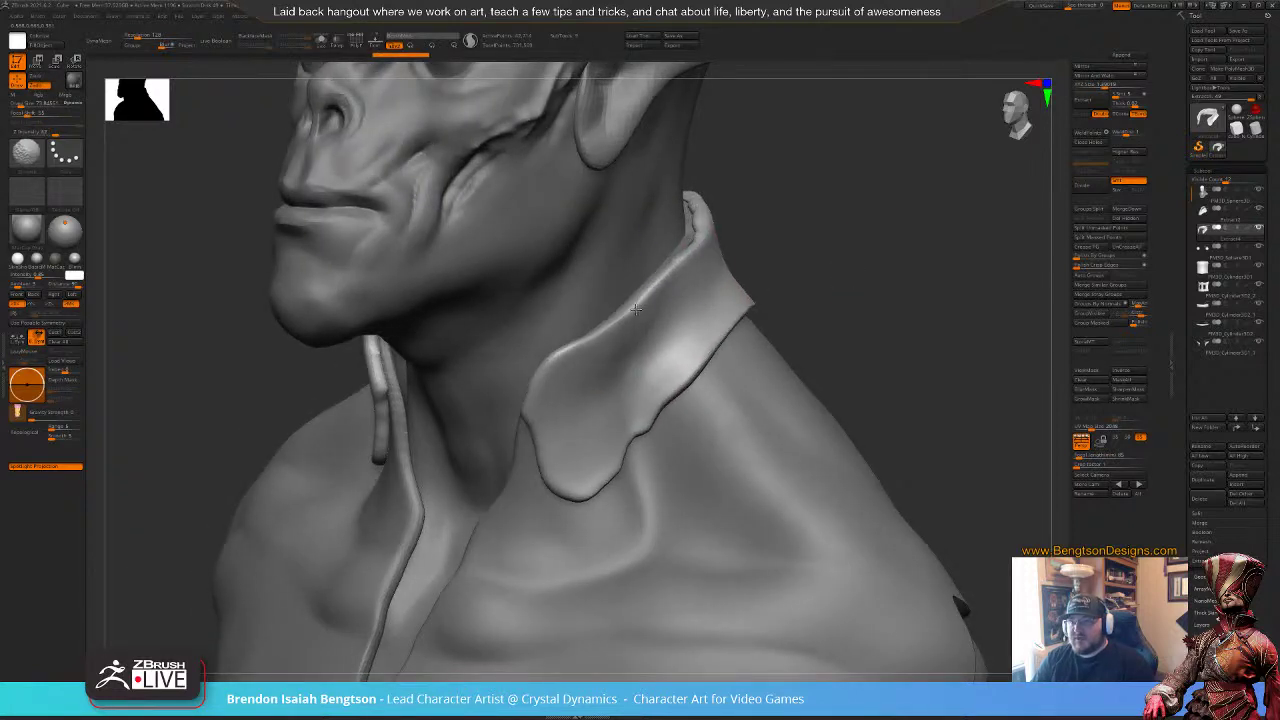
{"action": "left_click_drag", "start_coordinate": [629, 310], "coordinate": [583, 342], "text": "shift"}
Step: Enlarge the brush, undo the last change, and pull the collar's front upper edge with the Move Topological brush
{"action": "left_click_drag", "start_coordinate": [733, 258], "coordinate": [775, 267]}
{"action": "key", "text": "space"}
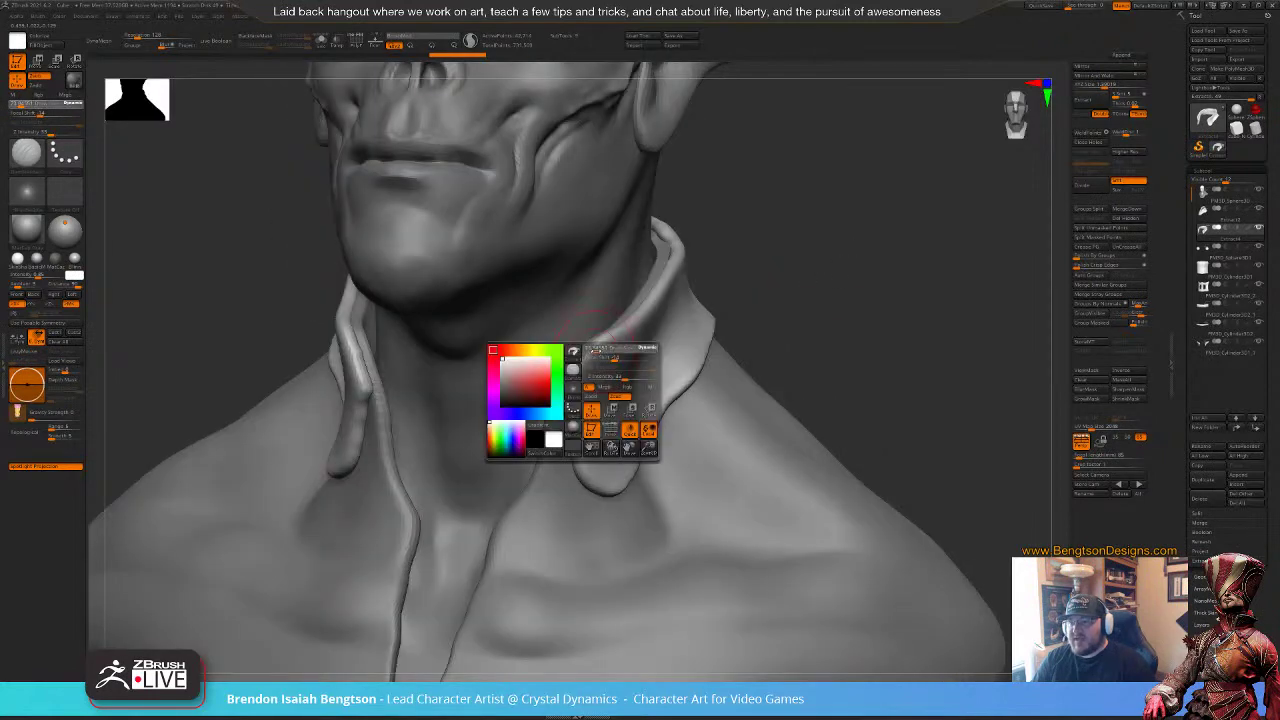
{"action": "left_click_drag", "start_coordinate": [594, 342], "coordinate": [580, 360]}
{"action": "key", "text": "ctrl+z"}
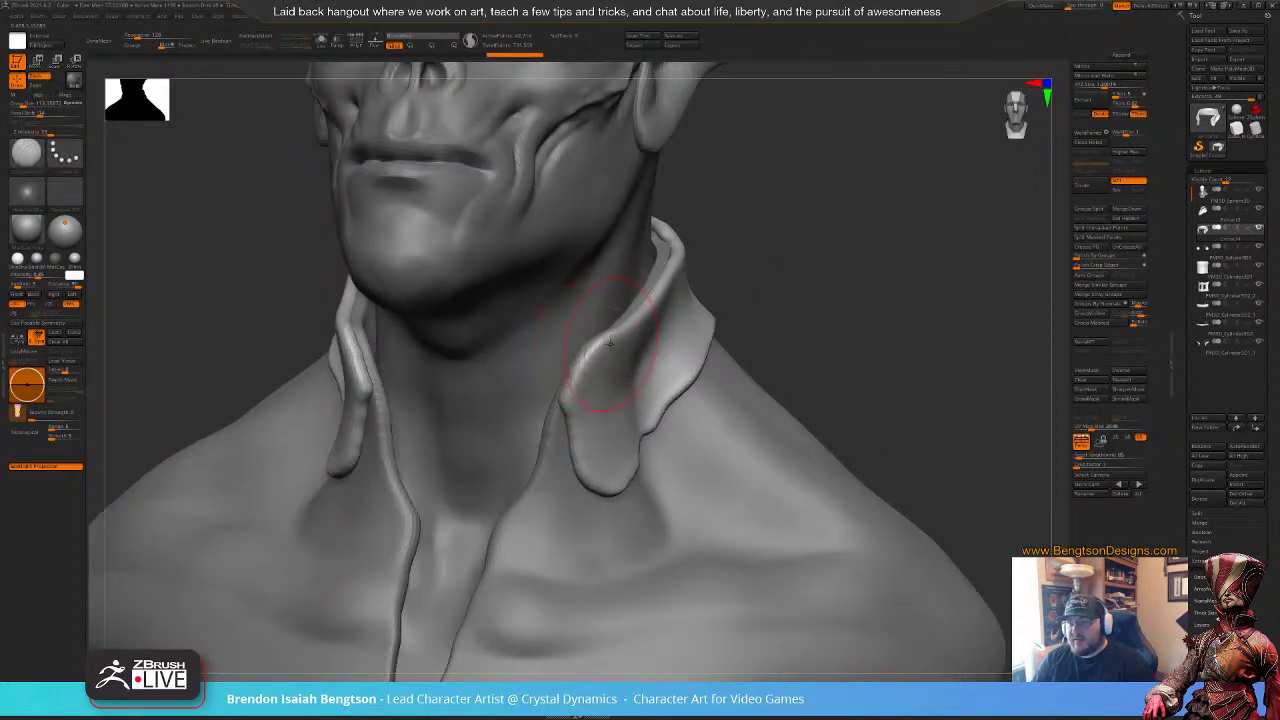
{"action": "left_click_drag", "start_coordinate": [742, 260], "coordinate": [792, 262]}
{"action": "key", "text": "b"}
{"action": "key", "text": "m"}
{"action": "key", "text": "t"}
{"action": "mouse_move", "coordinate": [594, 346]}
{"action": "left_mouse_down"}
{"action": "mouse_move", "coordinate": [560, 400]}
{"action": "mouse_move", "coordinate": [605, 330]}
{"action": "mouse_move", "coordinate": [602, 272]}
{"action": "left_mouse_up"}
Step: Smooth the extracted collar's upper edge at the nape and reshape its back rim with Move Topological
{"action": "left_click_drag", "start_coordinate": [788, 244], "coordinate": [708, 274]}
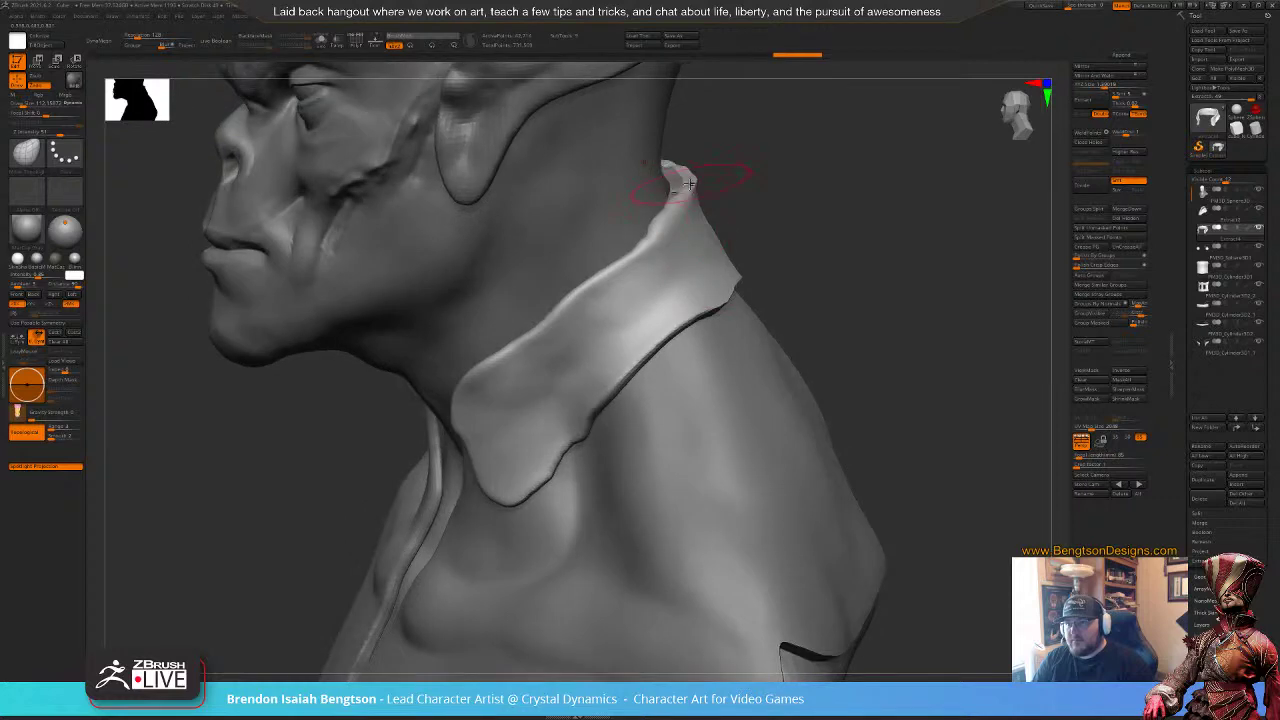
{"action": "left_click_drag", "start_coordinate": [689, 184], "coordinate": [661, 209], "text": "shift"}
{"action": "left_click_drag", "start_coordinate": [752, 145], "coordinate": [727, 270], "text": "alt"}
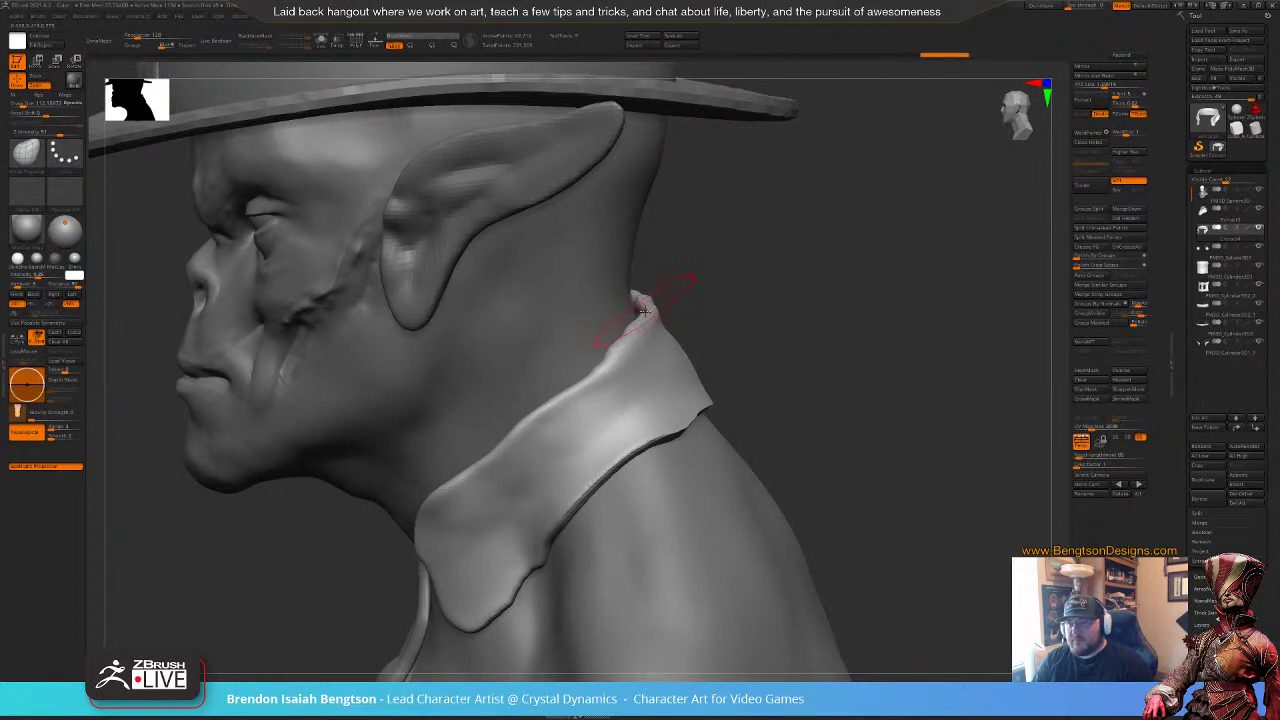
{"action": "left_click_drag", "start_coordinate": [644, 312], "coordinate": [644, 307]}
{"action": "left_click_drag", "start_coordinate": [774, 276], "coordinate": [715, 293]}
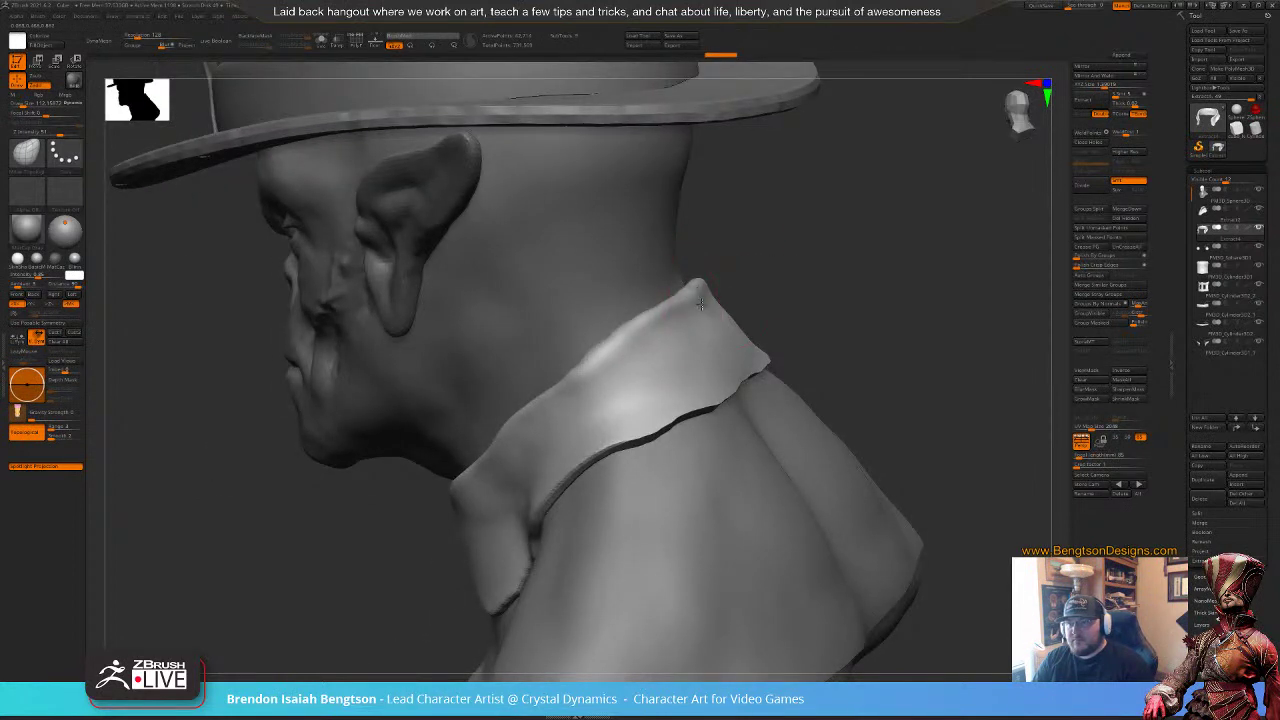
Step: Smooth the collar's lower edge around the back and side of the neck and adjust its line with Move Topological
{"action": "left_click_drag", "start_coordinate": [753, 366], "coordinate": [738, 377], "text": "shift"}
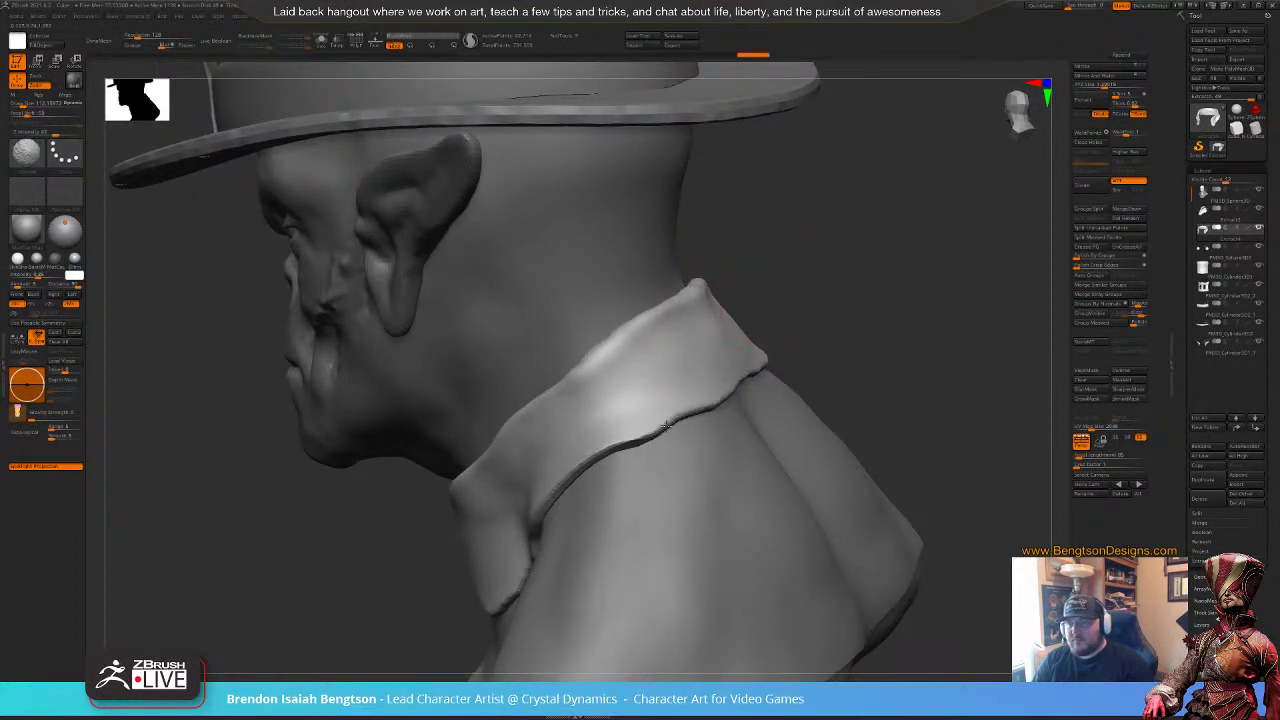
{"action": "left_click_drag", "start_coordinate": [666, 426], "coordinate": [558, 496], "text": "shift"}
{"action": "mouse_move", "coordinate": [843, 321]}
{"action": "left_mouse_down", "text": "alt"}
{"action": "mouse_move", "coordinate": [797, 320]}
{"action": "mouse_move", "coordinate": [840, 322]}
{"action": "left_mouse_up", "text": "alt"}
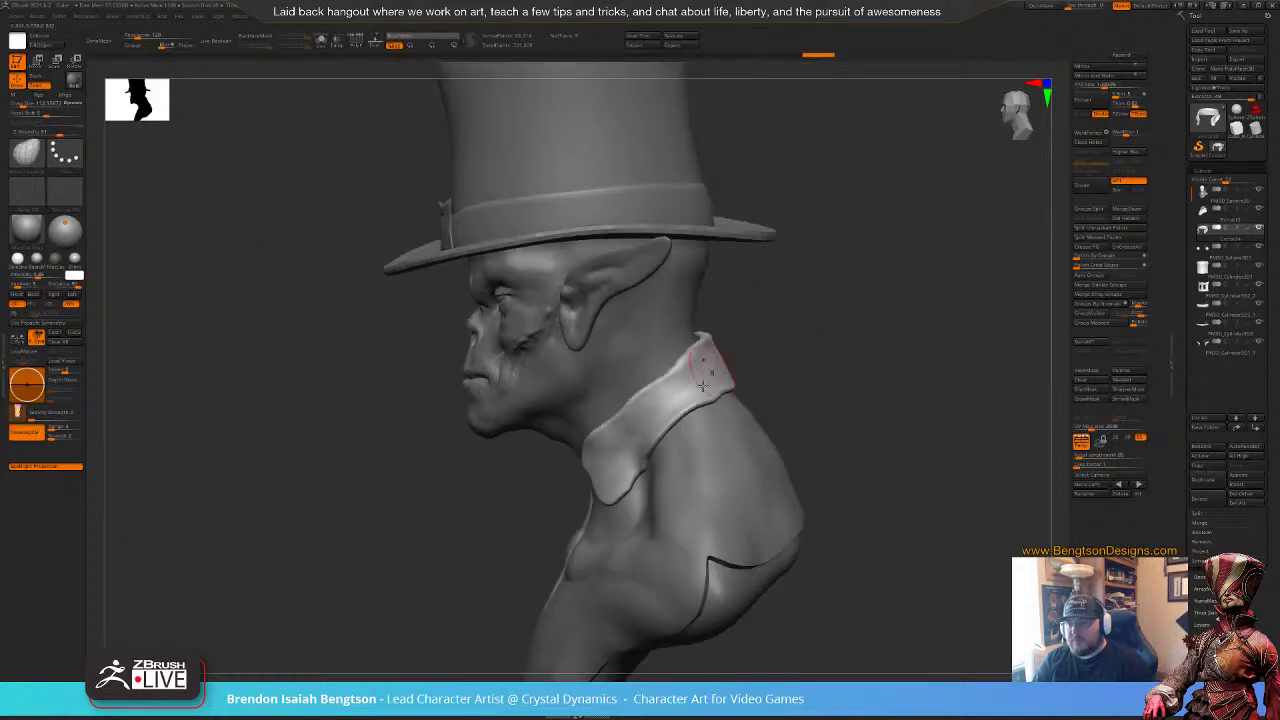
{"action": "left_click_drag", "start_coordinate": [714, 402], "coordinate": [664, 424]}
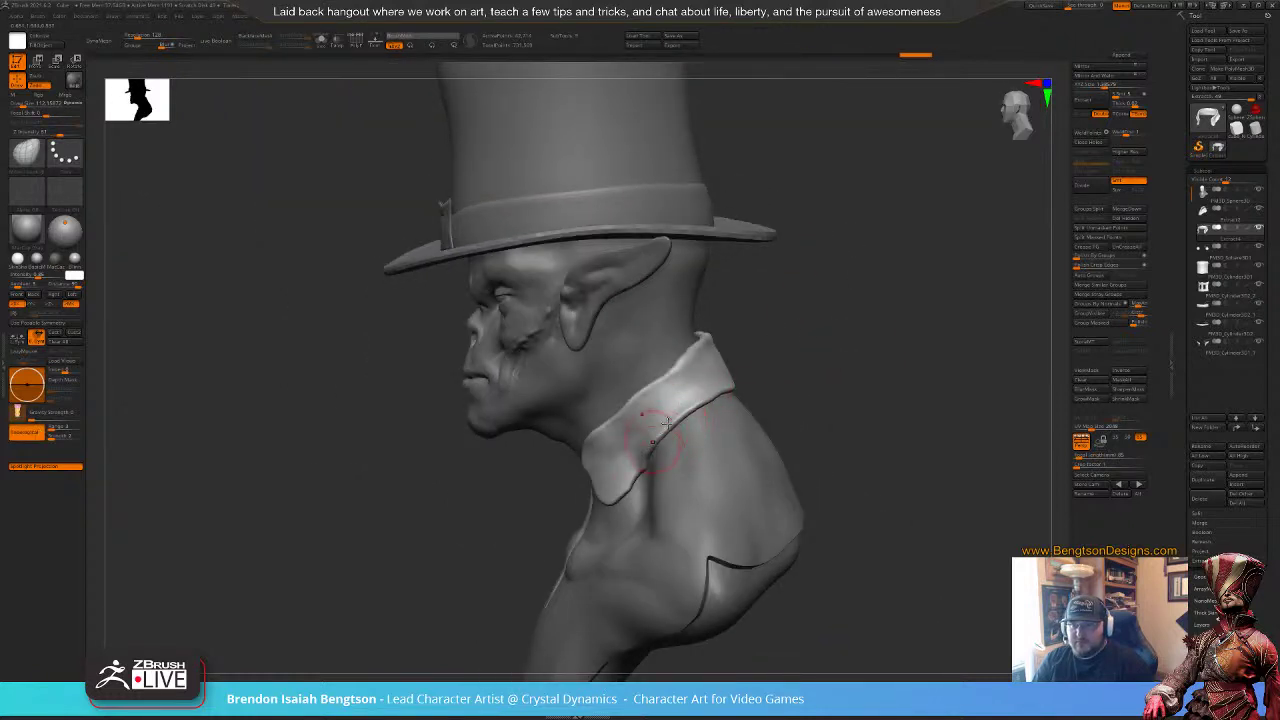
Step: Resize the Move Topological brush and reposition the collar's front flap beside the throat
{"action": "left_click_drag", "start_coordinate": [774, 326], "coordinate": [841, 324]}
{"action": "left_click_drag", "start_coordinate": [808, 390], "coordinate": [860, 303], "text": "alt"}
{"action": "key", "text": "space"}
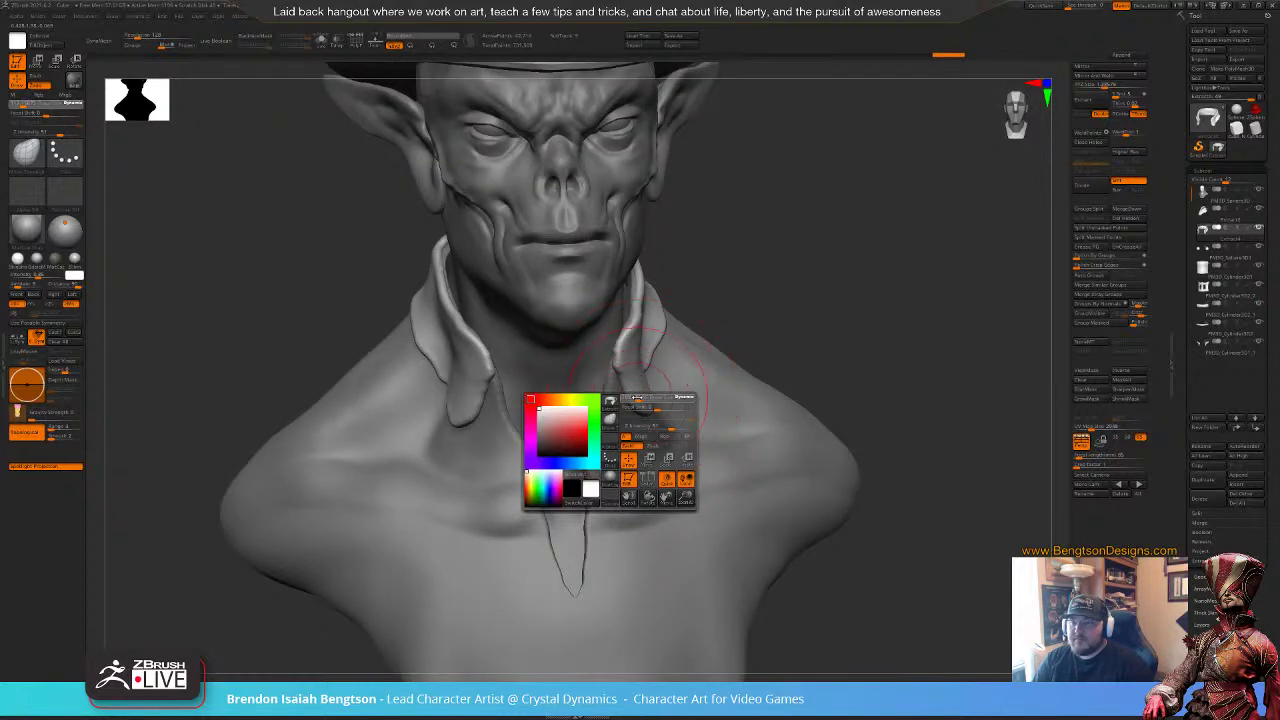
{"action": "left_click_drag", "start_coordinate": [618, 392], "coordinate": [632, 372]}
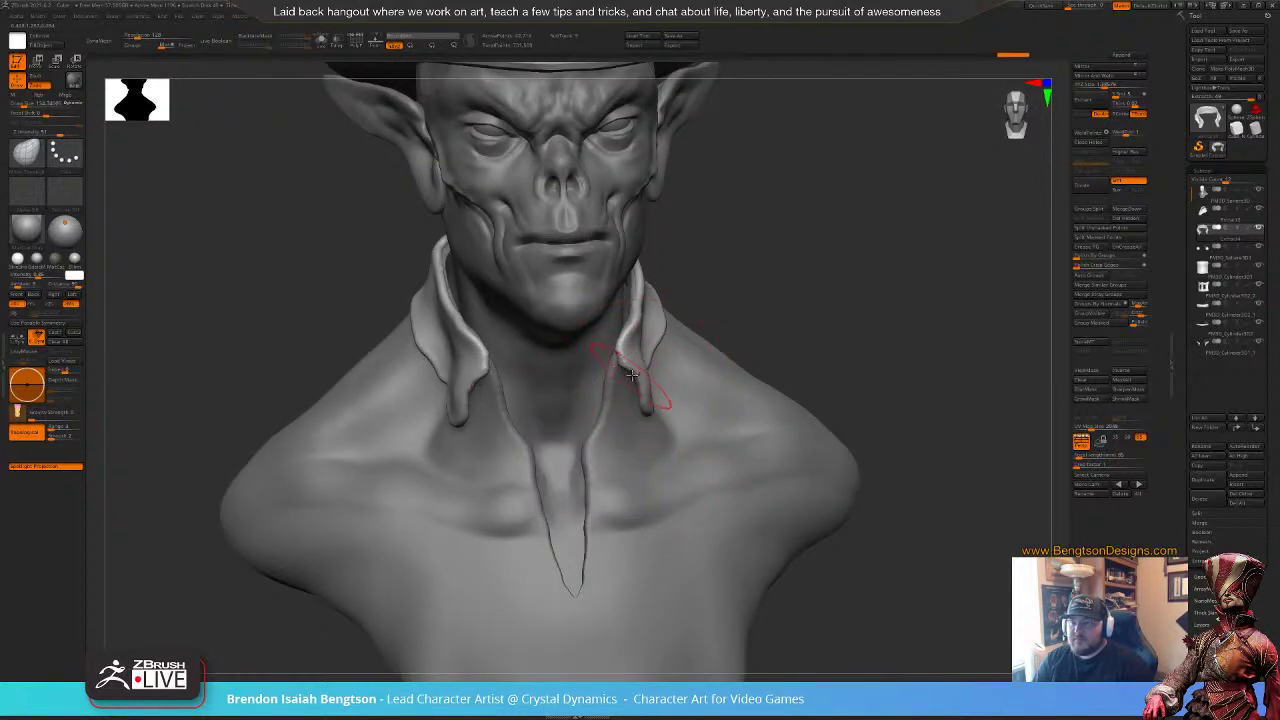
{"action": "mouse_move", "coordinate": [738, 319]}
{"action": "left_mouse_down"}
{"action": "mouse_move", "coordinate": [668, 320]}
{"action": "mouse_move", "coordinate": [627, 349]}
{"action": "mouse_move", "coordinate": [622, 365]}
{"action": "mouse_move", "coordinate": [660, 372]}
{"action": "left_mouse_up"}
Step: Shape the collar's pointed front tip and the lower edge behind it with a resized Move Topological brush
{"action": "key", "text": "space"}
{"action": "left_click_drag", "start_coordinate": [928, 272], "coordinate": [880, 276]}
{"action": "key", "text": "space"}
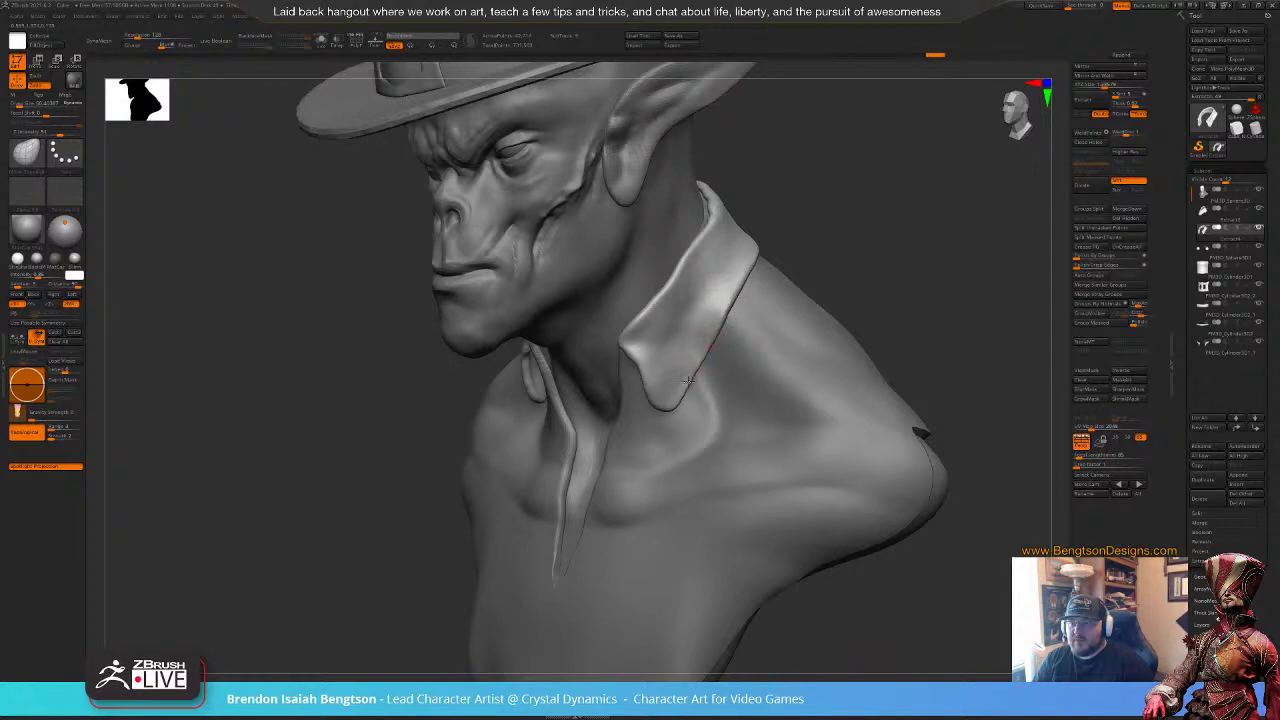
{"action": "left_click_drag", "start_coordinate": [701, 360], "coordinate": [708, 350]}
{"action": "left_click_drag", "start_coordinate": [830, 225], "coordinate": [800, 304]}
Step: Resize the Move Topological brush and adjust the collar's upper rim at the back of the neck
{"action": "key", "text": "space"}
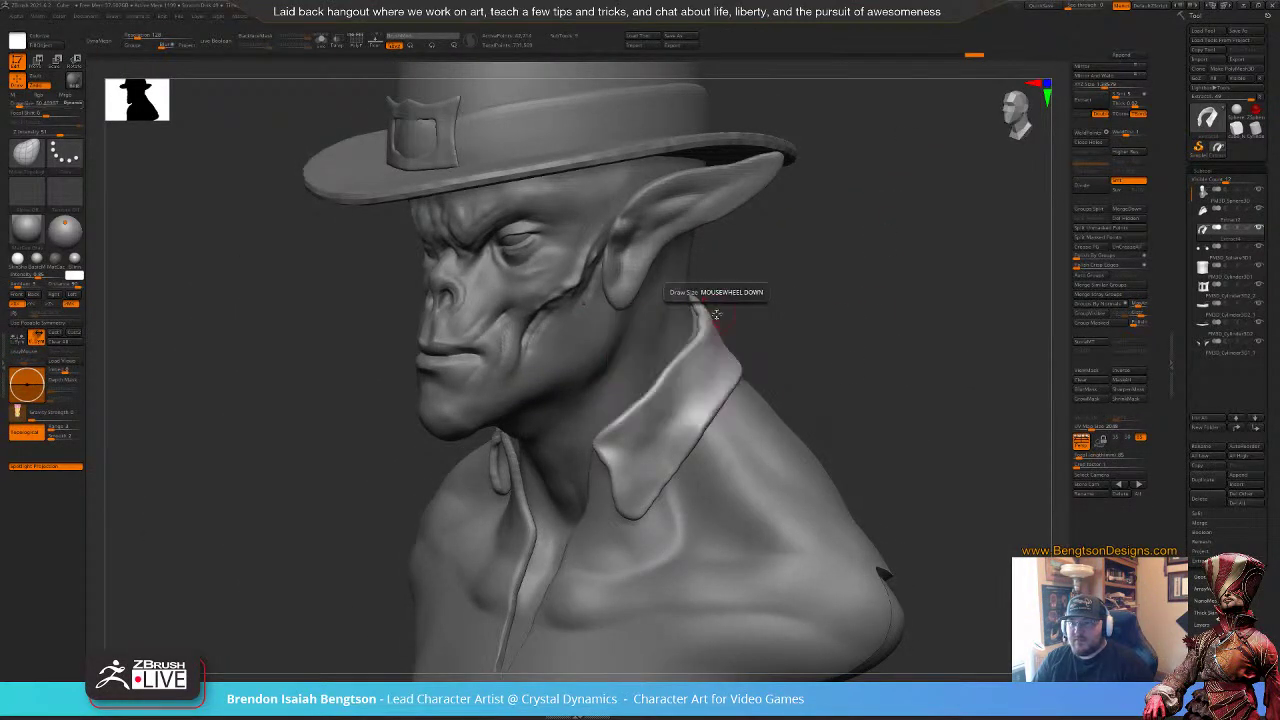
{"action": "key", "text": "space"}
{"action": "left_click_drag", "start_coordinate": [719, 315], "coordinate": [722, 315]}
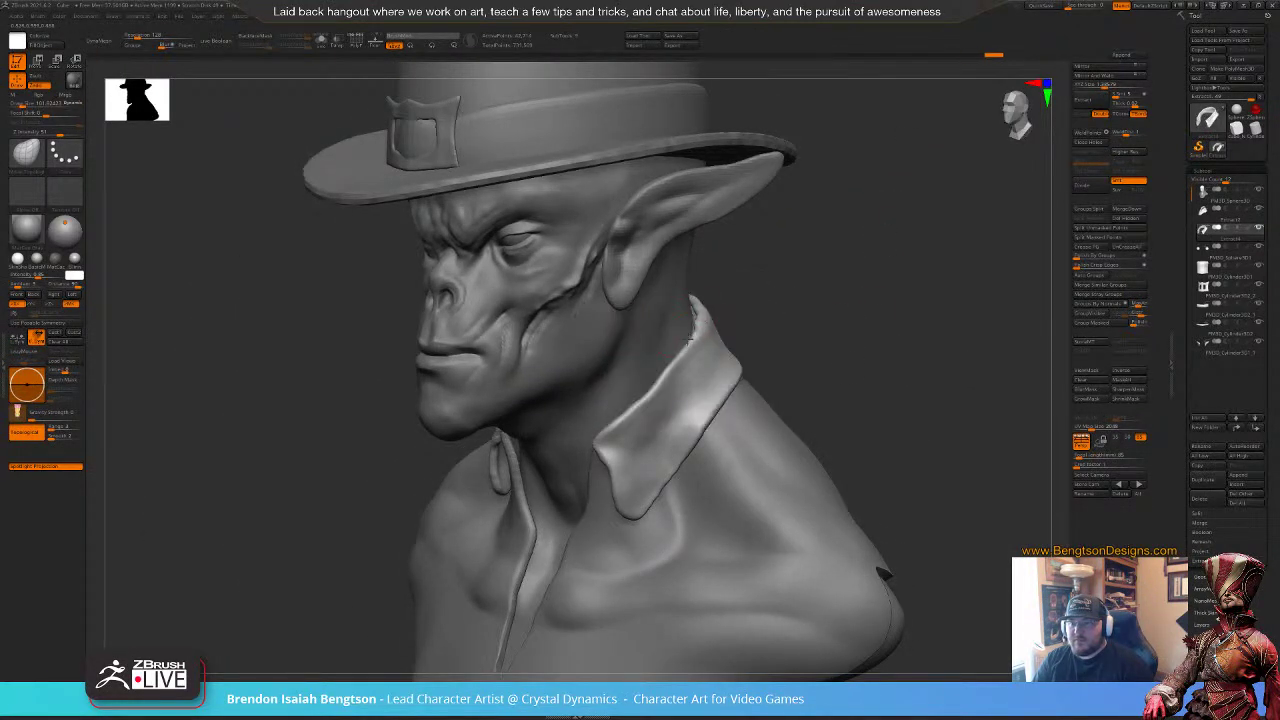
{"action": "left_click_drag", "start_coordinate": [842, 292], "coordinate": [752, 296]}
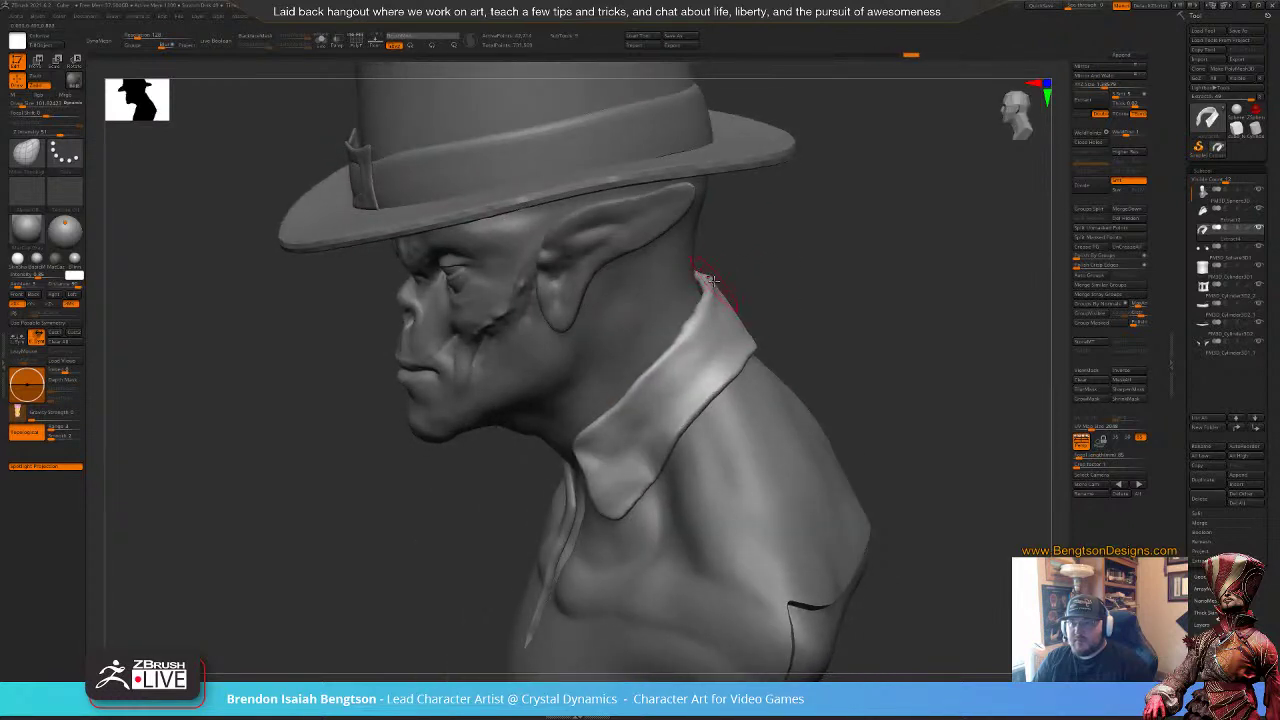
{"action": "mouse_move", "coordinate": [766, 278]}
{"action": "left_mouse_down"}
{"action": "mouse_move", "coordinate": [838, 281]}
{"action": "mouse_move", "coordinate": [822, 290]}
{"action": "left_mouse_up"}
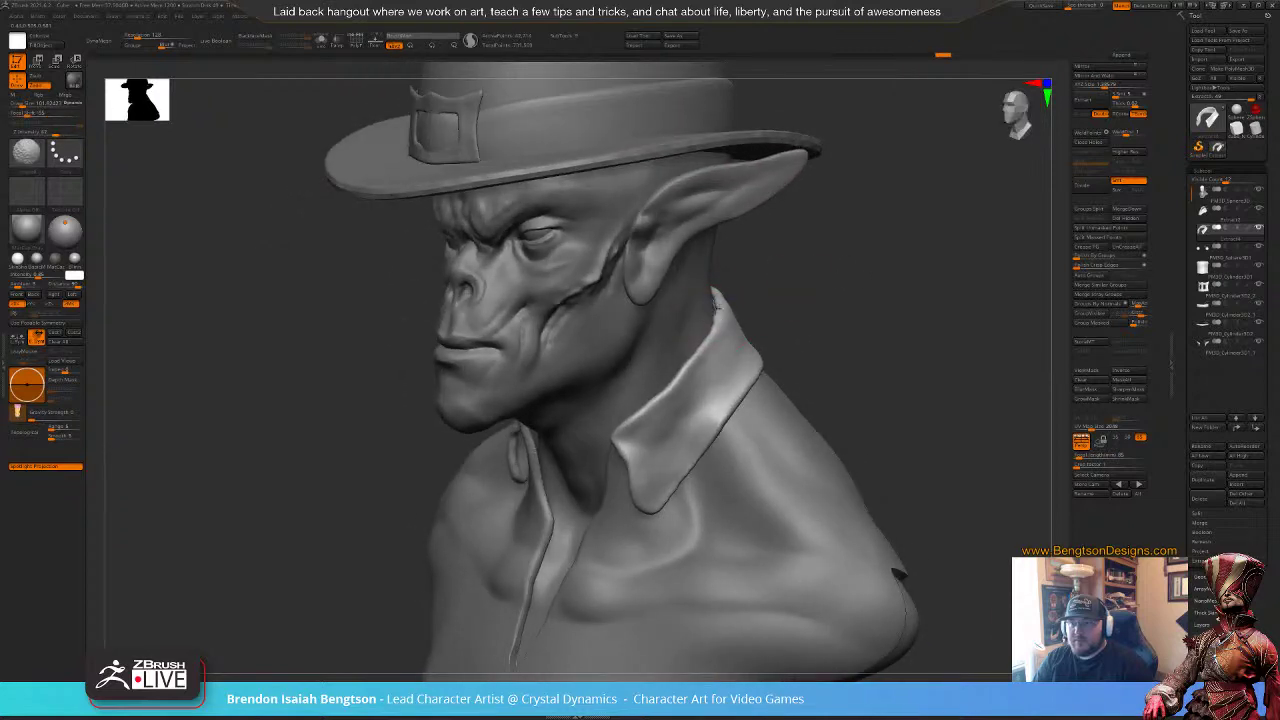
Step: Isolate the collar and even out its upper rim along the back and side with a resized brush
{"action": "key", "text": "shift+s"}
{"action": "left_click_drag", "start_coordinate": [776, 230], "coordinate": [788, 308]}
{"action": "key", "text": "space"}
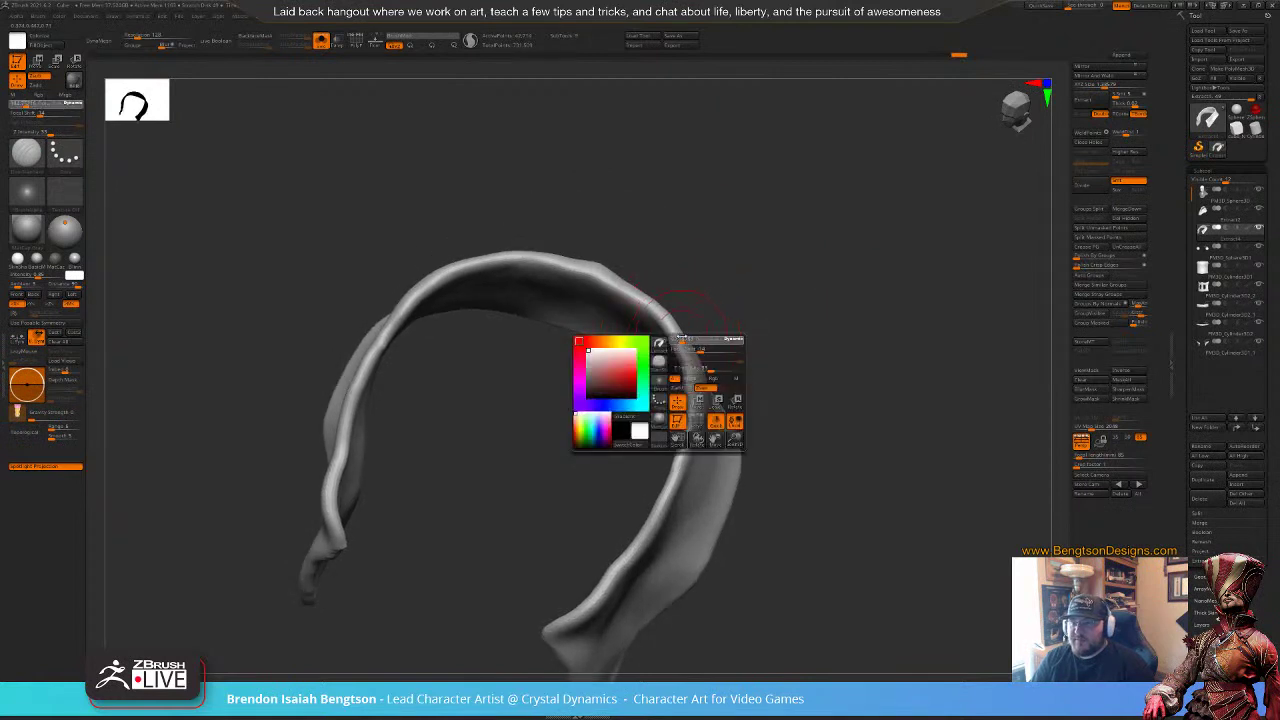
{"action": "left_click_drag", "start_coordinate": [682, 337], "coordinate": [677, 338]}
{"action": "left_click_drag", "start_coordinate": [777, 300], "coordinate": [770, 255], "text": "alt"}
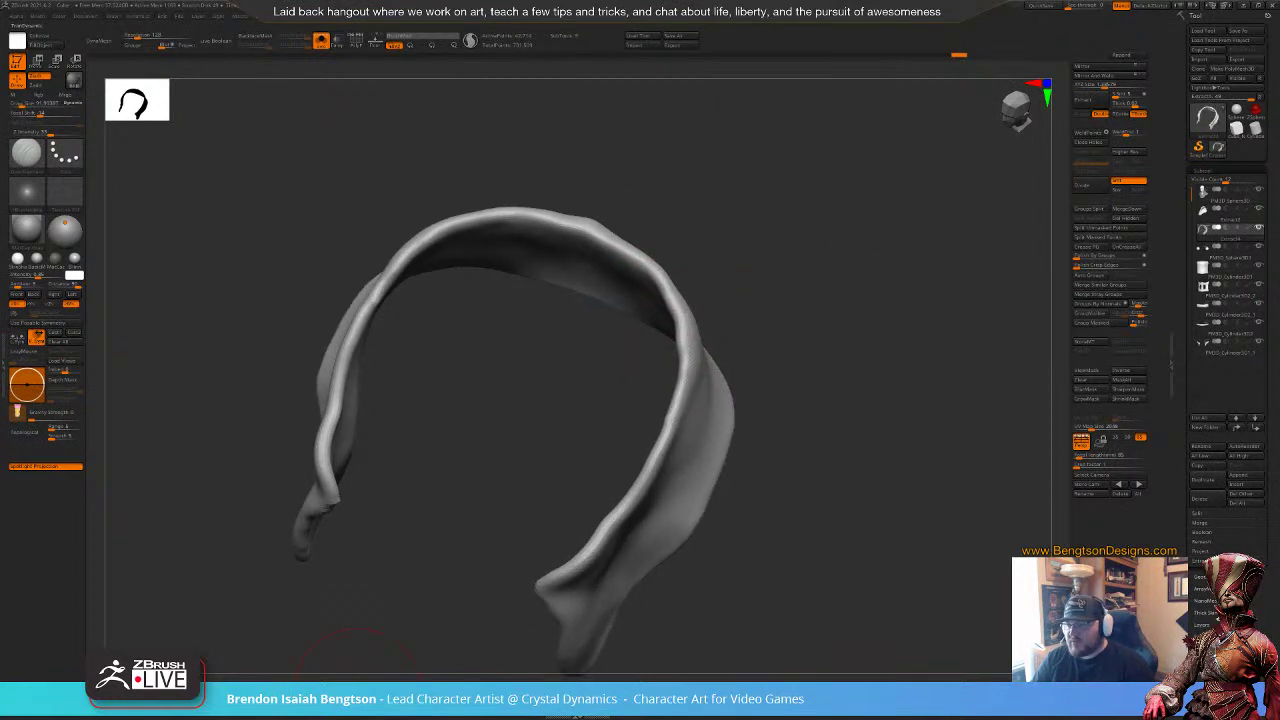
{"action": "left_click", "coordinate": [335, 698]}
{"action": "mouse_move", "coordinate": [687, 271]}
{"action": "left_mouse_down"}
{"action": "mouse_move", "coordinate": [668, 292]}
{"action": "mouse_move", "coordinate": [678, 343]}
{"action": "left_mouse_up"}
{"action": "left_click_drag", "start_coordinate": [660, 340], "coordinate": [785, 345]}
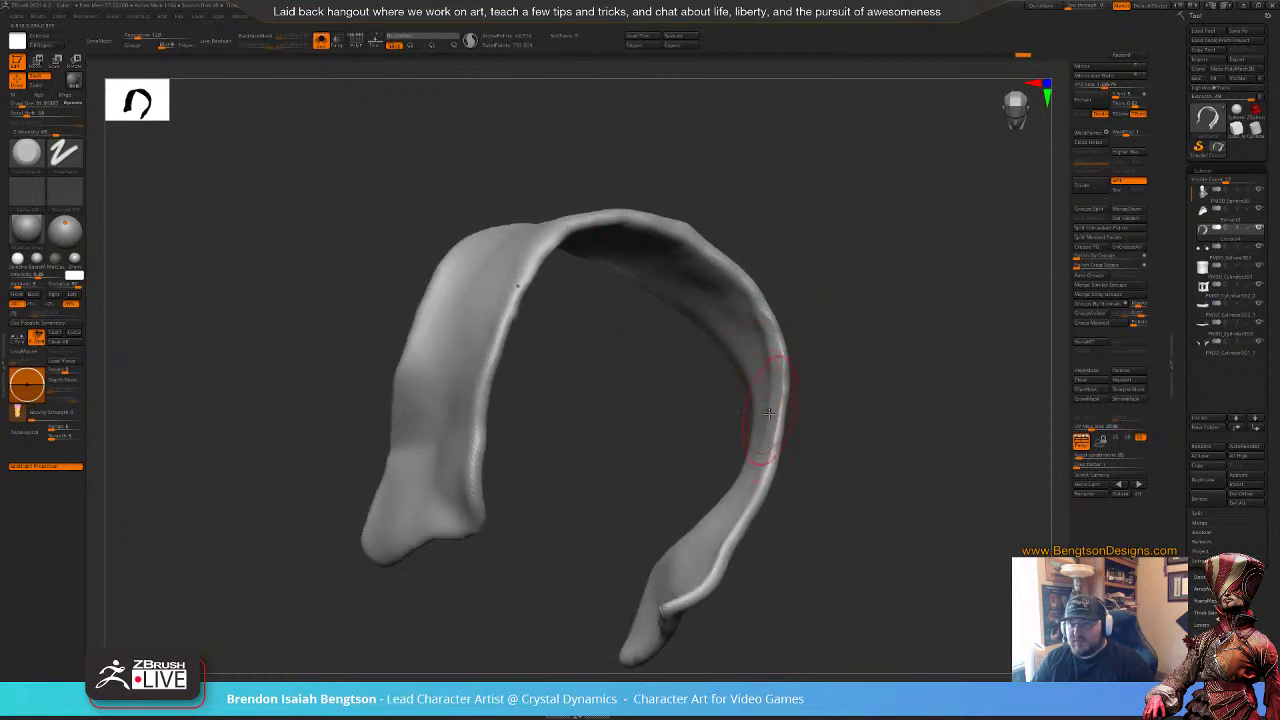
{"action": "left_click_drag", "start_coordinate": [848, 395], "coordinate": [786, 346]}
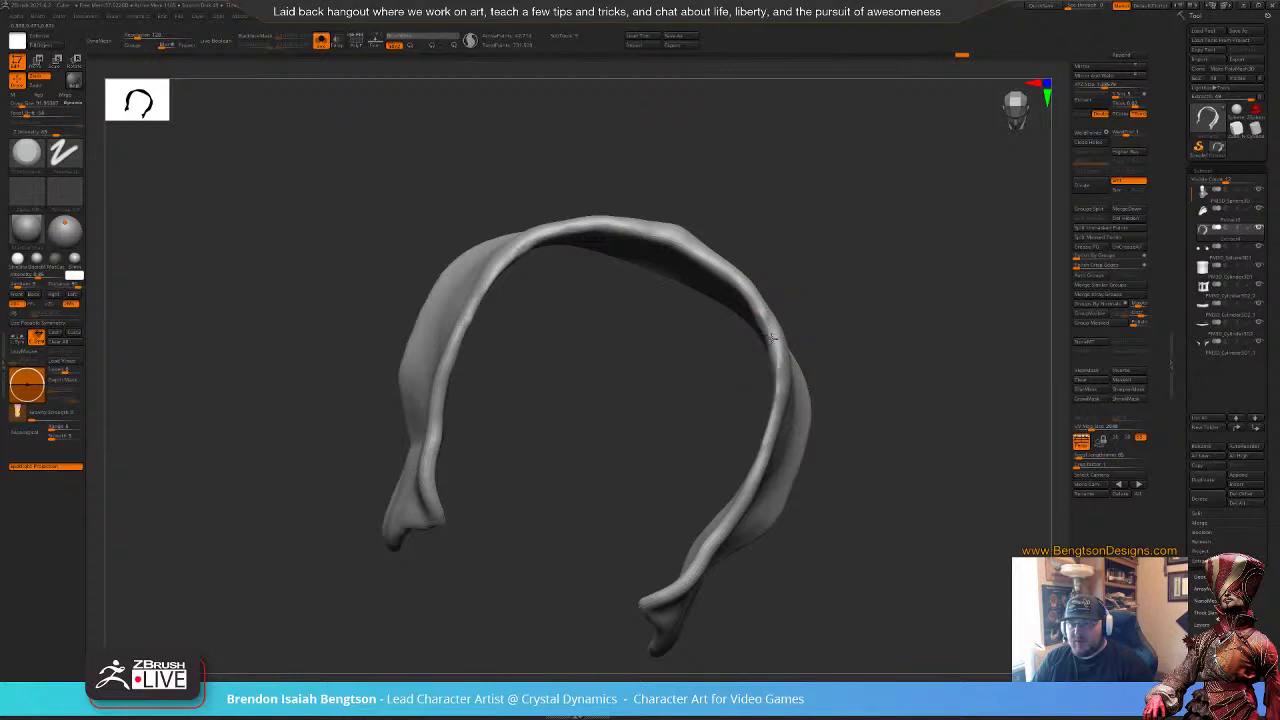
Step: Undo the last strokes on the collar's rim and rework its curve at the back of the neck
{"action": "mouse_move", "coordinate": [757, 300]}
{"action": "left_mouse_down"}
{"action": "mouse_move", "coordinate": [714, 252]}
{"action": "mouse_move", "coordinate": [734, 292]}
{"action": "left_mouse_up"}
{"action": "key", "text": "ctrl+z"}
{"action": "key", "text": "ctrl+z"}
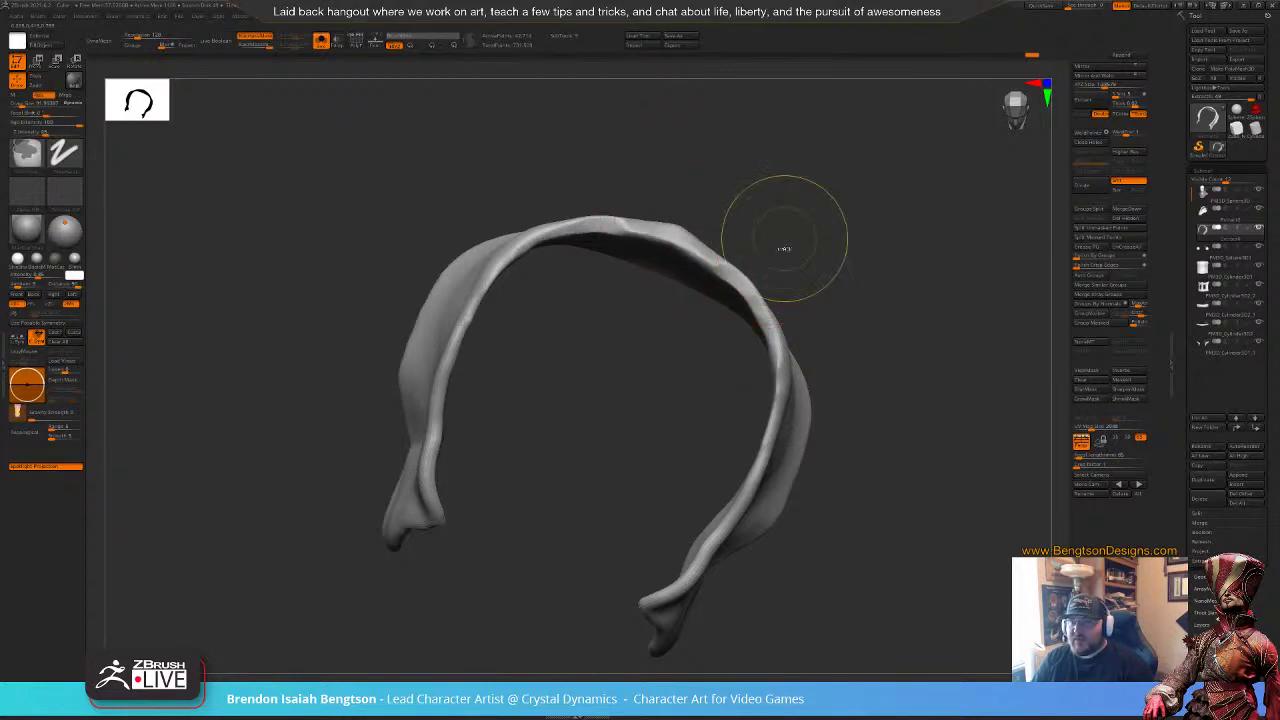
{"action": "mouse_move", "coordinate": [843, 211]}
{"action": "left_mouse_down", "text": "alt"}
{"action": "mouse_move", "coordinate": [818, 310]}
{"action": "mouse_move", "coordinate": [620, 325]}
{"action": "mouse_move", "coordinate": [671, 342]}
{"action": "mouse_move", "coordinate": [640, 331]}
{"action": "left_mouse_up", "text": "alt"}
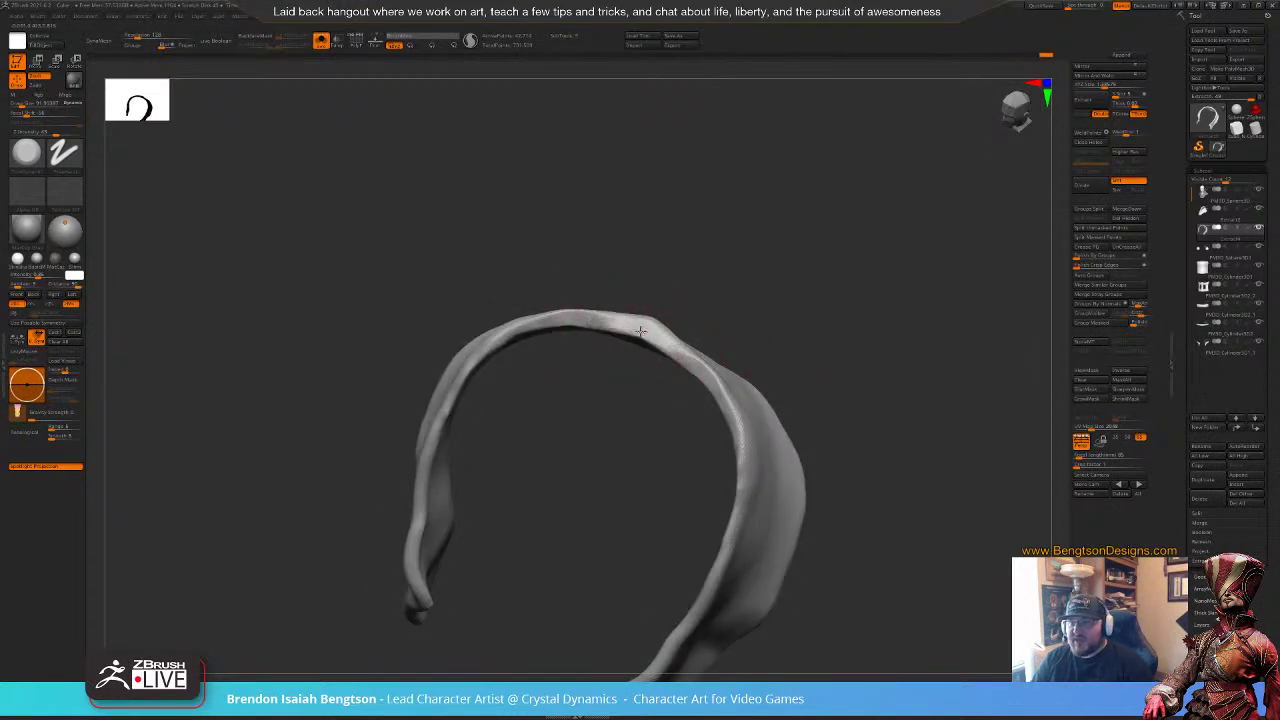
{"action": "mouse_move", "coordinate": [840, 373]}
{"action": "left_mouse_down"}
{"action": "mouse_move", "coordinate": [866, 297]}
{"action": "mouse_move", "coordinate": [850, 280]}
{"action": "mouse_move", "coordinate": [834, 314]}
{"action": "mouse_move", "coordinate": [864, 306]}
{"action": "left_mouse_up"}
Step: Show the whole bust again and adjust the collar's side rim against the neck with a resized Move Topological brush
{"action": "key", "text": "alt+s"}
{"action": "key", "text": "b"}
{"action": "key", "text": "m"}
{"action": "key", "text": "t"}
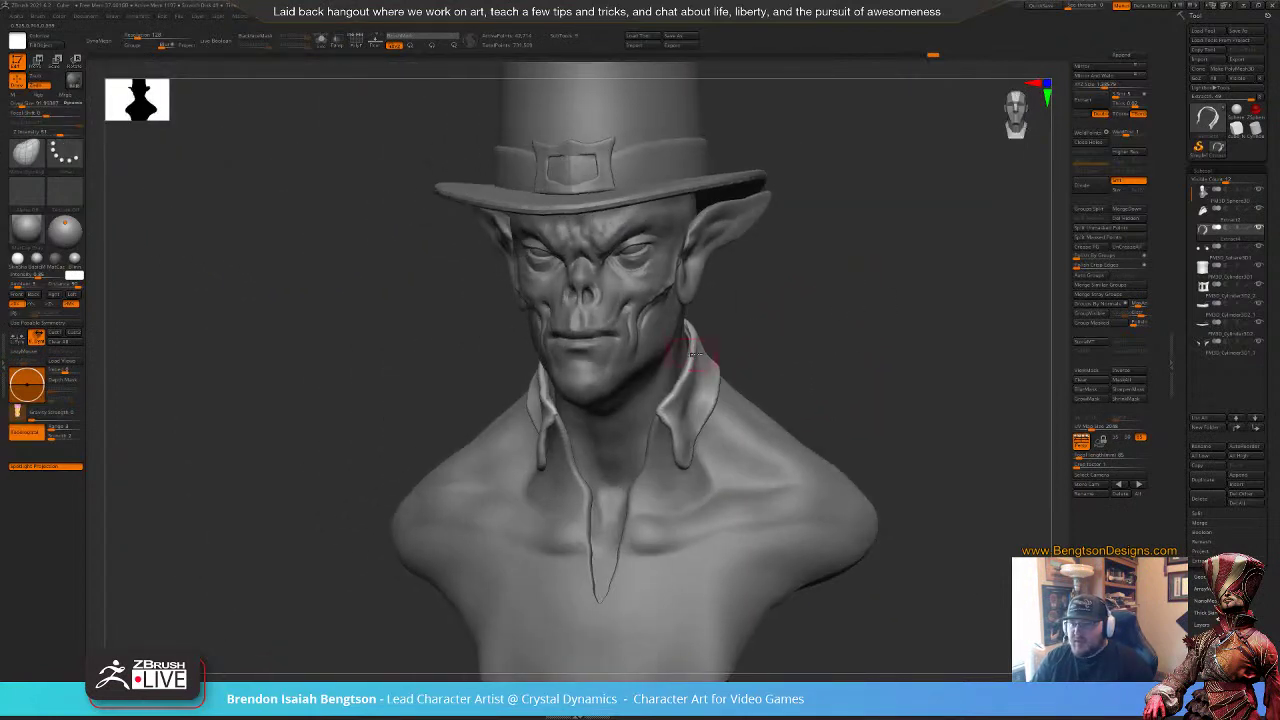
{"action": "key", "text": "space"}
{"action": "left_click_drag", "start_coordinate": [703, 352], "coordinate": [700, 353]}
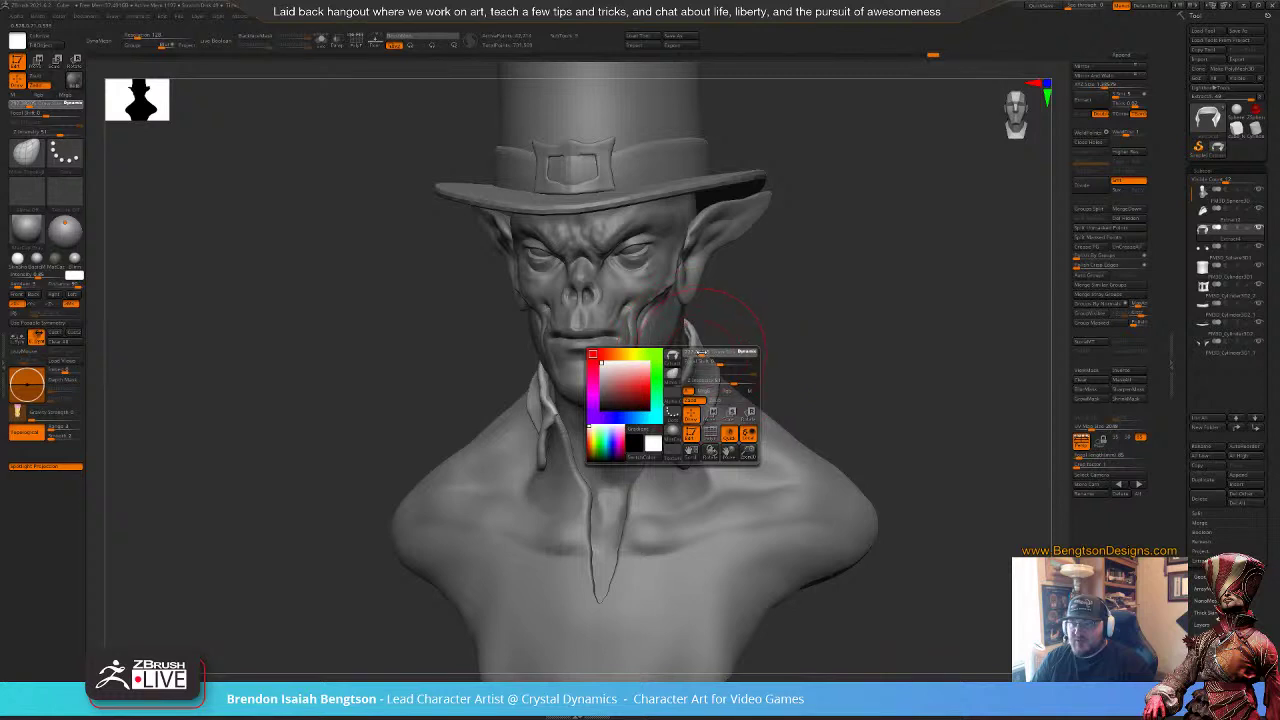
{"action": "left_click_drag", "start_coordinate": [826, 360], "coordinate": [838, 398], "text": "alt"}
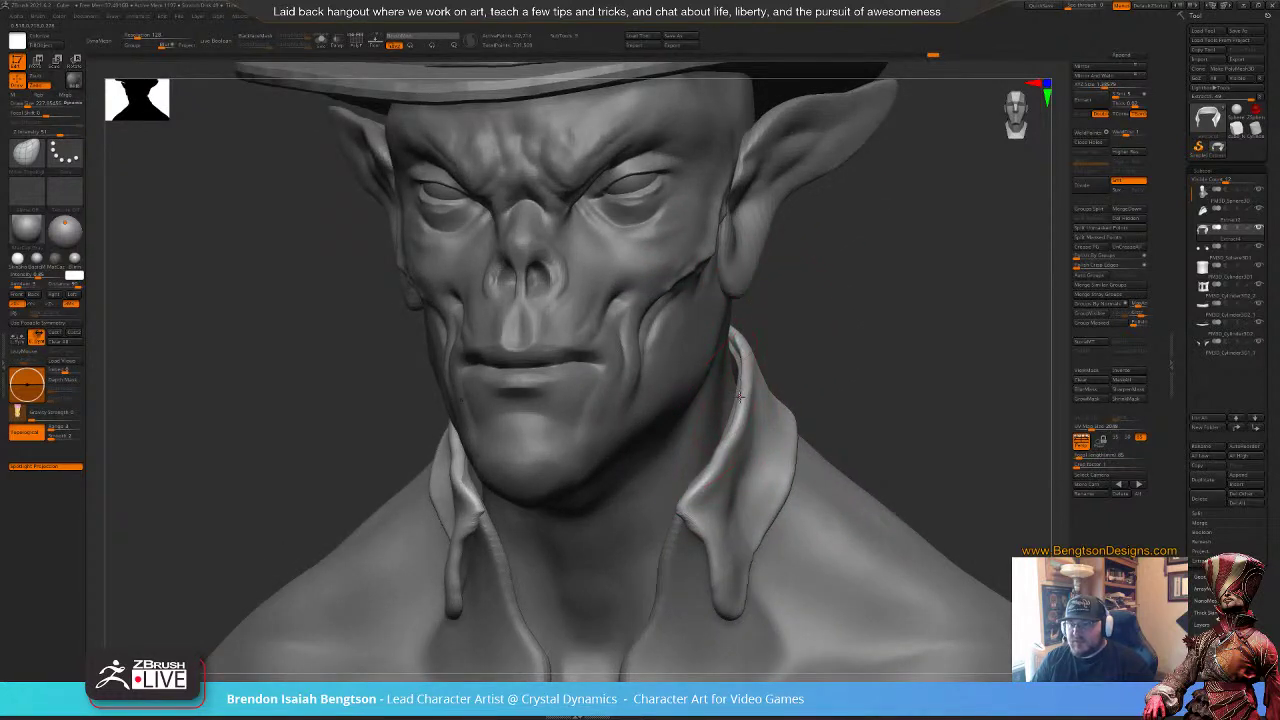
{"action": "mouse_move", "coordinate": [881, 357]}
{"action": "left_mouse_down", "text": "alt"}
{"action": "mouse_move", "coordinate": [877, 300]}
{"action": "mouse_move", "coordinate": [837, 297]}
{"action": "left_mouse_up", "text": "alt"}
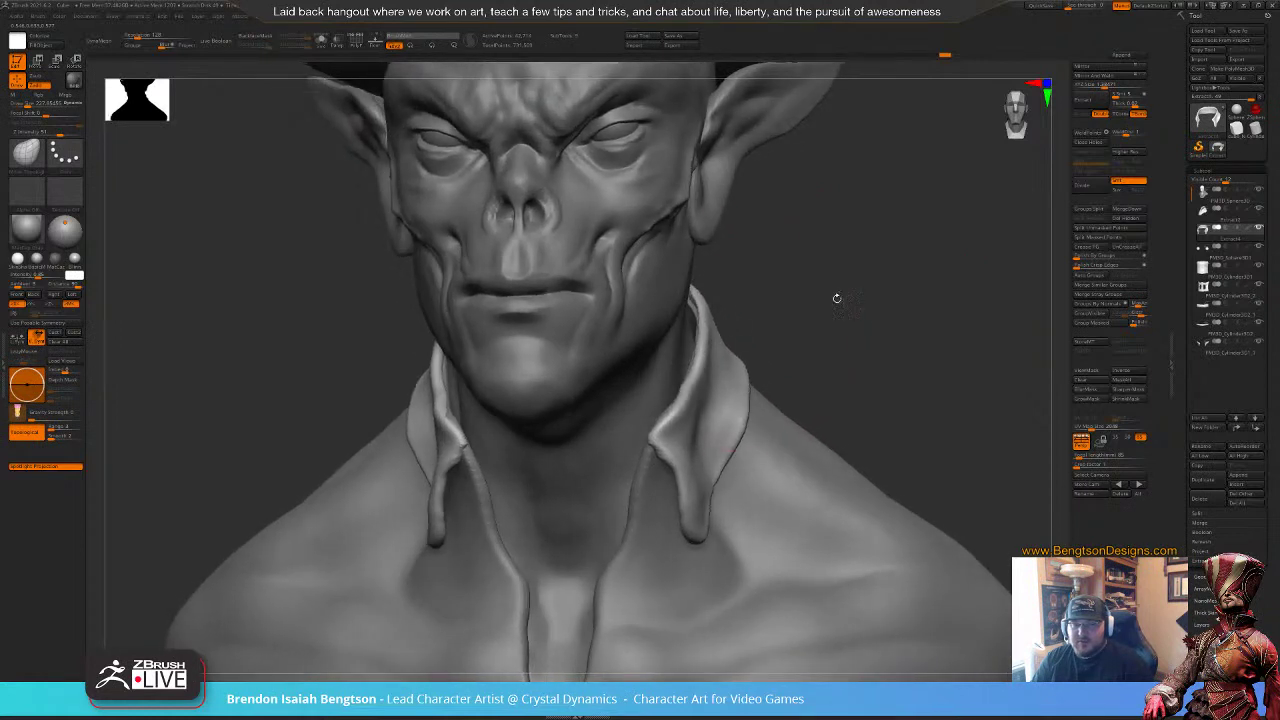
Step: Reduce the Move Topological brush size and refine the collar's inner edge beside the throat
{"action": "key", "text": "space"}
{"action": "left_click_drag", "start_coordinate": [748, 331], "coordinate": [731, 331]}
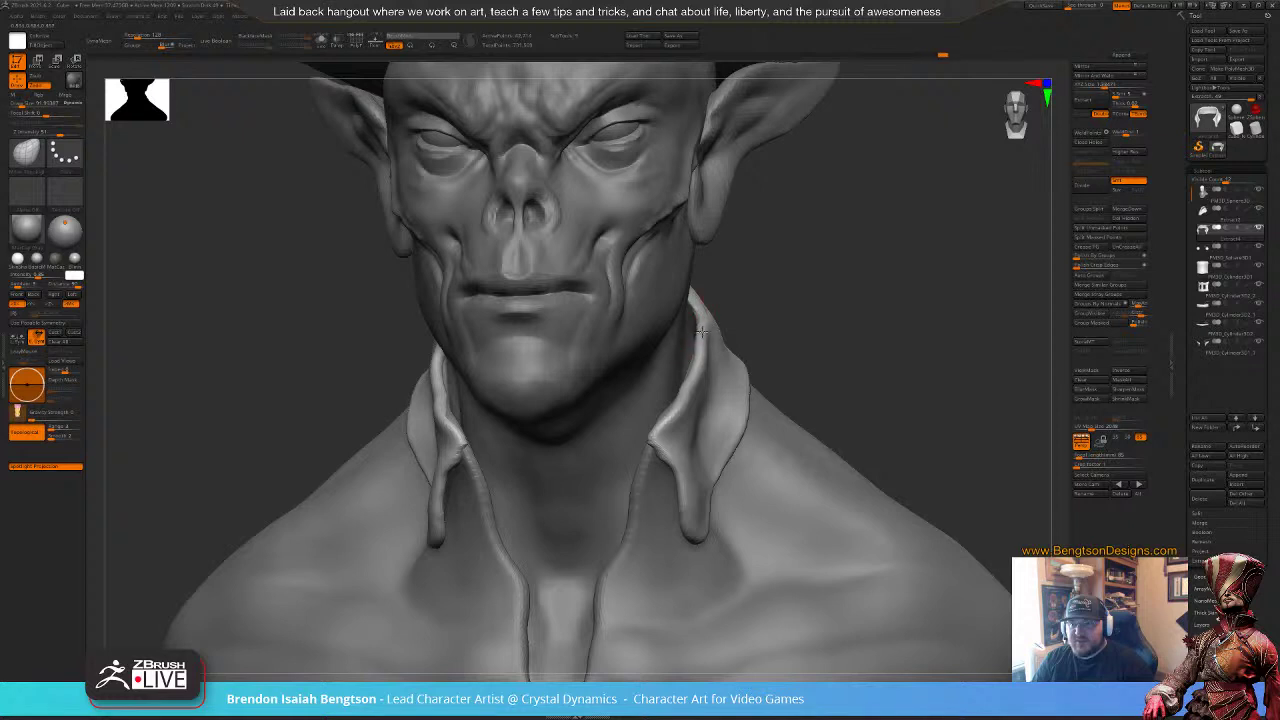
{"action": "left_click_drag", "start_coordinate": [693, 358], "coordinate": [687, 366]}
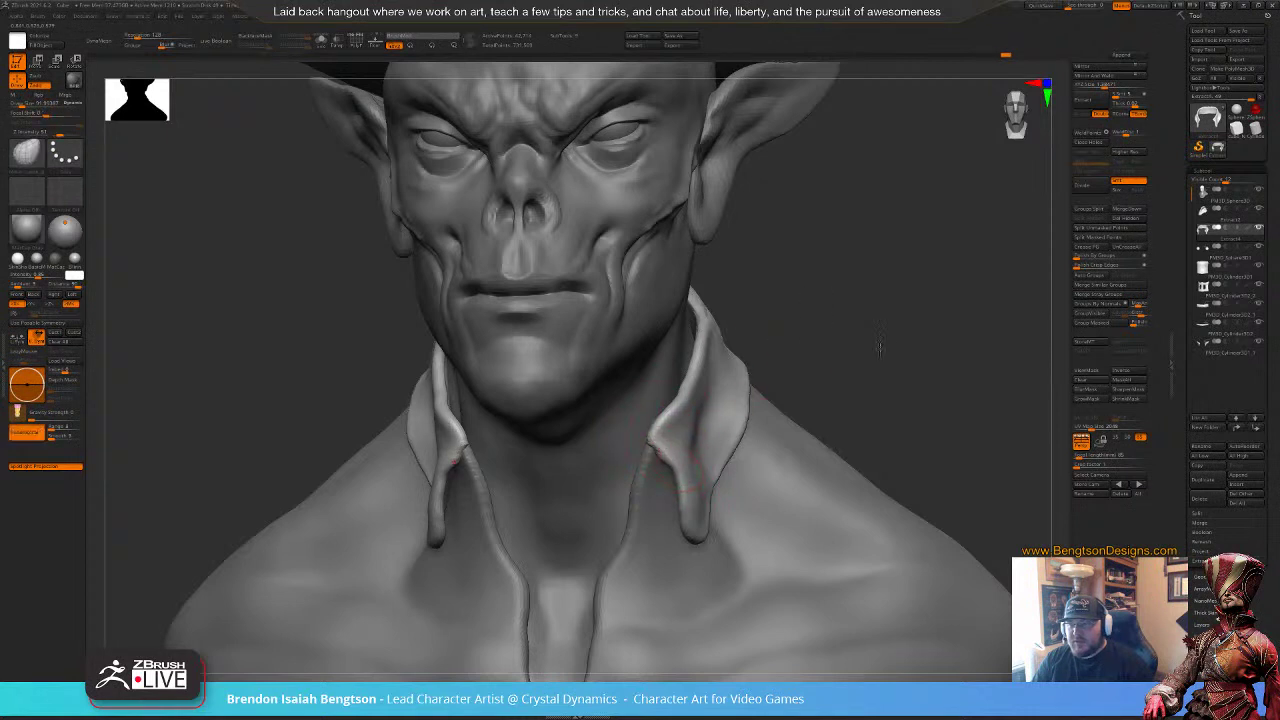
Step: Select the hat brim, change its DynaMesh resolution and turn on its polygon wireframe
{"action": "left_click_drag", "start_coordinate": [880, 347], "coordinate": [857, 257], "text": "alt"}
{"action": "mouse_move", "coordinate": [837, 387]}
{"action": "left_mouse_down", "text": "alt"}
{"action": "mouse_move", "coordinate": [829, 301]}
{"action": "mouse_move", "coordinate": [834, 317]}
{"action": "mouse_move", "coordinate": [770, 316]}
{"action": "mouse_move", "coordinate": [955, 325]}
{"action": "mouse_move", "coordinate": [903, 366]}
{"action": "mouse_move", "coordinate": [962, 366]}
{"action": "mouse_move", "coordinate": [866, 366]}
{"action": "mouse_move", "coordinate": [930, 368]}
{"action": "left_mouse_up", "text": "alt"}
{"action": "mouse_move", "coordinate": [877, 287]}
{"action": "left_mouse_down", "text": "alt"}
{"action": "mouse_move", "coordinate": [917, 423]}
{"action": "mouse_move", "coordinate": [918, 478]}
{"action": "mouse_move", "coordinate": [908, 440]}
{"action": "left_mouse_up", "text": "alt"}
{"action": "left_click_drag", "start_coordinate": [908, 310], "coordinate": [867, 302]}
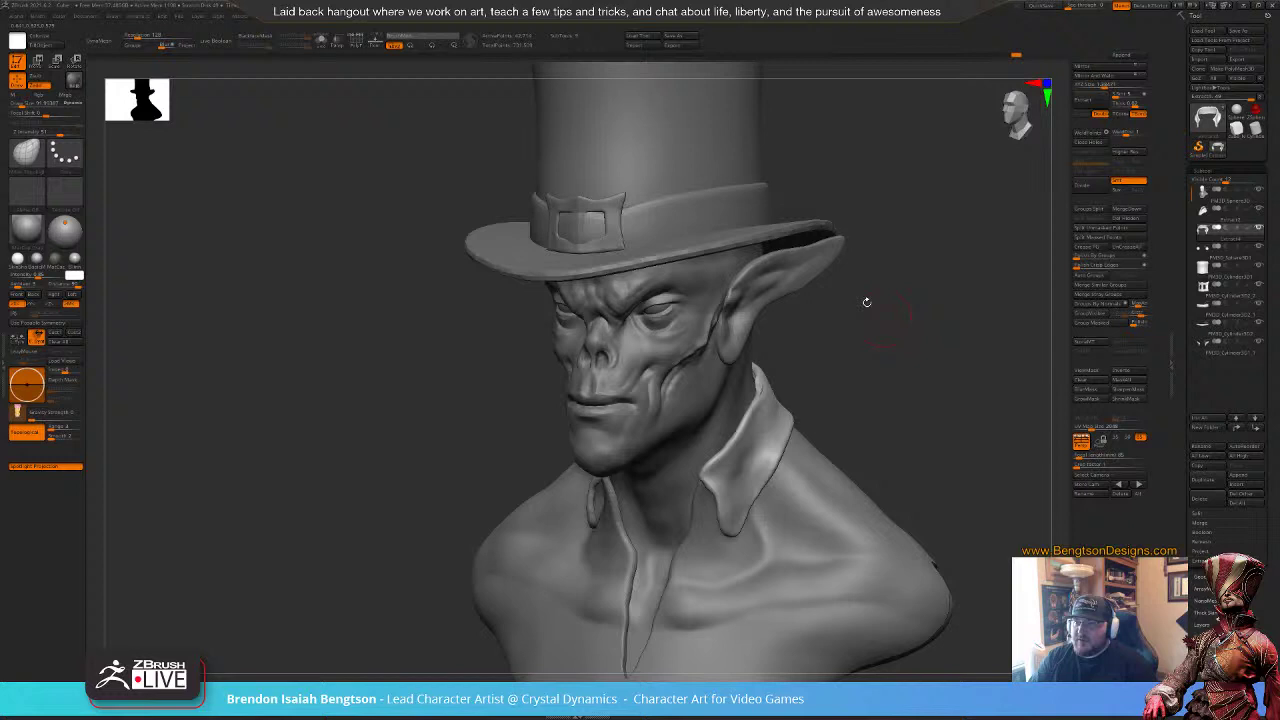
{"action": "left_click", "coordinate": [747, 236], "text": "alt"}
{"action": "left_click_drag", "start_coordinate": [830, 190], "coordinate": [818, 248], "text": "alt"}
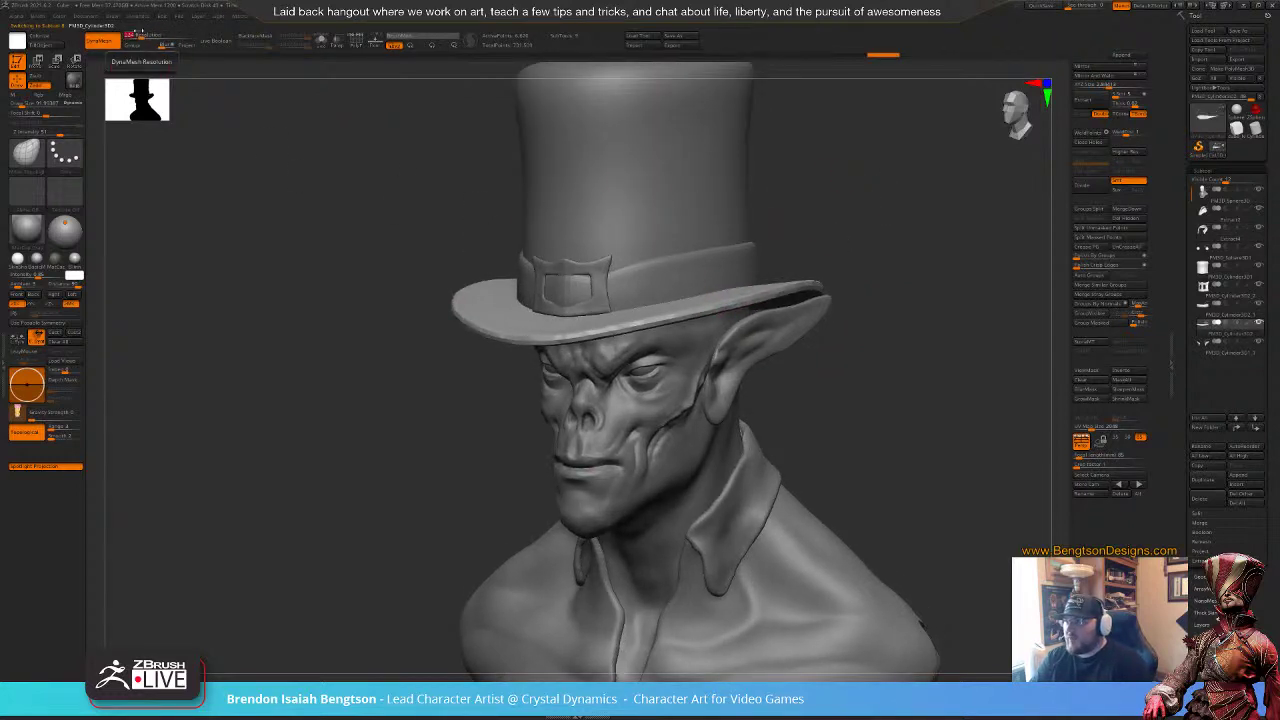
{"action": "left_click", "coordinate": [140, 33]}
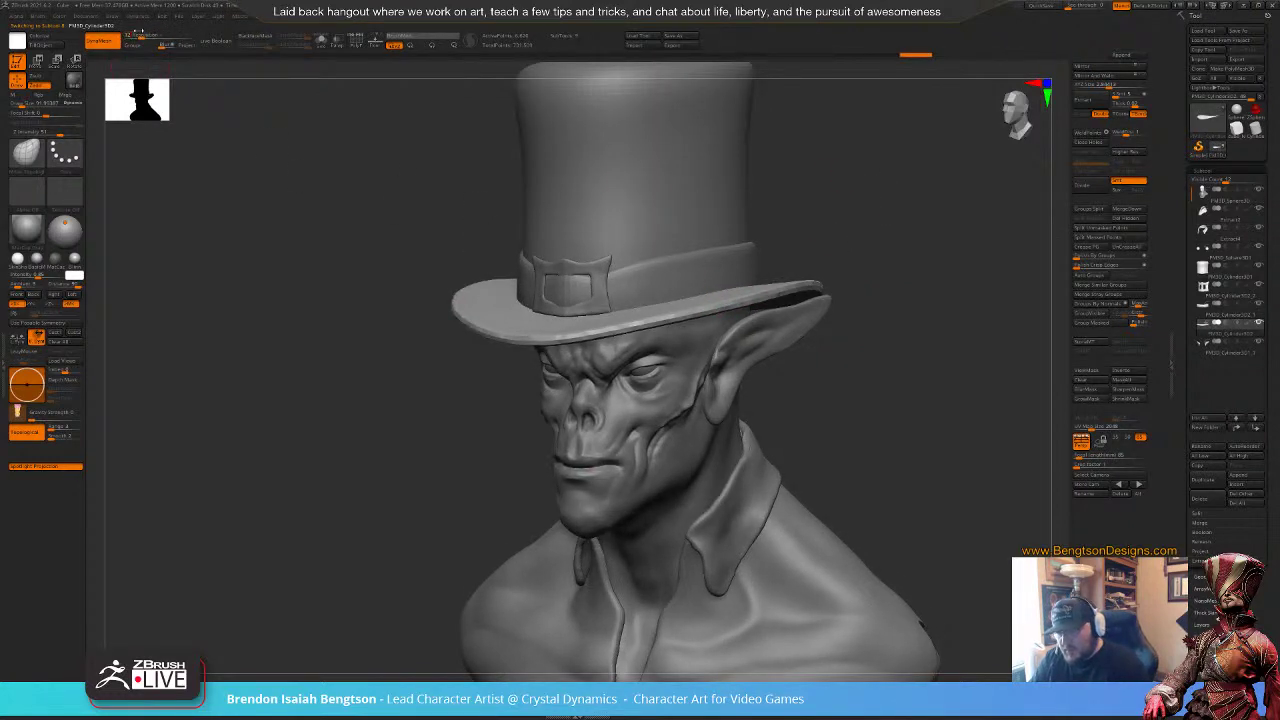
{"action": "key", "text": "Return"}
{"action": "key", "text": "shift+f"}
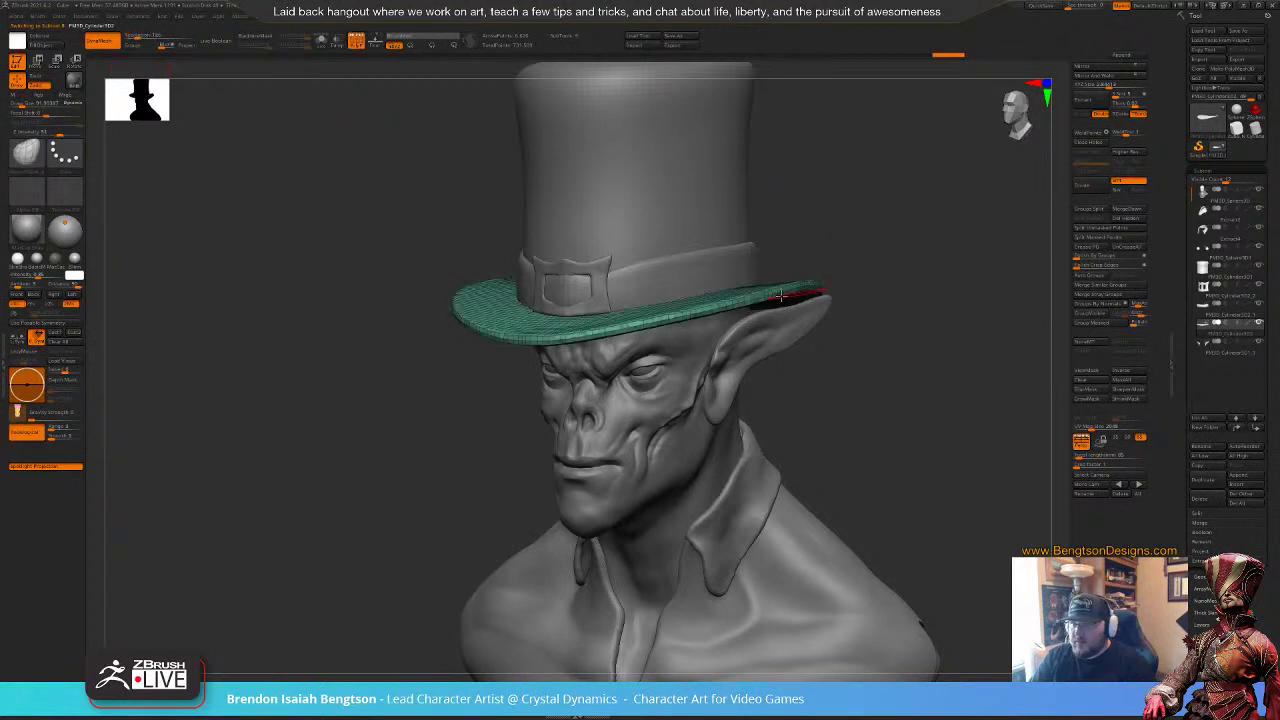
Step: Apply ClayPolish to the hat brim from the geometry settings
{"action": "left_click_drag", "start_coordinate": [917, 249], "coordinate": [836, 222], "text": "alt"}
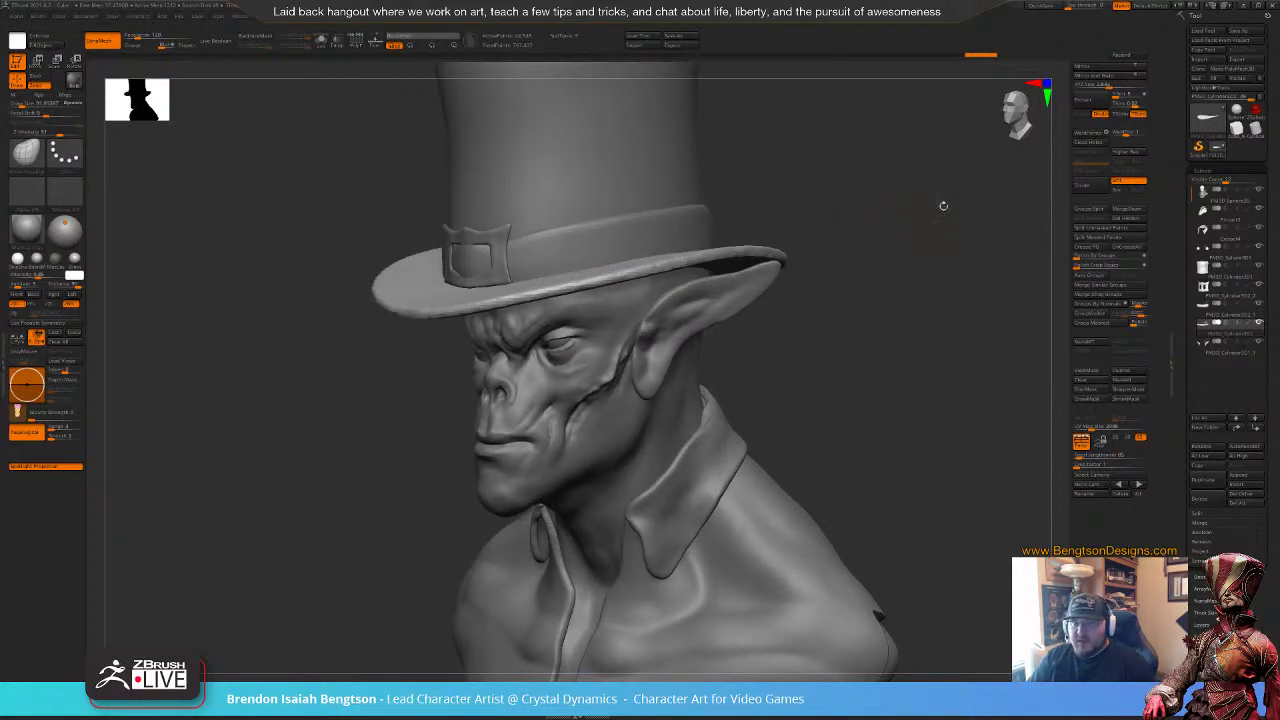
{"action": "left_click_drag", "start_coordinate": [1205, 587], "coordinate": [1205, 585]}
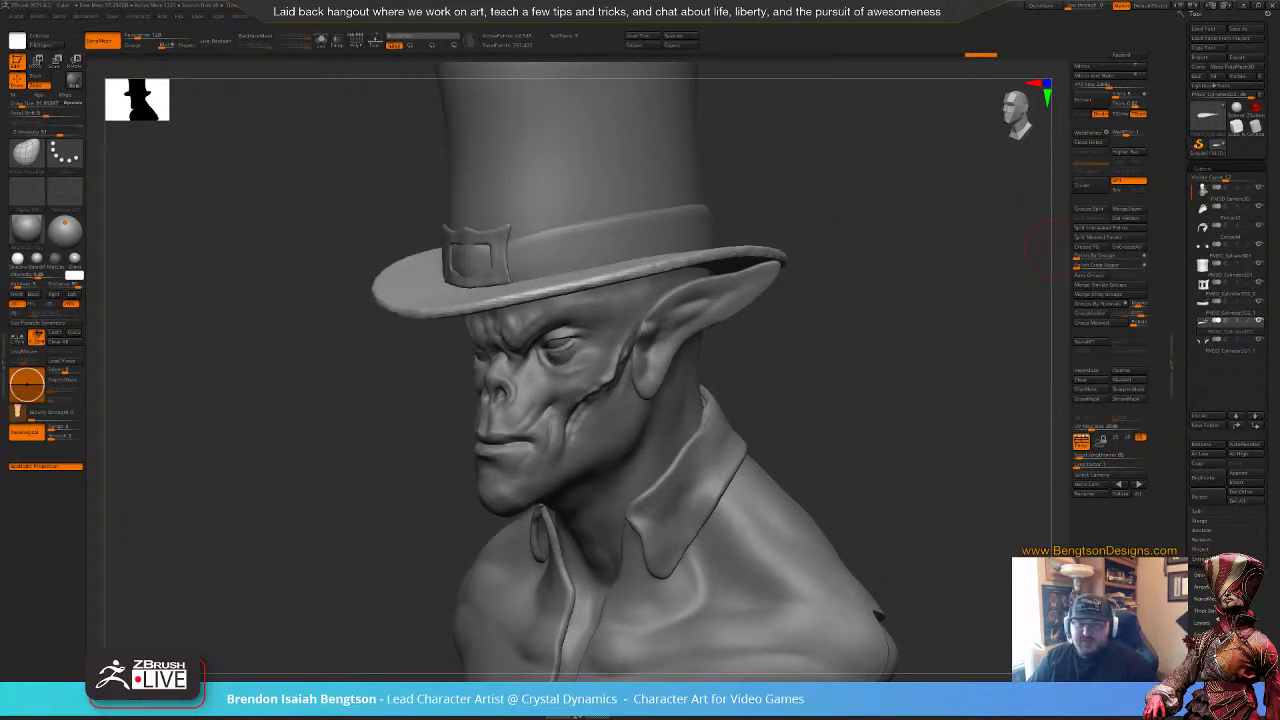
{"action": "left_click", "coordinate": [1203, 575]}
{"action": "left_click", "coordinate": [1208, 325]}
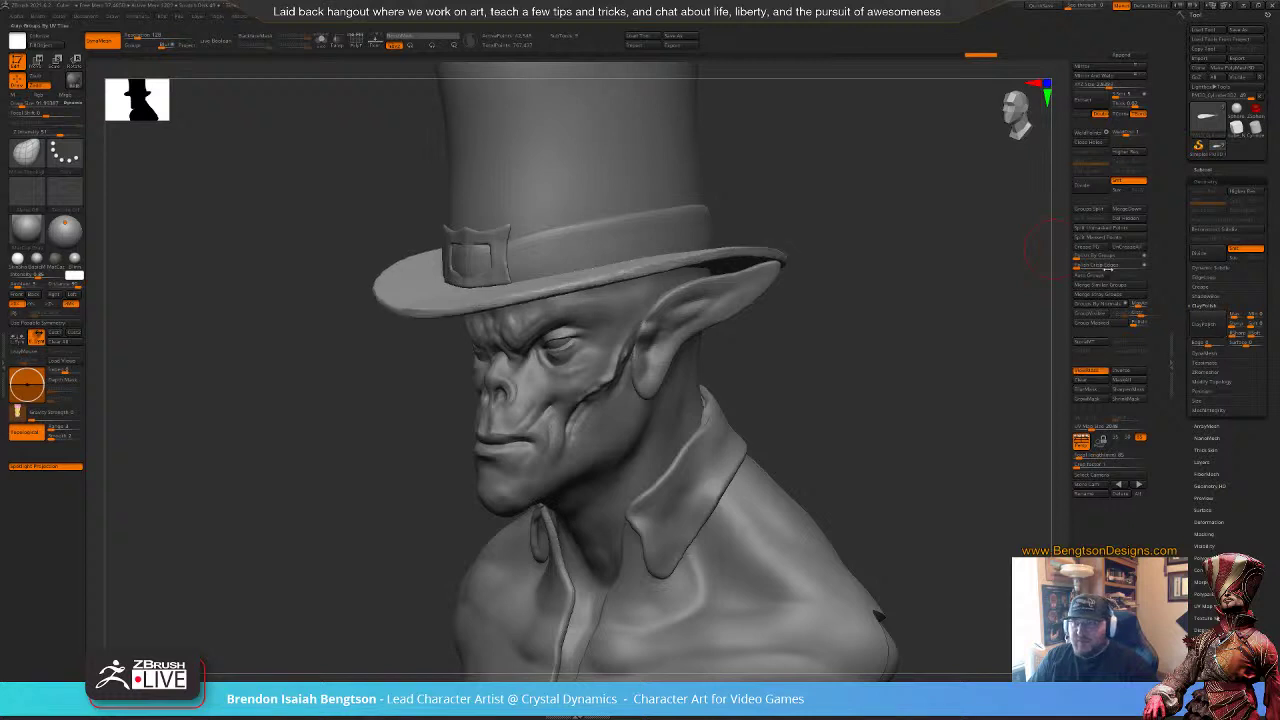
Step: Examine the hat brim, face and collar from the front and both sides of the bust
{"action": "mouse_move", "coordinate": [857, 362]}
{"action": "left_mouse_down"}
{"action": "mouse_move", "coordinate": [848, 374]}
{"action": "mouse_move", "coordinate": [878, 323]}
{"action": "mouse_move", "coordinate": [868, 362]}
{"action": "mouse_move", "coordinate": [908, 328]}
{"action": "mouse_move", "coordinate": [840, 347]}
{"action": "mouse_move", "coordinate": [871, 338]}
{"action": "mouse_move", "coordinate": [837, 282]}
{"action": "left_mouse_up"}
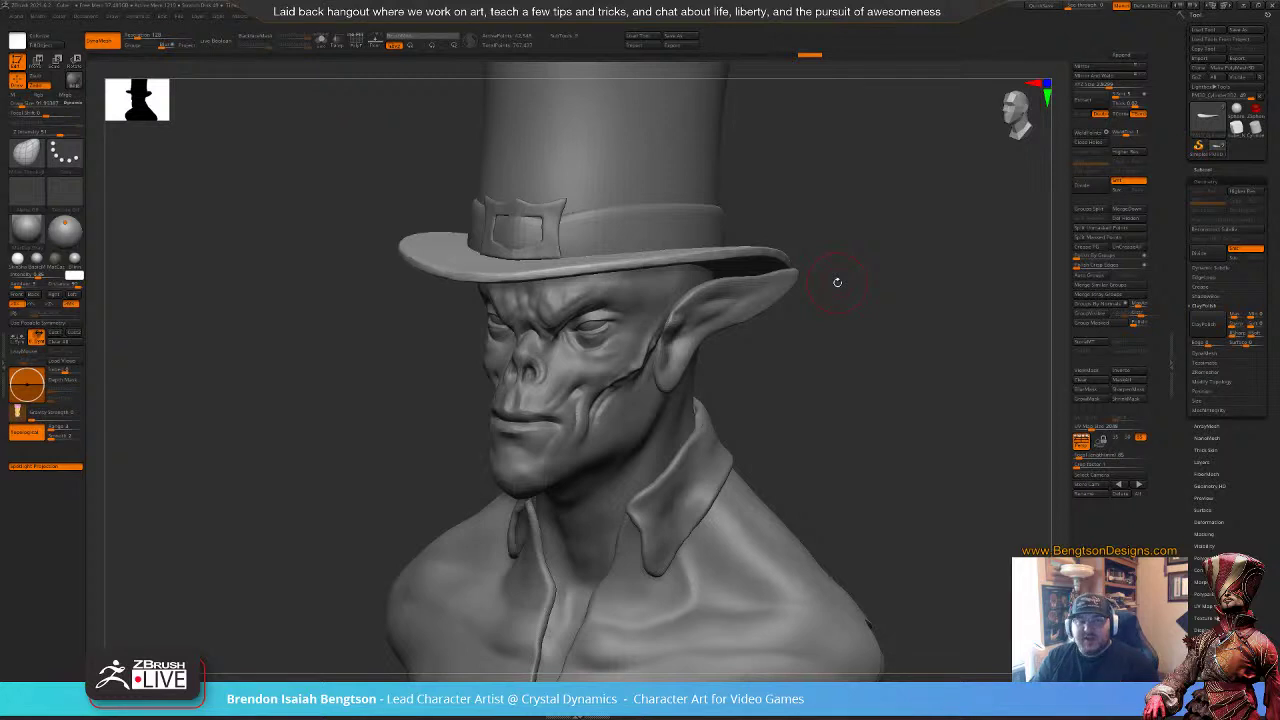
{"action": "mouse_move", "coordinate": [828, 334]}
{"action": "left_mouse_down"}
{"action": "mouse_move", "coordinate": [820, 366]}
{"action": "mouse_move", "coordinate": [789, 380]}
{"action": "mouse_move", "coordinate": [797, 368]}
{"action": "left_mouse_up"}
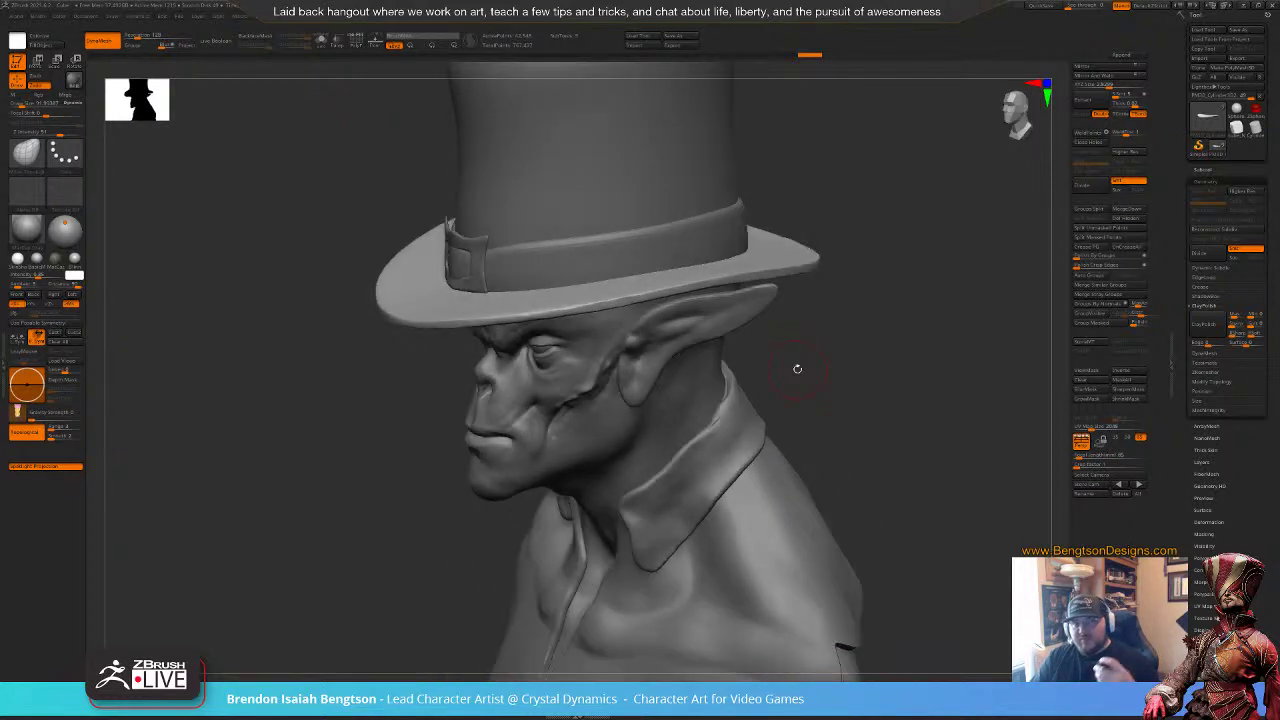
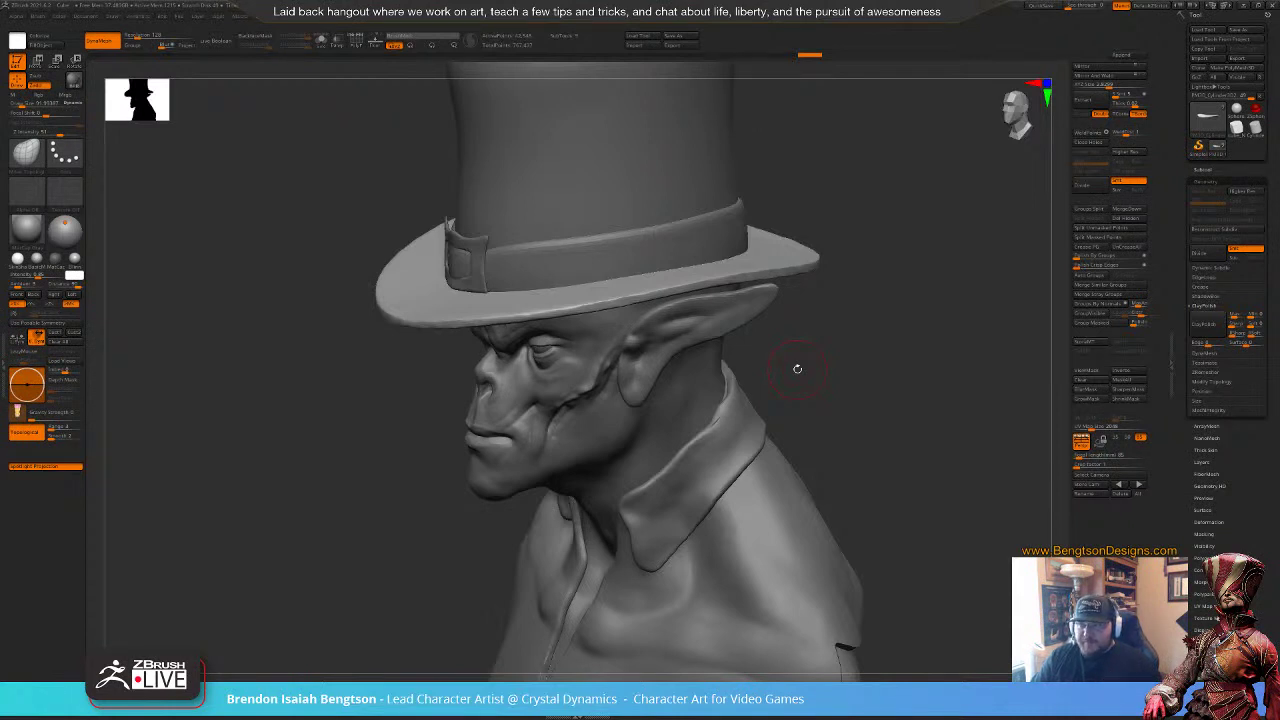
{"action": "mouse_move", "coordinate": [787, 394]}
{"action": "left_mouse_down"}
{"action": "mouse_move", "coordinate": [793, 374]}
{"action": "mouse_move", "coordinate": [814, 379]}
{"action": "mouse_move", "coordinate": [817, 338]}
{"action": "left_mouse_up"}
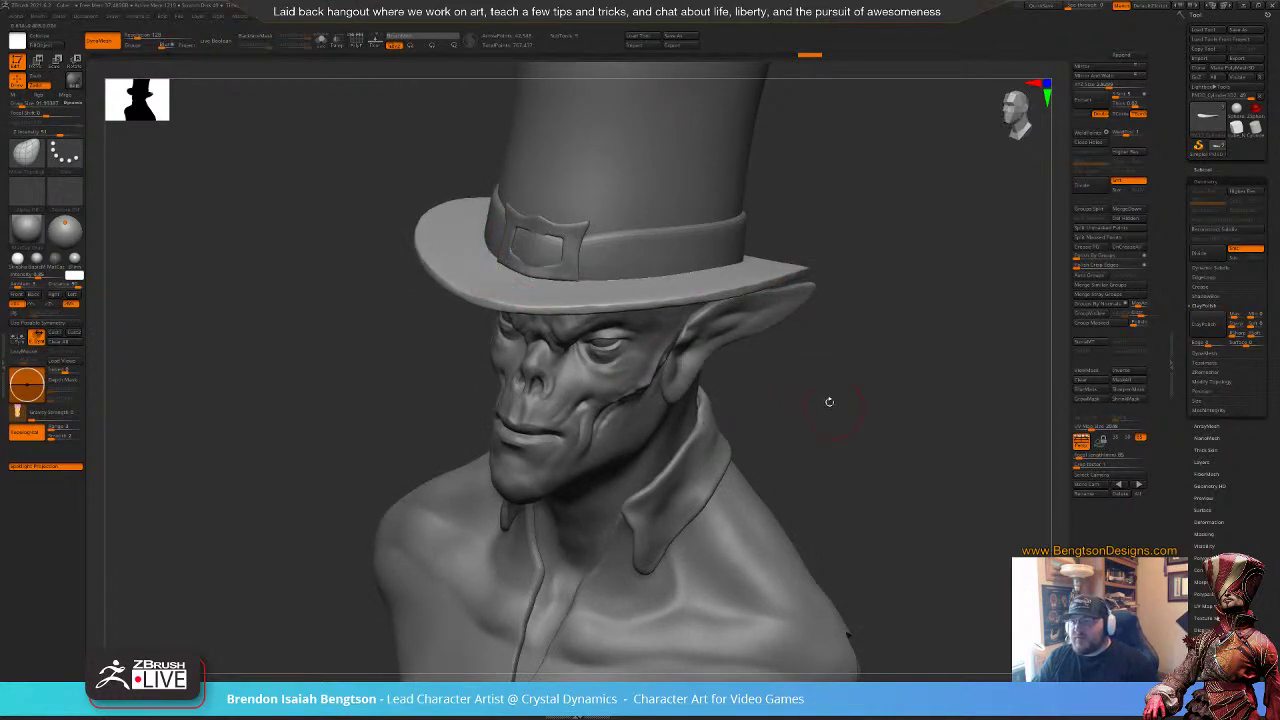
{"action": "mouse_move", "coordinate": [829, 400]}
{"action": "left_mouse_down"}
{"action": "mouse_move", "coordinate": [800, 378]}
{"action": "mouse_move", "coordinate": [838, 394]}
{"action": "mouse_move", "coordinate": [837, 377]}
{"action": "mouse_move", "coordinate": [847, 401]}
{"action": "mouse_move", "coordinate": [799, 373]}
{"action": "left_mouse_up"}
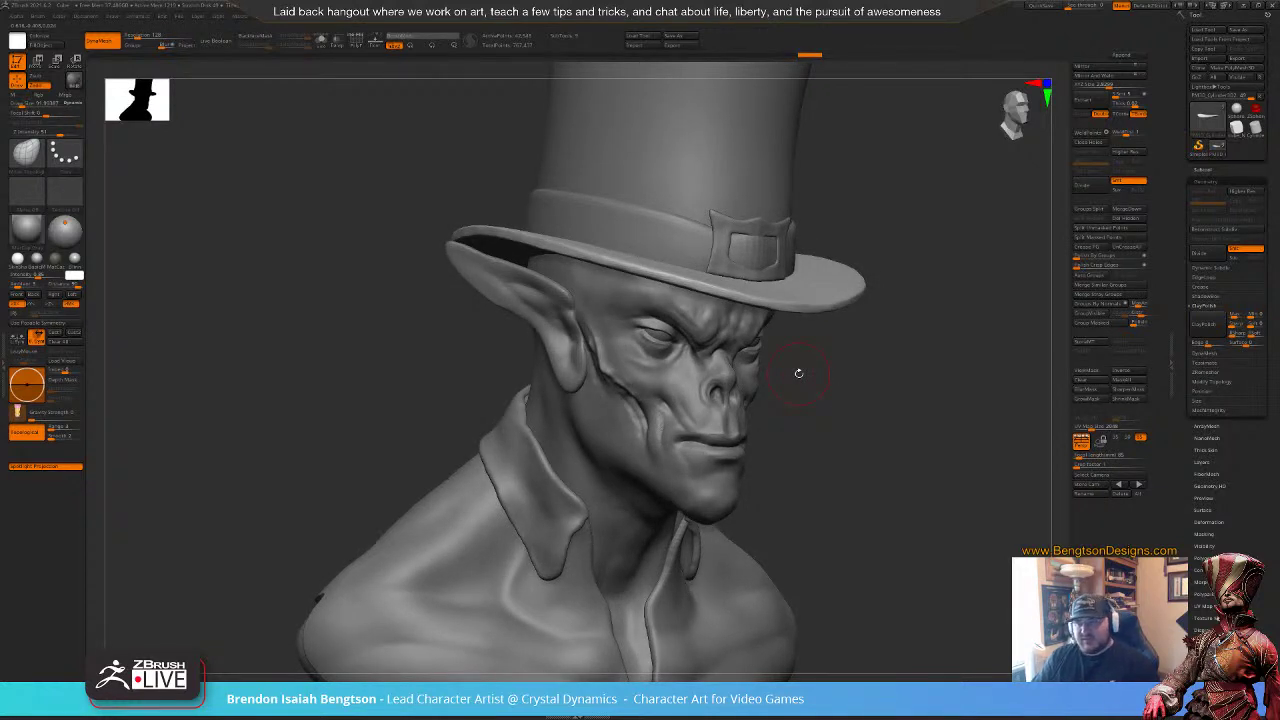
{"action": "mouse_move", "coordinate": [844, 427]}
{"action": "left_mouse_down"}
{"action": "mouse_move", "coordinate": [820, 420]}
{"action": "mouse_move", "coordinate": [822, 397]}
{"action": "mouse_move", "coordinate": [833, 399]}
{"action": "mouse_move", "coordinate": [775, 398]}
{"action": "mouse_move", "coordinate": [801, 403]}
{"action": "left_mouse_up"}
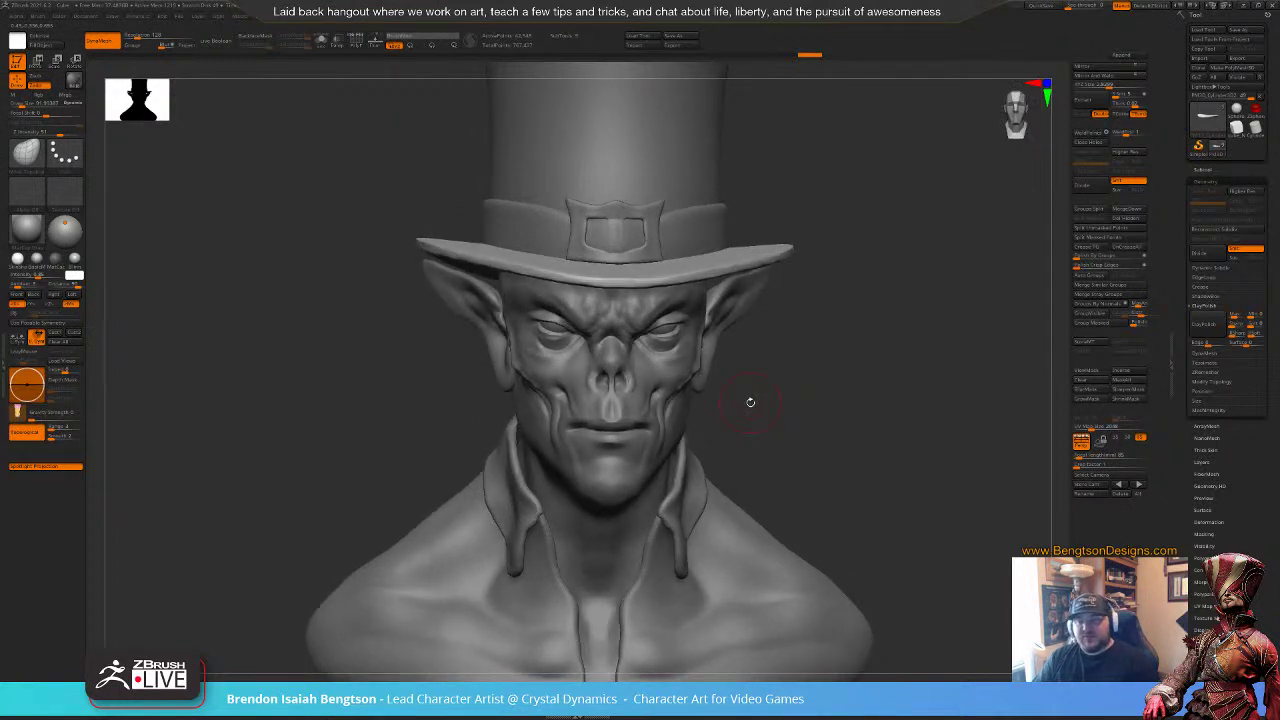
{"action": "left_click_drag", "start_coordinate": [896, 371], "coordinate": [865, 392]}
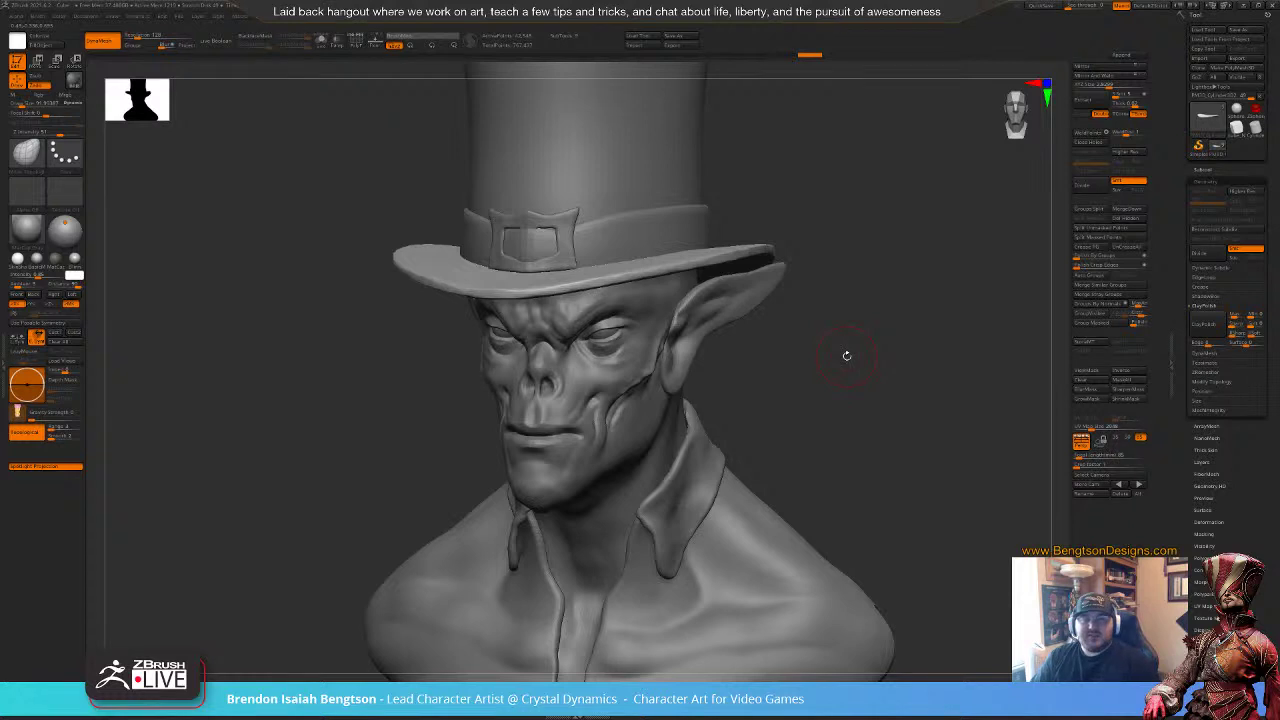
{"action": "mouse_move", "coordinate": [840, 364]}
{"action": "left_mouse_down"}
{"action": "mouse_move", "coordinate": [762, 373]}
{"action": "mouse_move", "coordinate": [816, 372]}
{"action": "mouse_move", "coordinate": [829, 349]}
{"action": "left_mouse_up"}
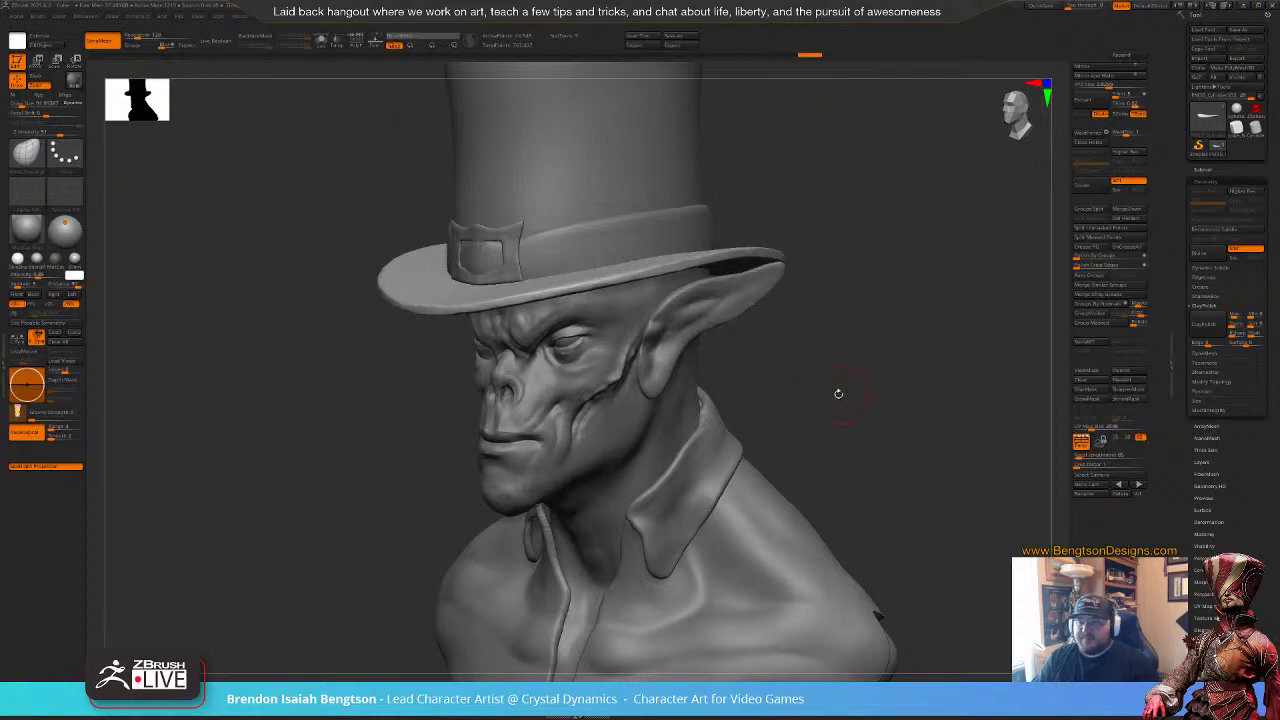
Step: Select the collar and adjust its front corner beside the throat with a resized Move Topological brush
{"action": "left_click_drag", "start_coordinate": [838, 393], "coordinate": [940, 320], "text": "alt"}
{"action": "left_click", "coordinate": [709, 456], "text": "alt"}
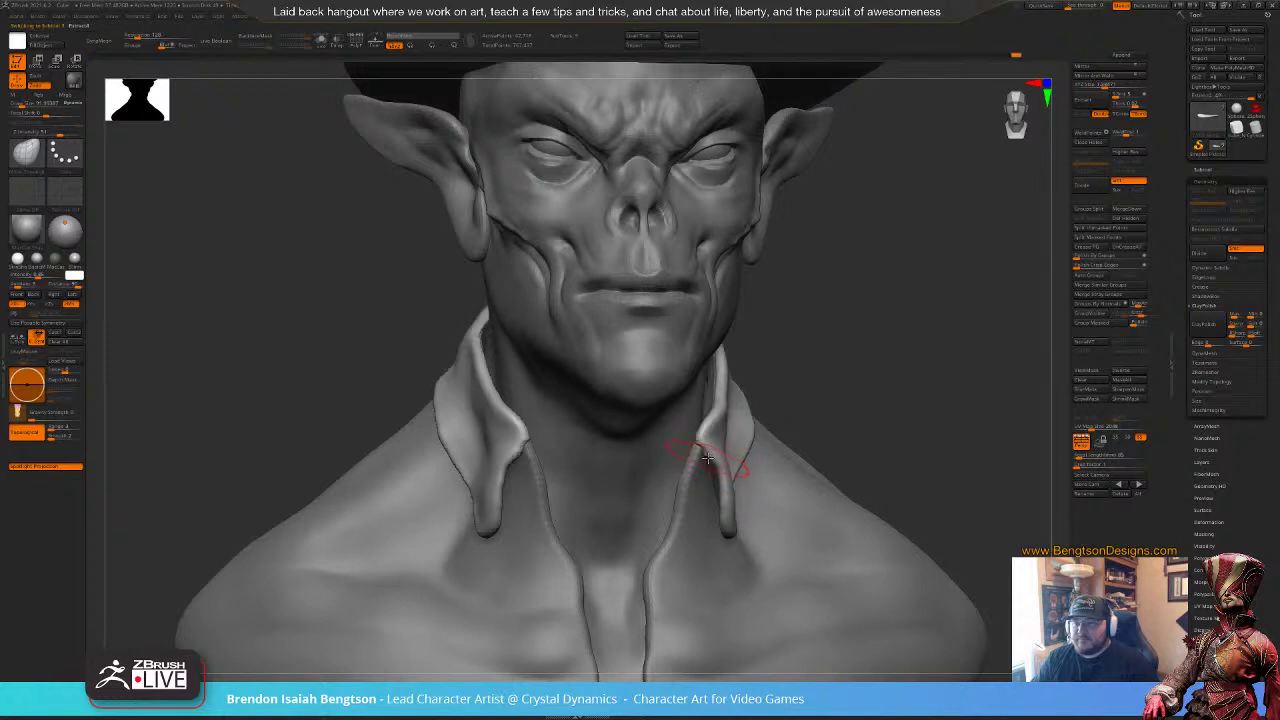
{"action": "key", "text": "space"}
{"action": "left_click_drag", "start_coordinate": [708, 457], "coordinate": [697, 440]}
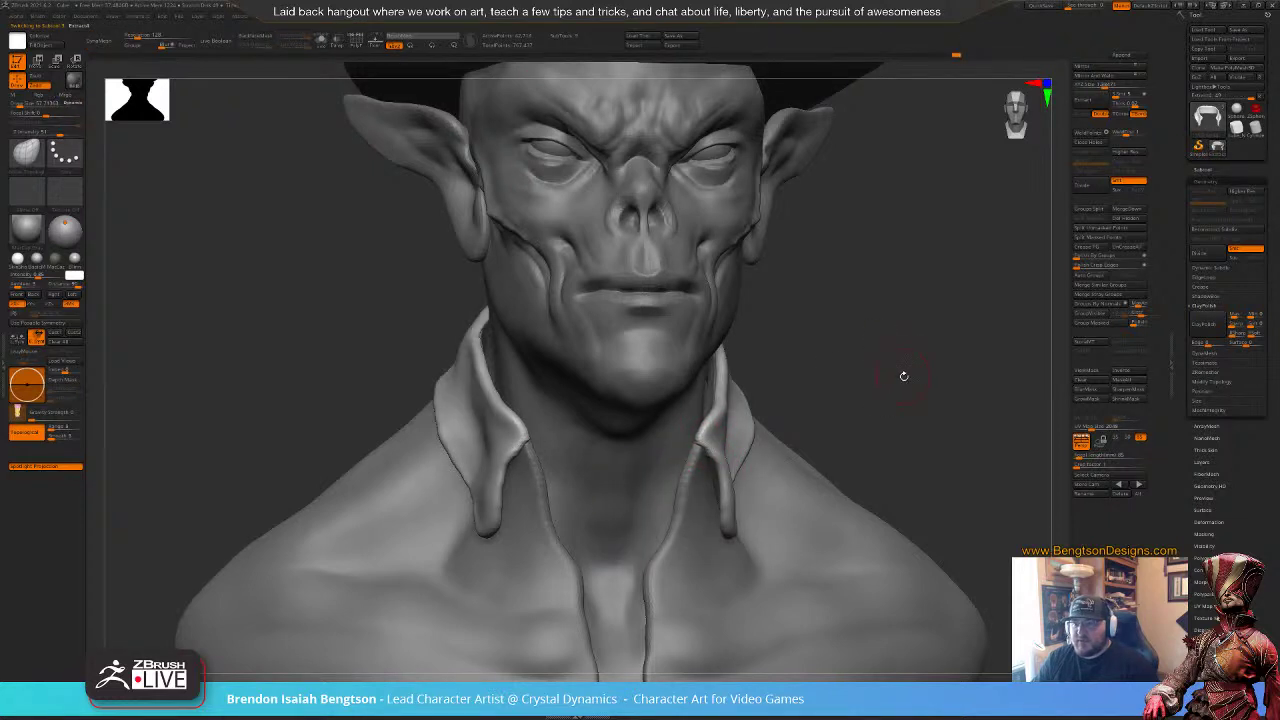
{"action": "left_click_drag", "start_coordinate": [903, 376], "coordinate": [855, 376]}
{"action": "left_click_drag", "start_coordinate": [320, 241], "coordinate": [352, 241]}
{"action": "left_click", "coordinate": [103, 41]}
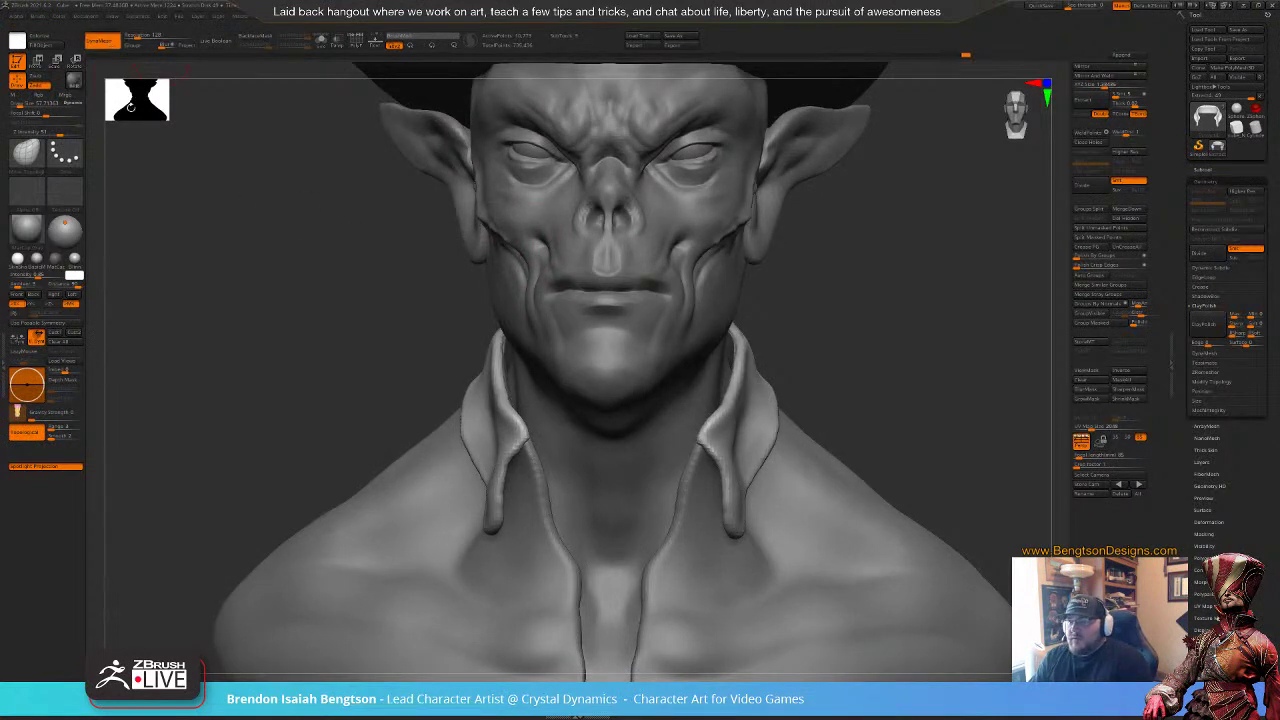
{"action": "key", "text": "ctrl+z"}
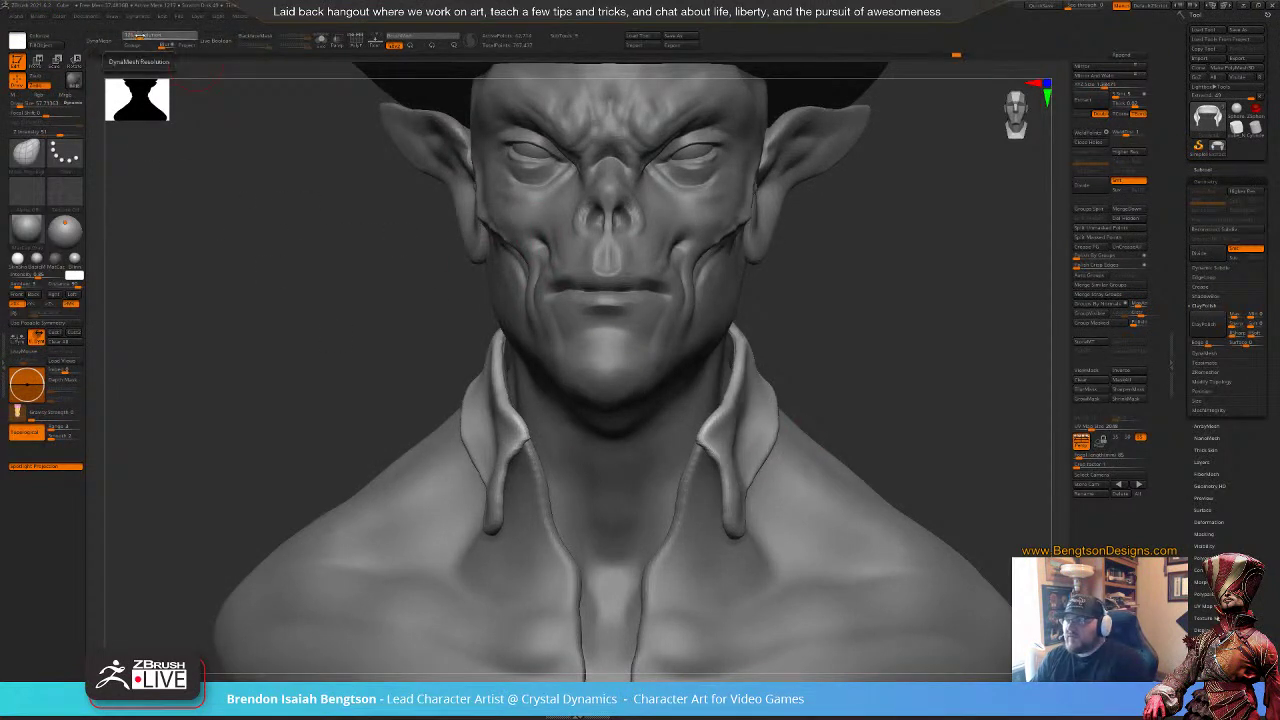
Step: Show the collar's wireframe and remesh it with DynaMesh at a higher resolution
{"action": "left_click", "coordinate": [138, 30]}
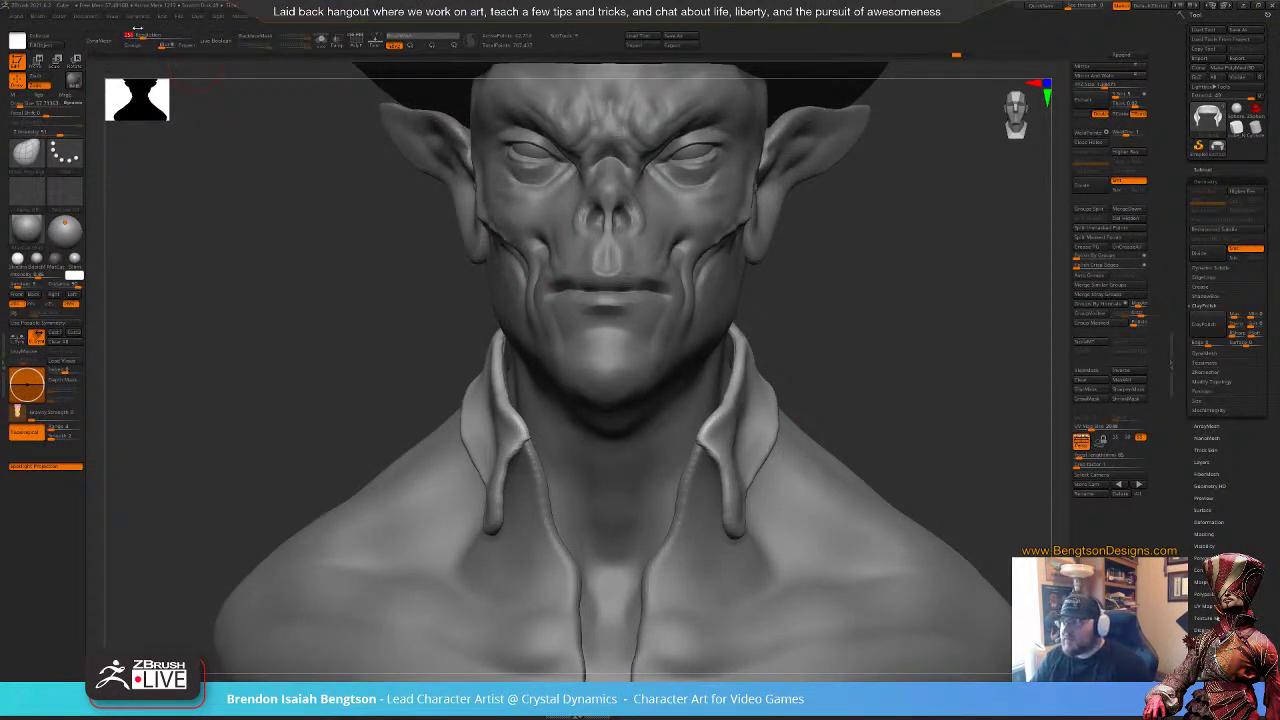
{"action": "key", "text": "shift+f"}
{"action": "left_click_drag", "start_coordinate": [920, 400], "coordinate": [883, 414]}
{"action": "left_click_drag", "start_coordinate": [168, 165], "coordinate": [190, 168]}
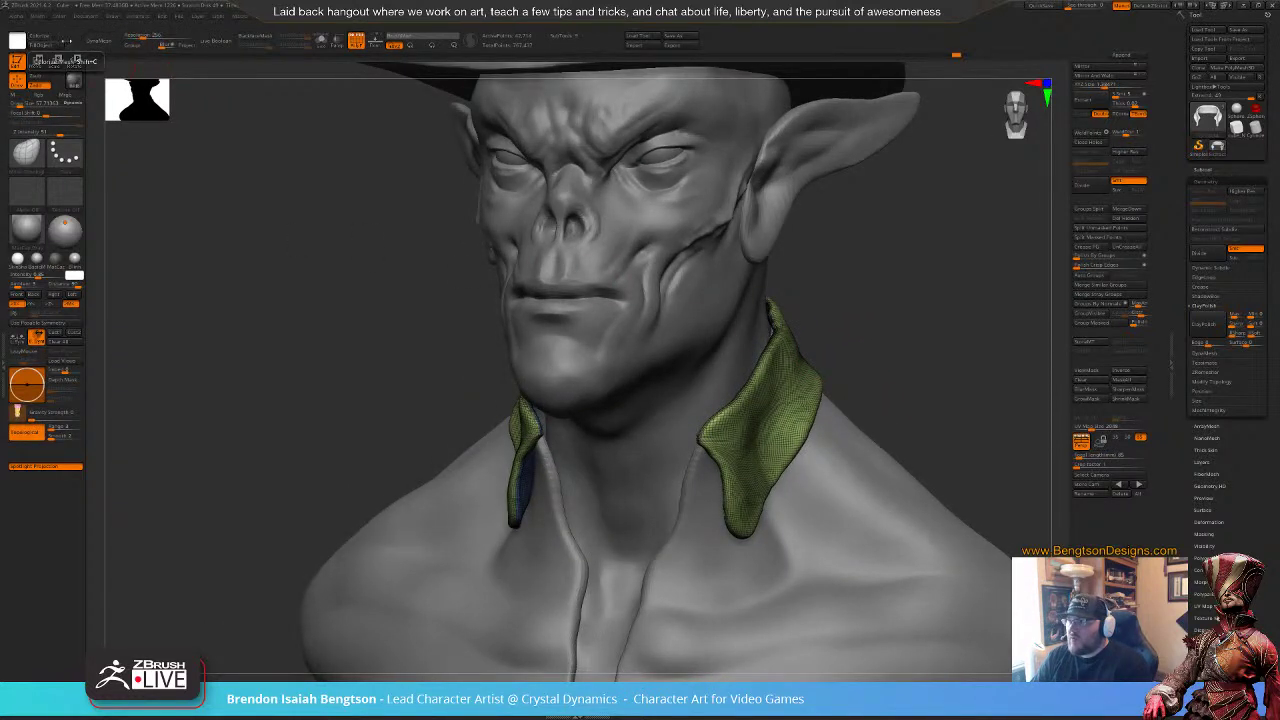
{"action": "left_click", "coordinate": [101, 41]}
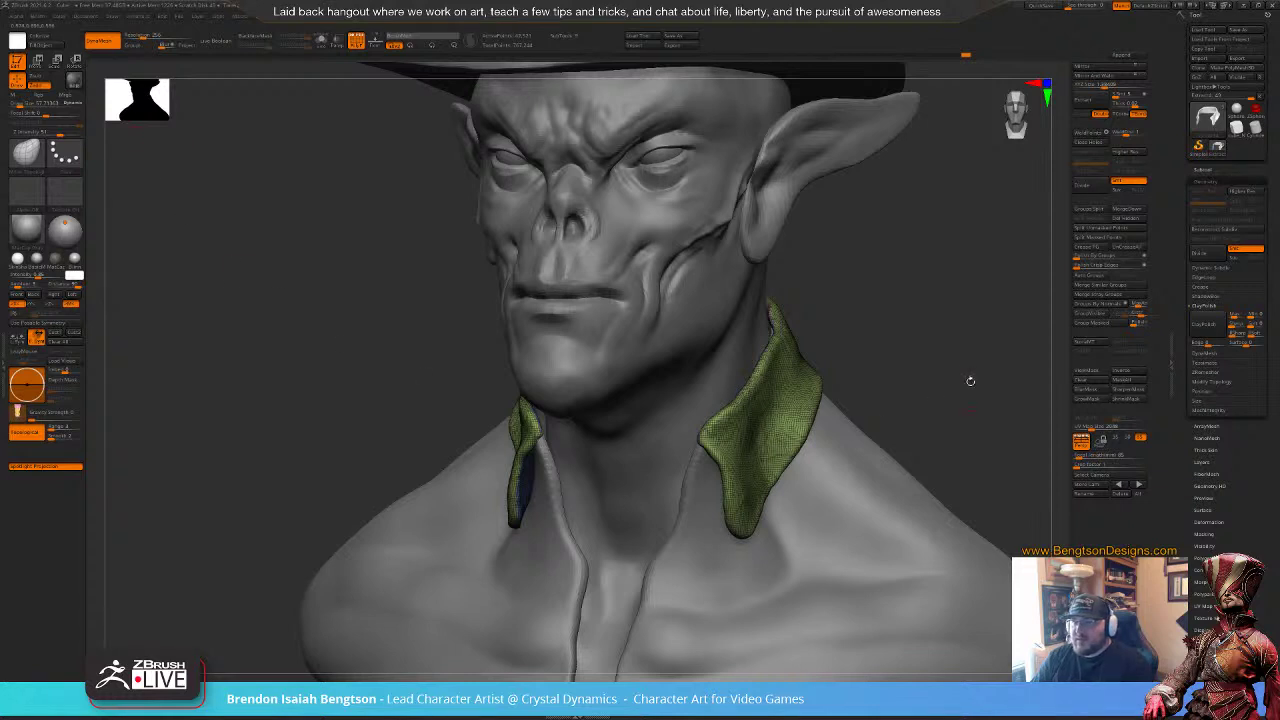
Step: Assign the whole collar to a single polygroup and turn off its wireframe display
{"action": "mouse_move", "coordinate": [970, 381]}
{"action": "left_mouse_down"}
{"action": "mouse_move", "coordinate": [971, 363]}
{"action": "mouse_move", "coordinate": [946, 374]}
{"action": "mouse_move", "coordinate": [904, 360]}
{"action": "left_mouse_up"}
{"action": "key", "text": "ctrl+w"}
{"action": "key", "text": "space"}
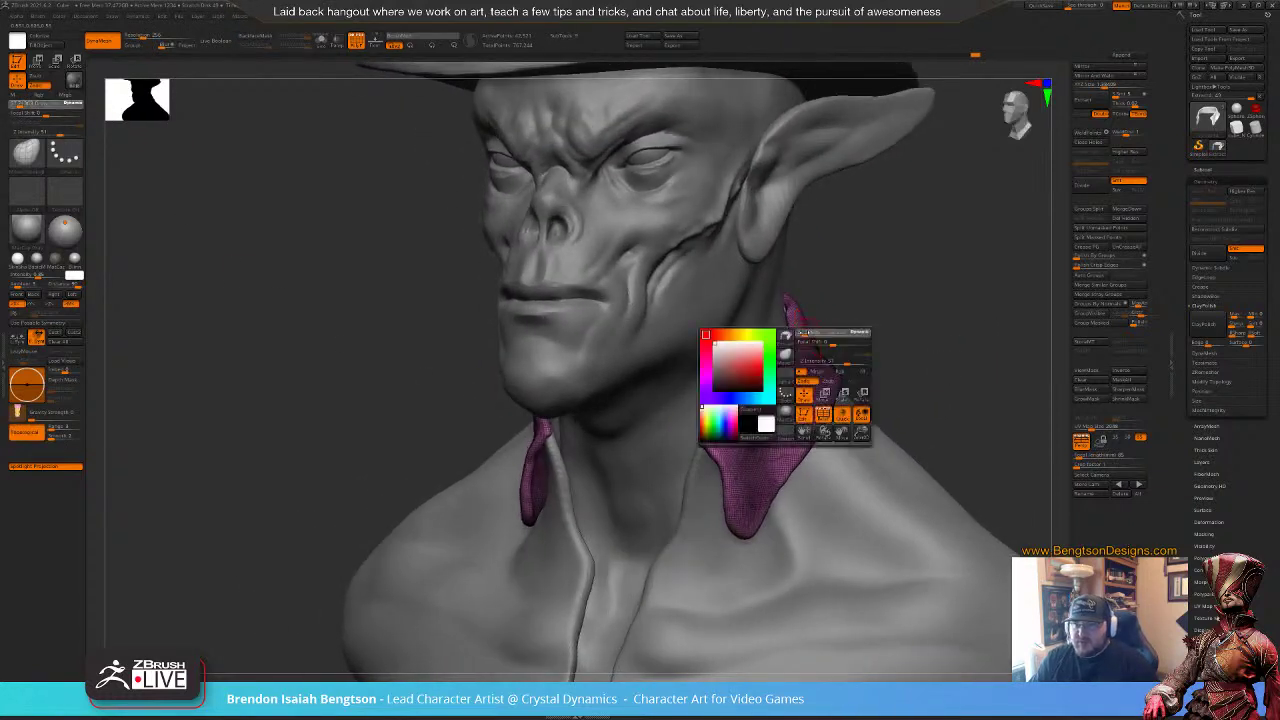
{"action": "mouse_move", "coordinate": [807, 334]}
{"action": "left_mouse_down"}
{"action": "mouse_move", "coordinate": [806, 320]}
{"action": "mouse_move", "coordinate": [812, 341]}
{"action": "left_mouse_up"}
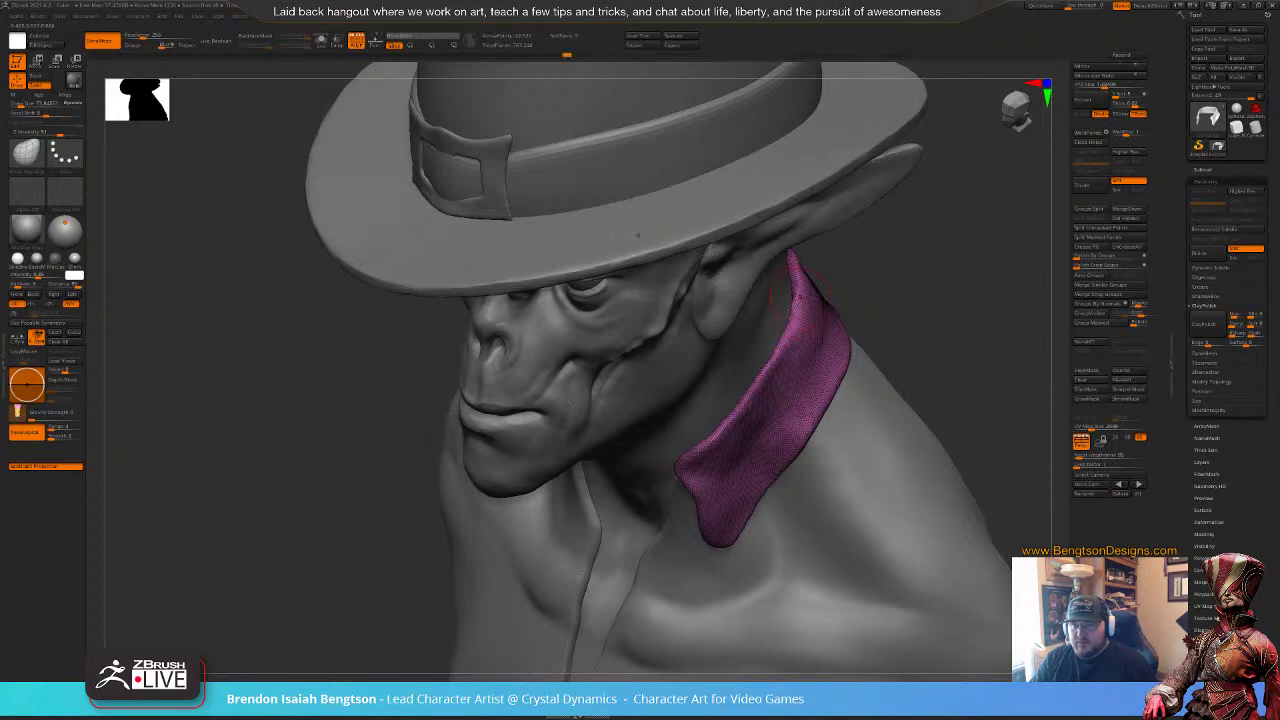
{"action": "mouse_move", "coordinate": [943, 320]}
{"action": "left_mouse_down"}
{"action": "mouse_move", "coordinate": [951, 272]}
{"action": "mouse_move", "coordinate": [943, 300]}
{"action": "mouse_move", "coordinate": [934, 269]}
{"action": "mouse_move", "coordinate": [958, 277]}
{"action": "mouse_move", "coordinate": [955, 299]}
{"action": "mouse_move", "coordinate": [968, 294]}
{"action": "mouse_move", "coordinate": [977, 246]}
{"action": "mouse_move", "coordinate": [953, 318]}
{"action": "mouse_move", "coordinate": [964, 297]}
{"action": "mouse_move", "coordinate": [926, 309]}
{"action": "mouse_move", "coordinate": [943, 306]}
{"action": "left_mouse_up"}
{"action": "key", "text": "shift+f"}
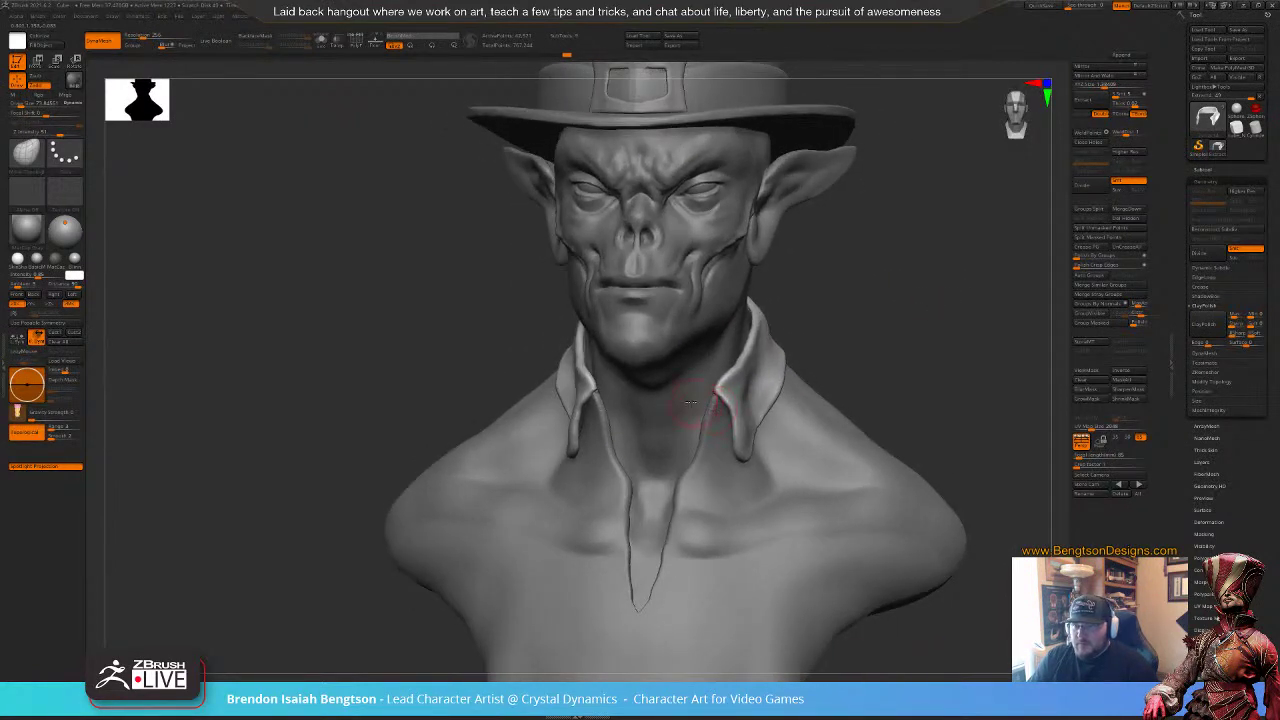
Step: Mirror and weld the collar so both halves match, and set symmetry for continued sculpting
{"action": "key", "text": "space"}
{"action": "left_click_drag", "start_coordinate": [698, 402], "coordinate": [685, 402]}
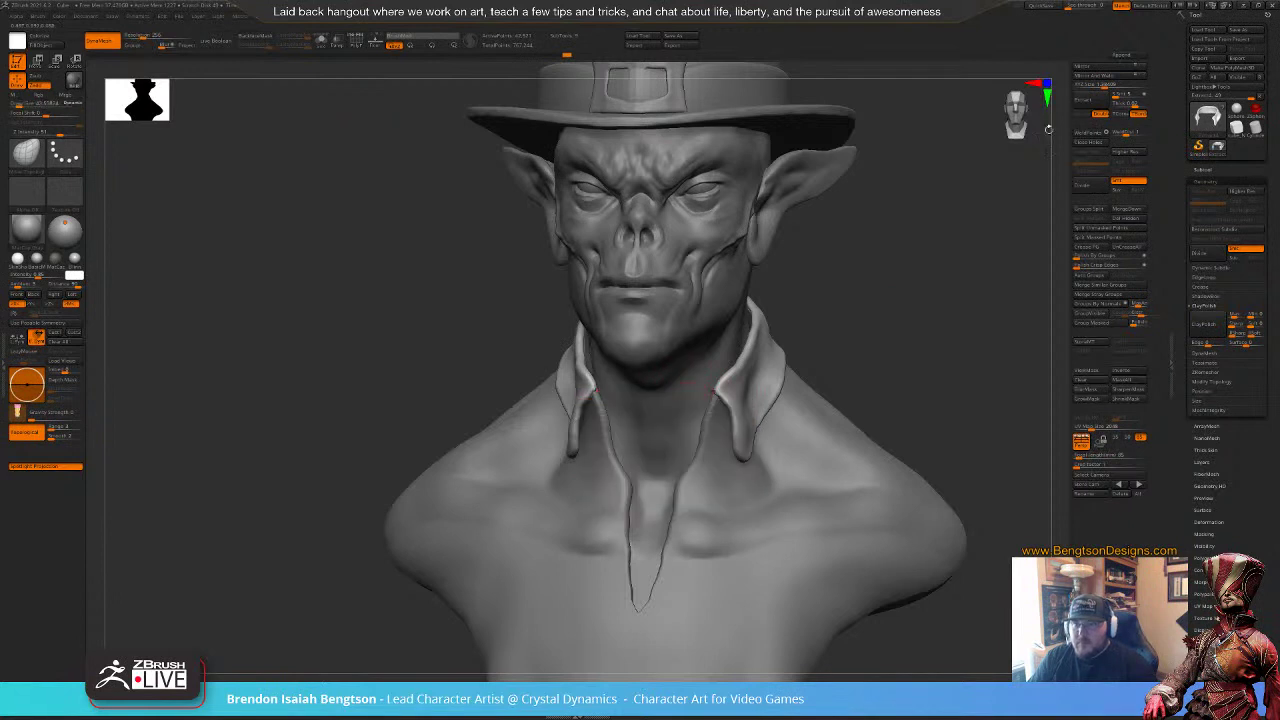
{"action": "left_click", "coordinate": [1095, 79]}
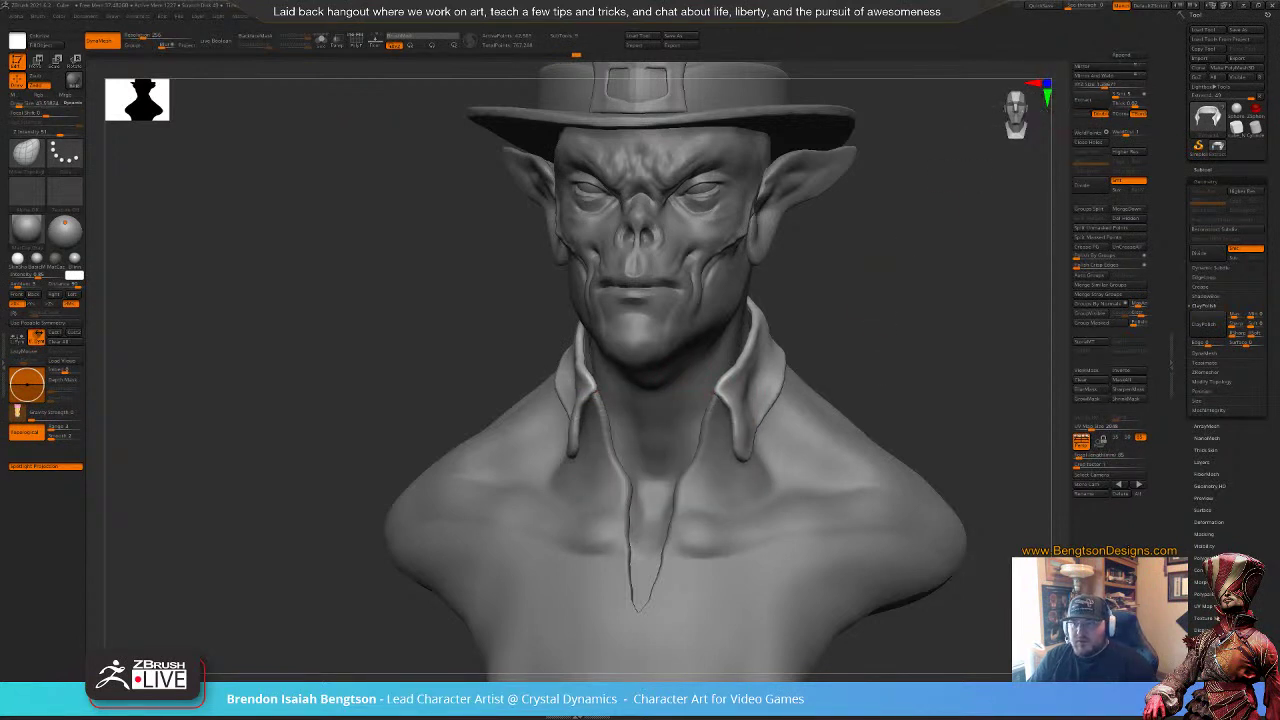
{"action": "left_click_drag", "start_coordinate": [868, 334], "coordinate": [860, 330]}
{"action": "key", "text": "x"}
{"action": "key", "text": "x"}
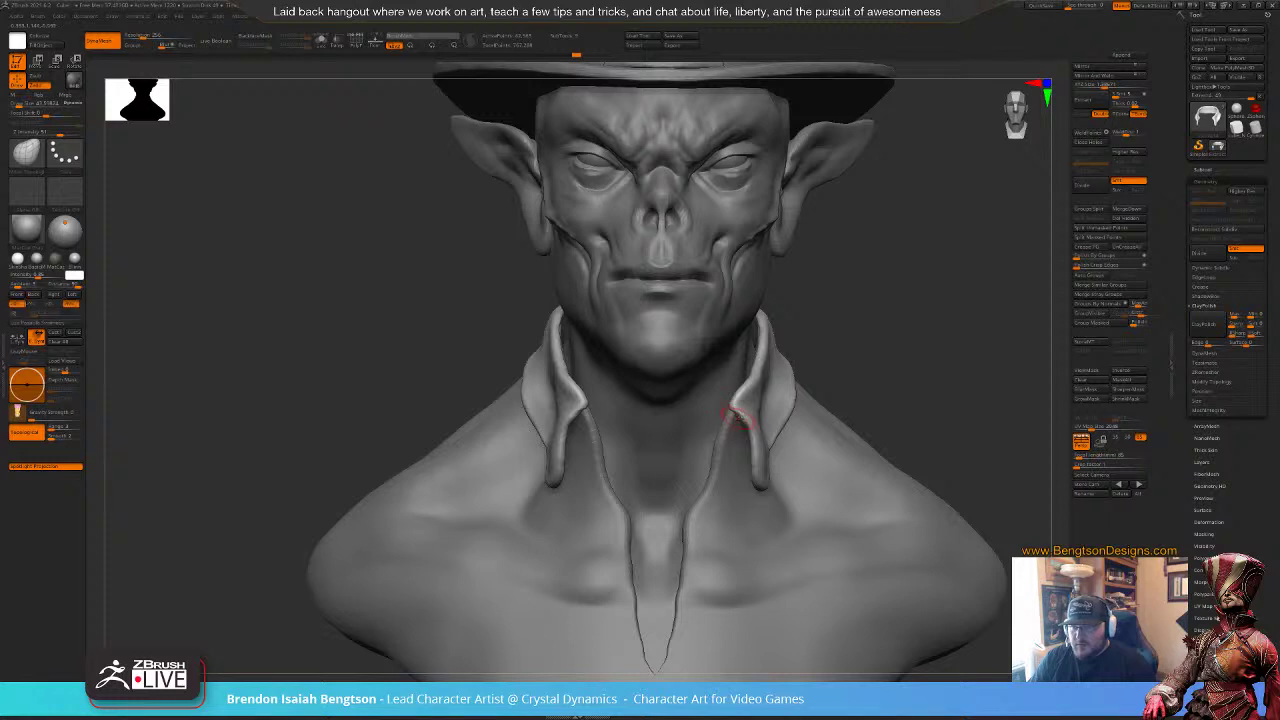
{"action": "left_click_drag", "start_coordinate": [834, 335], "coordinate": [804, 348]}
{"action": "key", "text": "x"}
Step: Reshape the collar's front point and outer flap with a larger Move Topological brush
{"action": "key", "text": "space"}
{"action": "left_click_drag", "start_coordinate": [628, 490], "coordinate": [631, 490]}
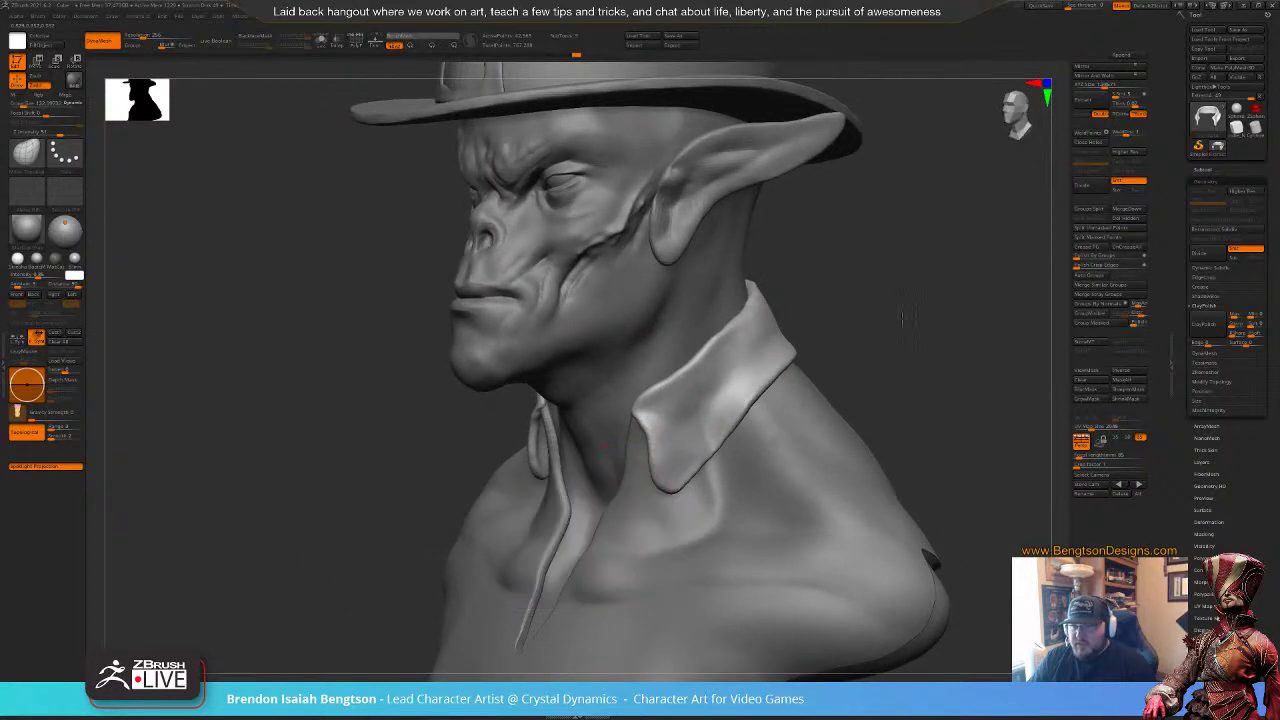
{"action": "left_click_drag", "start_coordinate": [903, 320], "coordinate": [850, 328]}
{"action": "mouse_move", "coordinate": [628, 466]}
{"action": "left_mouse_down"}
{"action": "mouse_move", "coordinate": [645, 489]}
{"action": "mouse_move", "coordinate": [656, 483]}
{"action": "mouse_move", "coordinate": [643, 474]}
{"action": "left_mouse_up"}
{"action": "left_click_drag", "start_coordinate": [892, 284], "coordinate": [982, 286]}
{"action": "left_click_drag", "start_coordinate": [818, 338], "coordinate": [792, 334]}
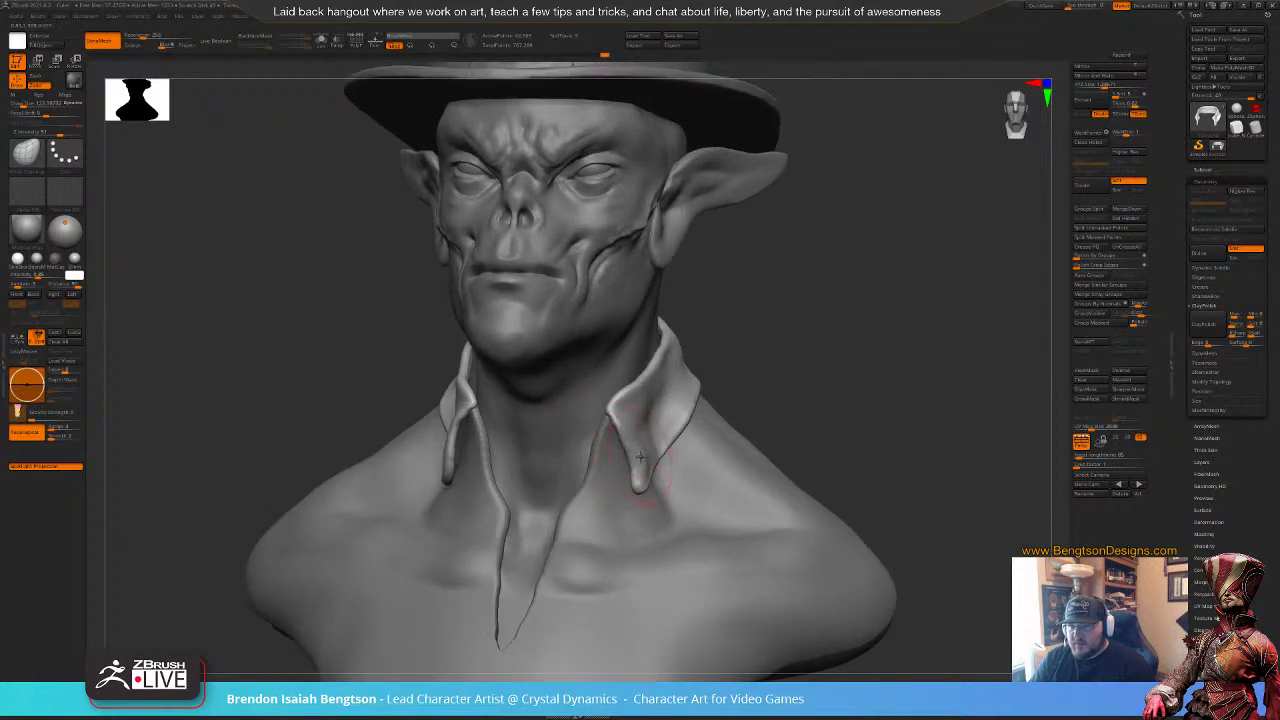
{"action": "left_click_drag", "start_coordinate": [641, 457], "coordinate": [636, 456]}
{"action": "left_click_drag", "start_coordinate": [661, 414], "coordinate": [653, 408]}
Step: Try a DamStandard stroke on the collar's front flap and undo it
{"action": "key", "text": "b"}
{"action": "key", "text": "d"}
{"action": "key", "text": "s"}
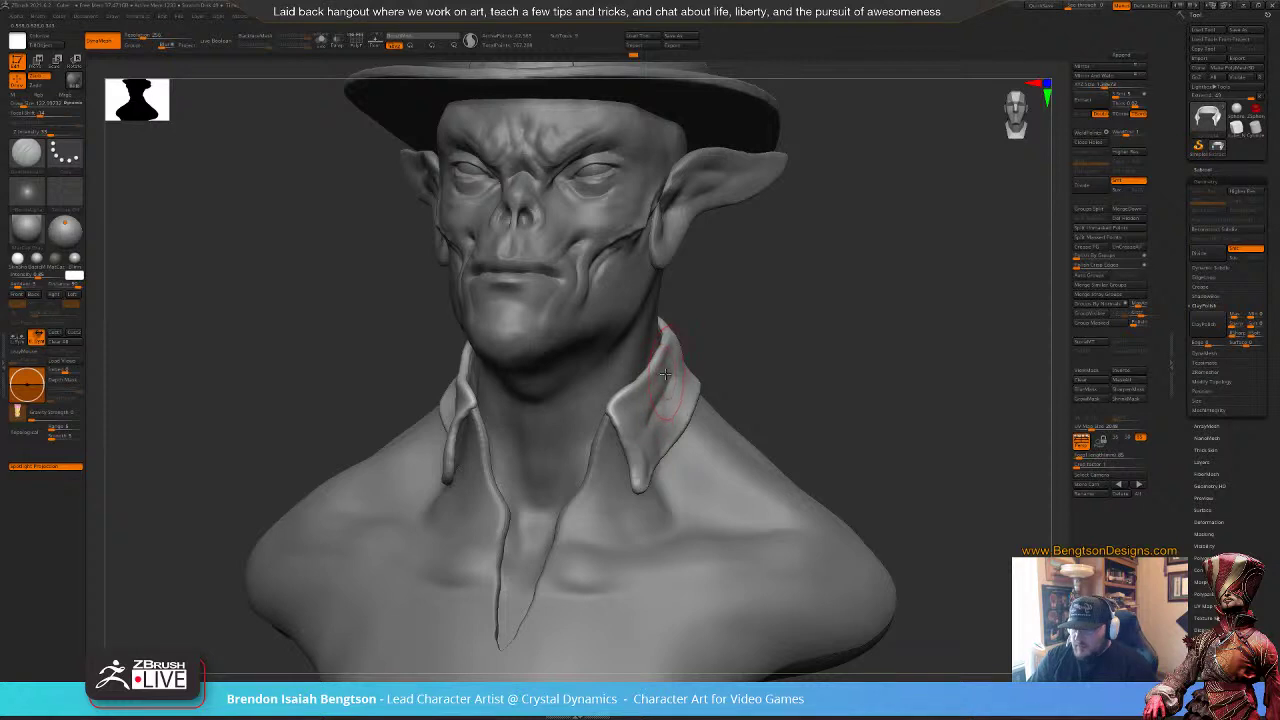
{"action": "key", "text": "ctrl+z"}
{"action": "left_click_drag", "start_coordinate": [676, 382], "coordinate": [653, 412]}
{"action": "key", "text": "ctrl+z"}
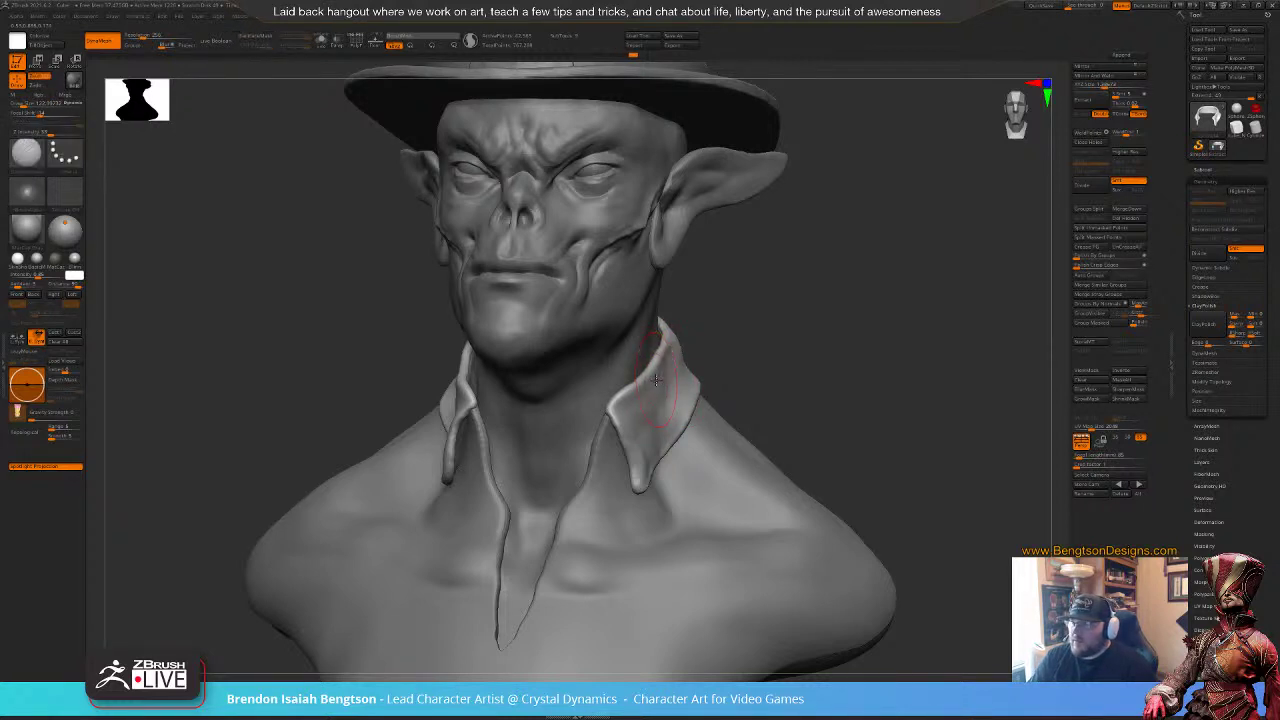
Step: Flatten the collar's front flap with the hPolish brush, and mirror and weld it to the other side
{"action": "key", "text": "b"}
{"action": "key", "text": "h"}
{"action": "key", "text": "p"}
{"action": "left_click_drag", "start_coordinate": [646, 418], "coordinate": [646, 441]}
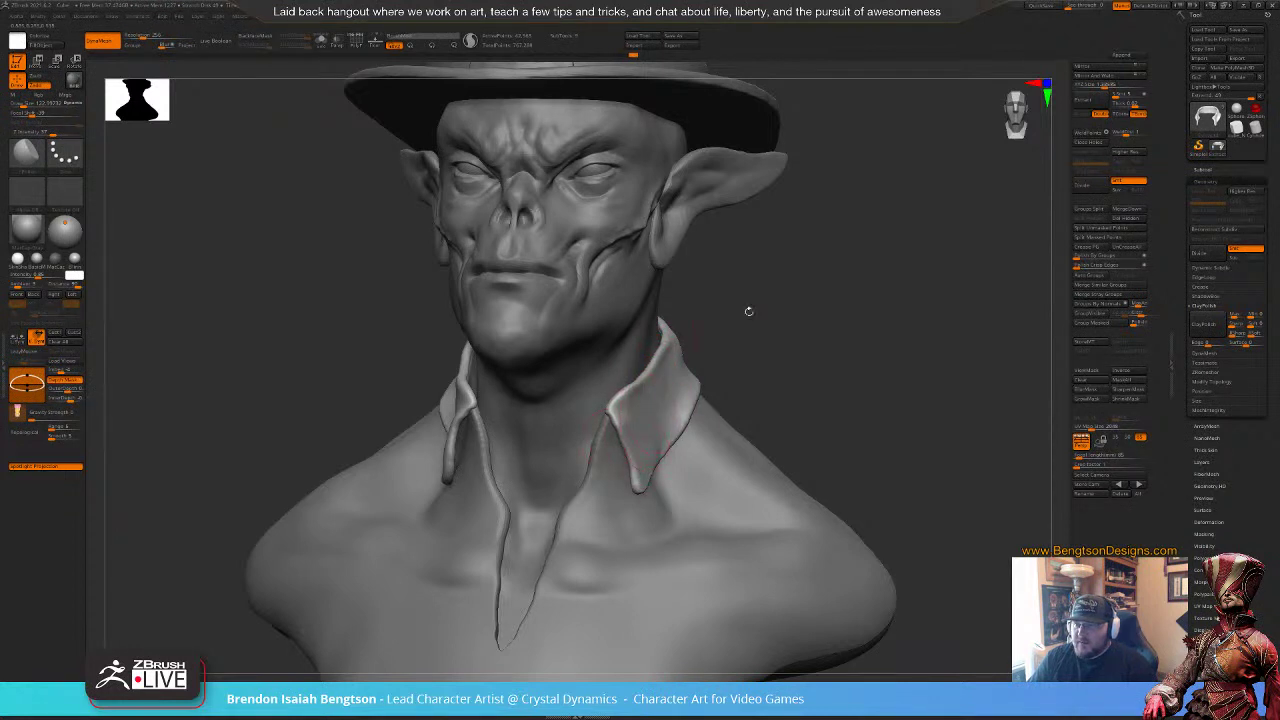
{"action": "left_click", "coordinate": [1091, 76]}
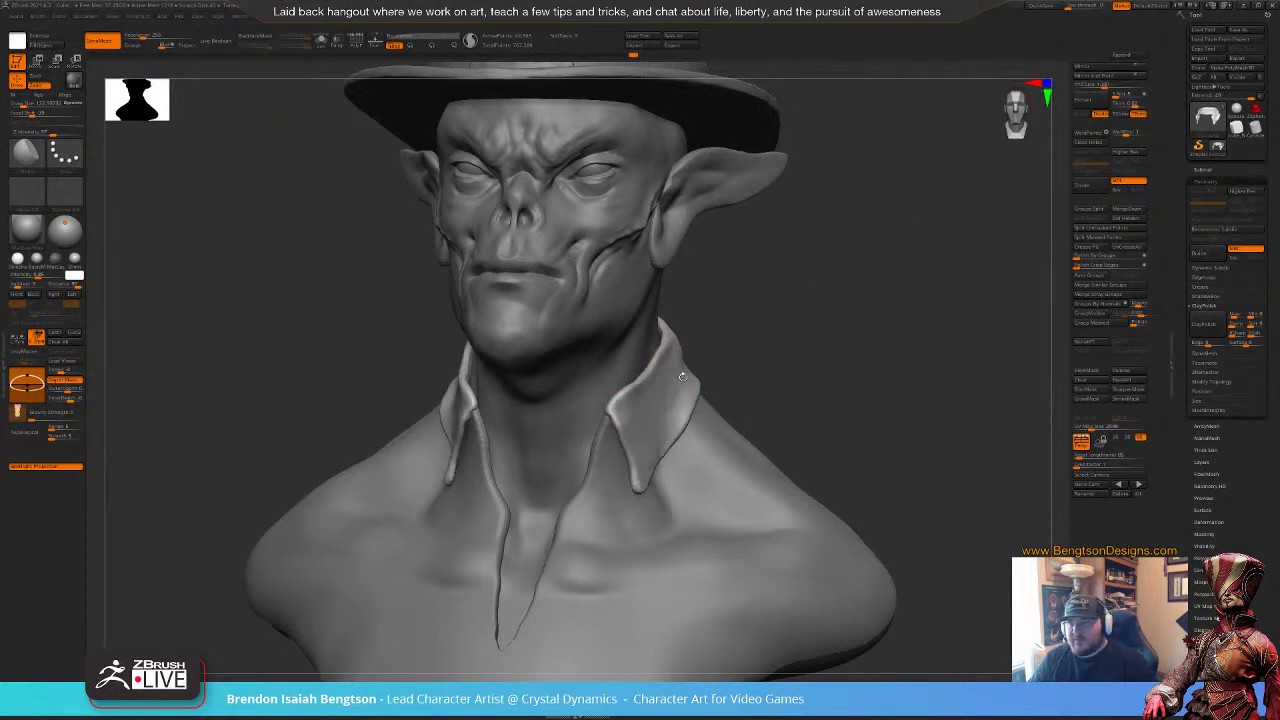
{"action": "key", "text": "x"}
{"action": "mouse_move", "coordinate": [771, 334]}
{"action": "left_mouse_down"}
{"action": "mouse_move", "coordinate": [690, 342]}
{"action": "mouse_move", "coordinate": [684, 402]}
{"action": "left_mouse_up"}
{"action": "key", "text": "x"}
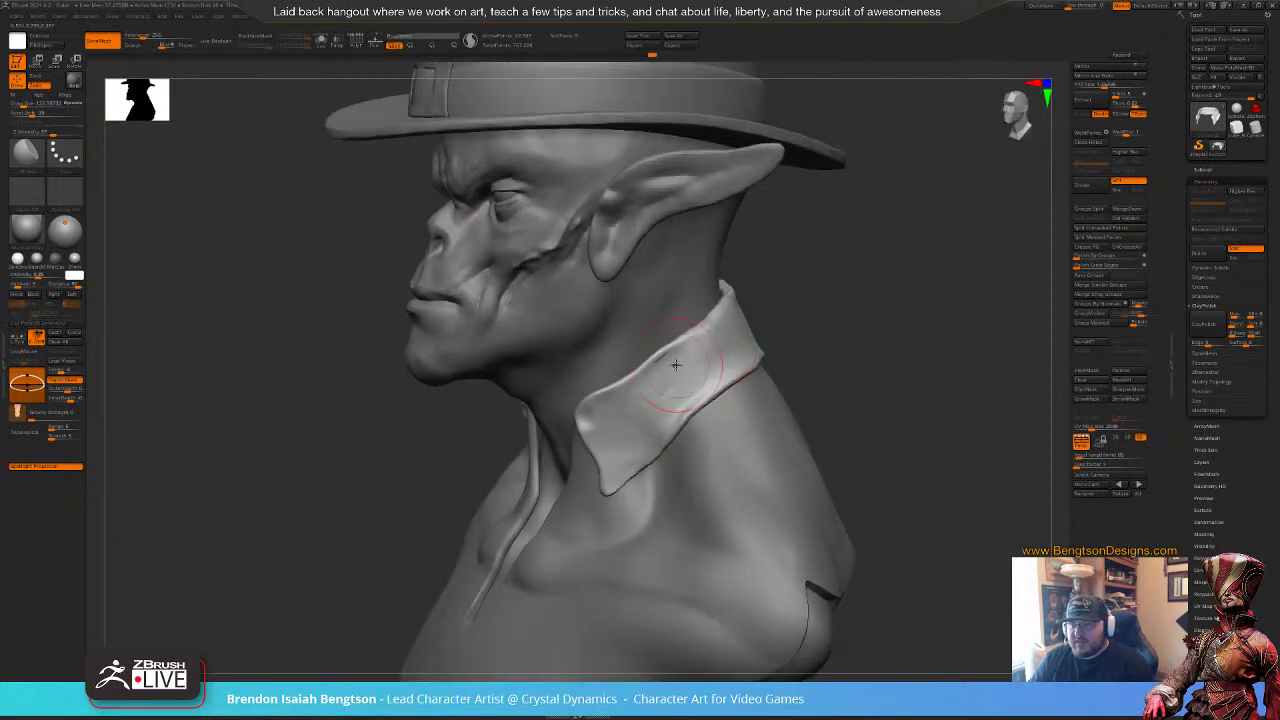
Step: Adjust the side of the collar along the neck with Move Topological, and switch back to the hPolish brush
{"action": "key", "text": "b"}
{"action": "key", "text": "m"}
{"action": "key", "text": "t"}
{"action": "left_click_drag", "start_coordinate": [672, 372], "coordinate": [682, 367]}
{"action": "mouse_move", "coordinate": [872, 302]}
{"action": "left_mouse_down"}
{"action": "mouse_move", "coordinate": [760, 327]}
{"action": "mouse_move", "coordinate": [774, 328]}
{"action": "mouse_move", "coordinate": [765, 308]}
{"action": "left_mouse_up"}
{"action": "key", "text": "b"}
{"action": "key", "text": "m"}
{"action": "key", "text": "v"}
{"action": "key", "text": "b"}
{"action": "key", "text": "h"}
{"action": "key", "text": "p"}
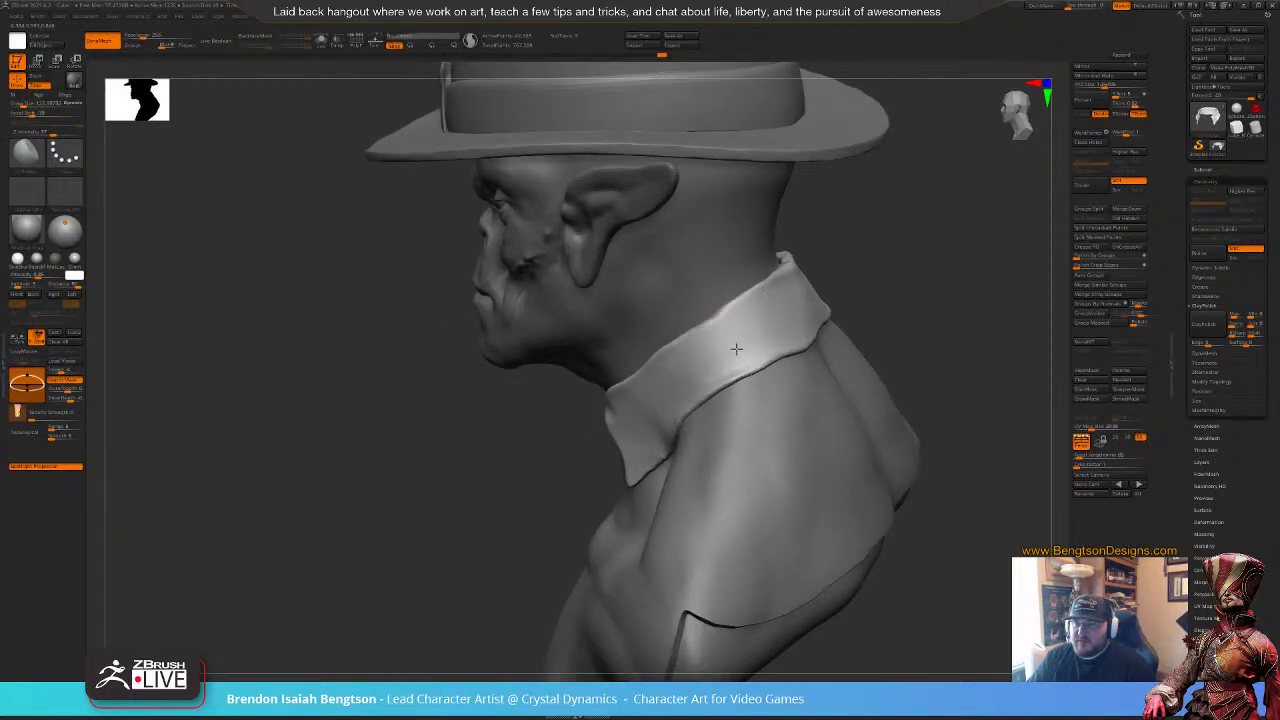
Step: Undo the last move of the collar's lower back edge, and mirror and weld the collar
{"action": "left_click_drag", "start_coordinate": [902, 263], "coordinate": [817, 334]}
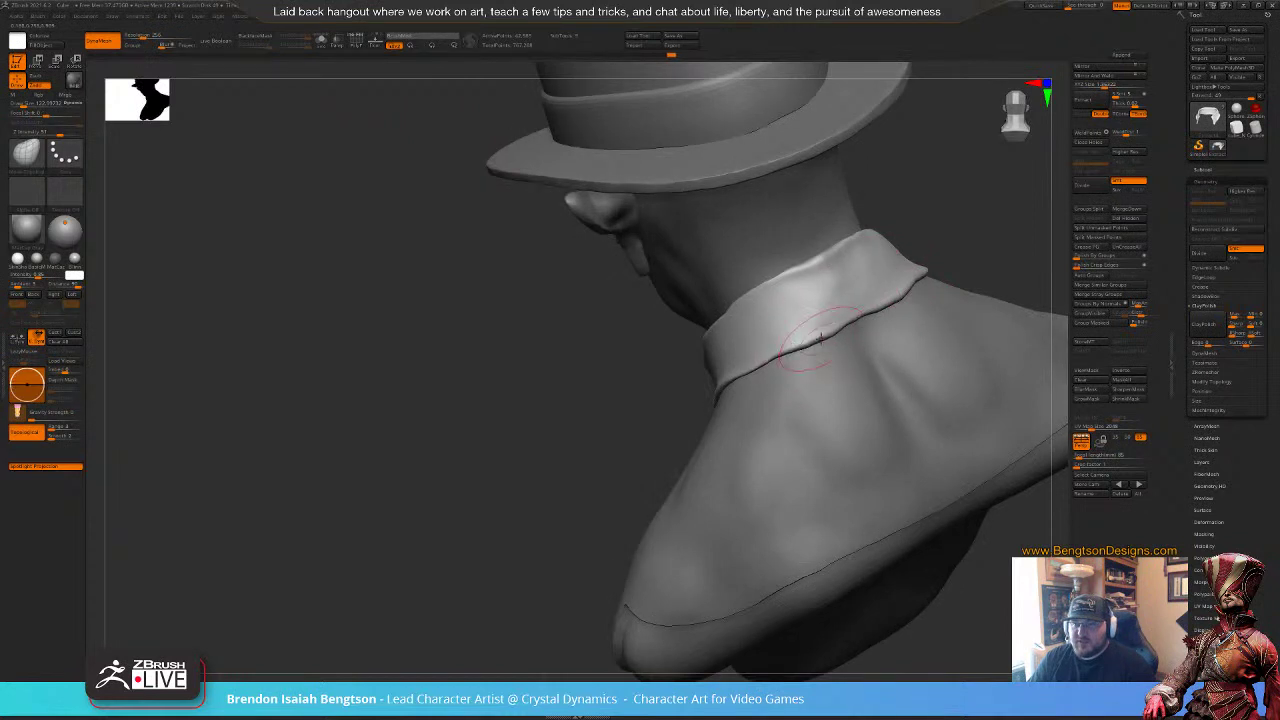
{"action": "key", "text": "ctrl+z"}
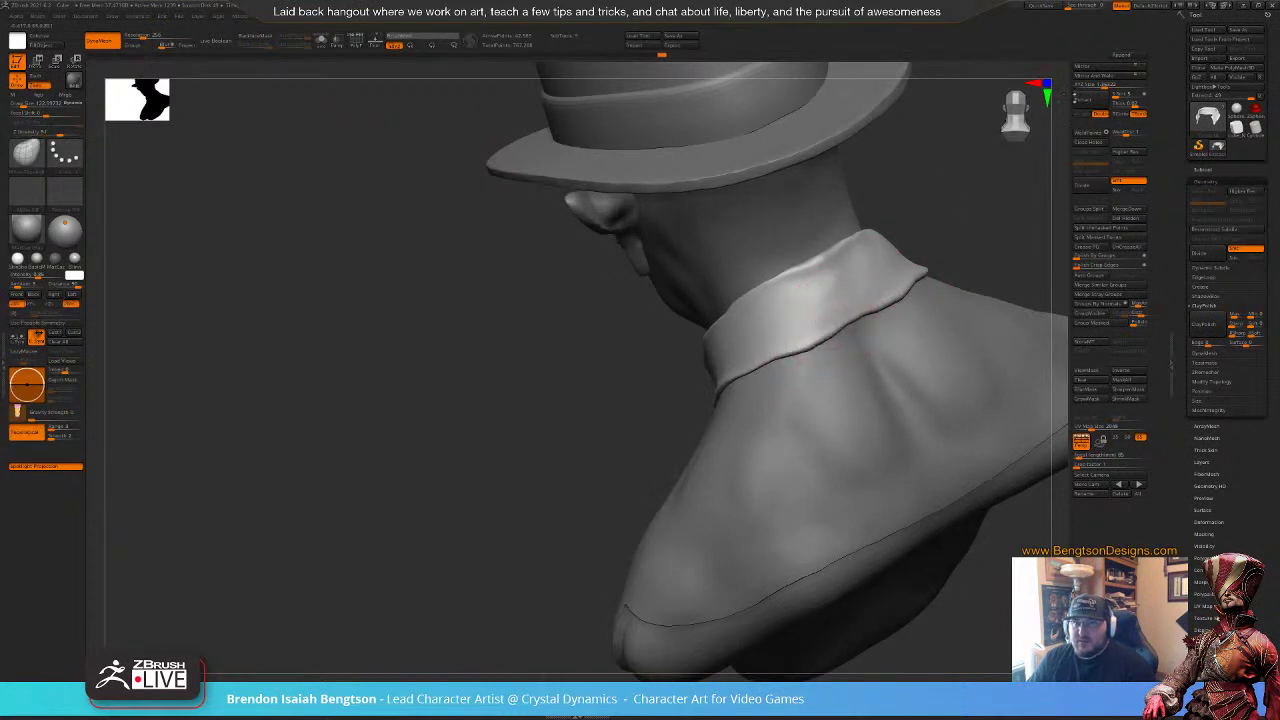
{"action": "left_click", "coordinate": [1094, 75]}
{"action": "left_click_drag", "start_coordinate": [931, 221], "coordinate": [894, 240]}
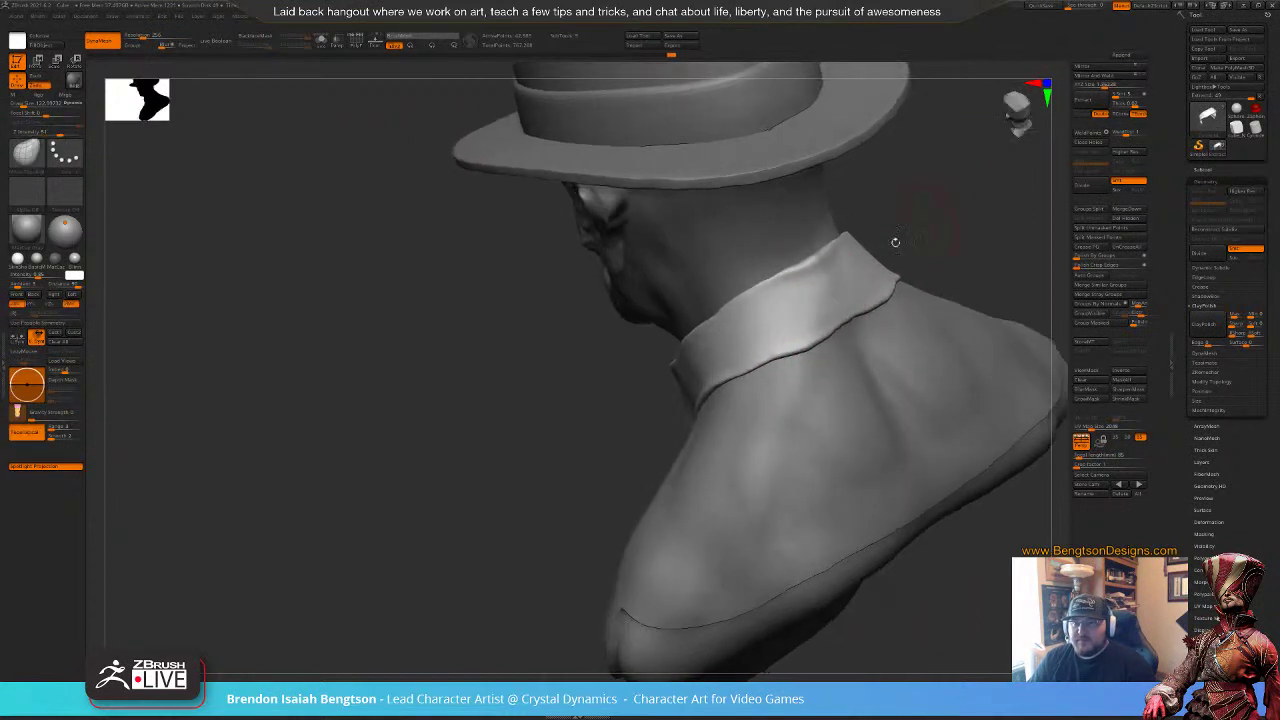
Step: Reshape the collar's lower edge behind the neck with the Move Topological brush
{"action": "key", "text": "b"}
{"action": "key", "text": "h"}
{"action": "key", "text": "p"}
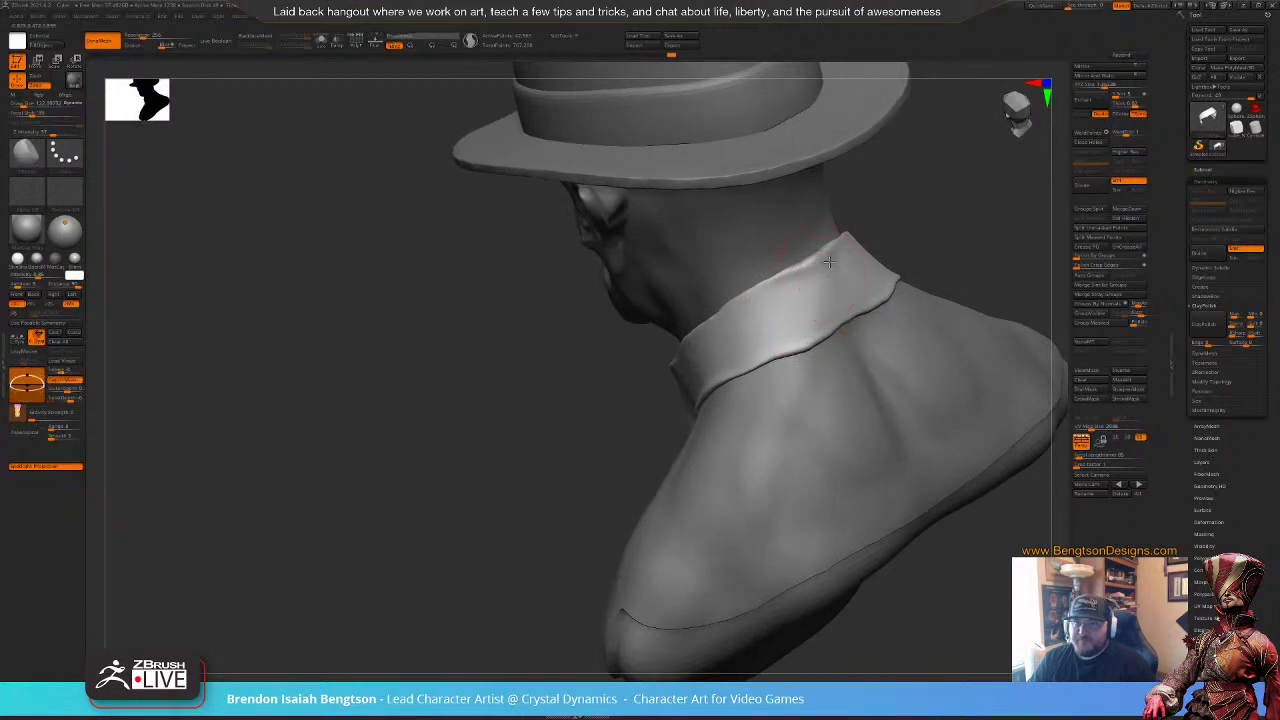
{"action": "key", "text": "b"}
{"action": "key", "text": "m"}
{"action": "key", "text": "t"}
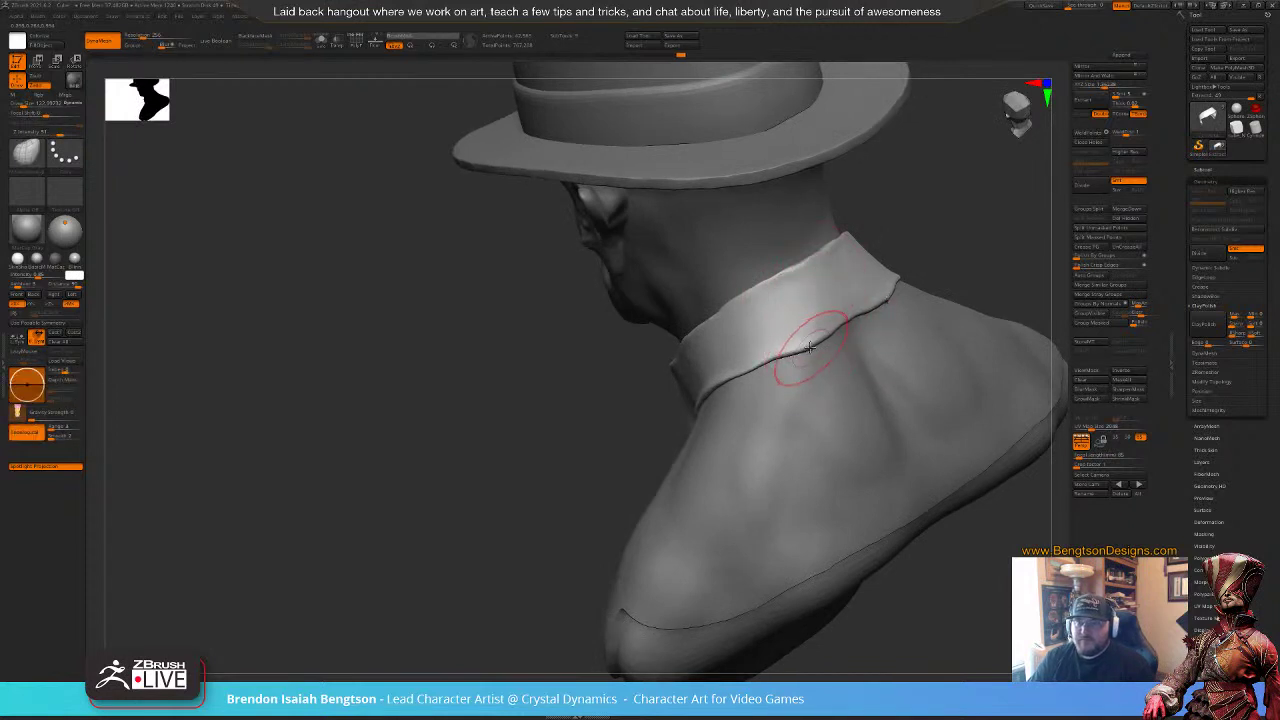
{"action": "left_click_drag", "start_coordinate": [812, 350], "coordinate": [795, 352]}
{"action": "left_click_drag", "start_coordinate": [537, 463], "coordinate": [690, 420]}
{"action": "left_click_drag", "start_coordinate": [800, 338], "coordinate": [900, 330]}
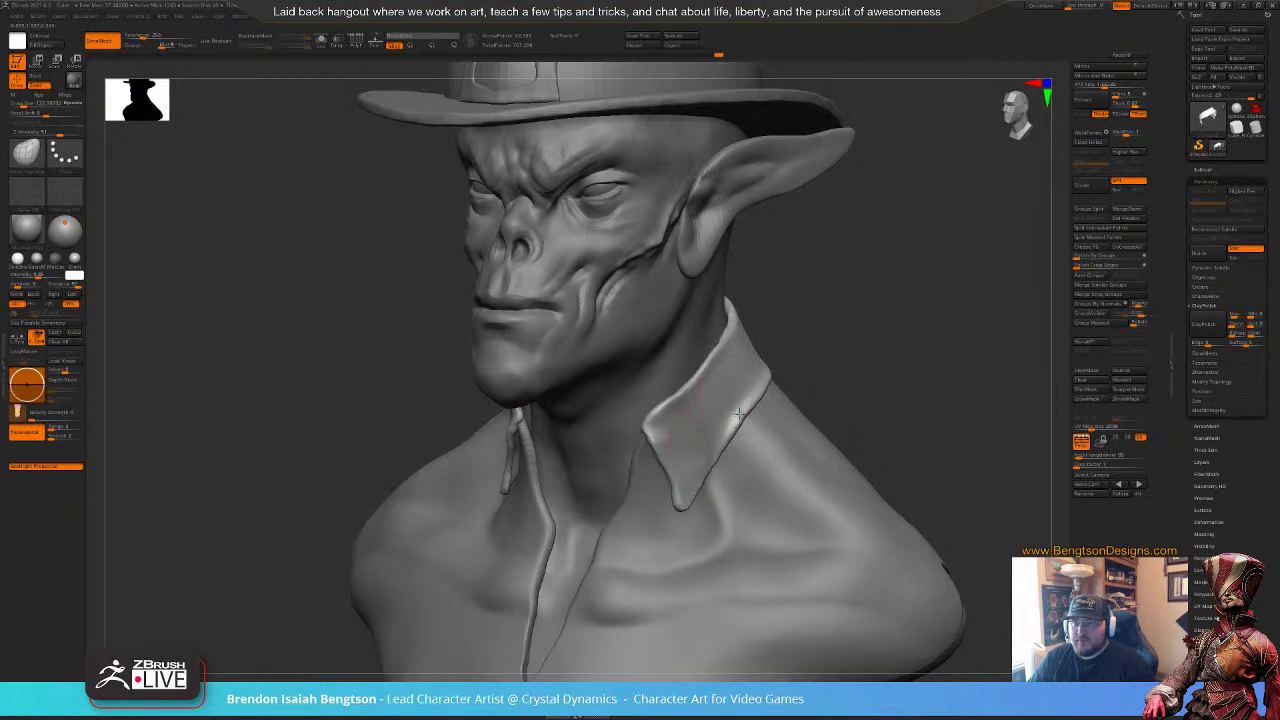
Step: Switch to the DamStandard brush at a reduced size for close detail work on the collar
{"action": "mouse_move", "coordinate": [824, 329]}
{"action": "left_mouse_down", "text": "alt"}
{"action": "mouse_move", "coordinate": [846, 263]}
{"action": "mouse_move", "coordinate": [816, 280]}
{"action": "mouse_move", "coordinate": [817, 311]}
{"action": "mouse_move", "coordinate": [800, 314]}
{"action": "mouse_move", "coordinate": [871, 340]}
{"action": "mouse_move", "coordinate": [844, 307]}
{"action": "mouse_move", "coordinate": [854, 332]}
{"action": "mouse_move", "coordinate": [839, 328]}
{"action": "mouse_move", "coordinate": [863, 329]}
{"action": "mouse_move", "coordinate": [848, 335]}
{"action": "left_mouse_up", "text": "alt"}
{"action": "key", "text": "b"}
{"action": "key", "text": "d"}
{"action": "key", "text": "s"}
{"action": "key", "text": "space"}
{"action": "left_click_drag", "start_coordinate": [564, 221], "coordinate": [556, 221]}
{"action": "left_click_drag", "start_coordinate": [784, 294], "coordinate": [790, 376], "text": "alt"}
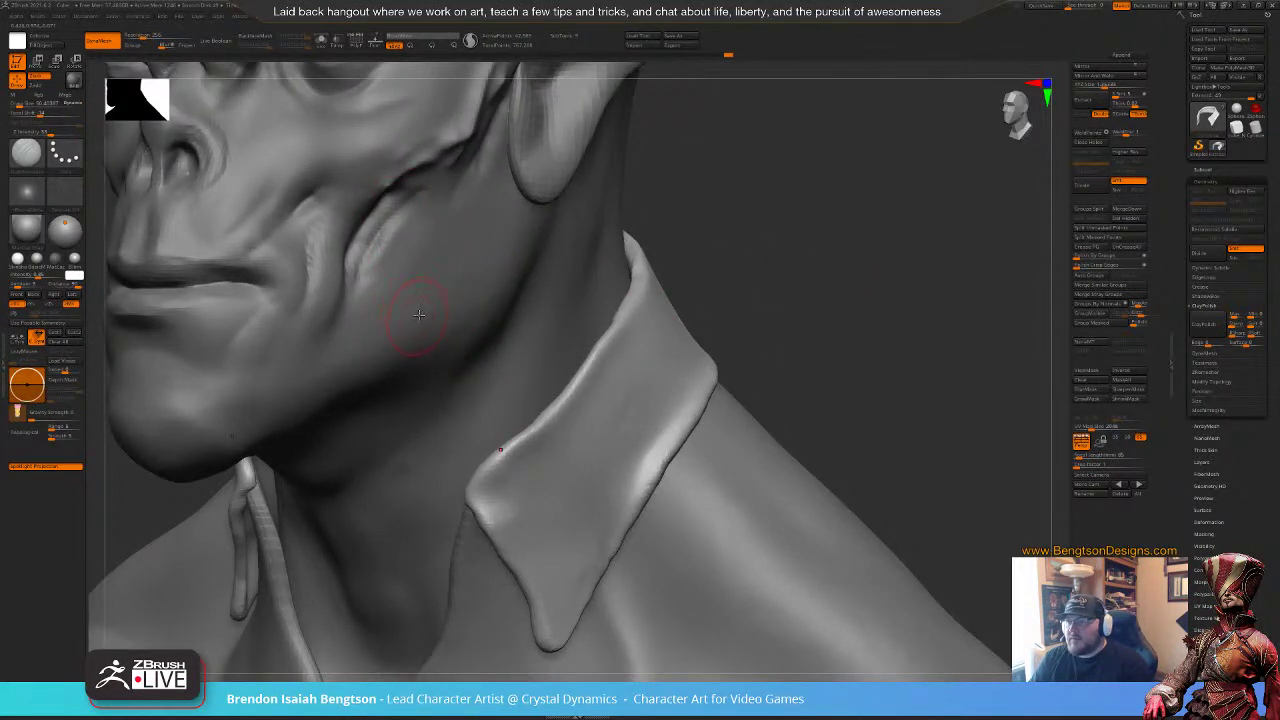
Step: Select the pointed ears as the active subtool and open the subtool list
{"action": "left_click_drag", "start_coordinate": [778, 372], "coordinate": [772, 298], "text": "alt"}
{"action": "left_click", "coordinate": [576, 316], "text": "alt"}
{"action": "left_click_drag", "start_coordinate": [700, 326], "coordinate": [673, 307]}
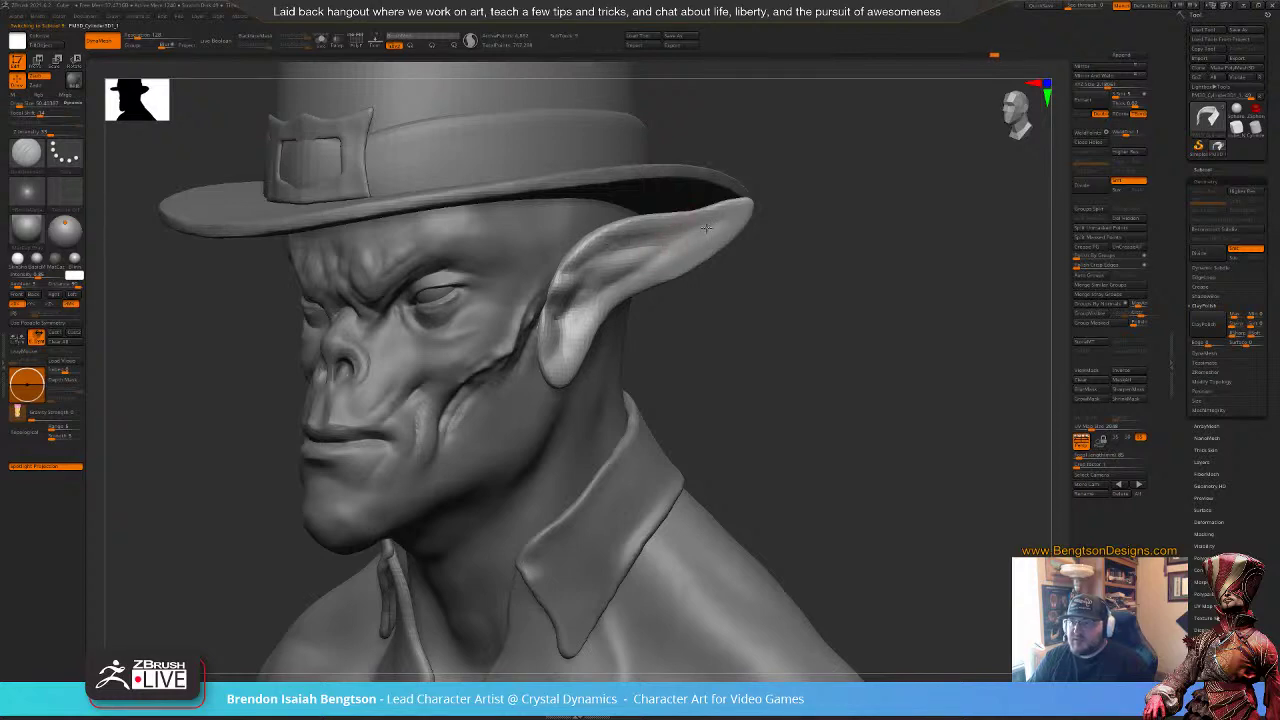
{"action": "left_click_drag", "start_coordinate": [674, 342], "coordinate": [818, 104]}
{"action": "left_click", "coordinate": [1206, 170]}
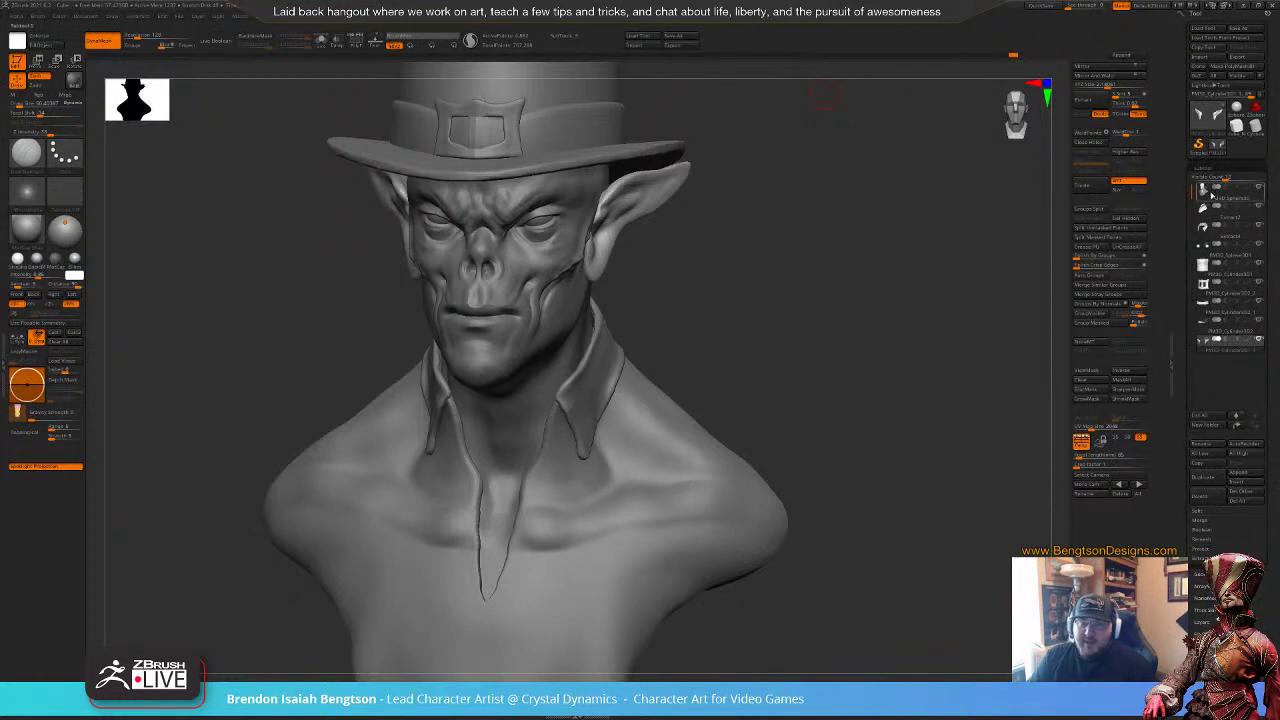
{"action": "mouse_move", "coordinate": [1208, 199]}
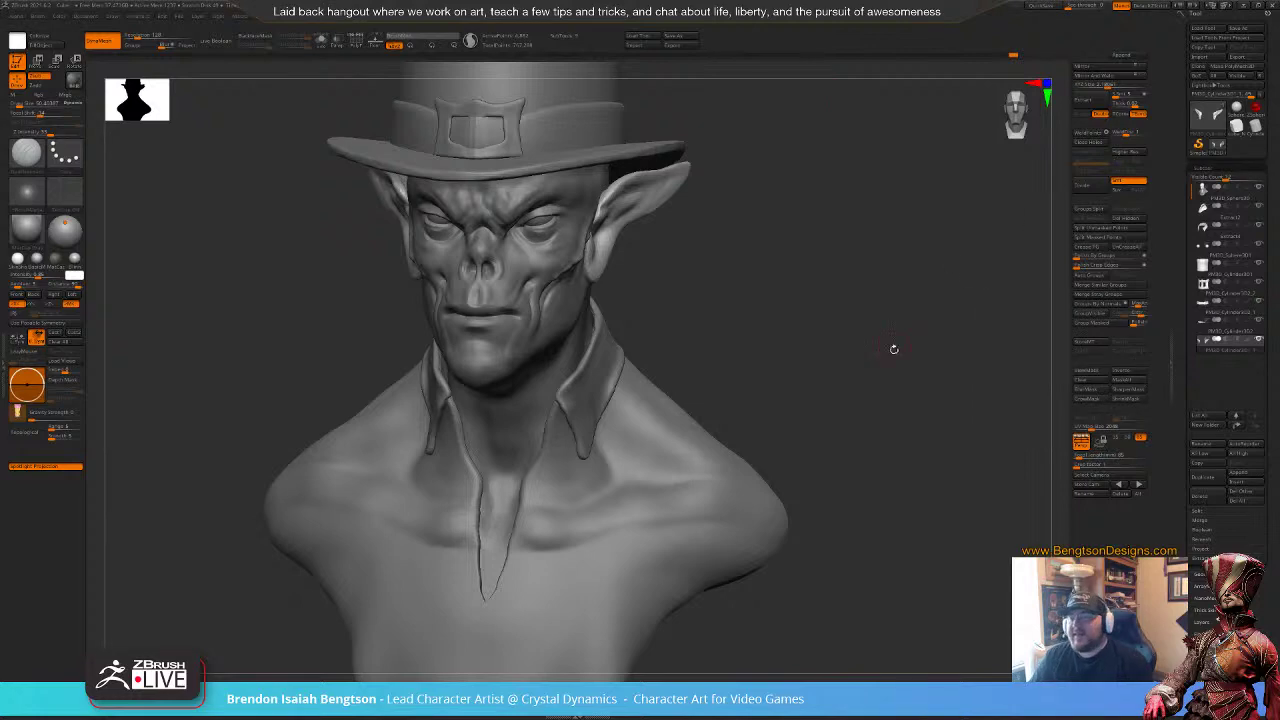
Step: Resize the Move Topological brush and make the head the active subtool
{"action": "left_click_drag", "start_coordinate": [894, 349], "coordinate": [735, 352]}
{"action": "mouse_move", "coordinate": [846, 350]}
{"action": "left_mouse_down"}
{"action": "mouse_move", "coordinate": [872, 343]}
{"action": "mouse_move", "coordinate": [890, 270]}
{"action": "mouse_move", "coordinate": [903, 319]}
{"action": "mouse_move", "coordinate": [934, 320]}
{"action": "mouse_move", "coordinate": [897, 381]}
{"action": "mouse_move", "coordinate": [884, 362]}
{"action": "mouse_move", "coordinate": [891, 377]}
{"action": "mouse_move", "coordinate": [950, 286]}
{"action": "left_mouse_up"}
{"action": "key", "text": "b"}
{"action": "key", "text": "m"}
{"action": "key", "text": "t"}
{"action": "key", "text": "space"}
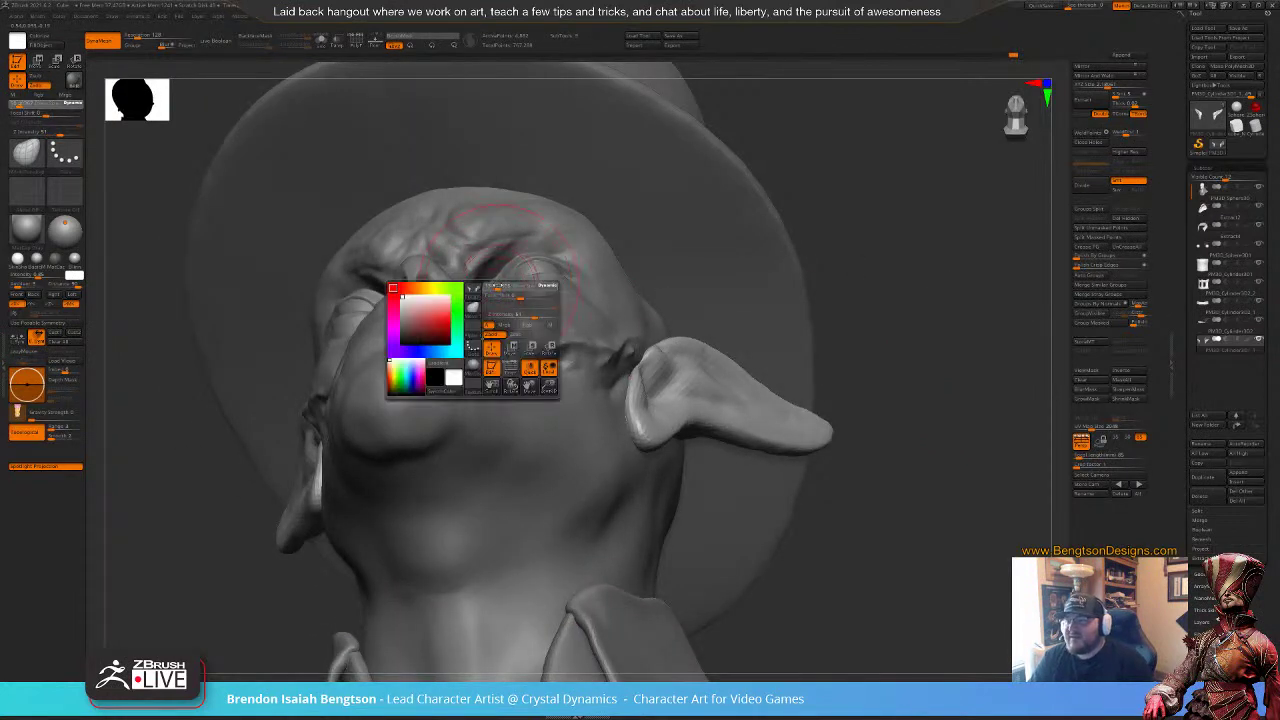
{"action": "left_click_drag", "start_coordinate": [498, 285], "coordinate": [483, 285]}
{"action": "left_click", "coordinate": [490, 287], "text": "alt"}
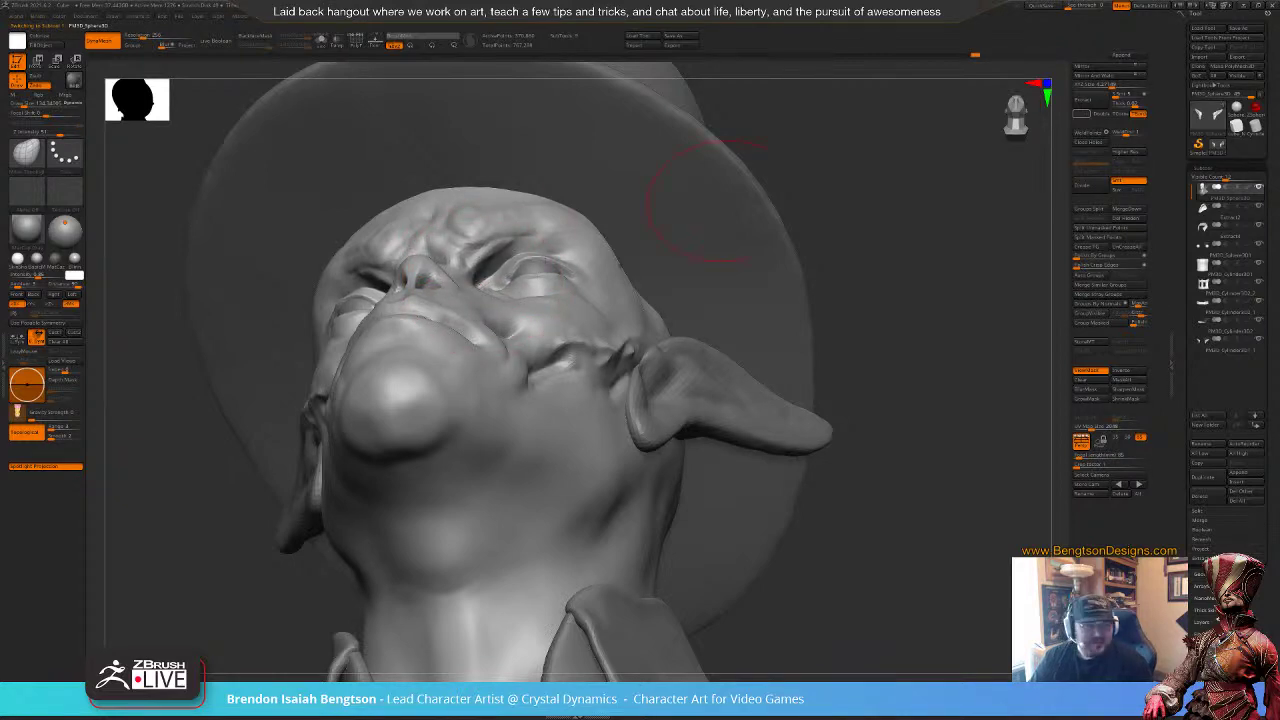
Step: Switch to the DamStandard brush and reduce its size for detail work around the eye
{"action": "mouse_move", "coordinate": [914, 256]}
{"action": "left_mouse_down"}
{"action": "mouse_move", "coordinate": [900, 298]}
{"action": "mouse_move", "coordinate": [937, 320]}
{"action": "mouse_move", "coordinate": [902, 288]}
{"action": "left_mouse_up"}
{"action": "key", "text": "b"}
{"action": "key", "text": "d"}
{"action": "key", "text": "s"}
{"action": "key", "text": "space"}
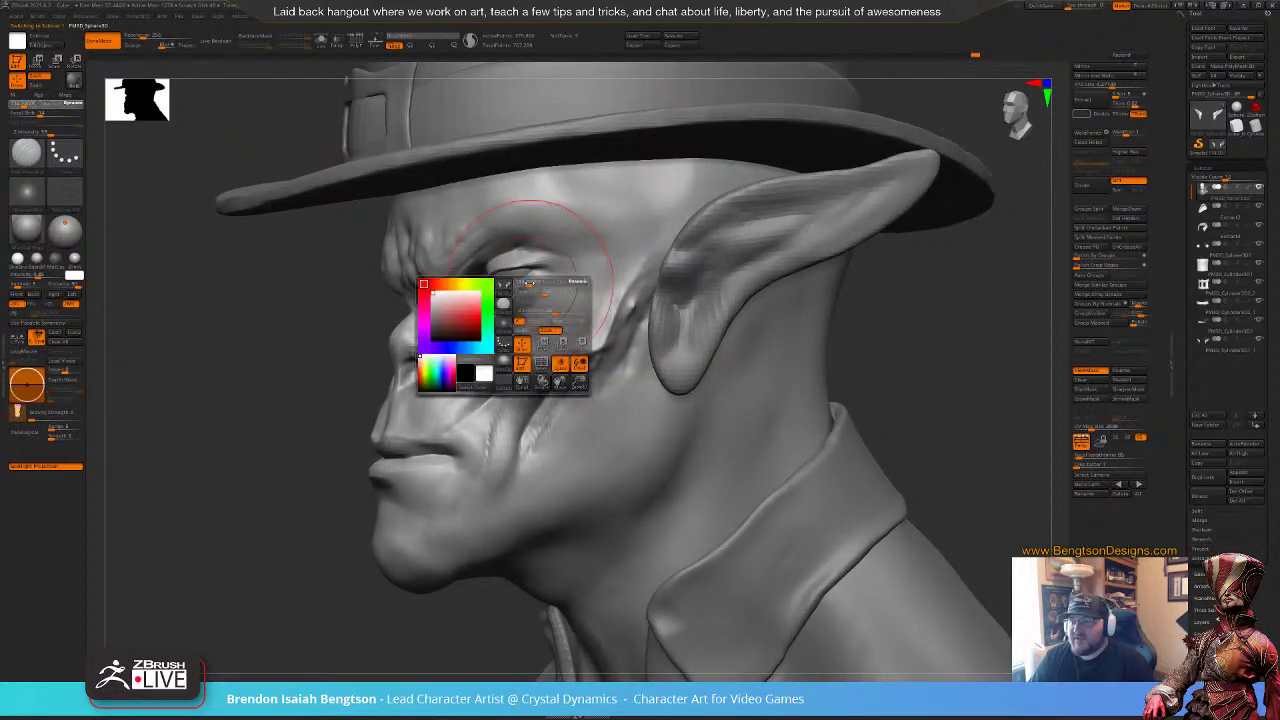
{"action": "left_click_drag", "start_coordinate": [540, 295], "coordinate": [530, 297]}
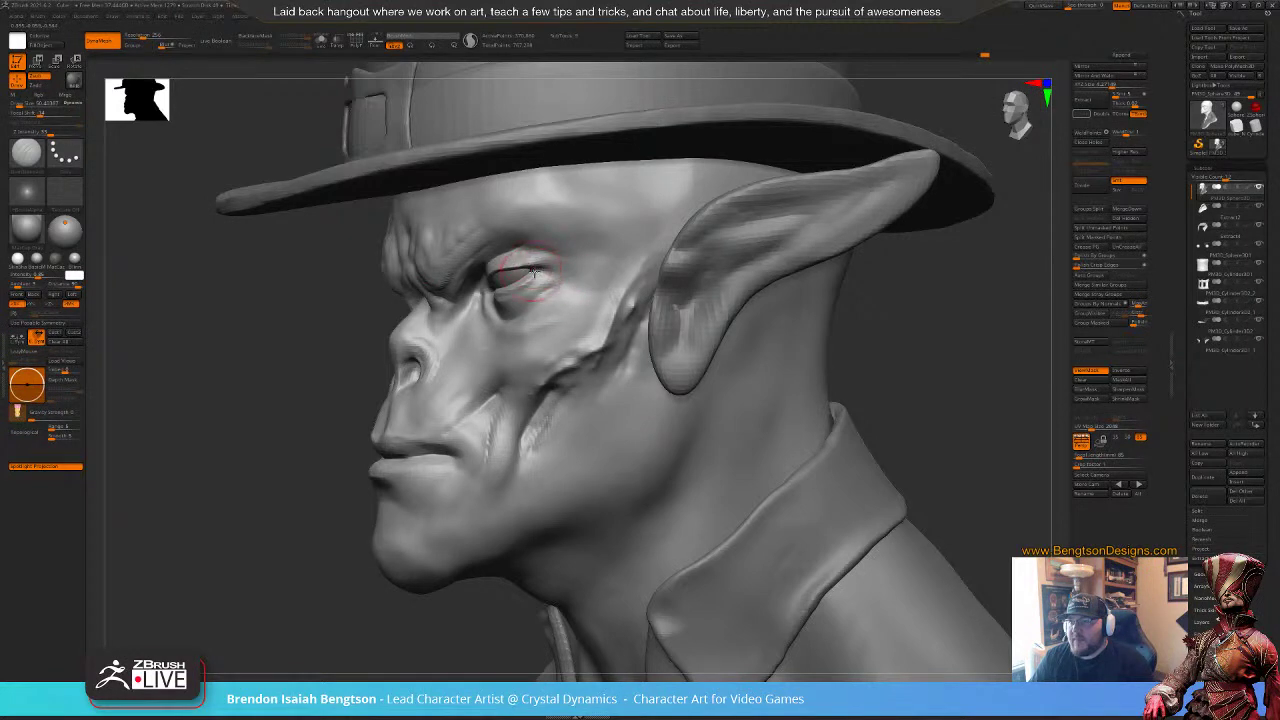
Step: Reshape the eyelids with a small Move Topological brush and smooth the upper lid
{"action": "left_click_drag", "start_coordinate": [850, 366], "coordinate": [877, 367]}
{"action": "key", "text": "b"}
{"action": "key", "text": "m"}
{"action": "key", "text": "t"}
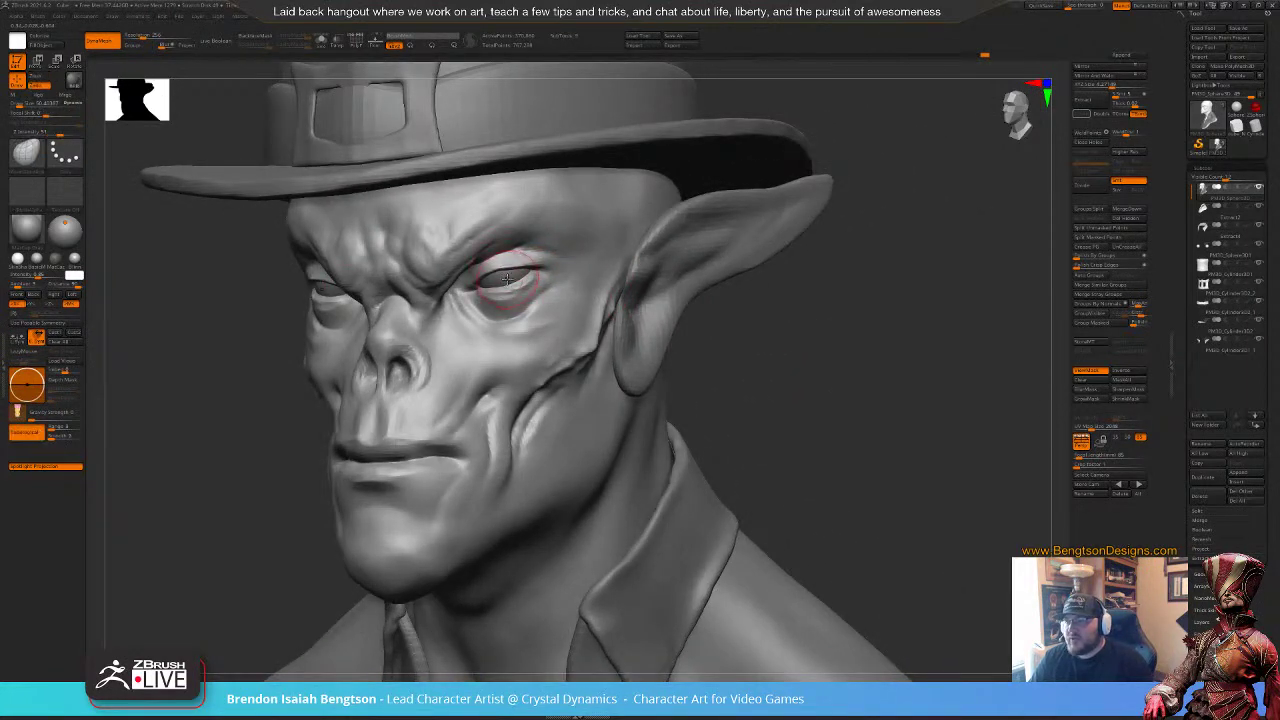
{"action": "key", "text": "space"}
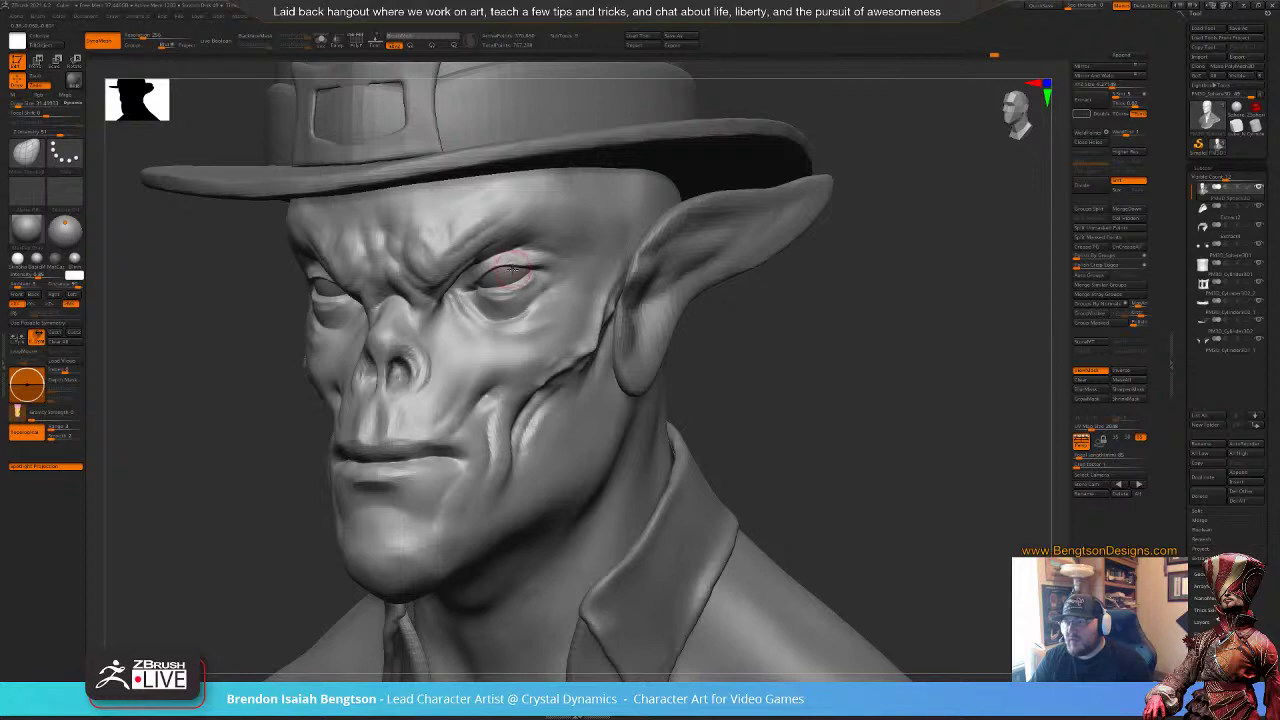
{"action": "left_click_drag", "start_coordinate": [749, 394], "coordinate": [724, 370]}
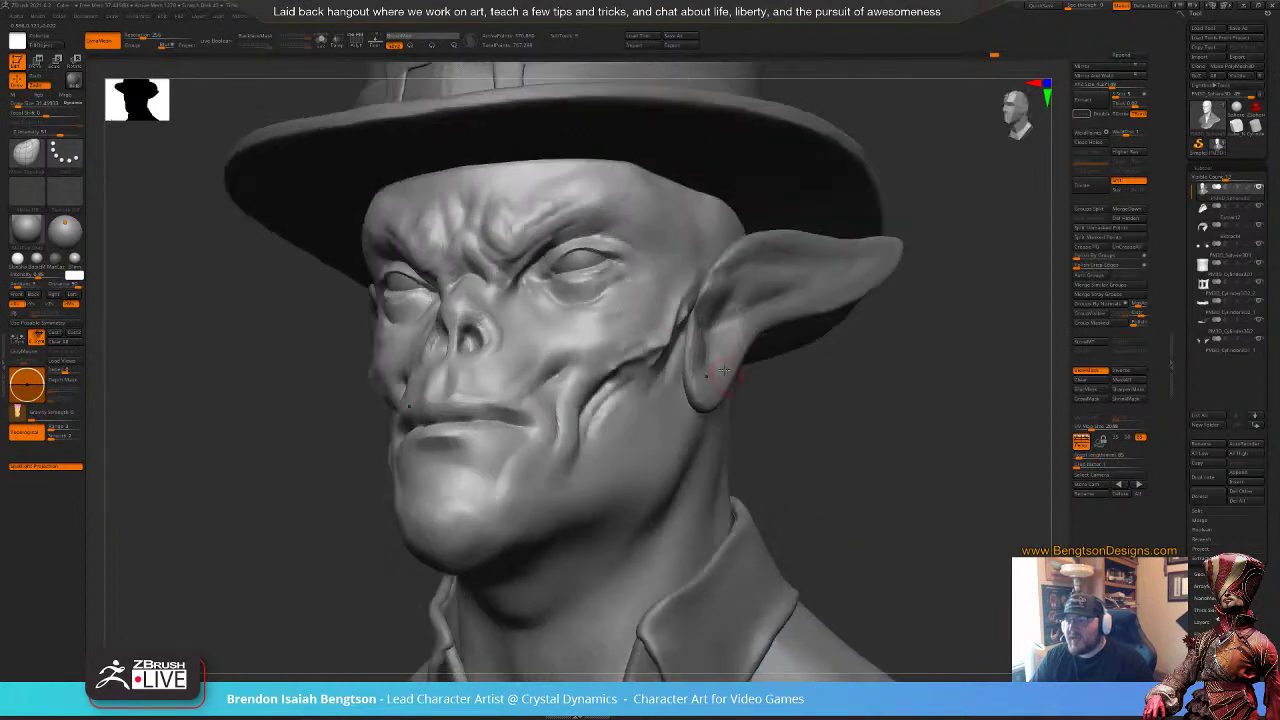
{"action": "left_click_drag", "start_coordinate": [568, 246], "coordinate": [582, 252], "text": "shift"}
Step: Examine the face, ear, hat and collar of the bust from close up and farther away
{"action": "mouse_move", "coordinate": [827, 443]}
{"action": "left_mouse_down"}
{"action": "mouse_move", "coordinate": [838, 452]}
{"action": "mouse_move", "coordinate": [863, 378]}
{"action": "mouse_move", "coordinate": [920, 368]}
{"action": "mouse_move", "coordinate": [903, 408]}
{"action": "left_mouse_up"}
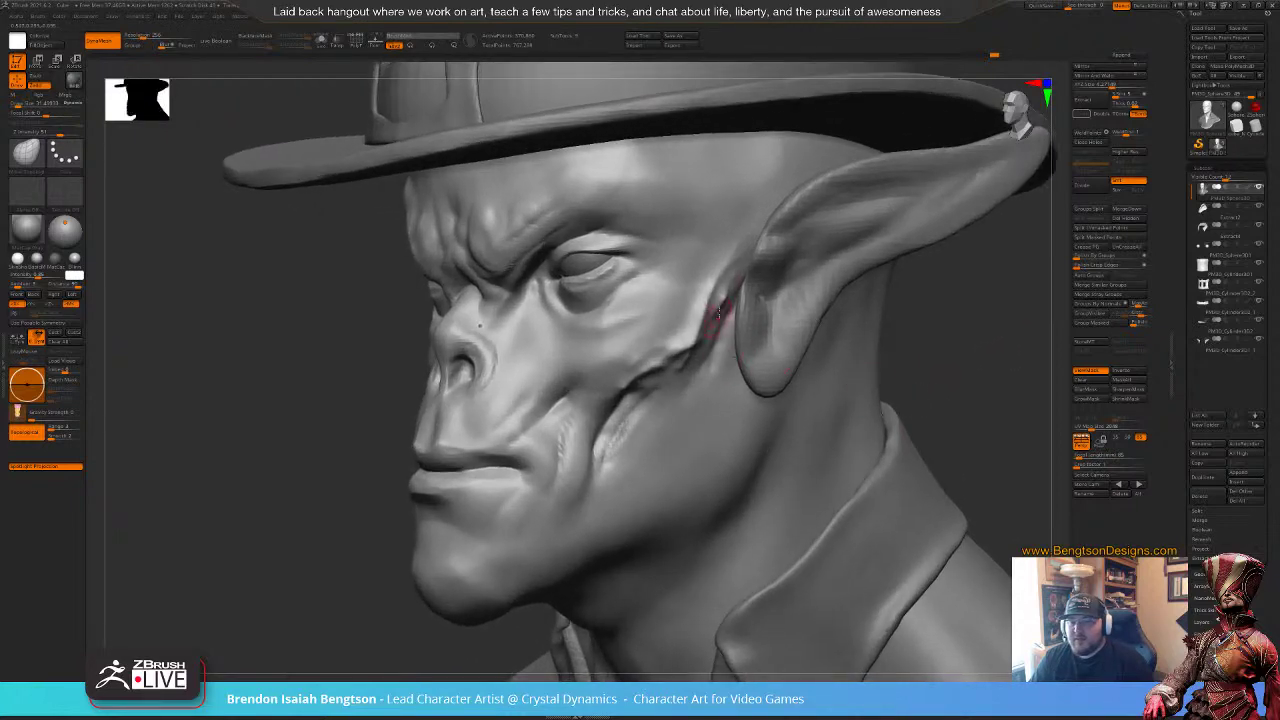
{"action": "right_click_drag", "start_coordinate": [718, 314], "coordinate": [618, 368], "text": "alt"}
{"action": "right_click_drag", "start_coordinate": [572, 461], "coordinate": [505, 380], "text": "ctrl"}
{"action": "right_click_drag", "start_coordinate": [725, 470], "coordinate": [623, 330], "text": "alt"}
{"action": "right_click_drag", "start_coordinate": [623, 330], "coordinate": [633, 362], "text": "ctrl"}
{"action": "right_click_drag", "start_coordinate": [597, 178], "coordinate": [679, 371], "text": "alt"}
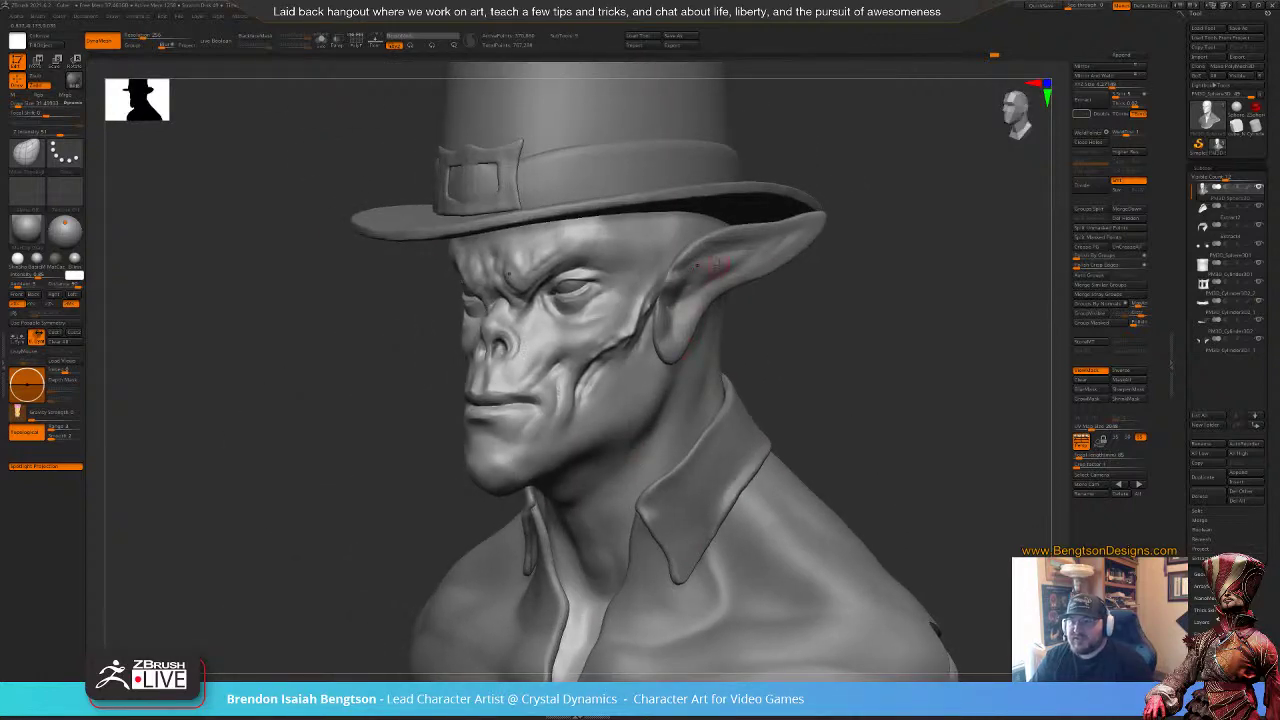
{"action": "right_click_drag", "start_coordinate": [717, 264], "coordinate": [670, 331], "text": "ctrl"}
{"action": "right_click_drag", "start_coordinate": [806, 398], "coordinate": [757, 376]}
Step: Show the wireframe and select the ears as the active subtool
{"action": "key", "text": "shift+f"}
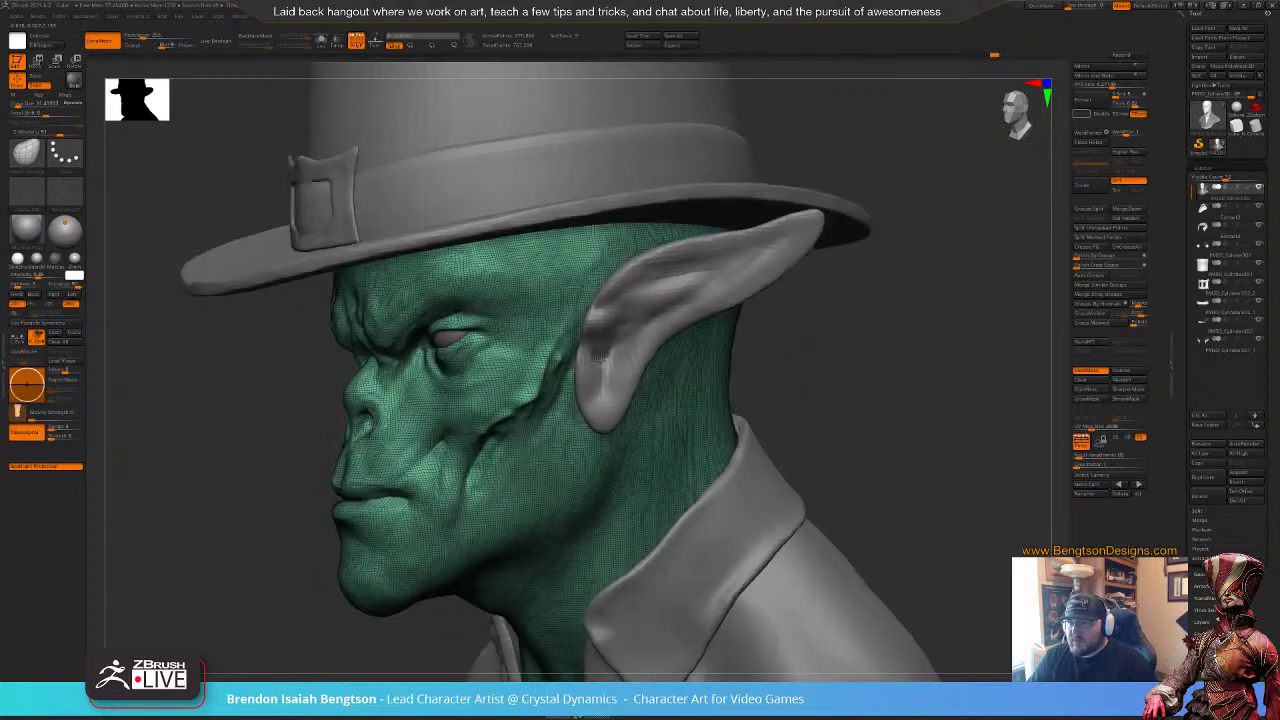
{"action": "left_click", "coordinate": [736, 286], "text": "alt"}
{"action": "left_click_drag", "start_coordinate": [823, 355], "coordinate": [783, 364]}
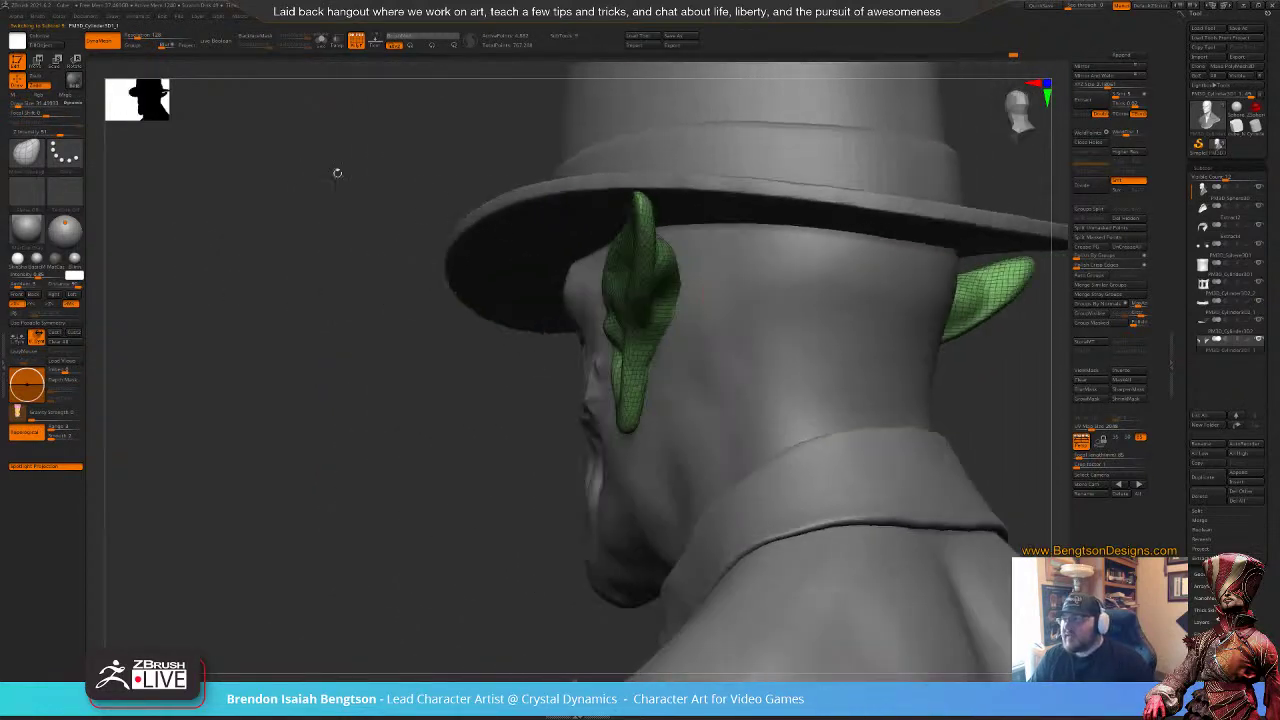
Step: Adjust the ears' DynaMesh resolution, remesh them, and hide the wireframe
{"action": "left_click", "coordinate": [143, 36]}
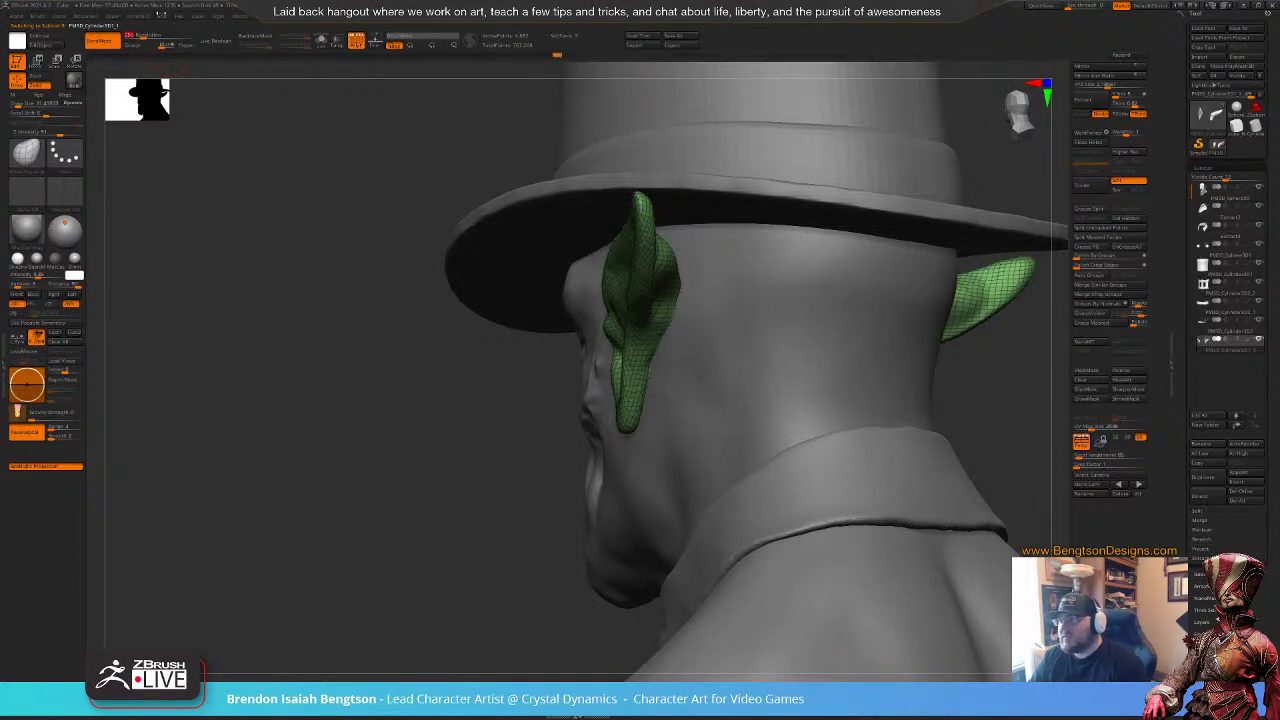
{"action": "left_click_drag", "start_coordinate": [377, 440], "coordinate": [402, 445]}
{"action": "left_click_drag", "start_coordinate": [366, 375], "coordinate": [373, 474], "text": "ctrl"}
{"action": "key", "text": "shift+f"}
{"action": "left_click_drag", "start_coordinate": [829, 363], "coordinate": [751, 303]}
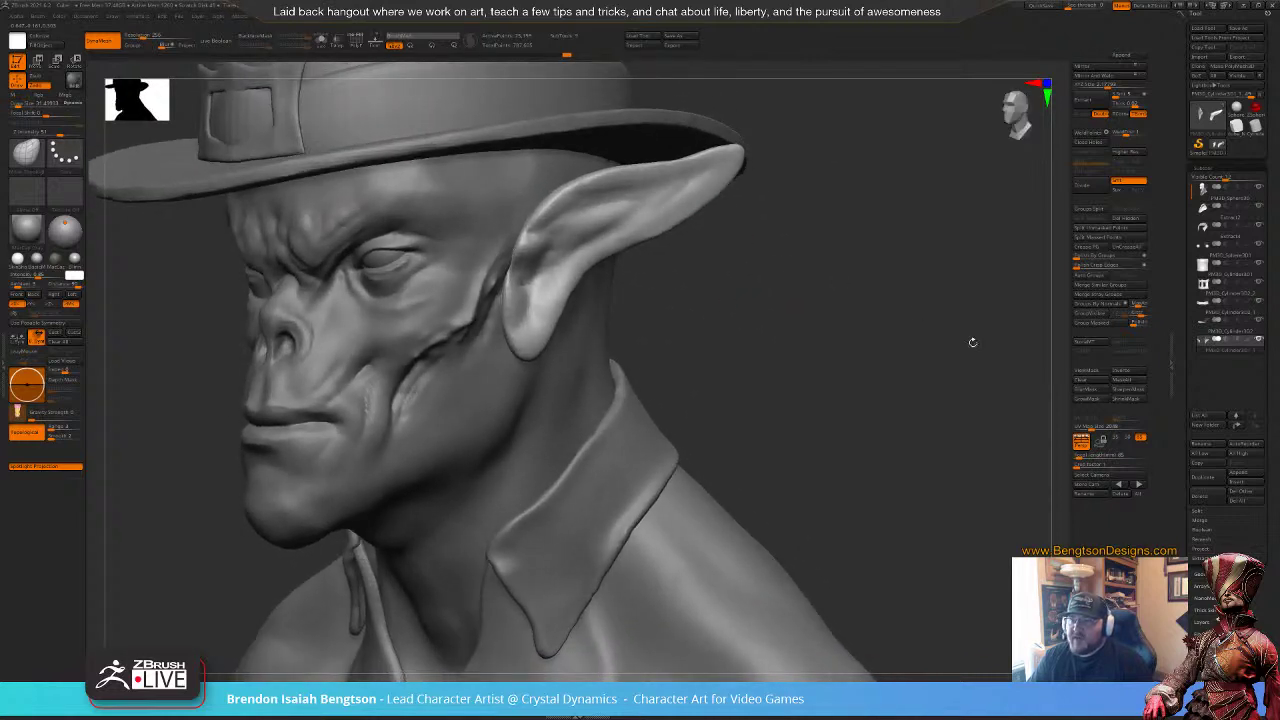
Step: Apply ClayPolish to the ears and clear their mask
{"action": "left_click_drag", "start_coordinate": [1201, 581], "coordinate": [1201, 578]}
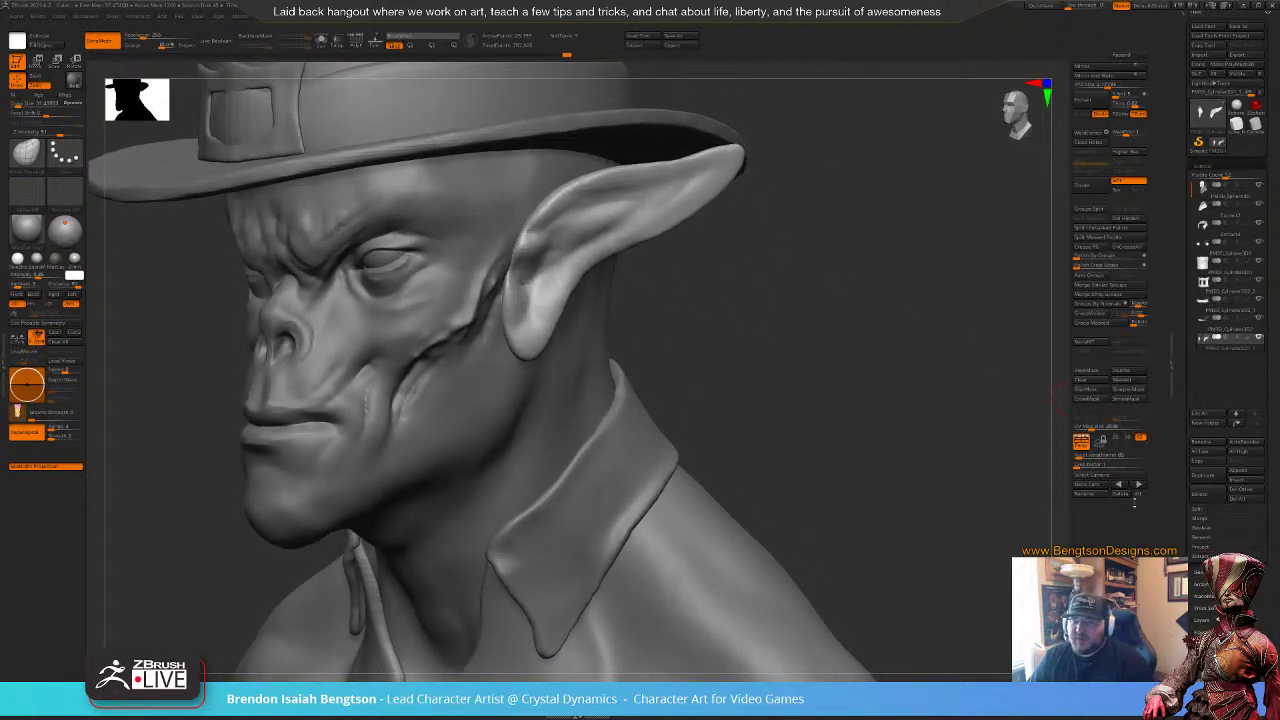
{"action": "key", "text": "shift"}
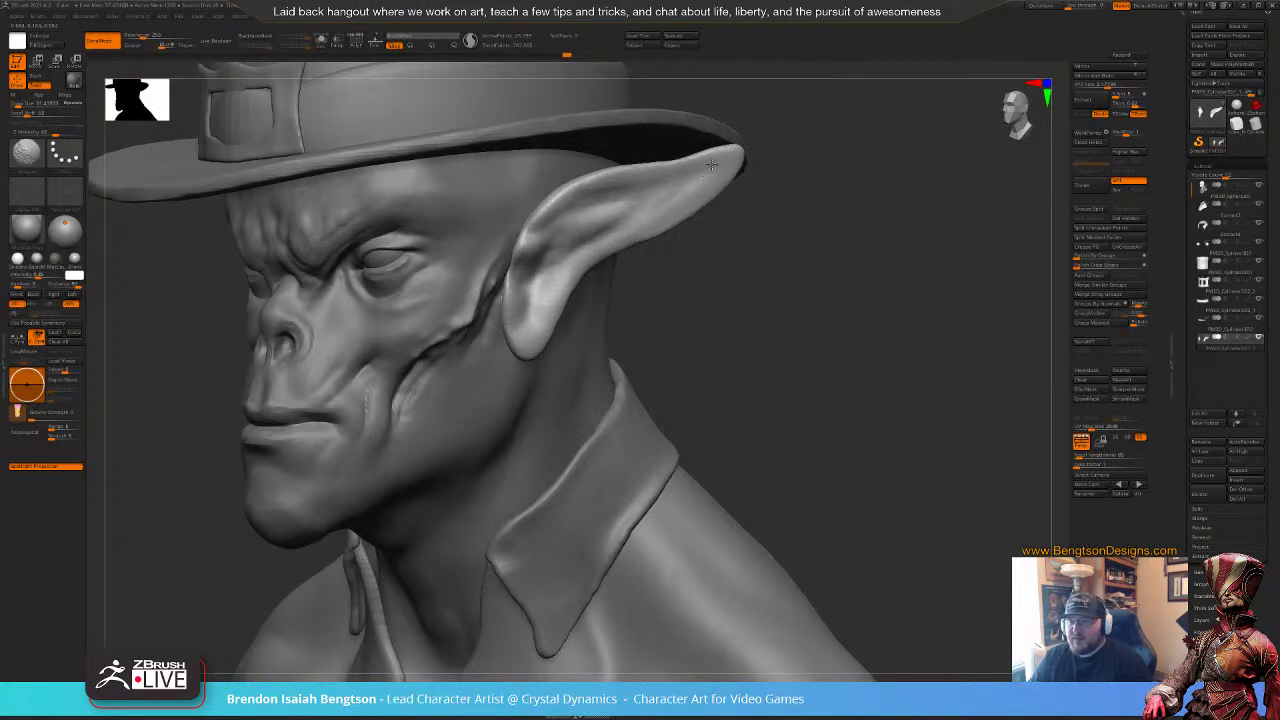
{"action": "mouse_move", "coordinate": [783, 343]}
{"action": "left_mouse_down"}
{"action": "mouse_move", "coordinate": [766, 283]}
{"action": "mouse_move", "coordinate": [748, 312]}
{"action": "mouse_move", "coordinate": [786, 318]}
{"action": "mouse_move", "coordinate": [756, 320]}
{"action": "mouse_move", "coordinate": [884, 371]}
{"action": "left_mouse_up"}
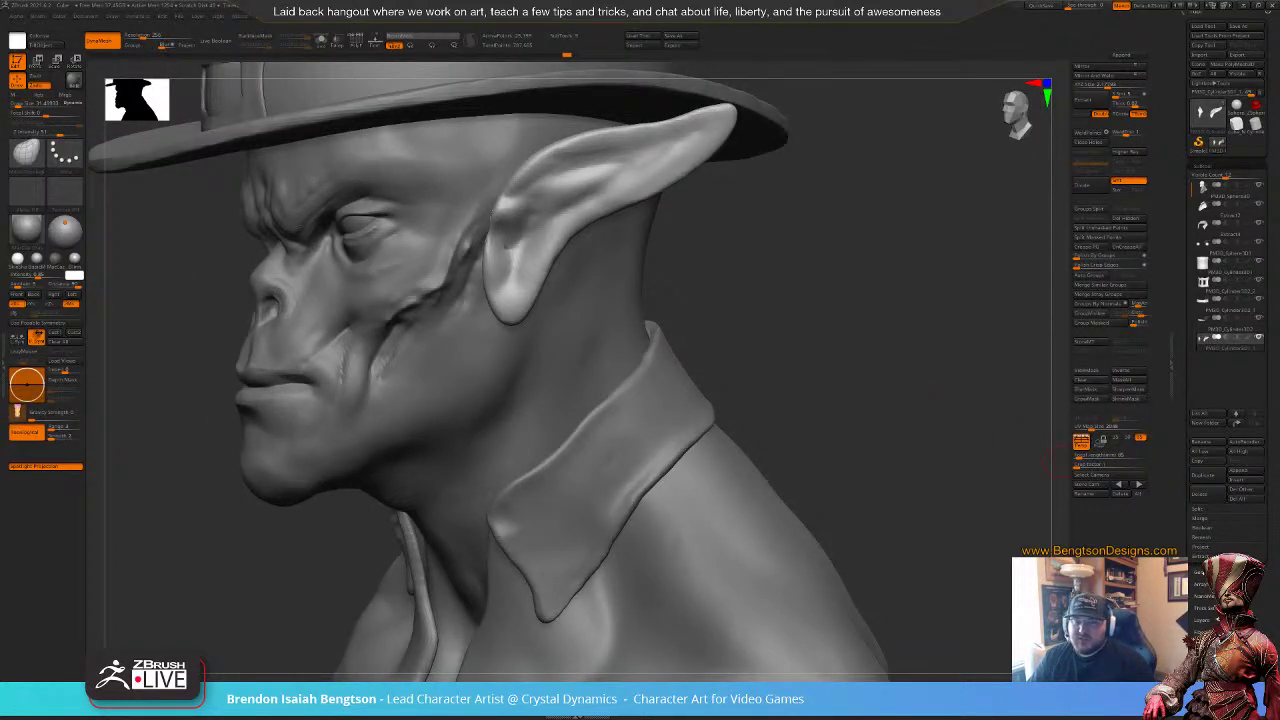
{"action": "left_click", "coordinate": [1202, 571]}
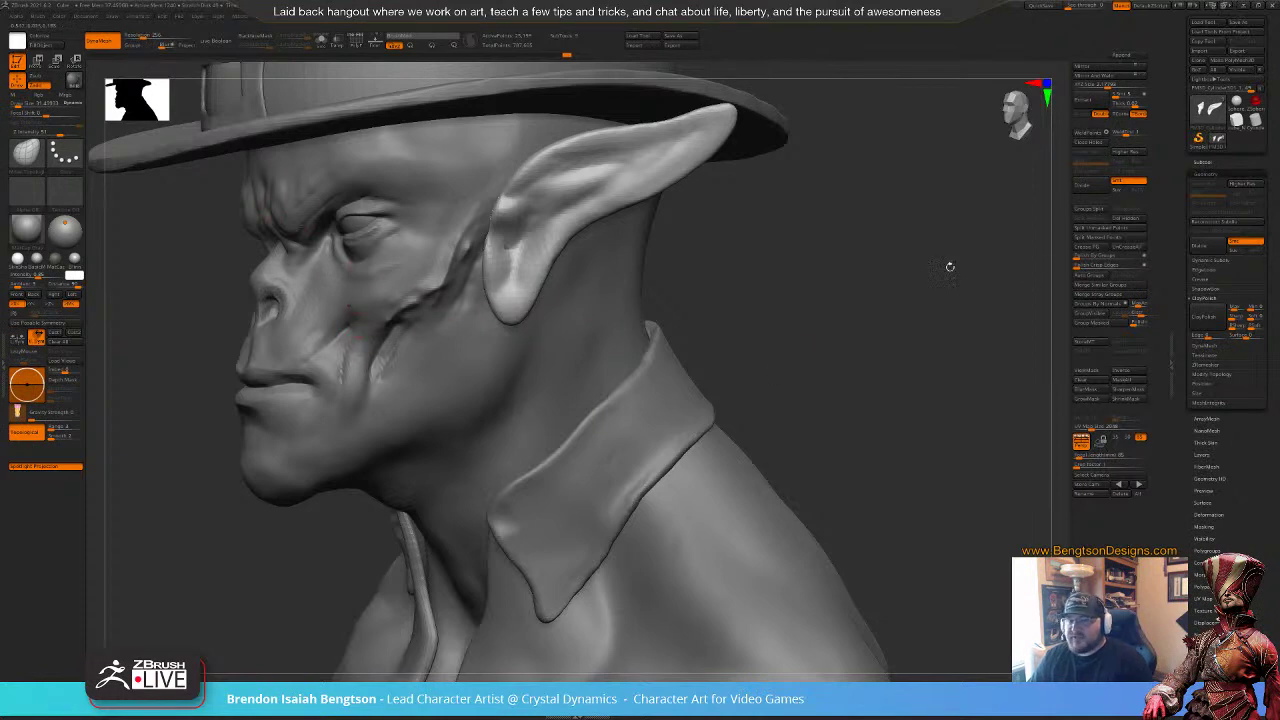
{"action": "left_click", "coordinate": [1199, 315]}
{"action": "mouse_move", "coordinate": [800, 360]}
{"action": "left_mouse_down"}
{"action": "mouse_move", "coordinate": [858, 364]}
{"action": "mouse_move", "coordinate": [868, 383]}
{"action": "mouse_move", "coordinate": [826, 391]}
{"action": "mouse_move", "coordinate": [859, 406]}
{"action": "mouse_move", "coordinate": [815, 402]}
{"action": "mouse_move", "coordinate": [852, 400]}
{"action": "left_mouse_up"}
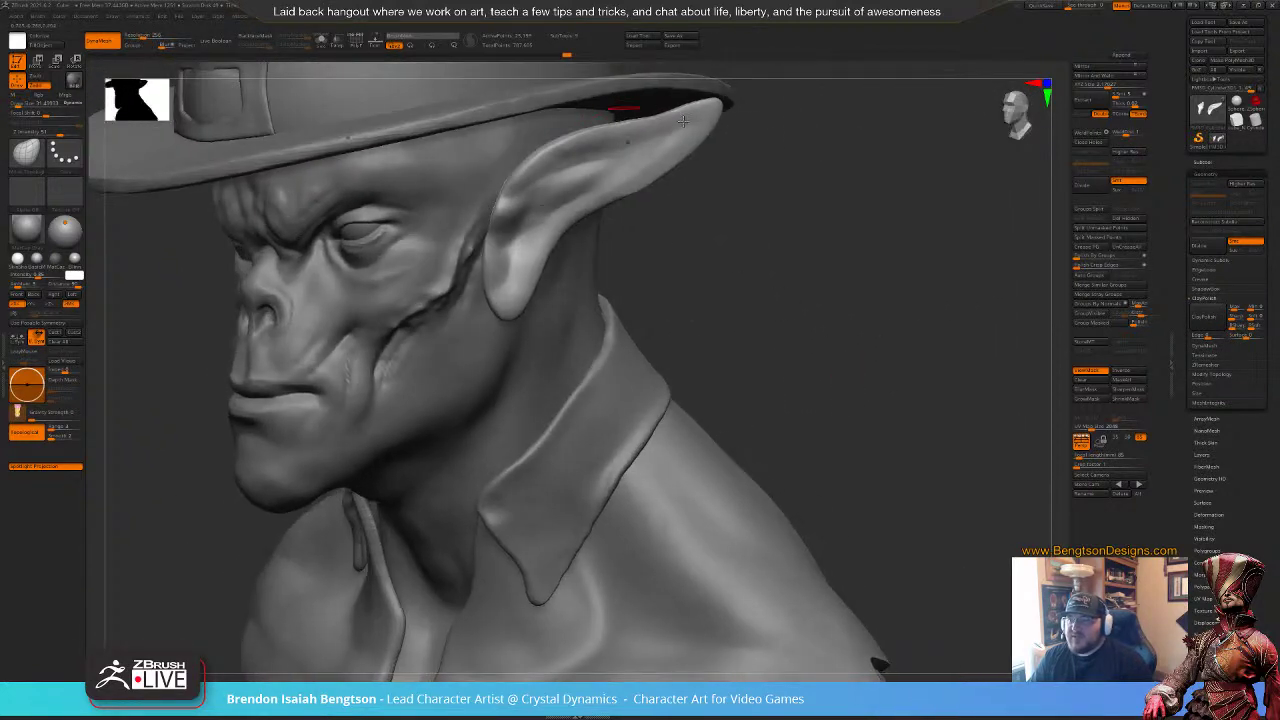
{"action": "left_click_drag", "start_coordinate": [838, 316], "coordinate": [846, 298]}
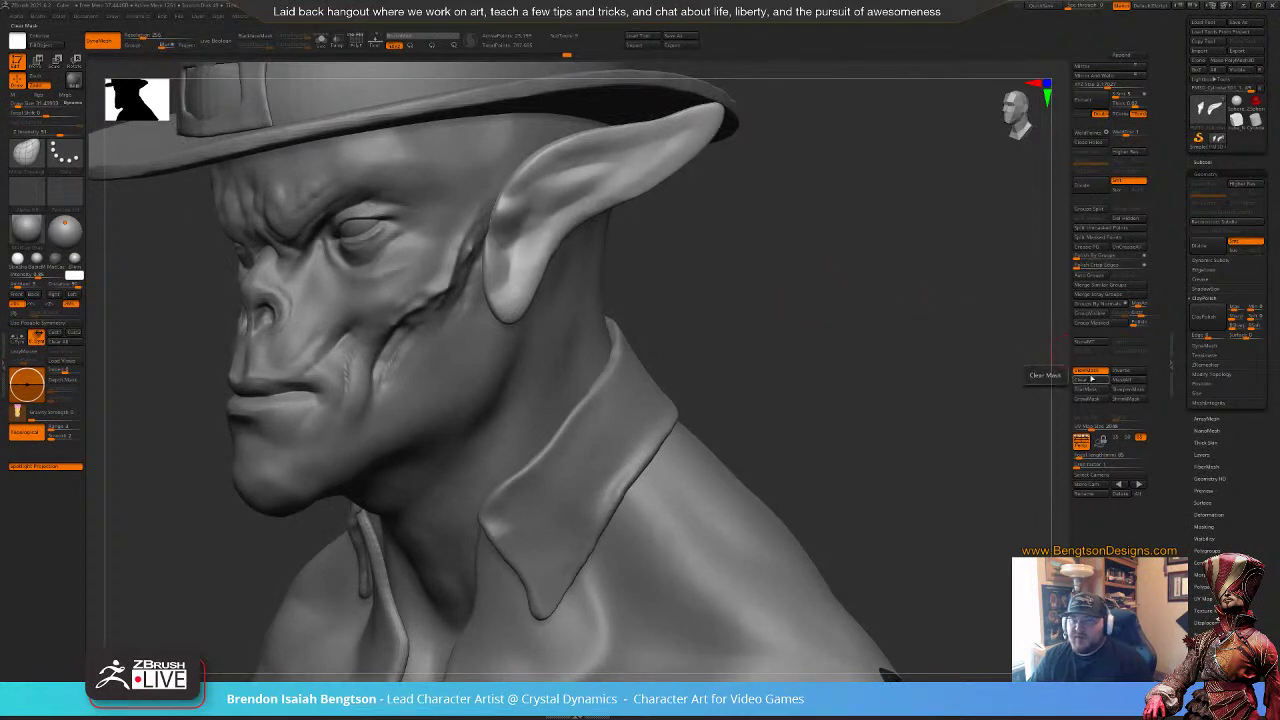
{"action": "left_click_drag", "start_coordinate": [763, 309], "coordinate": [826, 332]}
Step: Smooth the ear's upper rim and build up its front edge with the ClayBuildup brush
{"action": "key", "text": "b"}
{"action": "key", "text": "c"}
{"action": "key", "text": "b"}
{"action": "key", "text": "shift+space"}
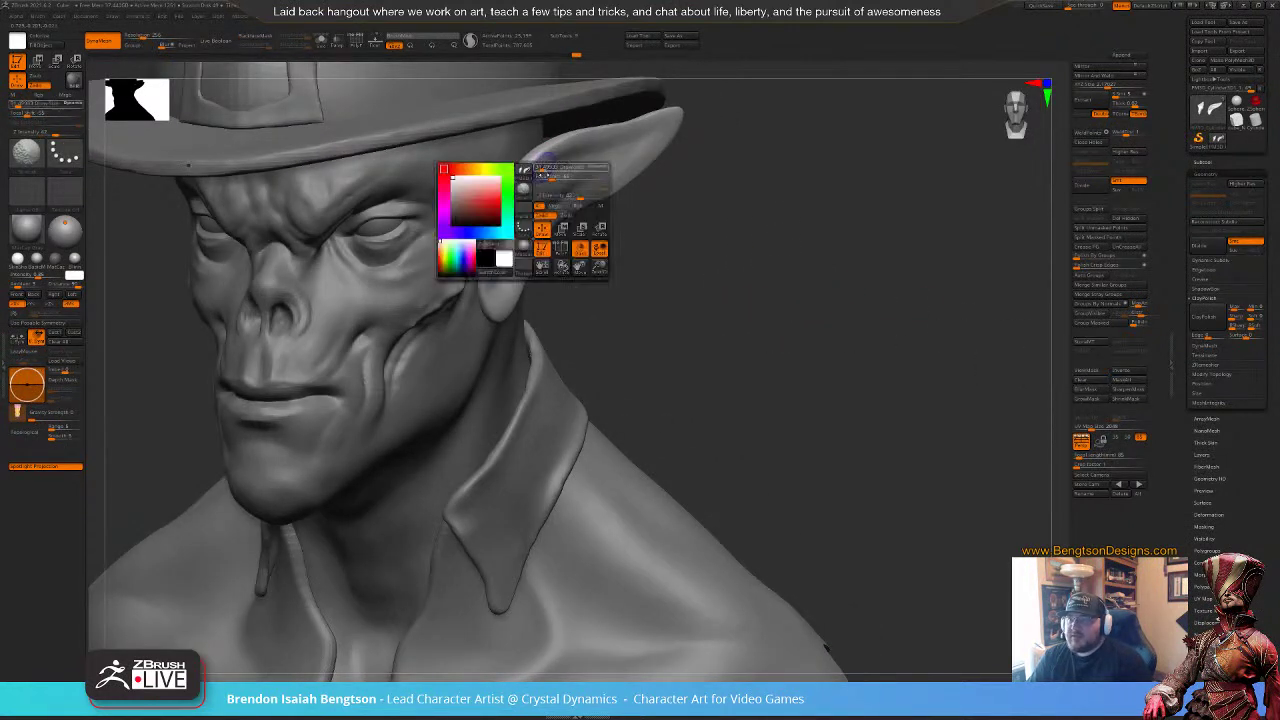
{"action": "left_click_drag", "start_coordinate": [586, 196], "coordinate": [593, 196], "text": "shift"}
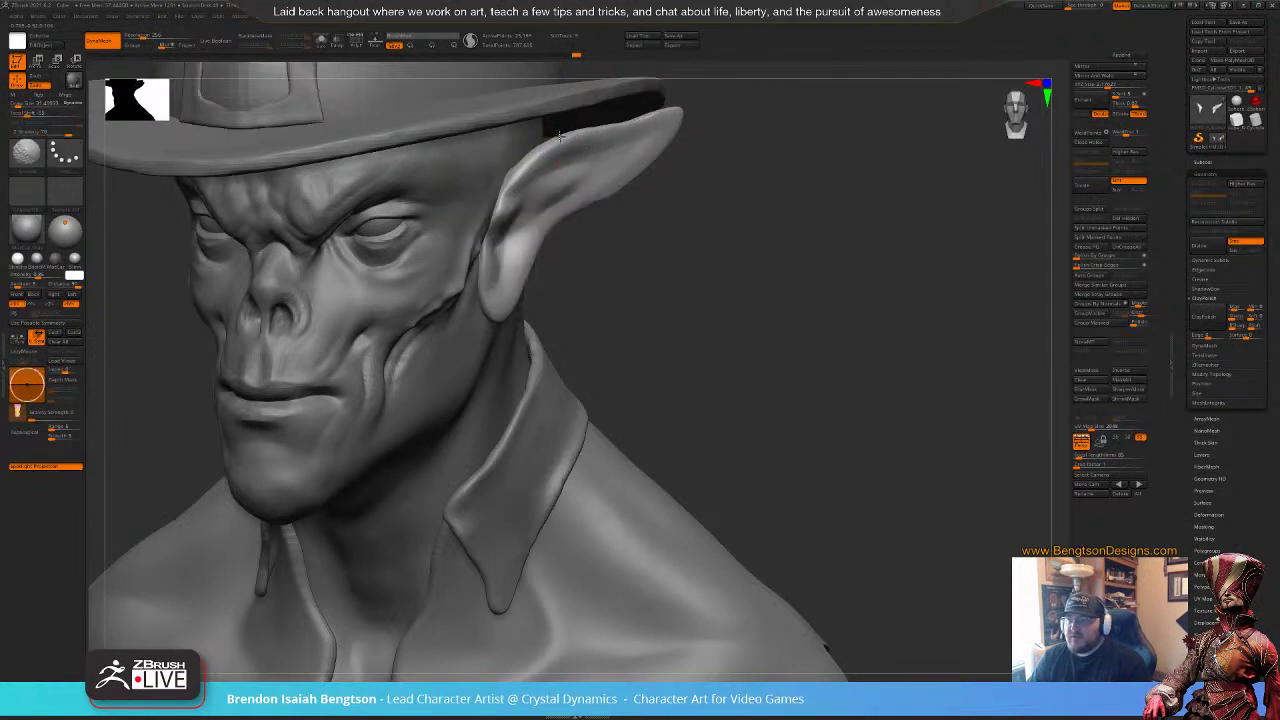
{"action": "left_click_drag", "start_coordinate": [505, 199], "coordinate": [508, 195], "text": "shift"}
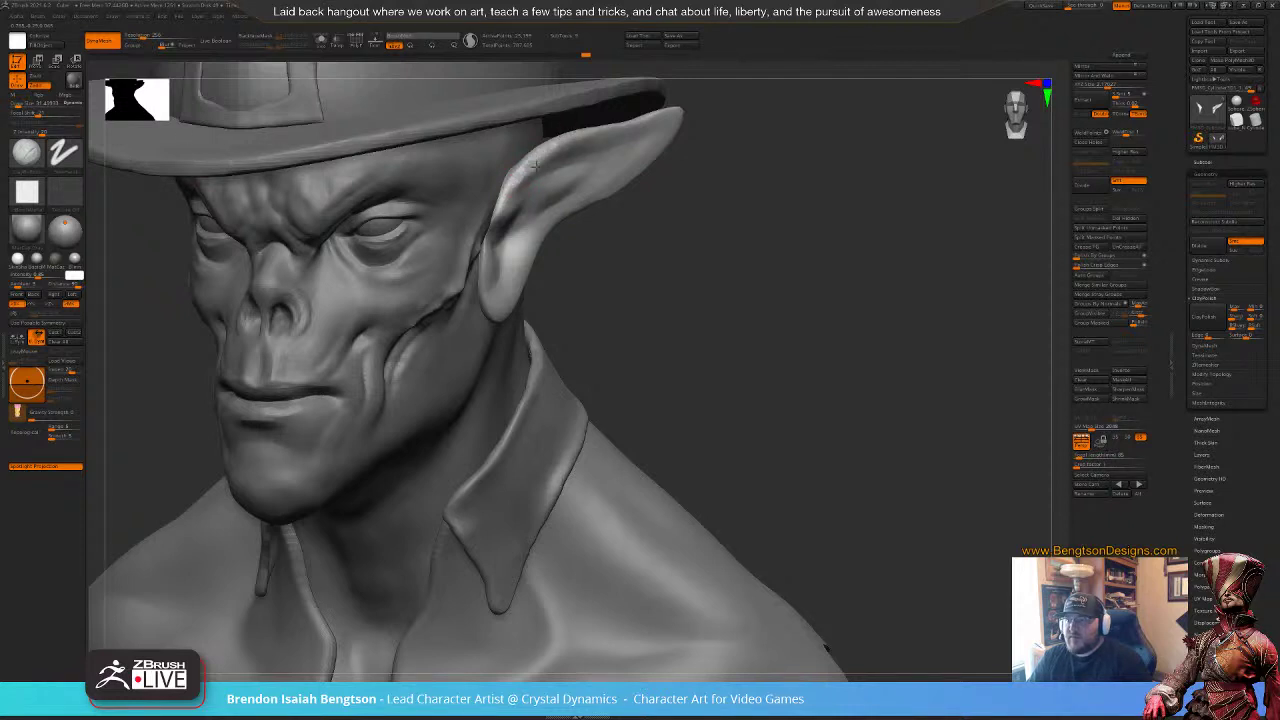
{"action": "left_click_drag", "start_coordinate": [547, 171], "coordinate": [549, 170]}
{"action": "left_click_drag", "start_coordinate": [762, 310], "coordinate": [708, 318]}
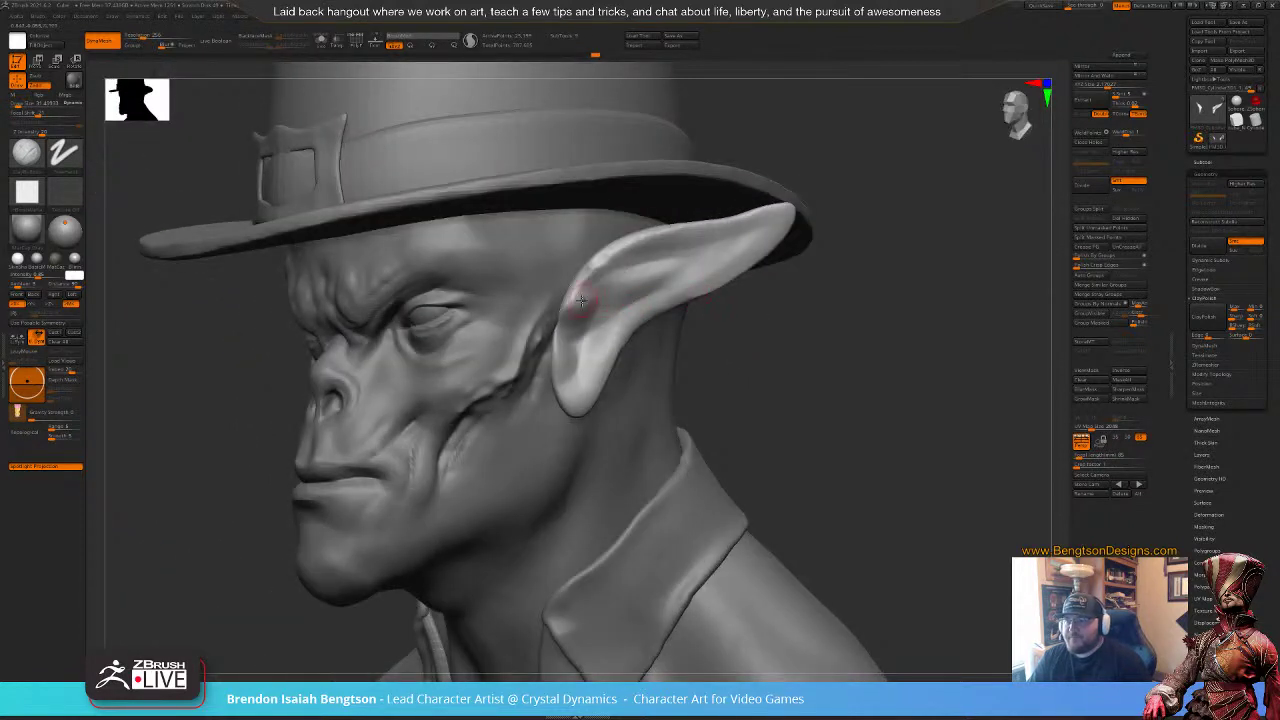
{"action": "mouse_move", "coordinate": [577, 294]}
{"action": "left_mouse_down"}
{"action": "mouse_move", "coordinate": [582, 344]}
{"action": "mouse_move", "coordinate": [580, 331]}
{"action": "mouse_move", "coordinate": [564, 349]}
{"action": "left_mouse_up"}
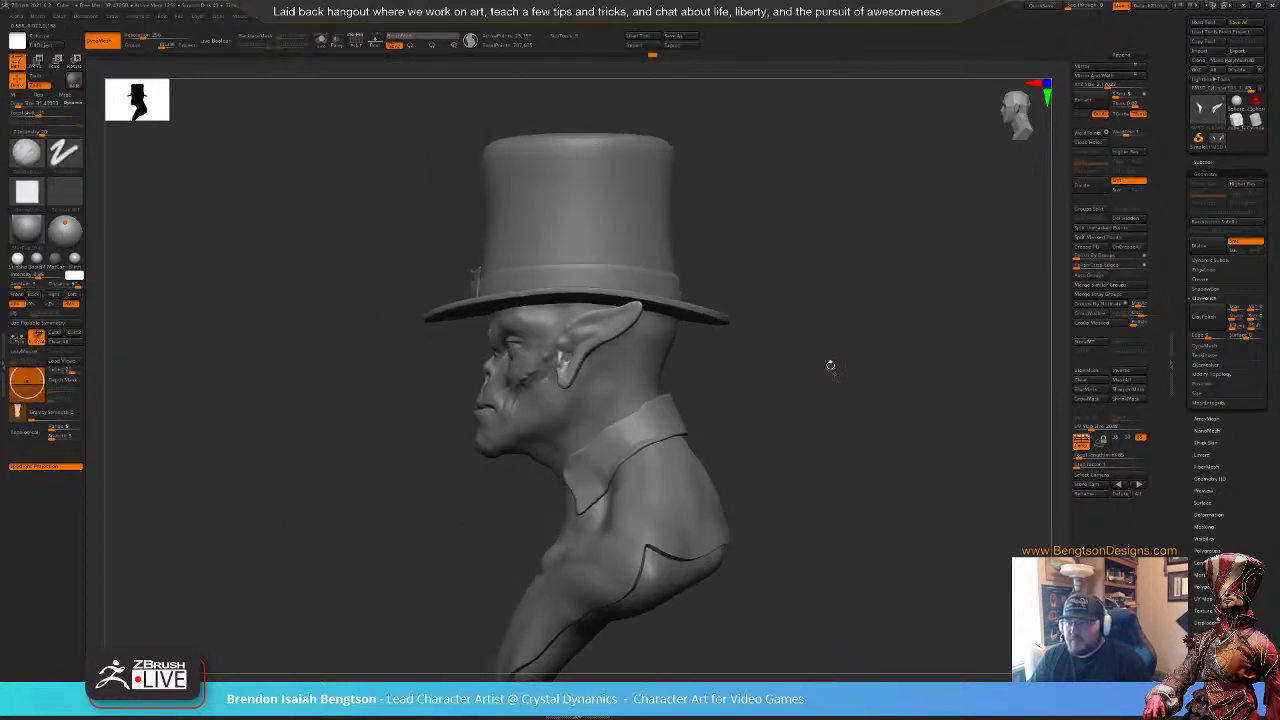
Step: Reset the gizmo's orientation on the ears and move them backward along the sides of the head
{"action": "key", "text": "space"}
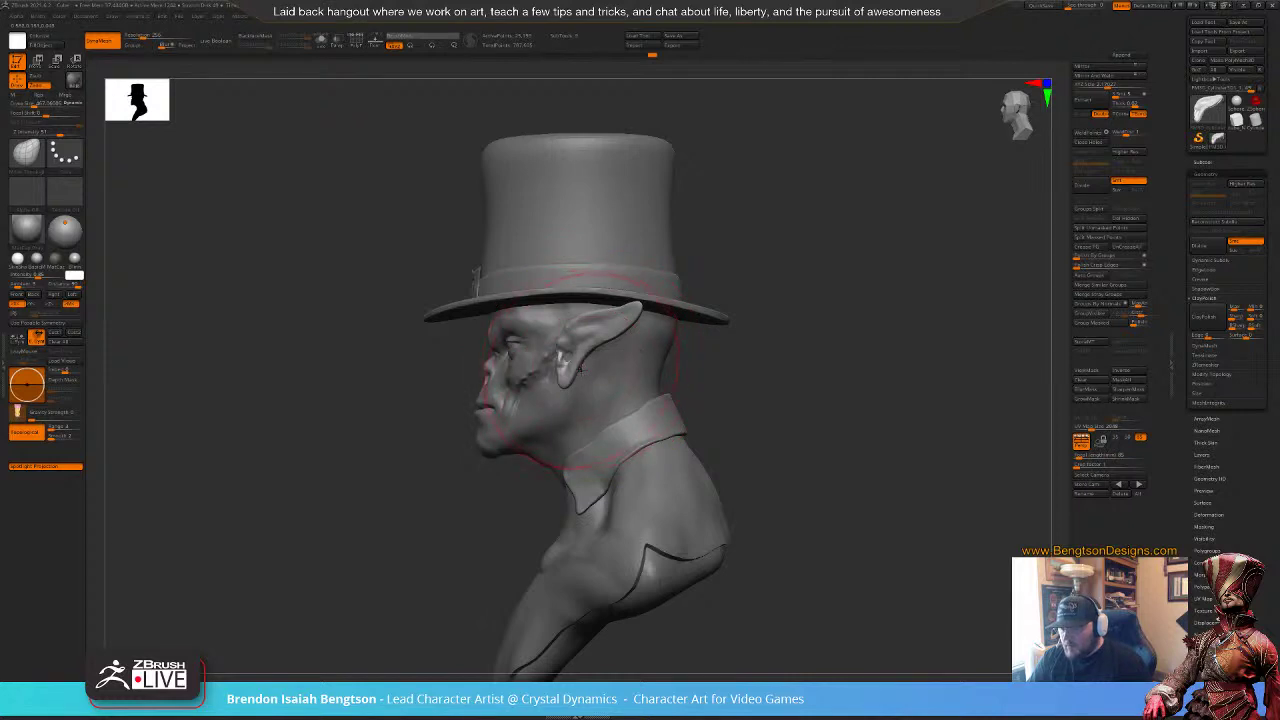
{"action": "key", "text": "w"}
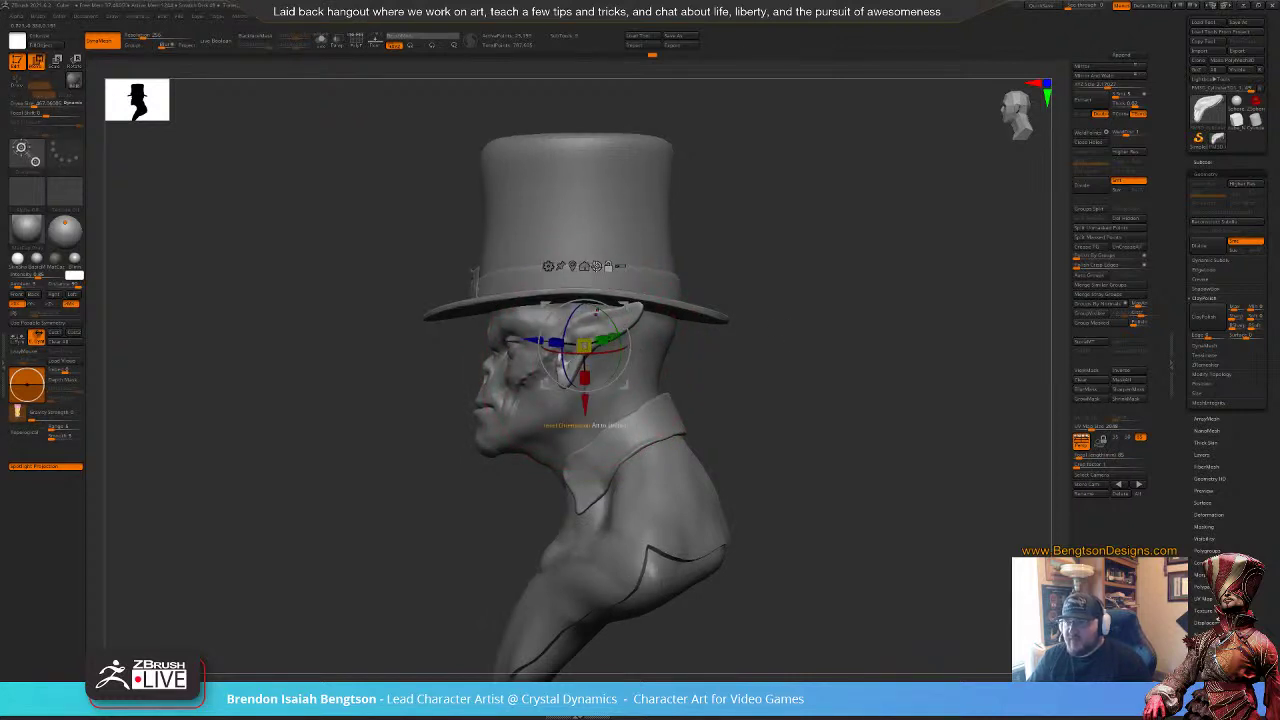
{"action": "left_click", "coordinate": [597, 266]}
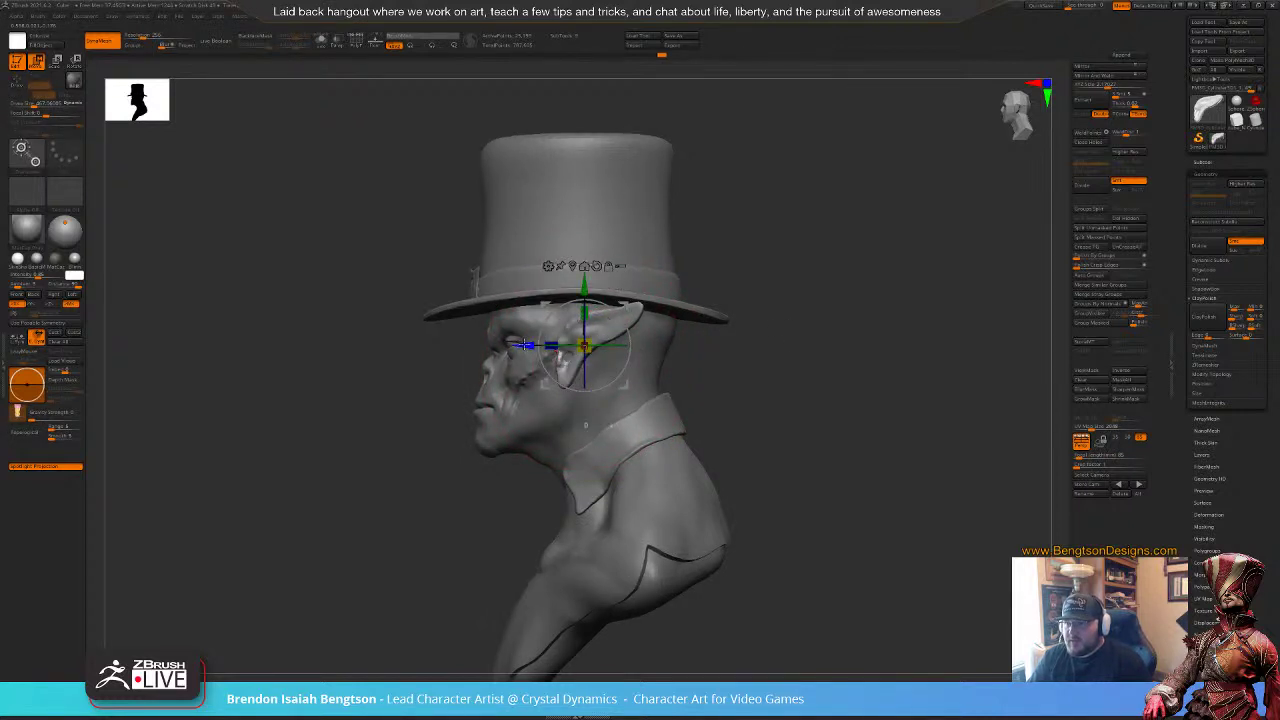
{"action": "left_click_drag", "start_coordinate": [525, 345], "coordinate": [537, 345]}
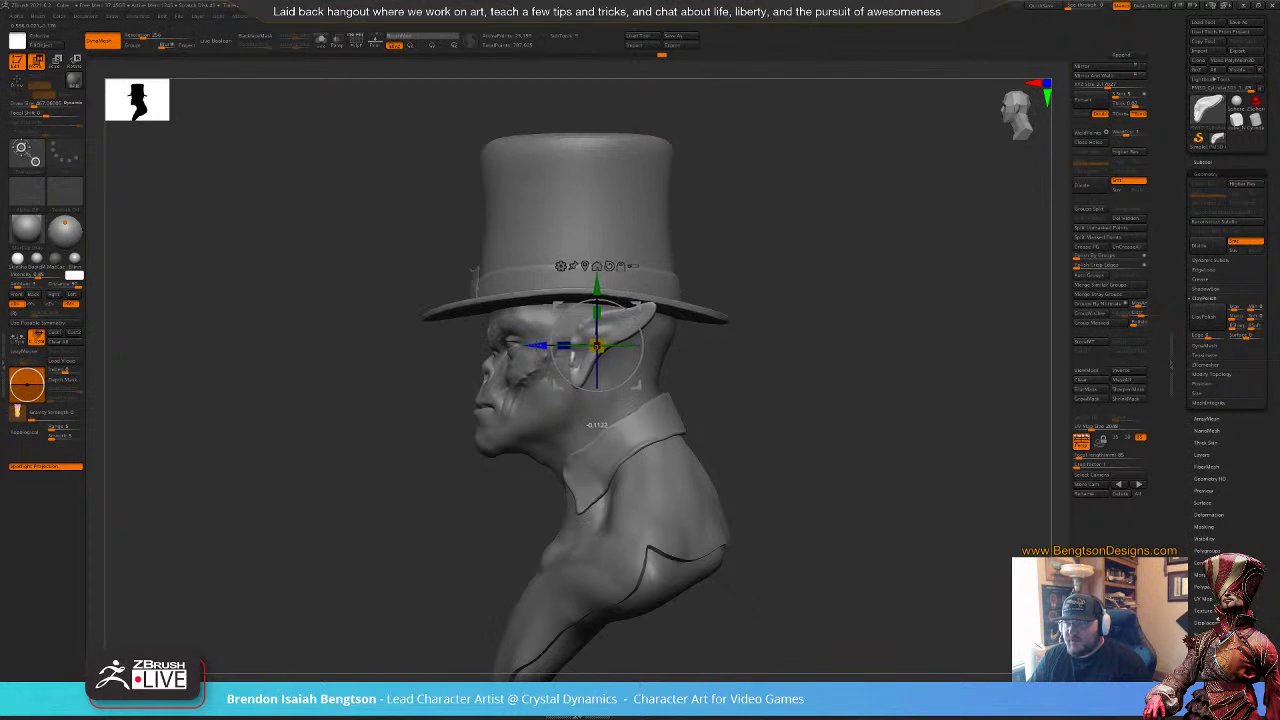
{"action": "left_click_drag", "start_coordinate": [724, 387], "coordinate": [879, 398]}
{"action": "left_click_drag", "start_coordinate": [765, 338], "coordinate": [665, 361], "text": "shift"}
{"action": "left_click_drag", "start_coordinate": [484, 287], "coordinate": [474, 287]}
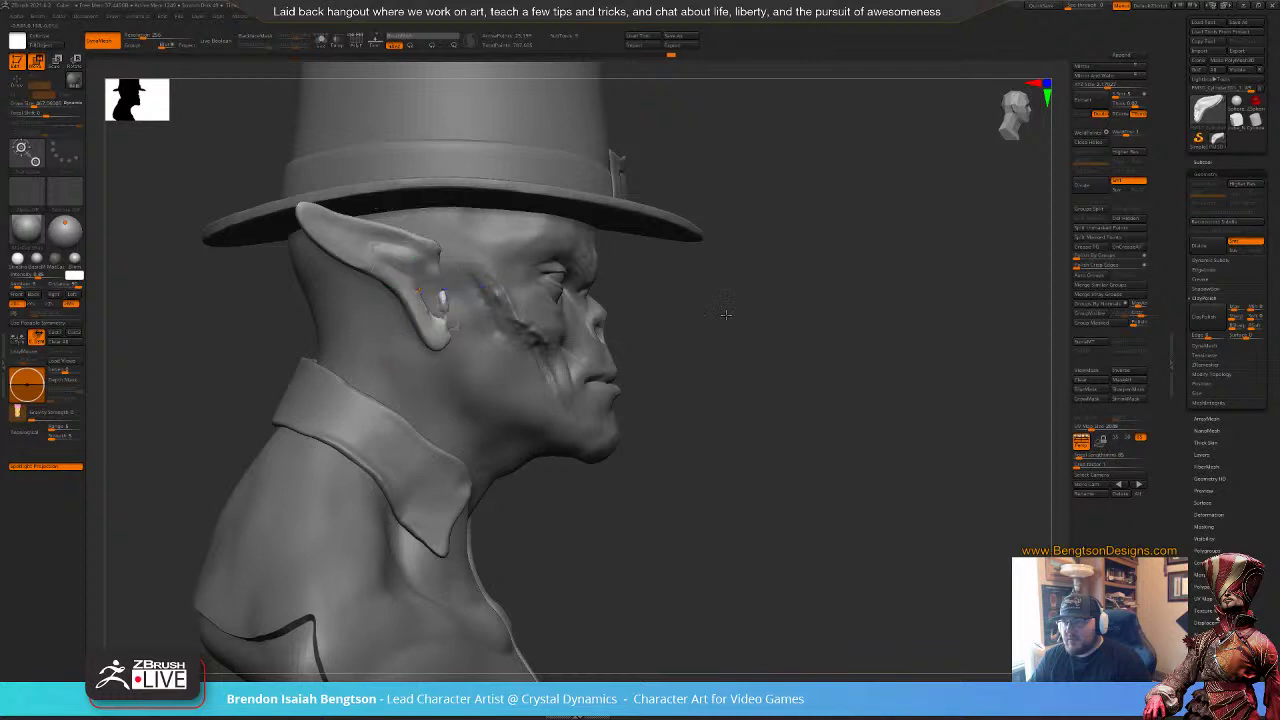
Step: Move the ears slightly outward in front view and rotate them so their tips point higher
{"action": "left_click_drag", "start_coordinate": [726, 314], "coordinate": [671, 311]}
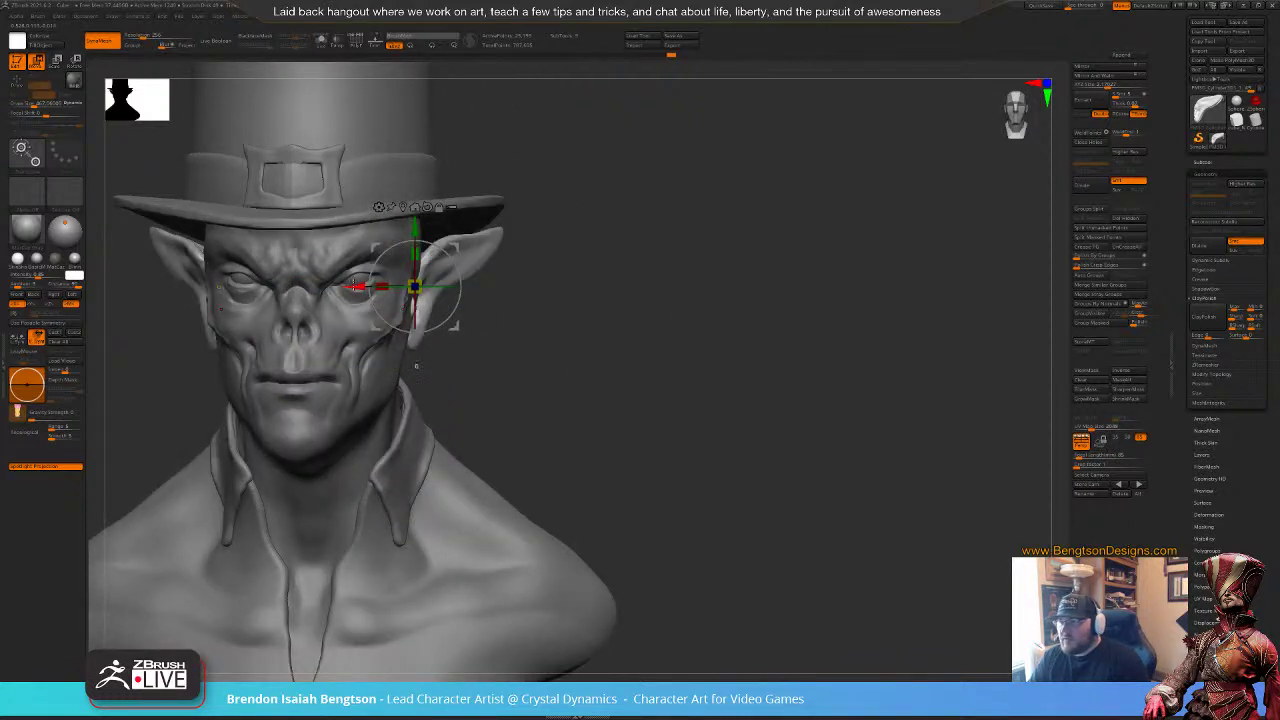
{"action": "left_click_drag", "start_coordinate": [416, 365], "coordinate": [420, 366]}
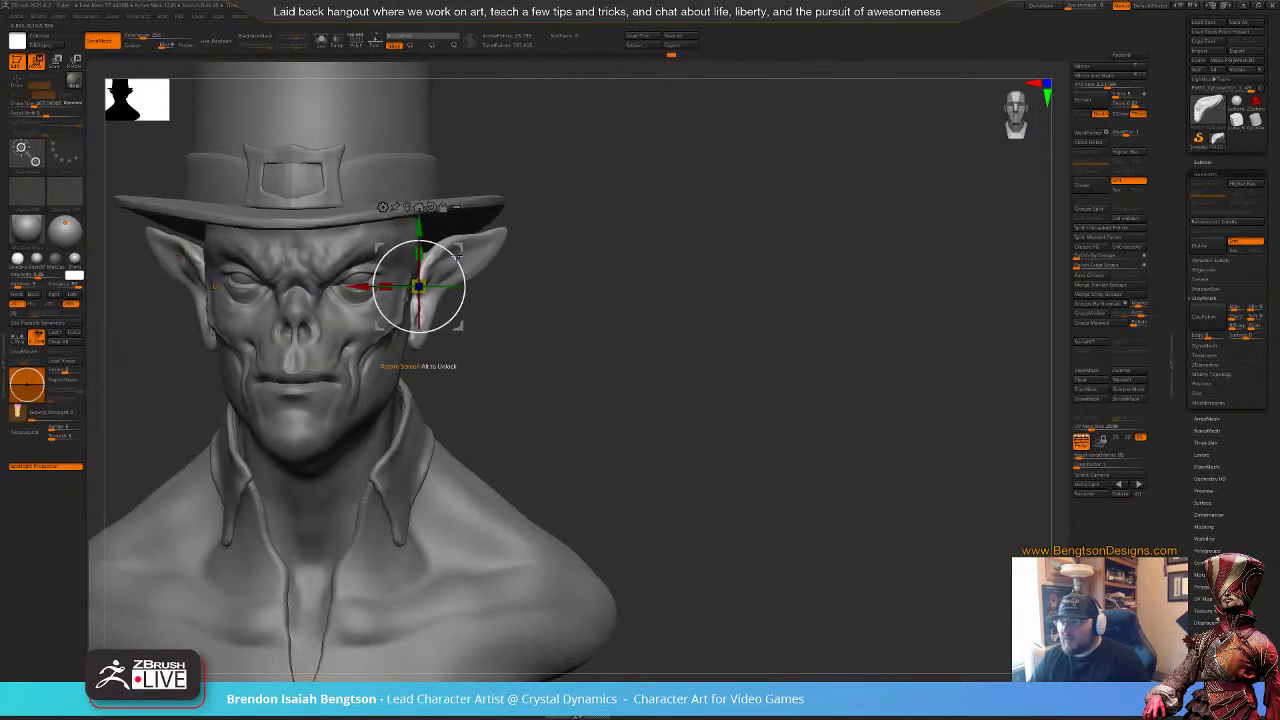
{"action": "left_click_drag", "start_coordinate": [455, 258], "coordinate": [422, 281]}
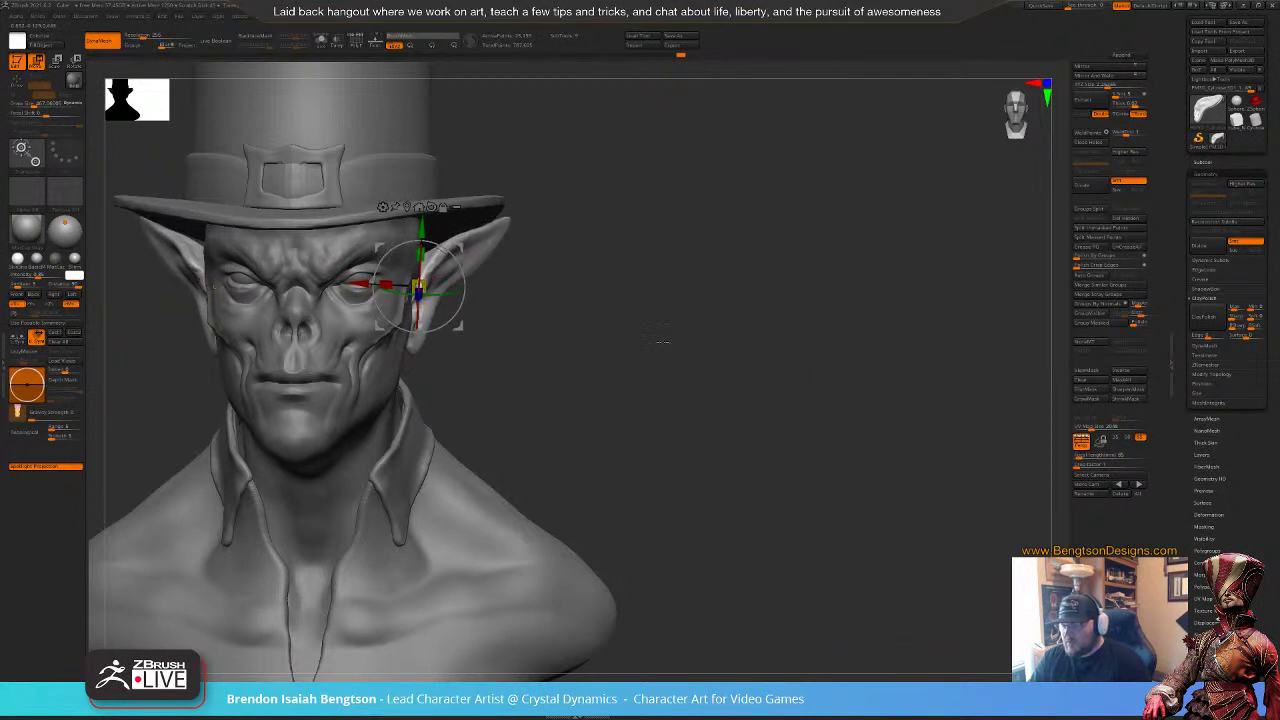
{"action": "key", "text": "q"}
{"action": "mouse_move", "coordinate": [662, 333]}
{"action": "left_mouse_down"}
{"action": "mouse_move", "coordinate": [722, 331]}
{"action": "mouse_move", "coordinate": [767, 304]}
{"action": "left_mouse_up"}
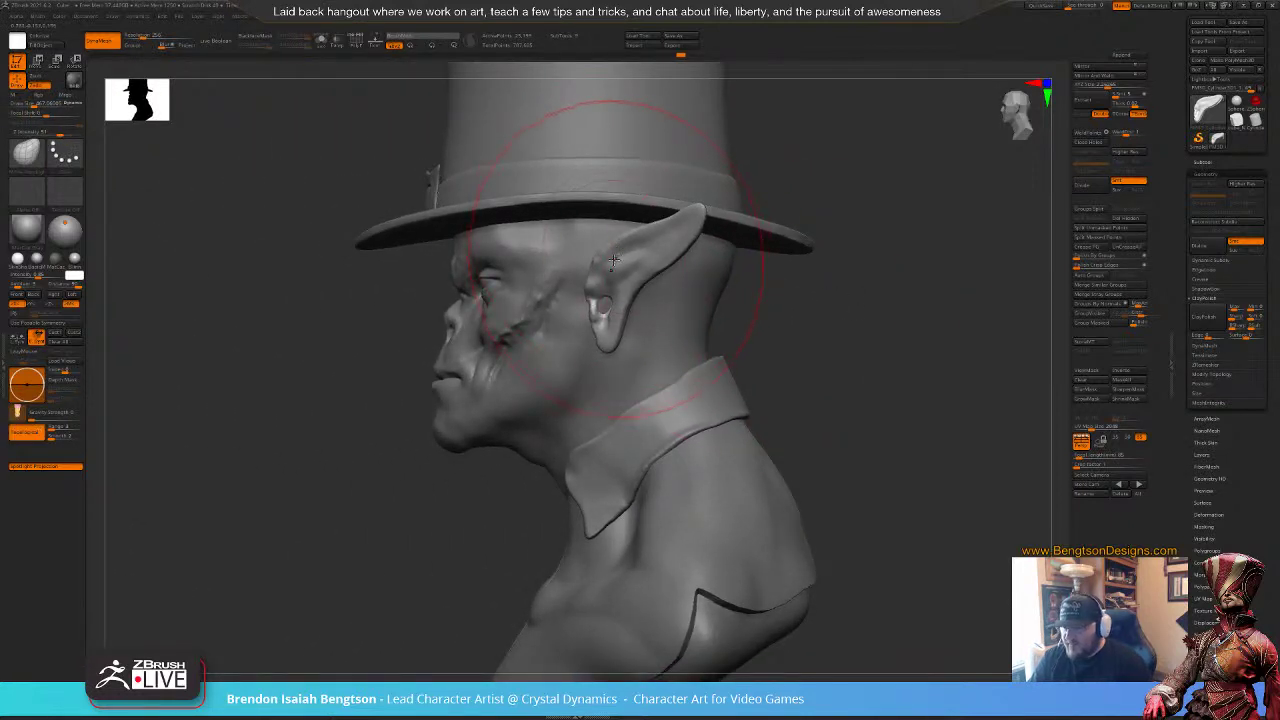
Step: Raise the ears slightly with the gizmo and re-centre its pivot on the ear's front edge
{"action": "key", "text": "w"}
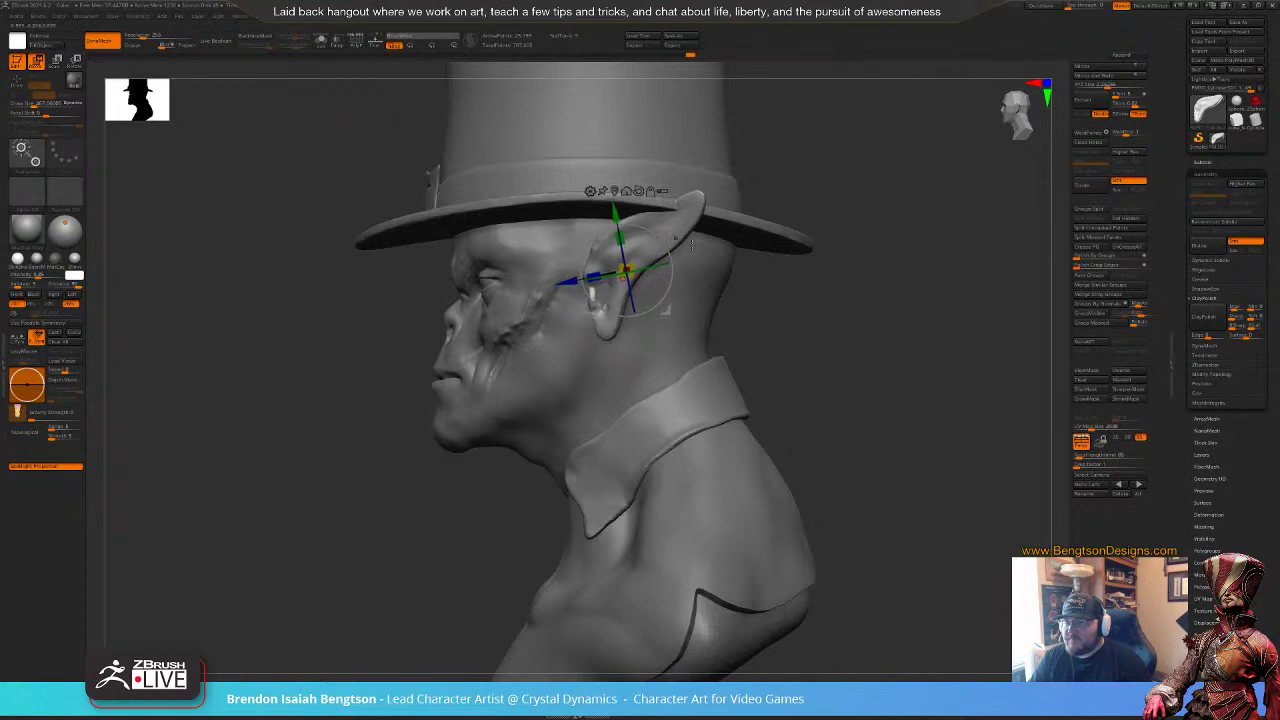
{"action": "left_click_drag", "start_coordinate": [857, 388], "coordinate": [828, 348], "text": "alt"}
{"action": "left_click_drag", "start_coordinate": [408, 276], "coordinate": [433, 309], "text": "alt"}
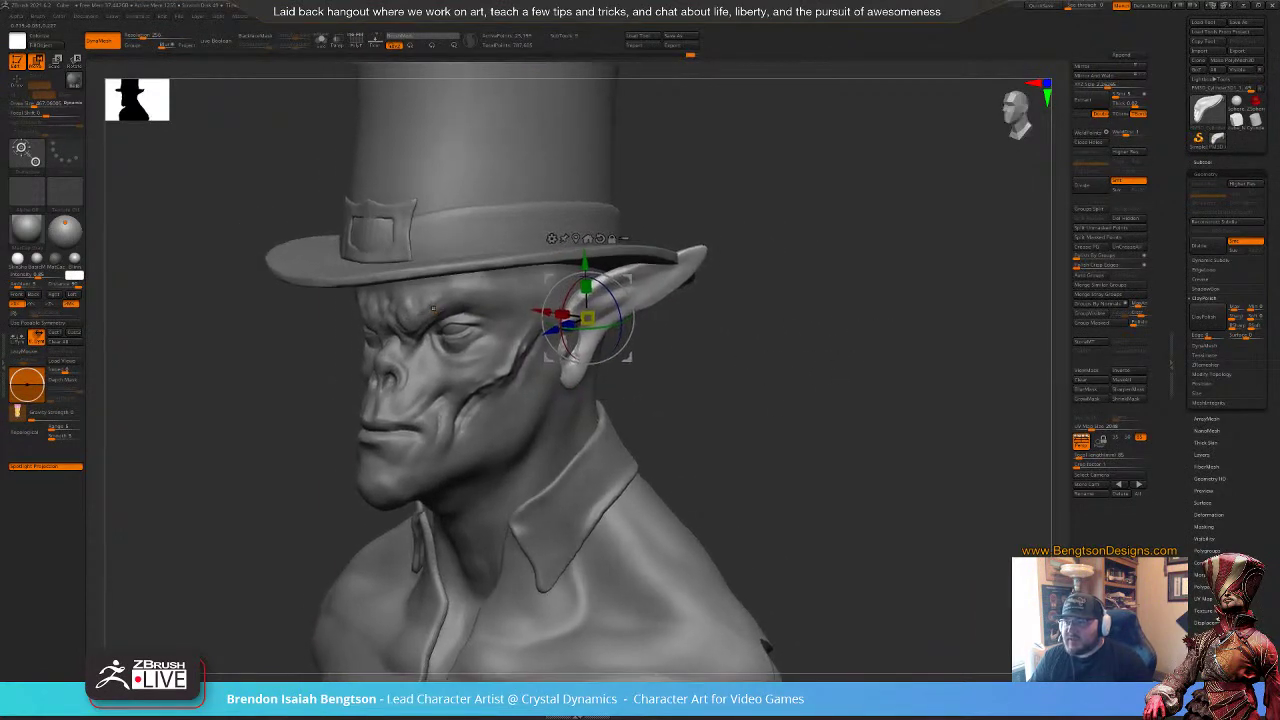
{"action": "left_click_drag", "start_coordinate": [818, 358], "coordinate": [769, 360]}
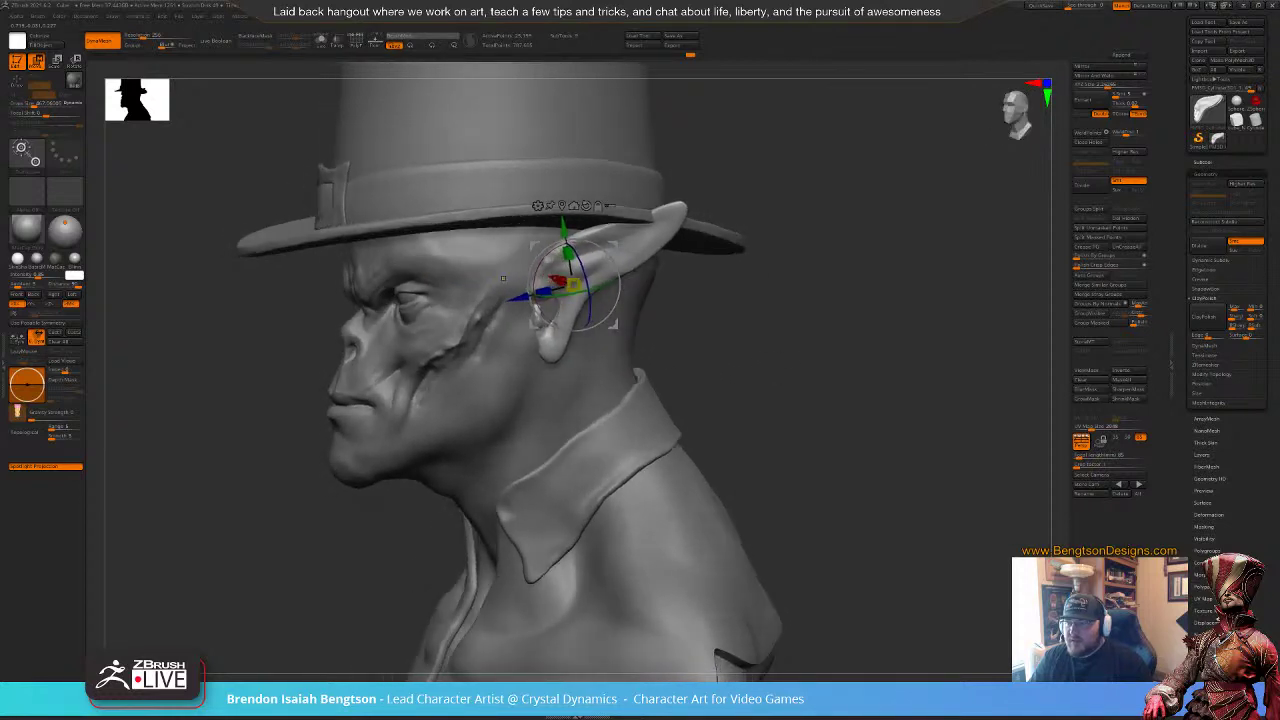
{"action": "mouse_move", "coordinate": [503, 278]}
{"action": "left_mouse_down"}
{"action": "mouse_move", "coordinate": [762, 366]}
{"action": "mouse_move", "coordinate": [777, 331]}
{"action": "mouse_move", "coordinate": [760, 326]}
{"action": "left_mouse_up"}
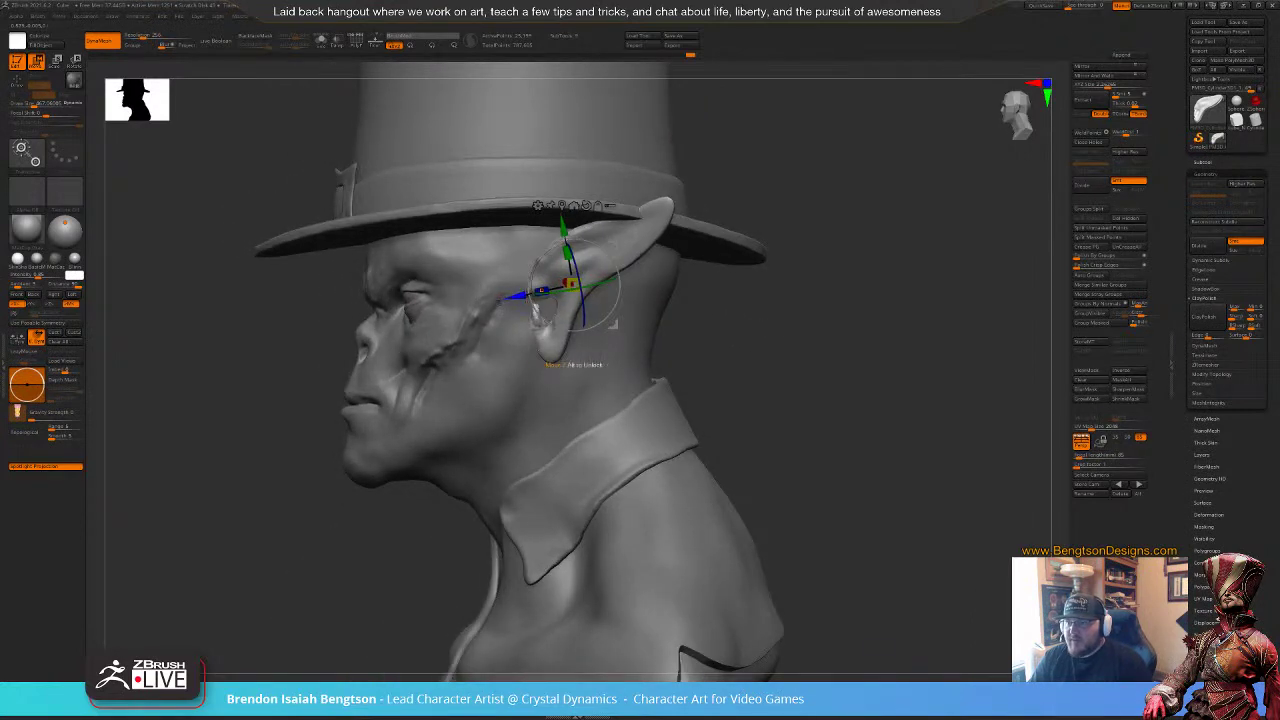
{"action": "left_click", "coordinate": [541, 290], "text": "alt"}
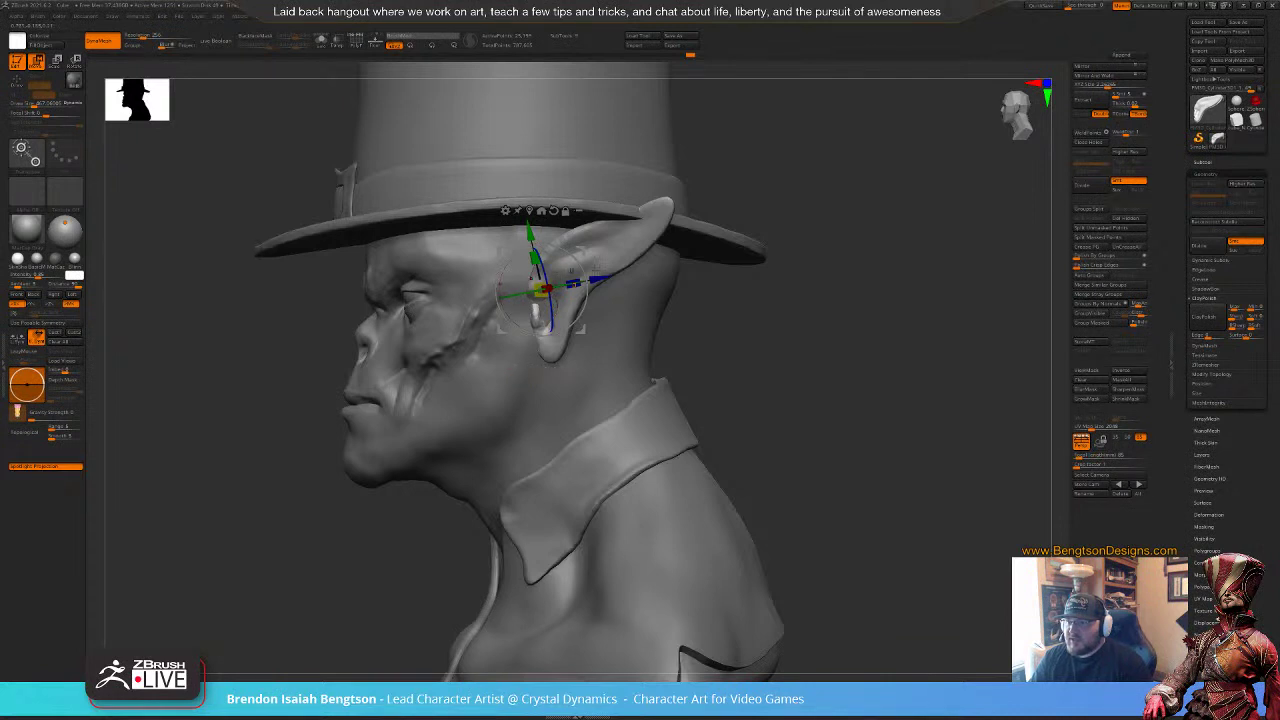
{"action": "mouse_move", "coordinate": [706, 332]}
{"action": "left_mouse_down"}
{"action": "mouse_move", "coordinate": [806, 342]}
{"action": "mouse_move", "coordinate": [782, 320]}
{"action": "mouse_move", "coordinate": [726, 346]}
{"action": "mouse_move", "coordinate": [682, 338]}
{"action": "left_mouse_up"}
{"action": "key", "text": "q"}
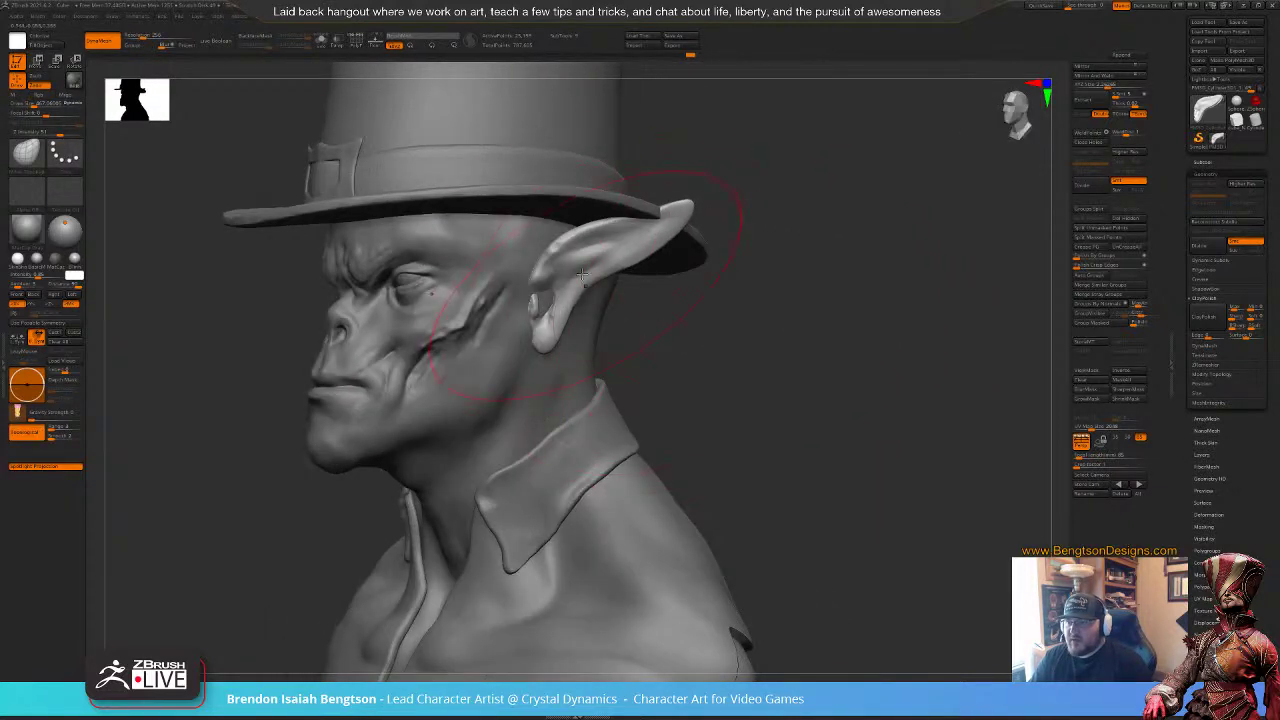
Step: Build up the inner front of the ear opening with a smaller ClayBuildup brush
{"action": "key", "text": "b"}
{"action": "key", "text": "c"}
{"action": "key", "text": "b"}
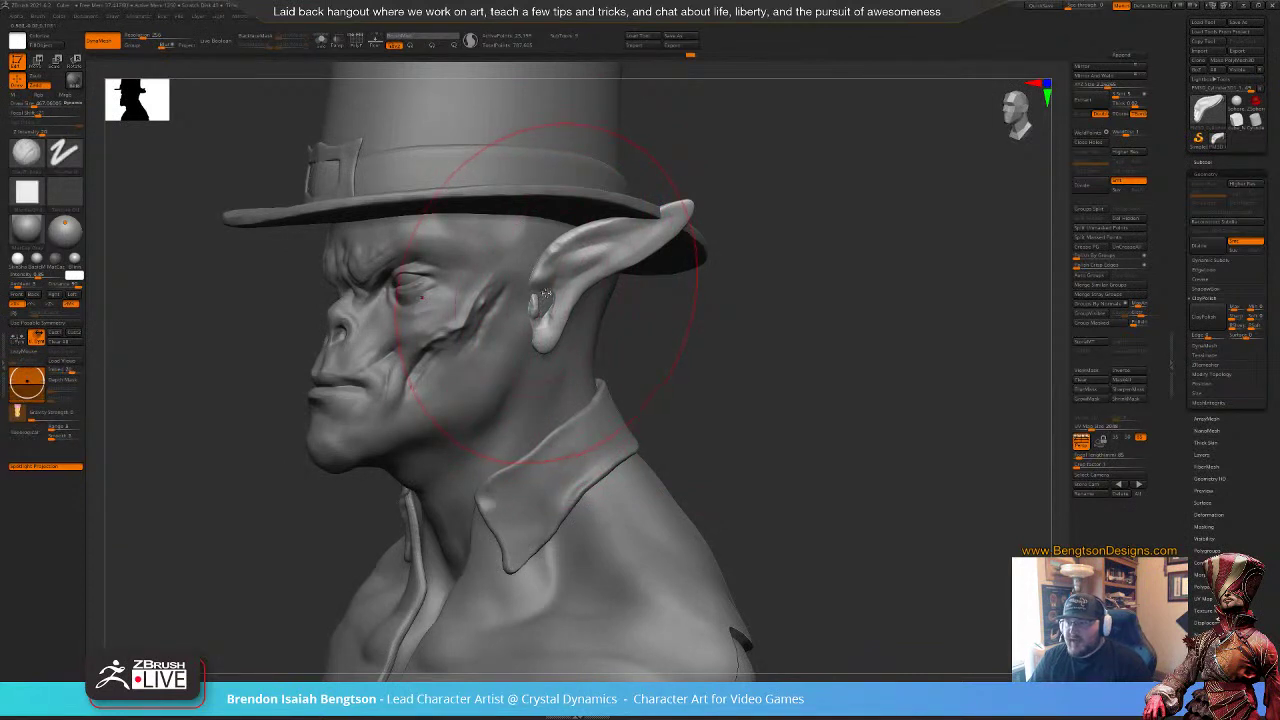
{"action": "key", "text": "space"}
{"action": "left_click_drag", "start_coordinate": [533, 290], "coordinate": [530, 291]}
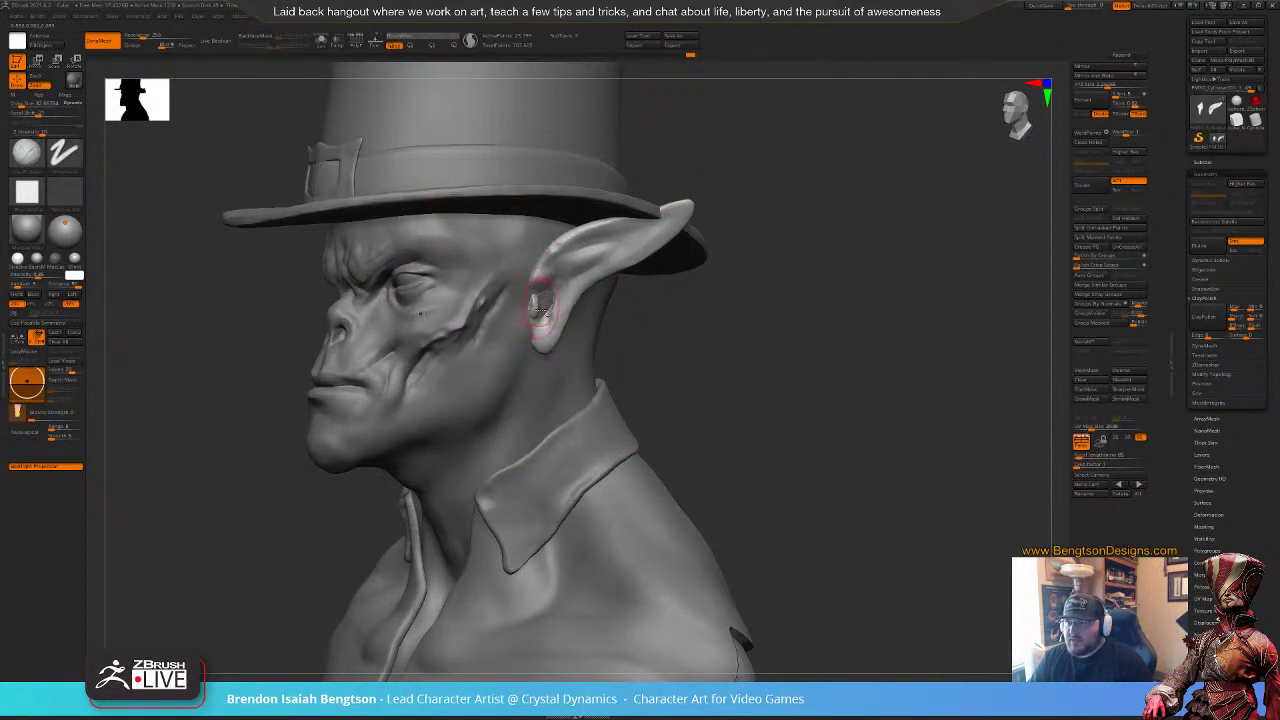
Step: Select the head subtool and switch to the Move Topological brush
{"action": "left_click", "coordinate": [520, 362], "text": "alt"}
{"action": "key", "text": "b"}
{"action": "key", "text": "m"}
{"action": "key", "text": "t"}
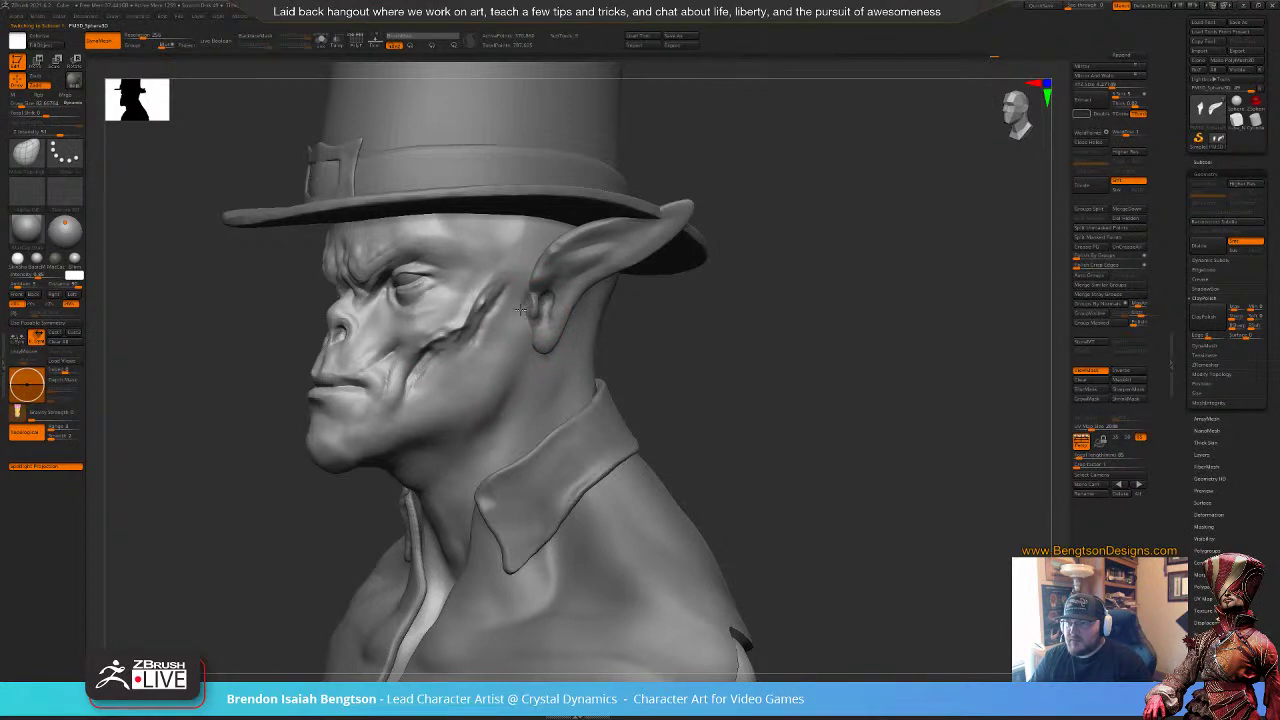
{"action": "left_click_drag", "start_coordinate": [690, 343], "coordinate": [723, 347]}
Step: Duplicate the head, placing the copy last in the subtool order, and make the ears the active subtool
{"action": "left_click", "coordinate": [1200, 164]}
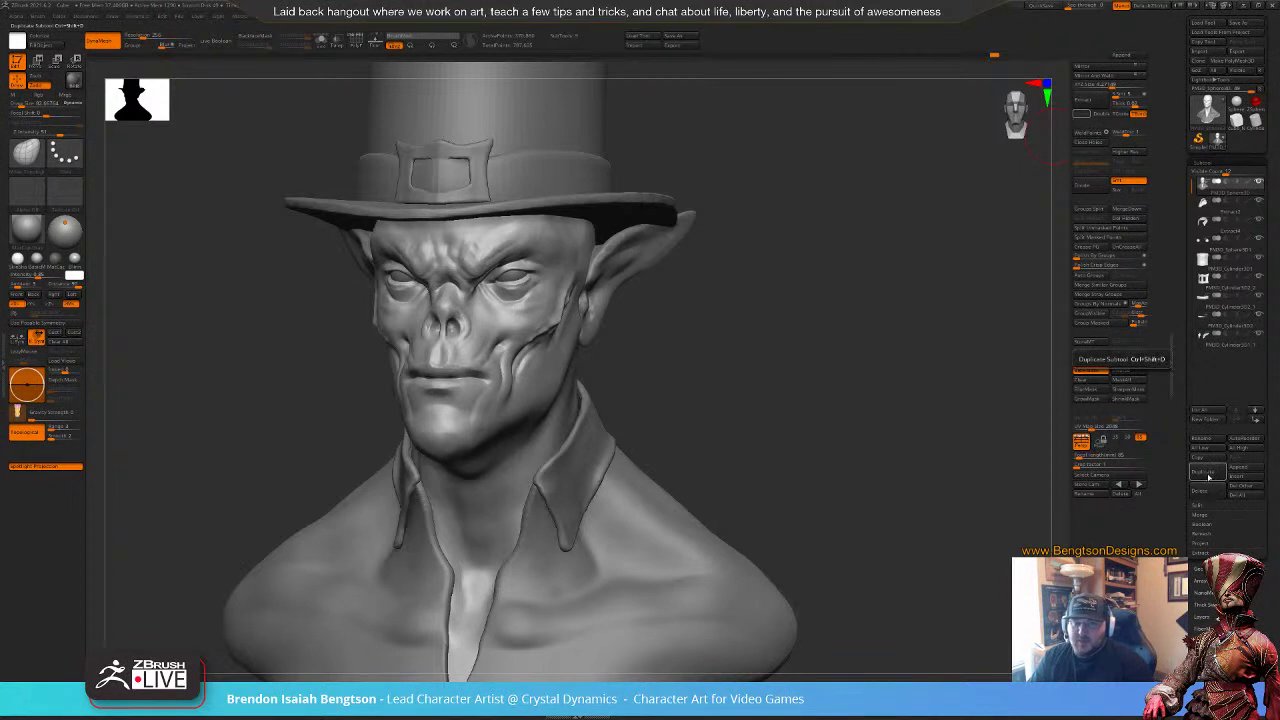
{"action": "left_click", "coordinate": [1211, 474]}
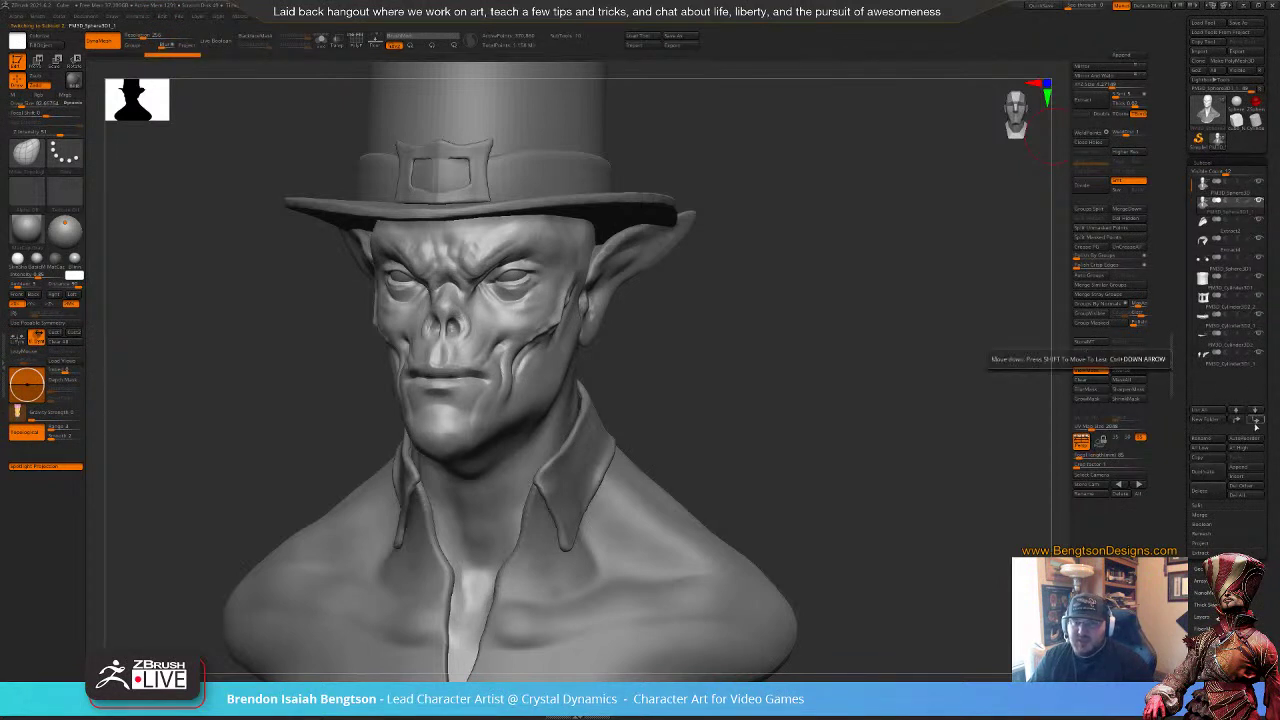
{"action": "left_click", "coordinate": [1256, 422], "text": "shift"}
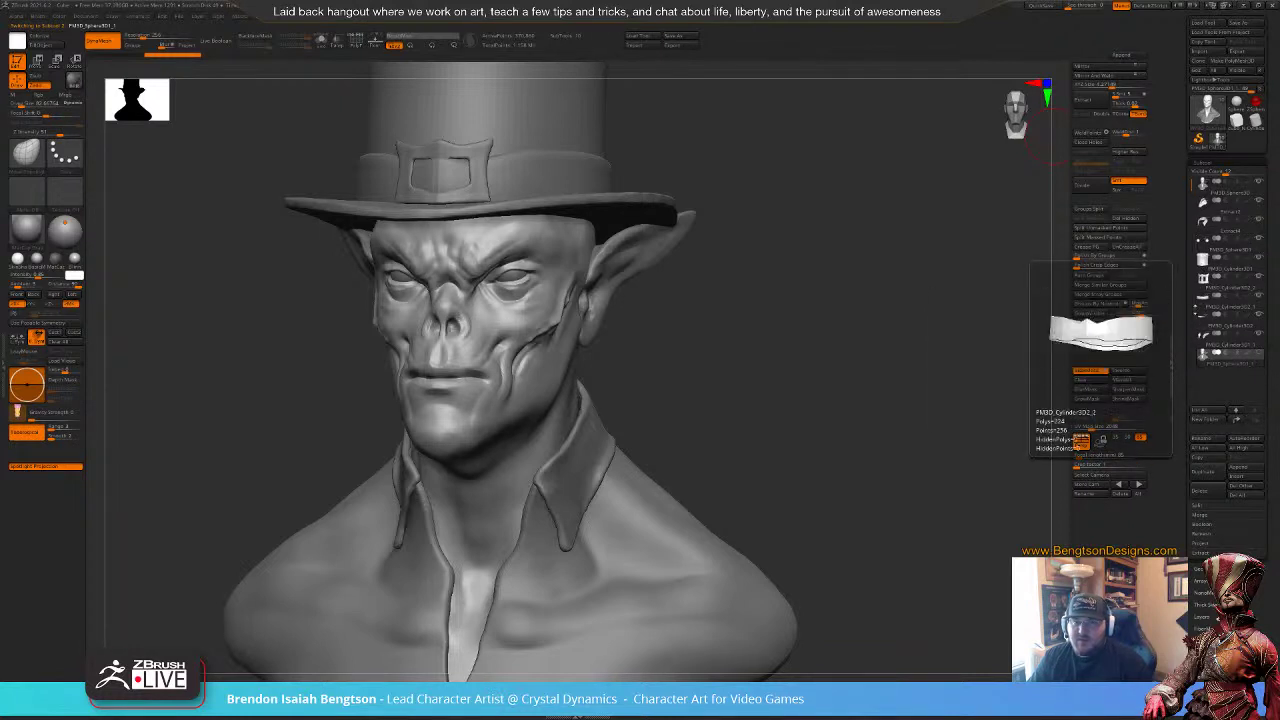
{"action": "left_click", "coordinate": [1203, 349]}
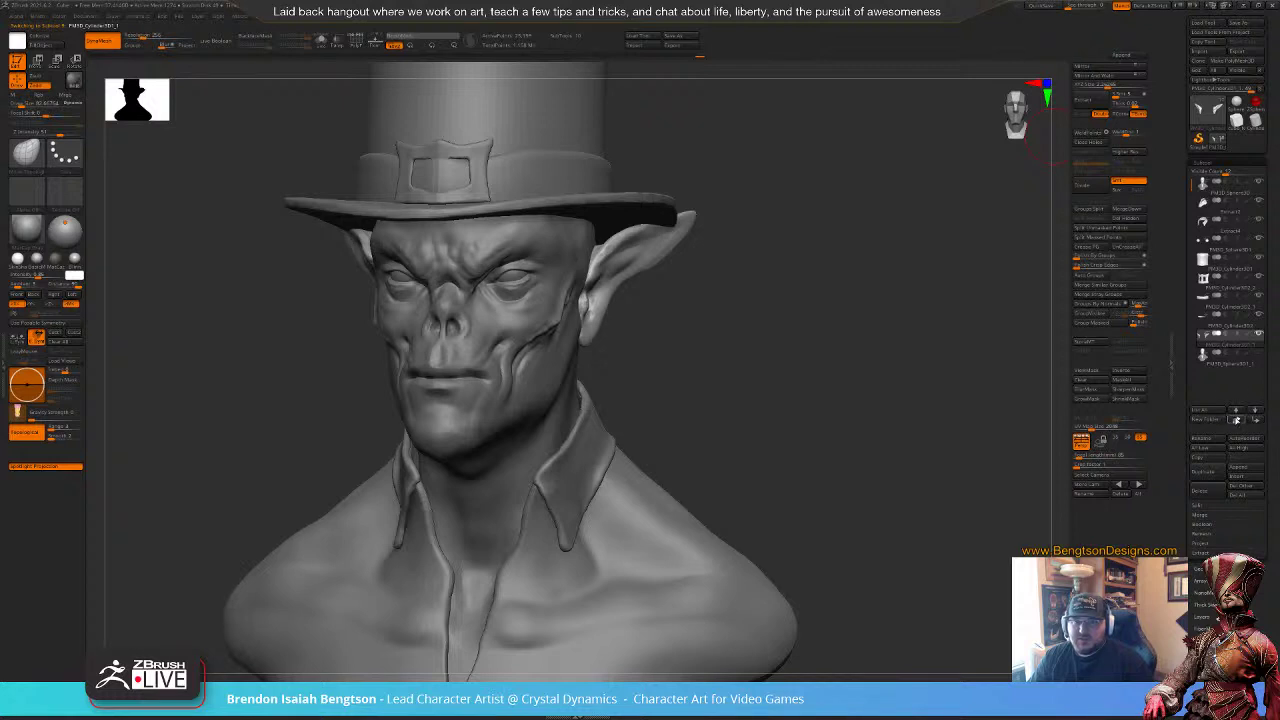
Step: Move the ears subtool up the subtool order until it sits directly beneath the head
{"action": "left_click", "coordinate": [1237, 420]}
{"action": "left_click", "coordinate": [1237, 420]}
{"action": "left_click", "coordinate": [1237, 420]}
{"action": "left_click", "coordinate": [1237, 420]}
{"action": "left_click", "coordinate": [1237, 420]}
{"action": "left_click", "coordinate": [1237, 420]}
{"action": "left_click", "coordinate": [1237, 420]}
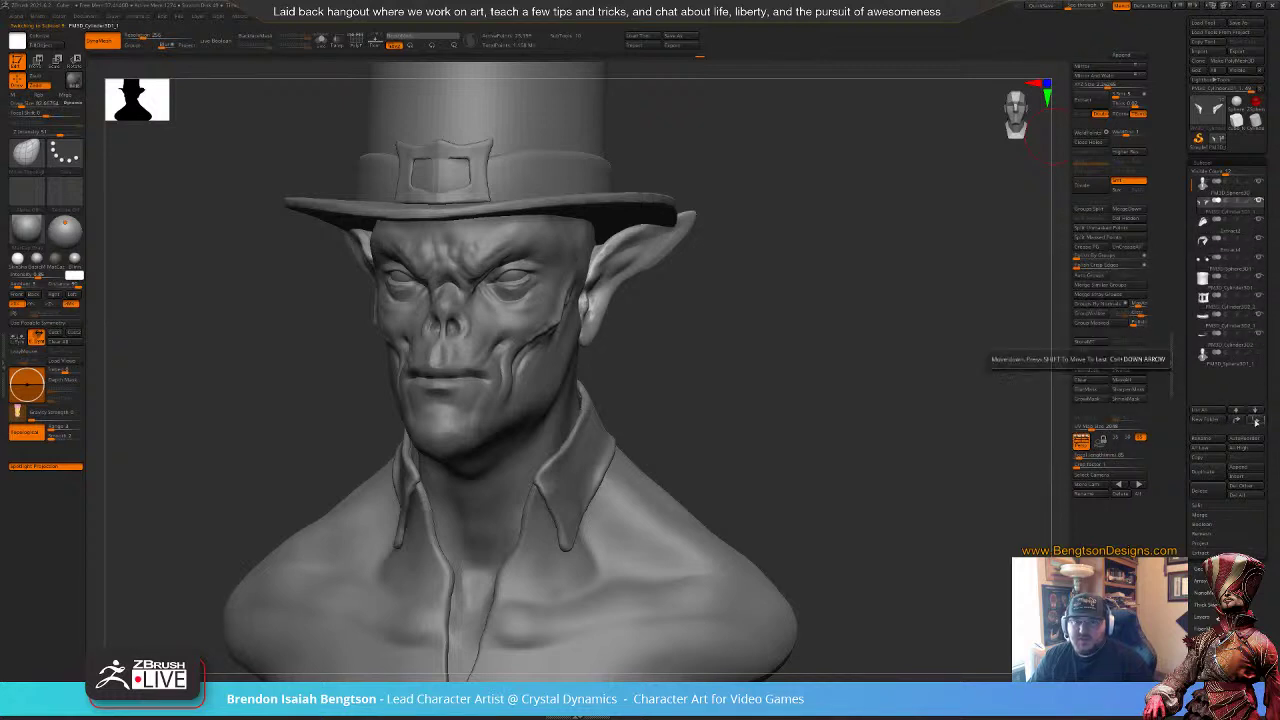
Step: Duplicate the ears subtool, place the copy last in the subtool order, and hide it
{"action": "left_click", "coordinate": [1206, 476]}
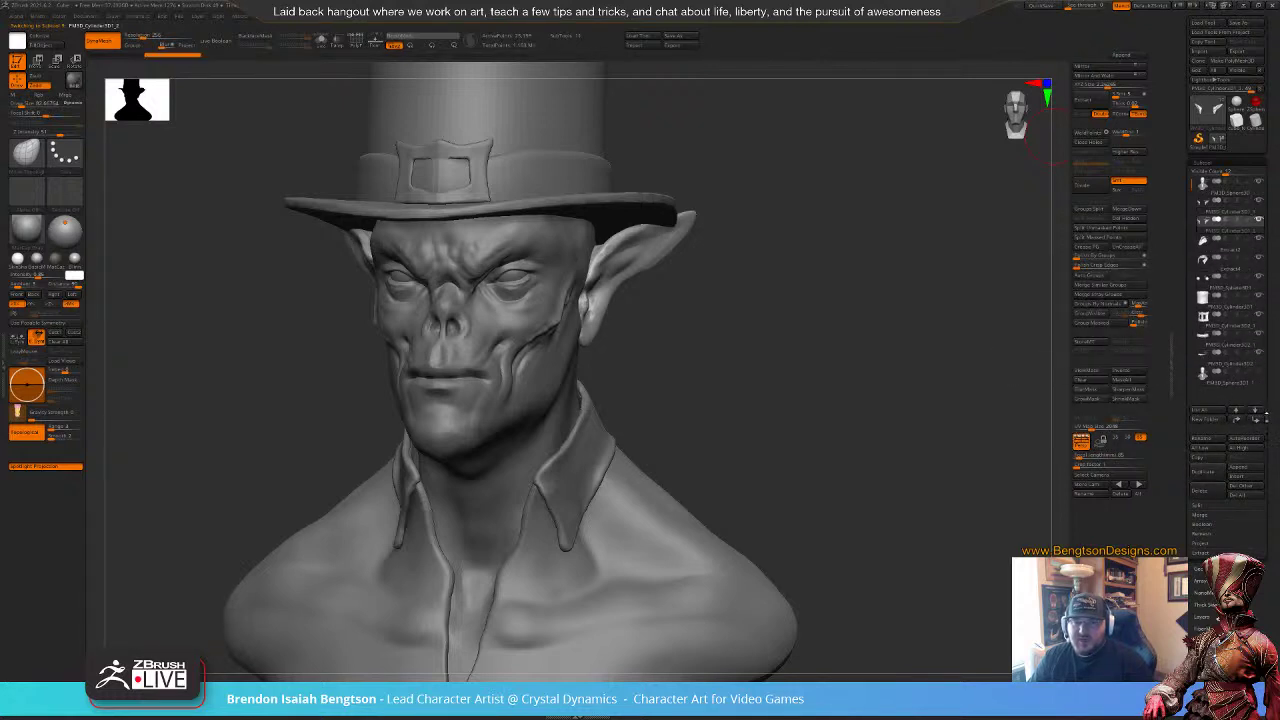
{"action": "left_click", "coordinate": [1256, 420], "text": "shift"}
{"action": "left_click", "coordinate": [1258, 372]}
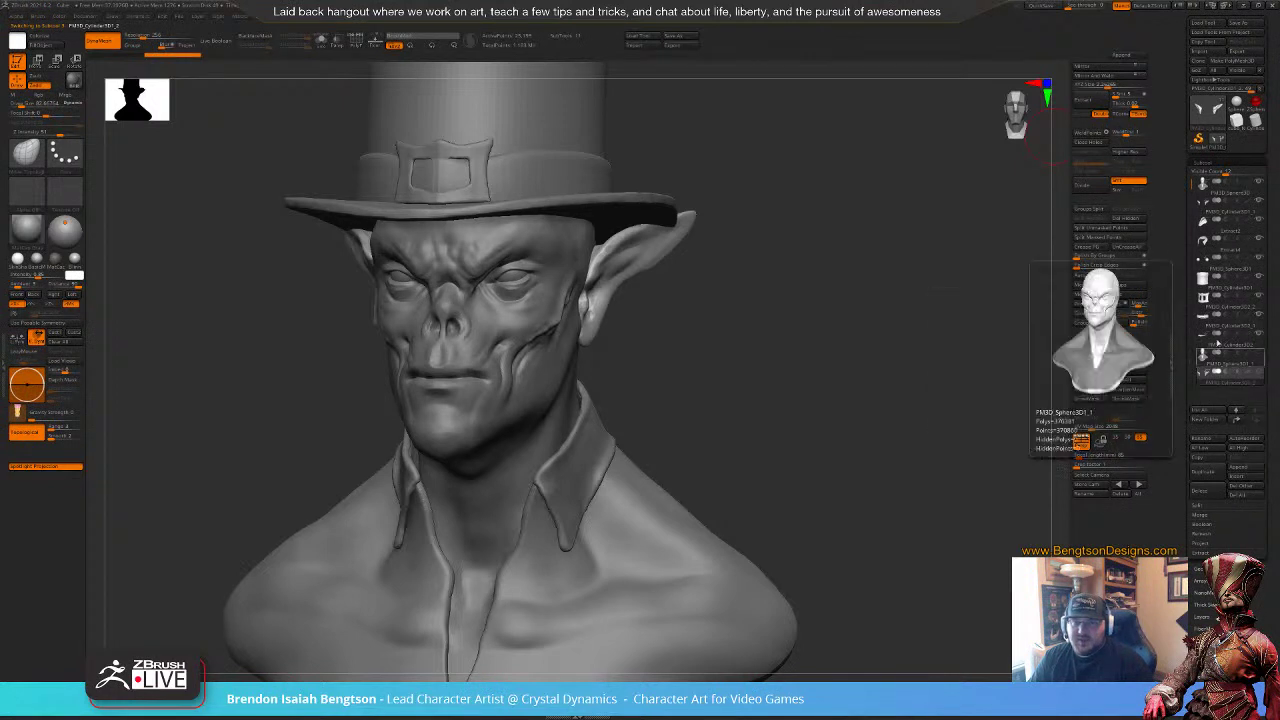
Step: Show only the head and ears with the polygroup wireframe on, keeping the head as the active subtool
{"action": "left_click", "coordinate": [1203, 190]}
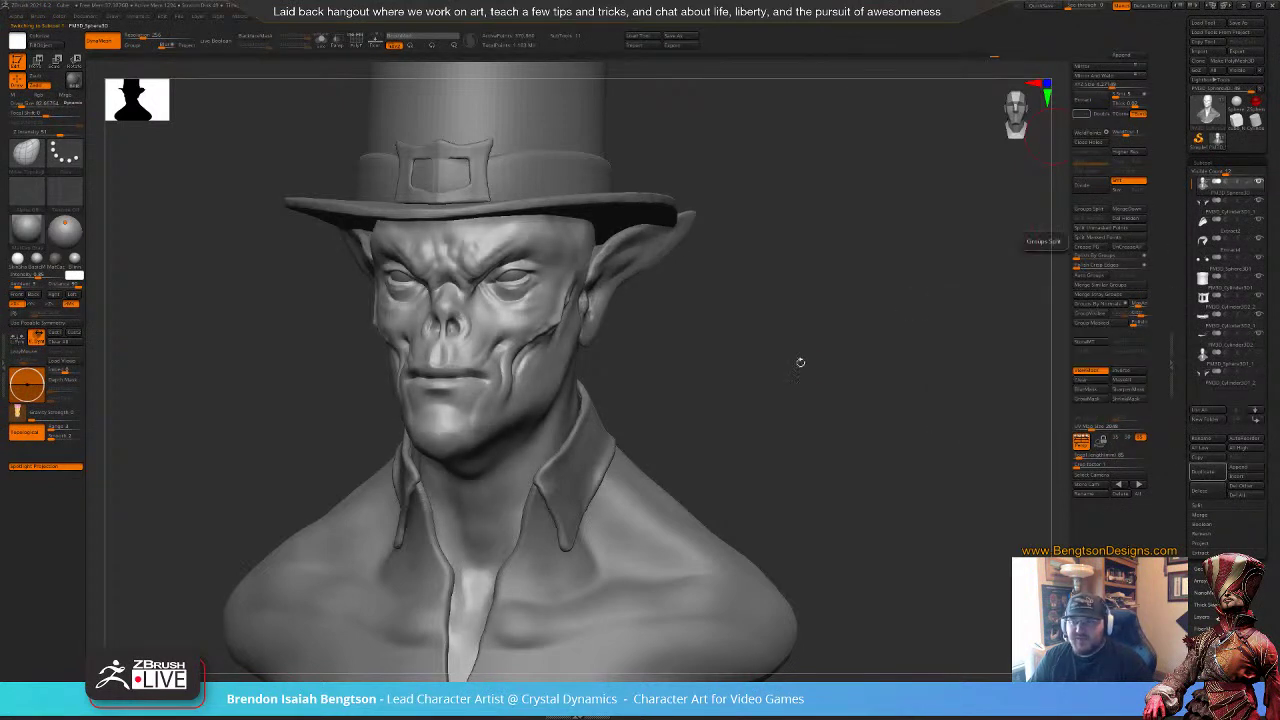
{"action": "mouse_move", "coordinate": [823, 372]}
{"action": "left_mouse_down"}
{"action": "mouse_move", "coordinate": [825, 397]}
{"action": "mouse_move", "coordinate": [829, 366]}
{"action": "left_mouse_up"}
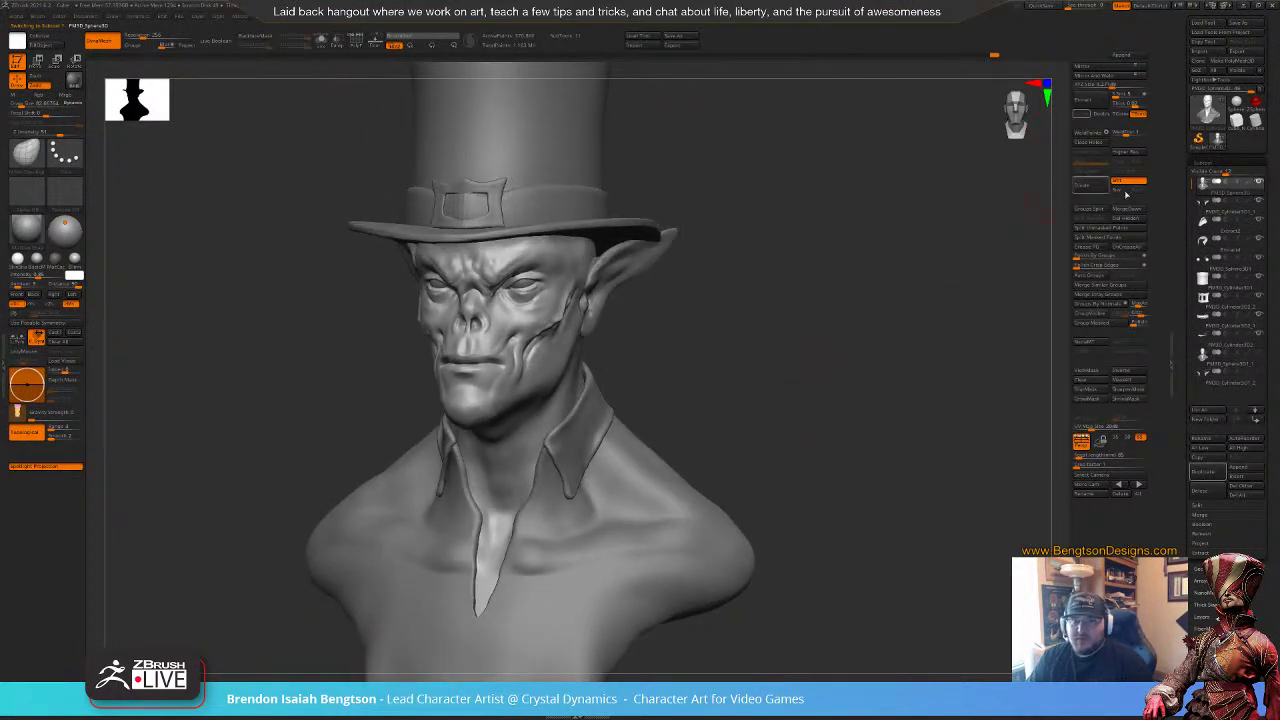
{"action": "left_click", "coordinate": [1258, 182]}
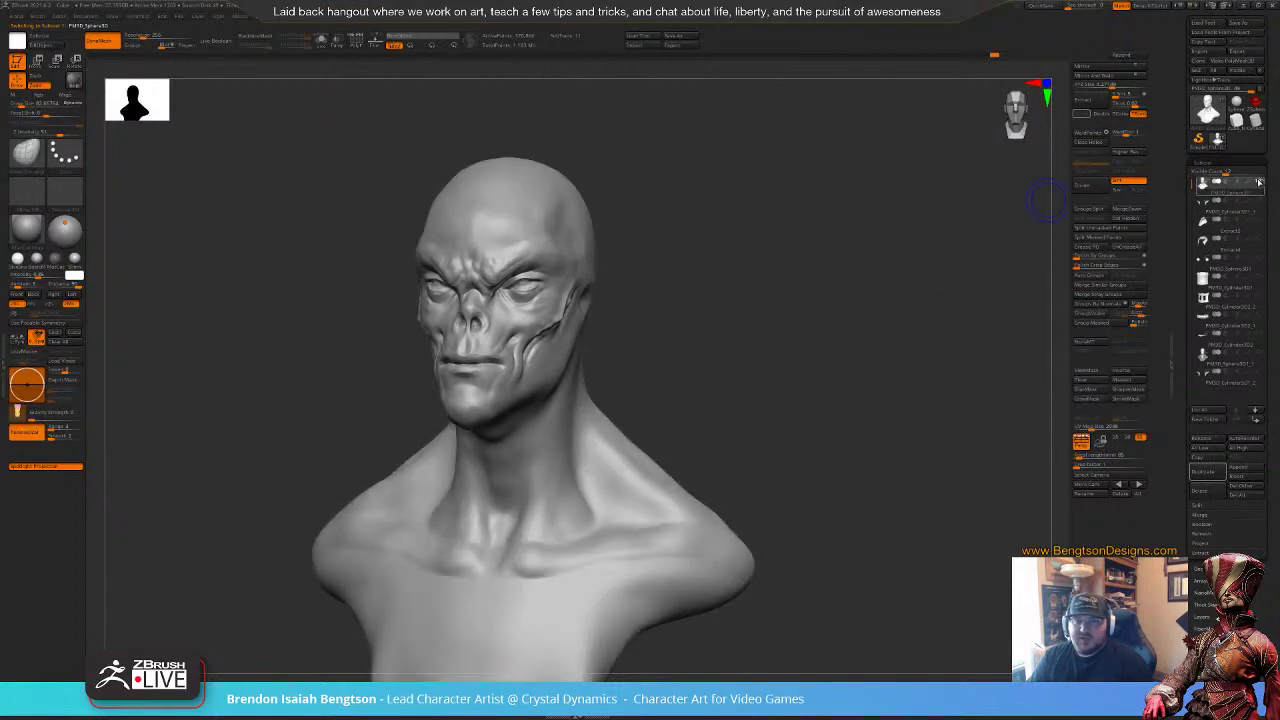
{"action": "left_click_drag", "start_coordinate": [826, 346], "coordinate": [823, 394]}
{"action": "key", "text": "shift+f"}
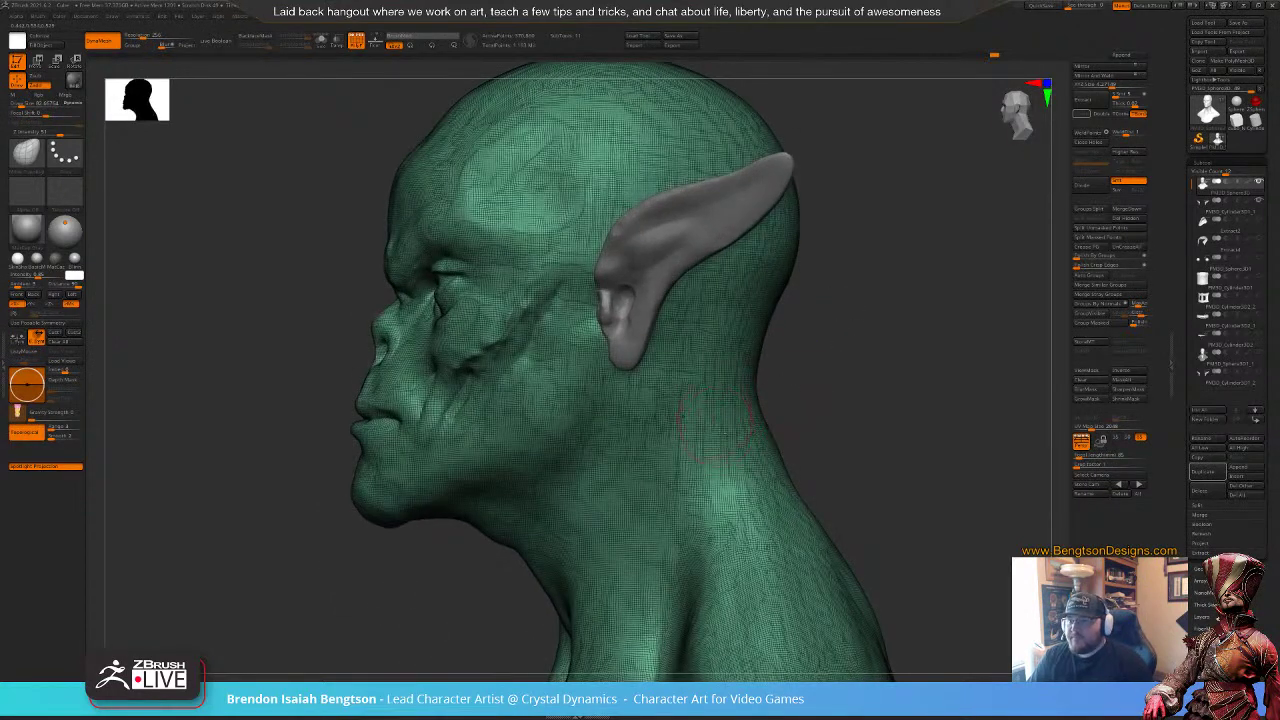
{"action": "left_click", "coordinate": [646, 292], "text": "alt"}
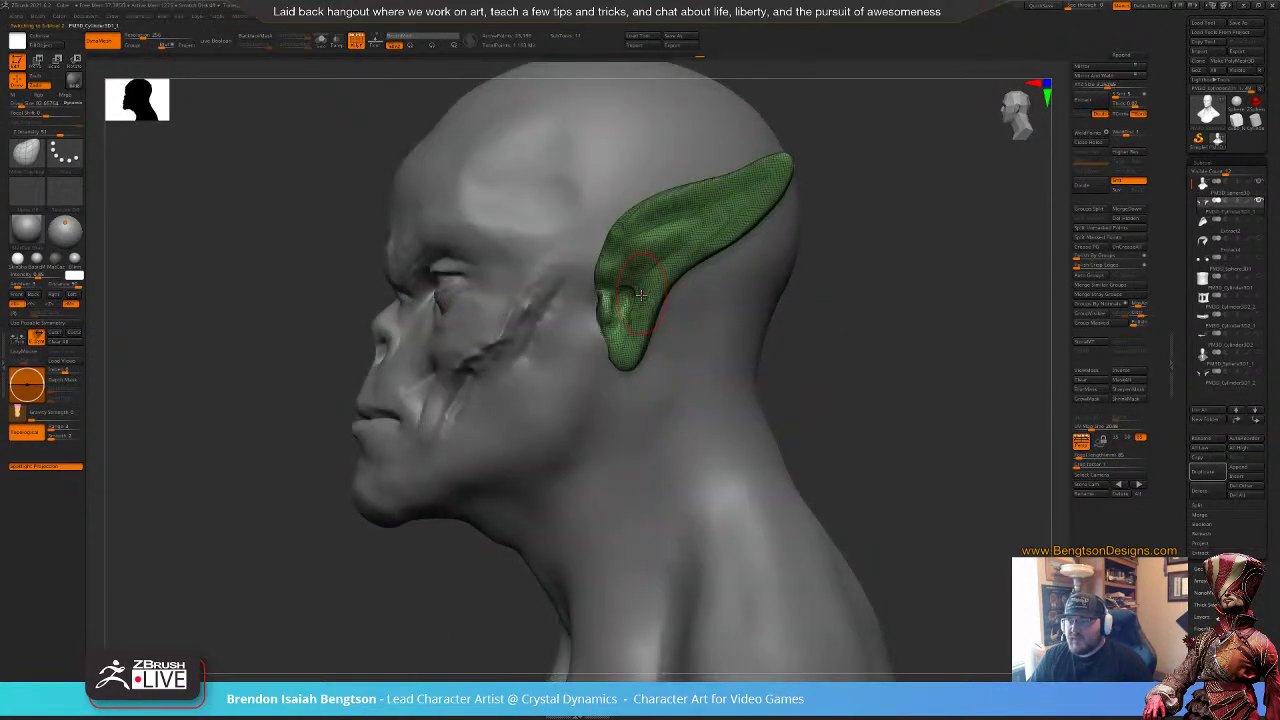
{"action": "left_click", "coordinate": [645, 450], "text": "alt"}
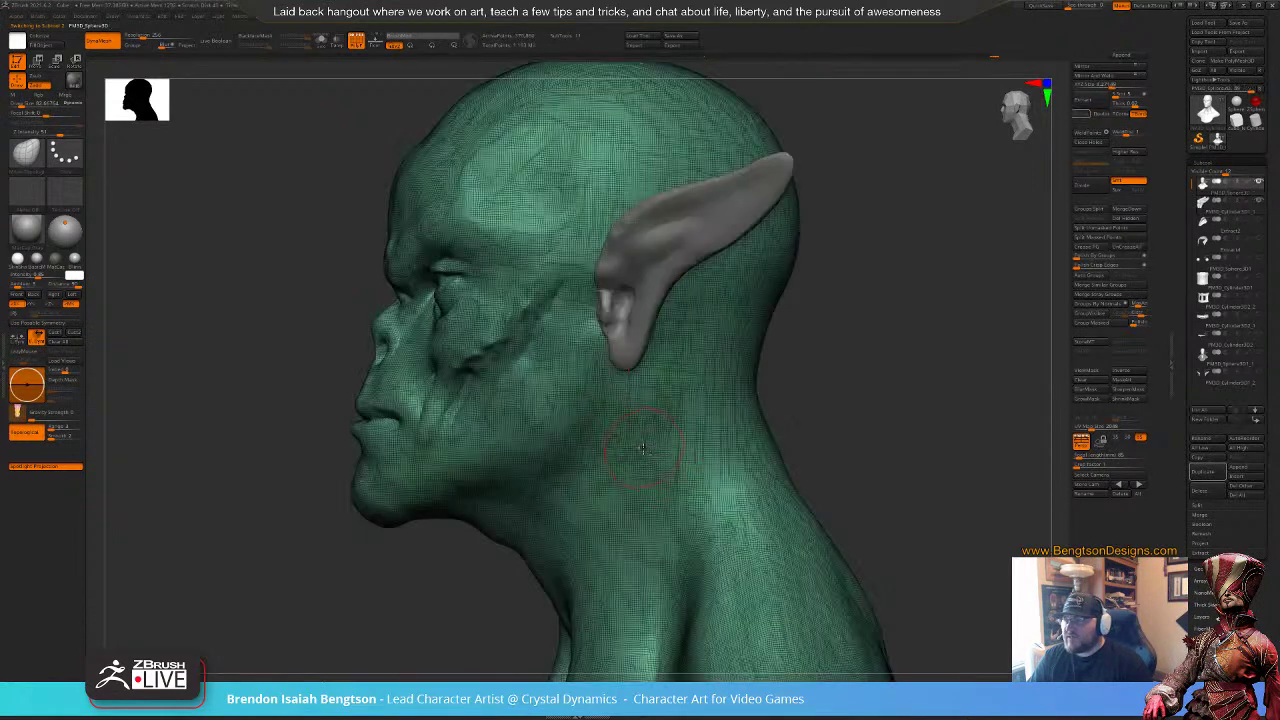
Step: Merge the ears down into the head subtool and turn off the wireframe display
{"action": "left_click_drag", "start_coordinate": [871, 346], "coordinate": [862, 300], "text": "alt"}
{"action": "left_click_drag", "start_coordinate": [830, 300], "coordinate": [878, 299]}
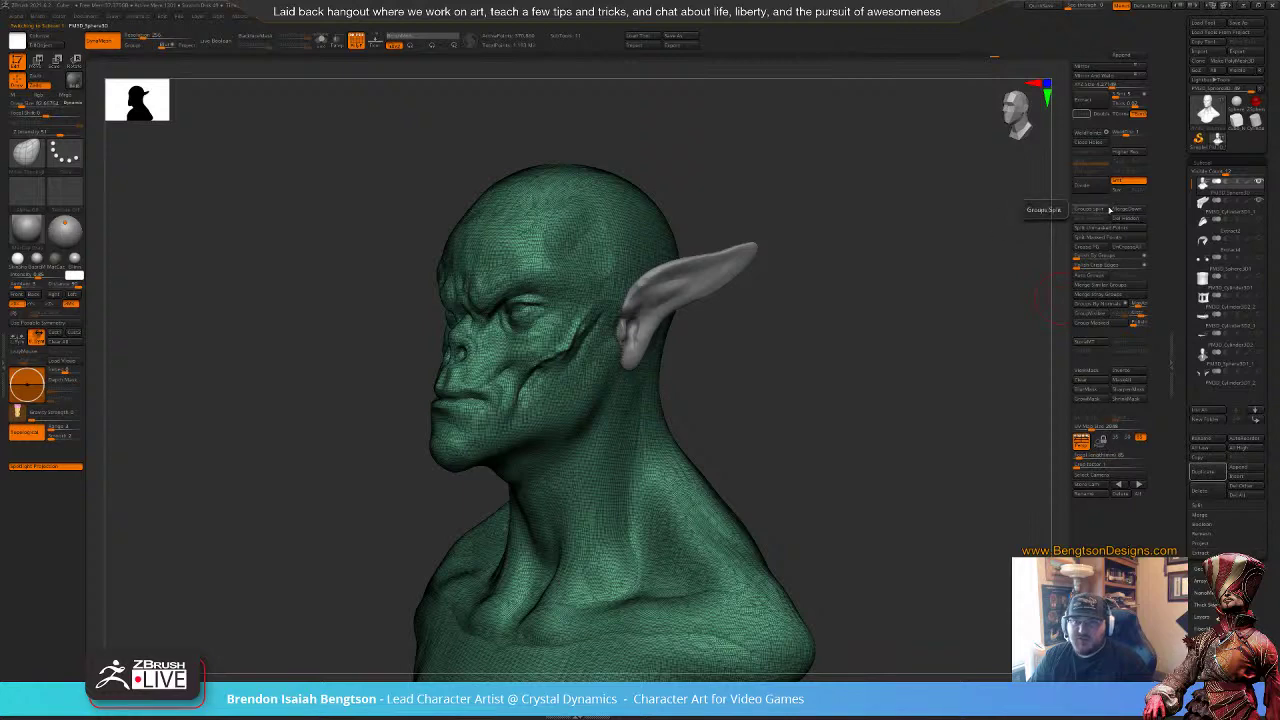
{"action": "left_click", "coordinate": [1120, 210]}
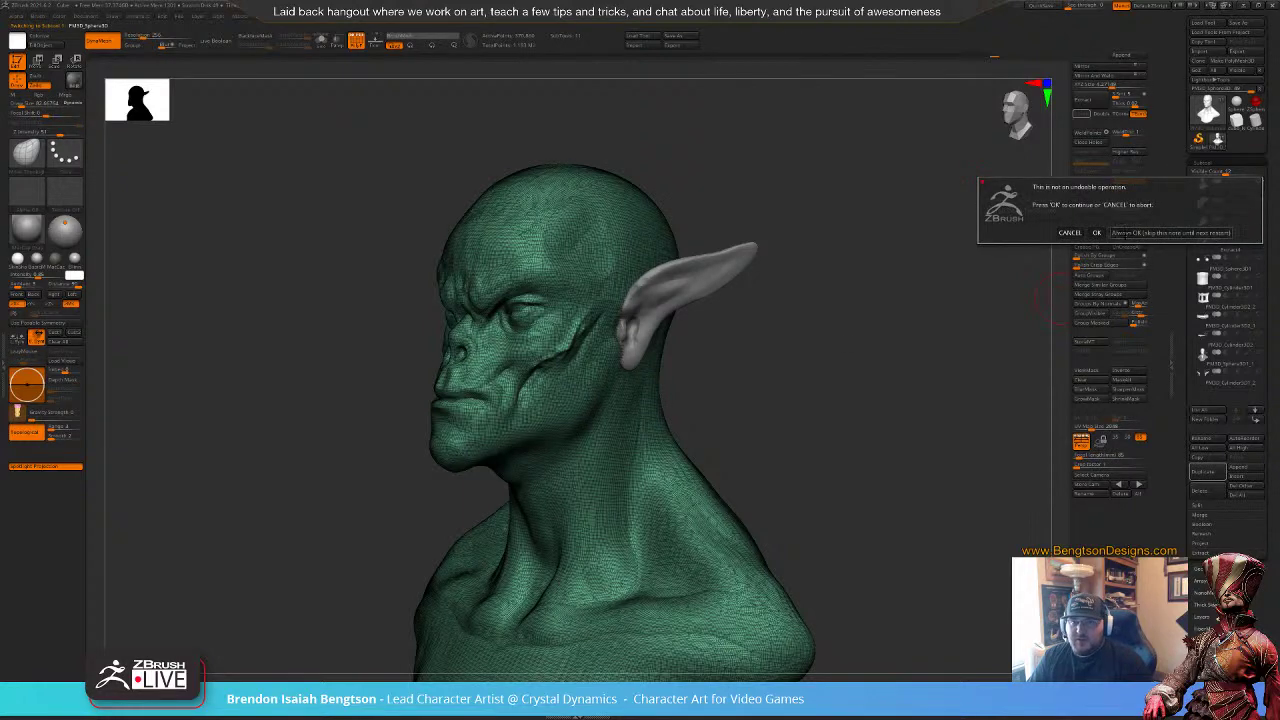
{"action": "left_click", "coordinate": [1096, 232]}
{"action": "mouse_move", "coordinate": [823, 363]}
{"action": "left_mouse_down"}
{"action": "mouse_move", "coordinate": [823, 349]}
{"action": "mouse_move", "coordinate": [874, 357]}
{"action": "mouse_move", "coordinate": [849, 349]}
{"action": "mouse_move", "coordinate": [831, 317]}
{"action": "mouse_move", "coordinate": [826, 430]}
{"action": "mouse_move", "coordinate": [714, 343]}
{"action": "left_mouse_up"}
{"action": "key", "text": "shift+f"}
Step: Blend the ear's front edge and opening into the side of the head with the ClayBuildup brush
{"action": "key", "text": "b"}
{"action": "key", "text": "c"}
{"action": "key", "text": "b"}
{"action": "key", "text": "space"}
{"action": "left_click_drag", "start_coordinate": [581, 313], "coordinate": [577, 313]}
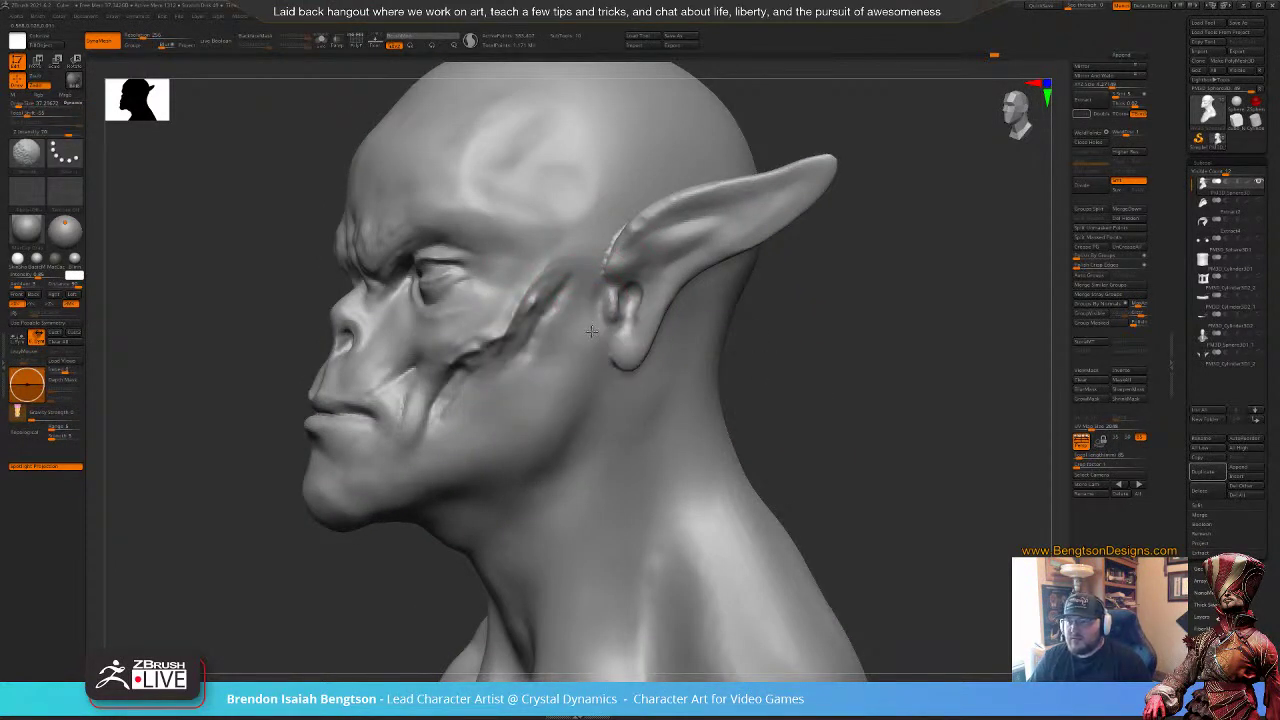
{"action": "mouse_move", "coordinate": [758, 328]}
{"action": "left_mouse_down"}
{"action": "mouse_move", "coordinate": [798, 336]}
{"action": "mouse_move", "coordinate": [774, 331]}
{"action": "mouse_move", "coordinate": [763, 366]}
{"action": "mouse_move", "coordinate": [763, 354]}
{"action": "mouse_move", "coordinate": [744, 358]}
{"action": "left_mouse_up"}
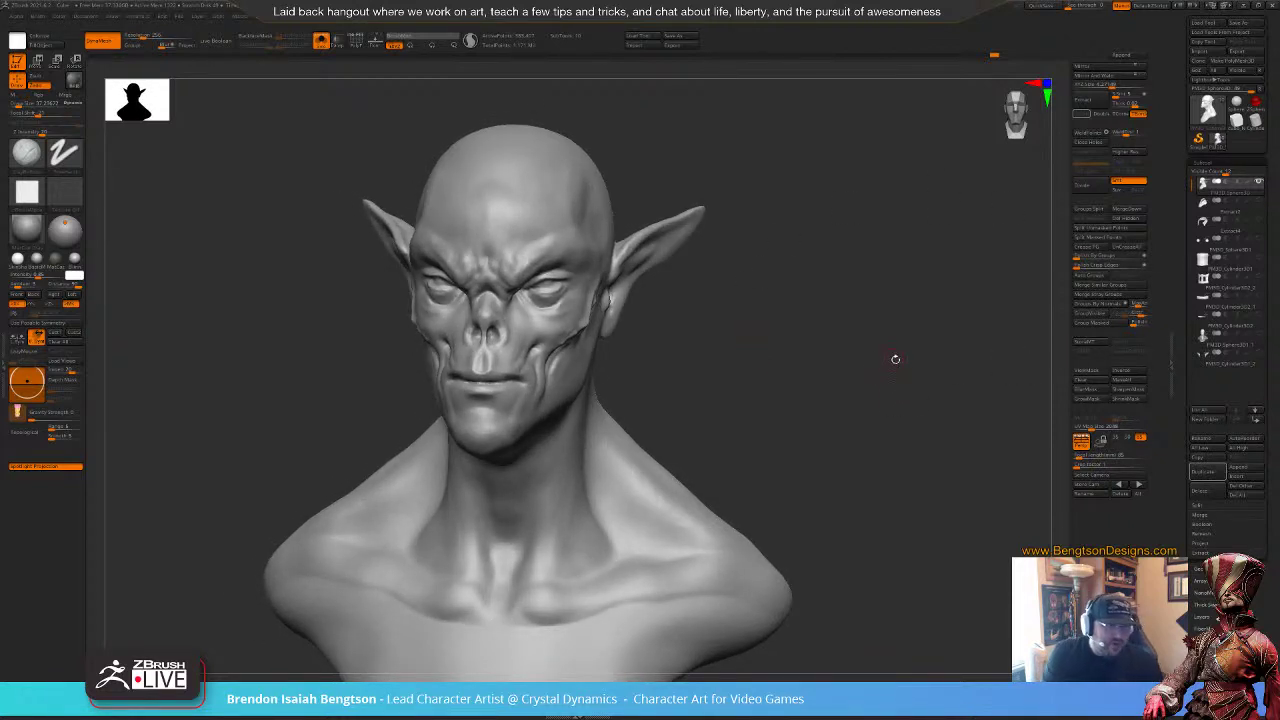
{"action": "mouse_move", "coordinate": [903, 394]}
{"action": "left_mouse_down"}
{"action": "mouse_move", "coordinate": [860, 403]}
{"action": "mouse_move", "coordinate": [886, 406]}
{"action": "mouse_move", "coordinate": [940, 375]}
{"action": "mouse_move", "coordinate": [904, 388]}
{"action": "mouse_move", "coordinate": [857, 379]}
{"action": "left_mouse_up"}
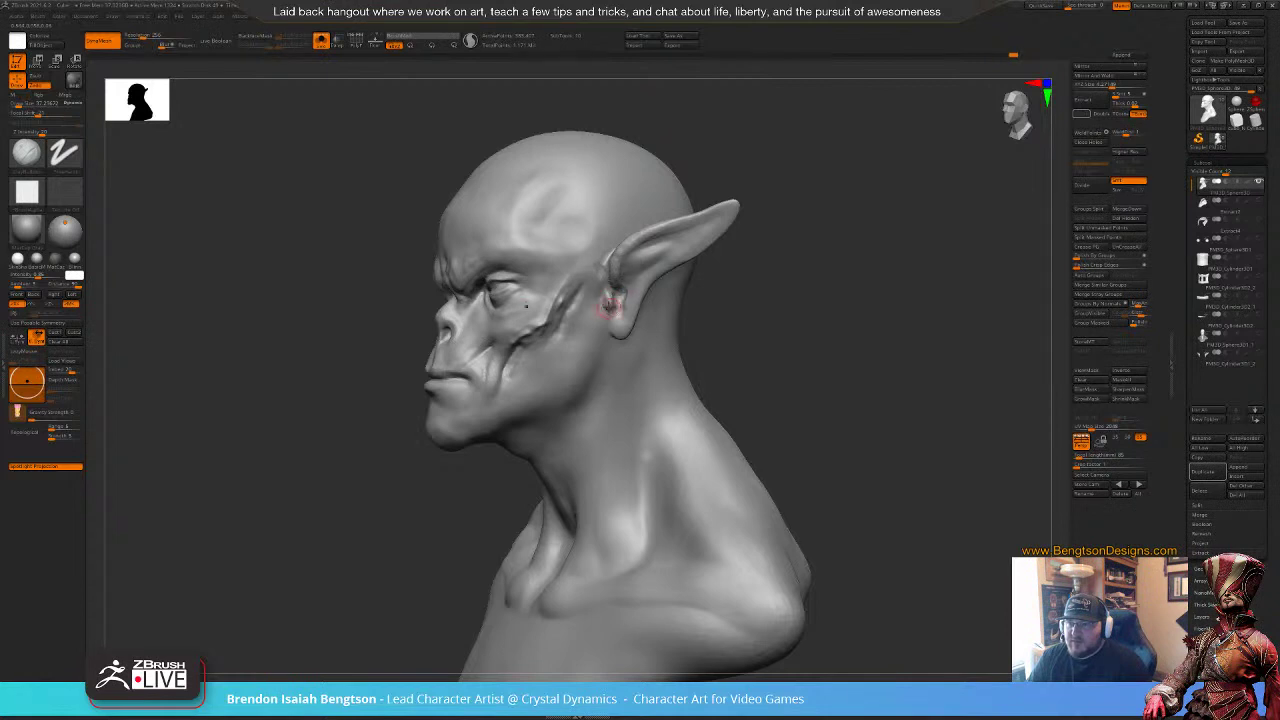
{"action": "left_click_drag", "start_coordinate": [768, 308], "coordinate": [708, 333]}
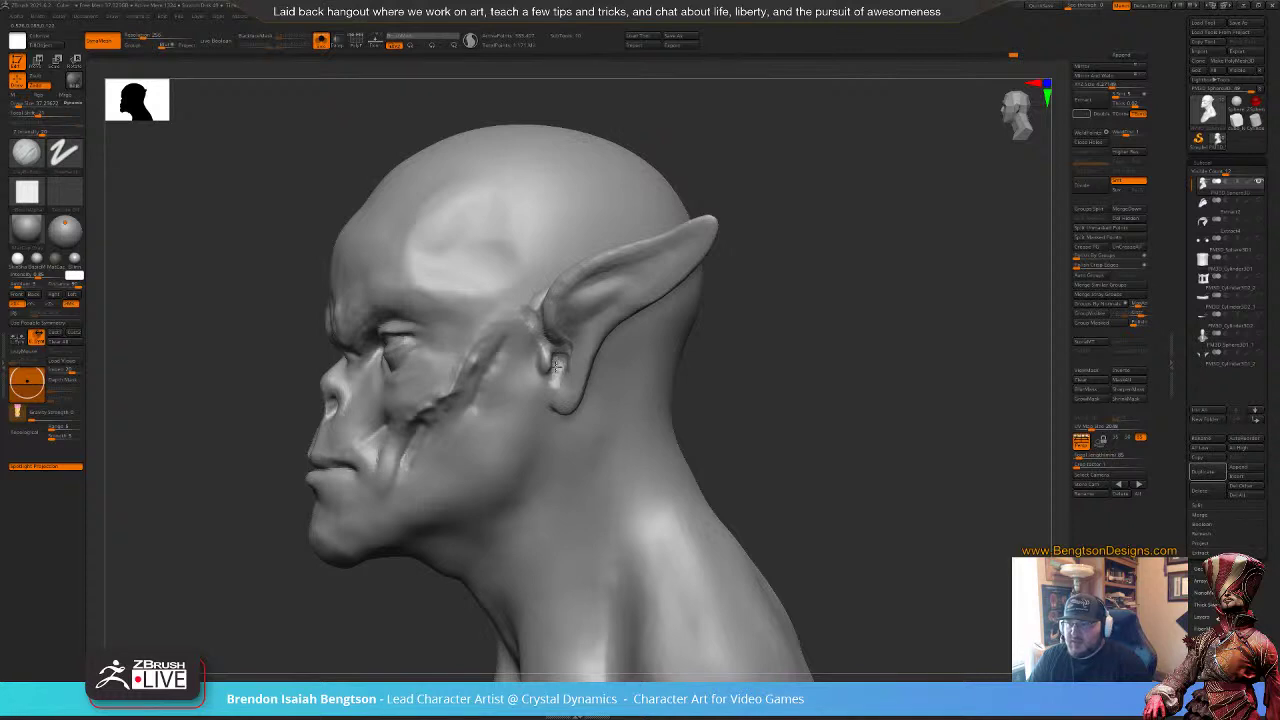
{"action": "left_click_drag", "start_coordinate": [798, 330], "coordinate": [784, 330]}
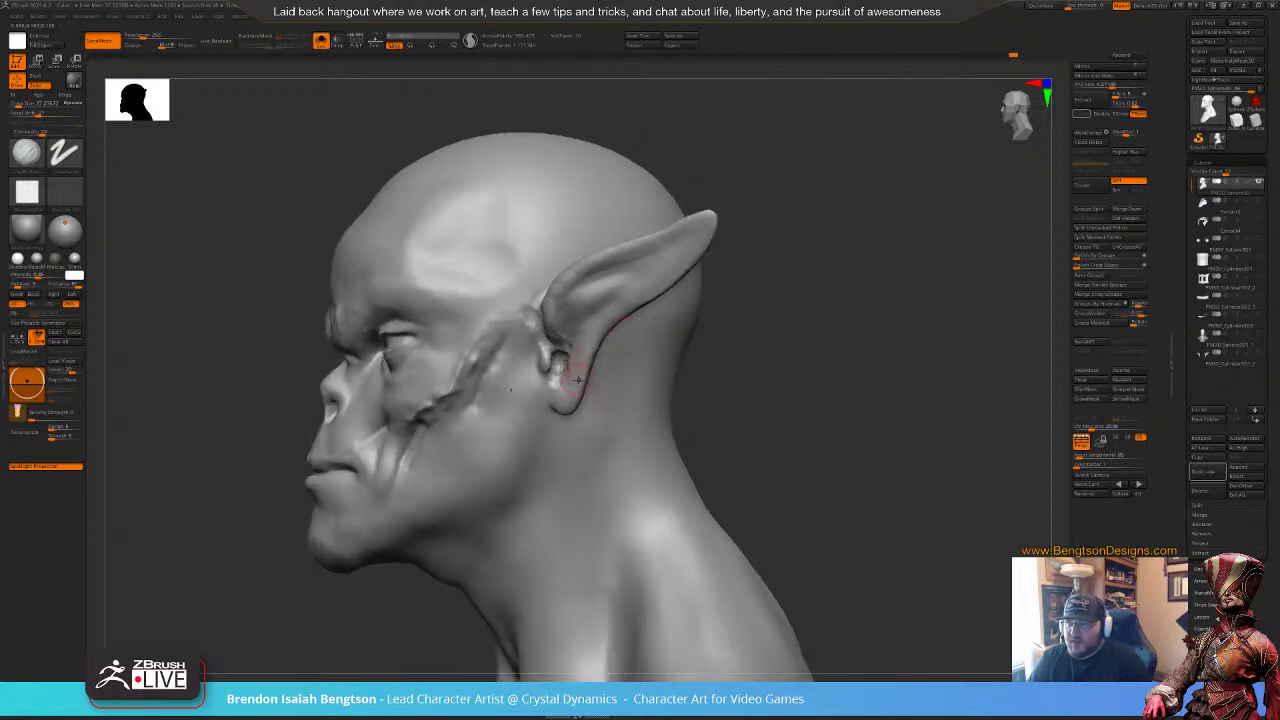
Step: Reshape the earlobe and the ear's lower back edge with a resized Move Topological brush
{"action": "key", "text": "b"}
{"action": "key", "text": "m"}
{"action": "key", "text": "t"}
{"action": "key", "text": "space"}
{"action": "mouse_move", "coordinate": [590, 352]}
{"action": "left_mouse_down"}
{"action": "mouse_move", "coordinate": [594, 394]}
{"action": "mouse_move", "coordinate": [574, 380]}
{"action": "left_mouse_up"}
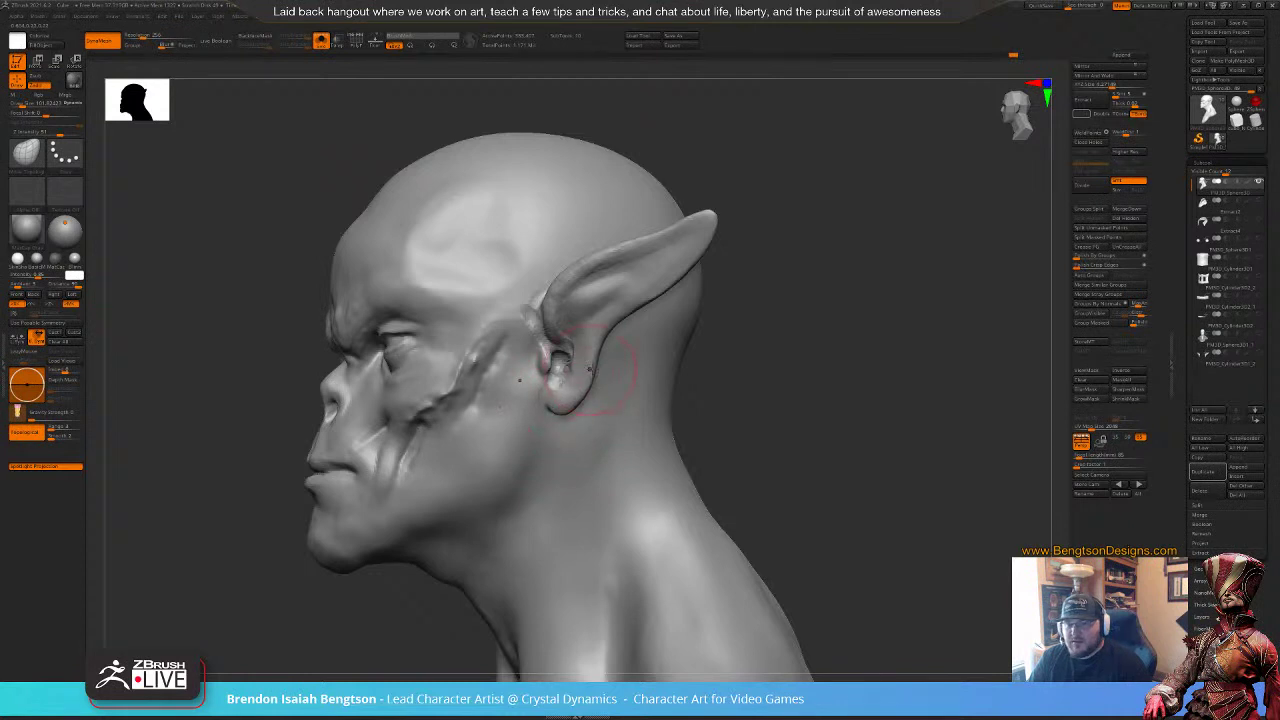
{"action": "left_click_drag", "start_coordinate": [782, 366], "coordinate": [800, 363]}
{"action": "left_click_drag", "start_coordinate": [800, 363], "coordinate": [761, 344], "text": "alt"}
{"action": "mouse_move", "coordinate": [722, 352]}
{"action": "left_mouse_down"}
{"action": "mouse_move", "coordinate": [774, 351]}
{"action": "mouse_move", "coordinate": [760, 364]}
{"action": "left_mouse_up"}
{"action": "left_click_drag", "start_coordinate": [623, 357], "coordinate": [612, 356]}
Step: Define the crease along the inside of the ear's upper rim with a resized DamStandard brush
{"action": "key", "text": "b"}
{"action": "key", "text": "d"}
{"action": "key", "text": "s"}
{"action": "key", "text": "space"}
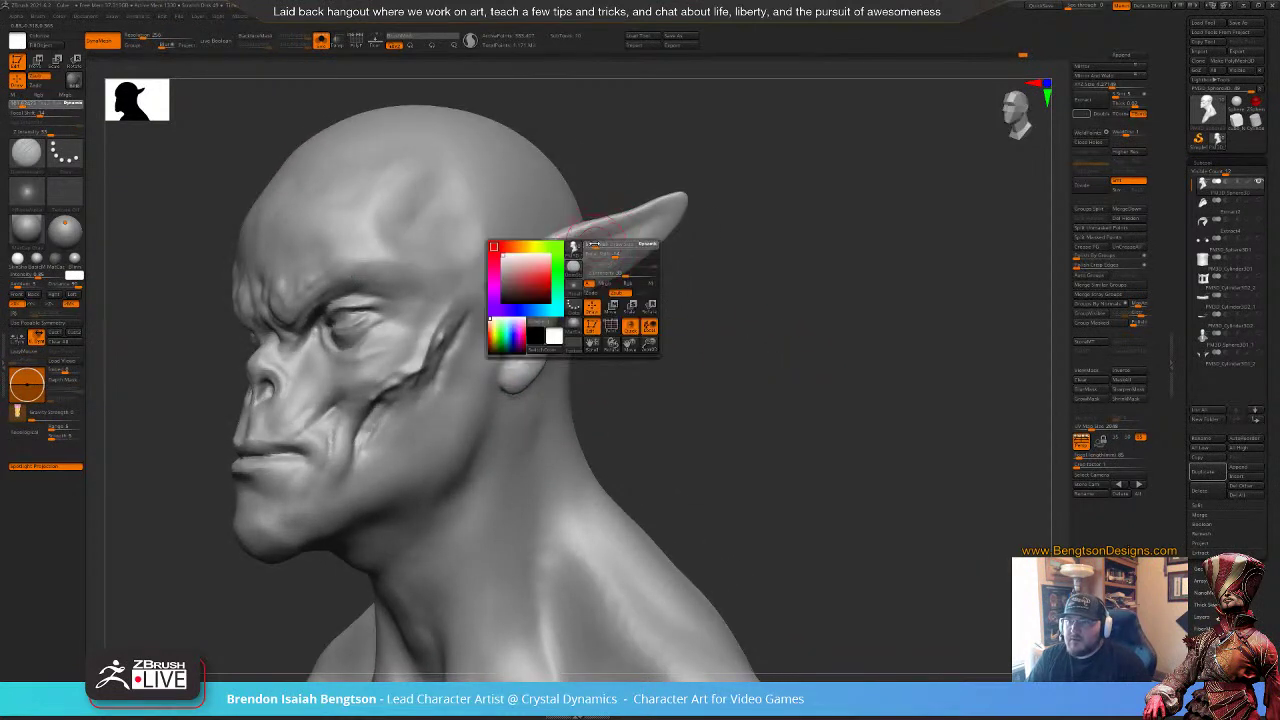
{"action": "left_click_drag", "start_coordinate": [591, 247], "coordinate": [599, 247]}
{"action": "left_click_drag", "start_coordinate": [646, 286], "coordinate": [615, 284]}
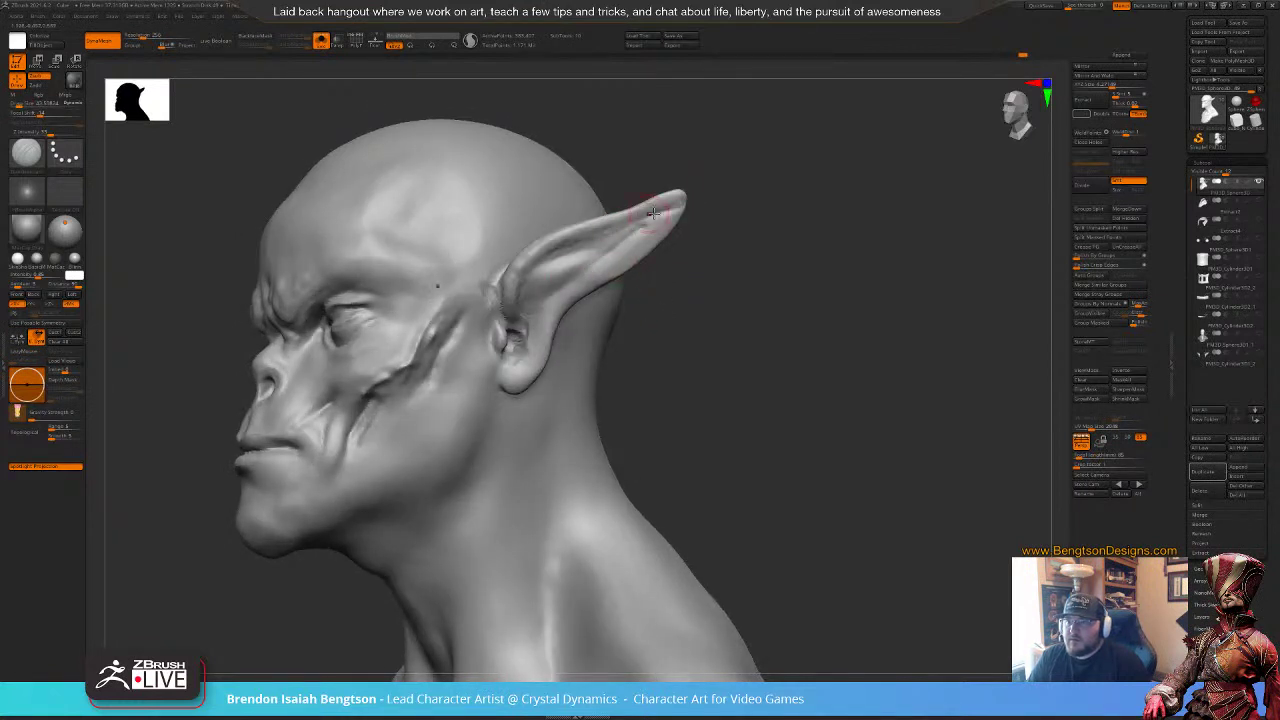
Step: Add clay along the ear's rim and pull its tip into a longer, sharper point with Move Topological
{"action": "key", "text": "b"}
{"action": "key", "text": "c"}
{"action": "key", "text": "b"}
{"action": "key", "text": "b"}
{"action": "key", "text": "m"}
{"action": "key", "text": "t"}
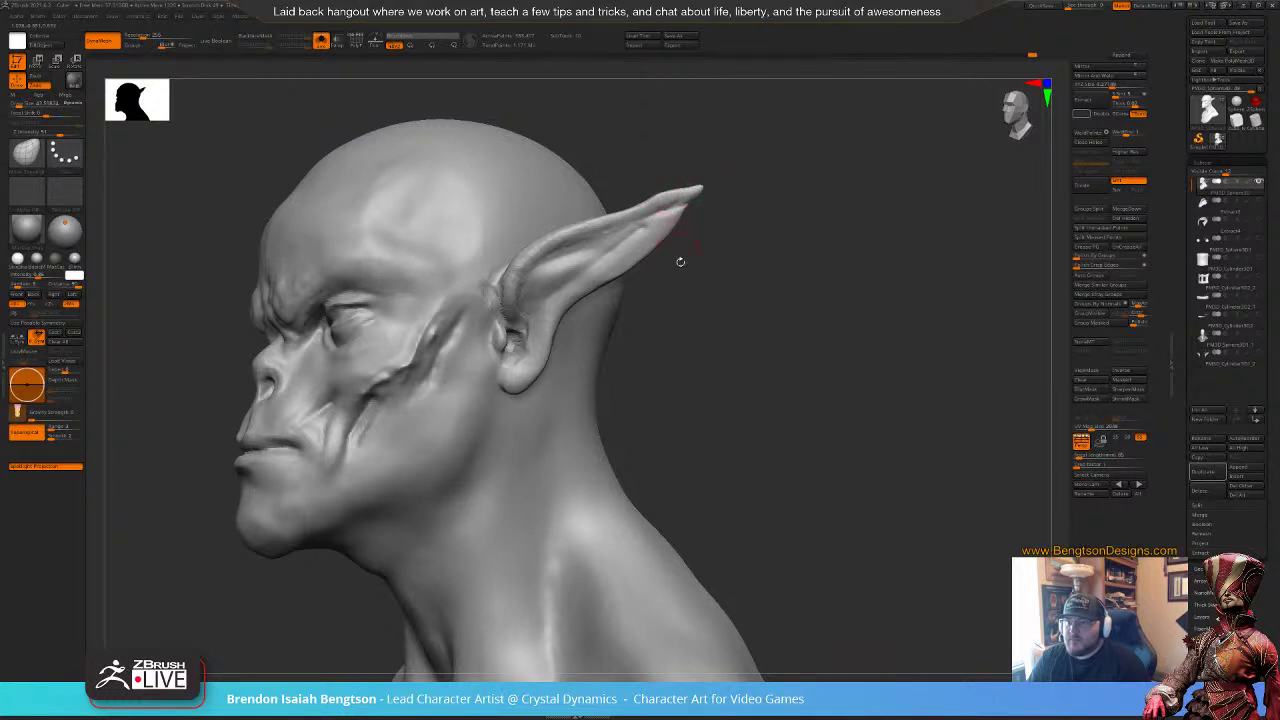
Step: Sharpen the rim near the ear's tip using the DamStandard brush
{"action": "key", "text": "b"}
{"action": "key", "text": "d"}
{"action": "key", "text": "s"}
{"action": "mouse_move", "coordinate": [662, 220]}
{"action": "left_mouse_down", "text": "alt"}
{"action": "mouse_move", "coordinate": [651, 223]}
{"action": "mouse_move", "coordinate": [672, 215]}
{"action": "left_mouse_up", "text": "alt"}
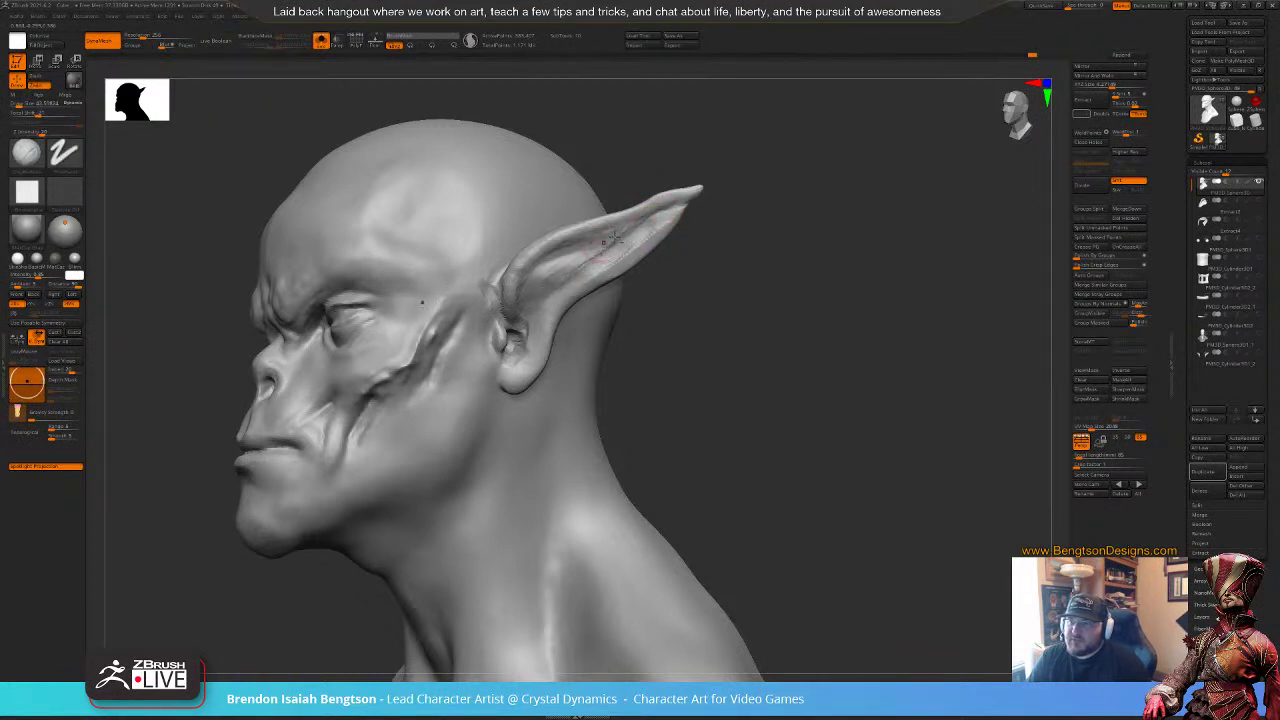
Step: Smooth the surface near the ear's tip from above and clear any masking on the mesh
{"action": "left_click_drag", "start_coordinate": [768, 300], "coordinate": [755, 350]}
{"action": "left_click_drag", "start_coordinate": [894, 172], "coordinate": [858, 228]}
{"action": "left_click_drag", "start_coordinate": [624, 249], "coordinate": [628, 220], "text": "shift"}
{"action": "left_click", "coordinate": [668, 270], "text": "ctrl"}
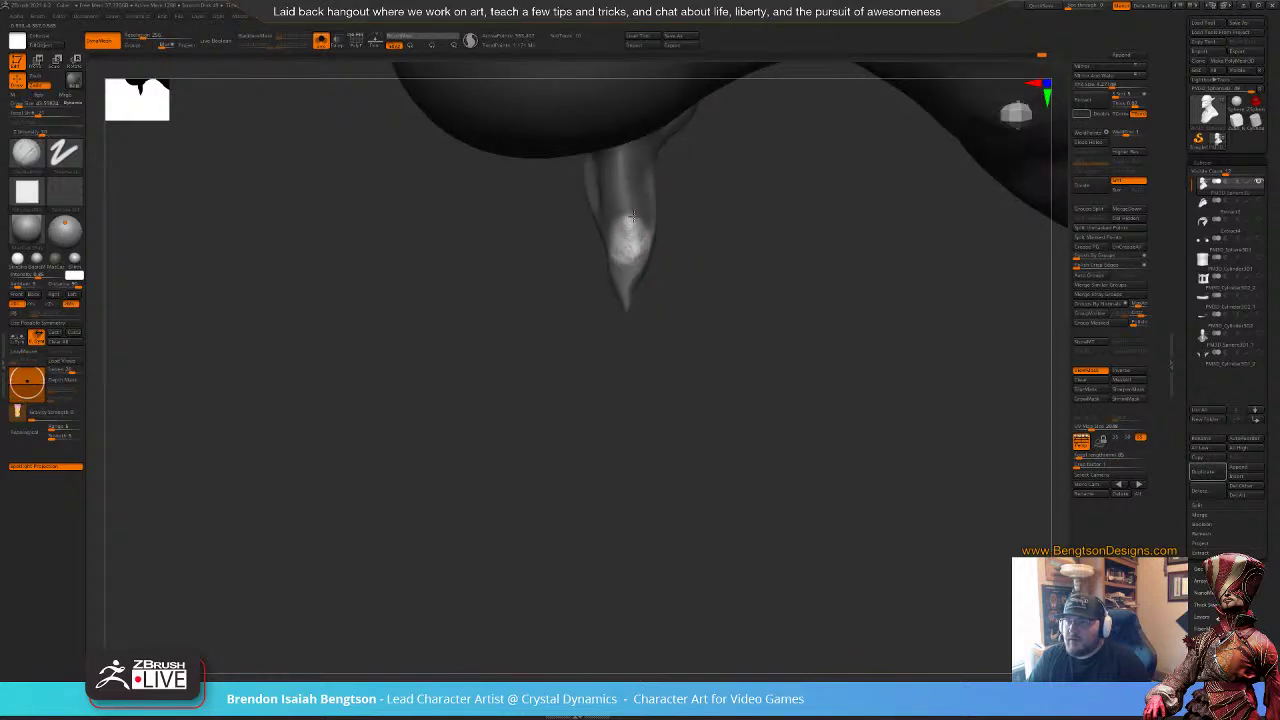
{"action": "mouse_move", "coordinate": [700, 266]}
{"action": "left_mouse_down", "text": "ctrl"}
{"action": "mouse_move", "coordinate": [710, 297]}
{"action": "mouse_move", "coordinate": [780, 255]}
{"action": "mouse_move", "coordinate": [735, 285]}
{"action": "left_mouse_up", "text": "ctrl"}
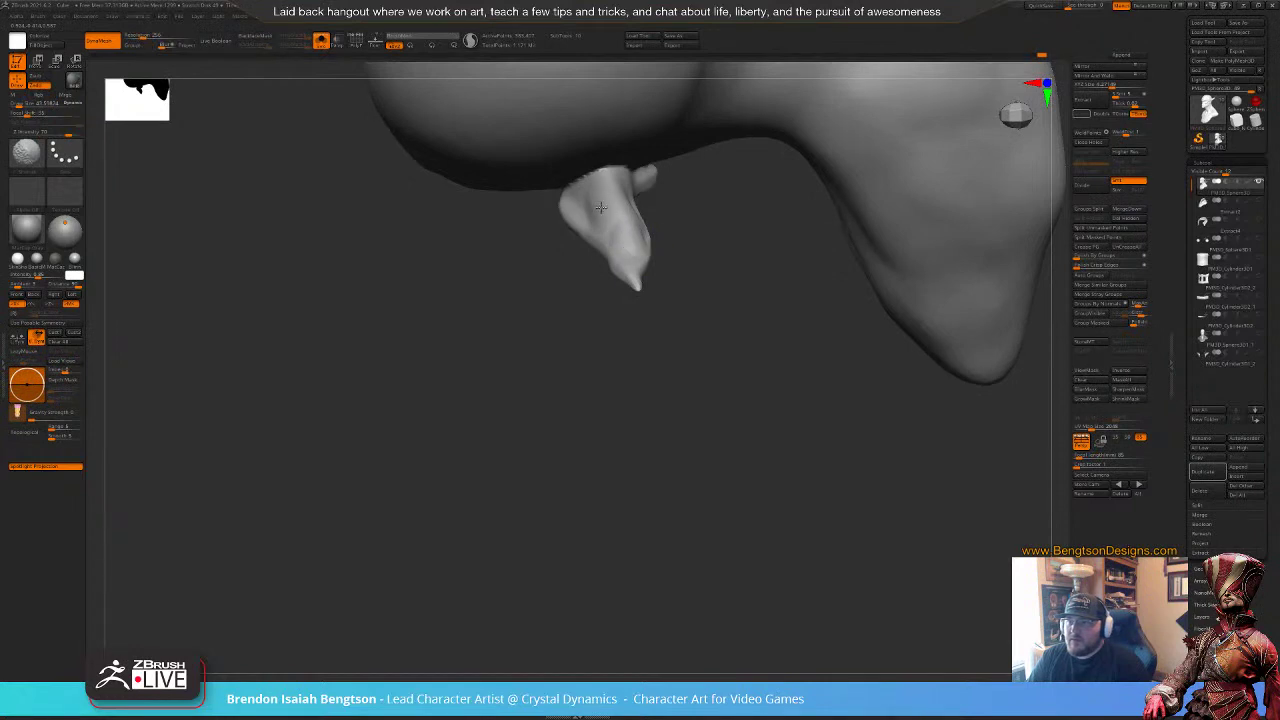
{"action": "mouse_move", "coordinate": [626, 465]}
{"action": "left_mouse_down"}
{"action": "mouse_move", "coordinate": [666, 297]}
{"action": "mouse_move", "coordinate": [660, 340]}
{"action": "mouse_move", "coordinate": [663, 326]}
{"action": "left_mouse_up"}
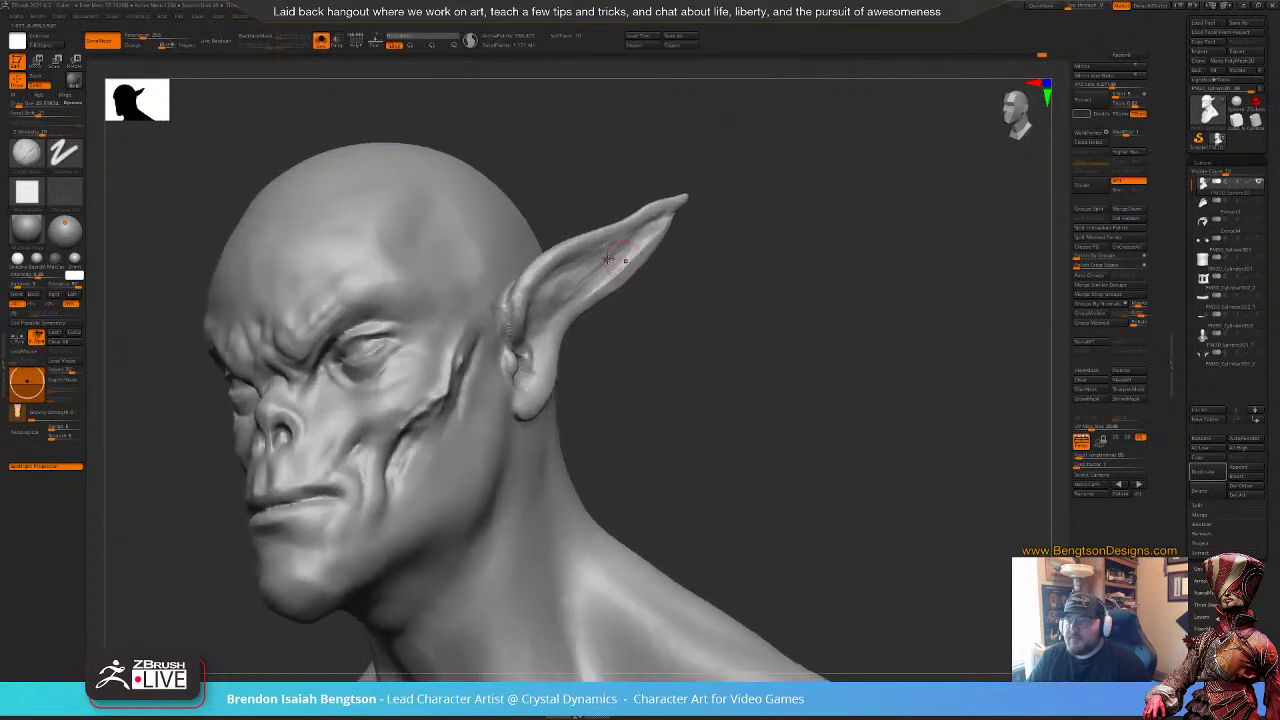
Step: Sculpt the inner ear with ClayBuildup, from the folds around the opening along the lower rim toward the tip
{"action": "left_click_drag", "start_coordinate": [630, 262], "coordinate": [649, 243]}
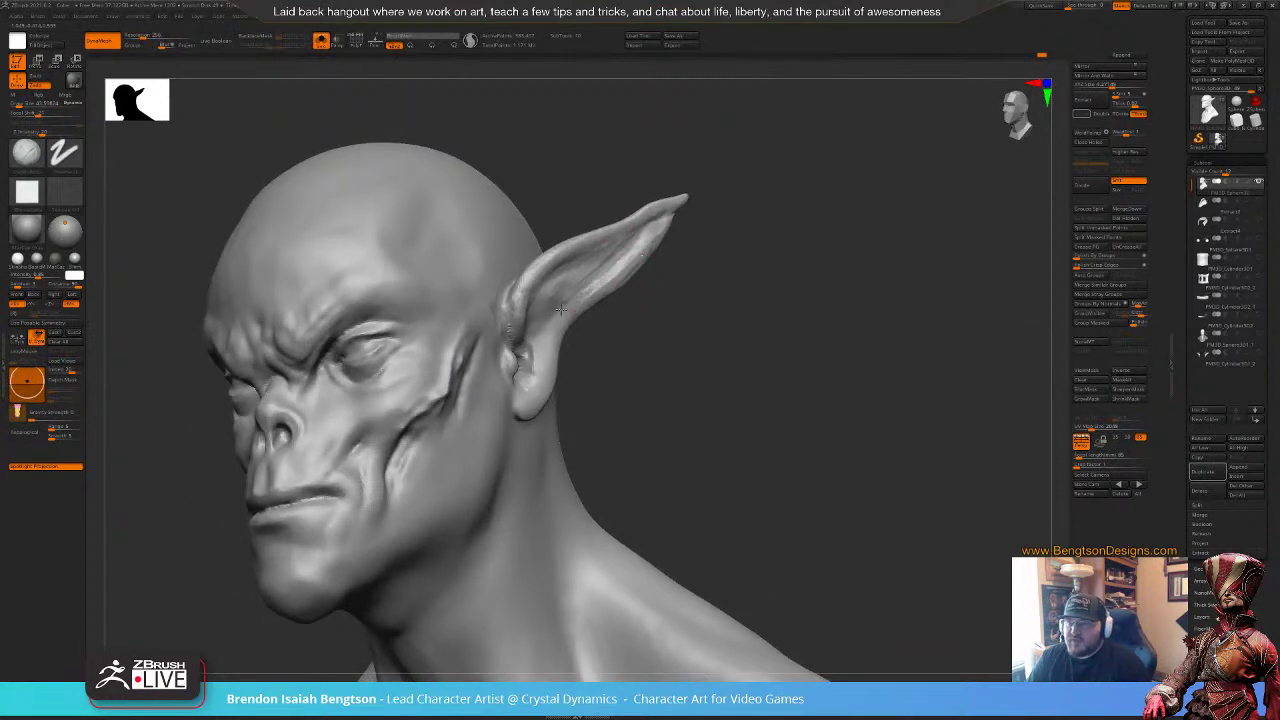
{"action": "left_click_drag", "start_coordinate": [591, 295], "coordinate": [562, 324]}
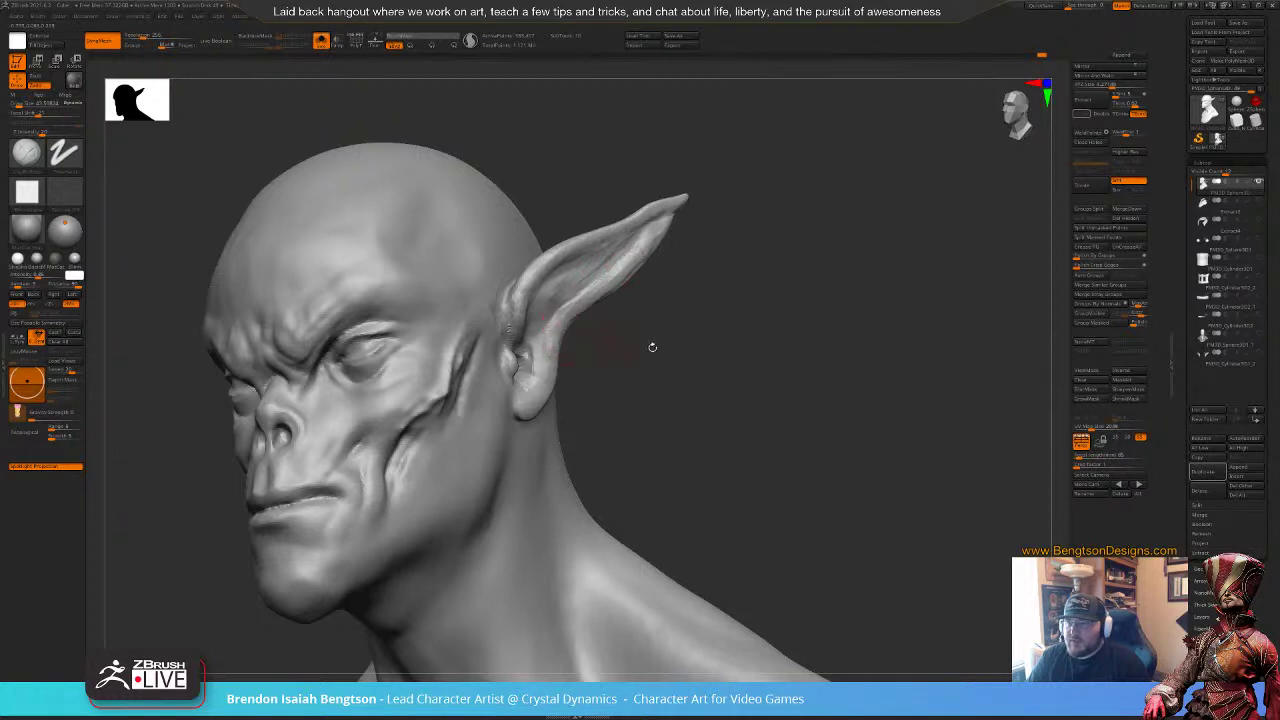
{"action": "mouse_move", "coordinate": [652, 347]}
{"action": "left_mouse_down"}
{"action": "mouse_move", "coordinate": [677, 400]}
{"action": "mouse_move", "coordinate": [642, 402]}
{"action": "left_mouse_up"}
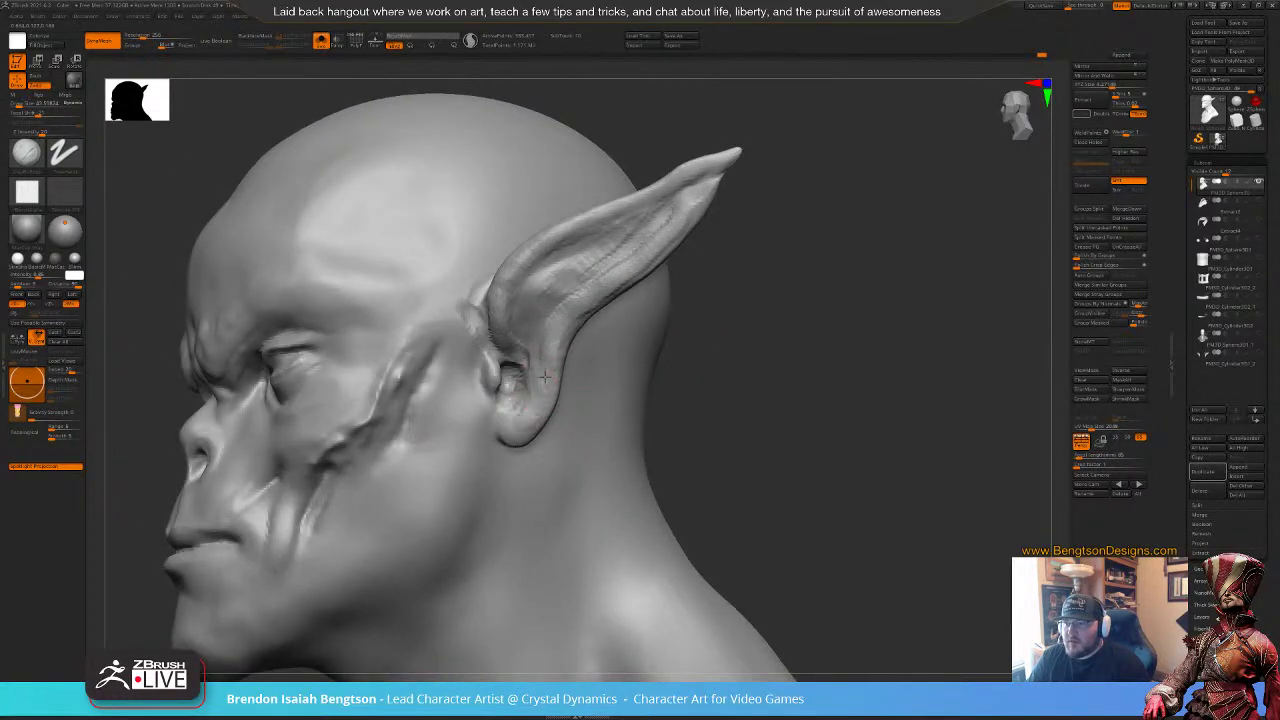
{"action": "mouse_move", "coordinate": [537, 320]}
{"action": "left_mouse_down"}
{"action": "mouse_move", "coordinate": [509, 385]}
{"action": "mouse_move", "coordinate": [524, 340]}
{"action": "mouse_move", "coordinate": [513, 334]}
{"action": "mouse_move", "coordinate": [506, 384]}
{"action": "mouse_move", "coordinate": [511, 337]}
{"action": "mouse_move", "coordinate": [529, 360]}
{"action": "left_mouse_up"}
{"action": "left_click_drag", "start_coordinate": [525, 296], "coordinate": [592, 268]}
{"action": "mouse_move", "coordinate": [678, 308]}
{"action": "left_mouse_down"}
{"action": "mouse_move", "coordinate": [617, 296]}
{"action": "mouse_move", "coordinate": [553, 306]}
{"action": "left_mouse_up"}
{"action": "mouse_move", "coordinate": [613, 241]}
{"action": "left_mouse_down"}
{"action": "mouse_move", "coordinate": [545, 324]}
{"action": "mouse_move", "coordinate": [597, 252]}
{"action": "mouse_move", "coordinate": [548, 286]}
{"action": "mouse_move", "coordinate": [552, 264]}
{"action": "mouse_move", "coordinate": [540, 320]}
{"action": "mouse_move", "coordinate": [566, 259]}
{"action": "left_mouse_up"}
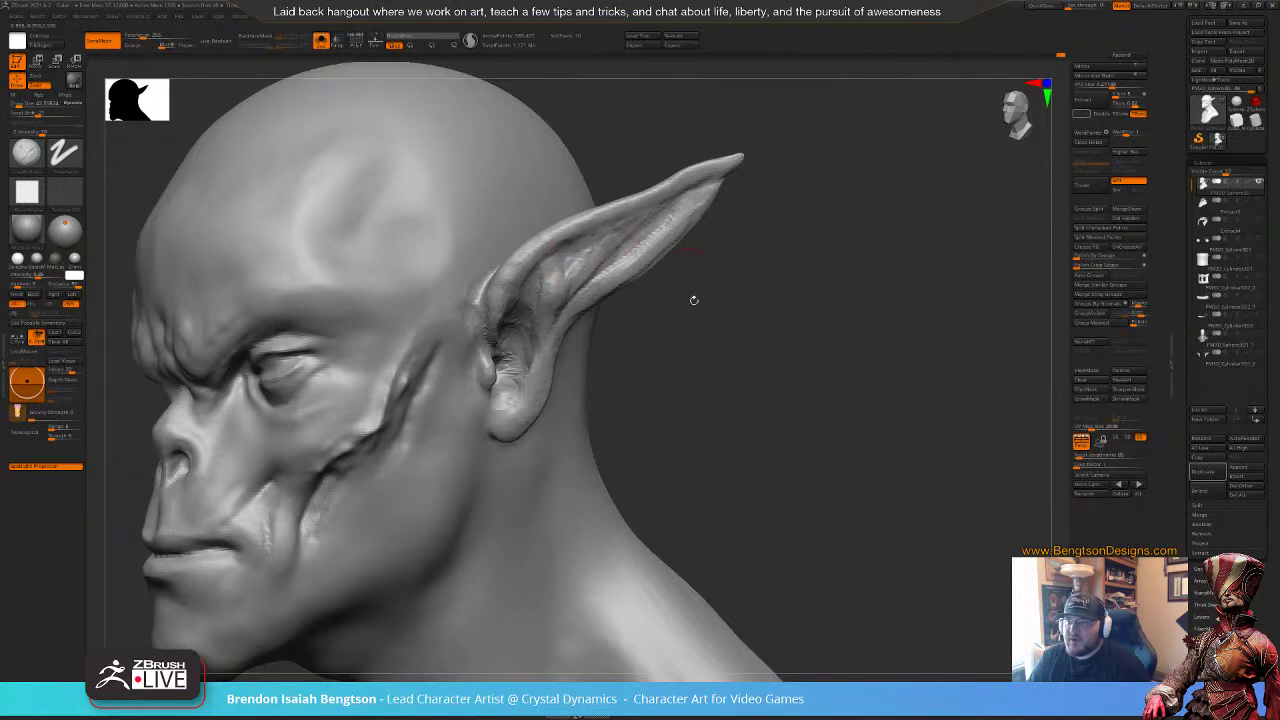
Step: Carve the crease beneath the ear's upper rim and deepen the inner hollow with the DamStandard brush
{"action": "mouse_move", "coordinate": [694, 300]}
{"action": "left_mouse_down"}
{"action": "mouse_move", "coordinate": [686, 314]}
{"action": "mouse_move", "coordinate": [698, 323]}
{"action": "left_mouse_up"}
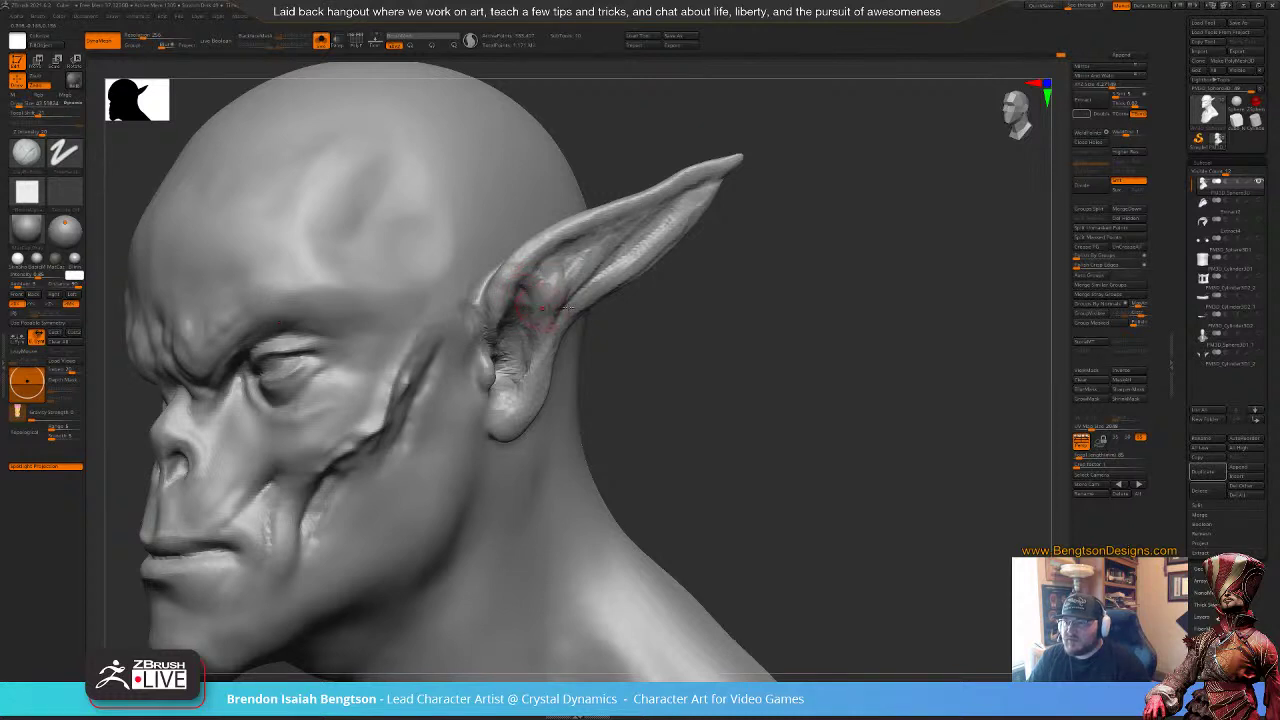
{"action": "mouse_move", "coordinate": [622, 310]}
{"action": "left_mouse_down"}
{"action": "mouse_move", "coordinate": [582, 290]}
{"action": "mouse_move", "coordinate": [566, 244]}
{"action": "left_mouse_up"}
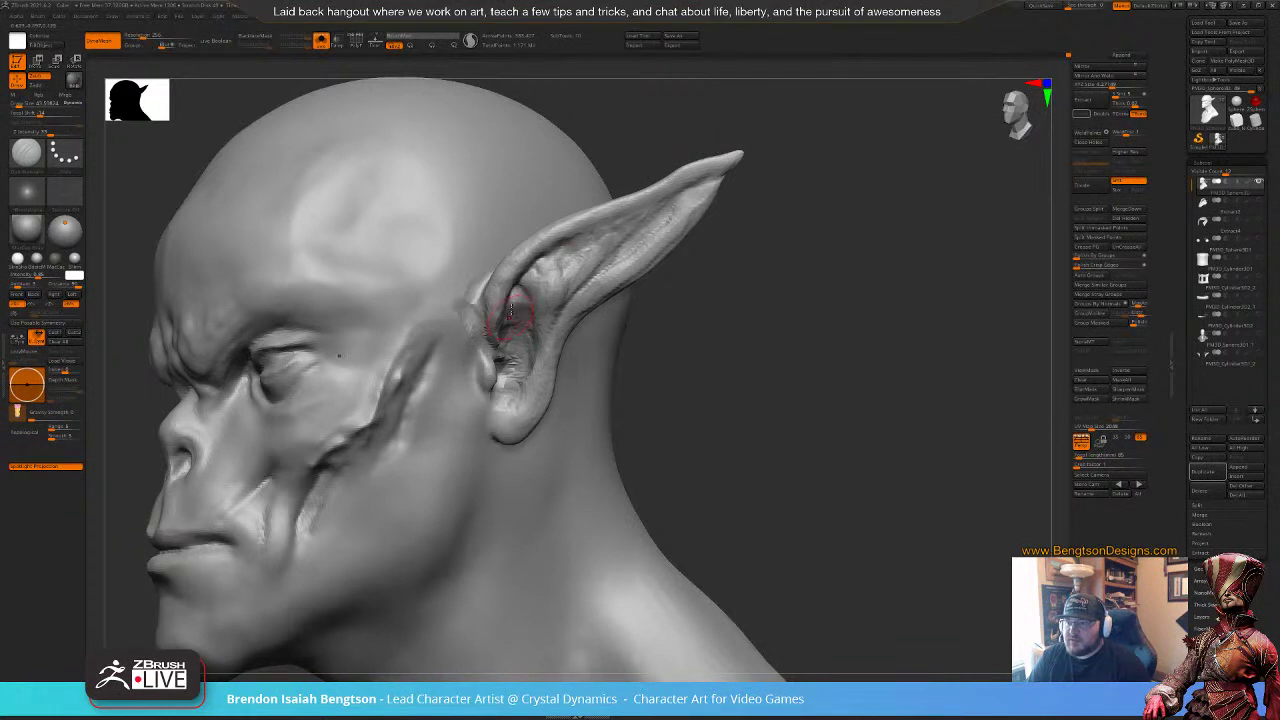
{"action": "left_click_drag", "start_coordinate": [522, 283], "coordinate": [650, 208]}
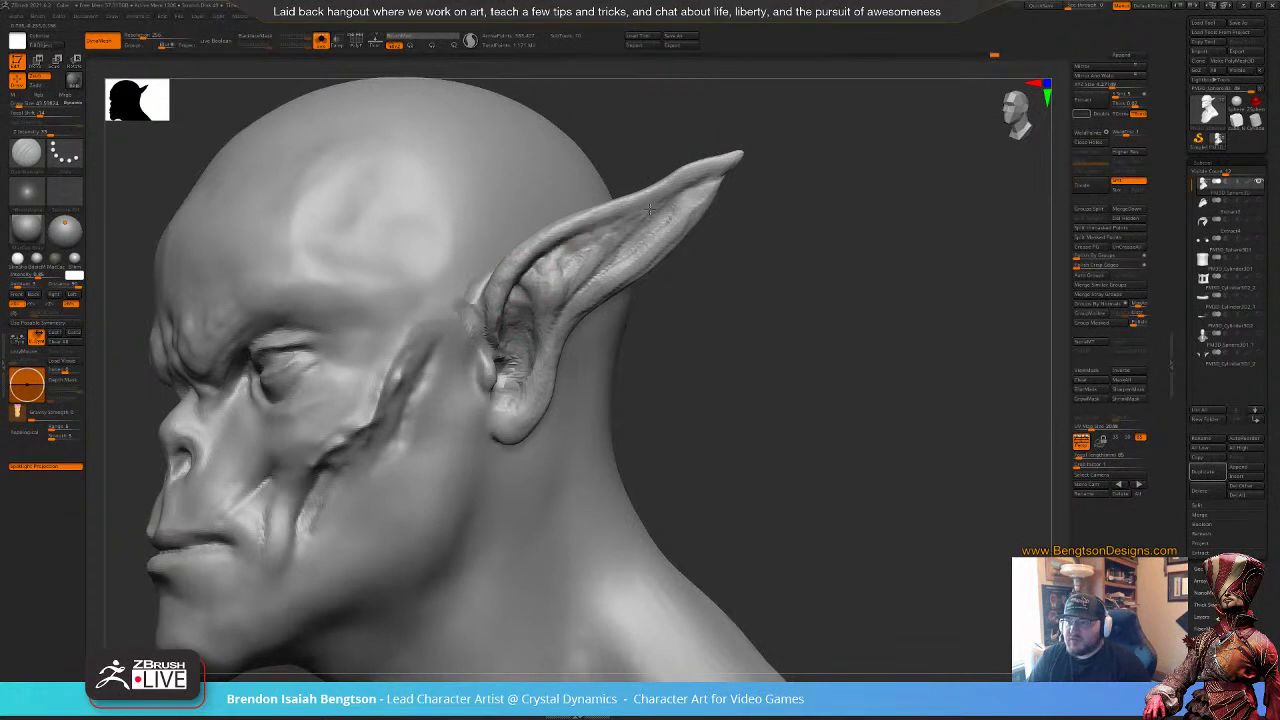
{"action": "mouse_move", "coordinate": [581, 236]}
{"action": "left_mouse_down"}
{"action": "mouse_move", "coordinate": [698, 193]}
{"action": "mouse_move", "coordinate": [659, 230]}
{"action": "left_mouse_up"}
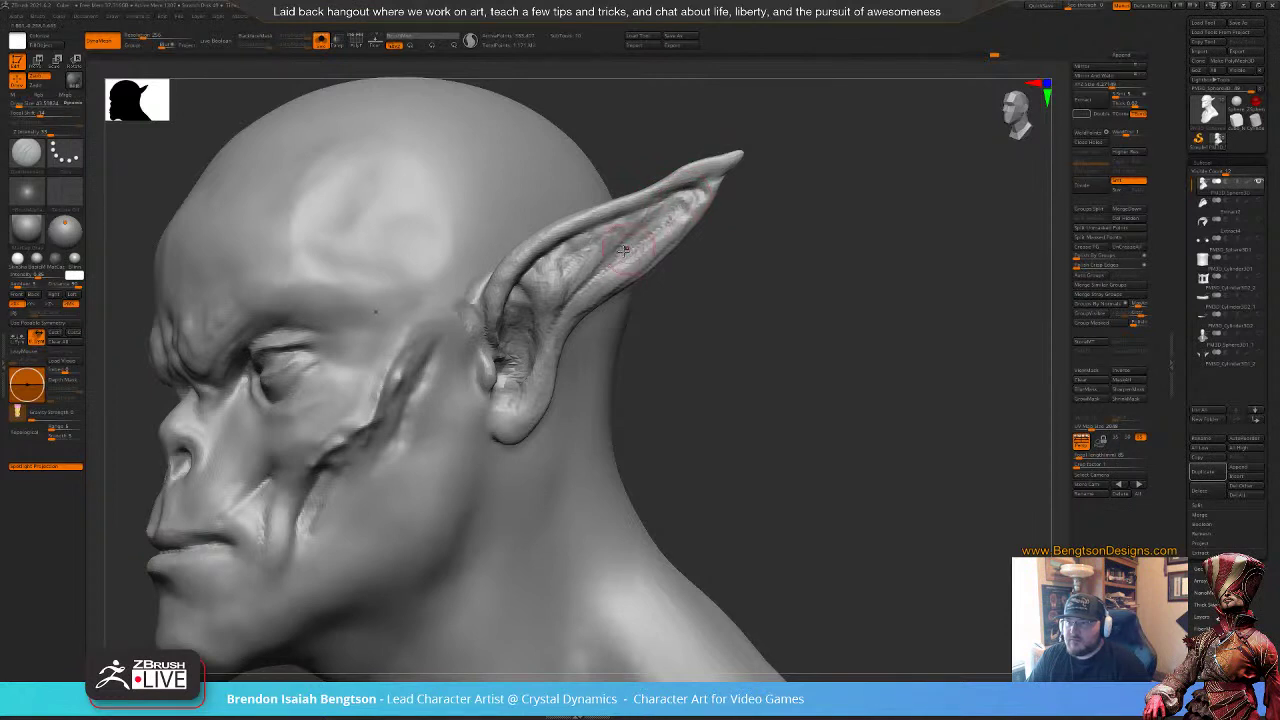
Step: Smooth the rough strokes inside the ear, from the upper hollow down to the opening
{"action": "key", "text": "shift"}
{"action": "left_click_drag", "start_coordinate": [557, 337], "coordinate": [577, 264], "text": "shift"}
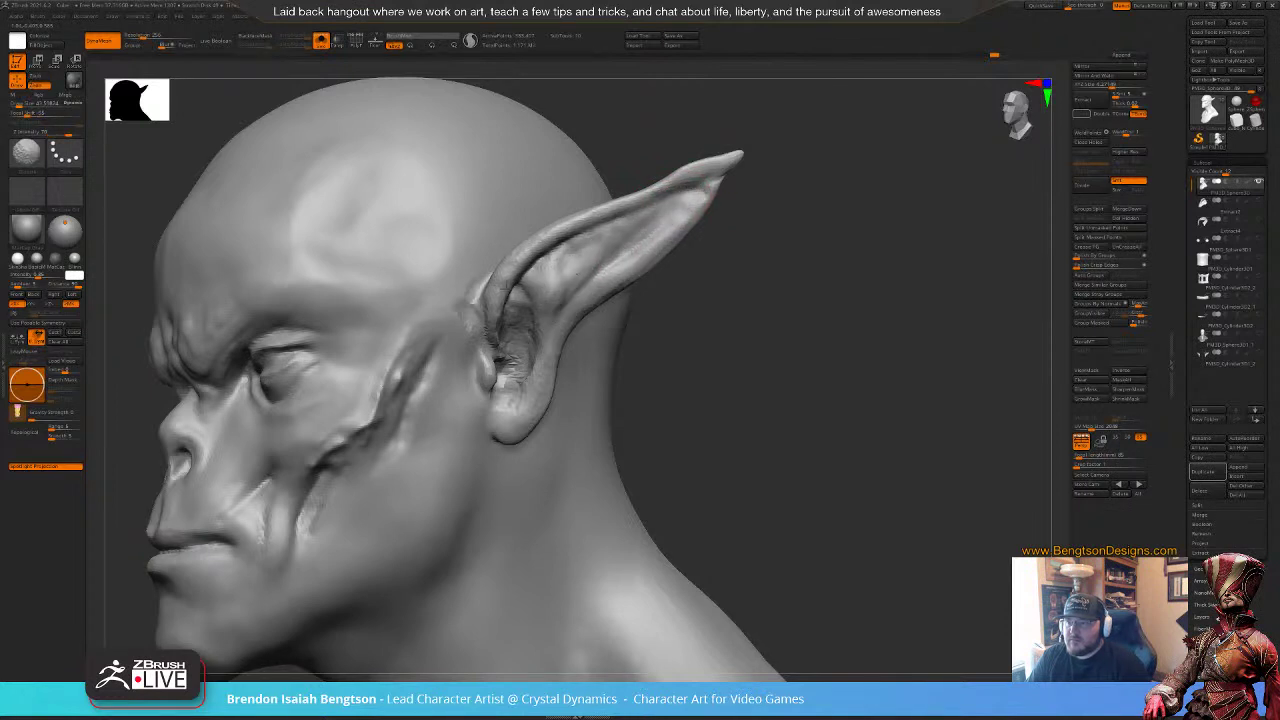
{"action": "left_click_drag", "start_coordinate": [530, 362], "coordinate": [505, 353], "text": "shift"}
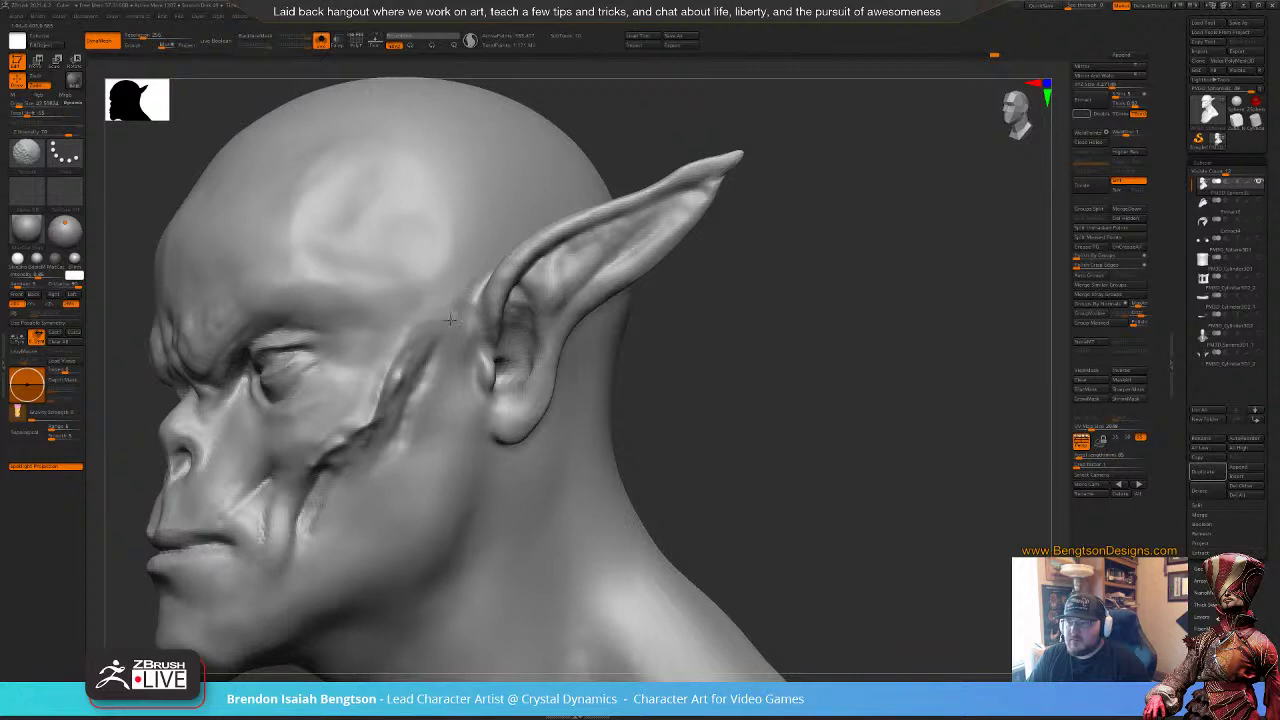
{"action": "mouse_move", "coordinate": [690, 310]}
{"action": "left_mouse_down"}
{"action": "mouse_move", "coordinate": [711, 306]}
{"action": "mouse_move", "coordinate": [706, 281]}
{"action": "mouse_move", "coordinate": [653, 283]}
{"action": "left_mouse_up"}
Step: Adjust the ear's overall silhouette and tip curve with a large Move Topological brush
{"action": "key", "text": "b"}
{"action": "key", "text": "m"}
{"action": "key", "text": "t"}
{"action": "mouse_move", "coordinate": [684, 241]}
{"action": "left_mouse_down"}
{"action": "mouse_move", "coordinate": [688, 305]}
{"action": "mouse_move", "coordinate": [668, 258]}
{"action": "left_mouse_up"}
{"action": "mouse_move", "coordinate": [757, 289]}
{"action": "left_mouse_down"}
{"action": "mouse_move", "coordinate": [714, 303]}
{"action": "mouse_move", "coordinate": [711, 318]}
{"action": "mouse_move", "coordinate": [746, 280]}
{"action": "left_mouse_up"}
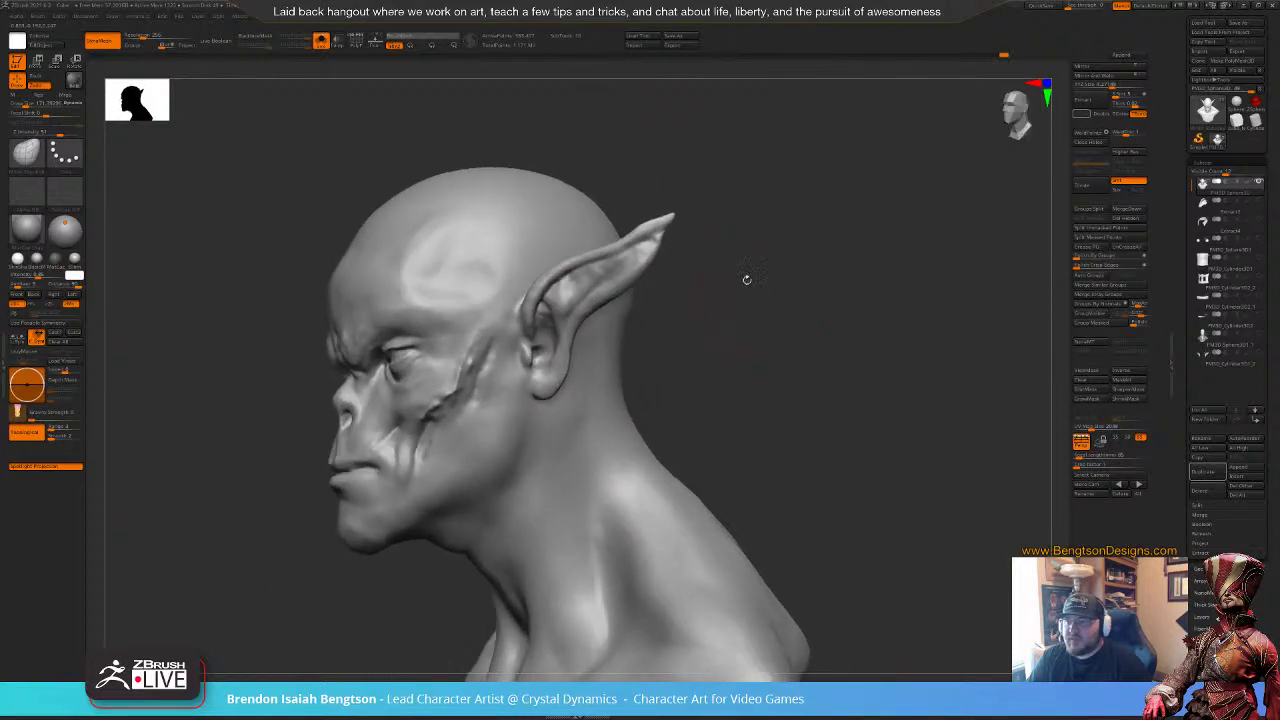
Step: Refine the ear's outer edge and middle section with the Move Topological brush, checking the shape from several angles
{"action": "key", "text": "space"}
{"action": "mouse_move", "coordinate": [645, 255]}
{"action": "left_mouse_down"}
{"action": "mouse_move", "coordinate": [744, 248]}
{"action": "mouse_move", "coordinate": [624, 244]}
{"action": "left_mouse_up"}
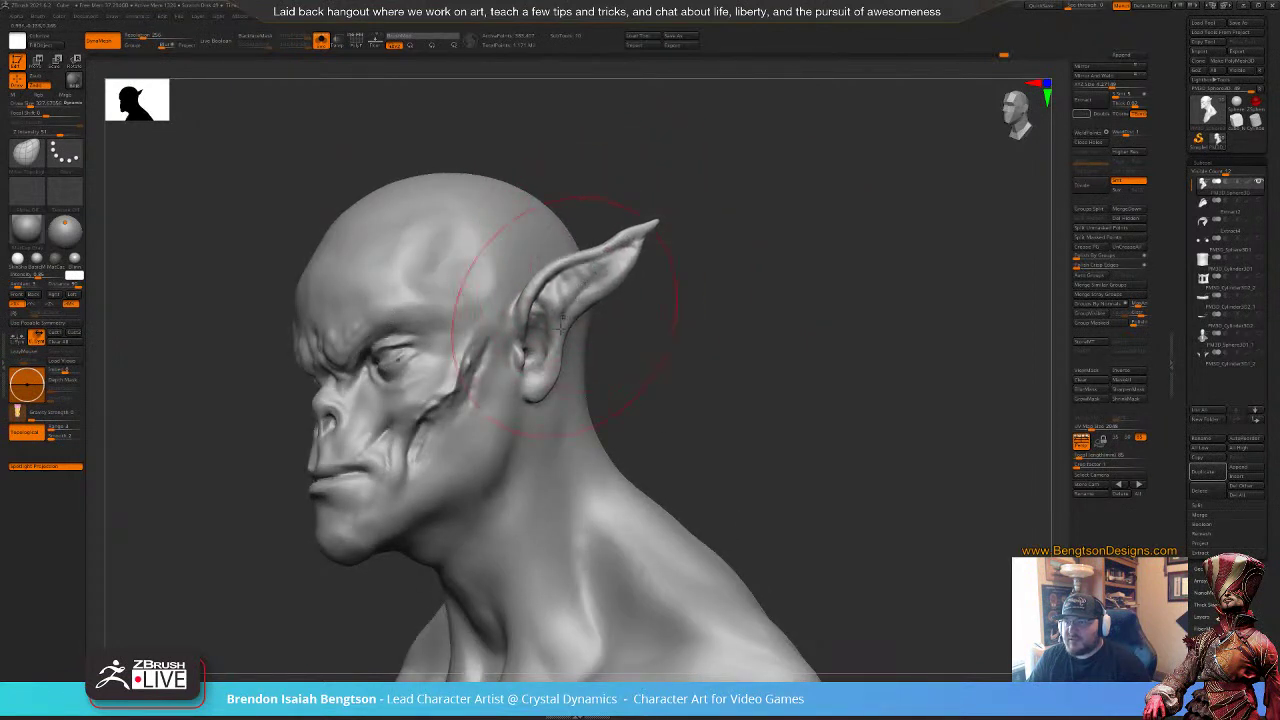
{"action": "key", "text": "space"}
{"action": "key", "text": "space"}
{"action": "left_click_drag", "start_coordinate": [564, 318], "coordinate": [576, 319]}
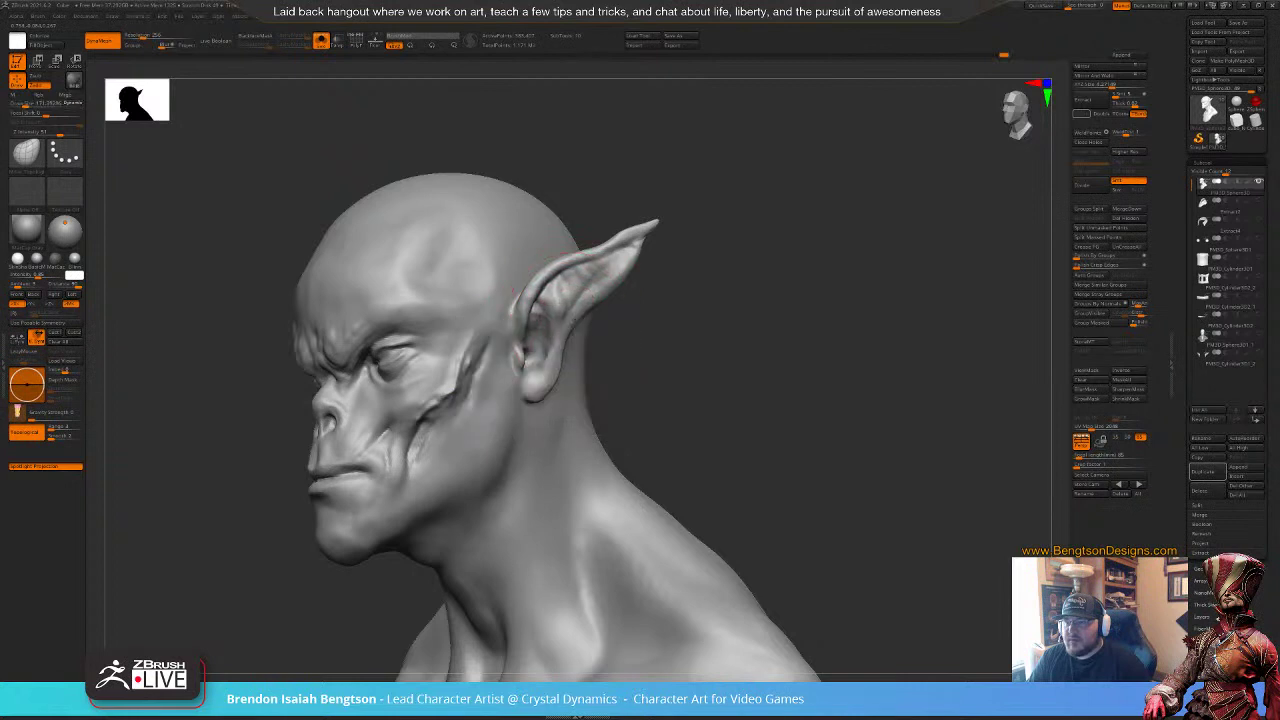
{"action": "left_click_drag", "start_coordinate": [714, 391], "coordinate": [708, 352], "text": "alt"}
{"action": "mouse_move", "coordinate": [708, 352]}
{"action": "left_mouse_down"}
{"action": "mouse_move", "coordinate": [665, 372]}
{"action": "mouse_move", "coordinate": [722, 372]}
{"action": "mouse_move", "coordinate": [670, 337]}
{"action": "left_mouse_up"}
{"action": "key", "text": "space"}
{"action": "left_click_drag", "start_coordinate": [573, 322], "coordinate": [598, 318]}
{"action": "mouse_move", "coordinate": [692, 300]}
{"action": "left_mouse_down", "text": "alt"}
{"action": "mouse_move", "coordinate": [702, 318]}
{"action": "mouse_move", "coordinate": [726, 301]}
{"action": "mouse_move", "coordinate": [689, 294]}
{"action": "left_mouse_up", "text": "alt"}
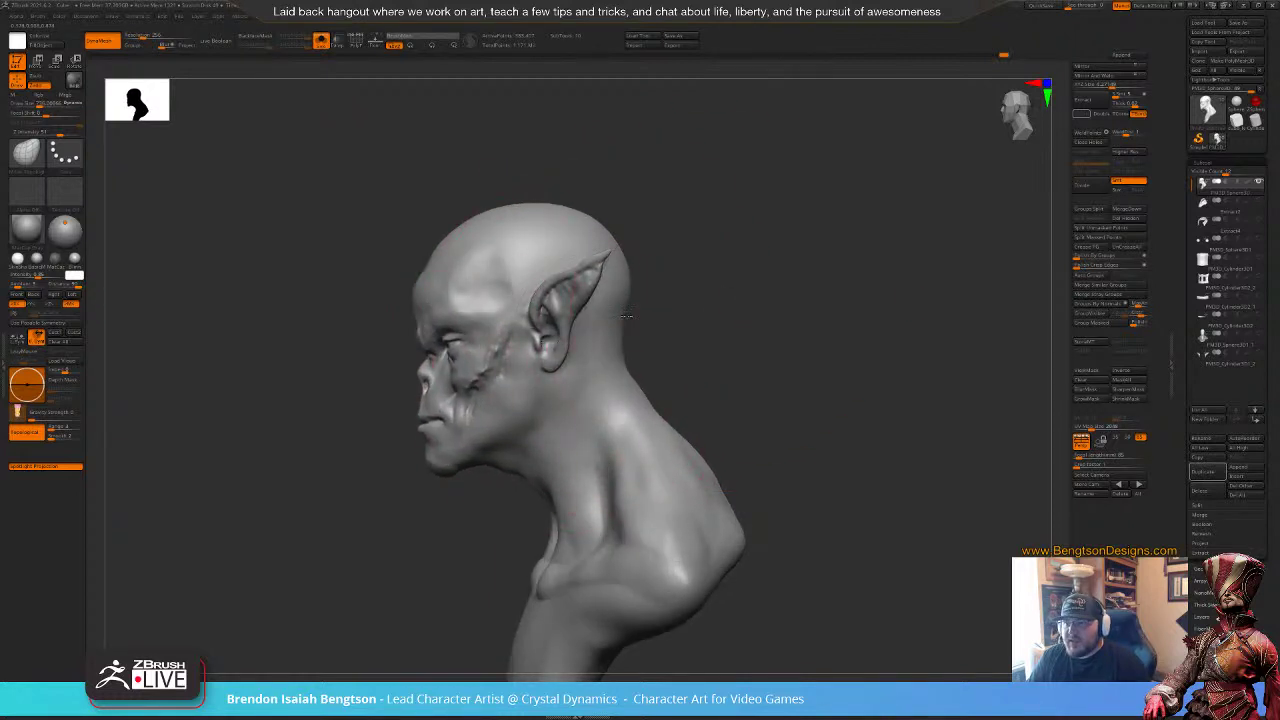
Step: Shift the ear tip and lobe forward in side view with a larger Move Topological brush
{"action": "left_click_drag", "start_coordinate": [608, 341], "coordinate": [622, 339]}
{"action": "right_click", "coordinate": [519, 355]}
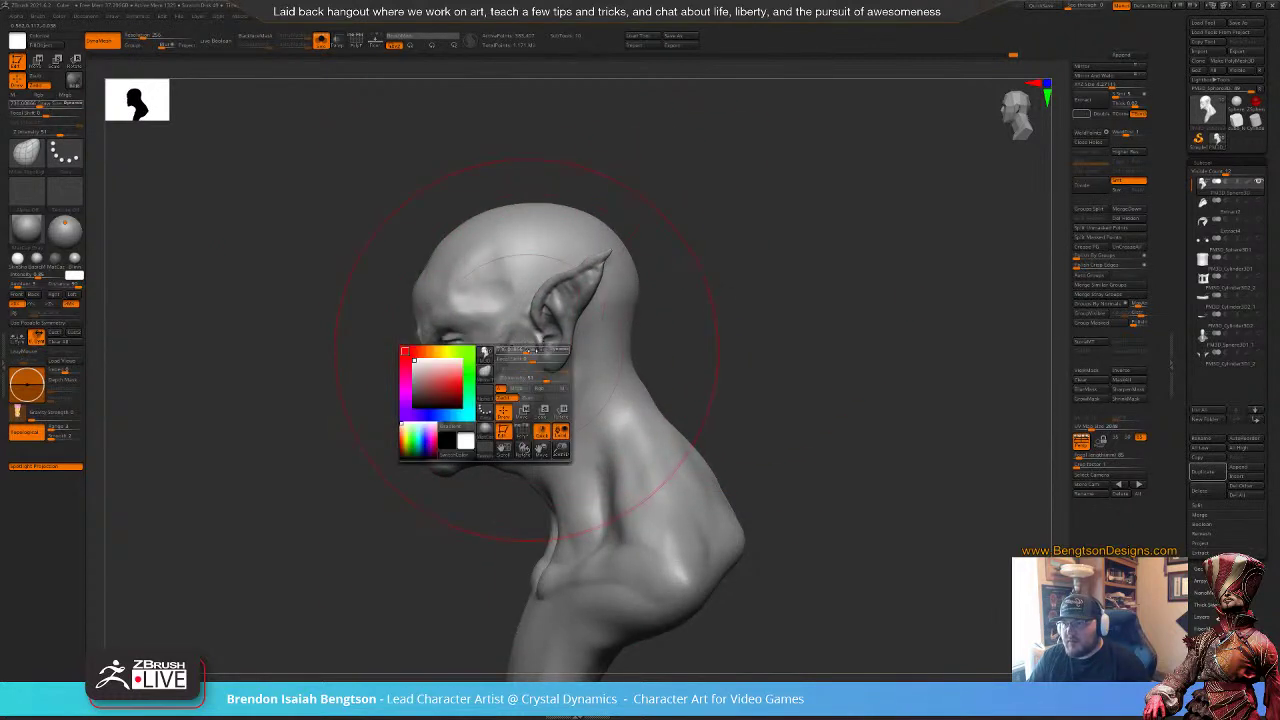
{"action": "left_click_drag", "start_coordinate": [520, 350], "coordinate": [518, 350]}
{"action": "left_click_drag", "start_coordinate": [556, 358], "coordinate": [547, 370]}
{"action": "left_click_drag", "start_coordinate": [594, 261], "coordinate": [585, 272]}
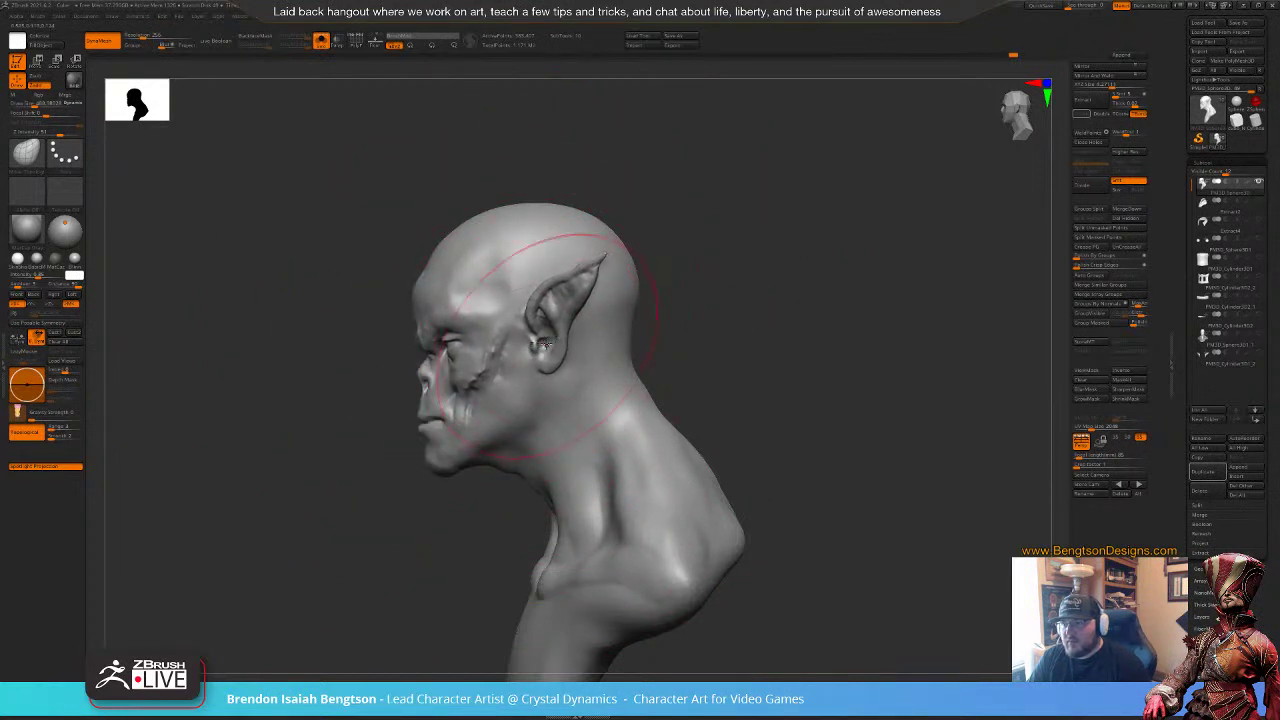
{"action": "left_click_drag", "start_coordinate": [546, 361], "coordinate": [533, 343]}
{"action": "right_click", "coordinate": [544, 344]}
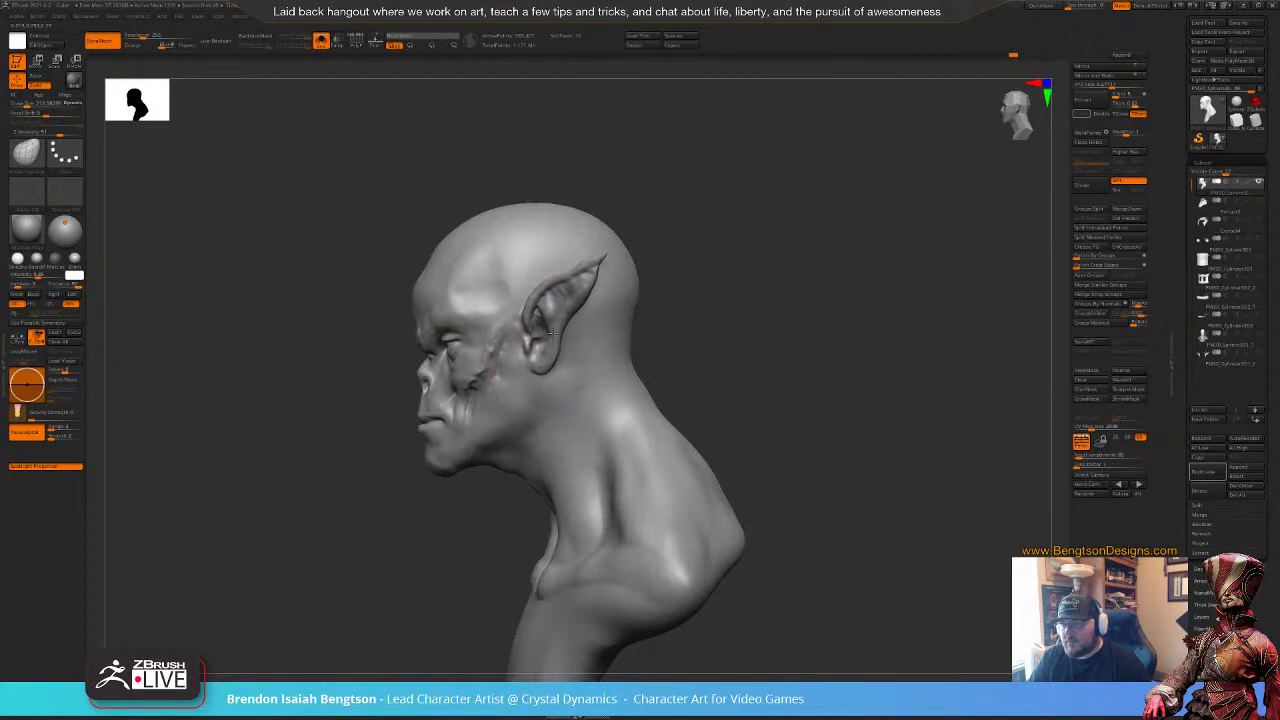
Step: Turn on visibility for the hidden subtools to bring back the top hat and collar around the head
{"action": "left_click_drag", "start_coordinate": [707, 278], "coordinate": [697, 314]}
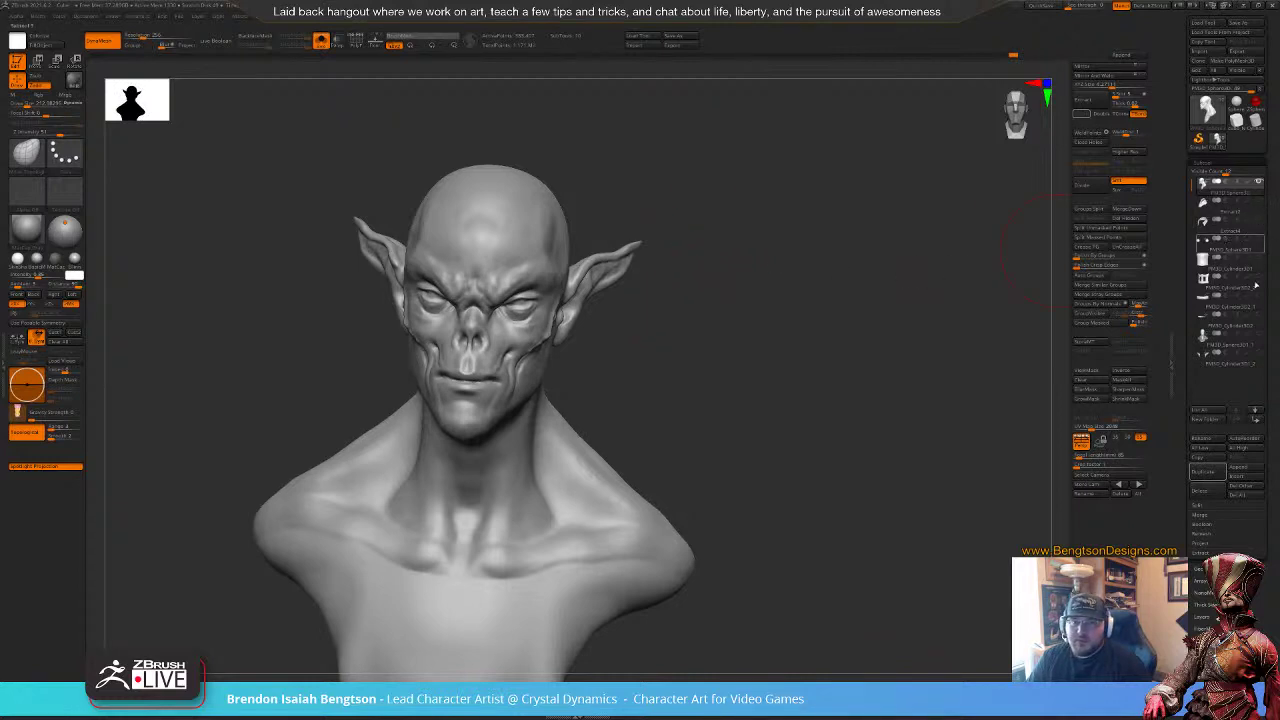
{"action": "mouse_move", "coordinate": [1259, 200]}
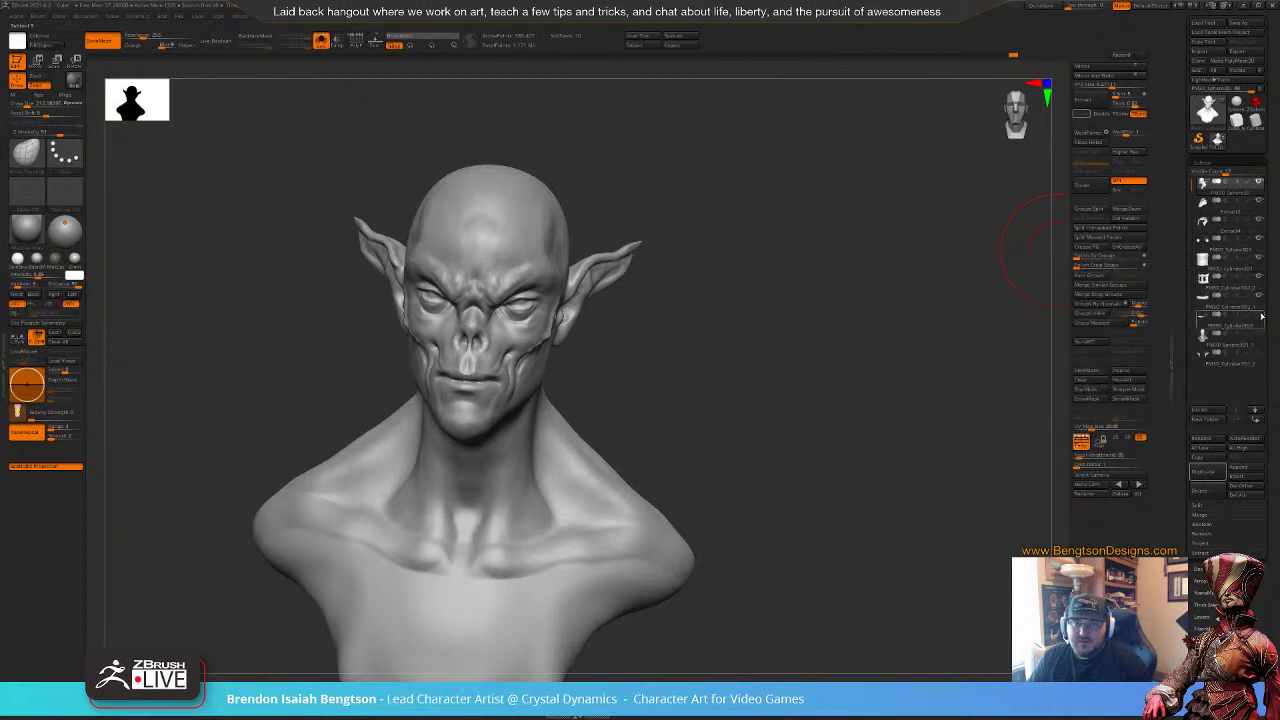
{"action": "mouse_move", "coordinate": [1261, 320]}
{"action": "key", "text": "alt+s"}
{"action": "left_click_drag", "start_coordinate": [826, 308], "coordinate": [749, 329]}
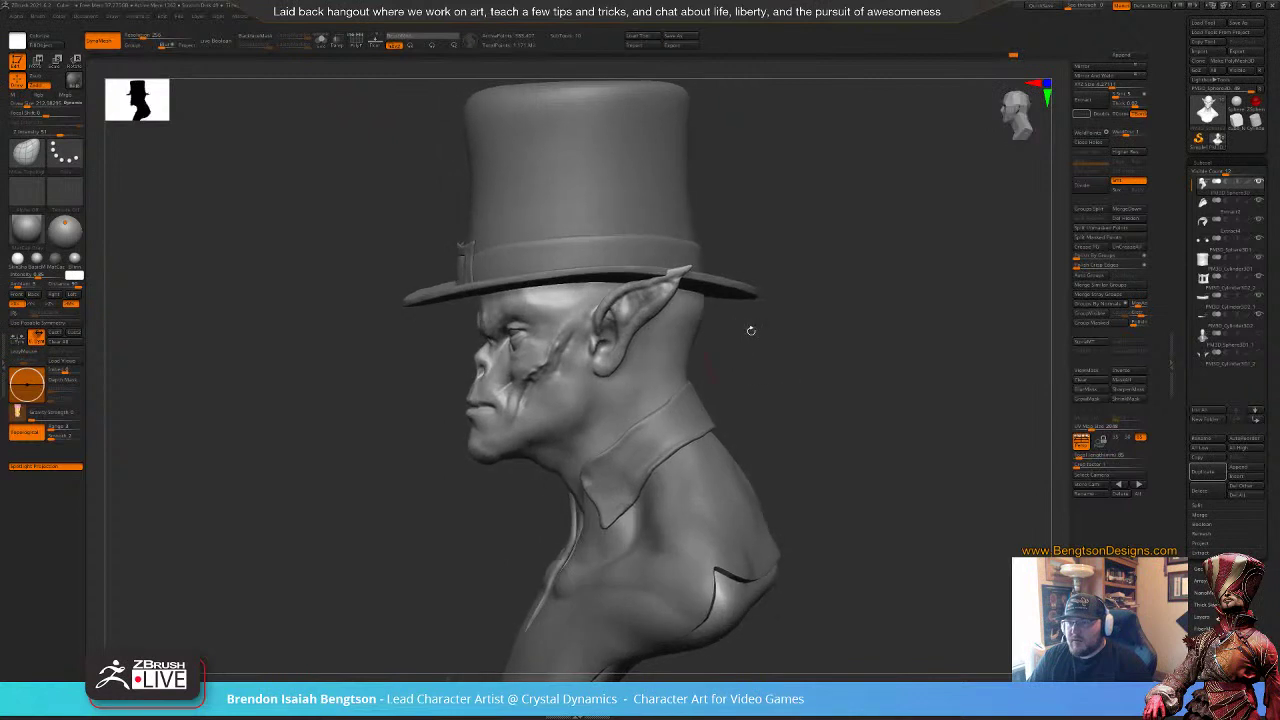
Step: Select the hat brim and reshape its side around the ear tip with a large Move Topological brush
{"action": "left_click", "coordinate": [650, 269], "text": "alt"}
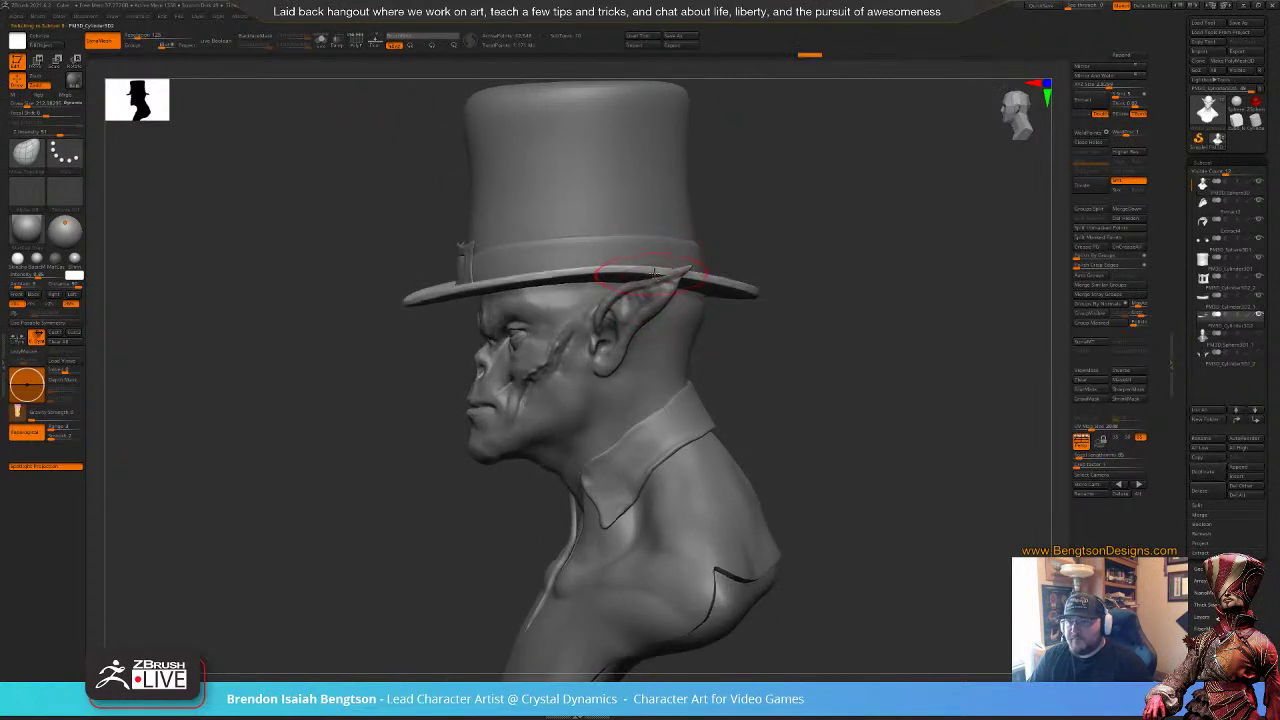
{"action": "key", "text": "space"}
{"action": "mouse_move", "coordinate": [638, 269]}
{"action": "left_mouse_down"}
{"action": "mouse_move", "coordinate": [676, 264]}
{"action": "mouse_move", "coordinate": [606, 269]}
{"action": "left_mouse_up"}
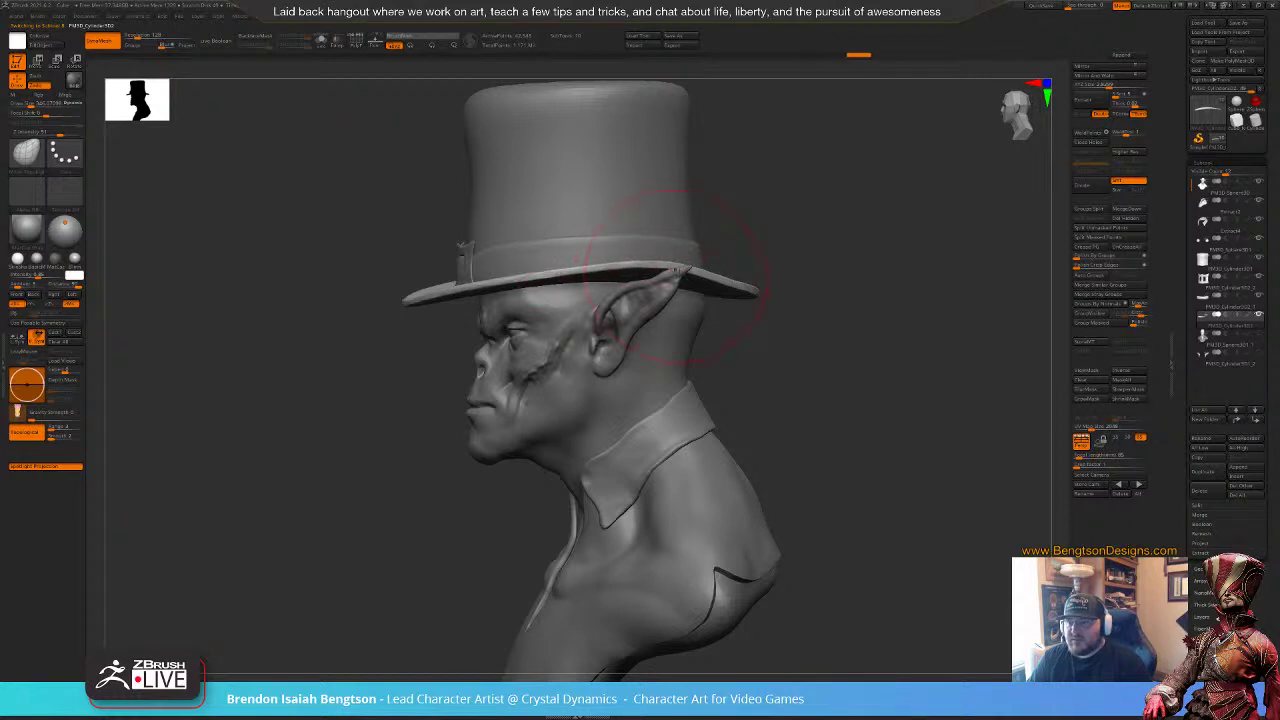
{"action": "left_click_drag", "start_coordinate": [690, 276], "coordinate": [689, 269]}
{"action": "mouse_move", "coordinate": [770, 290]}
{"action": "left_mouse_down"}
{"action": "mouse_move", "coordinate": [714, 296]}
{"action": "mouse_move", "coordinate": [806, 281]}
{"action": "left_mouse_up"}
{"action": "left_click_drag", "start_coordinate": [560, 300], "coordinate": [604, 338]}
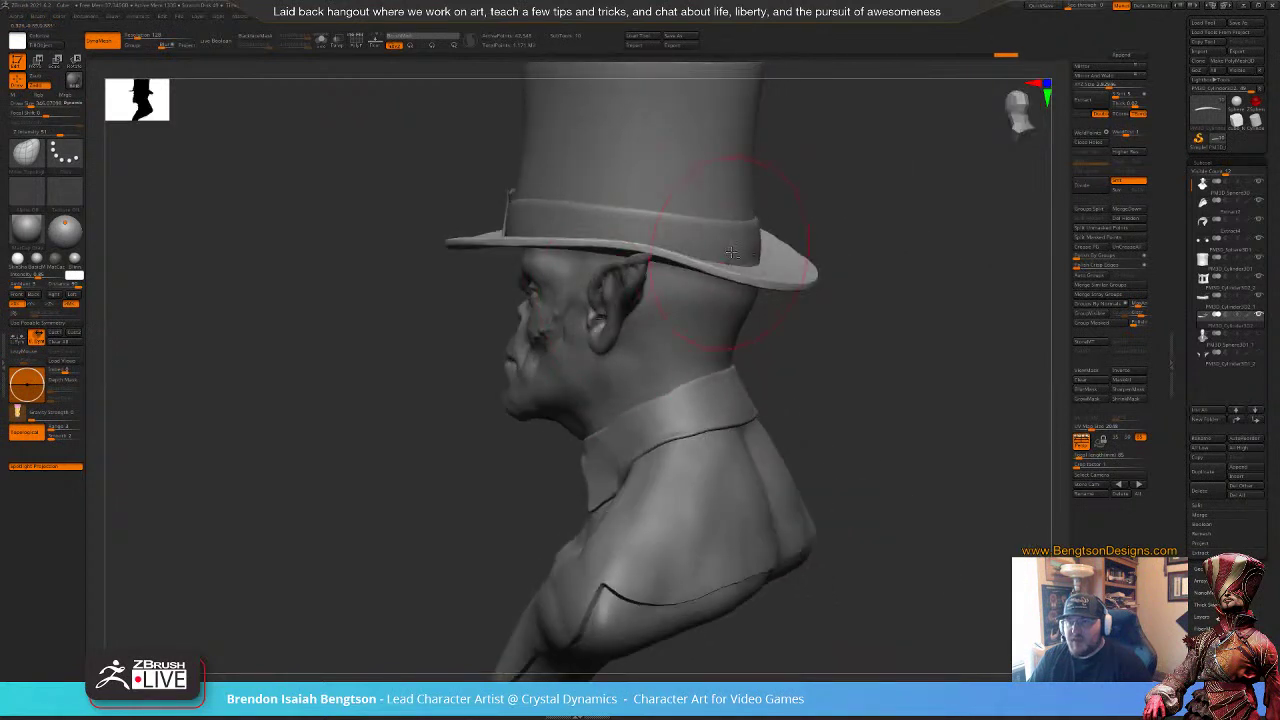
Step: Select the hat band and move its lower edge to follow the reshaped brim, toggling its dynamic subdivision preview
{"action": "left_click", "coordinate": [734, 246], "text": "alt"}
{"action": "left_click_drag", "start_coordinate": [755, 246], "coordinate": [838, 222]}
{"action": "mouse_move", "coordinate": [857, 346]}
{"action": "left_mouse_down"}
{"action": "mouse_move", "coordinate": [897, 391]}
{"action": "mouse_move", "coordinate": [914, 358]}
{"action": "left_mouse_up"}
{"action": "left_click_drag", "start_coordinate": [650, 379], "coordinate": [543, 341], "text": "alt"}
{"action": "key", "text": "space"}
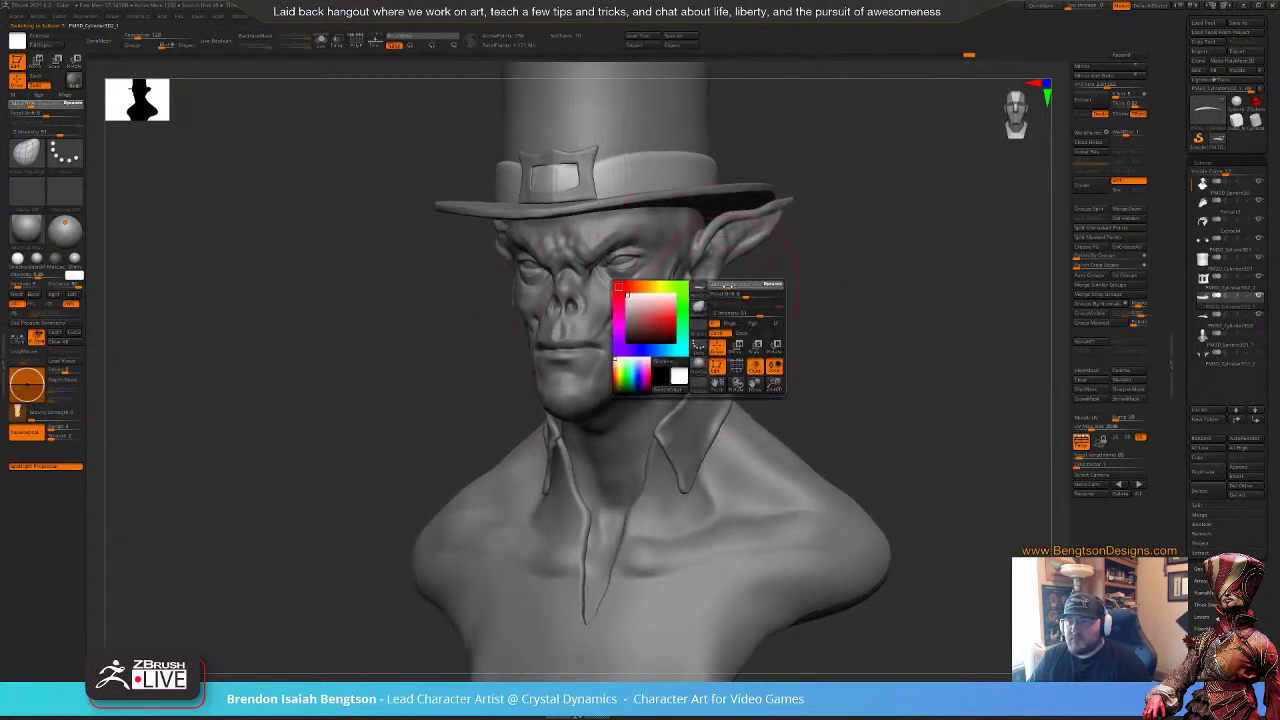
{"action": "left_click", "coordinate": [720, 285]}
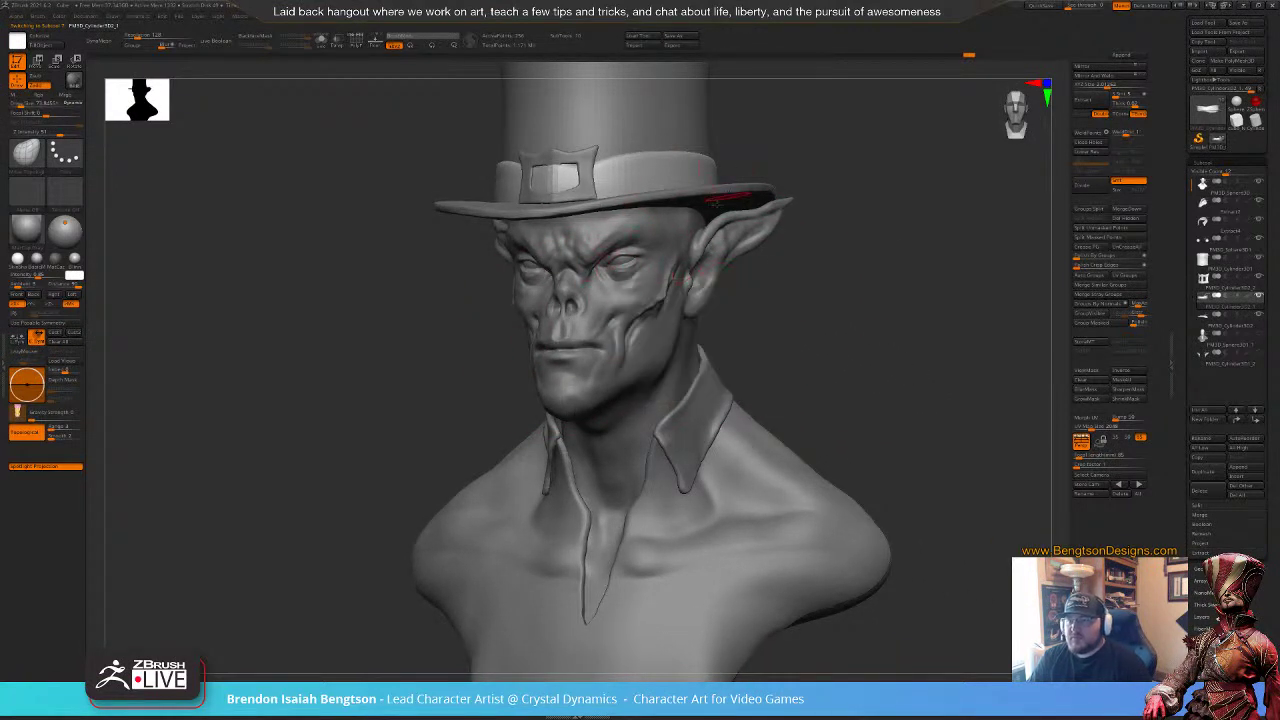
{"action": "key", "text": "shift+d"}
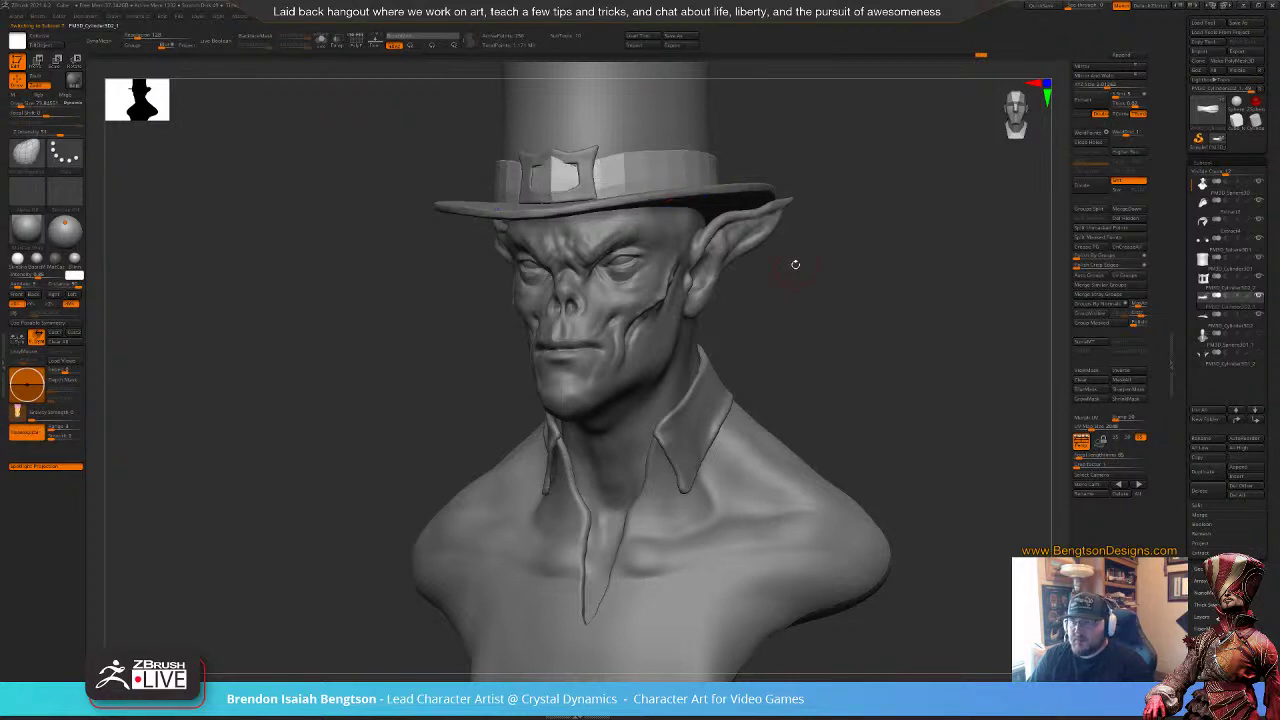
{"action": "key", "text": "d"}
Step: Select the head and carve the neck muscle line from behind the ear toward the collar with the DamStandard brush
{"action": "mouse_move", "coordinate": [780, 257]}
{"action": "left_mouse_down", "text": "alt"}
{"action": "mouse_move", "coordinate": [752, 258]}
{"action": "mouse_move", "coordinate": [791, 346]}
{"action": "mouse_move", "coordinate": [777, 323]}
{"action": "mouse_move", "coordinate": [789, 314]}
{"action": "left_mouse_up", "text": "alt"}
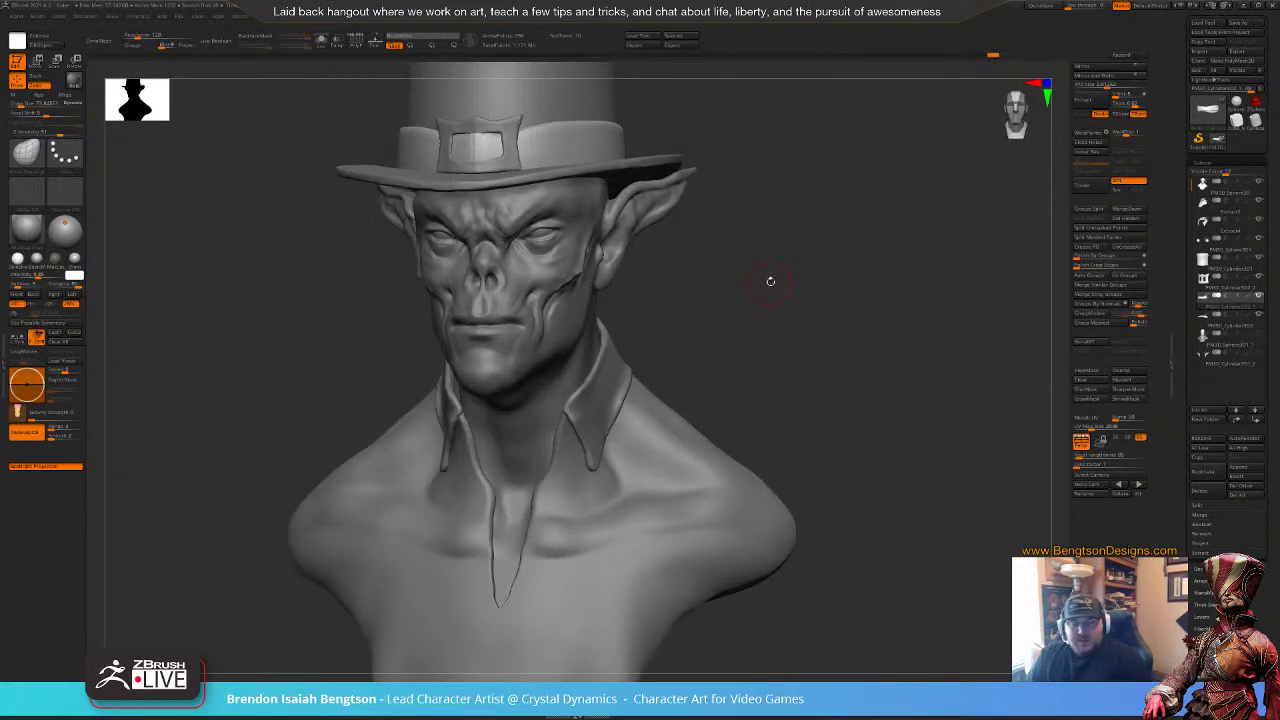
{"action": "mouse_move", "coordinate": [788, 333]}
{"action": "left_mouse_down"}
{"action": "mouse_move", "coordinate": [768, 336]}
{"action": "mouse_move", "coordinate": [874, 289]}
{"action": "mouse_move", "coordinate": [826, 297]}
{"action": "mouse_move", "coordinate": [854, 286]}
{"action": "left_mouse_up"}
{"action": "left_click_drag", "start_coordinate": [937, 268], "coordinate": [833, 272]}
{"action": "key", "text": "b"}
{"action": "key", "text": "d"}
{"action": "key", "text": "s"}
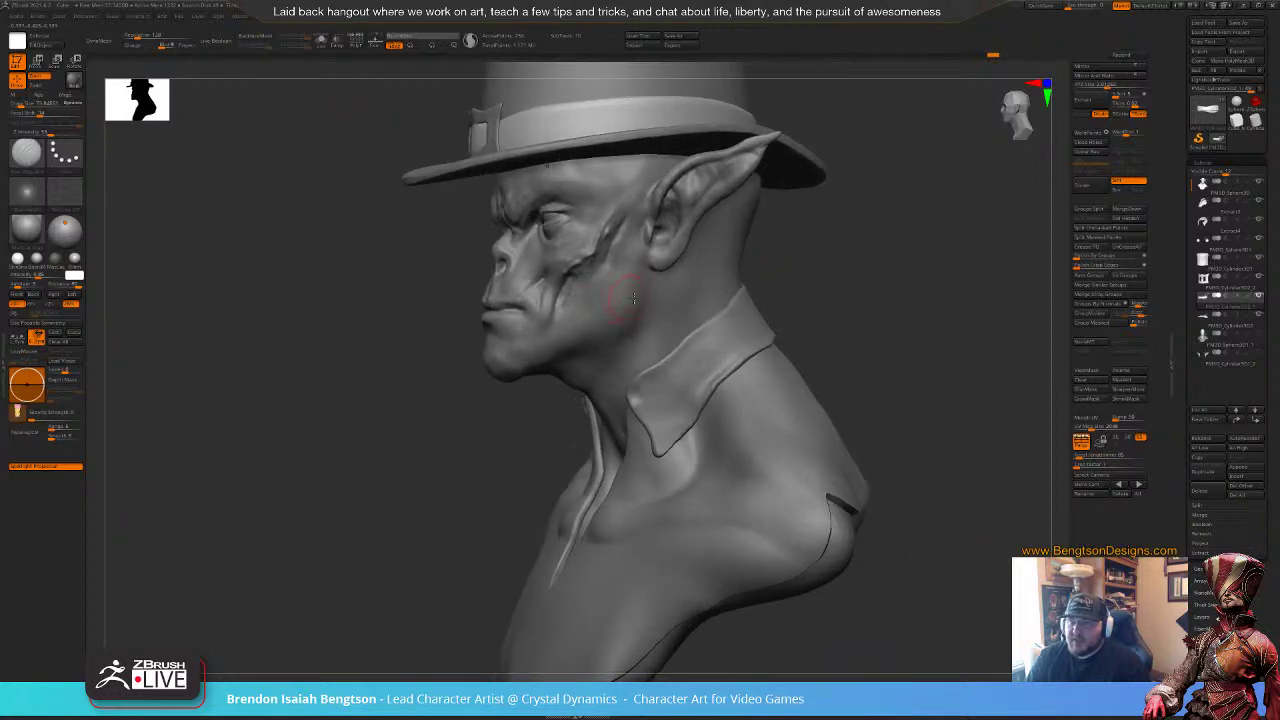
{"action": "key", "text": "space"}
{"action": "left_click", "coordinate": [634, 294], "text": "alt"}
{"action": "key", "text": "space"}
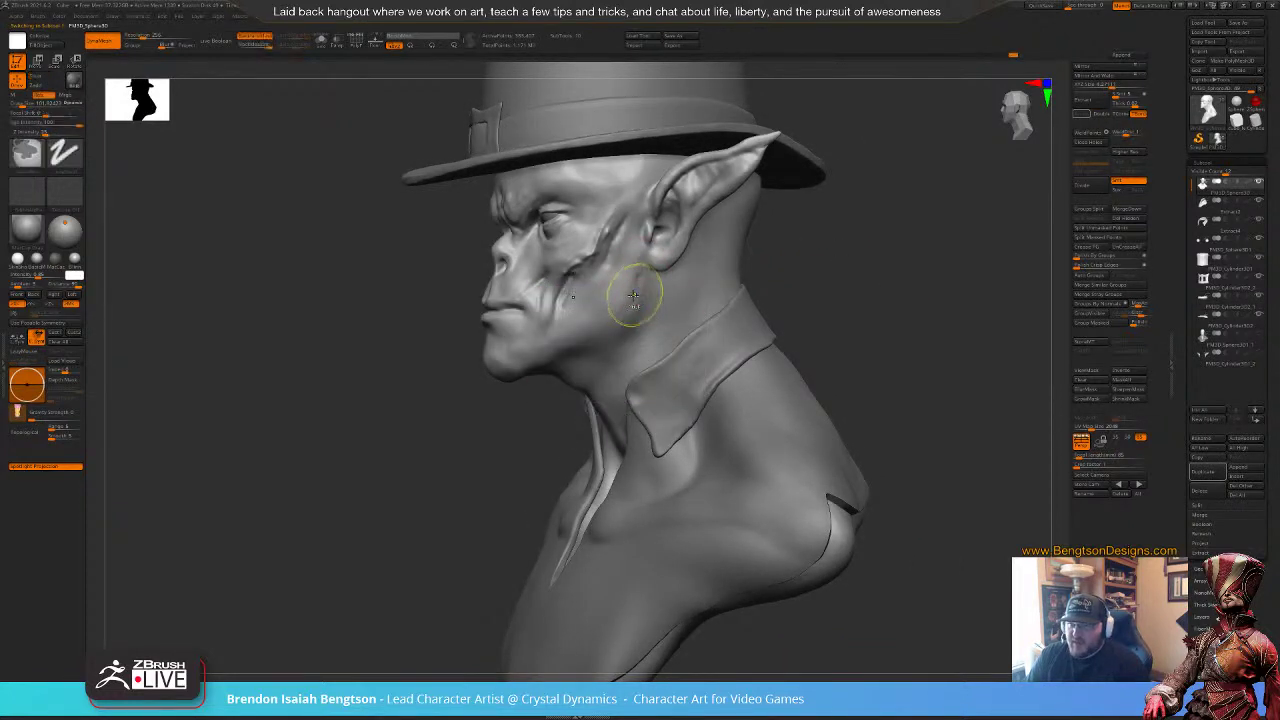
{"action": "mouse_move", "coordinate": [634, 293]}
{"action": "left_mouse_down", "text": "shift"}
{"action": "mouse_move", "coordinate": [657, 343]}
{"action": "mouse_move", "coordinate": [652, 318]}
{"action": "left_mouse_up", "text": "shift"}
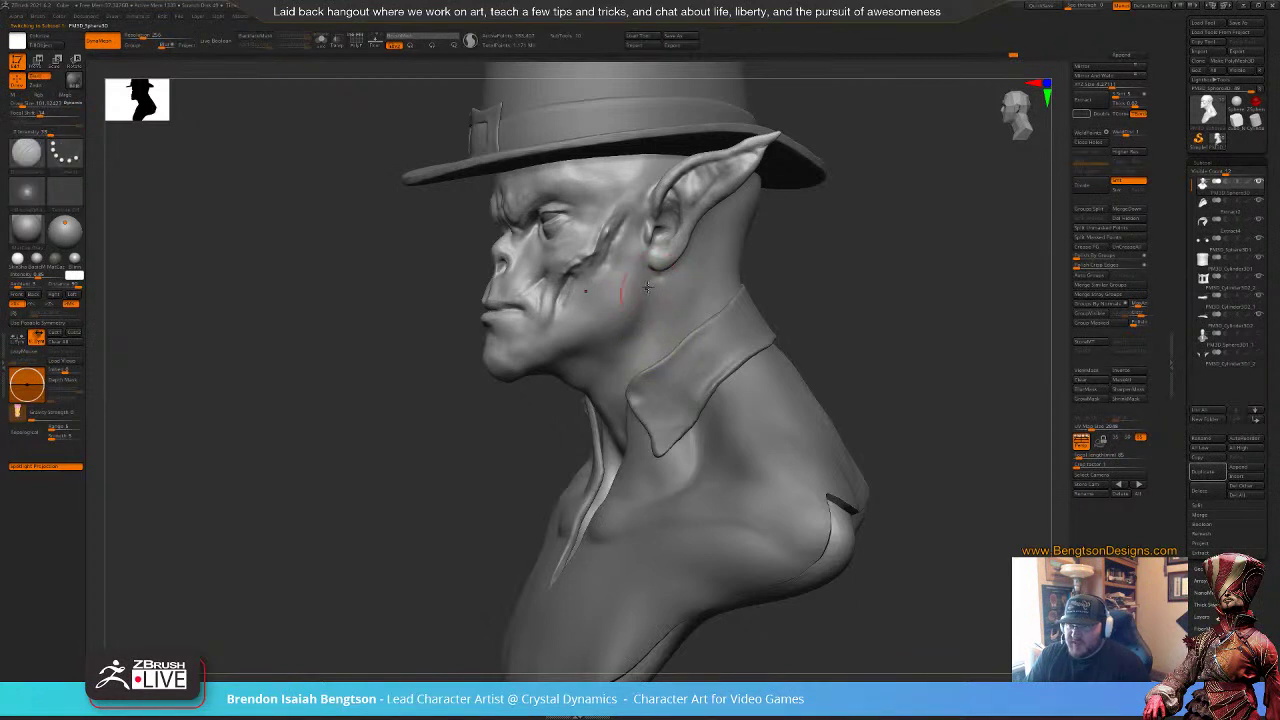
{"action": "left_click_drag", "start_coordinate": [646, 314], "coordinate": [624, 366]}
{"action": "mouse_move", "coordinate": [714, 238]}
{"action": "left_mouse_down"}
{"action": "mouse_move", "coordinate": [656, 313]}
{"action": "mouse_move", "coordinate": [611, 415]}
{"action": "left_mouse_up"}
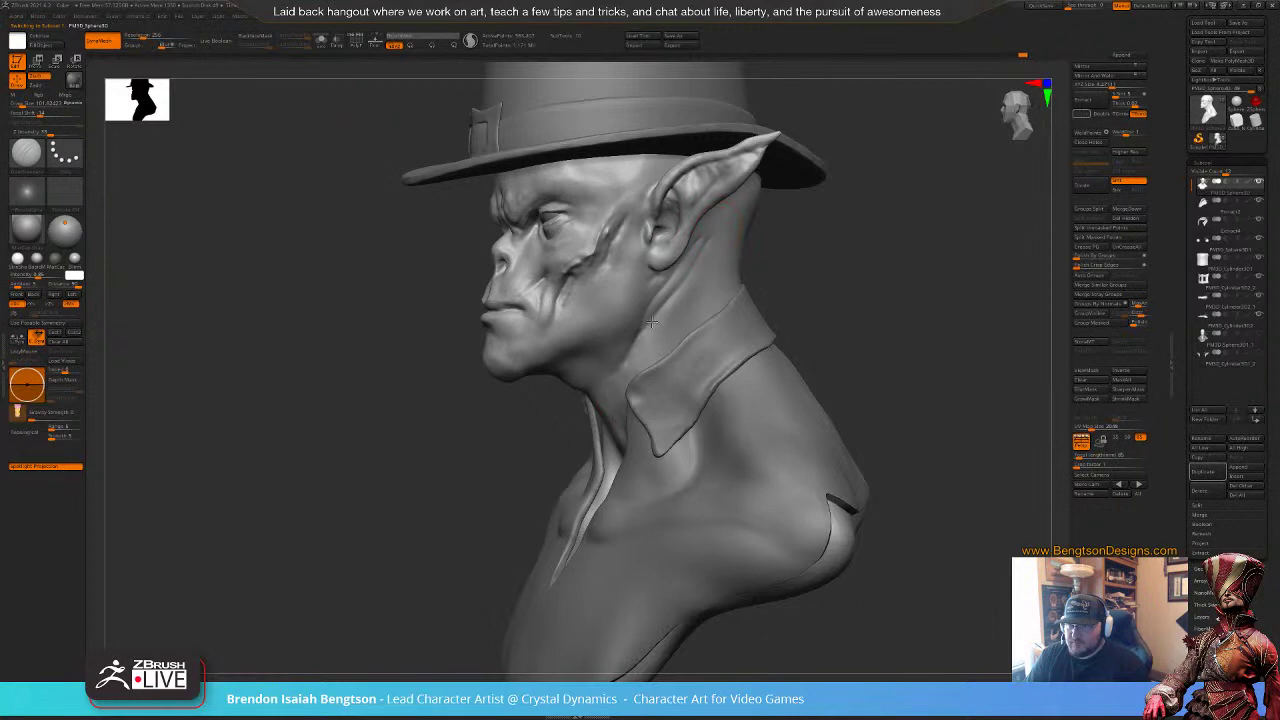
Step: Carve the groove from behind the ear down along the rear jaw and smooth the lower cheek
{"action": "left_click_drag", "start_coordinate": [814, 273], "coordinate": [735, 268]}
{"action": "left_click_drag", "start_coordinate": [689, 185], "coordinate": [617, 336]}
{"action": "left_click_drag", "start_coordinate": [870, 258], "coordinate": [920, 264]}
{"action": "mouse_move", "coordinate": [830, 284]}
{"action": "left_mouse_down"}
{"action": "mouse_move", "coordinate": [798, 264]}
{"action": "mouse_move", "coordinate": [834, 281]}
{"action": "mouse_move", "coordinate": [790, 276]}
{"action": "left_mouse_up"}
{"action": "key", "text": "1"}
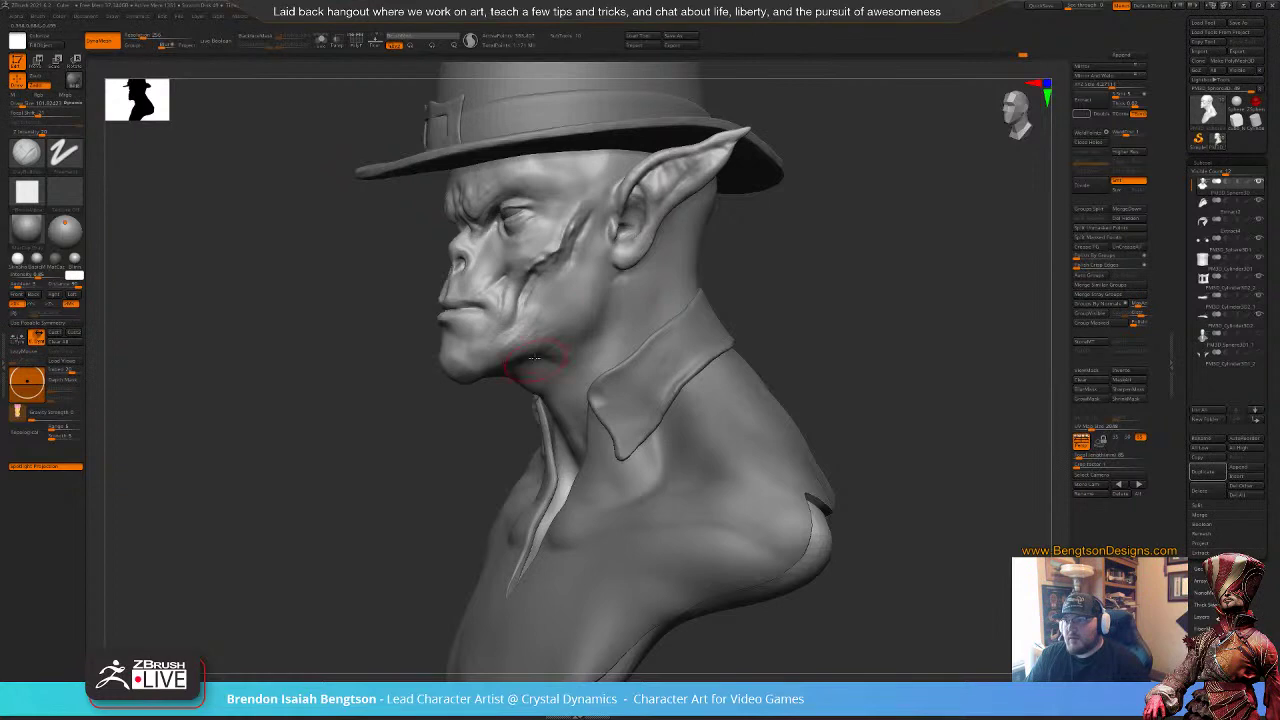
{"action": "left_click_drag", "start_coordinate": [531, 321], "coordinate": [528, 340], "text": "shift"}
Step: Apply ClayPolish to the head mesh and clear the mask over it, checking the bust up close and from the front
{"action": "mouse_move", "coordinate": [738, 316]}
{"action": "left_mouse_down"}
{"action": "mouse_move", "coordinate": [900, 304]}
{"action": "mouse_move", "coordinate": [774, 323]}
{"action": "mouse_move", "coordinate": [795, 331]}
{"action": "left_mouse_up"}
{"action": "left_click_drag", "start_coordinate": [720, 288], "coordinate": [780, 362], "text": "alt"}
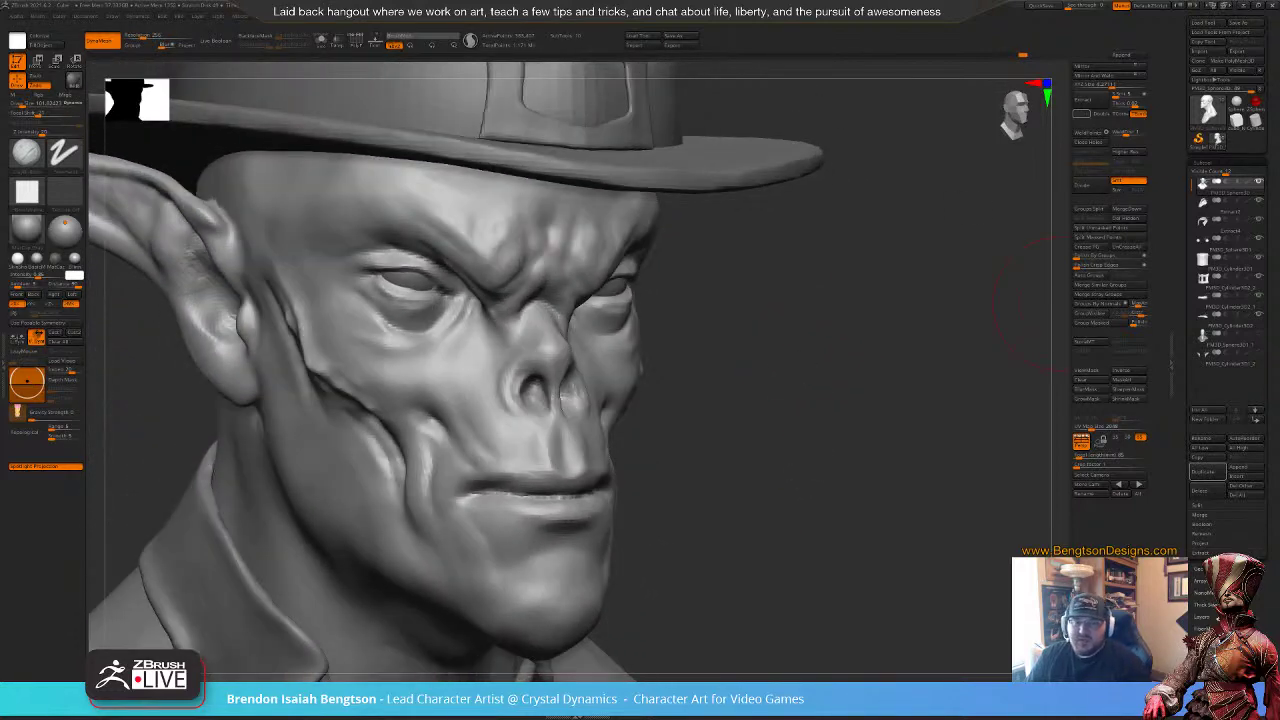
{"action": "left_click", "coordinate": [1200, 569]}
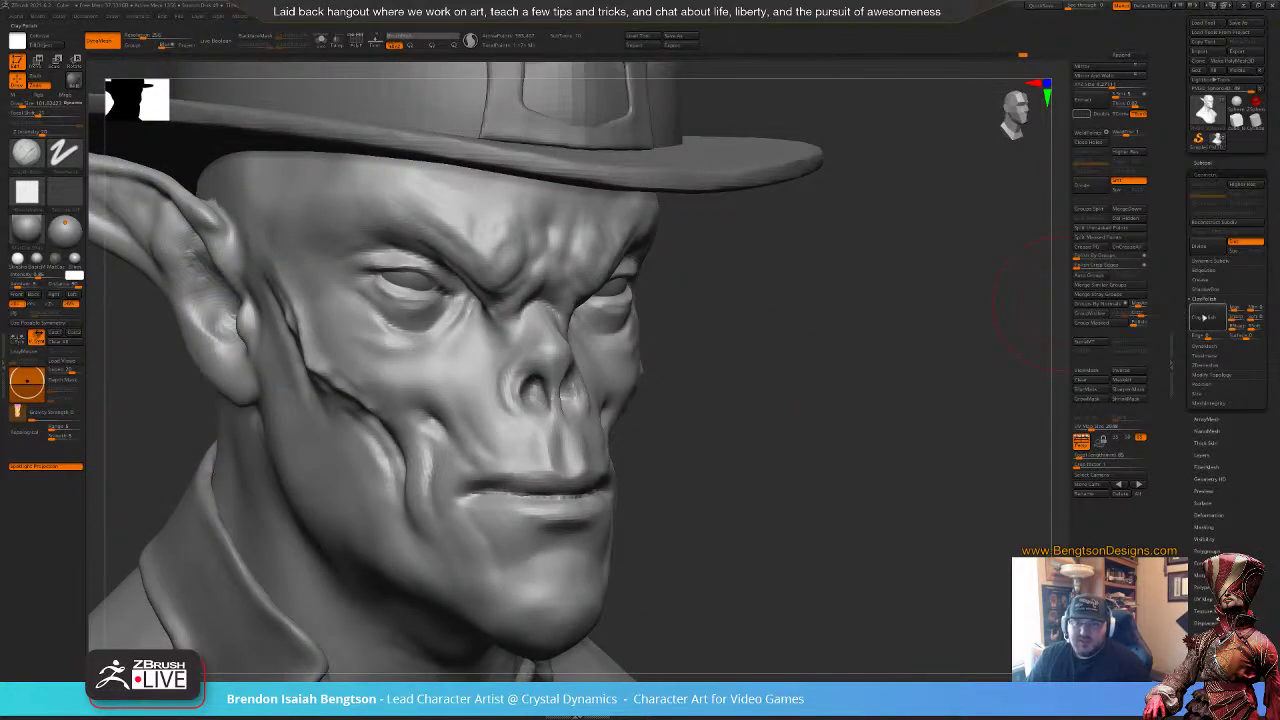
{"action": "left_click", "coordinate": [1204, 319]}
{"action": "mouse_move", "coordinate": [982, 361]}
{"action": "left_mouse_down", "text": "alt"}
{"action": "mouse_move", "coordinate": [837, 328]}
{"action": "mouse_move", "coordinate": [836, 378]}
{"action": "left_mouse_up", "text": "alt"}
{"action": "mouse_move", "coordinate": [812, 404]}
{"action": "left_mouse_down", "text": "ctrl"}
{"action": "mouse_move", "coordinate": [838, 385]}
{"action": "mouse_move", "coordinate": [848, 270]}
{"action": "left_mouse_up", "text": "ctrl"}
{"action": "left_click_drag", "start_coordinate": [871, 377], "coordinate": [880, 450], "text": "alt"}
{"action": "left_click_drag", "start_coordinate": [846, 373], "coordinate": [874, 372]}
{"action": "left_click_drag", "start_coordinate": [888, 300], "coordinate": [843, 251], "text": "alt"}
{"action": "mouse_move", "coordinate": [852, 358]}
{"action": "left_mouse_down"}
{"action": "mouse_move", "coordinate": [880, 317]}
{"action": "mouse_move", "coordinate": [860, 280]}
{"action": "left_mouse_up"}
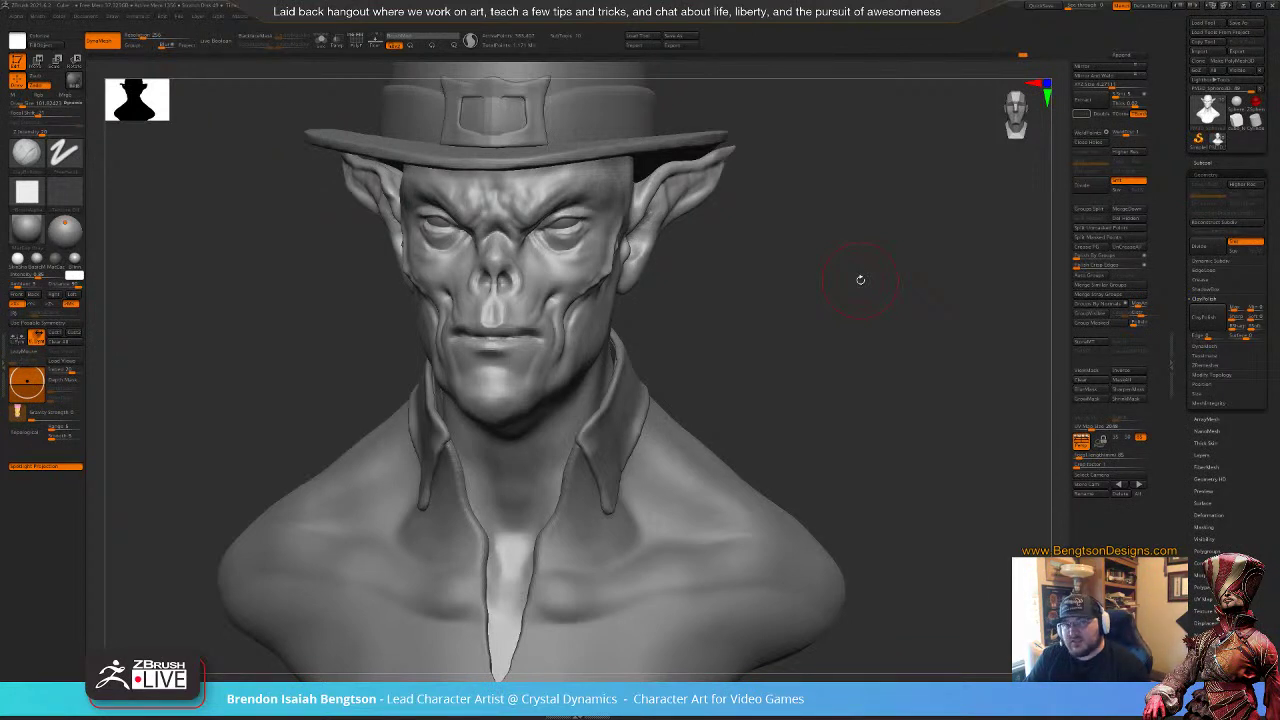
{"action": "mouse_move", "coordinate": [734, 320]}
{"action": "left_mouse_down"}
{"action": "mouse_move", "coordinate": [570, 313]}
{"action": "mouse_move", "coordinate": [734, 308]}
{"action": "mouse_move", "coordinate": [731, 331]}
{"action": "mouse_move", "coordinate": [580, 325]}
{"action": "mouse_move", "coordinate": [760, 340]}
{"action": "mouse_move", "coordinate": [695, 333]}
{"action": "mouse_move", "coordinate": [716, 333]}
{"action": "left_mouse_up"}
{"action": "mouse_move", "coordinate": [840, 304]}
{"action": "left_mouse_down", "text": "alt"}
{"action": "mouse_move", "coordinate": [778, 285]}
{"action": "mouse_move", "coordinate": [793, 301]}
{"action": "mouse_move", "coordinate": [774, 311]}
{"action": "mouse_move", "coordinate": [774, 293]}
{"action": "left_mouse_up", "text": "alt"}
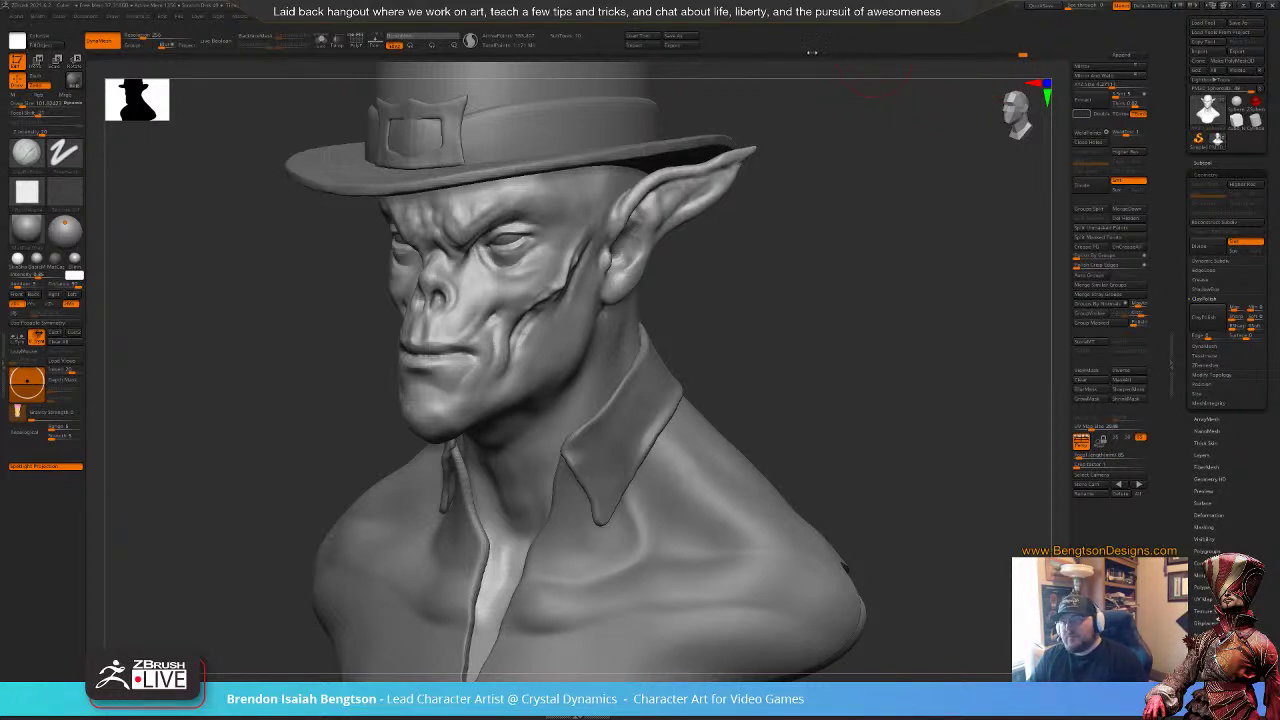
Step: Rewind the head's undo history to the stage before the ears were merged and duplicate that earless head as a subtool
{"action": "mouse_move", "coordinate": [809, 55]}
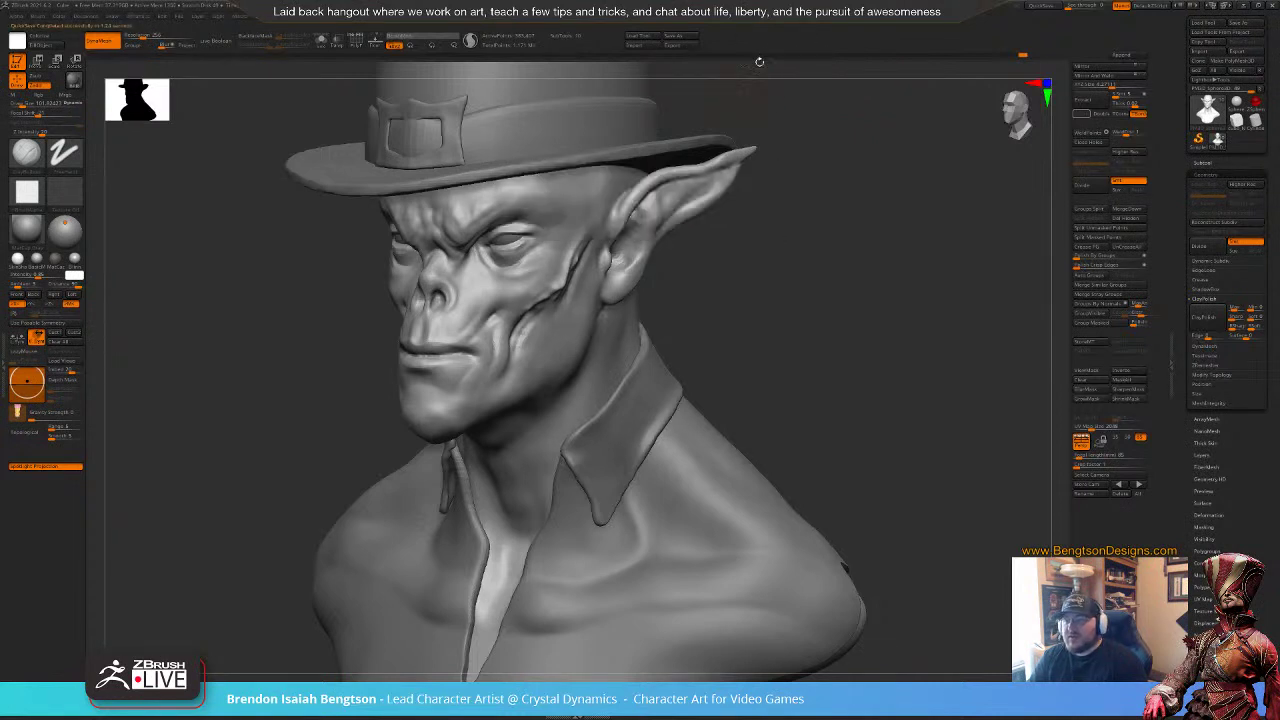
{"action": "left_click", "coordinate": [760, 57]}
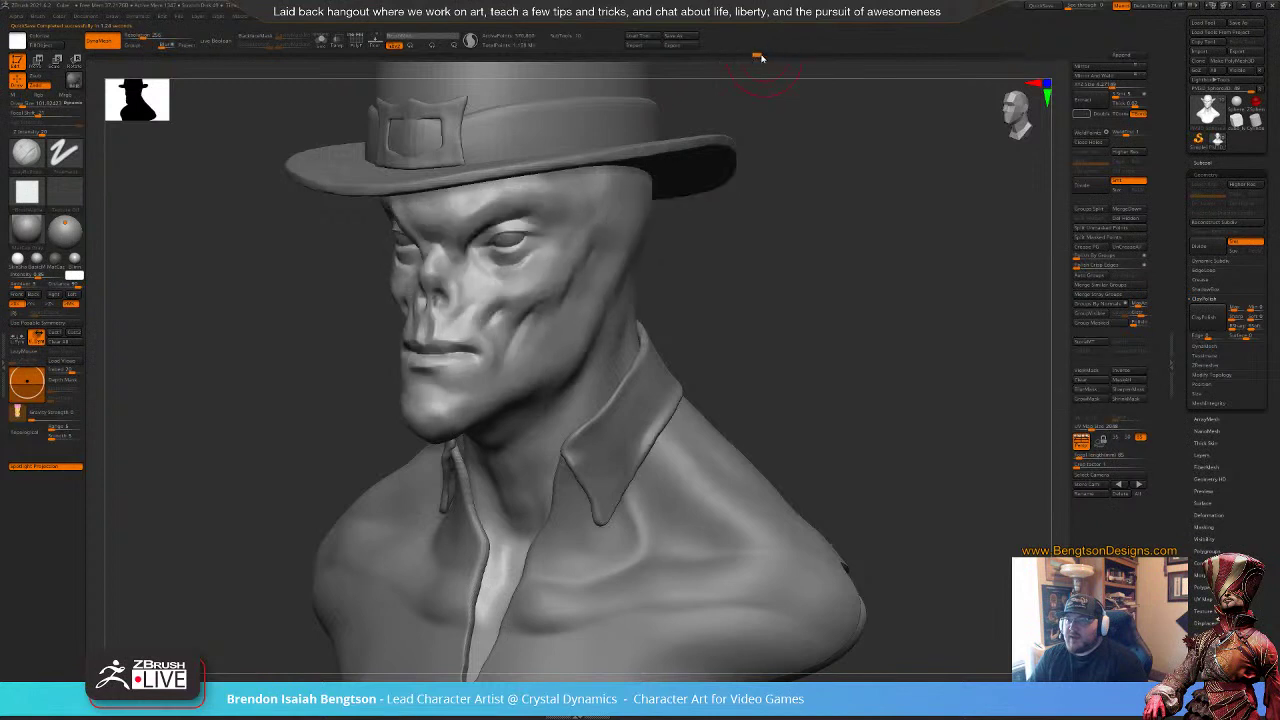
{"action": "left_click_drag", "start_coordinate": [760, 57], "coordinate": [836, 57]}
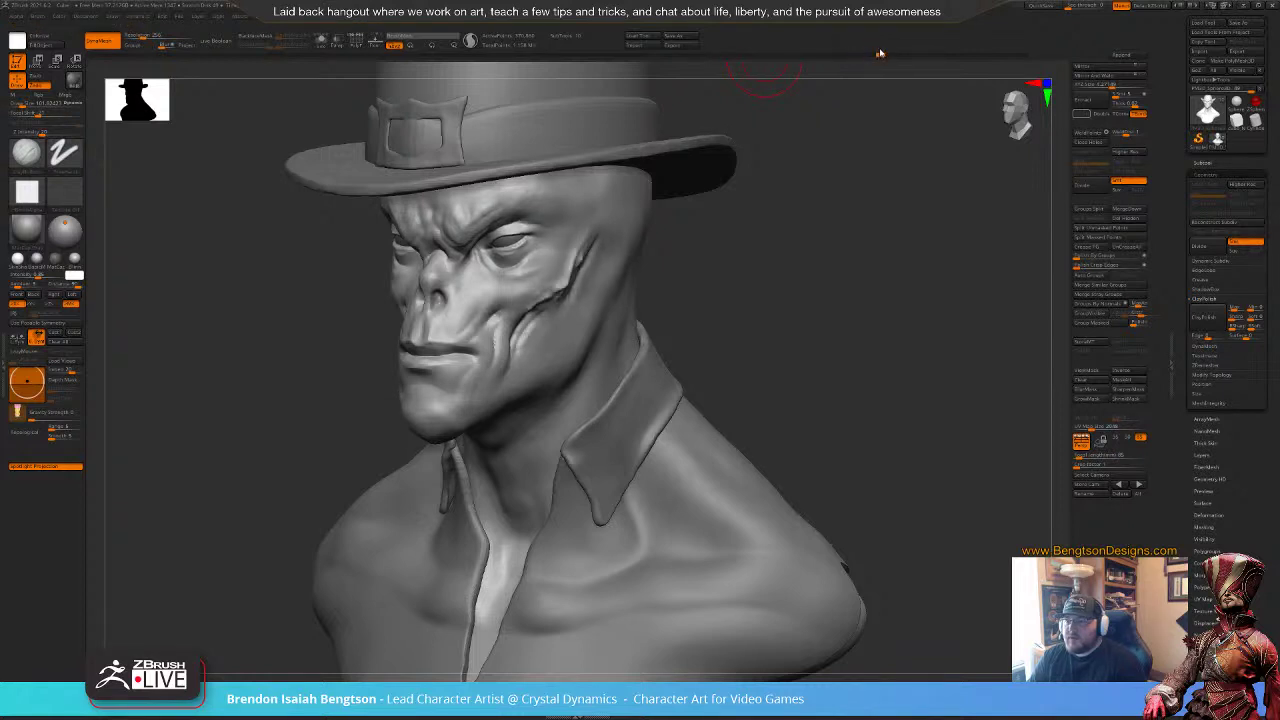
{"action": "left_click_drag", "start_coordinate": [892, 53], "coordinate": [923, 47]}
{"action": "left_click", "coordinate": [915, 53]}
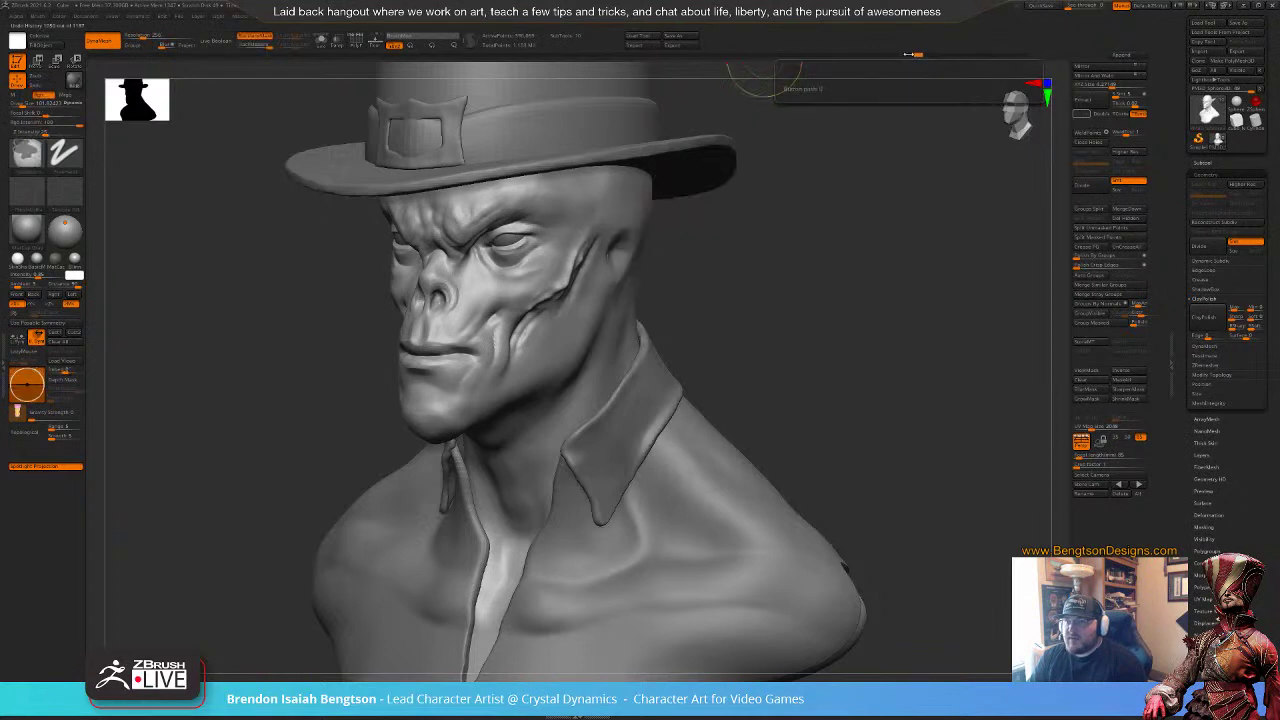
{"action": "mouse_move", "coordinate": [815, 302]}
{"action": "left_mouse_down"}
{"action": "mouse_move", "coordinate": [804, 299]}
{"action": "mouse_move", "coordinate": [843, 306]}
{"action": "mouse_move", "coordinate": [829, 303]}
{"action": "mouse_move", "coordinate": [834, 258]}
{"action": "left_mouse_up"}
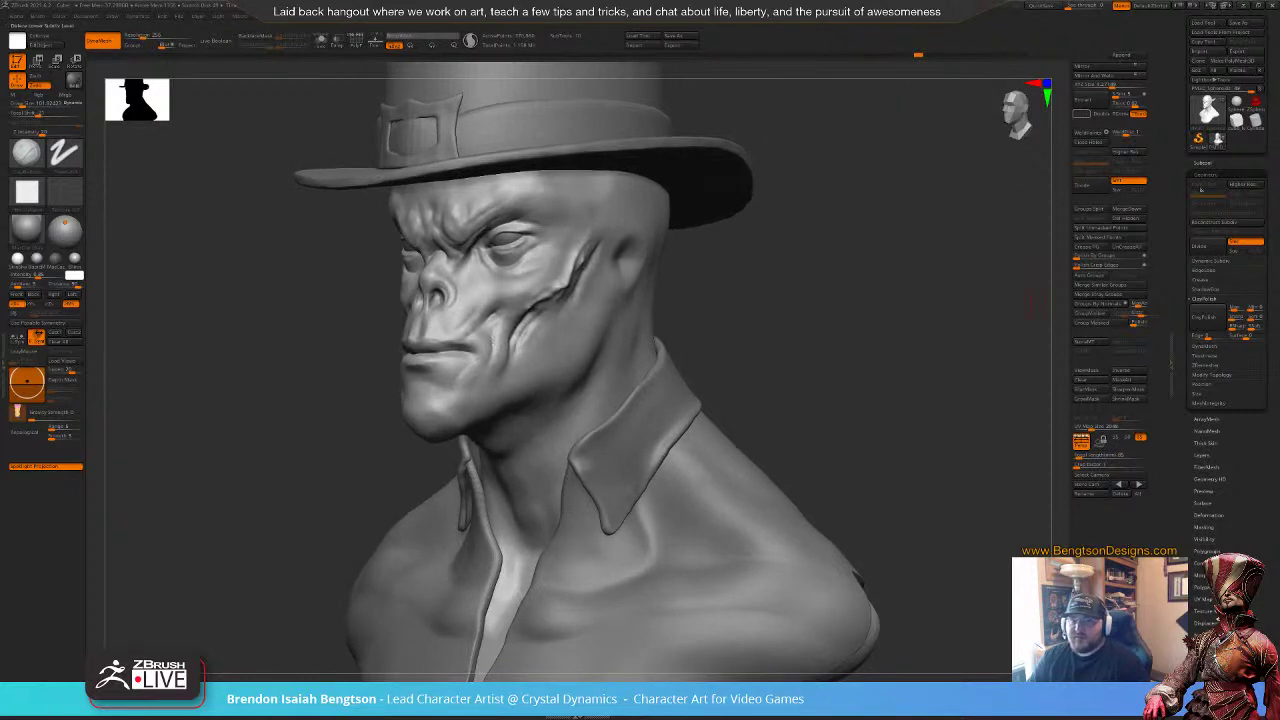
{"action": "left_click", "coordinate": [1202, 160]}
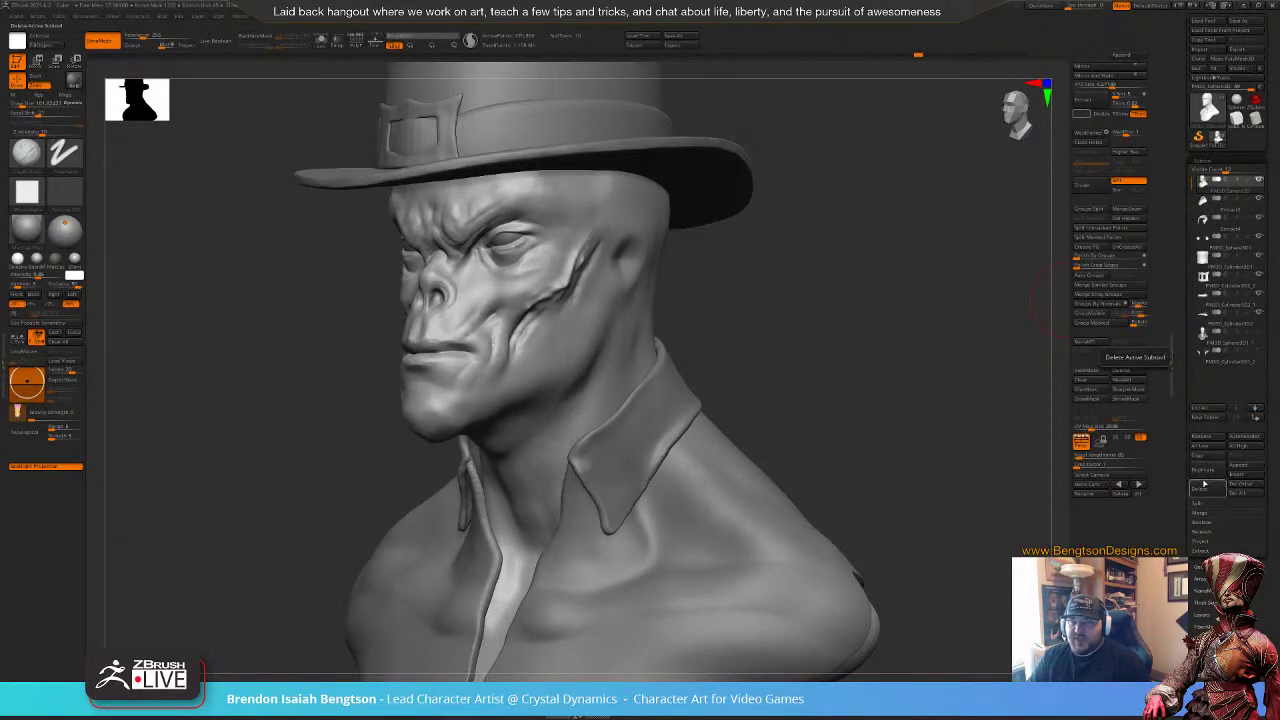
{"action": "left_click", "coordinate": [1206, 470]}
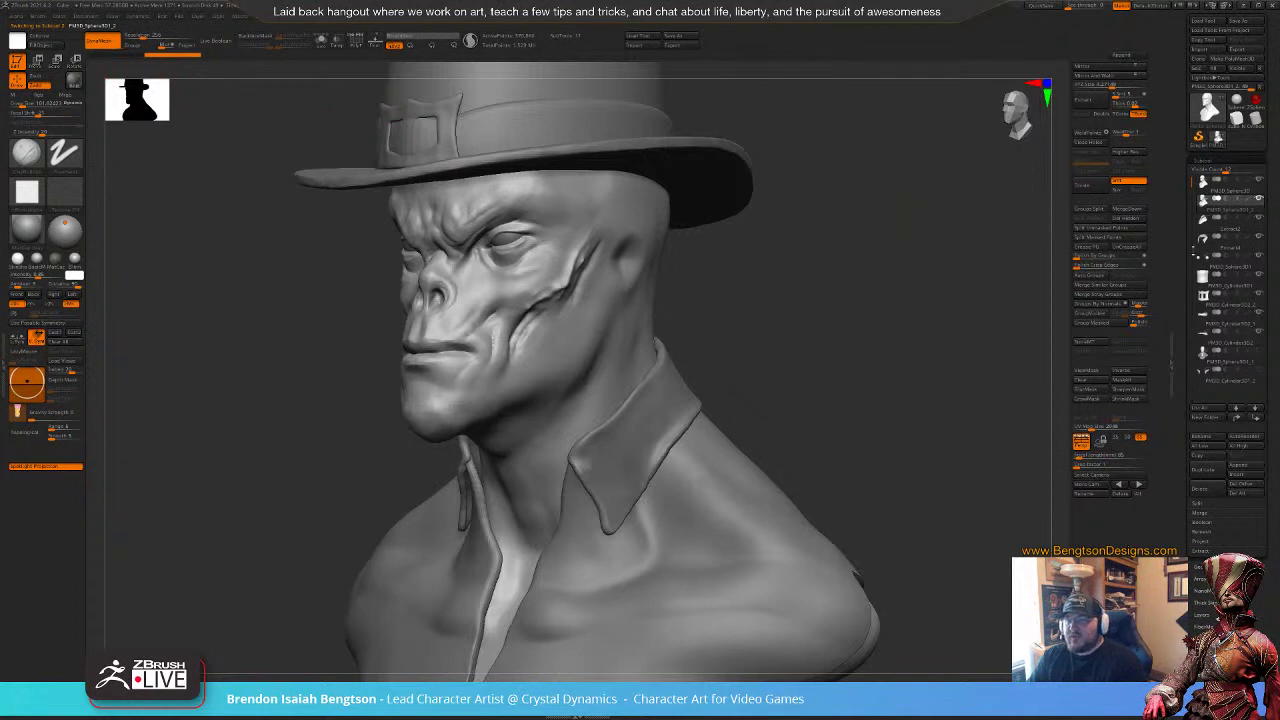
Step: Reselect the original head subtool and move its undo history forward to the version with the finished ears
{"action": "left_click", "coordinate": [1200, 190]}
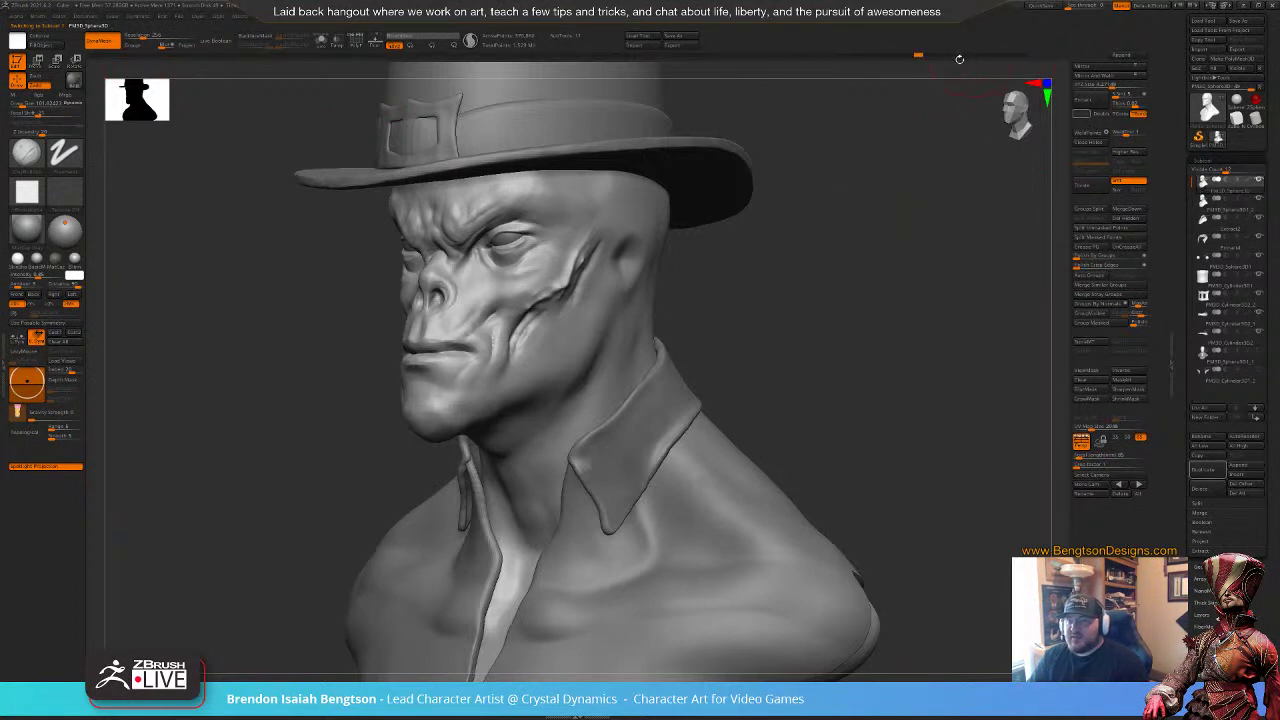
{"action": "left_click", "coordinate": [1205, 208]}
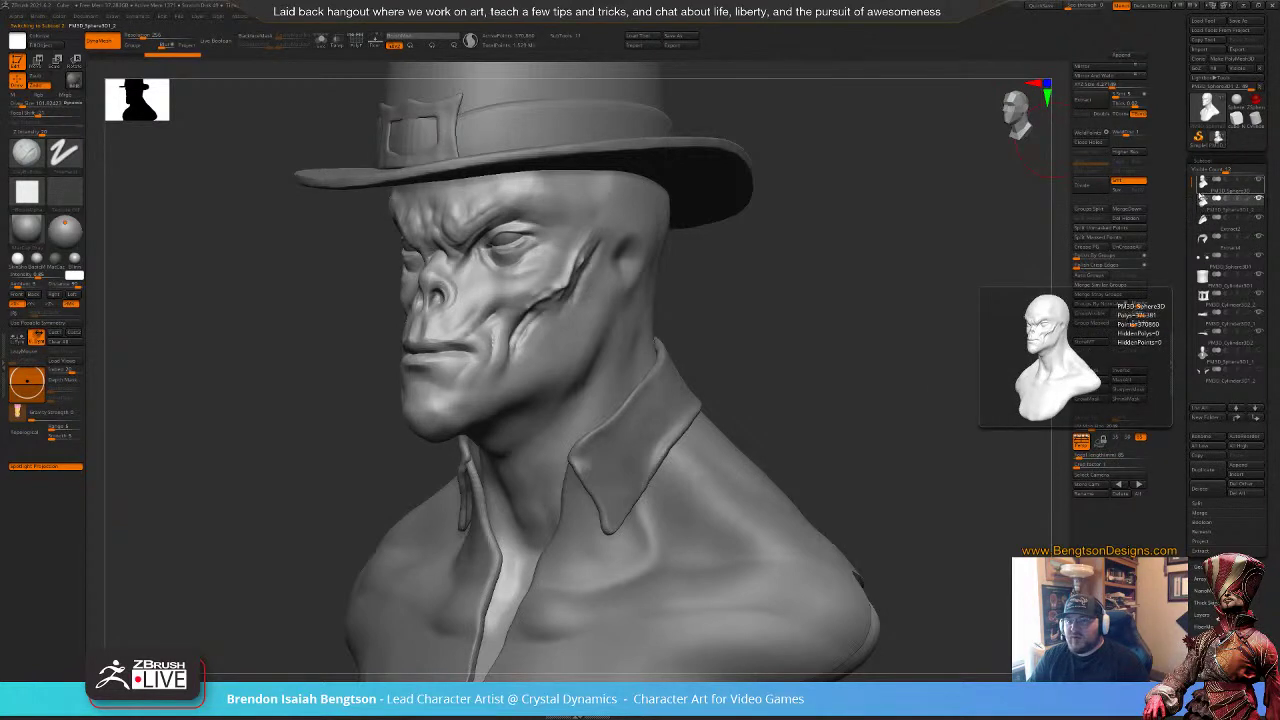
{"action": "left_click", "coordinate": [1202, 187]}
{"action": "left_click_drag", "start_coordinate": [920, 56], "coordinate": [1054, 66]}
{"action": "left_click_drag", "start_coordinate": [838, 320], "coordinate": [1000, 345]}
{"action": "left_click_drag", "start_coordinate": [848, 345], "coordinate": [802, 322]}
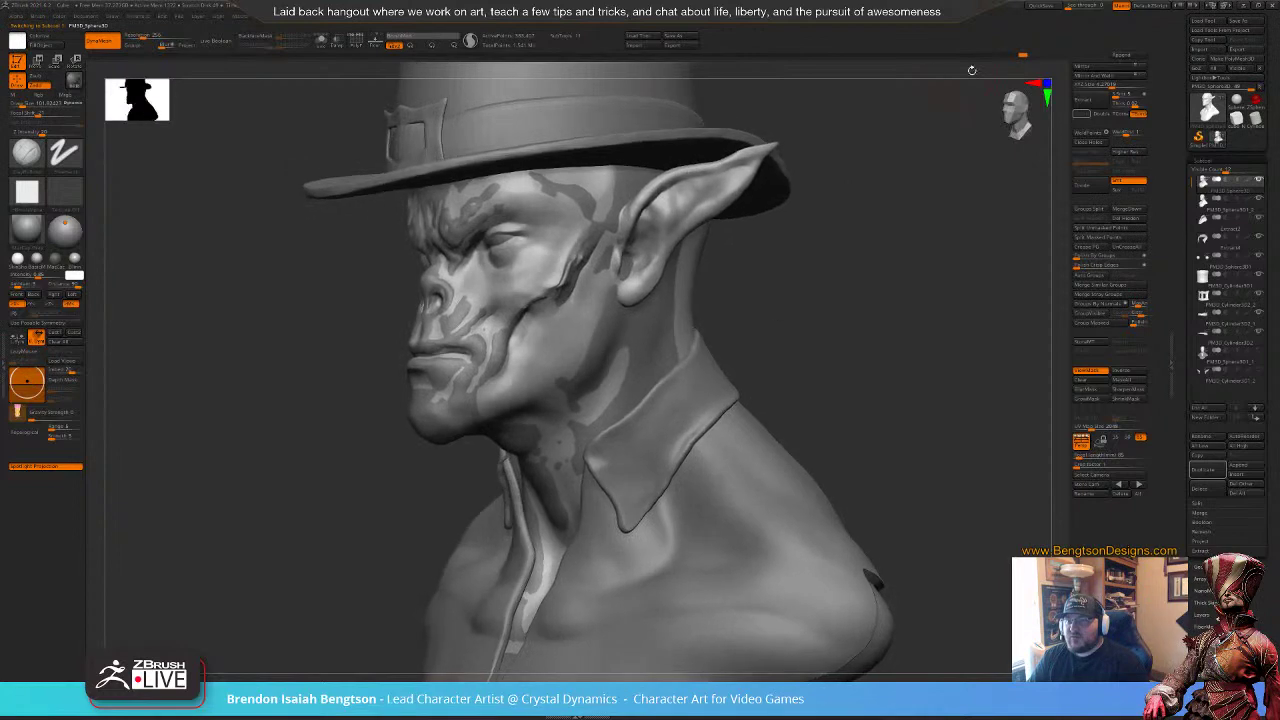
Step: Hide the hat and clothing, leaving only the original head and its earless duplicate visible
{"action": "left_click_drag", "start_coordinate": [826, 260], "coordinate": [780, 285]}
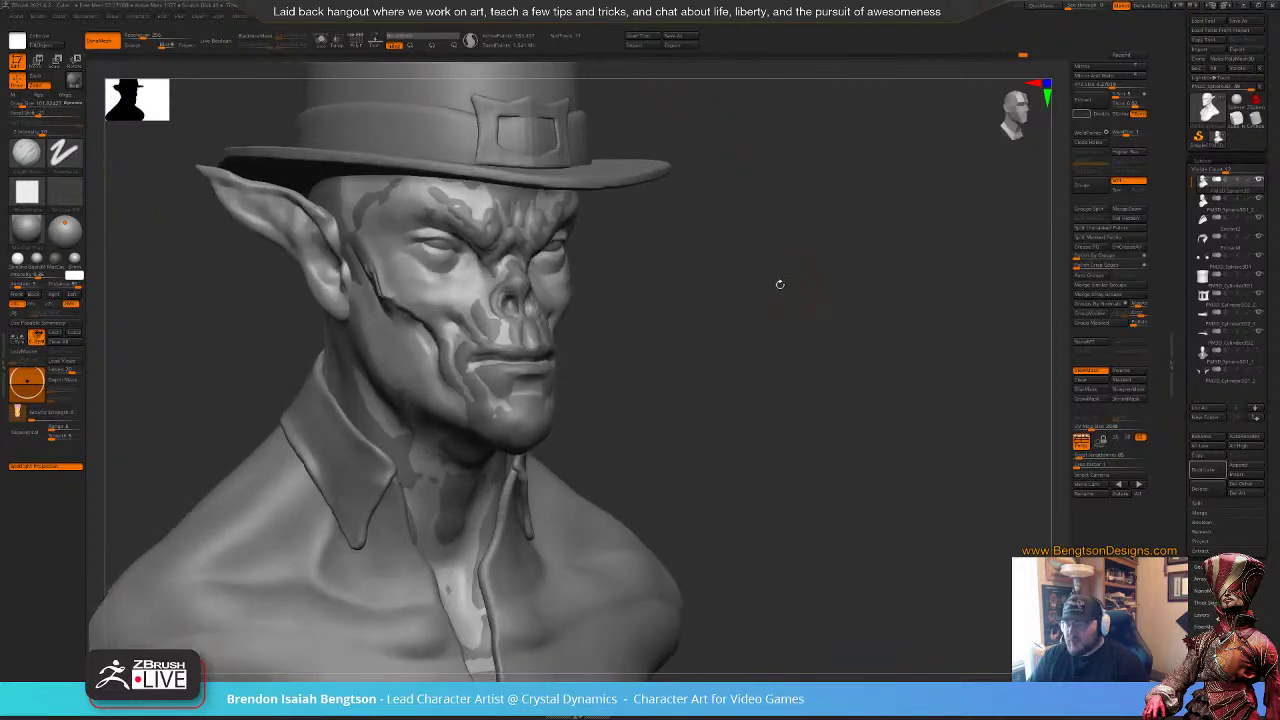
{"action": "left_click", "coordinate": [1259, 181]}
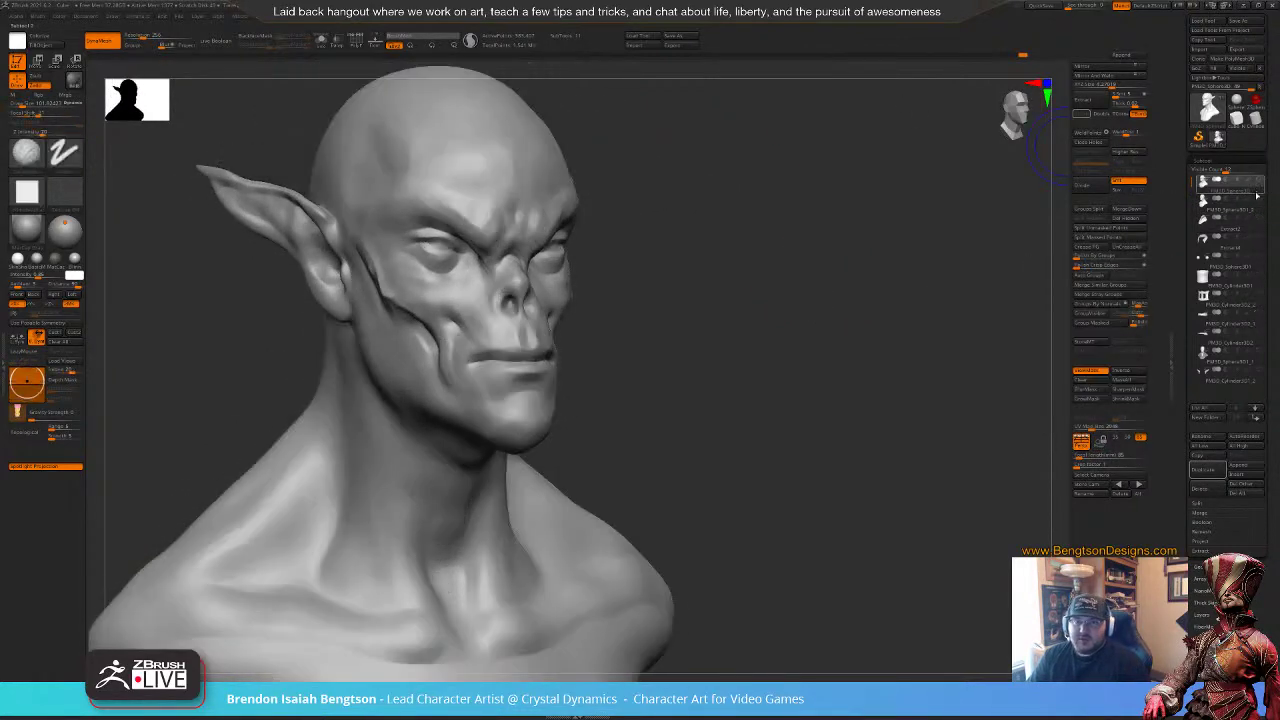
{"action": "left_click", "coordinate": [1258, 171]}
{"action": "left_click", "coordinate": [1259, 199]}
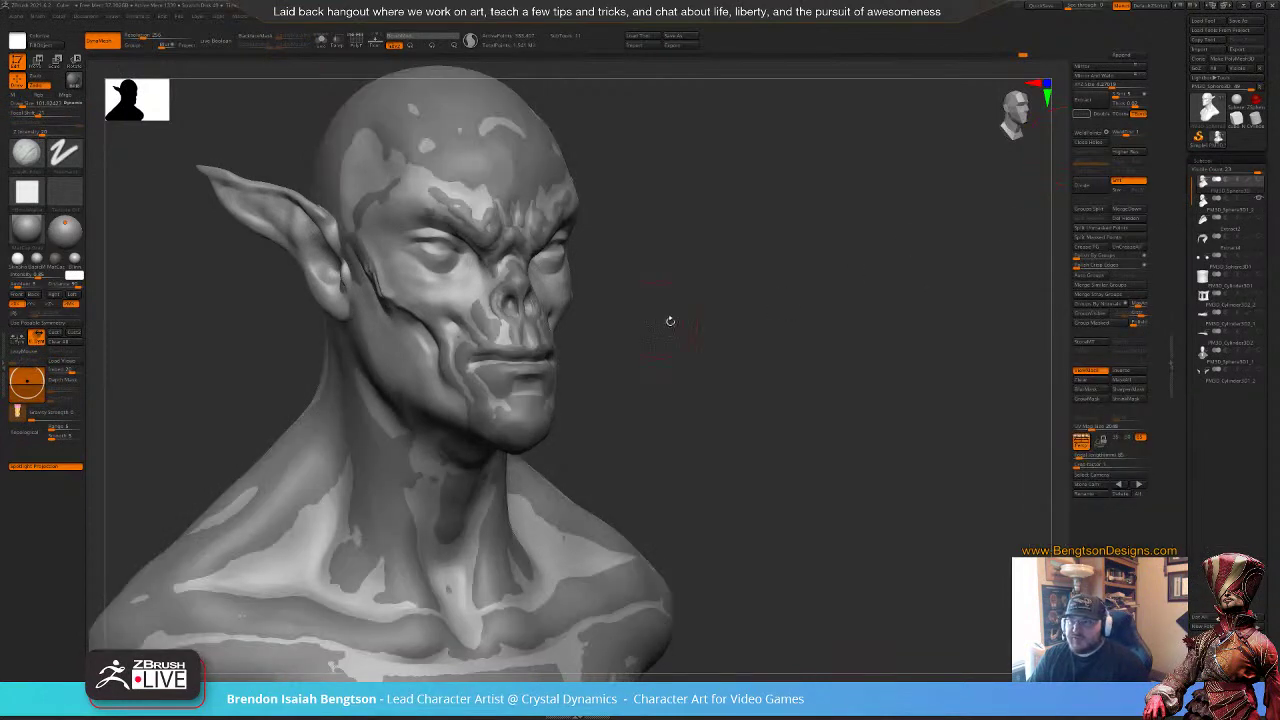
Step: Try projecting the earless duplicate's surface onto the whole original head with ProjectAll, checking the ears and cheeks from both sides
{"action": "left_click_drag", "start_coordinate": [670, 321], "coordinate": [752, 282], "text": "alt"}
{"action": "mouse_move", "coordinate": [1259, 181]}
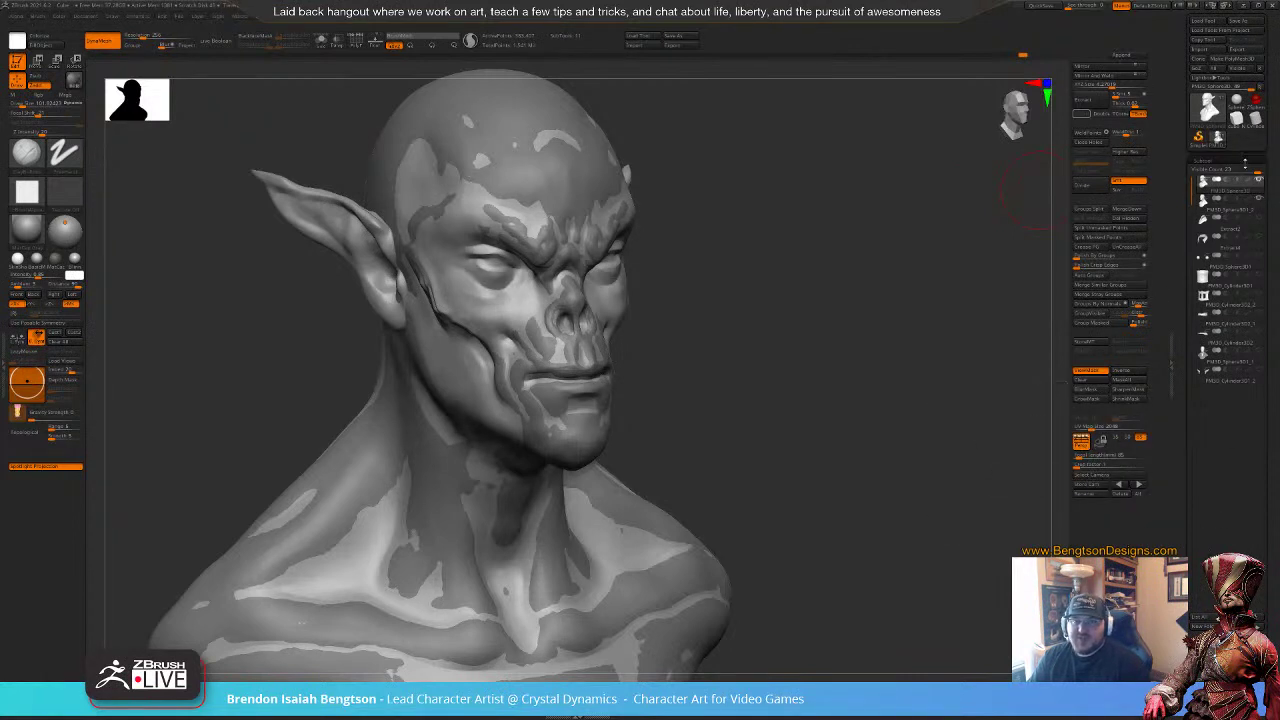
{"action": "left_click_drag", "start_coordinate": [1249, 170], "coordinate": [1231, 170]}
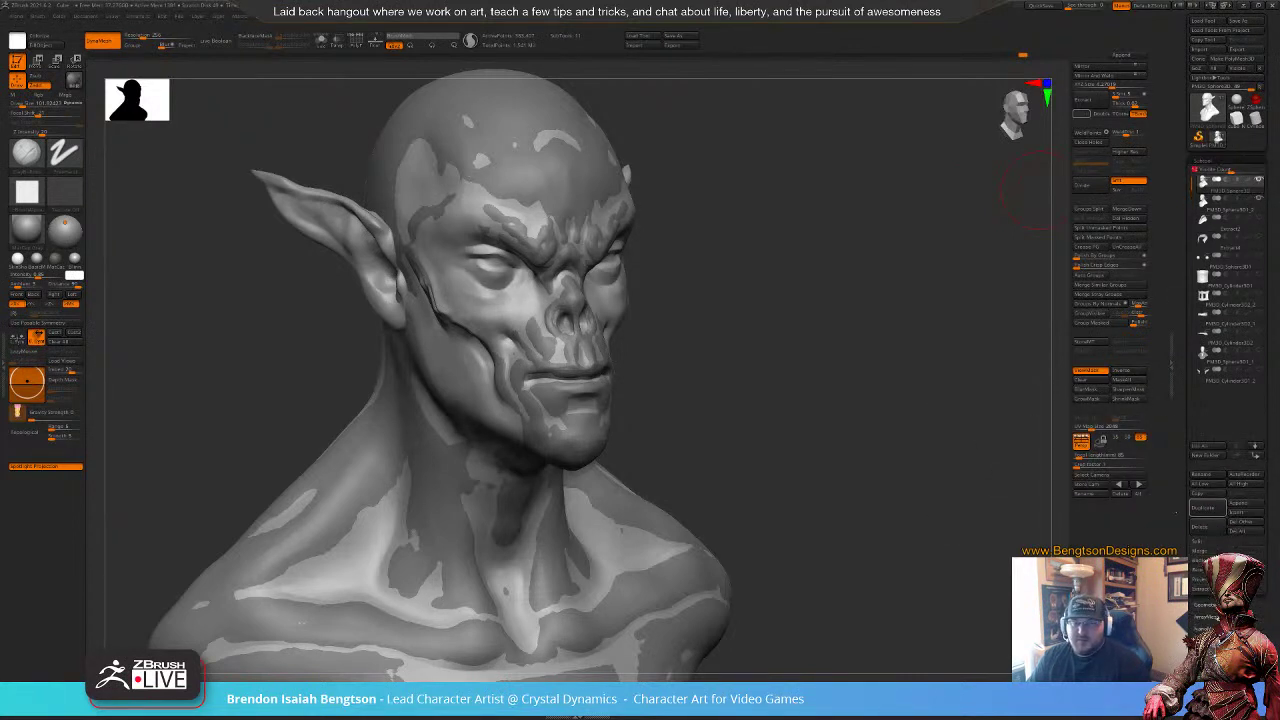
{"action": "left_click", "coordinate": [1204, 580]}
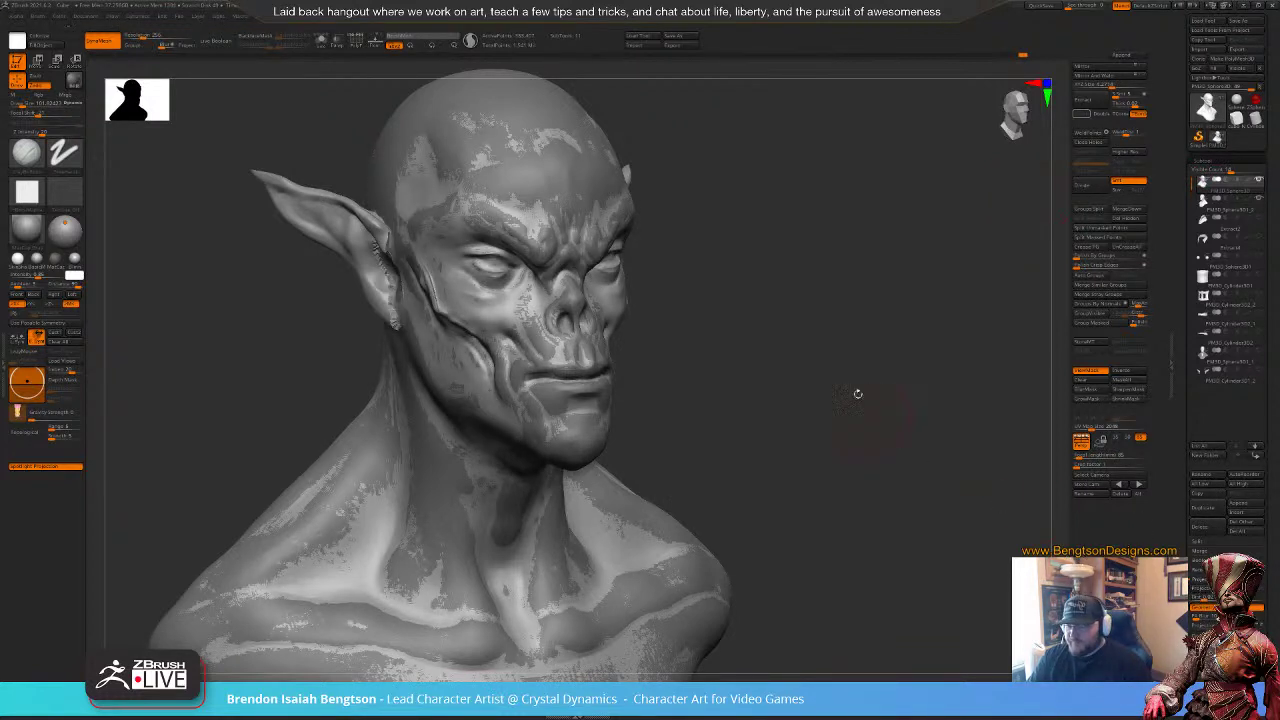
{"action": "left_click_drag", "start_coordinate": [840, 320], "coordinate": [625, 345]}
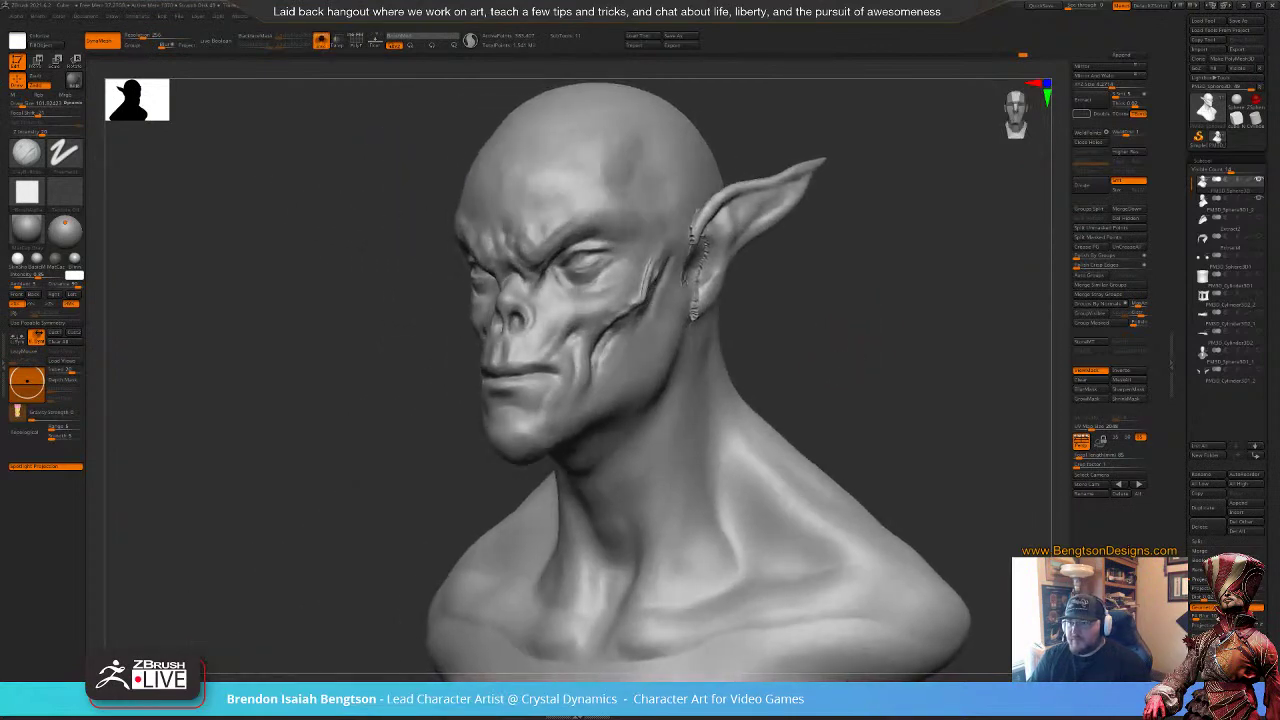
{"action": "left_click_drag", "start_coordinate": [812, 356], "coordinate": [912, 356]}
{"action": "mouse_move", "coordinate": [831, 300]}
{"action": "left_mouse_down"}
{"action": "mouse_move", "coordinate": [828, 322]}
{"action": "mouse_move", "coordinate": [758, 326]}
{"action": "mouse_move", "coordinate": [760, 283]}
{"action": "mouse_move", "coordinate": [790, 278]}
{"action": "left_mouse_up"}
Step: Mask the head's face, undo a trial projection made with it, and invert the mask to leave only the face editable
{"action": "mouse_move", "coordinate": [524, 195]}
{"action": "left_mouse_down", "text": "shift"}
{"action": "mouse_move", "coordinate": [527, 165]}
{"action": "mouse_move", "coordinate": [460, 211]}
{"action": "mouse_move", "coordinate": [448, 236]}
{"action": "mouse_move", "coordinate": [440, 205]}
{"action": "mouse_move", "coordinate": [444, 298]}
{"action": "mouse_move", "coordinate": [470, 335]}
{"action": "mouse_move", "coordinate": [572, 385]}
{"action": "mouse_move", "coordinate": [610, 356]}
{"action": "mouse_move", "coordinate": [490, 284]}
{"action": "mouse_move", "coordinate": [492, 208]}
{"action": "mouse_move", "coordinate": [564, 307]}
{"action": "mouse_move", "coordinate": [585, 170]}
{"action": "mouse_move", "coordinate": [485, 115]}
{"action": "mouse_move", "coordinate": [607, 157]}
{"action": "left_mouse_up", "text": "shift"}
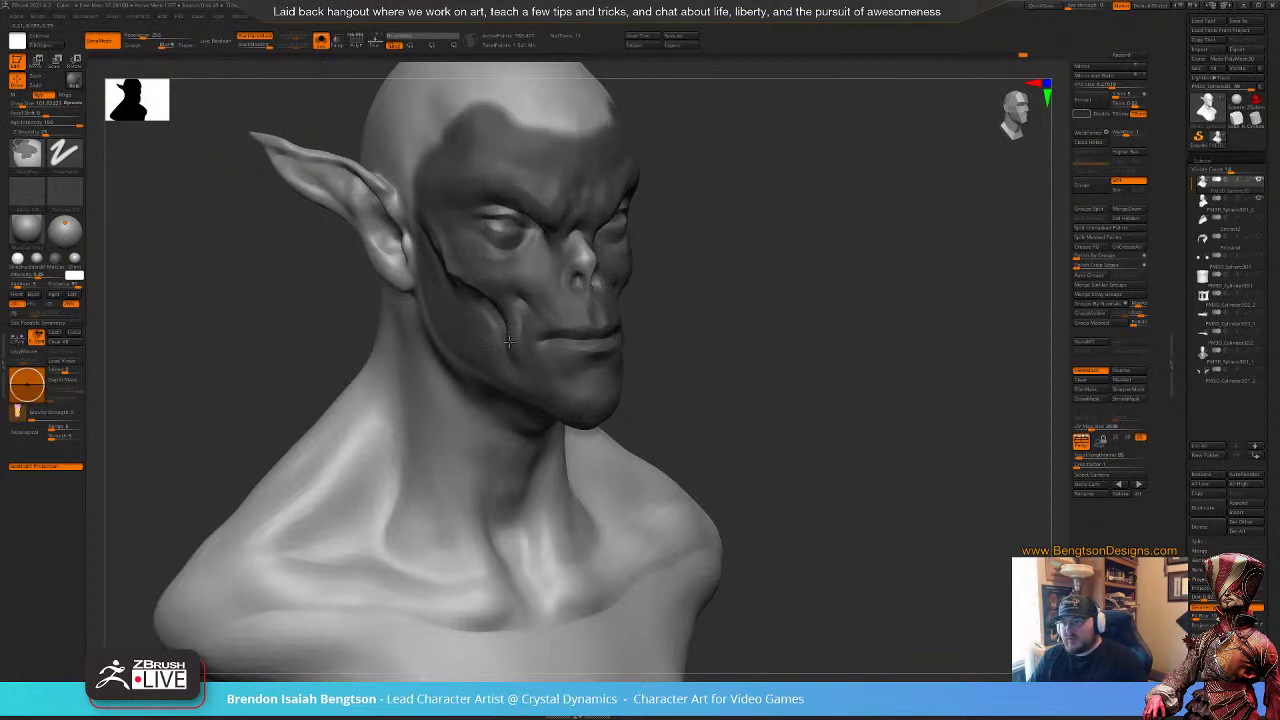
{"action": "mouse_move", "coordinate": [537, 246]}
{"action": "left_mouse_down"}
{"action": "mouse_move", "coordinate": [690, 290]}
{"action": "mouse_move", "coordinate": [795, 348]}
{"action": "mouse_move", "coordinate": [805, 370]}
{"action": "mouse_move", "coordinate": [803, 356]}
{"action": "left_mouse_up"}
{"action": "key", "text": "alt+s"}
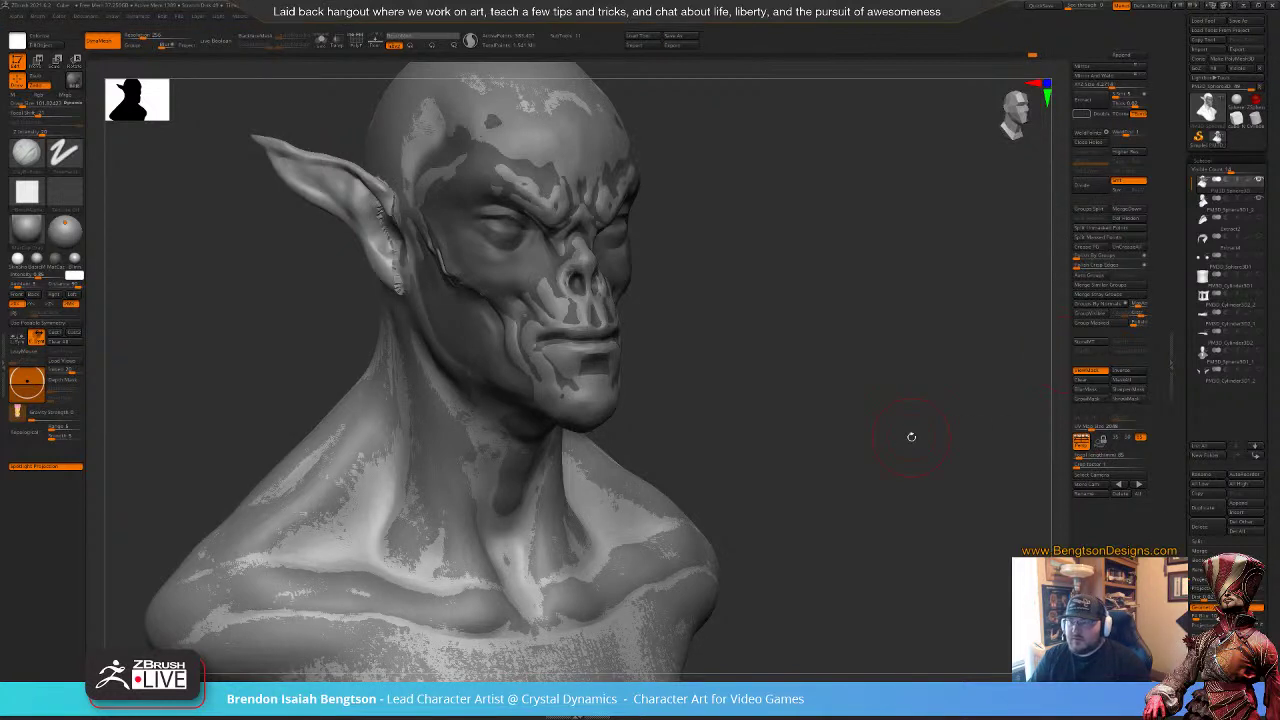
{"action": "key", "text": "ctrl+z"}
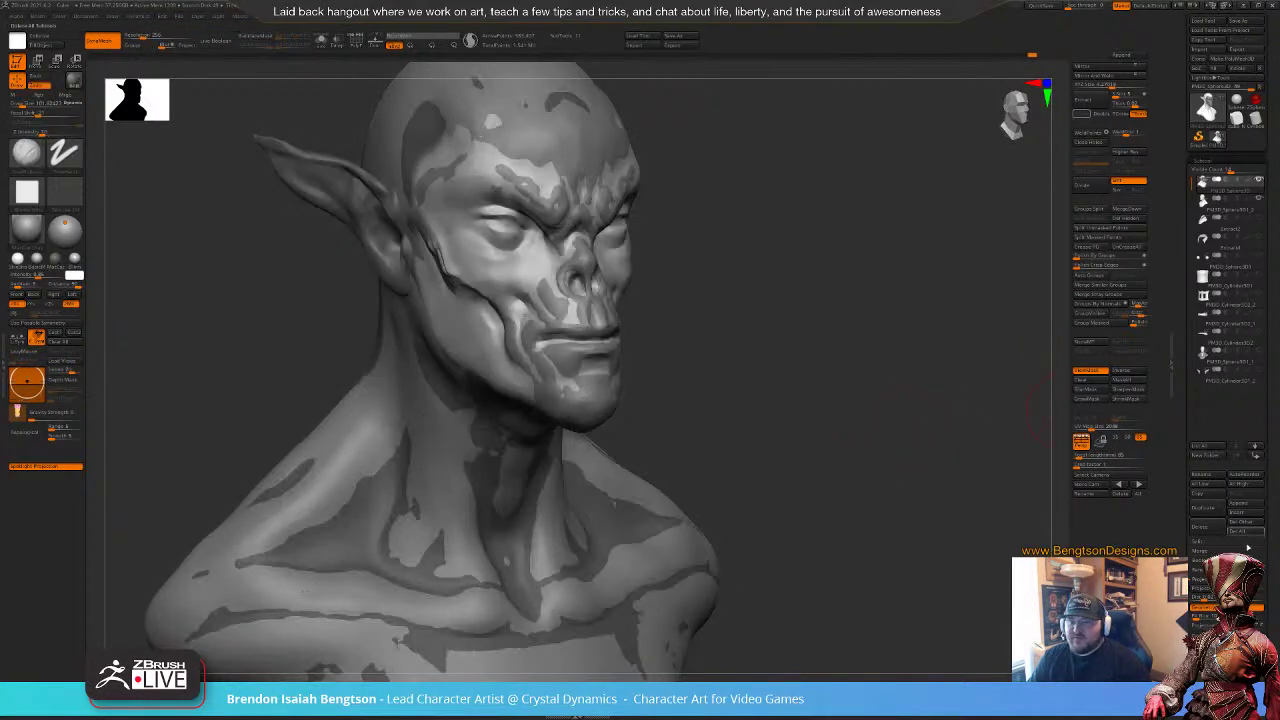
{"action": "left_click", "coordinate": [514, 456], "text": "ctrl"}
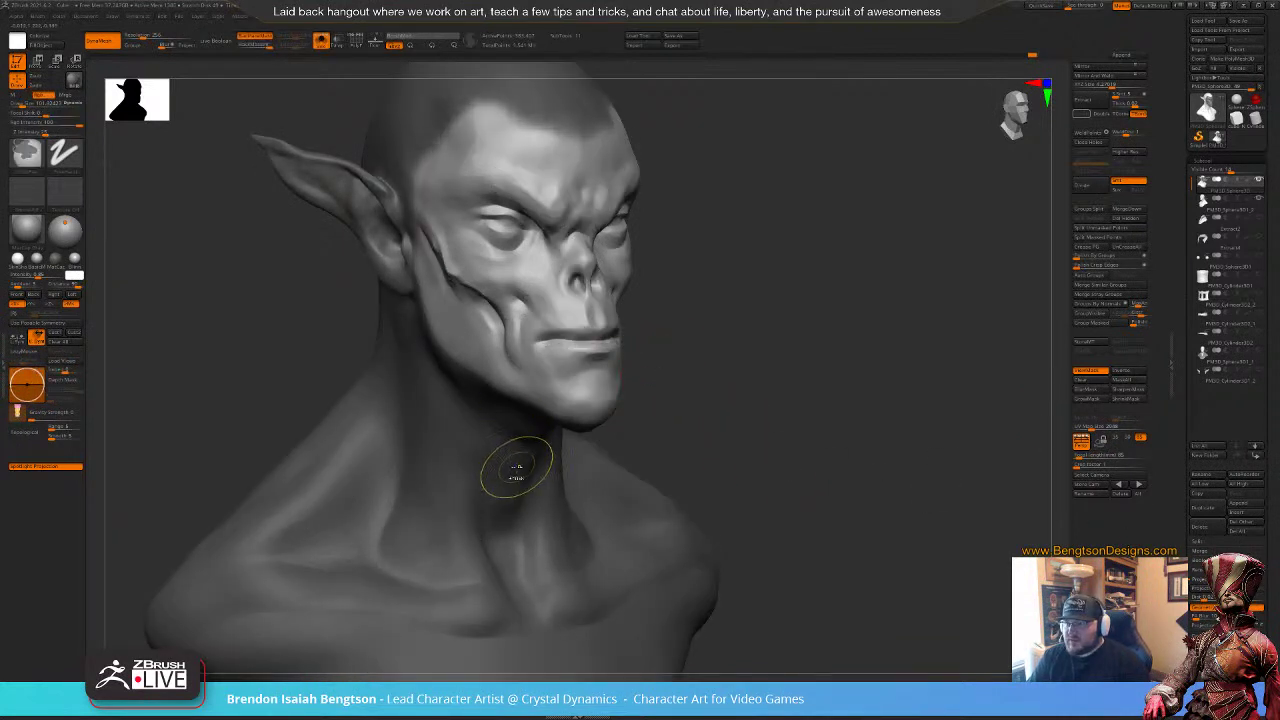
Step: Refine the mask behind the face around the ear and extend it with a lasso over the neck and bust
{"action": "left_click_drag", "start_coordinate": [790, 328], "coordinate": [629, 265]}
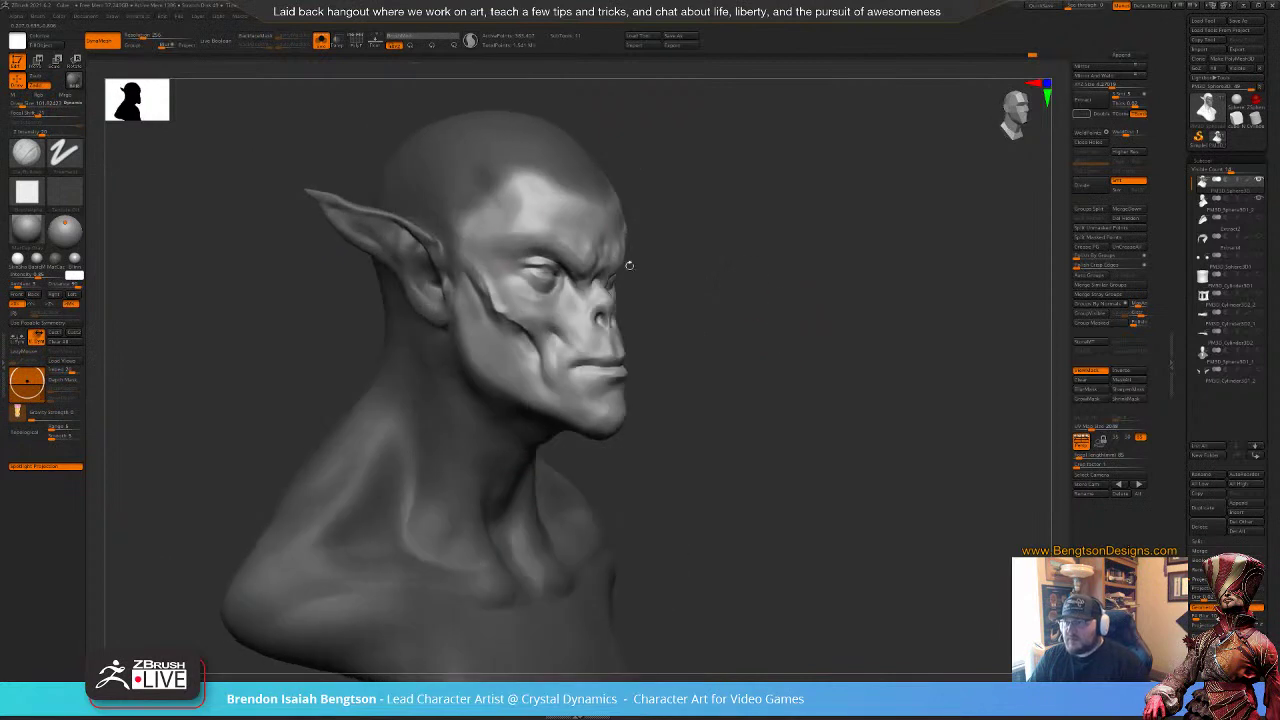
{"action": "left_click_drag", "start_coordinate": [443, 208], "coordinate": [440, 252], "text": "shift"}
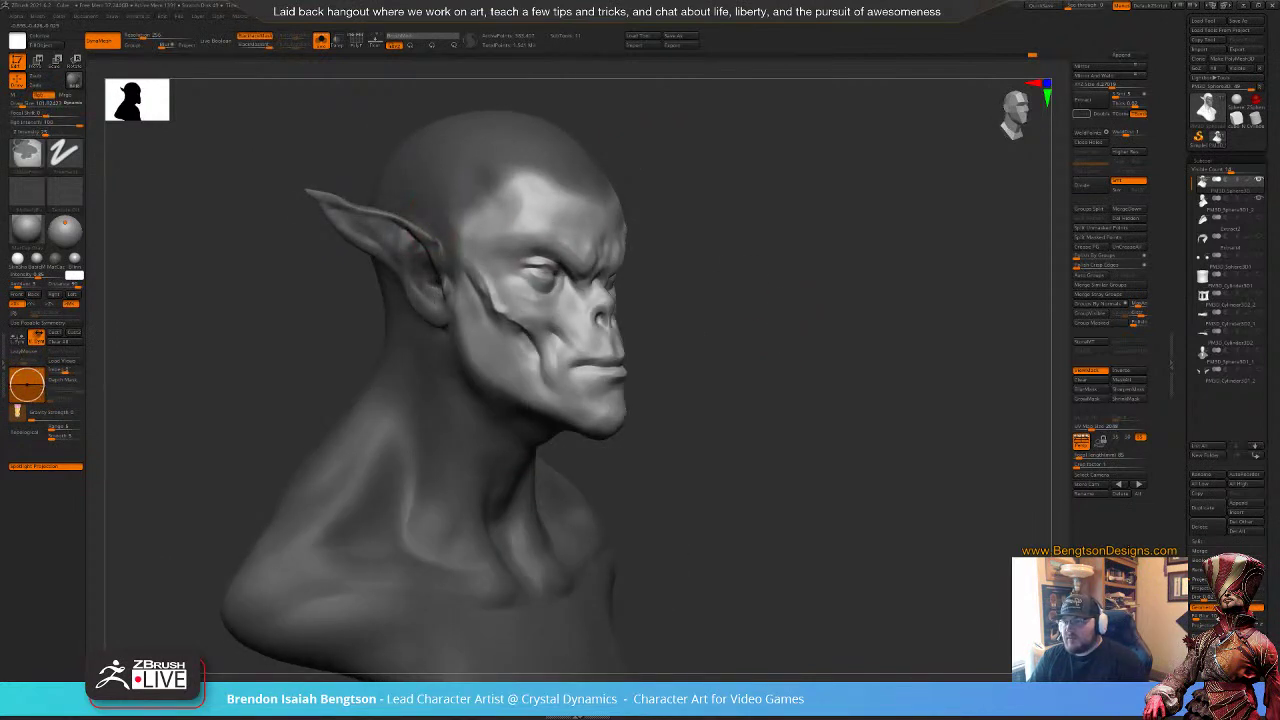
{"action": "mouse_move", "coordinate": [724, 322]}
{"action": "left_mouse_down"}
{"action": "mouse_move", "coordinate": [727, 283]}
{"action": "mouse_move", "coordinate": [748, 323]}
{"action": "mouse_move", "coordinate": [717, 286]}
{"action": "left_mouse_up"}
{"action": "key", "text": "shift"}
{"action": "left_click", "coordinate": [56, 258], "text": "ctrl"}
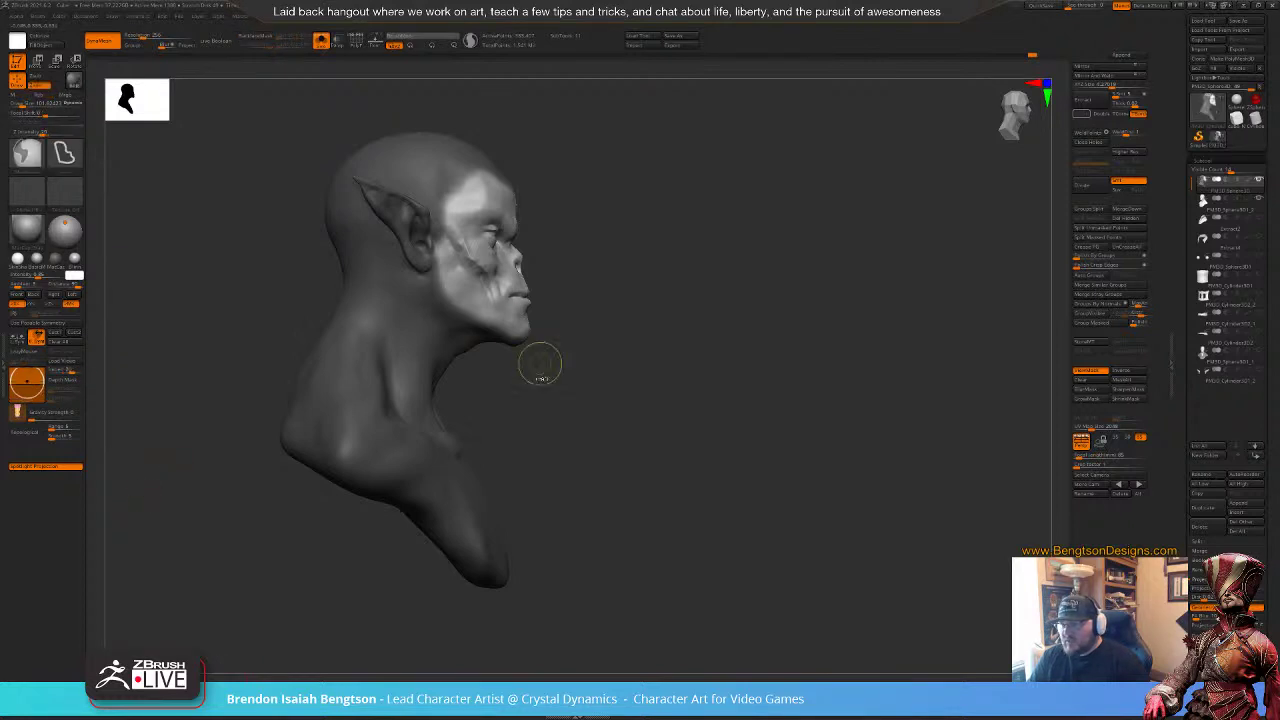
{"action": "left_click_drag", "start_coordinate": [547, 387], "coordinate": [540, 380], "text": "ctrl"}
{"action": "mouse_move", "coordinate": [438, 311]}
{"action": "left_mouse_down", "text": "ctrl"}
{"action": "mouse_move", "coordinate": [438, 186]}
{"action": "mouse_move", "coordinate": [474, 163]}
{"action": "mouse_move", "coordinate": [424, 80]}
{"action": "mouse_move", "coordinate": [192, 497]}
{"action": "mouse_move", "coordinate": [575, 684]}
{"action": "mouse_move", "coordinate": [739, 615]}
{"action": "left_mouse_up", "text": "ctrl"}
{"action": "left_click_drag", "start_coordinate": [793, 505], "coordinate": [751, 514]}
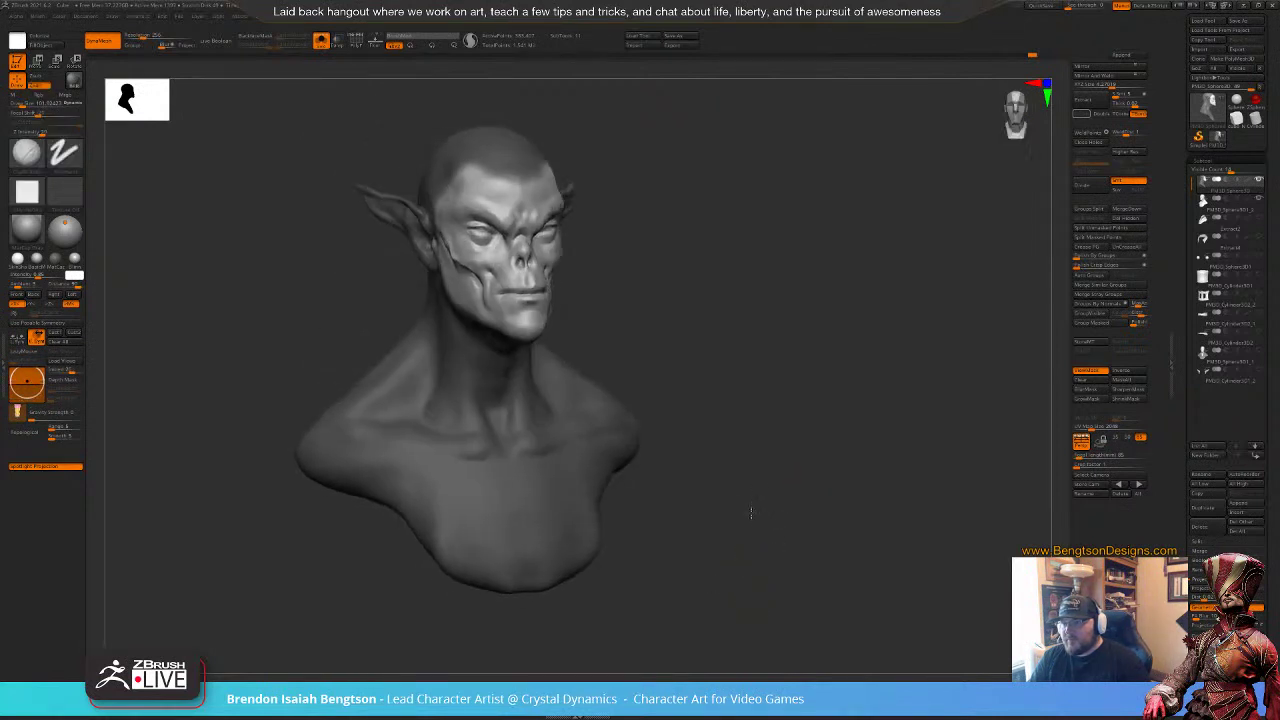
{"action": "left_click_drag", "start_coordinate": [783, 469], "coordinate": [822, 440], "text": "alt"}
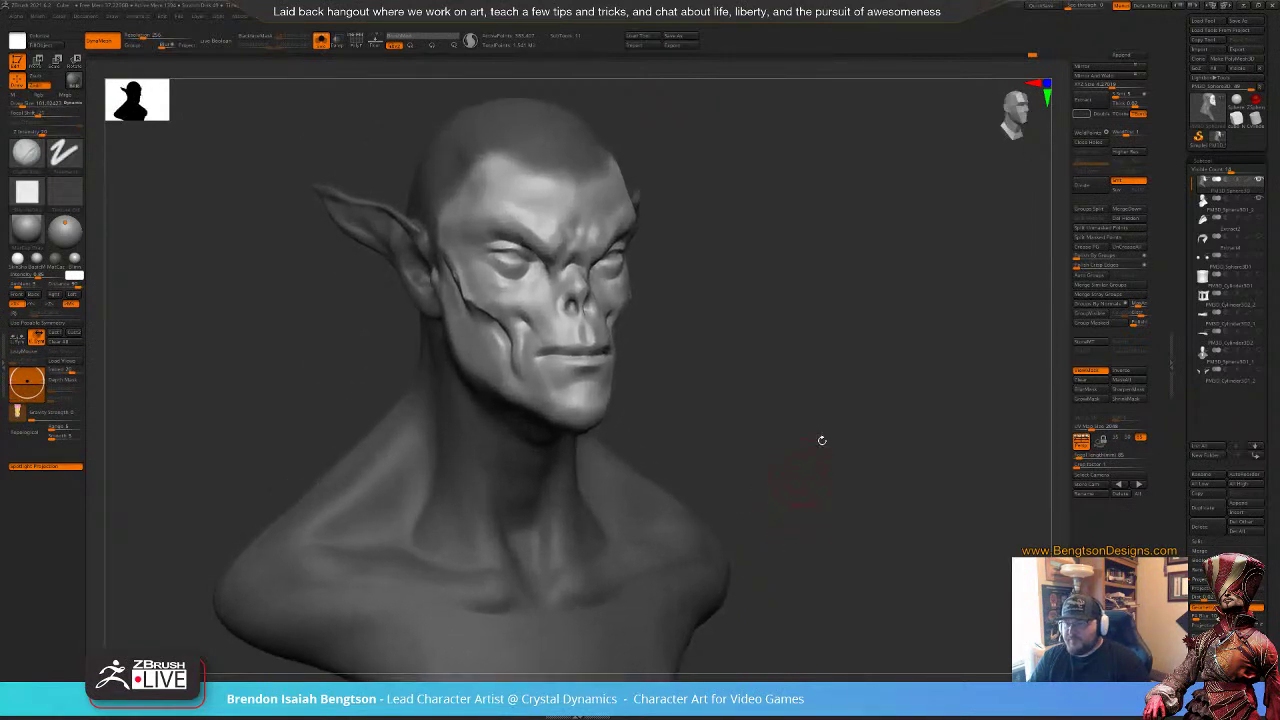
Step: Project the earless duplicate's forms onto the unmasked face with ProjectAll, clear the mask, and hide the duplicate
{"action": "left_click", "coordinate": [1041, 244]}
{"action": "left_click_drag", "start_coordinate": [738, 388], "coordinate": [791, 363]}
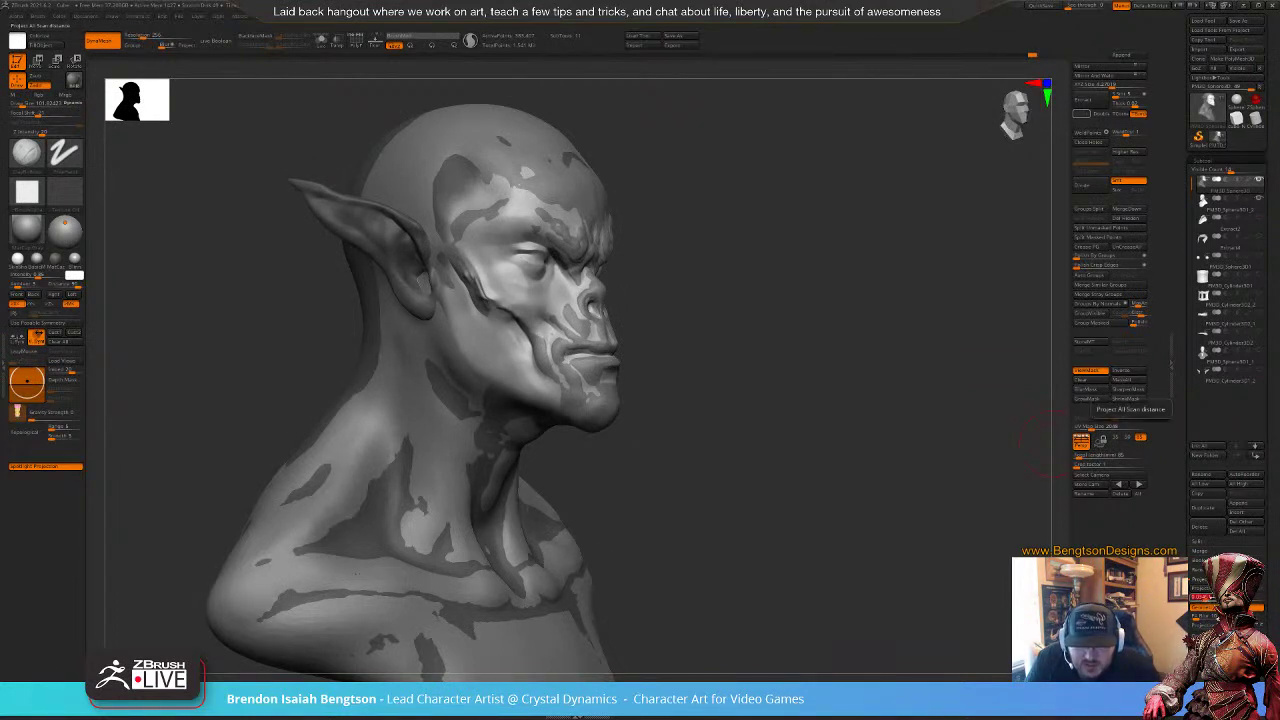
{"action": "mouse_move", "coordinate": [728, 277]}
{"action": "left_mouse_down"}
{"action": "mouse_move", "coordinate": [712, 310]}
{"action": "mouse_move", "coordinate": [728, 340]}
{"action": "mouse_move", "coordinate": [743, 320]}
{"action": "mouse_move", "coordinate": [706, 312]}
{"action": "mouse_move", "coordinate": [774, 354]}
{"action": "mouse_move", "coordinate": [806, 348]}
{"action": "mouse_move", "coordinate": [755, 341]}
{"action": "mouse_move", "coordinate": [706, 357]}
{"action": "mouse_move", "coordinate": [804, 217]}
{"action": "left_mouse_up"}
{"action": "left_click", "coordinate": [732, 330]}
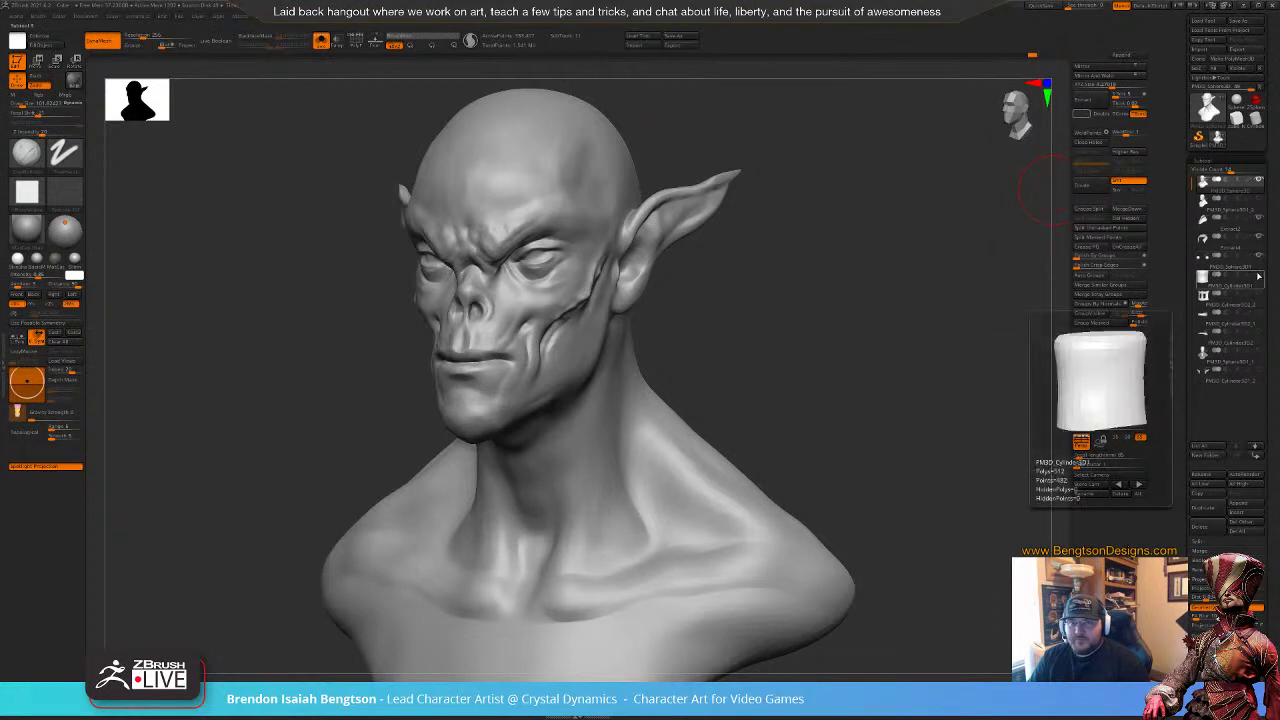
Step: Show the clothing, hat crown, band, buckle and brim again and inspect the full bust from the front
{"action": "key", "text": "alt+shift+s"}
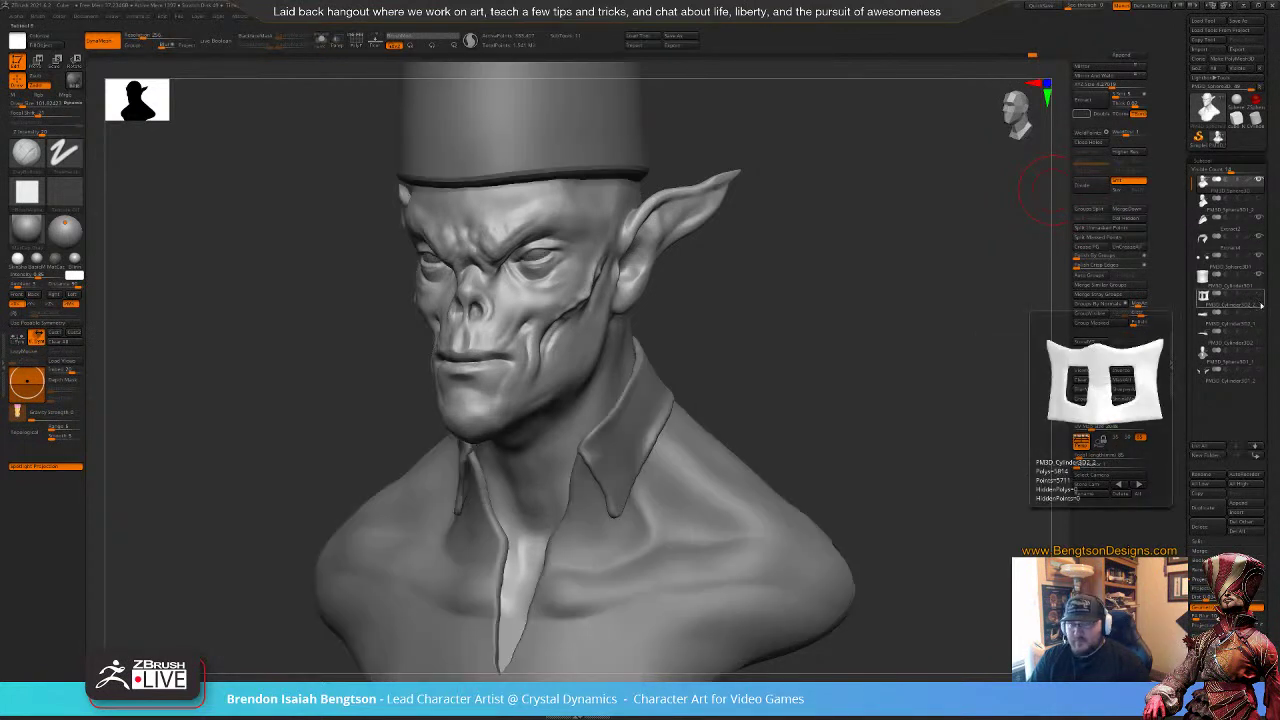
{"action": "left_click", "coordinate": [1259, 295]}
{"action": "left_click", "coordinate": [1259, 313]}
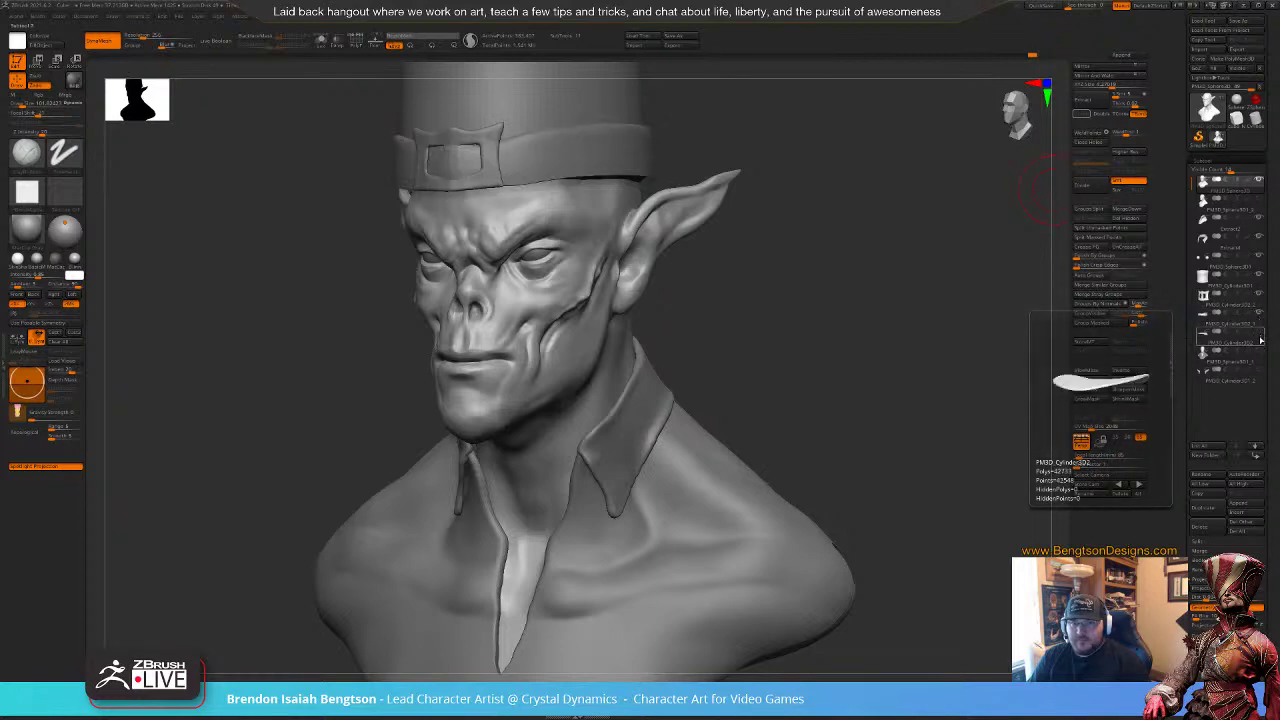
{"action": "left_click", "coordinate": [1260, 334]}
{"action": "left_click_drag", "start_coordinate": [888, 280], "coordinate": [980, 387]}
{"action": "left_click_drag", "start_coordinate": [858, 390], "coordinate": [566, 374]}
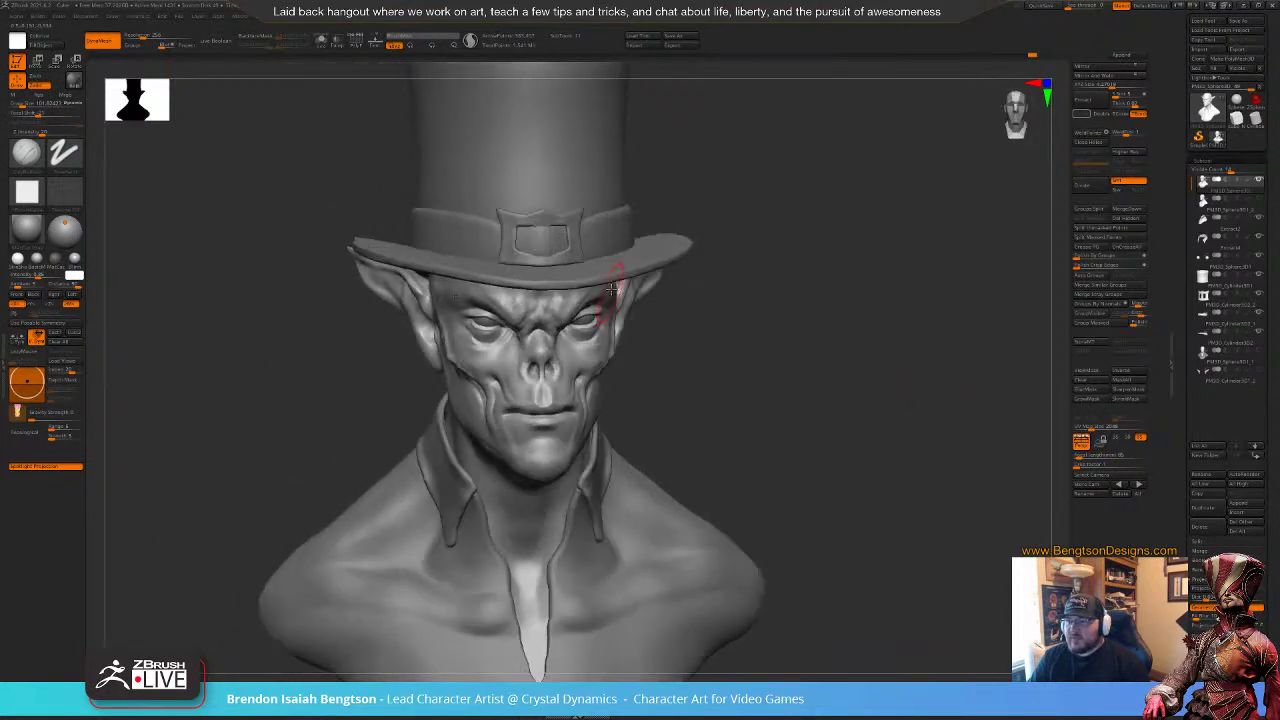
{"action": "left_click_drag", "start_coordinate": [880, 296], "coordinate": [770, 258]}
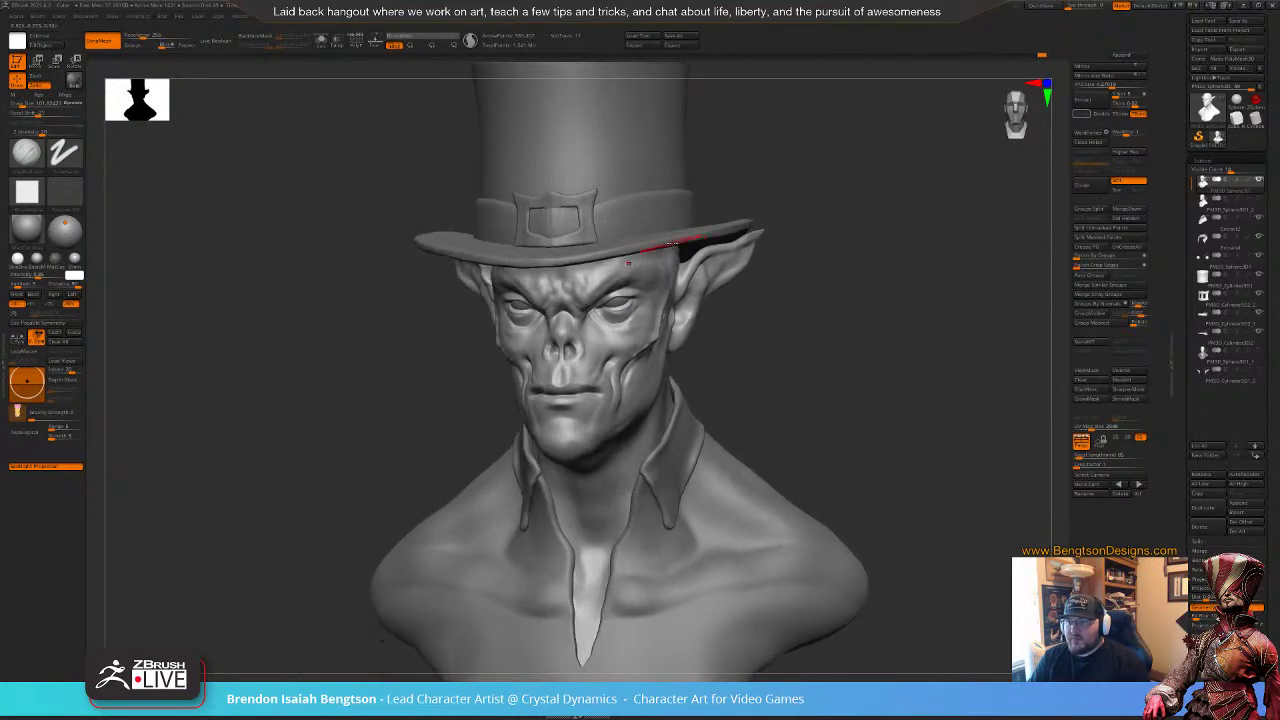
Step: Select the hat crown, display its polyframe, turn off its smooth subdivision preview and make it a single polygroup
{"action": "left_click", "coordinate": [677, 246], "text": "alt"}
{"action": "left_click_drag", "start_coordinate": [841, 354], "coordinate": [838, 341]}
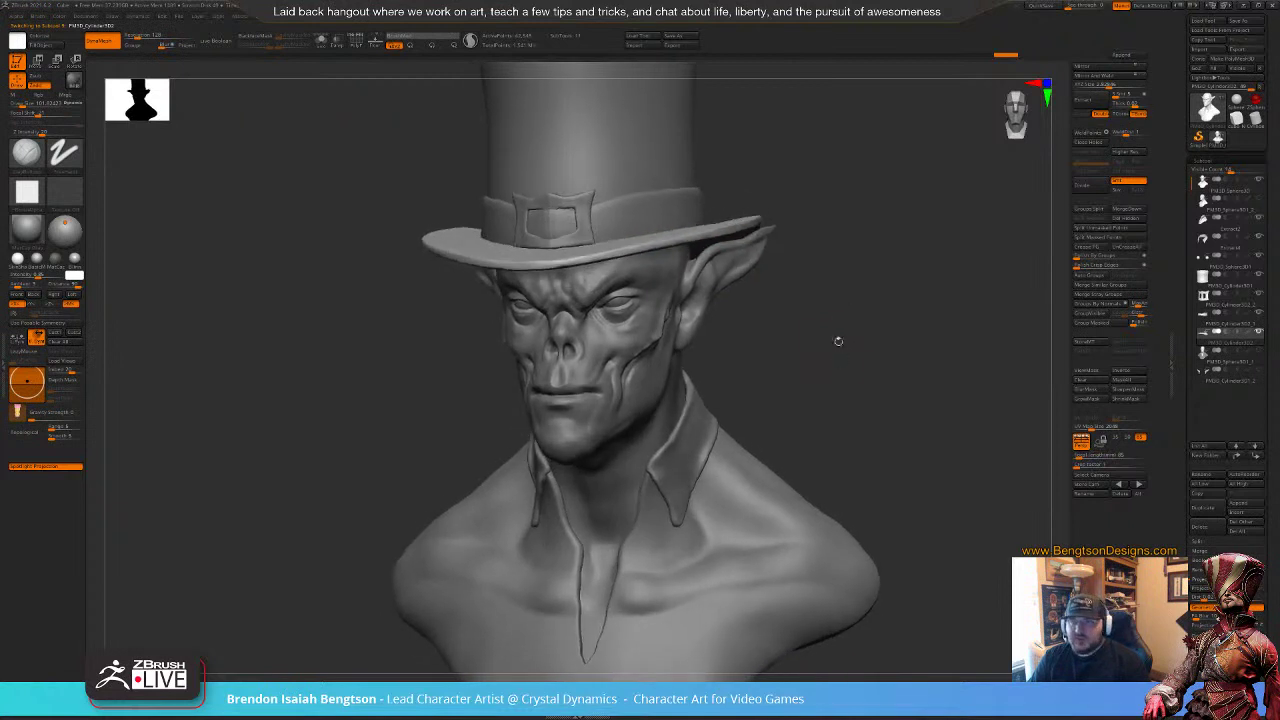
{"action": "left_click", "coordinate": [1215, 286]}
{"action": "key", "text": "shift+f"}
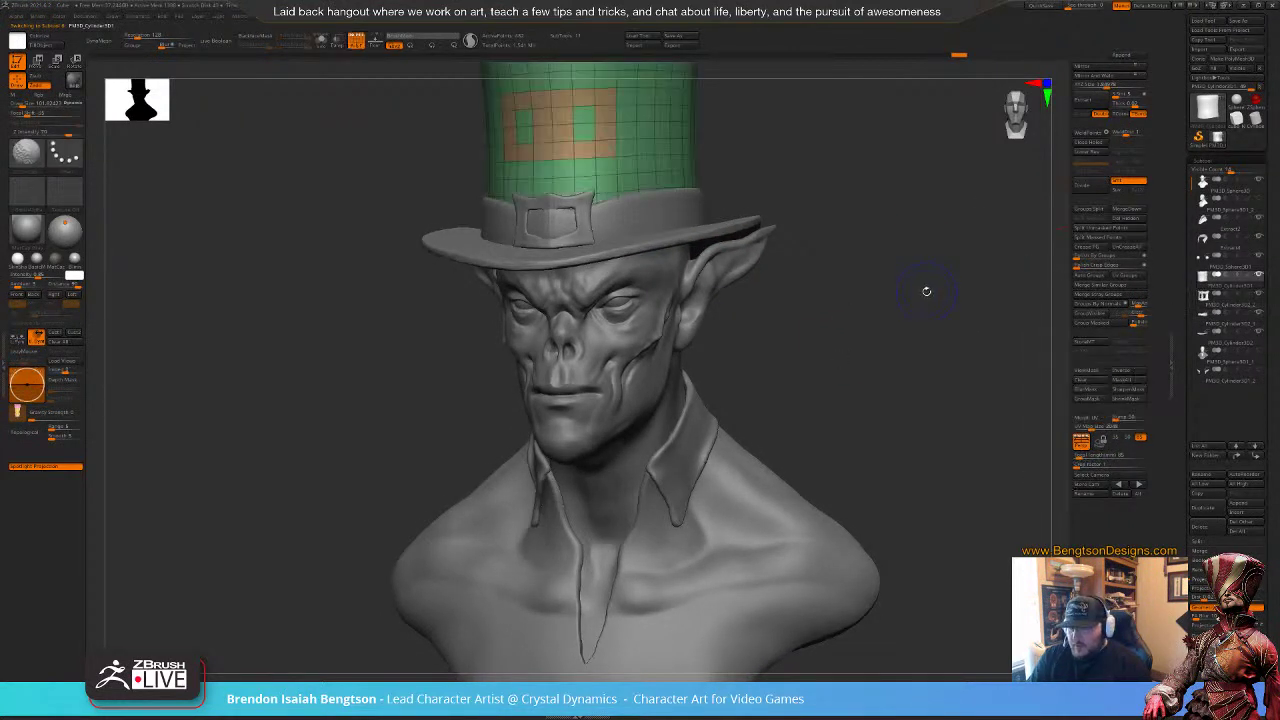
{"action": "left_click_drag", "start_coordinate": [922, 285], "coordinate": [890, 348], "text": "alt"}
{"action": "key", "text": "shift+d"}
{"action": "key", "text": "ctrl+w"}
Step: Assign the hat buckle a single polygroup and check the hat band's grouping
{"action": "left_click", "coordinate": [1226, 299]}
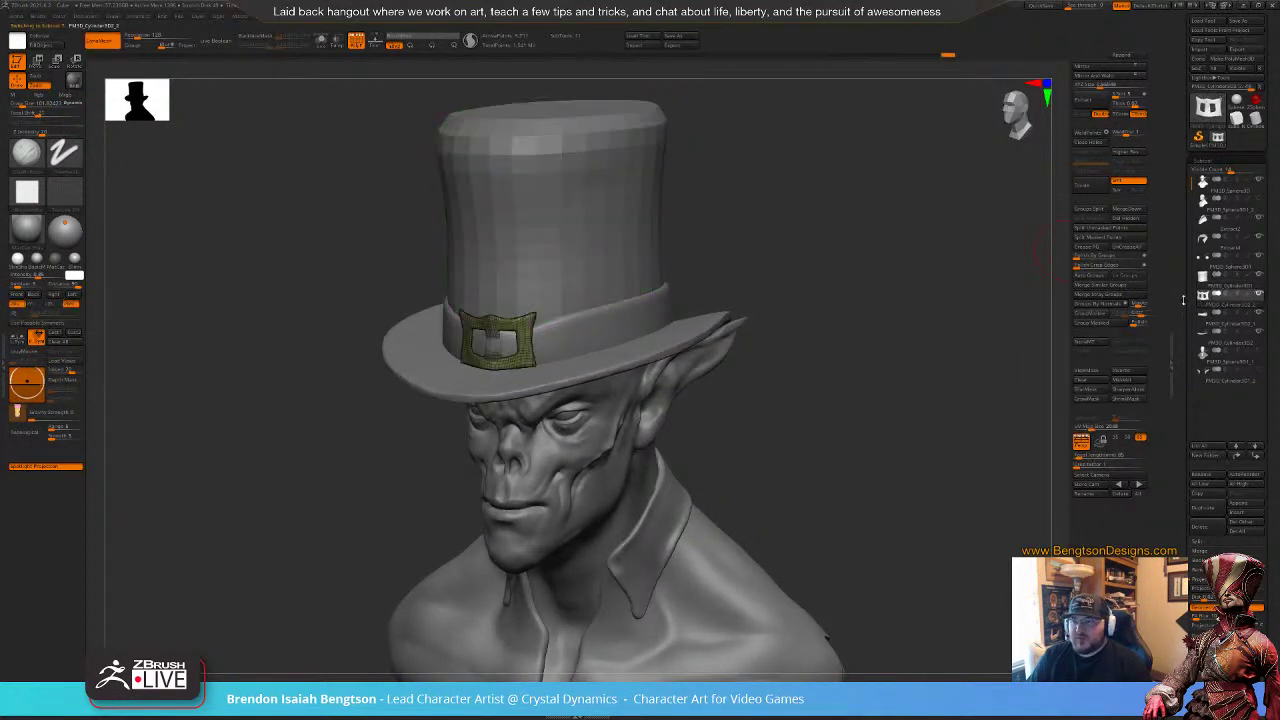
{"action": "key", "text": "ctrl+w"}
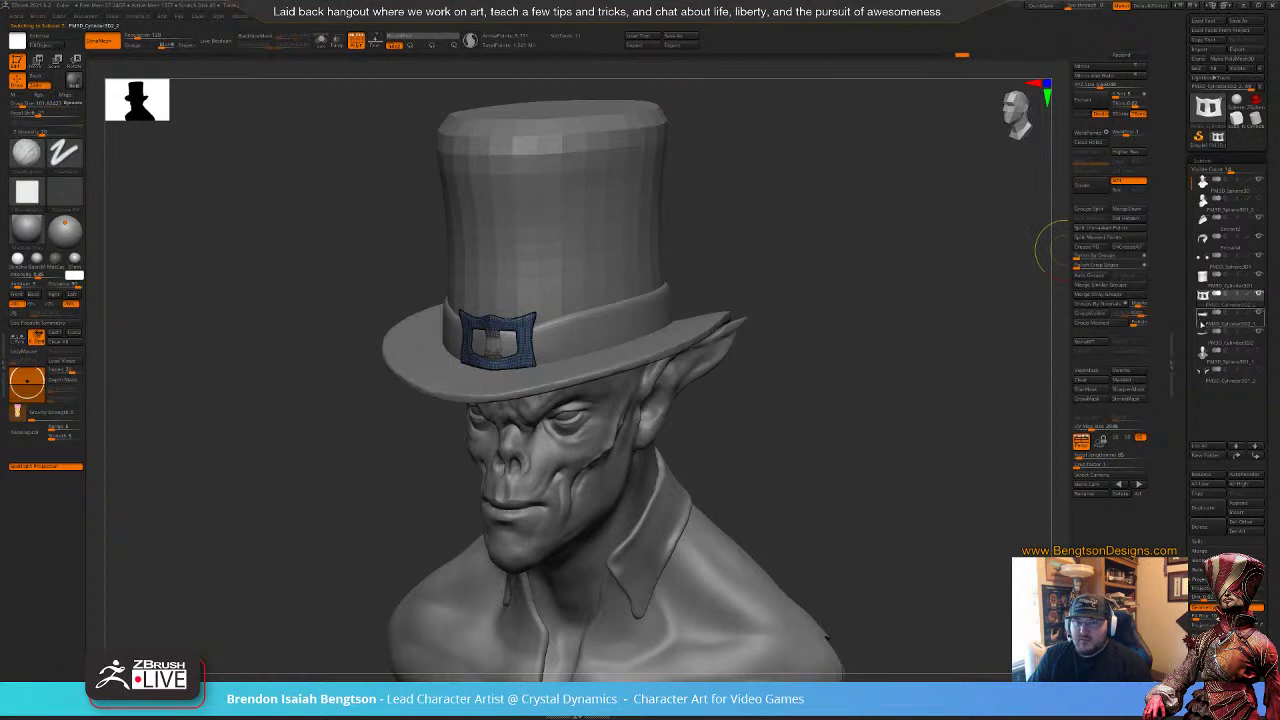
{"action": "left_click", "coordinate": [1203, 323]}
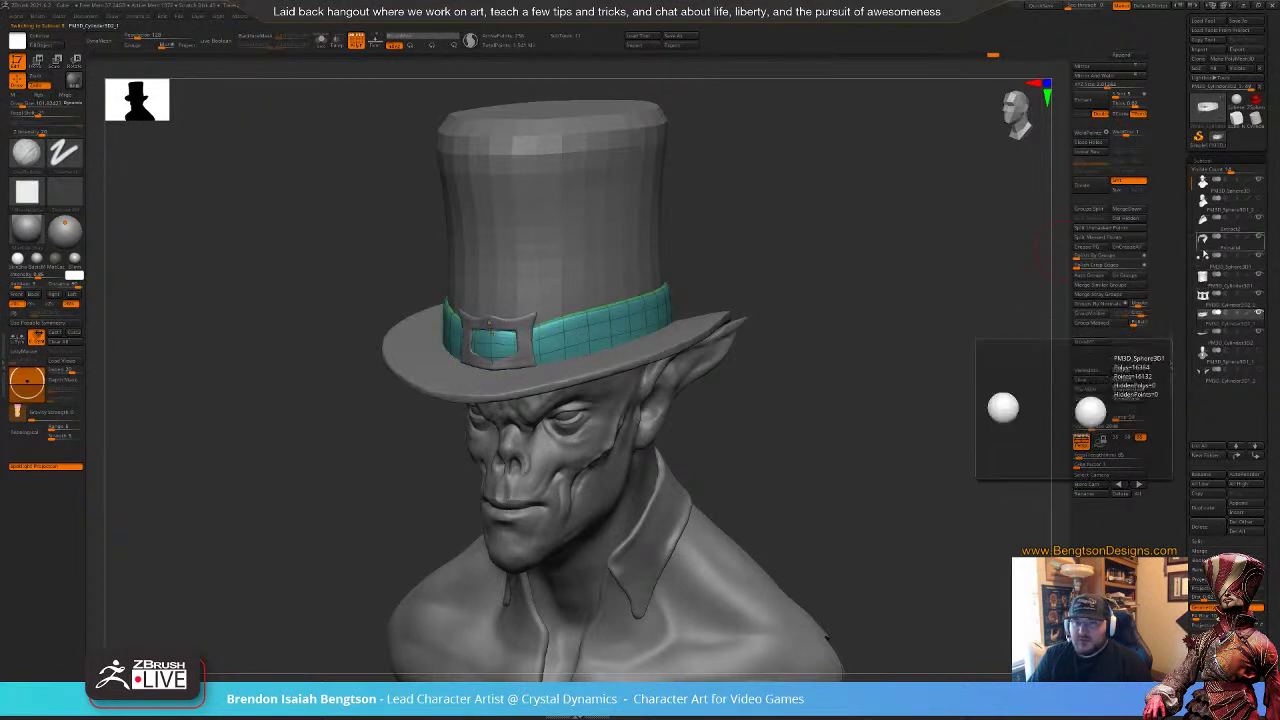
{"action": "left_click", "coordinate": [1203, 262]}
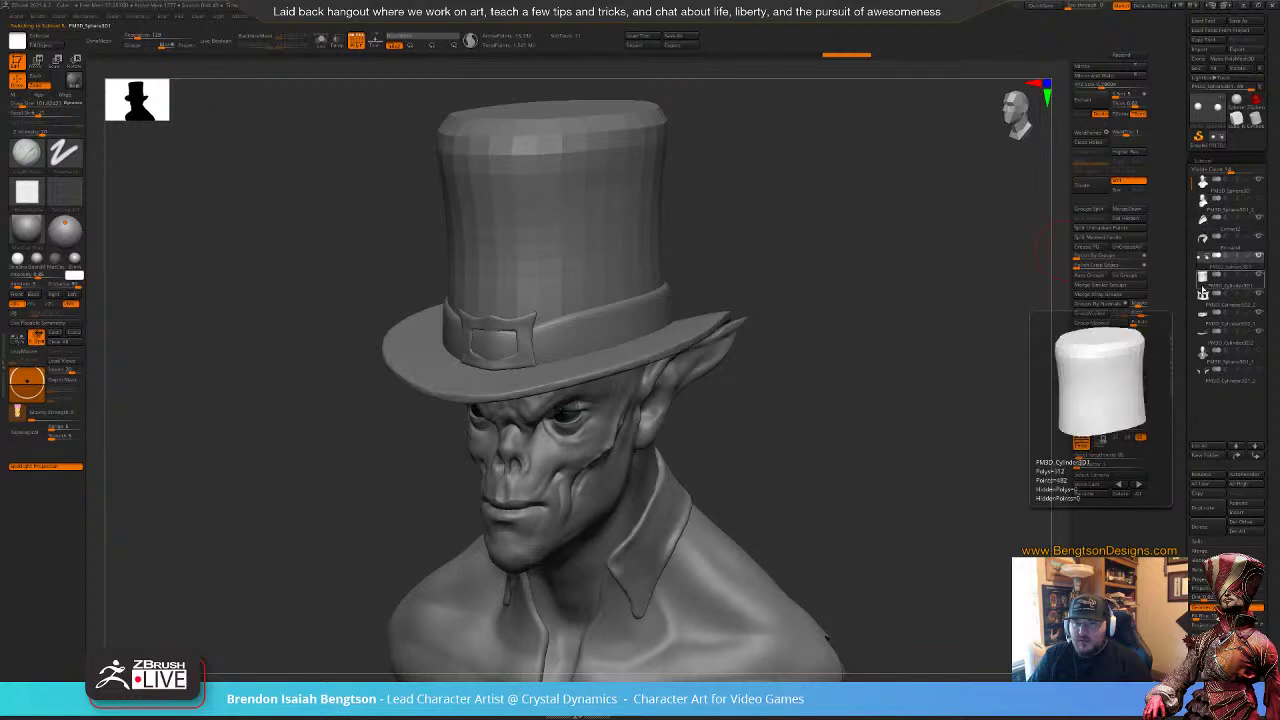
Step: Merge the buckle and band into the hat crown's subtool with MergeDown
{"action": "left_click", "coordinate": [1203, 284]}
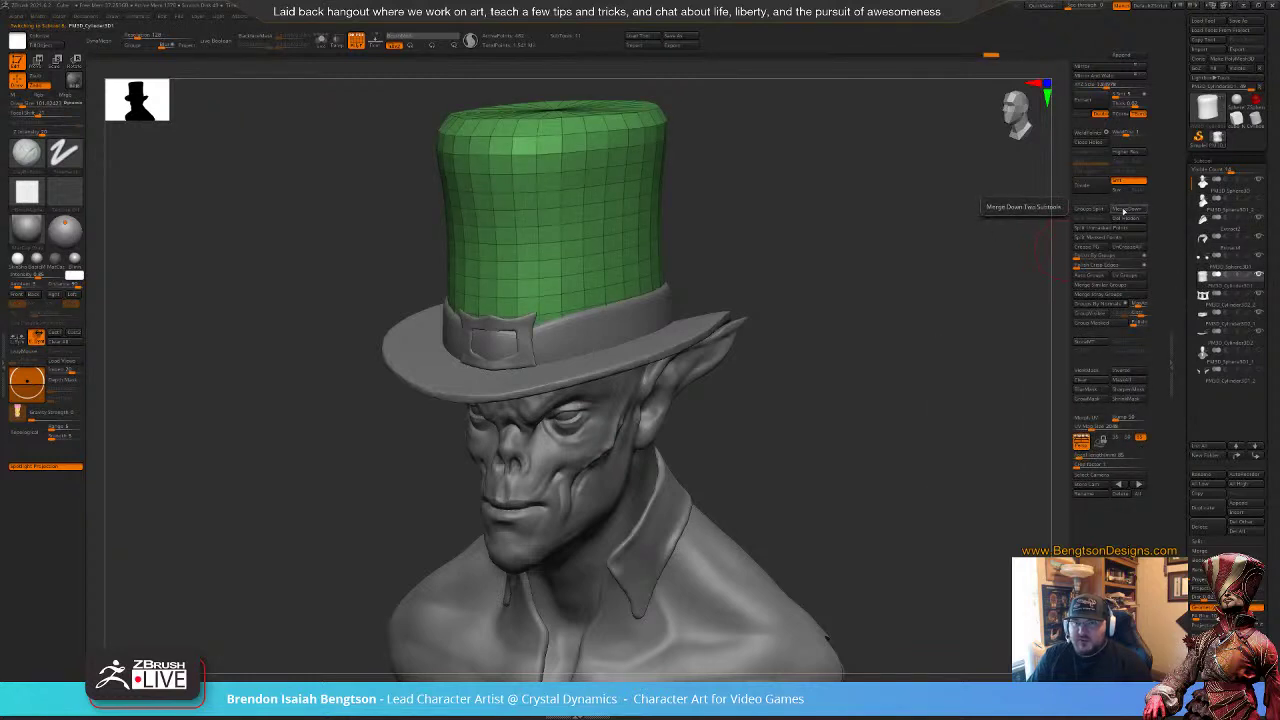
{"action": "left_click", "coordinate": [1120, 210]}
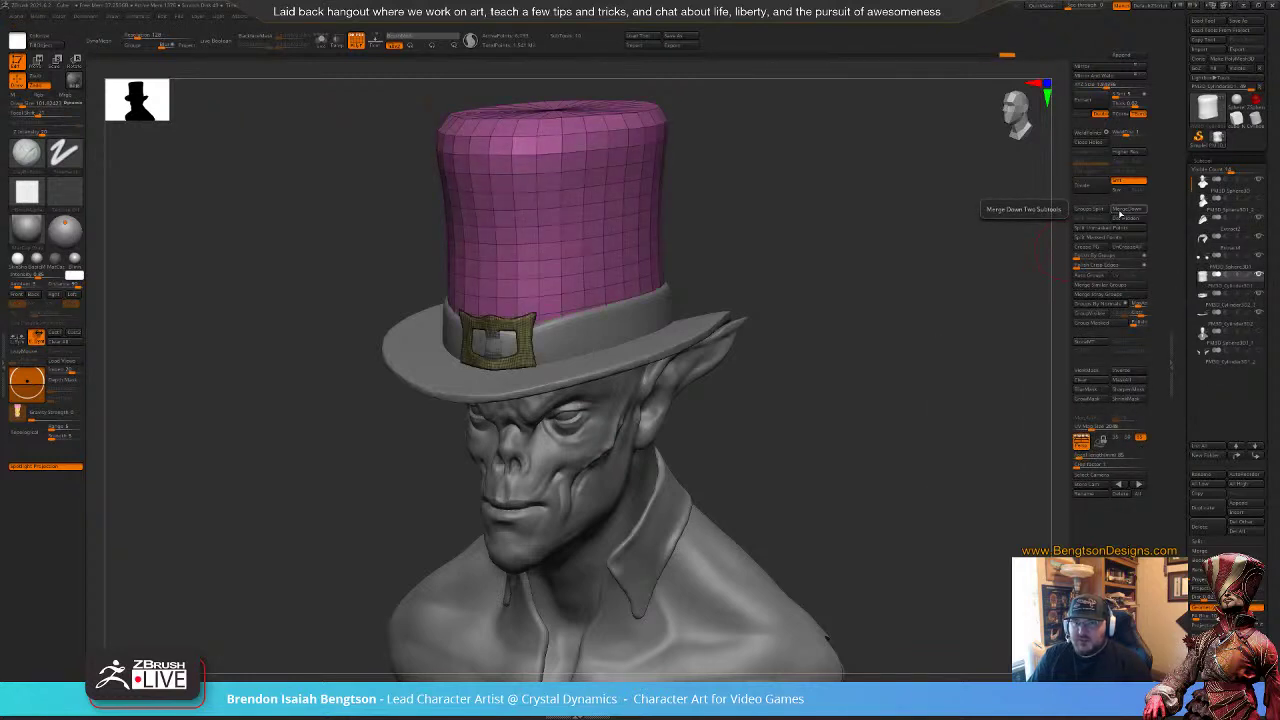
{"action": "left_click", "coordinate": [1122, 213]}
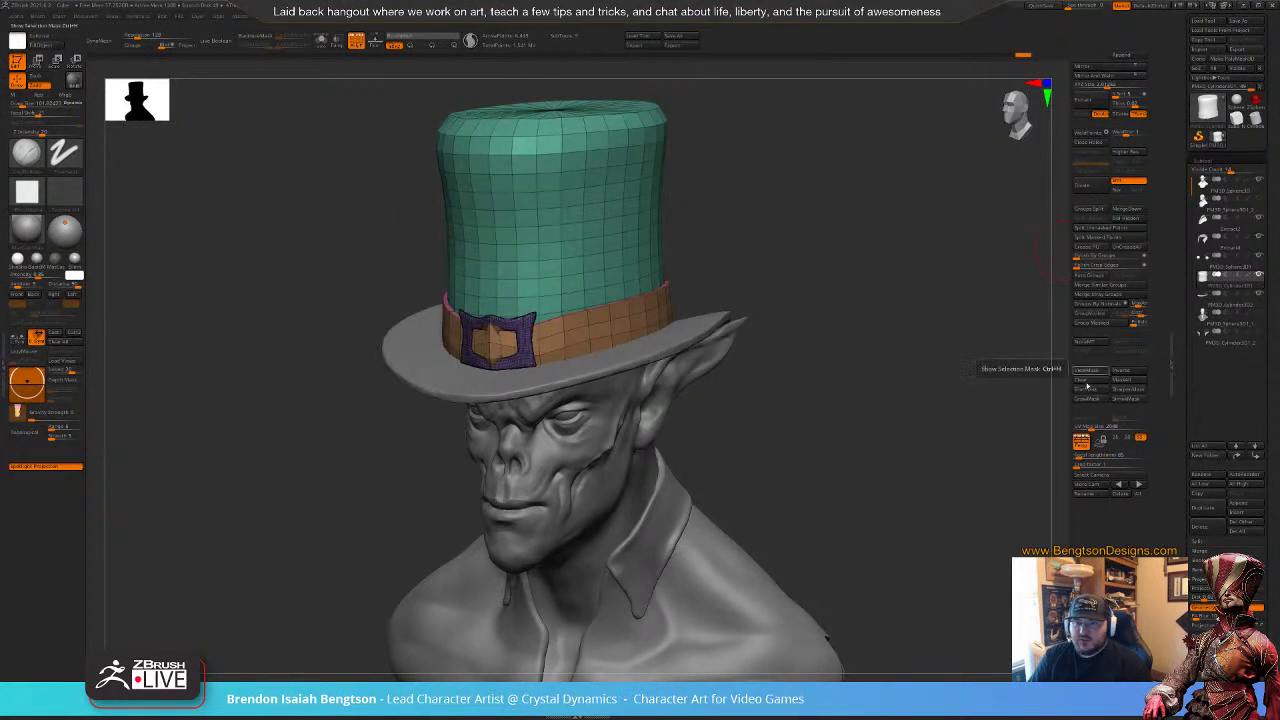
{"action": "left_click", "coordinate": [1087, 286]}
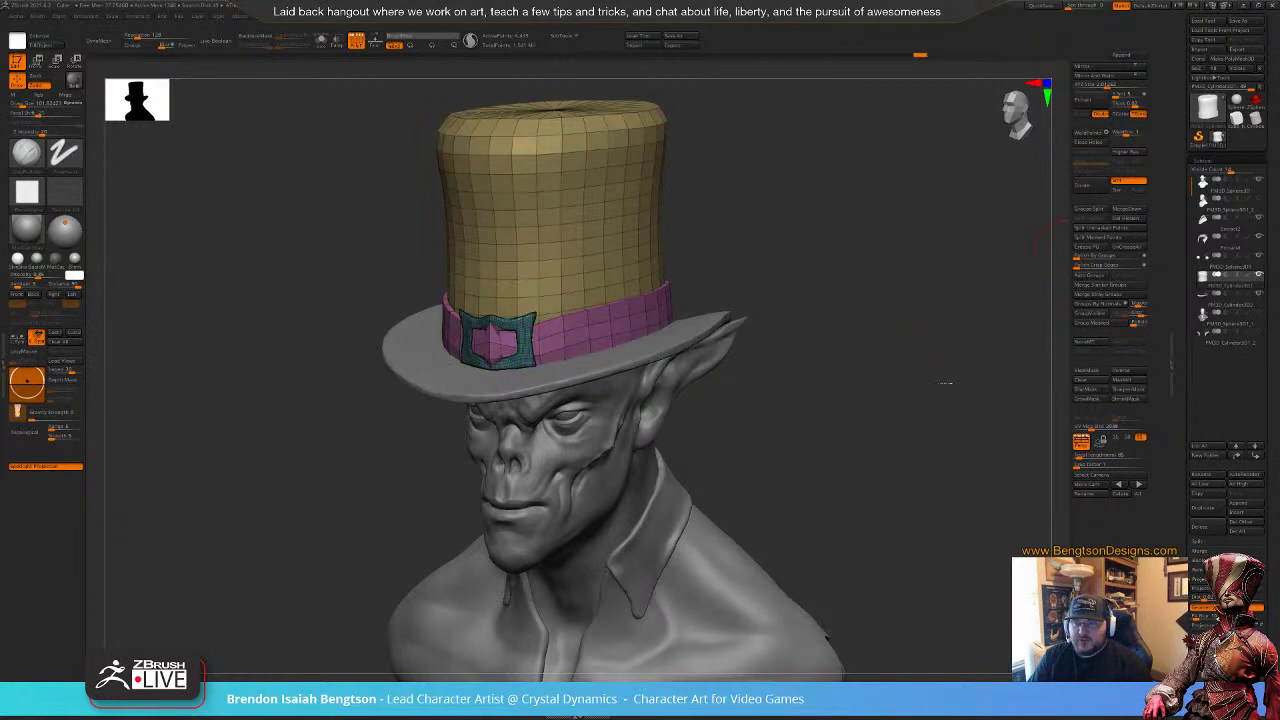
Step: Merge the brim into the combined hat subtool and turn off the polyframe display
{"action": "mouse_move", "coordinate": [945, 383]}
{"action": "left_mouse_down"}
{"action": "mouse_move", "coordinate": [920, 377]}
{"action": "mouse_move", "coordinate": [943, 375]}
{"action": "left_mouse_up"}
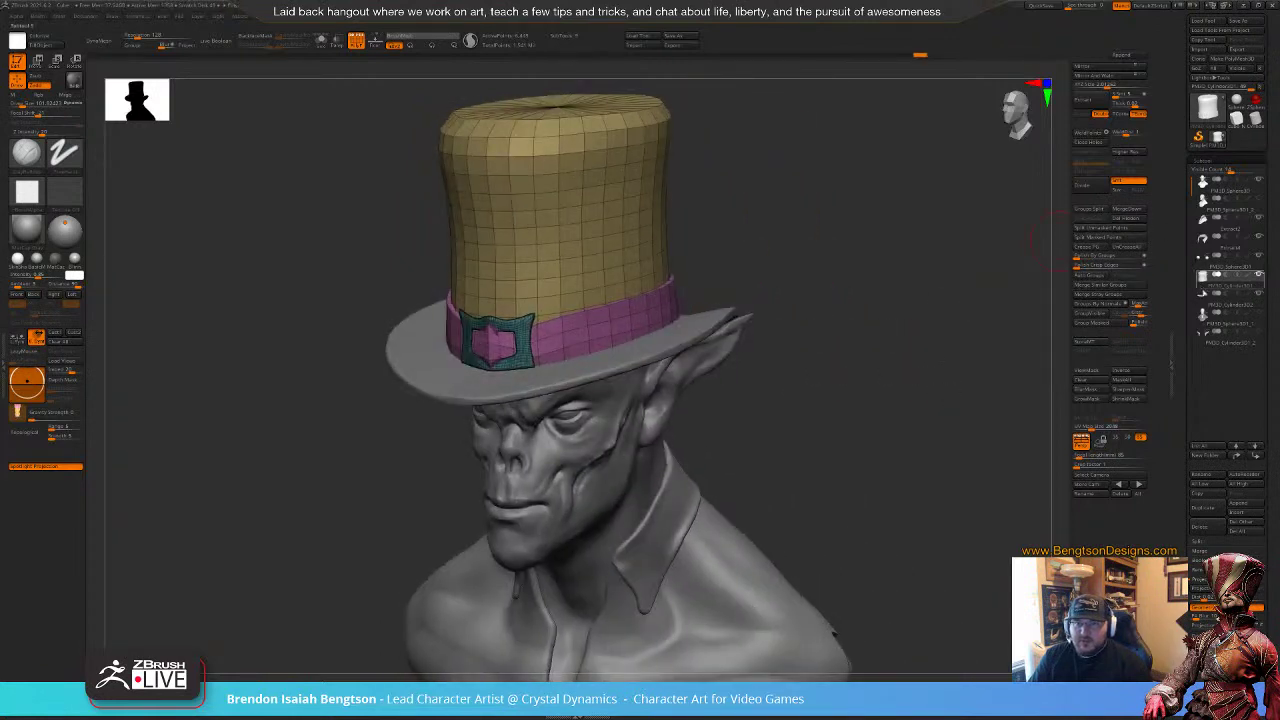
{"action": "left_click", "coordinate": [1127, 210]}
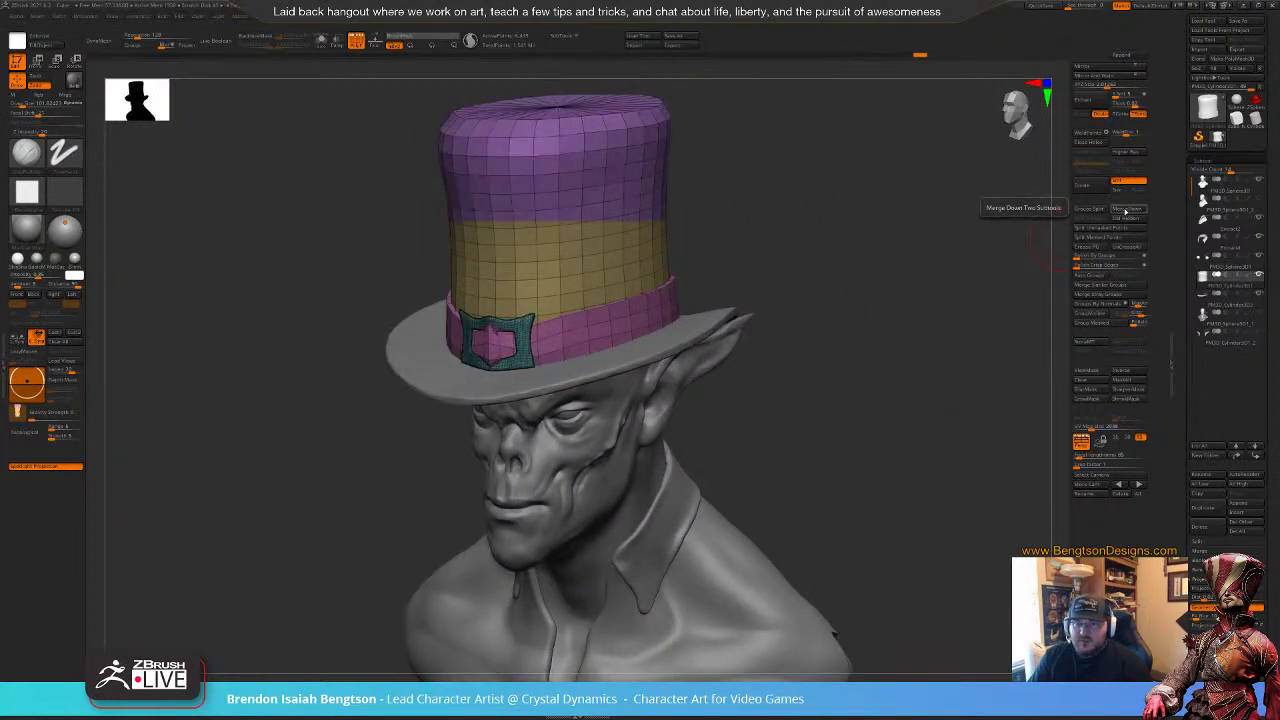
{"action": "left_click", "coordinate": [1089, 276]}
{"action": "mouse_move", "coordinate": [940, 370]}
{"action": "left_mouse_down"}
{"action": "mouse_move", "coordinate": [880, 345]}
{"action": "mouse_move", "coordinate": [858, 378]}
{"action": "mouse_move", "coordinate": [868, 349]}
{"action": "mouse_move", "coordinate": [935, 345]}
{"action": "left_mouse_up"}
{"action": "key", "text": "shift+f"}
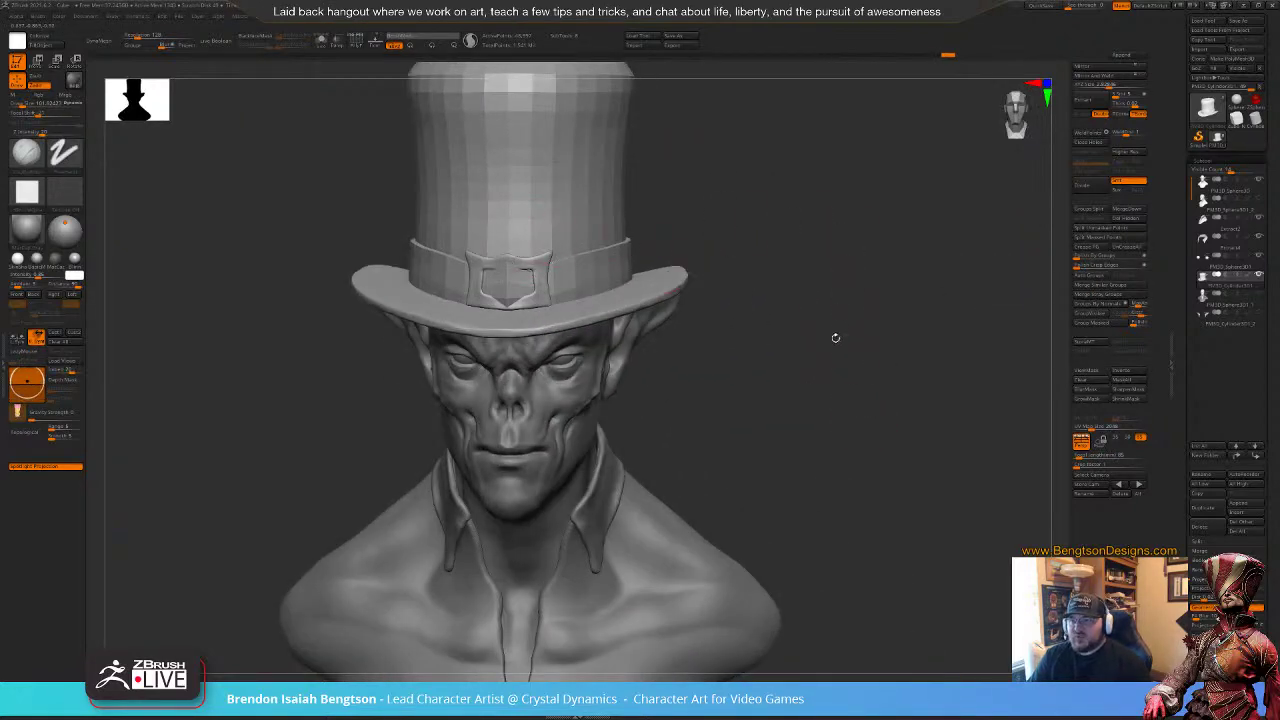
Step: Turn the hat's smooth subdivision preview back on and merge the collar into the shirt's subtool with MergeDown
{"action": "mouse_move", "coordinate": [835, 338]}
{"action": "left_mouse_down"}
{"action": "mouse_move", "coordinate": [823, 360]}
{"action": "mouse_move", "coordinate": [809, 344]}
{"action": "mouse_move", "coordinate": [844, 363]}
{"action": "mouse_move", "coordinate": [821, 380]}
{"action": "mouse_move", "coordinate": [857, 325]}
{"action": "left_mouse_up"}
{"action": "key", "text": "d"}
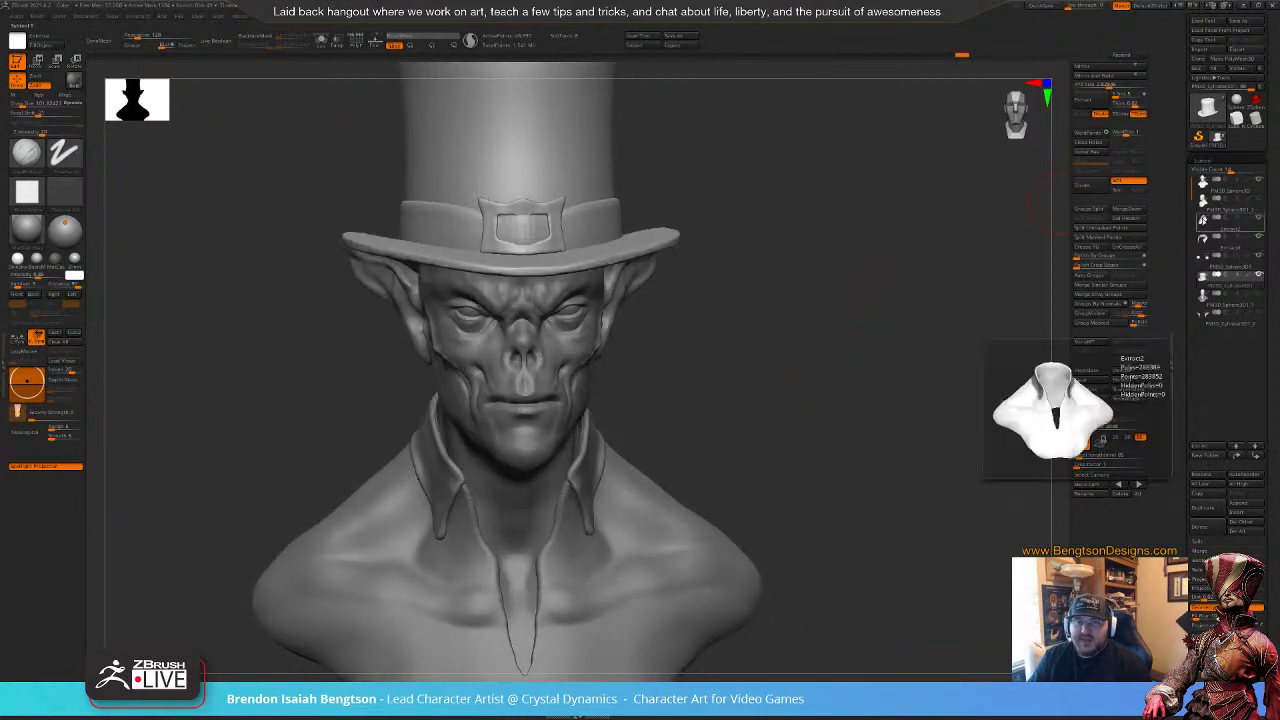
{"action": "left_click", "coordinate": [1204, 226]}
{"action": "left_click_drag", "start_coordinate": [931, 368], "coordinate": [903, 368]}
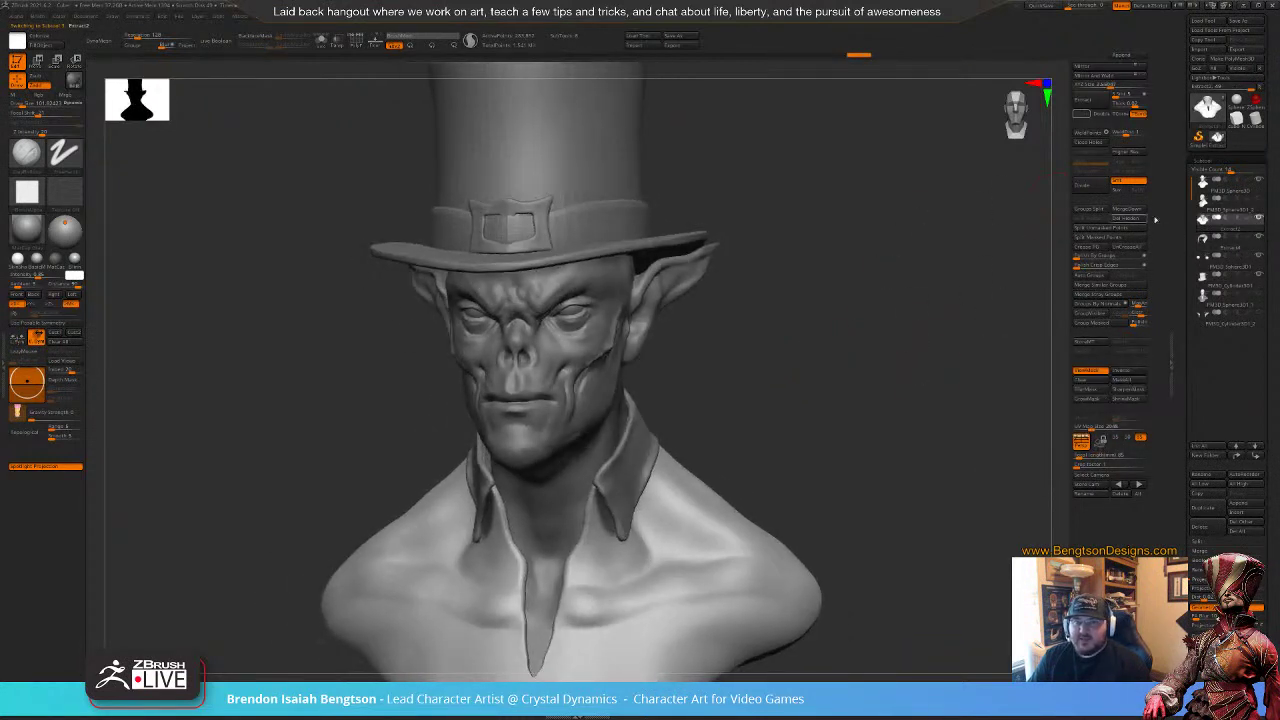
{"action": "mouse_move", "coordinate": [1211, 228]}
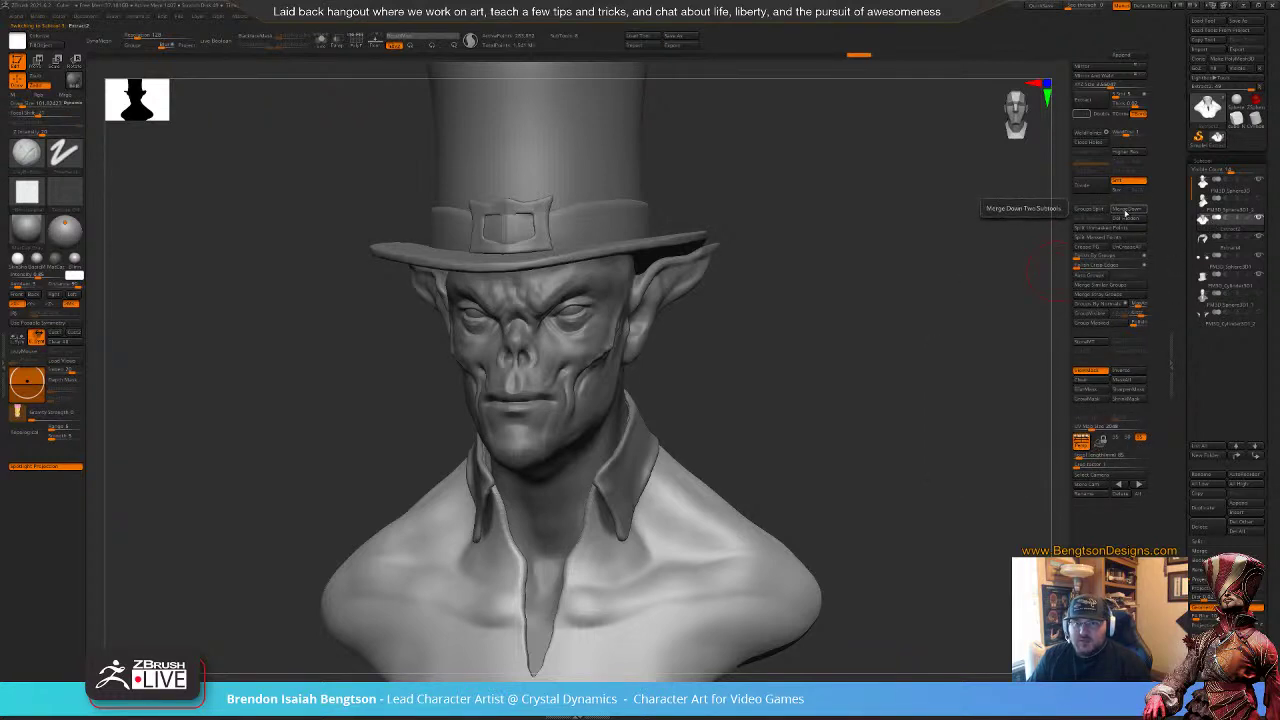
{"action": "left_click", "coordinate": [1125, 212]}
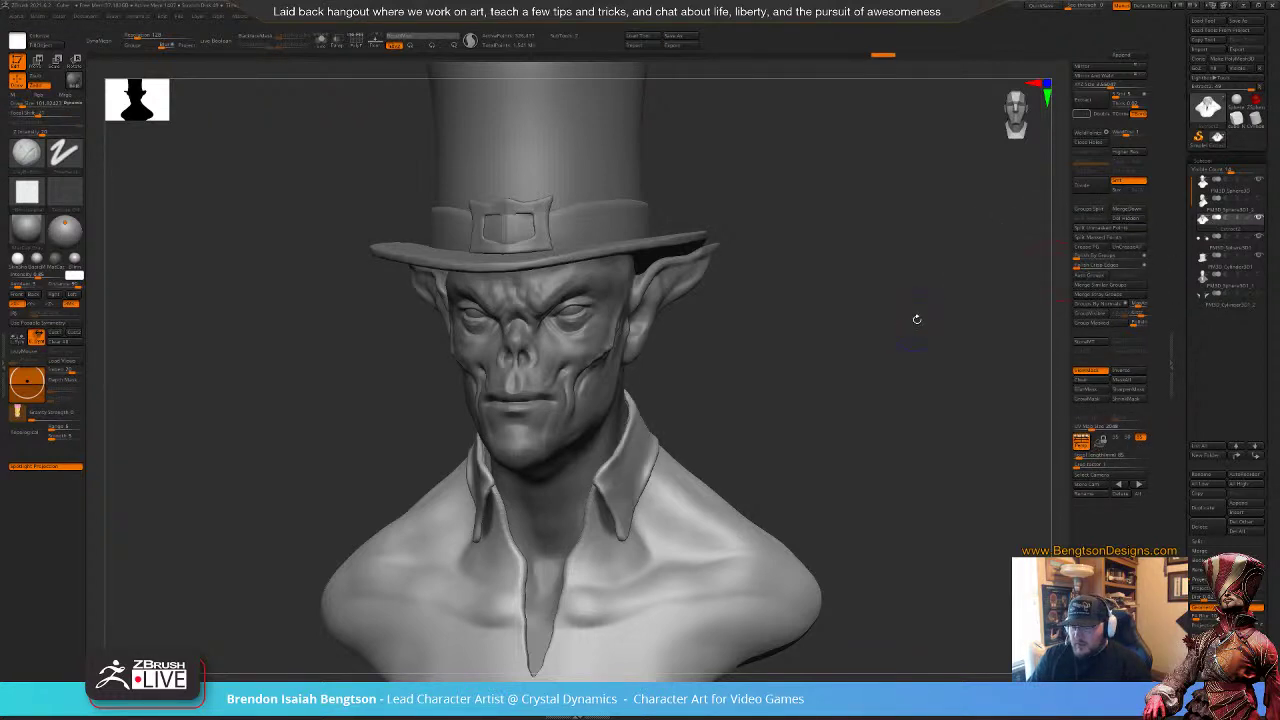
Step: Display the polyframe on the merged shirt and regroup its parts with Auto Groups
{"action": "key", "text": "shift+f"}
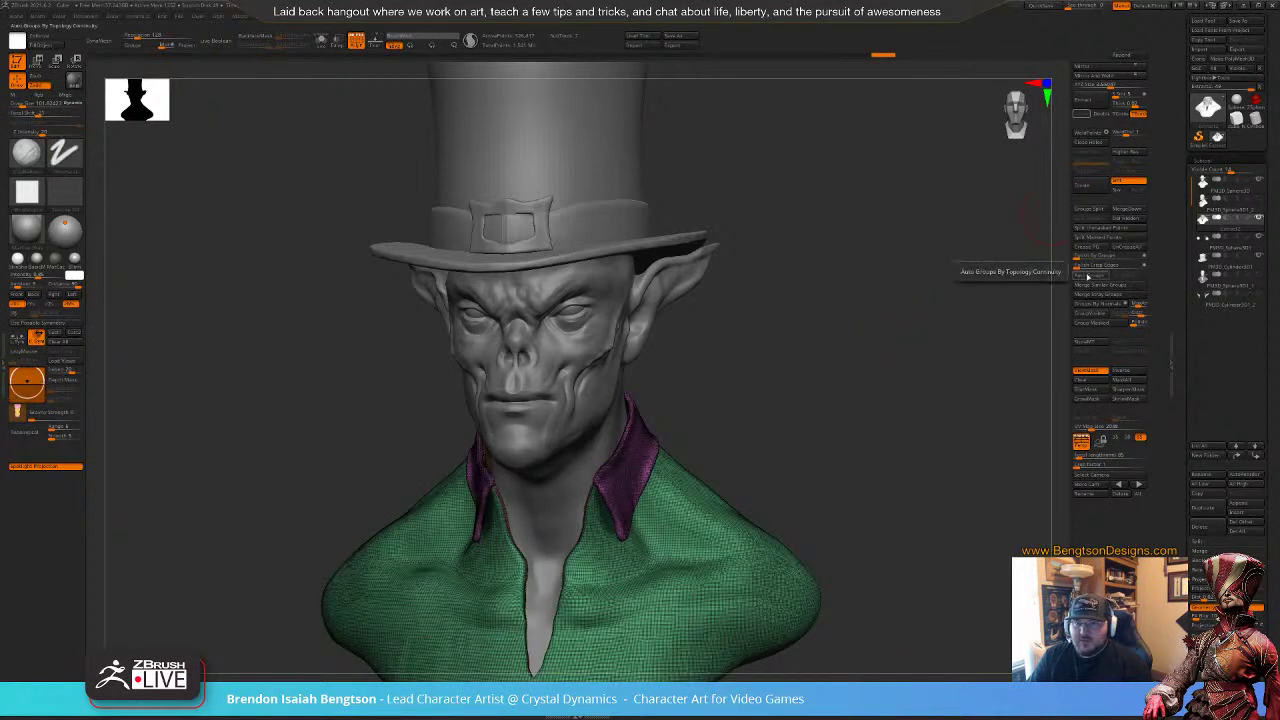
{"action": "left_click", "coordinate": [1092, 276]}
{"action": "mouse_move", "coordinate": [923, 349]}
{"action": "left_mouse_down"}
{"action": "mouse_move", "coordinate": [911, 369]}
{"action": "mouse_move", "coordinate": [920, 358]}
{"action": "mouse_move", "coordinate": [934, 380]}
{"action": "mouse_move", "coordinate": [908, 340]}
{"action": "left_mouse_up"}
{"action": "mouse_move", "coordinate": [908, 340]}
{"action": "left_mouse_down"}
{"action": "mouse_move", "coordinate": [888, 350]}
{"action": "mouse_move", "coordinate": [916, 355]}
{"action": "mouse_move", "coordinate": [913, 344]}
{"action": "left_mouse_up"}
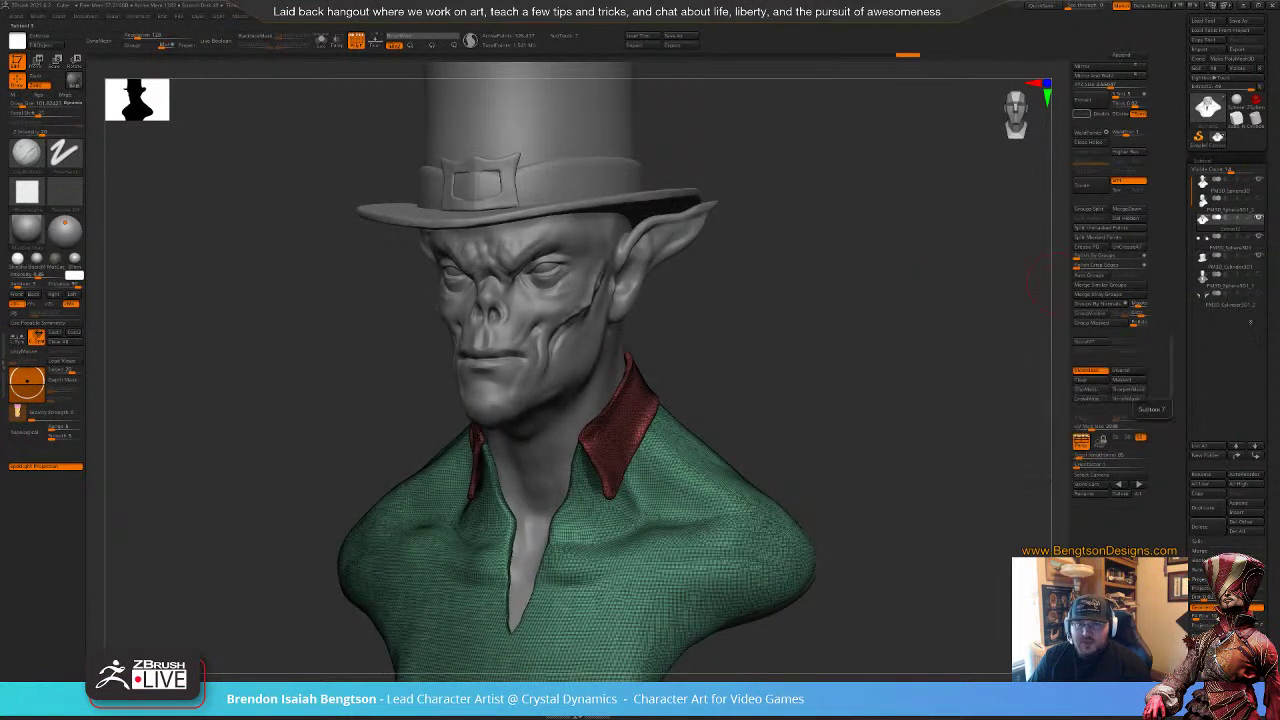
Step: Reorder the subtools, moving the eyes up to directly below the head and the spare bust mesh to the end of the list
{"action": "left_click", "coordinate": [1205, 243]}
{"action": "left_click", "coordinate": [1236, 458]}
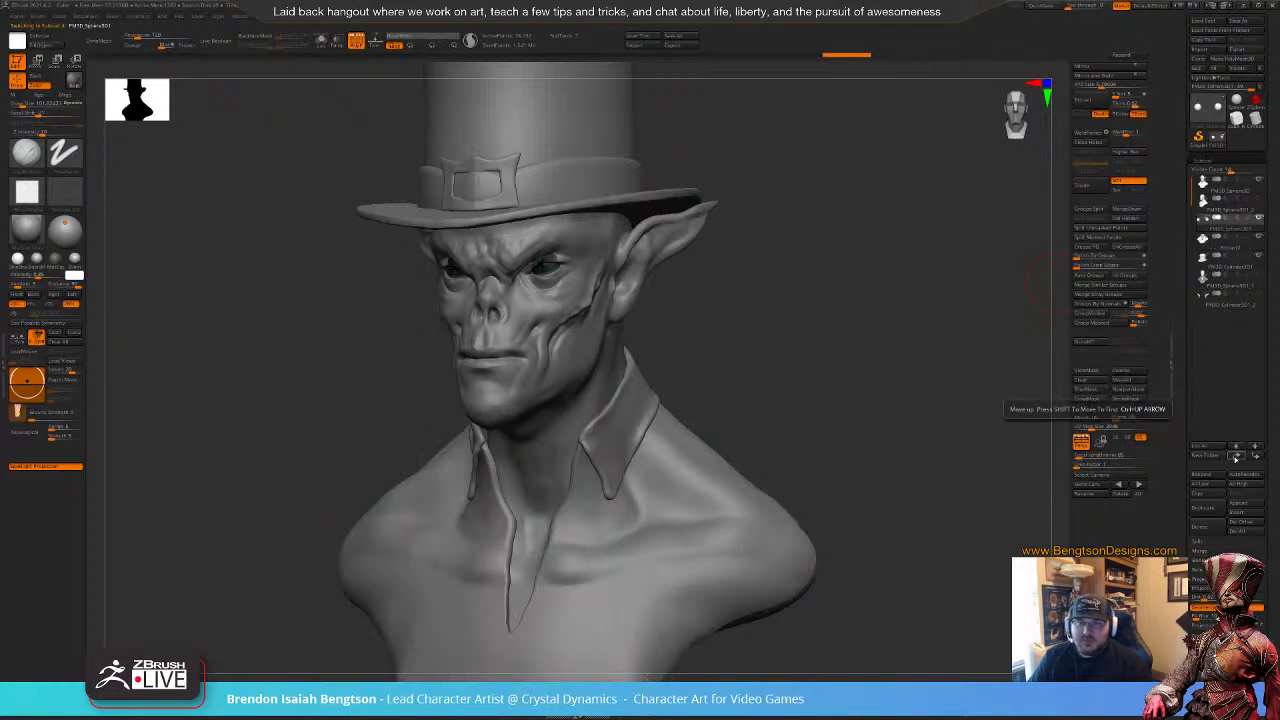
{"action": "left_click", "coordinate": [1236, 456]}
{"action": "left_click", "coordinate": [1205, 231]}
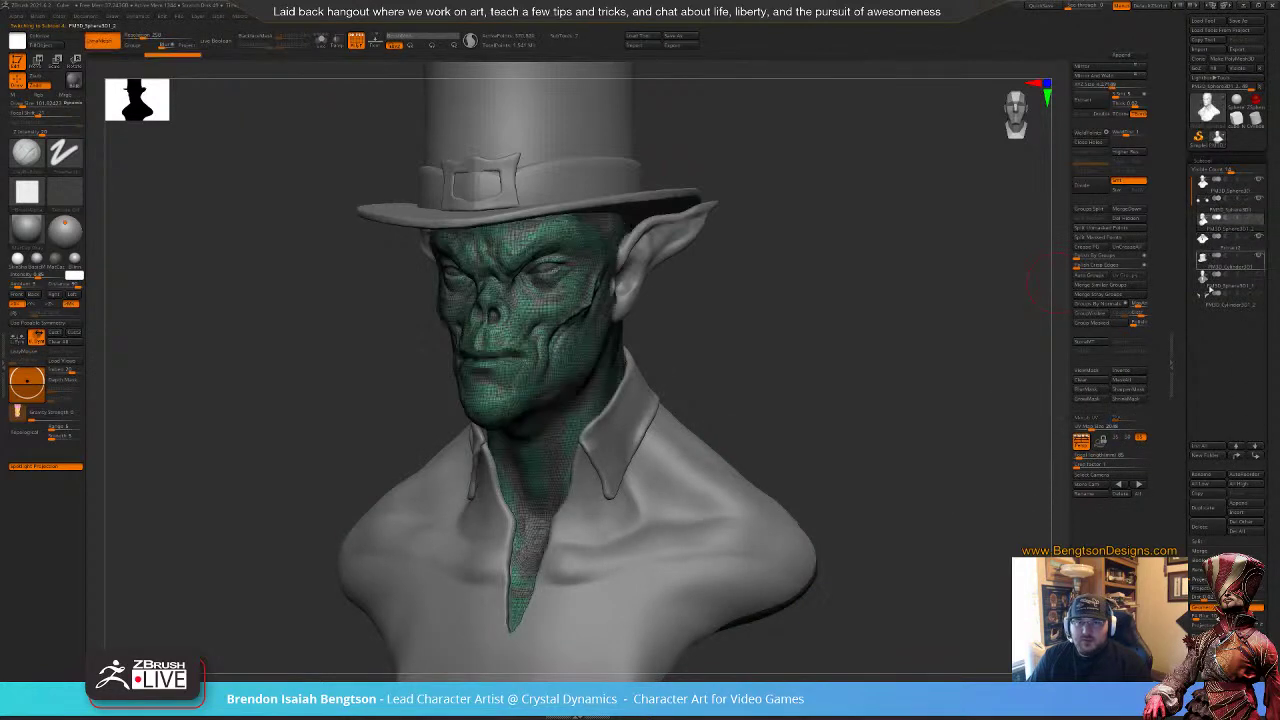
{"action": "left_click", "coordinate": [1254, 455], "text": "shift"}
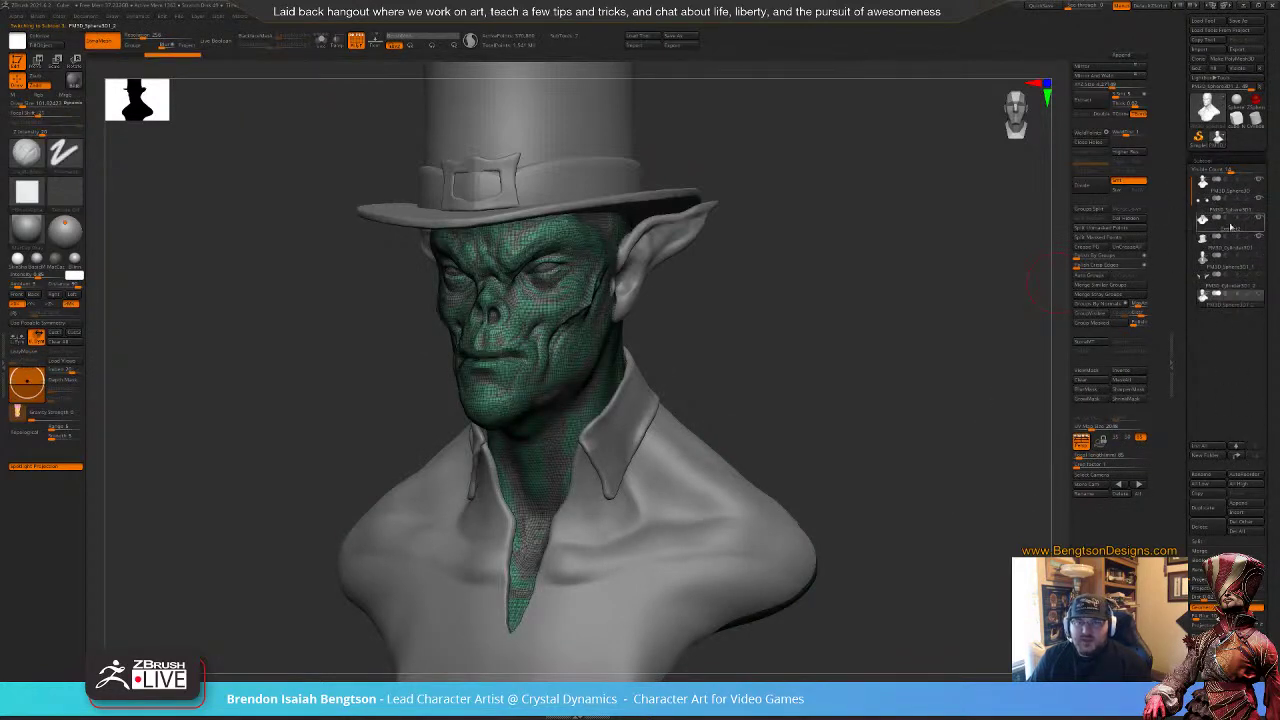
Step: Assign the head a single polygroup with the polyframe turned off, and reduce the subtool list's visible count
{"action": "mouse_move", "coordinate": [1203, 241]}
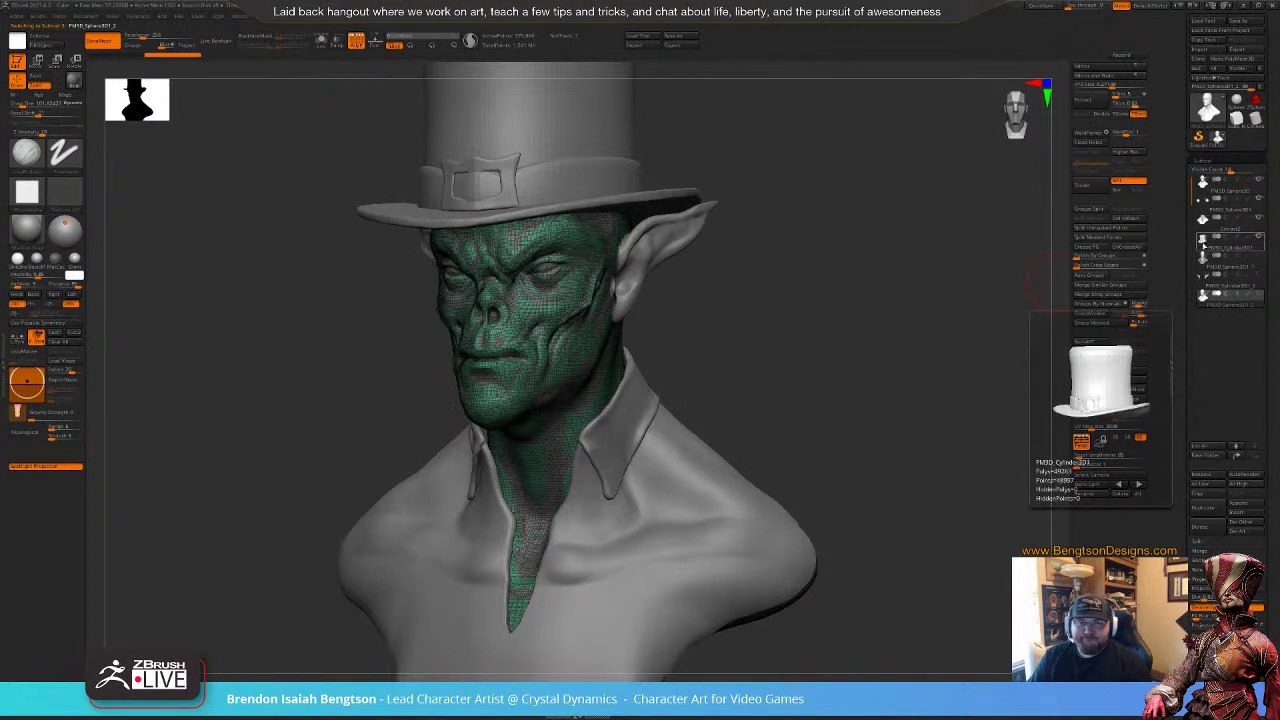
{"action": "left_click_drag", "start_coordinate": [886, 300], "coordinate": [925, 268]}
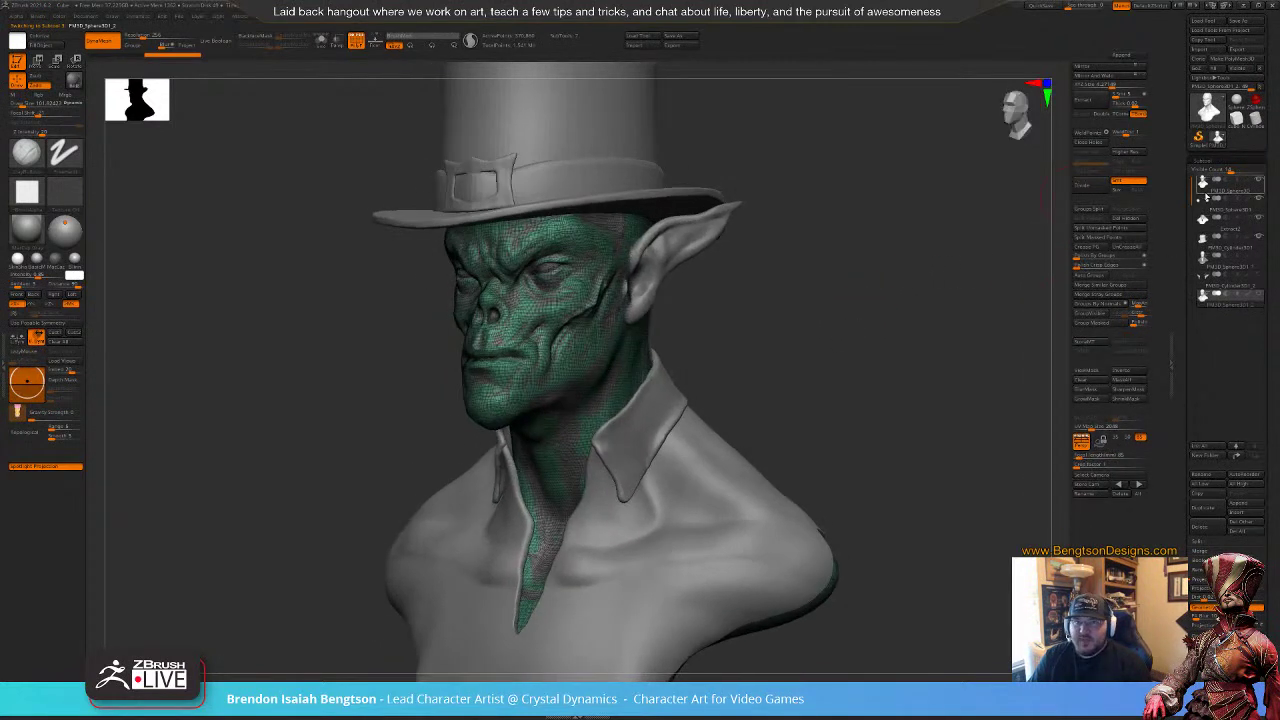
{"action": "left_click", "coordinate": [1205, 188]}
{"action": "mouse_move", "coordinate": [868, 322]}
{"action": "left_mouse_down"}
{"action": "mouse_move", "coordinate": [858, 310]}
{"action": "mouse_move", "coordinate": [874, 326]}
{"action": "mouse_move", "coordinate": [902, 324]}
{"action": "mouse_move", "coordinate": [876, 322]}
{"action": "mouse_move", "coordinate": [894, 327]}
{"action": "mouse_move", "coordinate": [880, 300]}
{"action": "mouse_move", "coordinate": [885, 316]}
{"action": "mouse_move", "coordinate": [908, 294]}
{"action": "mouse_move", "coordinate": [877, 331]}
{"action": "mouse_move", "coordinate": [887, 328]}
{"action": "mouse_move", "coordinate": [843, 318]}
{"action": "mouse_move", "coordinate": [794, 325]}
{"action": "mouse_move", "coordinate": [843, 327]}
{"action": "mouse_move", "coordinate": [880, 363]}
{"action": "mouse_move", "coordinate": [853, 363]}
{"action": "mouse_move", "coordinate": [871, 367]}
{"action": "mouse_move", "coordinate": [837, 280]}
{"action": "mouse_move", "coordinate": [806, 311]}
{"action": "left_mouse_up"}
{"action": "key", "text": "ctrl+w"}
{"action": "key", "text": "shift+f"}
{"action": "left_click_drag", "start_coordinate": [1231, 171], "coordinate": [1222, 171]}
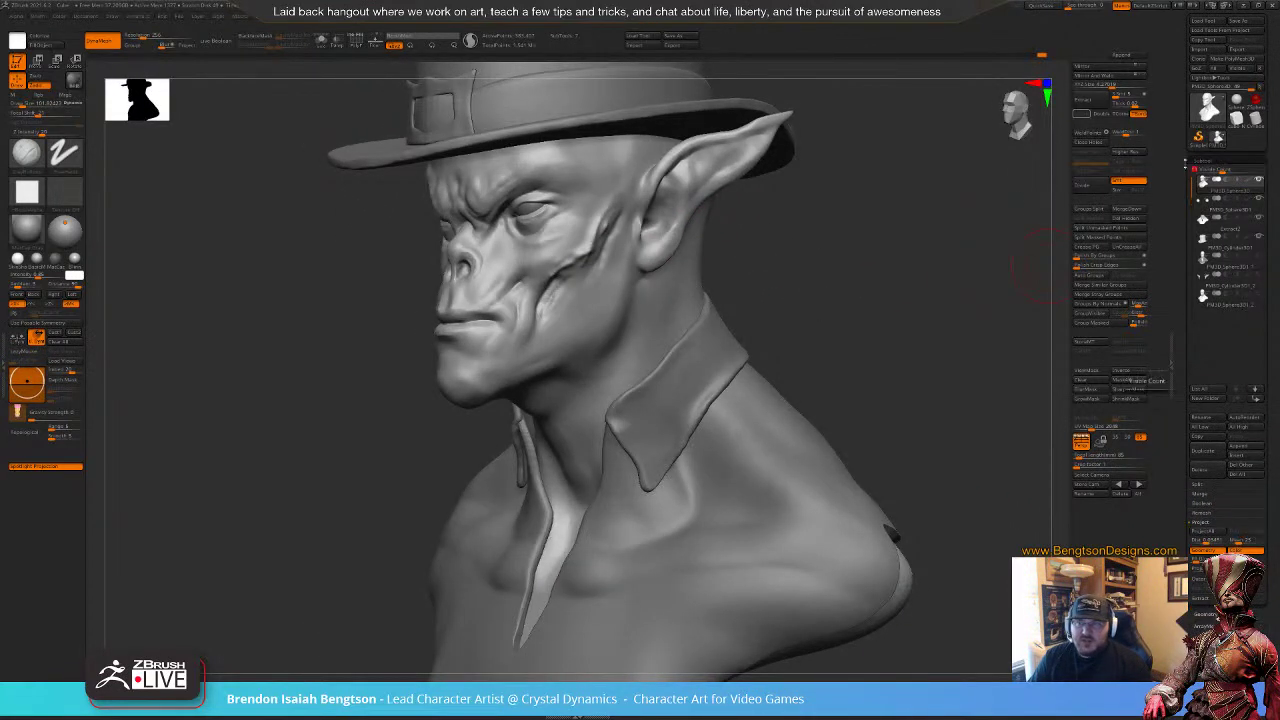
Step: Paint a sideburn-shaped mask on the head over the cheek and jaw, between the cheekbone and the ear
{"action": "mouse_move", "coordinate": [847, 331]}
{"action": "left_mouse_down", "text": "alt"}
{"action": "mouse_move", "coordinate": [838, 425]}
{"action": "mouse_move", "coordinate": [849, 334]}
{"action": "mouse_move", "coordinate": [837, 357]}
{"action": "mouse_move", "coordinate": [830, 327]}
{"action": "left_mouse_up", "text": "alt"}
{"action": "key", "text": "ctrl"}
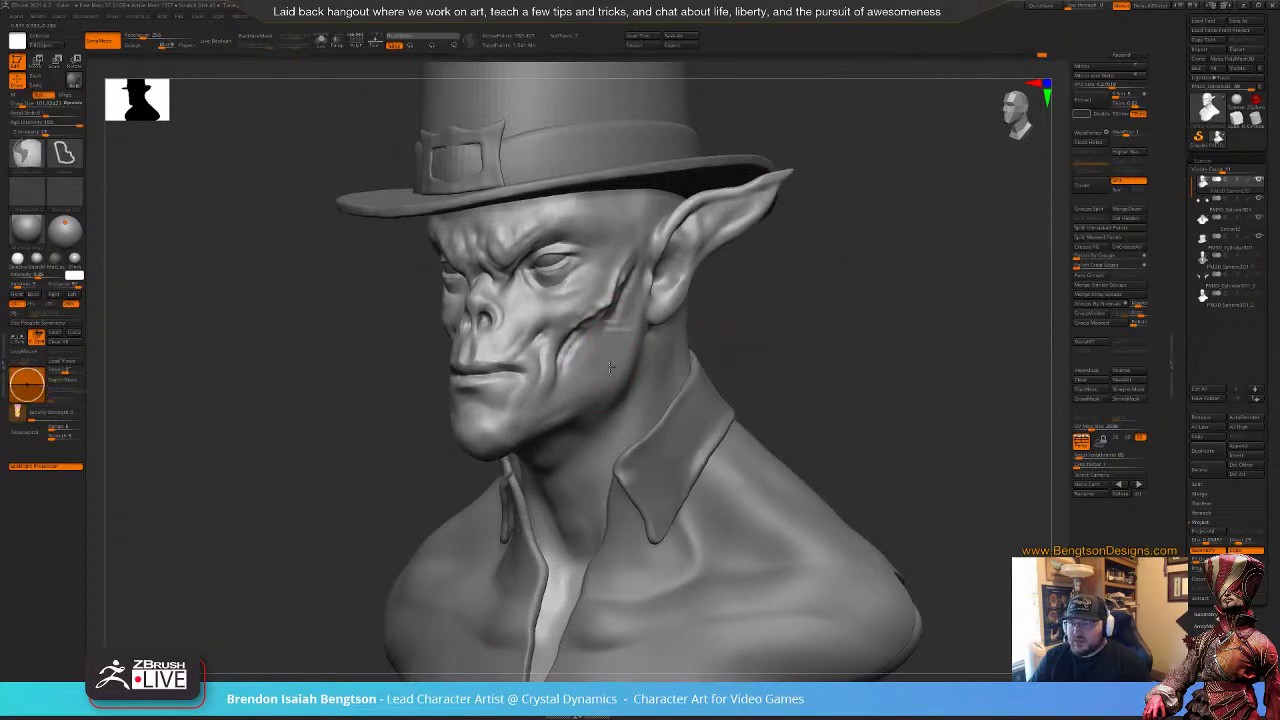
{"action": "key", "text": "ctrl+h"}
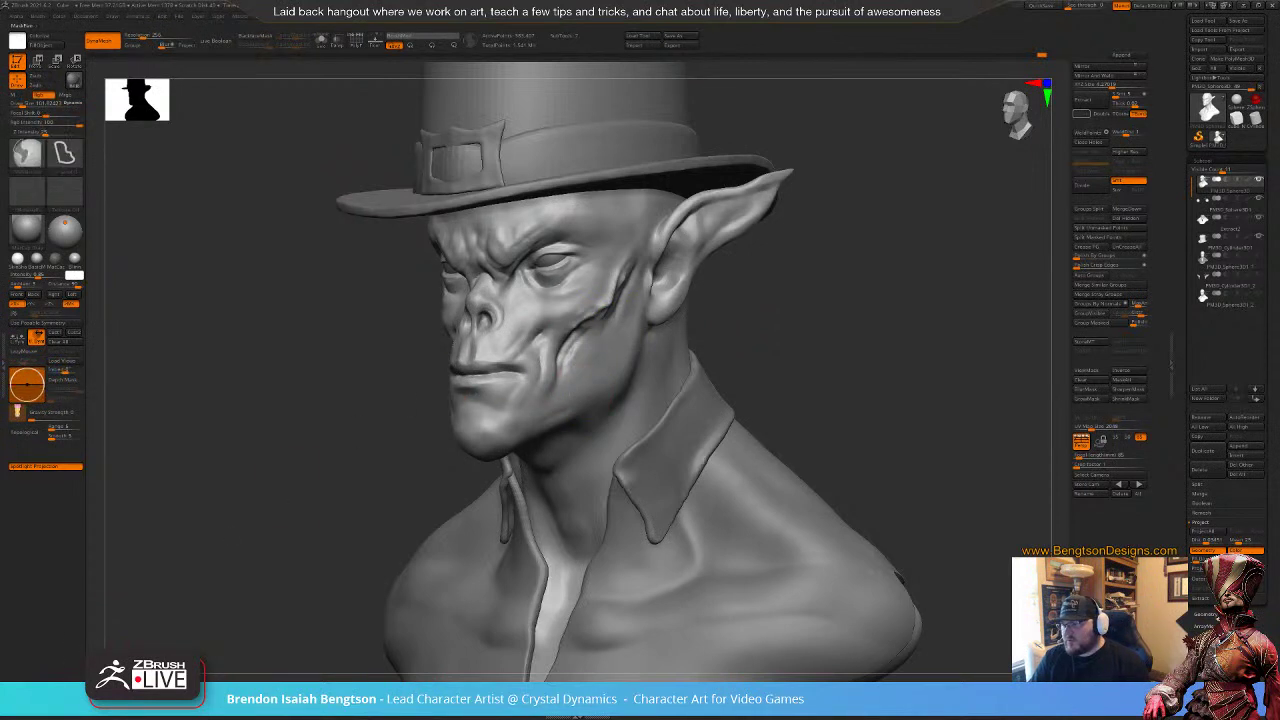
{"action": "mouse_move", "coordinate": [623, 358]}
{"action": "left_mouse_down"}
{"action": "mouse_move", "coordinate": [613, 346]}
{"action": "mouse_move", "coordinate": [577, 398]}
{"action": "left_mouse_up"}
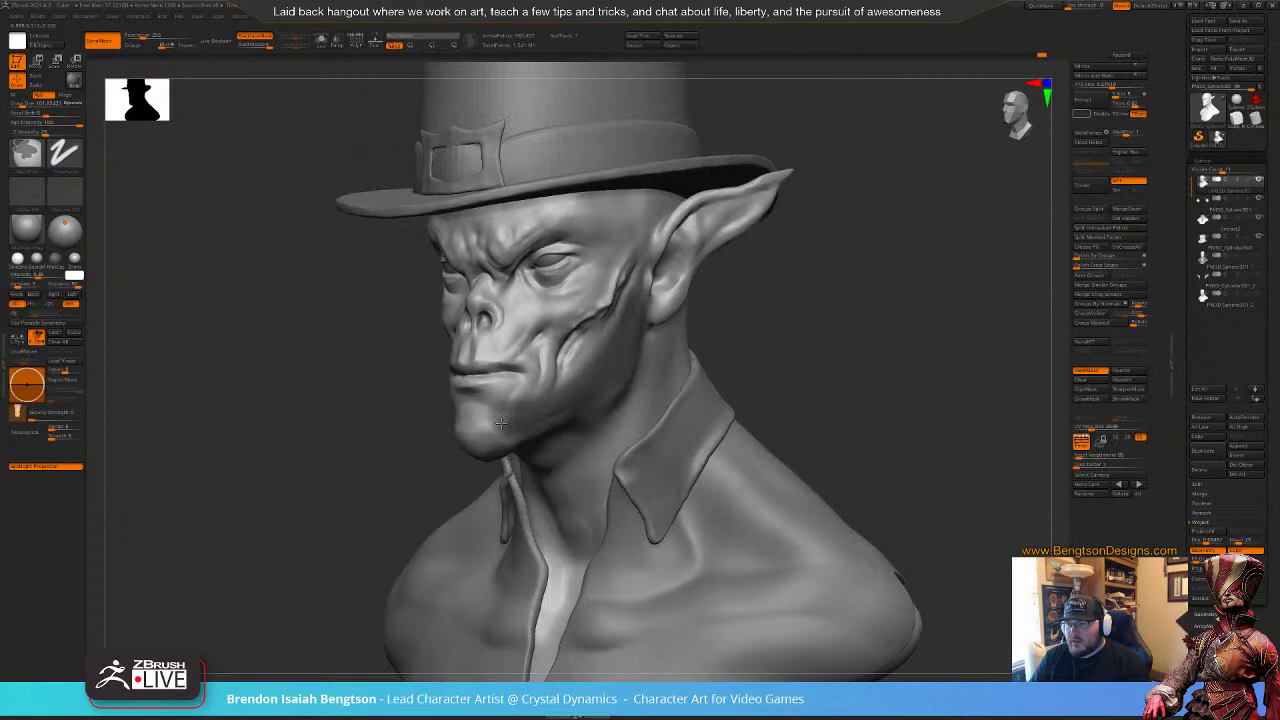
{"action": "left_click_drag", "start_coordinate": [840, 308], "coordinate": [797, 308]}
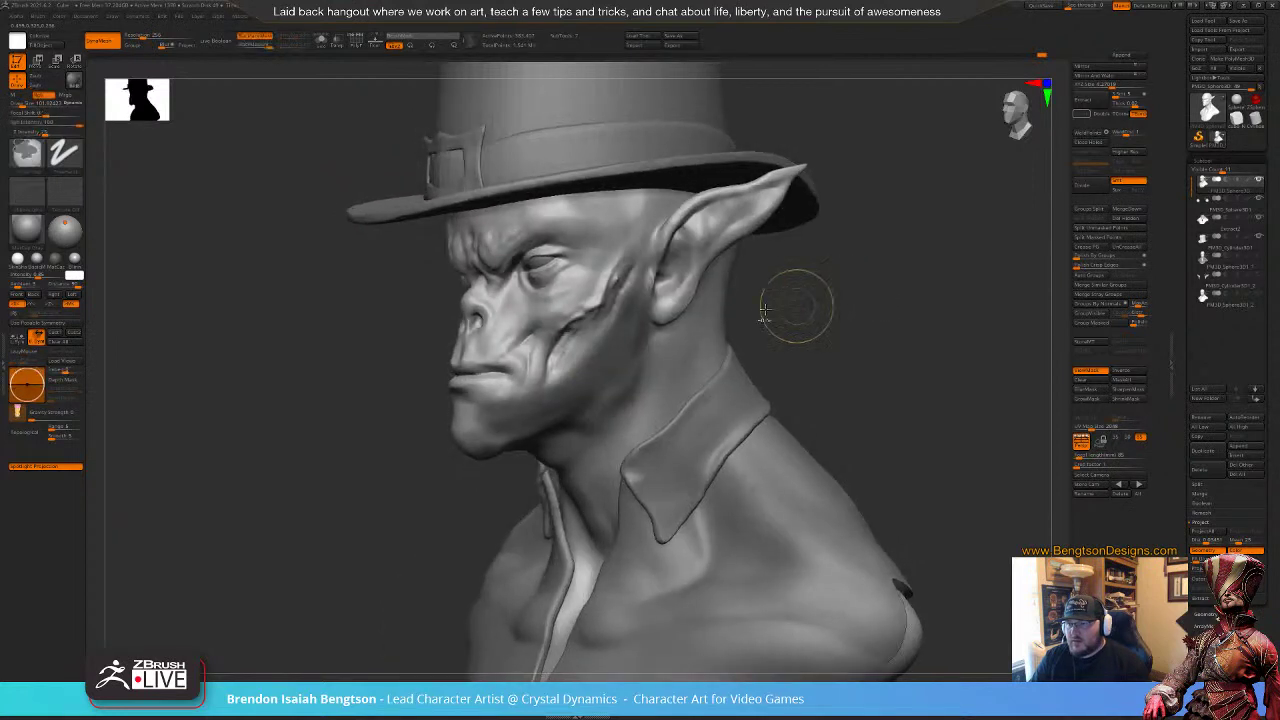
{"action": "mouse_move", "coordinate": [624, 328]}
{"action": "left_mouse_down"}
{"action": "mouse_move", "coordinate": [632, 307]}
{"action": "mouse_move", "coordinate": [585, 382]}
{"action": "left_mouse_up"}
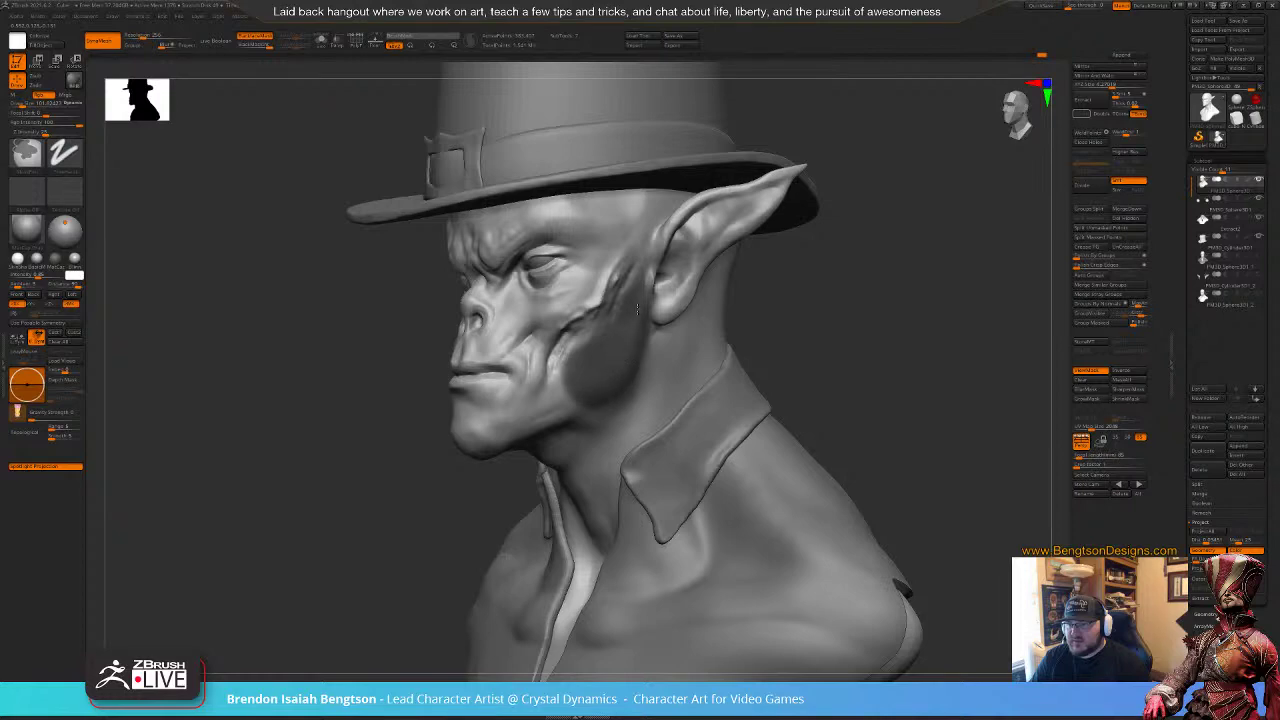
{"action": "left_click_drag", "start_coordinate": [797, 305], "coordinate": [930, 298]}
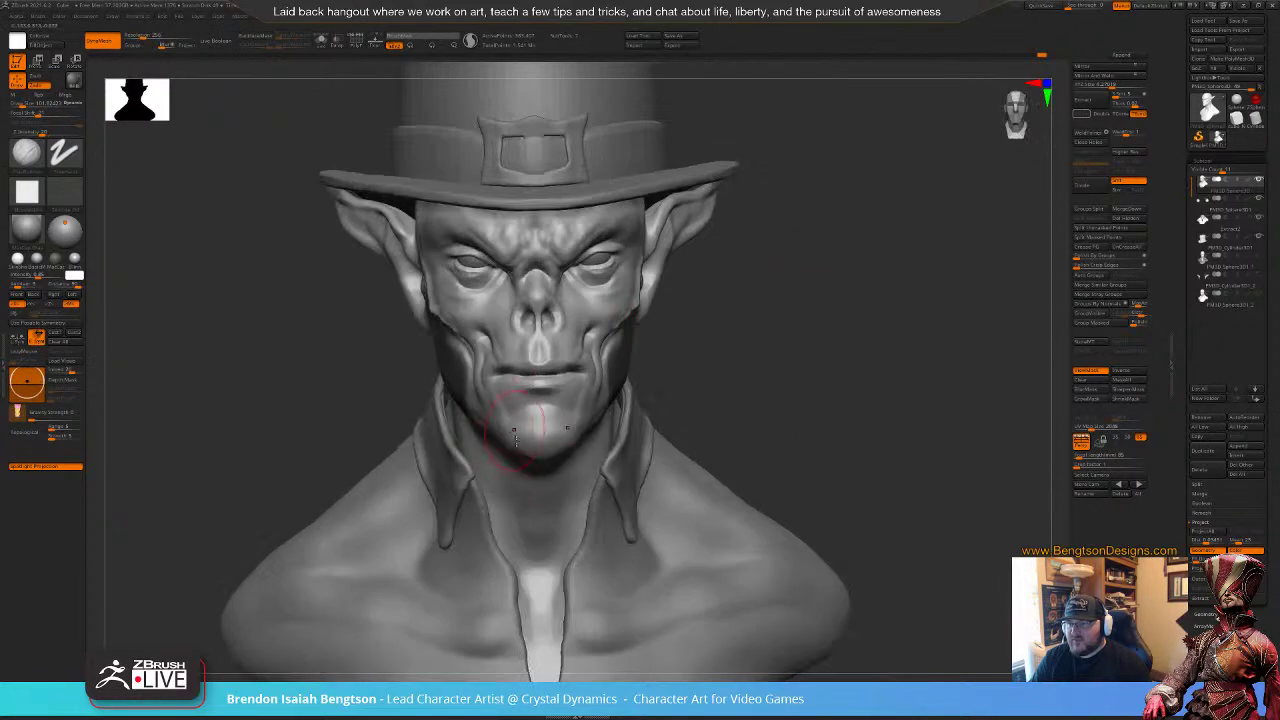
Step: Refine the sideburn mask along the jaw in profile and extend it up in front of the ear with a smaller brush
{"action": "left_click_drag", "start_coordinate": [841, 358], "coordinate": [730, 346]}
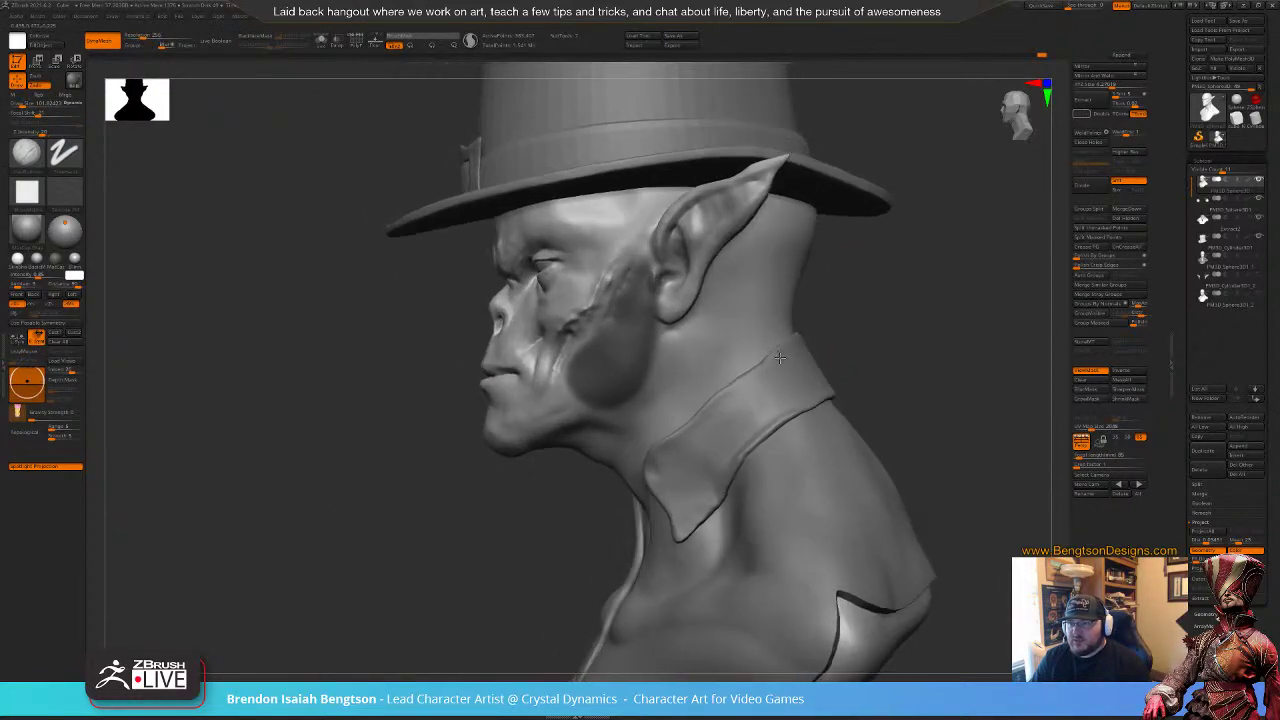
{"action": "left_click_drag", "start_coordinate": [630, 334], "coordinate": [649, 355], "text": "shift"}
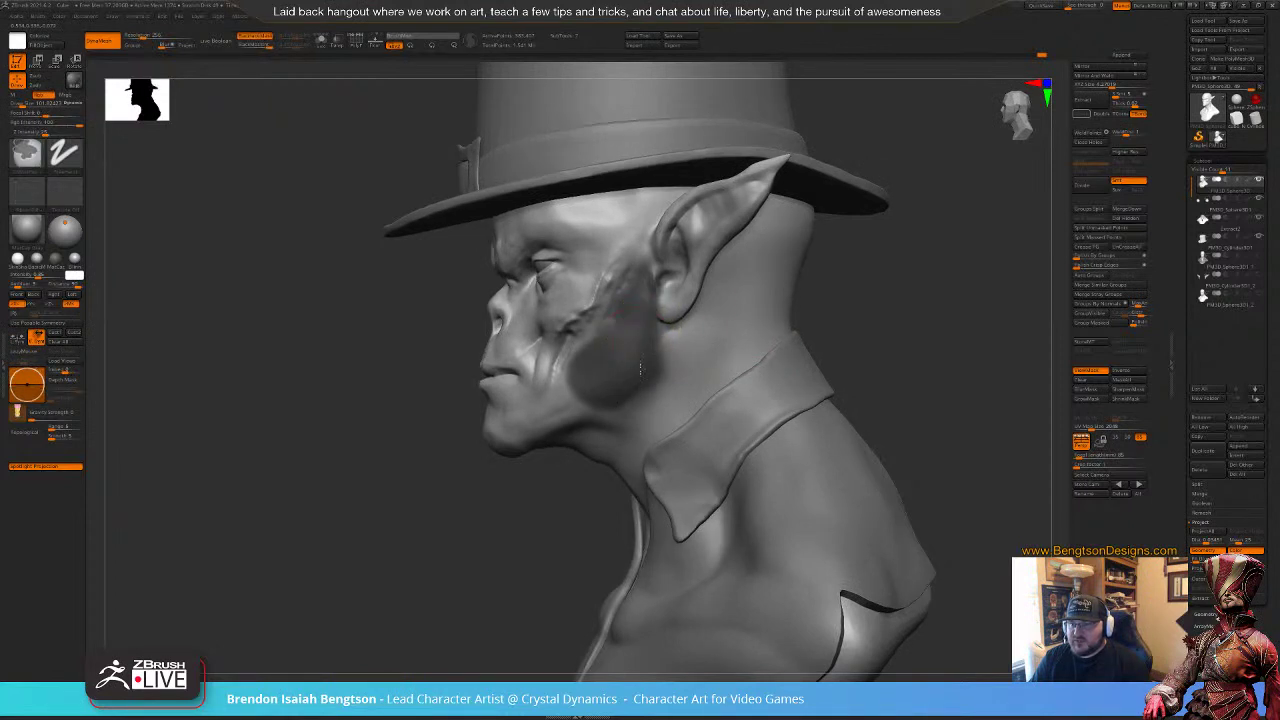
{"action": "mouse_move", "coordinate": [565, 350]}
{"action": "left_mouse_down"}
{"action": "mouse_move", "coordinate": [551, 390]}
{"action": "mouse_move", "coordinate": [584, 404]}
{"action": "left_mouse_up"}
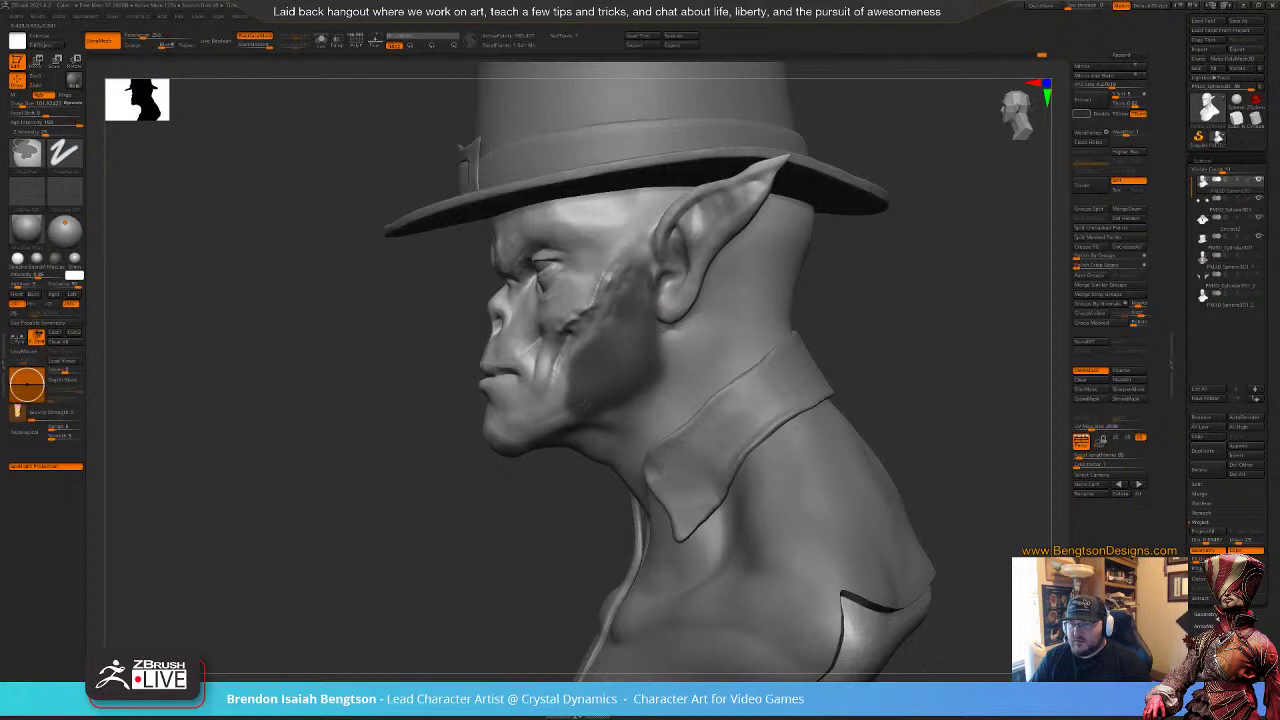
{"action": "left_click_drag", "start_coordinate": [620, 346], "coordinate": [643, 309]}
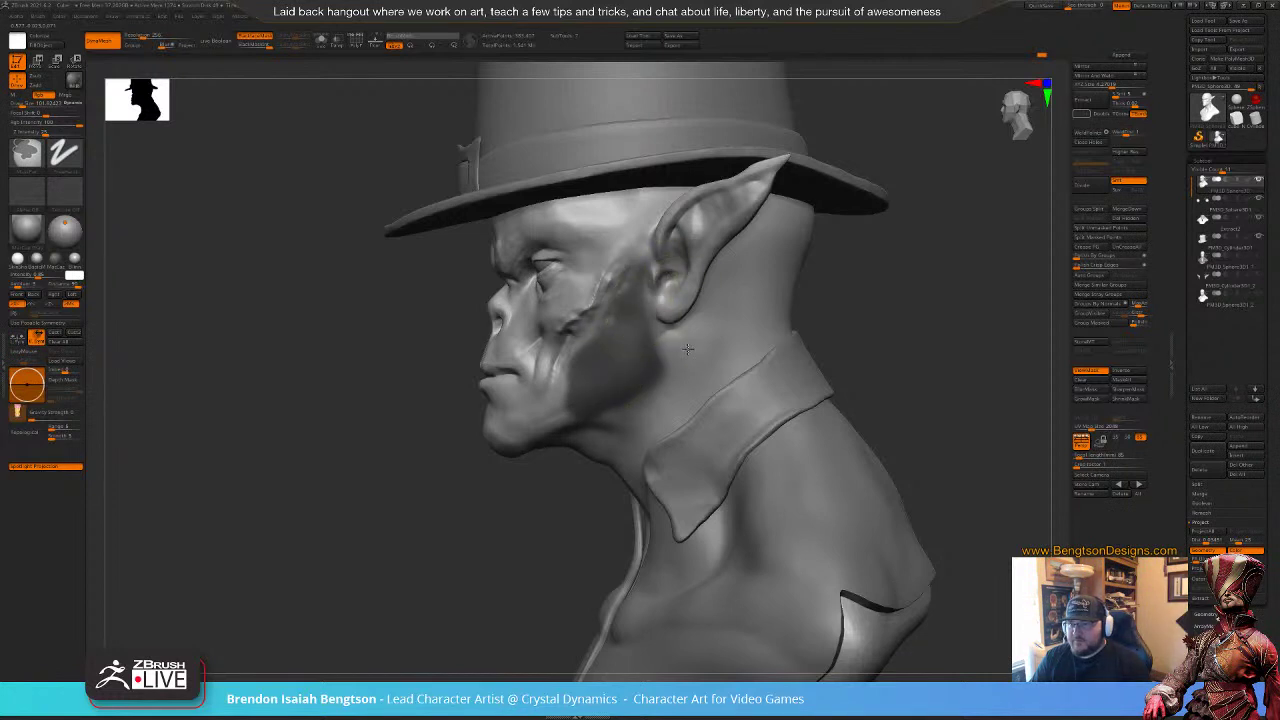
{"action": "right_click", "coordinate": [641, 250], "text": "shift"}
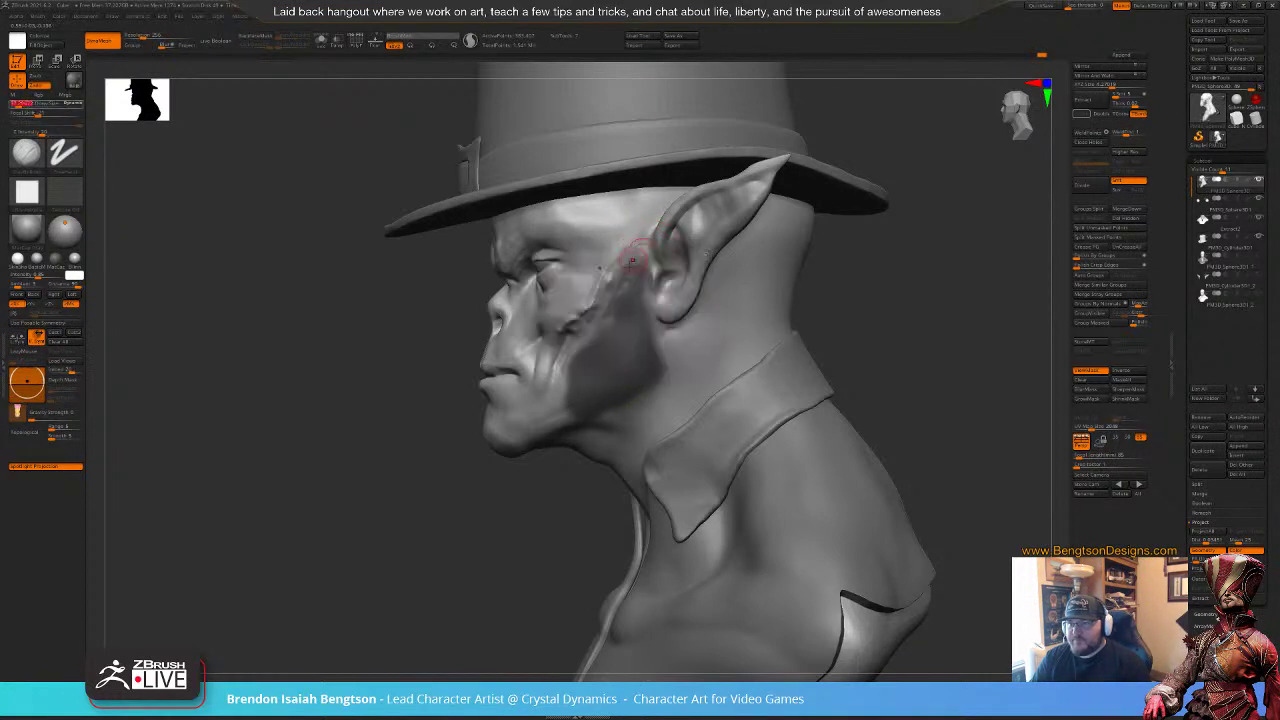
{"action": "left_click_drag", "start_coordinate": [637, 243], "coordinate": [633, 267]}
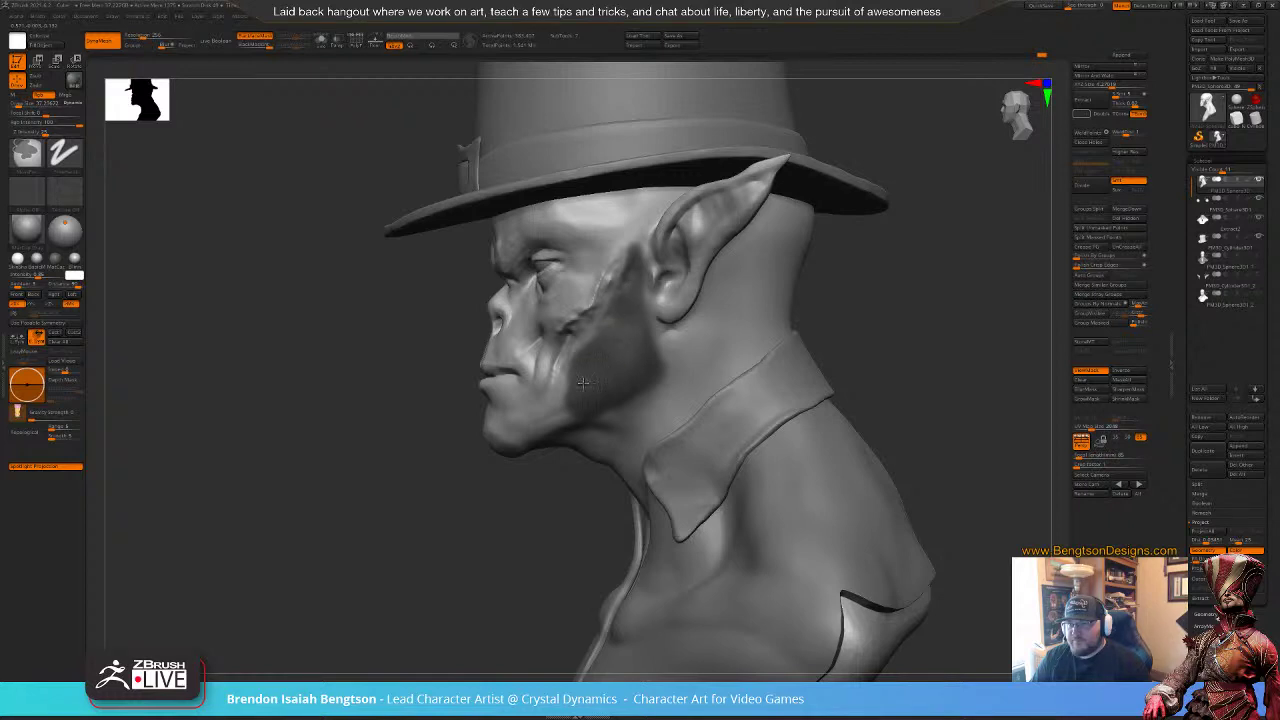
{"action": "mouse_move", "coordinate": [905, 295]}
{"action": "left_mouse_down"}
{"action": "mouse_move", "coordinate": [874, 314]}
{"action": "mouse_move", "coordinate": [1019, 333]}
{"action": "left_mouse_up"}
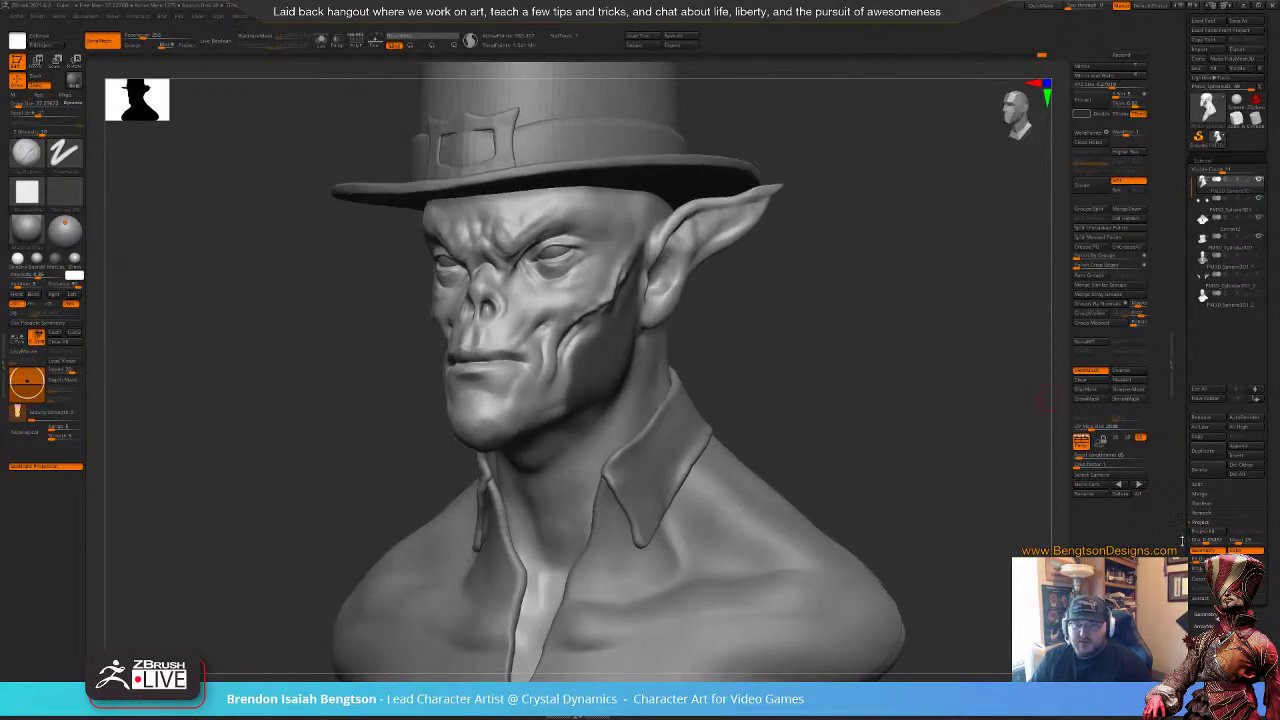
Step: Load a dark, curly FiberMesh preset from LightBox onto the masked sideburn areas of the head
{"action": "left_click_drag", "start_coordinate": [1222, 600], "coordinate": [1223, 417]}
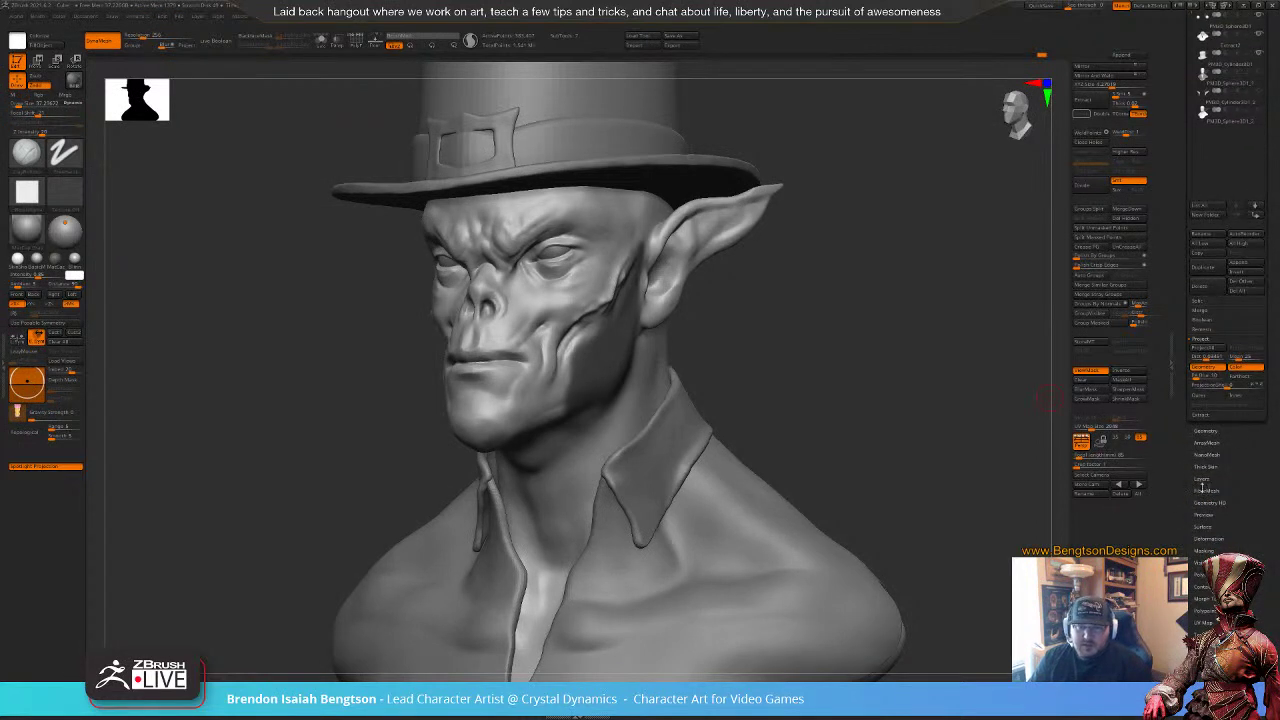
{"action": "left_click", "coordinate": [1208, 493]}
{"action": "left_click_drag", "start_coordinate": [1218, 520], "coordinate": [1220, 329]}
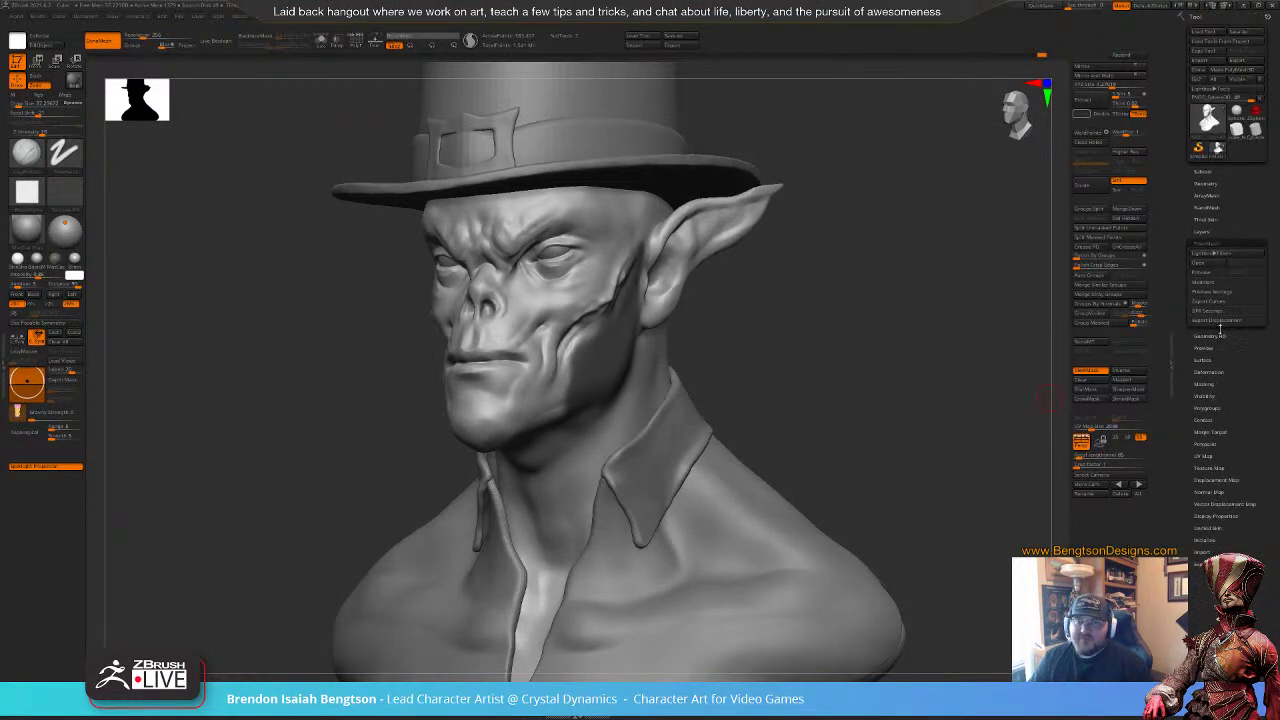
{"action": "left_click", "coordinate": [1220, 256]}
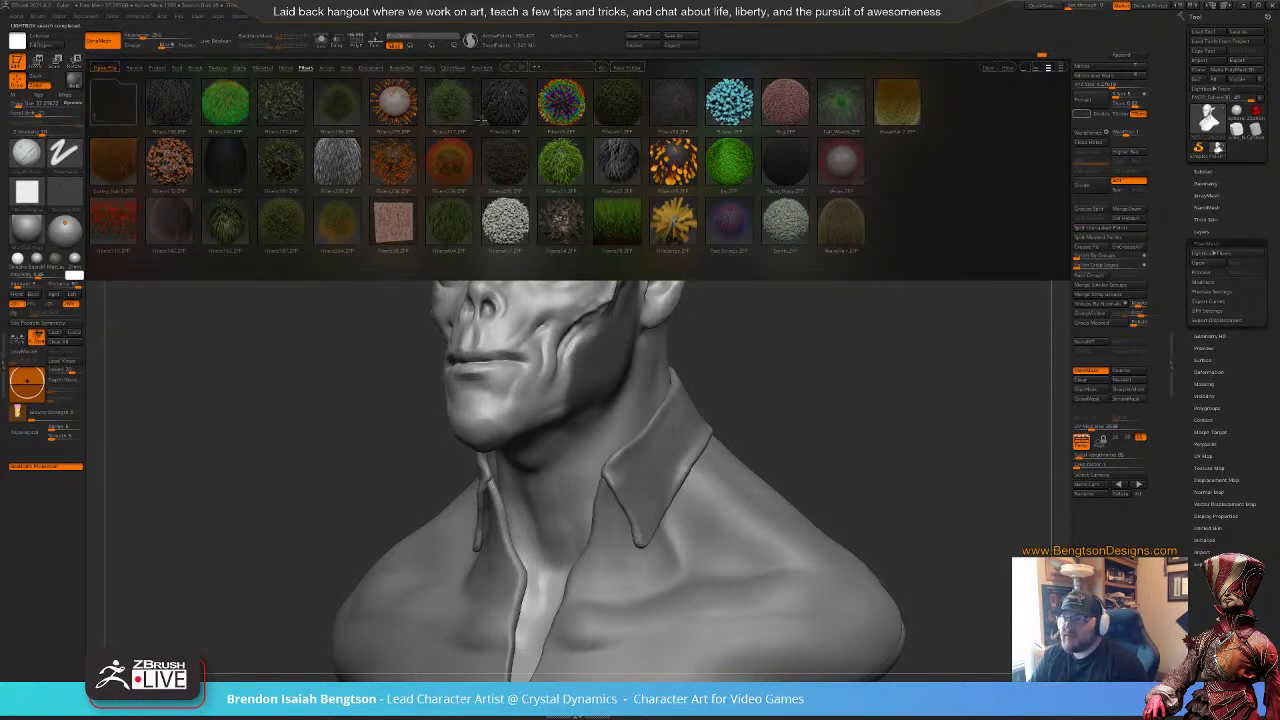
{"action": "left_click", "coordinate": [563, 222]}
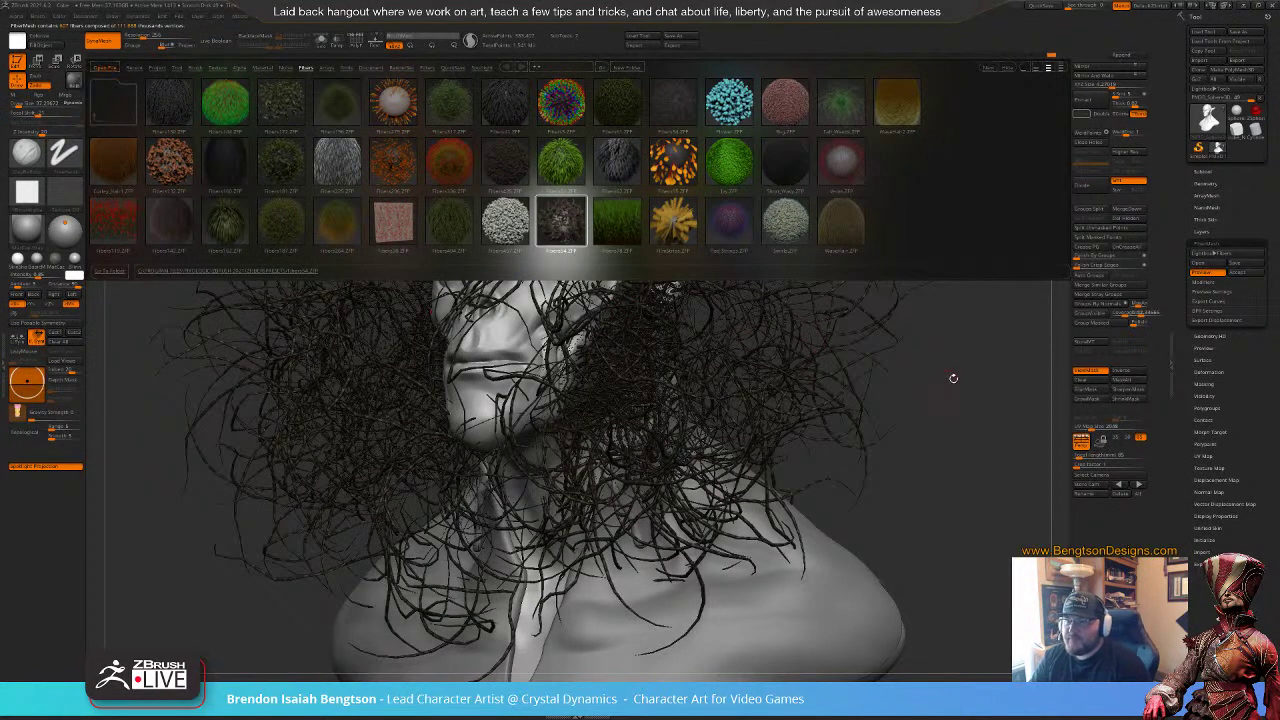
{"action": "key", "text": "comma"}
{"action": "mouse_move", "coordinate": [942, 353]}
{"action": "left_mouse_down"}
{"action": "mouse_move", "coordinate": [951, 360]}
{"action": "mouse_move", "coordinate": [940, 356]}
{"action": "left_mouse_up"}
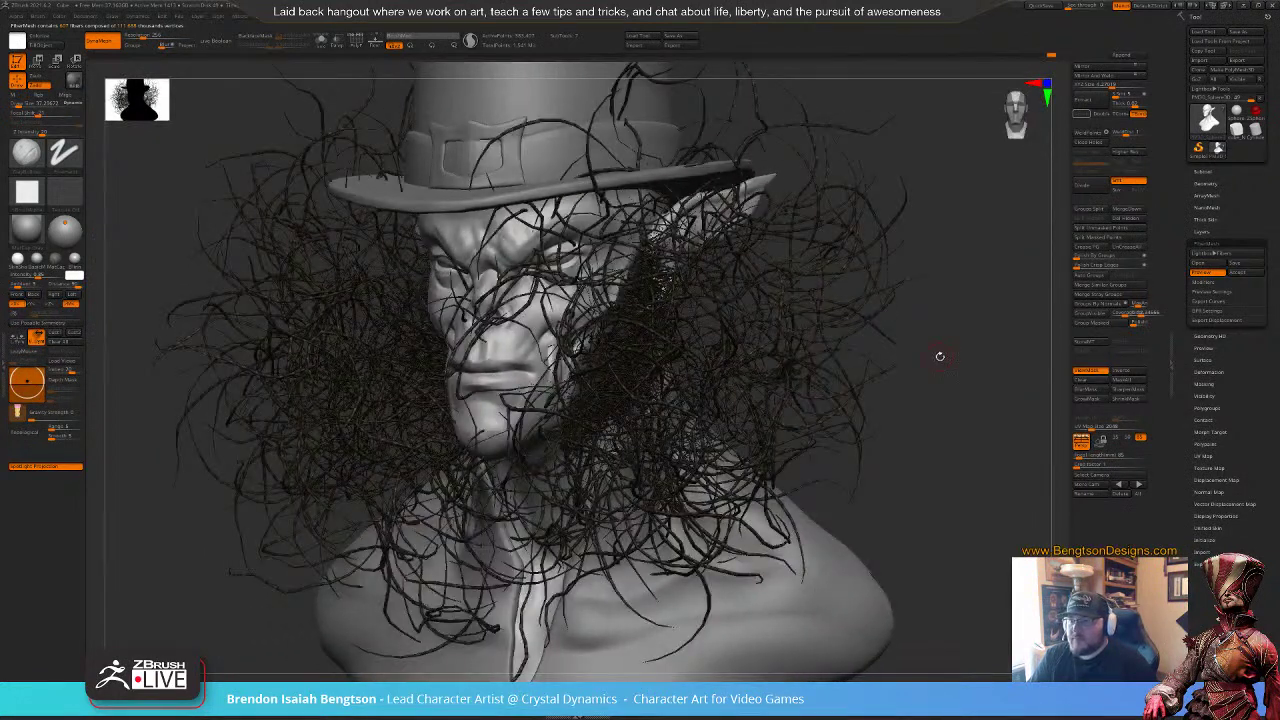
Step: Reduce the FiberMesh Length modifier until the fibers form short, curly sideburns close to the jaw
{"action": "left_click", "coordinate": [1210, 283]}
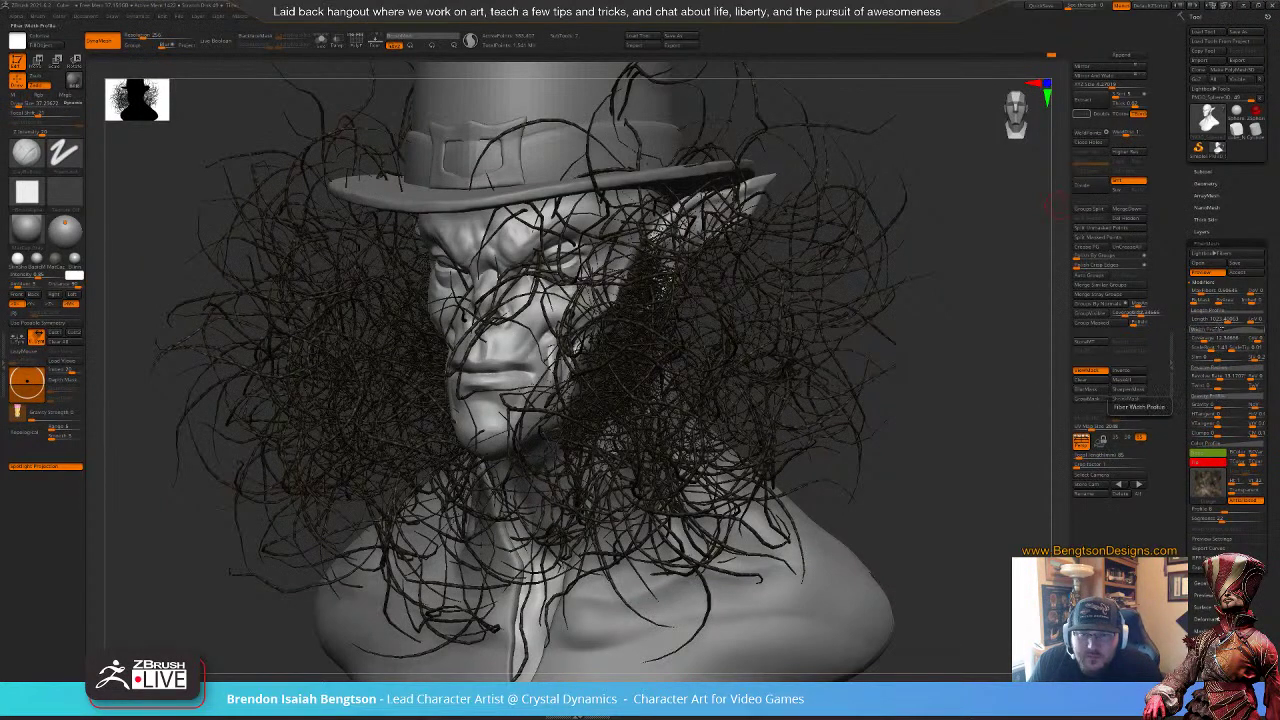
{"action": "left_click", "coordinate": [1216, 323]}
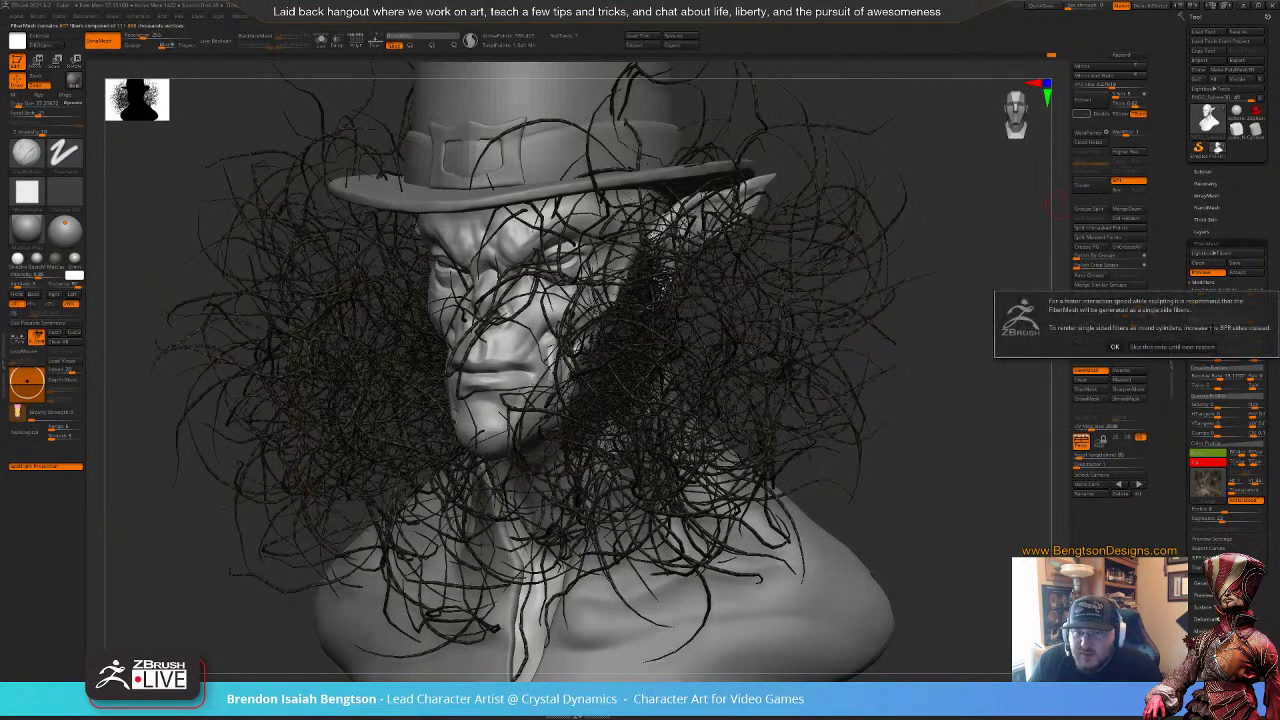
{"action": "left_click", "coordinate": [1141, 347]}
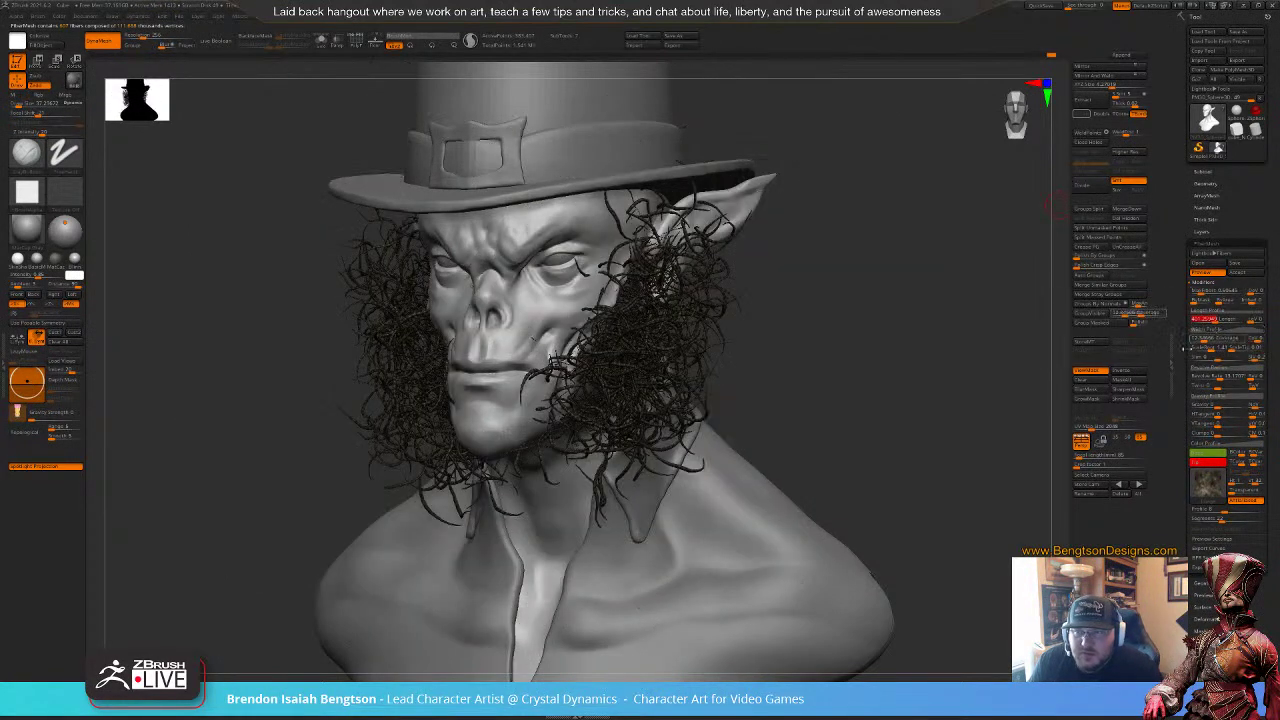
{"action": "left_click_drag", "start_coordinate": [1217, 319], "coordinate": [1205, 322]}
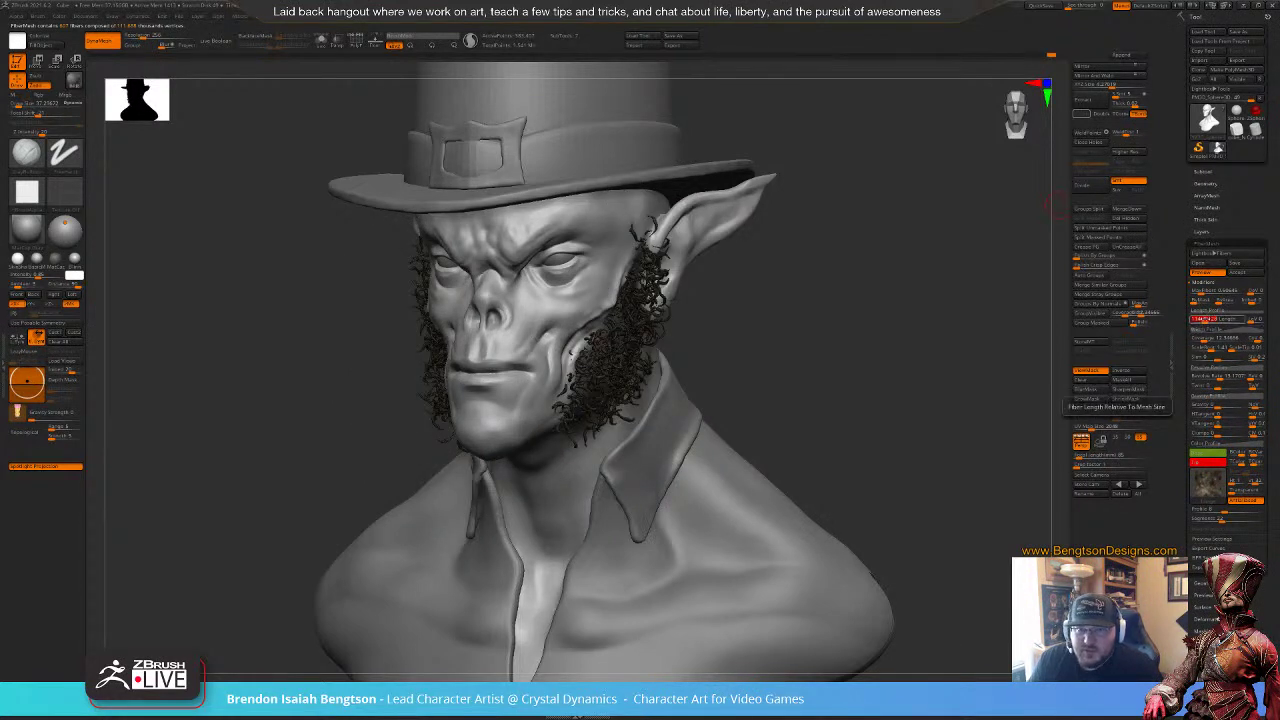
{"action": "mouse_move", "coordinate": [964, 370]}
{"action": "left_mouse_down"}
{"action": "mouse_move", "coordinate": [946, 409]}
{"action": "mouse_move", "coordinate": [969, 423]}
{"action": "mouse_move", "coordinate": [961, 416]}
{"action": "left_mouse_up"}
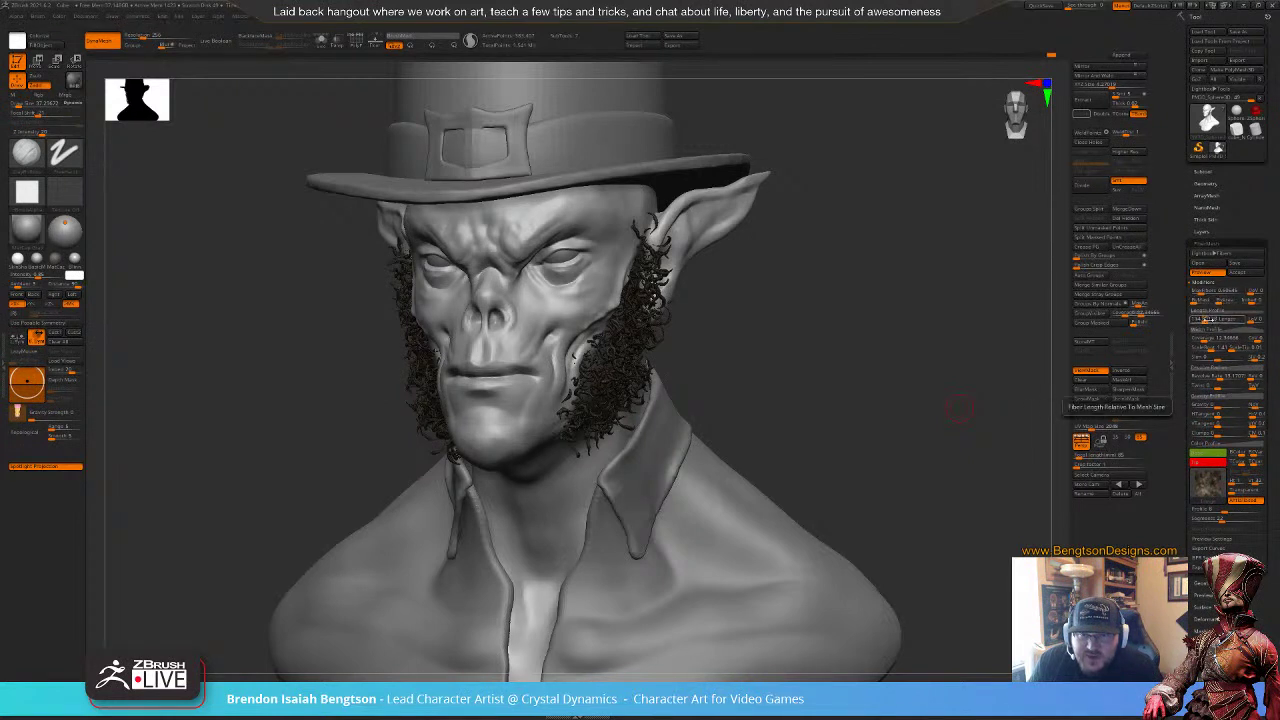
Step: Lower the FiberMesh Coverage modifier to thin the individual fibers and raise MaxFibers so the sideburns grow denser
{"action": "left_click_drag", "start_coordinate": [1206, 338], "coordinate": [1212, 338]}
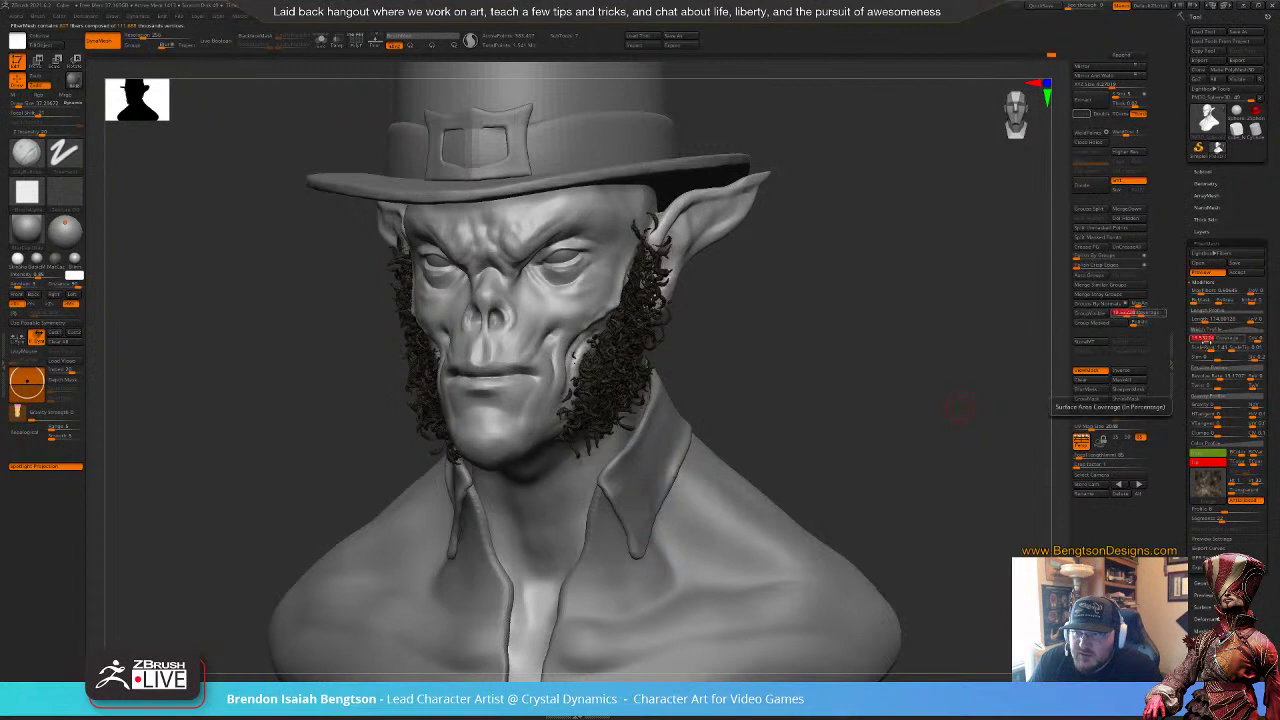
{"action": "left_click_drag", "start_coordinate": [1208, 339], "coordinate": [1204, 339]}
{"action": "left_click_drag", "start_coordinate": [1209, 291], "coordinate": [1205, 292]}
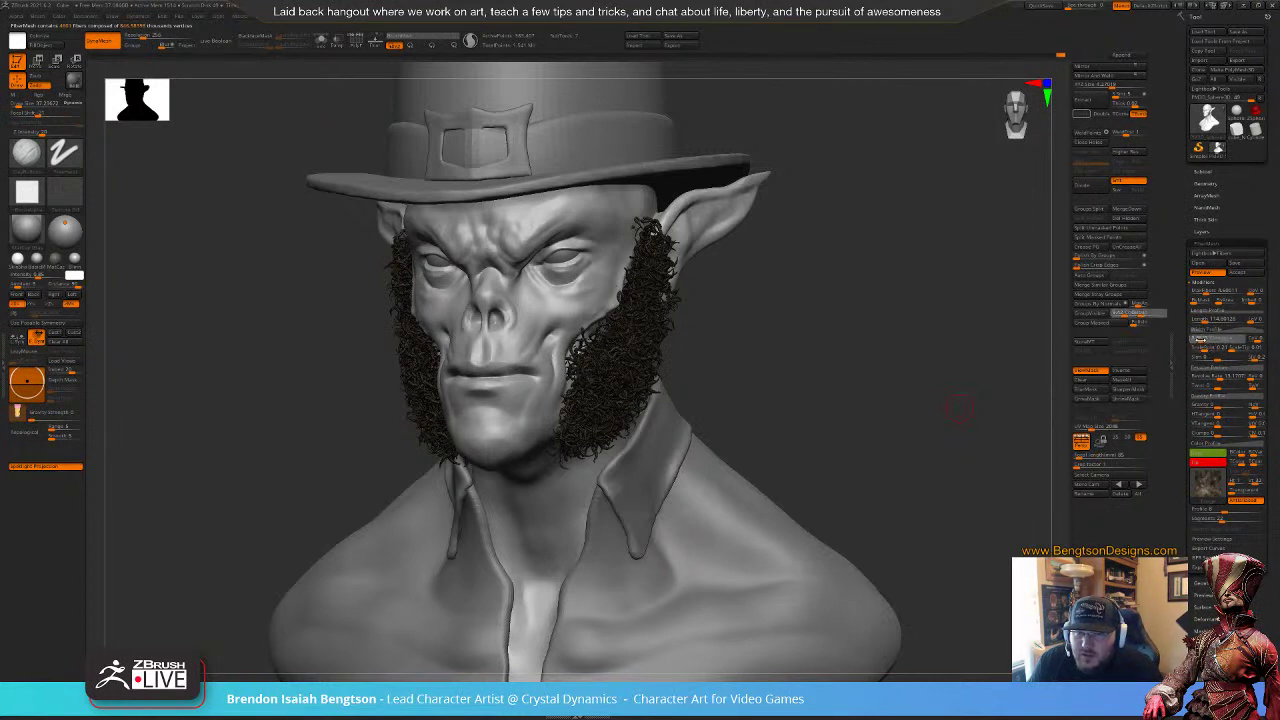
{"action": "left_click_drag", "start_coordinate": [1201, 339], "coordinate": [1199, 339]}
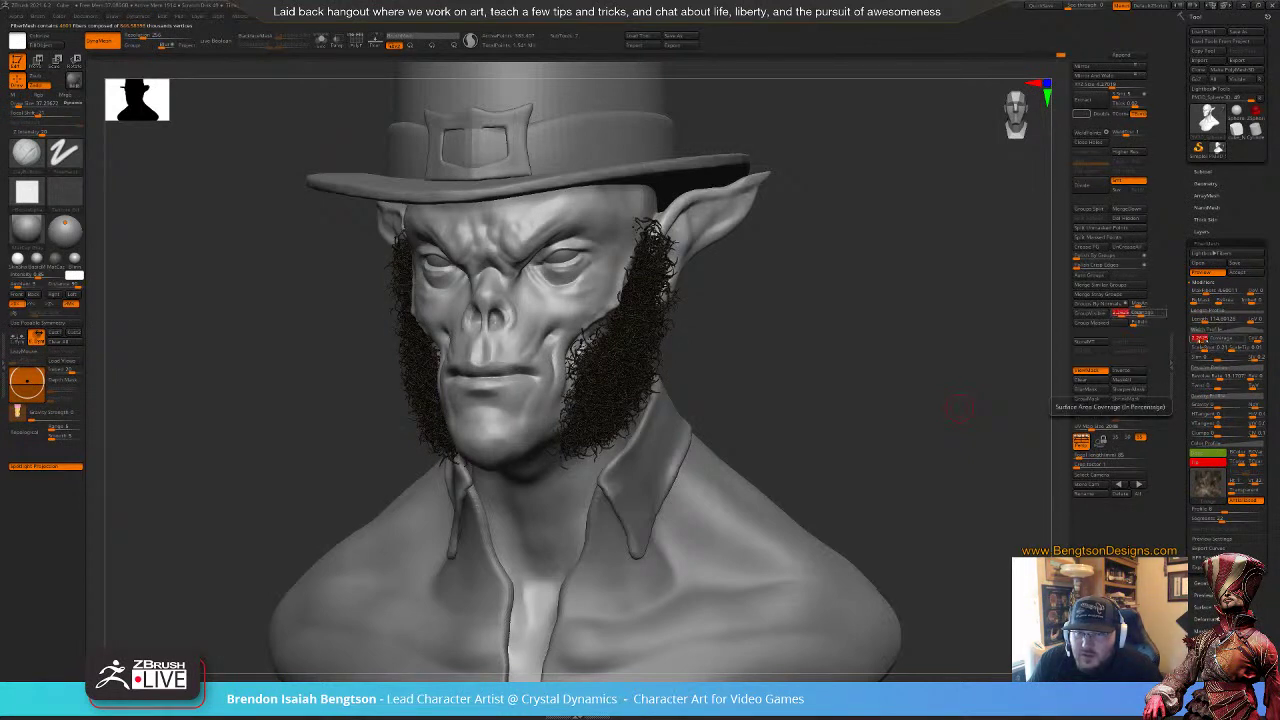
{"action": "left_click_drag", "start_coordinate": [1198, 339], "coordinate": [1197, 339]}
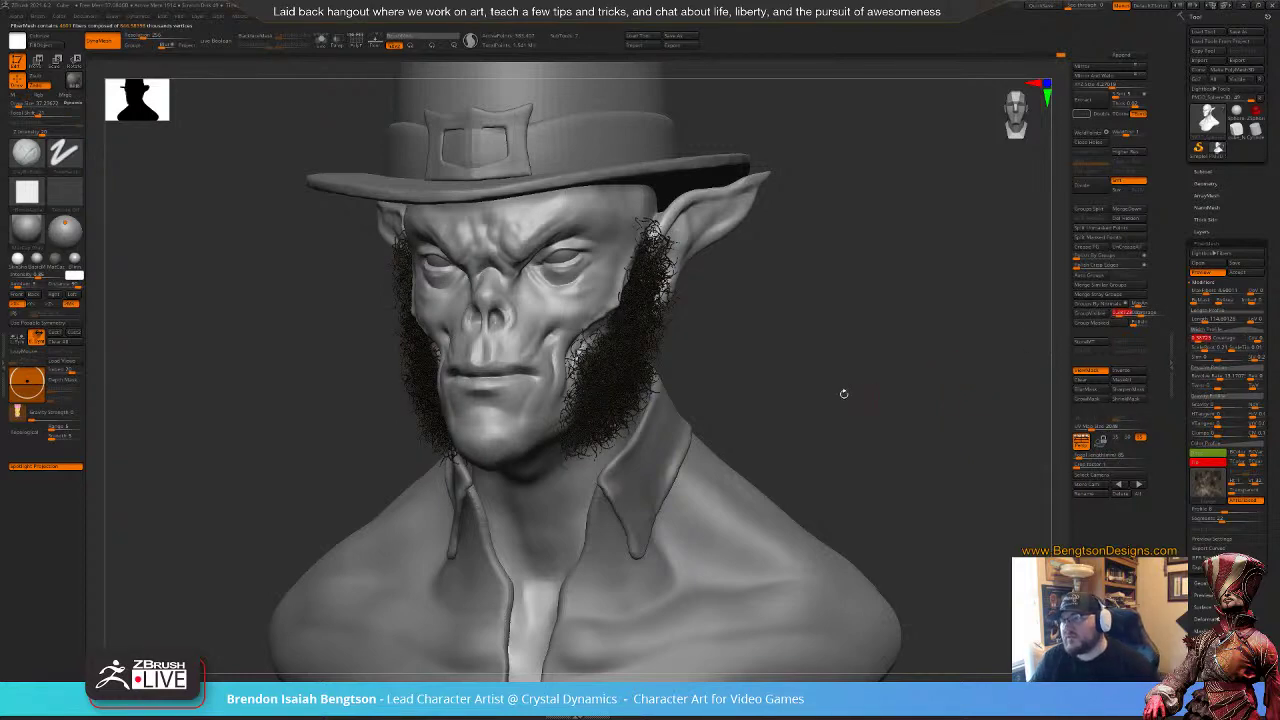
Step: Adjust the FiberMesh Gravity modifier, trying a lower setting before raising it so the sideburn hairs hang slightly downward
{"action": "left_click_drag", "start_coordinate": [880, 411], "coordinate": [885, 361]}
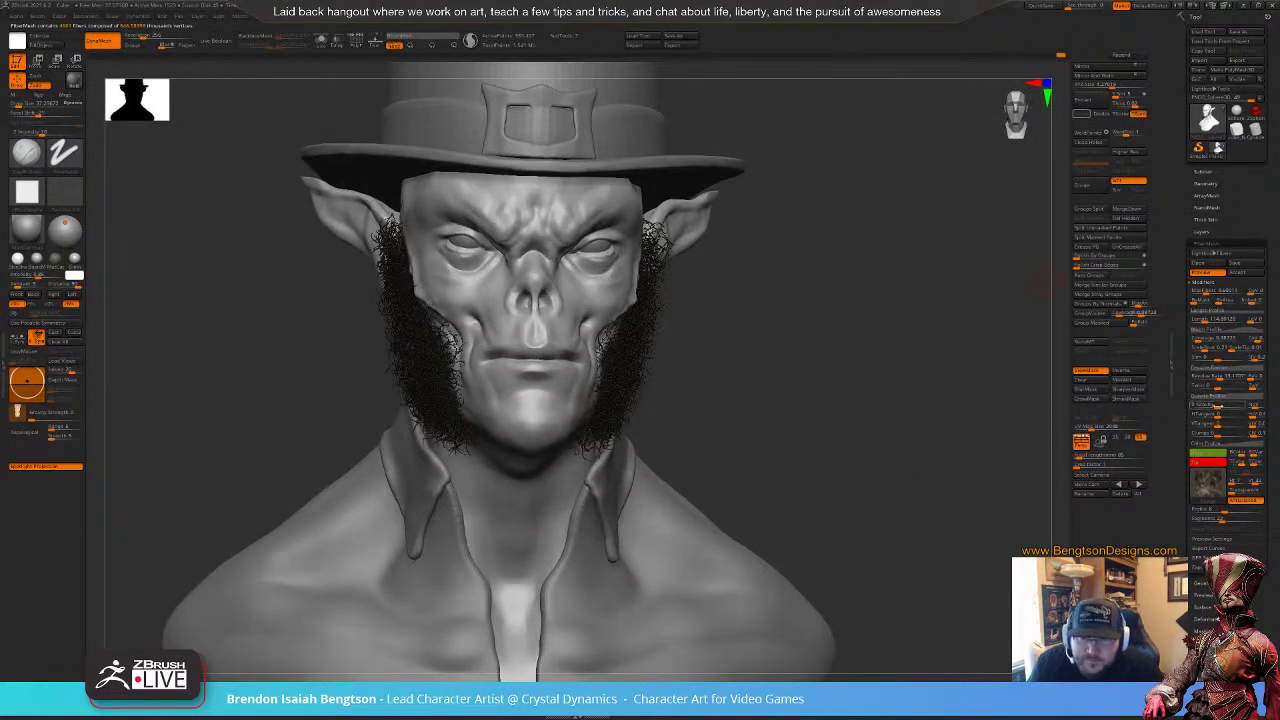
{"action": "left_click", "coordinate": [1211, 408]}
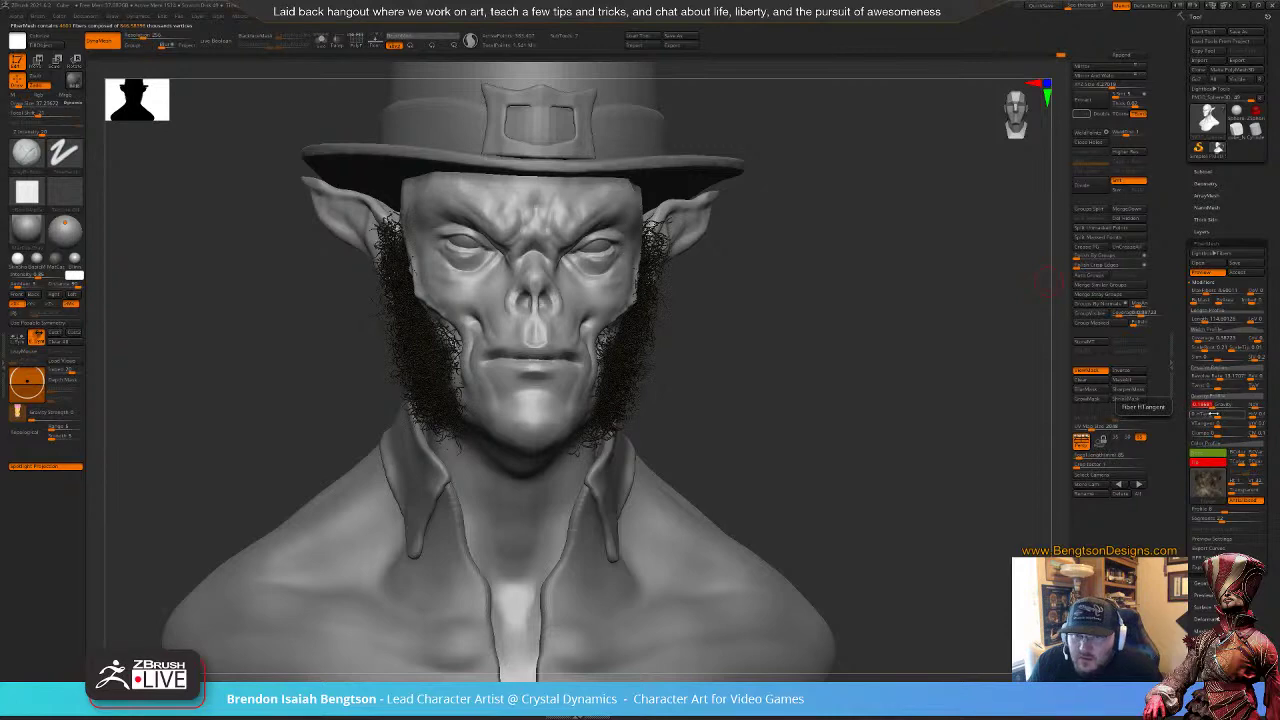
{"action": "left_click", "coordinate": [1222, 408]}
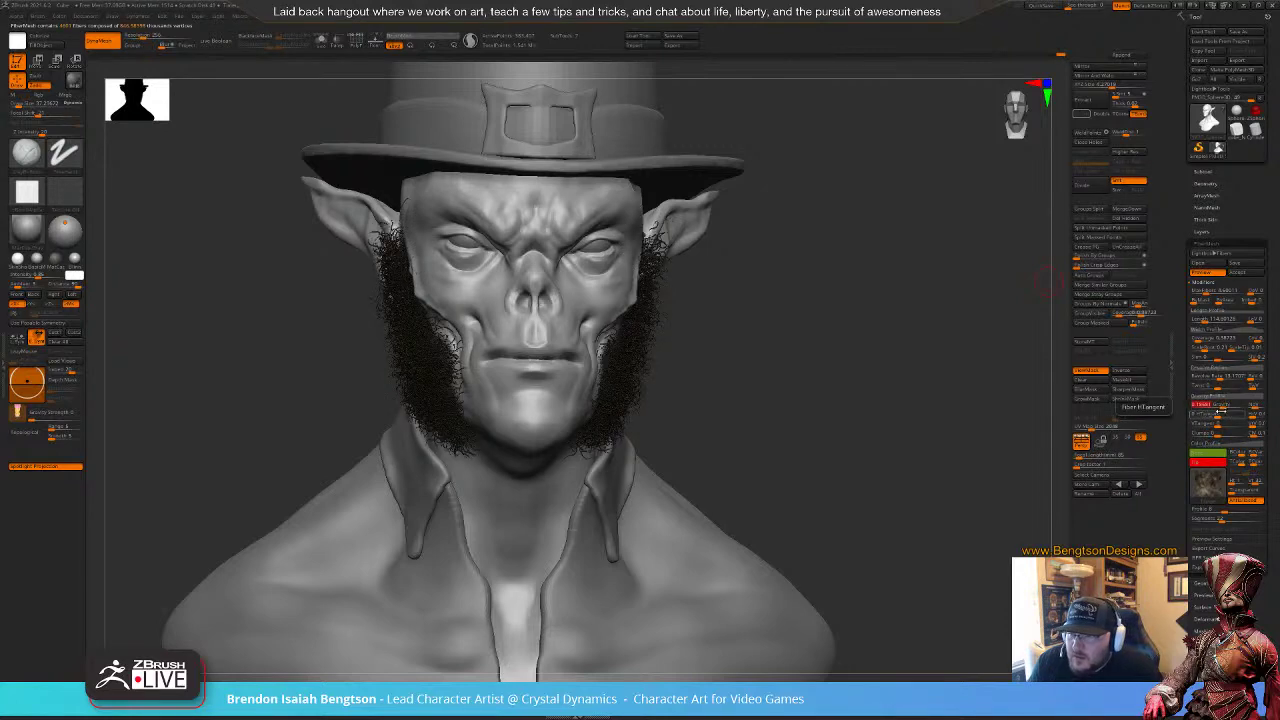
Step: Reduce the FiberMesh Profile and Segments modifiers to simplify the sideburn fibers and loosen their tight curls
{"action": "left_click_drag", "start_coordinate": [980, 492], "coordinate": [935, 487]}
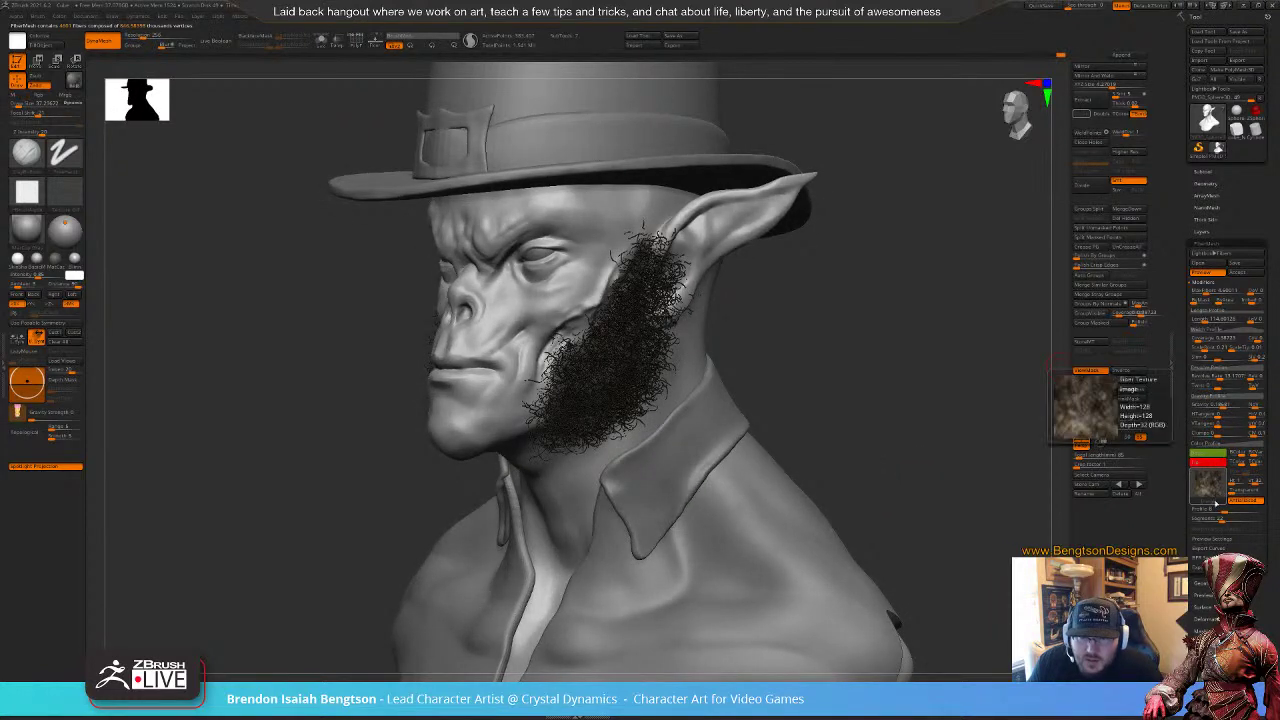
{"action": "left_click_drag", "start_coordinate": [1220, 510], "coordinate": [1213, 511]}
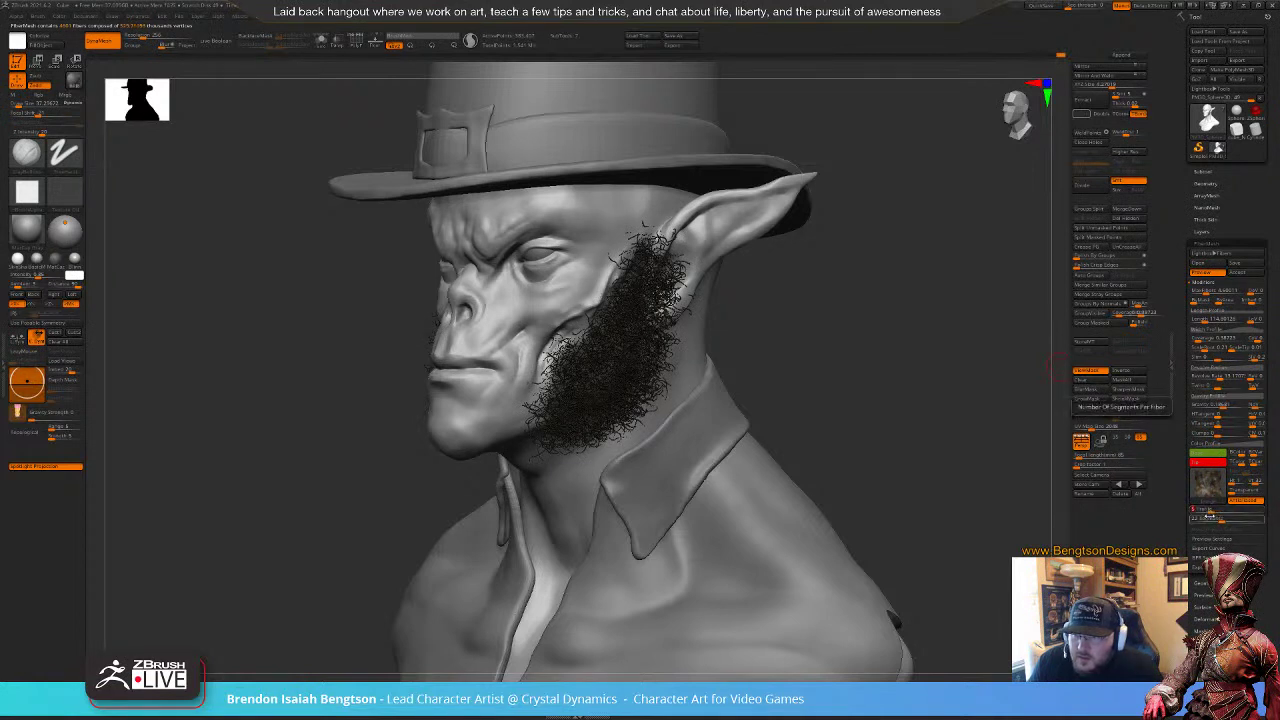
{"action": "left_click_drag", "start_coordinate": [1226, 511], "coordinate": [1206, 525]}
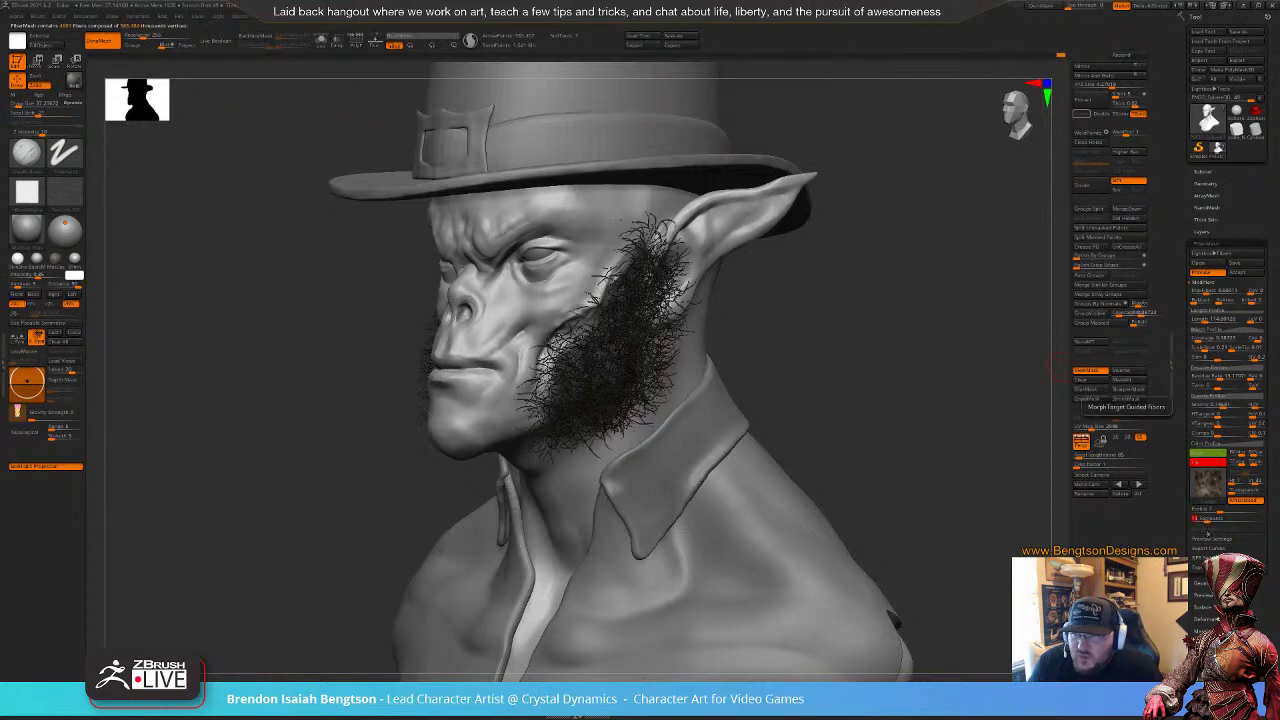
Step: Lower the FiberMesh Twist modifier and raise MaxFibers to fill the sideburns into a thick, bushy mass
{"action": "mouse_move", "coordinate": [964, 457]}
{"action": "left_mouse_down"}
{"action": "mouse_move", "coordinate": [992, 454]}
{"action": "mouse_move", "coordinate": [948, 457]}
{"action": "left_mouse_up"}
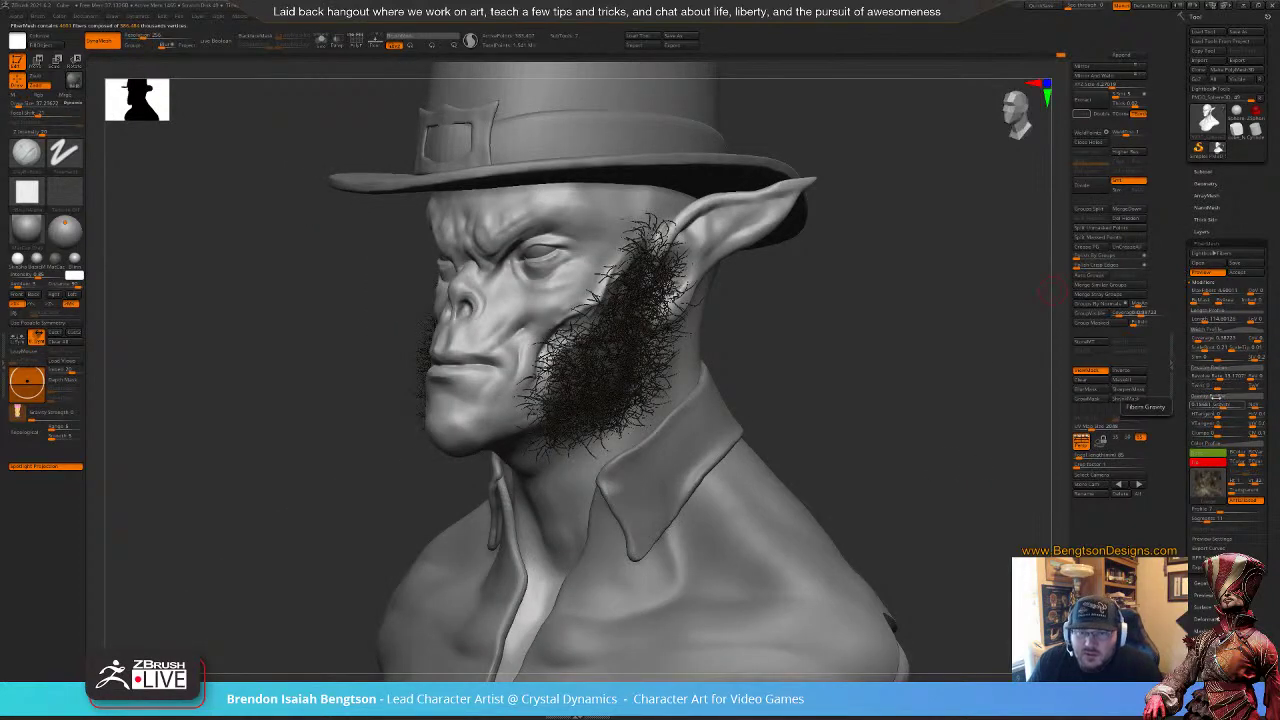
{"action": "left_click_drag", "start_coordinate": [1217, 387], "coordinate": [1207, 390]}
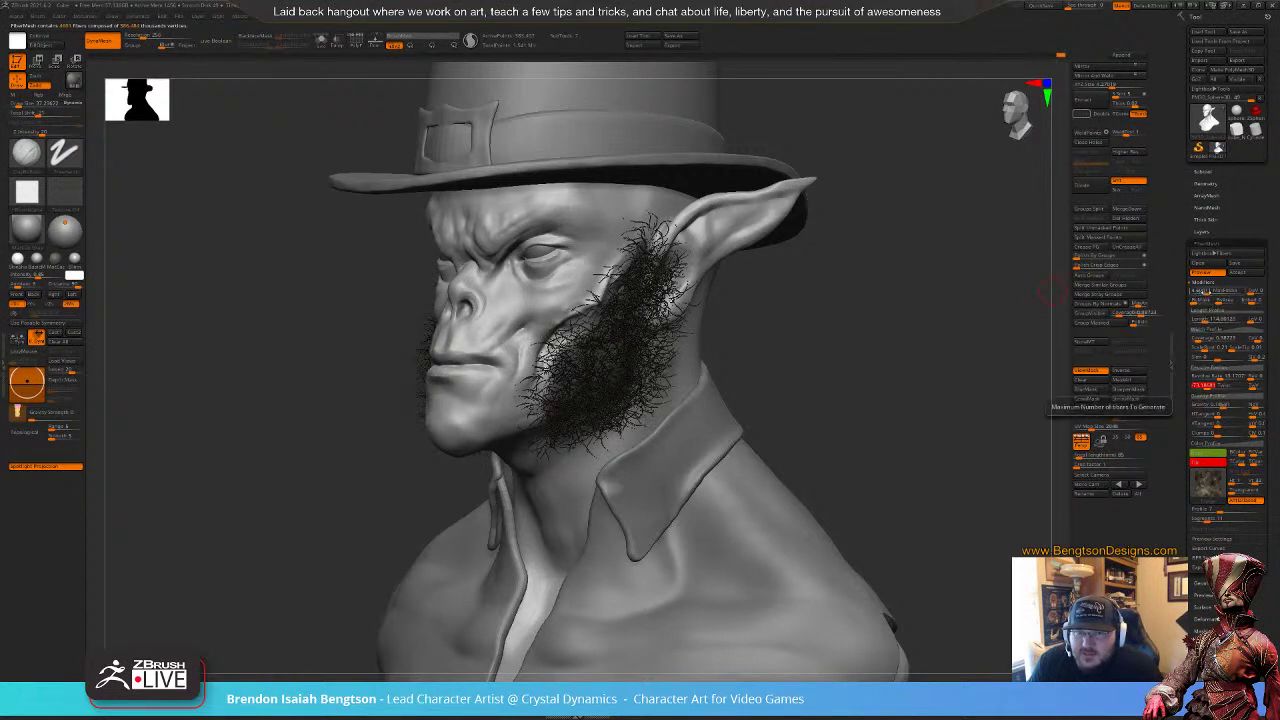
{"action": "left_click_drag", "start_coordinate": [1206, 291], "coordinate": [1211, 302]}
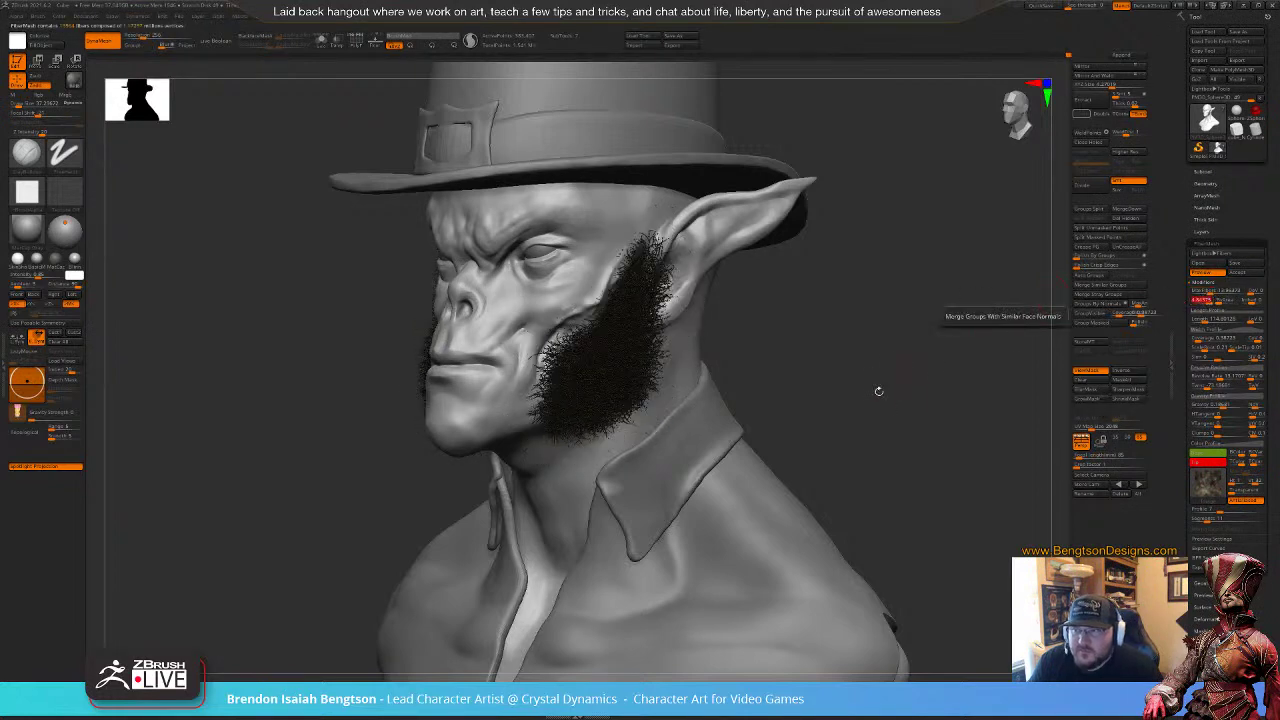
{"action": "left_click_drag", "start_coordinate": [877, 391], "coordinate": [940, 396]}
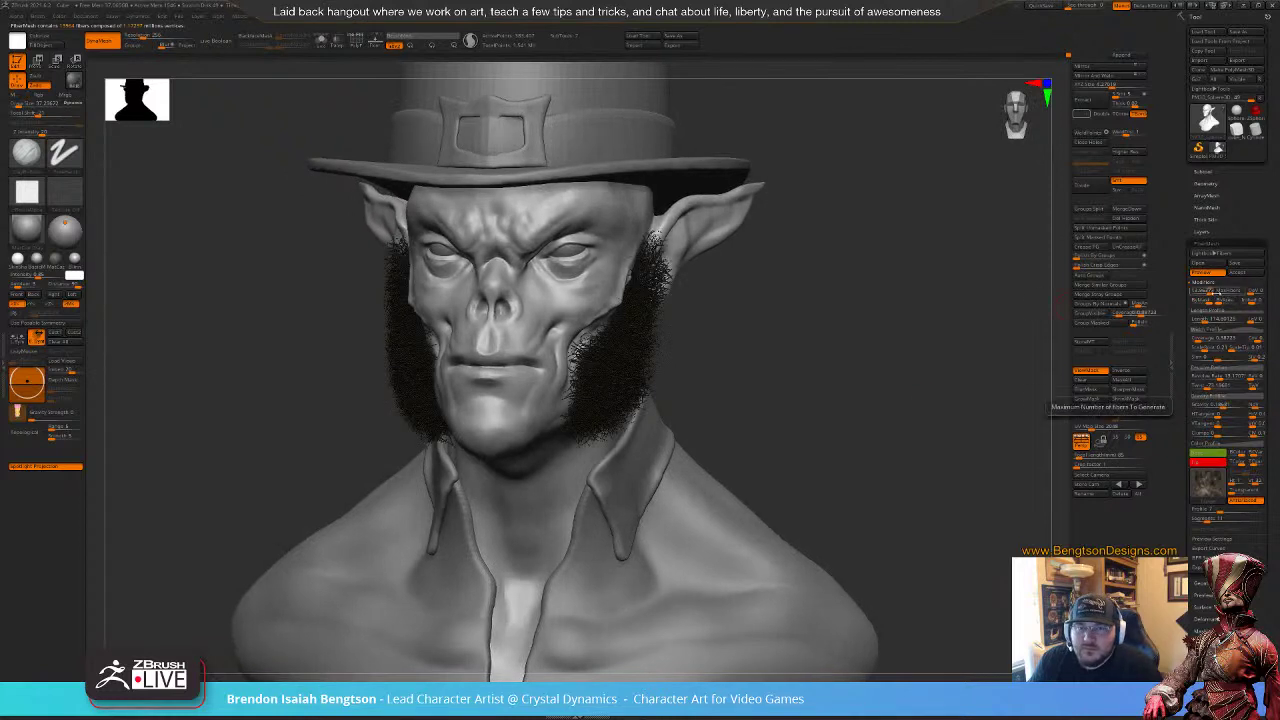
{"action": "left_click_drag", "start_coordinate": [1211, 290], "coordinate": [1212, 290]}
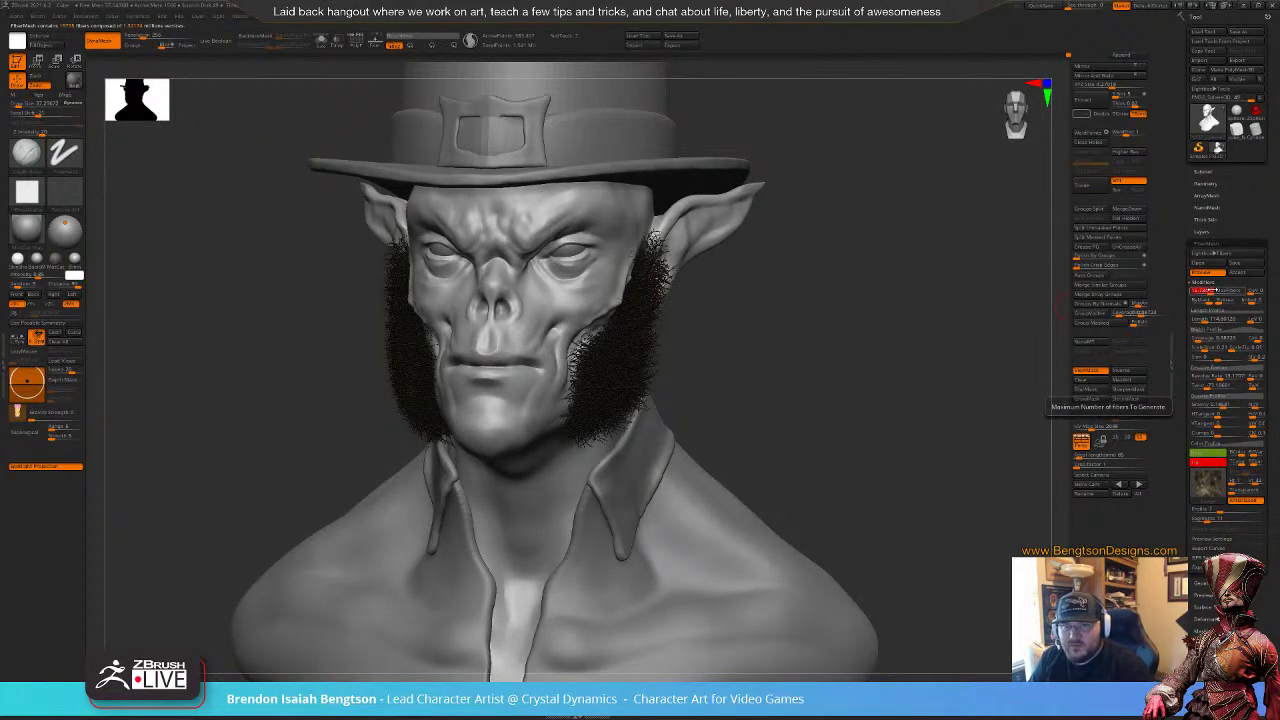
{"action": "left_click_drag", "start_coordinate": [1212, 290], "coordinate": [1213, 291]}
{"action": "left_click_drag", "start_coordinate": [905, 386], "coordinate": [774, 392]}
{"action": "left_click_drag", "start_coordinate": [881, 335], "coordinate": [930, 340]}
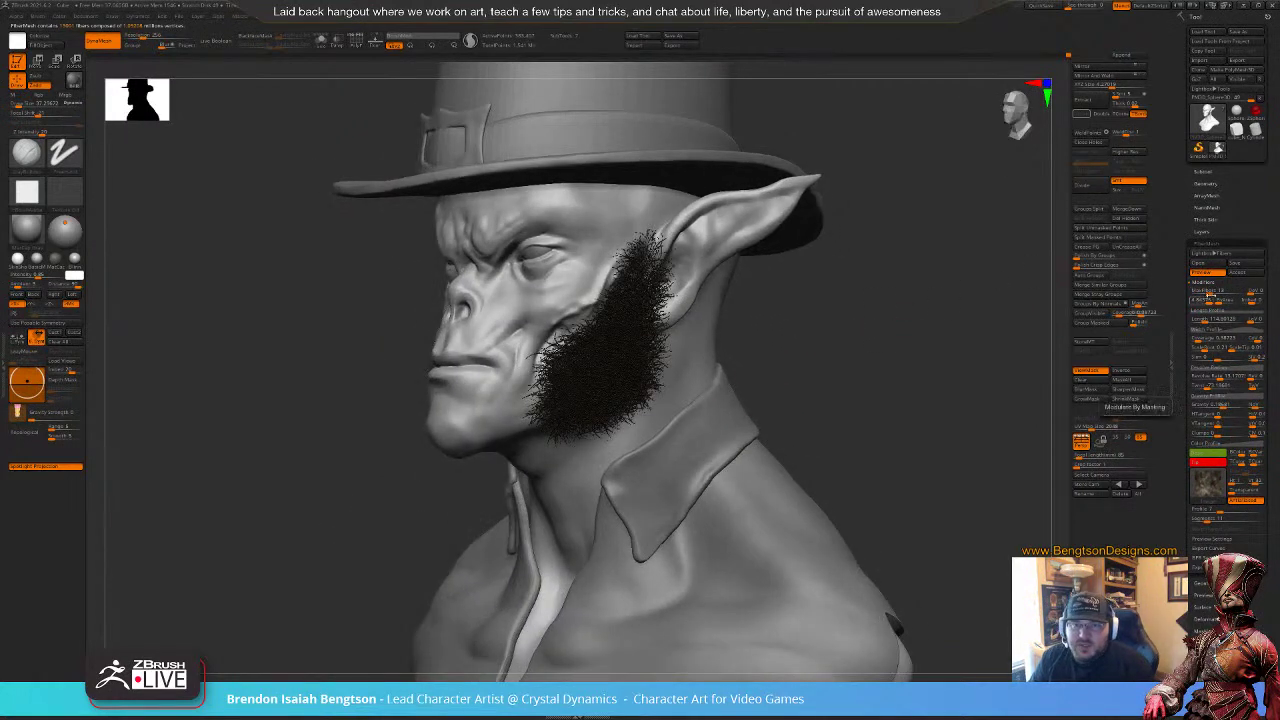
Step: Adjust the maximum number of sideburn fibers and accept the fibers as a new subtool, declining Fast Preview mode
{"action": "left_click", "coordinate": [1209, 290]}
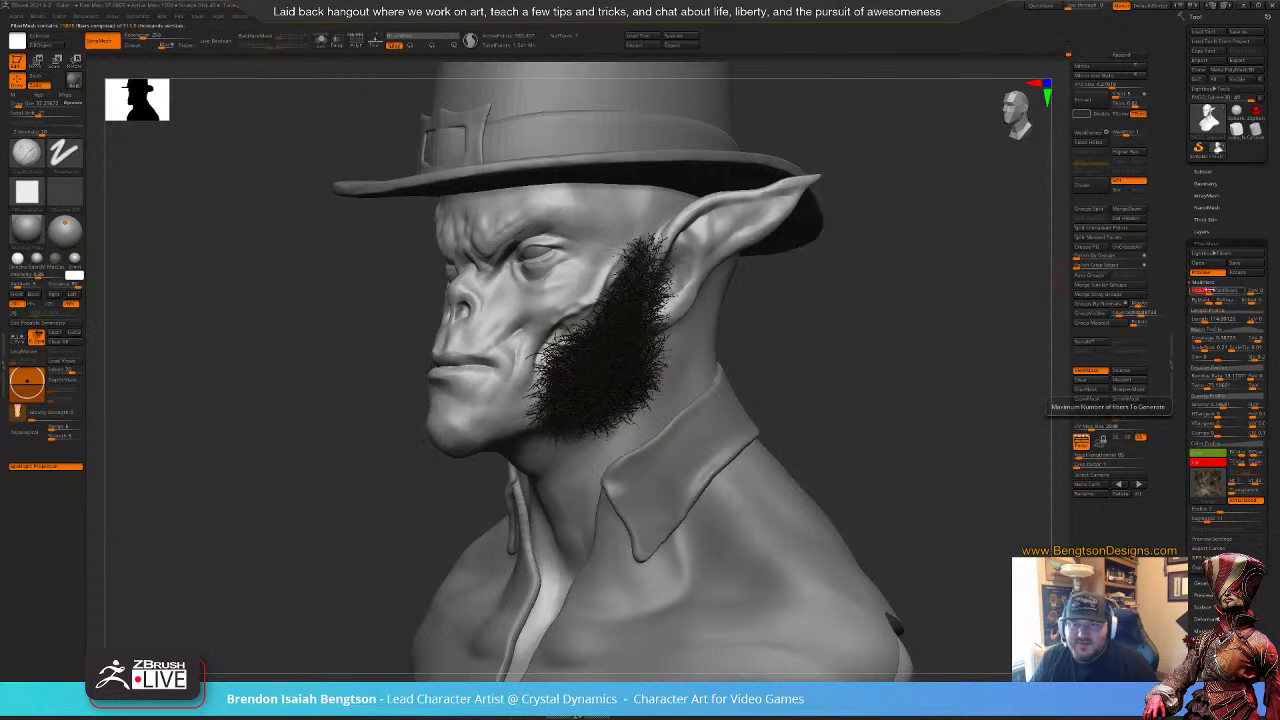
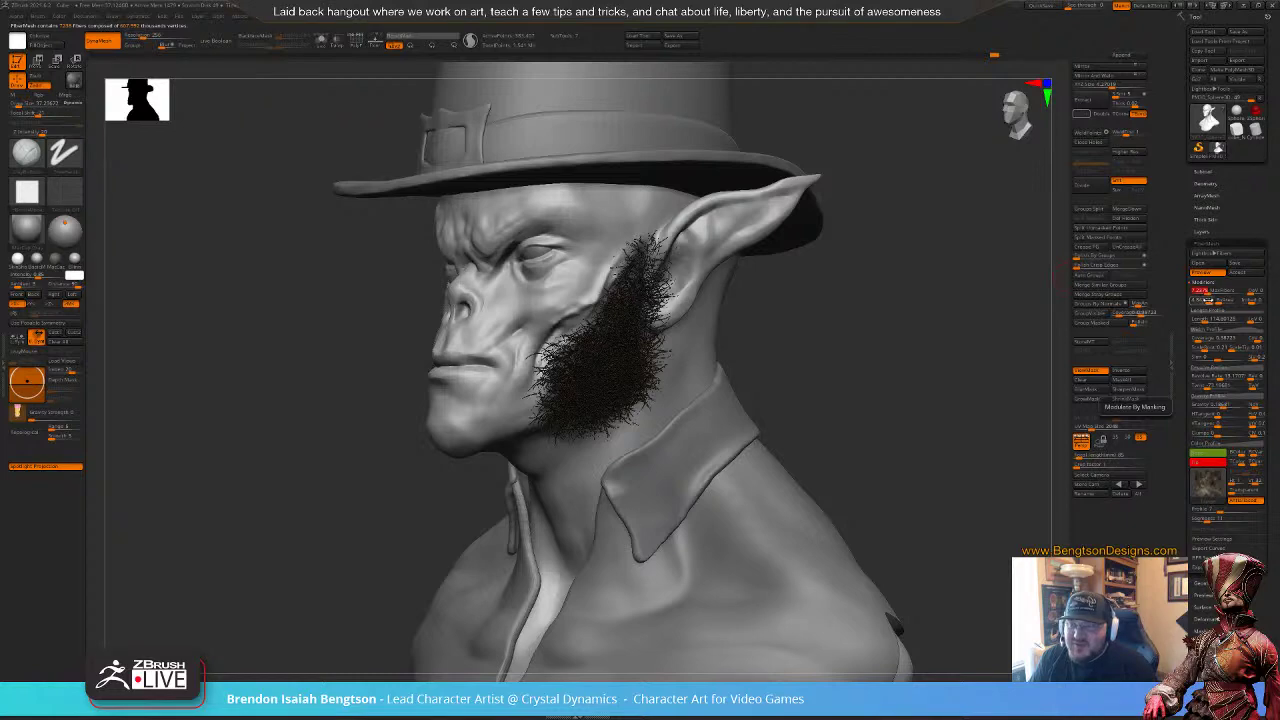
{"action": "mouse_move", "coordinate": [883, 371]}
{"action": "left_mouse_down"}
{"action": "mouse_move", "coordinate": [905, 397]}
{"action": "mouse_move", "coordinate": [871, 387]}
{"action": "mouse_move", "coordinate": [921, 371]}
{"action": "mouse_move", "coordinate": [900, 393]}
{"action": "left_mouse_up"}
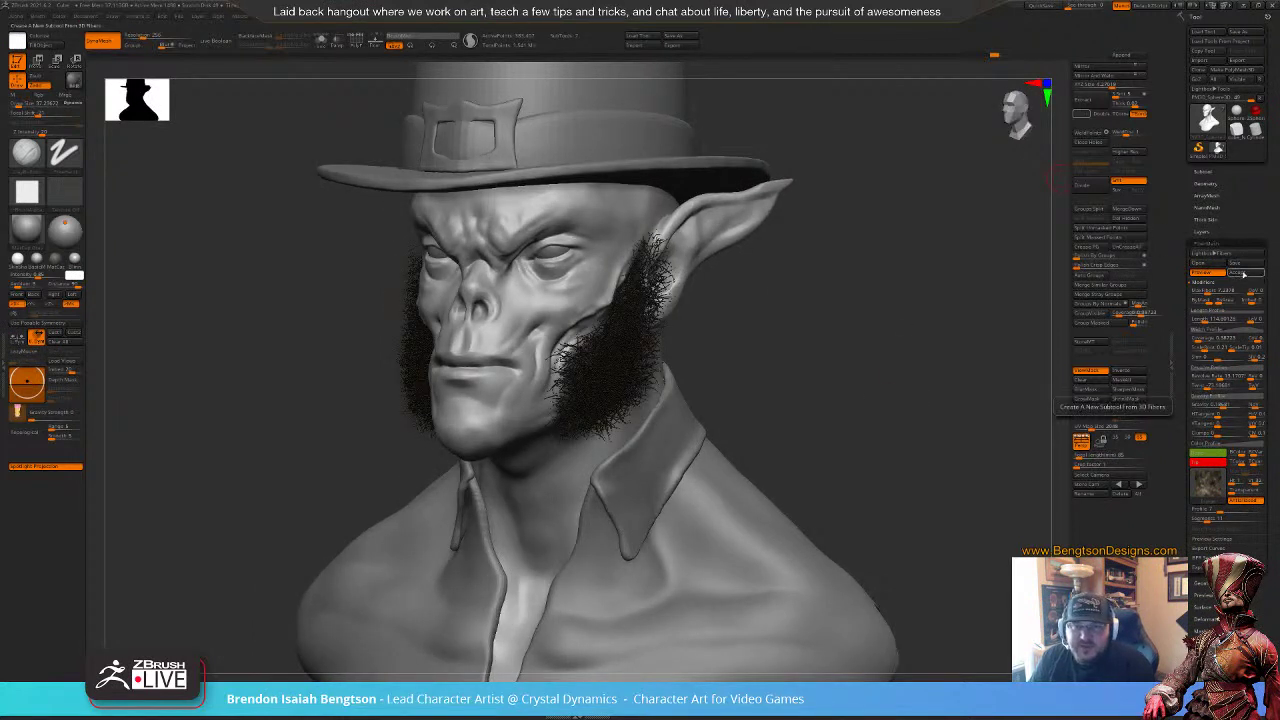
{"action": "left_click", "coordinate": [1242, 273]}
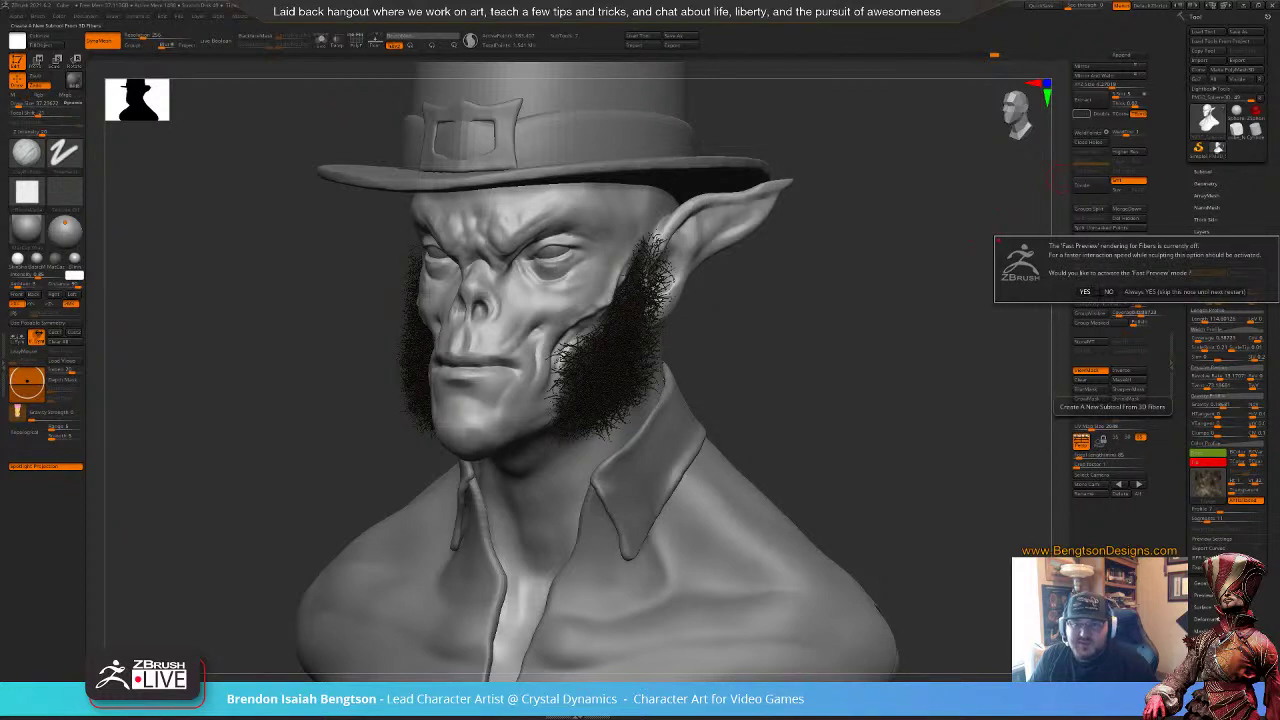
{"action": "left_click", "coordinate": [1108, 292]}
Step: Shape the cheek sideburn fibers with an enlarged Move Topological brush, using X symmetry
{"action": "mouse_move", "coordinate": [870, 388]}
{"action": "left_mouse_down"}
{"action": "mouse_move", "coordinate": [838, 366]}
{"action": "mouse_move", "coordinate": [812, 368]}
{"action": "left_mouse_up"}
{"action": "key", "text": "b"}
{"action": "key", "text": "m"}
{"action": "key", "text": "t"}
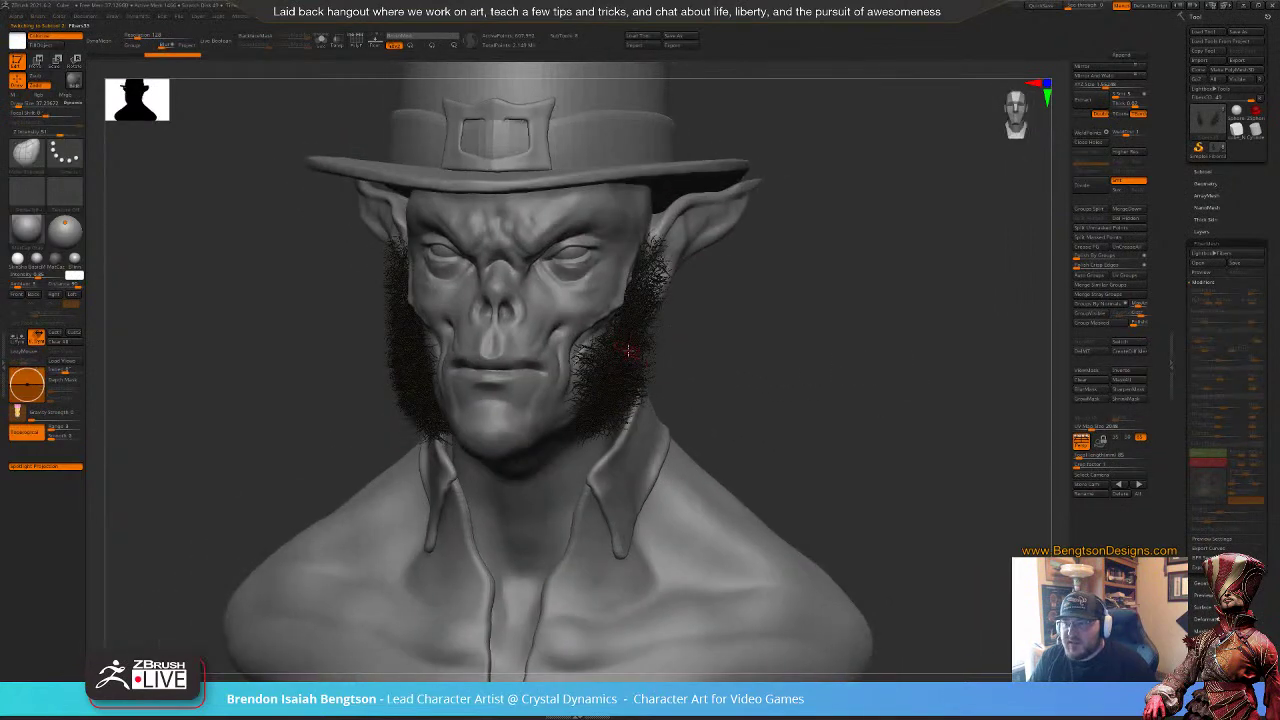
{"action": "key", "text": "x"}
{"action": "key", "text": "space"}
{"action": "left_click_drag", "start_coordinate": [637, 364], "coordinate": [641, 363]}
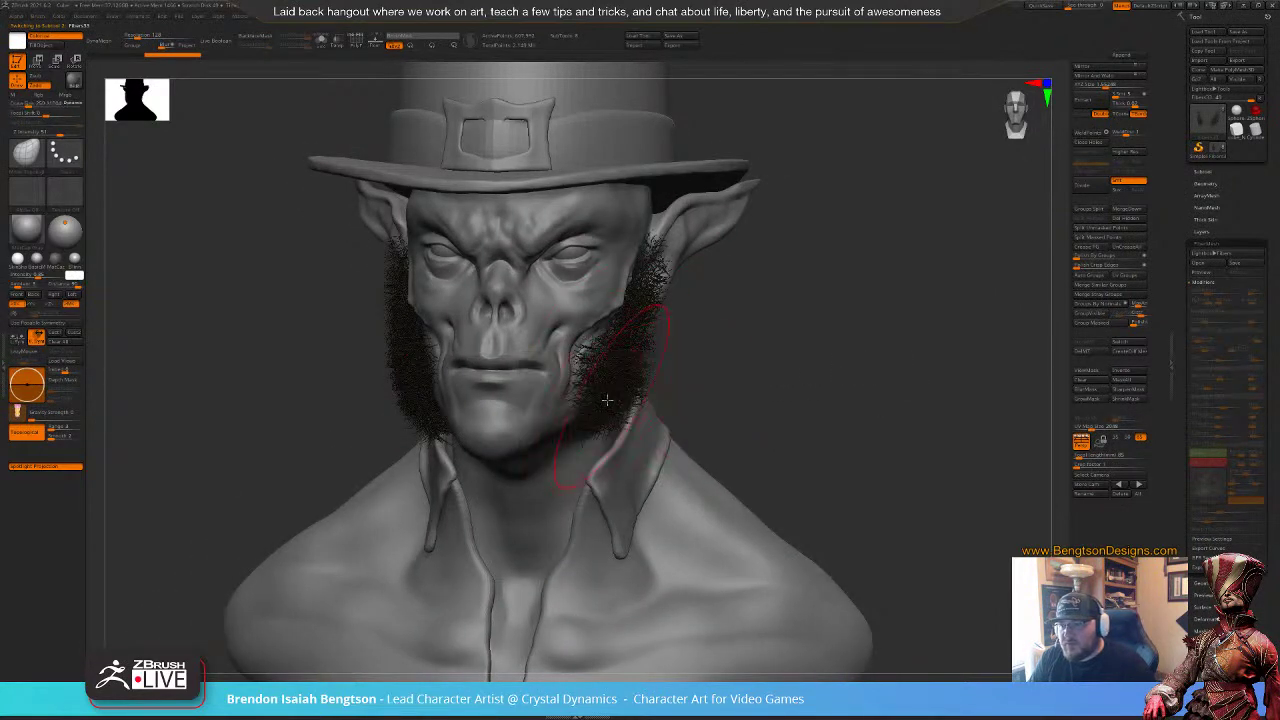
{"action": "key", "text": "shift"}
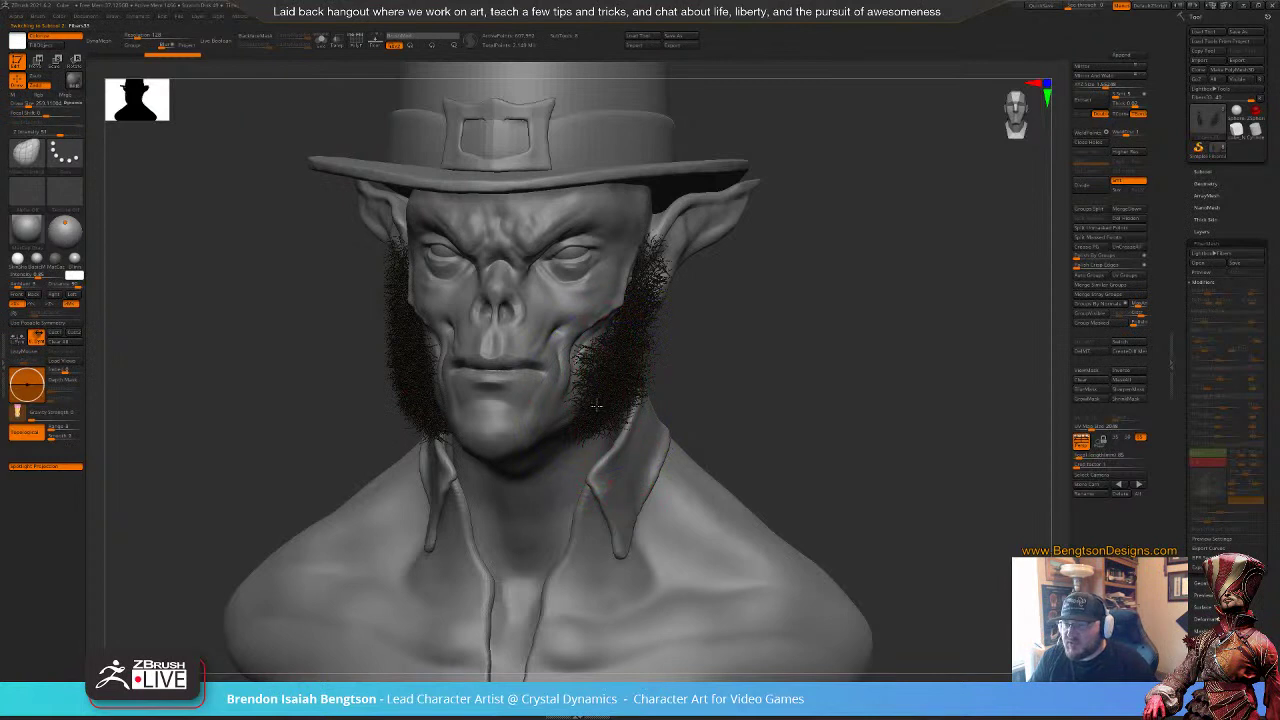
{"action": "left_click_drag", "start_coordinate": [597, 410], "coordinate": [602, 403]}
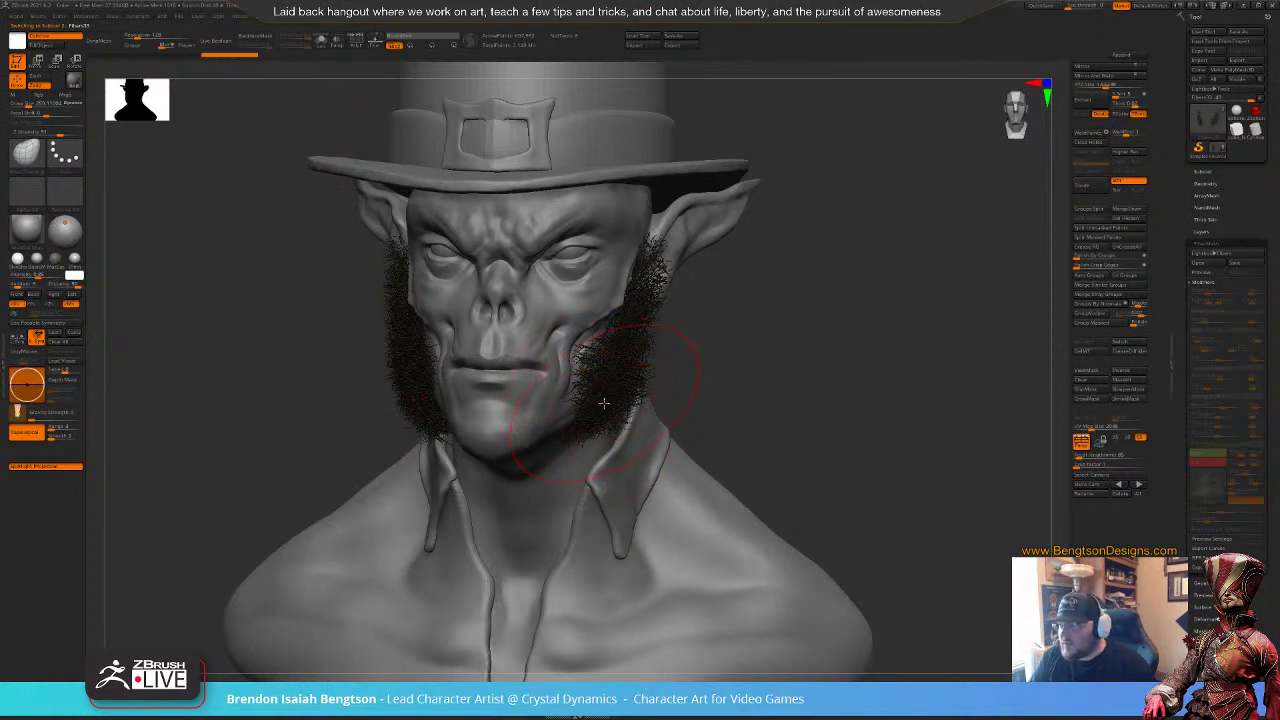
{"action": "key", "text": "shift"}
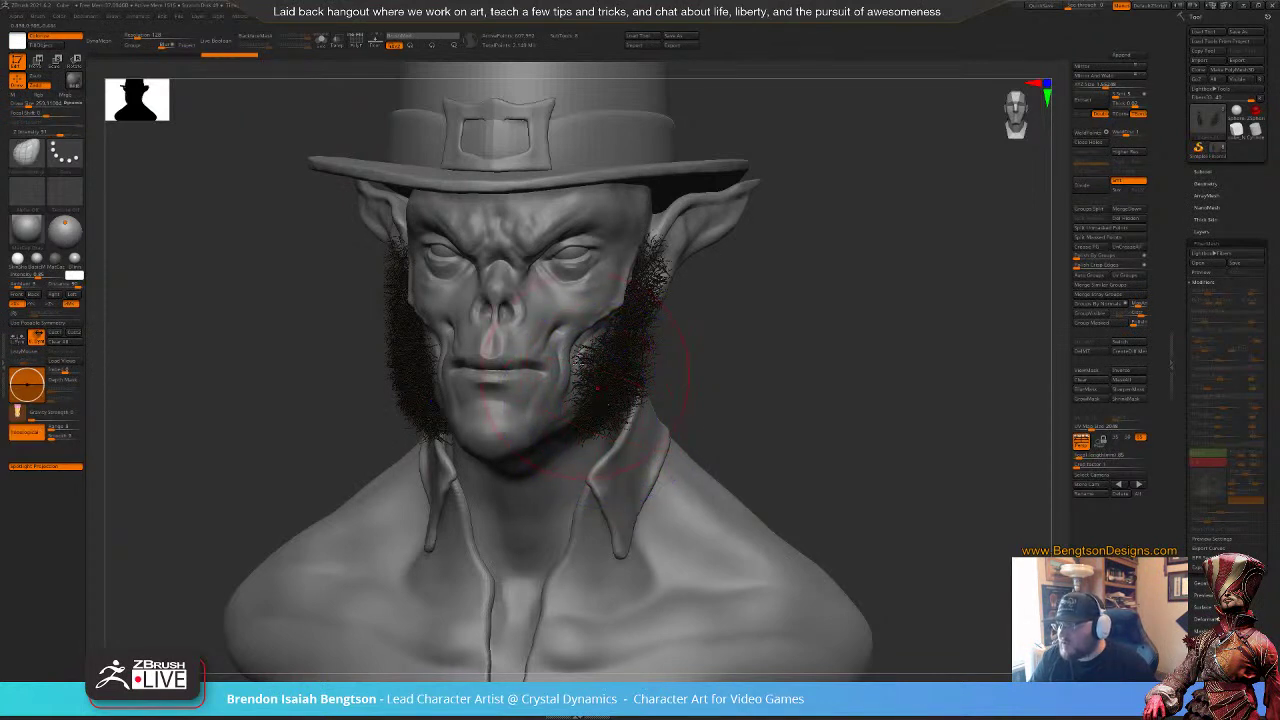
Step: Shape the sideburn fibers from the jaw up to the ear with a resized Move brush
{"action": "key", "text": "b"}
{"action": "key", "text": "m"}
{"action": "key", "text": "v"}
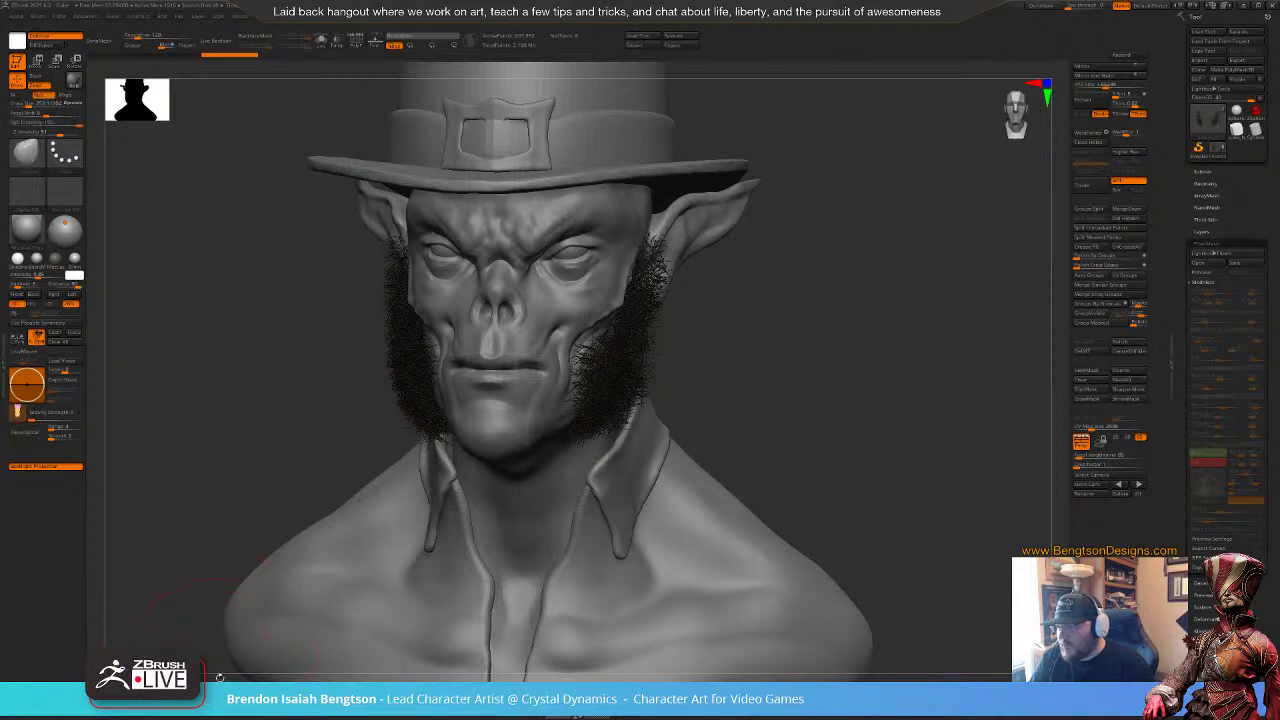
{"action": "left_click_drag", "start_coordinate": [748, 366], "coordinate": [684, 361]}
{"action": "key", "text": "ctrl+z"}
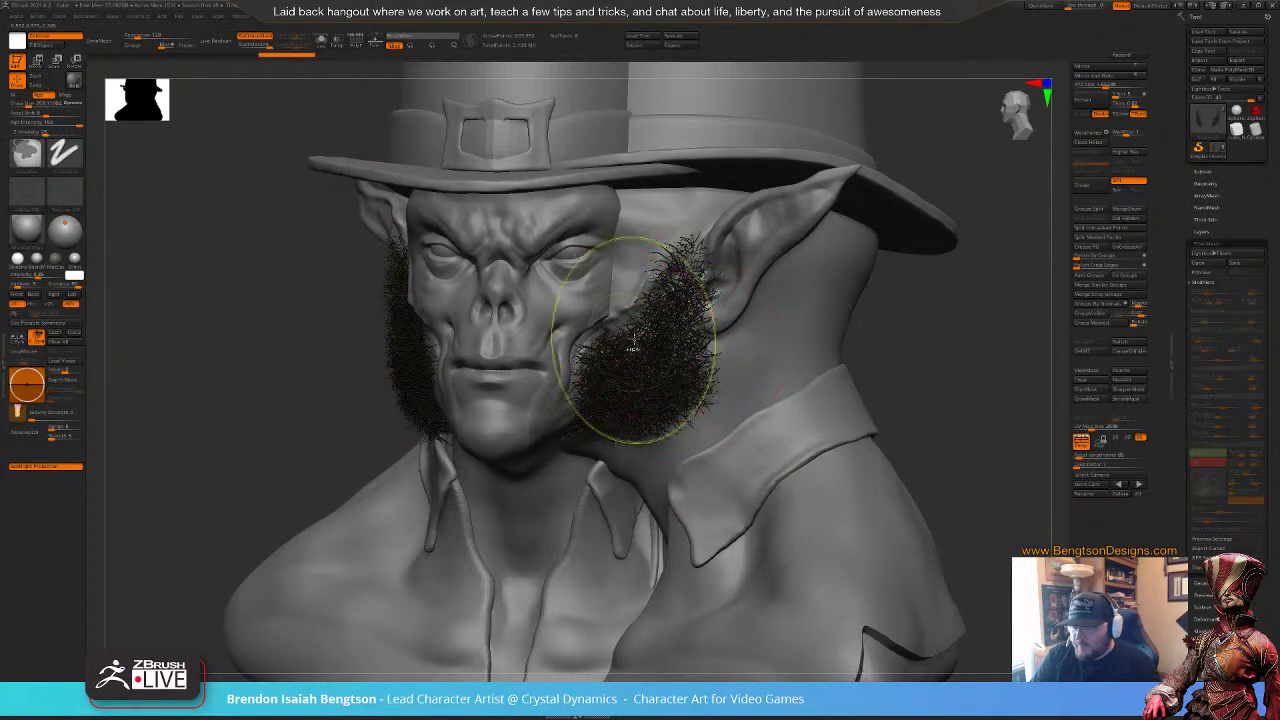
{"action": "mouse_move", "coordinate": [460, 506]}
{"action": "left_mouse_down"}
{"action": "mouse_move", "coordinate": [589, 431]}
{"action": "mouse_move", "coordinate": [630, 375]}
{"action": "mouse_move", "coordinate": [623, 425]}
{"action": "mouse_move", "coordinate": [590, 412]}
{"action": "mouse_move", "coordinate": [588, 430]}
{"action": "left_mouse_up"}
{"action": "key", "text": "space"}
{"action": "left_click_drag", "start_coordinate": [588, 375], "coordinate": [592, 420]}
{"action": "left_click_drag", "start_coordinate": [601, 360], "coordinate": [612, 378]}
{"action": "left_click_drag", "start_coordinate": [645, 325], "coordinate": [626, 352]}
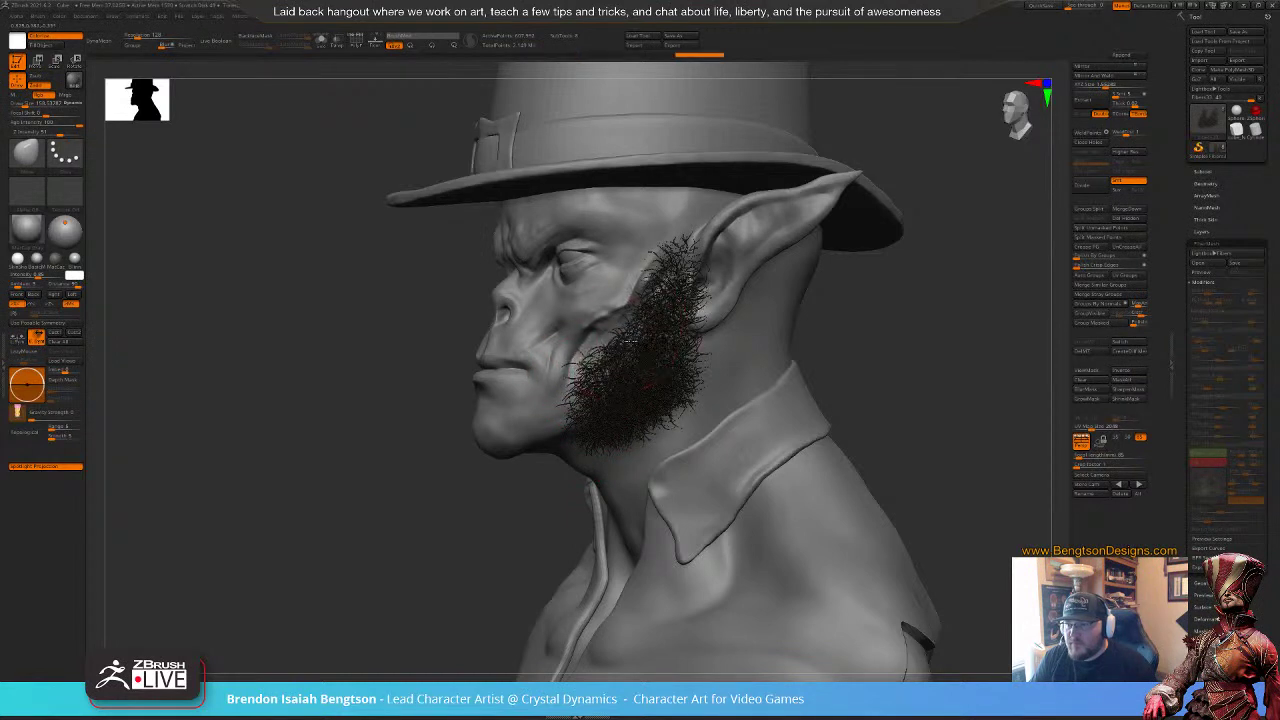
{"action": "left_click_drag", "start_coordinate": [660, 298], "coordinate": [642, 328]}
{"action": "left_click_drag", "start_coordinate": [680, 264], "coordinate": [638, 343]}
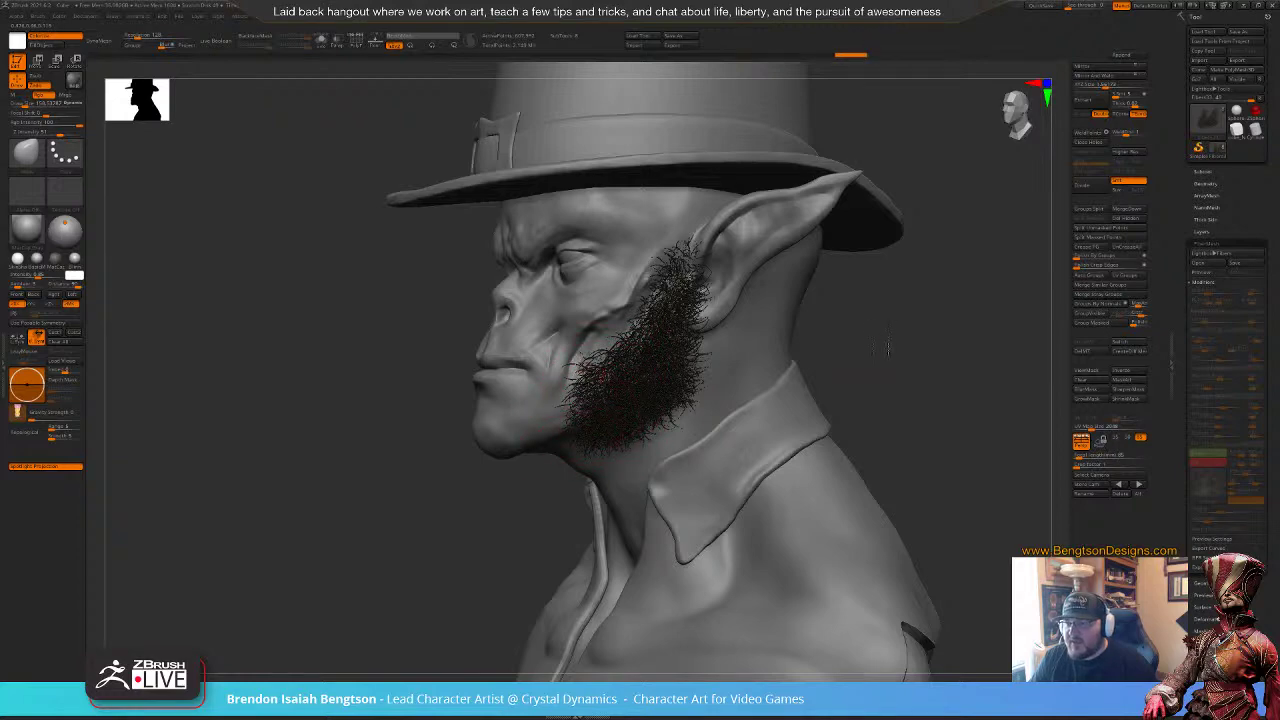
Step: Try to reshape the sideburn beside the jaw and cheek with two Move strokes, and undo both strokes
{"action": "mouse_move", "coordinate": [825, 338]}
{"action": "left_mouse_down"}
{"action": "mouse_move", "coordinate": [877, 360]}
{"action": "mouse_move", "coordinate": [858, 322]}
{"action": "left_mouse_up"}
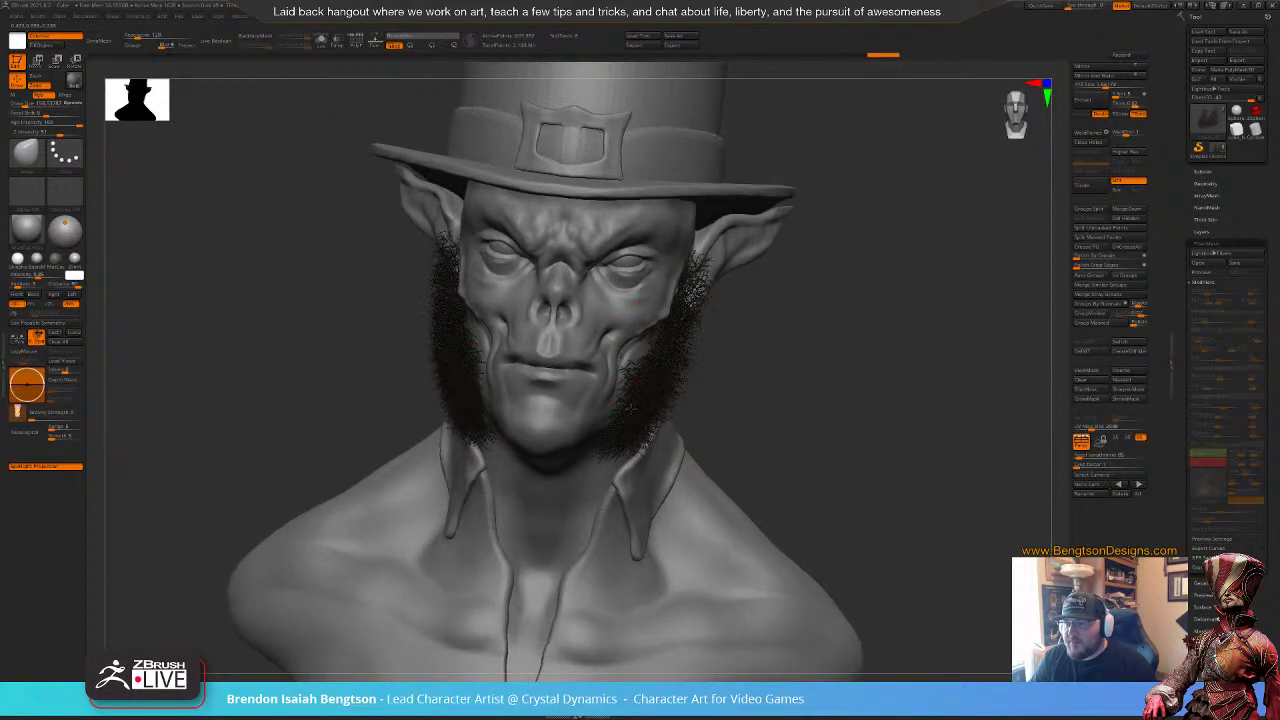
{"action": "left_click_drag", "start_coordinate": [631, 407], "coordinate": [649, 428]}
{"action": "left_click_drag", "start_coordinate": [655, 364], "coordinate": [653, 348]}
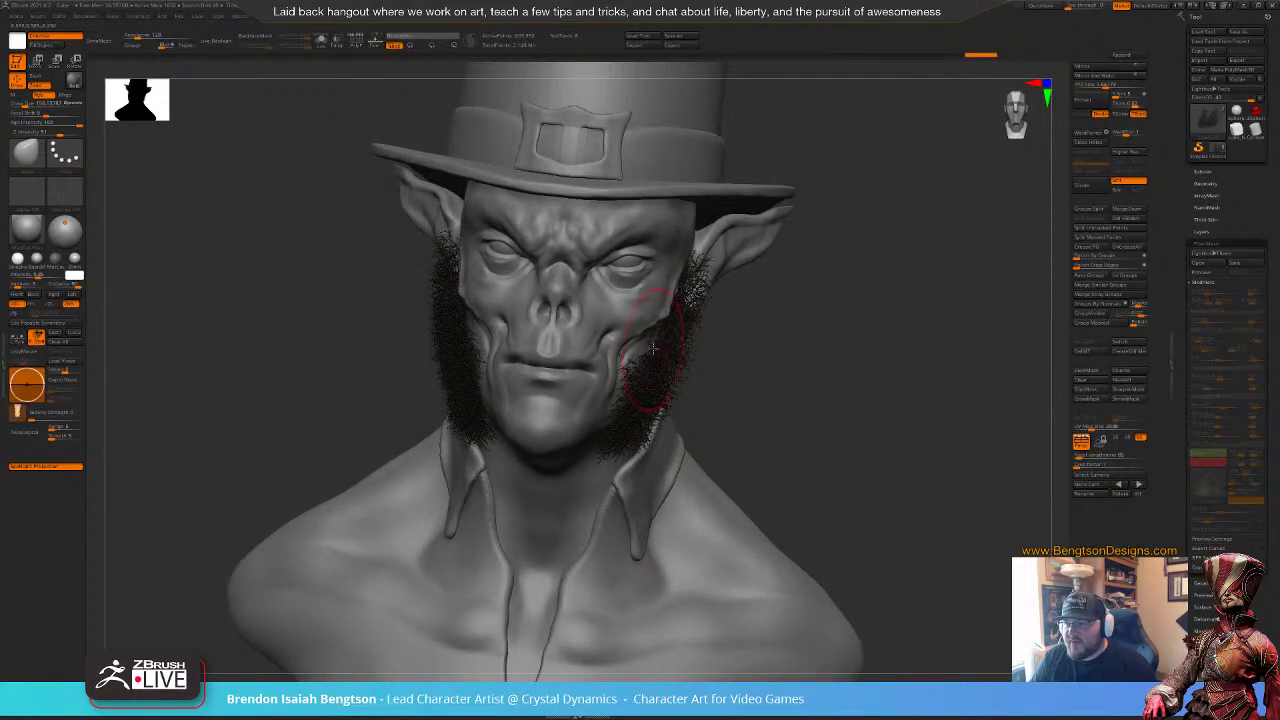
{"action": "key", "text": "ctrl+z"}
{"action": "key", "text": "ctrl+z"}
Step: Adjust the lower sideburn fibers along the jaw and cheek with the Move brush
{"action": "left_click_drag", "start_coordinate": [846, 340], "coordinate": [684, 354]}
{"action": "mouse_move", "coordinate": [510, 517]}
{"action": "left_mouse_down", "text": "shift"}
{"action": "mouse_move", "coordinate": [434, 509]}
{"action": "mouse_move", "coordinate": [570, 460]}
{"action": "left_mouse_up", "text": "shift"}
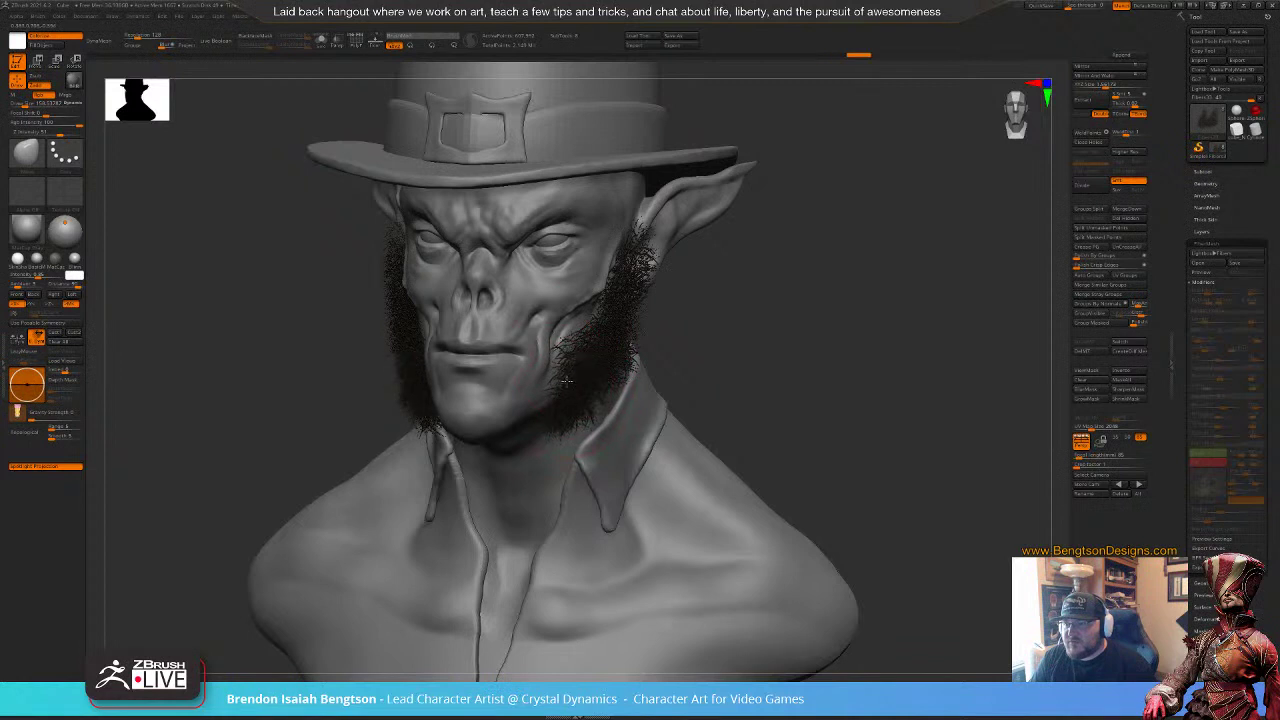
{"action": "left_click_drag", "start_coordinate": [562, 424], "coordinate": [554, 401]}
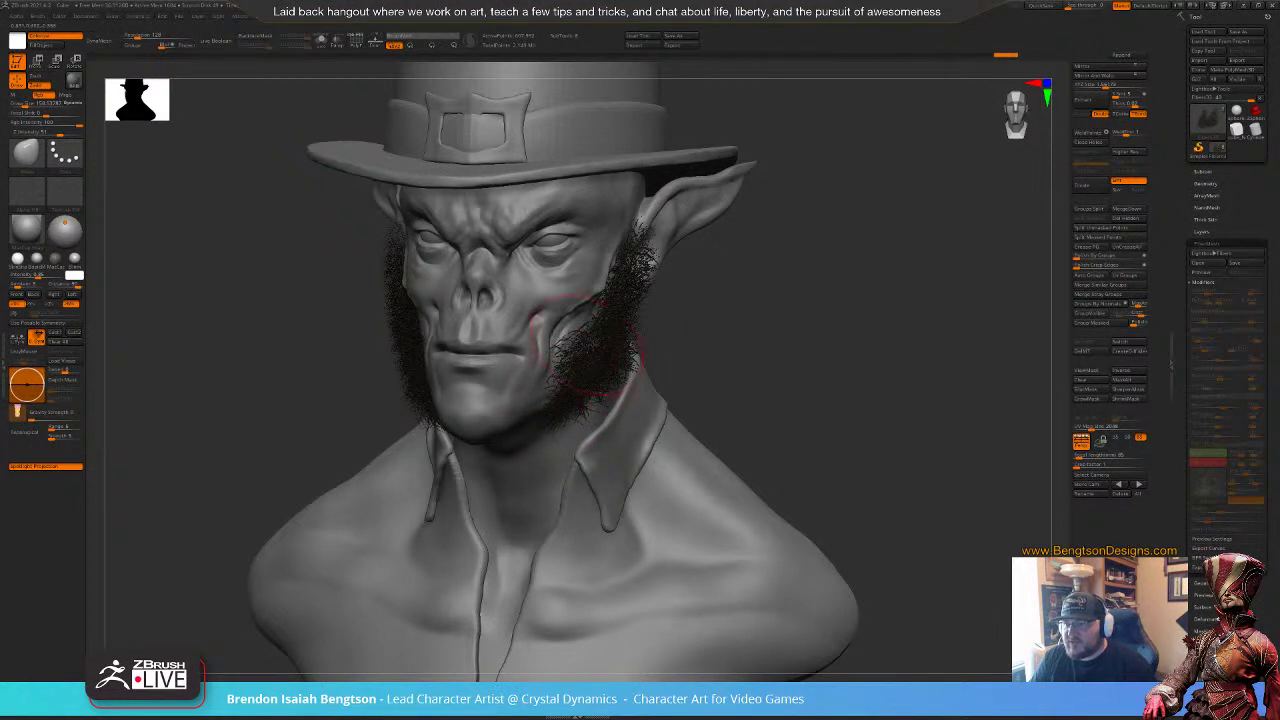
{"action": "left_click_drag", "start_coordinate": [587, 345], "coordinate": [634, 354]}
Step: Refine the sideburn's outline from the ear down to the jaw's lower edge with Move strokes
{"action": "left_click_drag", "start_coordinate": [820, 345], "coordinate": [720, 314]}
{"action": "mouse_move", "coordinate": [566, 240]}
{"action": "left_mouse_down"}
{"action": "mouse_move", "coordinate": [584, 252]}
{"action": "mouse_move", "coordinate": [546, 314]}
{"action": "left_mouse_up"}
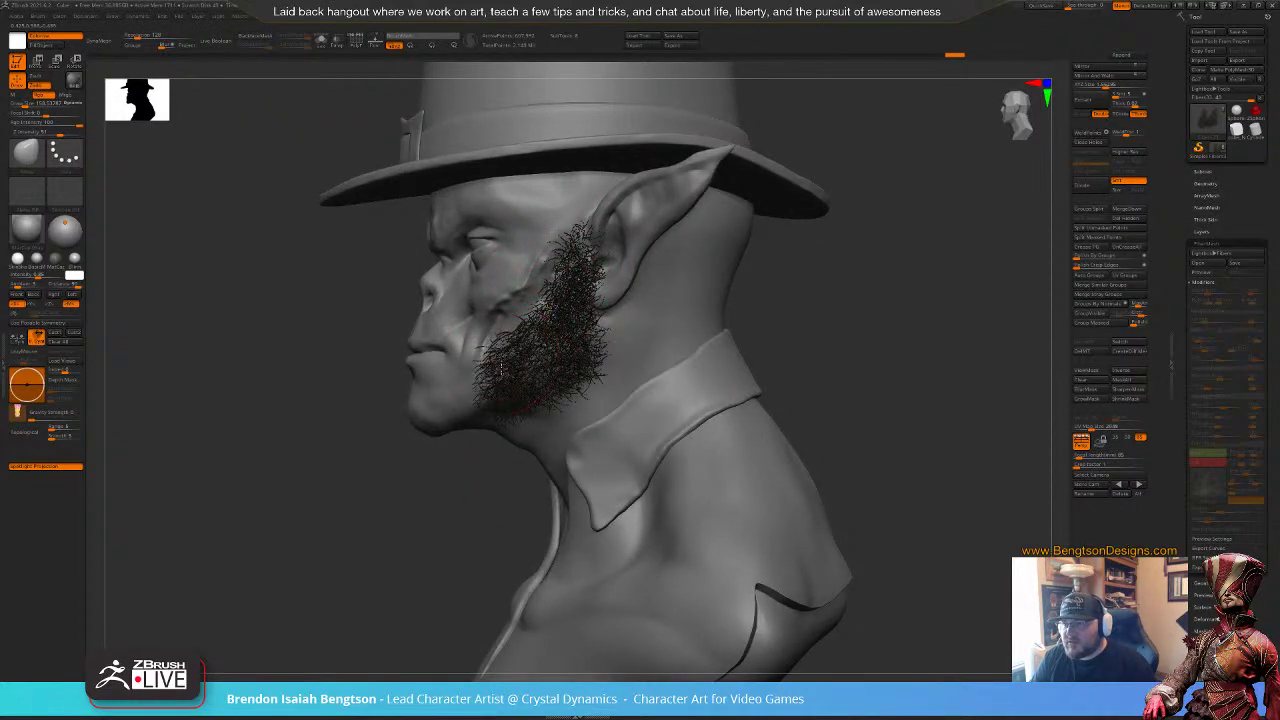
{"action": "left_click_drag", "start_coordinate": [501, 369], "coordinate": [513, 380]}
{"action": "left_click_drag", "start_coordinate": [547, 419], "coordinate": [574, 380]}
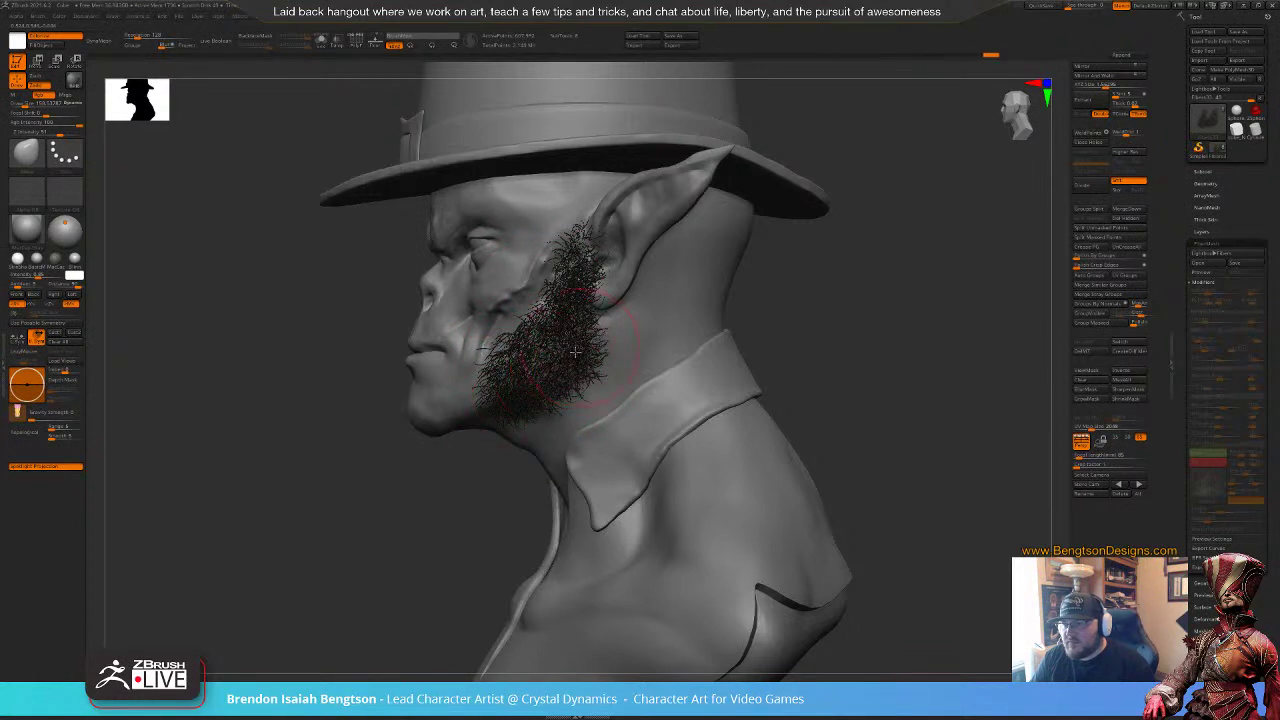
{"action": "left_click_drag", "start_coordinate": [806, 286], "coordinate": [804, 312]}
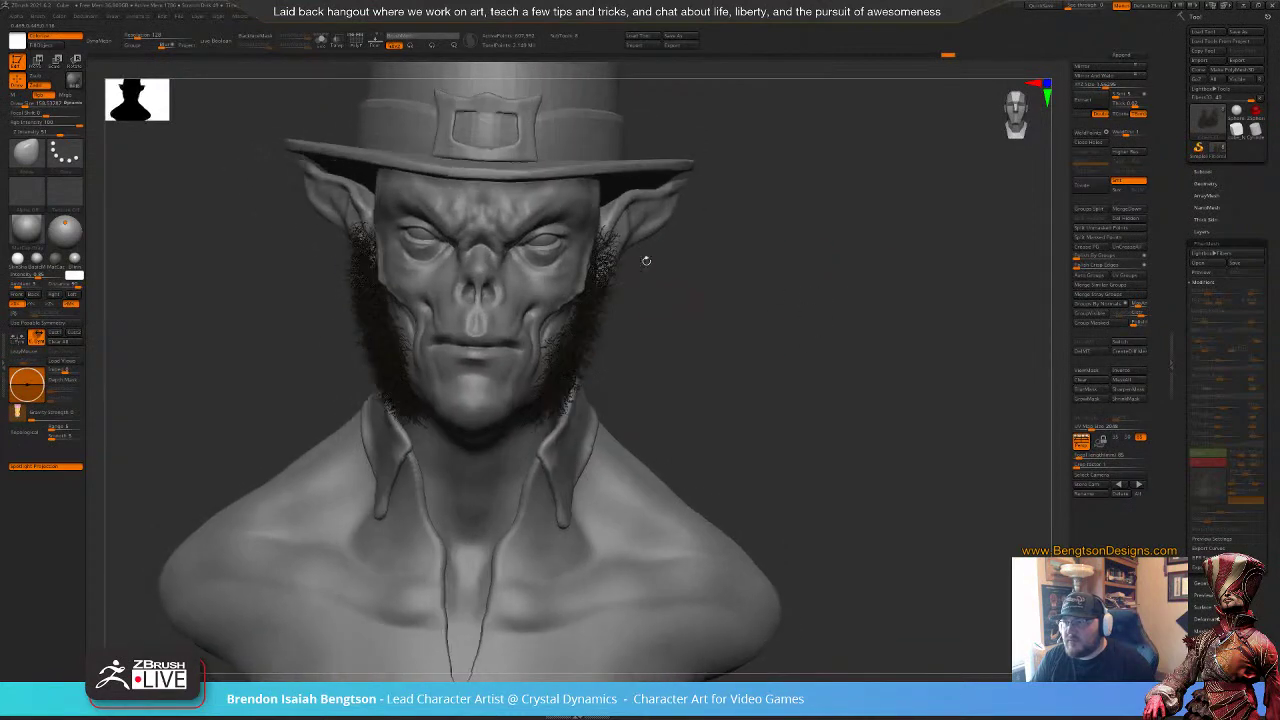
{"action": "left_click_drag", "start_coordinate": [610, 242], "coordinate": [586, 324]}
{"action": "mouse_move", "coordinate": [758, 347]}
{"action": "left_mouse_down"}
{"action": "mouse_move", "coordinate": [700, 352]}
{"action": "mouse_move", "coordinate": [727, 366]}
{"action": "mouse_move", "coordinate": [743, 320]}
{"action": "mouse_move", "coordinate": [765, 340]}
{"action": "mouse_move", "coordinate": [759, 325]}
{"action": "left_mouse_up"}
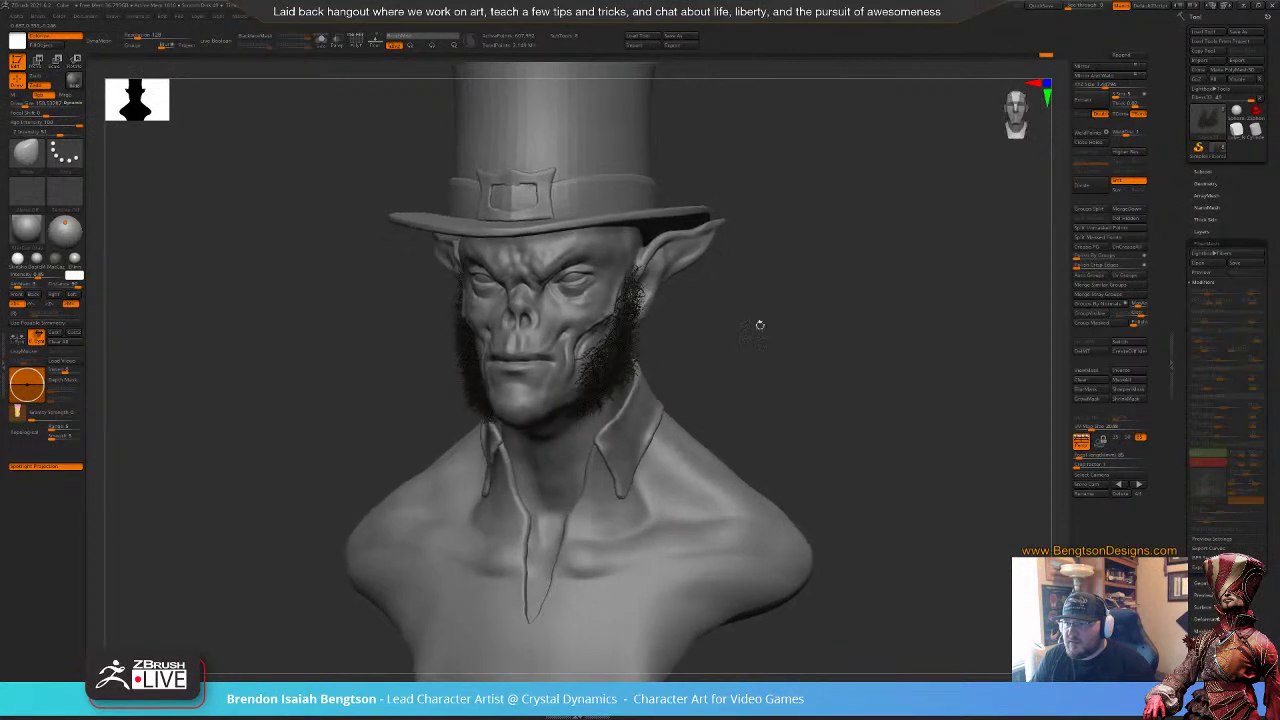
Step: Select the head subtool and mask the chin and jaw area with a smaller brush for beard growth
{"action": "left_click", "coordinate": [530, 408], "text": "alt"}
{"action": "key", "text": "ctrl"}
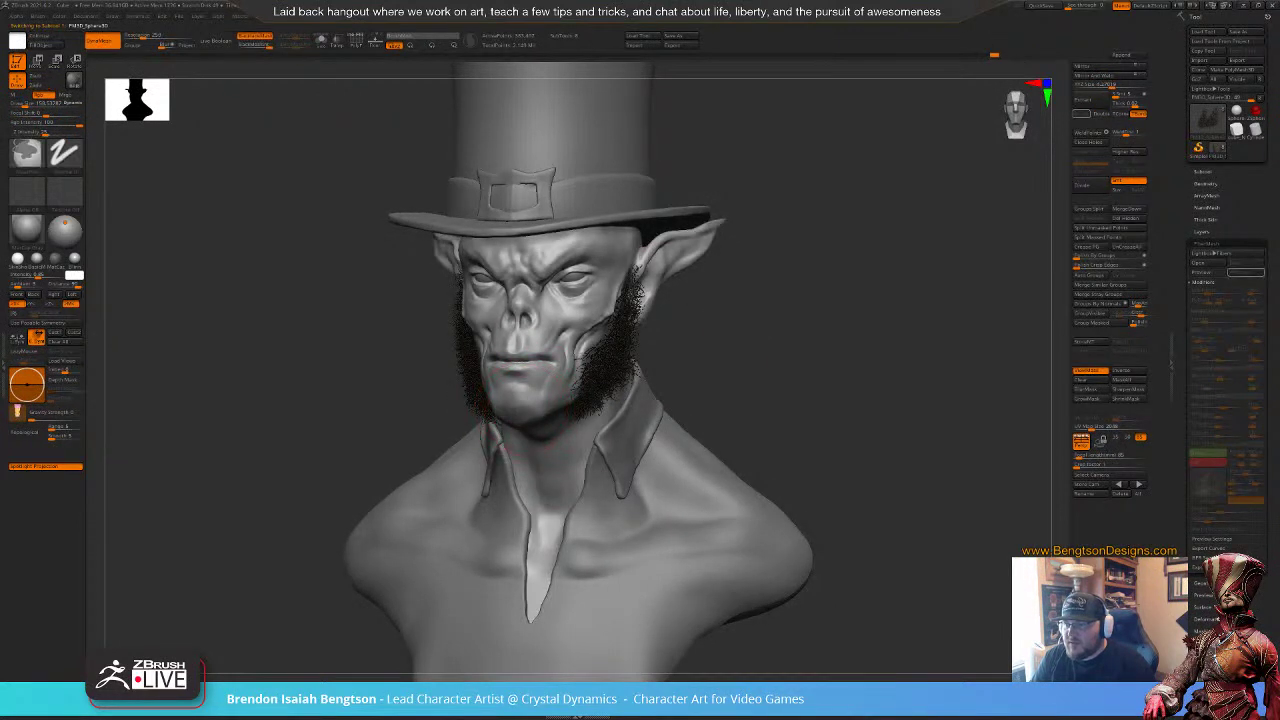
{"action": "left_click_drag", "start_coordinate": [683, 347], "coordinate": [795, 340]}
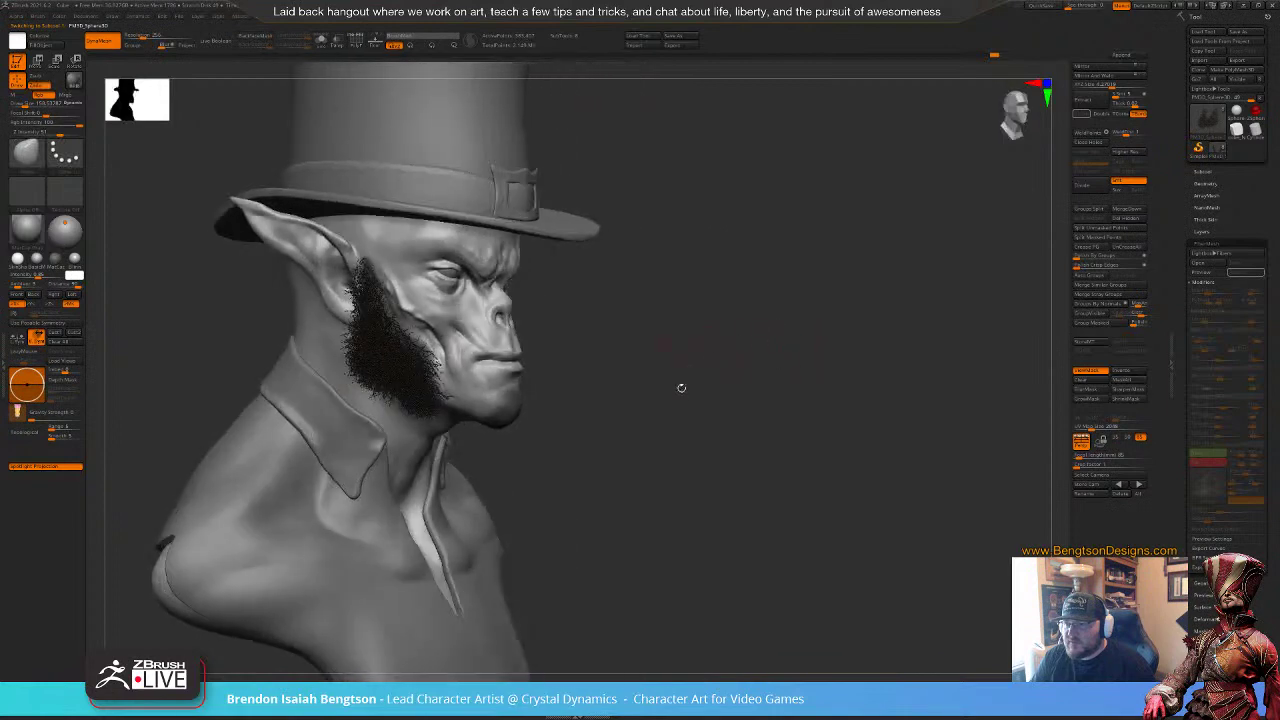
{"action": "left_click_drag", "start_coordinate": [680, 387], "coordinate": [735, 392]}
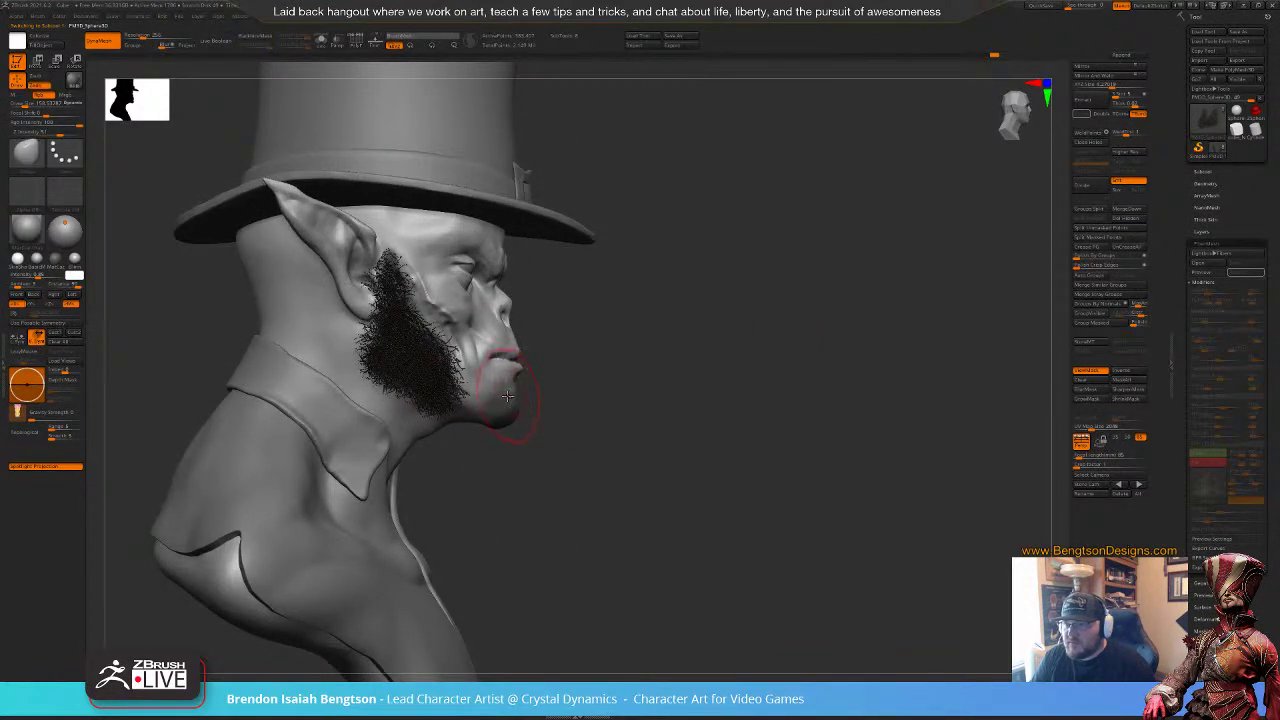
{"action": "key", "text": "space"}
{"action": "left_click_drag", "start_coordinate": [508, 405], "coordinate": [496, 405]}
{"action": "key", "text": "ctrl"}
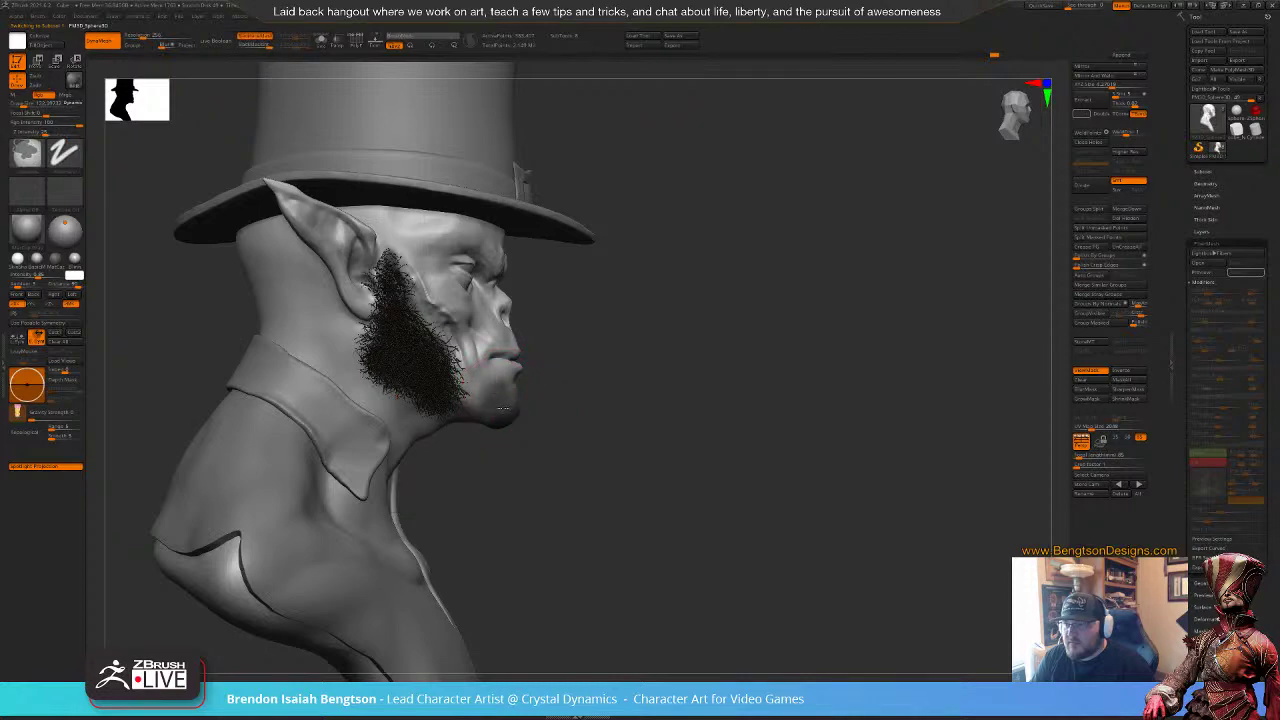
{"action": "left_click_drag", "start_coordinate": [800, 425], "coordinate": [592, 398]}
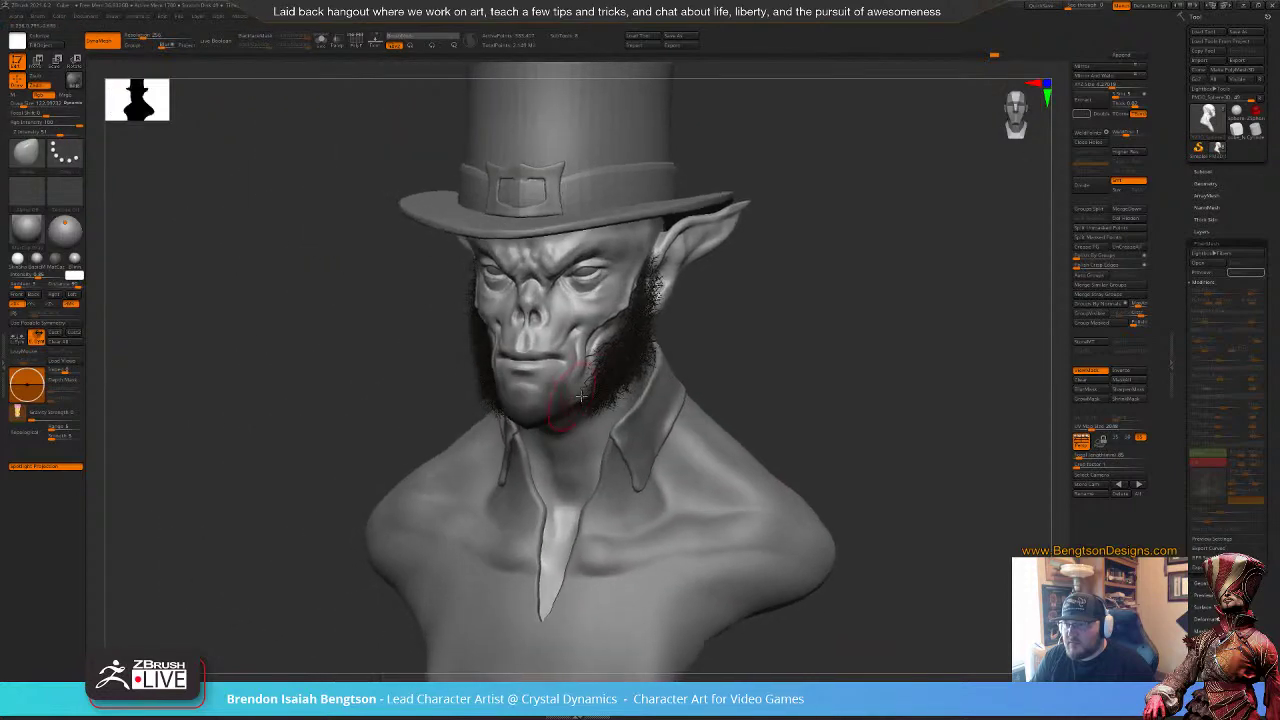
{"action": "left_click_drag", "start_coordinate": [712, 308], "coordinate": [608, 288]}
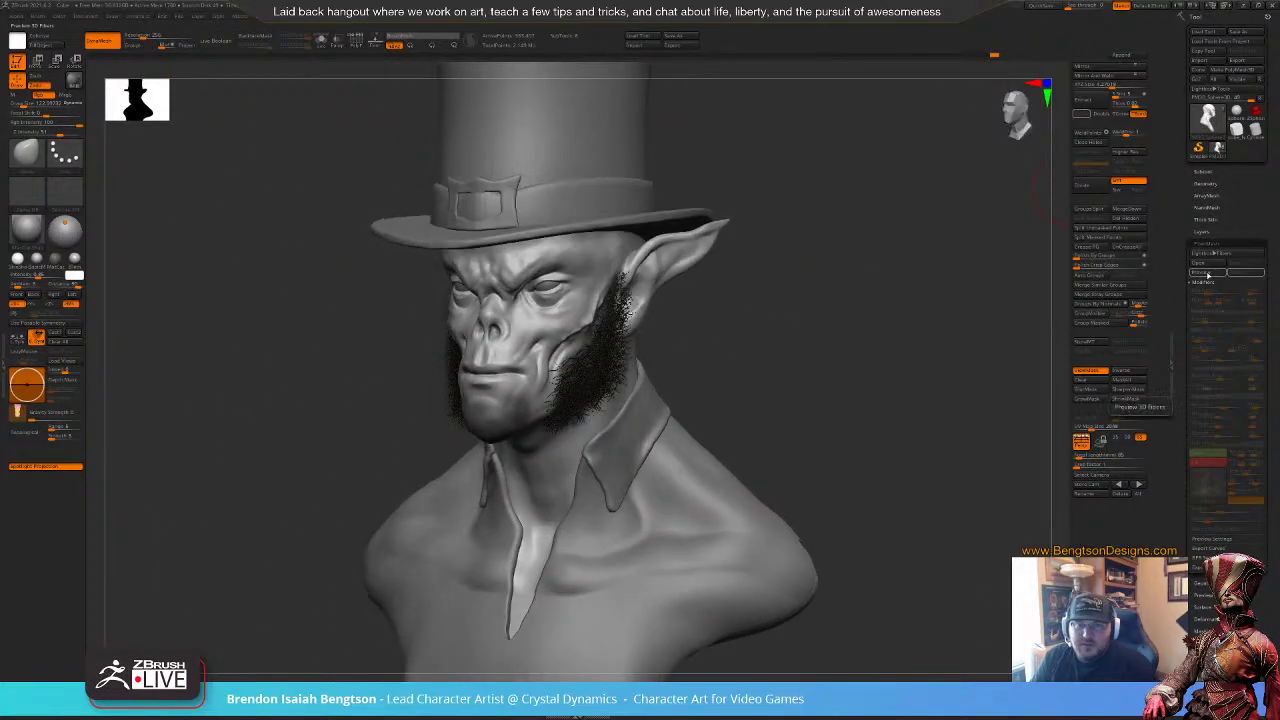
Step: Load the dark, curly fiber preset from the LightBox Fibers library onto the masked head
{"action": "key", "text": "comma"}
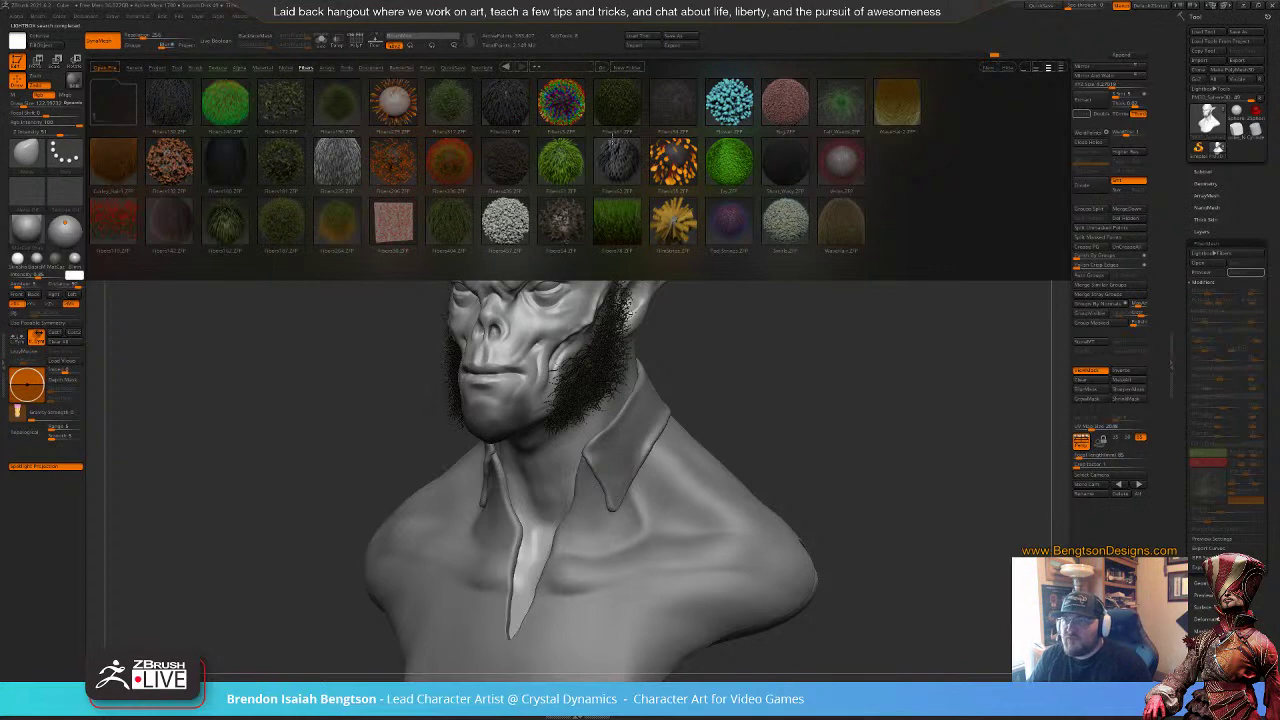
{"action": "double_click", "coordinate": [562, 224]}
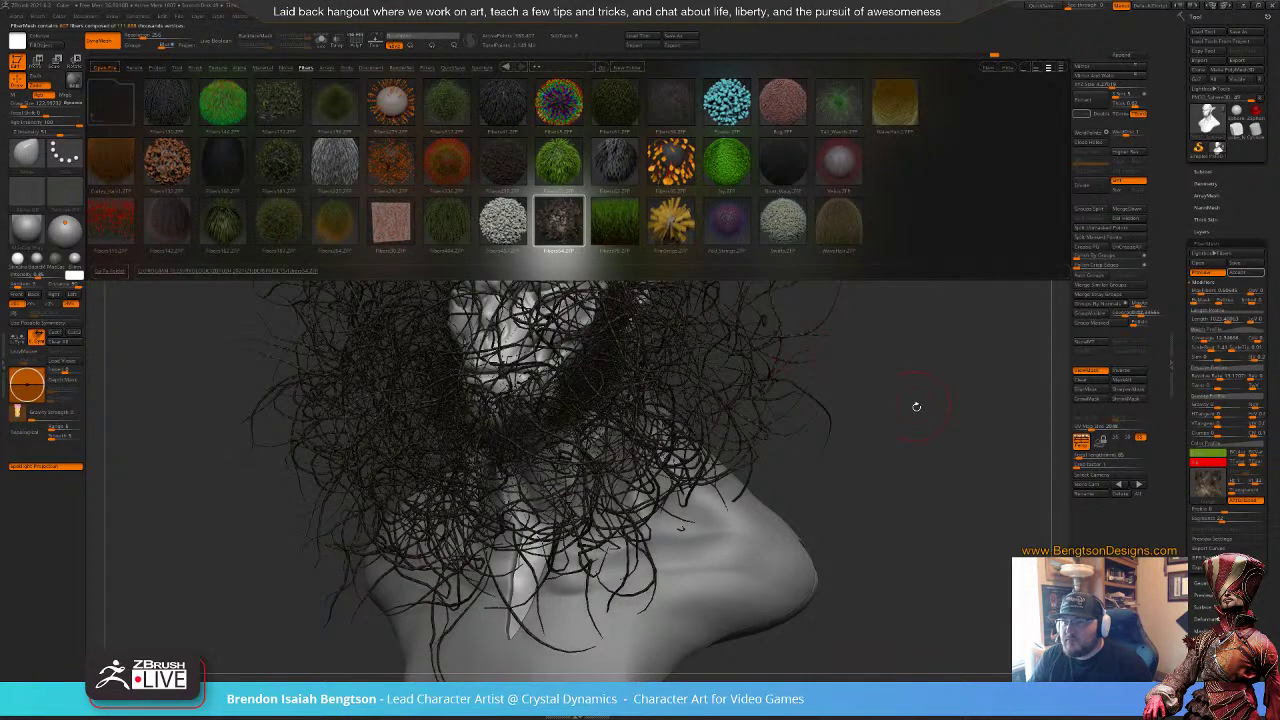
{"action": "left_click_drag", "start_coordinate": [916, 407], "coordinate": [916, 395]}
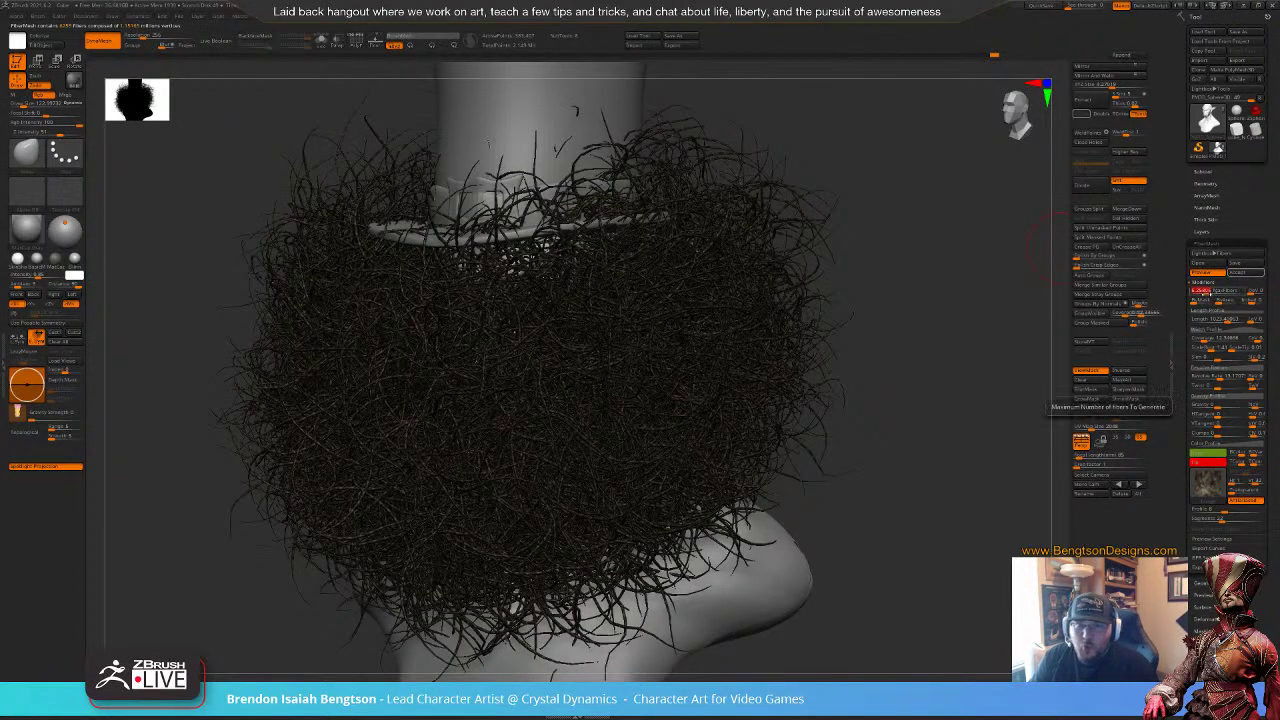
Step: Lower the beard preview's maximum fiber count and coverage, and shorten its fibers to a close-cropped length
{"action": "left_click_drag", "start_coordinate": [1209, 291], "coordinate": [1203, 291]}
{"action": "left_click_drag", "start_coordinate": [1206, 341], "coordinate": [1199, 341]}
{"action": "left_click", "coordinate": [1203, 340]}
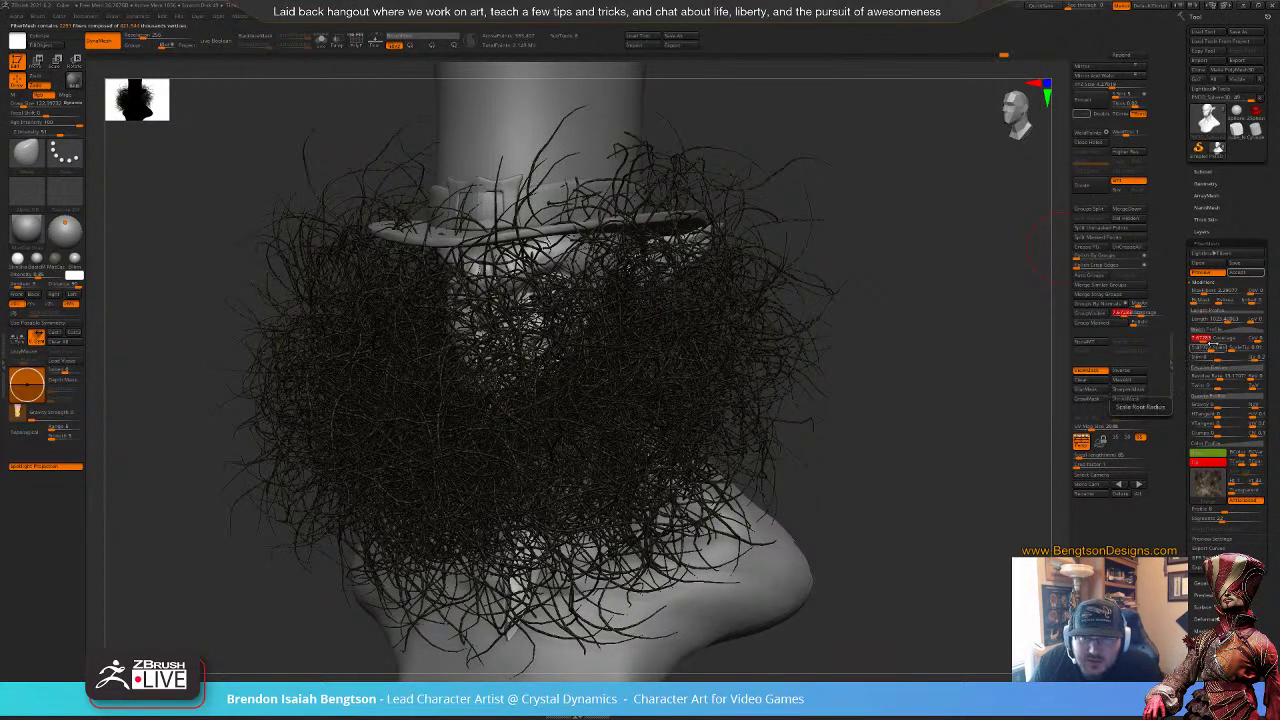
{"action": "left_click_drag", "start_coordinate": [1222, 320], "coordinate": [1194, 325]}
{"action": "left_click_drag", "start_coordinate": [688, 332], "coordinate": [941, 393]}
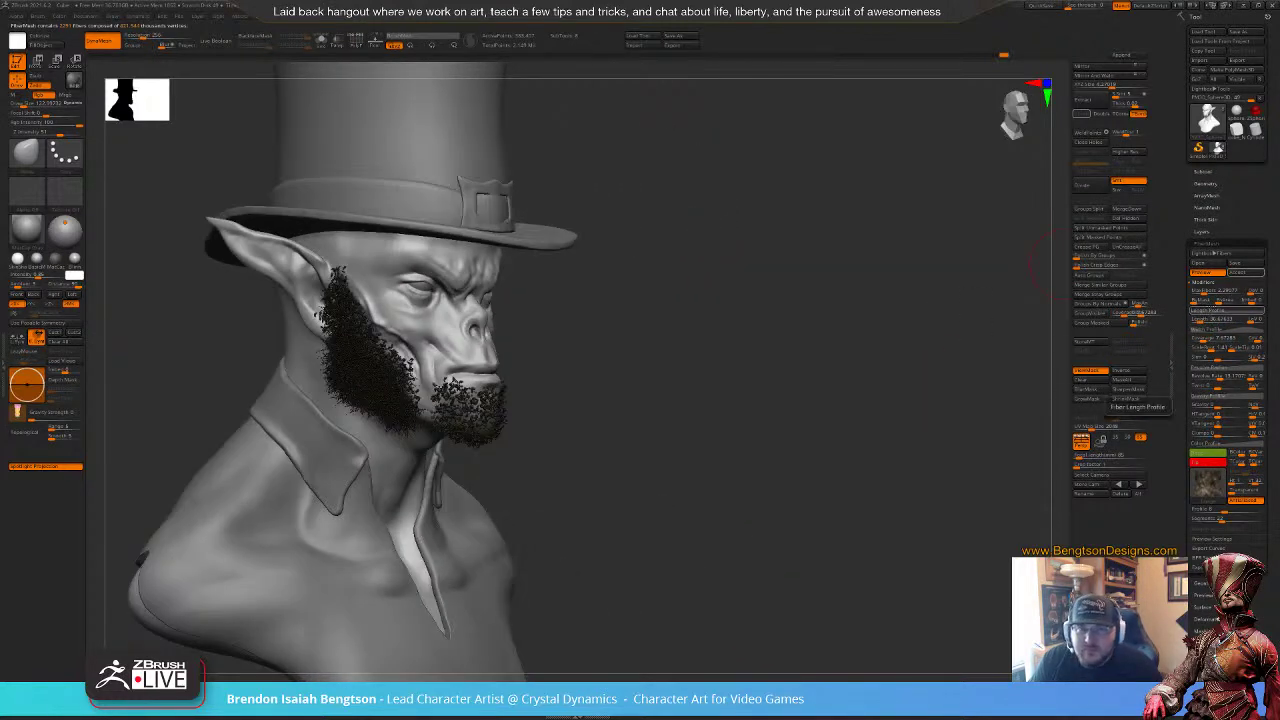
Step: Fine-tune the beard fiber length, raise the maximum fiber count for a denser beard, and turn off the fiber preview
{"action": "left_click_drag", "start_coordinate": [1202, 321], "coordinate": [1205, 321]}
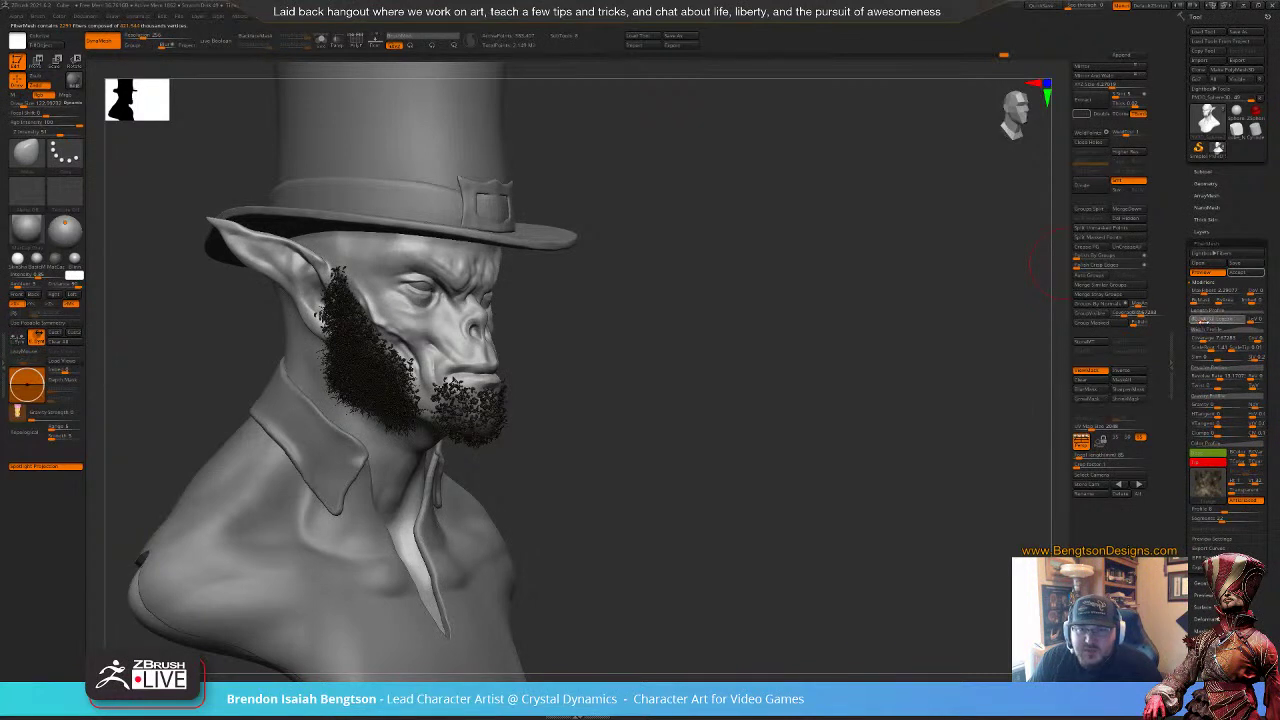
{"action": "left_click", "coordinate": [1212, 294]}
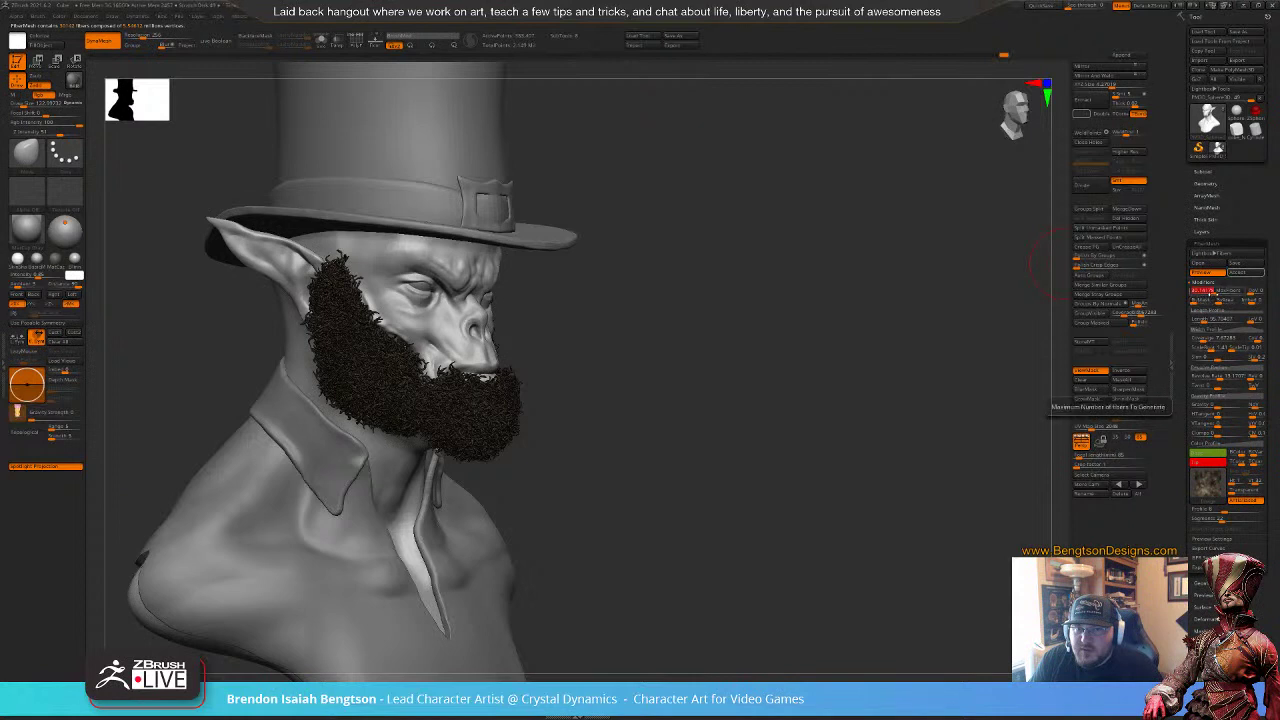
{"action": "left_click", "coordinate": [1219, 273]}
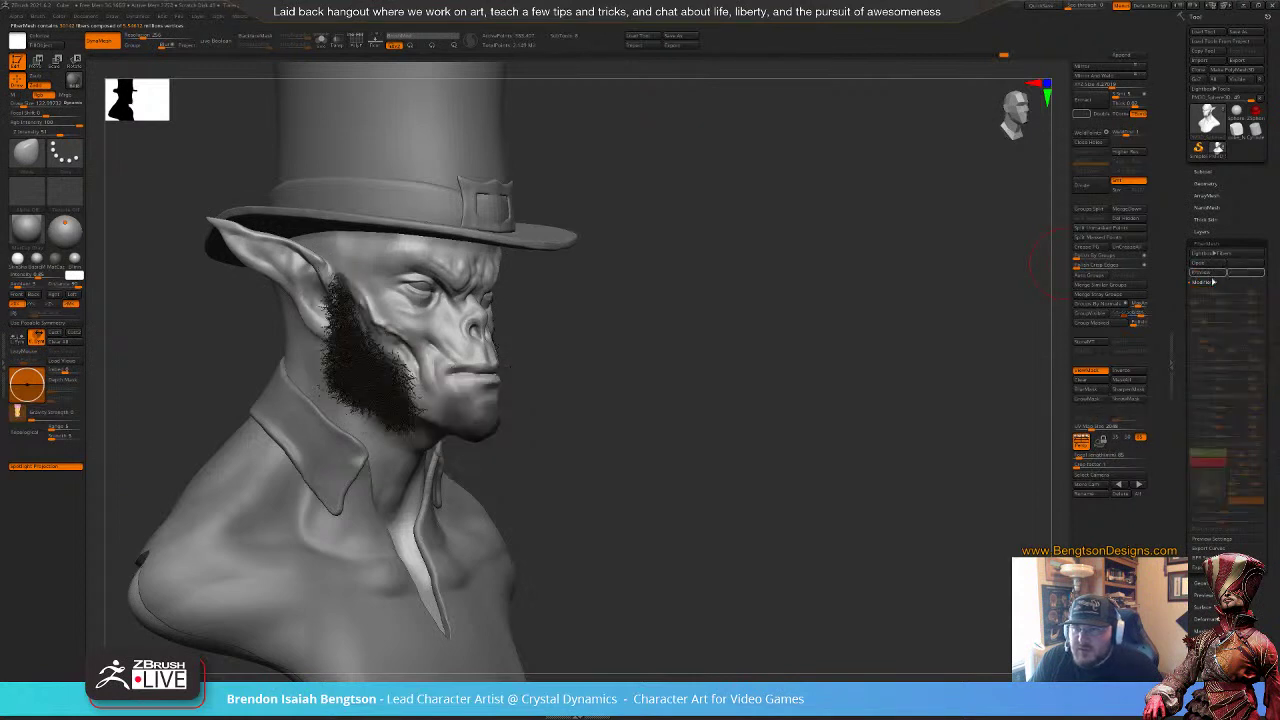
Step: Isolate the head subtool, try to erase the sideburn area from its mask, and preview the fibers on it
{"action": "key", "text": "alt+s"}
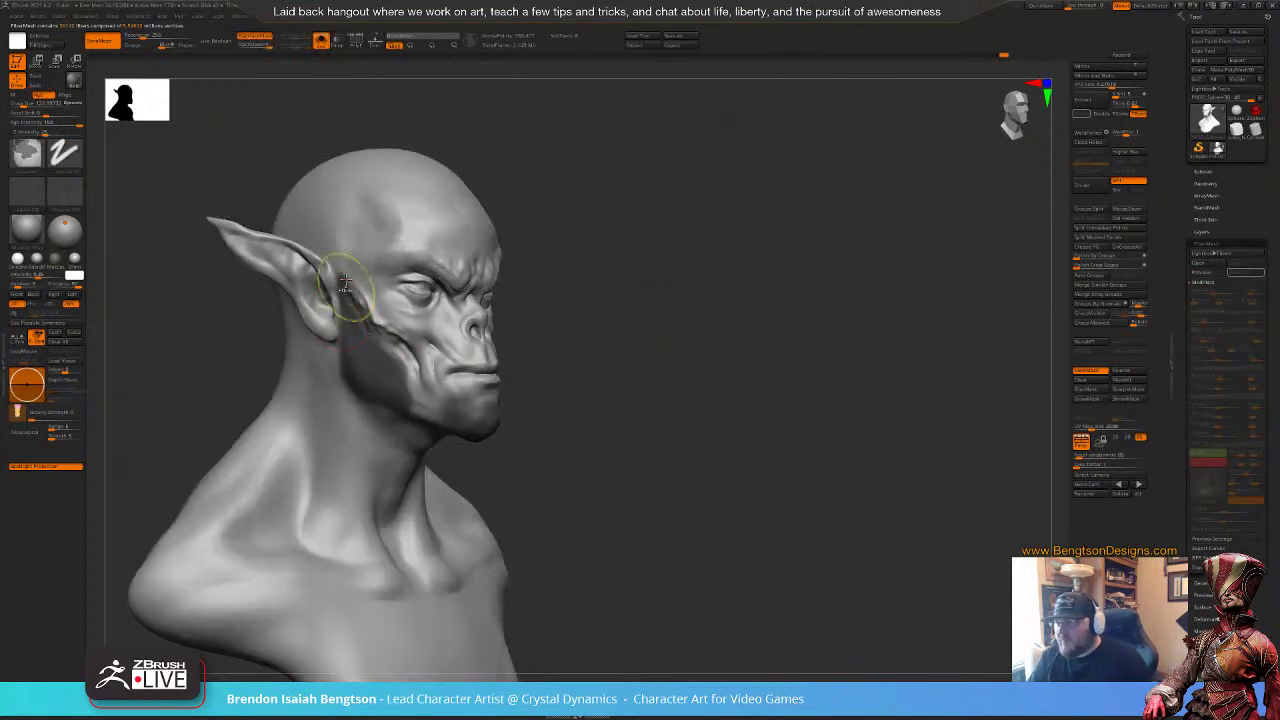
{"action": "left_click_drag", "start_coordinate": [346, 262], "coordinate": [352, 379], "text": "ctrl+alt"}
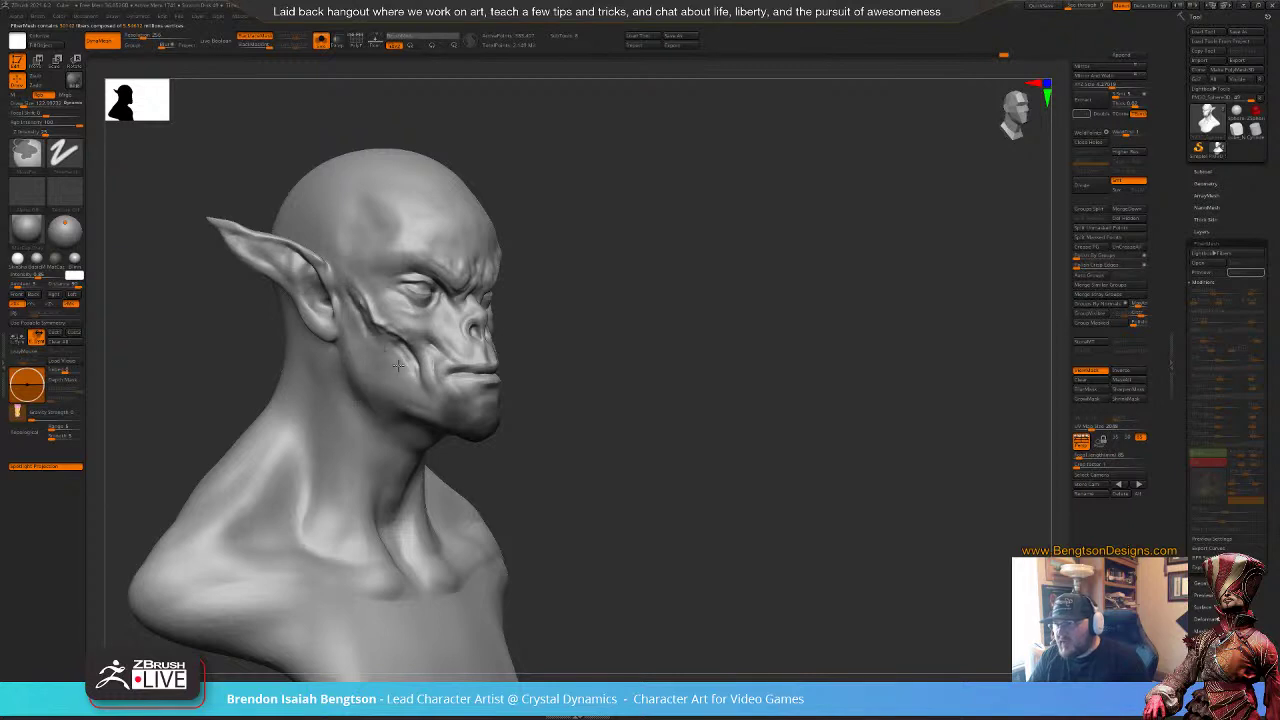
{"action": "left_click_drag", "start_coordinate": [800, 370], "coordinate": [690, 372]}
{"action": "left_click", "coordinate": [1211, 273]}
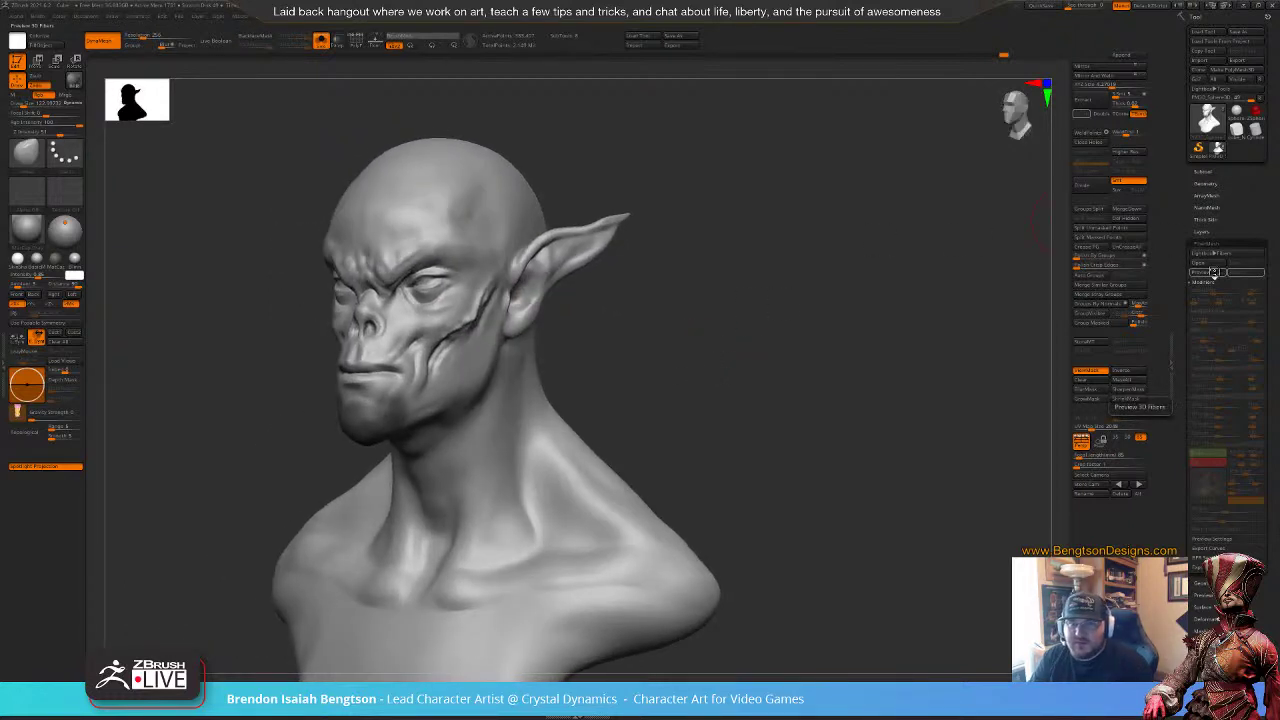
{"action": "left_click_drag", "start_coordinate": [828, 368], "coordinate": [882, 368]}
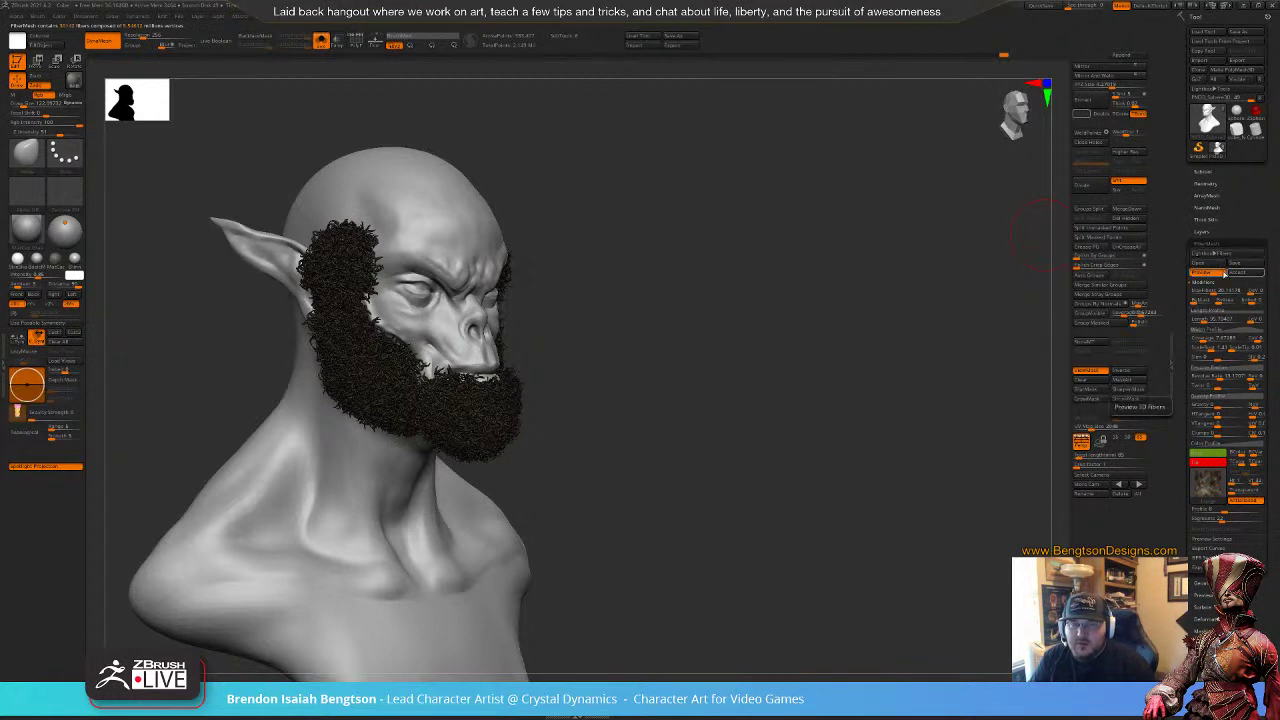
{"action": "left_click_drag", "start_coordinate": [952, 370], "coordinate": [923, 405], "text": "alt"}
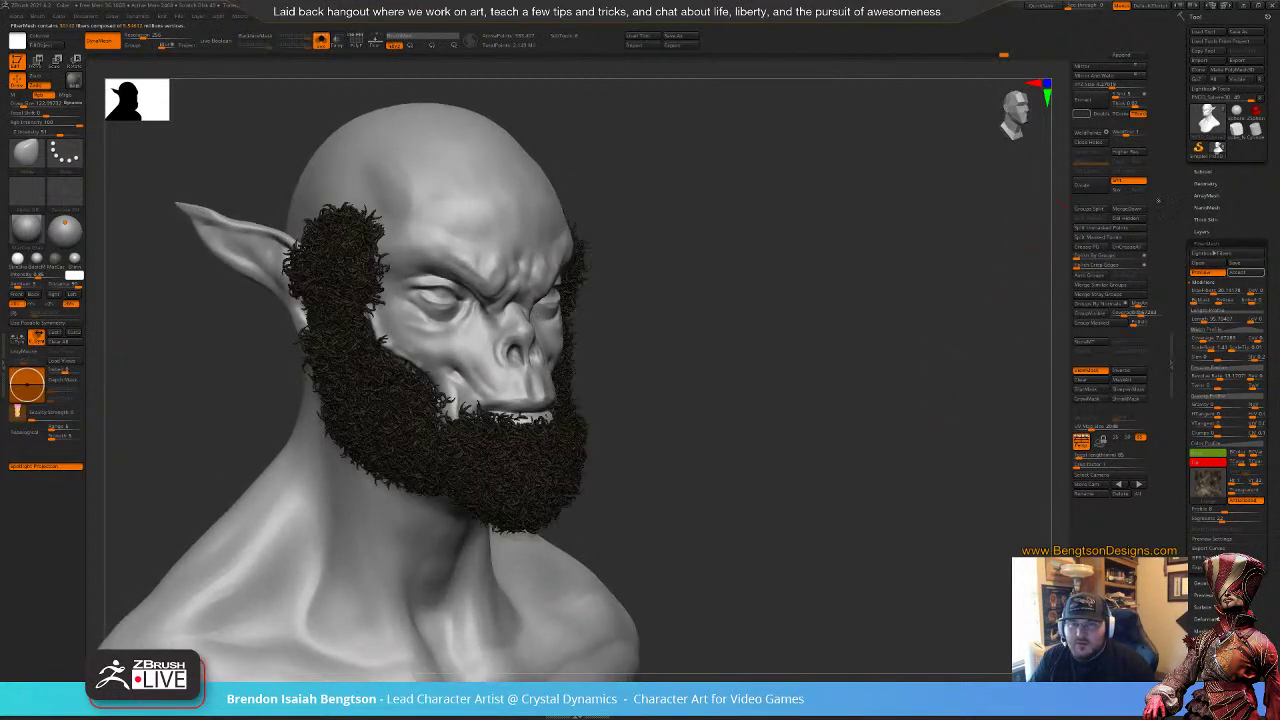
Step: Load the dark, curly fiber preset from the LightBox Fibers library again and close the library
{"action": "left_click", "coordinate": [1220, 256]}
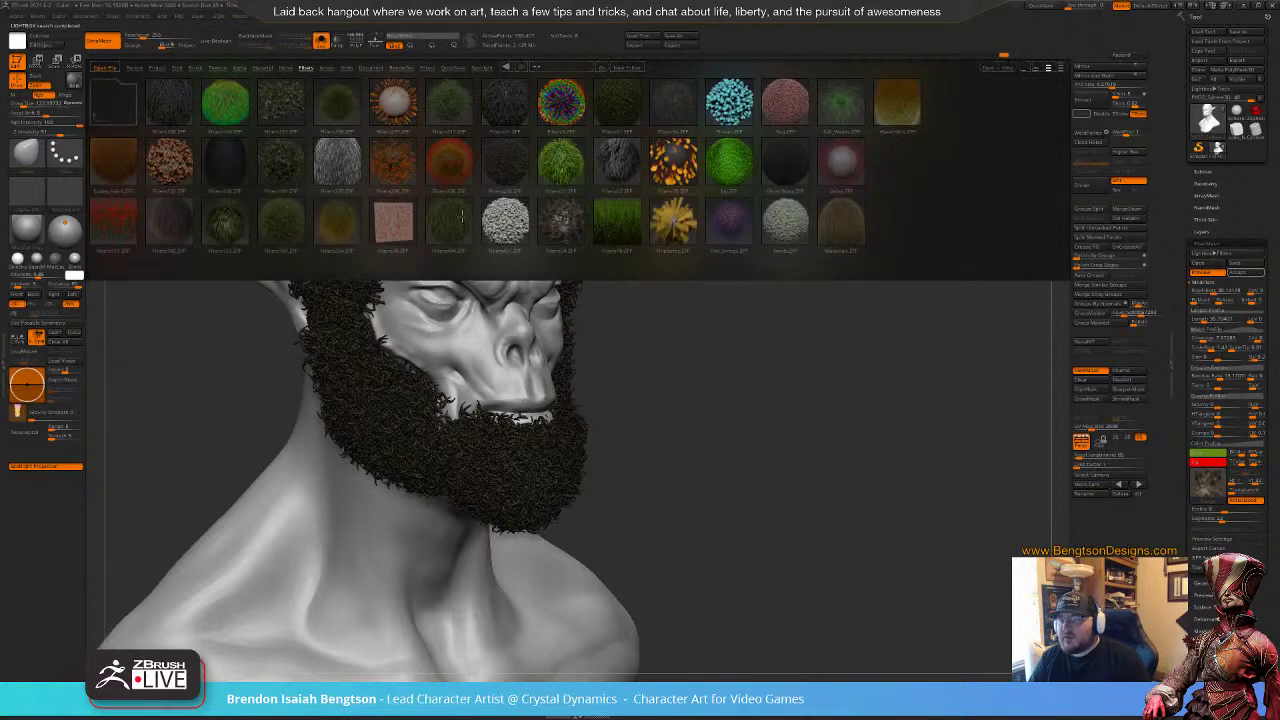
{"action": "double_click", "coordinate": [560, 222]}
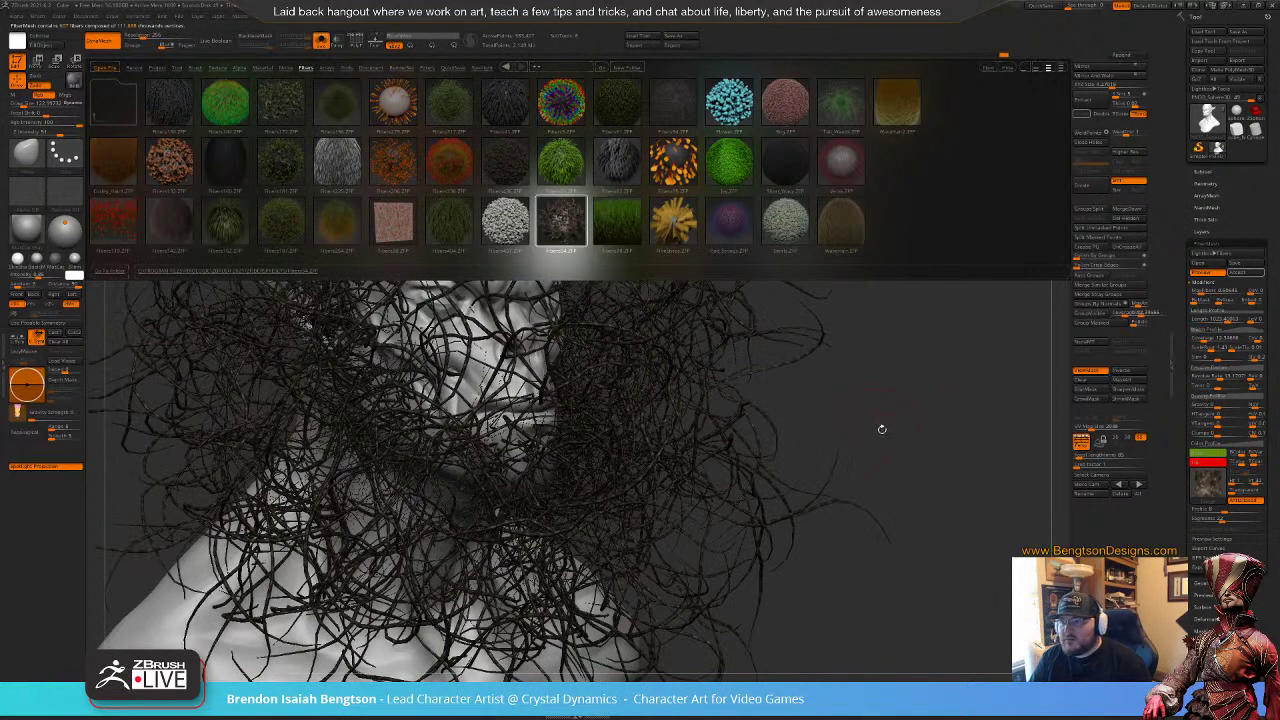
{"action": "left_click_drag", "start_coordinate": [902, 422], "coordinate": [866, 434]}
{"action": "left_click_drag", "start_coordinate": [841, 502], "coordinate": [849, 414]}
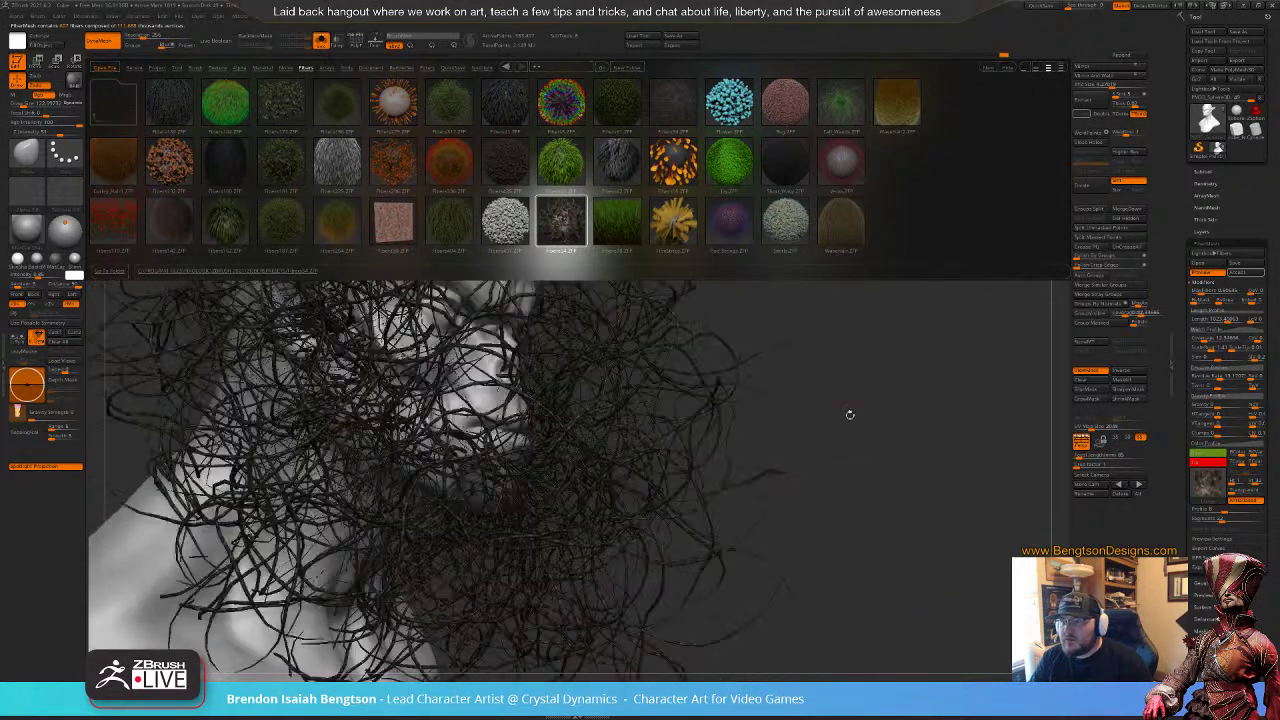
{"action": "left_click", "coordinate": [1008, 69]}
{"action": "left_click_drag", "start_coordinate": [914, 438], "coordinate": [1040, 289], "text": "alt"}
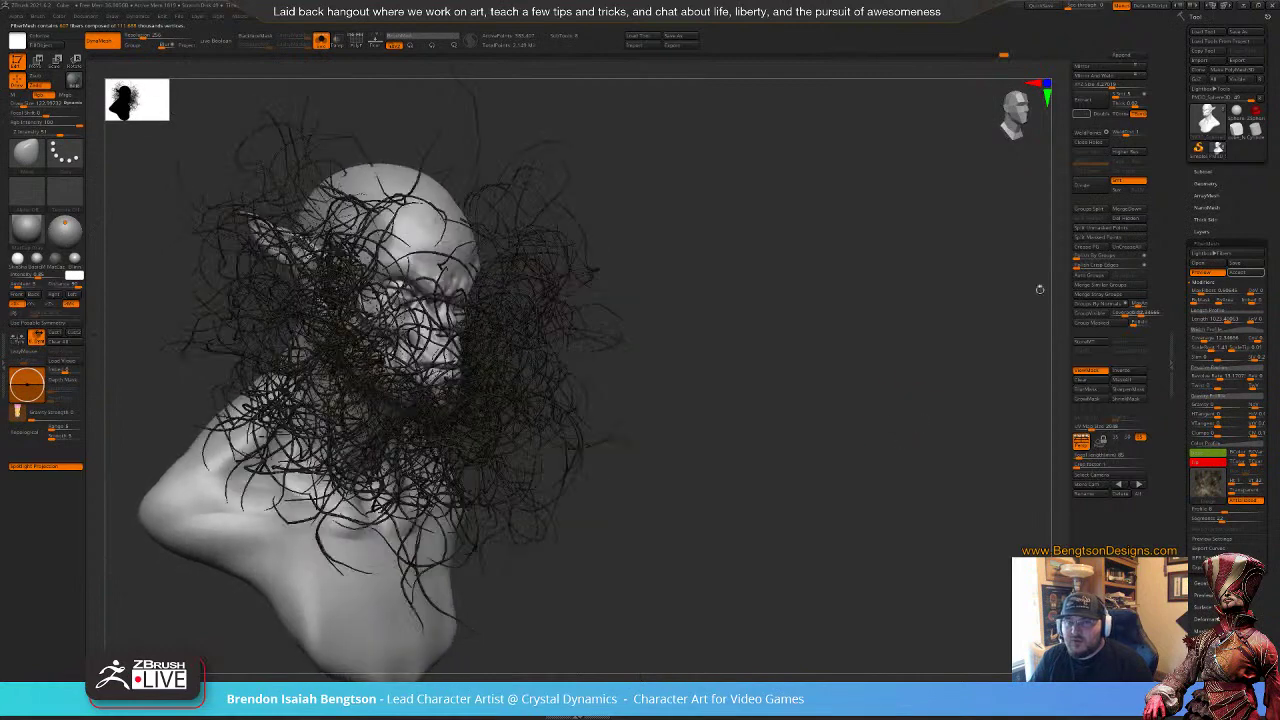
Step: Turn off the fiber preview, clear the head's mask, mask only the chin, and preview the fibers there
{"action": "left_click", "coordinate": [1218, 277]}
{"action": "mouse_move", "coordinate": [862, 430]}
{"action": "left_mouse_down"}
{"action": "mouse_move", "coordinate": [803, 440]}
{"action": "mouse_move", "coordinate": [754, 414]}
{"action": "left_mouse_up"}
{"action": "left_click_drag", "start_coordinate": [751, 300], "coordinate": [718, 333], "text": "ctrl"}
{"action": "left_click_drag", "start_coordinate": [406, 403], "coordinate": [387, 411], "text": "ctrl"}
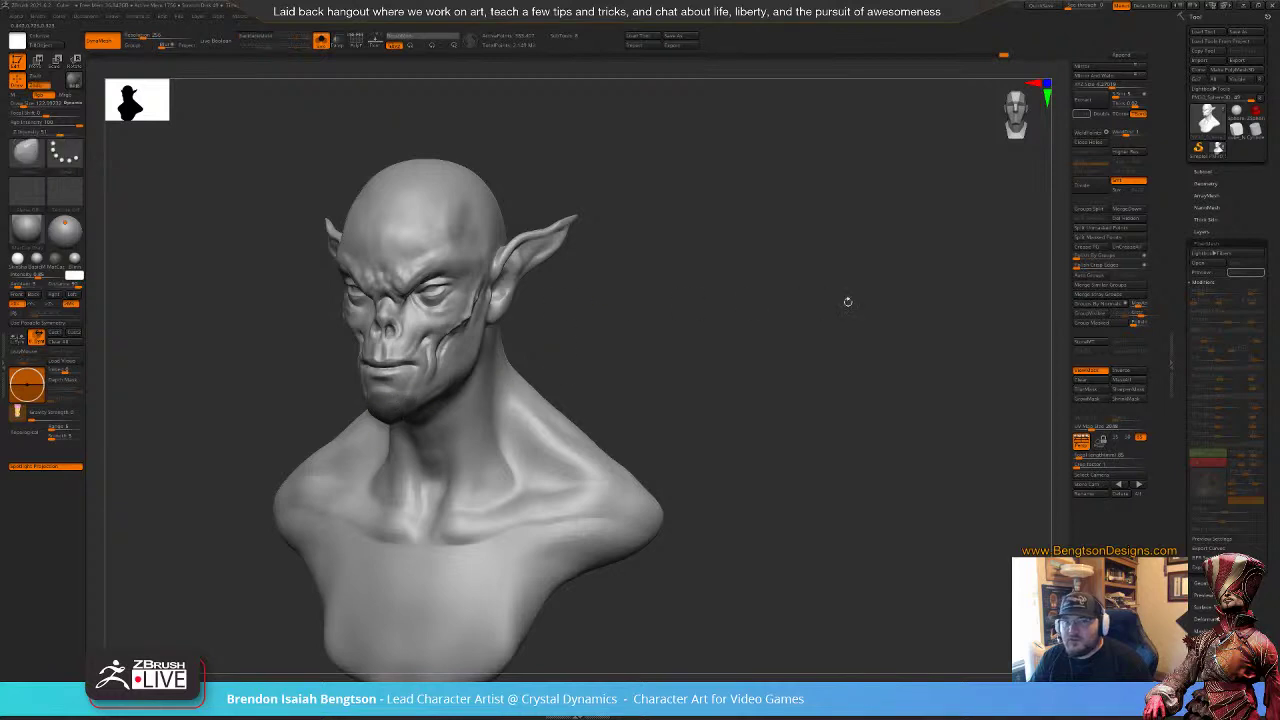
{"action": "left_click", "coordinate": [1210, 274]}
{"action": "left_click_drag", "start_coordinate": [860, 409], "coordinate": [846, 404]}
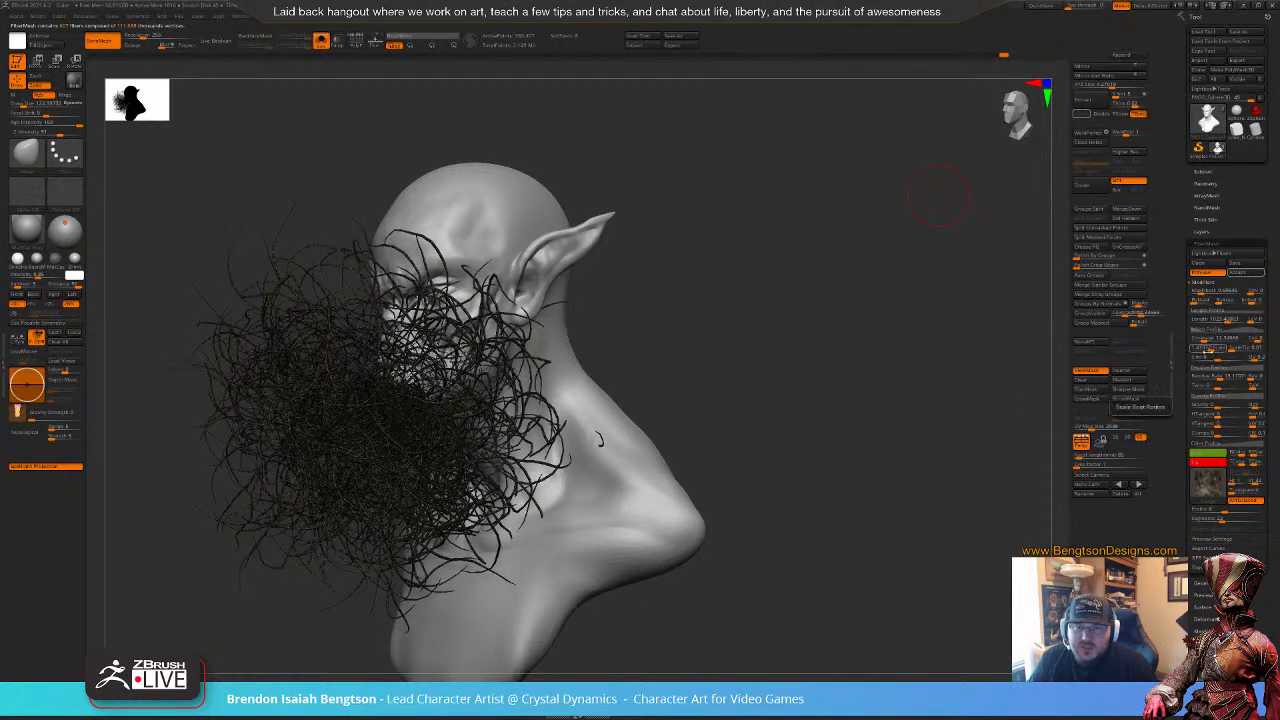
Step: Shorten the chin fibers, reduce their segments, raise the maximum fiber count, and lower the coverage for a dense, fine beard
{"action": "left_click", "coordinate": [1210, 322]}
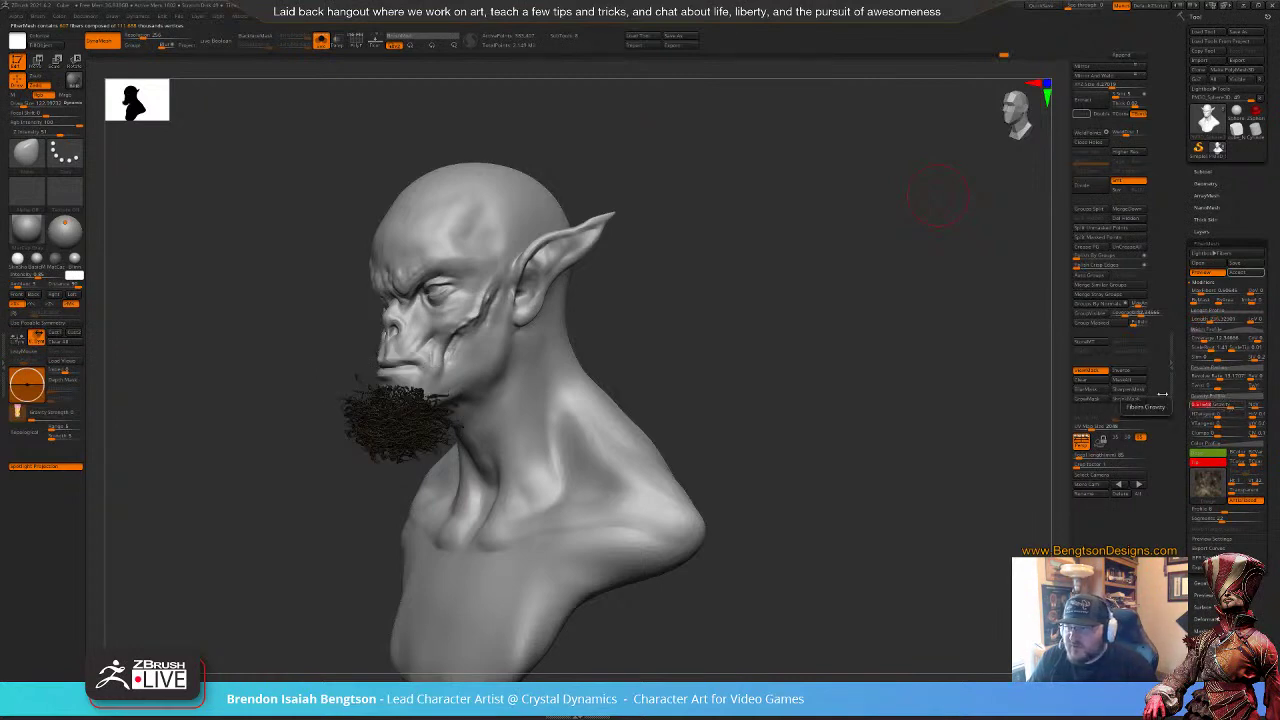
{"action": "mouse_move", "coordinate": [777, 371]}
{"action": "left_mouse_down"}
{"action": "mouse_move", "coordinate": [812, 380]}
{"action": "mouse_move", "coordinate": [813, 406]}
{"action": "mouse_move", "coordinate": [817, 378]}
{"action": "mouse_move", "coordinate": [791, 401]}
{"action": "mouse_move", "coordinate": [808, 474]}
{"action": "mouse_move", "coordinate": [842, 436]}
{"action": "left_mouse_up"}
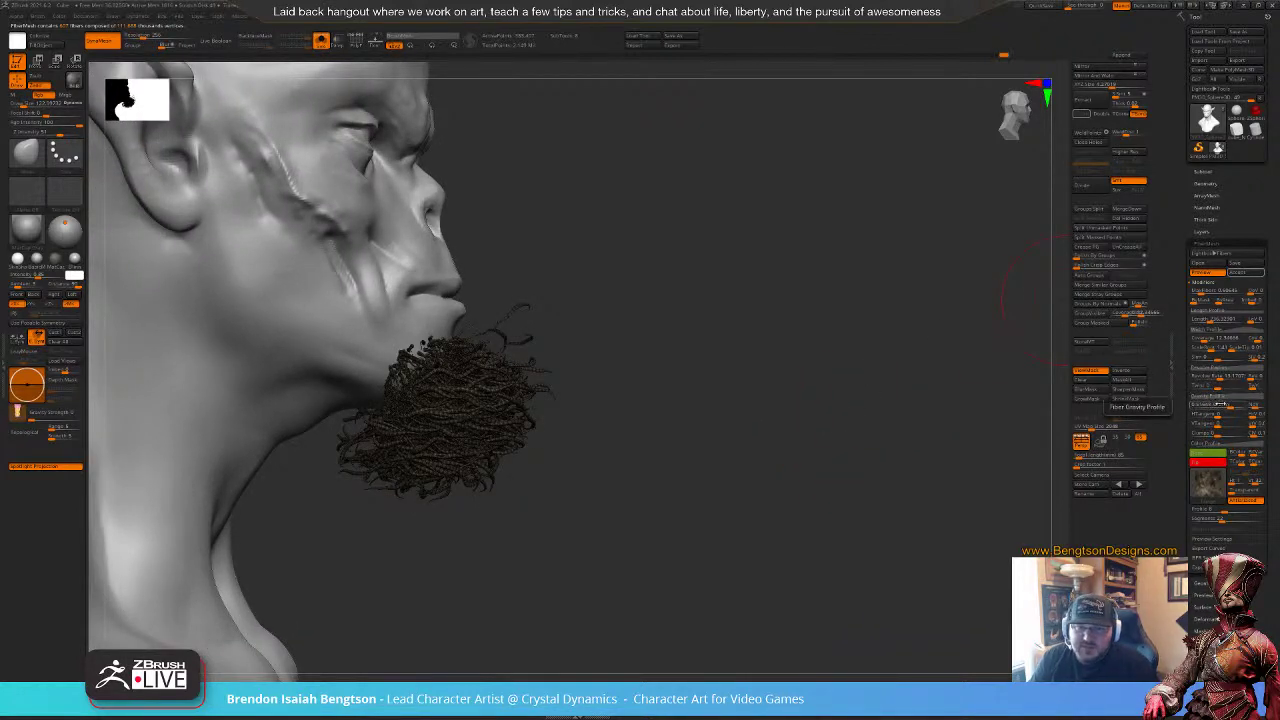
{"action": "left_click", "coordinate": [1212, 520]}
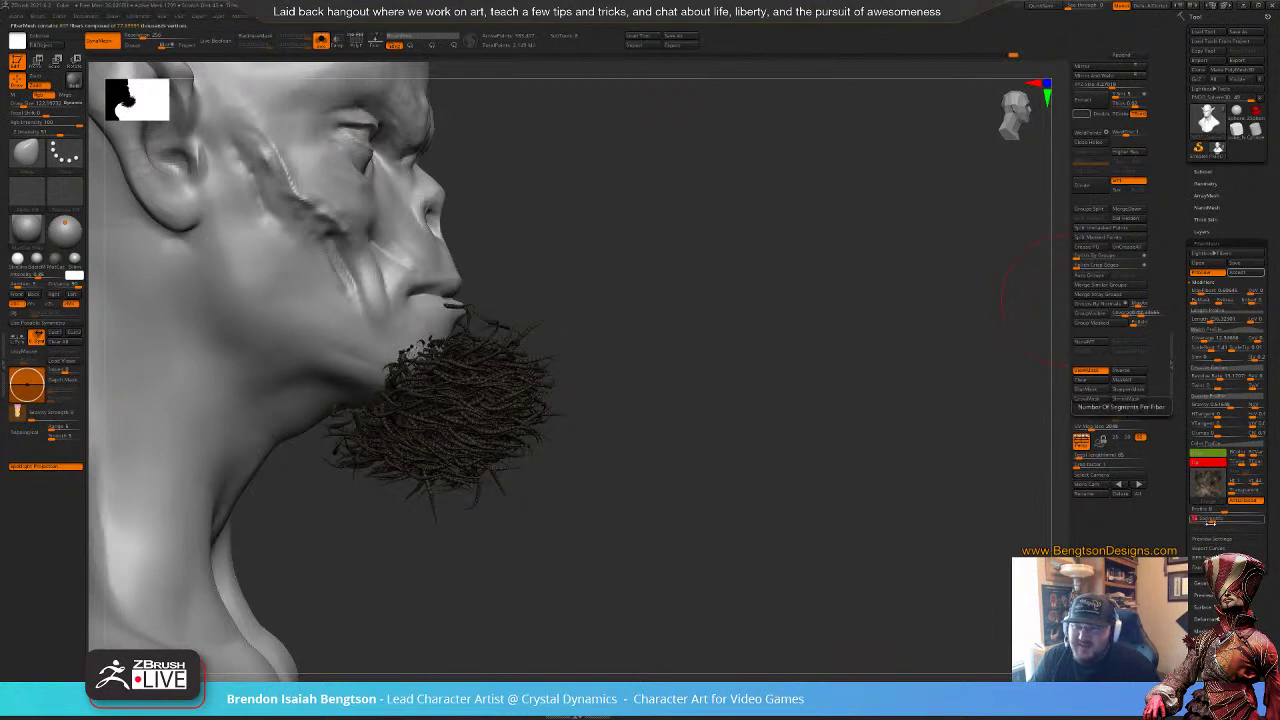
{"action": "left_click_drag", "start_coordinate": [1209, 320], "coordinate": [1206, 292]}
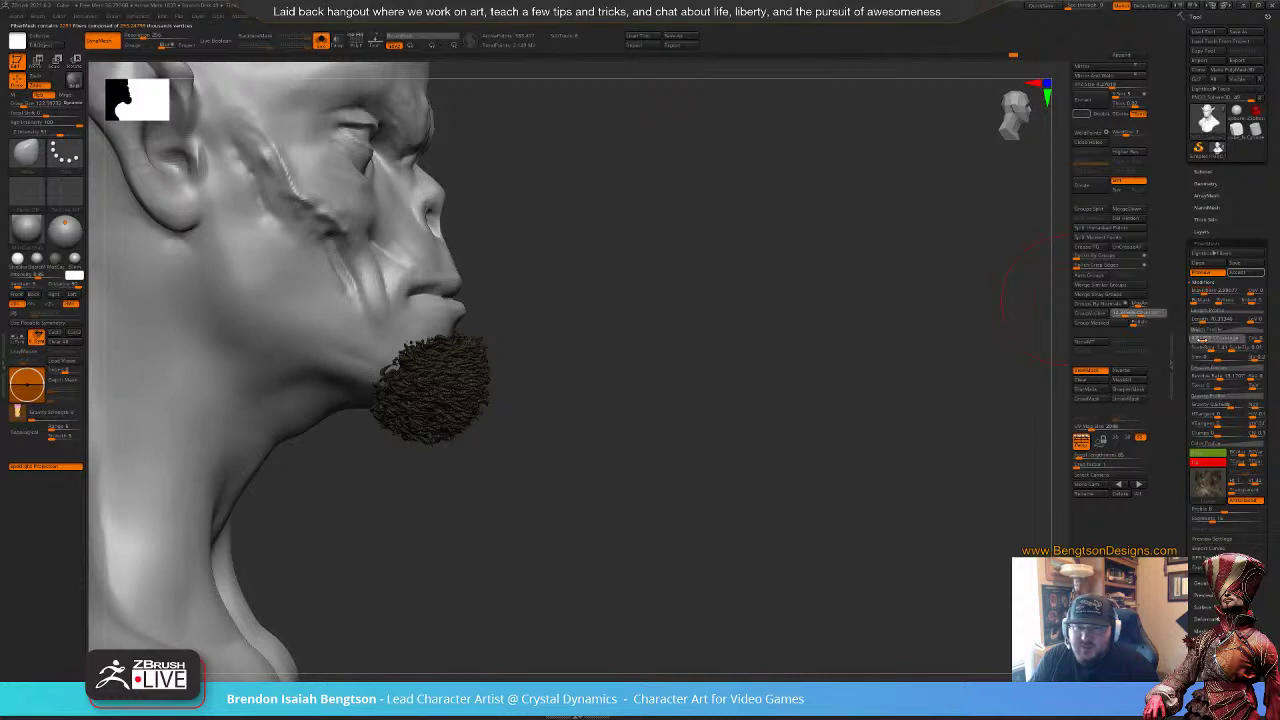
{"action": "left_click_drag", "start_coordinate": [1201, 340], "coordinate": [1200, 340]}
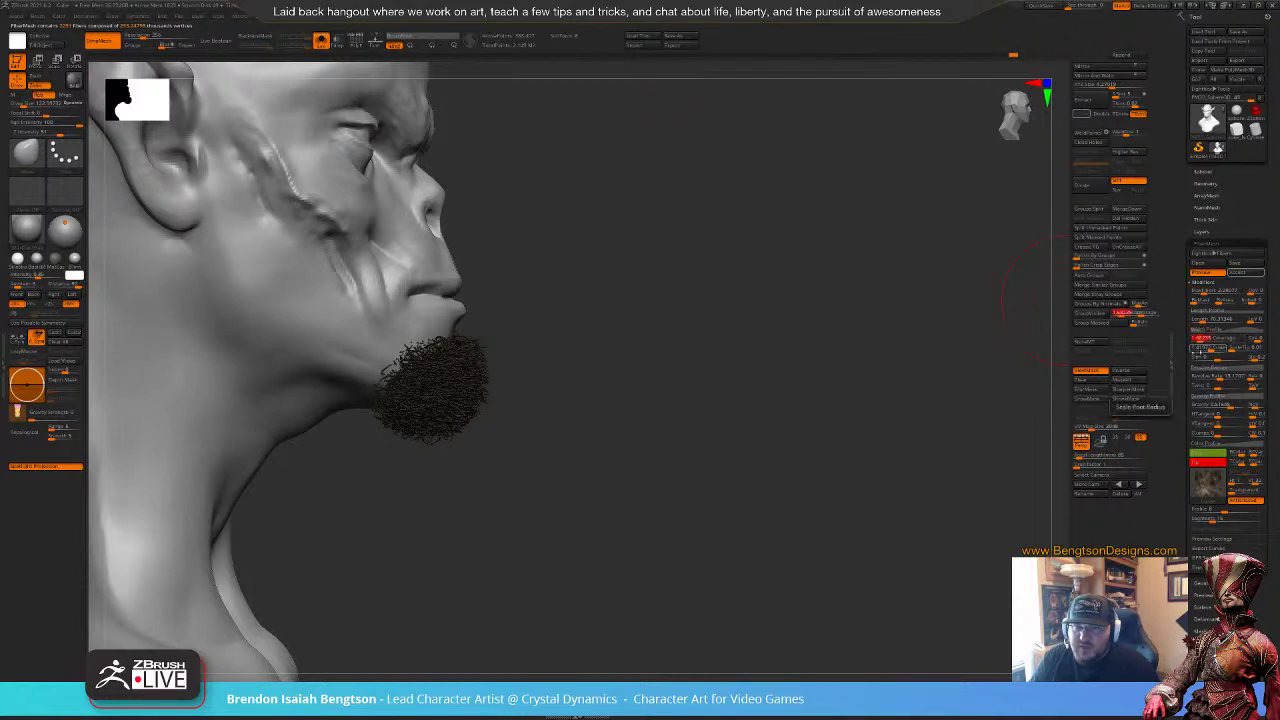
Step: Try several gravity amounts on the chin beard and set the fibers' gravity to 0
{"action": "left_click_drag", "start_coordinate": [769, 489], "coordinate": [743, 450]}
{"action": "left_click", "coordinate": [1236, 406]}
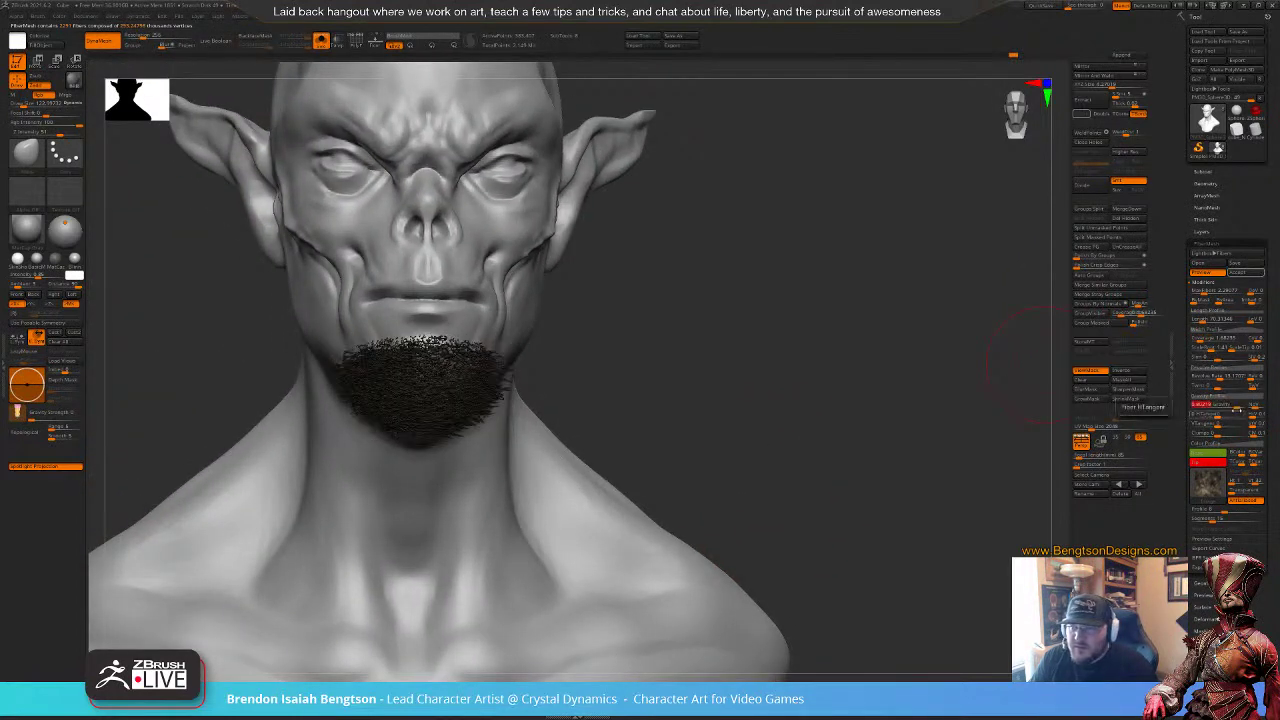
{"action": "left_click", "coordinate": [1231, 407]}
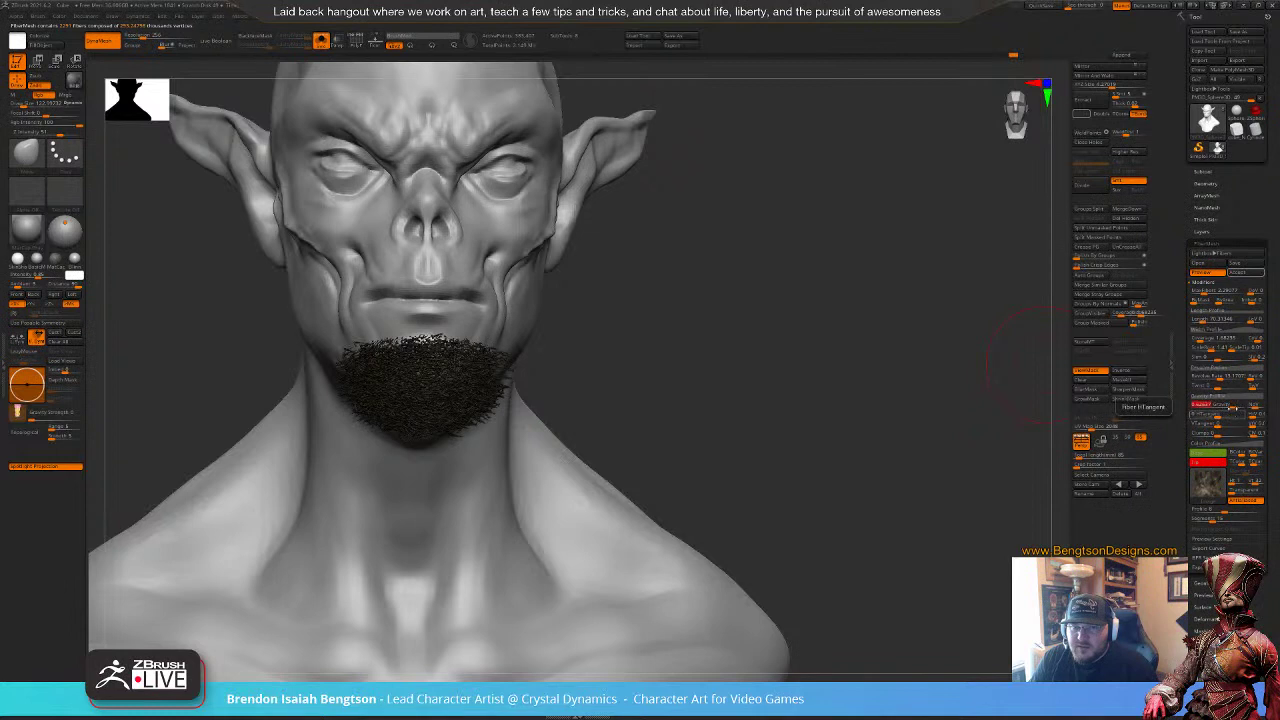
{"action": "left_click_drag", "start_coordinate": [1231, 407], "coordinate": [1201, 409]}
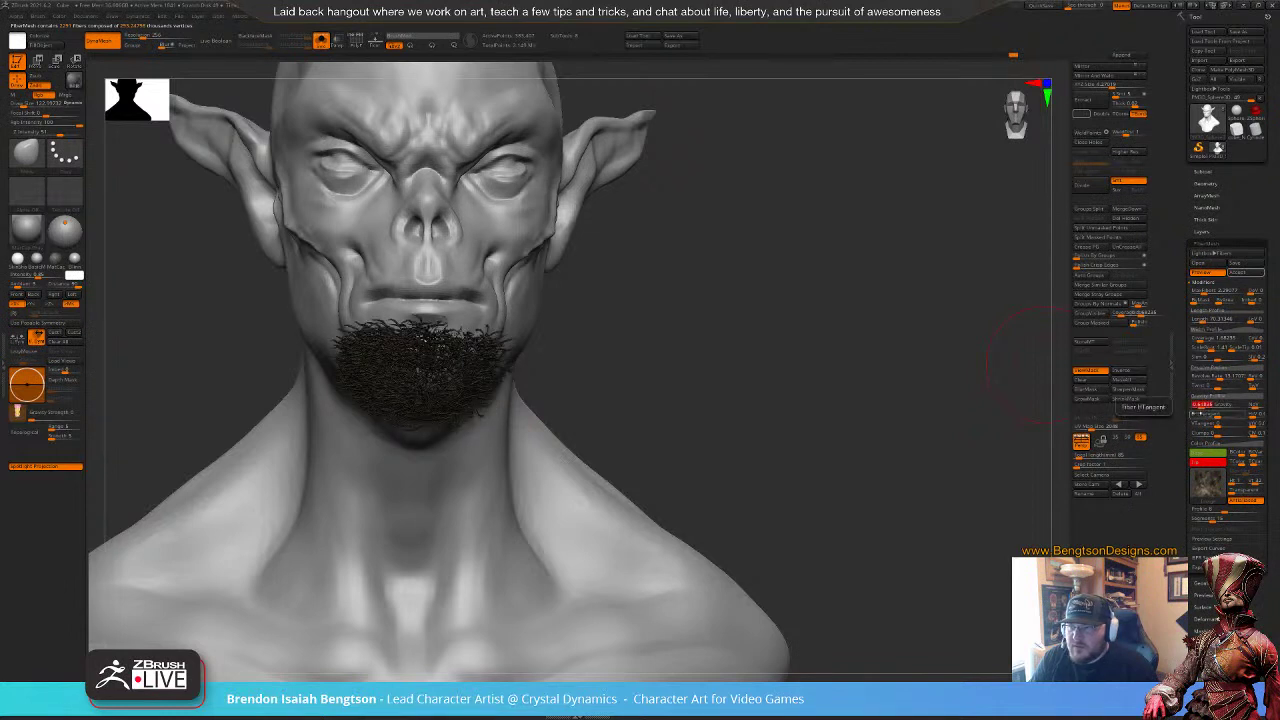
{"action": "left_click_drag", "start_coordinate": [750, 428], "coordinate": [868, 417]}
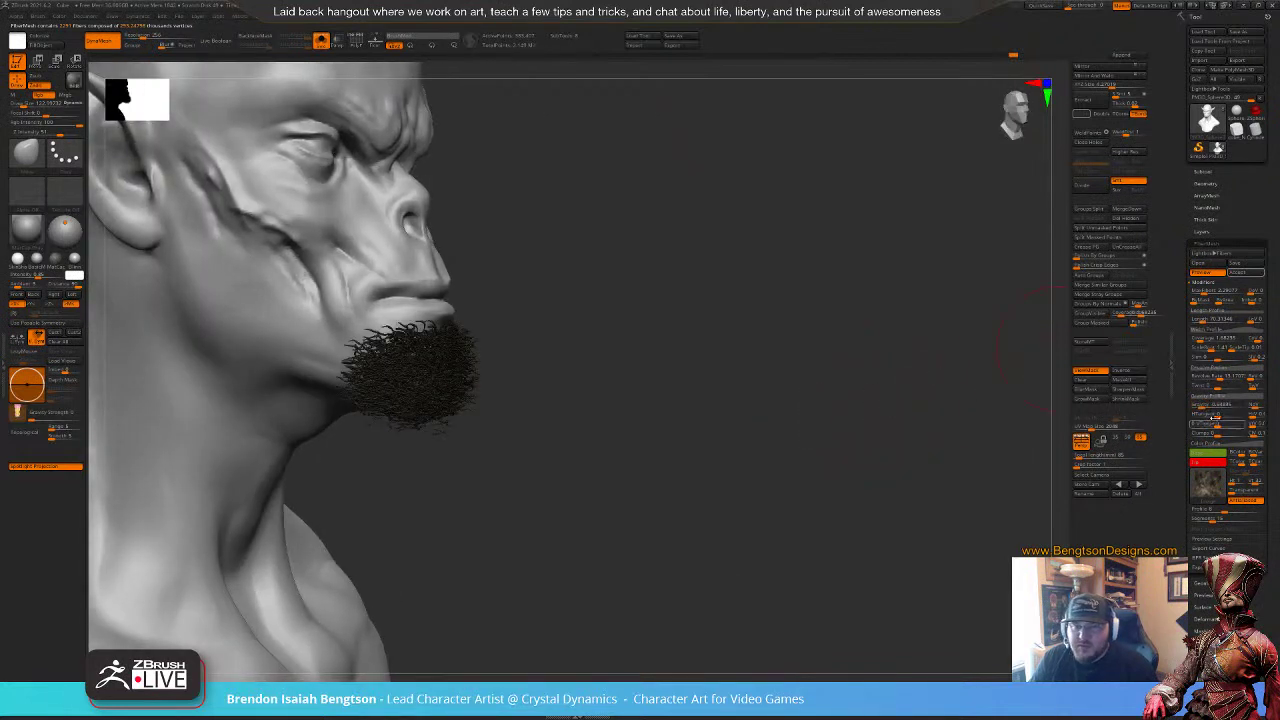
{"action": "type", "text": "0"}
{"action": "key", "text": "Return"}
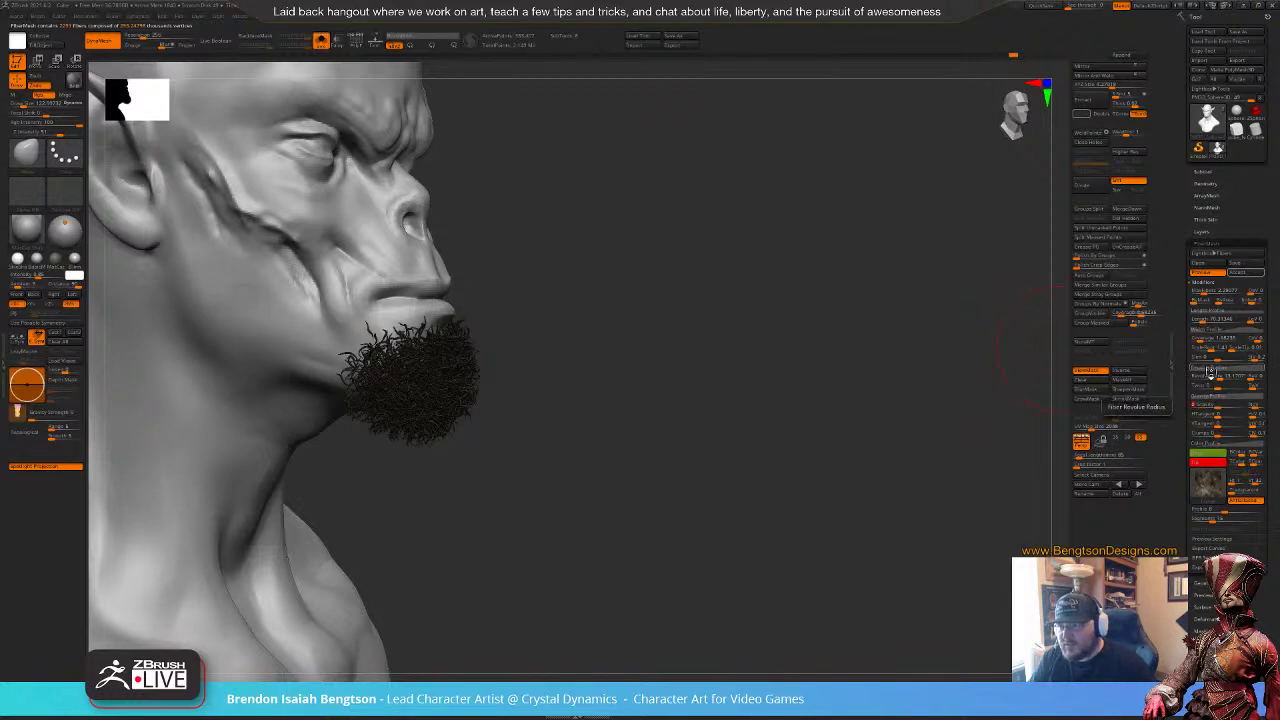
Step: Lower the chin fibers' coverage further and accept the beard as a FiberMesh subtool without enabling fast preview
{"action": "left_click_drag", "start_coordinate": [695, 461], "coordinate": [662, 498]}
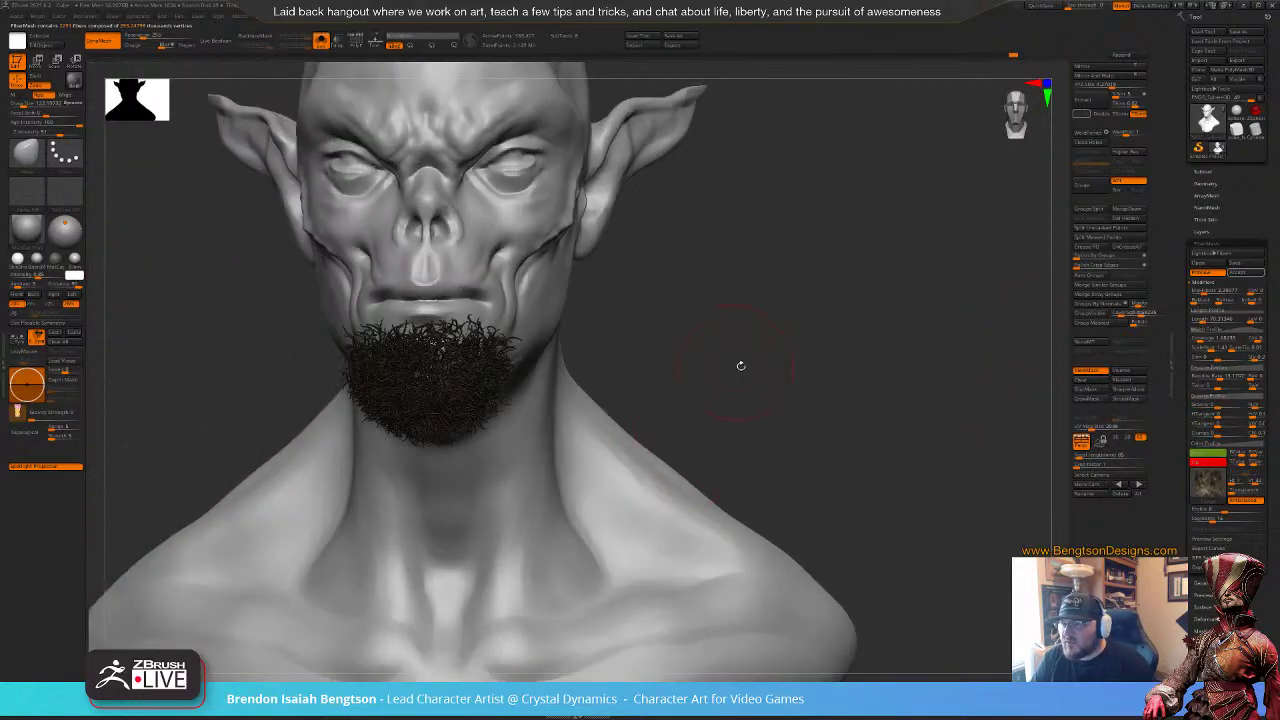
{"action": "left_click_drag", "start_coordinate": [741, 365], "coordinate": [668, 396]}
{"action": "mouse_move", "coordinate": [435, 528]}
{"action": "left_mouse_down"}
{"action": "mouse_move", "coordinate": [423, 528]}
{"action": "mouse_move", "coordinate": [446, 528]}
{"action": "left_mouse_up"}
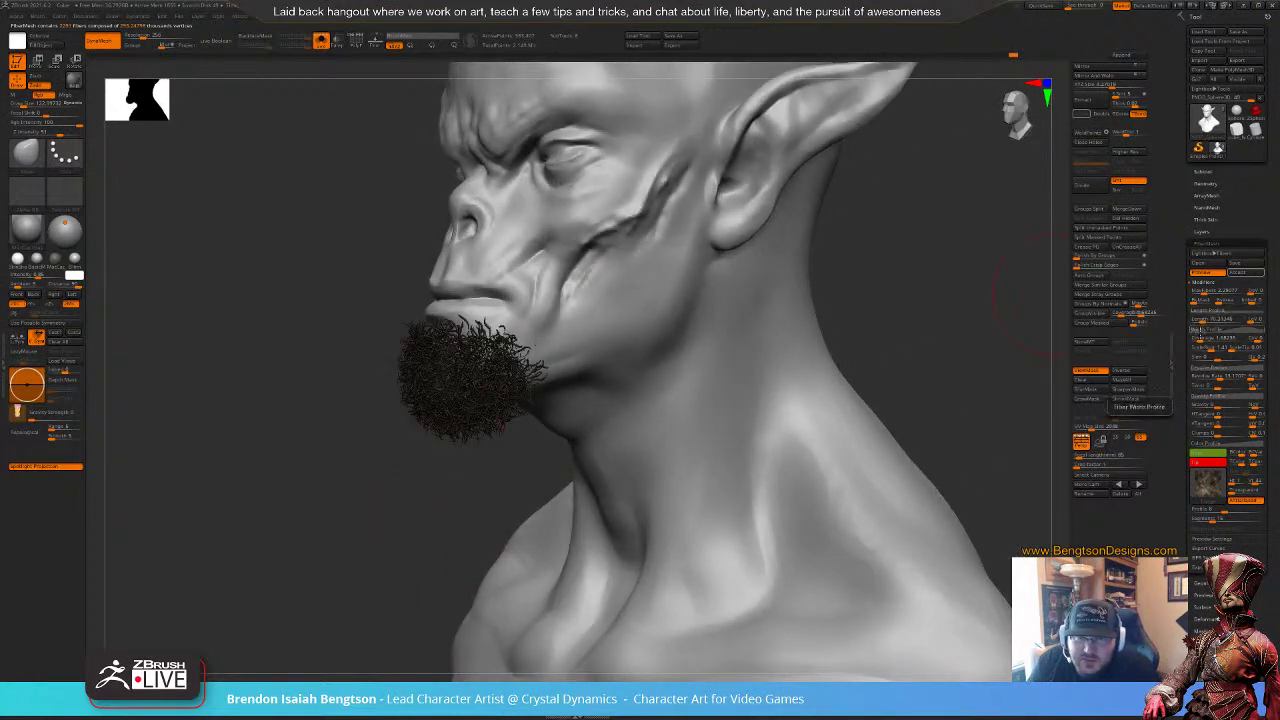
{"action": "left_click_drag", "start_coordinate": [1198, 339], "coordinate": [1196, 339]}
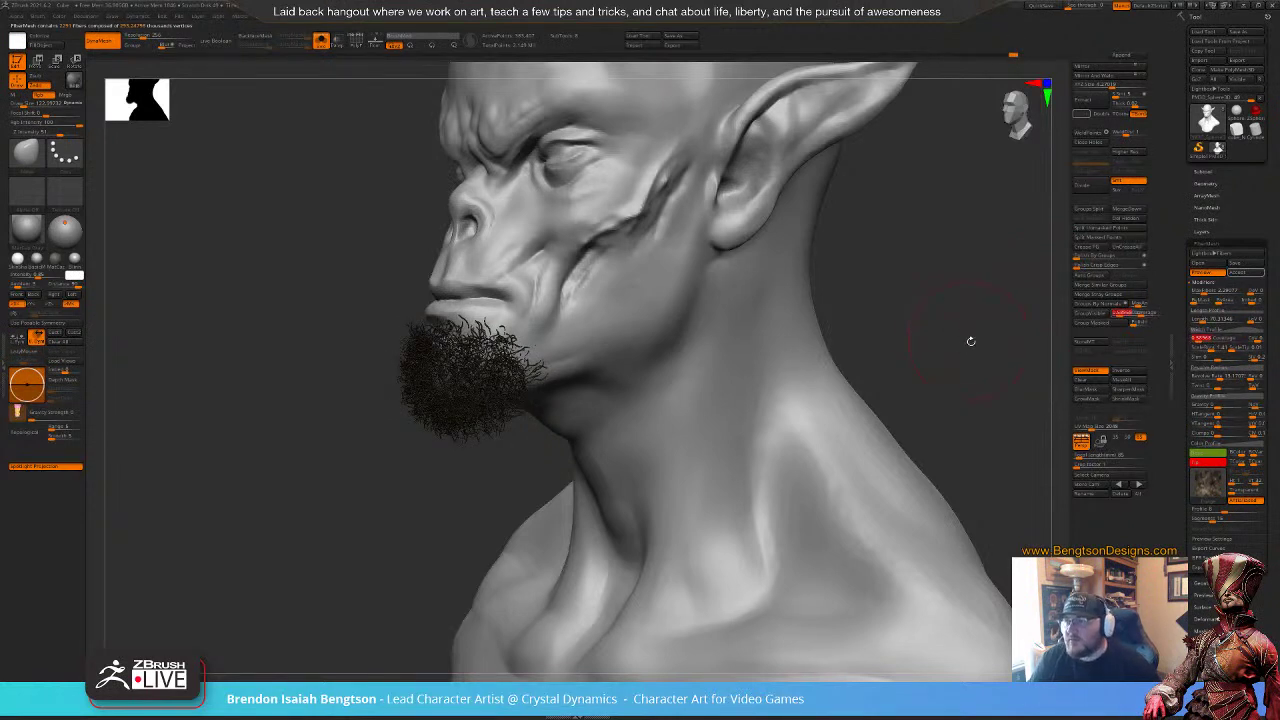
{"action": "left_click_drag", "start_coordinate": [969, 343], "coordinate": [985, 297]}
{"action": "left_click", "coordinate": [1236, 274]}
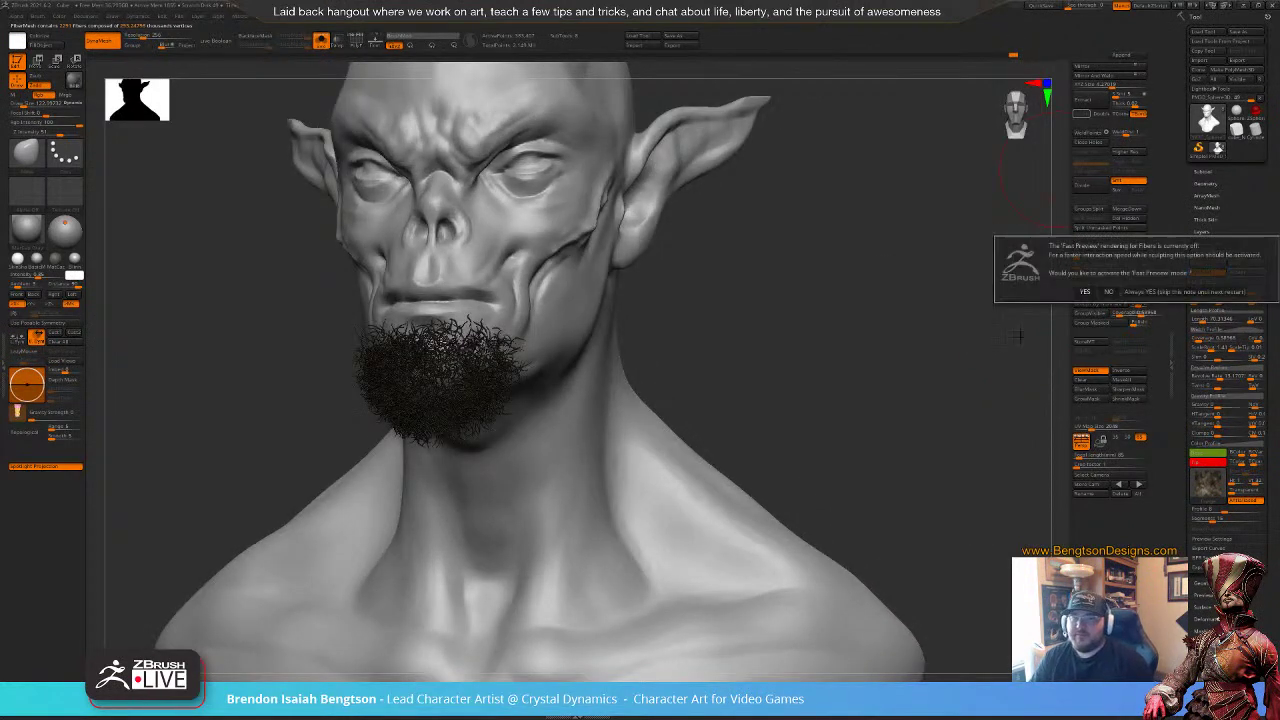
{"action": "left_click", "coordinate": [1108, 292]}
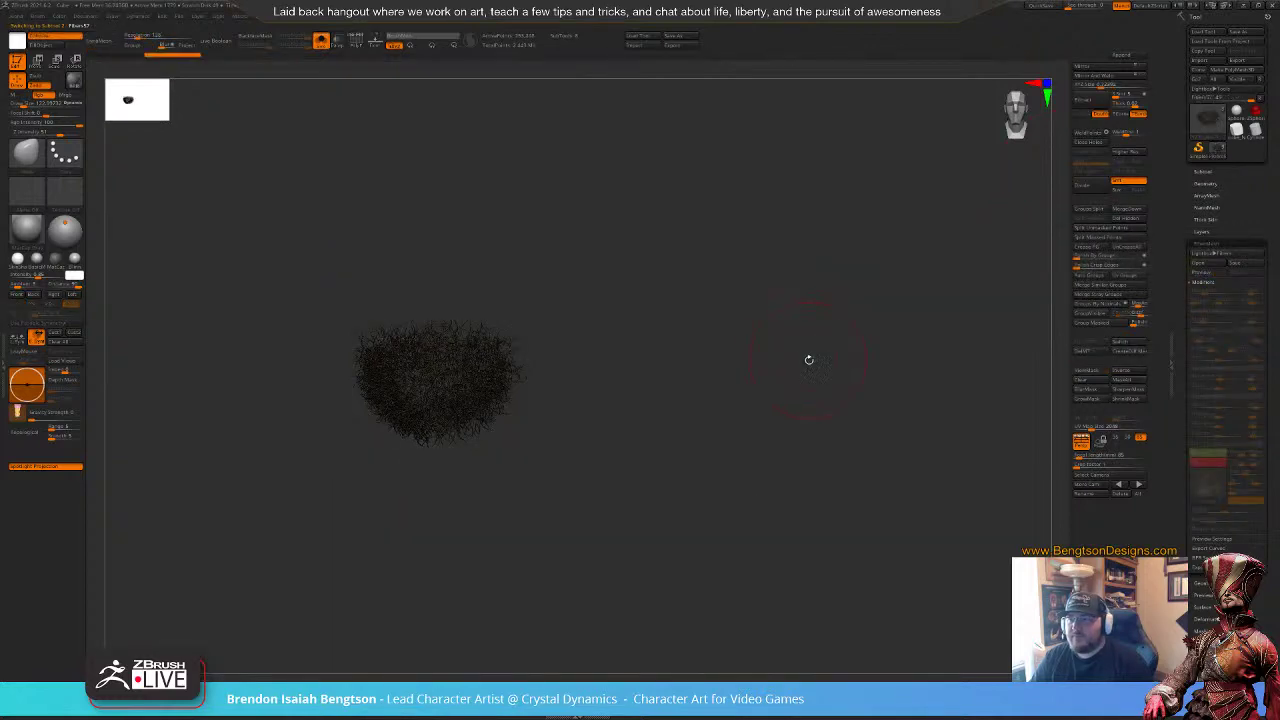
Step: Show the whole bust again and pull the chin beard downward with a larger Move brush to lengthen it
{"action": "left_click", "coordinate": [804, 356]}
{"action": "left_click_drag", "start_coordinate": [826, 341], "coordinate": [640, 348]}
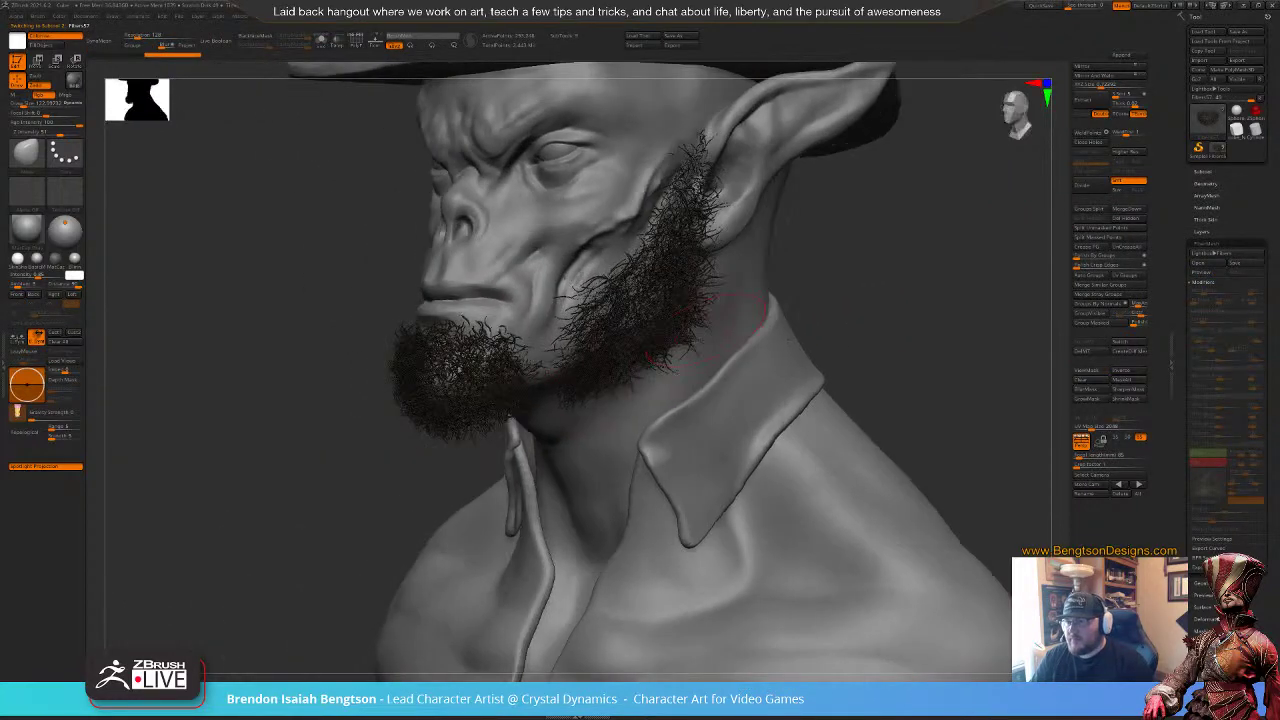
{"action": "key", "text": "b"}
{"action": "key", "text": "m"}
{"action": "key", "text": "t"}
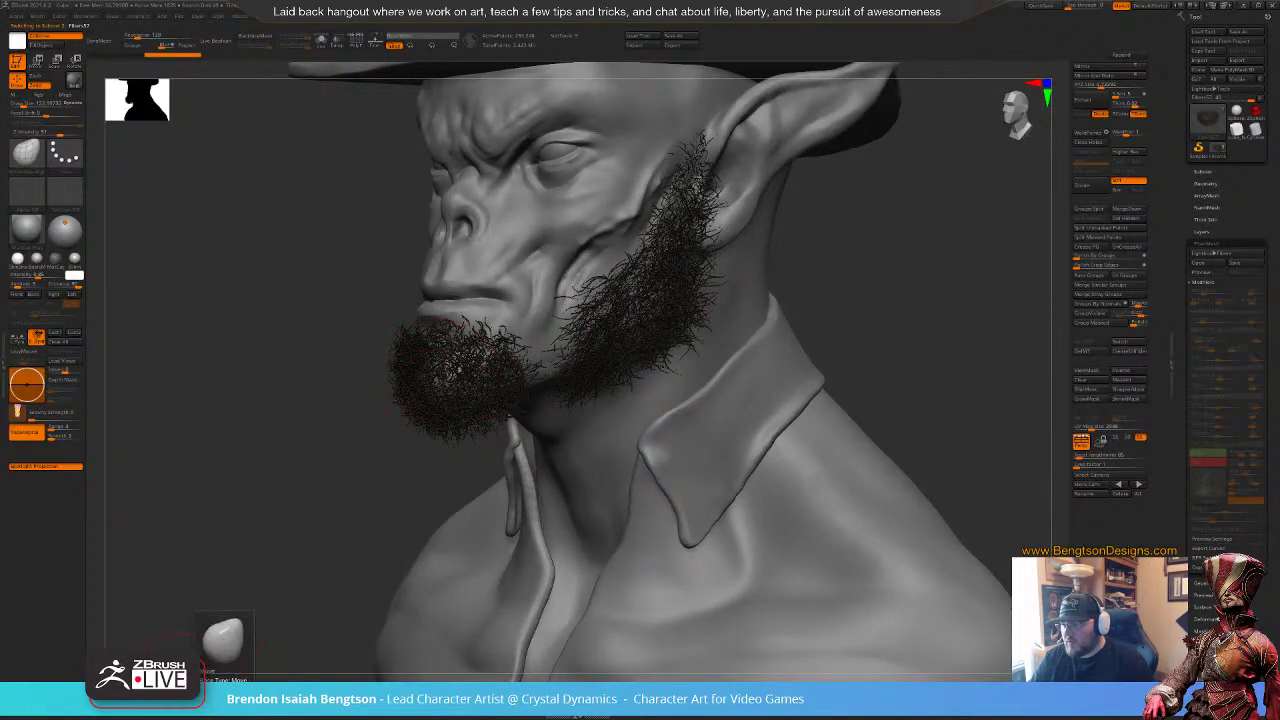
{"action": "key", "text": "space"}
{"action": "left_click_drag", "start_coordinate": [428, 420], "coordinate": [432, 436]}
{"action": "mouse_move", "coordinate": [417, 367]}
{"action": "left_mouse_down"}
{"action": "mouse_move", "coordinate": [419, 389]}
{"action": "mouse_move", "coordinate": [462, 410]}
{"action": "left_mouse_up"}
{"action": "mouse_move", "coordinate": [354, 448]}
{"action": "left_mouse_down"}
{"action": "mouse_move", "coordinate": [520, 445]}
{"action": "mouse_move", "coordinate": [580, 428]}
{"action": "left_mouse_up"}
{"action": "left_click_drag", "start_coordinate": [360, 382], "coordinate": [368, 398]}
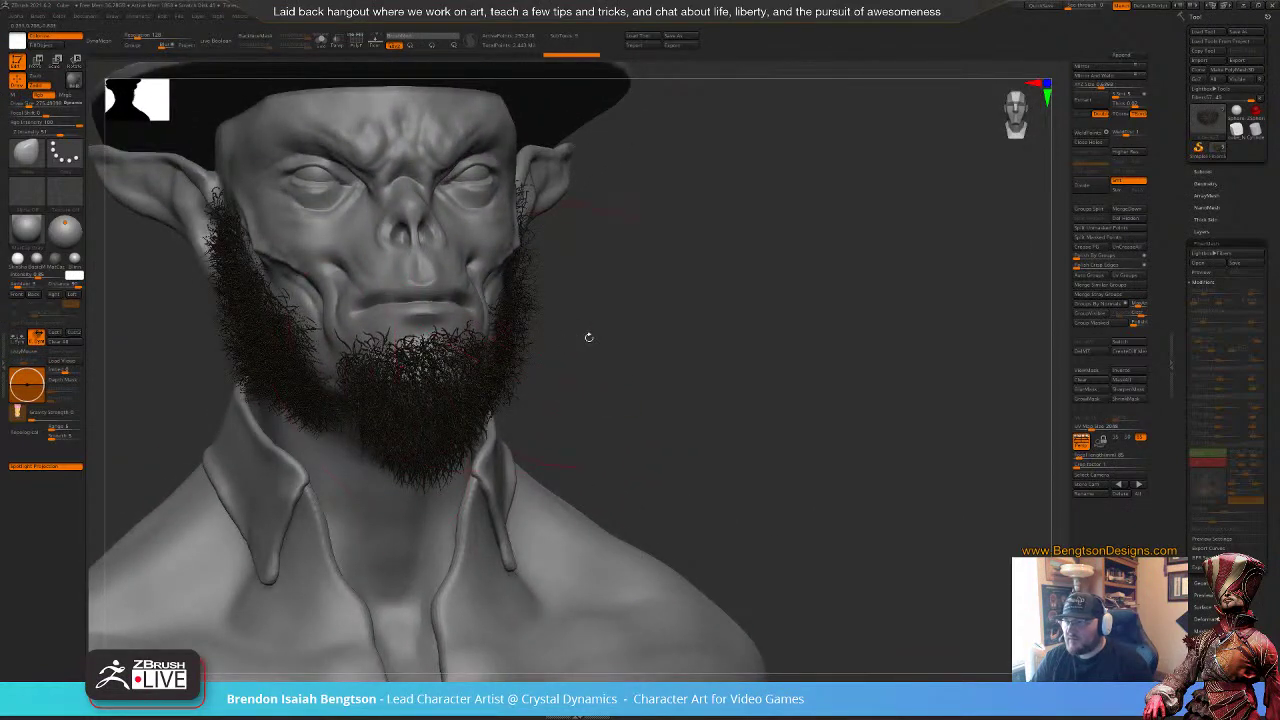
Step: Shape the chin beard in profile into a longer, narrower goatee with the Move brush
{"action": "left_click_drag", "start_coordinate": [588, 337], "coordinate": [545, 352]}
{"action": "left_click_drag", "start_coordinate": [386, 484], "coordinate": [366, 526]}
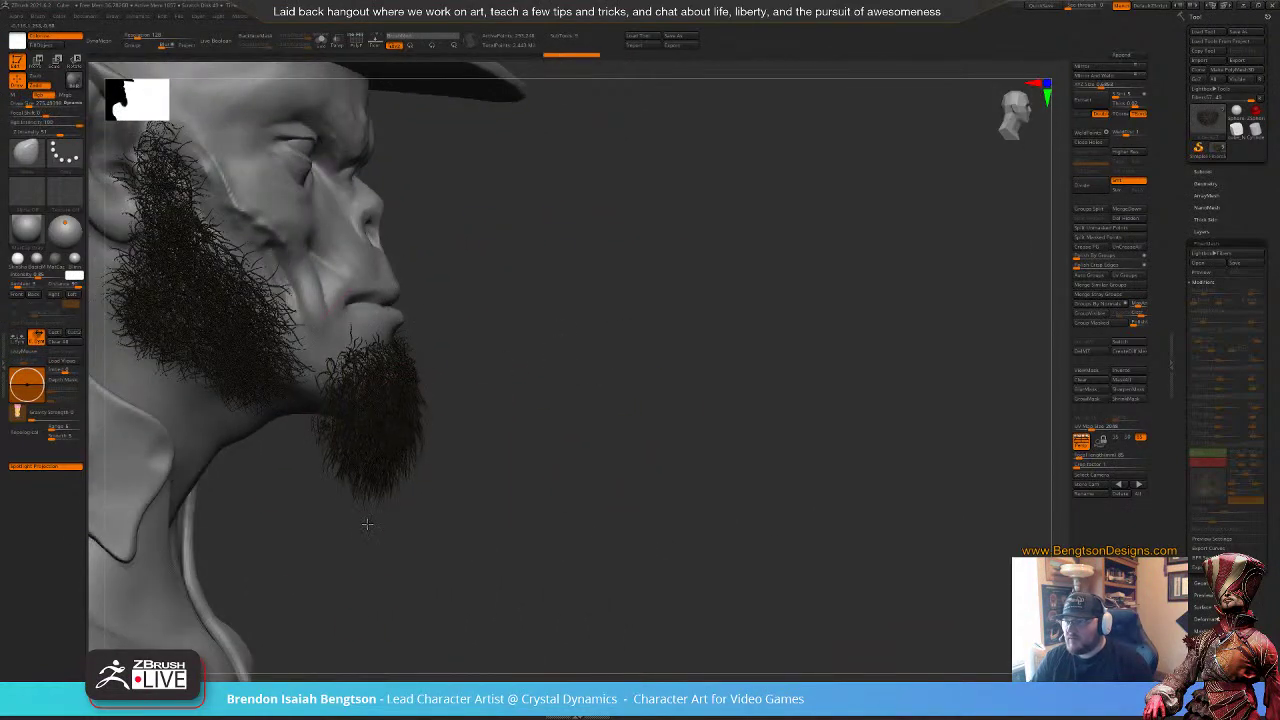
{"action": "mouse_move", "coordinate": [340, 448]}
{"action": "left_mouse_down"}
{"action": "mouse_move", "coordinate": [358, 452]}
{"action": "mouse_move", "coordinate": [386, 406]}
{"action": "mouse_move", "coordinate": [372, 356]}
{"action": "left_mouse_up"}
{"action": "mouse_move", "coordinate": [600, 390]}
{"action": "left_mouse_down"}
{"action": "mouse_move", "coordinate": [530, 402]}
{"action": "mouse_move", "coordinate": [636, 412]}
{"action": "left_mouse_up"}
{"action": "left_click_drag", "start_coordinate": [404, 352], "coordinate": [393, 345]}
{"action": "left_click_drag", "start_coordinate": [500, 380], "coordinate": [430, 375]}
Step: Reduce the Move brush size and refine the goatee from several angles, tapering it to a point below the chin
{"action": "key", "text": "space"}
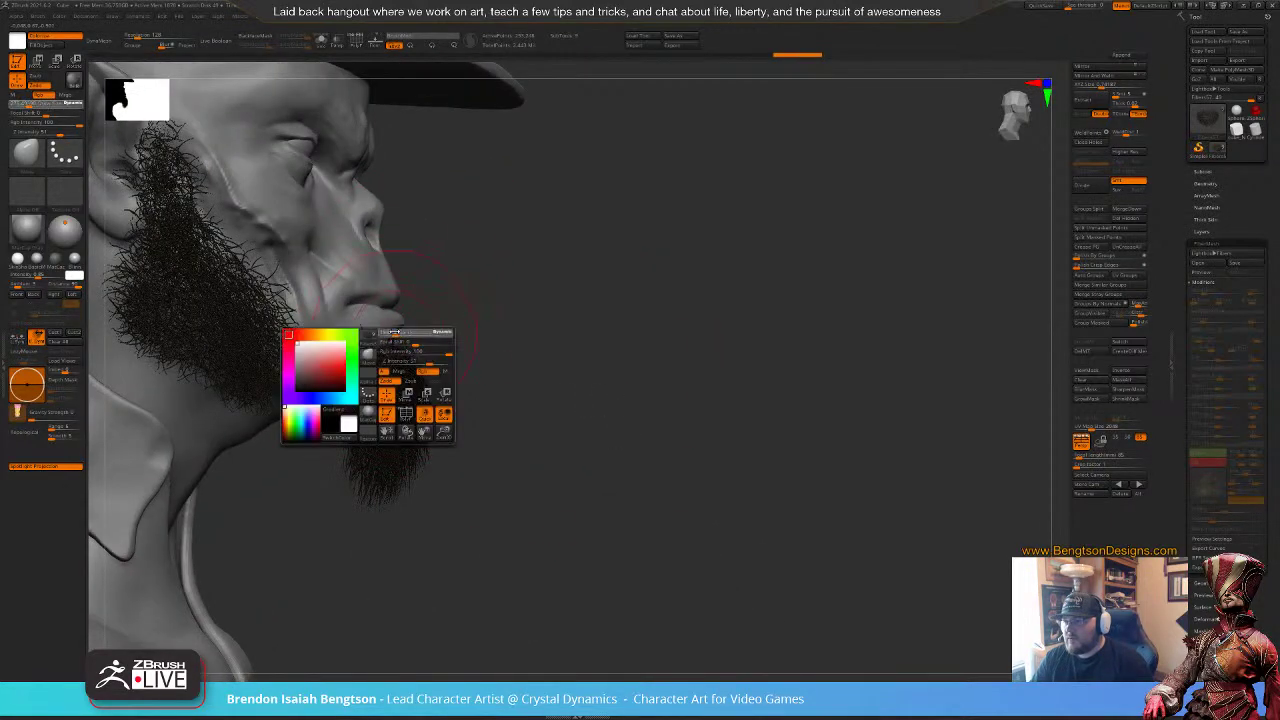
{"action": "left_click_drag", "start_coordinate": [396, 332], "coordinate": [390, 333]}
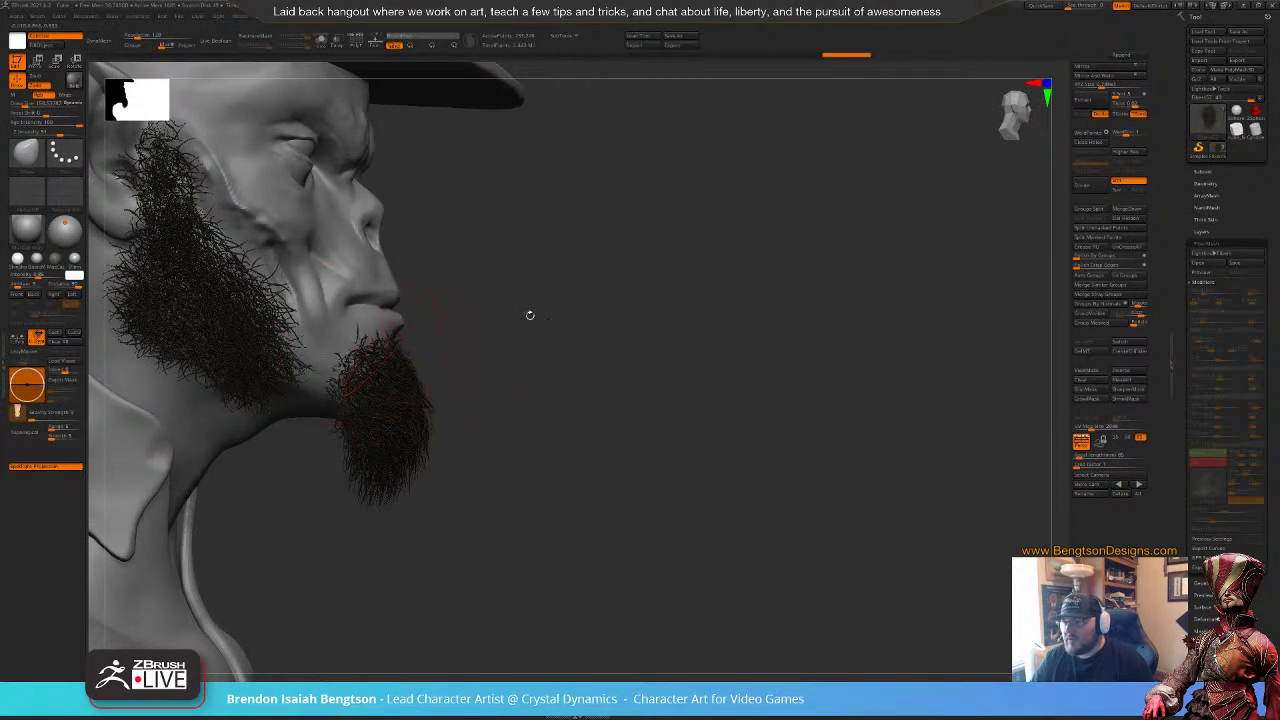
{"action": "left_click_drag", "start_coordinate": [530, 315], "coordinate": [358, 350]}
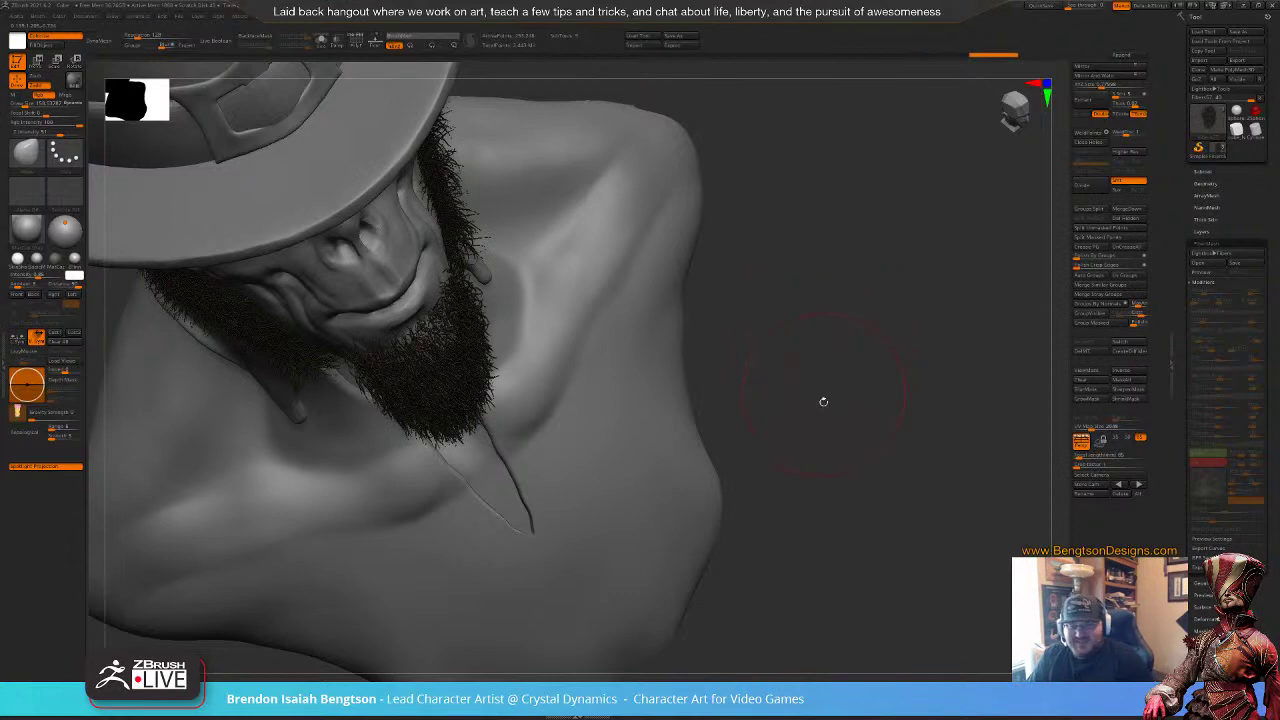
{"action": "left_click_drag", "start_coordinate": [823, 402], "coordinate": [837, 309]}
{"action": "mouse_move", "coordinate": [868, 412]}
{"action": "left_mouse_down"}
{"action": "mouse_move", "coordinate": [705, 368]}
{"action": "mouse_move", "coordinate": [690, 309]}
{"action": "left_mouse_up"}
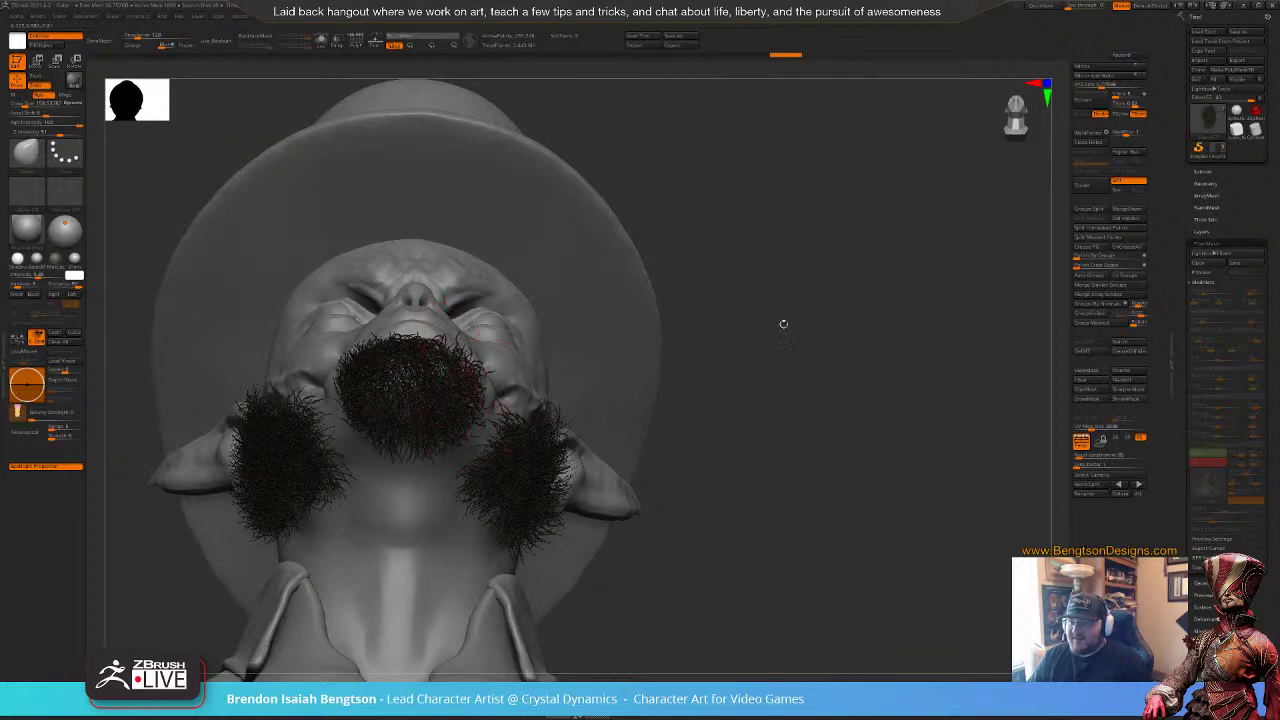
{"action": "mouse_move", "coordinate": [783, 324]}
{"action": "left_mouse_down"}
{"action": "mouse_move", "coordinate": [786, 463]}
{"action": "mouse_move", "coordinate": [829, 351]}
{"action": "mouse_move", "coordinate": [780, 346]}
{"action": "mouse_move", "coordinate": [795, 370]}
{"action": "mouse_move", "coordinate": [640, 415]}
{"action": "mouse_move", "coordinate": [497, 487]}
{"action": "left_mouse_up"}
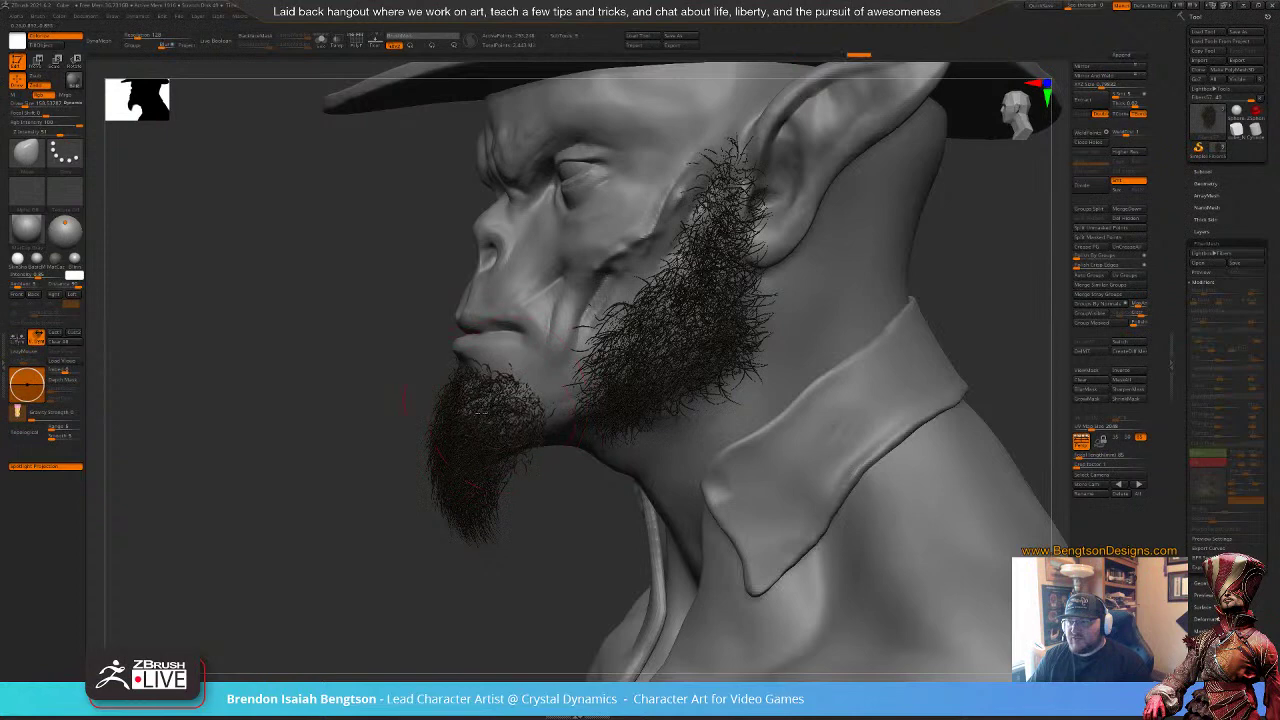
Step: Refine the goatee's outline below the lower lip from the opposite profile with a smaller Move brush
{"action": "left_click_drag", "start_coordinate": [160, 462], "coordinate": [380, 490]}
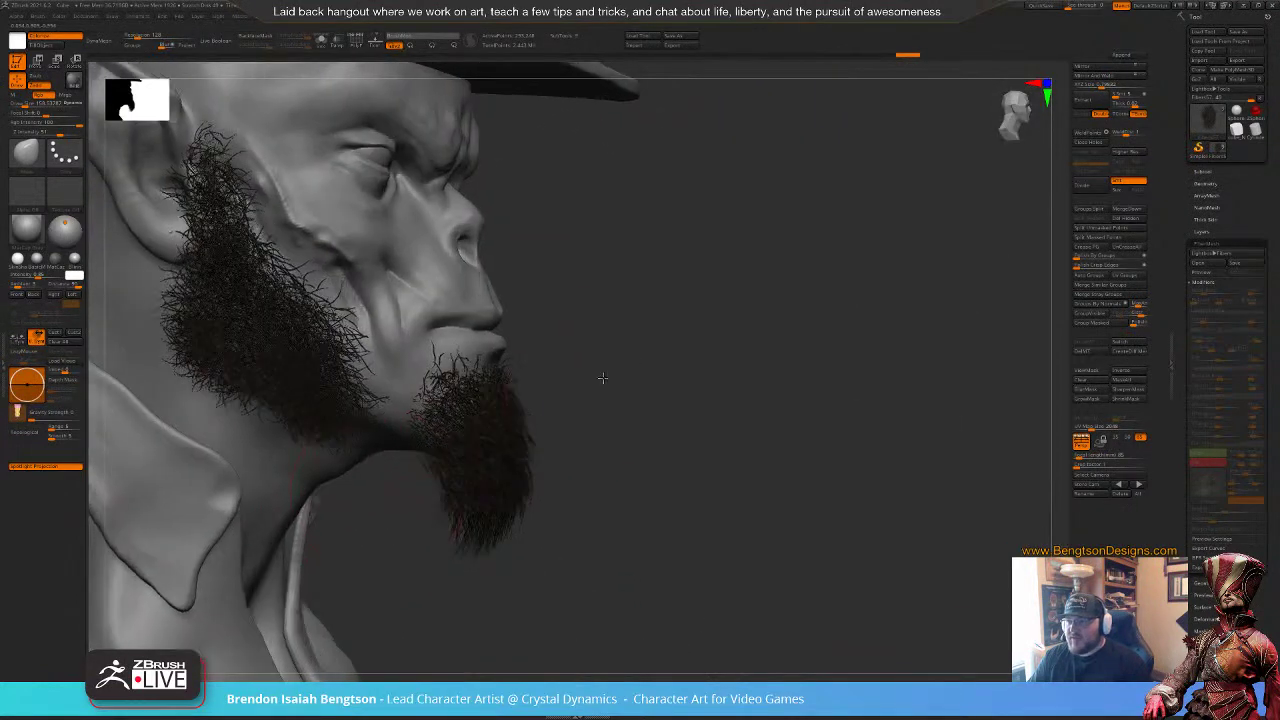
{"action": "left_click_drag", "start_coordinate": [603, 378], "coordinate": [592, 370]}
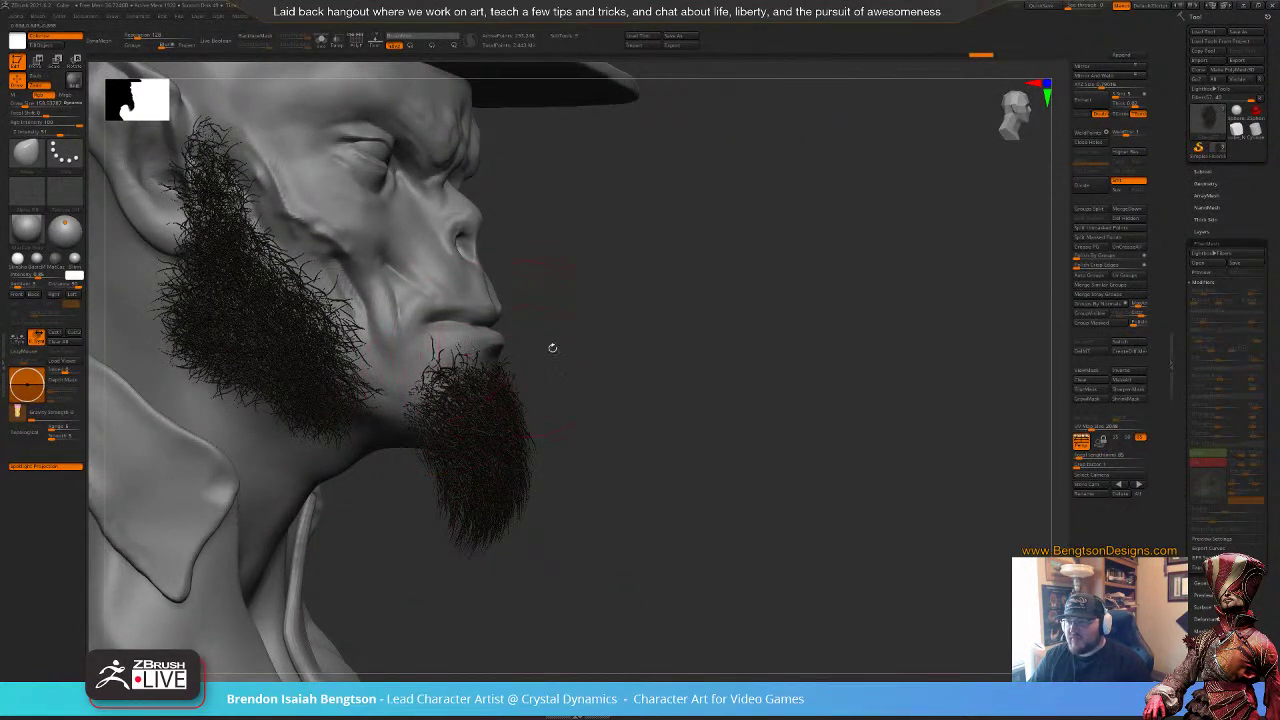
{"action": "key", "text": "space"}
{"action": "left_click_drag", "start_coordinate": [472, 347], "coordinate": [464, 347]}
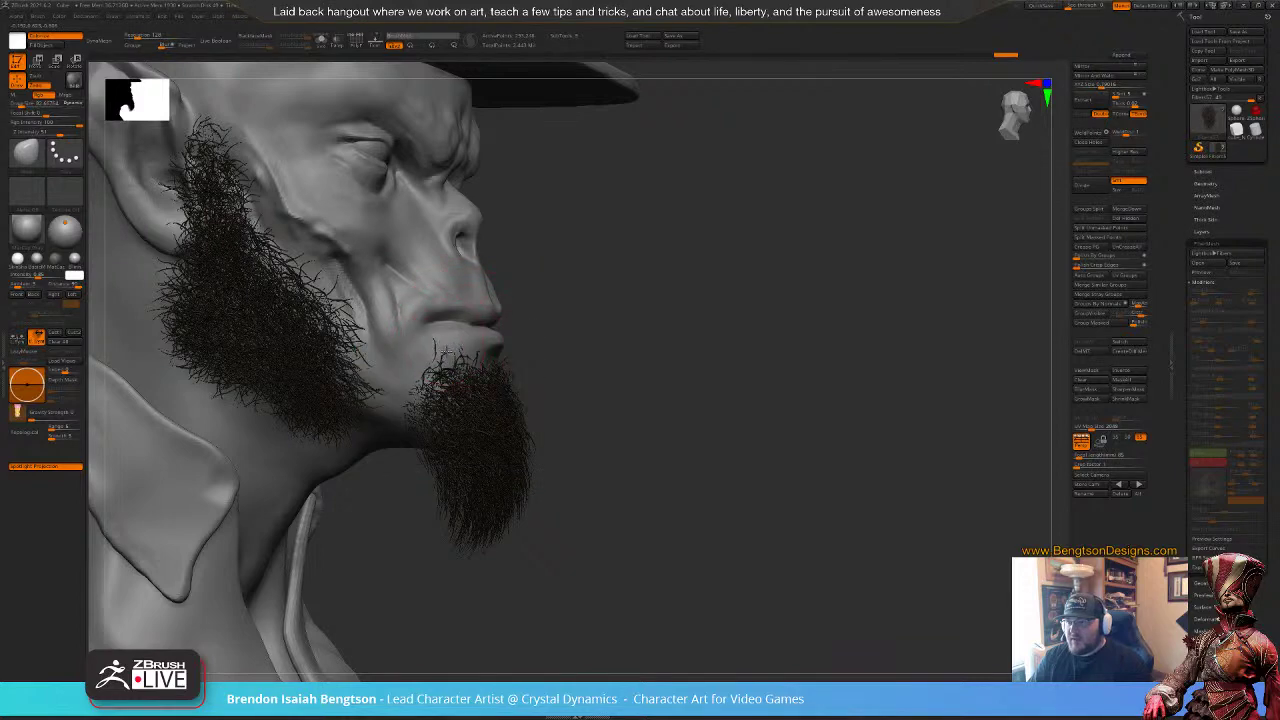
{"action": "left_click_drag", "start_coordinate": [691, 431], "coordinate": [688, 403], "text": "alt"}
{"action": "left_click_drag", "start_coordinate": [688, 403], "coordinate": [661, 414]}
{"action": "left_click_drag", "start_coordinate": [720, 377], "coordinate": [664, 374]}
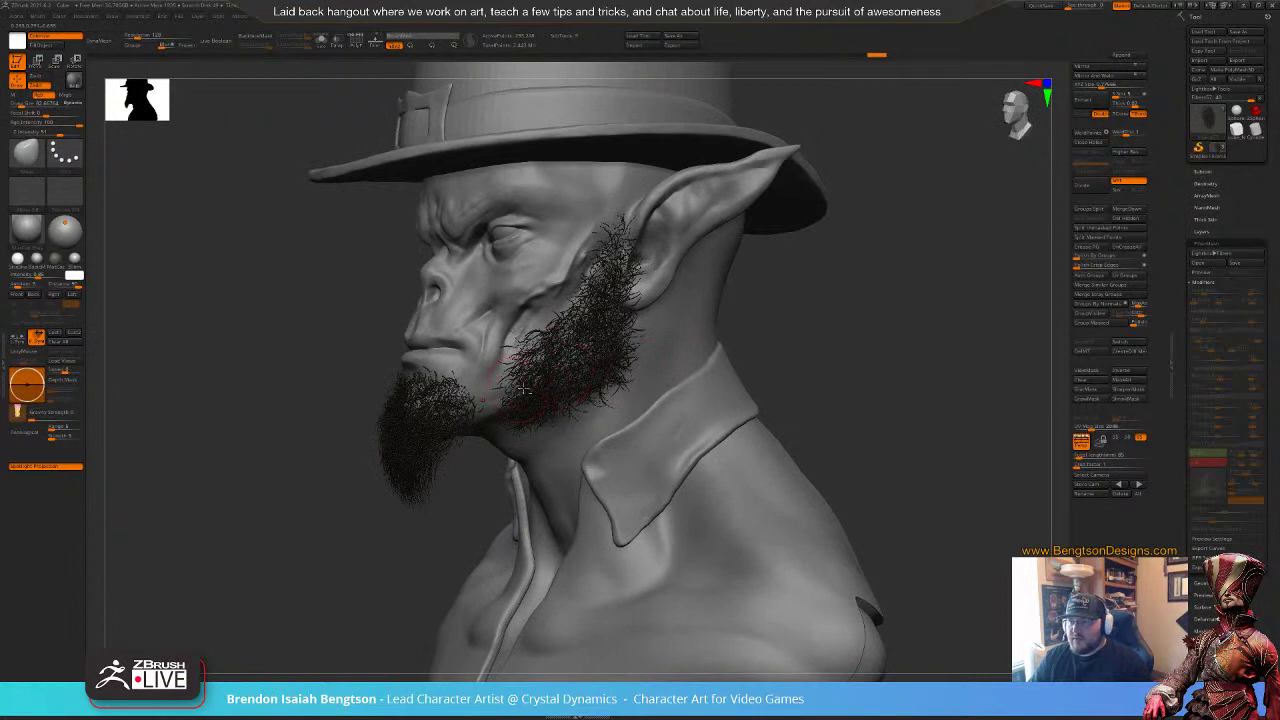
Step: Select the sideburns subtool, enlarge the Move brush and pull the lower front edge back along the jaw
{"action": "left_click", "coordinate": [525, 389], "text": "alt"}
{"action": "left_click", "coordinate": [1202, 171]}
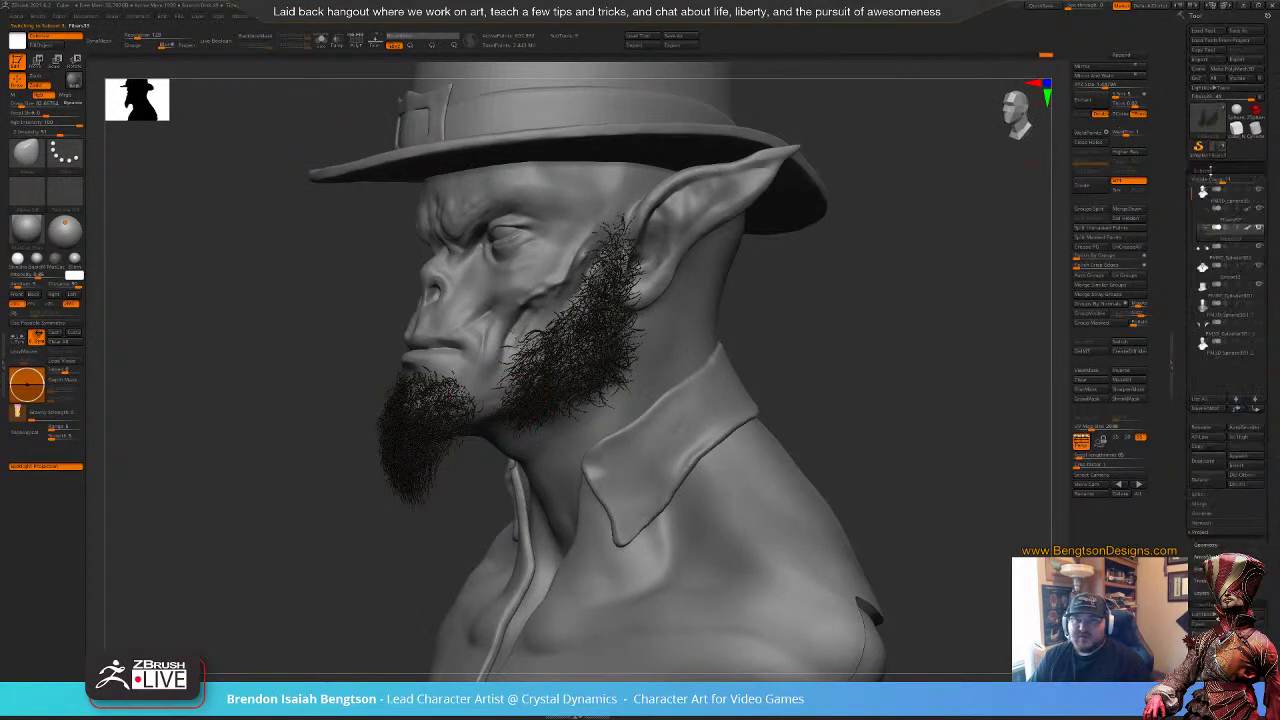
{"action": "left_click", "coordinate": [1233, 216]}
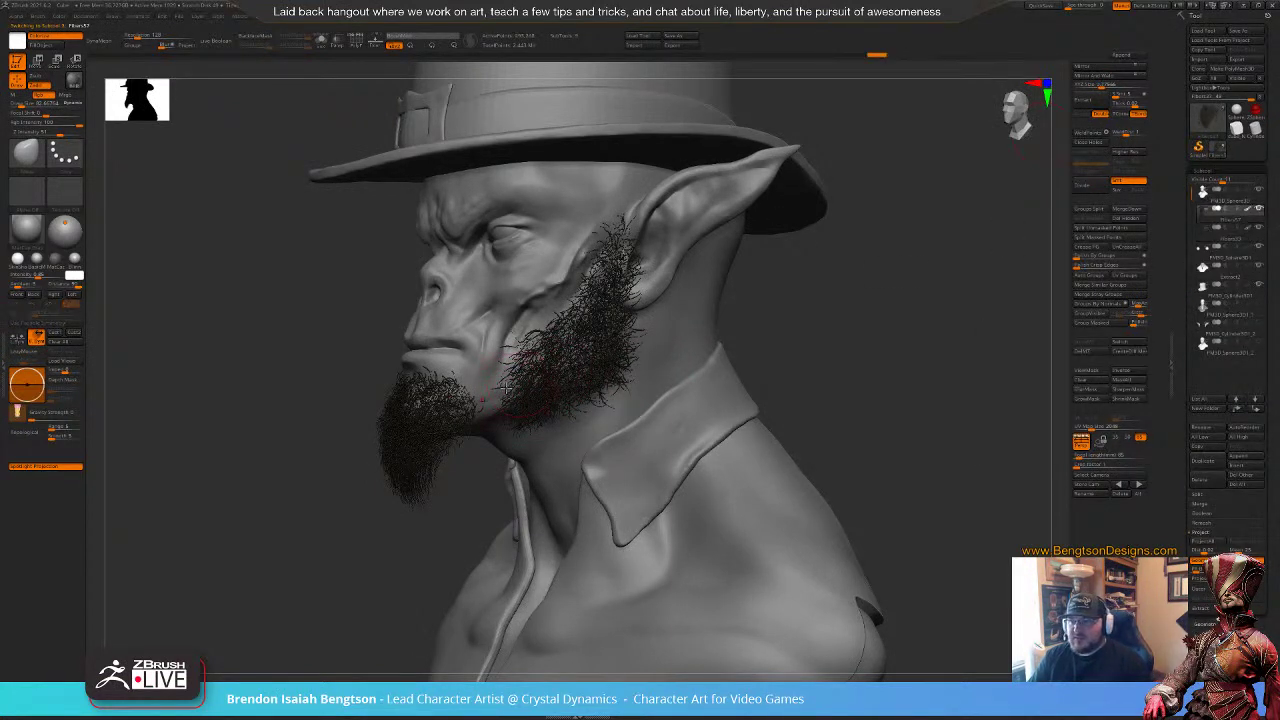
{"action": "key", "text": "space"}
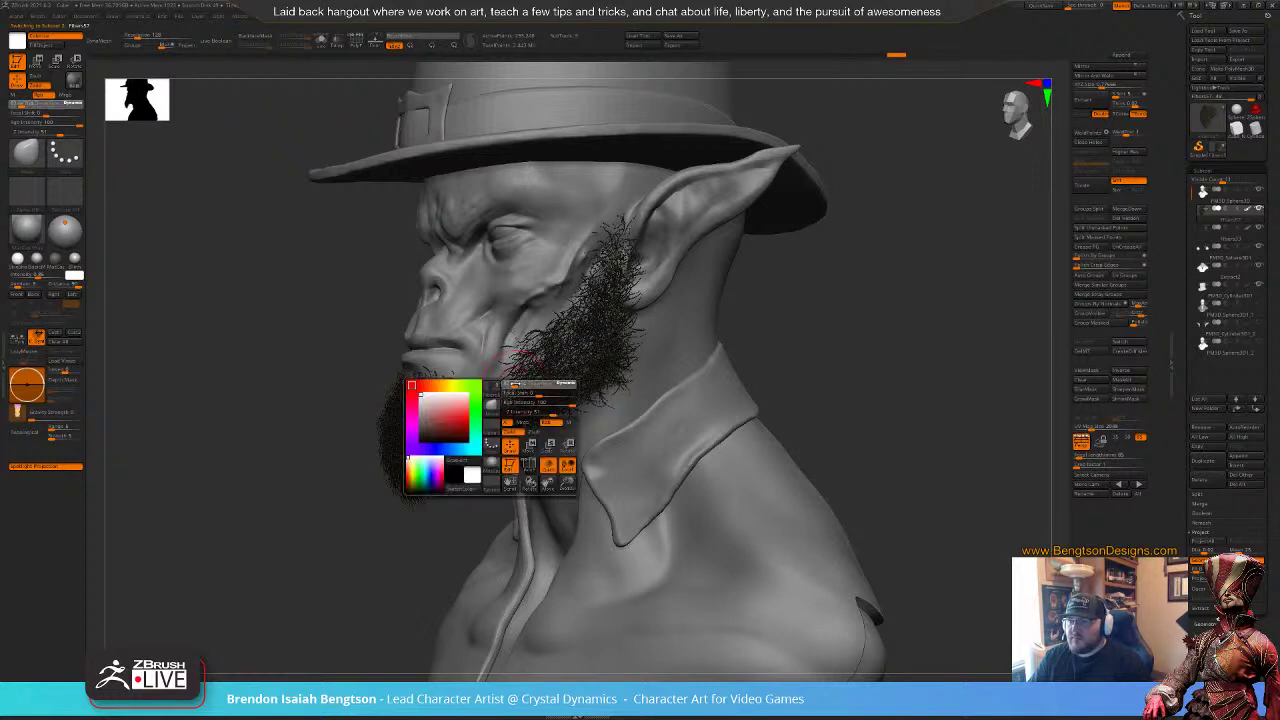
{"action": "left_click", "coordinate": [517, 384]}
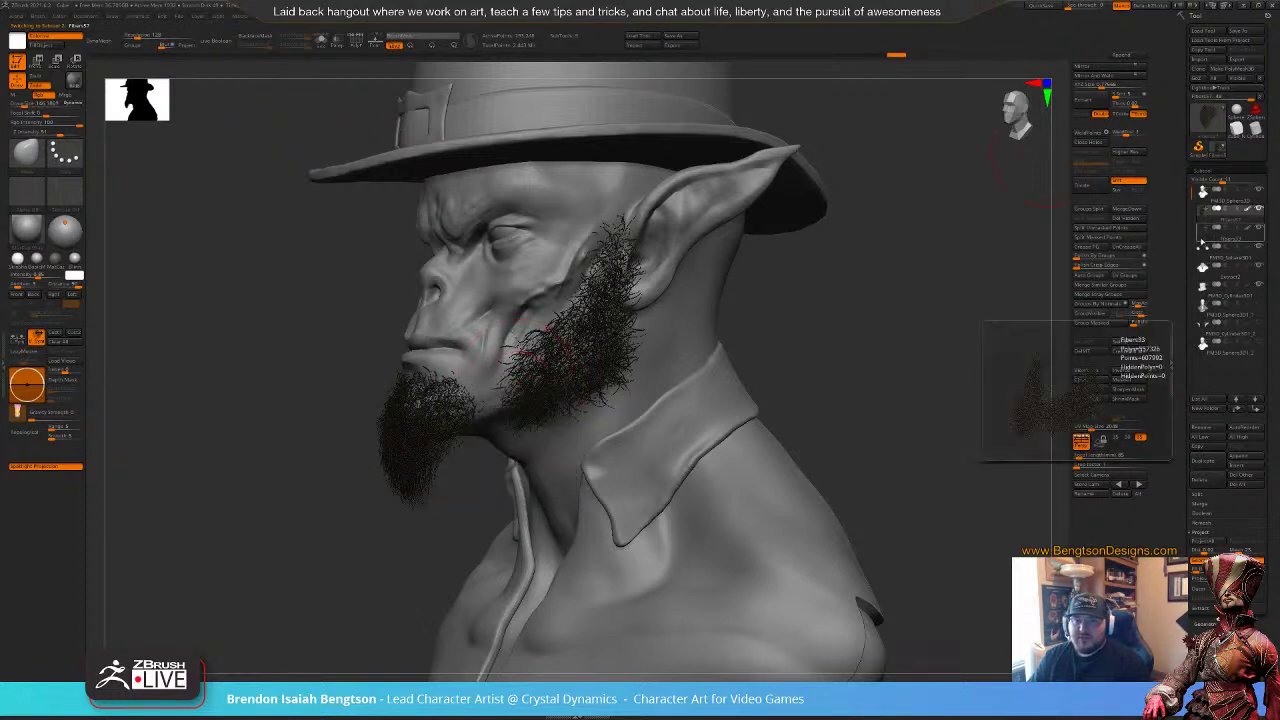
{"action": "left_click", "coordinate": [1210, 233]}
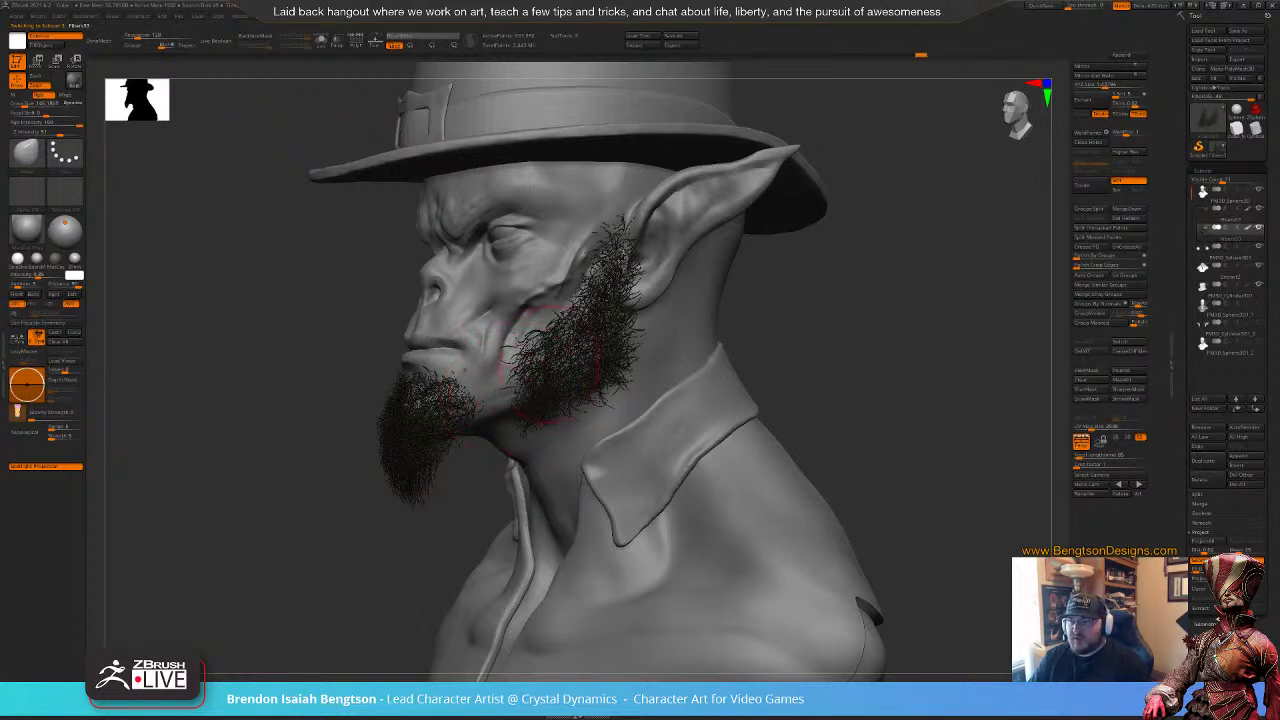
{"action": "left_click_drag", "start_coordinate": [543, 365], "coordinate": [525, 368]}
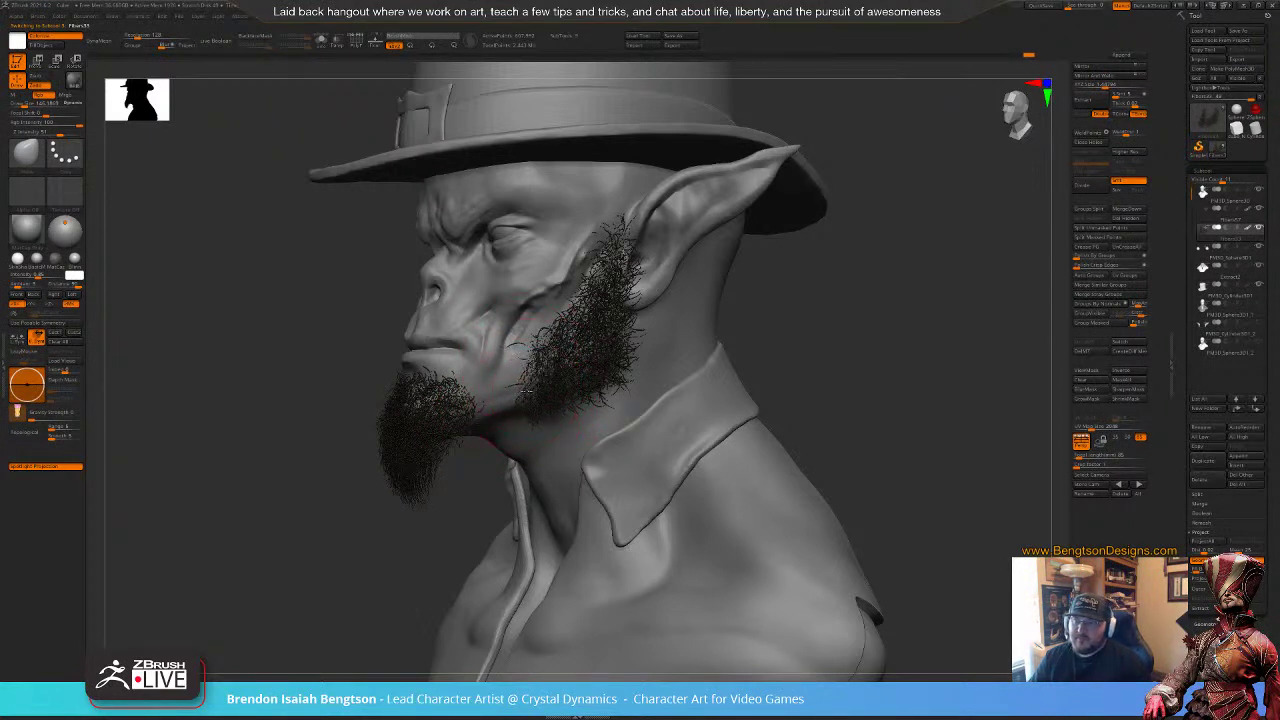
Step: Shape the sideburns in side view with the Move brush, adjusting the top beside the ear and the front edge along the cheek
{"action": "mouse_move", "coordinate": [836, 312]}
{"action": "left_mouse_down"}
{"action": "mouse_move", "coordinate": [843, 298]}
{"action": "mouse_move", "coordinate": [800, 340]}
{"action": "mouse_move", "coordinate": [775, 332]}
{"action": "mouse_move", "coordinate": [736, 348]}
{"action": "mouse_move", "coordinate": [718, 340]}
{"action": "mouse_move", "coordinate": [791, 277]}
{"action": "mouse_move", "coordinate": [776, 293]}
{"action": "mouse_move", "coordinate": [716, 297]}
{"action": "mouse_move", "coordinate": [752, 298]}
{"action": "mouse_move", "coordinate": [826, 266]}
{"action": "mouse_move", "coordinate": [816, 334]}
{"action": "mouse_move", "coordinate": [847, 340]}
{"action": "mouse_move", "coordinate": [798, 338]}
{"action": "mouse_move", "coordinate": [817, 334]}
{"action": "mouse_move", "coordinate": [826, 384]}
{"action": "left_mouse_up"}
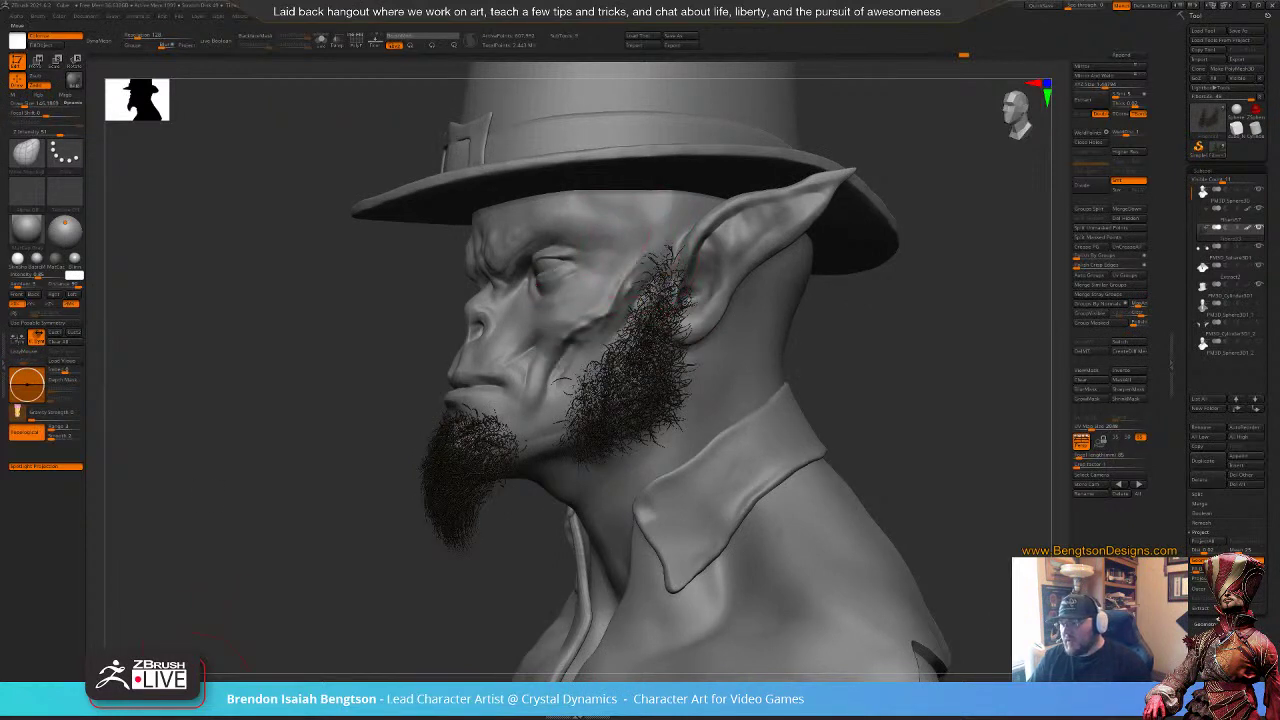
{"action": "left_click", "coordinate": [195, 695]}
{"action": "left_click_drag", "start_coordinate": [630, 283], "coordinate": [663, 266]}
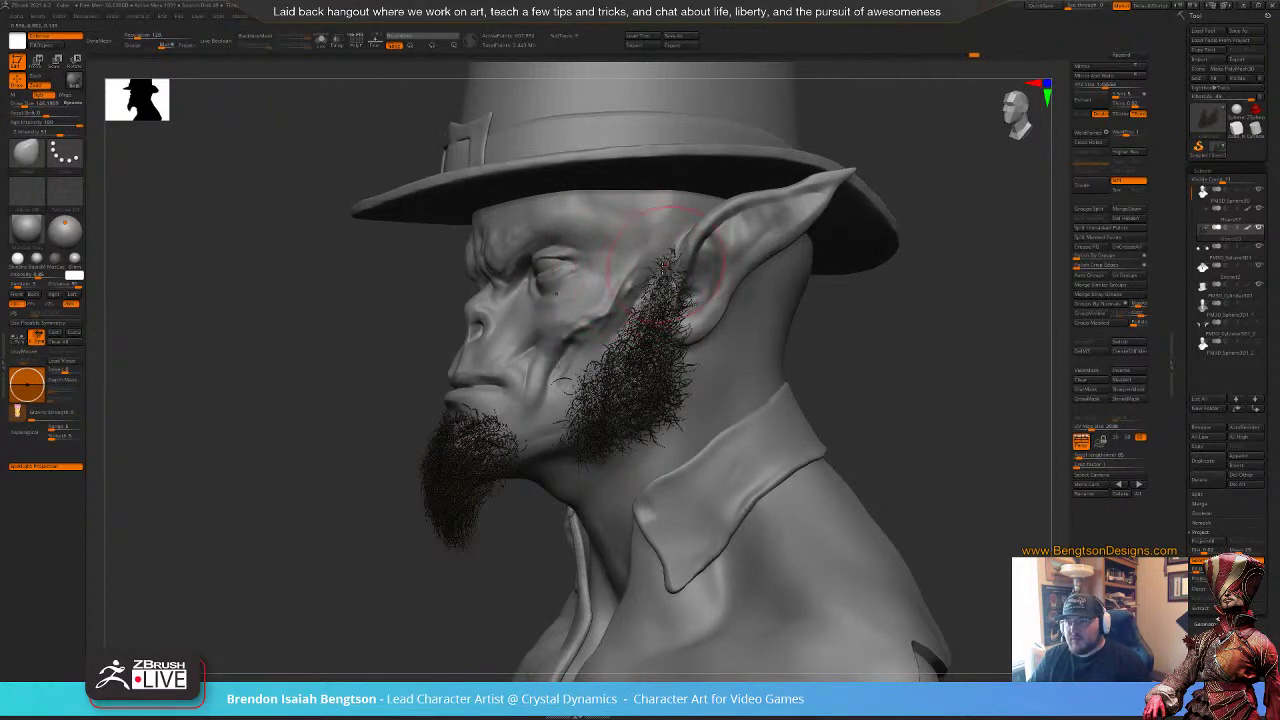
{"action": "left_click_drag", "start_coordinate": [591, 371], "coordinate": [613, 372]}
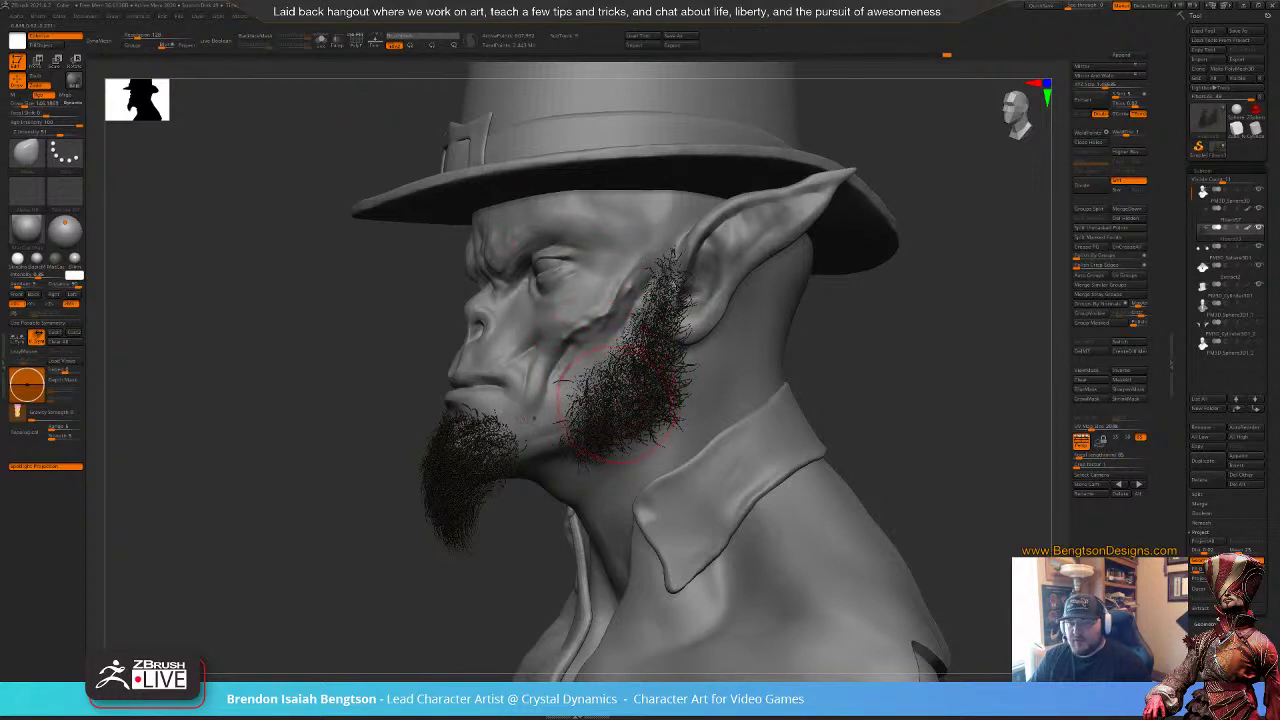
{"action": "mouse_move", "coordinate": [615, 402]}
{"action": "left_mouse_down"}
{"action": "mouse_move", "coordinate": [645, 416]}
{"action": "mouse_move", "coordinate": [660, 385]}
{"action": "mouse_move", "coordinate": [686, 418]}
{"action": "mouse_move", "coordinate": [686, 365]}
{"action": "mouse_move", "coordinate": [640, 357]}
{"action": "mouse_move", "coordinate": [588, 396]}
{"action": "left_mouse_up"}
Step: Fill out the sideburns along both sides of the jaw from the front view with the Move brush
{"action": "mouse_move", "coordinate": [357, 494]}
{"action": "left_mouse_down"}
{"action": "mouse_move", "coordinate": [400, 505]}
{"action": "mouse_move", "coordinate": [380, 500]}
{"action": "left_mouse_up"}
{"action": "left_click_drag", "start_coordinate": [717, 343], "coordinate": [702, 343], "text": "shift"}
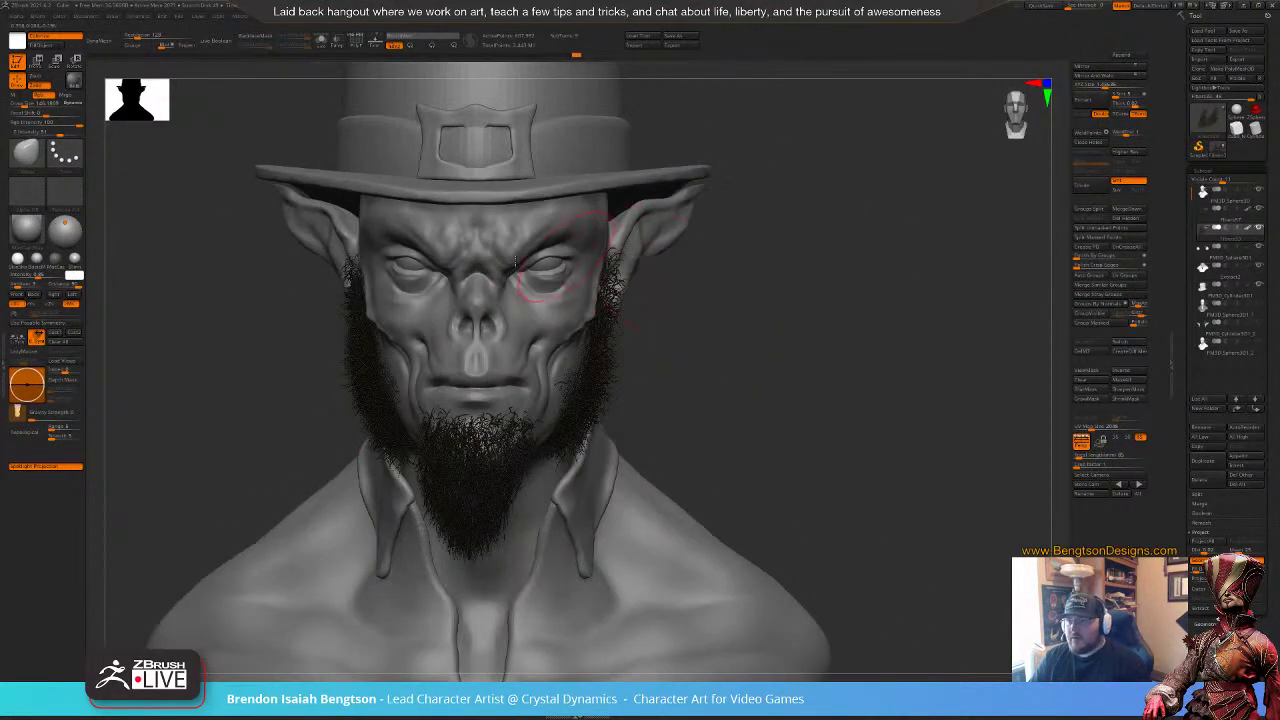
{"action": "left_click_drag", "start_coordinate": [357, 276], "coordinate": [379, 392]}
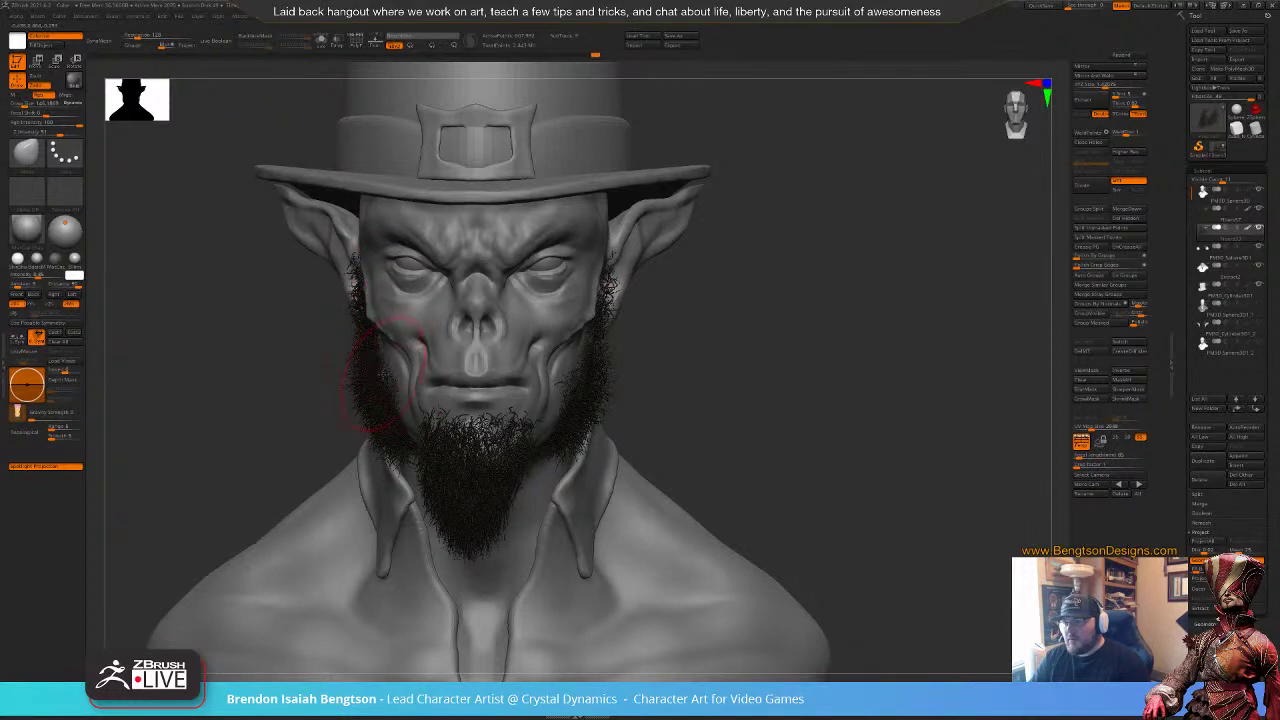
{"action": "left_click_drag", "start_coordinate": [608, 400], "coordinate": [598, 418]}
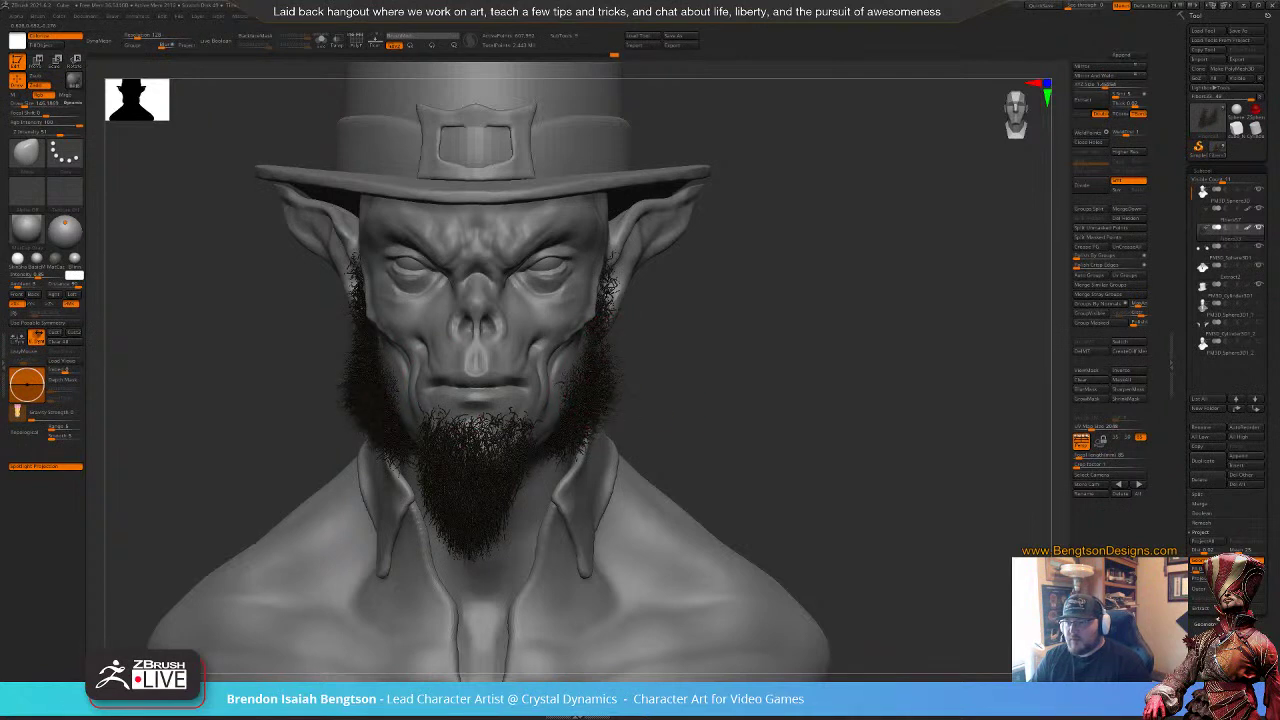
{"action": "left_click_drag", "start_coordinate": [612, 411], "coordinate": [569, 432]}
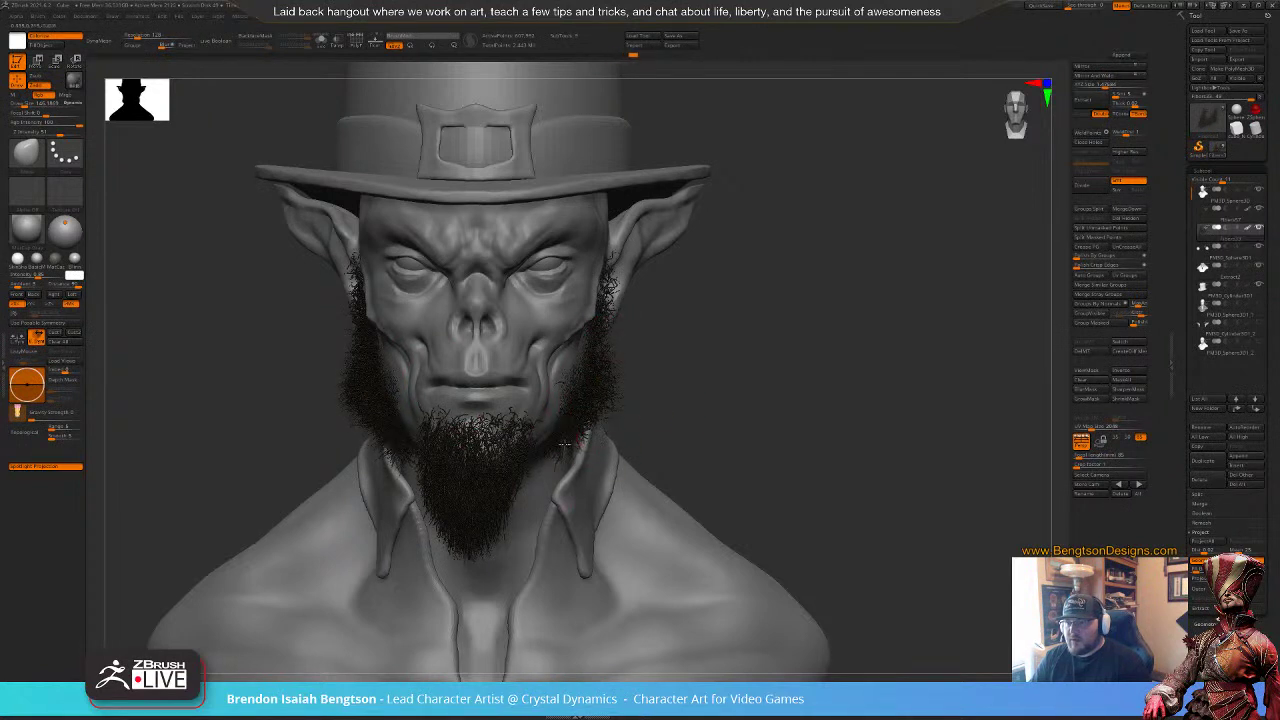
Step: Select the goatee subtool and pull its sides inward from the front to narrow it toward the tip
{"action": "left_click", "coordinate": [433, 489], "text": "alt"}
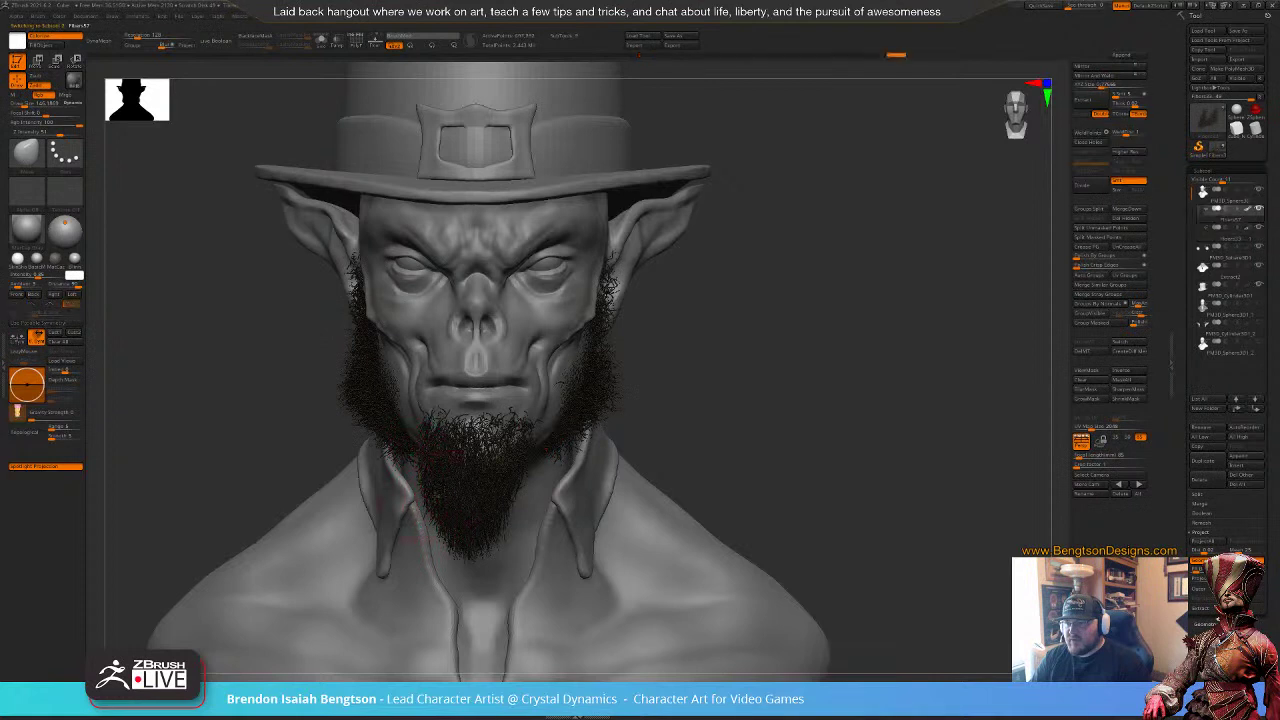
{"action": "left_click_drag", "start_coordinate": [470, 529], "coordinate": [481, 533]}
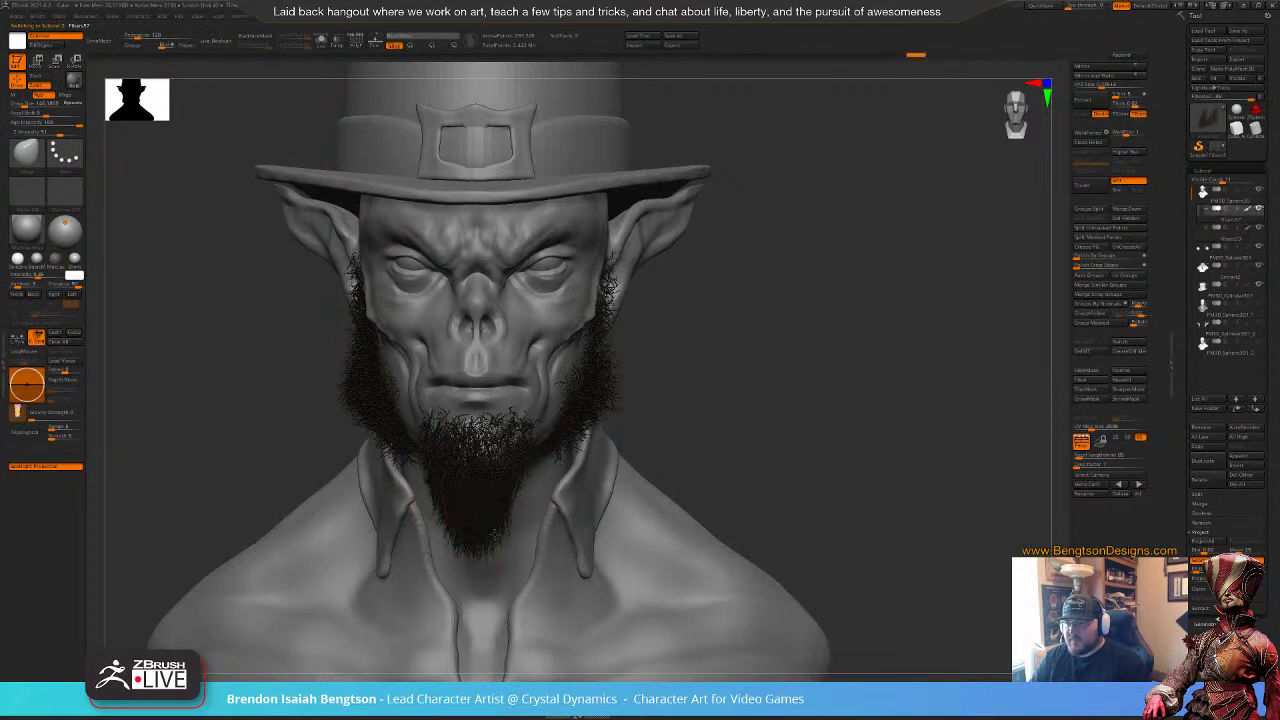
{"action": "left_click_drag", "start_coordinate": [506, 484], "coordinate": [509, 509]}
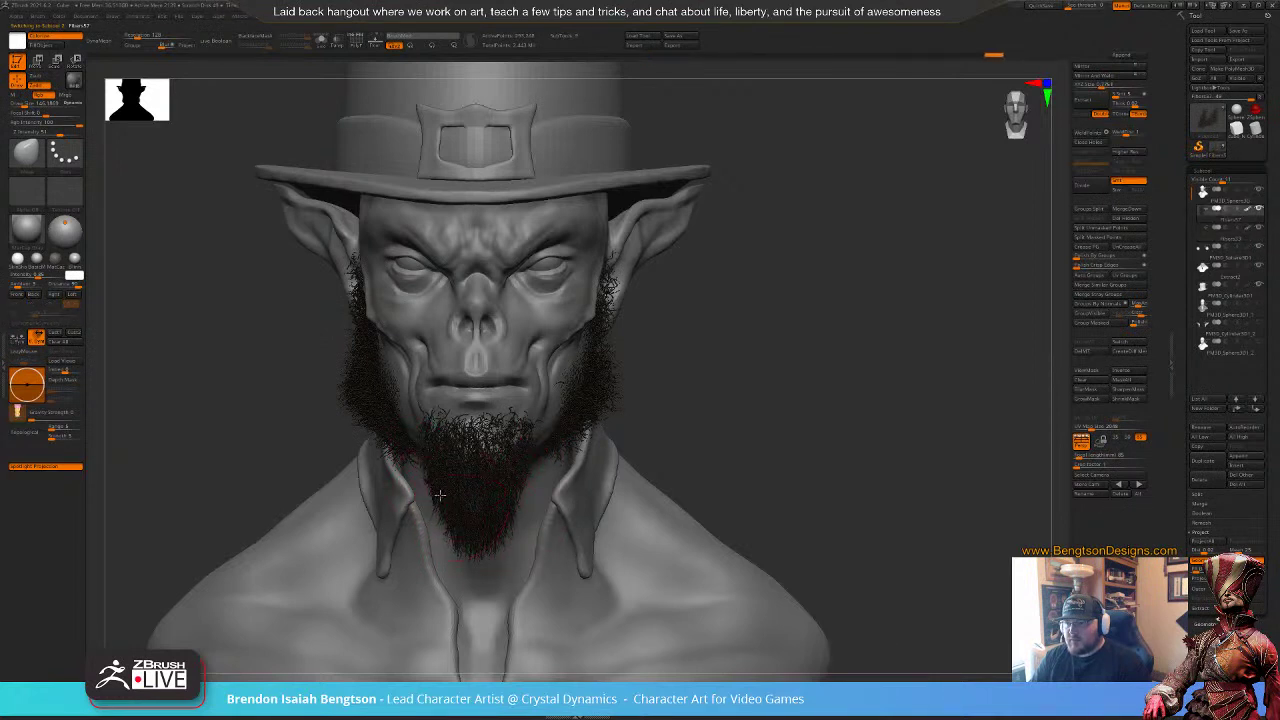
{"action": "left_click_drag", "start_coordinate": [435, 441], "coordinate": [445, 458]}
{"action": "mouse_move", "coordinate": [708, 403]}
{"action": "left_mouse_down"}
{"action": "mouse_move", "coordinate": [676, 401]}
{"action": "mouse_move", "coordinate": [727, 405]}
{"action": "mouse_move", "coordinate": [719, 415]}
{"action": "mouse_move", "coordinate": [692, 403]}
{"action": "left_mouse_up"}
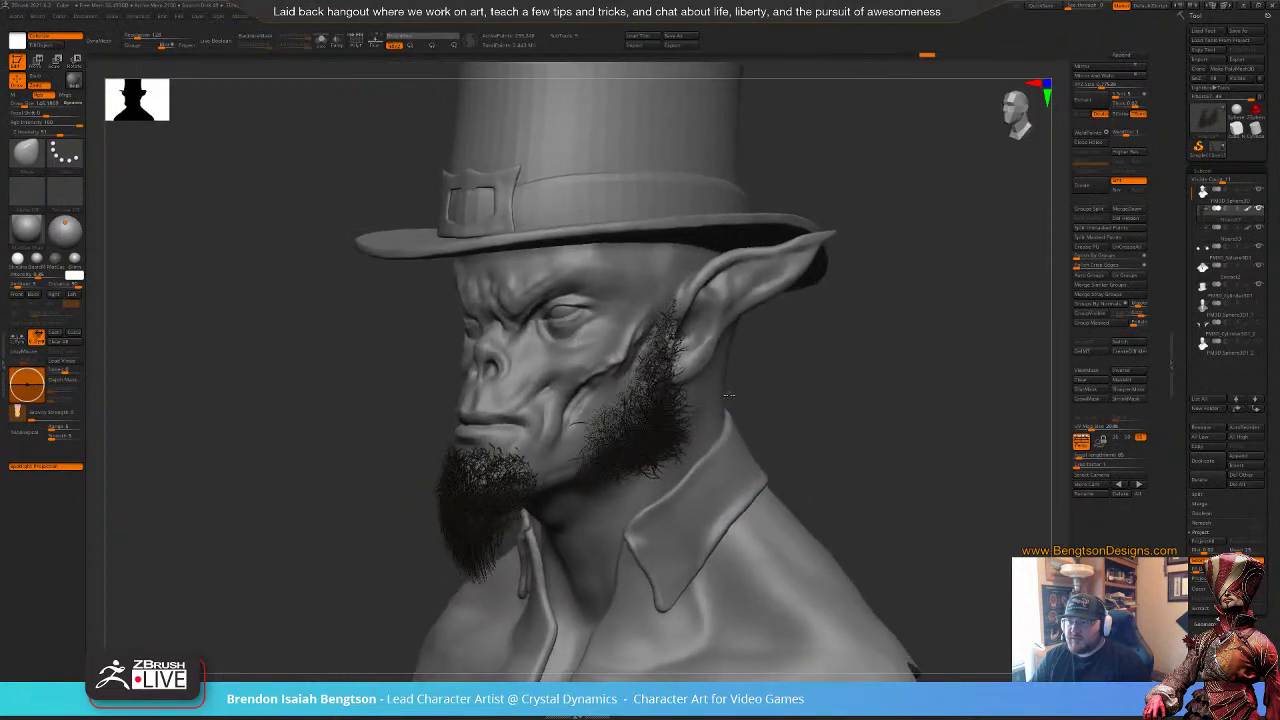
Step: Select the head subtool, reduce the brush size and paint a mask in the shape of eyebrows over the brow ridges
{"action": "left_click_drag", "start_coordinate": [812, 345], "coordinate": [754, 374]}
{"action": "left_click", "coordinate": [484, 299], "text": "alt"}
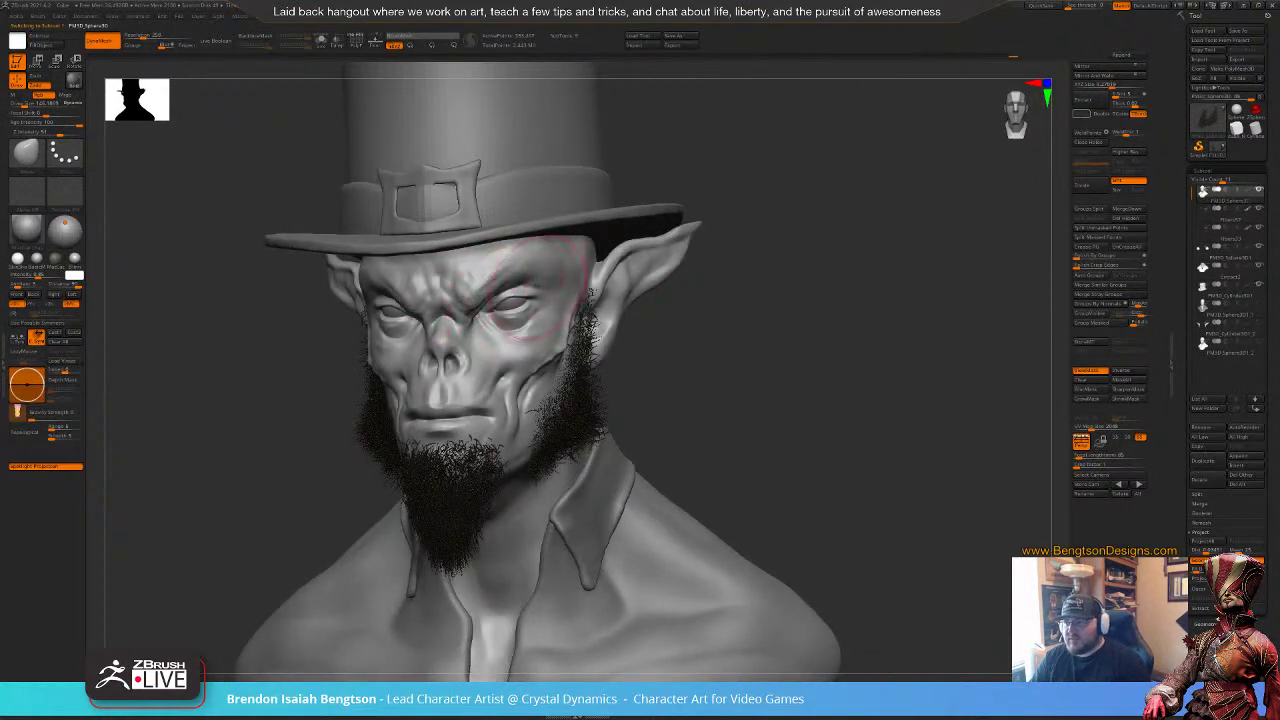
{"action": "key", "text": "space"}
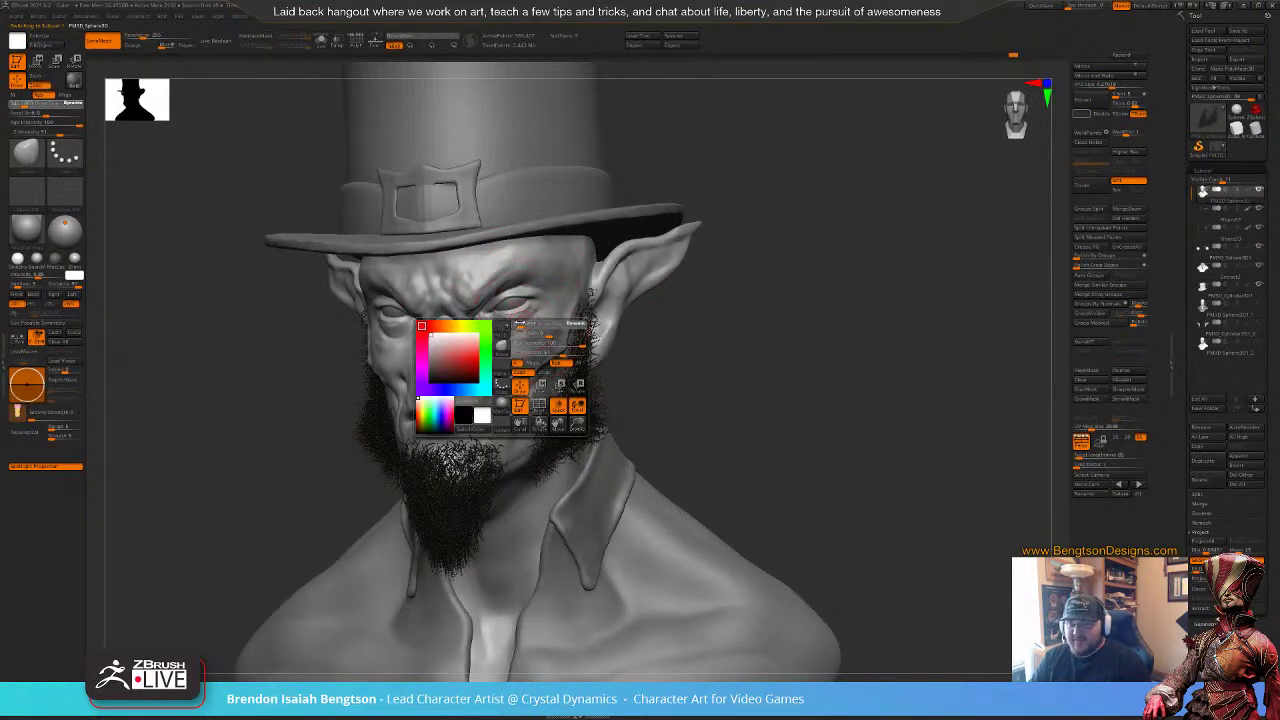
{"action": "left_click_drag", "start_coordinate": [520, 324], "coordinate": [516, 325]}
{"action": "left_click_drag", "start_coordinate": [462, 282], "coordinate": [469, 294], "text": "shift"}
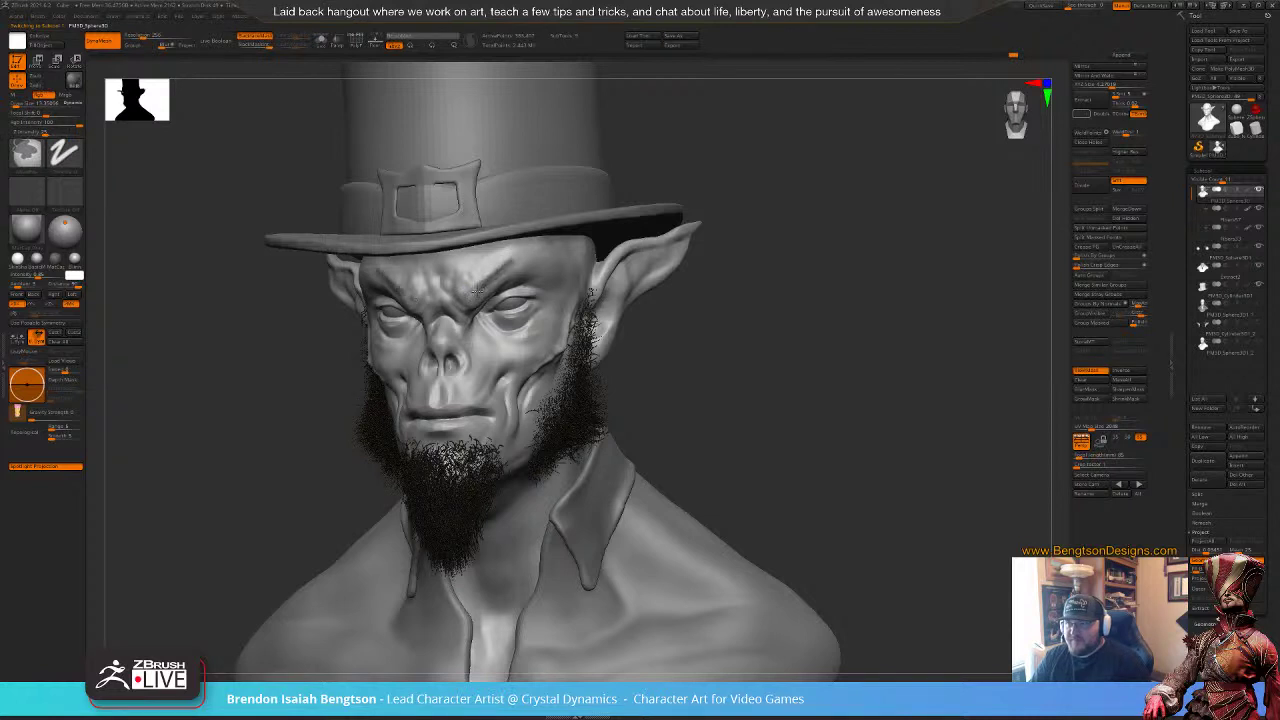
{"action": "key", "text": "space"}
{"action": "left_click_drag", "start_coordinate": [480, 288], "coordinate": [470, 298]}
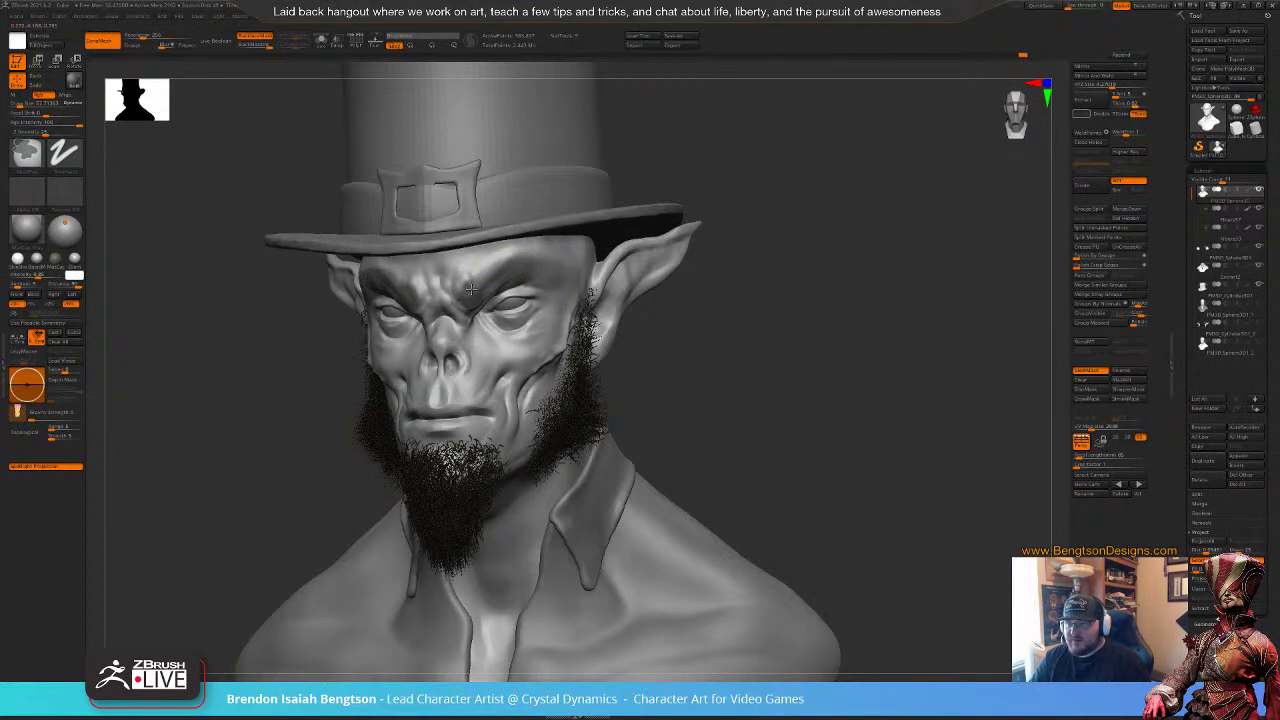
Step: Check the eyebrow mask from the side and front, touch it up and soften its edges
{"action": "mouse_move", "coordinate": [749, 342]}
{"action": "left_mouse_down"}
{"action": "mouse_move", "coordinate": [690, 343]}
{"action": "mouse_move", "coordinate": [722, 341]}
{"action": "left_mouse_up"}
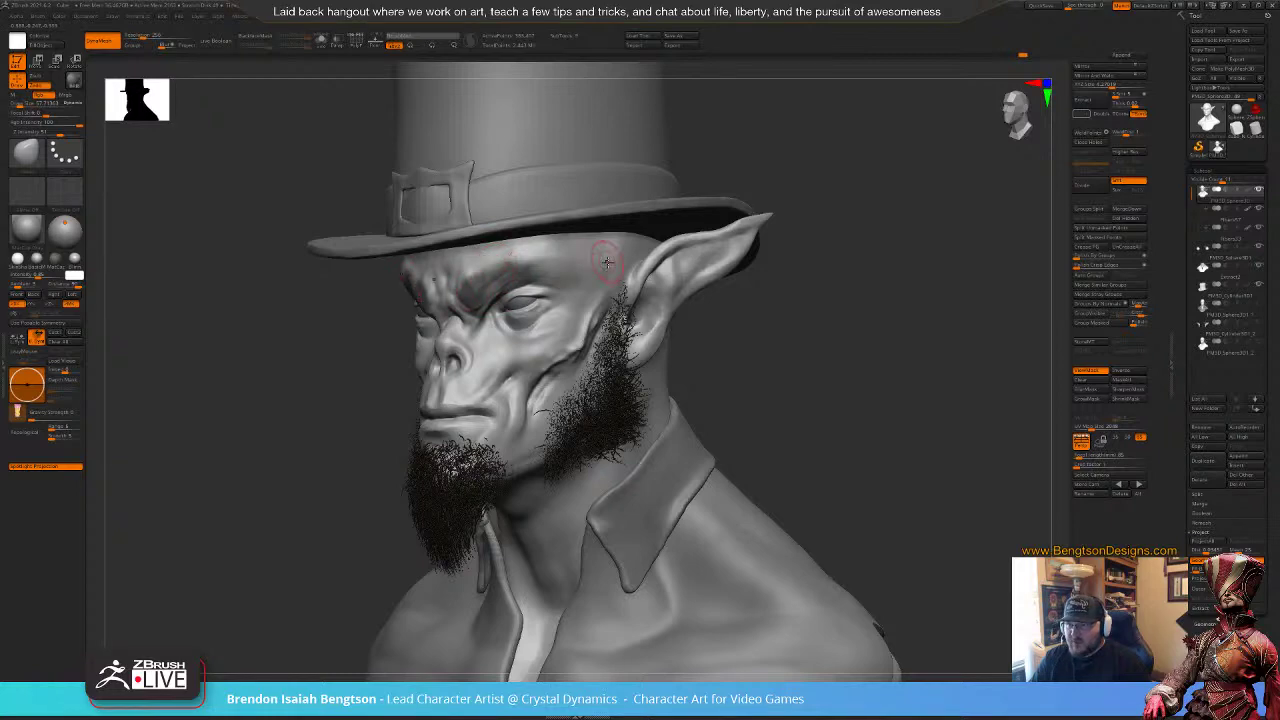
{"action": "left_click_drag", "start_coordinate": [779, 343], "coordinate": [850, 350]}
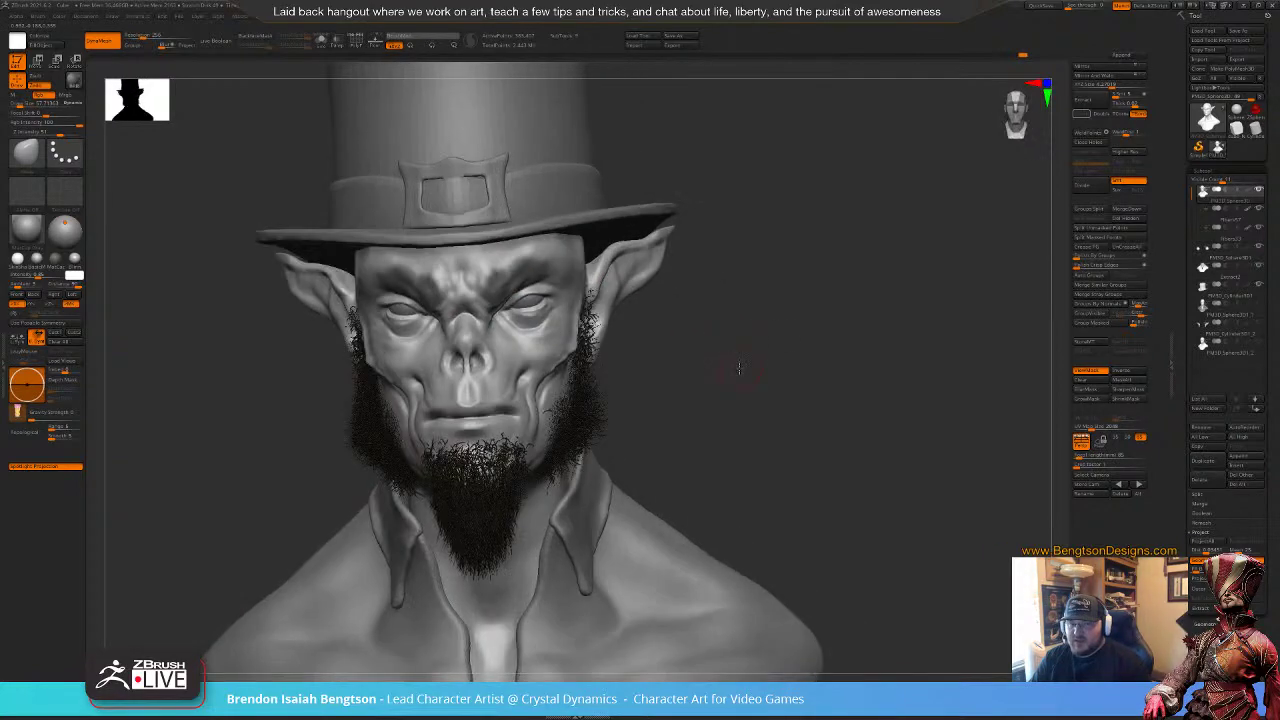
{"action": "mouse_move", "coordinate": [737, 366]}
{"action": "left_mouse_down"}
{"action": "mouse_move", "coordinate": [718, 364]}
{"action": "mouse_move", "coordinate": [774, 331]}
{"action": "mouse_move", "coordinate": [731, 362]}
{"action": "mouse_move", "coordinate": [716, 356]}
{"action": "left_mouse_up"}
{"action": "key", "text": "ctrl"}
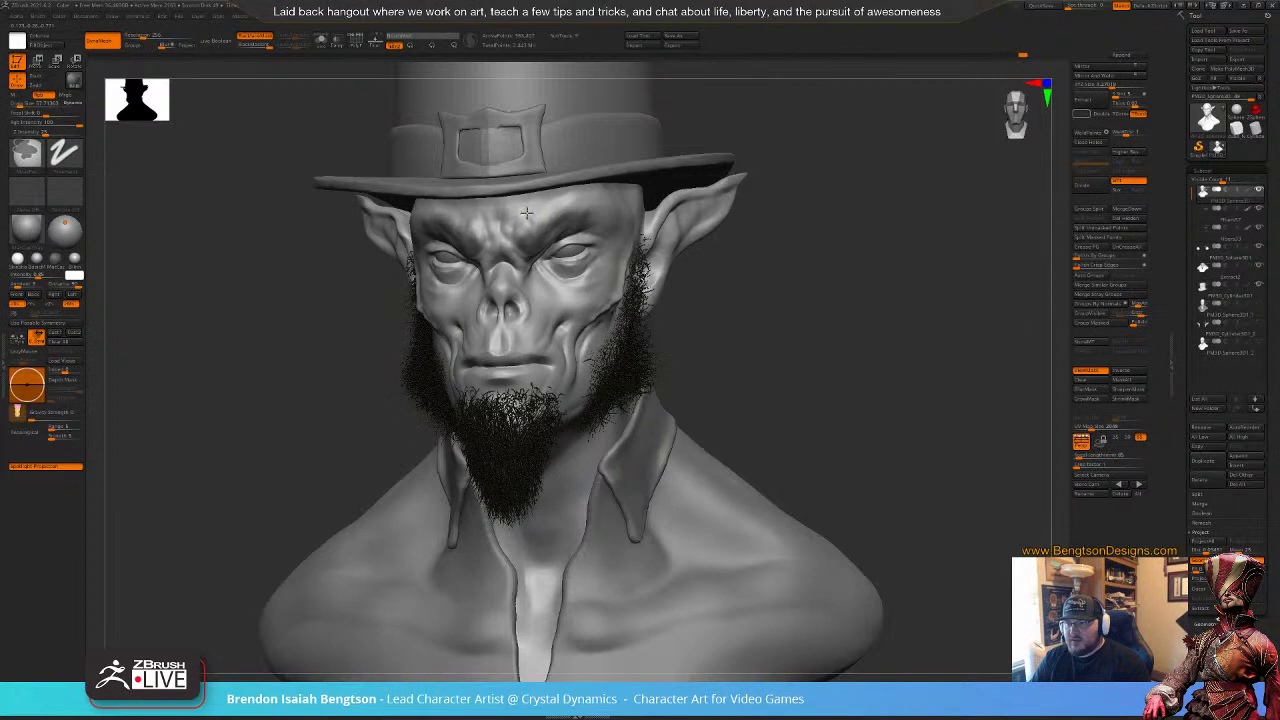
{"action": "left_click", "coordinate": [526, 213], "text": "ctrl"}
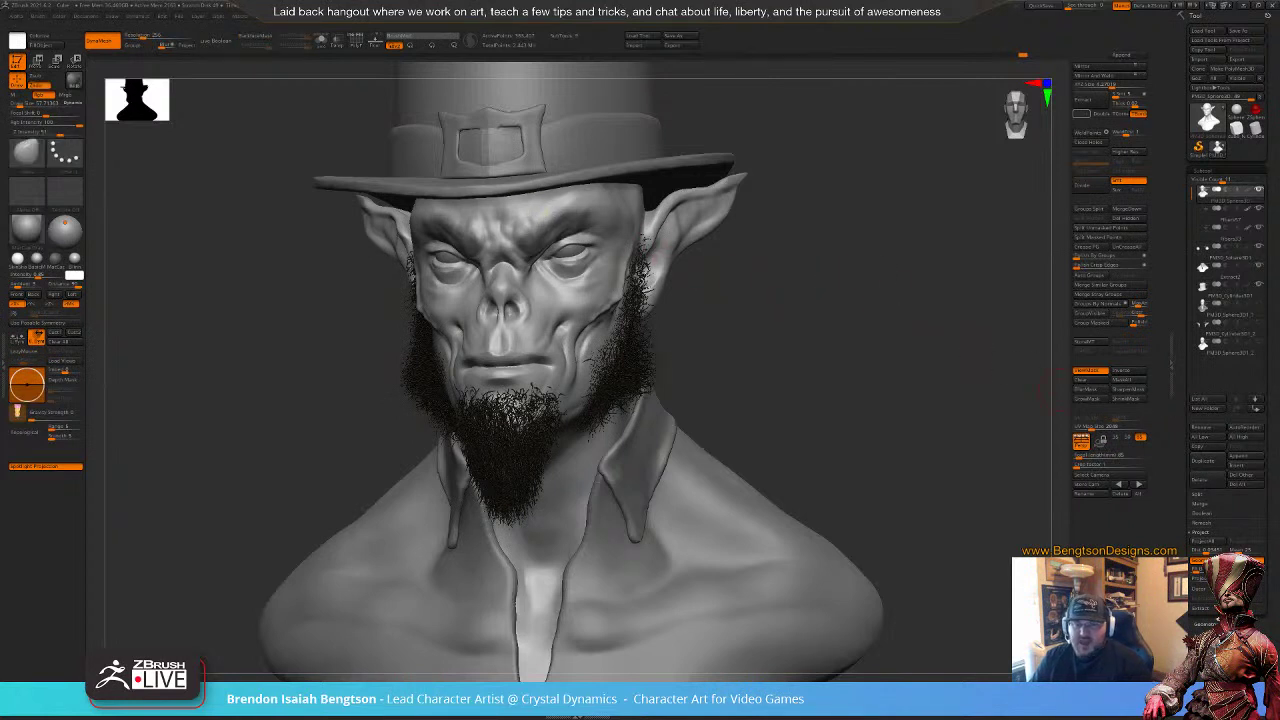
Step: Load a dark, curly fiber preset from LightBox onto the masked eyebrows
{"action": "left_click", "coordinate": [1204, 170]}
{"action": "left_click", "coordinate": [1212, 240]}
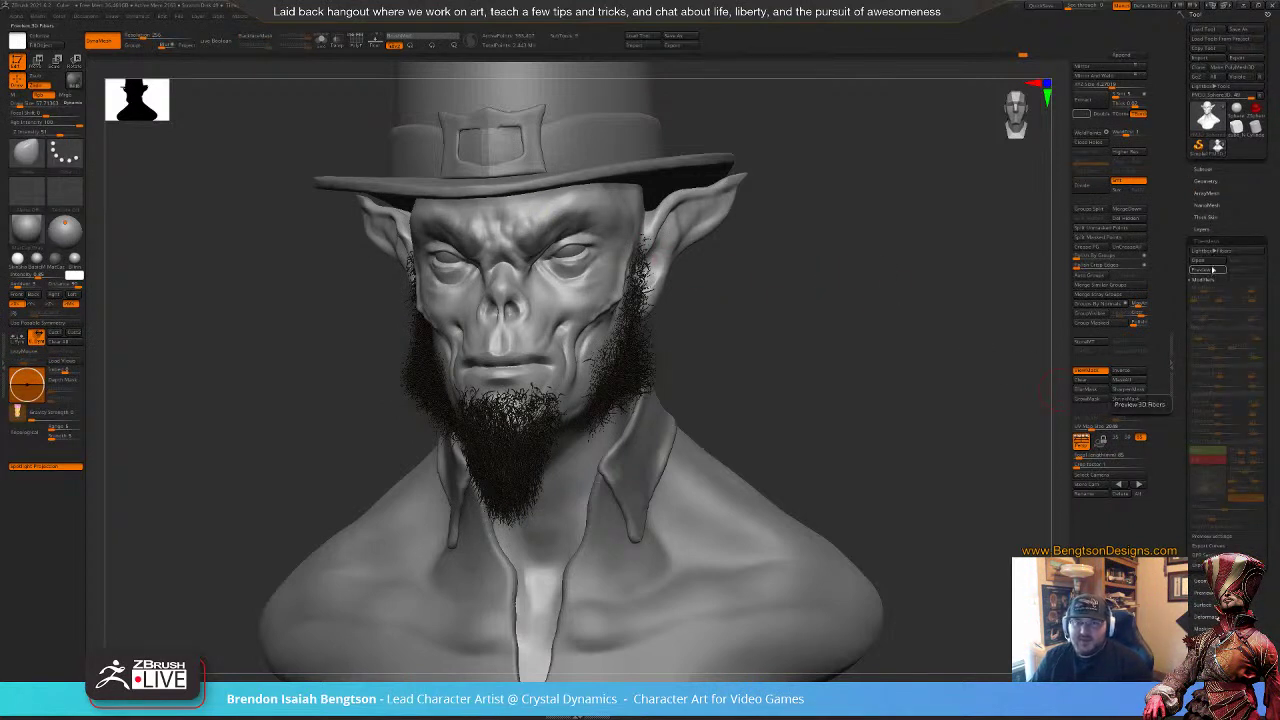
{"action": "left_click", "coordinate": [1213, 252]}
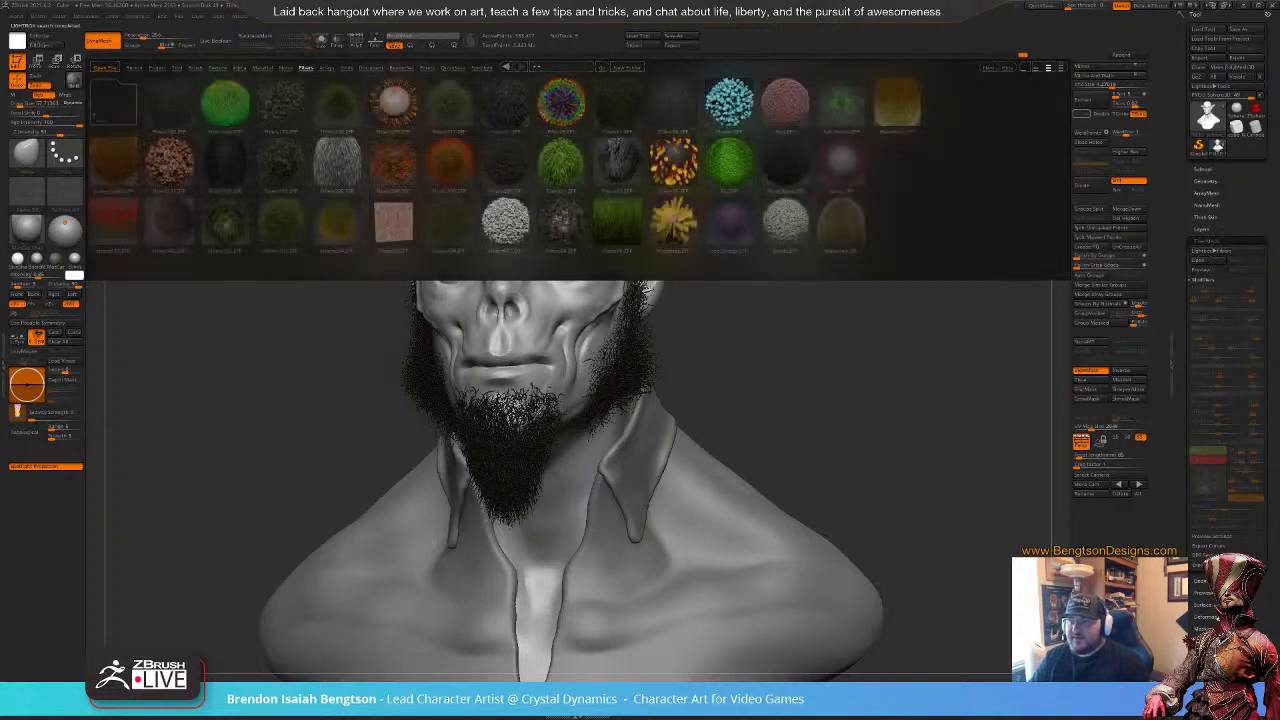
{"action": "double_click", "coordinate": [565, 226]}
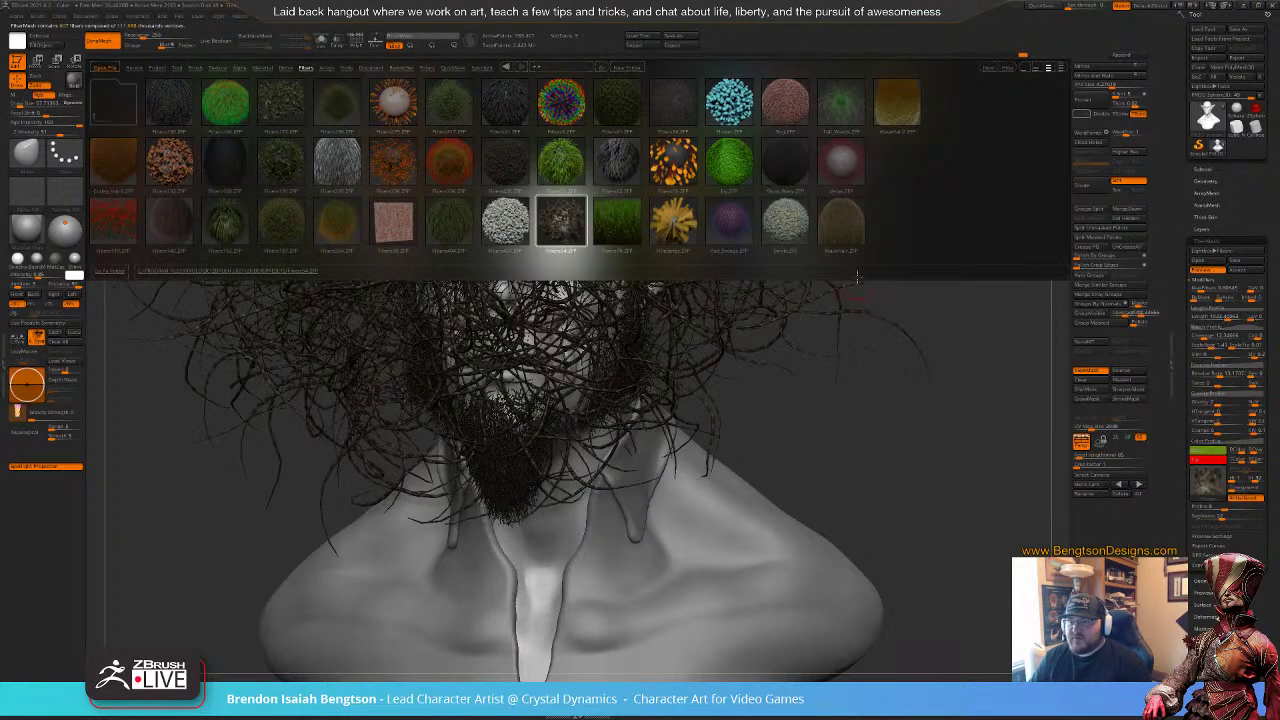
{"action": "left_click", "coordinate": [1003, 67]}
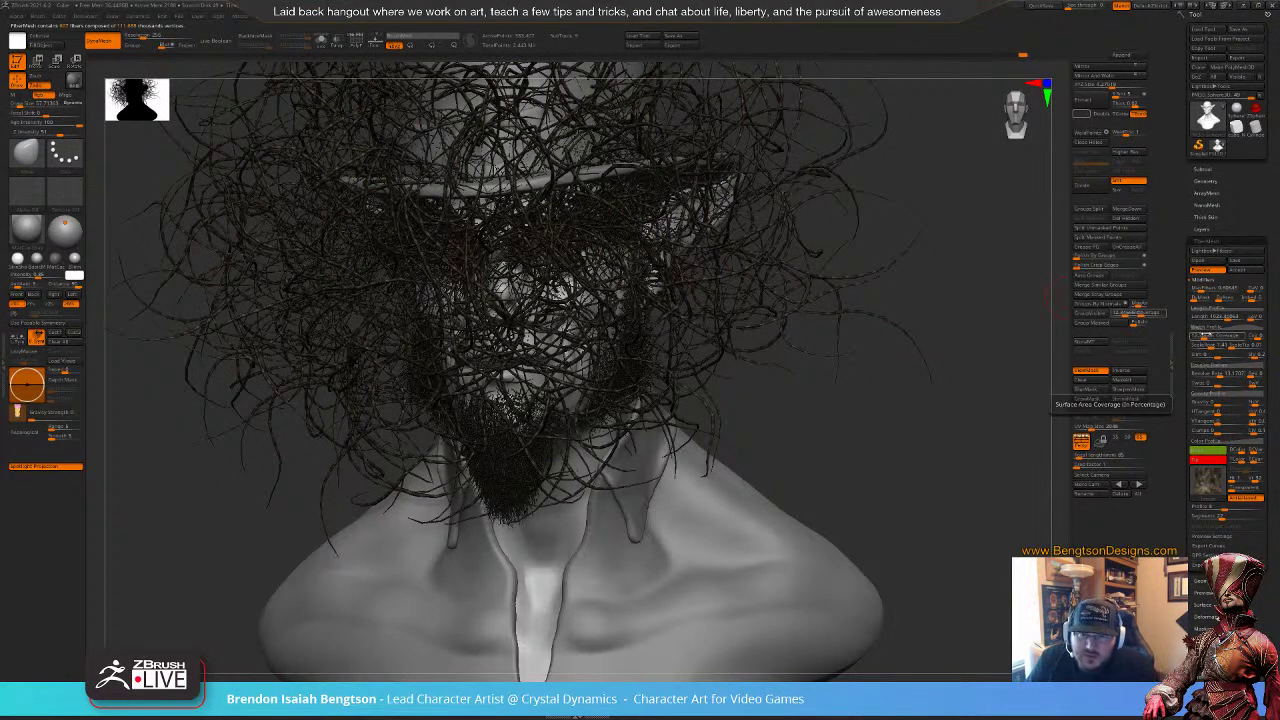
Step: Reduce the coverage and length of the previewed eyebrow fibers to keep them thin and close to the brow
{"action": "left_click", "coordinate": [1197, 339]}
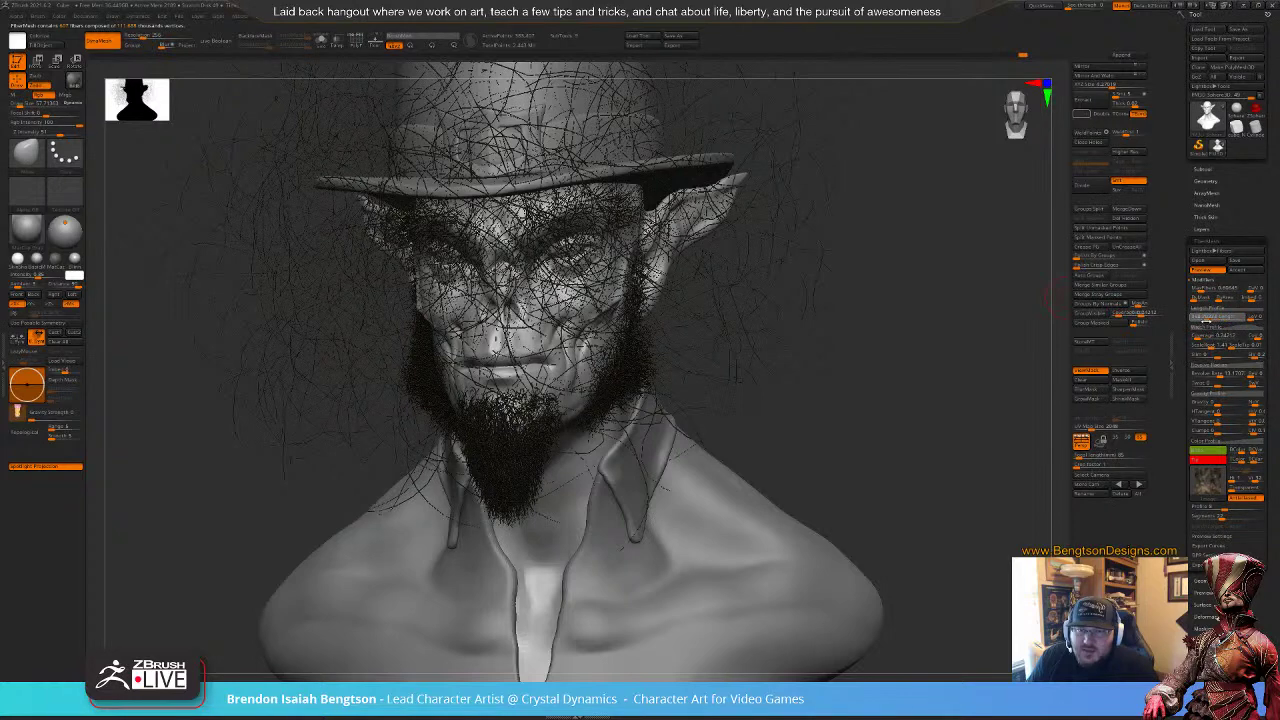
{"action": "left_click", "coordinate": [1199, 321]}
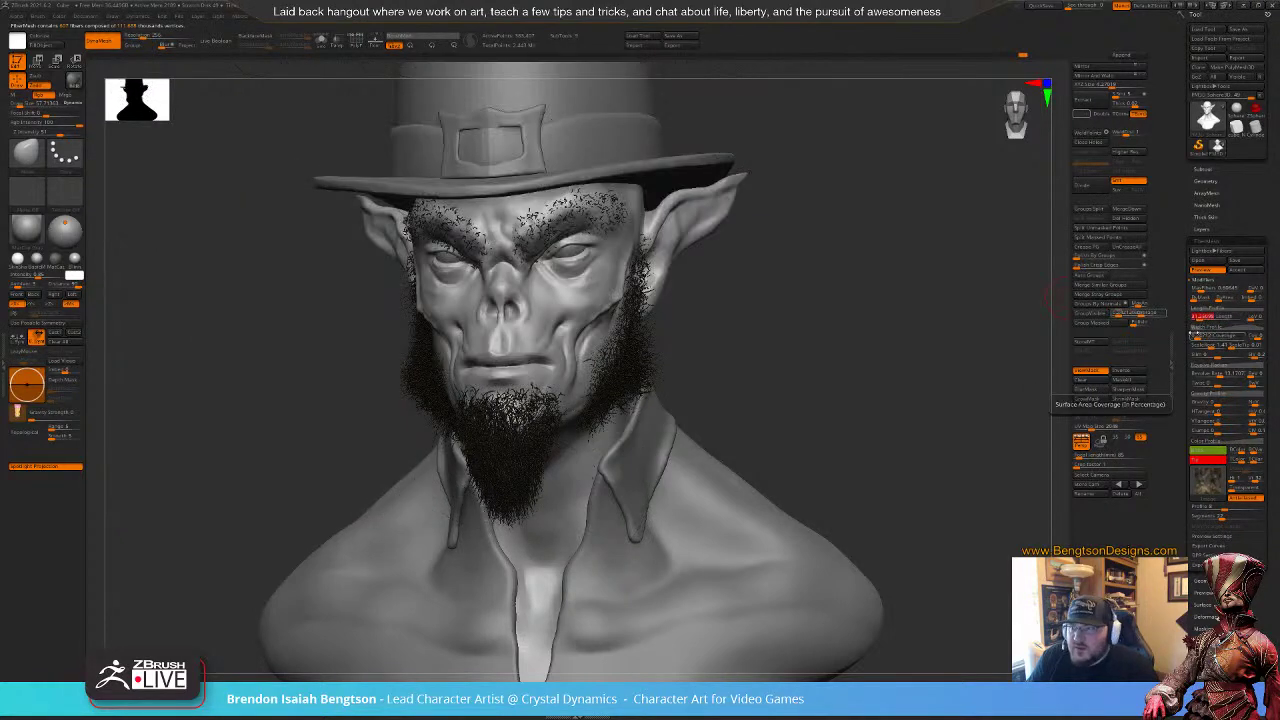
{"action": "left_click_drag", "start_coordinate": [955, 378], "coordinate": [977, 331]}
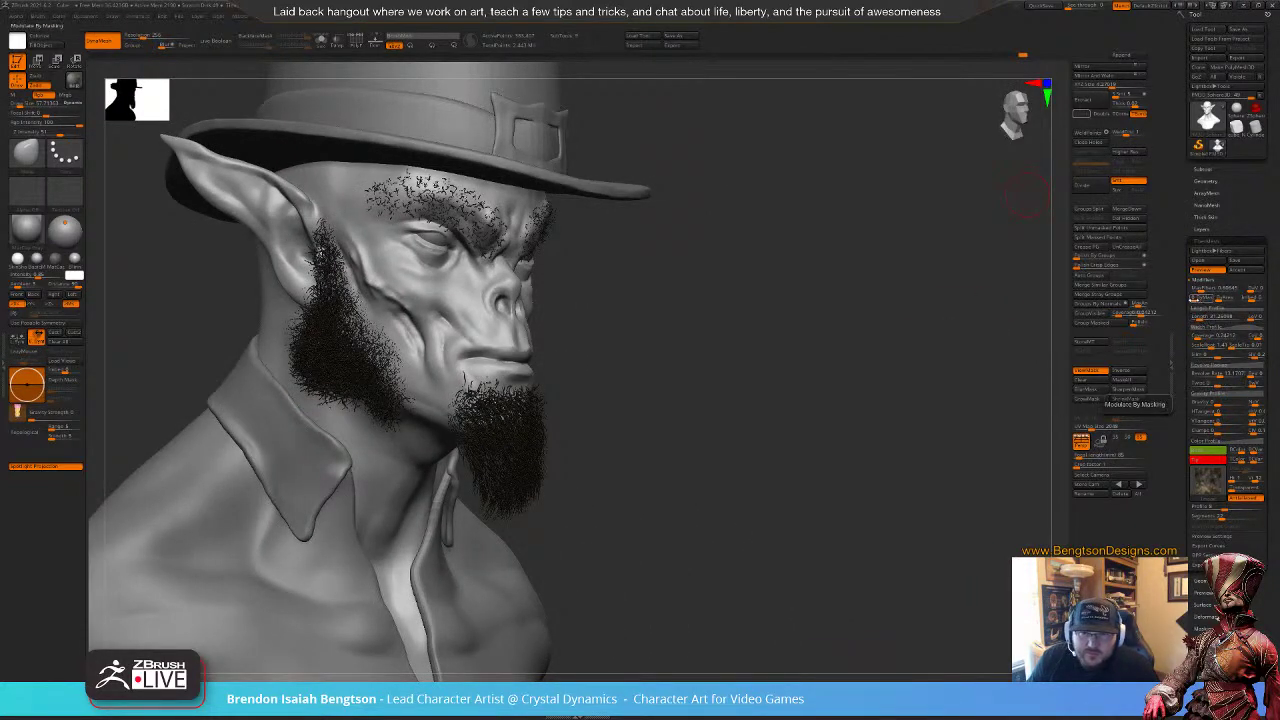
Step: Adjust the By Mask modulation so the sparse fibers around the soft edges of the eyebrow mask drop out
{"action": "left_click", "coordinate": [1200, 298]}
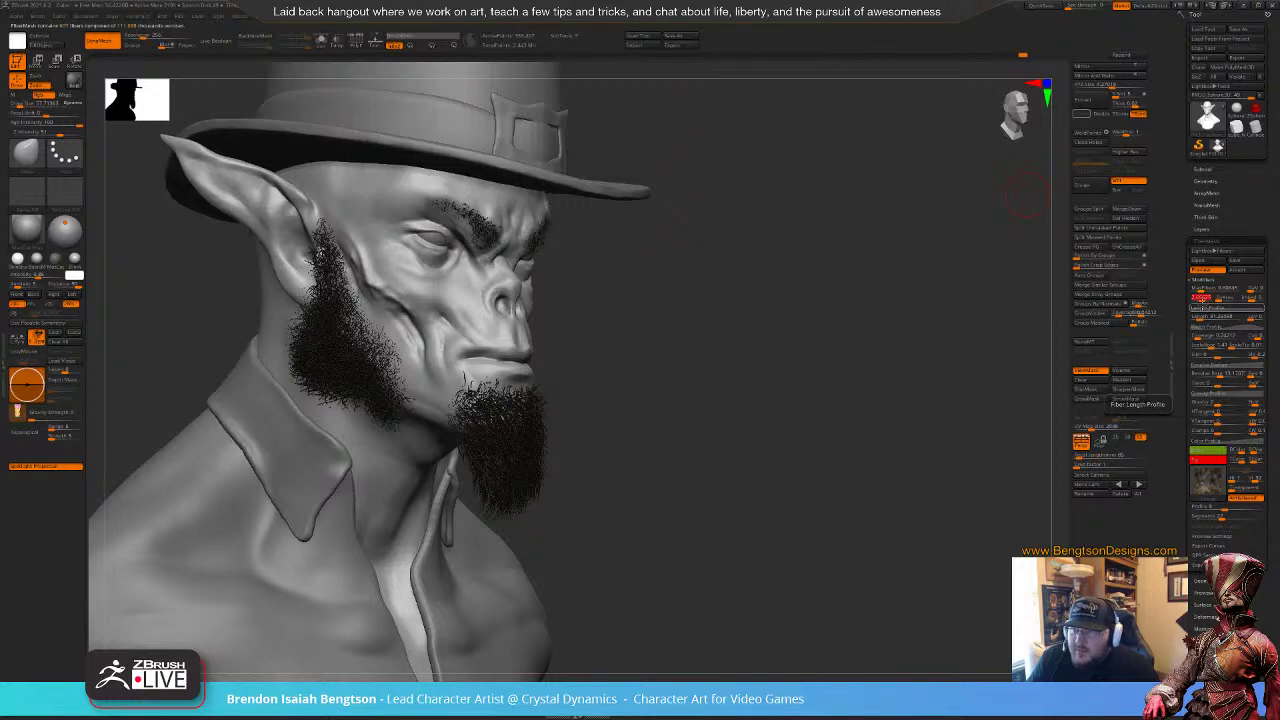
{"action": "left_click_drag", "start_coordinate": [895, 409], "coordinate": [842, 405]}
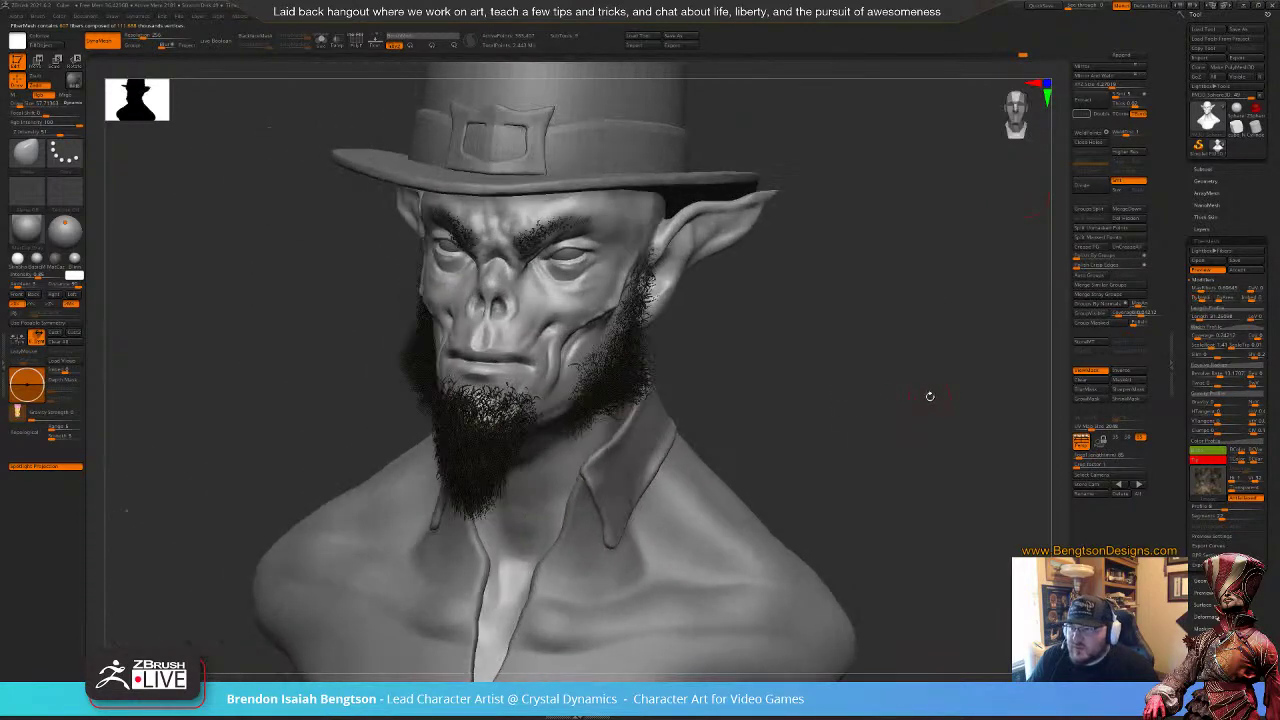
{"action": "left_click_drag", "start_coordinate": [930, 396], "coordinate": [936, 354]}
{"action": "left_click_drag", "start_coordinate": [955, 414], "coordinate": [911, 366]}
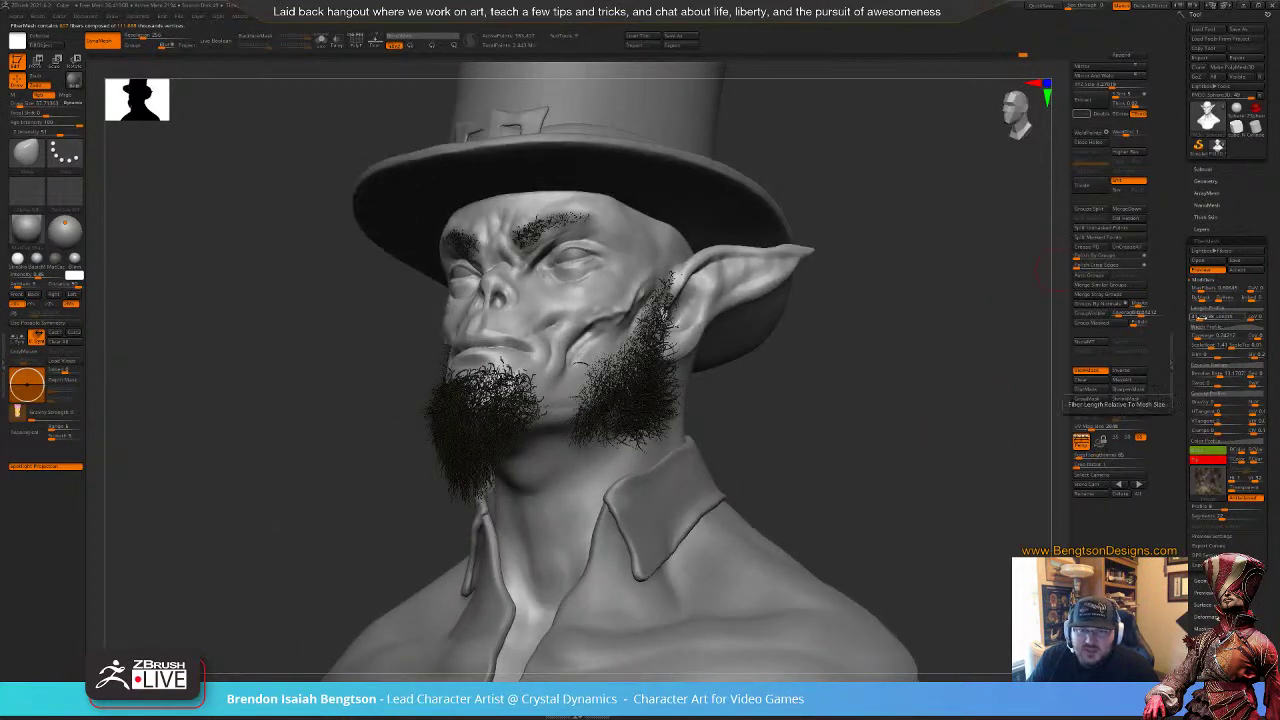
Step: Increase the eyebrow fiber length for a bushier brow, judging it from the front and three-quarter views
{"action": "left_click", "coordinate": [1203, 318]}
{"action": "mouse_move", "coordinate": [935, 357]}
{"action": "left_mouse_down"}
{"action": "mouse_move", "coordinate": [944, 397]}
{"action": "mouse_move", "coordinate": [966, 353]}
{"action": "mouse_move", "coordinate": [954, 366]}
{"action": "mouse_move", "coordinate": [948, 354]}
{"action": "left_mouse_up"}
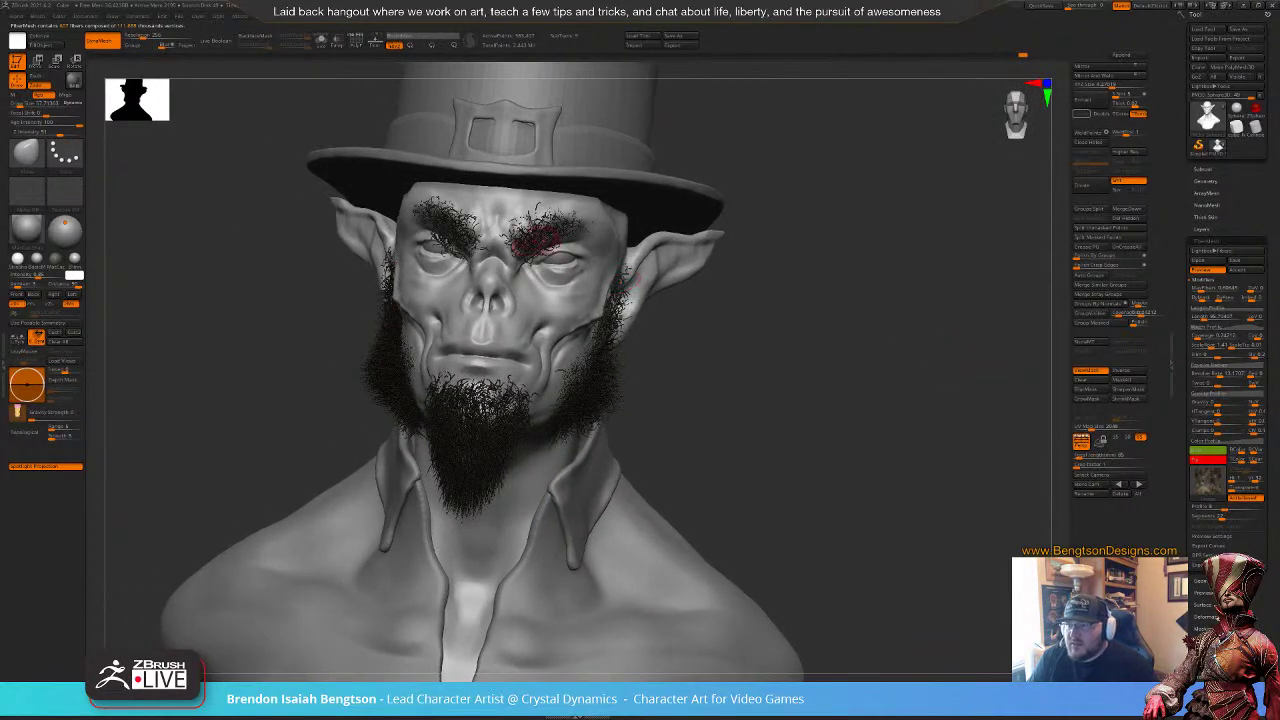
{"action": "left_click_drag", "start_coordinate": [834, 338], "coordinate": [797, 340]}
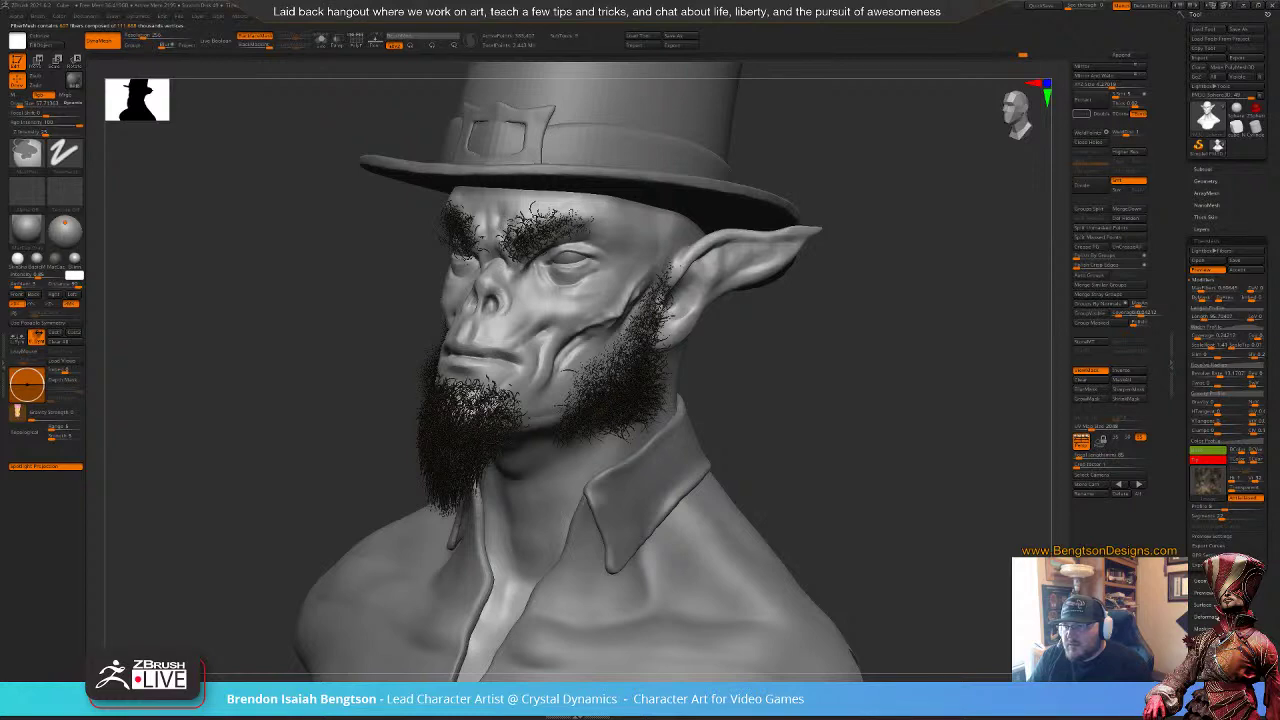
Step: Soften the eyebrow mask on the head and turn the fiber preview back on
{"action": "left_click", "coordinate": [550, 224], "text": "ctrl"}
{"action": "left_click_drag", "start_coordinate": [849, 400], "coordinate": [922, 398]}
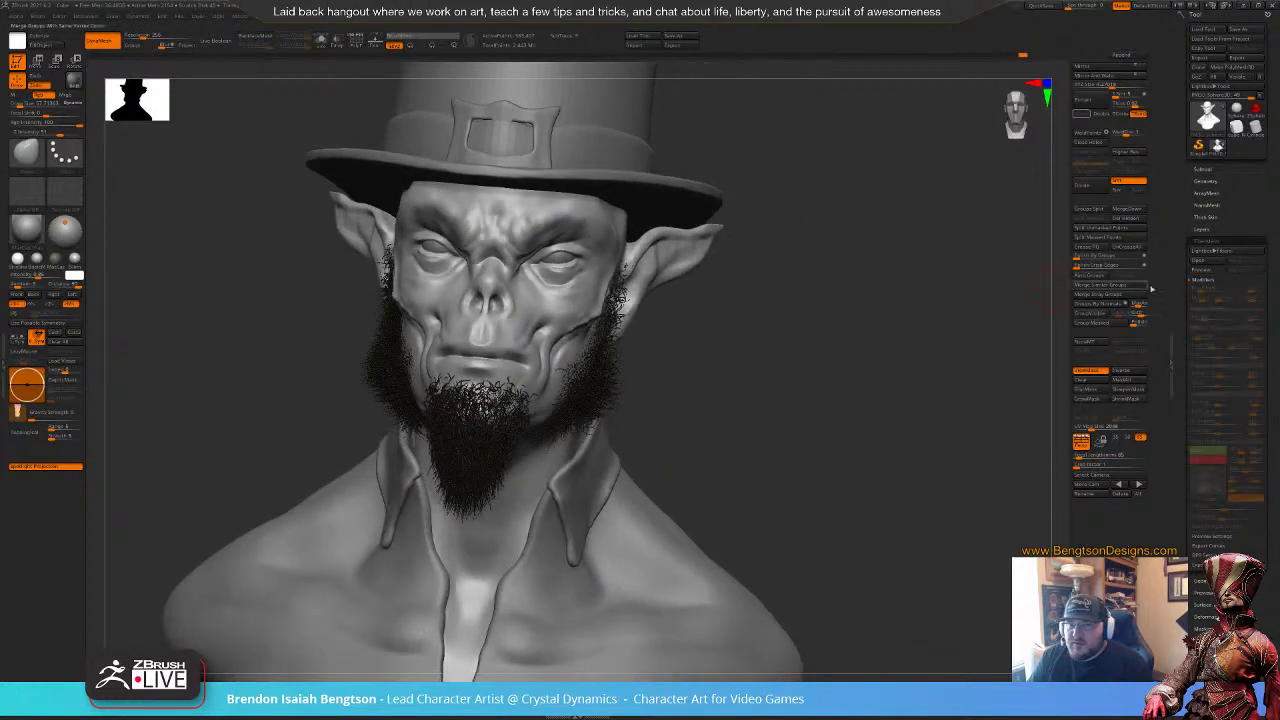
{"action": "left_click", "coordinate": [1210, 270]}
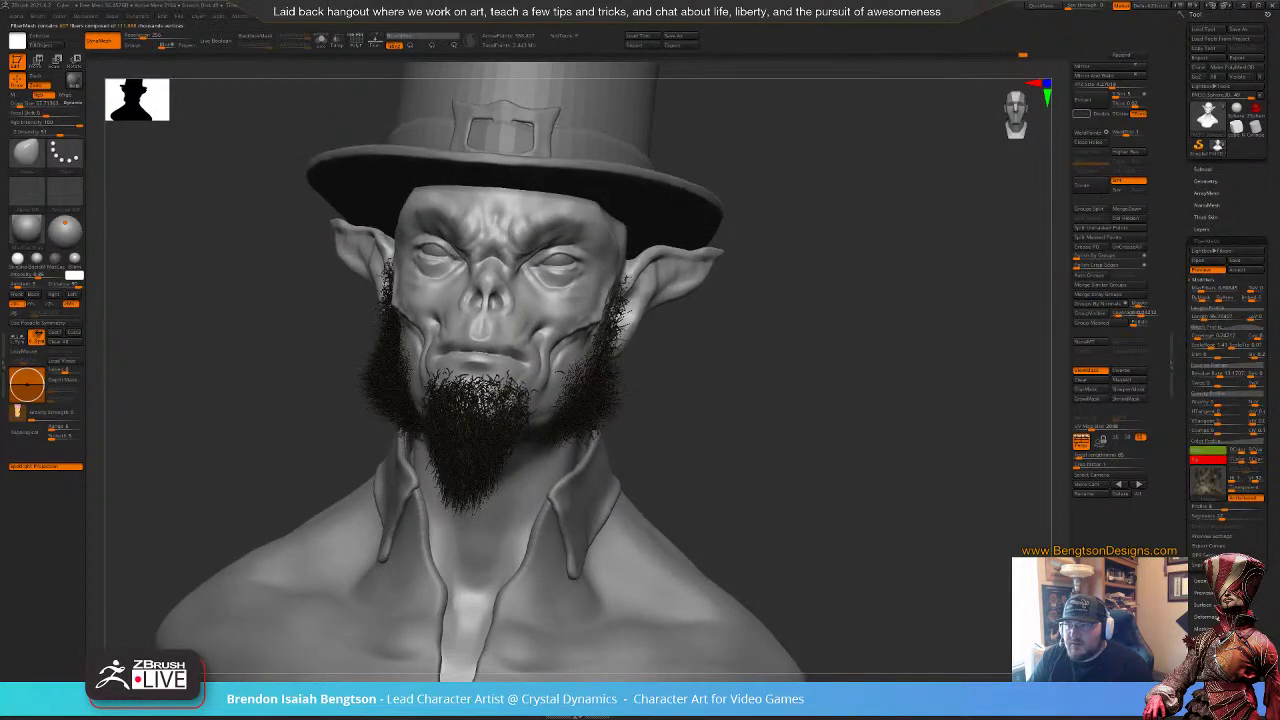
{"action": "left_click_drag", "start_coordinate": [912, 355], "coordinate": [710, 207]}
{"action": "left_click_drag", "start_coordinate": [944, 258], "coordinate": [952, 357]}
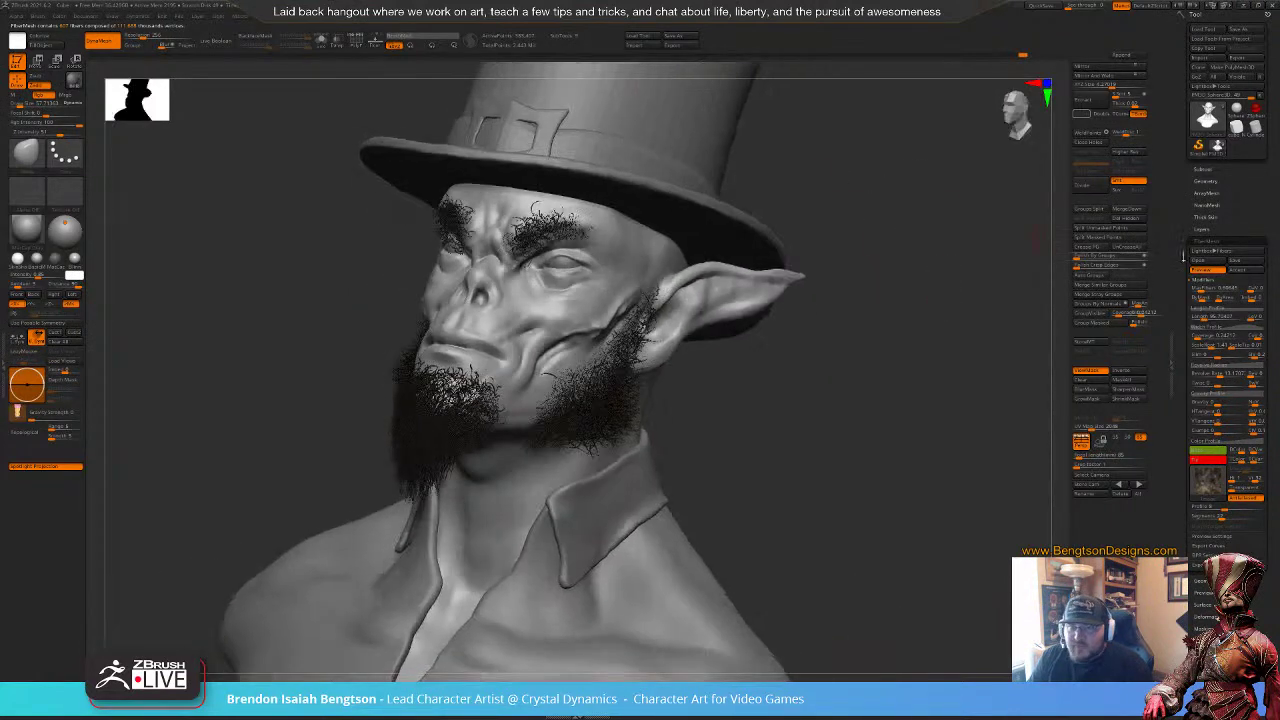
Step: Raise the maximum fiber count to thicken the eyebrows, and accept the FiberMesh without enabling Fast Preview
{"action": "left_click", "coordinate": [1205, 289]}
{"action": "left_click", "coordinate": [1206, 289]}
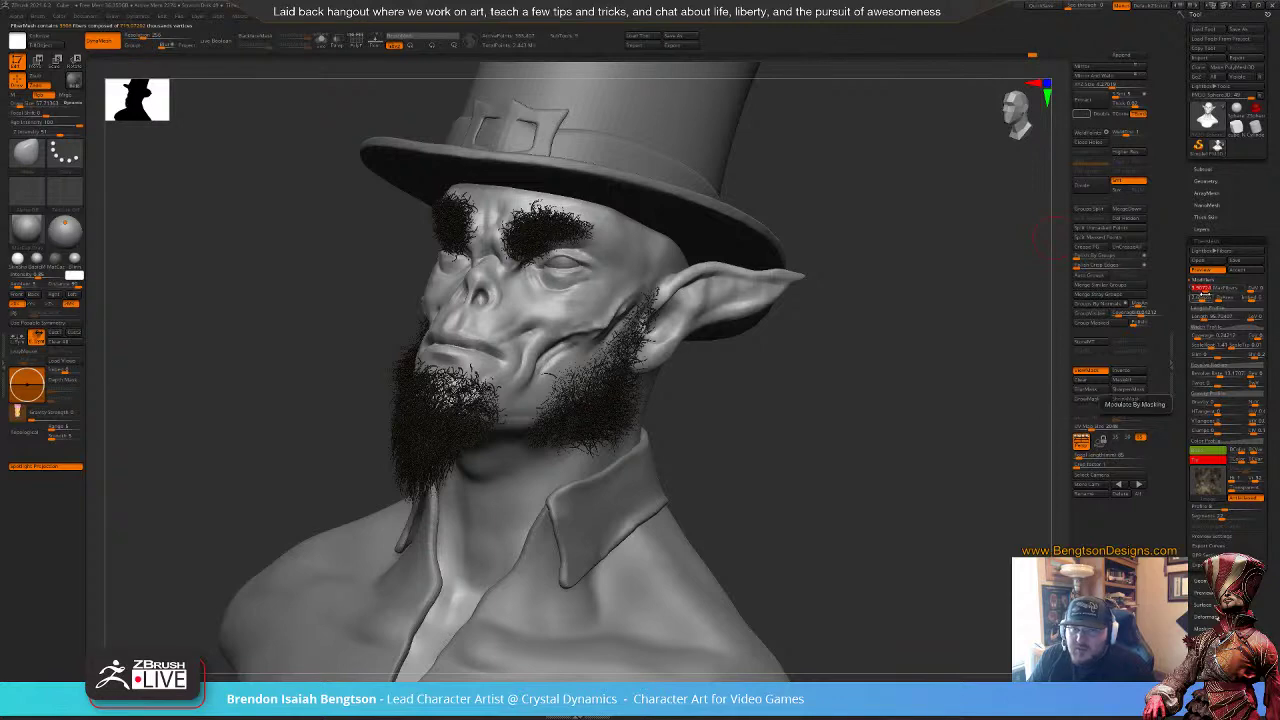
{"action": "left_click_drag", "start_coordinate": [1191, 235], "coordinate": [1190, 233]}
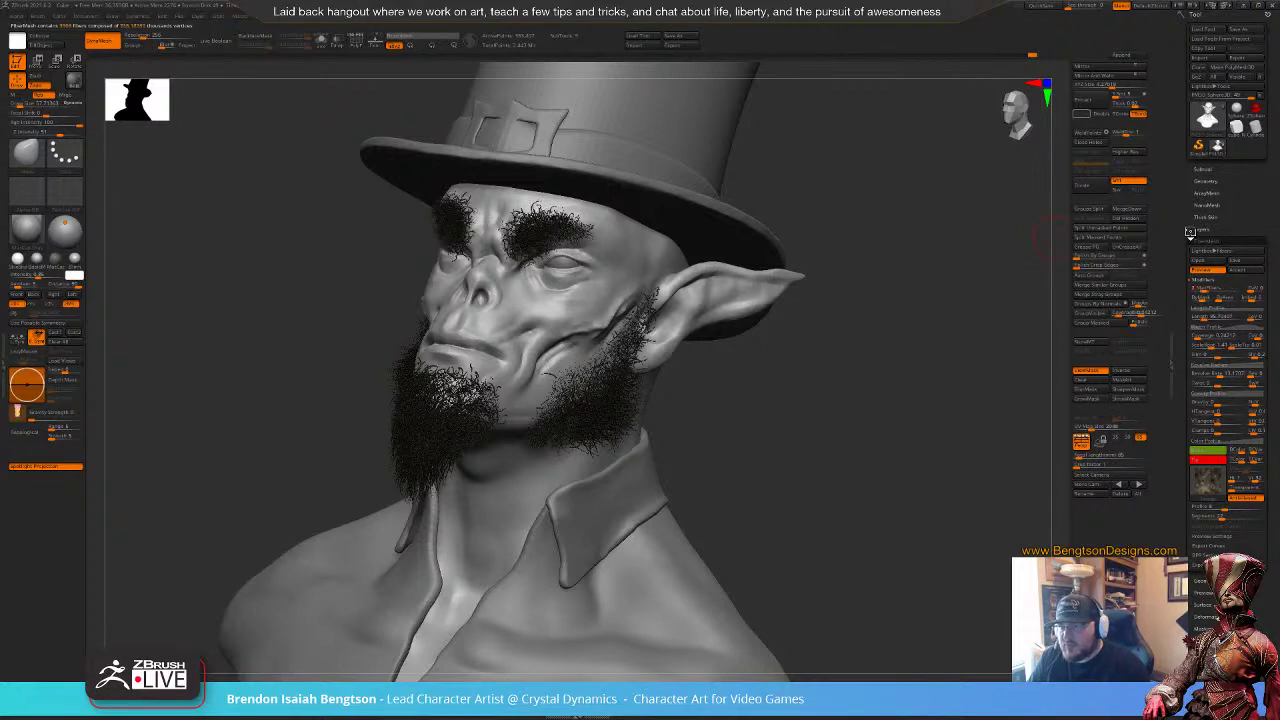
{"action": "left_click_drag", "start_coordinate": [798, 409], "coordinate": [816, 337]}
{"action": "left_click_drag", "start_coordinate": [875, 371], "coordinate": [866, 316]}
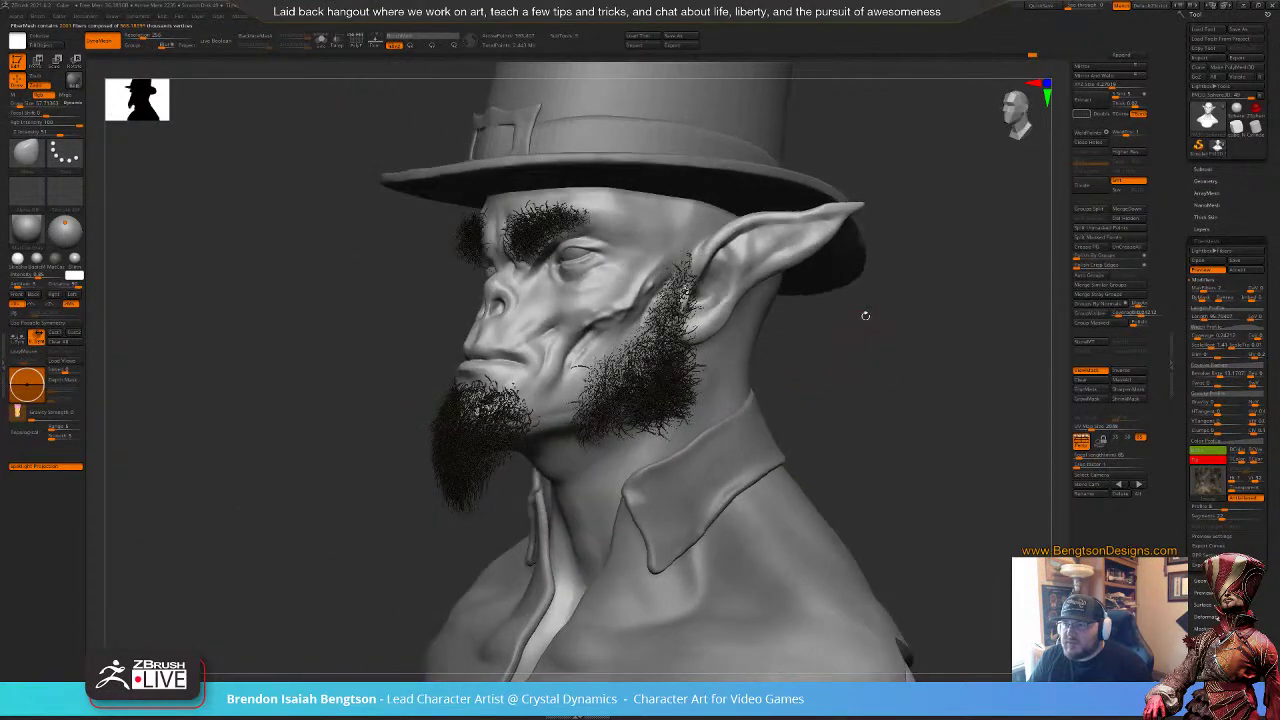
{"action": "left_click", "coordinate": [1237, 271]}
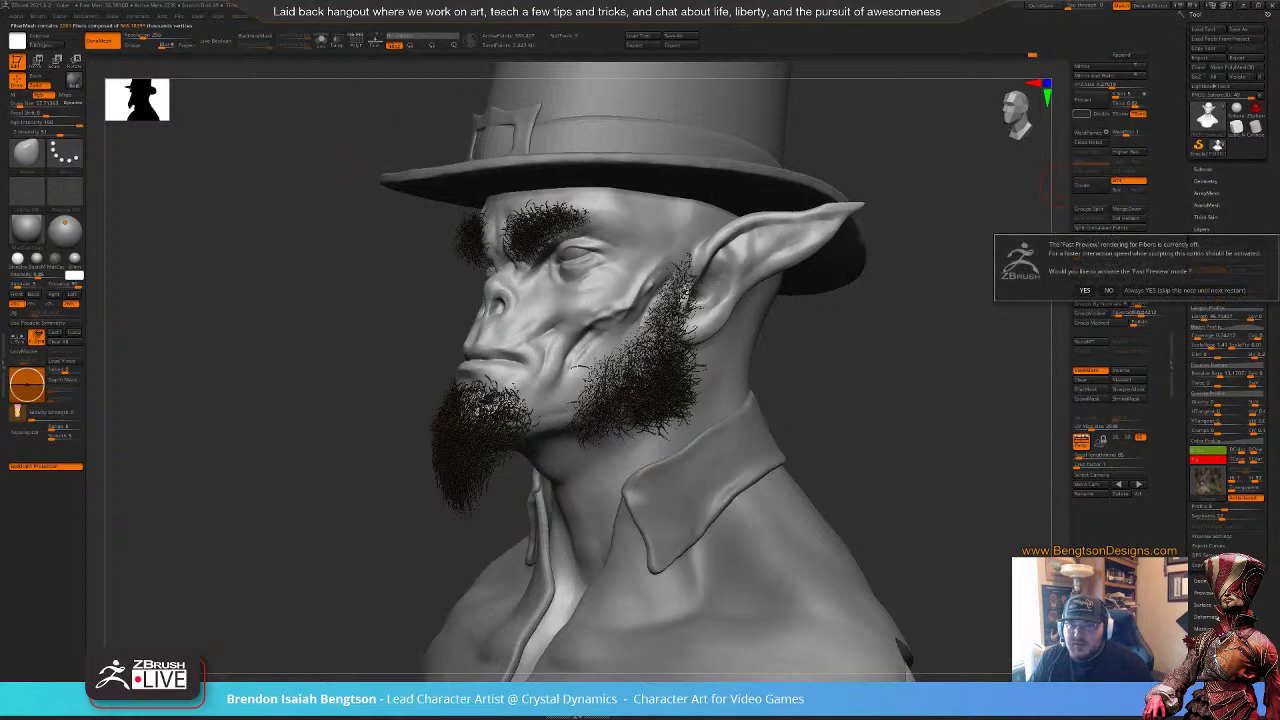
{"action": "left_click", "coordinate": [1108, 290]}
Step: Select the eyebrow subtool, enlarge the brush and sweep the outer ends of the brows back around the forehead from below
{"action": "left_click_drag", "start_coordinate": [867, 332], "coordinate": [329, 570]}
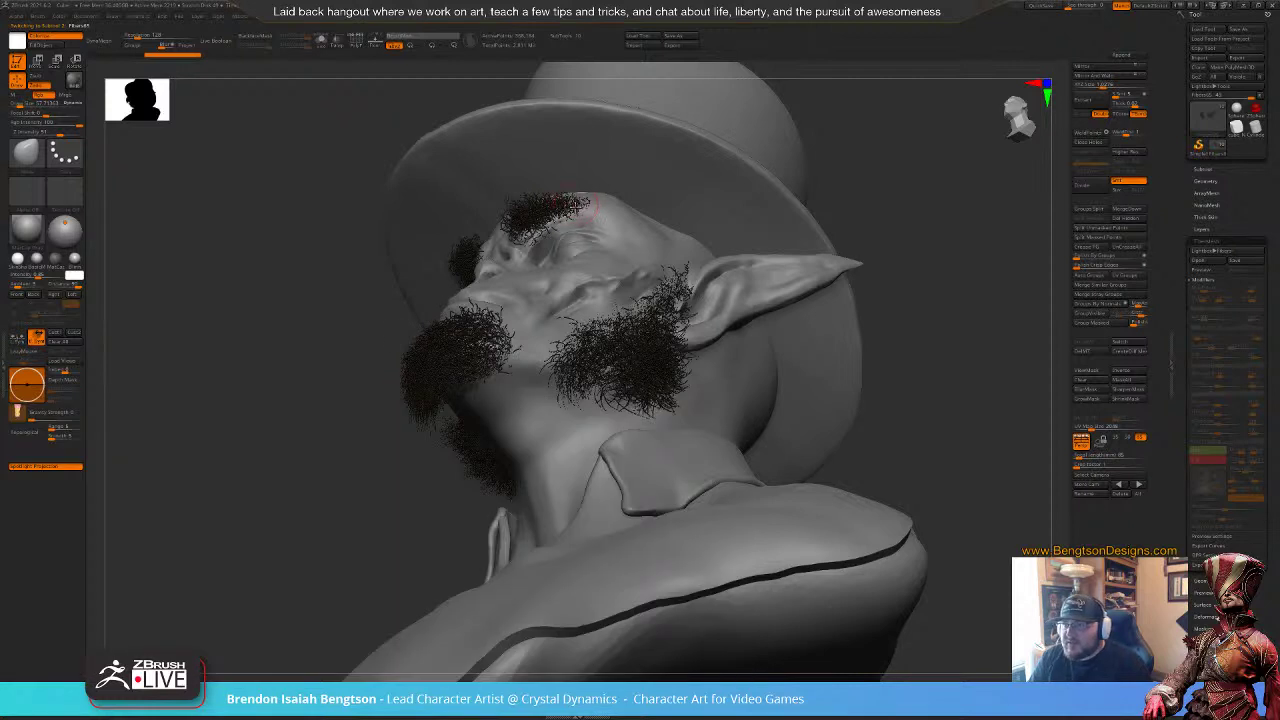
{"action": "key", "text": "space"}
{"action": "left_click_drag", "start_coordinate": [572, 205], "coordinate": [580, 204]}
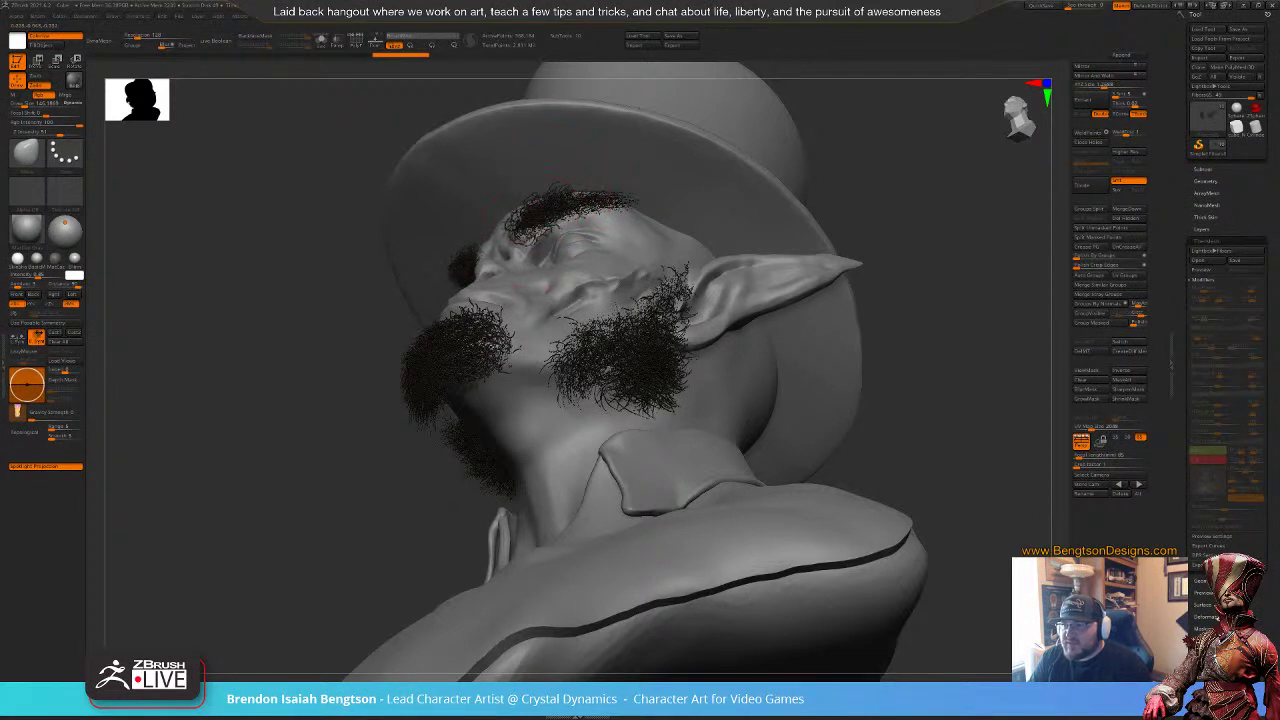
{"action": "left_click_drag", "start_coordinate": [552, 232], "coordinate": [540, 236]}
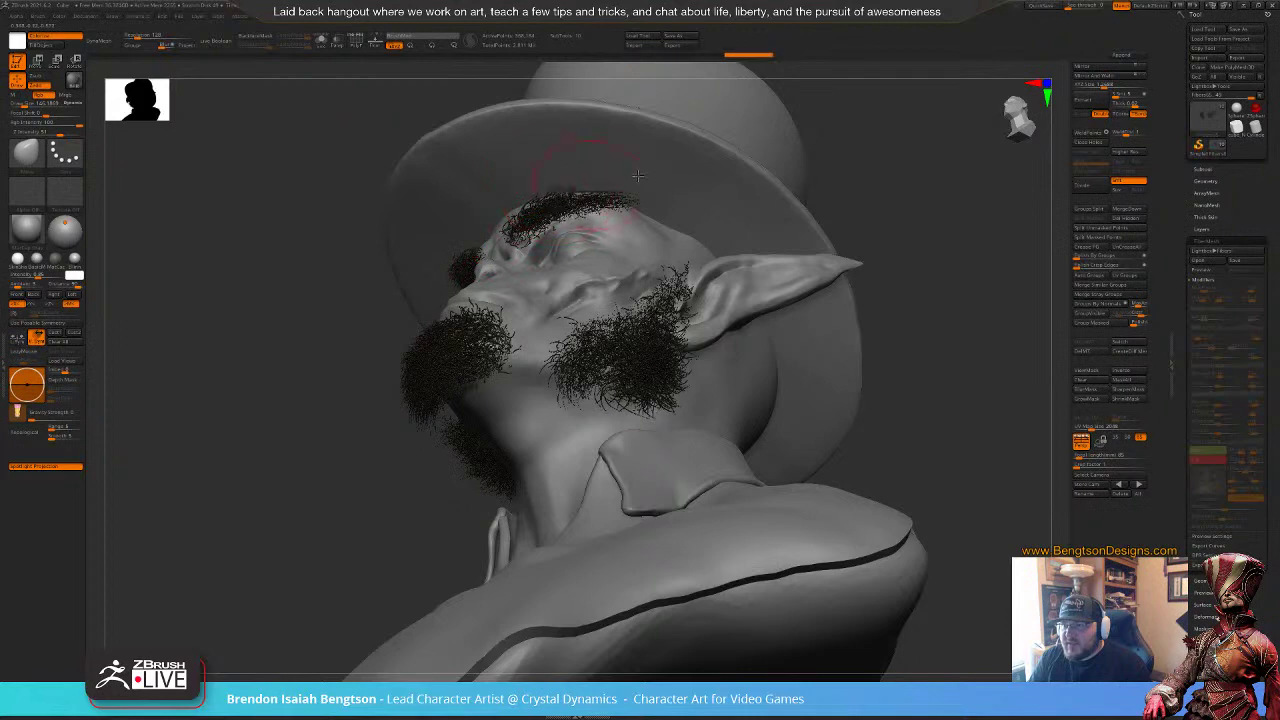
Step: Shape the eyebrows from the front and three-quarter views, lifting their outer ends into an angled, upswept arch
{"action": "left_click_drag", "start_coordinate": [901, 202], "coordinate": [868, 244]}
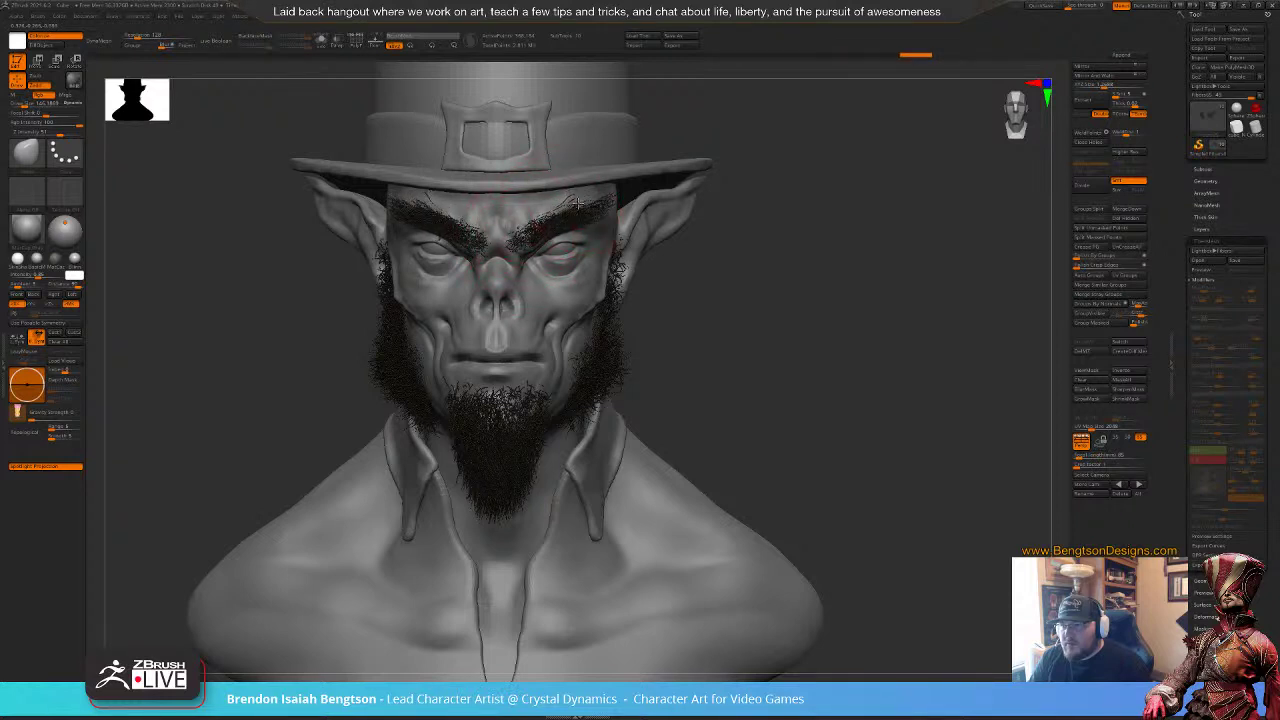
{"action": "left_click_drag", "start_coordinate": [848, 284], "coordinate": [722, 262]}
{"action": "mouse_move", "coordinate": [614, 198]}
{"action": "left_mouse_down"}
{"action": "mouse_move", "coordinate": [619, 222]}
{"action": "mouse_move", "coordinate": [638, 221]}
{"action": "mouse_move", "coordinate": [550, 215]}
{"action": "mouse_move", "coordinate": [516, 260]}
{"action": "left_mouse_up"}
{"action": "mouse_move", "coordinate": [790, 325]}
{"action": "left_mouse_down"}
{"action": "mouse_move", "coordinate": [857, 364]}
{"action": "mouse_move", "coordinate": [945, 368]}
{"action": "mouse_move", "coordinate": [846, 377]}
{"action": "mouse_move", "coordinate": [829, 400]}
{"action": "mouse_move", "coordinate": [772, 394]}
{"action": "left_mouse_up"}
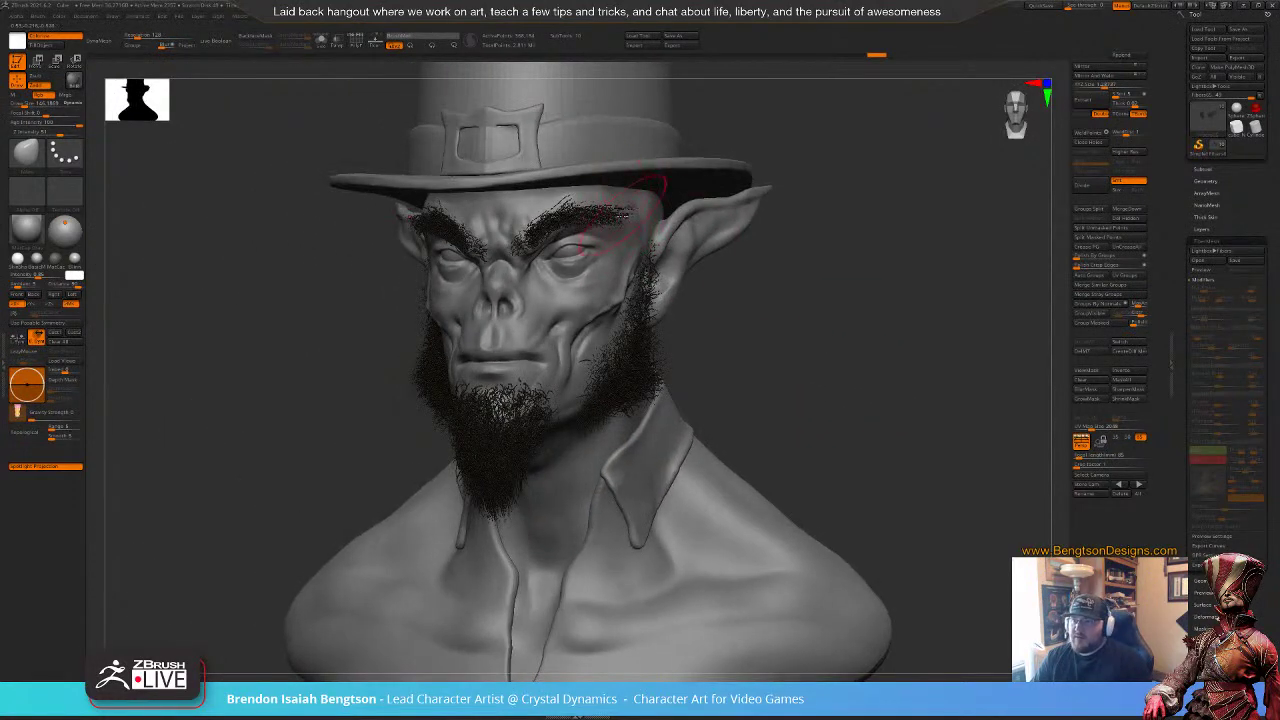
{"action": "left_click_drag", "start_coordinate": [622, 215], "coordinate": [620, 199]}
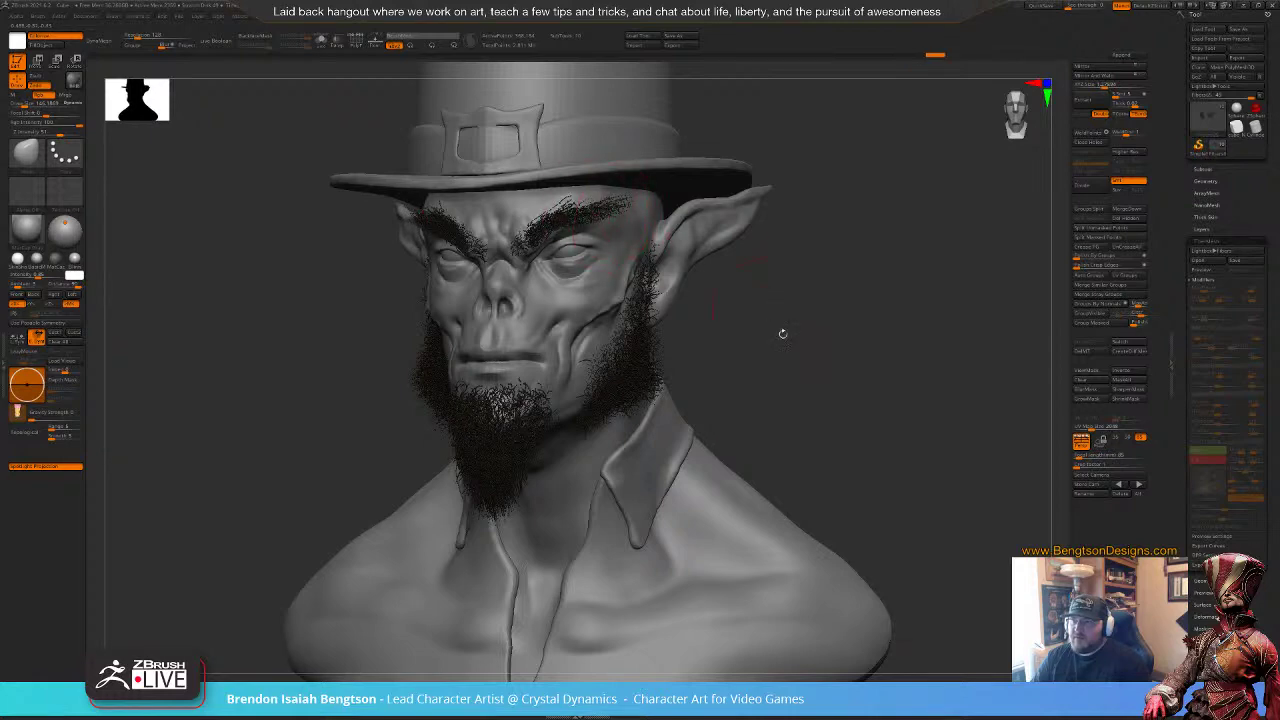
Step: Pull the eyebrow fibers up and forward off the brow ridge from the side and from underneath
{"action": "left_click_drag", "start_coordinate": [783, 334], "coordinate": [660, 328]}
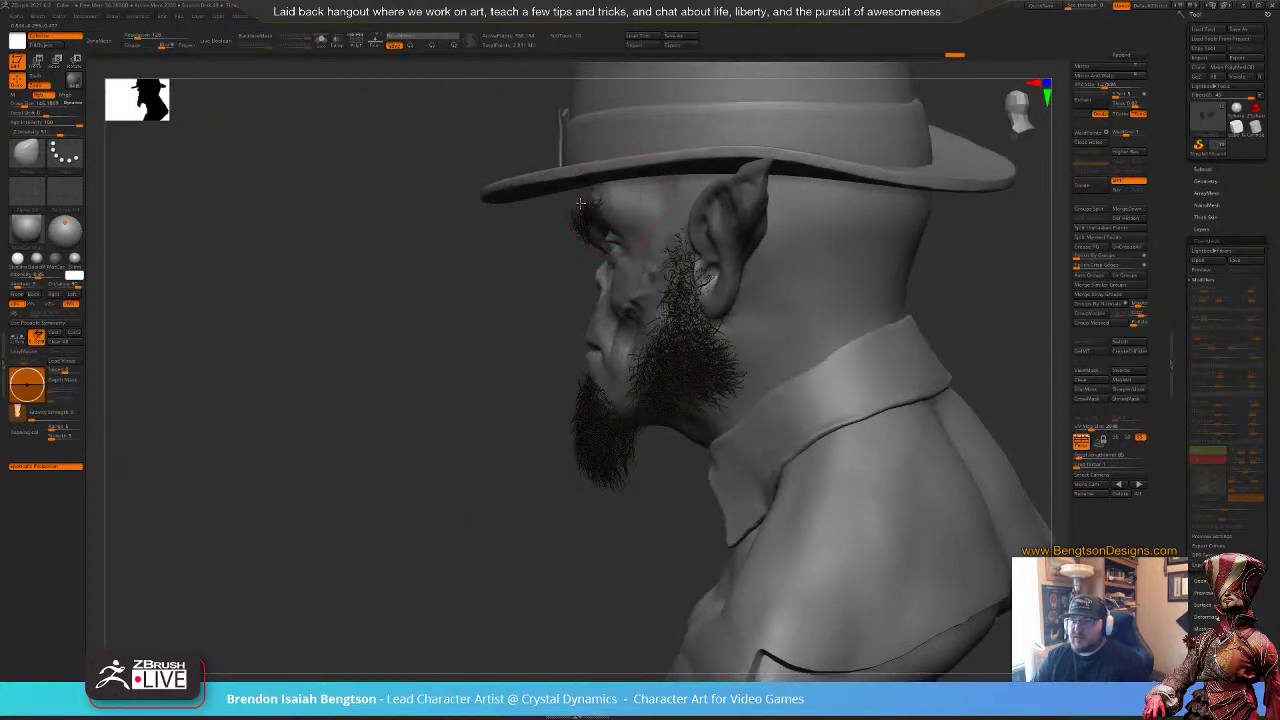
{"action": "left_click_drag", "start_coordinate": [580, 203], "coordinate": [577, 192]}
{"action": "left_click_drag", "start_coordinate": [491, 298], "coordinate": [480, 168]}
{"action": "left_click_drag", "start_coordinate": [588, 222], "coordinate": [571, 218]}
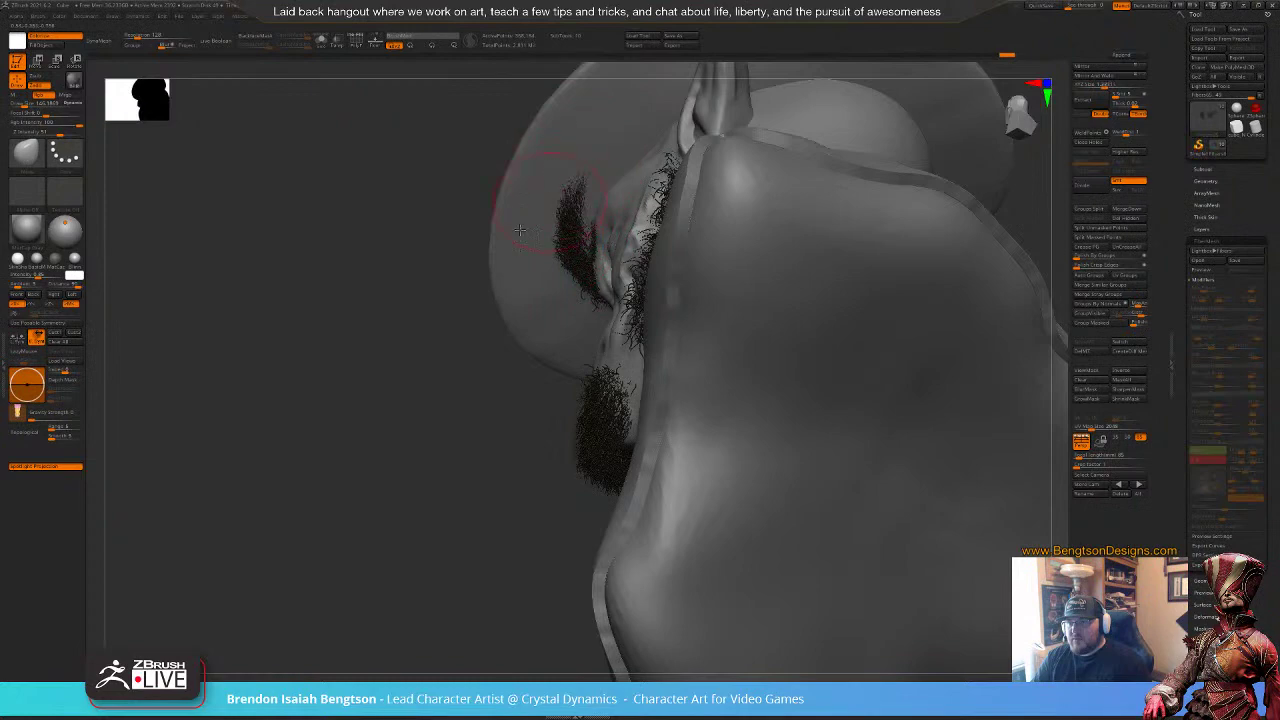
{"action": "left_click_drag", "start_coordinate": [400, 380], "coordinate": [500, 420]}
Step: Examine the reshaped eyebrows and beard from both three-quarter views and the front
{"action": "left_click_drag", "start_coordinate": [674, 358], "coordinate": [688, 338]}
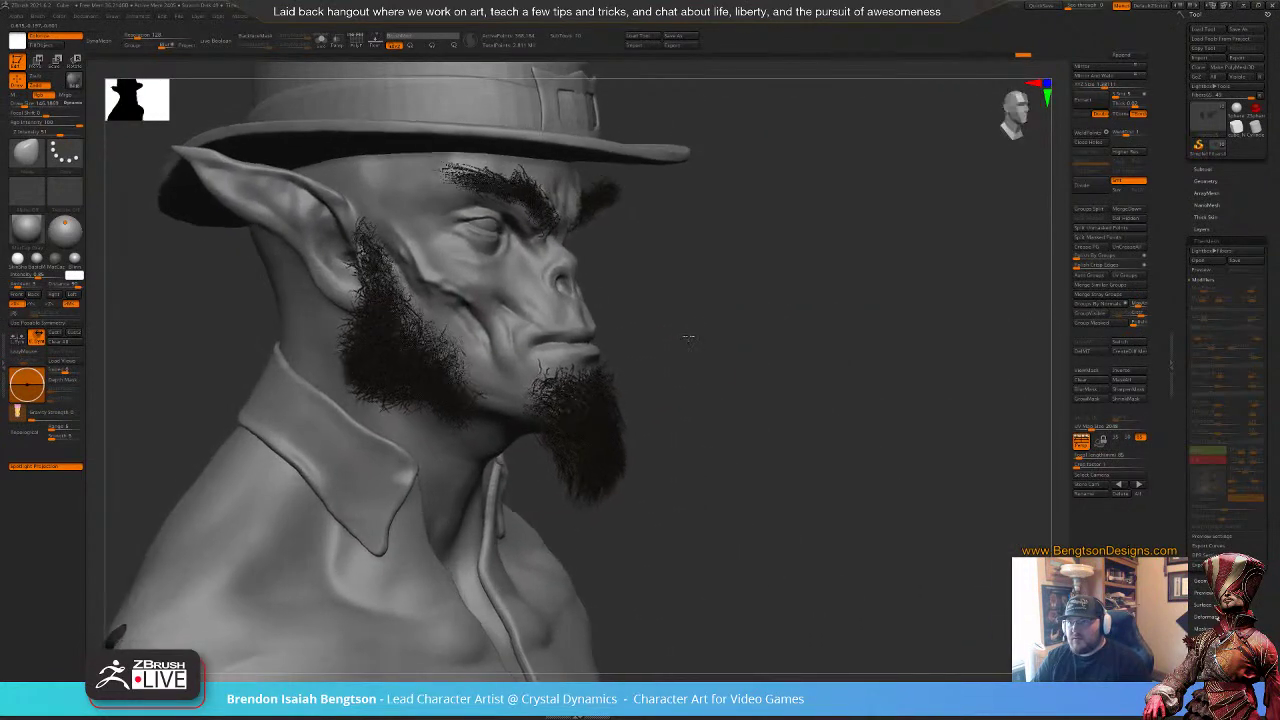
{"action": "right_click_drag", "start_coordinate": [688, 338], "coordinate": [682, 318]}
{"action": "left_click_drag", "start_coordinate": [675, 273], "coordinate": [608, 288]}
{"action": "left_click_drag", "start_coordinate": [814, 338], "coordinate": [831, 368], "text": "alt"}
{"action": "mouse_move", "coordinate": [831, 368]}
{"action": "right_mouse_down"}
{"action": "mouse_move", "coordinate": [826, 383]}
{"action": "mouse_move", "coordinate": [811, 374]}
{"action": "right_mouse_up"}
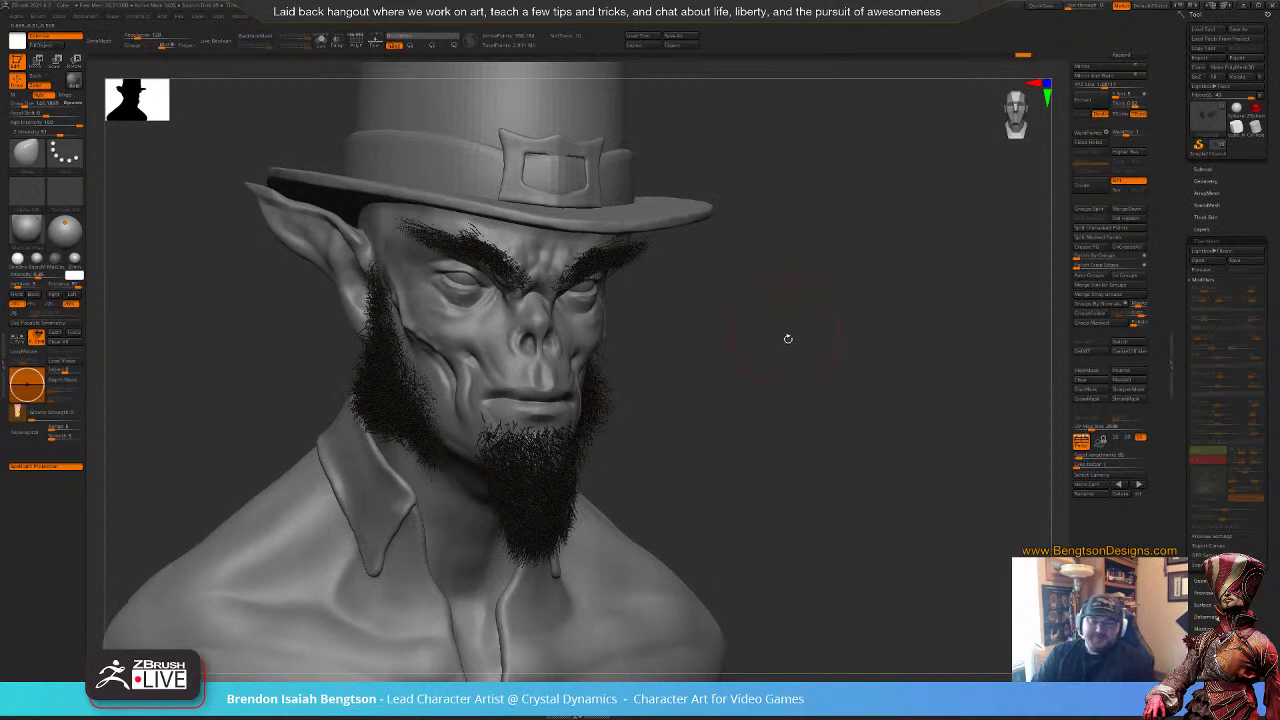
{"action": "left_click_drag", "start_coordinate": [815, 378], "coordinate": [785, 336]}
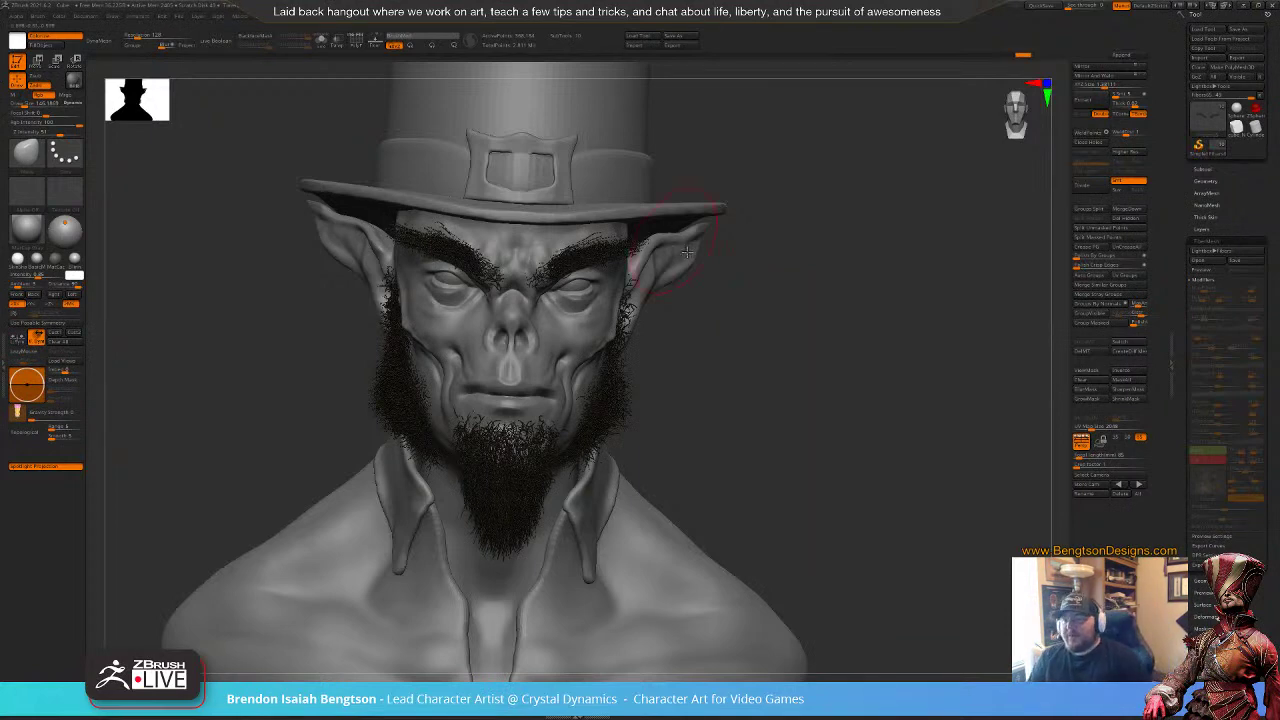
{"action": "left_click_drag", "start_coordinate": [720, 385], "coordinate": [642, 338]}
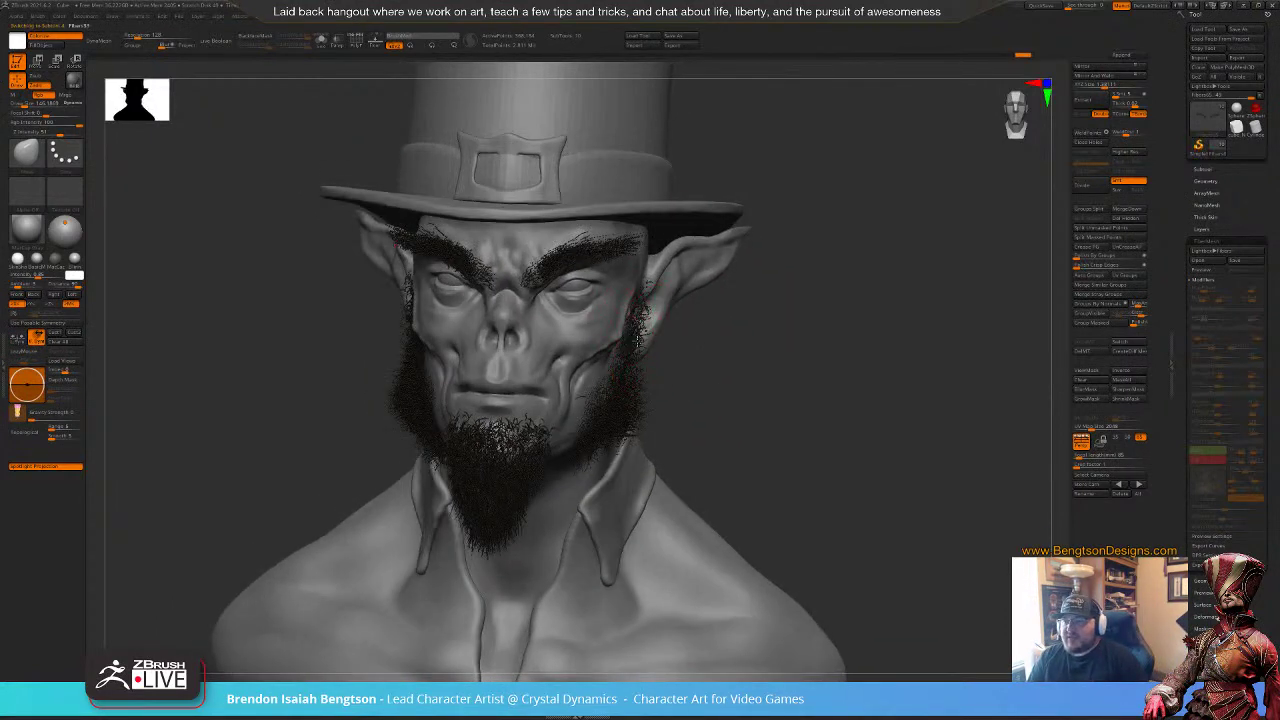
Step: Select the sideburns subtool, enlarge the brush and pull the sideburns closer to the face from the front and behind
{"action": "left_click", "coordinate": [638, 342], "text": "alt"}
{"action": "left_click_drag", "start_coordinate": [727, 364], "coordinate": [744, 352]}
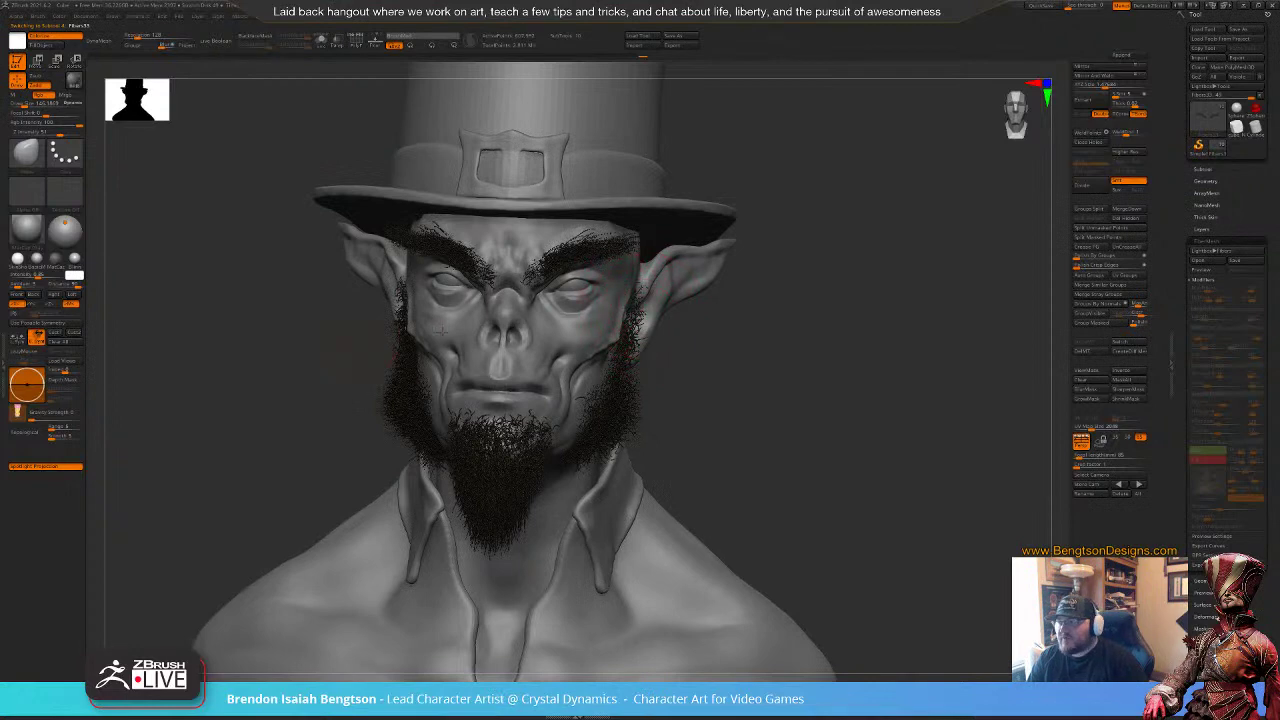
{"action": "key", "text": "space"}
{"action": "left_click_drag", "start_coordinate": [633, 322], "coordinate": [639, 326]}
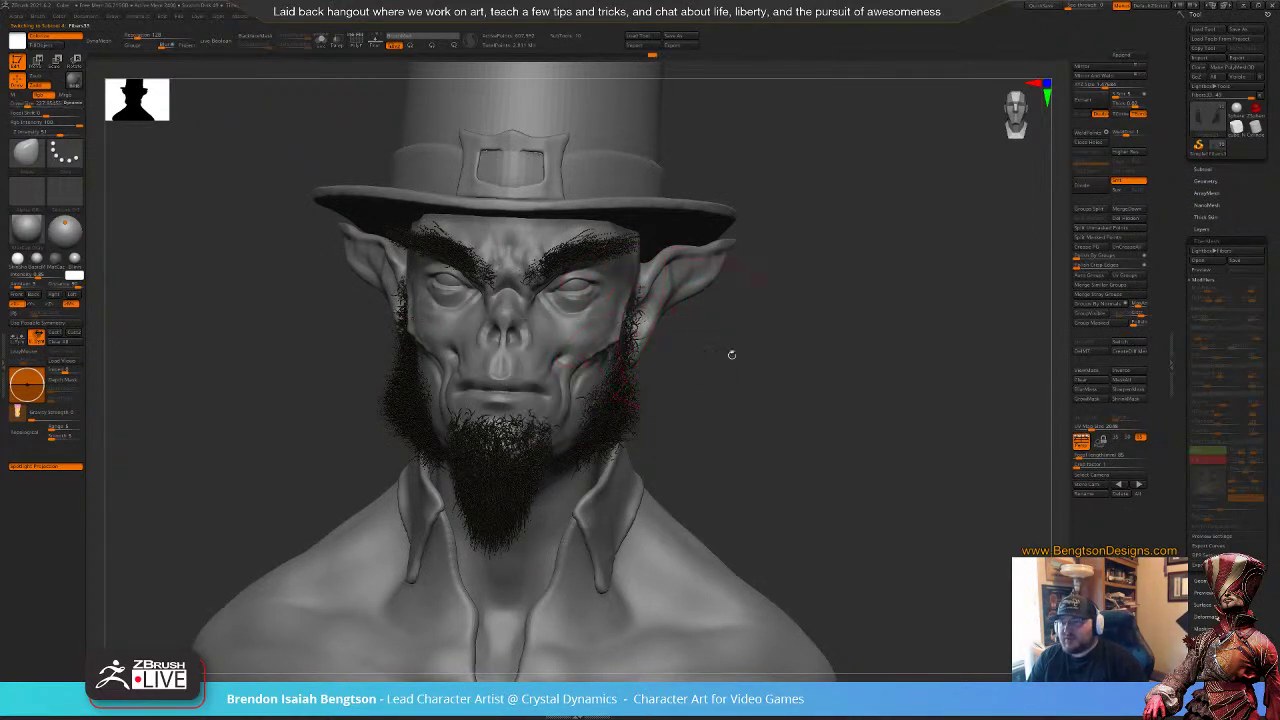
{"action": "left_click_drag", "start_coordinate": [774, 379], "coordinate": [702, 381]}
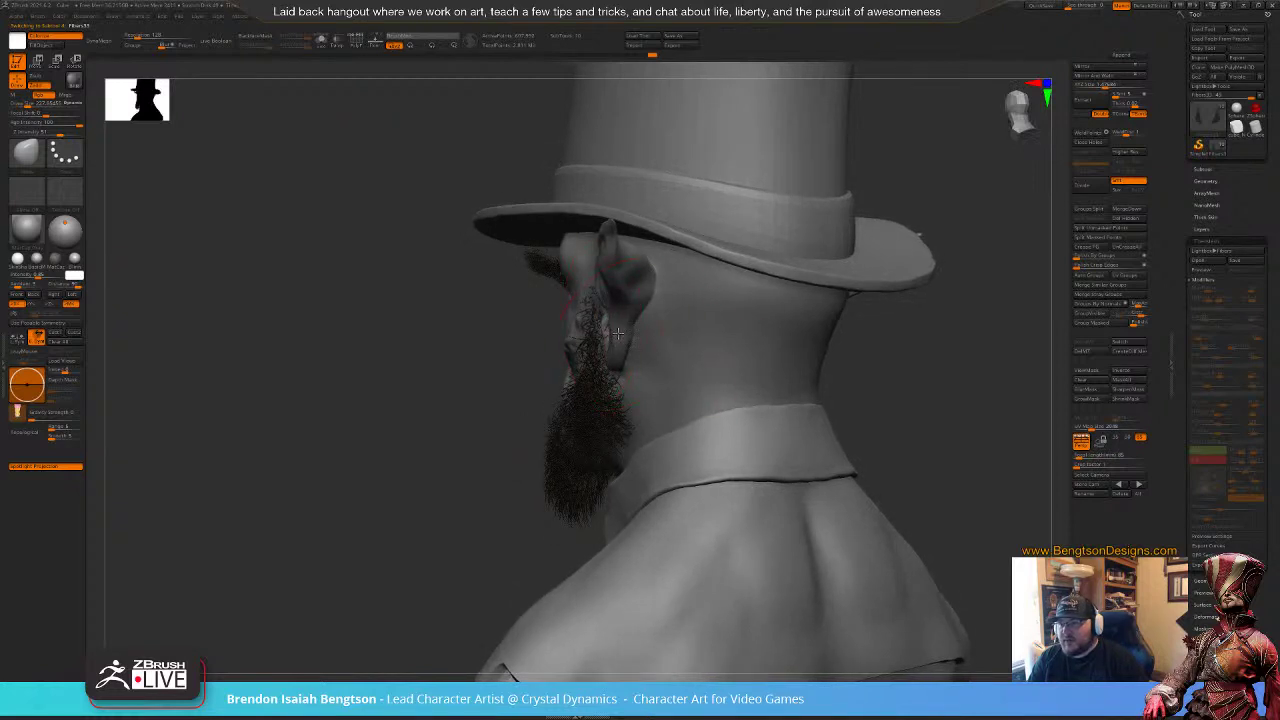
{"action": "left_click_drag", "start_coordinate": [617, 333], "coordinate": [607, 335]}
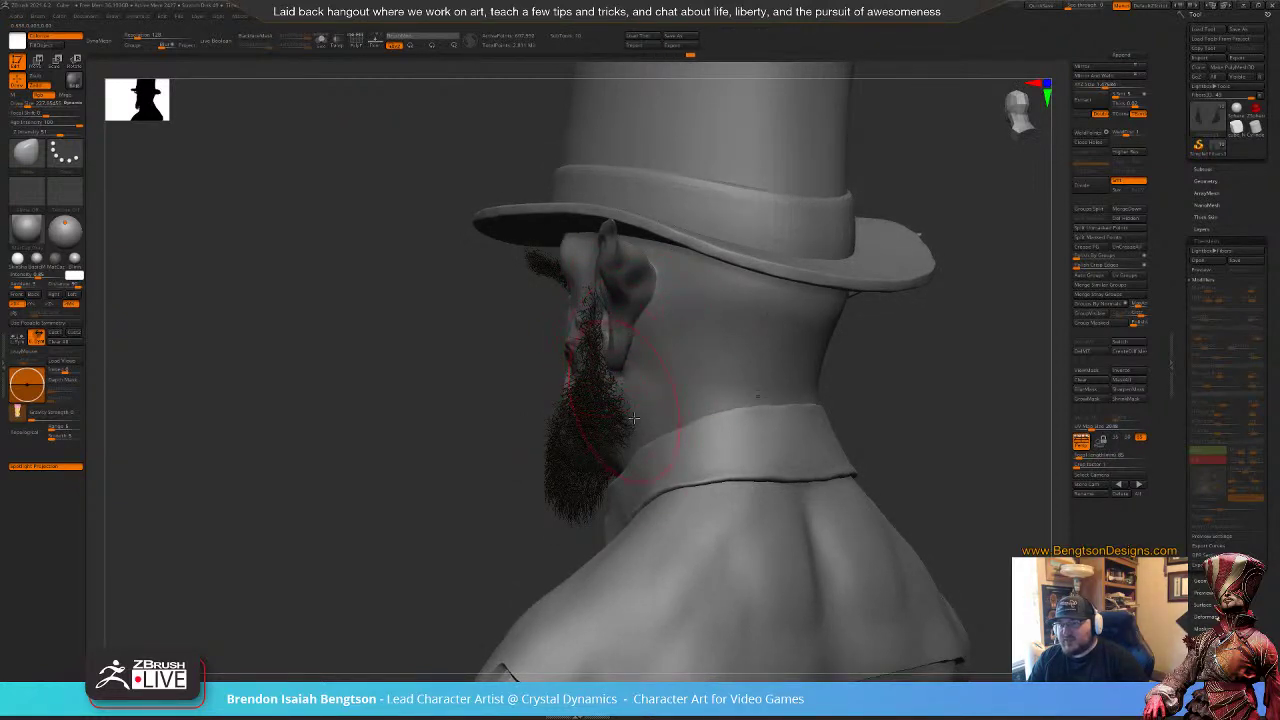
{"action": "left_click_drag", "start_coordinate": [622, 390], "coordinate": [604, 396]}
Step: Select the eyebrows subtool, resize the brush and pull the inner brow ends down toward the nose bridge from the front
{"action": "mouse_move", "coordinate": [391, 420]}
{"action": "left_mouse_down"}
{"action": "mouse_move", "coordinate": [560, 410]}
{"action": "mouse_move", "coordinate": [771, 374]}
{"action": "mouse_move", "coordinate": [752, 358]}
{"action": "mouse_move", "coordinate": [706, 361]}
{"action": "left_mouse_up"}
{"action": "key", "text": "space"}
{"action": "left_click_drag", "start_coordinate": [564, 289], "coordinate": [558, 289]}
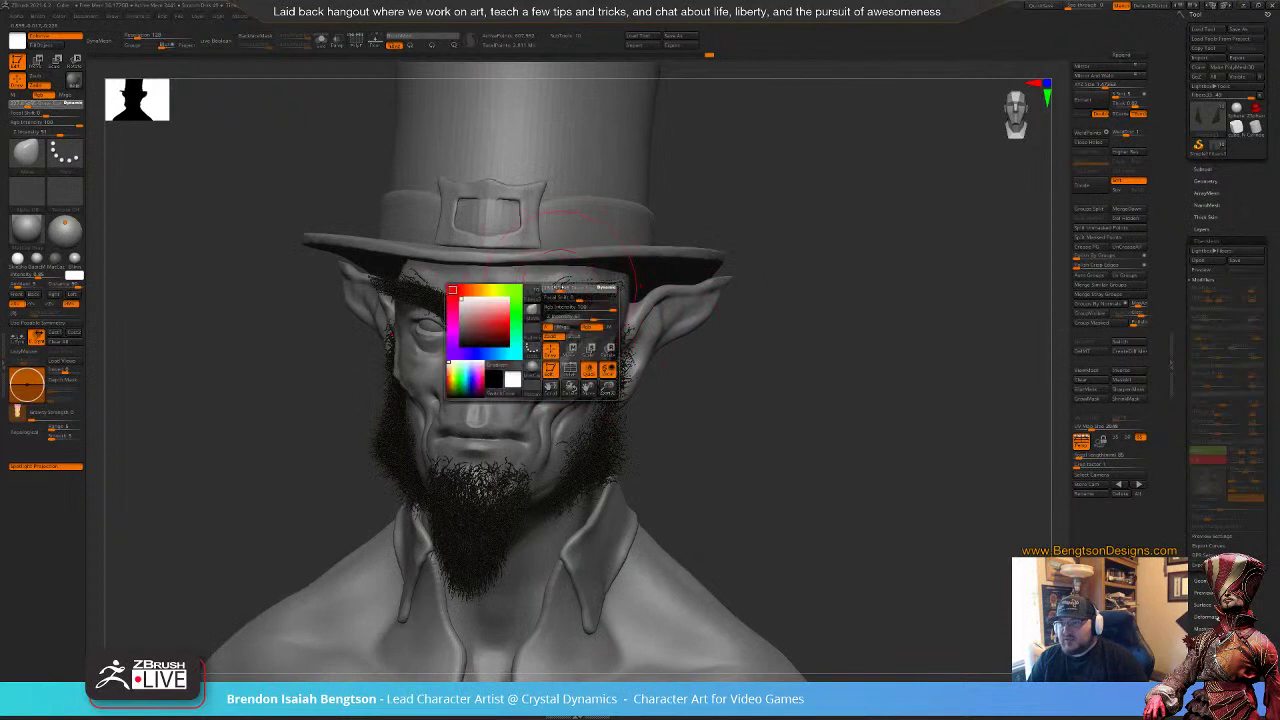
{"action": "left_click", "coordinate": [559, 298], "text": "alt"}
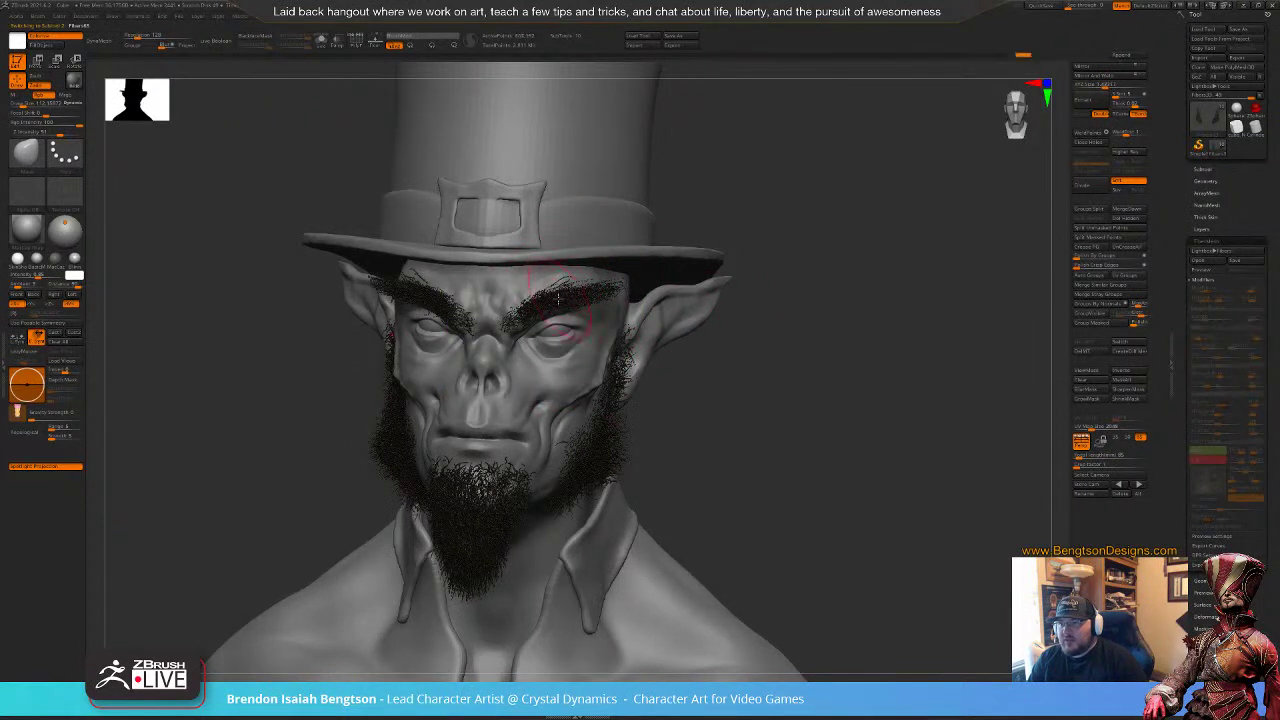
{"action": "mouse_move", "coordinate": [543, 295]}
{"action": "left_mouse_down"}
{"action": "mouse_move", "coordinate": [512, 318]}
{"action": "mouse_move", "coordinate": [525, 328]}
{"action": "left_mouse_up"}
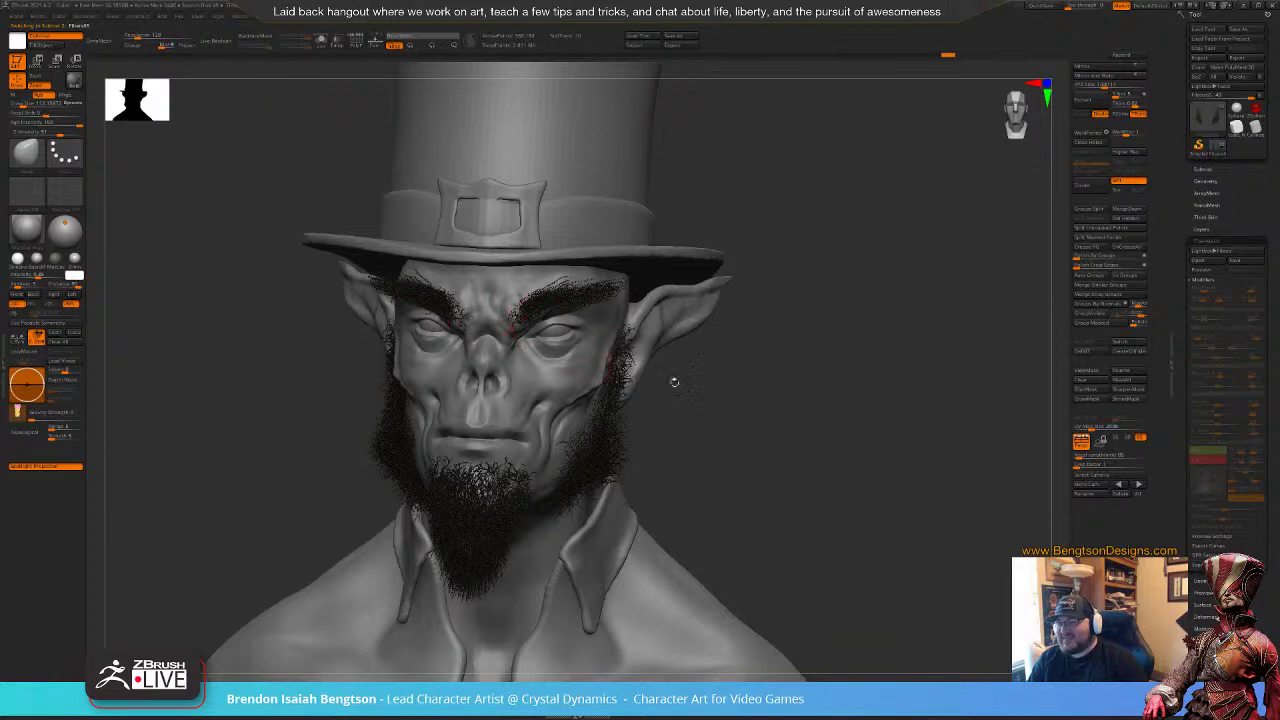
Step: Check the brow fibers from underneath, enlarge the brush and nudge the eyebrow shape from the front
{"action": "mouse_move", "coordinate": [675, 382]}
{"action": "left_mouse_down"}
{"action": "mouse_move", "coordinate": [720, 371]}
{"action": "mouse_move", "coordinate": [665, 340]}
{"action": "mouse_move", "coordinate": [661, 309]}
{"action": "left_mouse_up"}
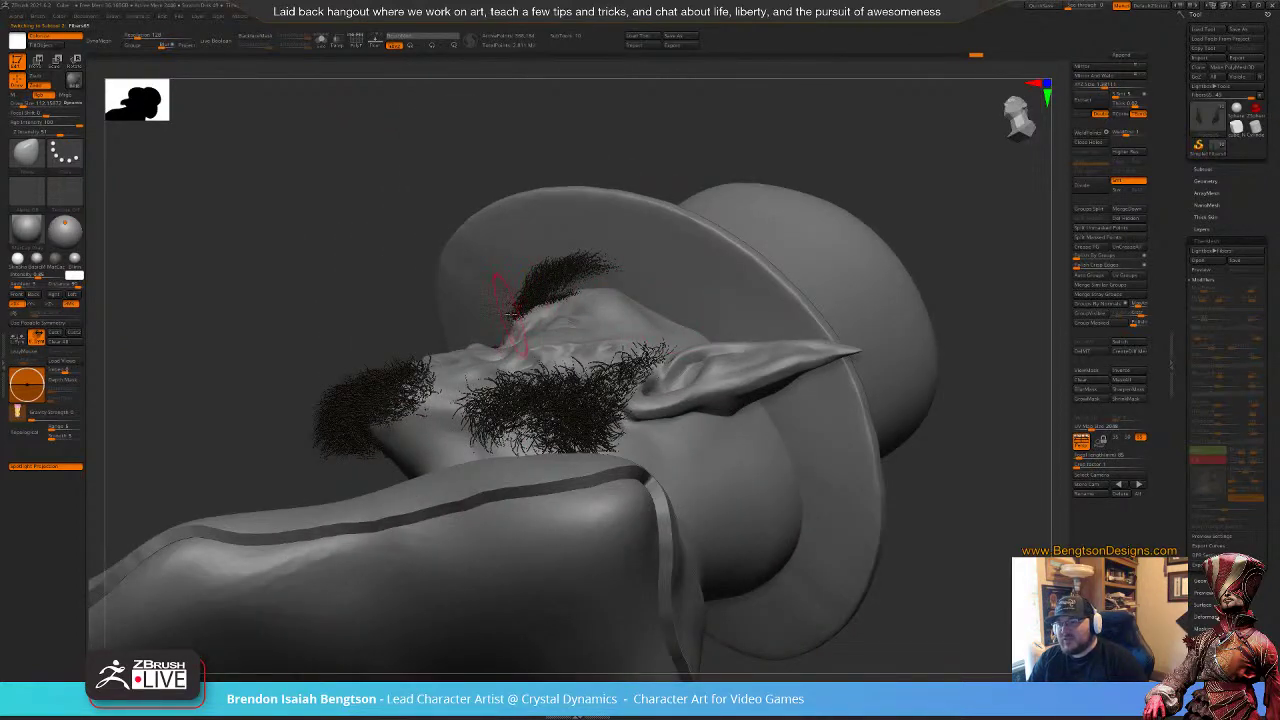
{"action": "key", "text": "space"}
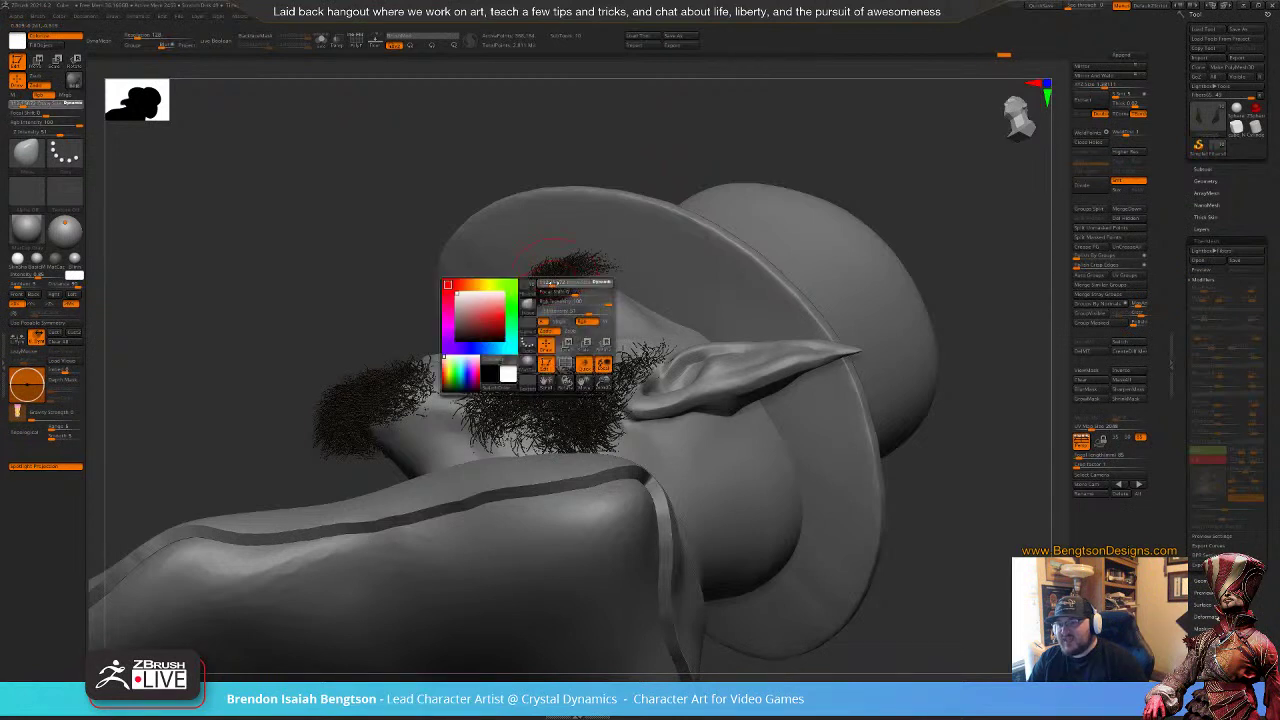
{"action": "mouse_move", "coordinate": [555, 283]}
{"action": "left_mouse_down"}
{"action": "mouse_move", "coordinate": [600, 262]}
{"action": "mouse_move", "coordinate": [549, 283]}
{"action": "left_mouse_up"}
{"action": "mouse_move", "coordinate": [958, 246]}
{"action": "left_mouse_down"}
{"action": "mouse_move", "coordinate": [880, 280]}
{"action": "mouse_move", "coordinate": [943, 329]}
{"action": "mouse_move", "coordinate": [931, 309]}
{"action": "mouse_move", "coordinate": [907, 323]}
{"action": "mouse_move", "coordinate": [857, 282]}
{"action": "left_mouse_up"}
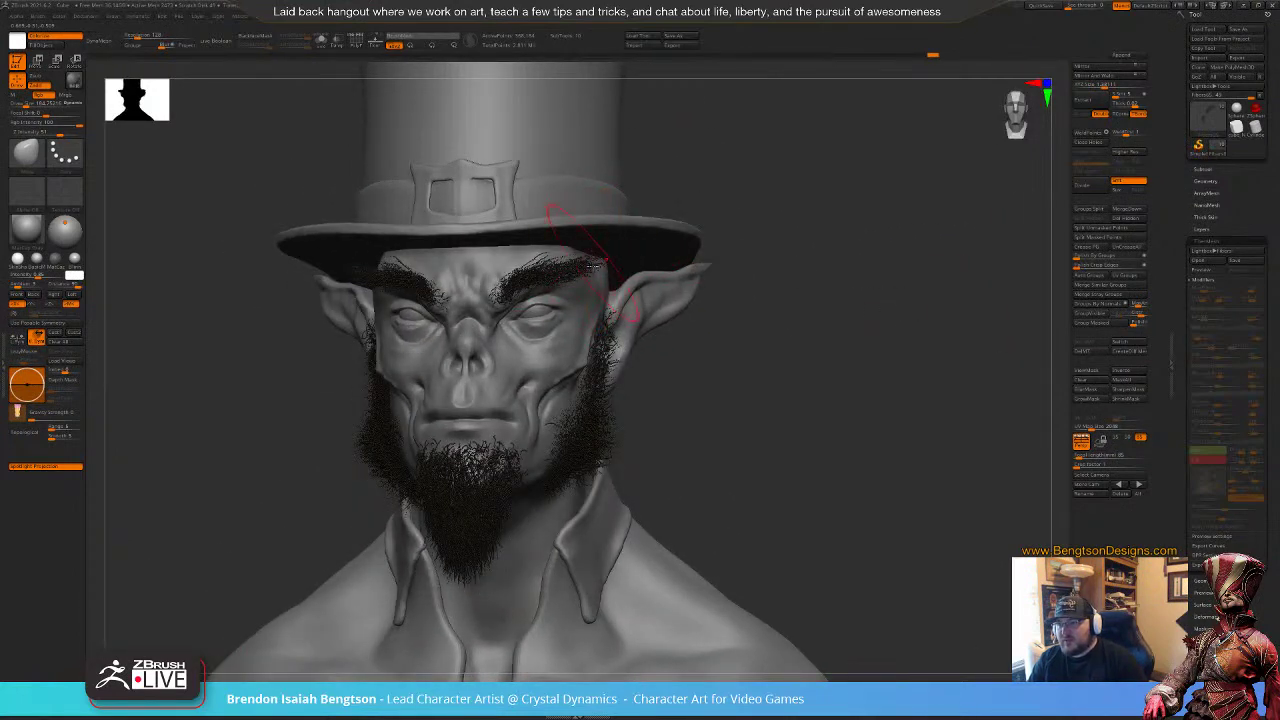
{"action": "mouse_move", "coordinate": [560, 266]}
{"action": "left_mouse_down"}
{"action": "mouse_move", "coordinate": [592, 262]}
{"action": "mouse_move", "coordinate": [556, 266]}
{"action": "left_mouse_up"}
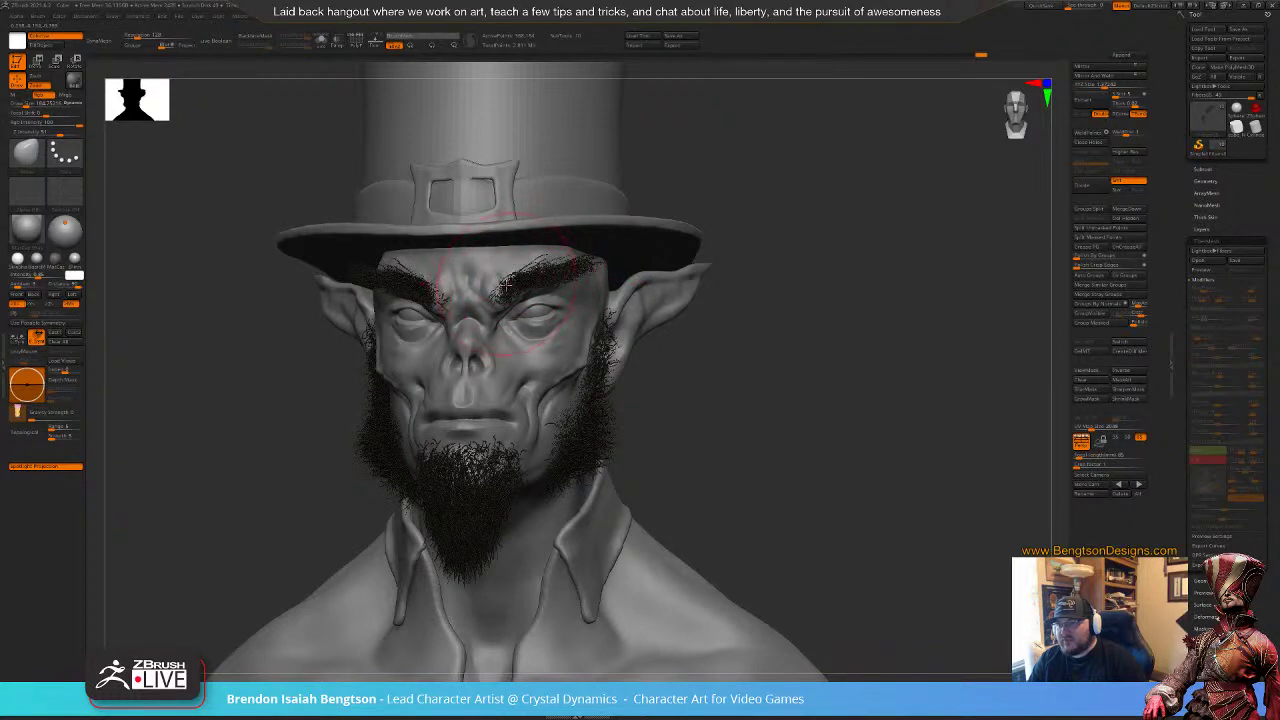
Step: Shrink the brush and refine the middle and inner ends of the eyebrows from the three-quarter and front views
{"action": "left_click_drag", "start_coordinate": [719, 376], "coordinate": [614, 329]}
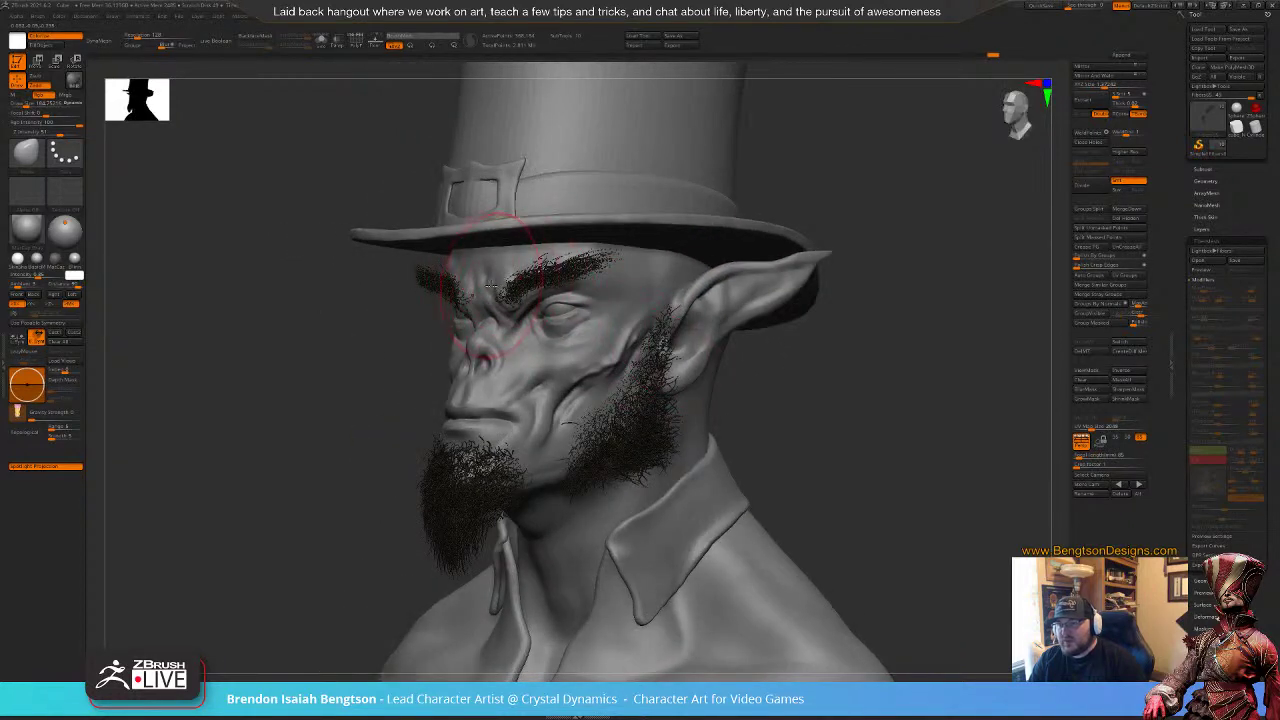
{"action": "key", "text": "space"}
{"action": "left_click_drag", "start_coordinate": [501, 284], "coordinate": [560, 260]}
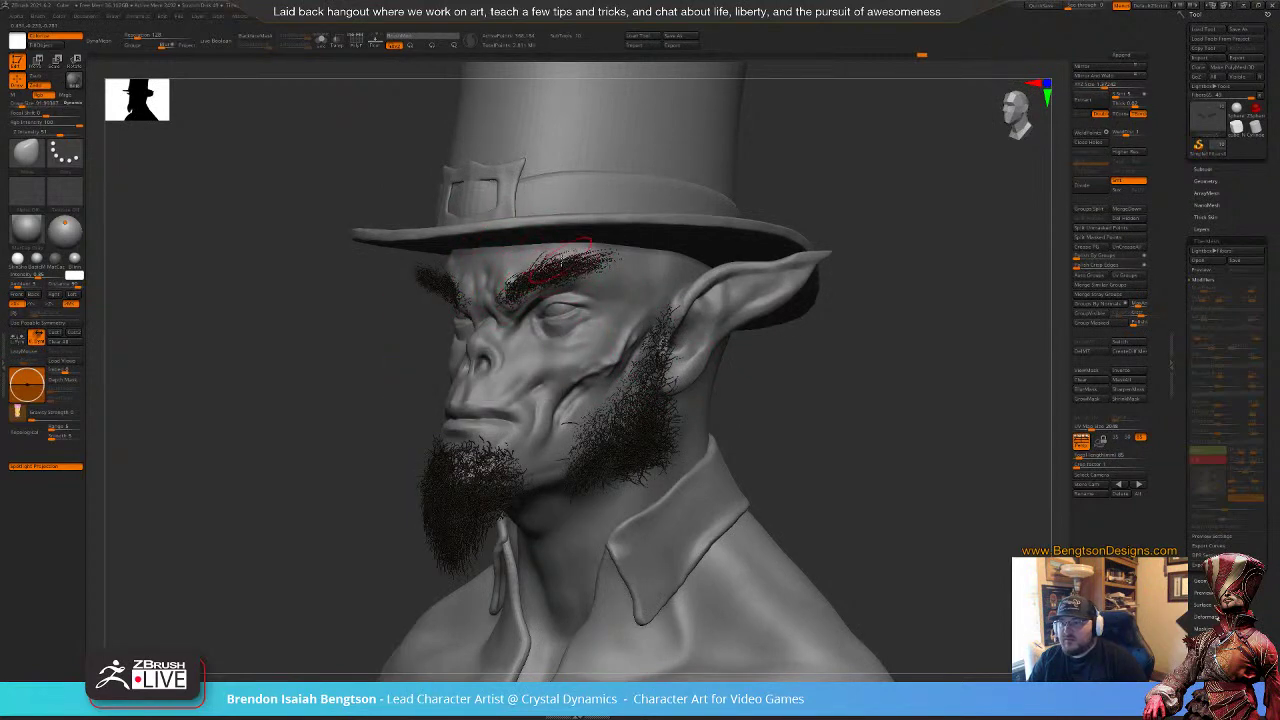
{"action": "mouse_move", "coordinate": [788, 345]}
{"action": "left_mouse_down"}
{"action": "mouse_move", "coordinate": [880, 394]}
{"action": "mouse_move", "coordinate": [786, 409]}
{"action": "mouse_move", "coordinate": [750, 400]}
{"action": "left_mouse_up"}
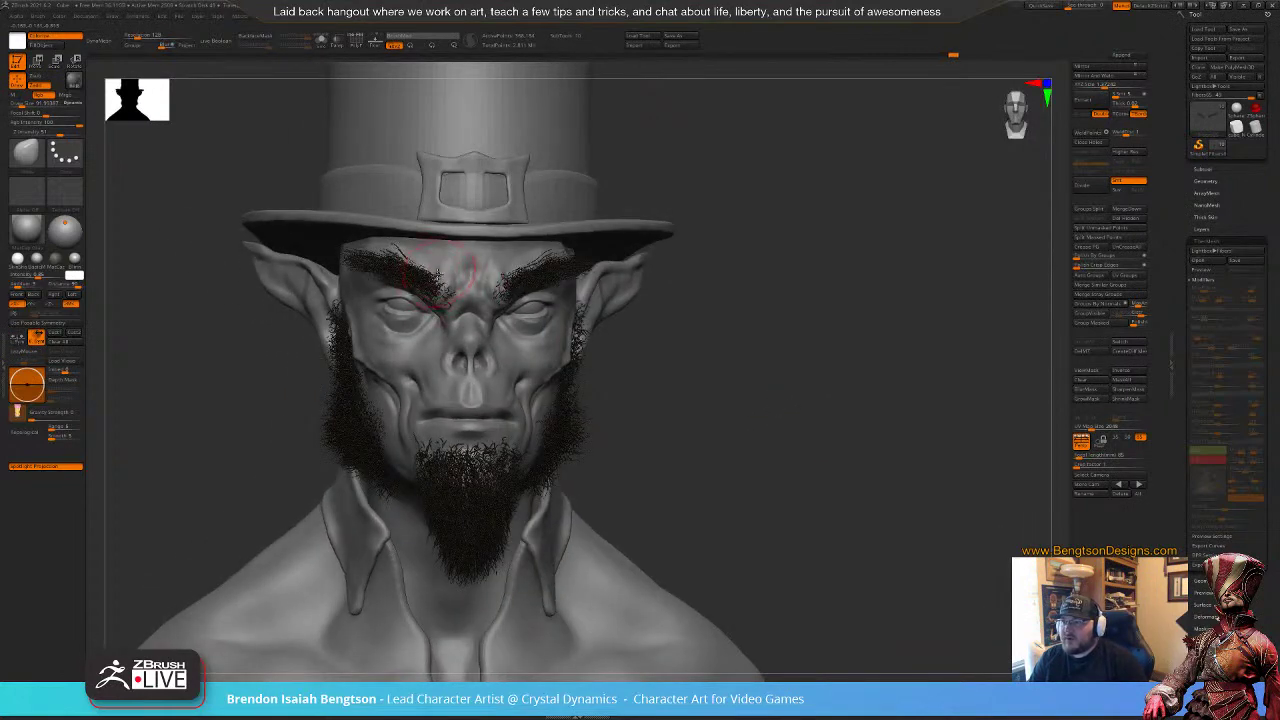
{"action": "left_click_drag", "start_coordinate": [439, 295], "coordinate": [447, 293]}
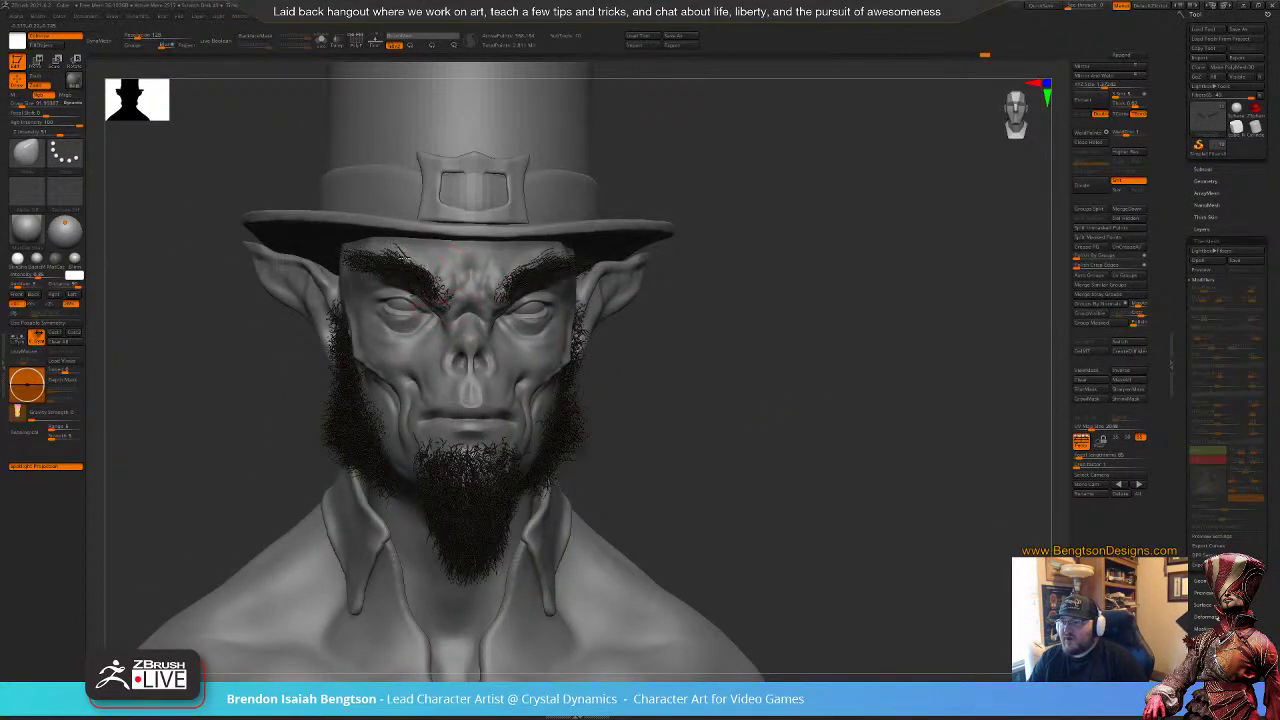
{"action": "mouse_move", "coordinate": [780, 356]}
{"action": "left_mouse_down"}
{"action": "mouse_move", "coordinate": [709, 372]}
{"action": "mouse_move", "coordinate": [837, 357]}
{"action": "mouse_move", "coordinate": [808, 388]}
{"action": "mouse_move", "coordinate": [782, 362]}
{"action": "mouse_move", "coordinate": [684, 392]}
{"action": "mouse_move", "coordinate": [728, 369]}
{"action": "mouse_move", "coordinate": [684, 376]}
{"action": "mouse_move", "coordinate": [720, 382]}
{"action": "mouse_move", "coordinate": [725, 368]}
{"action": "left_mouse_up"}
Step: Select the head subtool and carve the lower eyelid crease with a small Dam Standard brush
{"action": "left_click", "coordinate": [503, 360], "text": "alt"}
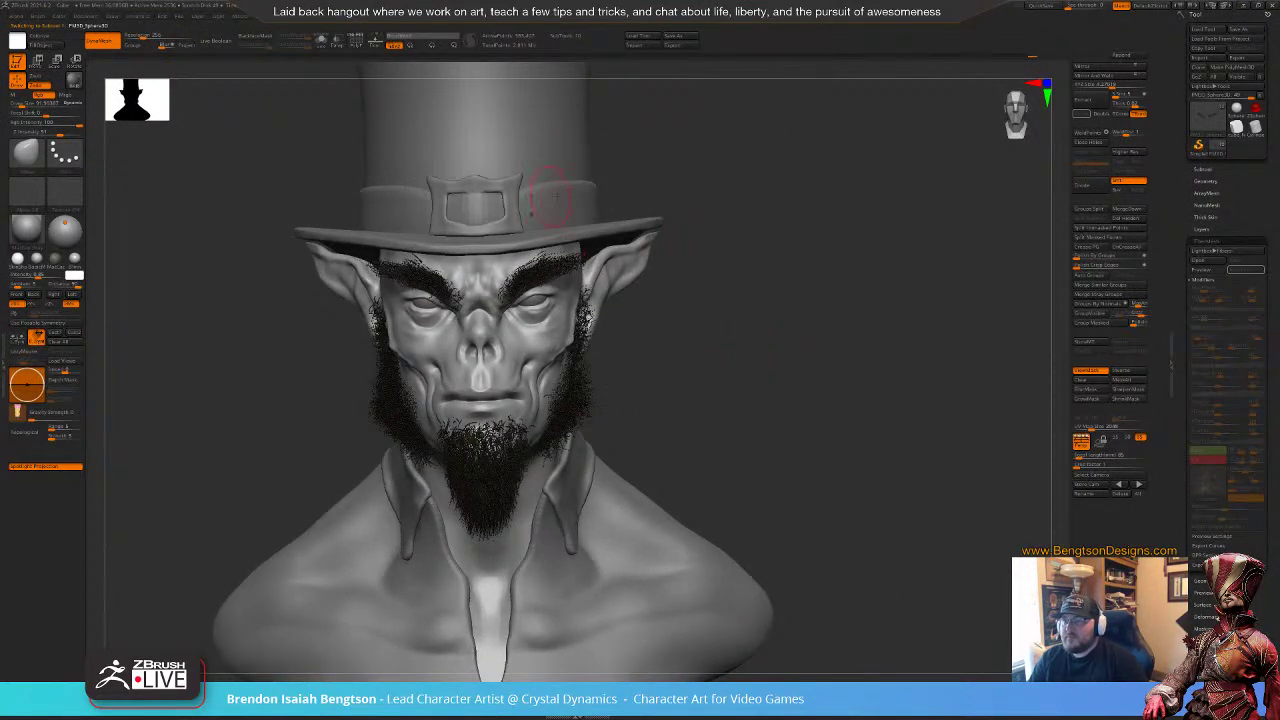
{"action": "left_click_drag", "start_coordinate": [730, 419], "coordinate": [815, 387]}
{"action": "mouse_move", "coordinate": [895, 396]}
{"action": "left_mouse_down", "text": "alt"}
{"action": "mouse_move", "coordinate": [869, 397]}
{"action": "mouse_move", "coordinate": [867, 351]}
{"action": "mouse_move", "coordinate": [851, 426]}
{"action": "mouse_move", "coordinate": [894, 491]}
{"action": "mouse_move", "coordinate": [840, 505]}
{"action": "mouse_move", "coordinate": [846, 474]}
{"action": "mouse_move", "coordinate": [794, 443]}
{"action": "mouse_move", "coordinate": [732, 376]}
{"action": "left_mouse_up", "text": "alt"}
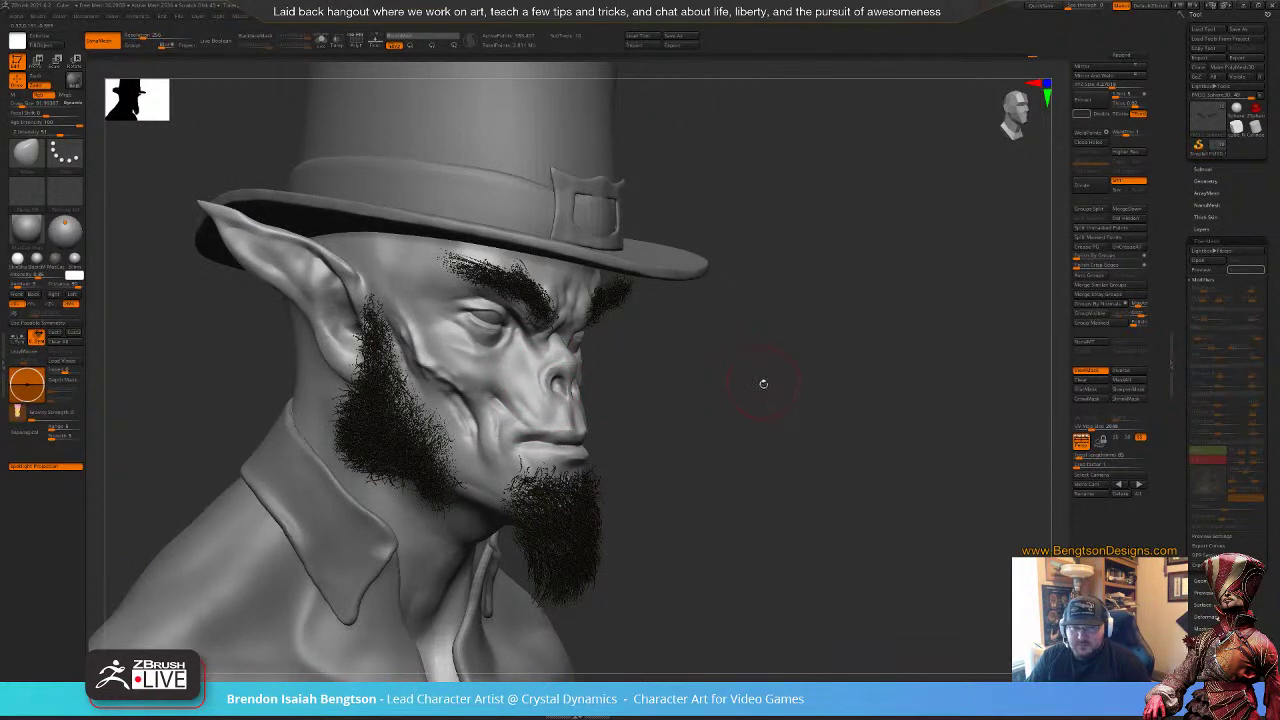
{"action": "mouse_move", "coordinate": [763, 380]}
{"action": "left_mouse_down"}
{"action": "mouse_move", "coordinate": [771, 396]}
{"action": "mouse_move", "coordinate": [726, 374]}
{"action": "left_mouse_up"}
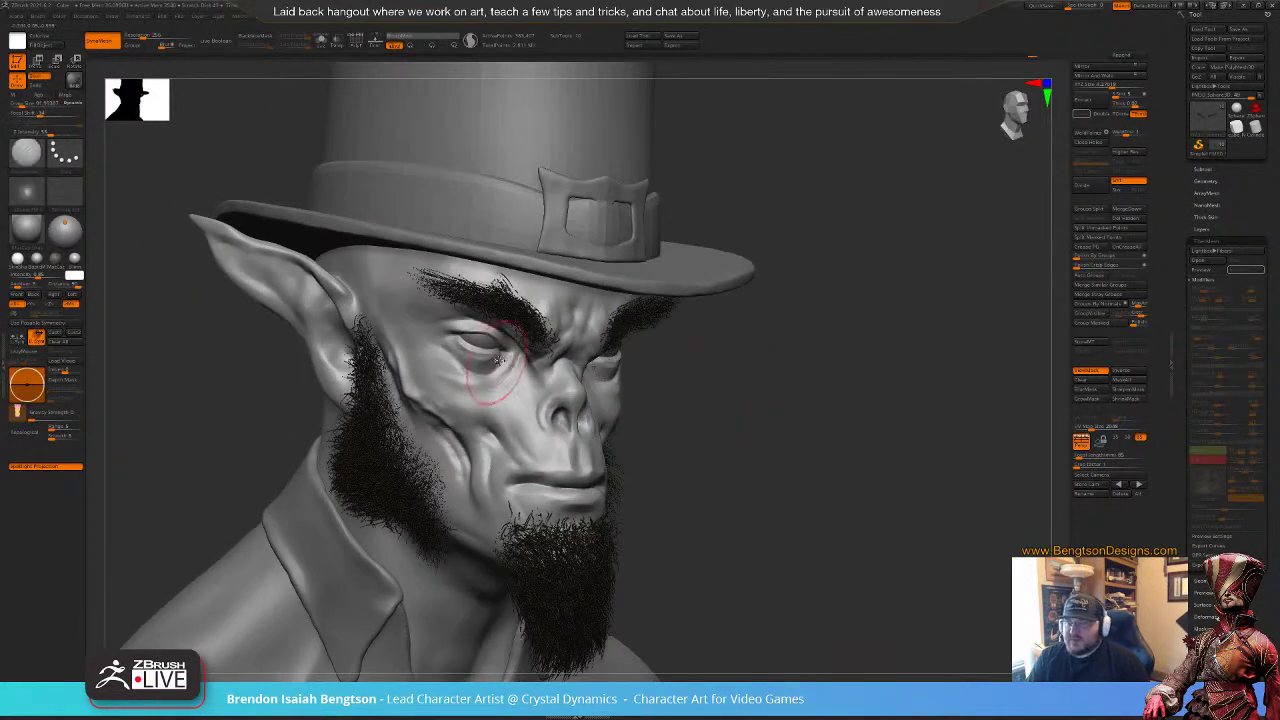
{"action": "key", "text": "space"}
{"action": "left_click_drag", "start_coordinate": [498, 361], "coordinate": [505, 360]}
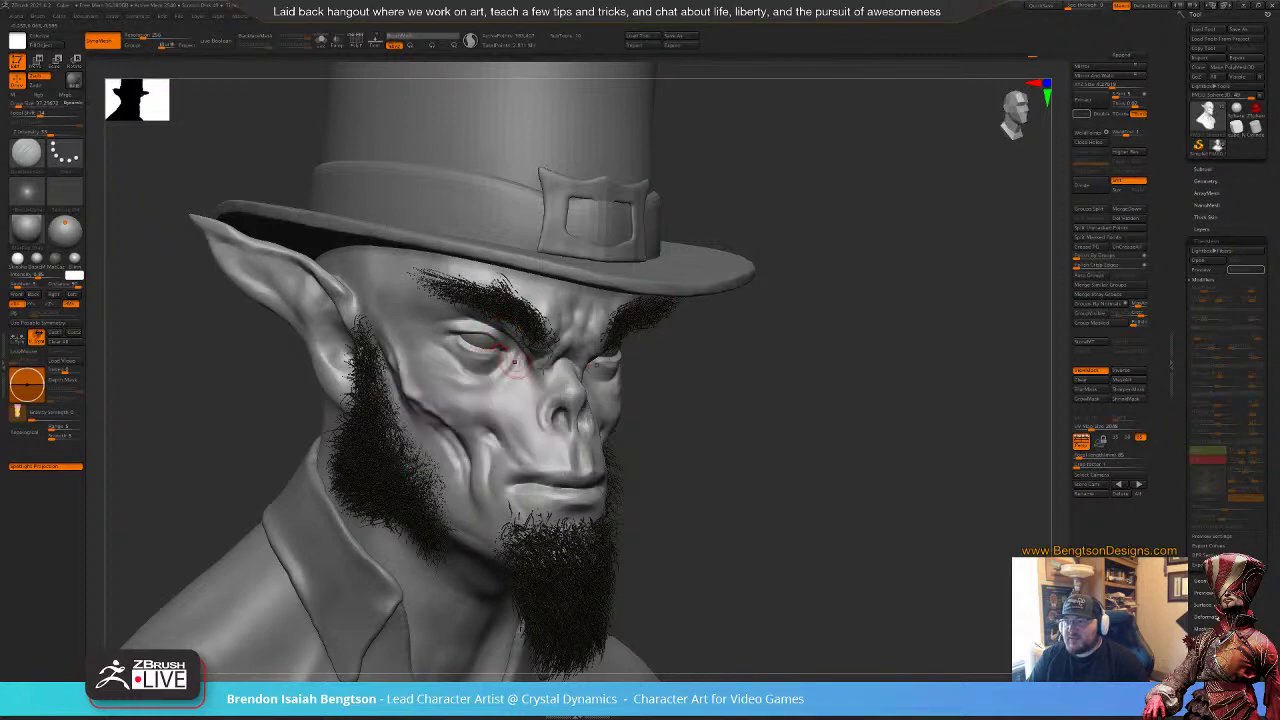
{"action": "mouse_move", "coordinate": [697, 432]}
{"action": "left_mouse_down", "text": "alt"}
{"action": "mouse_move", "coordinate": [703, 469]}
{"action": "mouse_move", "coordinate": [755, 328]}
{"action": "left_mouse_up", "text": "alt"}
{"action": "mouse_move", "coordinate": [786, 456]}
{"action": "left_mouse_down"}
{"action": "mouse_move", "coordinate": [776, 426]}
{"action": "mouse_move", "coordinate": [778, 534]}
{"action": "left_mouse_up"}
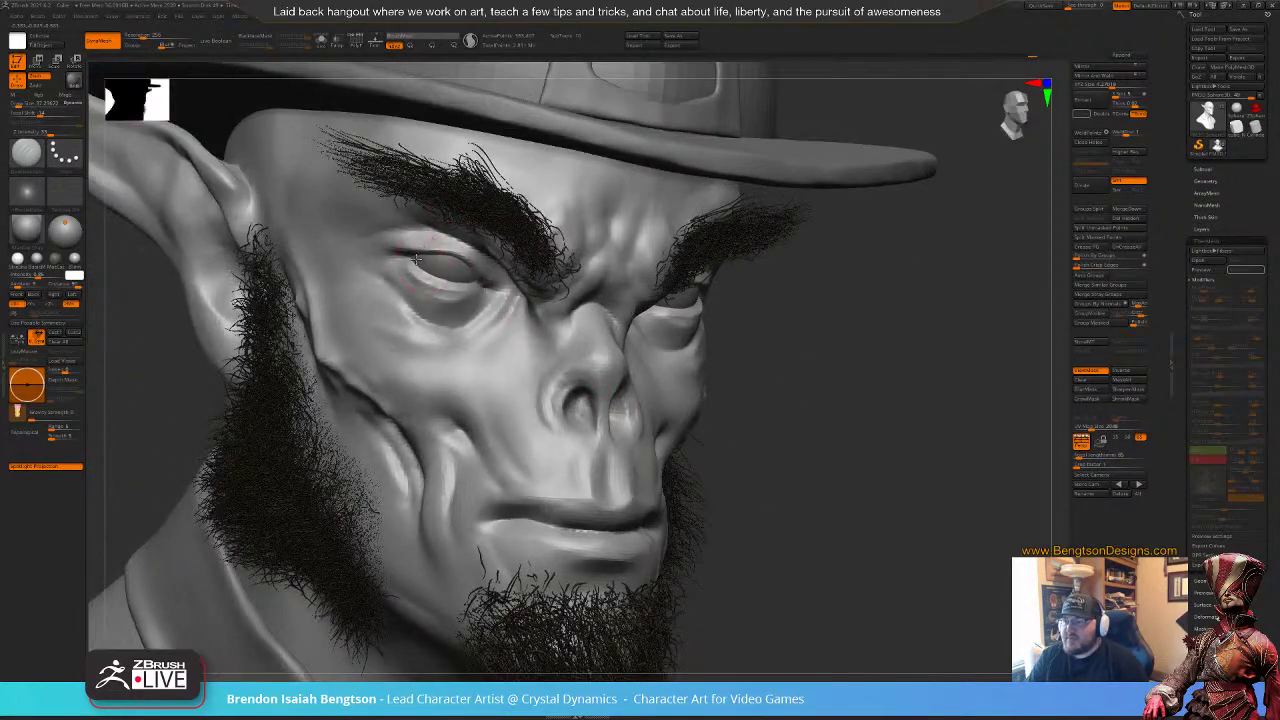
{"action": "left_click_drag", "start_coordinate": [440, 279], "coordinate": [490, 294]}
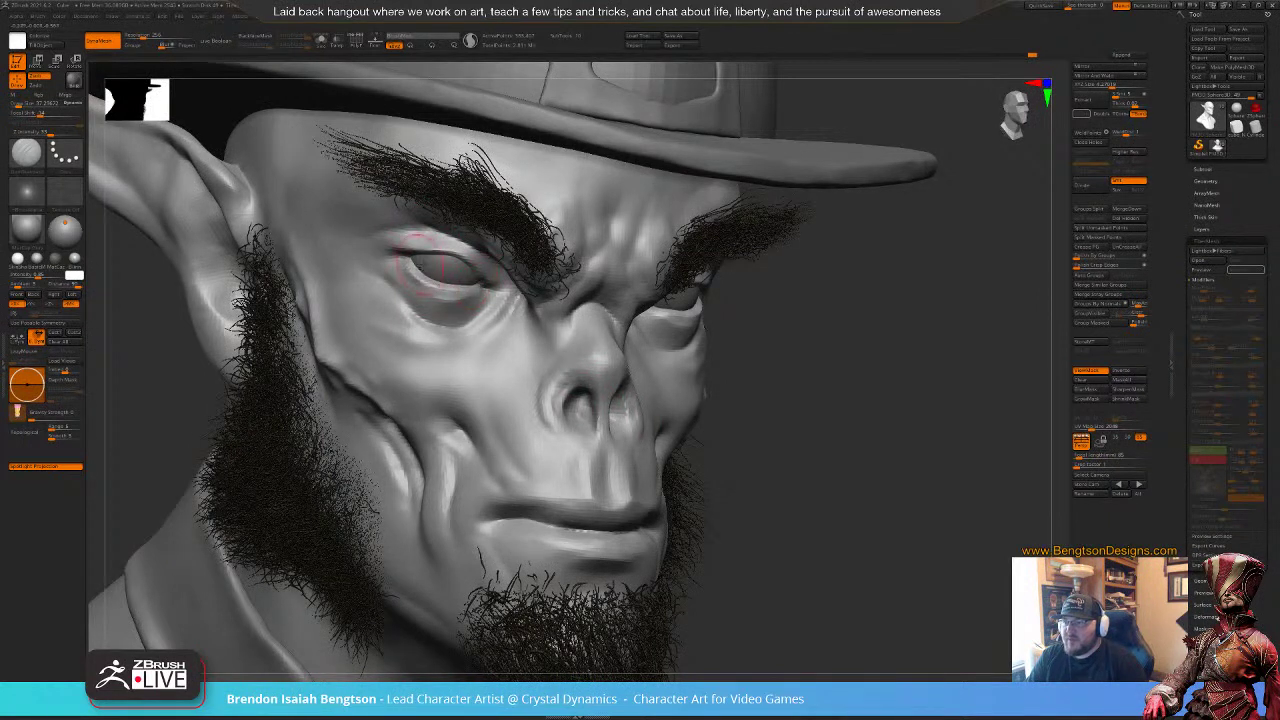
Step: Switch to the Move Topological brush and shift the outer corner of the eyelids outward
{"action": "key", "text": "b"}
{"action": "key", "text": "m"}
{"action": "key", "text": "t"}
{"action": "left_click_drag", "start_coordinate": [413, 263], "coordinate": [408, 262]}
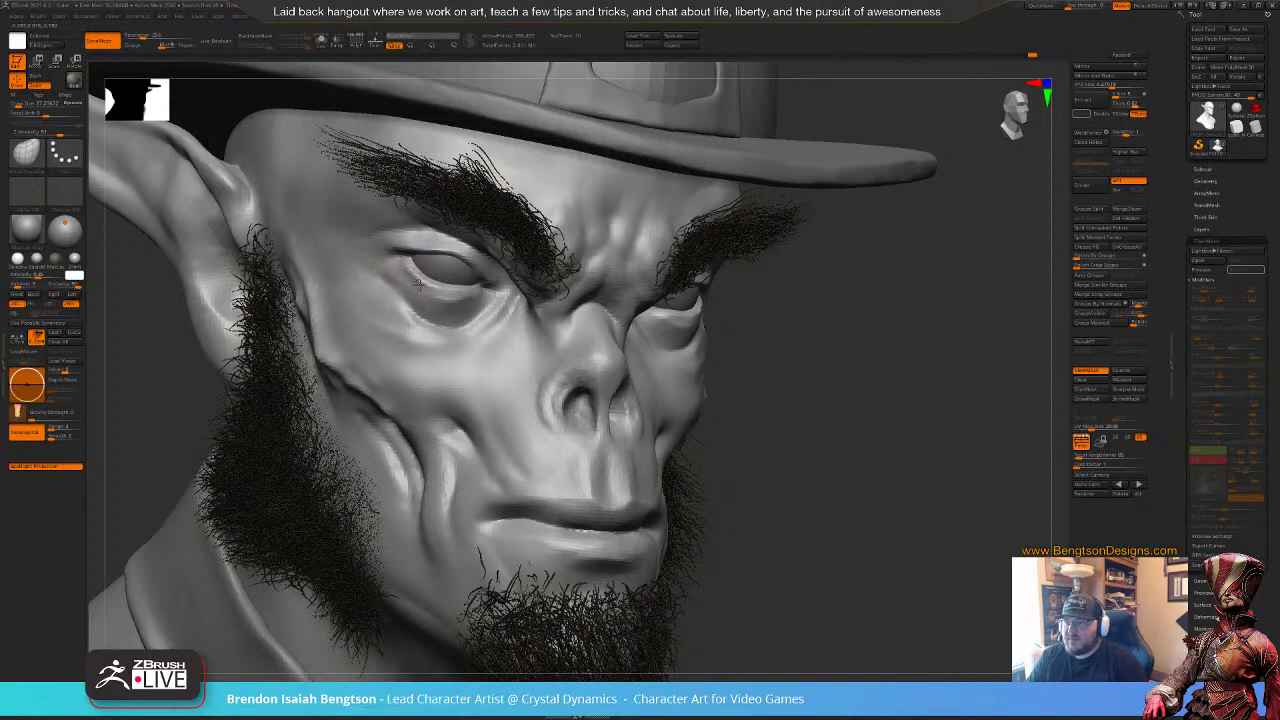
Step: Reshape the curve of the upper eyelid over the eyeball from underneath, adjusting the brush size
{"action": "left_click_drag", "start_coordinate": [806, 368], "coordinate": [770, 302]}
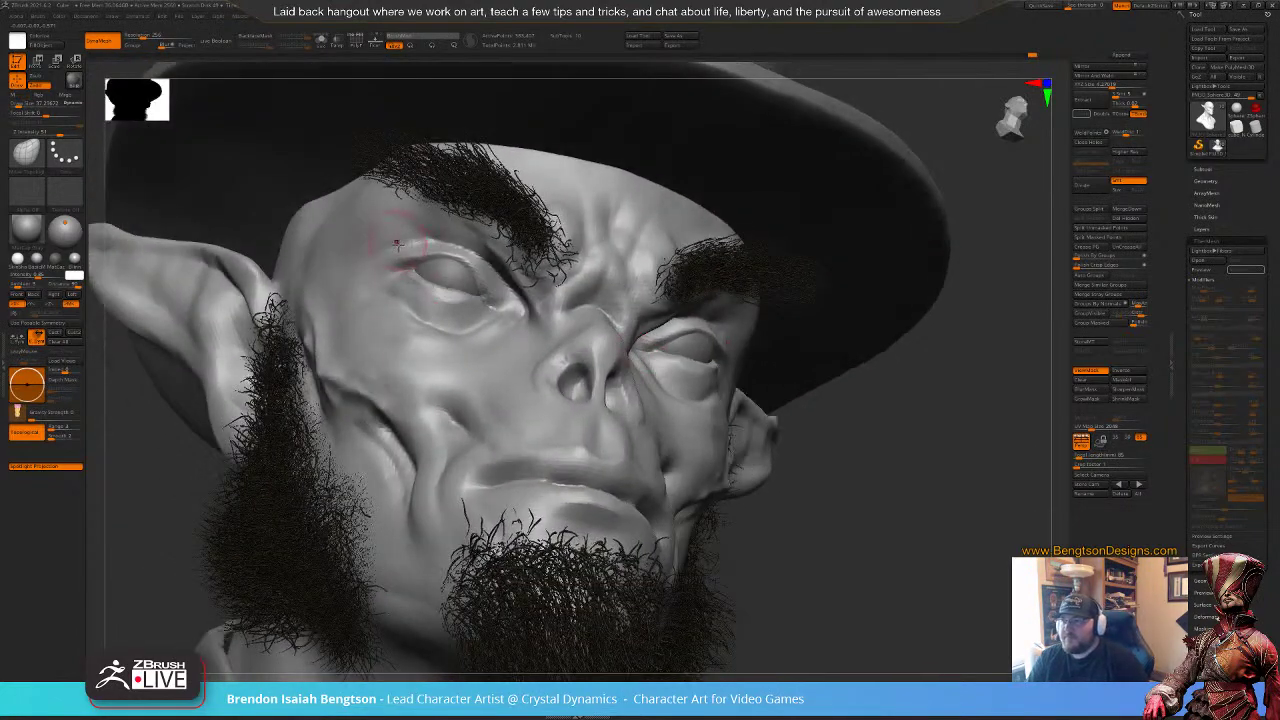
{"action": "left_click_drag", "start_coordinate": [806, 400], "coordinate": [800, 290]}
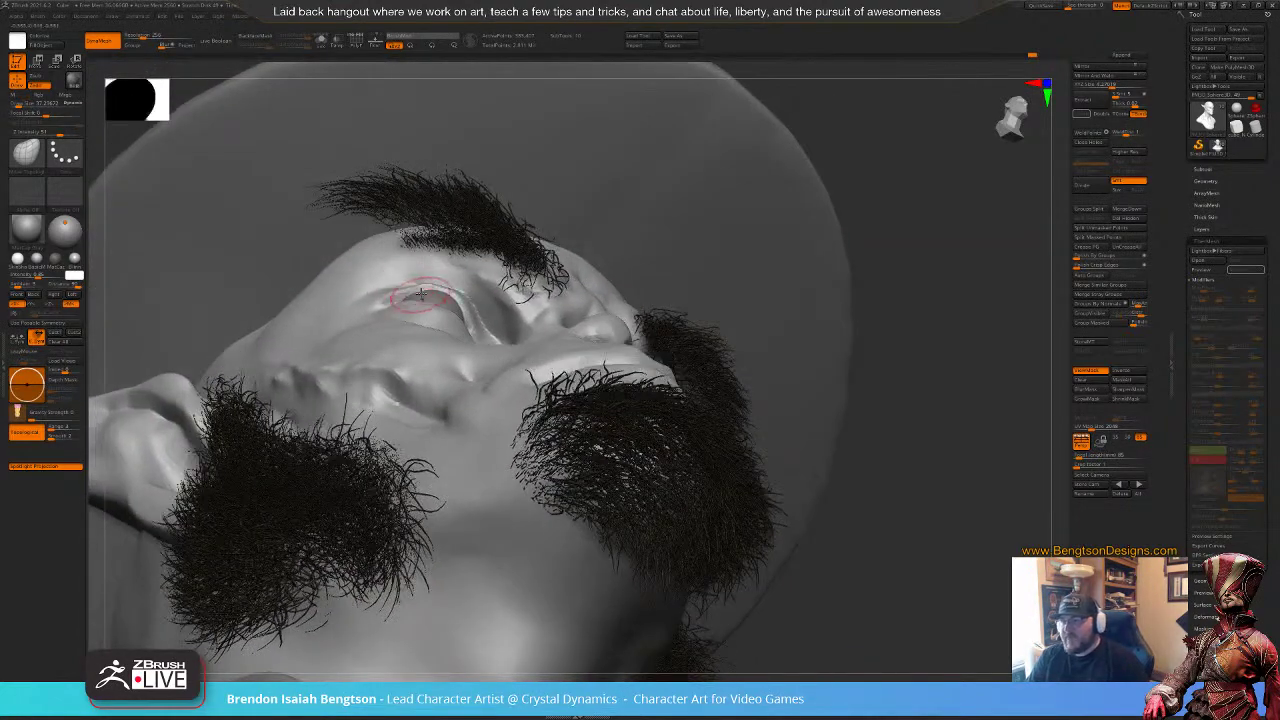
{"action": "key", "text": "space"}
{"action": "left_click_drag", "start_coordinate": [422, 288], "coordinate": [424, 289]}
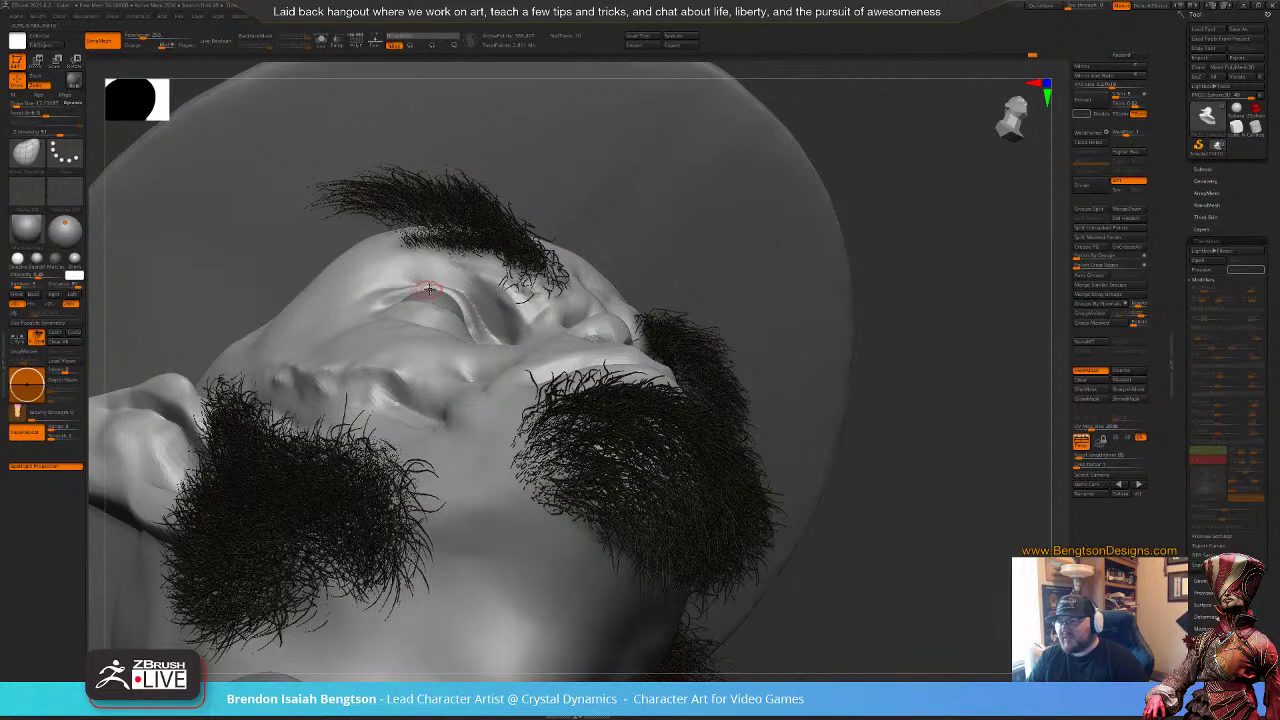
{"action": "key", "text": "space"}
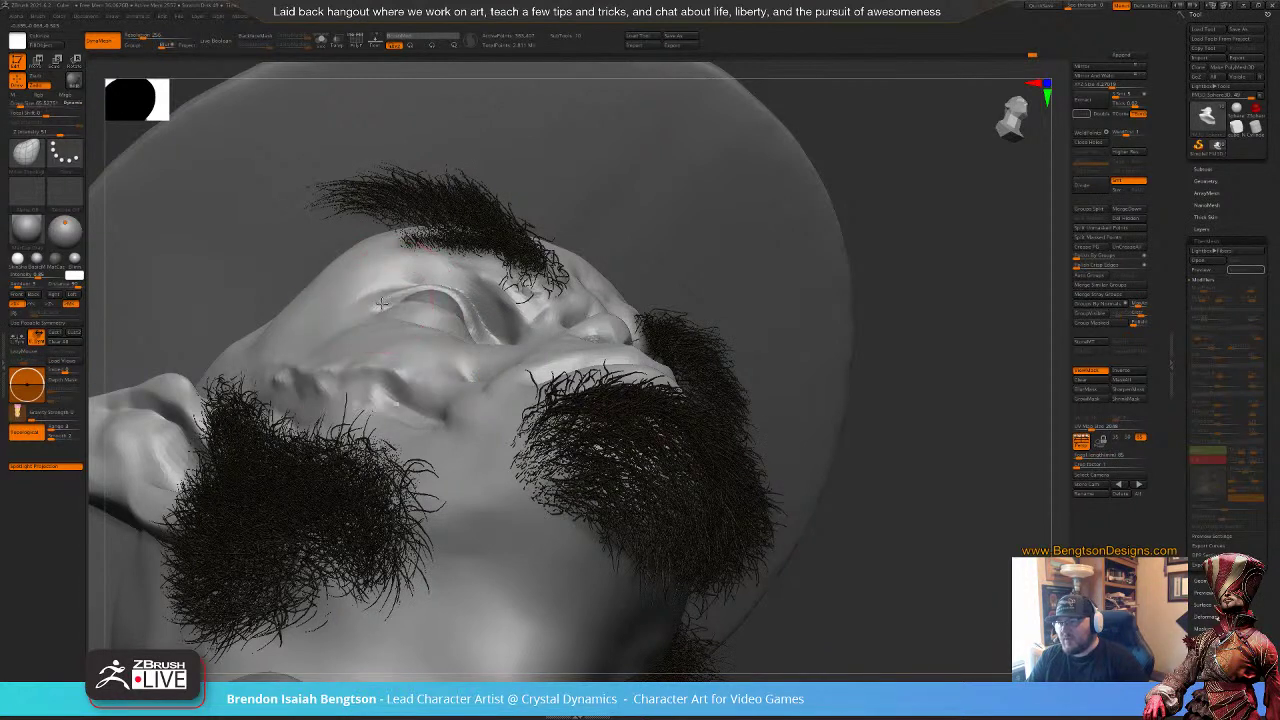
{"action": "left_click_drag", "start_coordinate": [380, 301], "coordinate": [419, 288]}
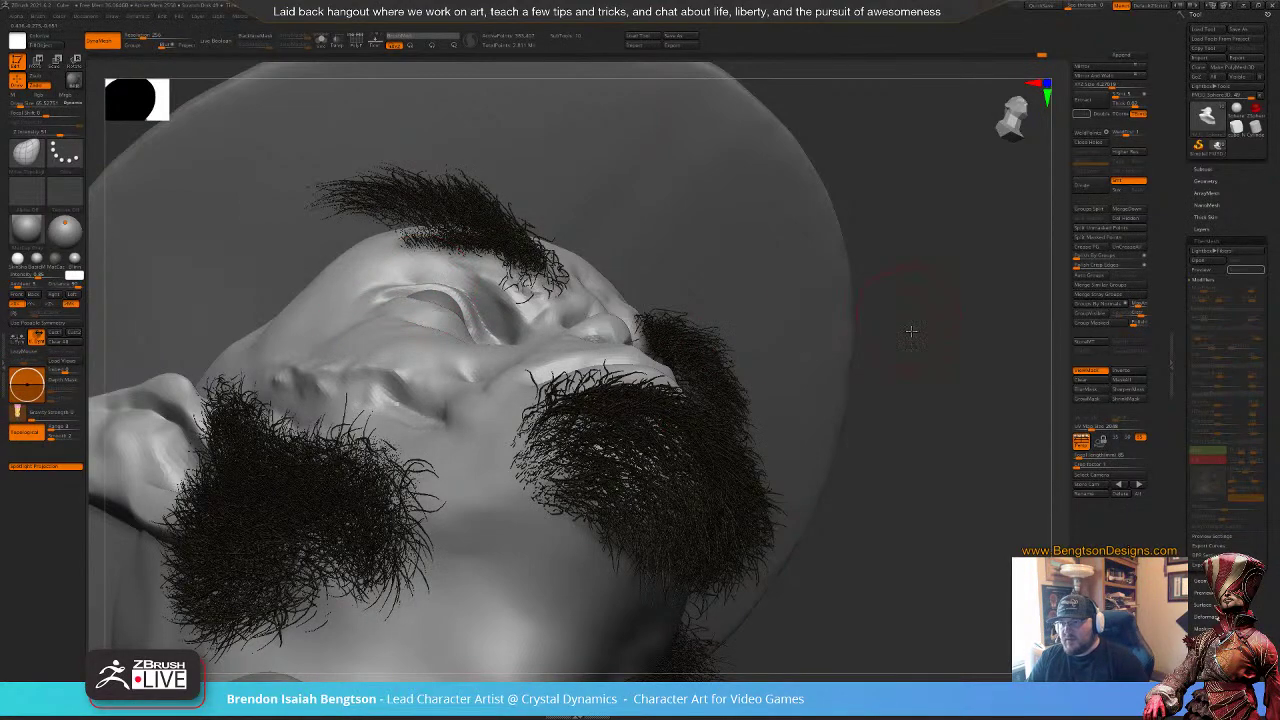
Step: Return to the front three-quarter view and fine-tune the upper eyelid edge with a smaller brush
{"action": "mouse_move", "coordinate": [914, 331]}
{"action": "left_mouse_down"}
{"action": "mouse_move", "coordinate": [911, 400]}
{"action": "mouse_move", "coordinate": [922, 392]}
{"action": "left_mouse_up"}
{"action": "mouse_move", "coordinate": [575, 677]}
{"action": "left_mouse_down"}
{"action": "mouse_move", "coordinate": [598, 678]}
{"action": "mouse_move", "coordinate": [535, 674]}
{"action": "left_mouse_up"}
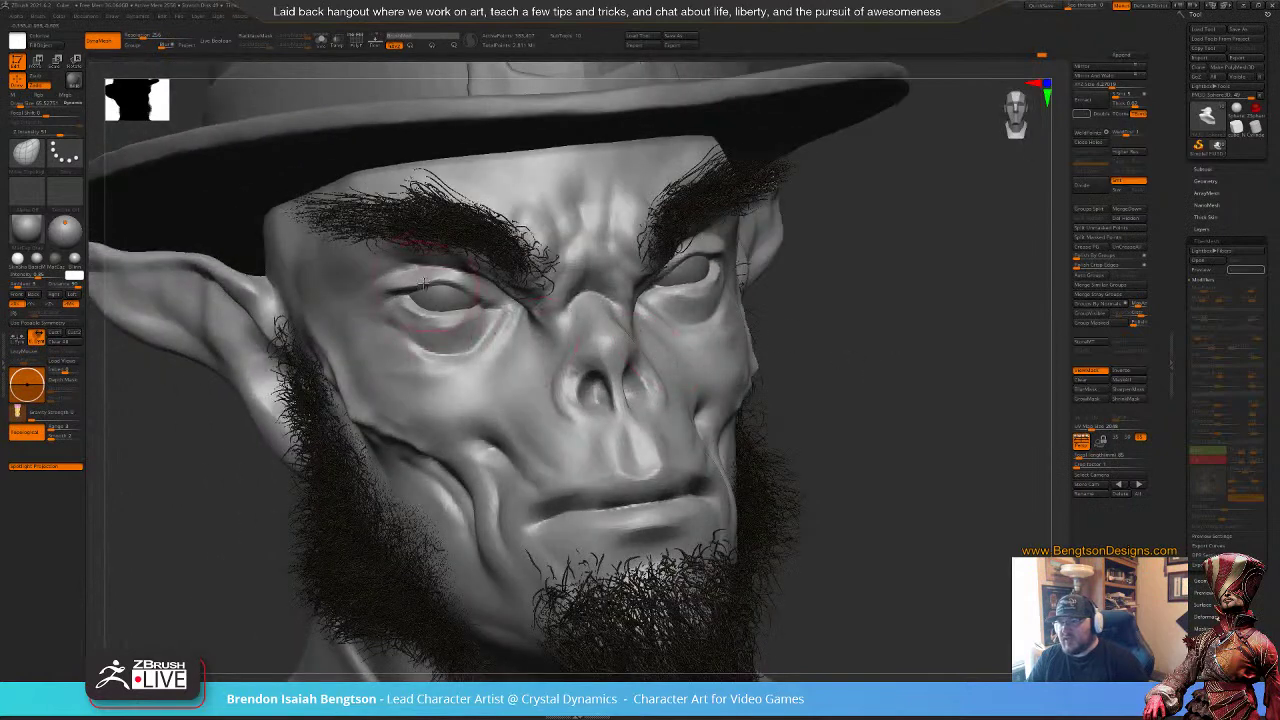
{"action": "key", "text": "space"}
{"action": "left_click_drag", "start_coordinate": [432, 282], "coordinate": [420, 281]}
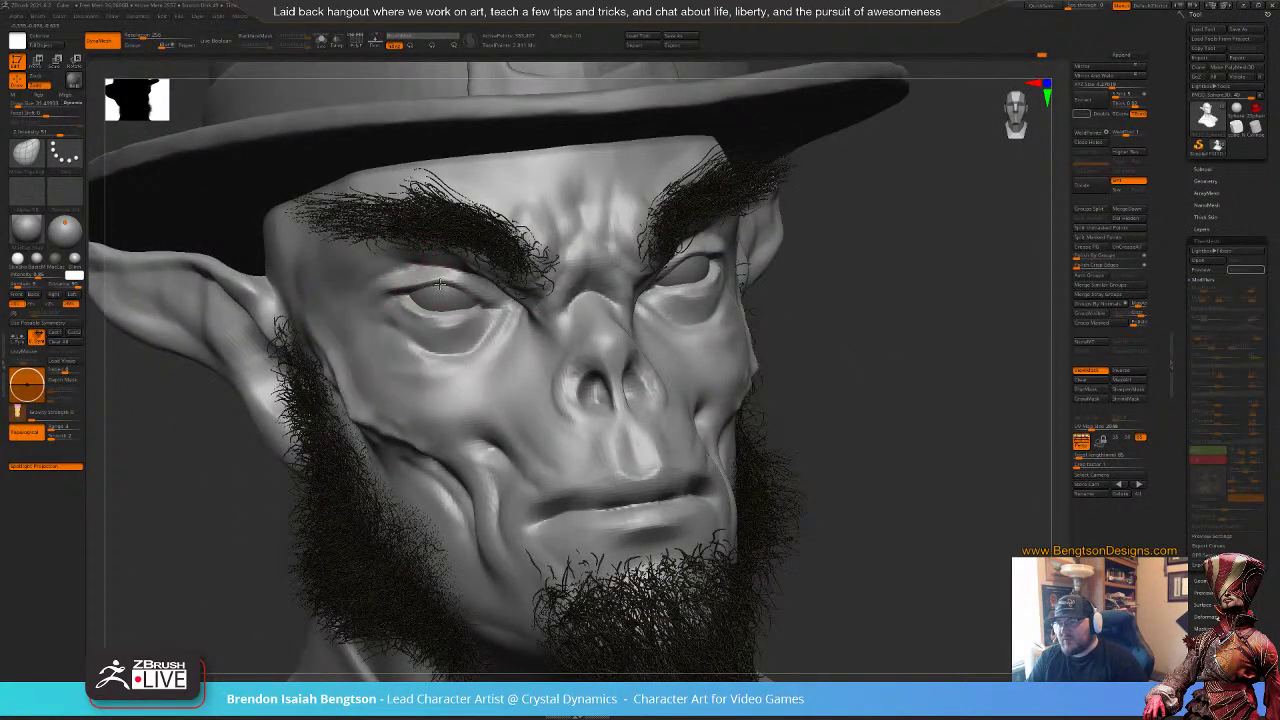
Step: Switch to Dam Standard, isolate the head and carve iris and pupil detail into the eyes with a small brush
{"action": "key", "text": "b"}
{"action": "key", "text": "d"}
{"action": "key", "text": "s"}
{"action": "key", "text": "space"}
{"action": "left_click_drag", "start_coordinate": [466, 293], "coordinate": [461, 294]}
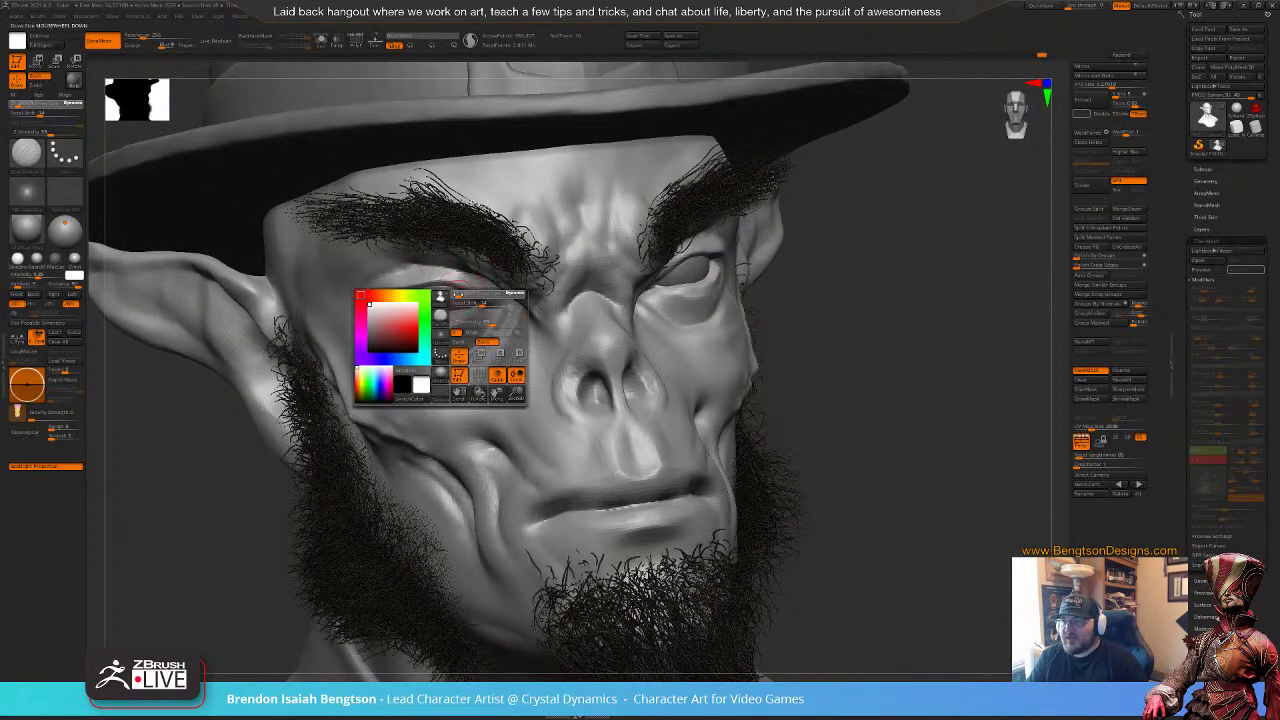
{"action": "key", "text": "alt+s"}
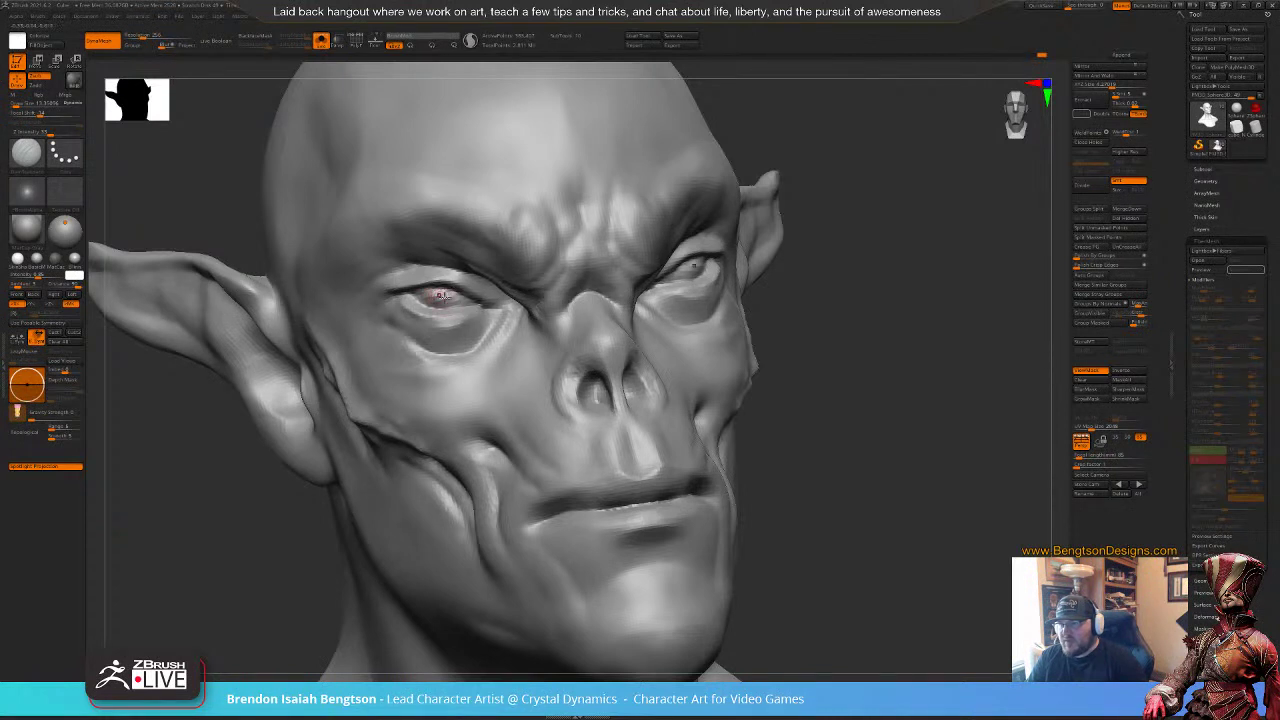
{"action": "key", "text": "space"}
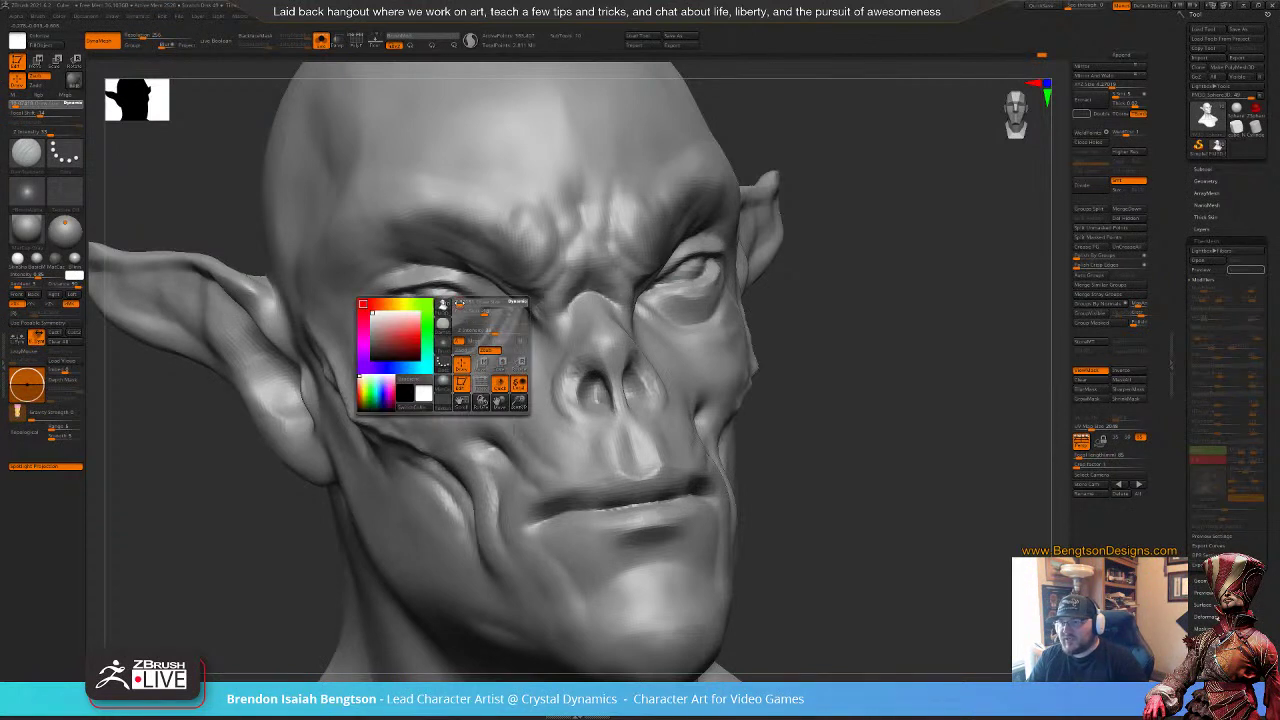
Step: Switch to Clay Buildup and add a stroke along the lower eyelid
{"action": "left_click_drag", "start_coordinate": [830, 245], "coordinate": [805, 306]}
{"action": "key", "text": "b"}
{"action": "key", "text": "c"}
{"action": "key", "text": "b"}
{"action": "left_click_drag", "start_coordinate": [416, 304], "coordinate": [466, 319]}
Step: Switch to the Move Topological brush and undo the last eyelid change
{"action": "key", "text": "b"}
{"action": "key", "text": "m"}
{"action": "key", "text": "t"}
{"action": "key", "text": "ctrl+z"}
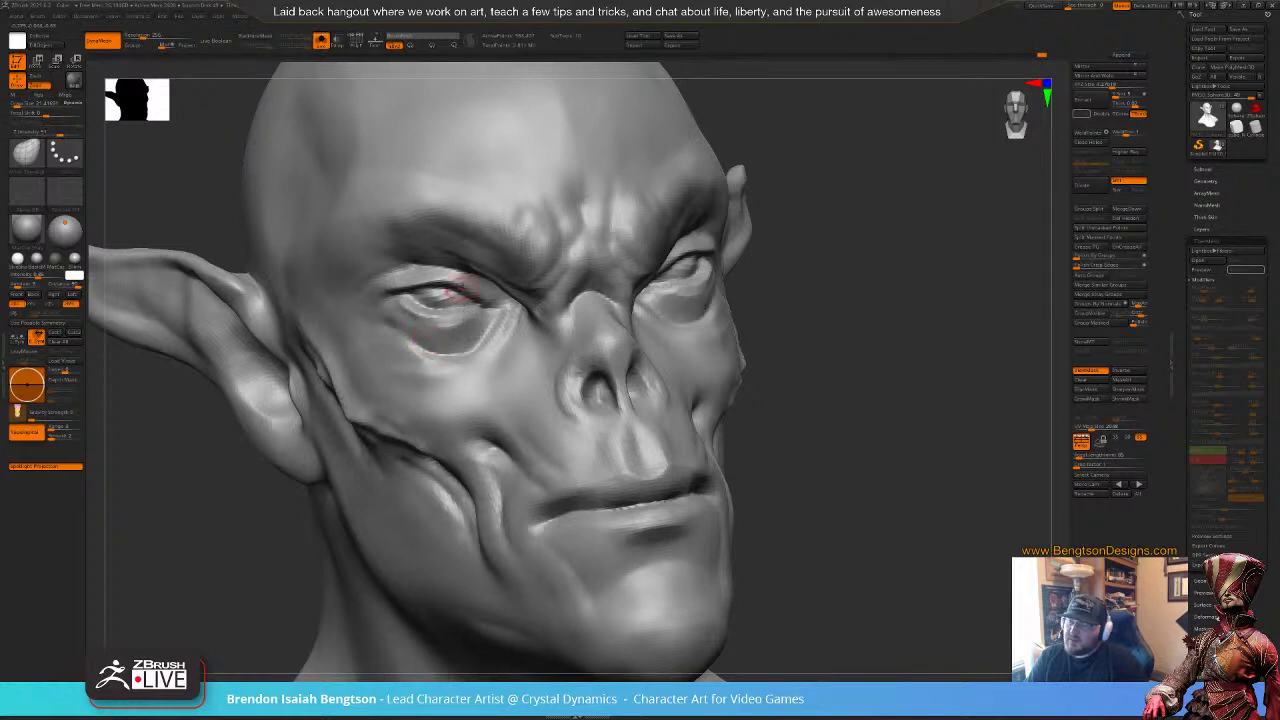
Step: Return to Clay Buildup and add volume to the bag beneath the eye
{"action": "key", "text": "b"}
{"action": "key", "text": "c"}
{"action": "key", "text": "b"}
{"action": "left_click_drag", "start_coordinate": [463, 321], "coordinate": [450, 335]}
Step: Carve and smooth the cheek hollow and cheekbone with Clay Buildup, blending the surface up toward the ear
{"action": "left_click_drag", "start_coordinate": [950, 385], "coordinate": [890, 410], "text": "shift"}
{"action": "left_click_drag", "start_coordinate": [950, 465], "coordinate": [865, 463]}
{"action": "mouse_move", "coordinate": [337, 449]}
{"action": "left_mouse_down", "text": "alt"}
{"action": "mouse_move", "coordinate": [294, 400]}
{"action": "mouse_move", "coordinate": [383, 401]}
{"action": "left_mouse_up", "text": "alt"}
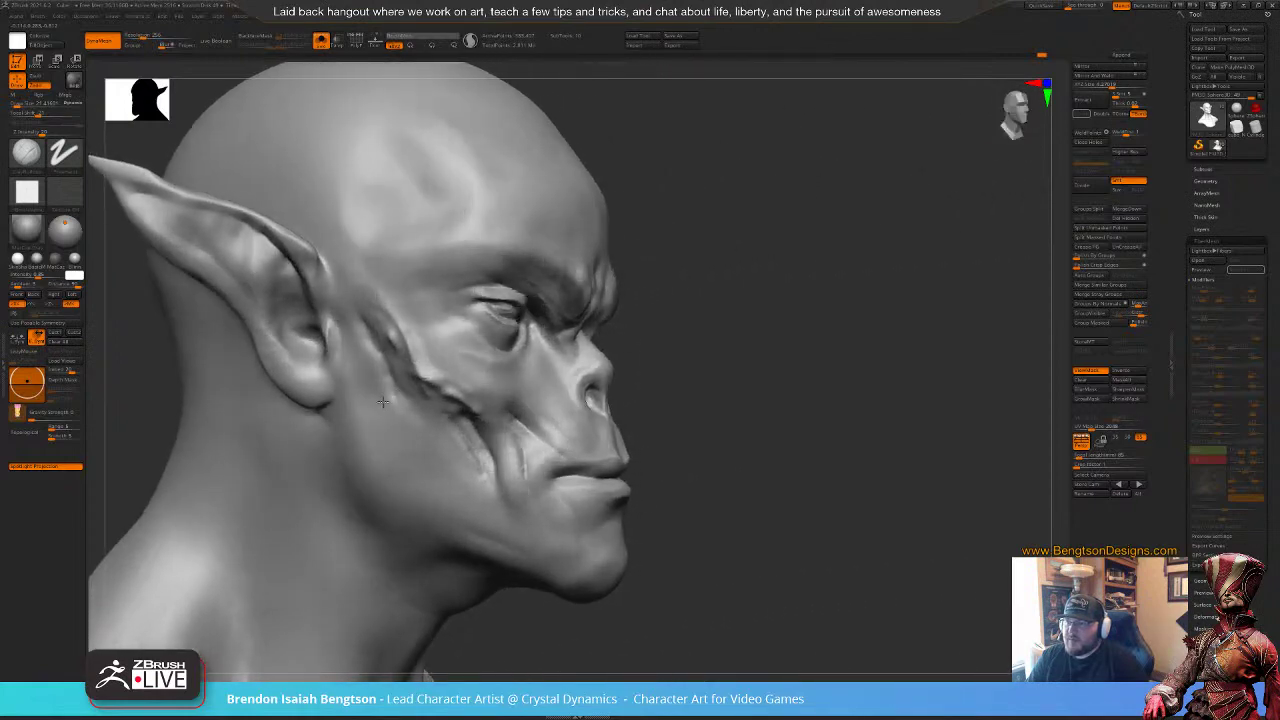
{"action": "mouse_move", "coordinate": [706, 300]}
{"action": "left_mouse_down"}
{"action": "mouse_move", "coordinate": [603, 326]}
{"action": "mouse_move", "coordinate": [643, 325]}
{"action": "left_mouse_up"}
{"action": "mouse_move", "coordinate": [411, 439]}
{"action": "left_mouse_down", "text": "shift"}
{"action": "mouse_move", "coordinate": [421, 455]}
{"action": "mouse_move", "coordinate": [408, 464]}
{"action": "left_mouse_up", "text": "shift"}
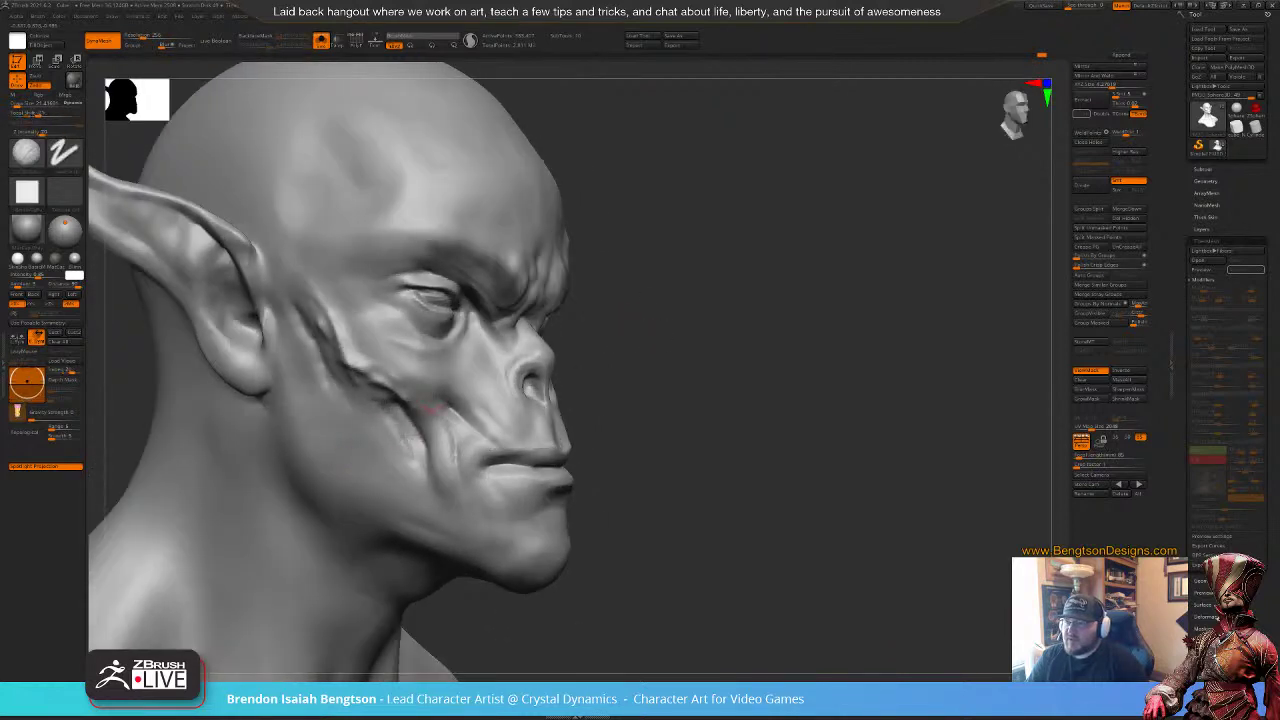
{"action": "mouse_move", "coordinate": [431, 411]}
{"action": "left_mouse_down"}
{"action": "mouse_move", "coordinate": [451, 435]}
{"action": "mouse_move", "coordinate": [438, 411]}
{"action": "left_mouse_up"}
{"action": "left_click_drag", "start_coordinate": [733, 346], "coordinate": [758, 419], "text": "alt"}
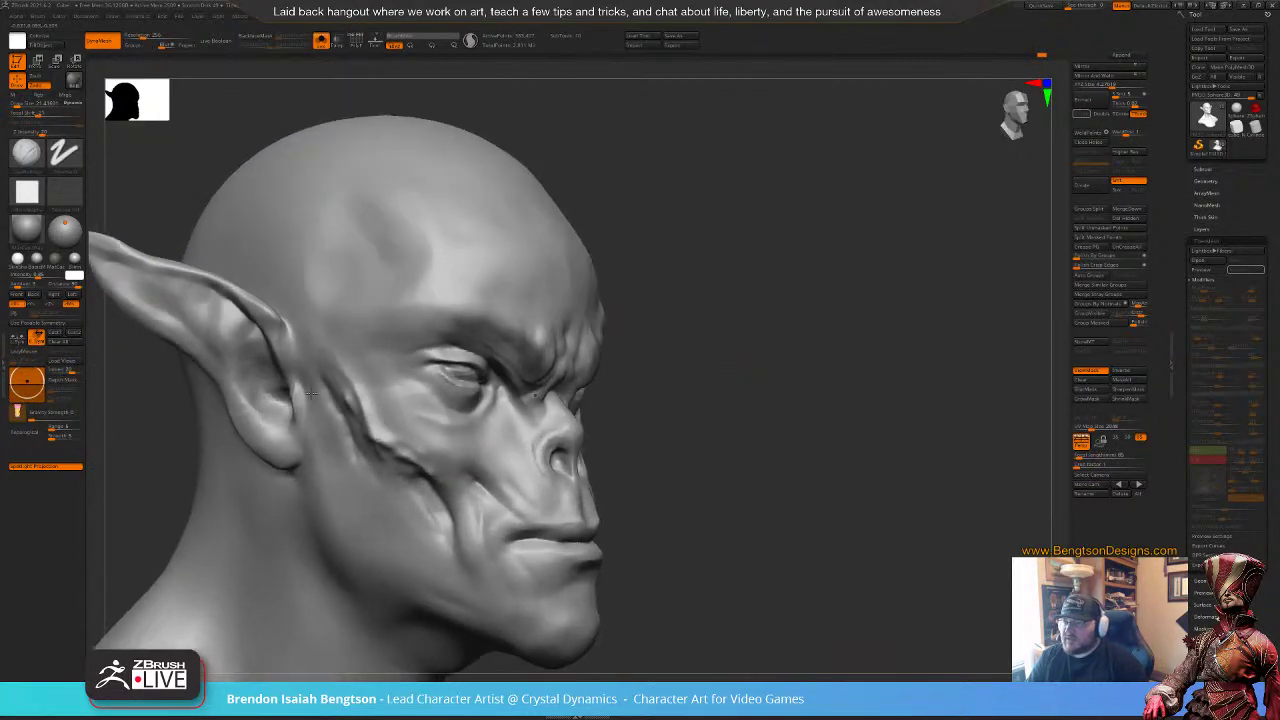
{"action": "mouse_move", "coordinate": [352, 406]}
{"action": "left_mouse_down", "text": "shift"}
{"action": "mouse_move", "coordinate": [354, 375]}
{"action": "mouse_move", "coordinate": [346, 406]}
{"action": "mouse_move", "coordinate": [337, 380]}
{"action": "mouse_move", "coordinate": [297, 363]}
{"action": "mouse_move", "coordinate": [287, 331]}
{"action": "left_mouse_up", "text": "shift"}
Step: Resize the brush, carve into the area in front of the ear with Clay Buildup and smooth it
{"action": "key", "text": "space"}
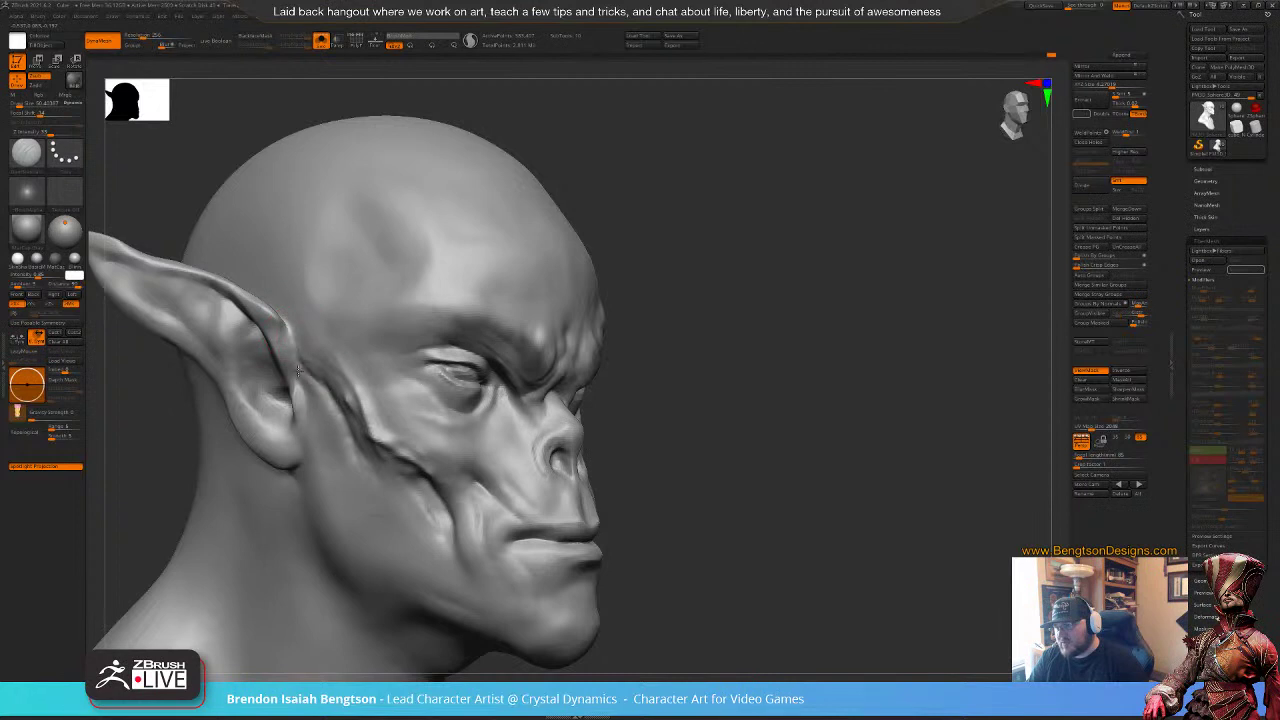
{"action": "key", "text": "b"}
{"action": "key", "text": "c"}
{"action": "key", "text": "b"}
{"action": "left_click_drag", "start_coordinate": [308, 380], "coordinate": [323, 398], "text": "alt"}
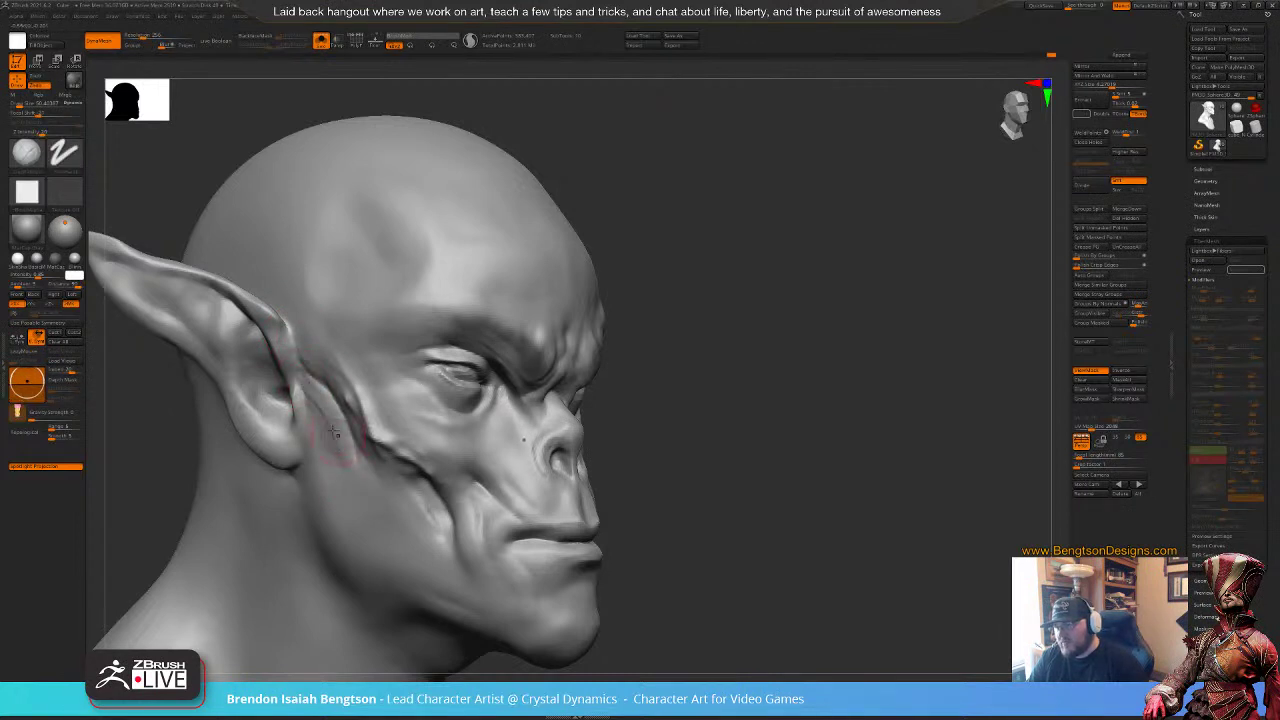
{"action": "left_click_drag", "start_coordinate": [334, 440], "coordinate": [334, 420], "text": "shift"}
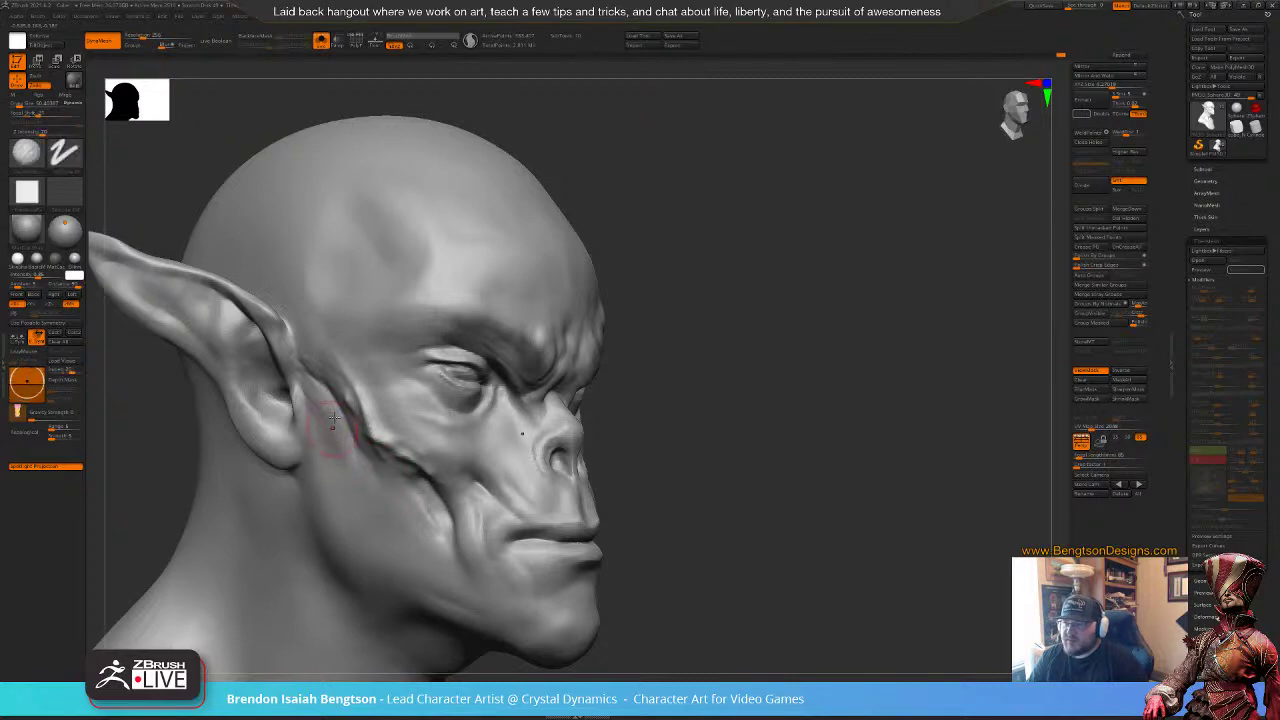
Step: Refine the fold beneath the eye with a resized brush, smooth it, and unhide the hat, collar and facial hair
{"action": "mouse_move", "coordinate": [686, 320]}
{"action": "left_mouse_down"}
{"action": "mouse_move", "coordinate": [749, 363]}
{"action": "mouse_move", "coordinate": [740, 380]}
{"action": "mouse_move", "coordinate": [732, 262]}
{"action": "mouse_move", "coordinate": [727, 281]}
{"action": "mouse_move", "coordinate": [685, 281]}
{"action": "mouse_move", "coordinate": [680, 298]}
{"action": "left_mouse_up"}
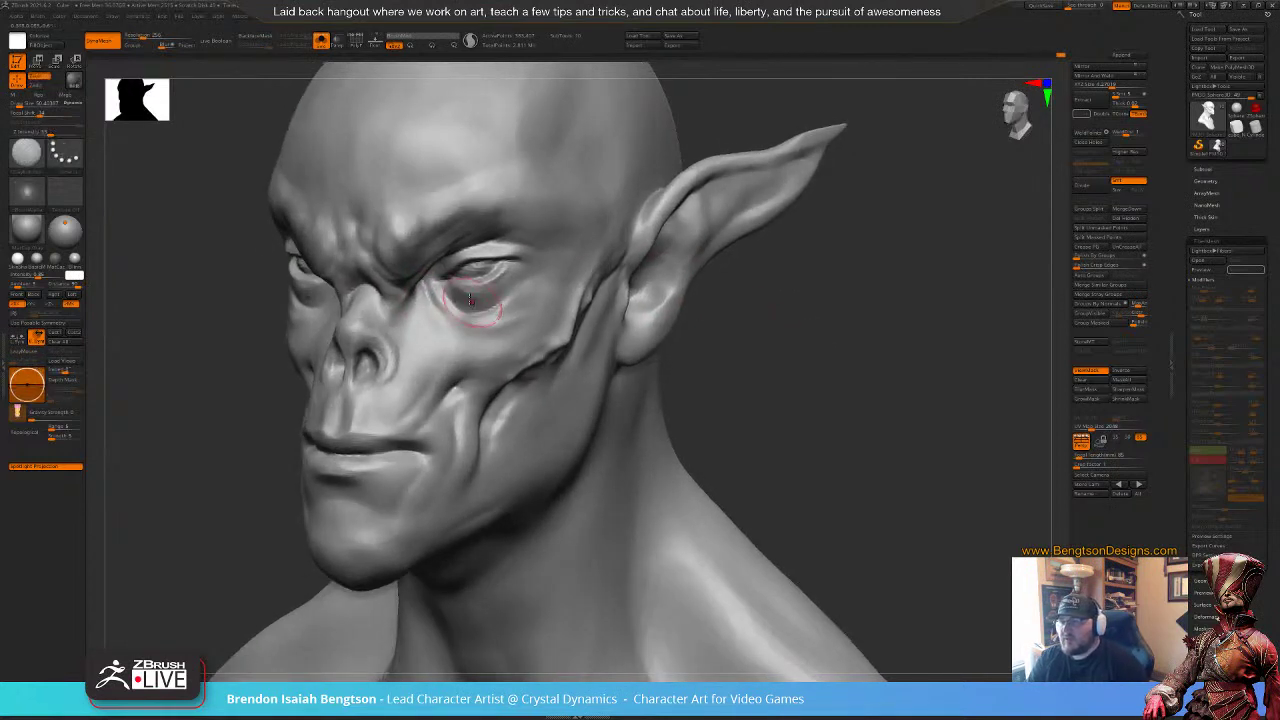
{"action": "key", "text": "2"}
{"action": "key", "text": "space"}
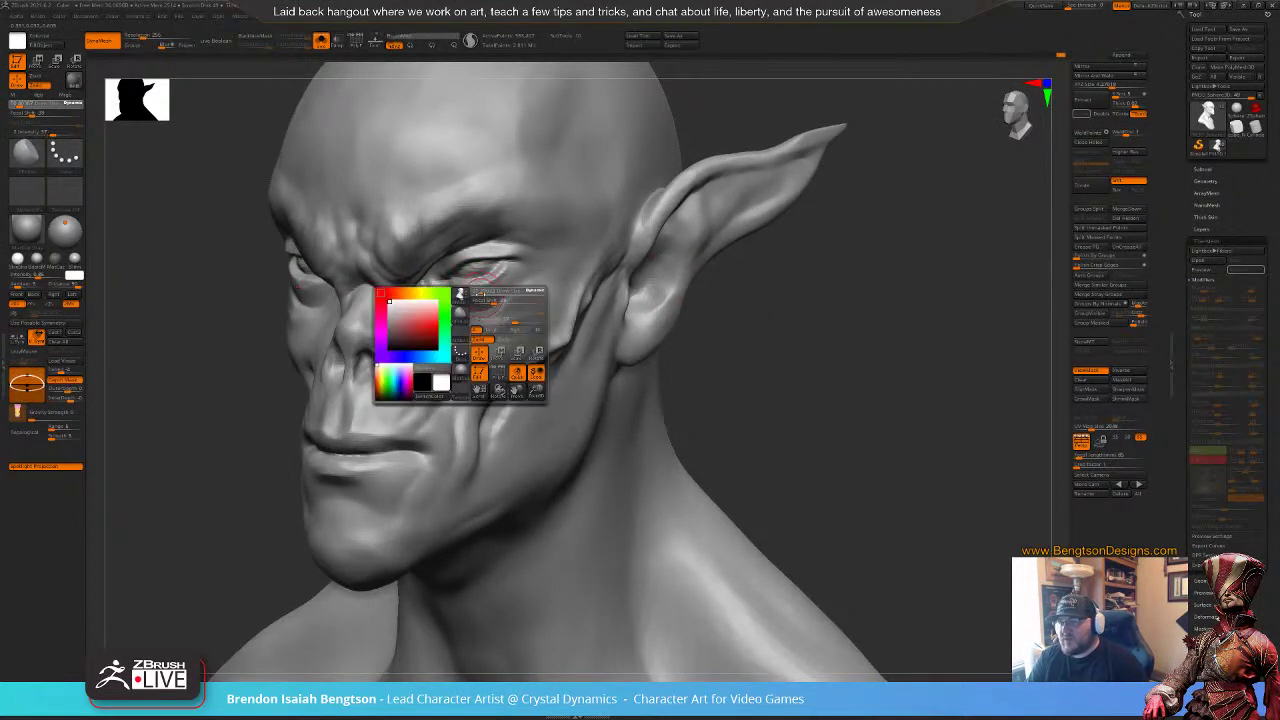
{"action": "left_click_drag", "start_coordinate": [495, 301], "coordinate": [503, 301]}
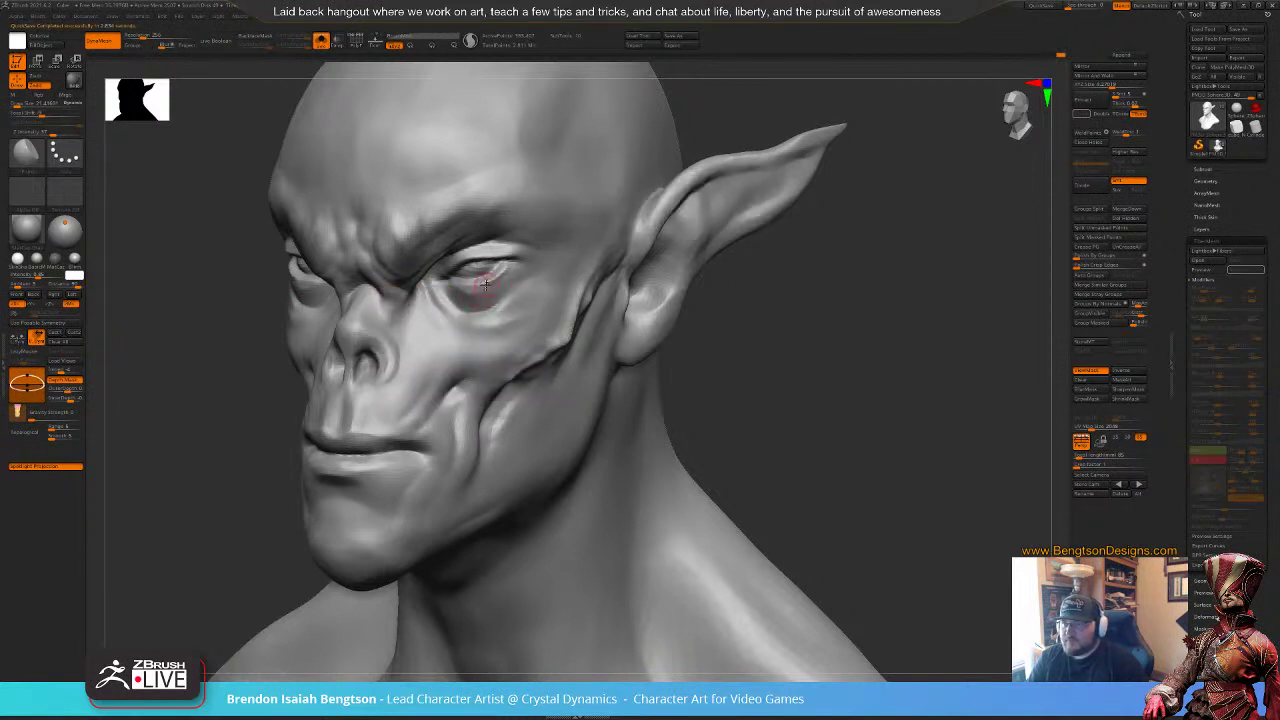
{"action": "key", "text": "shift"}
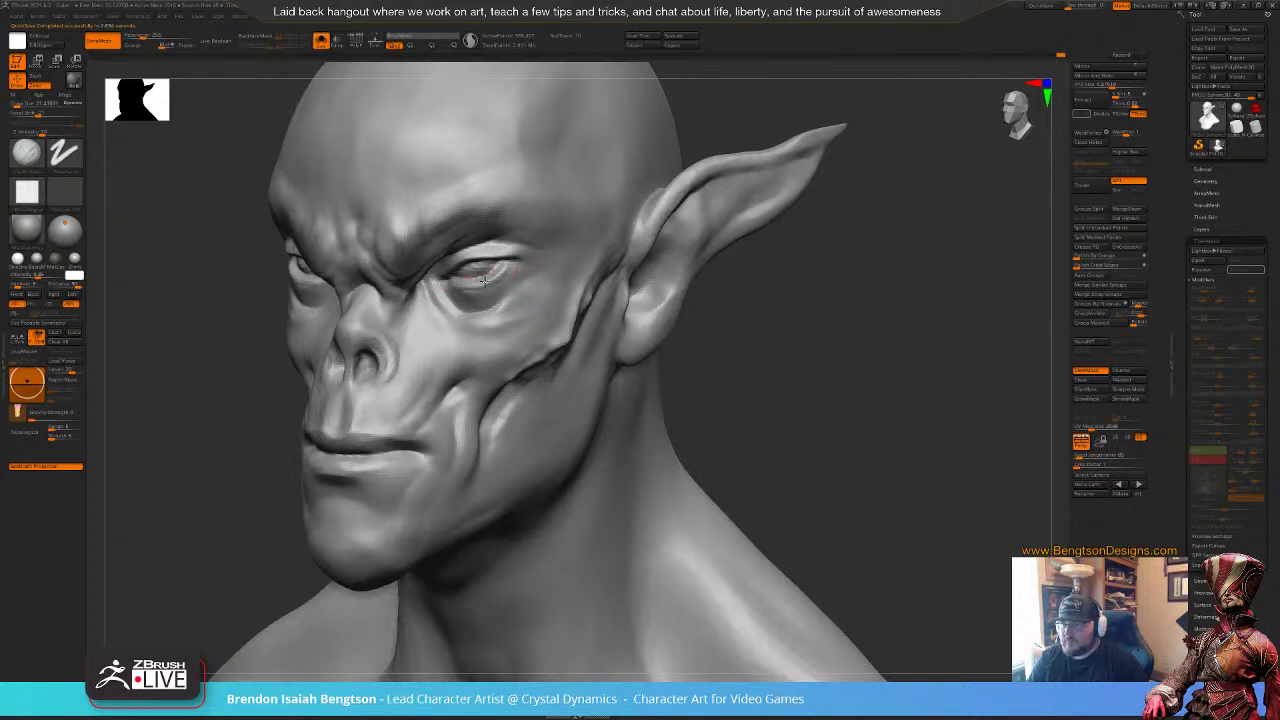
{"action": "key", "text": "alt+s"}
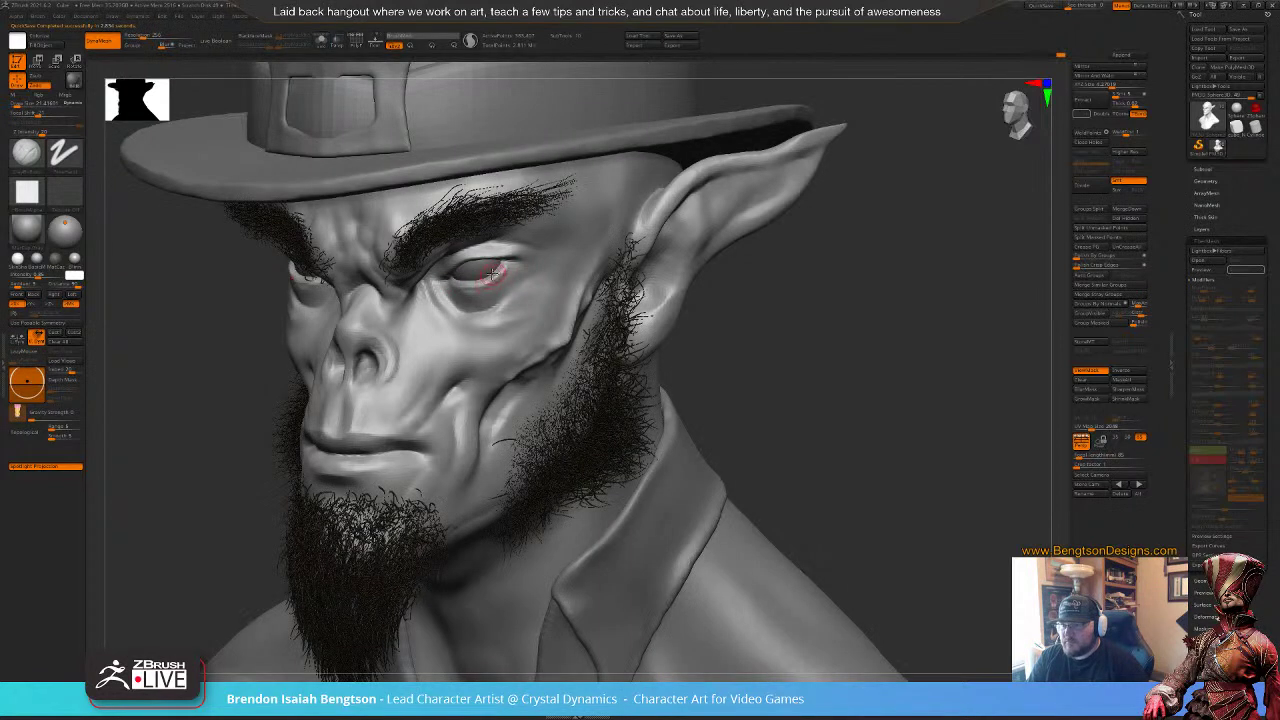
Step: Reshape the eyelid rim from below with a resized Move Topological brush, following the curve of the eyeball
{"action": "left_click_drag", "start_coordinate": [779, 359], "coordinate": [778, 285]}
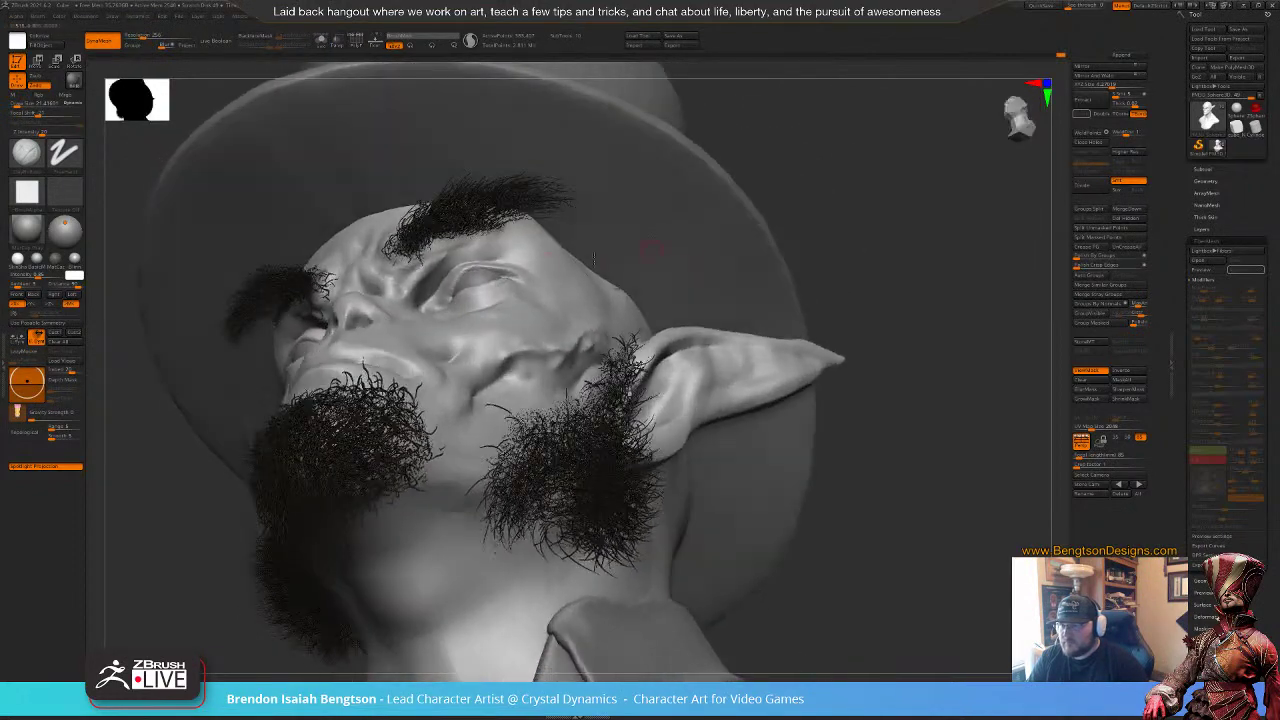
{"action": "key", "text": "b"}
{"action": "key", "text": "m"}
{"action": "key", "text": "t"}
{"action": "right_click", "coordinate": [504, 324]}
{"action": "left_click", "coordinate": [506, 278]}
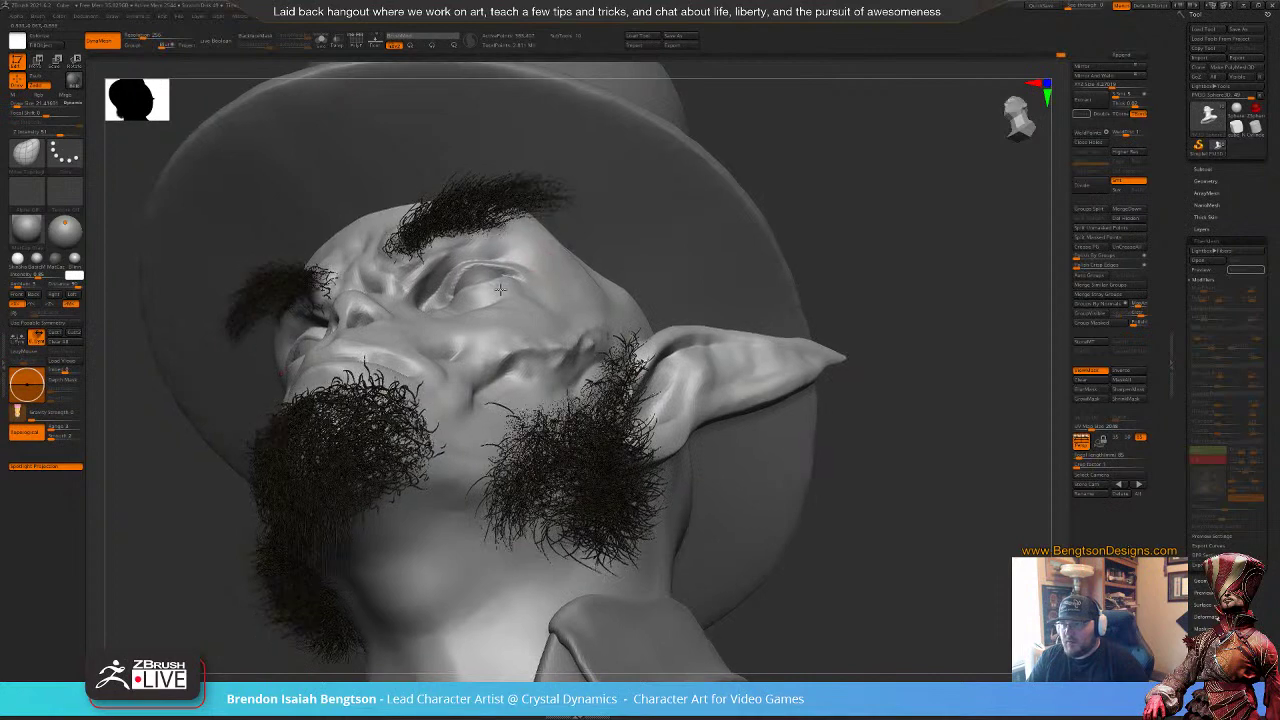
{"action": "right_click_drag", "start_coordinate": [540, 264], "coordinate": [514, 289], "text": "ctrl"}
{"action": "right_click", "coordinate": [524, 264]}
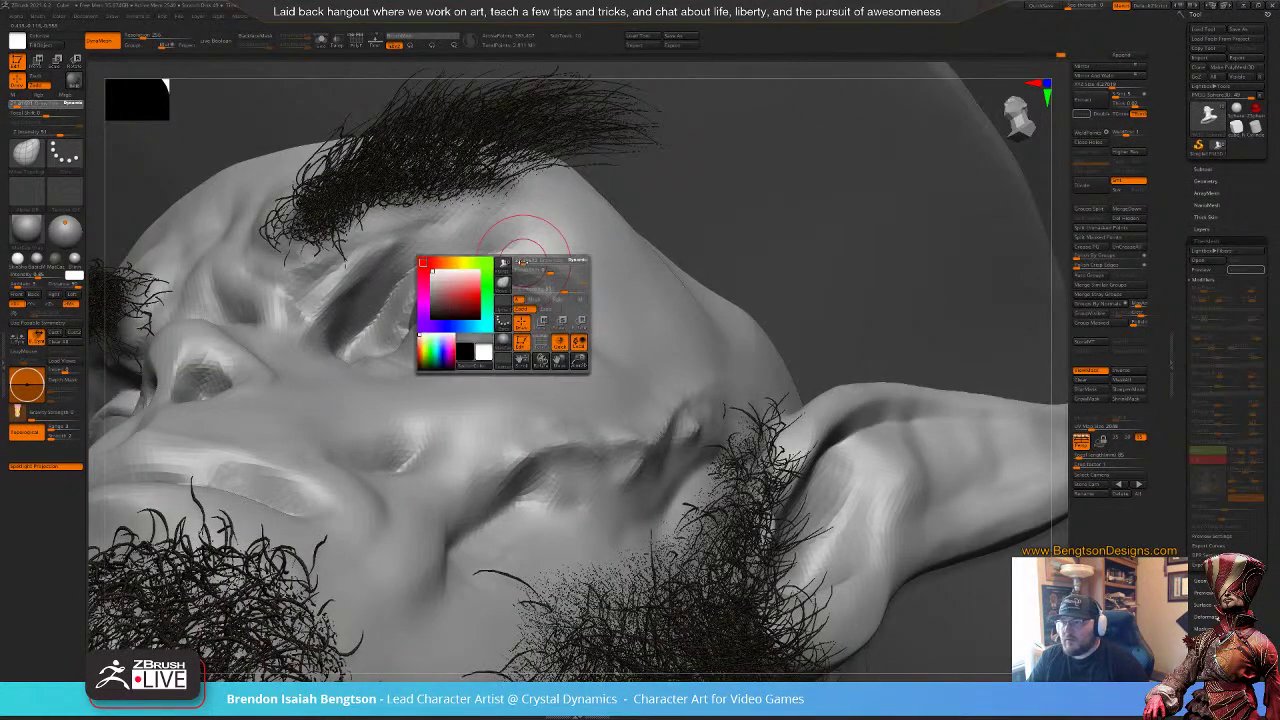
{"action": "left_click_drag", "start_coordinate": [522, 261], "coordinate": [525, 262]}
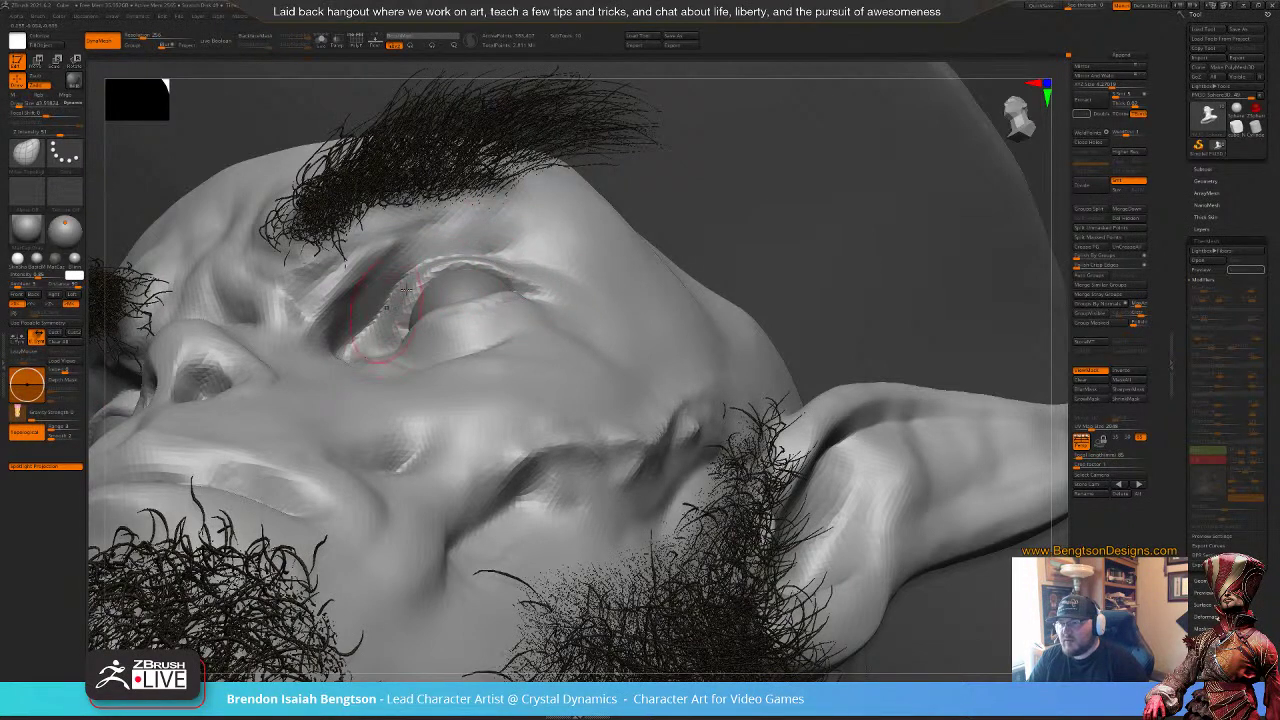
{"action": "right_click_drag", "start_coordinate": [406, 290], "coordinate": [462, 326]}
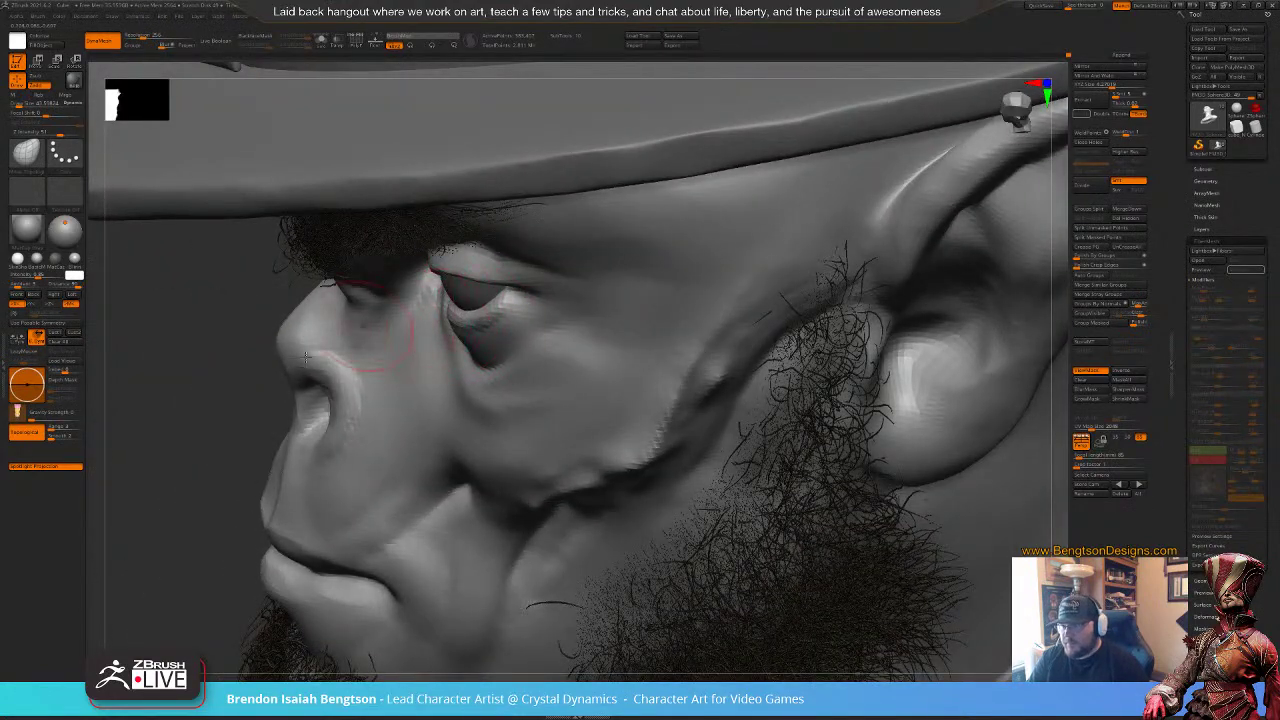
Step: Carve the creases at the inner eye corner and beside the nose bridge with a resized Dam Standard brush
{"action": "left_click_drag", "start_coordinate": [177, 406], "coordinate": [189, 272], "text": "alt"}
{"action": "left_click_drag", "start_coordinate": [290, 425], "coordinate": [350, 428]}
{"action": "mouse_move", "coordinate": [711, 370]}
{"action": "left_mouse_down", "text": "alt"}
{"action": "mouse_move", "coordinate": [745, 303]}
{"action": "mouse_move", "coordinate": [752, 345]}
{"action": "mouse_move", "coordinate": [700, 340]}
{"action": "left_mouse_up", "text": "alt"}
{"action": "key", "text": "space"}
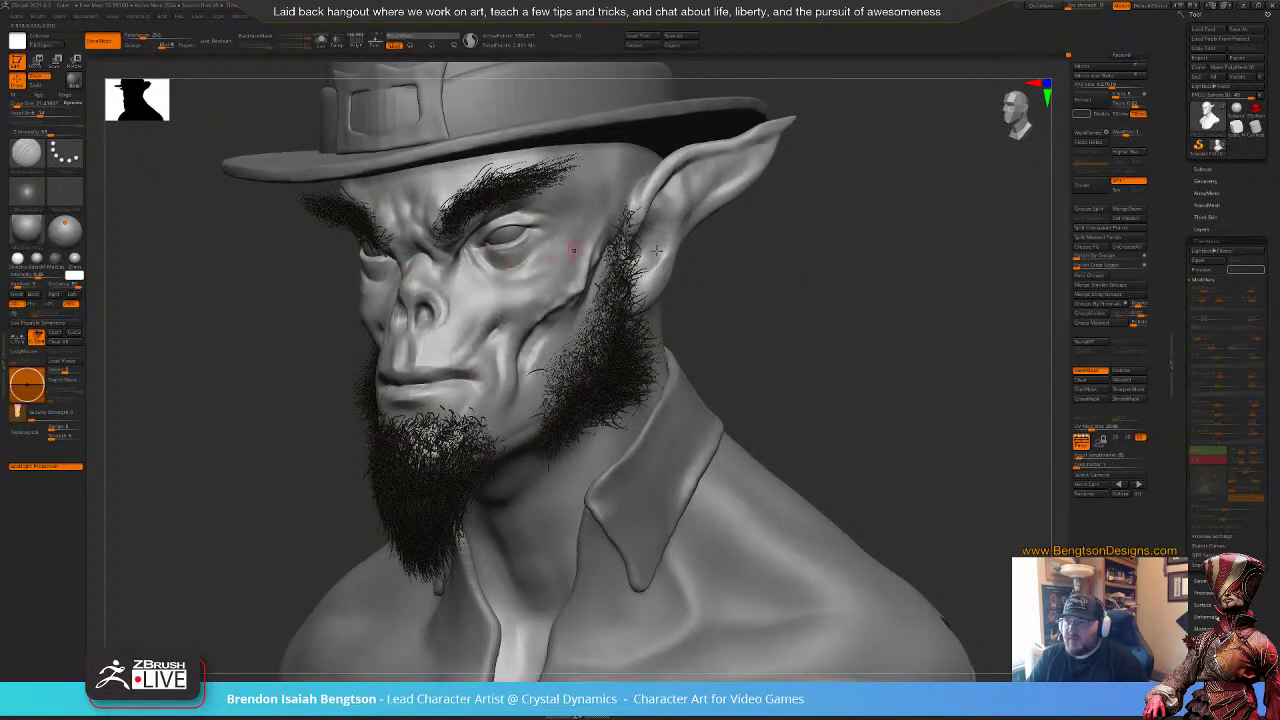
{"action": "right_click_drag", "start_coordinate": [571, 246], "coordinate": [477, 261], "text": "ctrl"}
{"action": "left_click_drag", "start_coordinate": [819, 334], "coordinate": [776, 332]}
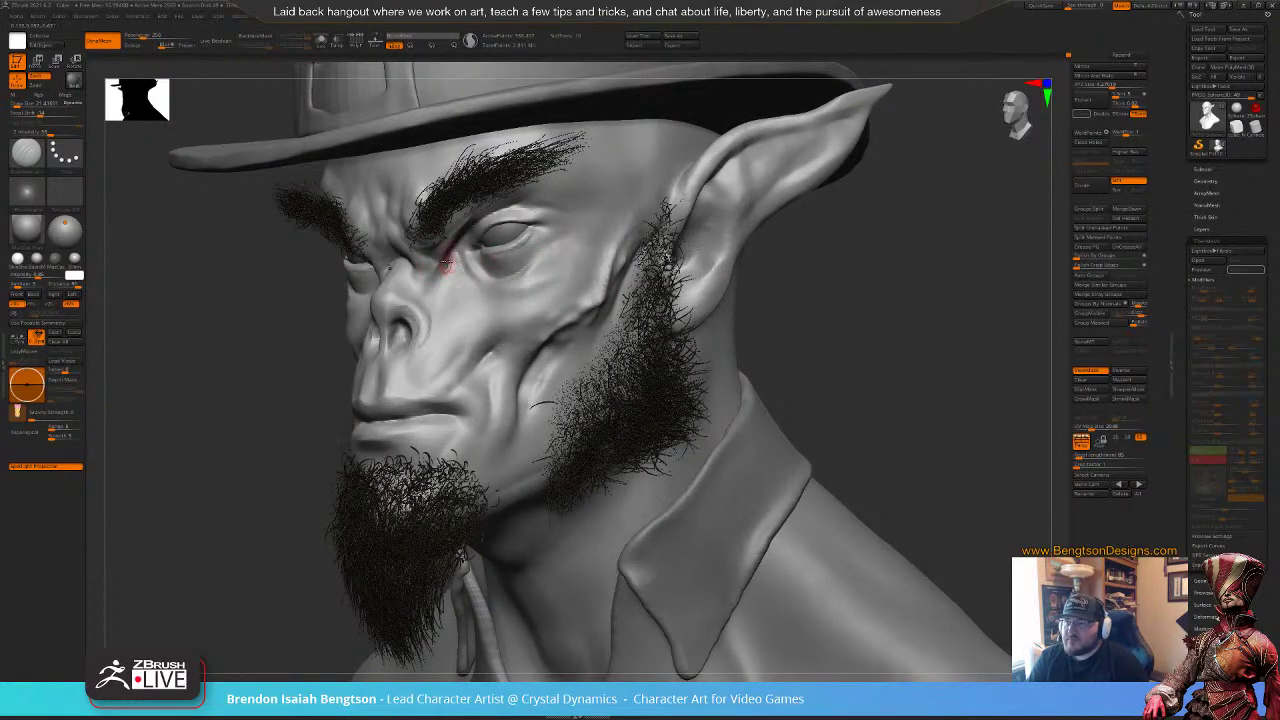
{"action": "key", "text": "space"}
{"action": "mouse_move", "coordinate": [450, 260]}
{"action": "left_mouse_down"}
{"action": "mouse_move", "coordinate": [462, 260]}
{"action": "mouse_move", "coordinate": [431, 292]}
{"action": "mouse_move", "coordinate": [416, 294]}
{"action": "mouse_move", "coordinate": [421, 284]}
{"action": "left_mouse_up"}
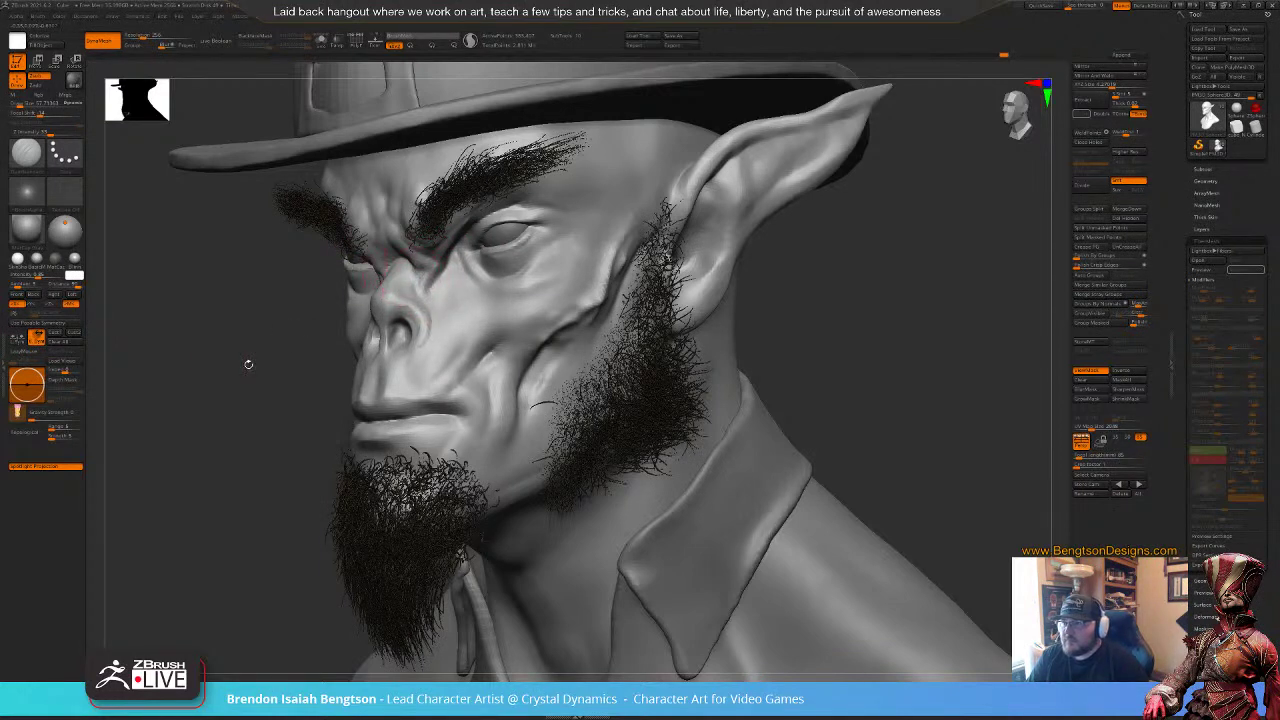
Step: Build up the frown area between the eyebrows and the ridge and tip of the nose with a resized Clay Buildup brush
{"action": "left_click_drag", "start_coordinate": [249, 363], "coordinate": [314, 354]}
{"action": "key", "text": "b"}
{"action": "key", "text": "c"}
{"action": "key", "text": "b"}
{"action": "key", "text": "space"}
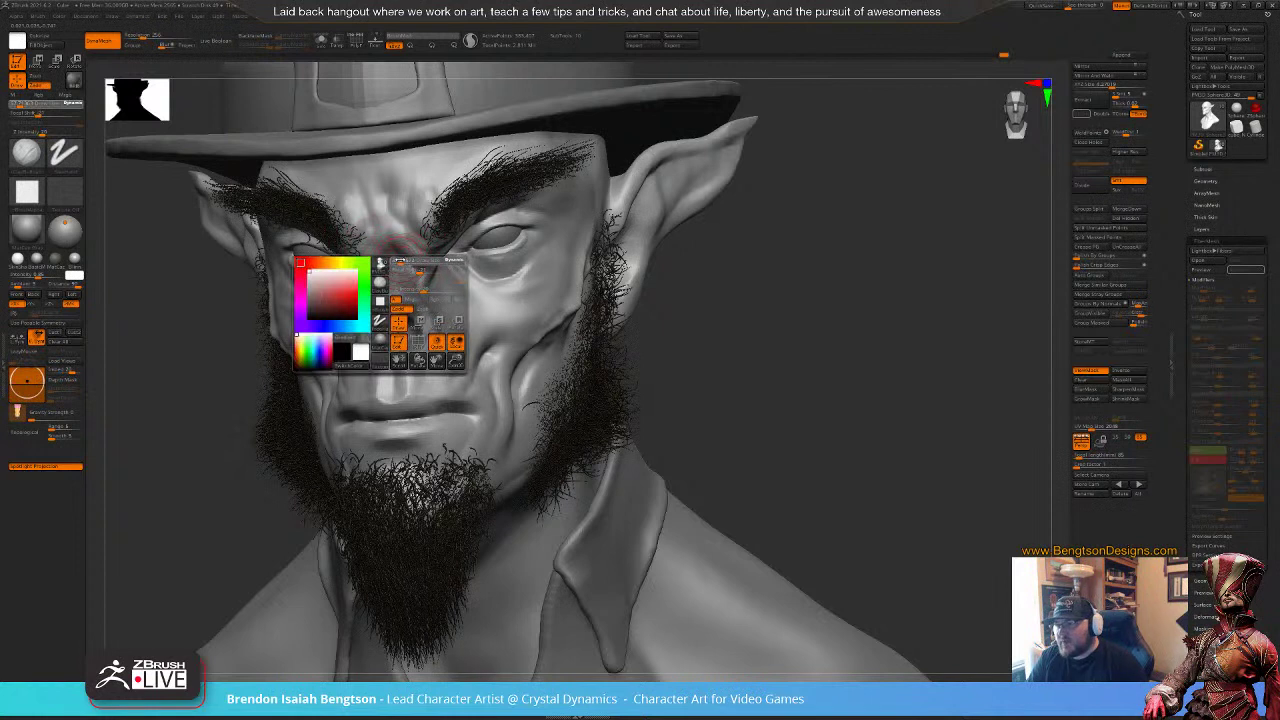
{"action": "mouse_move", "coordinate": [400, 261]}
{"action": "left_mouse_down"}
{"action": "mouse_move", "coordinate": [428, 270]}
{"action": "mouse_move", "coordinate": [397, 261]}
{"action": "left_mouse_up"}
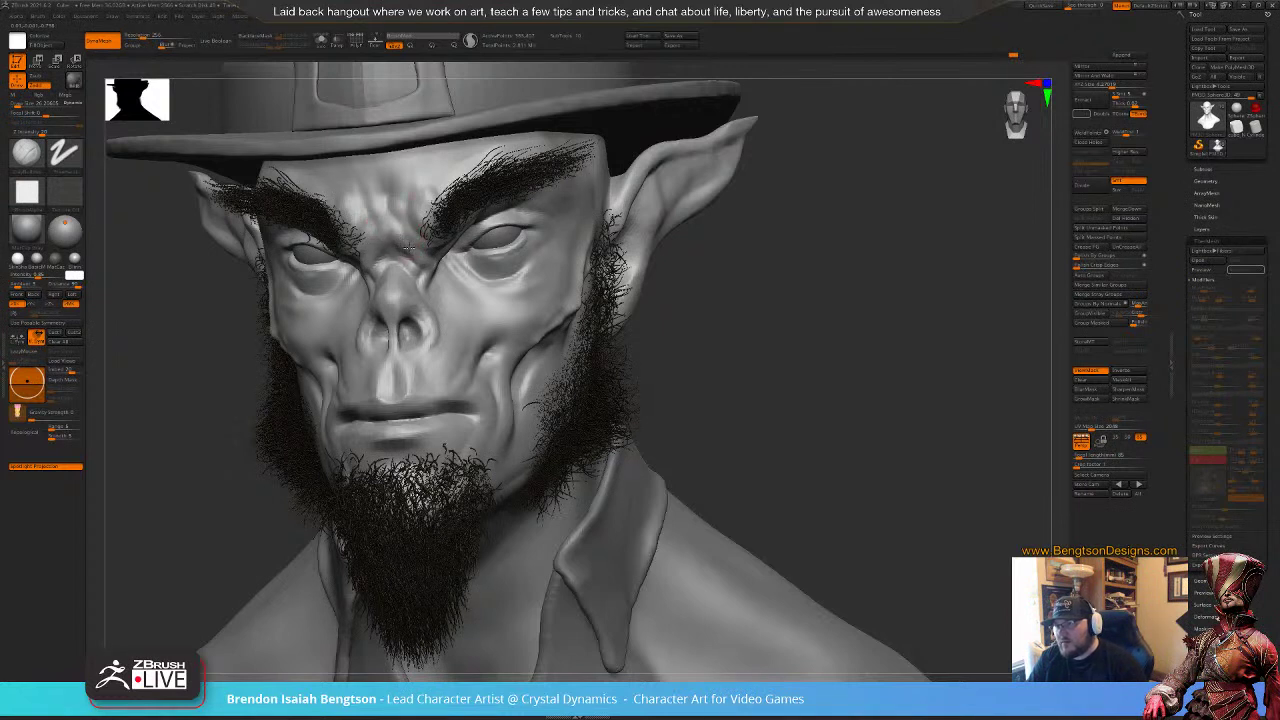
{"action": "left_click_drag", "start_coordinate": [724, 317], "coordinate": [684, 318]}
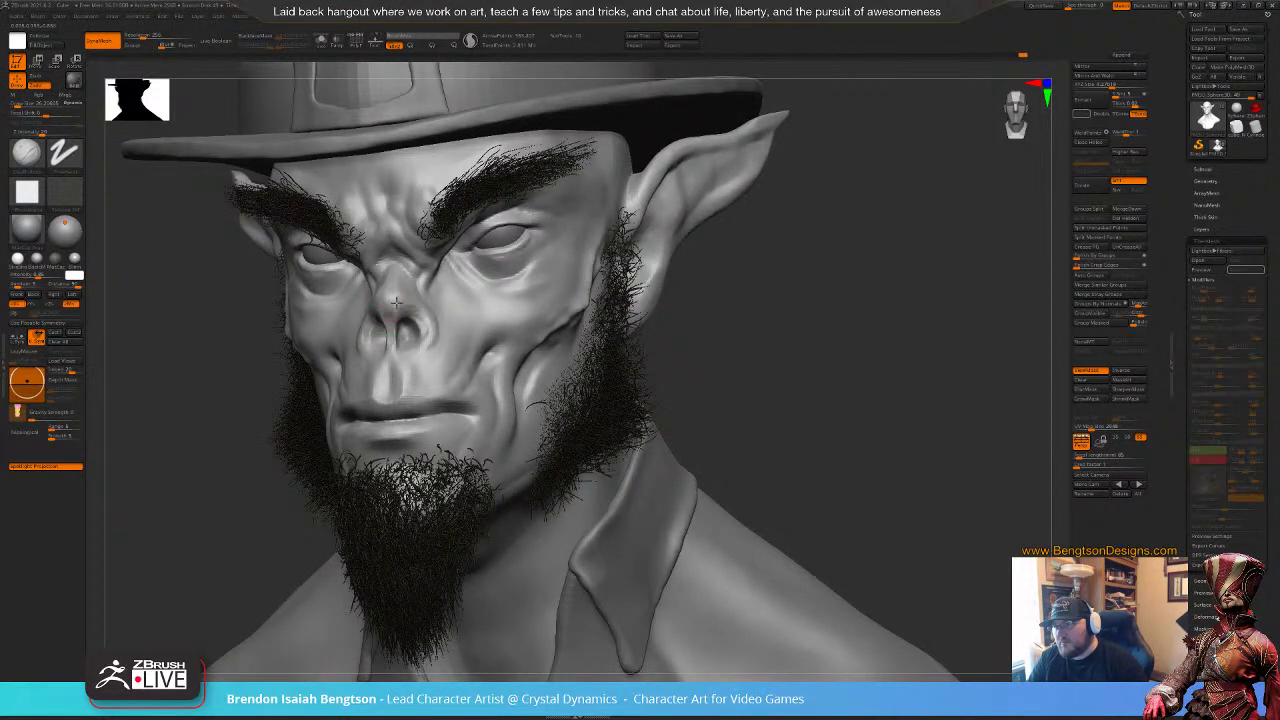
{"action": "left_click_drag", "start_coordinate": [397, 301], "coordinate": [394, 305]}
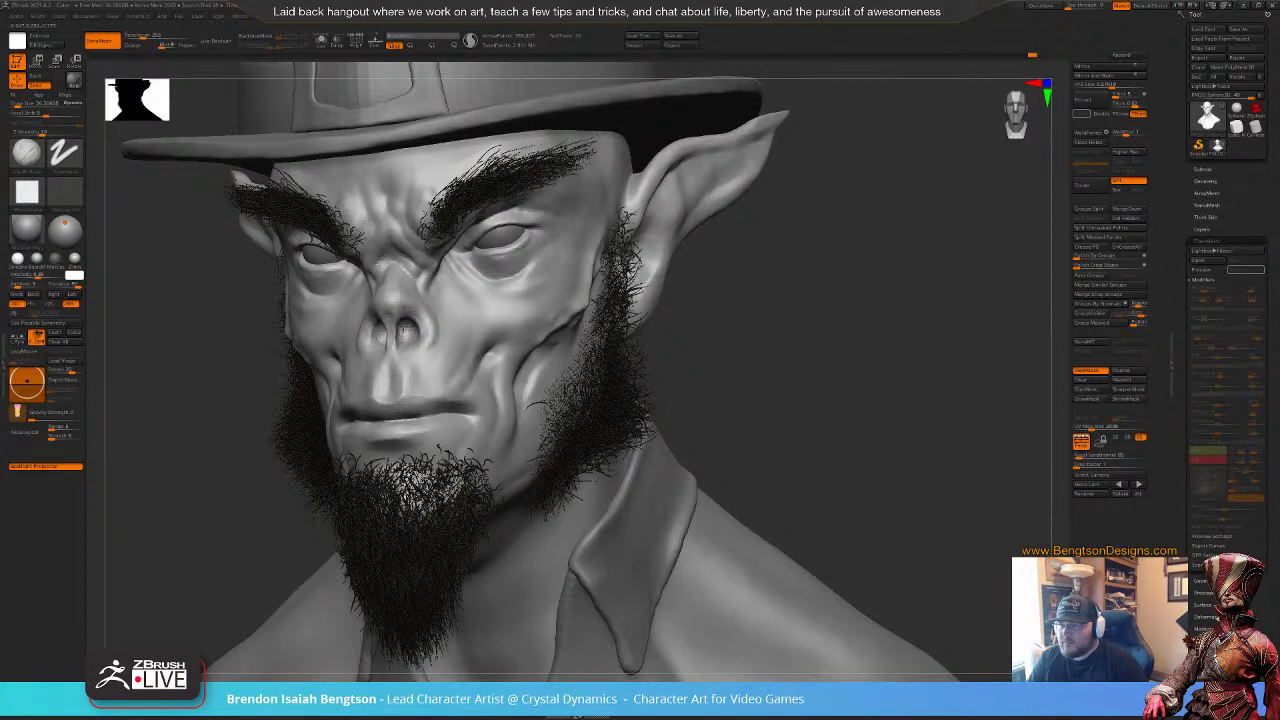
Step: Adjust the outline of the nostrils and nose wings with Move Topological, resizing the brush as needed
{"action": "key", "text": "b"}
{"action": "key", "text": "m"}
{"action": "key", "text": "t"}
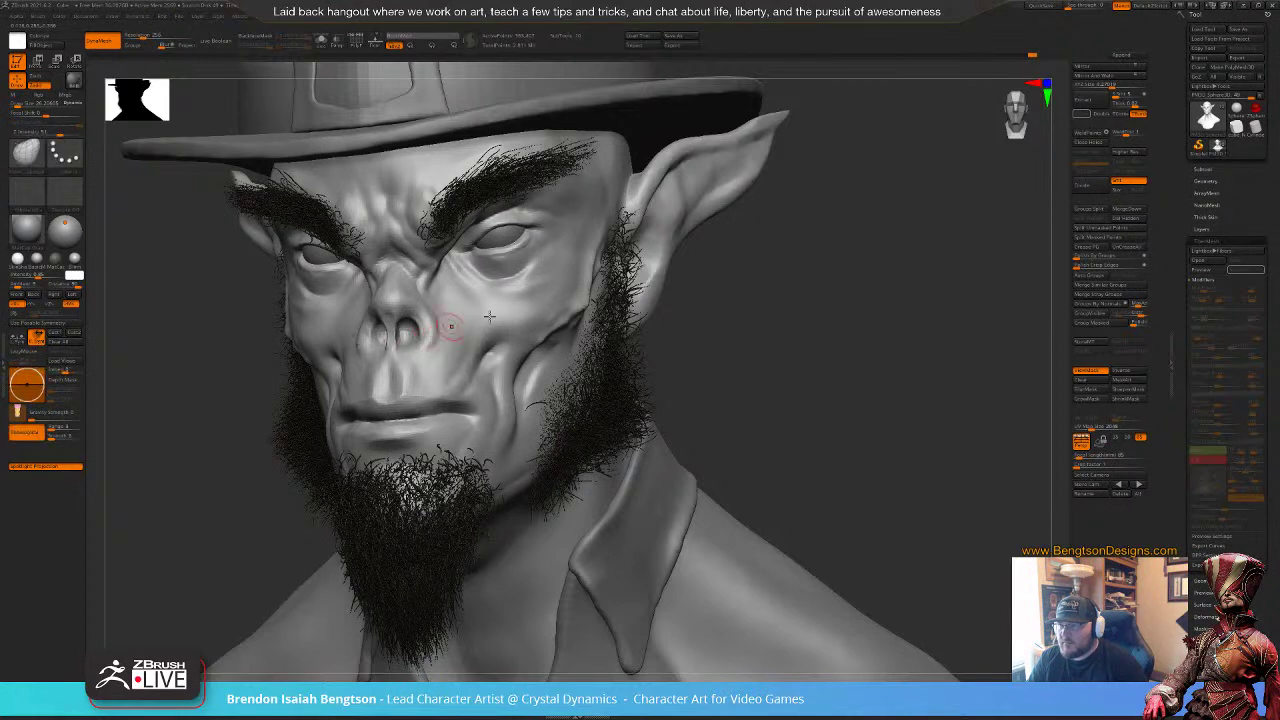
{"action": "mouse_move", "coordinate": [730, 350]}
{"action": "left_mouse_down"}
{"action": "mouse_move", "coordinate": [771, 360]}
{"action": "mouse_move", "coordinate": [768, 322]}
{"action": "left_mouse_up"}
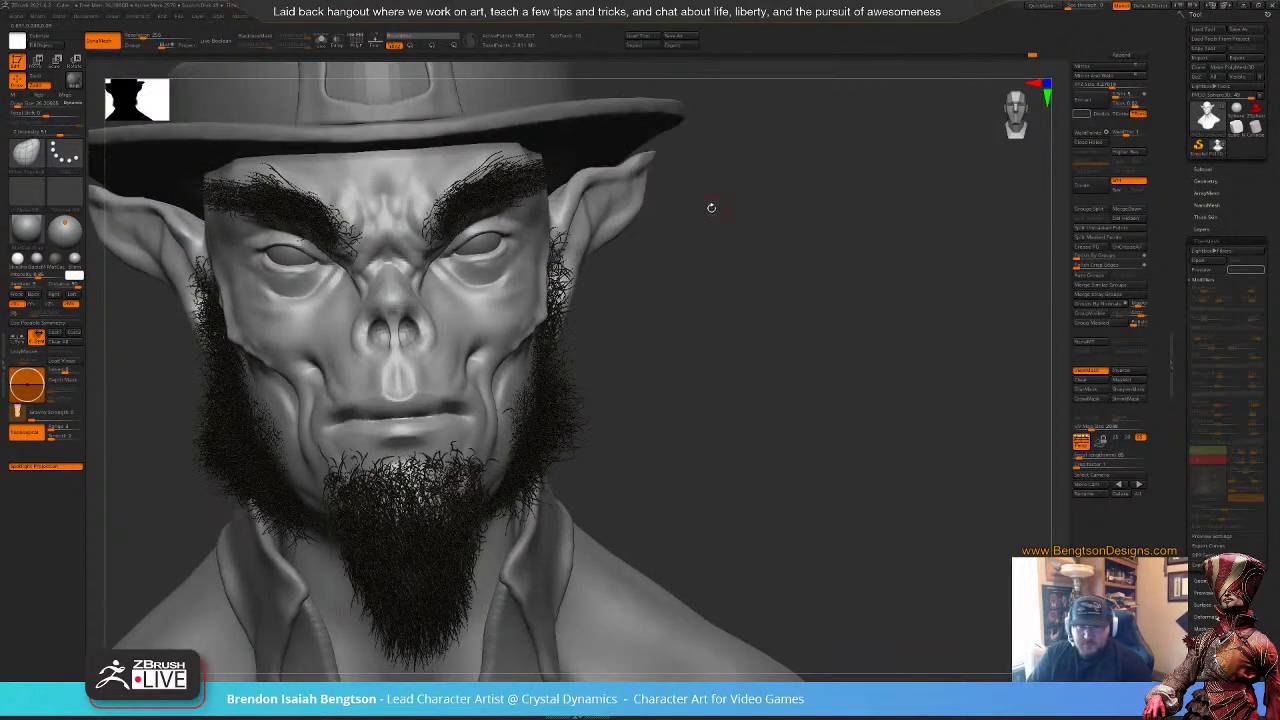
{"action": "mouse_move", "coordinate": [722, 386]}
{"action": "left_mouse_down"}
{"action": "mouse_move", "coordinate": [748, 385]}
{"action": "mouse_move", "coordinate": [740, 400]}
{"action": "mouse_move", "coordinate": [732, 383]}
{"action": "left_mouse_up"}
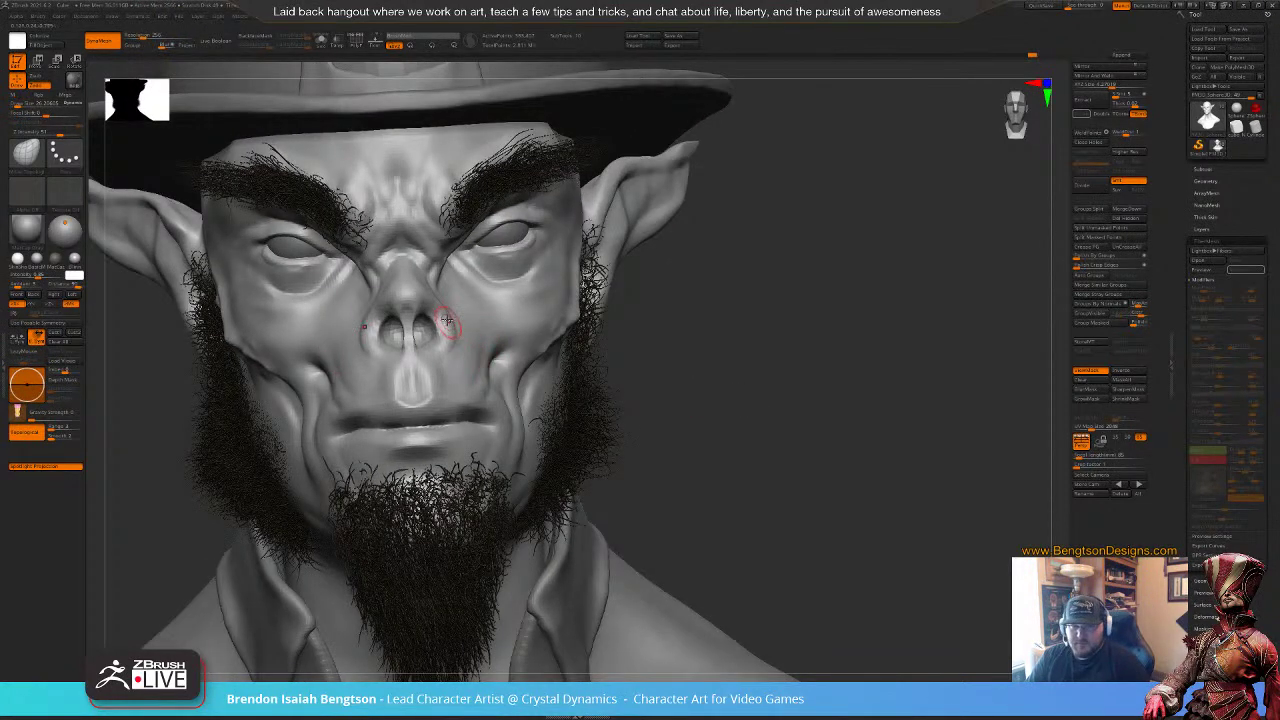
{"action": "key", "text": "space"}
{"action": "left_click_drag", "start_coordinate": [449, 330], "coordinate": [446, 332]}
{"action": "key", "text": "space"}
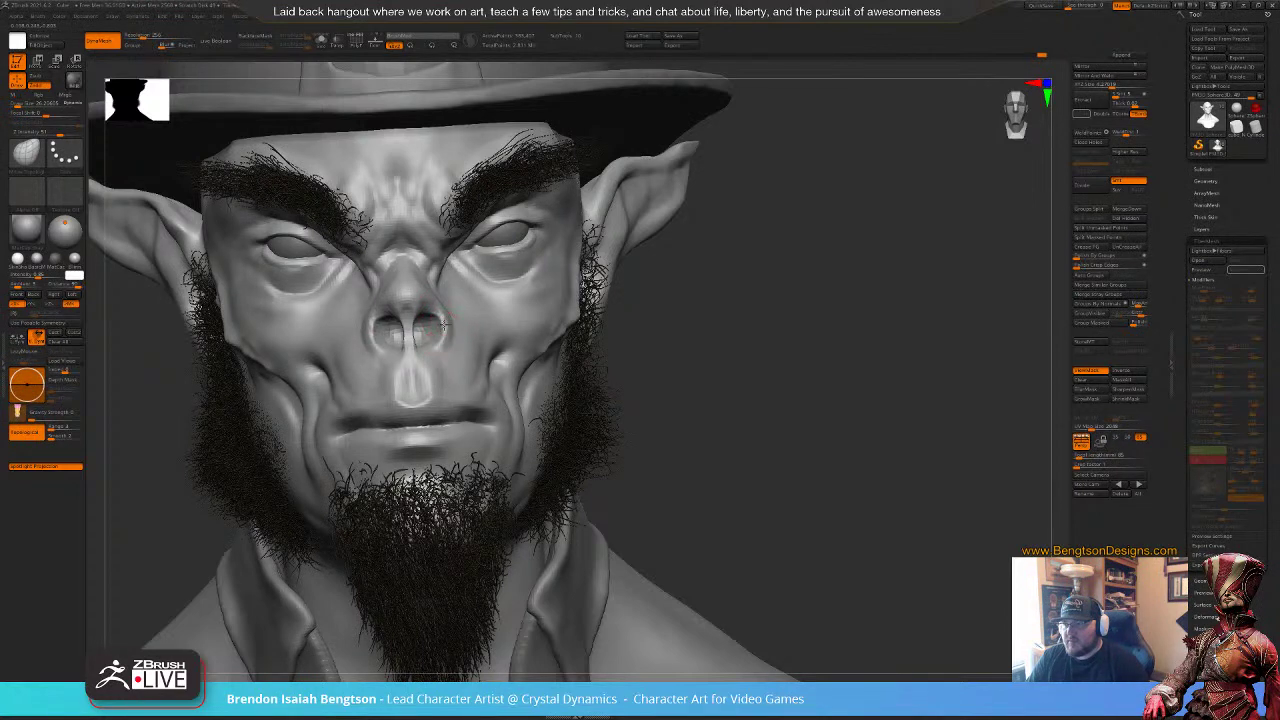
{"action": "key", "text": "space"}
{"action": "left_click_drag", "start_coordinate": [444, 318], "coordinate": [447, 321]}
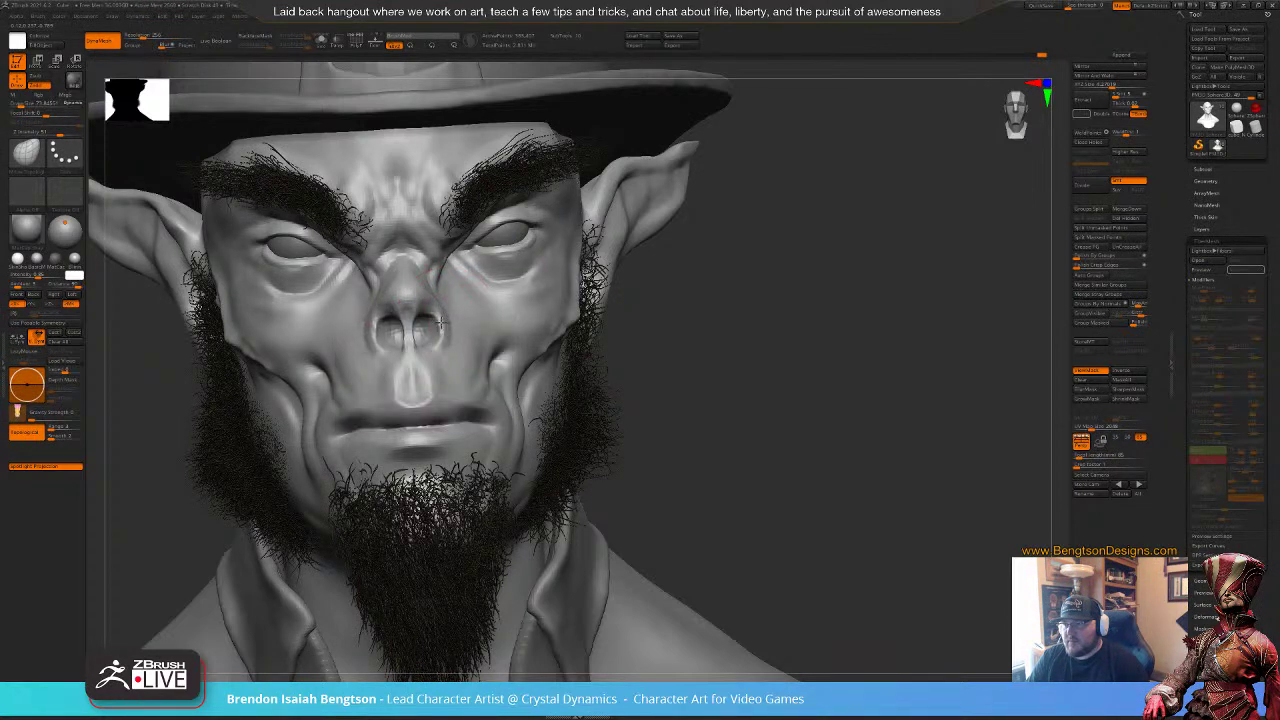
Step: Sharpen the creases running from the inner eye down beside the nose with a resized Dam Standard brush
{"action": "left_click_drag", "start_coordinate": [870, 340], "coordinate": [686, 335]}
{"action": "key", "text": "b"}
{"action": "key", "text": "d"}
{"action": "key", "text": "s"}
{"action": "key", "text": "space"}
{"action": "left_click_drag", "start_coordinate": [472, 290], "coordinate": [467, 284]}
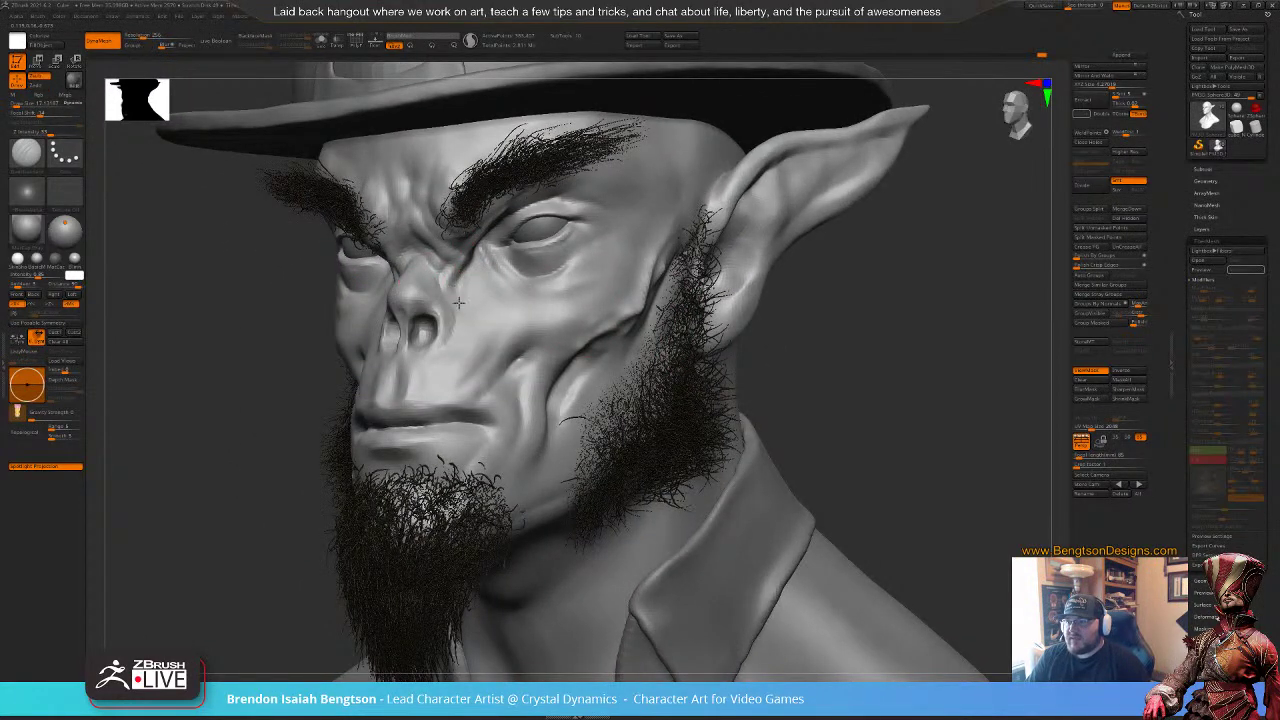
Step: Resize the Dam Standard brush and deepen the folds of the cheek beside the mouth
{"action": "left_click_drag", "start_coordinate": [897, 385], "coordinate": [872, 391]}
{"action": "key", "text": "space"}
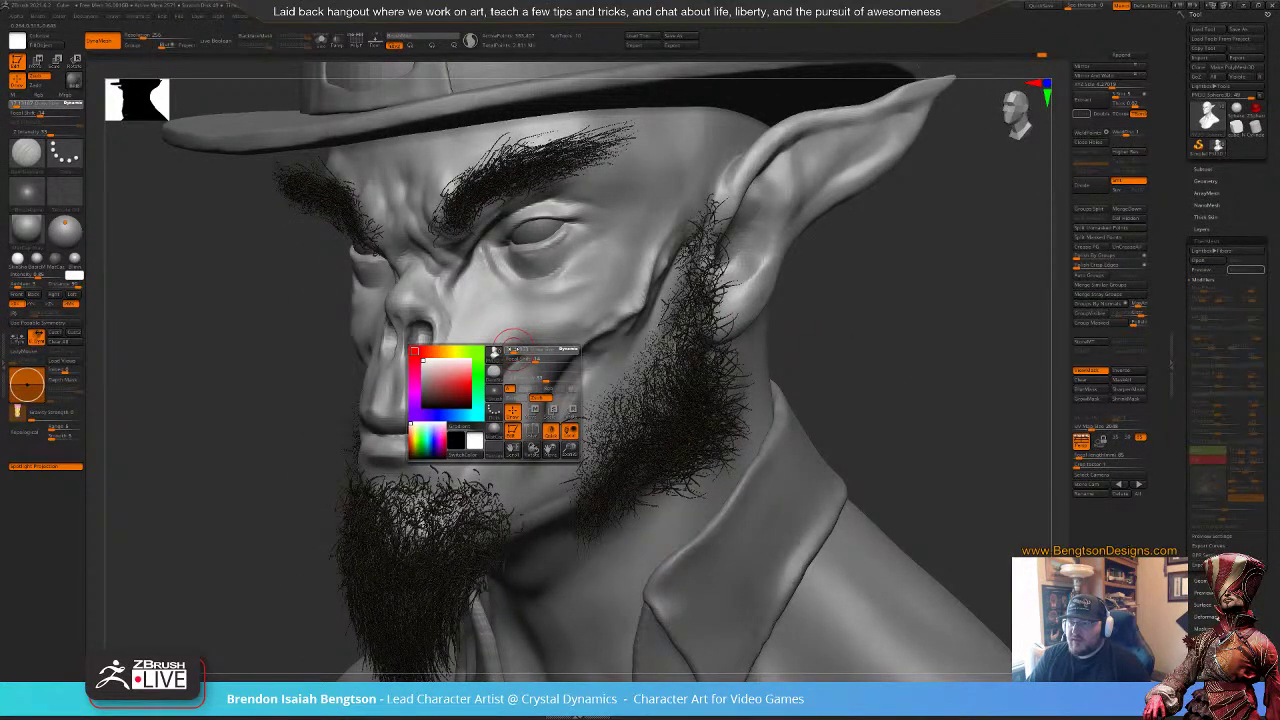
{"action": "left_click_drag", "start_coordinate": [516, 349], "coordinate": [520, 349]}
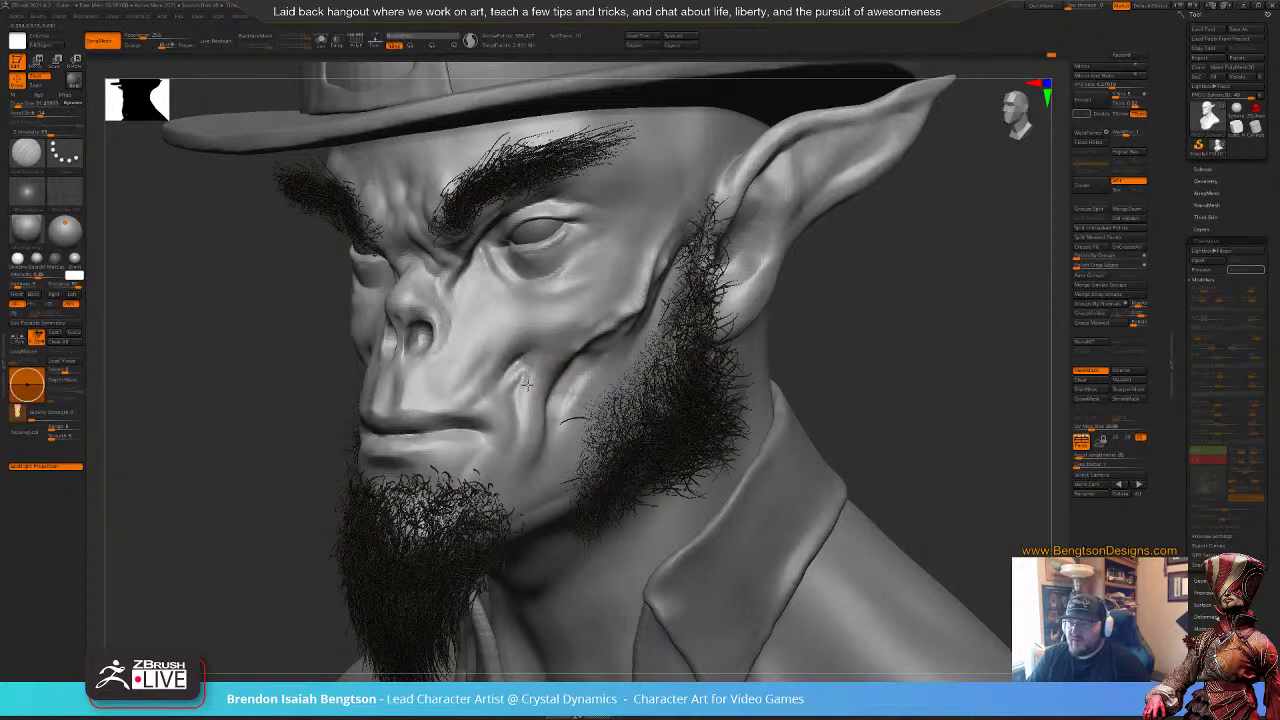
Step: Add wrinkles around the outer eye corner and temple with Clay Buildup and cut their lines with Dam Standard
{"action": "left_click_drag", "start_coordinate": [913, 299], "coordinate": [610, 318]}
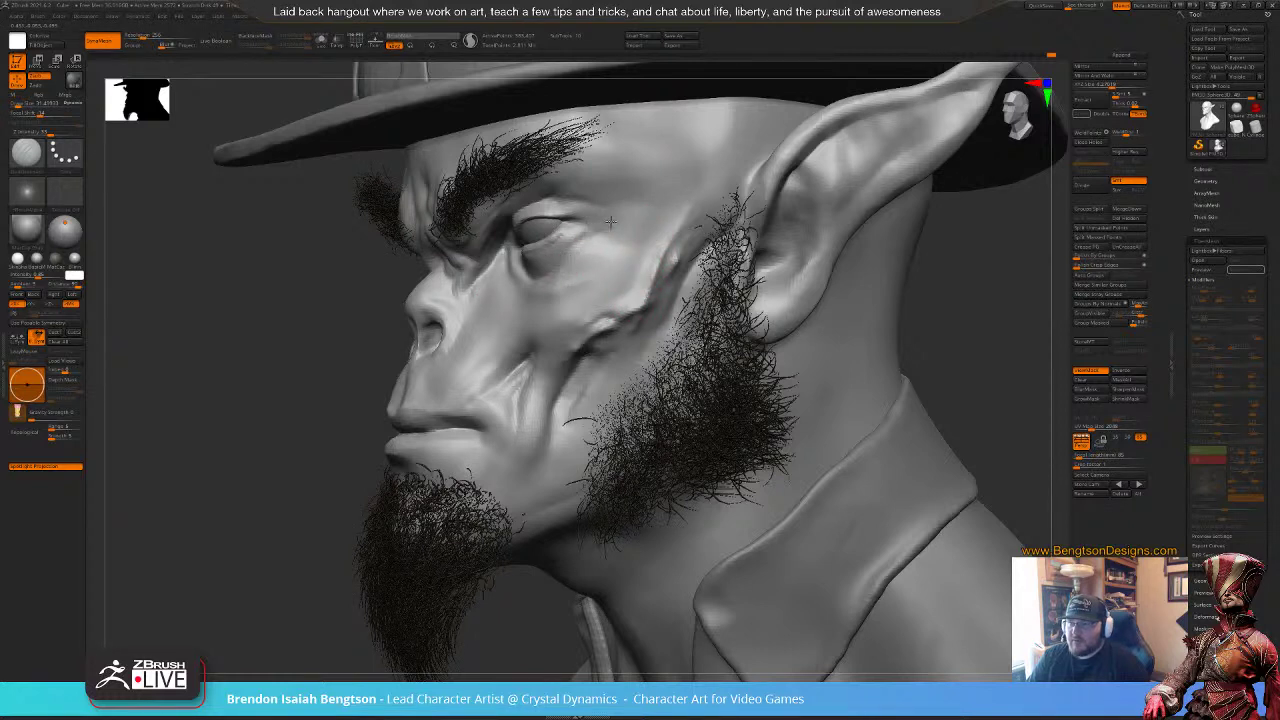
{"action": "key", "text": "2"}
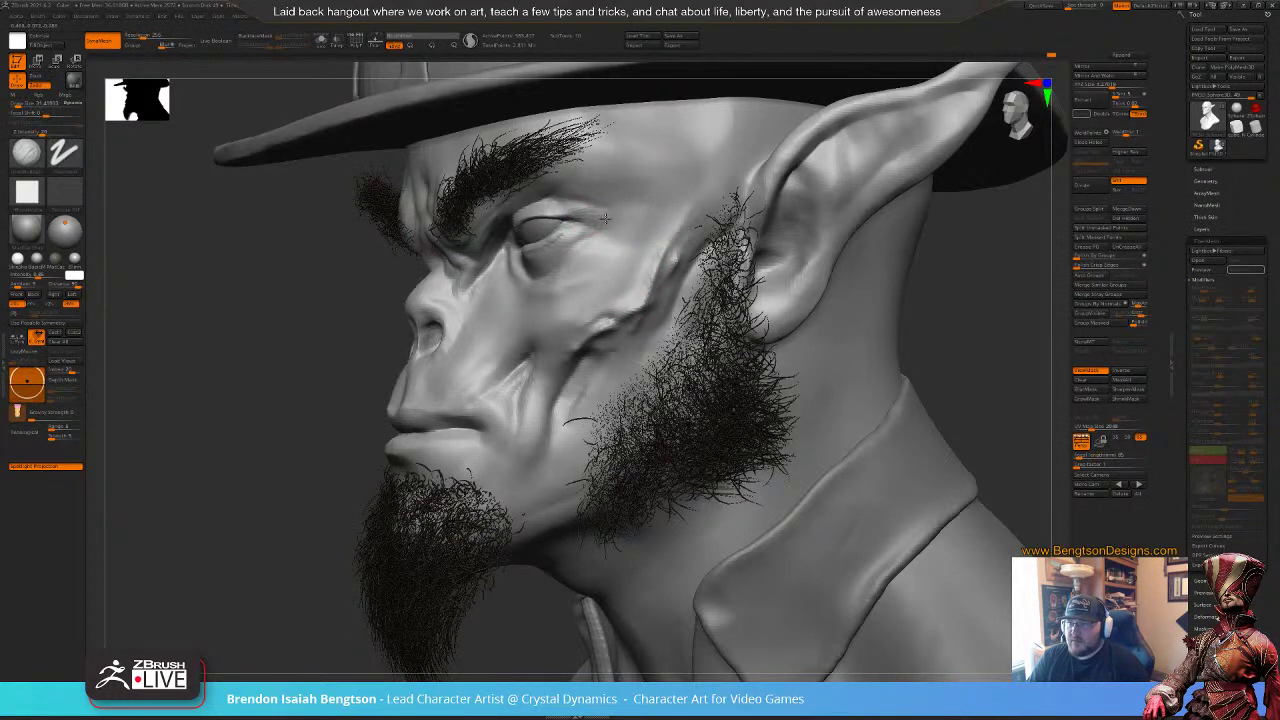
{"action": "left_click_drag", "start_coordinate": [590, 213], "coordinate": [580, 199], "text": "alt"}
{"action": "key", "text": "1"}
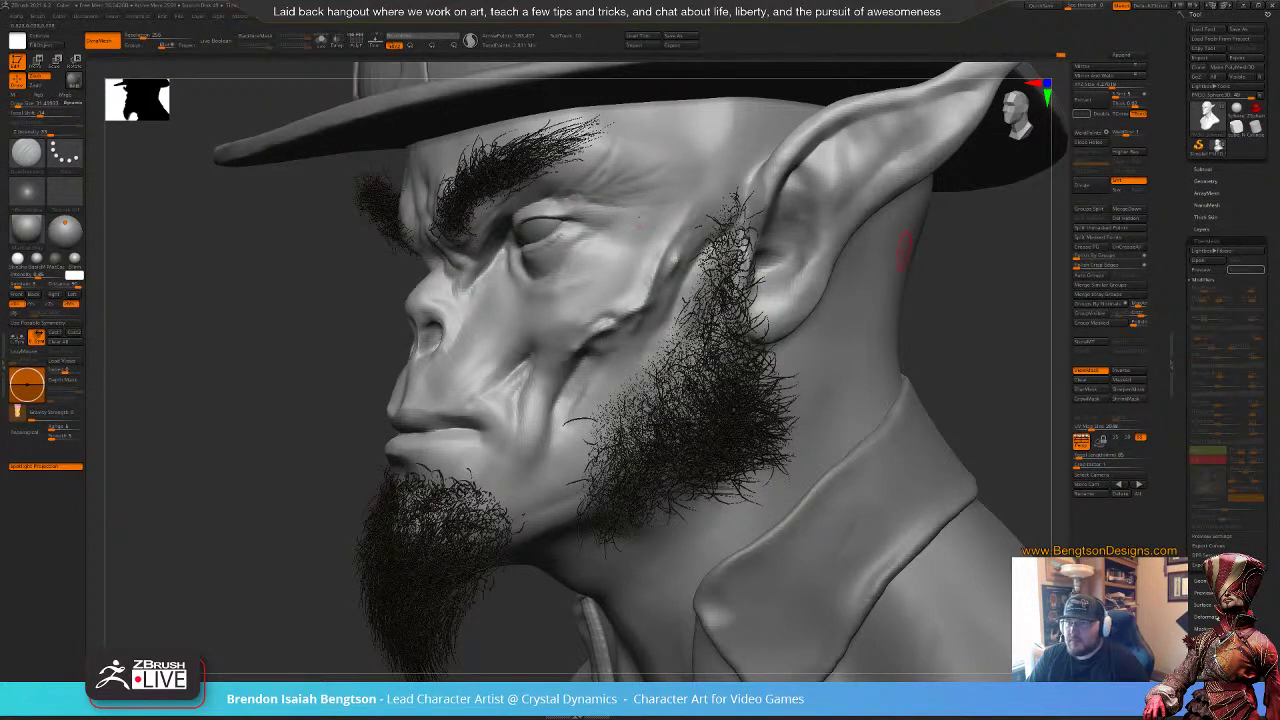
Step: Rework the bag beneath the eye with Clay Buildup and soften it with a smaller Smooth brush
{"action": "mouse_move", "coordinate": [963, 306]}
{"action": "left_mouse_down"}
{"action": "mouse_move", "coordinate": [832, 301]}
{"action": "mouse_move", "coordinate": [832, 396]}
{"action": "left_mouse_up"}
{"action": "key", "text": "2"}
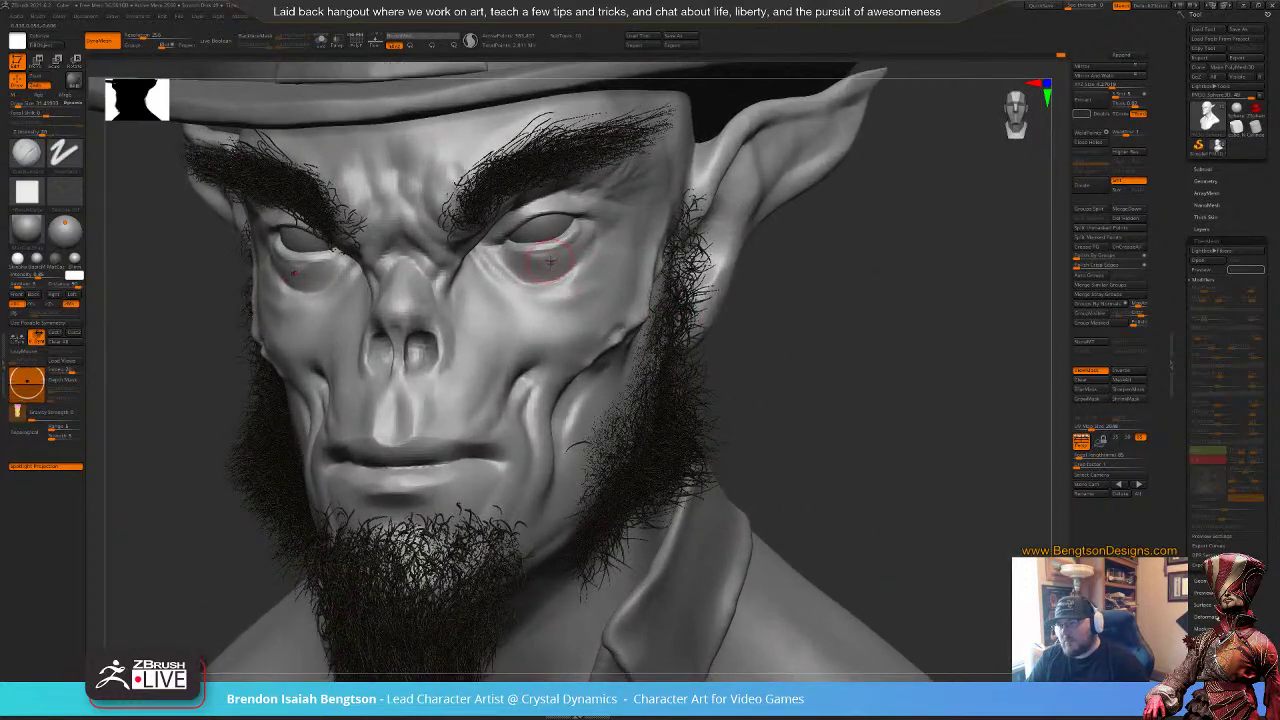
{"action": "key", "text": "3"}
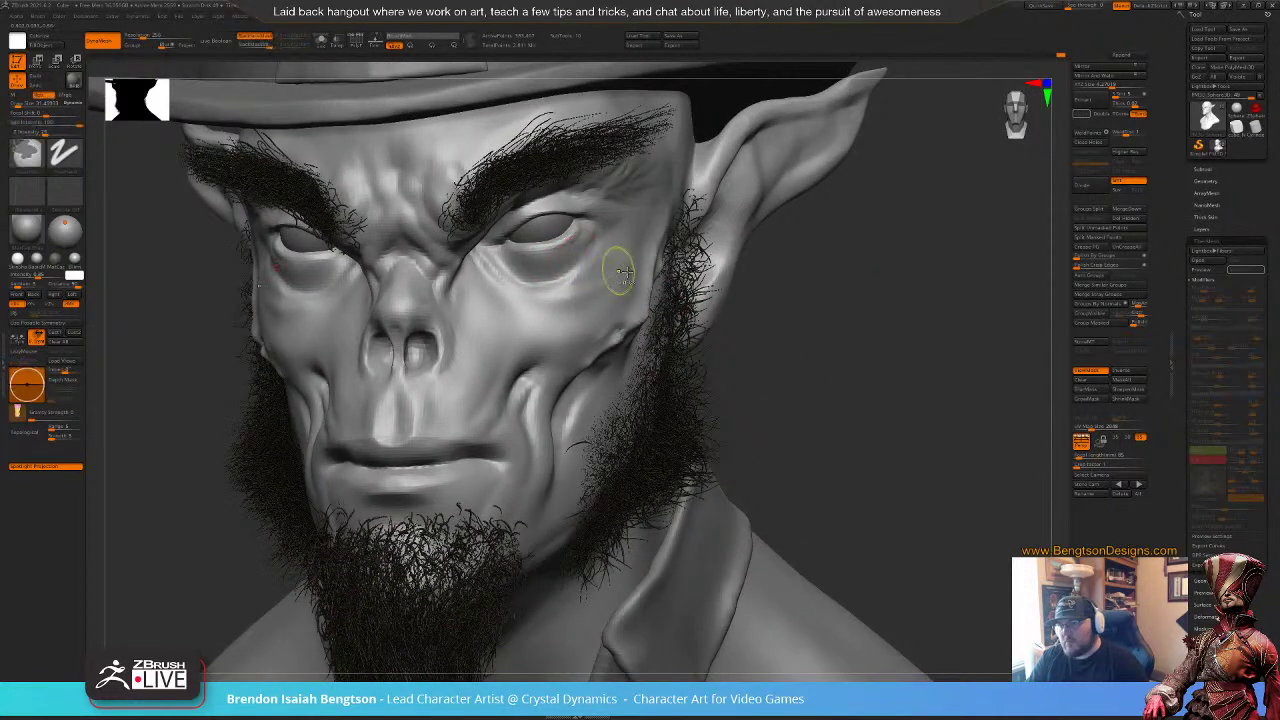
{"action": "key", "text": "shift+space"}
{"action": "left_click", "coordinate": [589, 306]}
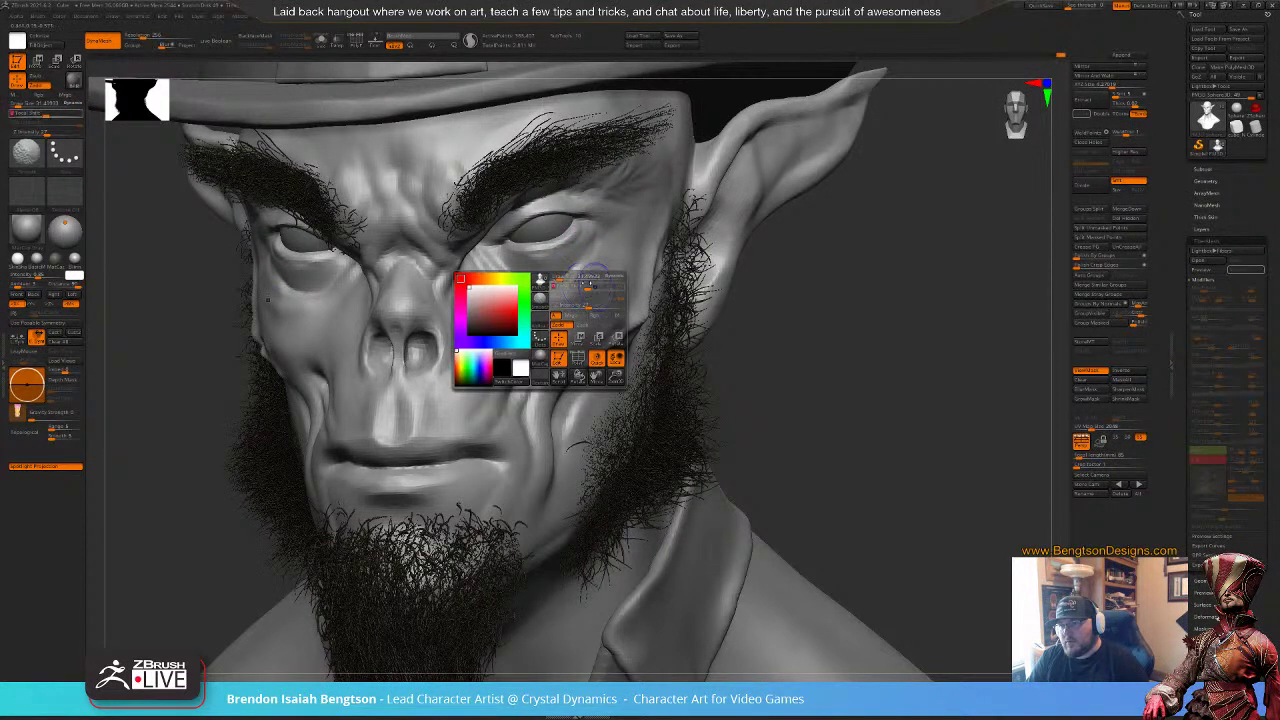
{"action": "left_click_drag", "start_coordinate": [571, 277], "coordinate": [559, 277]}
{"action": "key", "text": "shift"}
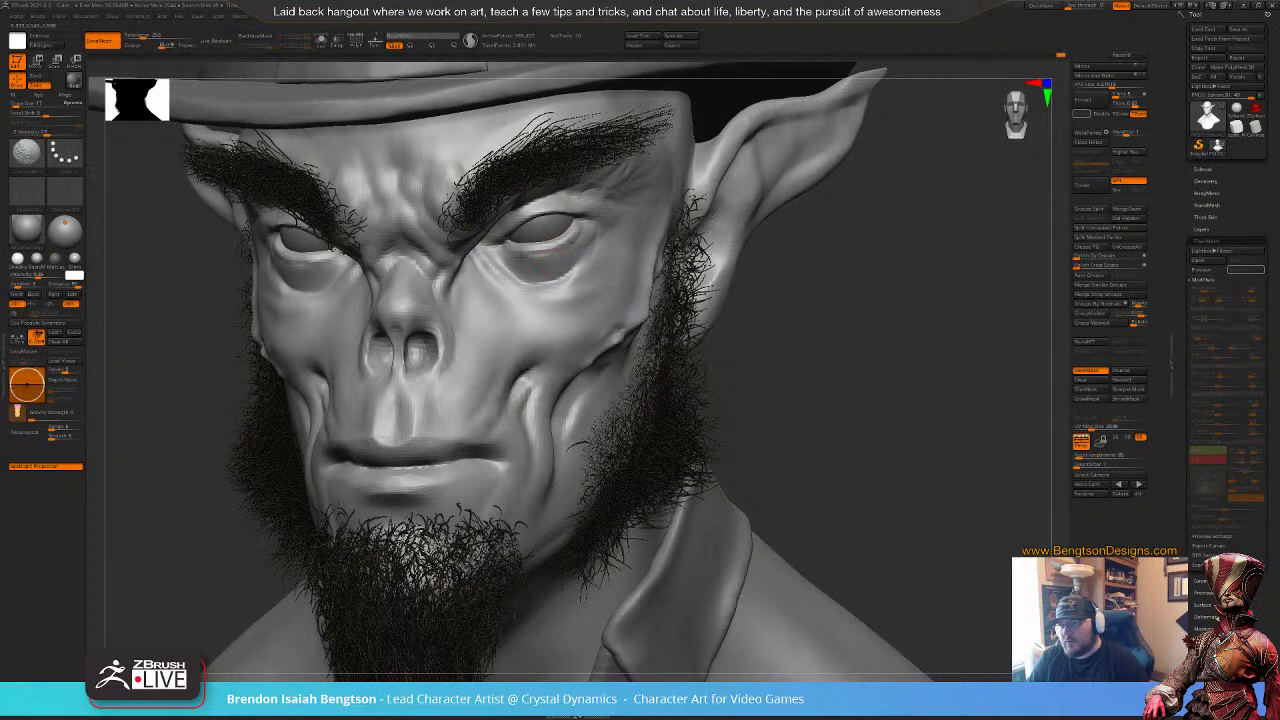
Step: Adjust the area around the eye and the nose and upper lip profile with resized Move Topological brush strokes
{"action": "key", "text": "space"}
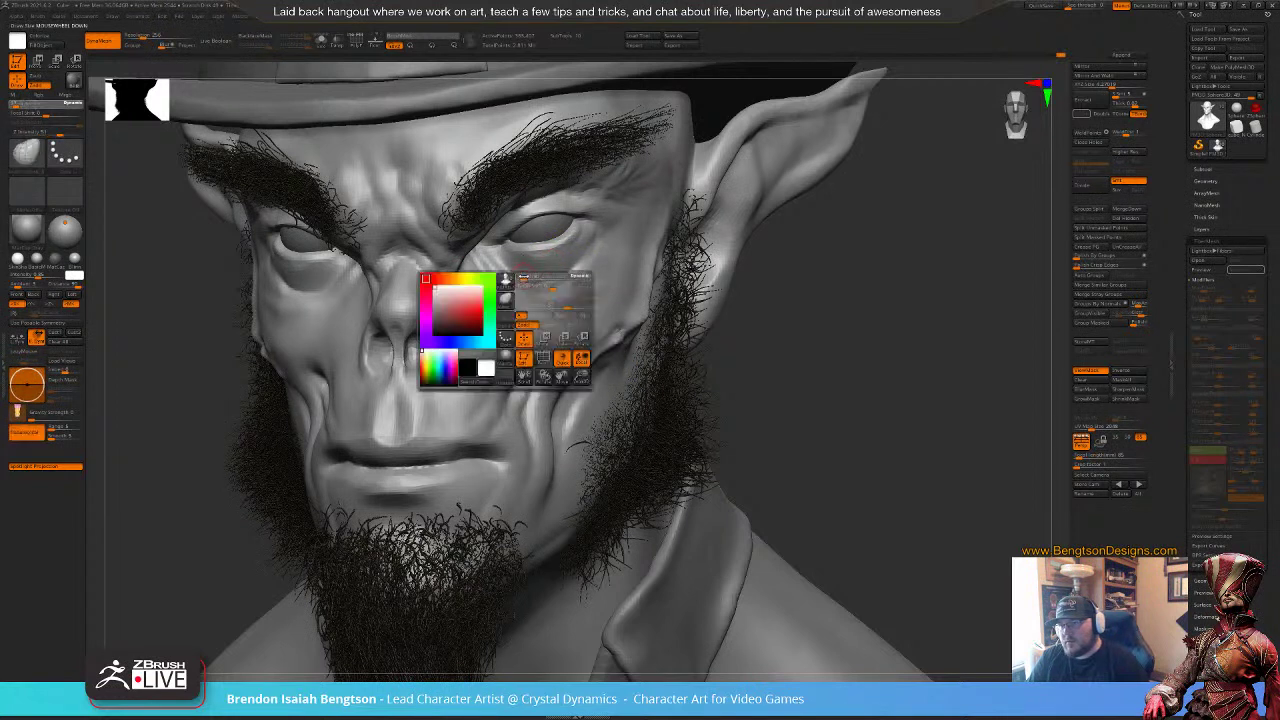
{"action": "left_click_drag", "start_coordinate": [524, 276], "coordinate": [524, 279]}
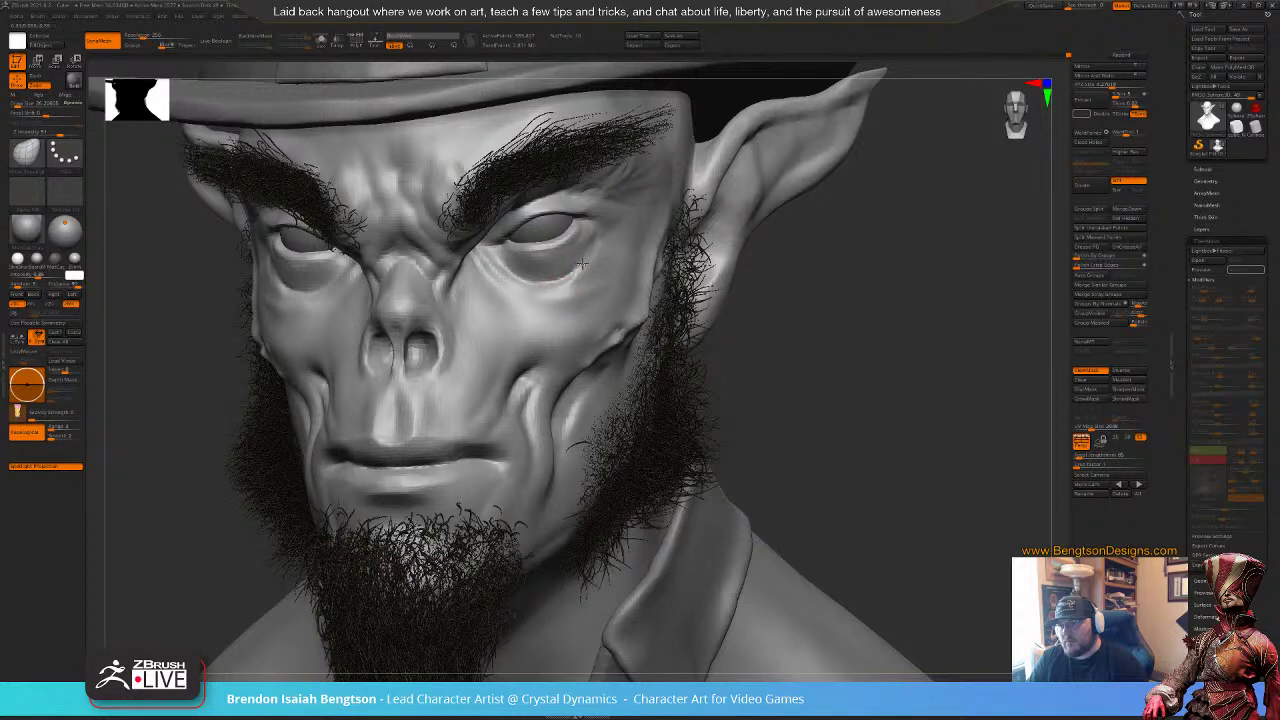
{"action": "mouse_move", "coordinate": [847, 375]}
{"action": "left_mouse_down"}
{"action": "mouse_move", "coordinate": [860, 400]}
{"action": "mouse_move", "coordinate": [820, 391]}
{"action": "mouse_move", "coordinate": [813, 338]}
{"action": "mouse_move", "coordinate": [795, 342]}
{"action": "left_mouse_up"}
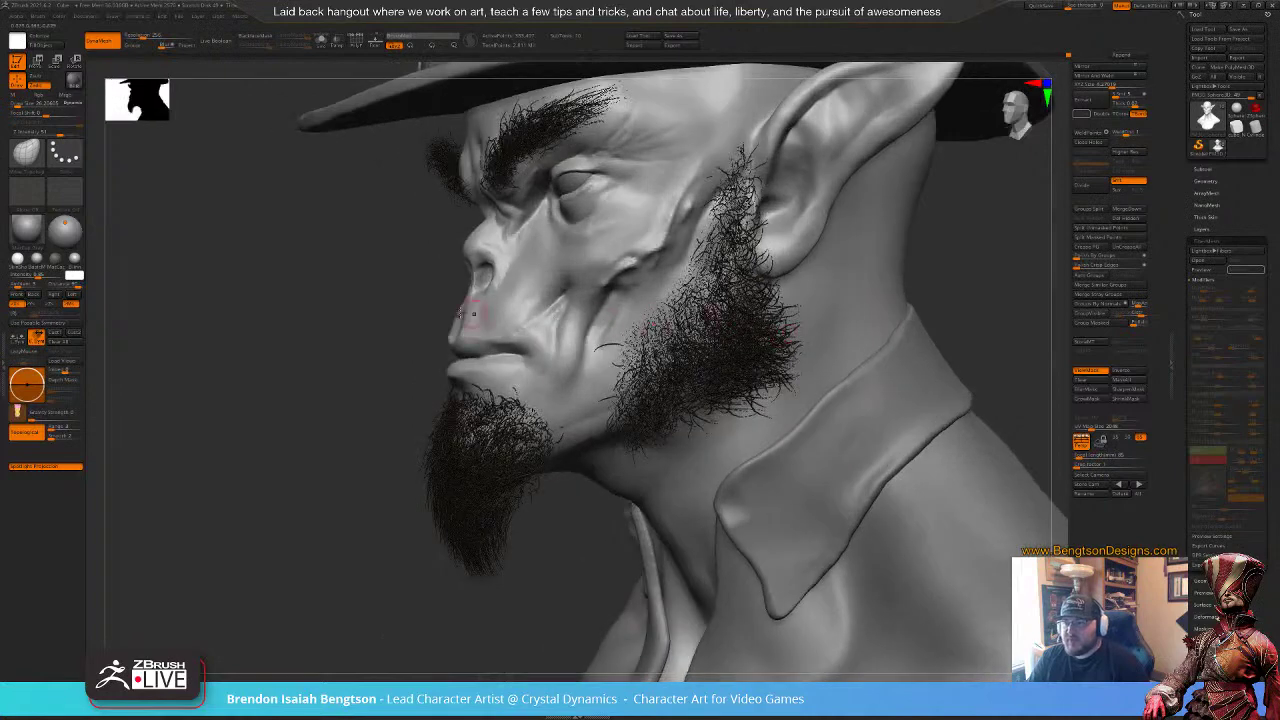
{"action": "key", "text": "space"}
{"action": "left_click_drag", "start_coordinate": [463, 300], "coordinate": [465, 303]}
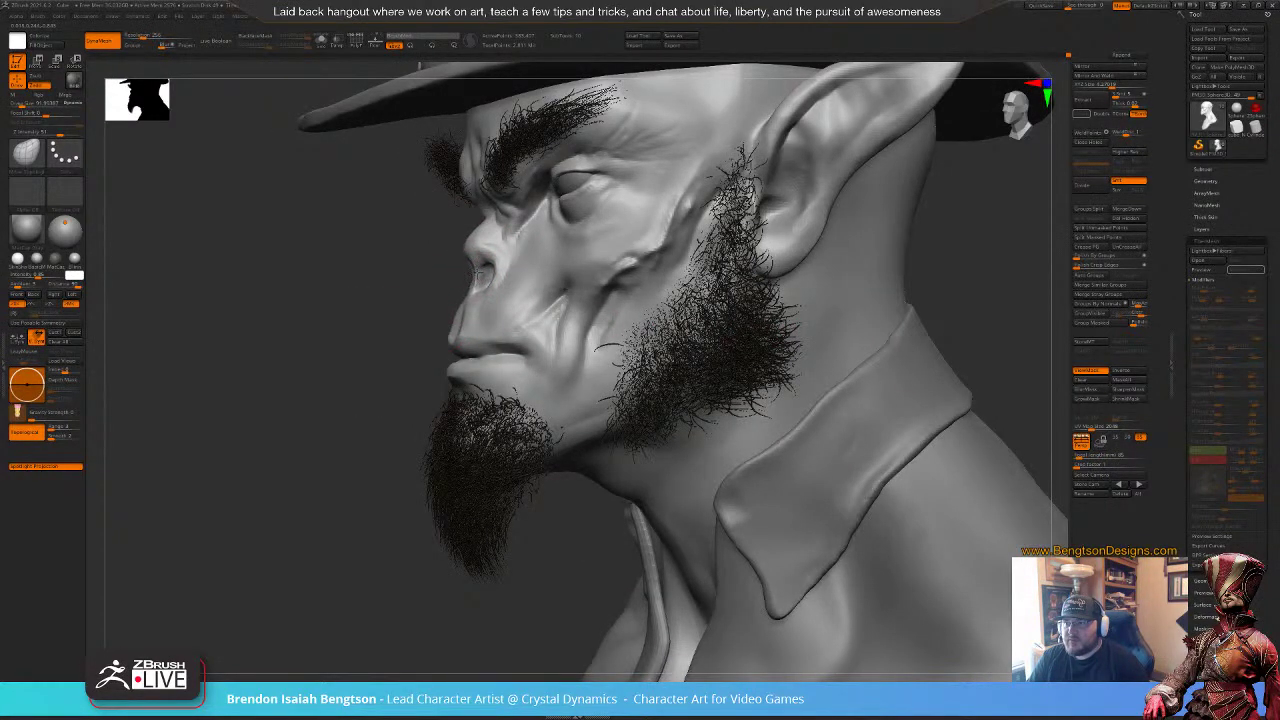
Step: Carve the crease at the corner of the mouth with the Dam Standard brush
{"action": "mouse_move", "coordinate": [389, 347]}
{"action": "left_mouse_down"}
{"action": "mouse_move", "coordinate": [460, 346]}
{"action": "mouse_move", "coordinate": [448, 356]}
{"action": "left_mouse_up"}
{"action": "key", "text": "b"}
{"action": "key", "text": "d"}
{"action": "key", "text": "s"}
{"action": "key", "text": "space"}
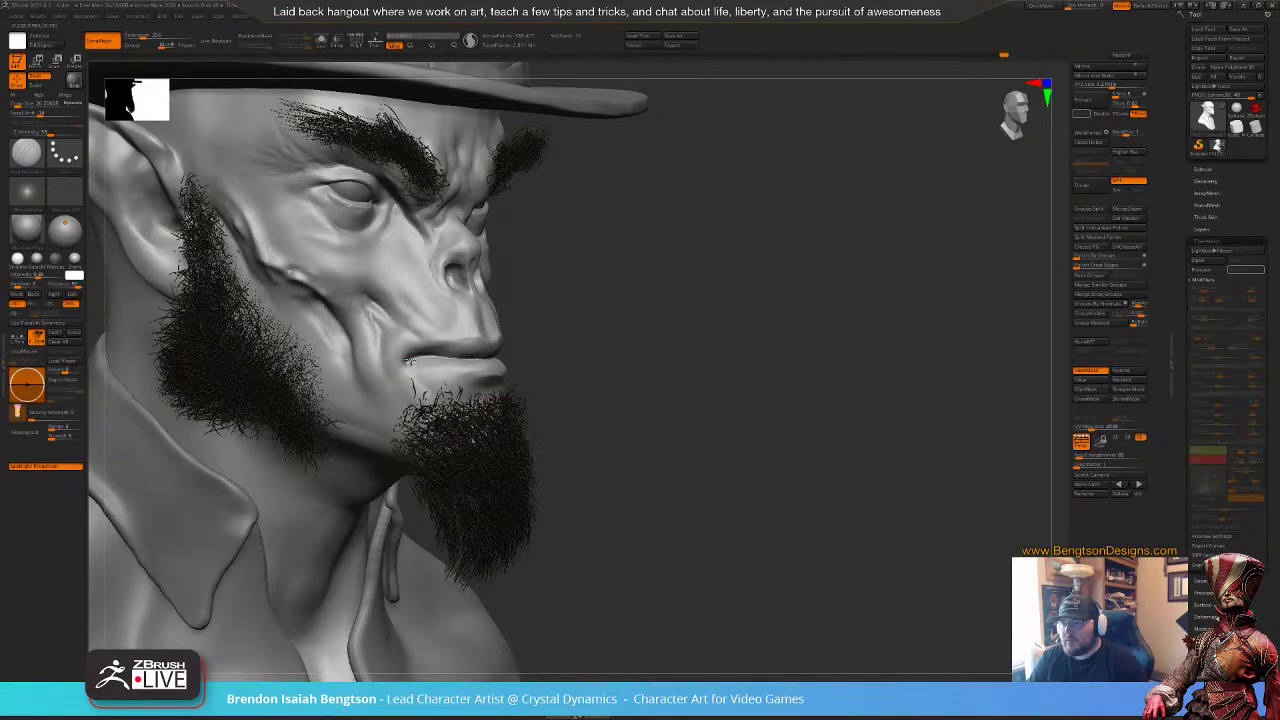
Step: Build up the flesh around the mouth corner with Clay Buildup and smooth it
{"action": "key", "text": "b"}
{"action": "key", "text": "c"}
{"action": "key", "text": "b"}
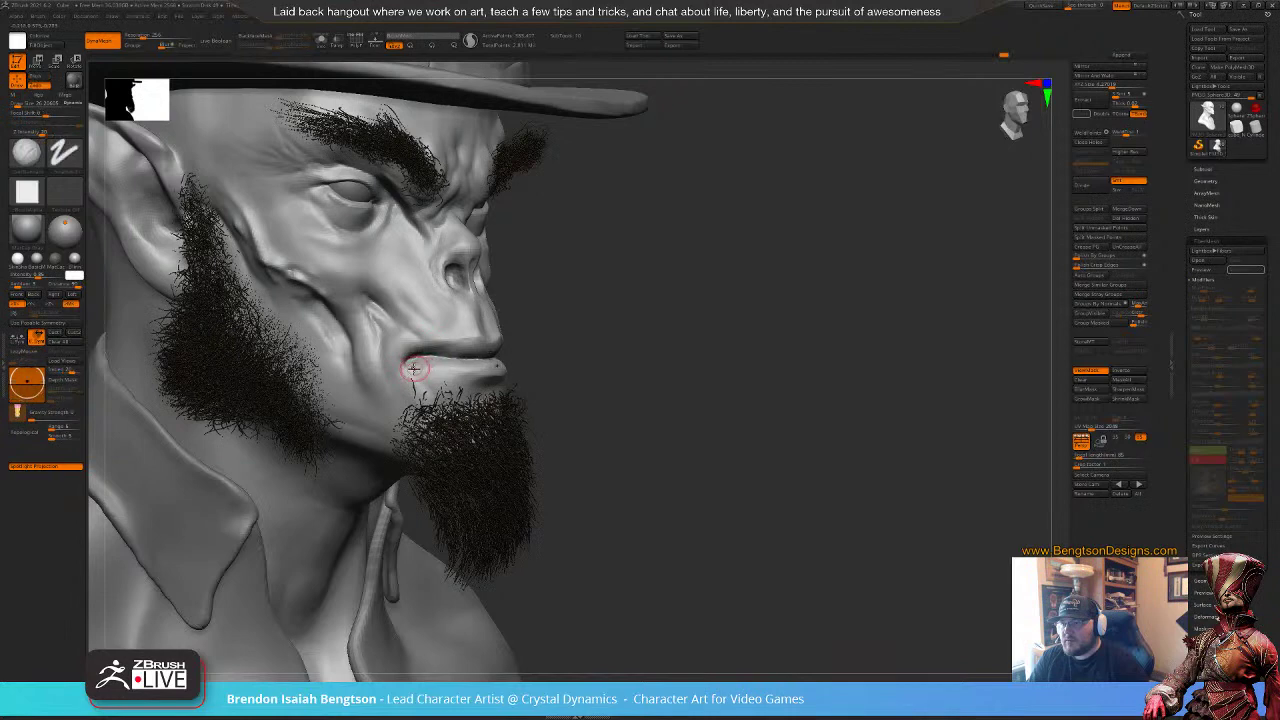
{"action": "left_click_drag", "start_coordinate": [580, 304], "coordinate": [594, 304]}
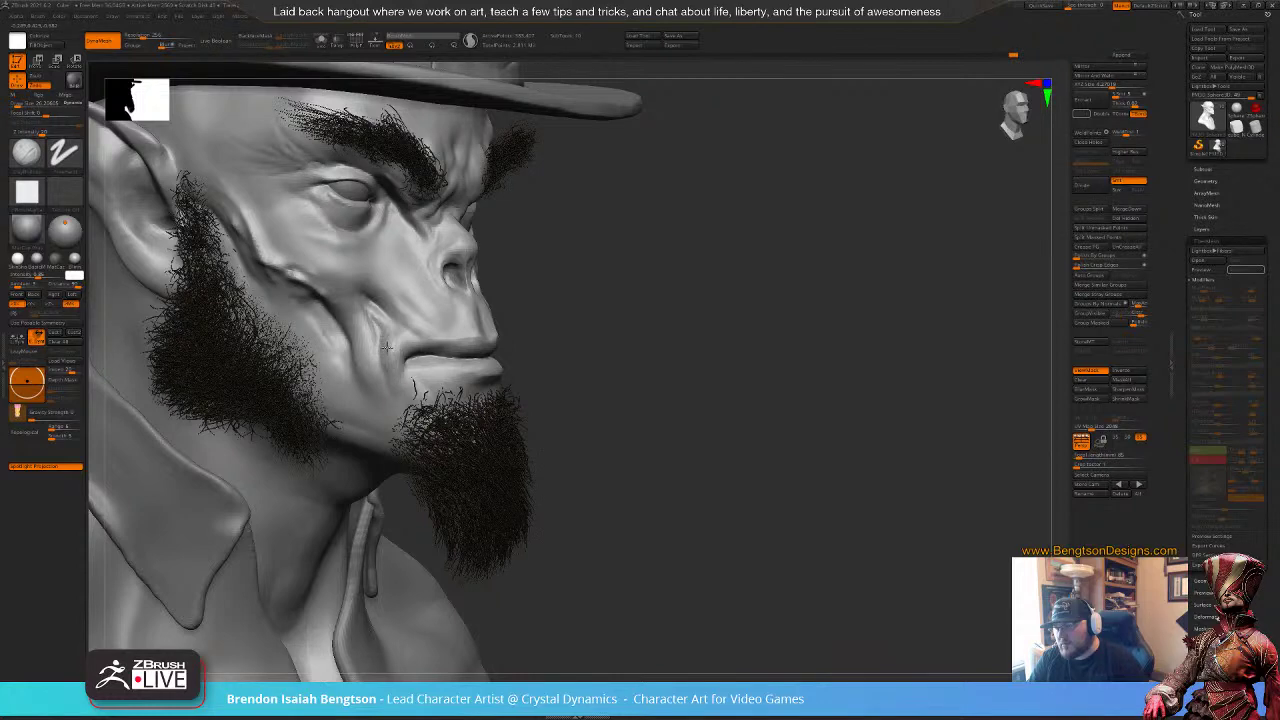
{"action": "key", "text": "shift"}
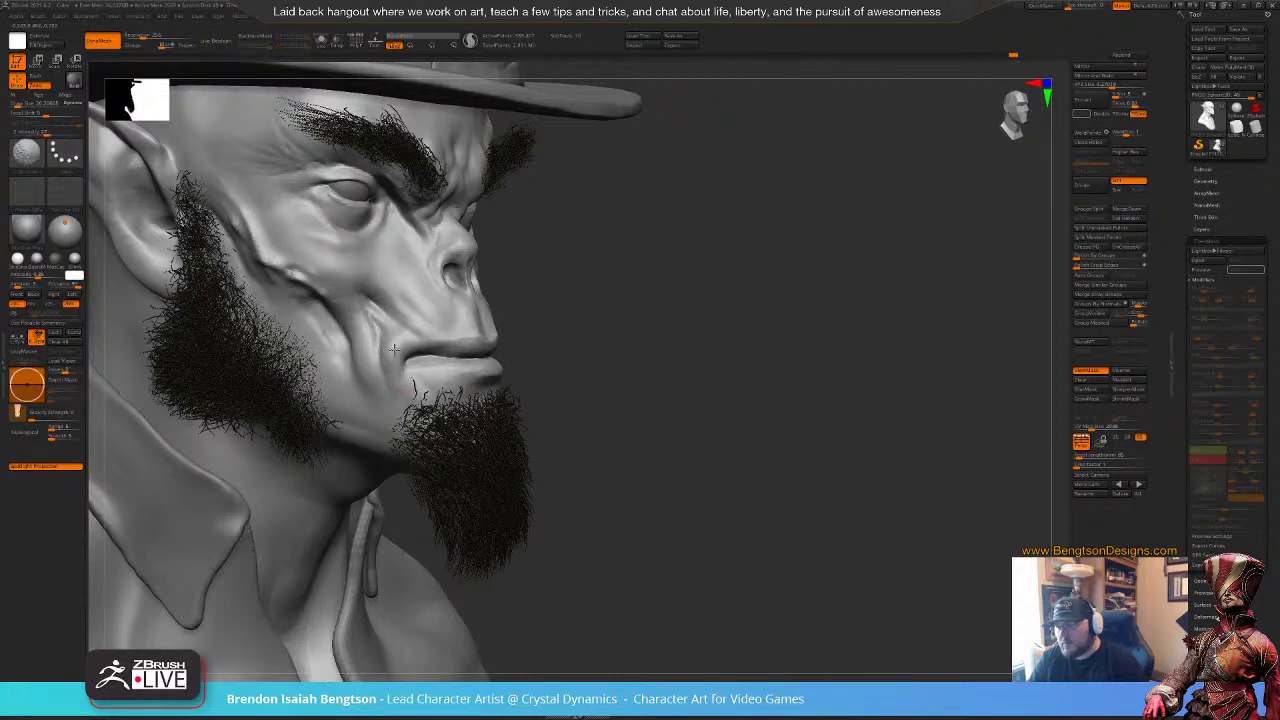
Step: Develop the wrinkles between the brow and temple by alternating the Clay Buildup and Dam Standard brushes
{"action": "mouse_move", "coordinate": [690, 340]}
{"action": "left_mouse_down"}
{"action": "mouse_move", "coordinate": [642, 366]}
{"action": "mouse_move", "coordinate": [654, 356]}
{"action": "mouse_move", "coordinate": [650, 440]}
{"action": "mouse_move", "coordinate": [749, 377]}
{"action": "mouse_move", "coordinate": [668, 390]}
{"action": "mouse_move", "coordinate": [755, 375]}
{"action": "left_mouse_up"}
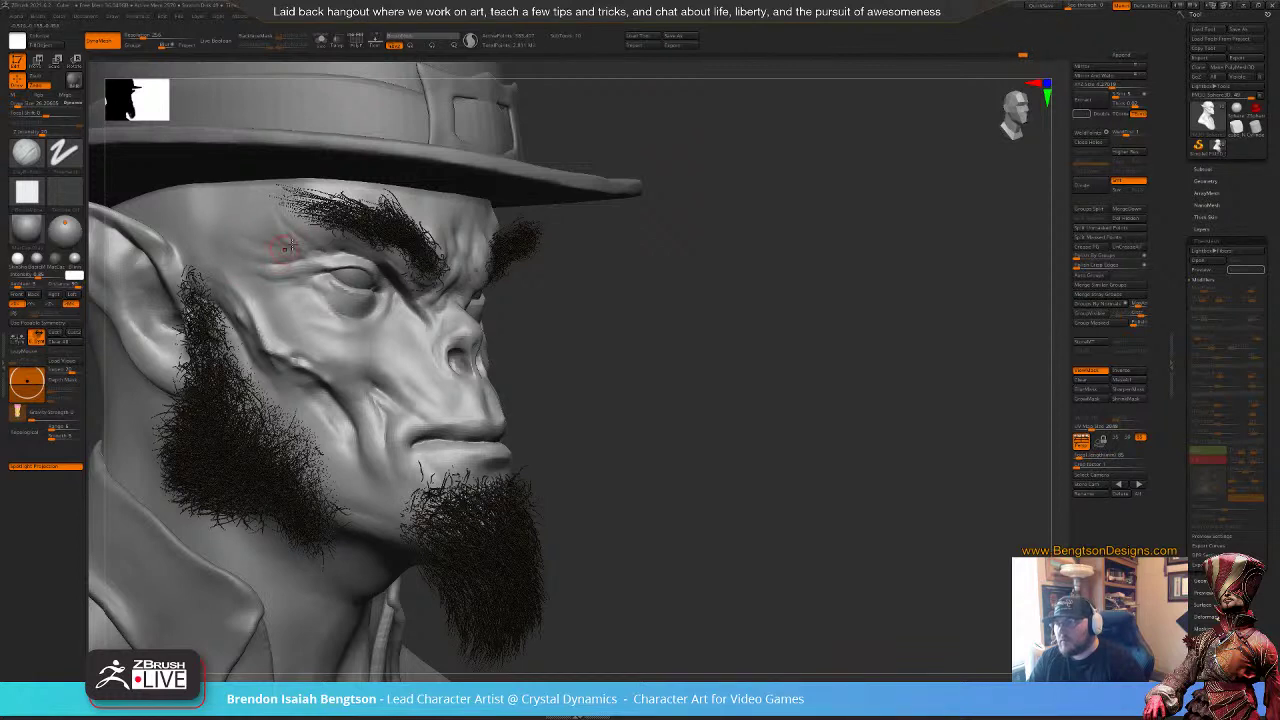
{"action": "key", "text": "b"}
{"action": "key", "text": "d"}
{"action": "key", "text": "s"}
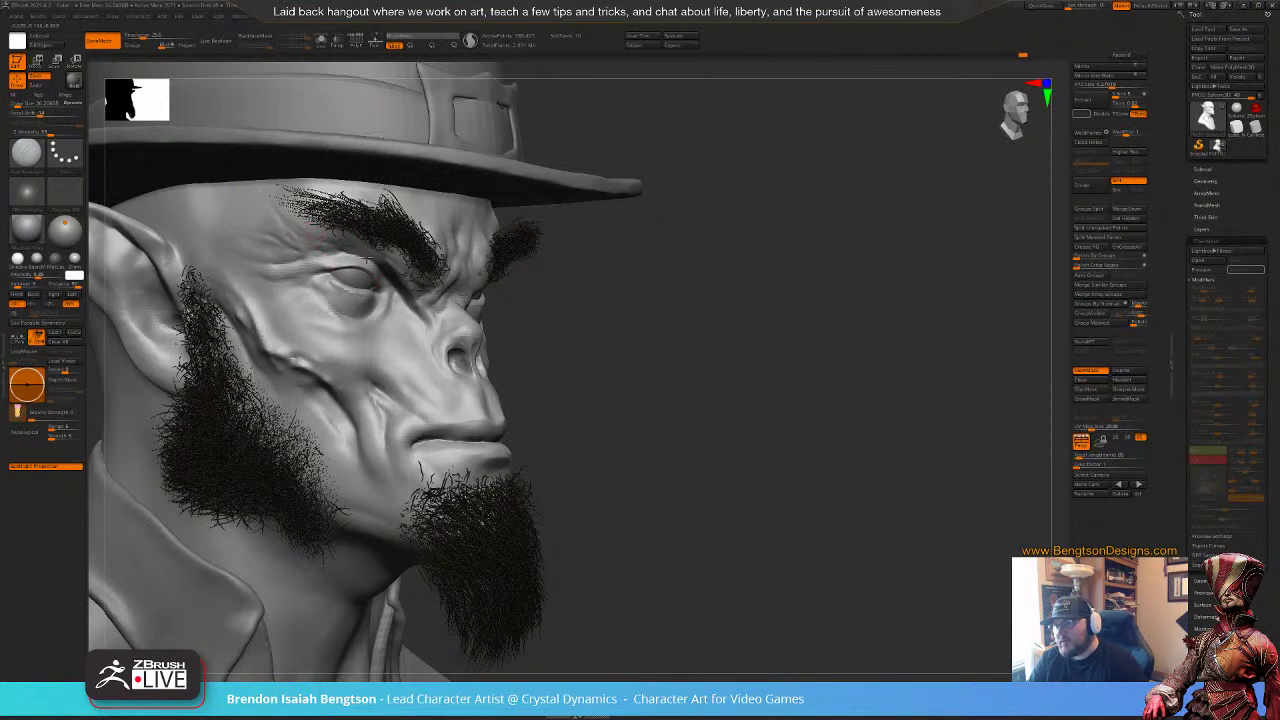
{"action": "key", "text": "b"}
{"action": "key", "text": "c"}
{"action": "key", "text": "b"}
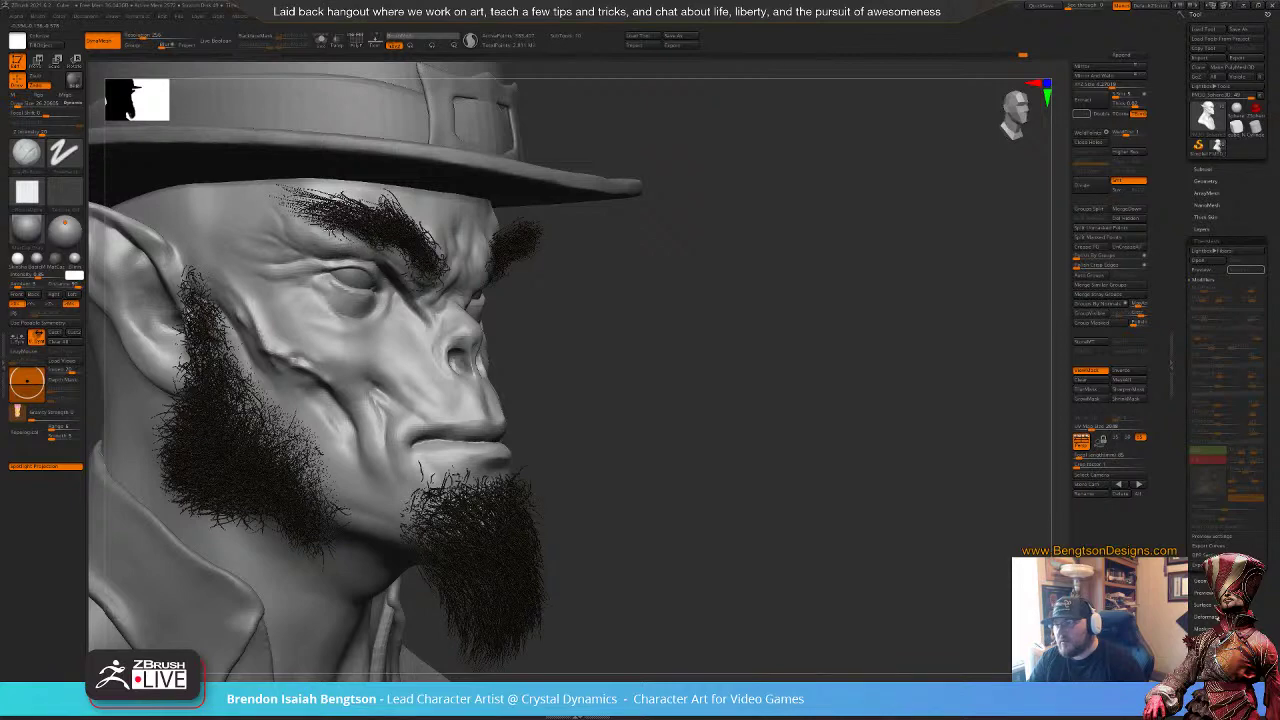
Step: Refine the nostril rims and the lower edge of the nose with the Dam Standard brush
{"action": "left_click_drag", "start_coordinate": [691, 390], "coordinate": [530, 396]}
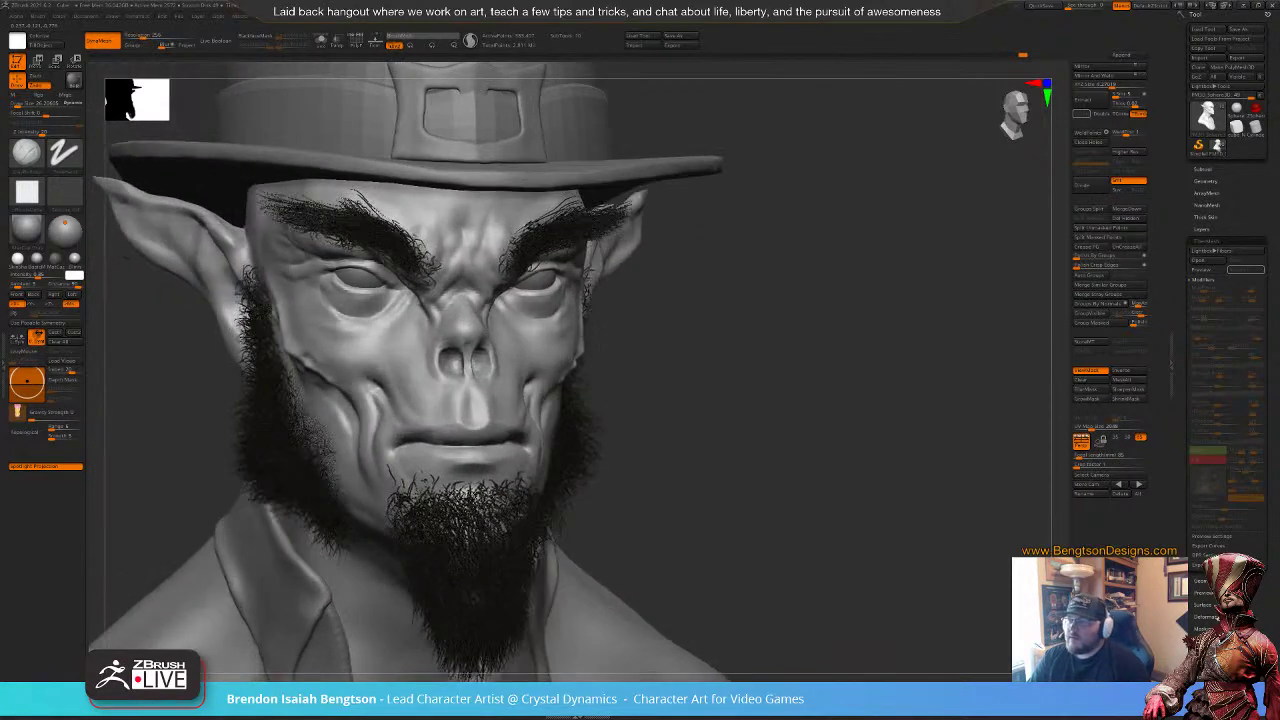
{"action": "left_click_drag", "start_coordinate": [740, 396], "coordinate": [535, 397]}
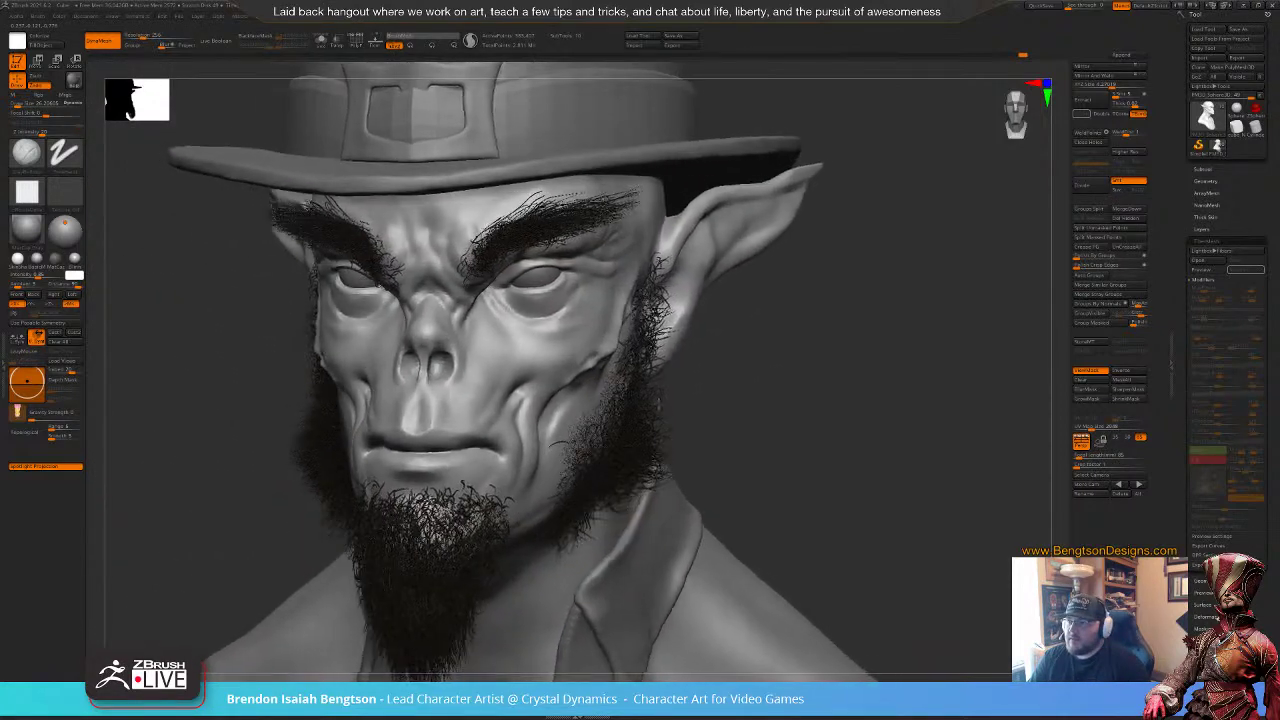
{"action": "mouse_move", "coordinate": [617, 380]}
{"action": "left_mouse_down"}
{"action": "mouse_move", "coordinate": [550, 378]}
{"action": "mouse_move", "coordinate": [606, 360]}
{"action": "left_mouse_up"}
{"action": "key", "text": "b"}
{"action": "key", "text": "d"}
{"action": "key", "text": "s"}
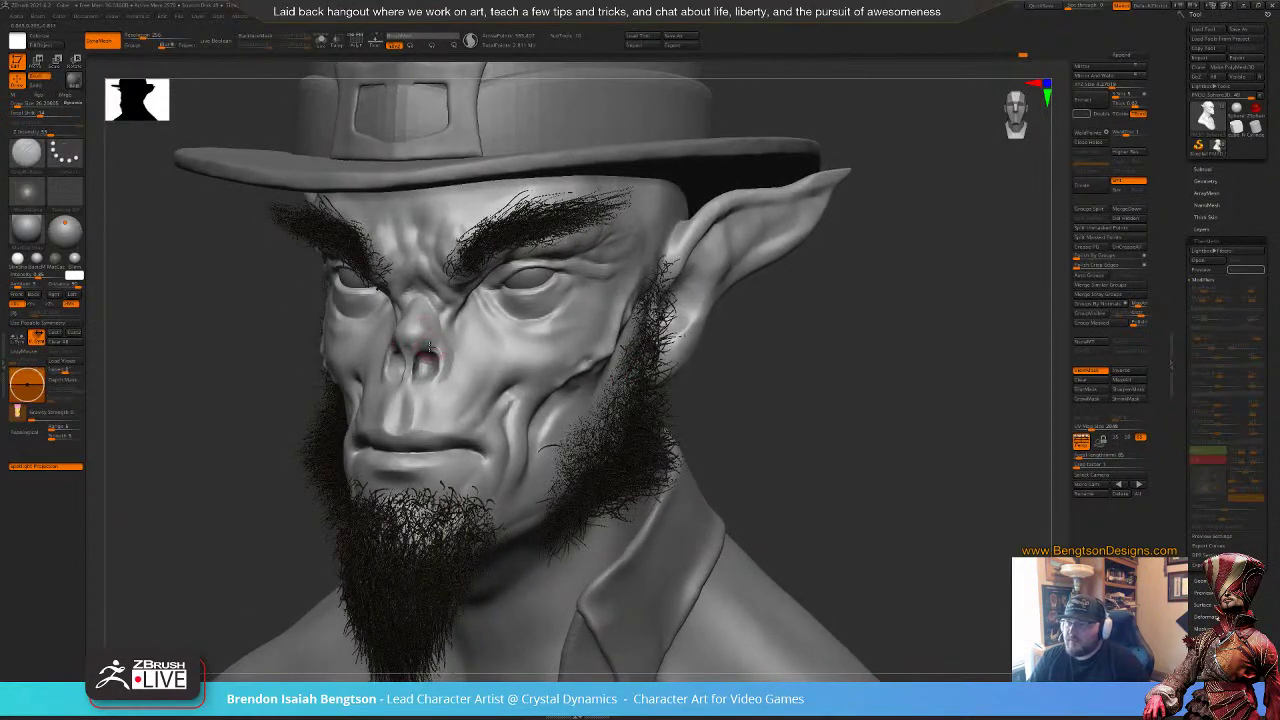
{"action": "left_click_drag", "start_coordinate": [432, 344], "coordinate": [444, 376], "text": "alt"}
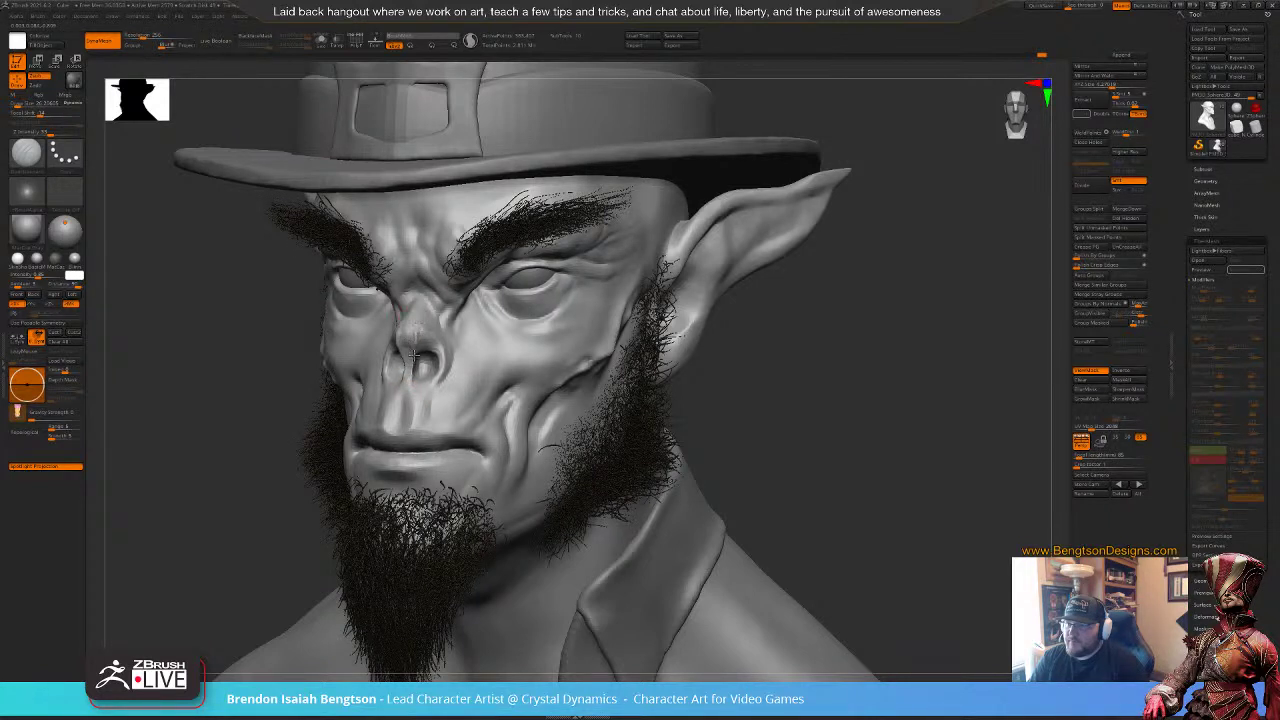
Step: Swell the temple wrinkles with the Inflate brush and define the cheek folds beside the sideburn with Dam Standard
{"action": "left_click_drag", "start_coordinate": [848, 354], "coordinate": [828, 362]}
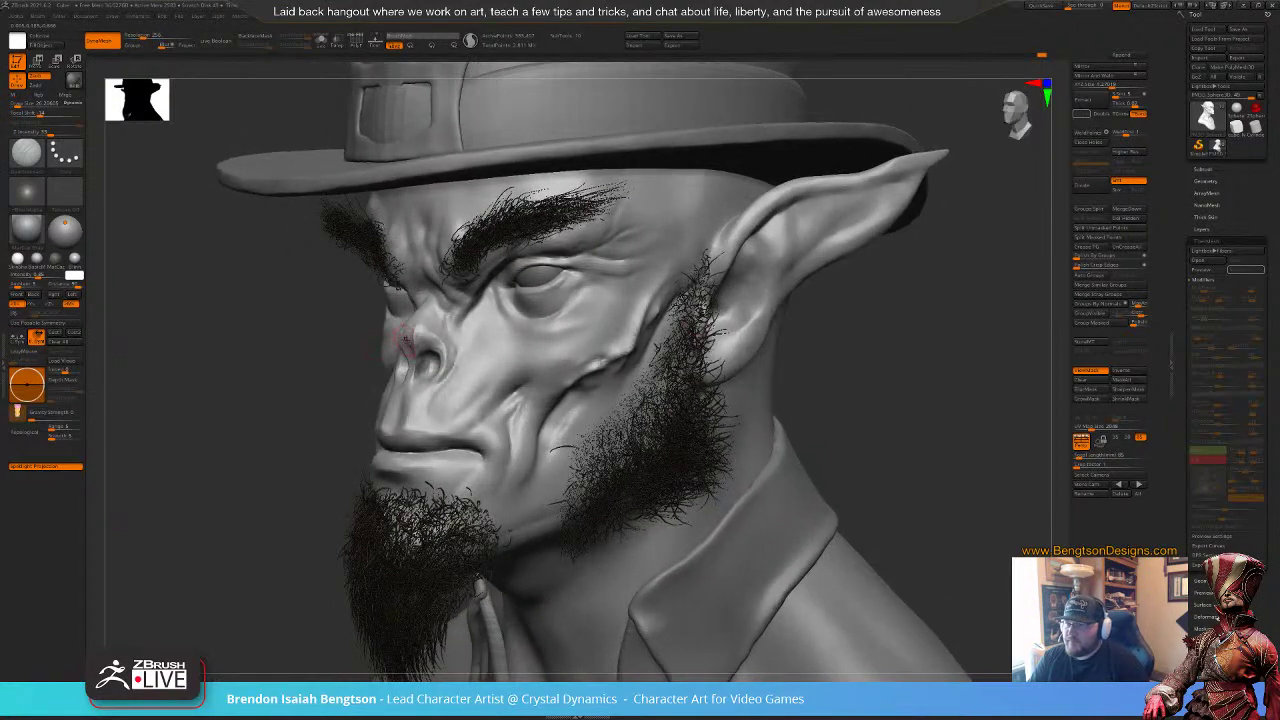
{"action": "left_click_drag", "start_coordinate": [918, 410], "coordinate": [878, 295], "text": "alt"}
{"action": "left_click_drag", "start_coordinate": [879, 386], "coordinate": [922, 384]}
{"action": "left_click_drag", "start_coordinate": [582, 377], "coordinate": [787, 380], "text": "alt"}
{"action": "left_click_drag", "start_coordinate": [898, 357], "coordinate": [763, 335]}
{"action": "left_click_drag", "start_coordinate": [837, 366], "coordinate": [831, 321], "text": "alt"}
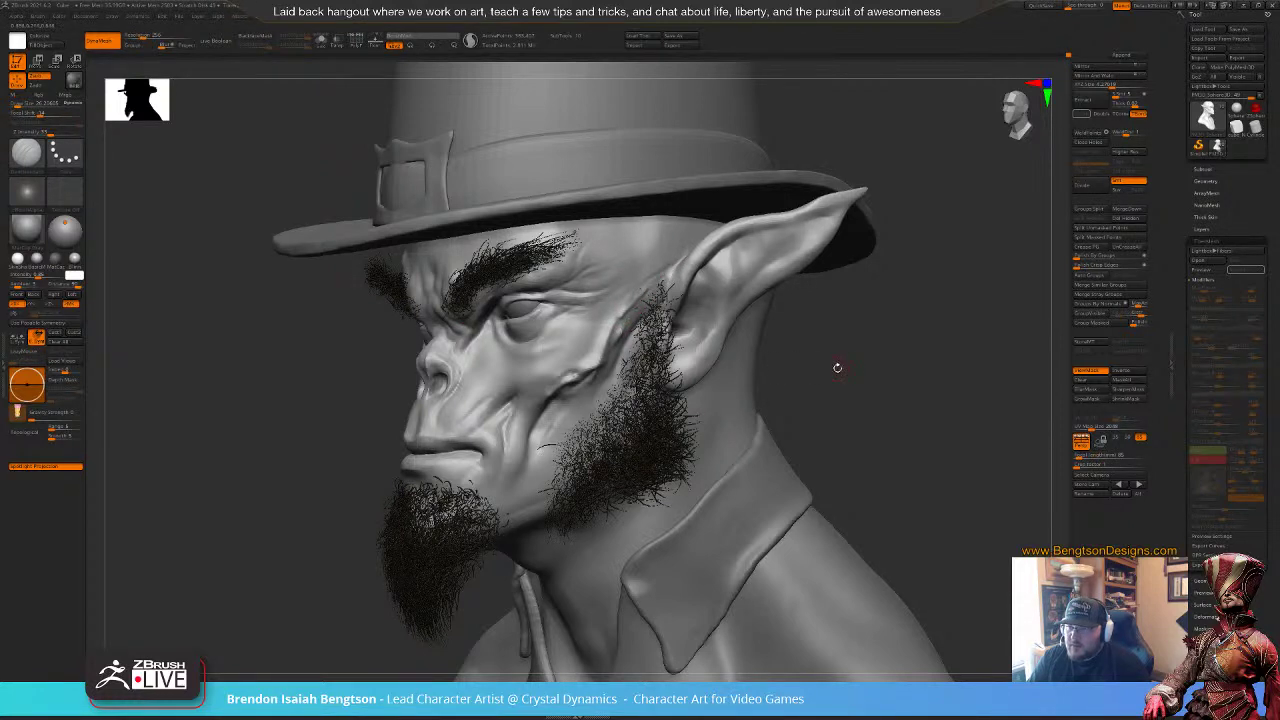
{"action": "left_click_drag", "start_coordinate": [838, 368], "coordinate": [845, 370]}
{"action": "key", "text": "shift"}
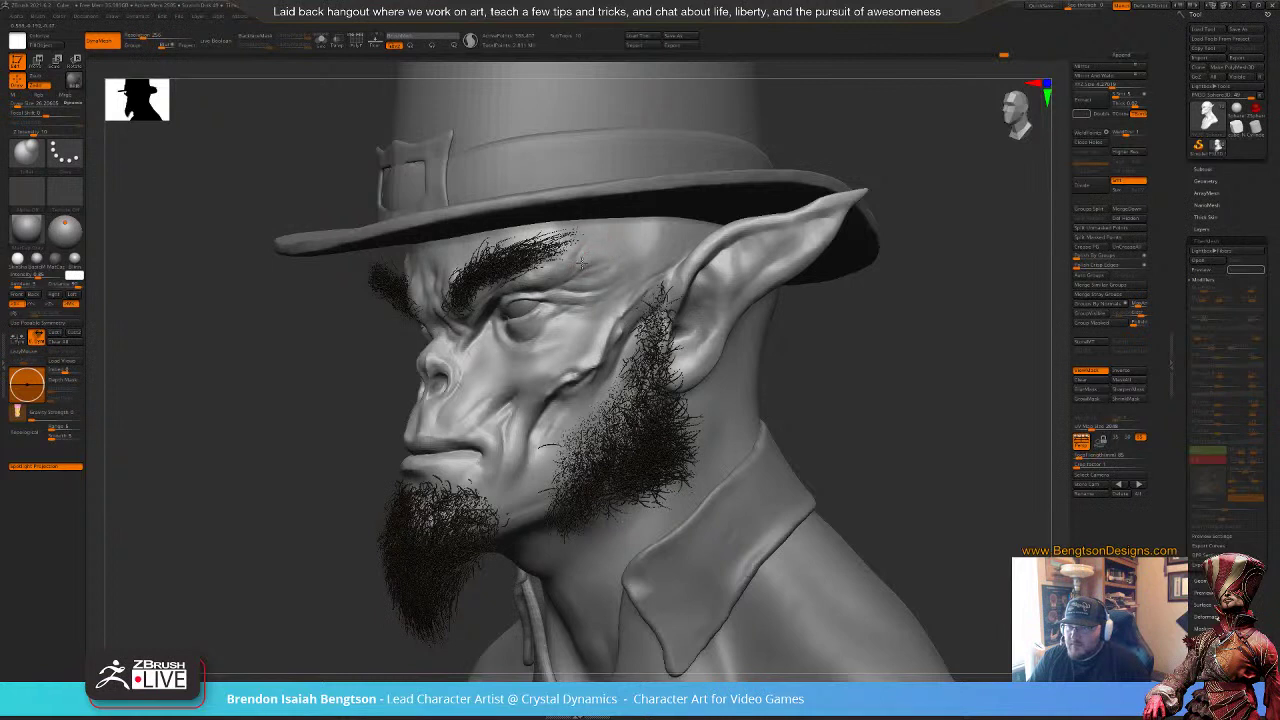
{"action": "left_click_drag", "start_coordinate": [588, 258], "coordinate": [608, 231]}
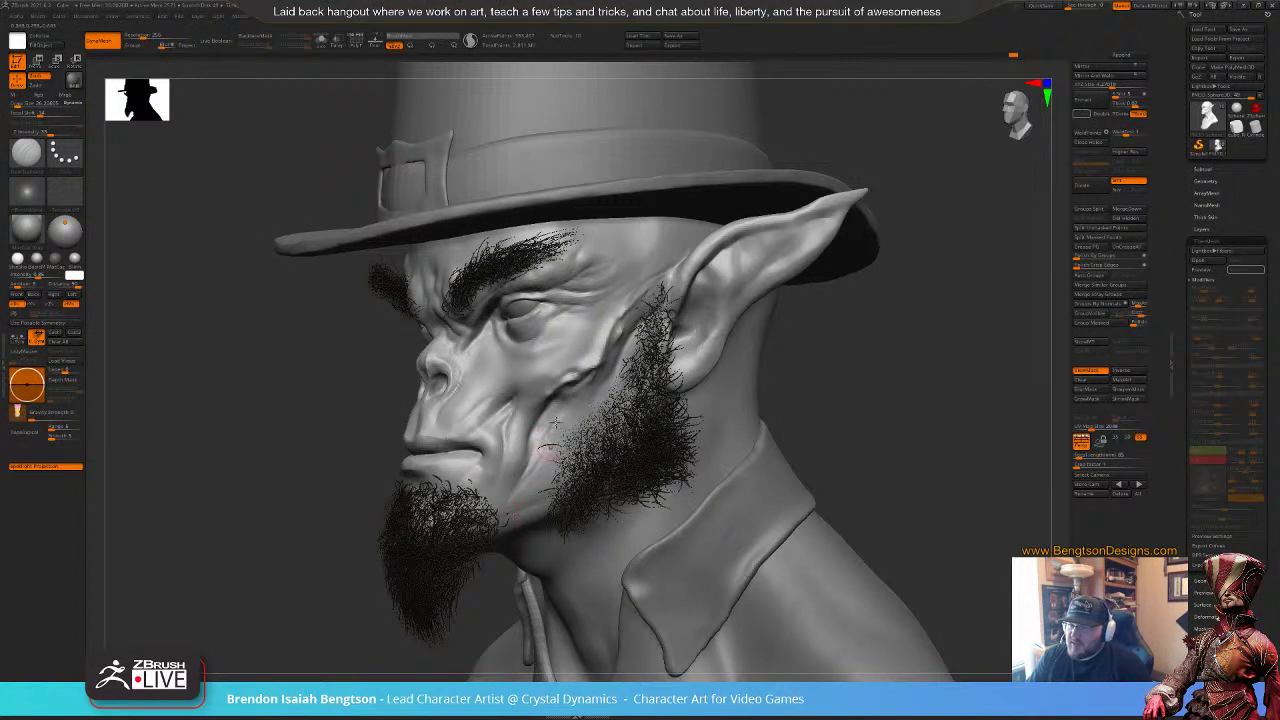
{"action": "left_click_drag", "start_coordinate": [551, 449], "coordinate": [545, 467]}
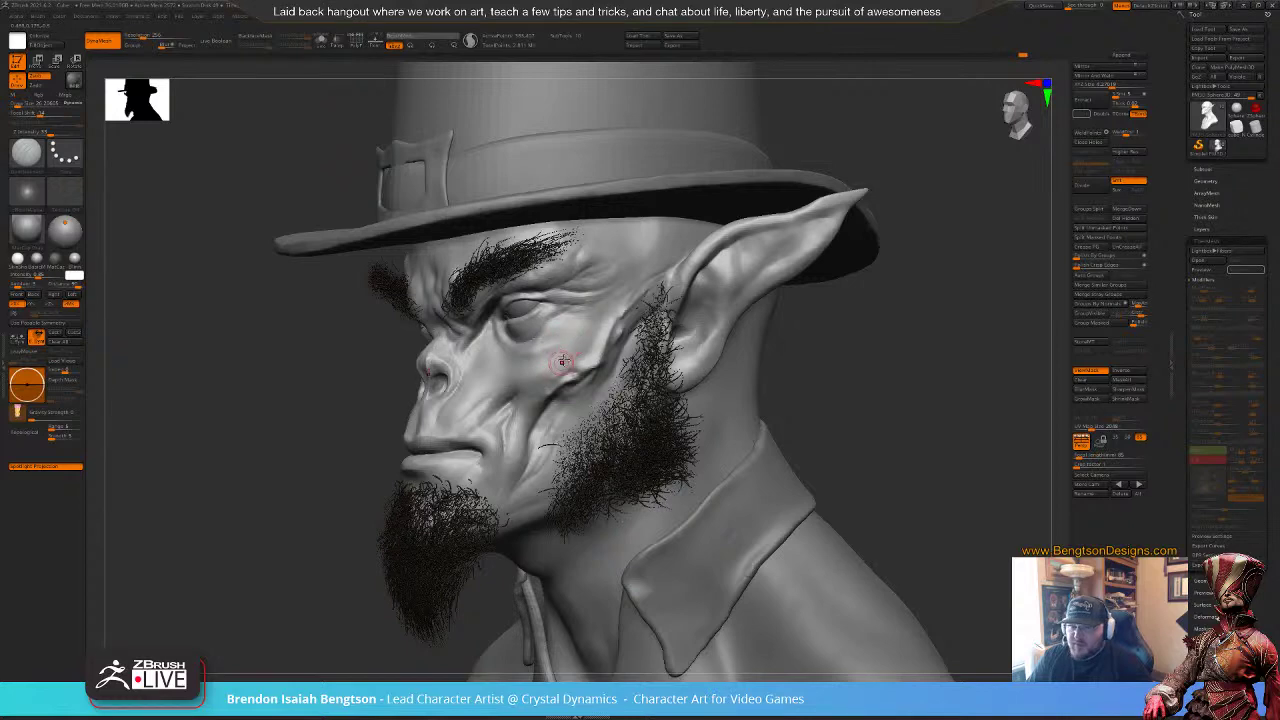
Step: Puff up the cheek folds beside the mouth with the Inflate brush
{"action": "mouse_move", "coordinate": [866, 394]}
{"action": "left_mouse_down"}
{"action": "mouse_move", "coordinate": [838, 371]}
{"action": "mouse_move", "coordinate": [836, 391]}
{"action": "mouse_move", "coordinate": [866, 374]}
{"action": "left_mouse_up"}
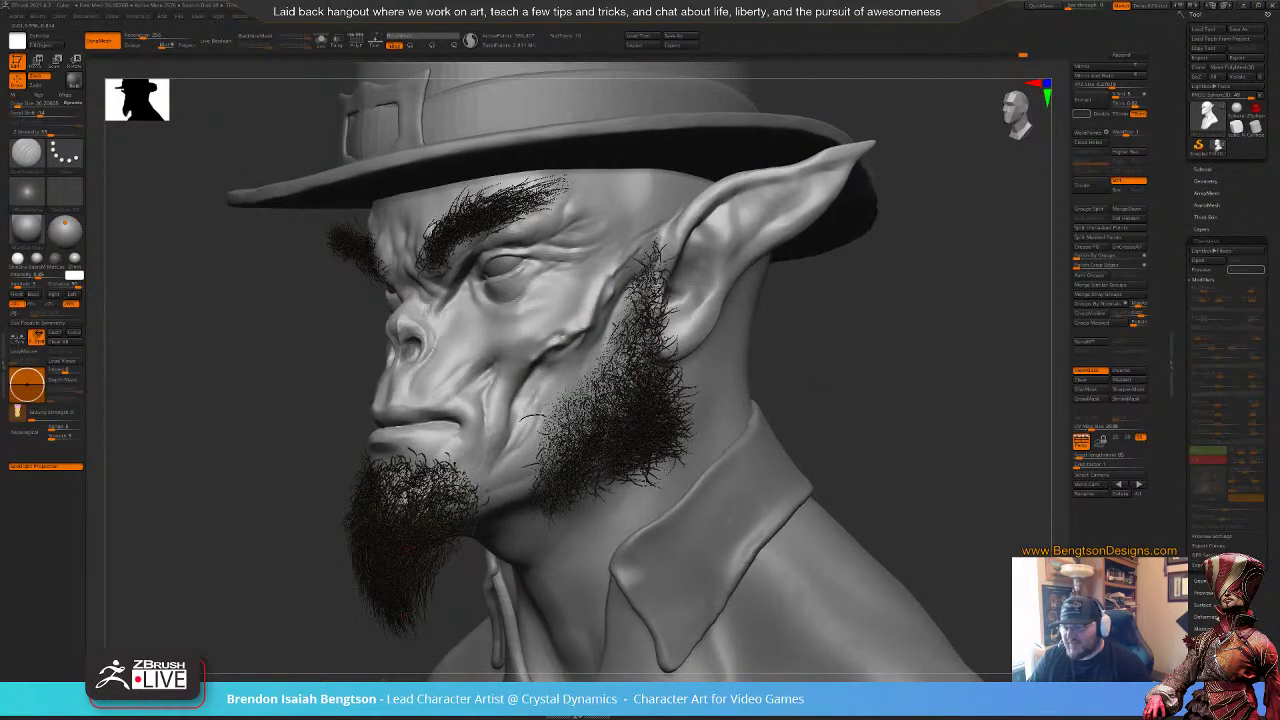
{"action": "key", "text": "b"}
{"action": "key", "text": "i"}
{"action": "key", "text": "n"}
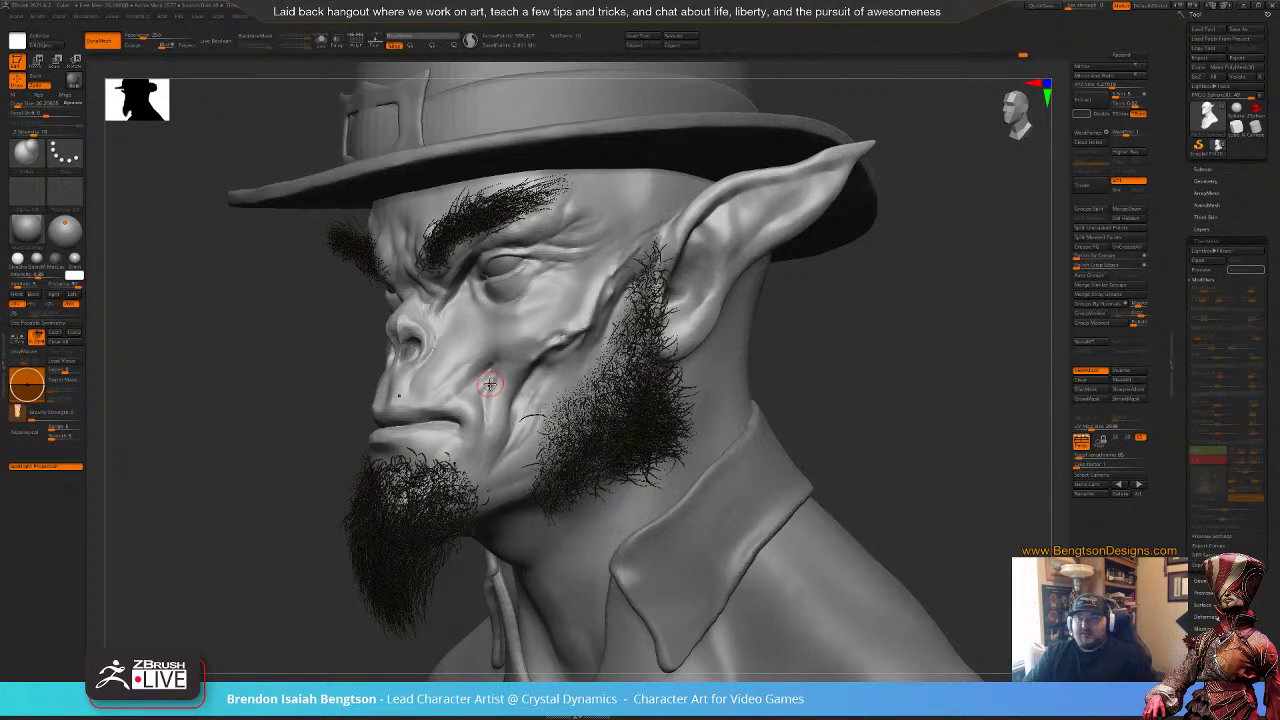
{"action": "mouse_move", "coordinate": [853, 390]}
{"action": "left_mouse_down"}
{"action": "mouse_move", "coordinate": [868, 391]}
{"action": "mouse_move", "coordinate": [855, 382]}
{"action": "mouse_move", "coordinate": [871, 361]}
{"action": "mouse_move", "coordinate": [912, 410]}
{"action": "mouse_move", "coordinate": [851, 395]}
{"action": "left_mouse_up"}
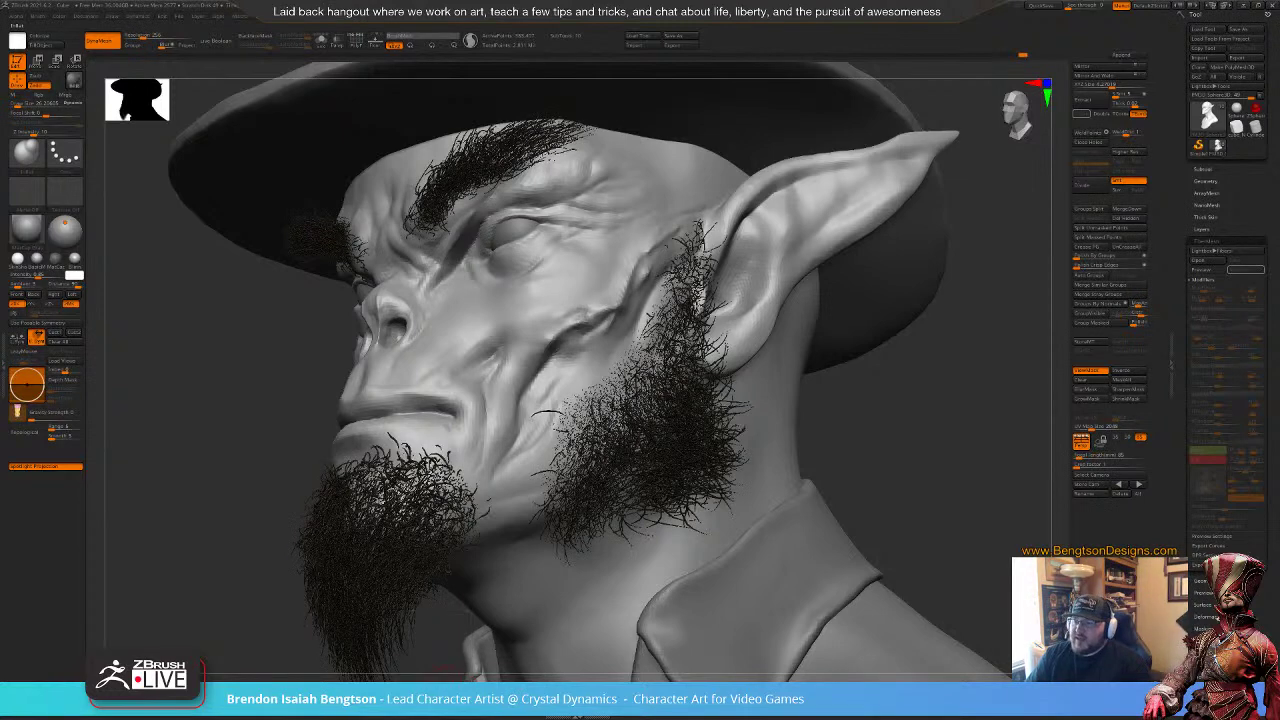
{"action": "left_click_drag", "start_coordinate": [926, 421], "coordinate": [914, 444]}
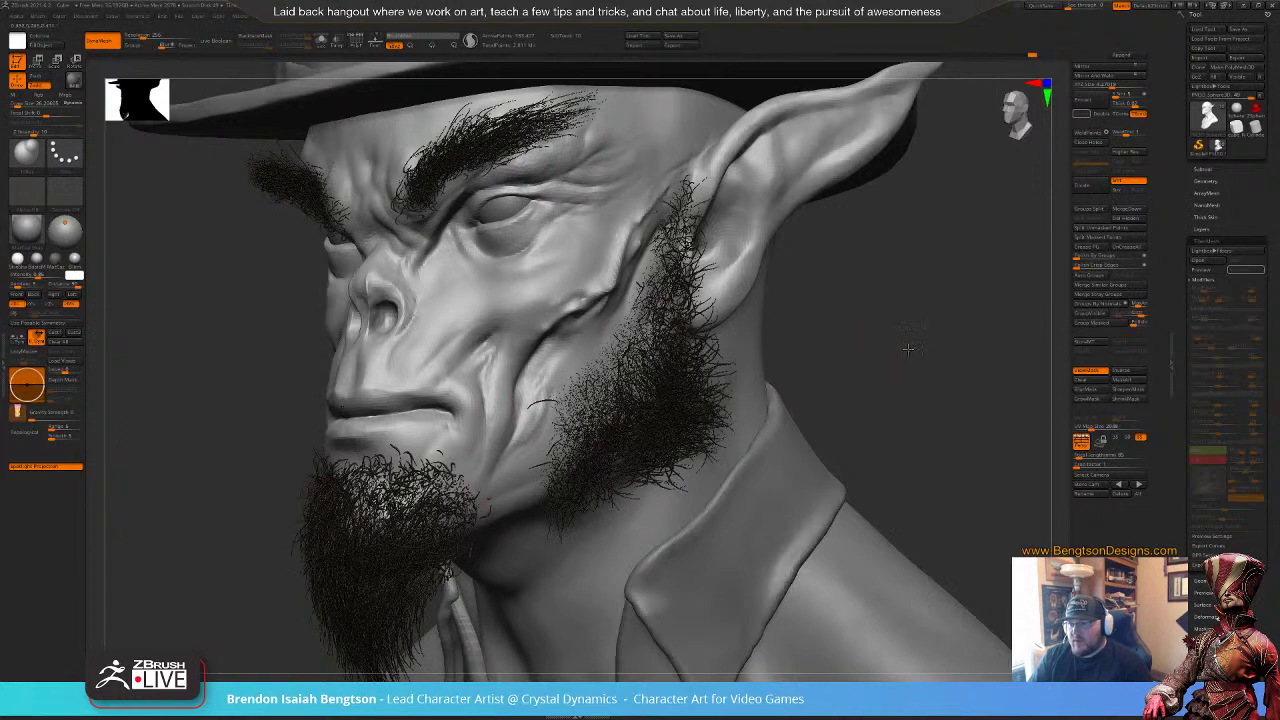
Step: Try adding long skin folds on the neck behind the ear with the Dam Standard and Inflate brushes
{"action": "mouse_move", "coordinate": [908, 349]}
{"action": "left_mouse_down", "text": "alt"}
{"action": "mouse_move", "coordinate": [891, 349]}
{"action": "mouse_move", "coordinate": [899, 360]}
{"action": "mouse_move", "coordinate": [862, 346]}
{"action": "mouse_move", "coordinate": [880, 371]}
{"action": "mouse_move", "coordinate": [785, 345]}
{"action": "mouse_move", "coordinate": [680, 449]}
{"action": "left_mouse_up", "text": "alt"}
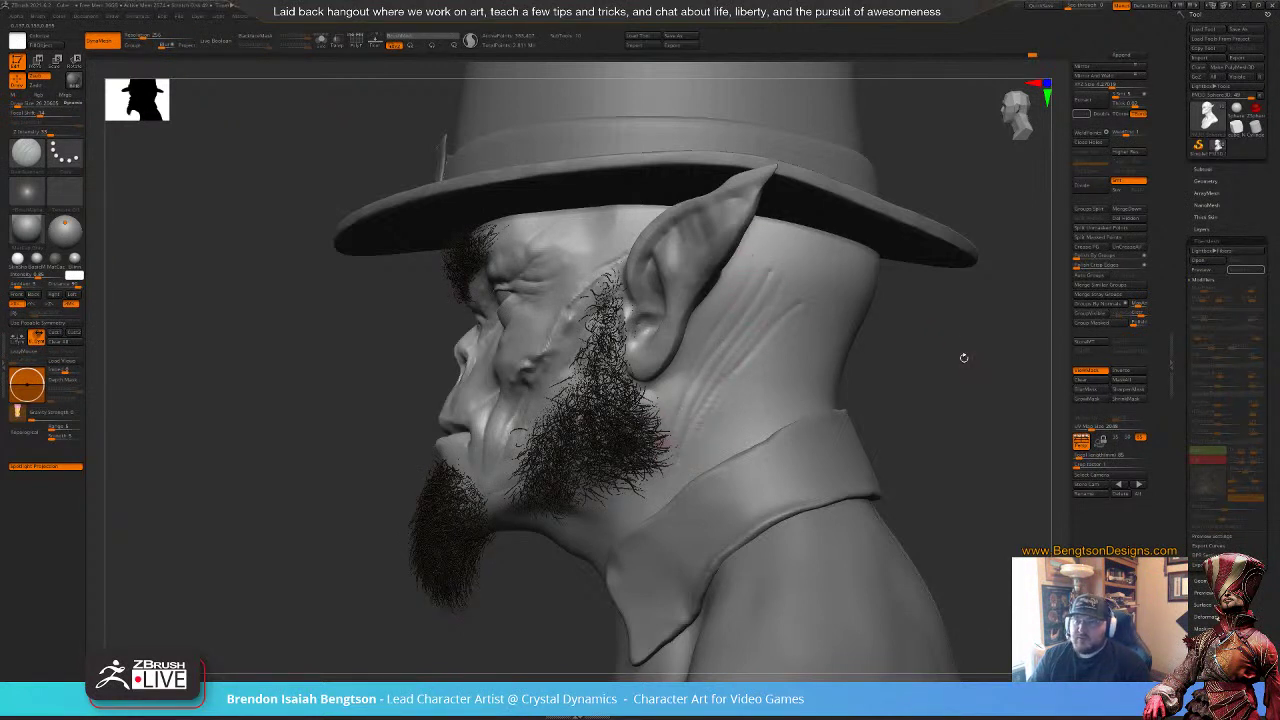
{"action": "left_click_drag", "start_coordinate": [964, 358], "coordinate": [984, 358]}
{"action": "key", "text": "i"}
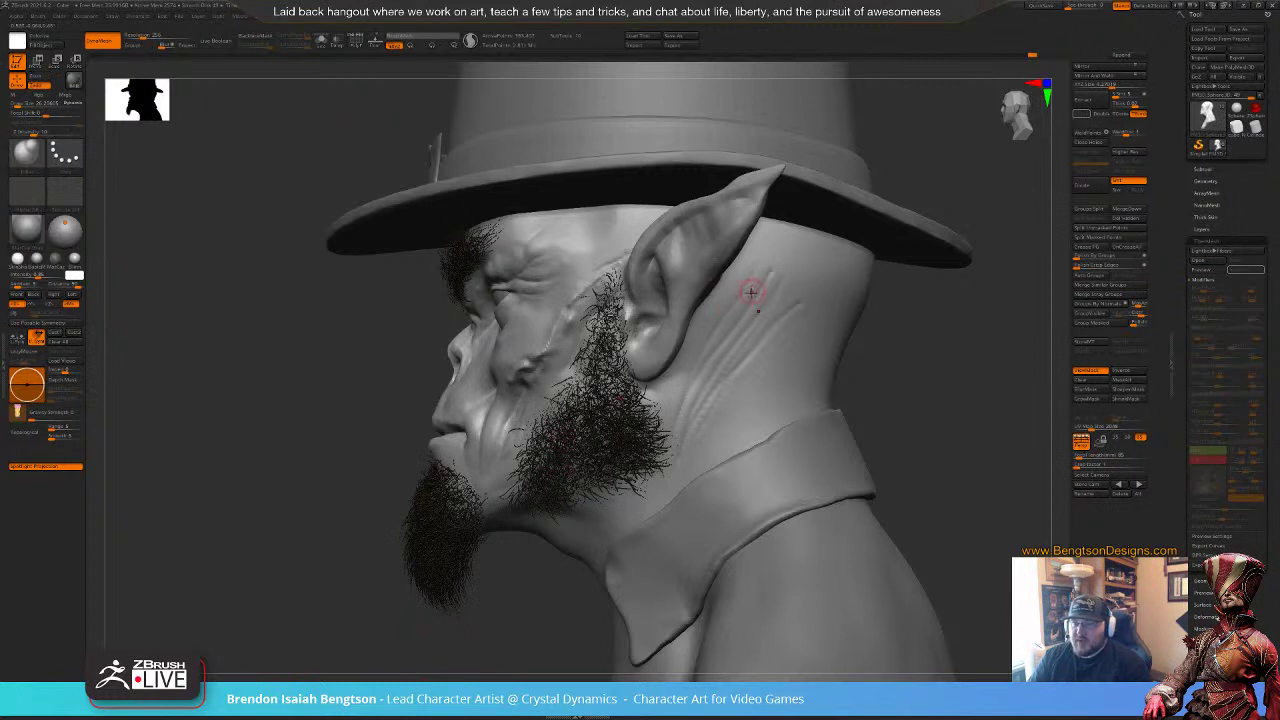
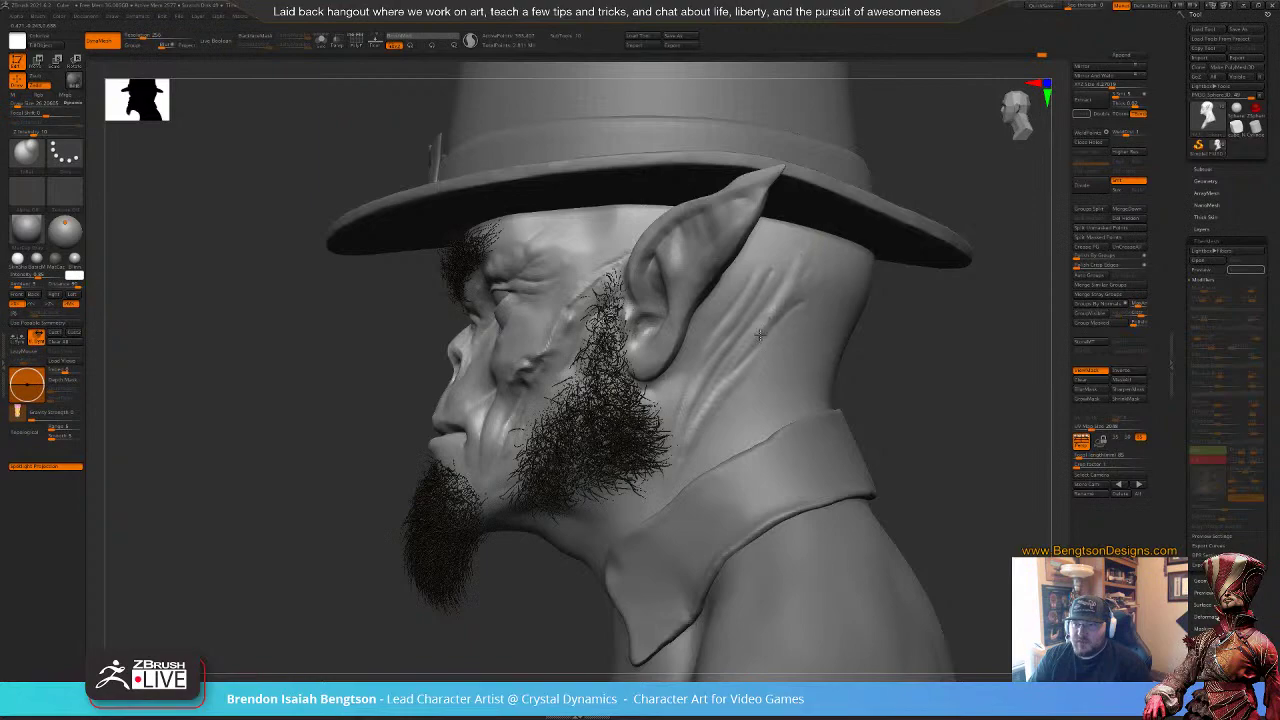
{"action": "mouse_move", "coordinate": [969, 410]}
{"action": "left_mouse_down"}
{"action": "mouse_move", "coordinate": [993, 423]}
{"action": "mouse_move", "coordinate": [980, 382]}
{"action": "mouse_move", "coordinate": [984, 416]}
{"action": "mouse_move", "coordinate": [963, 420]}
{"action": "left_mouse_up"}
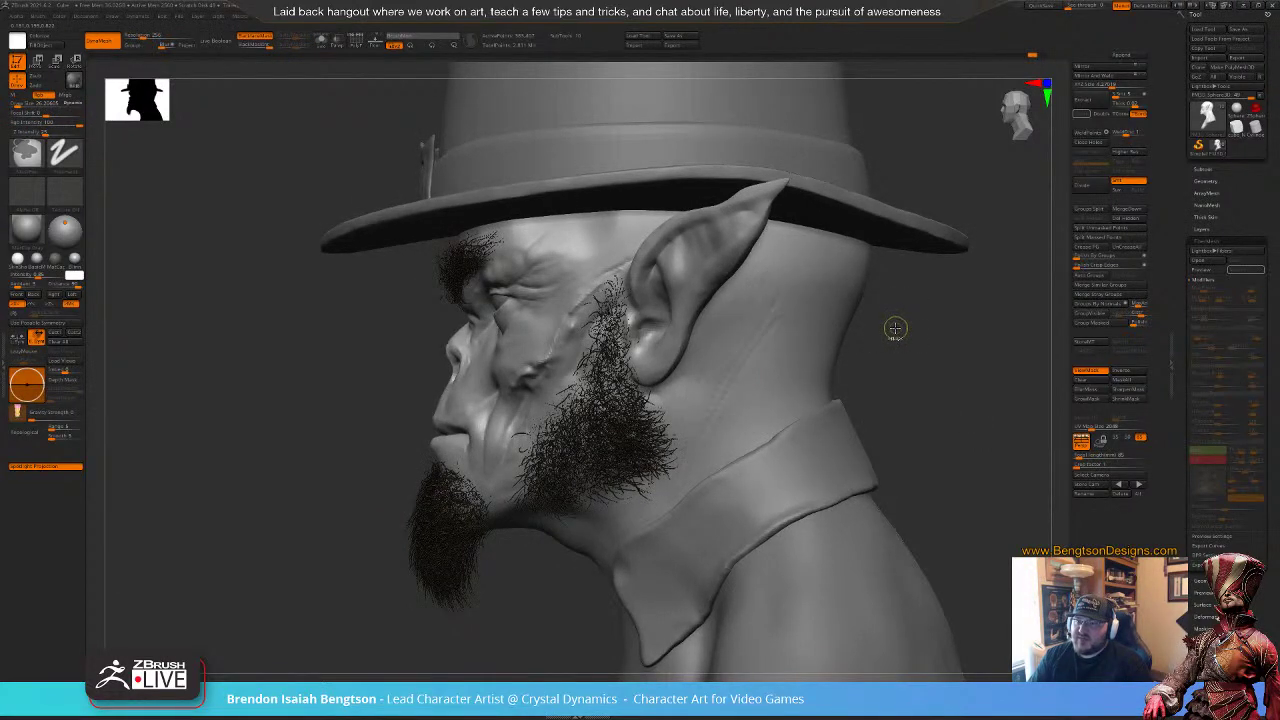
{"action": "mouse_move", "coordinate": [923, 369]}
{"action": "left_mouse_down"}
{"action": "mouse_move", "coordinate": [972, 370]}
{"action": "mouse_move", "coordinate": [882, 366]}
{"action": "left_mouse_up"}
Step: Build up the side of the nose around the nostril with a resized Clay Buildup brush
{"action": "right_click_drag", "start_coordinate": [646, 340], "coordinate": [655, 386], "text": "ctrl"}
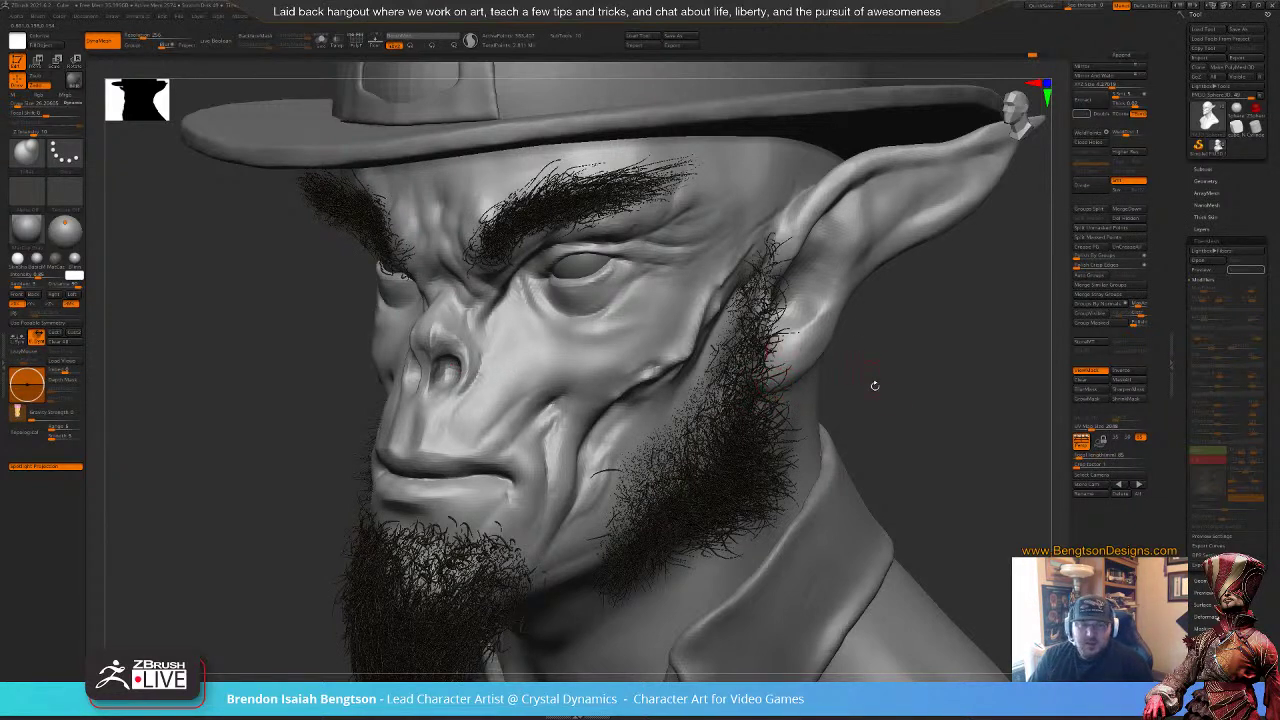
{"action": "mouse_move", "coordinate": [950, 402]}
{"action": "left_mouse_down", "text": "alt"}
{"action": "mouse_move", "coordinate": [938, 372]}
{"action": "mouse_move", "coordinate": [920, 392]}
{"action": "mouse_move", "coordinate": [935, 395]}
{"action": "mouse_move", "coordinate": [894, 398]}
{"action": "mouse_move", "coordinate": [903, 414]}
{"action": "mouse_move", "coordinate": [885, 407]}
{"action": "mouse_move", "coordinate": [943, 420]}
{"action": "mouse_move", "coordinate": [898, 411]}
{"action": "left_mouse_up", "text": "alt"}
{"action": "key", "text": "b"}
{"action": "key", "text": "c"}
{"action": "key", "text": "b"}
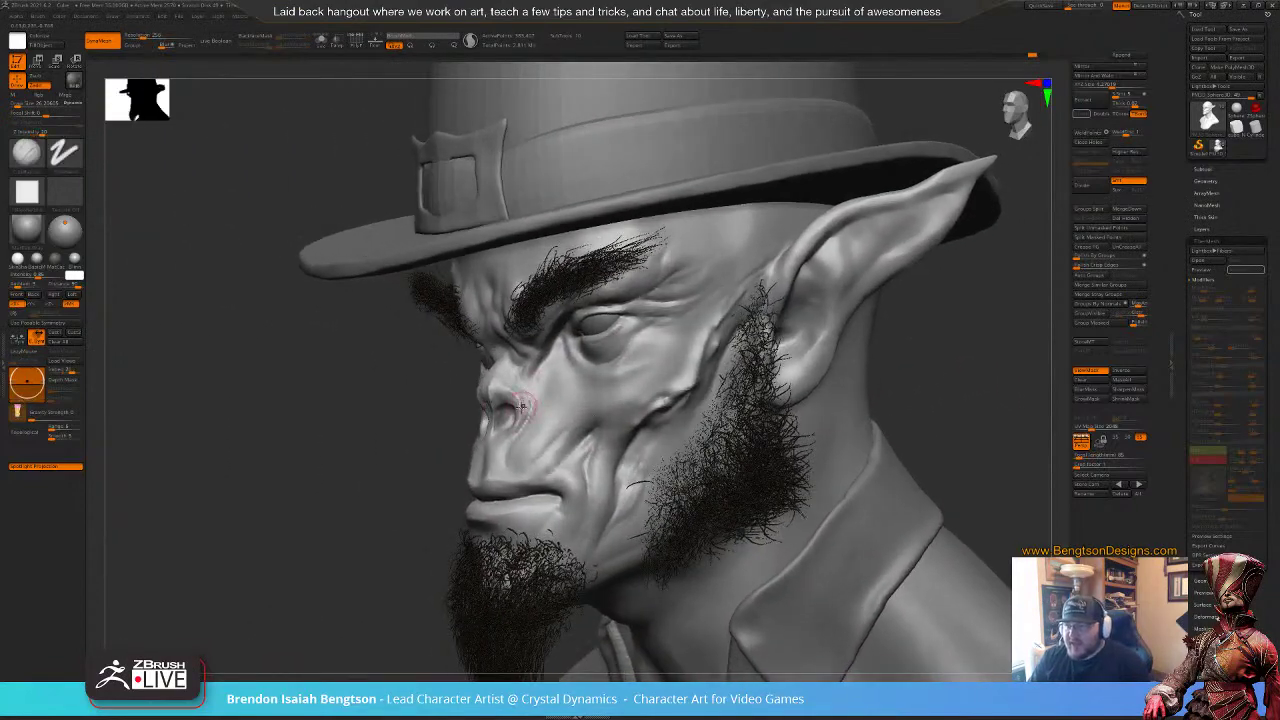
{"action": "key", "text": "space"}
{"action": "left_click_drag", "start_coordinate": [516, 408], "coordinate": [514, 407]}
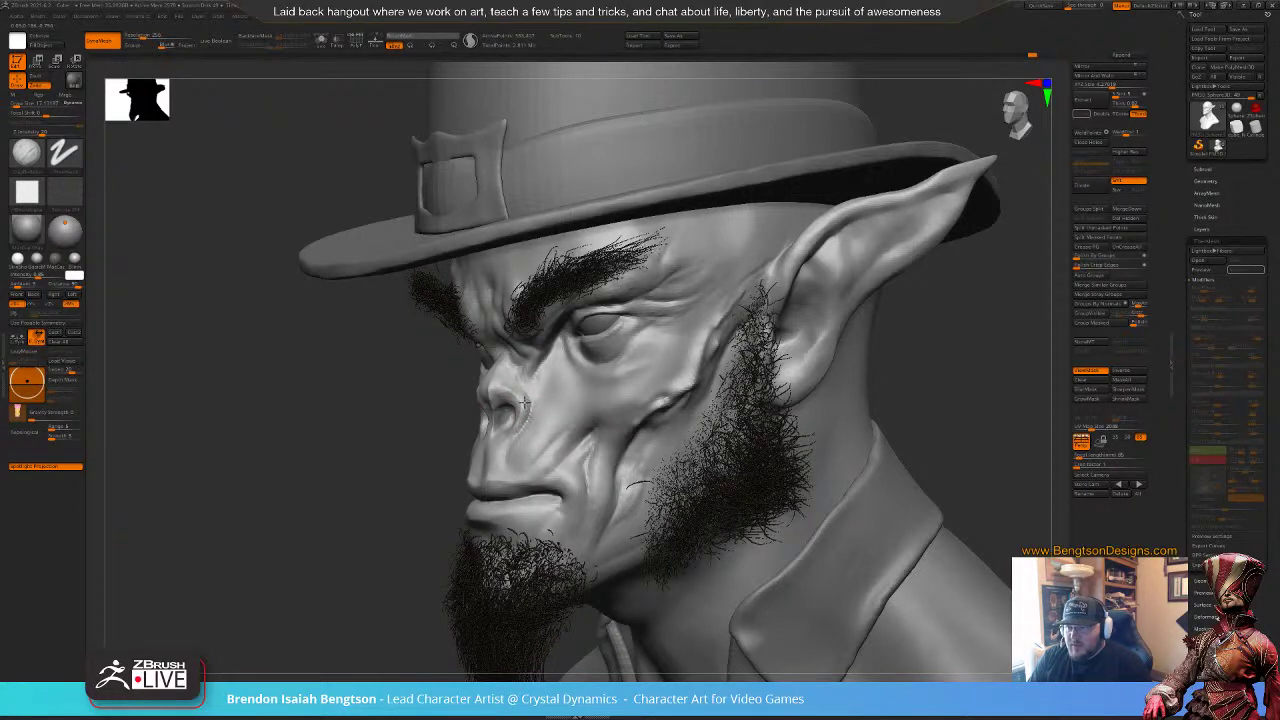
Step: Reshape the side of the nostril with the Move Topological brush
{"action": "mouse_move", "coordinate": [347, 472]}
{"action": "left_mouse_down"}
{"action": "mouse_move", "coordinate": [389, 478]}
{"action": "mouse_move", "coordinate": [462, 551]}
{"action": "mouse_move", "coordinate": [545, 535]}
{"action": "left_mouse_up"}
{"action": "key", "text": "b"}
{"action": "key", "text": "m"}
{"action": "key", "text": "t"}
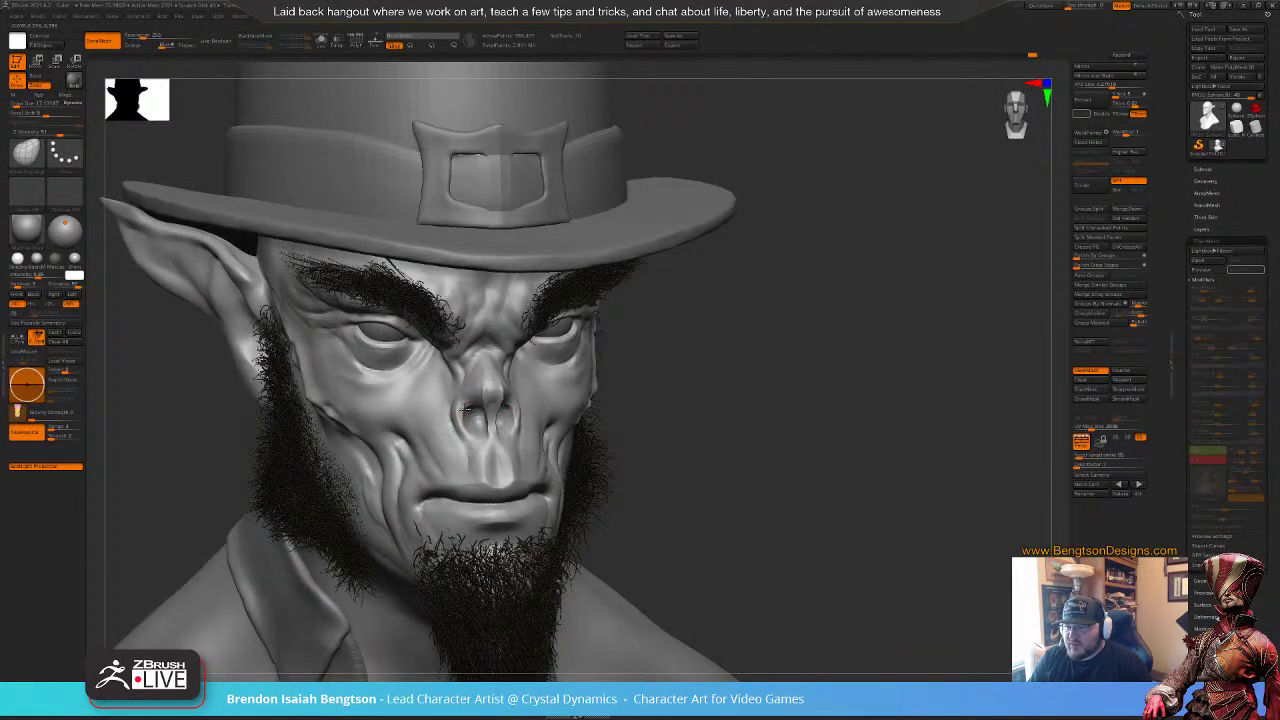
Step: Cut wrinkle lines beyond the outer corner of the eye with the Dam Standard brush
{"action": "mouse_move", "coordinate": [786, 399]}
{"action": "left_mouse_down"}
{"action": "mouse_move", "coordinate": [728, 393]}
{"action": "mouse_move", "coordinate": [740, 397]}
{"action": "left_mouse_up"}
{"action": "key", "text": "b"}
{"action": "key", "text": "d"}
{"action": "key", "text": "s"}
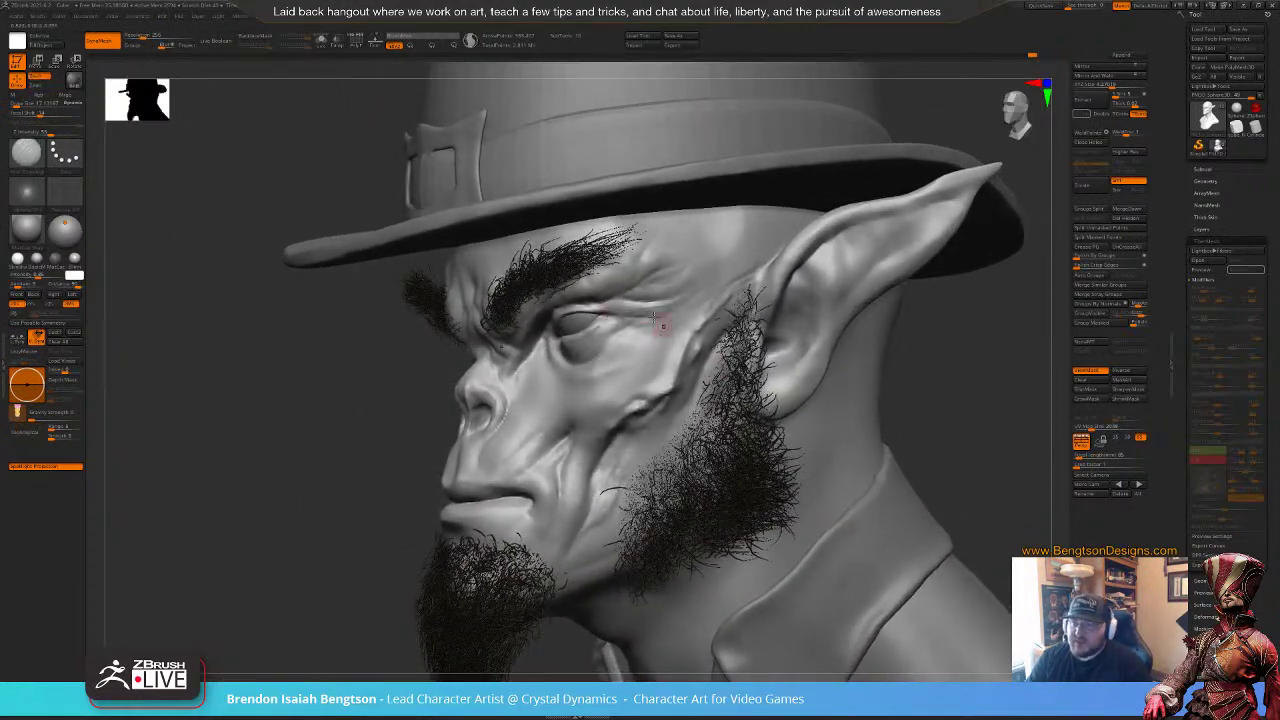
Step: Display the PolyFrame wireframe on the head and examine its mesh density from several sides
{"action": "left_click_drag", "start_coordinate": [960, 384], "coordinate": [908, 414], "text": "alt"}
{"action": "key", "text": "shift+f"}
{"action": "left_click_drag", "start_coordinate": [778, 400], "coordinate": [838, 385]}
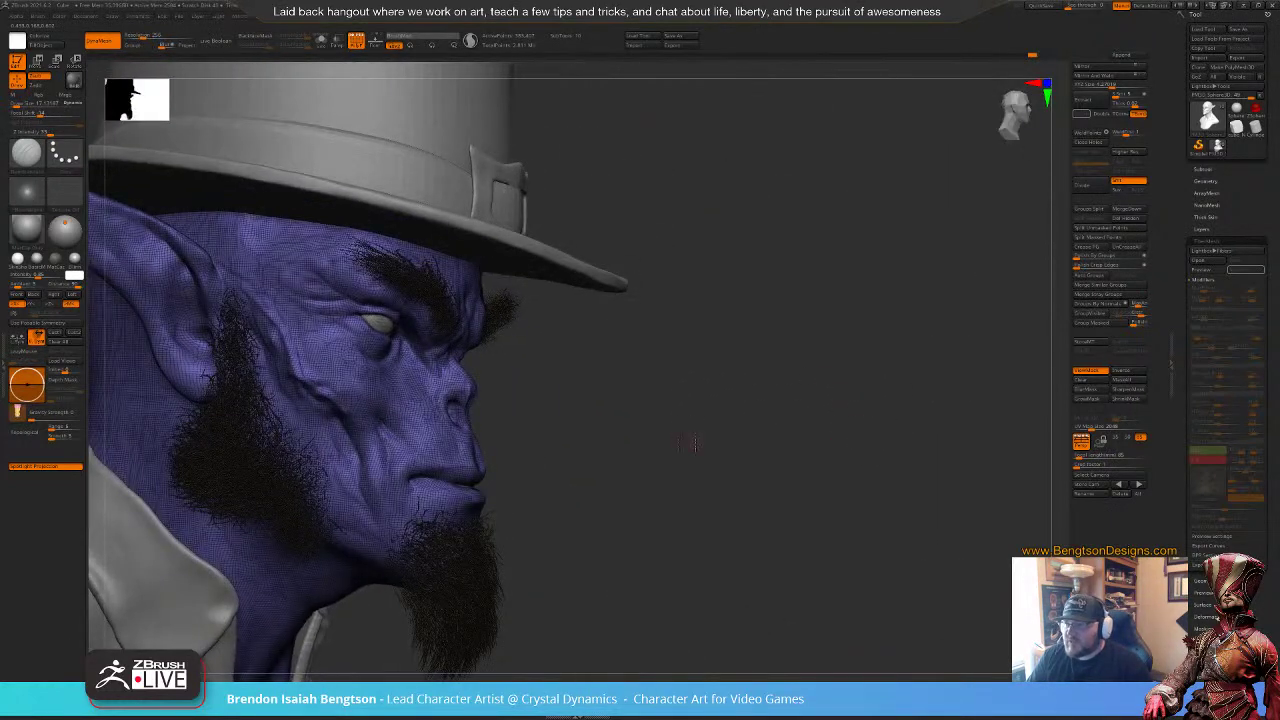
{"action": "mouse_move", "coordinate": [695, 444]}
{"action": "left_mouse_down", "text": "alt"}
{"action": "mouse_move", "coordinate": [666, 426]}
{"action": "mouse_move", "coordinate": [809, 406]}
{"action": "mouse_move", "coordinate": [786, 402]}
{"action": "mouse_move", "coordinate": [784, 418]}
{"action": "mouse_move", "coordinate": [808, 420]}
{"action": "mouse_move", "coordinate": [811, 400]}
{"action": "left_mouse_up", "text": "alt"}
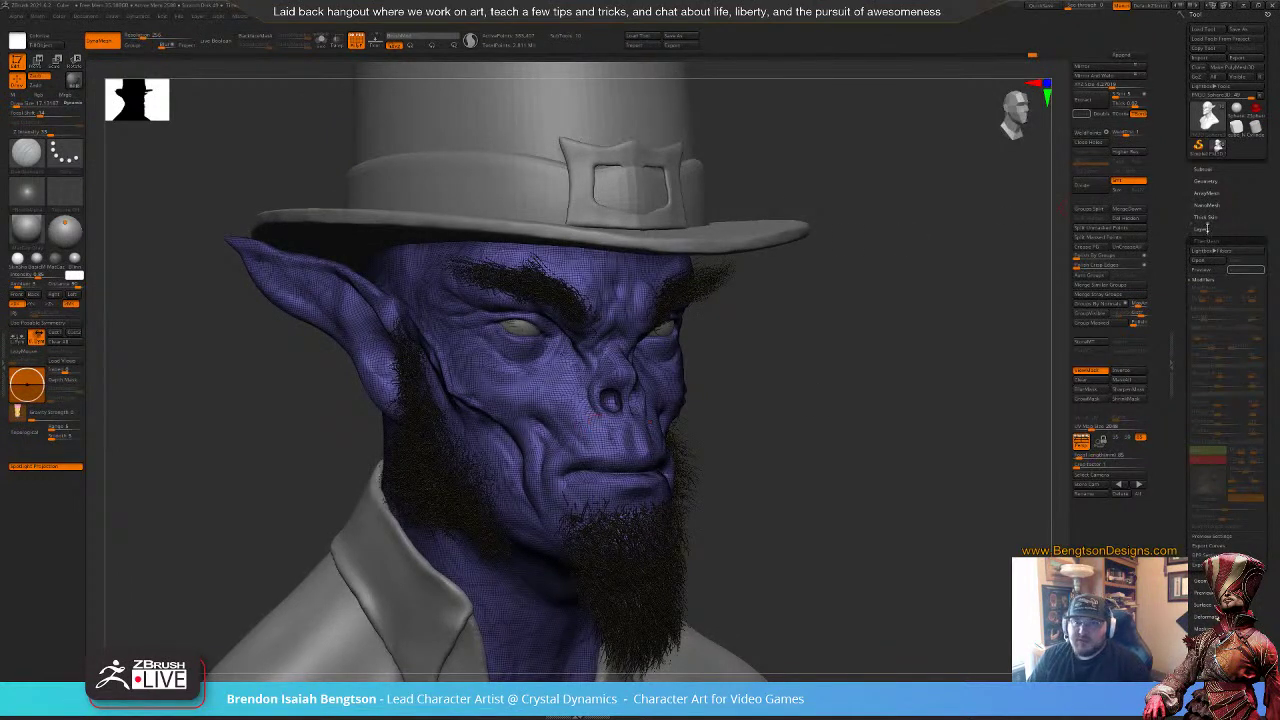
Step: Turn on Sculptris Pro mode for the head and smooth the inner corner of the eye to refine its mesh
{"action": "left_click", "coordinate": [1209, 171]}
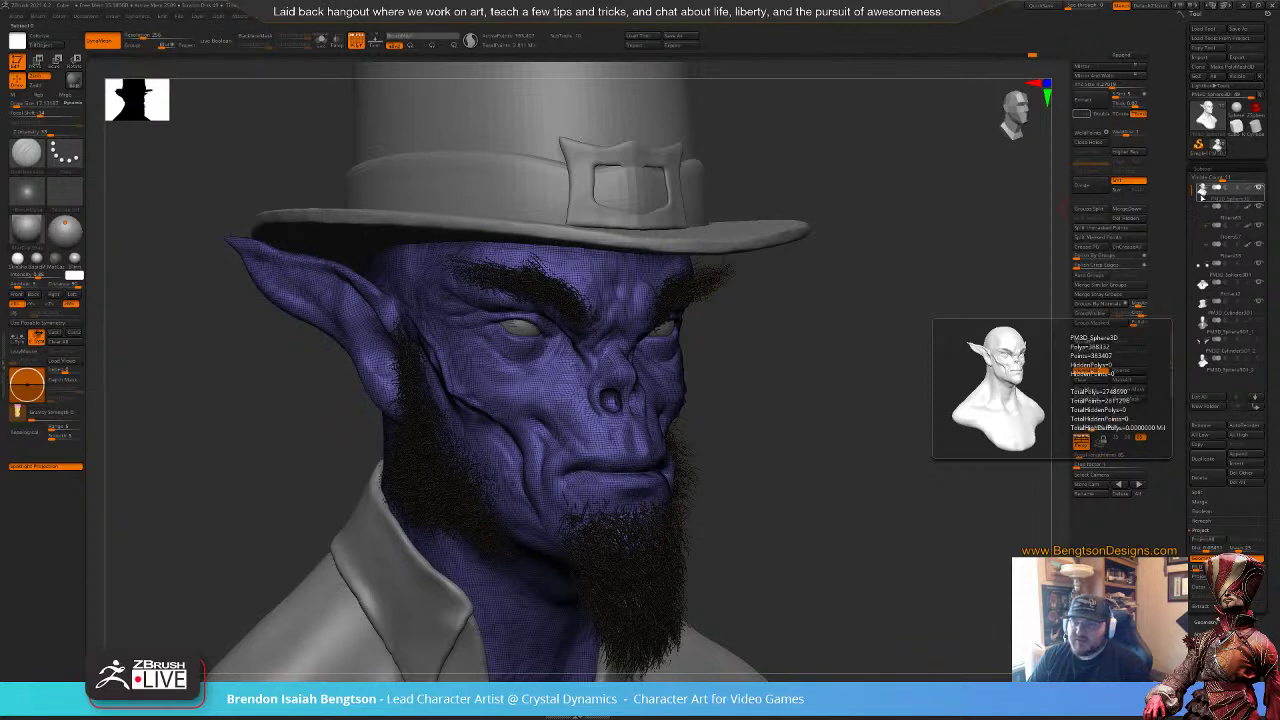
{"action": "mouse_move", "coordinate": [857, 431]}
{"action": "left_mouse_down"}
{"action": "mouse_move", "coordinate": [811, 430]}
{"action": "mouse_move", "coordinate": [870, 430]}
{"action": "left_mouse_up"}
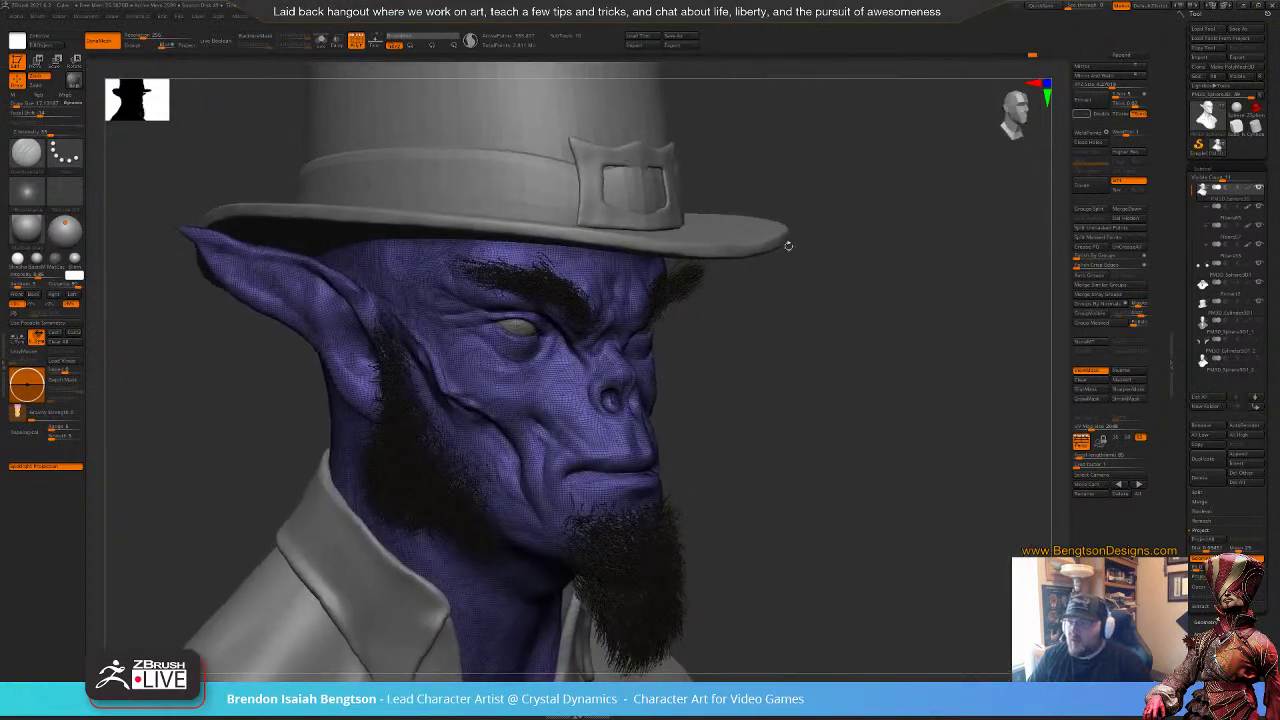
{"action": "left_click", "coordinate": [470, 41]}
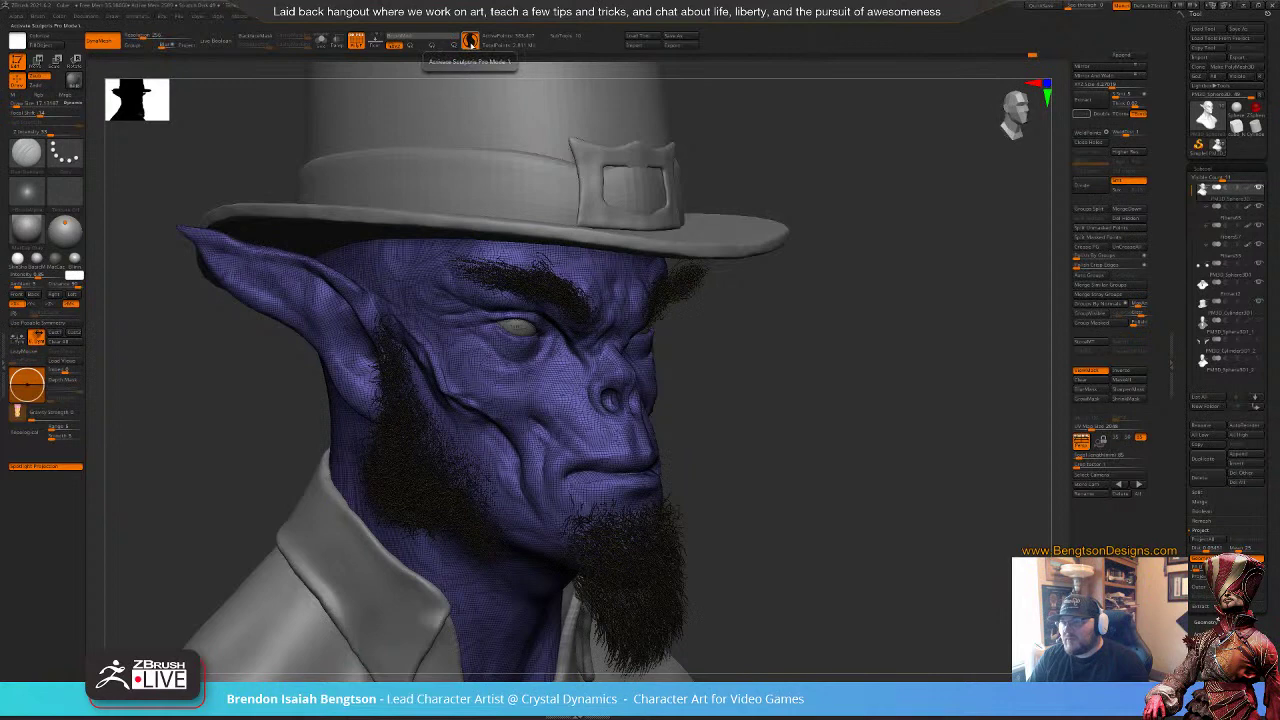
{"action": "left_click_drag", "start_coordinate": [834, 462], "coordinate": [848, 398], "text": "alt"}
{"action": "key", "text": "shift+f"}
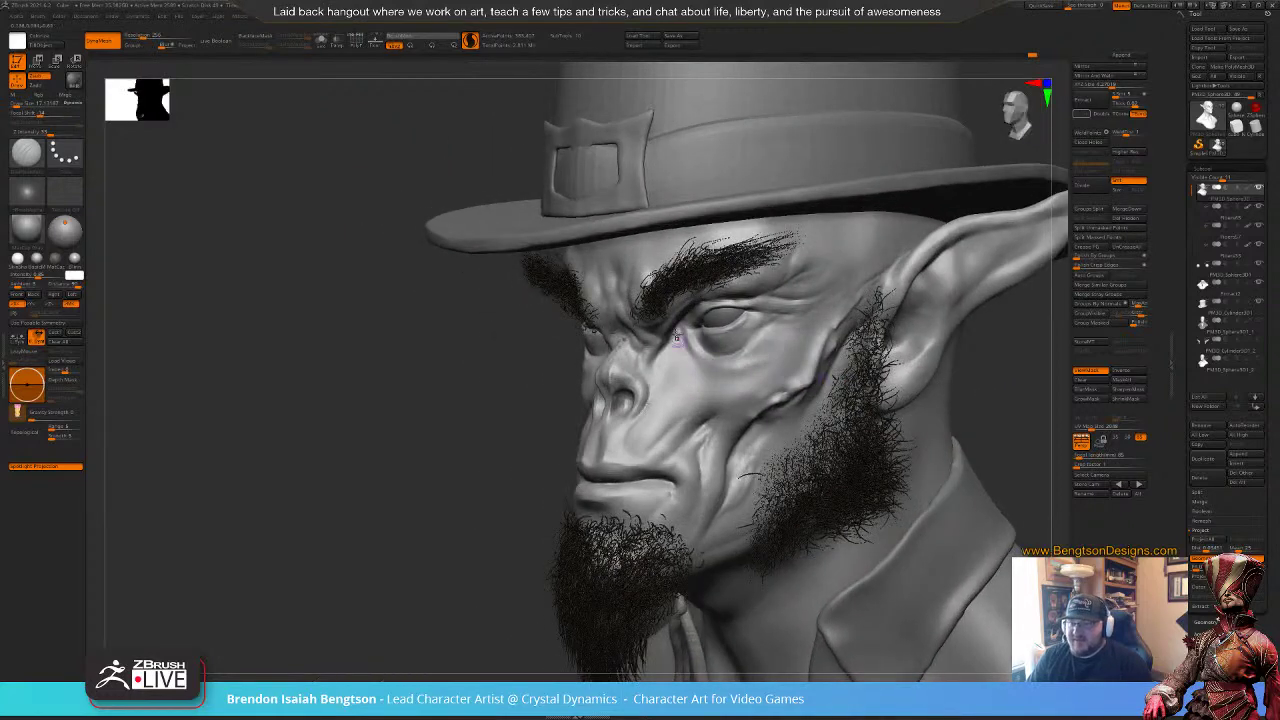
{"action": "key", "text": "shift"}
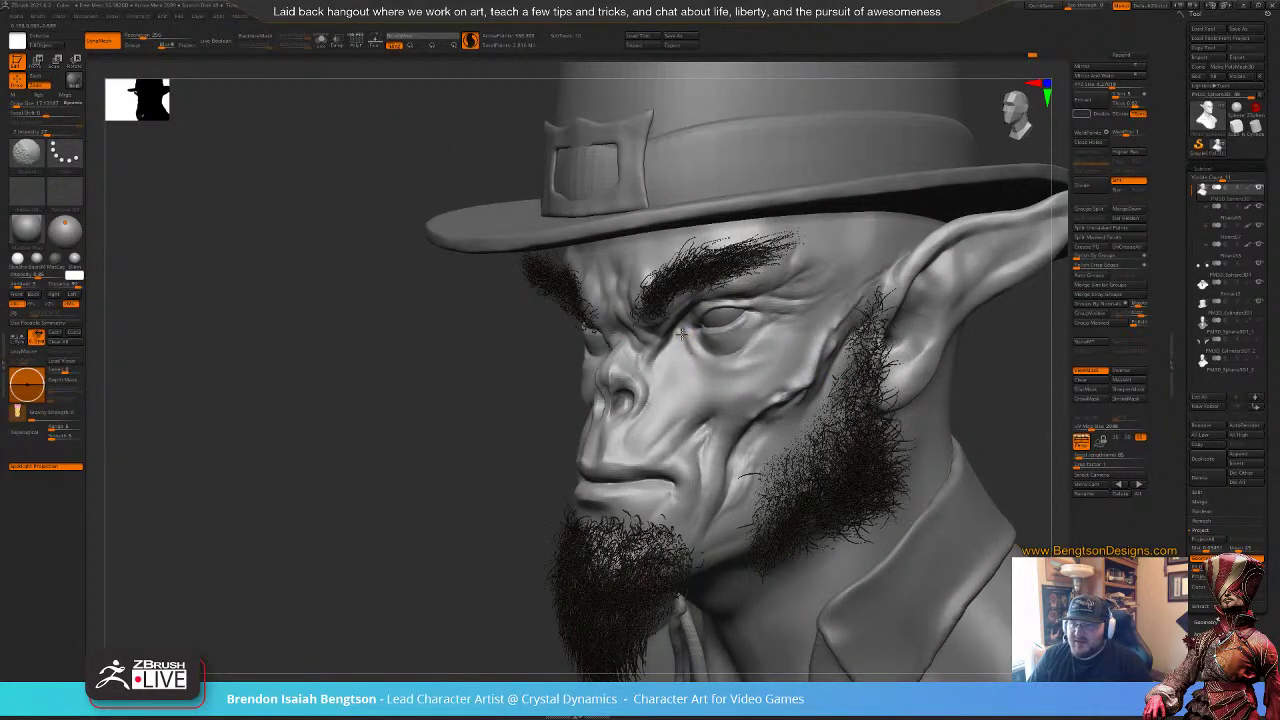
{"action": "key", "text": "shift+f"}
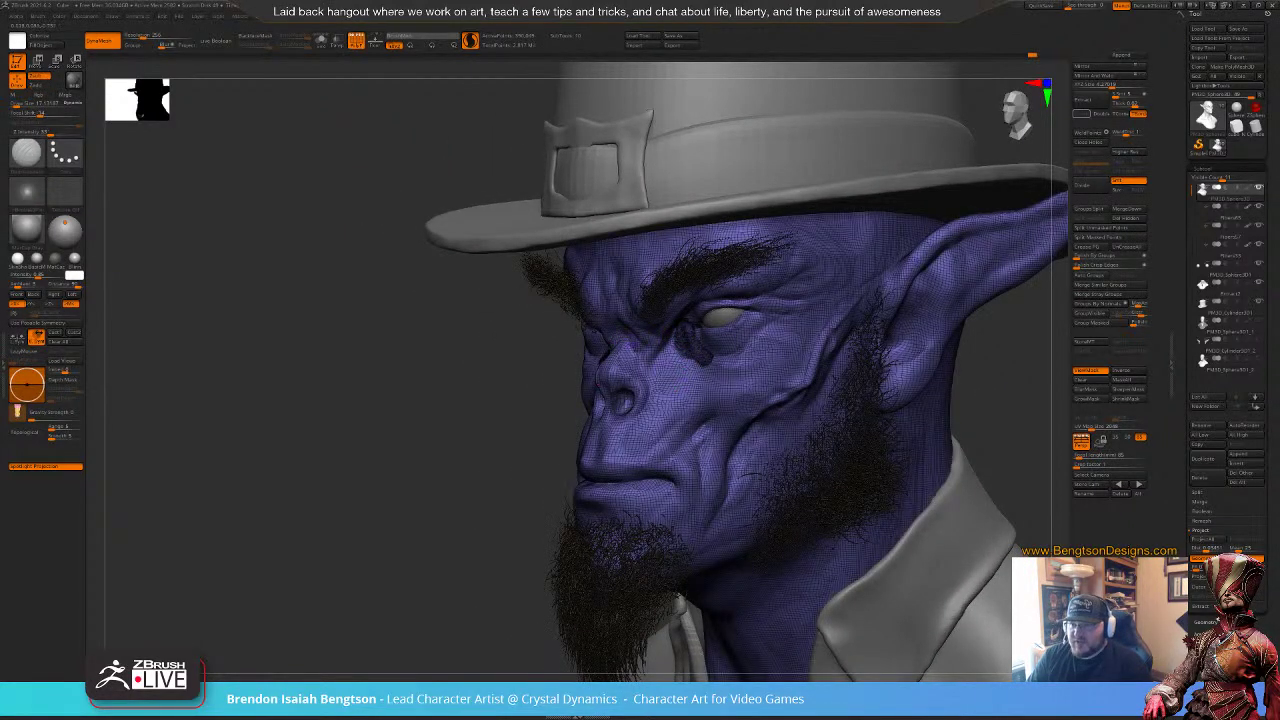
Step: Smooth the bridge and side of the nose down around the nostril in Sculptris Pro mode to add mesh density
{"action": "mouse_move", "coordinate": [634, 377]}
{"action": "left_mouse_down", "text": "ctrl"}
{"action": "mouse_move", "coordinate": [629, 416]}
{"action": "mouse_move", "coordinate": [619, 348]}
{"action": "mouse_move", "coordinate": [649, 368]}
{"action": "mouse_move", "coordinate": [628, 418]}
{"action": "left_mouse_up", "text": "ctrl"}
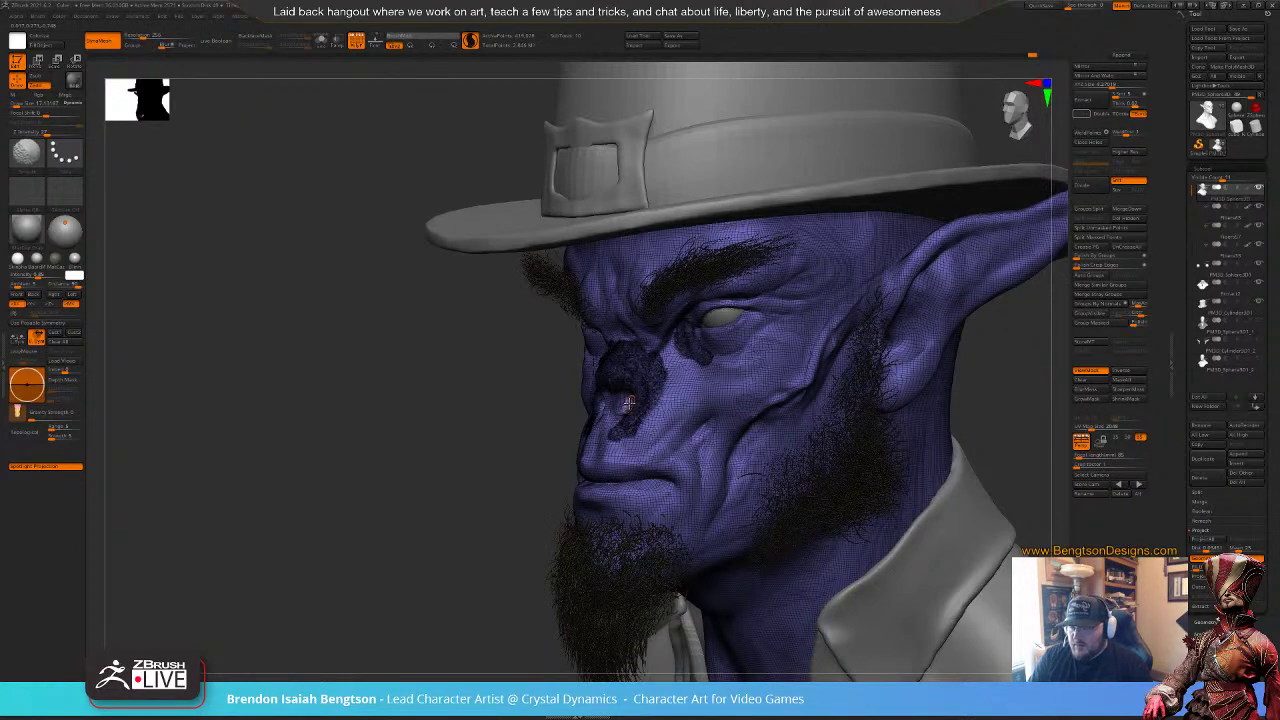
{"action": "key", "text": "shift+f"}
{"action": "mouse_move", "coordinate": [437, 446]}
{"action": "left_mouse_down"}
{"action": "mouse_move", "coordinate": [438, 465]}
{"action": "mouse_move", "coordinate": [403, 477]}
{"action": "mouse_move", "coordinate": [436, 471]}
{"action": "left_mouse_up"}
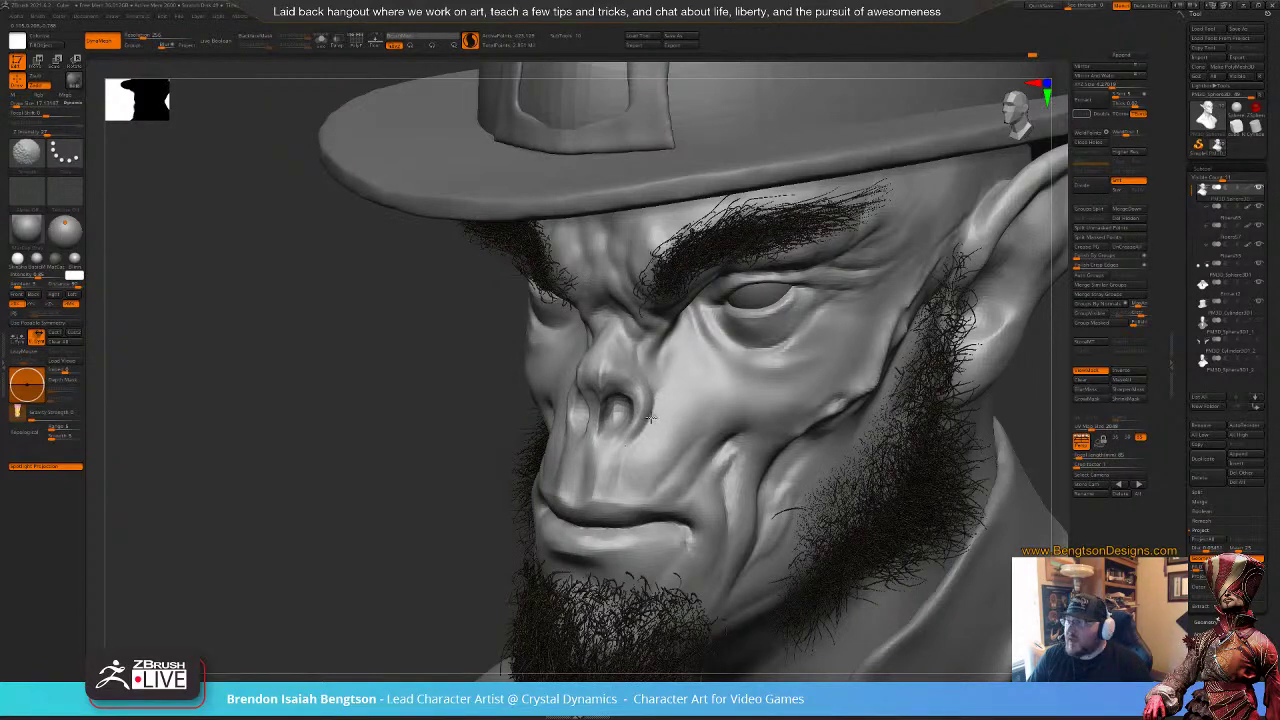
Step: Refine and smooth the outer corner of the eye and the skin beneath the lower eyelid
{"action": "left_click_drag", "start_coordinate": [360, 490], "coordinate": [346, 484]}
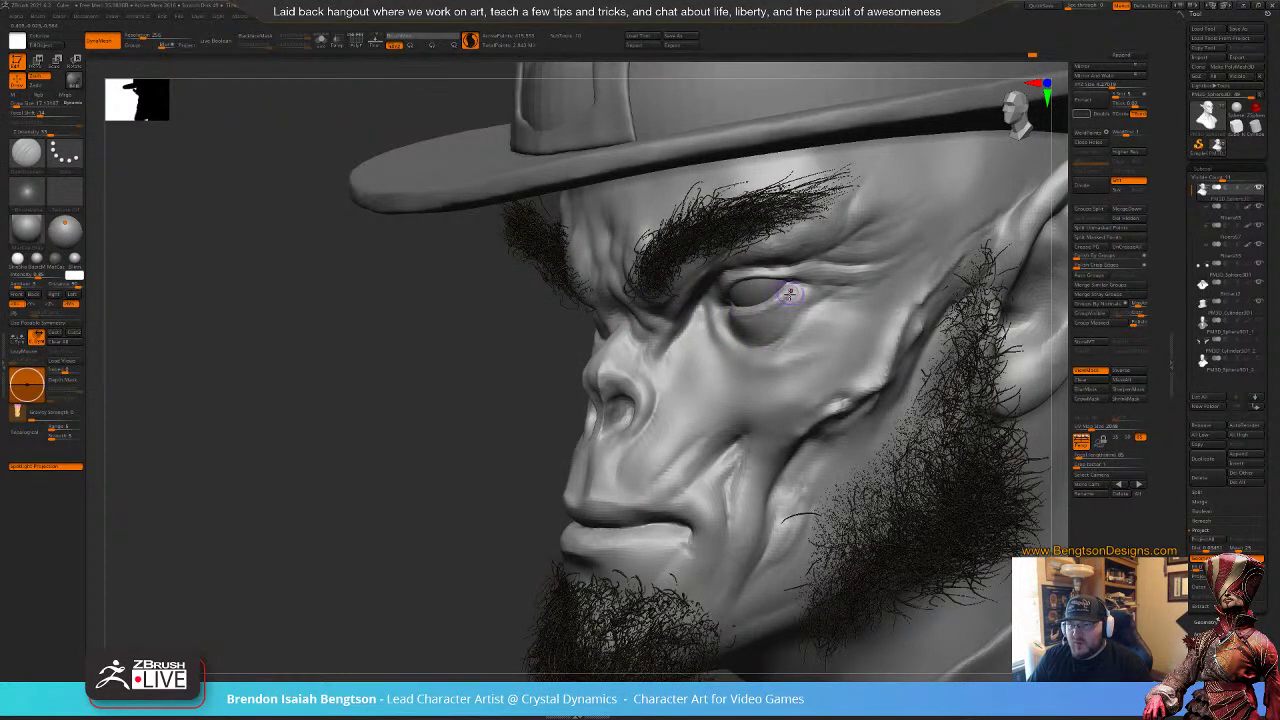
{"action": "key", "text": "shift"}
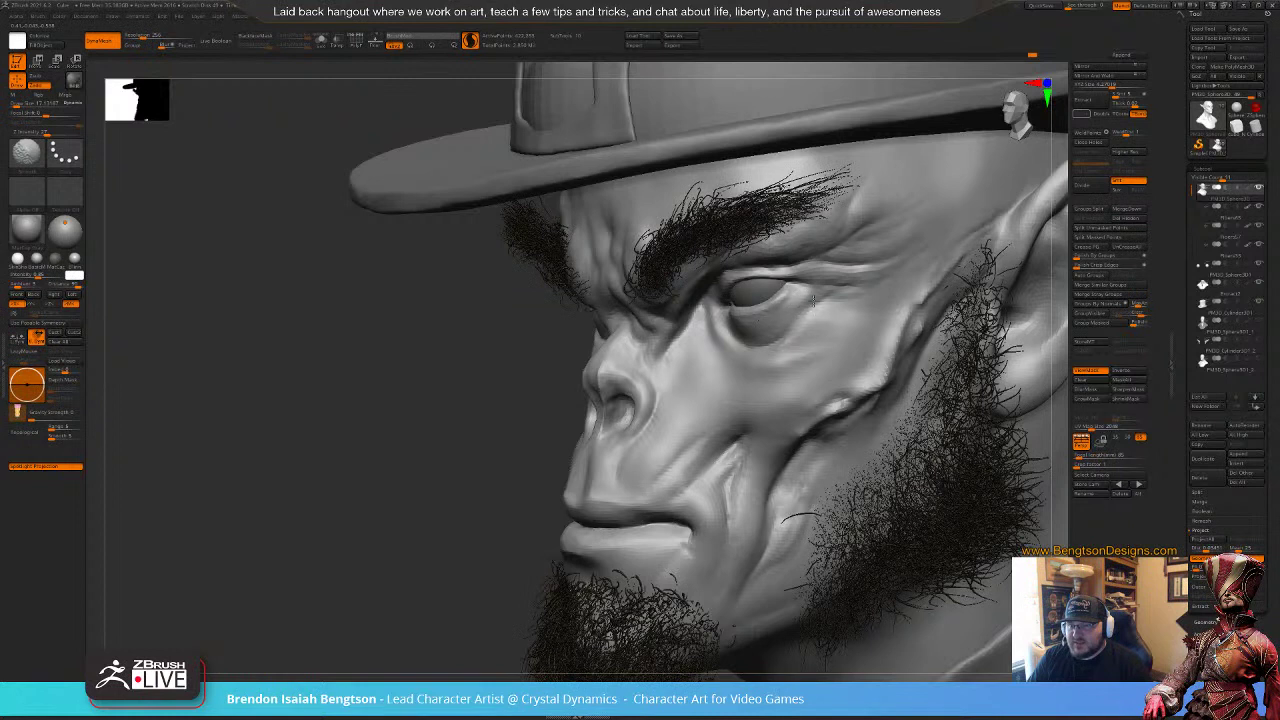
{"action": "left_click_drag", "start_coordinate": [810, 296], "coordinate": [762, 340], "text": "shift"}
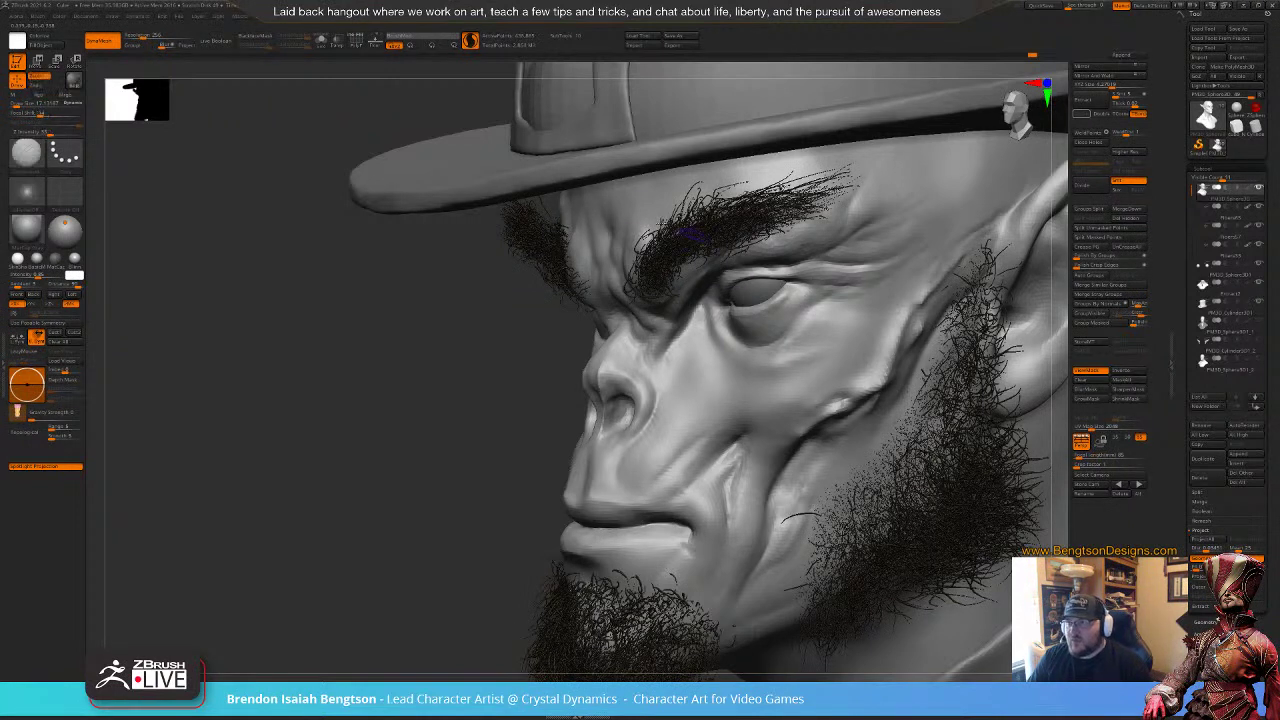
{"action": "key", "text": "shift"}
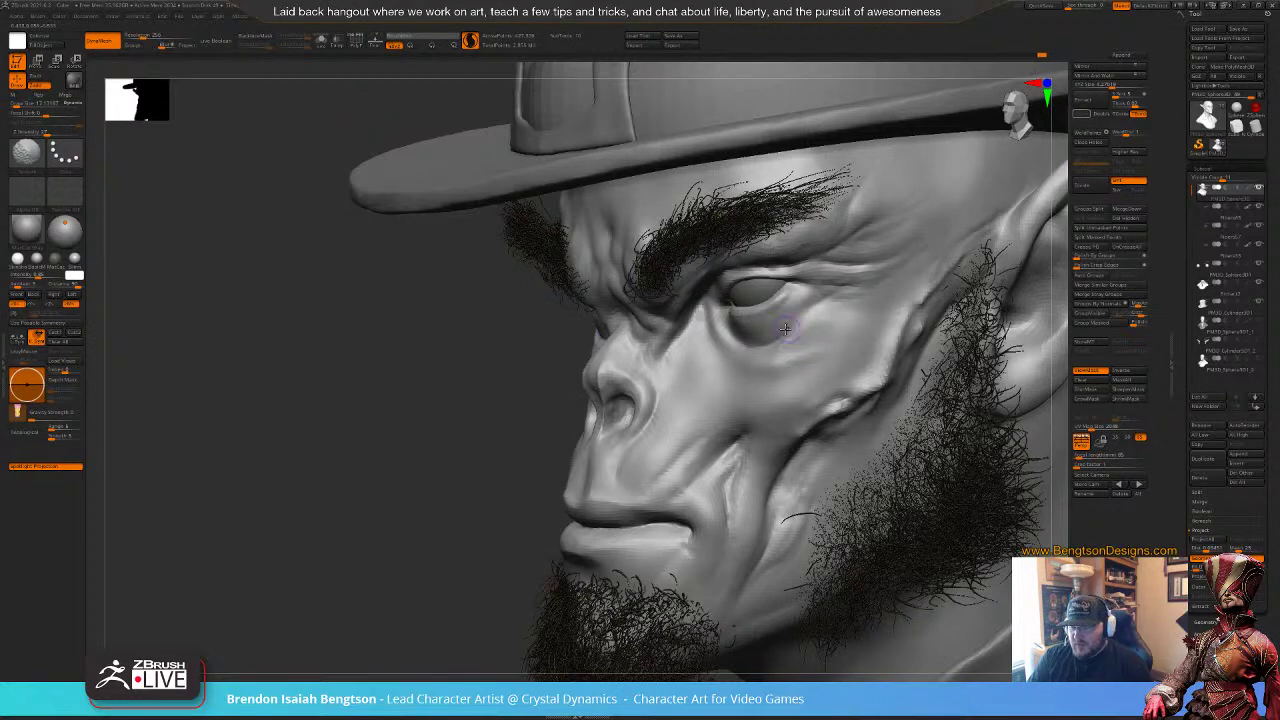
Step: Densify the mesh from the eyelids toward the nose with smoothing strokes over the wireframe, and turn off Sculptris Pro mode
{"action": "key", "text": "shift+f"}
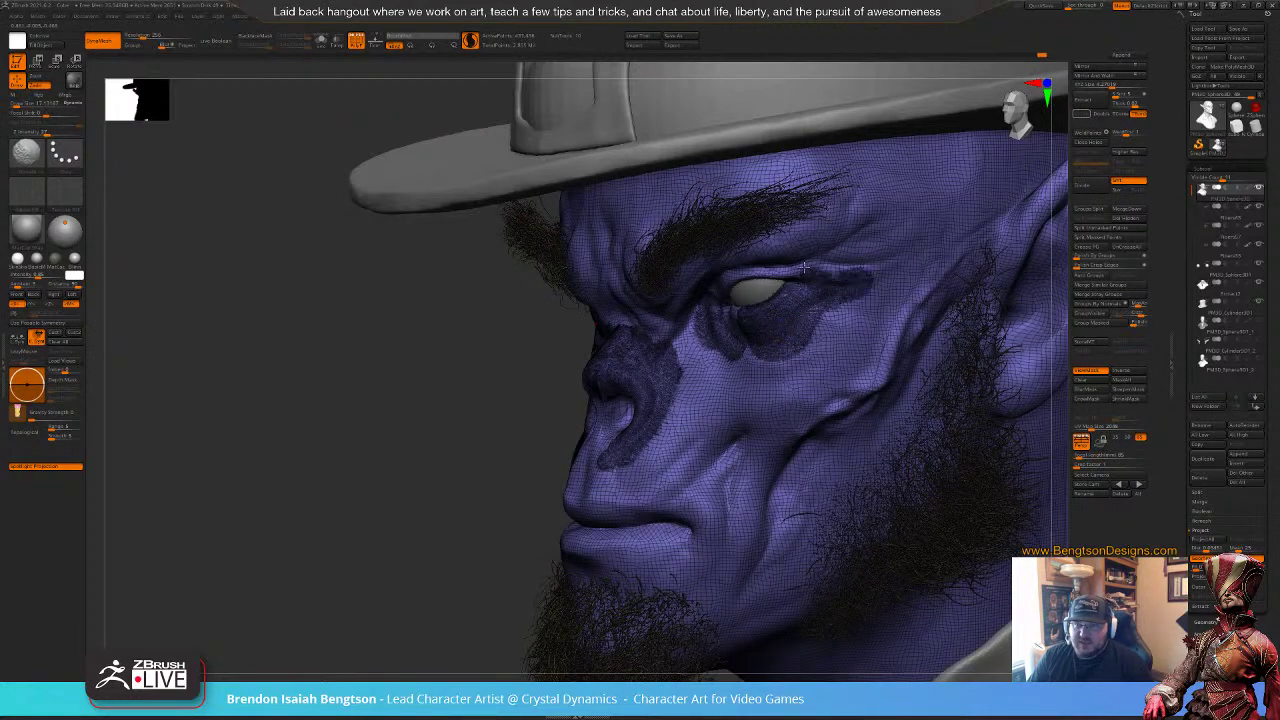
{"action": "mouse_move", "coordinate": [804, 267]}
{"action": "left_mouse_down", "text": "shift"}
{"action": "mouse_move", "coordinate": [882, 259]}
{"action": "mouse_move", "coordinate": [722, 281]}
{"action": "mouse_move", "coordinate": [753, 263]}
{"action": "left_mouse_up", "text": "shift"}
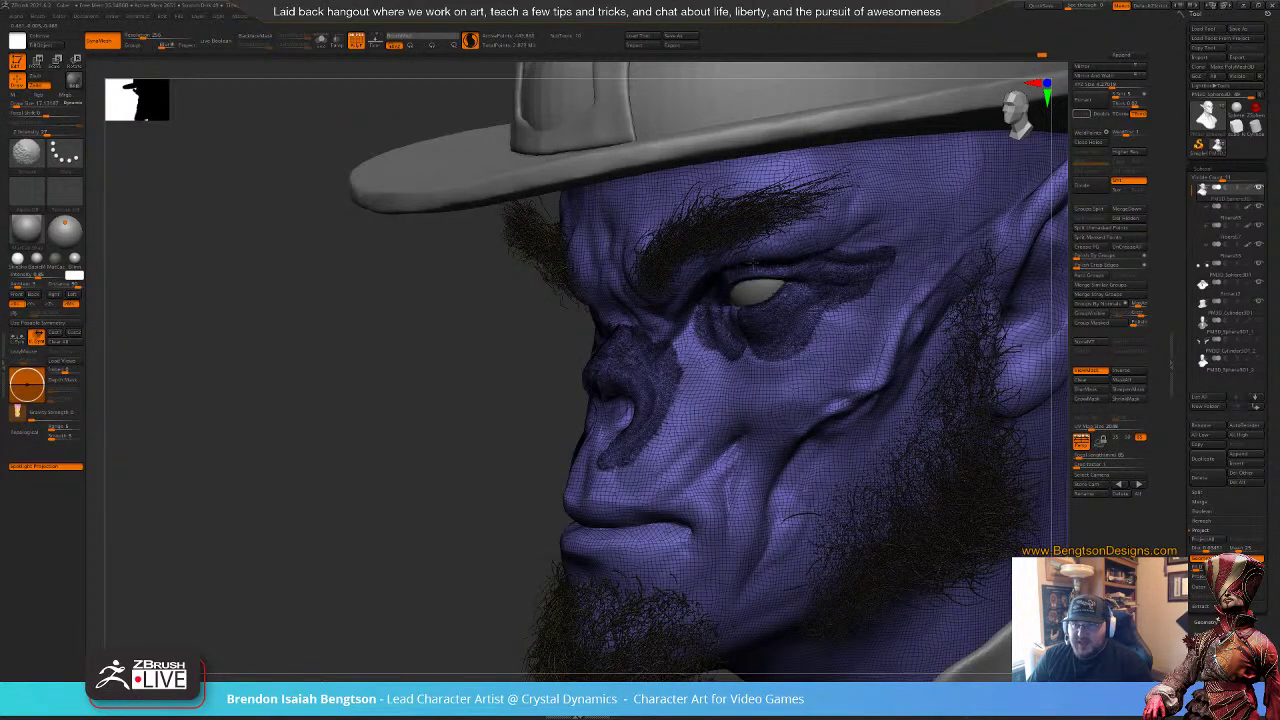
{"action": "mouse_move", "coordinate": [690, 320]}
{"action": "left_mouse_down", "text": "shift"}
{"action": "mouse_move", "coordinate": [722, 355]}
{"action": "mouse_move", "coordinate": [808, 335]}
{"action": "mouse_move", "coordinate": [704, 327]}
{"action": "mouse_move", "coordinate": [834, 291]}
{"action": "mouse_move", "coordinate": [768, 377]}
{"action": "mouse_move", "coordinate": [696, 335]}
{"action": "mouse_move", "coordinate": [685, 352]}
{"action": "mouse_move", "coordinate": [676, 331]}
{"action": "left_mouse_up", "text": "shift"}
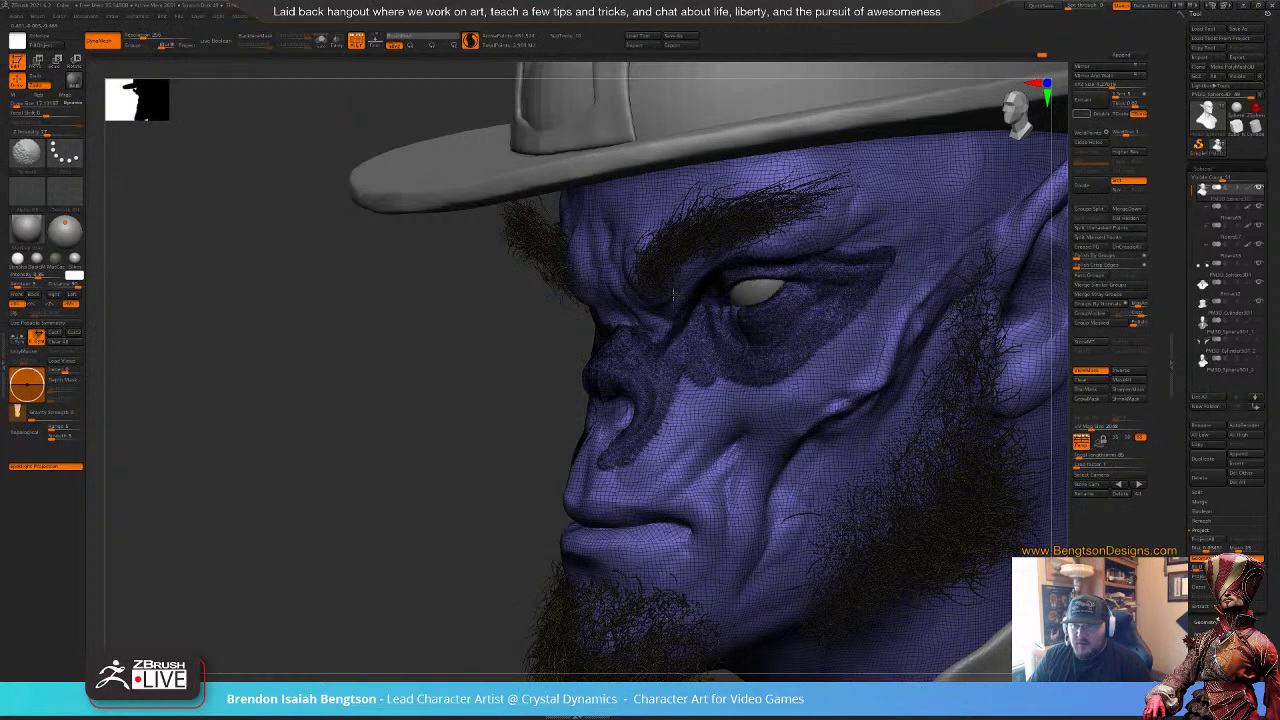
{"action": "key", "text": "shift+f"}
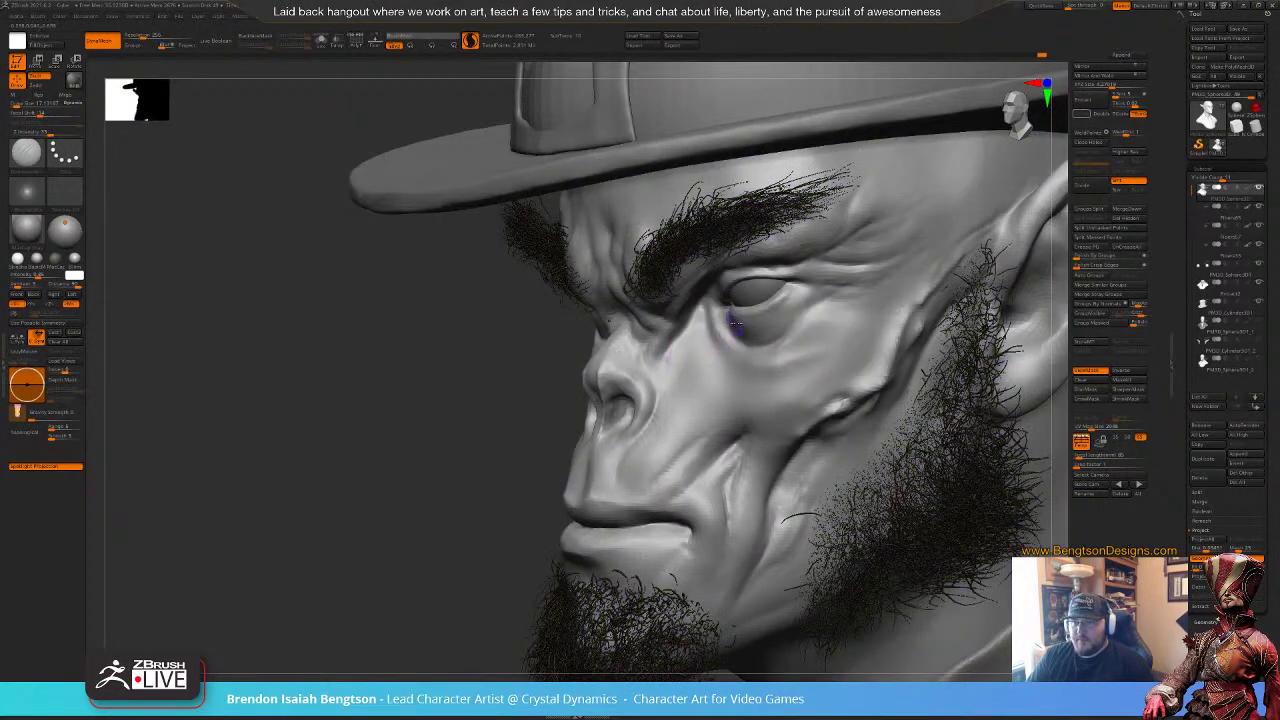
{"action": "left_click", "coordinate": [469, 42]}
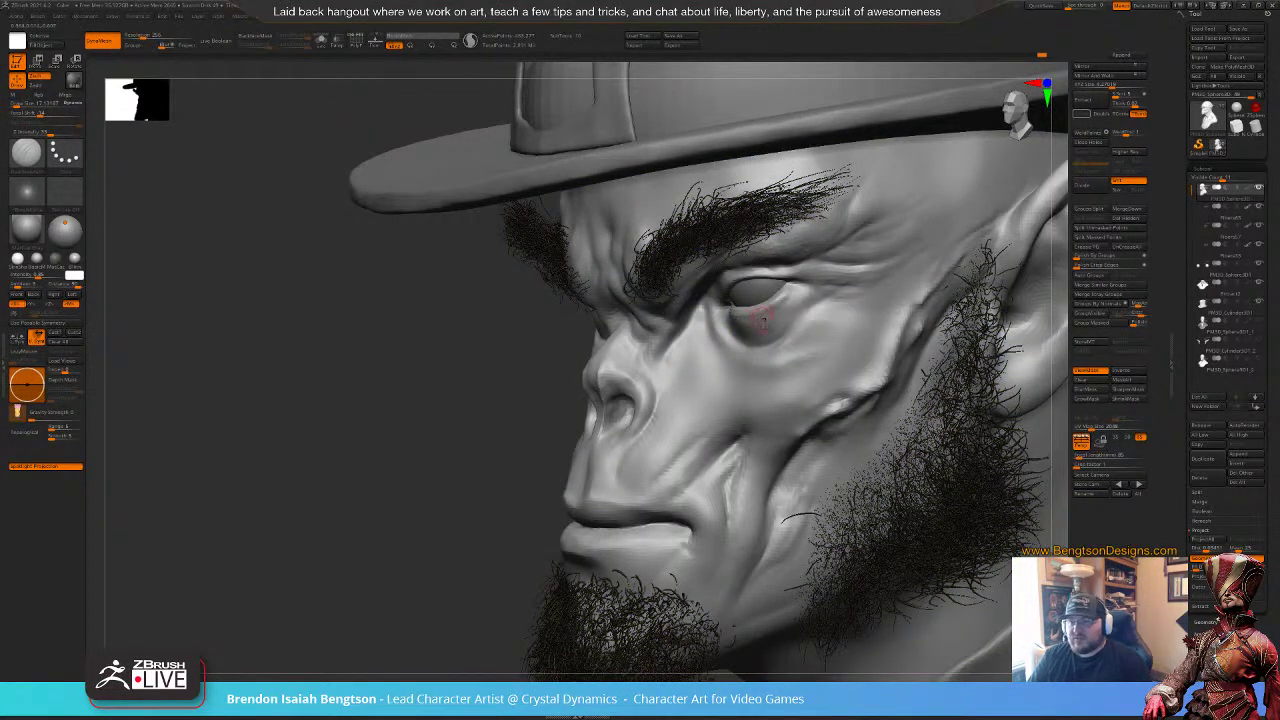
{"action": "left_click_drag", "start_coordinate": [794, 300], "coordinate": [772, 308], "text": "shift"}
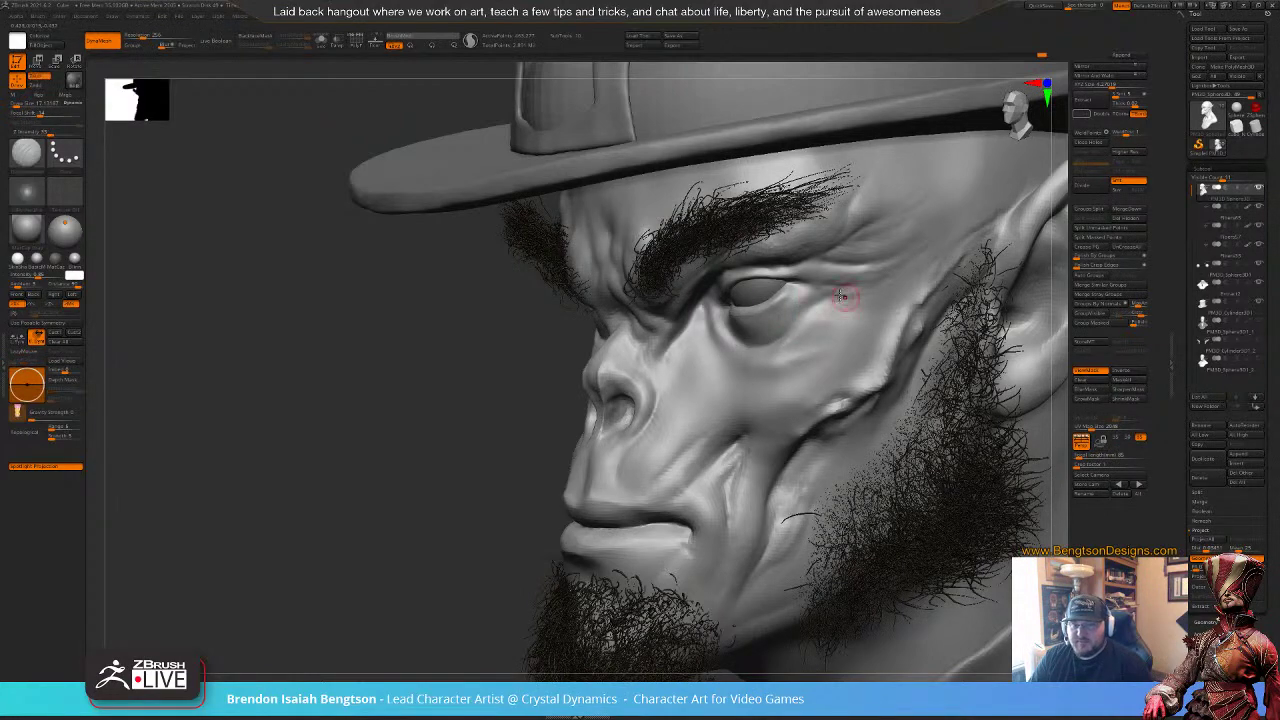
Step: Isolate the head by hiding the hat, hair and clothing
{"action": "mouse_move", "coordinate": [818, 328]}
{"action": "right_mouse_down"}
{"action": "mouse_move", "coordinate": [703, 341]}
{"action": "mouse_move", "coordinate": [709, 328]}
{"action": "mouse_move", "coordinate": [698, 341]}
{"action": "mouse_move", "coordinate": [666, 314]}
{"action": "mouse_move", "coordinate": [688, 308]}
{"action": "right_mouse_up"}
{"action": "key", "text": "alt+s"}
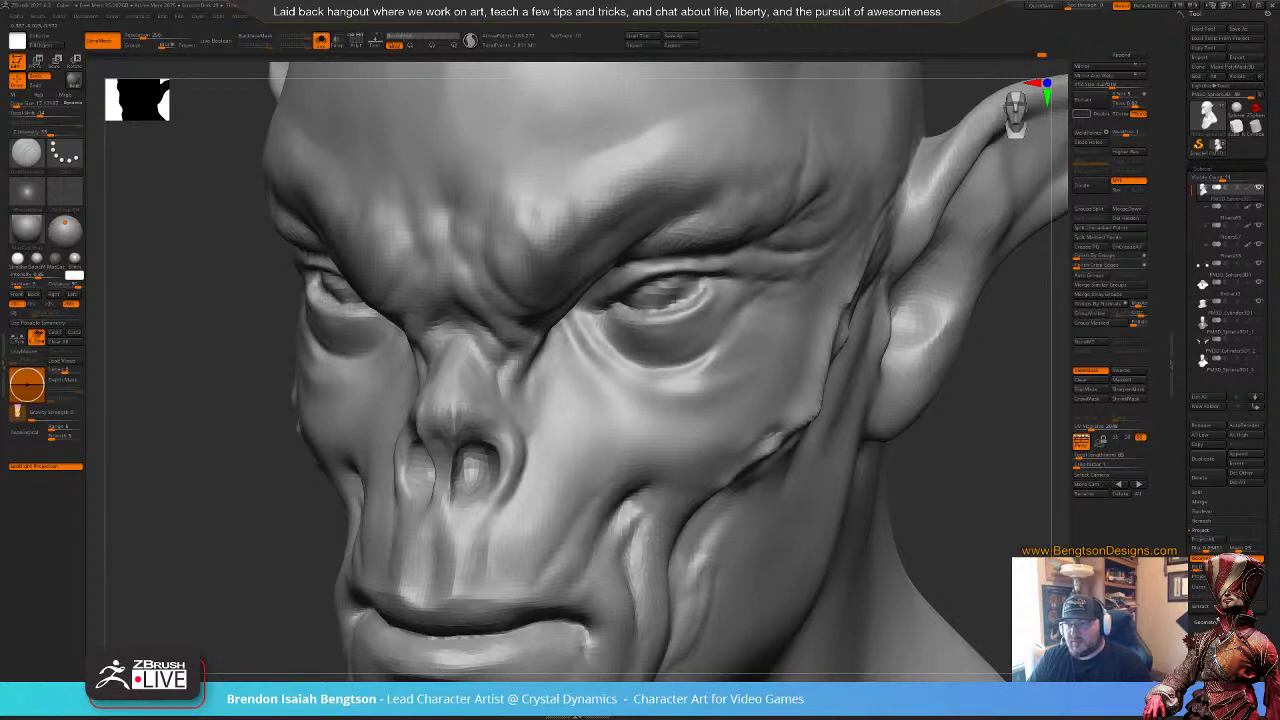
{"action": "right_click_drag", "start_coordinate": [658, 351], "coordinate": [659, 320]}
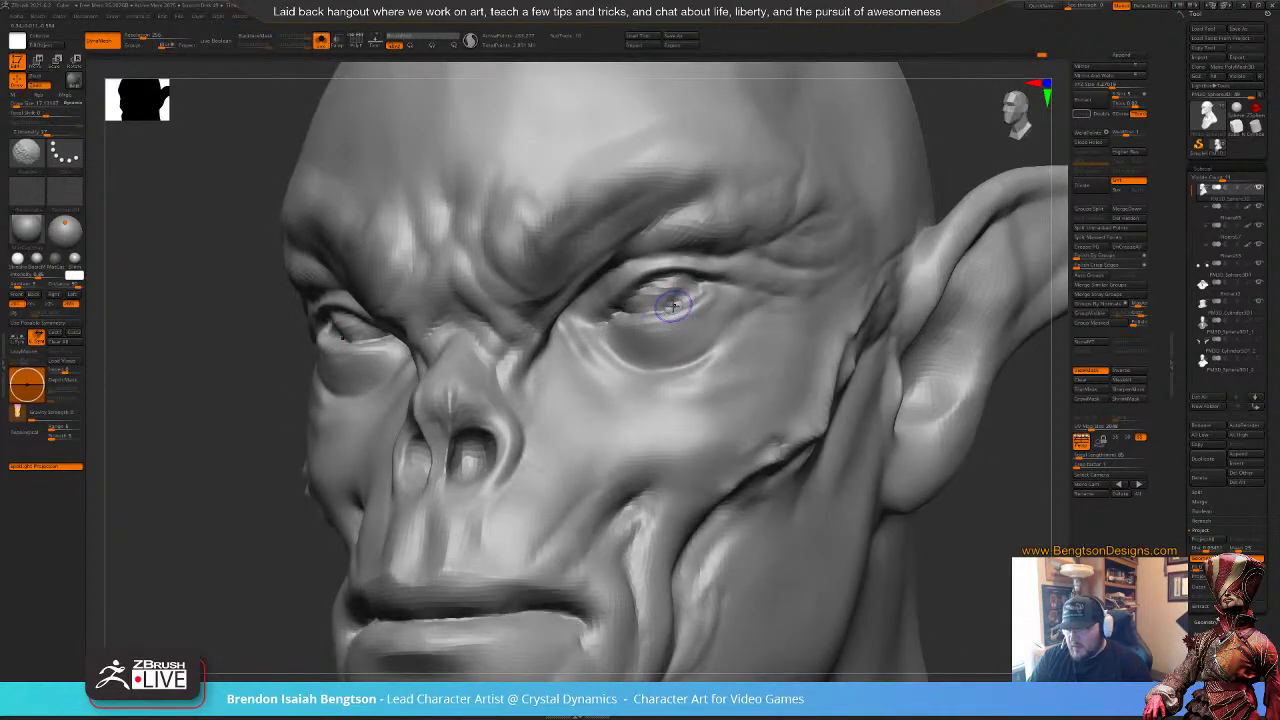
Step: Extend the Sculptris Pro mesh refinement over the eye, upper eyelid and brow crease by smoothing, and switch the mode off
{"action": "key", "text": "shift+f"}
{"action": "left_click", "coordinate": [470, 41]}
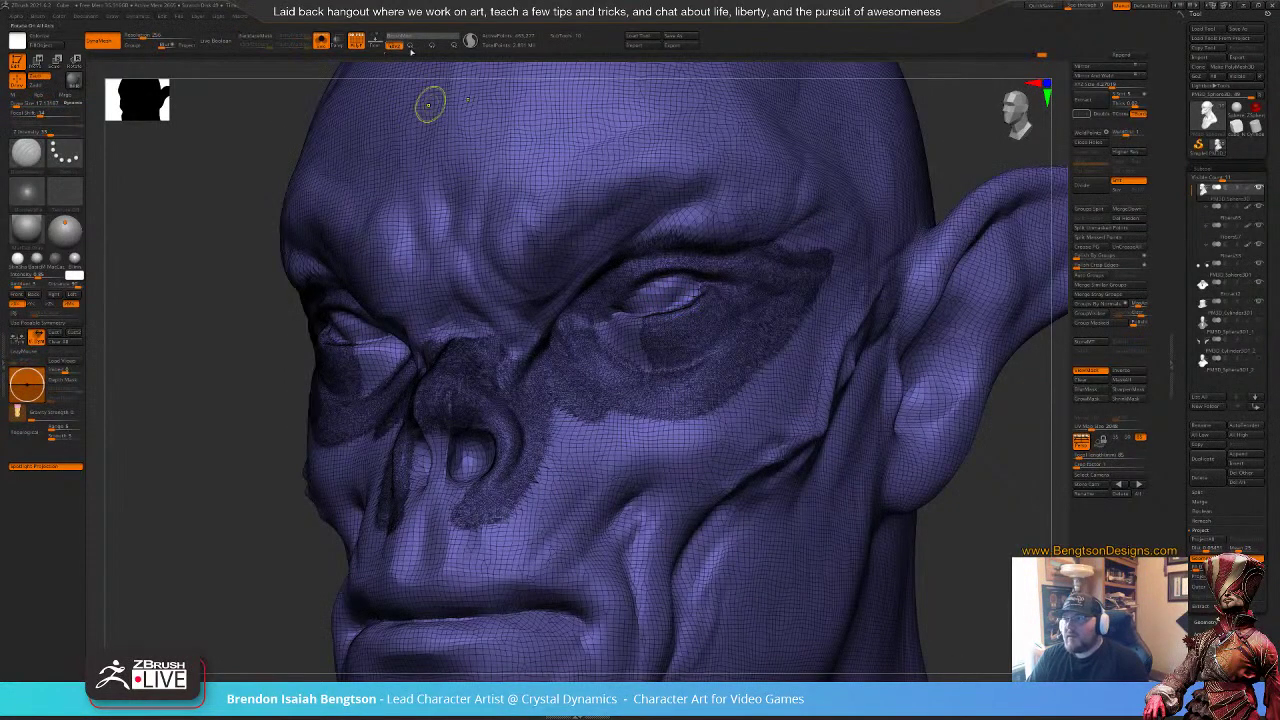
{"action": "left_click", "coordinate": [470, 41]}
{"action": "mouse_move", "coordinate": [688, 298]}
{"action": "left_mouse_down"}
{"action": "mouse_move", "coordinate": [668, 292]}
{"action": "mouse_move", "coordinate": [592, 332]}
{"action": "mouse_move", "coordinate": [640, 353]}
{"action": "mouse_move", "coordinate": [642, 368]}
{"action": "left_mouse_up"}
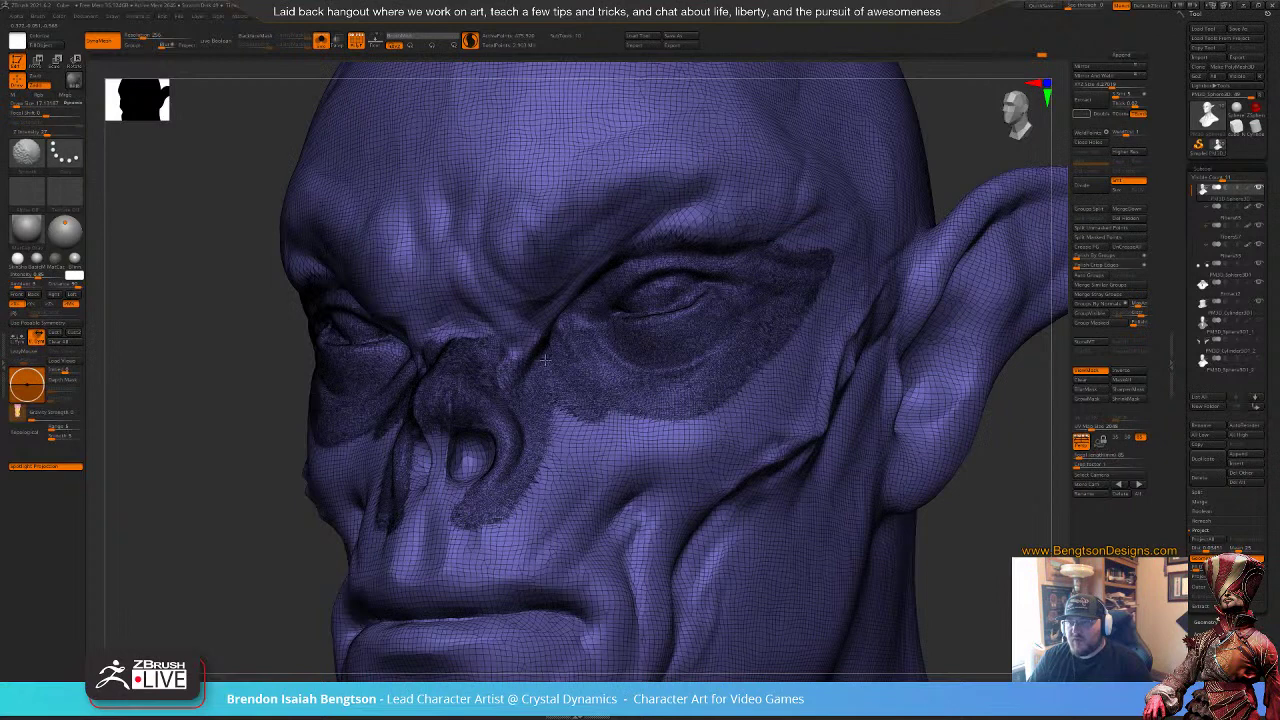
{"action": "mouse_move", "coordinate": [618, 262]}
{"action": "left_mouse_down"}
{"action": "mouse_move", "coordinate": [660, 240]}
{"action": "mouse_move", "coordinate": [806, 250]}
{"action": "mouse_move", "coordinate": [680, 220]}
{"action": "mouse_move", "coordinate": [625, 242]}
{"action": "mouse_move", "coordinate": [510, 382]}
{"action": "mouse_move", "coordinate": [508, 335]}
{"action": "mouse_move", "coordinate": [642, 226]}
{"action": "mouse_move", "coordinate": [682, 220]}
{"action": "left_mouse_up"}
{"action": "left_click_drag", "start_coordinate": [748, 224], "coordinate": [767, 233], "text": "shift"}
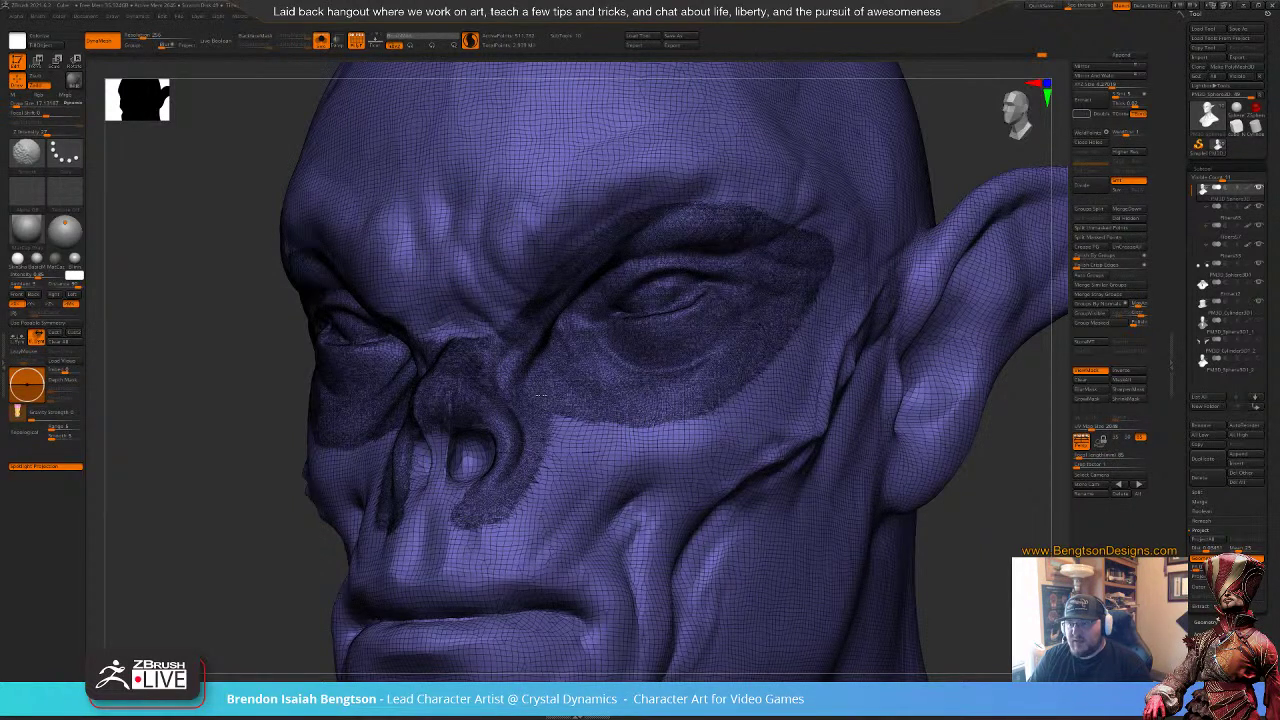
{"action": "key", "text": "g"}
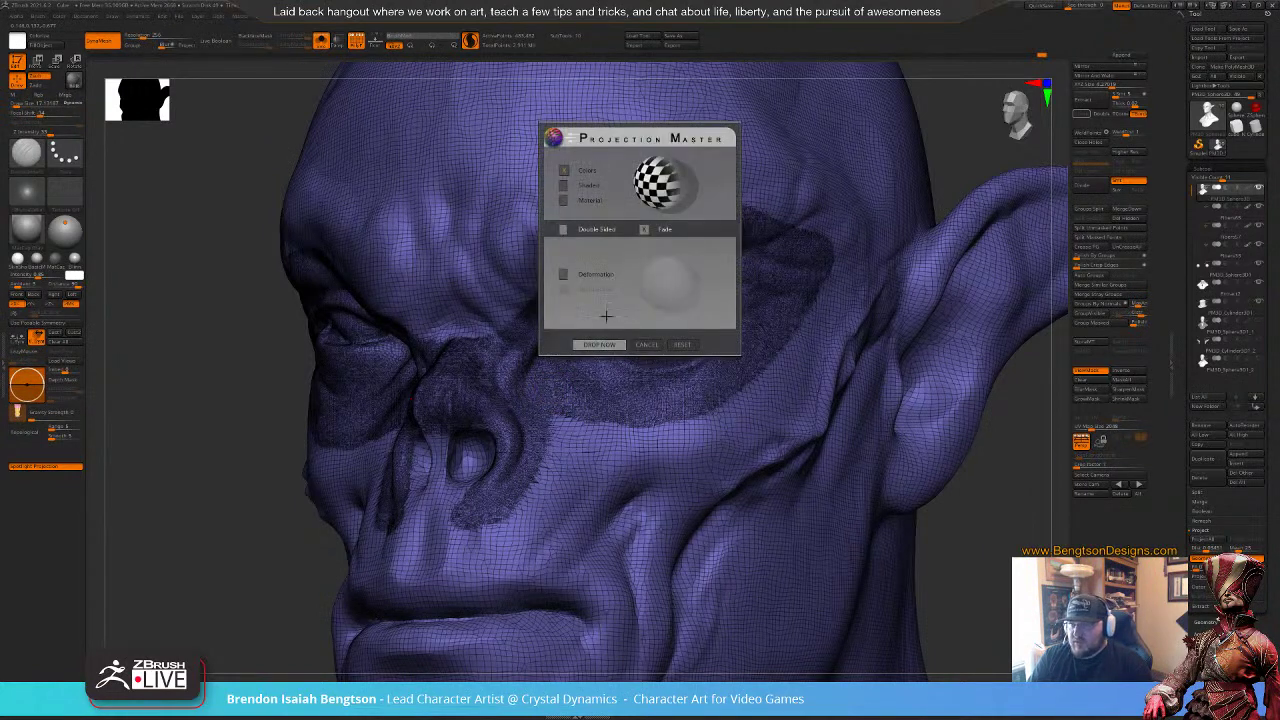
{"action": "left_click", "coordinate": [655, 346]}
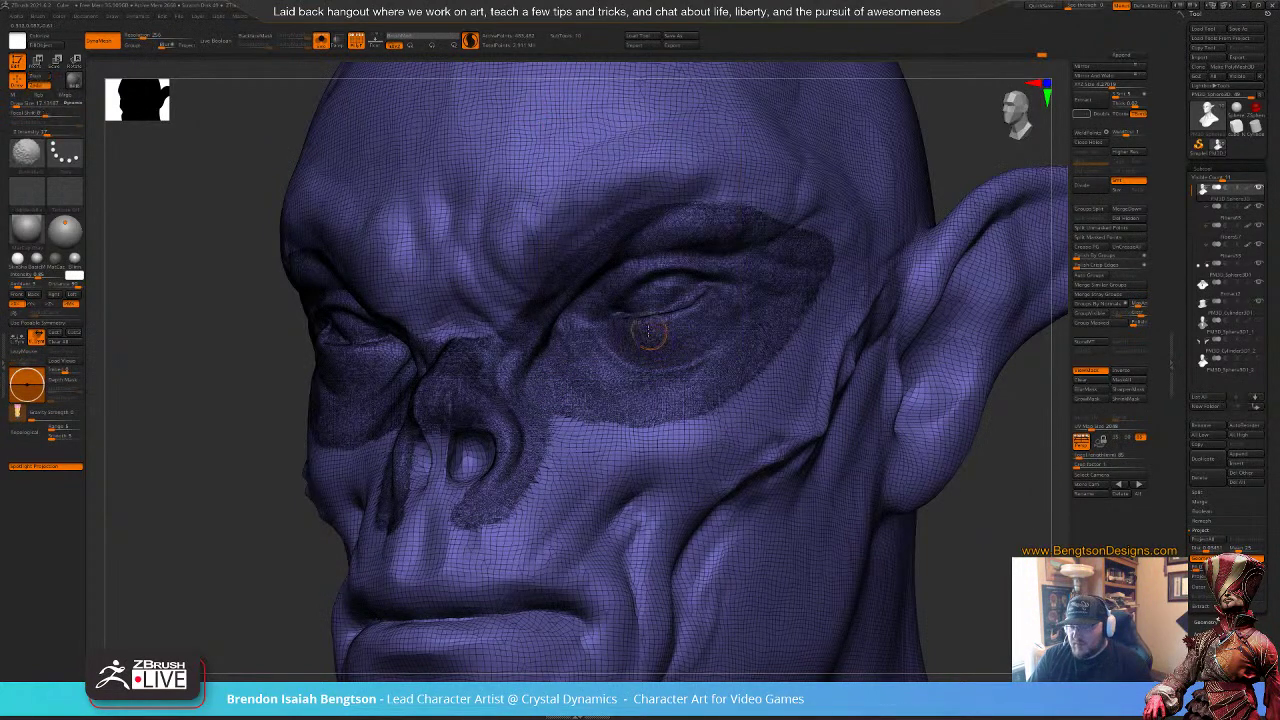
{"action": "key", "text": "shift+f"}
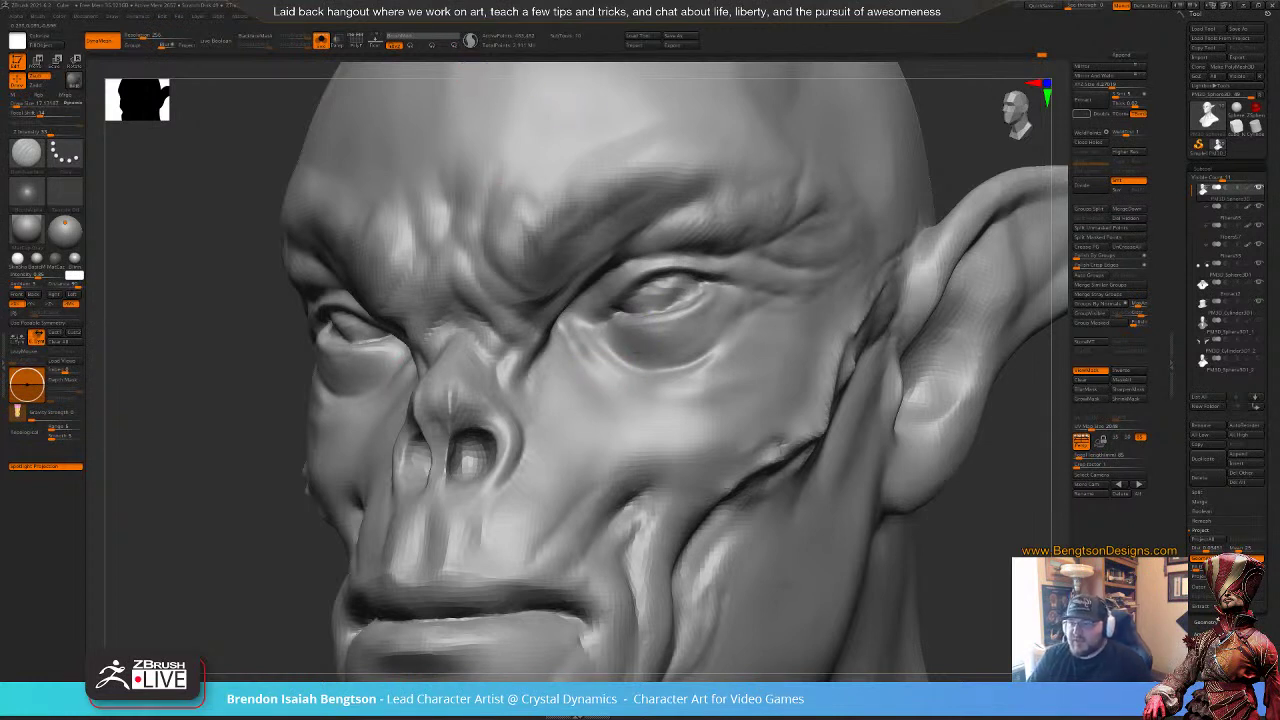
Step: Try rough clay strokes across the cheek between the nose and the eye, and undo them
{"action": "mouse_move", "coordinate": [590, 378]}
{"action": "left_mouse_down"}
{"action": "mouse_move", "coordinate": [613, 363]}
{"action": "mouse_move", "coordinate": [585, 387]}
{"action": "mouse_move", "coordinate": [612, 399]}
{"action": "left_mouse_up"}
{"action": "left_click_drag", "start_coordinate": [565, 455], "coordinate": [621, 394]}
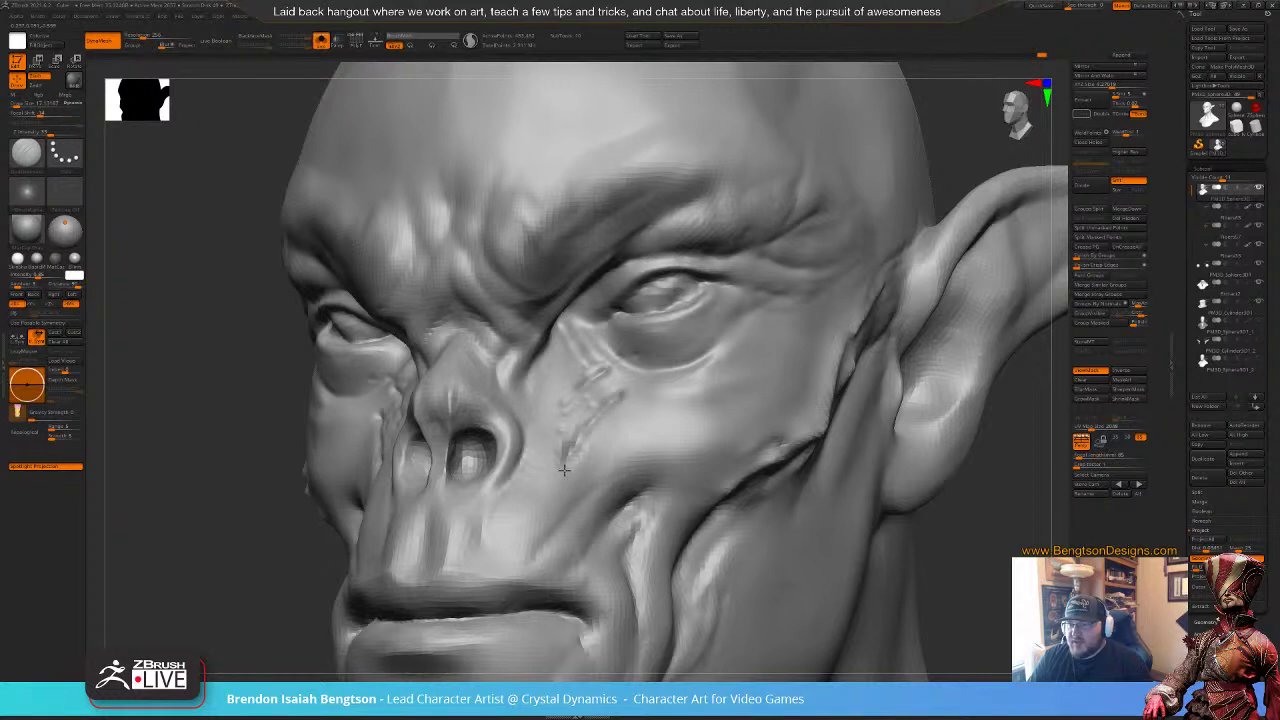
{"action": "left_click_drag", "start_coordinate": [564, 470], "coordinate": [693, 321]}
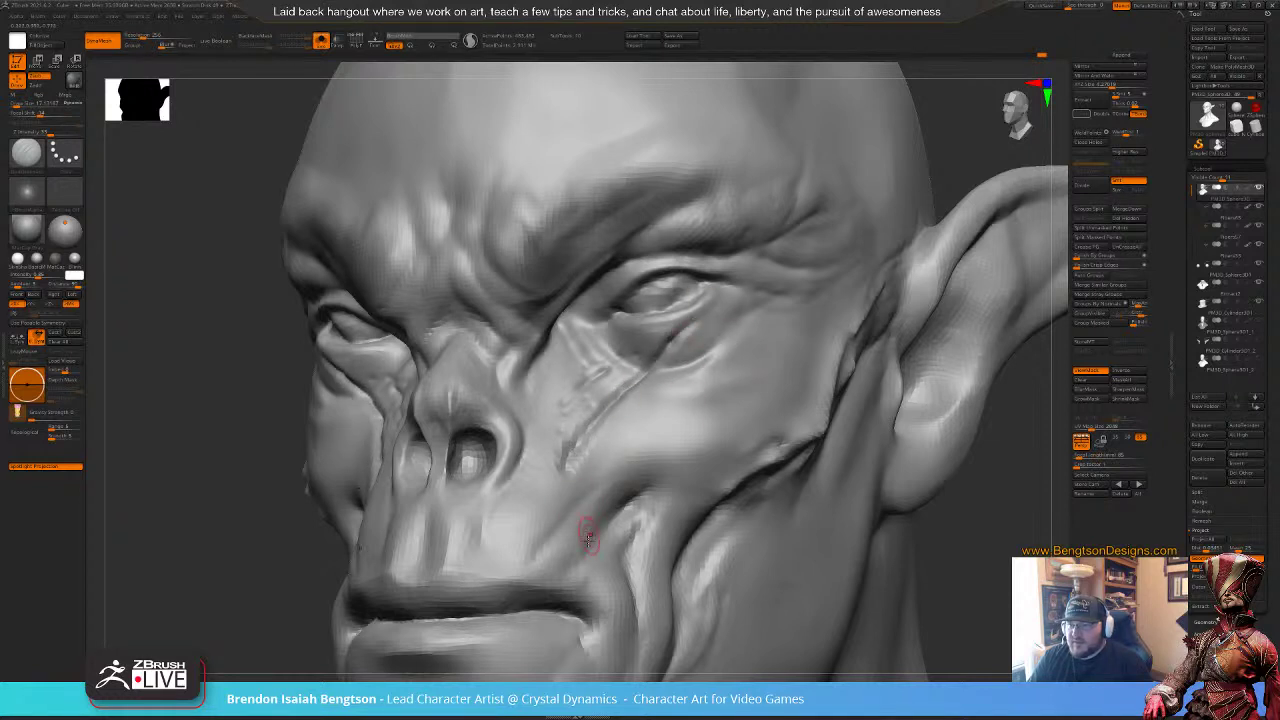
{"action": "mouse_move", "coordinate": [606, 423]}
{"action": "right_mouse_down"}
{"action": "mouse_move", "coordinate": [578, 466]}
{"action": "mouse_move", "coordinate": [661, 457]}
{"action": "mouse_move", "coordinate": [606, 444]}
{"action": "mouse_move", "coordinate": [598, 460]}
{"action": "right_mouse_up"}
{"action": "mouse_move", "coordinate": [606, 378]}
{"action": "left_mouse_down"}
{"action": "mouse_move", "coordinate": [562, 421]}
{"action": "mouse_move", "coordinate": [578, 440]}
{"action": "left_mouse_up"}
{"action": "left_click_drag", "start_coordinate": [648, 371], "coordinate": [611, 432]}
{"action": "key", "text": "ctrl+z"}
{"action": "key", "text": "ctrl+z"}
{"action": "key", "text": "ctrl+z"}
{"action": "key", "text": "ctrl+z"}
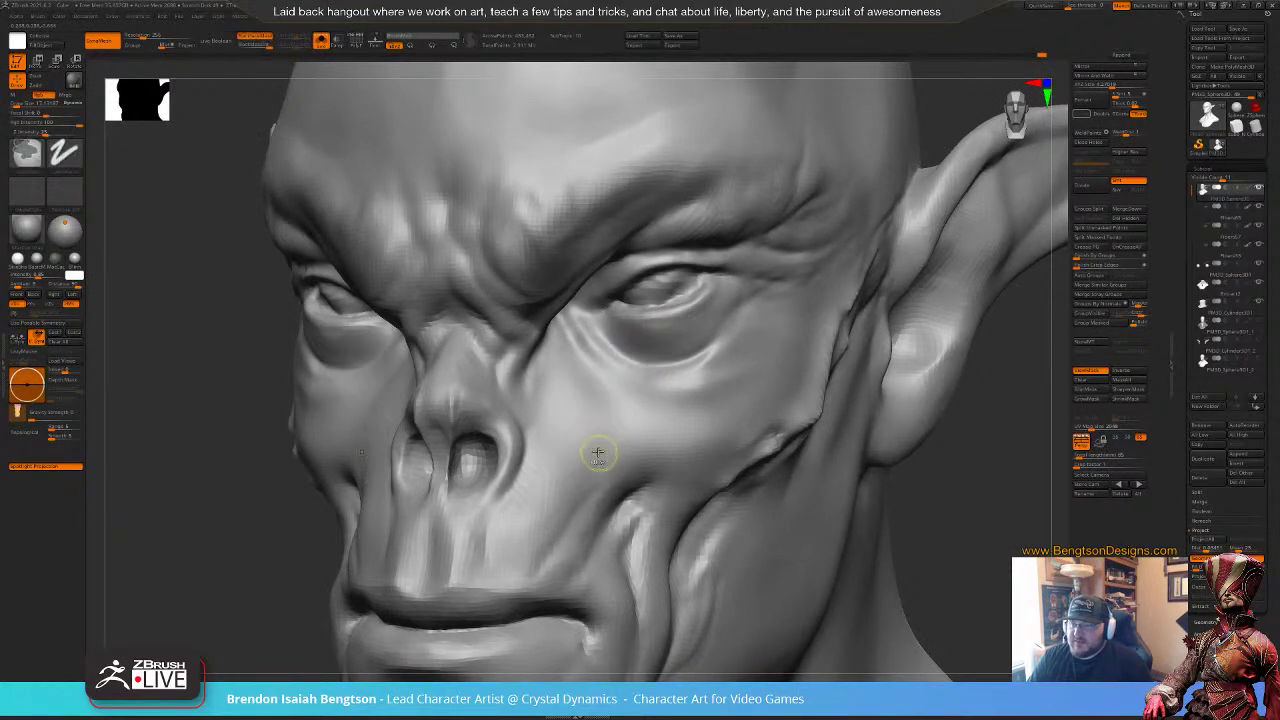
Step: Check the mesh density around the eye, and build up and smooth the rim of the lower eyelid
{"action": "mouse_move", "coordinate": [659, 345]}
{"action": "right_mouse_down"}
{"action": "mouse_move", "coordinate": [646, 333]}
{"action": "mouse_move", "coordinate": [657, 329]}
{"action": "right_mouse_up"}
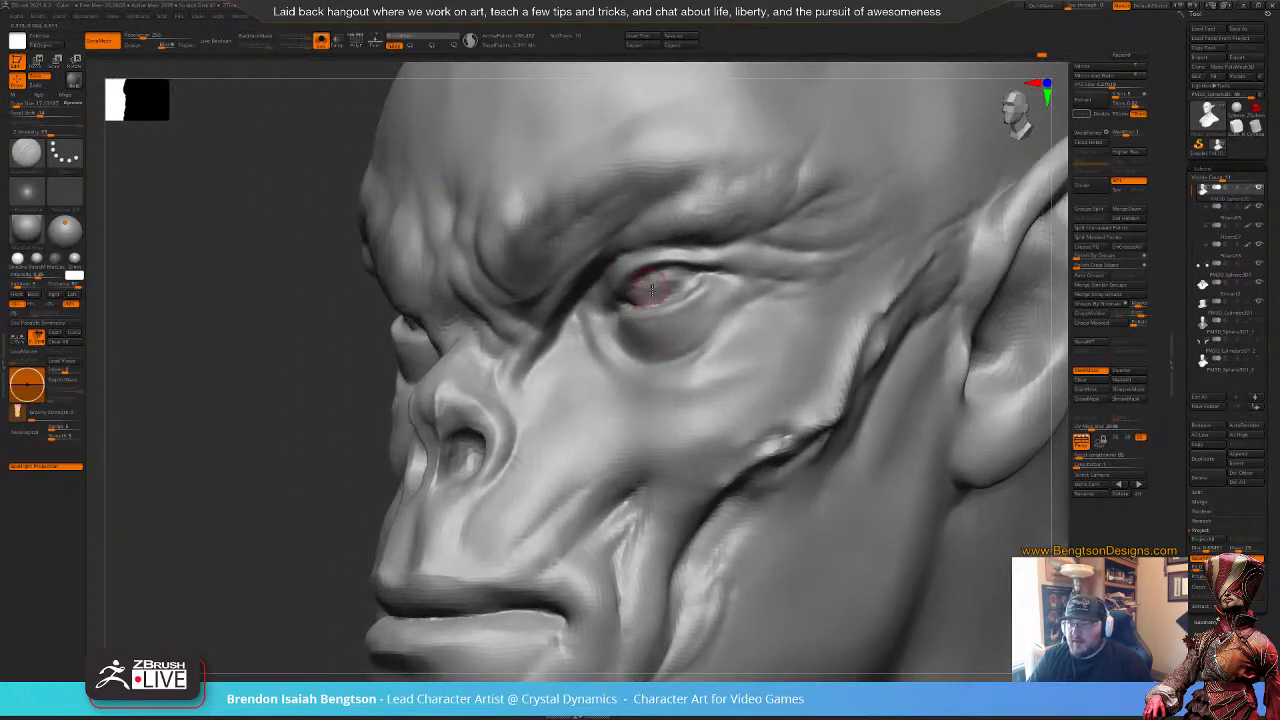
{"action": "key", "text": "shift+f"}
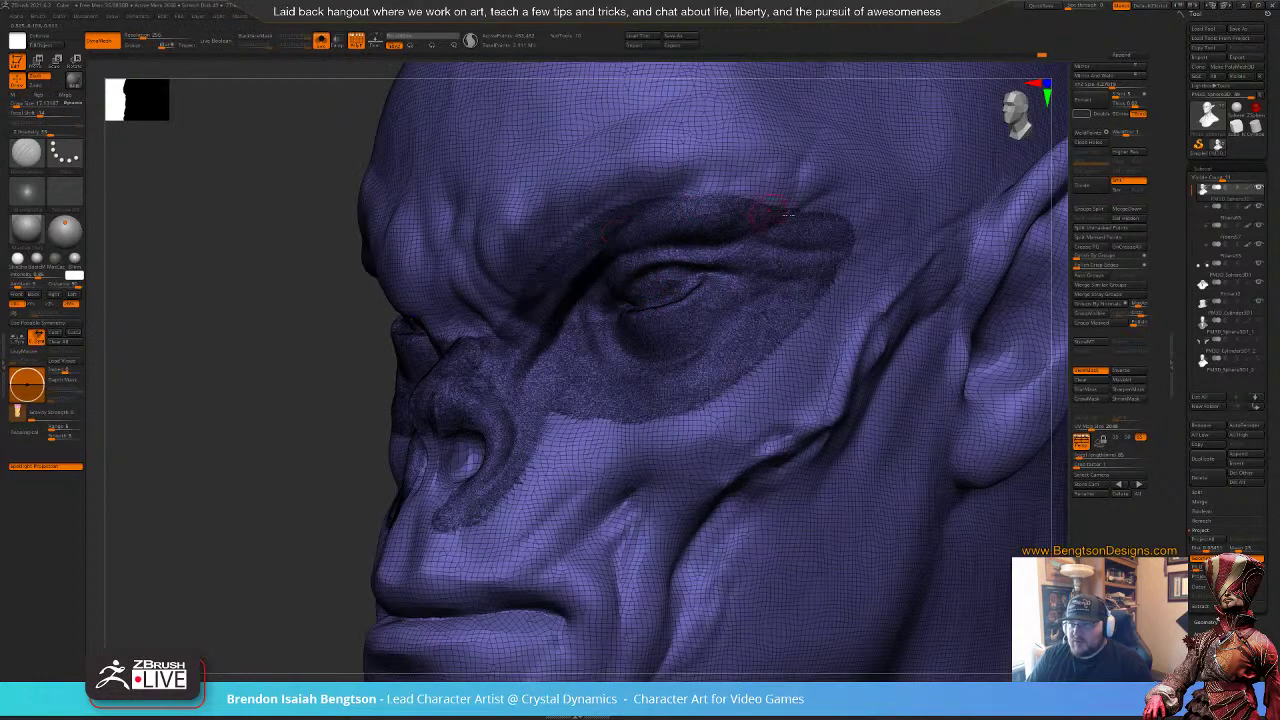
{"action": "key", "text": "shift+f"}
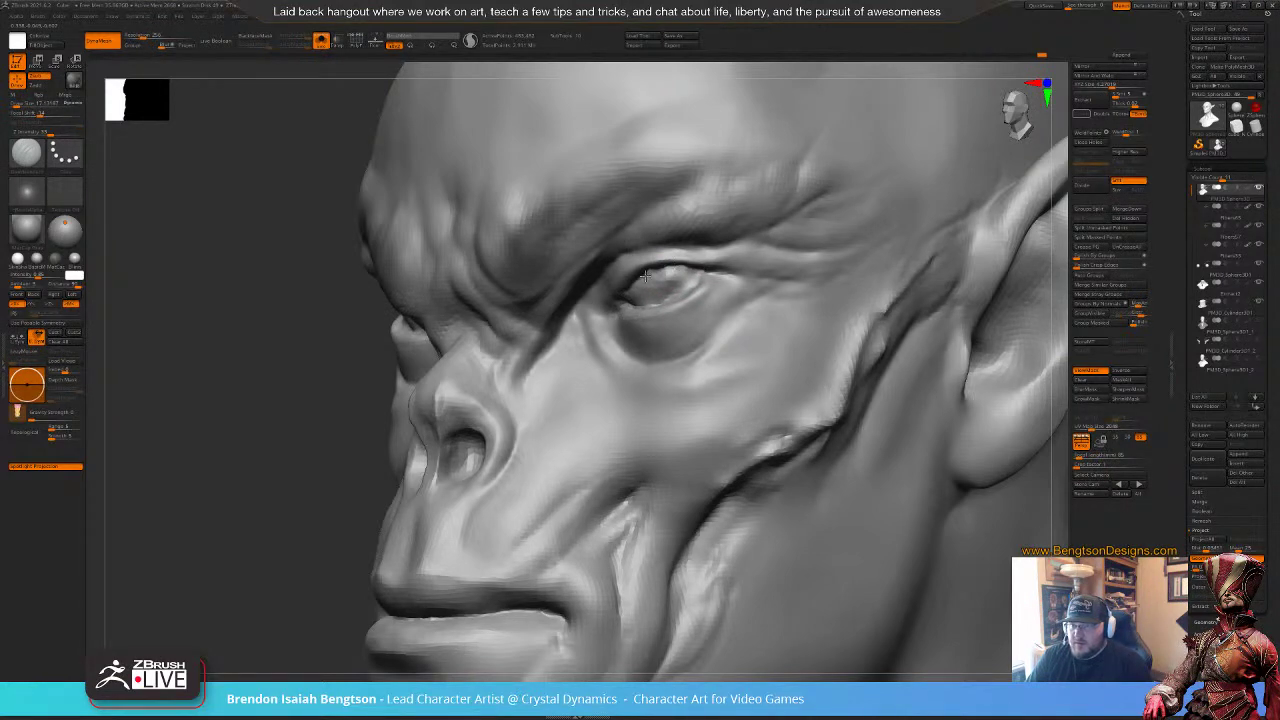
{"action": "right_click_drag", "start_coordinate": [645, 303], "coordinate": [728, 330]}
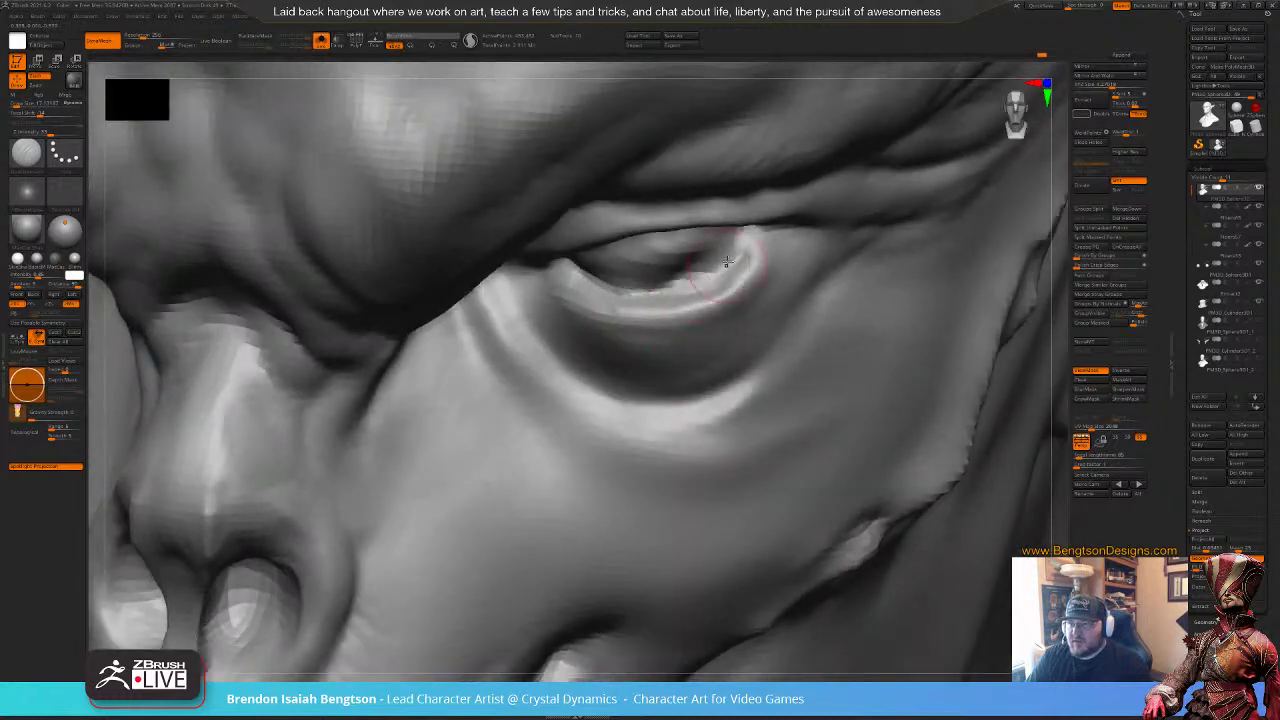
{"action": "mouse_move", "coordinate": [747, 246]}
{"action": "left_mouse_down"}
{"action": "mouse_move", "coordinate": [660, 290]}
{"action": "mouse_move", "coordinate": [570, 261]}
{"action": "left_mouse_up"}
{"action": "left_click_drag", "start_coordinate": [651, 286], "coordinate": [600, 276]}
{"action": "key", "text": "shift"}
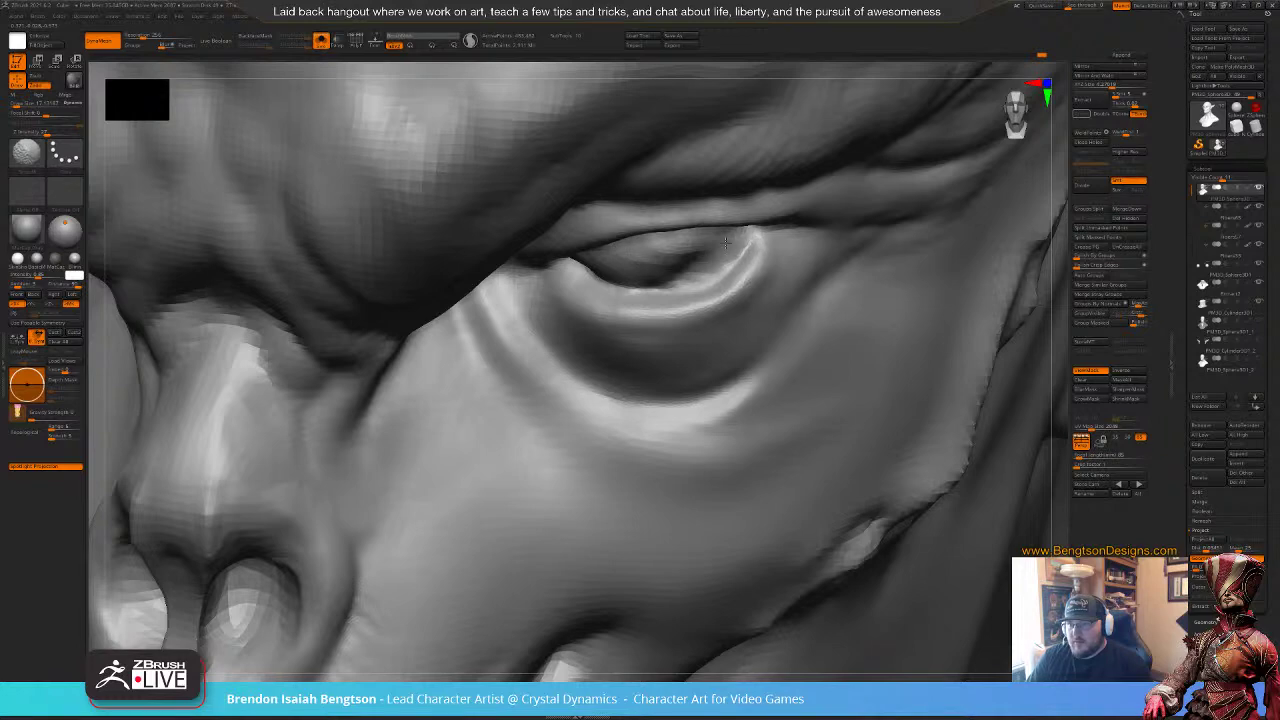
{"action": "mouse_move", "coordinate": [600, 409]}
{"action": "right_mouse_down"}
{"action": "mouse_move", "coordinate": [575, 379]}
{"action": "mouse_move", "coordinate": [596, 358]}
{"action": "right_mouse_up"}
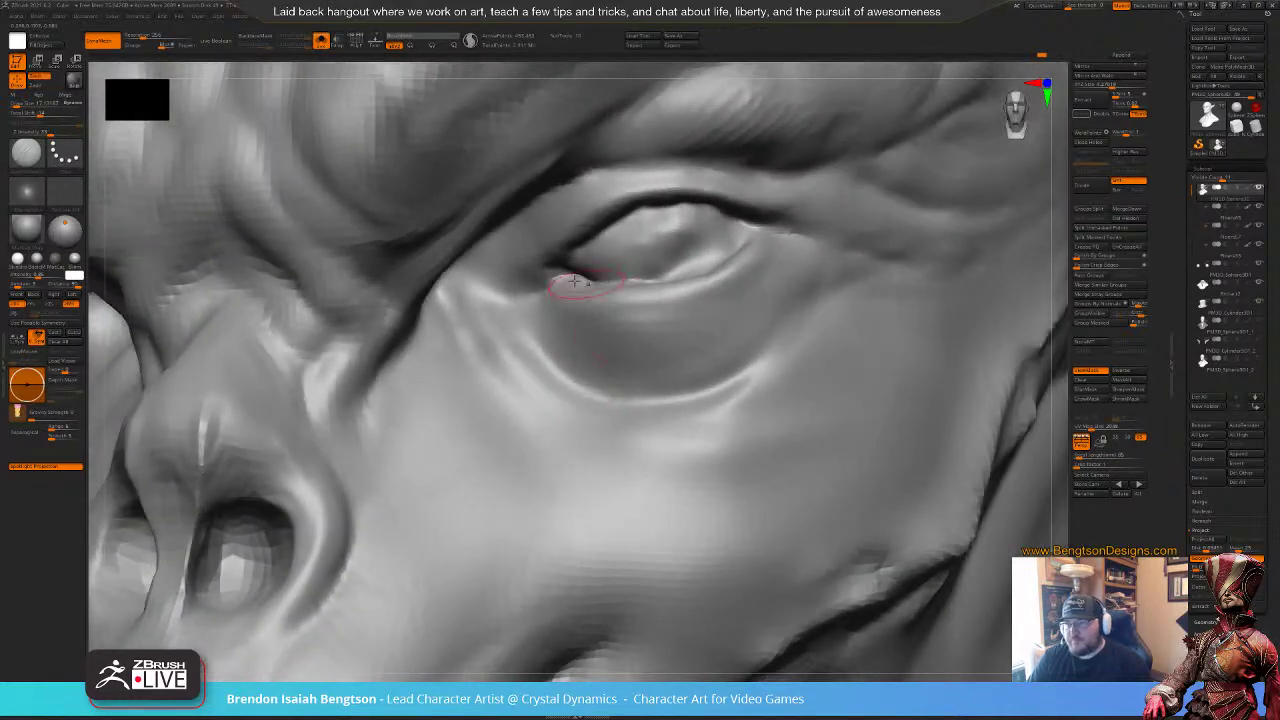
Step: Touch up the inner end of the lower eyelid rim and bring the eyeball, facial hair and other hidden parts back into view
{"action": "mouse_move", "coordinate": [576, 254]}
{"action": "left_mouse_down"}
{"action": "mouse_move", "coordinate": [648, 221]}
{"action": "mouse_move", "coordinate": [656, 257]}
{"action": "mouse_move", "coordinate": [692, 238]}
{"action": "mouse_move", "coordinate": [610, 254]}
{"action": "mouse_move", "coordinate": [708, 248]}
{"action": "mouse_move", "coordinate": [630, 243]}
{"action": "mouse_move", "coordinate": [637, 235]}
{"action": "left_mouse_up"}
{"action": "key", "text": "alt+s"}
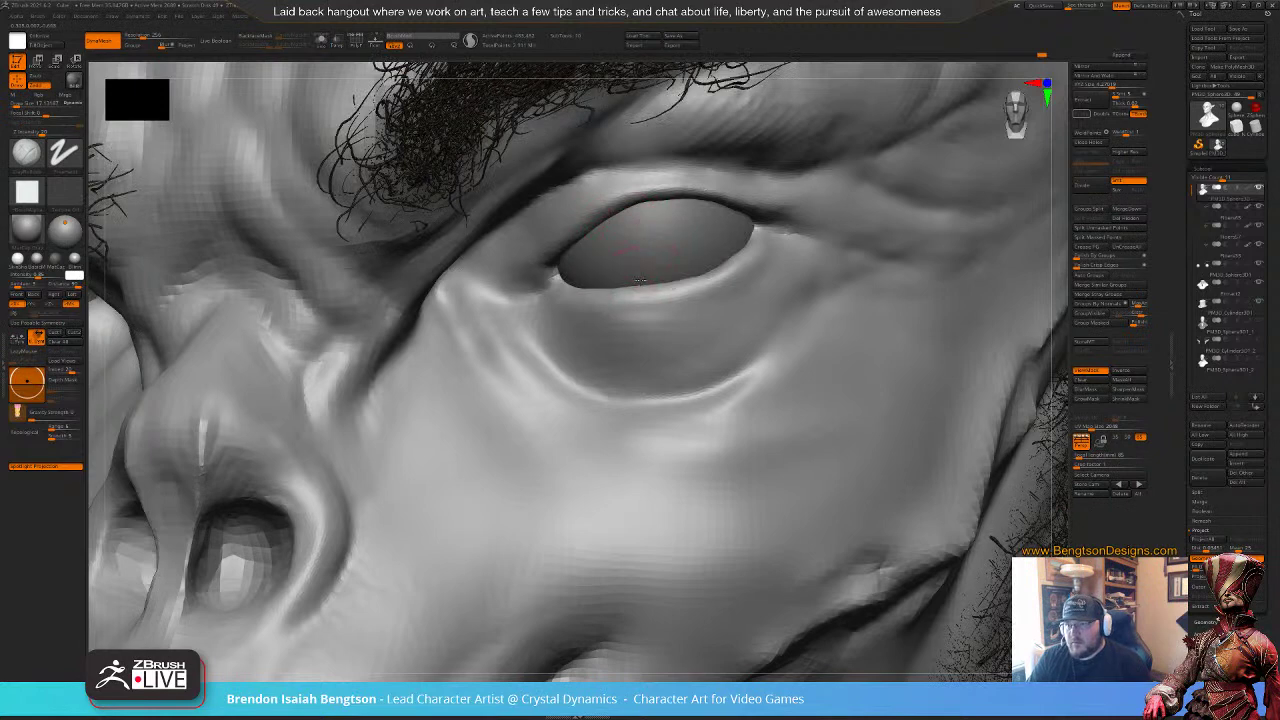
{"action": "right_click_drag", "start_coordinate": [655, 252], "coordinate": [634, 294]}
{"action": "key", "text": "space"}
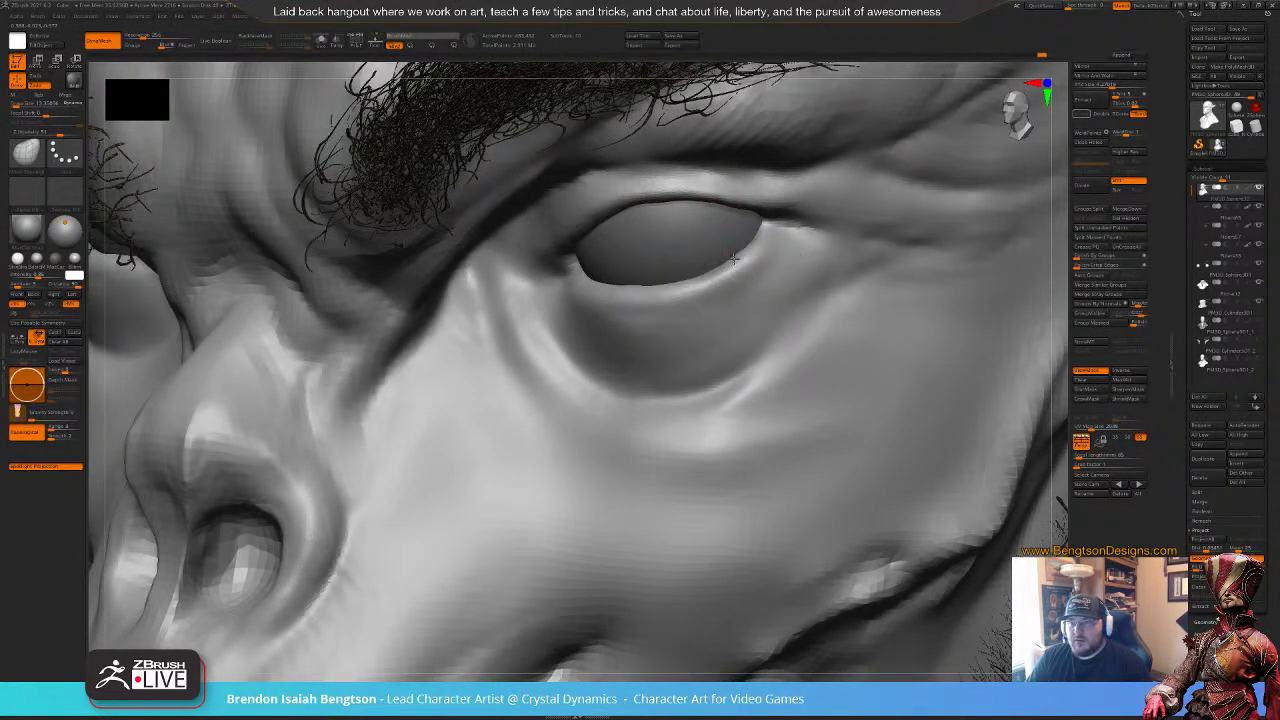
Step: Sharpen and nudge the outer corner of the eye where the upper and lower eyelids meet
{"action": "key", "text": "2"}
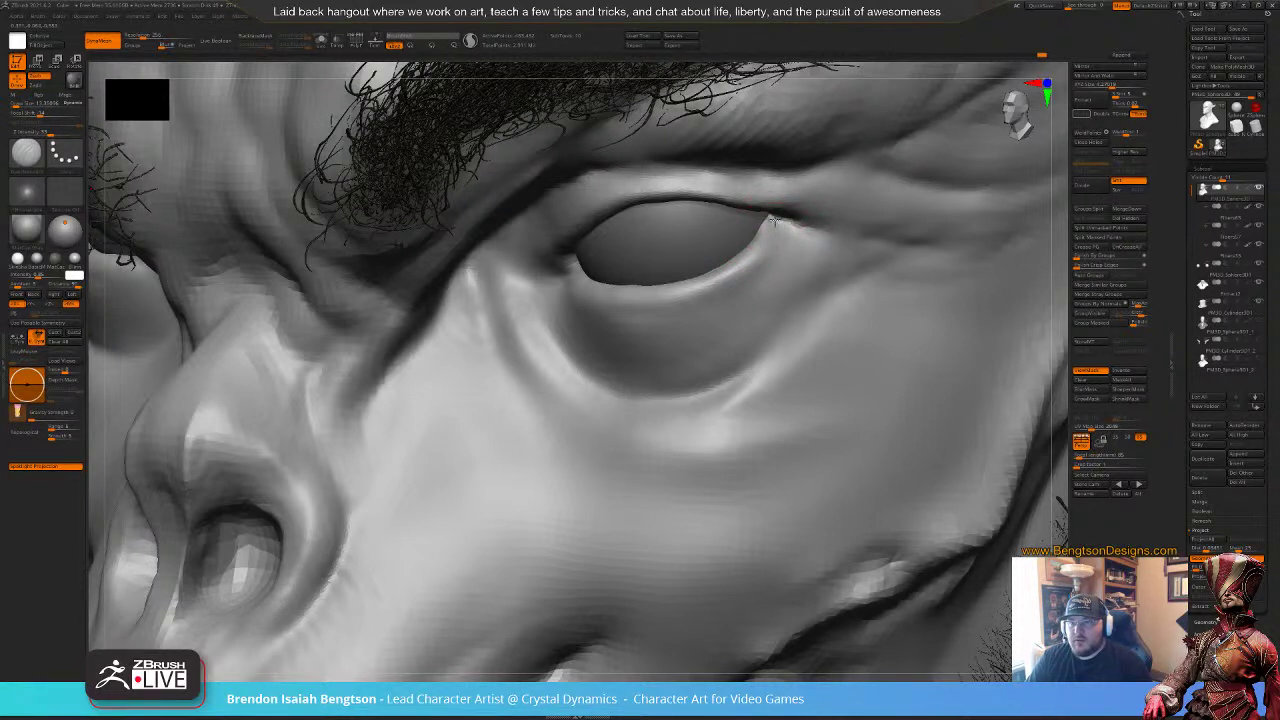
{"action": "left_click_drag", "start_coordinate": [756, 231], "coordinate": [760, 228]}
{"action": "key", "text": "1"}
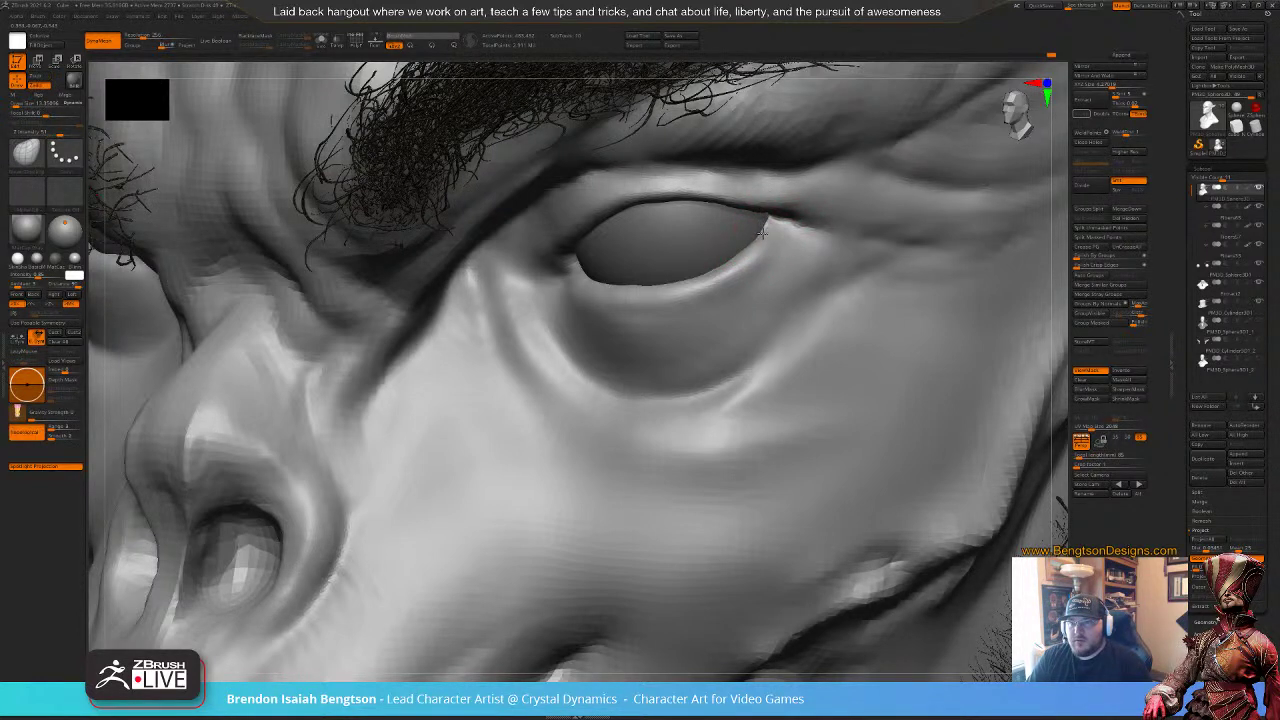
{"action": "right_click_drag", "start_coordinate": [745, 258], "coordinate": [695, 258]}
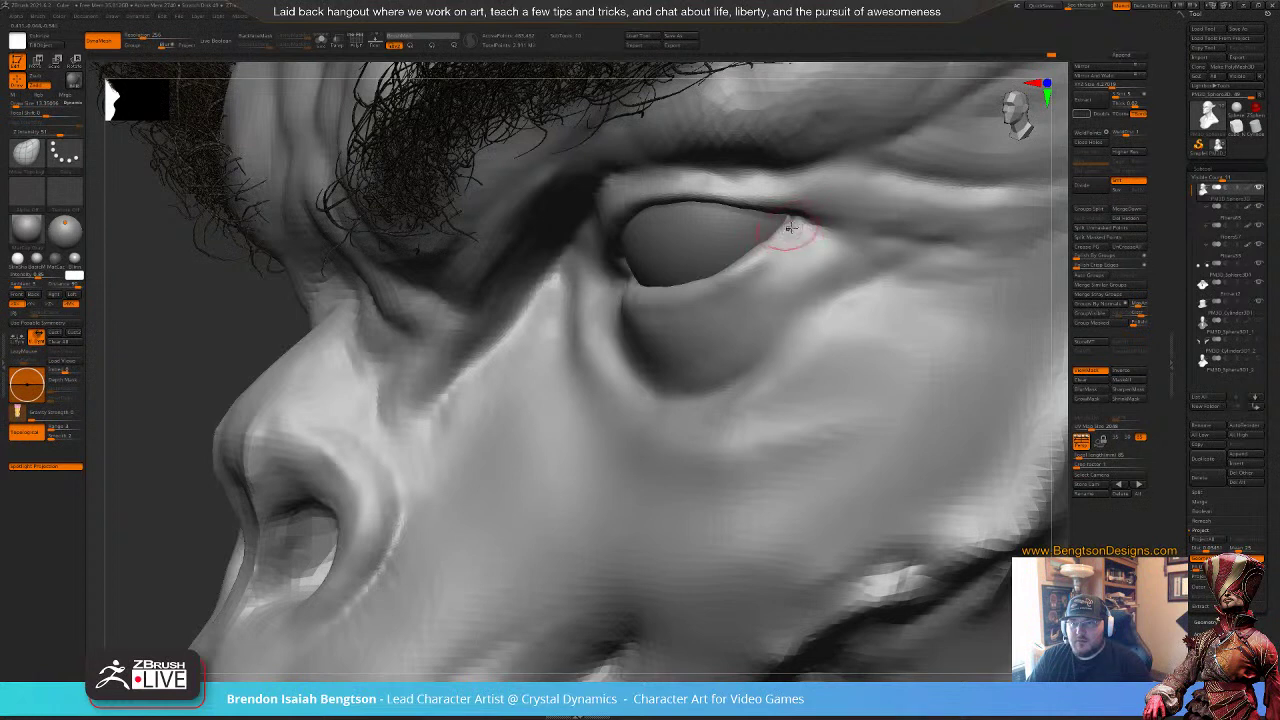
{"action": "left_click_drag", "start_coordinate": [791, 228], "coordinate": [802, 215]}
Step: Flatten the rim of the lower eyelid with the hPolish brush and smooth its outer end
{"action": "key", "text": "b"}
{"action": "key", "text": "h"}
{"action": "key", "text": "p"}
{"action": "mouse_move", "coordinate": [792, 244]}
{"action": "left_mouse_down"}
{"action": "mouse_move", "coordinate": [749, 278]}
{"action": "mouse_move", "coordinate": [738, 307]}
{"action": "left_mouse_up"}
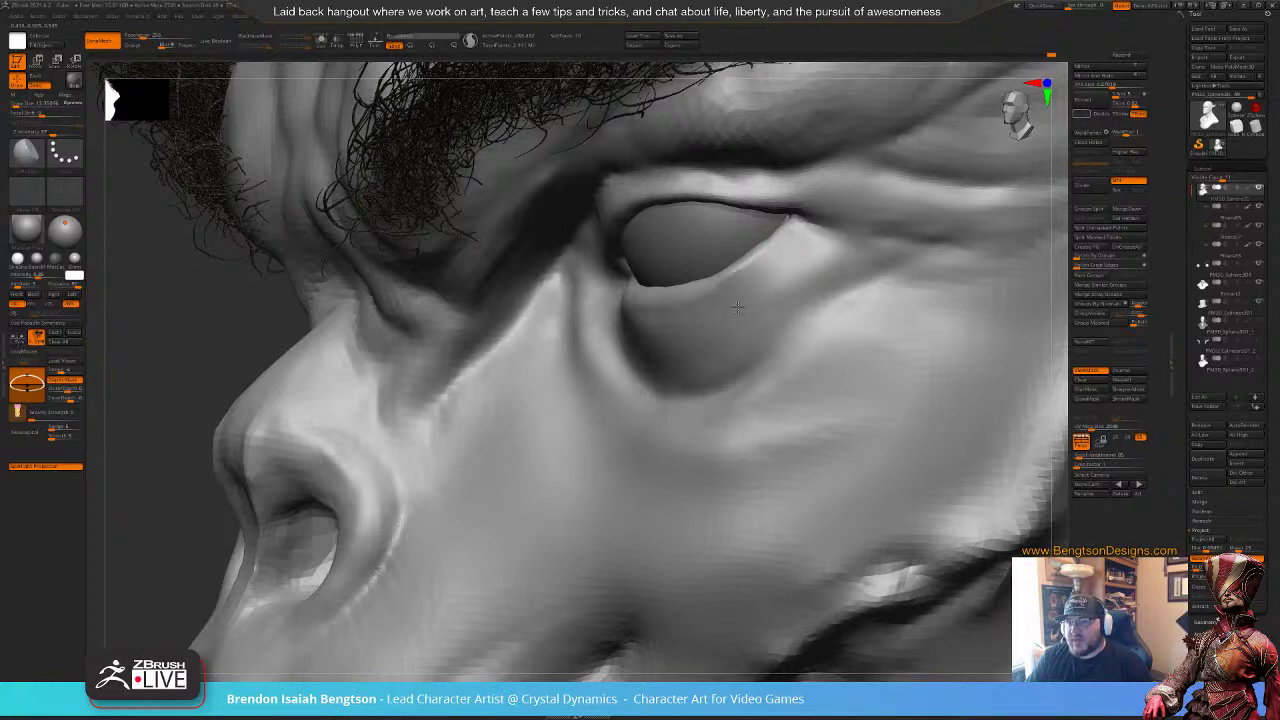
{"action": "right_click_drag", "start_coordinate": [684, 322], "coordinate": [756, 308]}
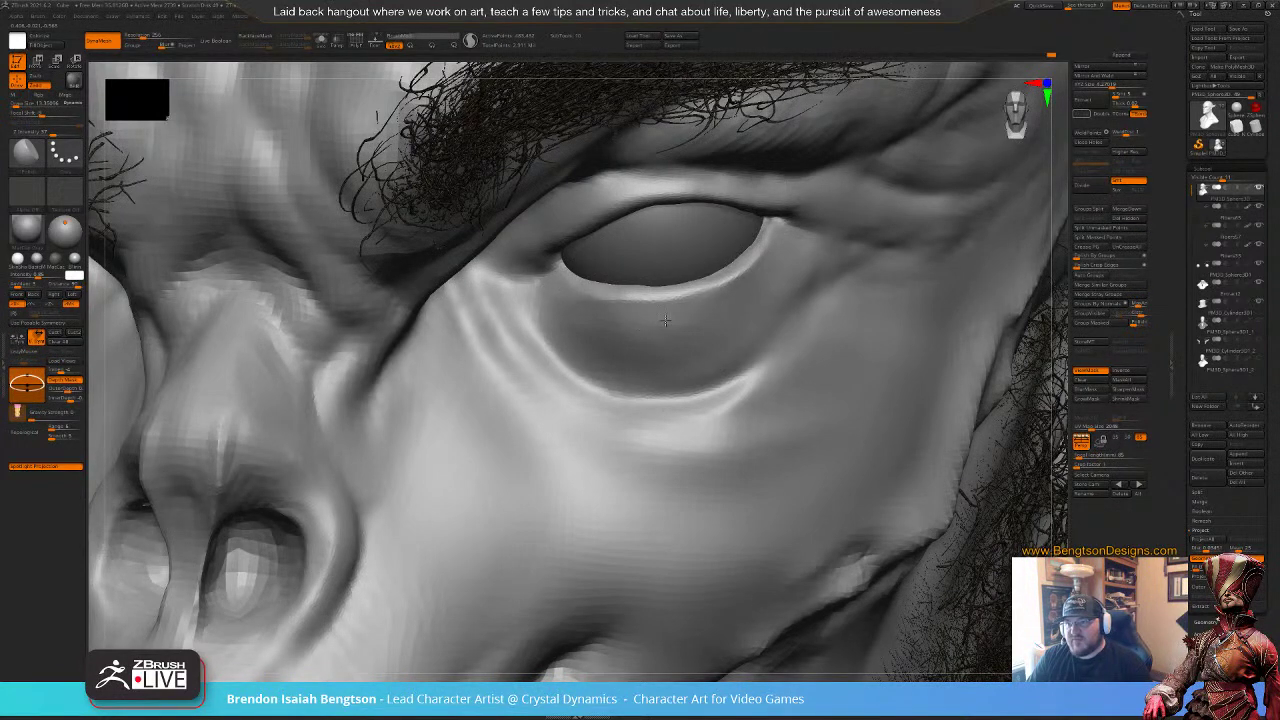
{"action": "mouse_move", "coordinate": [743, 261]}
{"action": "right_mouse_down"}
{"action": "mouse_move", "coordinate": [657, 262]}
{"action": "mouse_move", "coordinate": [755, 247]}
{"action": "right_mouse_up"}
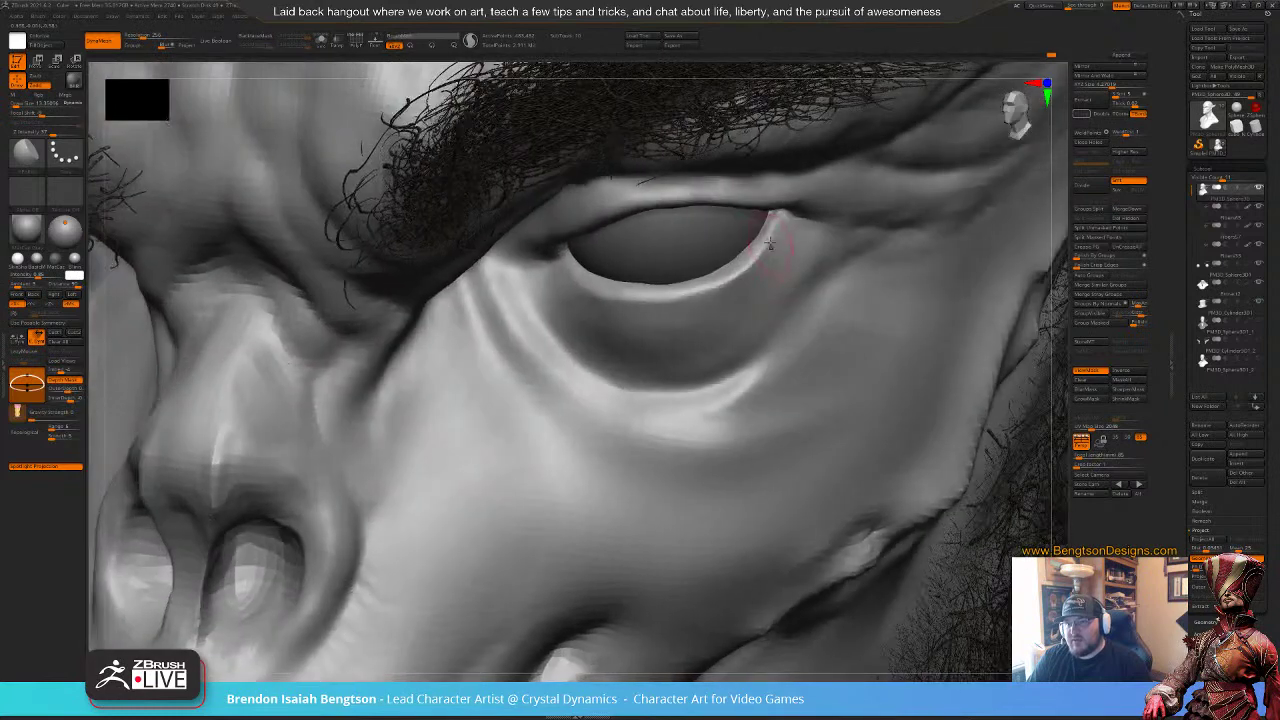
{"action": "left_click_drag", "start_coordinate": [771, 238], "coordinate": [775, 214], "text": "shift"}
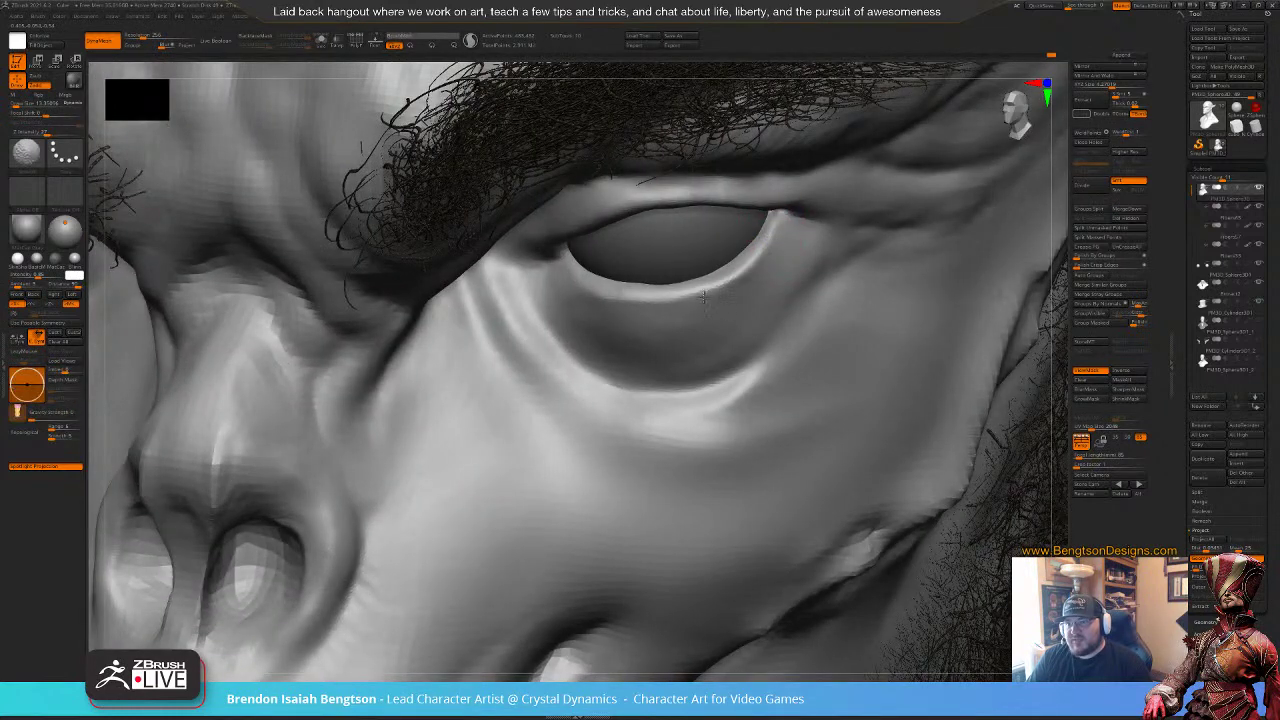
Step: Smooth the inner corner of the eye and carve the tear duct recess into it
{"action": "right_click_drag", "start_coordinate": [655, 293], "coordinate": [604, 287]}
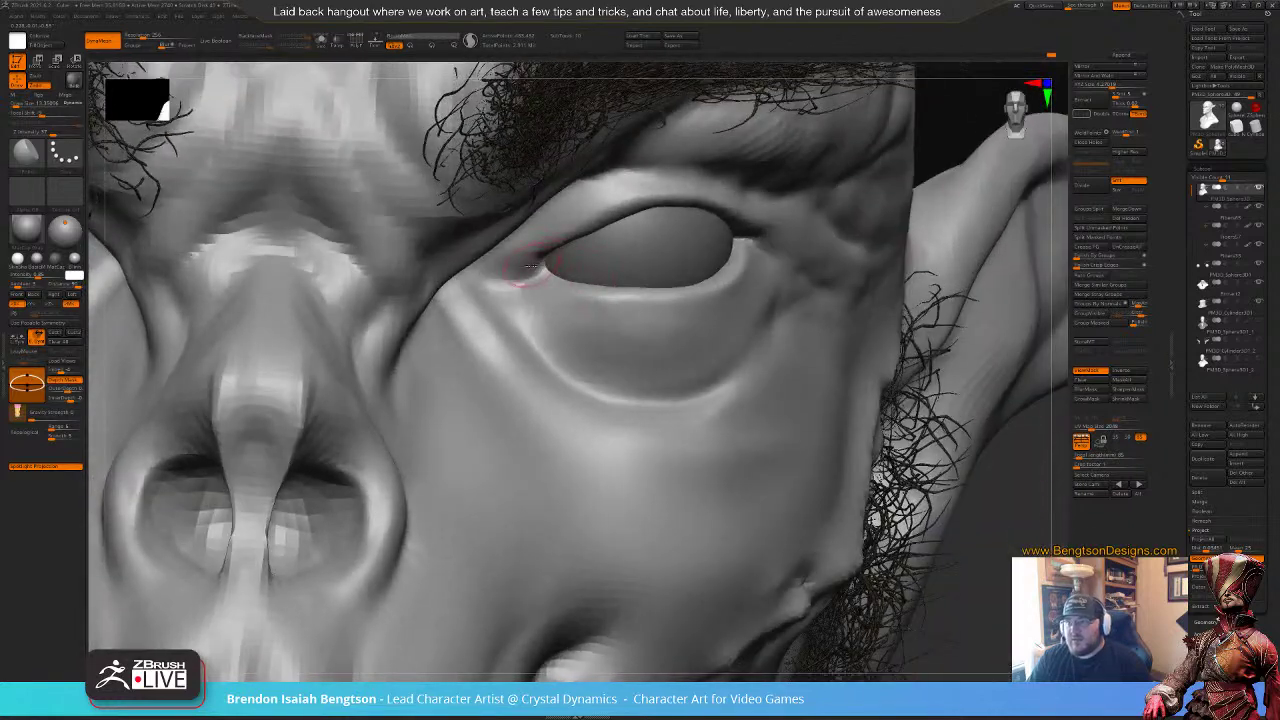
{"action": "mouse_move", "coordinate": [541, 262]}
{"action": "left_mouse_down", "text": "shift"}
{"action": "mouse_move", "coordinate": [496, 281]}
{"action": "mouse_move", "coordinate": [547, 276]}
{"action": "mouse_move", "coordinate": [508, 282]}
{"action": "left_mouse_up", "text": "shift"}
{"action": "left_click_drag", "start_coordinate": [522, 260], "coordinate": [573, 242]}
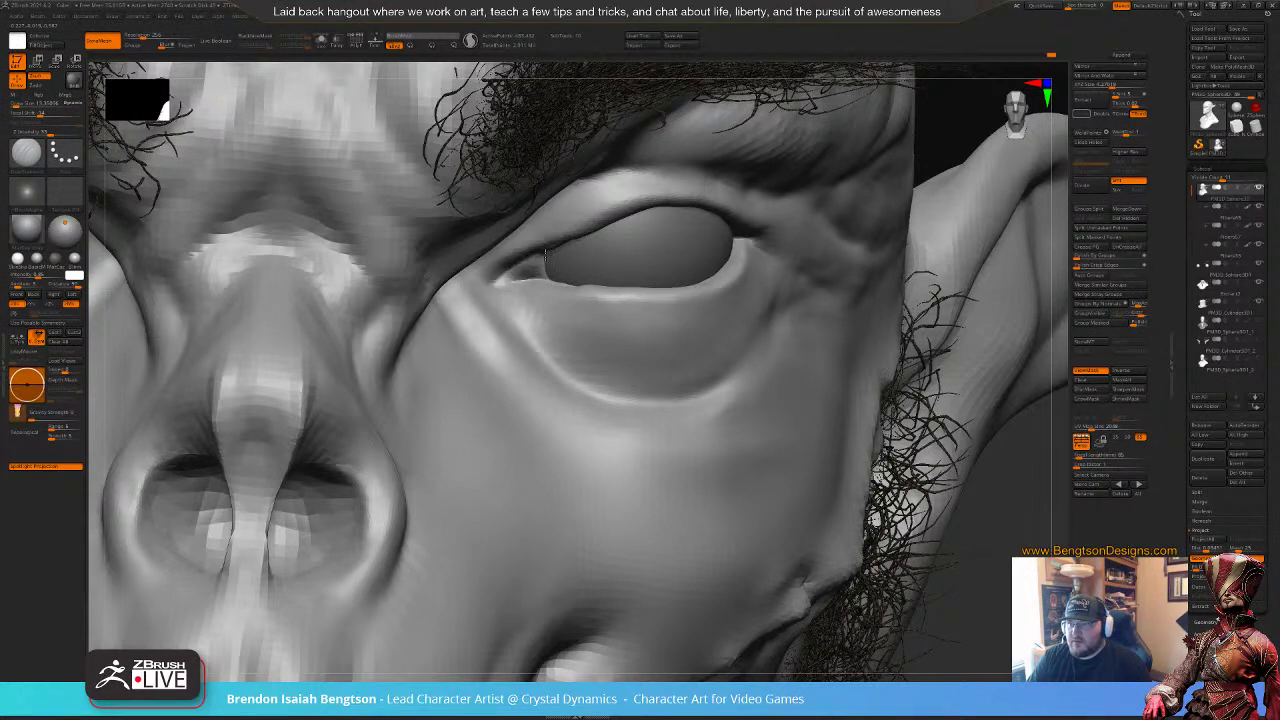
Step: Reshape the upper eyelid and the outer corner of the eye with a resized Move brush
{"action": "mouse_move", "coordinate": [603, 383]}
{"action": "right_mouse_down", "text": "ctrl"}
{"action": "mouse_move", "coordinate": [600, 282]}
{"action": "mouse_move", "coordinate": [486, 372]}
{"action": "mouse_move", "coordinate": [601, 357]}
{"action": "mouse_move", "coordinate": [601, 420]}
{"action": "mouse_move", "coordinate": [570, 385]}
{"action": "mouse_move", "coordinate": [583, 370]}
{"action": "right_mouse_up", "text": "ctrl"}
{"action": "key", "text": "b"}
{"action": "key", "text": "m"}
{"action": "key", "text": "v"}
{"action": "key", "text": "space"}
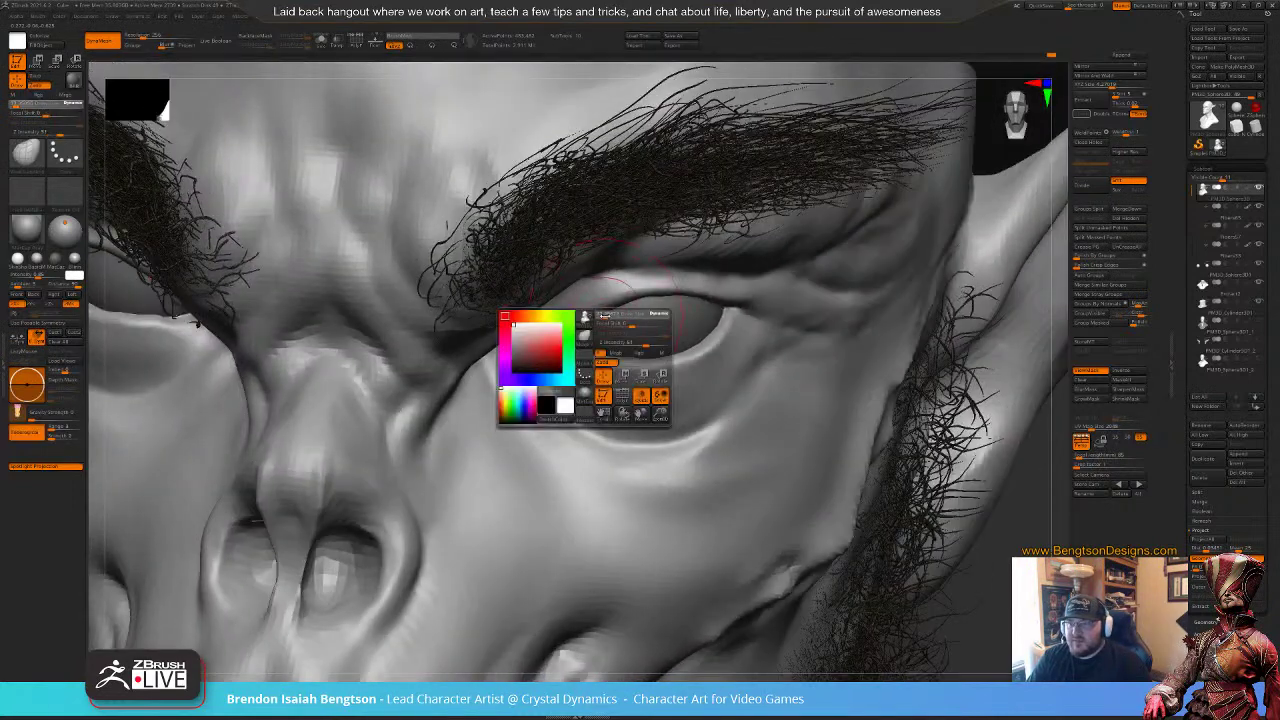
{"action": "key", "text": "space"}
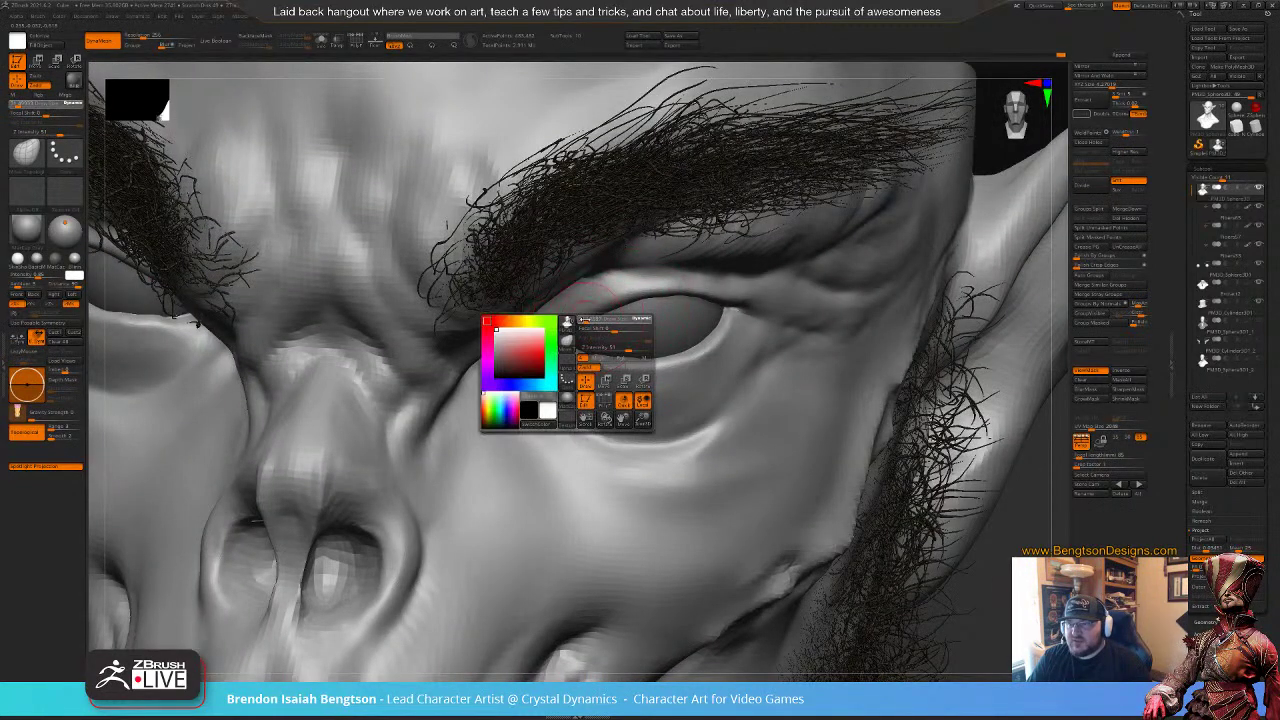
{"action": "mouse_move", "coordinate": [585, 319]}
{"action": "left_mouse_down"}
{"action": "mouse_move", "coordinate": [563, 326]}
{"action": "mouse_move", "coordinate": [606, 311]}
{"action": "left_mouse_up"}
{"action": "mouse_move", "coordinate": [624, 314]}
{"action": "right_mouse_down"}
{"action": "mouse_move", "coordinate": [562, 322]}
{"action": "mouse_move", "coordinate": [620, 320]}
{"action": "mouse_move", "coordinate": [607, 354]}
{"action": "mouse_move", "coordinate": [622, 352]}
{"action": "right_mouse_up"}
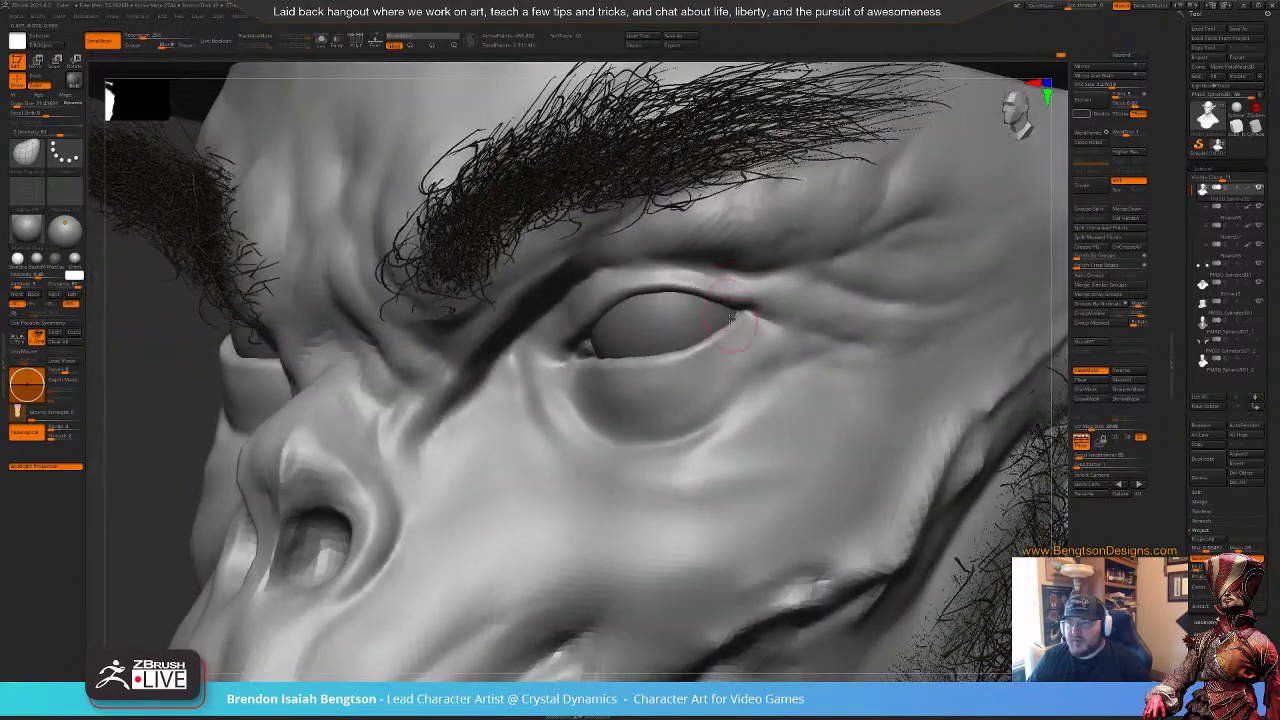
{"action": "left_click_drag", "start_coordinate": [716, 335], "coordinate": [717, 338]}
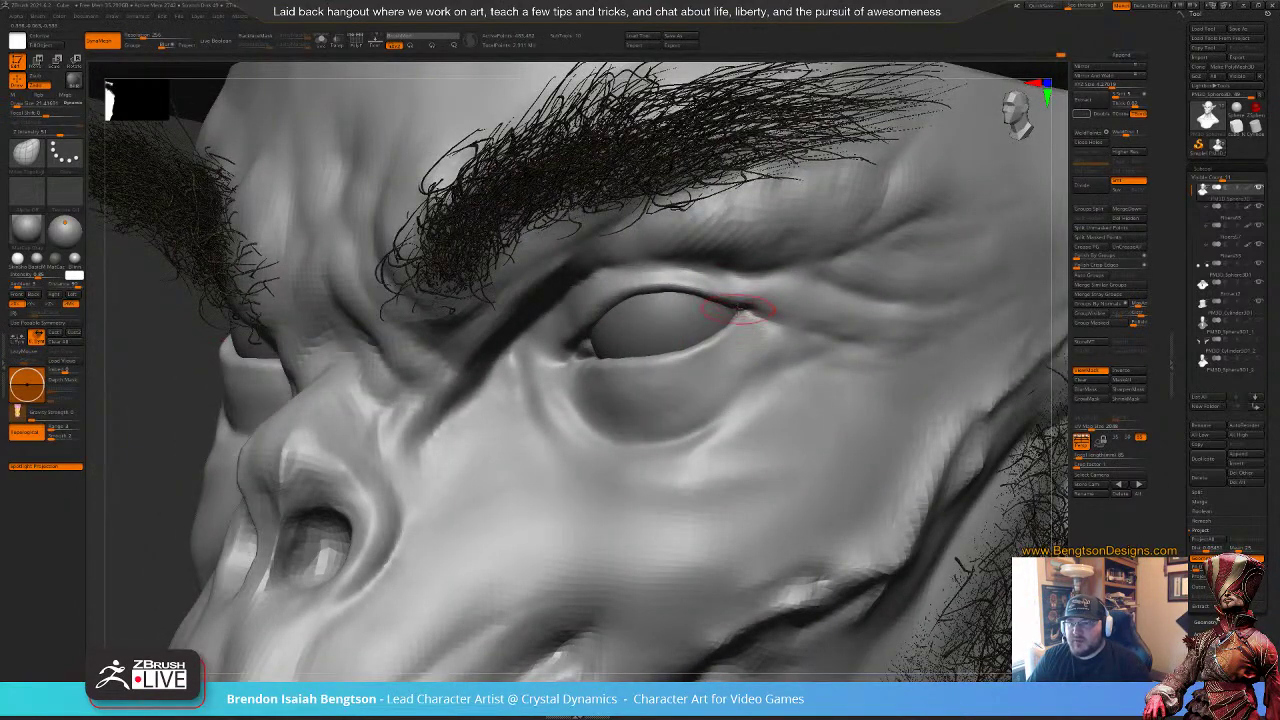
{"action": "mouse_move", "coordinate": [606, 338]}
{"action": "right_mouse_down"}
{"action": "mouse_move", "coordinate": [643, 355]}
{"action": "mouse_move", "coordinate": [600, 354]}
{"action": "right_mouse_up"}
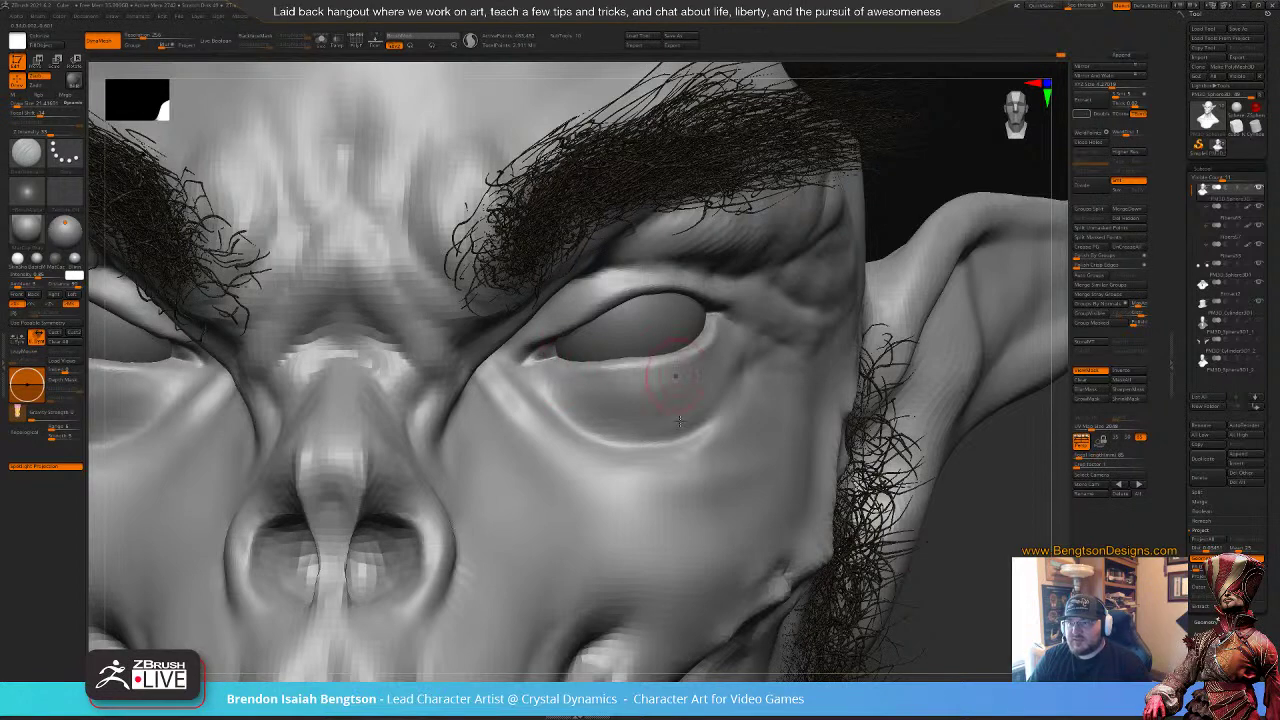
Step: Check the eye against the whole face, and smooth the outer part of the lower eyelid rim
{"action": "right_click_drag", "start_coordinate": [679, 421], "coordinate": [723, 246], "text": "ctrl"}
{"action": "mouse_move", "coordinate": [866, 550]}
{"action": "right_mouse_down", "text": "alt"}
{"action": "mouse_move", "coordinate": [842, 370]}
{"action": "mouse_move", "coordinate": [880, 408]}
{"action": "mouse_move", "coordinate": [871, 375]}
{"action": "right_mouse_up", "text": "alt"}
{"action": "mouse_move", "coordinate": [885, 457]}
{"action": "right_mouse_down"}
{"action": "mouse_move", "coordinate": [874, 335]}
{"action": "mouse_move", "coordinate": [857, 361]}
{"action": "mouse_move", "coordinate": [889, 361]}
{"action": "mouse_move", "coordinate": [829, 361]}
{"action": "mouse_move", "coordinate": [852, 357]}
{"action": "right_mouse_up"}
{"action": "right_click_drag", "start_coordinate": [629, 338], "coordinate": [614, 538], "text": "ctrl"}
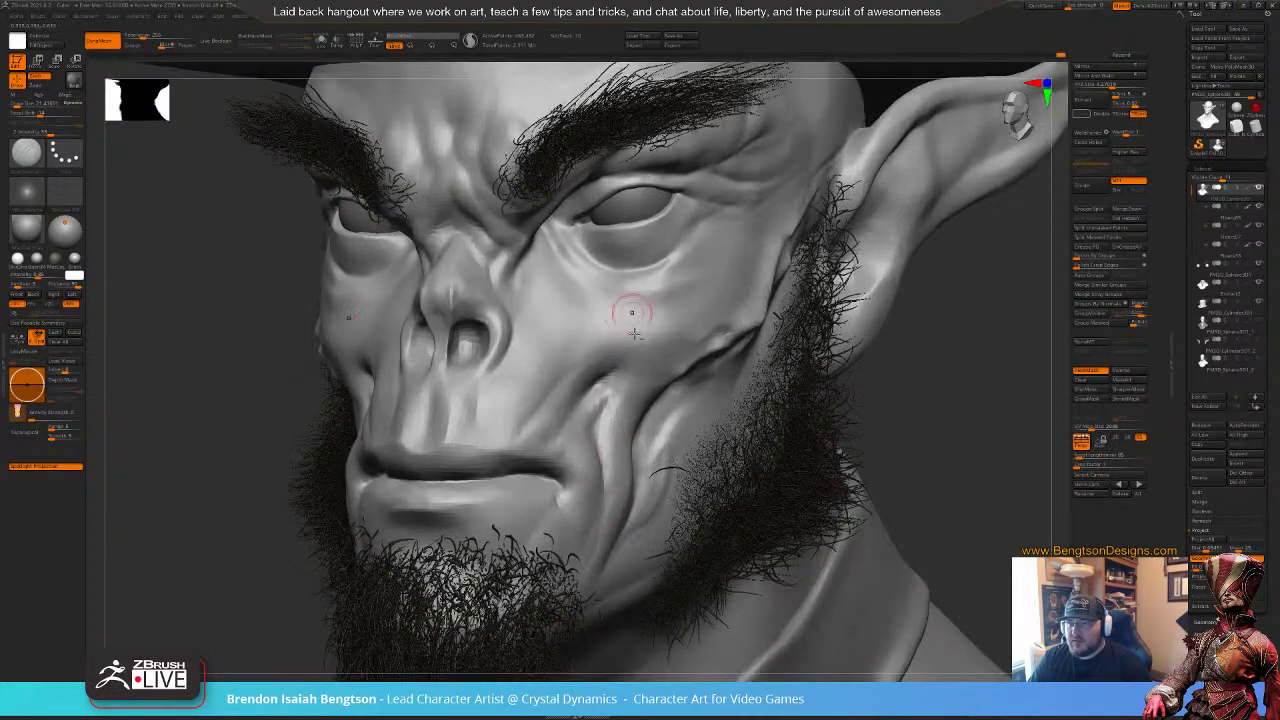
{"action": "right_click_drag", "start_coordinate": [631, 309], "coordinate": [650, 366], "text": "alt"}
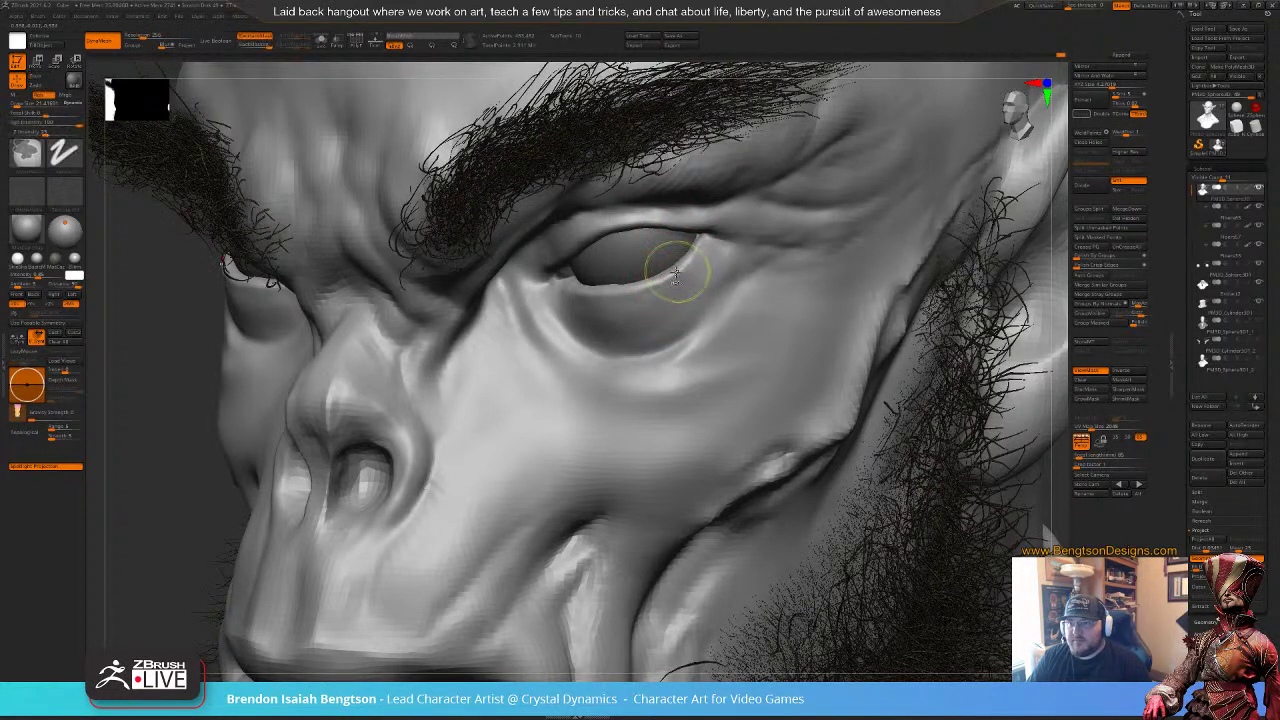
{"action": "left_click_drag", "start_coordinate": [708, 251], "coordinate": [690, 262], "text": "shift"}
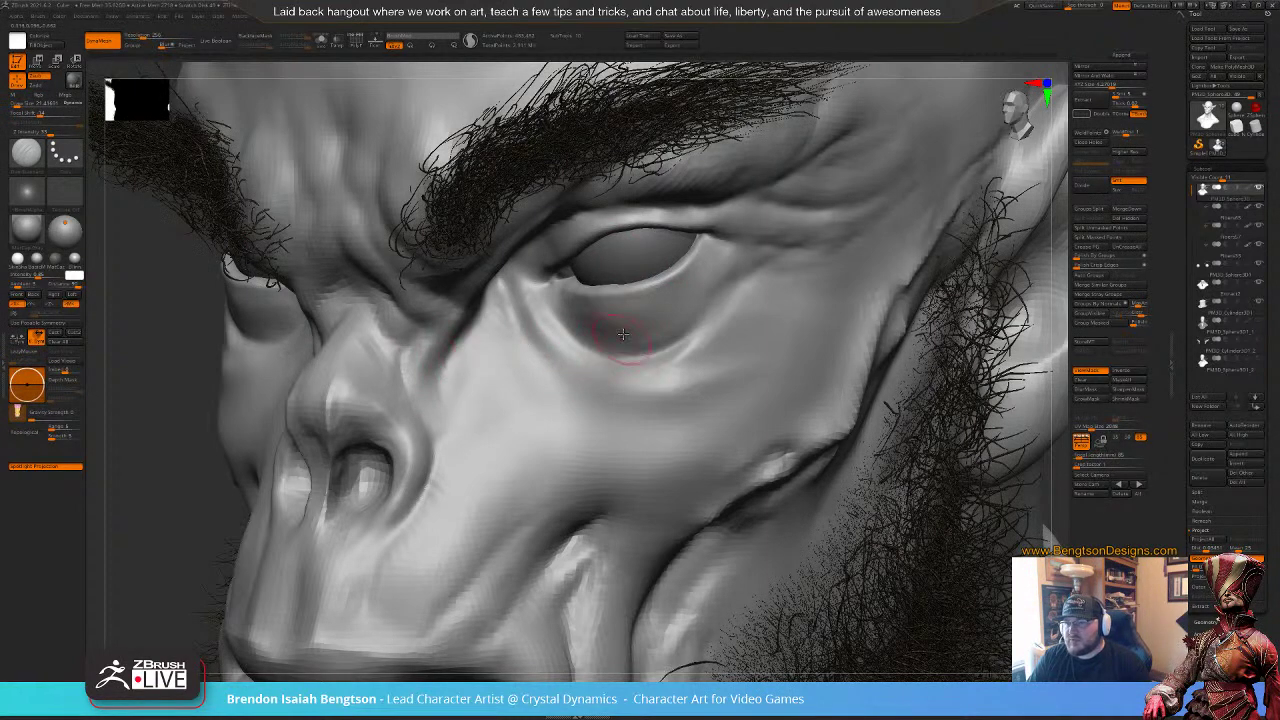
Step: Carve curved wrinkles through the bag under the eye, from the inner corner round to the outer side
{"action": "mouse_move", "coordinate": [619, 335]}
{"action": "right_mouse_down"}
{"action": "mouse_move", "coordinate": [568, 330]}
{"action": "mouse_move", "coordinate": [610, 324]}
{"action": "right_mouse_up"}
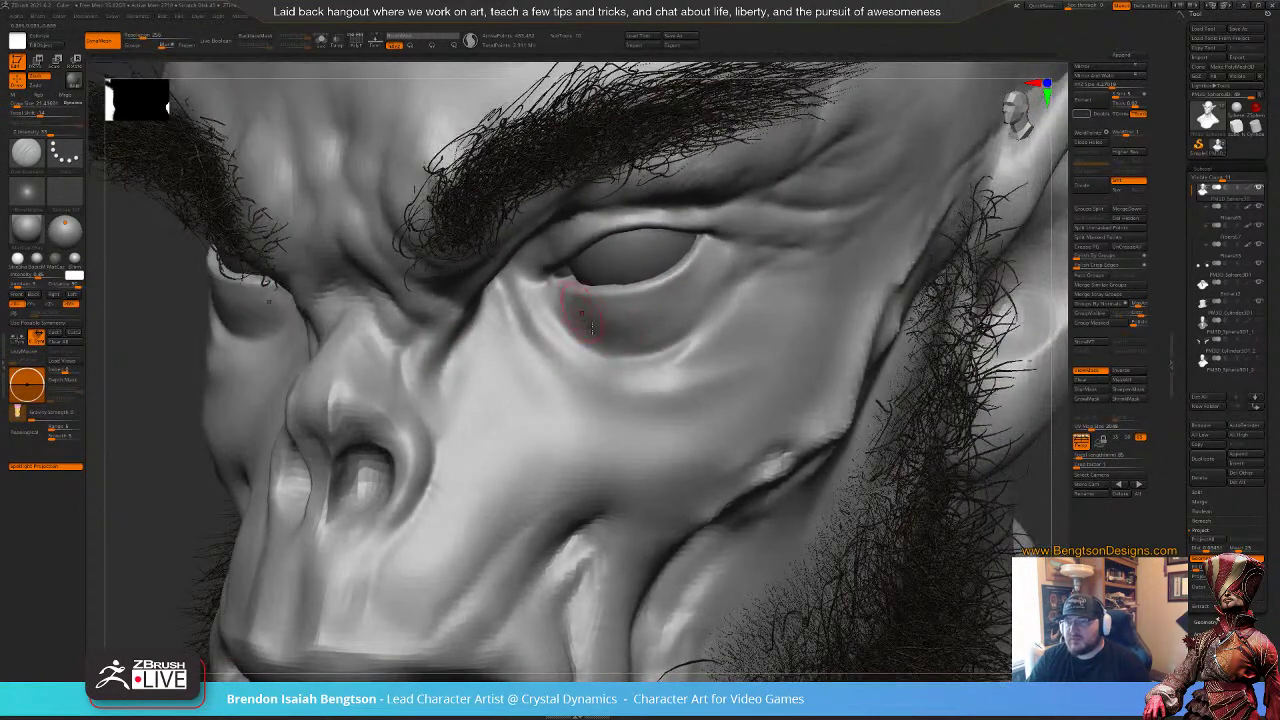
{"action": "mouse_move", "coordinate": [562, 296]}
{"action": "left_mouse_down"}
{"action": "mouse_move", "coordinate": [549, 316]}
{"action": "mouse_move", "coordinate": [568, 332]}
{"action": "mouse_move", "coordinate": [633, 343]}
{"action": "mouse_move", "coordinate": [637, 315]}
{"action": "left_mouse_up"}
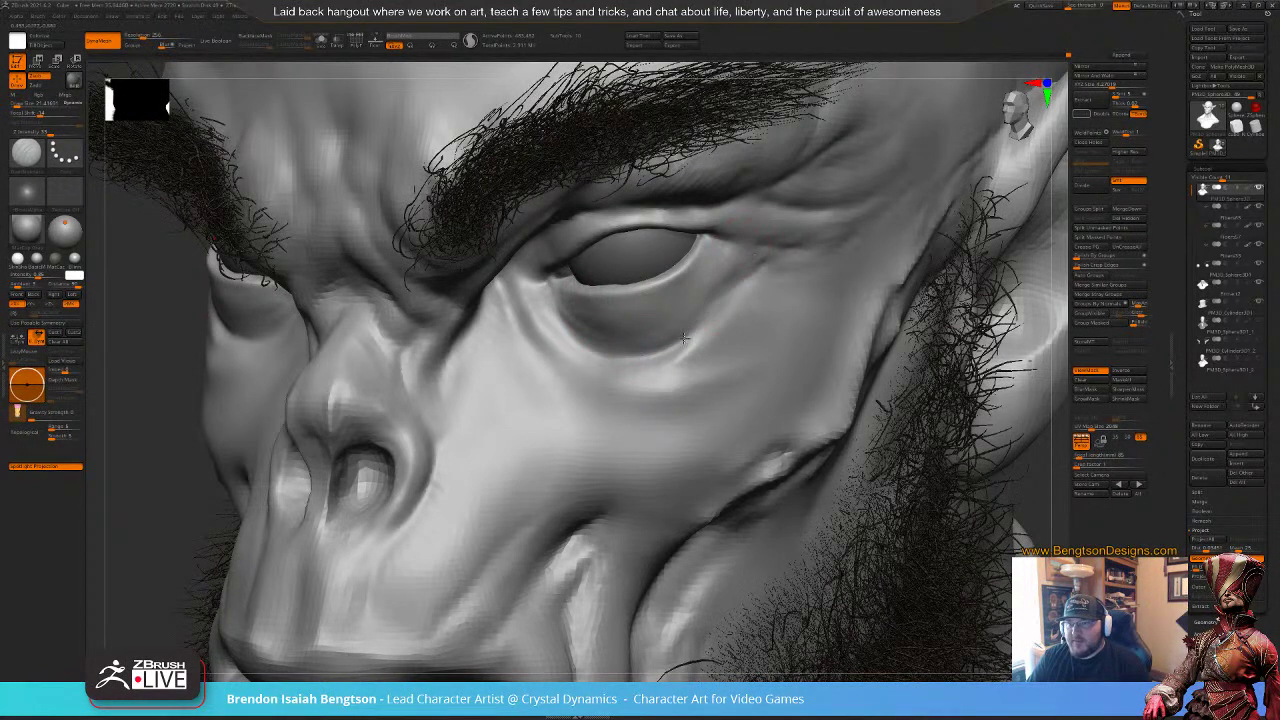
{"action": "mouse_move", "coordinate": [707, 307]}
{"action": "left_mouse_down"}
{"action": "mouse_move", "coordinate": [649, 353]}
{"action": "mouse_move", "coordinate": [612, 352]}
{"action": "mouse_move", "coordinate": [653, 351]}
{"action": "left_mouse_up"}
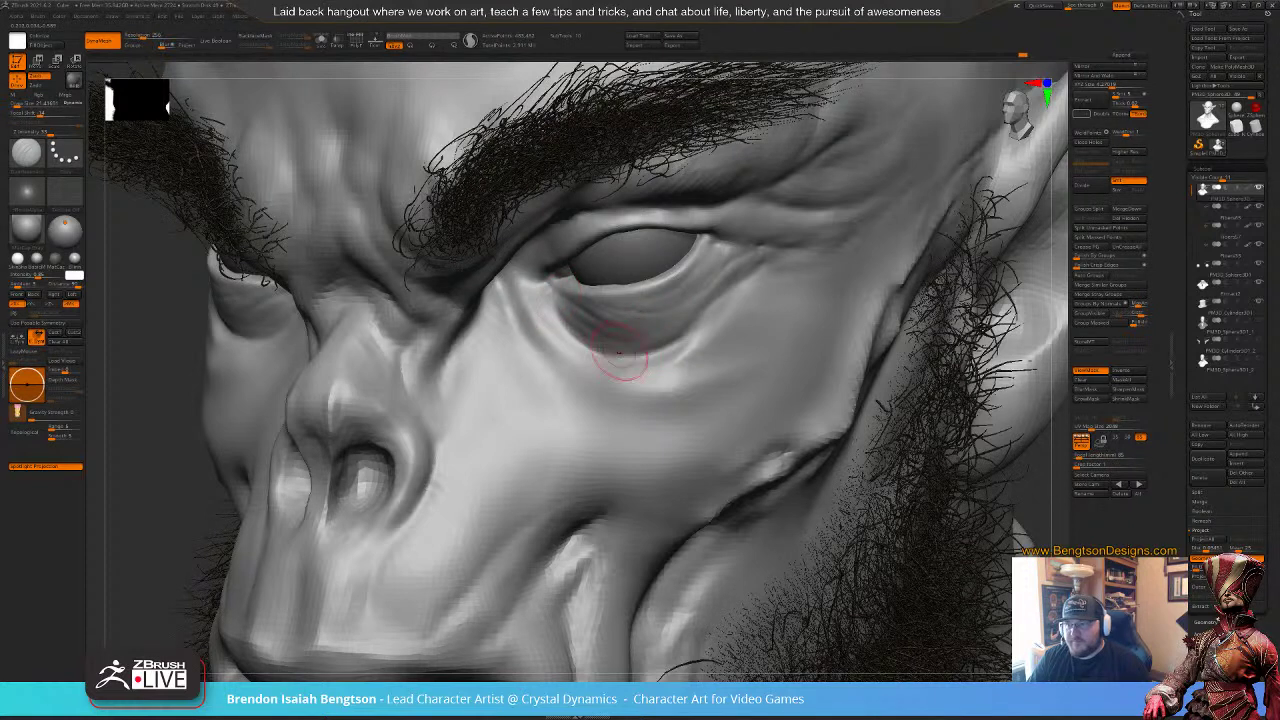
{"action": "mouse_move", "coordinate": [545, 303]}
{"action": "left_mouse_down"}
{"action": "mouse_move", "coordinate": [623, 371]}
{"action": "mouse_move", "coordinate": [648, 374]}
{"action": "left_mouse_up"}
{"action": "left_click_drag", "start_coordinate": [580, 347], "coordinate": [699, 379]}
{"action": "left_click_drag", "start_coordinate": [600, 348], "coordinate": [684, 361]}
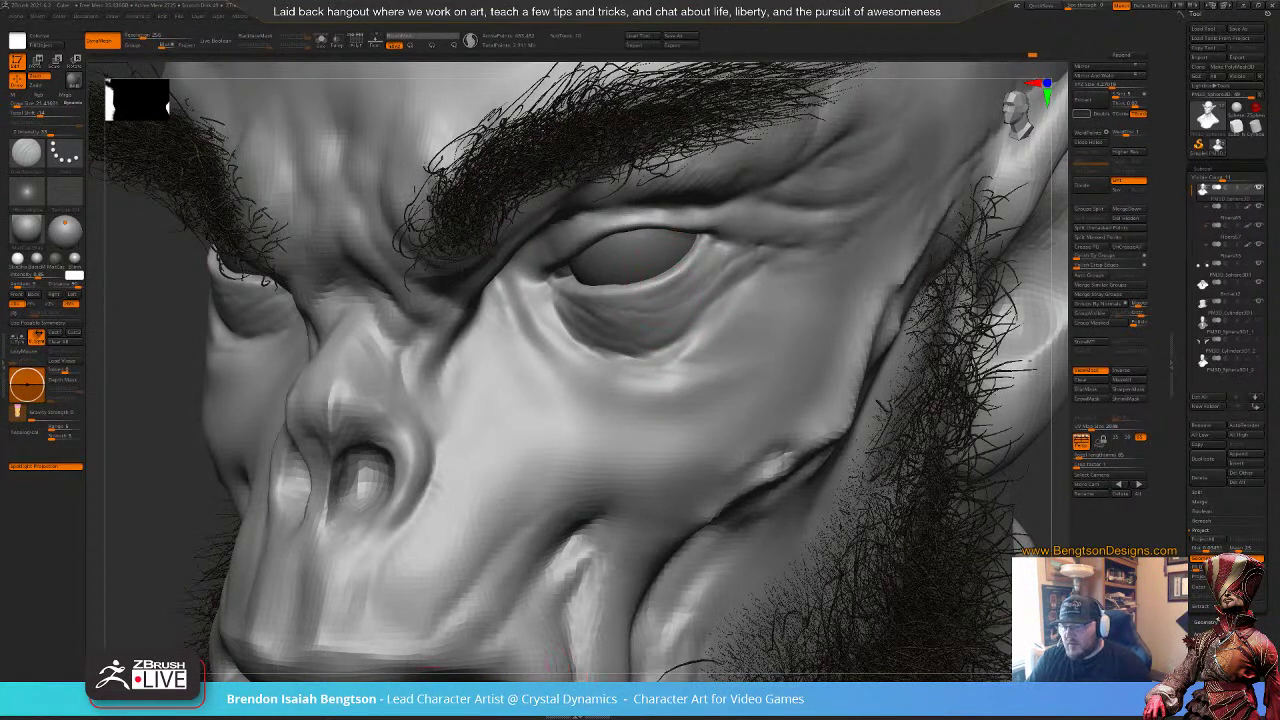
Step: Puff up the skin folds between the under-eye wrinkles with a resized Inflate brush and soften the lid edge
{"action": "key", "text": "b"}
{"action": "key", "text": "i"}
{"action": "key", "text": "n"}
{"action": "key", "text": "space"}
{"action": "left_click_drag", "start_coordinate": [693, 282], "coordinate": [684, 282]}
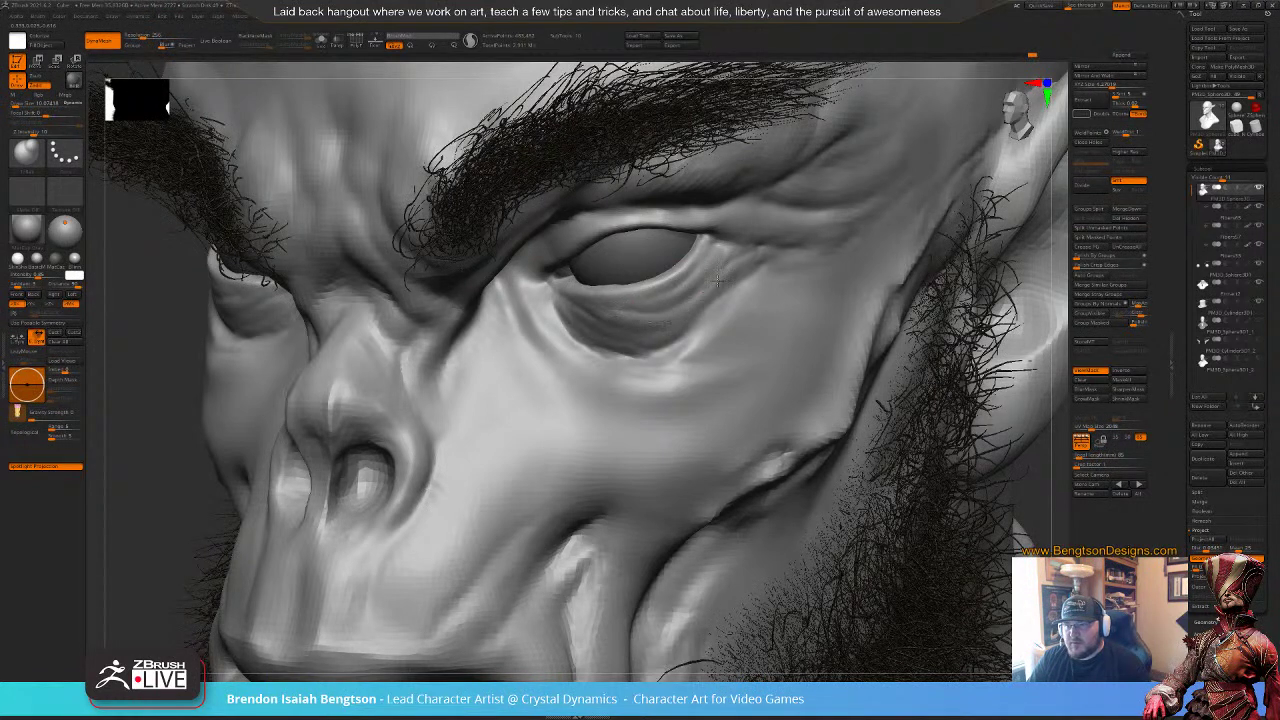
{"action": "left_click_drag", "start_coordinate": [629, 322], "coordinate": [664, 326]}
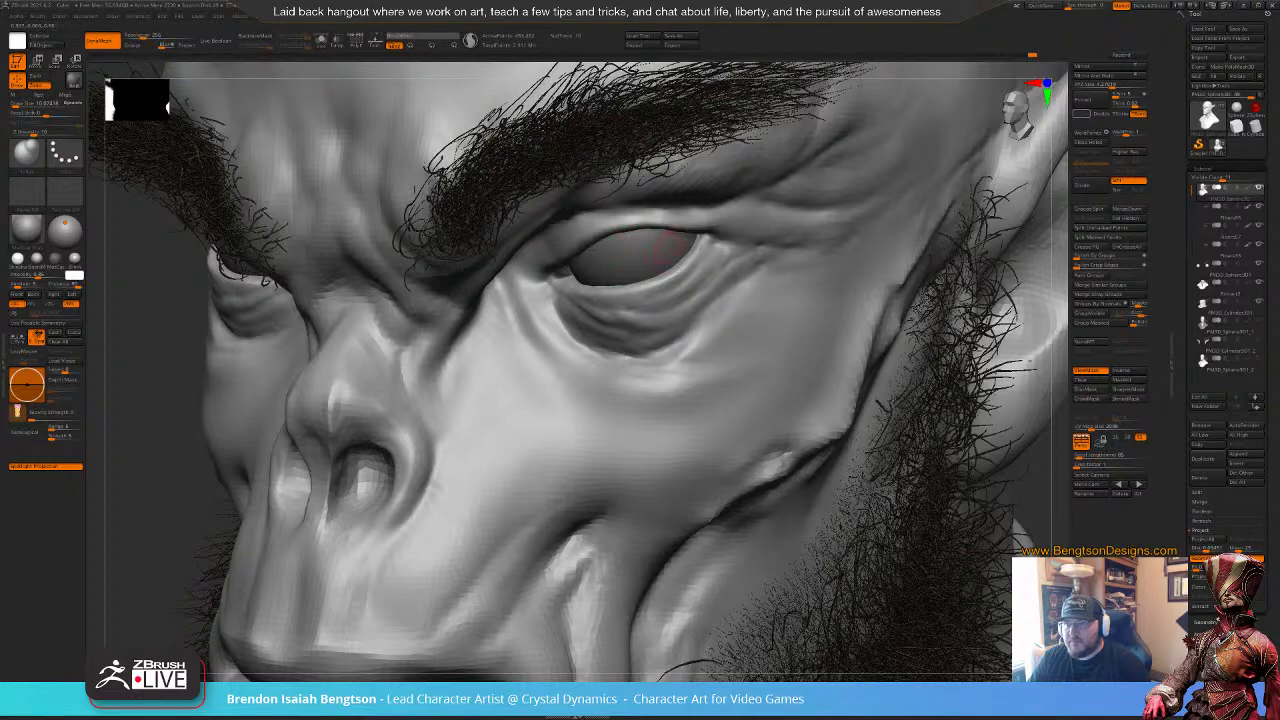
{"action": "left_click_drag", "start_coordinate": [657, 227], "coordinate": [606, 246], "text": "shift"}
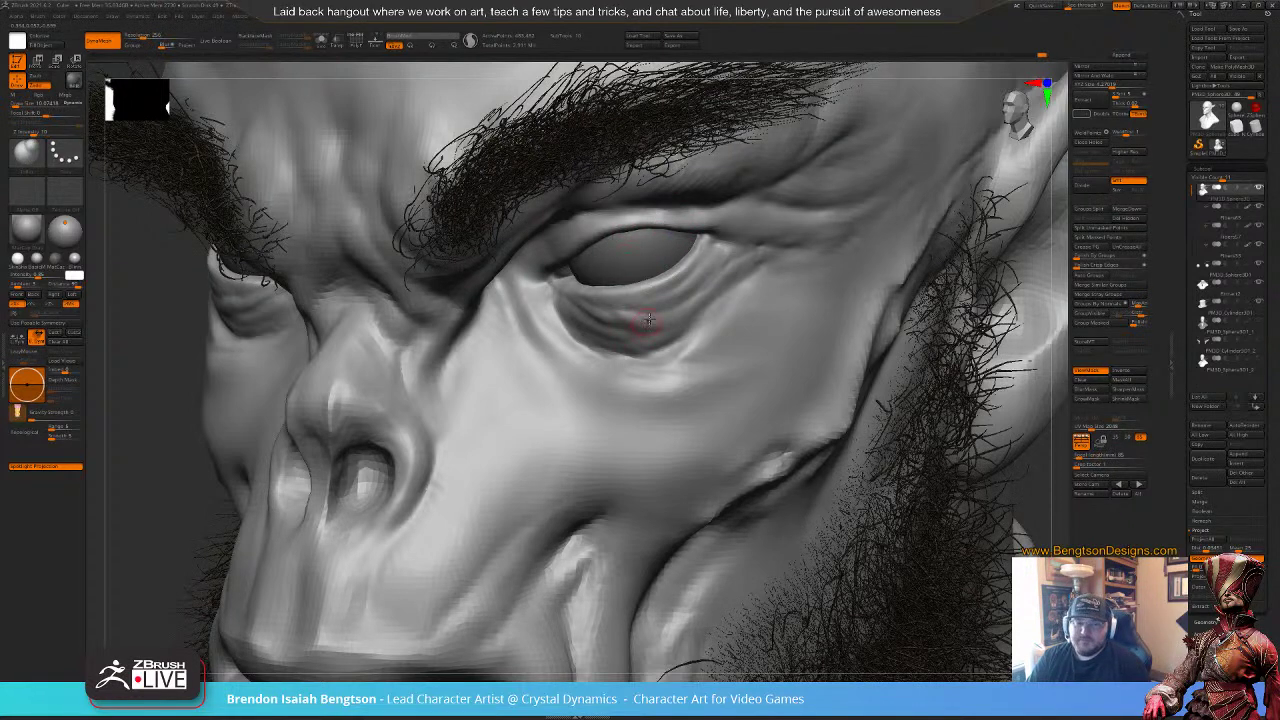
Step: Adjust the brush size and carve the crease along the inner part of the upper eyelid
{"action": "right_click_drag", "start_coordinate": [648, 320], "coordinate": [620, 222]}
{"action": "key", "text": "shift+space"}
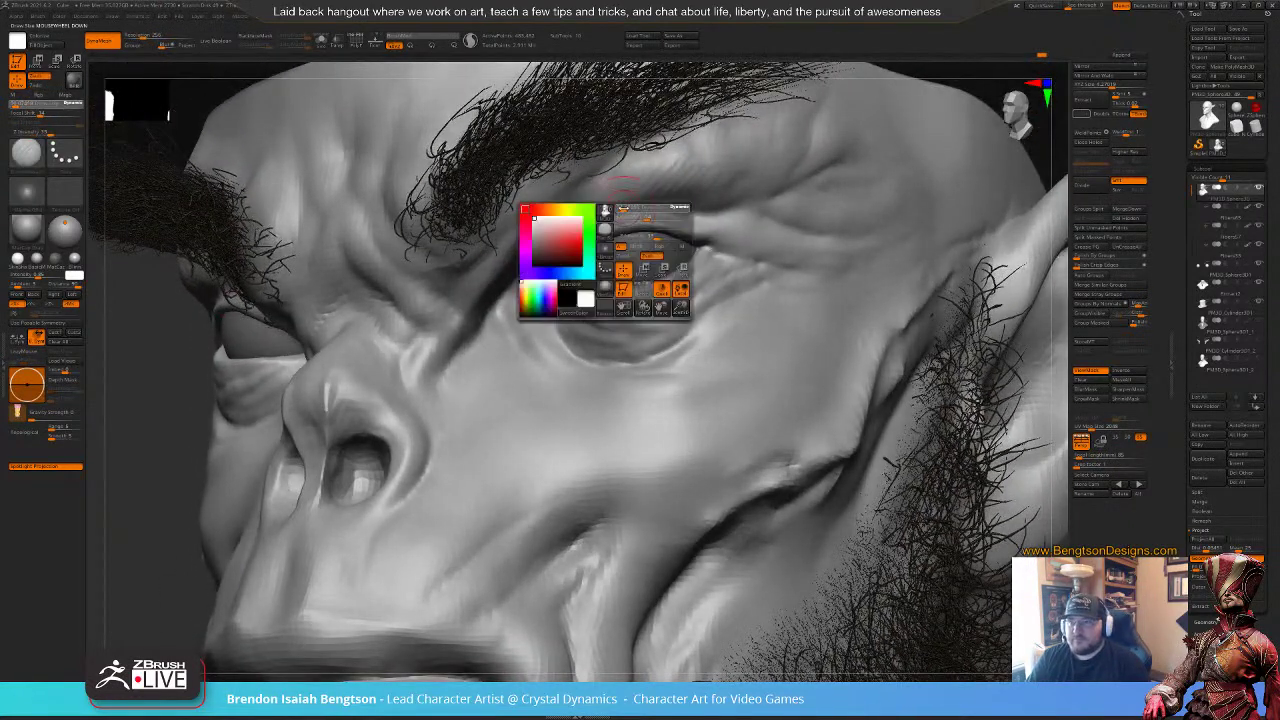
{"action": "left_click_drag", "start_coordinate": [624, 208], "coordinate": [627, 208]}
{"action": "left_click_drag", "start_coordinate": [640, 207], "coordinate": [544, 252]}
{"action": "left_click_drag", "start_coordinate": [592, 214], "coordinate": [520, 290]}
{"action": "mouse_move", "coordinate": [556, 240]}
{"action": "left_mouse_down"}
{"action": "mouse_move", "coordinate": [586, 216]}
{"action": "mouse_move", "coordinate": [697, 208]}
{"action": "mouse_move", "coordinate": [698, 188]}
{"action": "mouse_move", "coordinate": [728, 204]}
{"action": "mouse_move", "coordinate": [676, 174]}
{"action": "mouse_move", "coordinate": [599, 191]}
{"action": "mouse_move", "coordinate": [536, 258]}
{"action": "left_mouse_up"}
Step: Build up the upper eyelid from its inner part to the outer corner with the ClayBuildup brush
{"action": "key", "text": "b"}
{"action": "key", "text": "c"}
{"action": "key", "text": "b"}
{"action": "left_click_drag", "start_coordinate": [580, 206], "coordinate": [543, 250]}
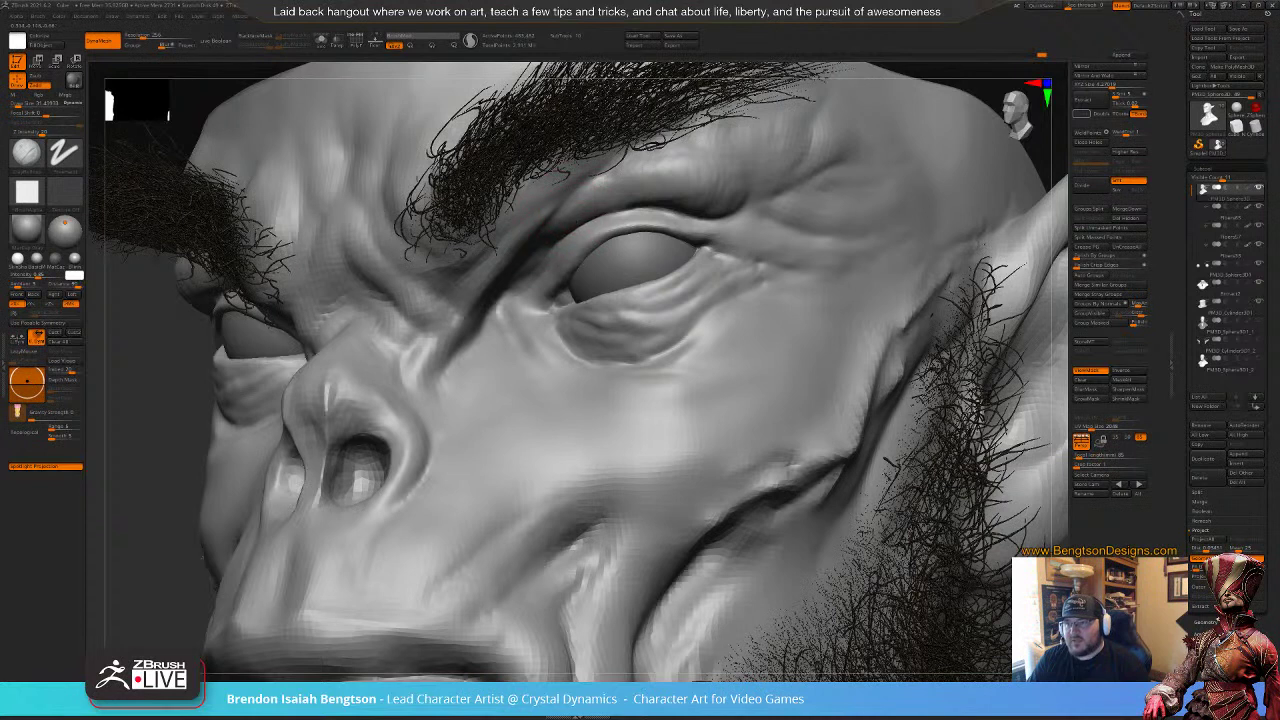
{"action": "mouse_move", "coordinate": [652, 190]}
{"action": "left_mouse_down"}
{"action": "mouse_move", "coordinate": [752, 213]}
{"action": "mouse_move", "coordinate": [670, 172]}
{"action": "mouse_move", "coordinate": [720, 201]}
{"action": "mouse_move", "coordinate": [644, 185]}
{"action": "mouse_move", "coordinate": [710, 215]}
{"action": "left_mouse_up"}
Step: Refine the fold and crease of the upper eyelid with a finer carving brush
{"action": "mouse_move", "coordinate": [672, 282]}
{"action": "right_mouse_down"}
{"action": "mouse_move", "coordinate": [622, 310]}
{"action": "mouse_move", "coordinate": [604, 303]}
{"action": "right_mouse_up"}
{"action": "key", "text": "shift+space"}
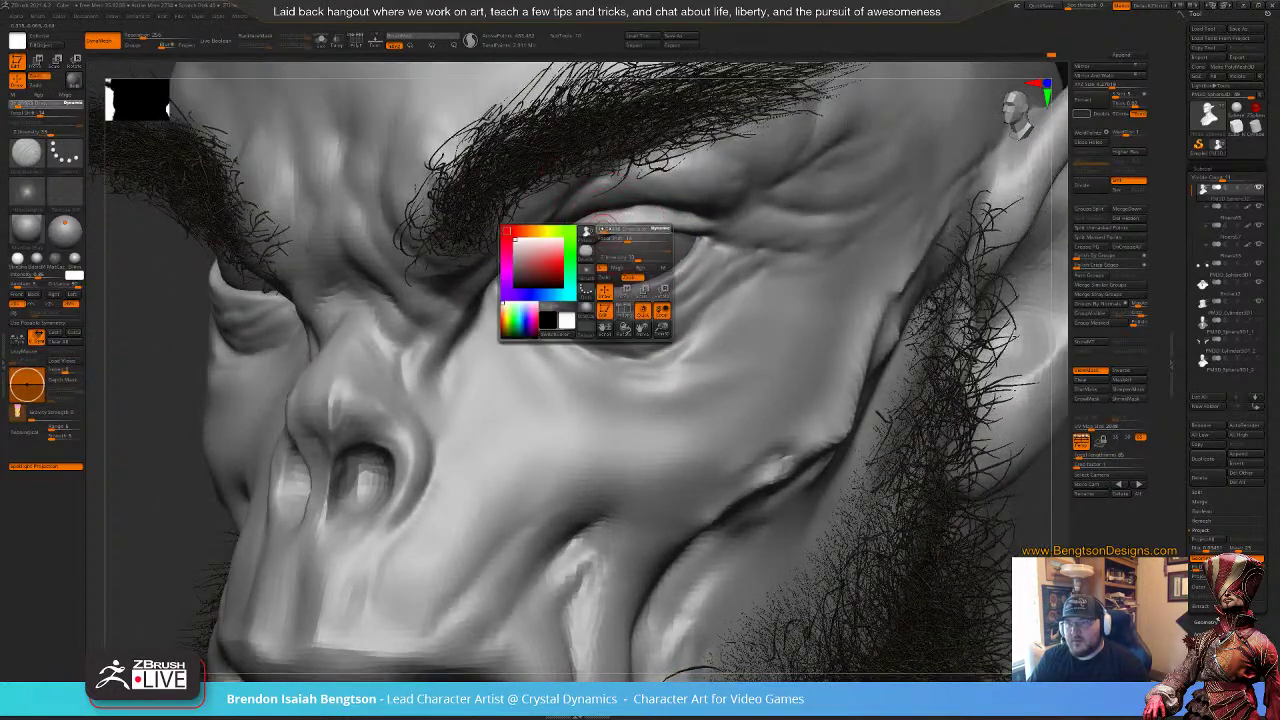
{"action": "left_click", "coordinate": [603, 229]}
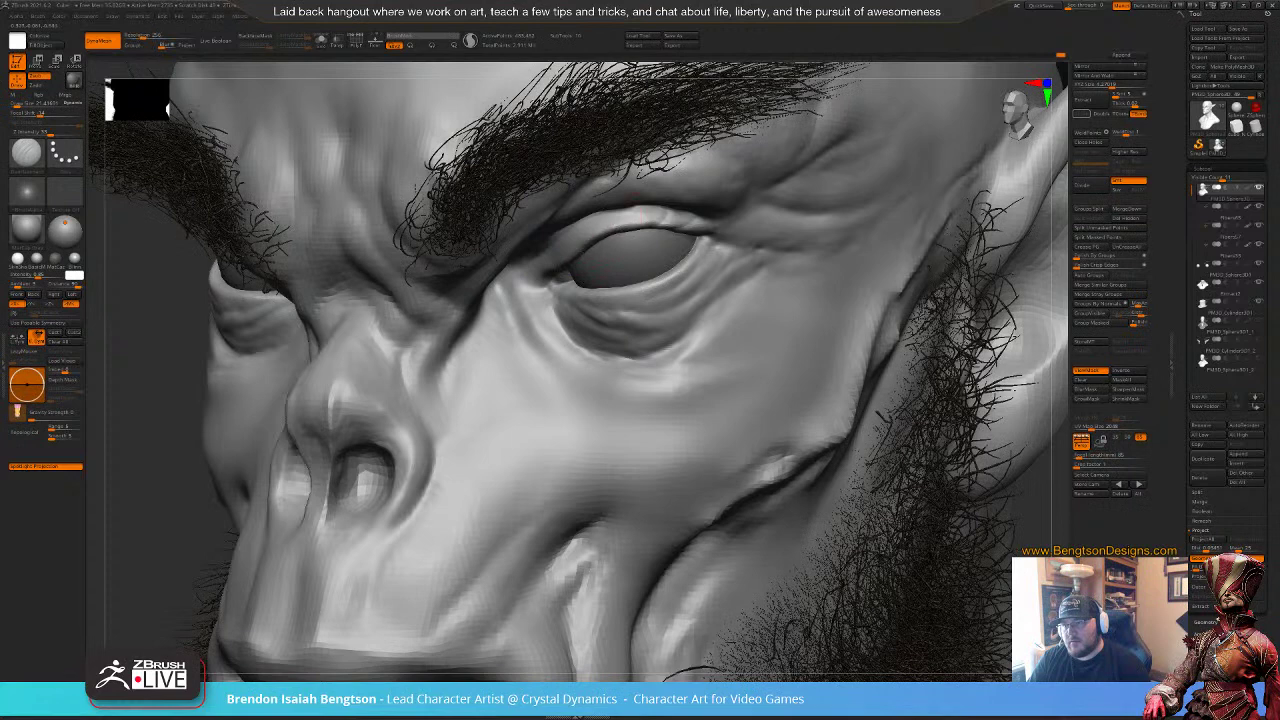
{"action": "key", "text": "space"}
{"action": "left_click", "coordinate": [586, 233]}
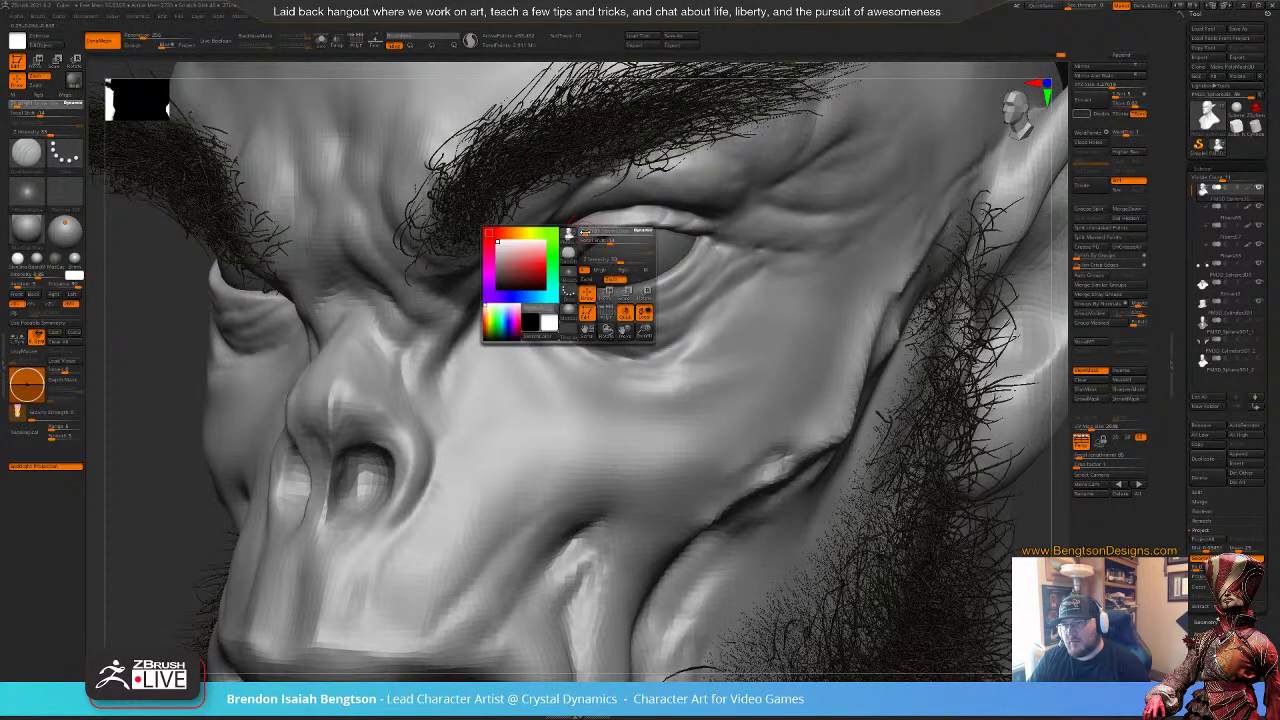
{"action": "right_click_drag", "start_coordinate": [570, 258], "coordinate": [562, 239]}
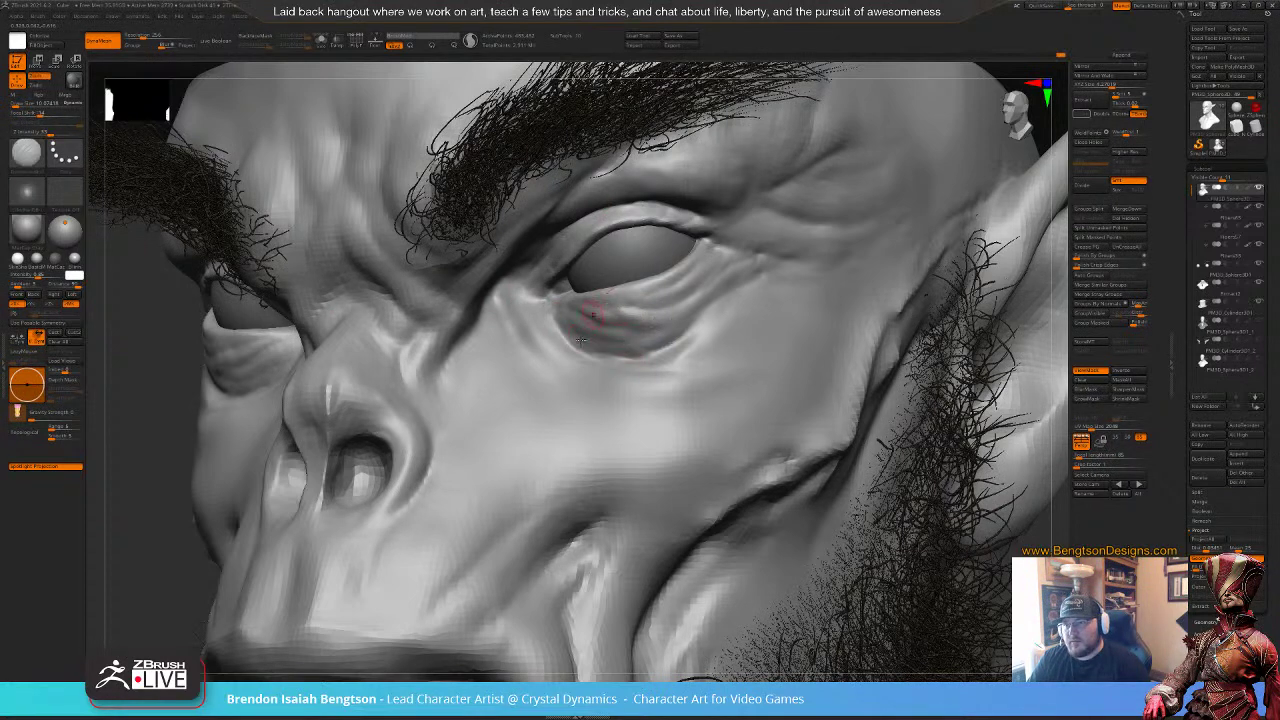
Step: Resize the brush and deepen the curved crease running from the inner eye corner down around the eye bag
{"action": "right_click_drag", "start_coordinate": [571, 384], "coordinate": [510, 425]}
{"action": "key", "text": "space"}
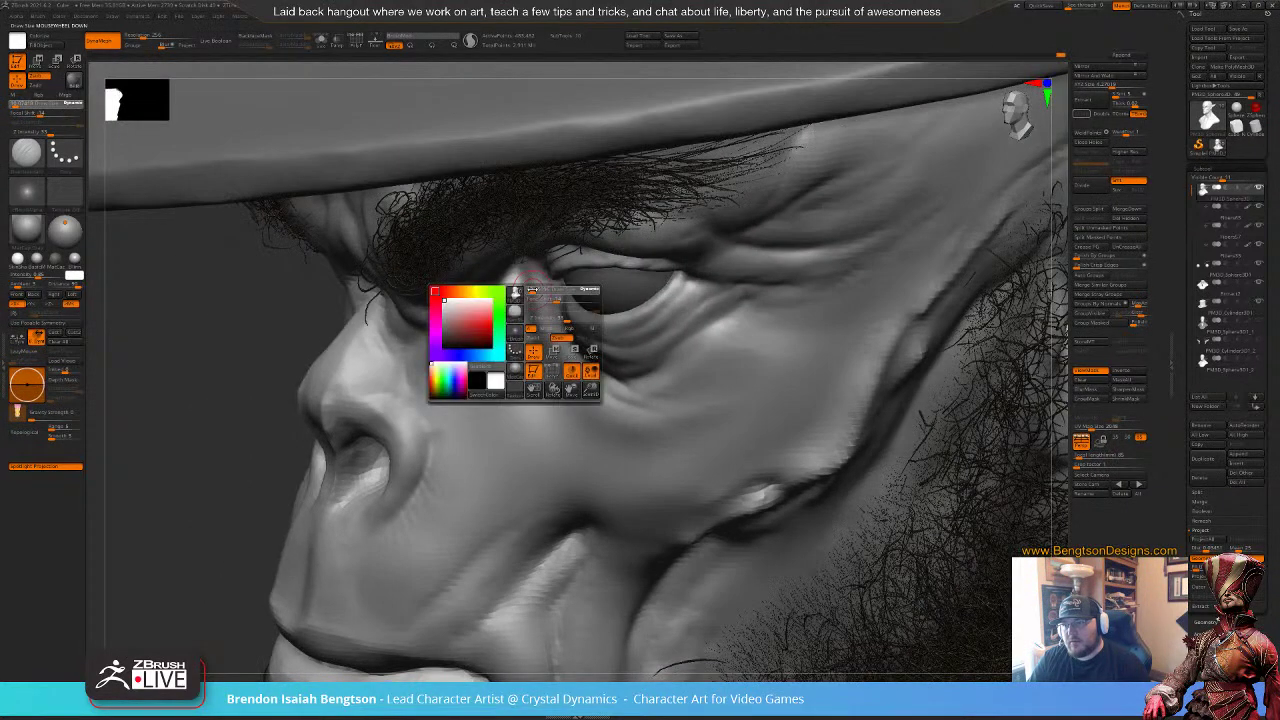
{"action": "left_click_drag", "start_coordinate": [533, 290], "coordinate": [606, 428]}
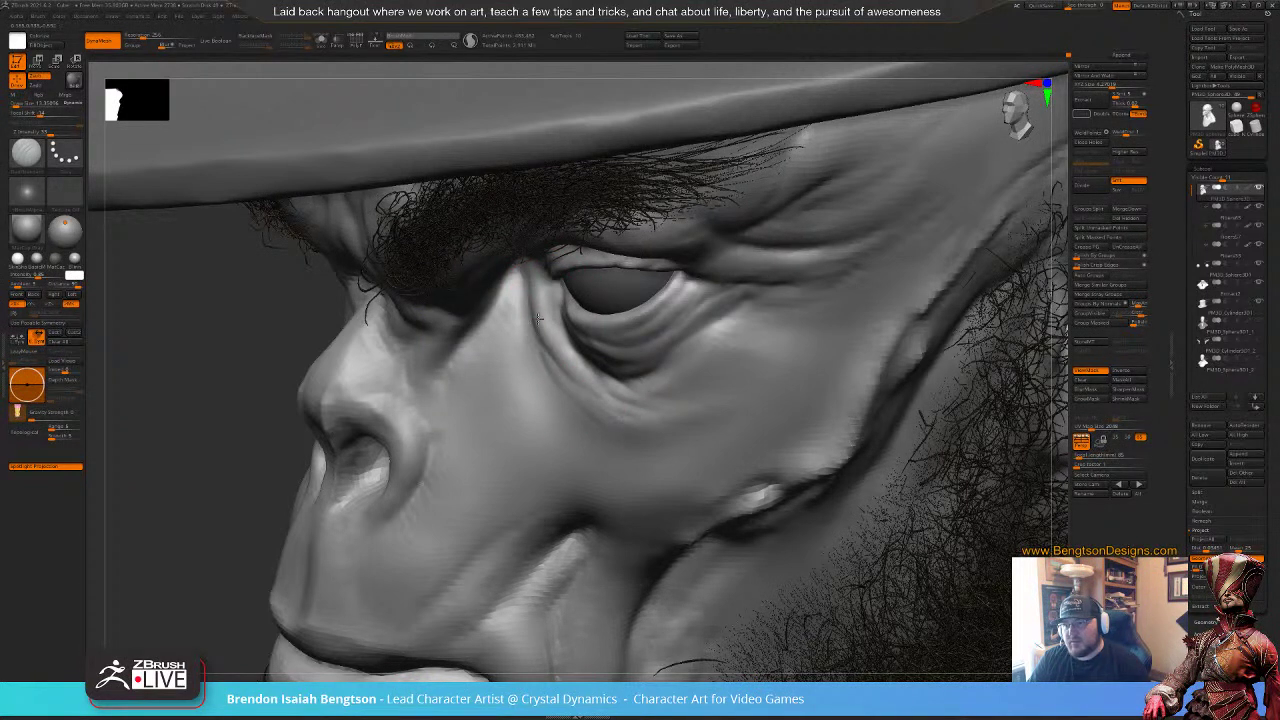
{"action": "right_click_drag", "start_coordinate": [611, 350], "coordinate": [600, 190], "text": "alt"}
{"action": "mouse_move", "coordinate": [490, 470]}
{"action": "right_mouse_down"}
{"action": "mouse_move", "coordinate": [550, 475]}
{"action": "mouse_move", "coordinate": [636, 448]}
{"action": "mouse_move", "coordinate": [623, 434]}
{"action": "mouse_move", "coordinate": [651, 314]}
{"action": "mouse_move", "coordinate": [609, 451]}
{"action": "mouse_move", "coordinate": [513, 348]}
{"action": "mouse_move", "coordinate": [480, 328]}
{"action": "mouse_move", "coordinate": [444, 347]}
{"action": "right_mouse_up"}
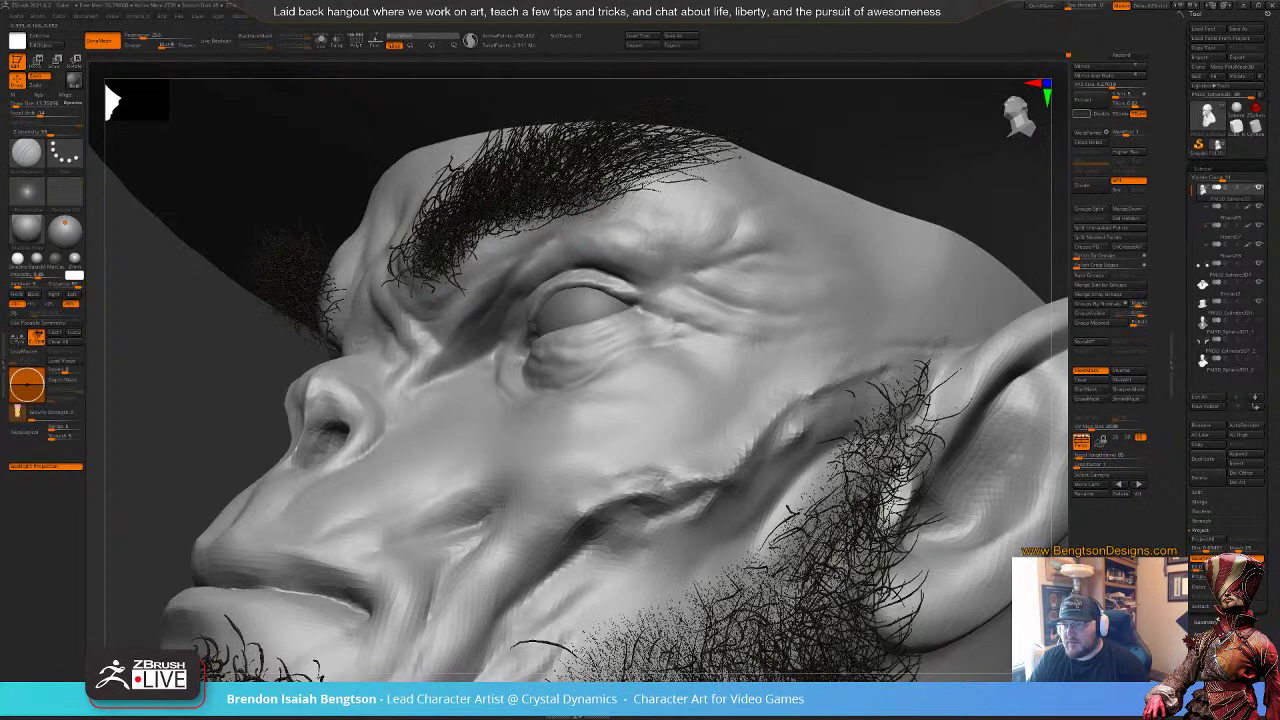
Step: Reshape the upper eyelid and inner eye corner with the Move Topological brush
{"action": "mouse_move", "coordinate": [490, 358]}
{"action": "right_mouse_down"}
{"action": "mouse_move", "coordinate": [506, 366]}
{"action": "mouse_move", "coordinate": [491, 346]}
{"action": "mouse_move", "coordinate": [489, 423]}
{"action": "mouse_move", "coordinate": [492, 359]}
{"action": "right_mouse_up"}
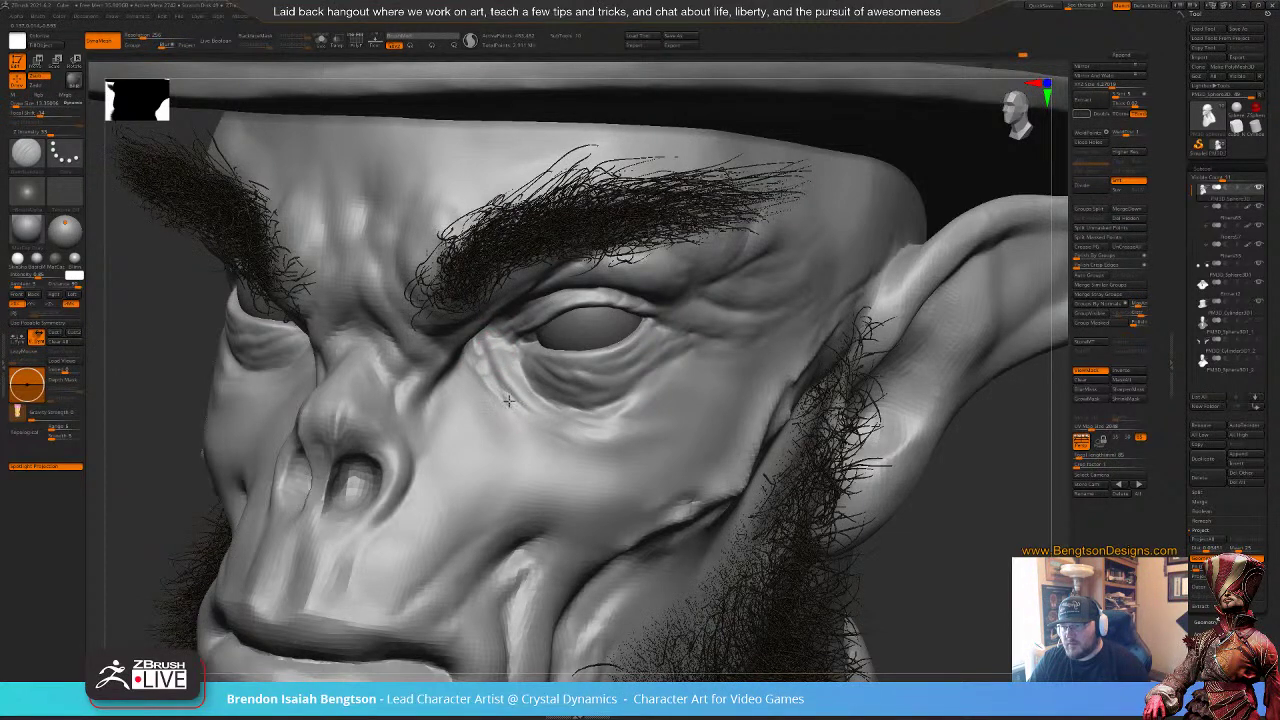
{"action": "mouse_move", "coordinate": [461, 435]}
{"action": "right_mouse_down"}
{"action": "mouse_move", "coordinate": [469, 417]}
{"action": "mouse_move", "coordinate": [464, 481]}
{"action": "mouse_move", "coordinate": [498, 416]}
{"action": "mouse_move", "coordinate": [483, 394]}
{"action": "right_mouse_up"}
{"action": "right_click_drag", "start_coordinate": [600, 386], "coordinate": [554, 294], "text": "ctrl"}
{"action": "key", "text": "b"}
{"action": "key", "text": "m"}
{"action": "key", "text": "t"}
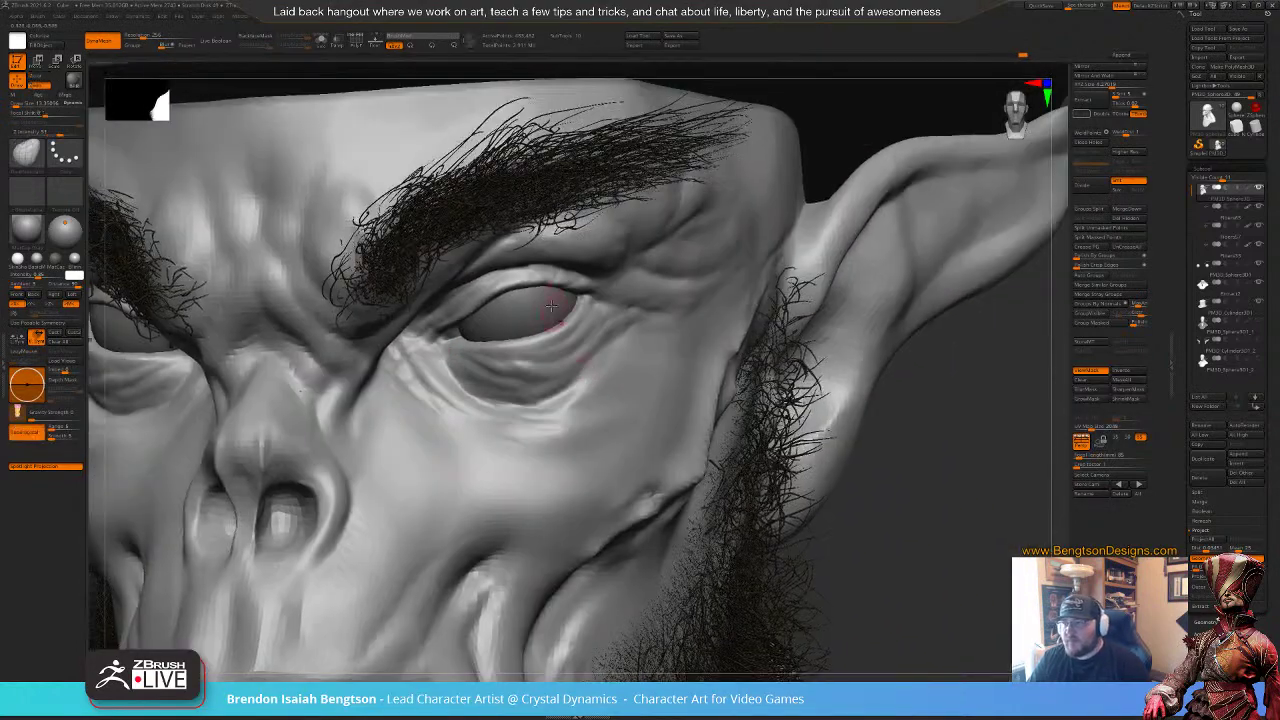
{"action": "key", "text": "space"}
{"action": "mouse_move", "coordinate": [510, 284]}
{"action": "left_mouse_down"}
{"action": "mouse_move", "coordinate": [508, 297]}
{"action": "mouse_move", "coordinate": [531, 292]}
{"action": "left_mouse_up"}
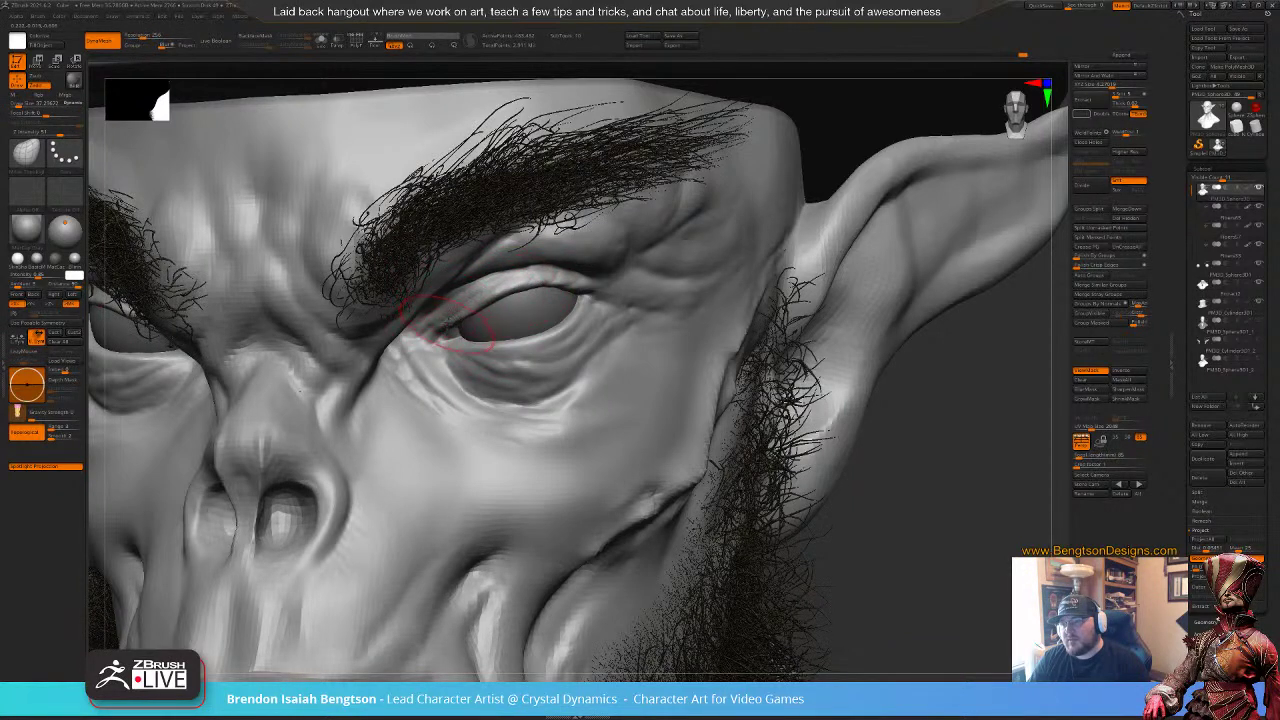
{"action": "left_click_drag", "start_coordinate": [444, 326], "coordinate": [455, 342]}
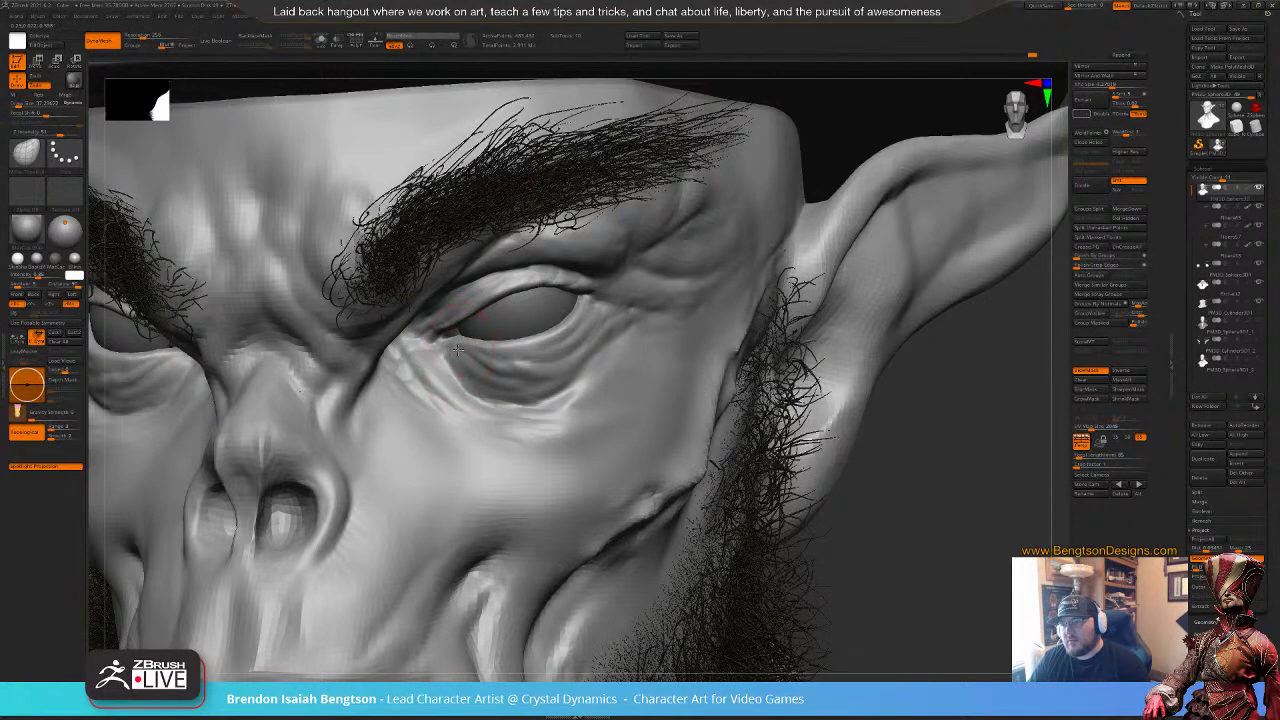
{"action": "mouse_move", "coordinate": [914, 541]}
{"action": "left_mouse_down", "text": "alt"}
{"action": "mouse_move", "coordinate": [911, 459]}
{"action": "mouse_move", "coordinate": [898, 460]}
{"action": "mouse_move", "coordinate": [905, 530]}
{"action": "left_mouse_up", "text": "alt"}
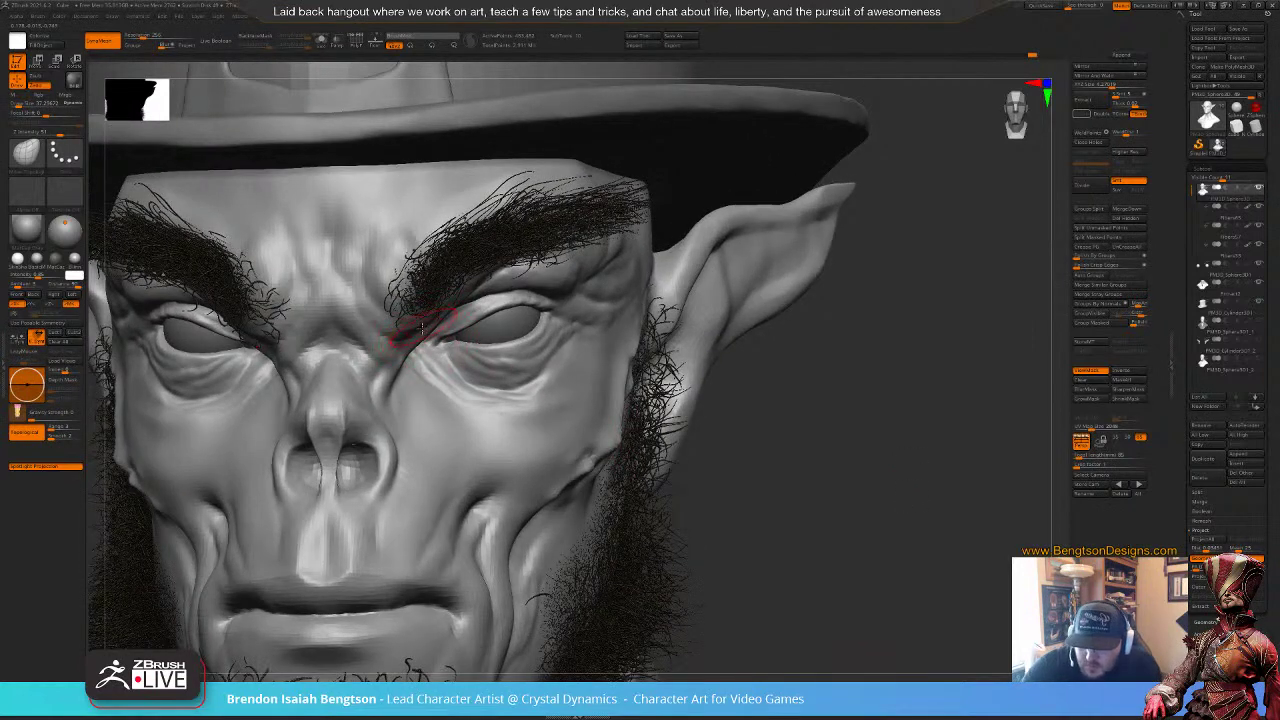
{"action": "left_click_drag", "start_coordinate": [436, 354], "coordinate": [437, 350]}
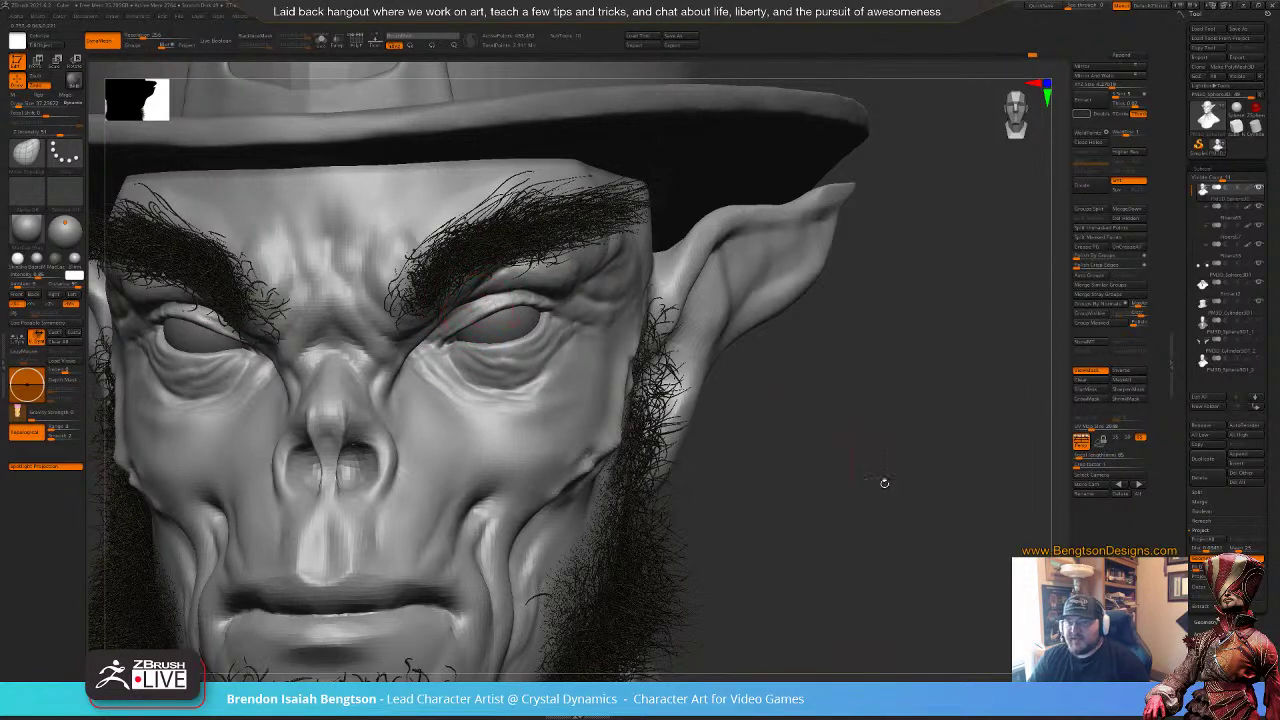
Step: Resize the brush and refine the wrinkle folds at the outer eye corner and beneath the eye
{"action": "mouse_move", "coordinate": [884, 483]}
{"action": "left_mouse_down"}
{"action": "mouse_move", "coordinate": [884, 514]}
{"action": "mouse_move", "coordinate": [901, 526]}
{"action": "mouse_move", "coordinate": [902, 508]}
{"action": "mouse_move", "coordinate": [869, 503]}
{"action": "mouse_move", "coordinate": [874, 446]}
{"action": "mouse_move", "coordinate": [850, 455]}
{"action": "mouse_move", "coordinate": [852, 434]}
{"action": "mouse_move", "coordinate": [892, 474]}
{"action": "left_mouse_up"}
{"action": "left_click_drag", "start_coordinate": [926, 406], "coordinate": [806, 383]}
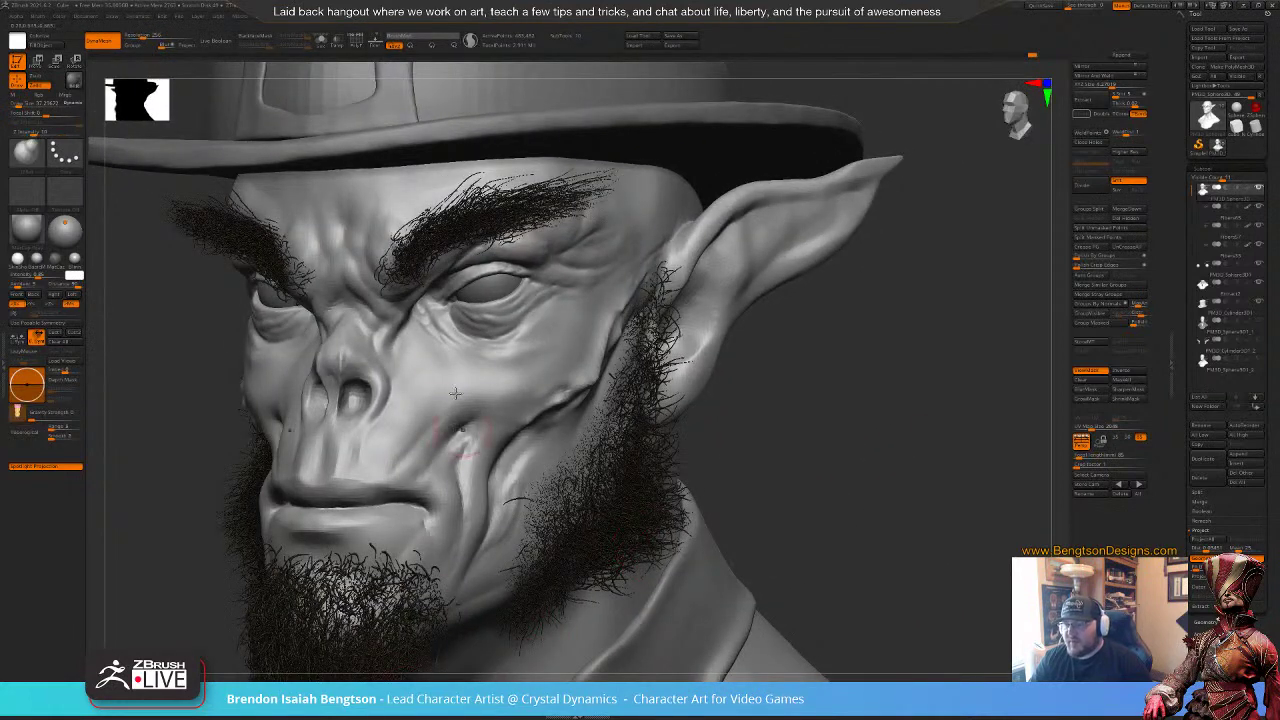
{"action": "key", "text": "space"}
{"action": "left_click_drag", "start_coordinate": [474, 275], "coordinate": [470, 275]}
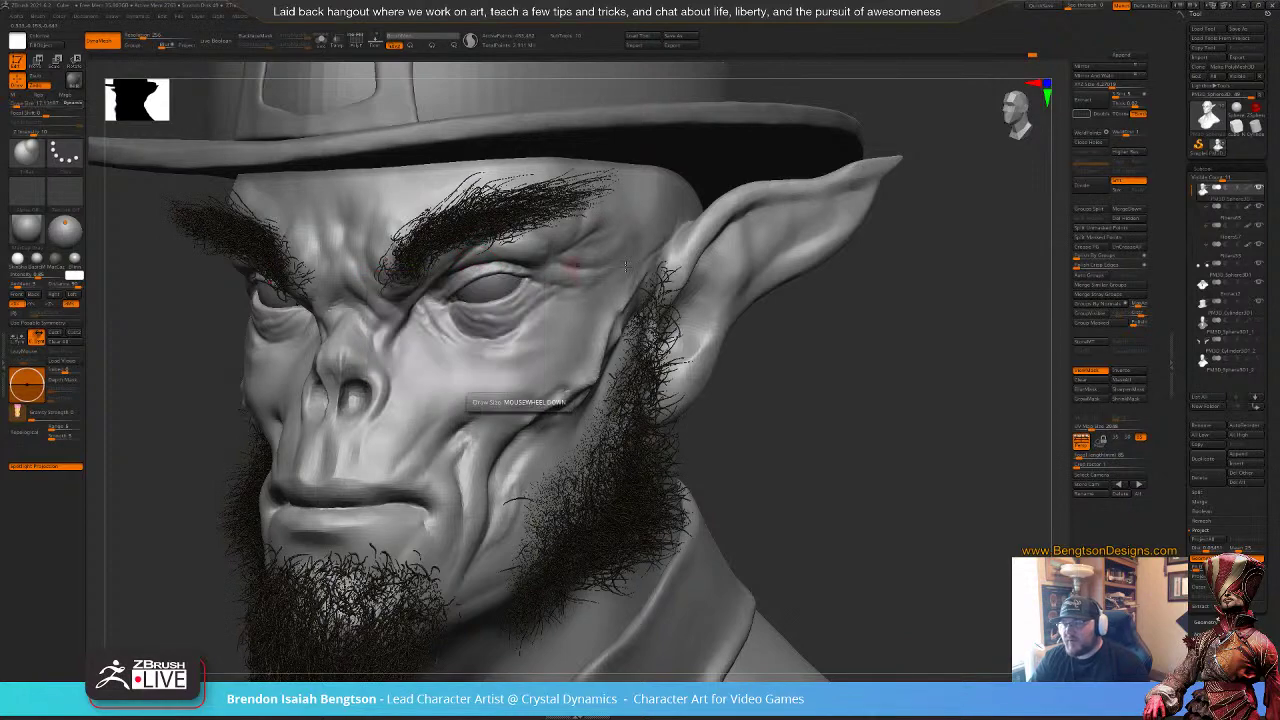
{"action": "left_click_drag", "start_coordinate": [845, 356], "coordinate": [845, 385]}
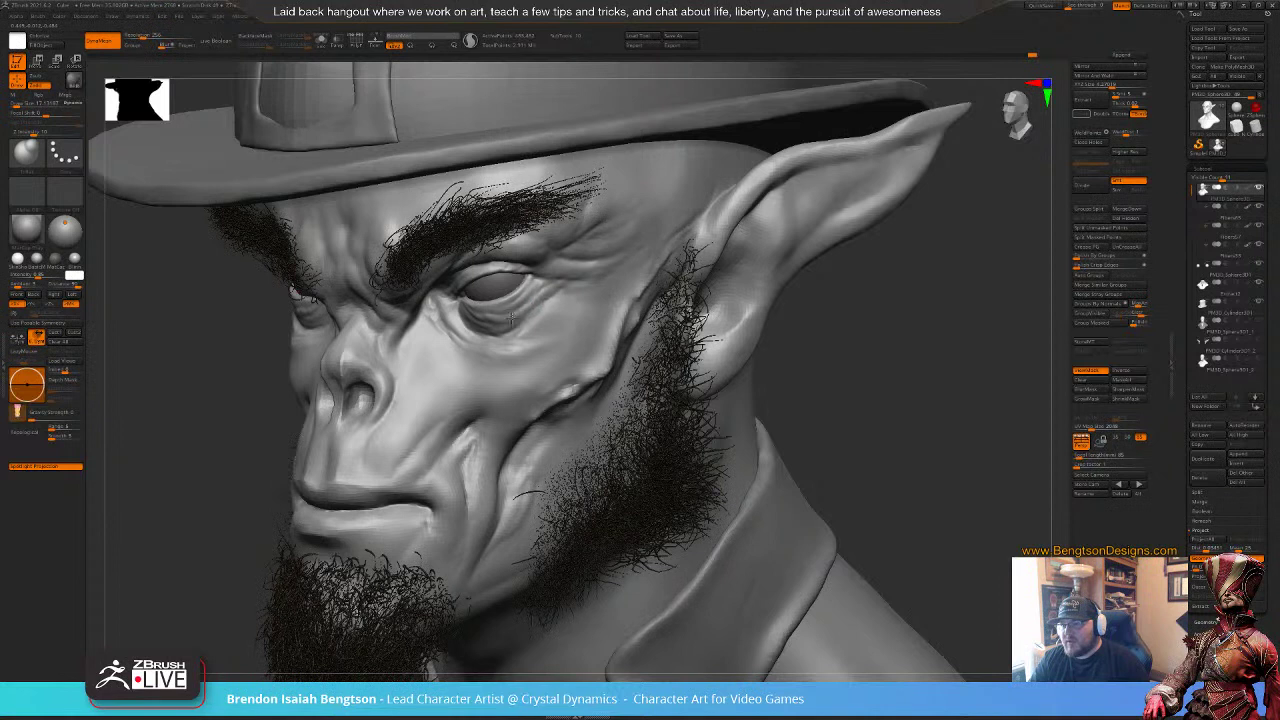
{"action": "left_click_drag", "start_coordinate": [524, 324], "coordinate": [552, 305]}
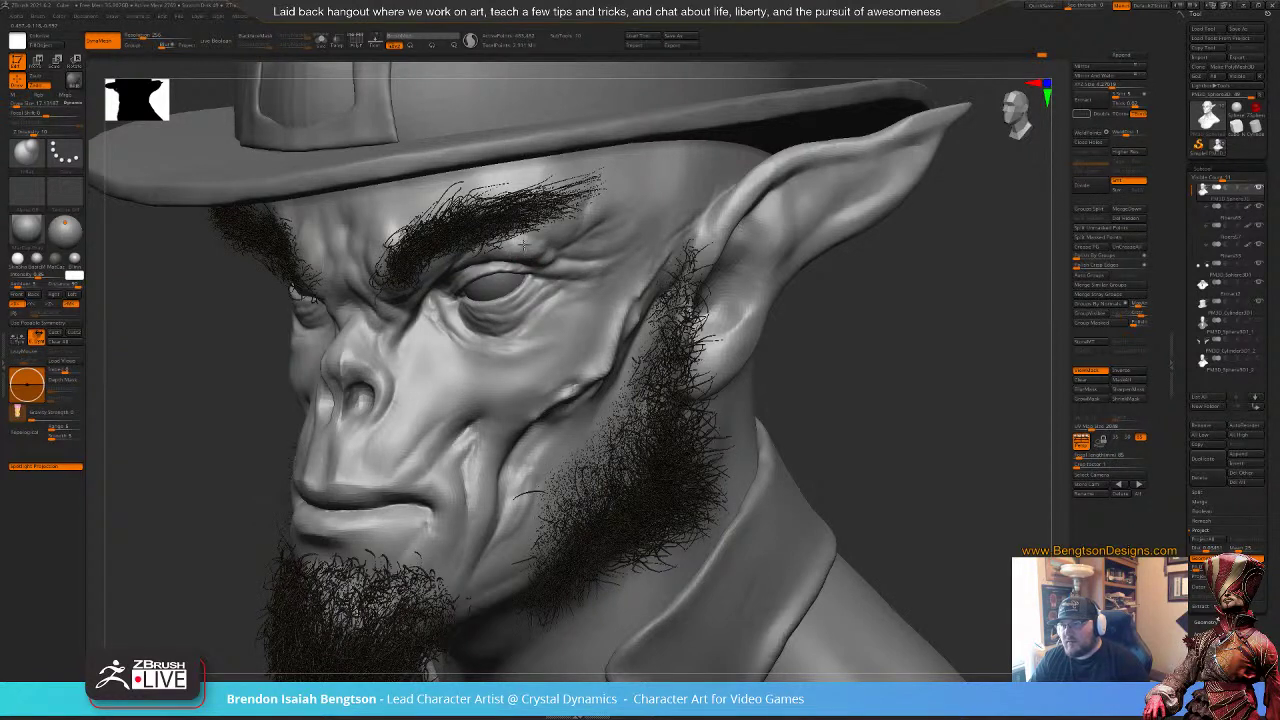
{"action": "mouse_move", "coordinate": [849, 408]}
{"action": "left_mouse_down", "text": "alt"}
{"action": "mouse_move", "coordinate": [846, 388]}
{"action": "mouse_move", "coordinate": [858, 386]}
{"action": "mouse_move", "coordinate": [844, 382]}
{"action": "mouse_move", "coordinate": [850, 418]}
{"action": "left_mouse_up", "text": "alt"}
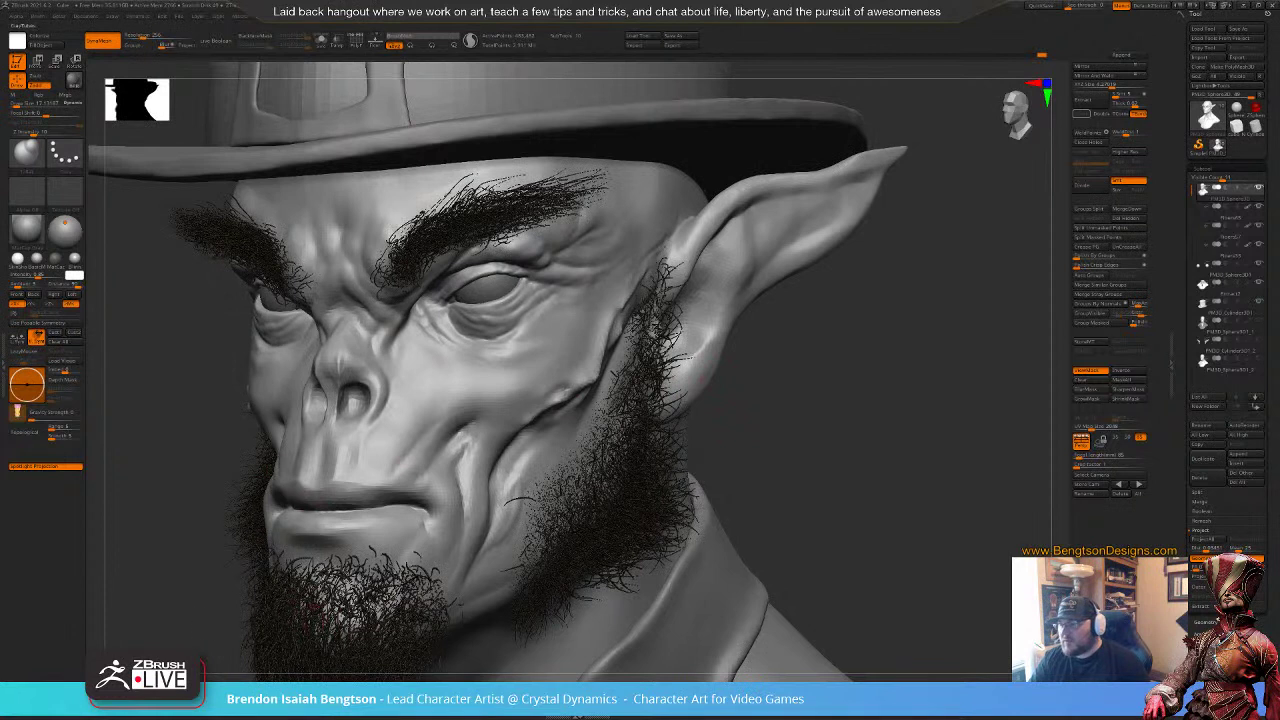
Step: Give the brush a DragRect stroke with a speckled alpha and test the skin texture under the eye
{"action": "left_click", "coordinate": [65, 152]}
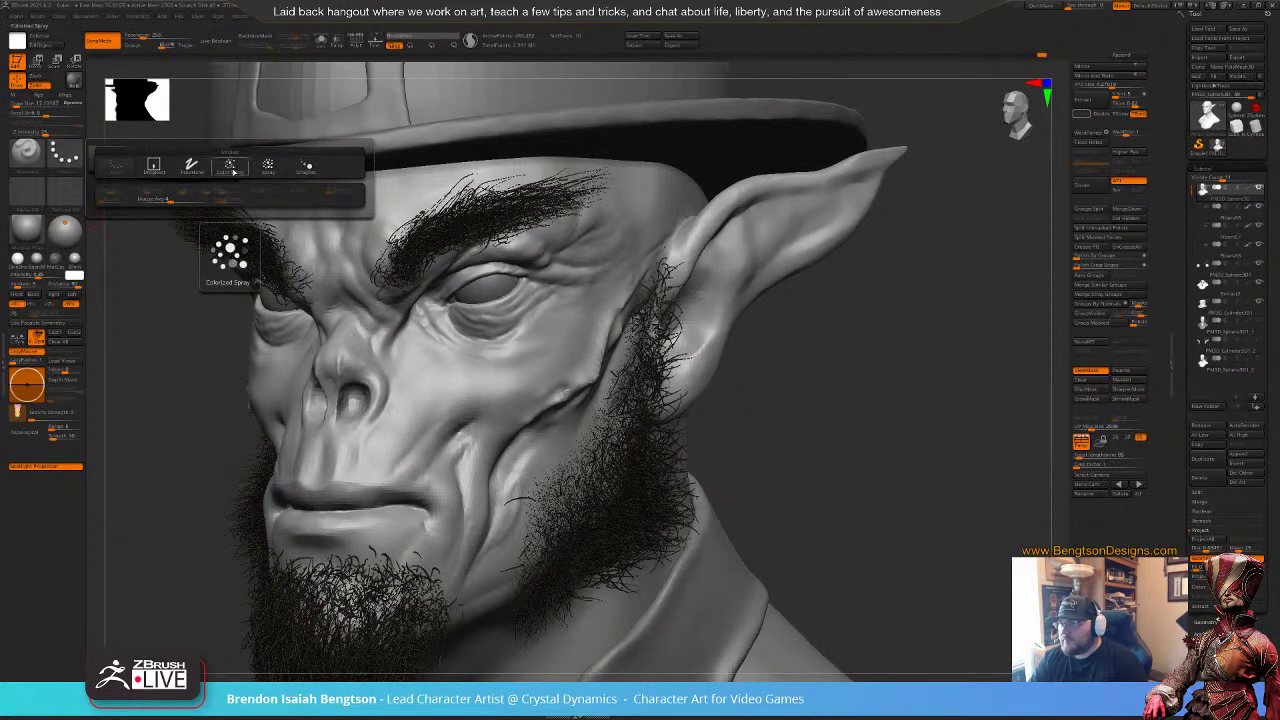
{"action": "left_click", "coordinate": [116, 165]}
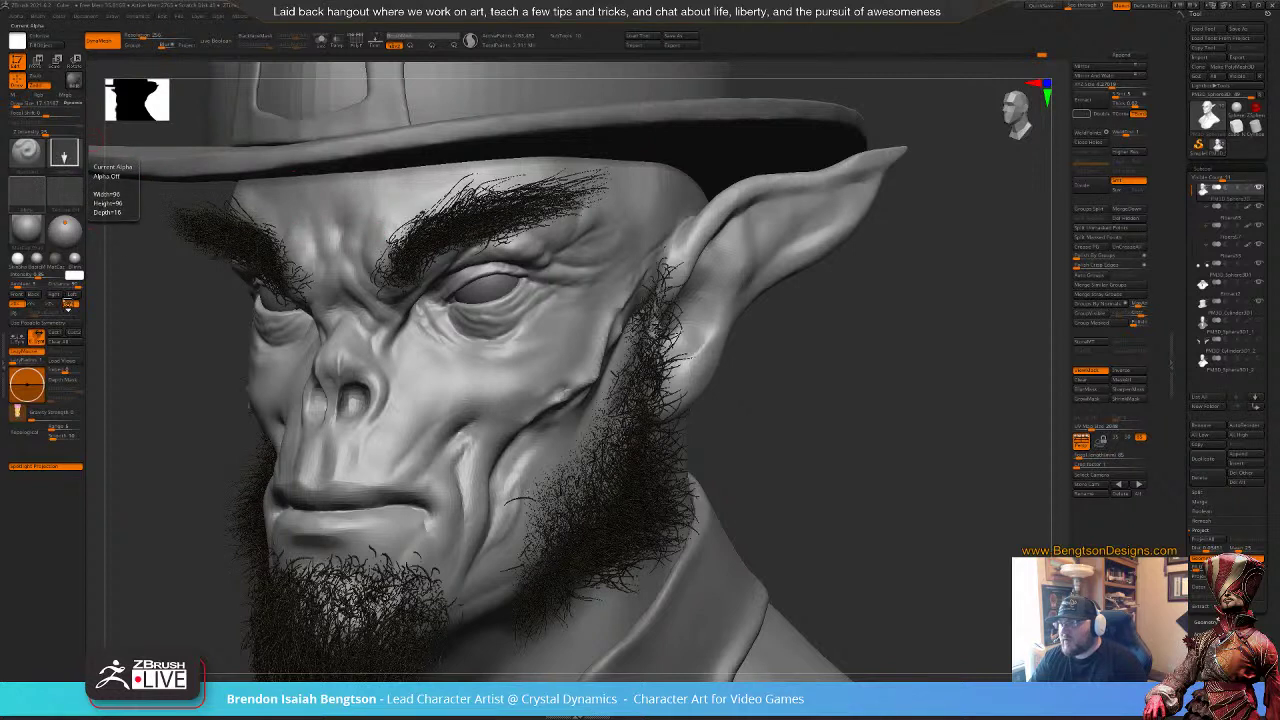
{"action": "left_click", "coordinate": [28, 191]}
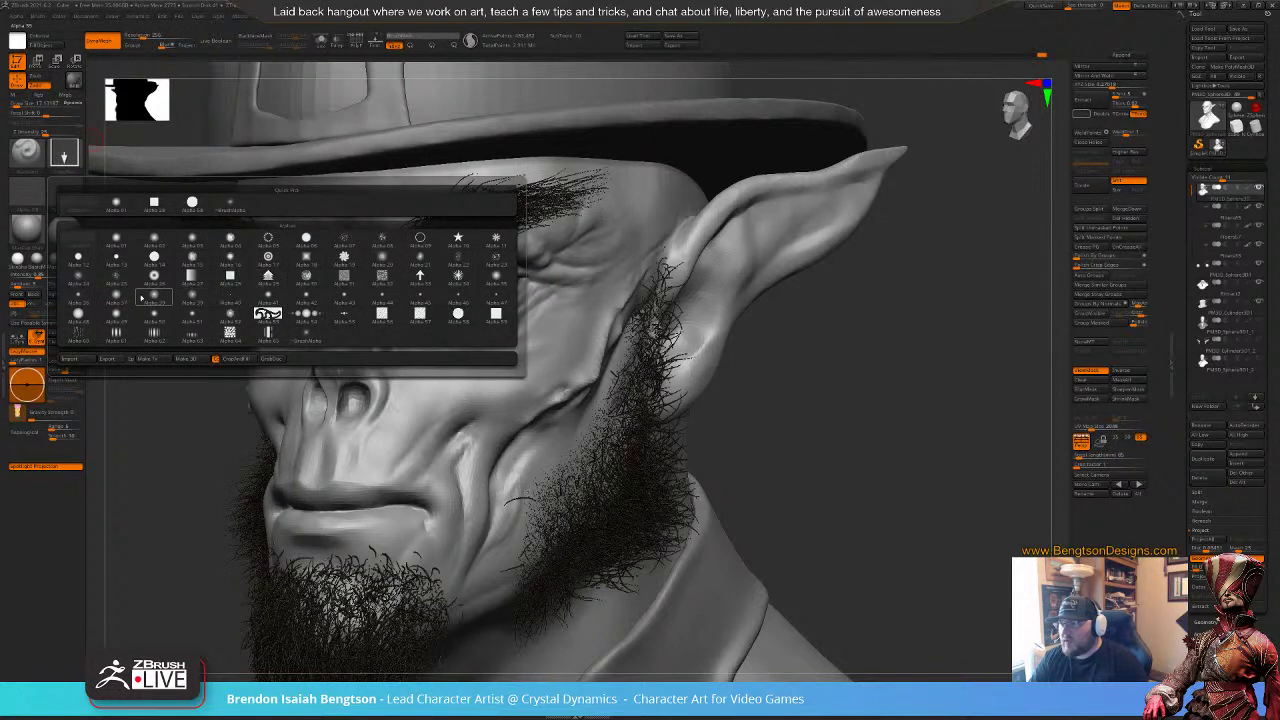
{"action": "left_click", "coordinate": [500, 262]}
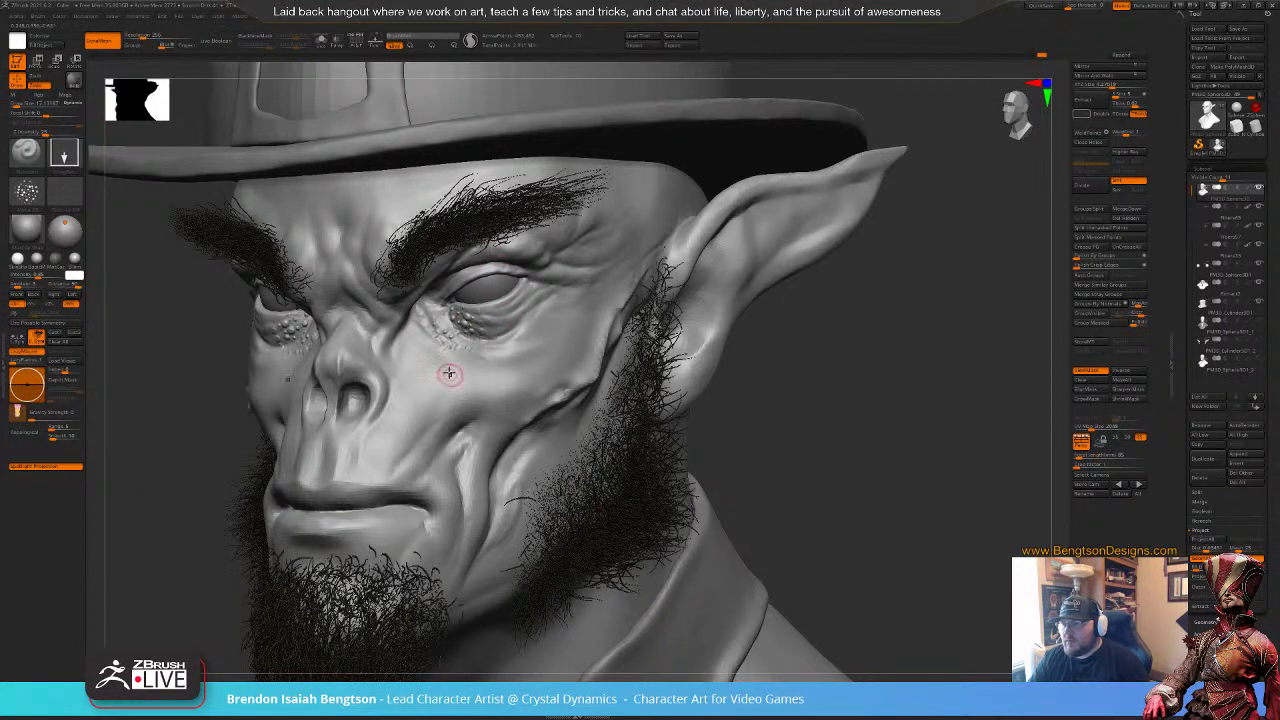
{"action": "key", "text": "ctrl+z"}
{"action": "left_click_drag", "start_coordinate": [460, 329], "coordinate": [445, 342]}
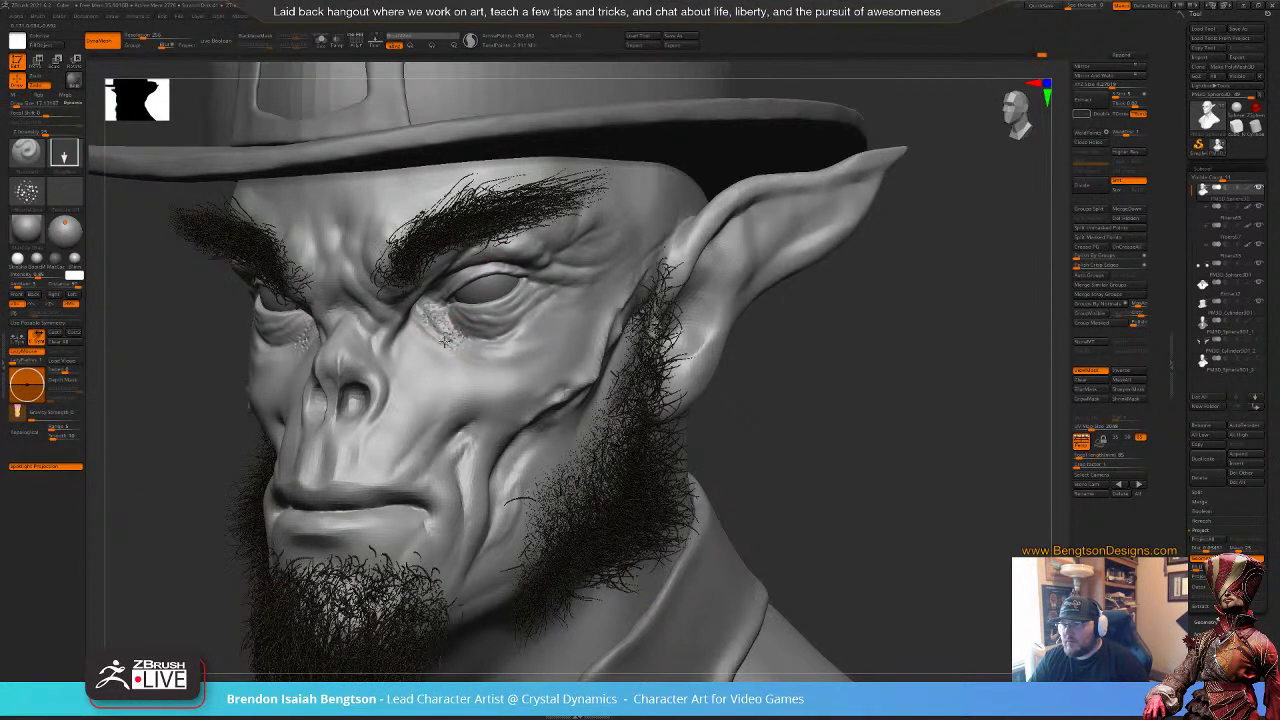
Step: Set the brush intensity to 6 and apply subtle skin texture around the eye bag and upper cheek
{"action": "key", "text": "space"}
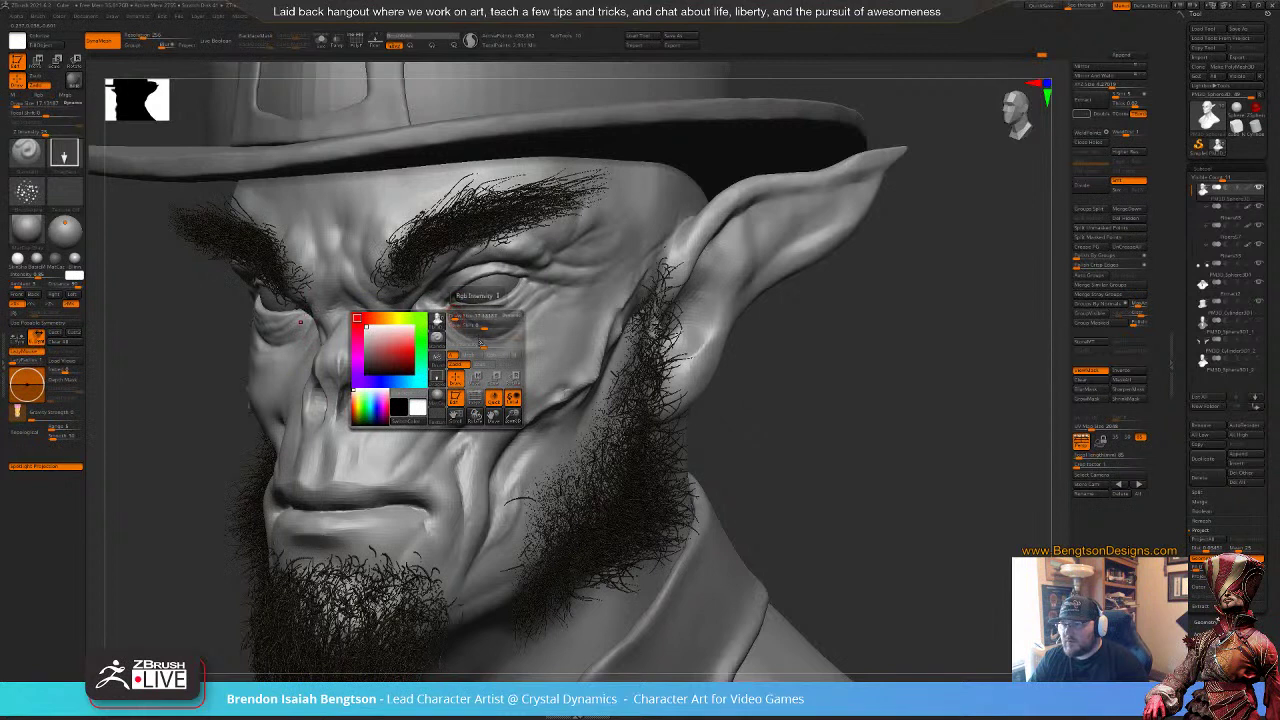
{"action": "type", "text": "6"}
{"action": "key", "text": "Return"}
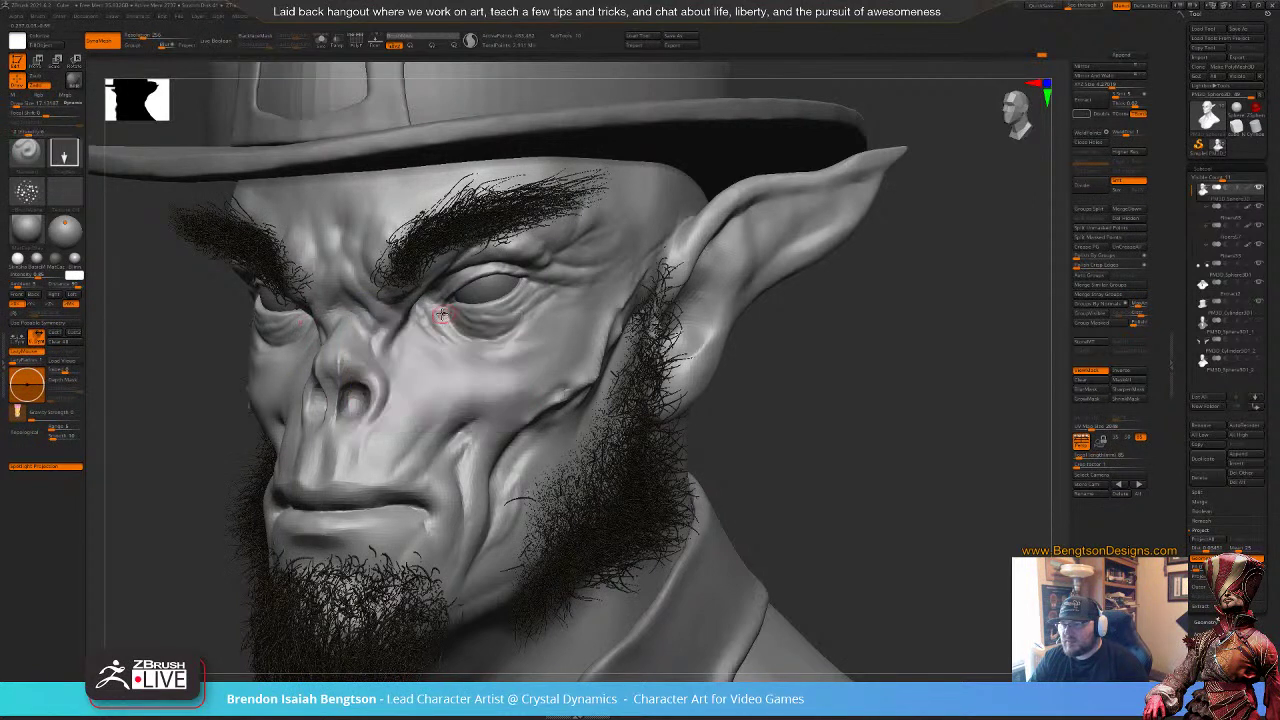
{"action": "left_click_drag", "start_coordinate": [469, 357], "coordinate": [475, 329]}
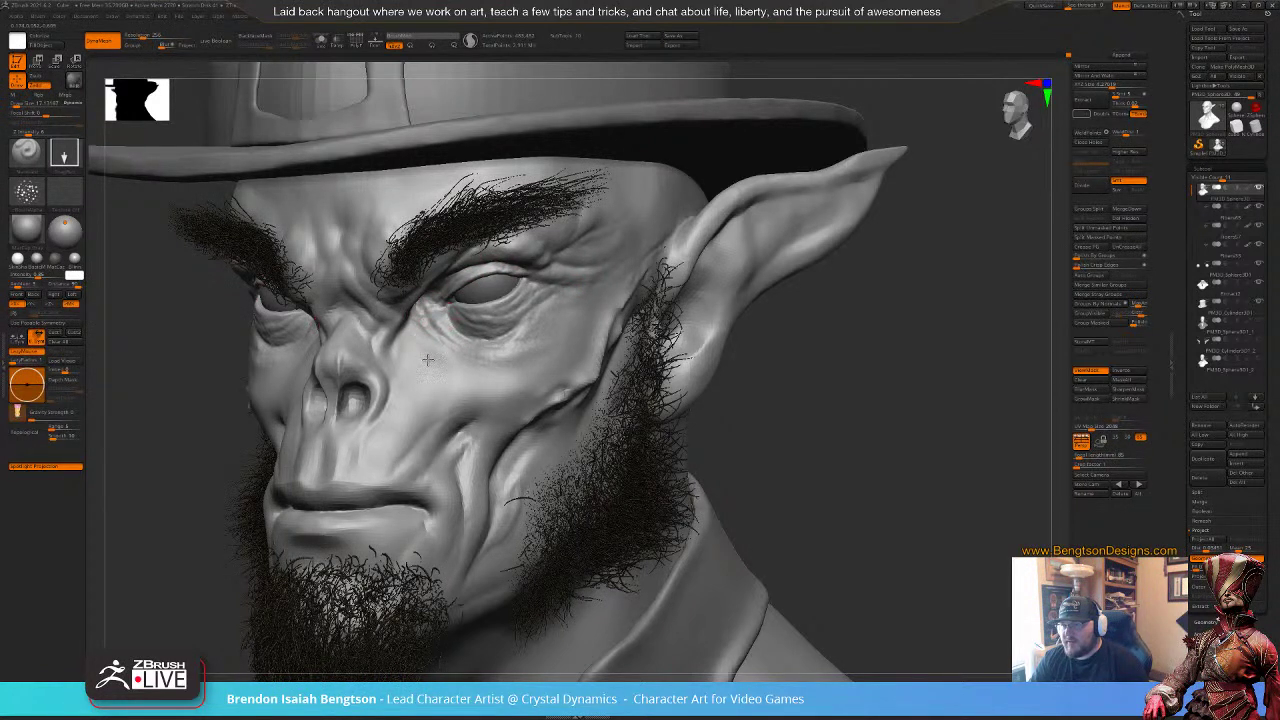
{"action": "mouse_move", "coordinate": [840, 310]}
{"action": "left_mouse_down"}
{"action": "mouse_move", "coordinate": [905, 365]}
{"action": "mouse_move", "coordinate": [955, 305]}
{"action": "mouse_move", "coordinate": [866, 394]}
{"action": "mouse_move", "coordinate": [891, 450]}
{"action": "mouse_move", "coordinate": [886, 470]}
{"action": "mouse_move", "coordinate": [856, 470]}
{"action": "left_mouse_up"}
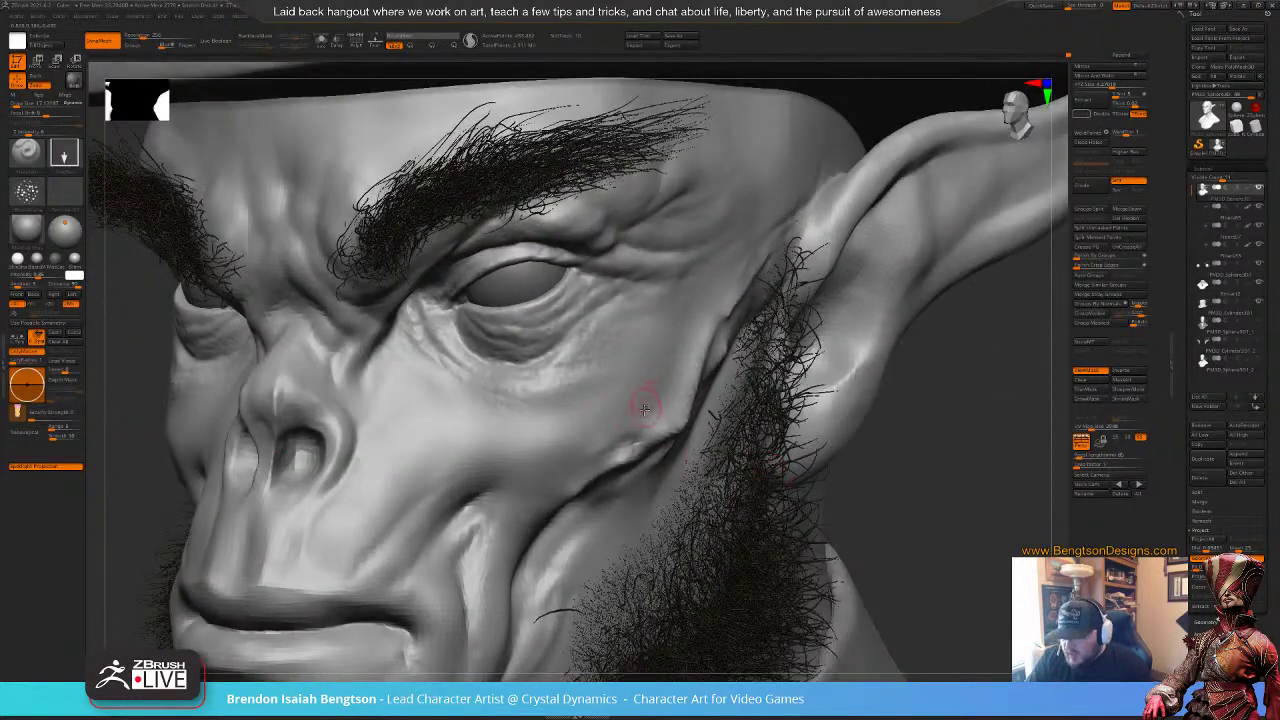
{"action": "key", "text": "b"}
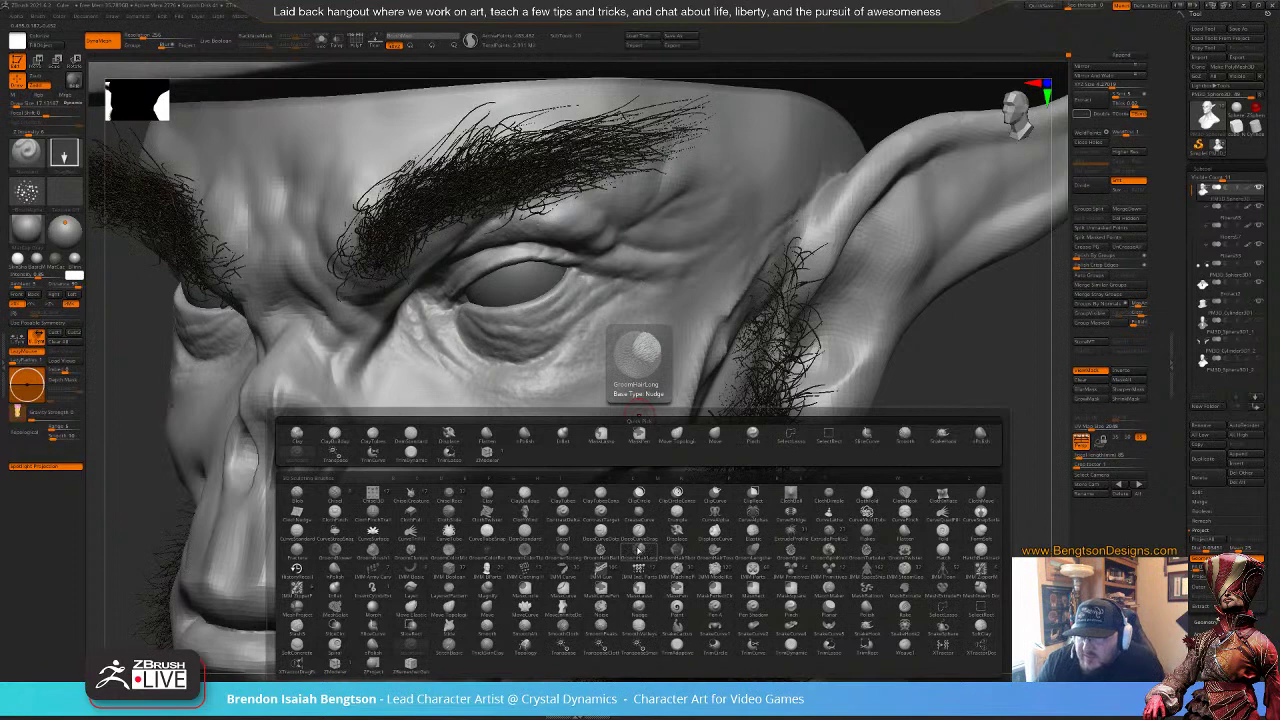
{"action": "key", "text": "d"}
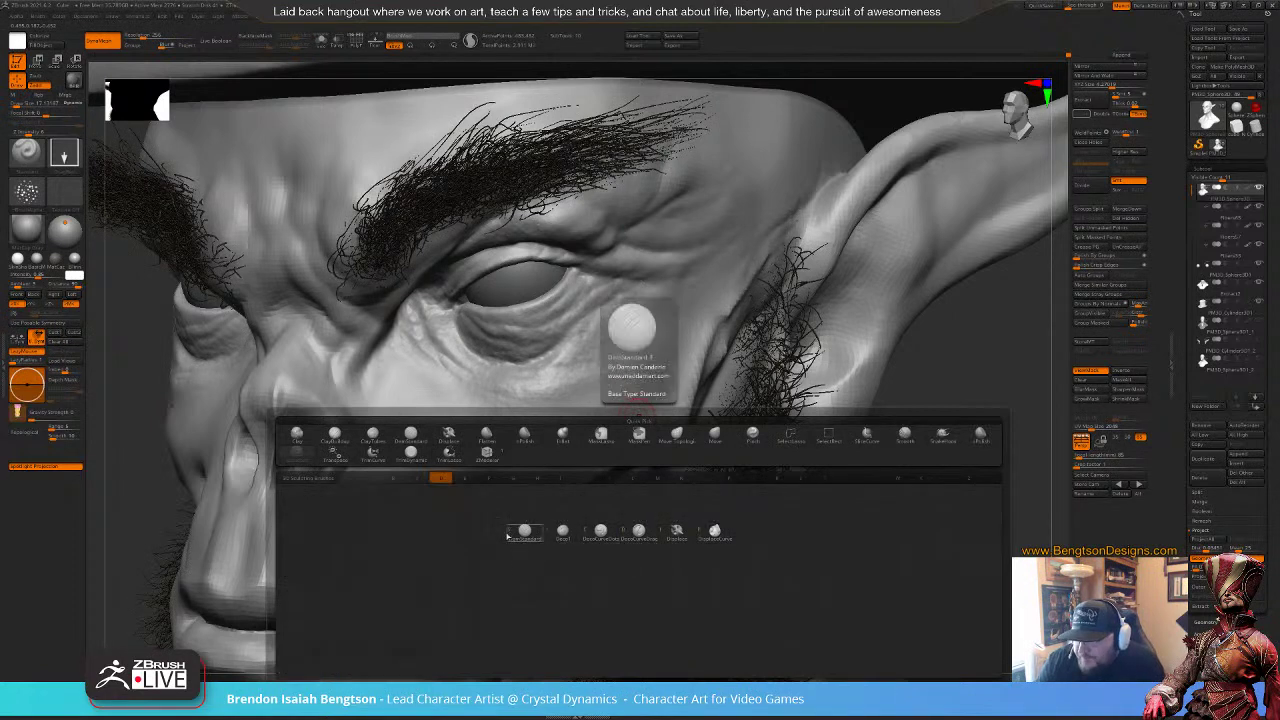
{"action": "left_click", "coordinate": [707, 552]}
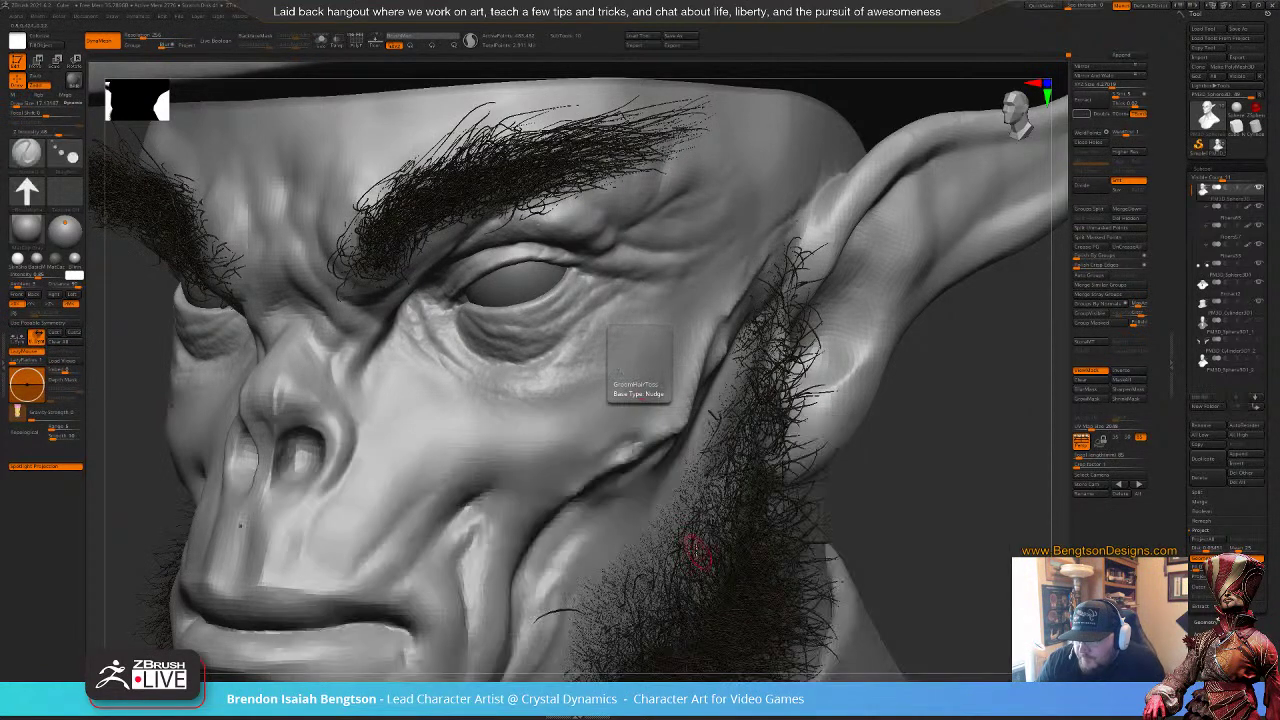
Step: Choose the Crumple brush, enlarge it and roughen the skin around the outer eye corner and brow
{"action": "key", "text": "b"}
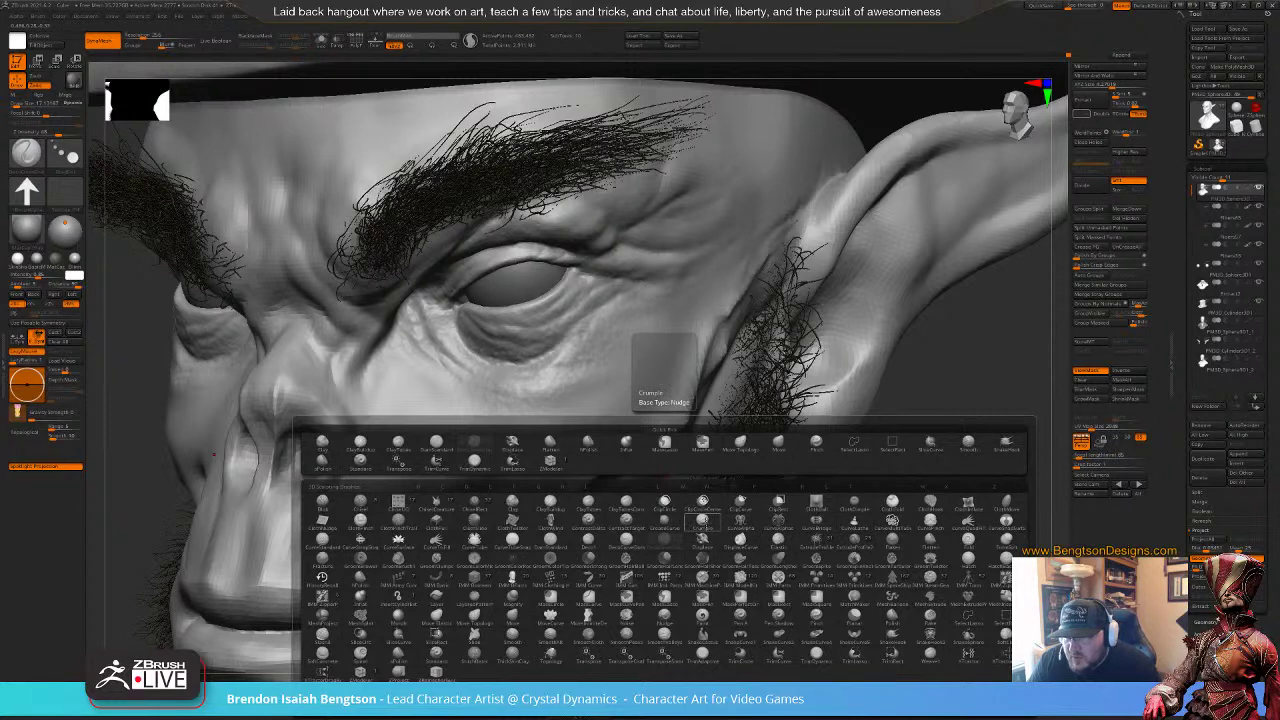
{"action": "left_click", "coordinate": [698, 523]}
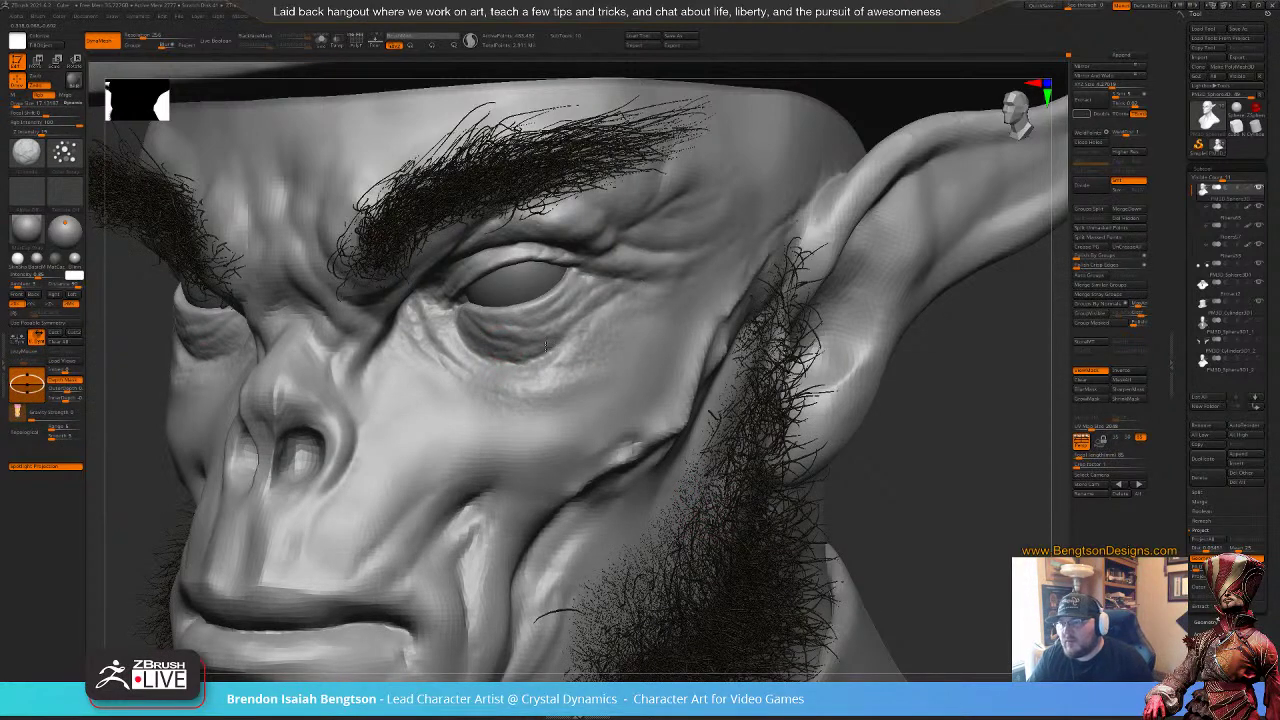
{"action": "left_click_drag", "start_coordinate": [618, 300], "coordinate": [532, 366]}
{"action": "key", "text": "ctrl+z"}
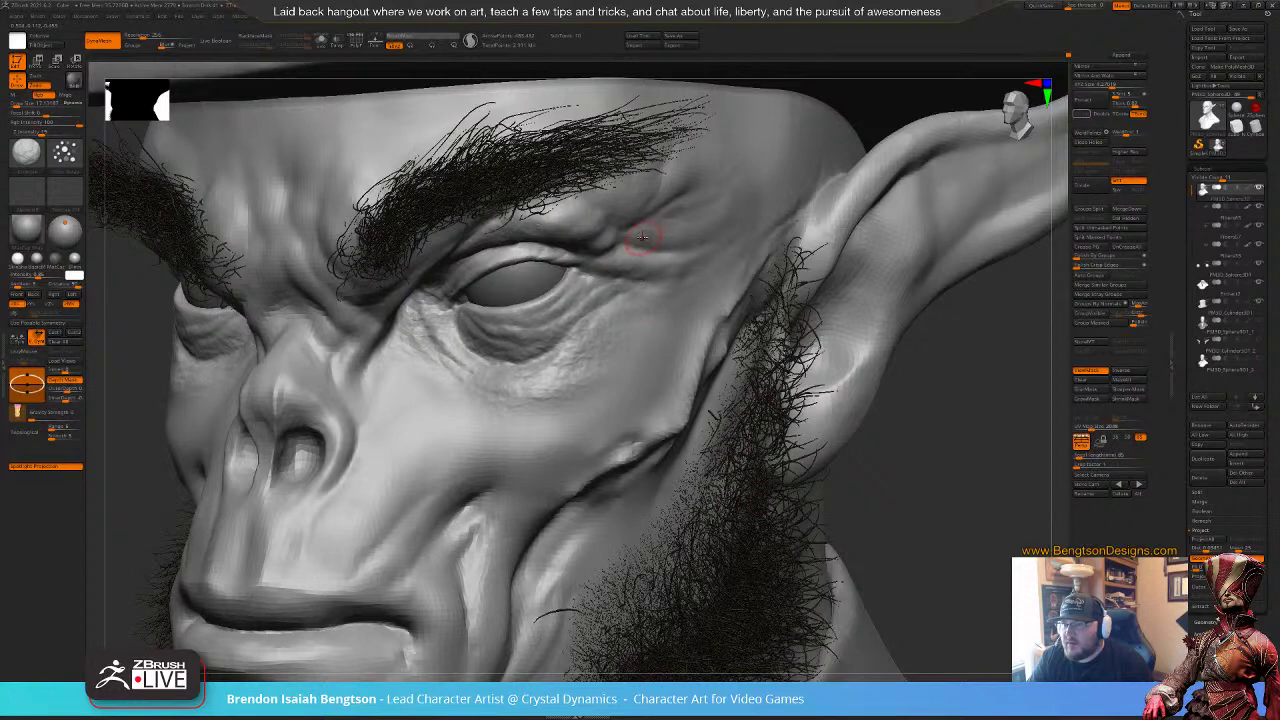
{"action": "key", "text": "space"}
{"action": "mouse_move", "coordinate": [642, 237]}
{"action": "left_mouse_down"}
{"action": "mouse_move", "coordinate": [662, 236]}
{"action": "mouse_move", "coordinate": [688, 192]}
{"action": "left_mouse_up"}
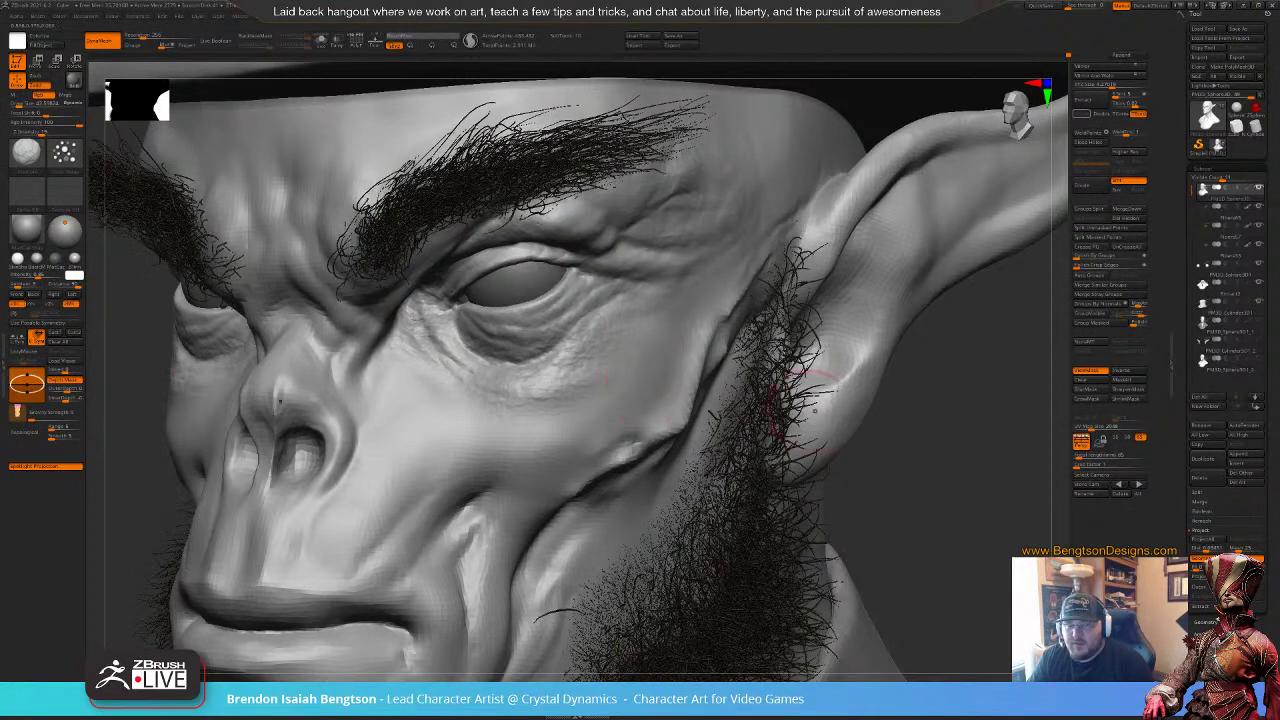
Step: Build up the outer eye corner folds with the ClayBuildup brush and smooth the inner corner and eye bag
{"action": "mouse_move", "coordinate": [972, 474]}
{"action": "left_mouse_down", "text": "alt"}
{"action": "mouse_move", "coordinate": [822, 449]}
{"action": "mouse_move", "coordinate": [928, 450]}
{"action": "mouse_move", "coordinate": [958, 472]}
{"action": "left_mouse_up", "text": "alt"}
{"action": "key", "text": "b"}
{"action": "key", "text": "c"}
{"action": "key", "text": "b"}
{"action": "key", "text": "space"}
{"action": "left_click_drag", "start_coordinate": [648, 241], "coordinate": [612, 261]}
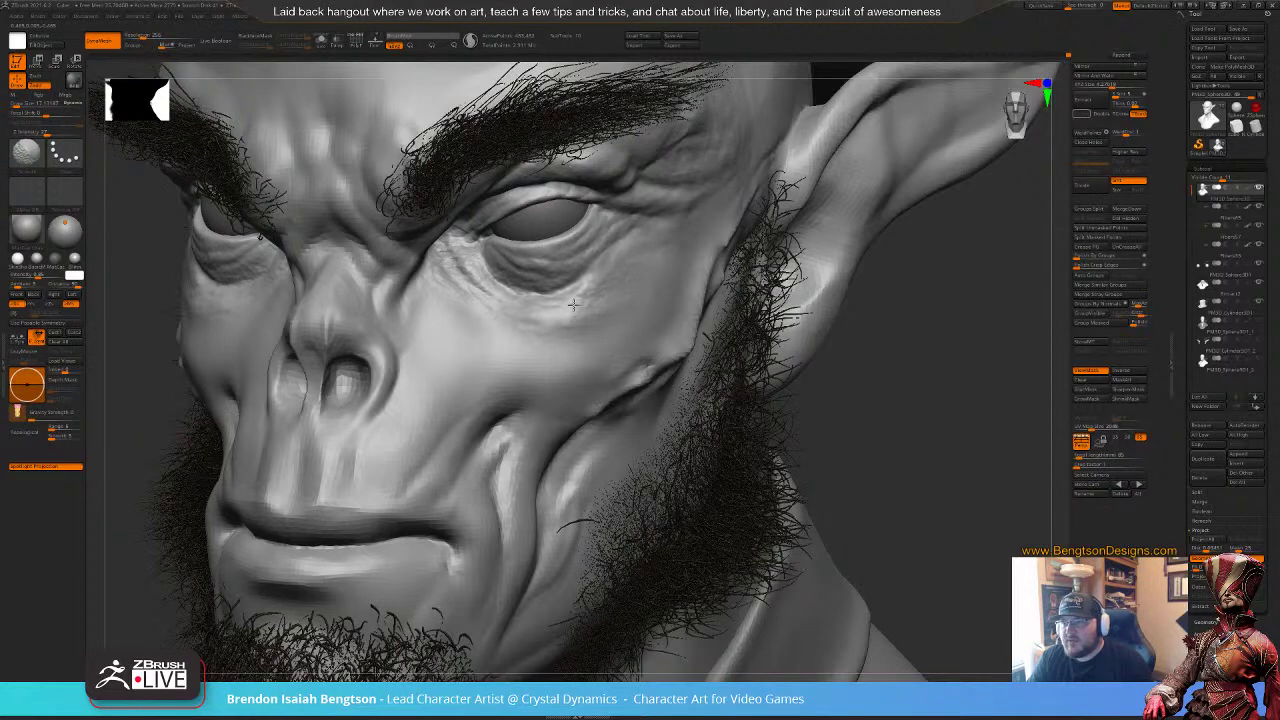
{"action": "mouse_move", "coordinate": [457, 239]}
{"action": "left_mouse_down", "text": "shift"}
{"action": "mouse_move", "coordinate": [440, 249]}
{"action": "mouse_move", "coordinate": [477, 301]}
{"action": "left_mouse_up", "text": "shift"}
{"action": "left_click_drag", "start_coordinate": [911, 369], "coordinate": [749, 356]}
{"action": "left_click_drag", "start_coordinate": [536, 272], "coordinate": [518, 275], "text": "shift"}
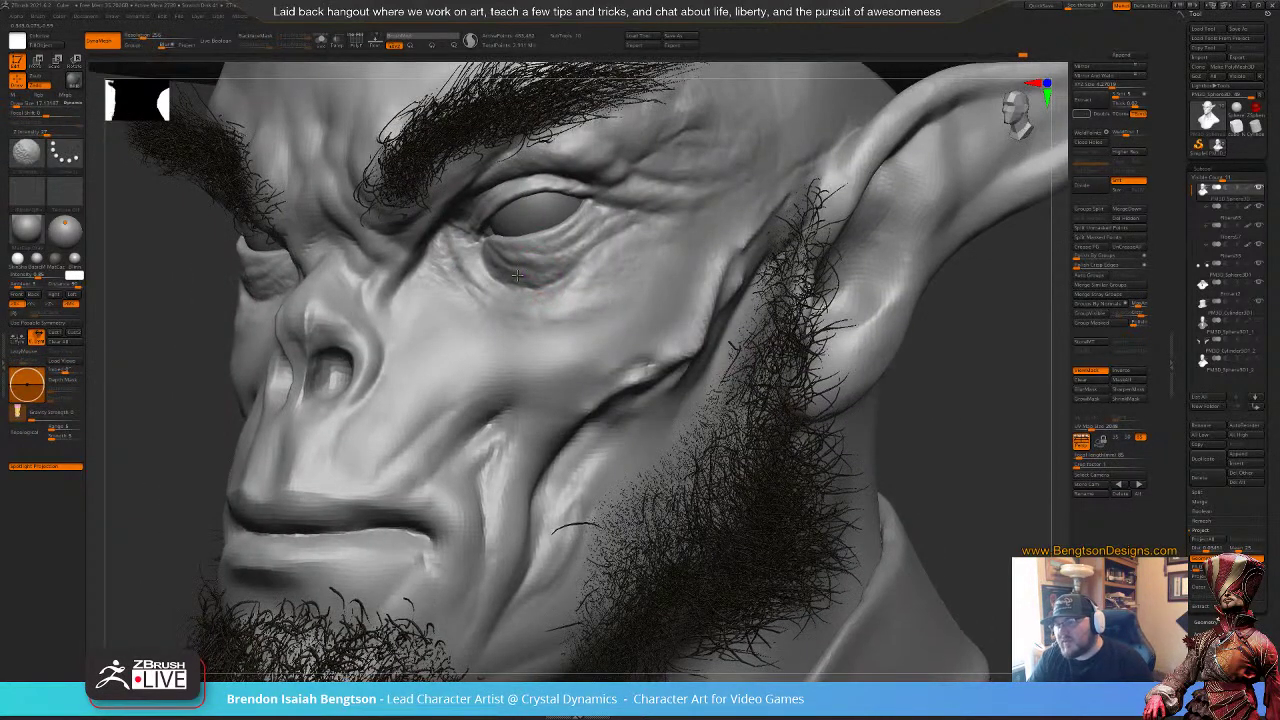
Step: Carve fine creases at the outer eye corner and under the eye with a resized DamStandard brush
{"action": "key", "text": "b"}
{"action": "key", "text": "d"}
{"action": "key", "text": "s"}
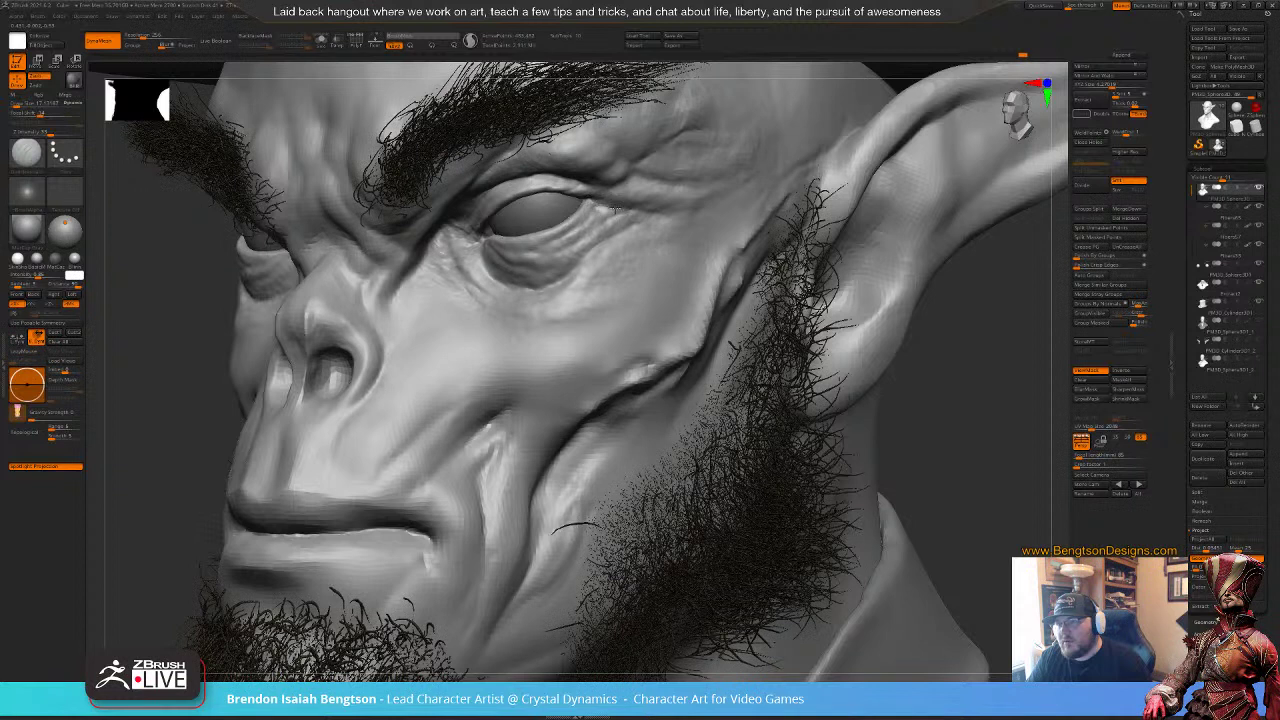
{"action": "key", "text": "space"}
{"action": "left_click_drag", "start_coordinate": [597, 205], "coordinate": [593, 205]}
{"action": "key", "text": "space"}
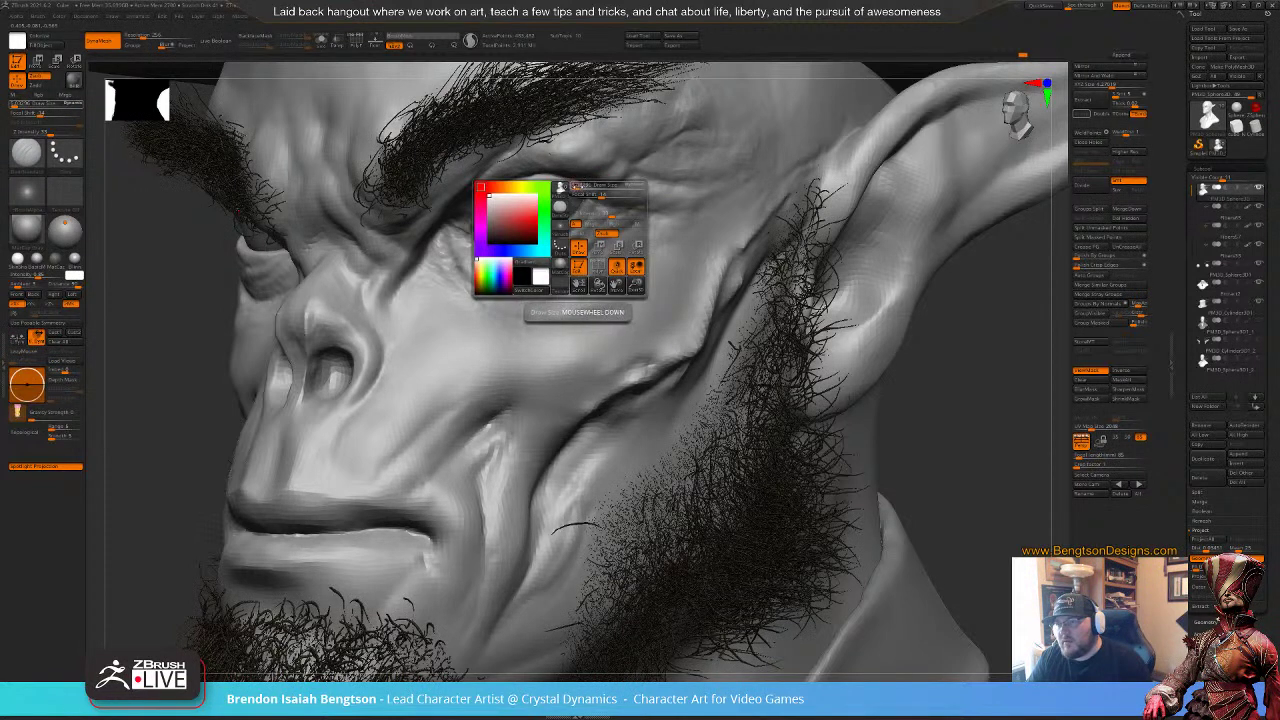
{"action": "left_click_drag", "start_coordinate": [577, 186], "coordinate": [583, 186]}
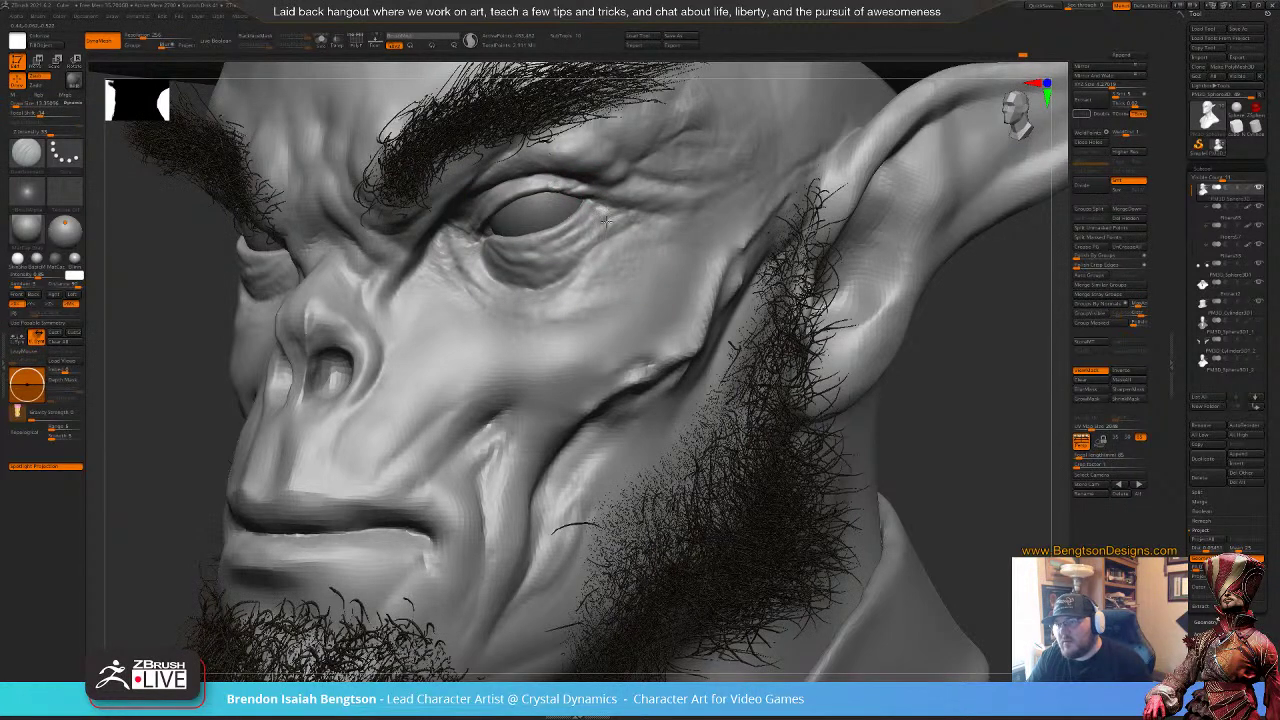
{"action": "mouse_move", "coordinate": [973, 472]}
{"action": "left_mouse_down", "text": "alt"}
{"action": "mouse_move", "coordinate": [971, 406]}
{"action": "mouse_move", "coordinate": [951, 423]}
{"action": "mouse_move", "coordinate": [910, 425]}
{"action": "mouse_move", "coordinate": [883, 460]}
{"action": "left_mouse_up", "text": "alt"}
{"action": "left_click_drag", "start_coordinate": [547, 277], "coordinate": [565, 275]}
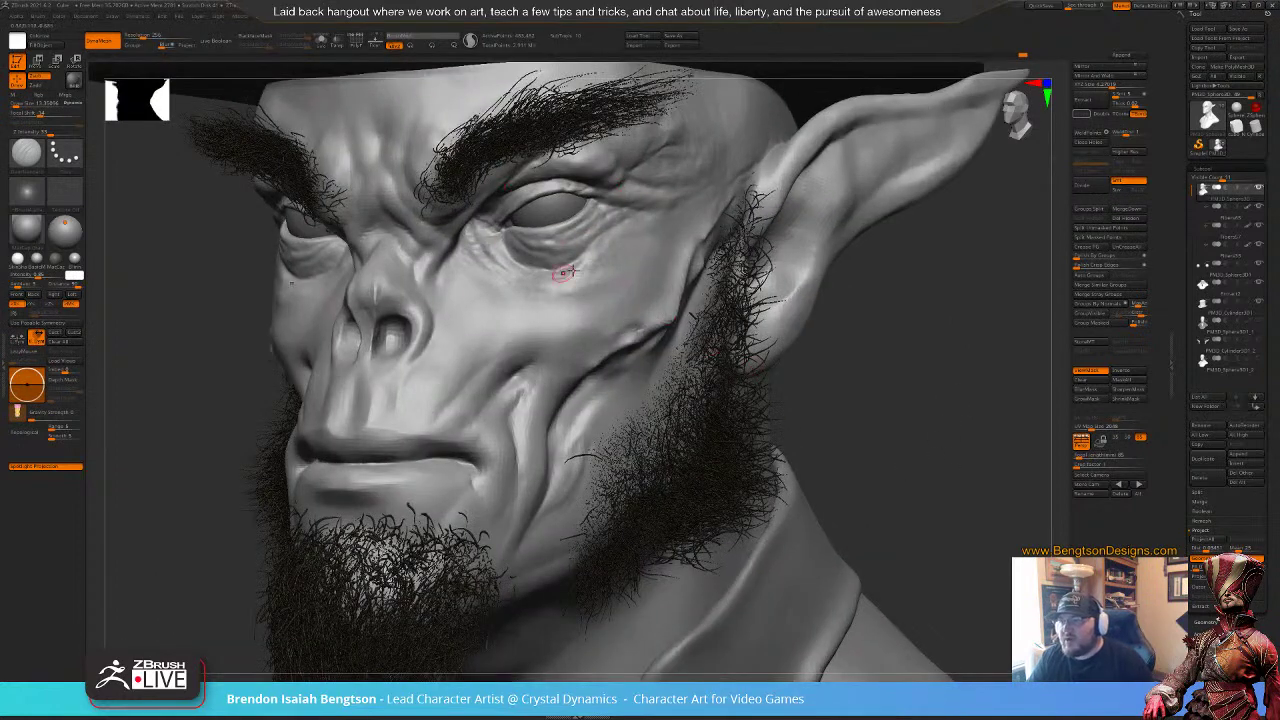
Step: Display the polyframe on the head mesh to inspect its topology
{"action": "key", "text": "ctrl"}
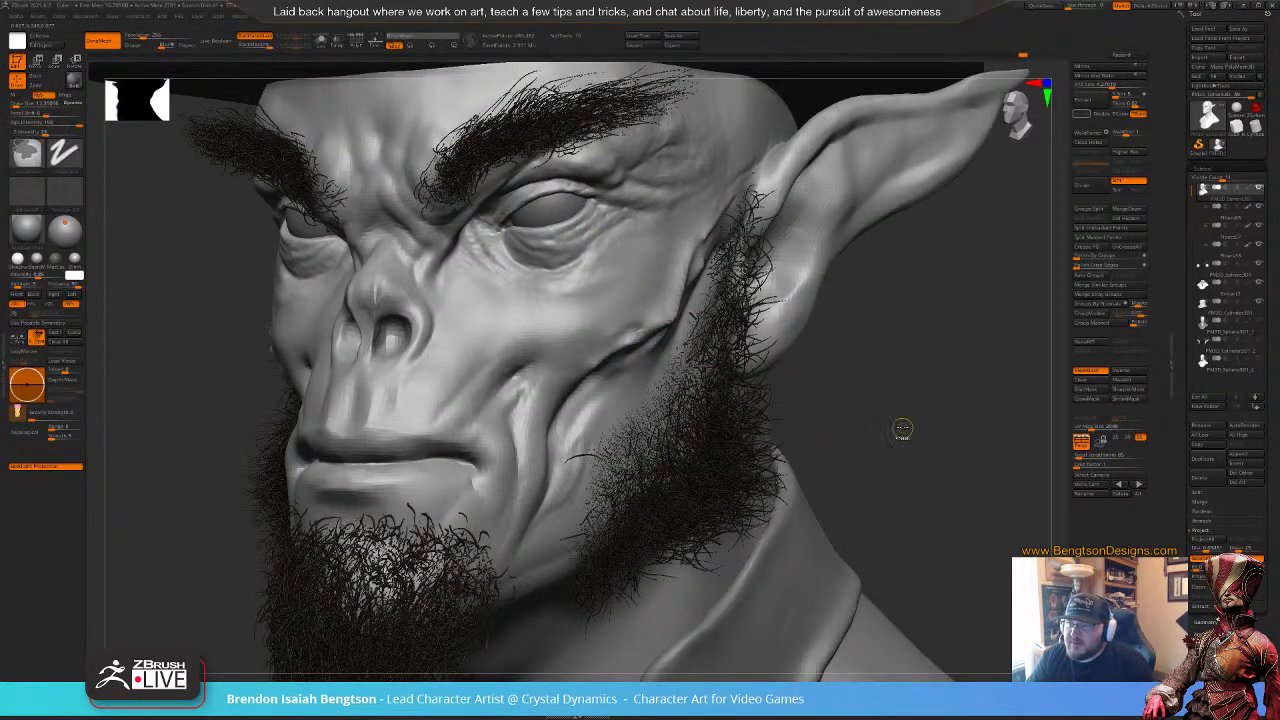
{"action": "key", "text": "shift+f"}
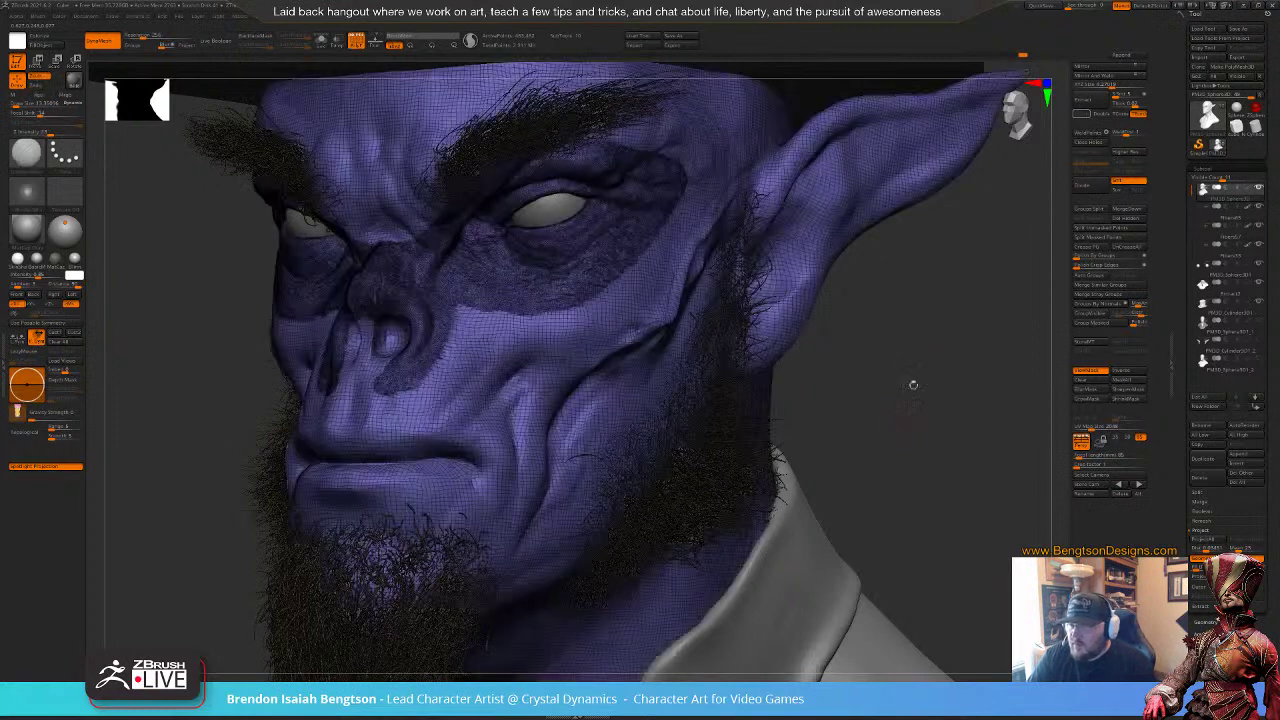
Step: Enable Sculptris Pro, resize the brush and smooth across the cheek and under the eye to densify the mesh there
{"action": "left_click_drag", "start_coordinate": [933, 406], "coordinate": [905, 405]}
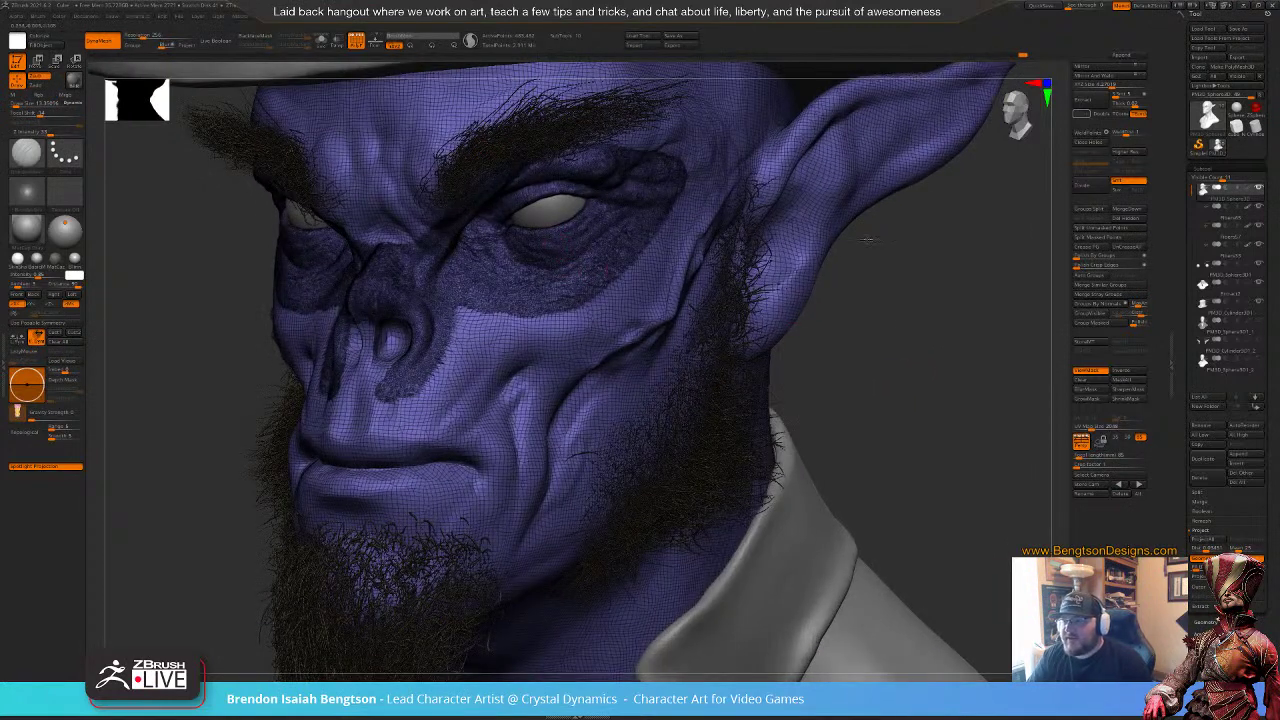
{"action": "left_click_drag", "start_coordinate": [951, 358], "coordinate": [929, 375], "text": "alt"}
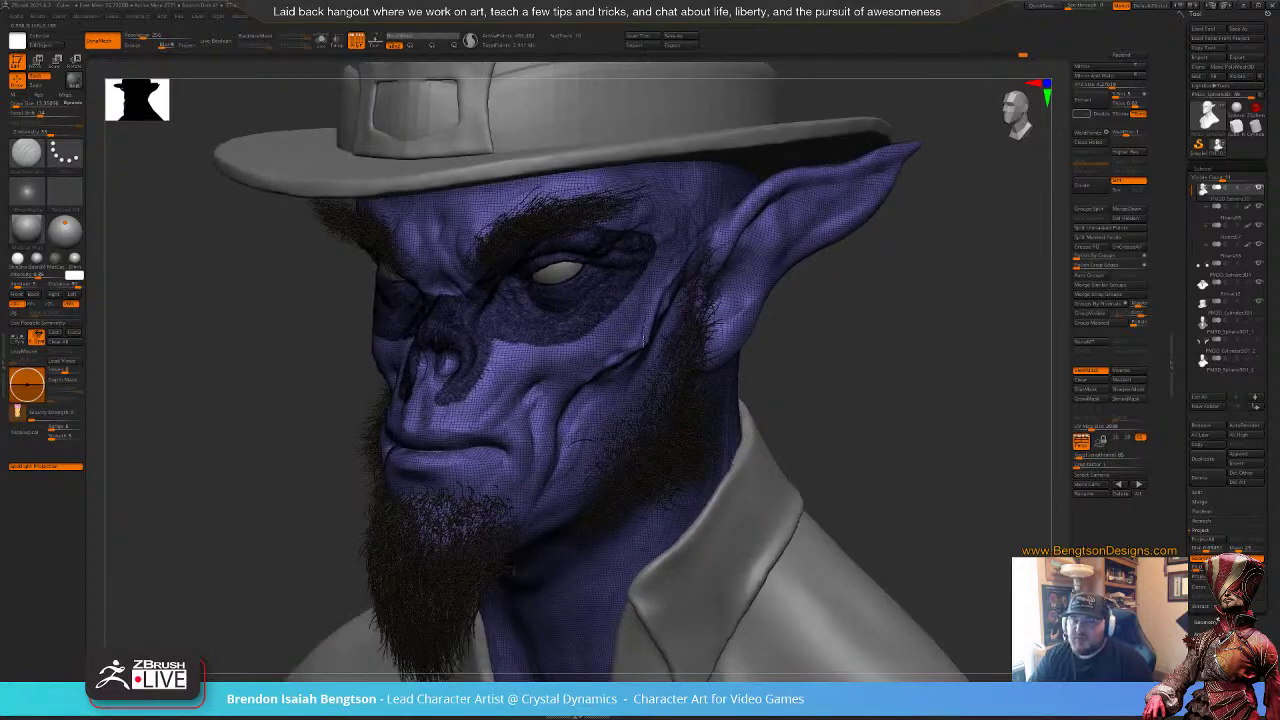
{"action": "key", "text": "space"}
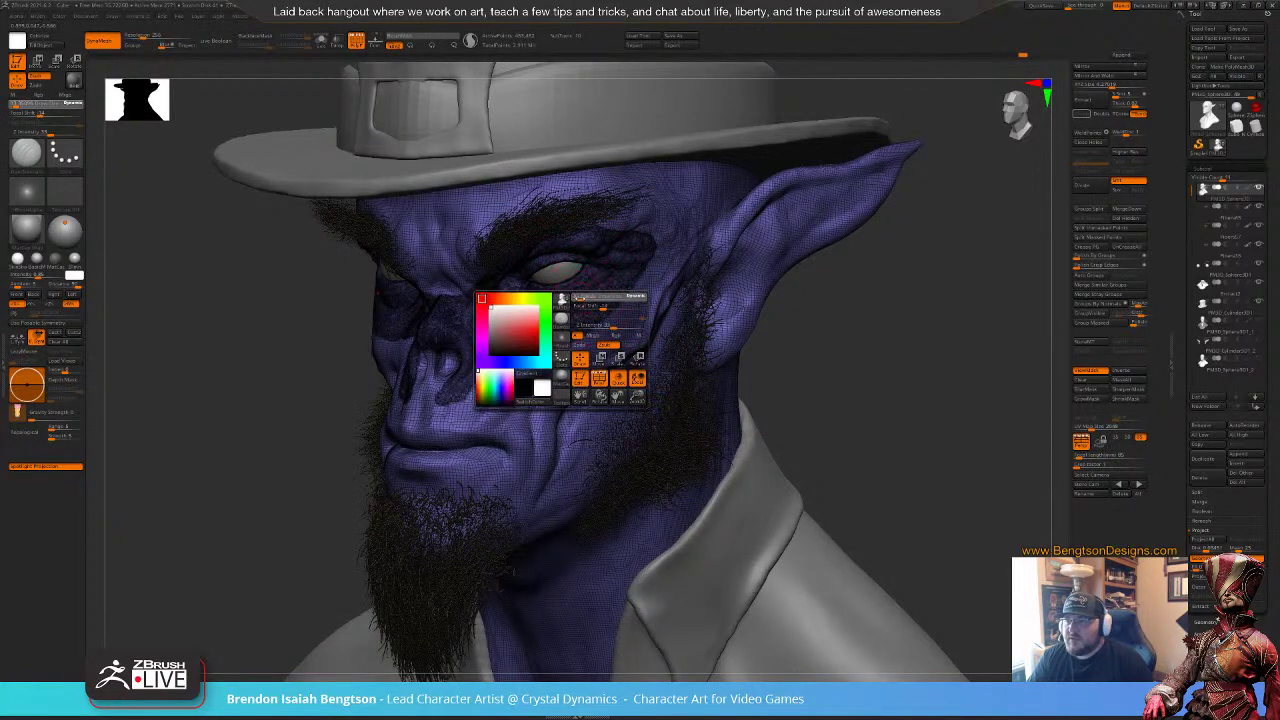
{"action": "left_click_drag", "start_coordinate": [579, 297], "coordinate": [583, 297]}
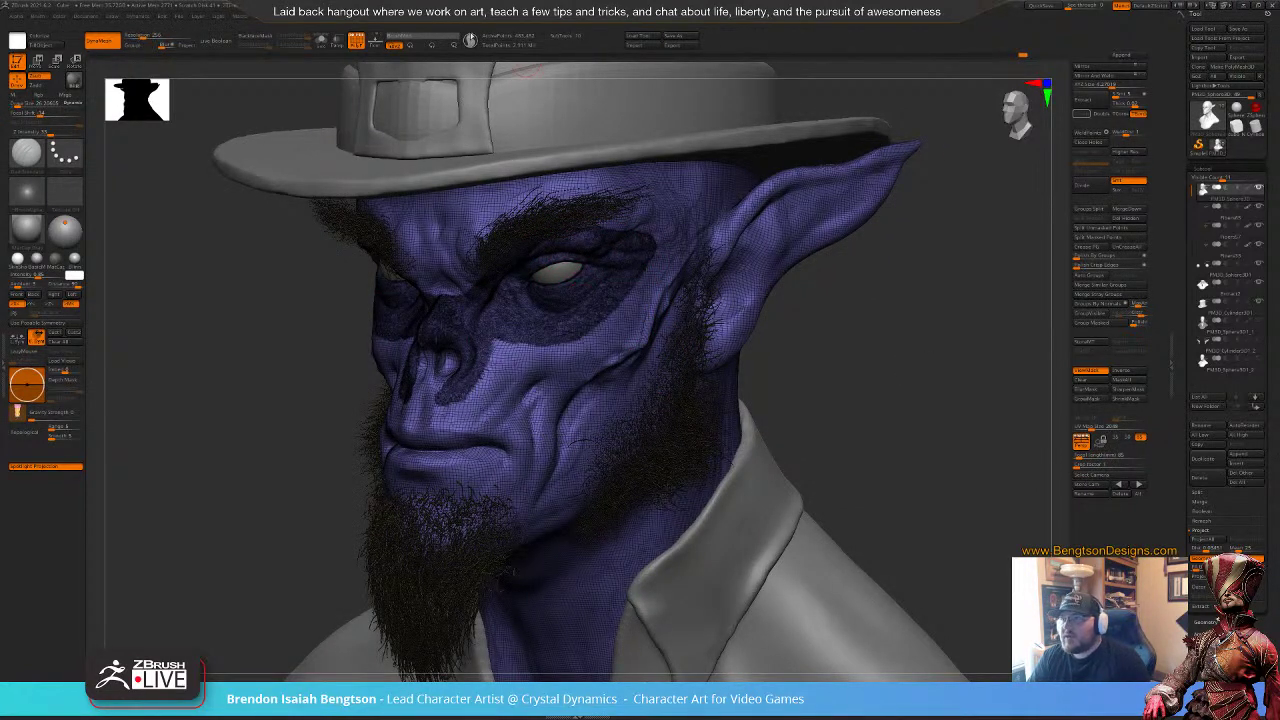
{"action": "key", "text": "1"}
{"action": "left_click", "coordinate": [470, 40]}
{"action": "left_click_drag", "start_coordinate": [631, 280], "coordinate": [559, 356]}
{"action": "left_click_drag", "start_coordinate": [652, 258], "coordinate": [619, 330]}
{"action": "mouse_move", "coordinate": [554, 354]}
{"action": "left_mouse_down"}
{"action": "mouse_move", "coordinate": [502, 374]}
{"action": "mouse_move", "coordinate": [515, 348]}
{"action": "mouse_move", "coordinate": [450, 411]}
{"action": "mouse_move", "coordinate": [558, 376]}
{"action": "mouse_move", "coordinate": [634, 322]}
{"action": "mouse_move", "coordinate": [640, 340]}
{"action": "mouse_move", "coordinate": [622, 356]}
{"action": "left_mouse_up"}
{"action": "mouse_move", "coordinate": [668, 282]}
{"action": "left_mouse_down"}
{"action": "mouse_move", "coordinate": [684, 248]}
{"action": "mouse_move", "coordinate": [658, 304]}
{"action": "mouse_move", "coordinate": [577, 222]}
{"action": "left_mouse_up"}
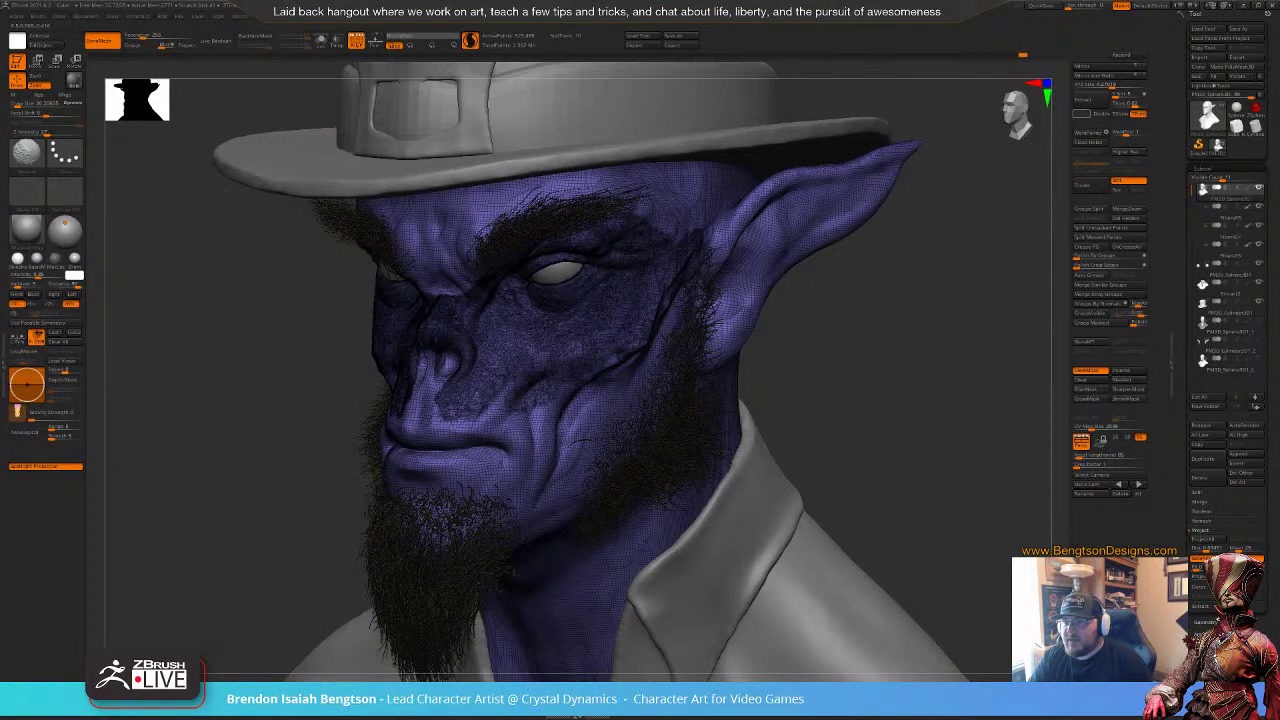
Step: Smooth over the inner brow, forehead and temple with Sculptris Pro to refine the mesh density in those areas
{"action": "mouse_move", "coordinate": [468, 278]}
{"action": "left_mouse_down"}
{"action": "mouse_move", "coordinate": [446, 314]}
{"action": "mouse_move", "coordinate": [484, 234]}
{"action": "mouse_move", "coordinate": [476, 222]}
{"action": "mouse_move", "coordinate": [556, 194]}
{"action": "left_mouse_up"}
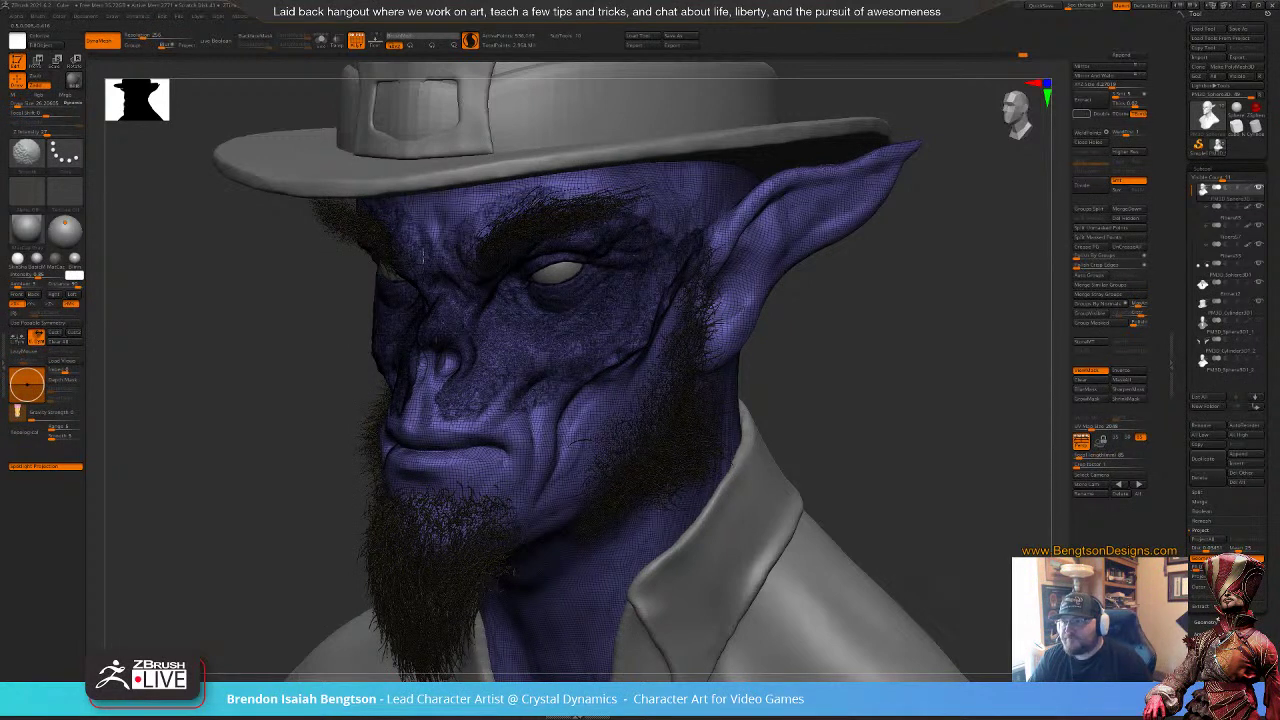
{"action": "mouse_move", "coordinate": [423, 256]}
{"action": "left_mouse_down"}
{"action": "mouse_move", "coordinate": [452, 208]}
{"action": "mouse_move", "coordinate": [514, 190]}
{"action": "left_mouse_up"}
{"action": "mouse_move", "coordinate": [420, 199]}
{"action": "left_mouse_down"}
{"action": "mouse_move", "coordinate": [498, 187]}
{"action": "mouse_move", "coordinate": [635, 201]}
{"action": "mouse_move", "coordinate": [680, 240]}
{"action": "mouse_move", "coordinate": [665, 279]}
{"action": "left_mouse_up"}
{"action": "mouse_move", "coordinate": [676, 219]}
{"action": "left_mouse_down"}
{"action": "mouse_move", "coordinate": [658, 189]}
{"action": "mouse_move", "coordinate": [530, 185]}
{"action": "left_mouse_up"}
{"action": "left_click_drag", "start_coordinate": [670, 199], "coordinate": [688, 224]}
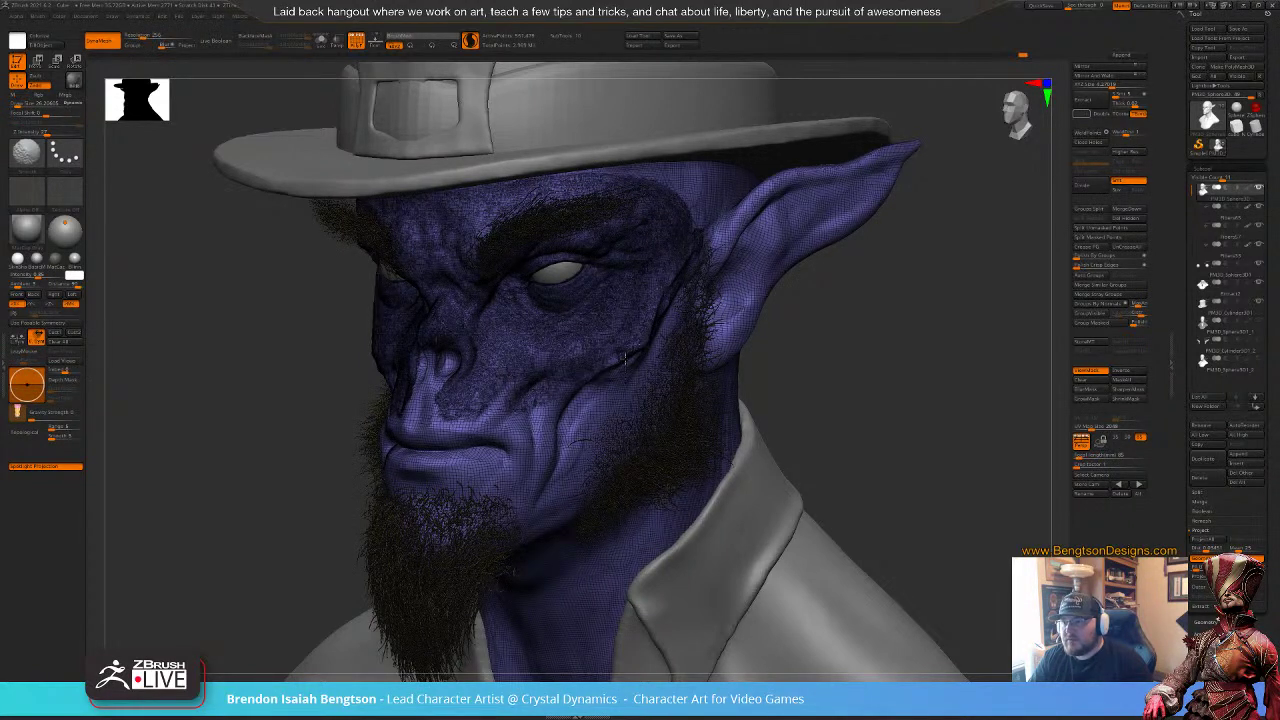
Step: Densify the mesh along the cheek folds, mouth corner, upper lip and nose with Sculptris Pro smoothing strokes
{"action": "mouse_move", "coordinate": [625, 358]}
{"action": "left_mouse_down"}
{"action": "mouse_move", "coordinate": [572, 406]}
{"action": "mouse_move", "coordinate": [534, 502]}
{"action": "left_mouse_up"}
{"action": "left_click_drag", "start_coordinate": [560, 390], "coordinate": [511, 505]}
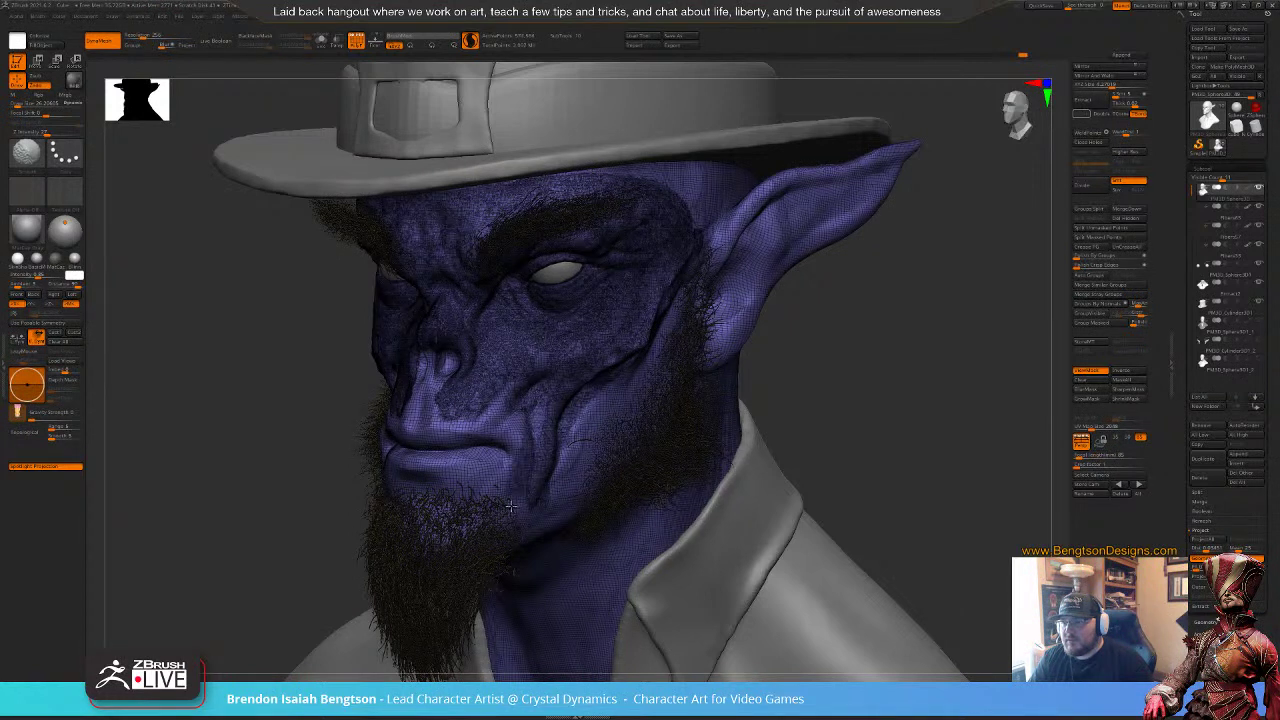
{"action": "left_click_drag", "start_coordinate": [525, 407], "coordinate": [501, 488]}
{"action": "mouse_move", "coordinate": [498, 410]}
{"action": "left_mouse_down"}
{"action": "mouse_move", "coordinate": [474, 430]}
{"action": "mouse_move", "coordinate": [405, 428]}
{"action": "mouse_move", "coordinate": [448, 422]}
{"action": "mouse_move", "coordinate": [439, 370]}
{"action": "mouse_move", "coordinate": [457, 369]}
{"action": "left_mouse_up"}
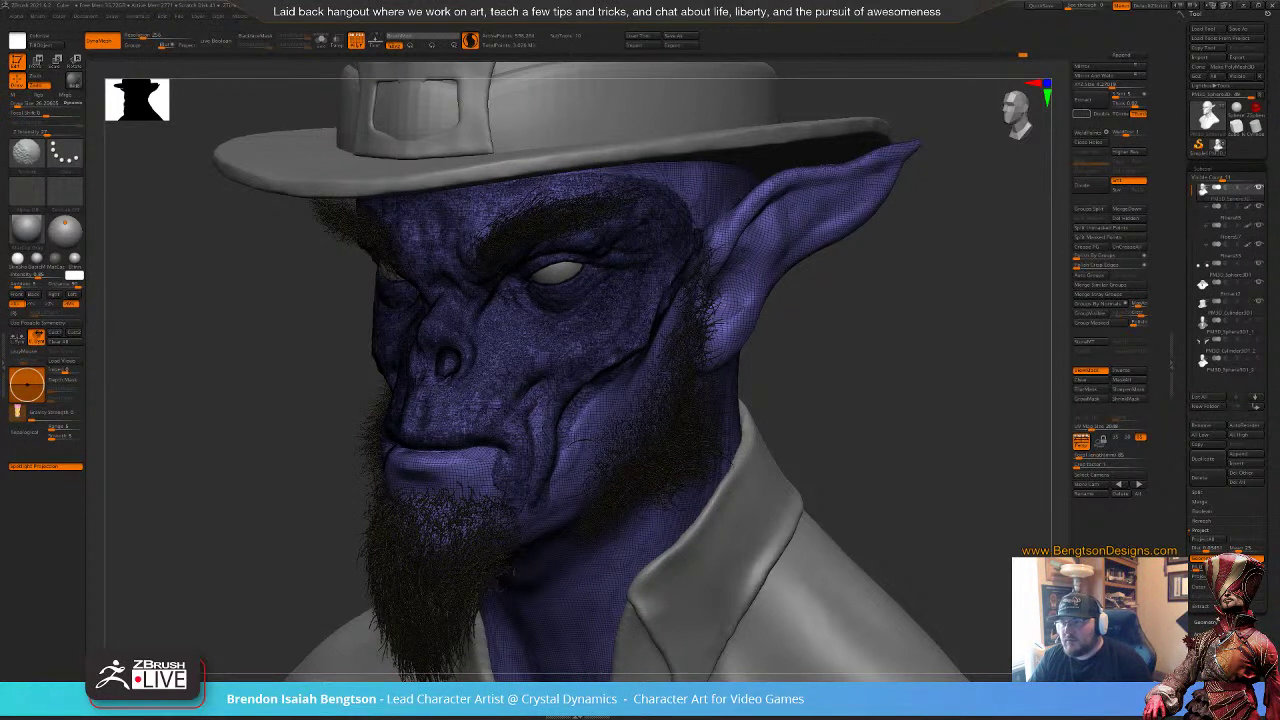
Step: Extend the dense Sculptris Pro topology over the lips, chin, jaw and side of the forehead with smoothing strokes
{"action": "mouse_move", "coordinate": [530, 483]}
{"action": "left_mouse_down"}
{"action": "mouse_move", "coordinate": [400, 456]}
{"action": "mouse_move", "coordinate": [486, 448]}
{"action": "mouse_move", "coordinate": [490, 470]}
{"action": "mouse_move", "coordinate": [408, 469]}
{"action": "mouse_move", "coordinate": [488, 483]}
{"action": "mouse_move", "coordinate": [456, 517]}
{"action": "mouse_move", "coordinate": [493, 520]}
{"action": "mouse_move", "coordinate": [646, 361]}
{"action": "mouse_move", "coordinate": [634, 392]}
{"action": "left_mouse_up"}
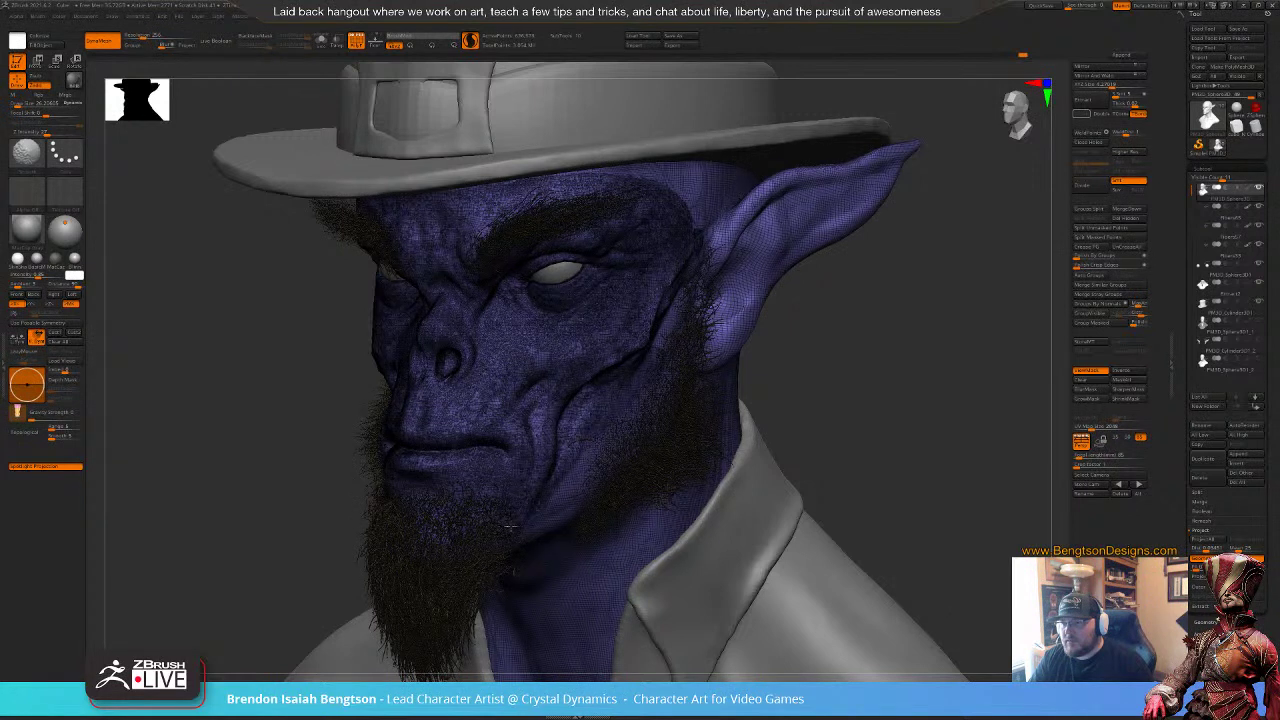
{"action": "mouse_move", "coordinate": [510, 525]}
{"action": "left_mouse_down"}
{"action": "mouse_move", "coordinate": [618, 469]}
{"action": "mouse_move", "coordinate": [664, 396]}
{"action": "mouse_move", "coordinate": [688, 262]}
{"action": "left_mouse_up"}
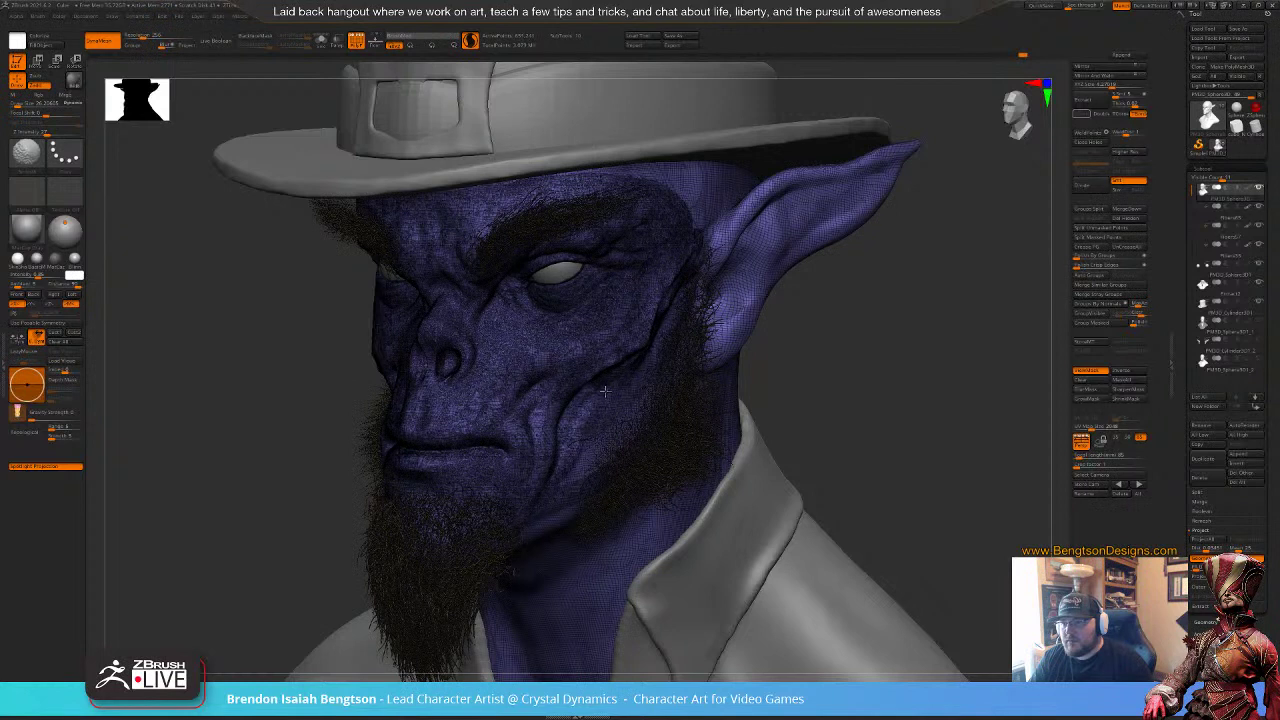
{"action": "left_click_drag", "start_coordinate": [623, 410], "coordinate": [570, 482]}
{"action": "left_click_drag", "start_coordinate": [648, 386], "coordinate": [571, 486]}
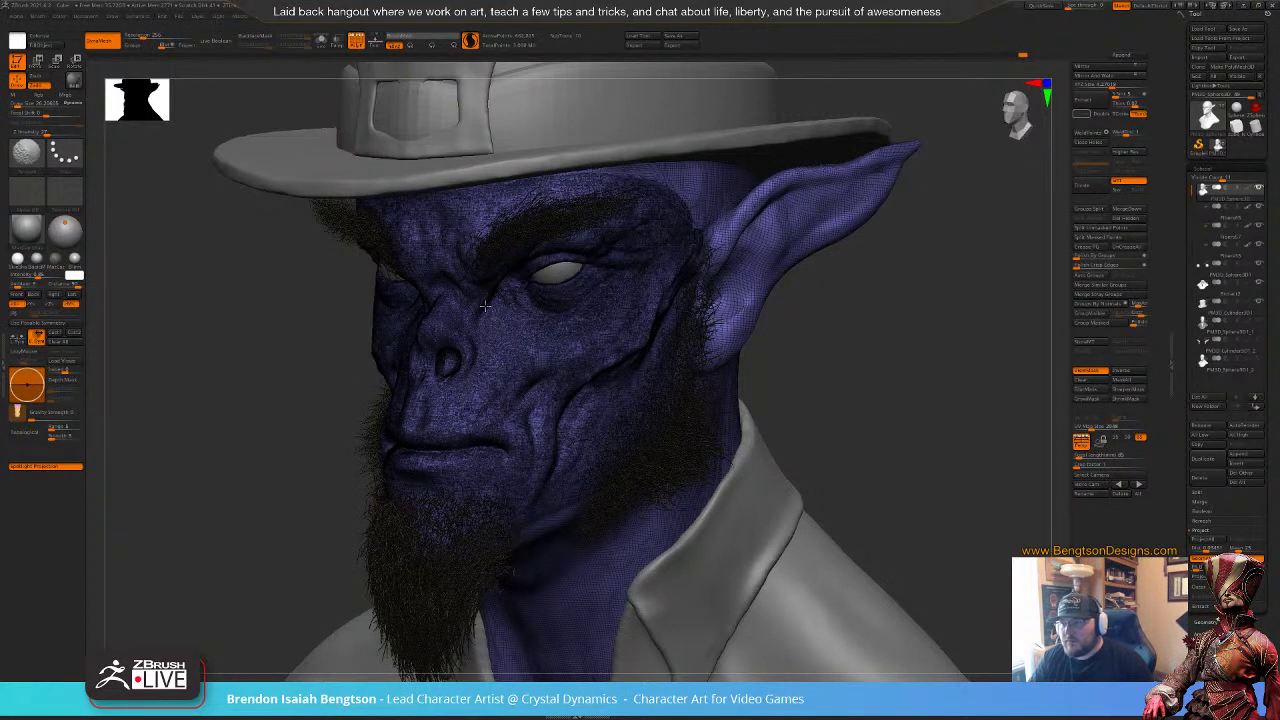
{"action": "left_click_drag", "start_coordinate": [912, 369], "coordinate": [735, 325]}
{"action": "mouse_move", "coordinate": [618, 185]}
{"action": "left_mouse_down"}
{"action": "mouse_move", "coordinate": [688, 186]}
{"action": "mouse_move", "coordinate": [732, 222]}
{"action": "mouse_move", "coordinate": [713, 297]}
{"action": "left_mouse_up"}
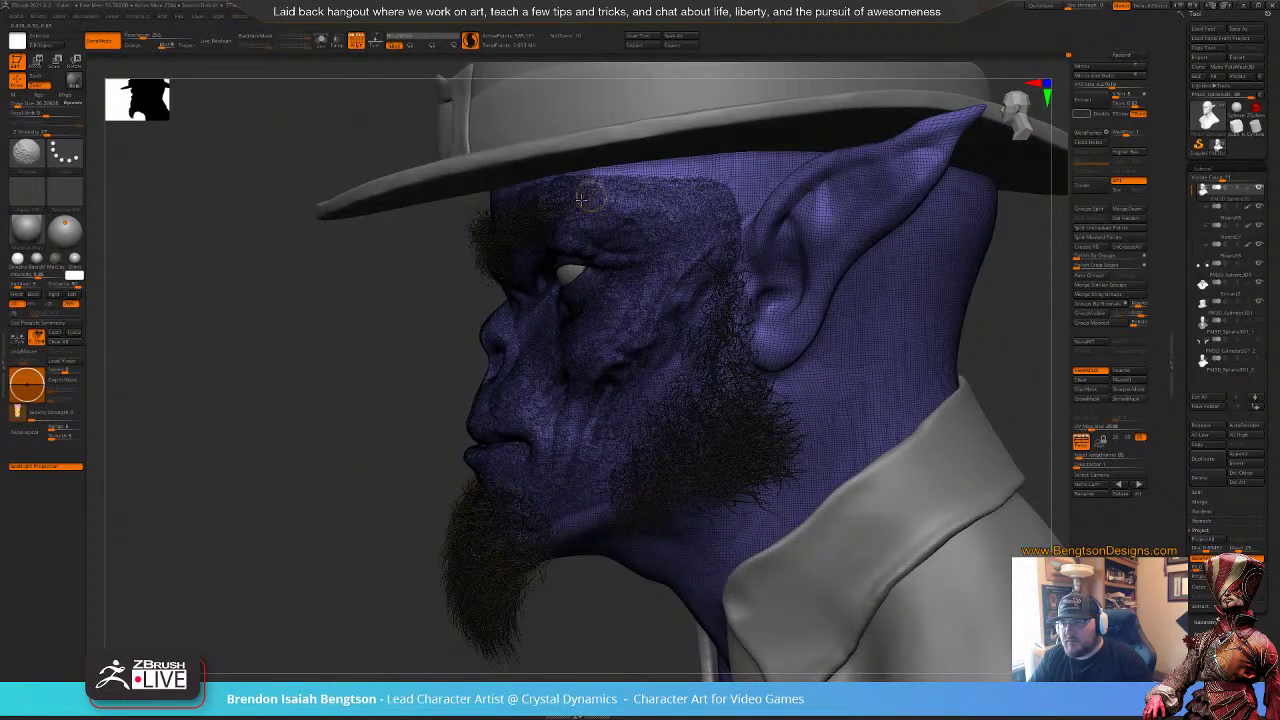
Step: Hide the polyframe and touch up the surface along the side of the nose
{"action": "left_click_drag", "start_coordinate": [317, 463], "coordinate": [337, 457]}
{"action": "key", "text": "shift+f"}
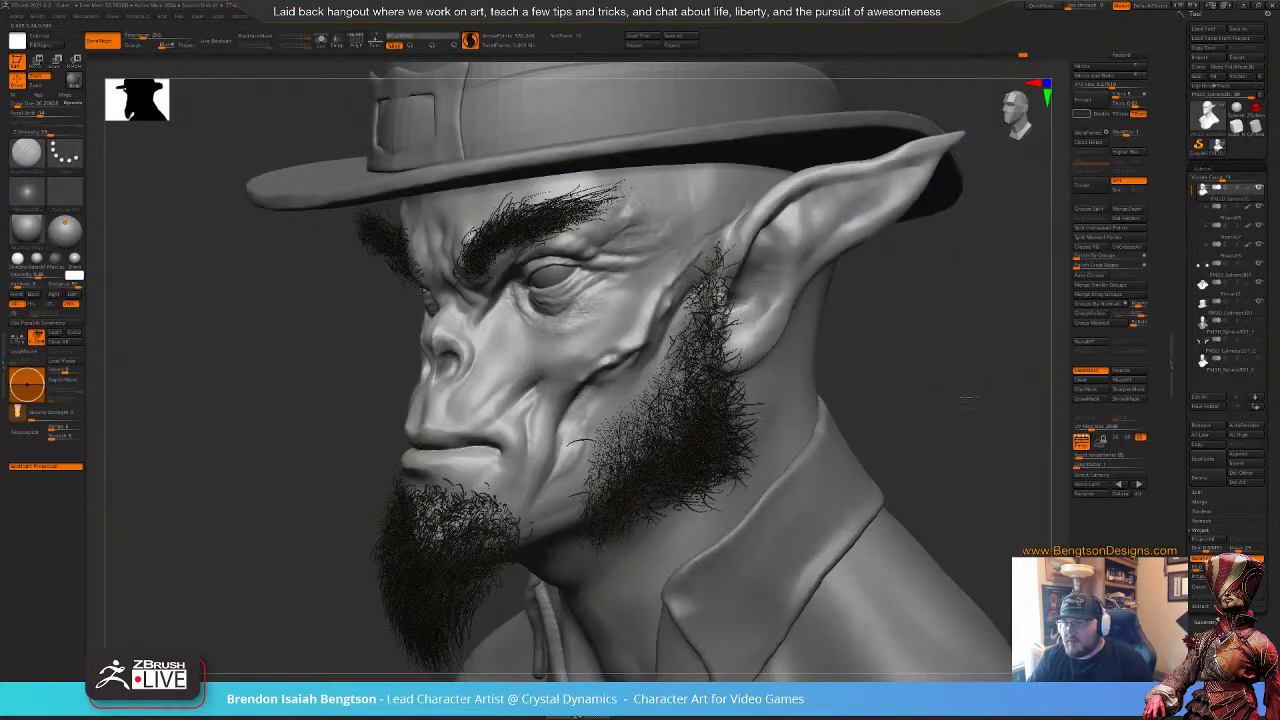
{"action": "left_click_drag", "start_coordinate": [964, 396], "coordinate": [925, 455]}
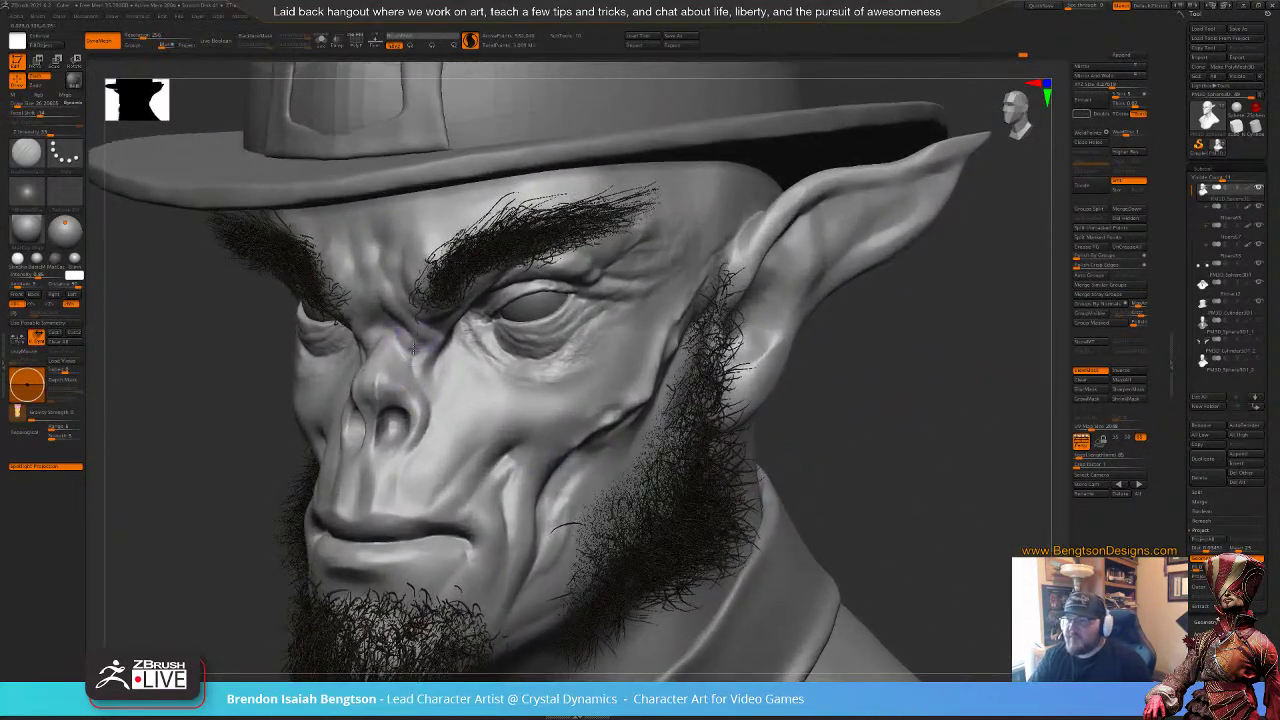
{"action": "mouse_move", "coordinate": [445, 358]}
{"action": "left_mouse_down"}
{"action": "mouse_move", "coordinate": [451, 418]}
{"action": "mouse_move", "coordinate": [437, 425]}
{"action": "left_mouse_up"}
{"action": "left_click_drag", "start_coordinate": [896, 423], "coordinate": [838, 424]}
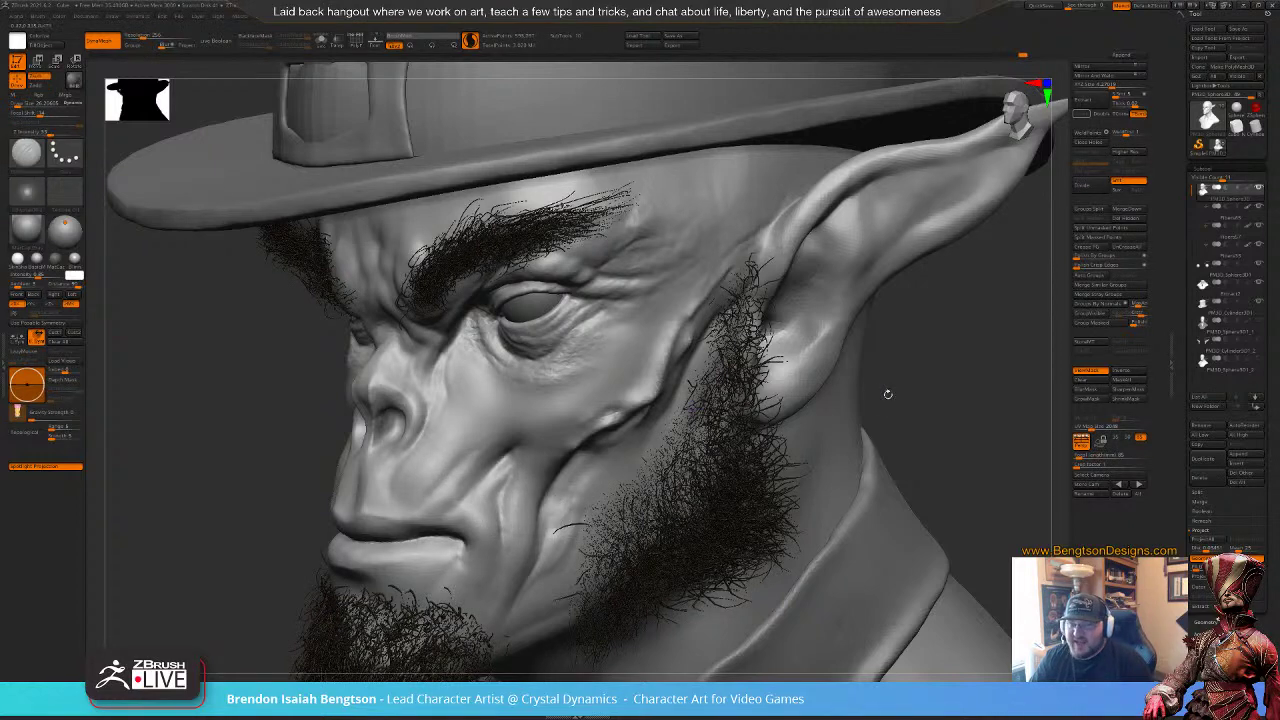
Step: Choose the Move Topological brush, nudge the skin below the eye toward its outer corner and review the bust from both sides
{"action": "mouse_move", "coordinate": [934, 418]}
{"action": "left_mouse_down", "text": "alt"}
{"action": "mouse_move", "coordinate": [920, 397]}
{"action": "mouse_move", "coordinate": [848, 463]}
{"action": "mouse_move", "coordinate": [914, 376]}
{"action": "mouse_move", "coordinate": [848, 432]}
{"action": "left_mouse_up", "text": "alt"}
{"action": "key", "text": "b"}
{"action": "key", "text": "m"}
{"action": "key", "text": "t"}
{"action": "mouse_move", "coordinate": [609, 269]}
{"action": "left_mouse_down"}
{"action": "mouse_move", "coordinate": [625, 272]}
{"action": "mouse_move", "coordinate": [589, 260]}
{"action": "mouse_move", "coordinate": [641, 250]}
{"action": "mouse_move", "coordinate": [654, 271]}
{"action": "left_mouse_up"}
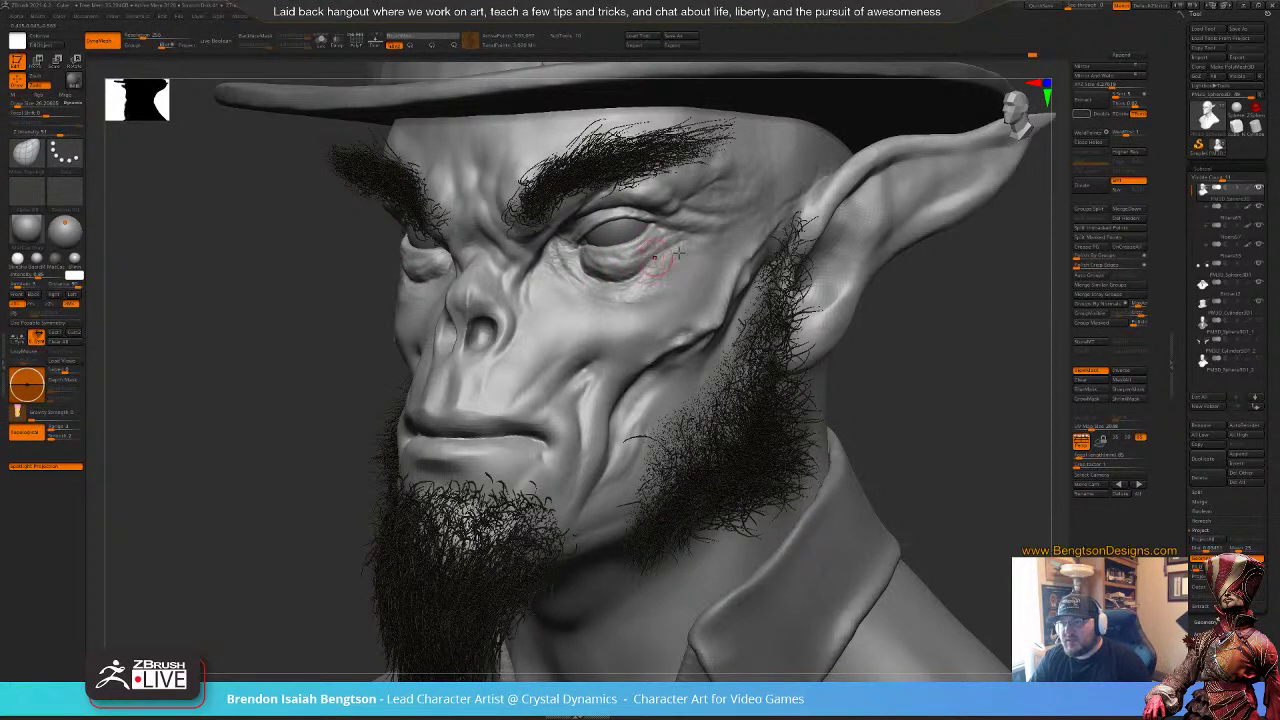
{"action": "left_click_drag", "start_coordinate": [927, 404], "coordinate": [891, 389], "text": "alt"}
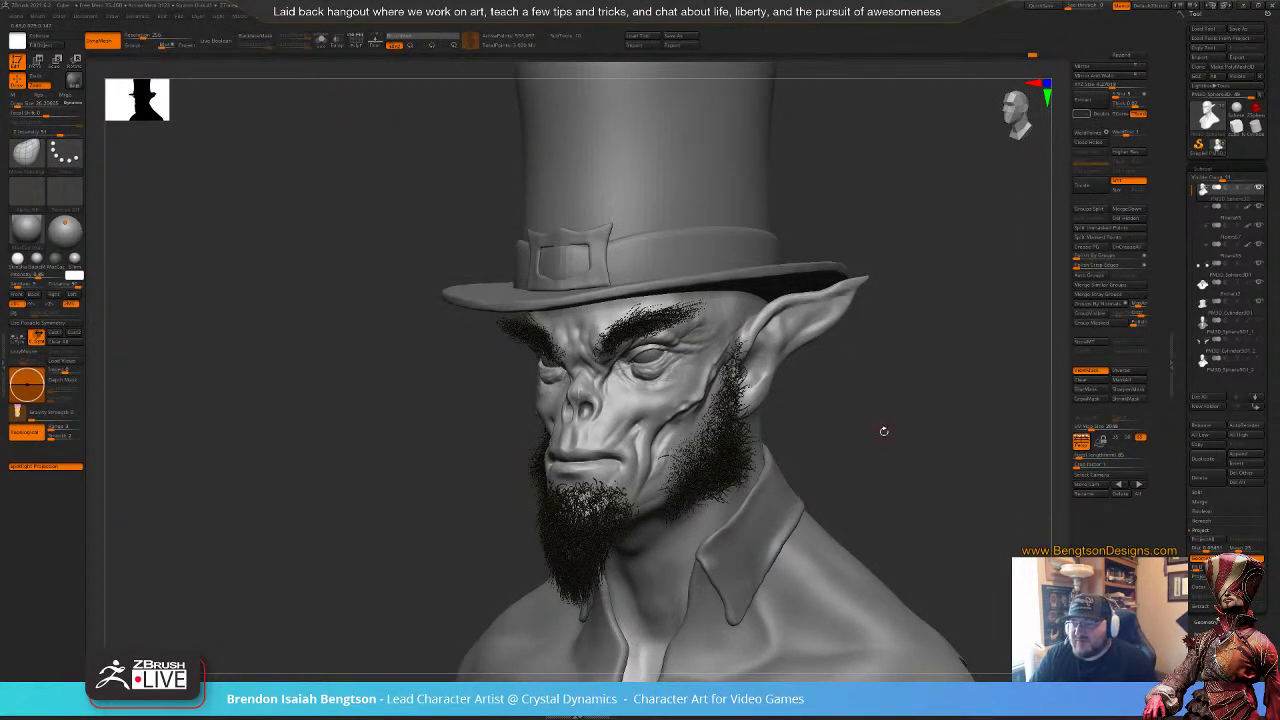
{"action": "mouse_move", "coordinate": [884, 431]}
{"action": "left_mouse_down"}
{"action": "mouse_move", "coordinate": [874, 351]}
{"action": "mouse_move", "coordinate": [901, 366]}
{"action": "mouse_move", "coordinate": [871, 397]}
{"action": "mouse_move", "coordinate": [866, 310]}
{"action": "left_mouse_up"}
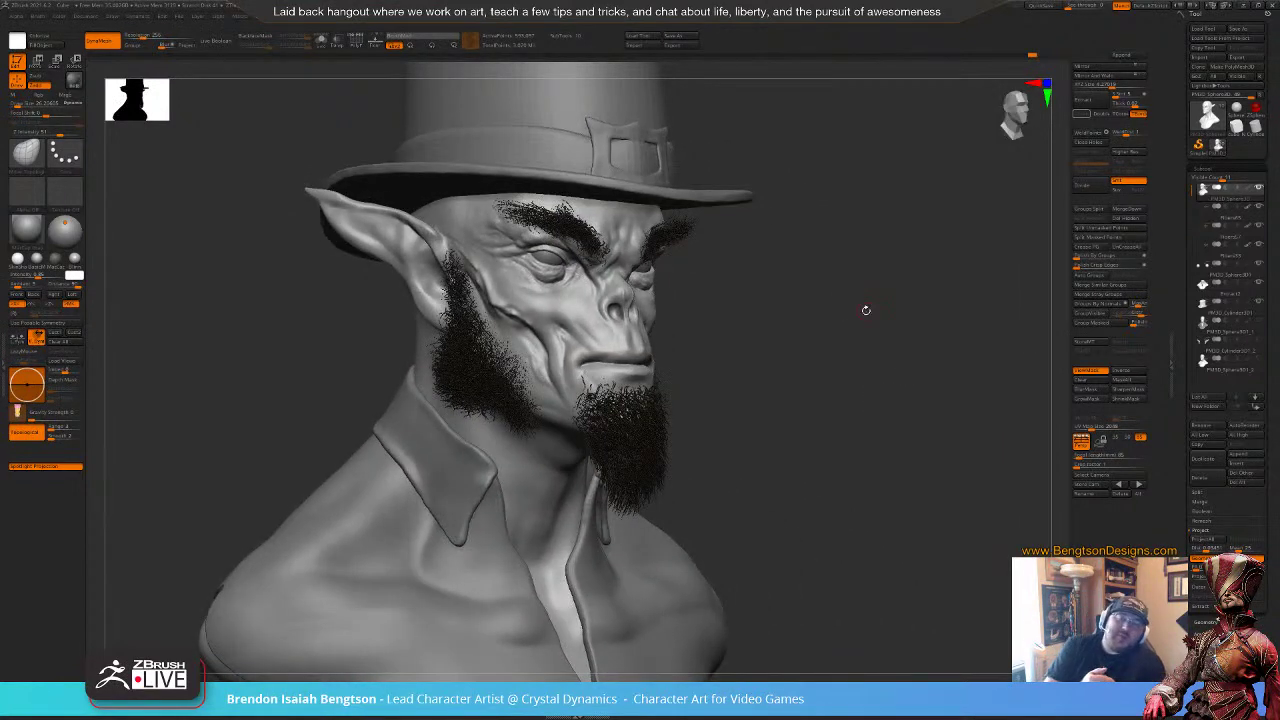